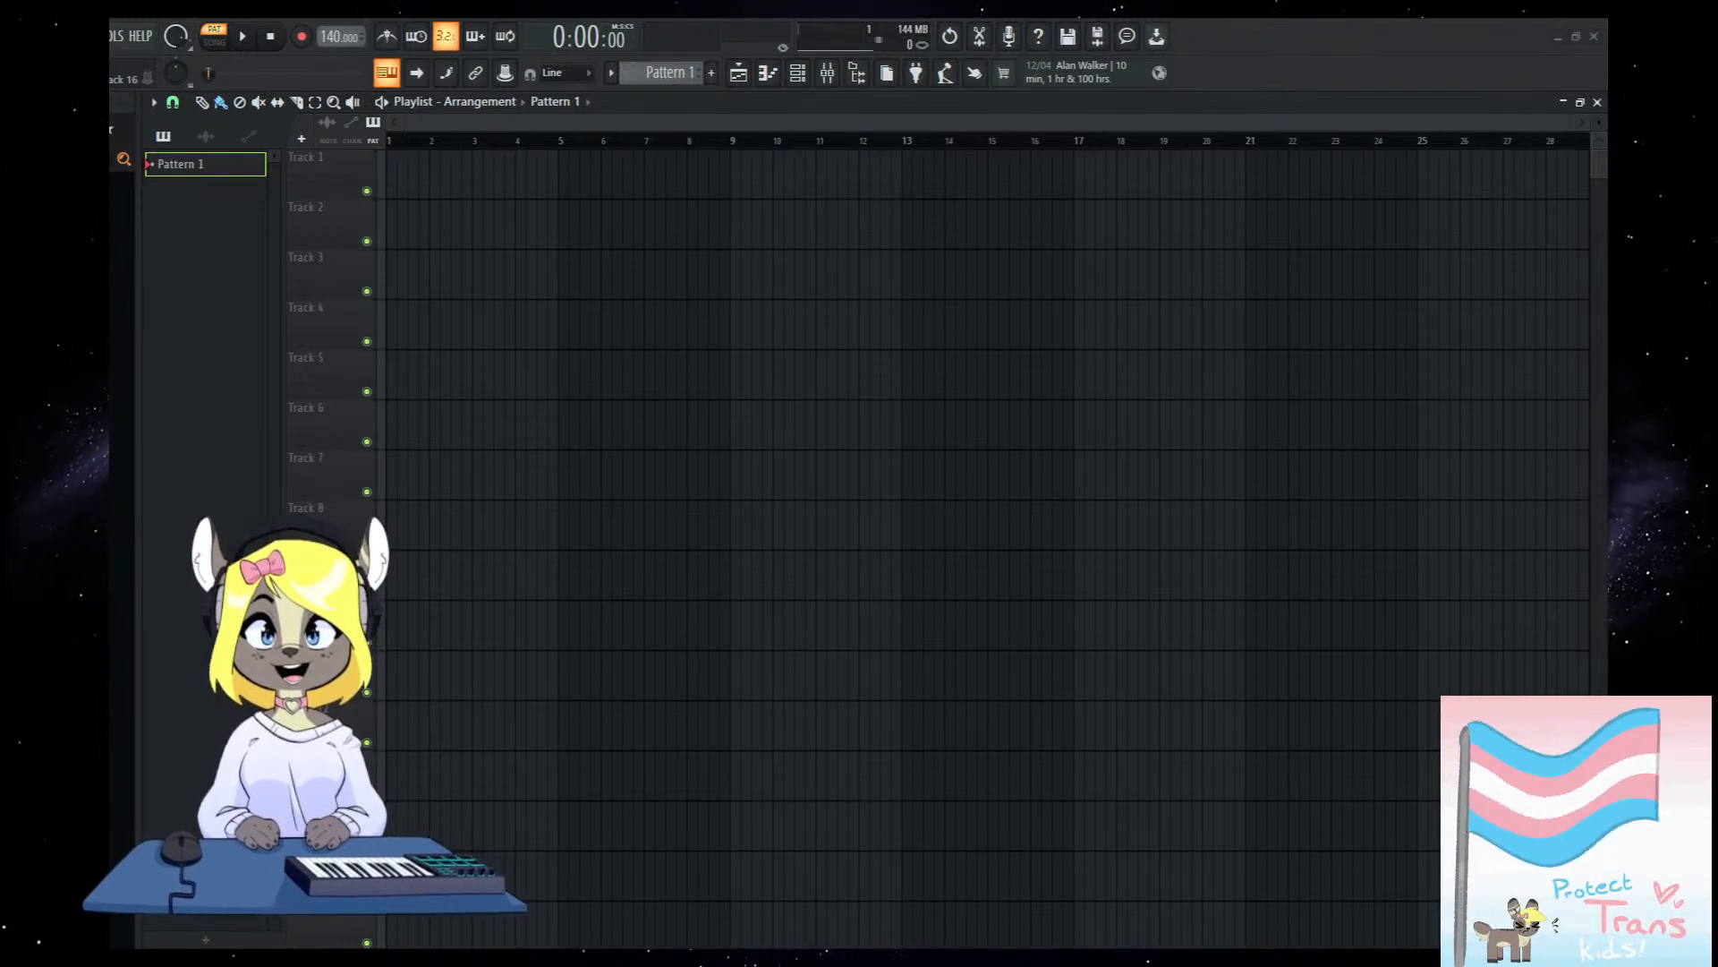
Add an Omnisphere instrument to Track 1 of the playlist, starting at bar 1.
right_click(744, 619, "ctrl")
scroll(743, 613, "down", 5)
scroll(741, 600, "up", 5)
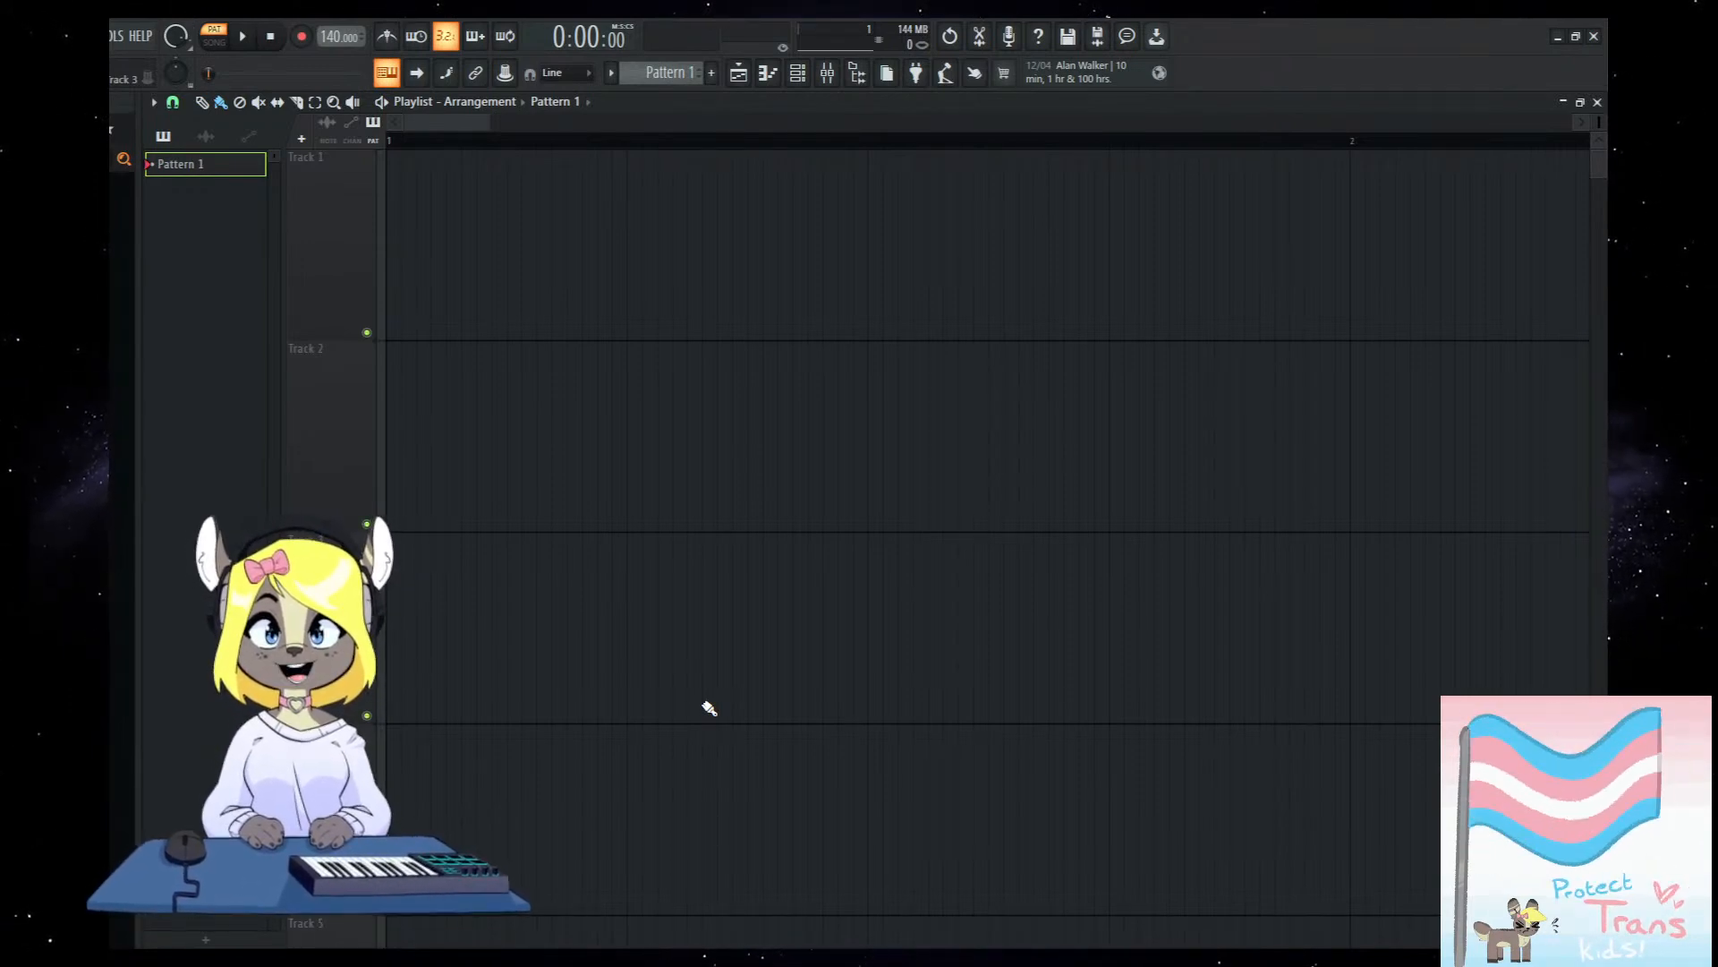
scroll(759, 530, "down", 2)
scroll(757, 572, "up", 2)
scroll(777, 708, "down", 1)
scroll(777, 708, "up", 1)
left_click_drag(1599, 122, 1599, 130)
scroll(727, 573, "up", 1)
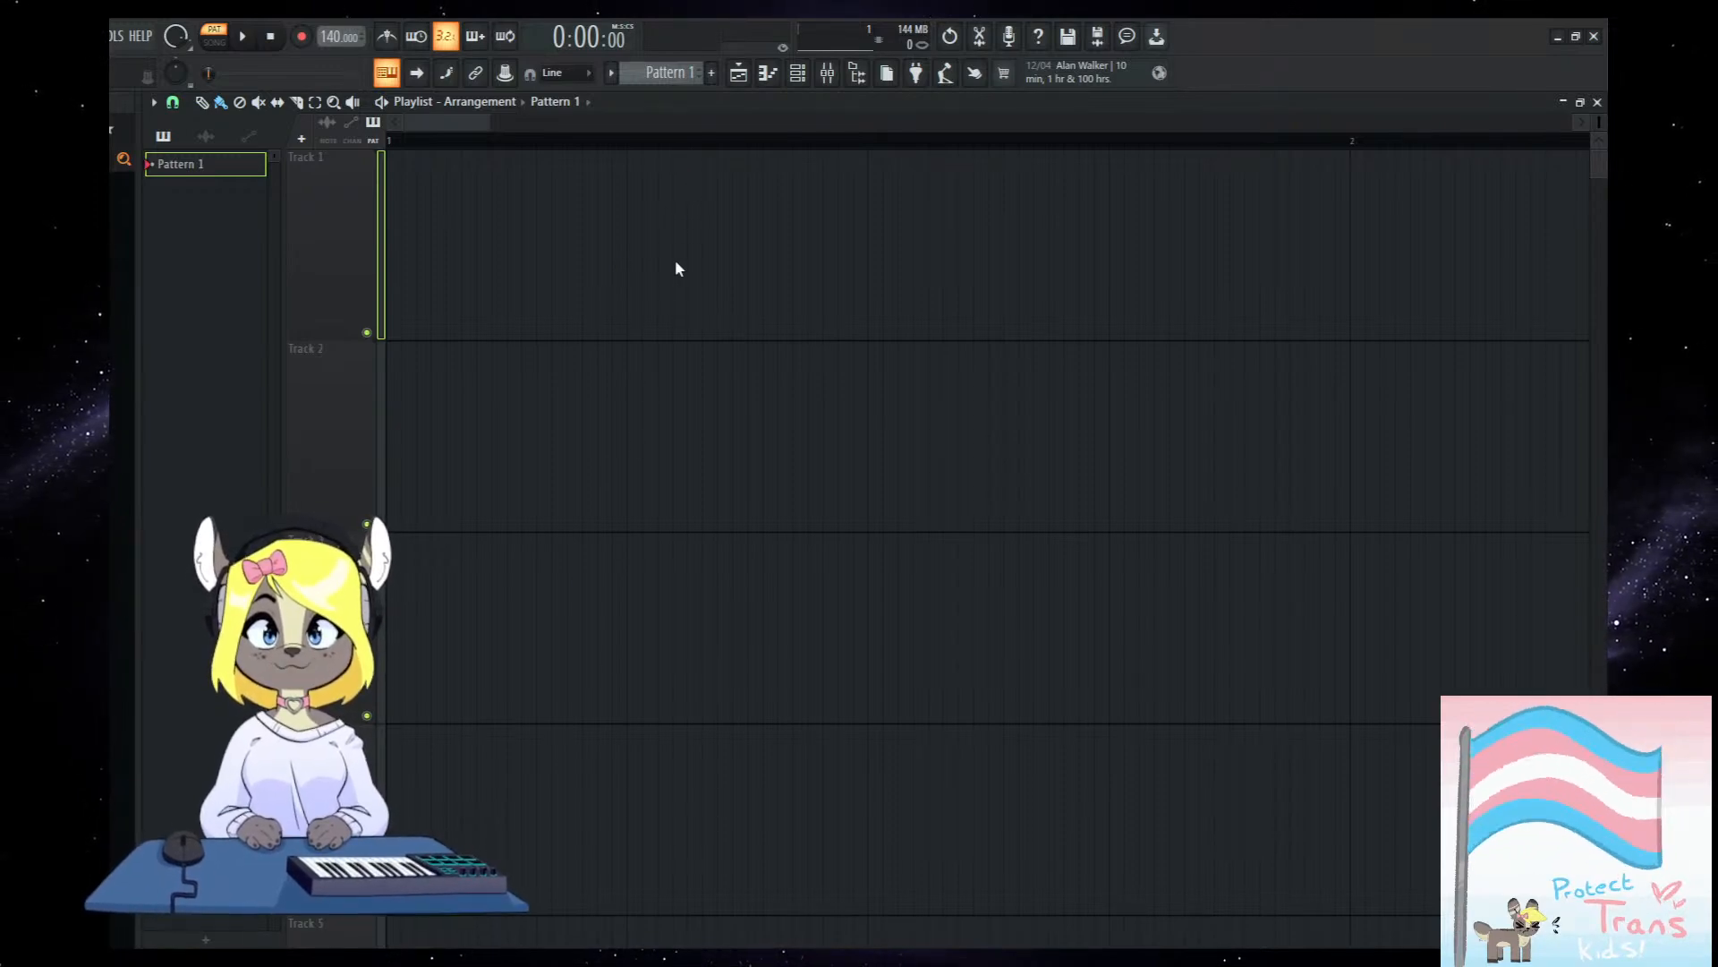
left_click_drag(632, 296, 626, 274)
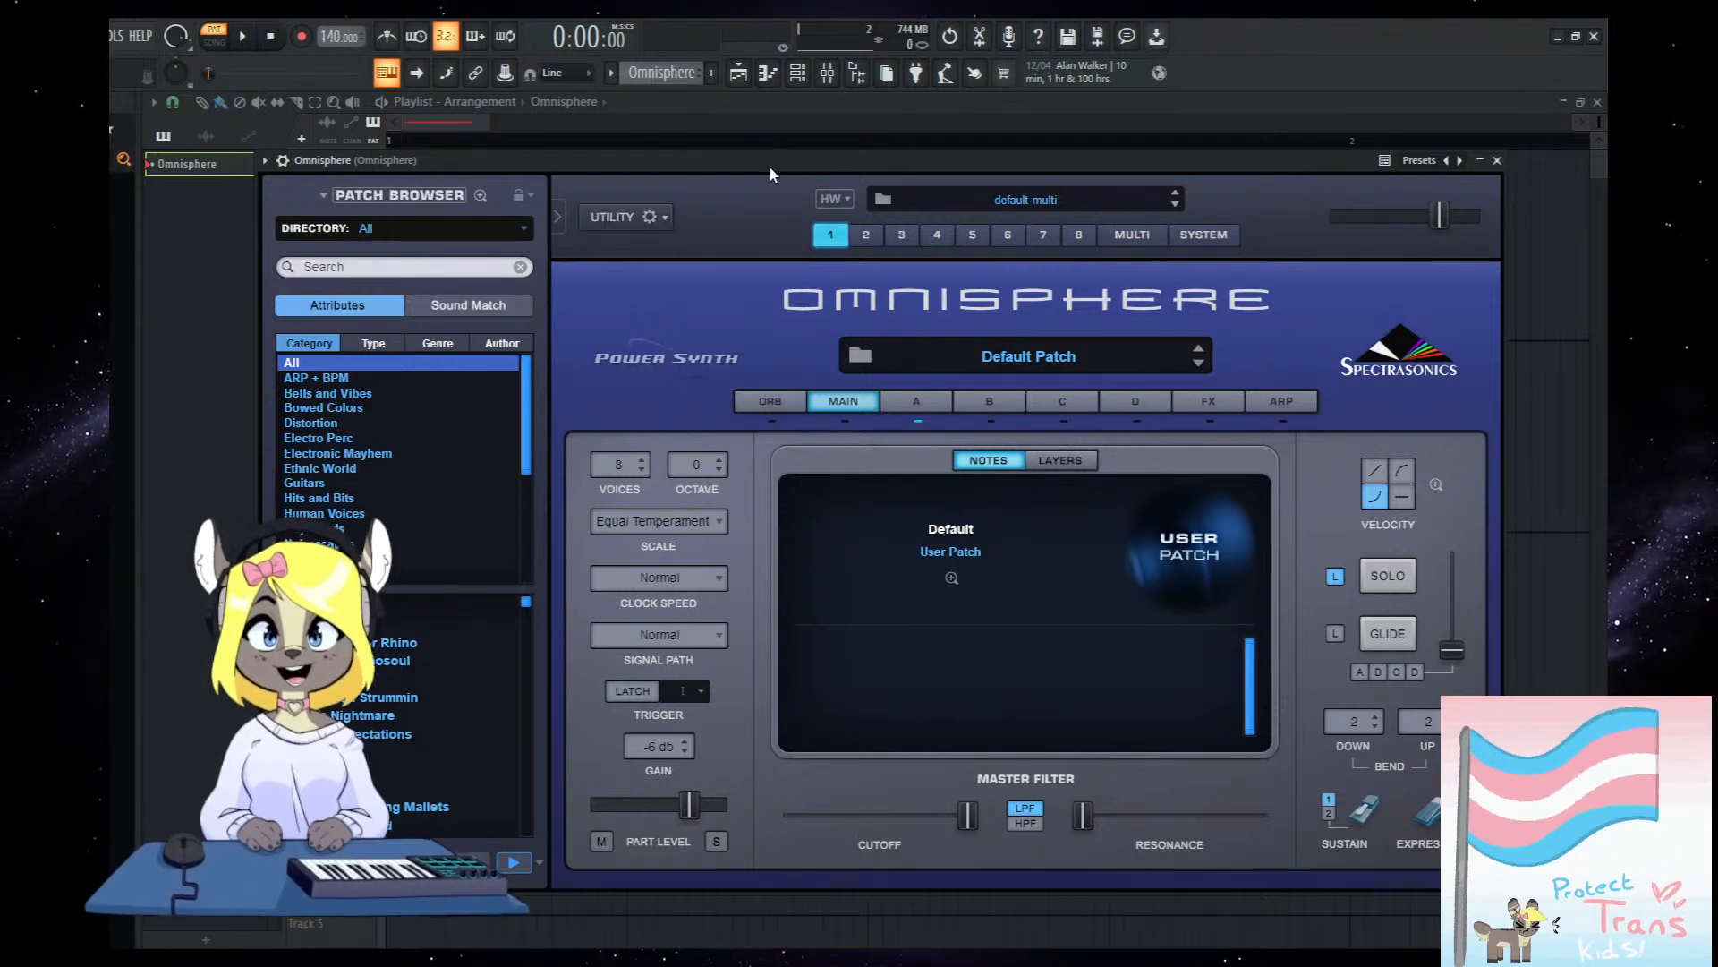
mouse_move(783, 156)
left_mouse_down()
mouse_move(761, 188)
mouse_move(715, 141)
mouse_move(756, 158)
left_mouse_up()
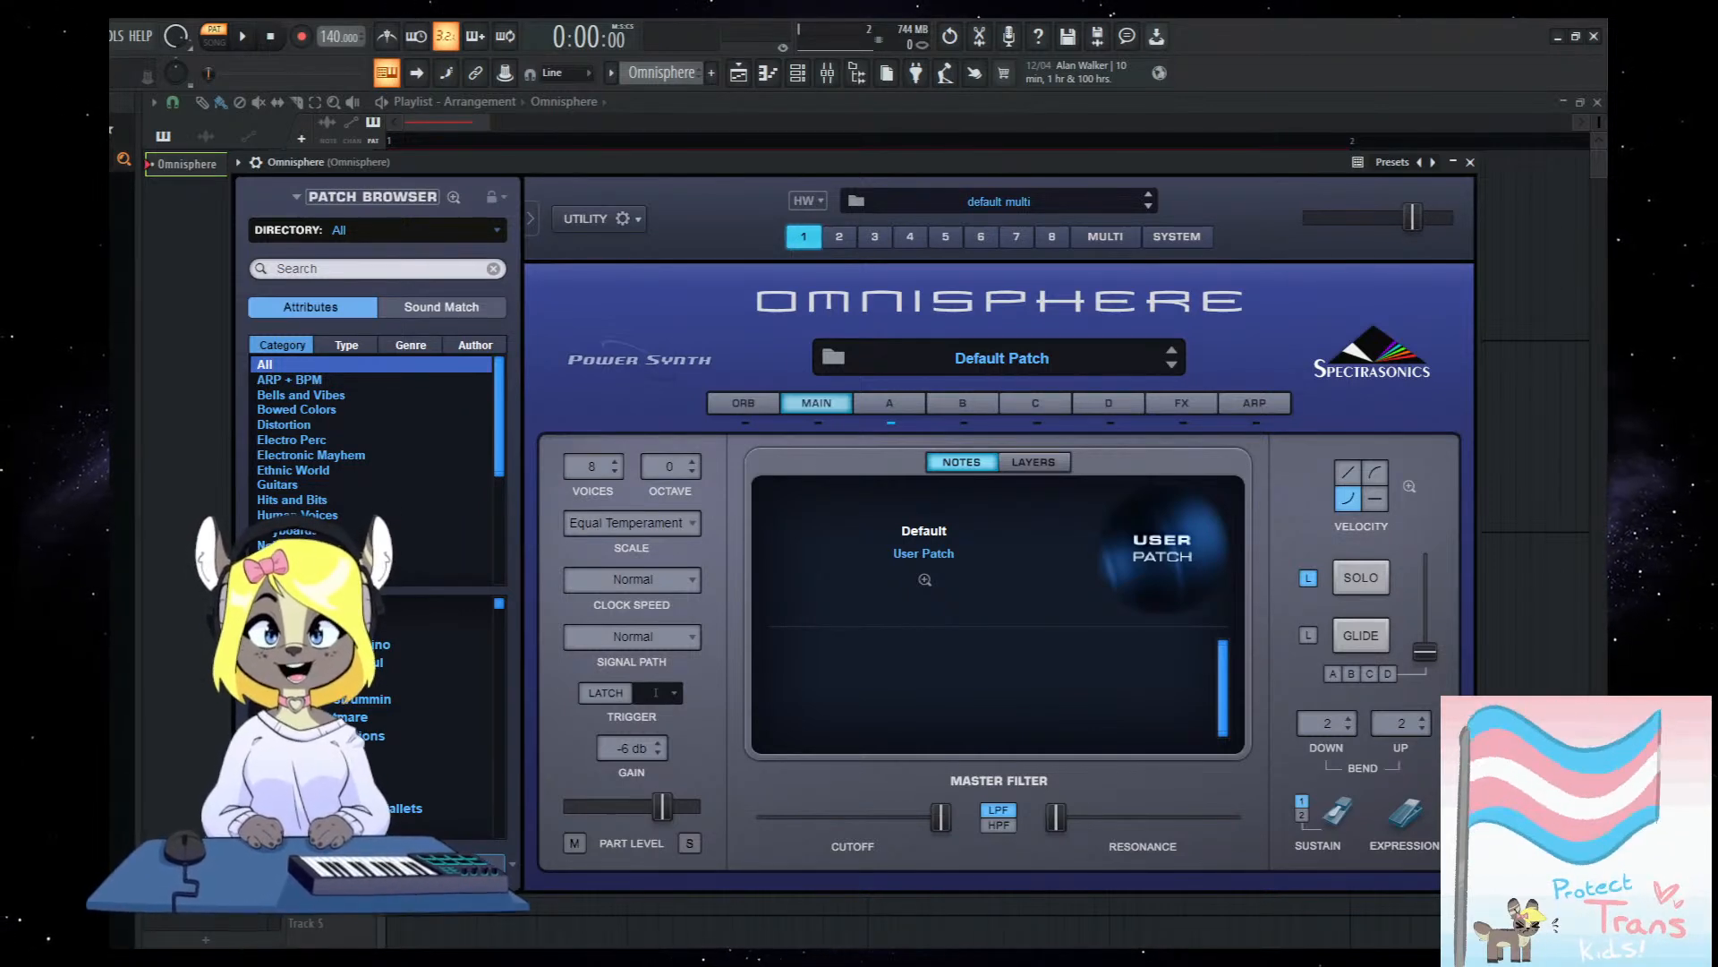
Browse the sample folders in the library and preview individual audio samples.
left_click(117, 343)
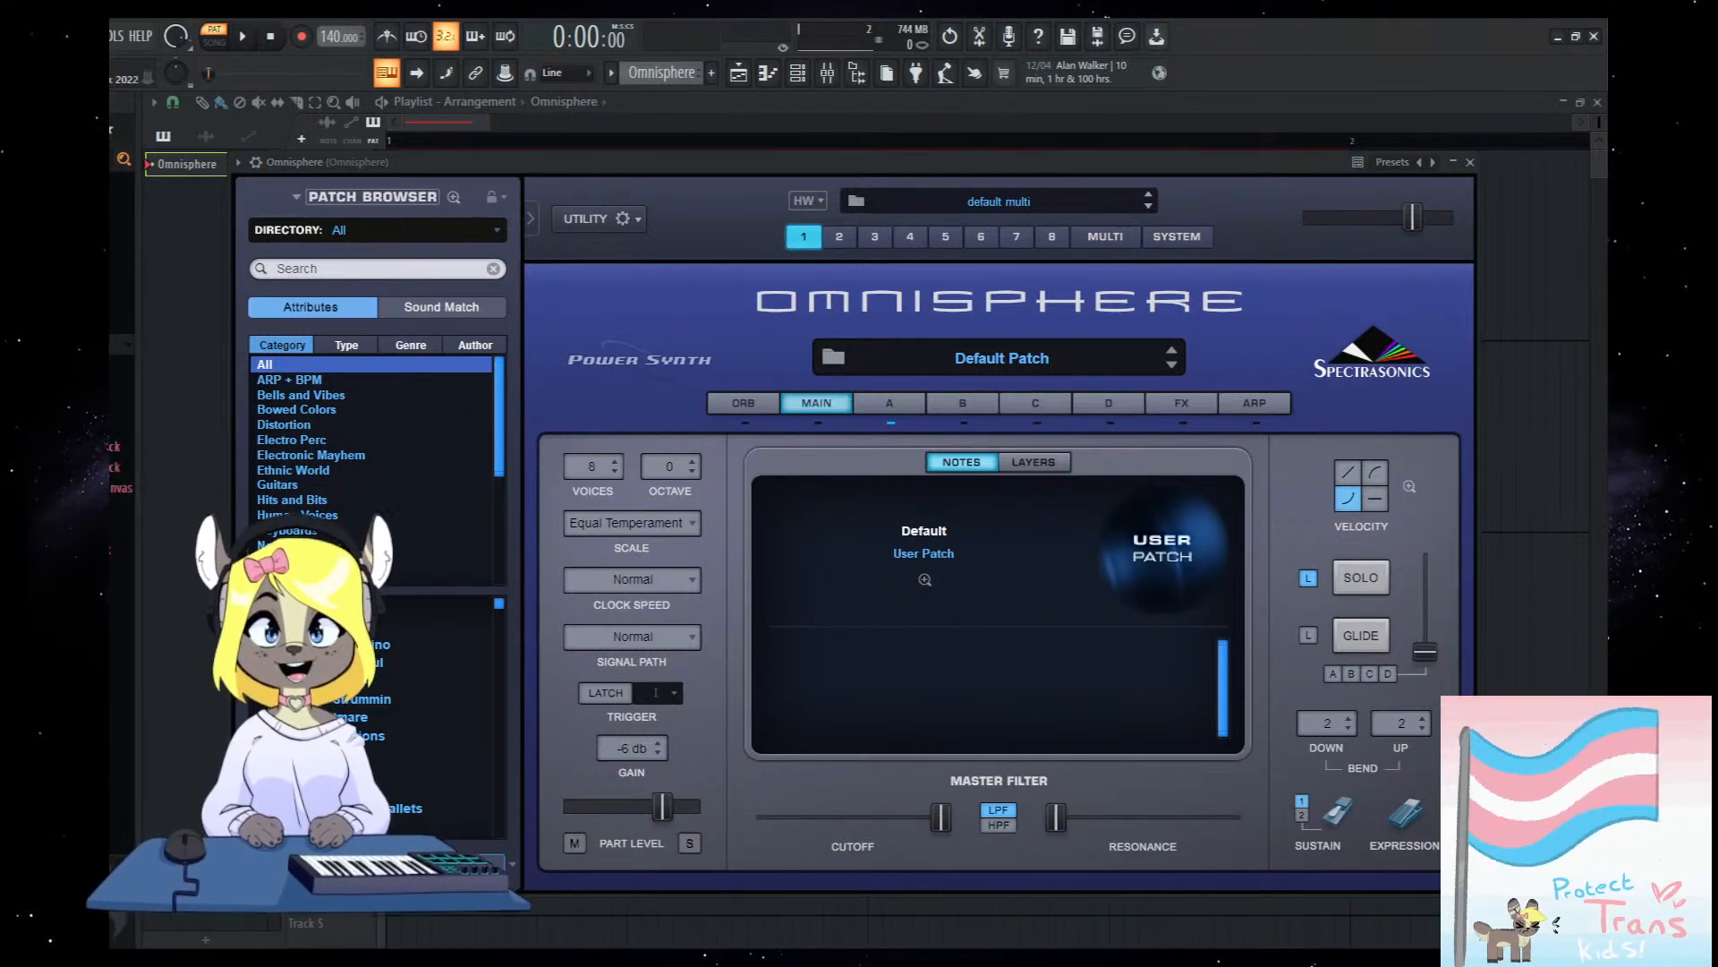
left_click(115, 447)
left_click(114, 591)
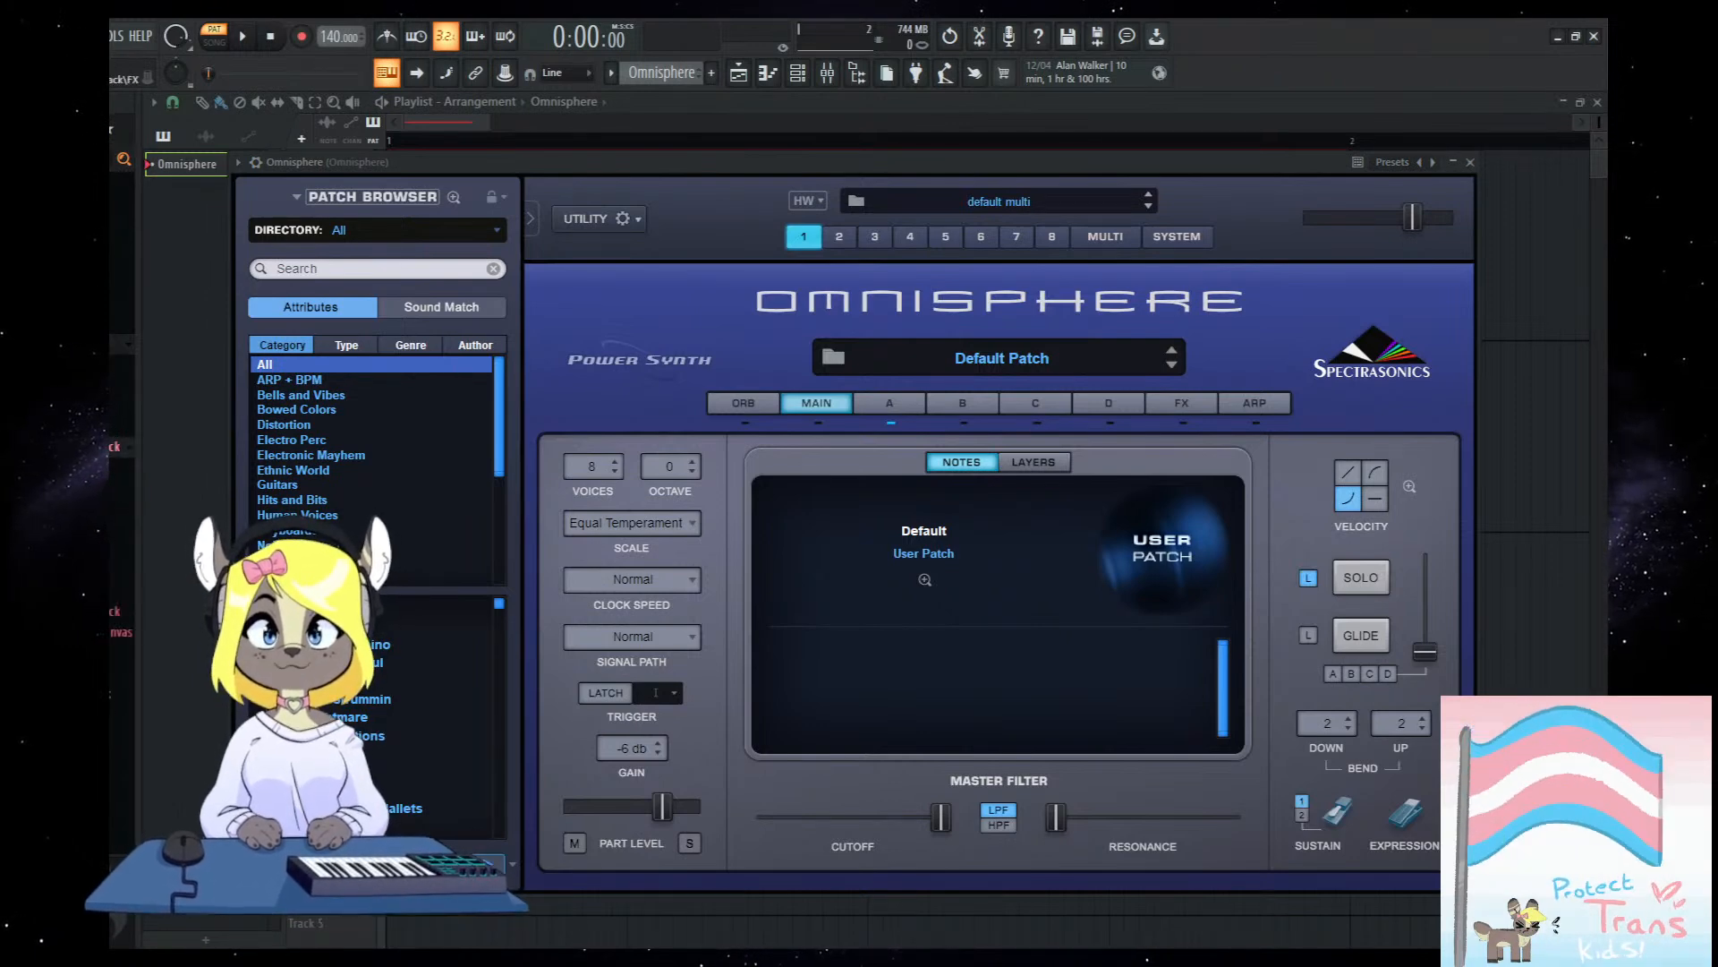
left_click(115, 590)
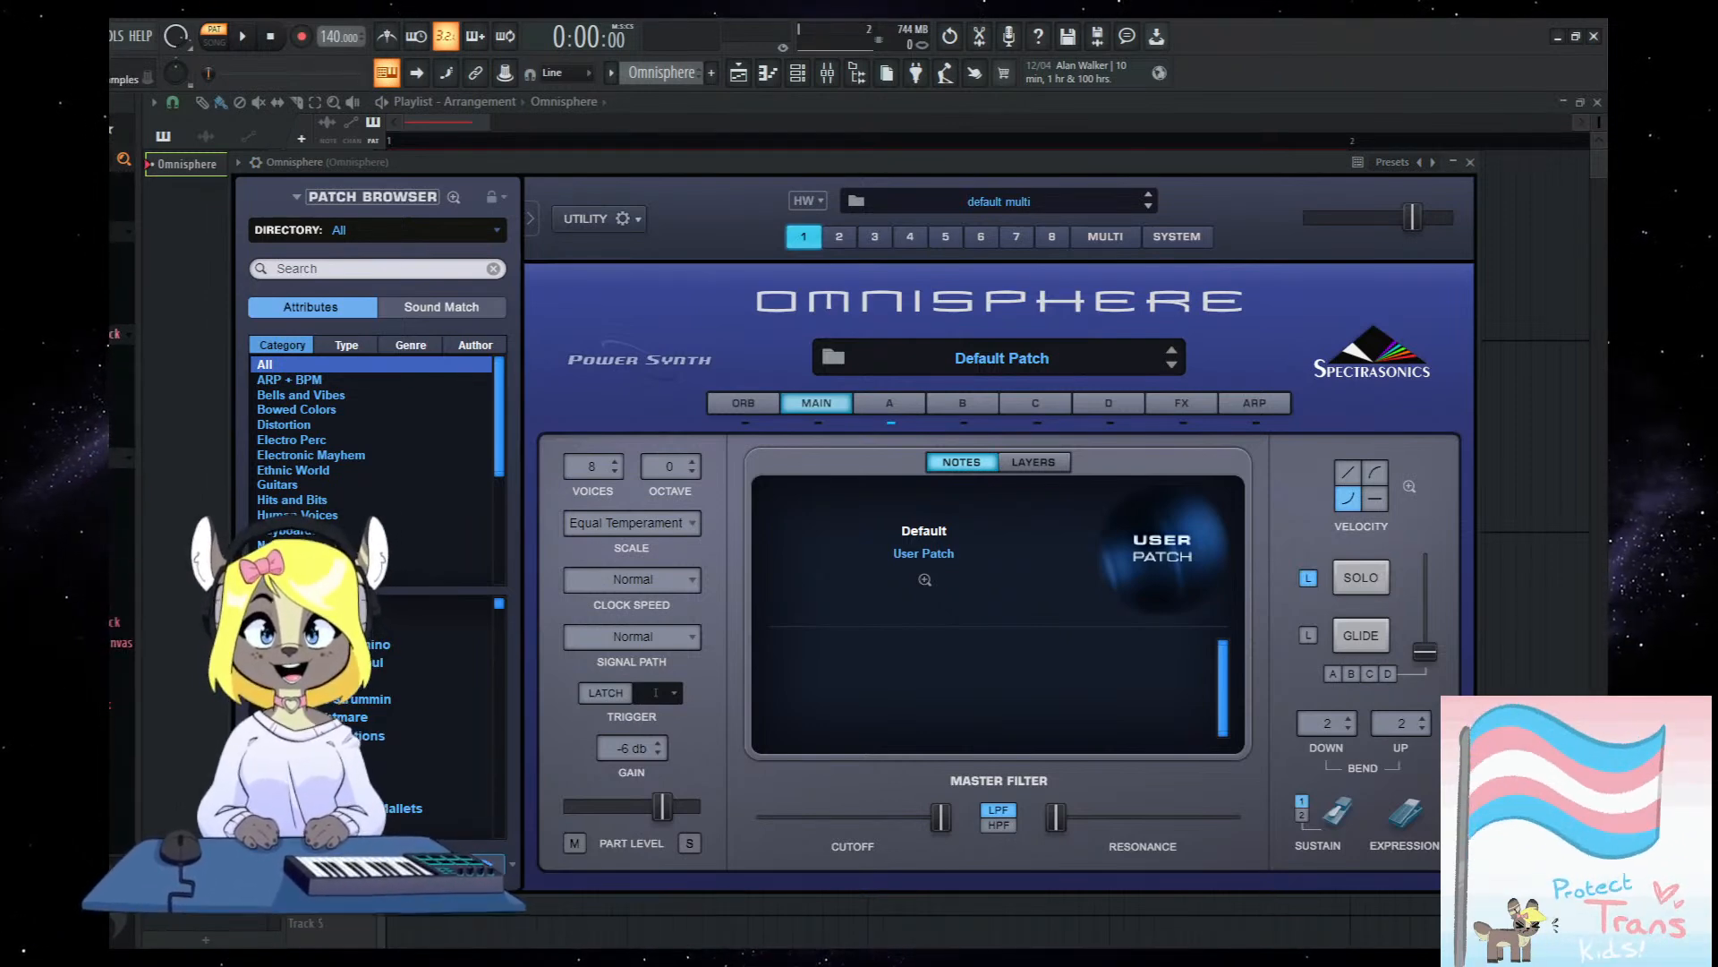
left_click(116, 624)
left_click(116, 525)
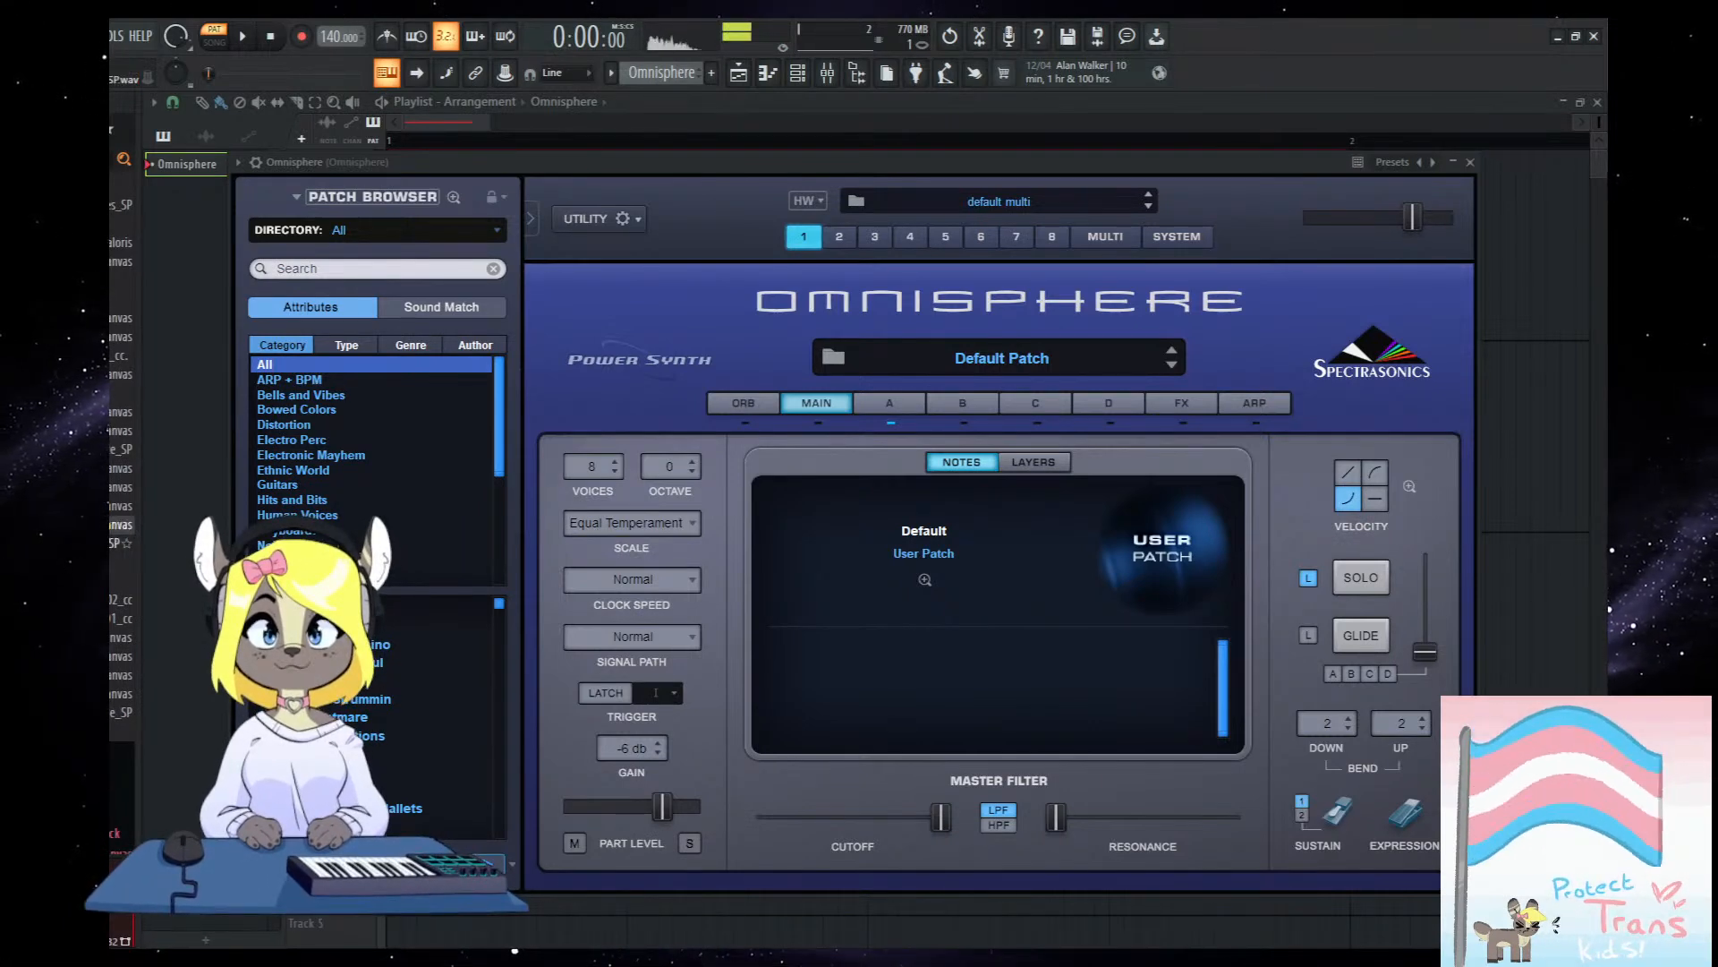
left_click(120, 506)
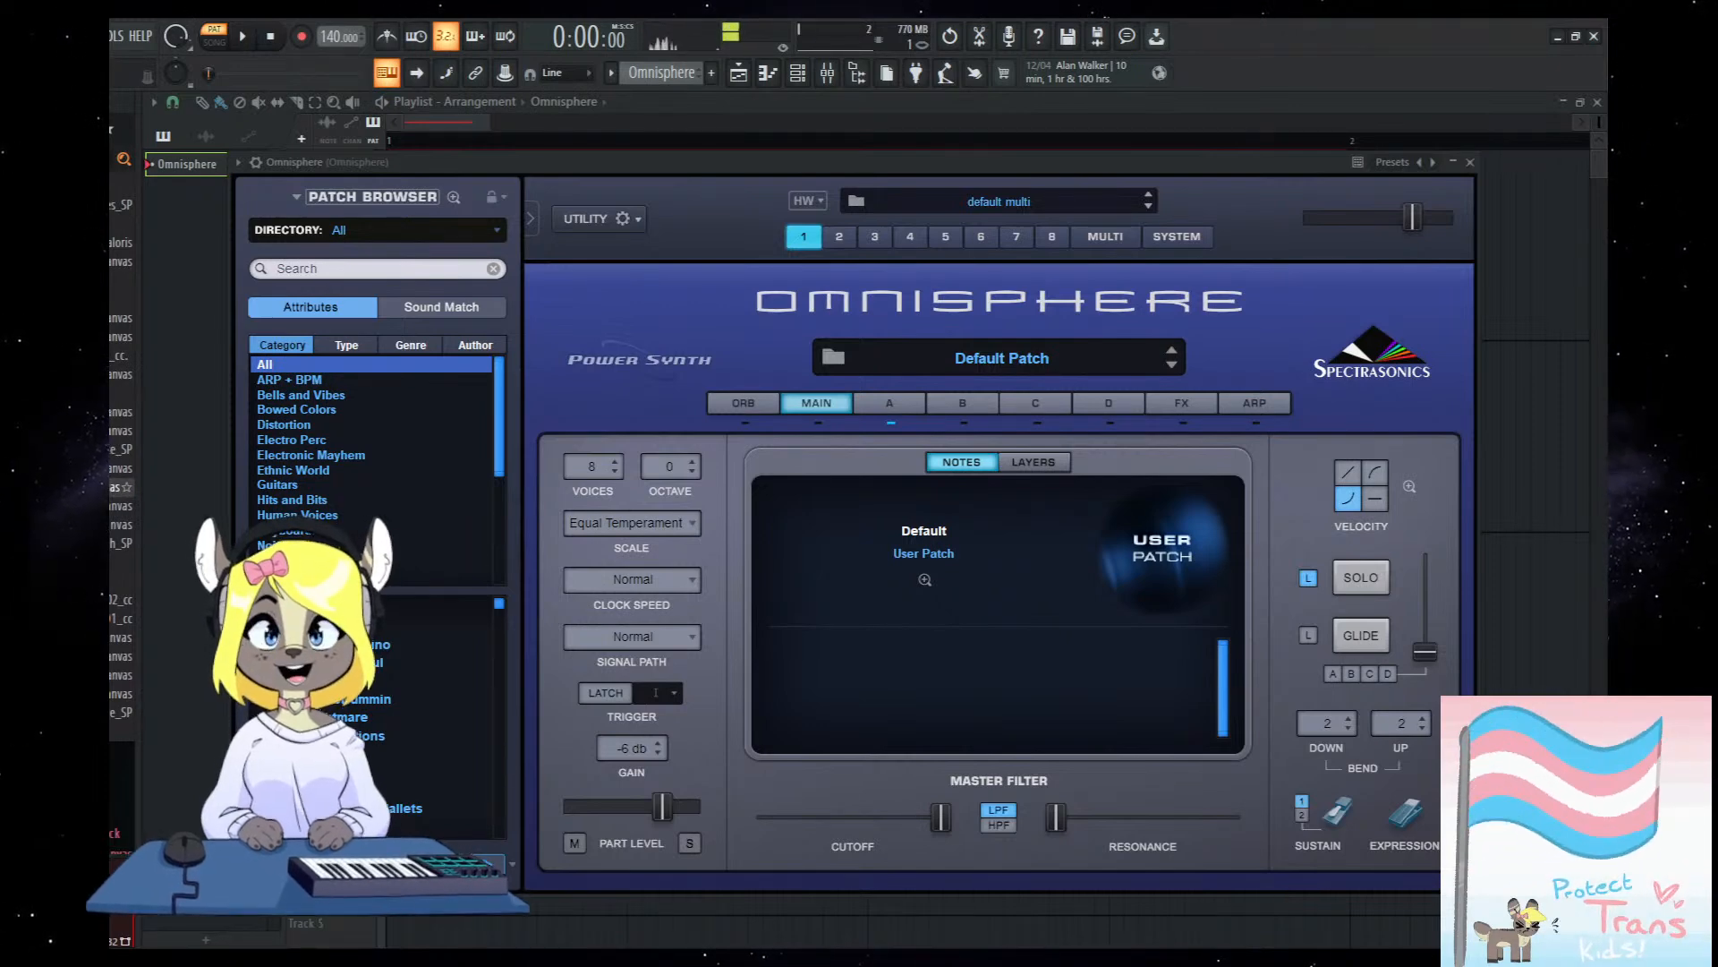
Inspect the Omnisphere clip on Track 1 in the piano roll and return to the playlist.
left_click_drag(707, 166, 725, 176)
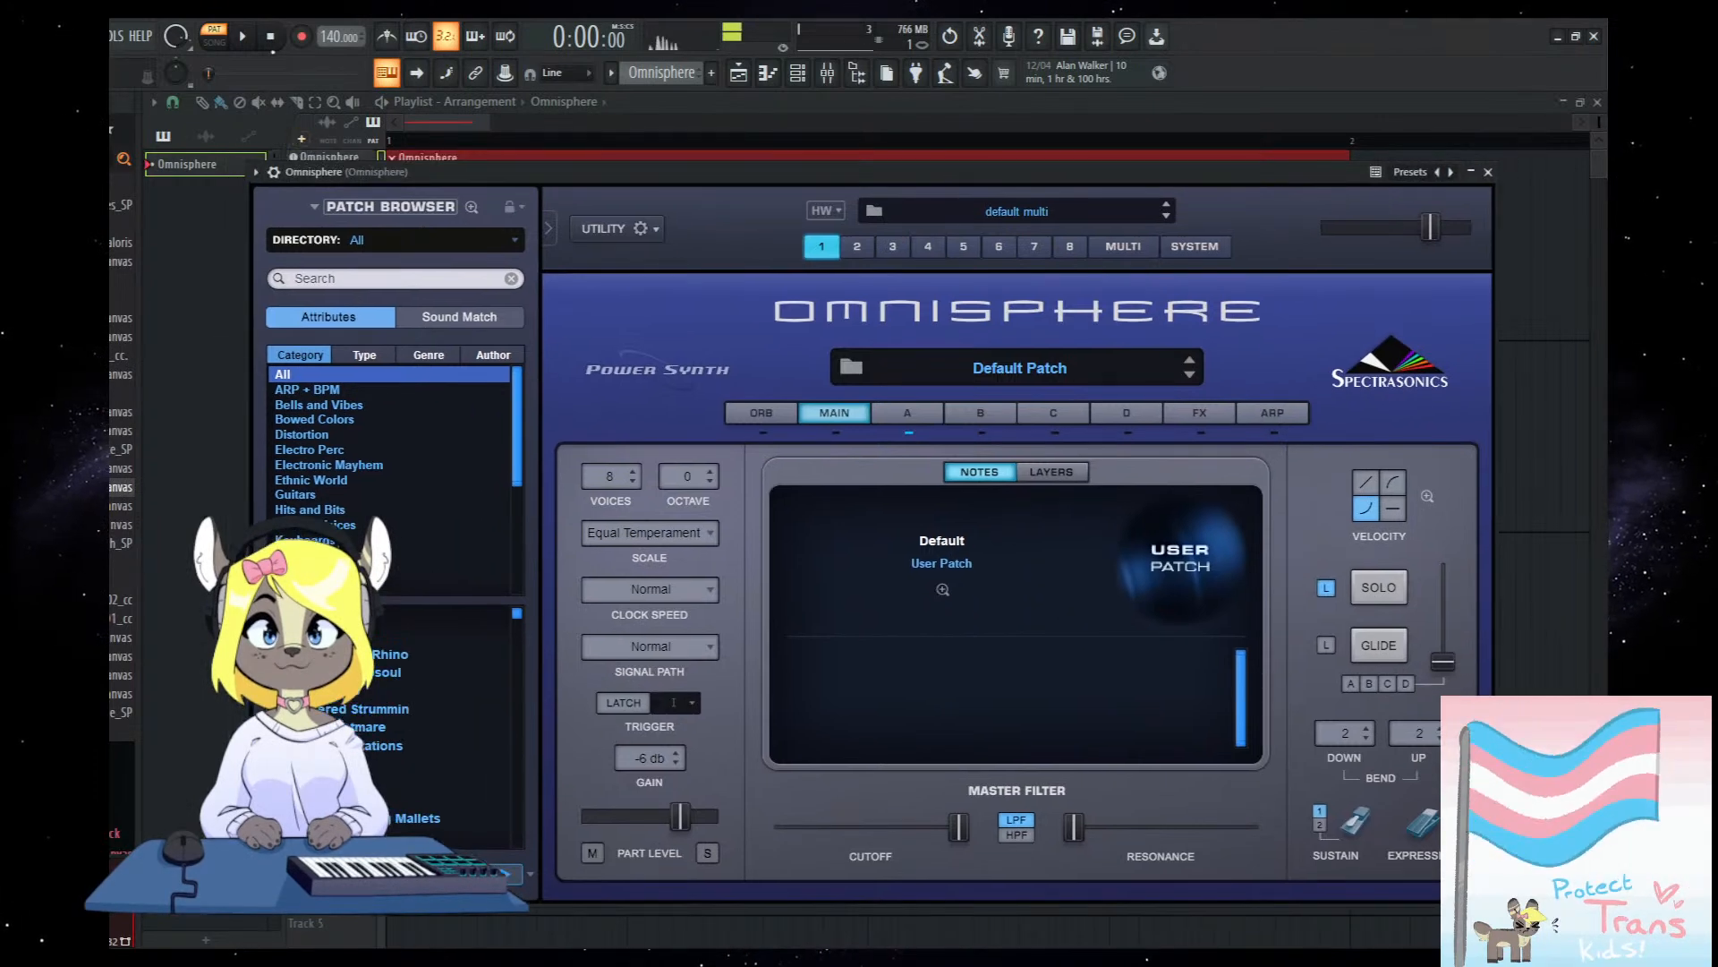
left_click(1519, 547)
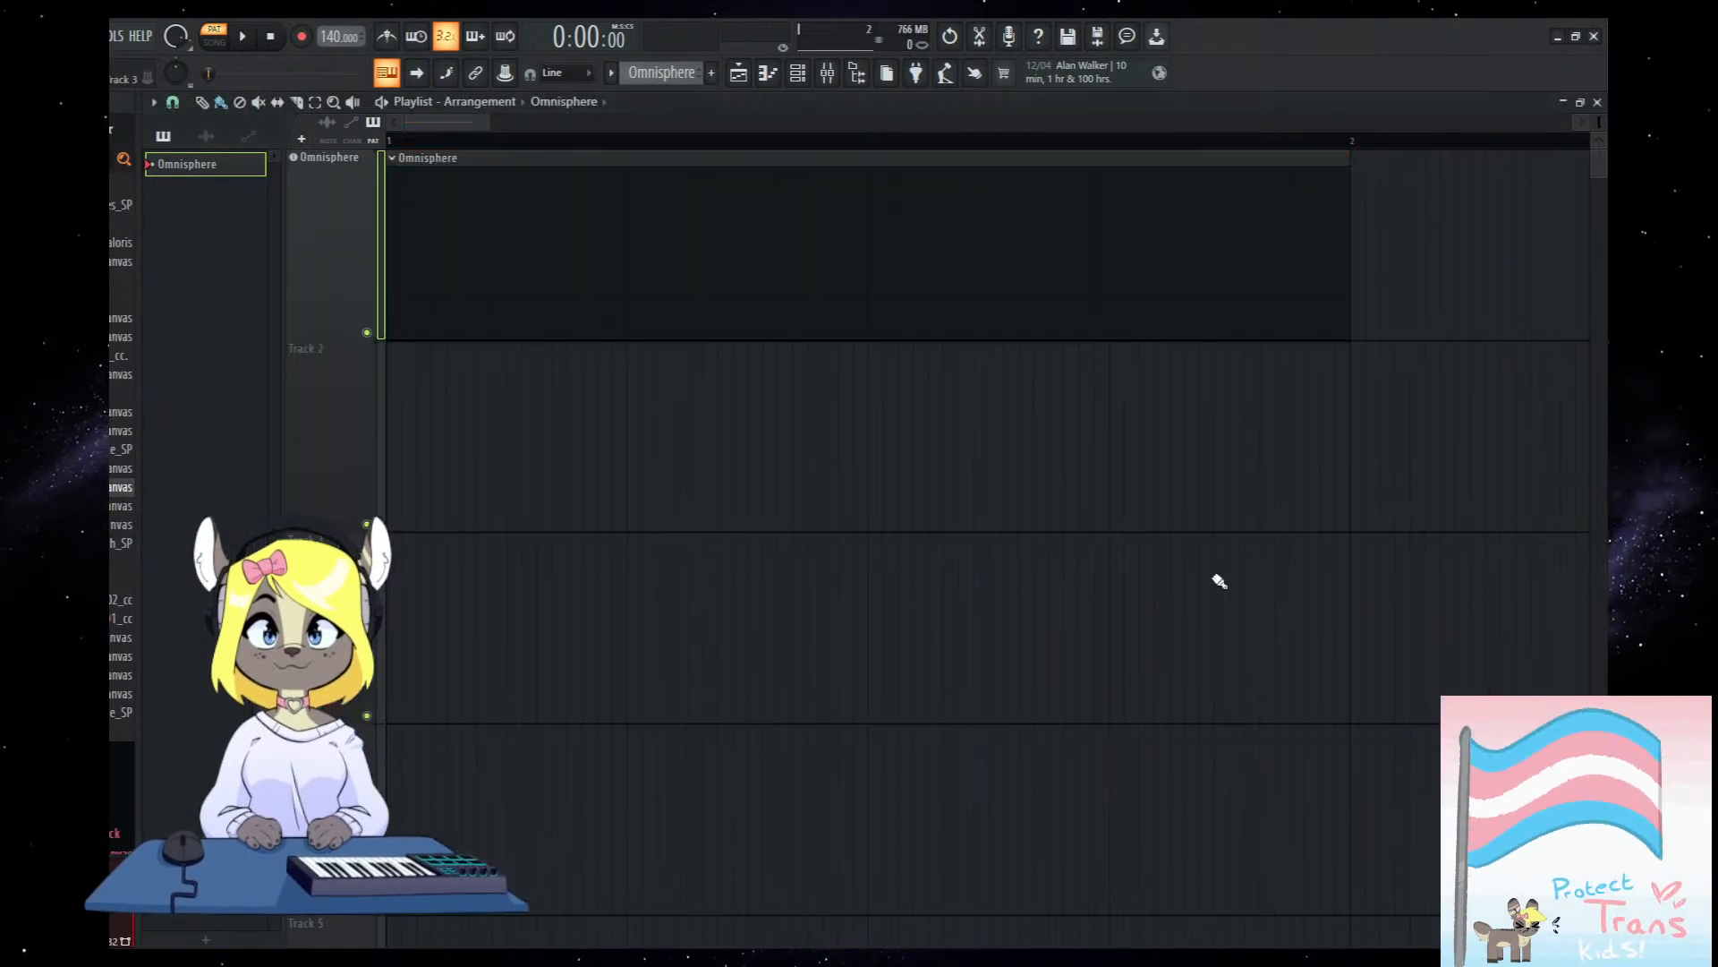
double_click(483, 277)
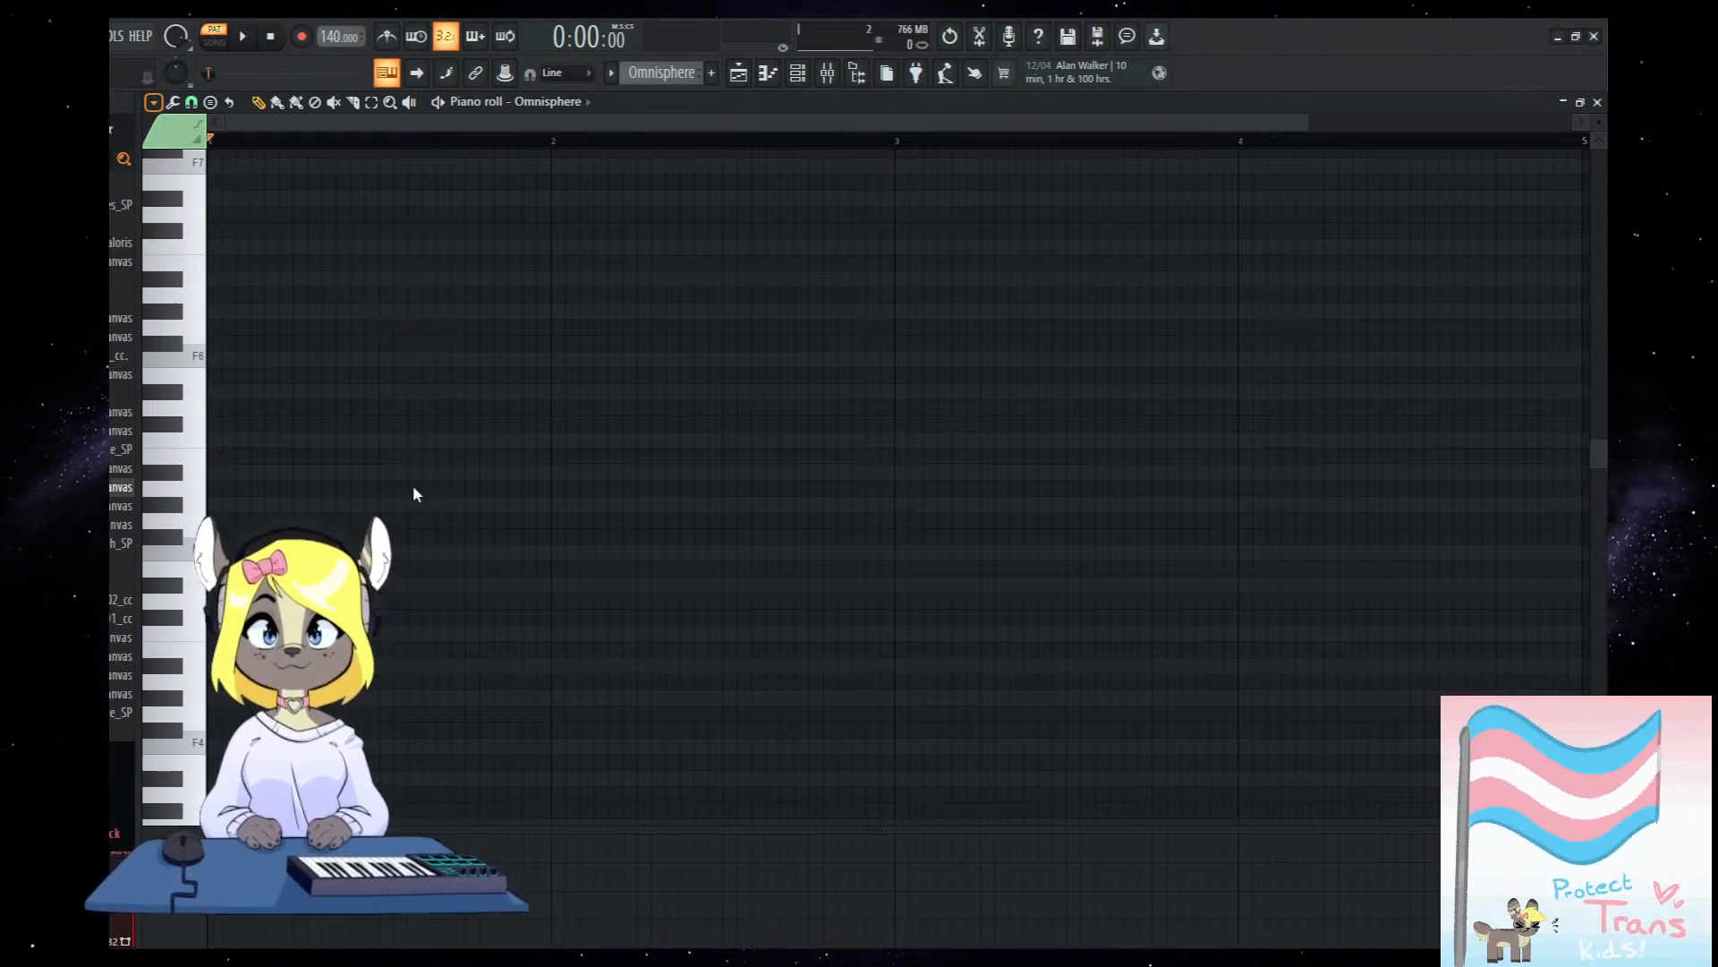
left_click(492, 291)
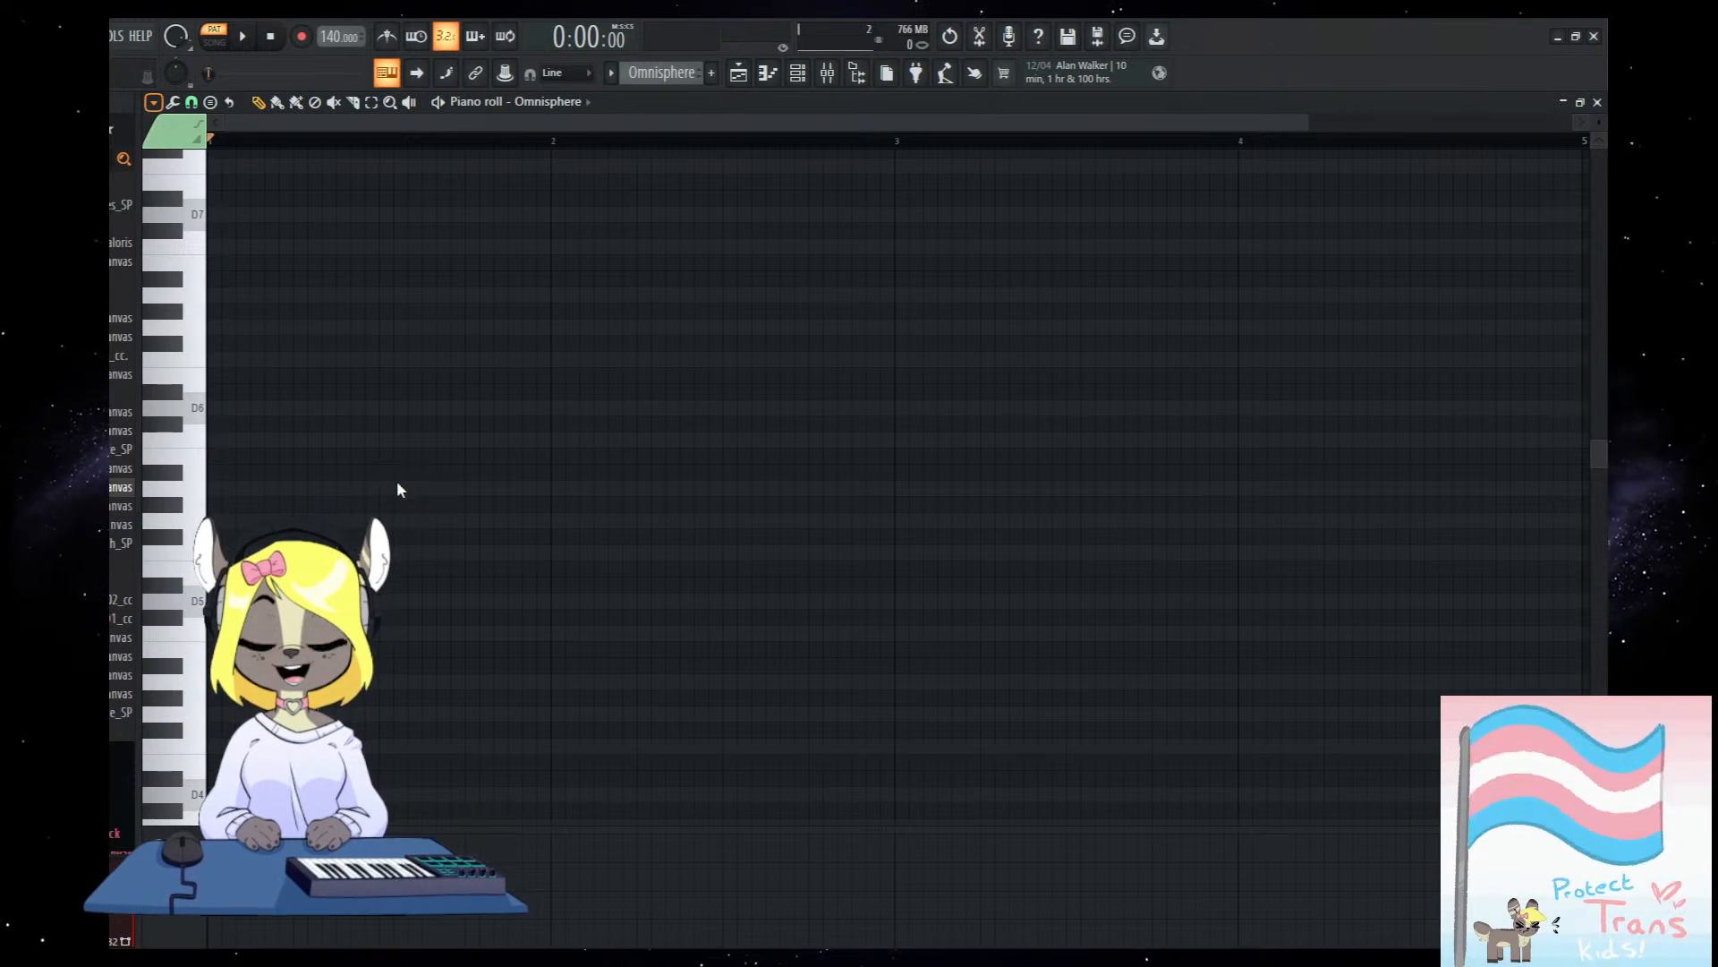
left_click_drag(1599, 813, 1599, 799)
key("F5")
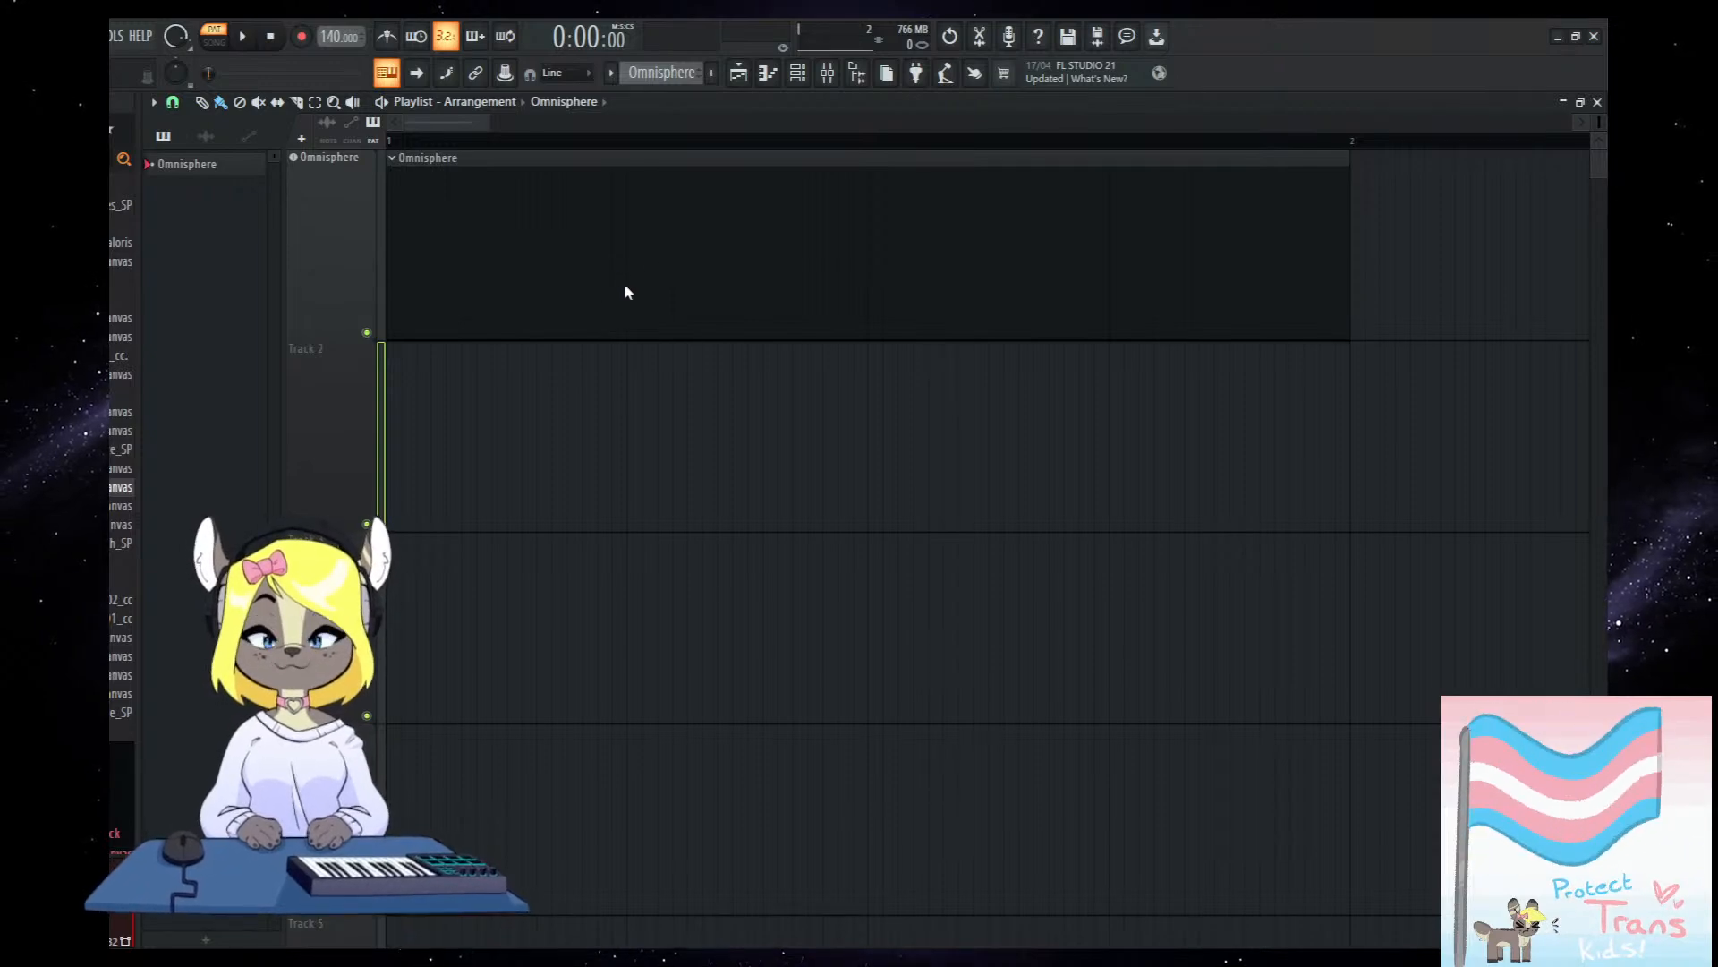
Add Serum with the GoToReese preset on Track 2, with Fruity WaveShaper, Fruity parametric EQ 2 and ShaperBox2 on its mixer insert.
left_click(623, 380)
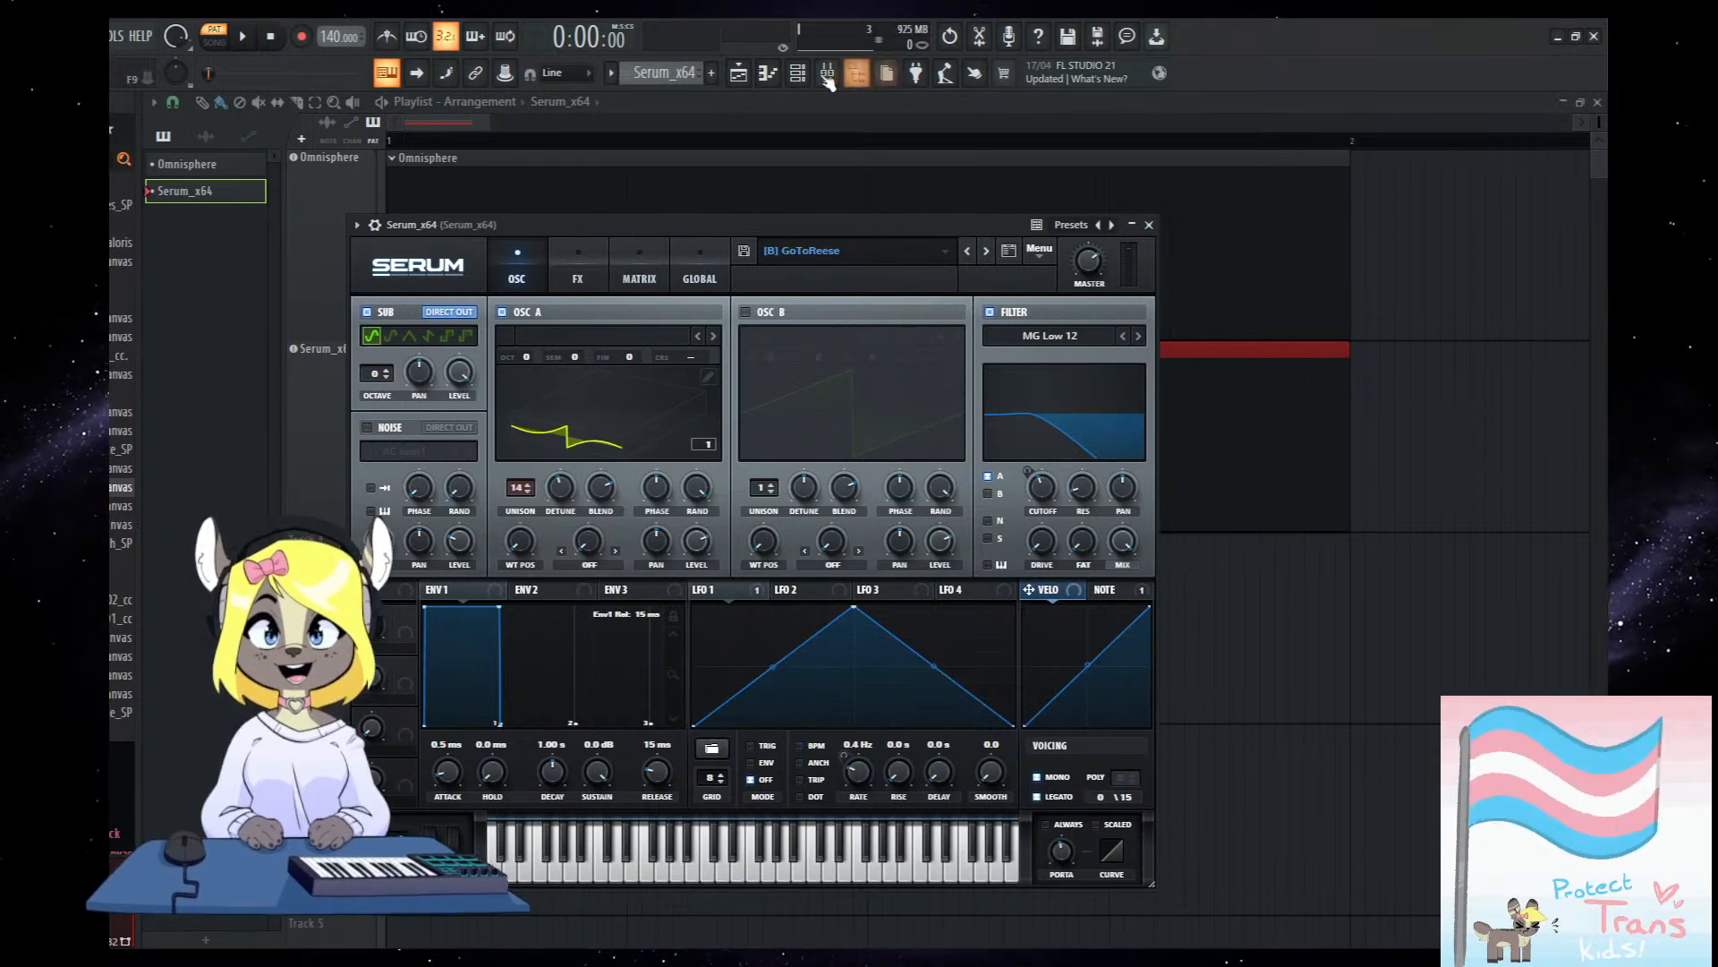
left_click(797, 74)
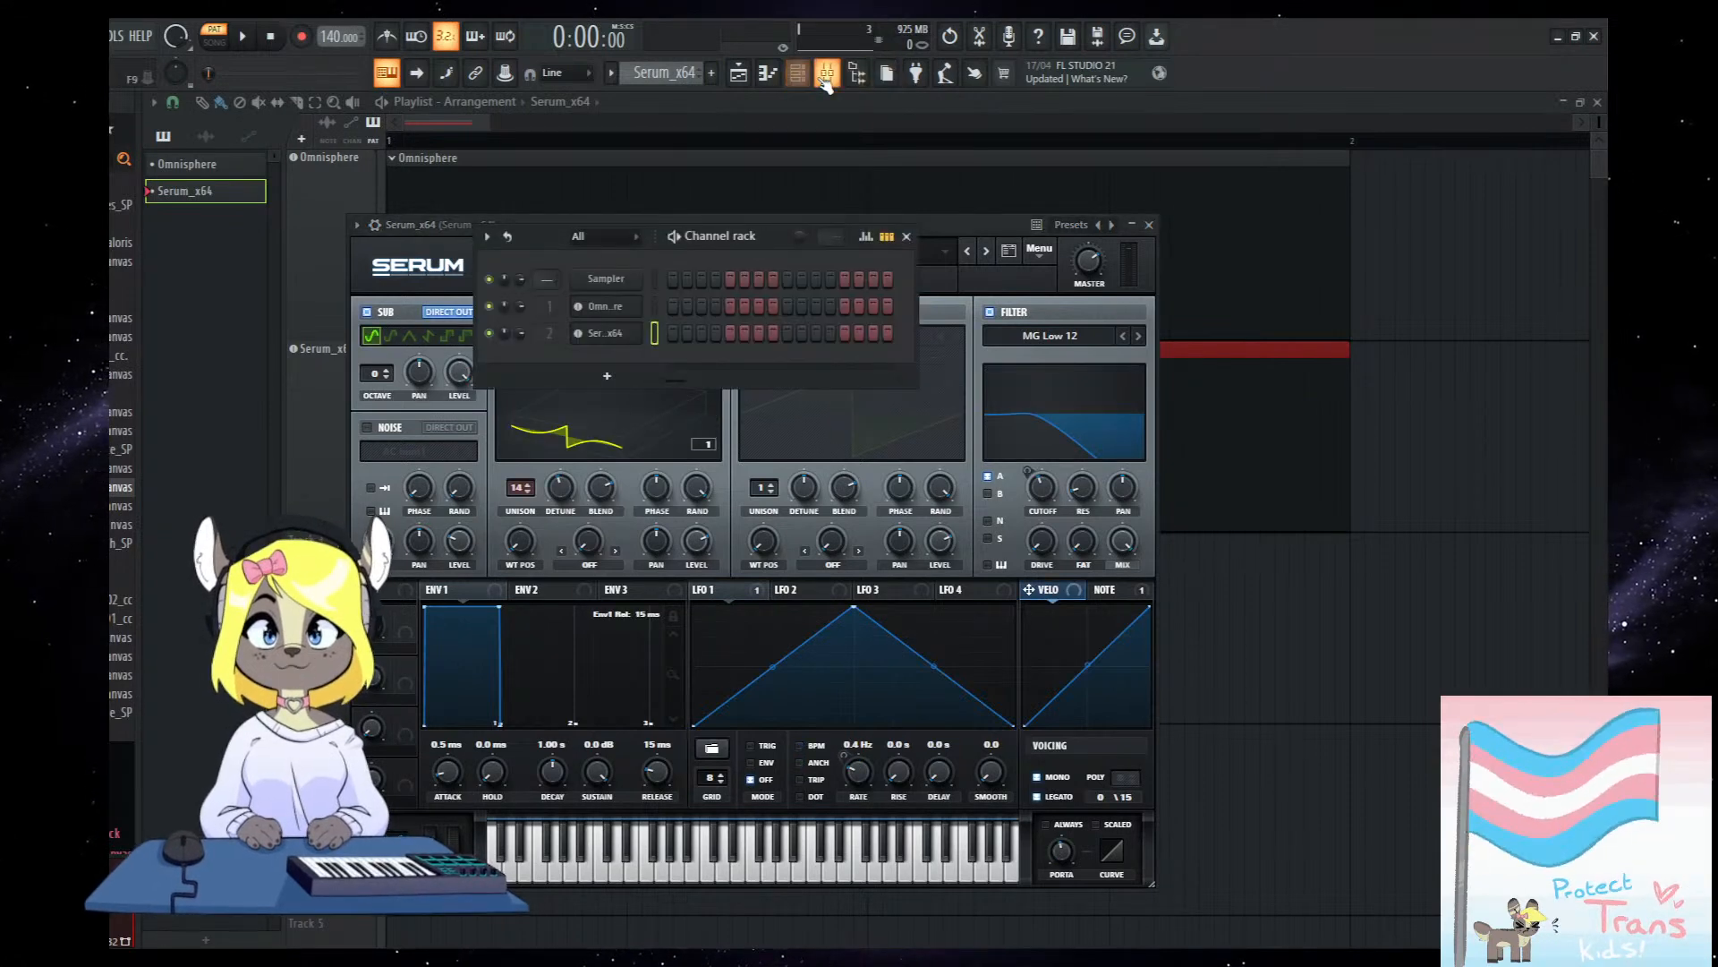
left_click(827, 73)
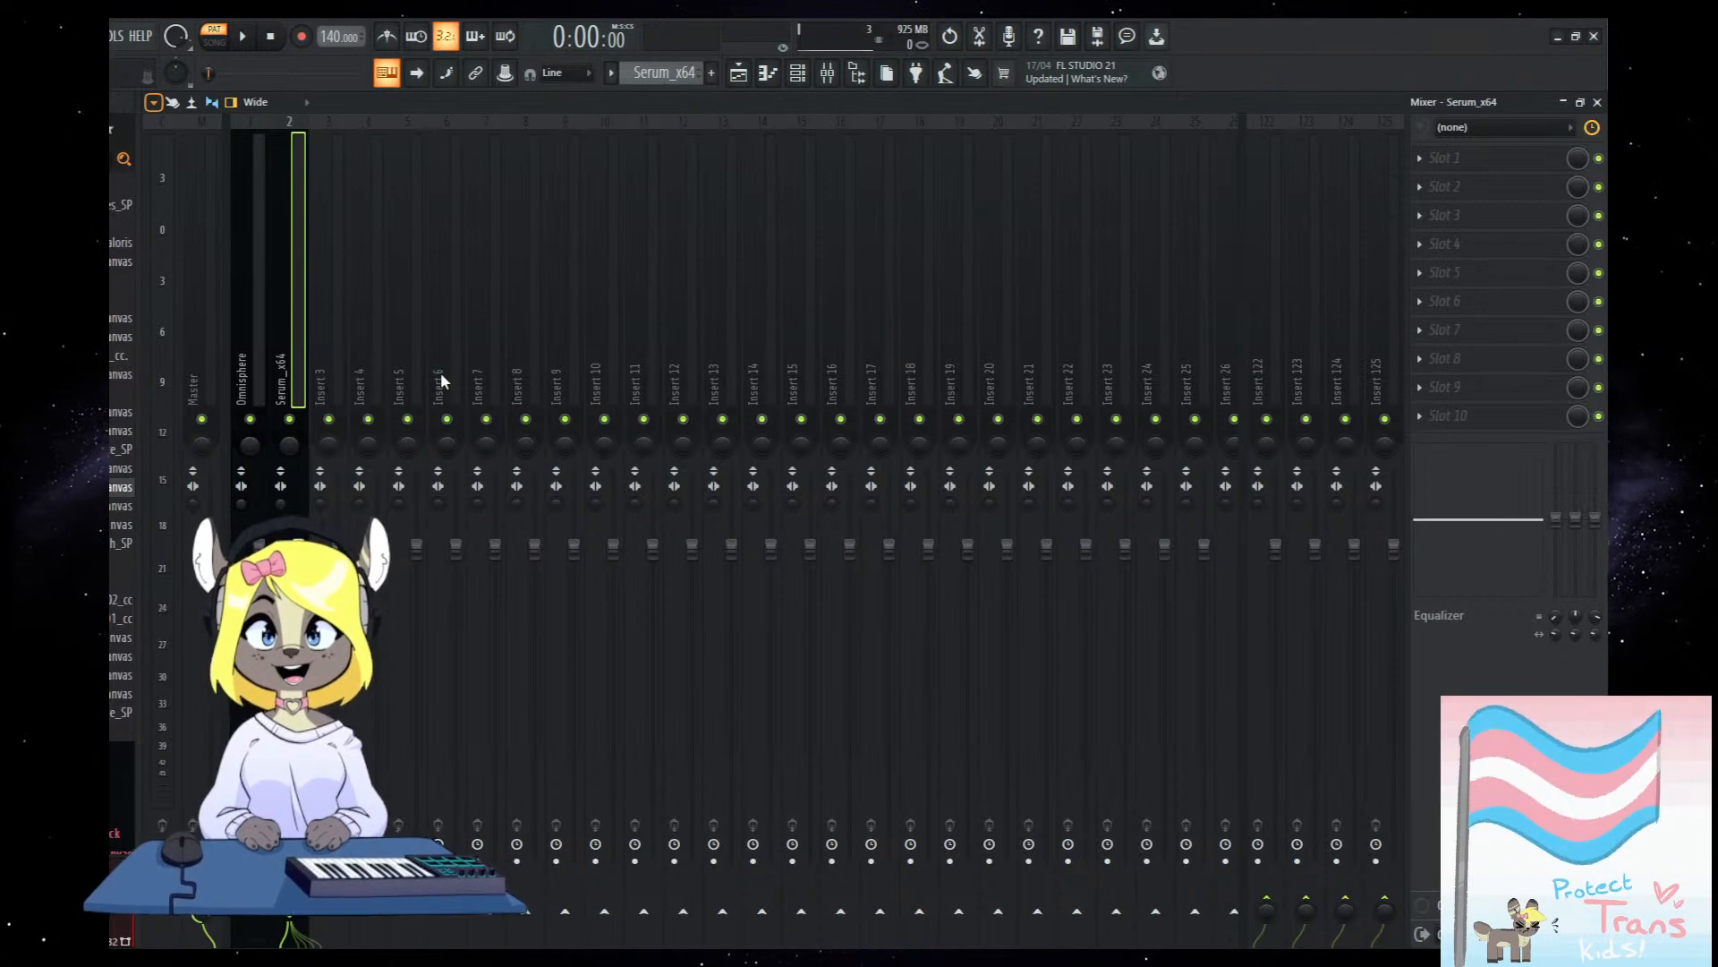
key("ctrl+z")
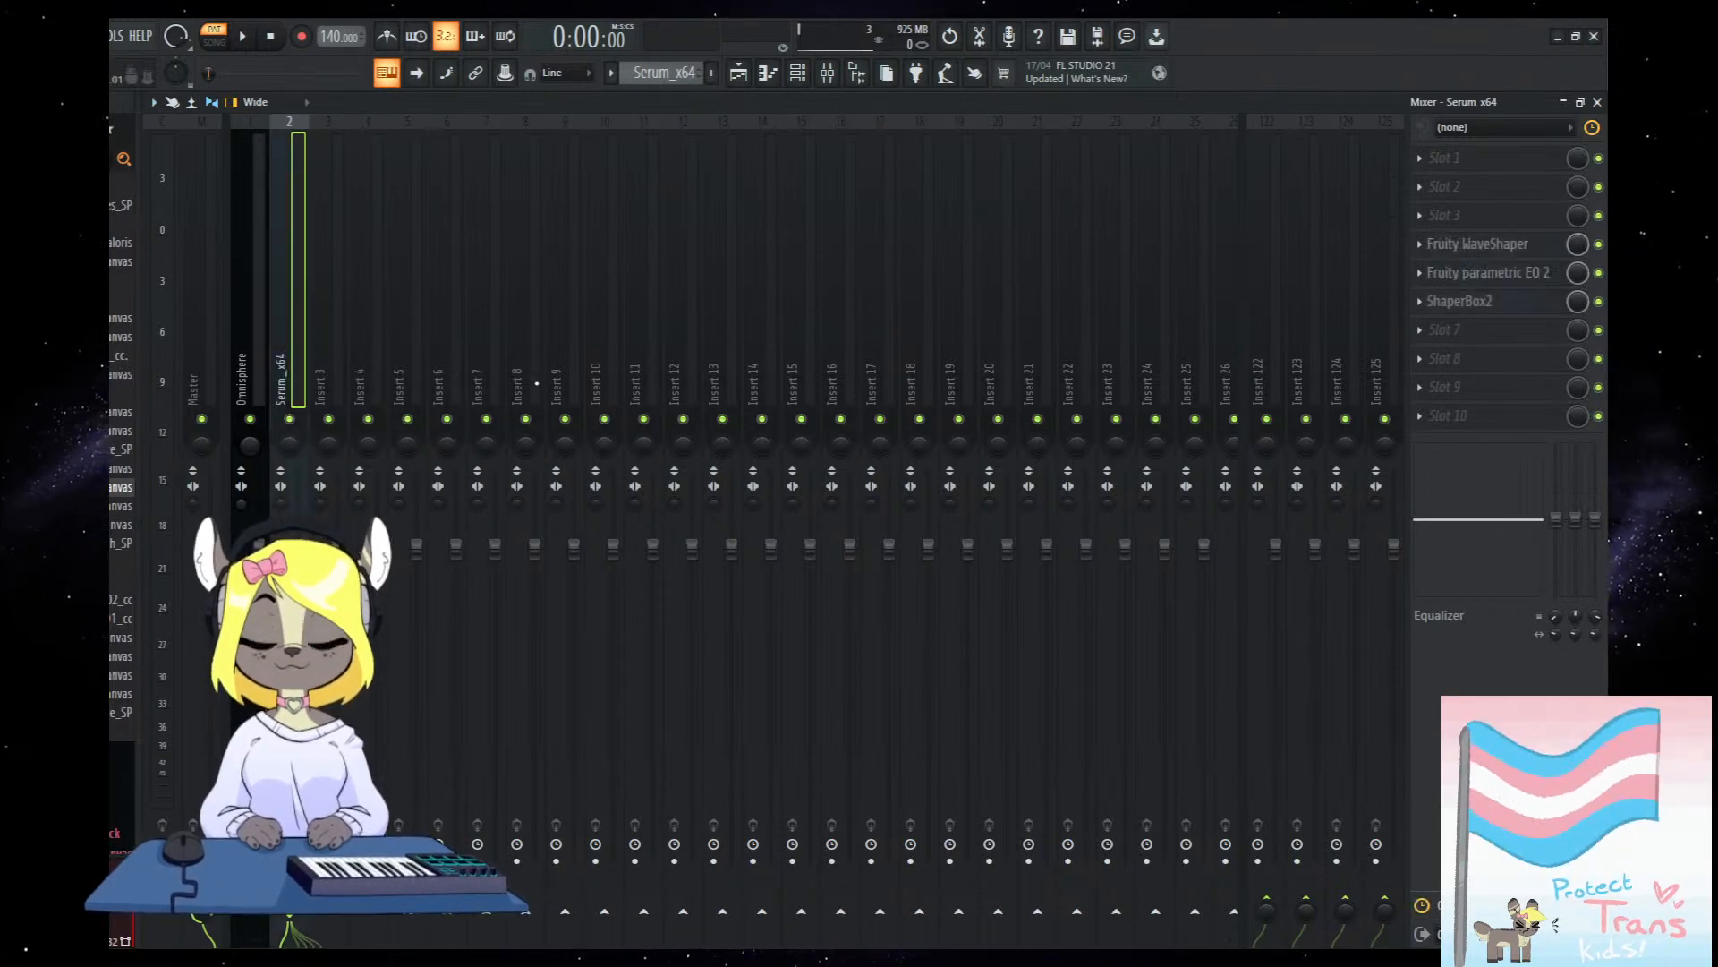
Draw a one-bar note at bar 1 of the Serum clip, transpose it down by octaves to D2 and audition it.
key("F5")
double_click(467, 494)
left_click(148, 565)
left_click_drag(263, 567, 548, 588)
key("ctrl+a")
key("ctrl+Down")
key("ctrl+Down")
key("space")
key("ctrl+Down")
key("ctrl+Up")
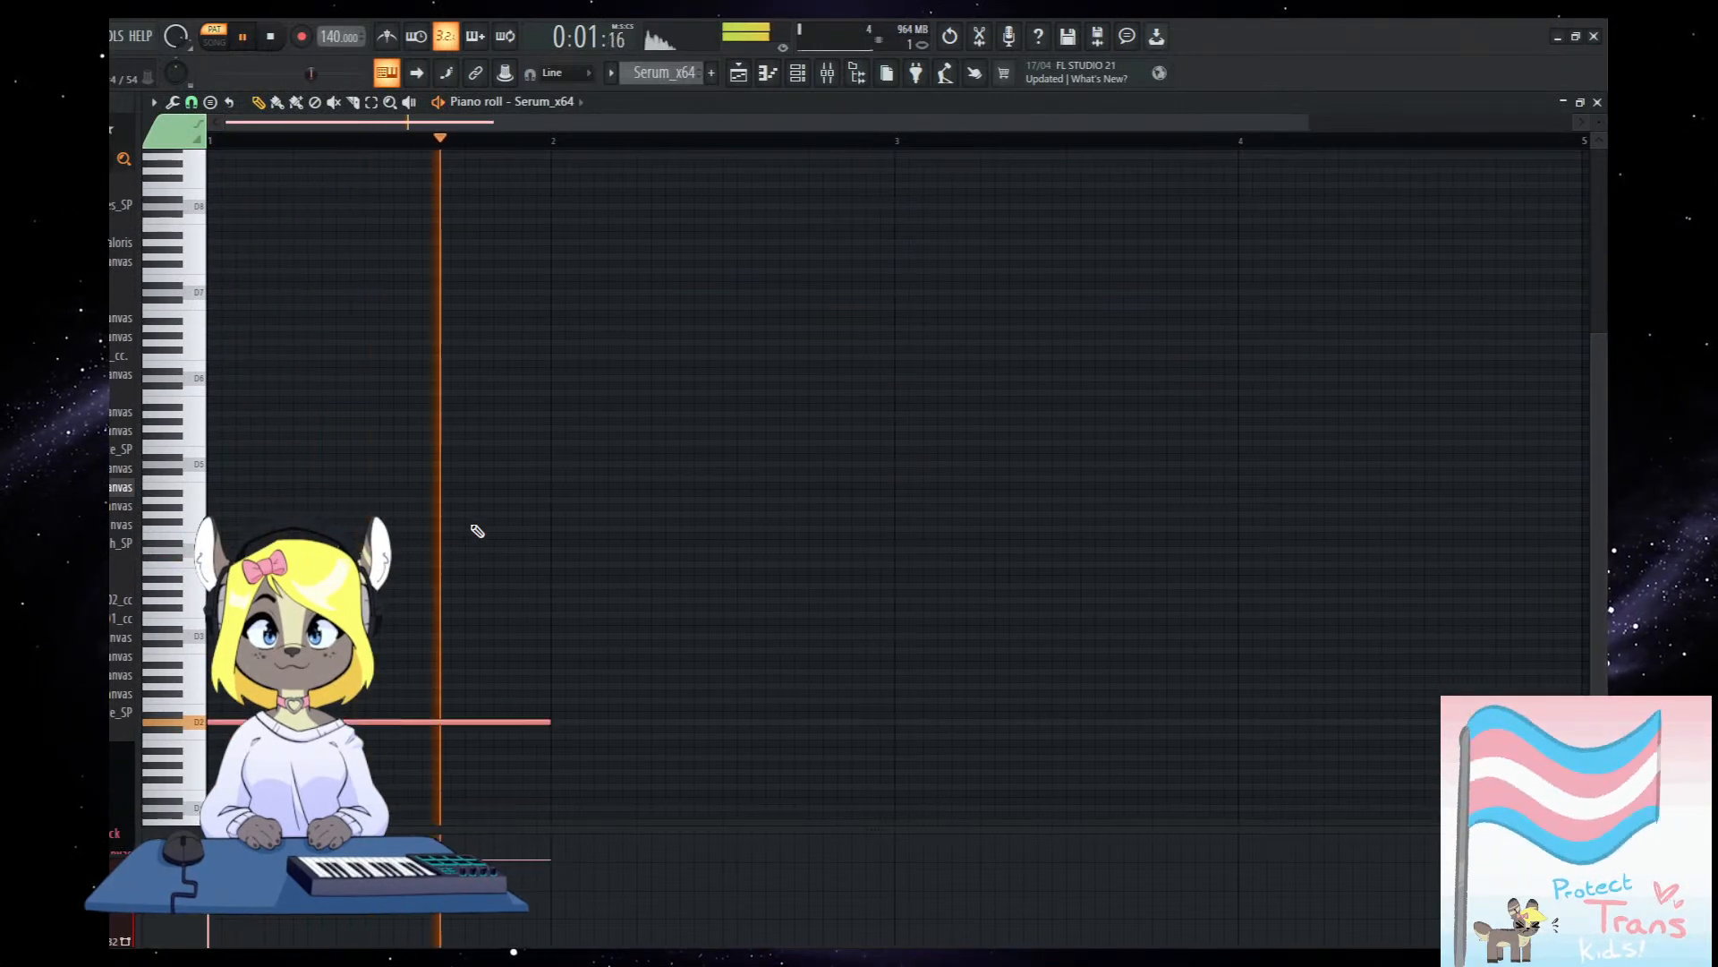
key("space")
Extend the Serum clip's D2 note to four bars and play it back from the playlist.
scroll(519, 694, "down", 1)
left_click_drag(483, 723, 1311, 724)
right_click(1301, 749, "ctrl")
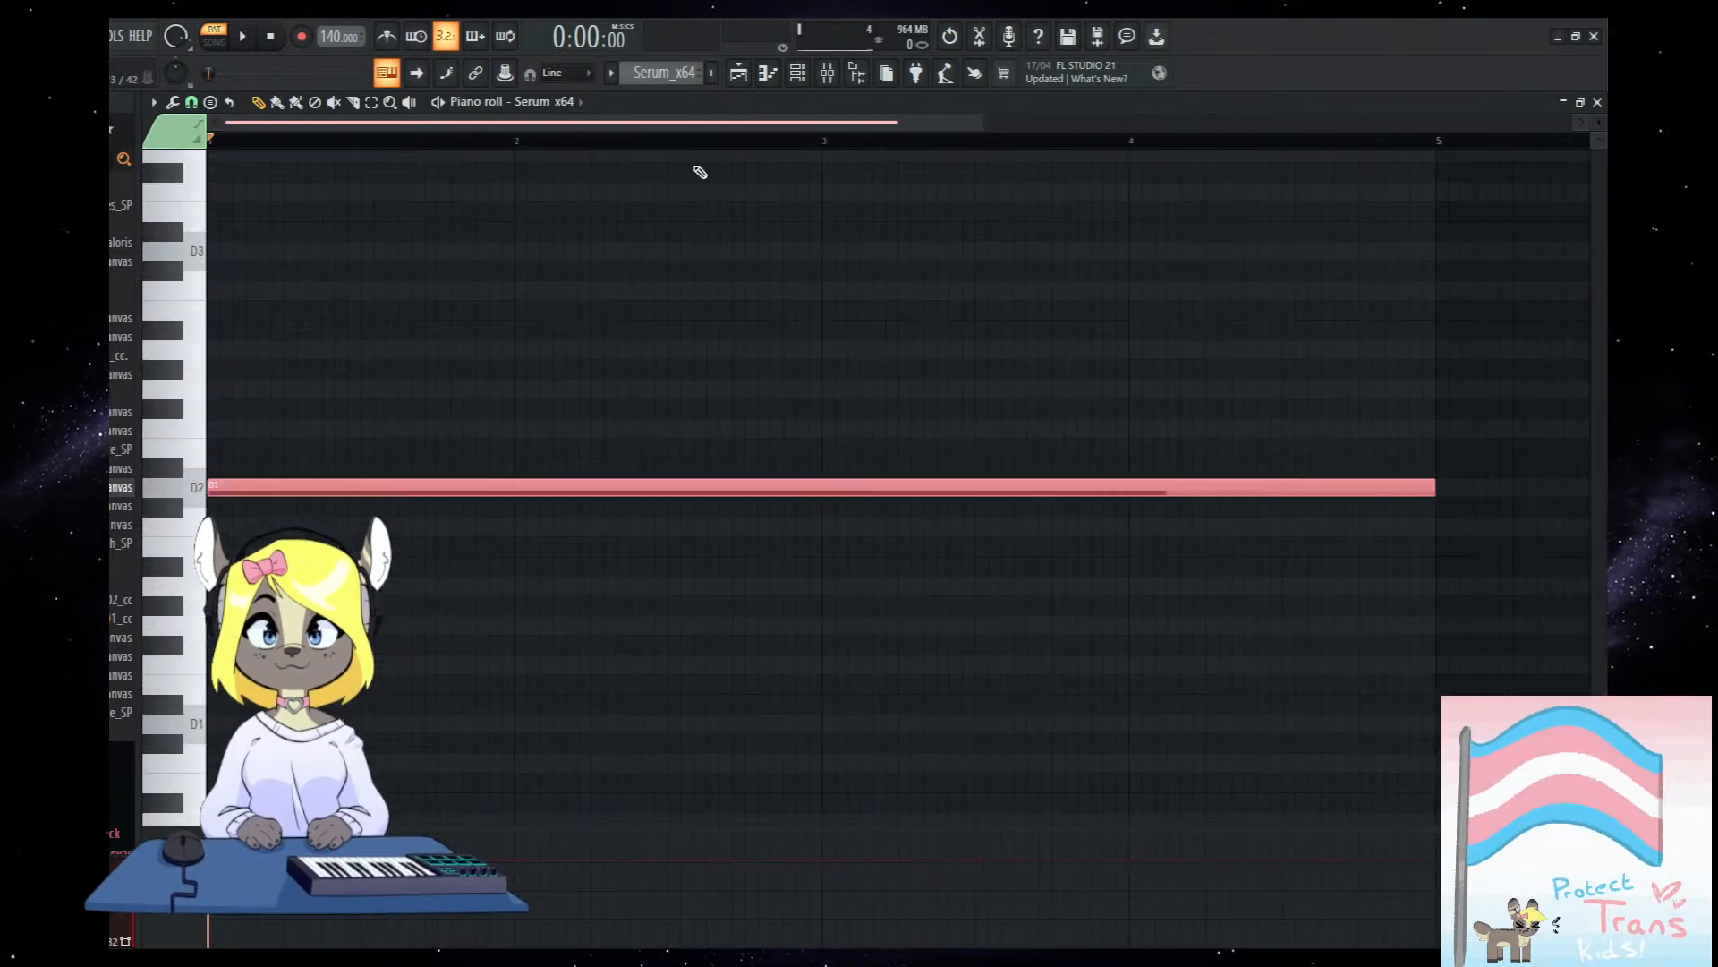
left_click(738, 73)
key("space")
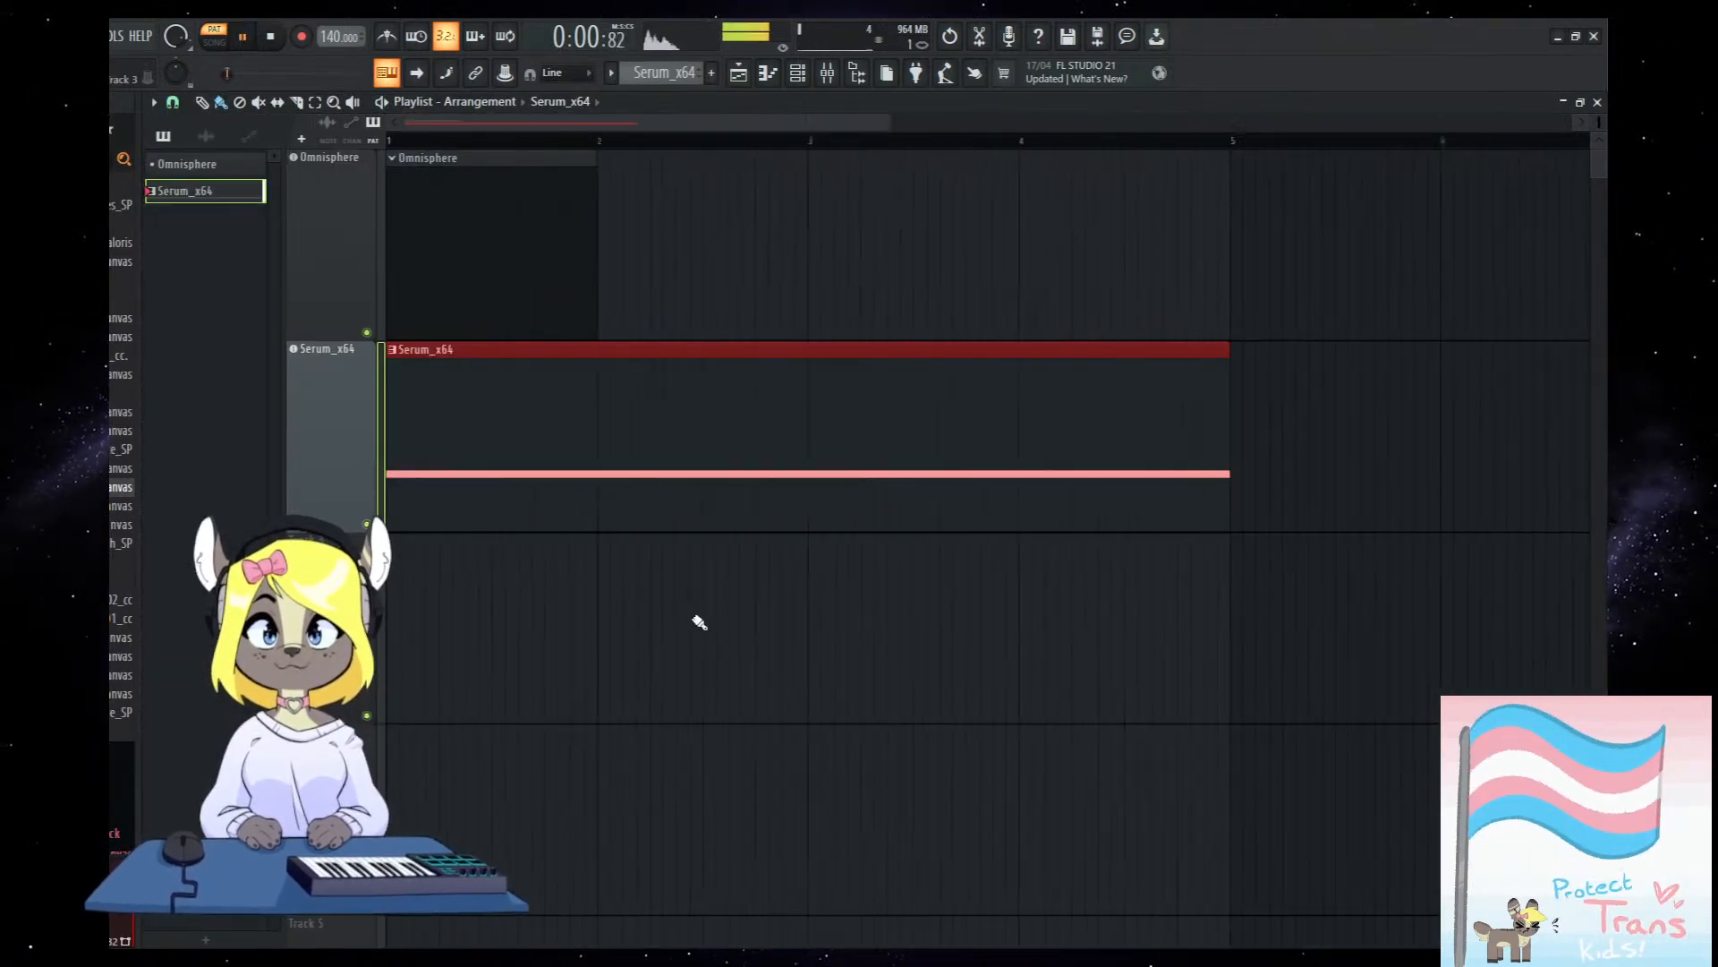
key("space")
Check the Serum channel's instrument settings and look through the sample library list.
left_click(798, 74)
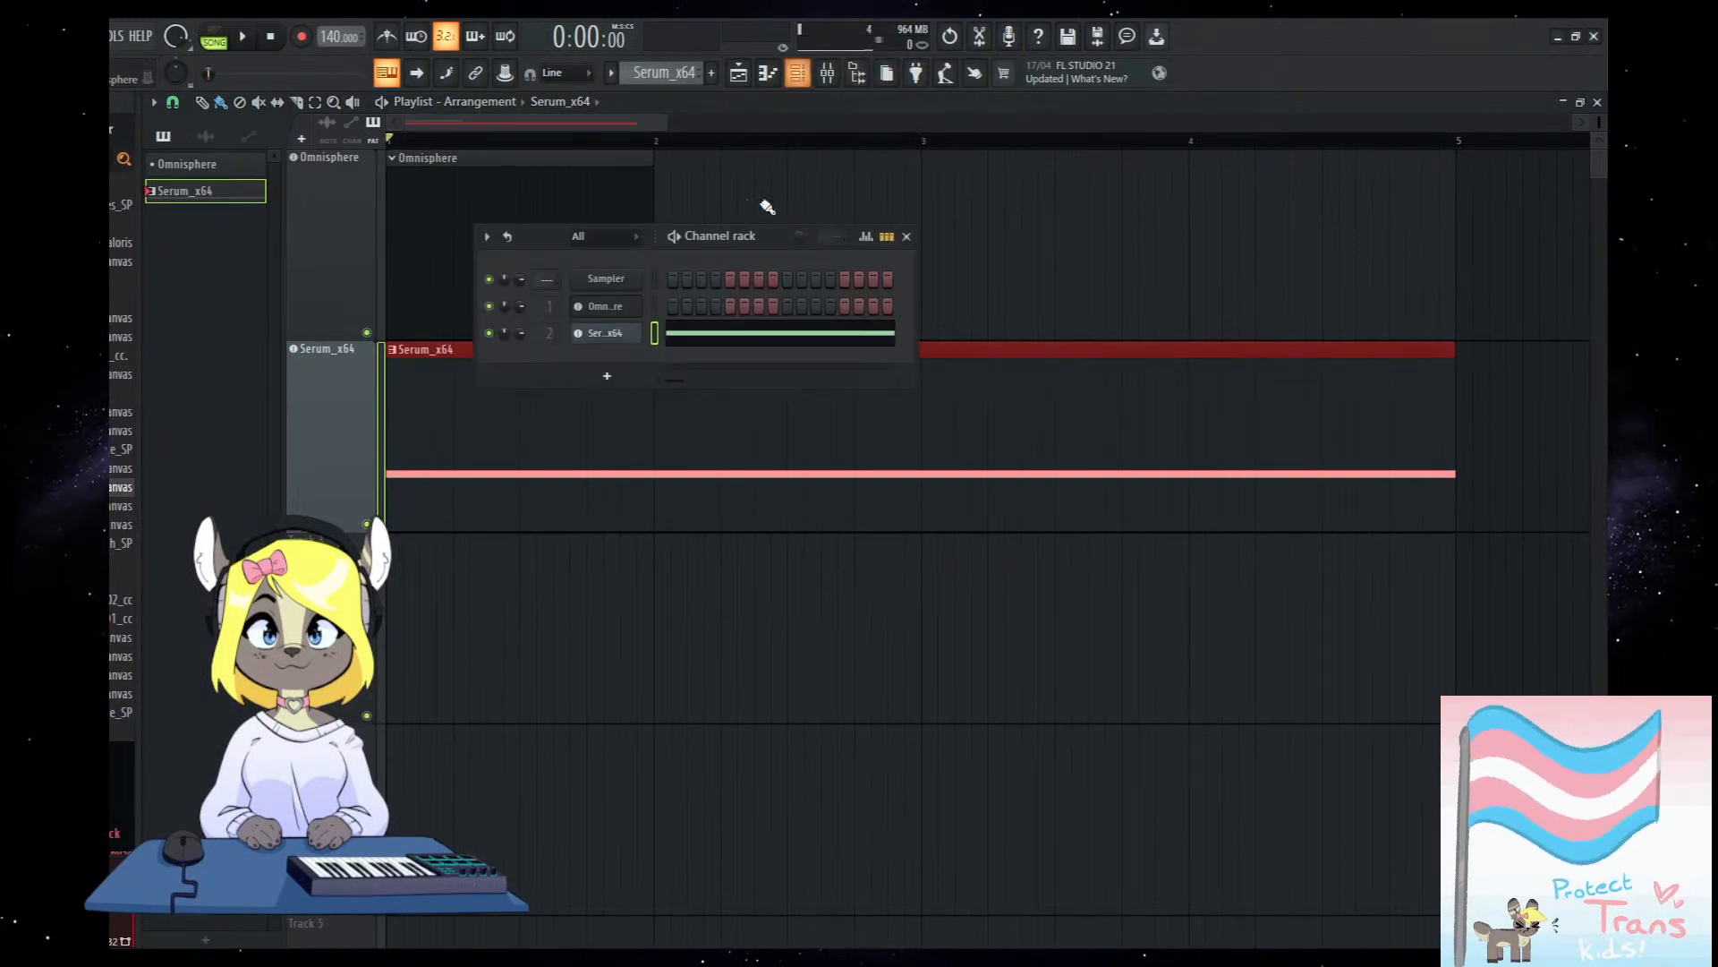
left_click(601, 332)
left_click(1150, 225)
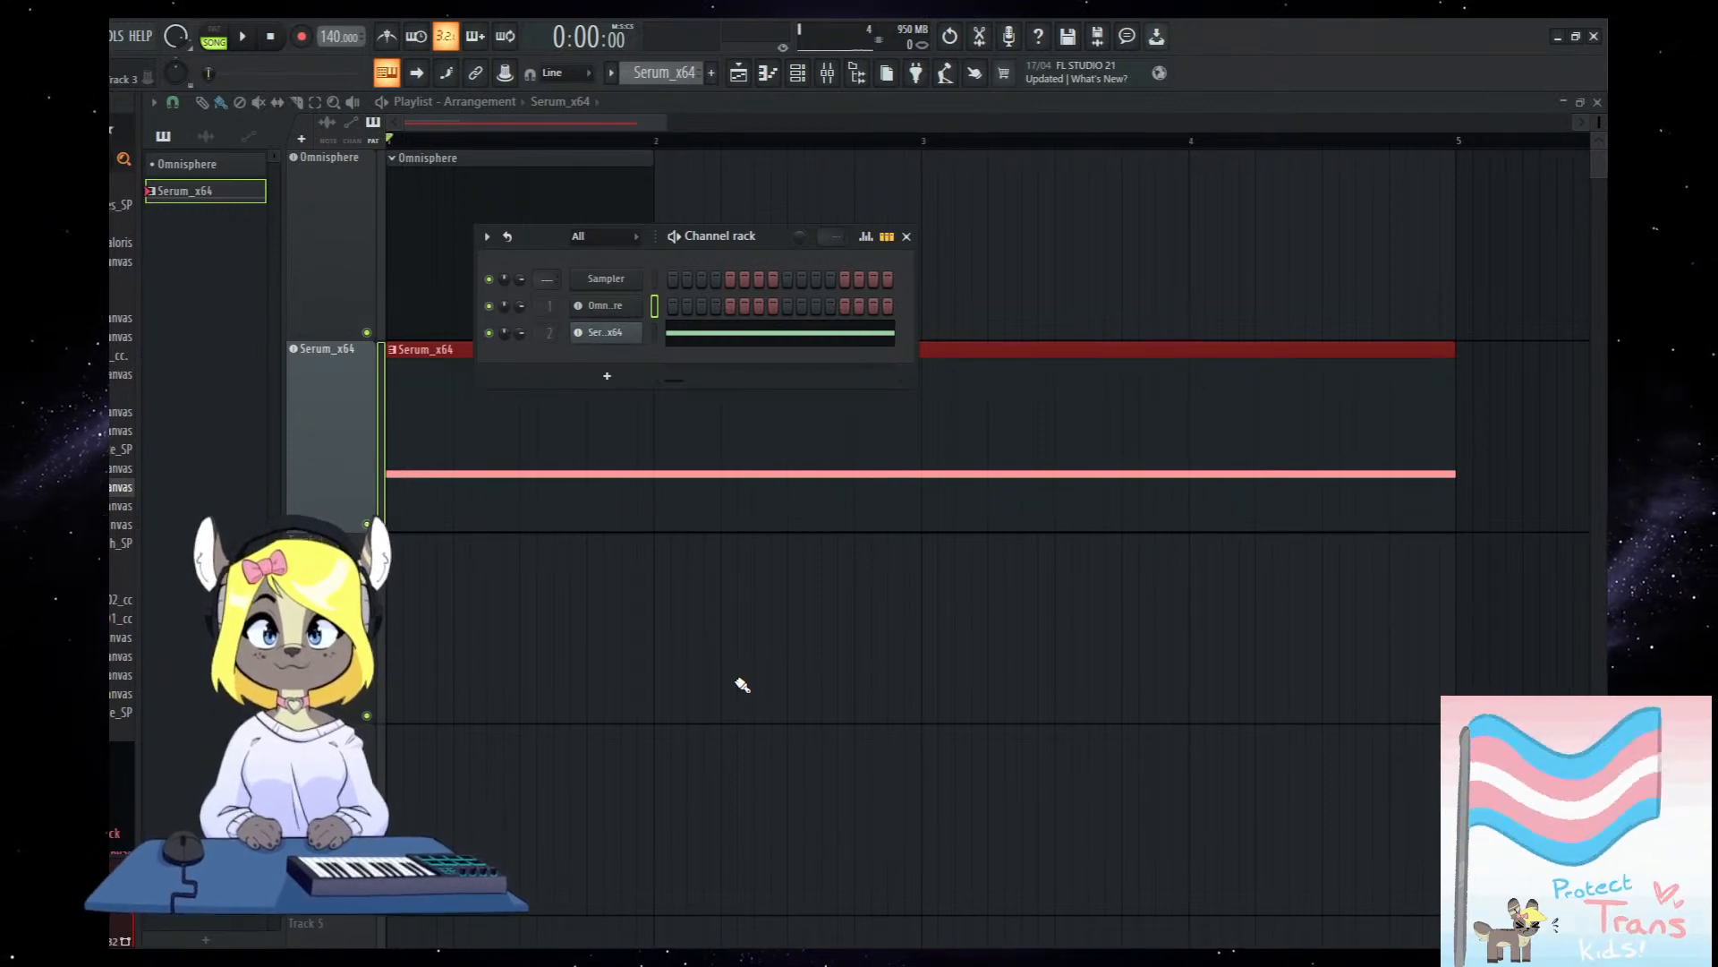
scroll(122, 537, "up", 6)
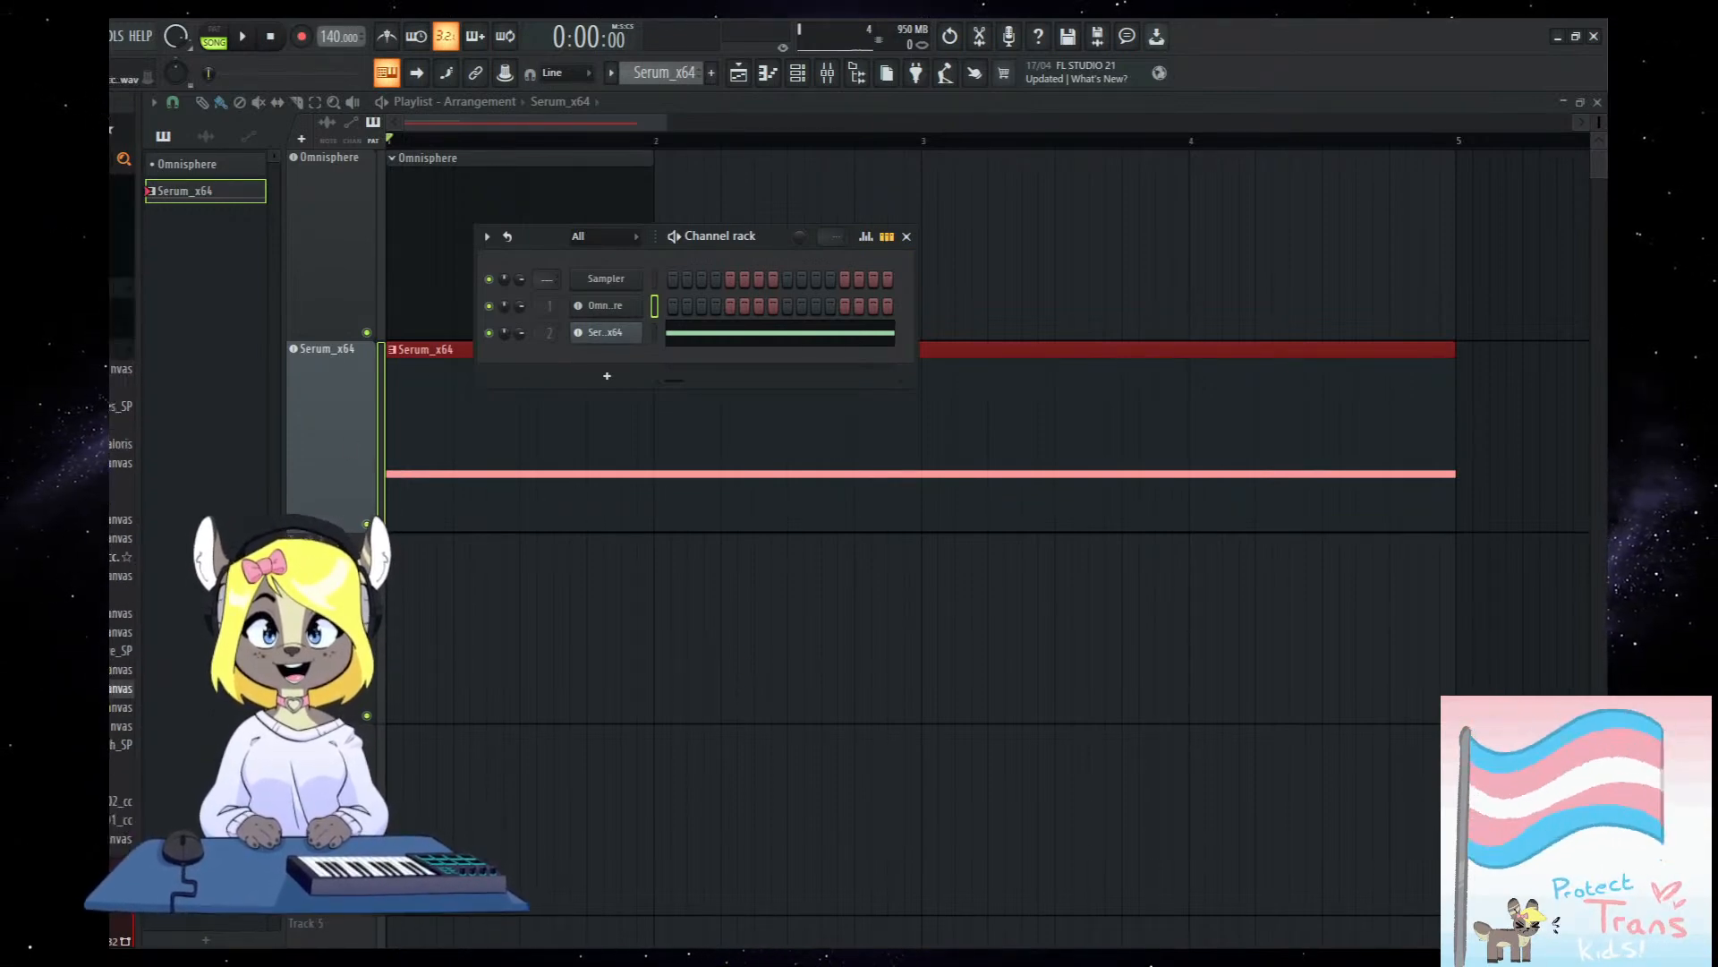
scroll(122, 537, "down", 3)
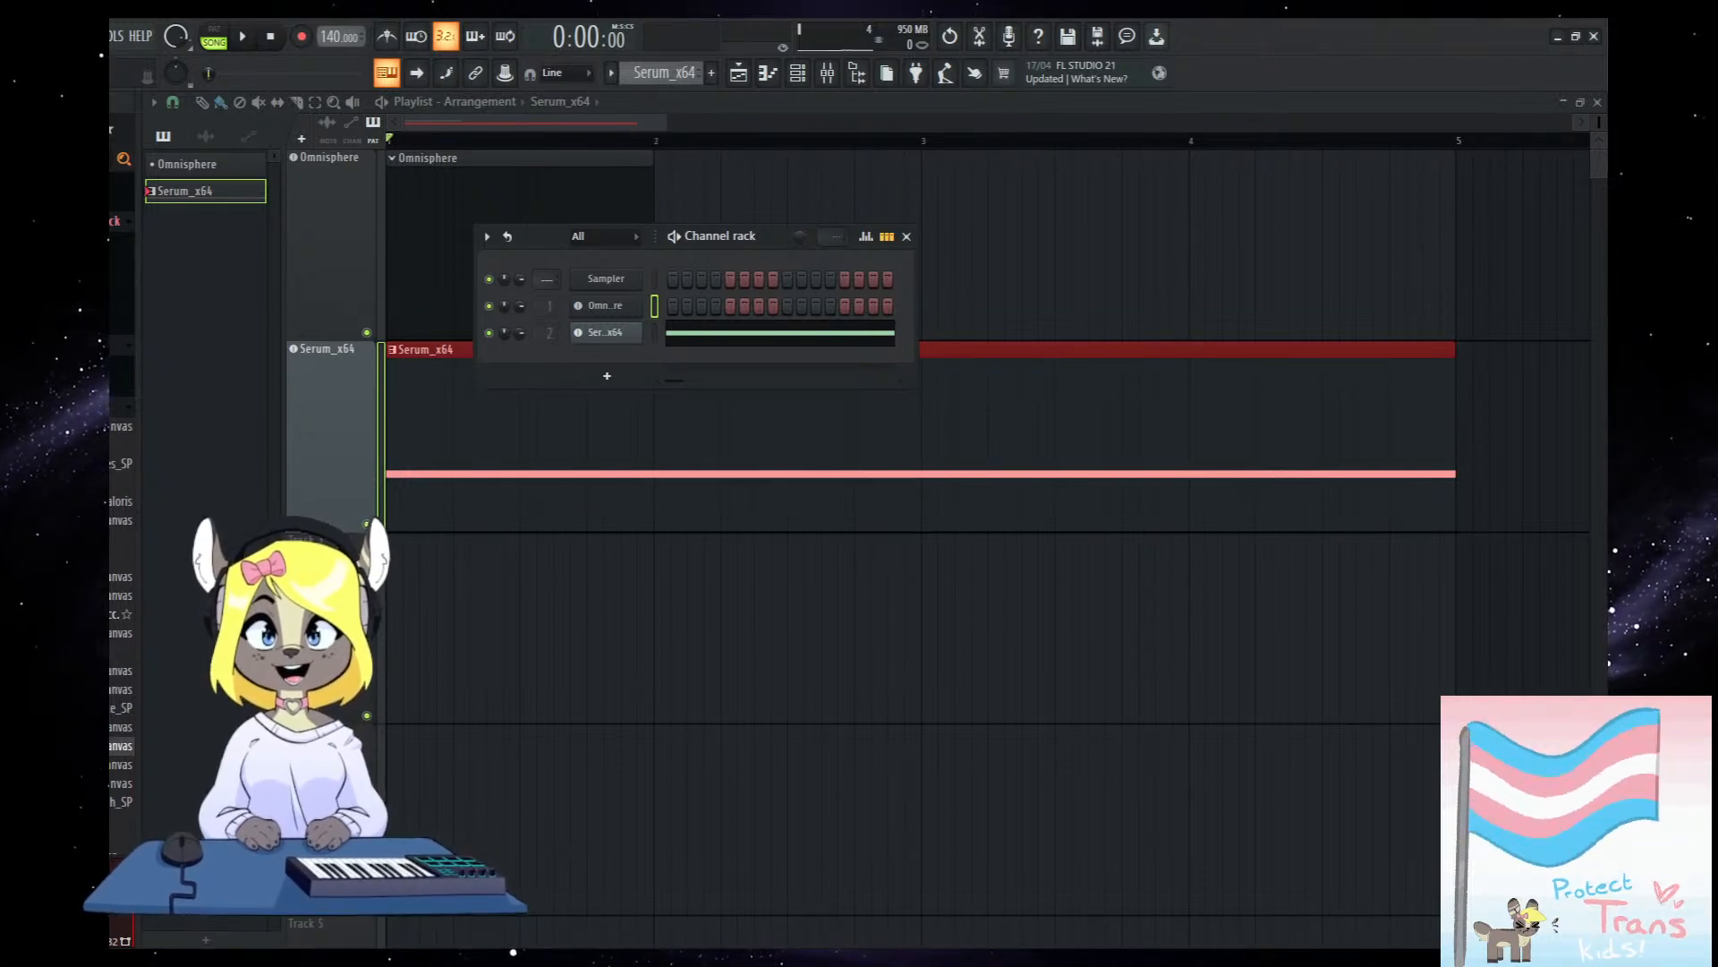
left_click(878, 750, "ctrl")
scroll(944, 714, "down", 1)
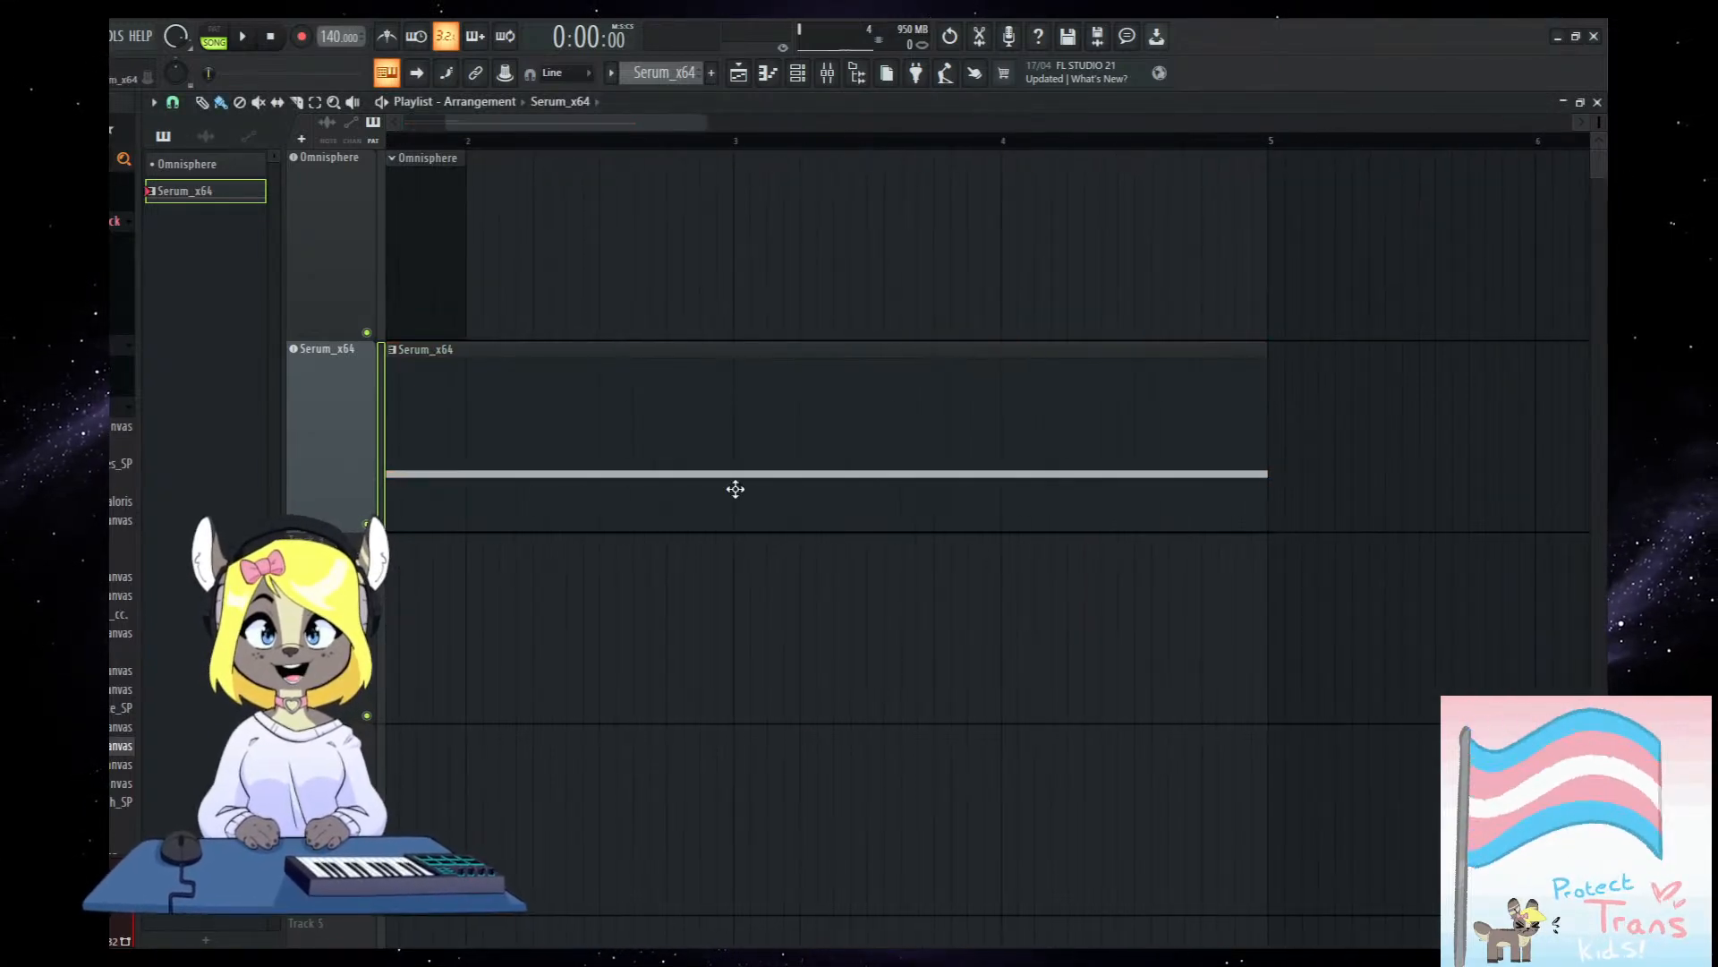
Shorten the Serum clip's D2 note to two bars and add a two-bar C2 note at bar 3.
double_click(742, 494)
mouse_move(1435, 487)
left_mouse_down()
mouse_move(802, 529)
mouse_move(822, 503)
mouse_move(1441, 510)
left_mouse_up()
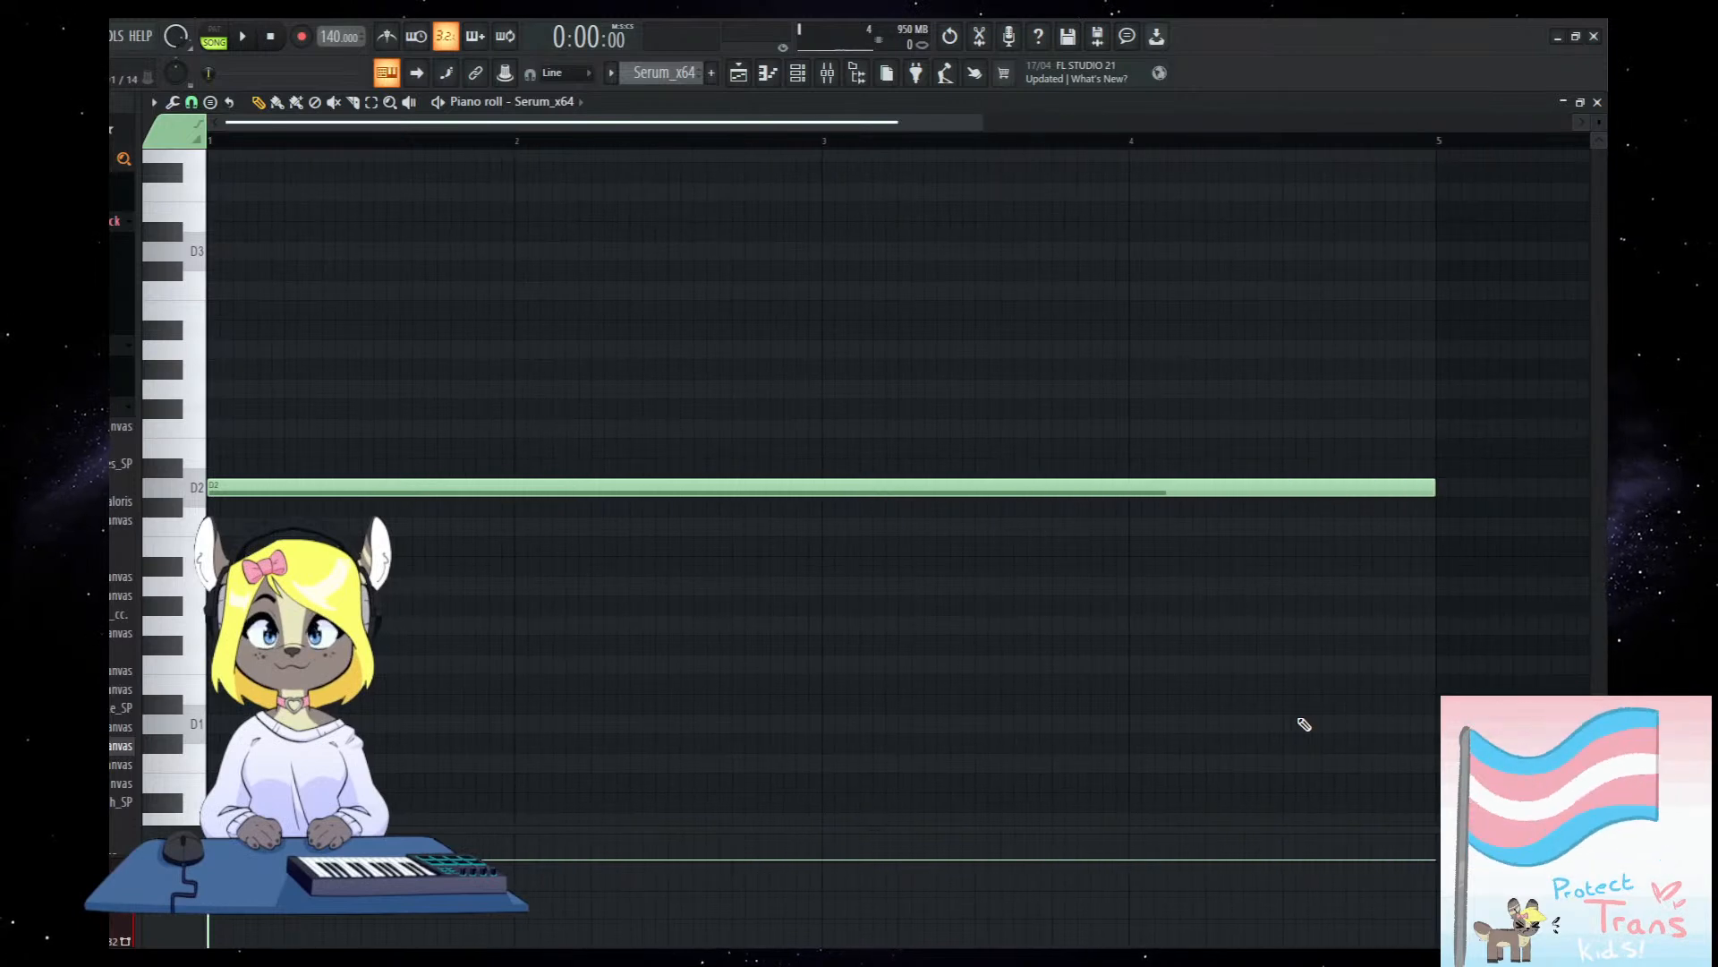
left_click_drag(1312, 514, 707, 519)
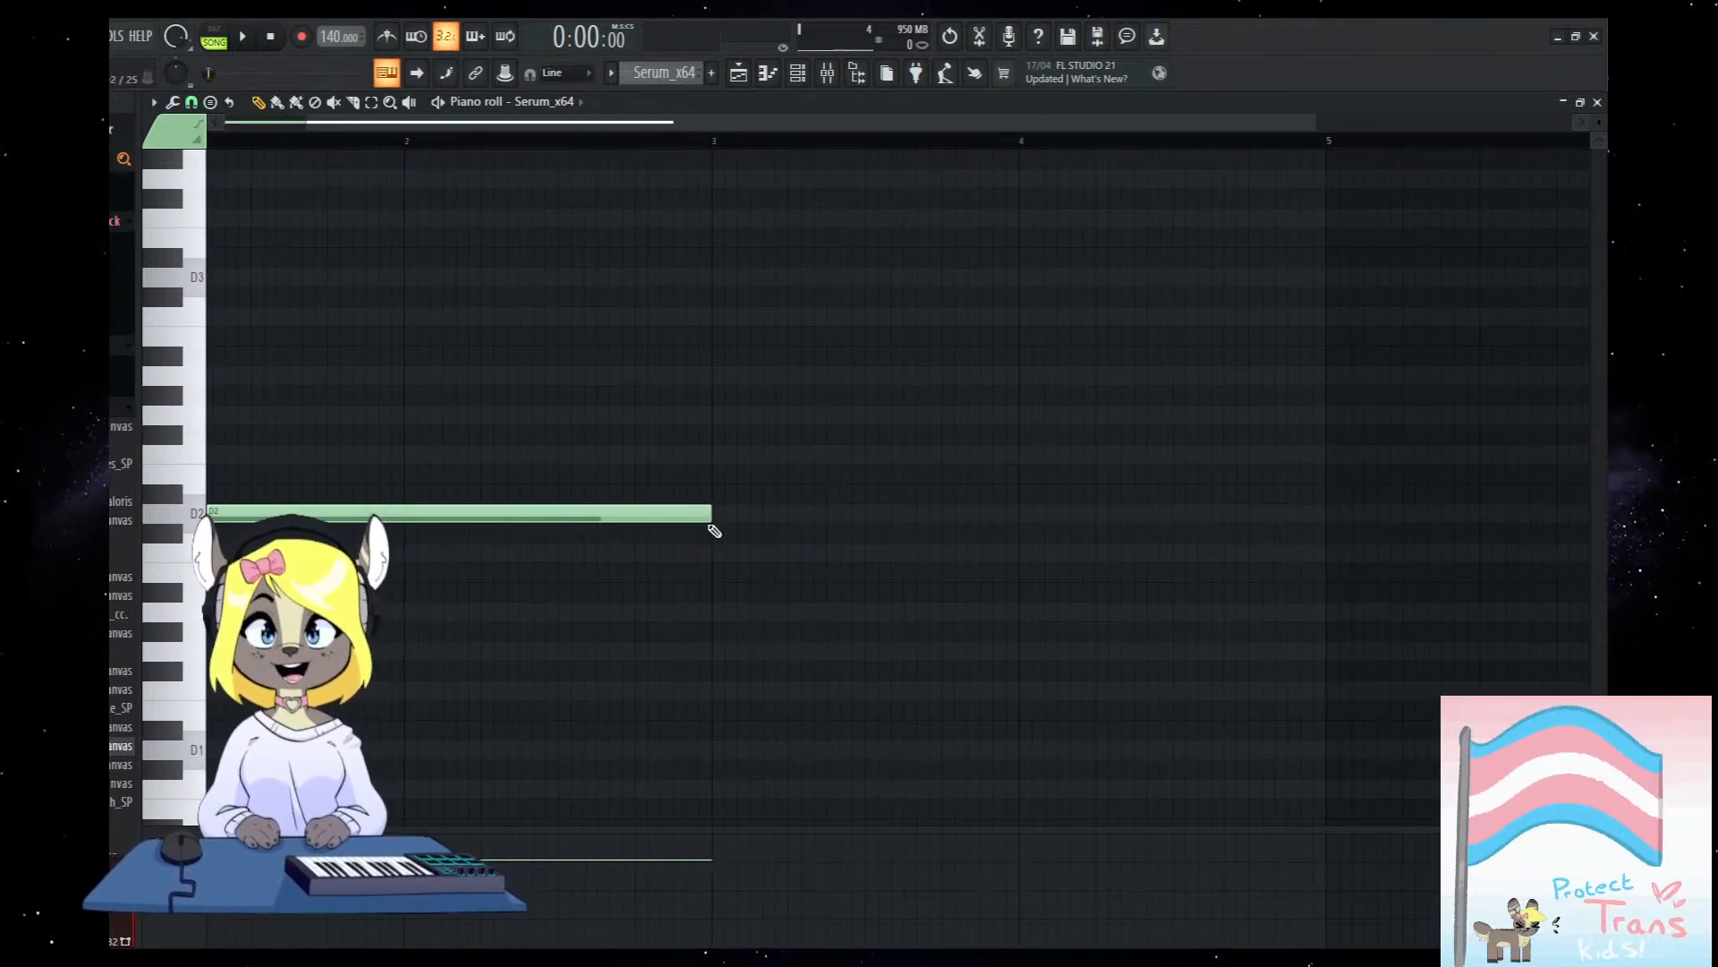
left_click(673, 559)
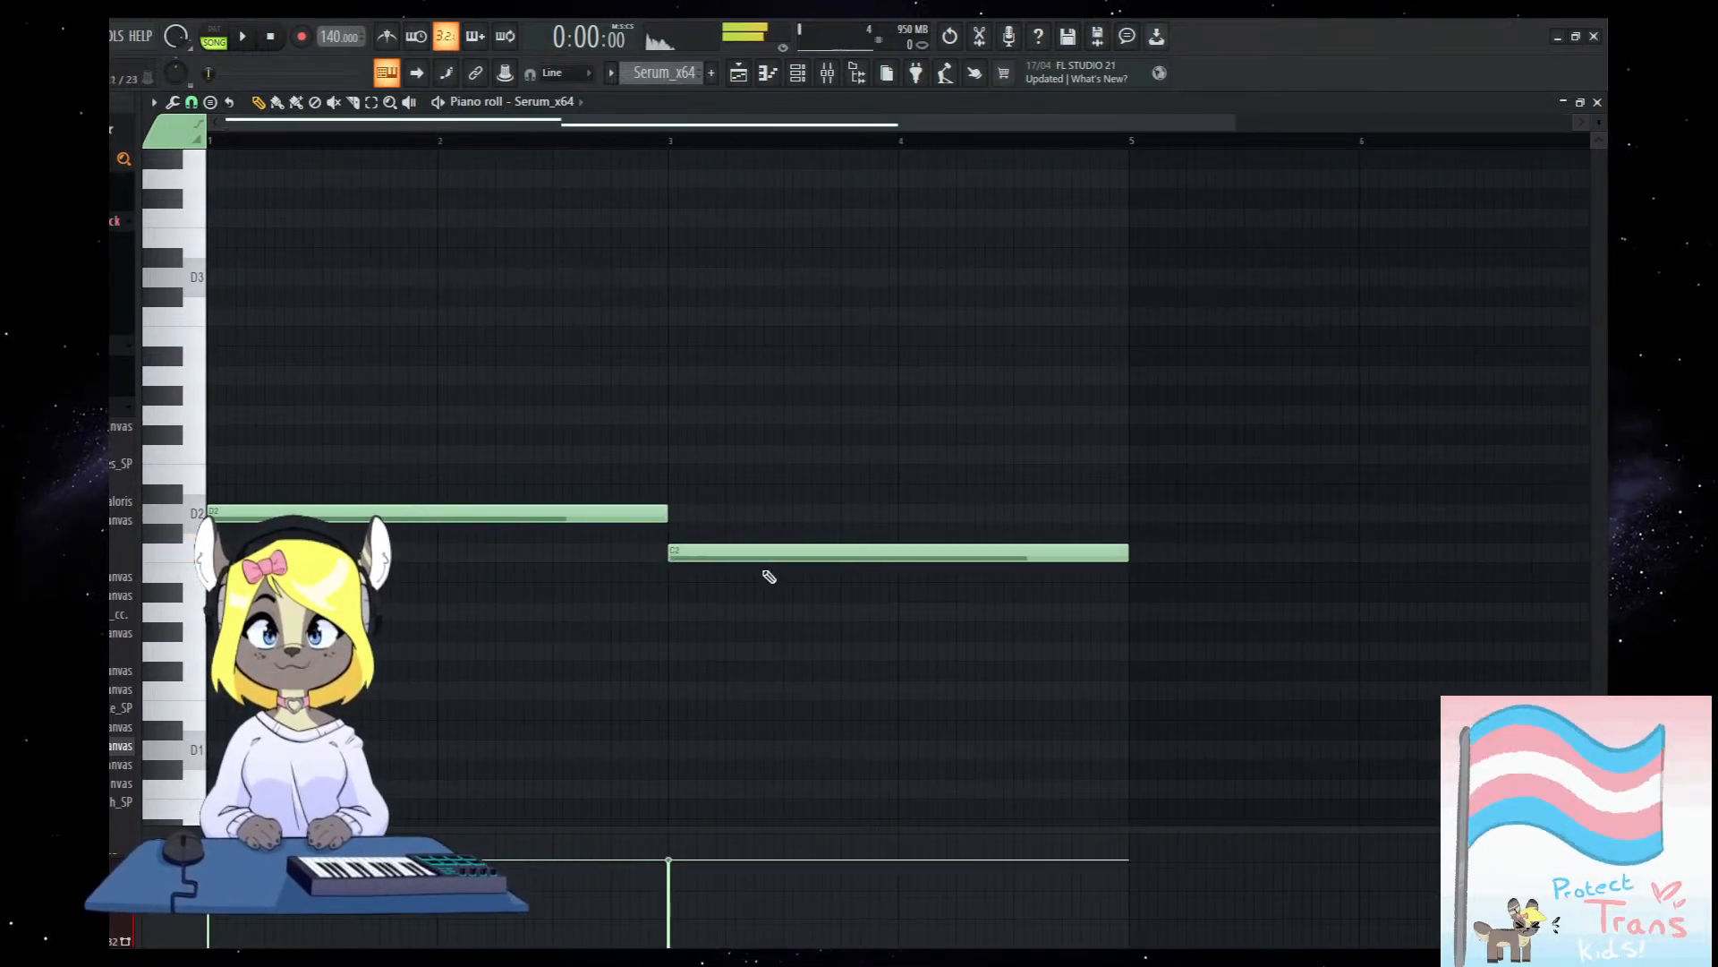
scroll(1126, 578, "down", 1)
mouse_move(765, 518)
left_mouse_down()
mouse_move(756, 545)
mouse_move(761, 519)
left_mouse_up()
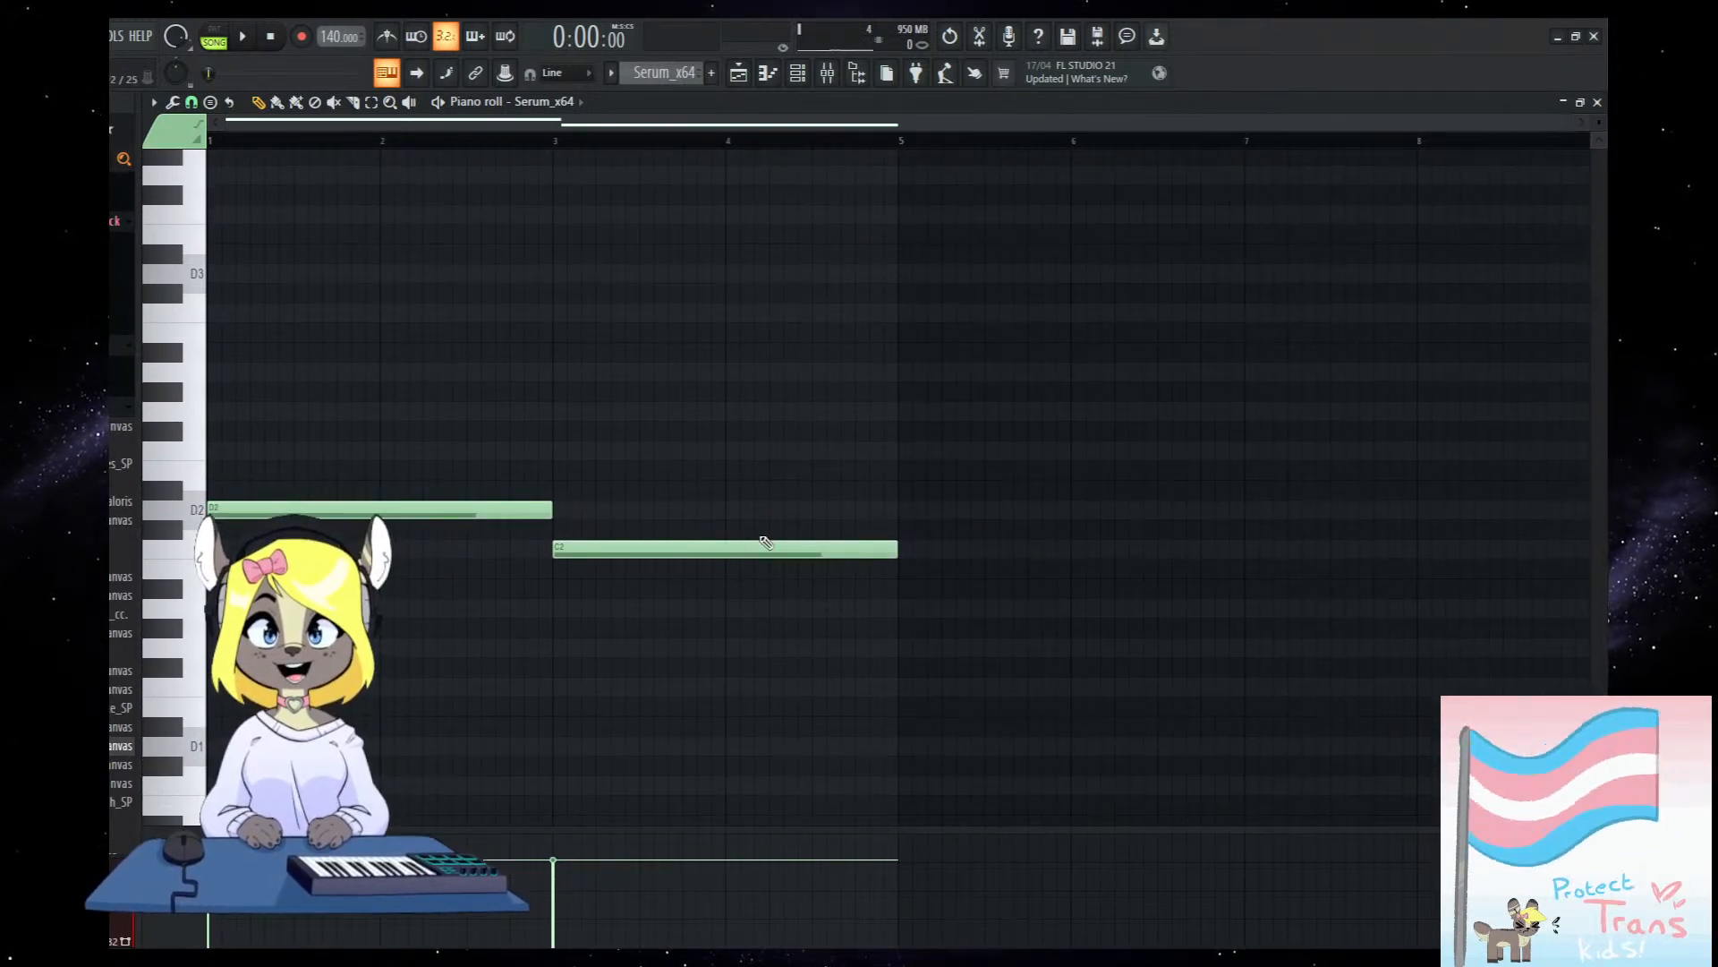
Delete the C2 note and extend the D2 note back to four bars.
right_click(618, 549)
left_click_drag(550, 509, 898, 524)
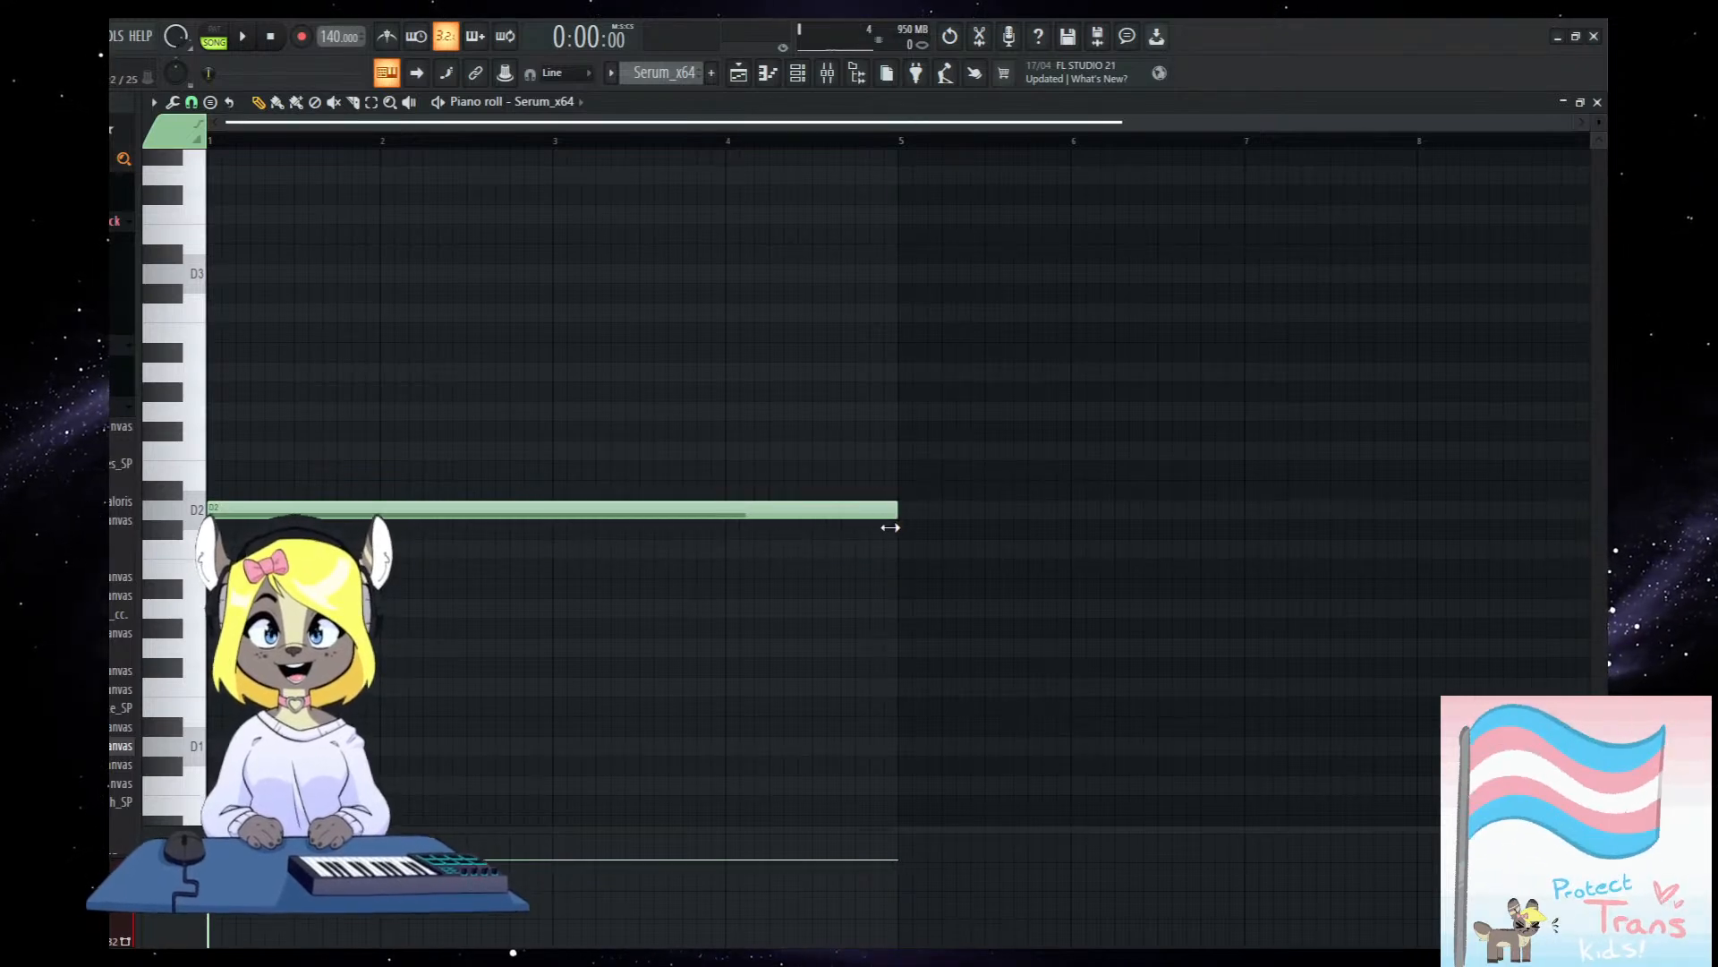
Open the Omnisphere clip in the piano roll, bring up the Omnisphere instrument and reposition its window to browse patches.
left_click(738, 72)
double_click(652, 480)
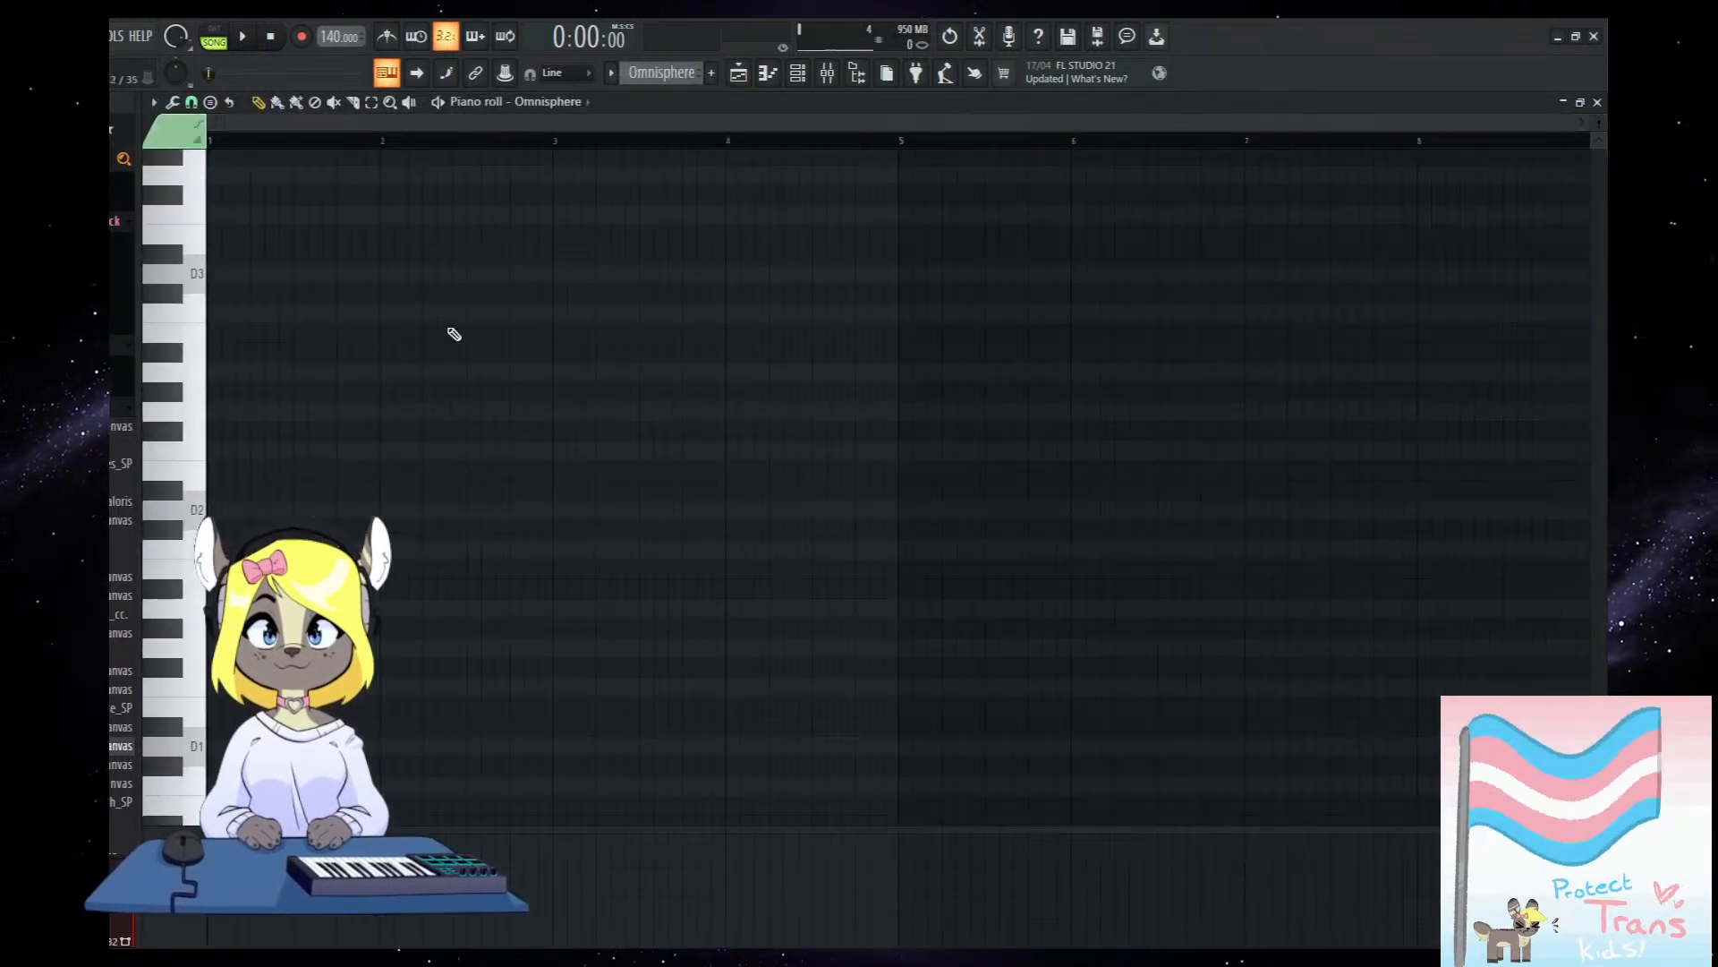
key("F6")
left_click(611, 313)
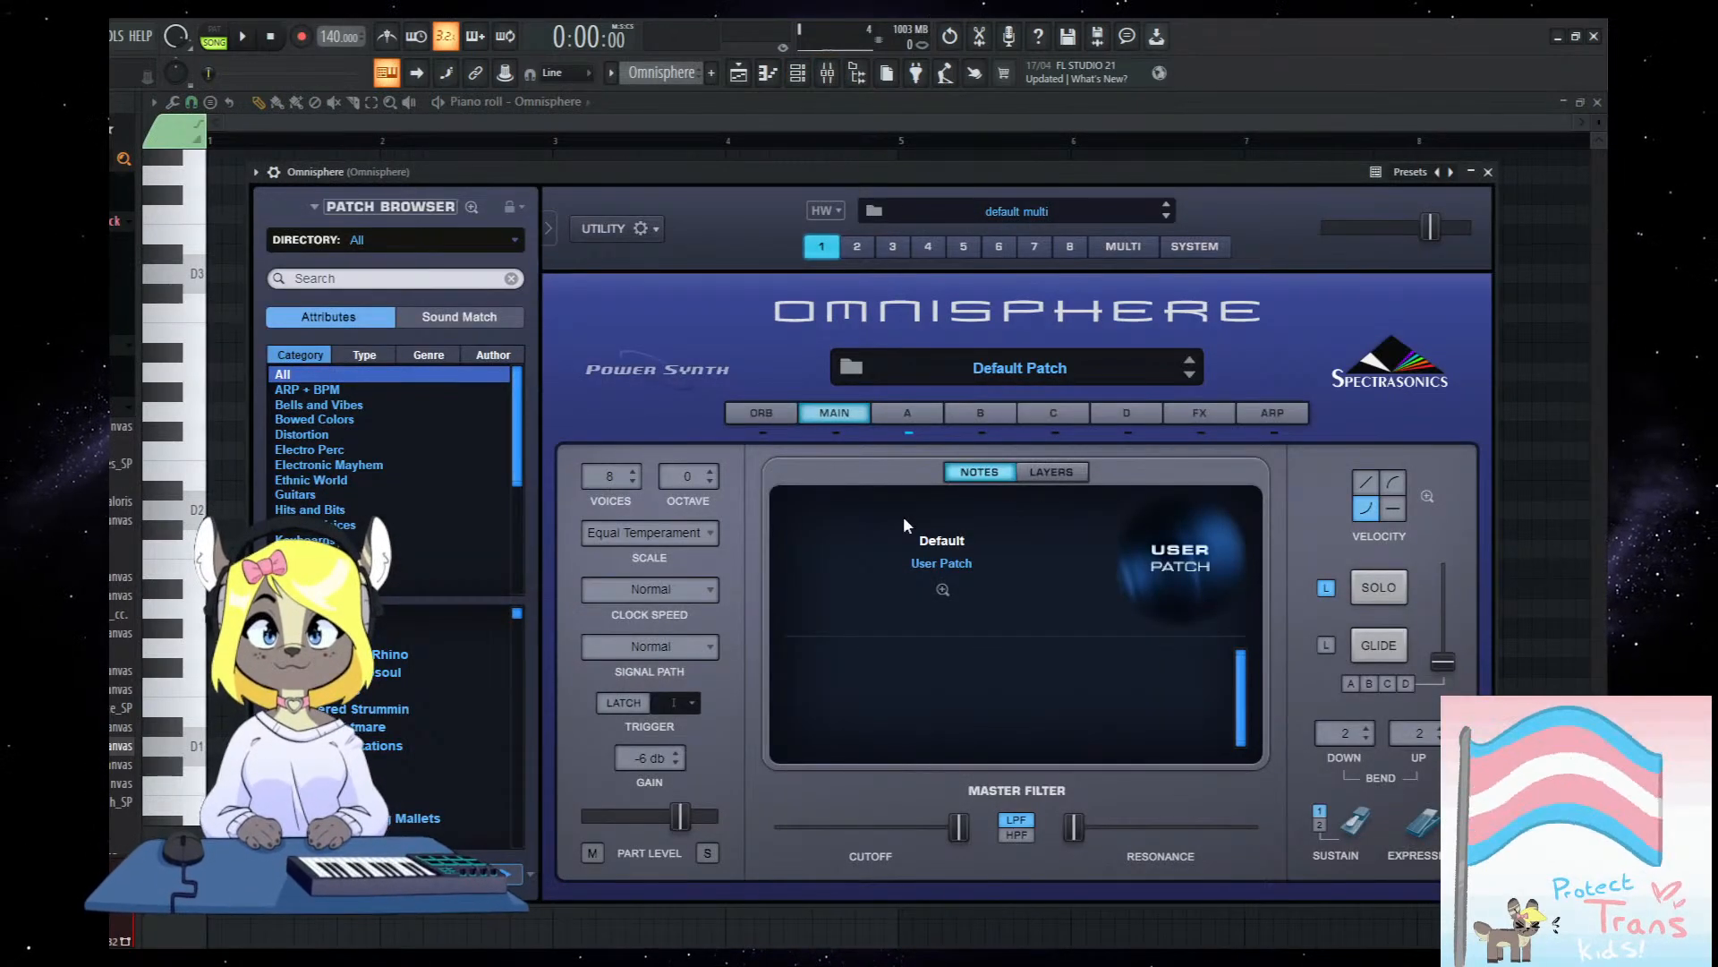
mouse_move(525, 171)
left_mouse_down()
mouse_move(601, 169)
mouse_move(535, 165)
left_mouse_up()
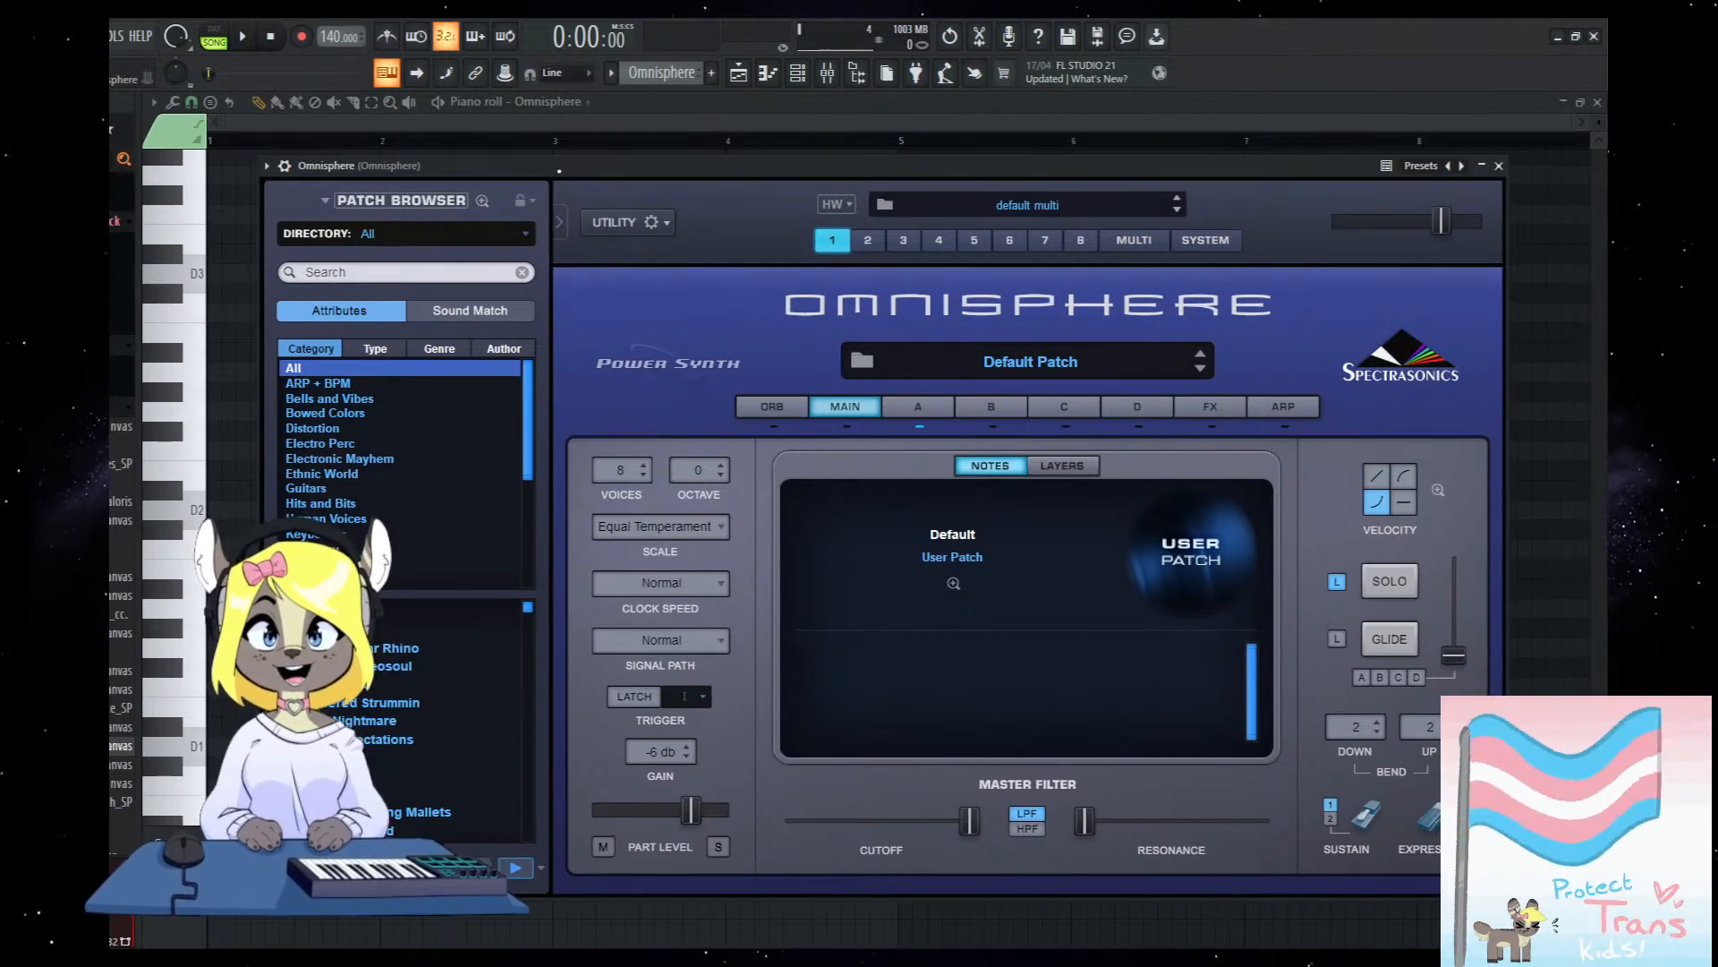
left_click_drag(537, 165, 494, 202)
left_click_drag(734, 213, 839, 163)
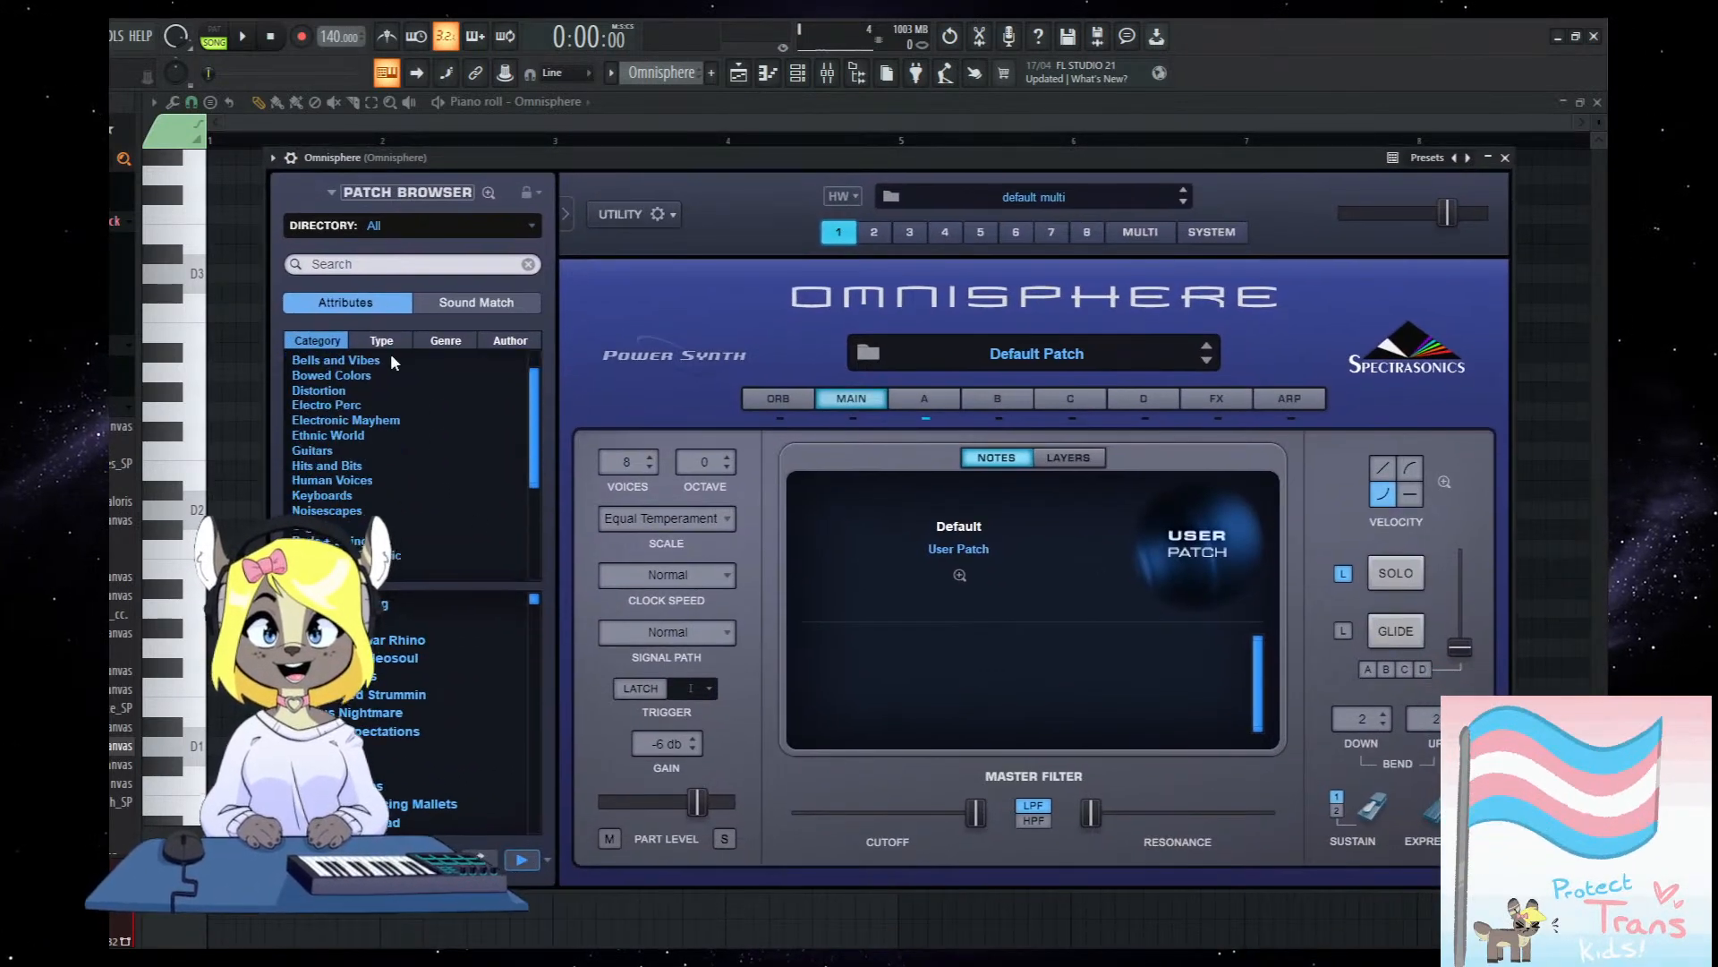
Filter Omnisphere's patch list to the Pads + Strings category.
scroll(400, 501, "down", 2)
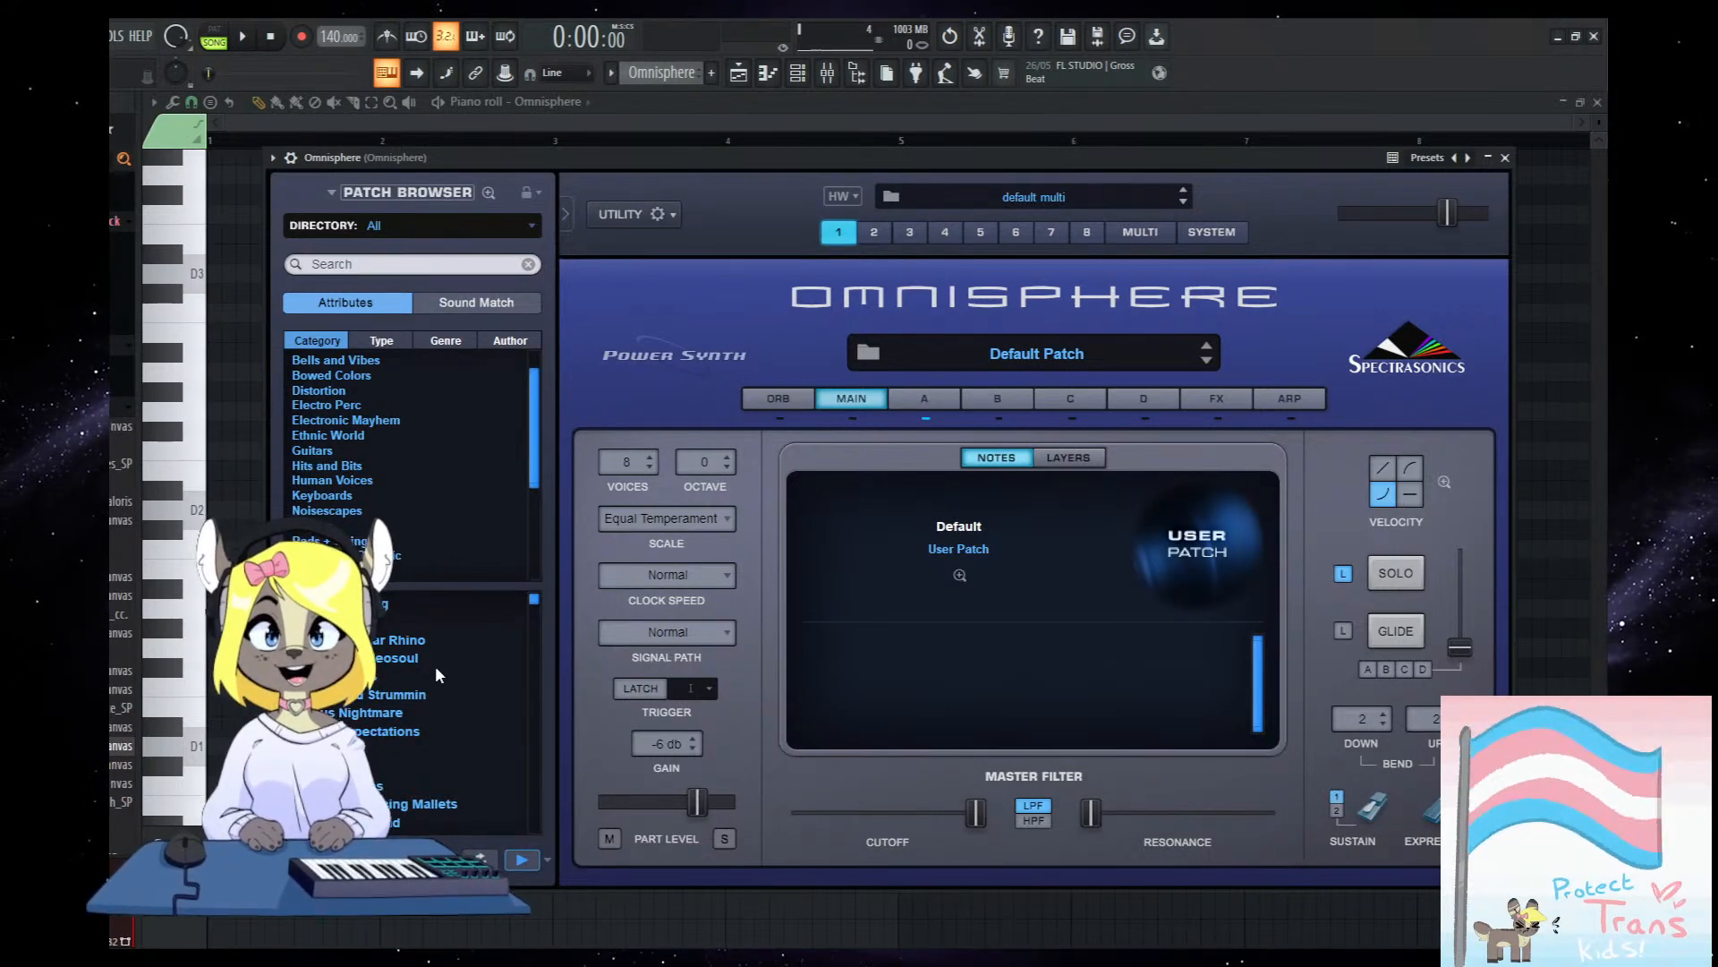
left_click_drag(814, 163, 783, 140)
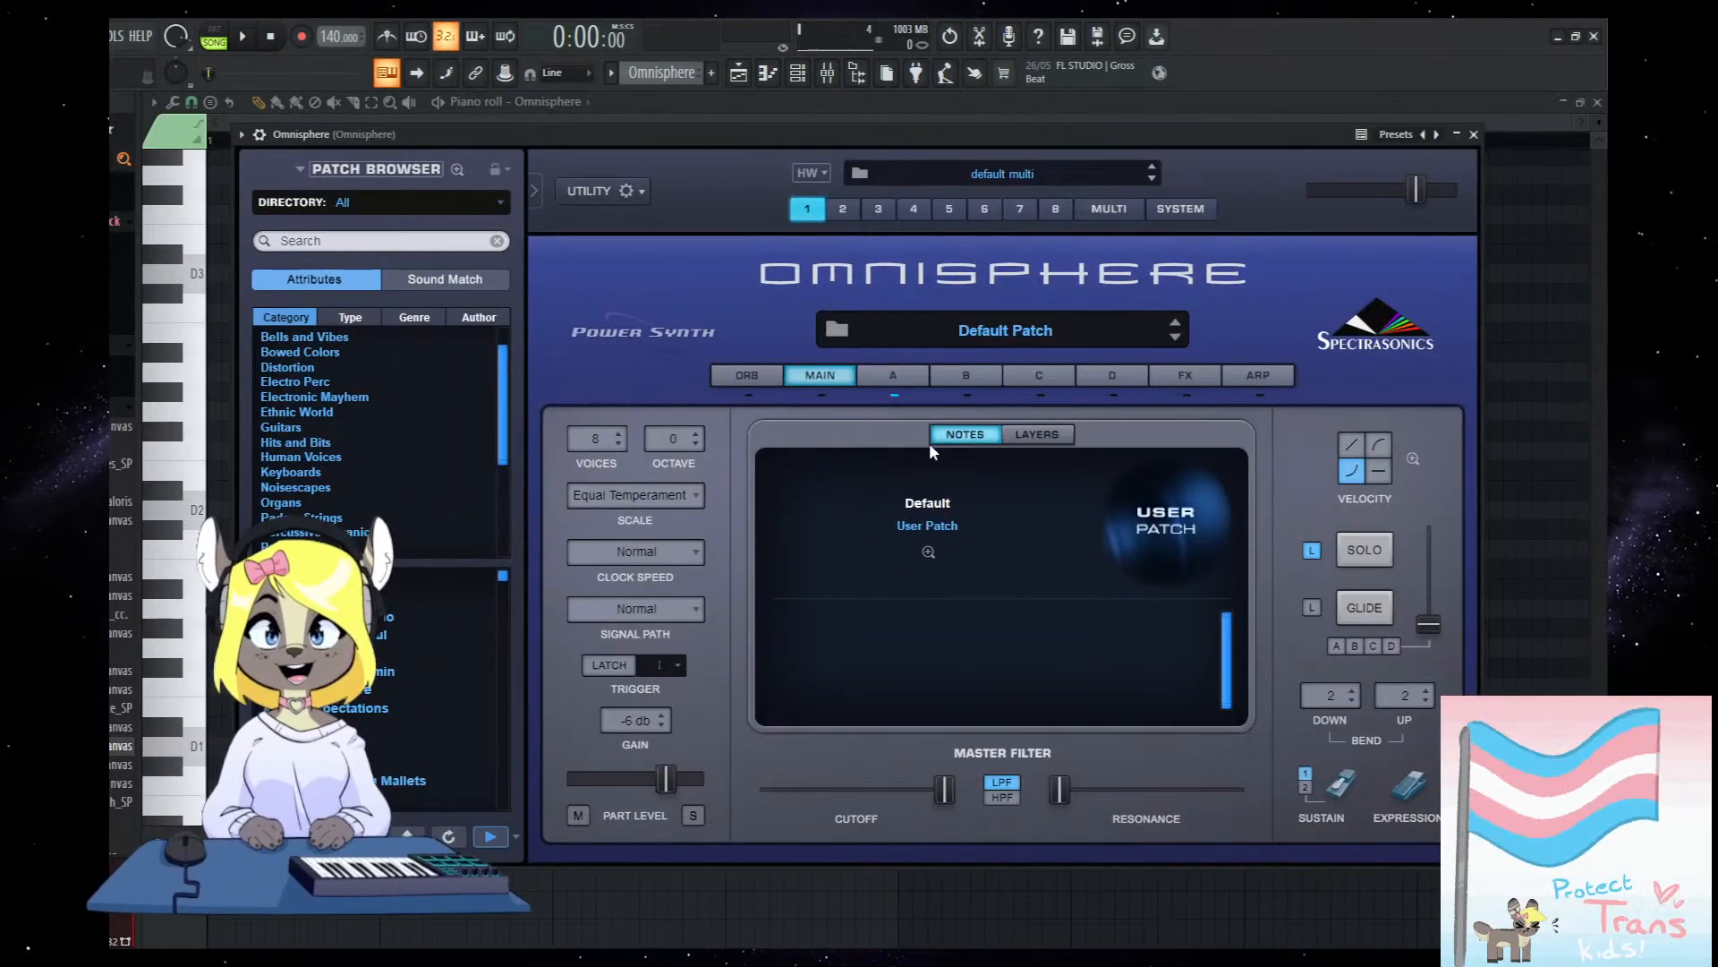
scroll(365, 412, "down", 2)
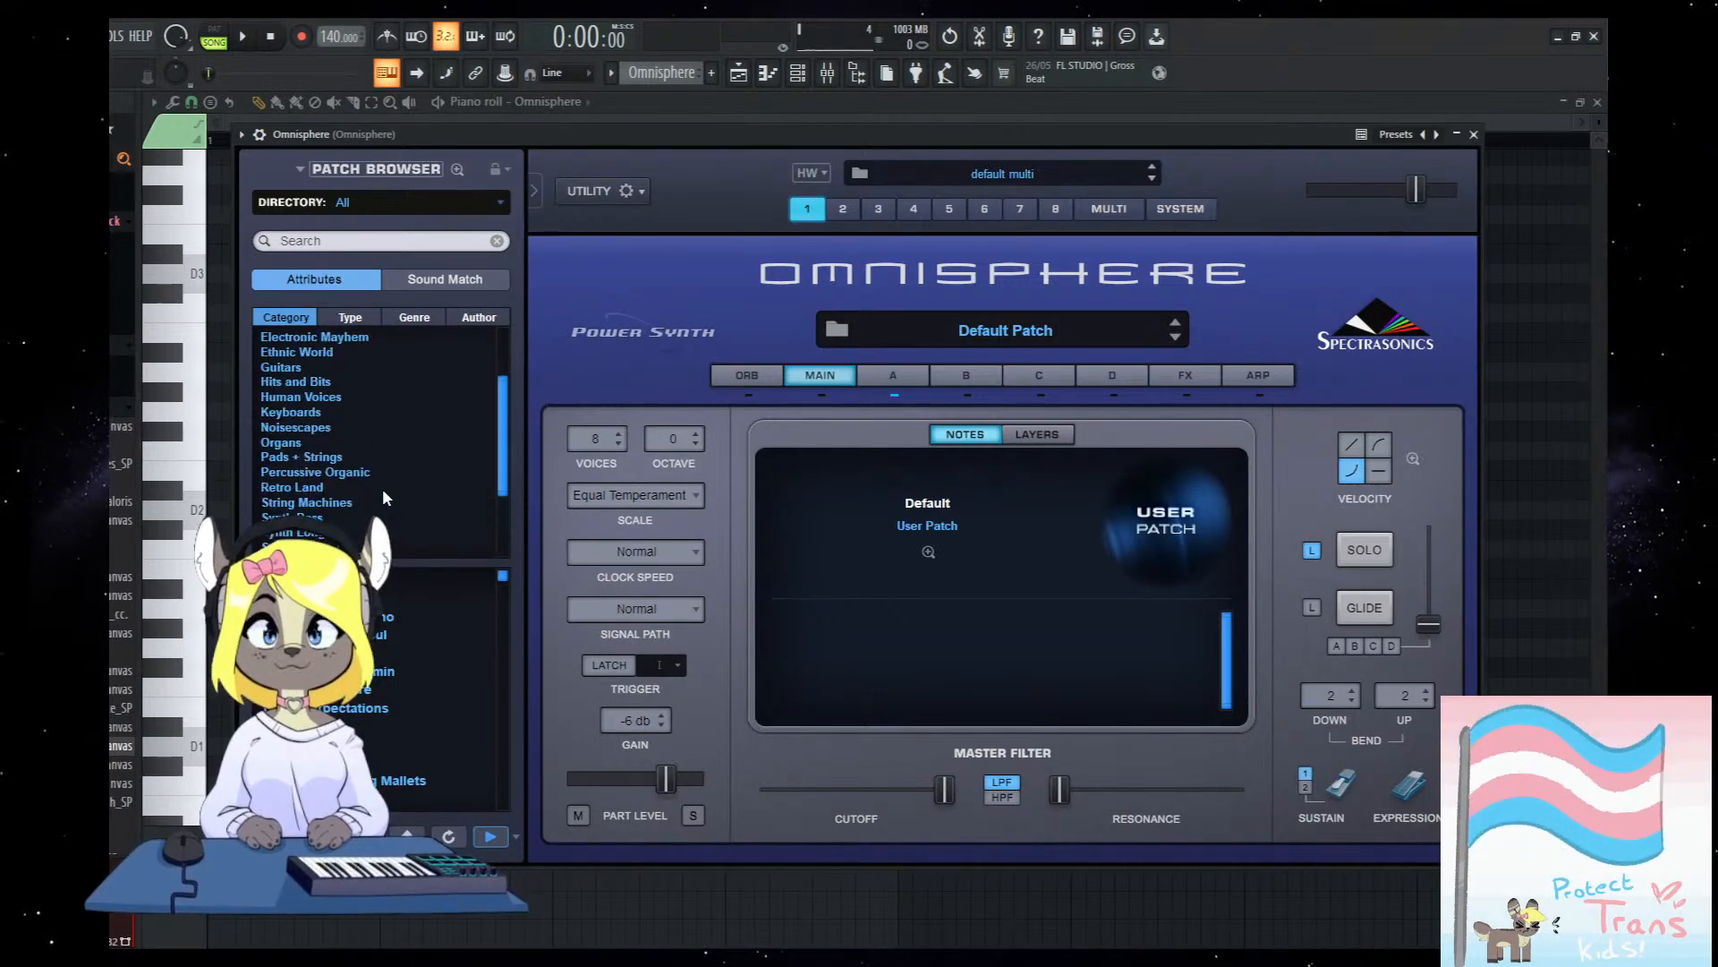
left_click(336, 464)
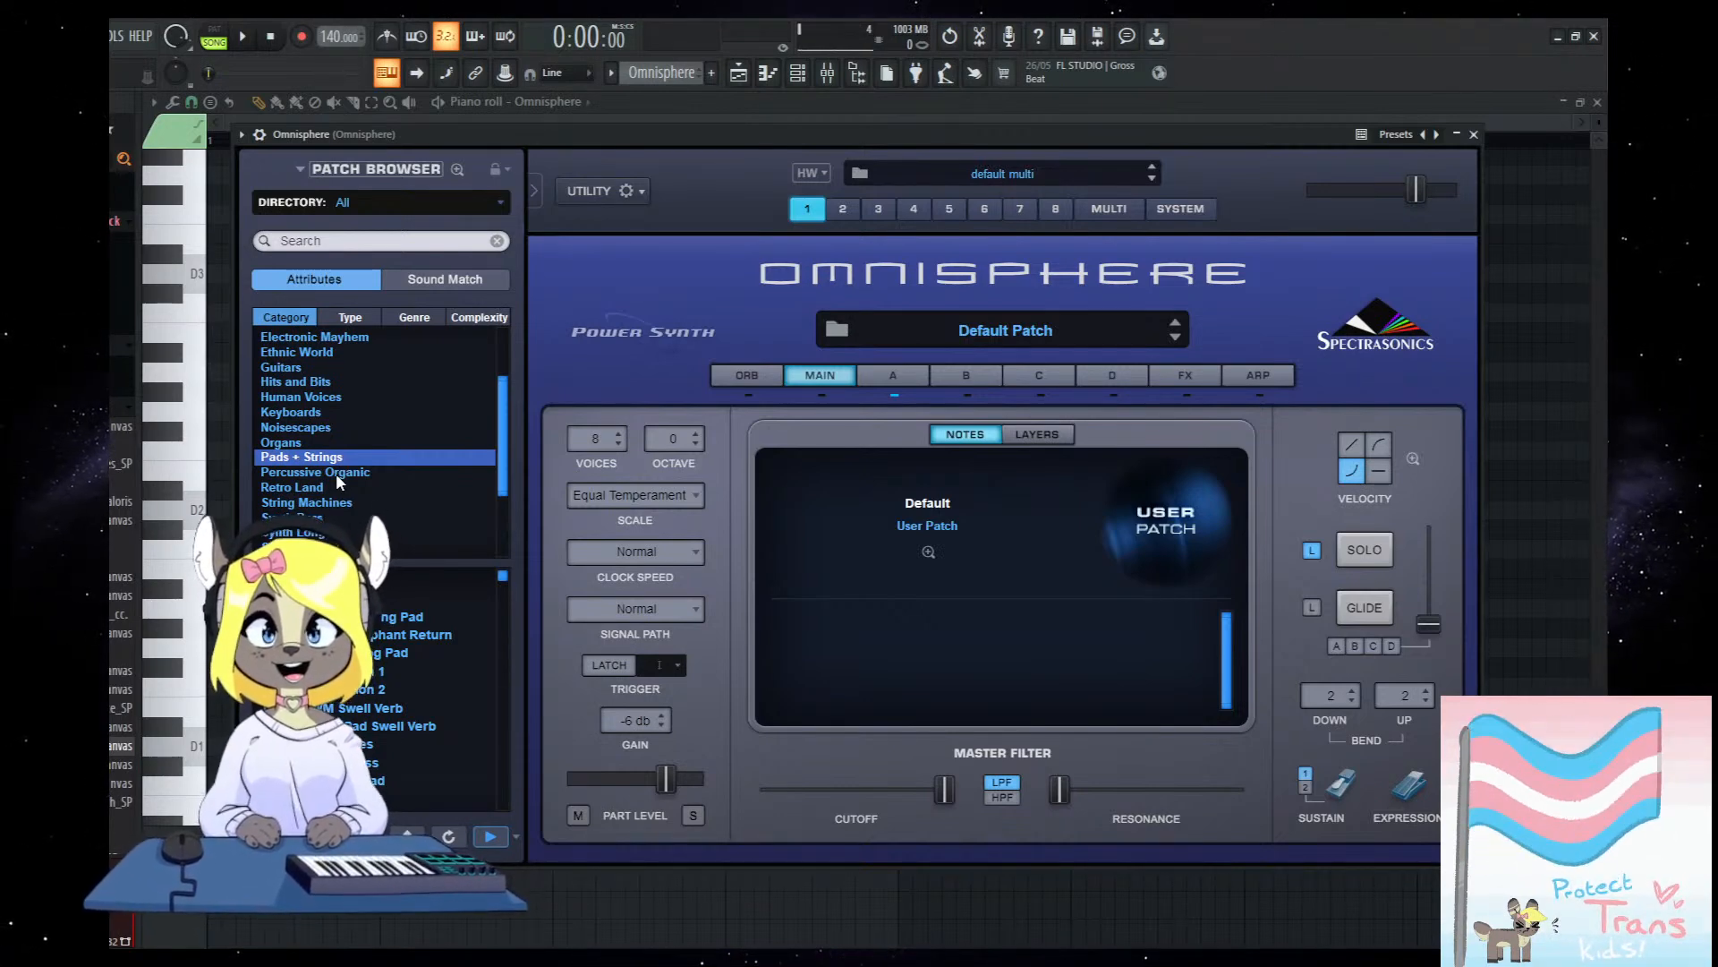
Load a pad patch from the Pads + Strings results and close the Omnisphere window.
left_click_drag(727, 135, 724, 150)
scroll(378, 671, "down", 1)
scroll(379, 676, "up", 1)
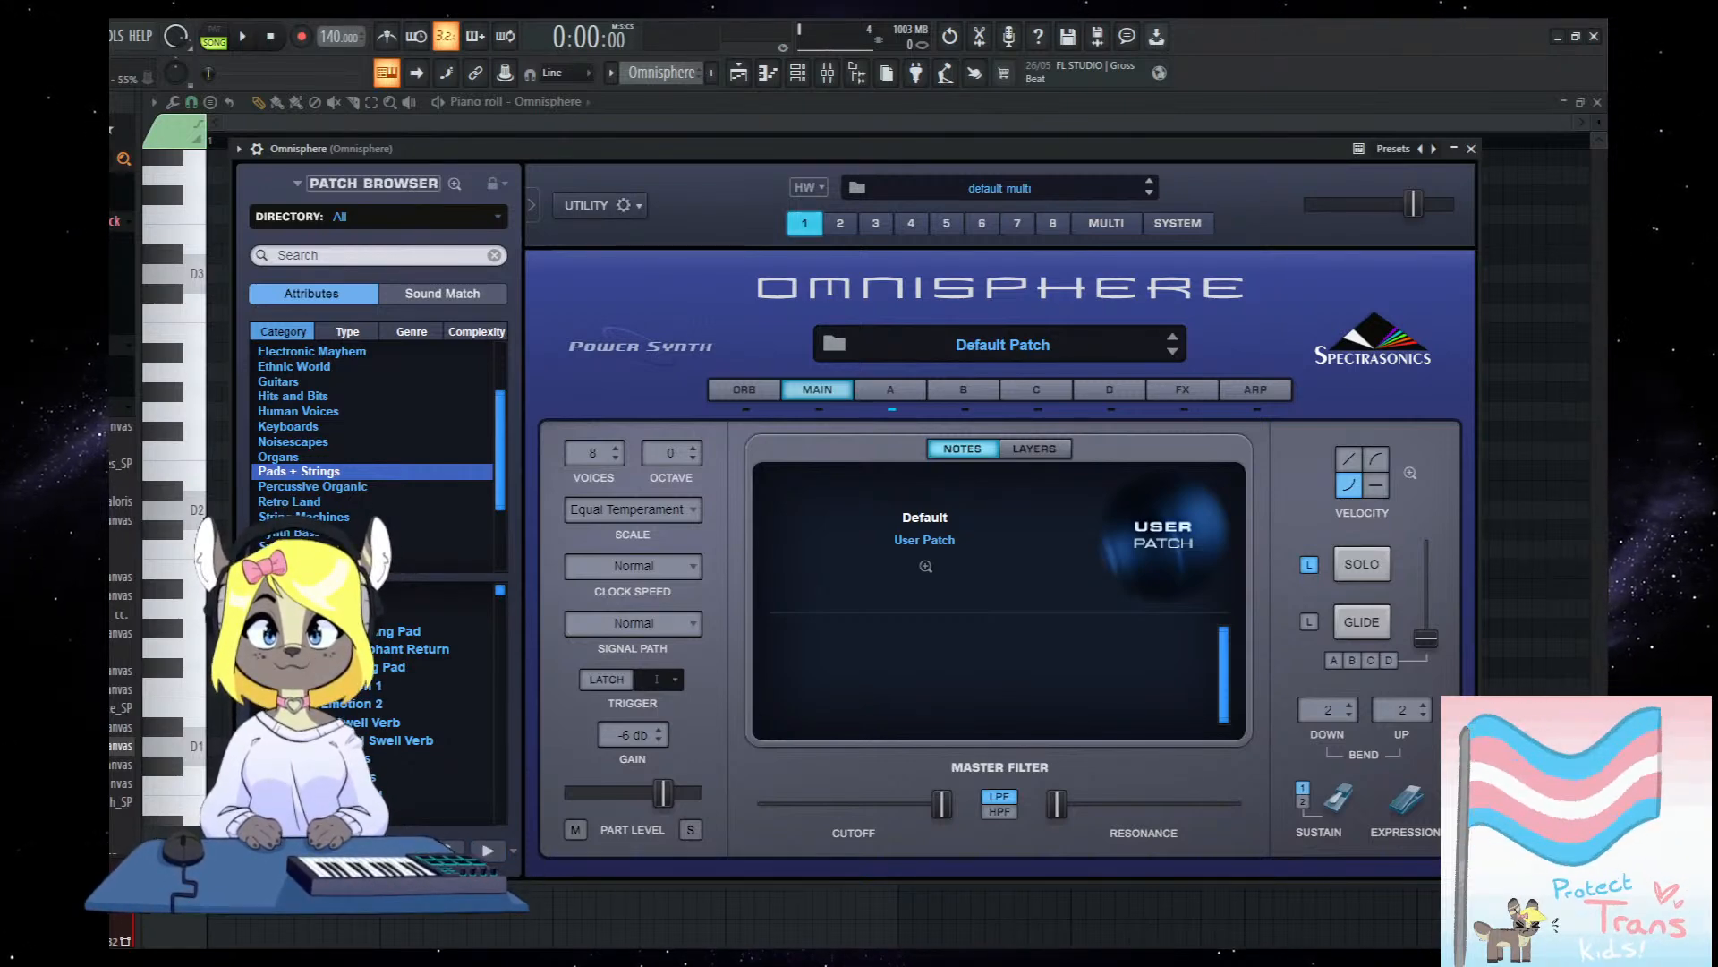
scroll(379, 702, "down", 3)
mouse_move(627, 148)
left_mouse_down()
mouse_move(648, 159)
mouse_move(619, 176)
mouse_move(641, 157)
left_mouse_up()
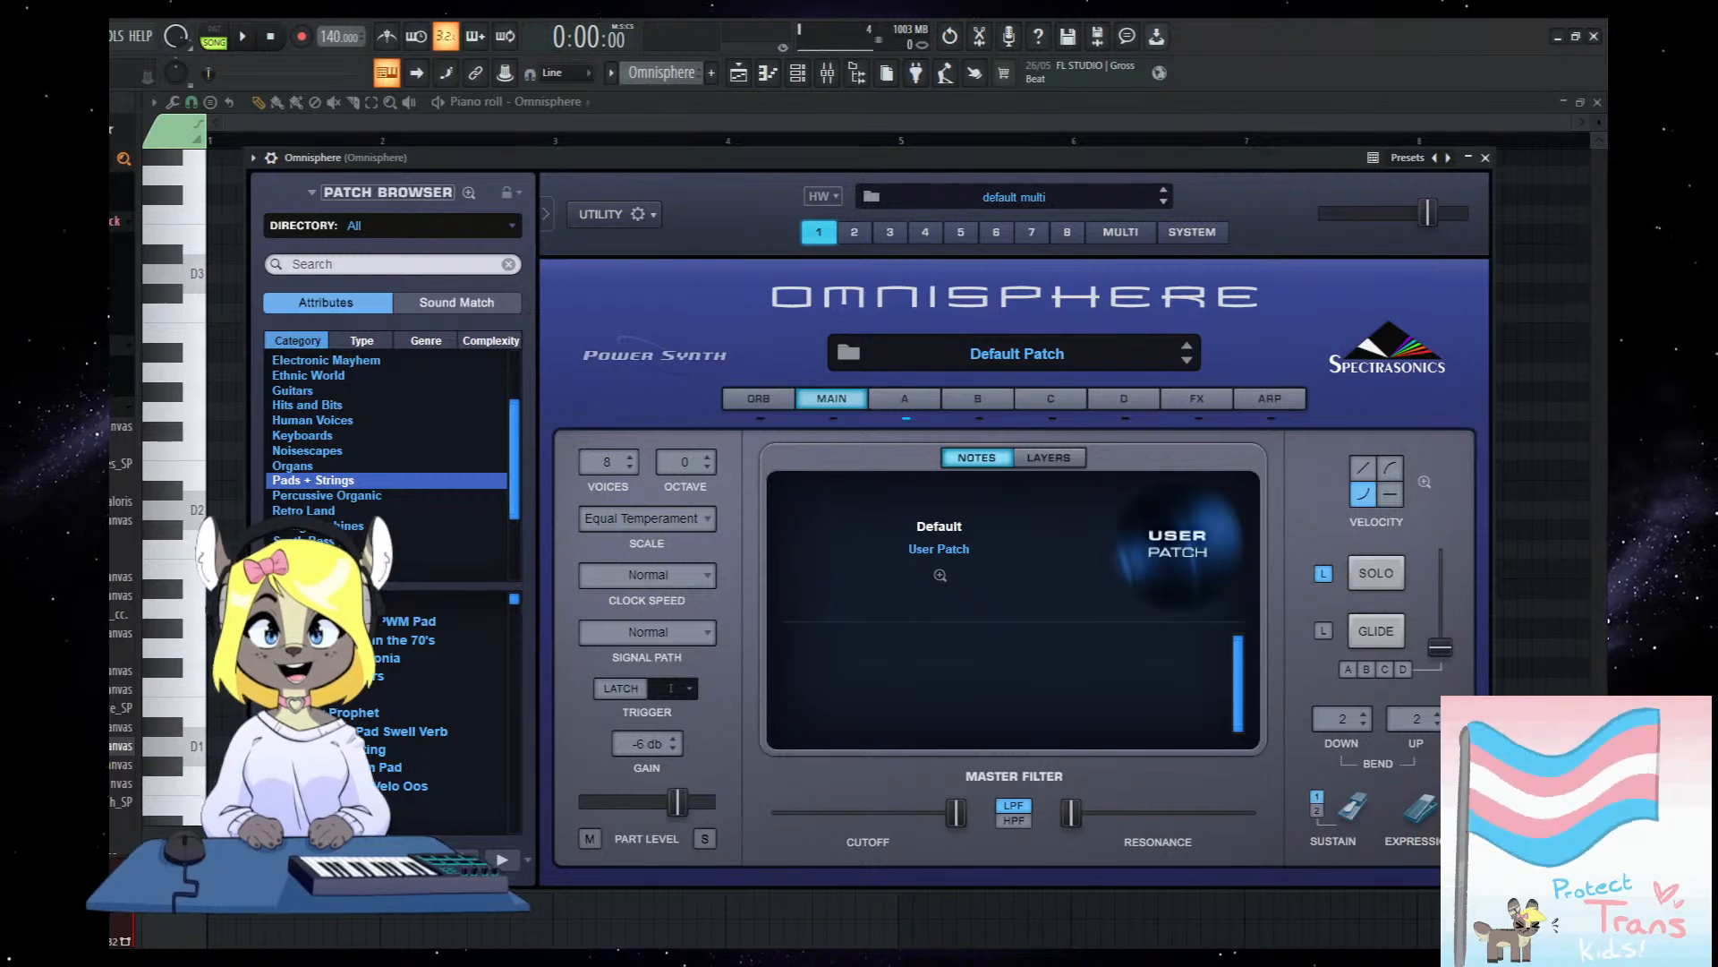
left_click(331, 603)
left_click(1486, 157)
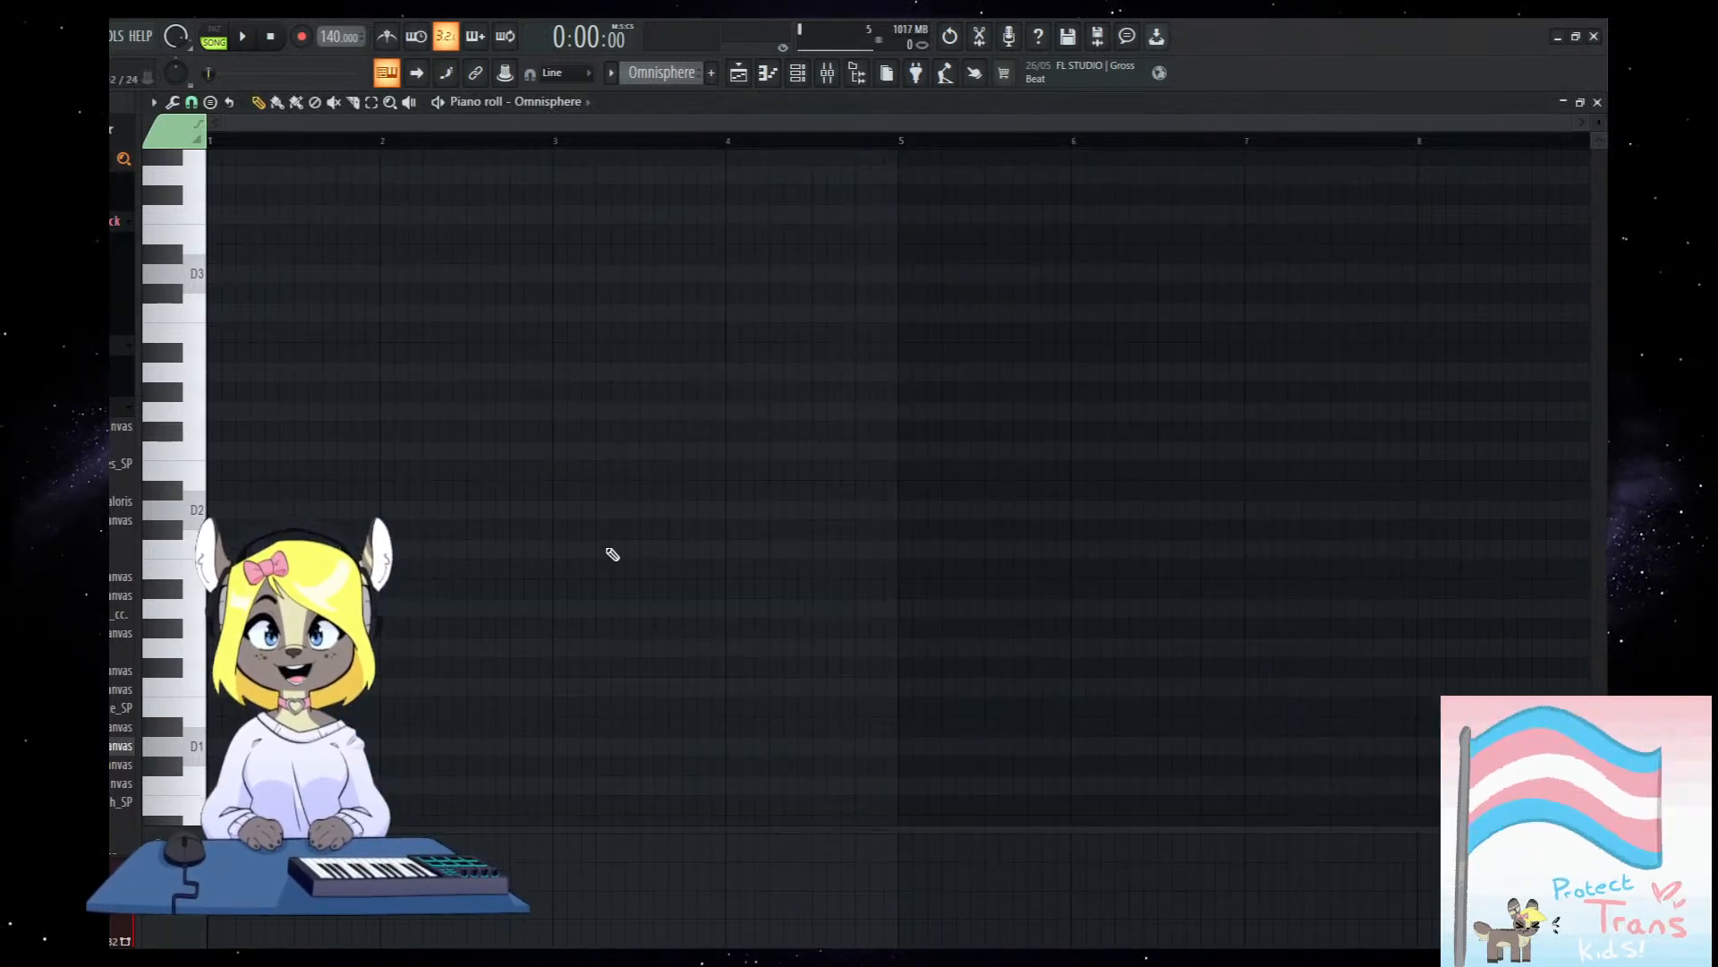
Add a four-bar D2 note at bar 1 of the Omnisphere clip, audition it and transpose it up to D3.
left_click_drag(253, 511, 222, 511)
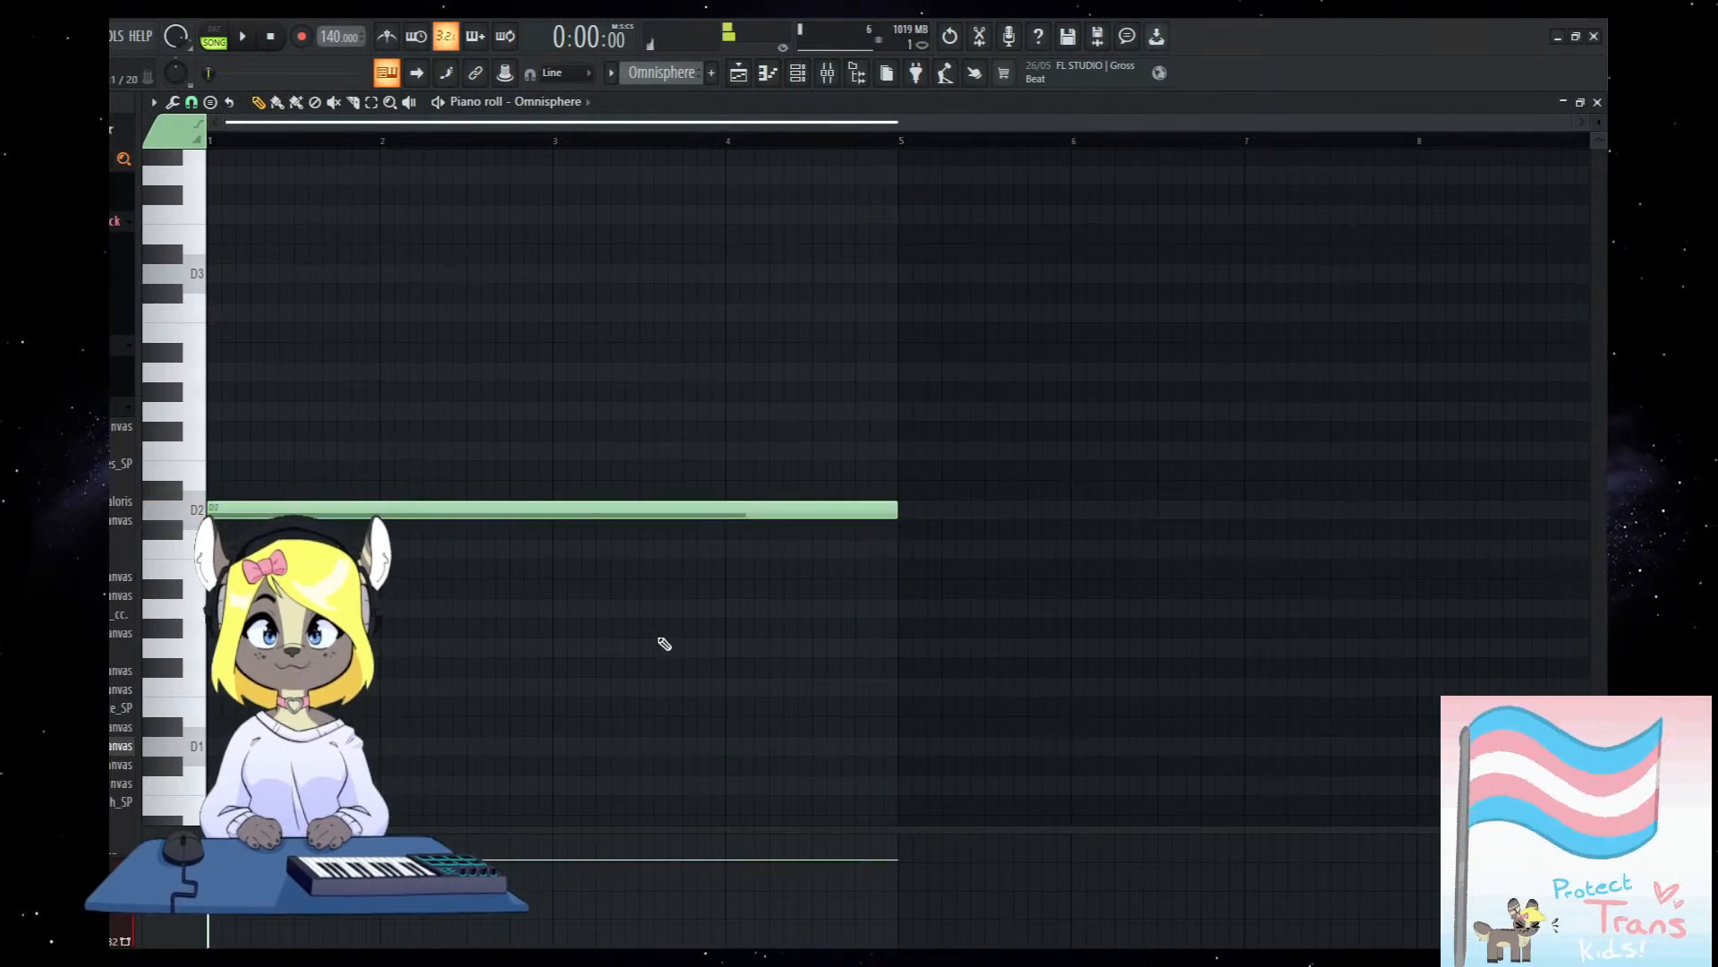
key("ctrl+Up")
key("ctrl+Up")
key("space")
key("ctrl+Down")
key("space")
right_click(465, 409, "ctrl")
Load RC-20 Retro Color into slot 4 of the Omnisphere mixer track and reposition its window.
left_click(830, 74)
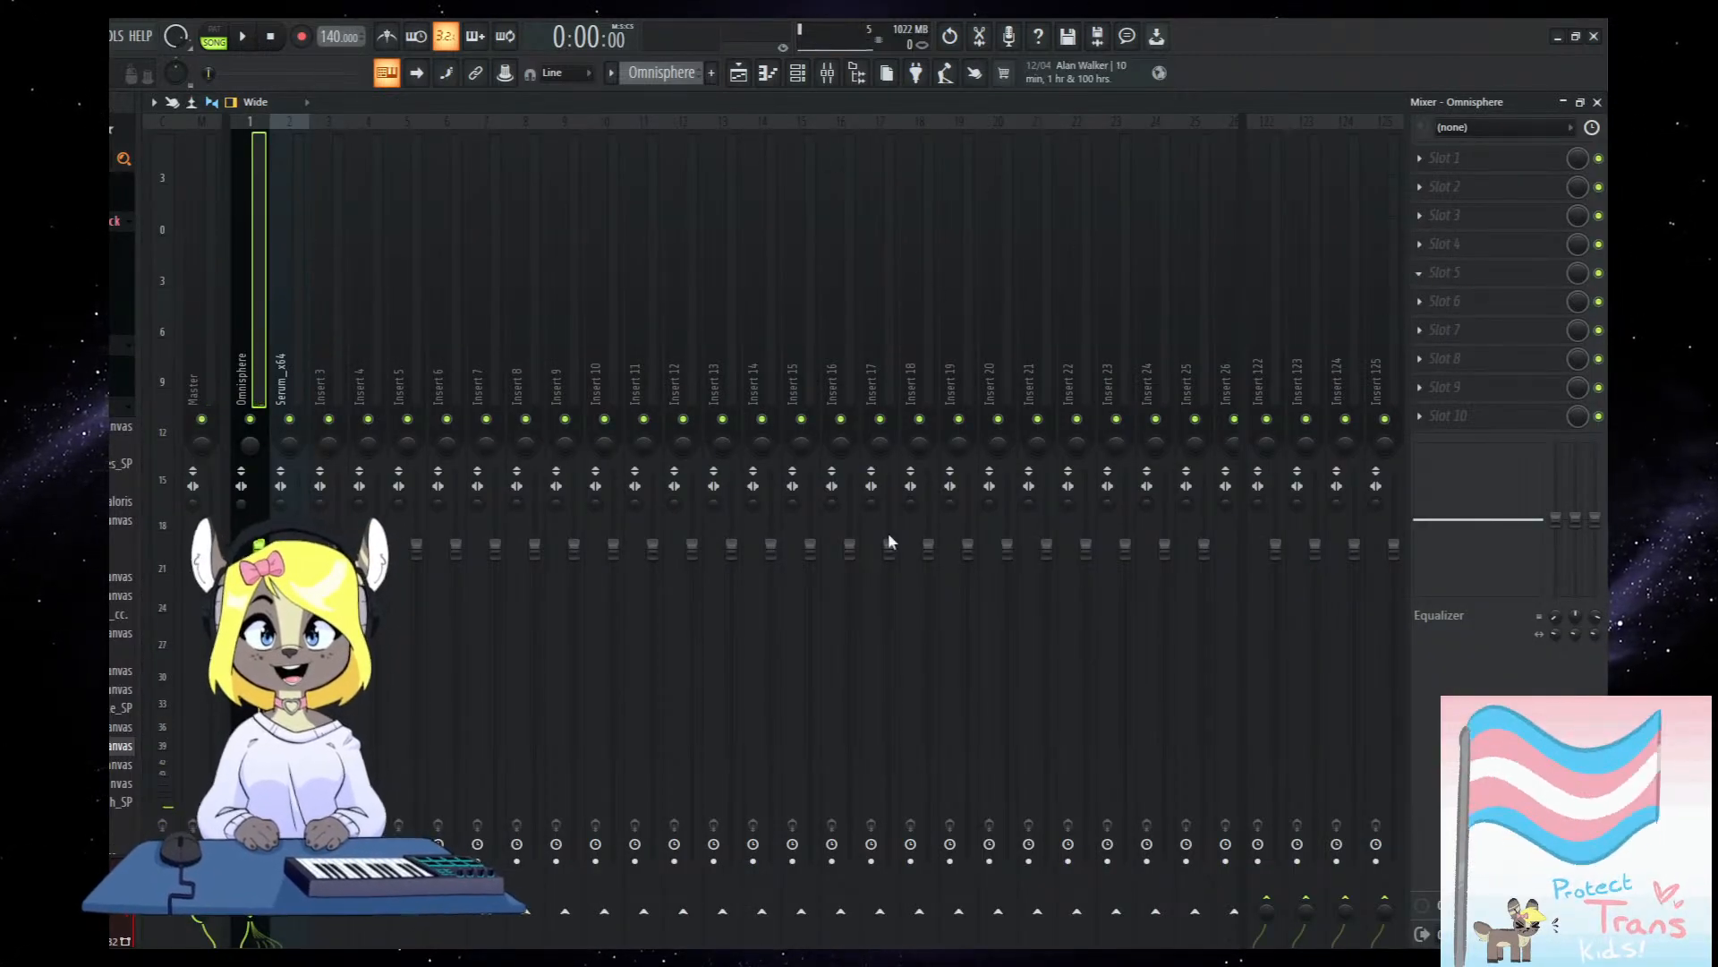
left_click(740, 440)
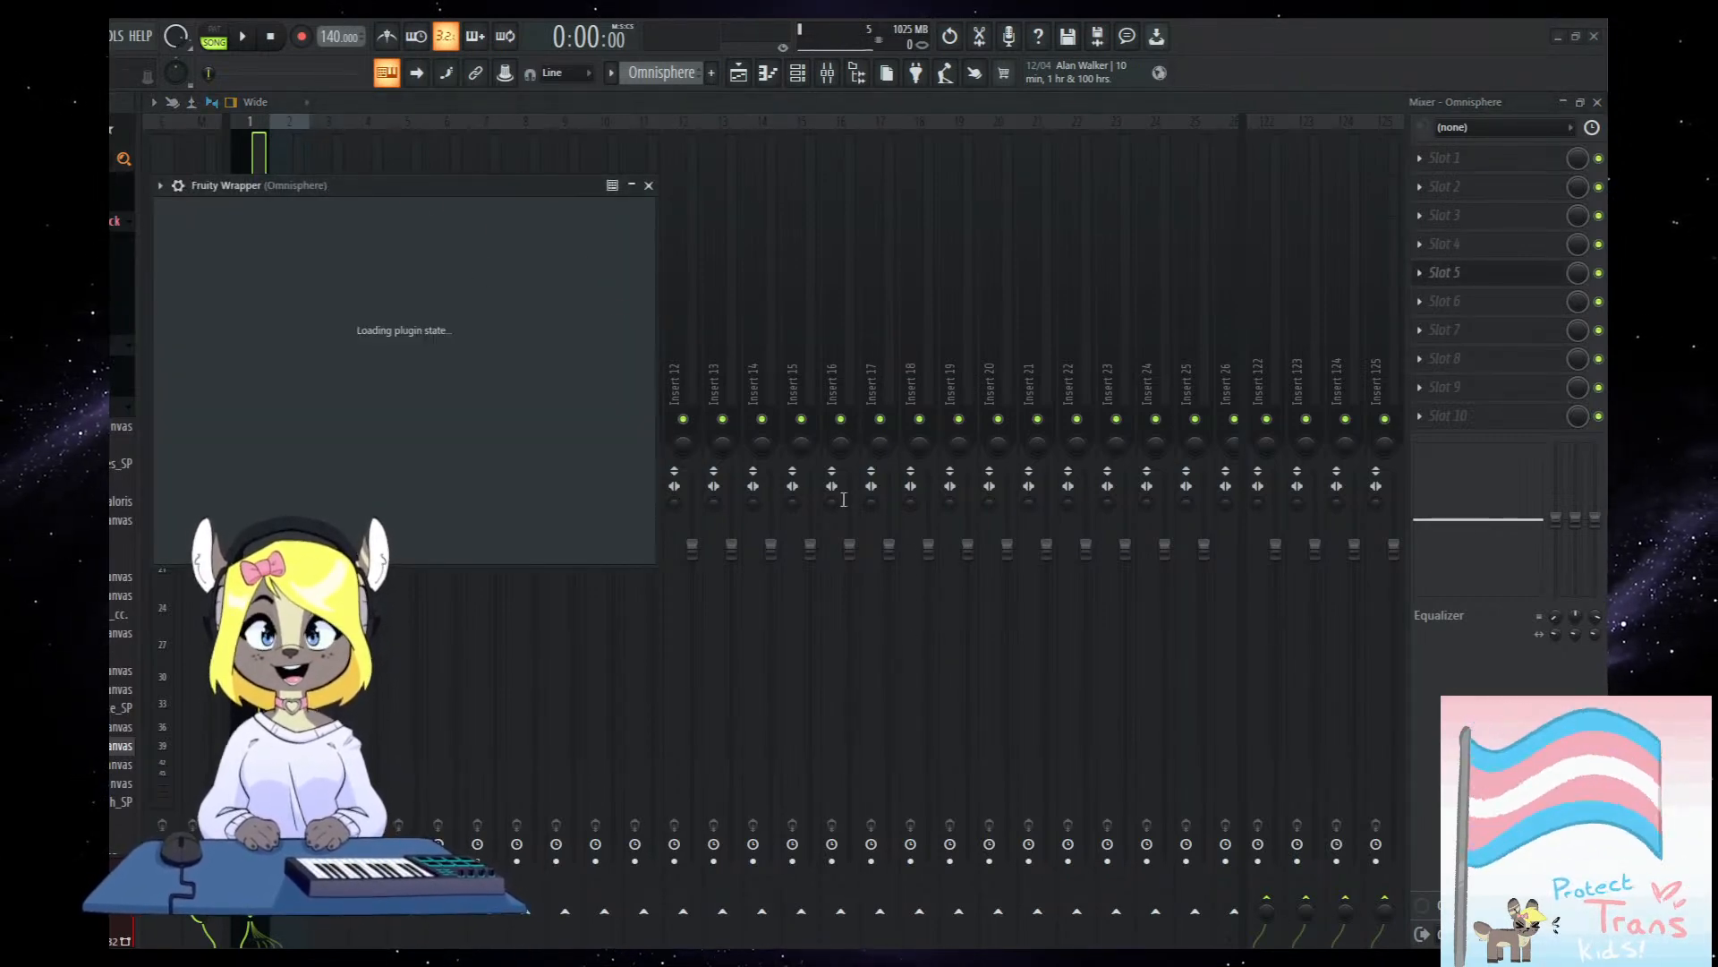
left_click(1420, 284)
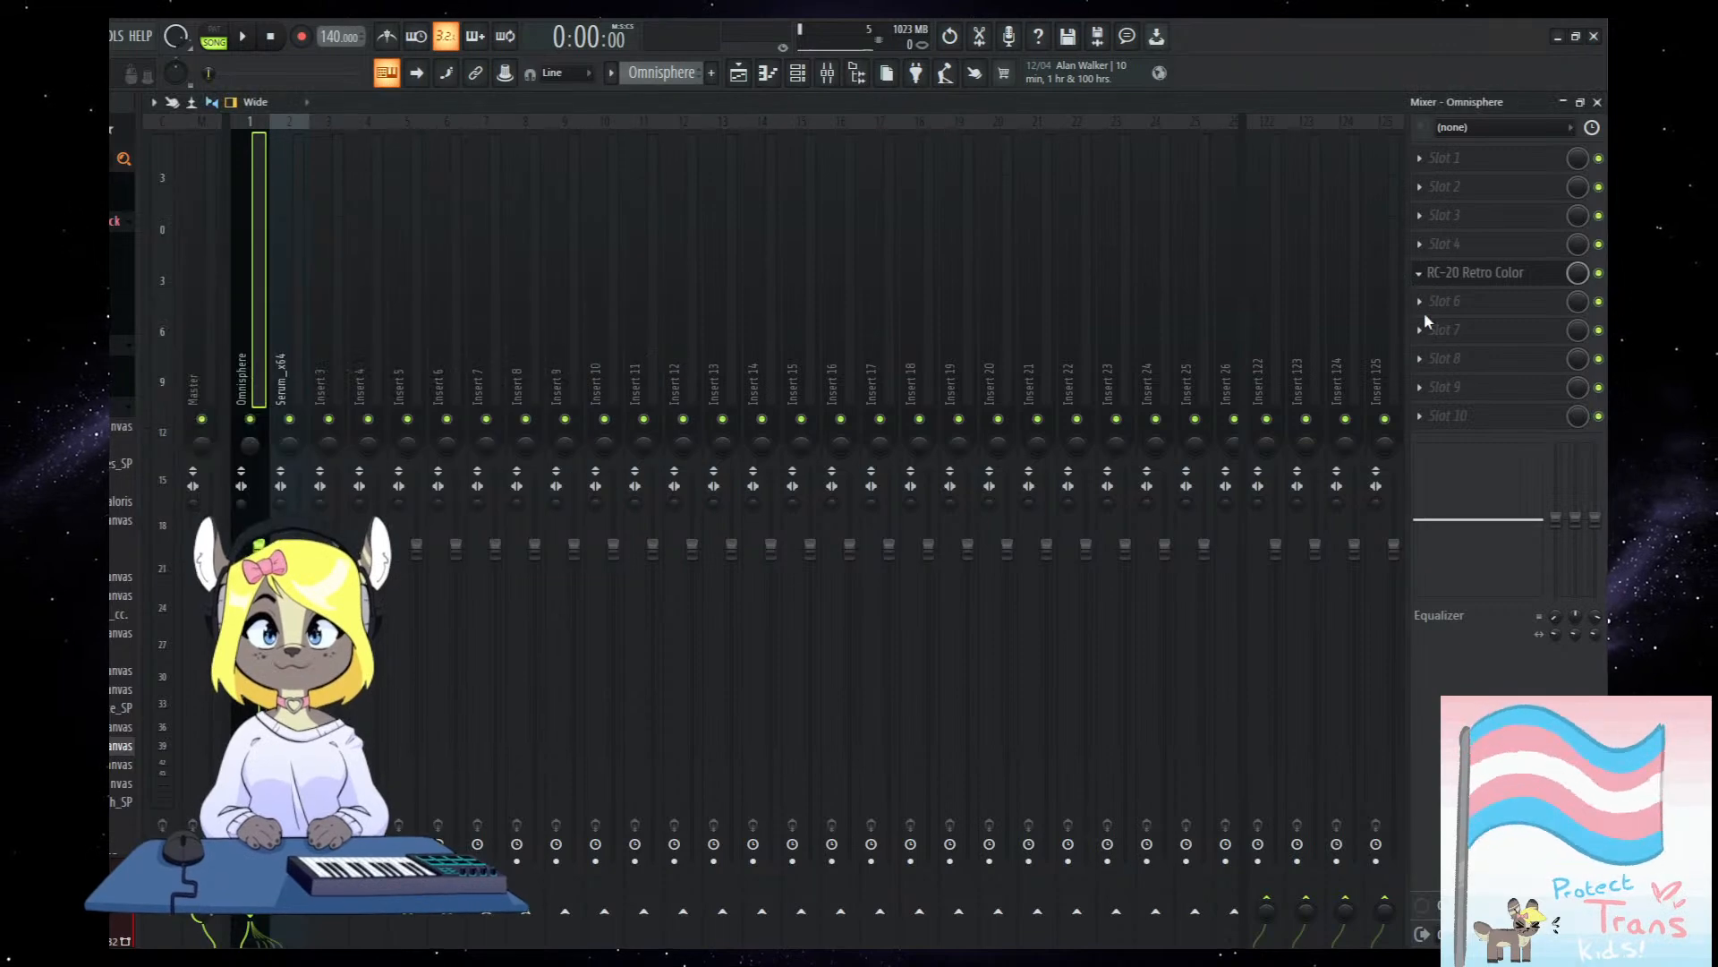
key("ctrl+z")
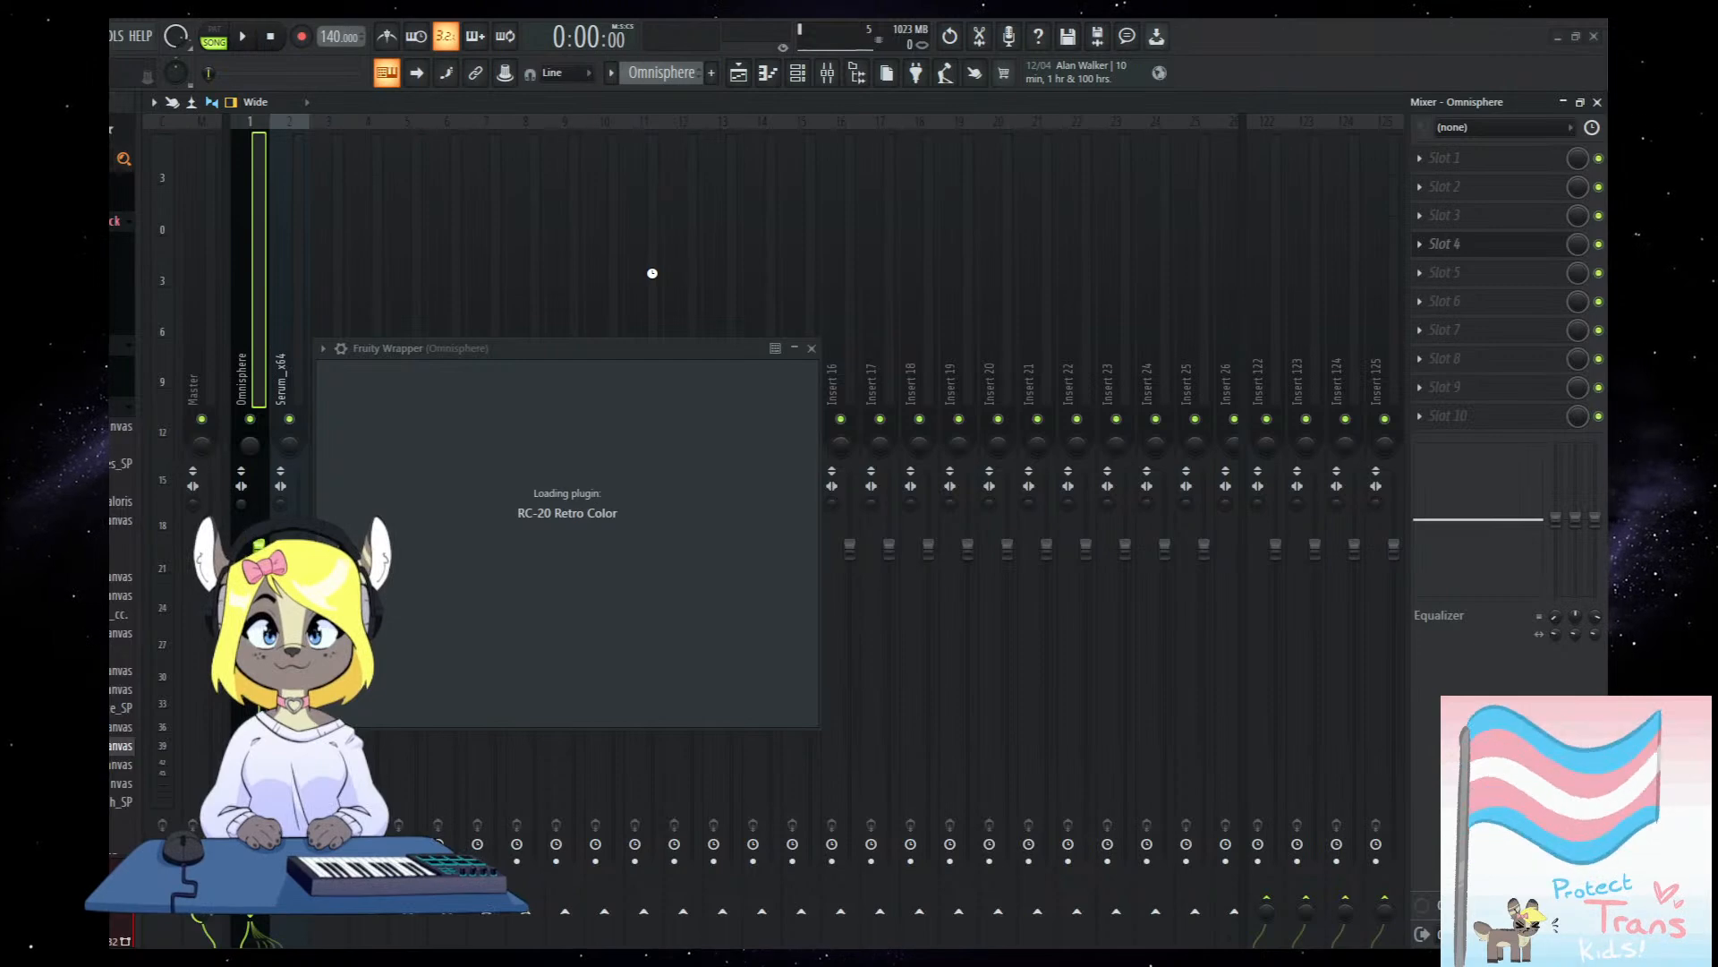
left_click_drag(685, 348, 699, 301)
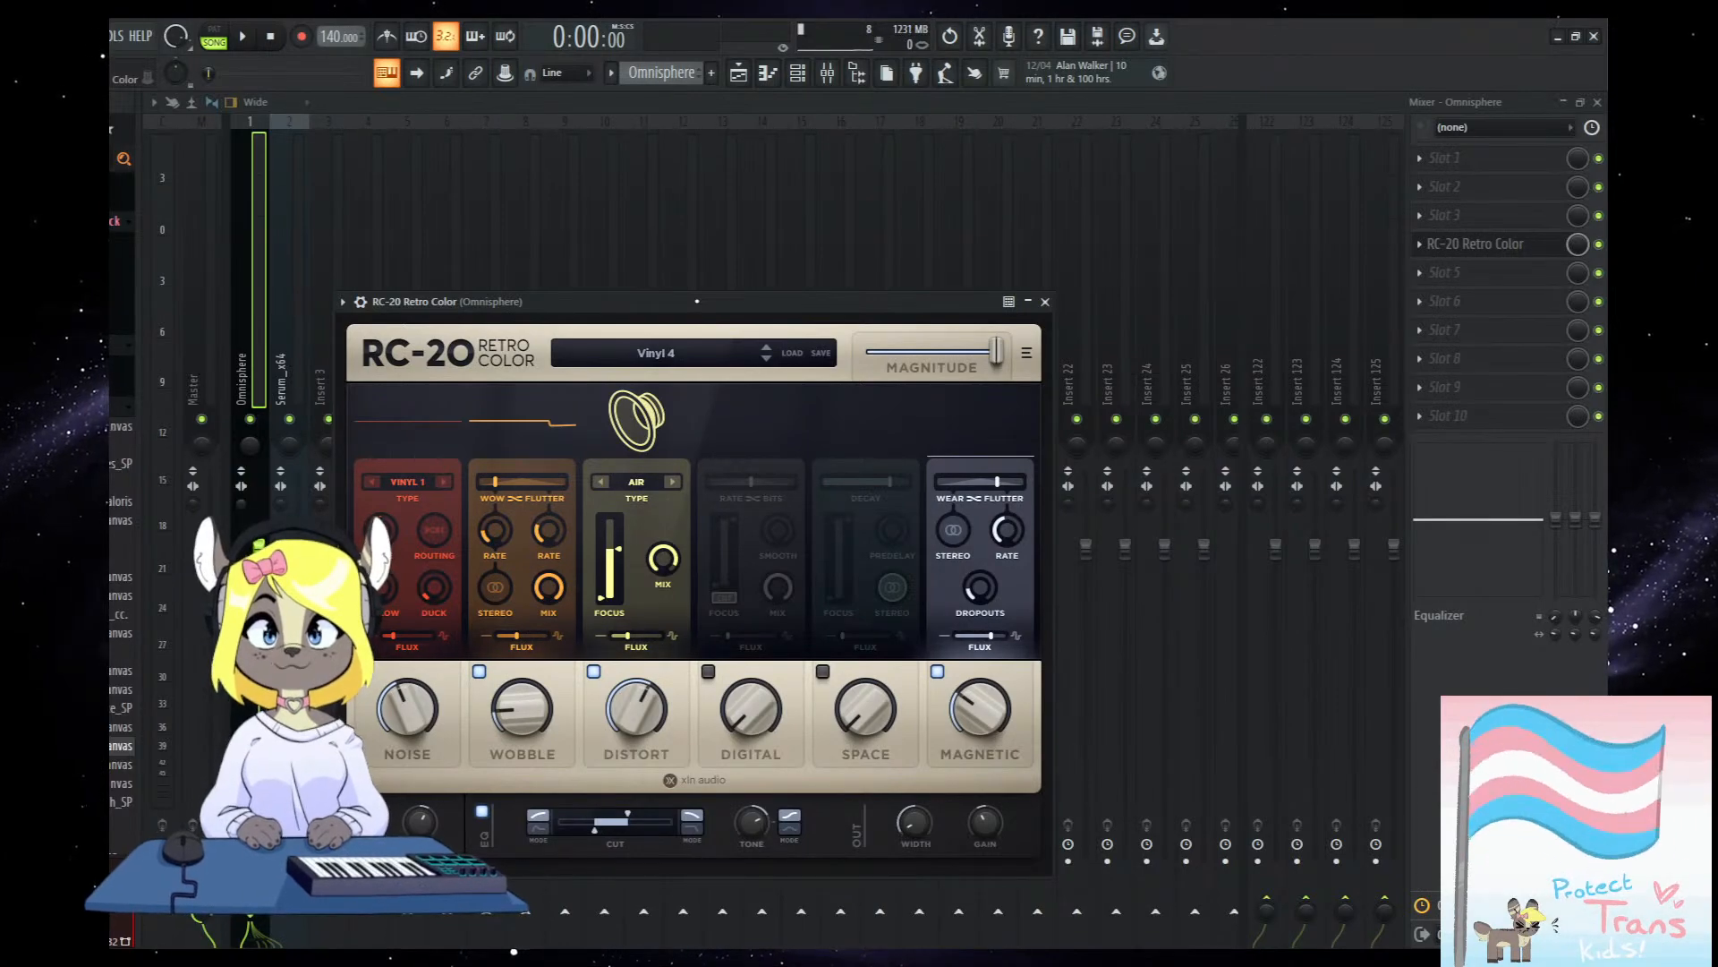
left_click_drag(697, 302, 665, 166)
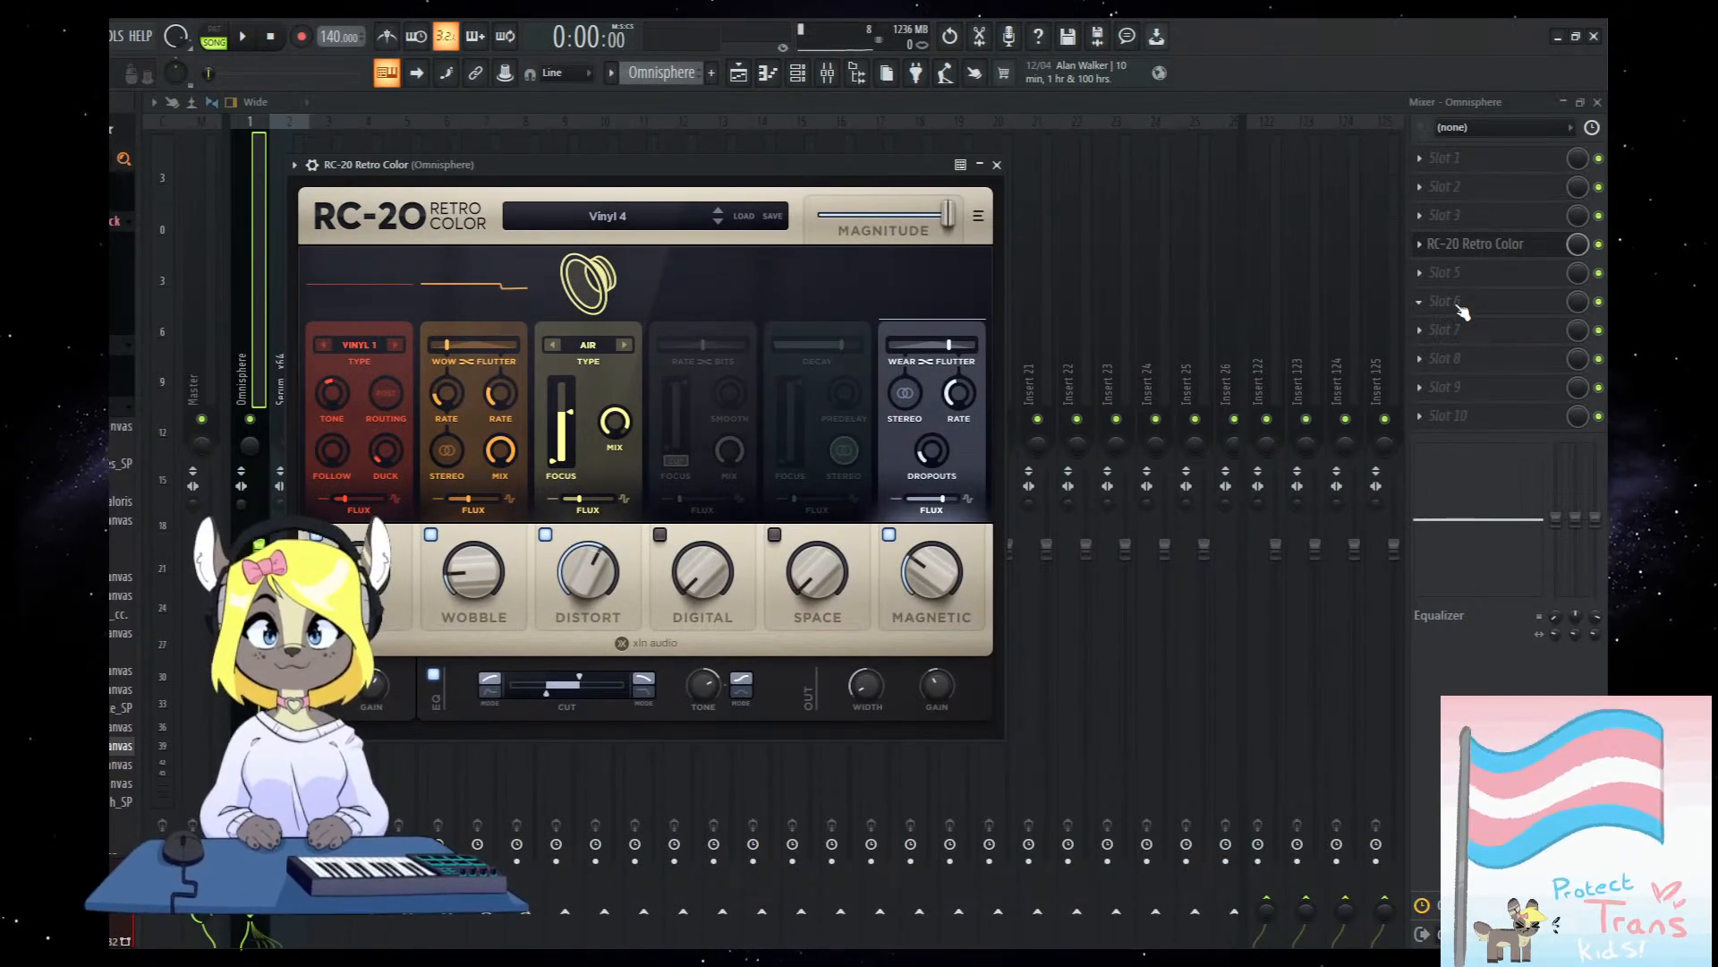
left_click_drag(865, 167, 881, 201)
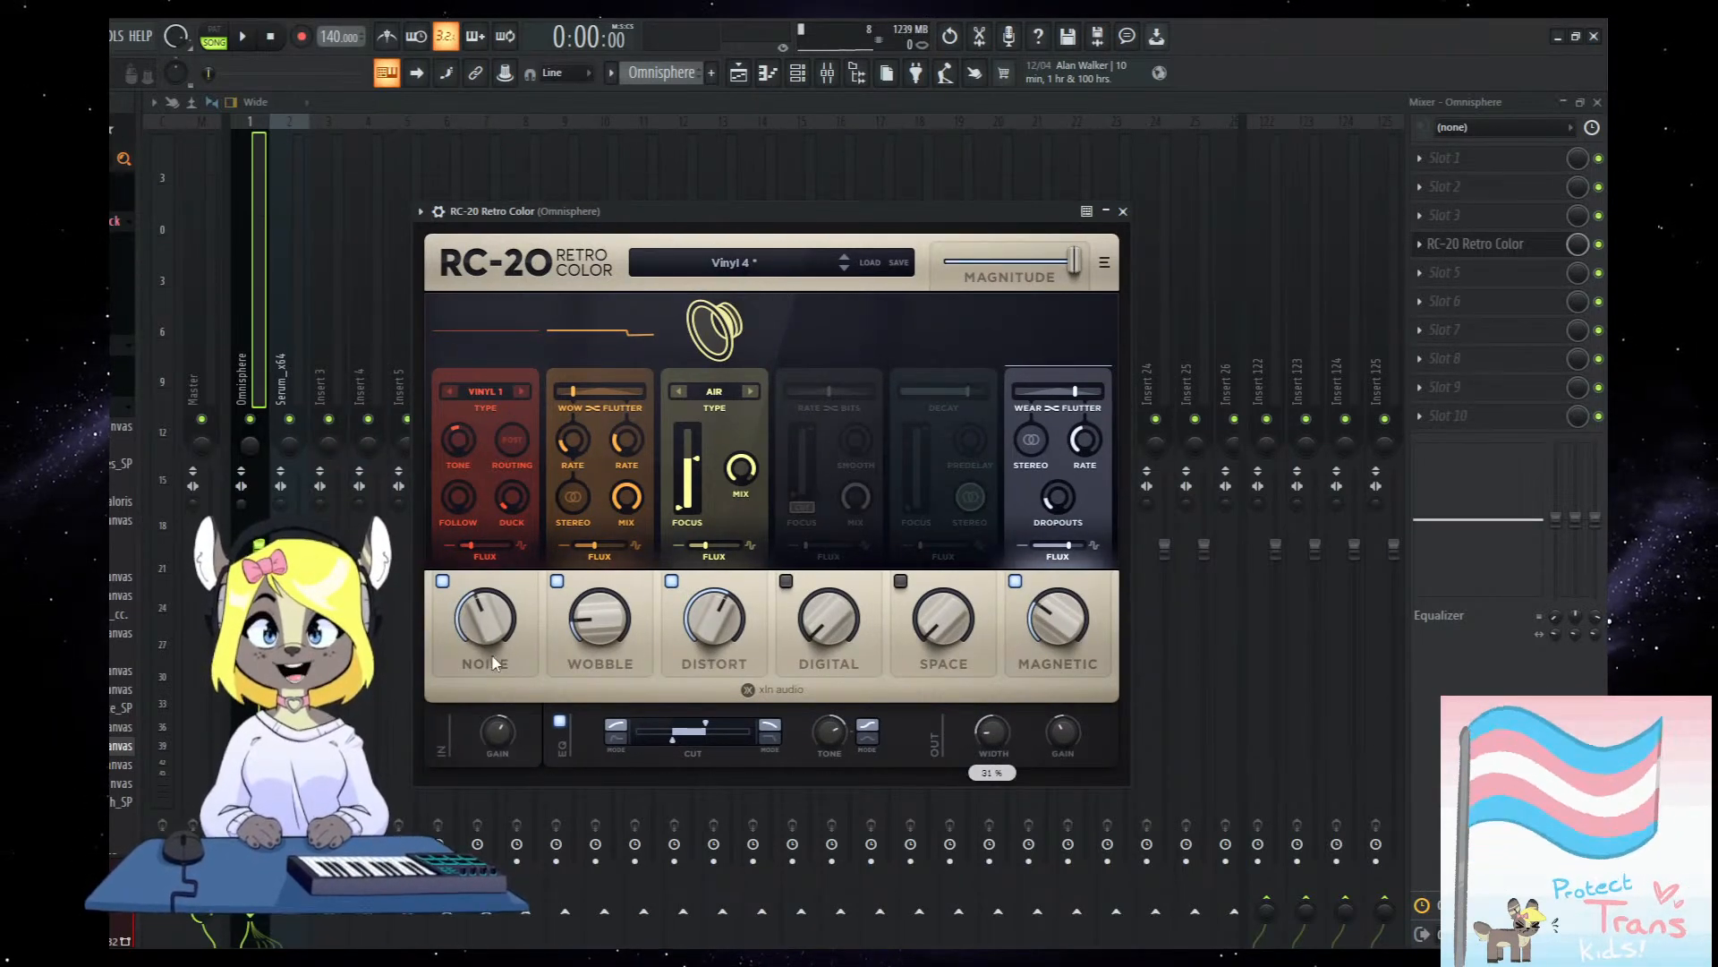
Raise the Follow amount of RC-20's noise module, set the output width to 28% and close the plugin.
left_click_drag(463, 496, 464, 430)
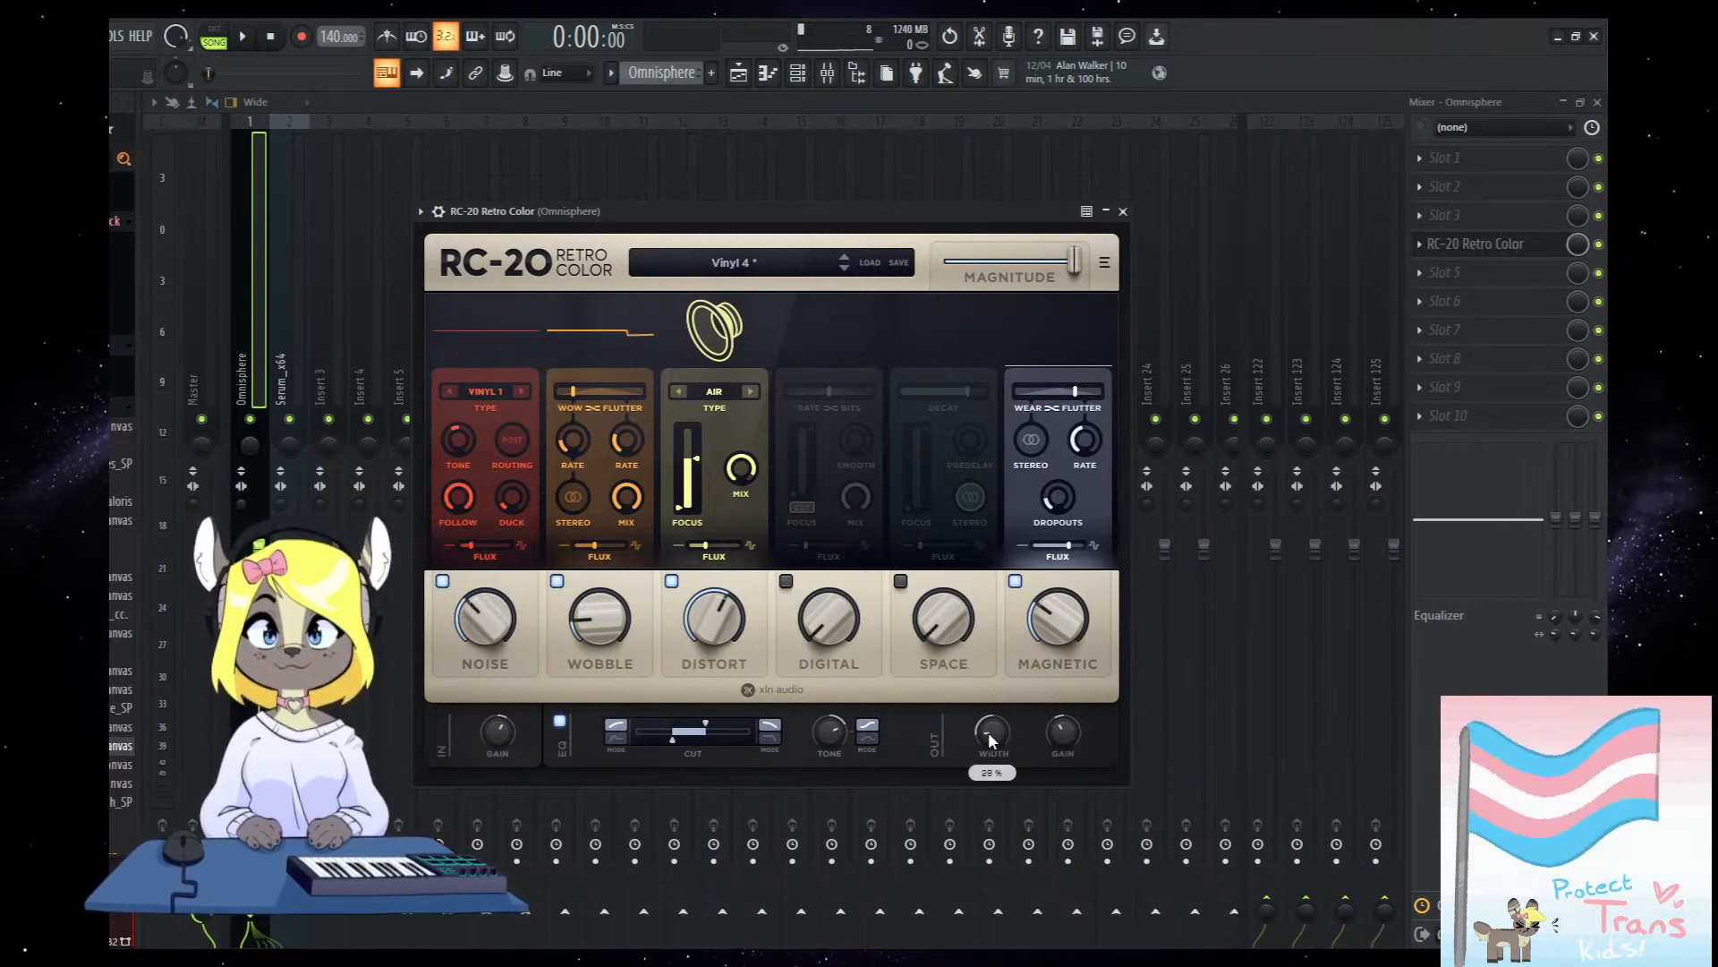
mouse_move(786, 217)
left_mouse_down()
mouse_move(760, 218)
mouse_move(806, 218)
left_mouse_up()
left_click(1115, 218)
Play the arrangement from the playlist to hear the RC-20 effect on Omnisphere.
key("space")
left_click(739, 74)
scroll(832, 141, "down", 2)
key("space")
Reopen RC-20 on the Omnisphere track, lower Noise to 14% and turn its Follow fully up.
left_click(806, 75)
left_click(1469, 244)
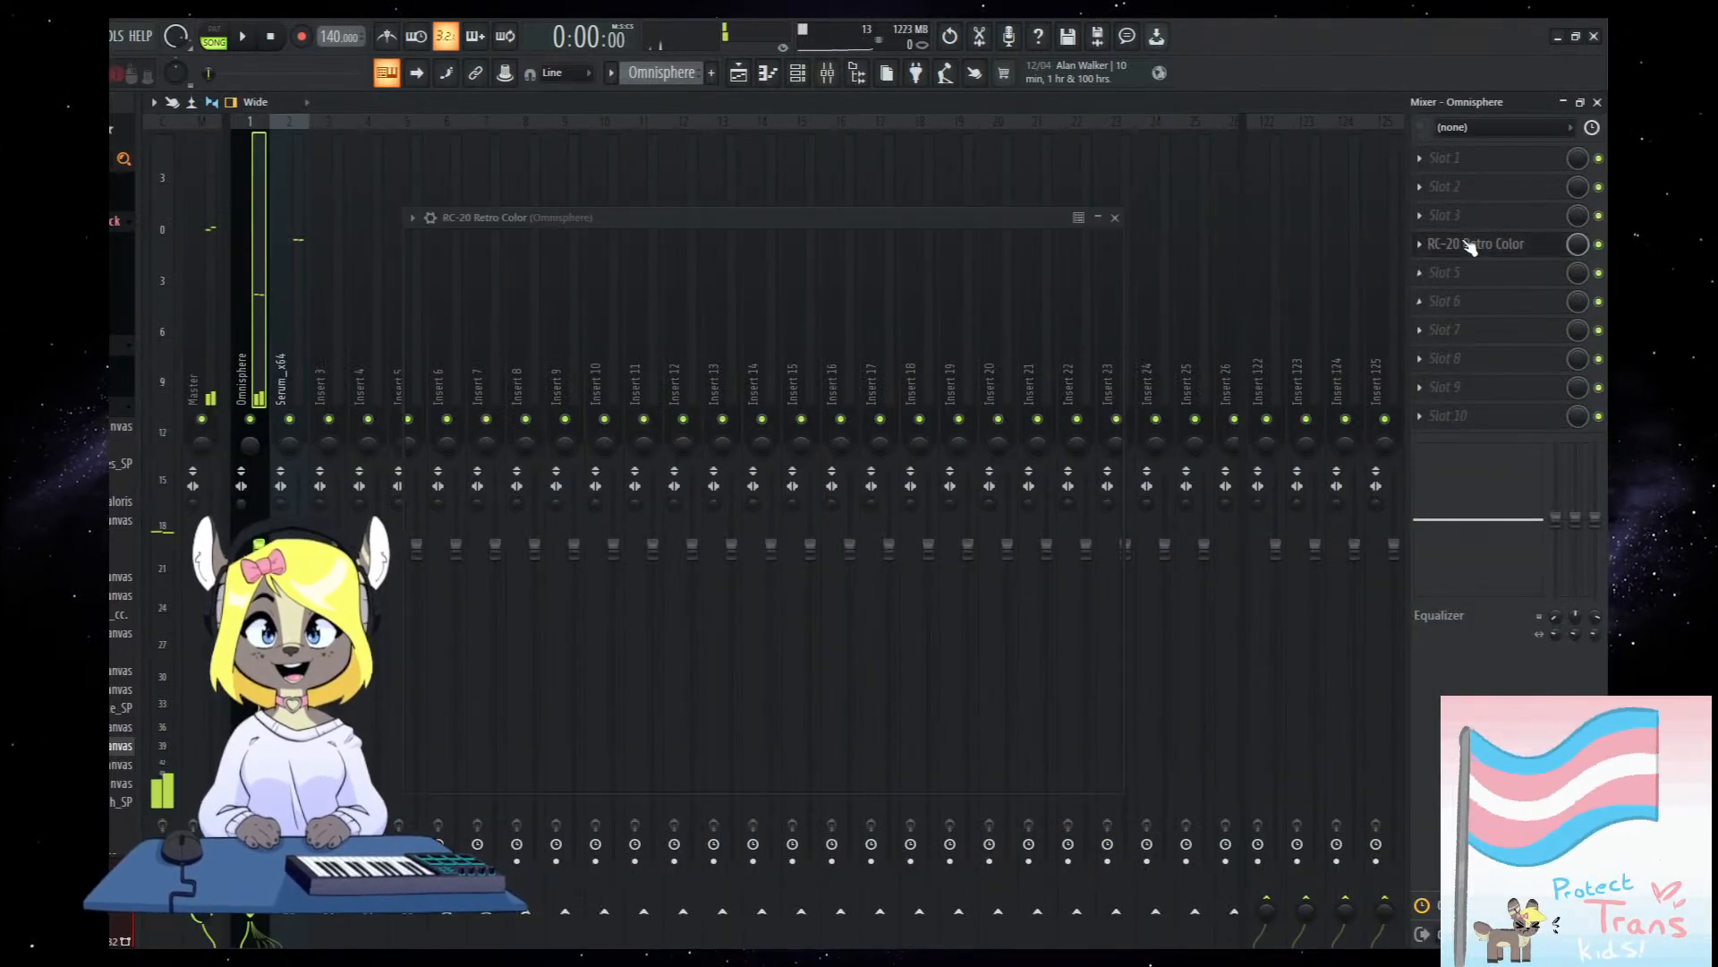
mouse_move(453, 528)
left_click_drag(479, 472, 457, 358)
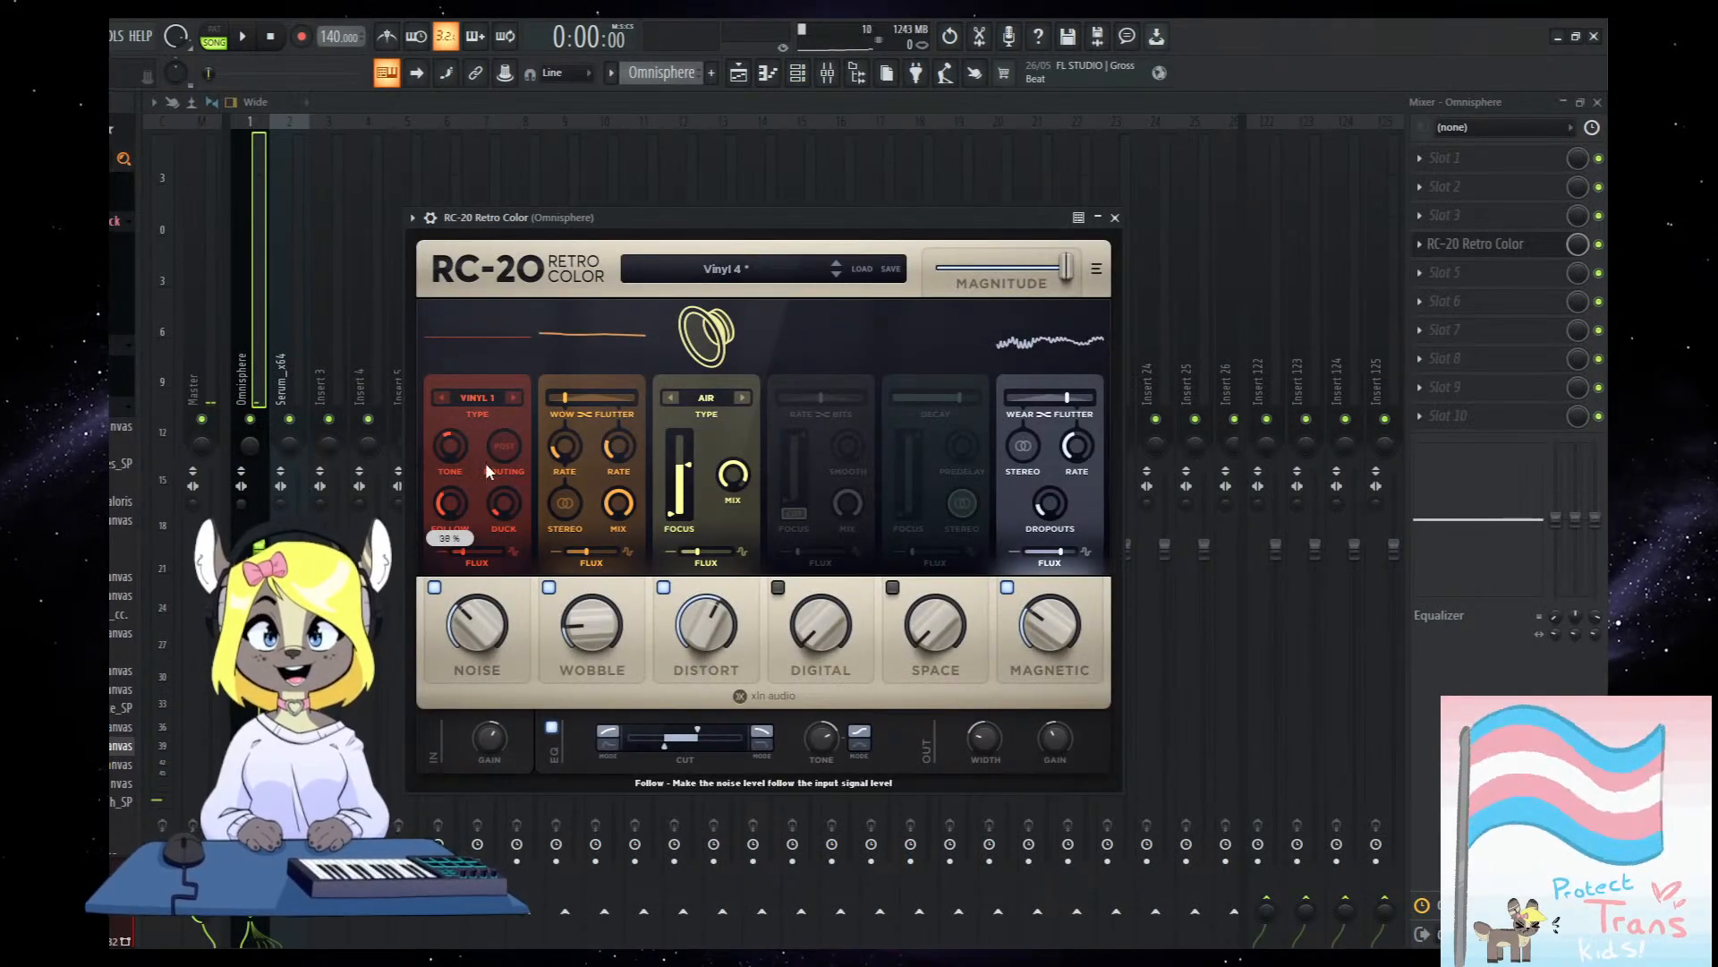
left_click_drag(497, 575, 456, 464)
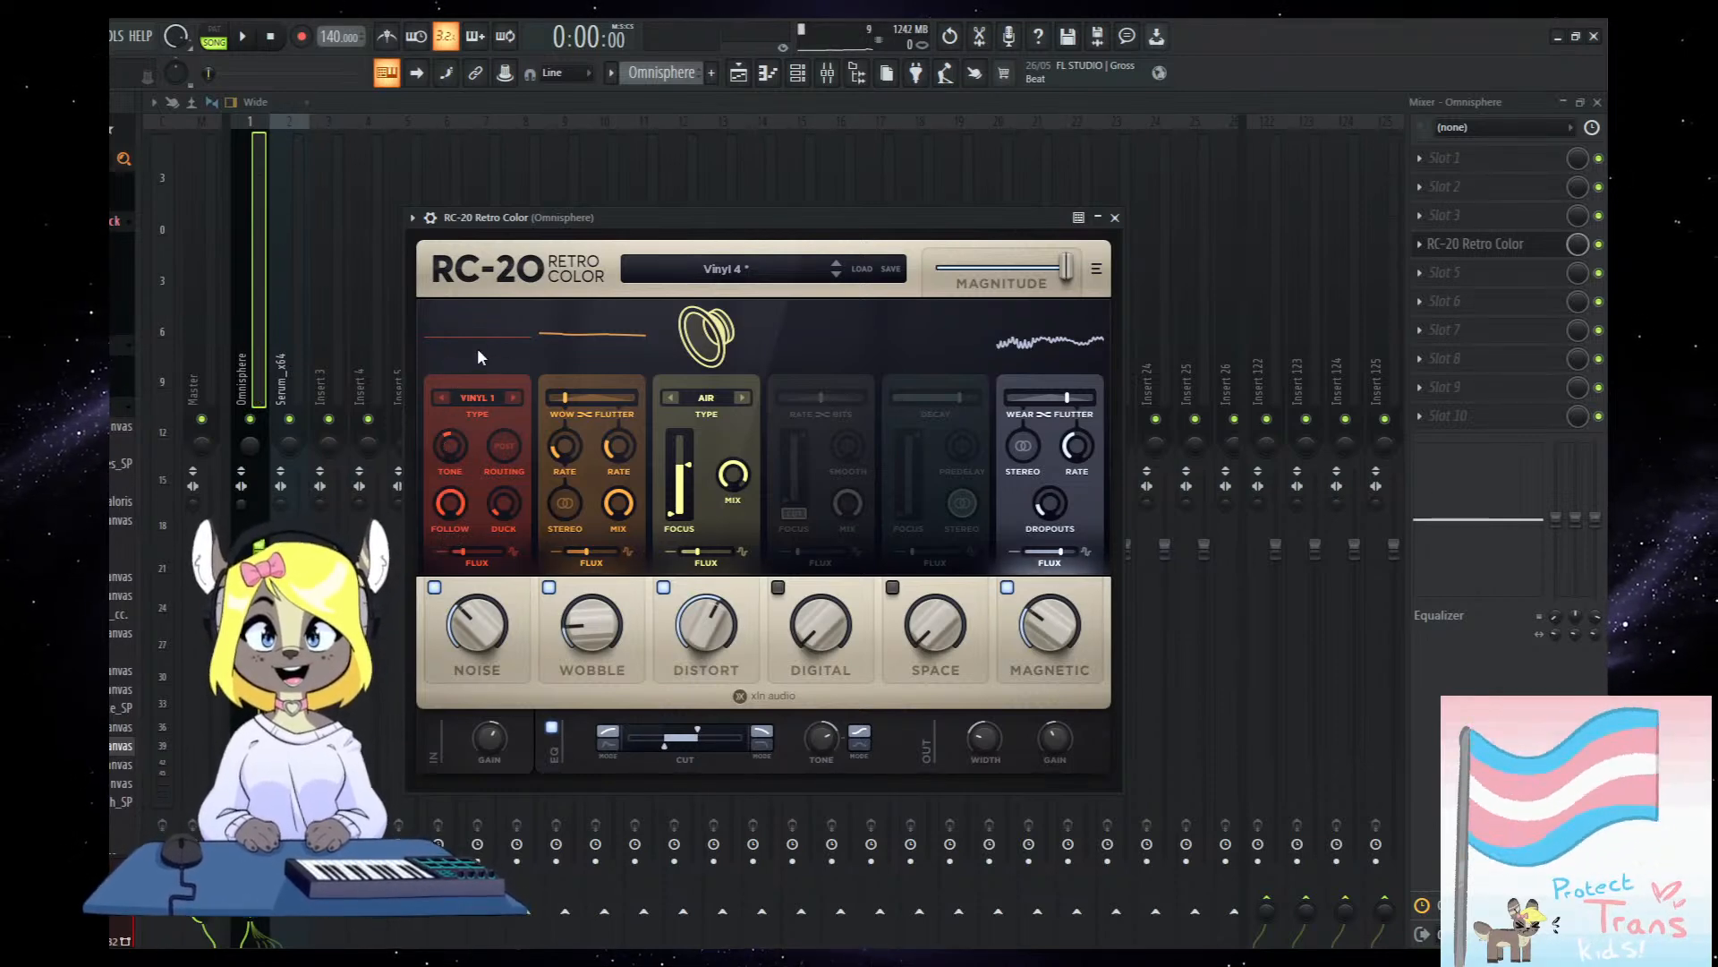
left_click_drag(469, 640, 476, 696)
left_click_drag(441, 516, 455, 615)
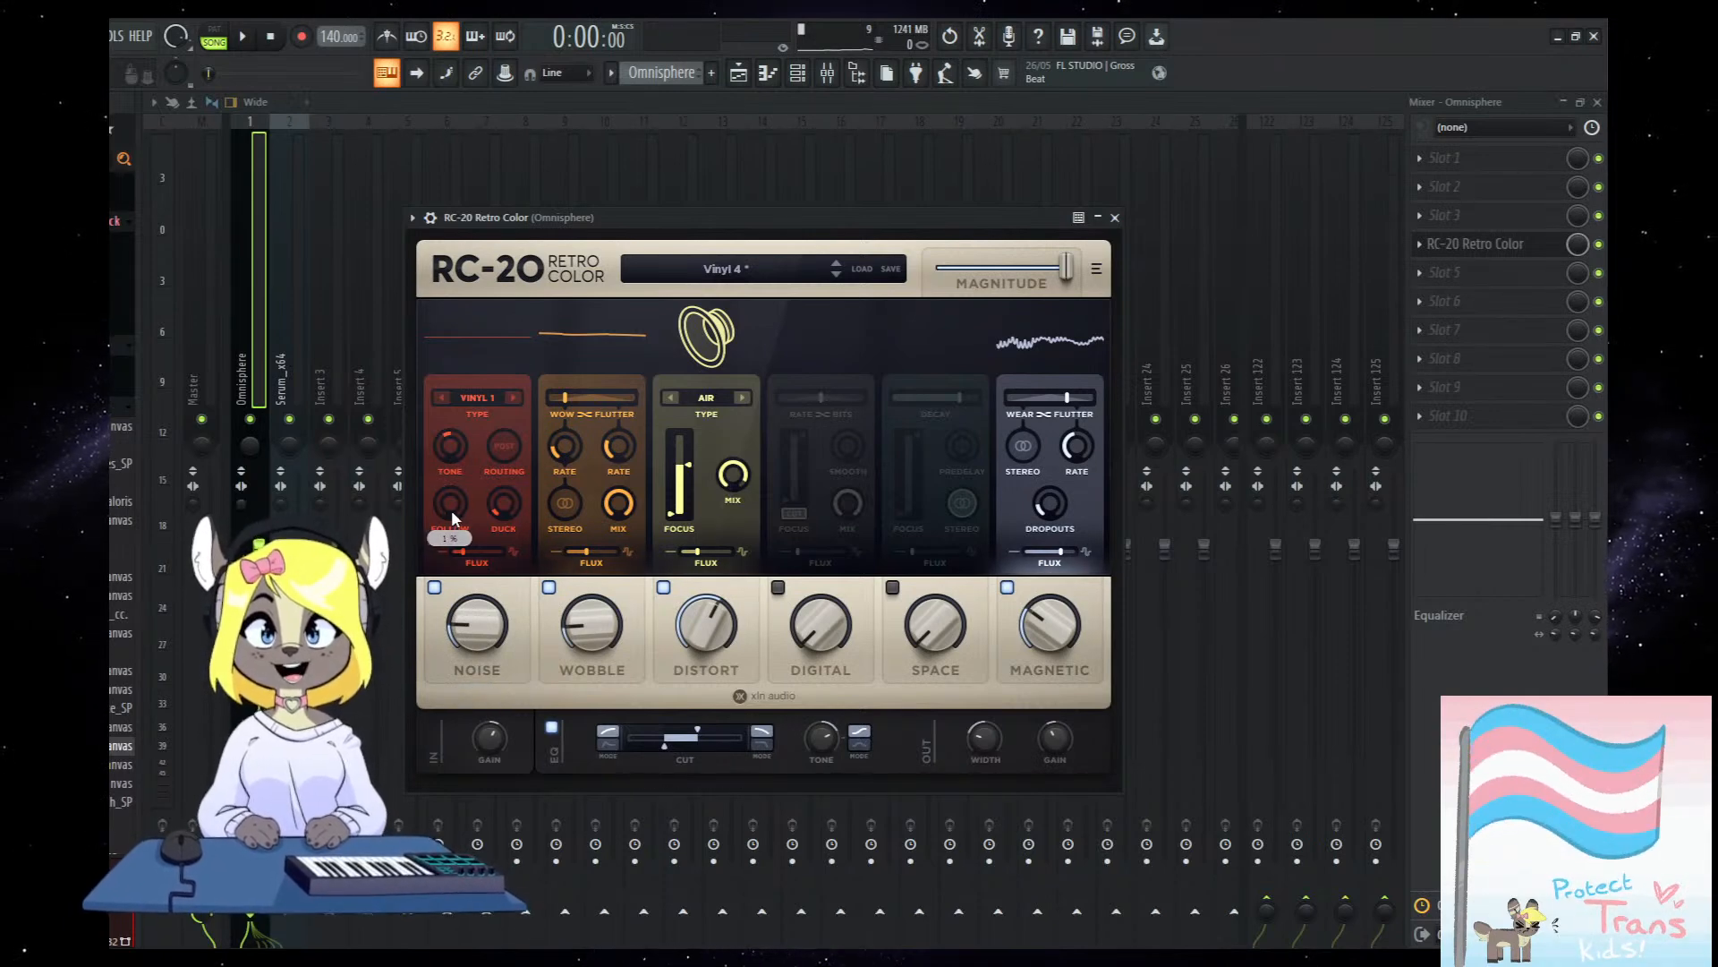
left_click_drag(444, 507, 409, 157)
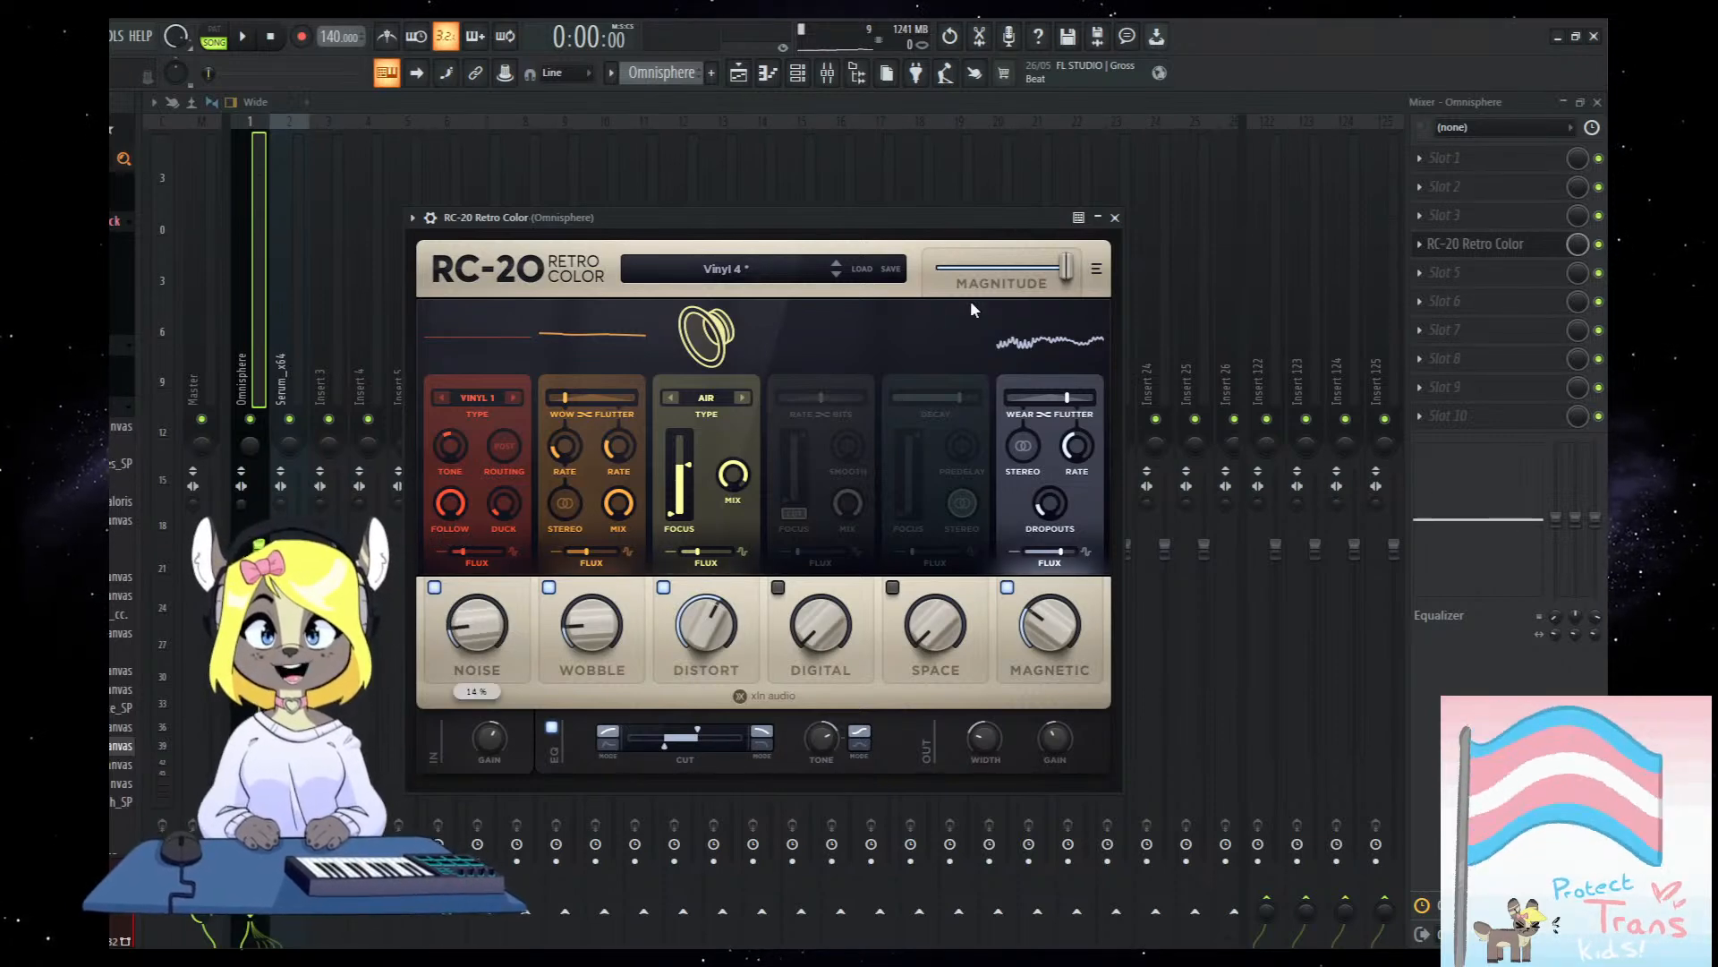
left_click(1116, 219)
Reopen the Omnisphere clip in the piano roll and shorten its D3 note to about 1.6 bars.
key("space")
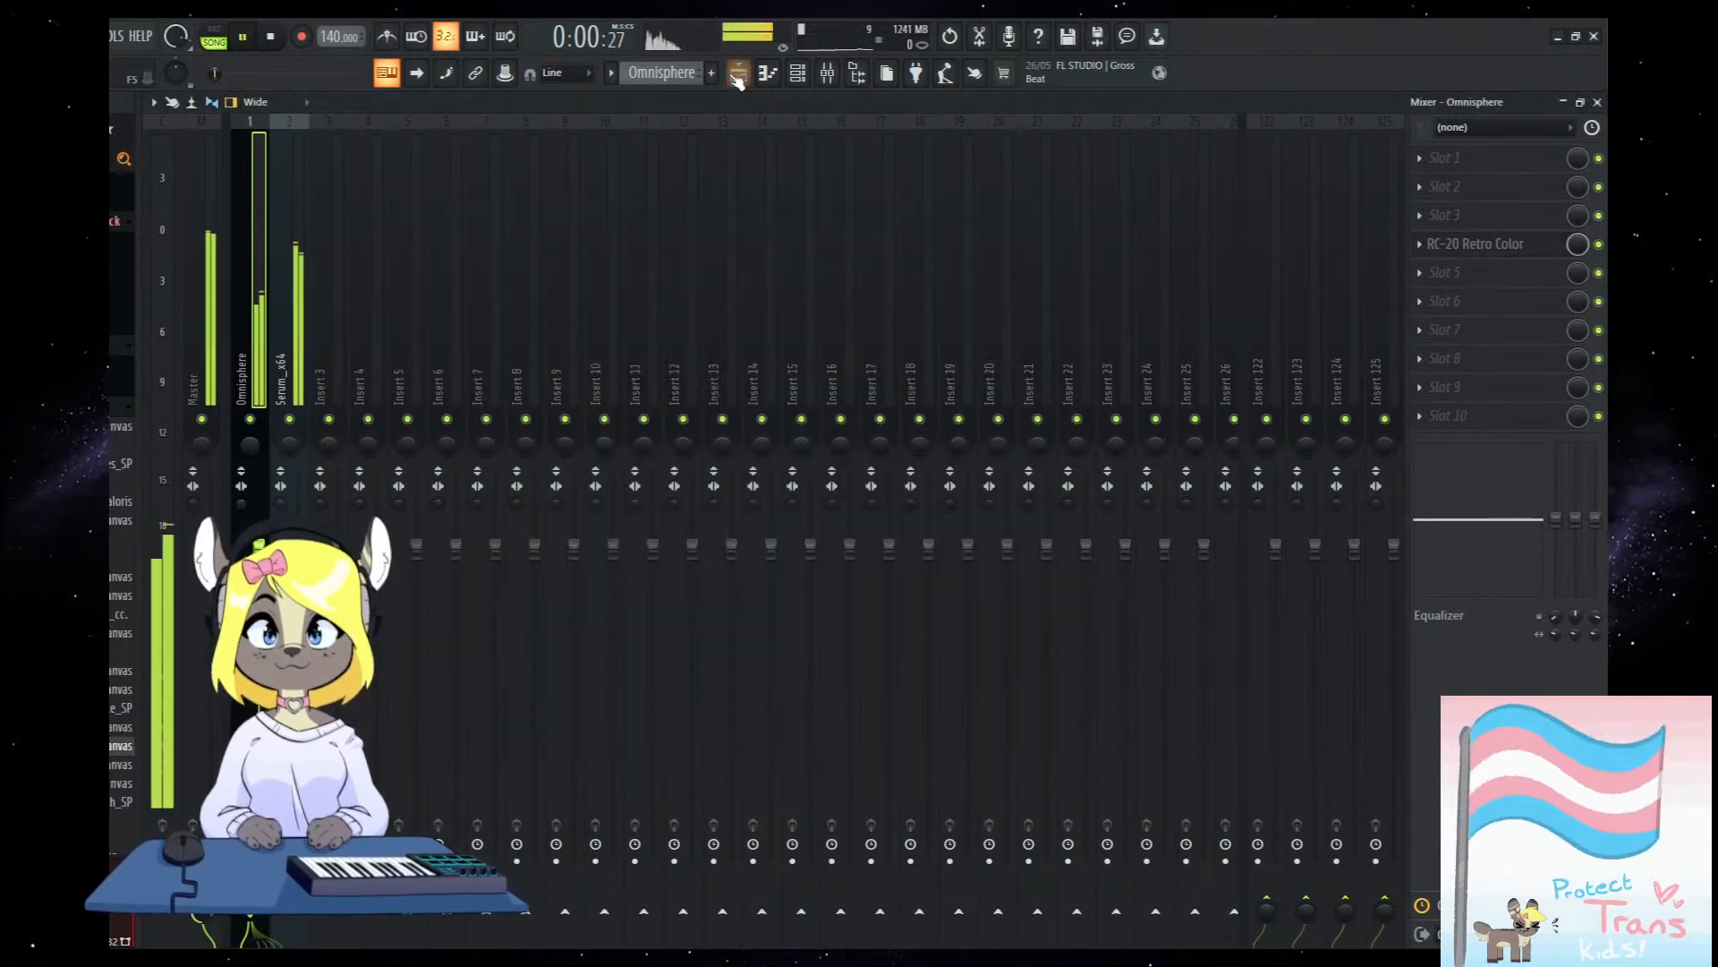
left_click(739, 75)
scroll(821, 479, "up", 5)
double_click(588, 272)
key("space")
scroll(638, 718, "down", 1)
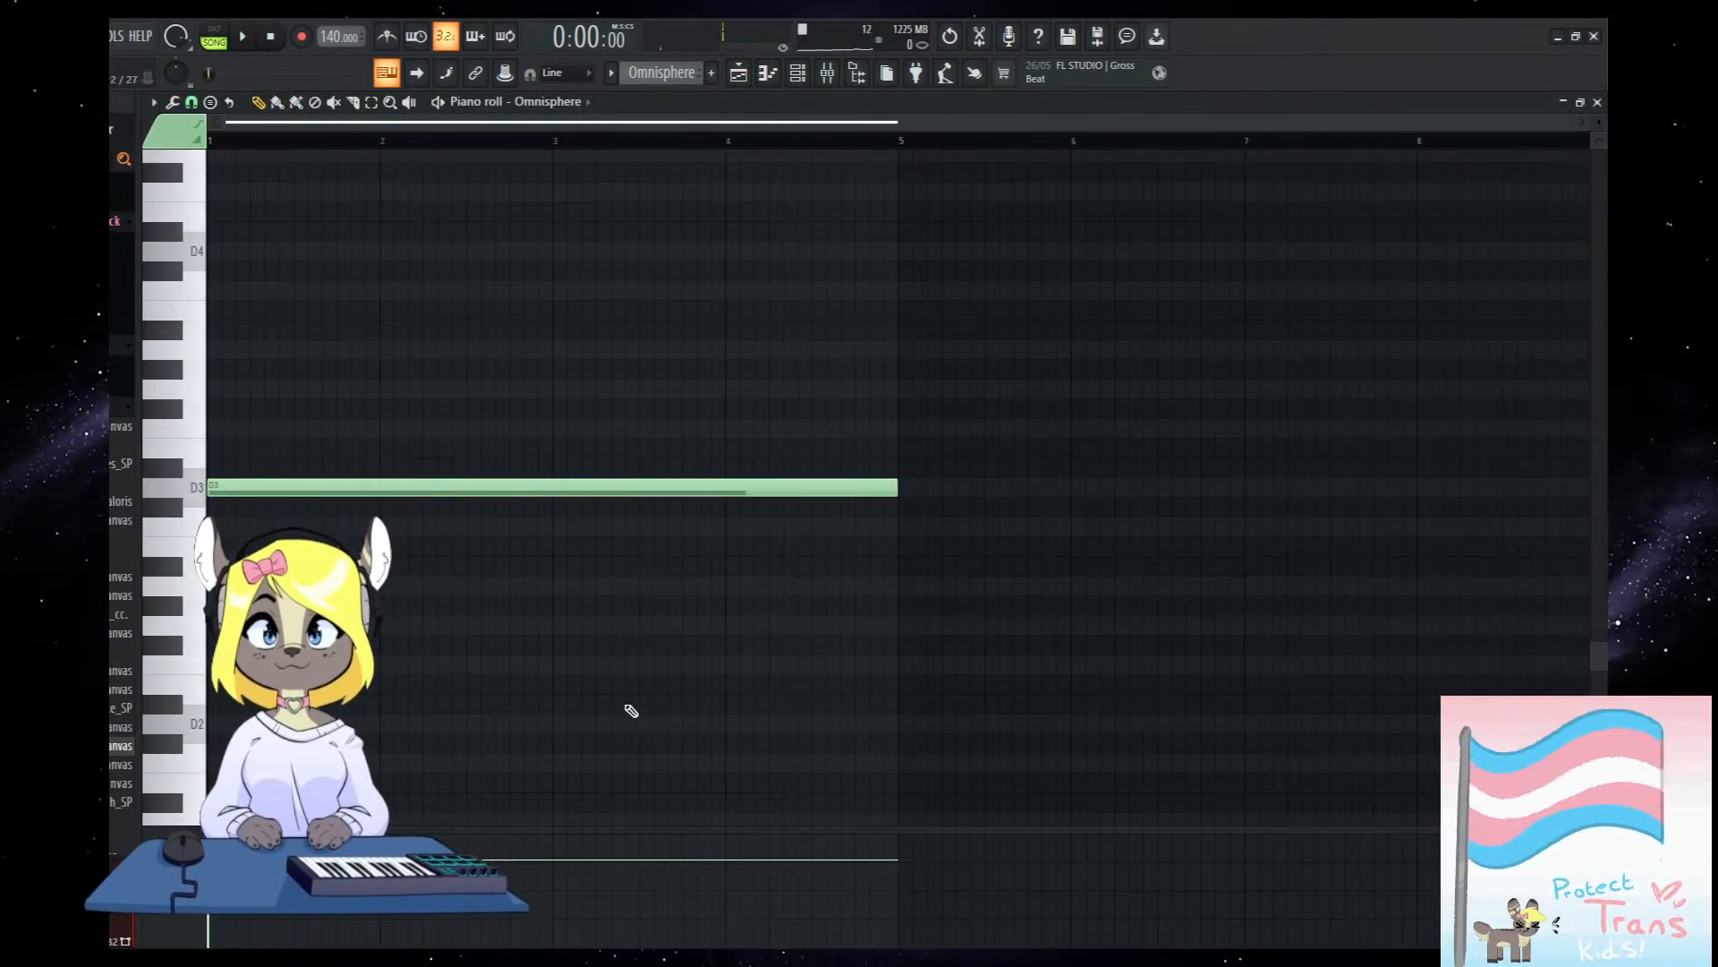
scroll(586, 591, "up", 4)
scroll(537, 555, "down", 1)
scroll(304, 532, "up", 1)
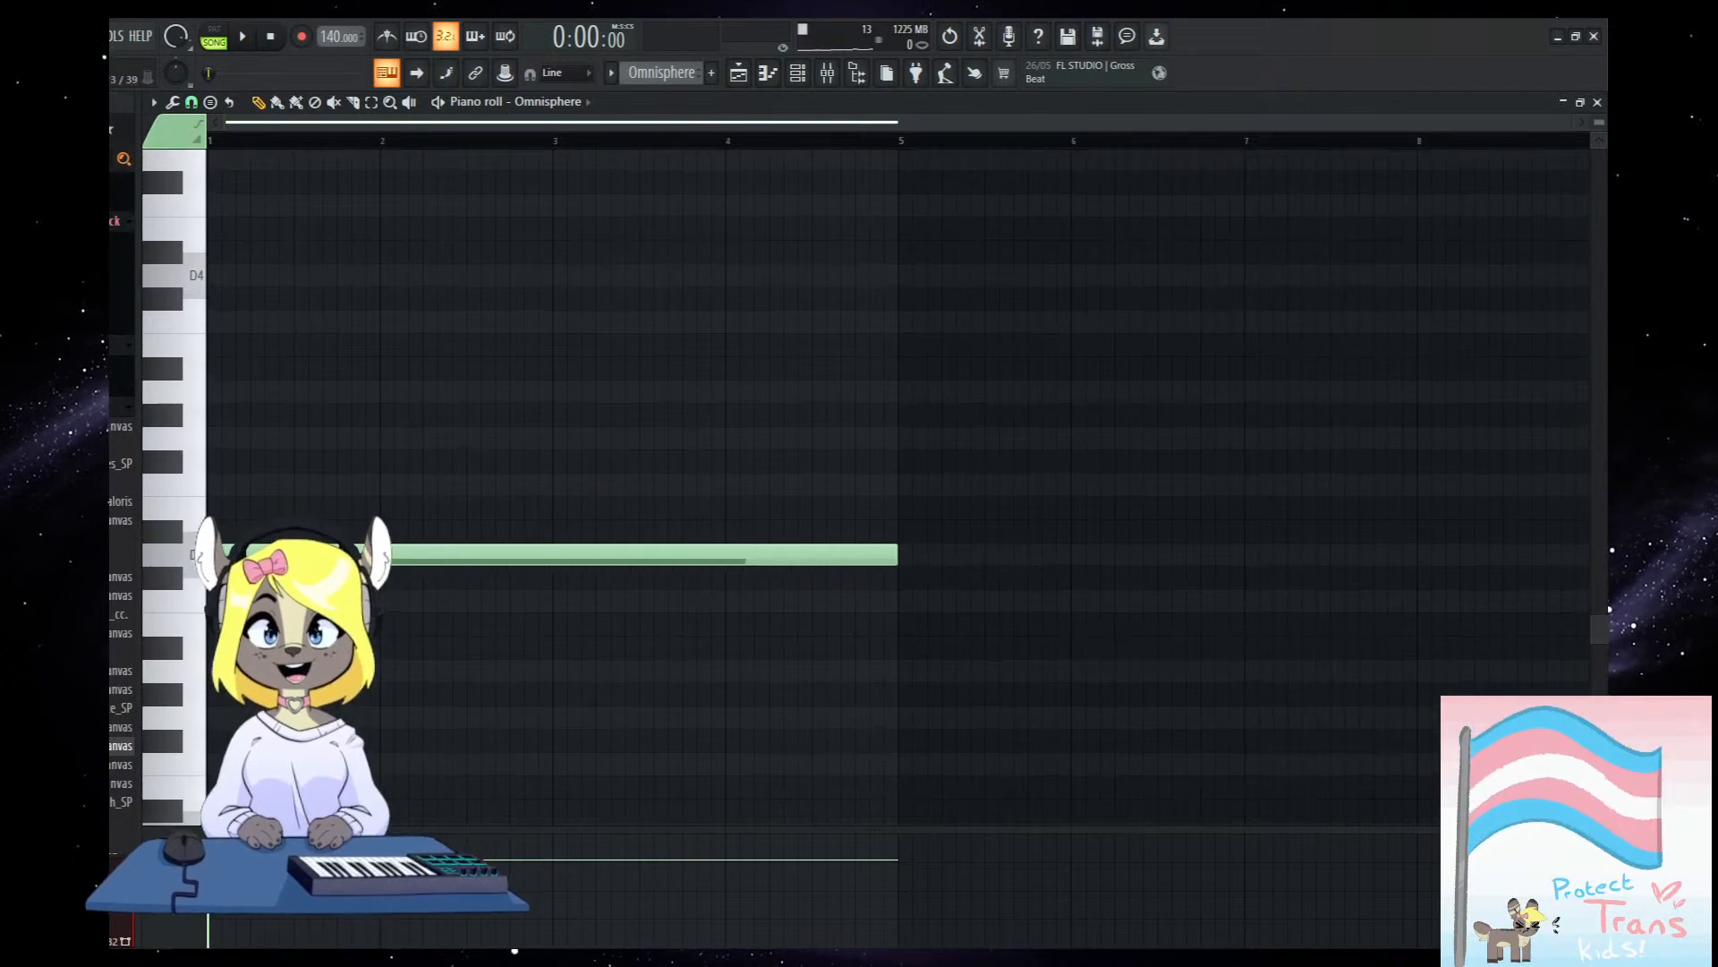
left_click_drag(894, 549, 484, 567)
scroll(476, 564, "up", 1)
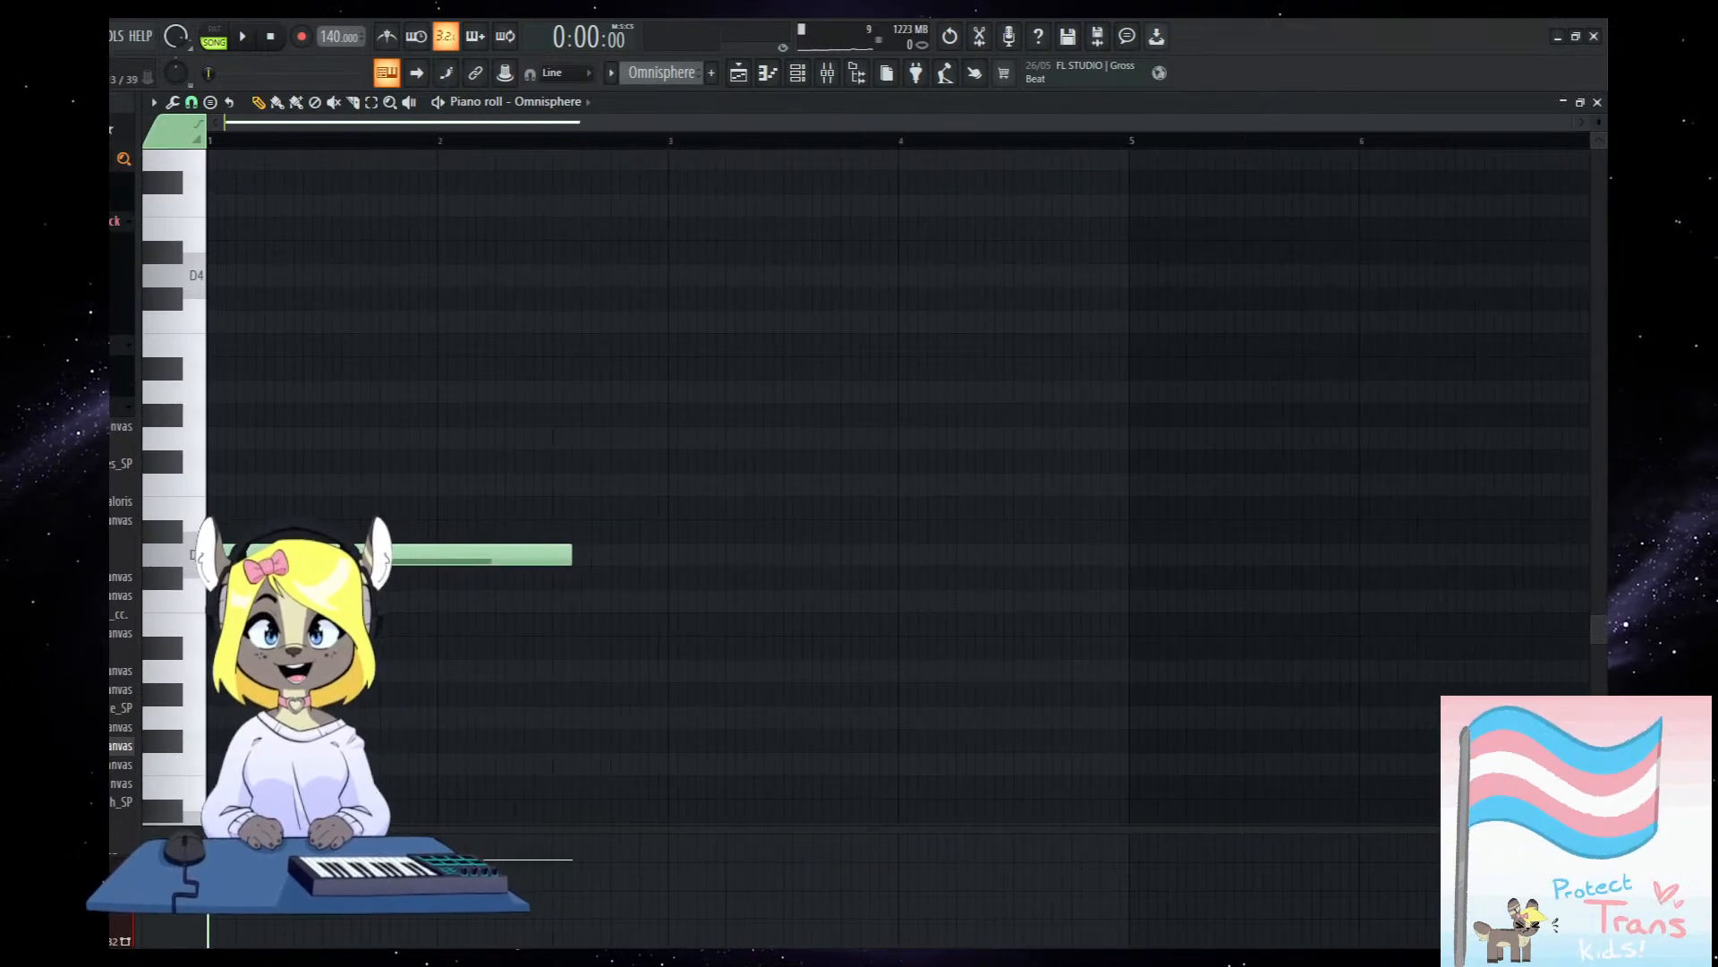
Add staggered F3, A3 and C4 notes of the same length across bars 1 and 2, deleting the extra note above D4.
left_click(342, 484)
left_click(327, 392)
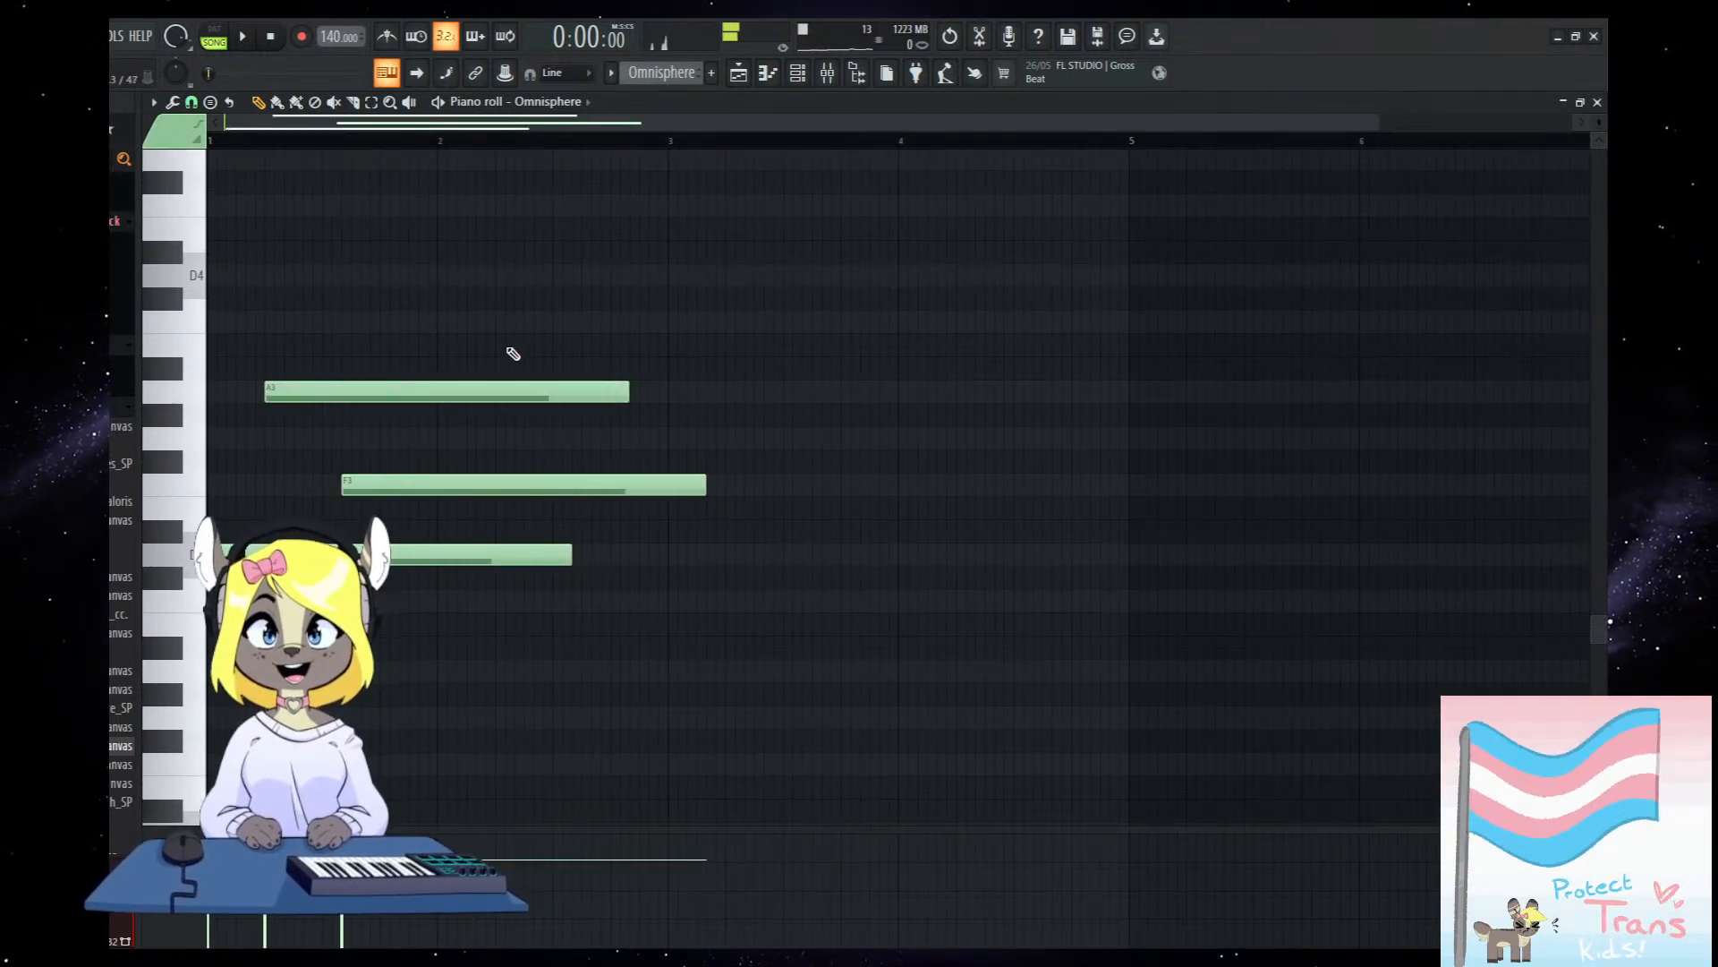
left_click(465, 323)
left_click(778, 254)
right_click(848, 269)
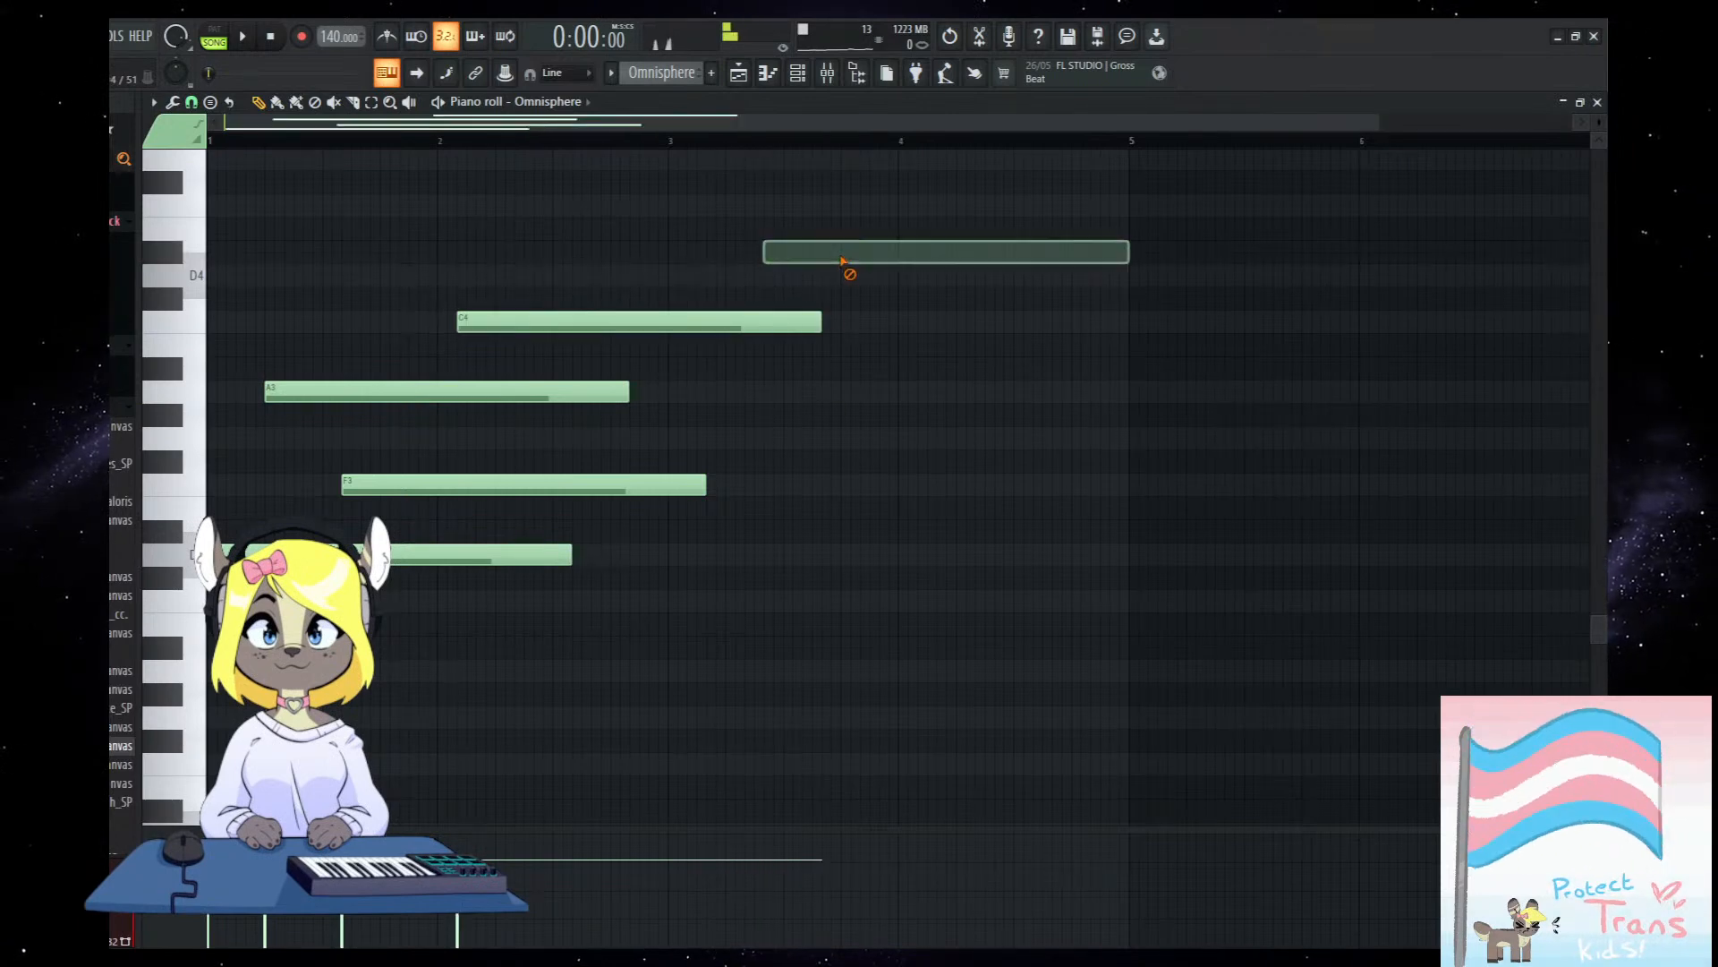
Add staggered D3, A3 and F3 notes of the same length in bar 3.
left_click(747, 401)
left_click(720, 557)
left_click(783, 487)
scroll(805, 497, "down", 1)
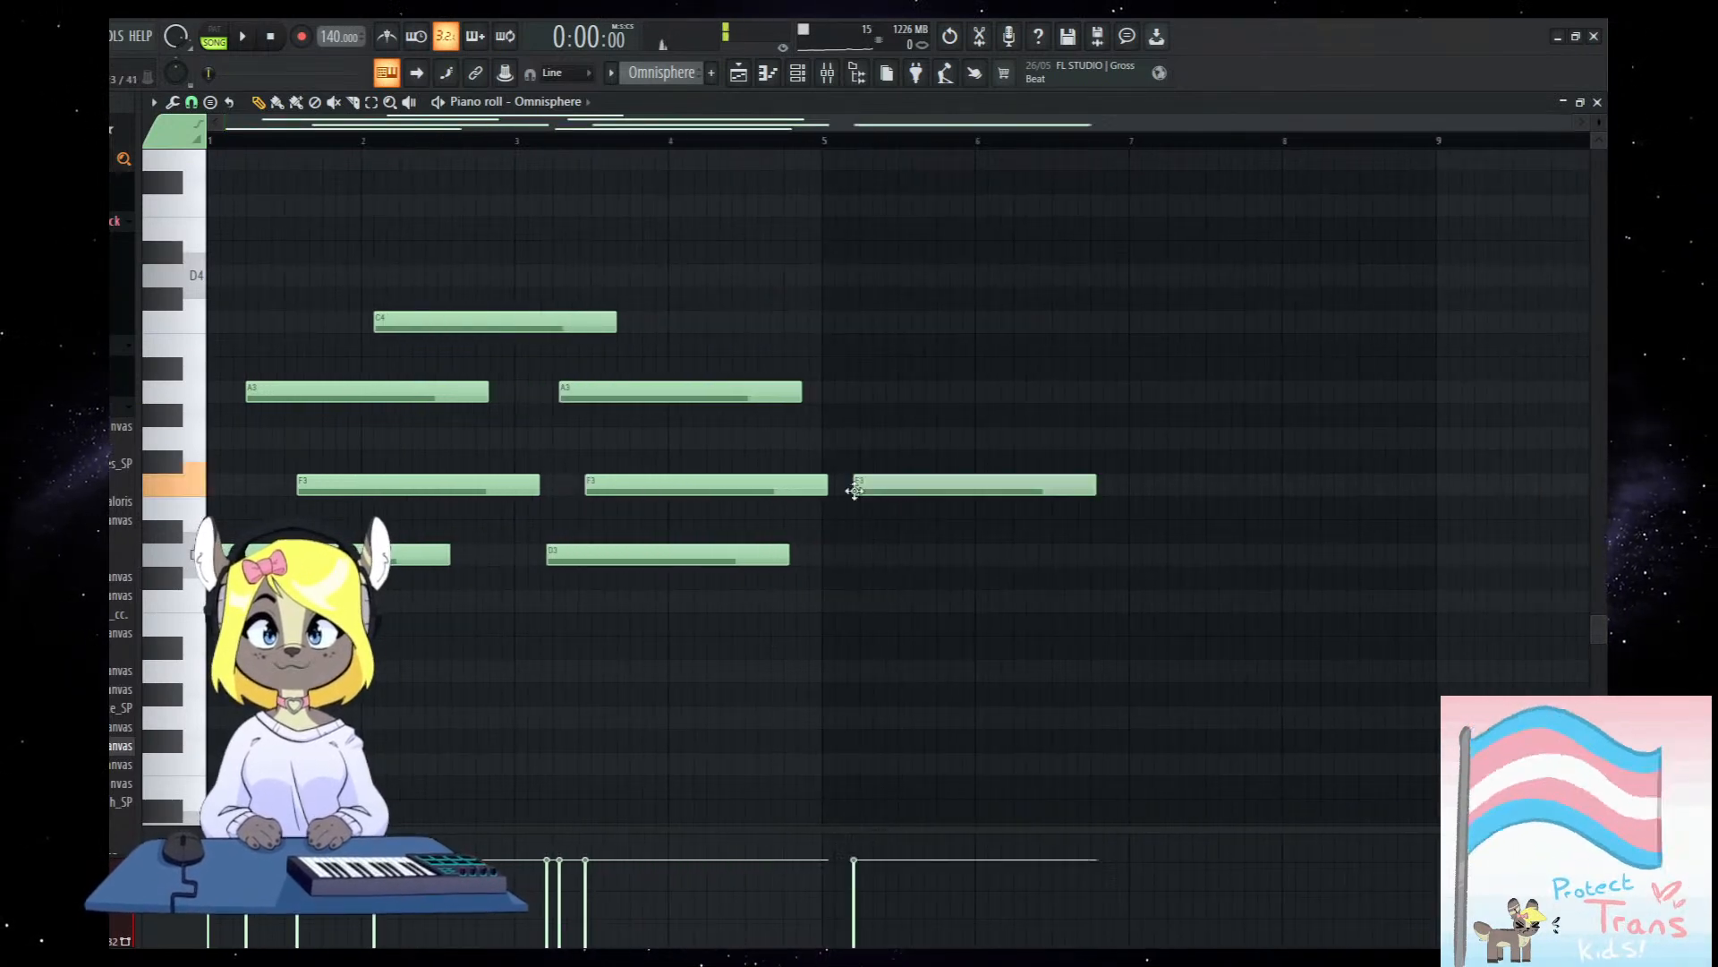
Continue the pattern with F3 and A3 notes in bars 5 and 7 and C4 notes in bars 4, 6 and 8.
left_click(856, 486)
left_click(1156, 488)
scroll(793, 502, "down", 1)
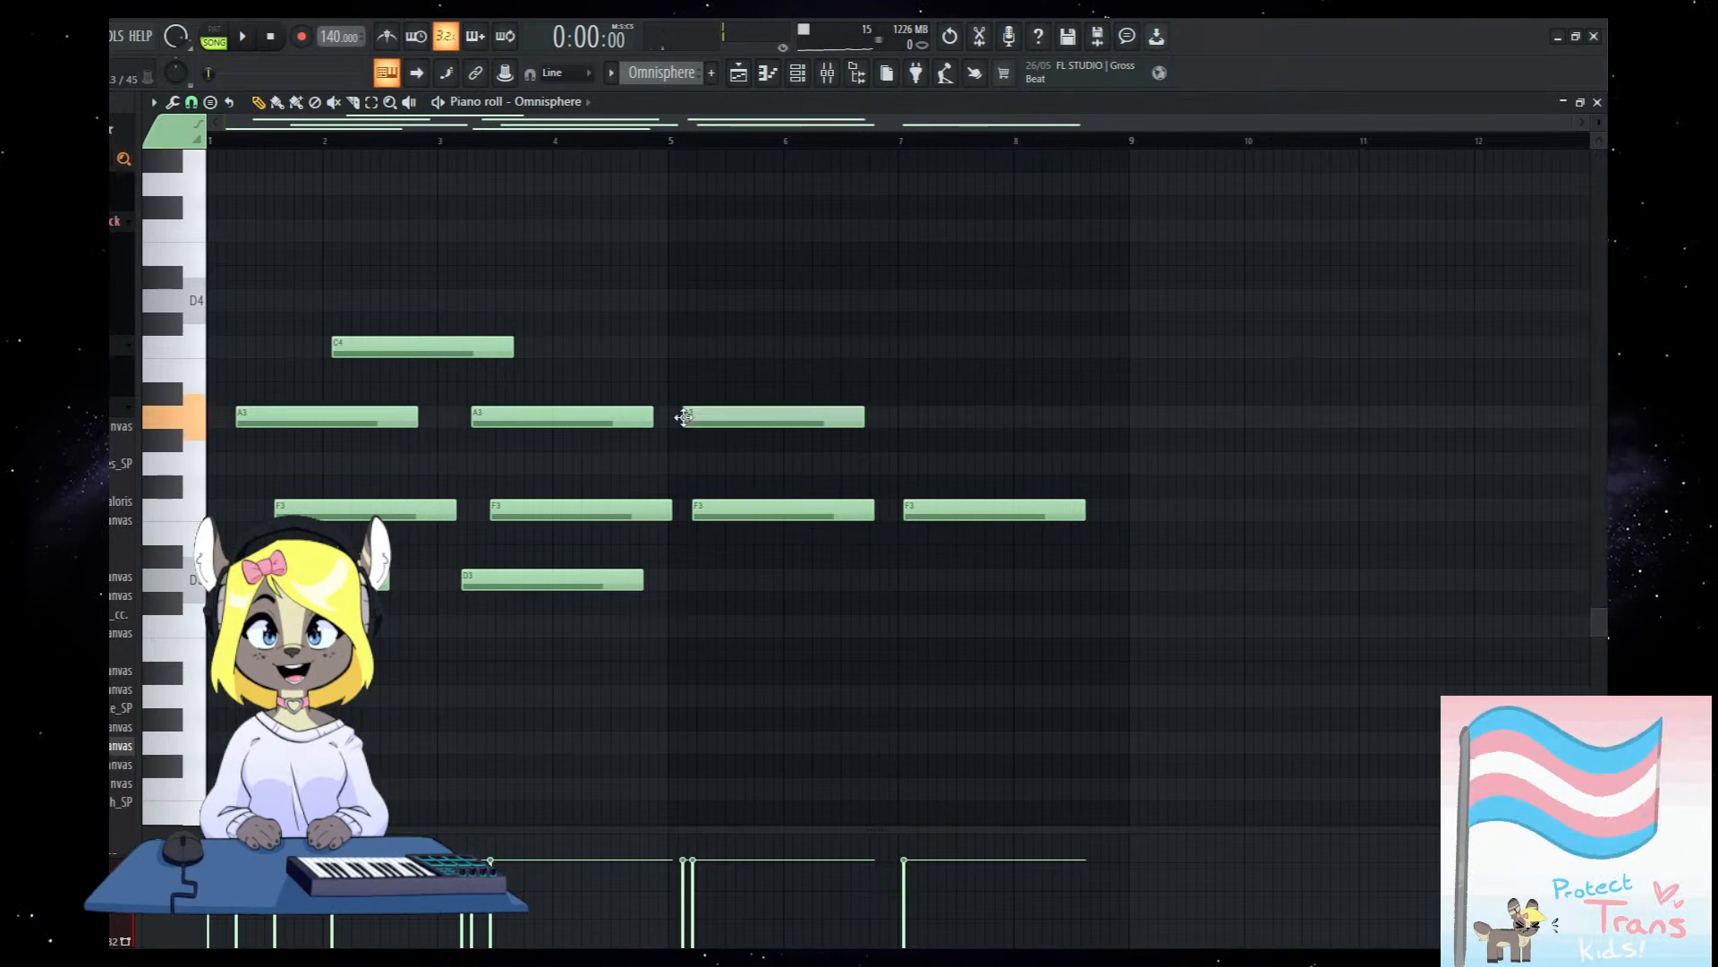
left_click(935, 417)
left_click(607, 349)
left_click(864, 349)
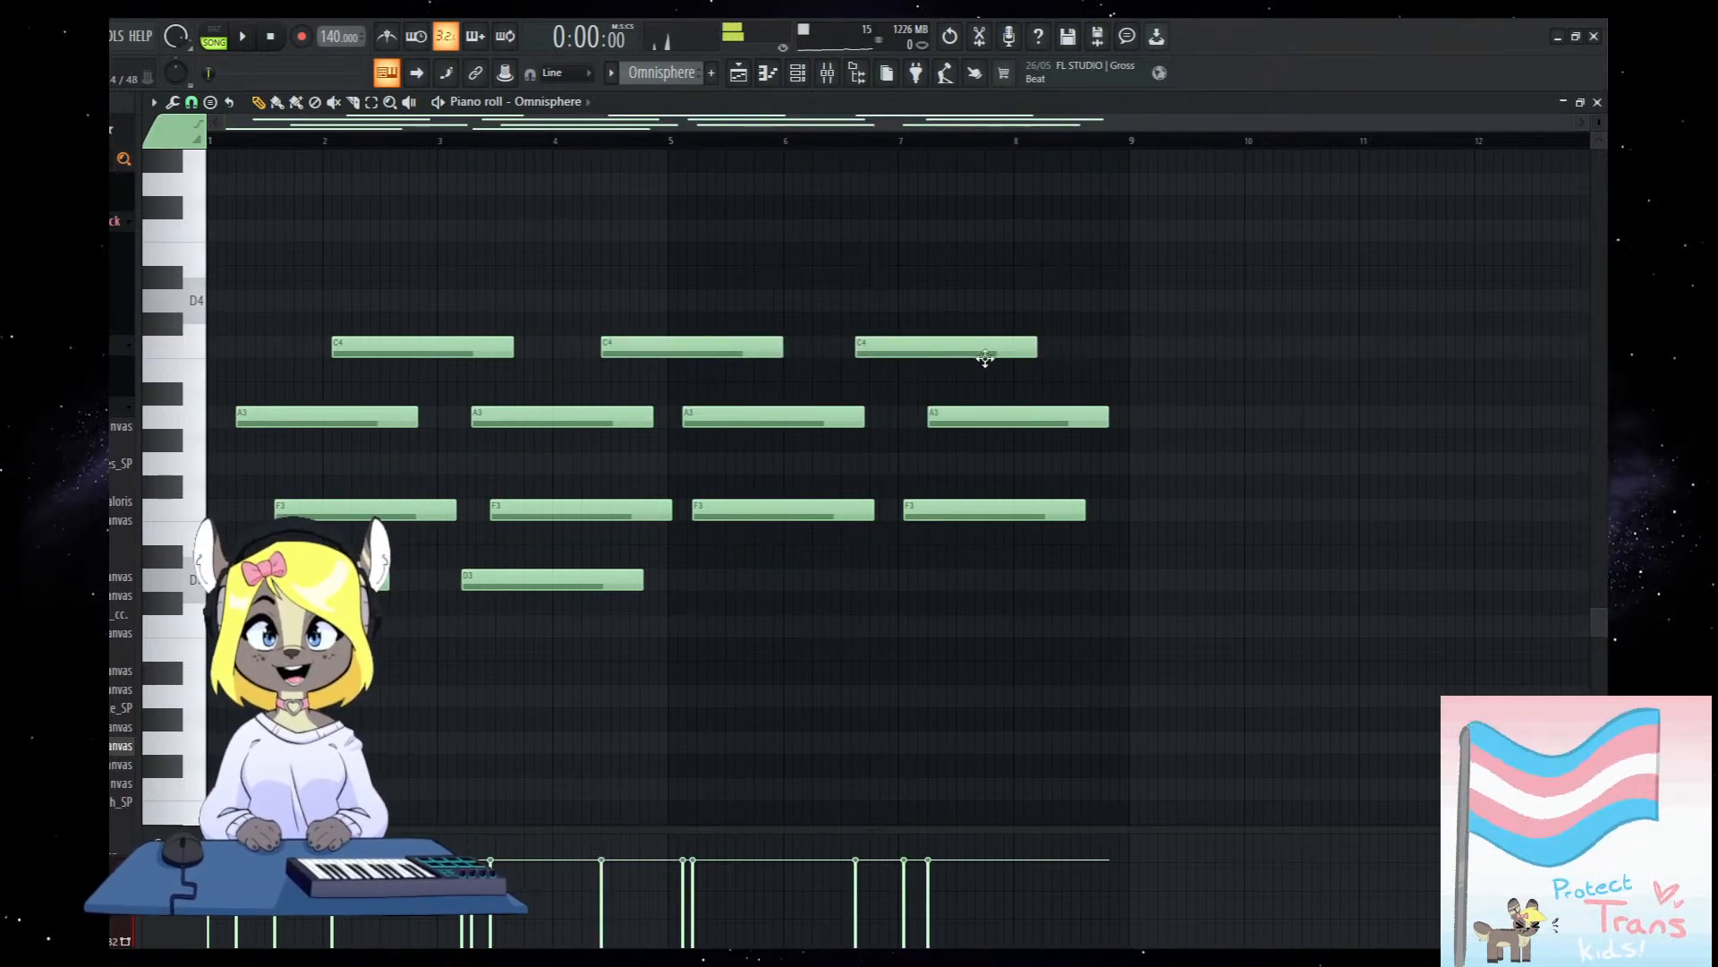
left_click(1057, 348)
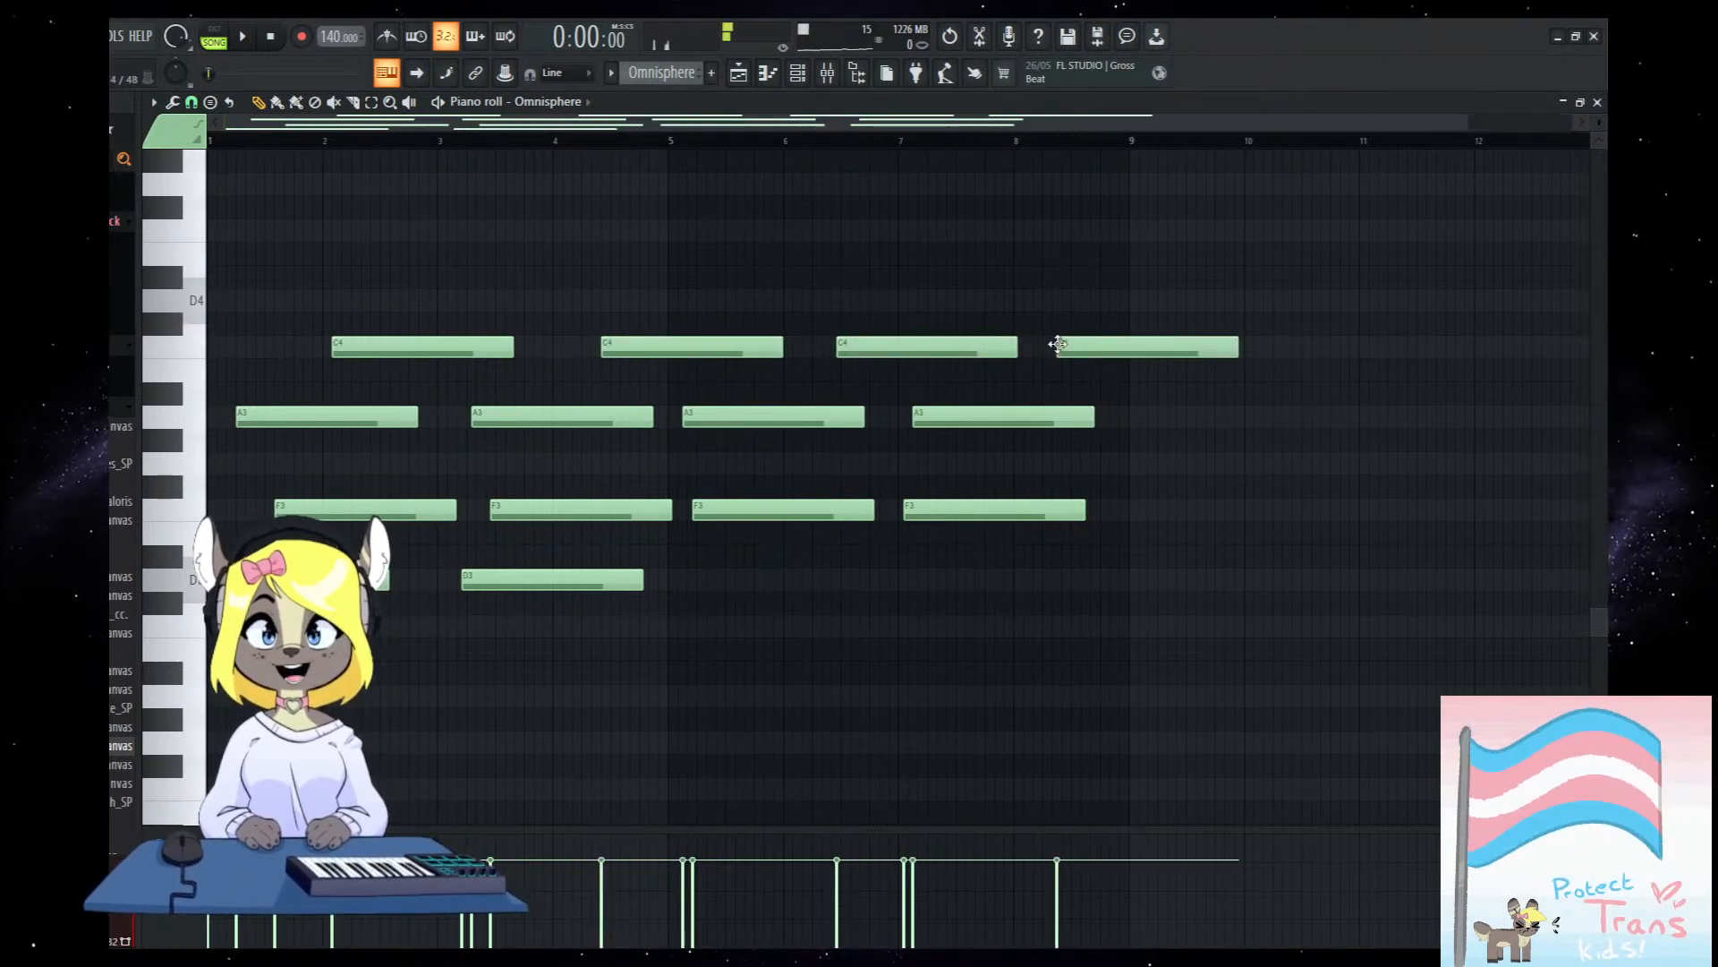
Add D3 notes in bars 5, 7 and 10, an F3 just before bar 9 and an A3 in bar 9.
left_click(703, 579)
left_click(975, 579)
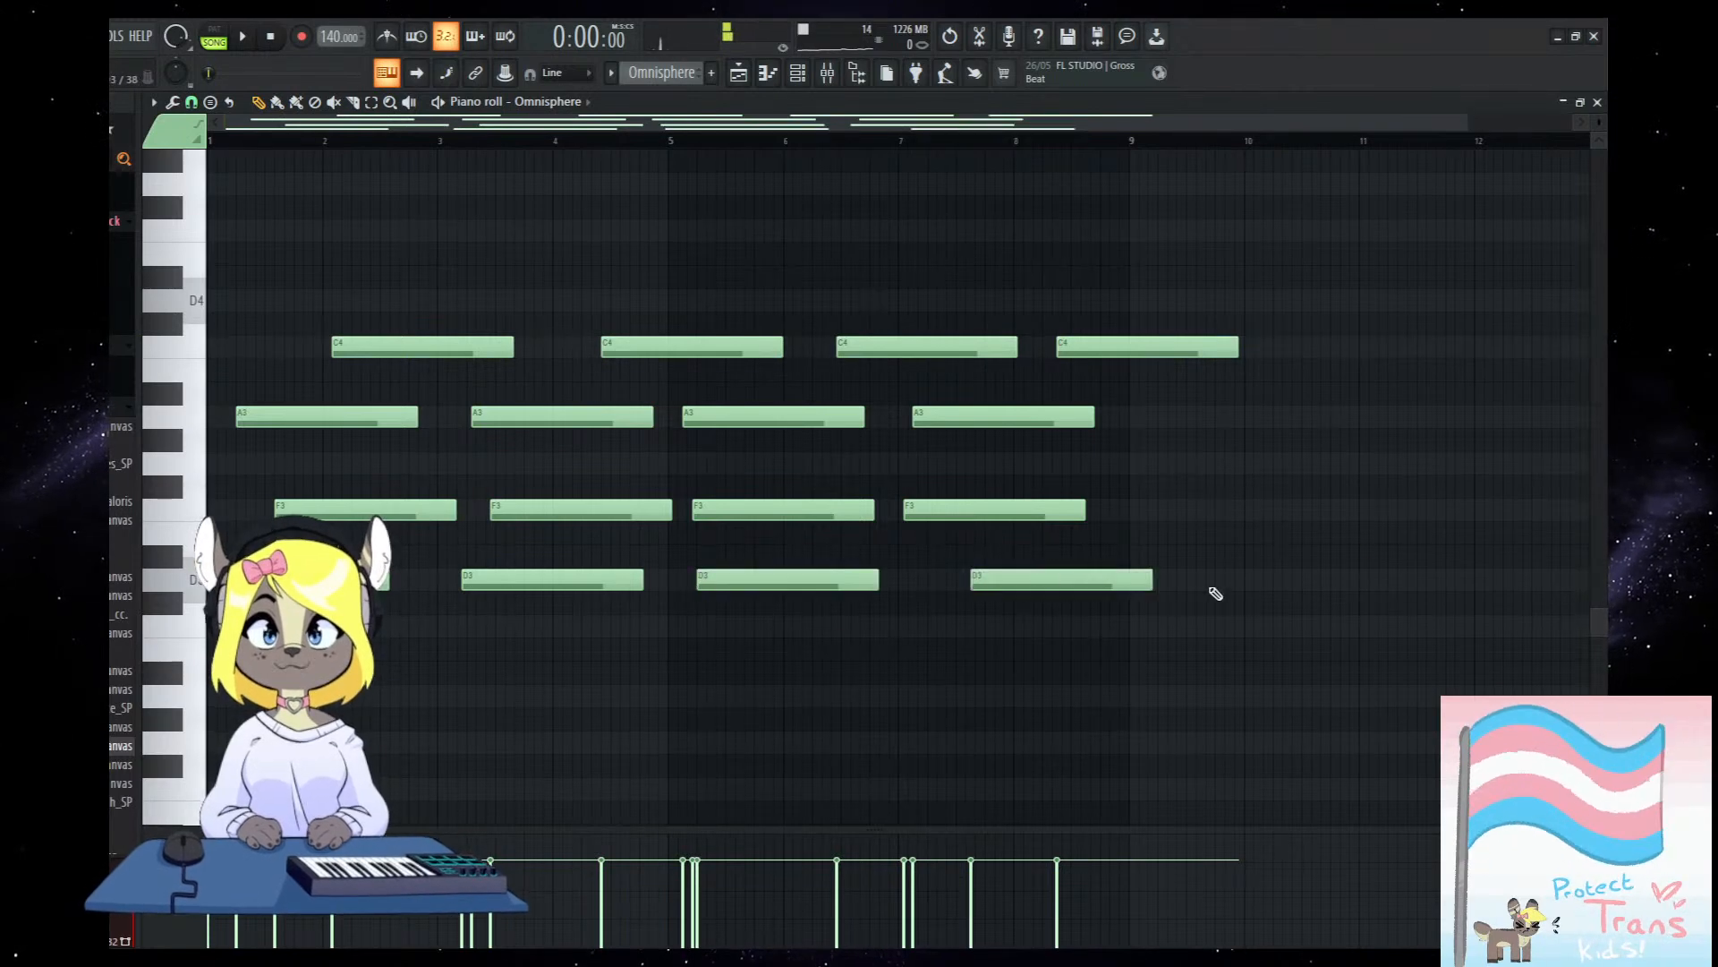
left_click(1287, 579)
left_click(1118, 489)
left_click_drag(1154, 494, 1163, 525)
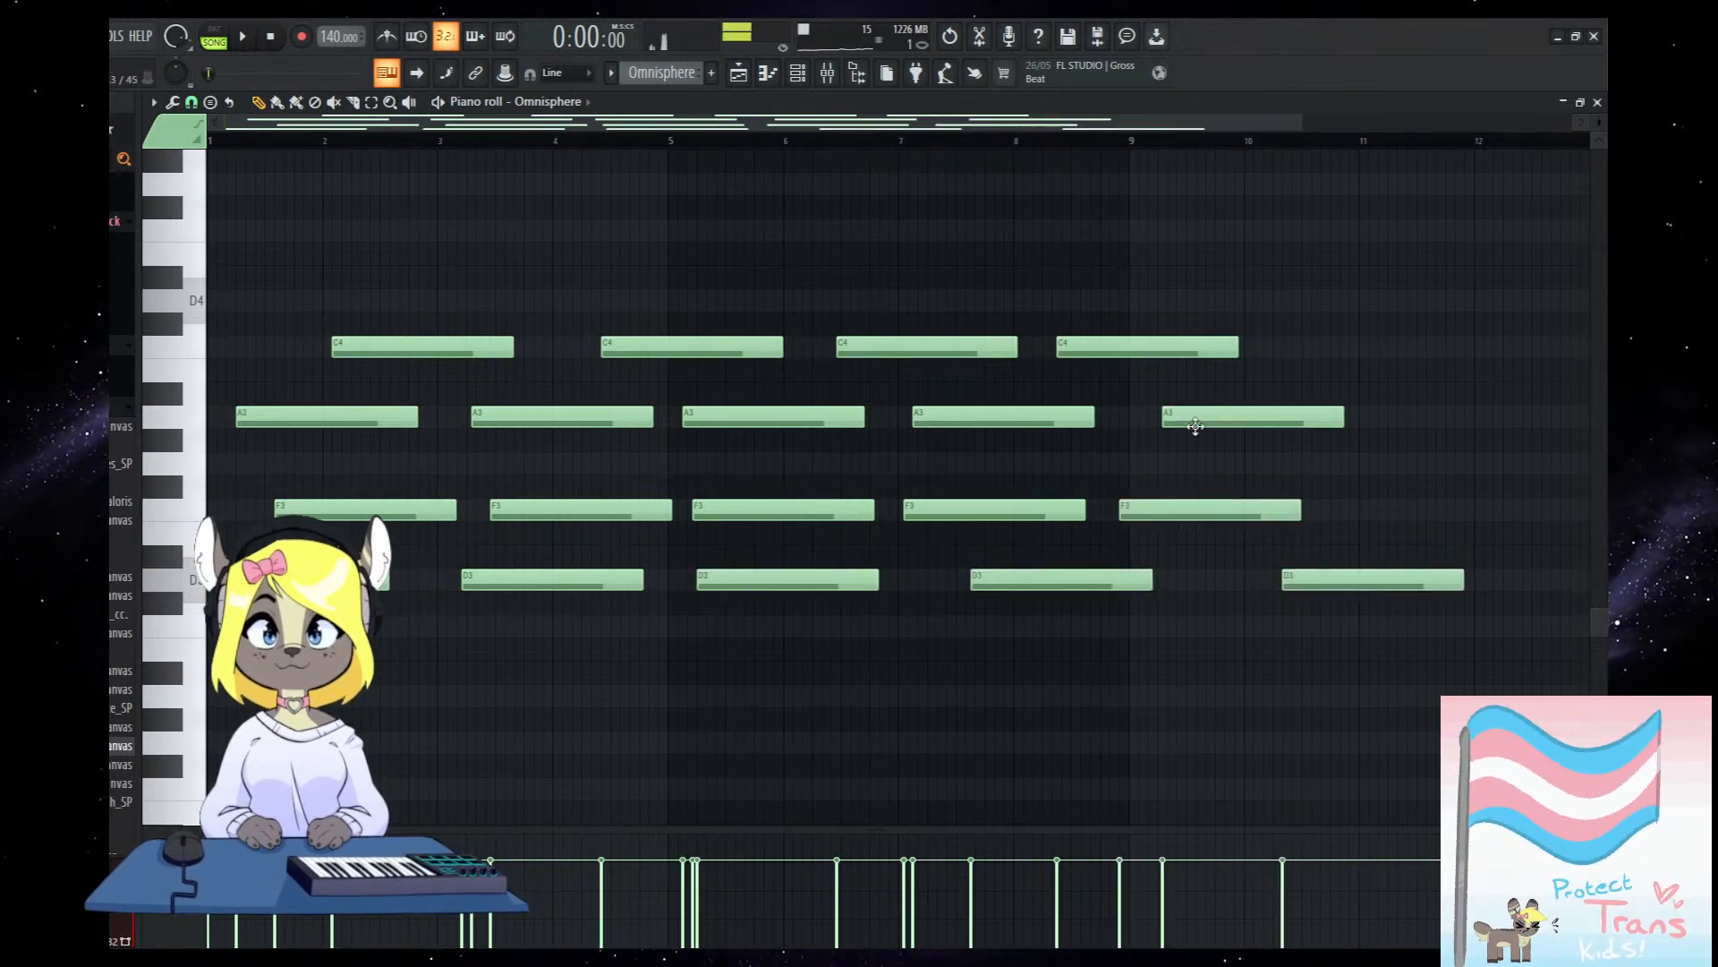
Add F4 notes in bars 1, 5 and 9 and a C4 note at the start of bar 11.
scroll(1170, 416, "down", 2)
scroll(729, 480, "up", 2)
left_click(285, 318)
left_click(641, 318)
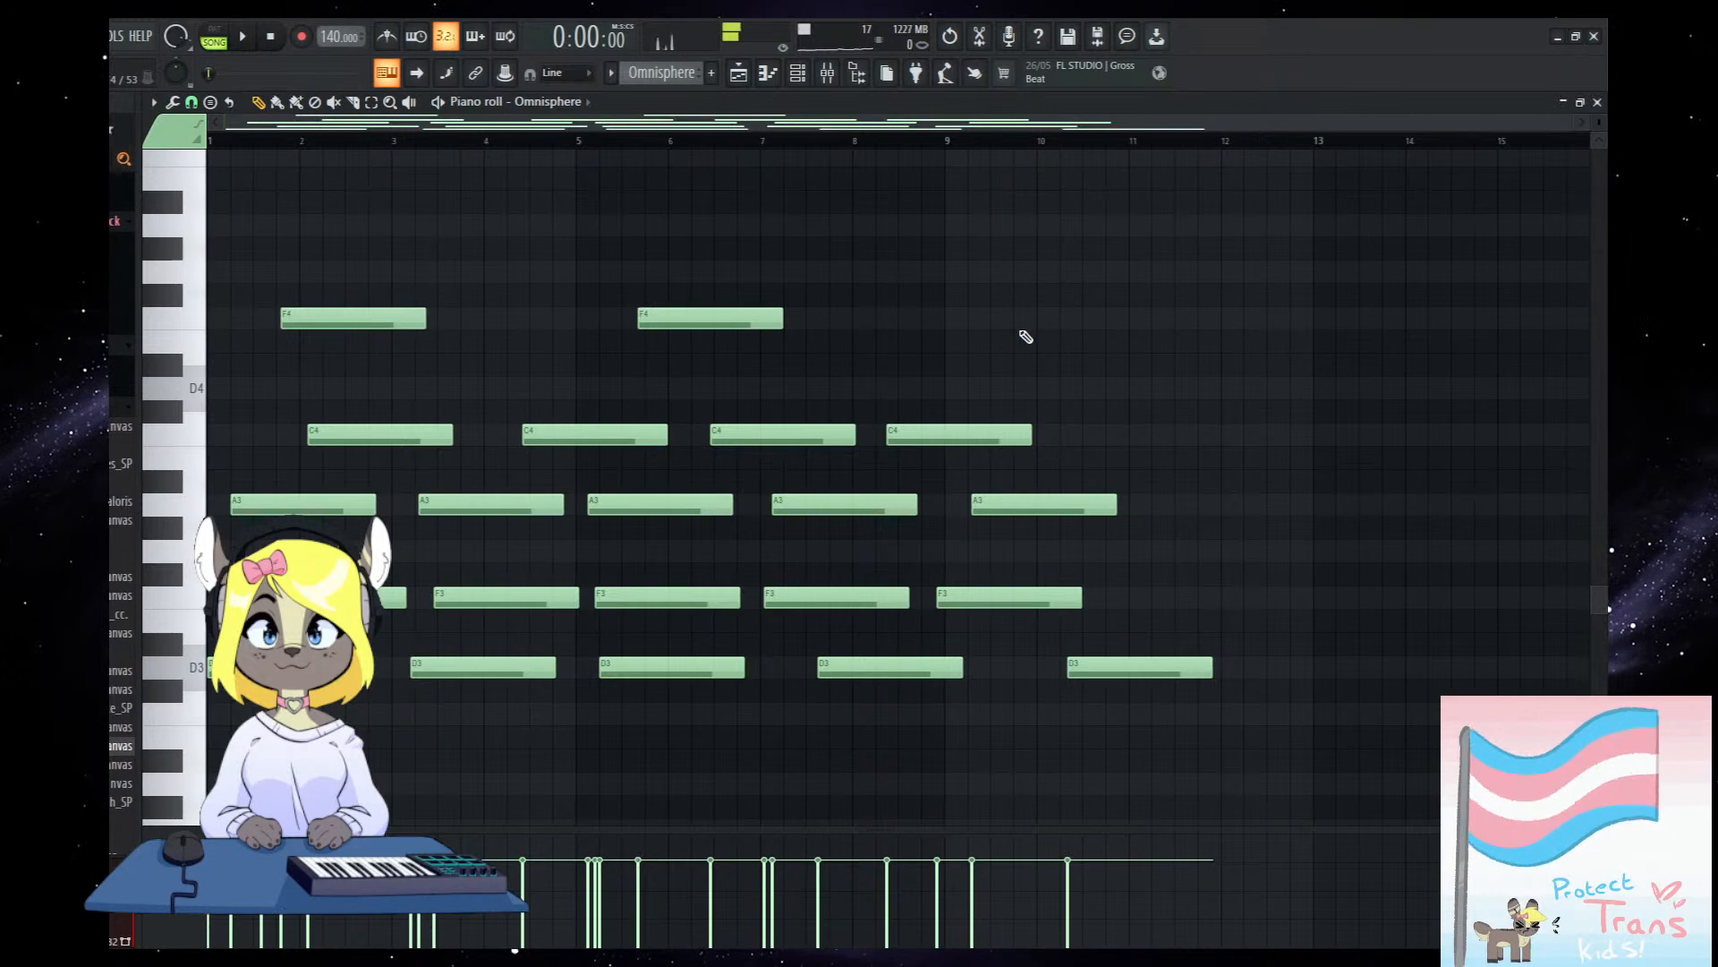
left_click(1017, 318)
left_click(1149, 435)
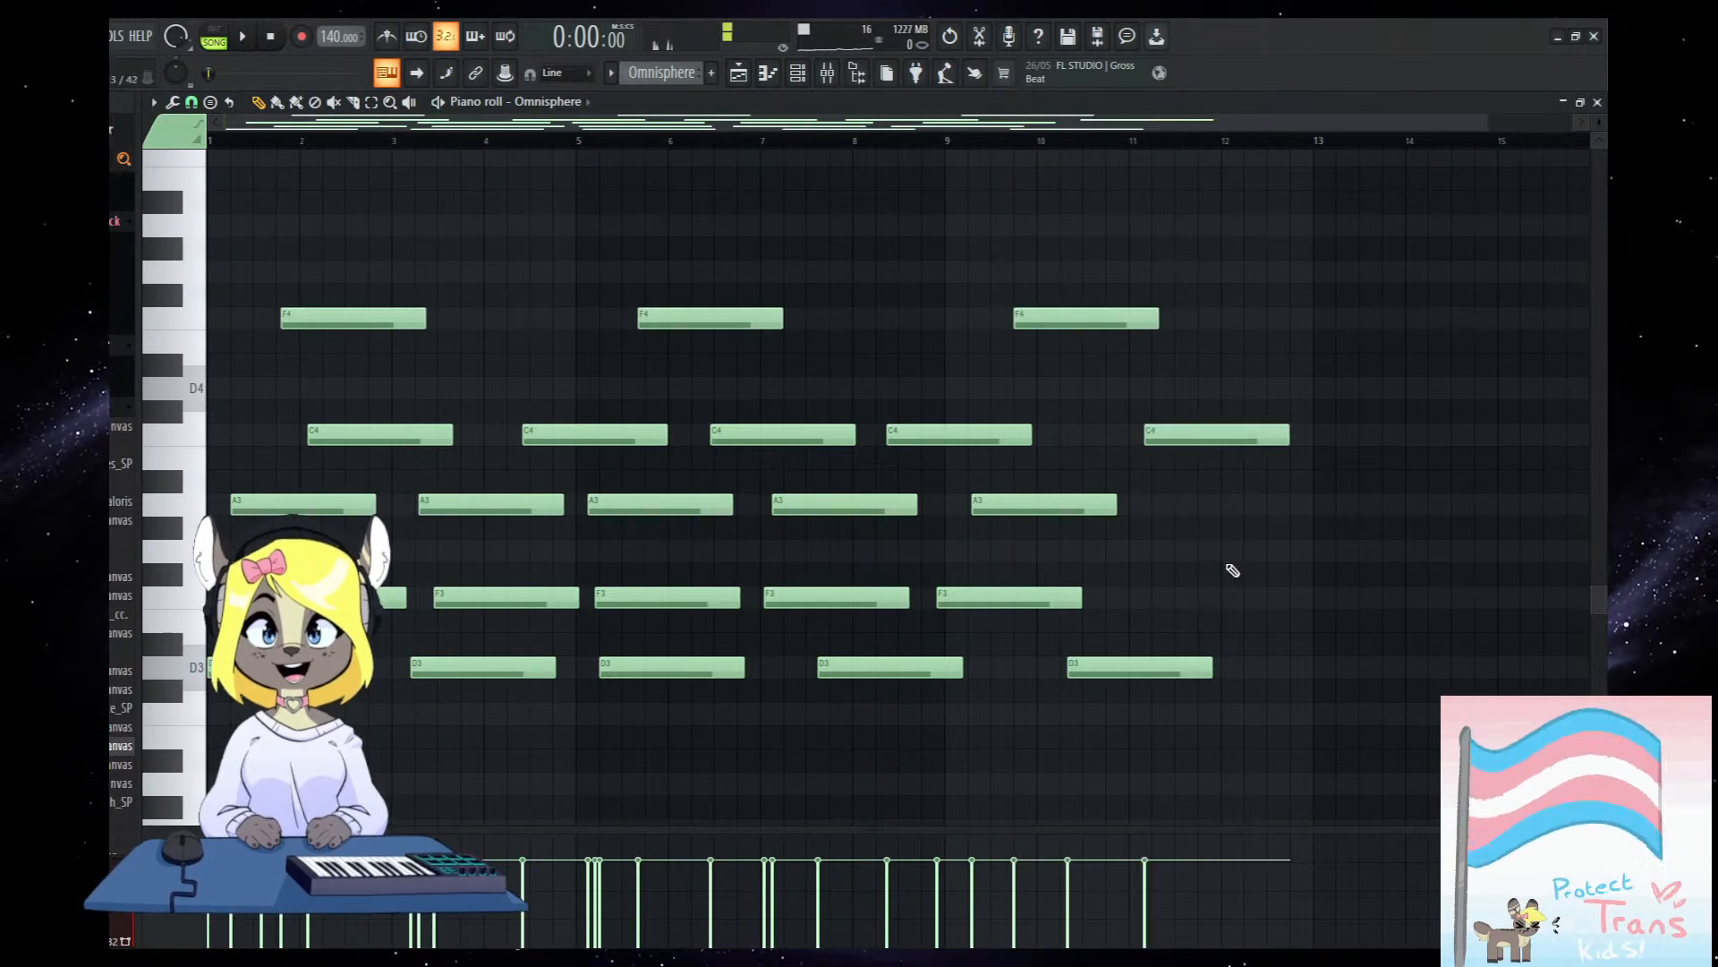
Add an F3 note in bar 12 of the pad and play the arrangement.
left_click(1266, 598)
scroll(1200, 582, "up", 1)
scroll(949, 617, "down", 1)
scroll(662, 564, "down", 1)
key("space")
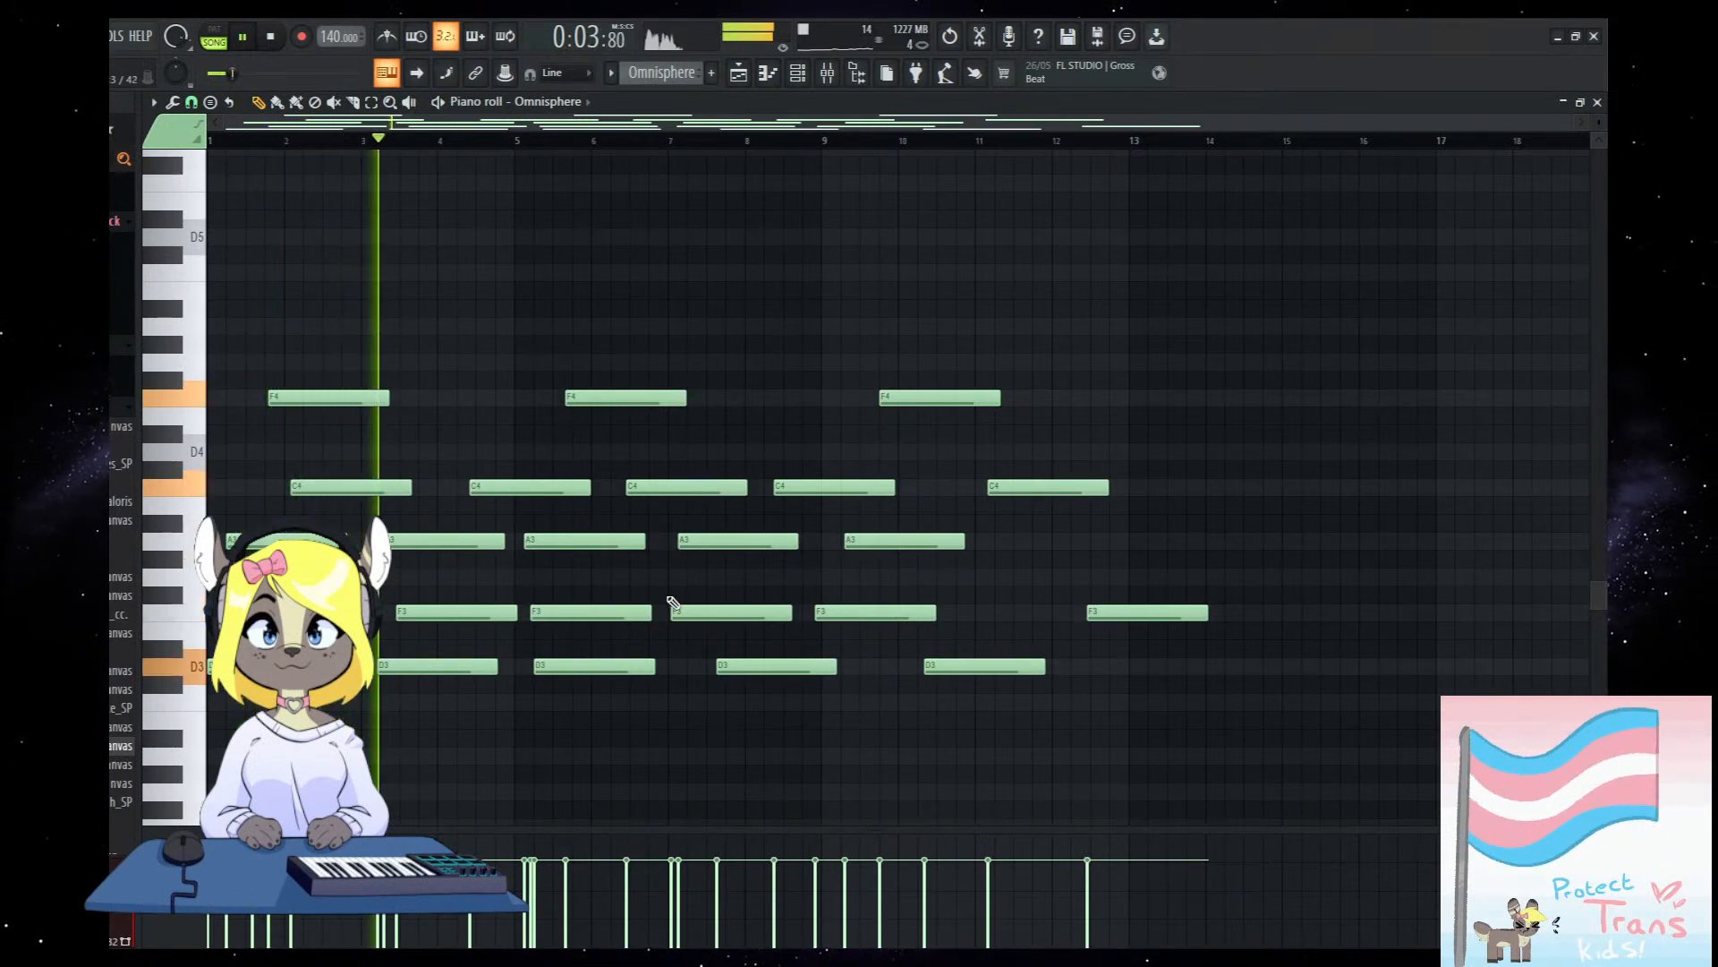
key("F5")
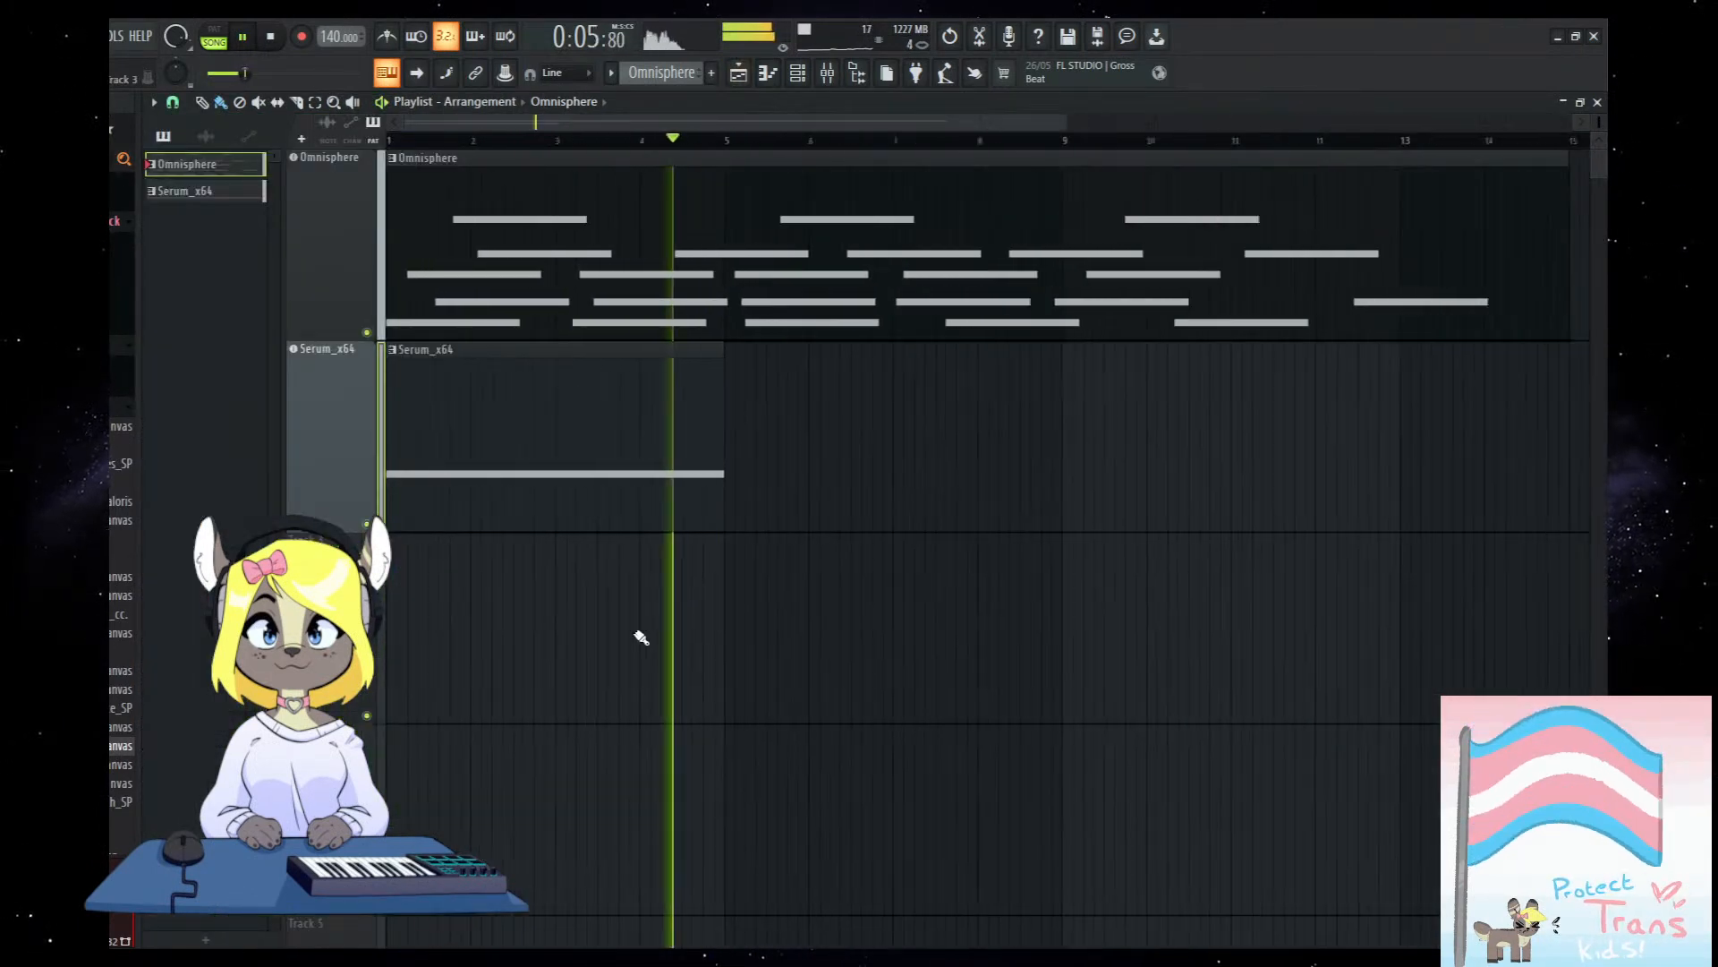
key("space")
Add Fruity parametric EQ 2 after RC-20 on the Omnisphere mixer track and roll off the low end with its first band.
left_click(827, 73)
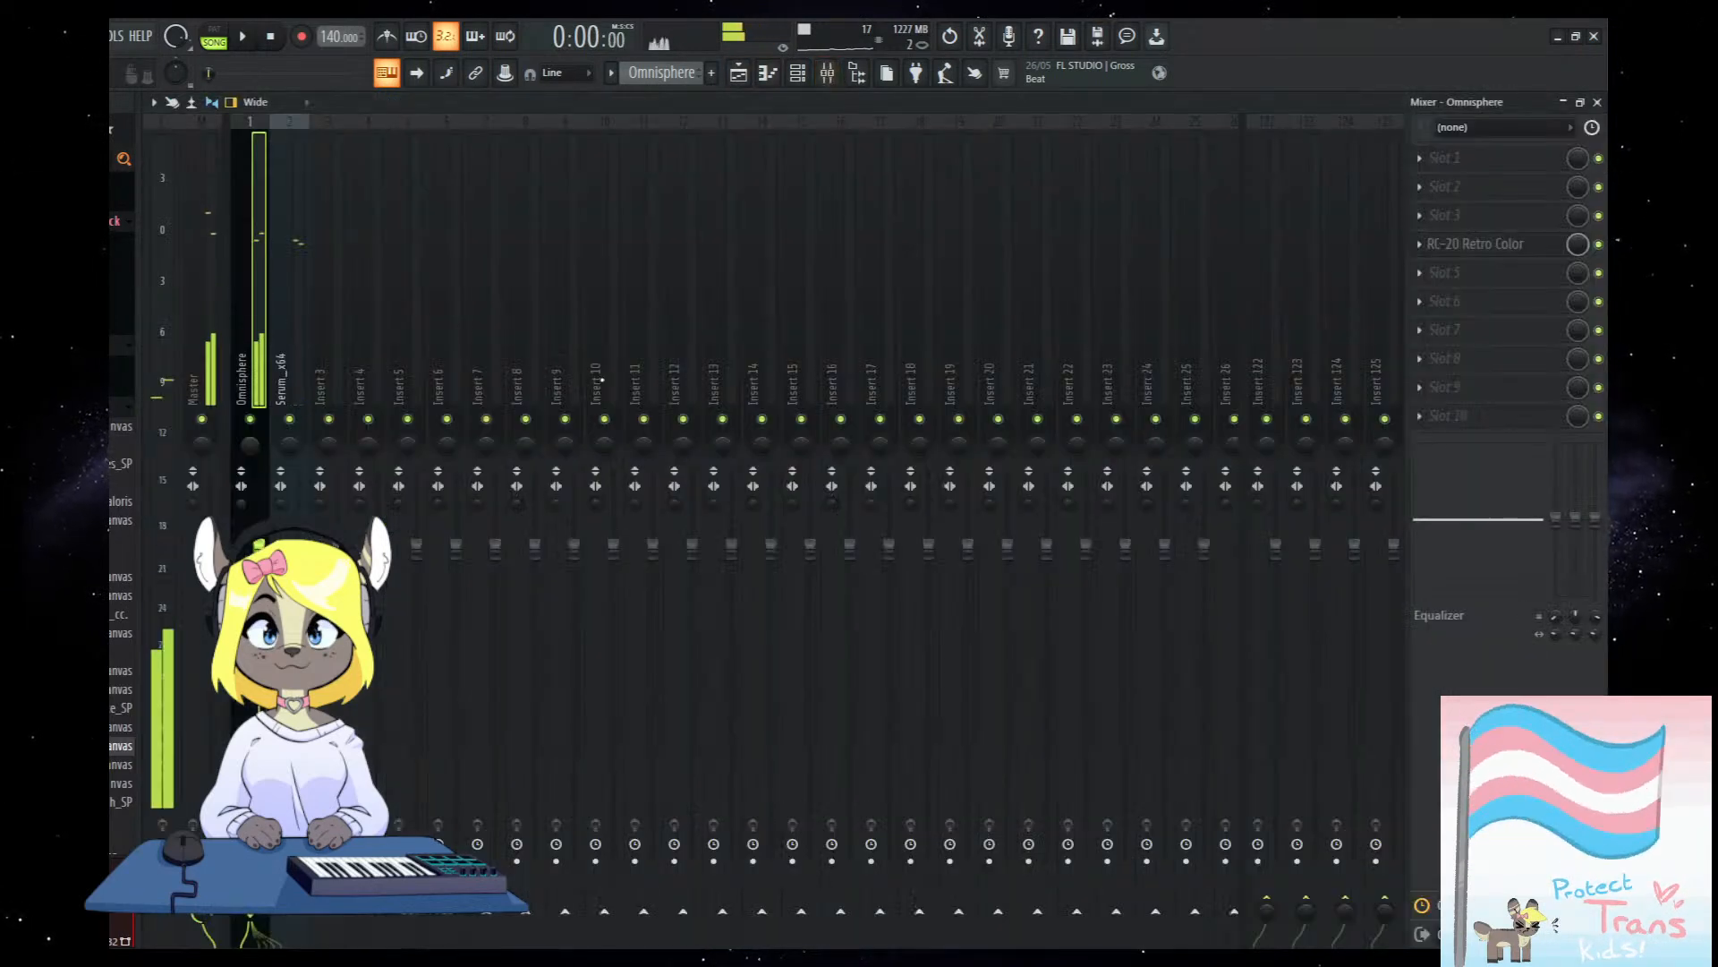
left_click(658, 445)
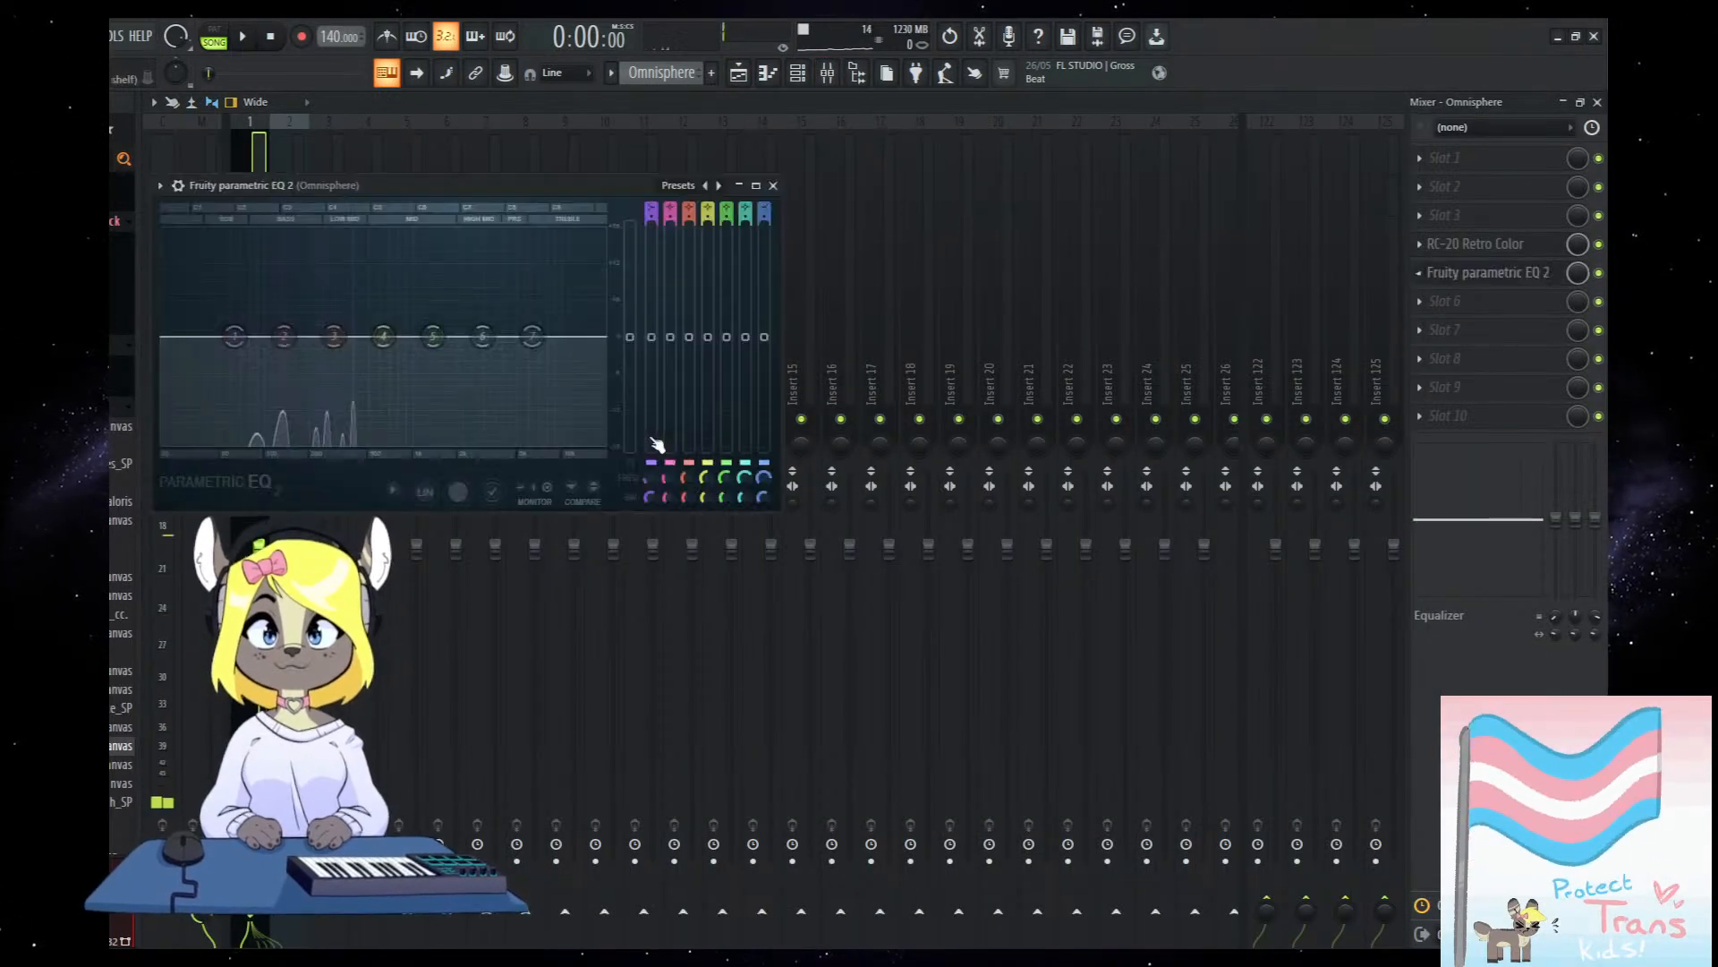
left_click_drag(652, 208, 652, 201)
key("space")
left_click_drag(235, 336, 287, 349)
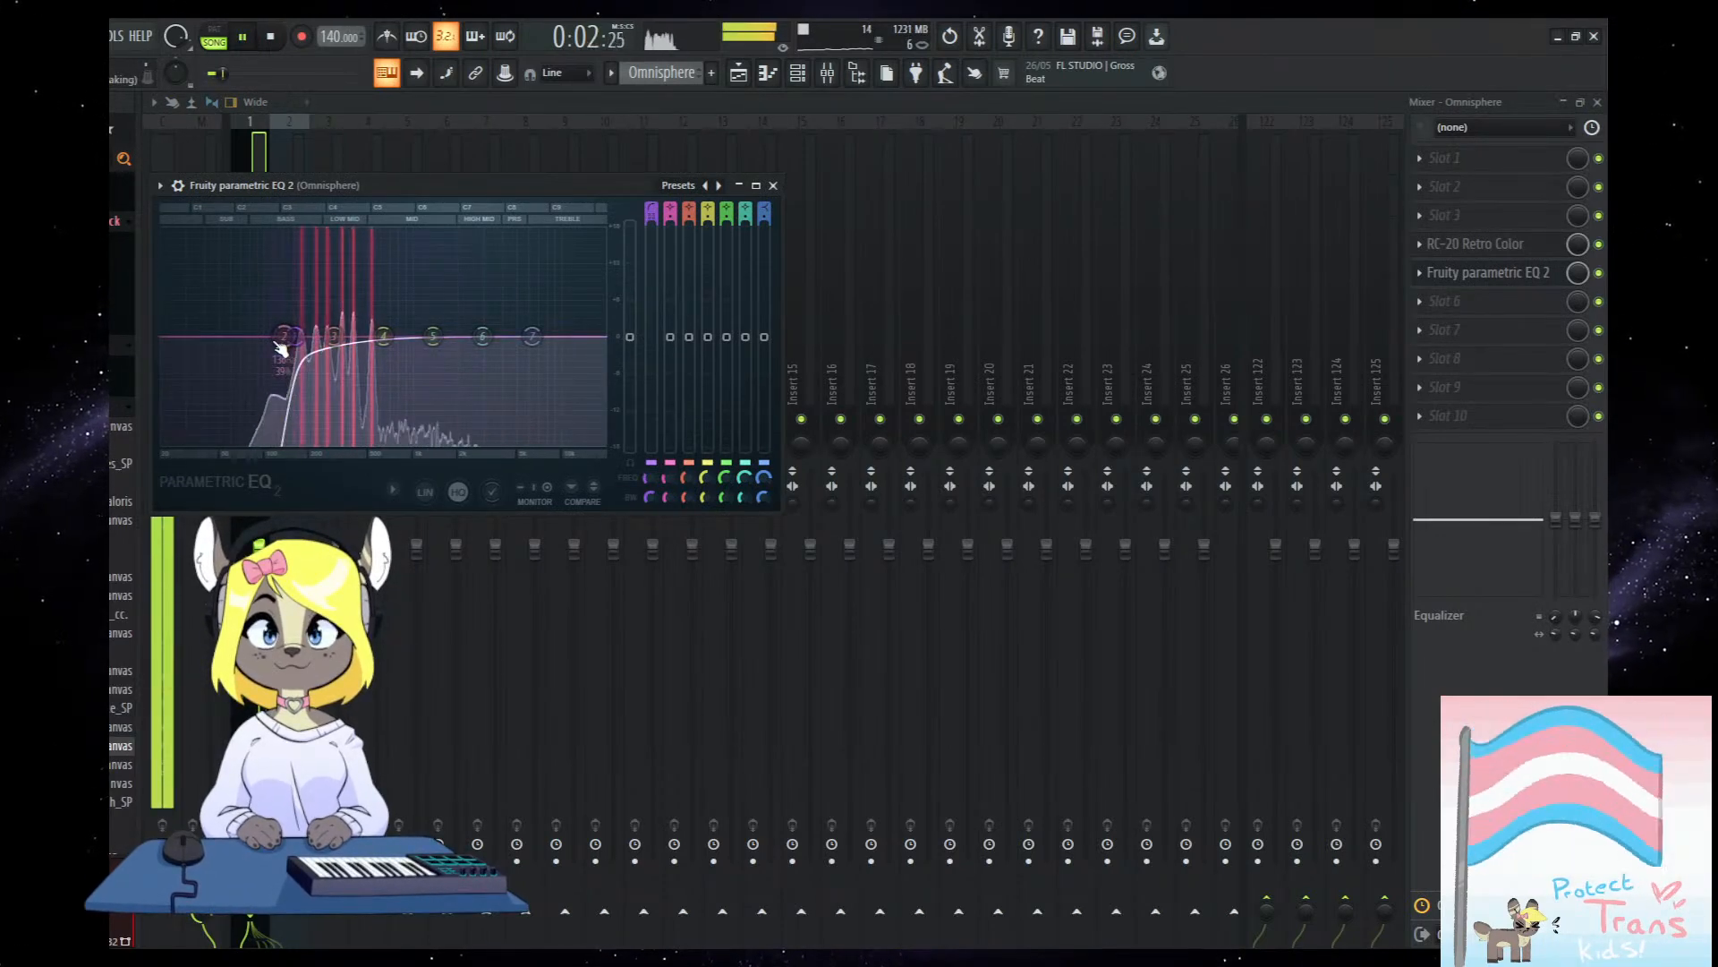
Stop playback and extend the Serum clip in the playlist to the start of bar 9.
key("F5")
left_click_drag(734, 477, 1039, 491)
key("space")
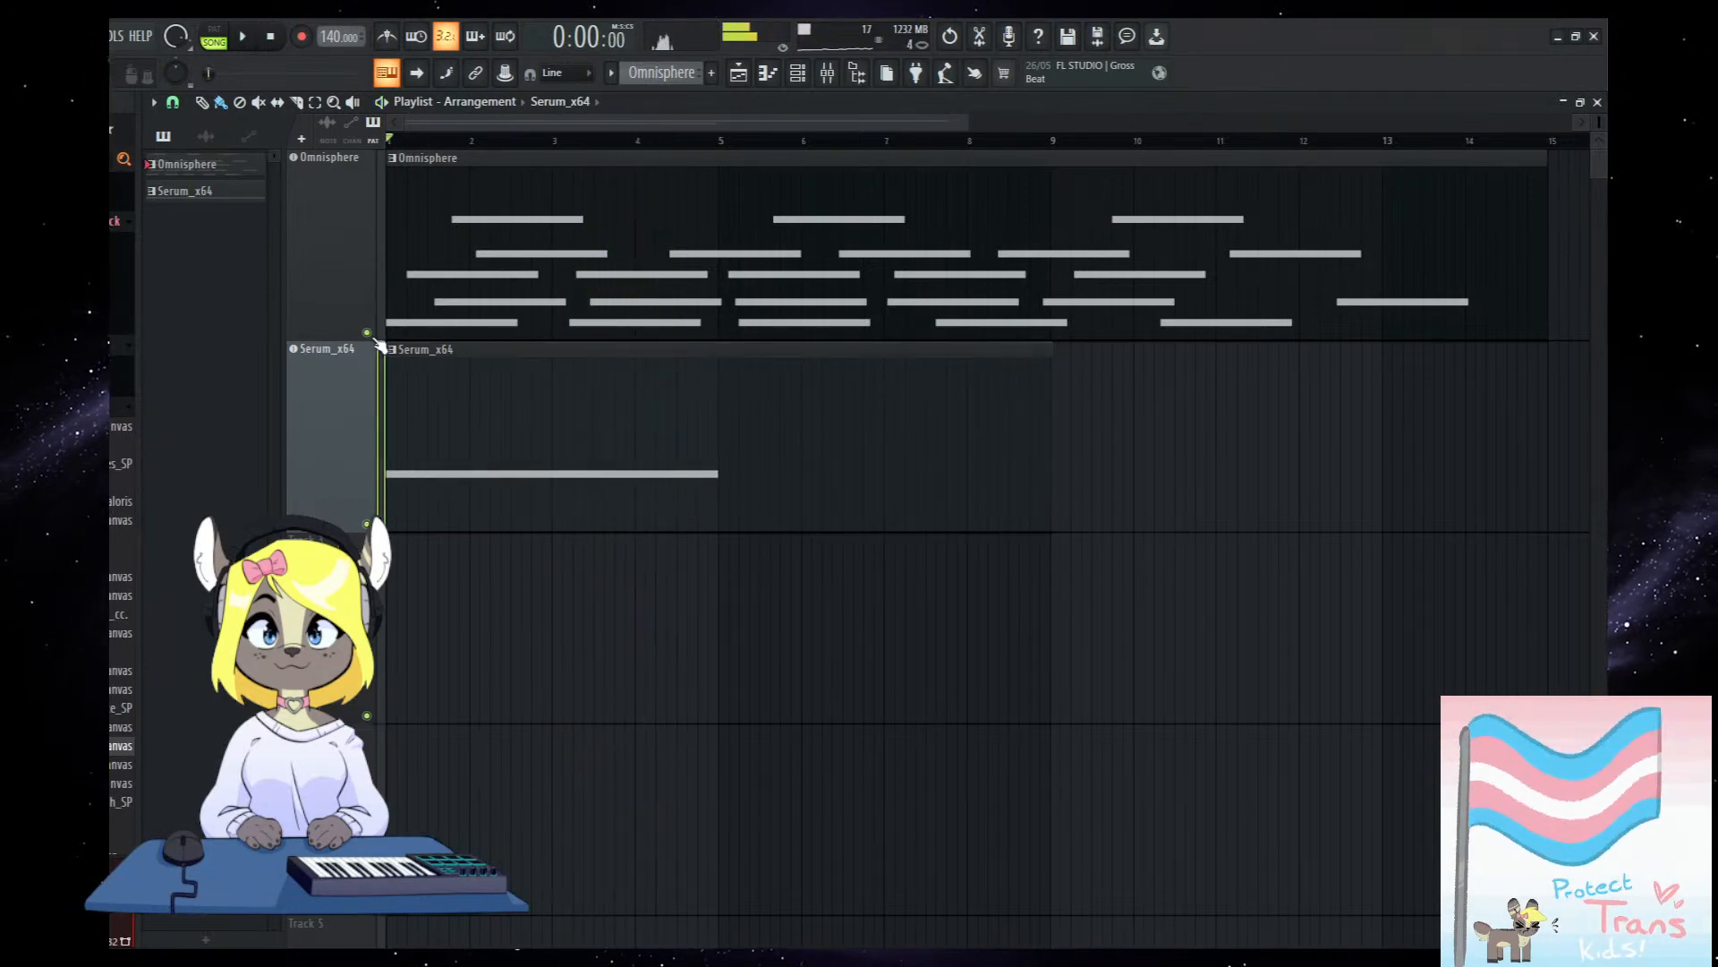
scroll(775, 633, "down", 2)
scroll(591, 385, "up", 2)
Add G3 notes to the Omnisphere pad in bars 2, 5 and 8.
double_click(644, 257)
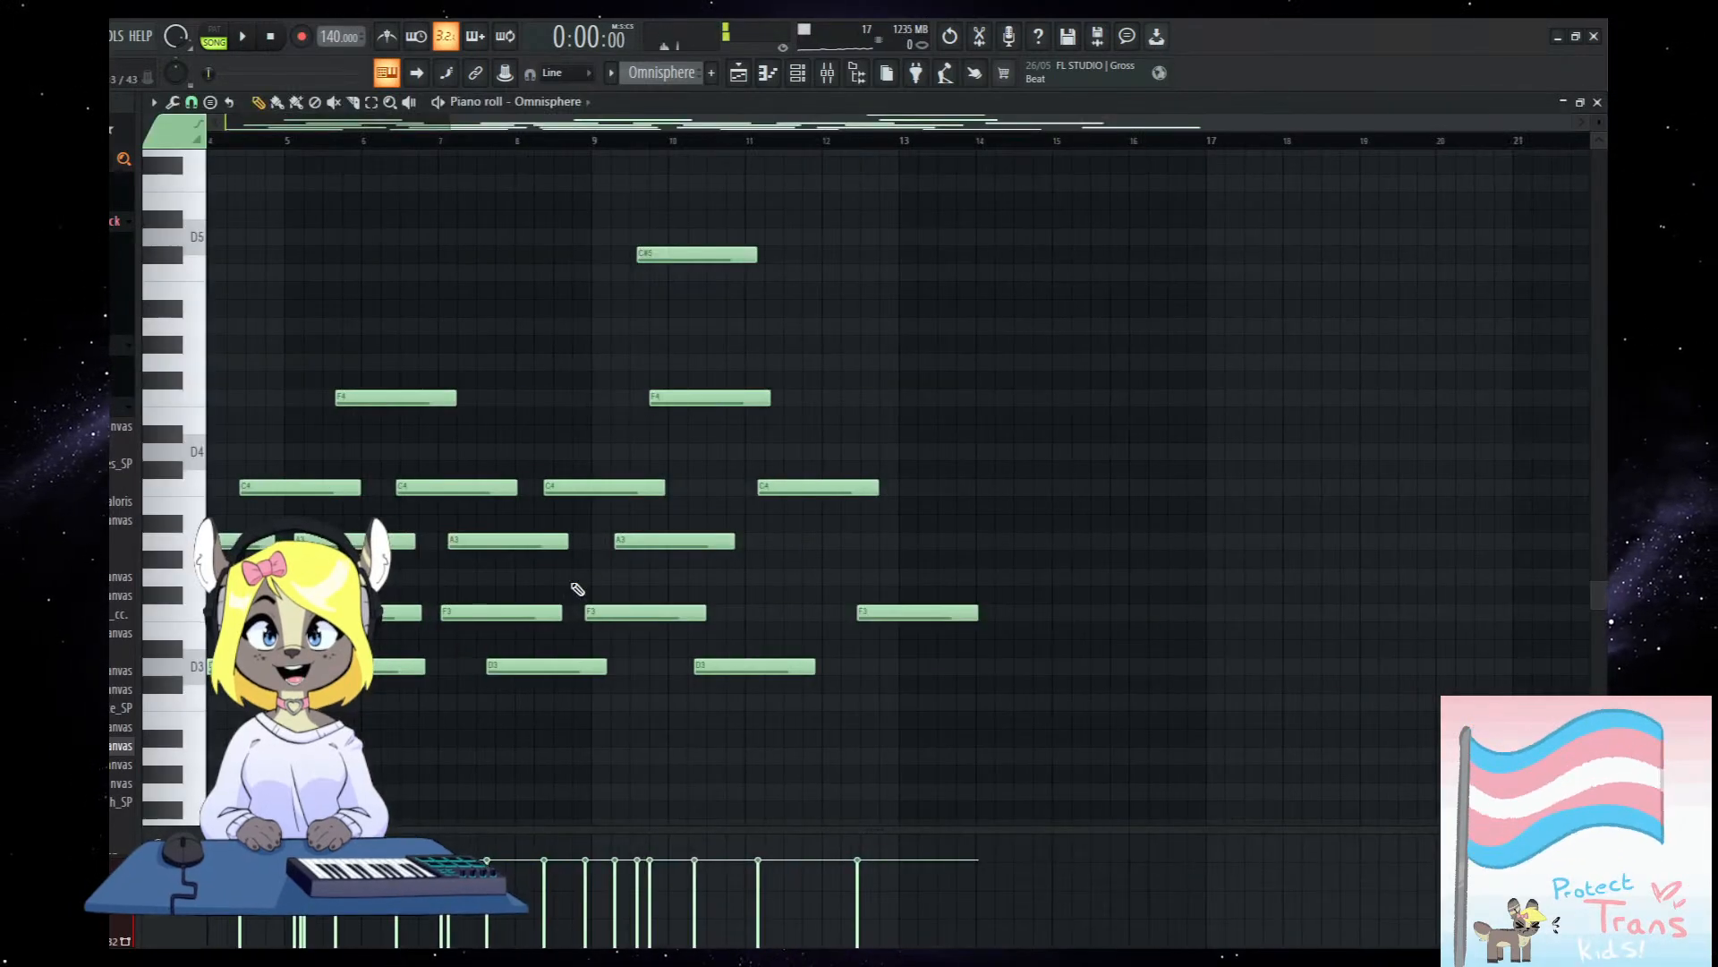
scroll(573, 598, "up", 4)
right_click(345, 591, "alt")
left_click_drag(391, 597, 464, 642)
scroll(468, 652, "down", 1)
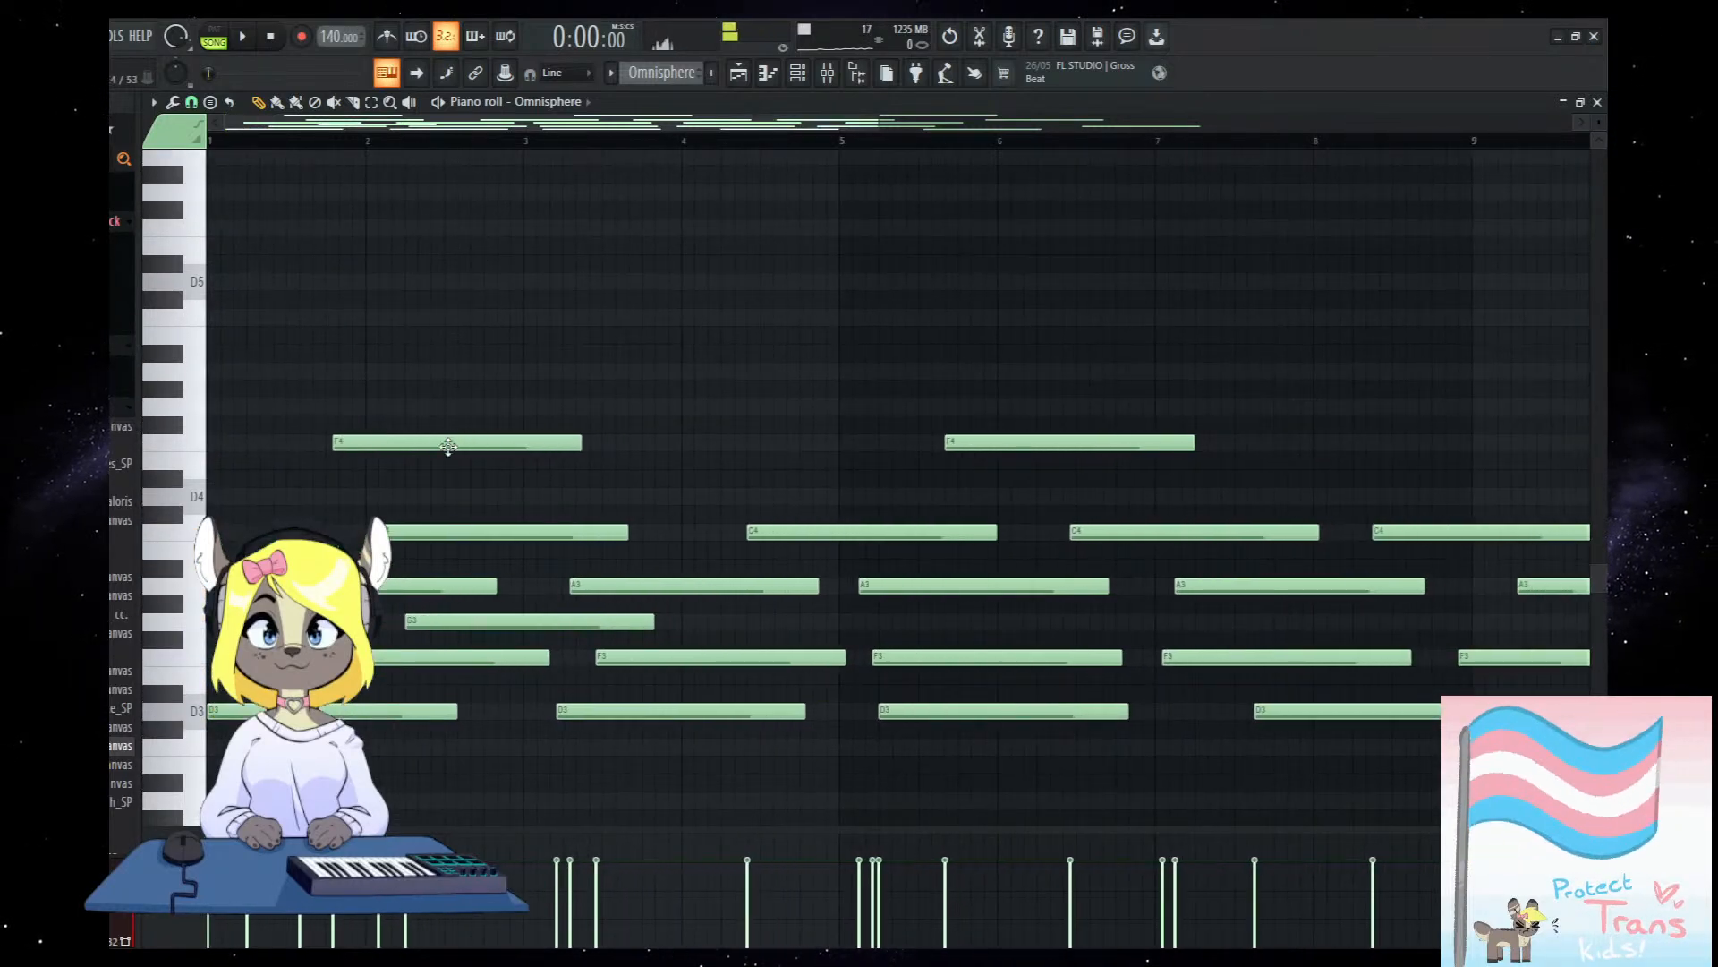
scroll(479, 618, "down", 2)
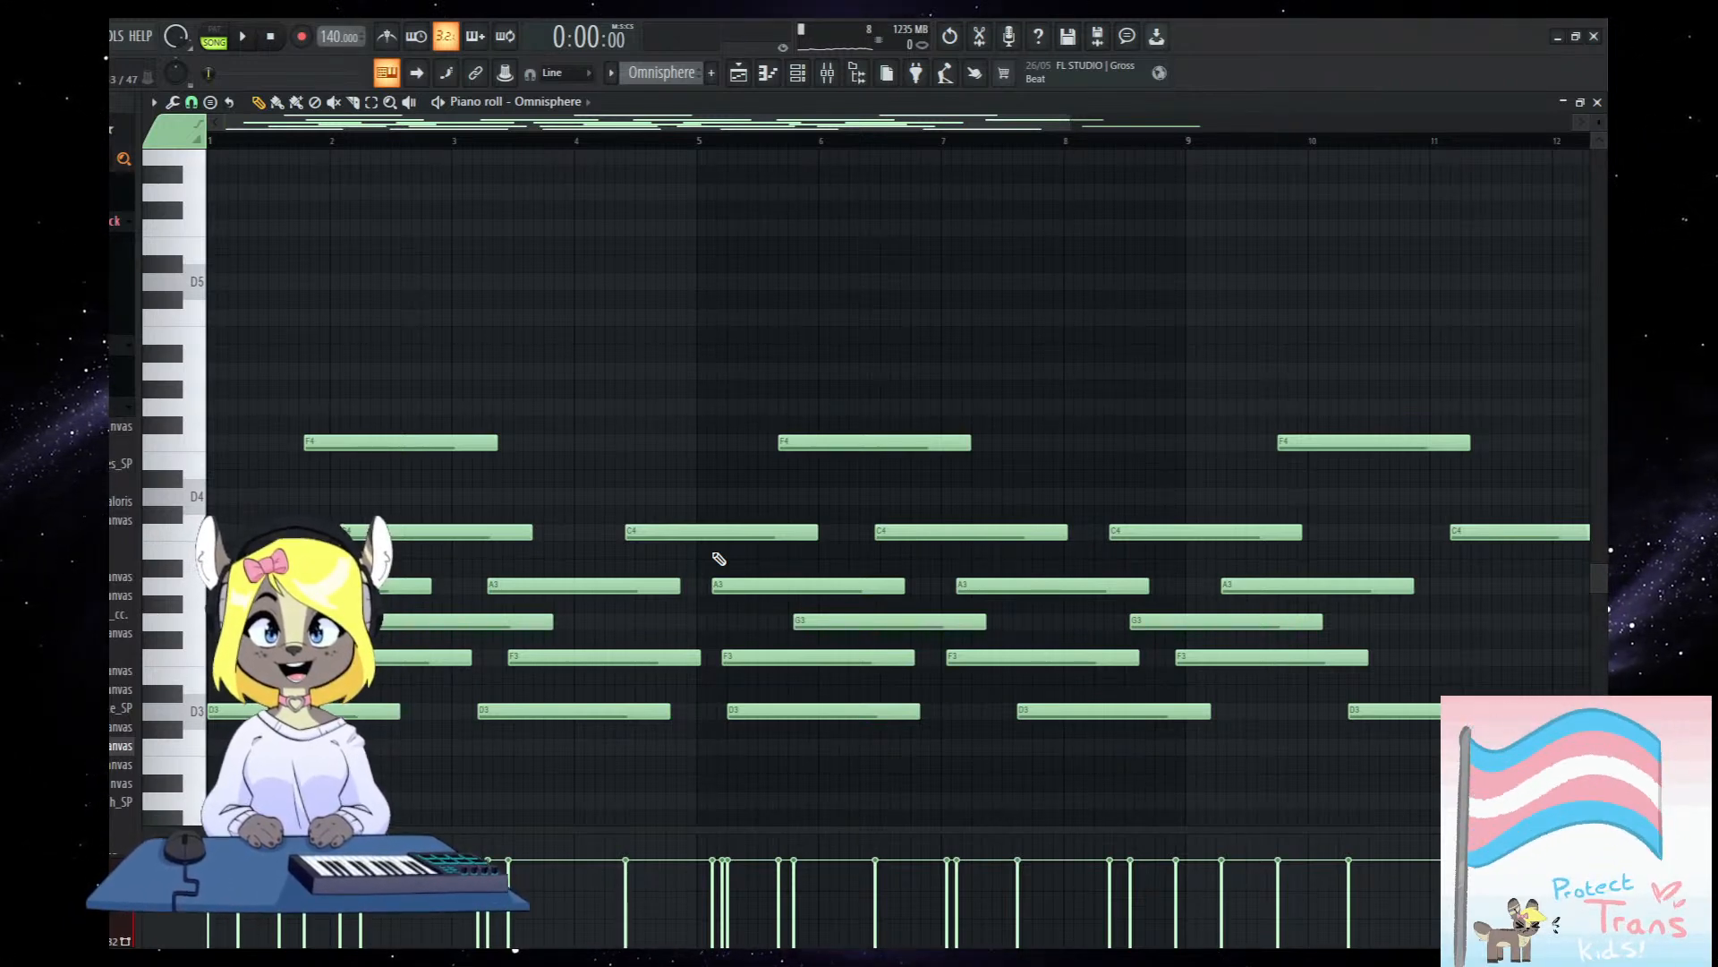
scroll(1059, 579, "down", 3)
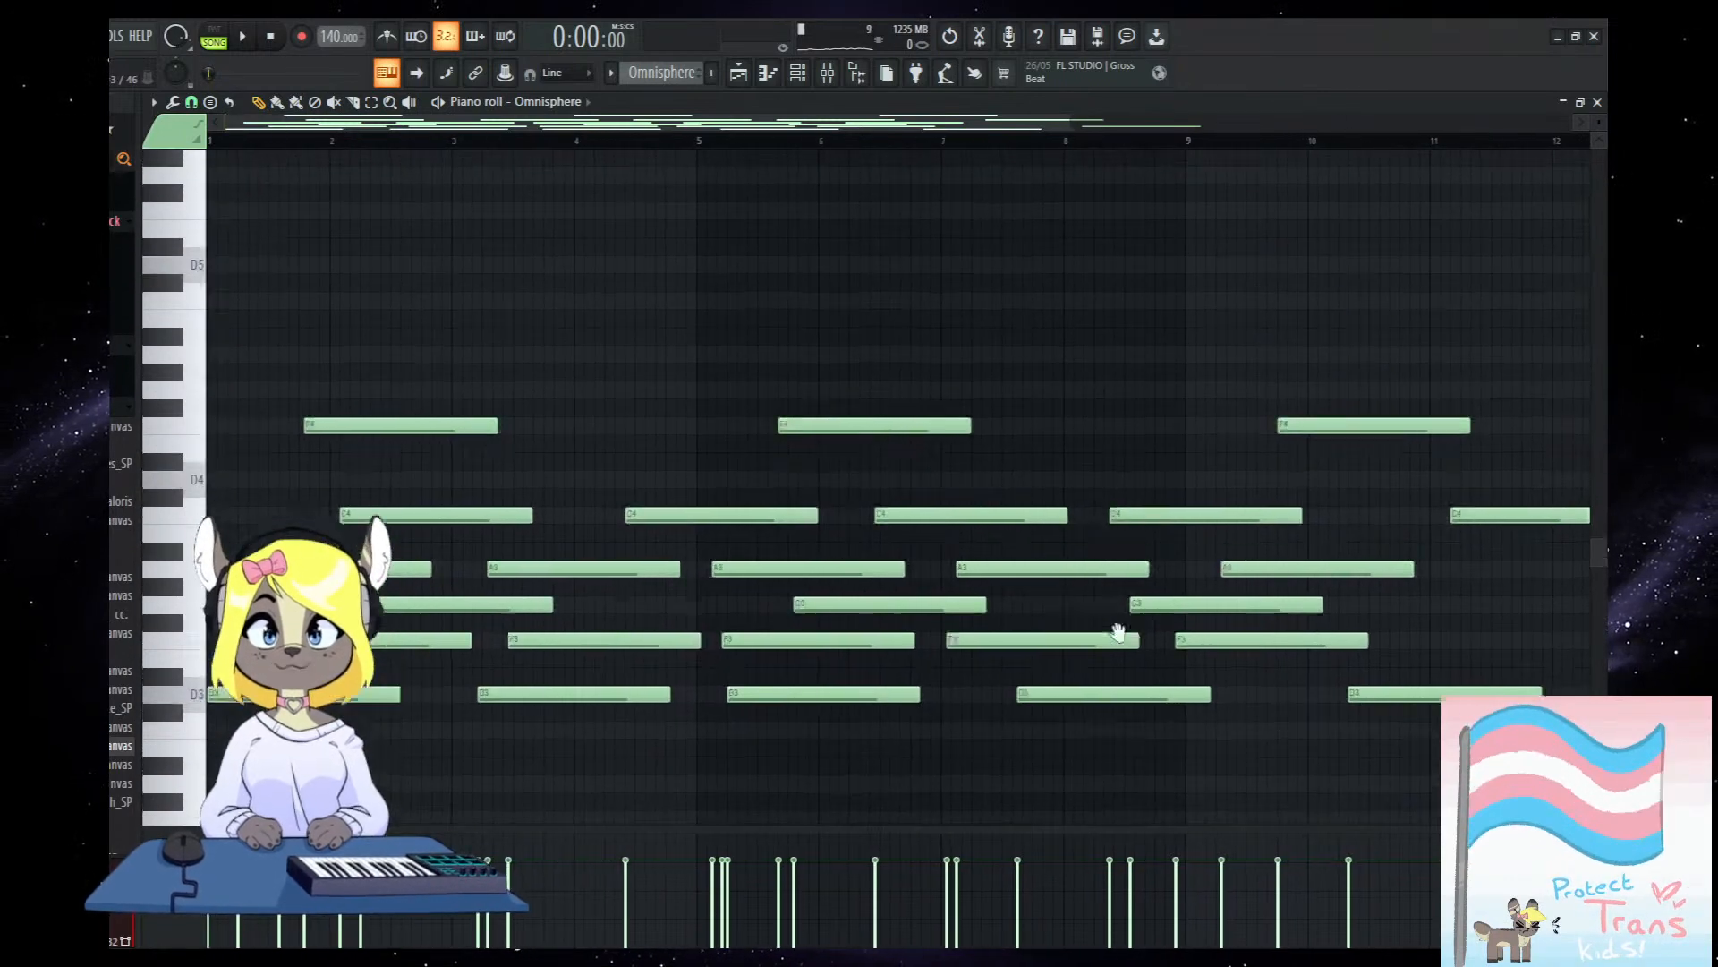
scroll(901, 421, "up", 2)
Unmute the Serum track and rework its bass line into a two-bar D2 note followed by a two-bar C2 note.
left_click(738, 73)
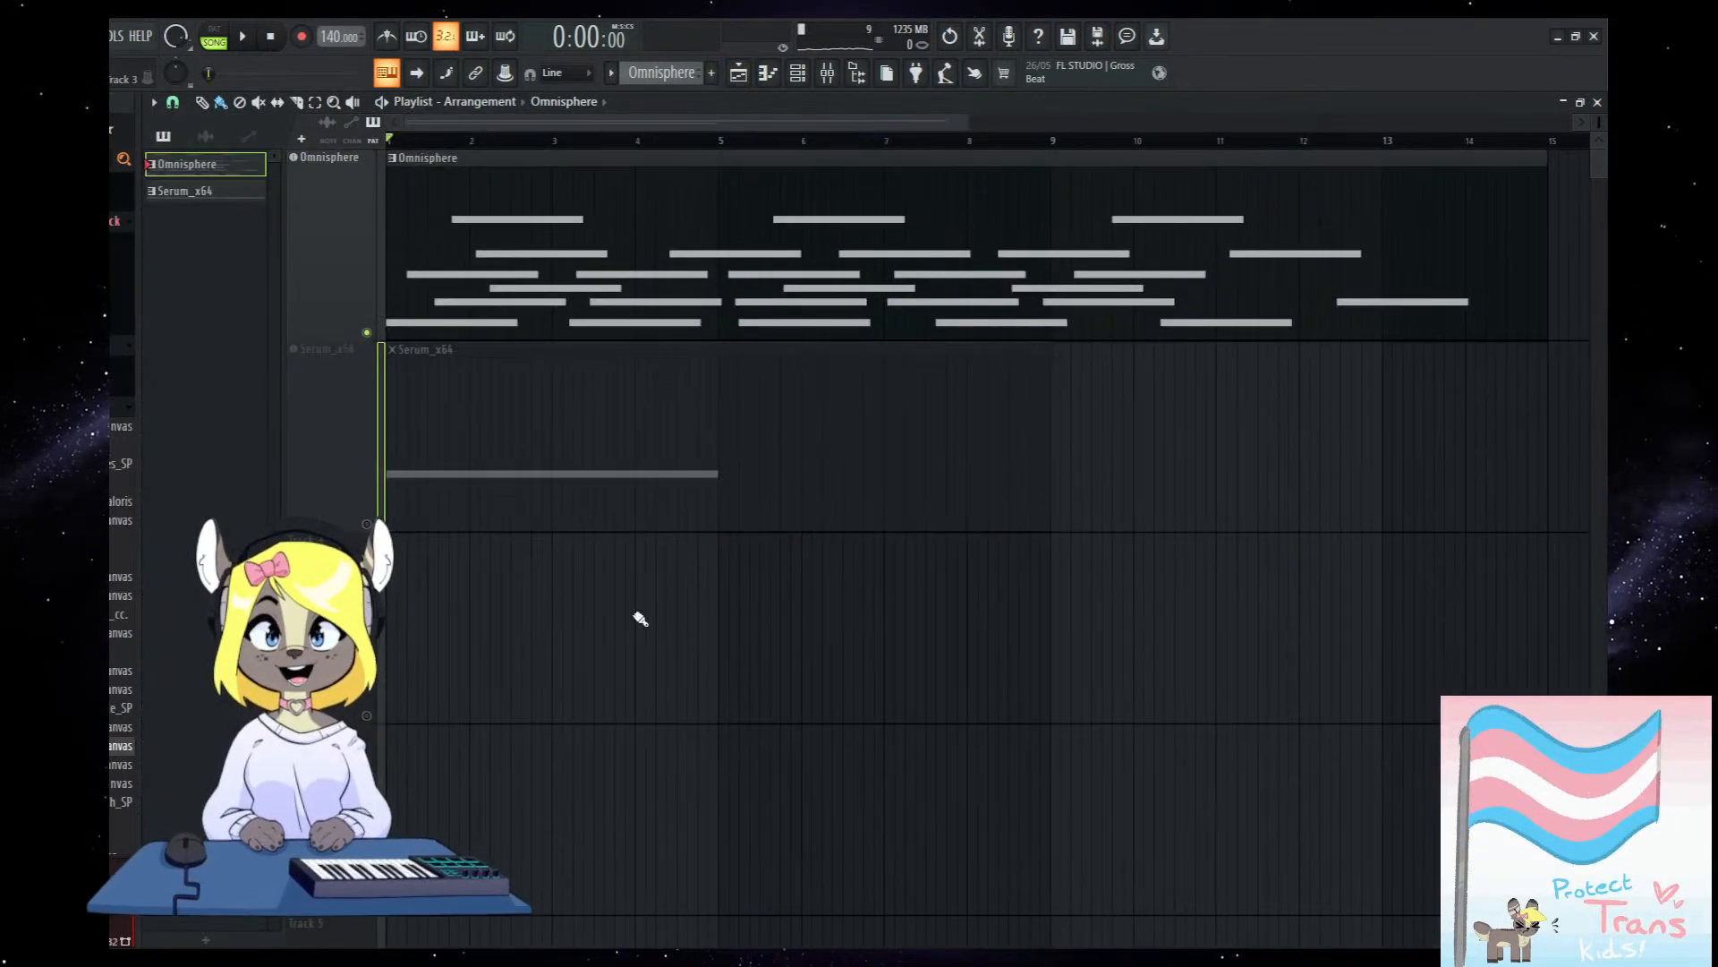
left_click(367, 524)
scroll(716, 660, "down", 3)
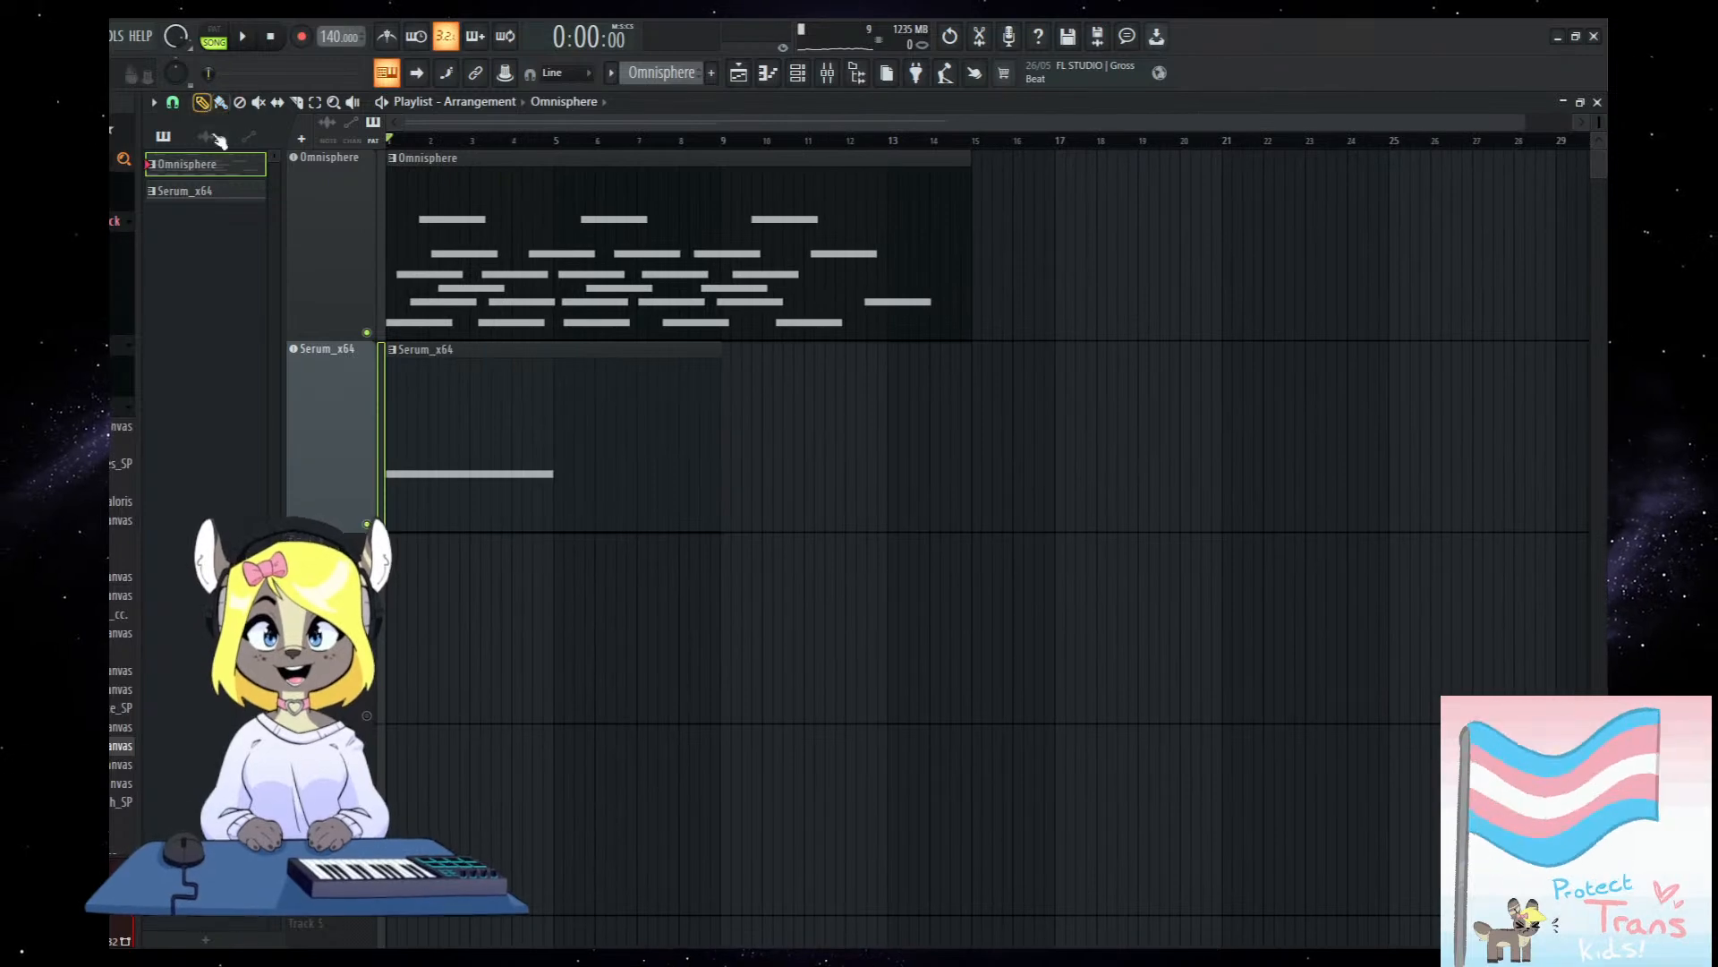
double_click(528, 483)
left_click_drag(846, 489, 526, 511)
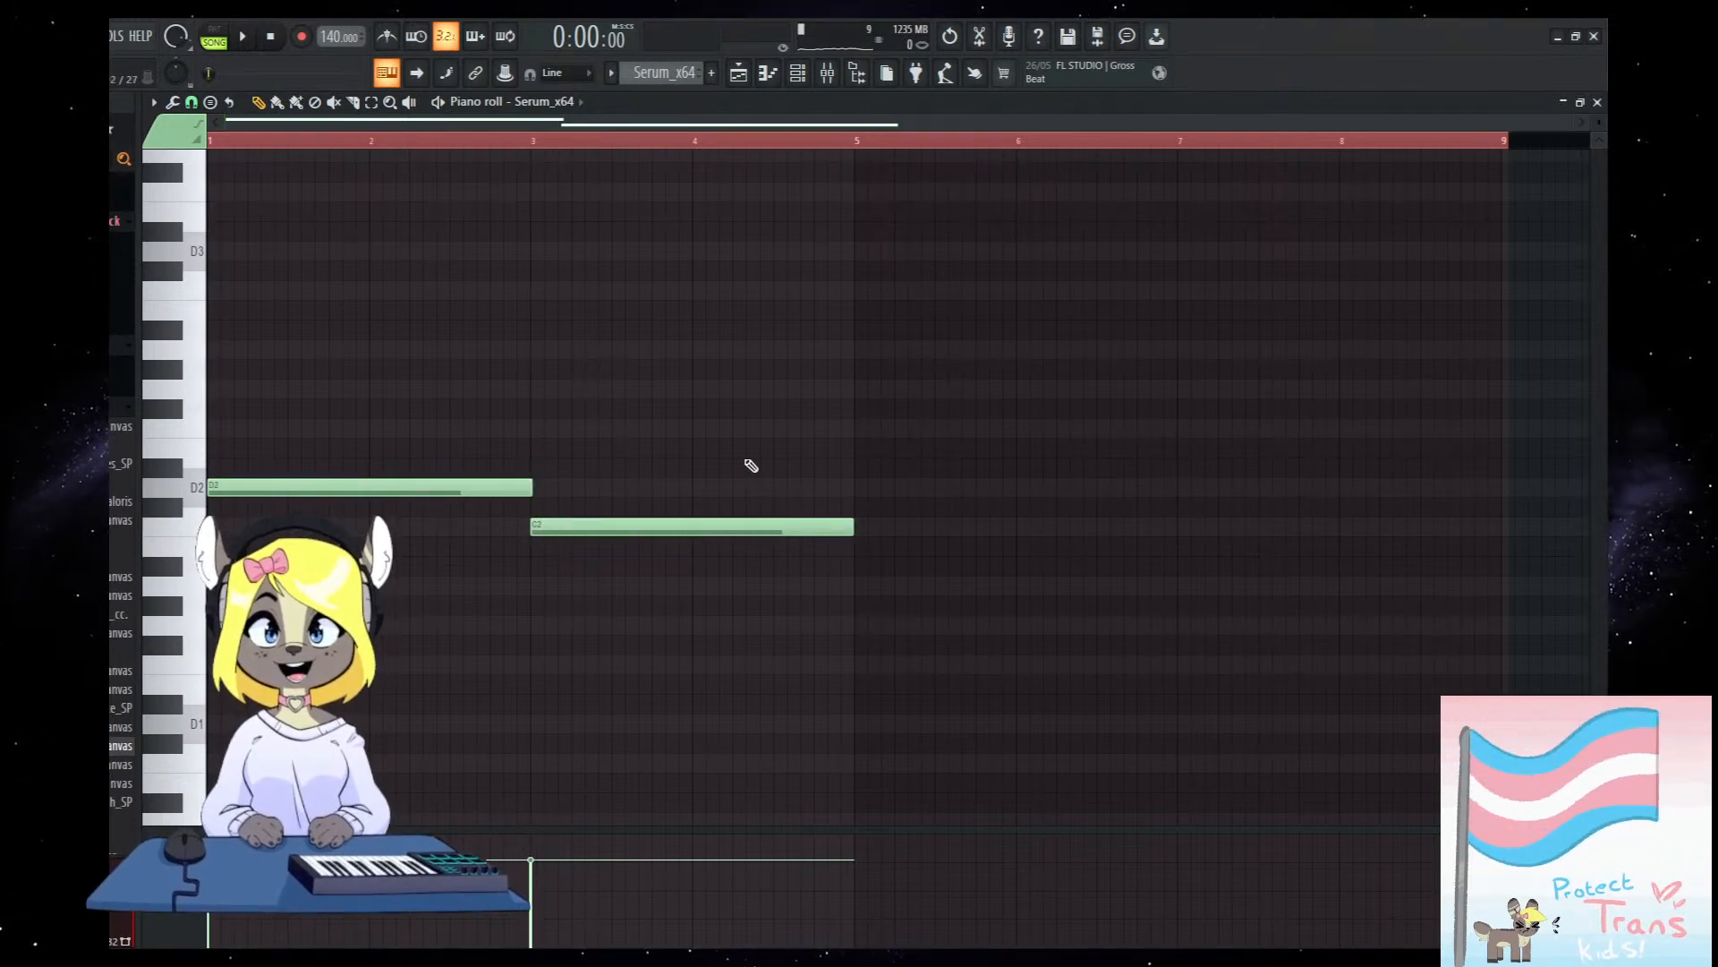
scroll(582, 492, "up", 2)
key("space")
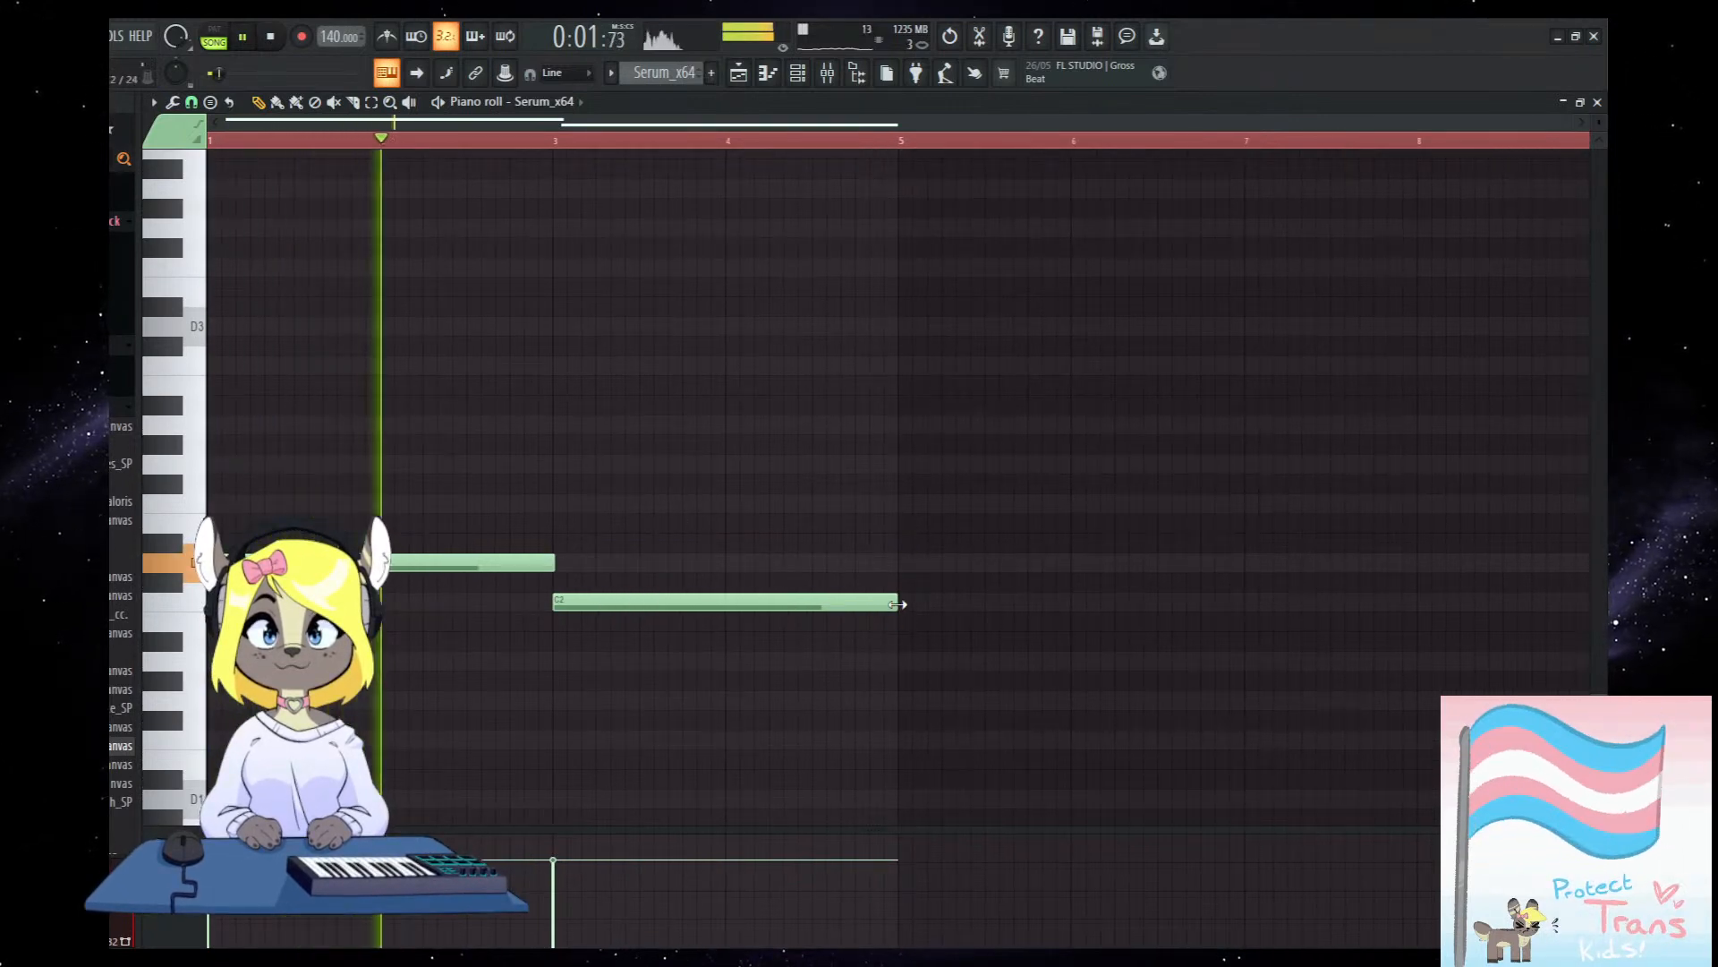
Shorten the C2 bass note to one bar and add one-bar G2 and A2 notes in bars 4 and 5.
left_click_drag(898, 603, 729, 602)
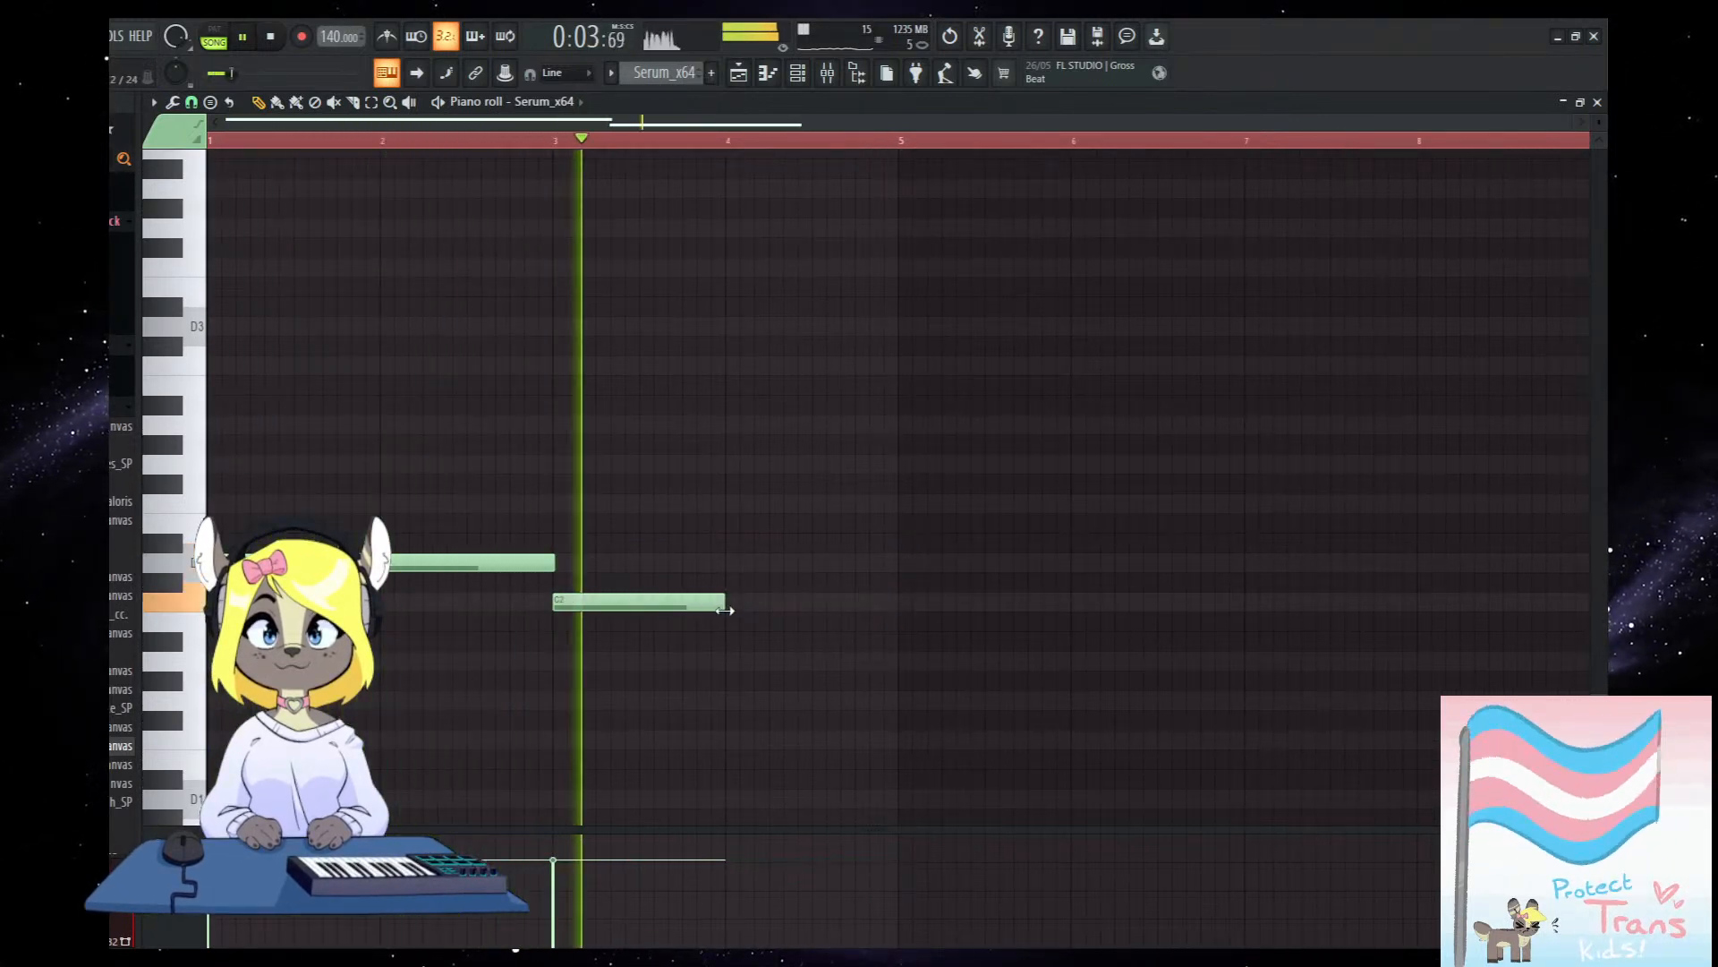
left_click(726, 497)
key("space")
left_click_drag(726, 494, 724, 455)
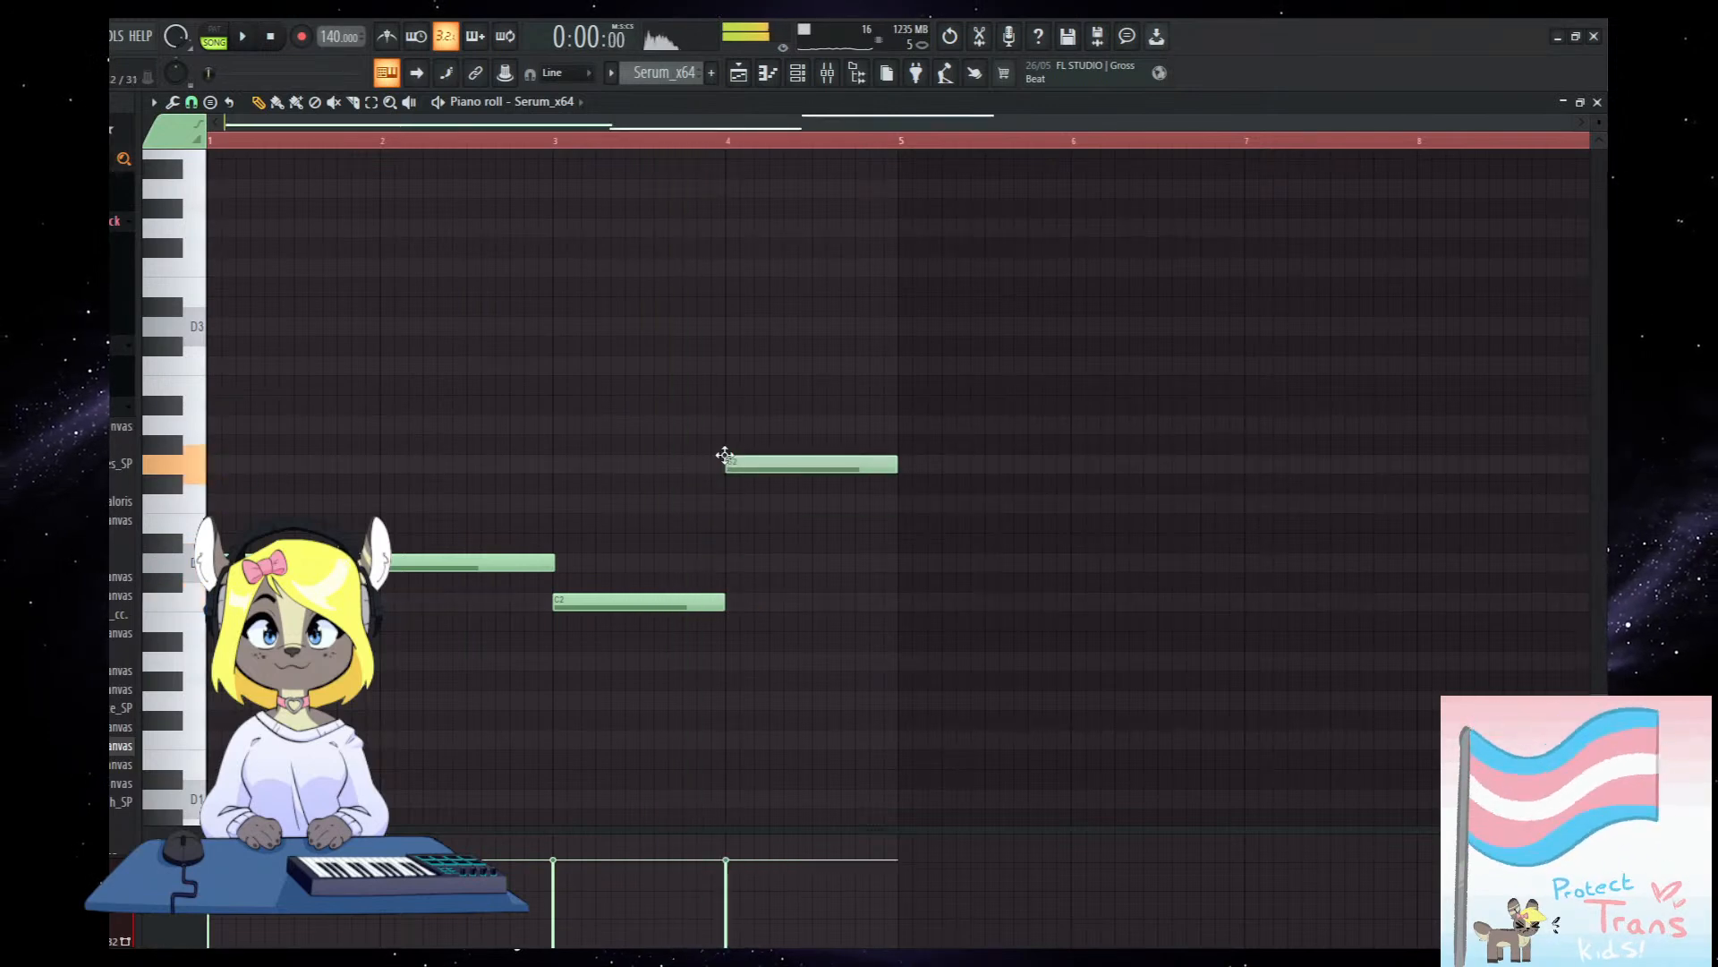
left_click(899, 444)
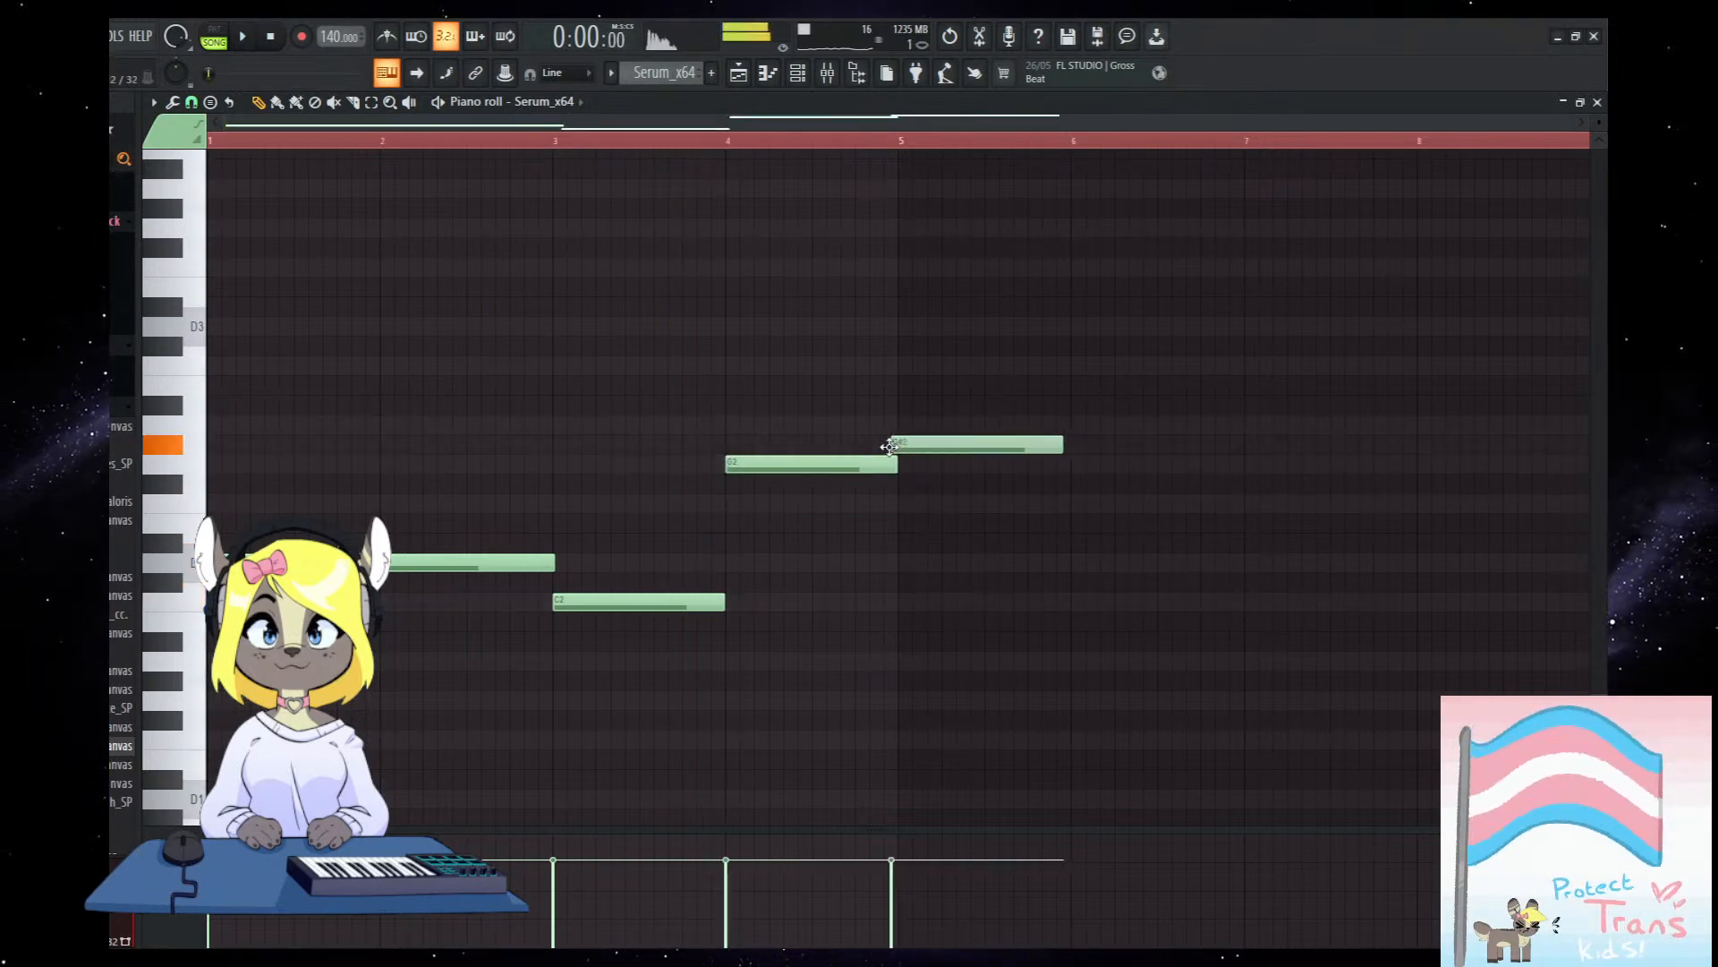
left_click_drag(894, 435, 895, 415)
Raise all Serum notes by one octave and listen to the bass line.
key("ctrl+a")
key("ctrl+Up")
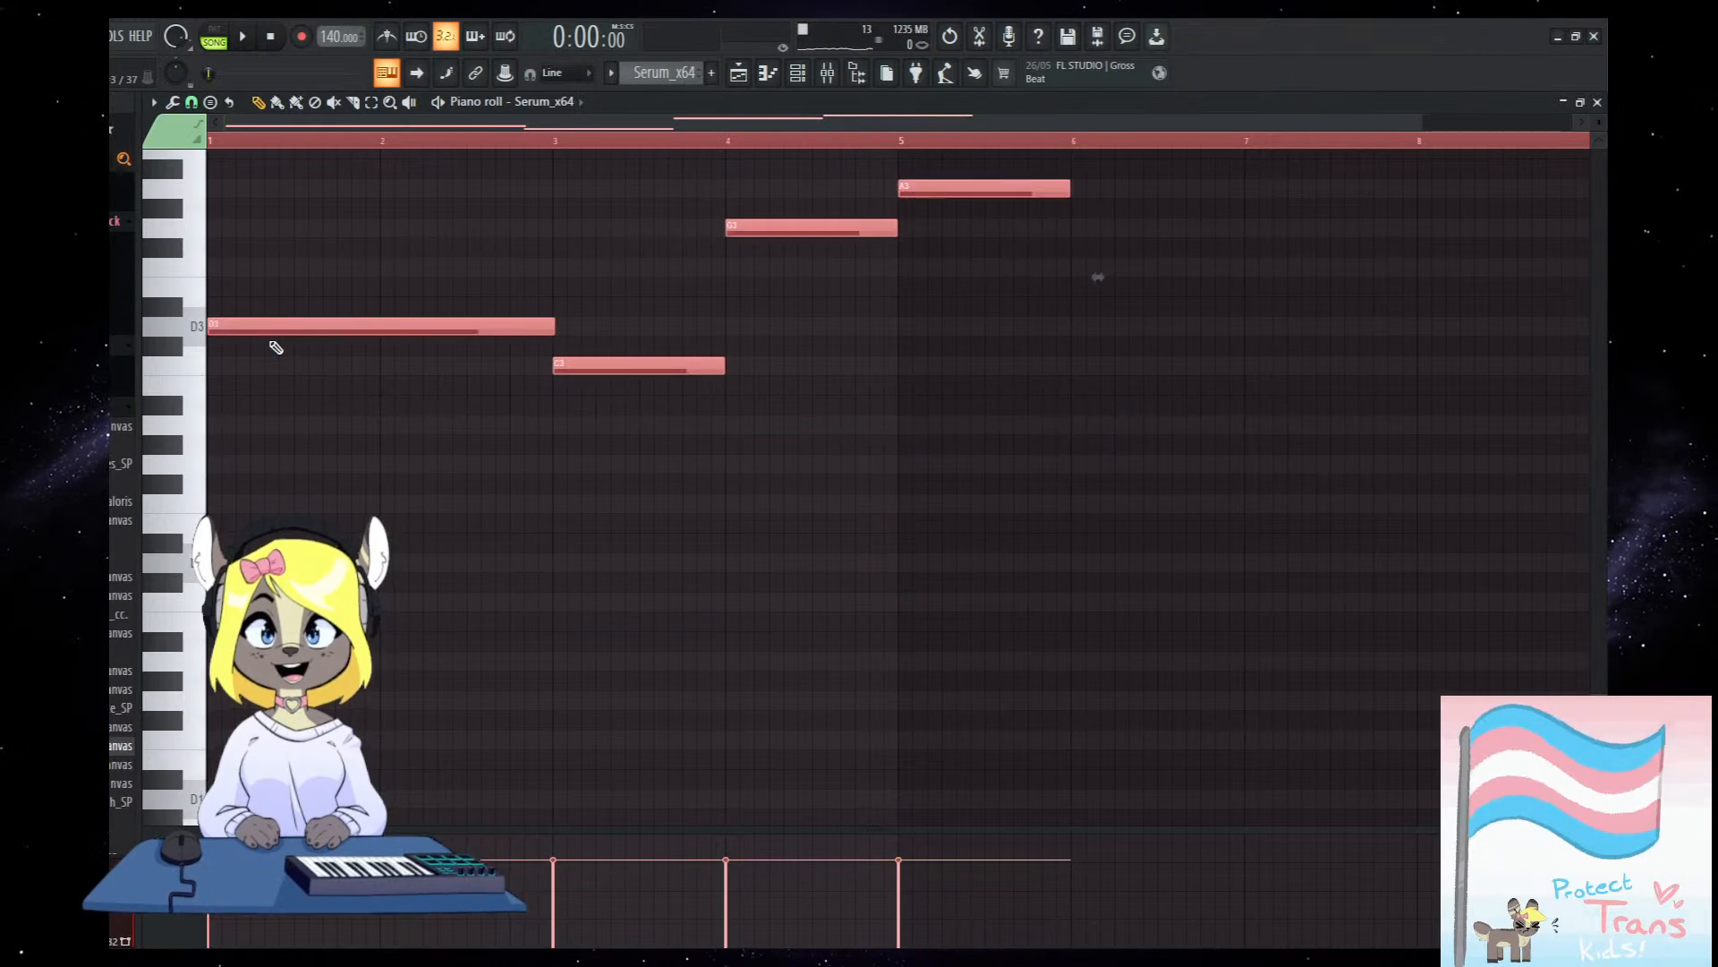
scroll(495, 563, "up", 2)
key("space")
key("ctrl+d")
left_click_drag(644, 340, 621, 476)
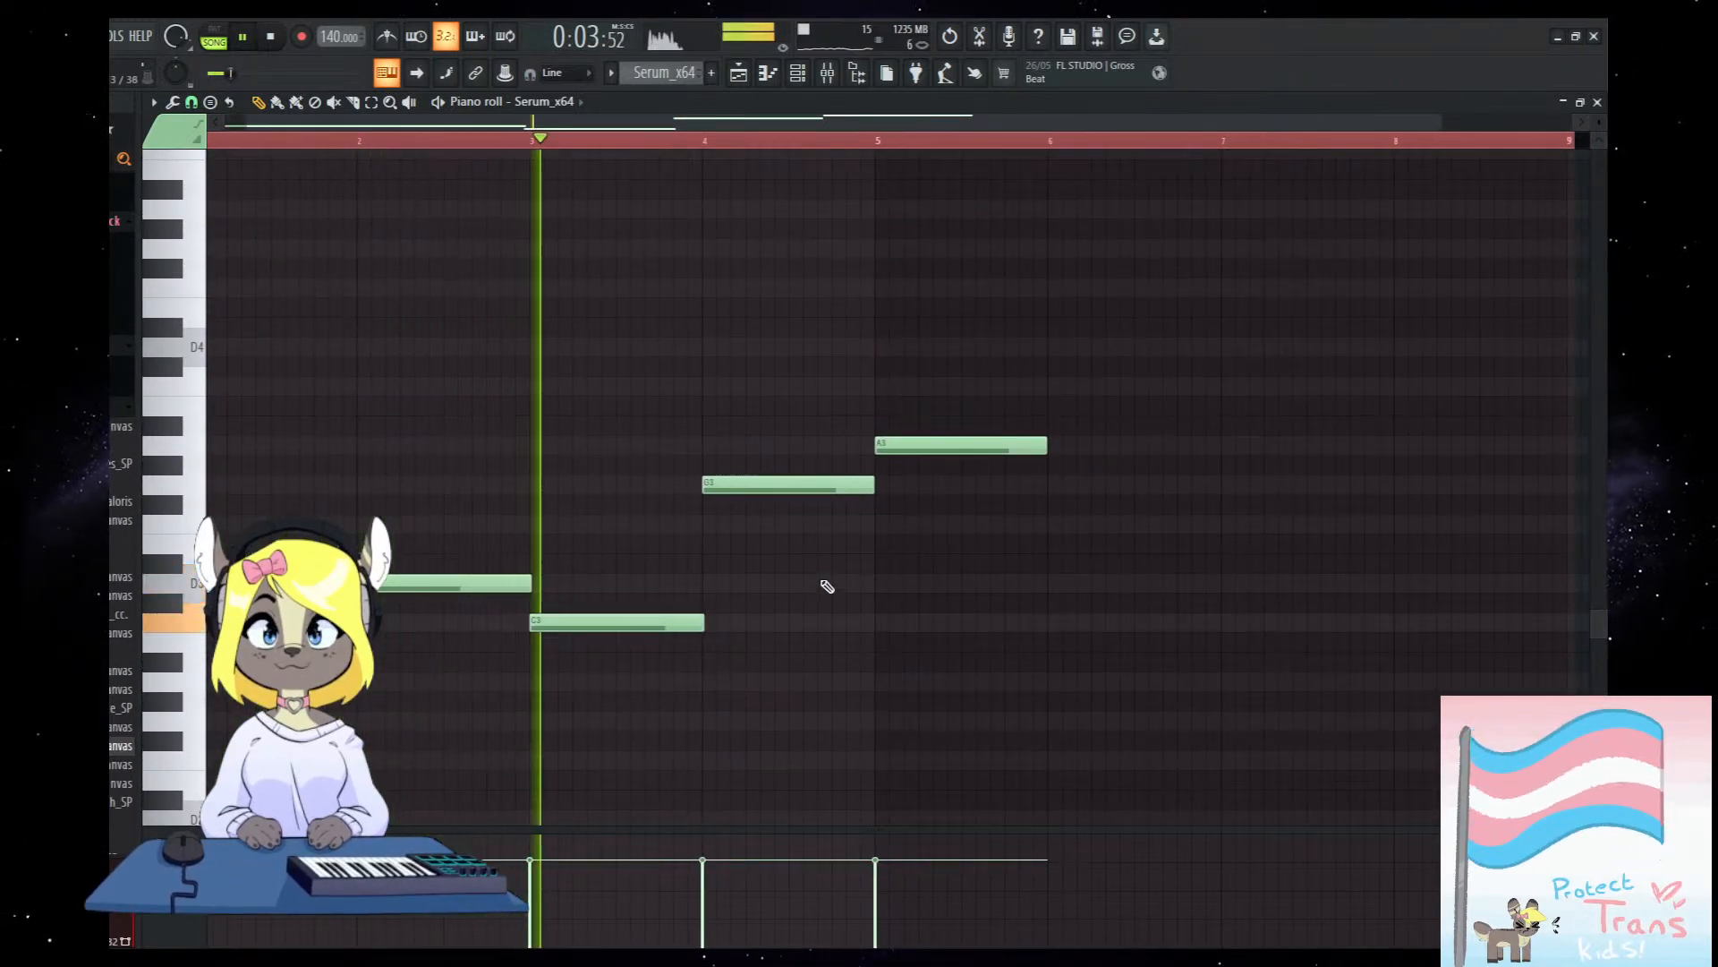
scroll(863, 603, "up", 1)
scroll(855, 591, "up", 3, "ctrl")
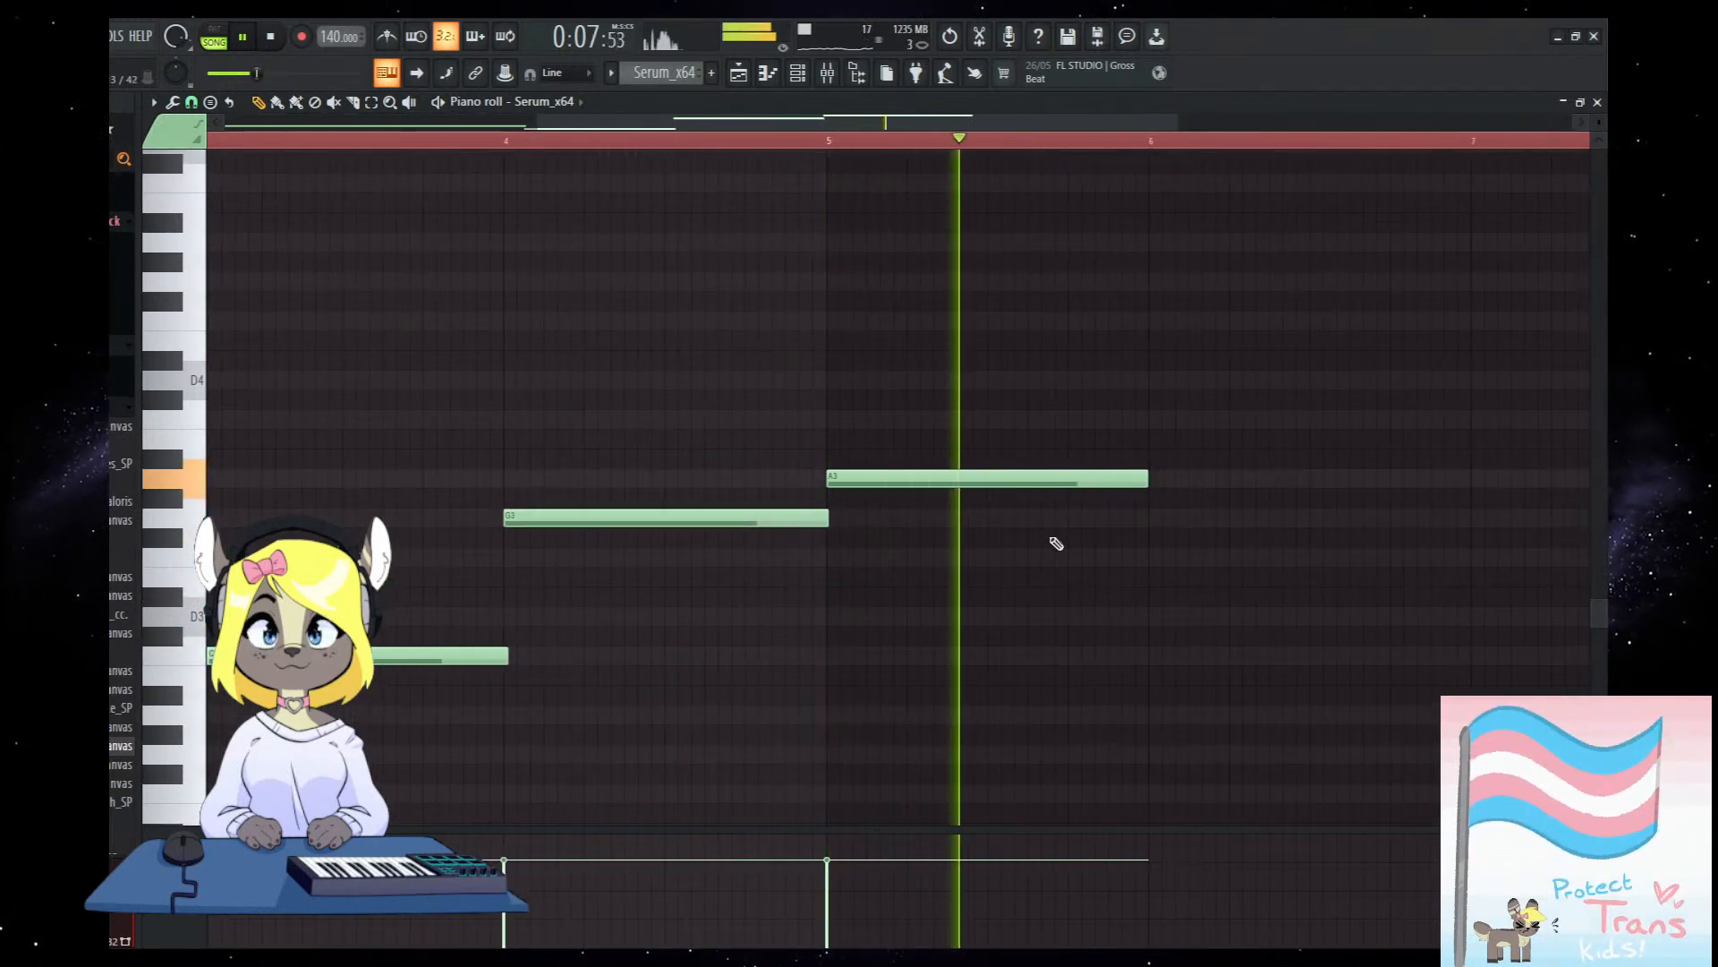
key("space")
Add an A2 note at bar 6 of the bass line and lengthen it to two bars.
mouse_move(1140, 596)
left_mouse_down()
mouse_move(1149, 667)
mouse_move(1097, 726)
left_mouse_up()
scroll(1149, 655, "down", 3, "ctrl")
scroll(1101, 725, "up", 4, "ctrl")
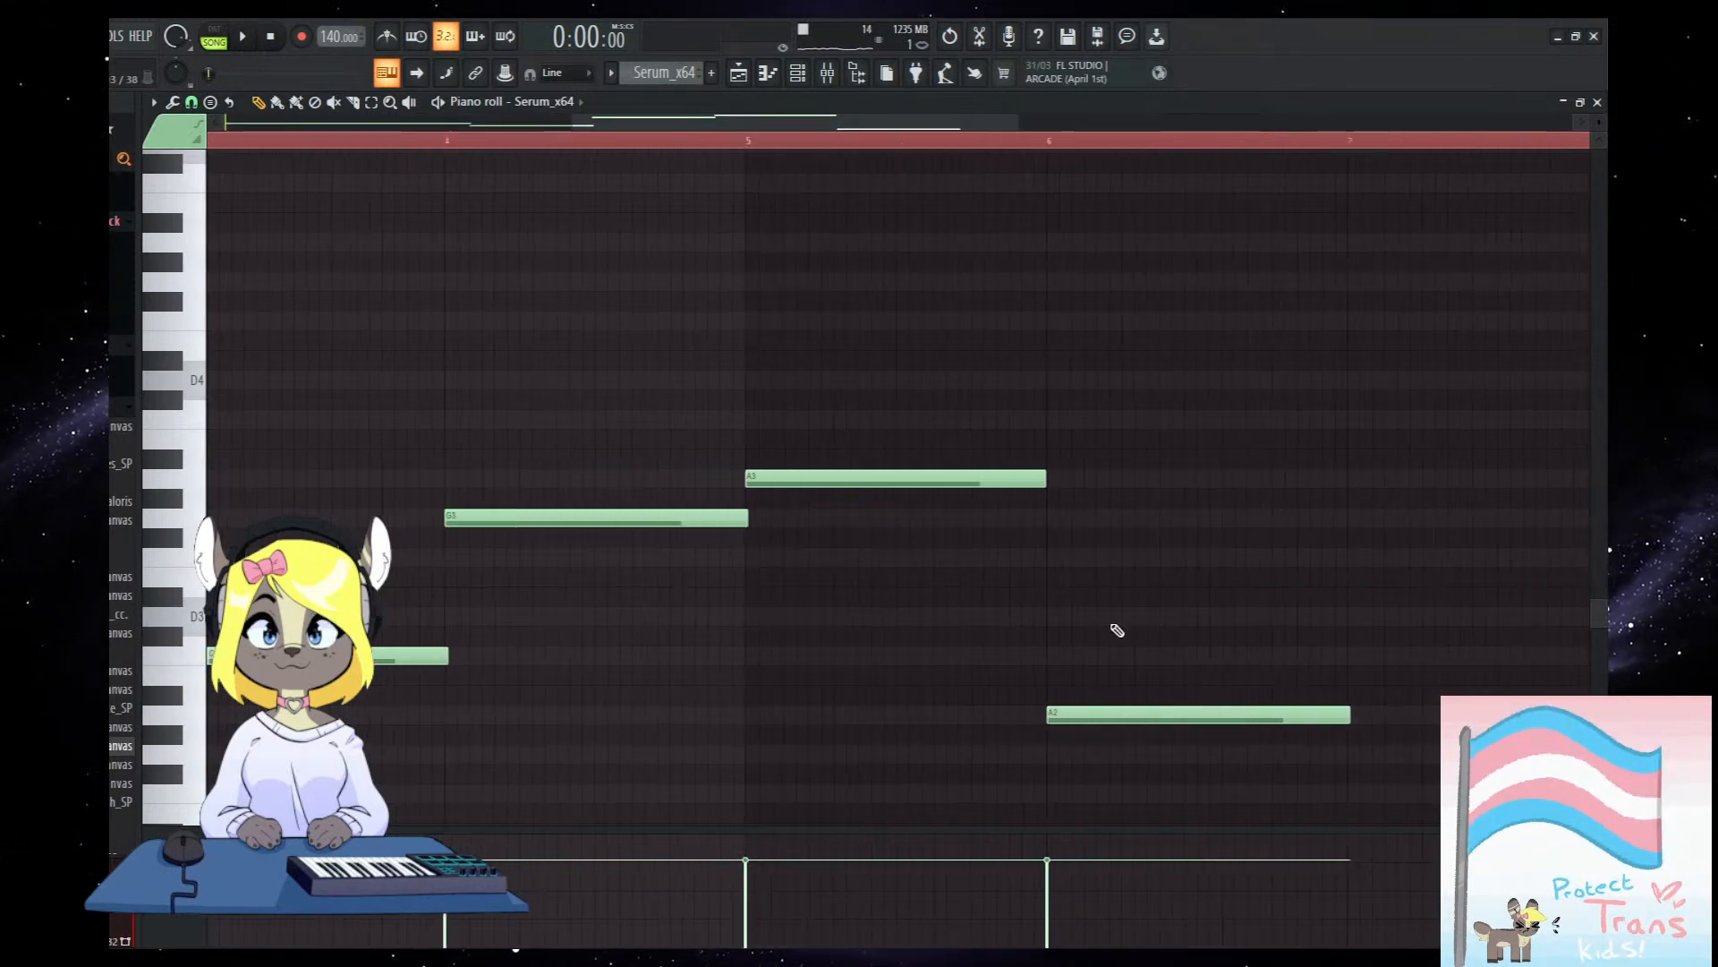
scroll(1036, 475, "down", 4, "ctrl")
scroll(1210, 696, "down", 2, "ctrl")
left_click_drag(1109, 713, 1262, 714)
scroll(1164, 720, "down", 2, "ctrl")
Select all Serum notes during playback and lower them by one octave.
key("space")
left_click_drag(1036, 749, 395, 387, "ctrl")
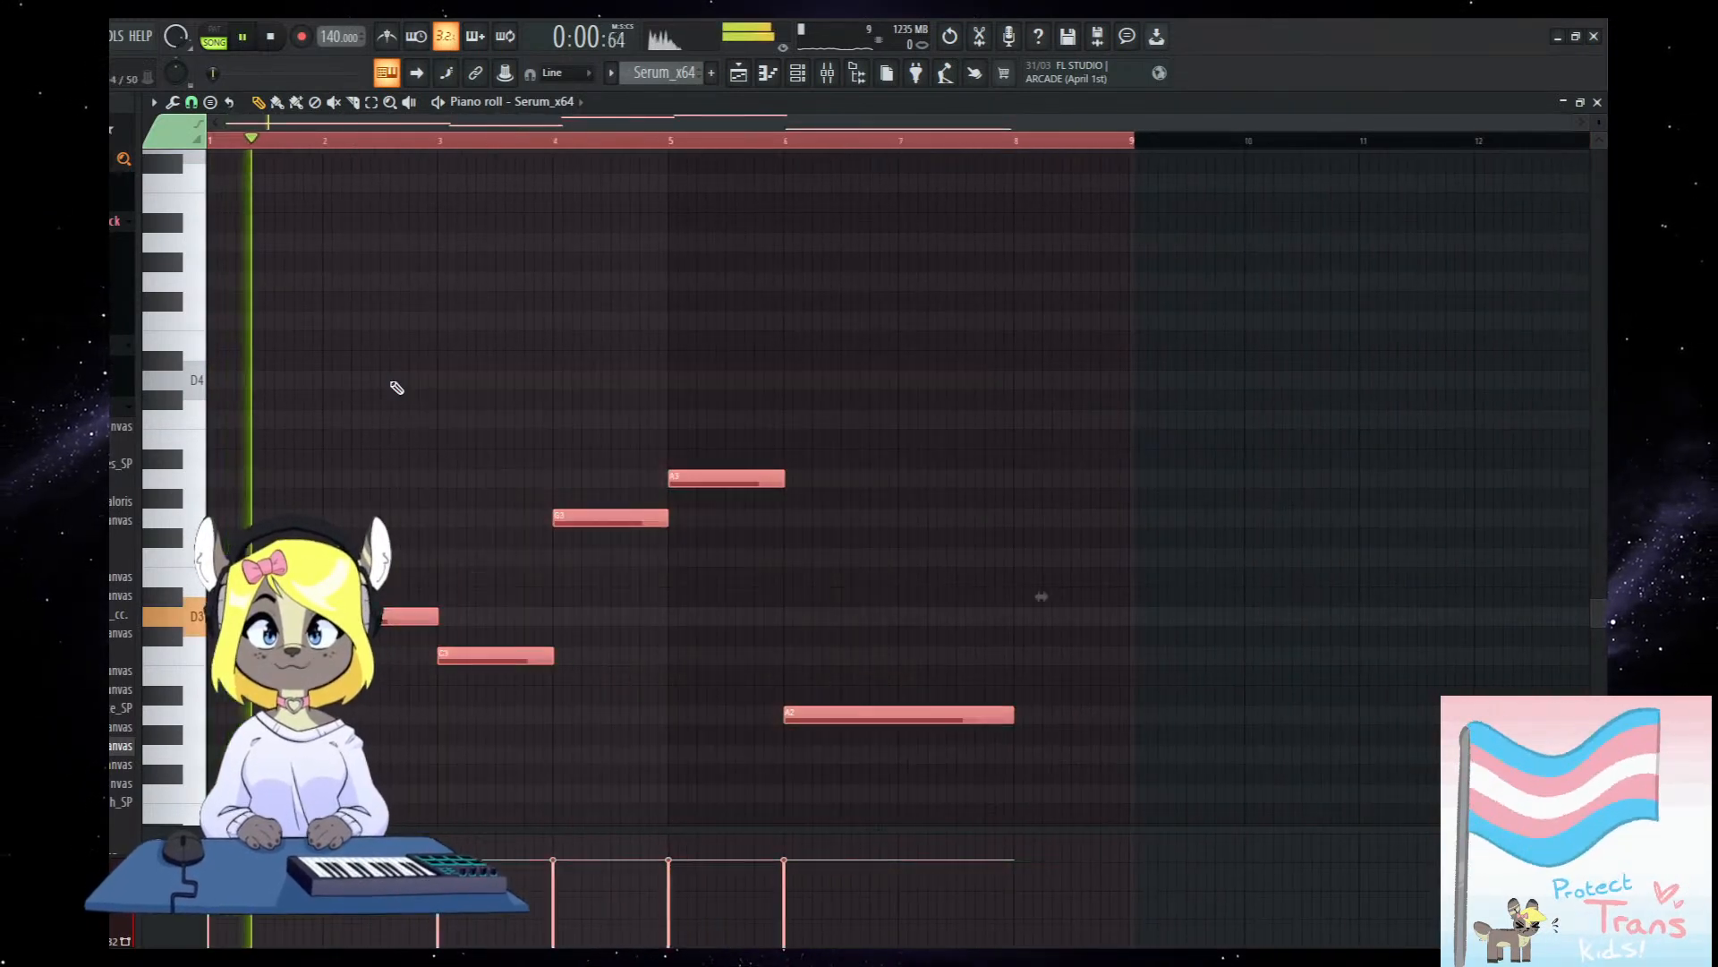
key("ctrl+Down")
key("ctrl+d")
scroll(882, 716, "down", 2)
Try the final two-bar bass note one octave higher, return it to A1 and deselect it.
left_click_drag(882, 743, 848, 664, "ctrl")
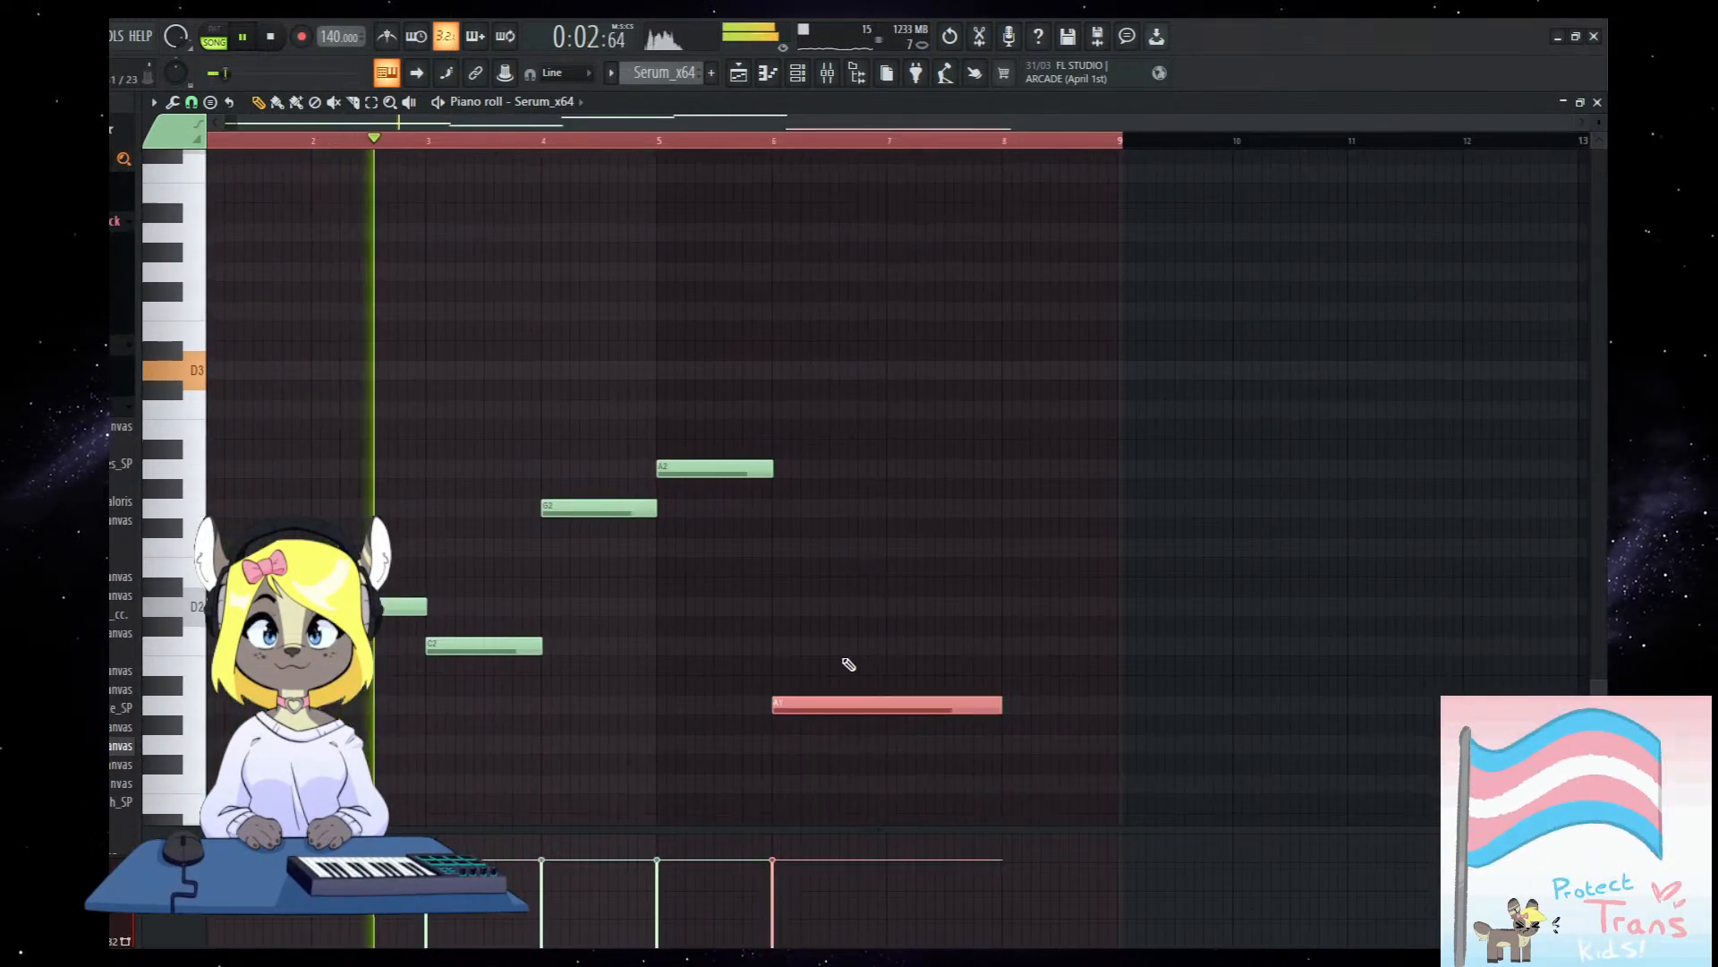
key("ctrl+Up")
key("ctrl+Down")
key("ctrl+d")
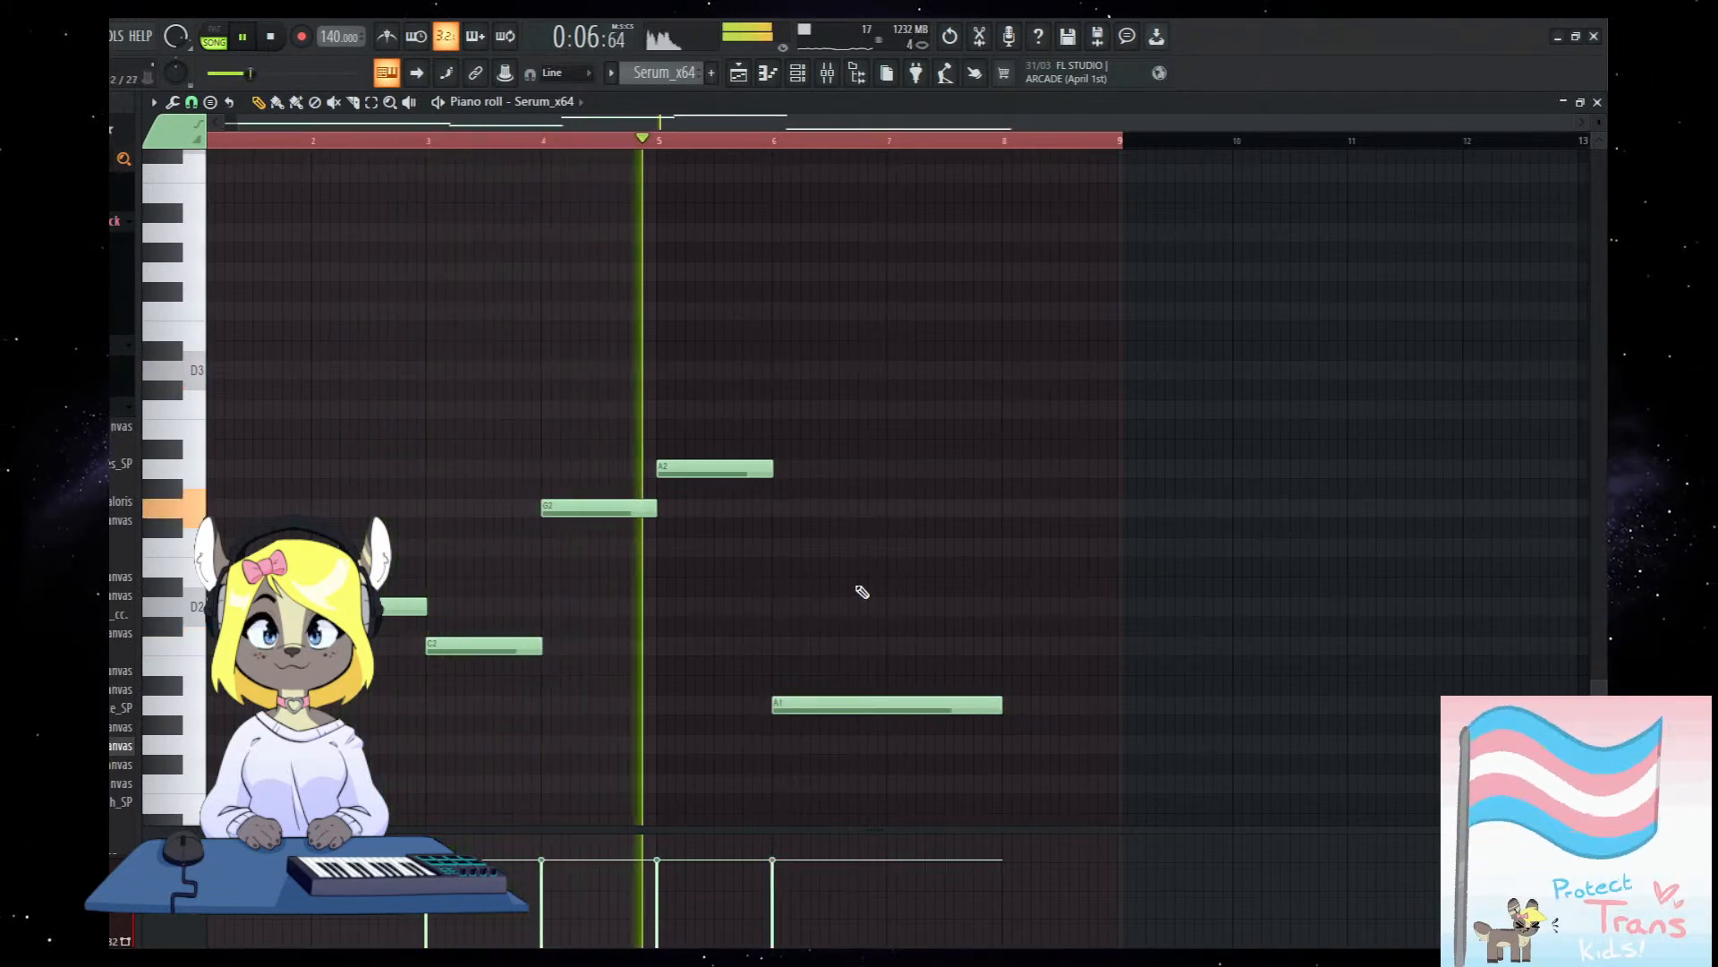
Move the final two-bar bass note up to C2 and play the line from the start.
left_click_drag(889, 593, 860, 571)
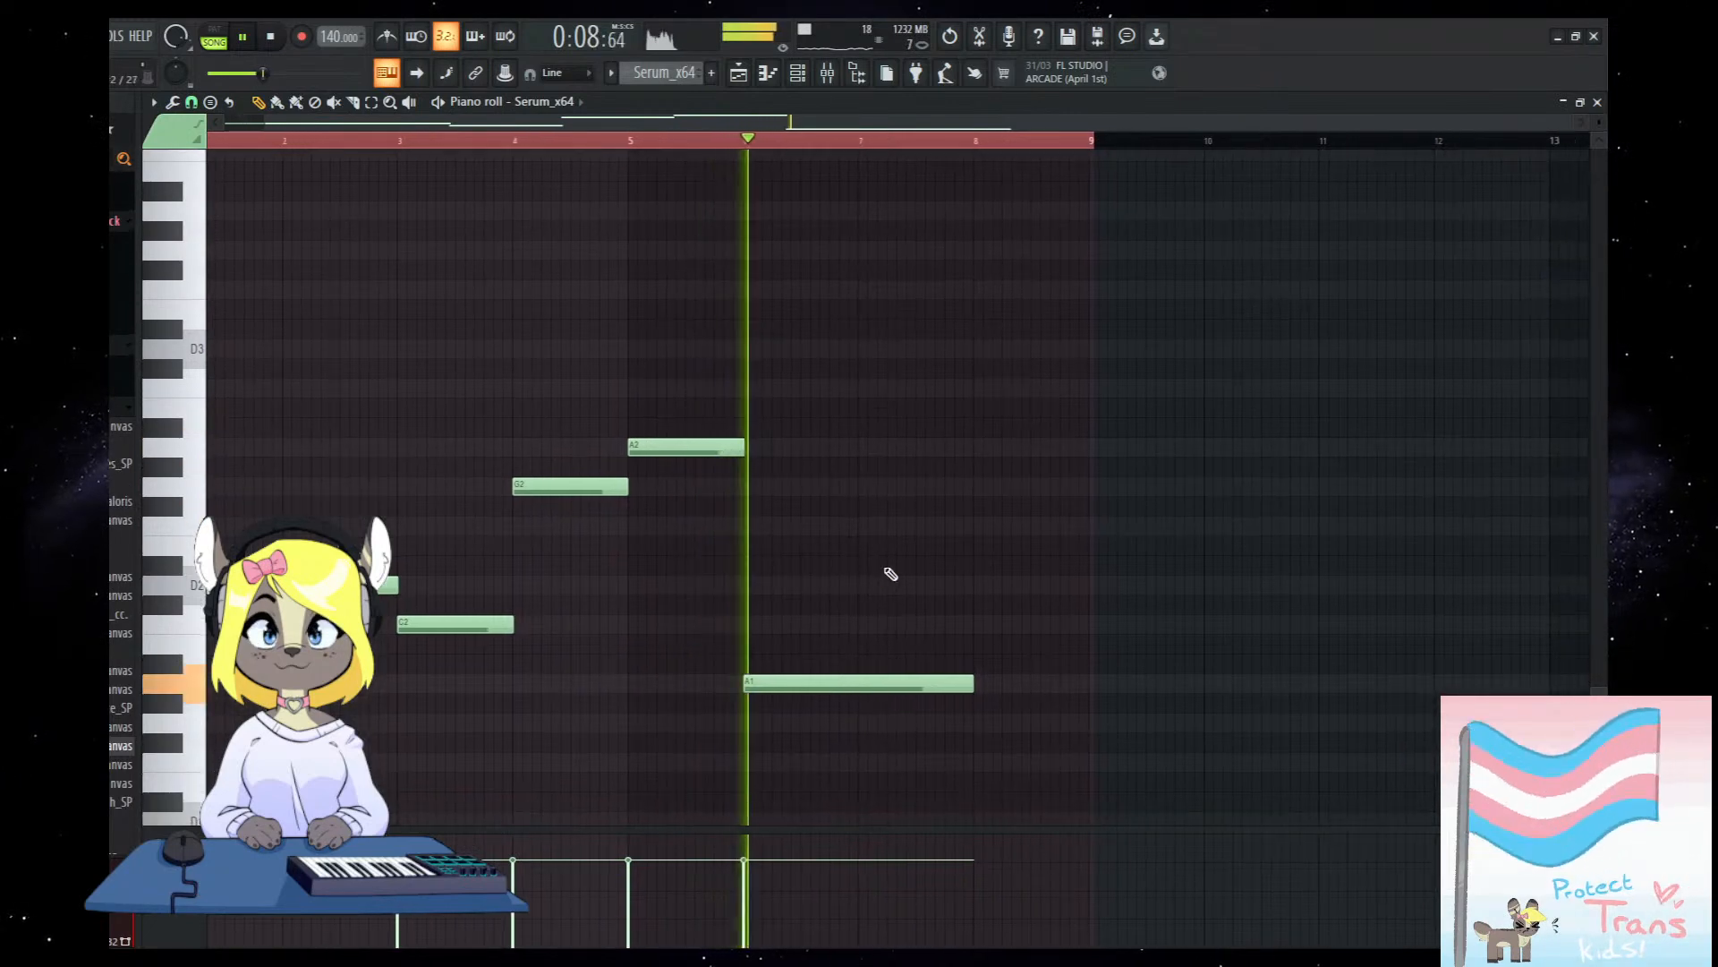
key("space")
left_click_drag(822, 684, 898, 609)
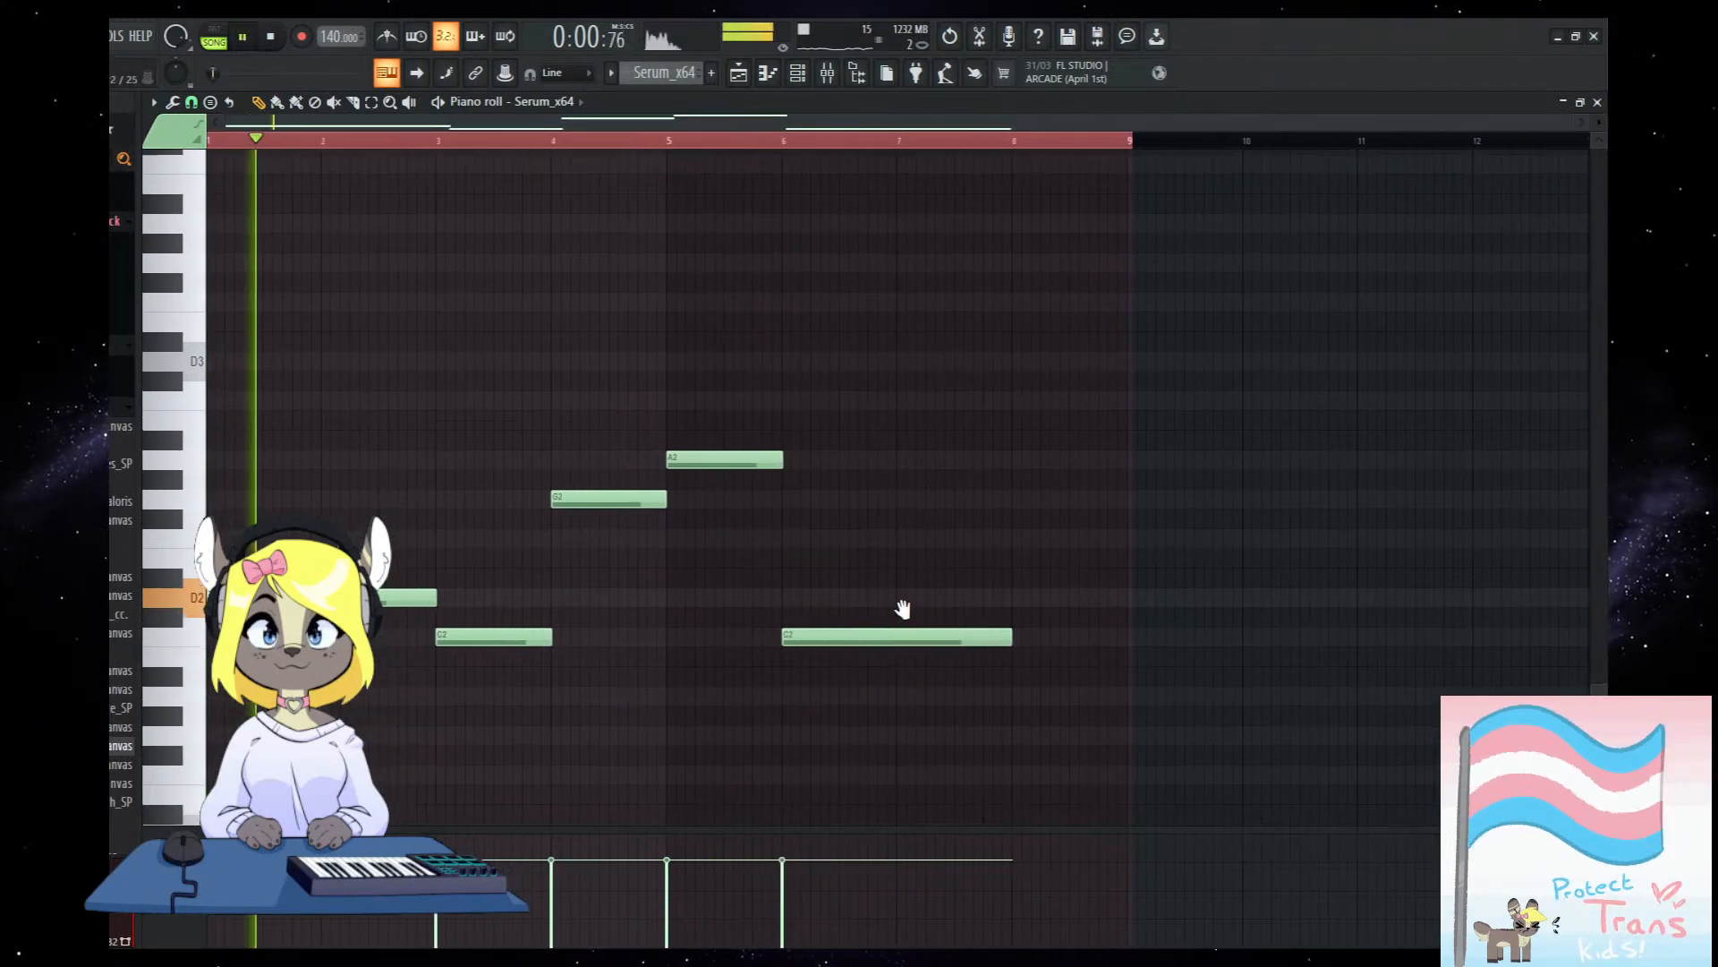
right_click(897, 608, "ctrl")
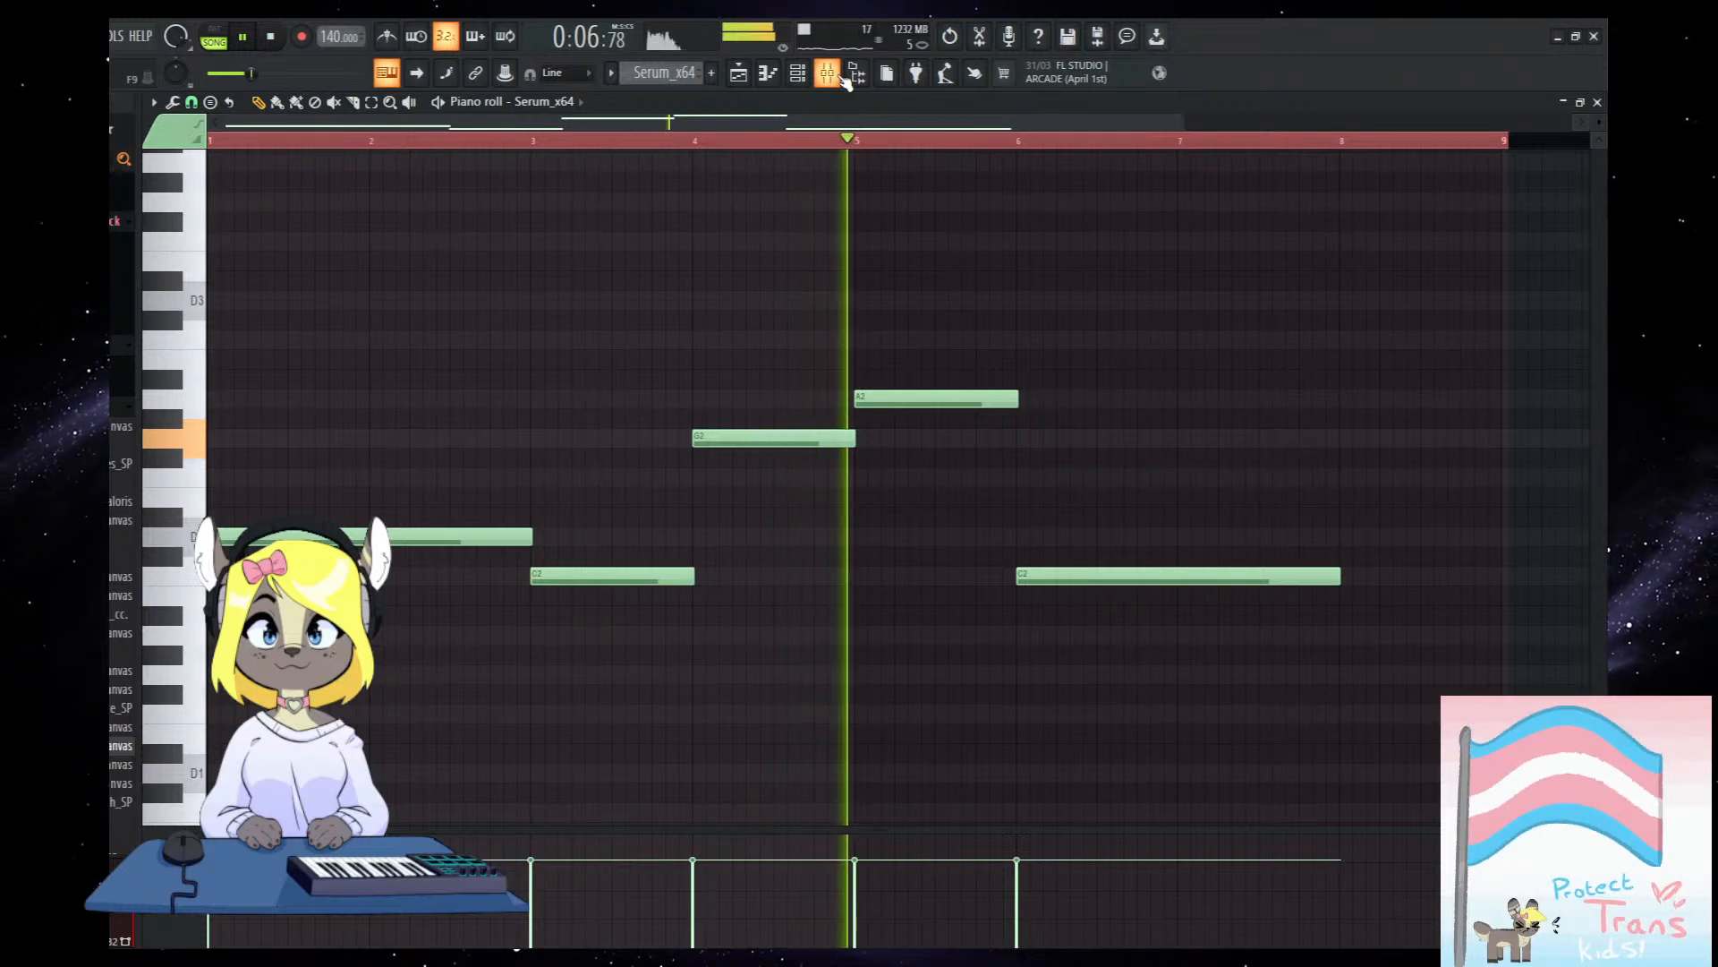
Try adding a one-bar D2 note in bar 8 of the bass line.
left_click_drag(1133, 467, 990, 483)
left_click_drag(1143, 532, 999, 547)
scroll(1028, 609, "down", 2)
scroll(1025, 605, "up", 2)
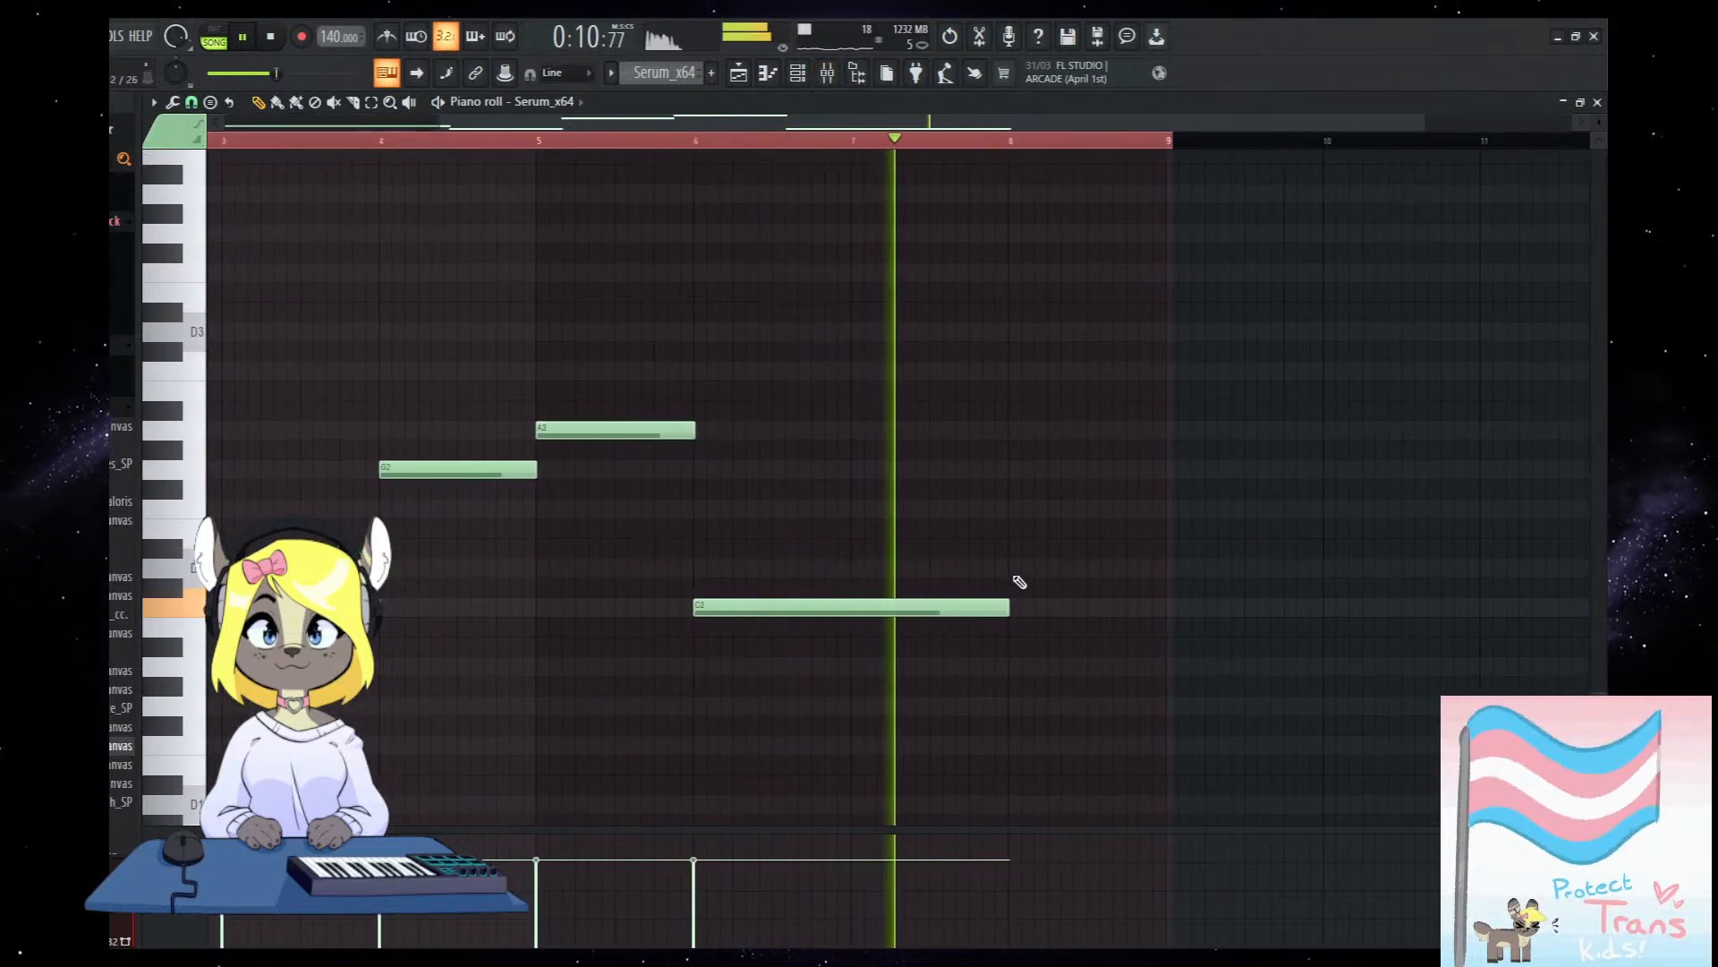
left_click(1012, 569)
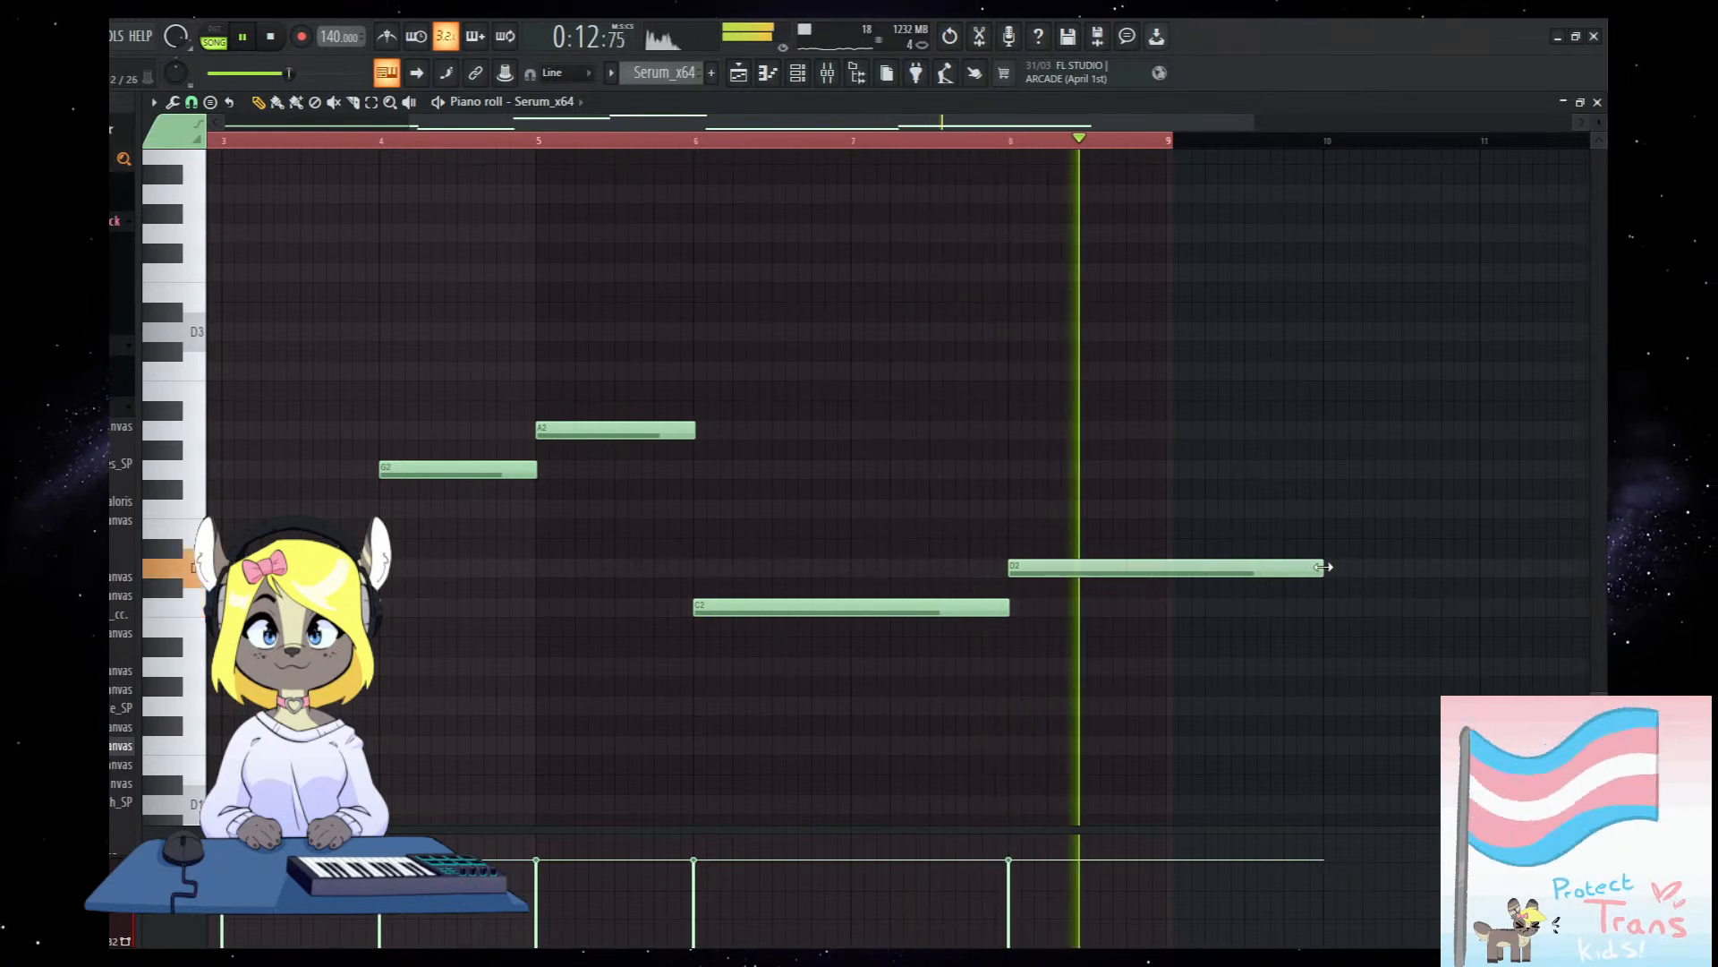
left_click_drag(1323, 568, 1166, 569)
key("space")
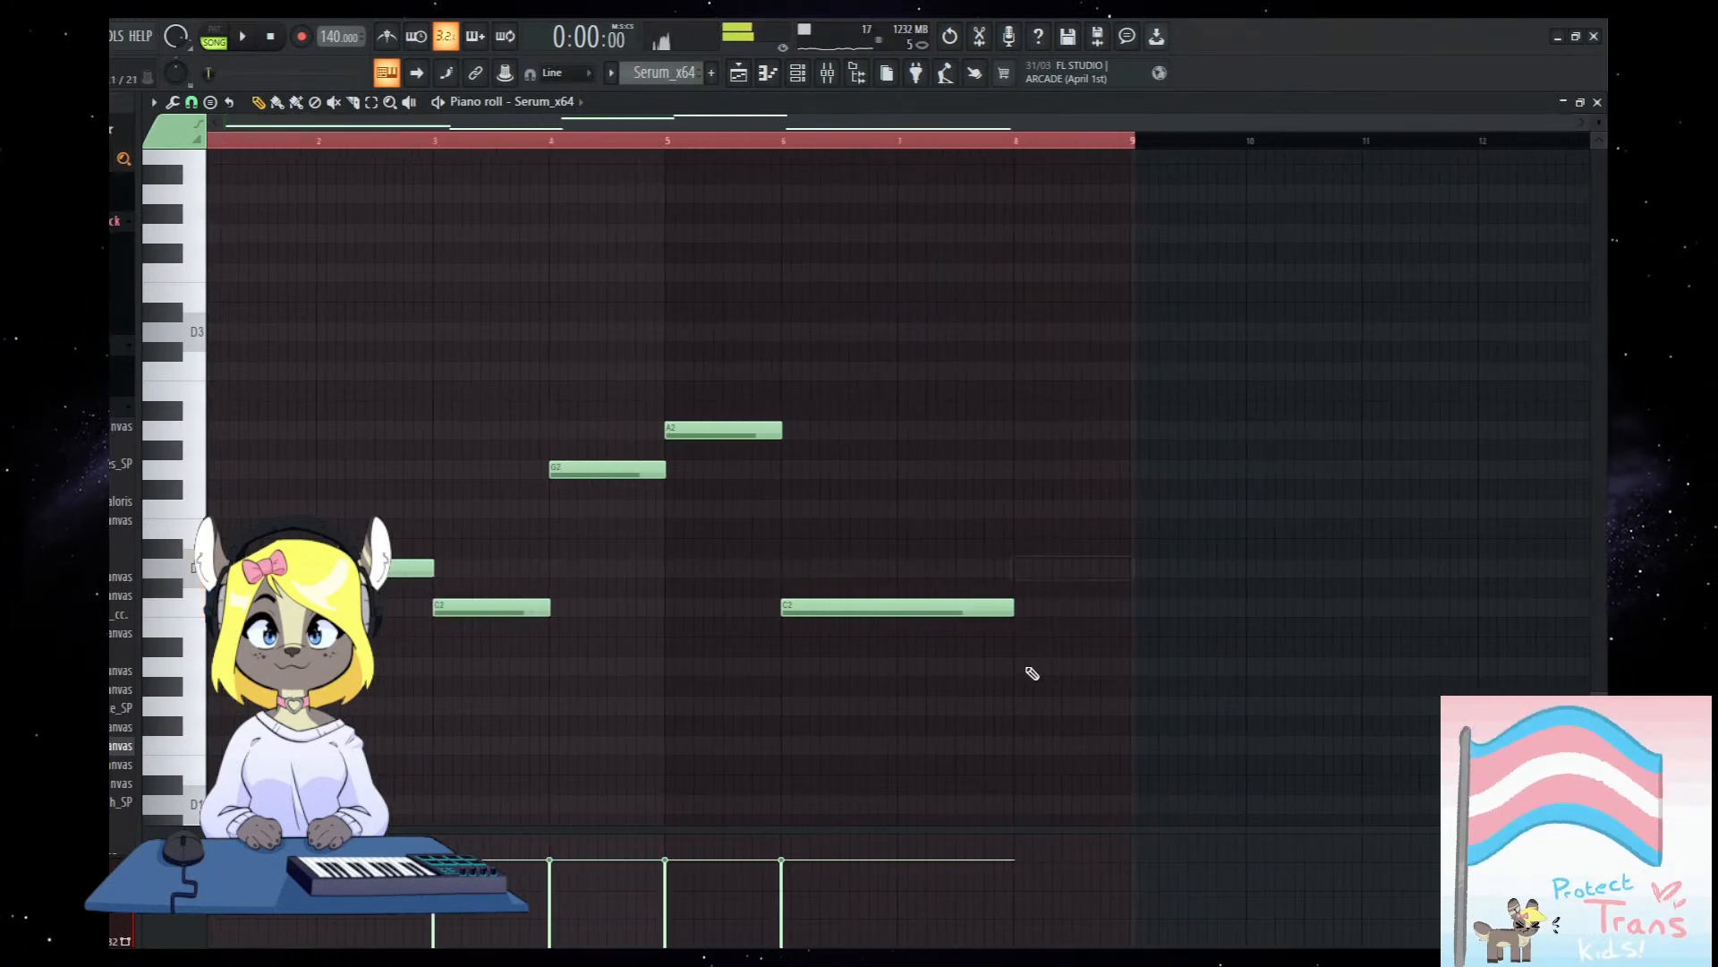
Extend the pad with G3 in bars 10, 12 and 15, D3 in 13 and 15, A3 in 13 and 17, C4 in 13 and F3 in 16.
left_click(825, 73)
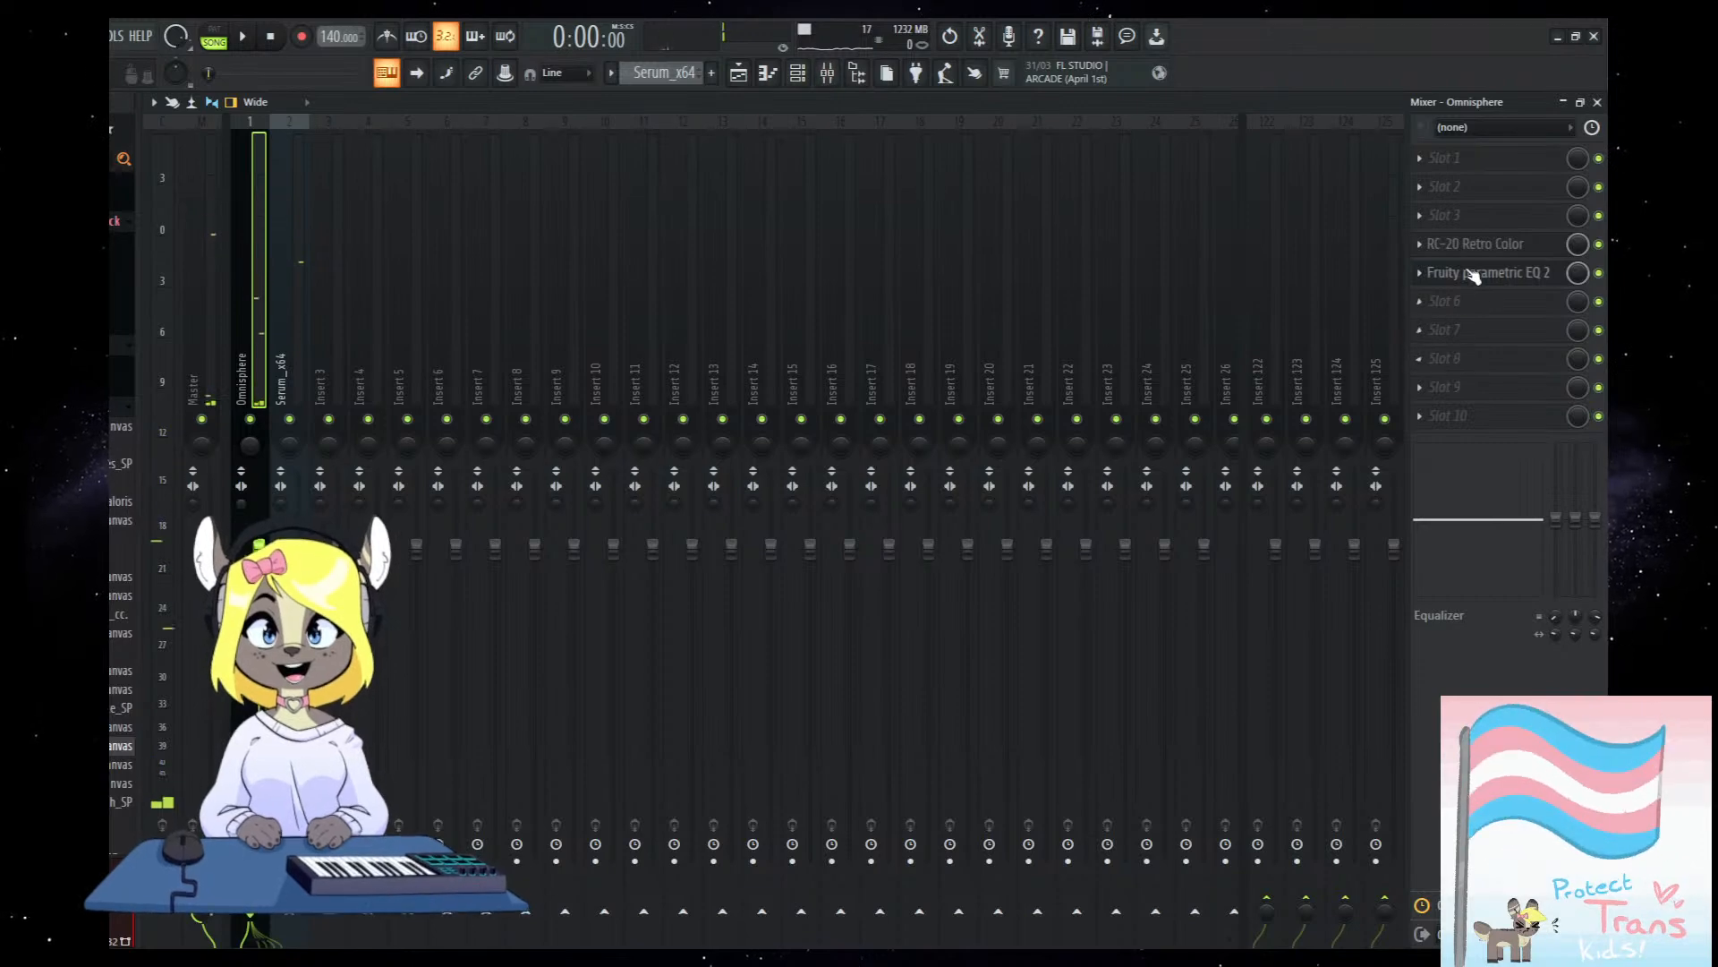
left_click(738, 73)
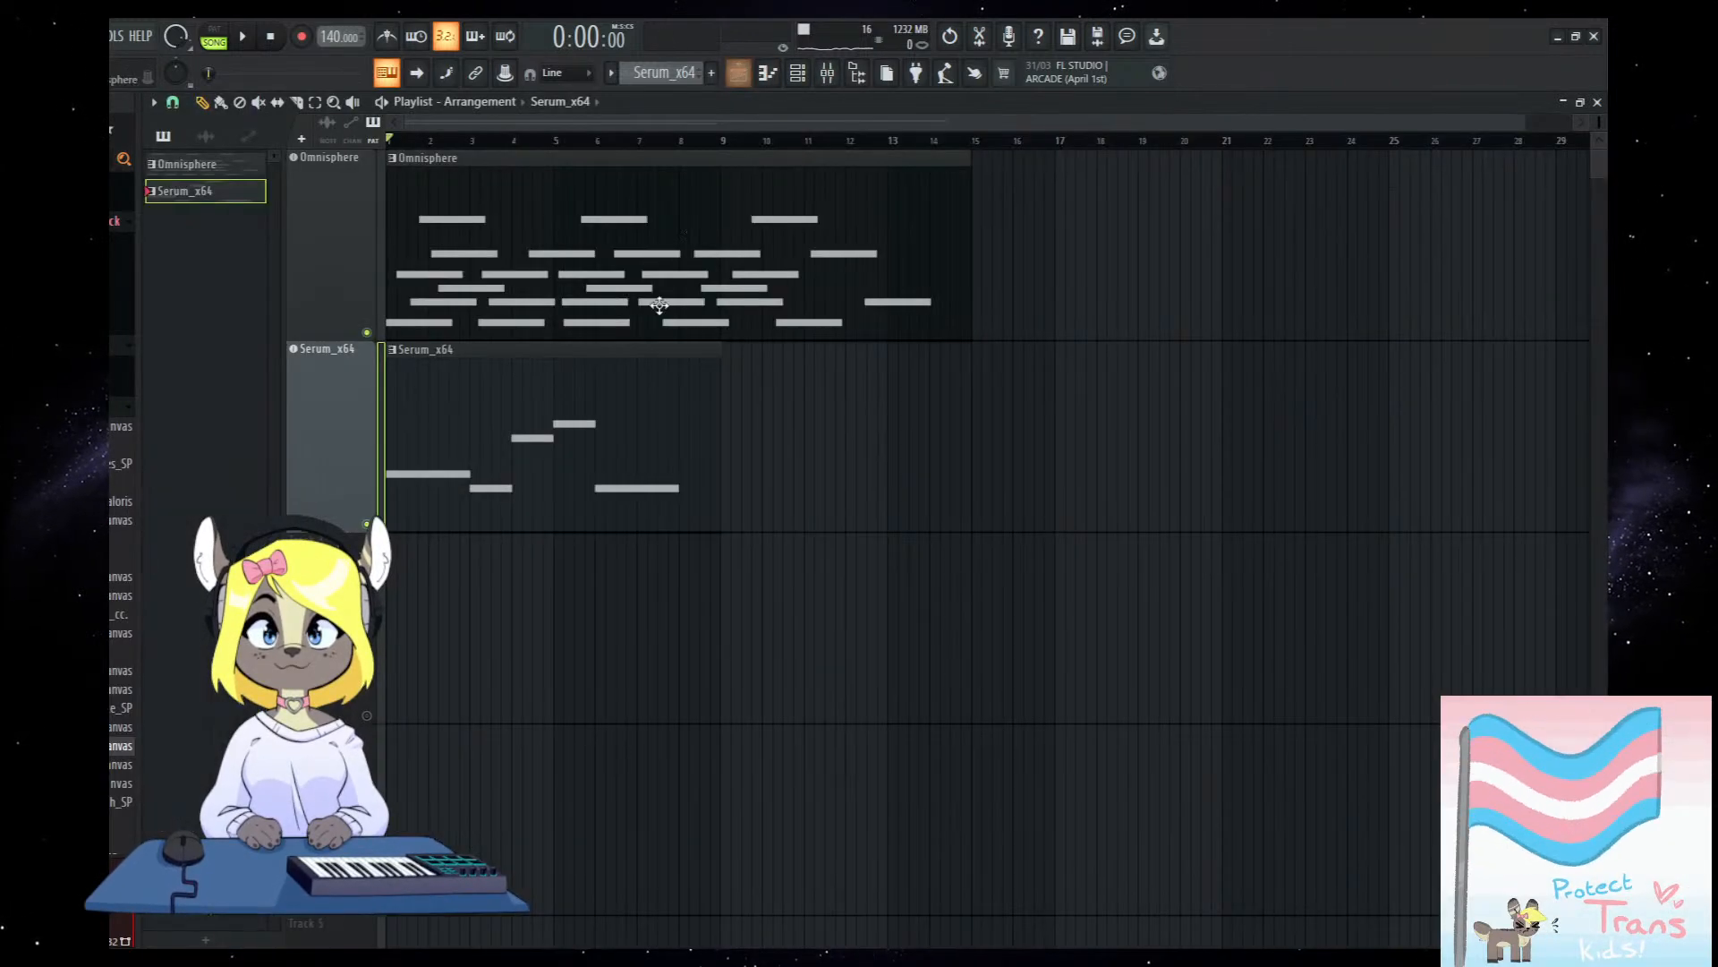
double_click(591, 299)
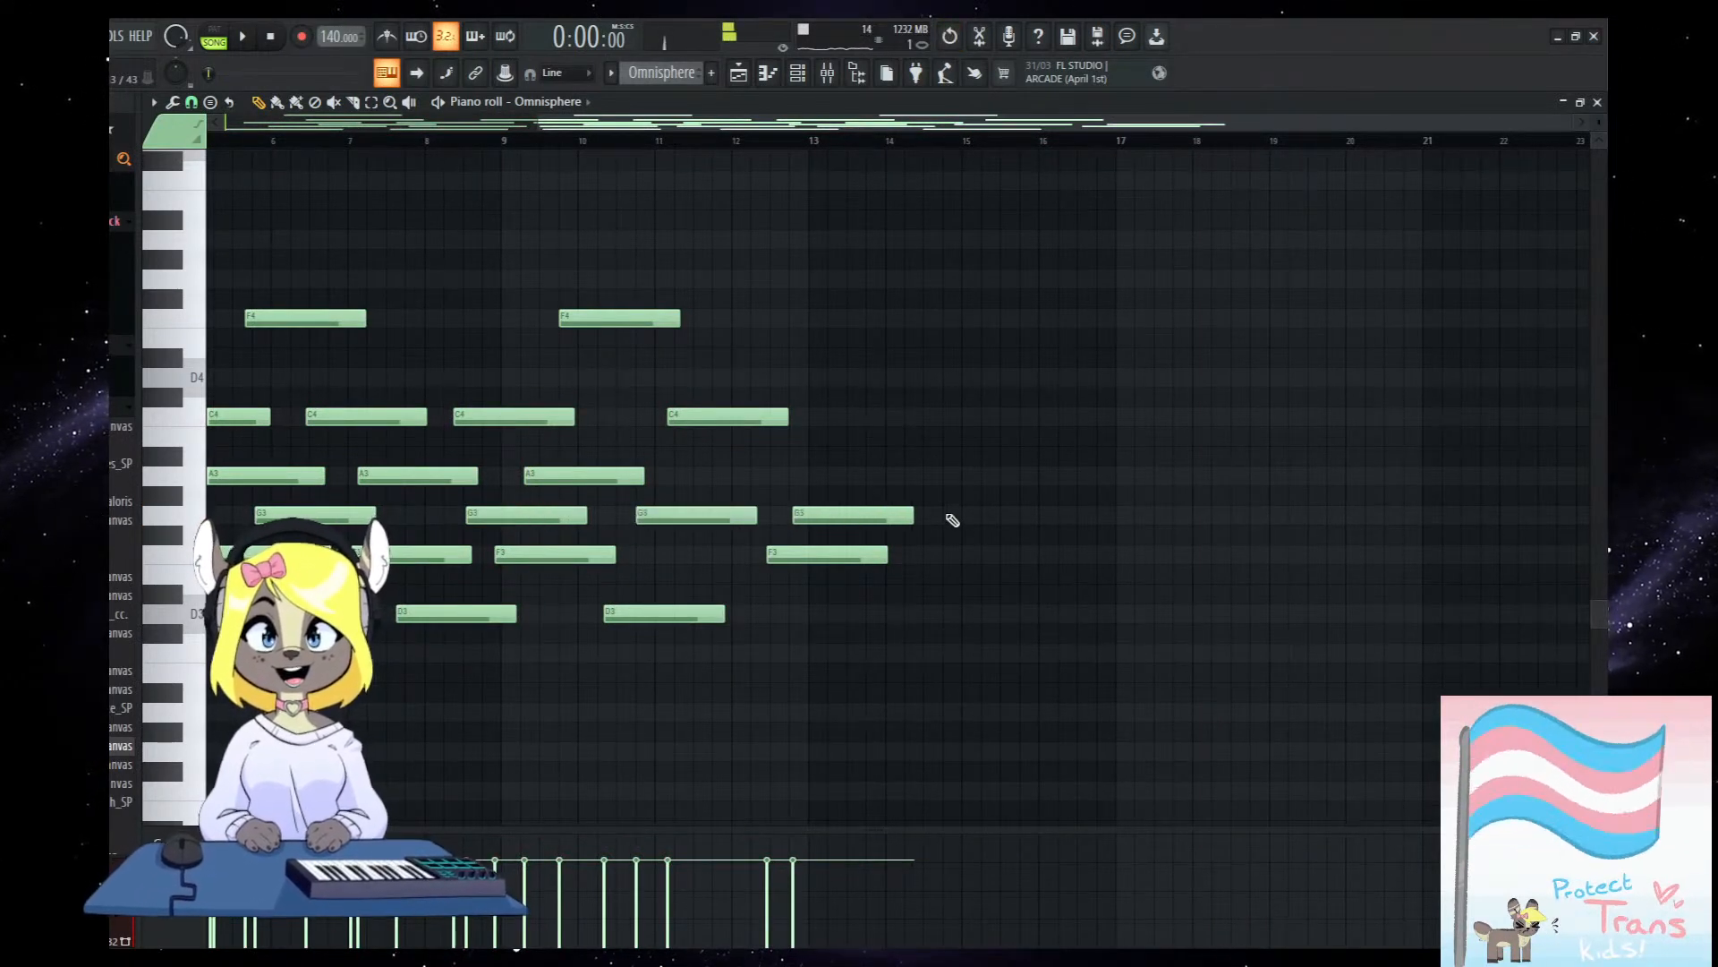
scroll(836, 509, "down", 2)
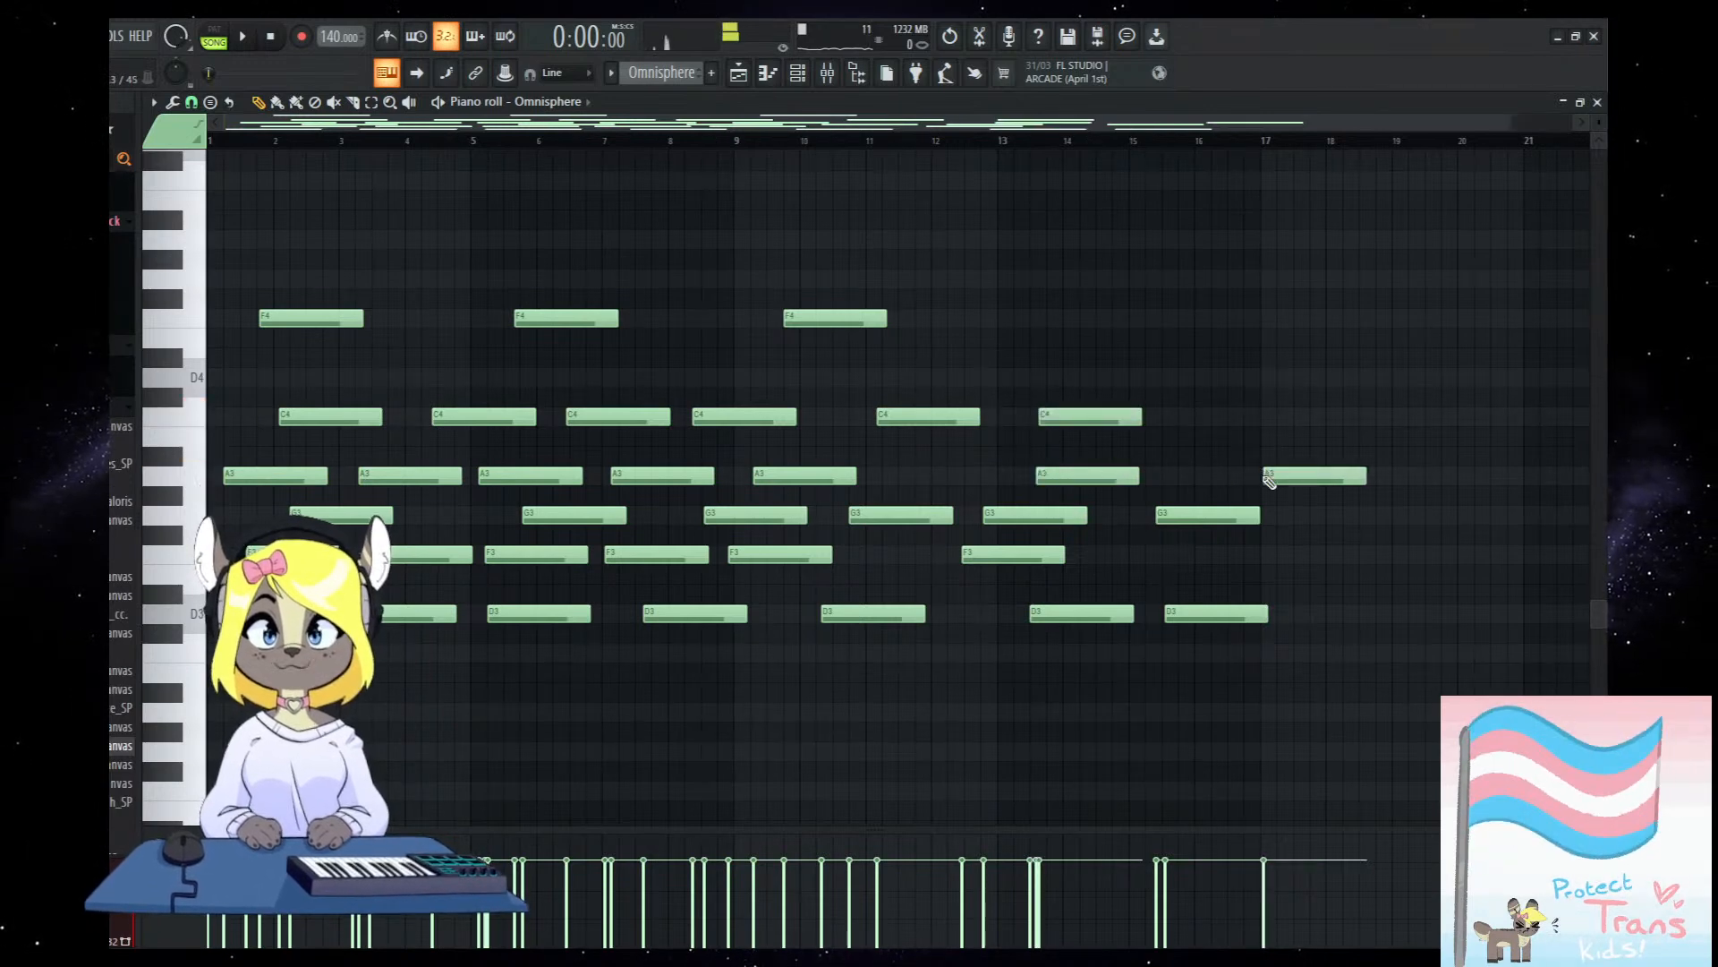
left_click(1244, 555)
scroll(1163, 590, "down", 1)
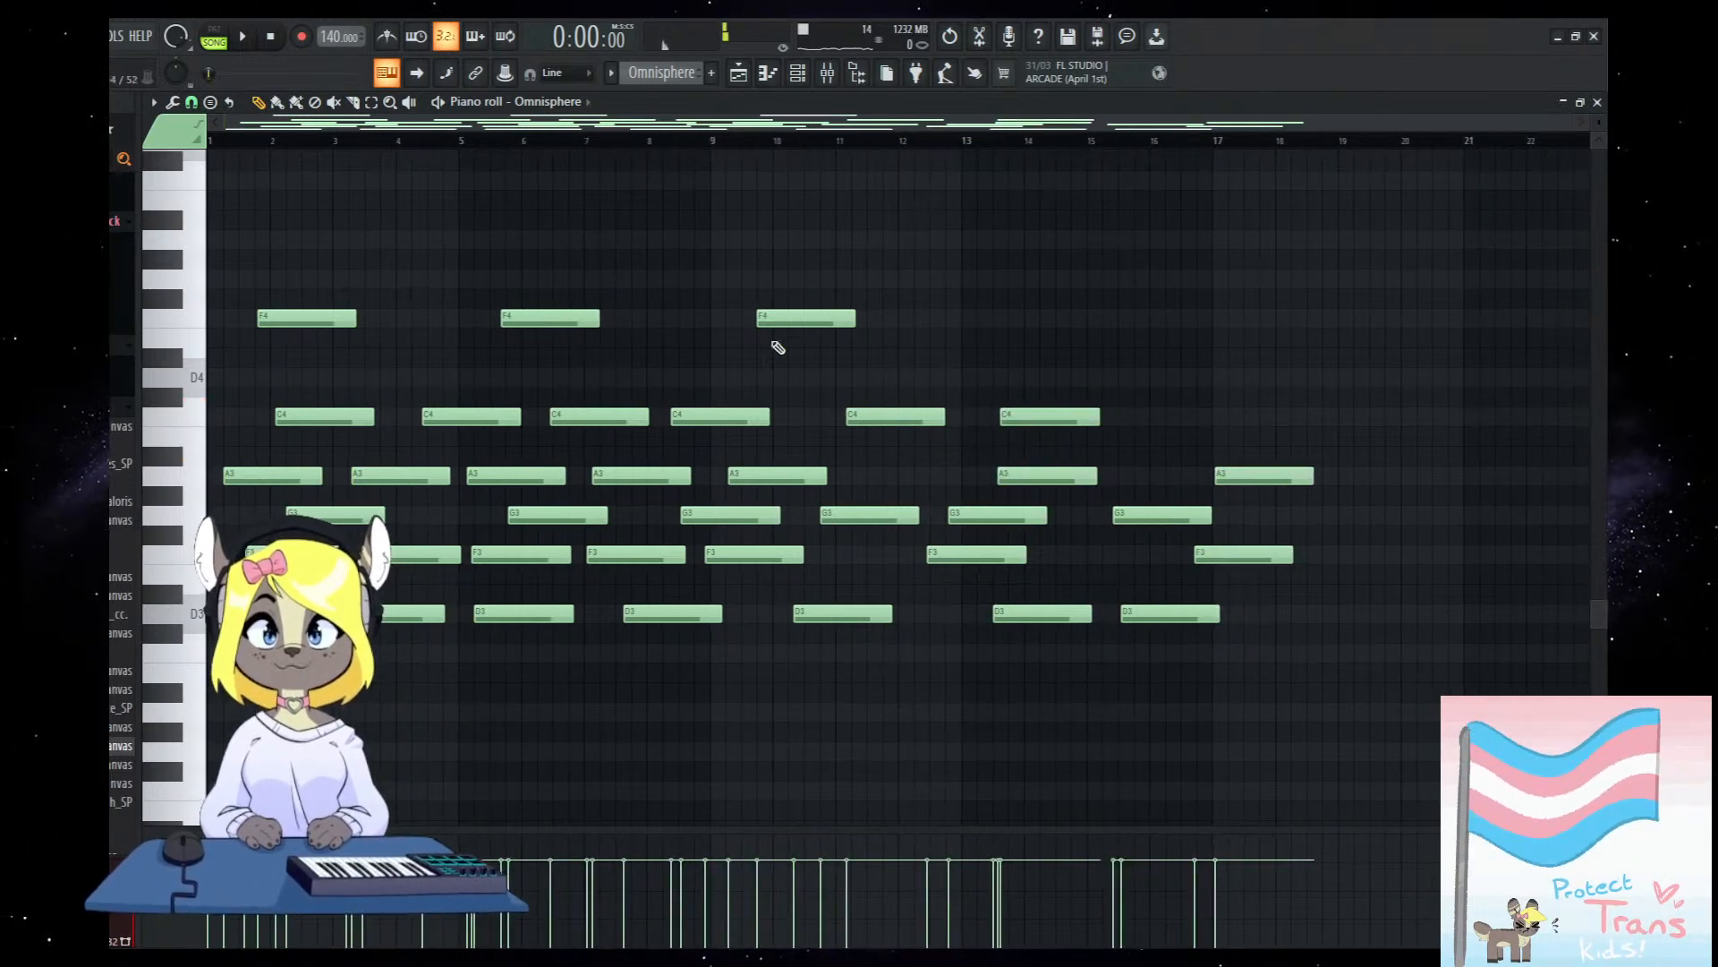
Add F4 in bar 13 and G4 at the start of bar 3 of the pad, removing the trial C5 note.
left_click(982, 322)
scroll(403, 353, "up", 2)
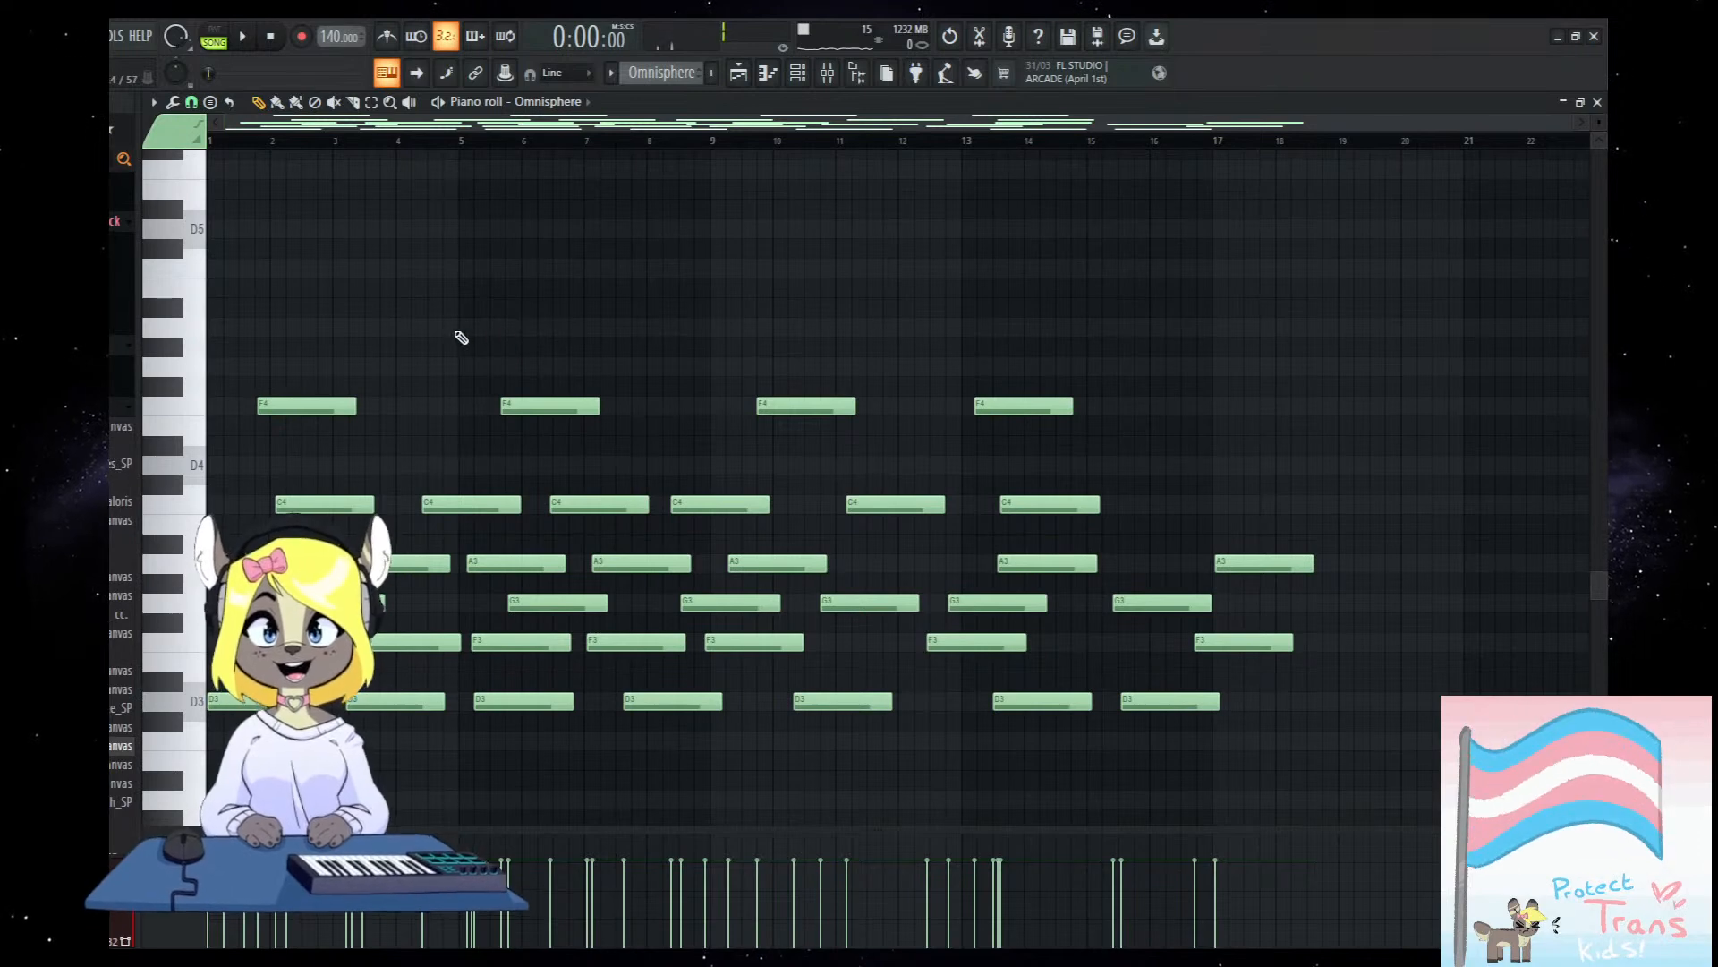
left_click(483, 327)
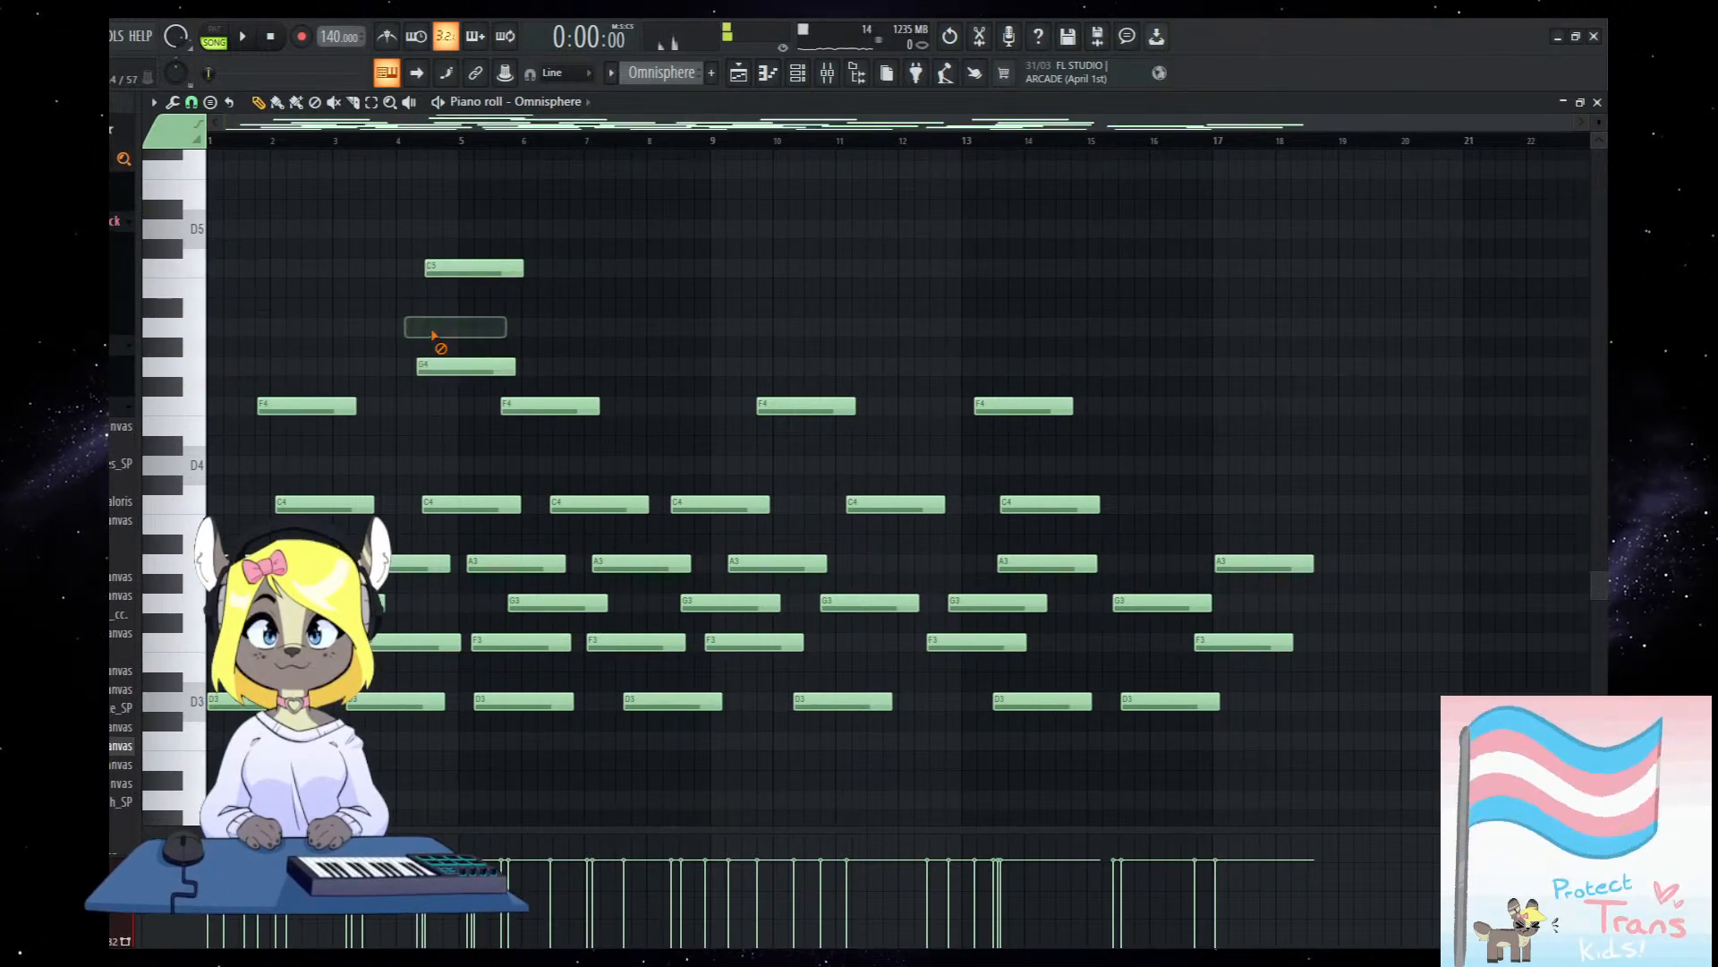
right_click(474, 268)
key("space")
left_click_drag(454, 366, 387, 362)
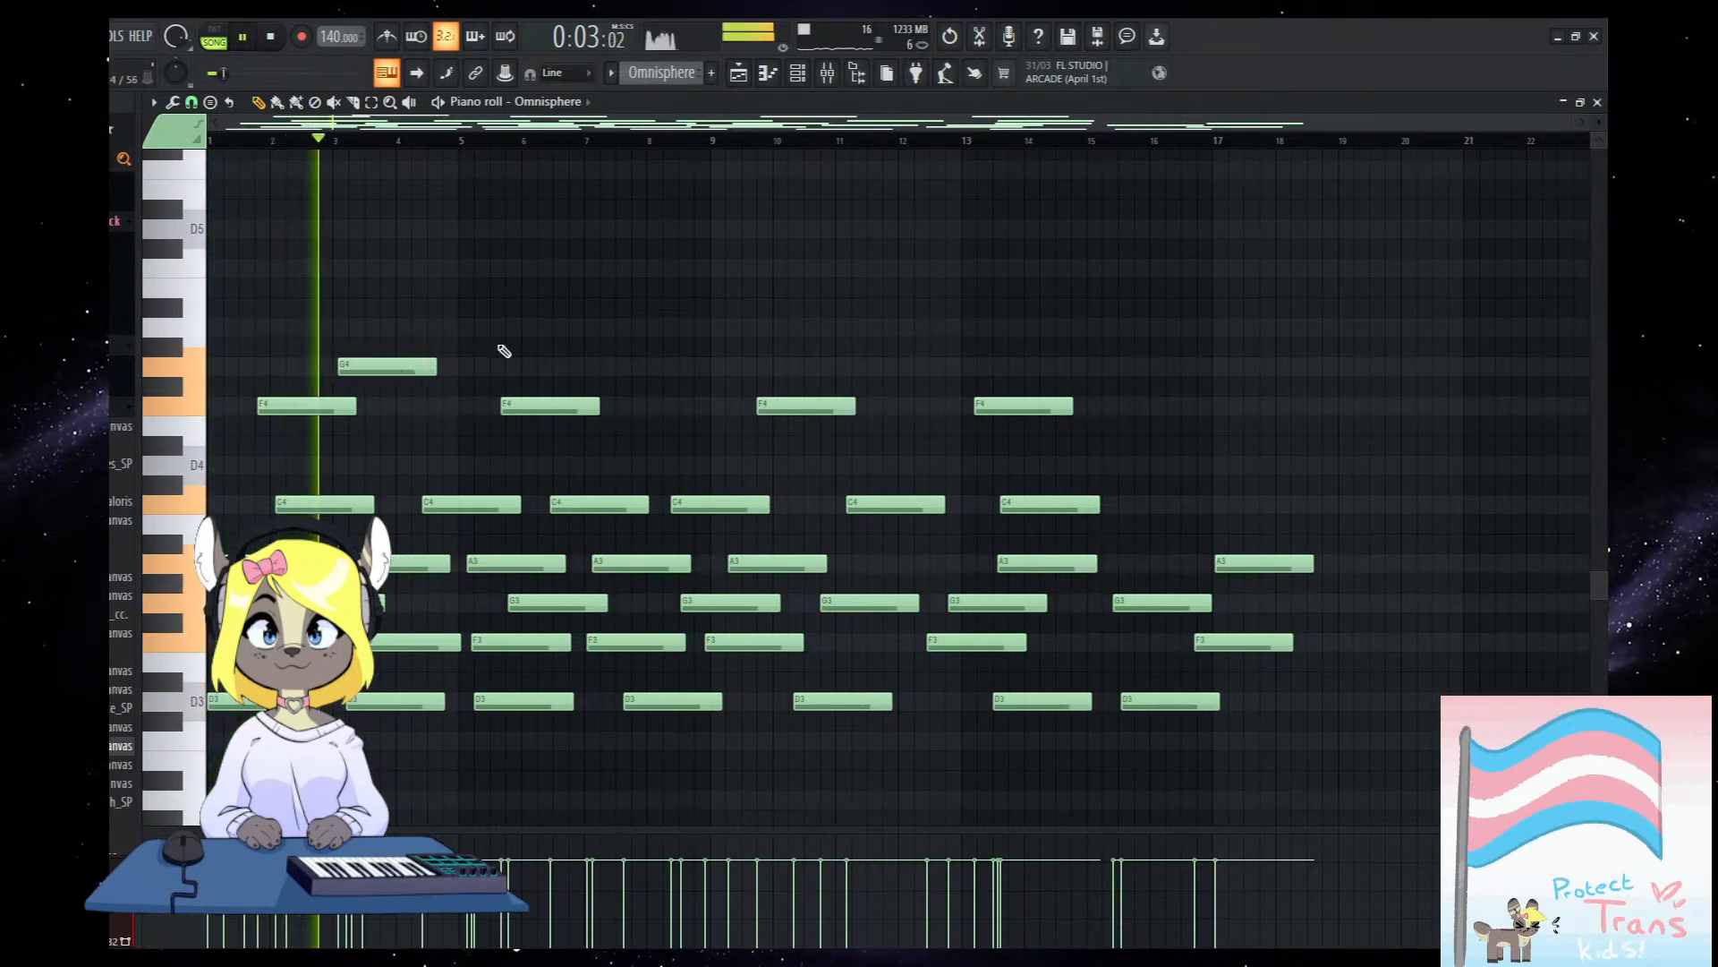
Add A4 in the middle of bar 4 and G4 at the start of bar 7 of the pad during playback.
left_click(542, 330)
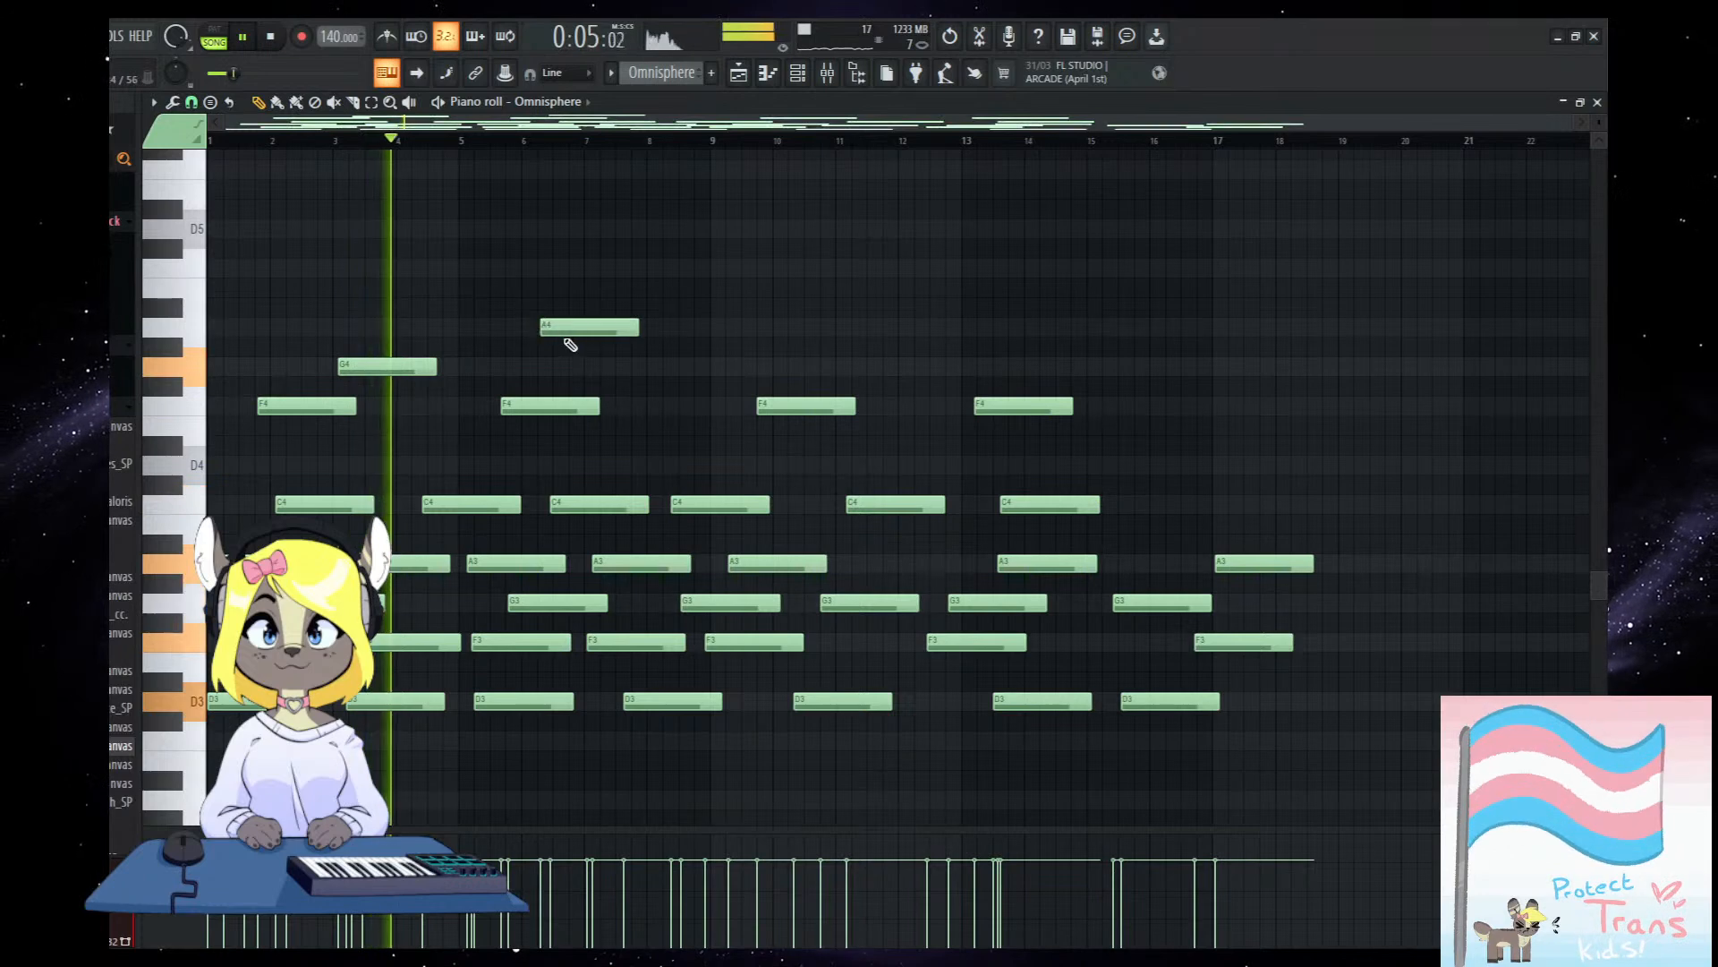
left_click_drag(570, 331, 461, 332)
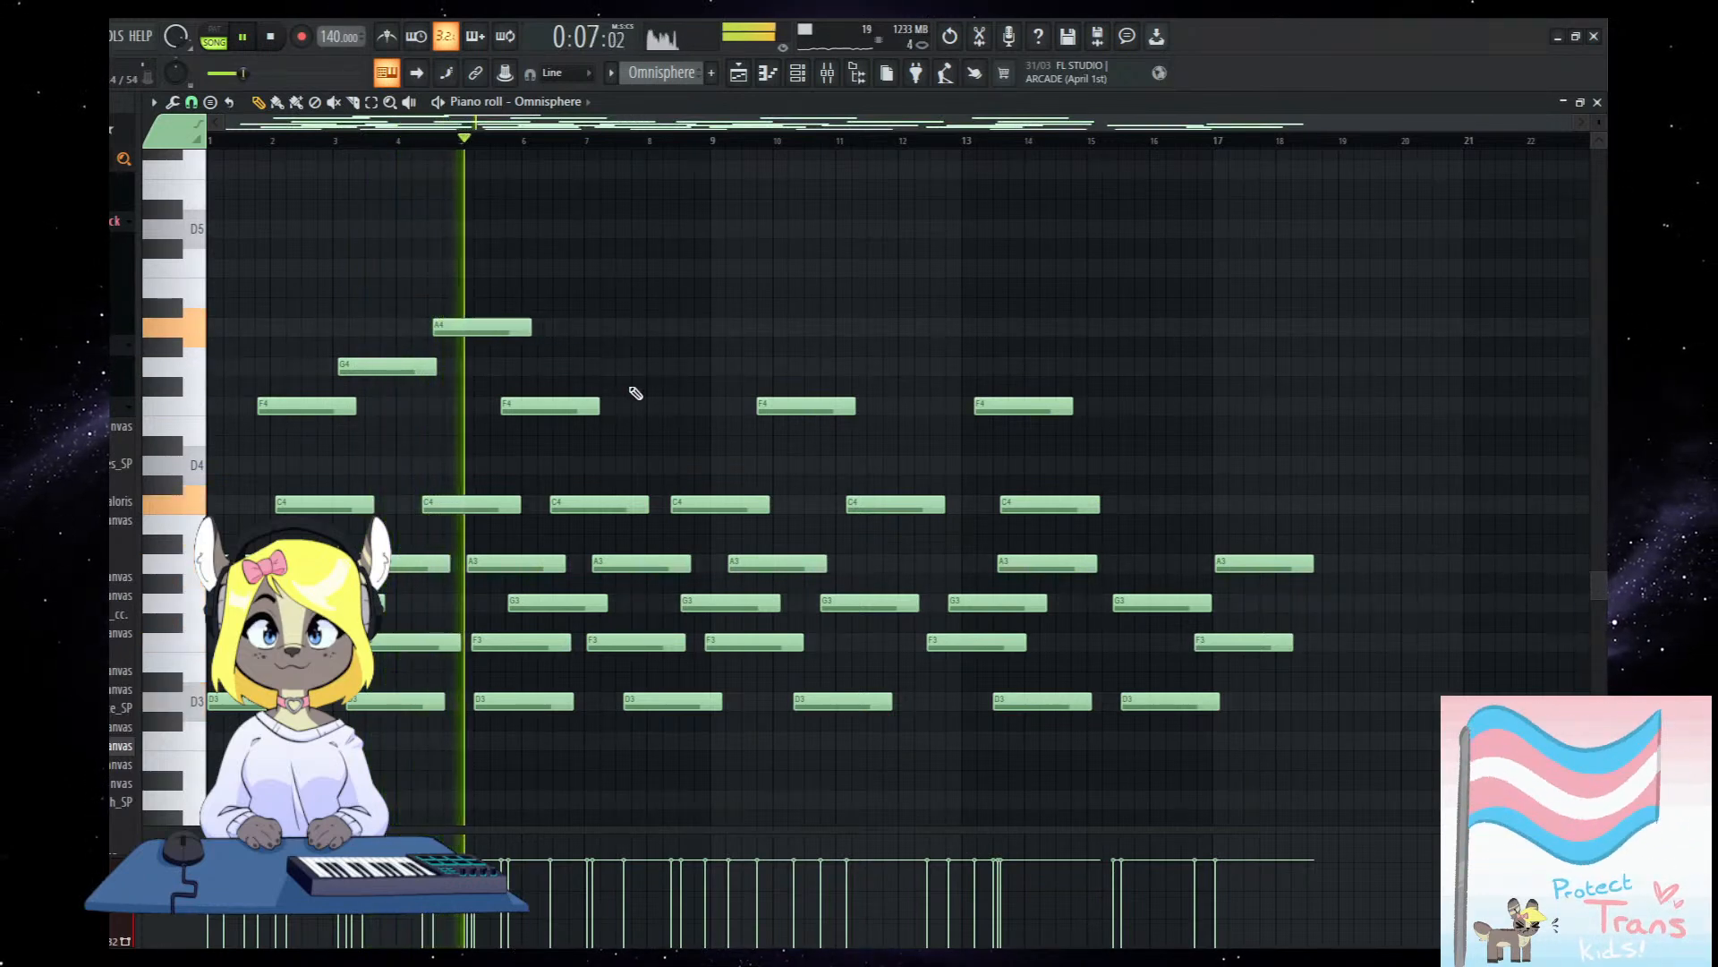
left_click(644, 392)
left_click_drag(644, 391, 619, 392)
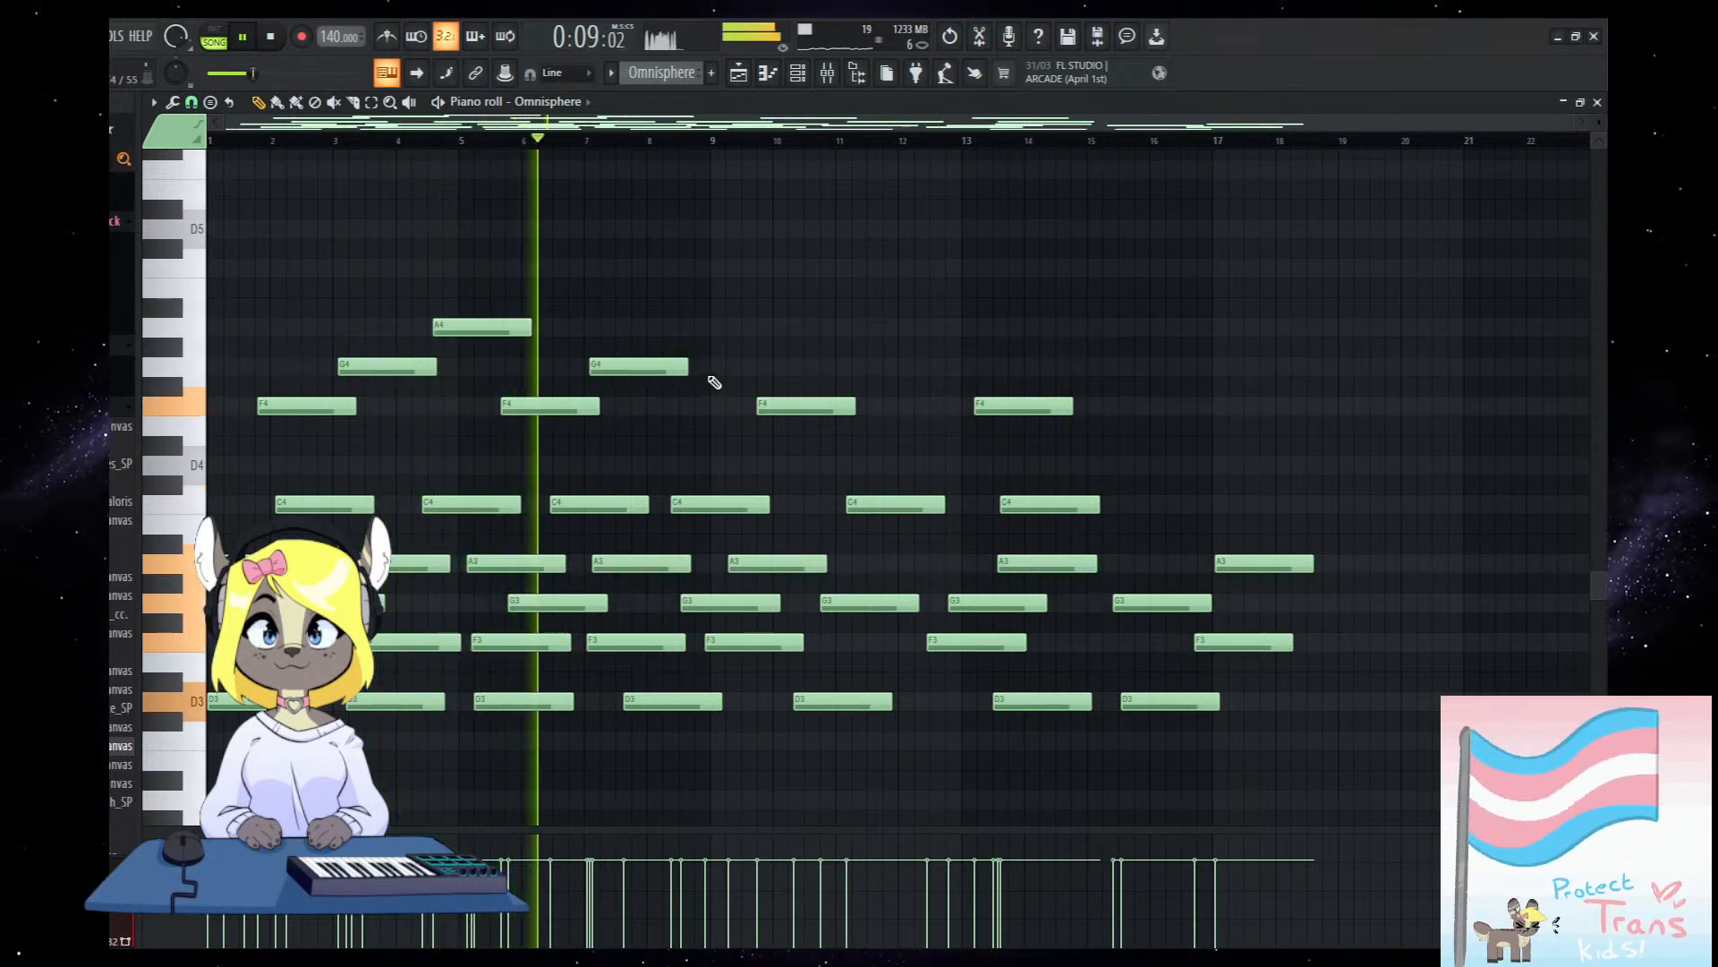
scroll(716, 385, "down", 3)
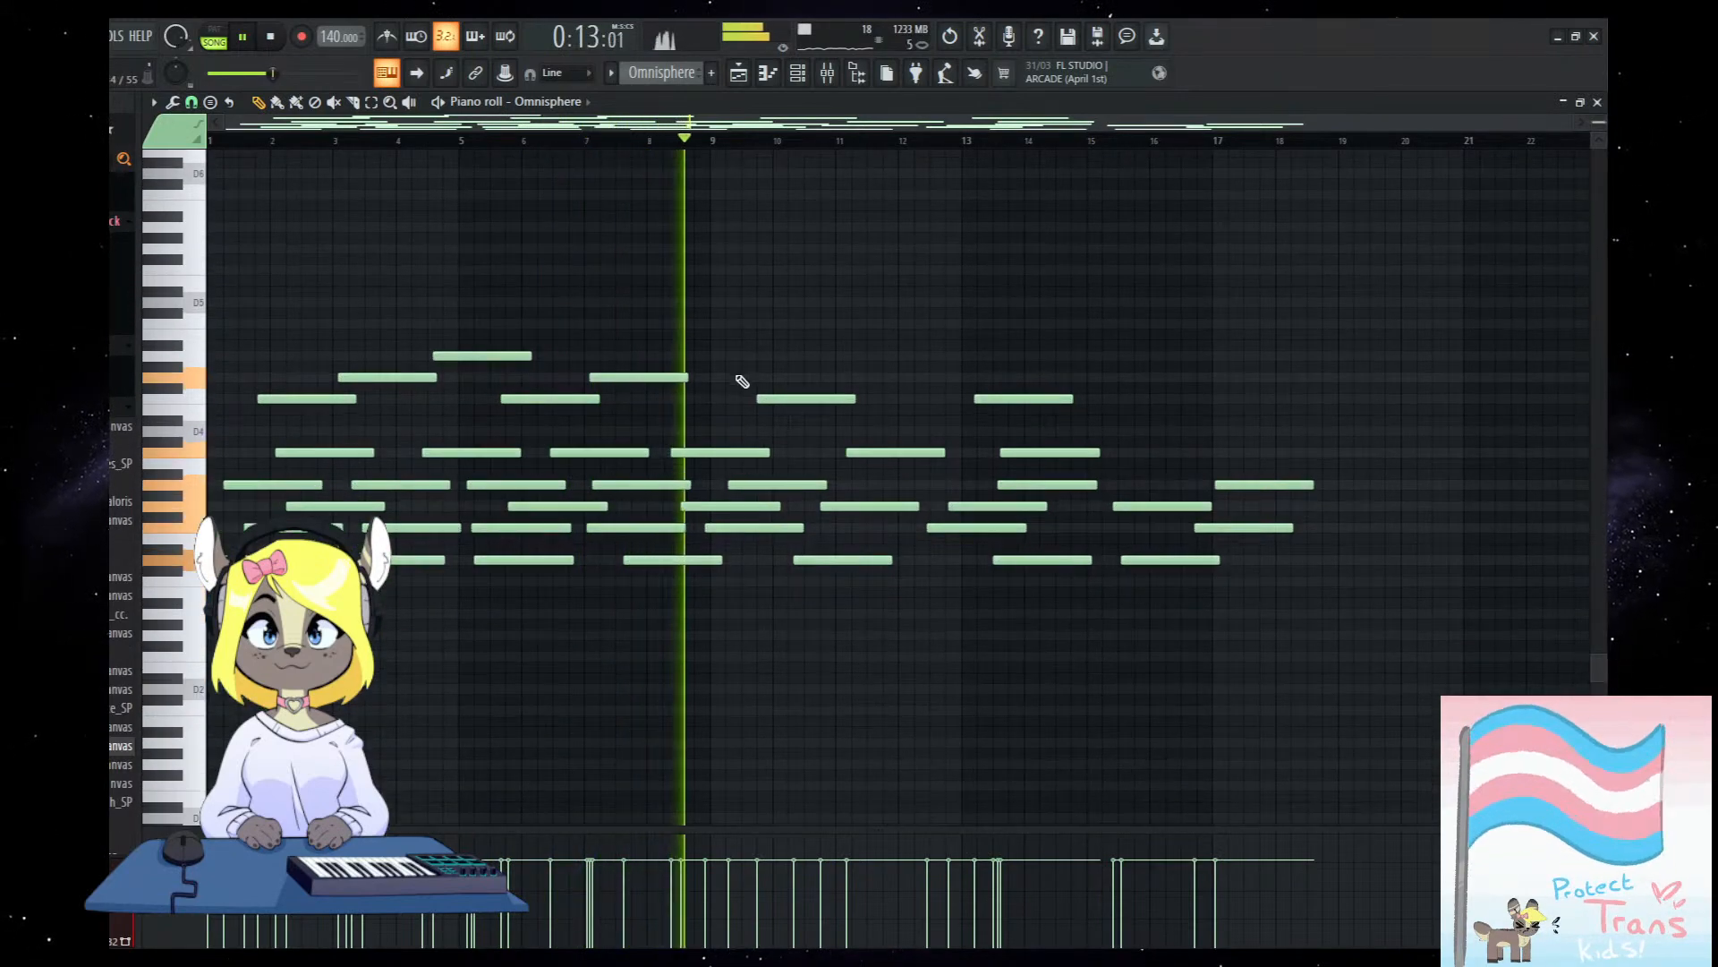
Open the Serum bass clip's notes, raise the whole line one octave and deselect it.
key("F5")
double_click(599, 482)
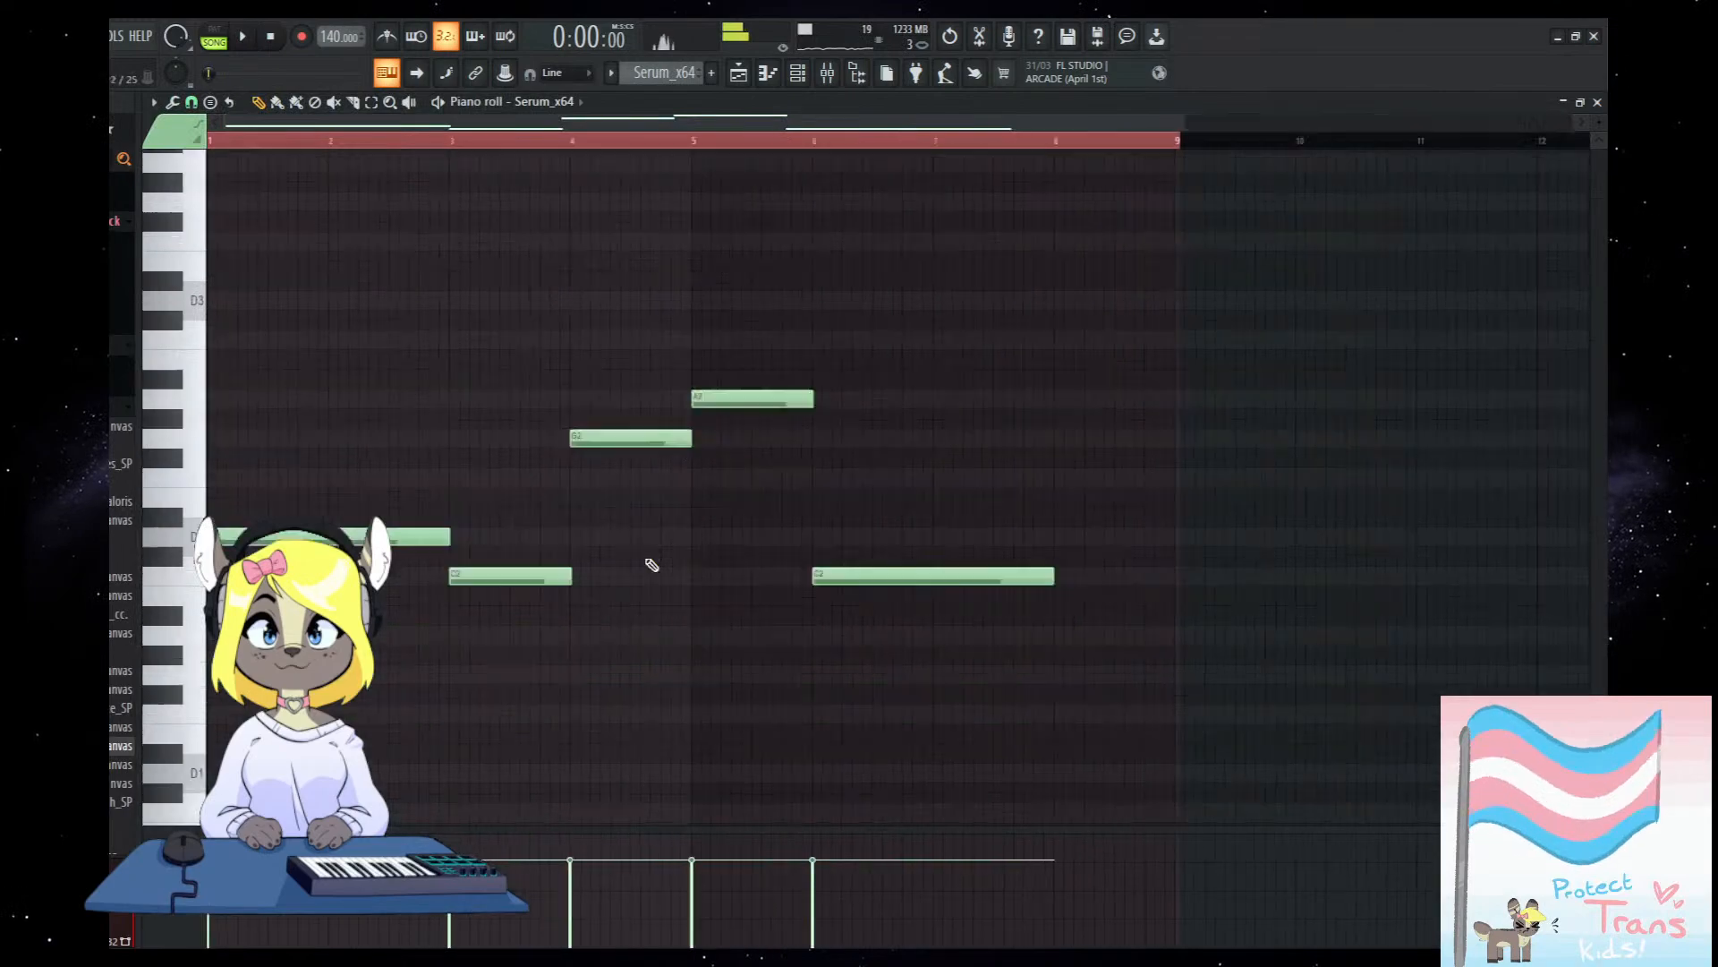
left_click_drag(1227, 742, 268, 320)
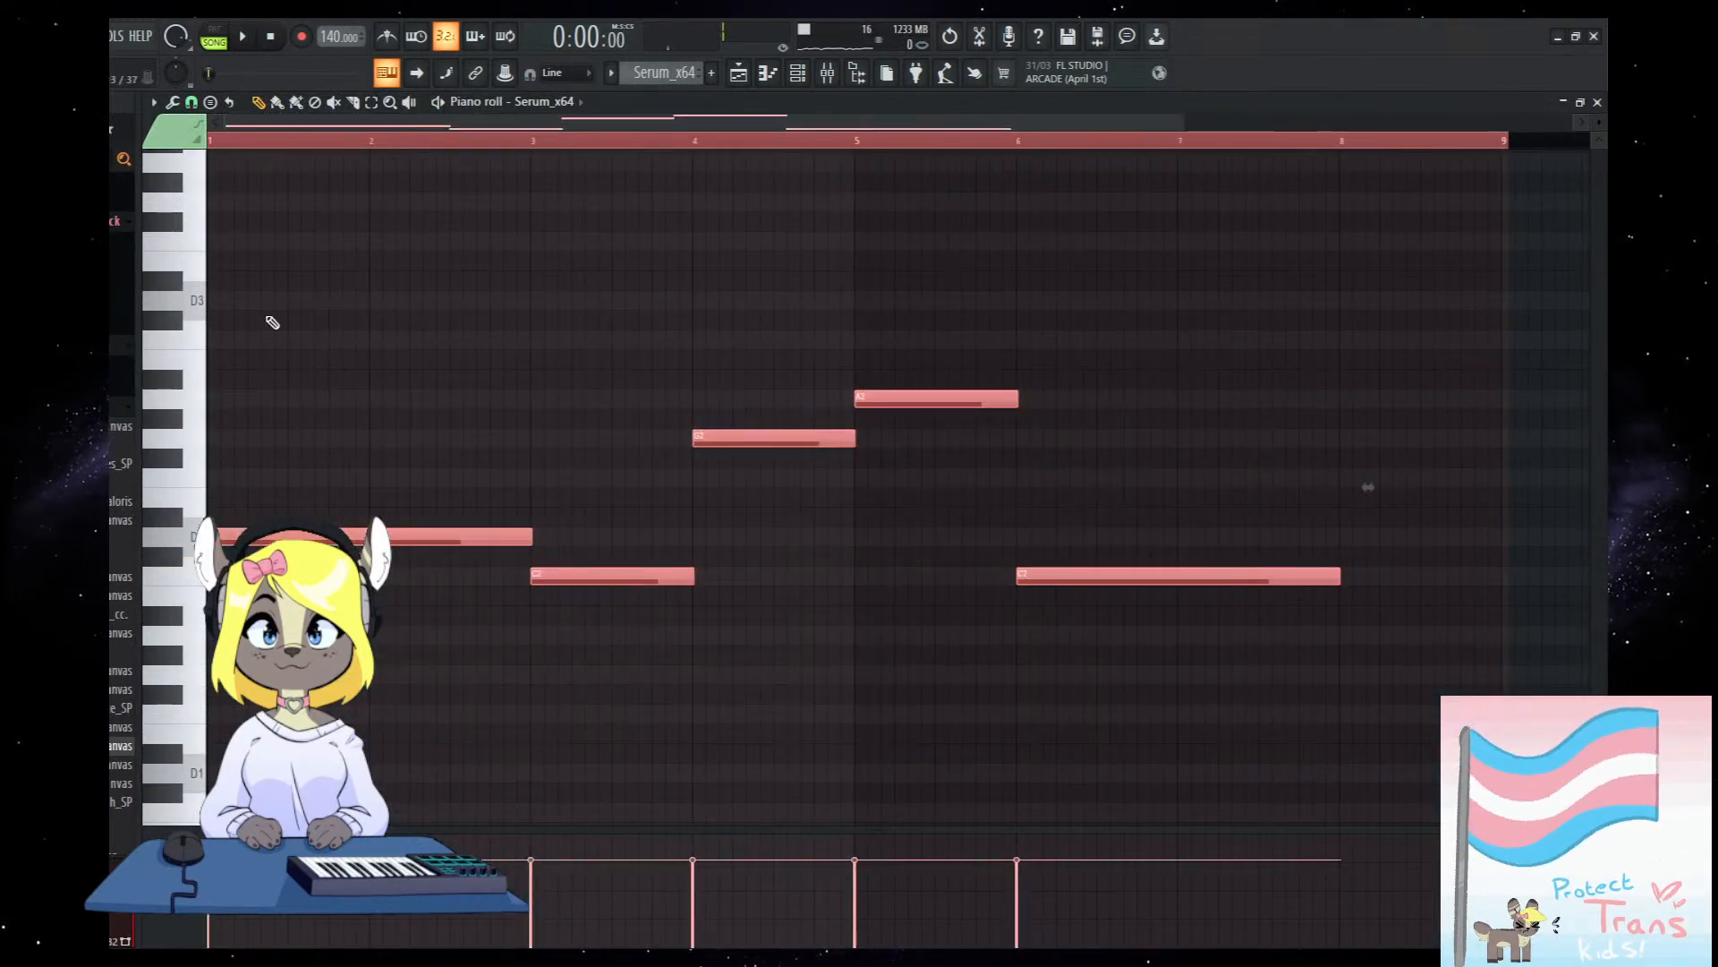
key("ctrl+Up")
scroll(269, 320, "up", 3)
right_click(582, 707)
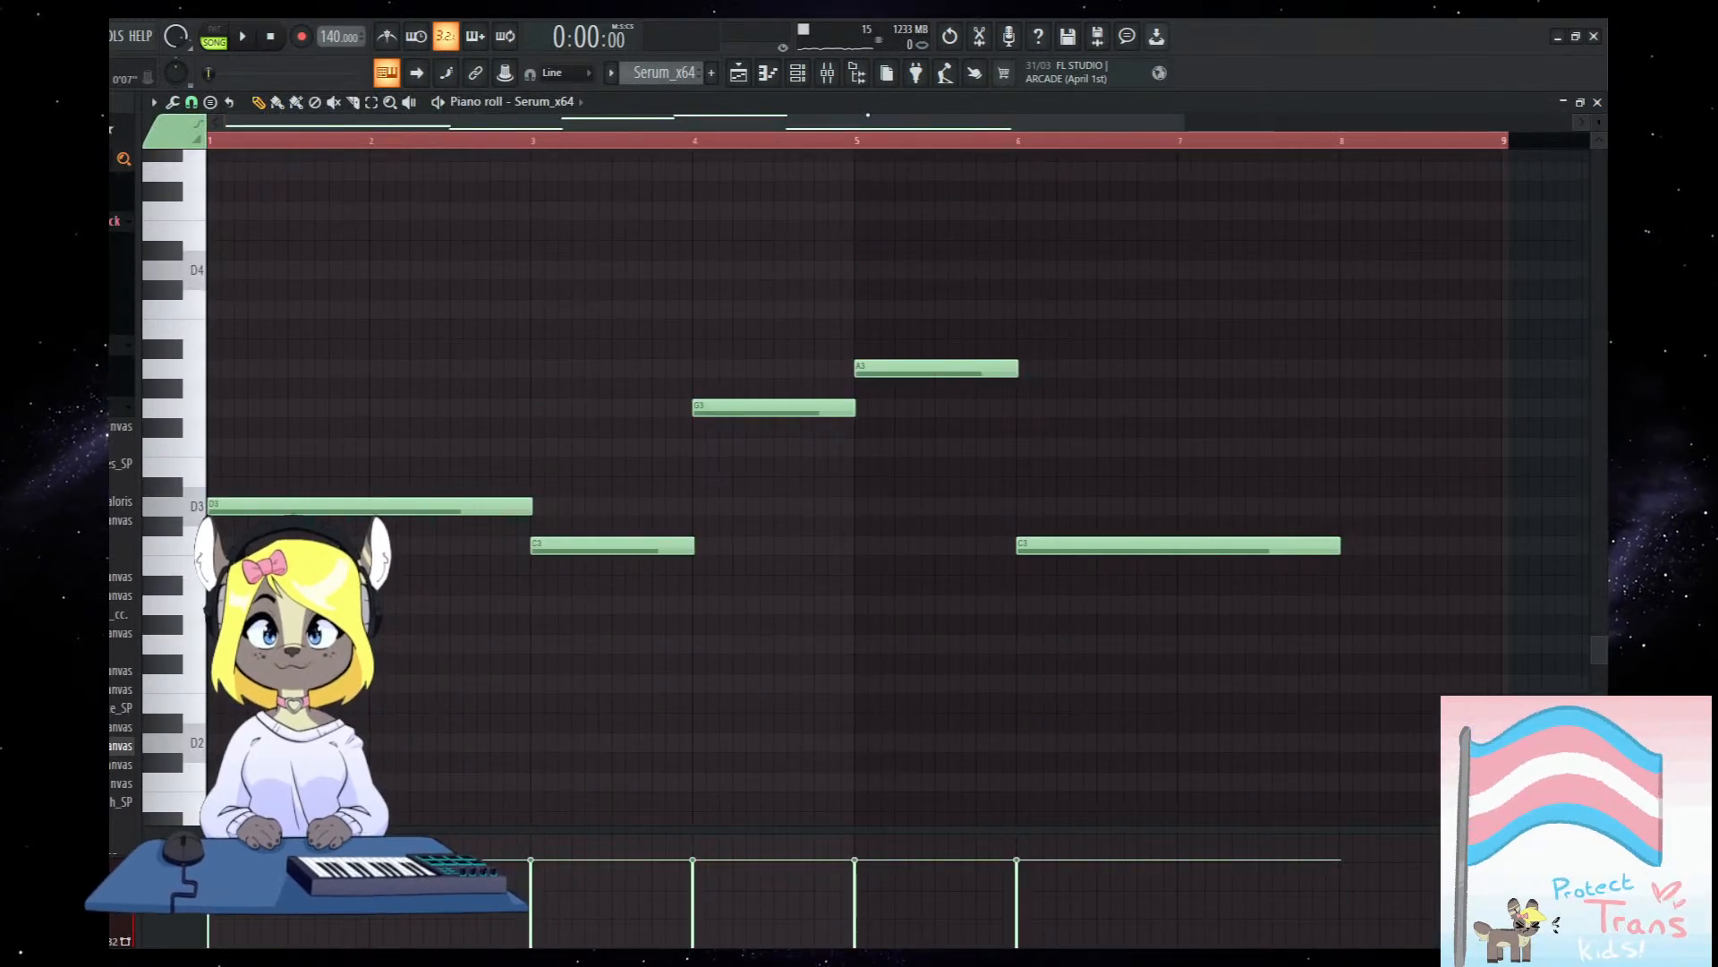
Load soothe2 on the Omnisphere mixer track and lower its low cut frequency to 44 Hz.
left_click(828, 73)
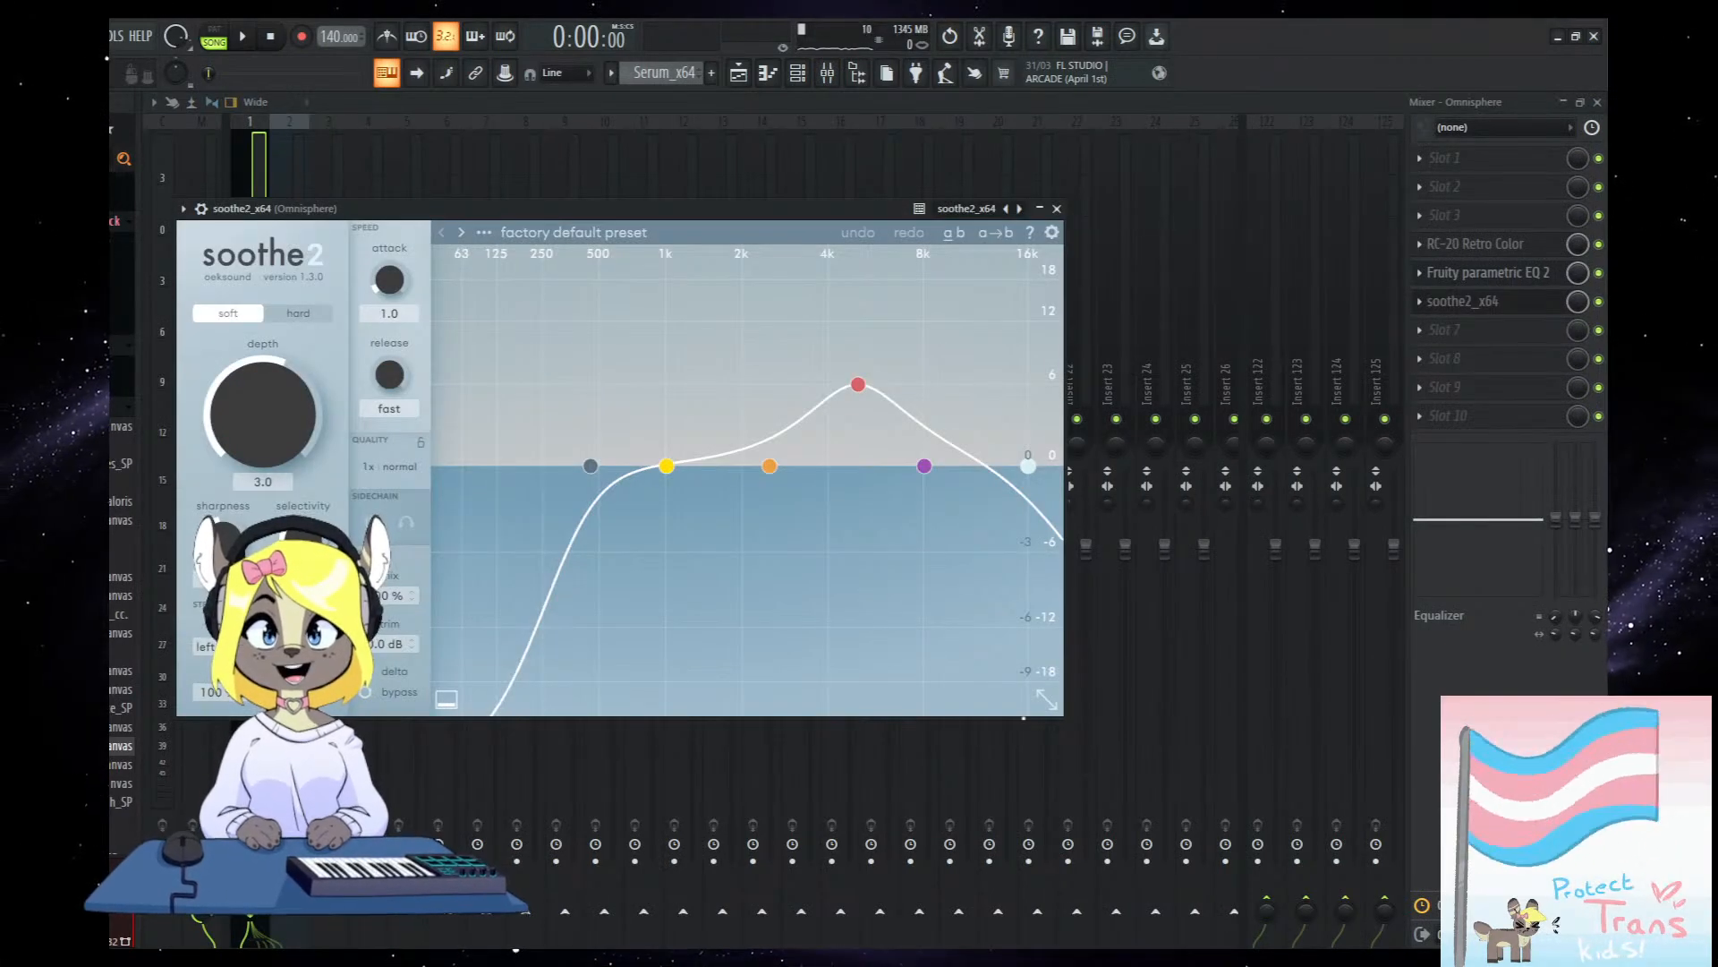
left_click_drag(590, 466, 304, 461)
left_click(737, 77)
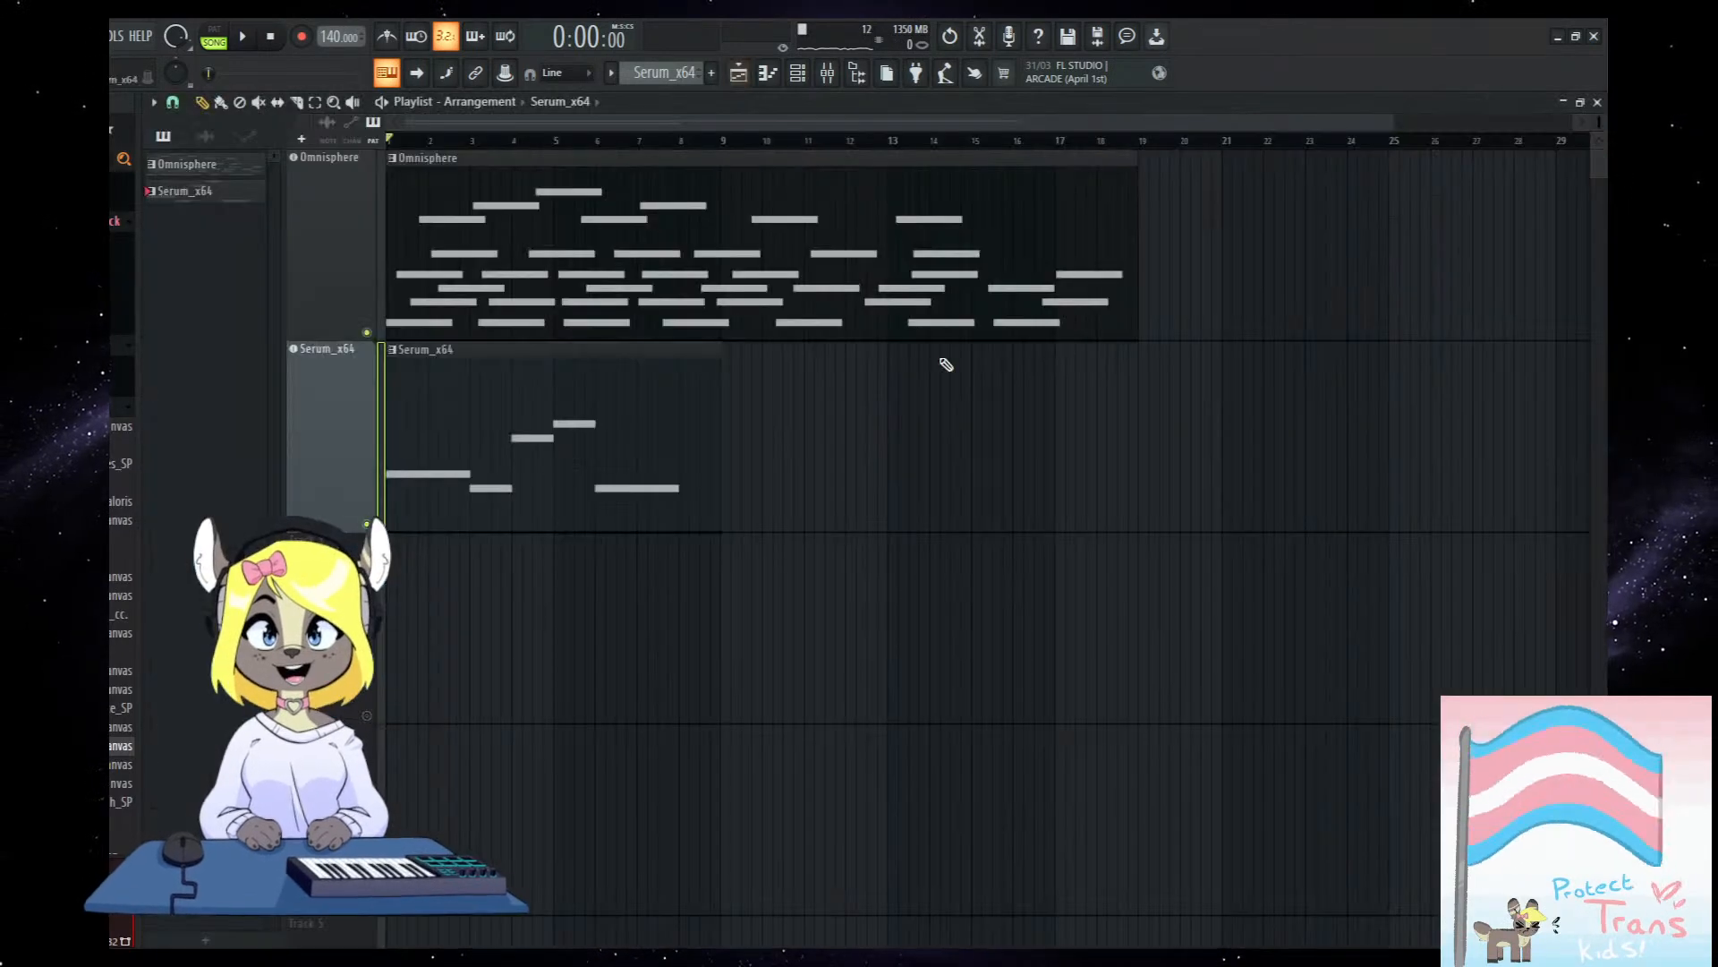
double_click(614, 305)
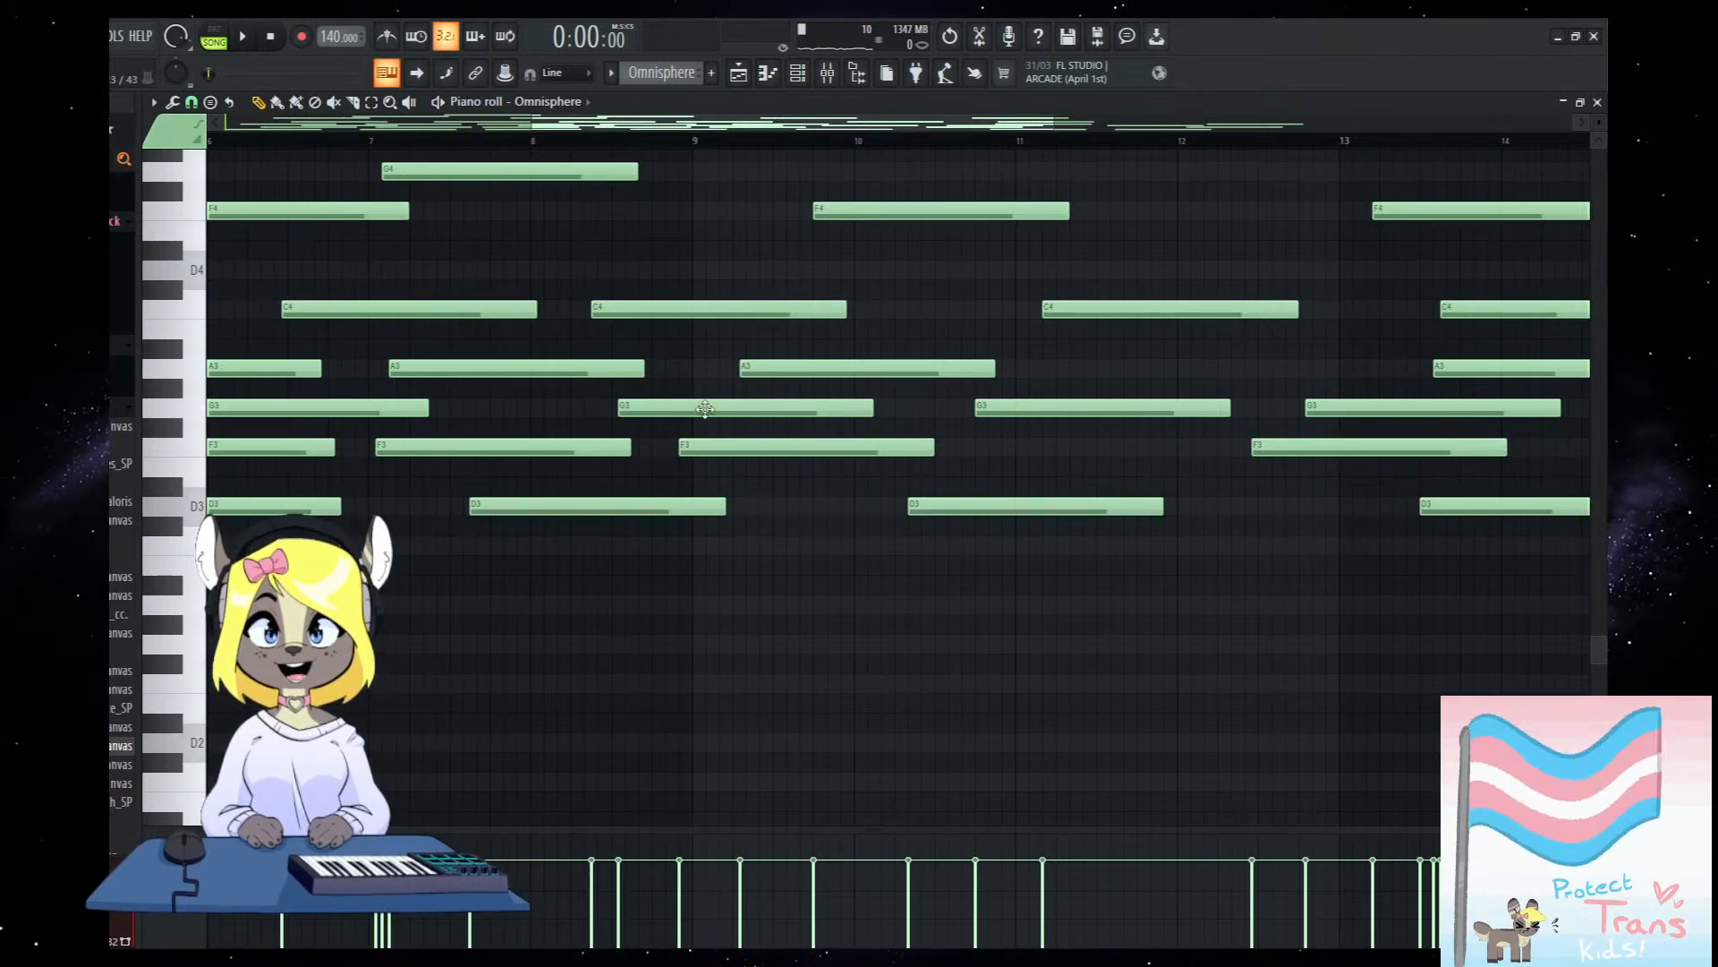
left_click(826, 77)
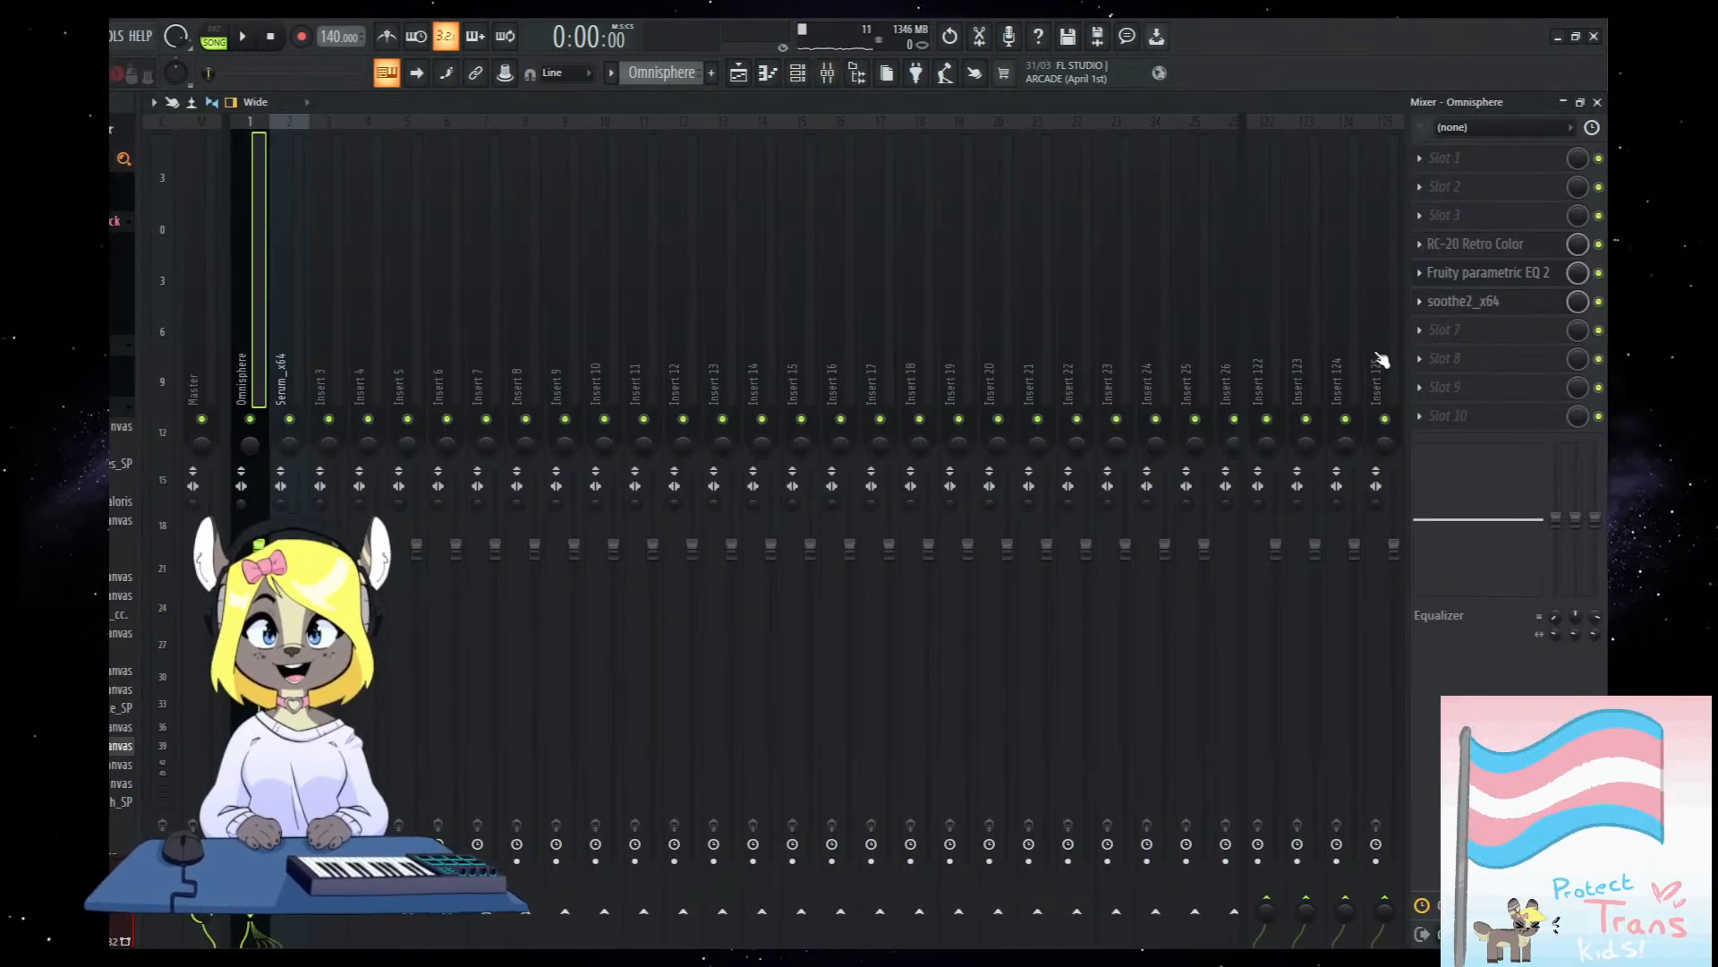
Raise soothe2's band 1 on the pad to about 4.7 dB at 371 Hz, close the plugin and stop playback.
left_click(1492, 312)
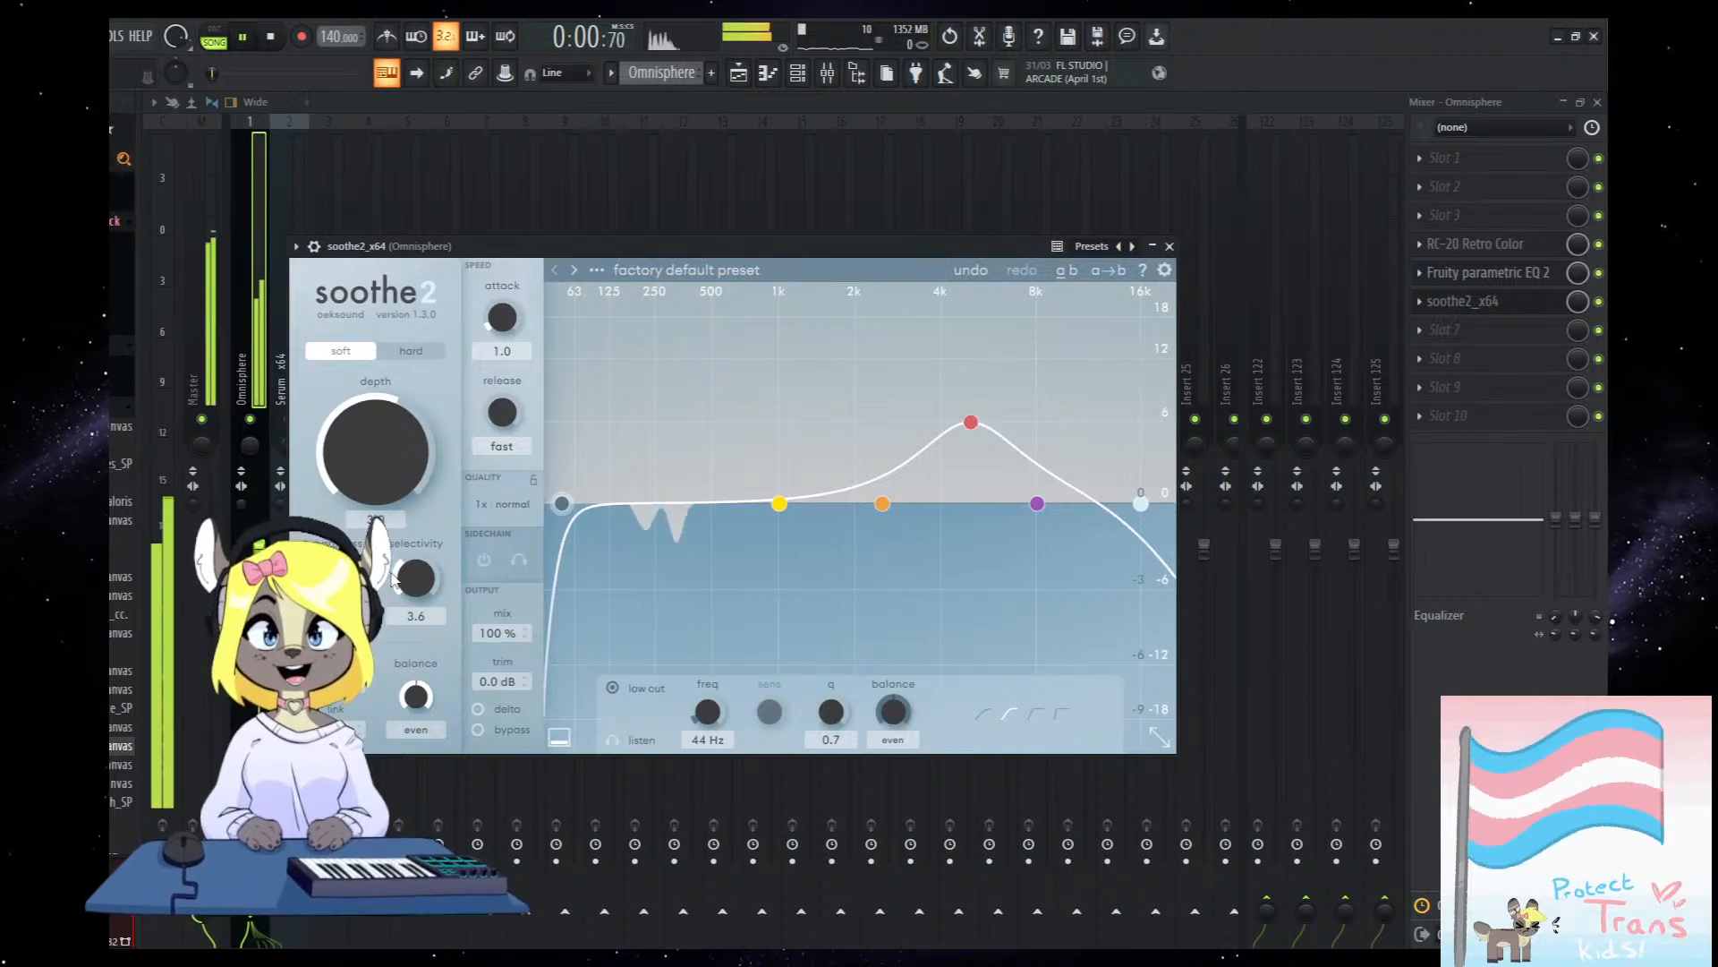
left_click_drag(779, 503, 676, 416)
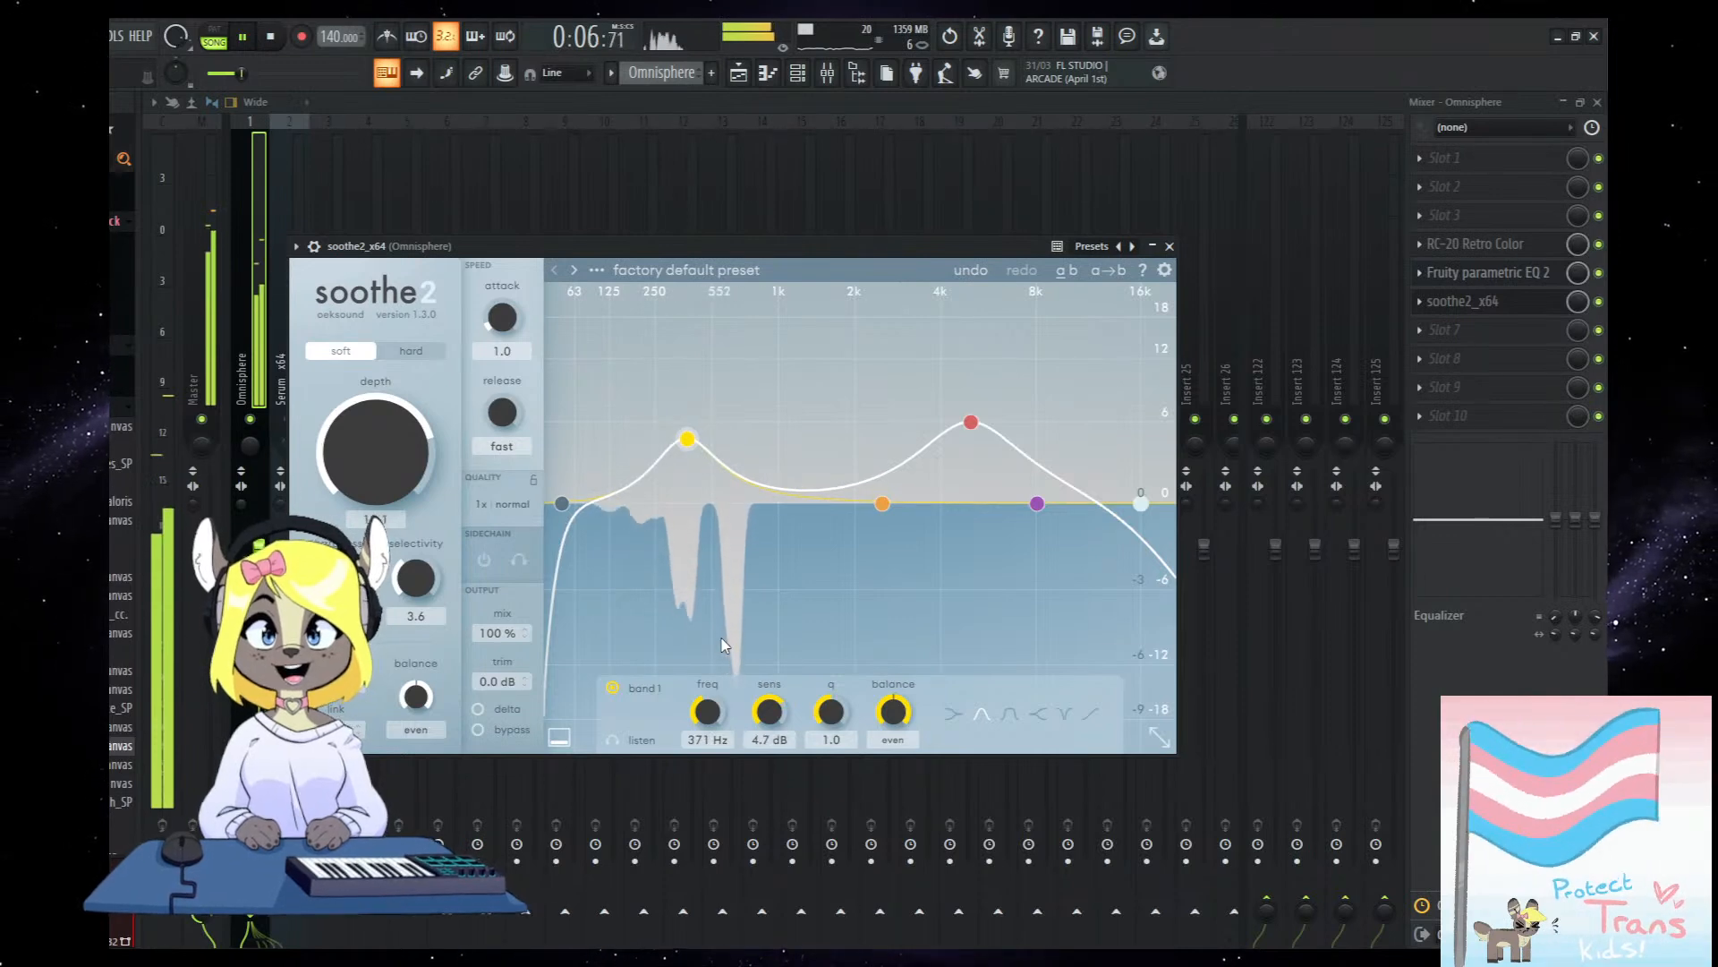
left_click(1171, 246)
left_click(762, 75)
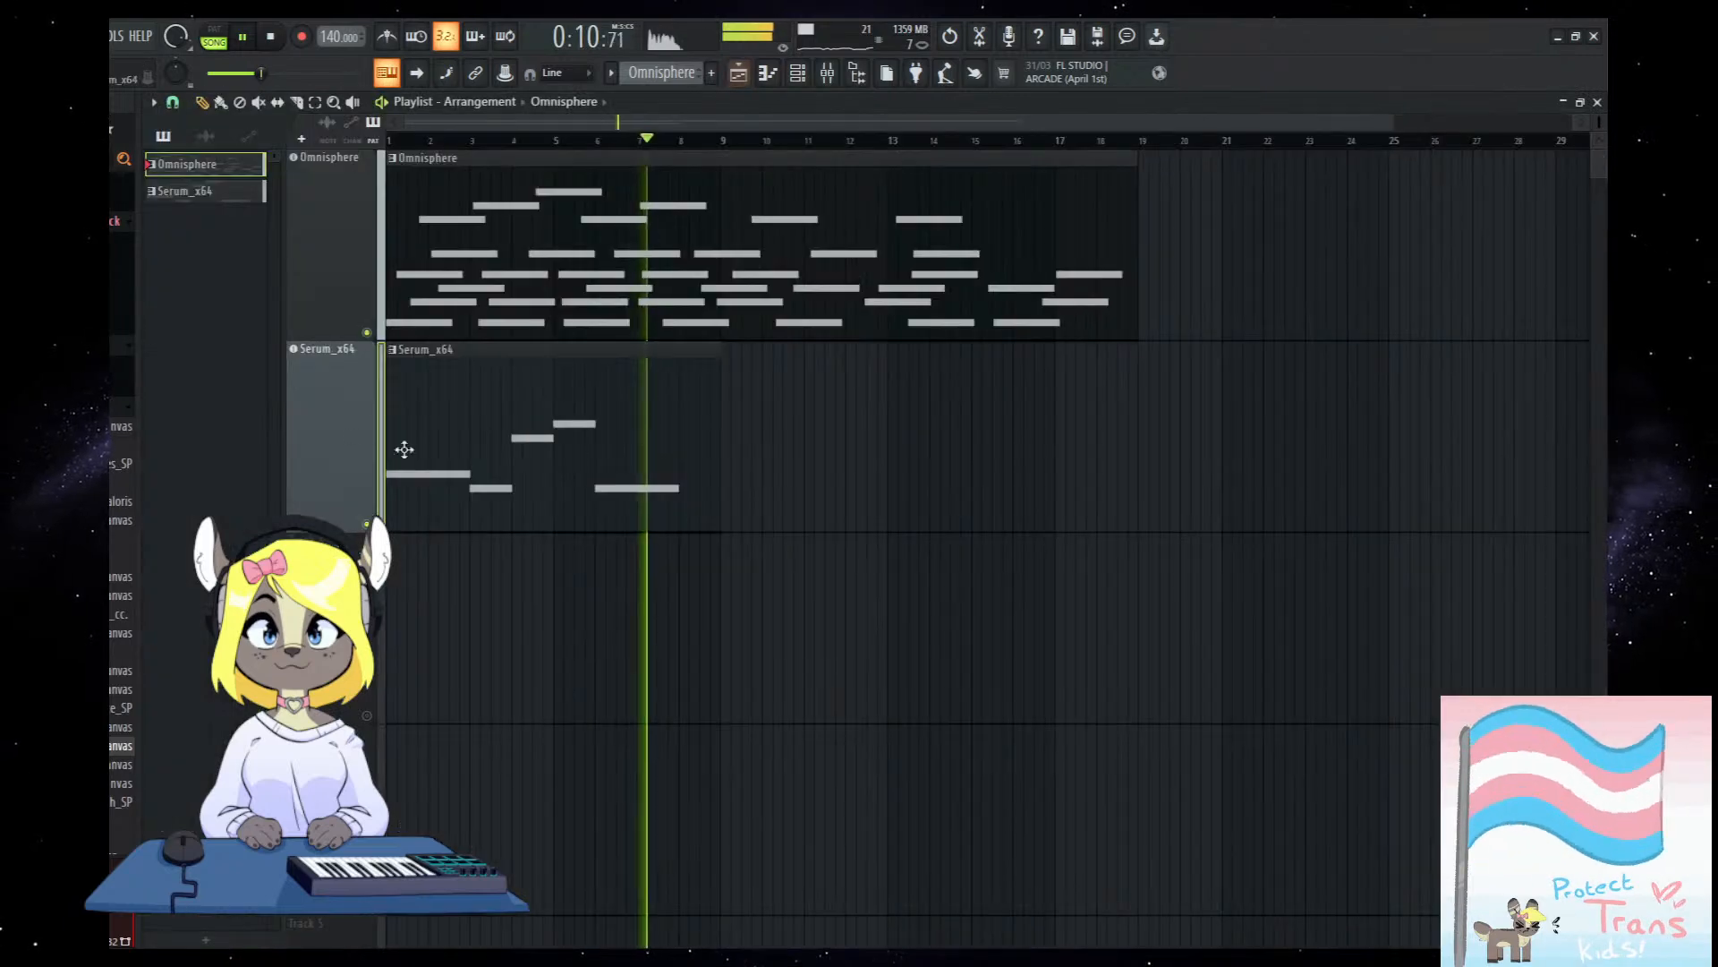
key("space")
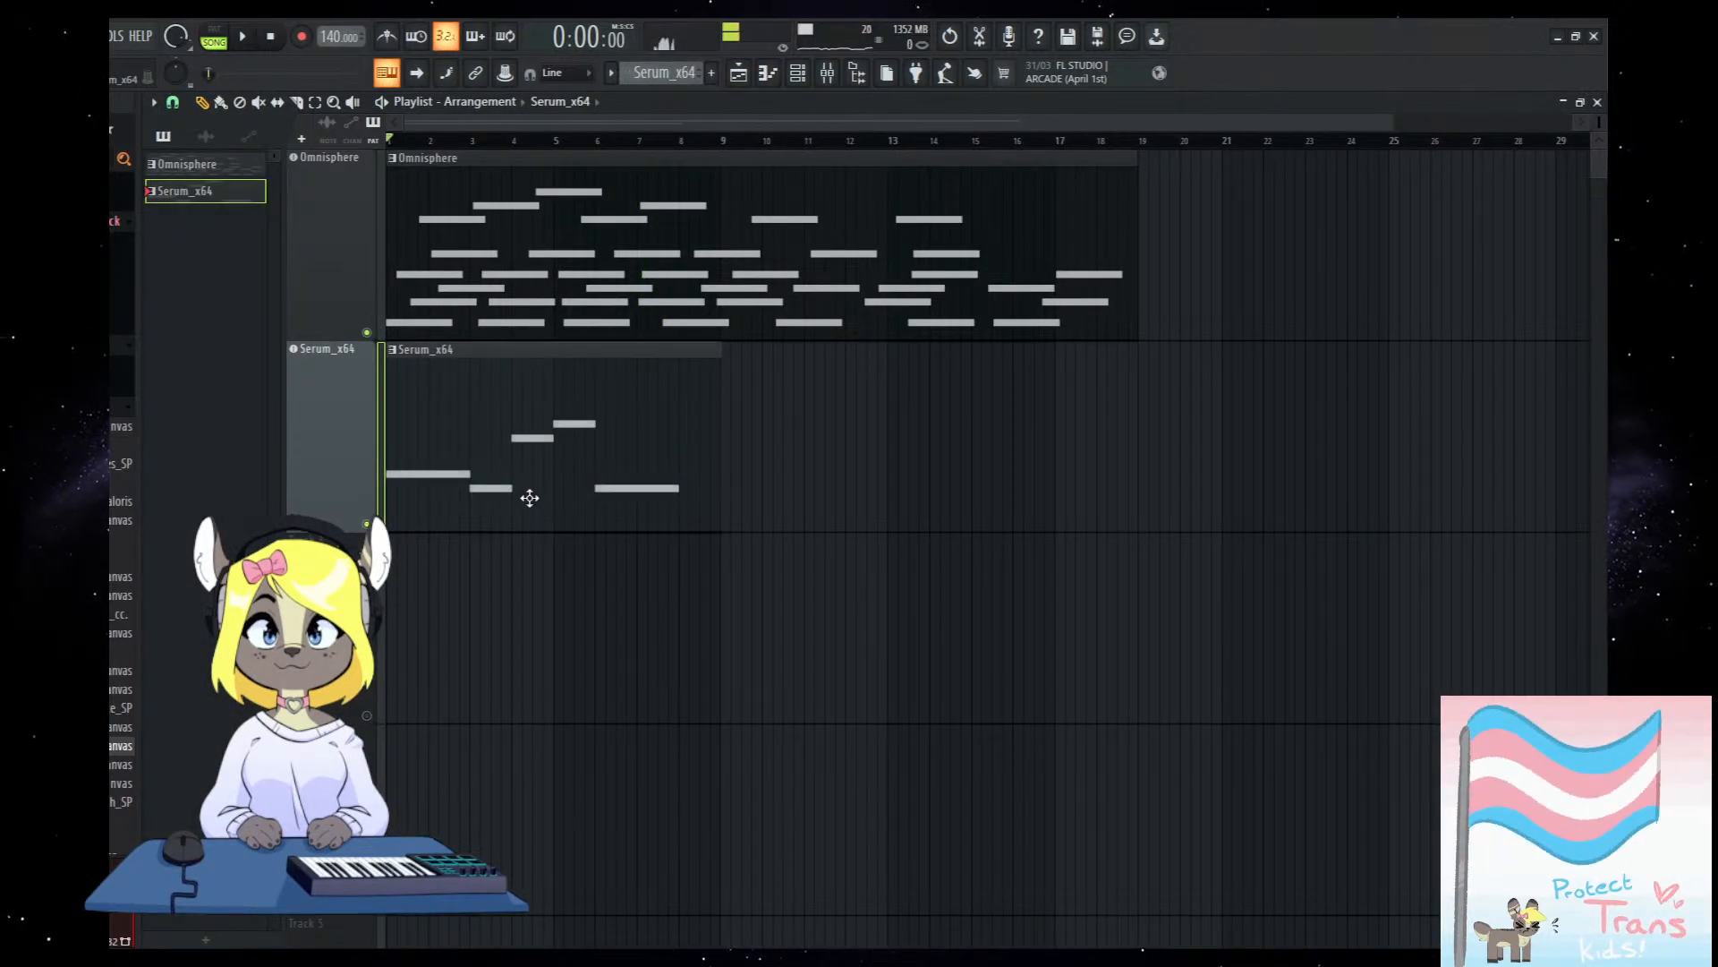
Replace the Serum bass notes from bar 4 onward with one-bar notes, A#2 in bar 4 and A2 in bar 5.
double_click(529, 498)
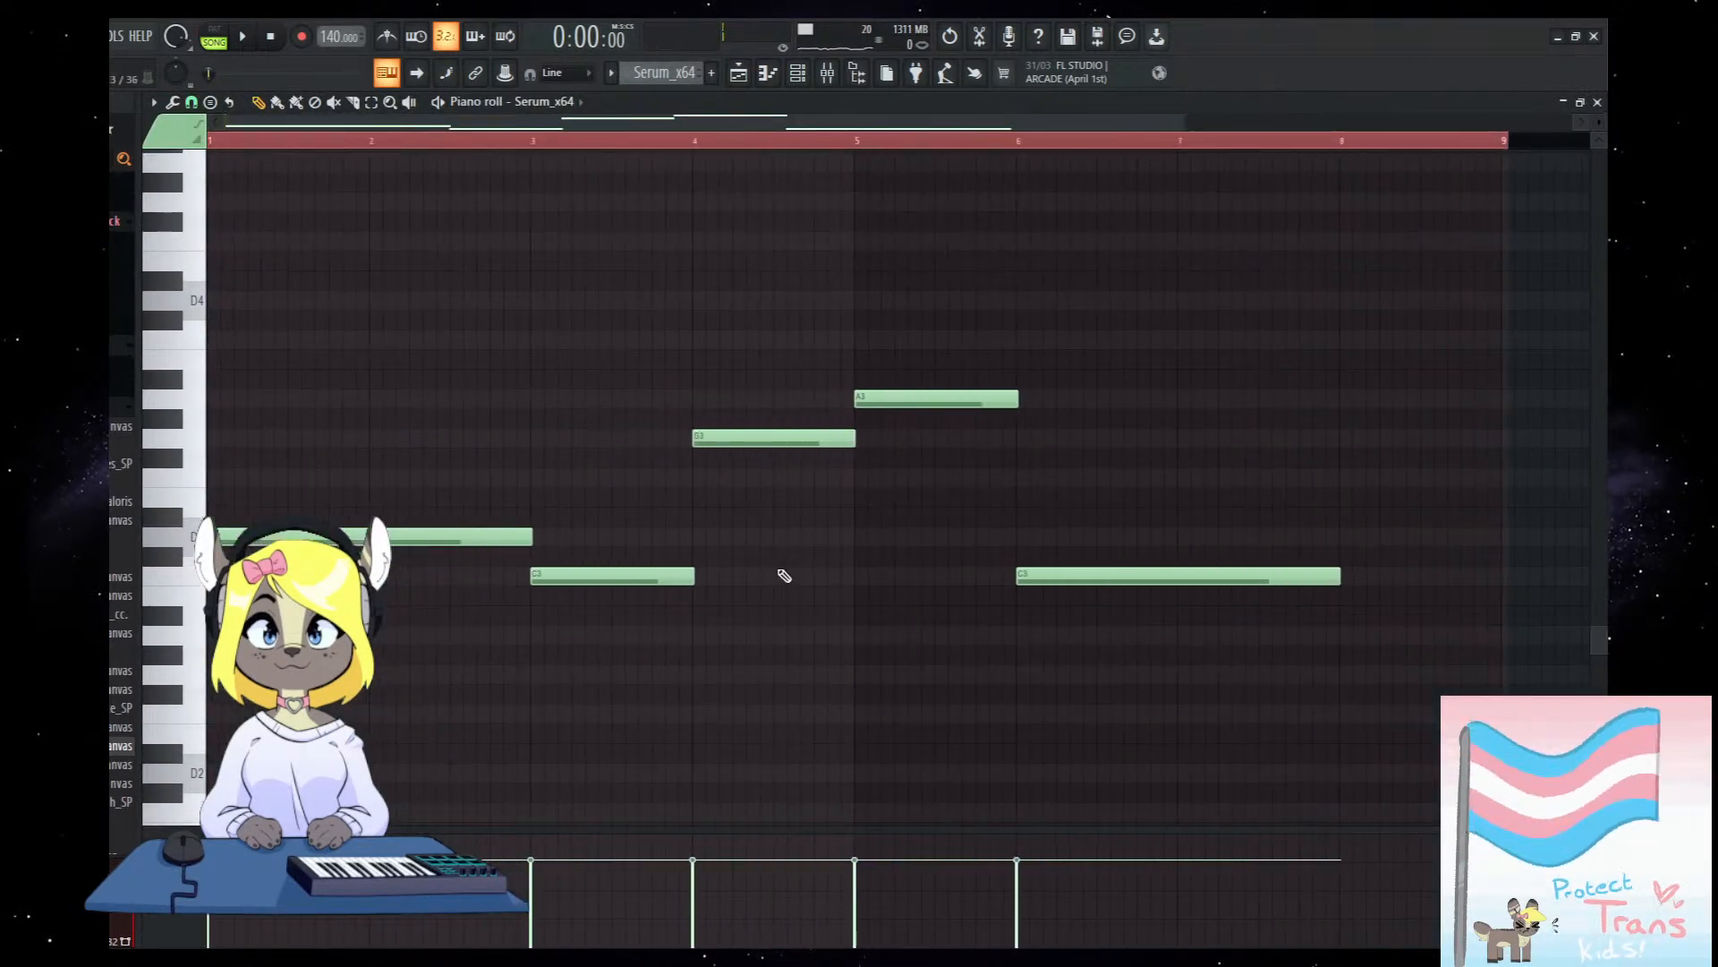
scroll(886, 604, "up", 2)
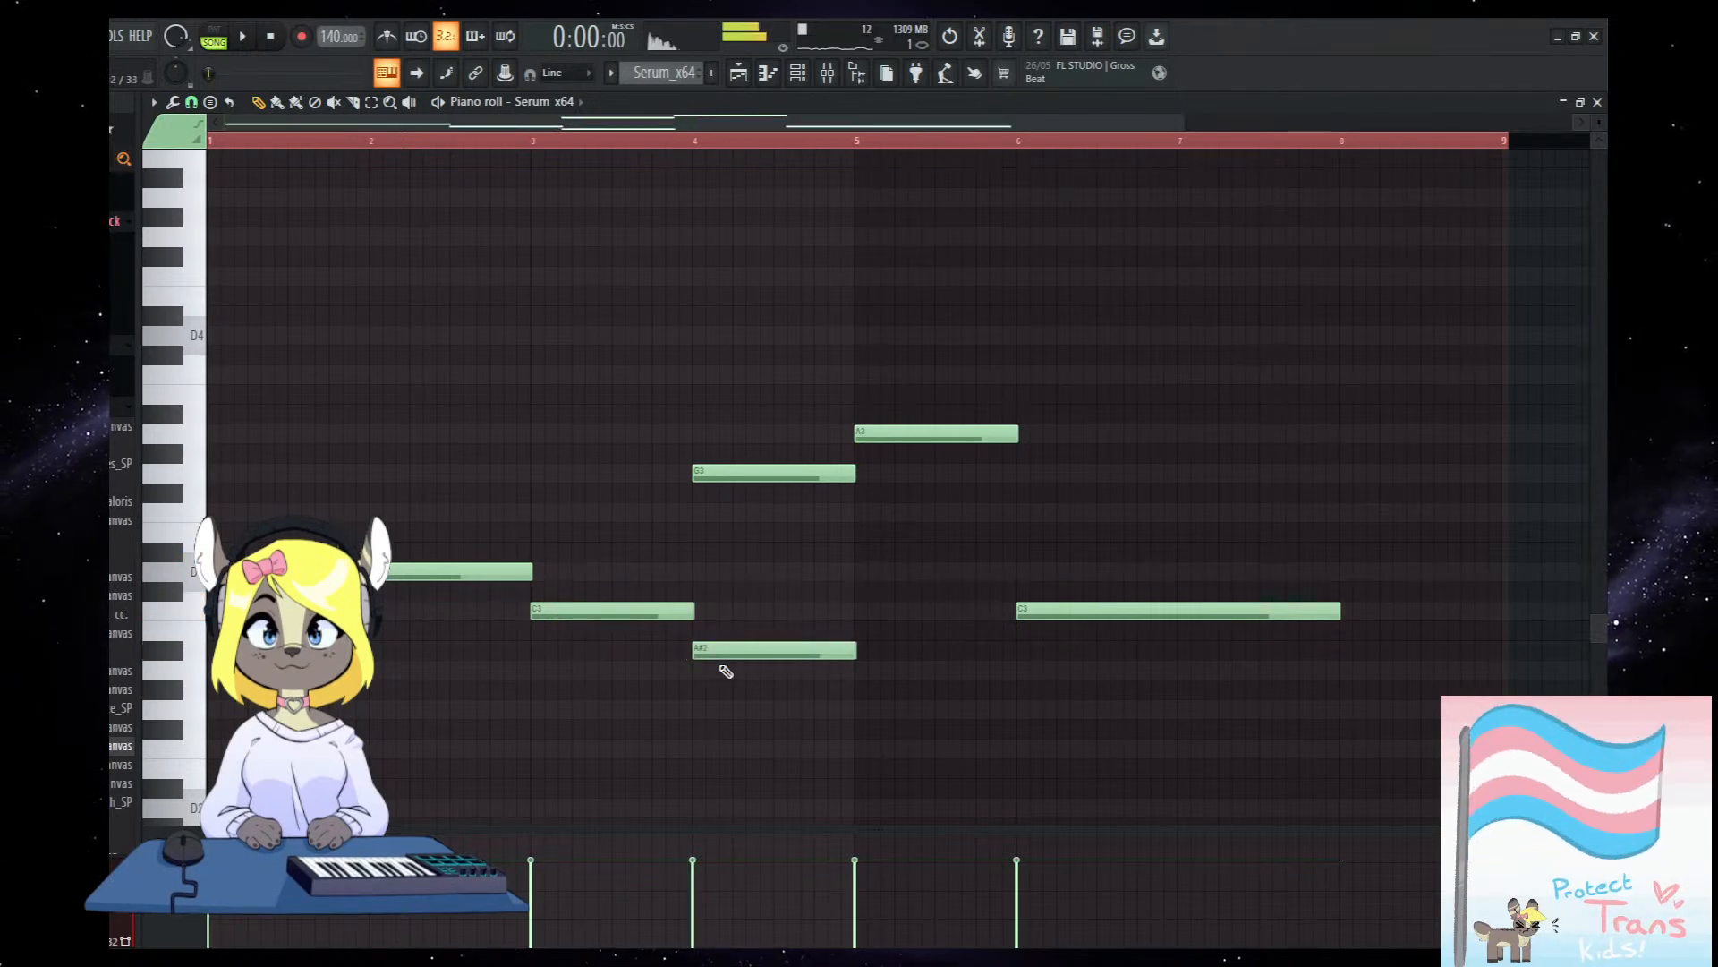
right_click(936, 433)
right_click(1182, 612)
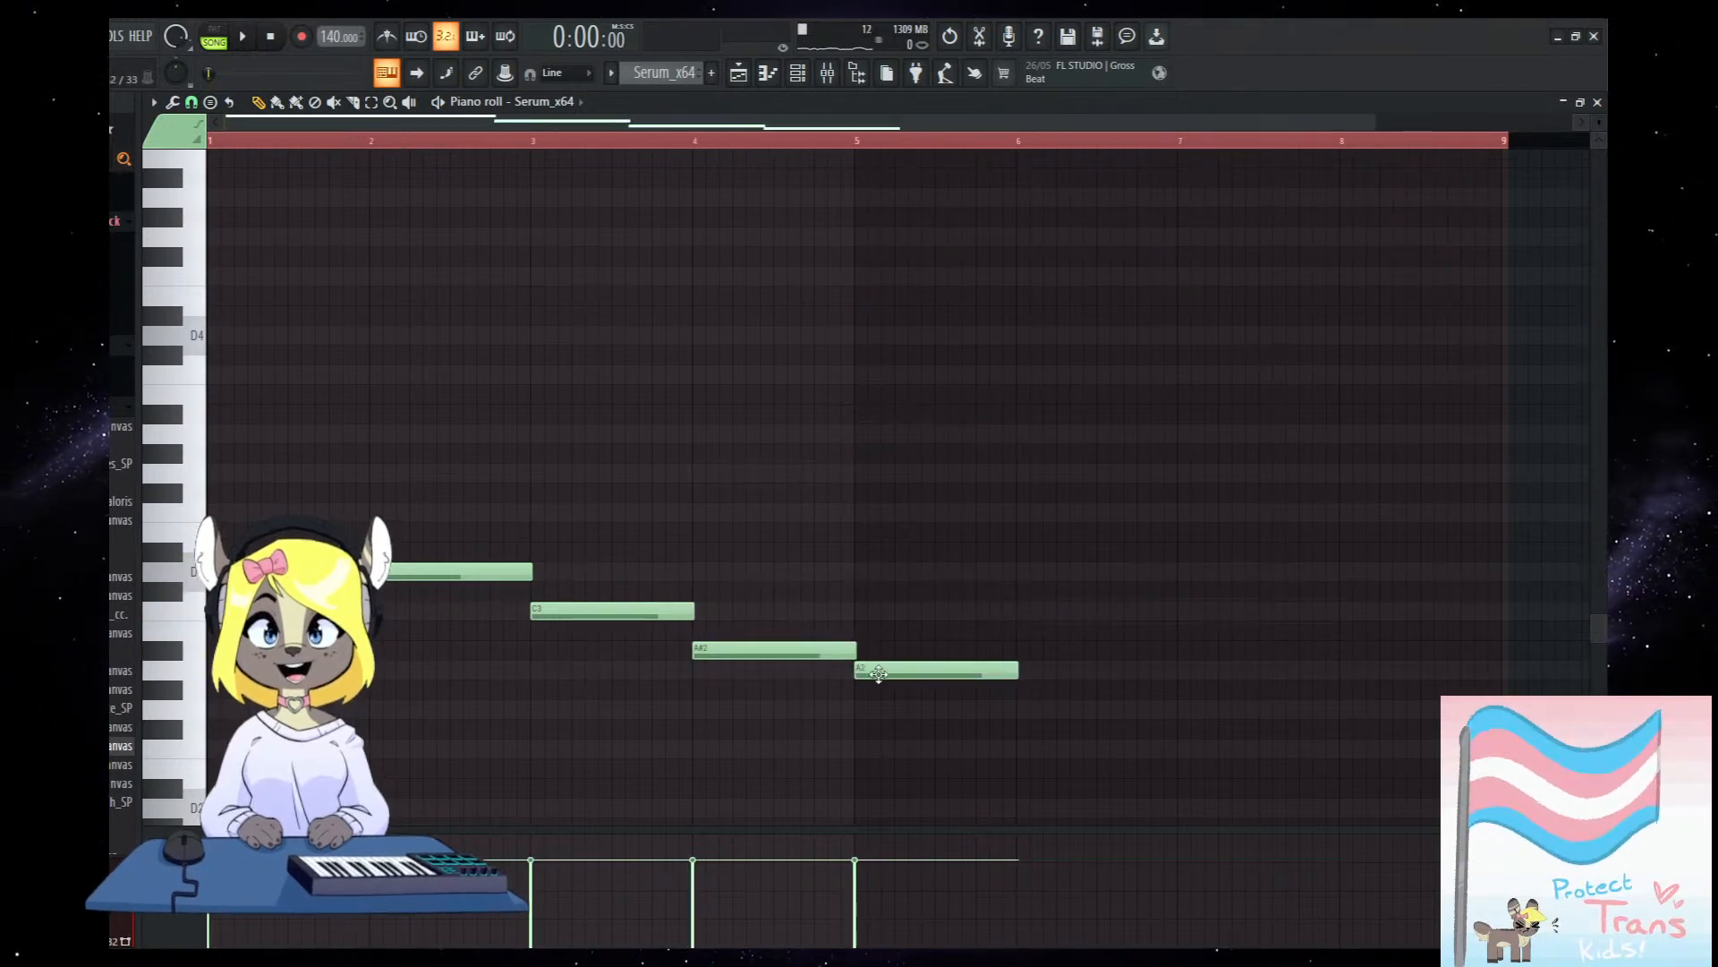
right_click(936, 669)
left_click(895, 669)
scroll(447, 610, "down", 1)
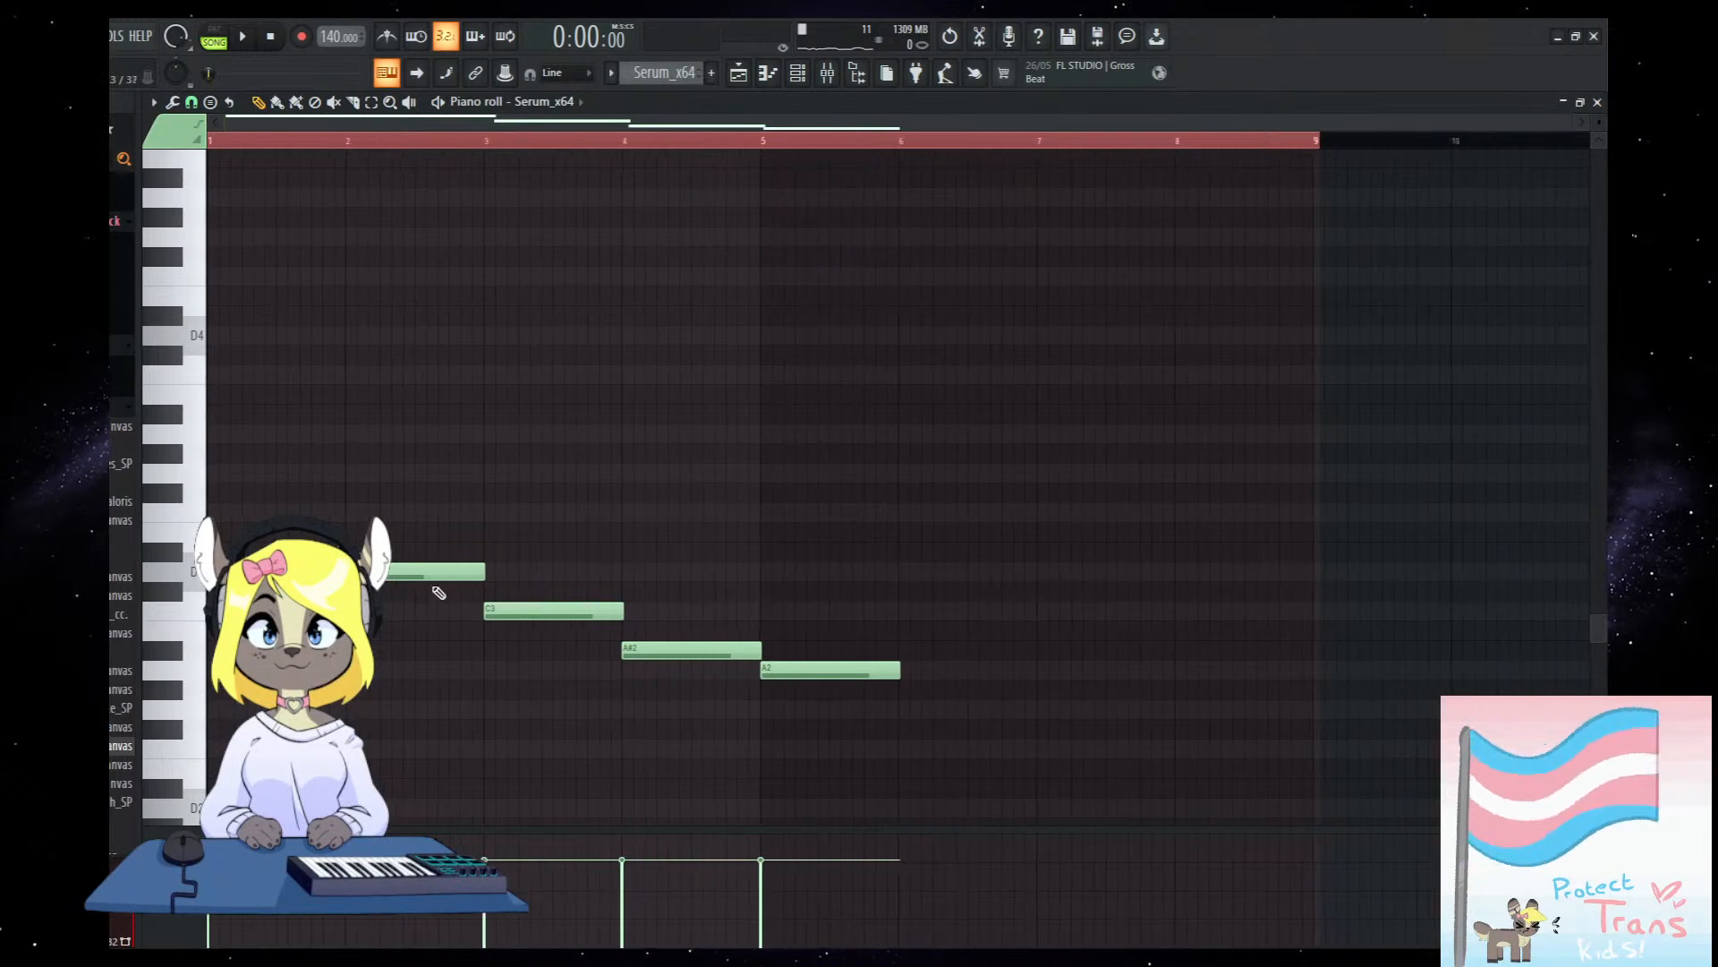
Move C3, A#2 and A2 of the bass one bar earlier and raise the last two notes one octave.
left_click_drag(881, 748, 549, 611)
left_click_drag(549, 614, 412, 614)
left_click_drag(729, 740, 574, 635)
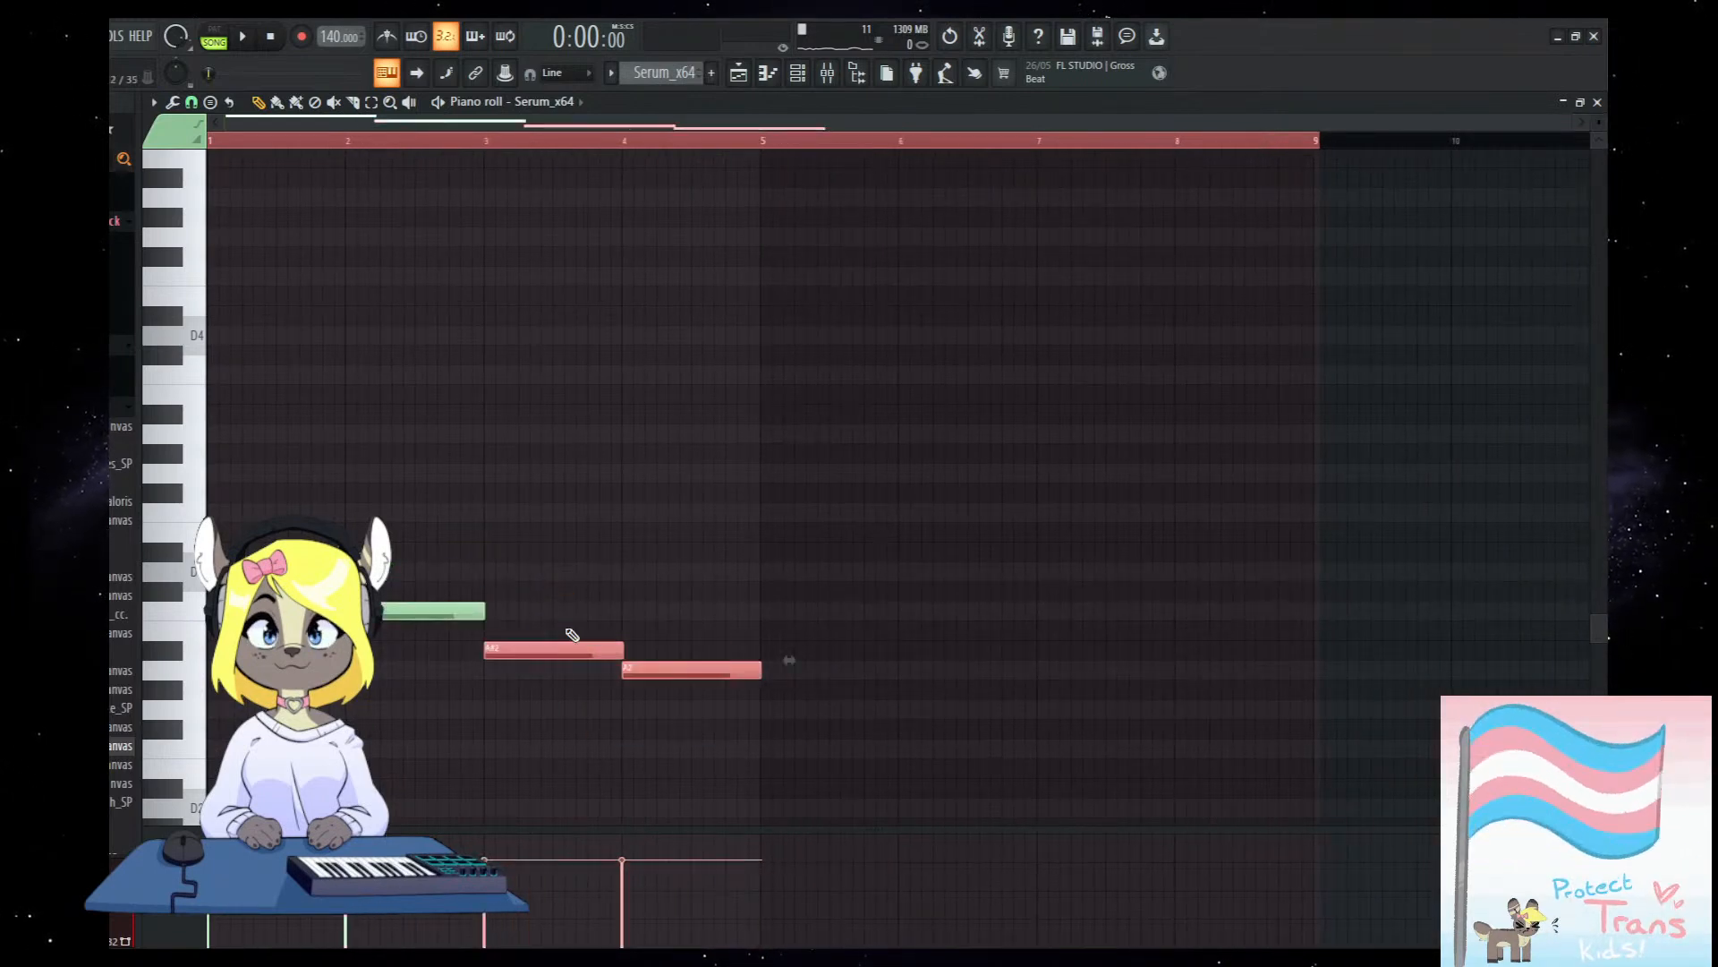
key("ctrl+Up")
key("space")
right_click(639, 674)
Transpose the whole four-bar bass phrase down one octave and deselect it.
left_click_drag(834, 718, 266, 359)
key("ctrl+Down")
scroll(266, 359, "down", 1)
right_click(850, 361)
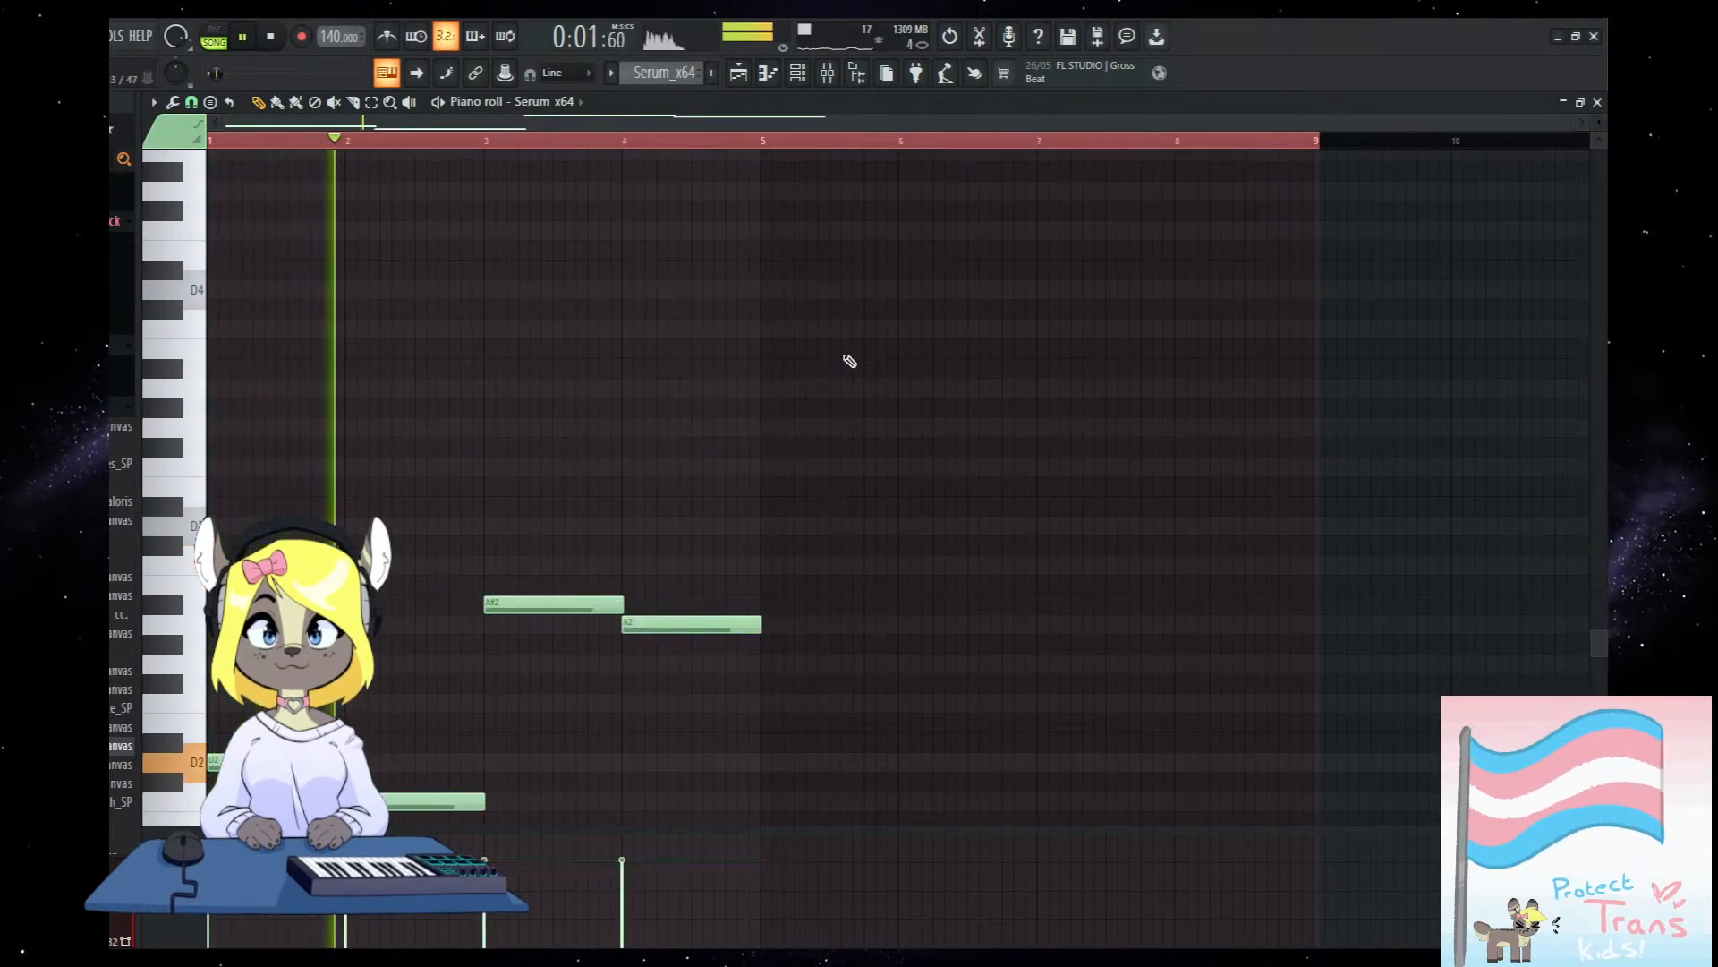
Duplicate the D2, C2, A#2, A2 bass phrase into bars 5 to 8 and deselect the copy.
scroll(810, 444, "down", 2)
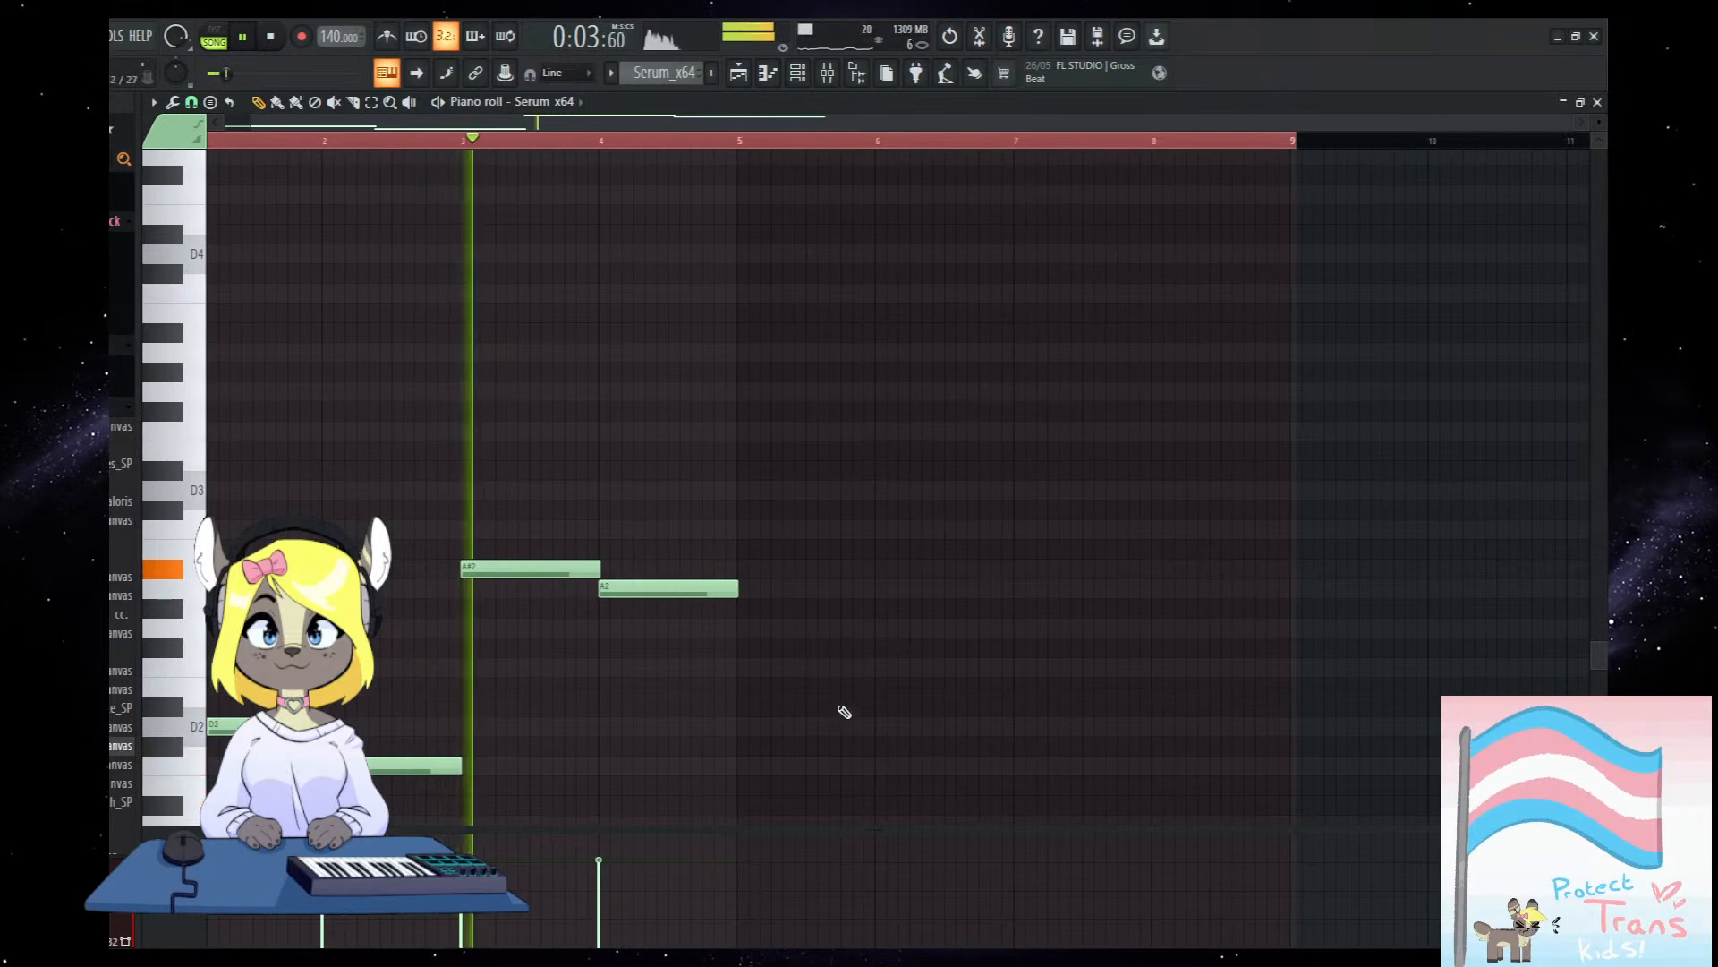
scroll(855, 663, "down", 2)
left_click_drag(882, 770, 204, 456)
left_click(698, 702, "ctrl")
left_click_drag(803, 771, 255, 503)
left_click_drag(294, 681, 843, 677)
right_click(861, 652)
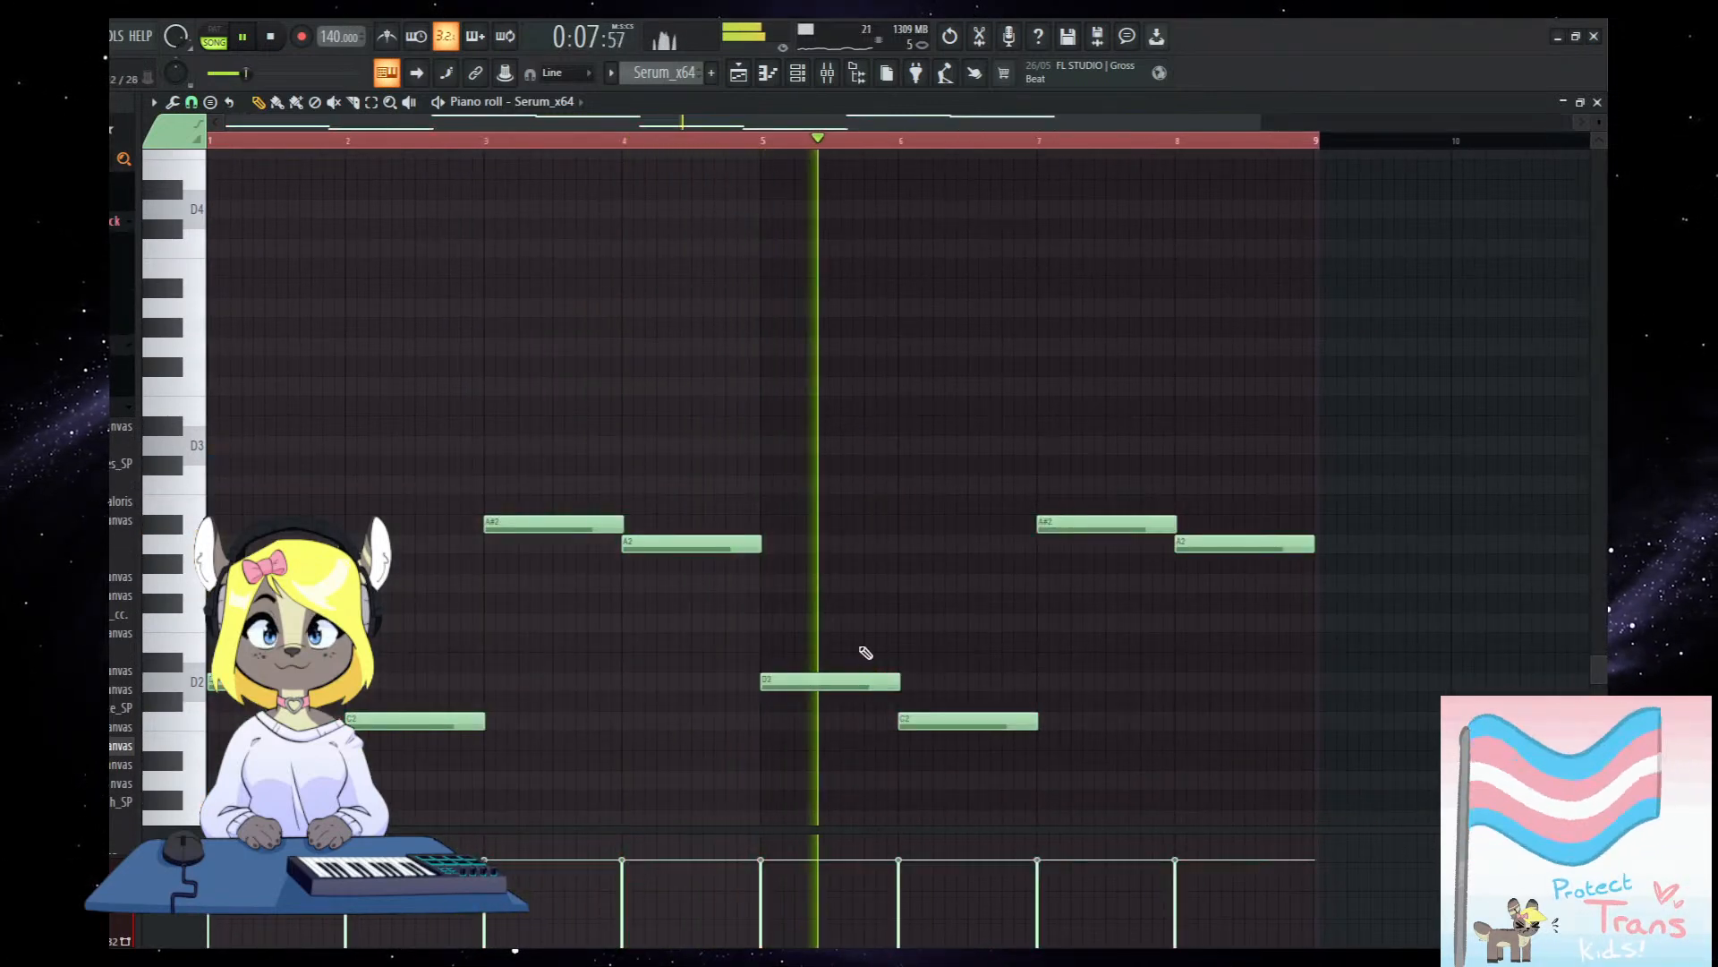
Duplicate the eight-bar Serum clip in the playlist so the copy starts at bar 9, and check where the clips join.
key("F5")
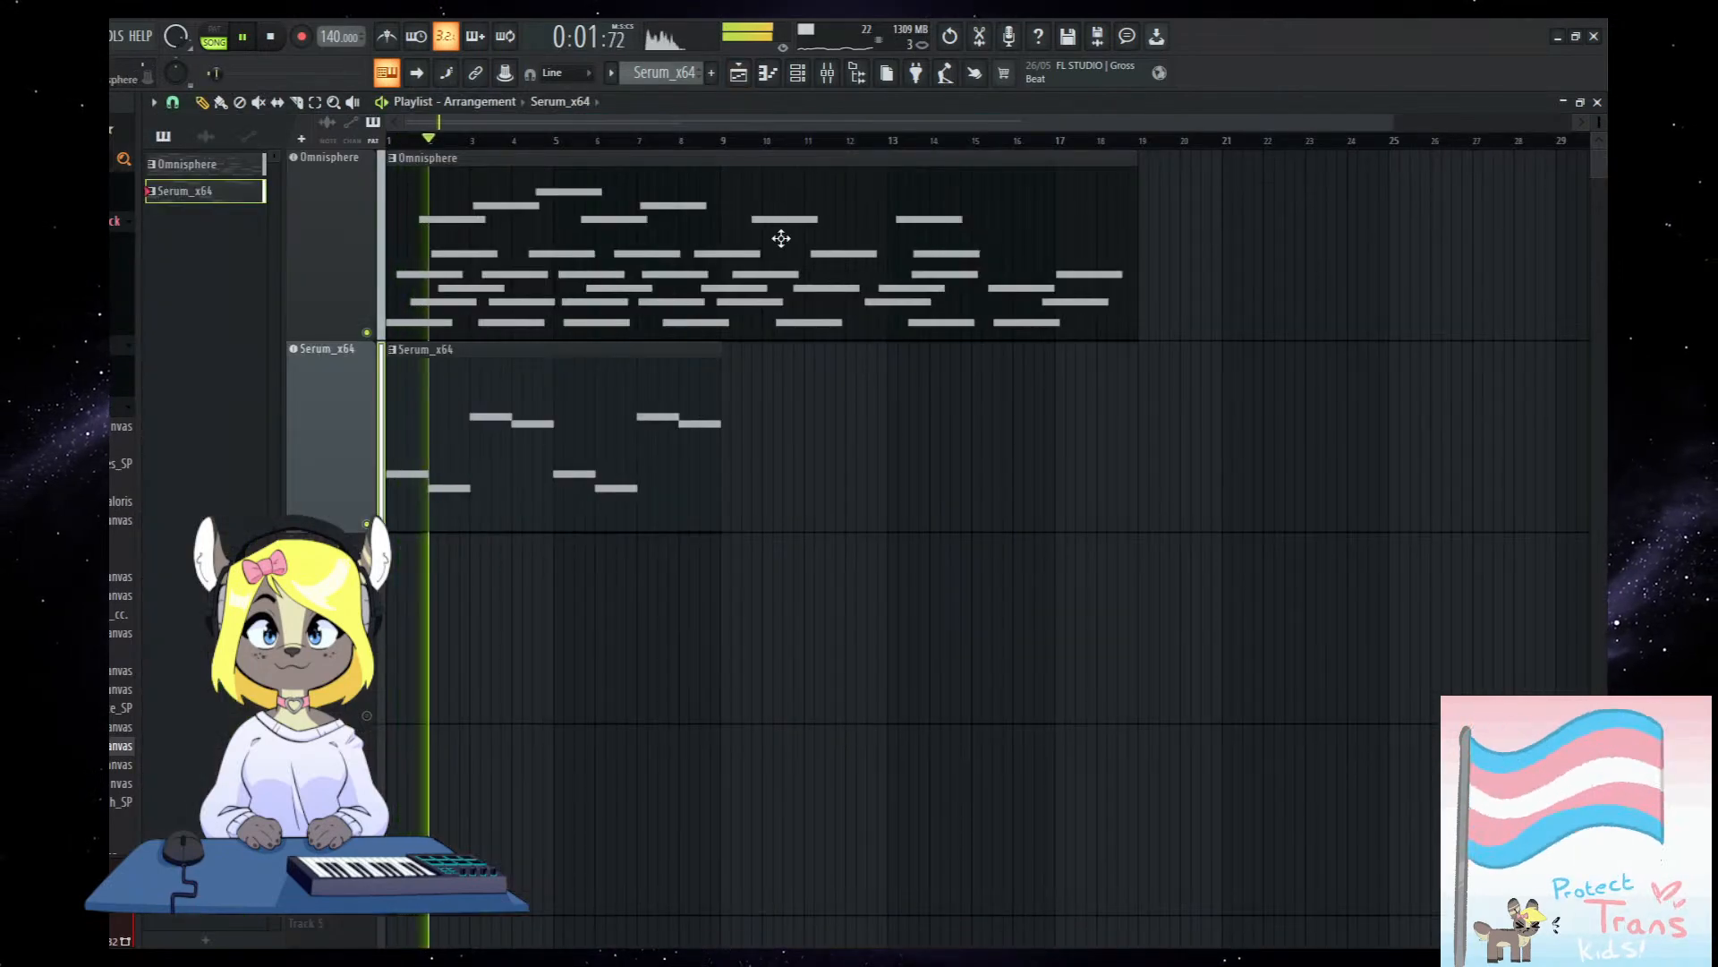
key("F9")
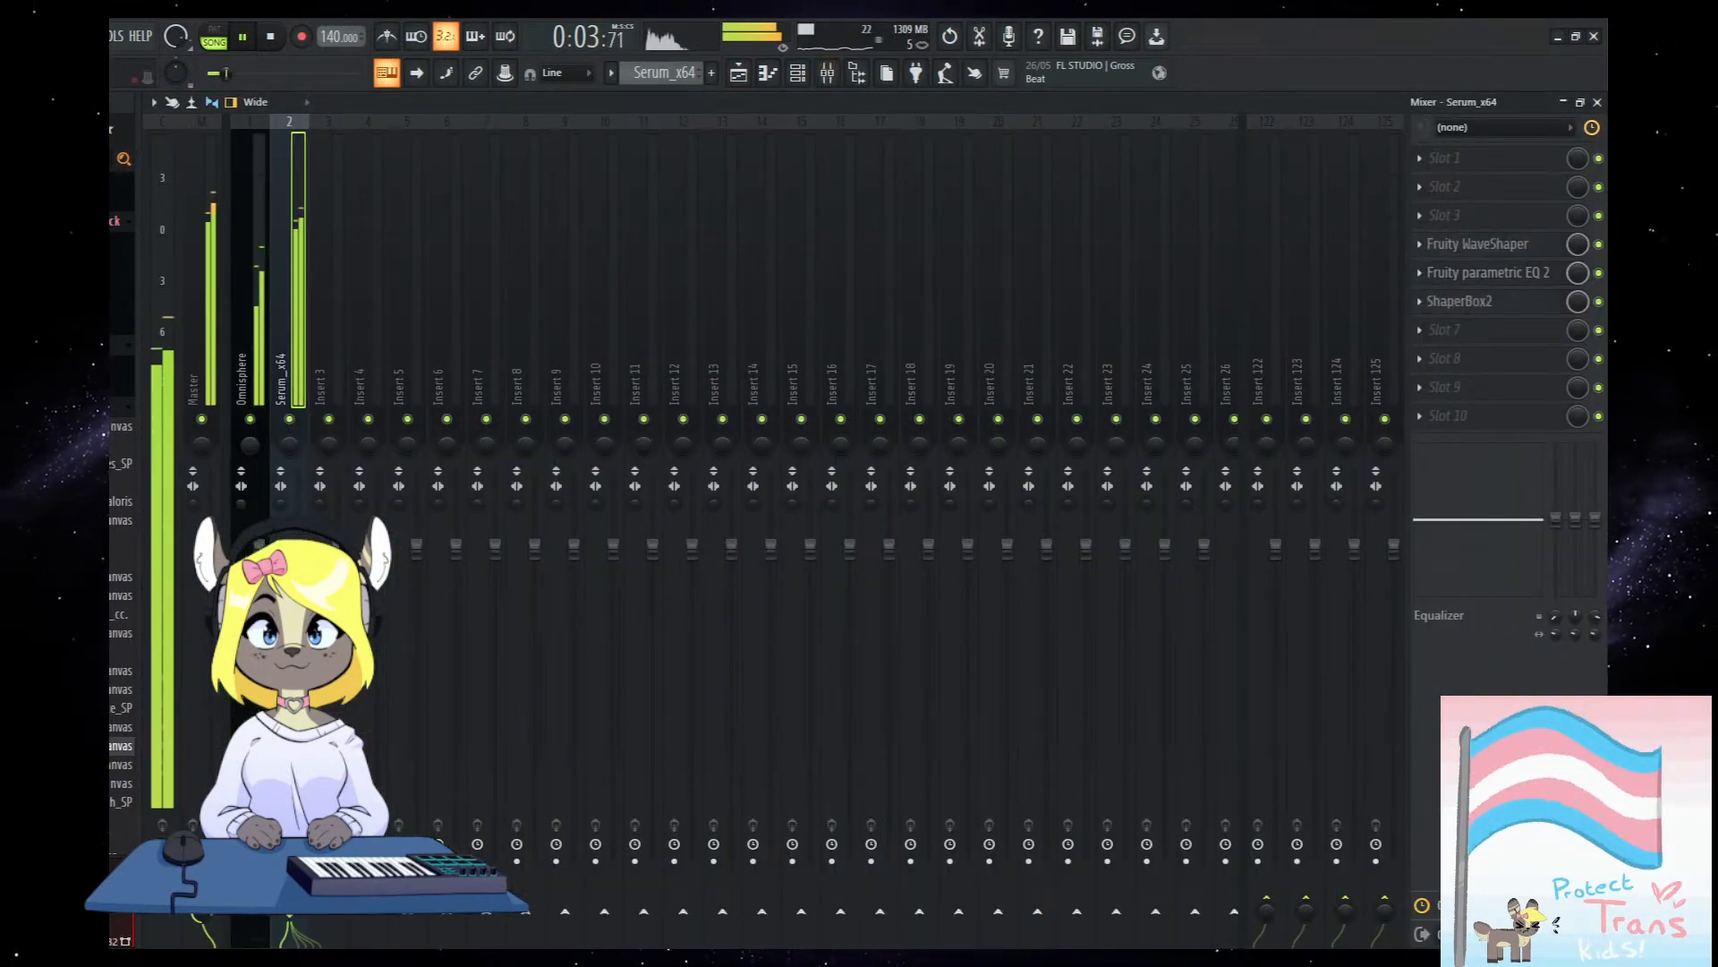
left_click(746, 85)
scroll(846, 627, "down", 2)
left_click_drag(746, 494, 609, 497)
key("ctrl+b")
scroll(658, 555, "up", 4)
scroll(709, 583, "up", 4)
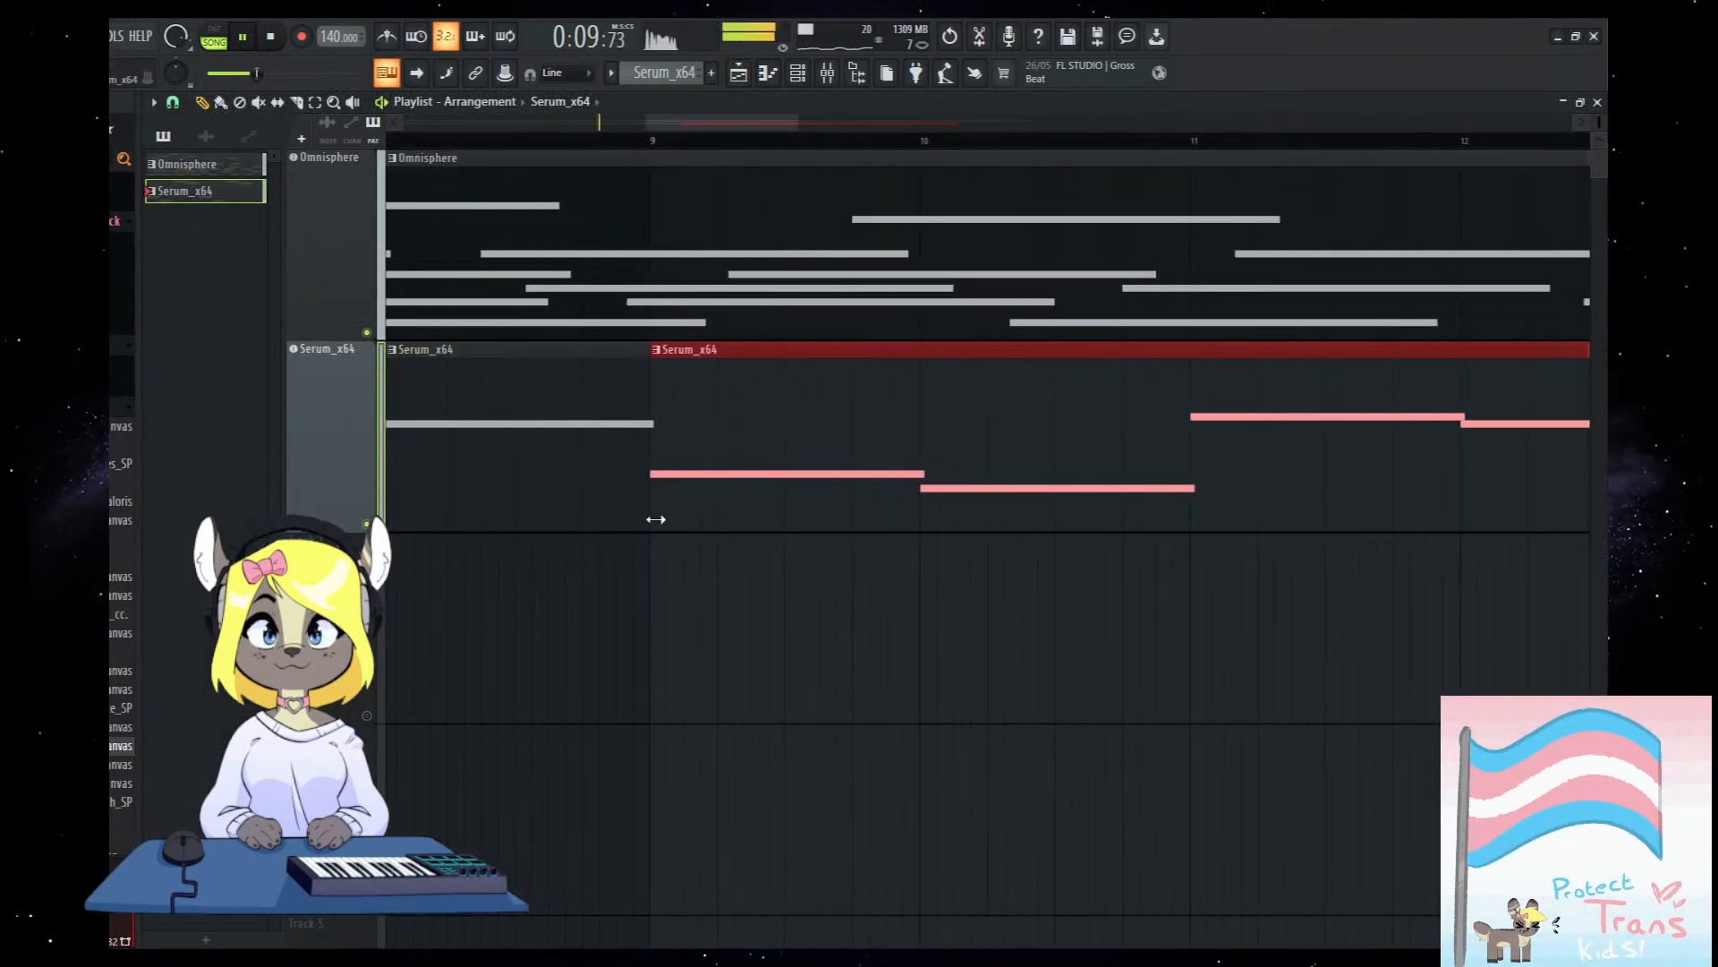
scroll(702, 541, "up", 2)
scroll(685, 526, "up", 3)
scroll(752, 652, "down", 7)
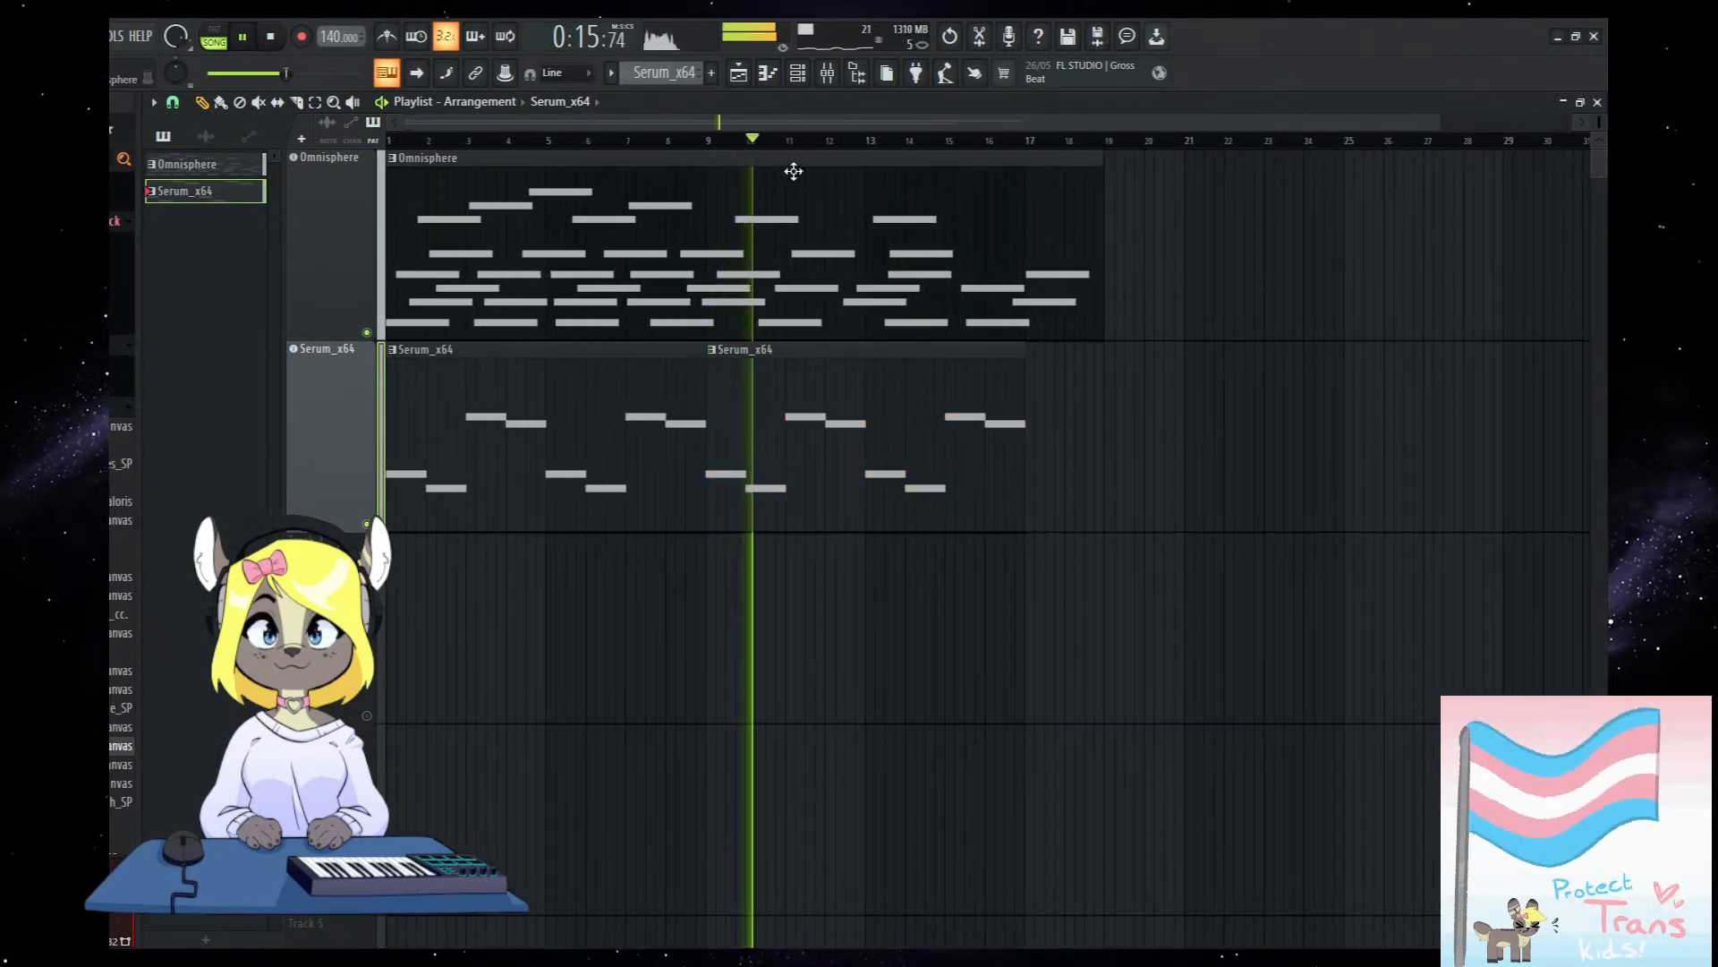
left_click(837, 74)
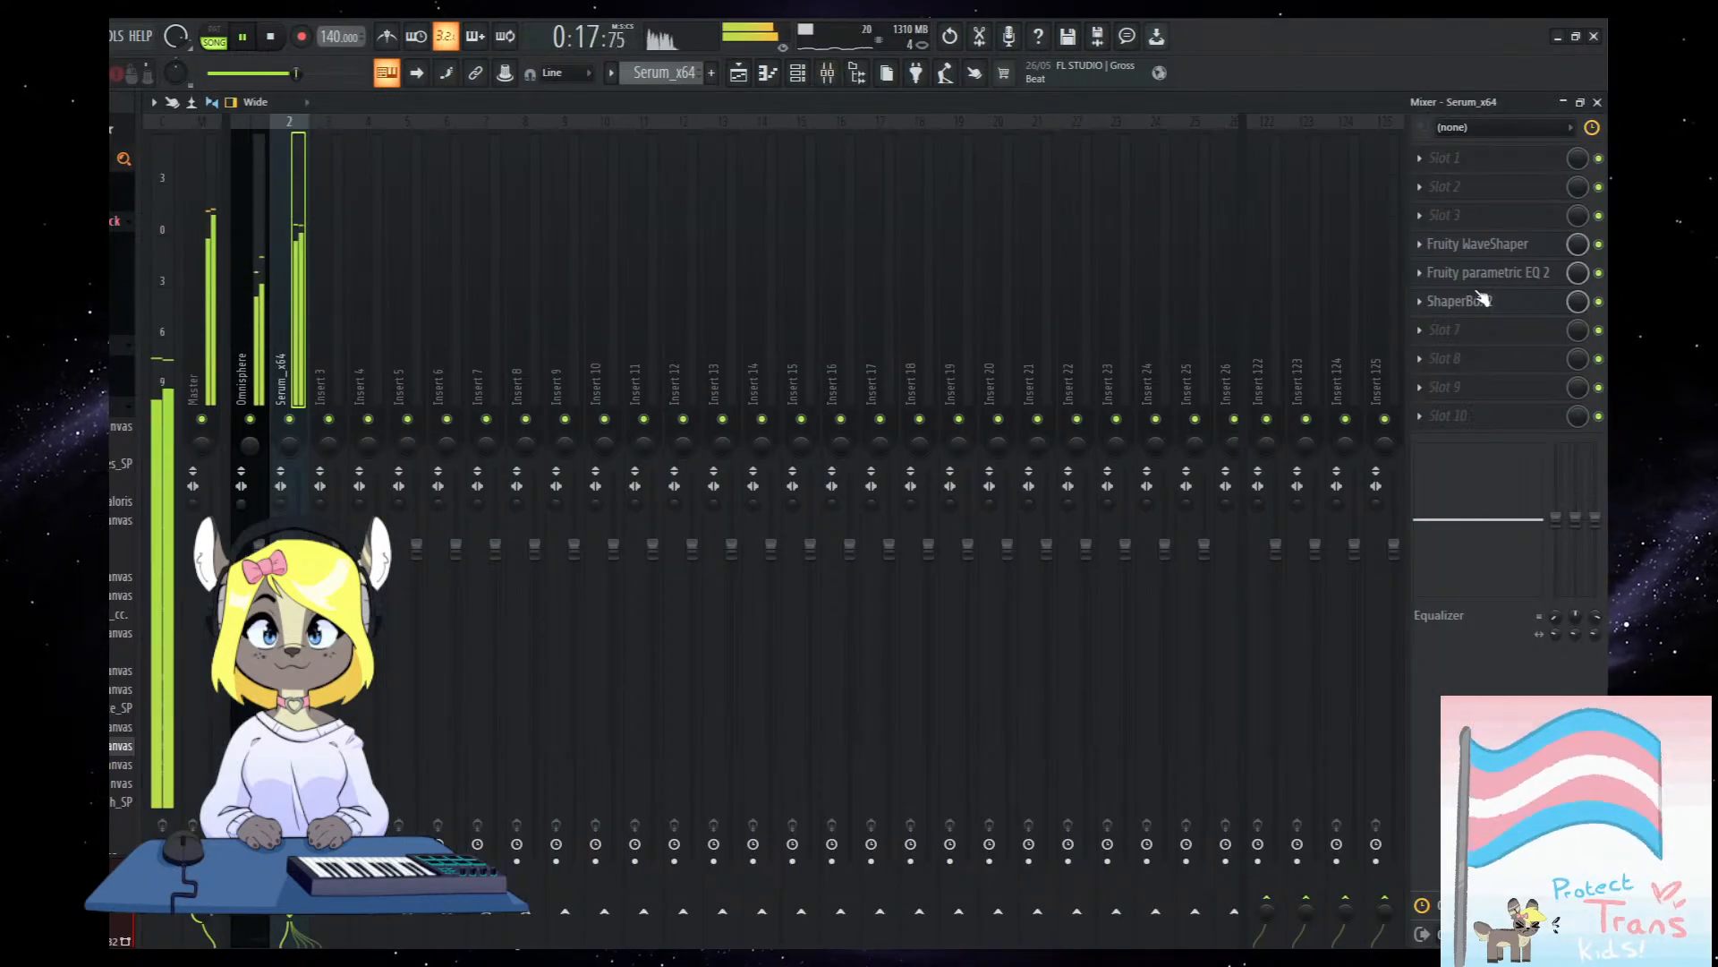
left_click(738, 73)
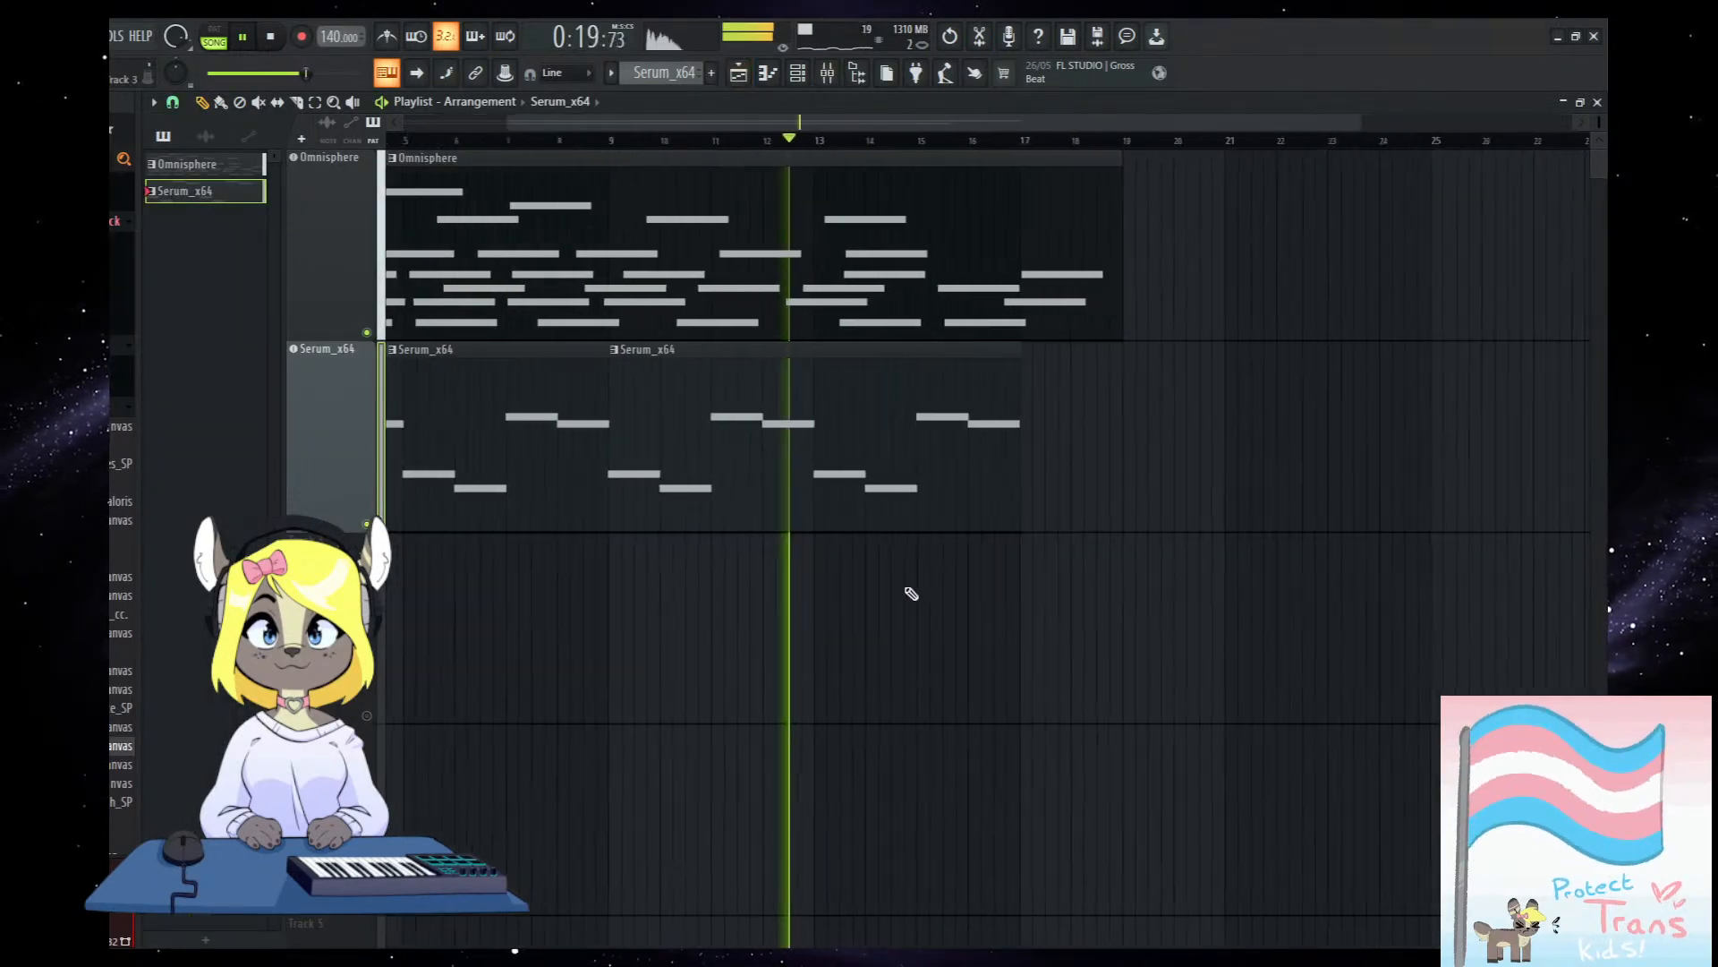
double_click(755, 286)
scroll(653, 690, "up", 4)
Solo the Omnisphere track in the playlist, play it from the start and open the pad's notes.
key("space")
left_click(740, 76)
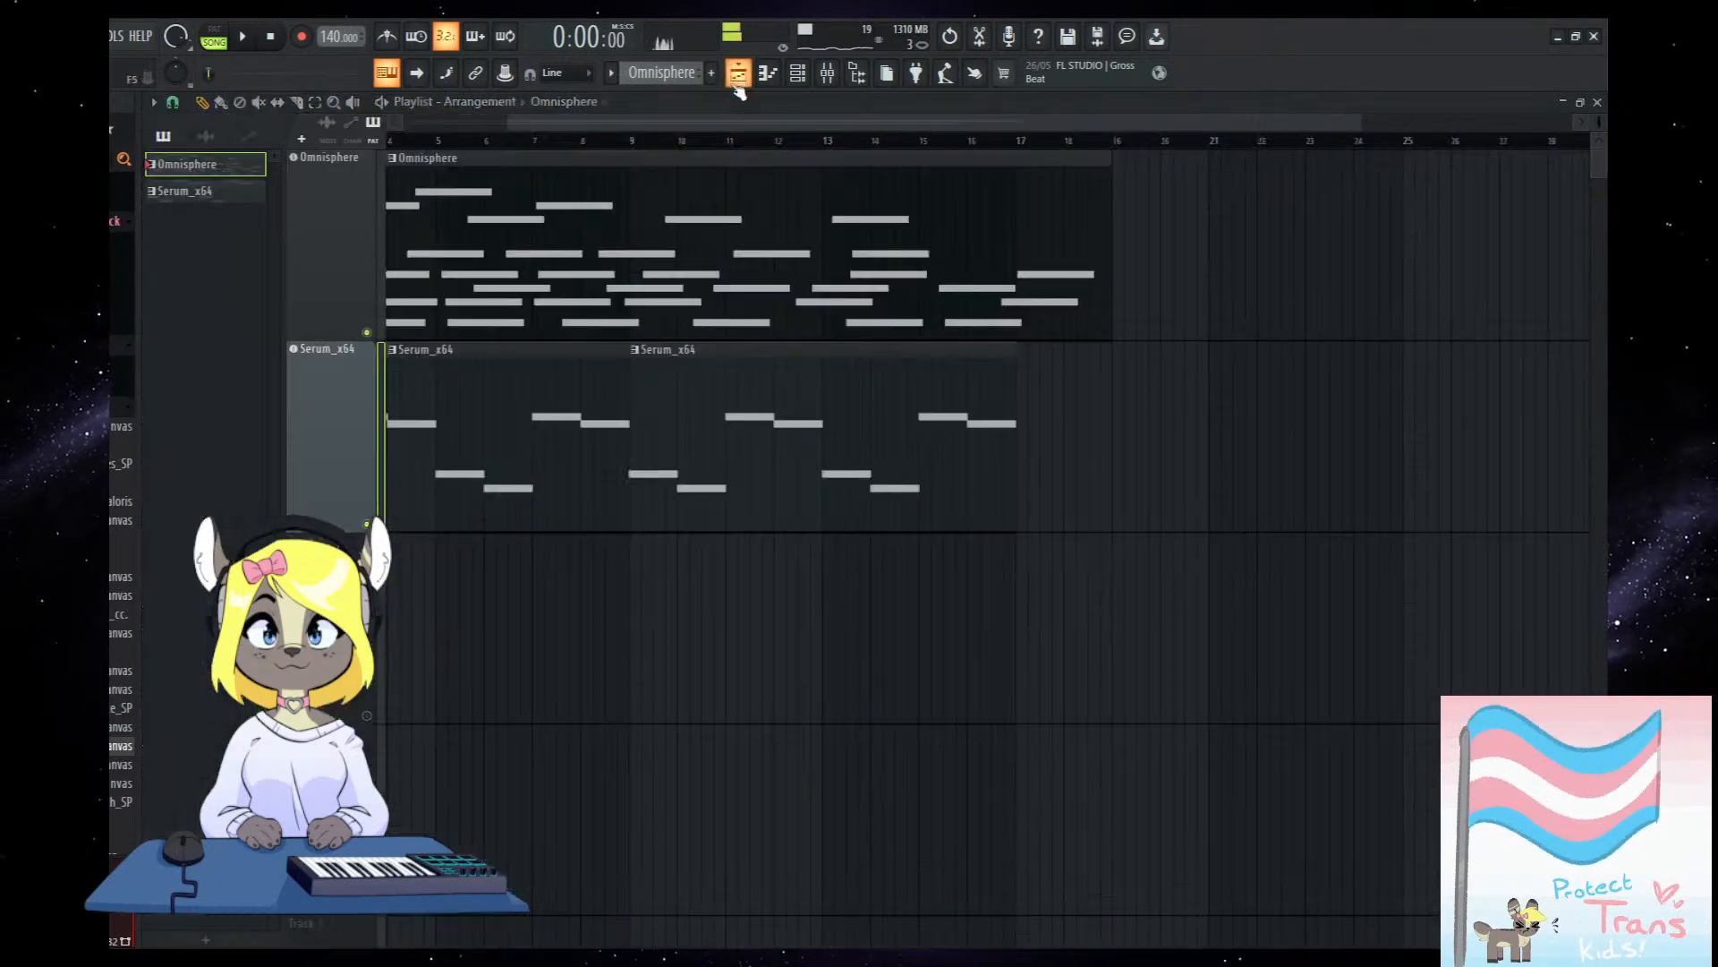
right_click(369, 334)
right_click(805, 680, "ctrl")
key("space")
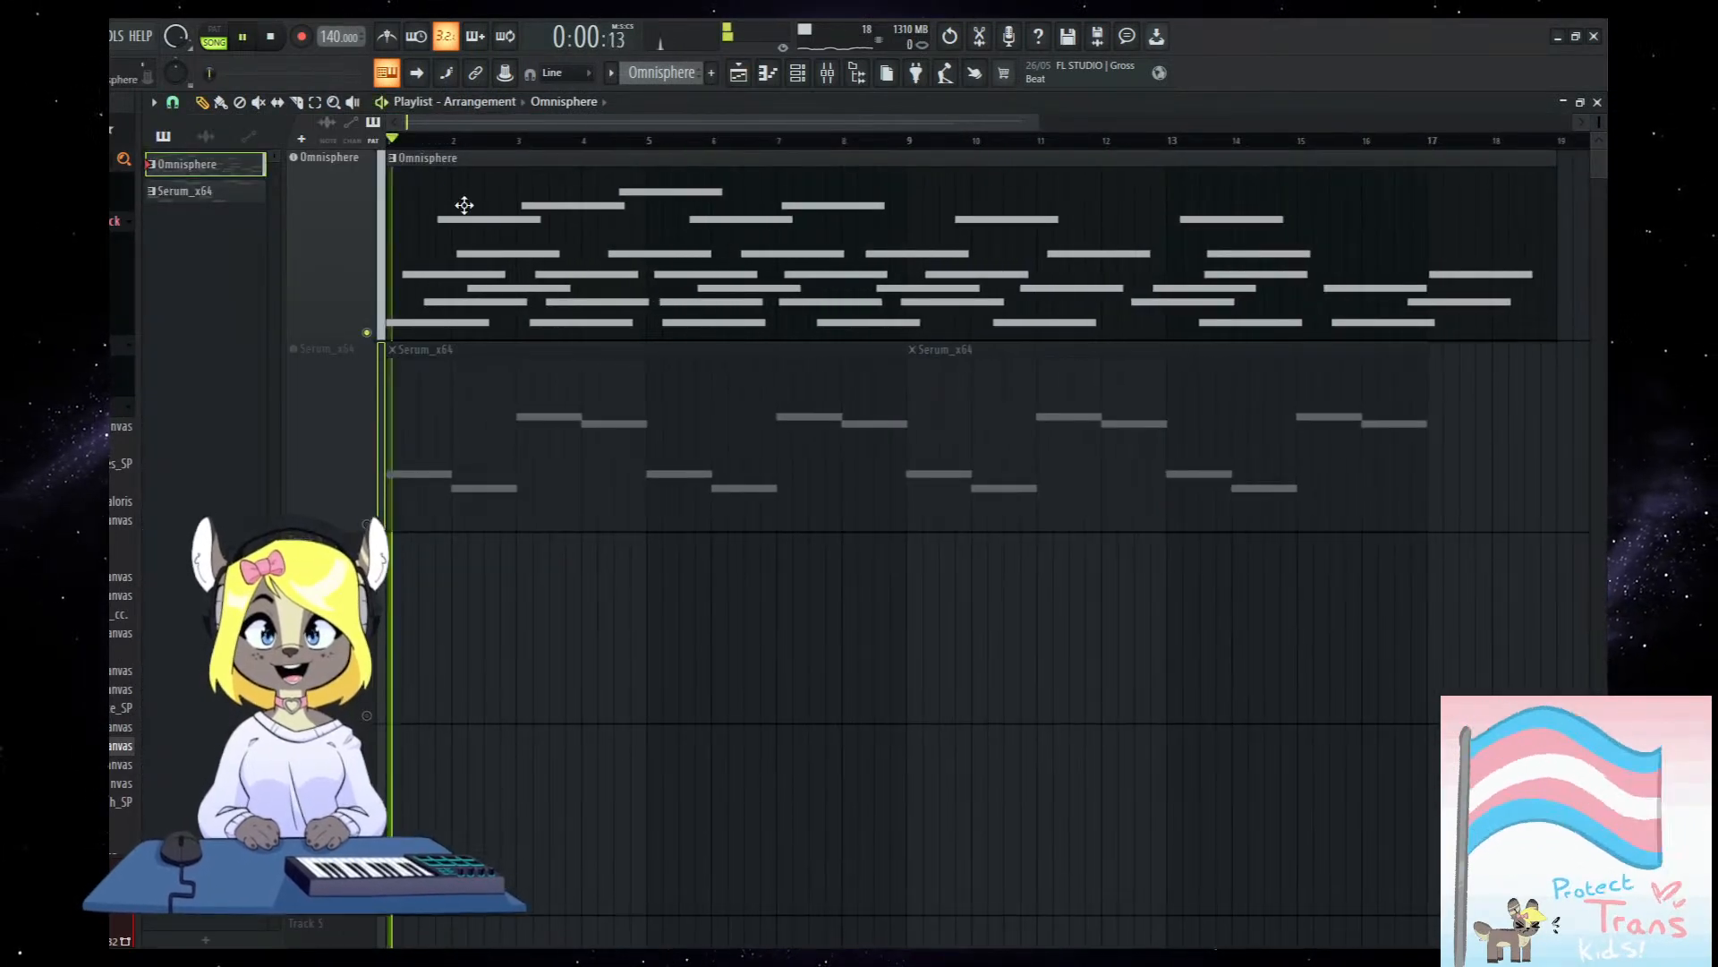
double_click(685, 305)
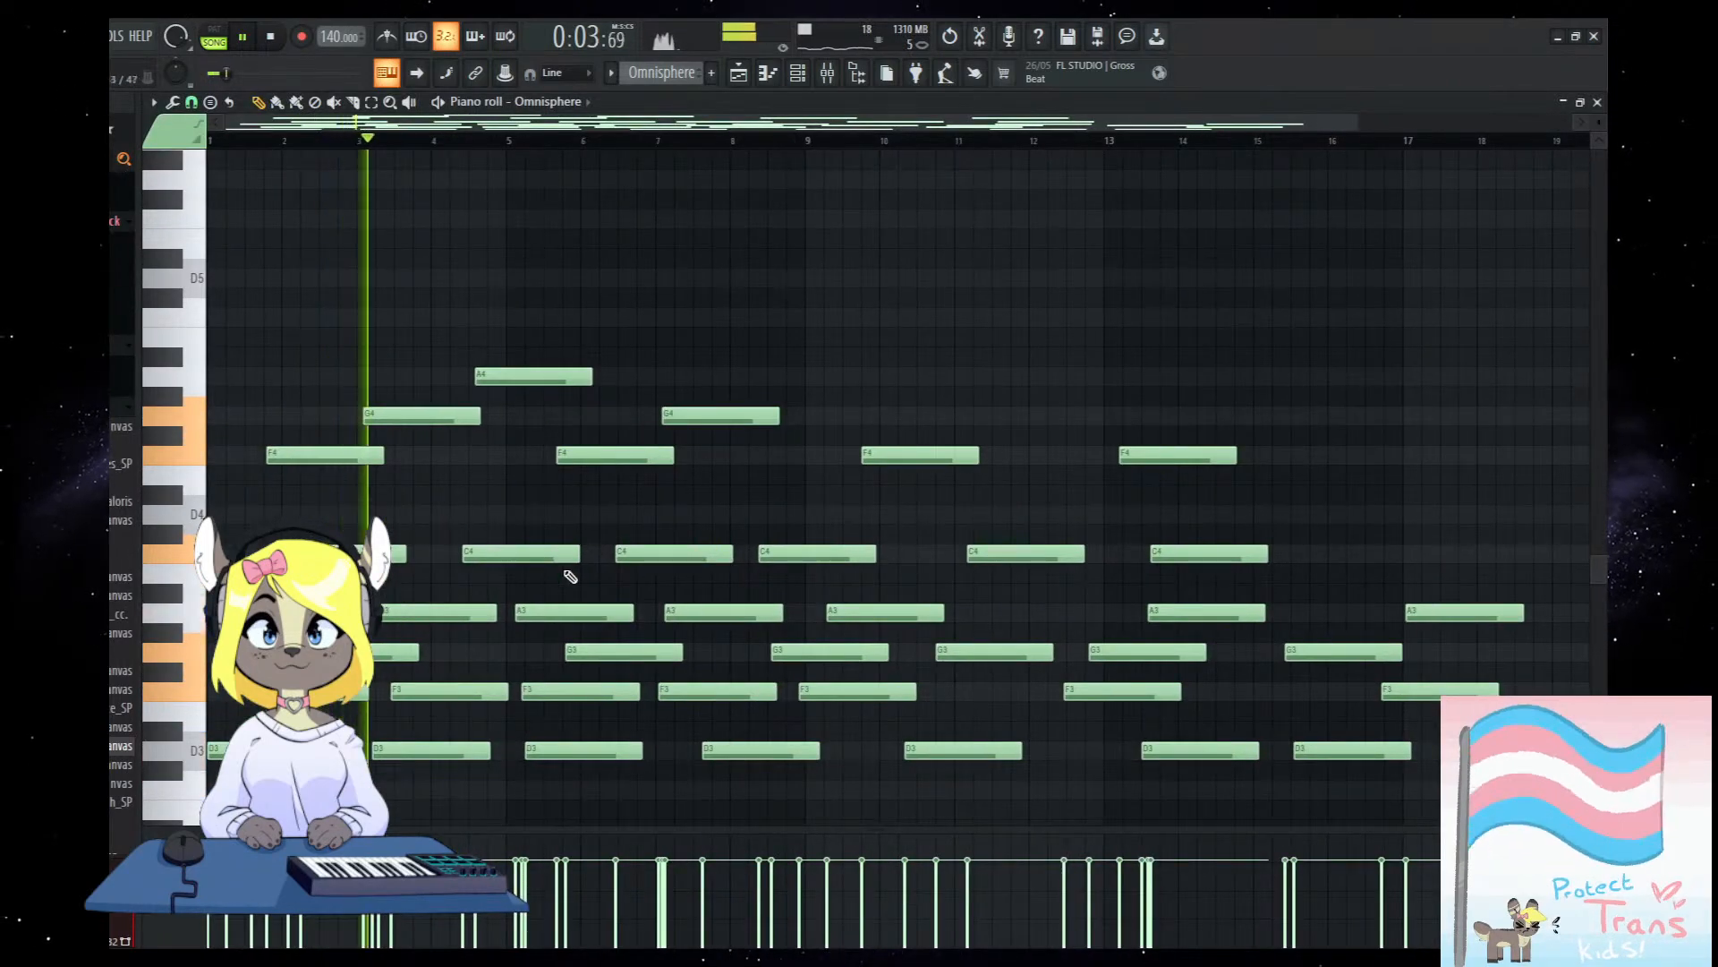
Reopen the Omnisphere clip's notes from the playlist and add a C4 note late in bar 15.
left_click(826, 76)
left_click(739, 74)
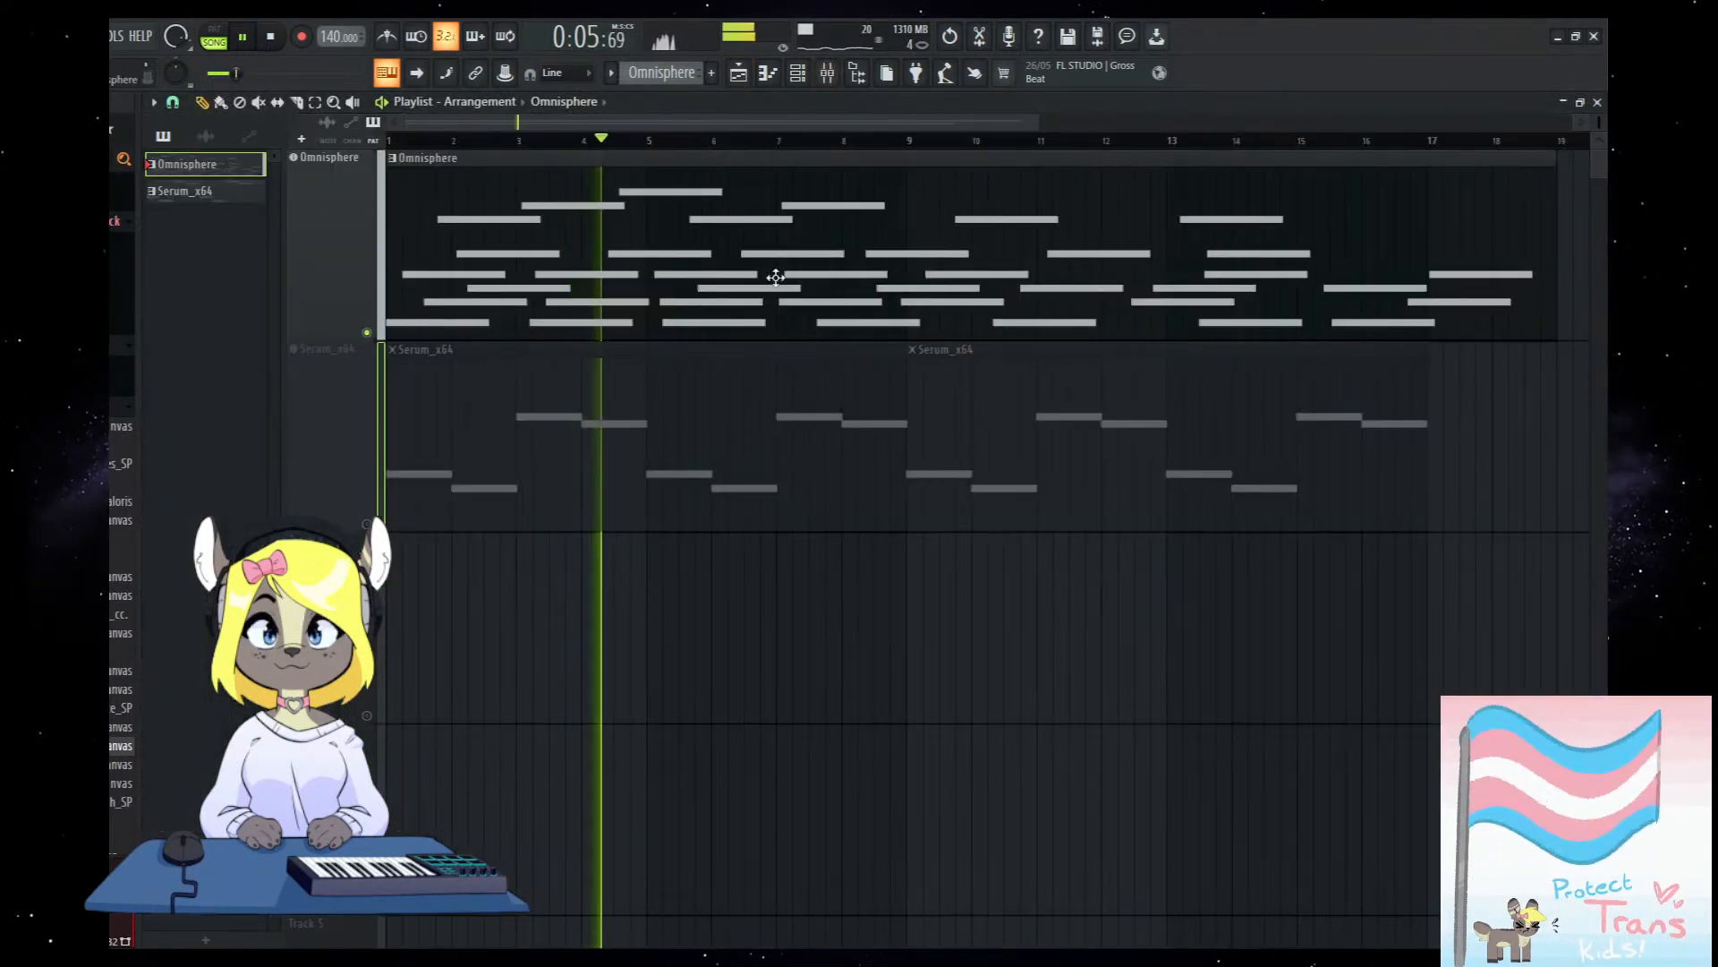
double_click(784, 306)
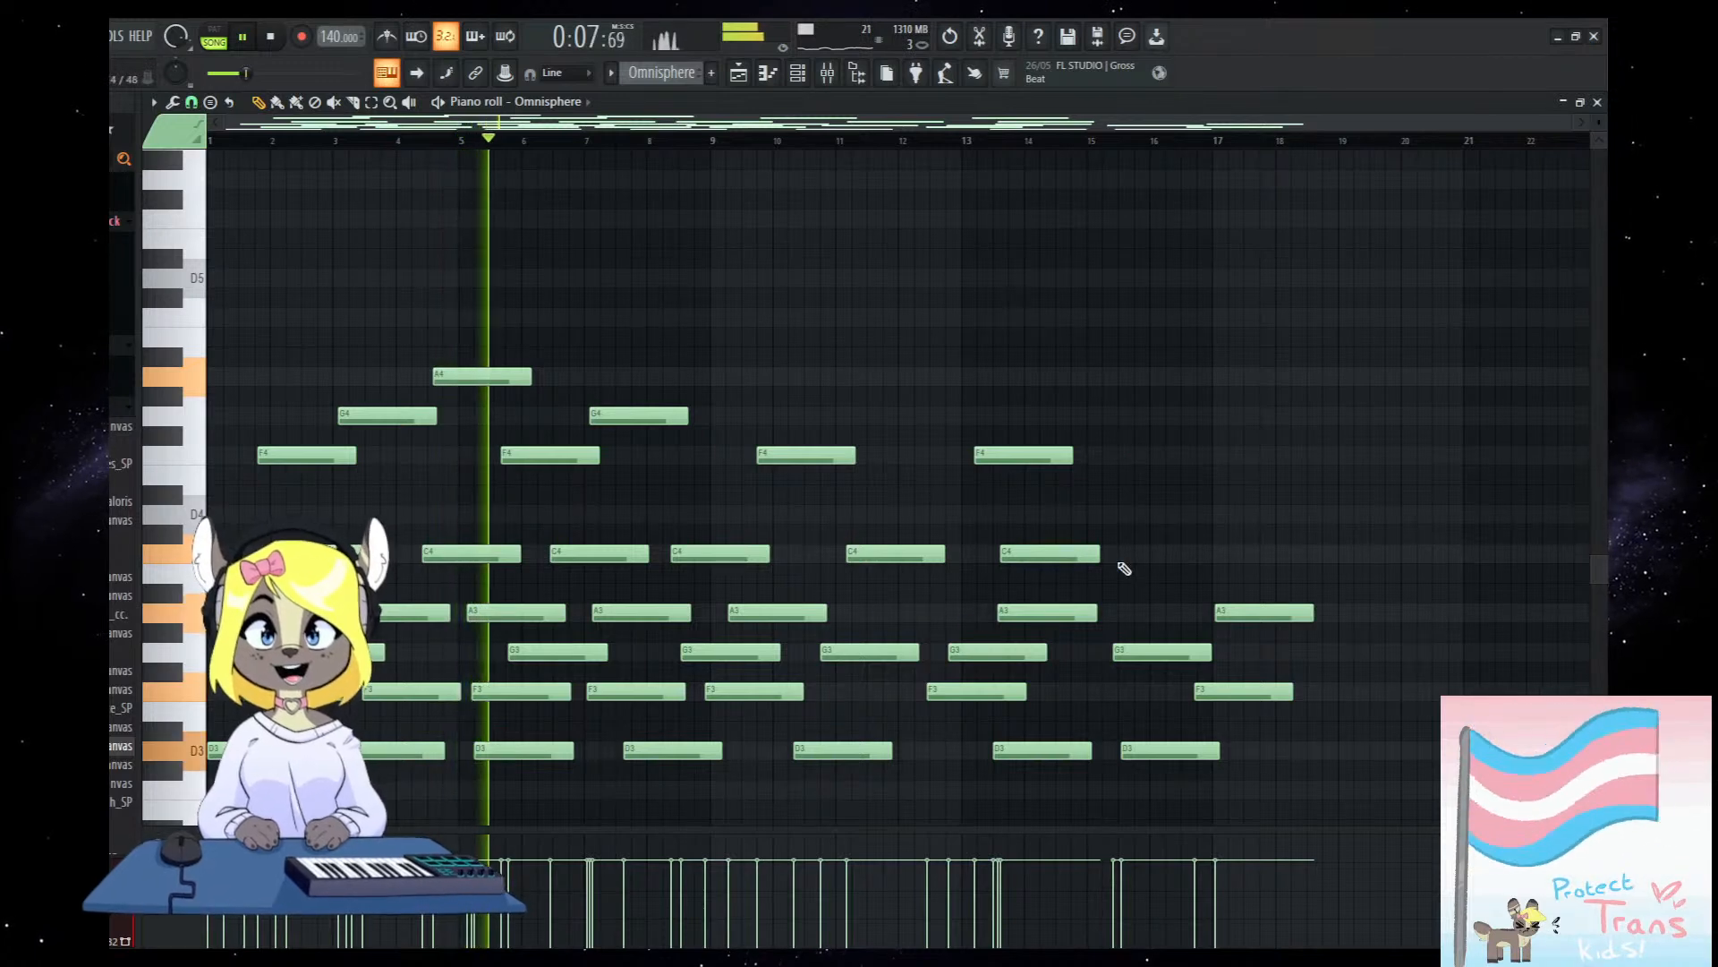
right_click(1178, 555)
left_click(1088, 557)
left_click(1143, 555)
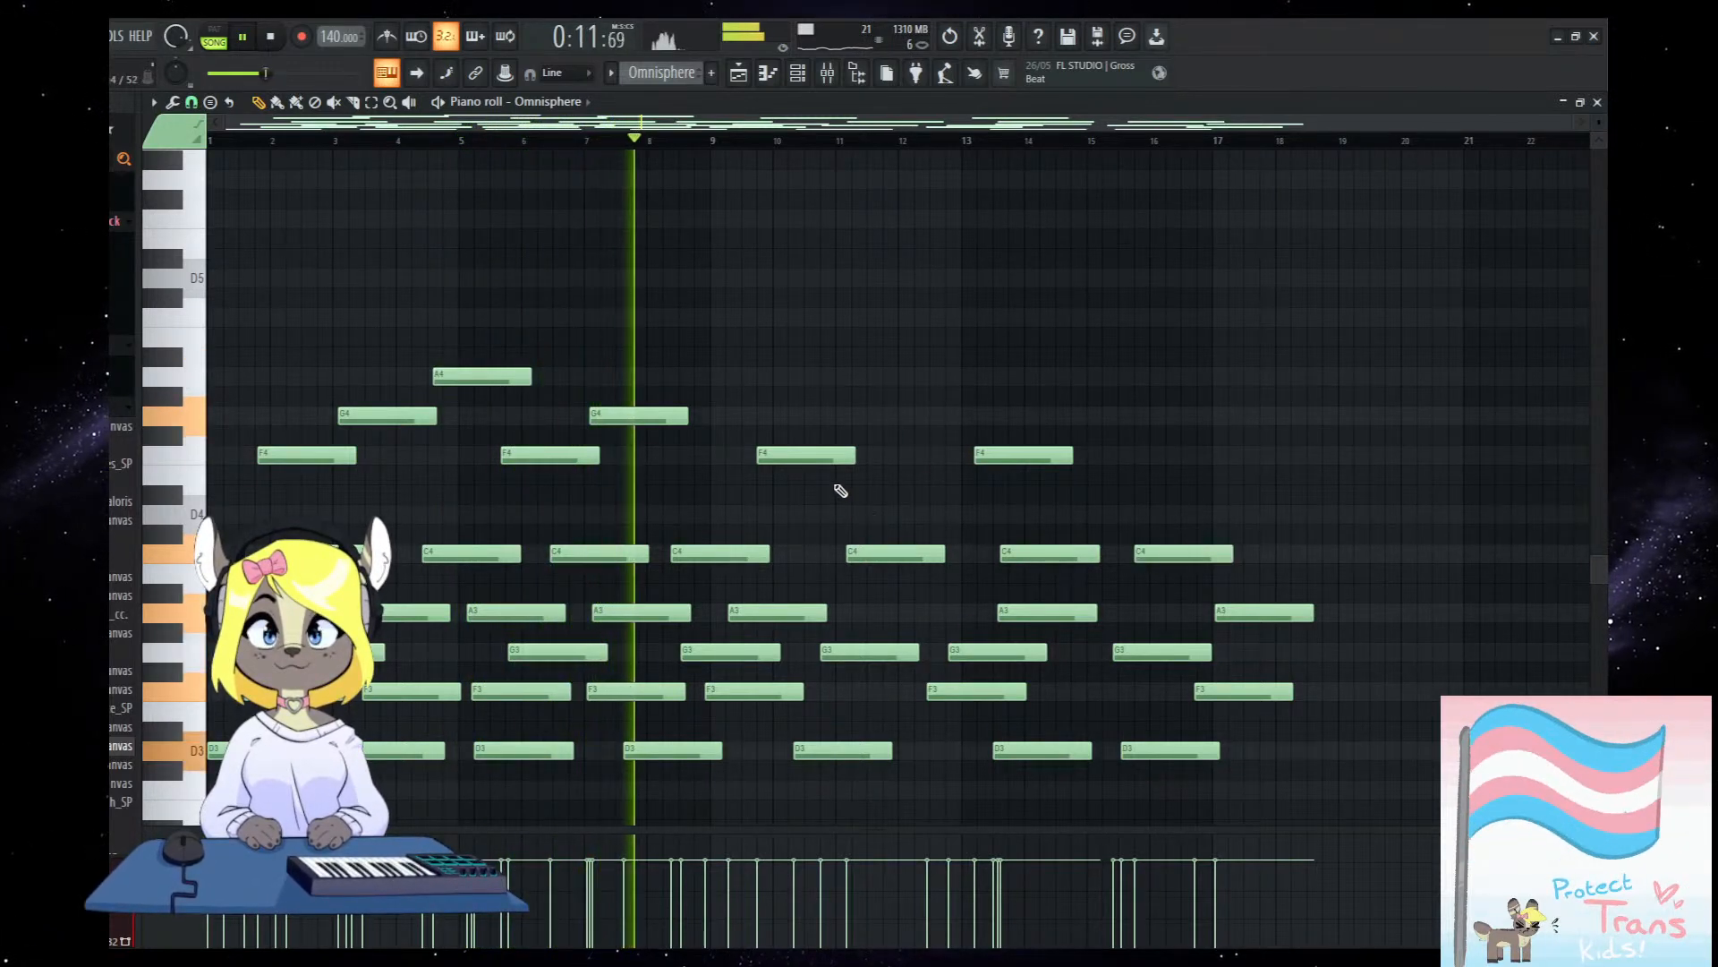
Fill out the pad with G4 notes in bars 9, 13 and 16, F3 notes in bars 10 and 14, and a C5 in bar 11.
left_click(777, 416)
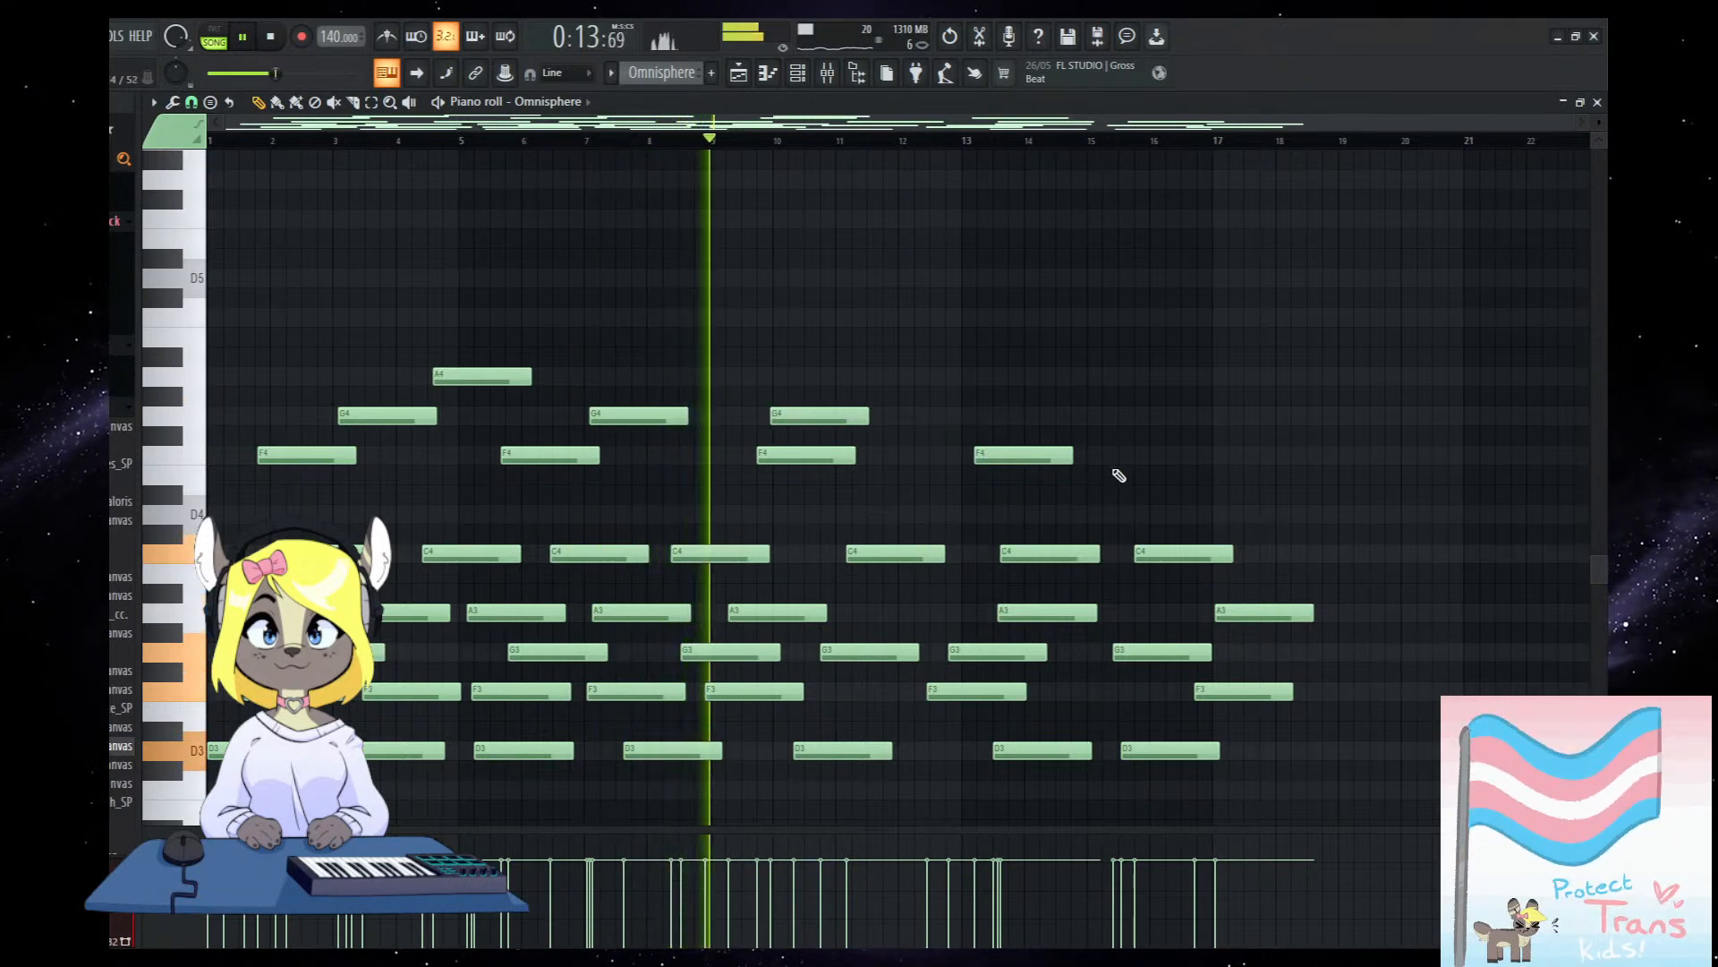
left_click(1071, 692)
left_click(827, 692)
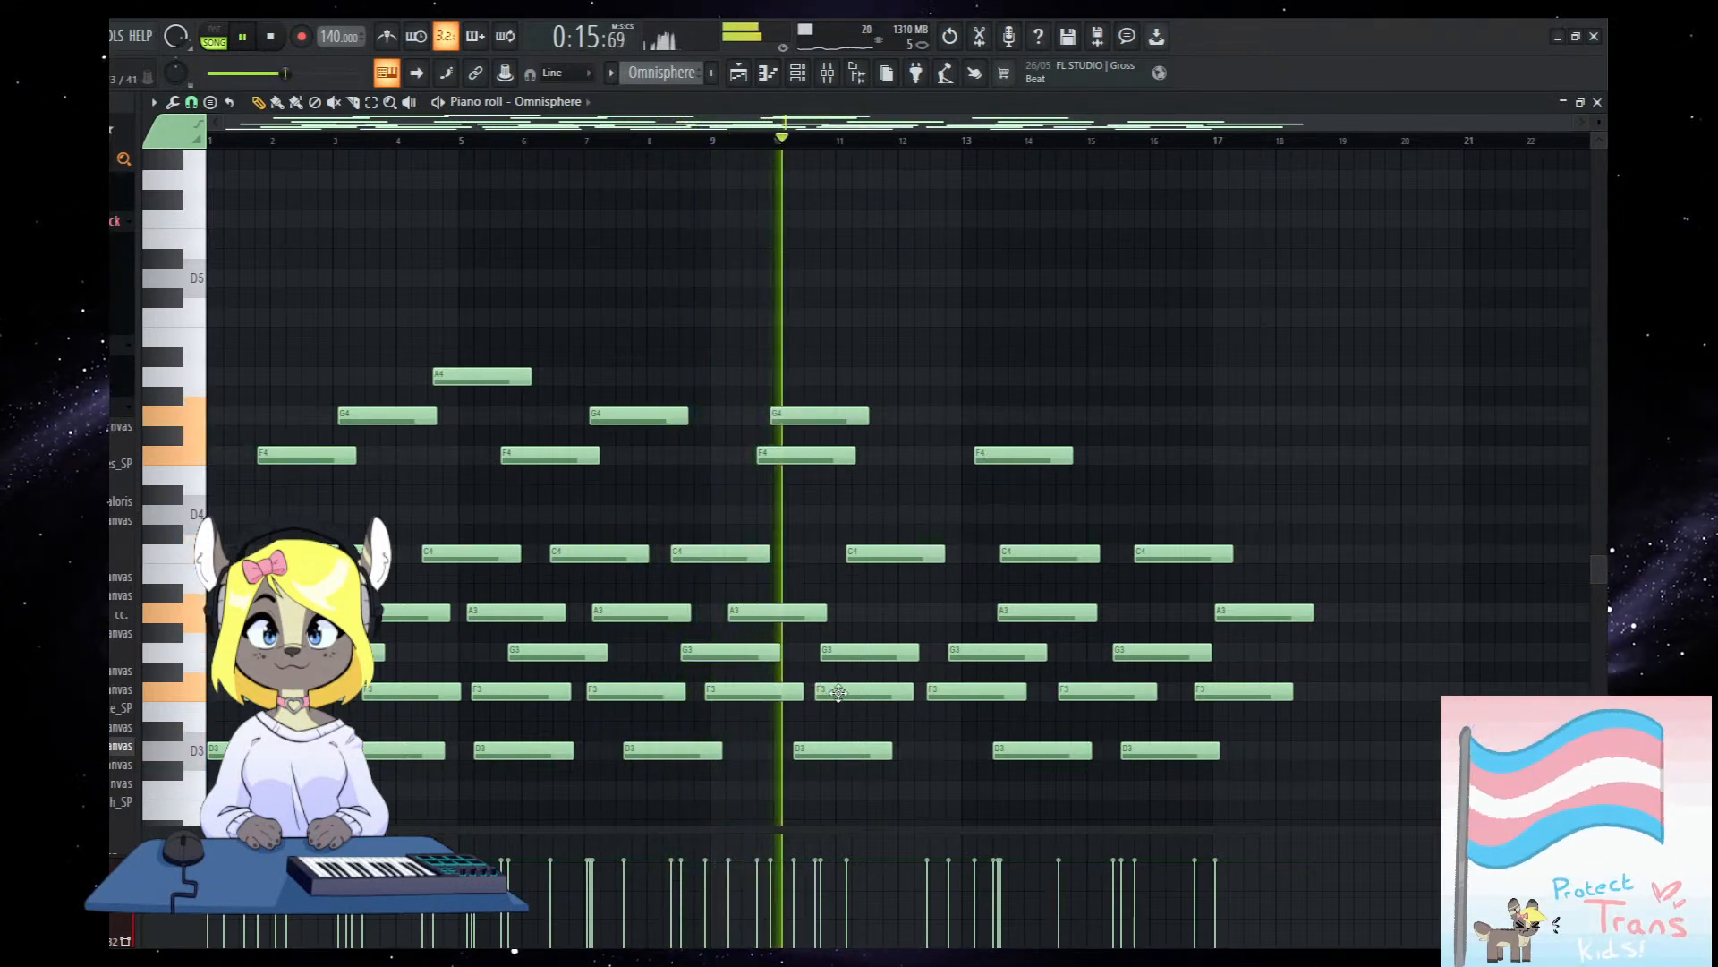
left_click(881, 319)
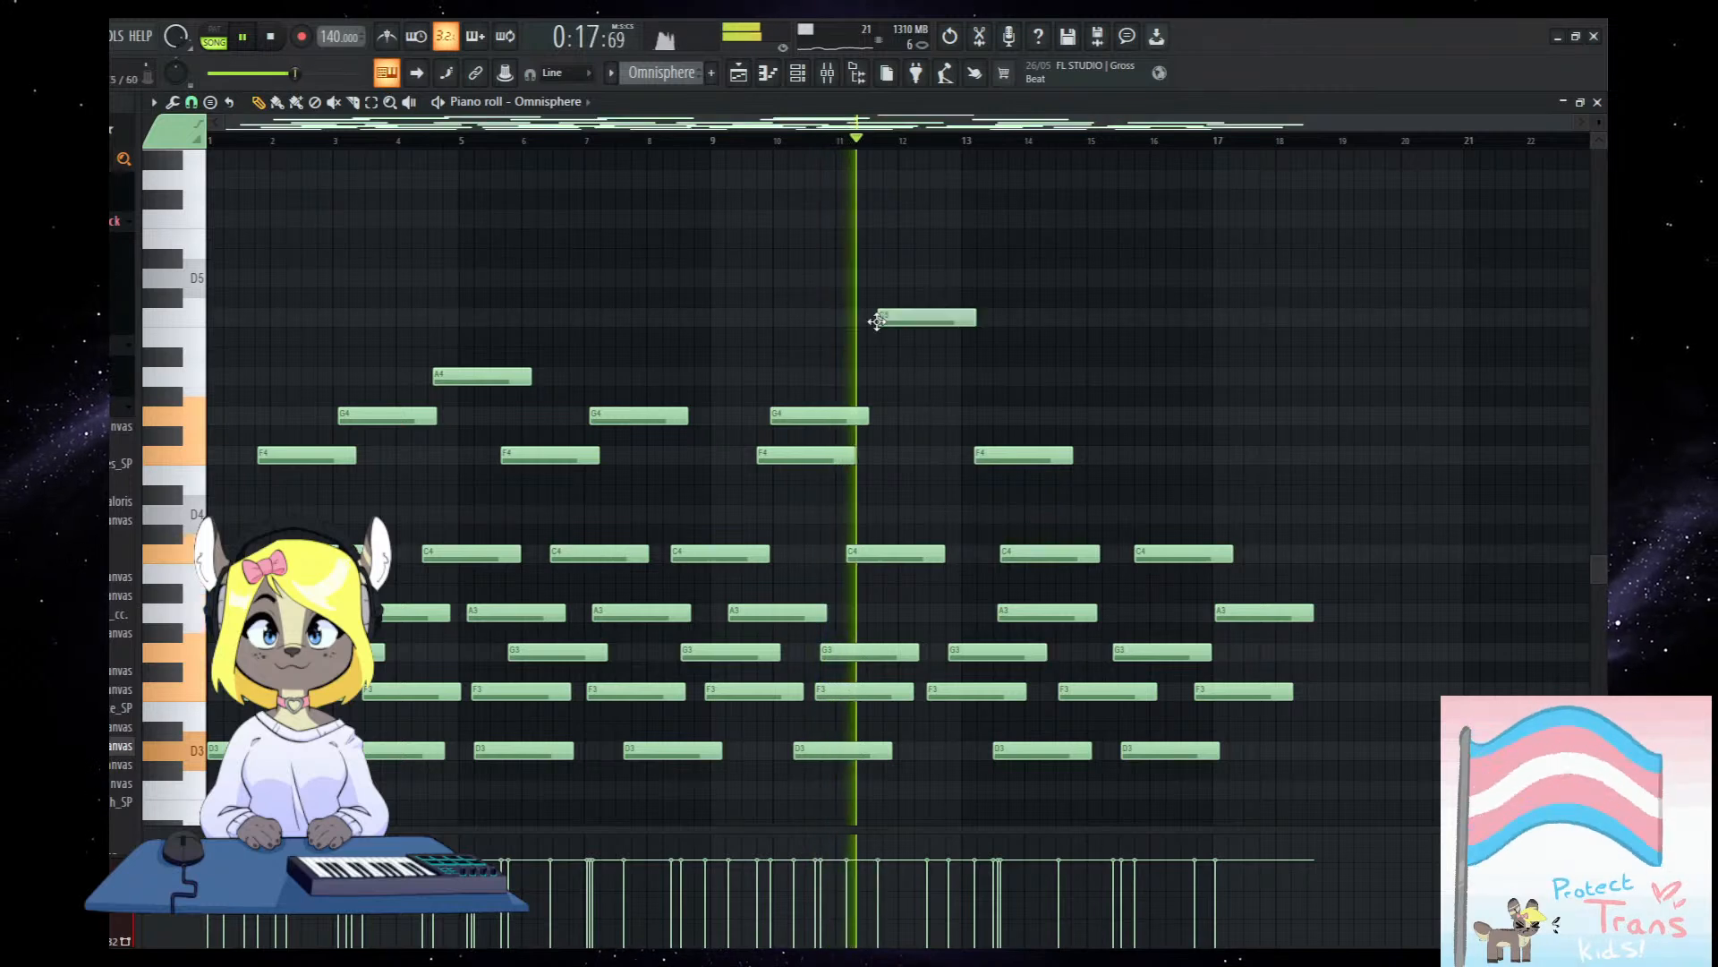
left_click(1007, 416)
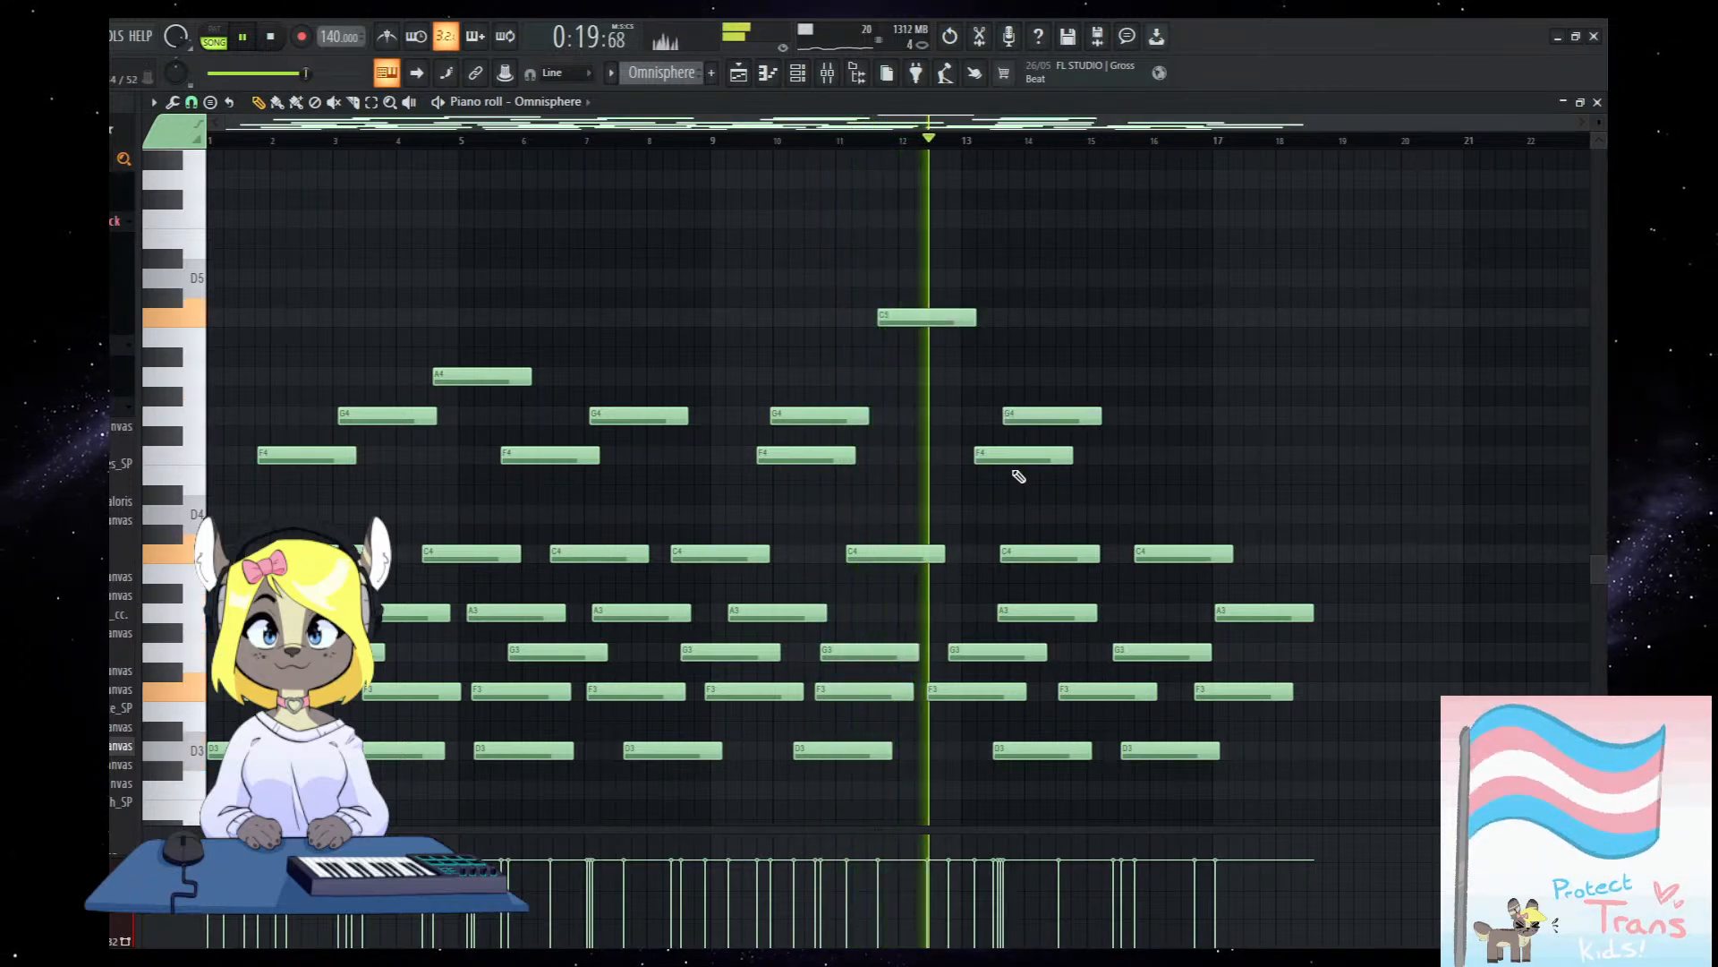
left_click(1154, 416)
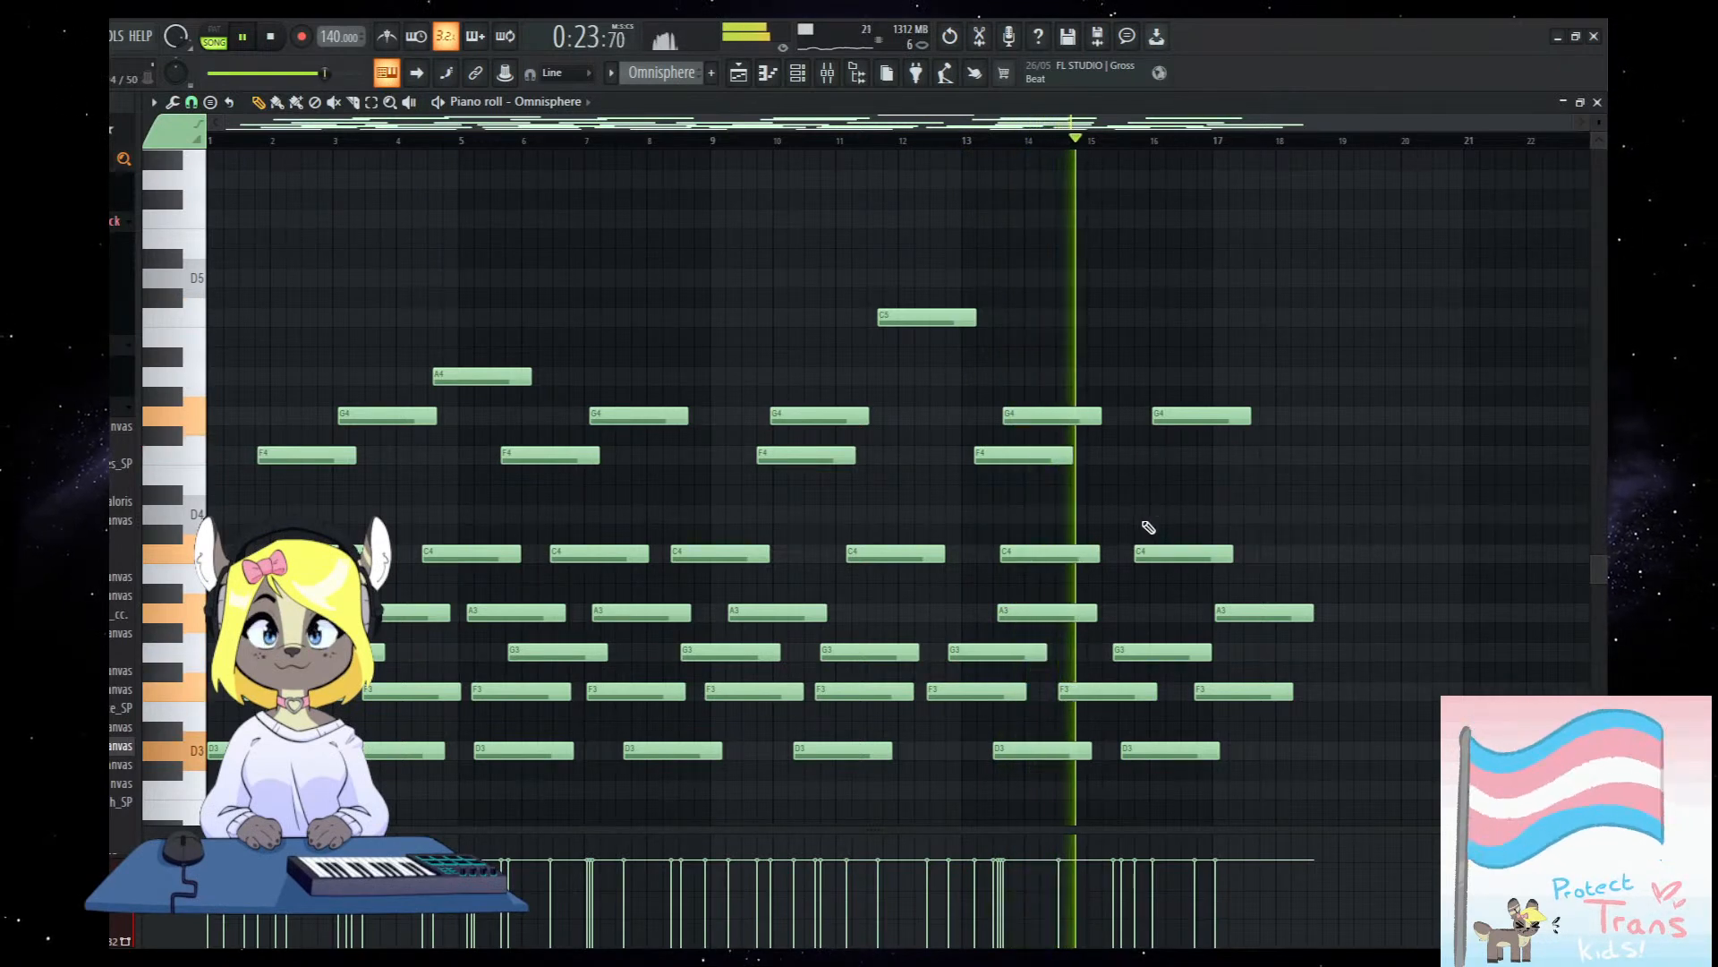
Add an F4 late in bar 16 and a C4 just before bar 18, and check the pad clip's end in the playlist.
left_click(1101, 515)
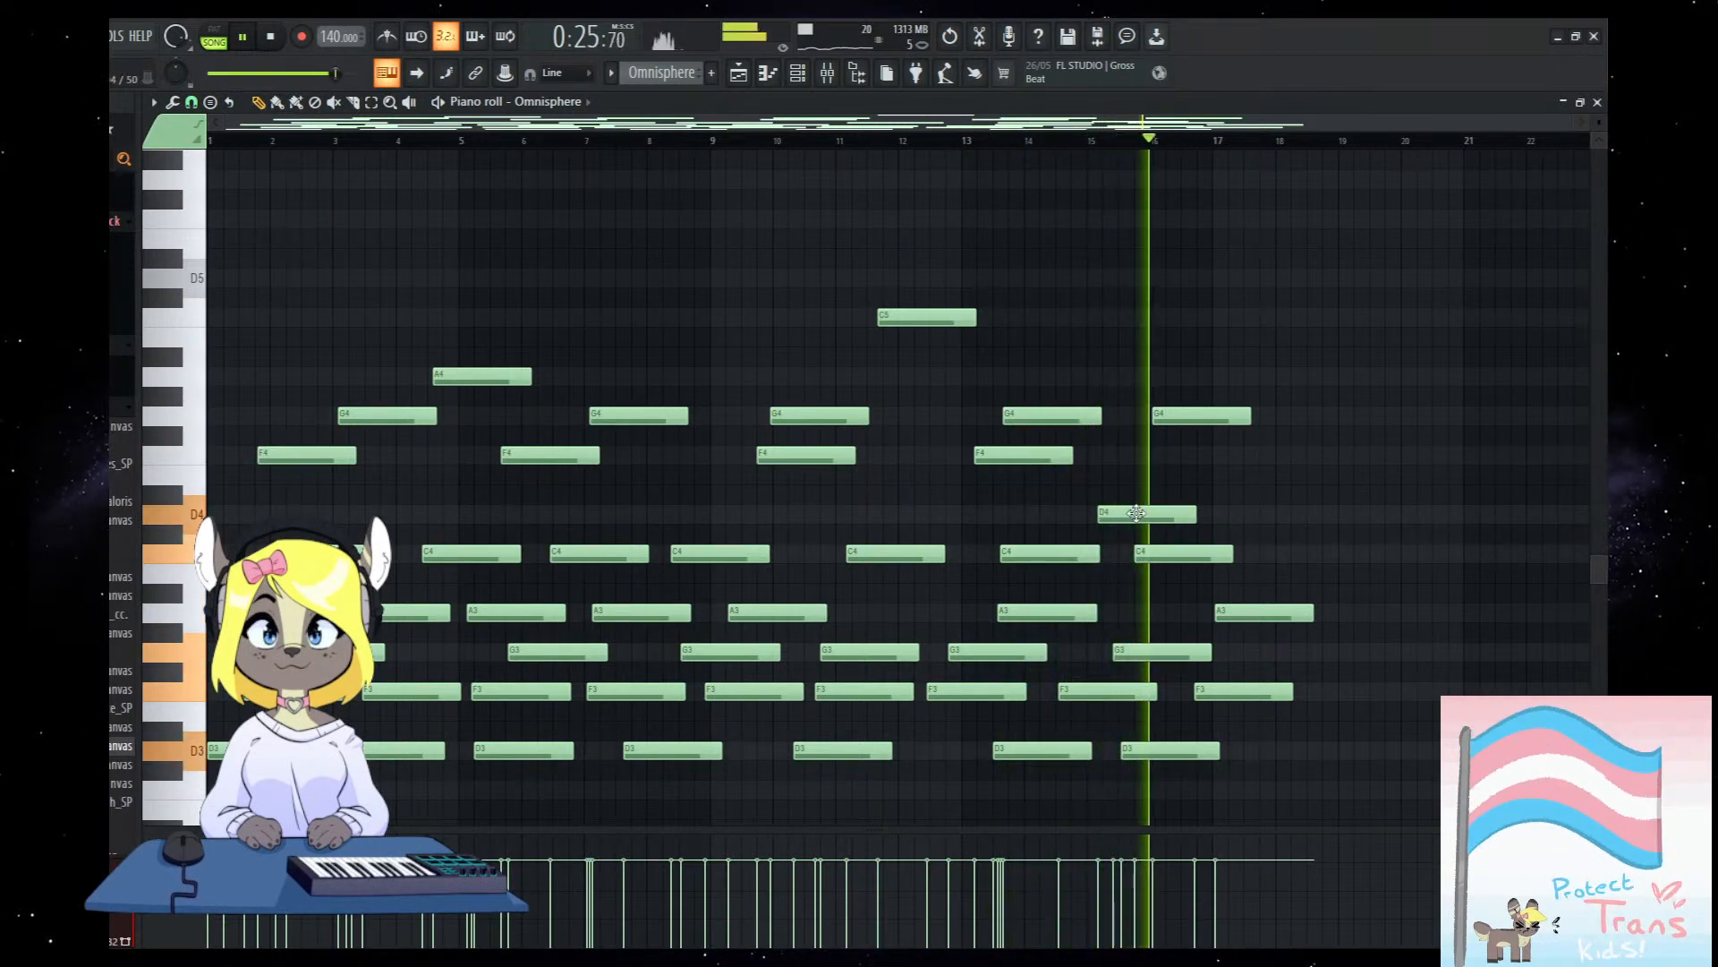
right_click(1146, 516)
left_click(1205, 455)
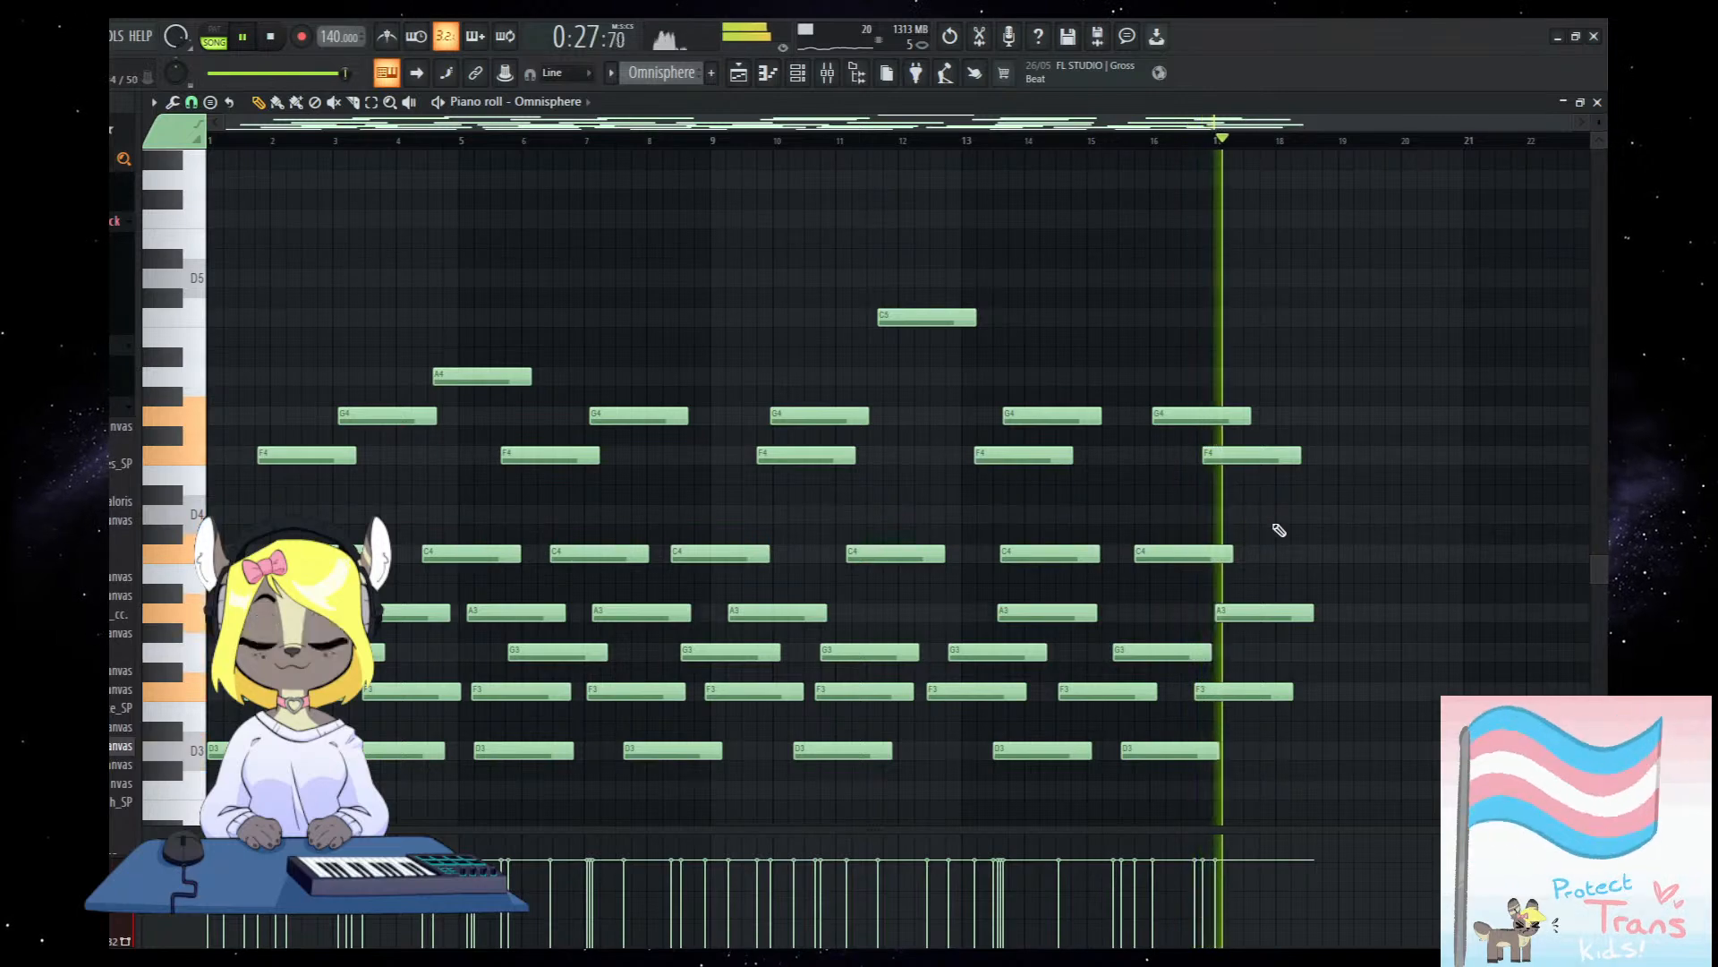
left_click(1278, 556)
left_click_drag(1304, 571, 1150, 580)
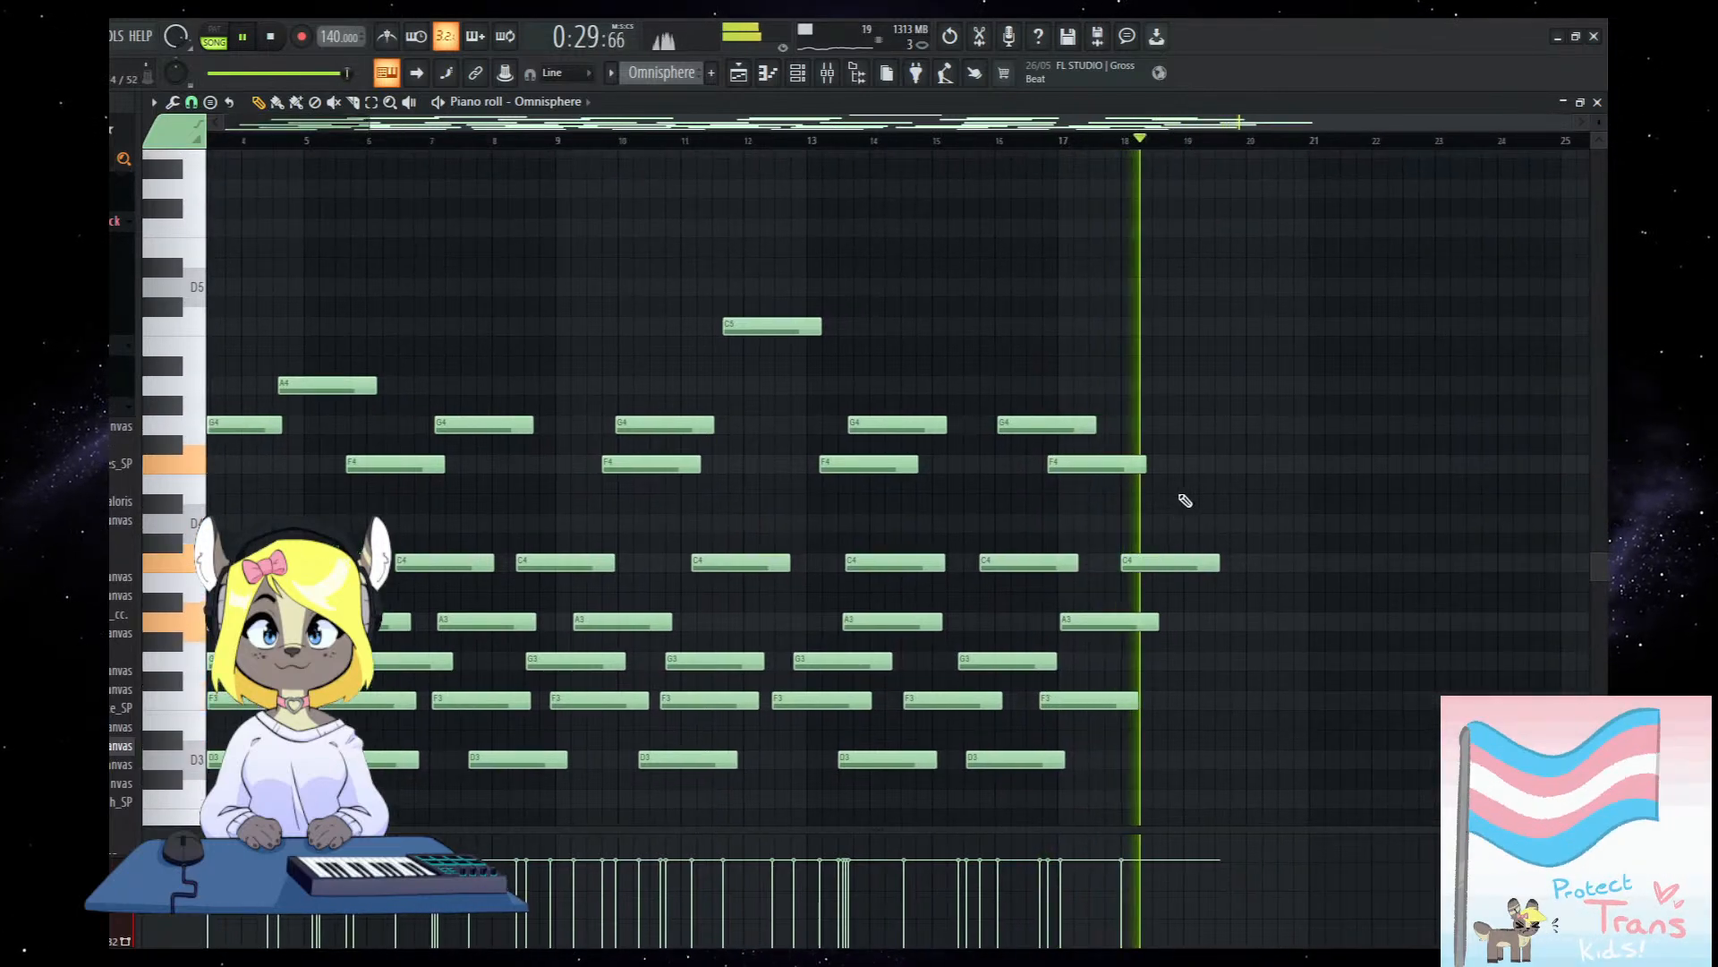
key("F5")
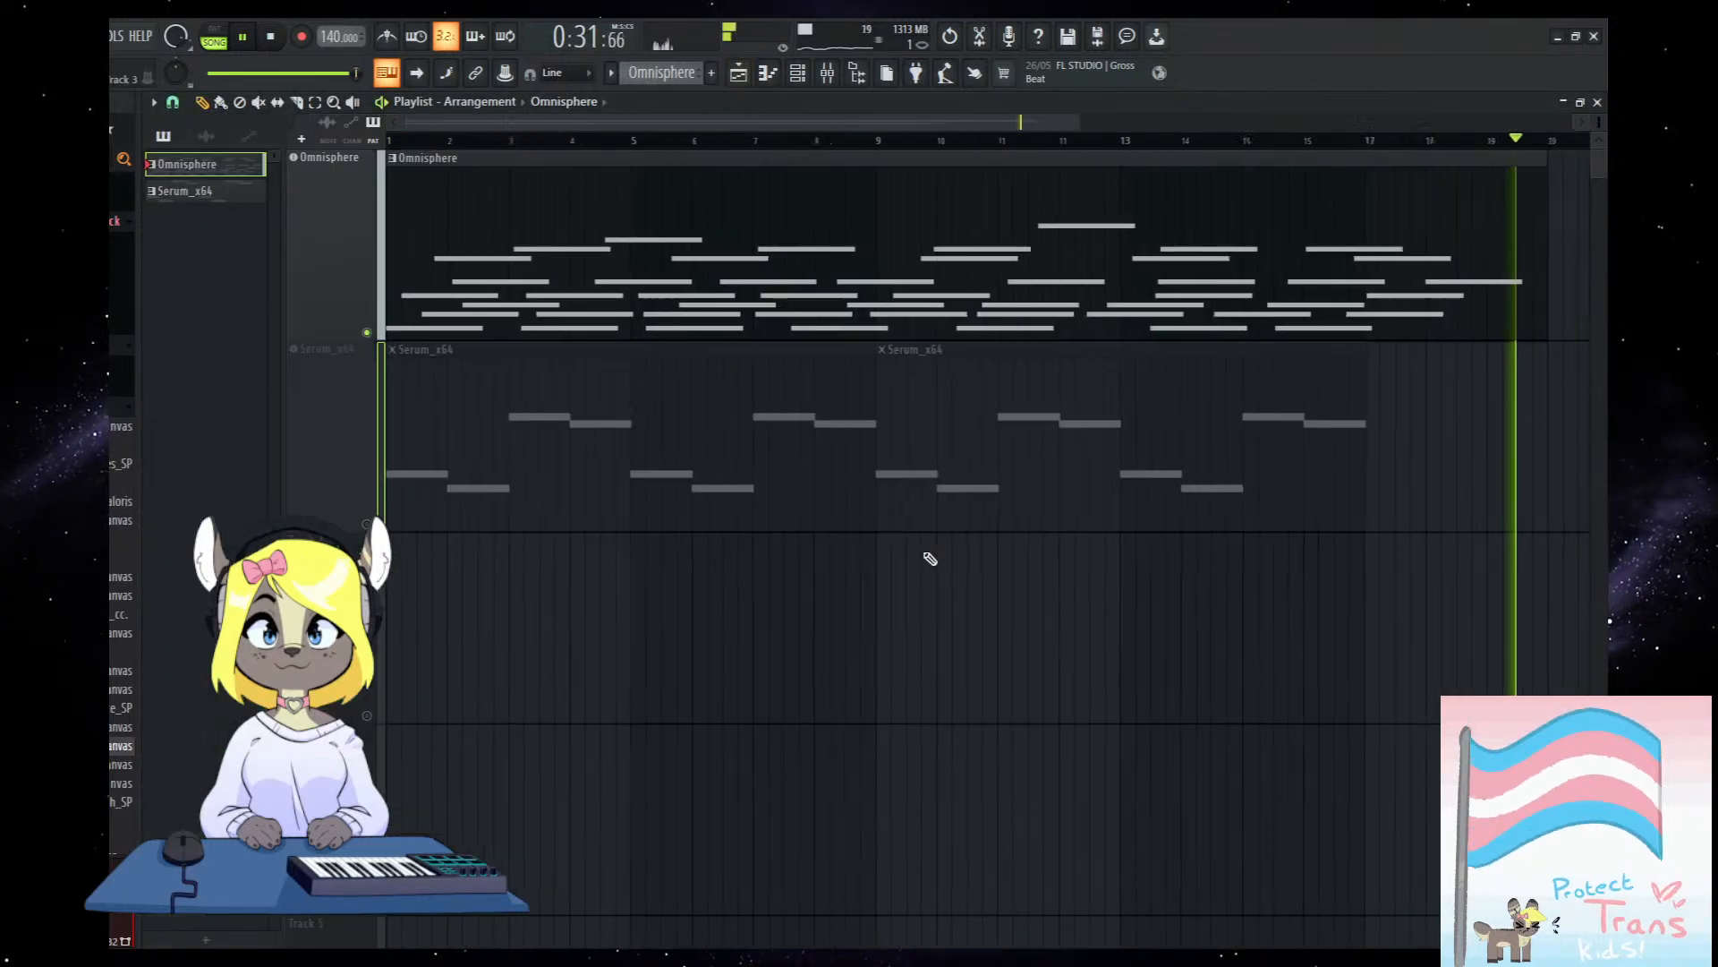
scroll(1071, 350, "up", 4)
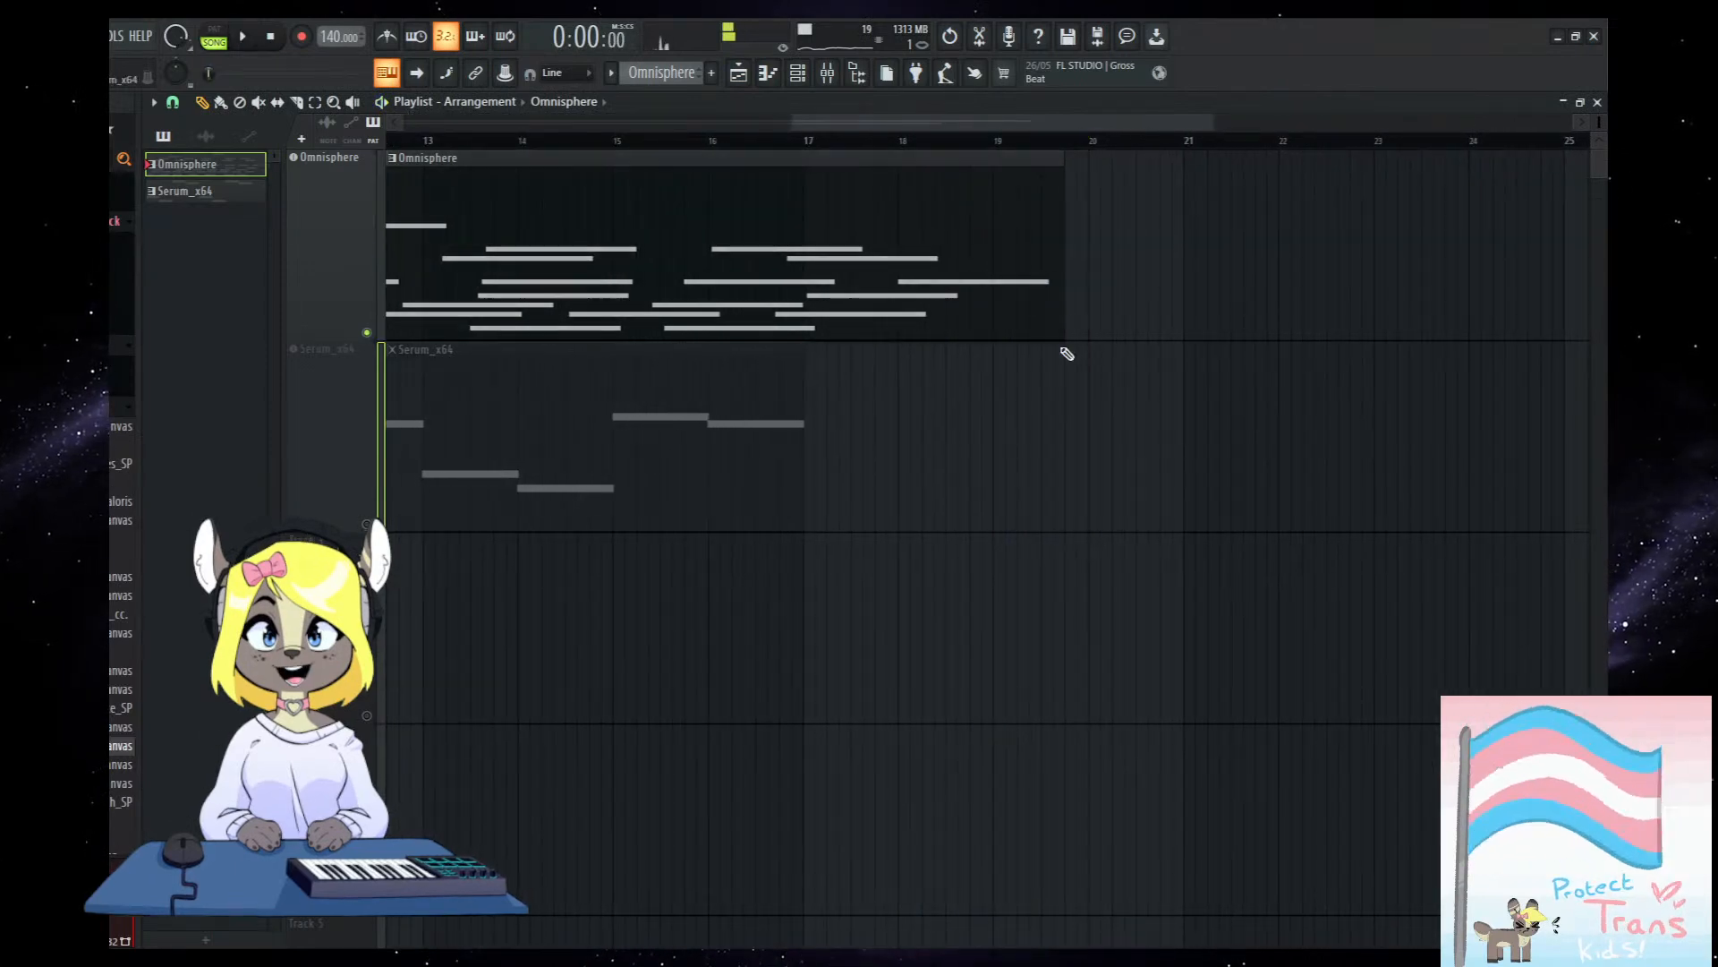
scroll(1059, 322, "down", 3)
Insert the Portal effect on the Omnisphere mixer track, ahead of RC-20 Retro Color.
left_click(842, 75)
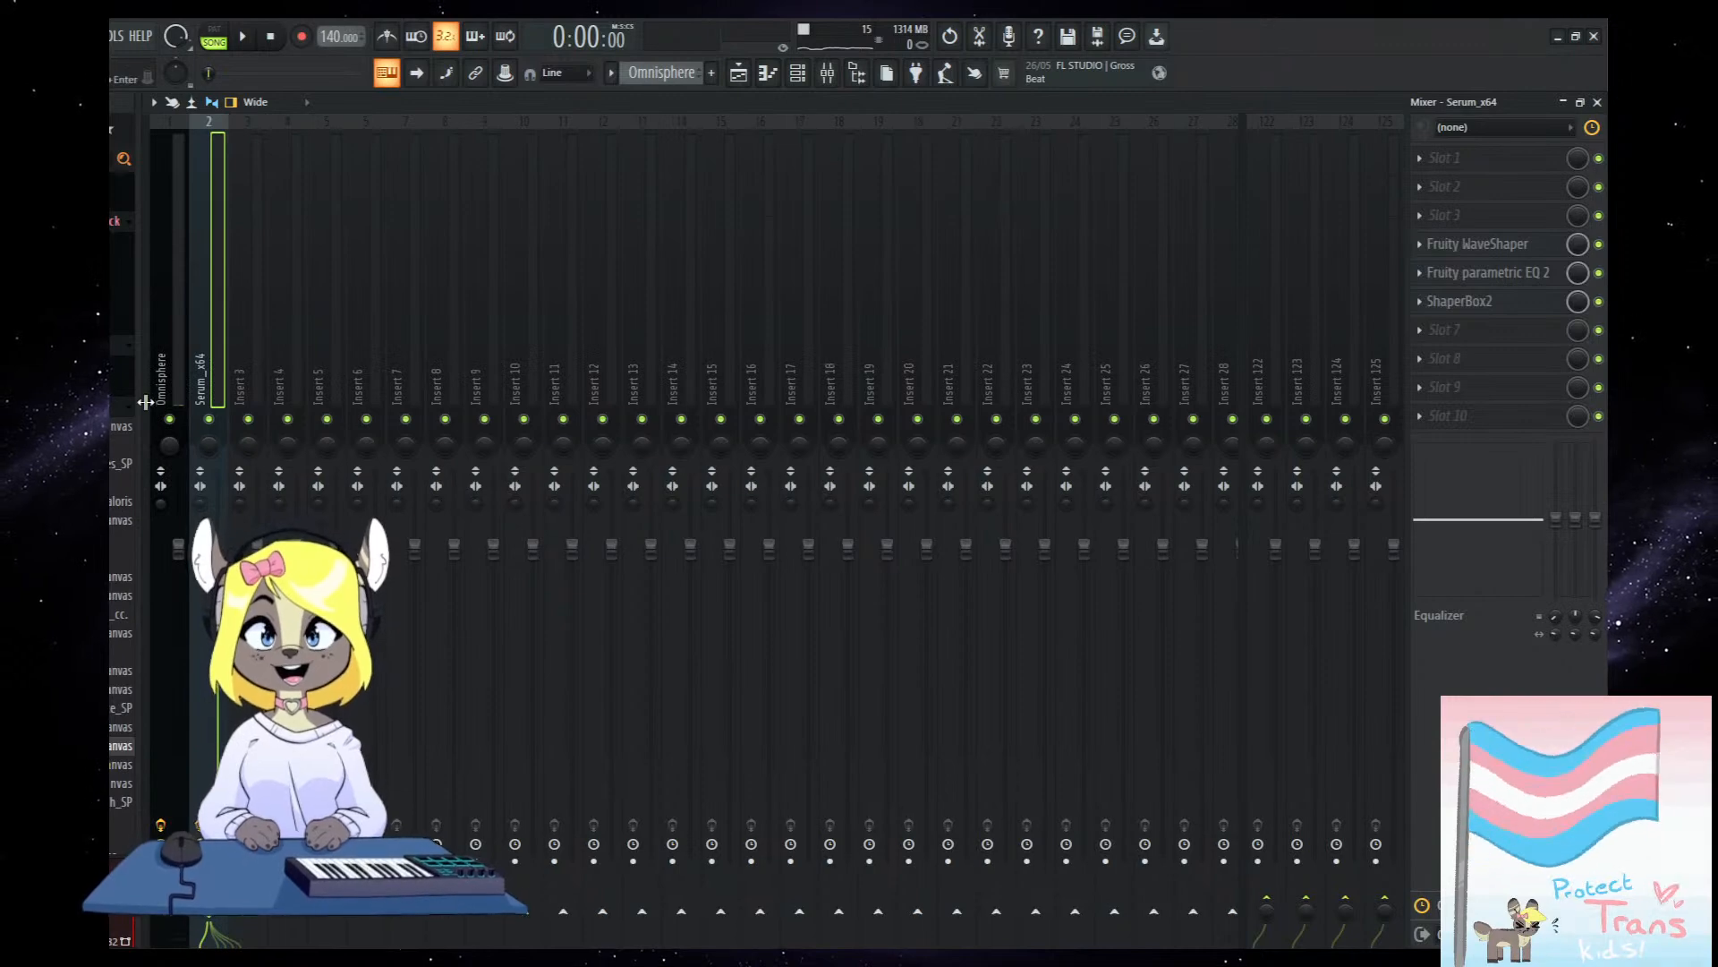
left_click_drag(149, 403, 230, 404)
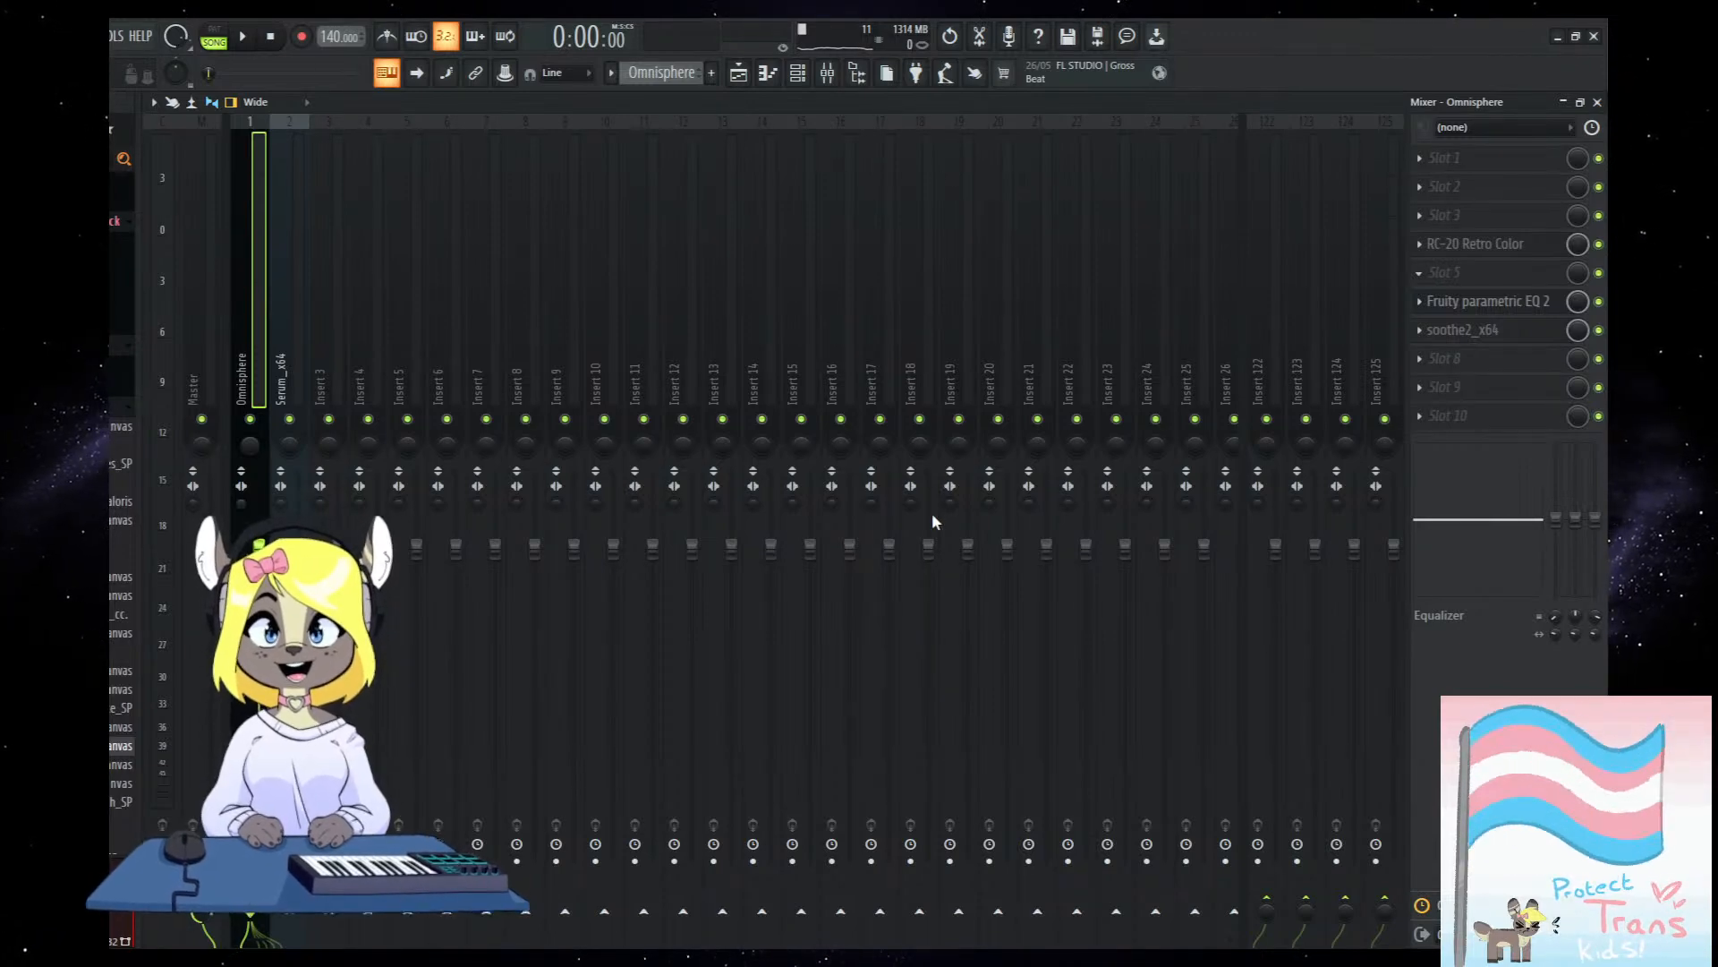
left_click(903, 544)
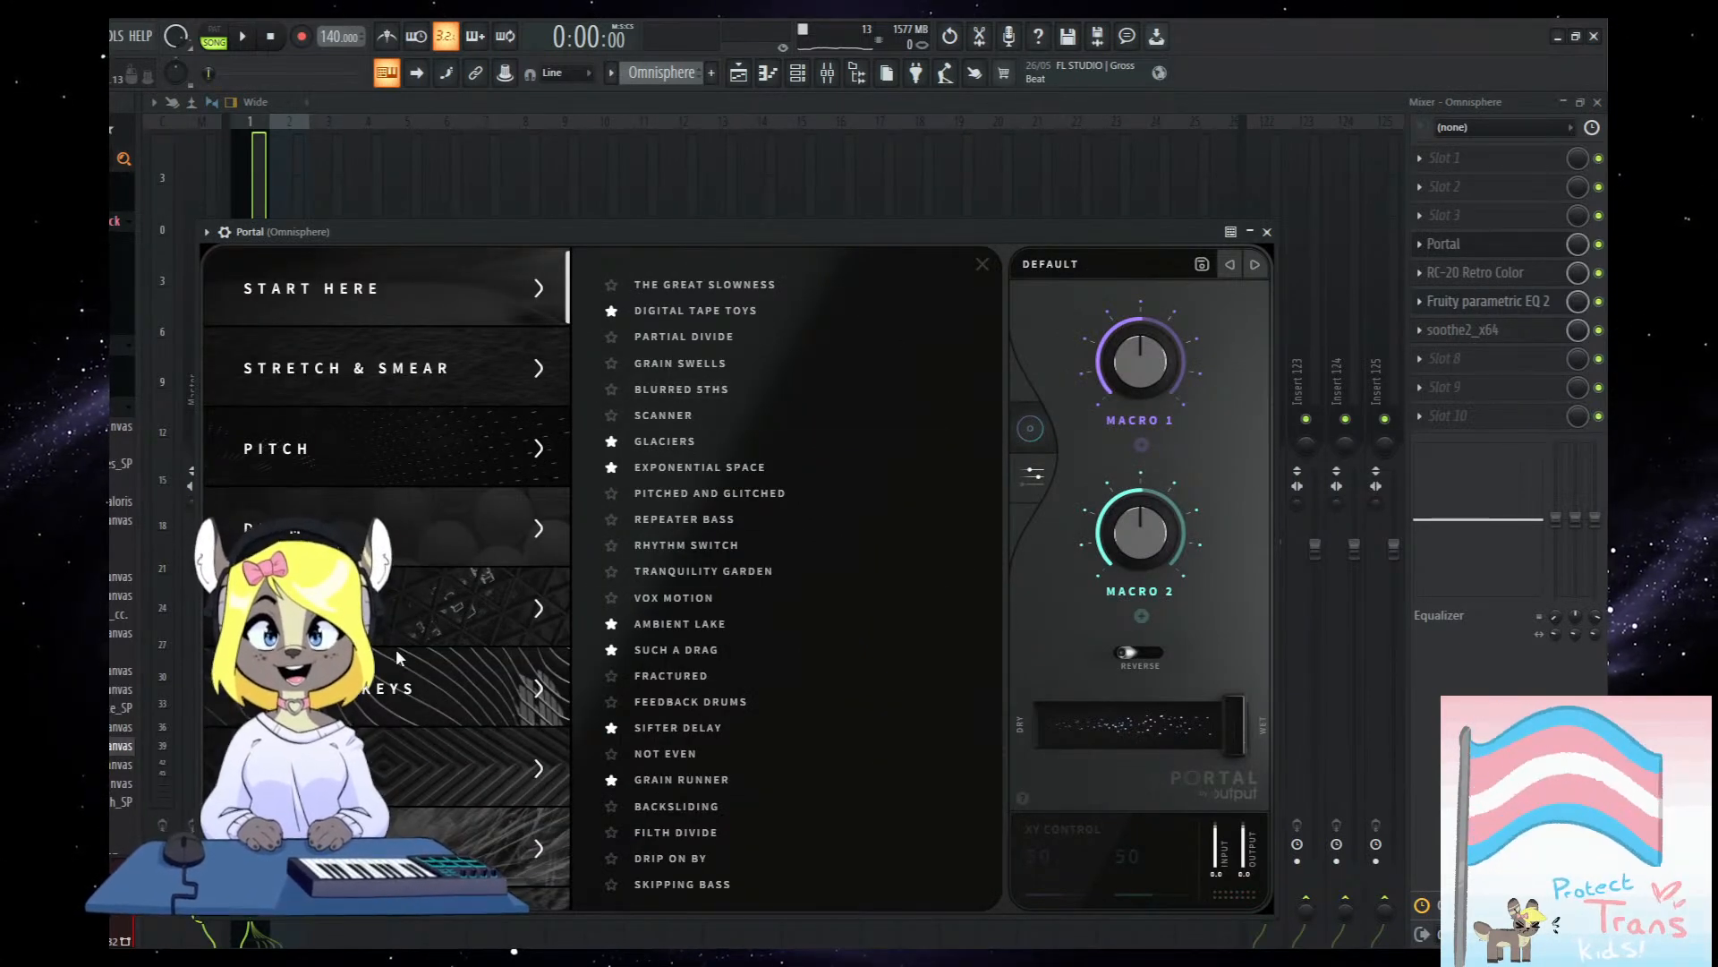
Try the Mangle Smear preset from Portal's Pitch category.
left_click(356, 503)
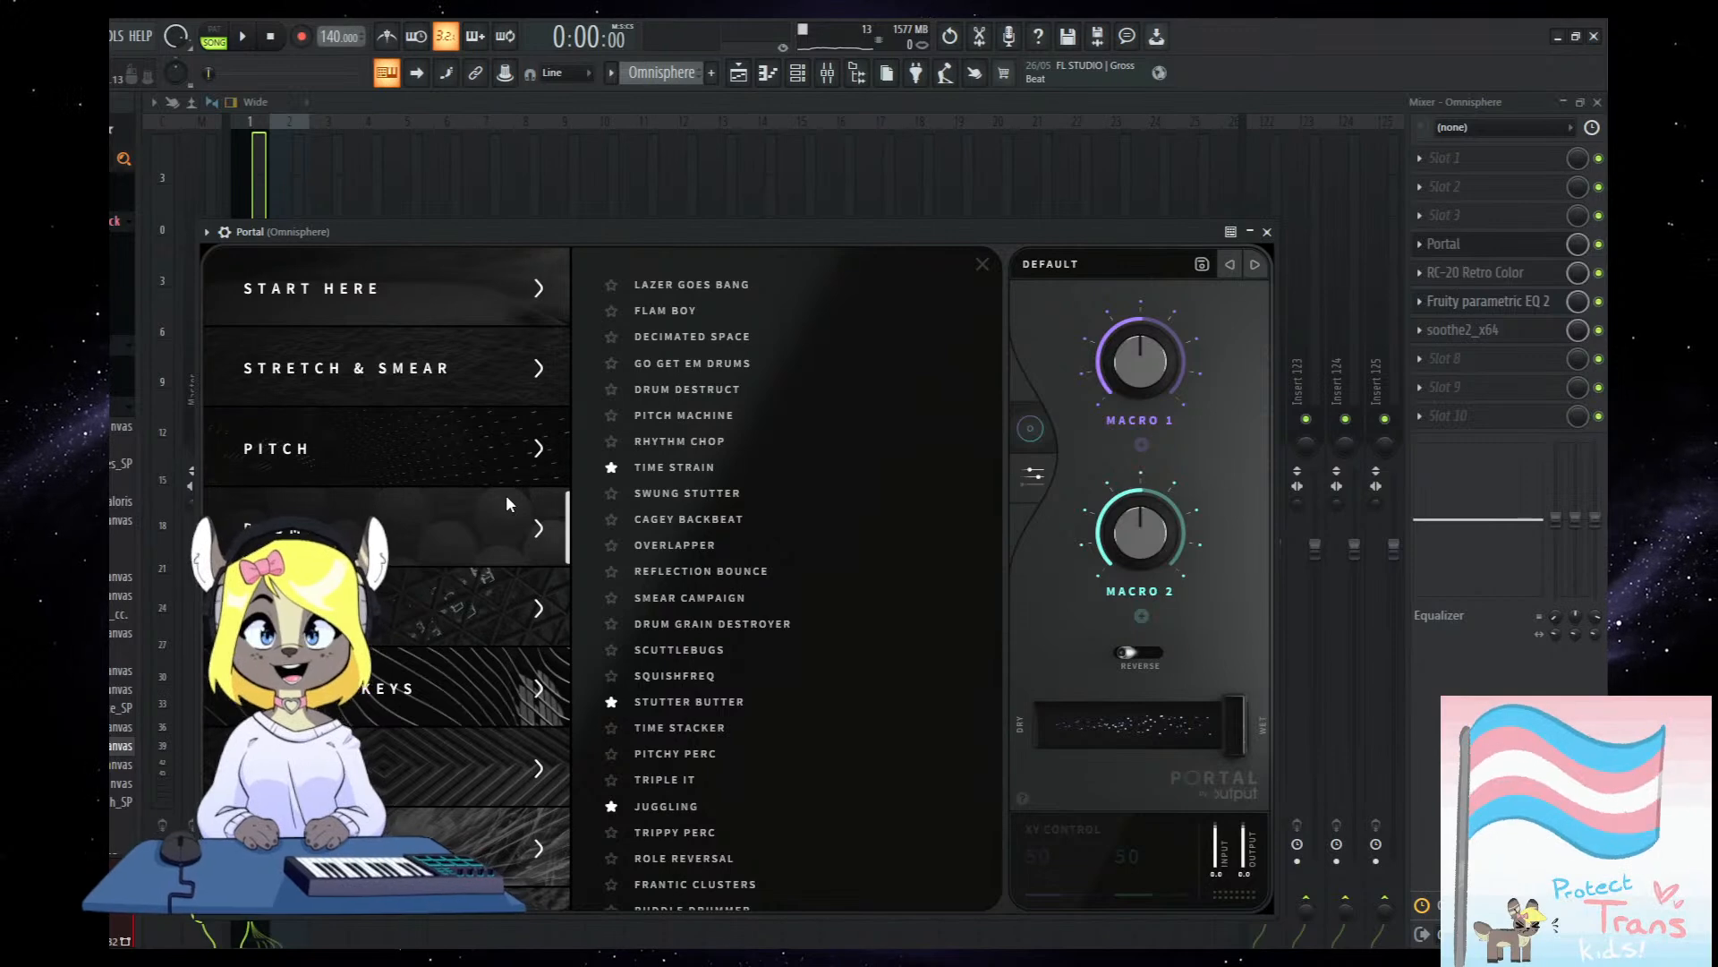
left_click(424, 451)
left_click(743, 362)
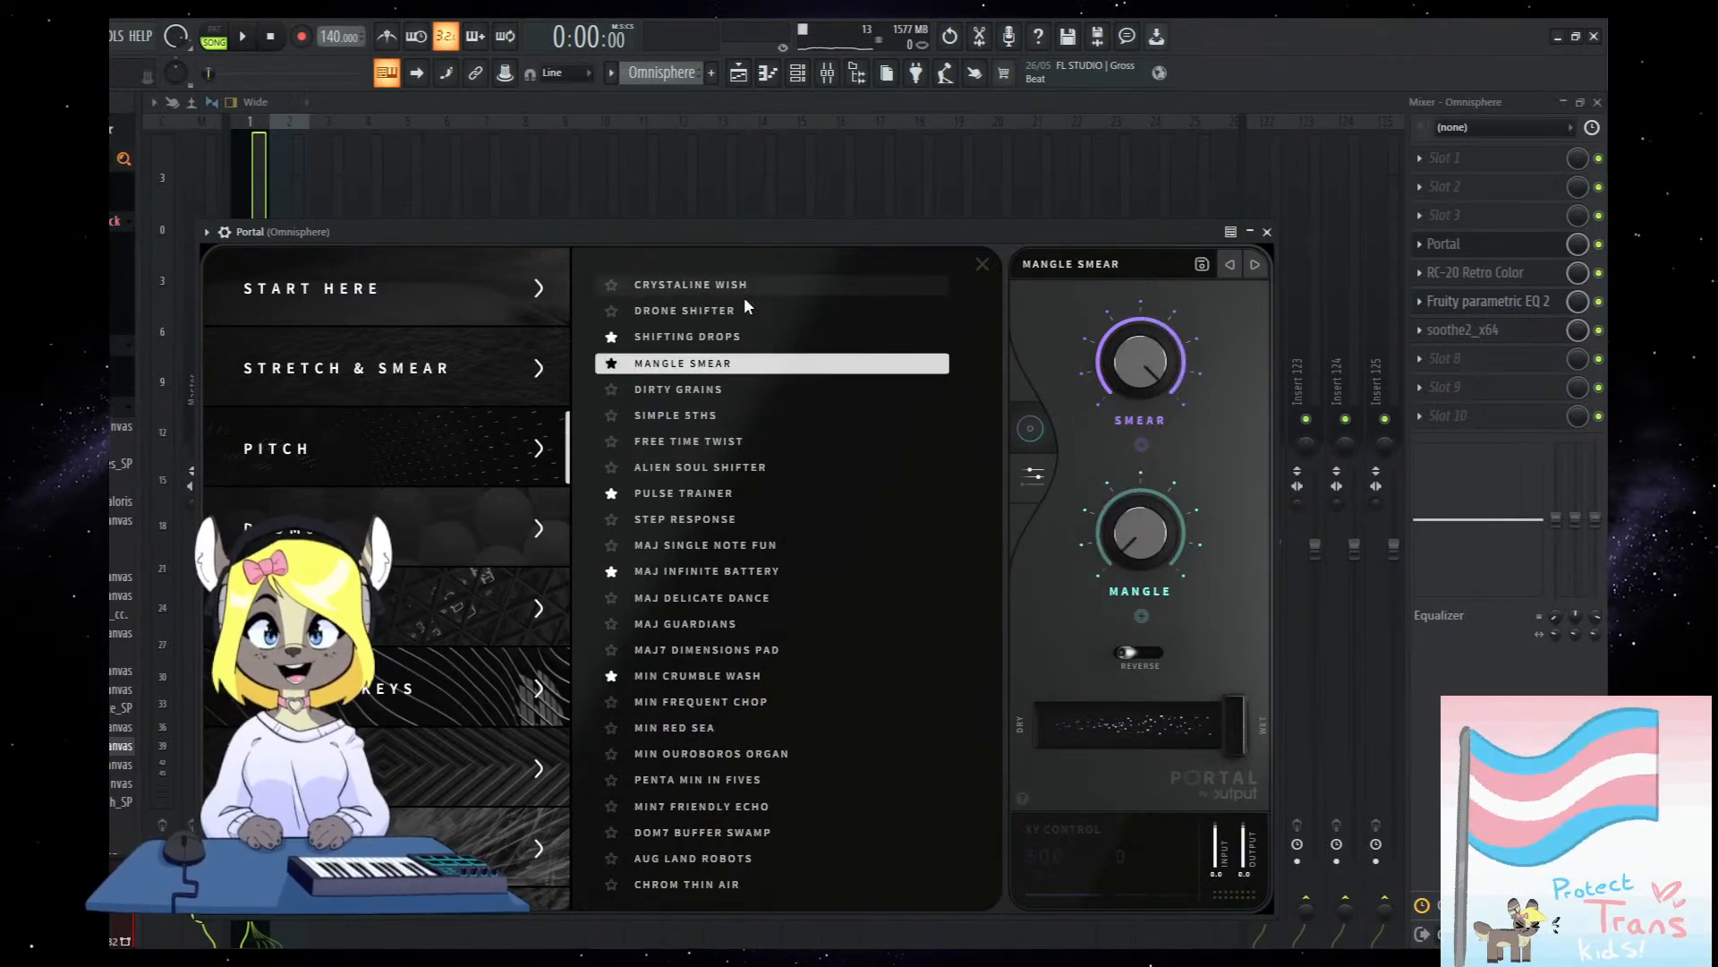
Browse Portal's preset categories and load Pitch Artifacts from Guitar & Keys.
left_click(363, 371)
left_click(358, 528)
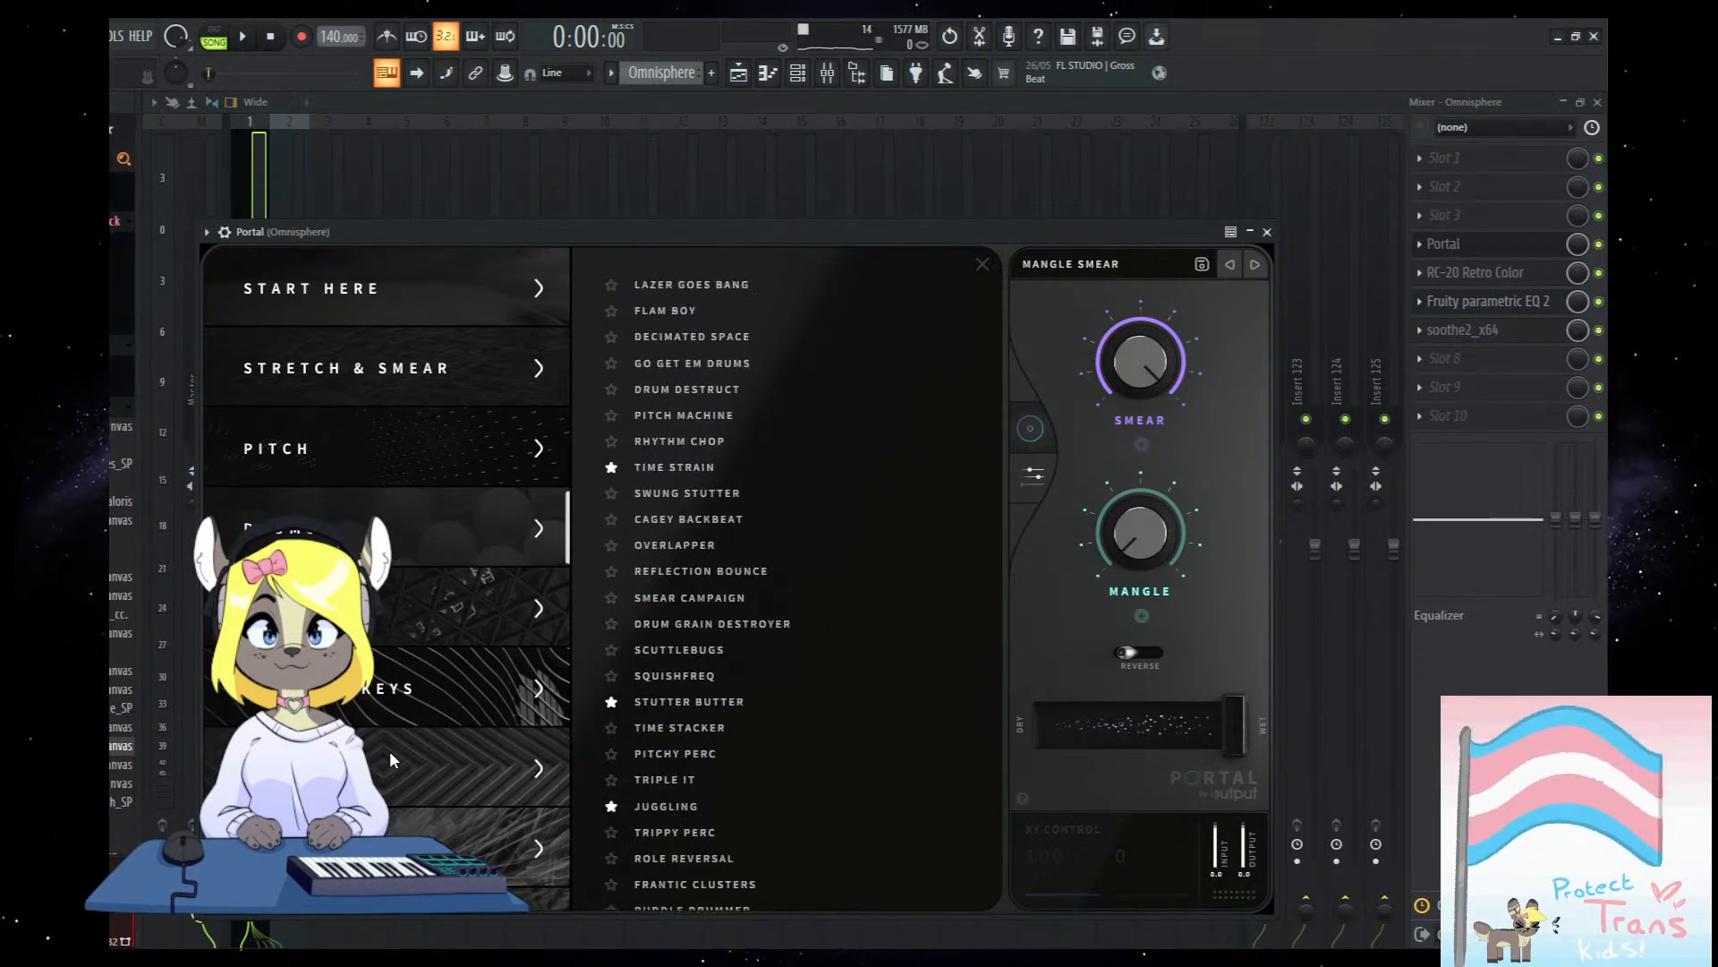
scroll(358, 528, "down", 5)
scroll(389, 768, "up", 5)
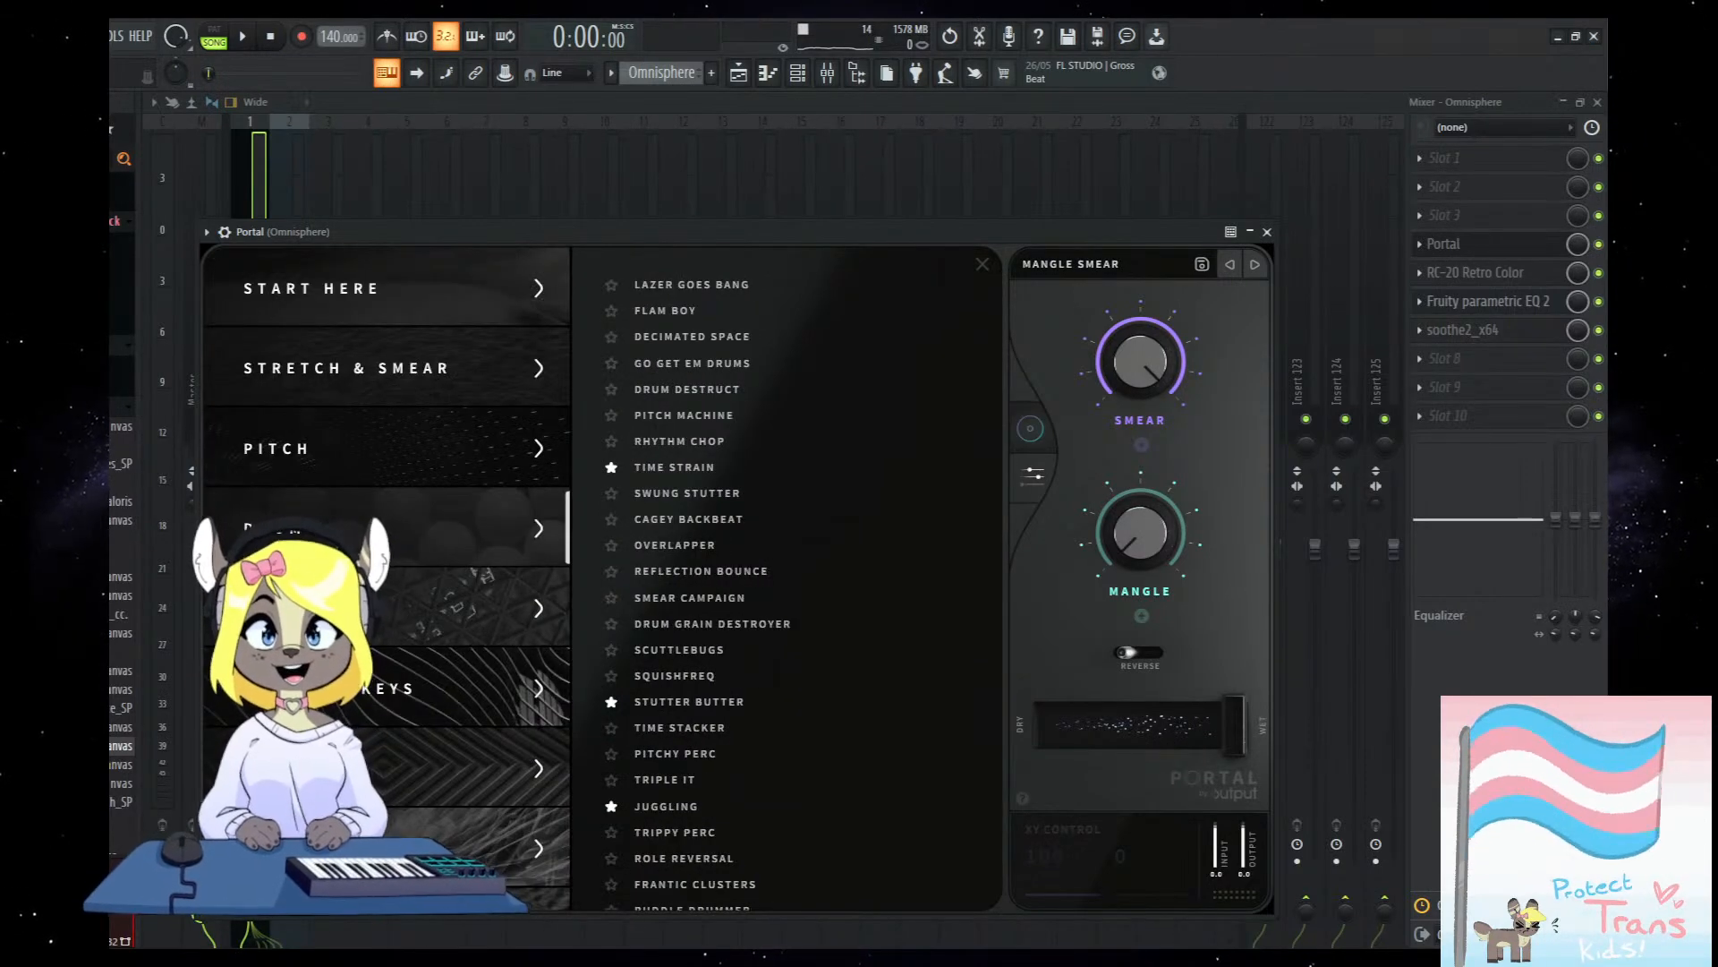
left_click(337, 456)
left_click(365, 529)
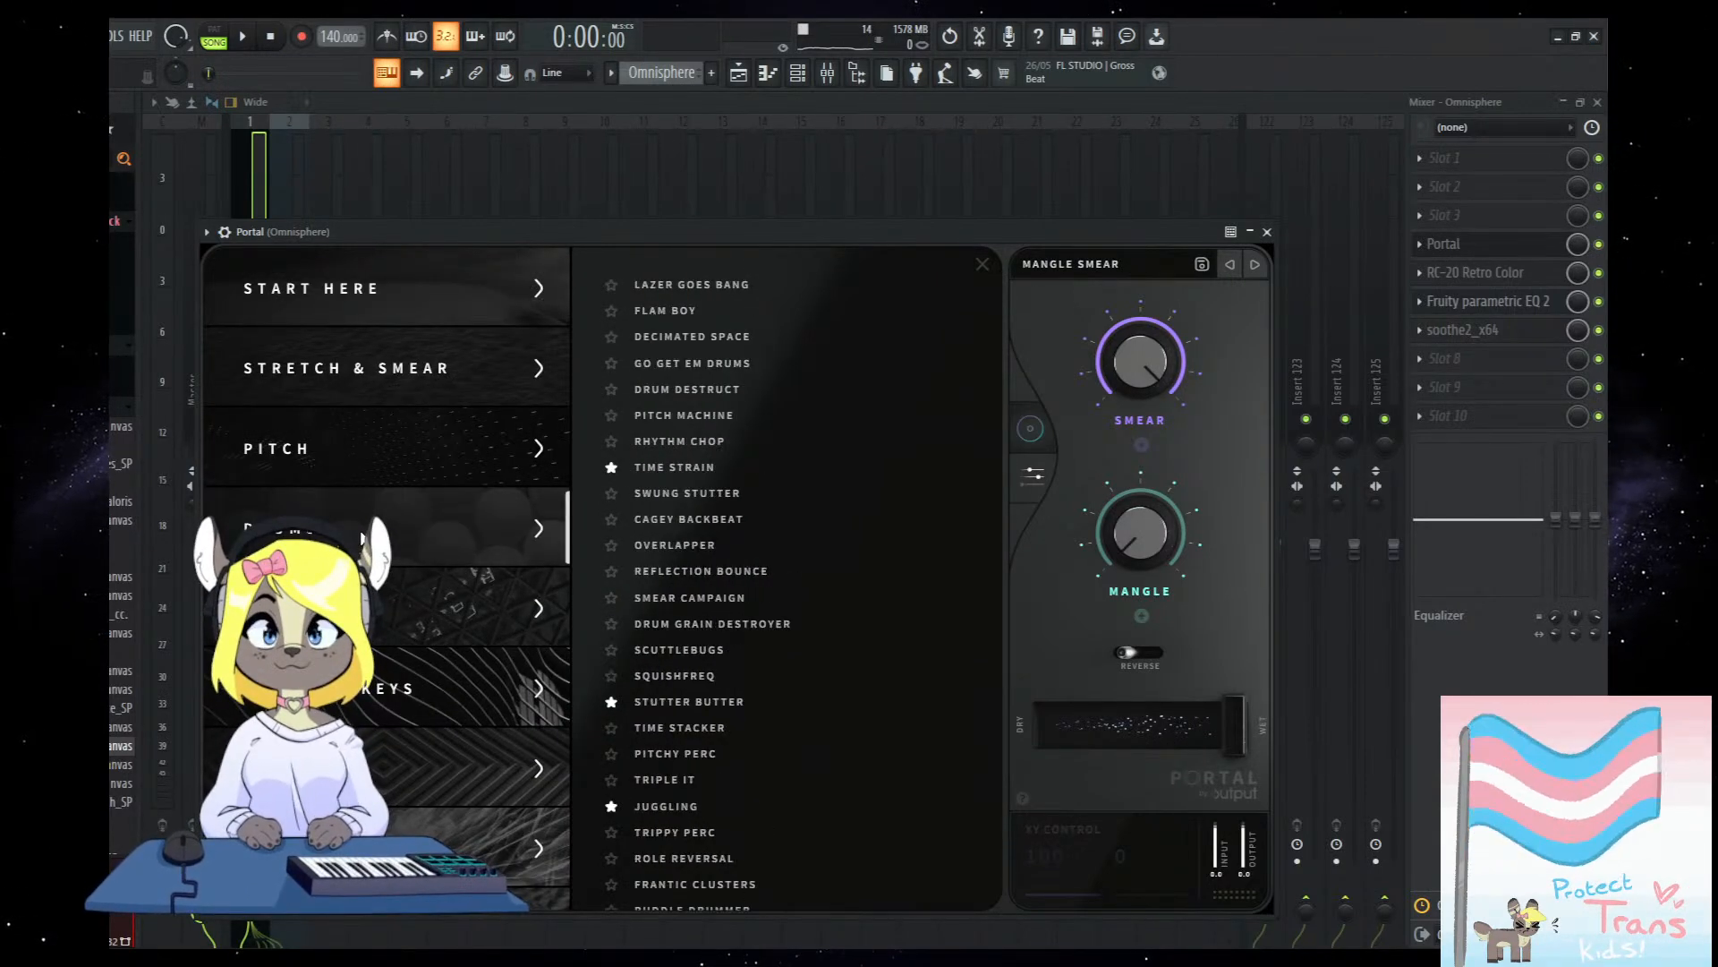
left_click(405, 611)
left_click(432, 701)
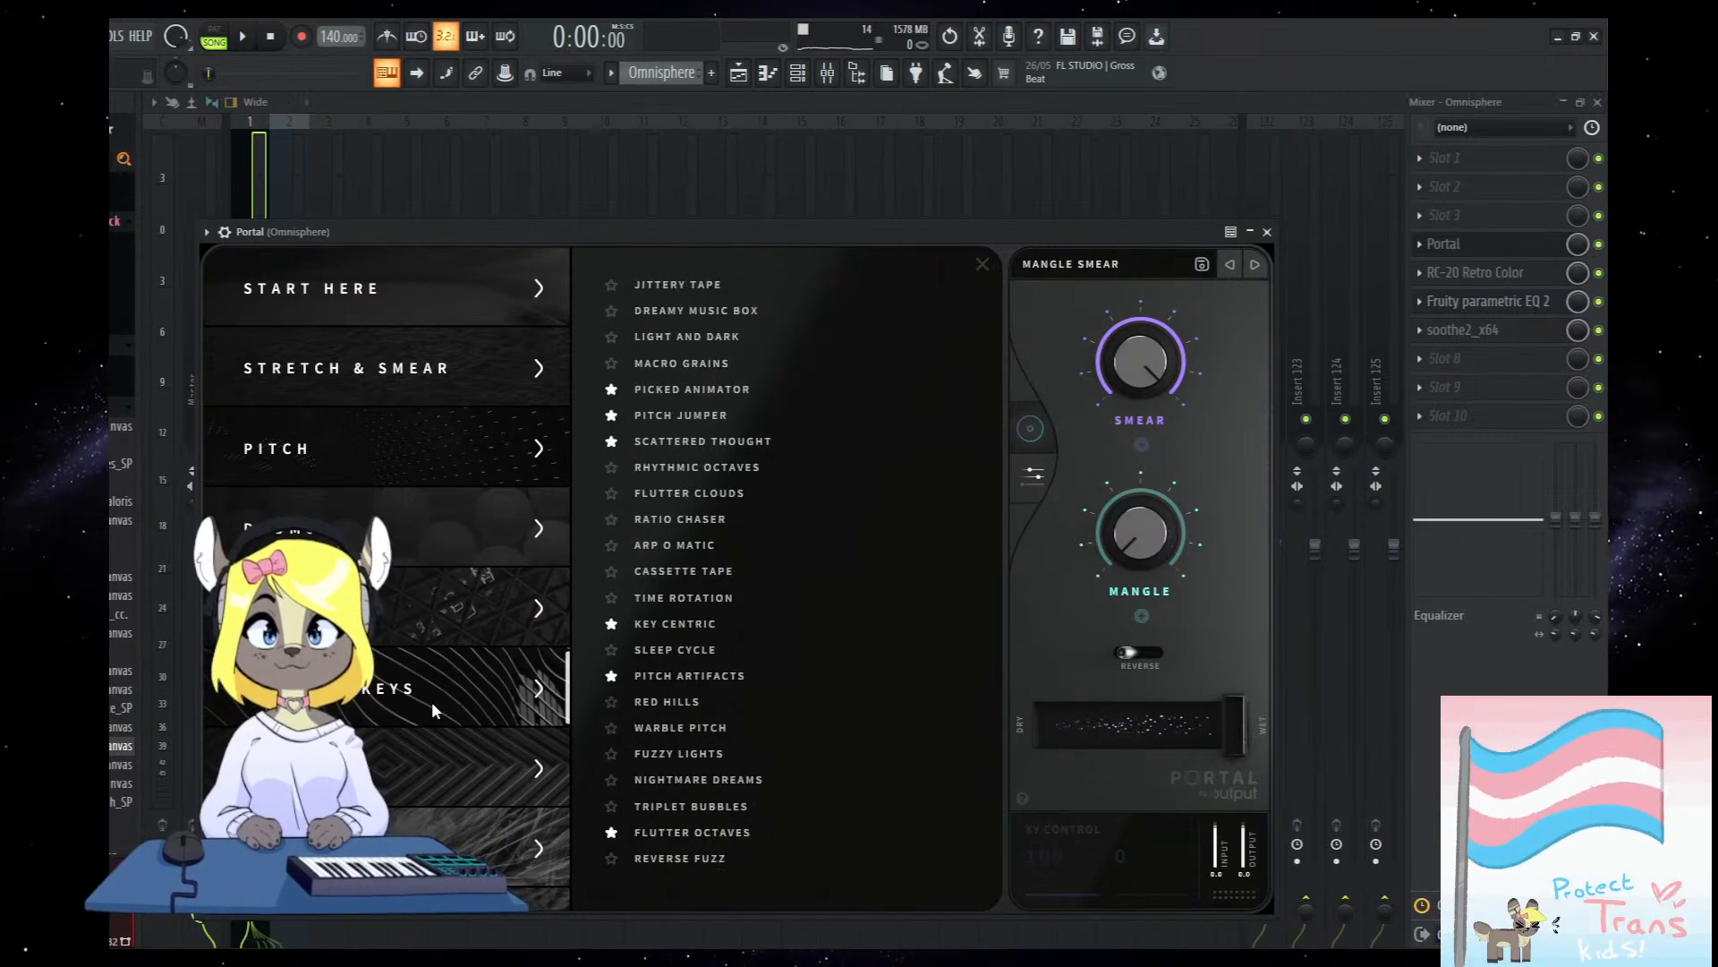
left_click(697, 673)
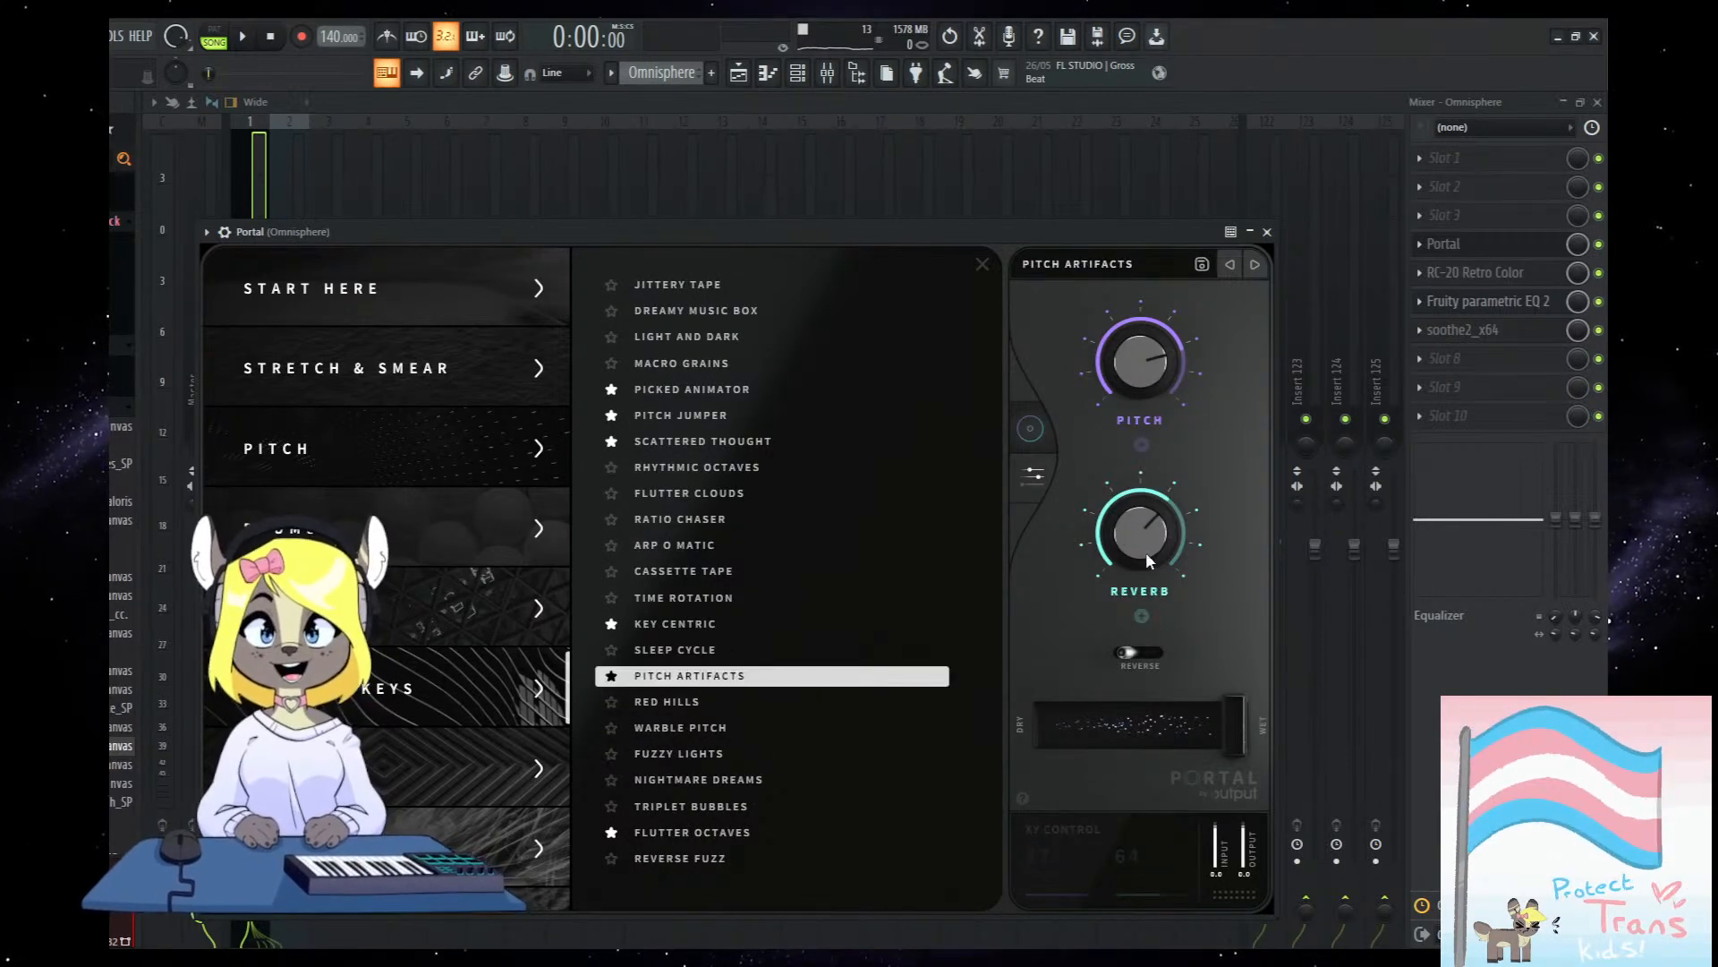
Play the pad, turn on Portal's reverse, and set the Reverb macro to 12 and the Pitch macro to 34.
left_click_drag(967, 235, 937, 237)
key("space")
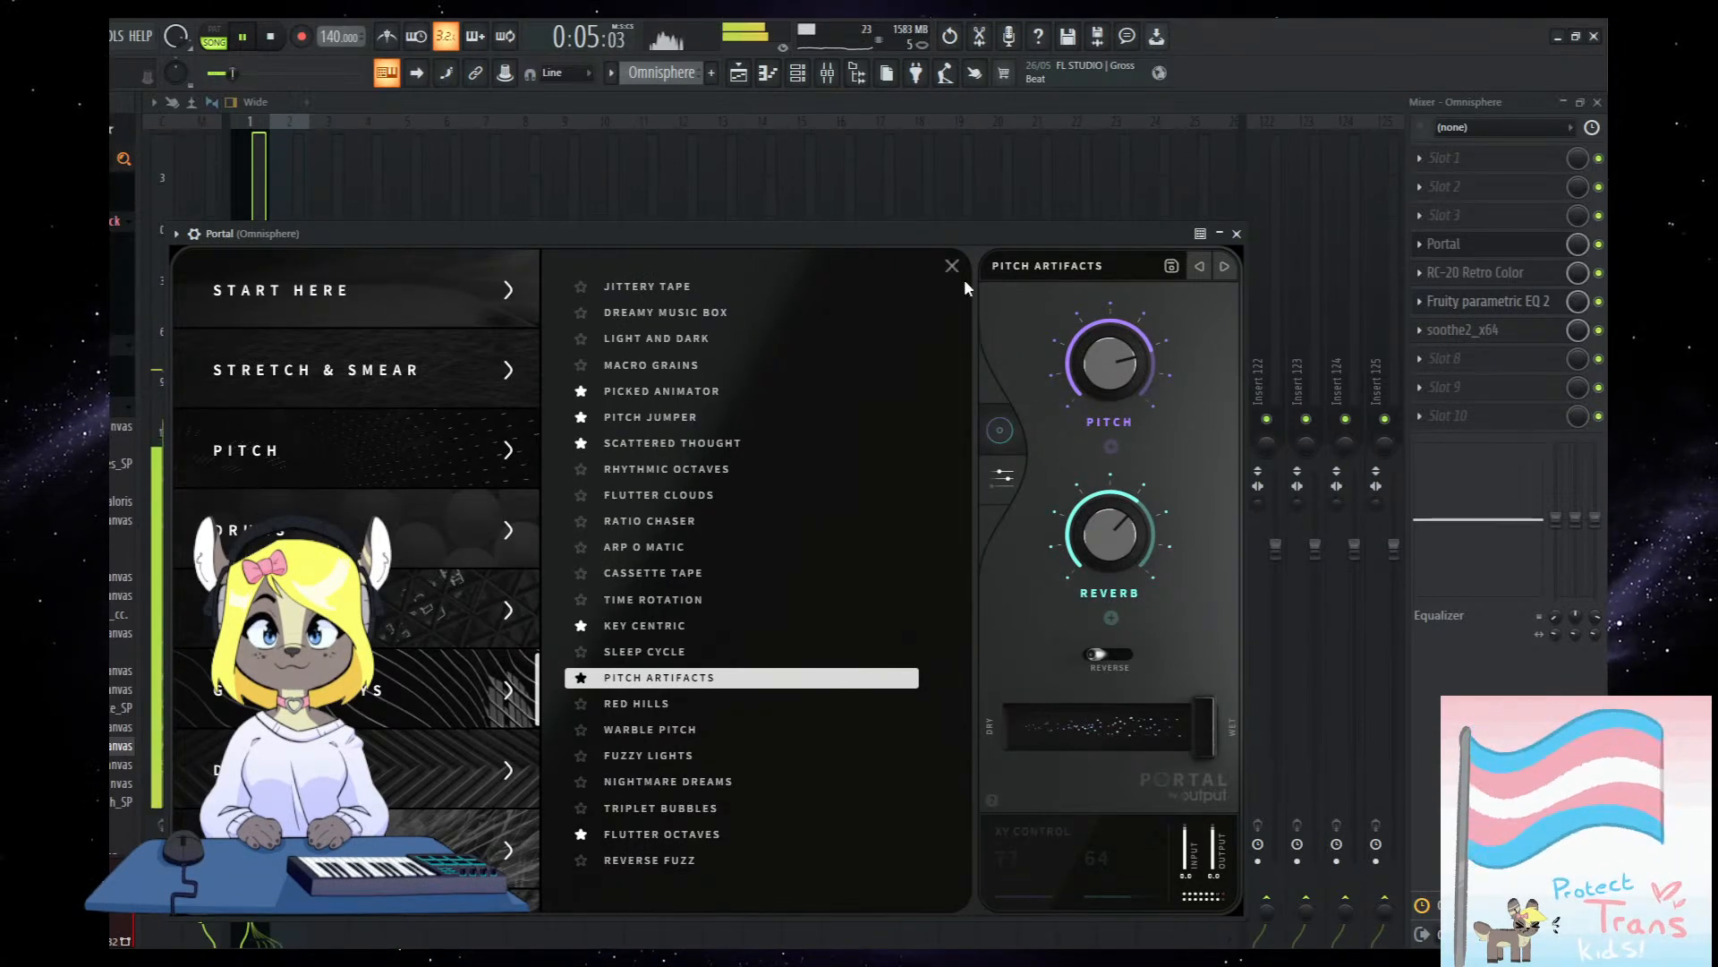
left_click(1101, 654)
left_click_drag(1101, 549, 1105, 594)
mouse_move(1099, 367)
left_mouse_down()
mouse_move(1092, 418)
mouse_move(1098, 367)
left_mouse_up()
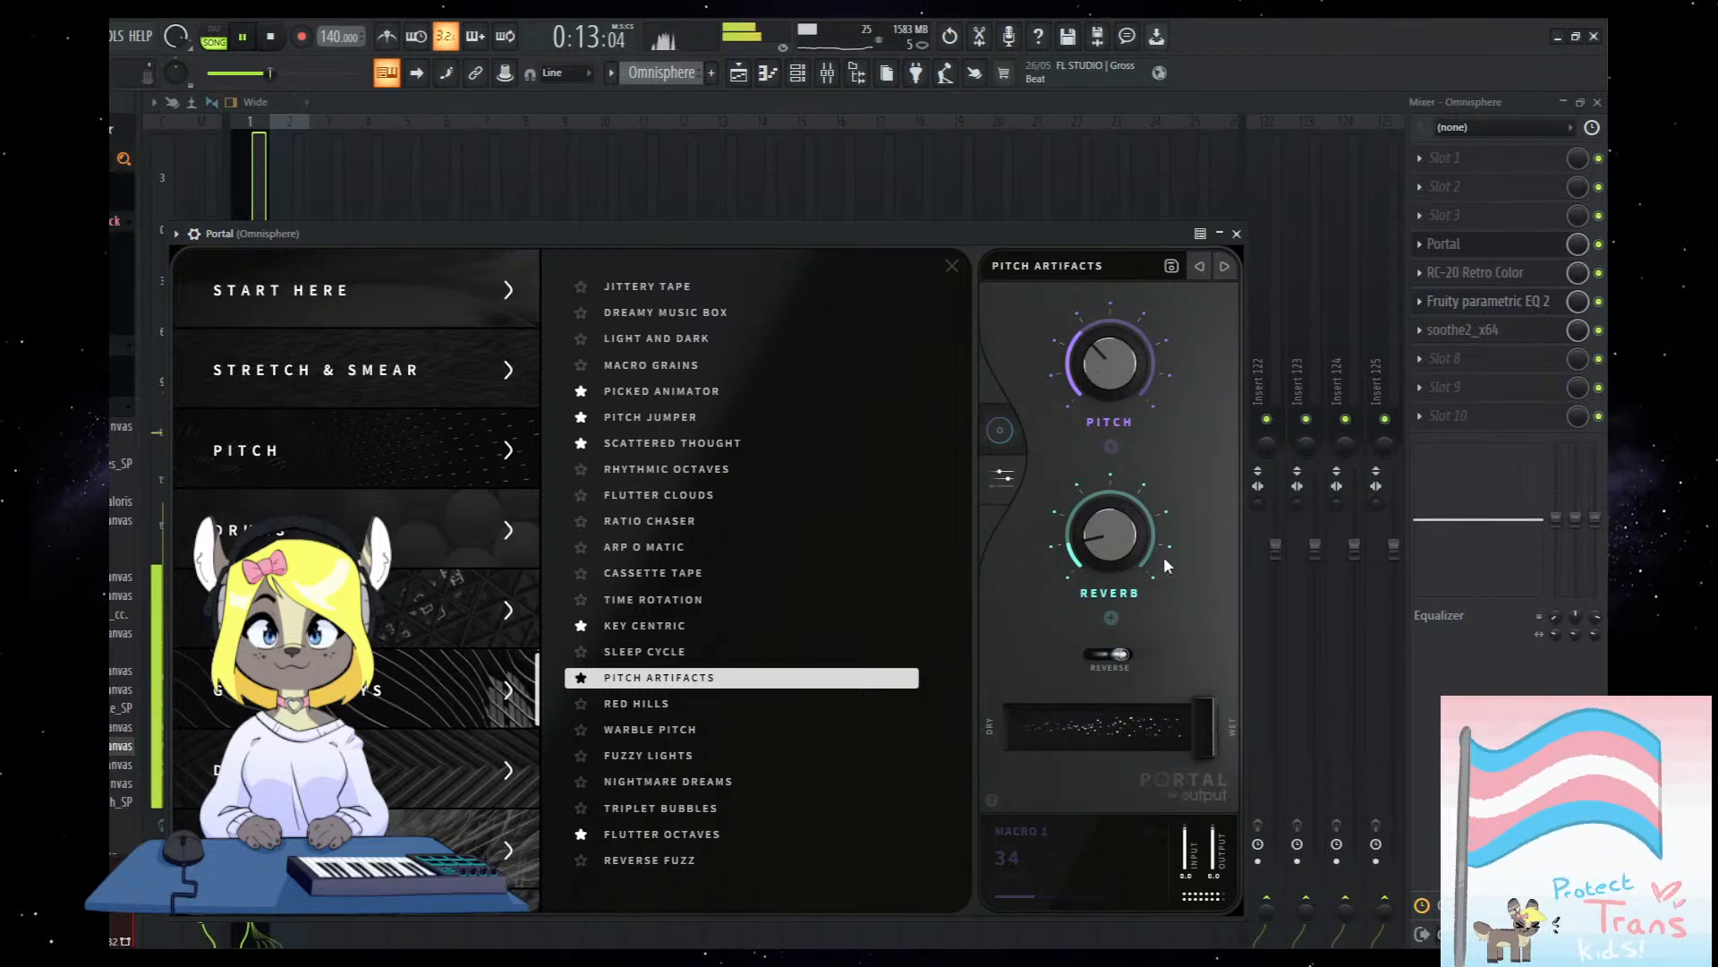
Review the pad's RC-20 Retro Color settings during playback and return to the Portal window.
left_click(1541, 292)
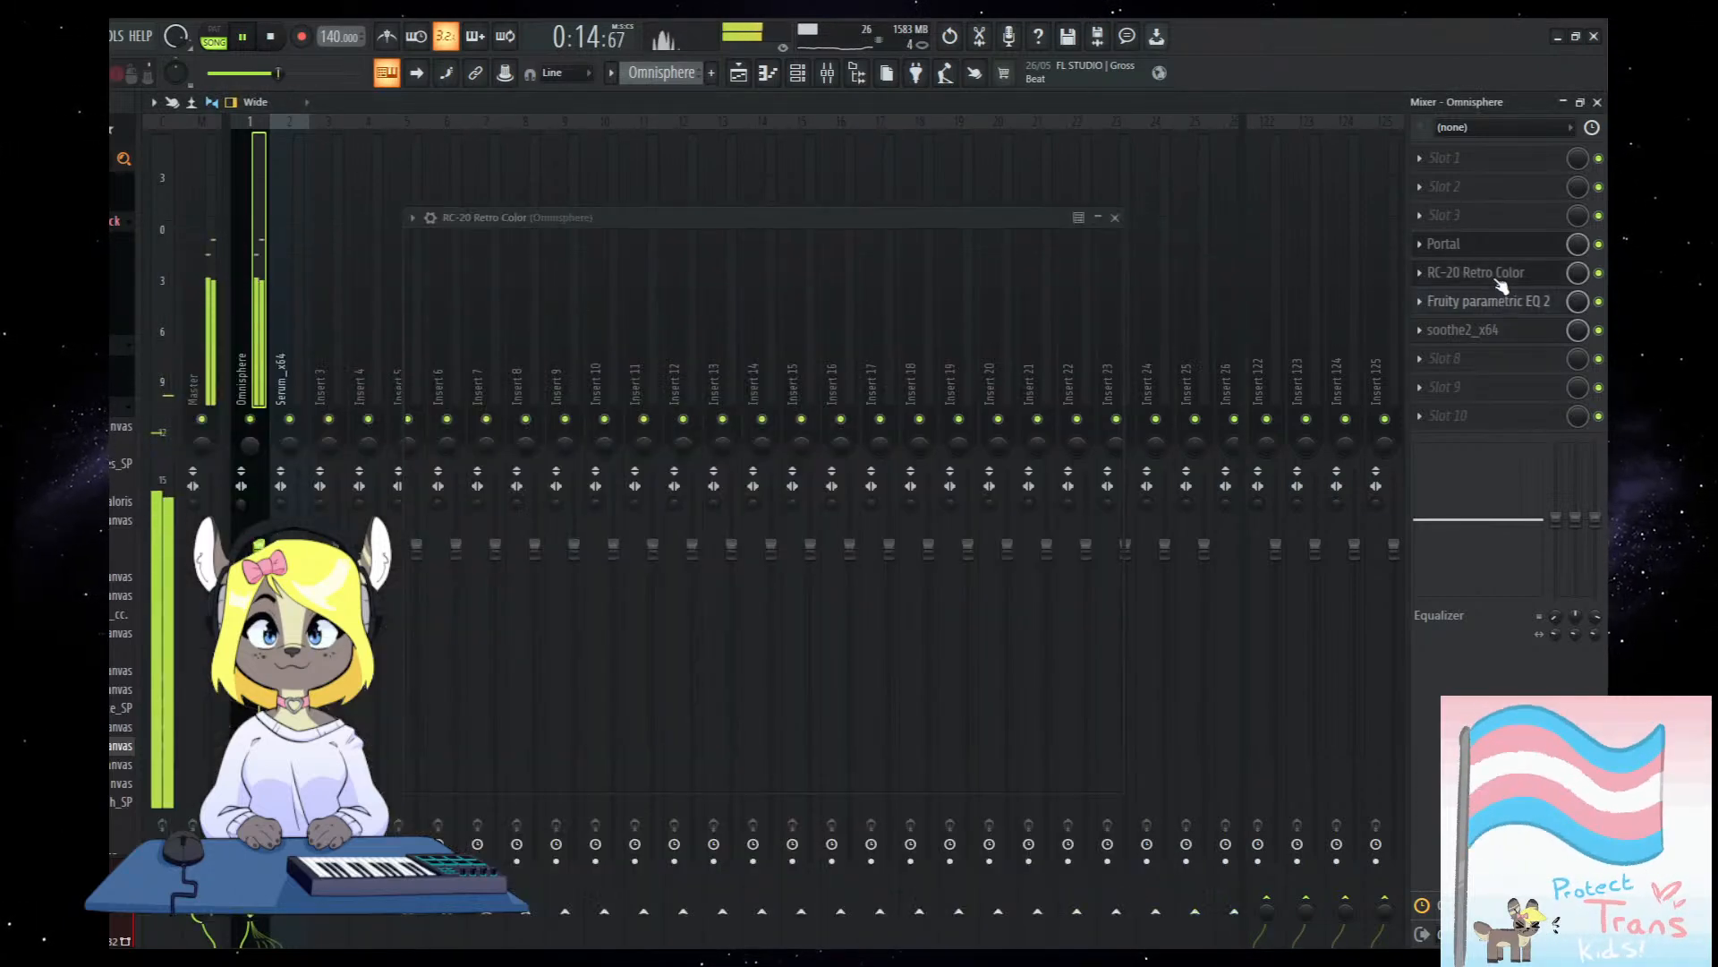
left_click(1477, 274)
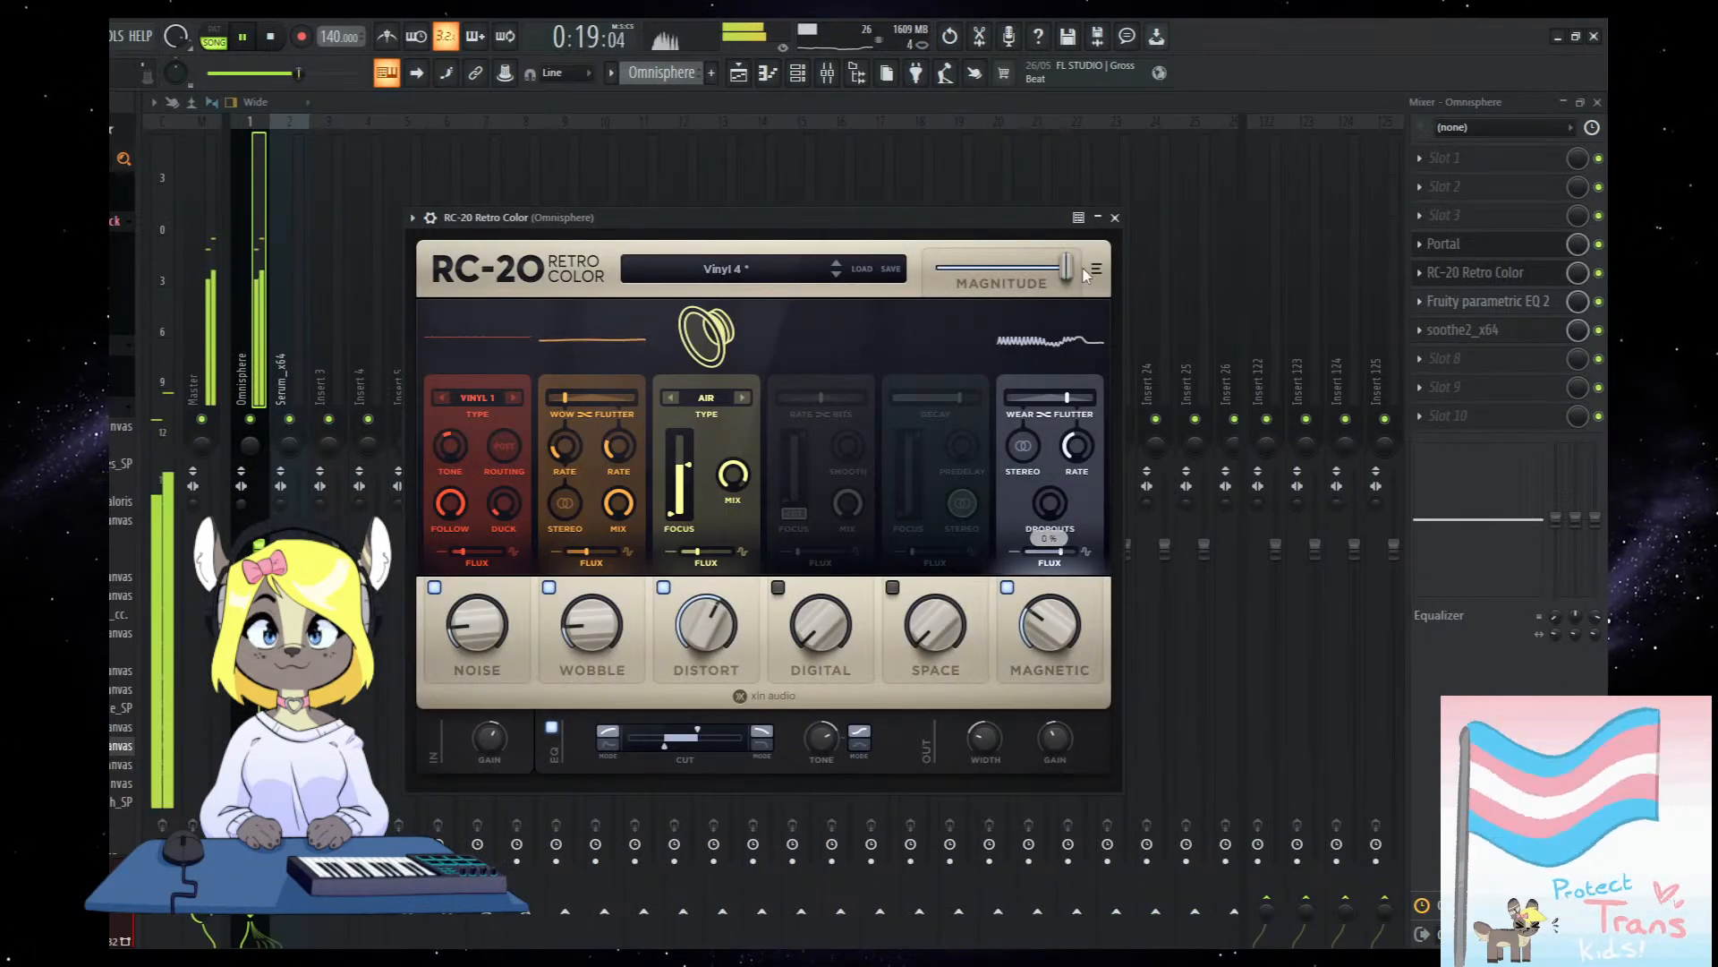
left_click(1116, 219)
left_click(1480, 248)
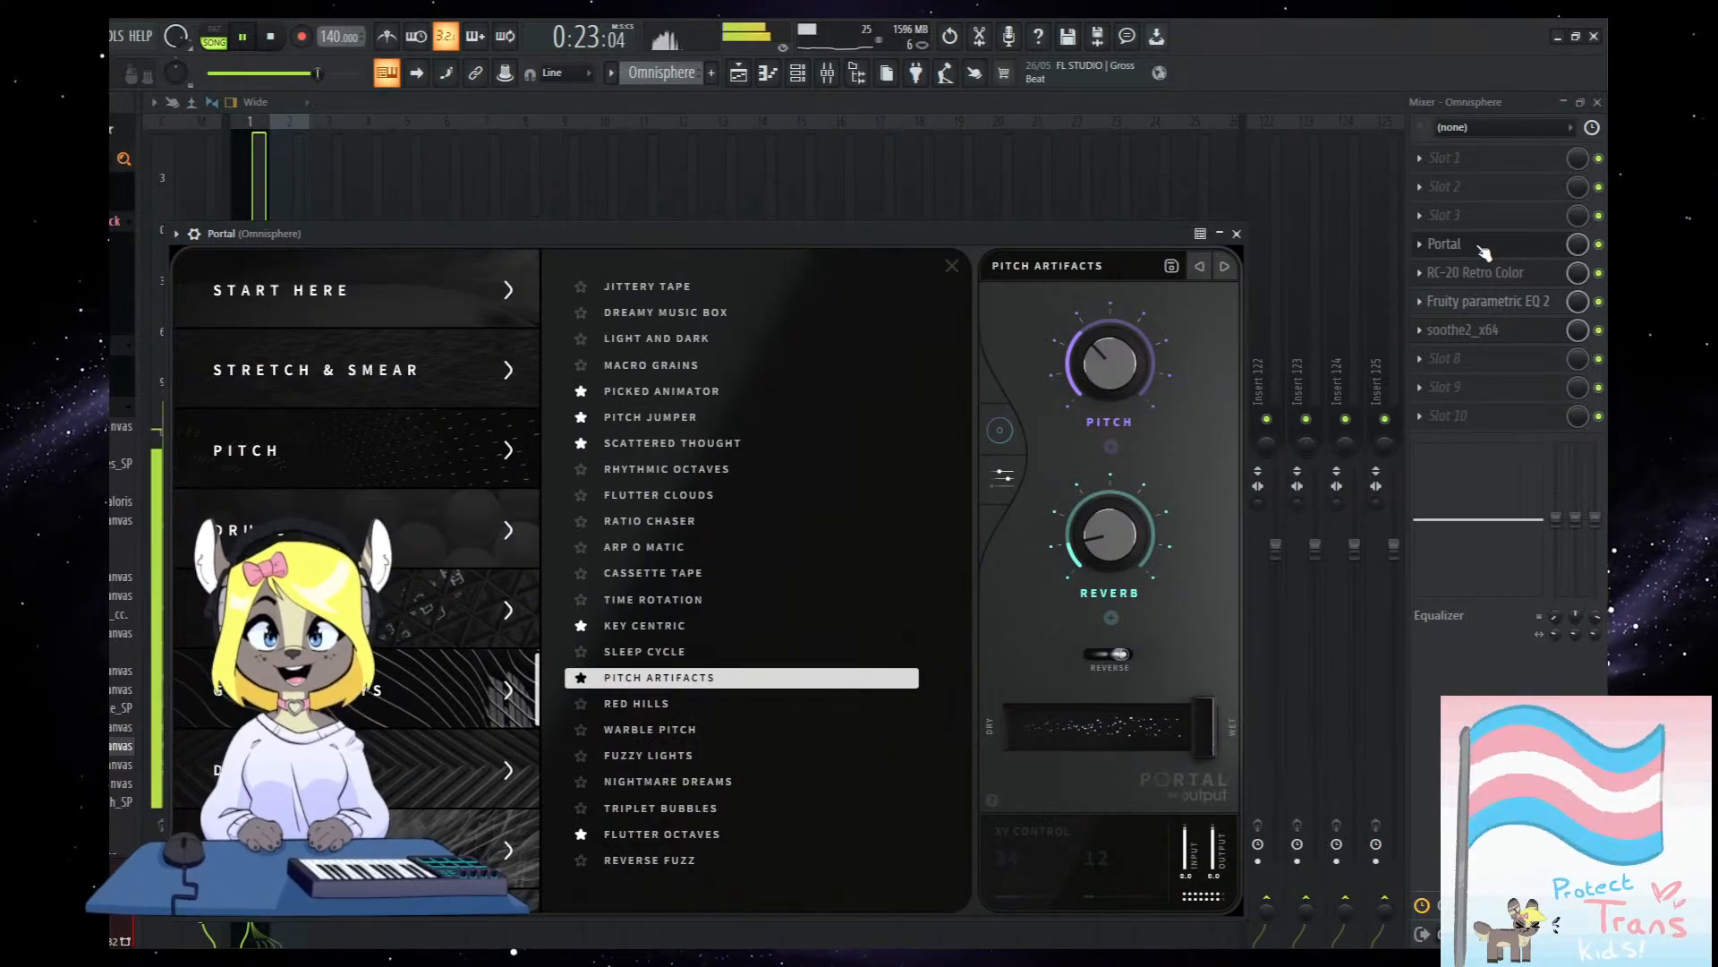
key("space")
left_click_drag(785, 233, 841, 232)
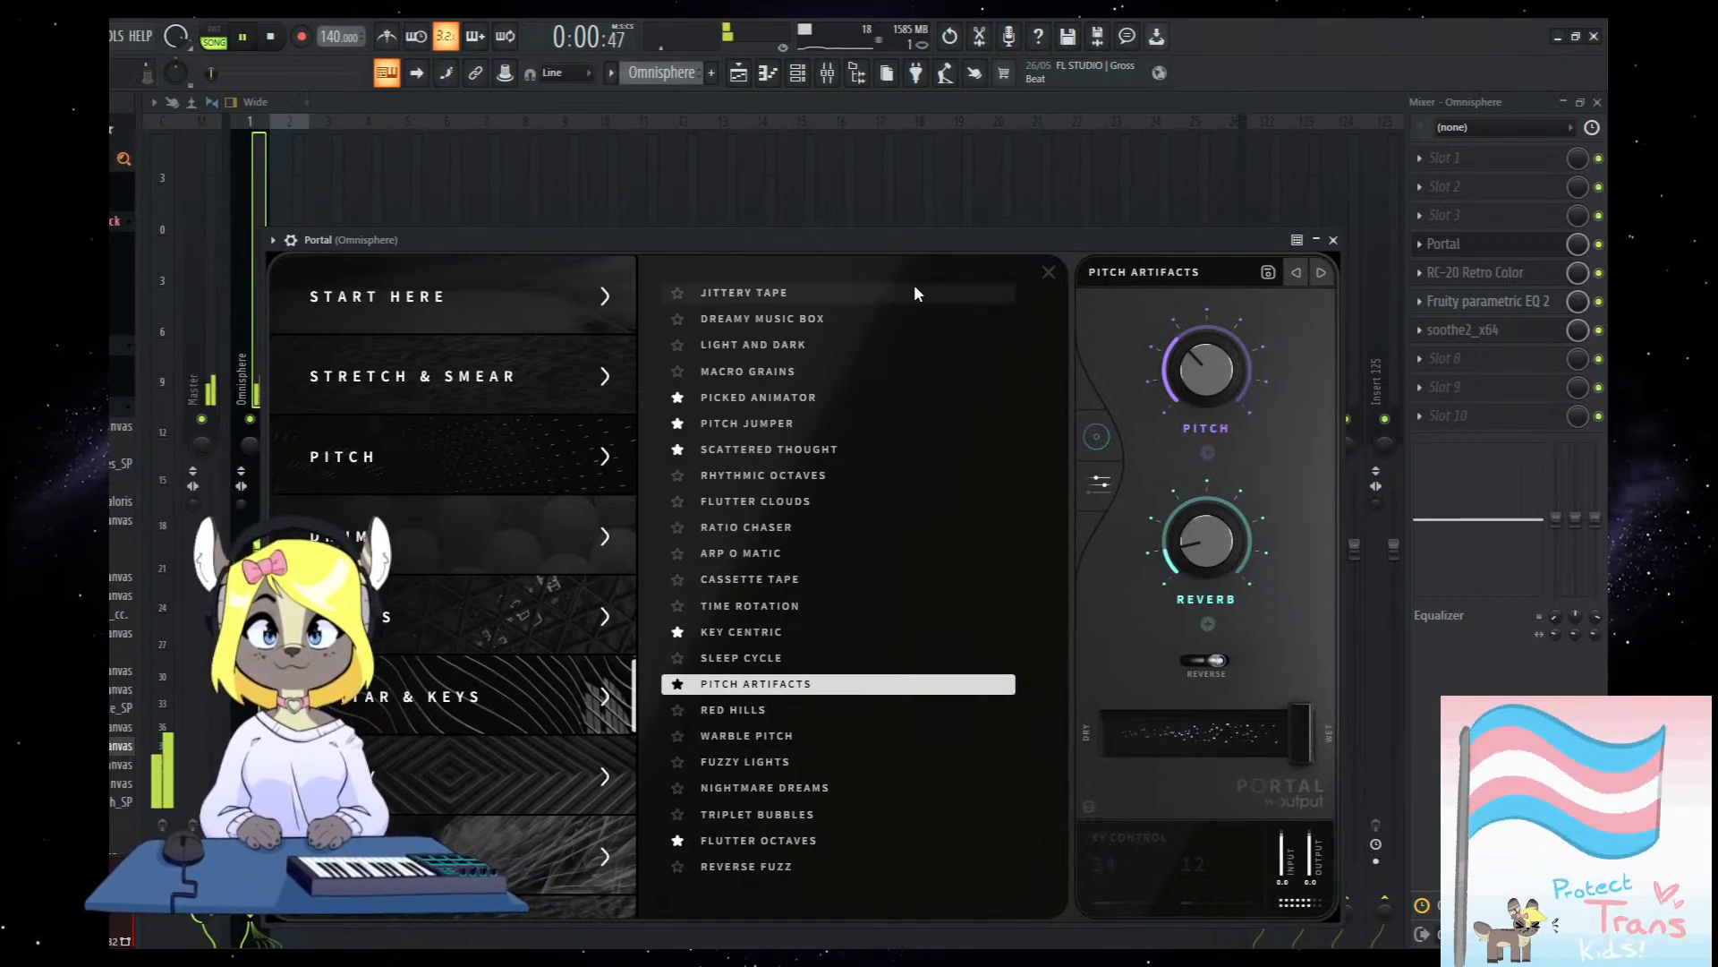
left_click_drag(918, 241, 924, 231)
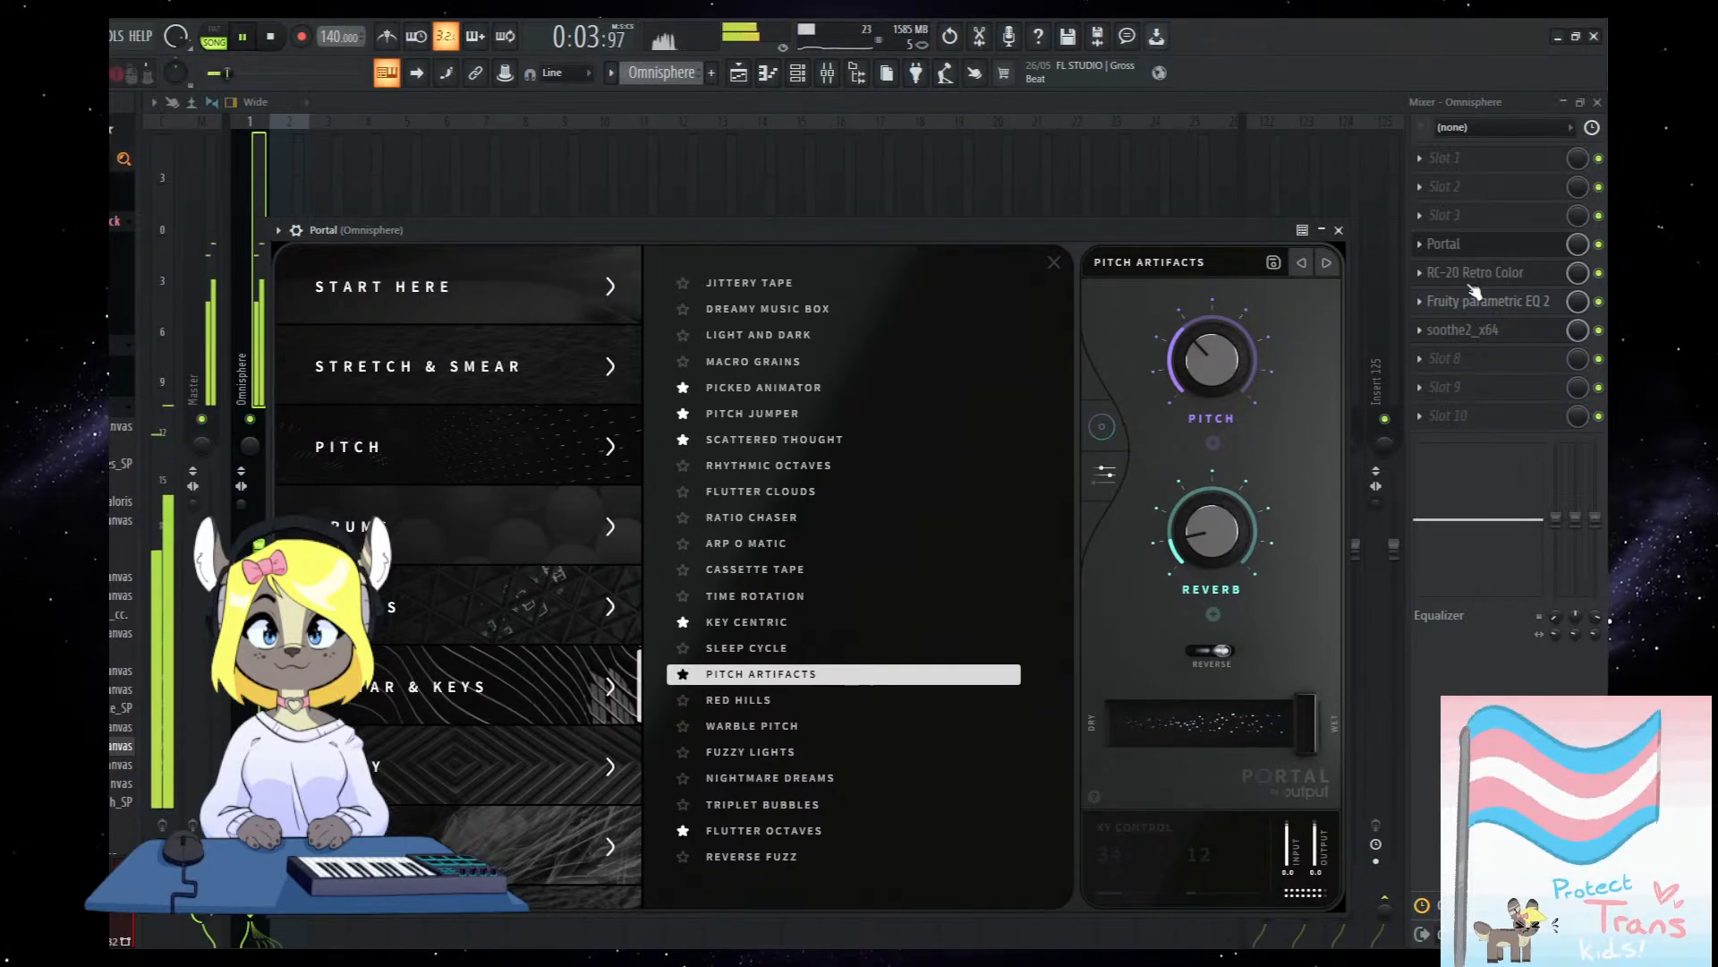
Inspect RC-20 Retro Color again and compare the pad with Fruity parametric EQ 2 bypassed and active.
left_click(1471, 279)
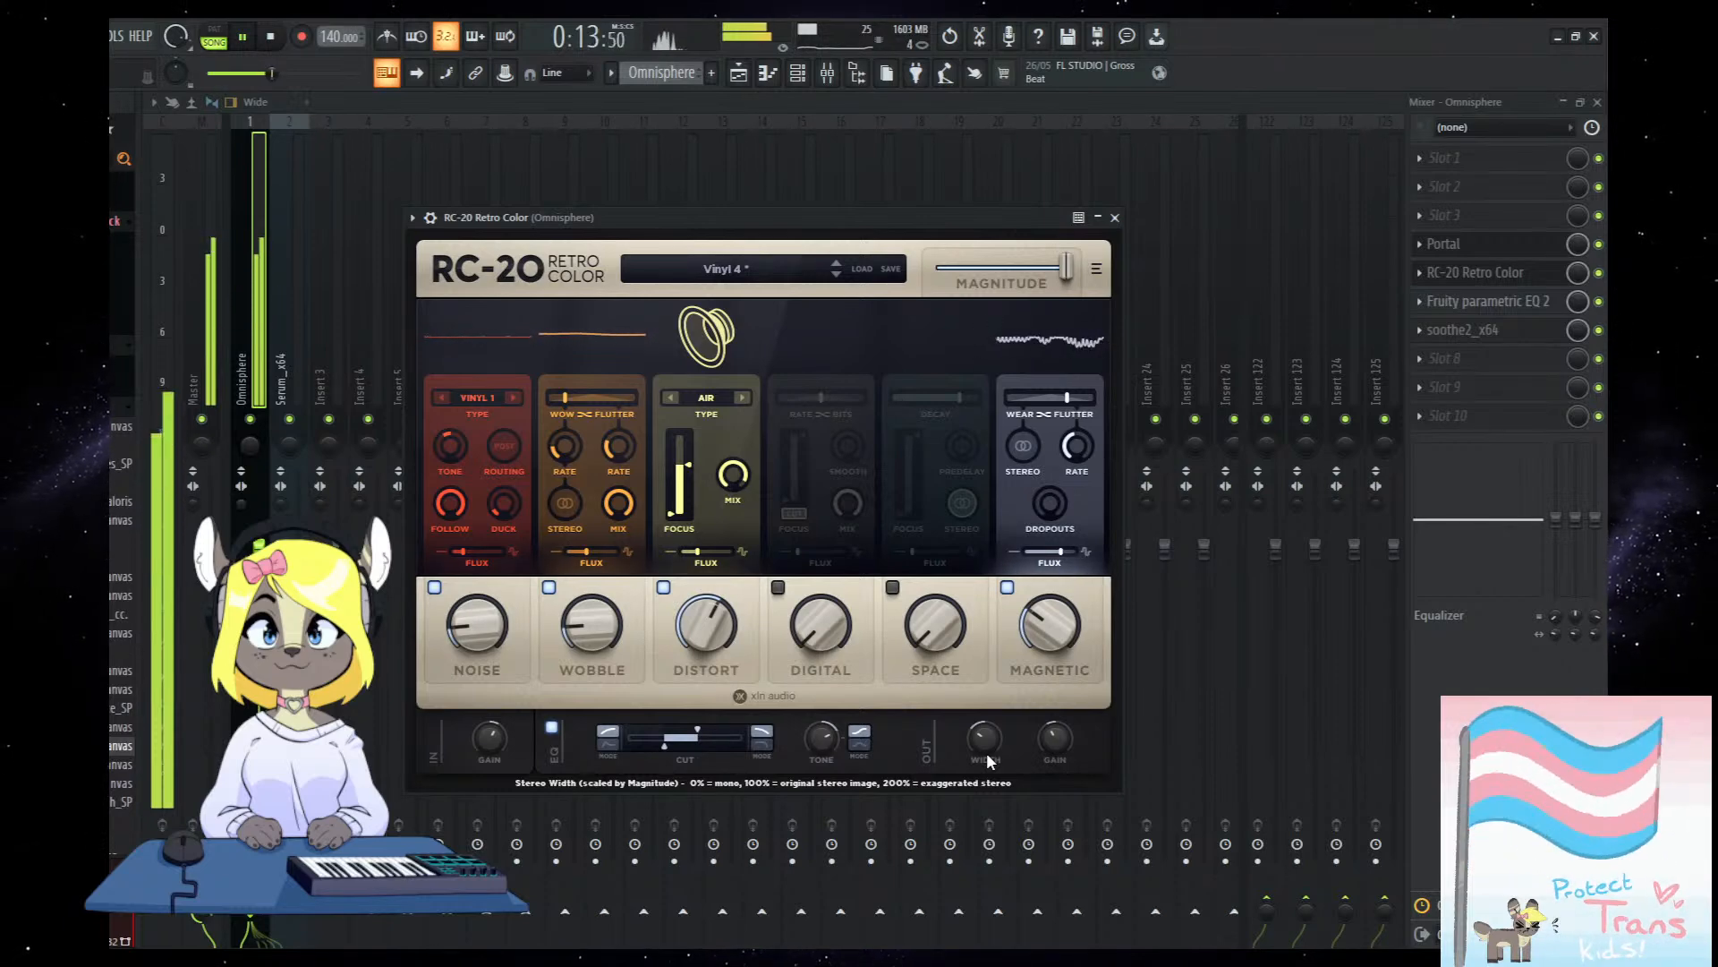
left_click(1599, 303)
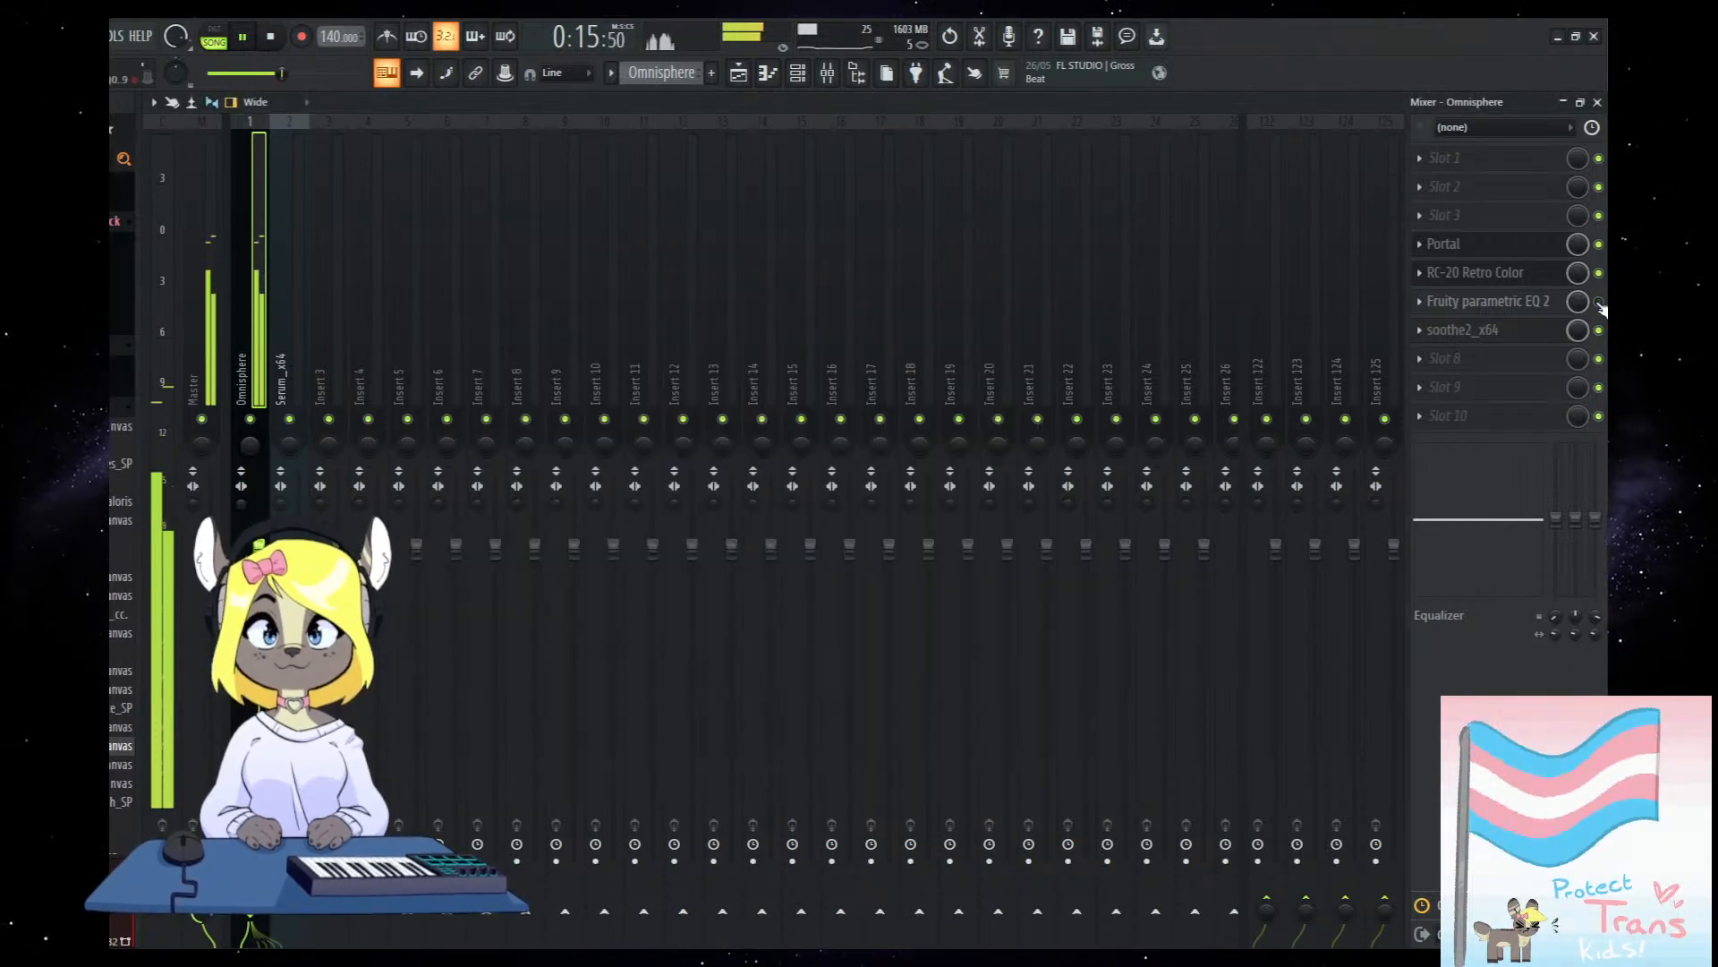
left_click(1599, 303)
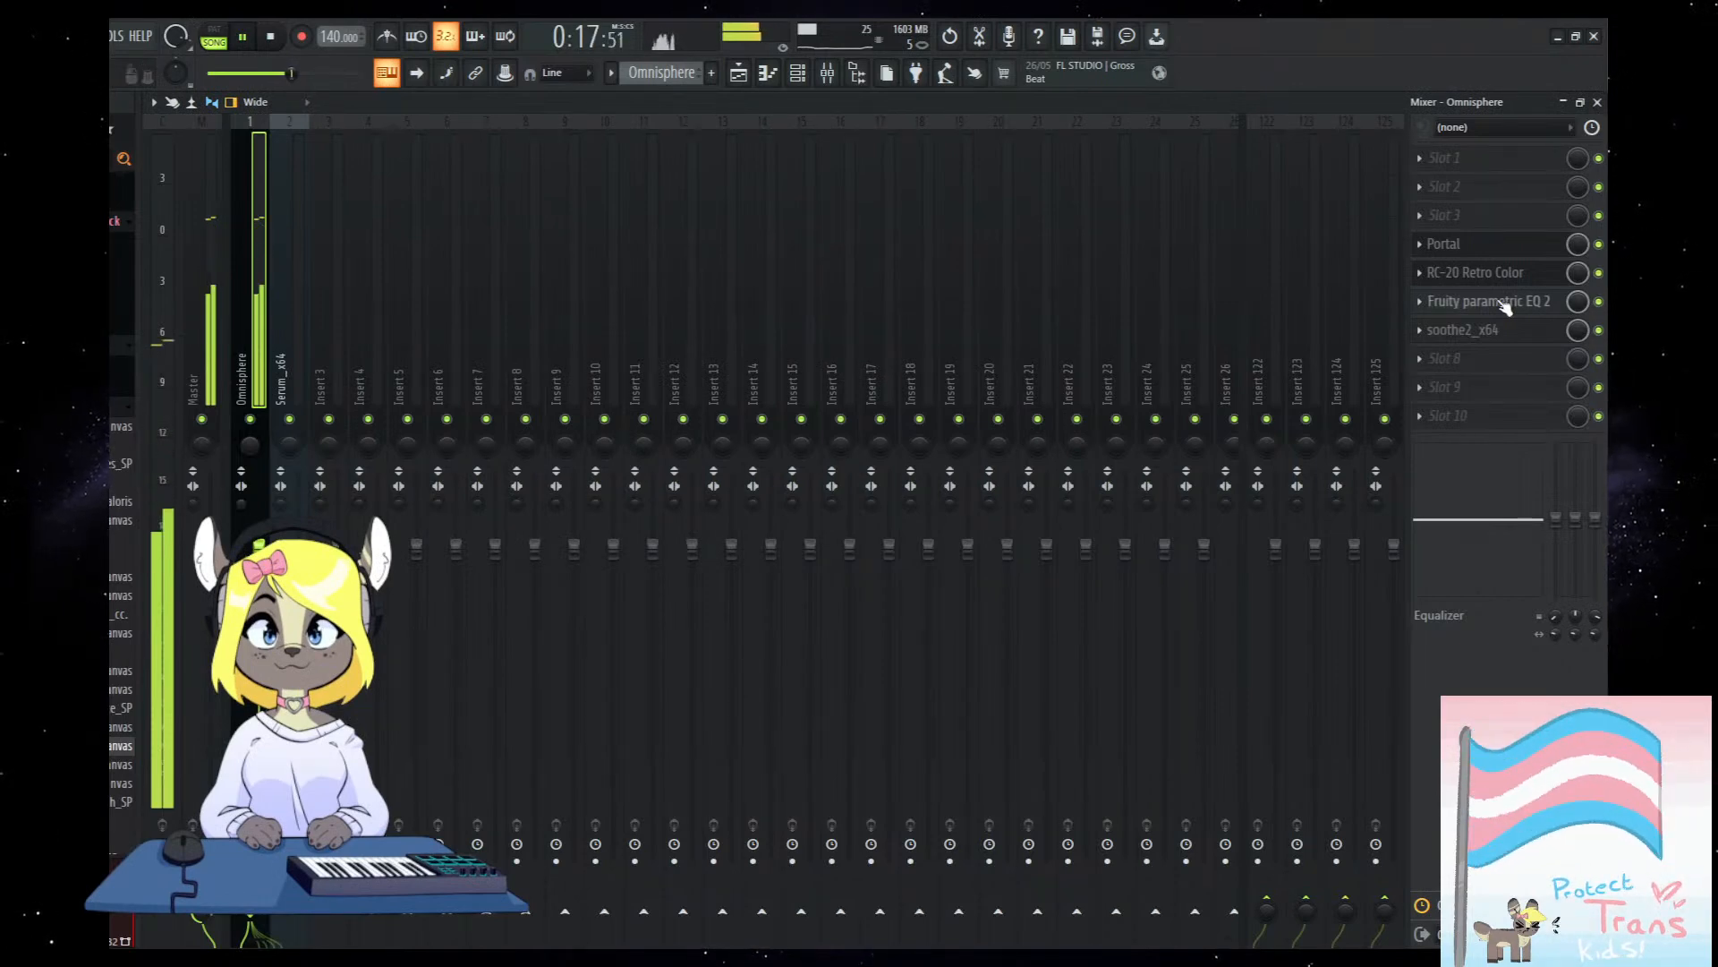
Adjust the low-cut band in the pad's Fruity parametric EQ 2 and open soothe2's settings.
left_click(1504, 300)
left_click_drag(309, 358, 230, 337)
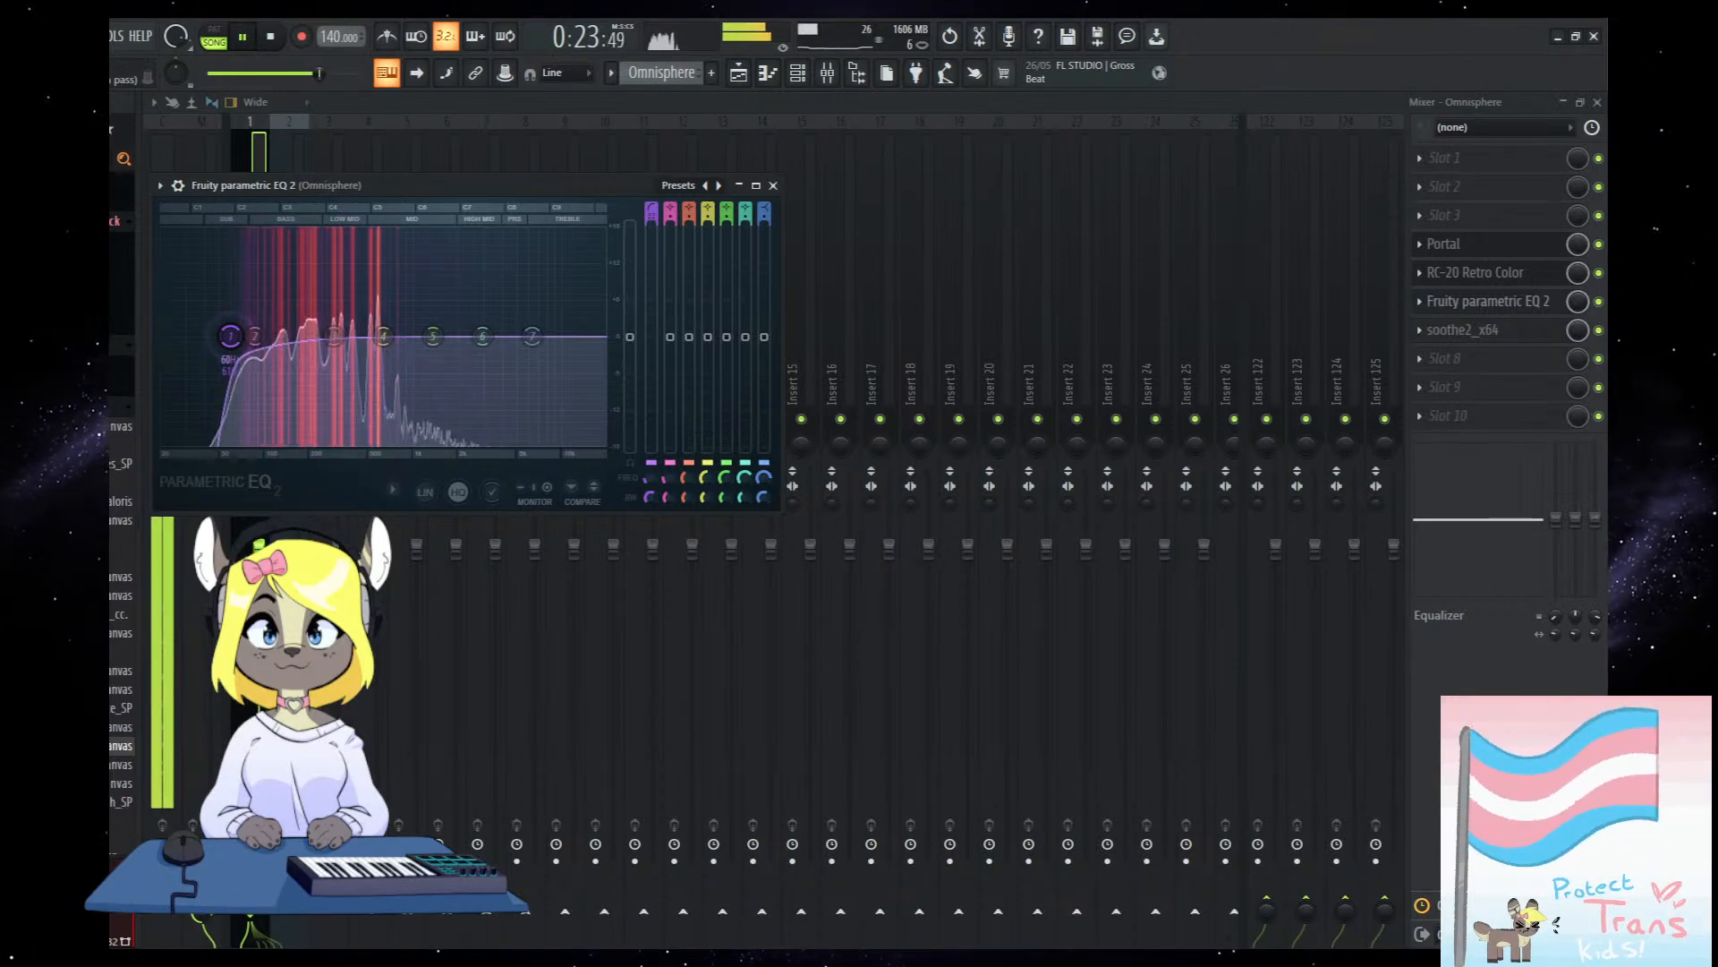
left_click(1476, 329)
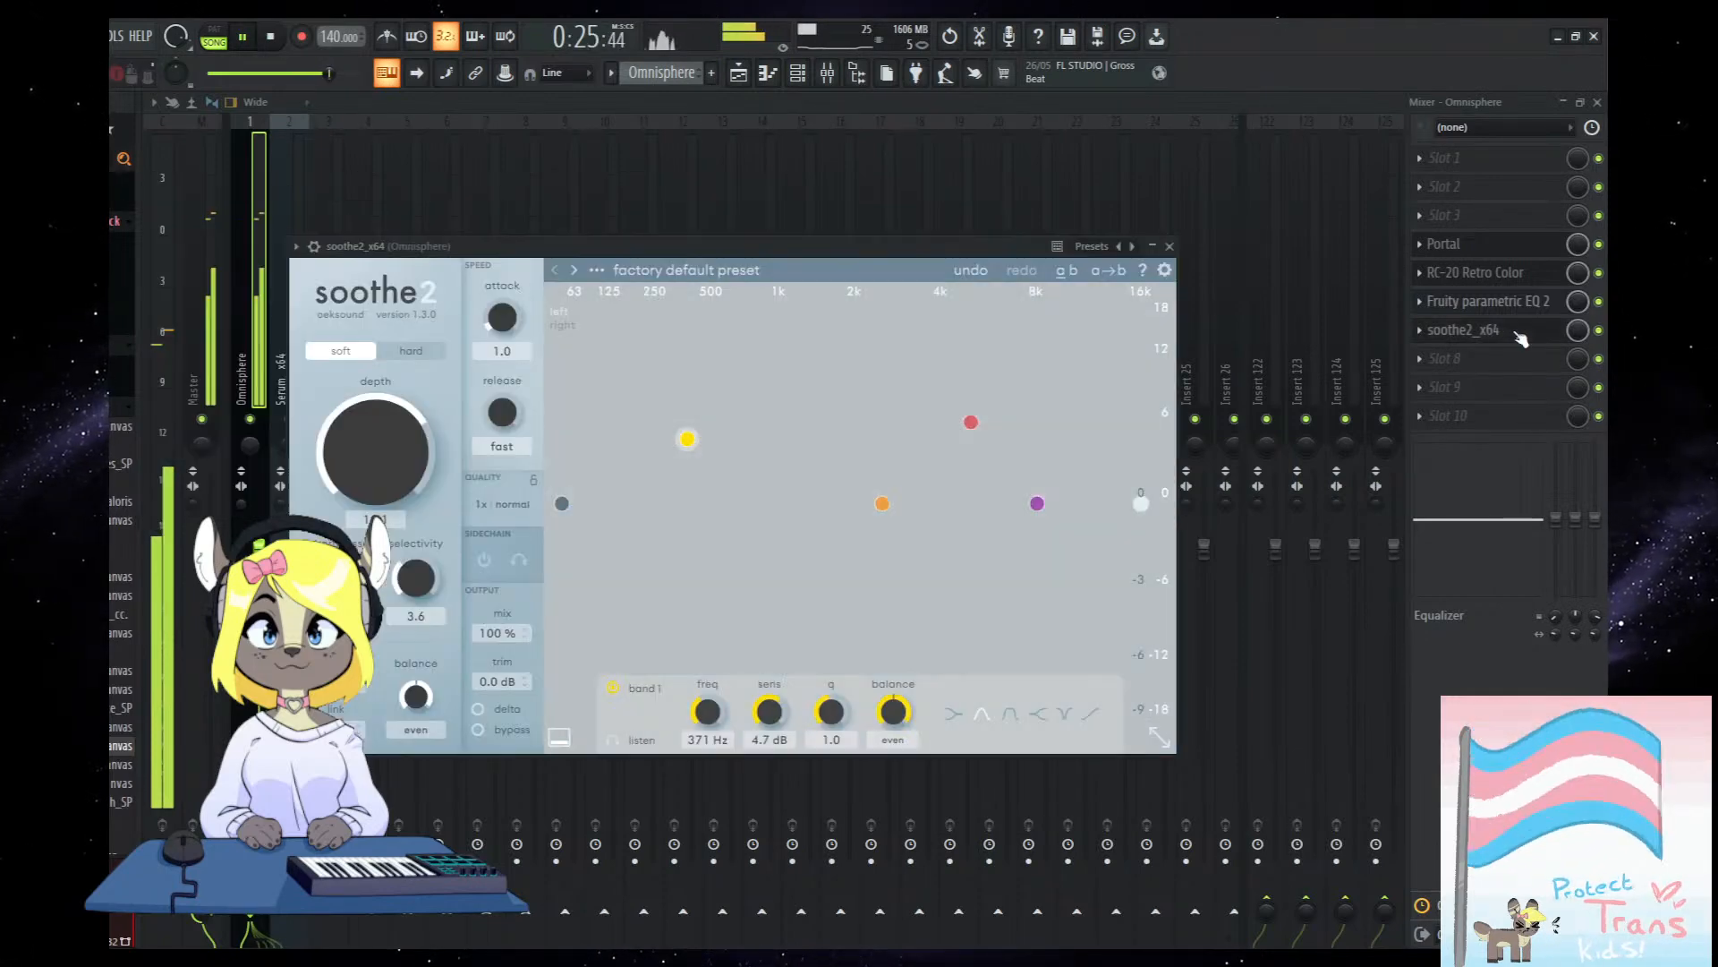
Move soothe2's first band to 344 Hz at 5.0 dB sensitivity, close it and stop playback in the playlist view.
left_click_drag(684, 412, 678, 443)
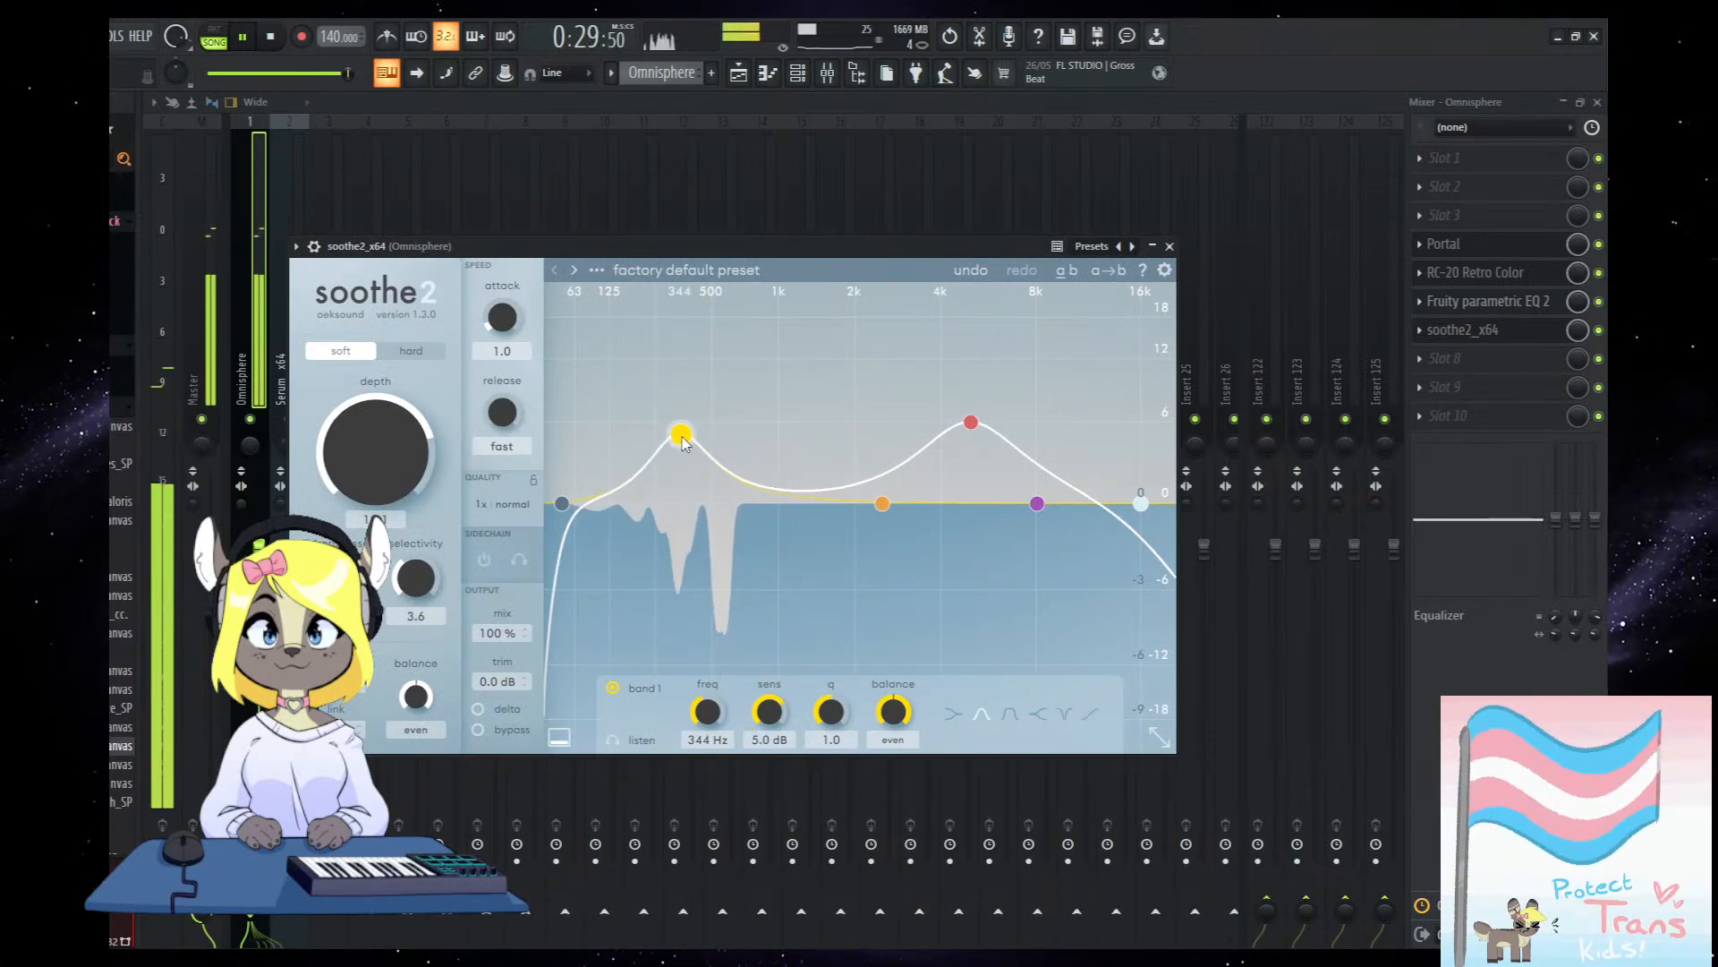
left_click(1167, 247)
key("F5")
key("space")
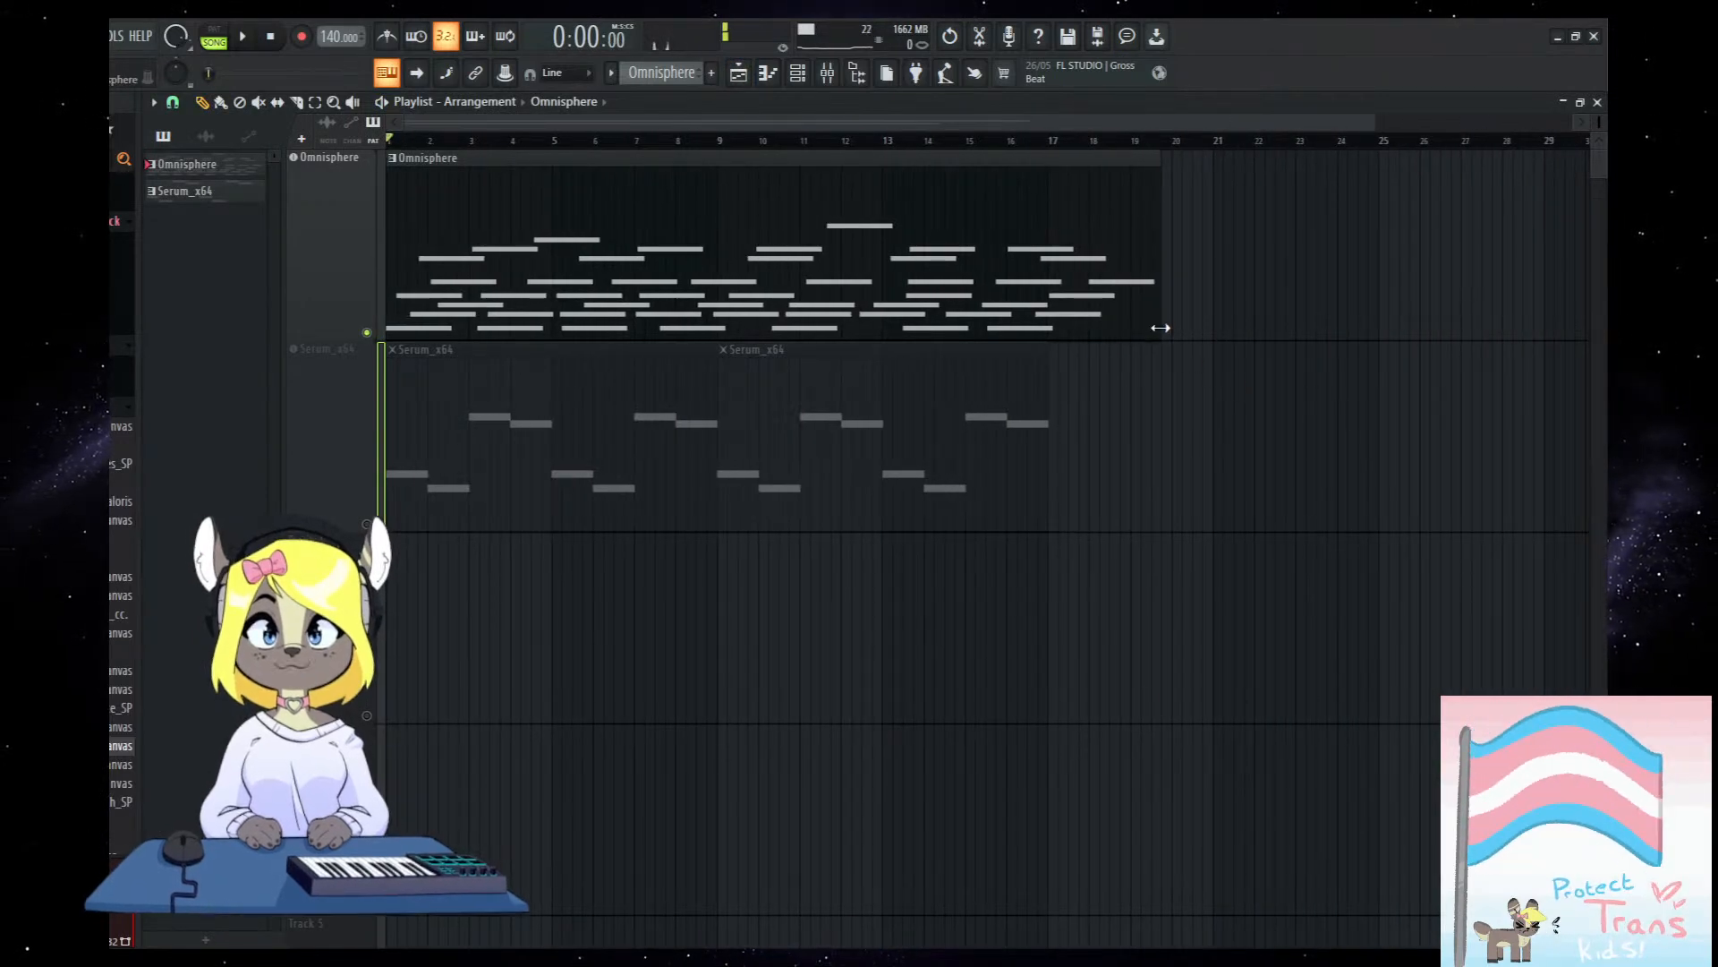
Pick the Omnisphere track in the playlist and select all clips in the arrangement.
left_click(346, 292)
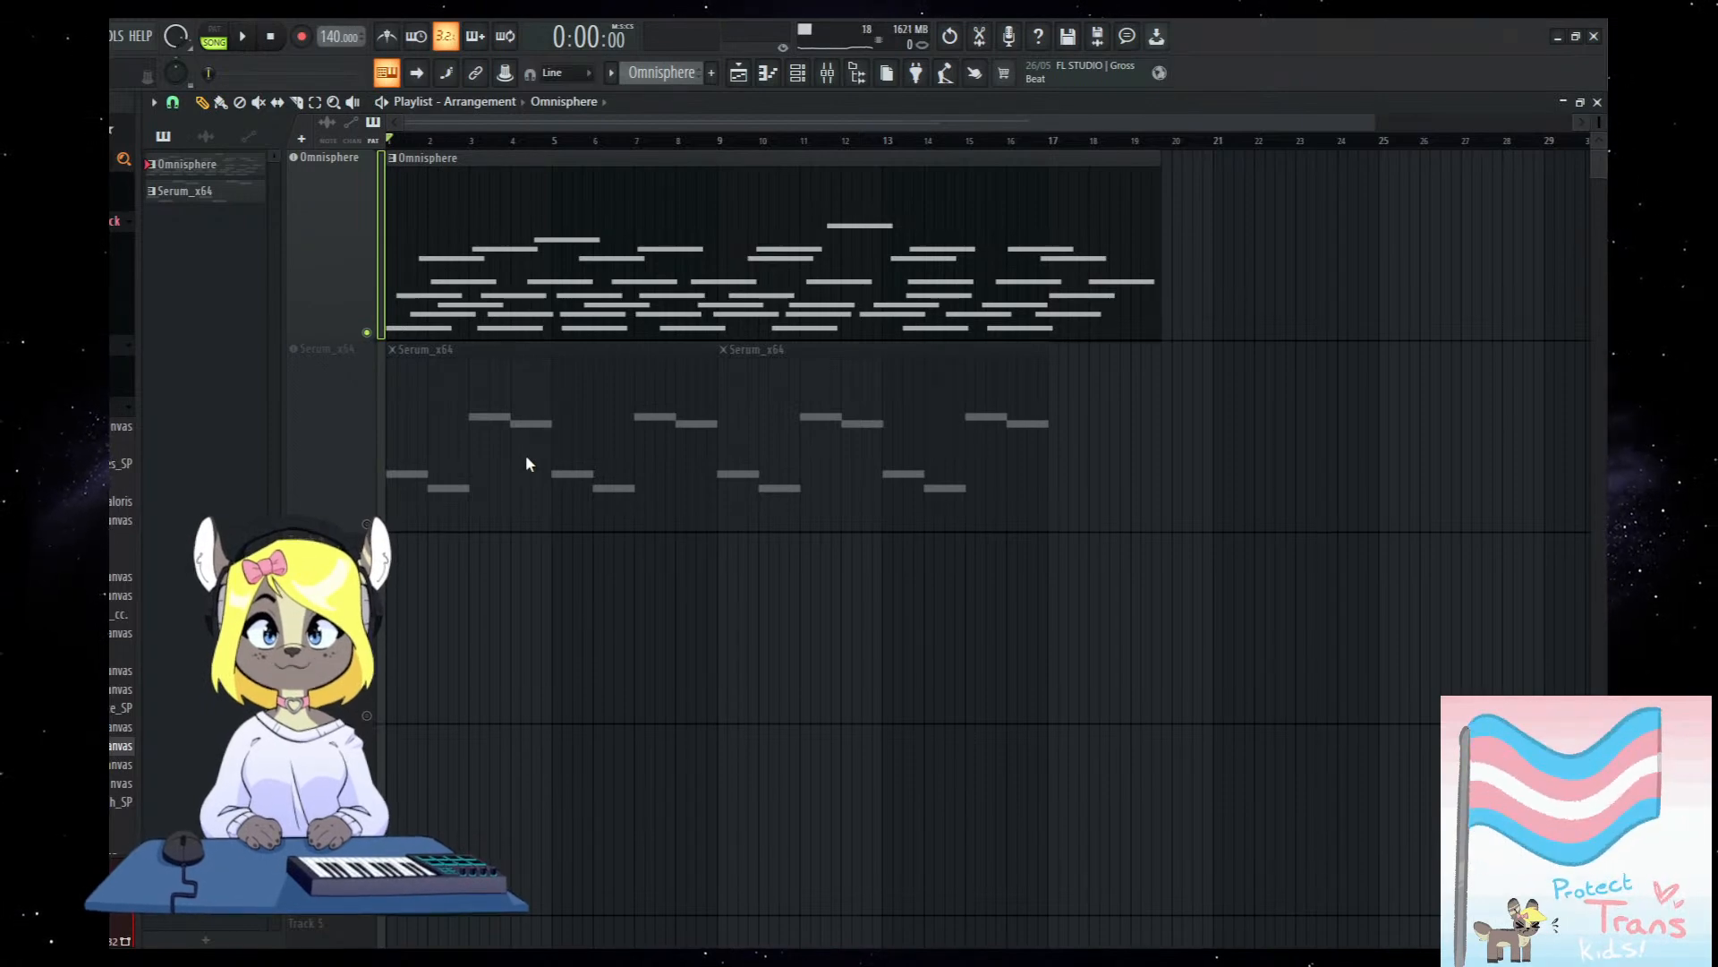
key("ctrl+a")
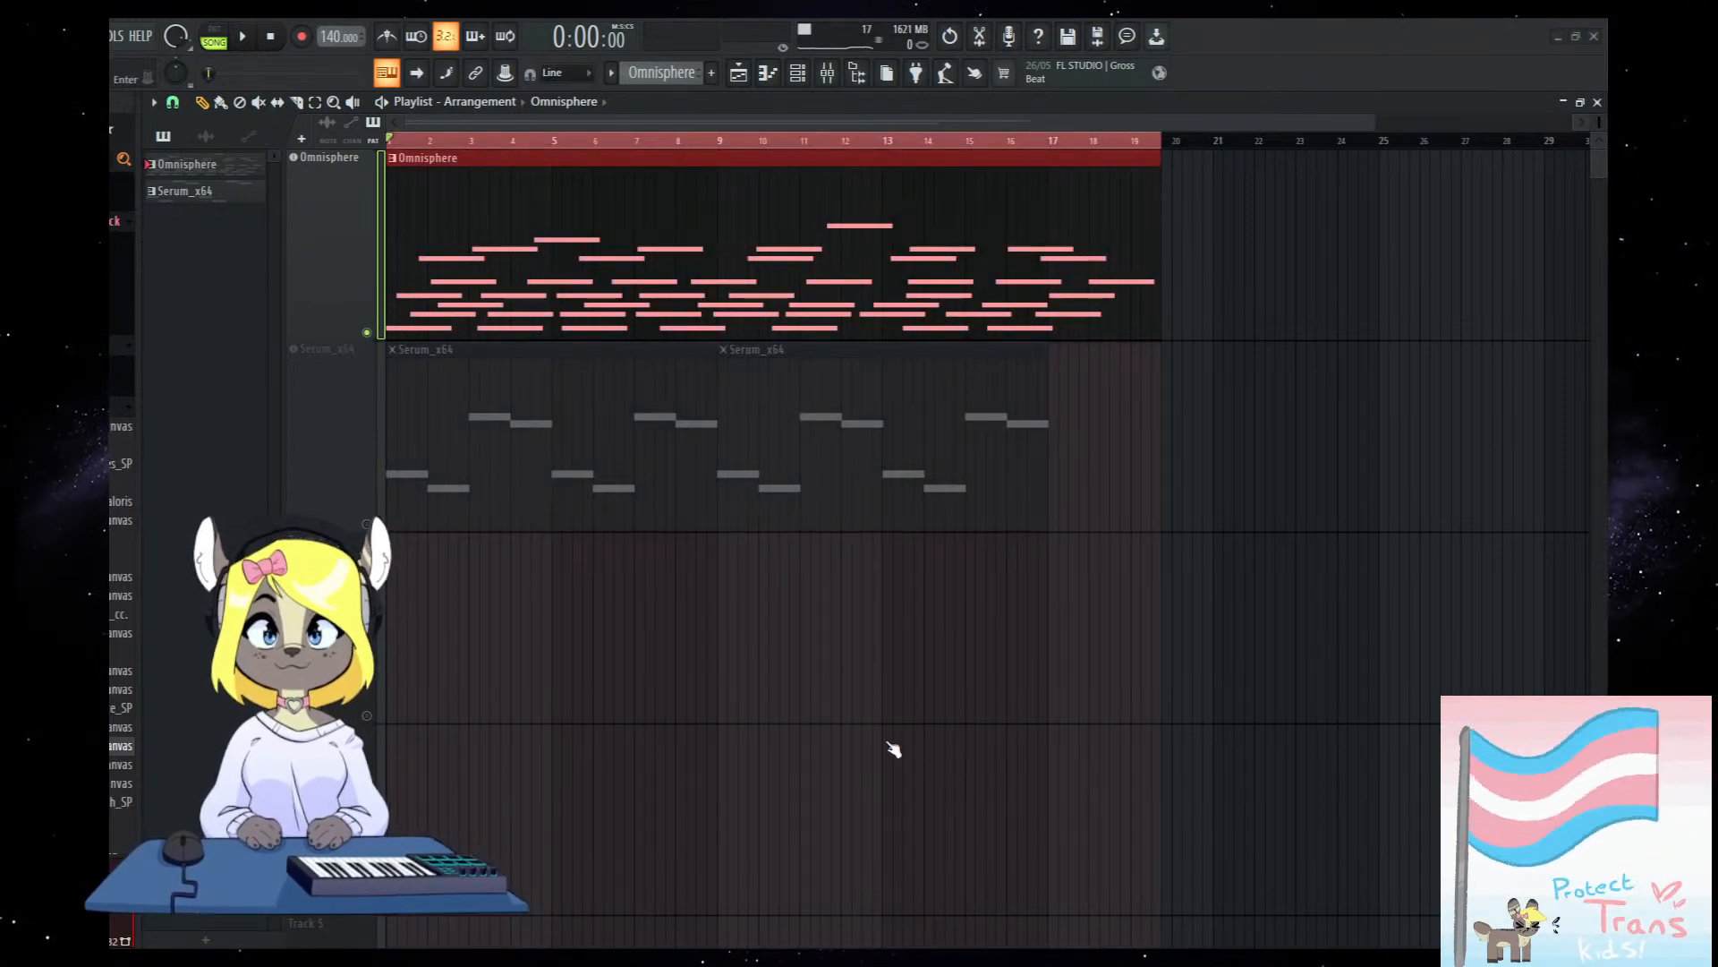
key("ctrl+a")
key("ctrl+a")
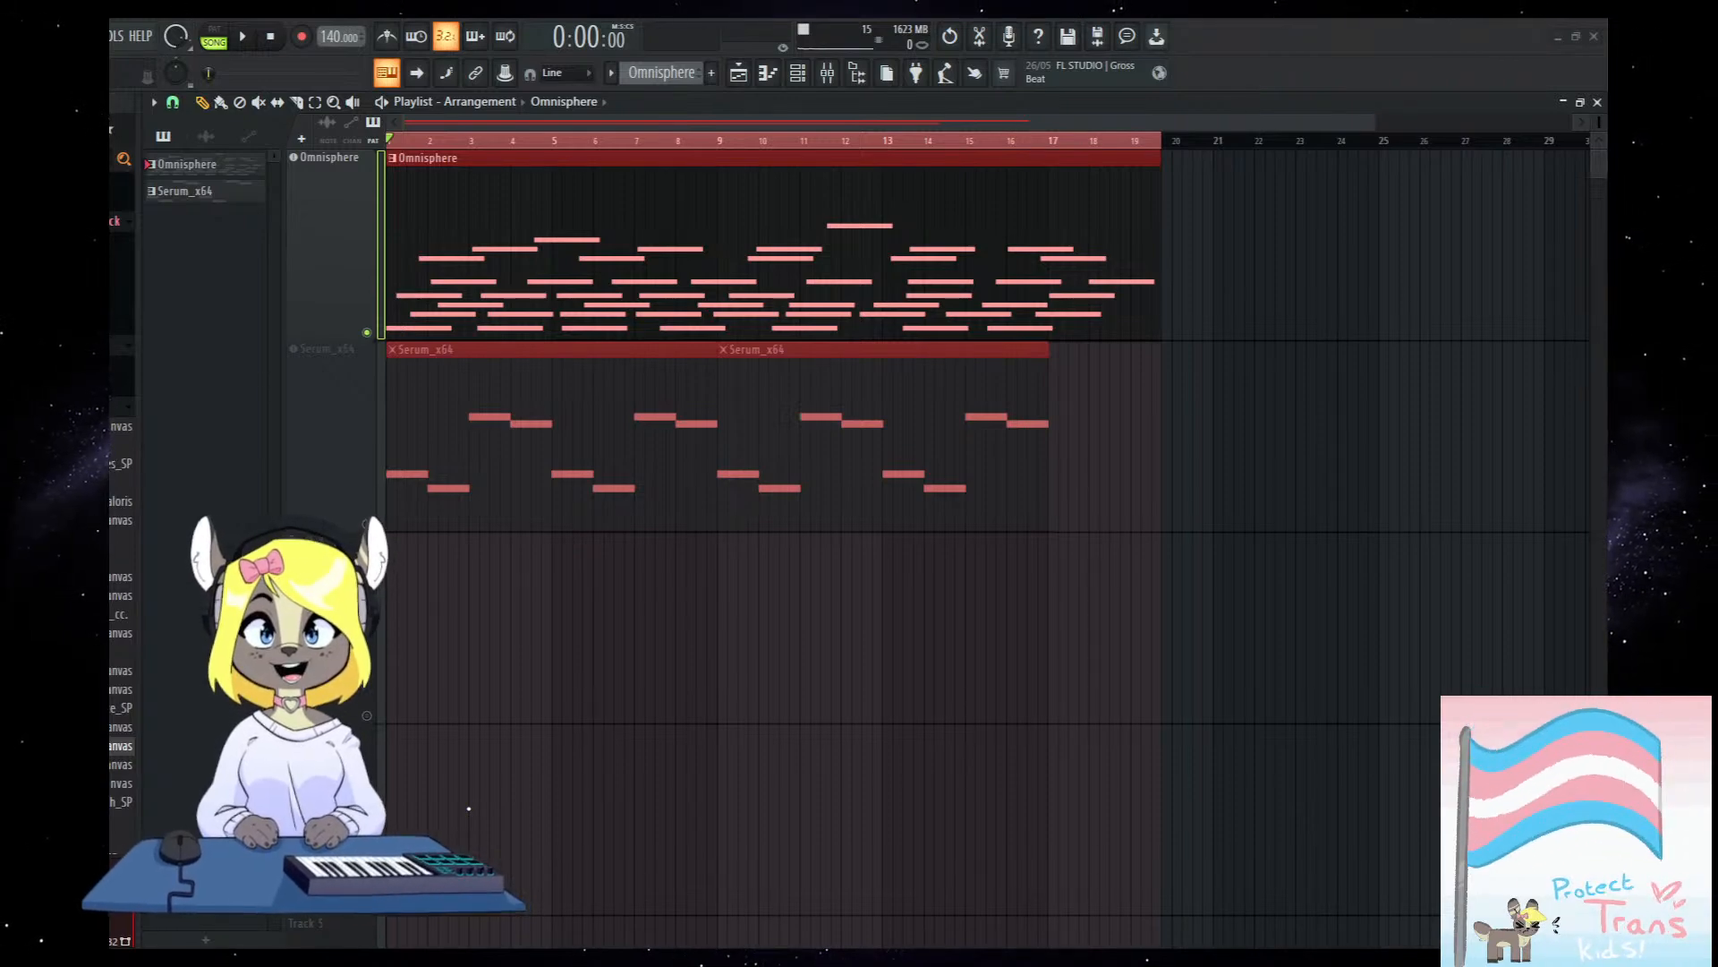
Duplicate the Omnisphere pad with its clip and effect chain onto a new track and check the copied chain in the mixer.
key("alt+Tab")
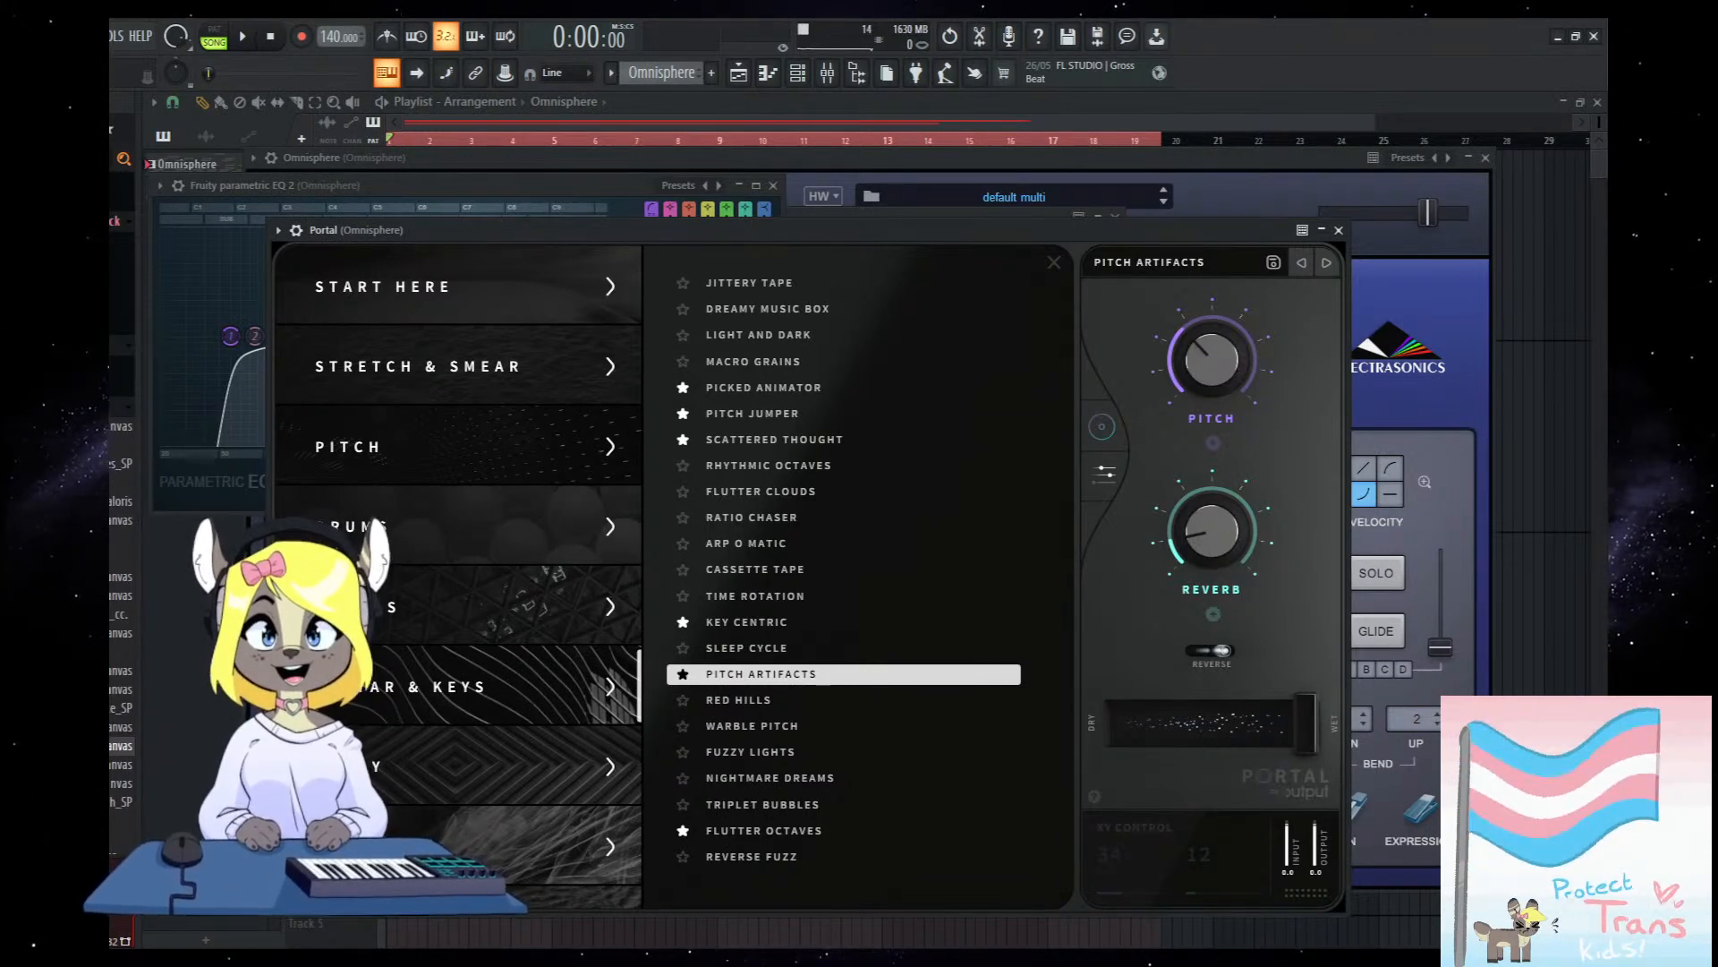
left_click(1393, 925)
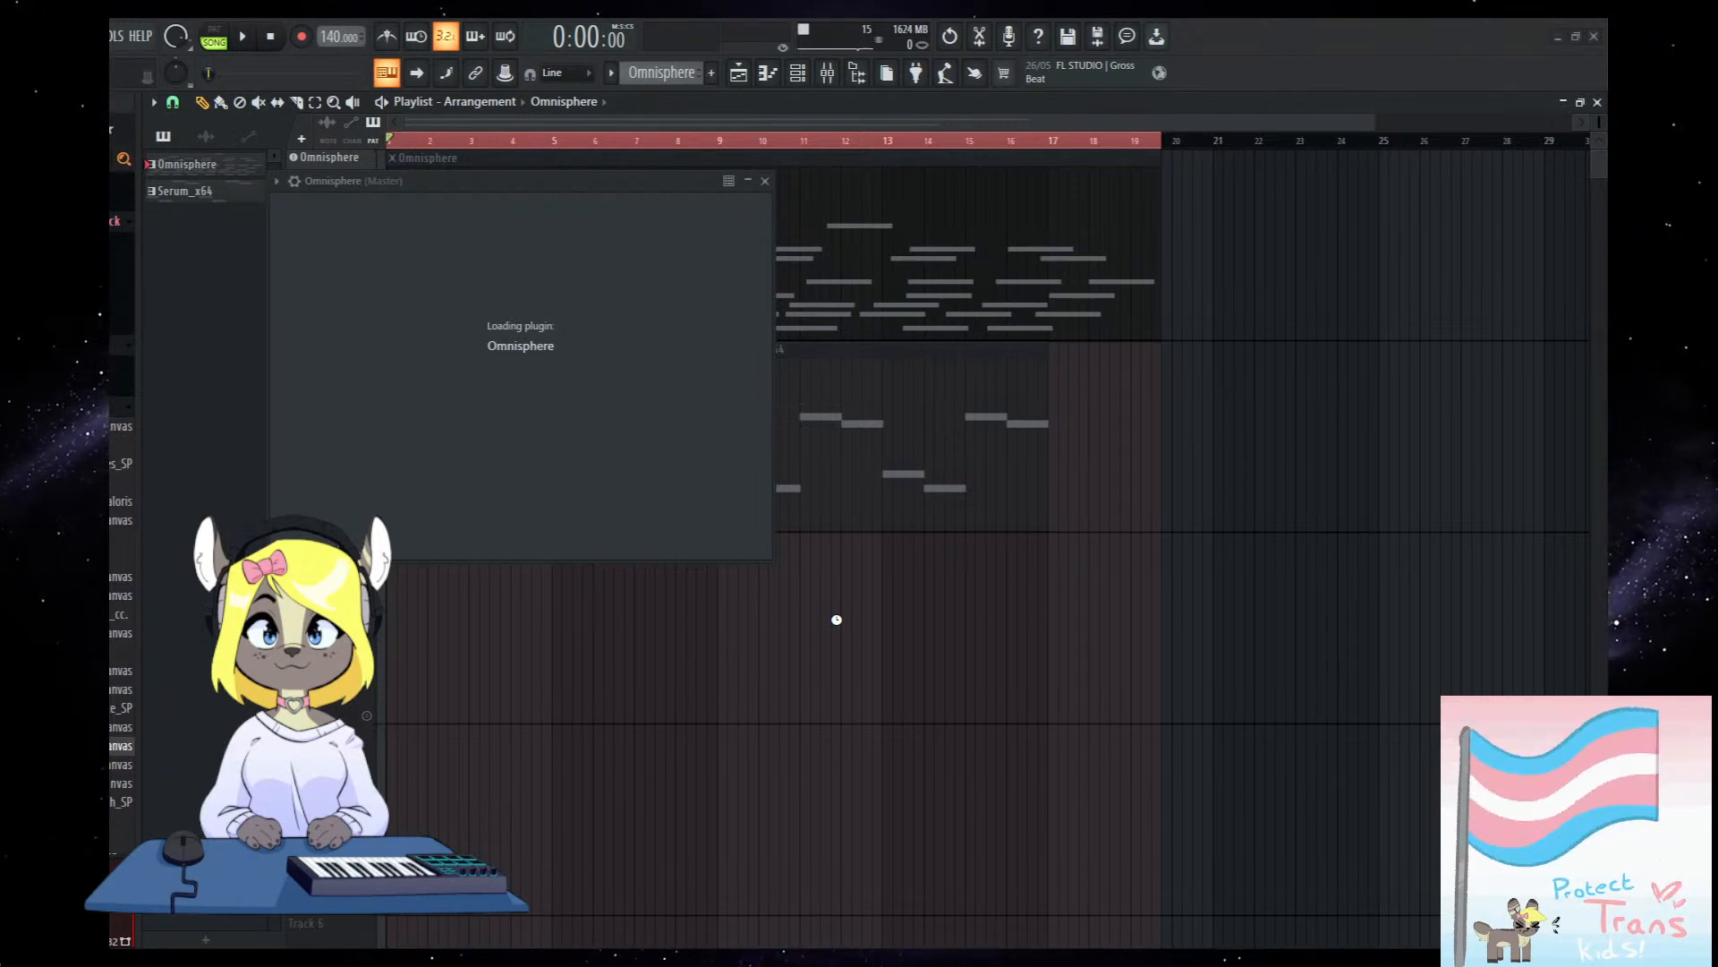
key("F9")
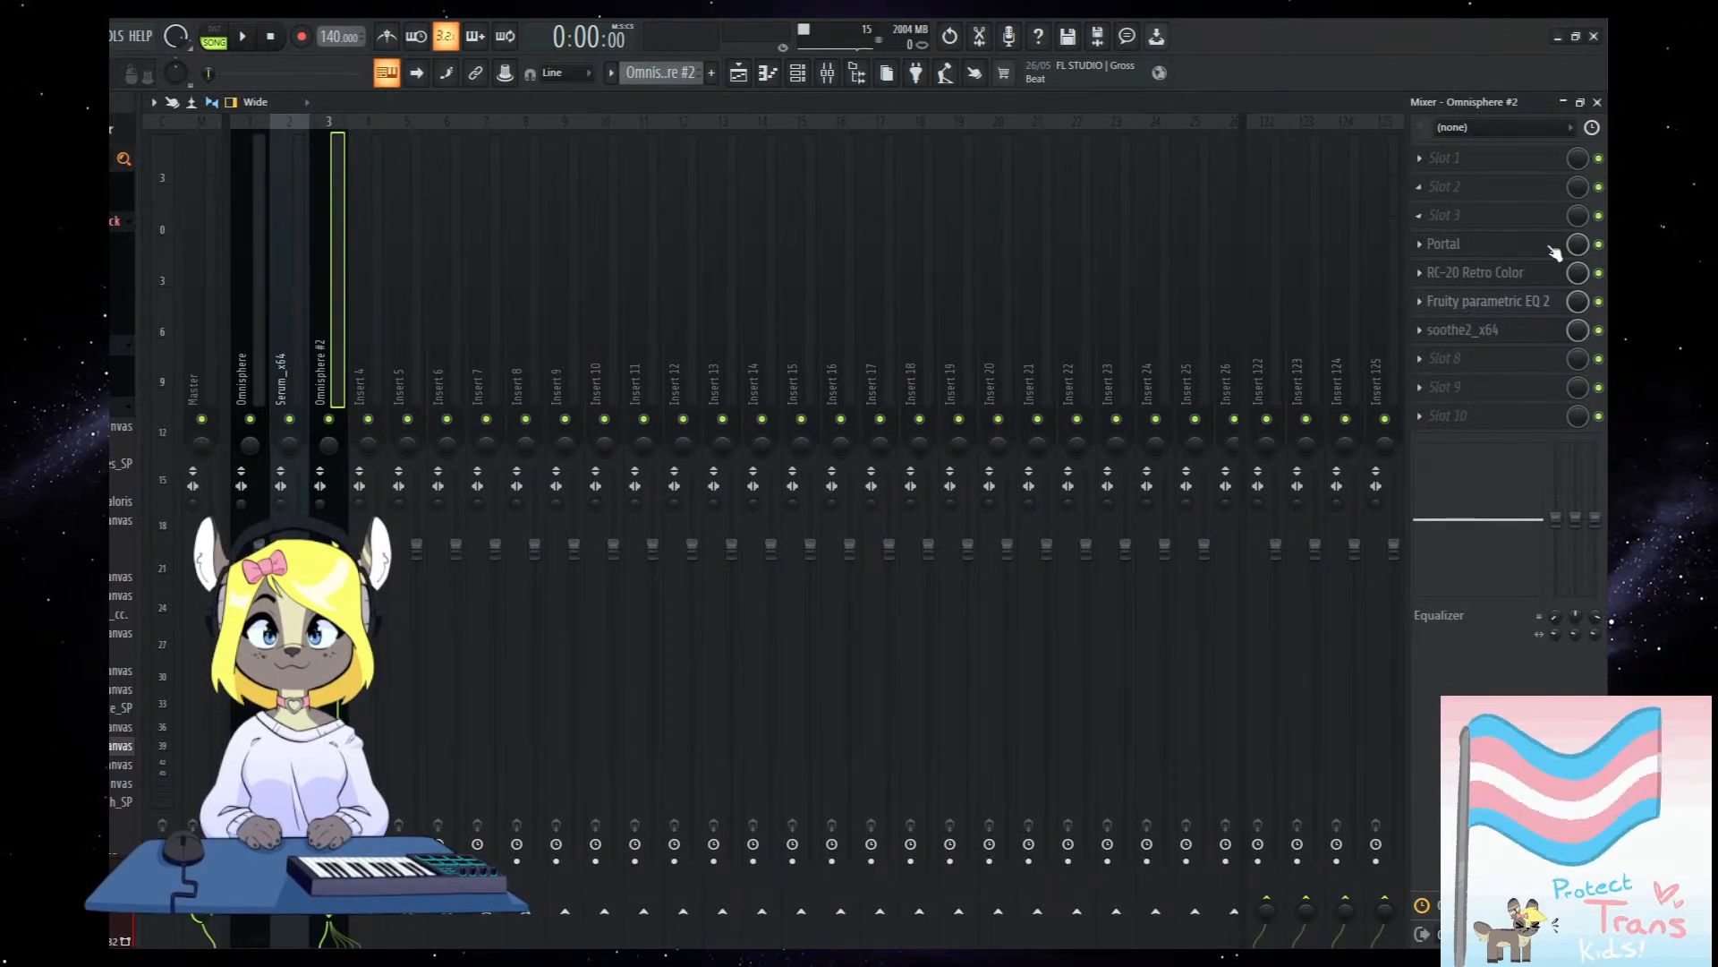
left_click(738, 73)
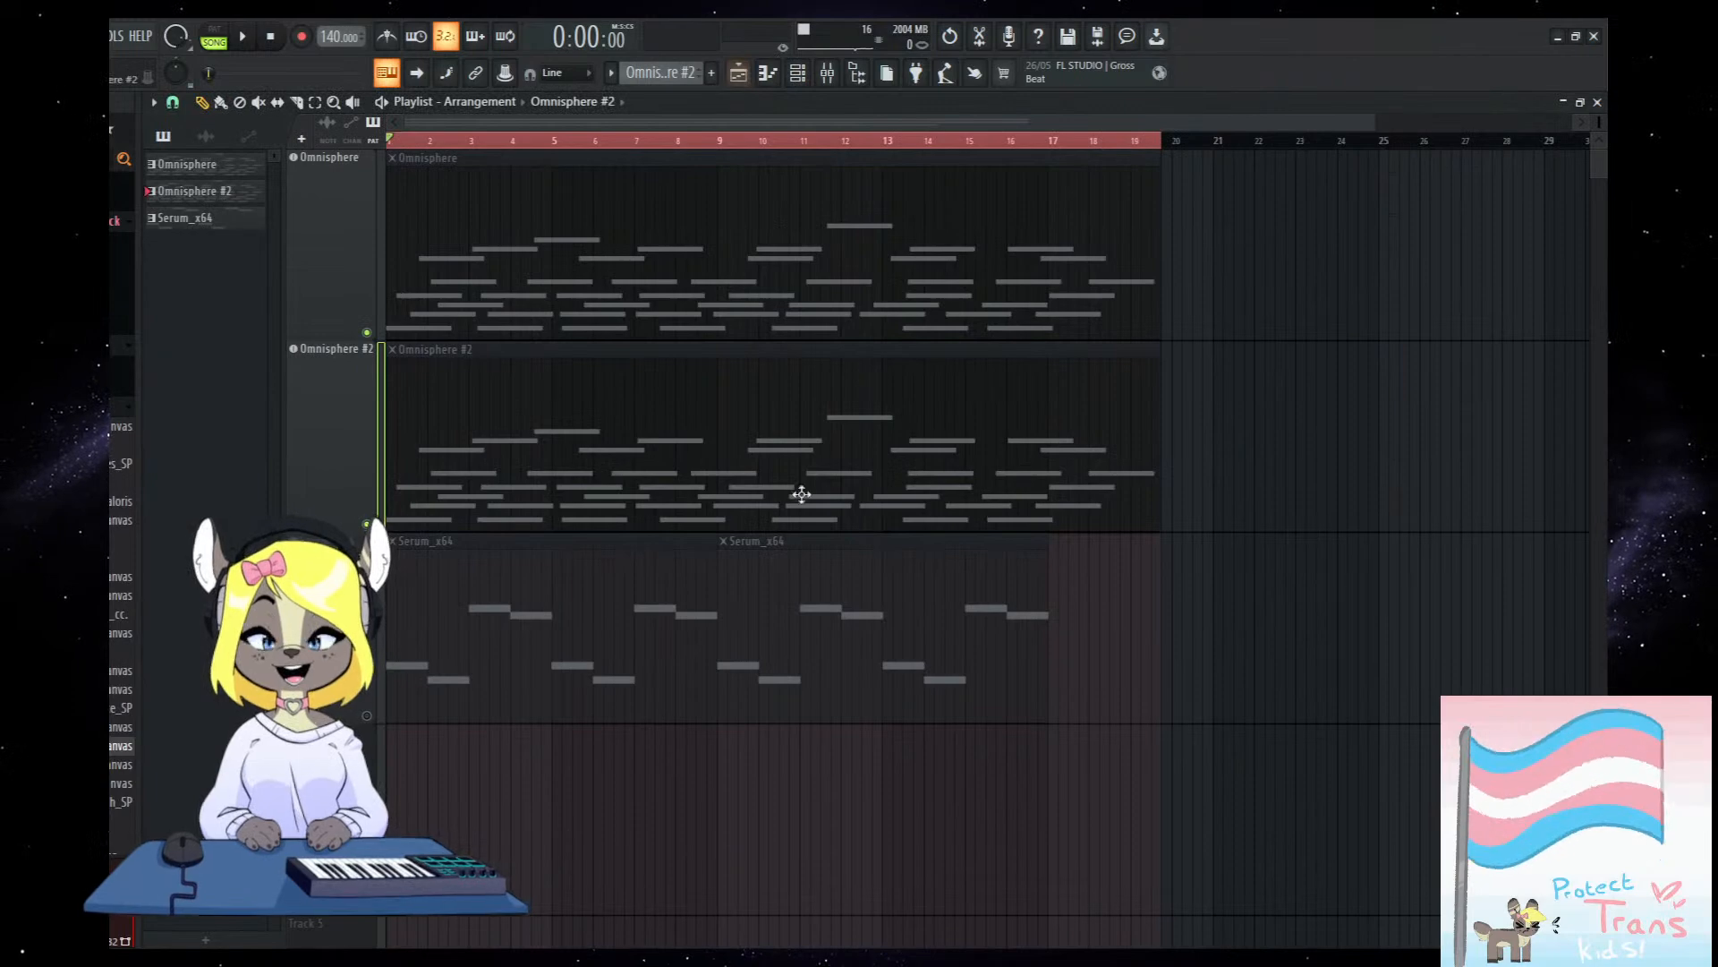
Clear the notes from the duplicated Omnisphere clip and bring up the channel rack.
double_click(813, 460)
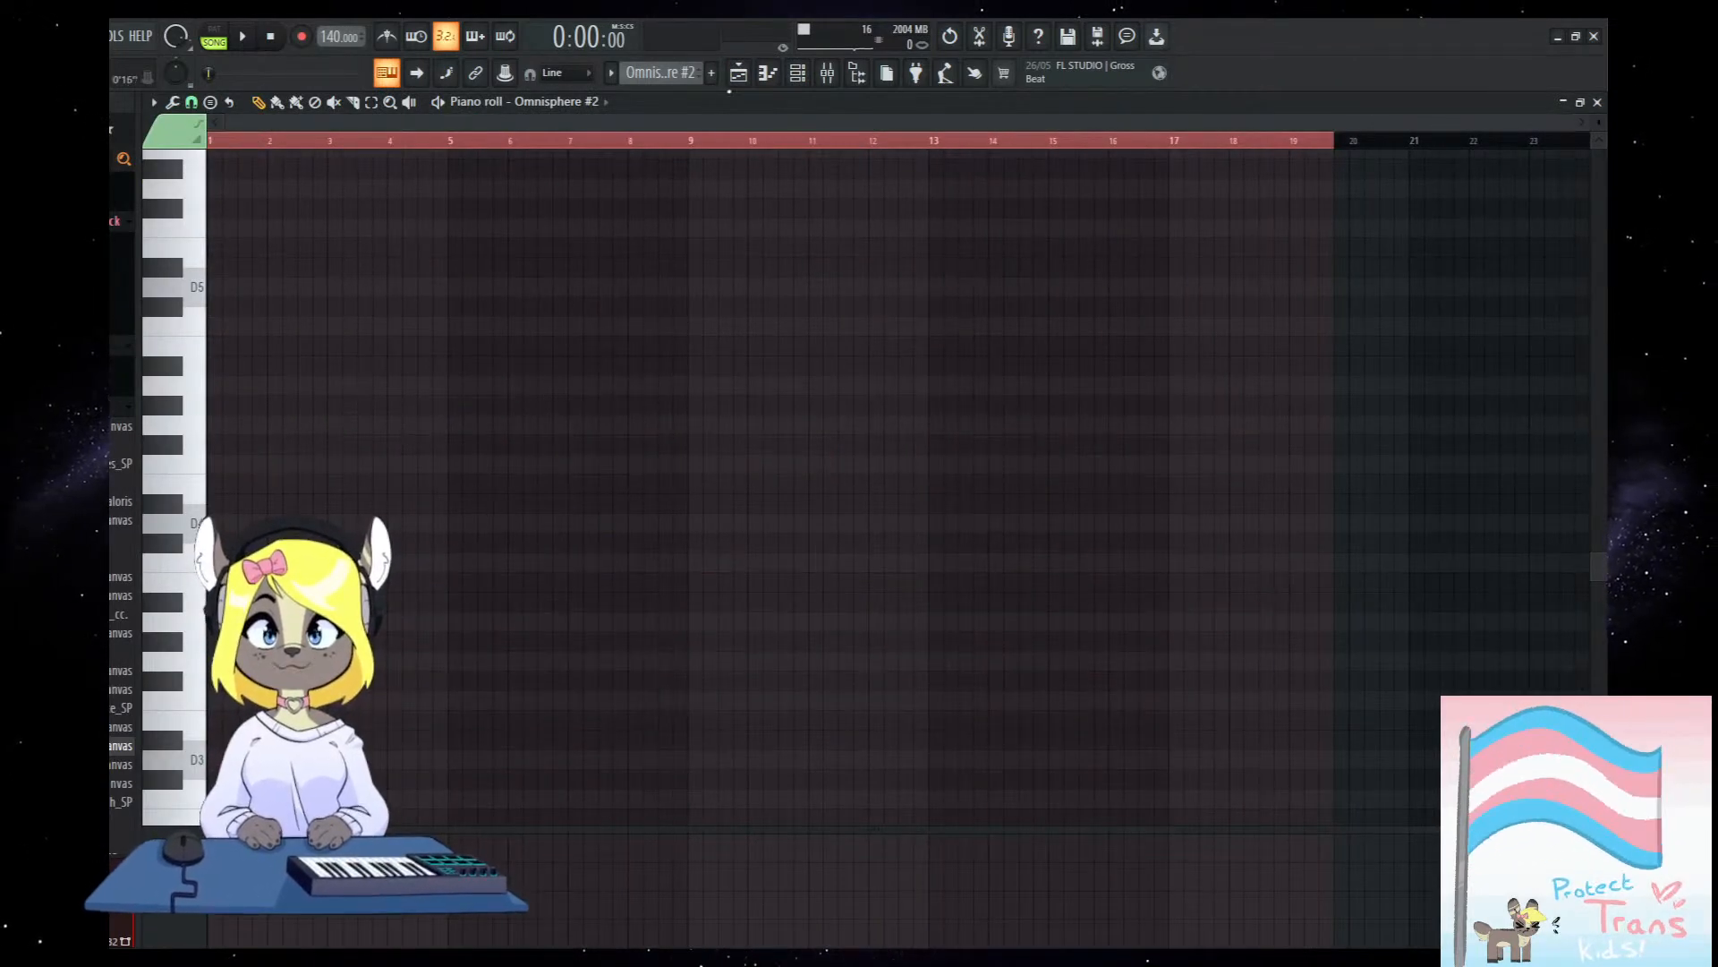
left_click(828, 76)
left_click(798, 72)
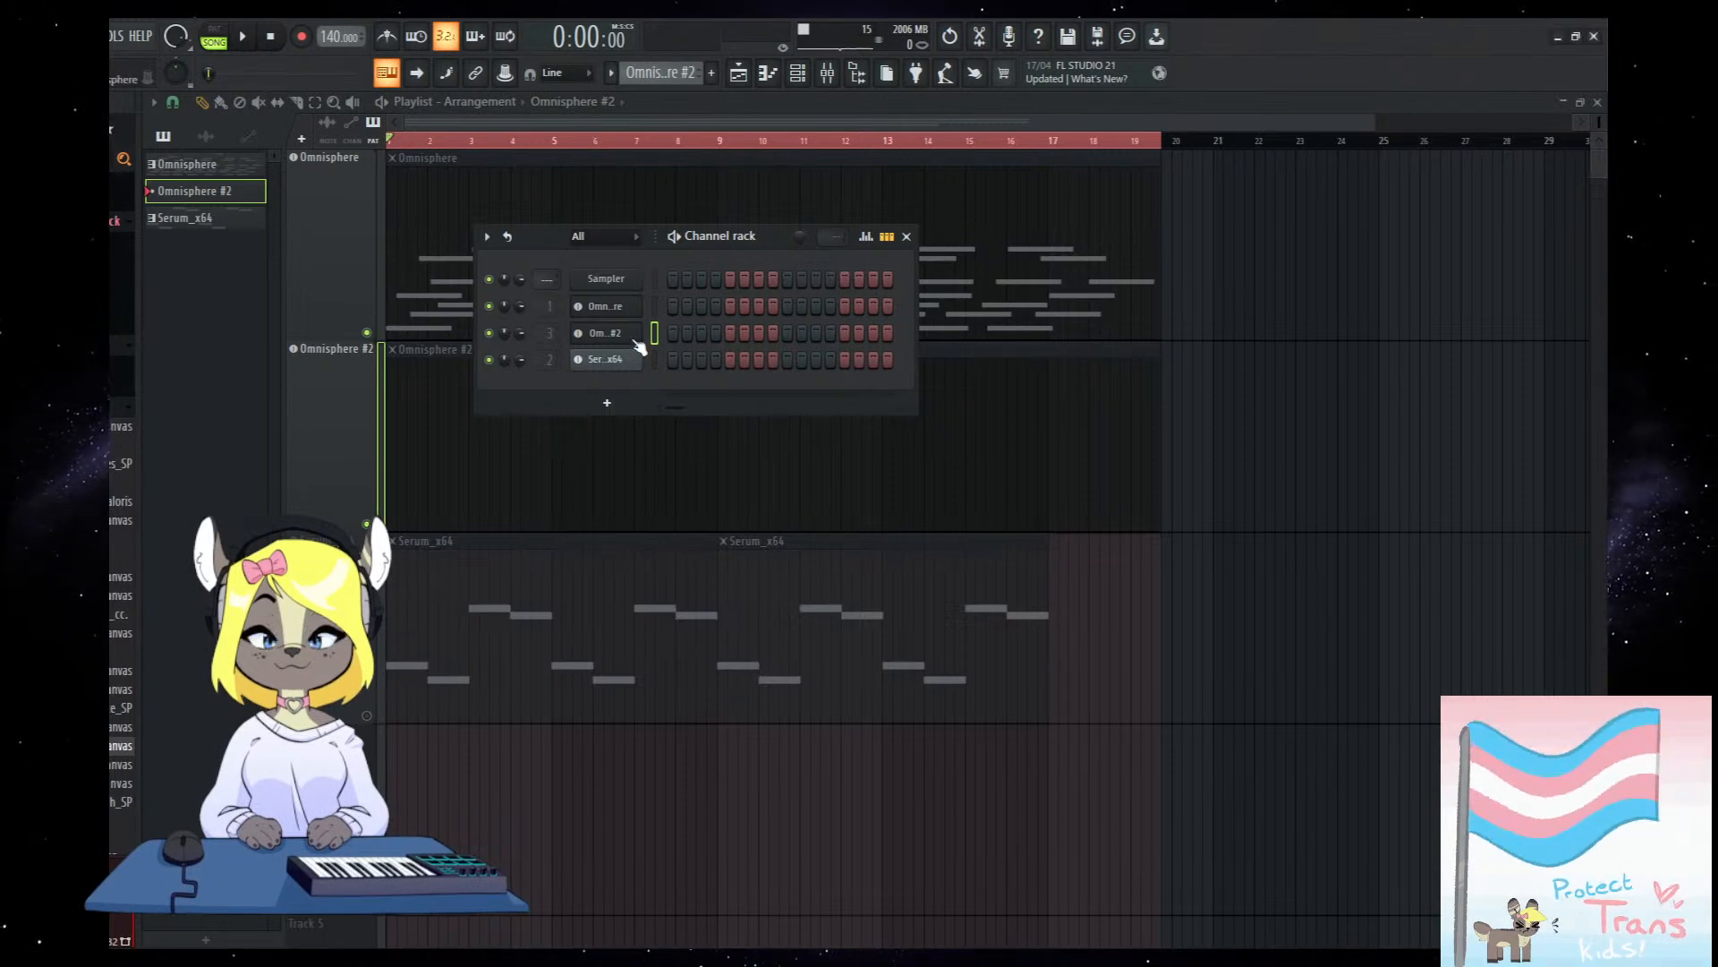
Load the Voxpad Mellow Velo Ohs patch in Omnisphere #2 and close its window.
left_click(605, 333)
scroll(403, 734, "down", 4)
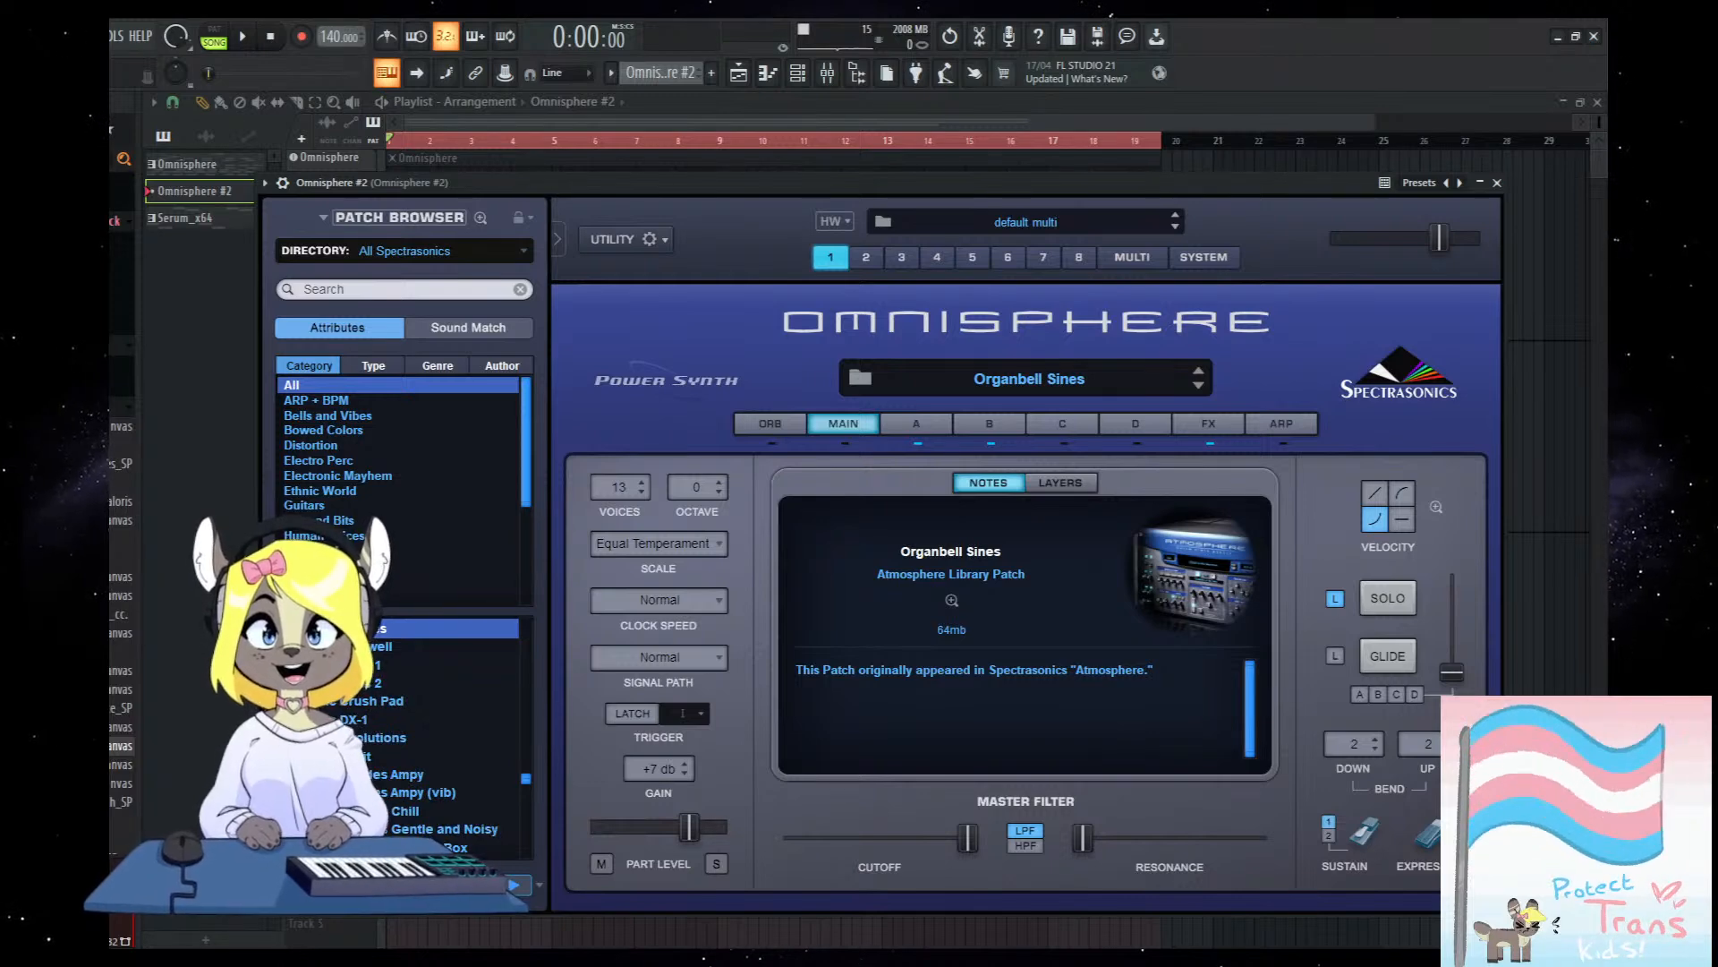
left_click_drag(525, 778, 526, 713)
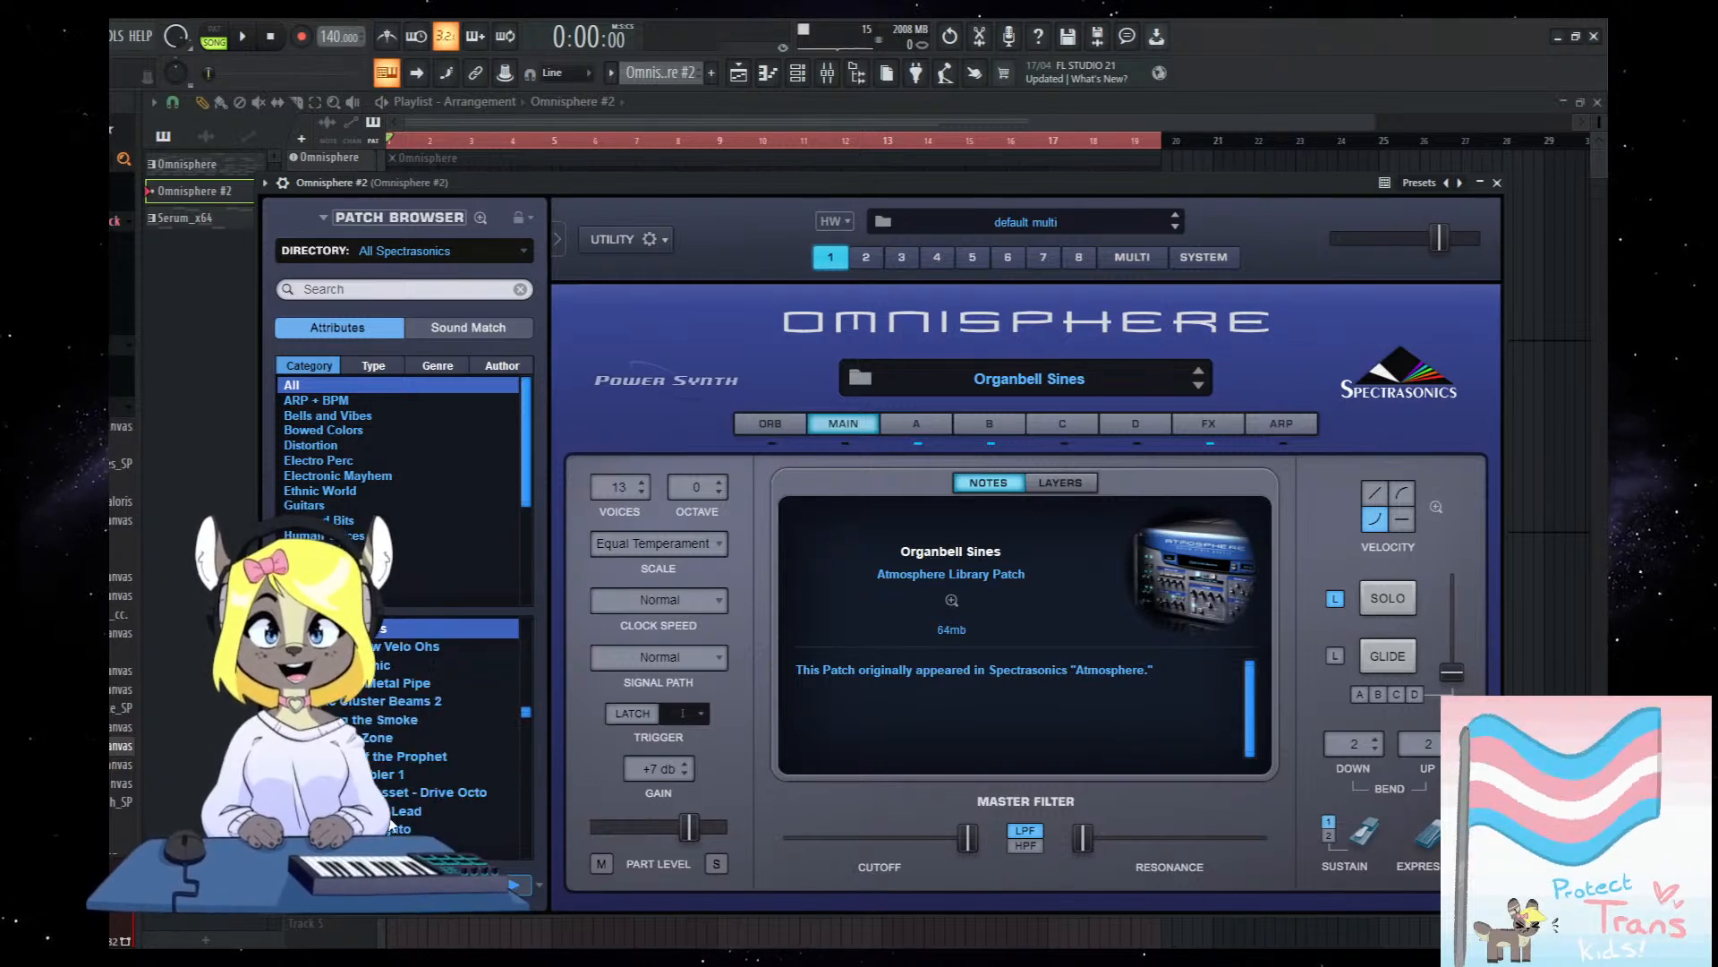
left_click(373, 649)
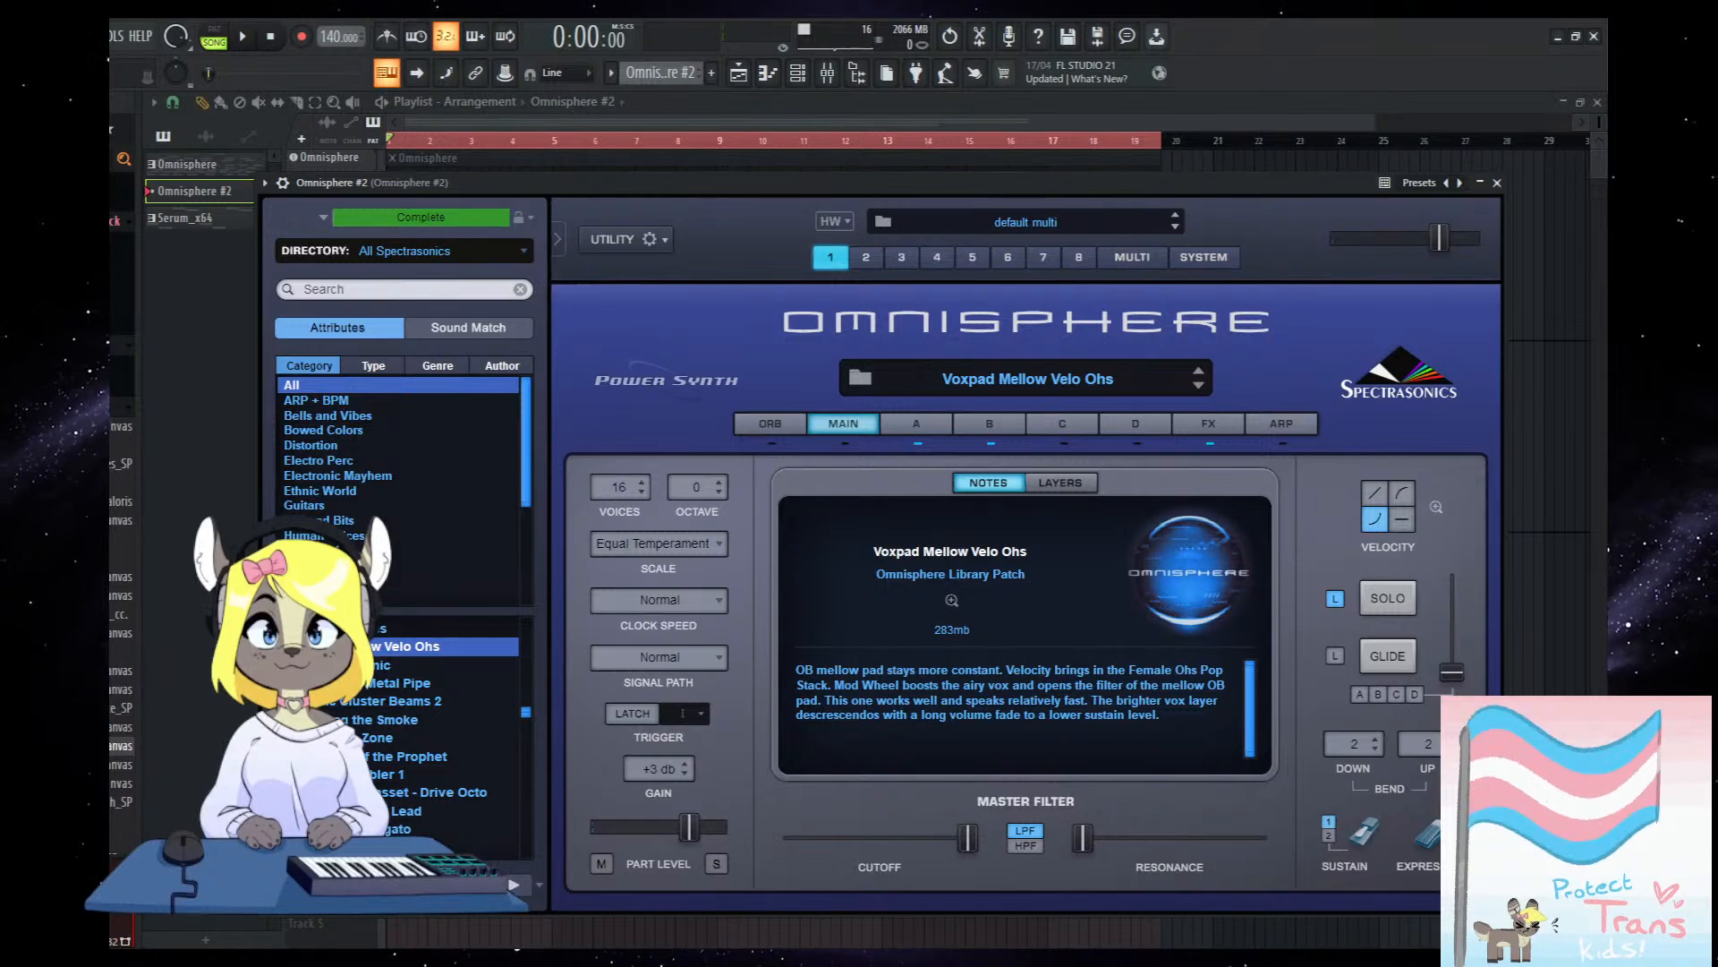
left_click(1532, 619)
right_click(1532, 619)
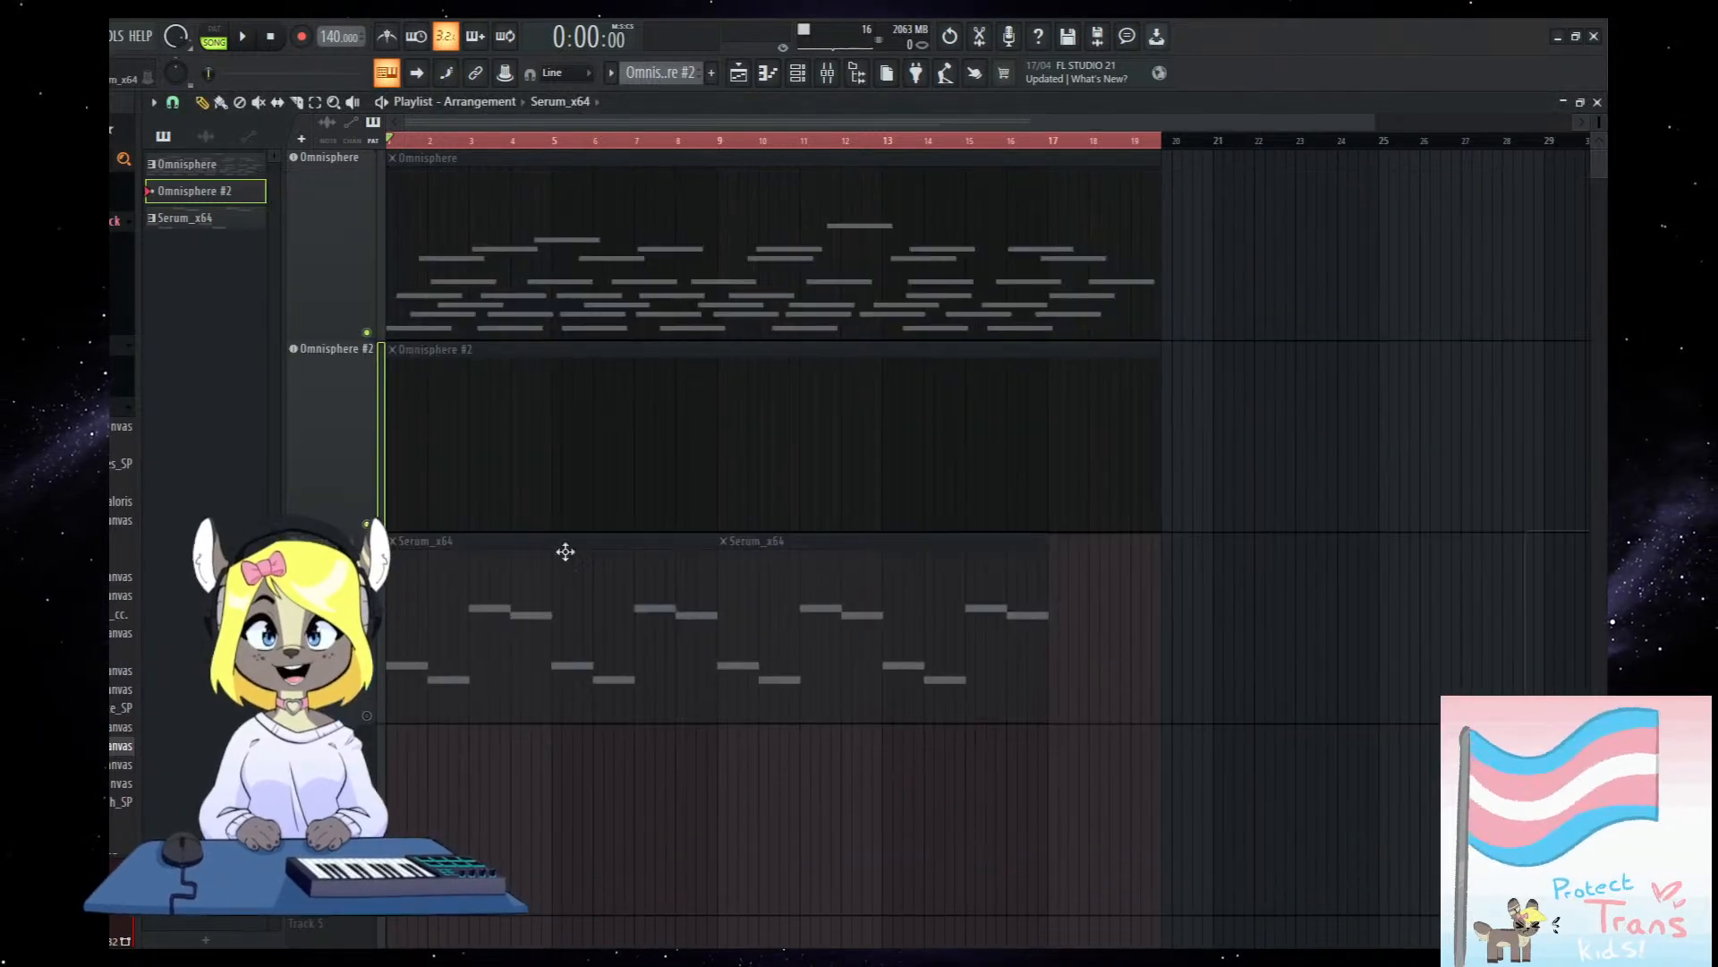
Draw staggered D4 notes in the empty Omnisphere #2 clip near bars 1, 3, 5, 8, 10 and 13.
double_click(510, 453)
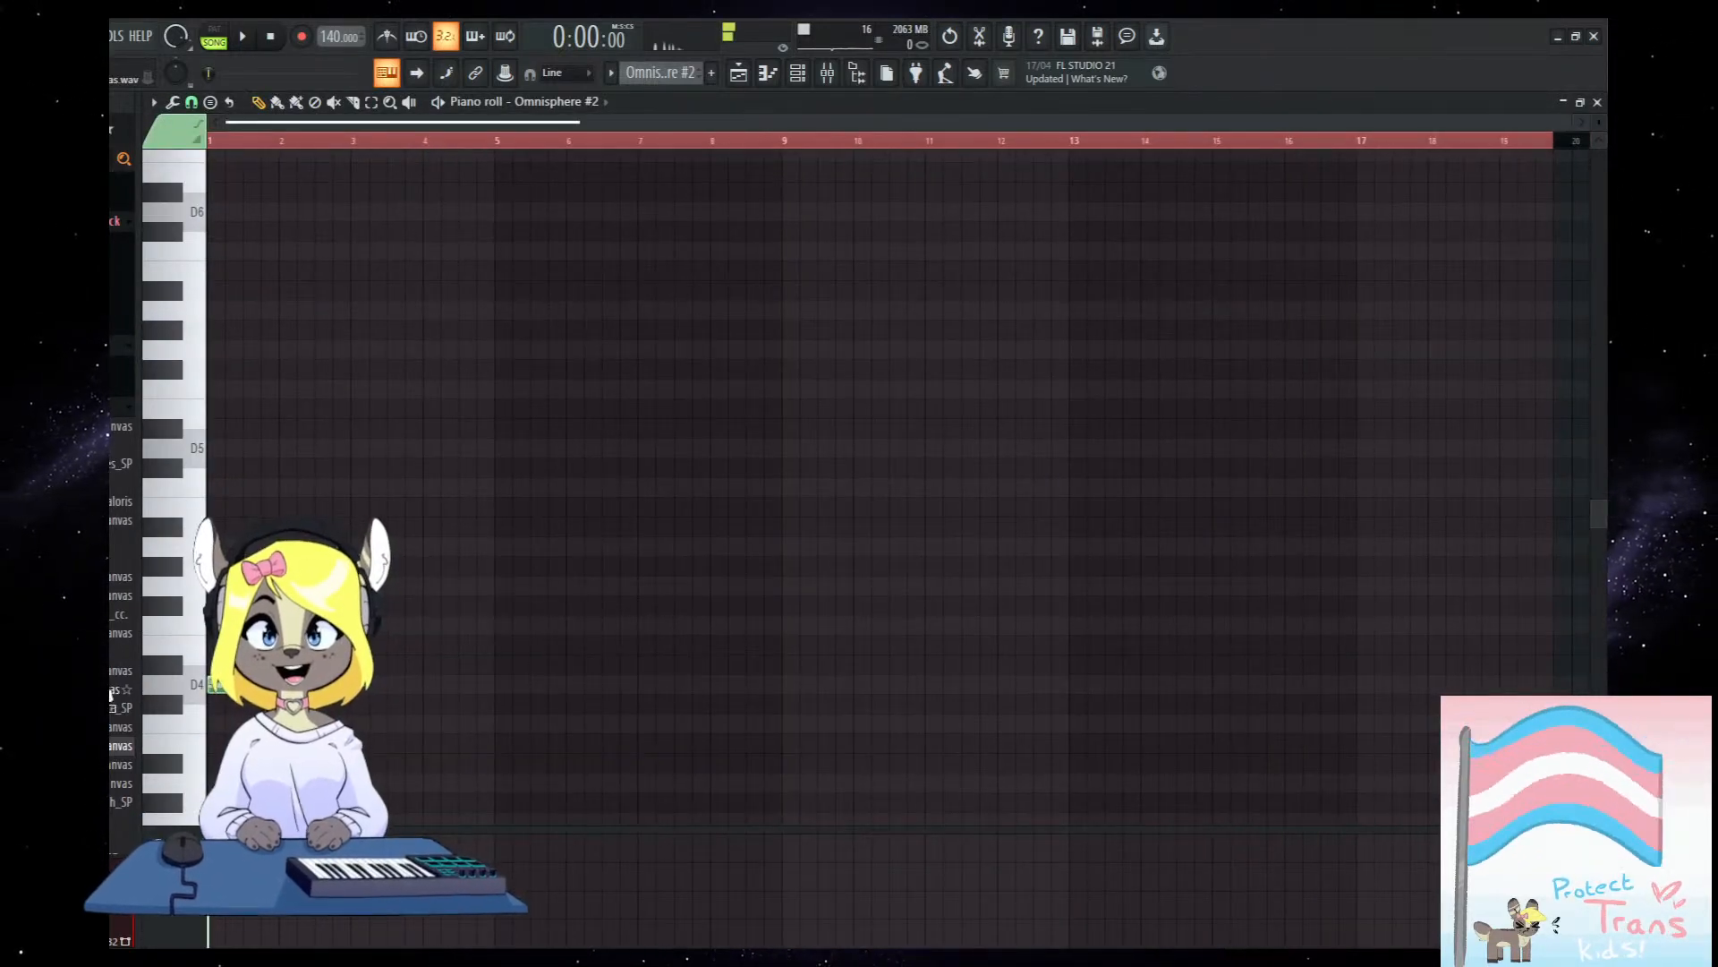
scroll(533, 698, "down", 1)
mouse_move(259, 632)
left_mouse_down()
mouse_move(291, 632)
mouse_move(259, 632)
left_mouse_up()
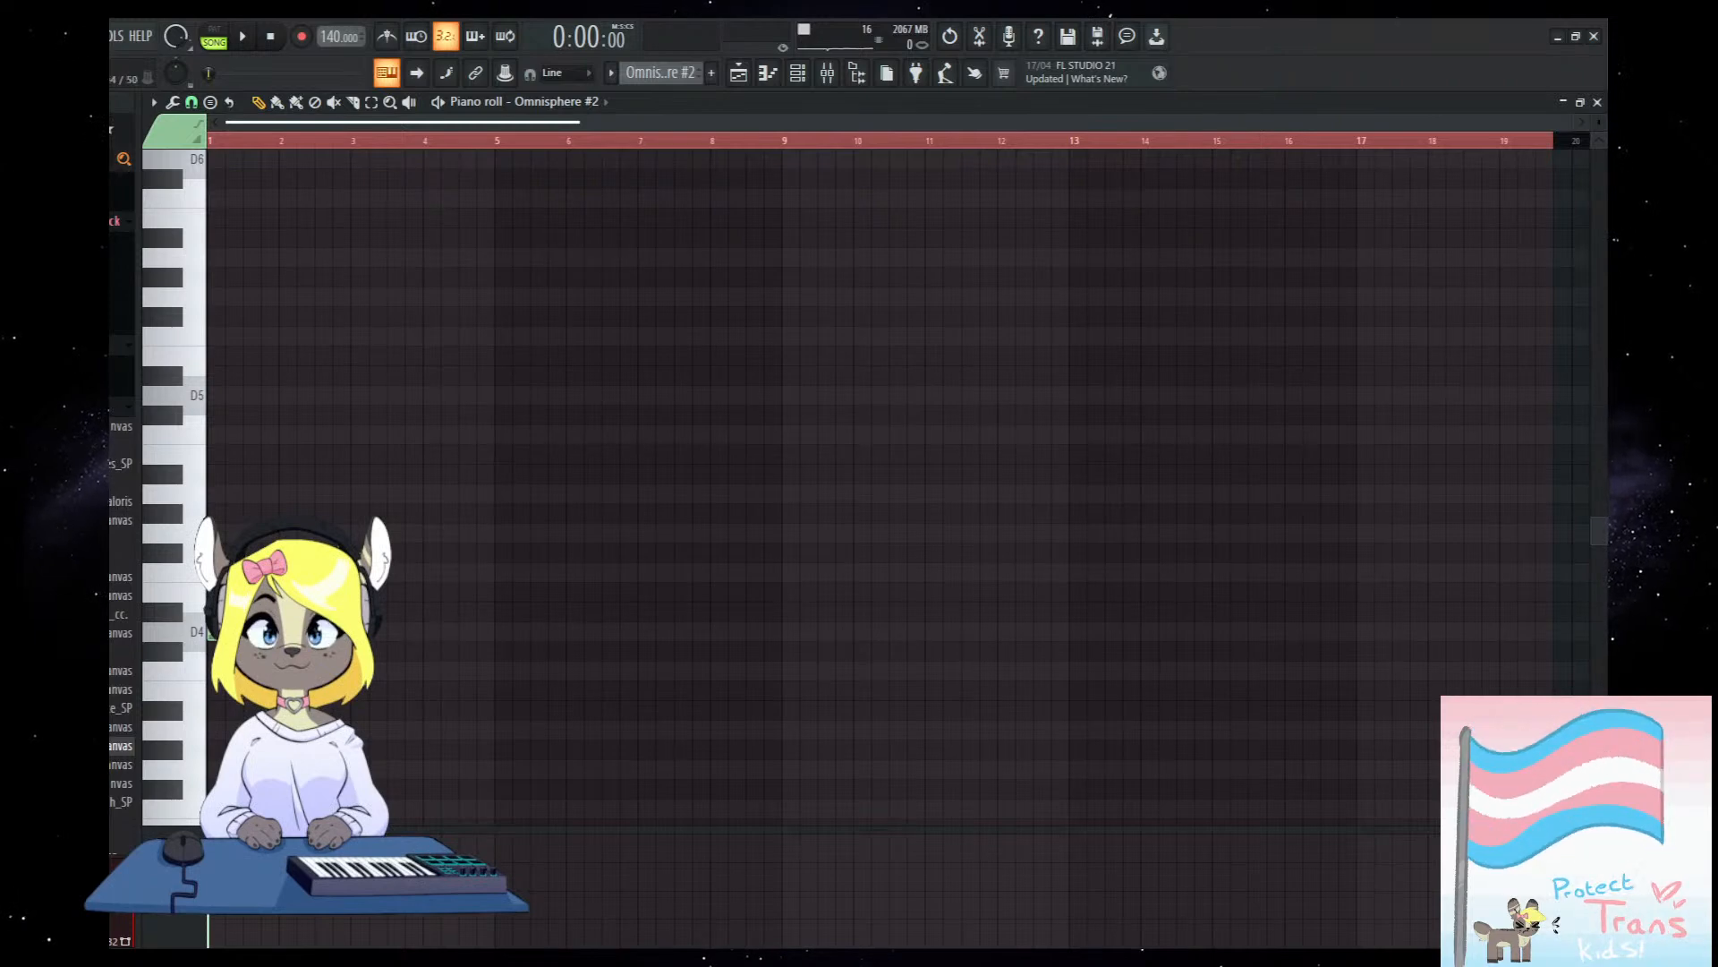
scroll(383, 639, "up", 1)
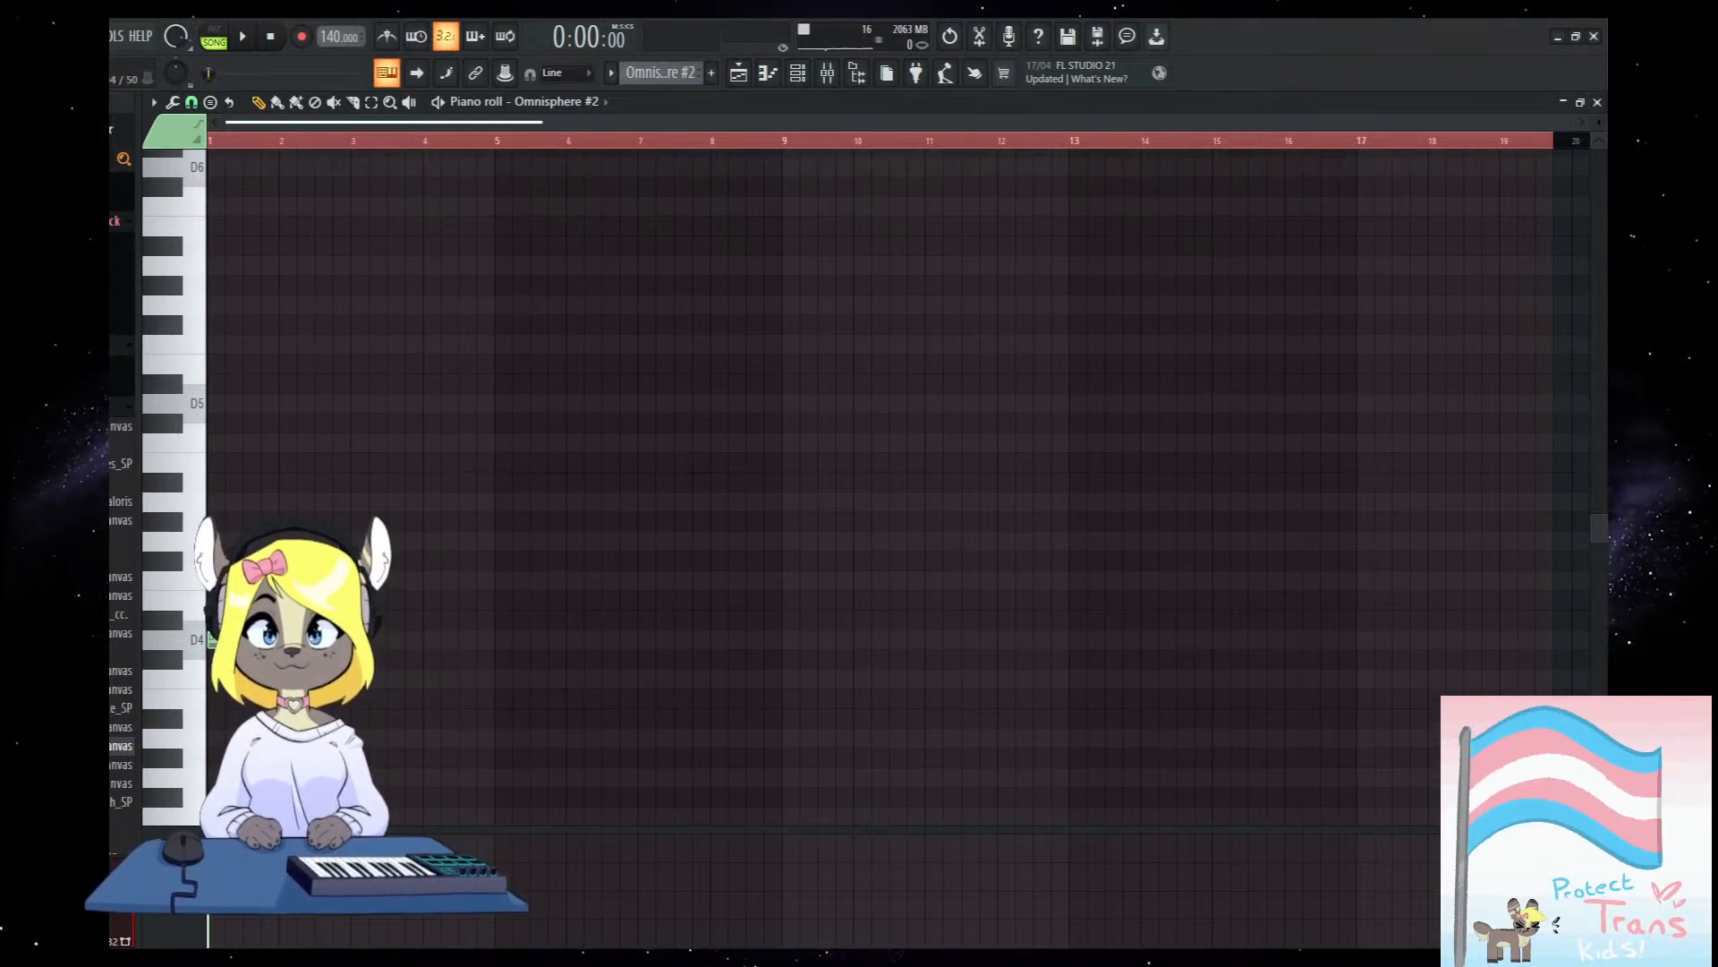
left_click(351, 639)
left_click(495, 639)
left_click(729, 639)
left_click(887, 641)
left_click(1083, 641)
Add D4 notes near bars 16 and 18, moving the last one slightly earlier to fit before the clip's end.
left_click_drag(874, 721, 833, 797)
scroll(832, 798, "down", 1)
left_click(1346, 675)
left_click_drag(1346, 677, 742, 705)
left_click(1039, 700)
left_click(738, 73)
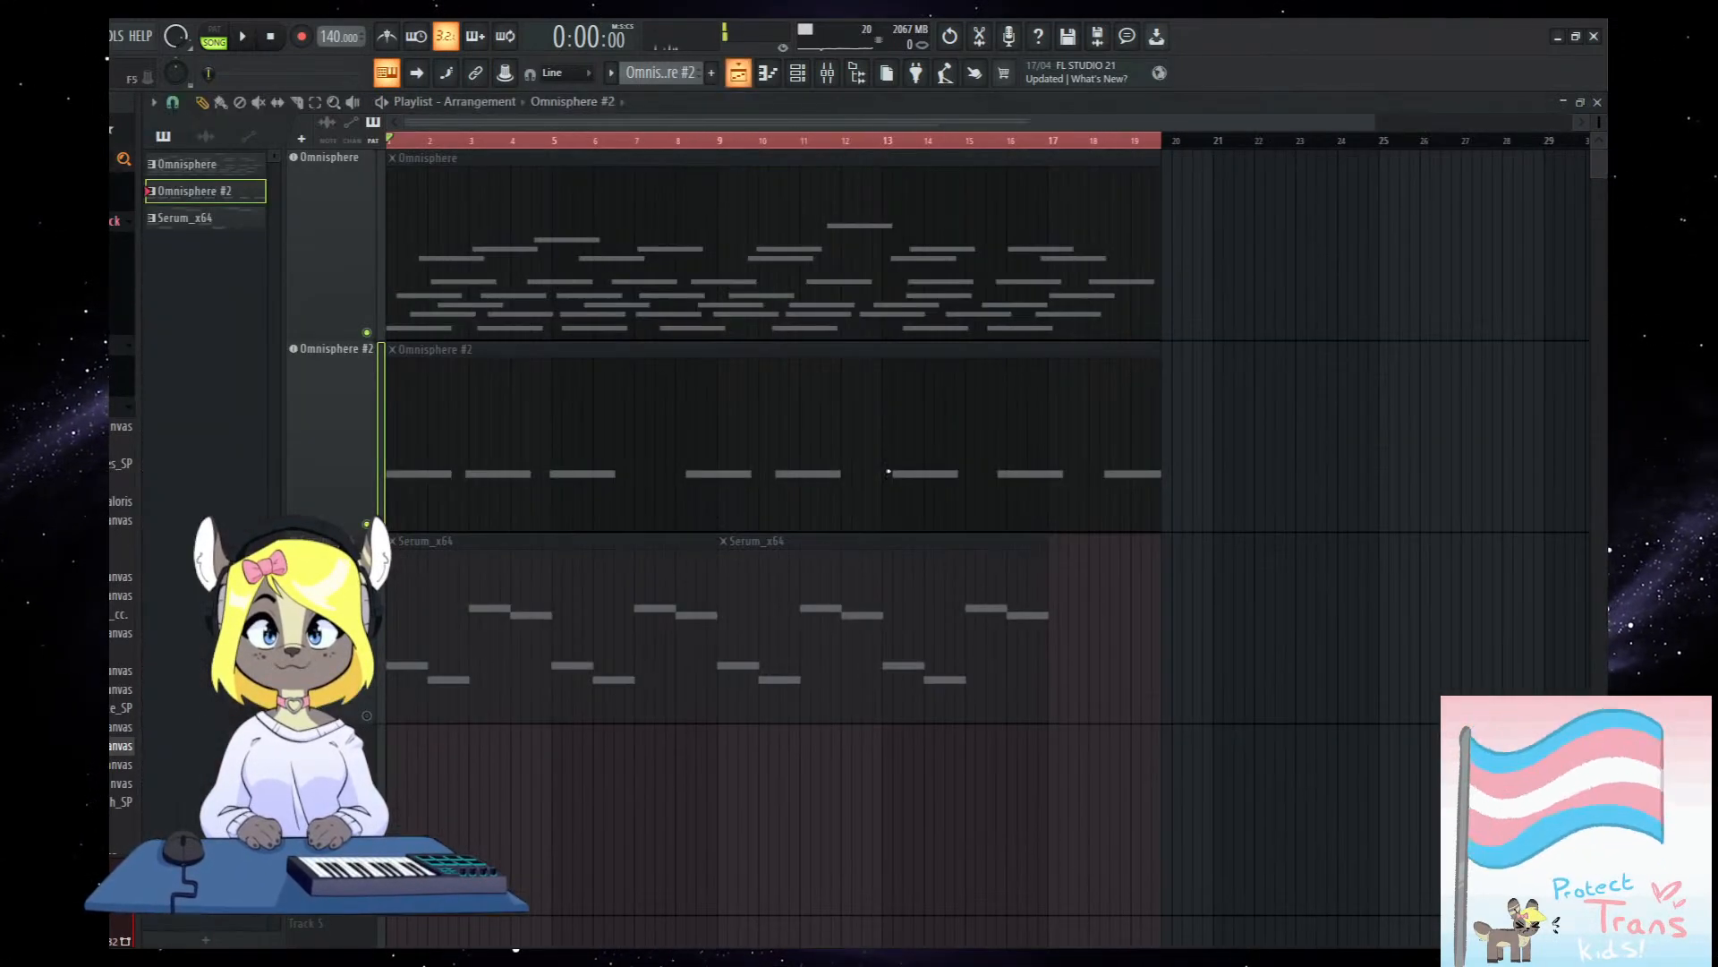
double_click(961, 477)
left_click_drag(593, 701, 564, 702)
left_click_drag(841, 691, 1151, 686)
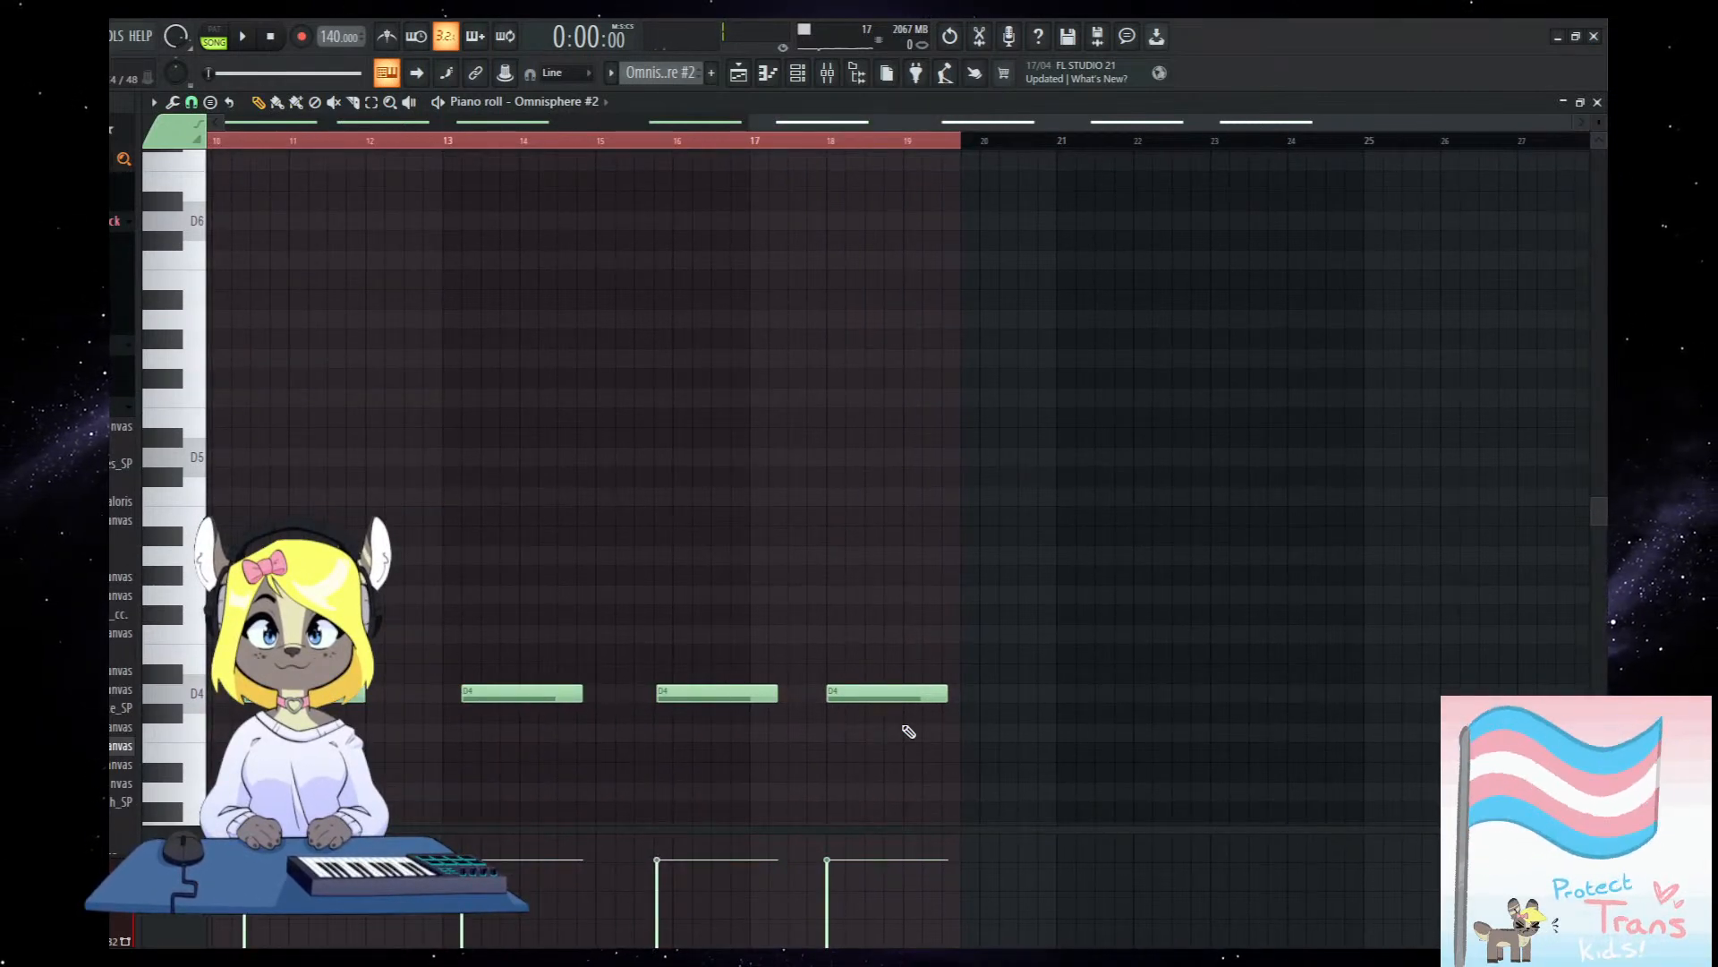
left_click_drag(790, 709, 1164, 617)
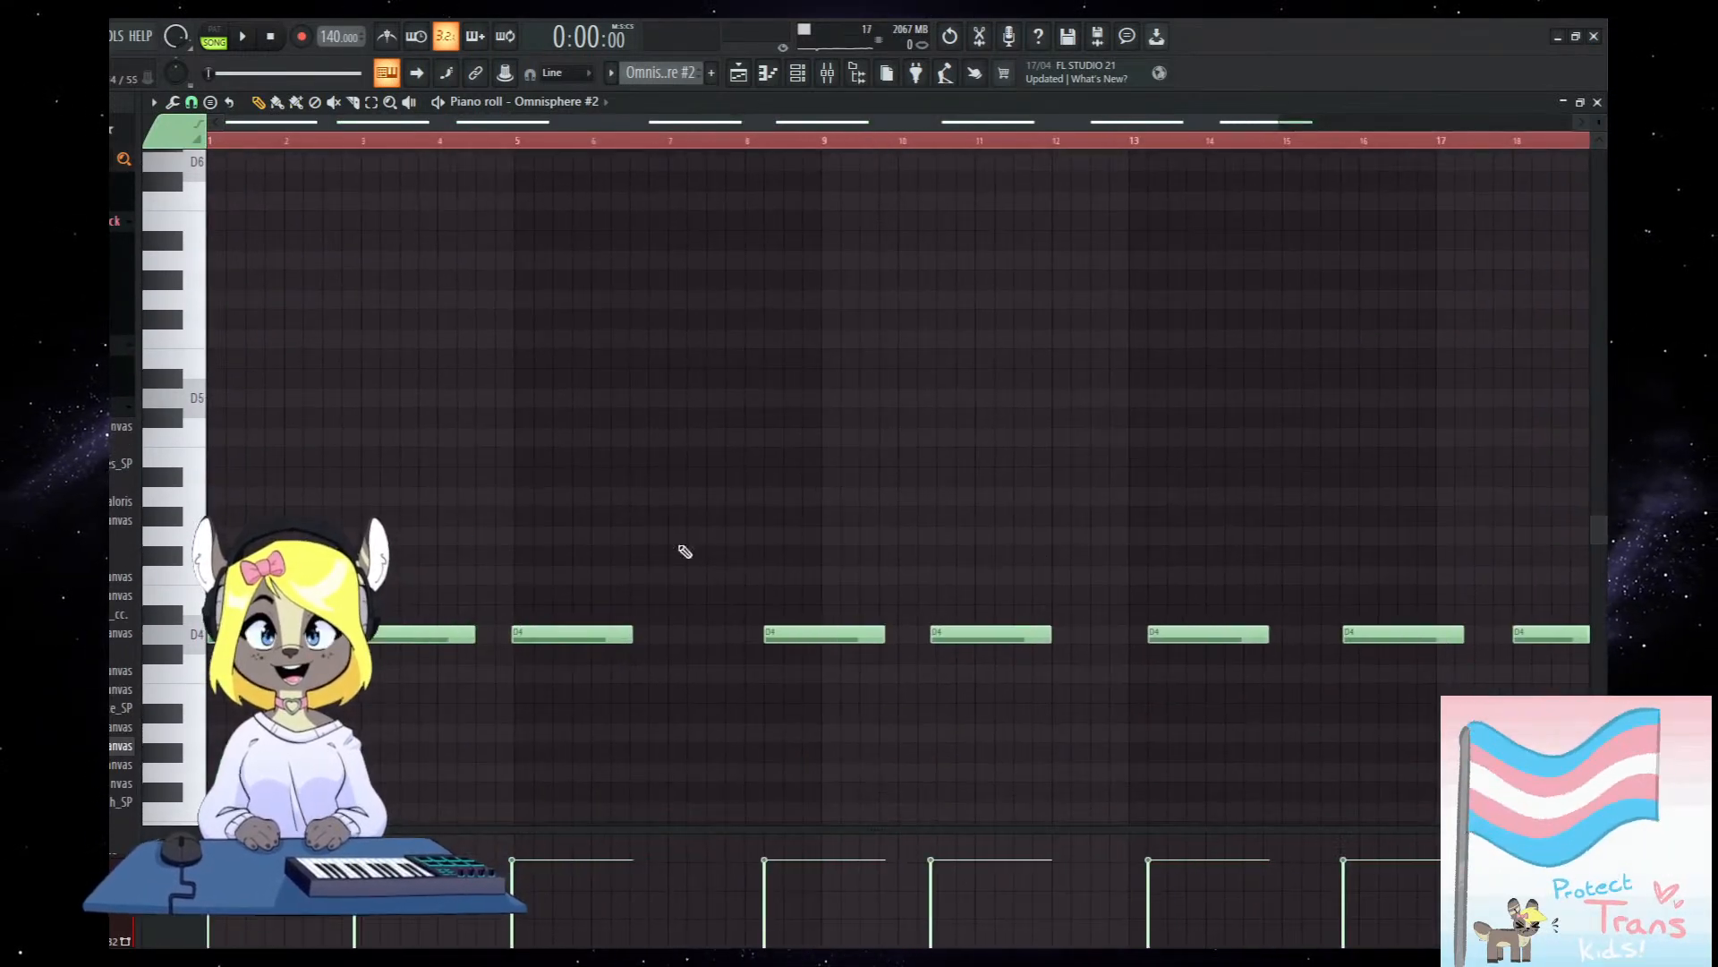
Draw staggered A4 notes near bars 2, 5, 8, 12, 14 and 18 of the Omnisphere #2 clip.
left_click(269, 501)
left_click(524, 497)
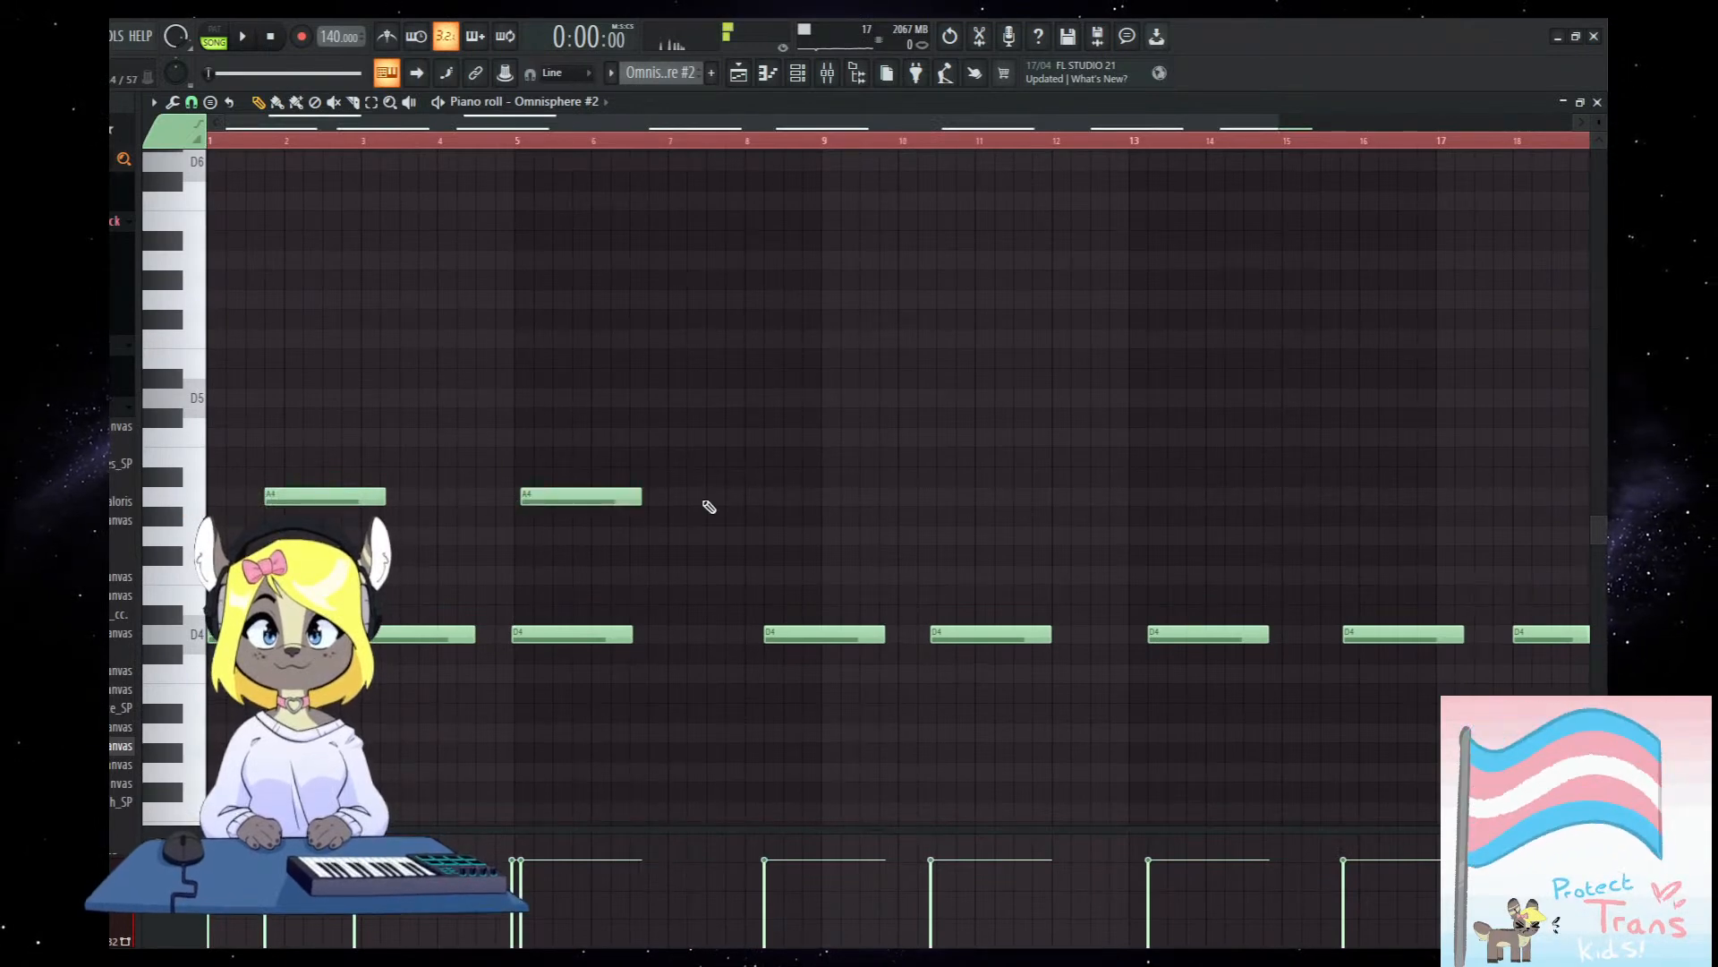
left_click(761, 498)
left_click(1056, 498)
left_click_drag(1004, 528, 752, 561)
left_click(974, 529)
left_click(1242, 529)
left_click_drag(1256, 590, 1492, 636)
scroll(984, 573, "down", 1)
left_click_drag(590, 503, 640, 582)
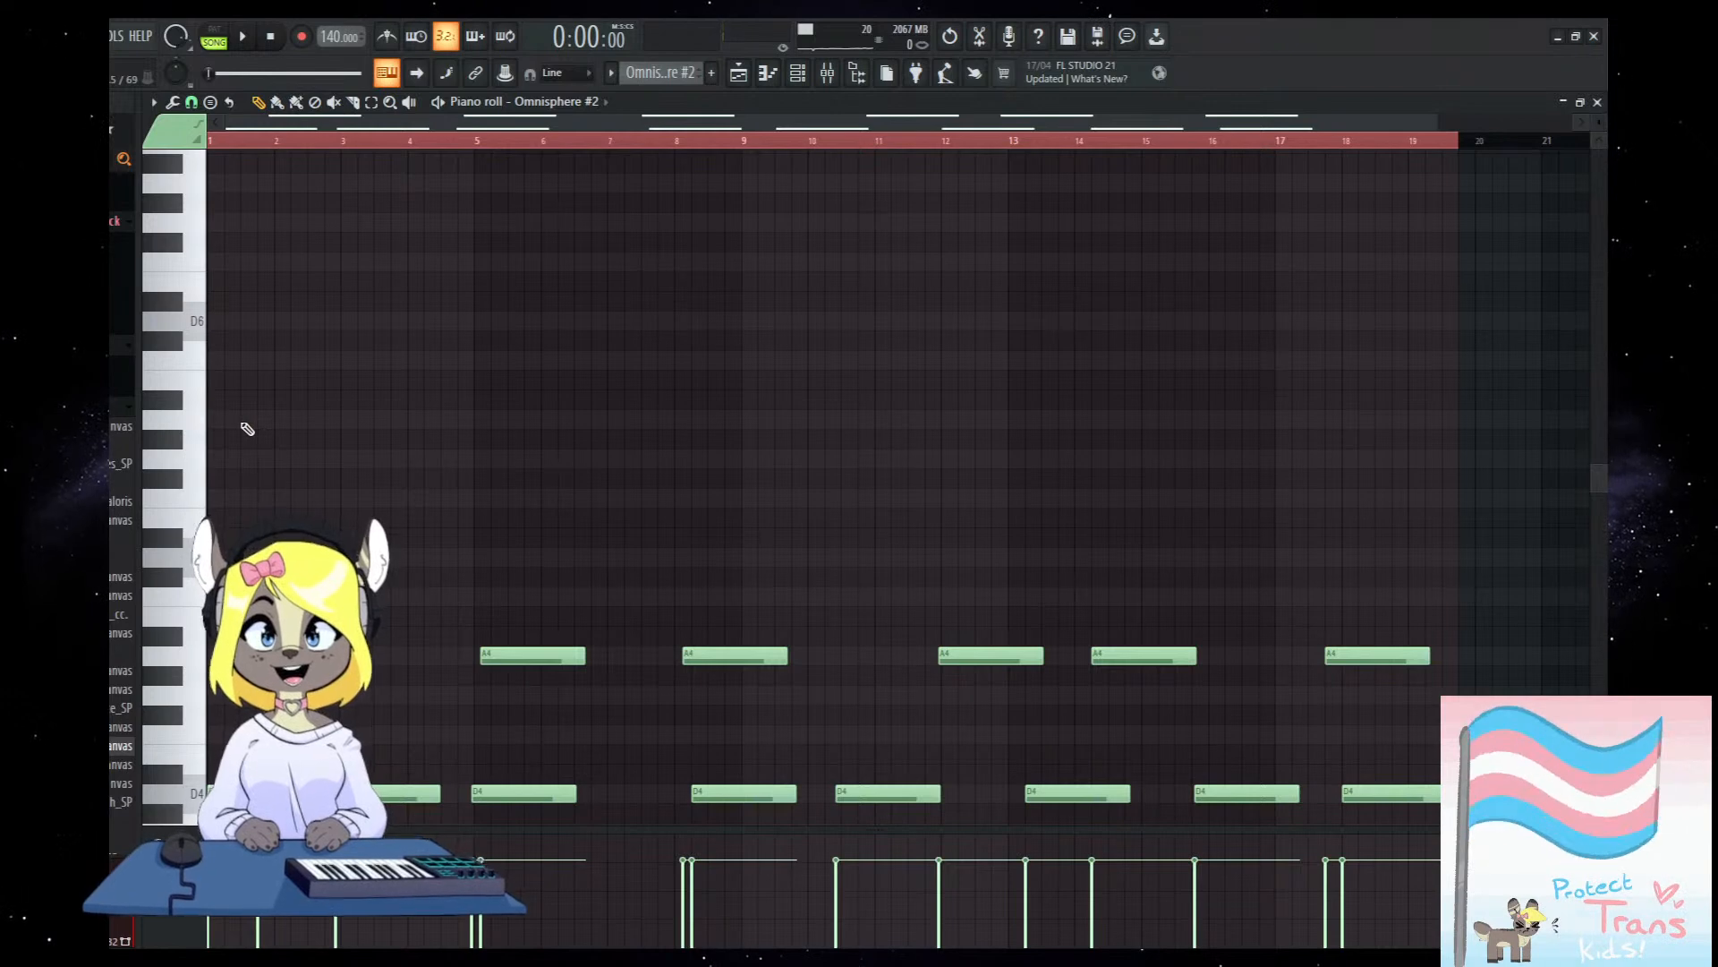
Draw staggered A5 and C6 notes across the clip, lowering the misplaced C#6 note near bar 11 to C6.
left_click(251, 419)
left_click(498, 418)
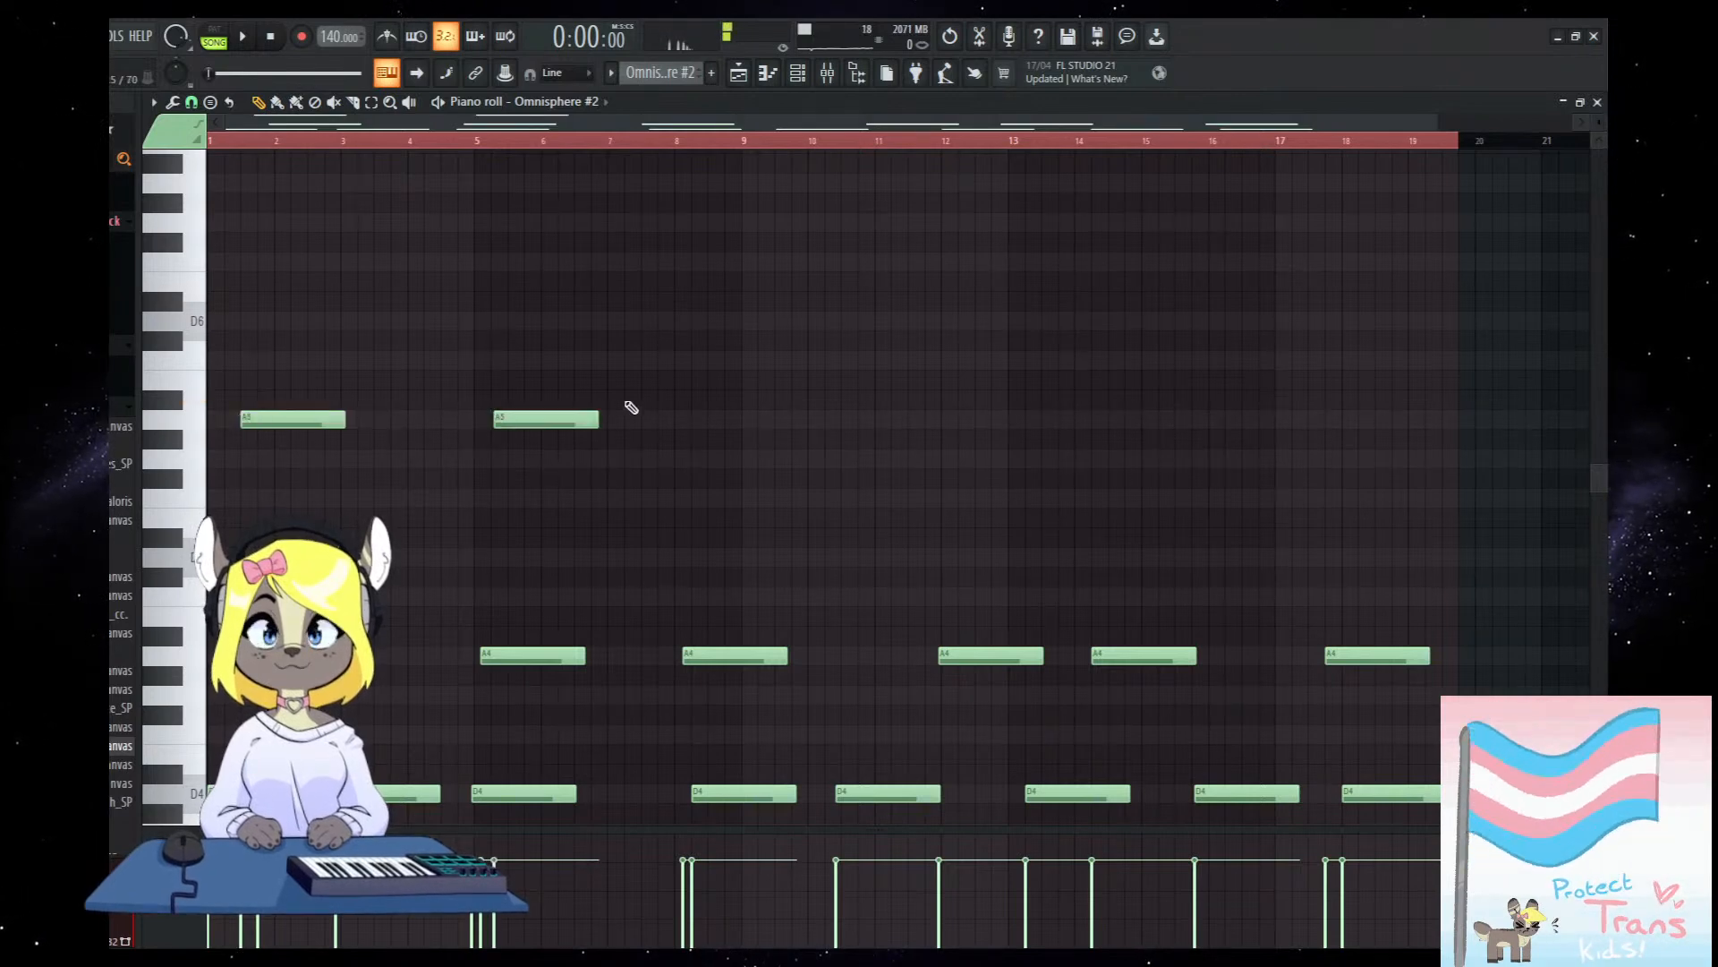
left_click(636, 359)
left_click(787, 418)
left_click(886, 340)
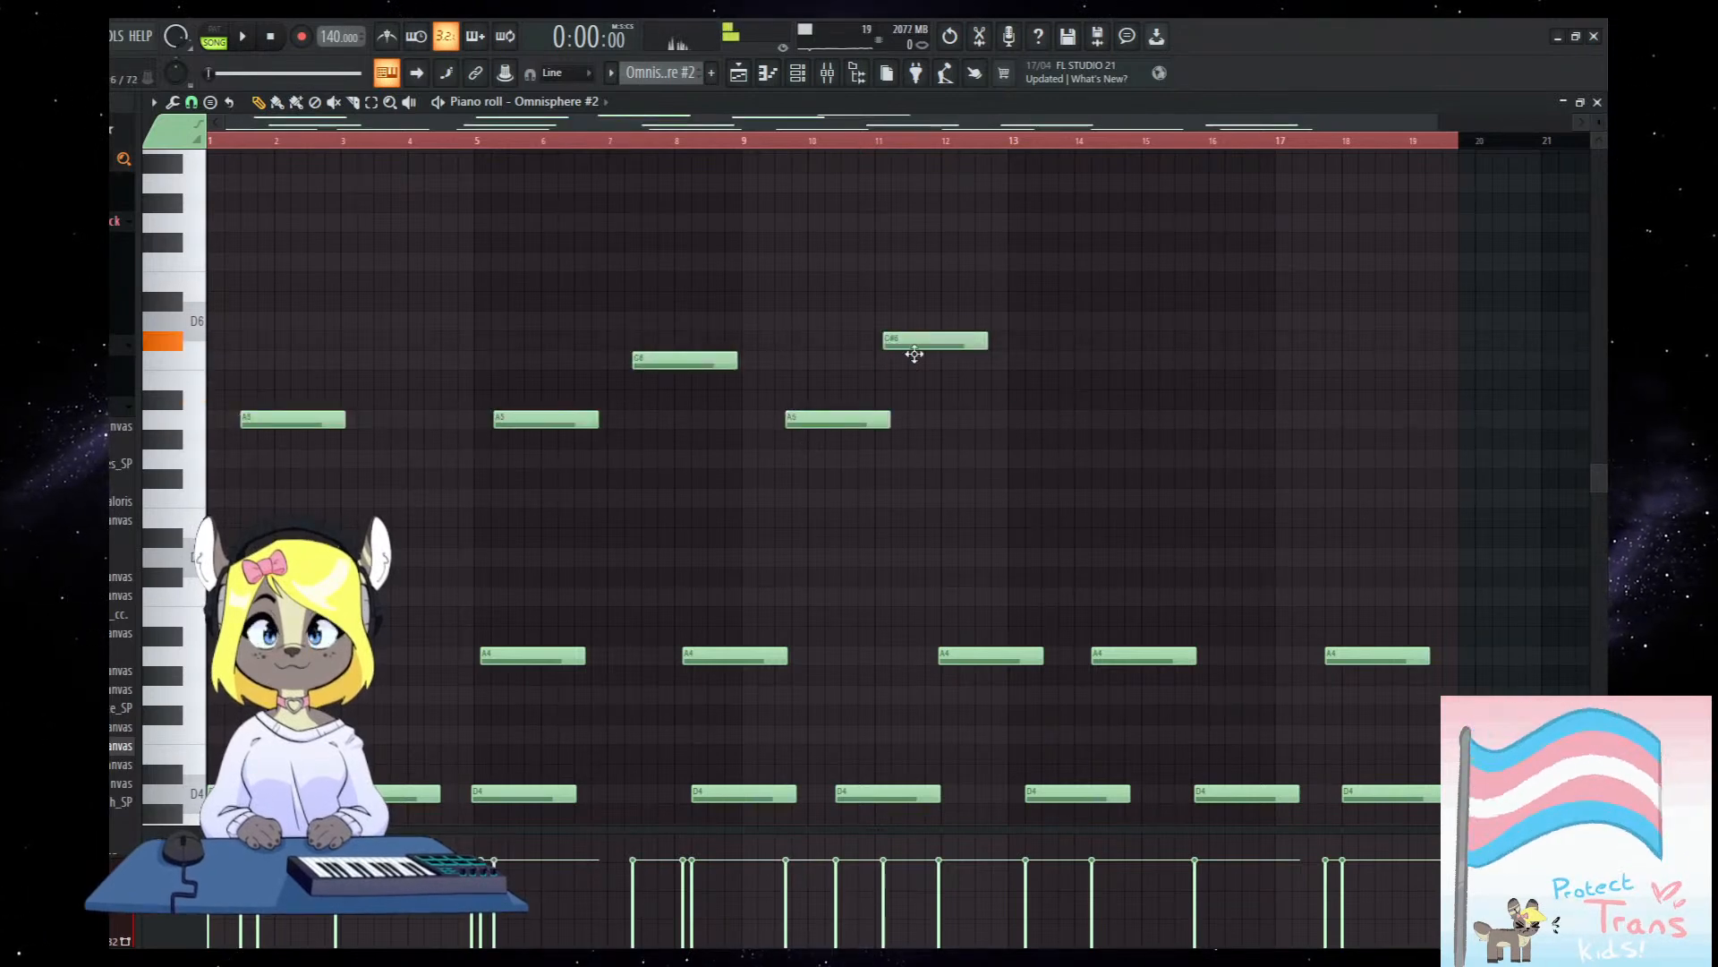
left_click_drag(914, 344, 913, 364)
left_click(1022, 420)
left_click(322, 360)
left_click(1253, 419)
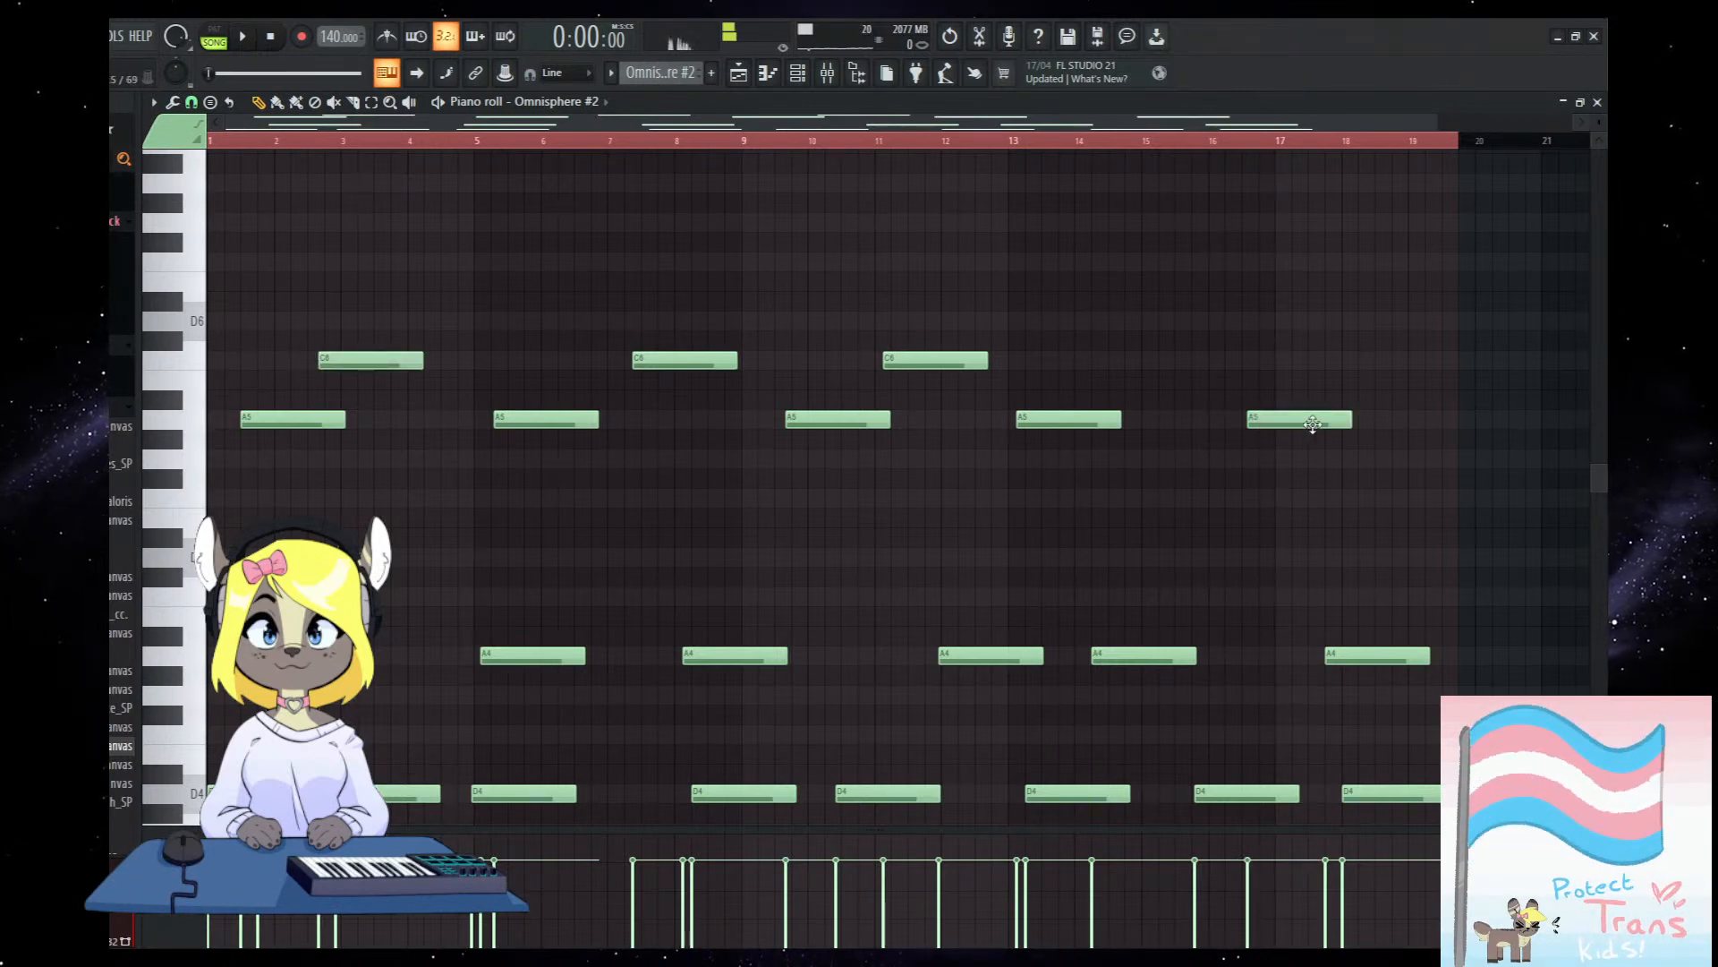
left_click(1271, 360)
Add staggered D5 notes near bars 5, 7, 10, 14 and 17.
left_click(612, 557)
left_click(845, 557)
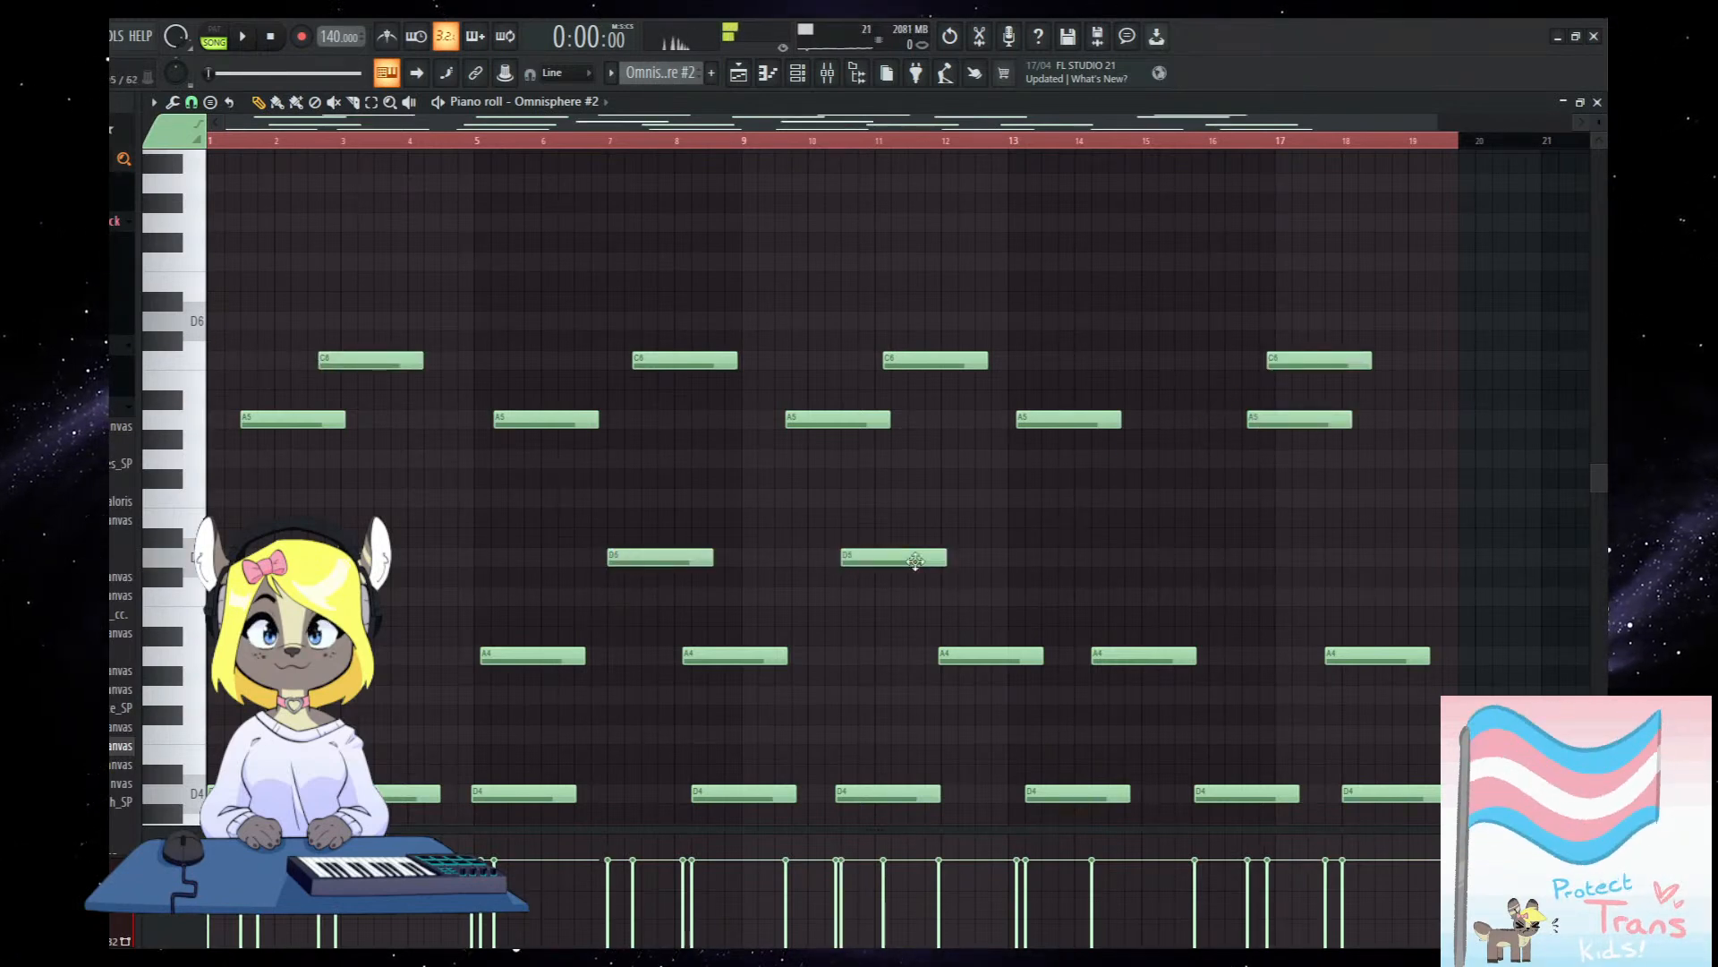
left_click(1091, 556)
left_click(459, 556)
left_click(1283, 557)
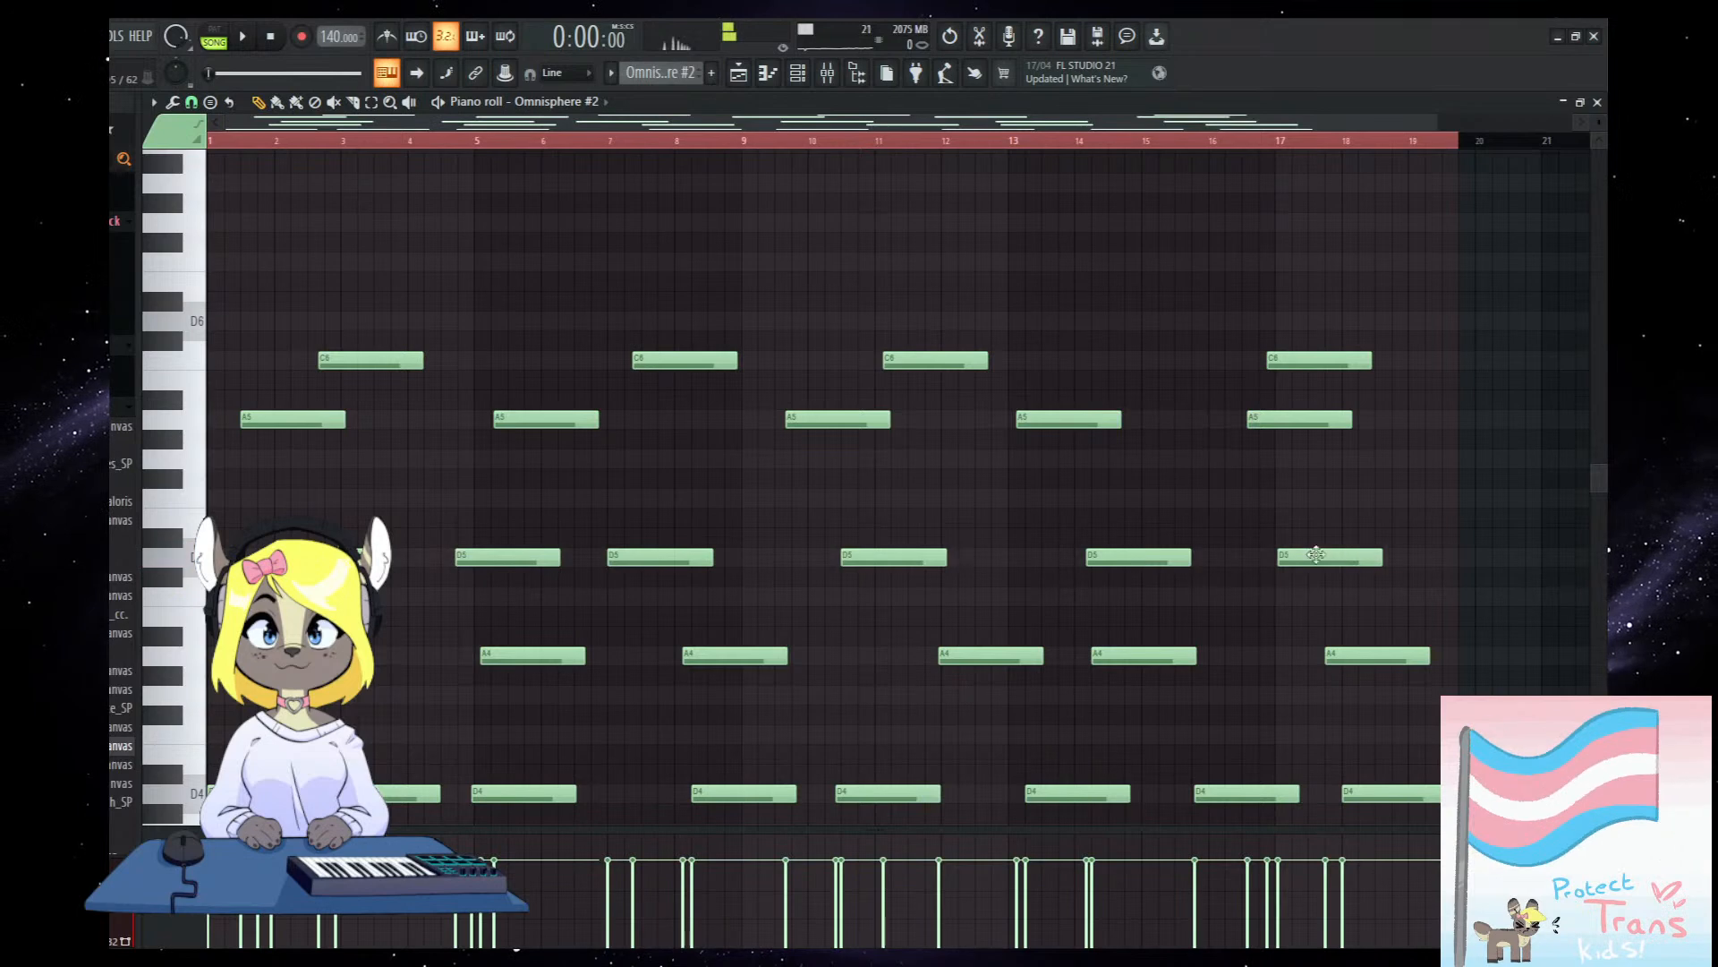
Add staggered F5 notes across the clip, shifting them to start near bars 3.5, 6, 11.5, 14.5 and 17.
left_click(642, 501)
left_click(385, 497)
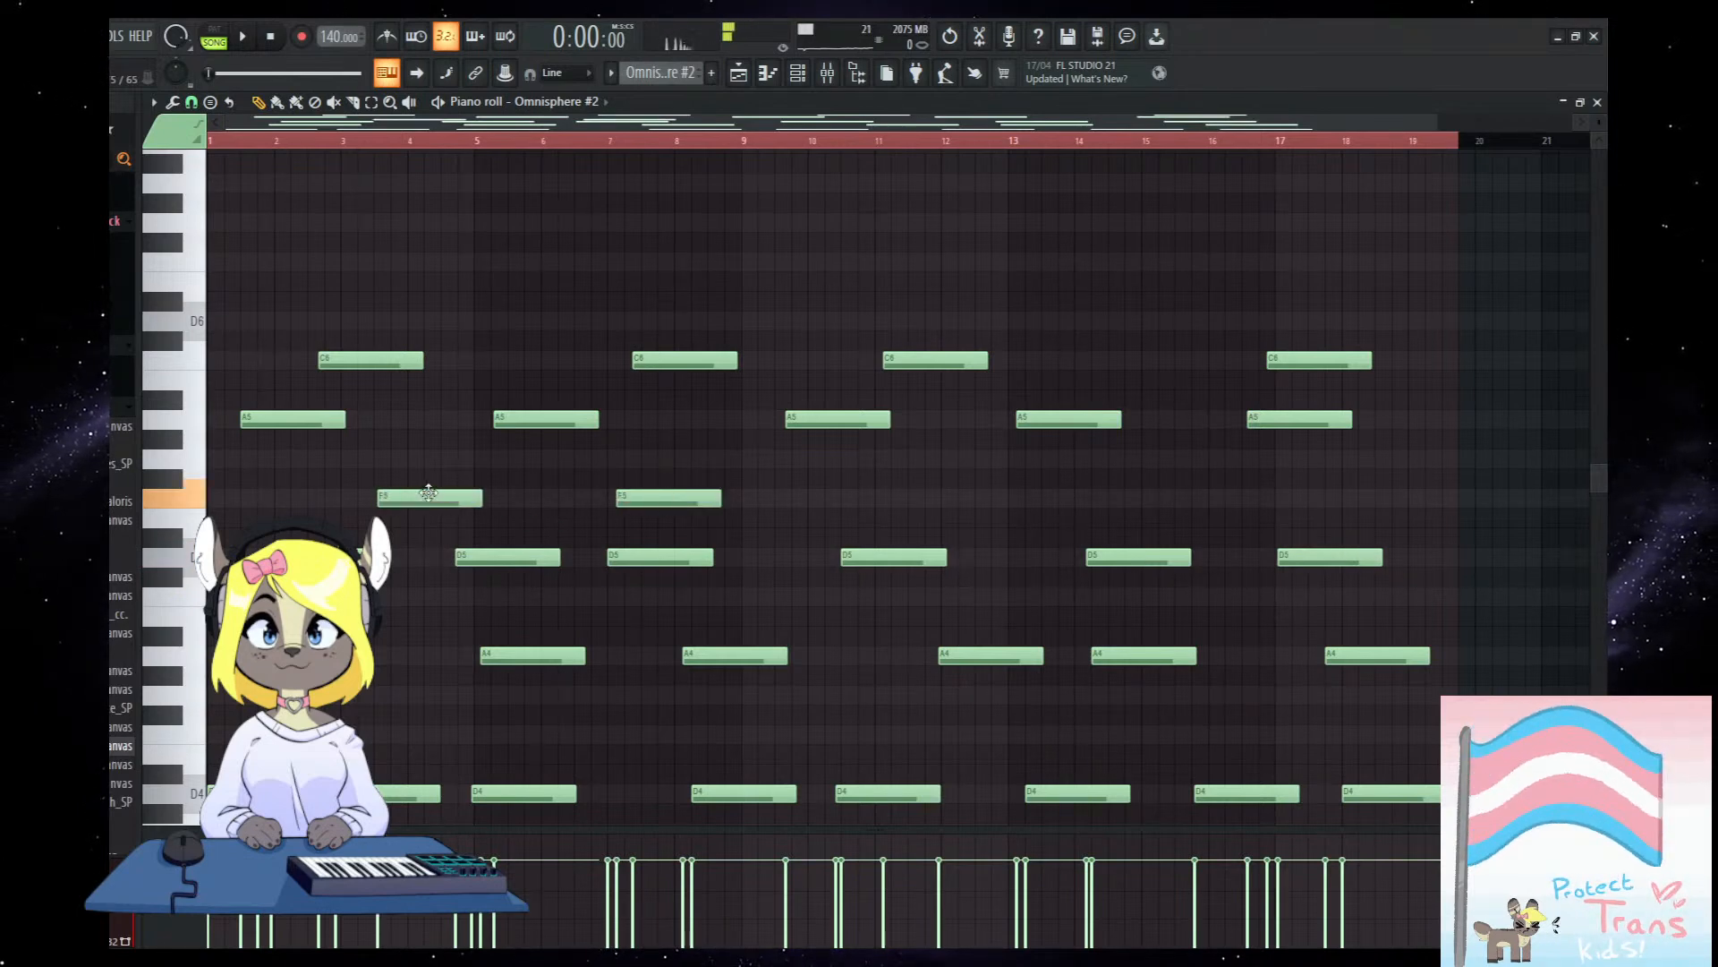
left_click_drag(645, 498, 578, 498)
left_click(829, 498)
left_click(1131, 498)
left_click(1293, 497)
left_click_drag(886, 497, 978, 498)
left_click_drag(1164, 497, 1145, 498)
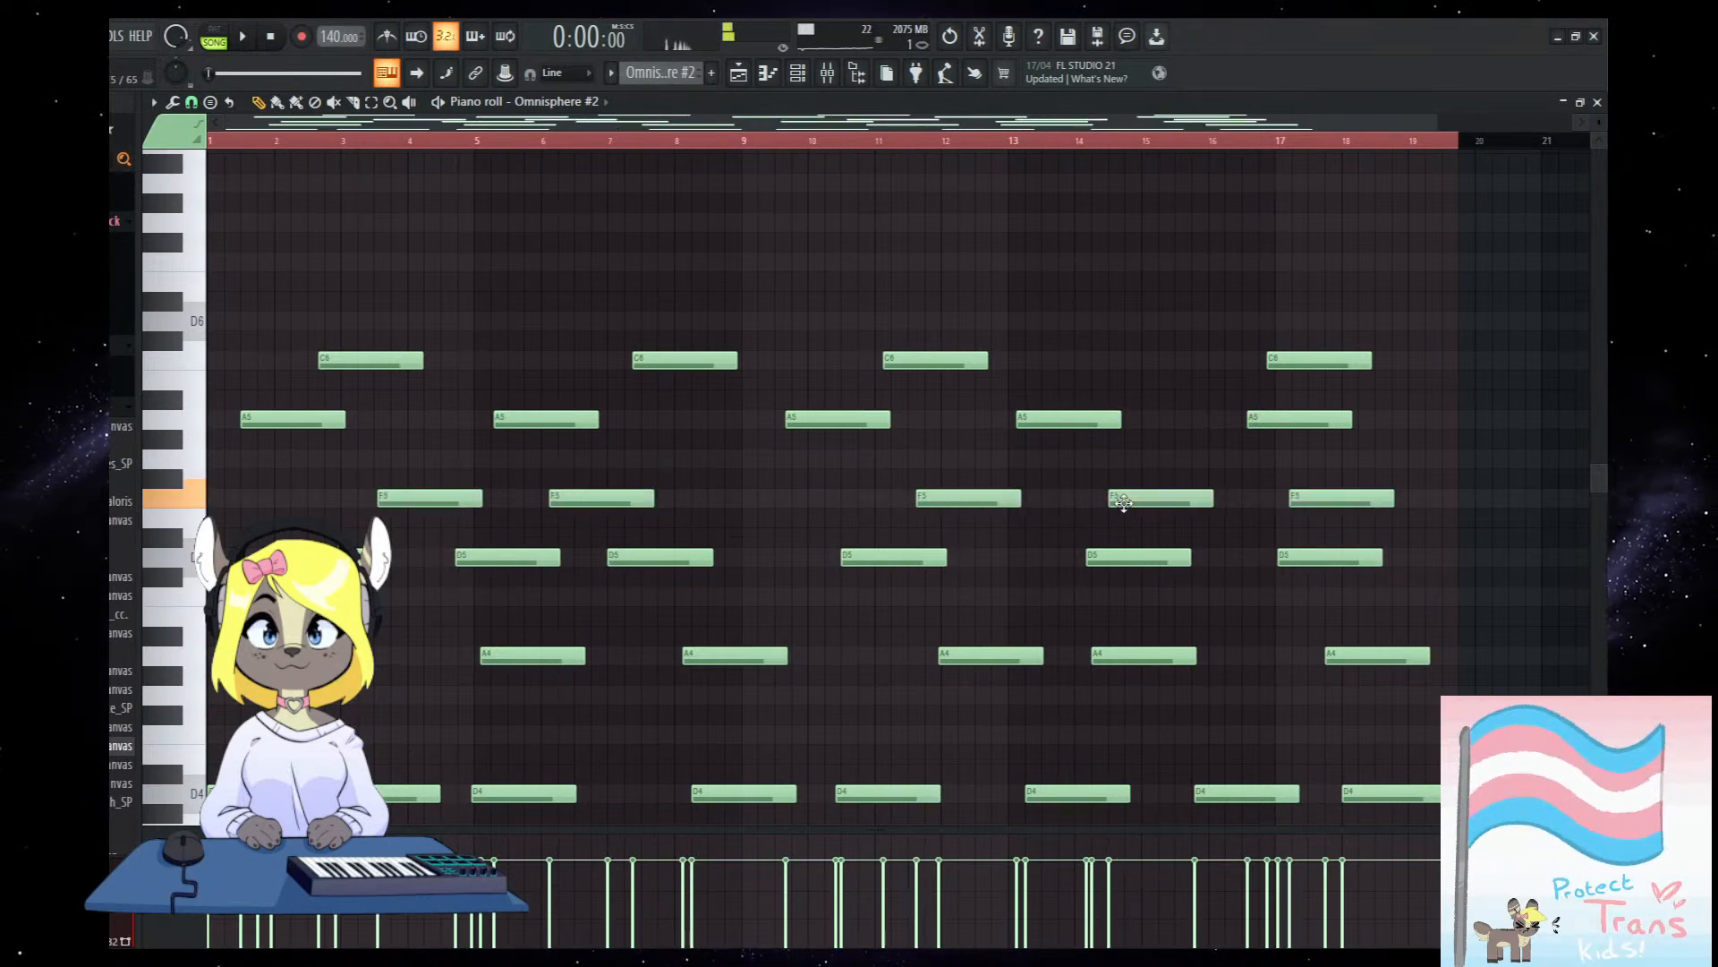
Draw high notes above the pad voicing: F6 near bar 3, G6 near bars 5.5 and 8.5, and A6 near bar 8.
scroll(485, 283, "up", 3)
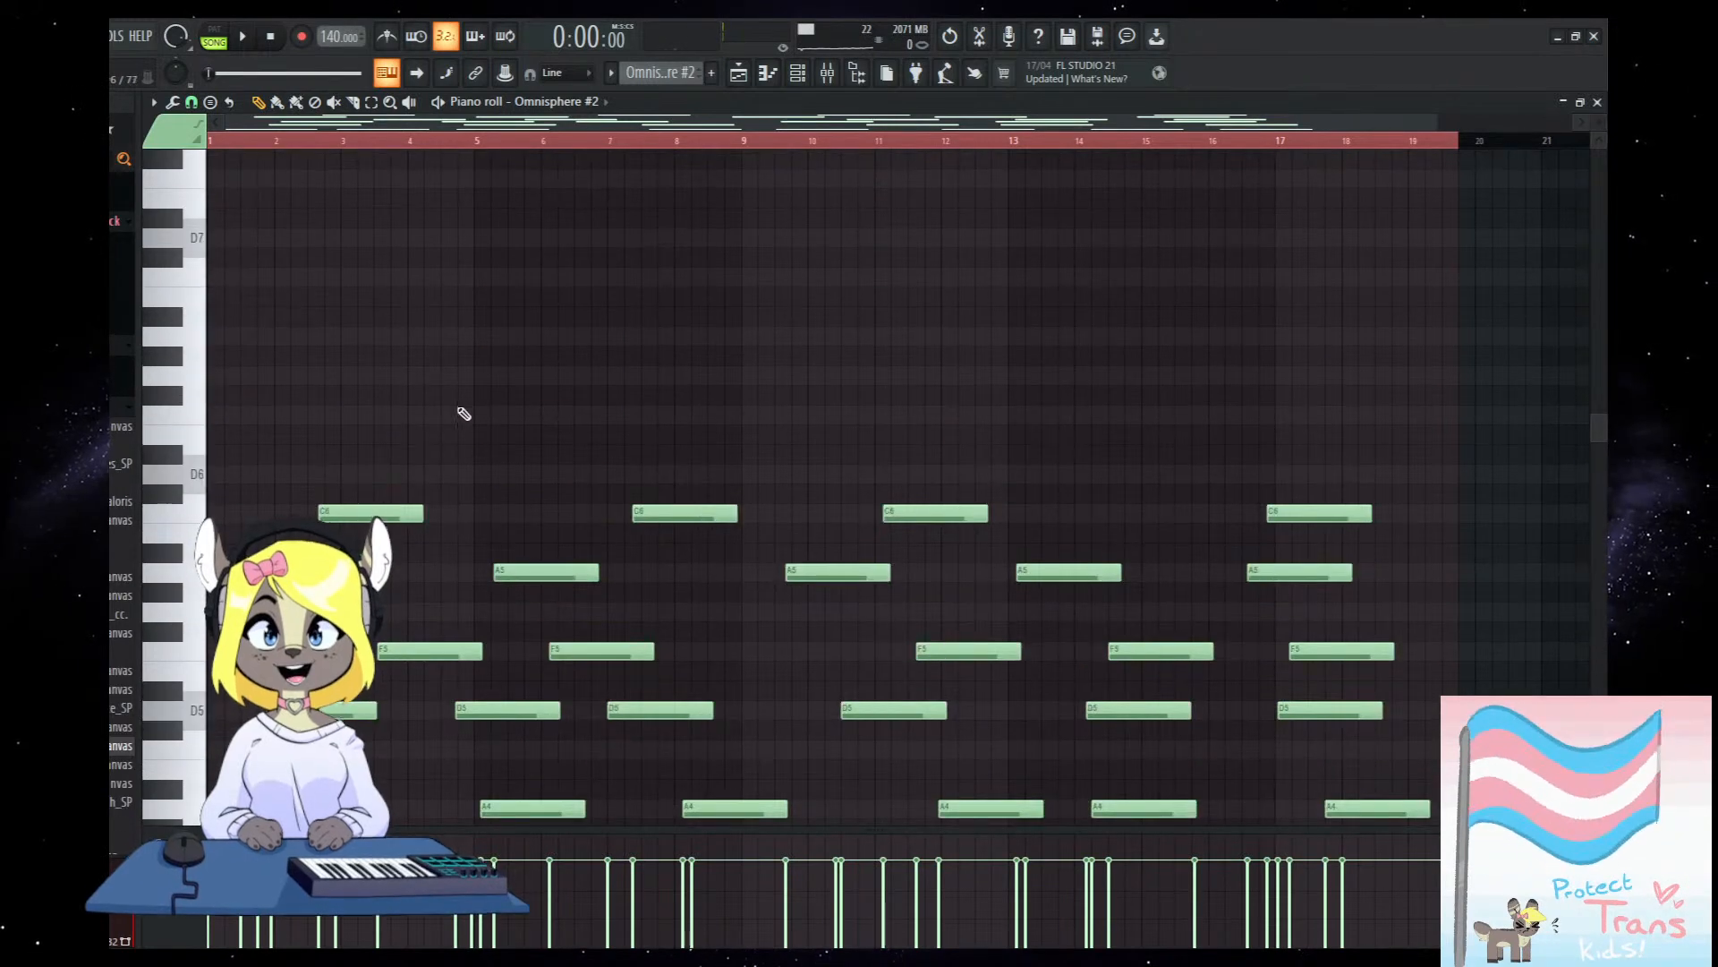
left_click(470, 415)
left_click_drag(495, 413, 385, 413)
left_click(490, 416)
right_click(495, 436)
left_click(521, 375)
left_click(691, 335)
left_click(699, 395)
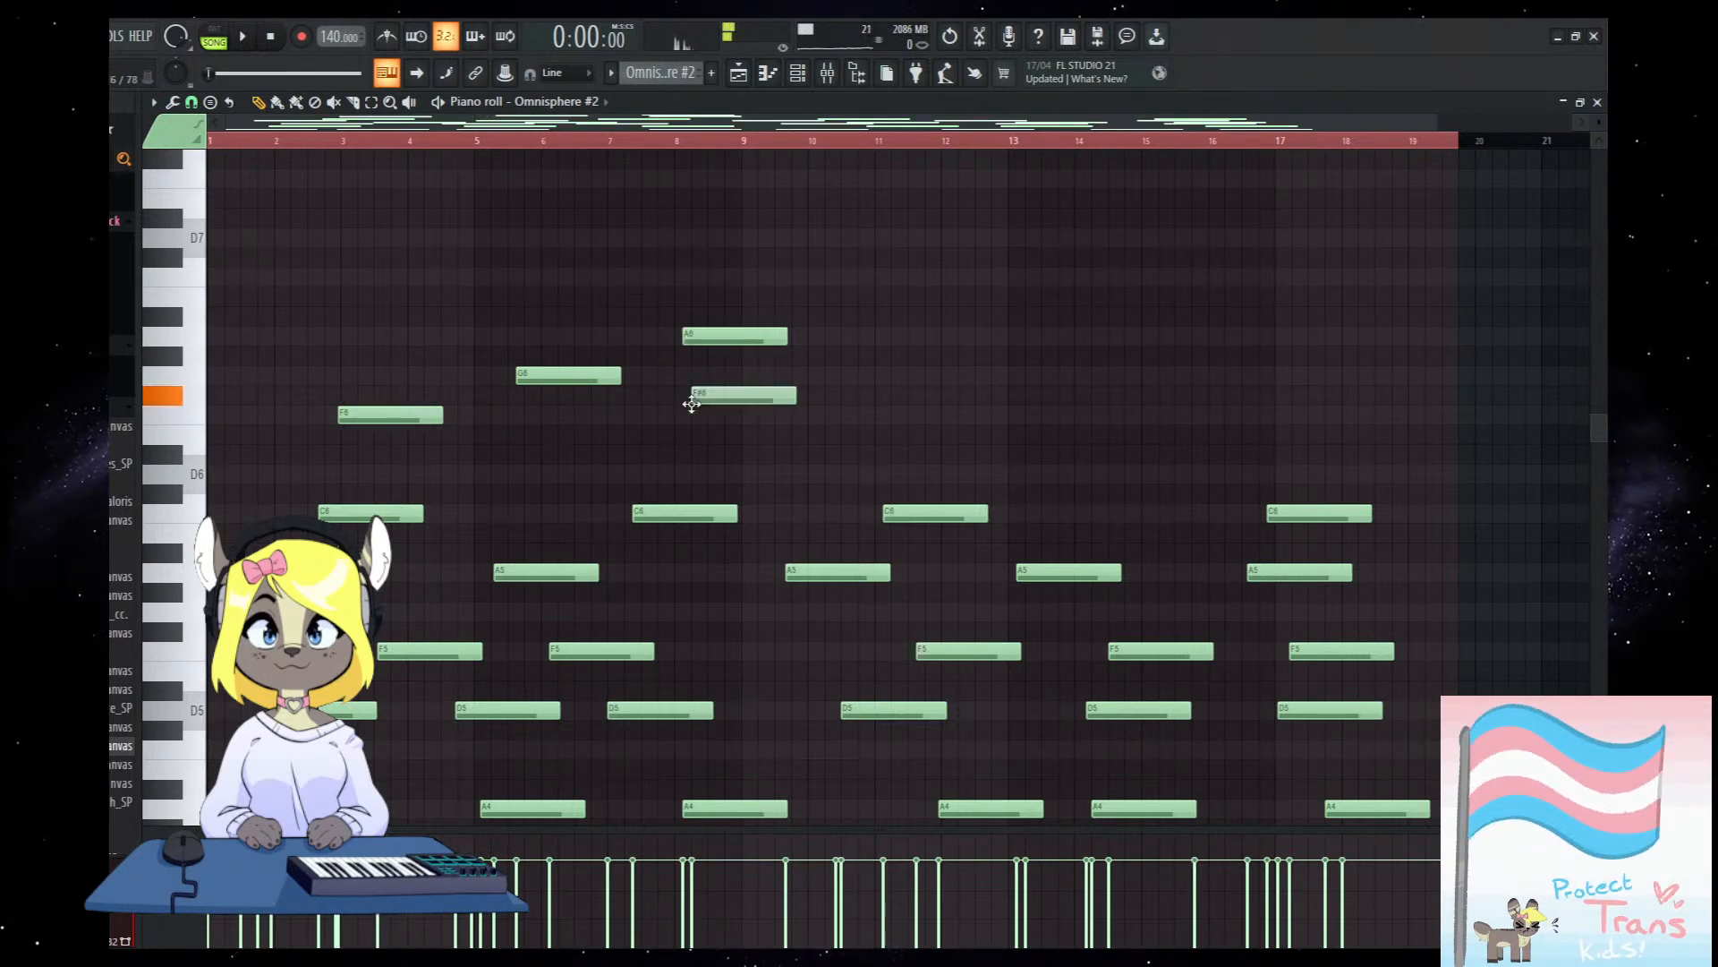
left_click_drag(755, 395, 768, 376)
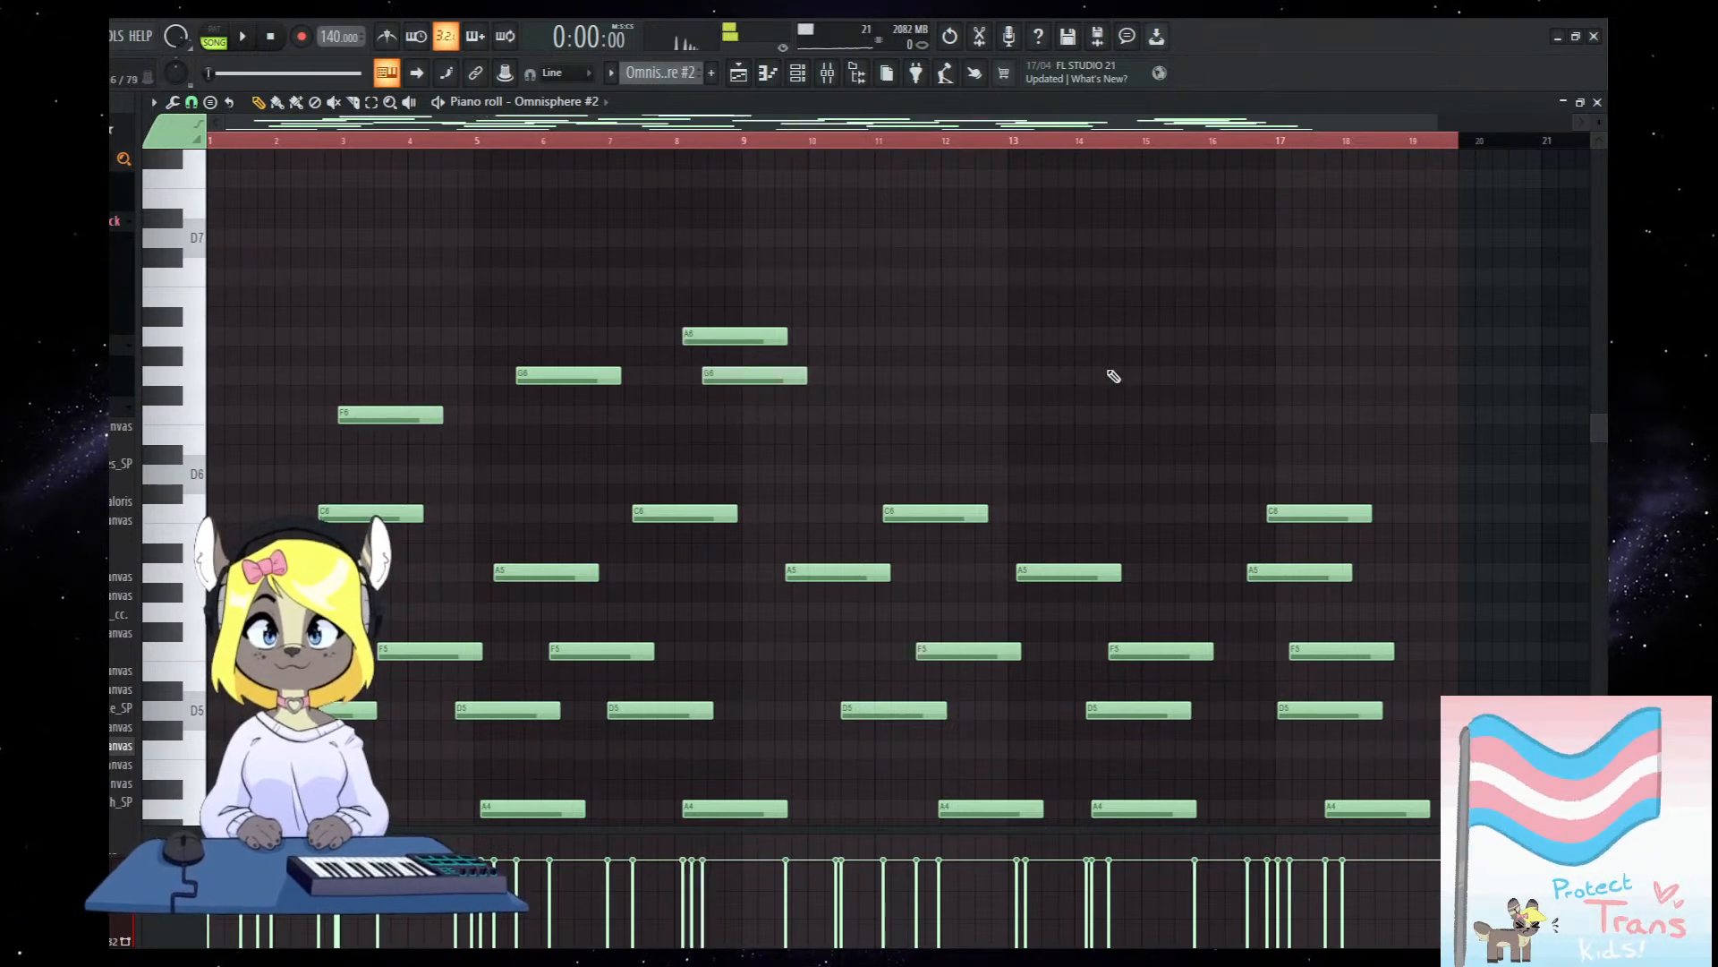
Fill the upper register with more staggered F6, G6 and A6 notes, moving the bar 8 A6 to about bar 11.
left_click(1122, 375)
left_click(757, 439)
left_click_drag(785, 437, 785, 418)
left_click(1016, 418)
left_click_drag(781, 341, 948, 345)
key("ctrl+z")
left_click(279, 340)
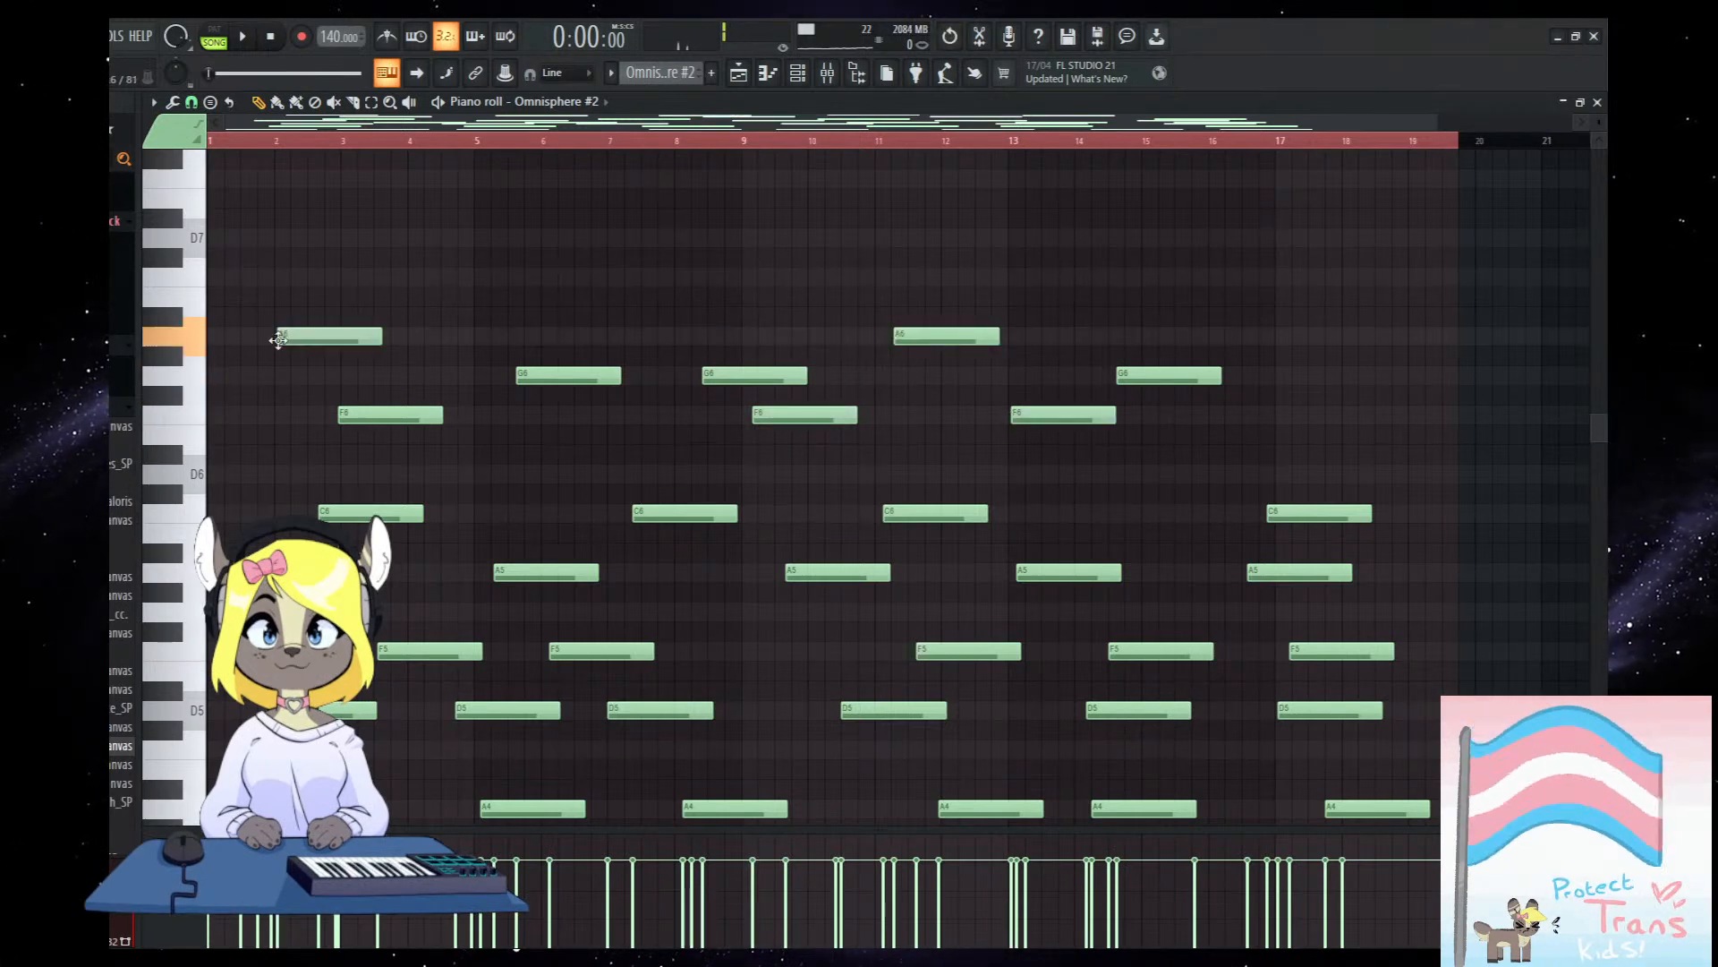
left_click(521, 338)
left_click(1167, 337)
left_click(1326, 415)
scroll(1150, 478, "down", 1)
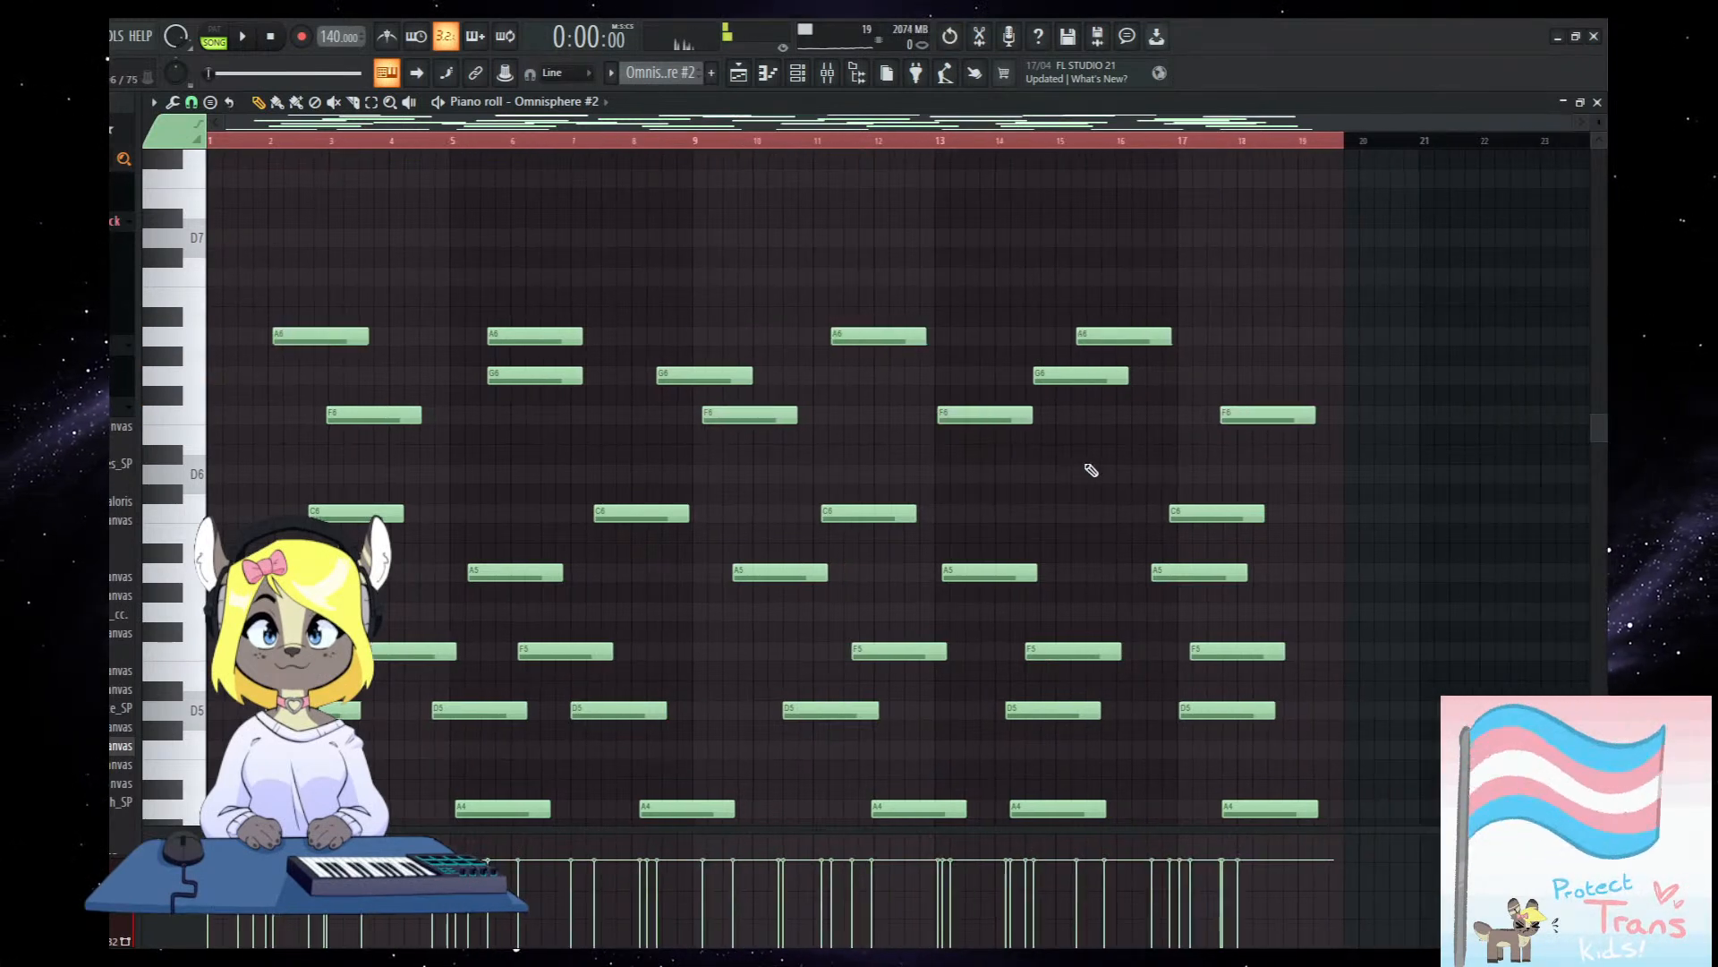
Play back the staggered Omnisphere #2 pad notes and add a C6 note near bar 5.
scroll(1149, 479, "down", 2)
key("space")
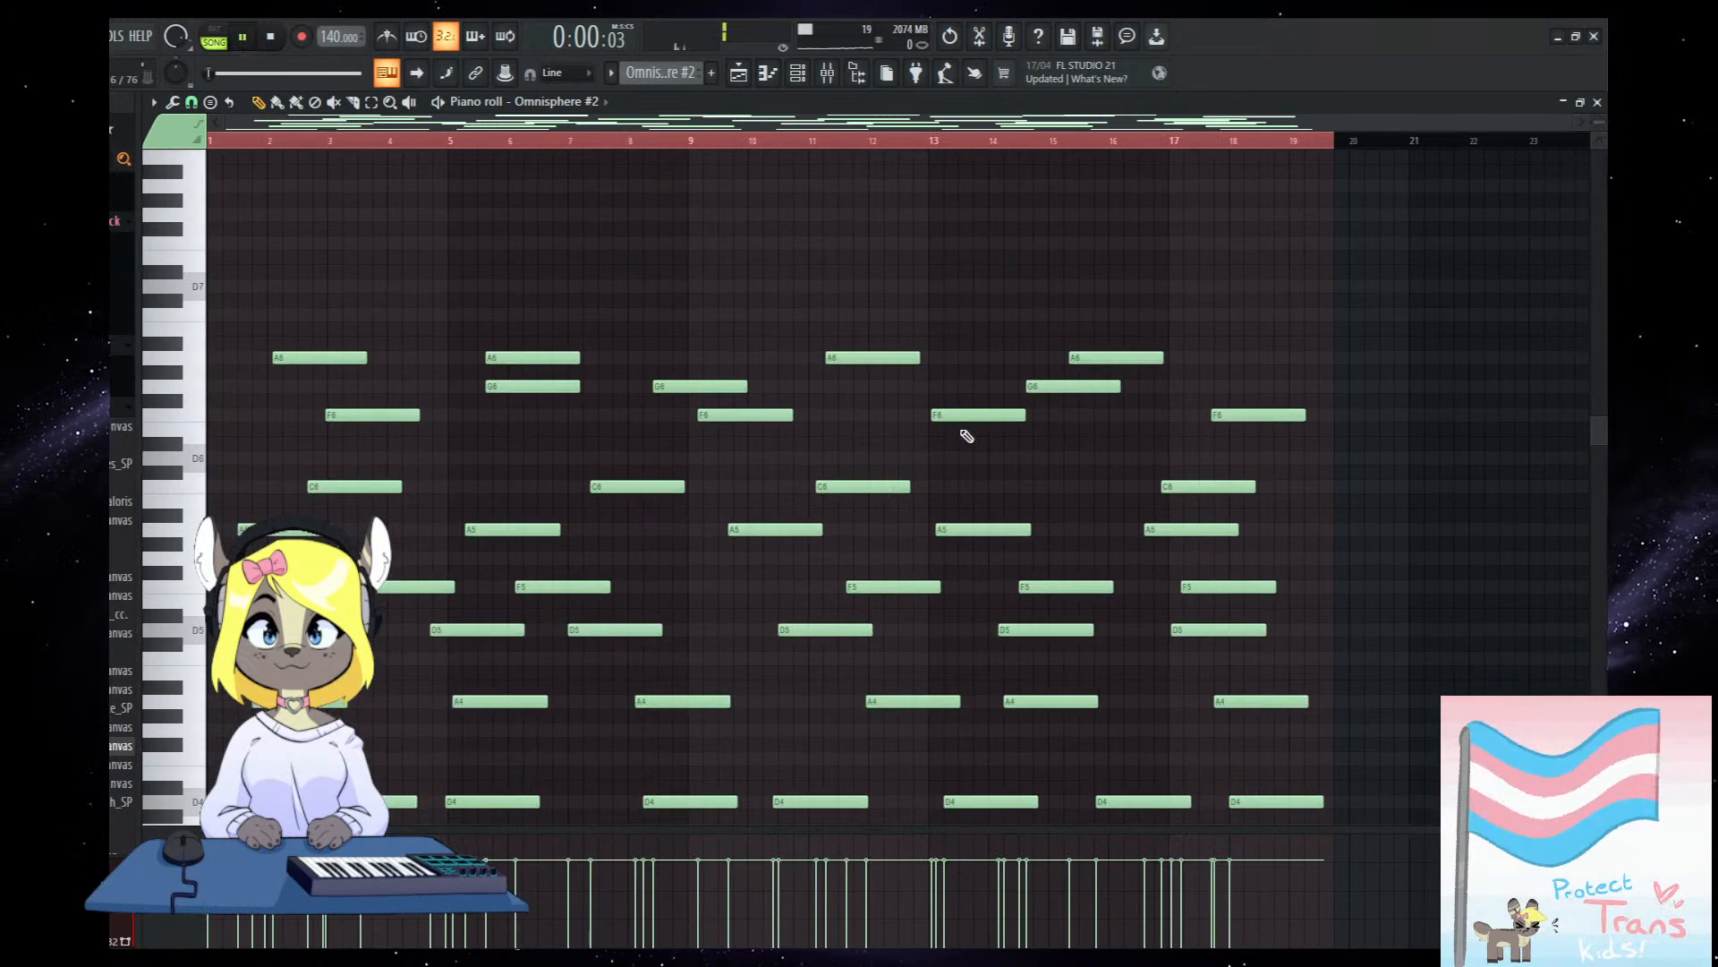
left_click(740, 72)
key("space")
key("space")
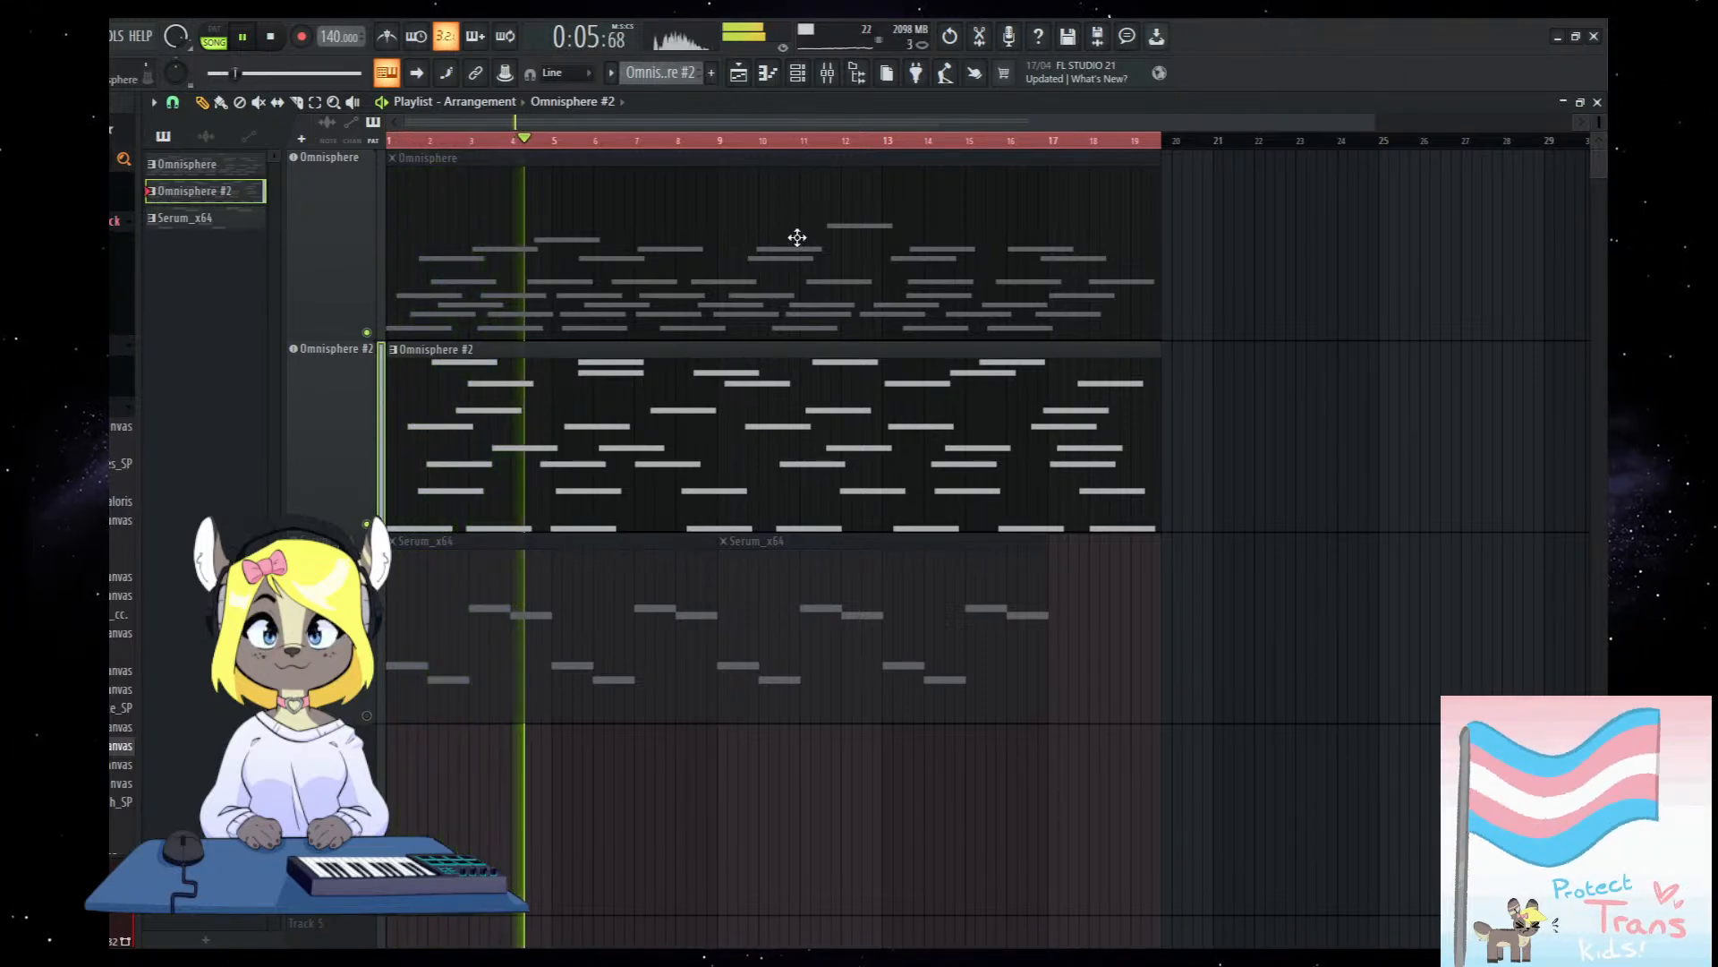
double_click(645, 408)
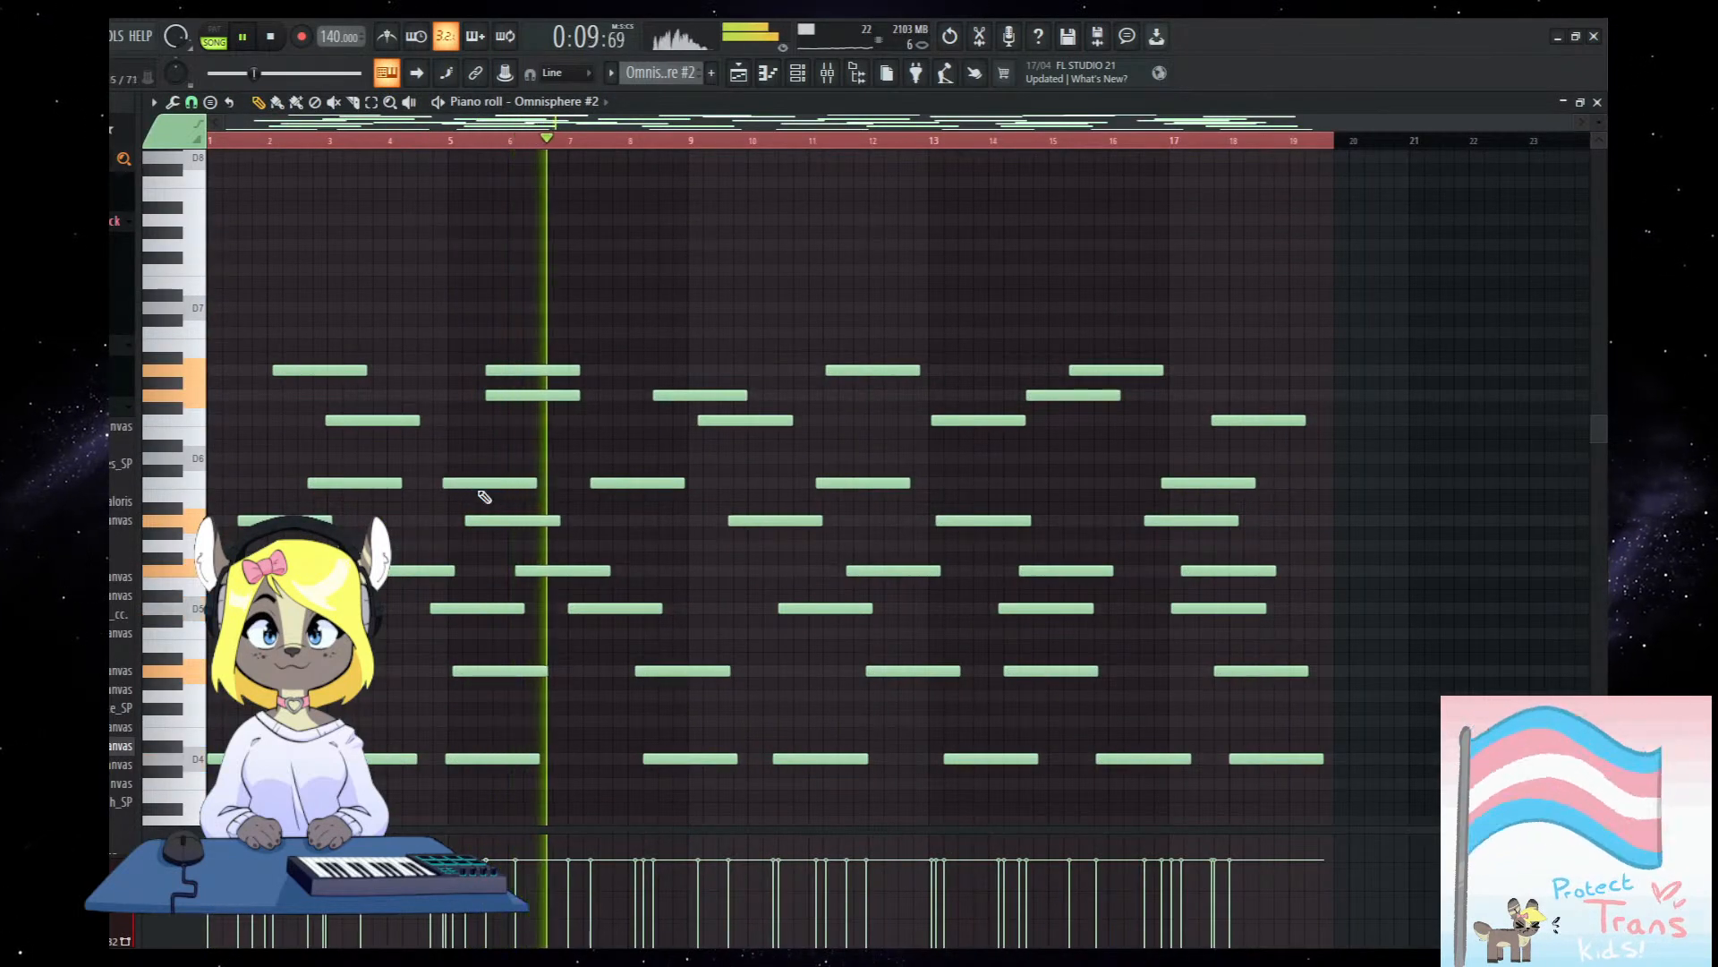
key("space")
Open the Omnisphere #2 instrument and audition the Metallic Cluster Beams 2 patch against the clip.
key("F6")
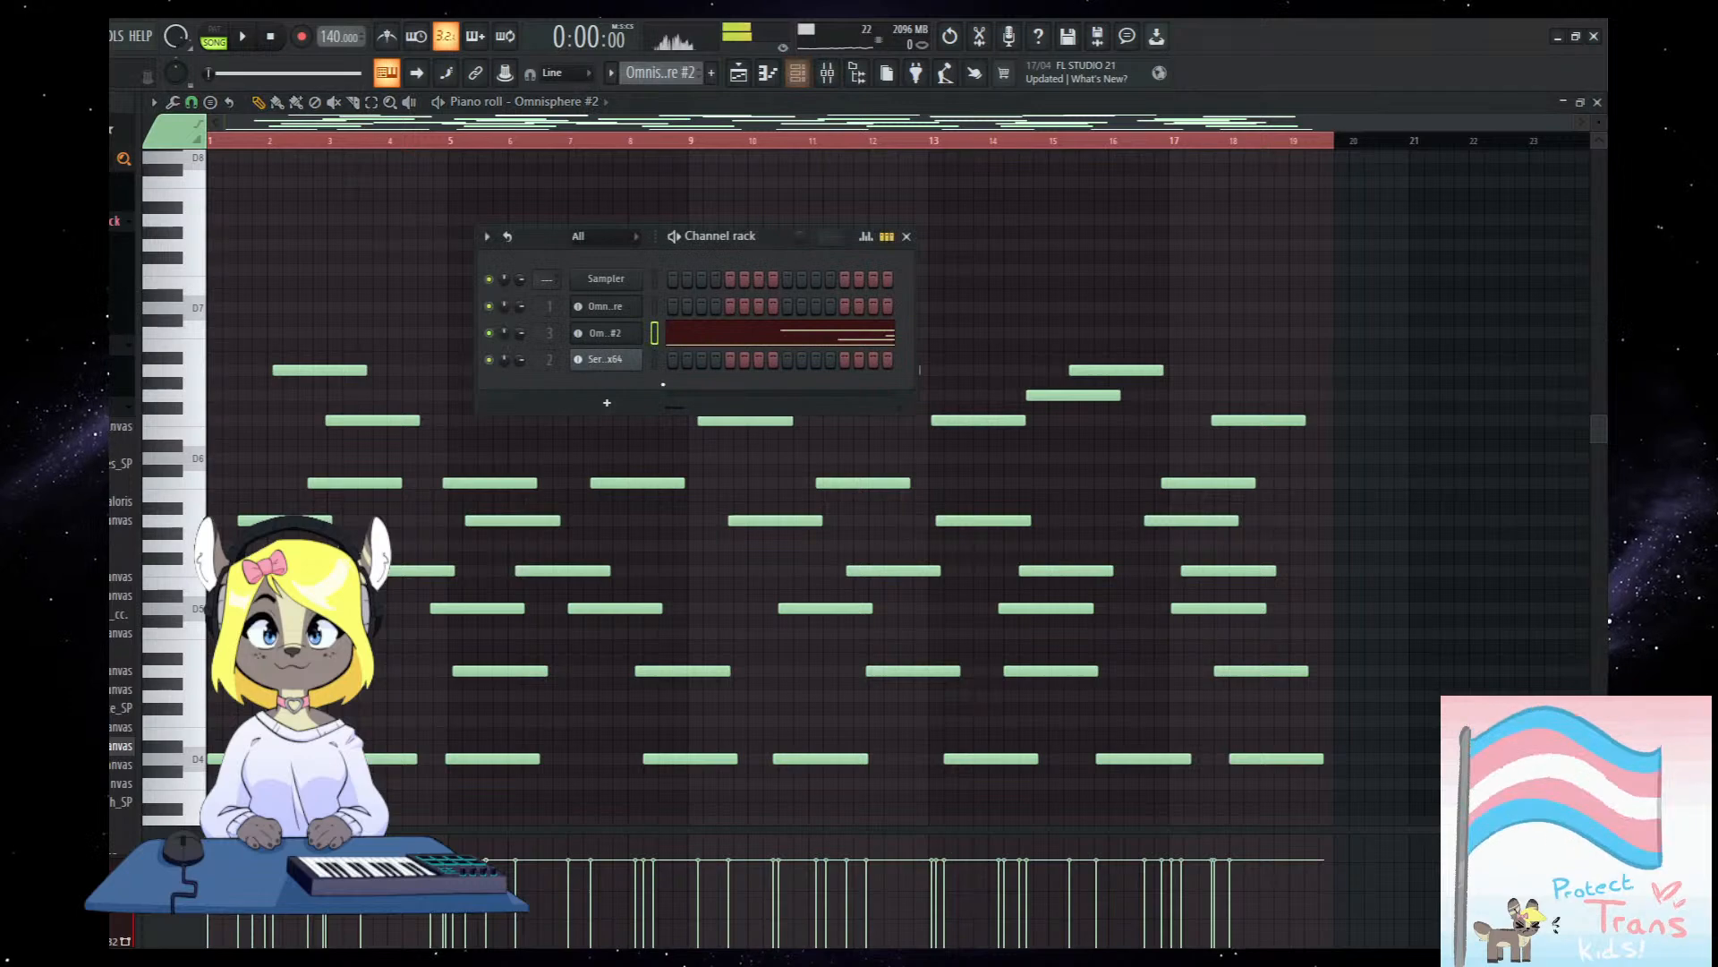
left_click(601, 334)
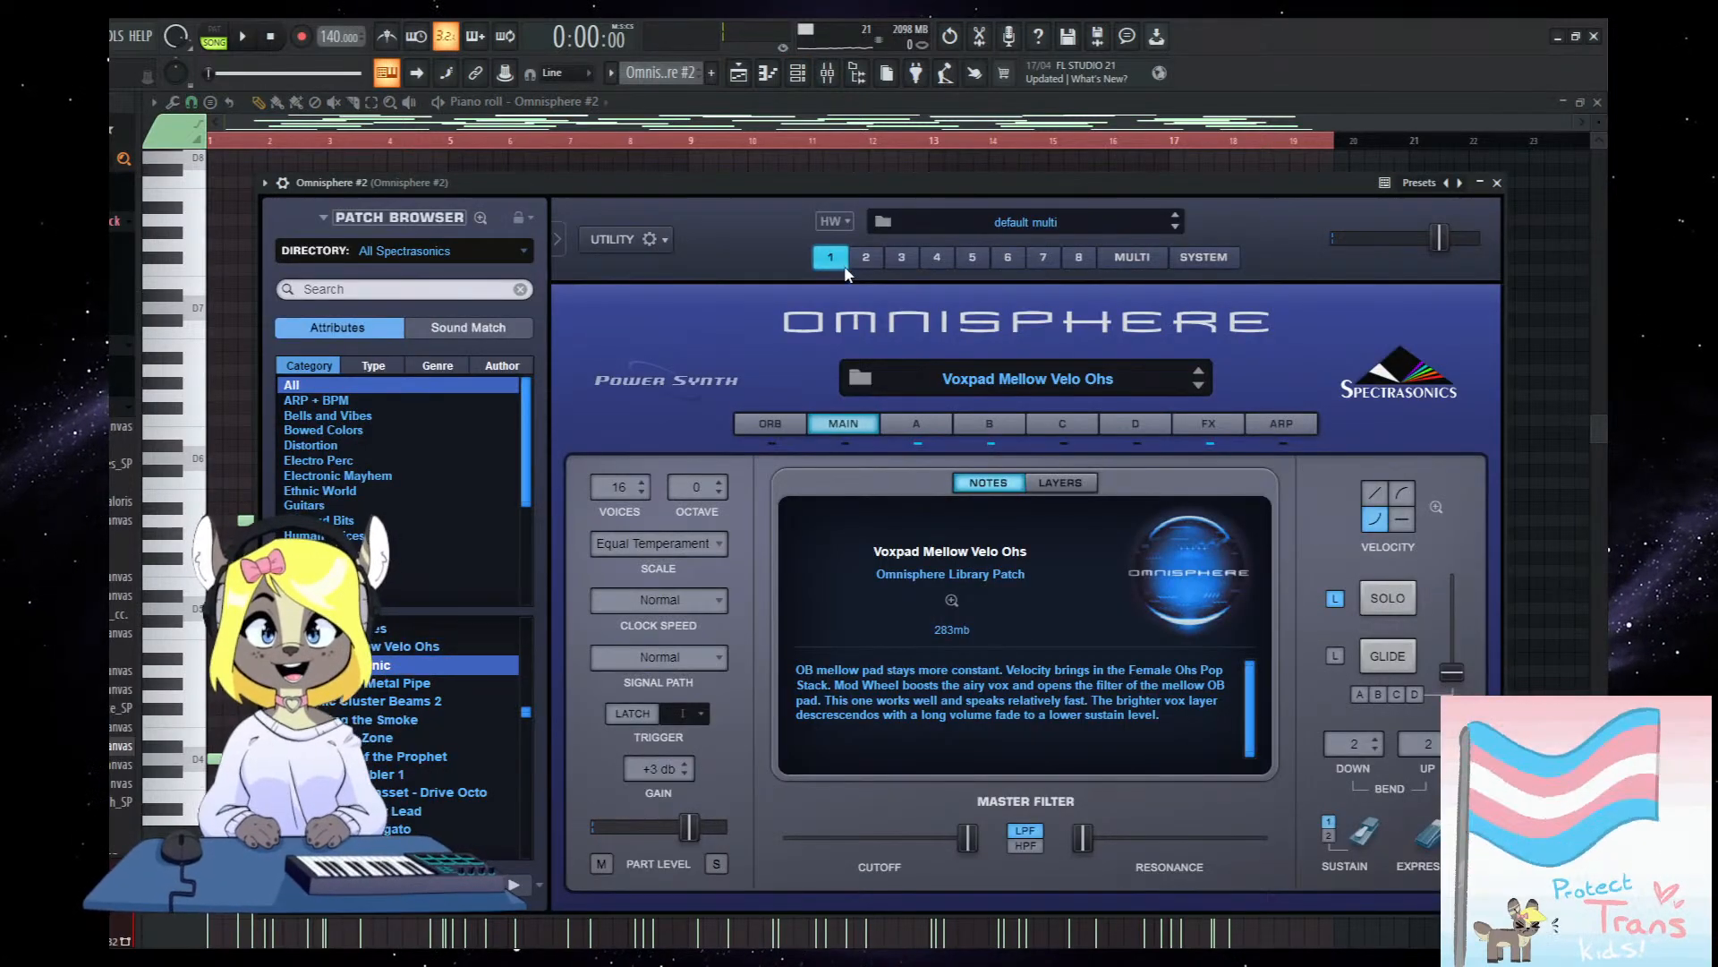
left_click_drag(840, 183, 886, 177)
key("space")
key("space")
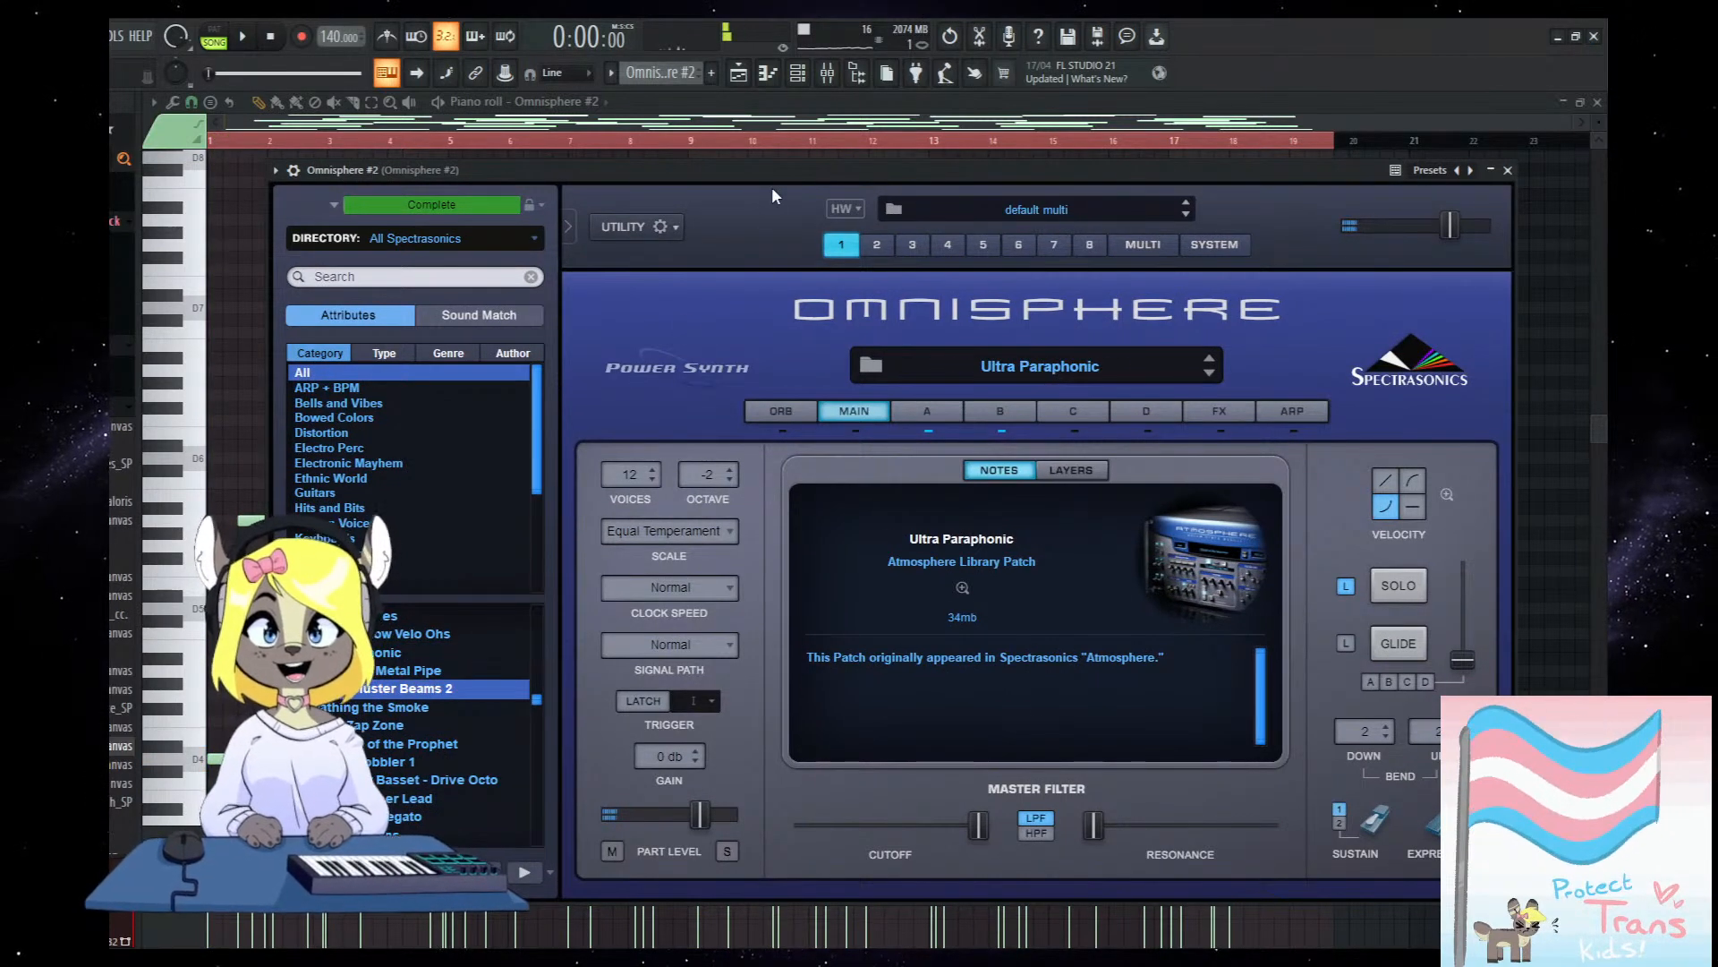
key("space")
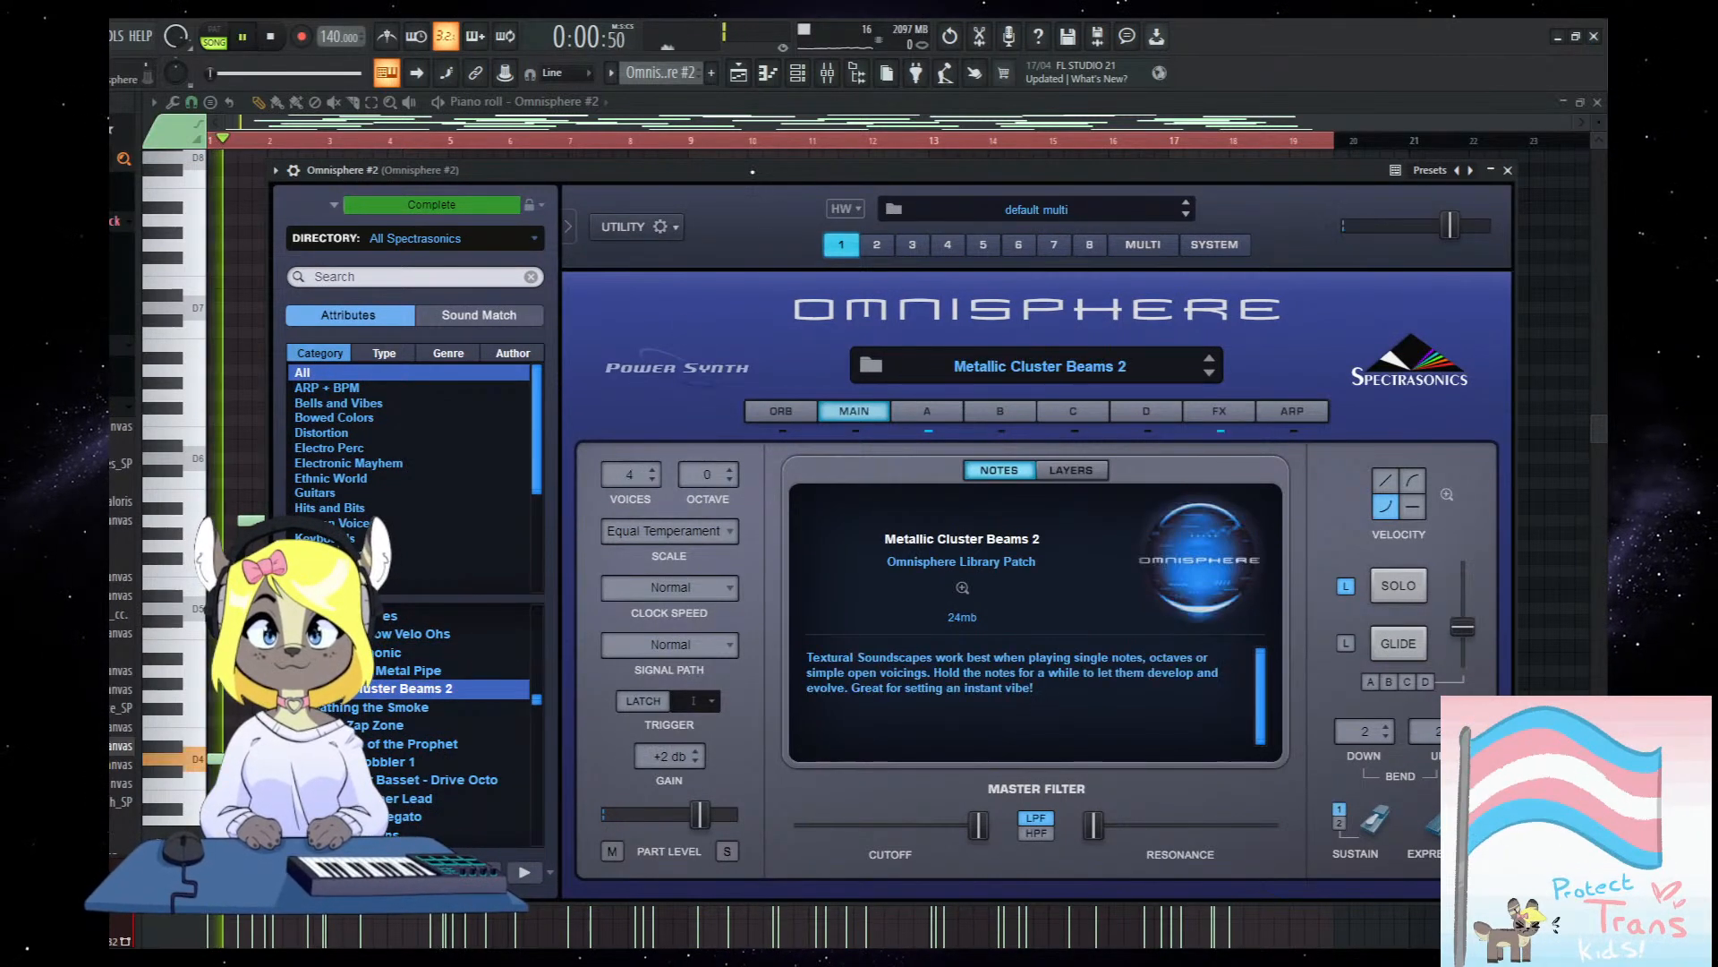
Audition the patches Breathing the Smoke, NCMS - Zap Zone, Harmonics of the Prophet and Oh Wow Wobbler 1 during playback.
left_click(367, 709)
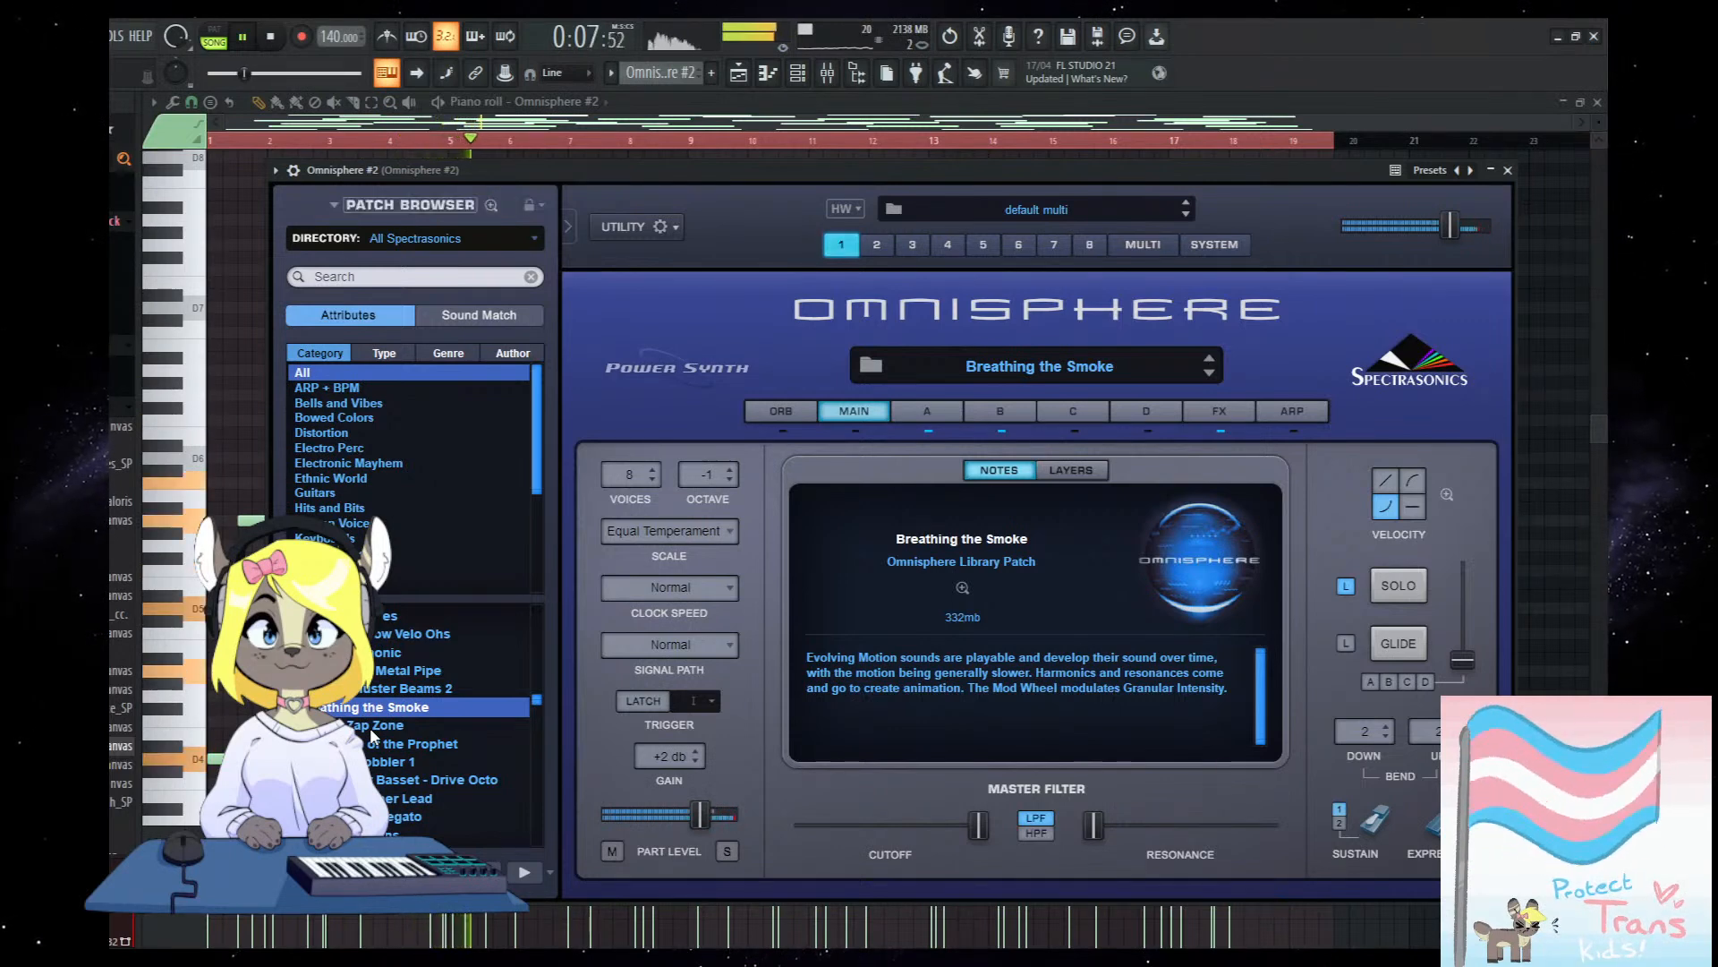
left_click(371, 726)
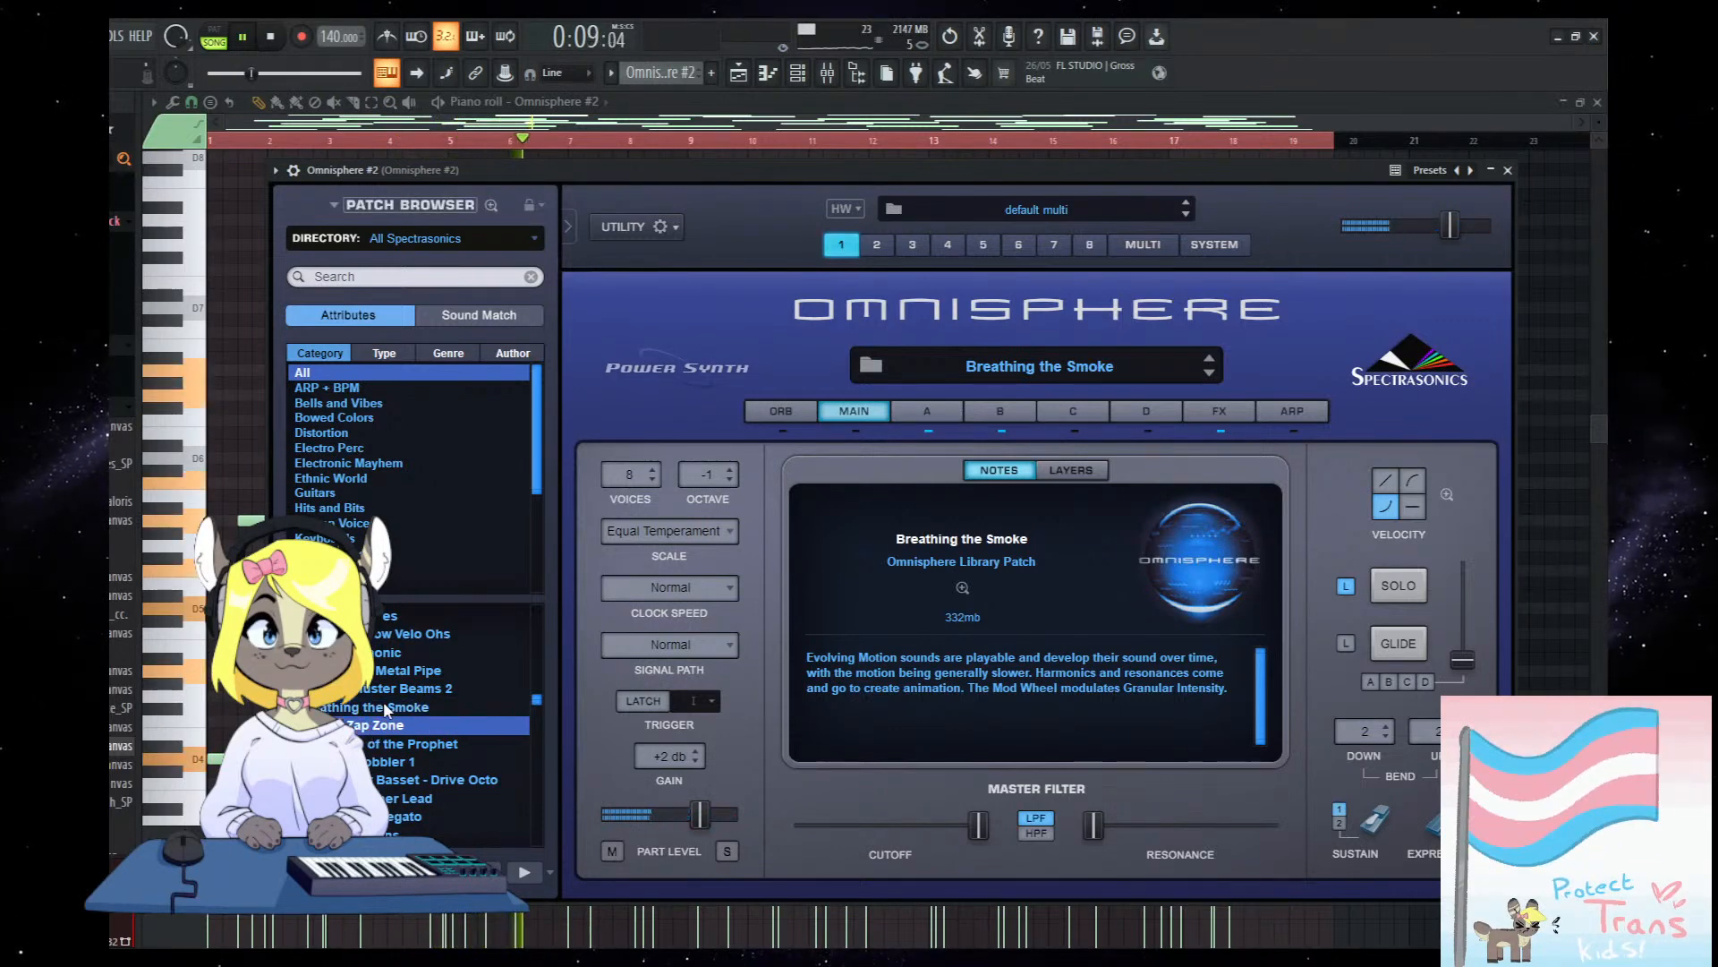
key("Down")
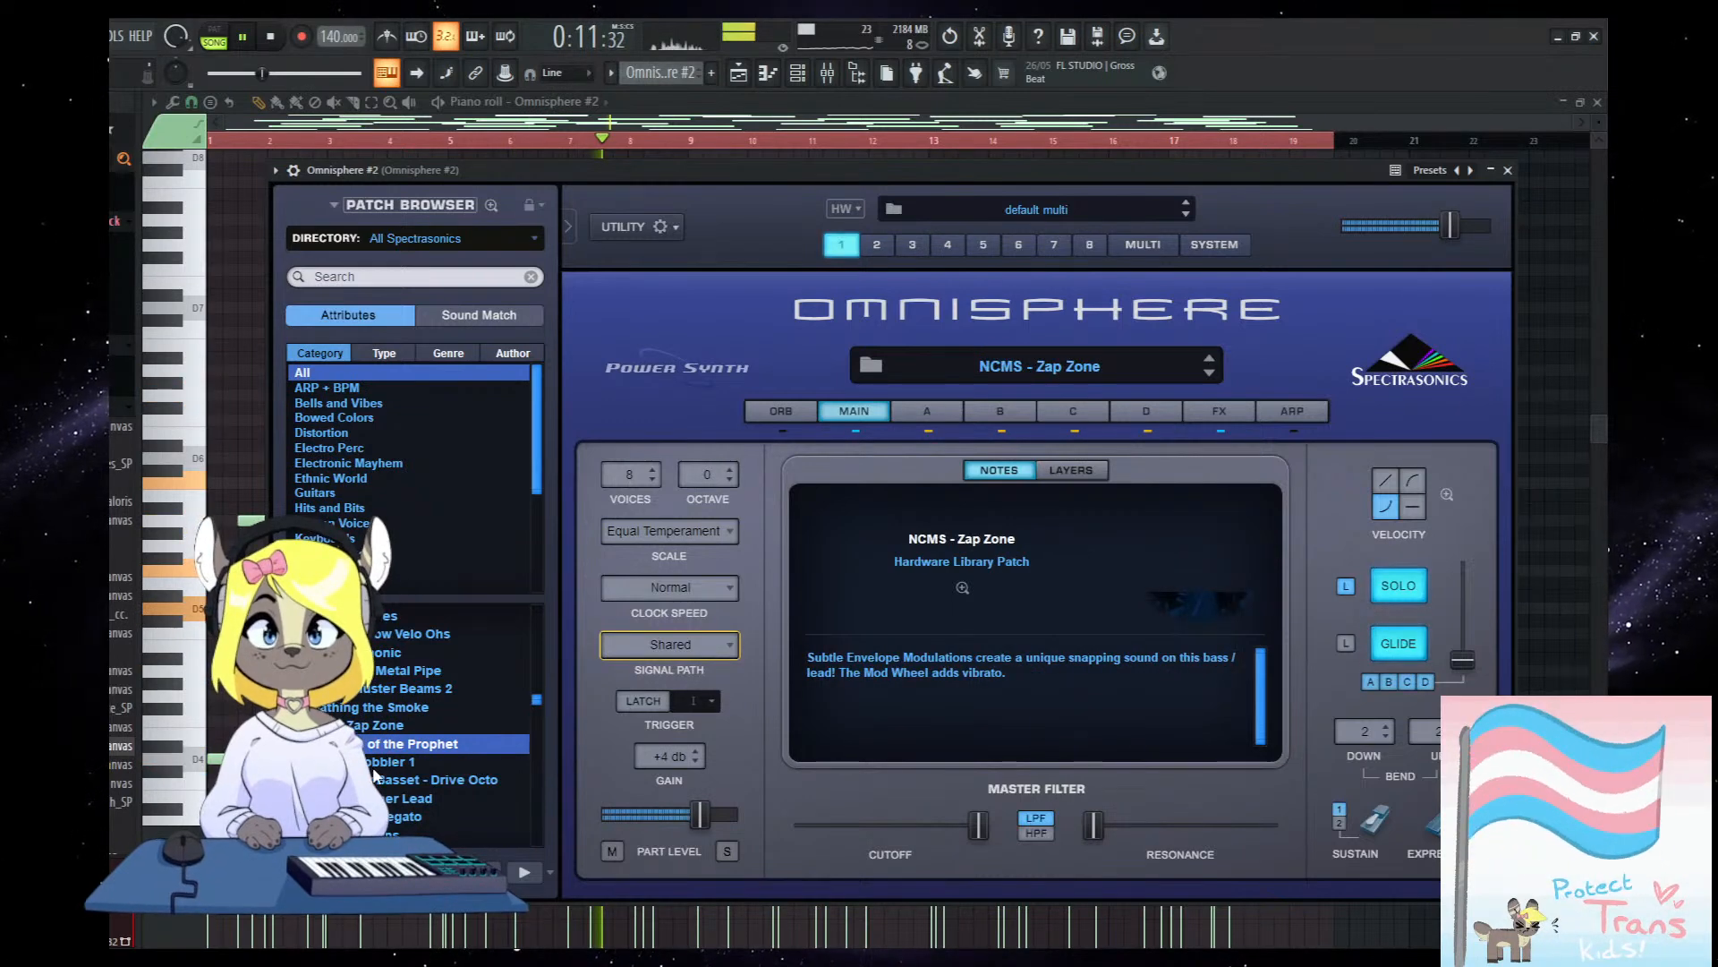
key("Down")
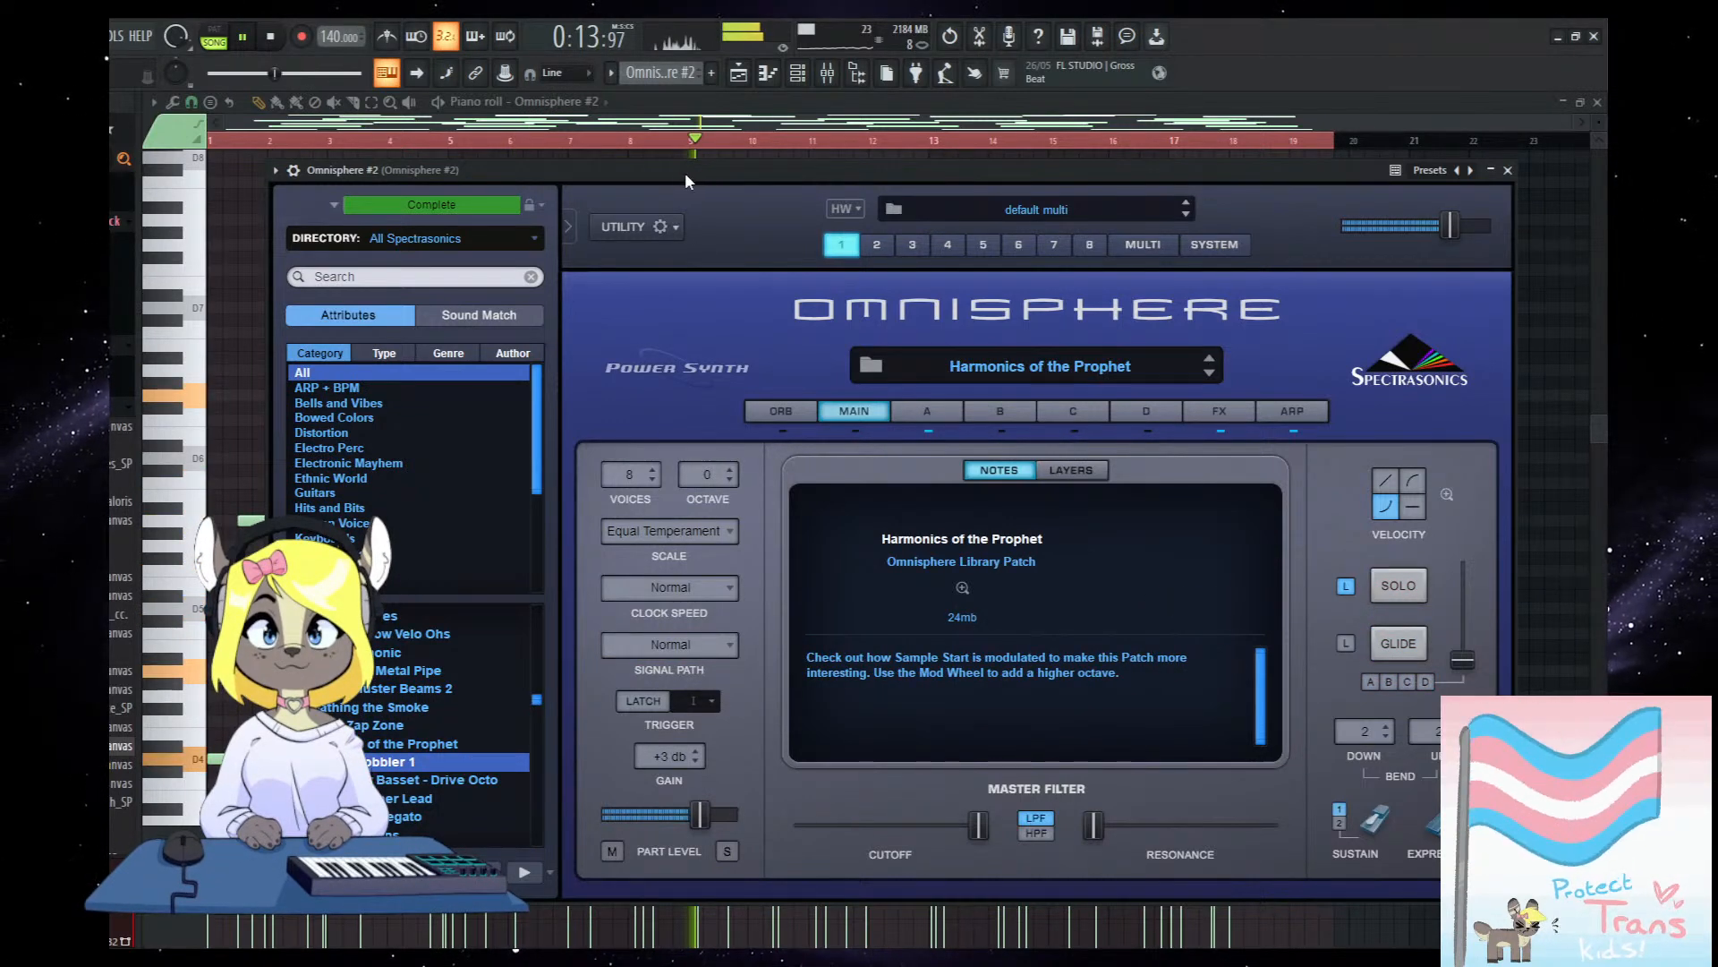
key("space")
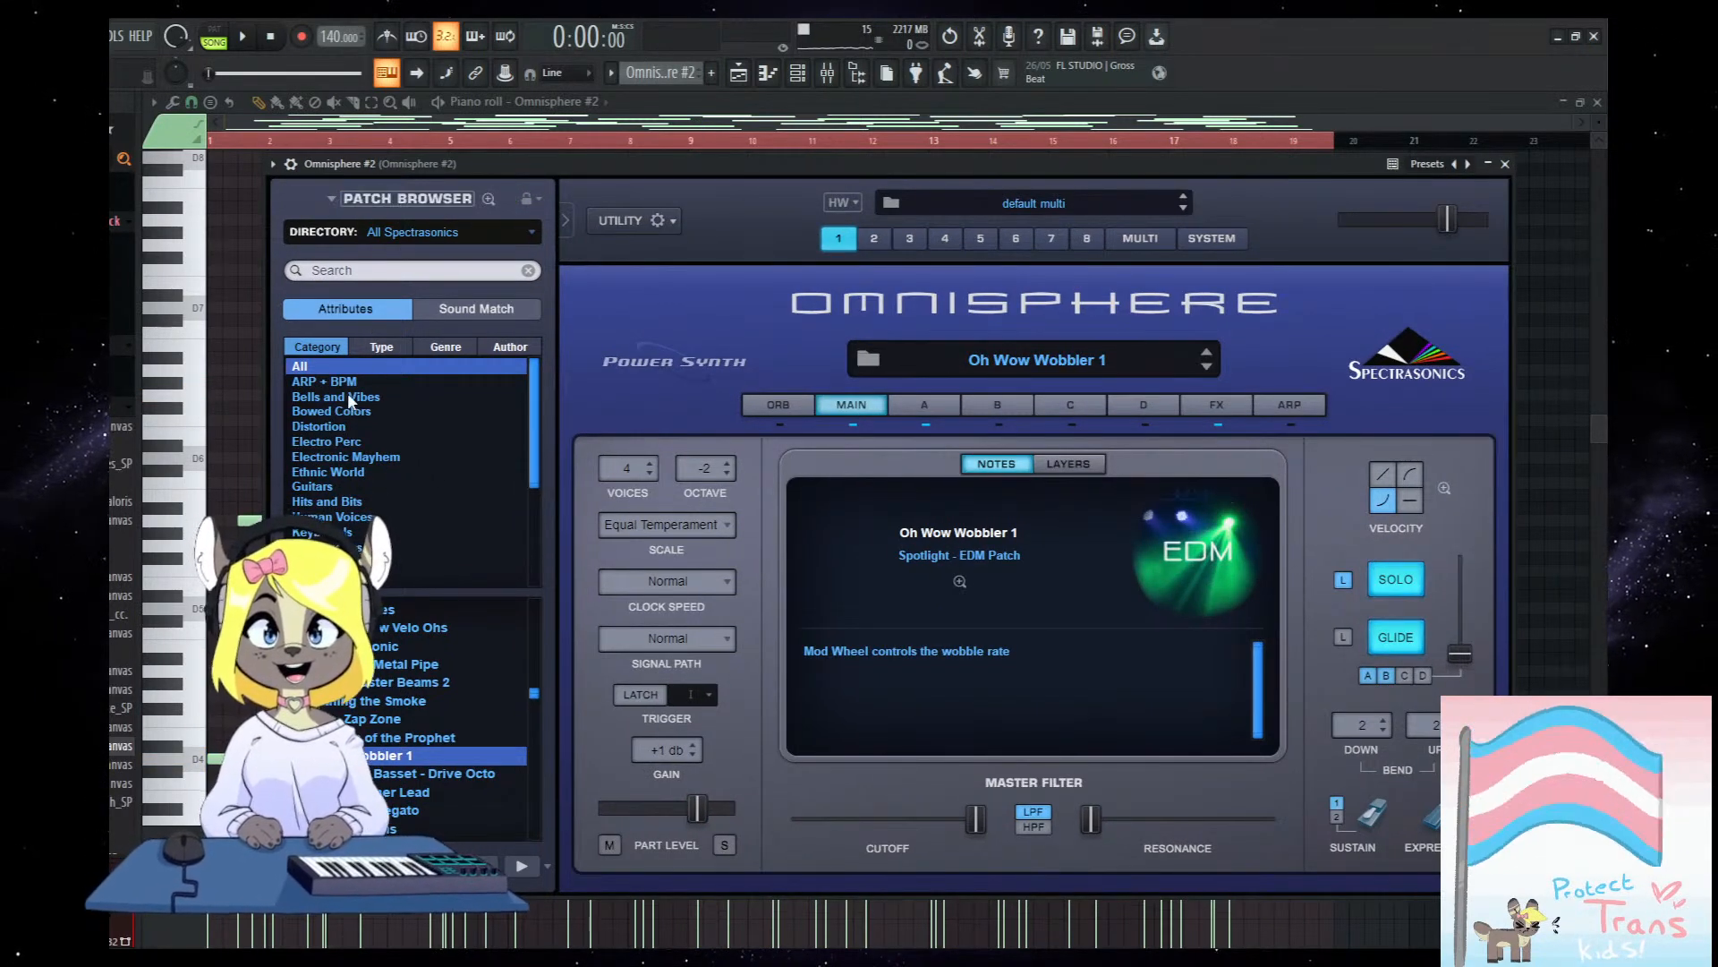
Browse the patches by type and list the Dreaming patches.
left_click(376, 347)
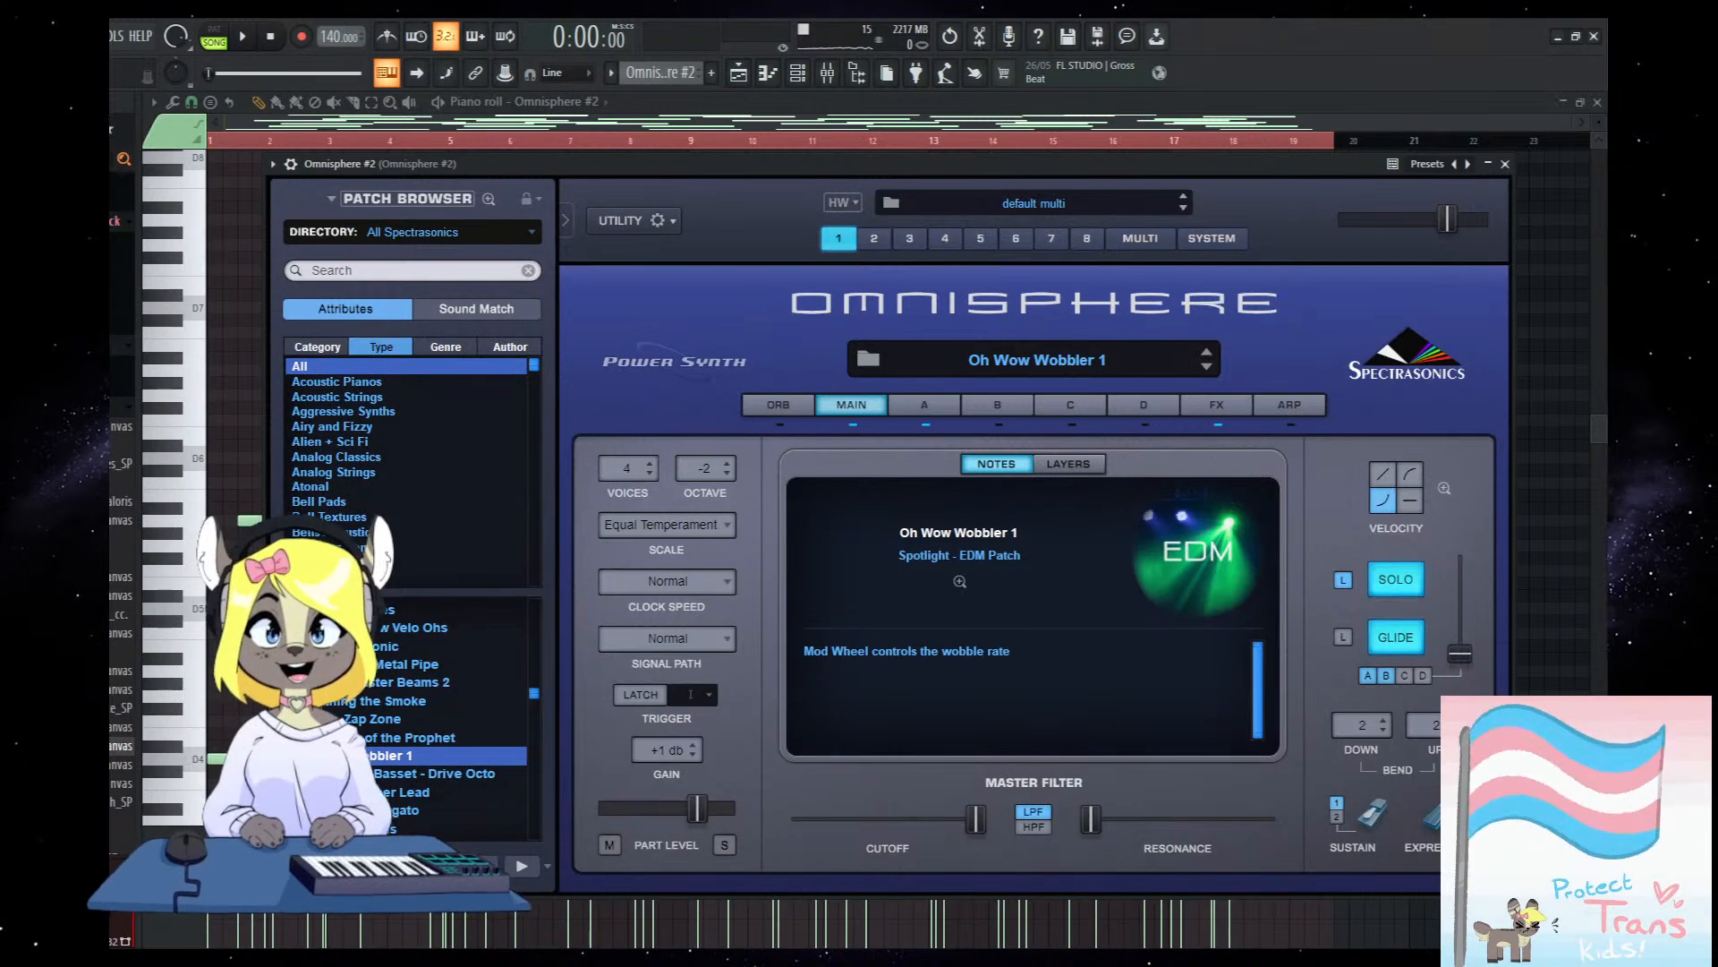
left_click(419, 346)
left_click(381, 346)
scroll(411, 501, "down", 5)
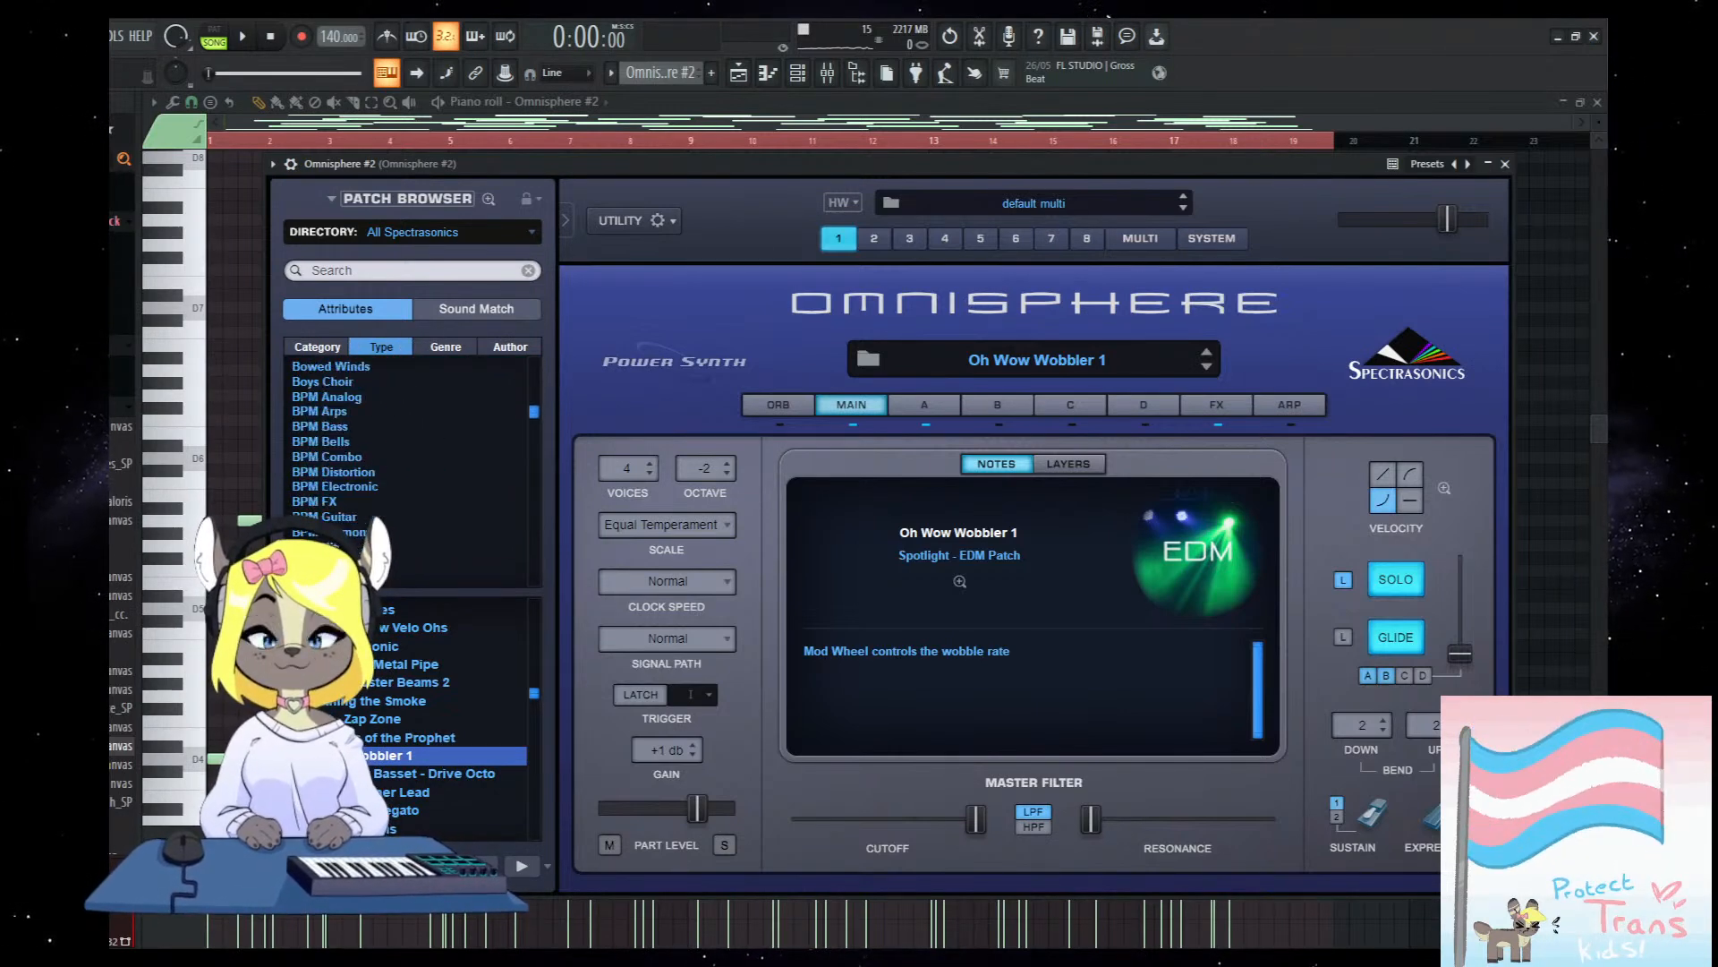
scroll(411, 501, "down", 6)
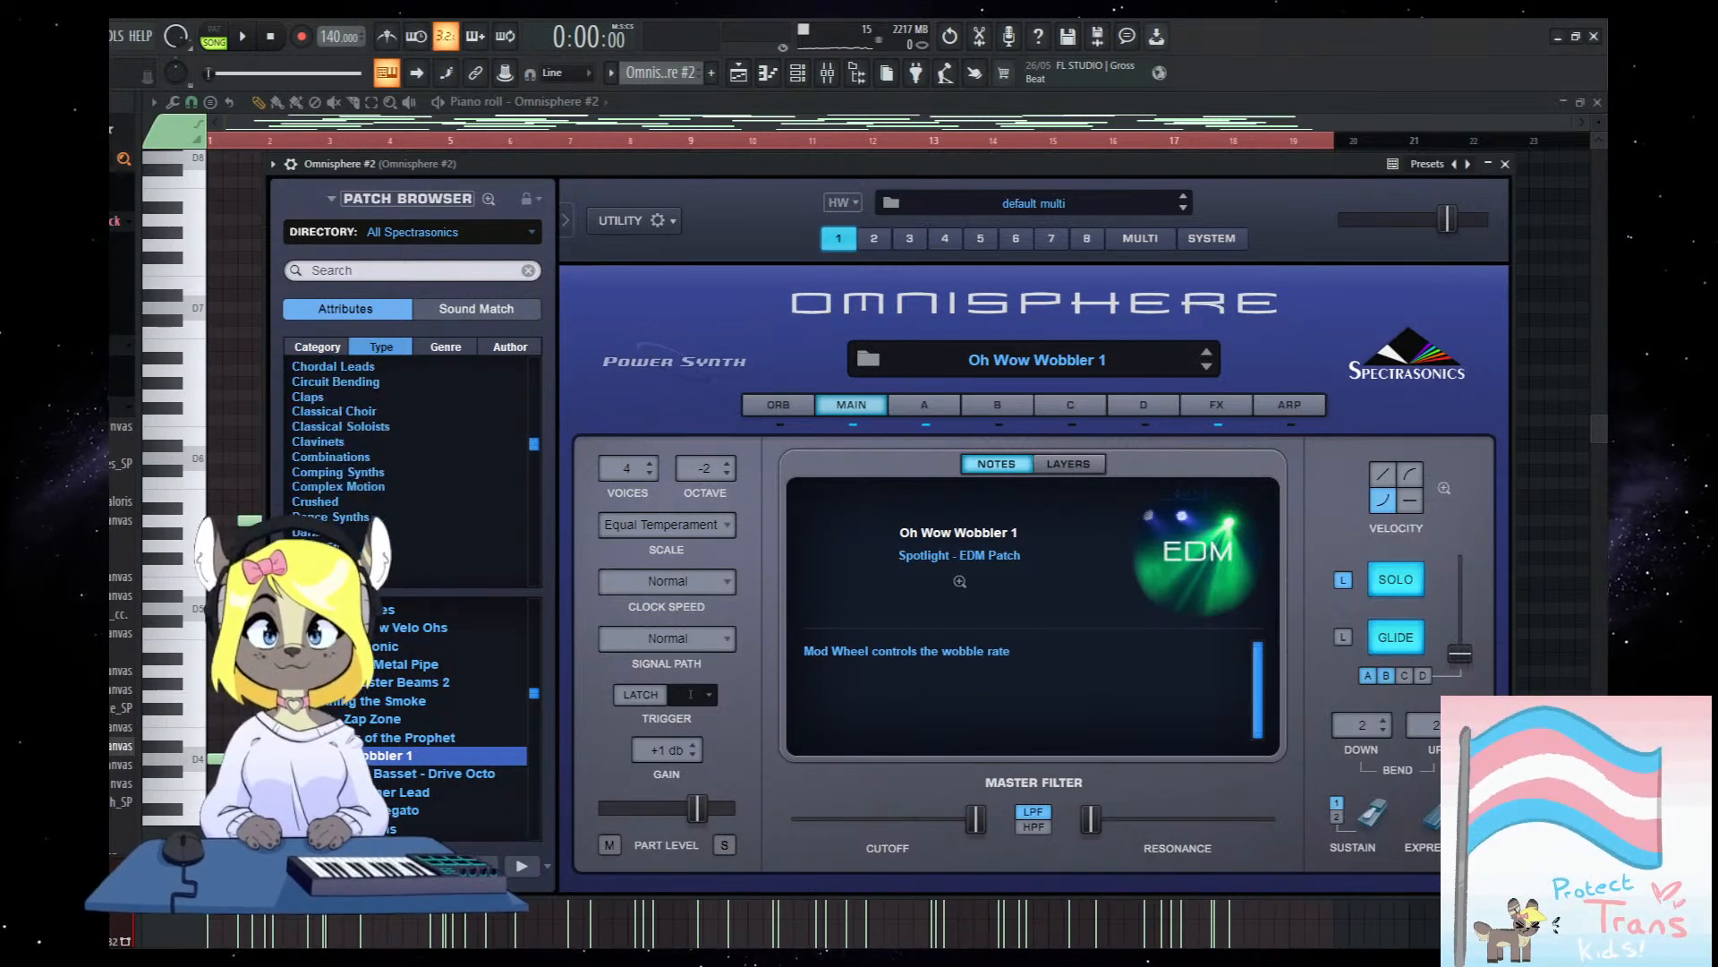
scroll(411, 448, "down", 5)
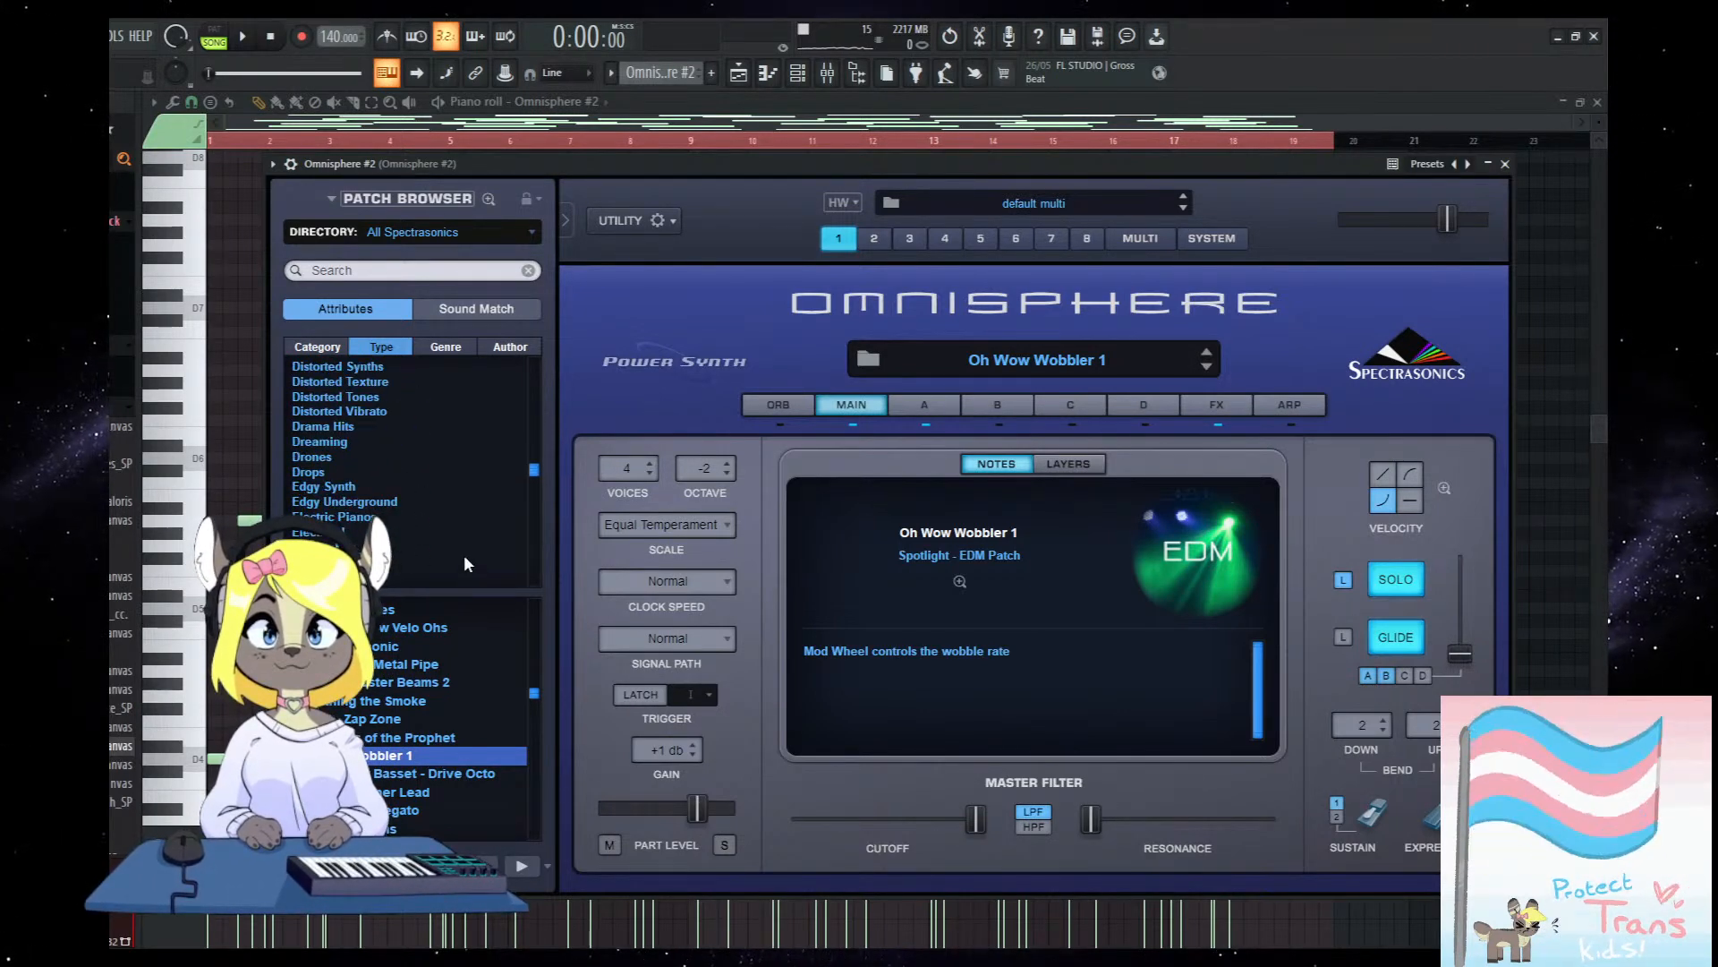
left_click(355, 443)
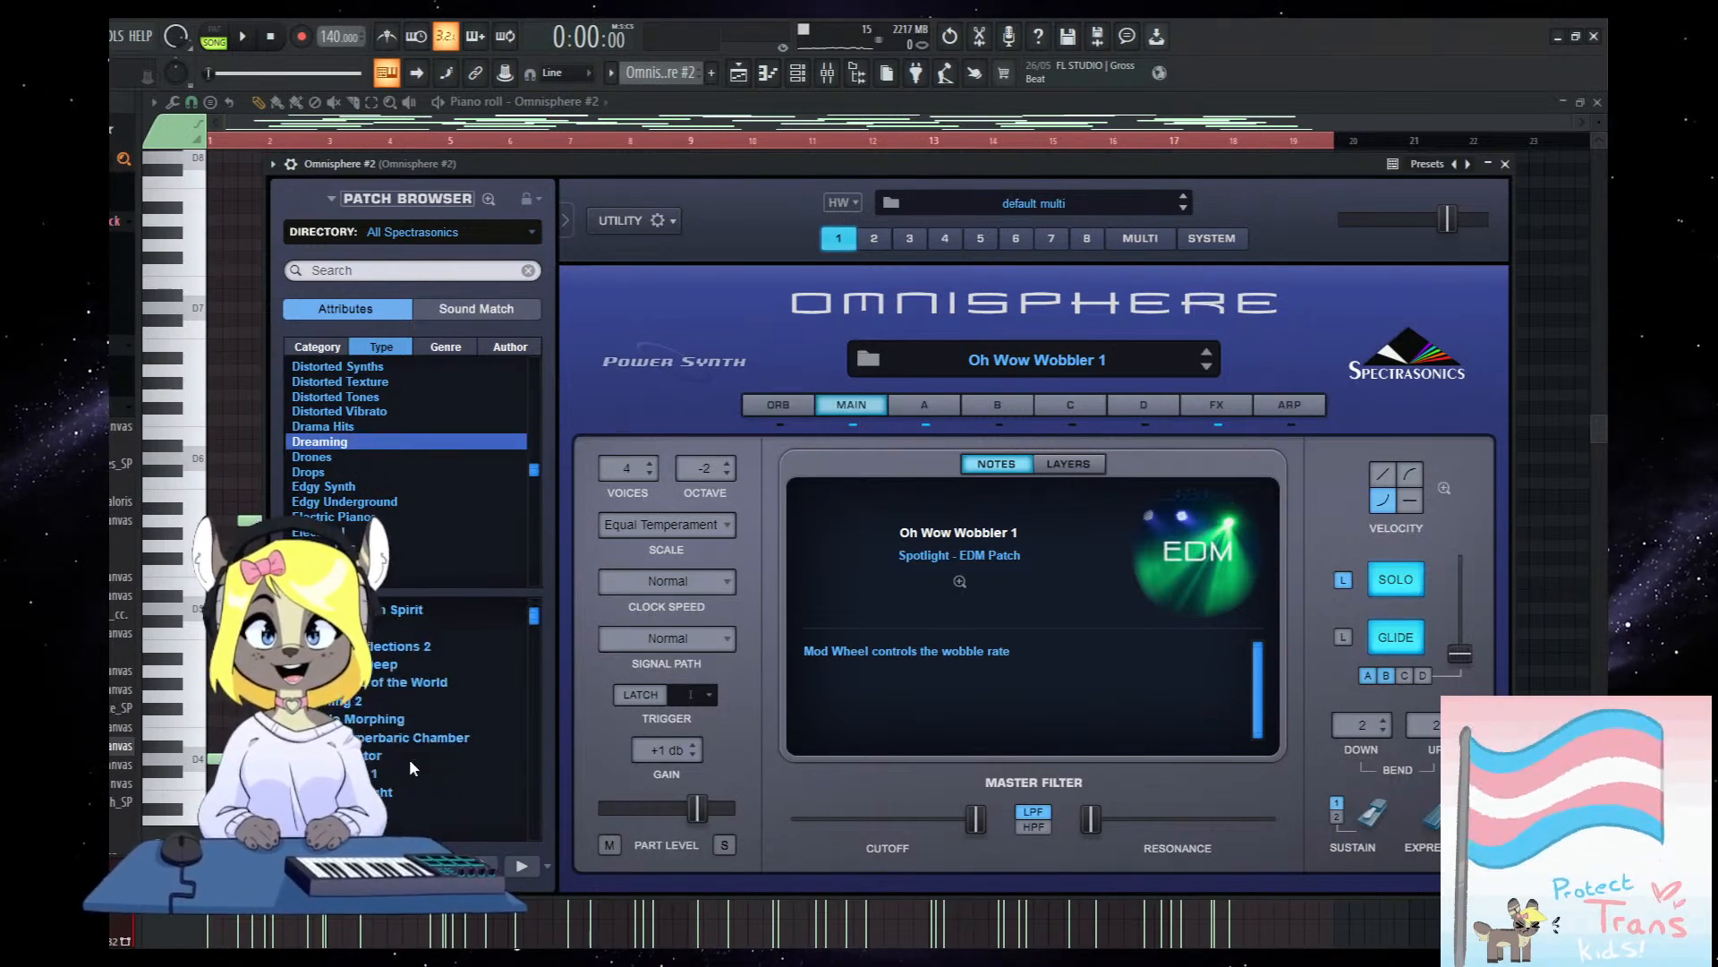
scroll(453, 546, "down", 1)
scroll(453, 546, "down", 5)
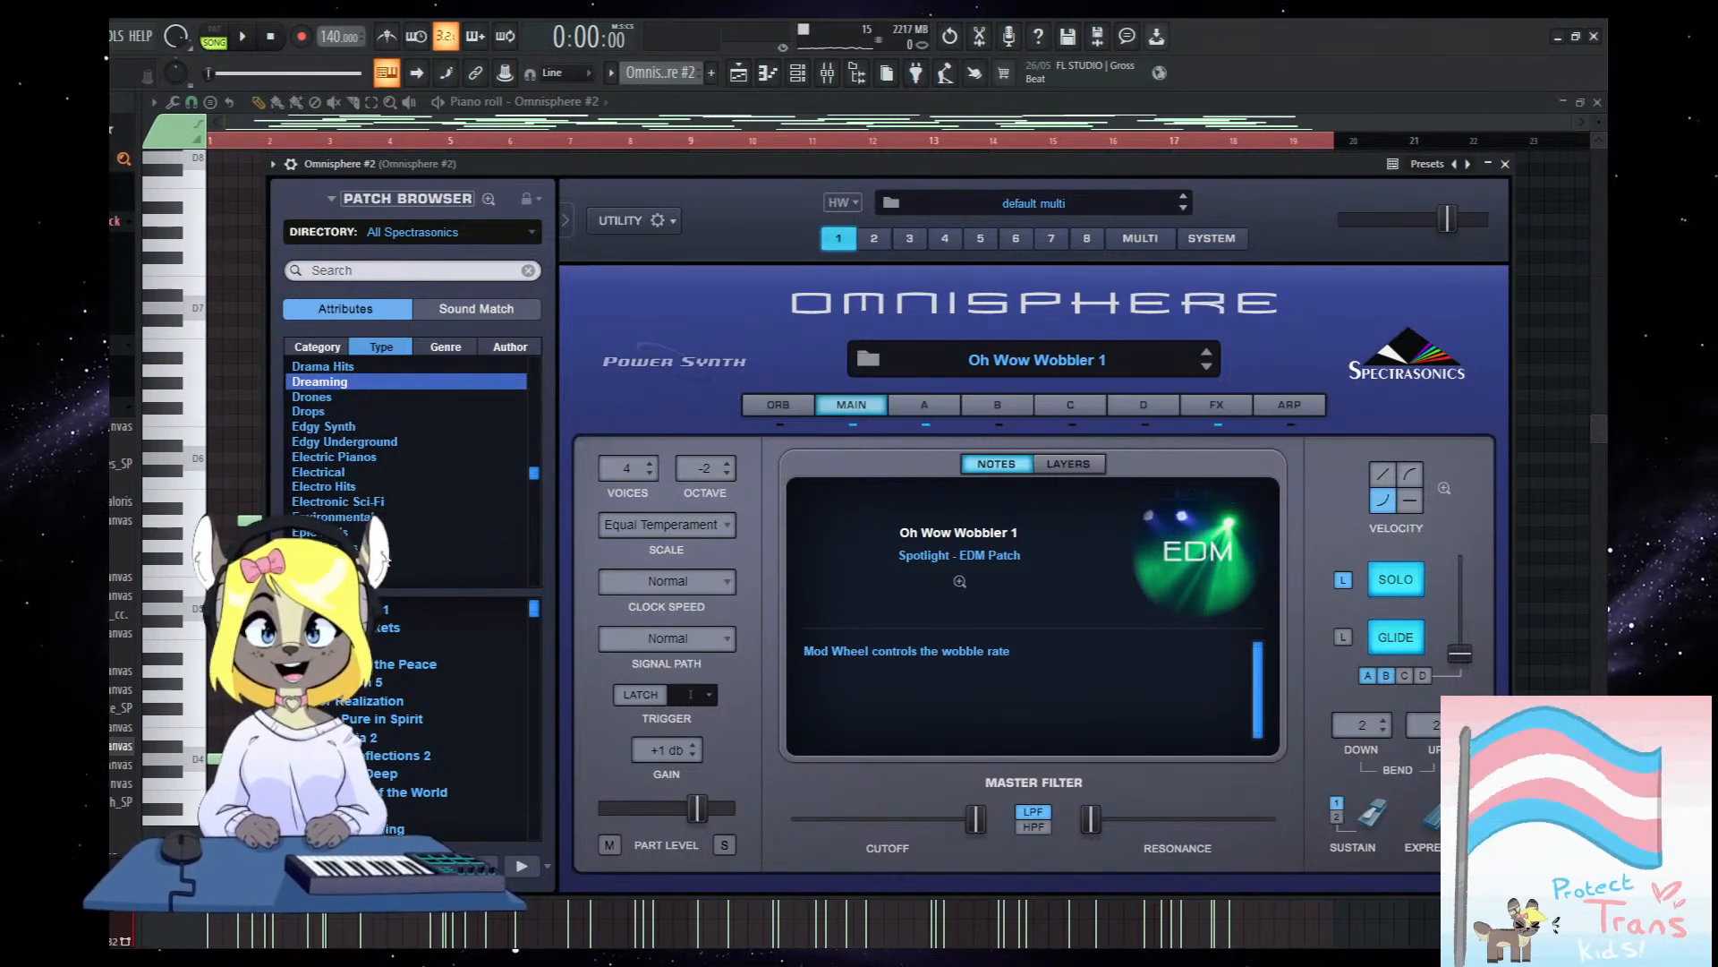
scroll(348, 475, "up", 1)
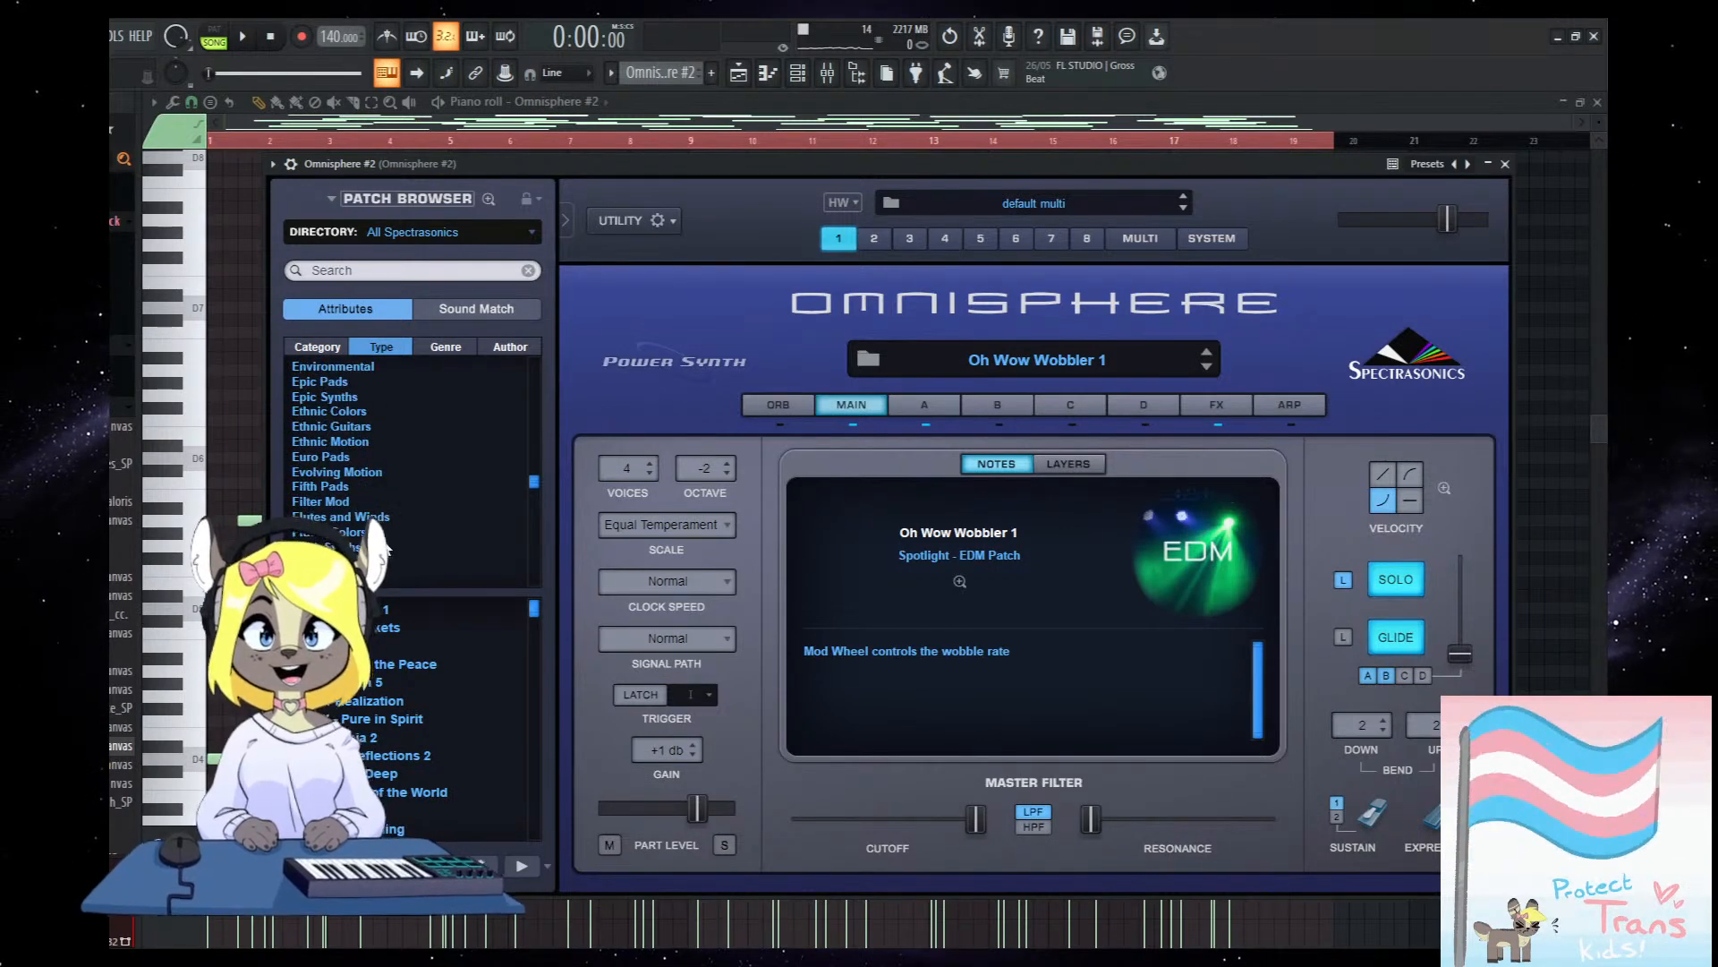
Look at the Evolving Motion patches and filter the patch browser to the Nostalgia type.
left_click(348, 473)
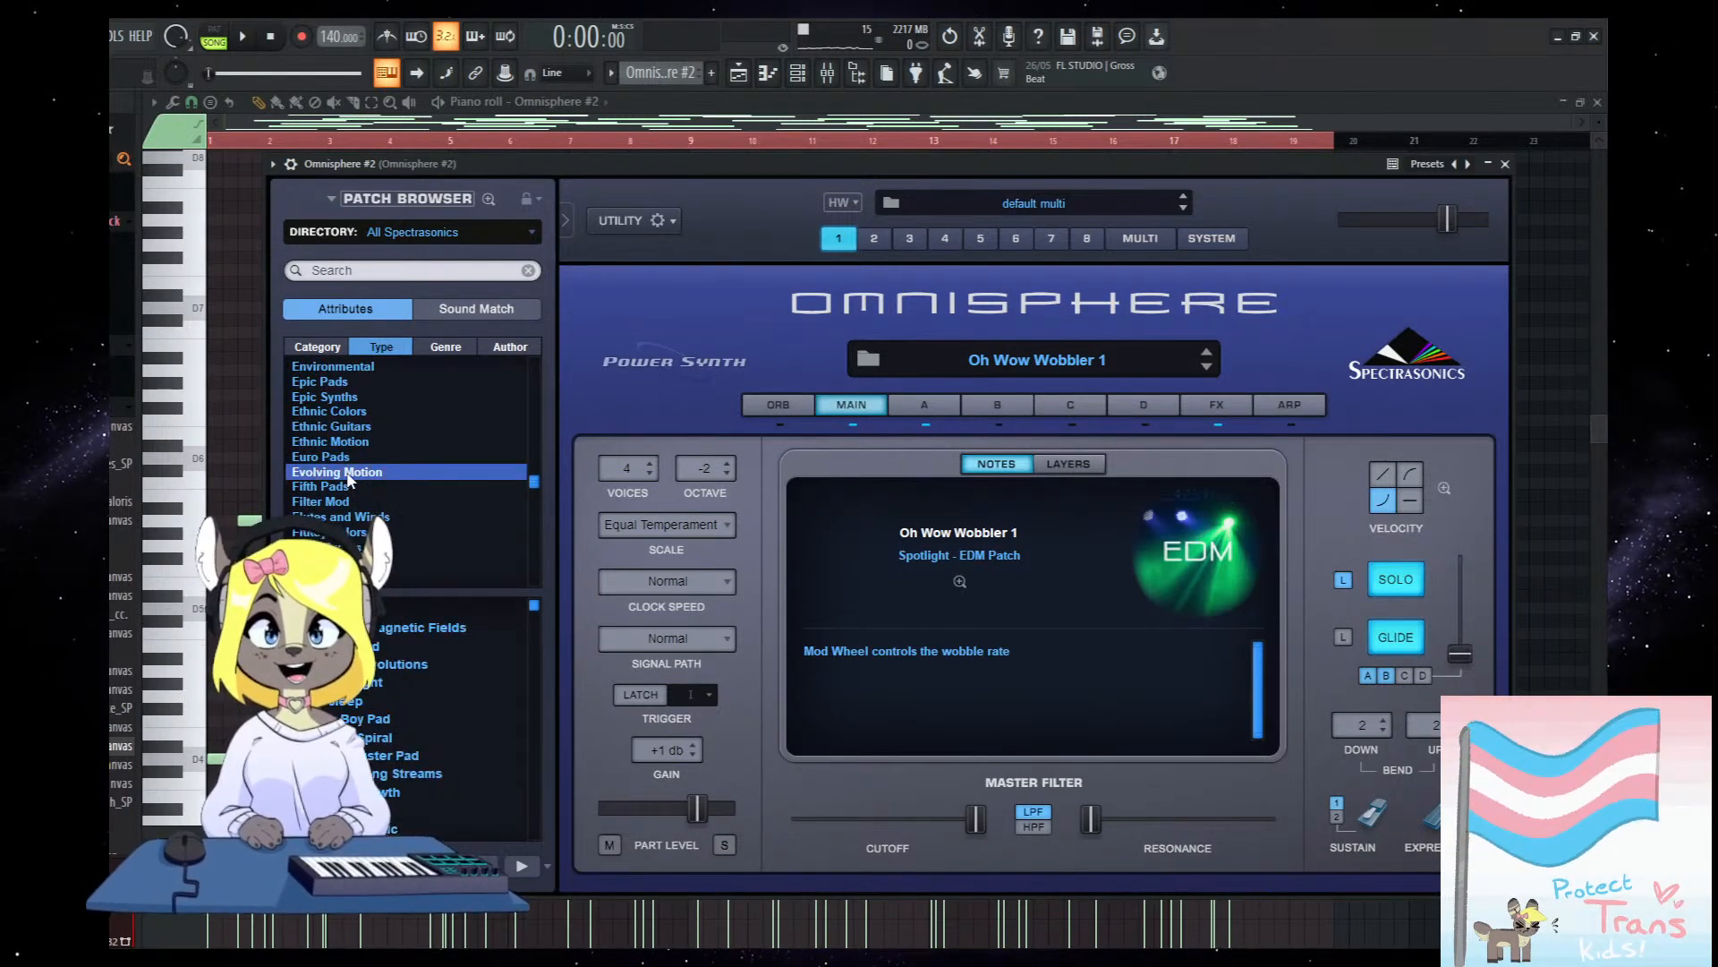
scroll(353, 475, "up", 2)
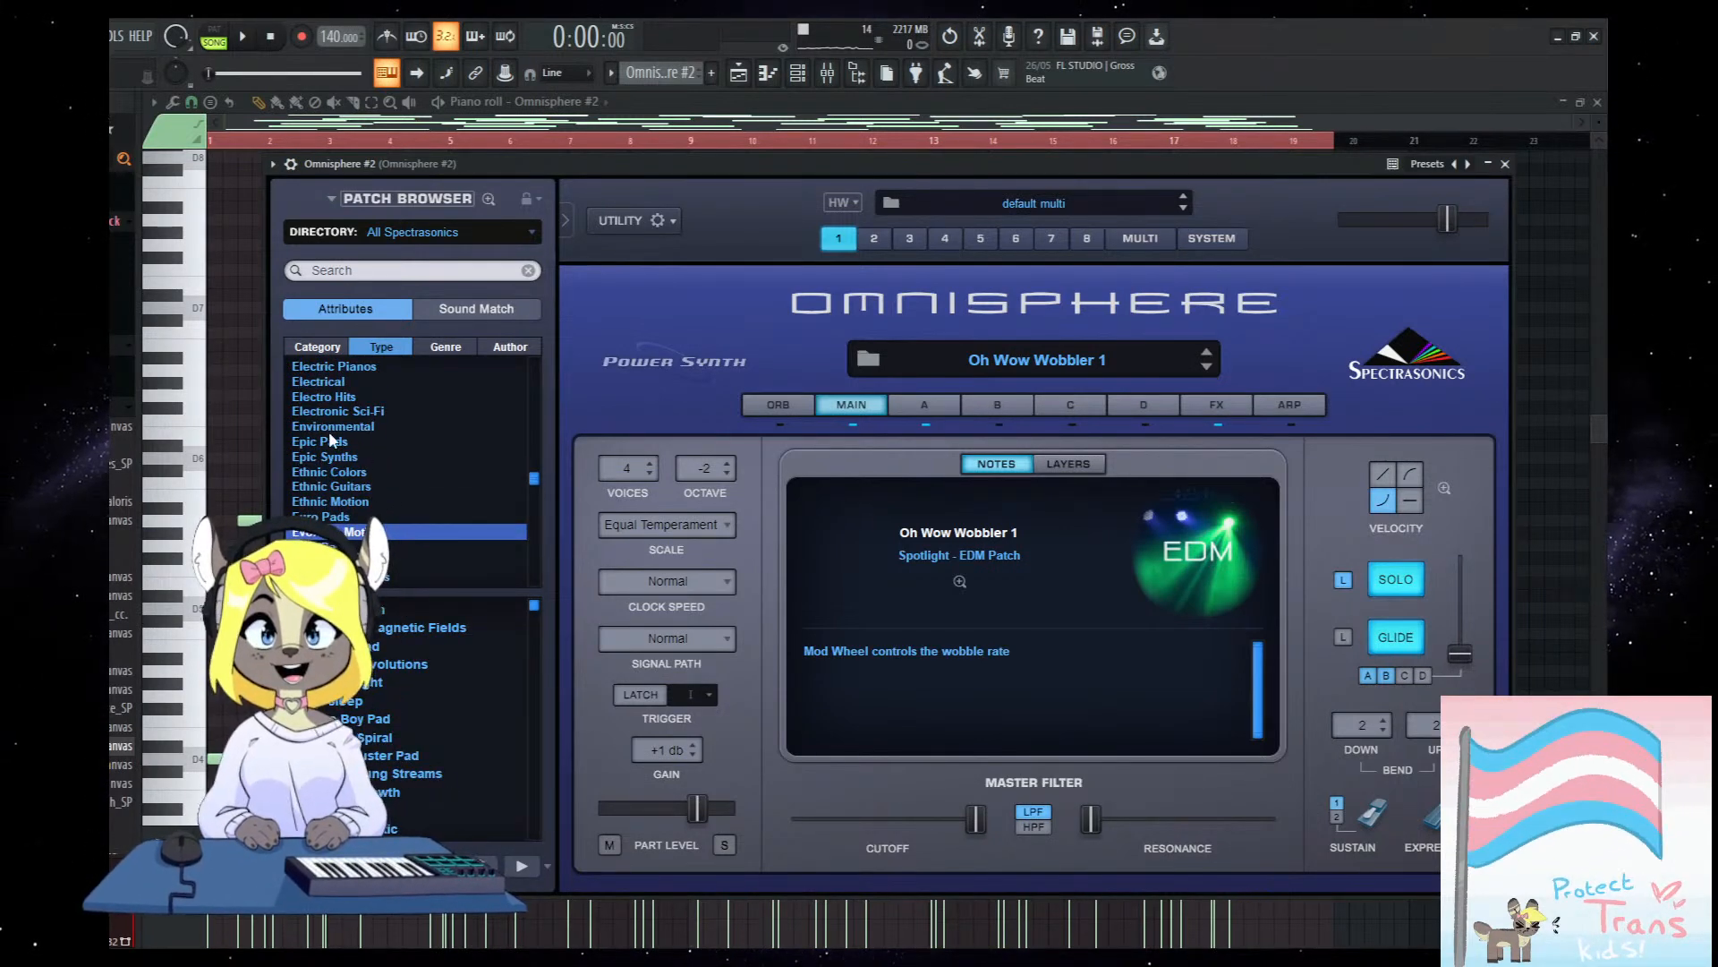
scroll(374, 481, "down", 5)
scroll(387, 564, "down", 9)
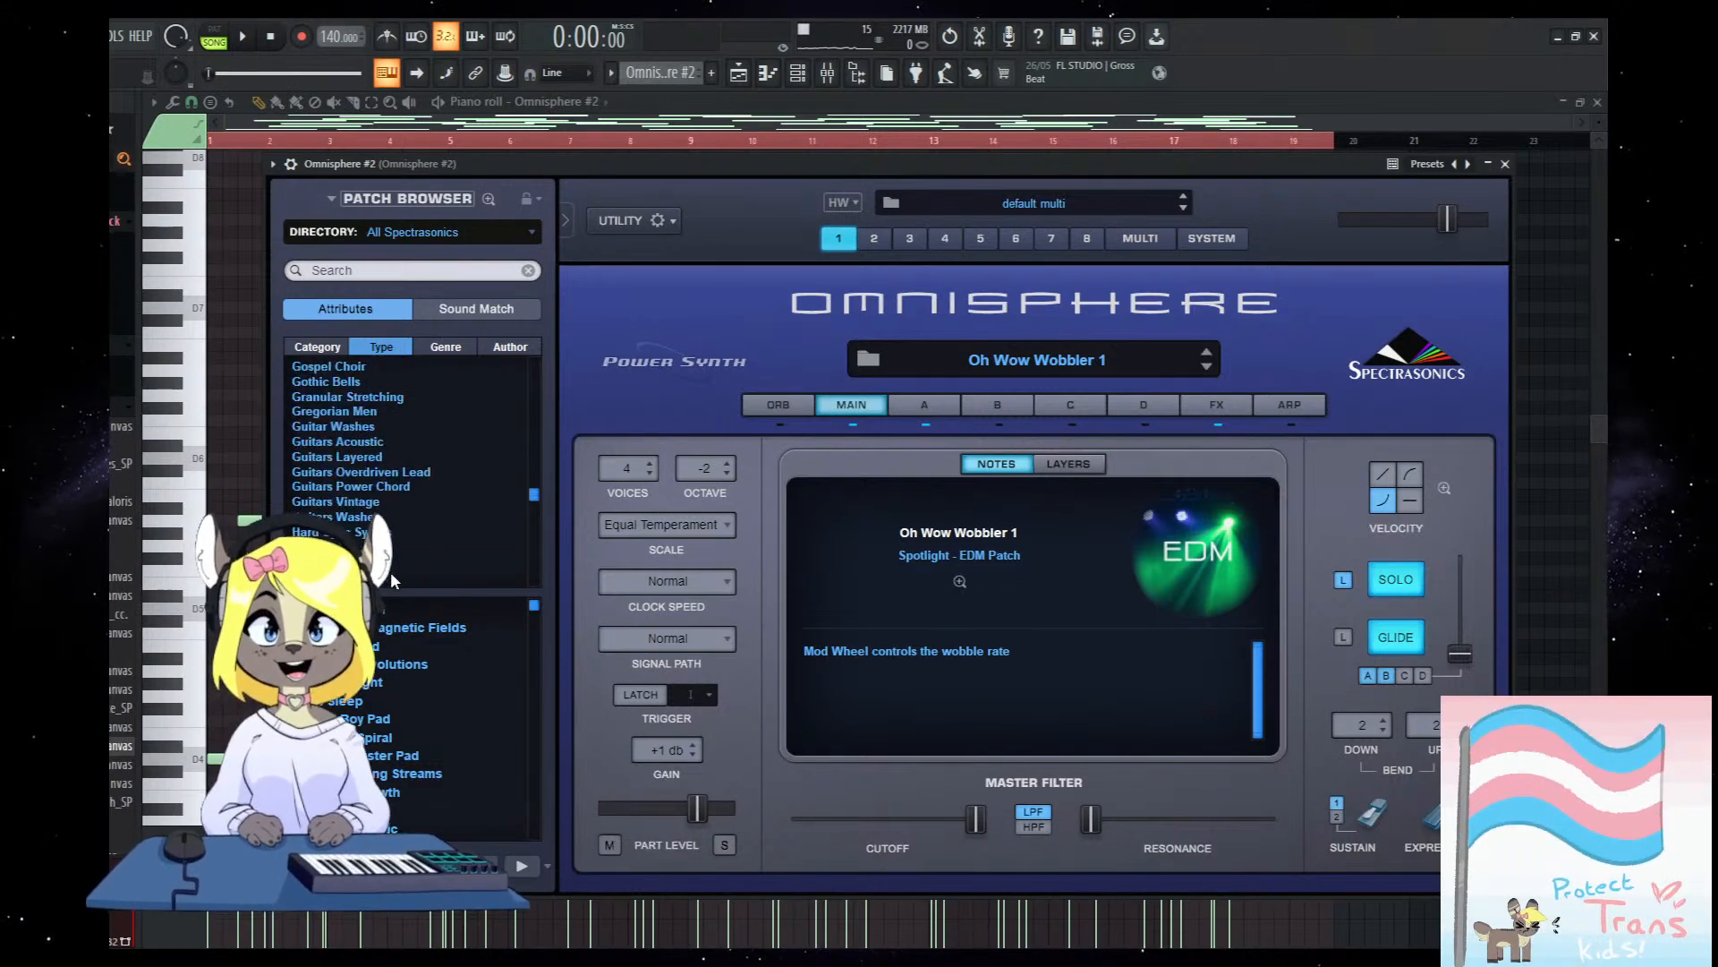
scroll(387, 550, "down", 3)
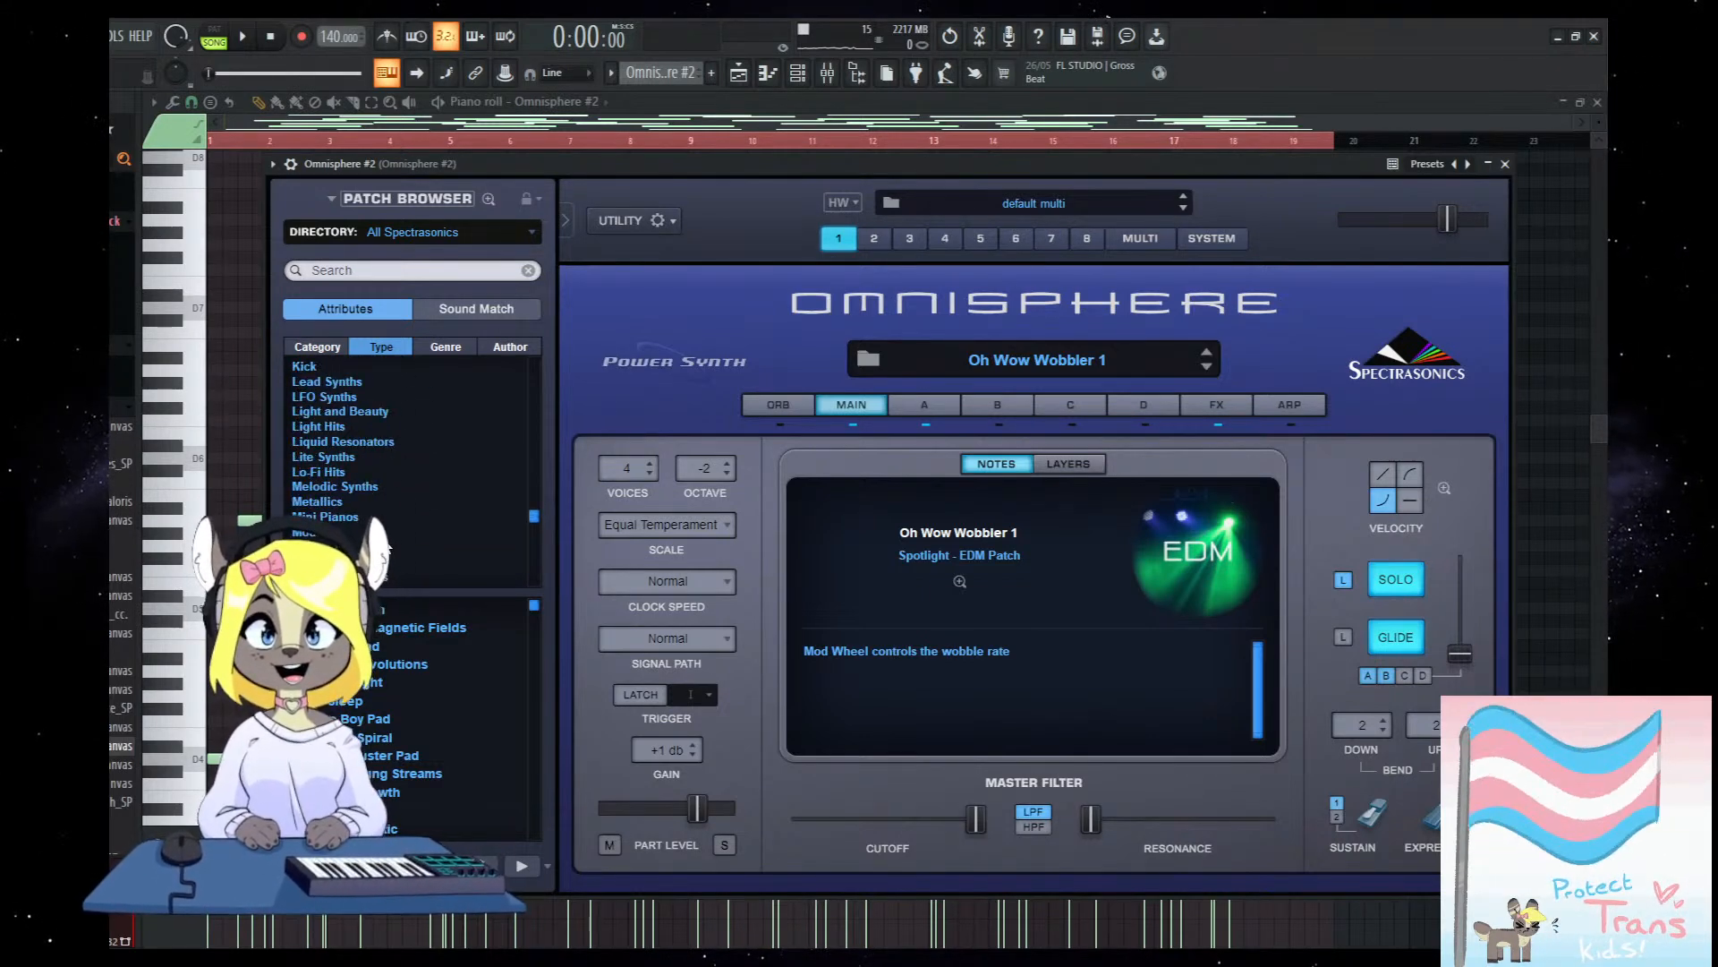
scroll(372, 460, "up", 2)
left_click(335, 419)
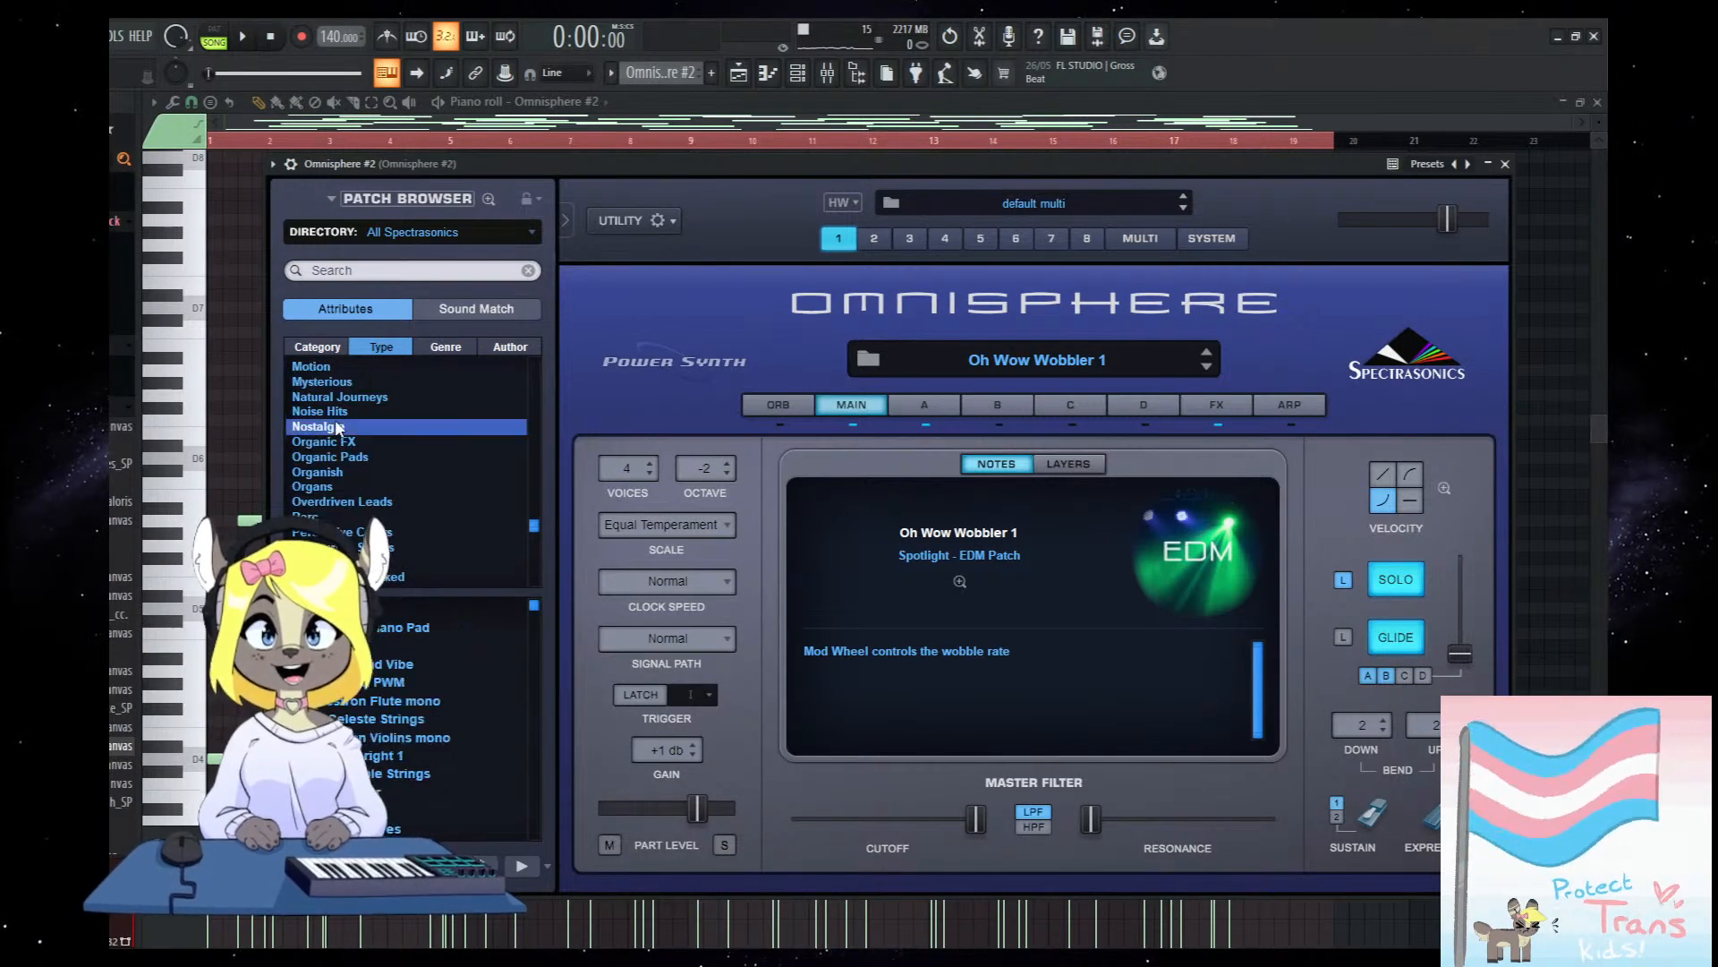
Audition Enigmatic Pad Vibe with the clip and load the Orchestron Flute mono patch.
scroll(394, 685, "up", 2)
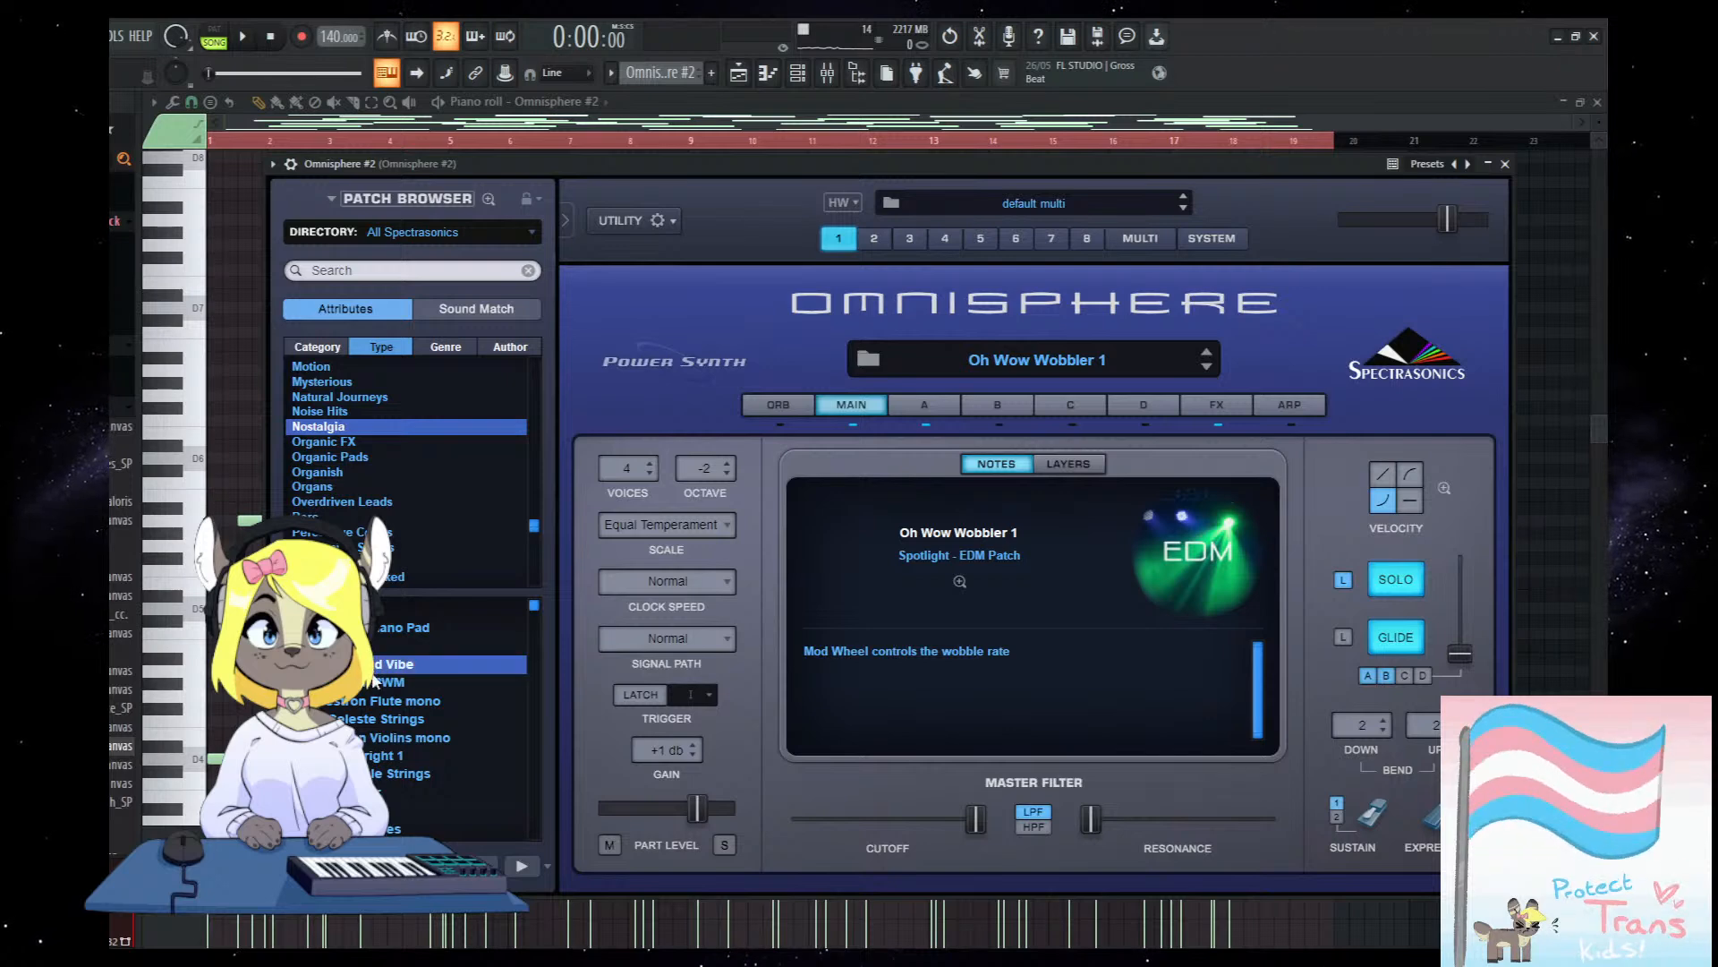
mouse_move(707, 169)
left_mouse_down()
mouse_move(680, 194)
mouse_move(713, 152)
left_mouse_up()
key("space")
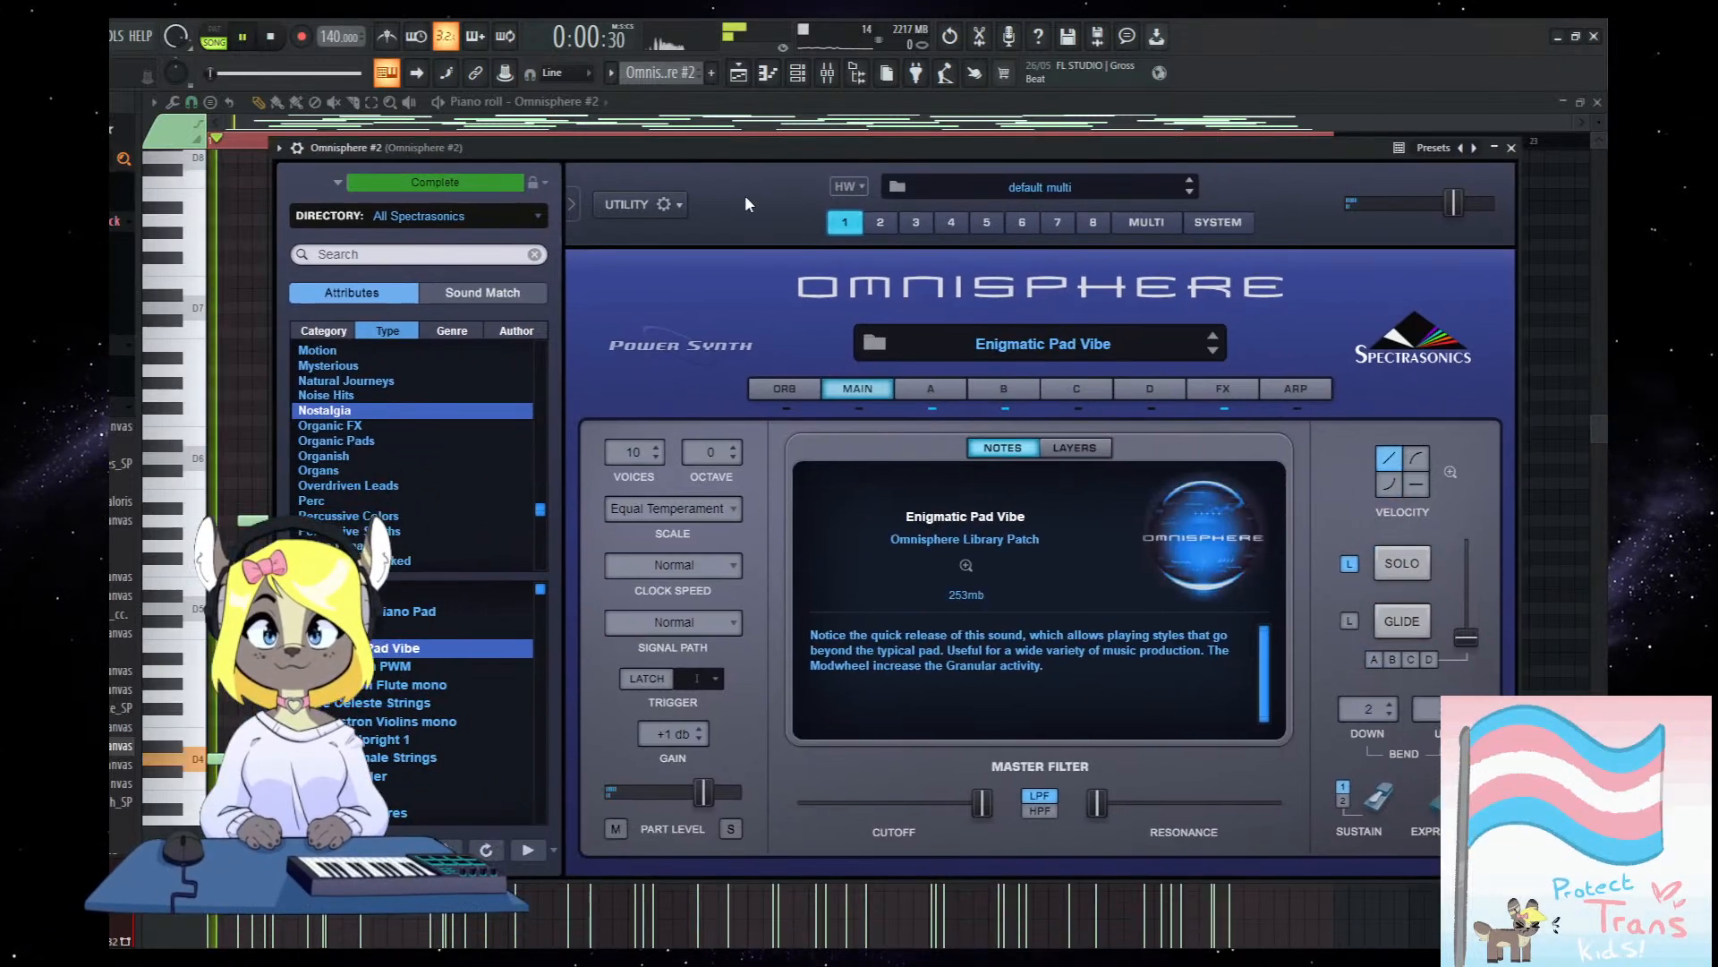
left_click(378, 705)
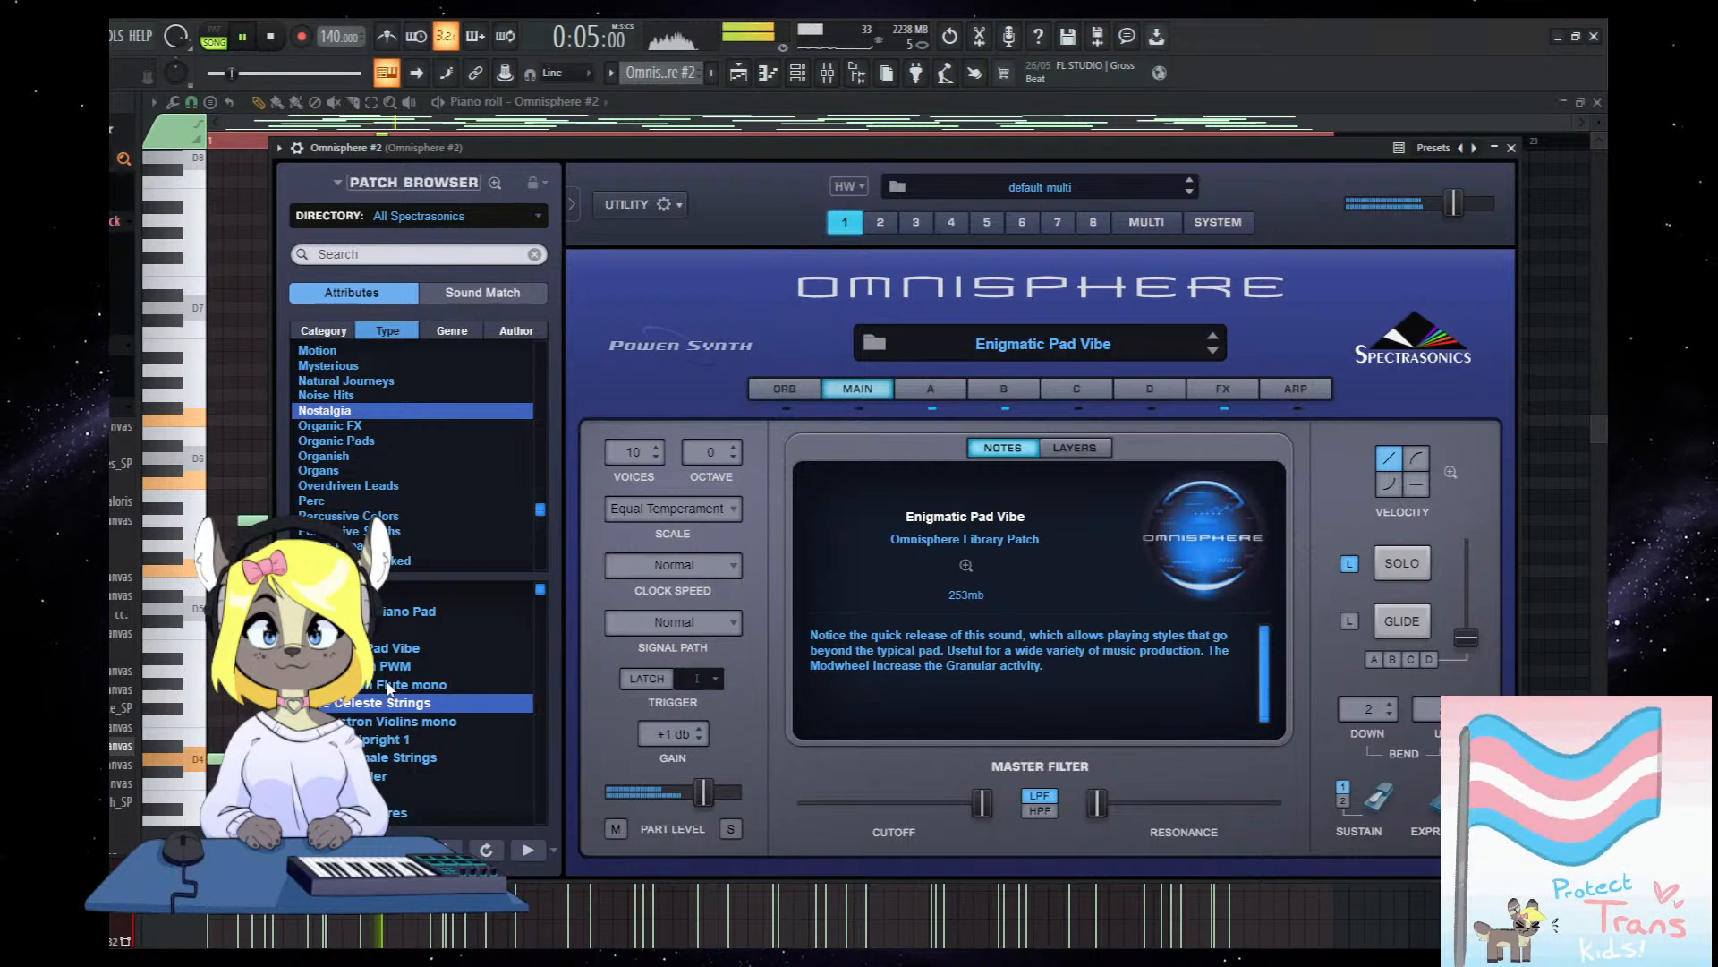
left_click(386, 686)
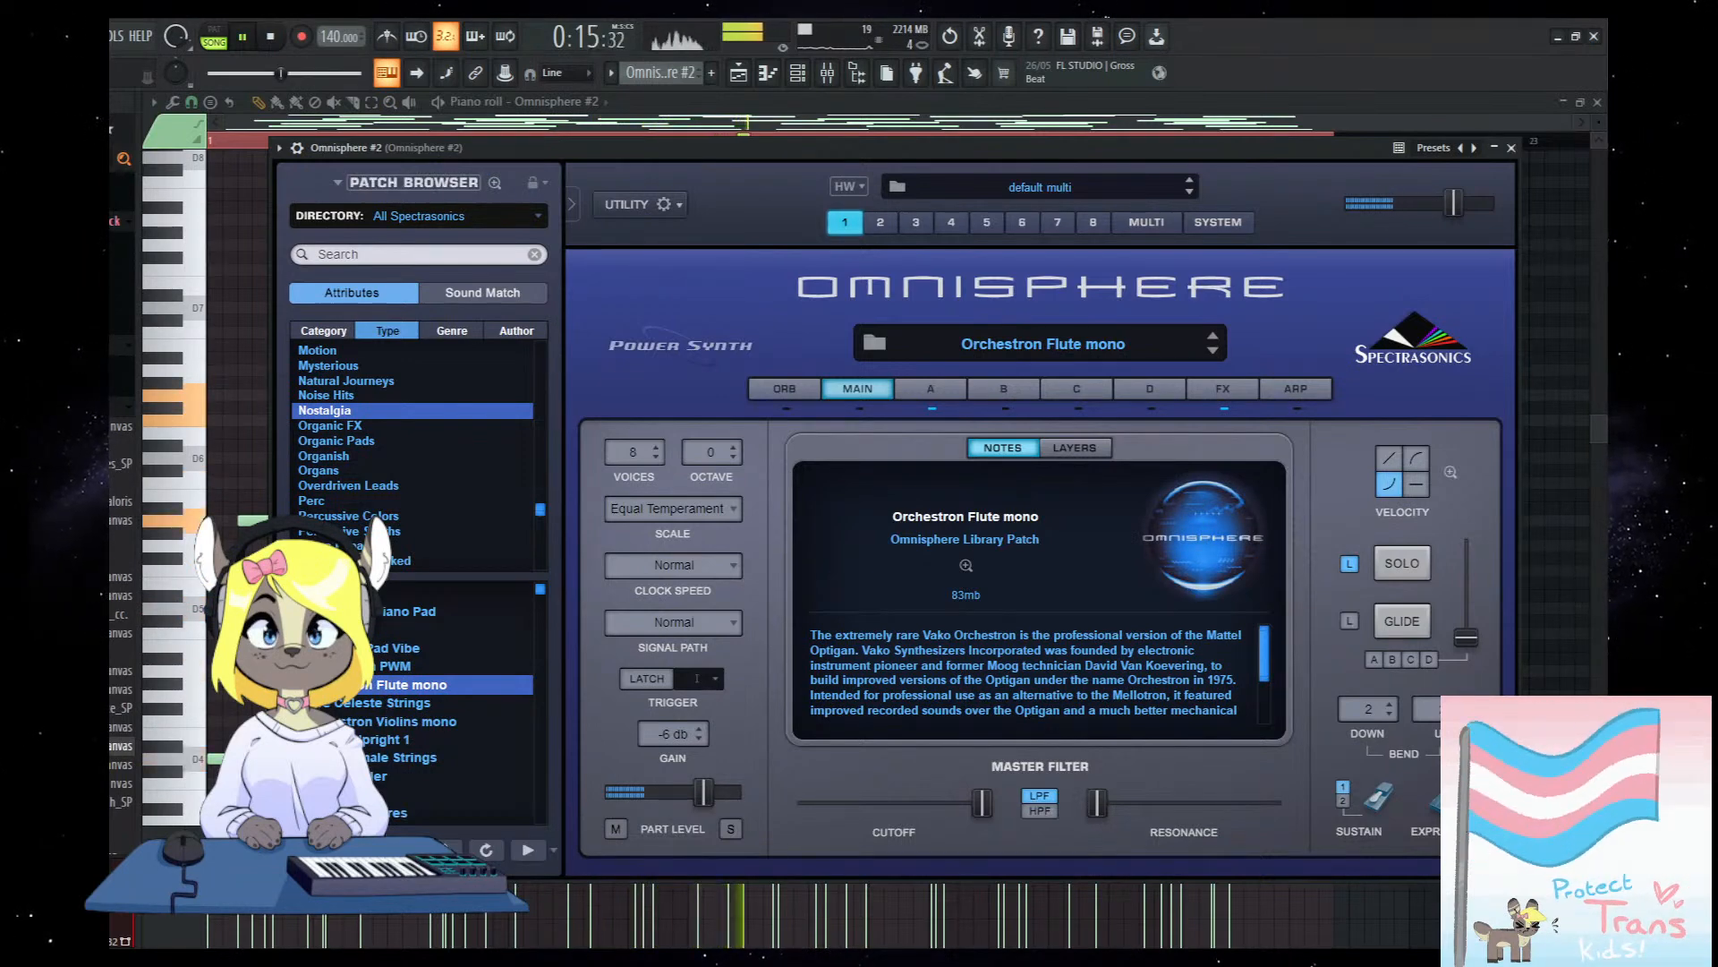
Adjust the release of layer A's amp envelope in the Orchestron Flute mono patch, then stop playback.
left_click(914, 394)
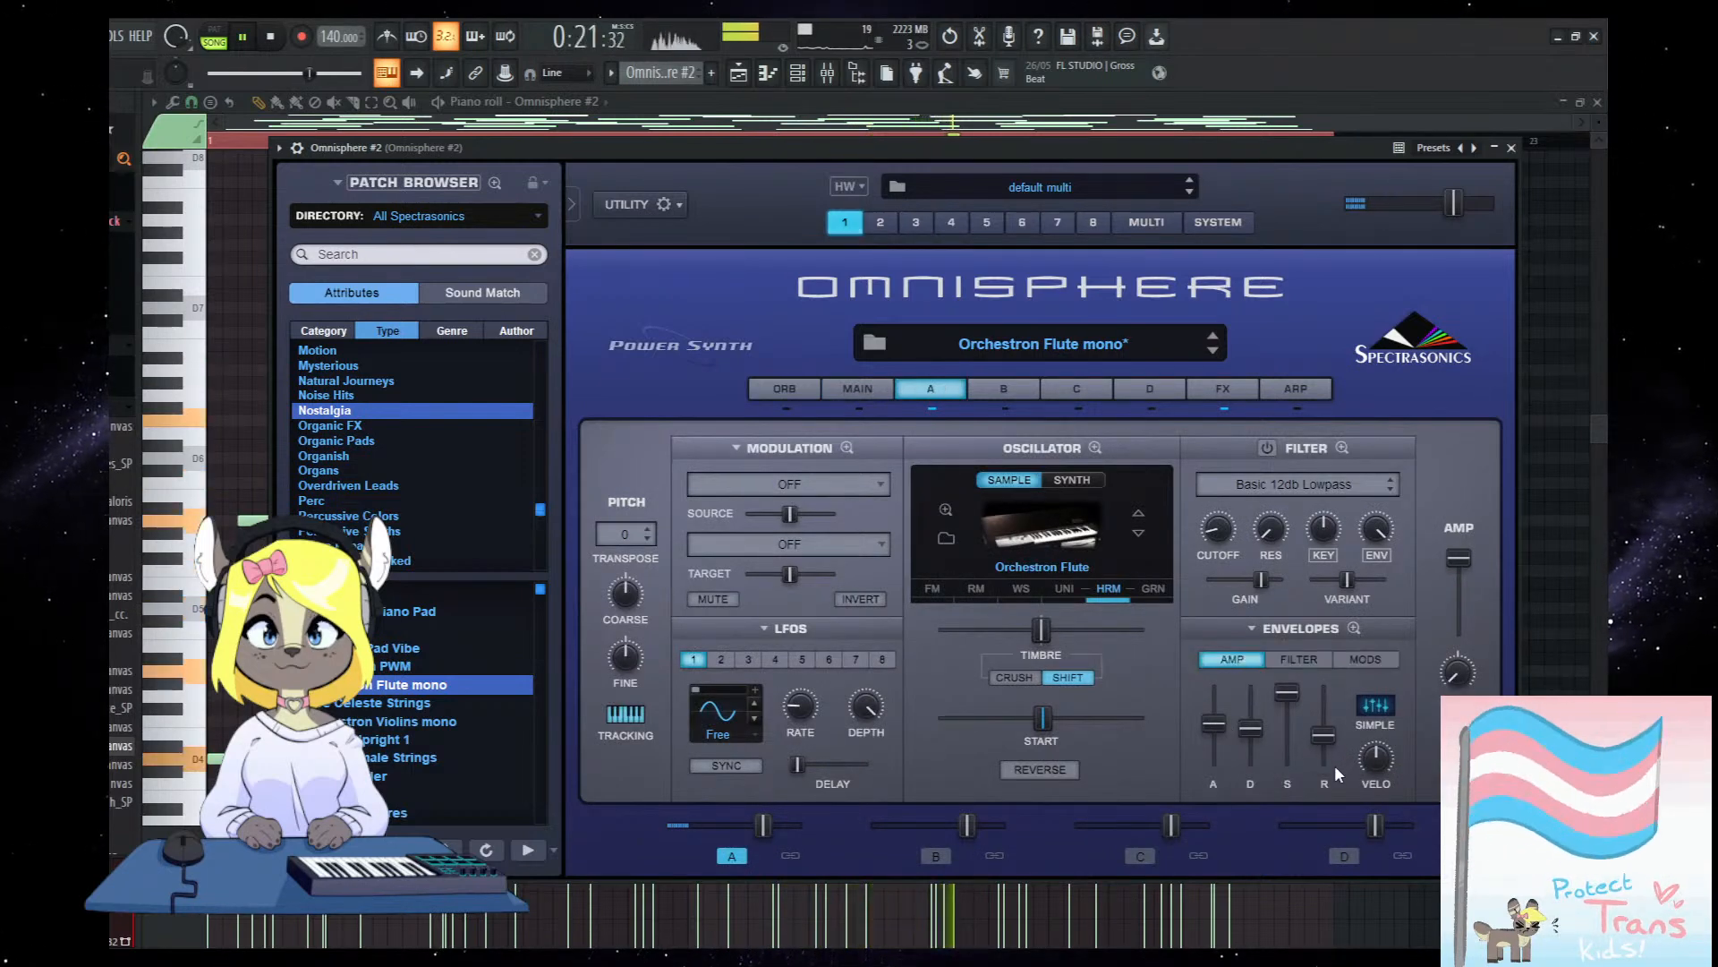
left_click_drag(1002, 156, 970, 161)
key("space")
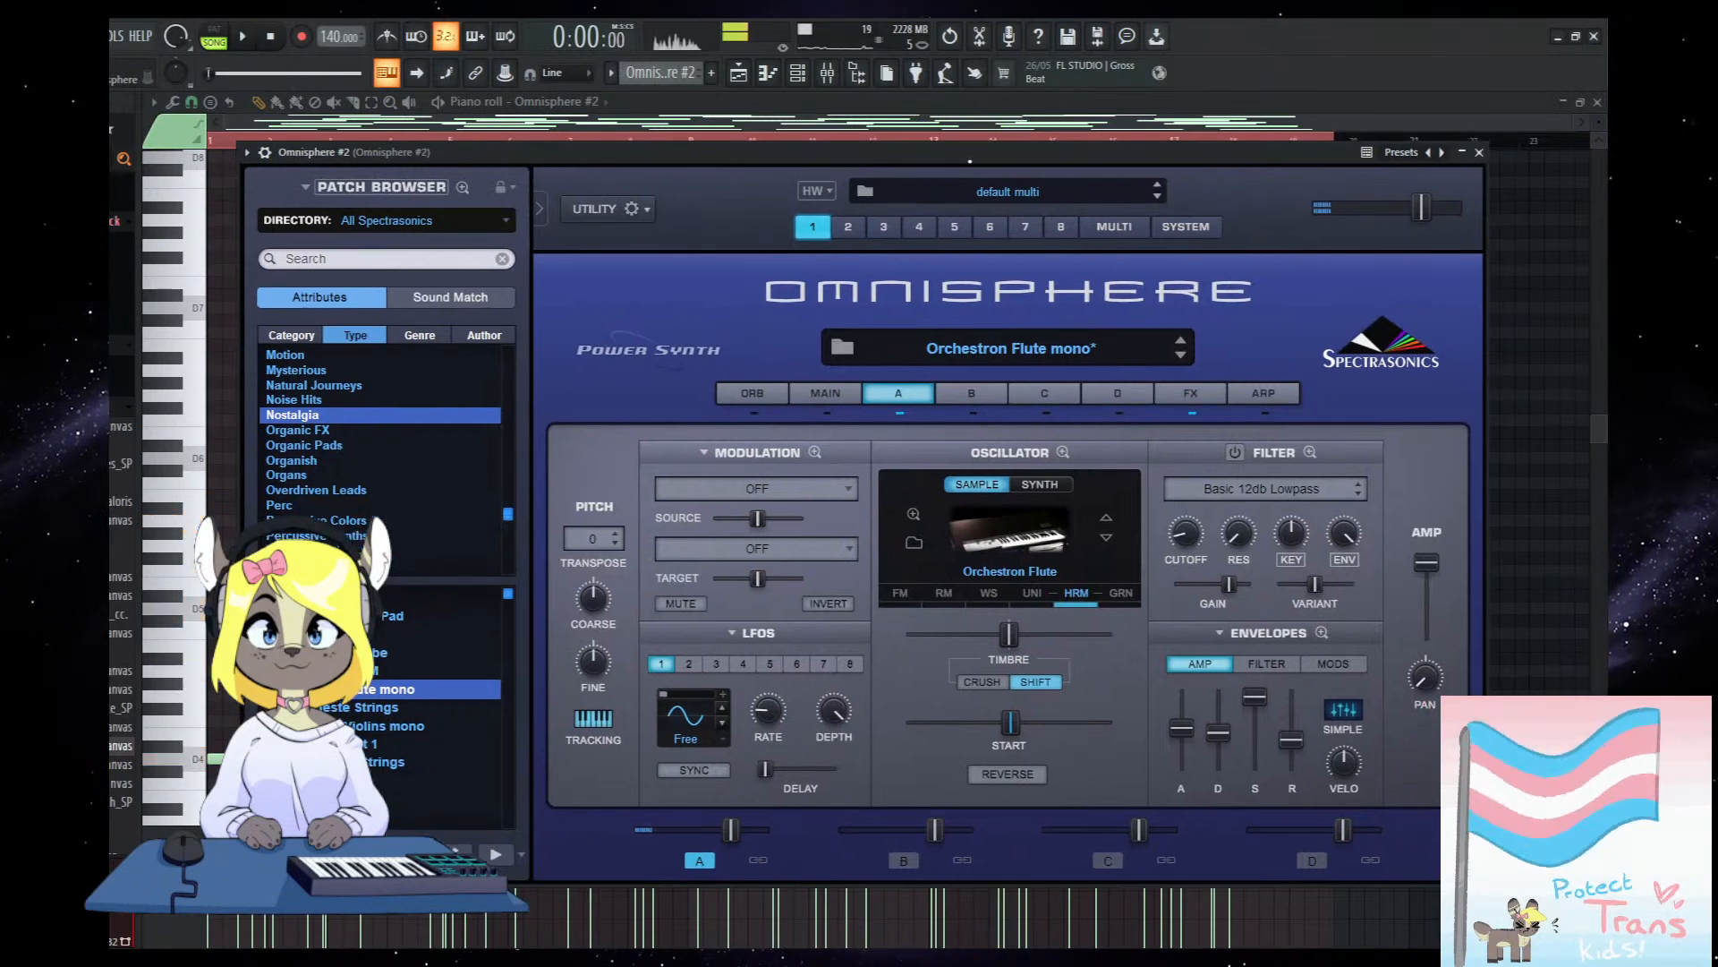
Enable Portal on the Omnisphere #2 mixer track, raise its Pitch macro and set its Reverb macro to 81 percent during playback.
left_click(828, 75)
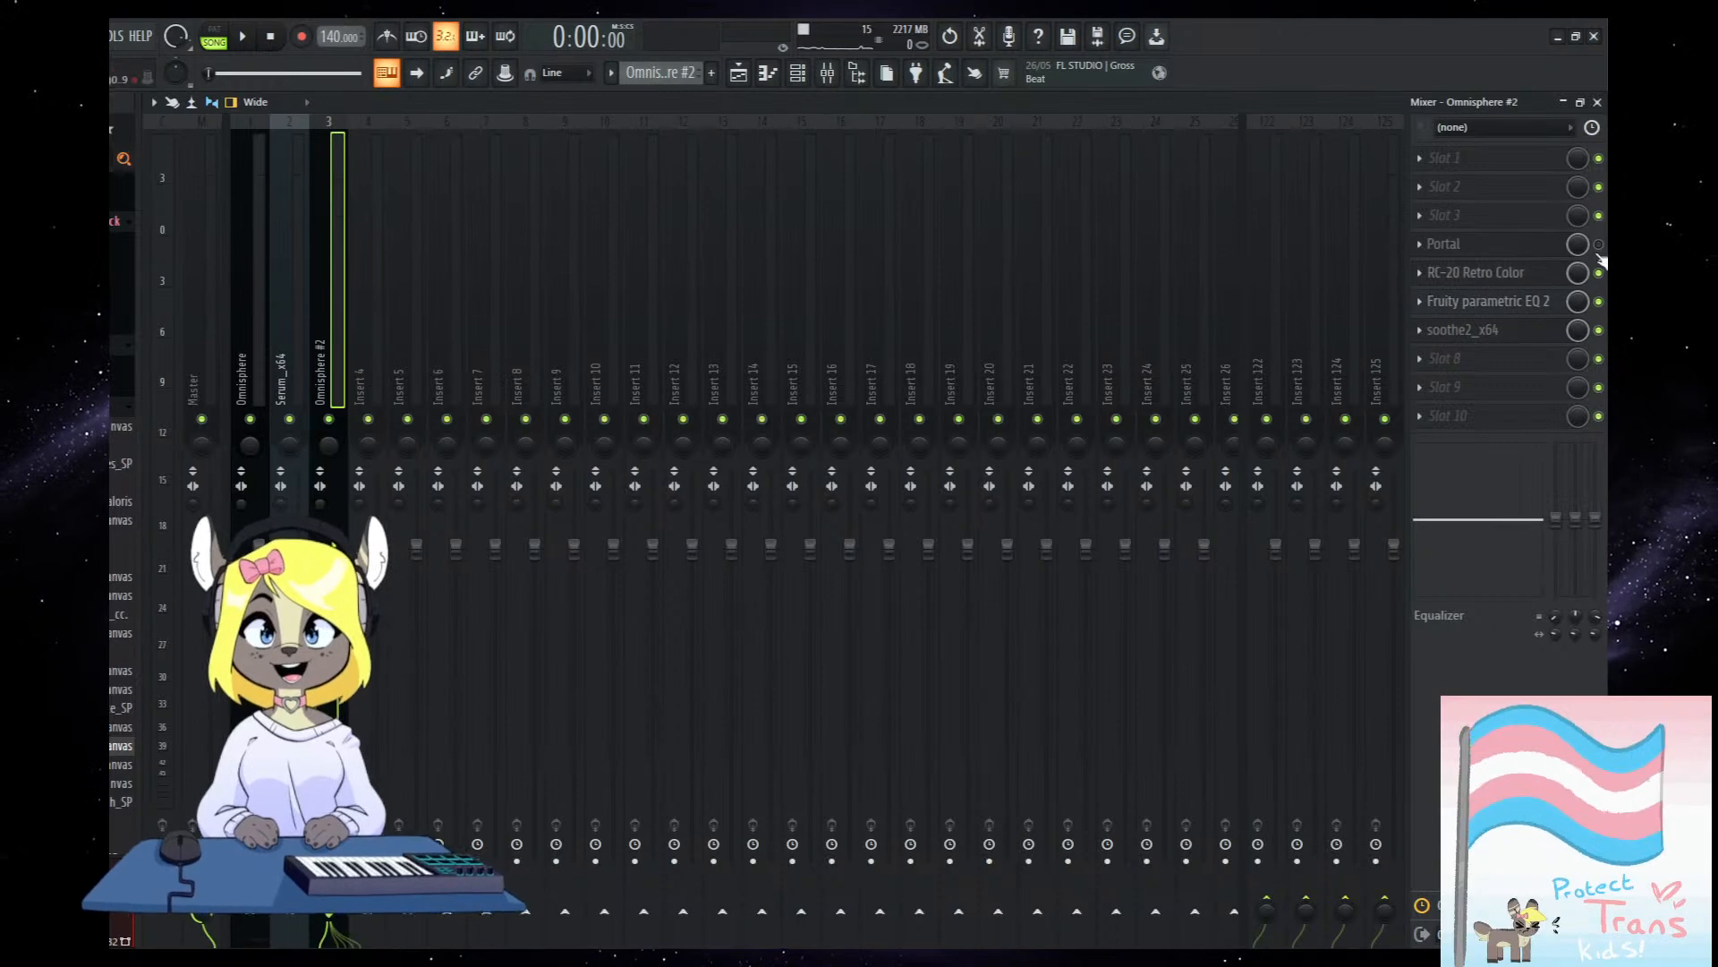
left_click(1468, 245)
left_click(1468, 245)
left_click(1468, 245)
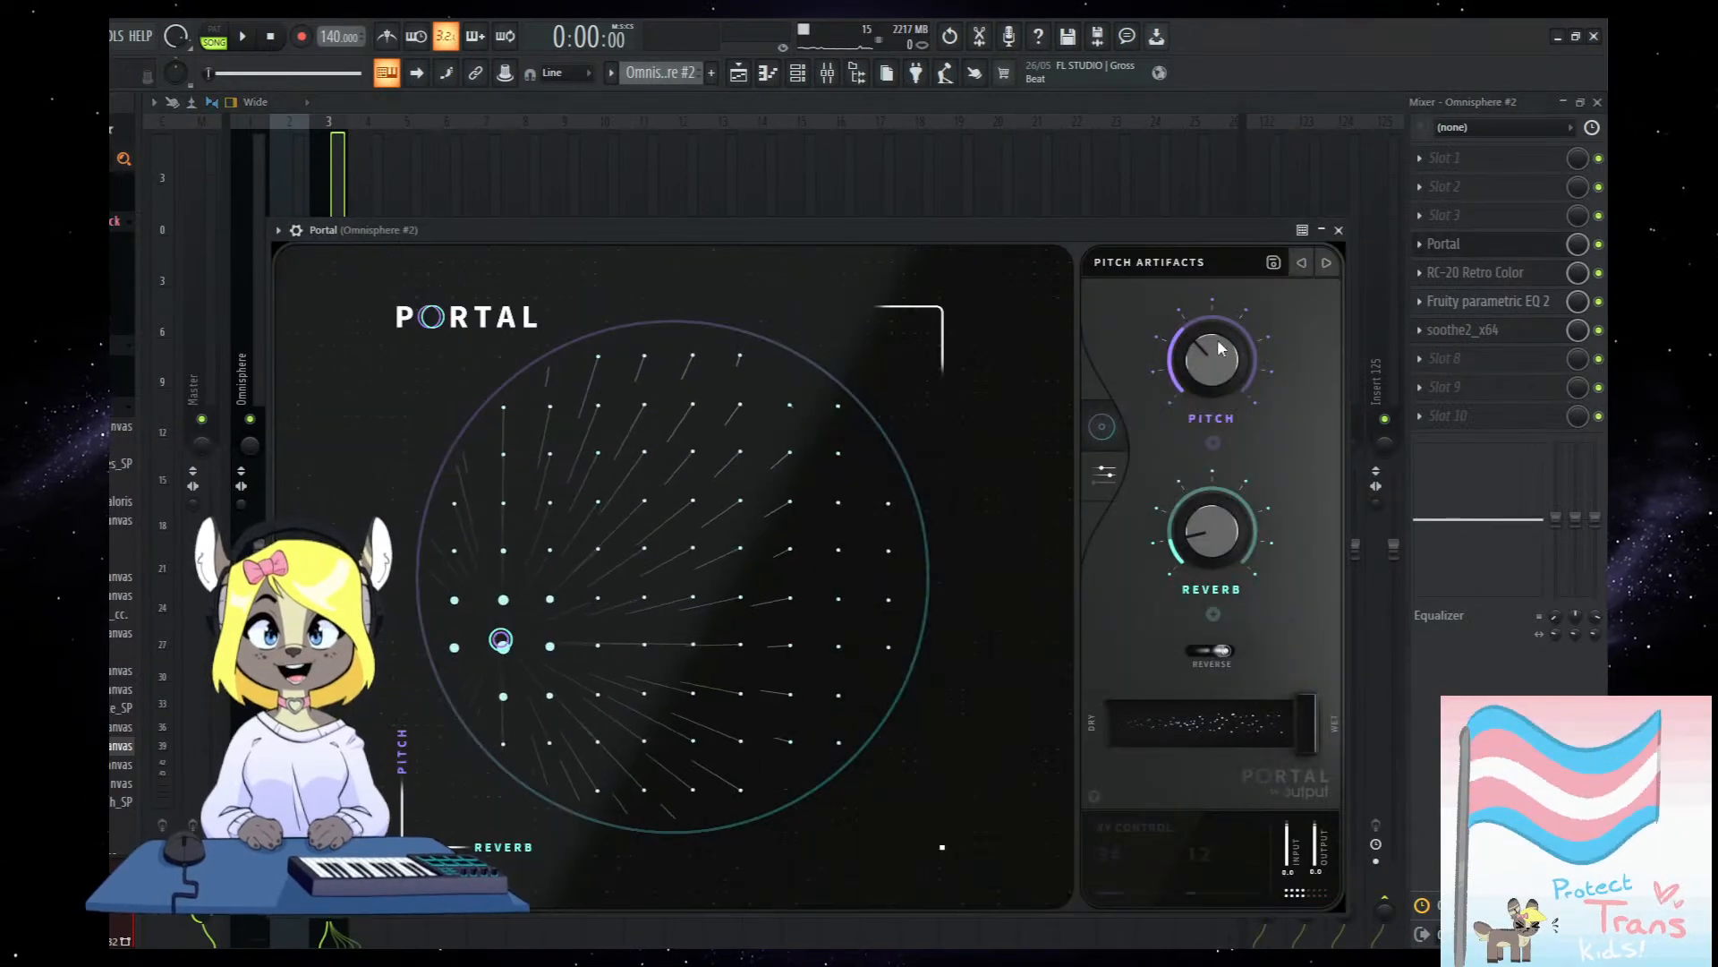
key("space")
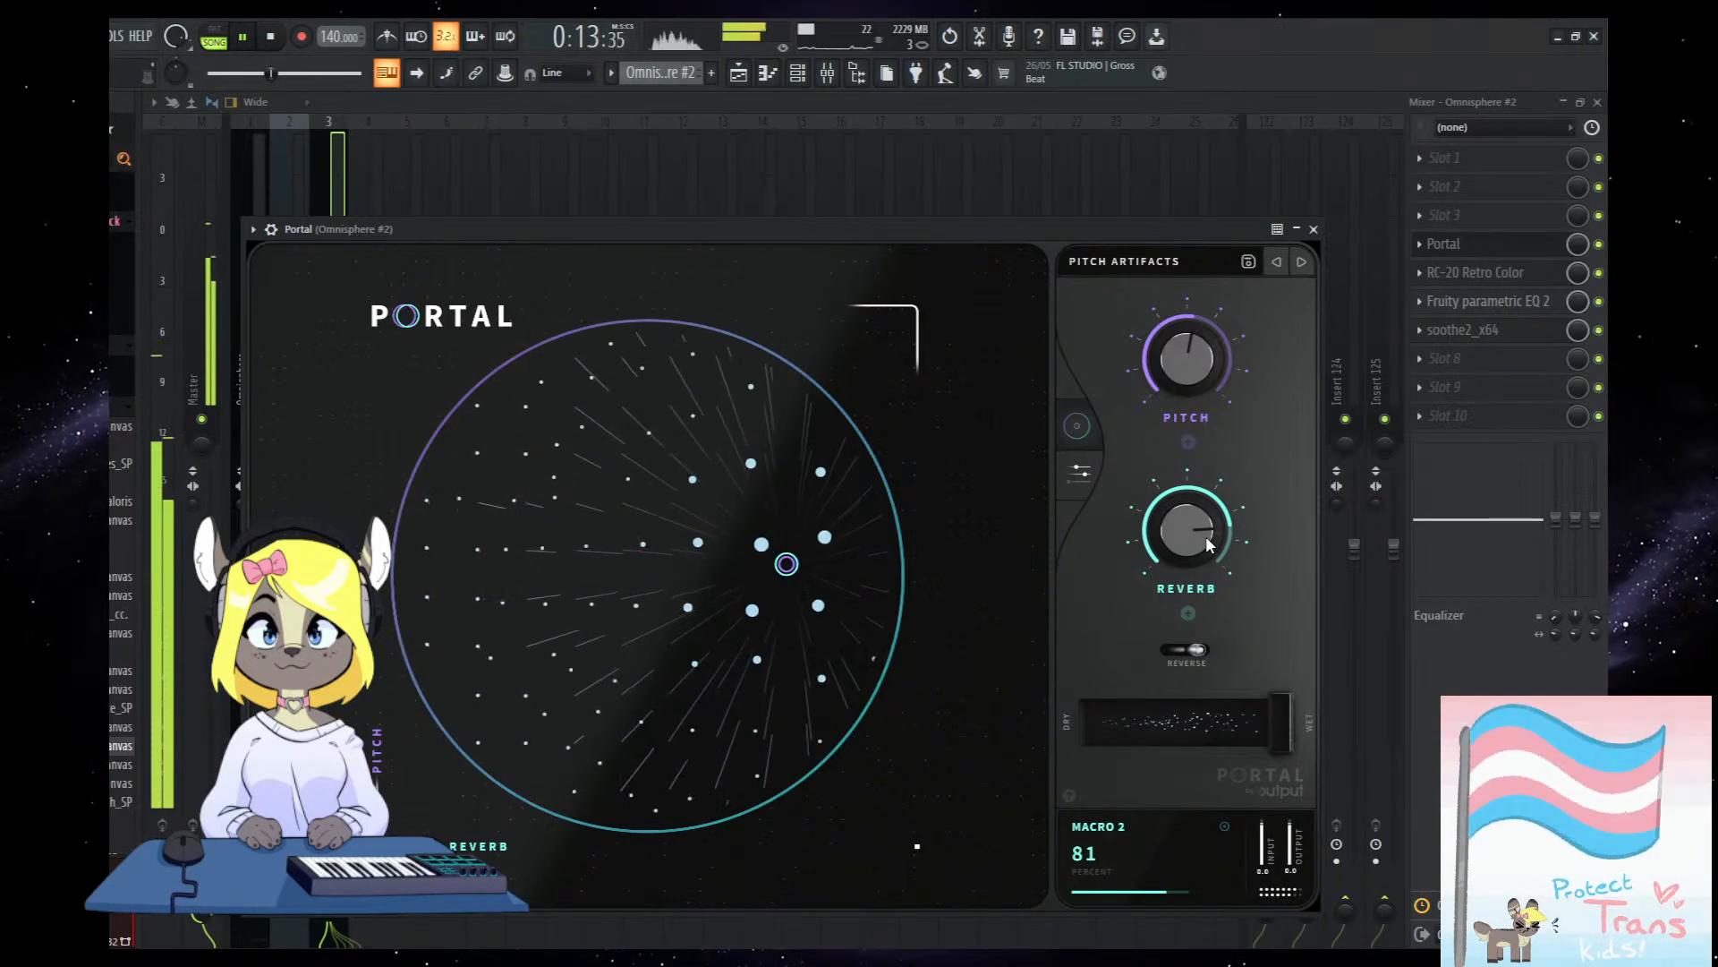
Check the notes of the Omnisphere #2 clip, stop playback and unmute the Serum_x64 playlist track.
key("F5")
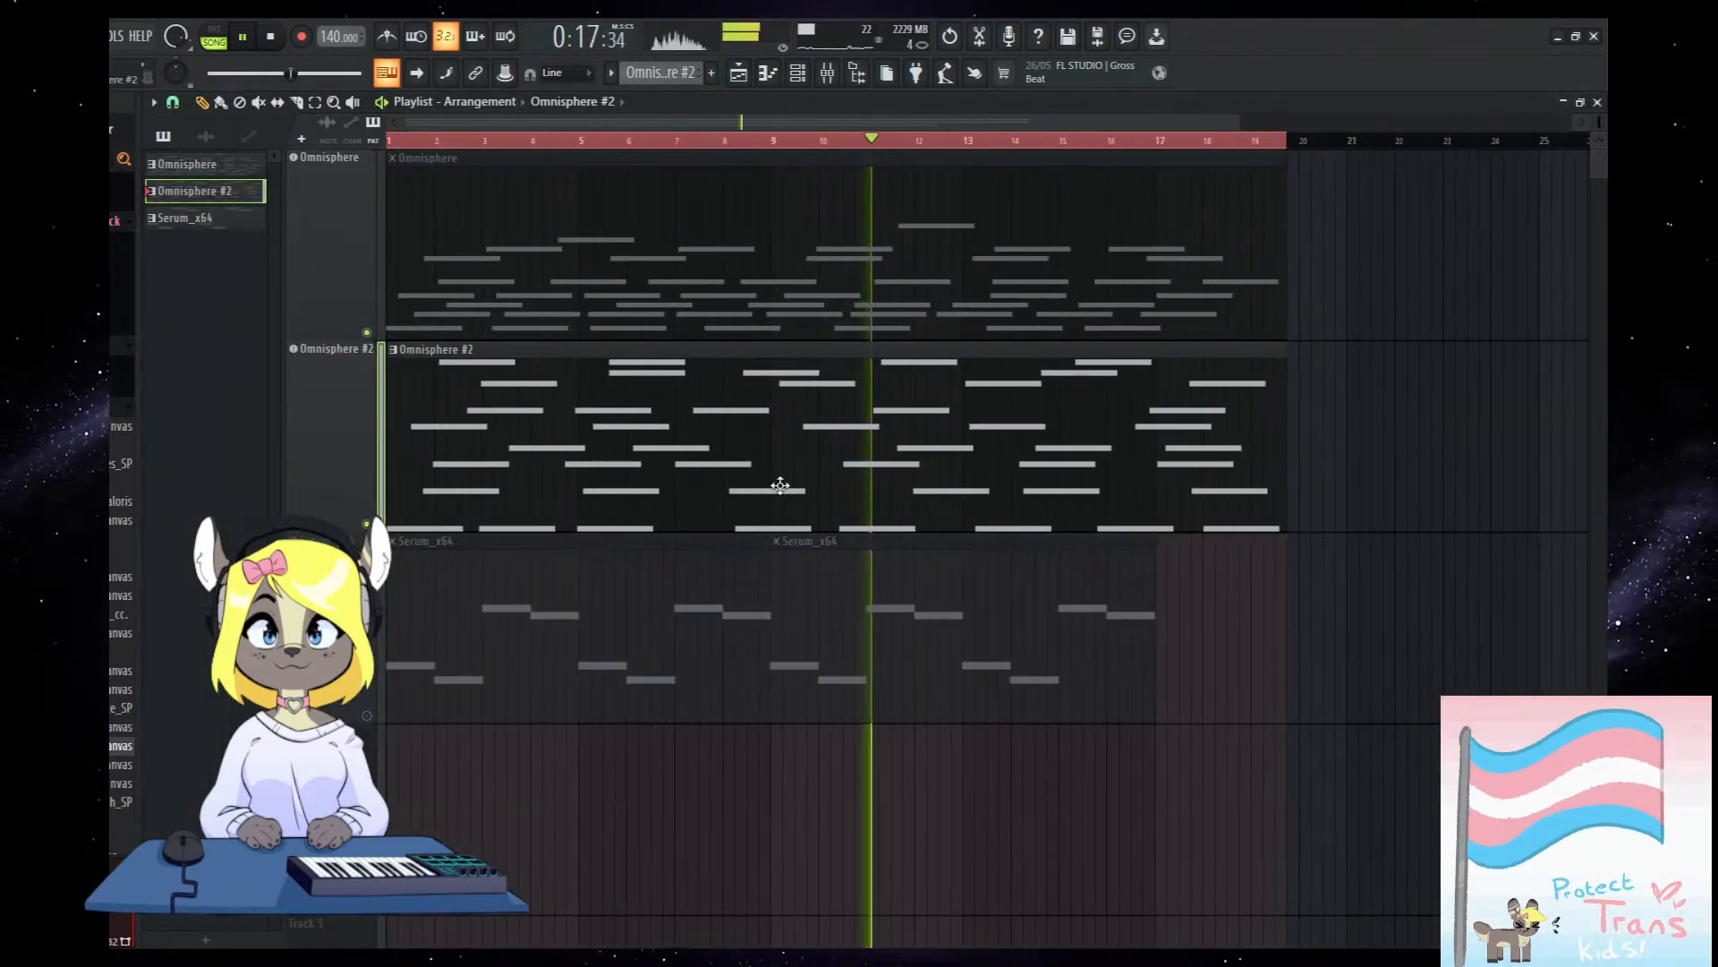
double_click(779, 486)
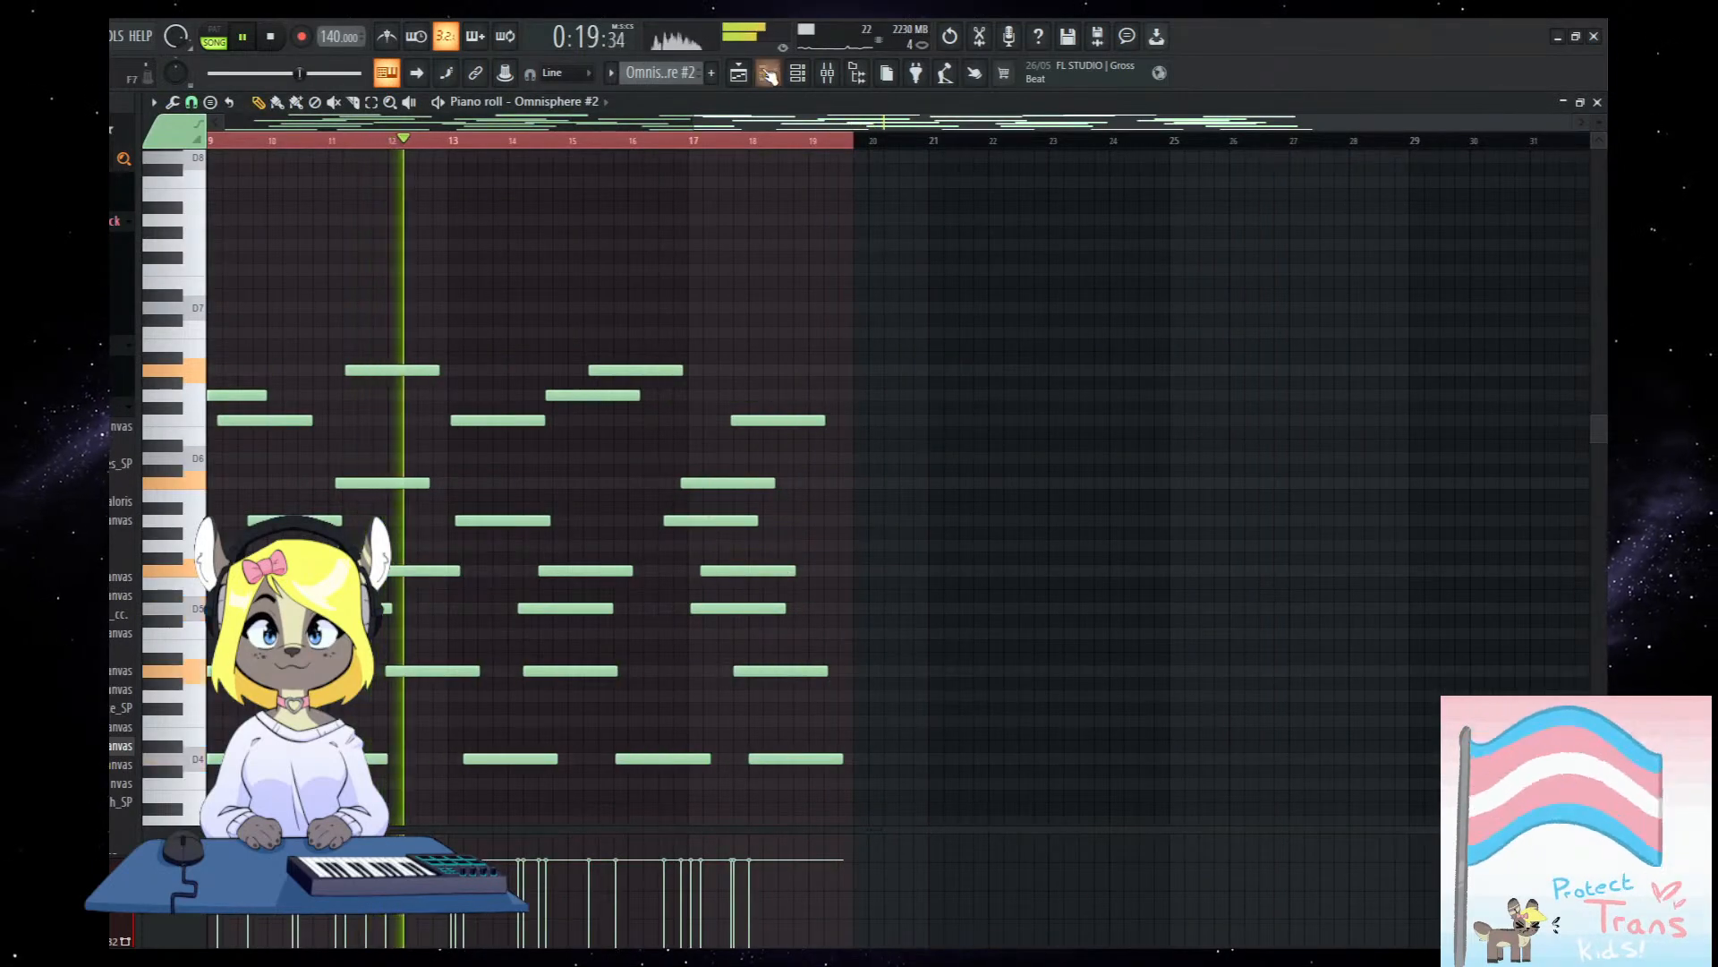
key("F5")
key("space")
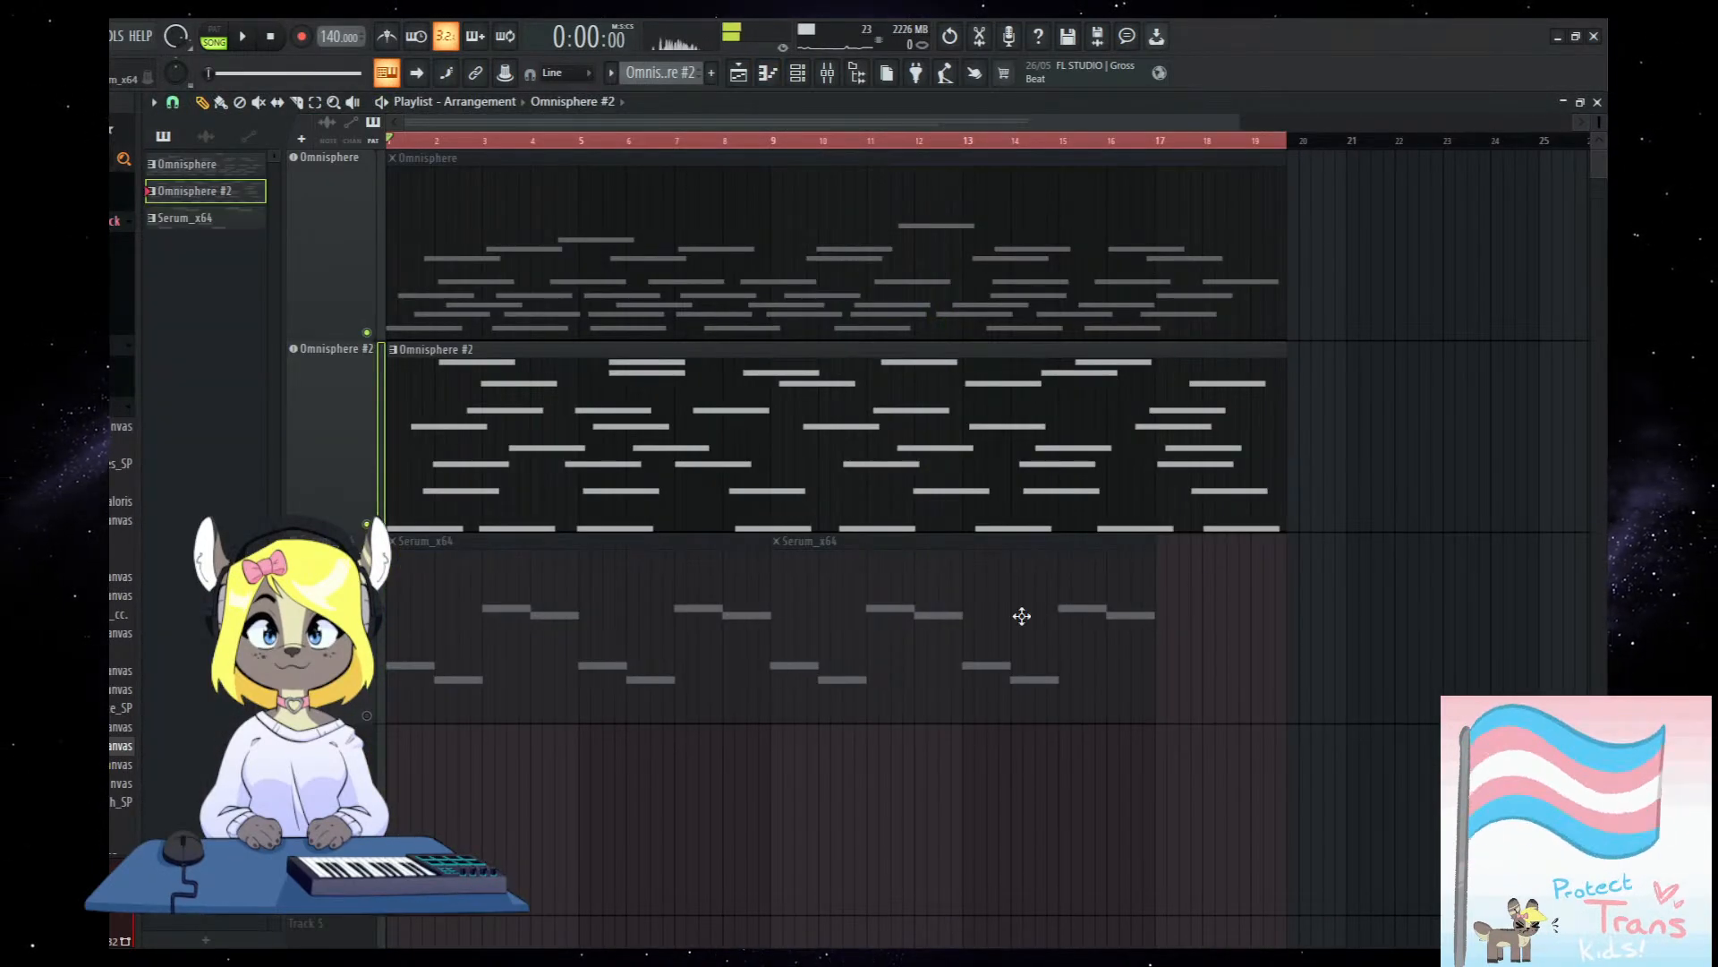
left_click(367, 715)
Review the Orchestron Flute mono patch in Omnisphere #2, then play the arrangement together with the Serum bass.
left_click(802, 76)
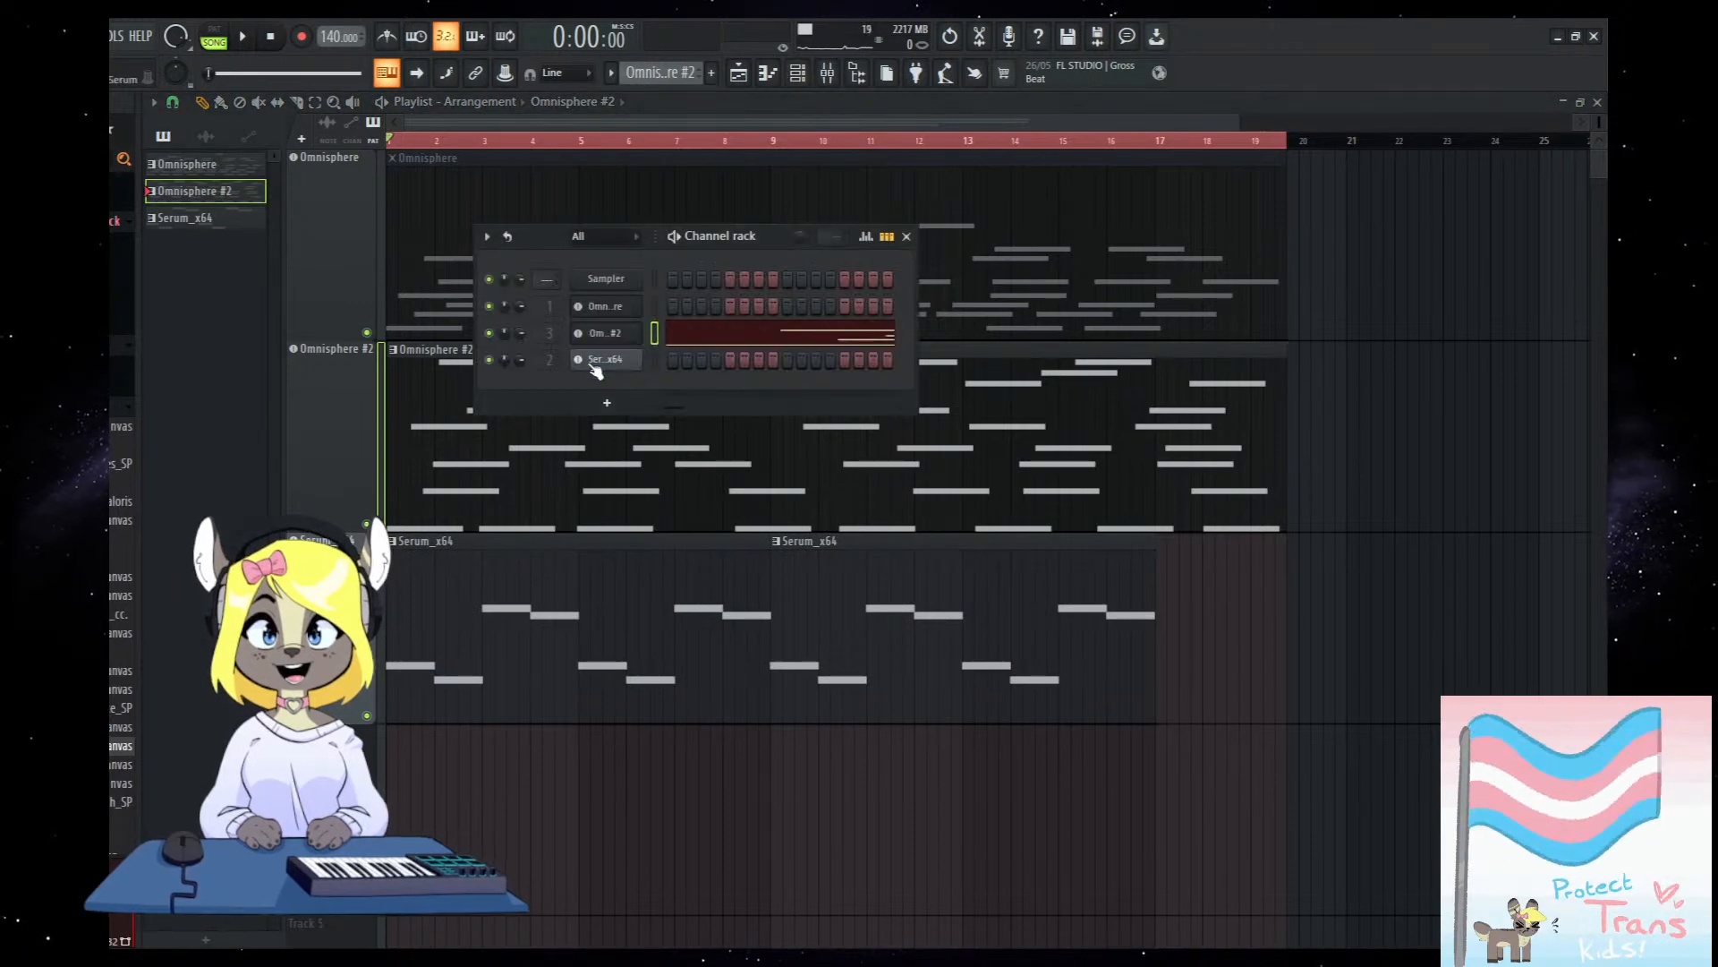
left_click(604, 333)
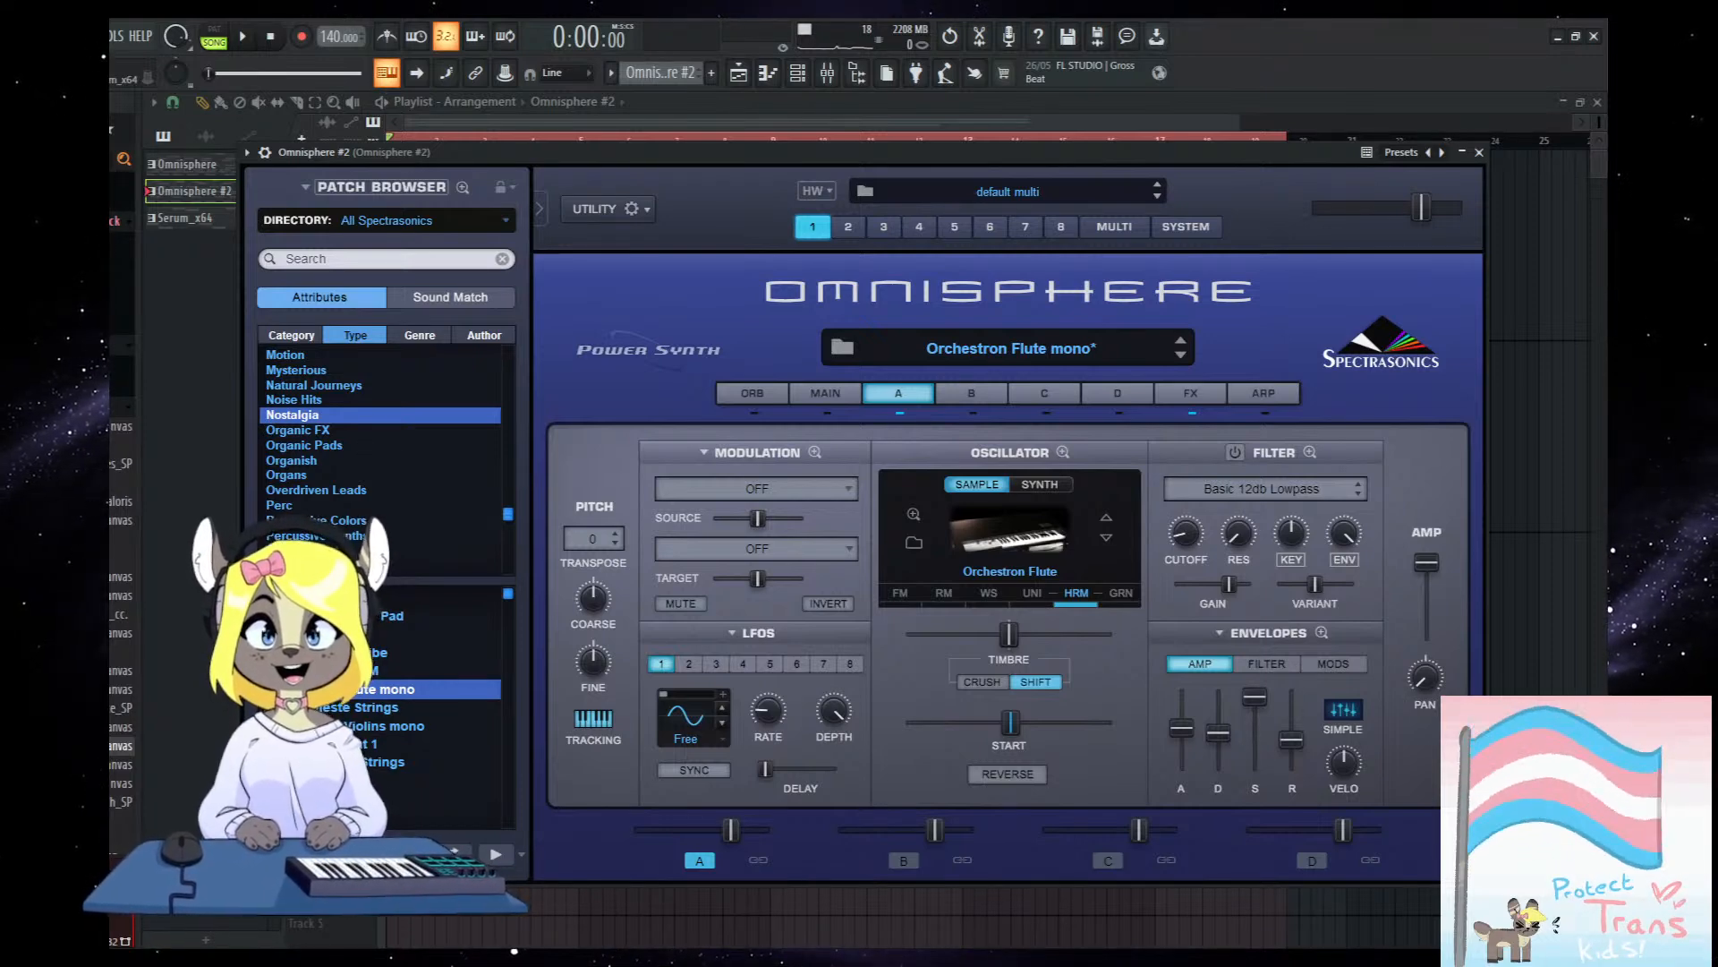
left_click_drag(1205, 171, 1232, 176)
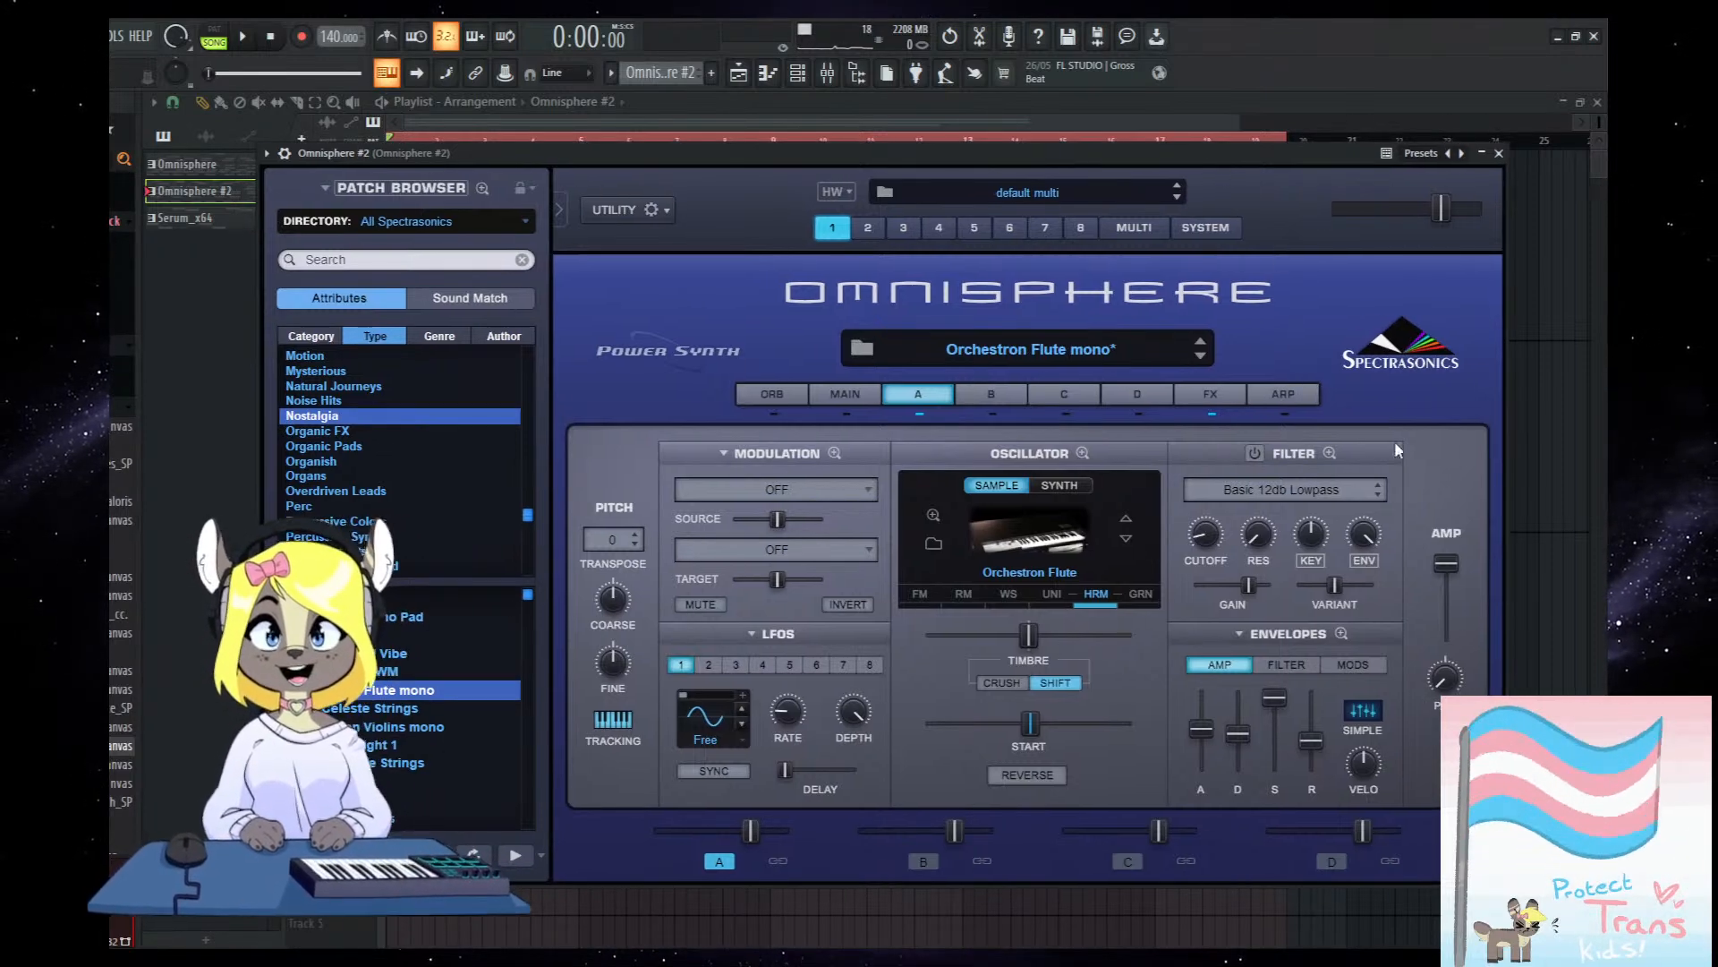
right_click(1582, 648)
scroll(734, 720, "down", 1)
scroll(707, 729, "up", 3)
scroll(521, 736, "down", 4)
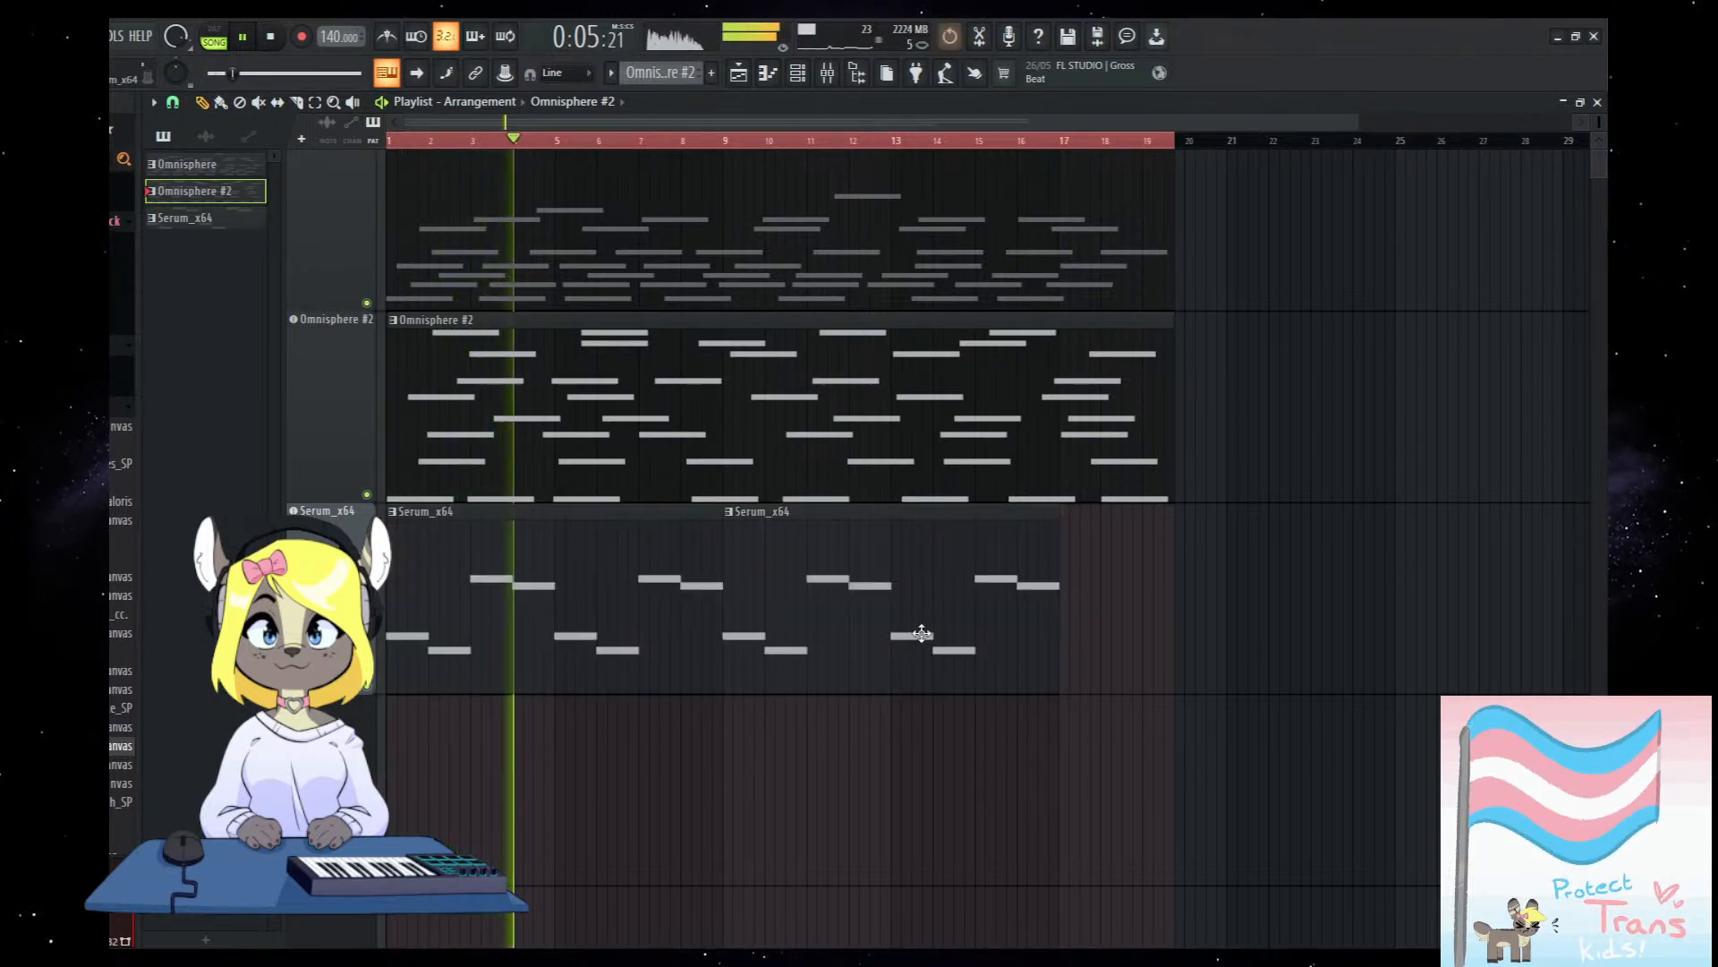
Reduce the Serum_x64 bass pattern to its first four notes and stretch them to two bars each, filling eight bars.
key("space")
double_click(614, 609)
key("Delete")
key("ctrl+a")
left_click_drag(819, 489, 1420, 537)
key("space")
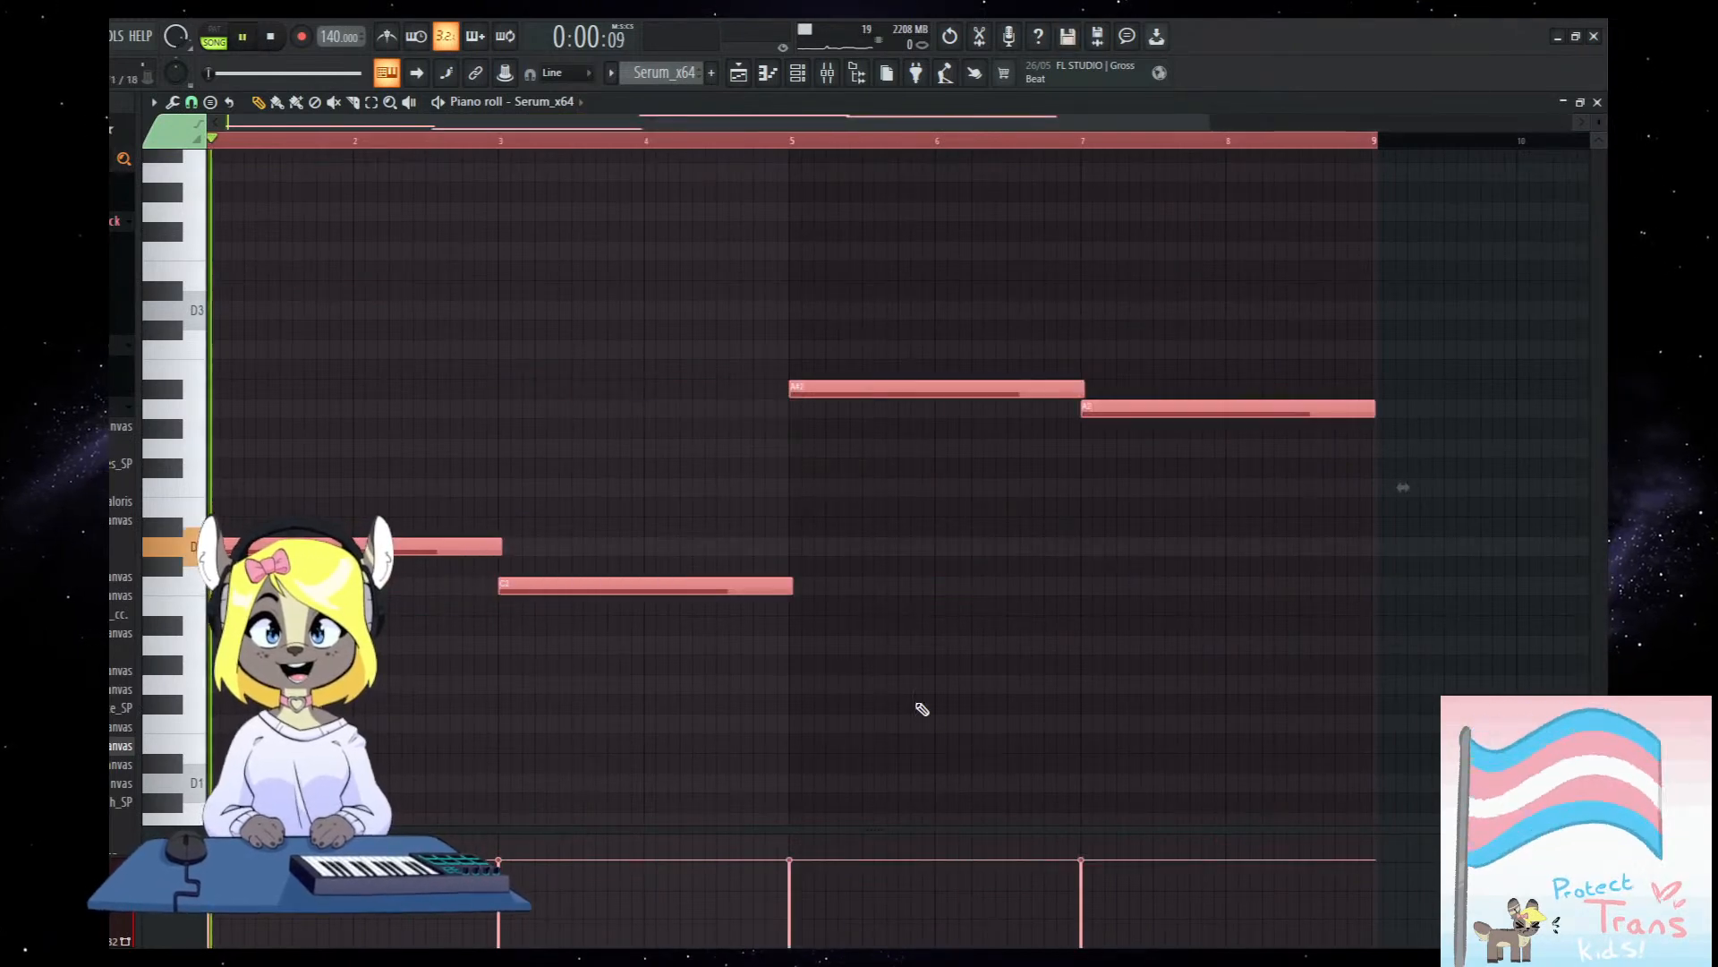
key("F5")
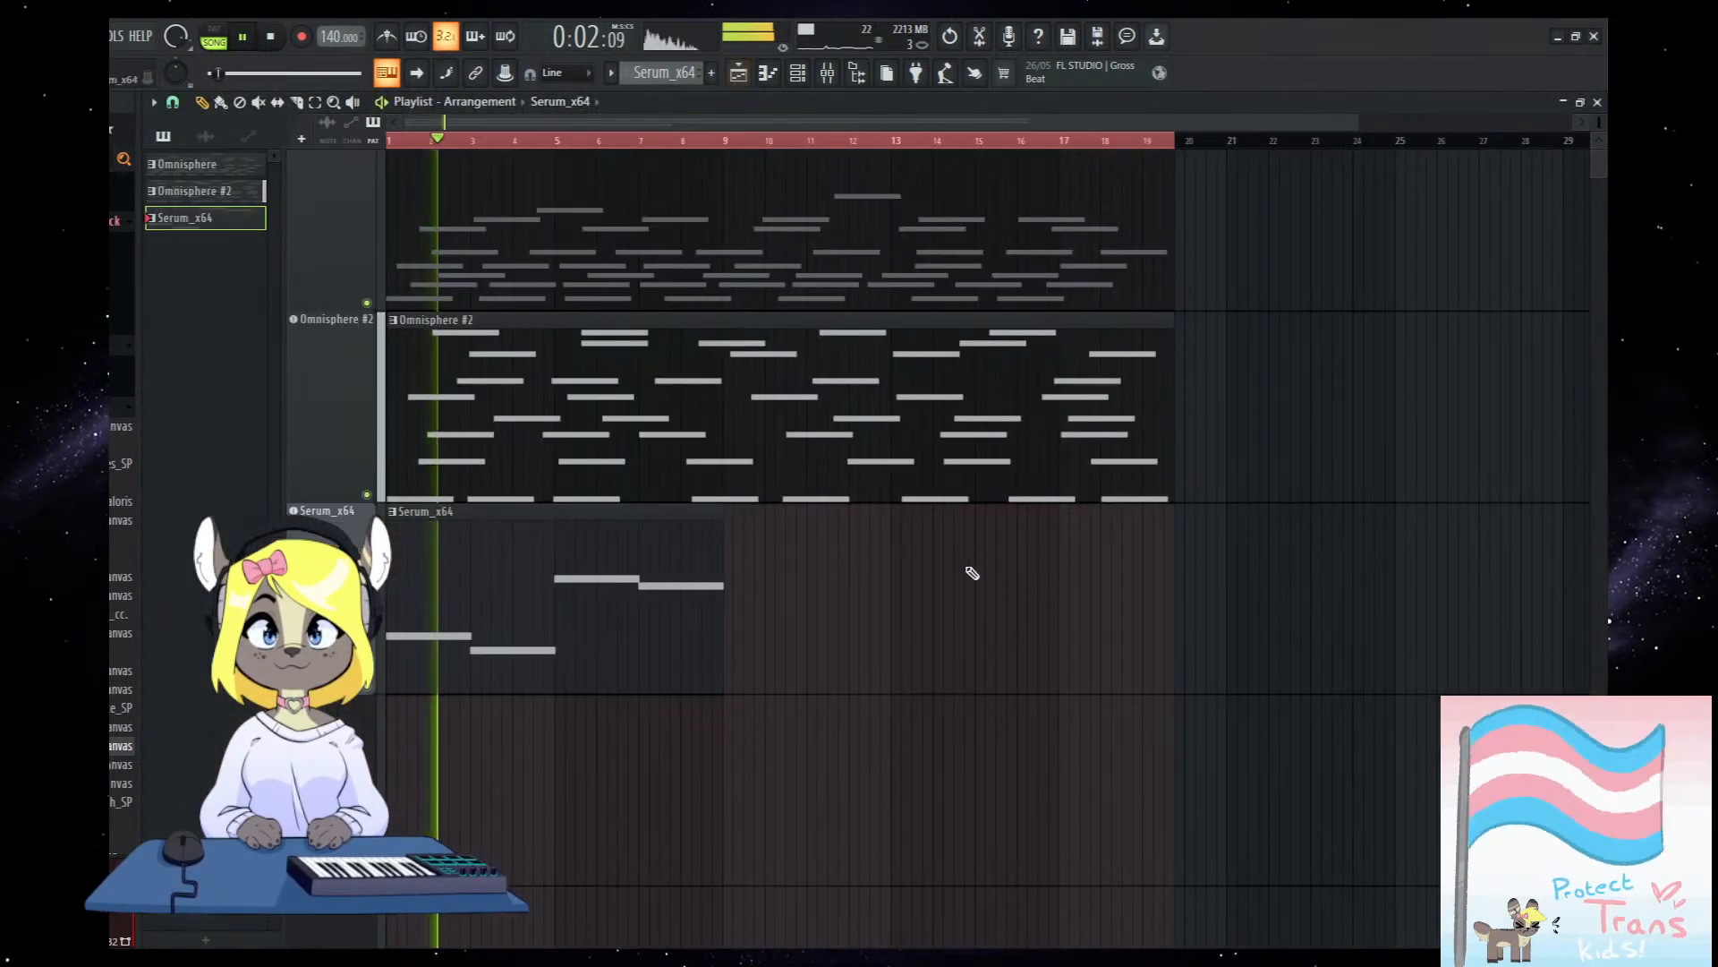
Place a second Serum_x64 clip at bar 9 and listen through the arrangement, then stop playback.
left_click(820, 647)
left_click_drag(950, 637, 847, 641)
scroll(705, 663, "up", 6)
scroll(909, 710, "up", 2)
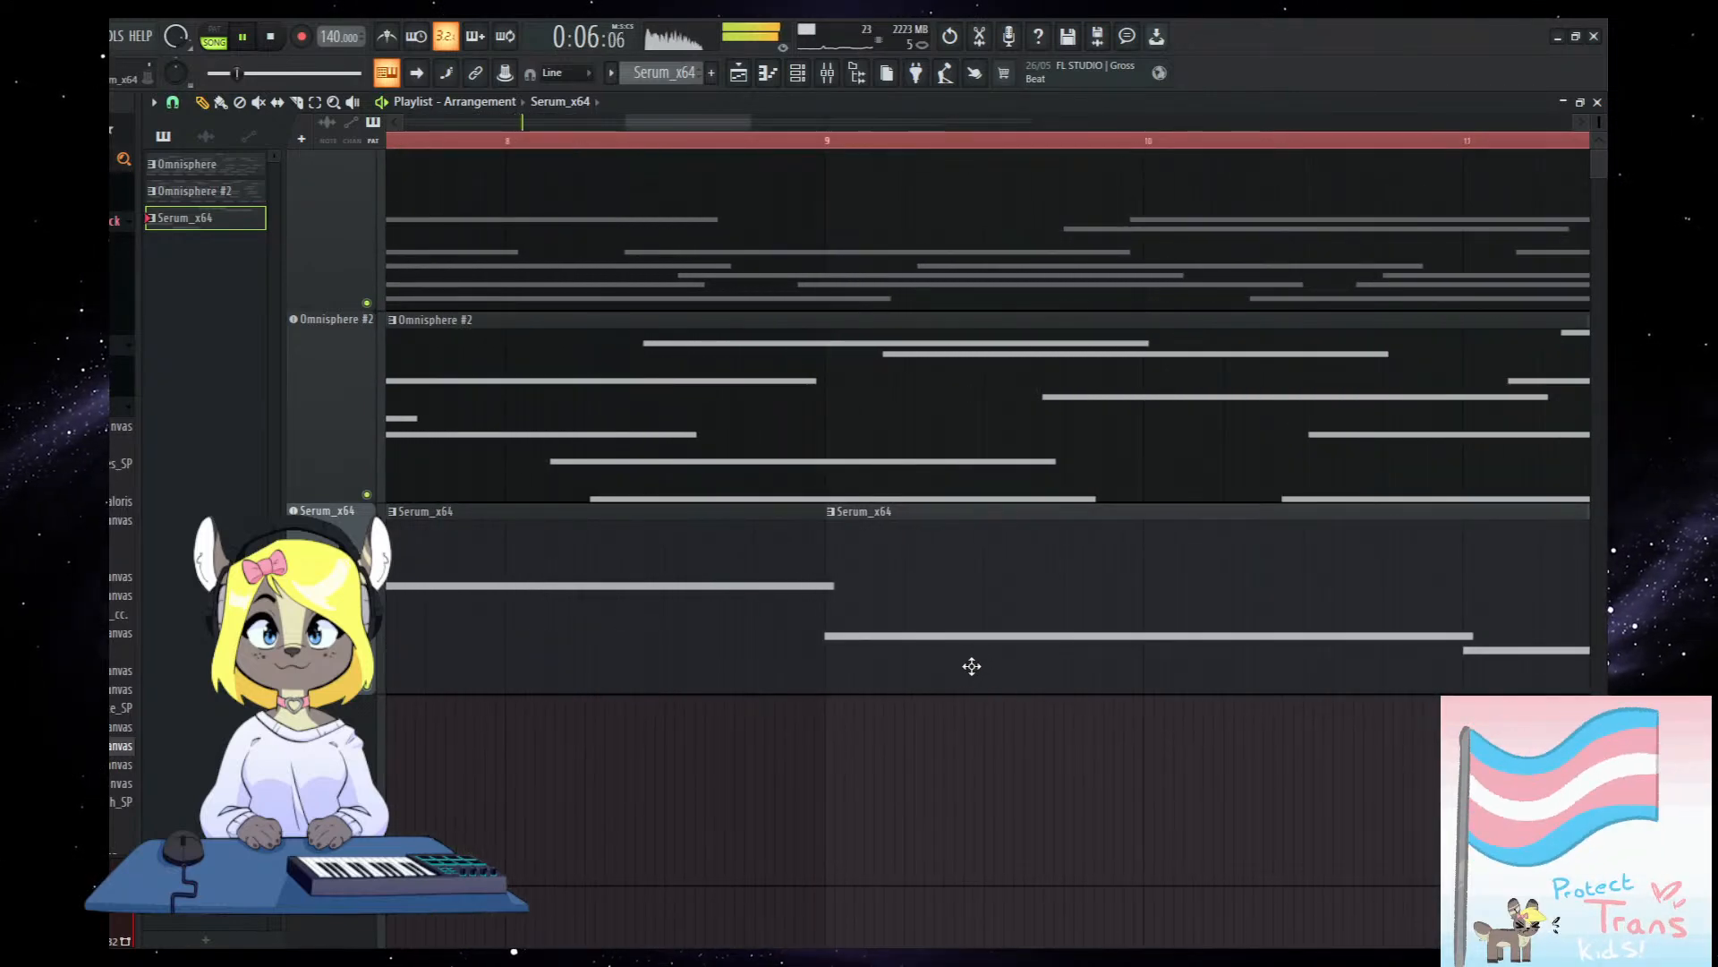
scroll(874, 817, "down", 9)
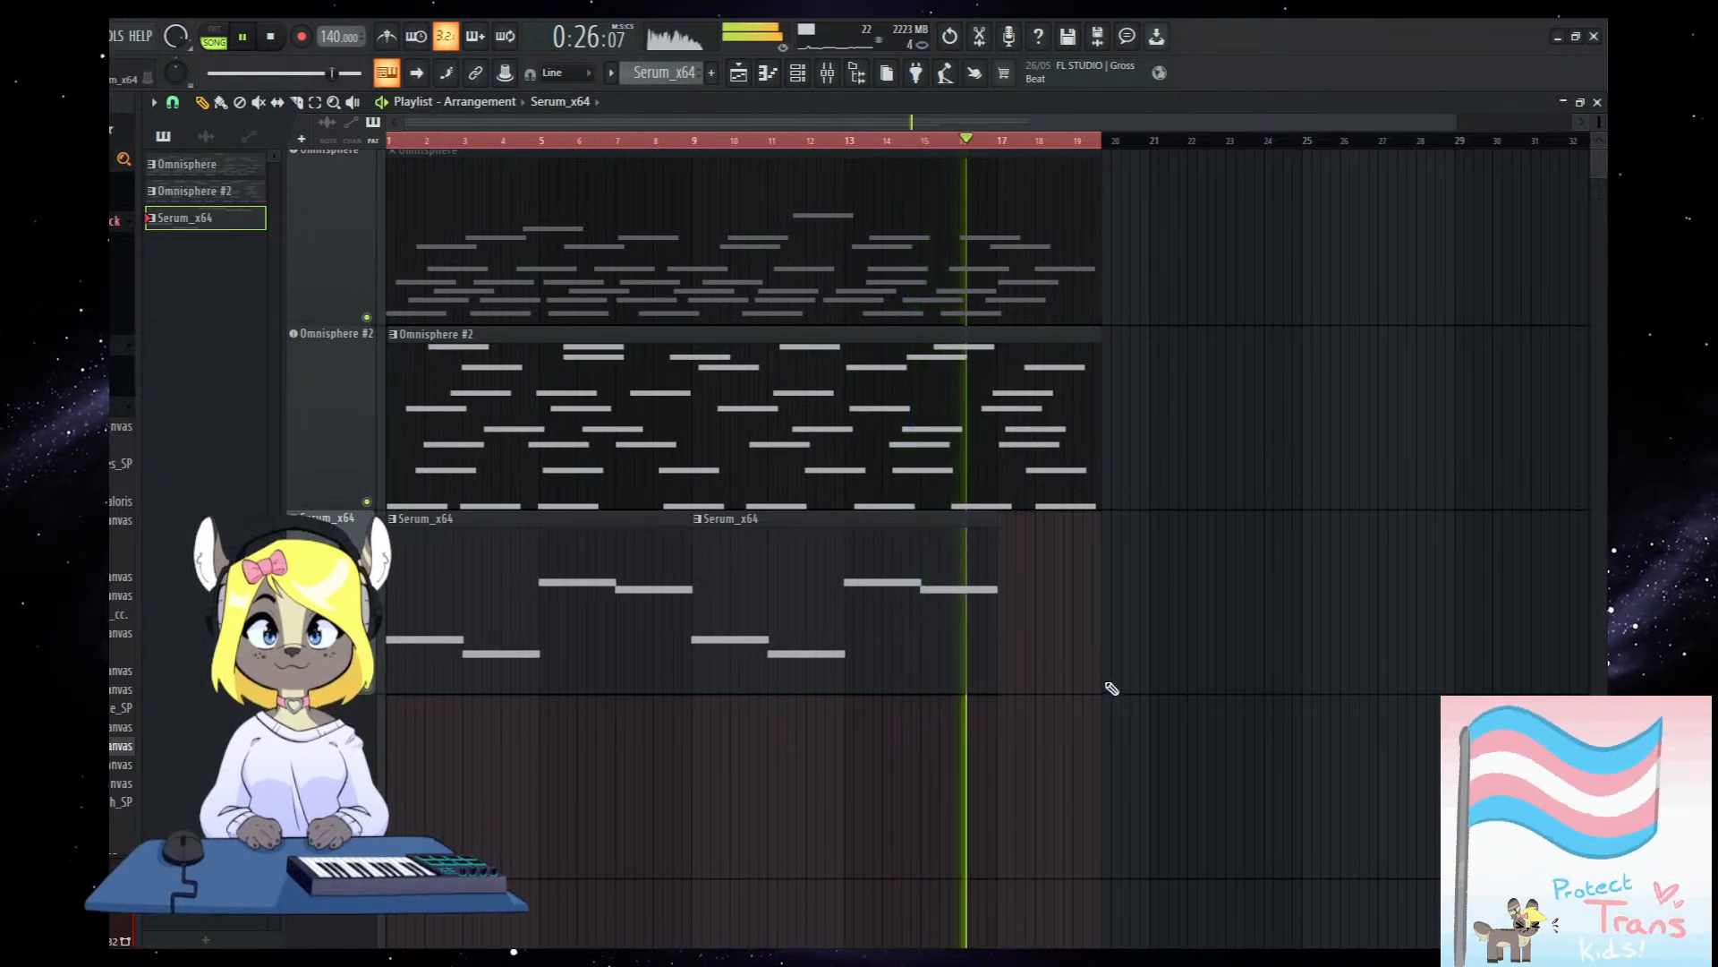
scroll(1039, 641, "up", 3)
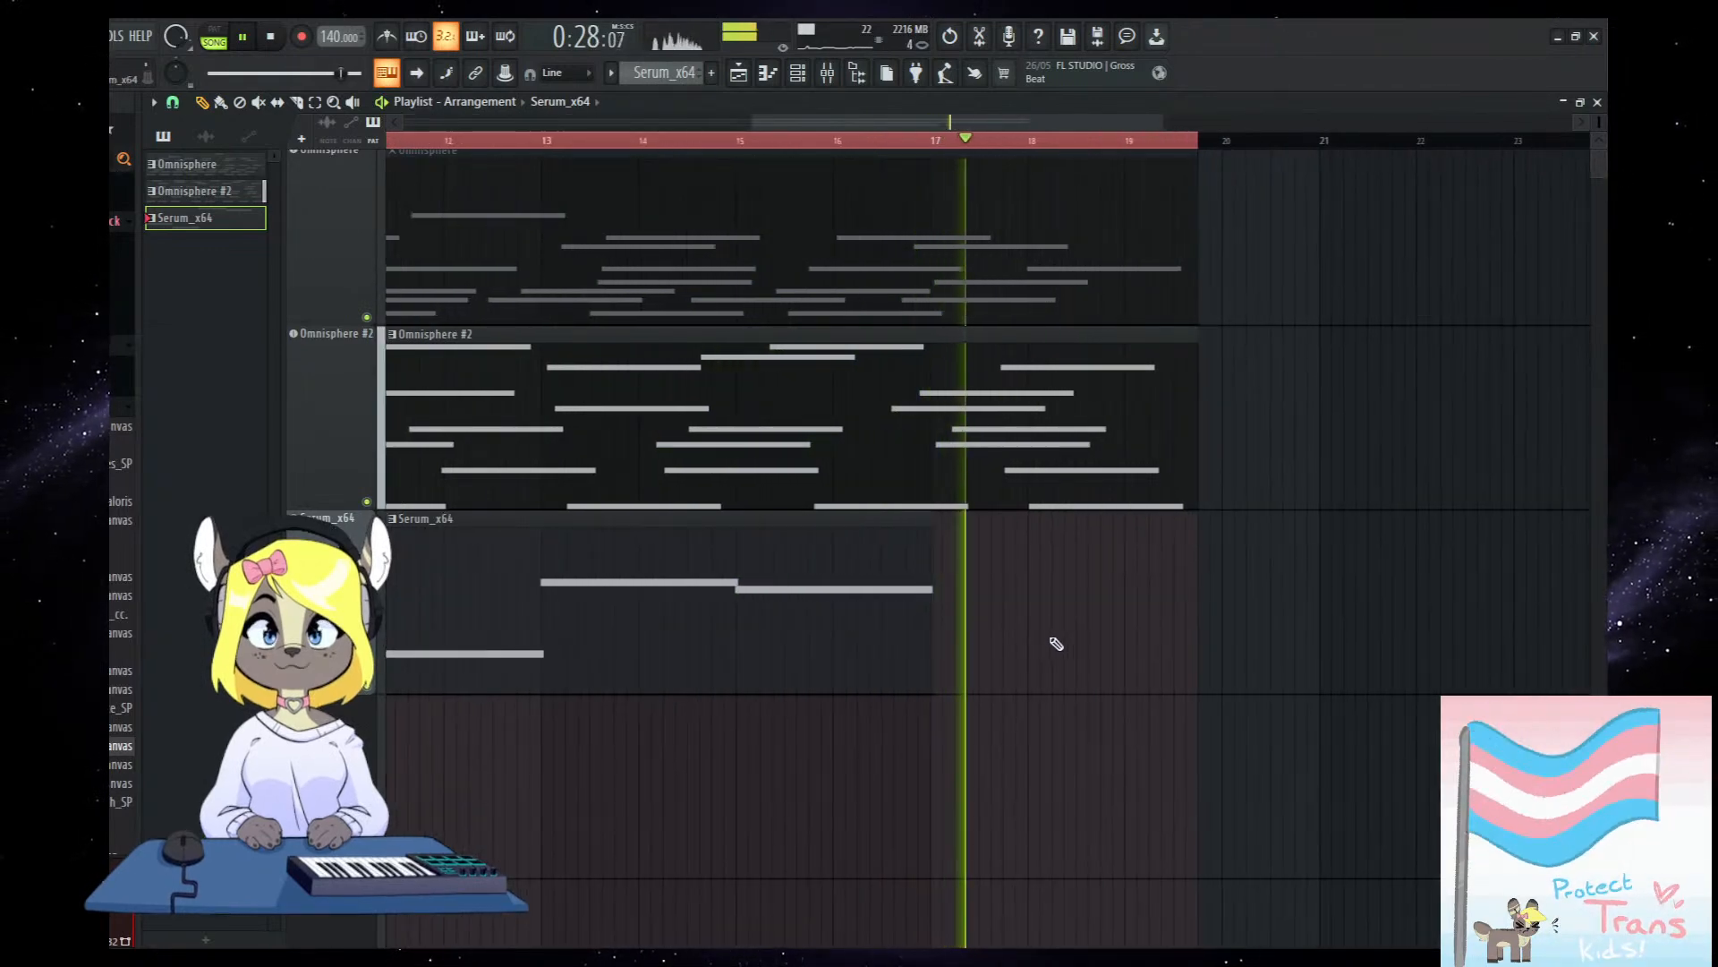
key("space")
scroll(1052, 627, "down", 4)
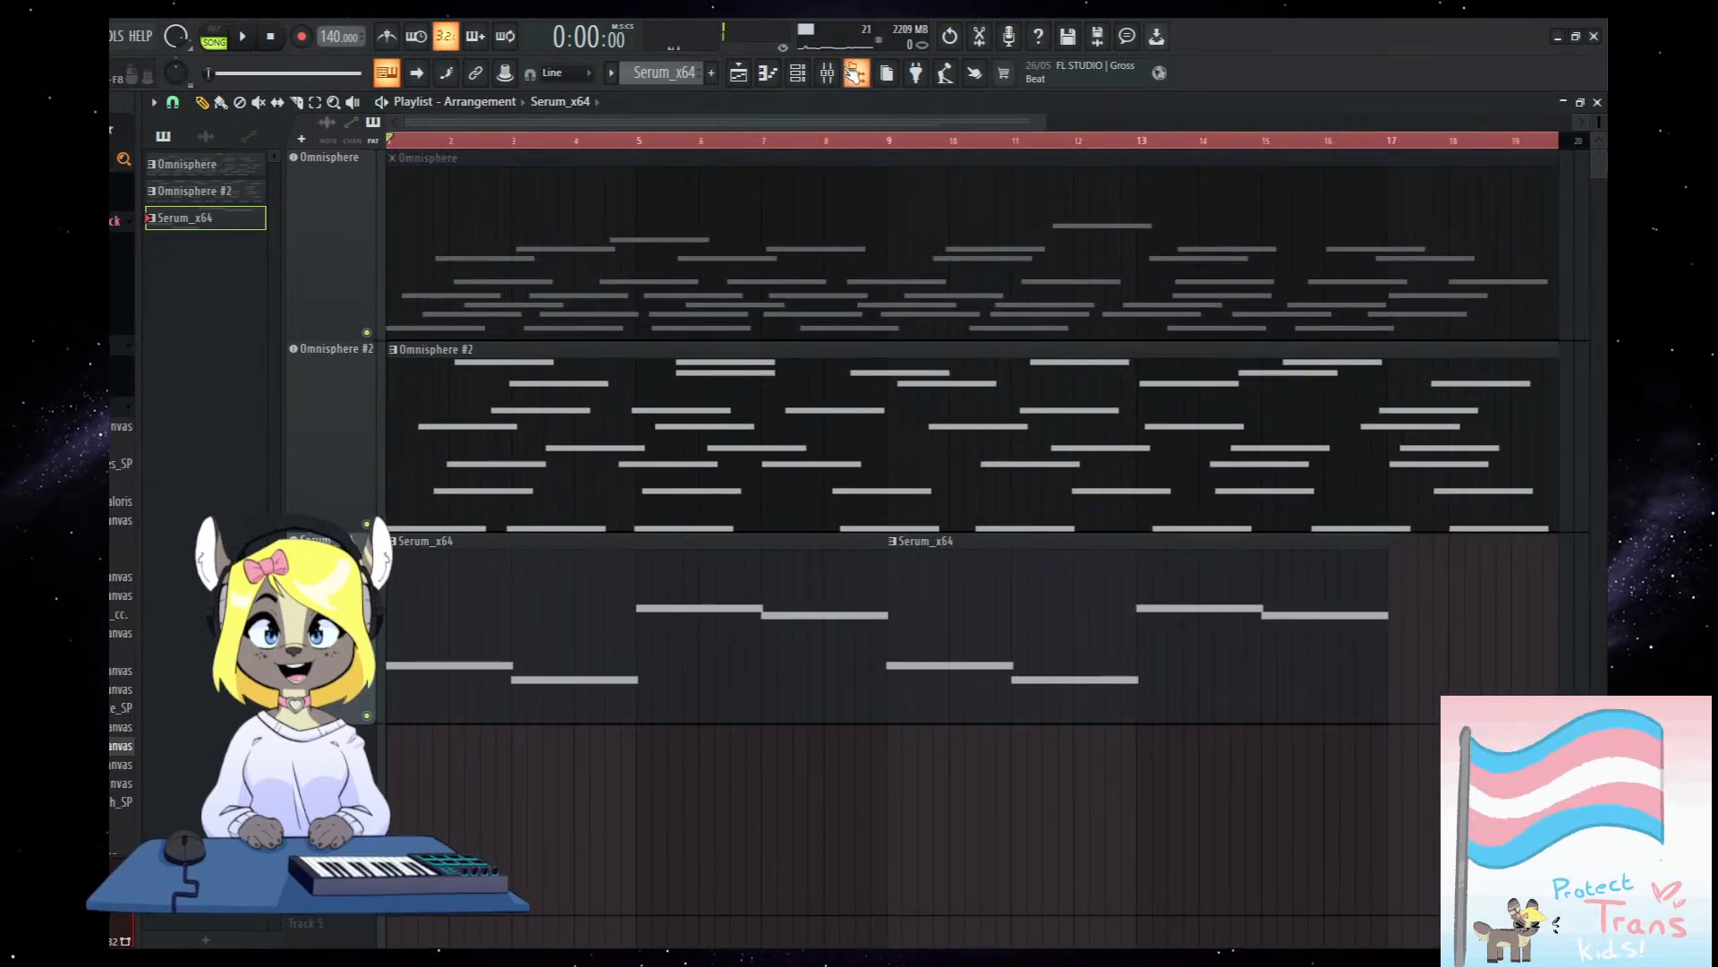
Load Lifeline Expanse into slot 3 of the Omnisphere #2 mixer track, ahead of Portal.
left_click(856, 73)
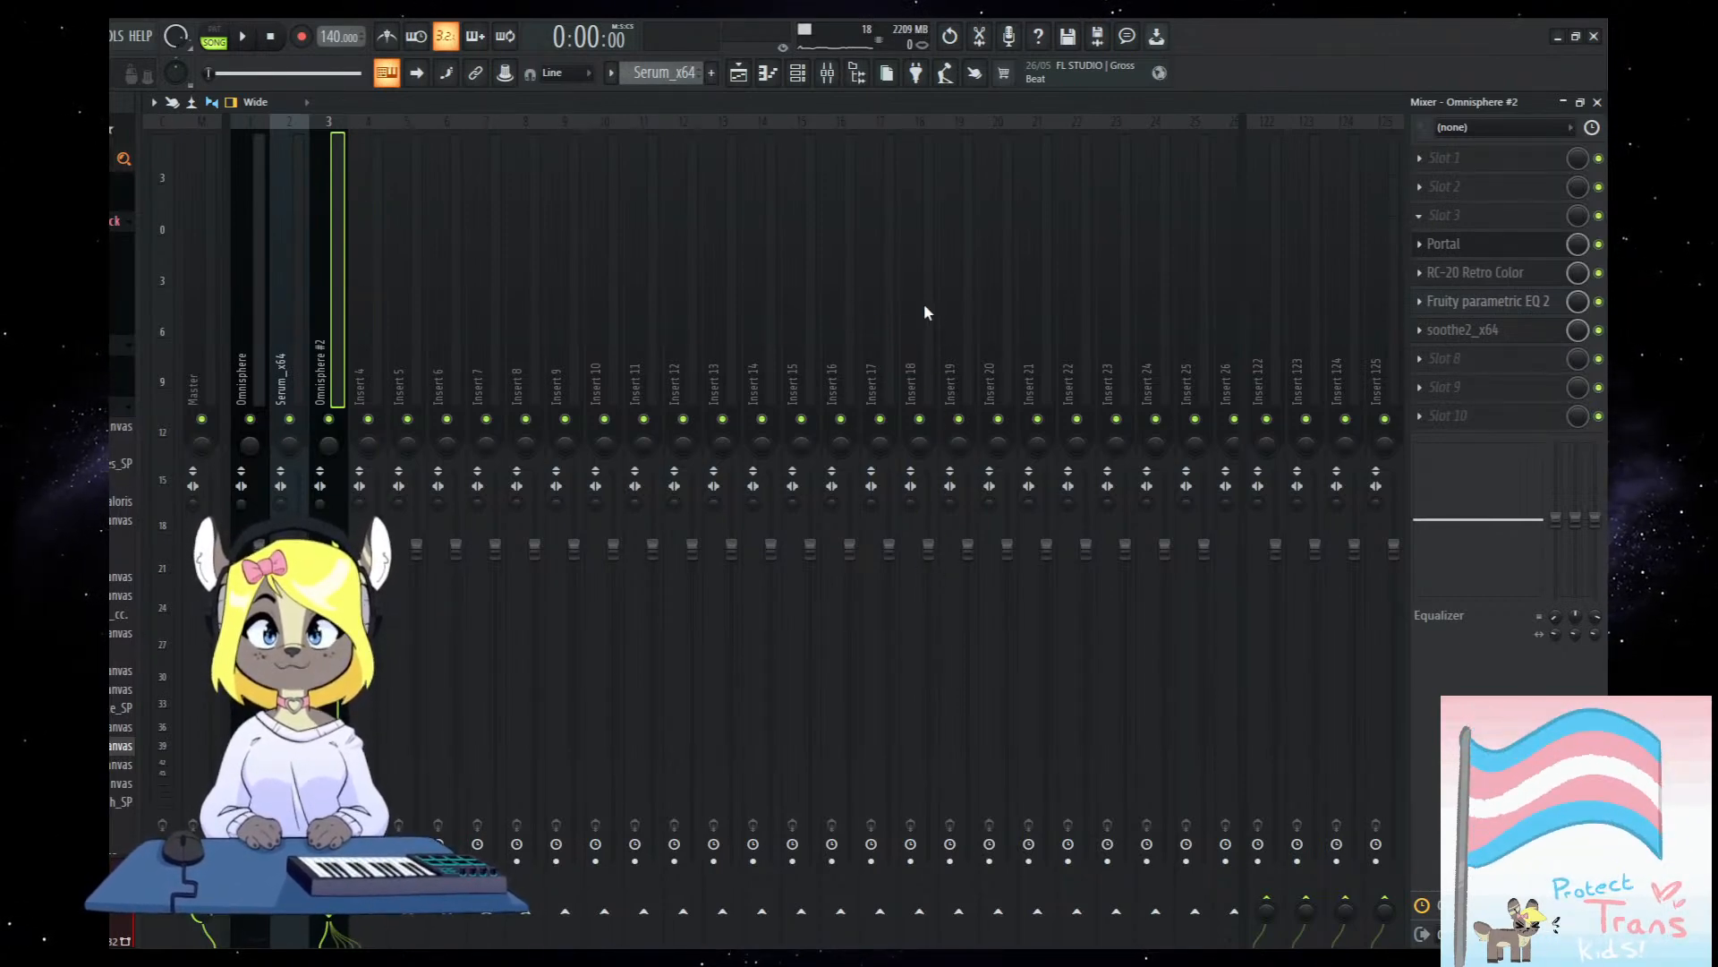
left_click(1544, 309)
left_click(1544, 310)
left_click(1544, 310)
left_click(1544, 310)
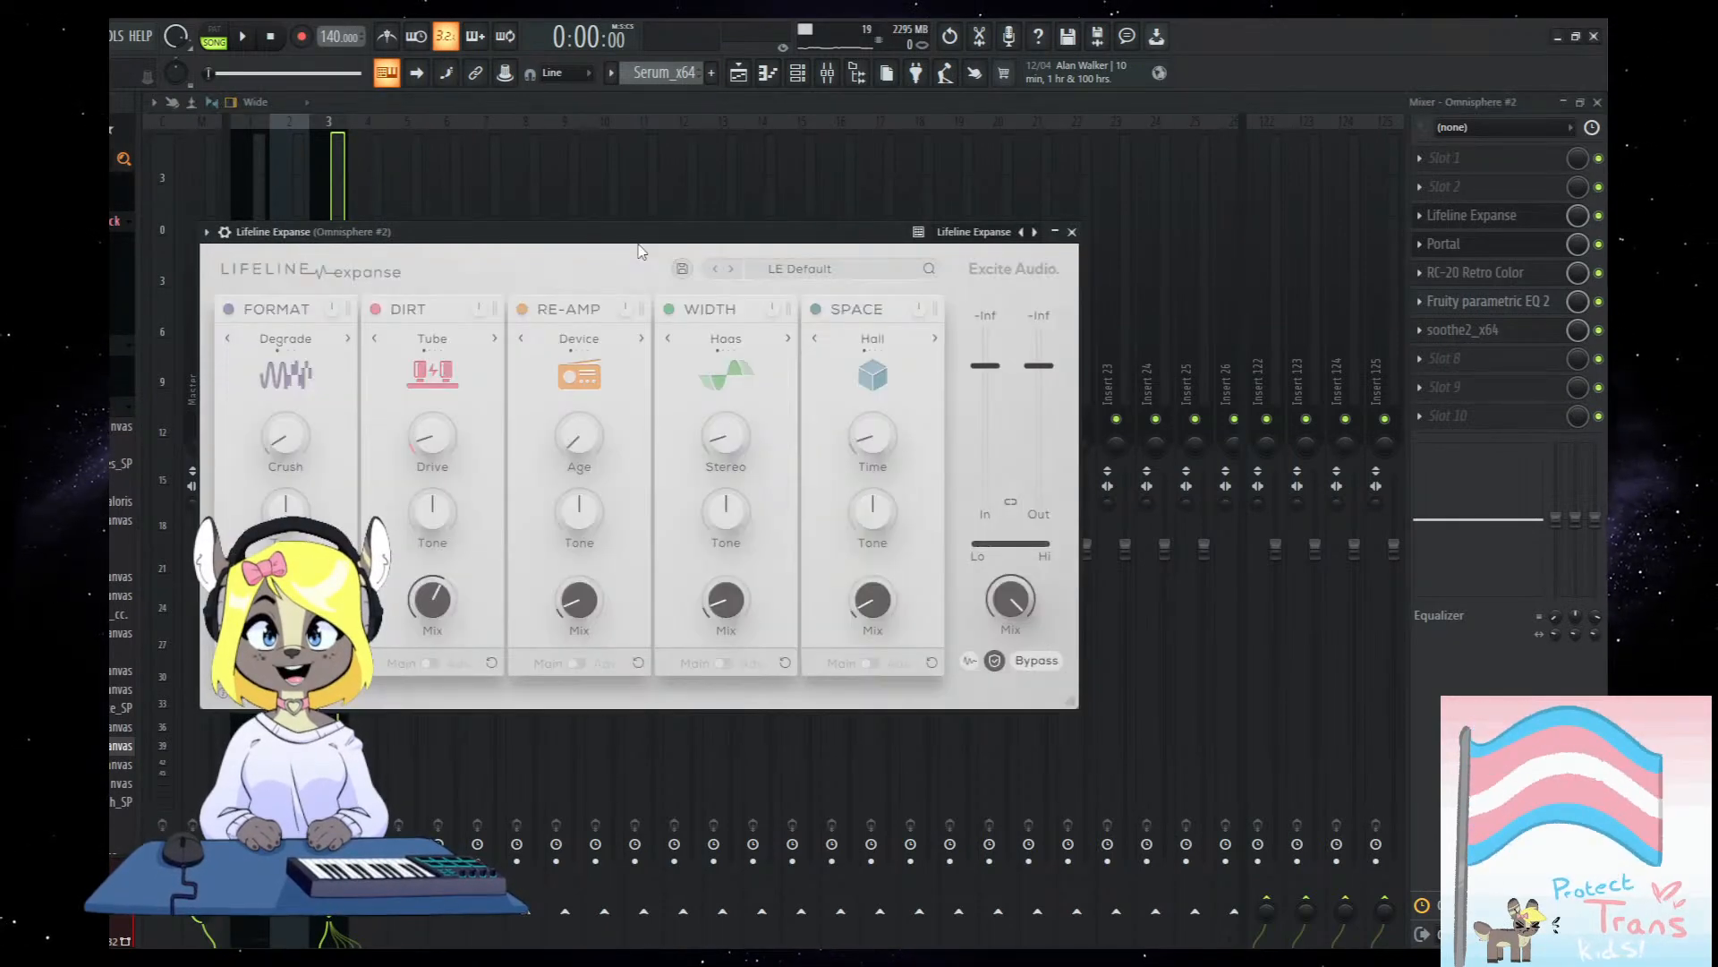
left_click_drag(537, 231, 641, 227)
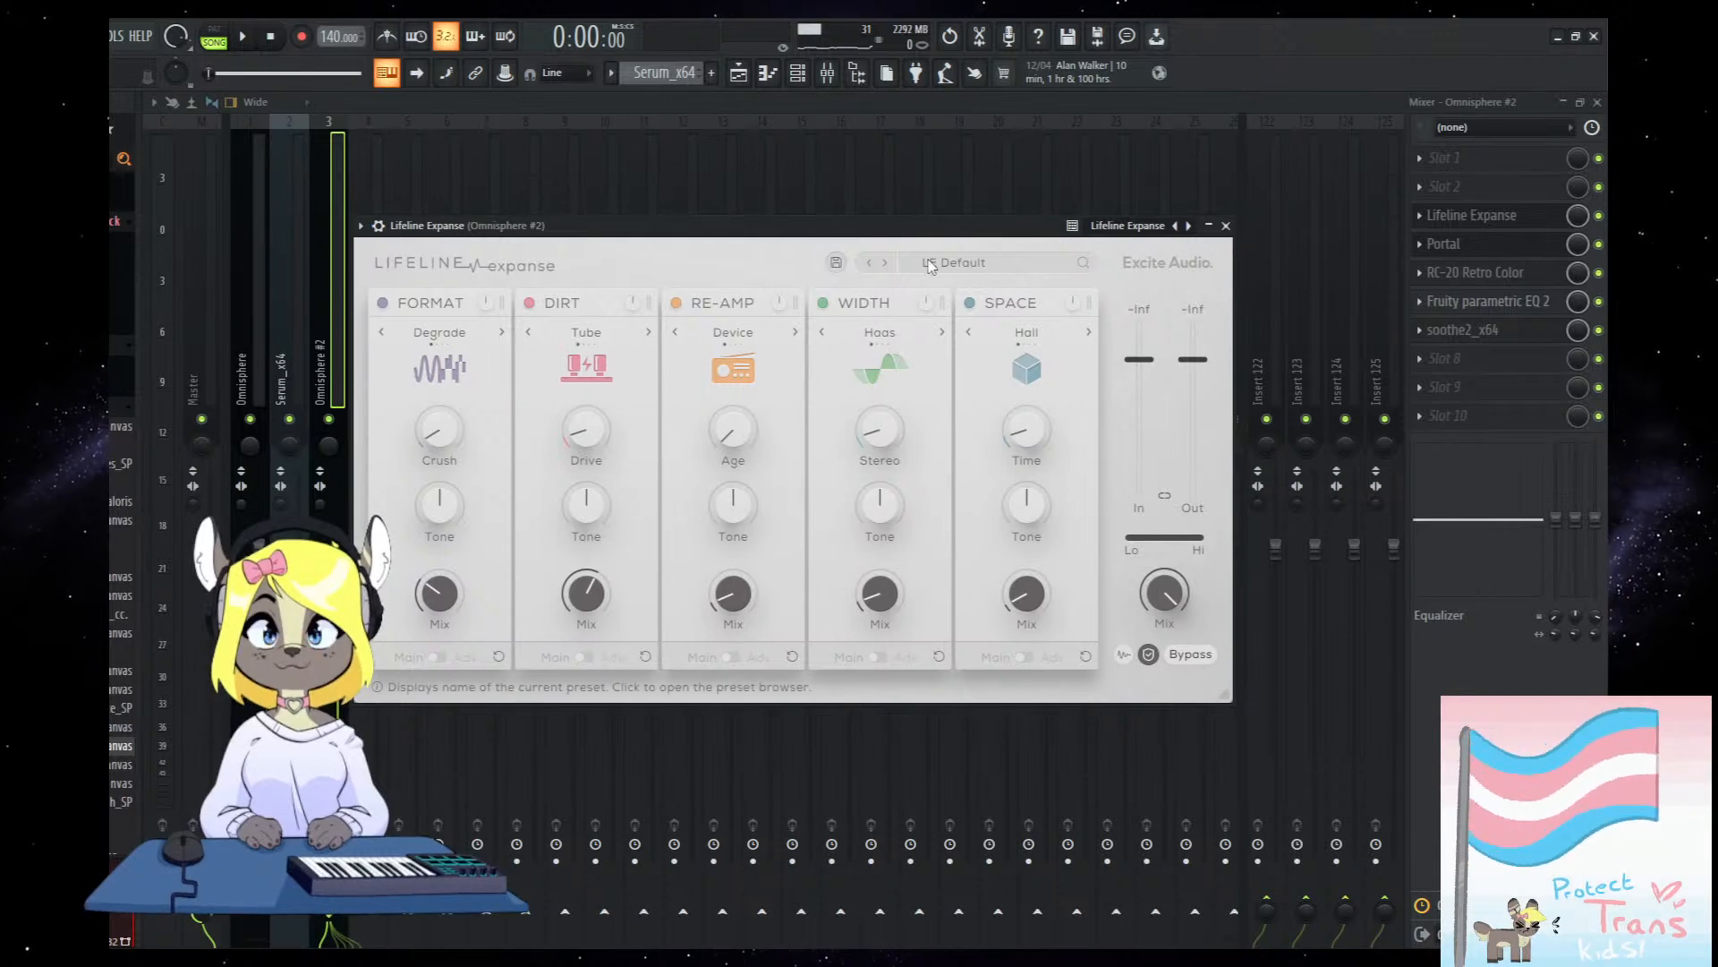
Browse the Lifeline Expanse preset list and load the LE Aged Vocal preset.
left_click(1011, 268)
scroll(1018, 537, "down", 10)
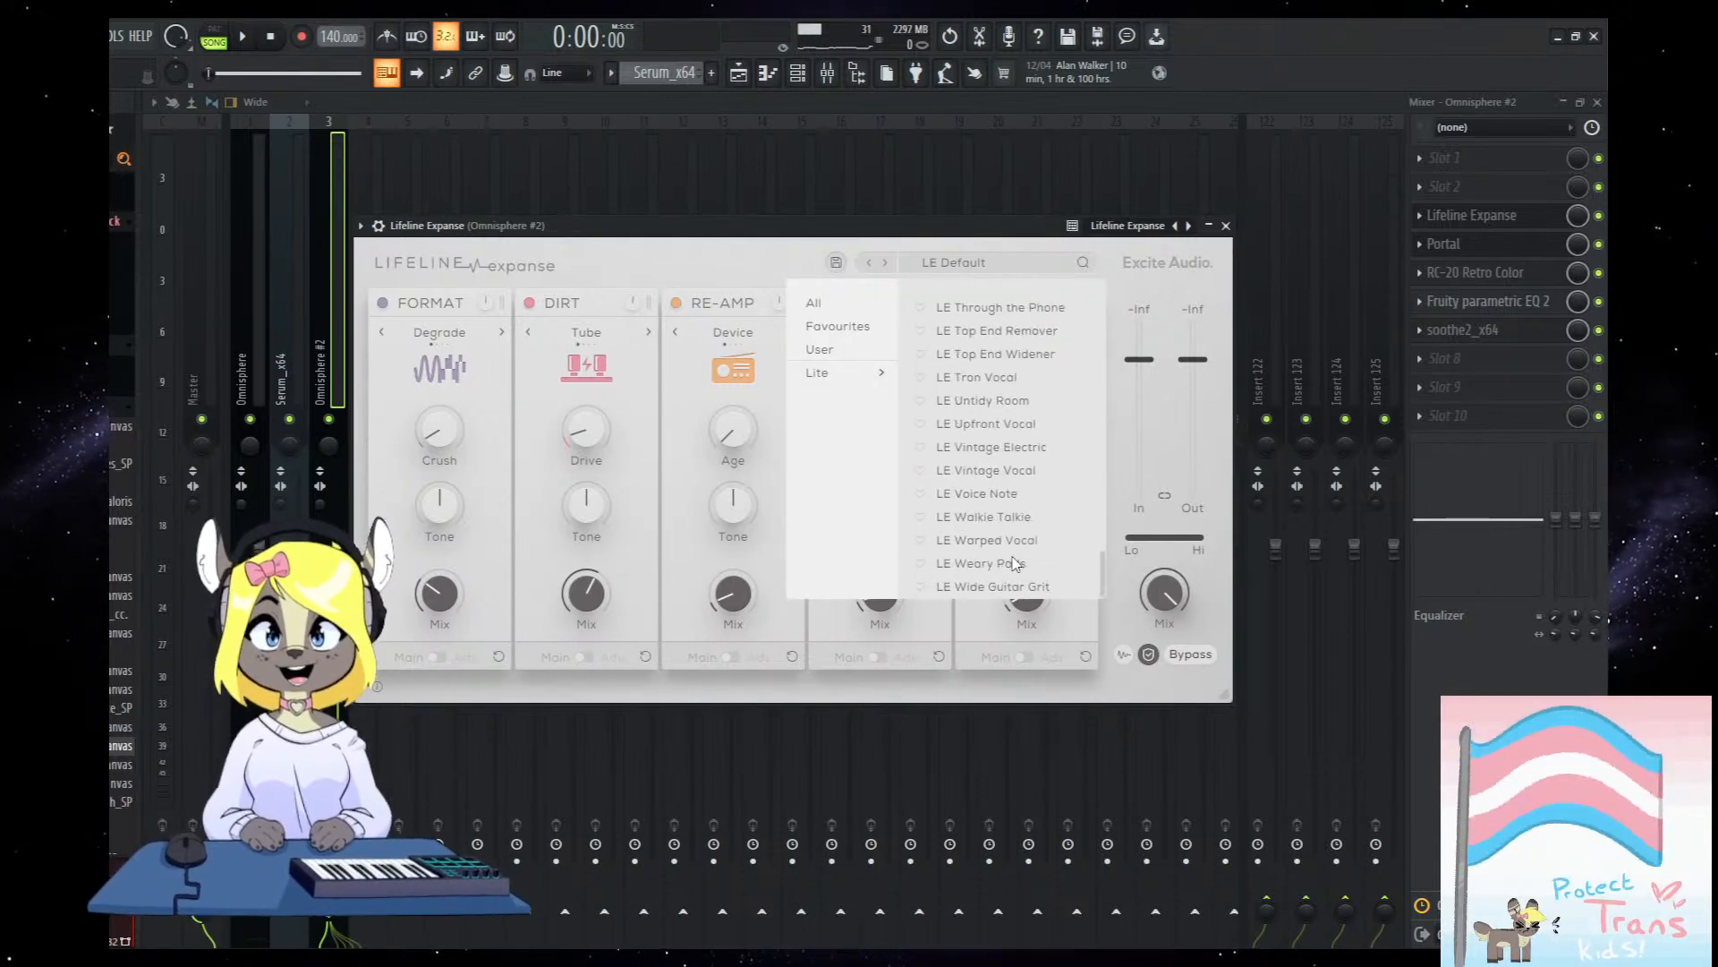
scroll(1018, 557, "up", 10)
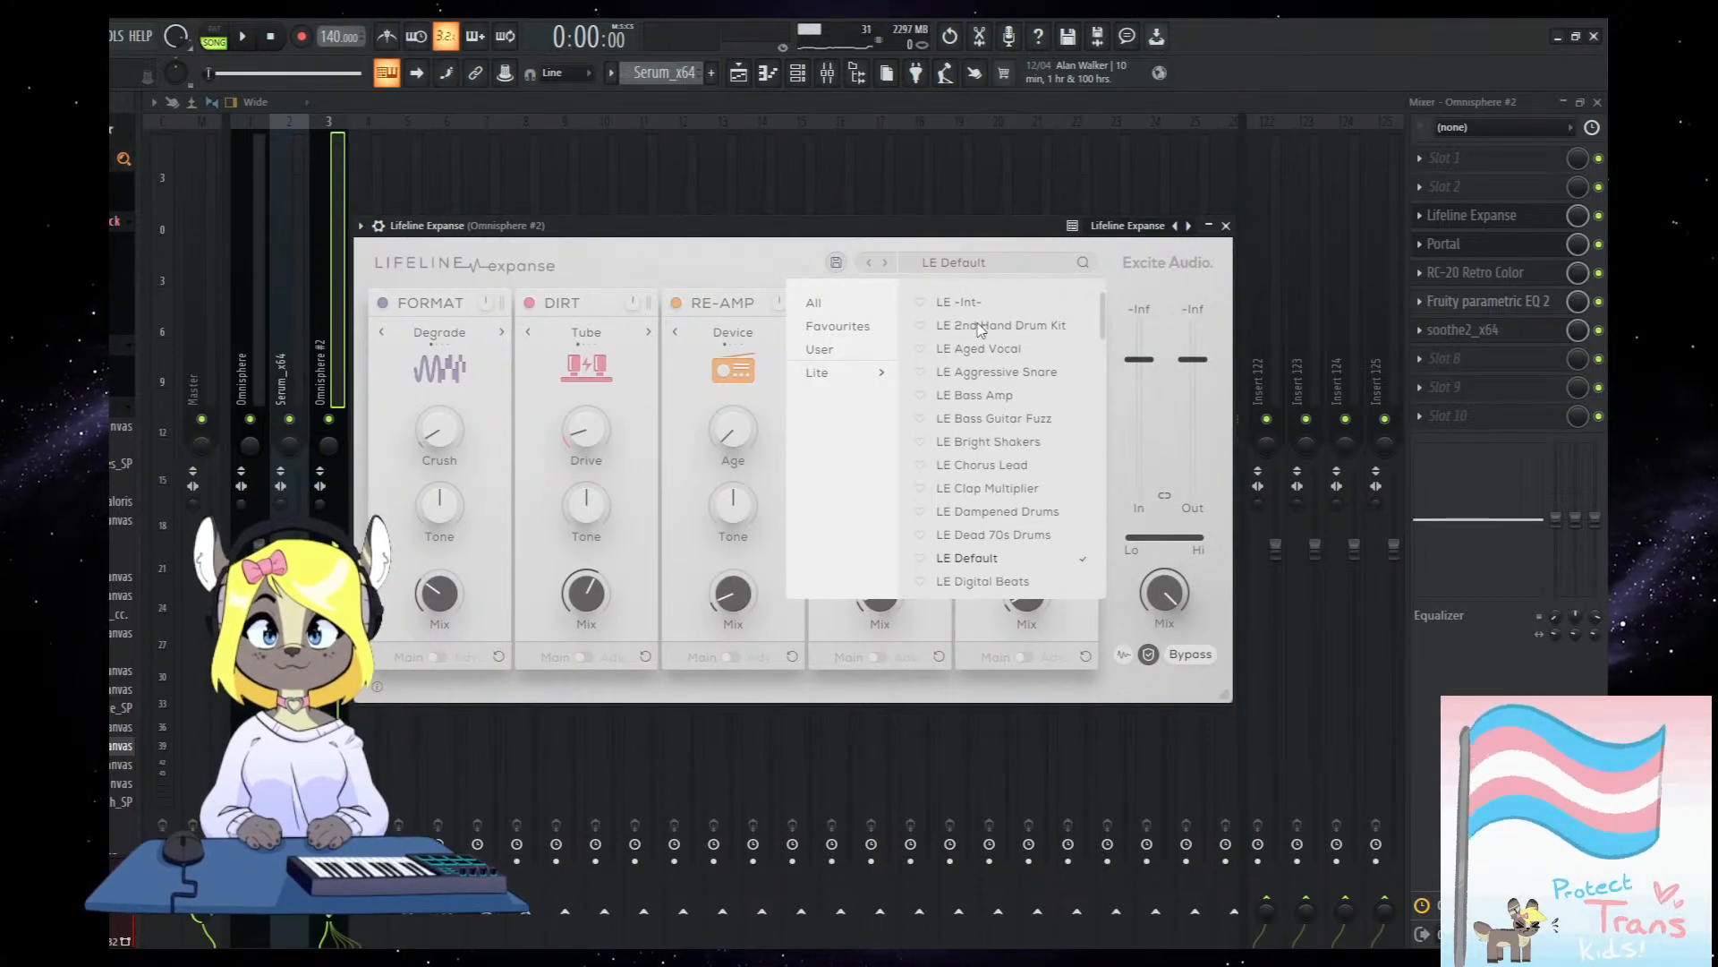
left_click_drag(949, 229, 1004, 241)
left_click(963, 358)
left_click(993, 279)
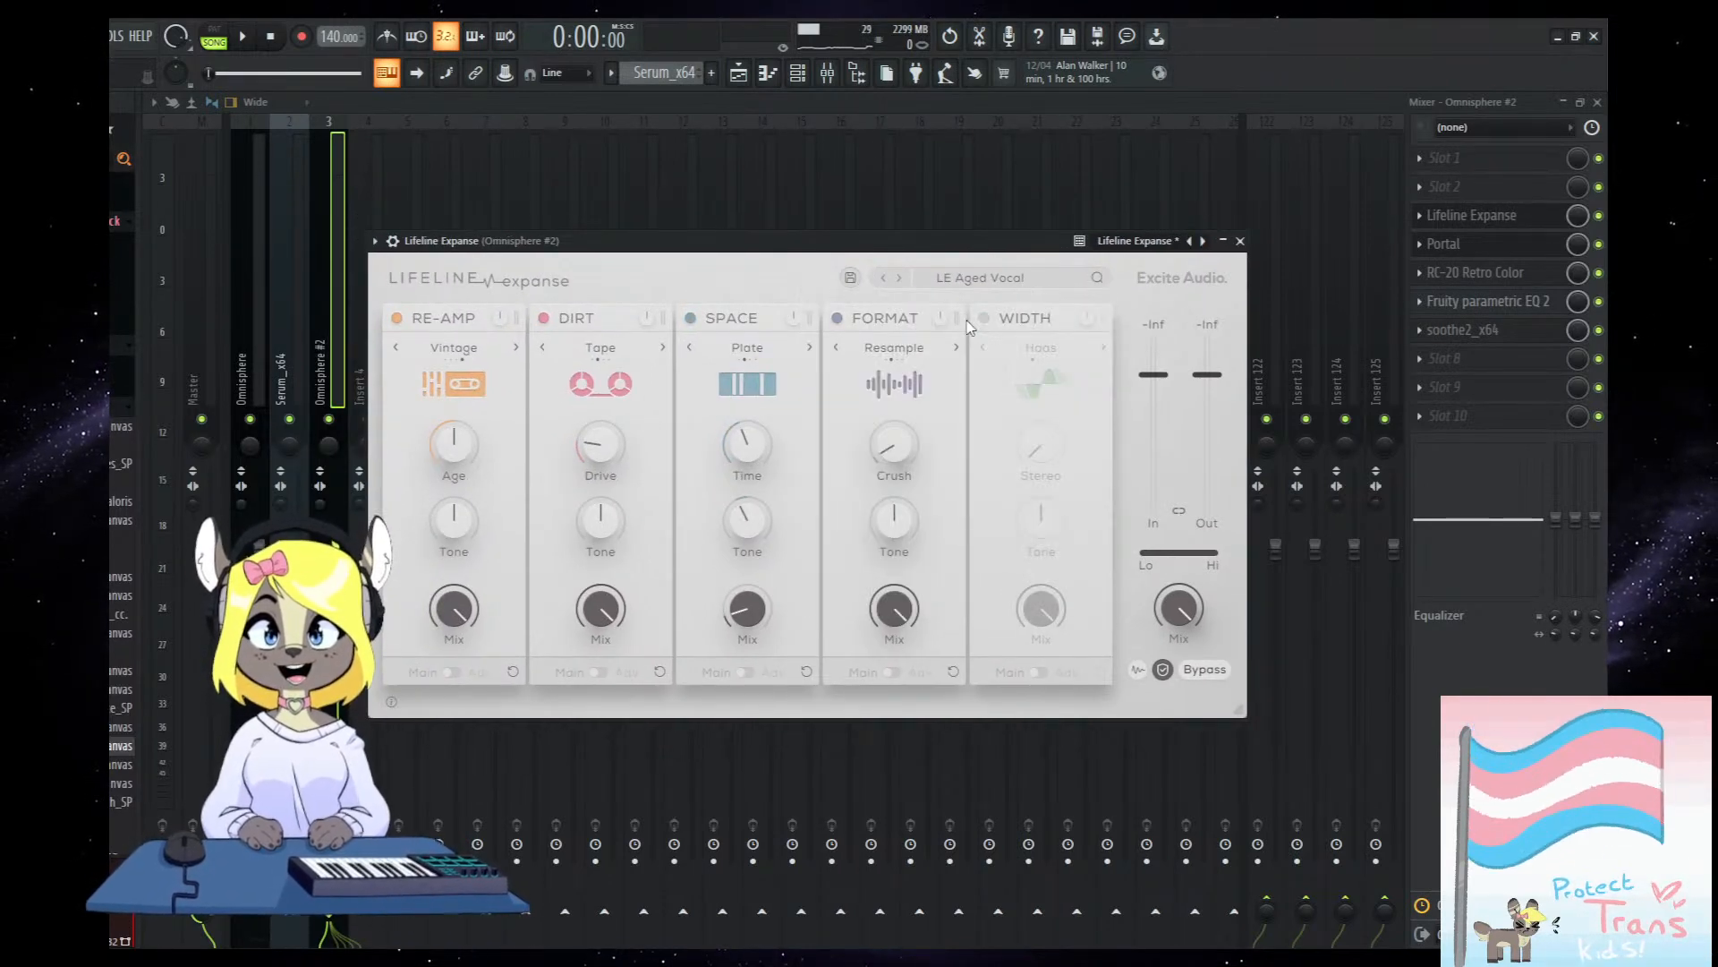
Audition the Lifeline Expanse presets one by one during playback, from LE Aged Vocal on to LE Dampened Drums.
key("space")
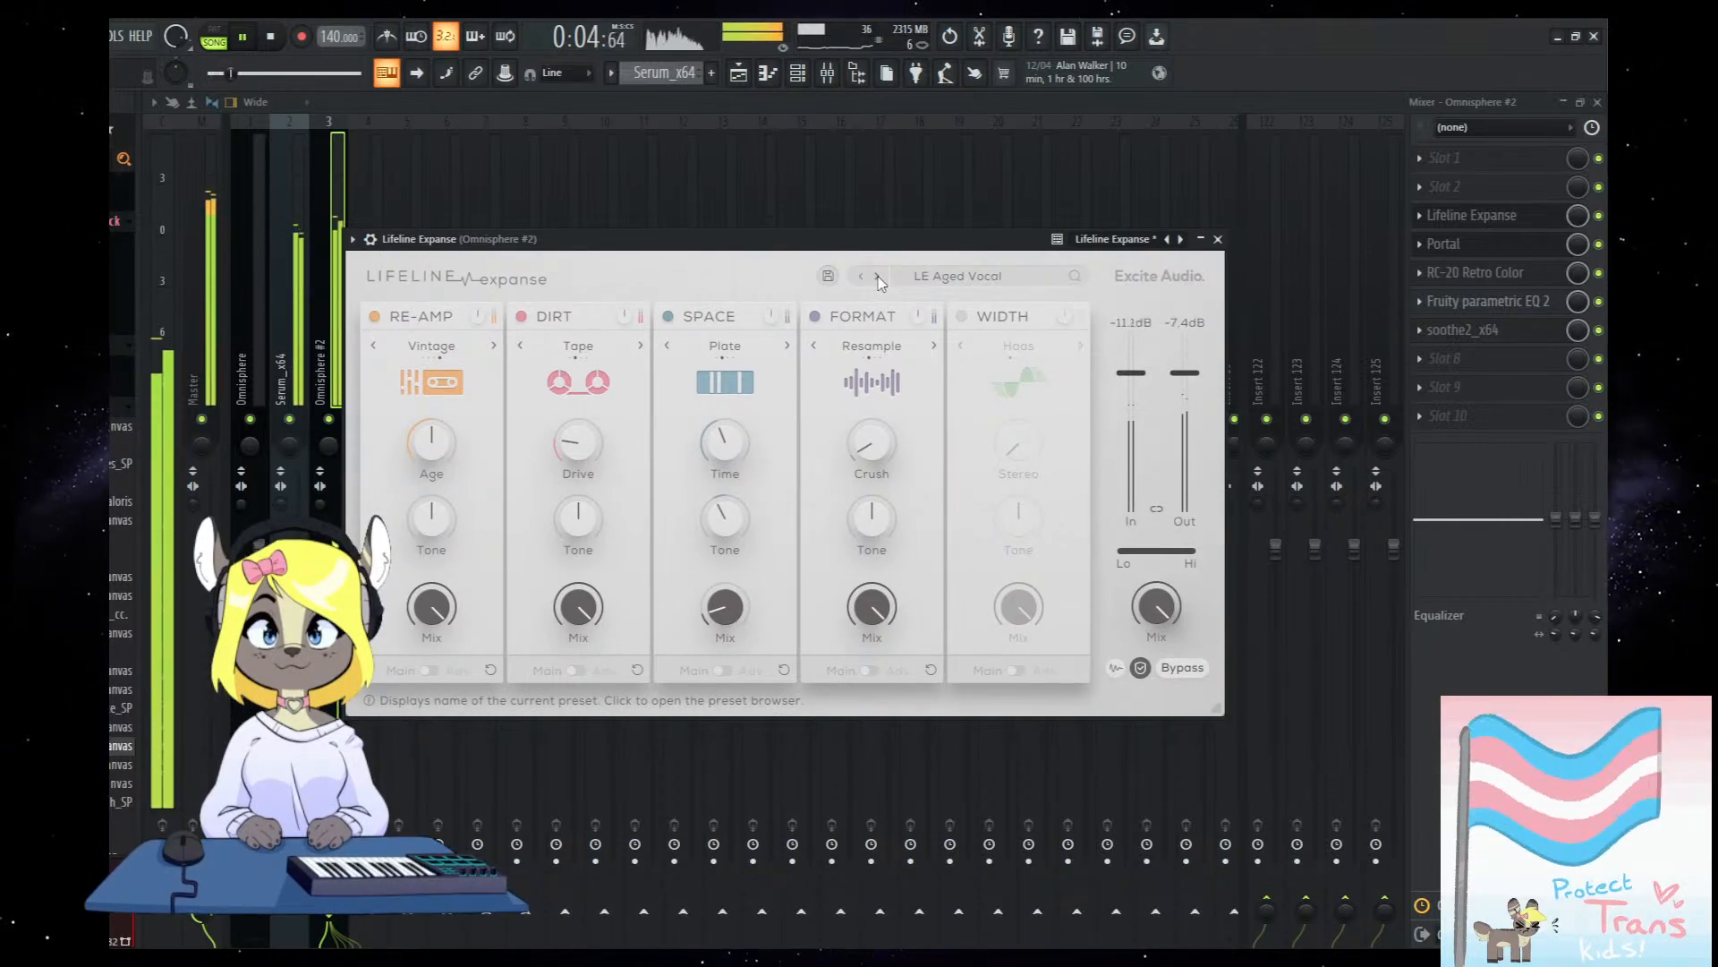
left_click(878, 277)
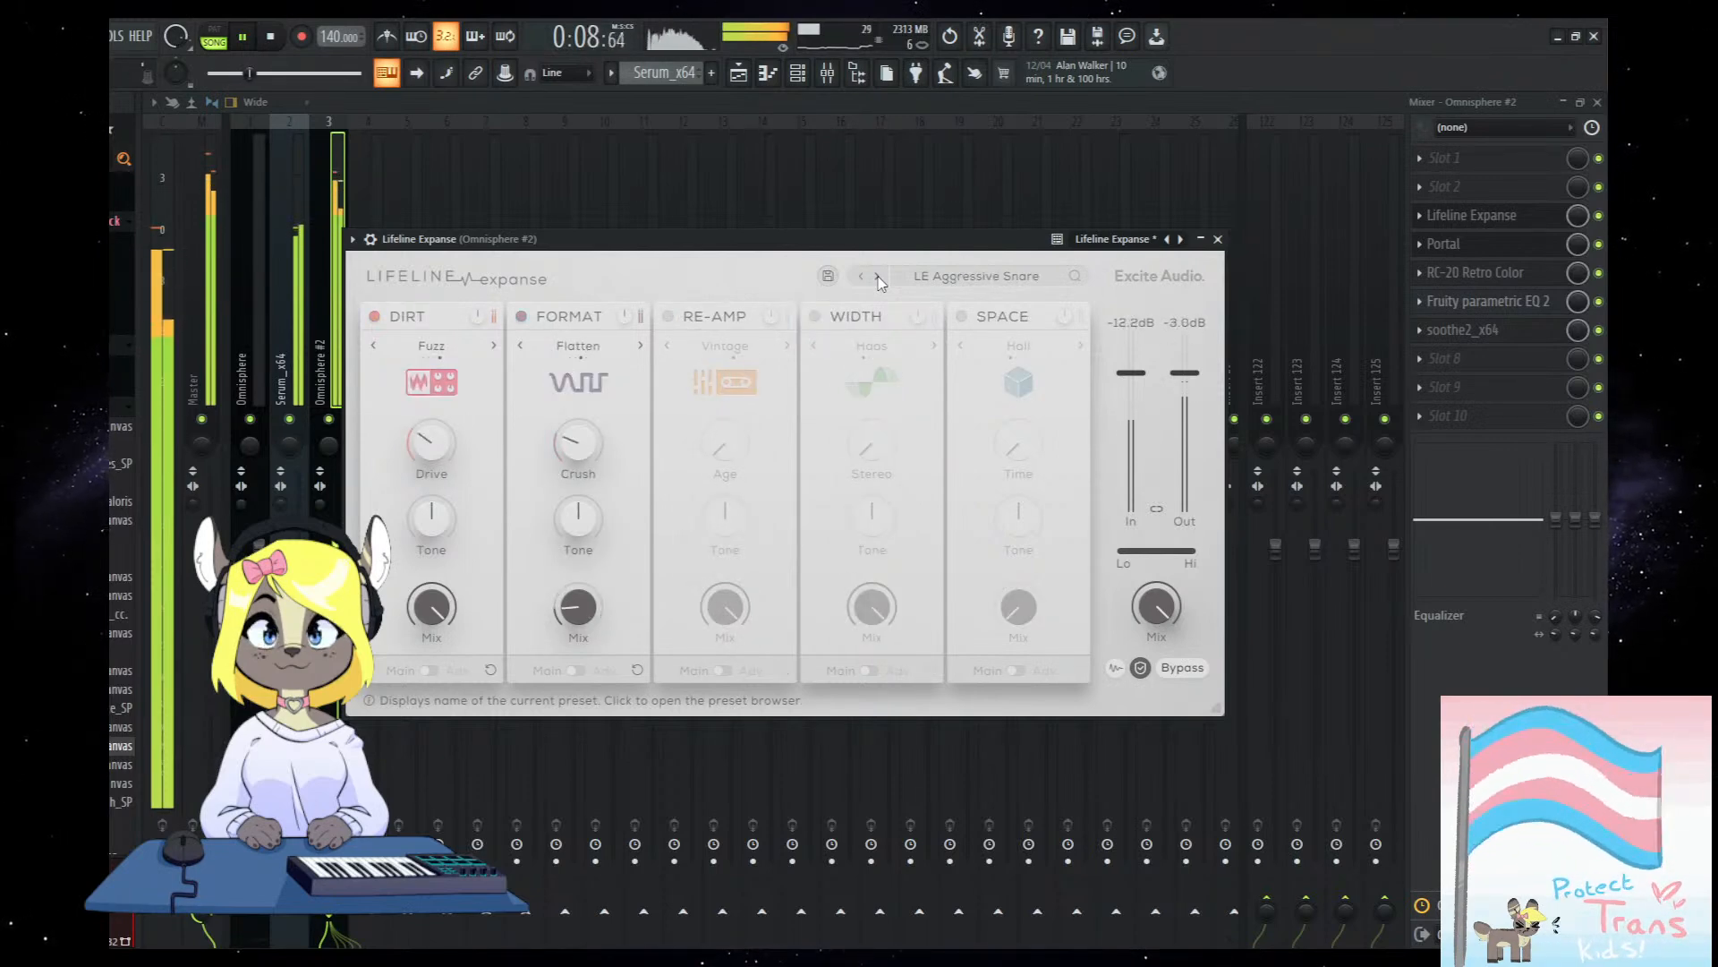
left_click(878, 278)
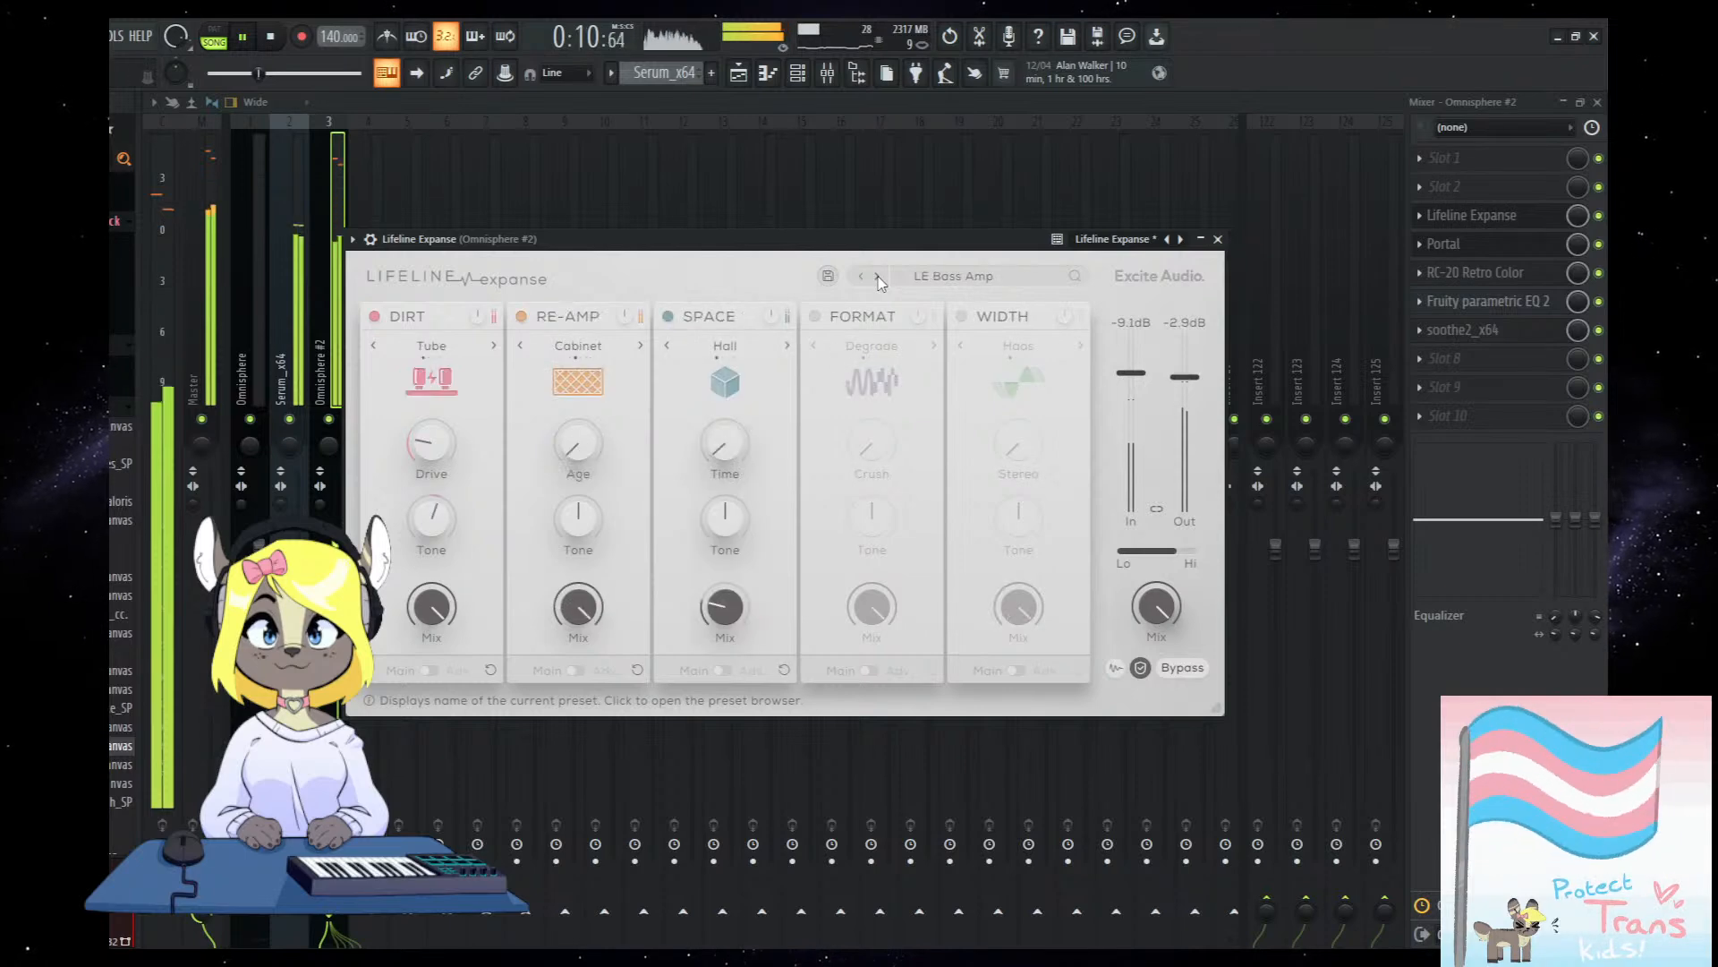
left_click(878, 278)
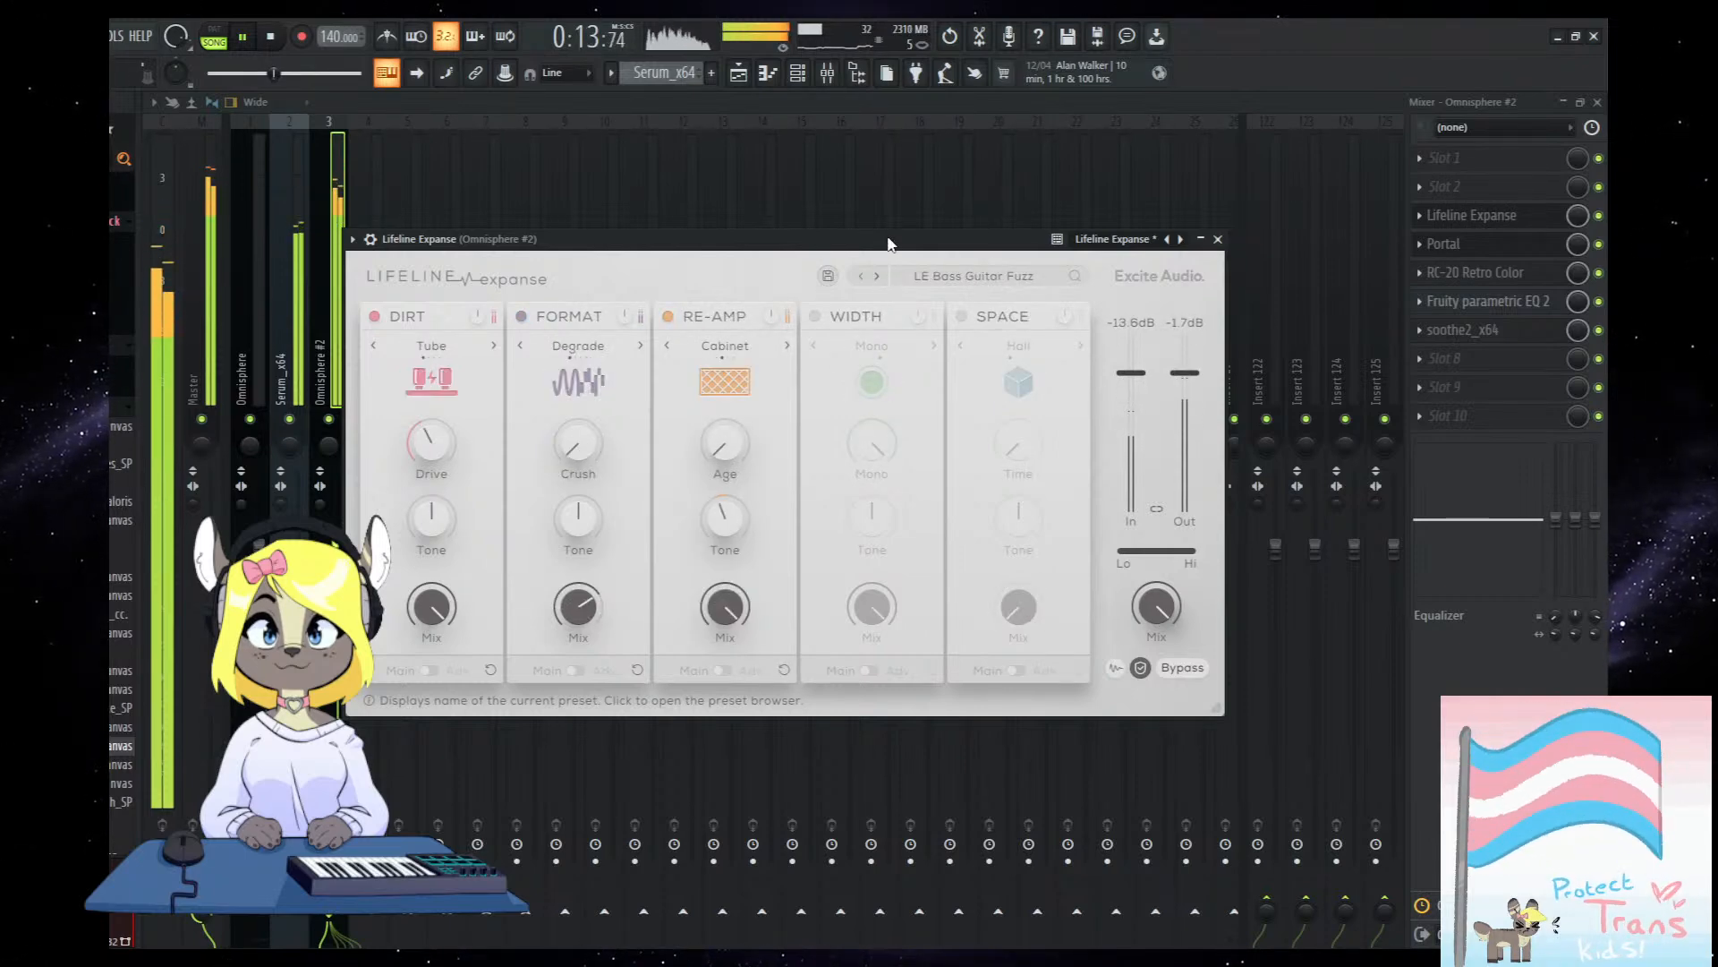
left_click_drag(889, 240, 897, 285)
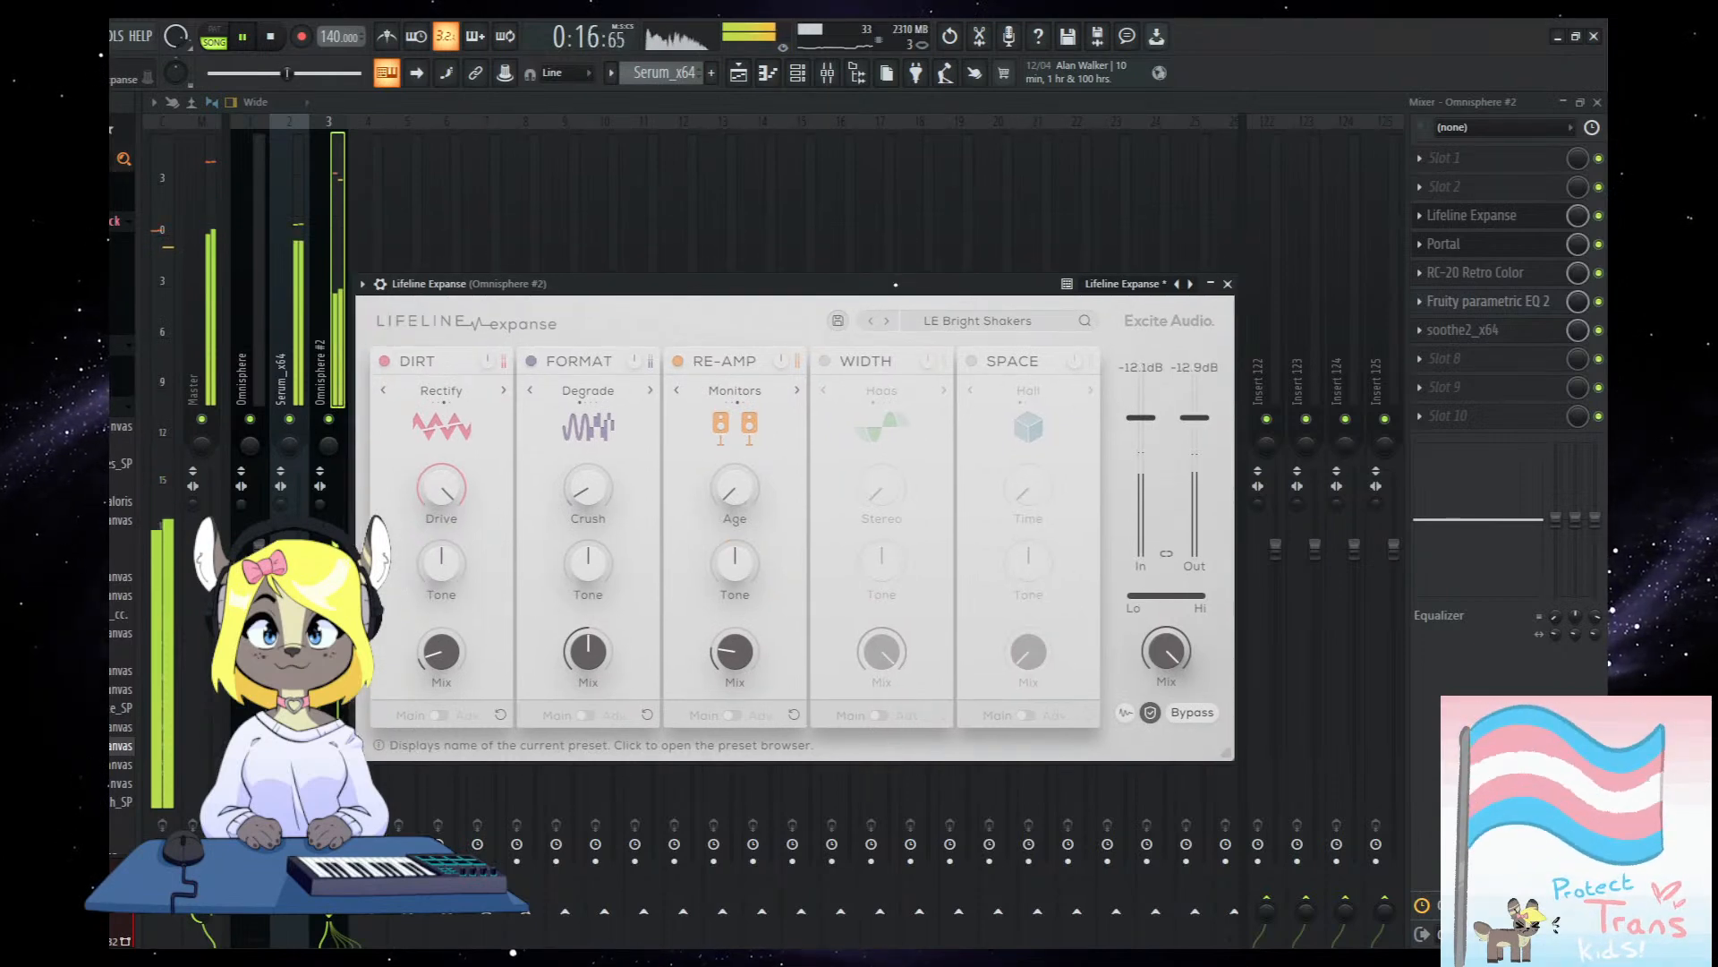
left_click(887, 322)
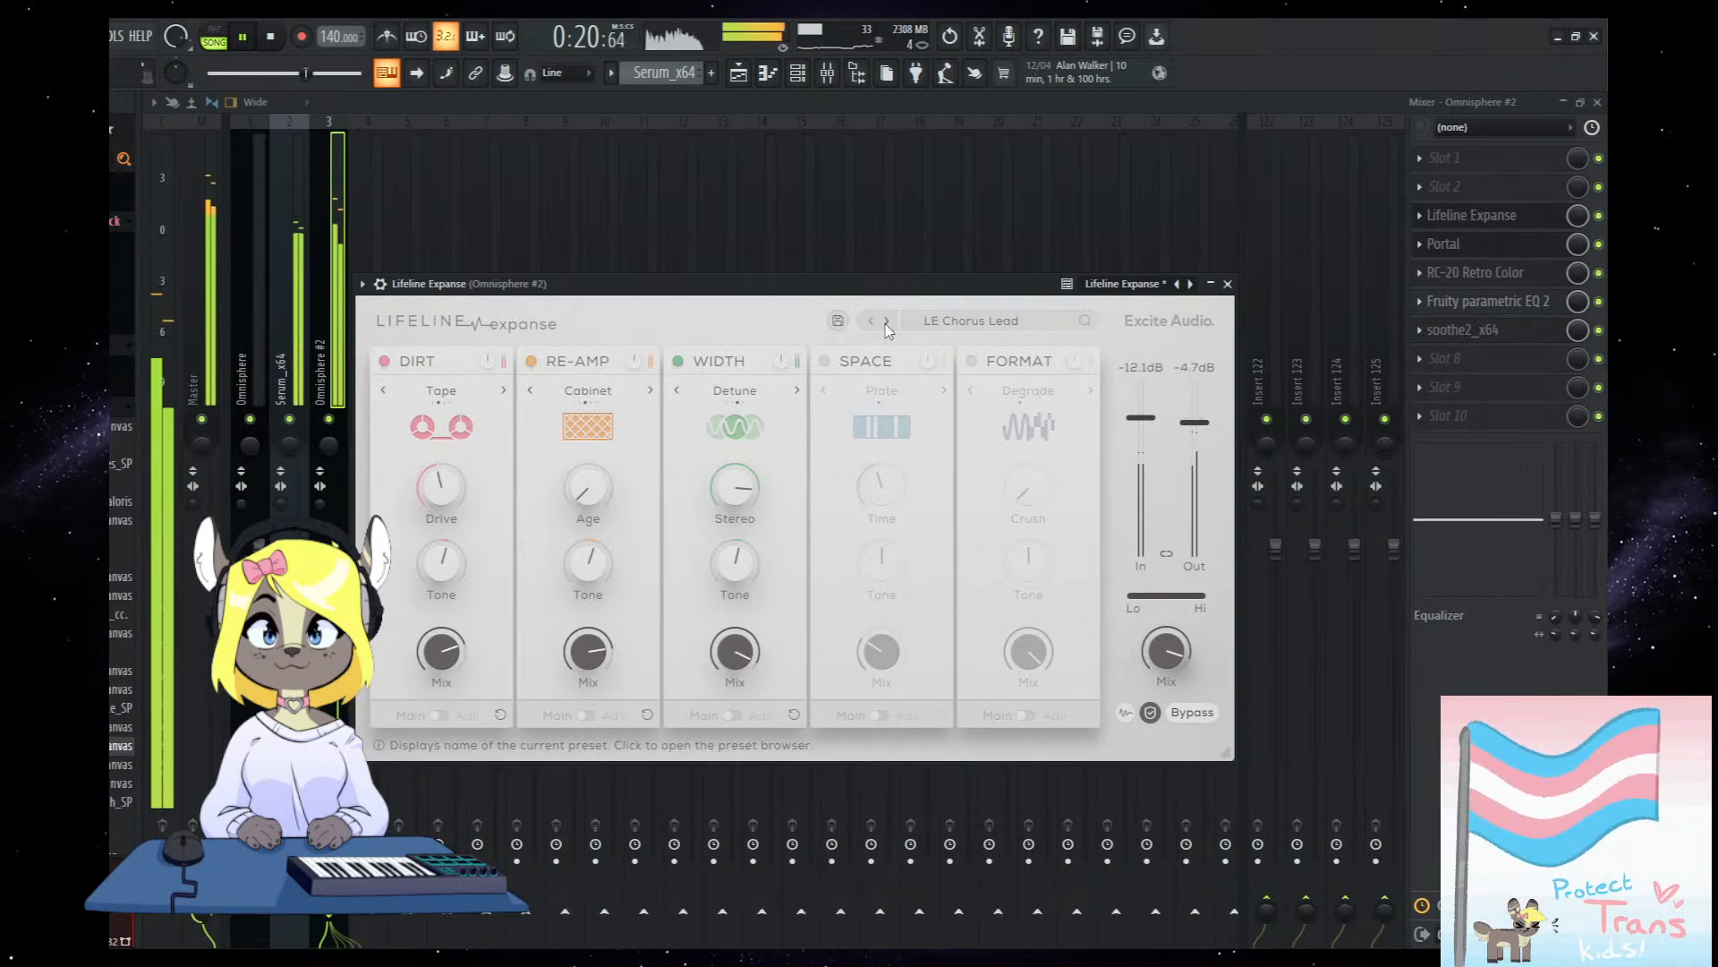
left_click(877, 324)
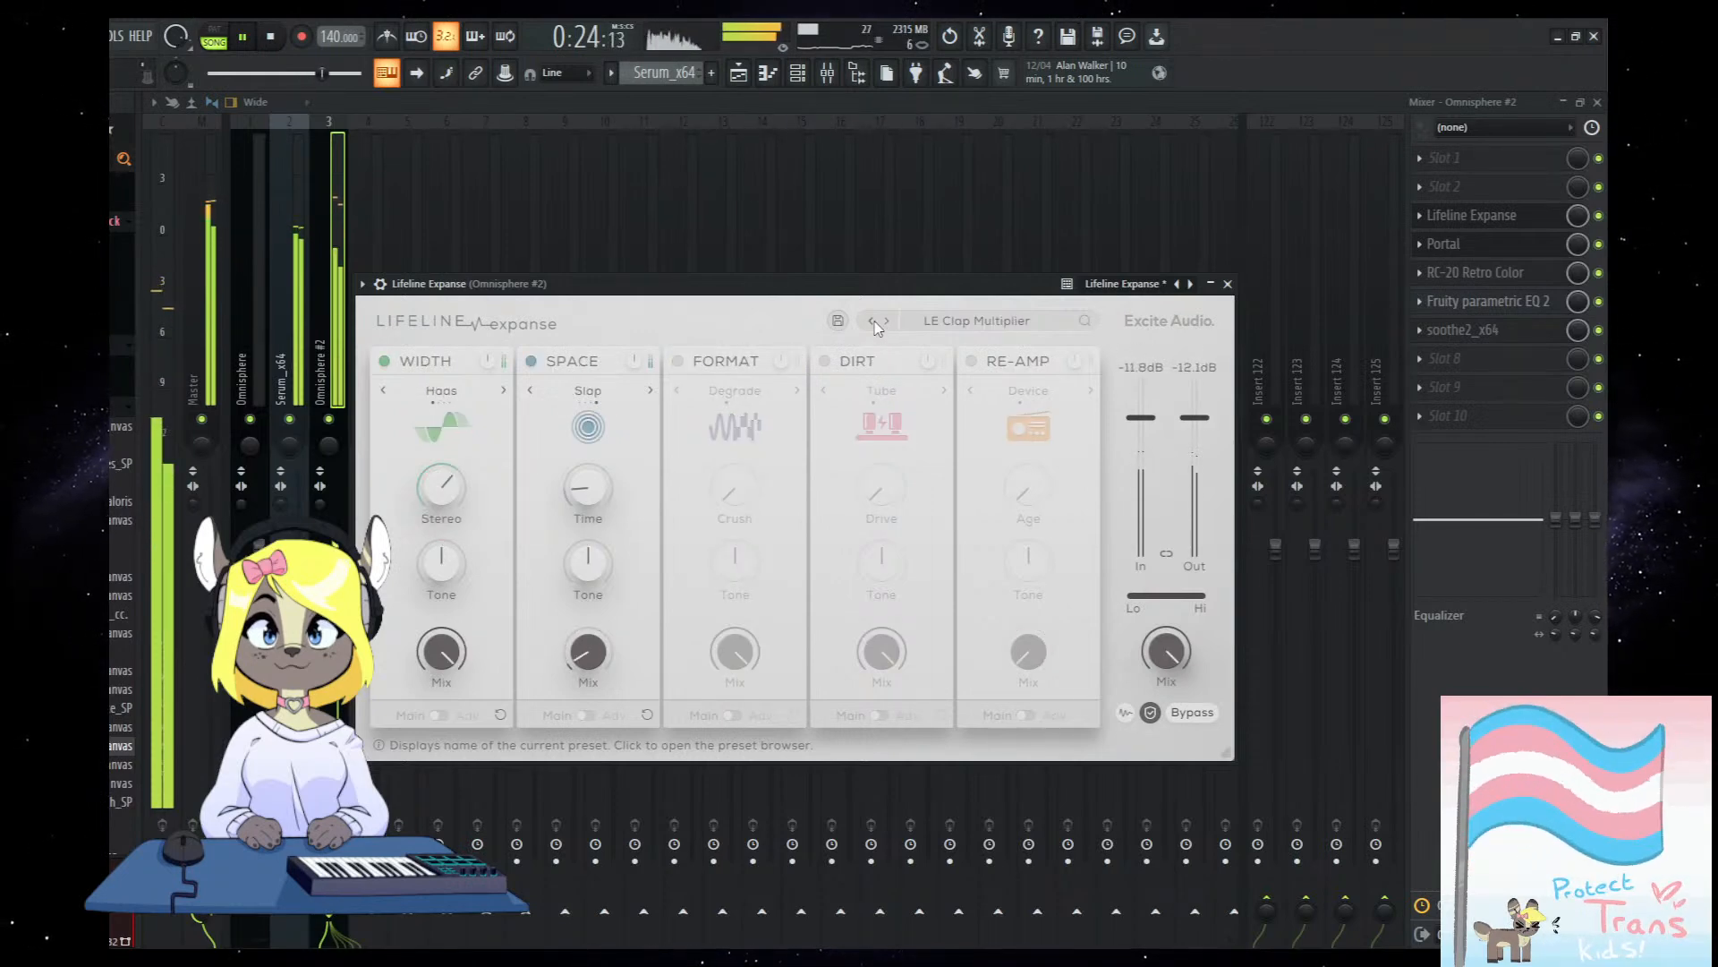
left_click(876, 324)
left_click(887, 322)
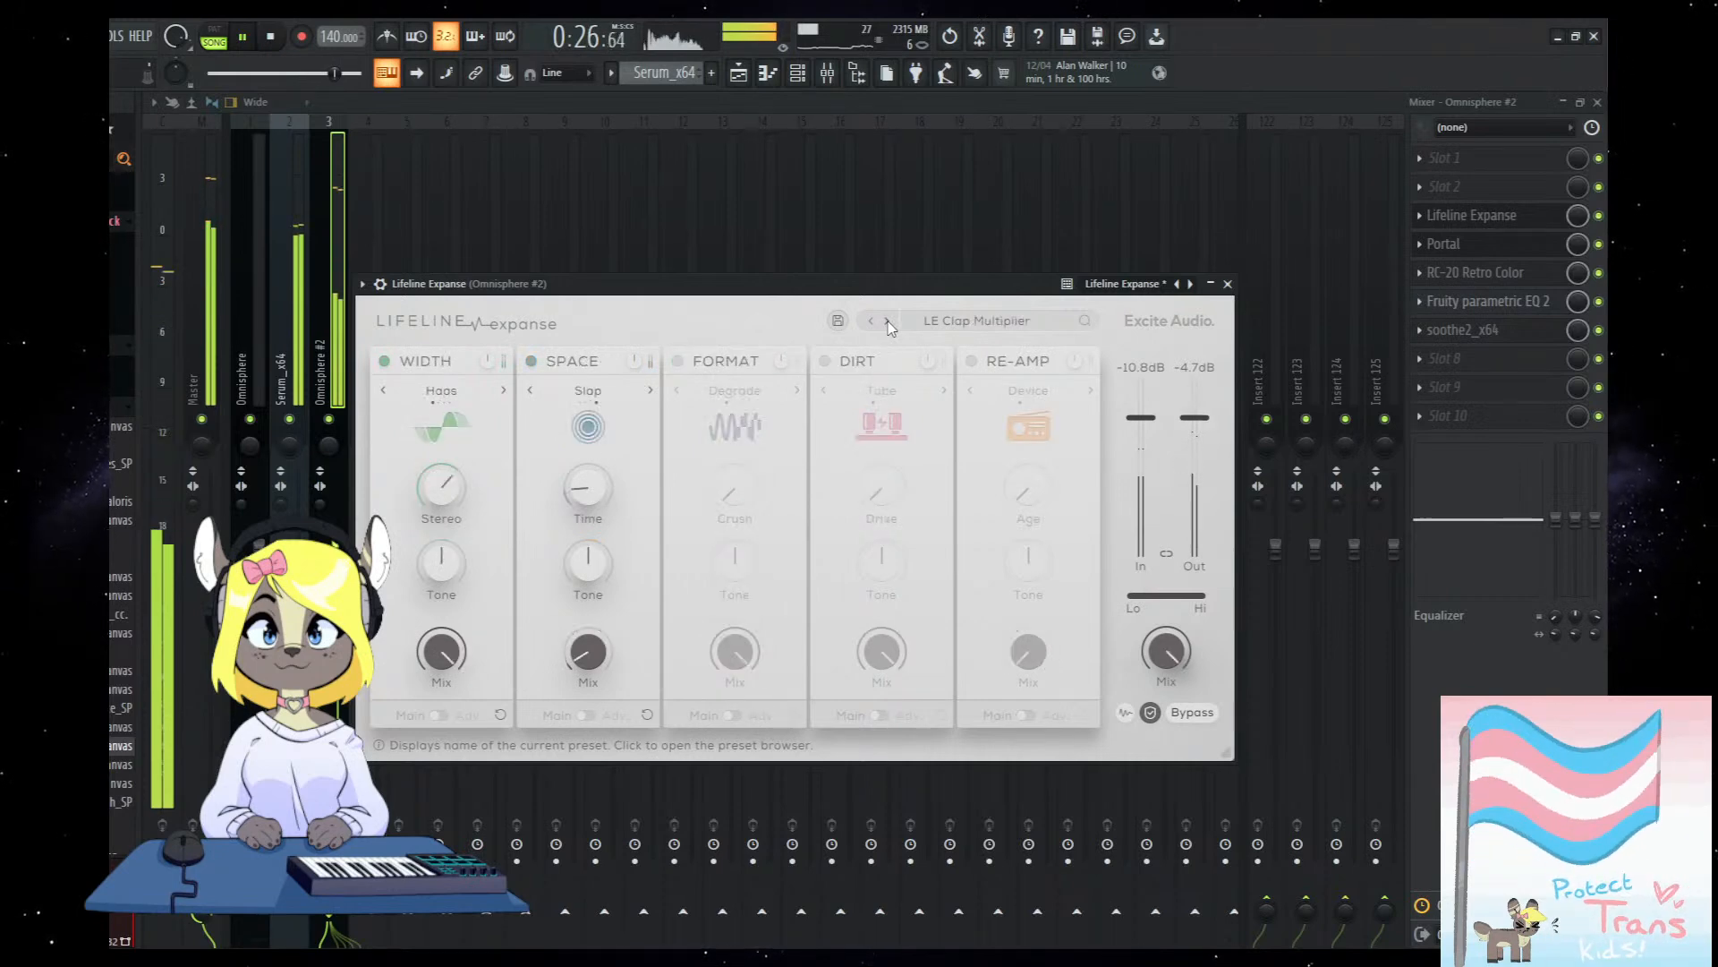
left_click(887, 322)
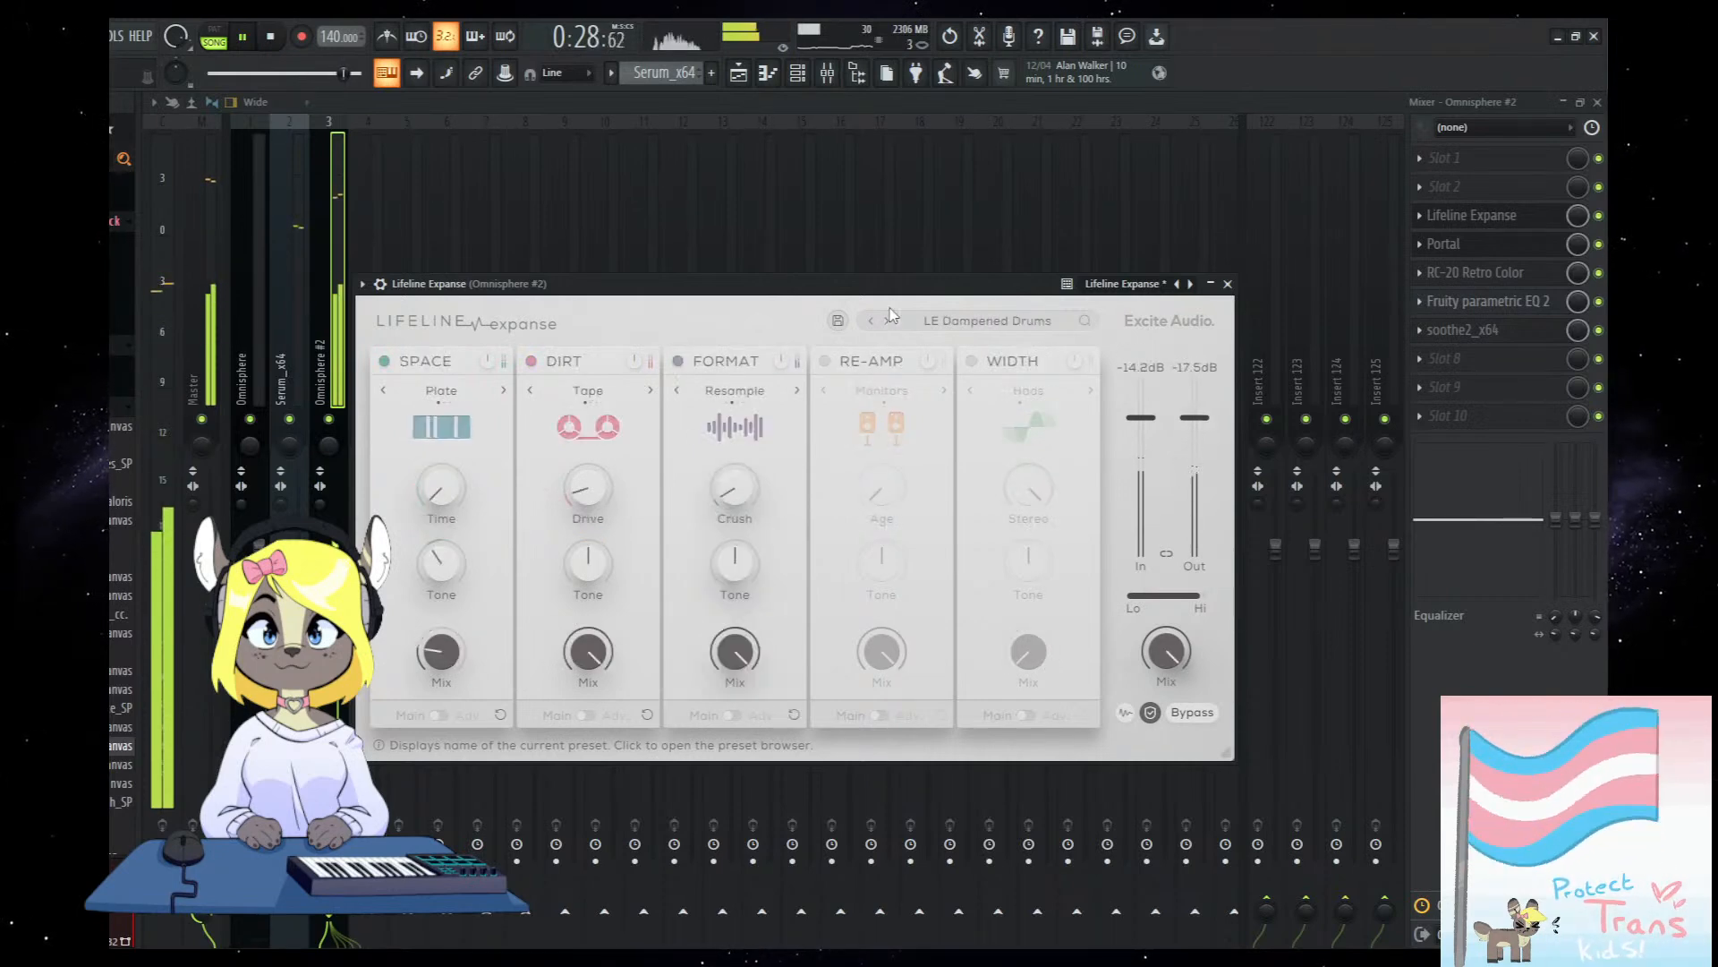
left_click_drag(872, 306, 862, 305)
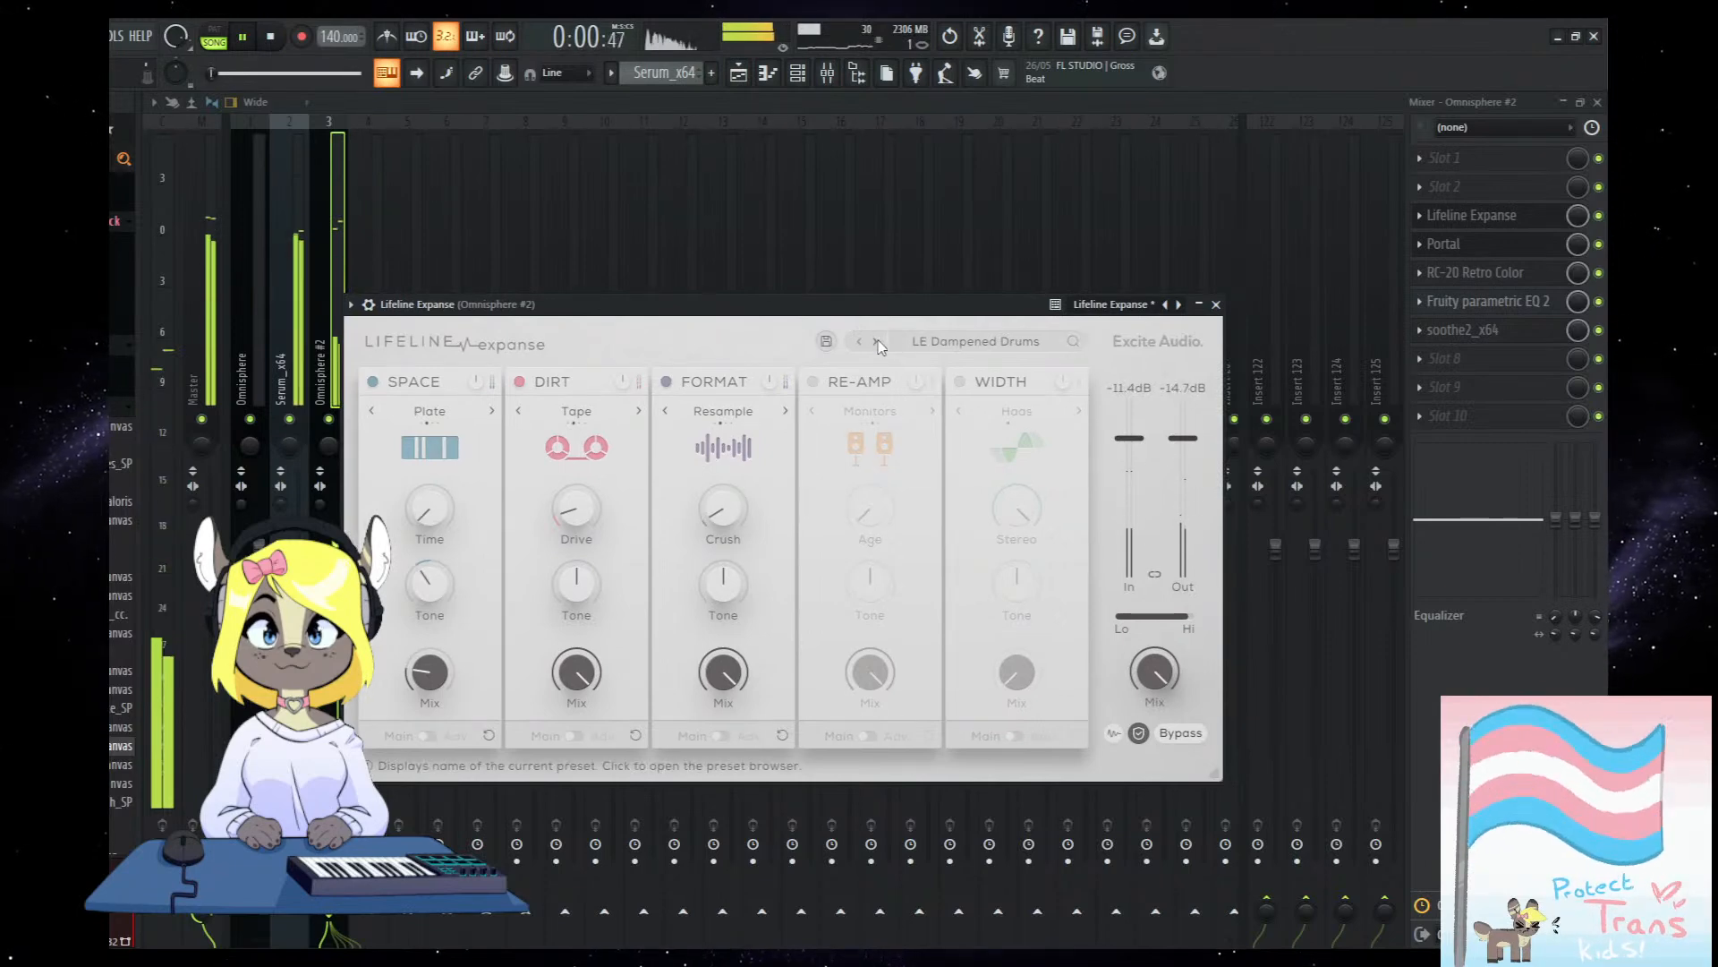
Glance at the playlist, then return to Lifeline Expanse on Omnisphere #2 and load the LE Dead 70s Drums preset.
left_click(739, 73)
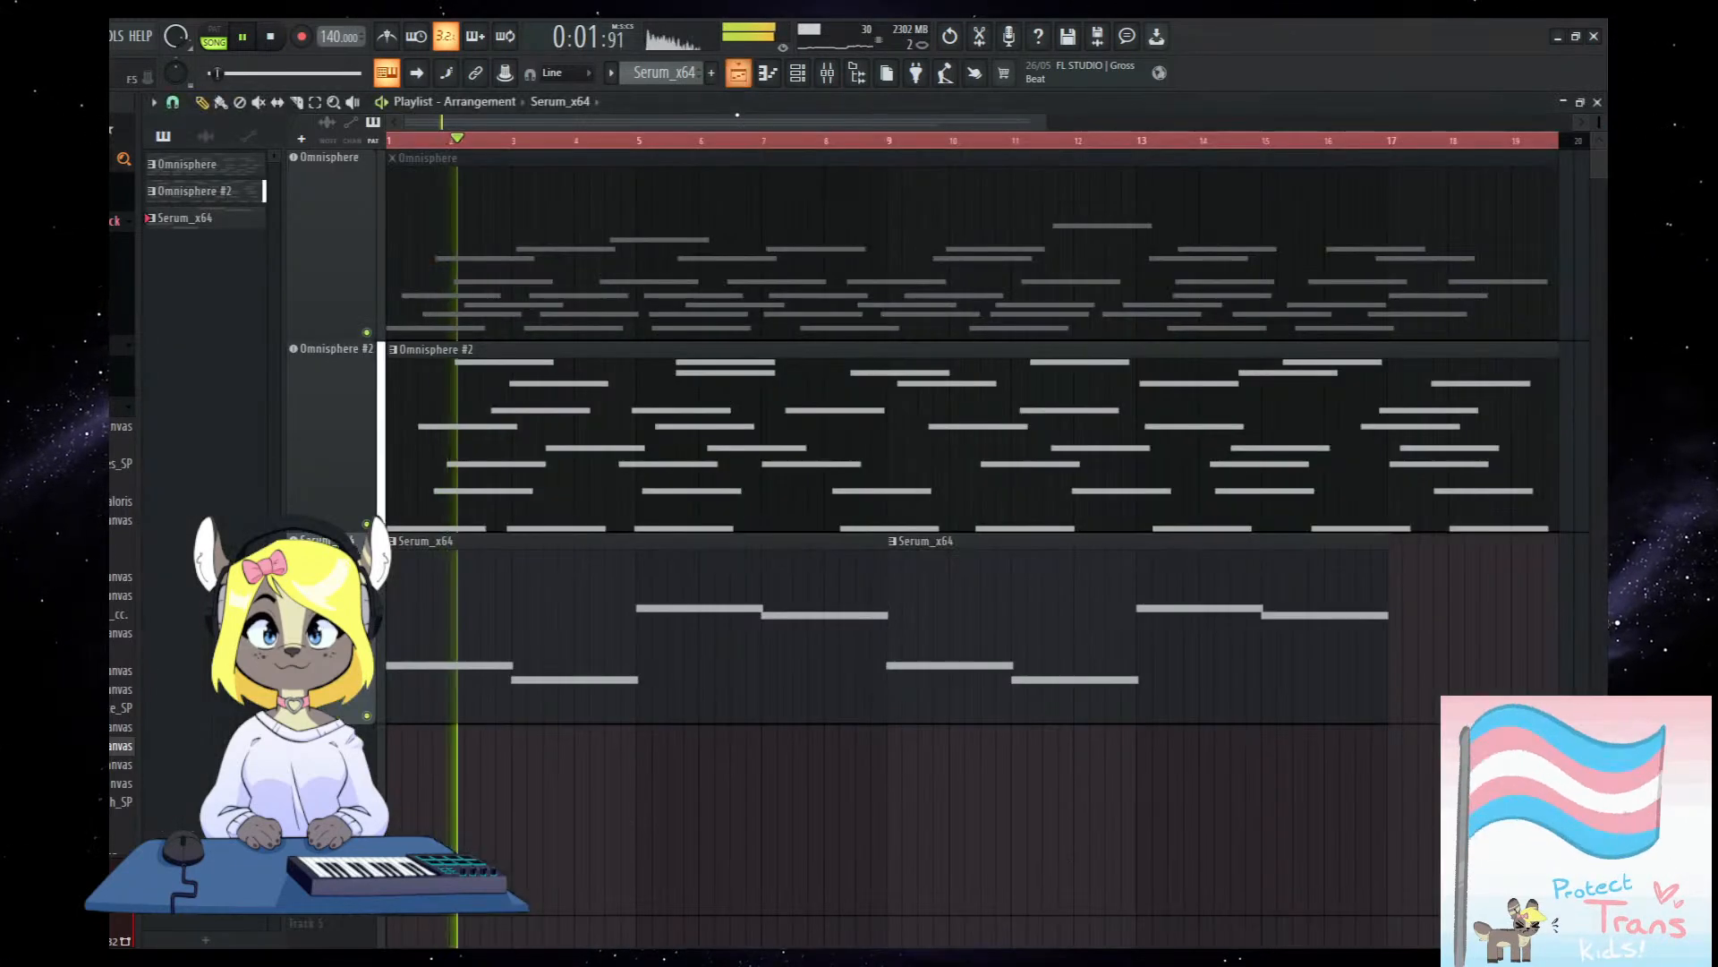
left_click(827, 73)
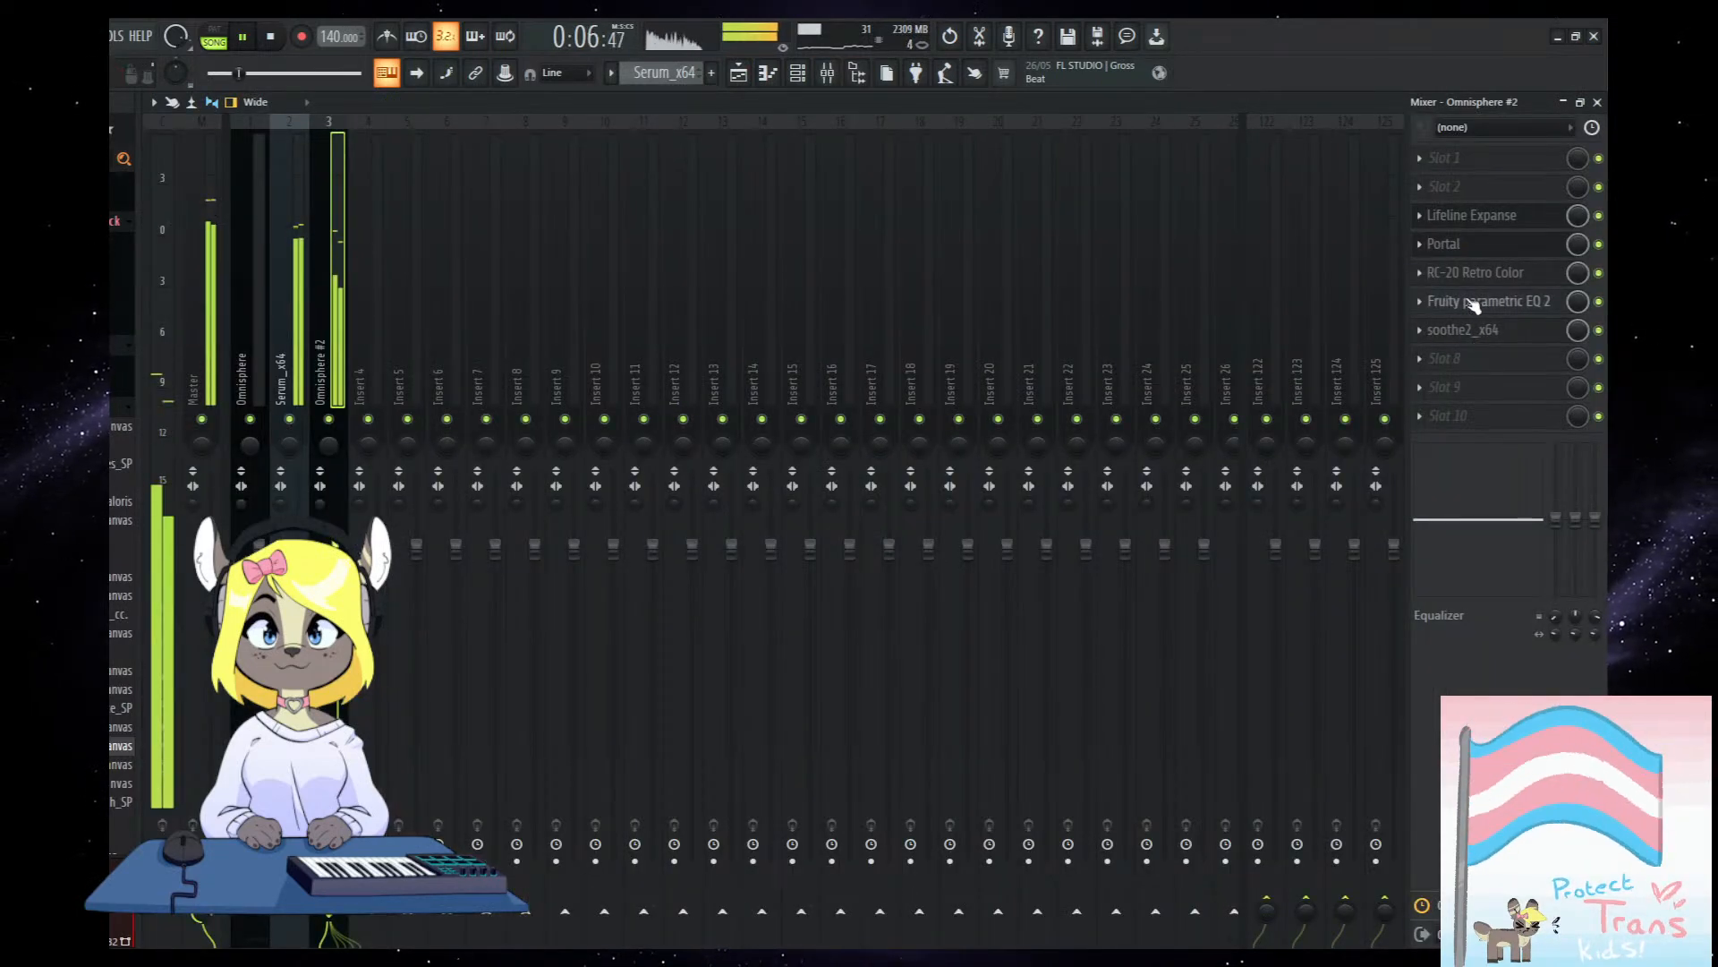
left_click(1468, 217)
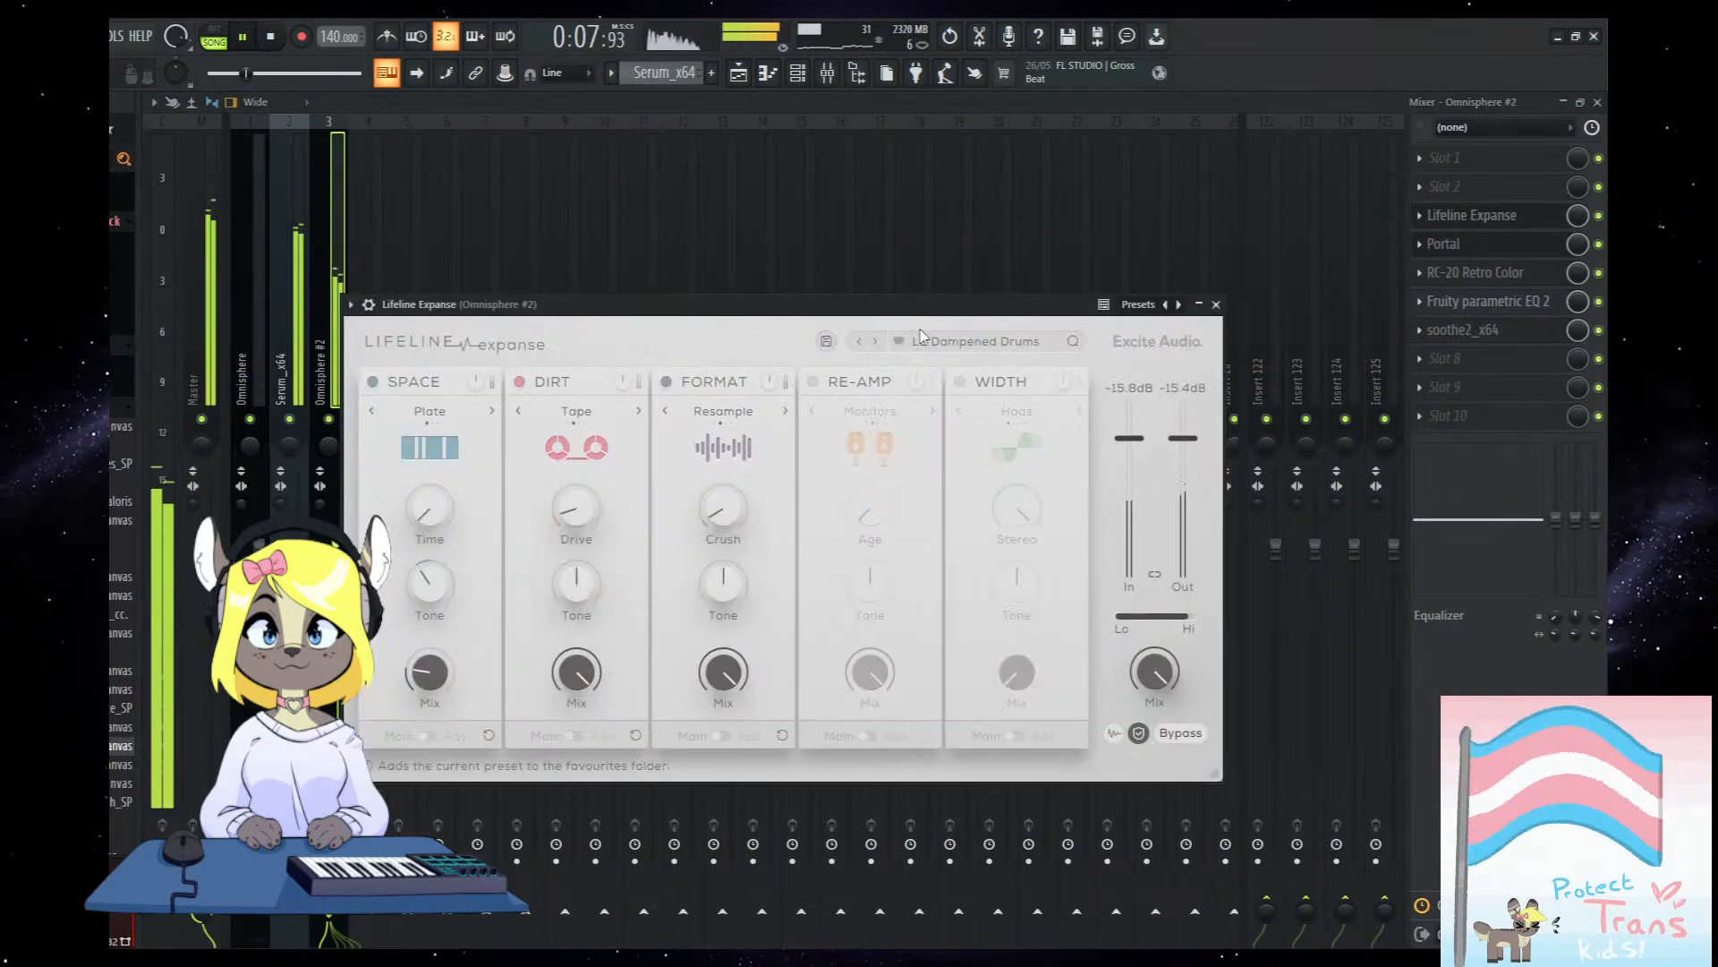
left_click(877, 343)
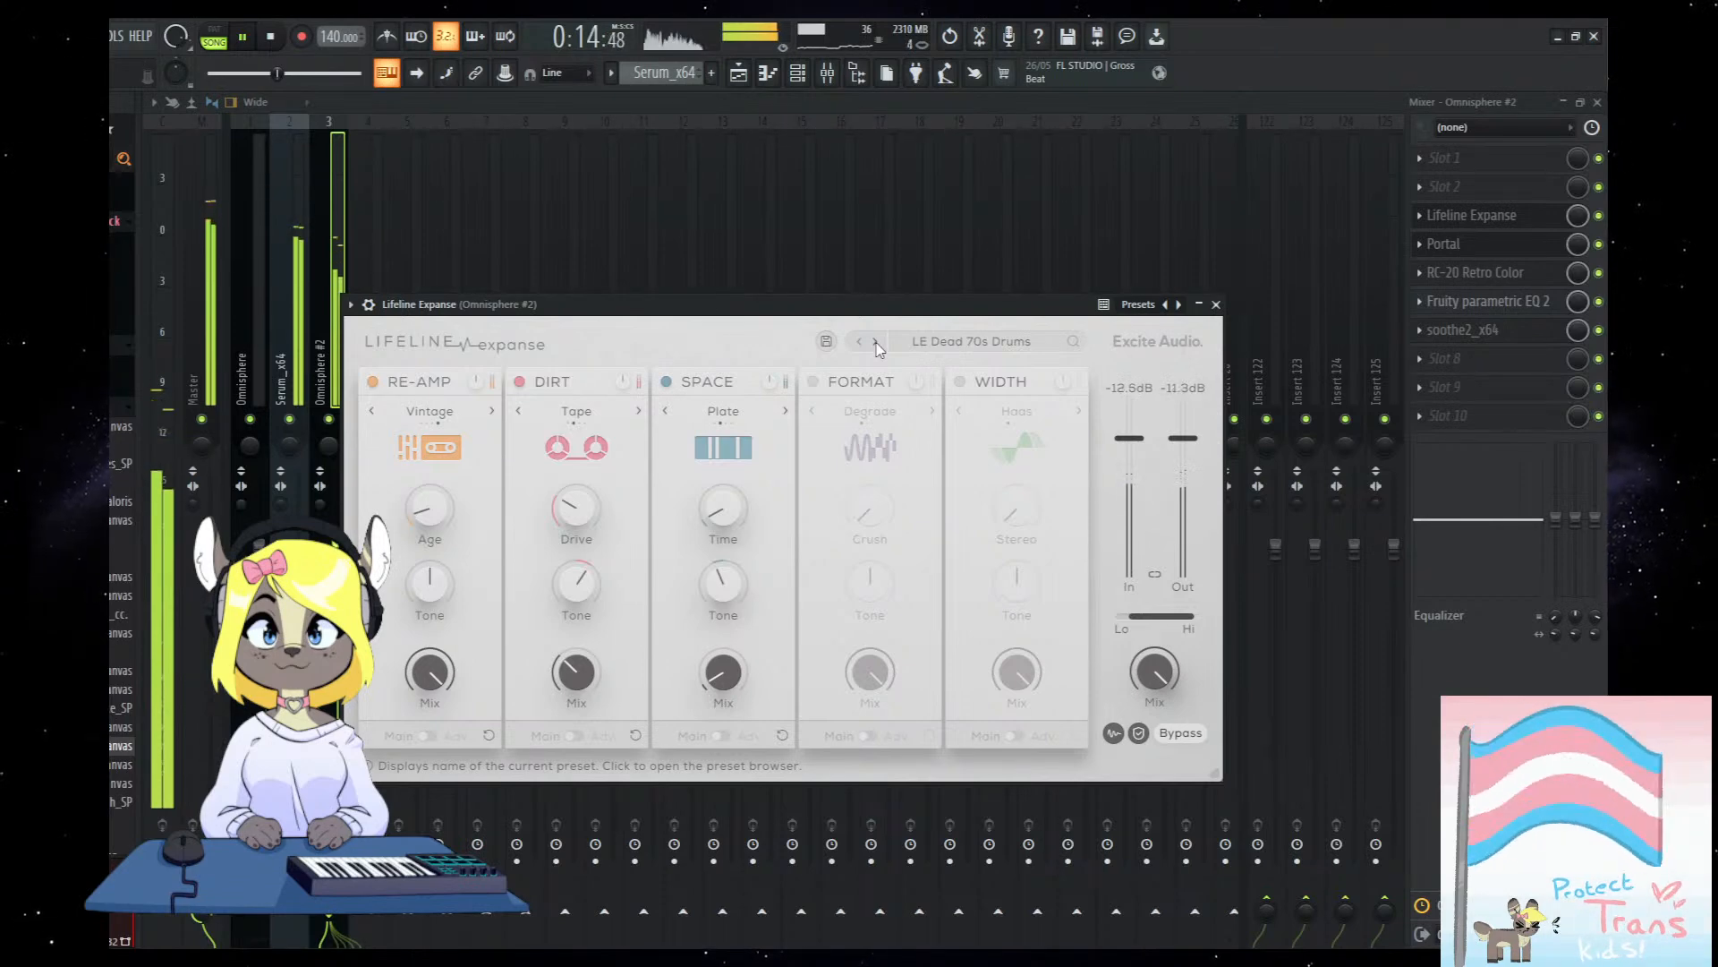
Stop playback, solo the Omnisphere #2 playlist track and bring its mixer effects back into view.
left_click(740, 74)
scroll(861, 867, "down", 1)
scroll(859, 861, "down", 1)
scroll(856, 861, "up", 2)
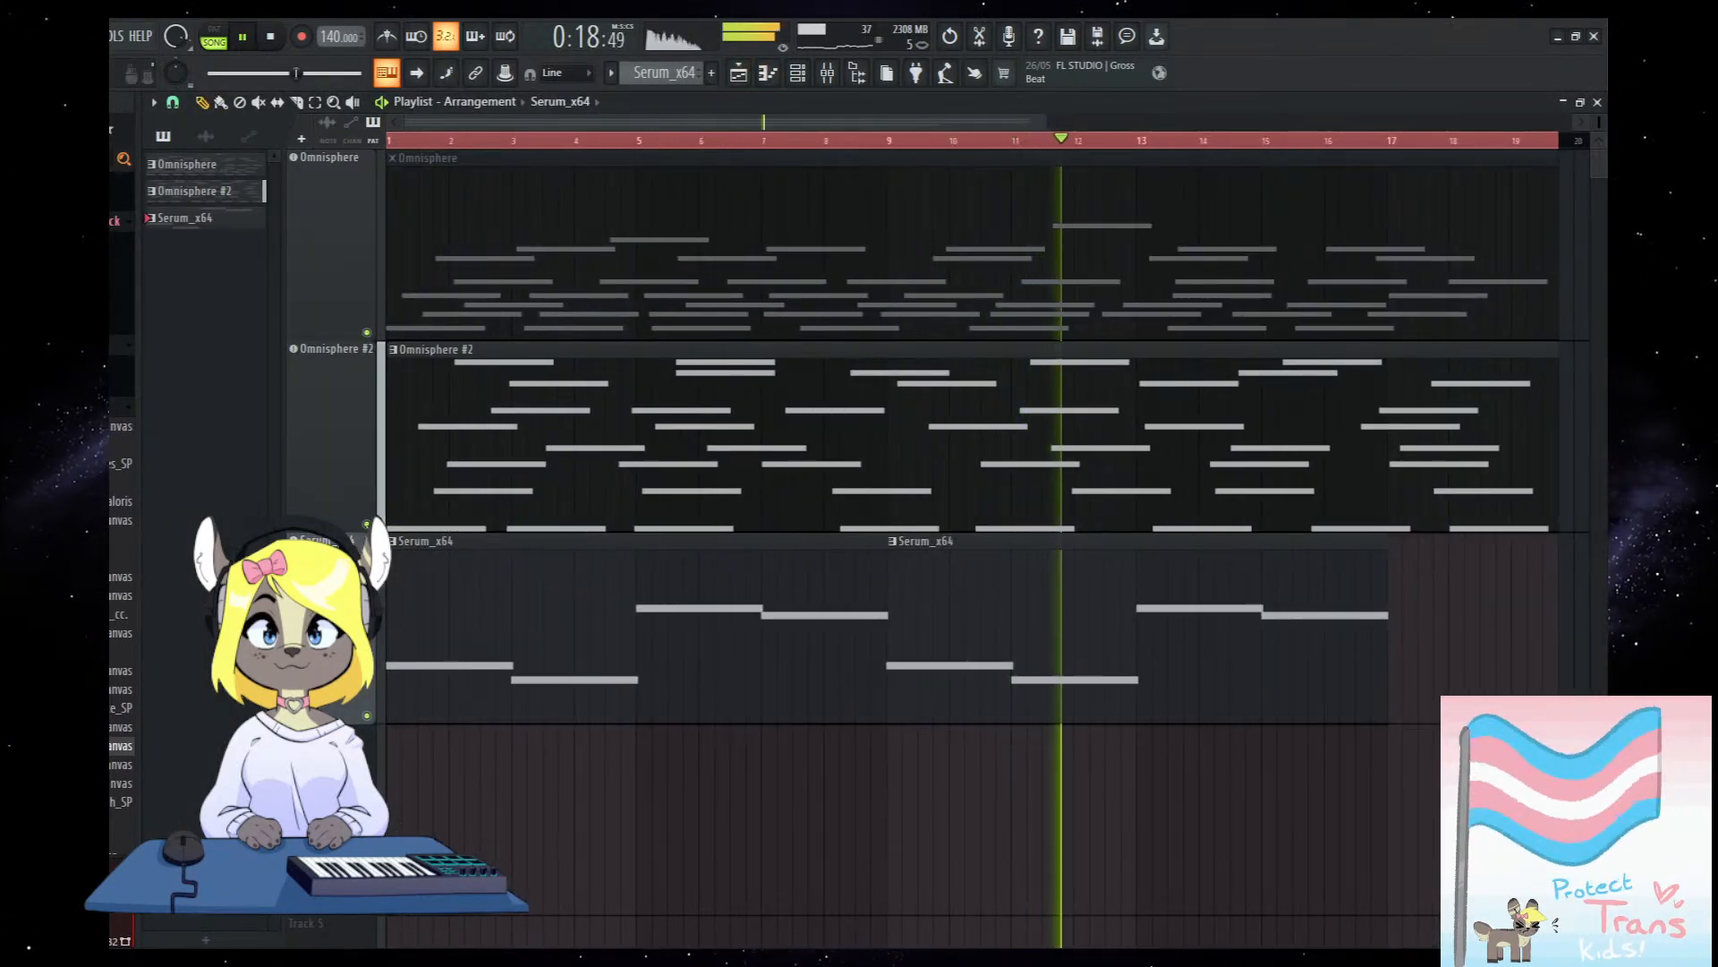
key("space")
right_click(367, 524)
left_click(831, 74)
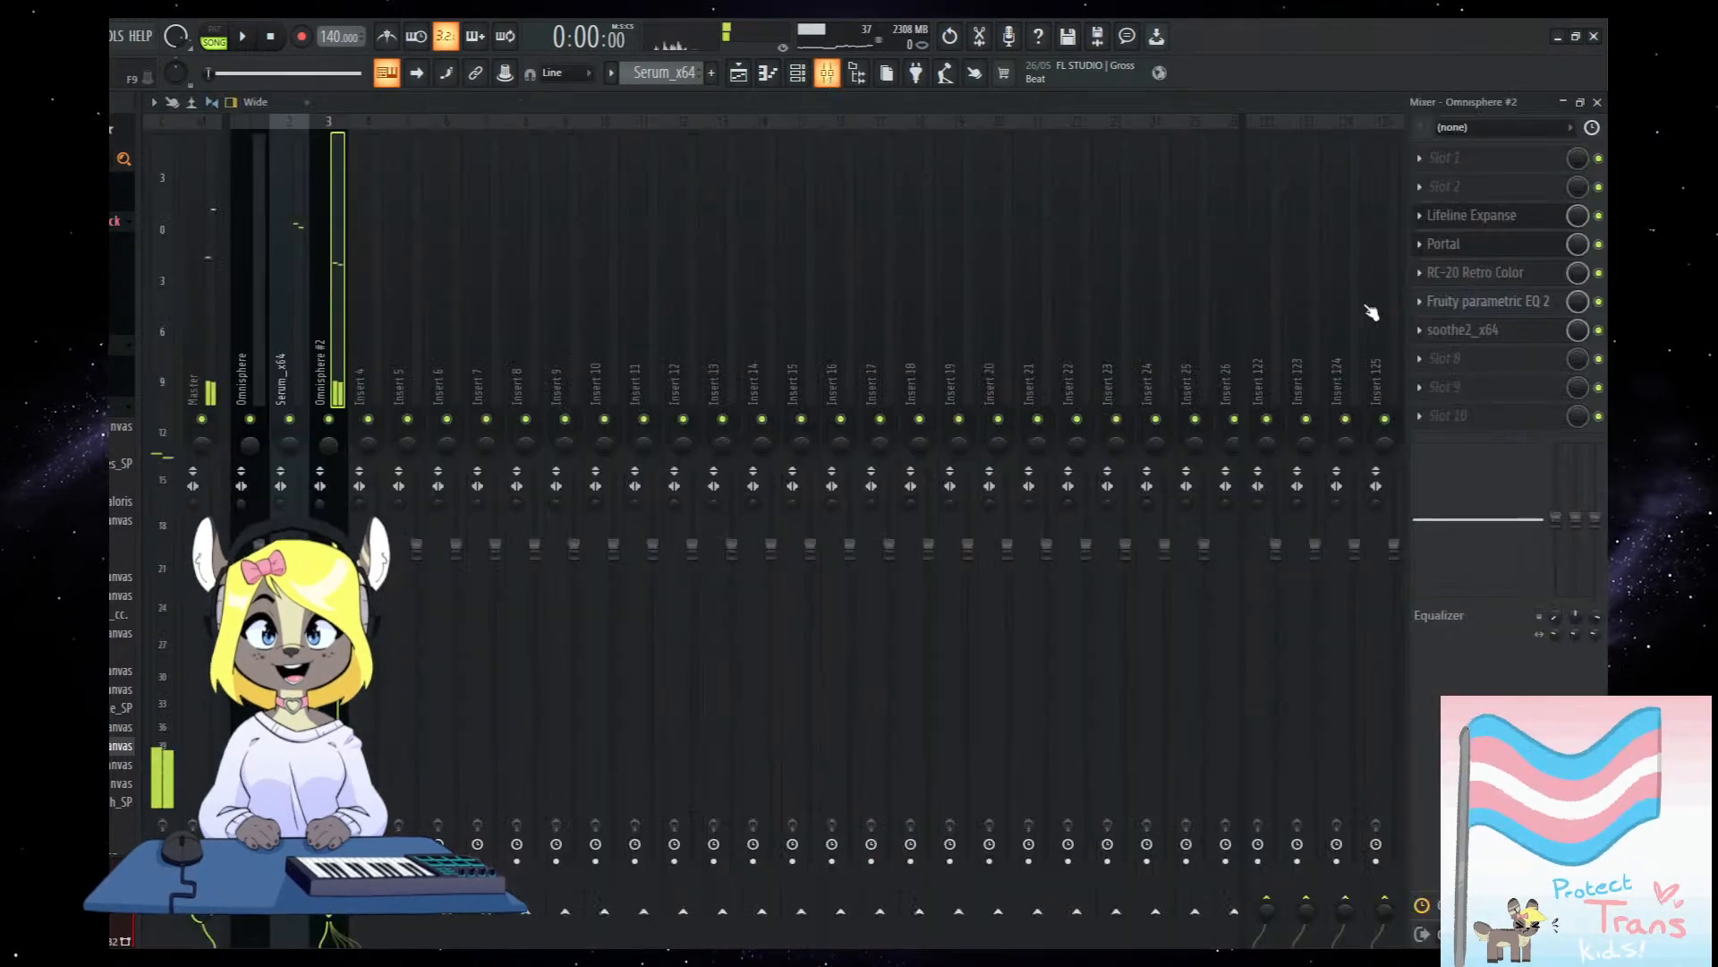
Open Portal on the Omnisphere #2 mixer insert, raise its reverb macro to 100 percent and close the plugin.
left_click(1469, 255)
left_click_drag(786, 564, 875, 564)
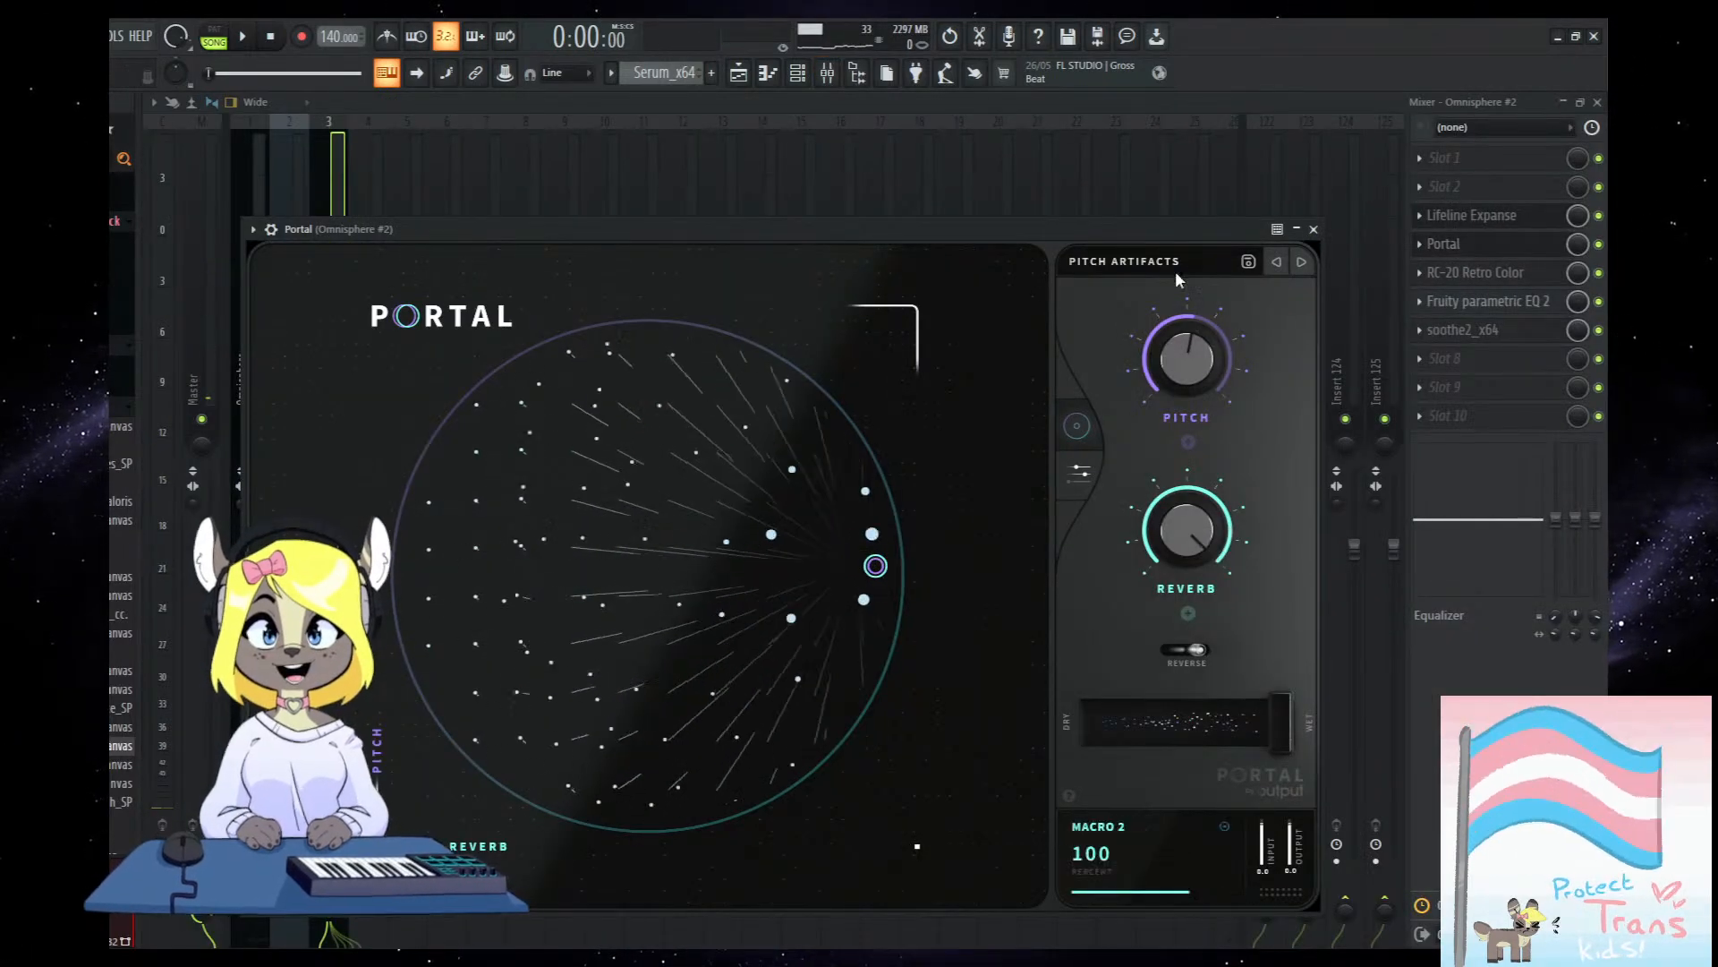
left_click(1314, 230)
Play the arrangement with the Serum_x64 track unmuted beside Omnisphere #2, and mute Serum_x64 again after stopping.
key("space")
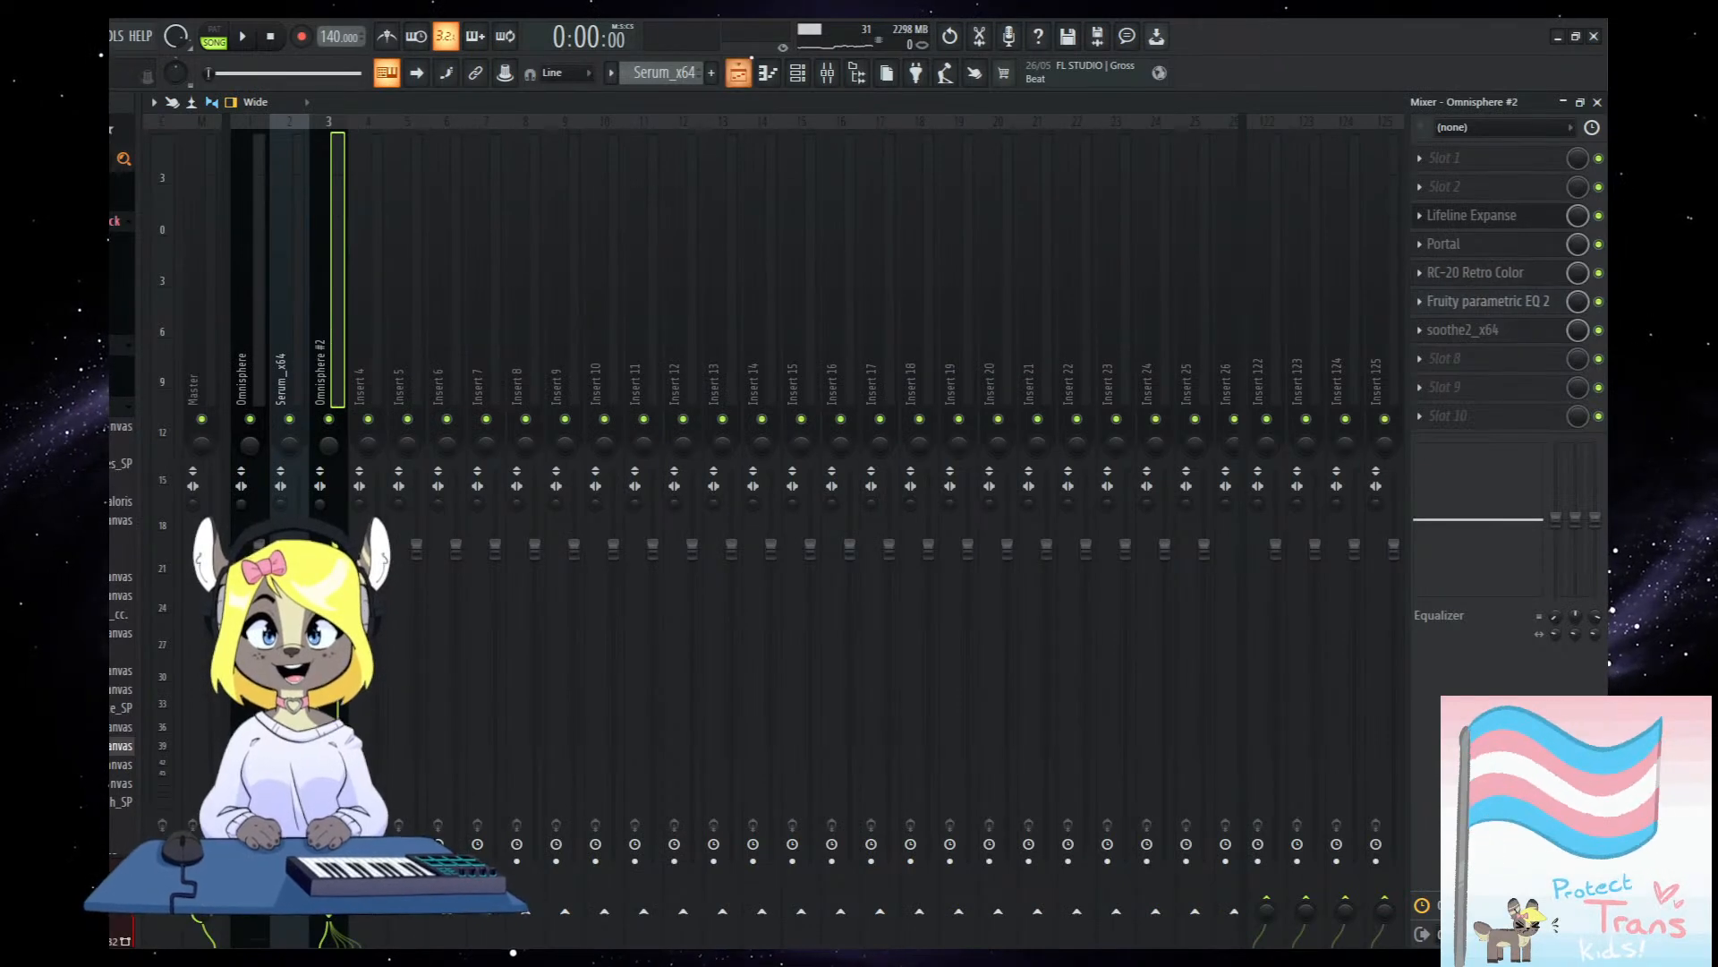
key("F5")
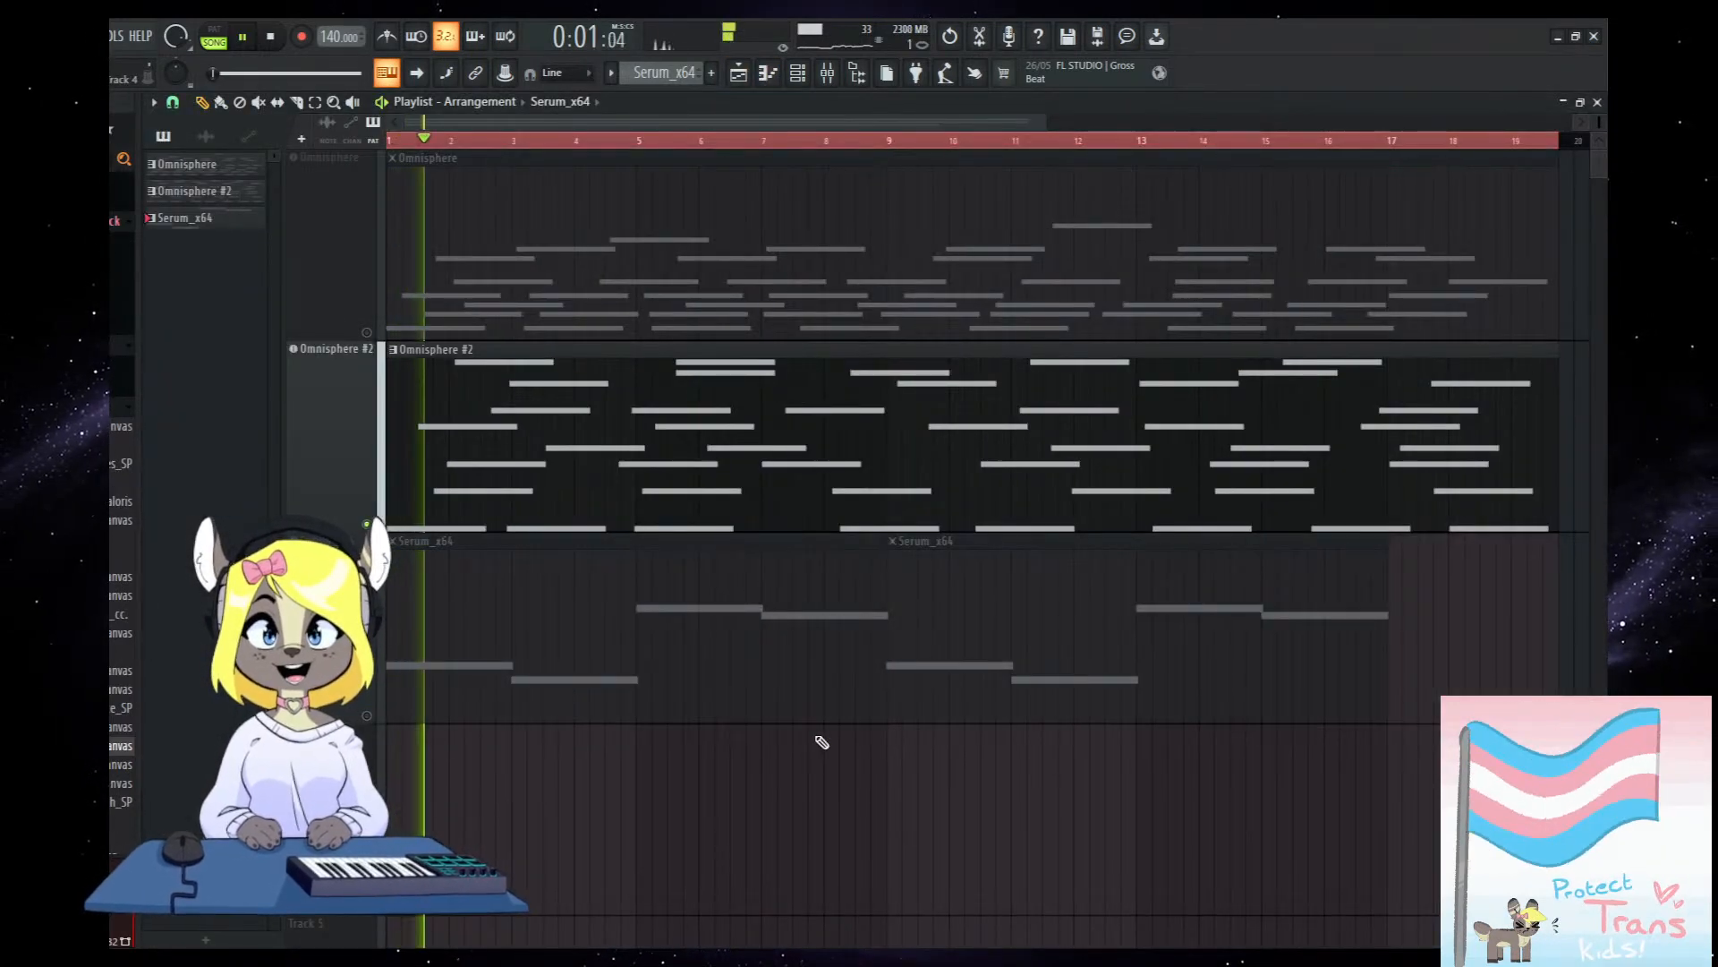
left_click(366, 715)
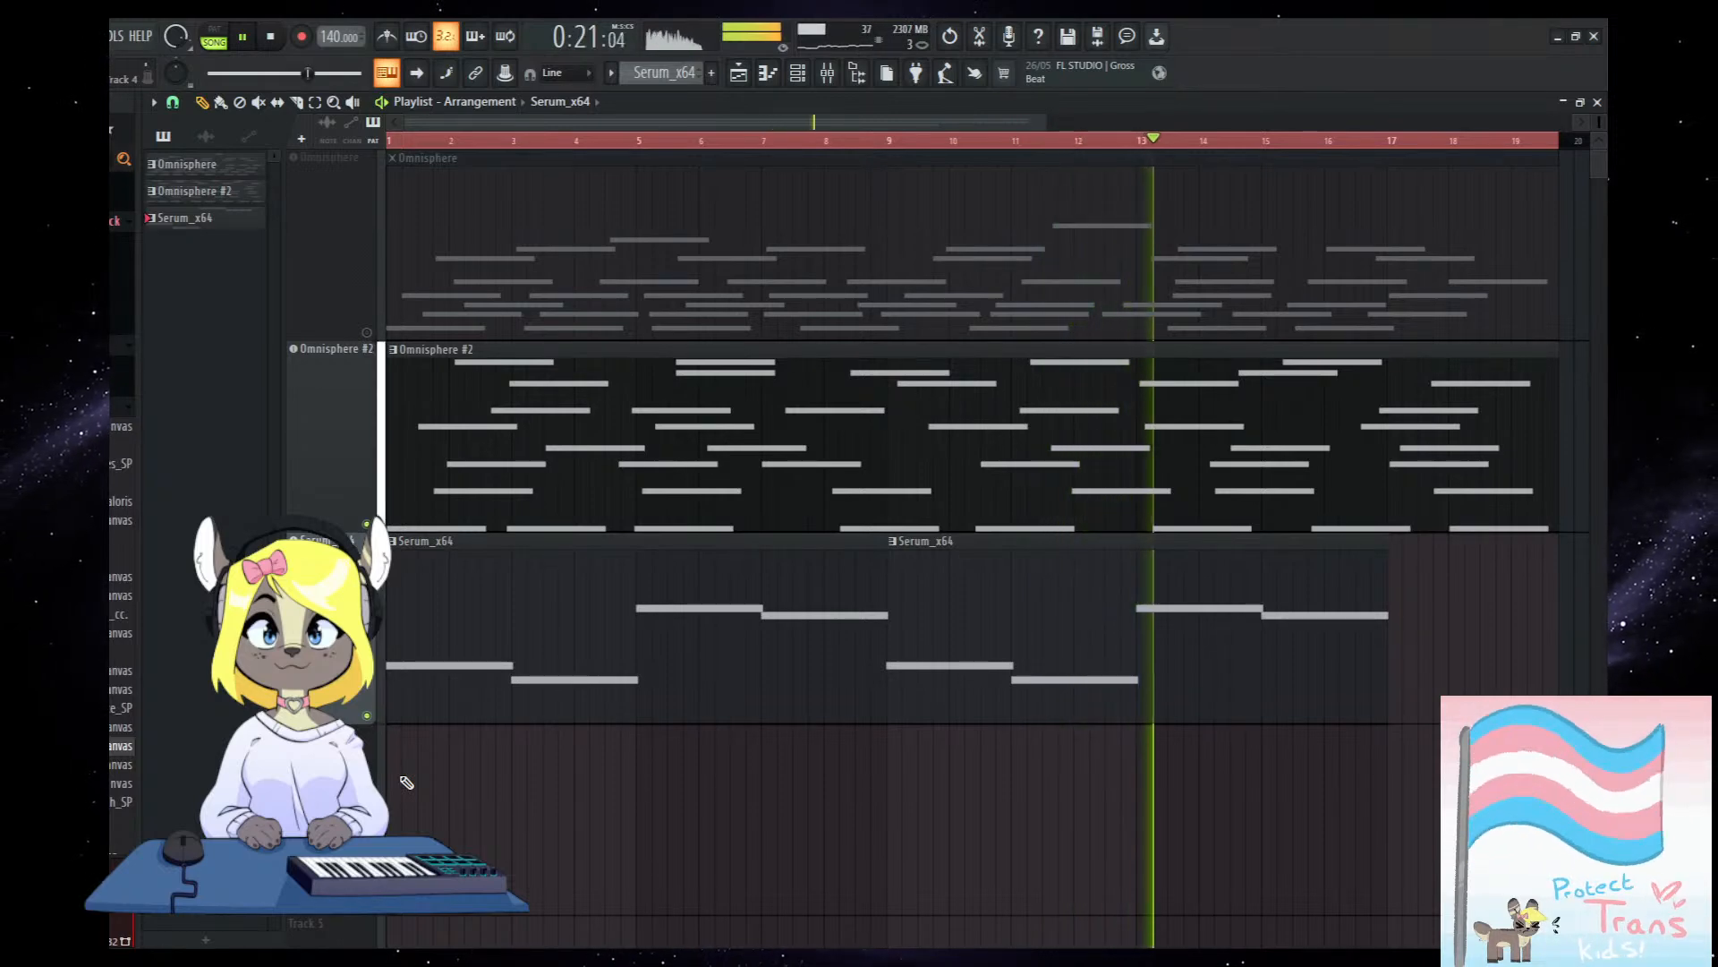
scroll(837, 855, "down", 2)
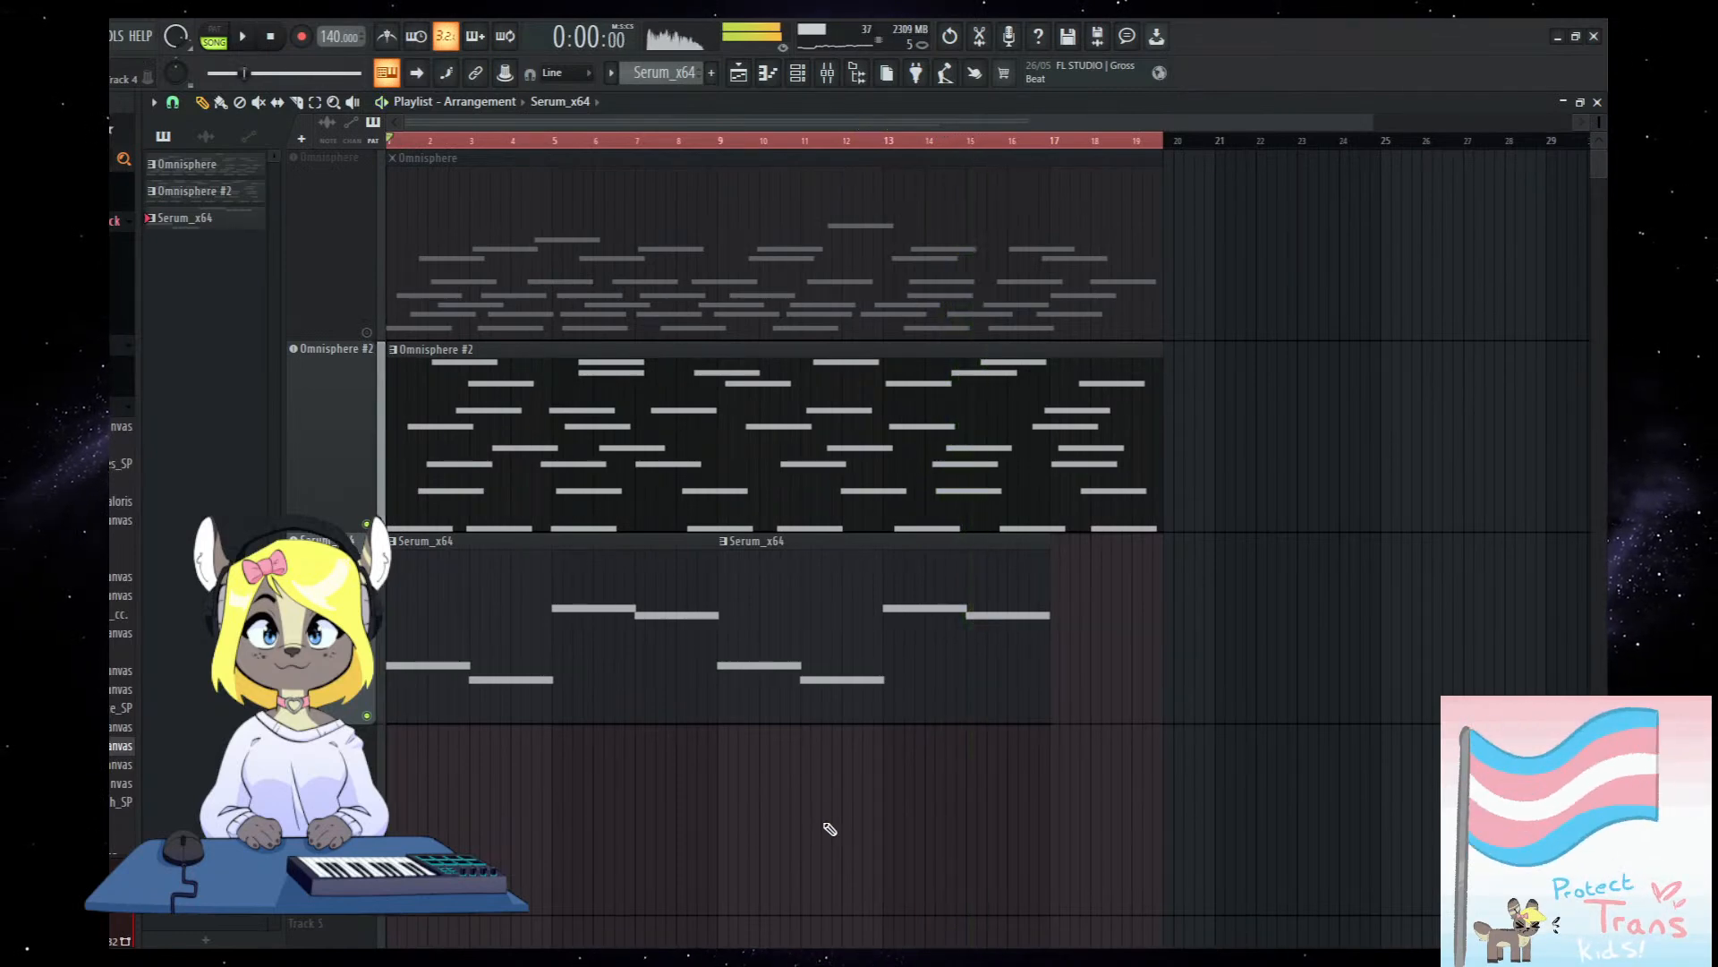
key("space")
scroll(837, 832, "up", 2)
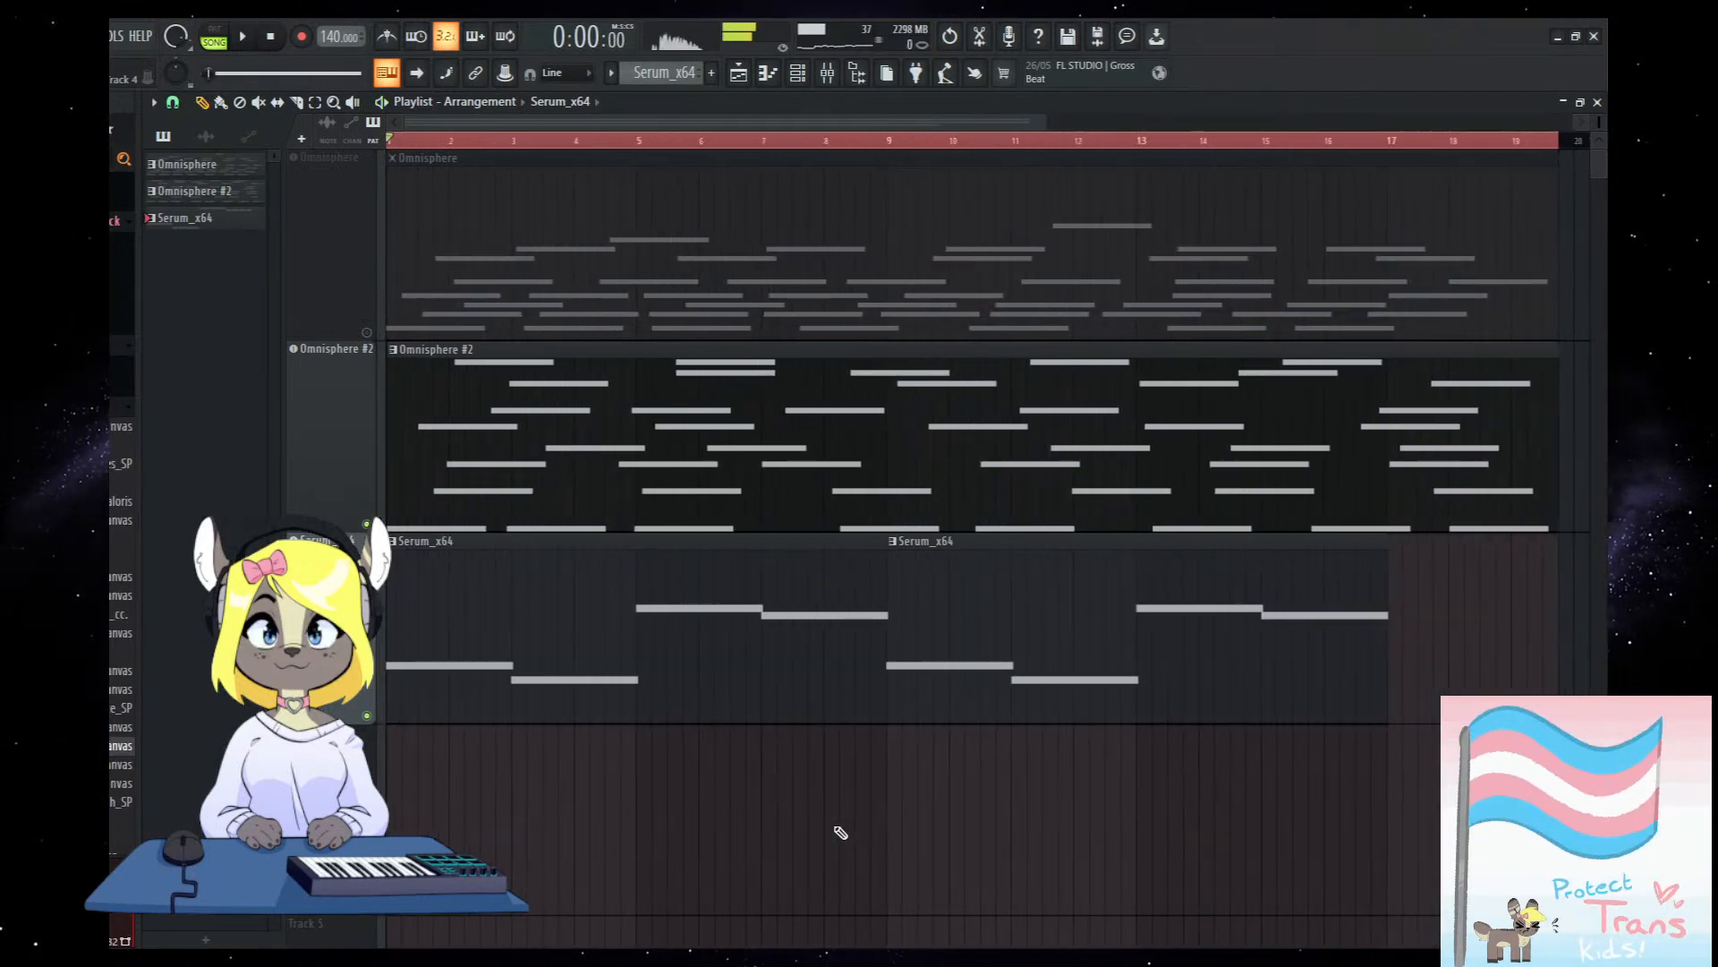
left_click(367, 715)
scroll(744, 824, "down", 1)
scroll(744, 825, "up", 1)
left_click_drag(860, 820, 795, 819)
scroll(806, 821, "down", 1)
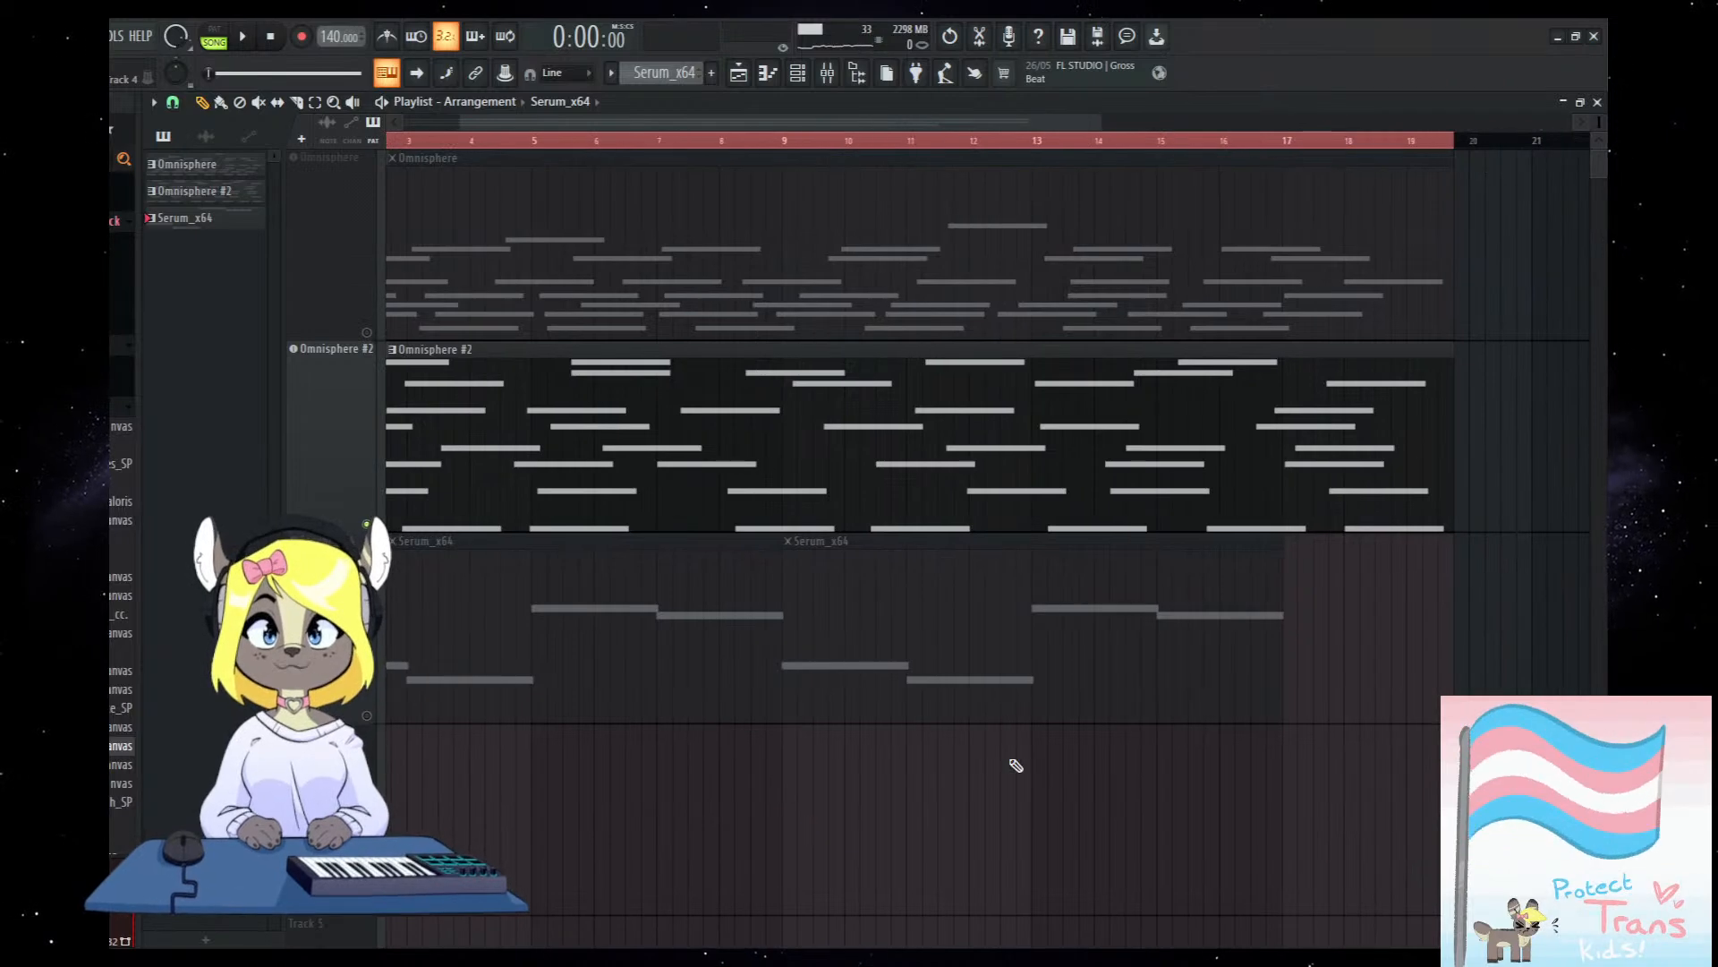
scroll(1124, 758, "down", 2)
scroll(1124, 758, "up", 2)
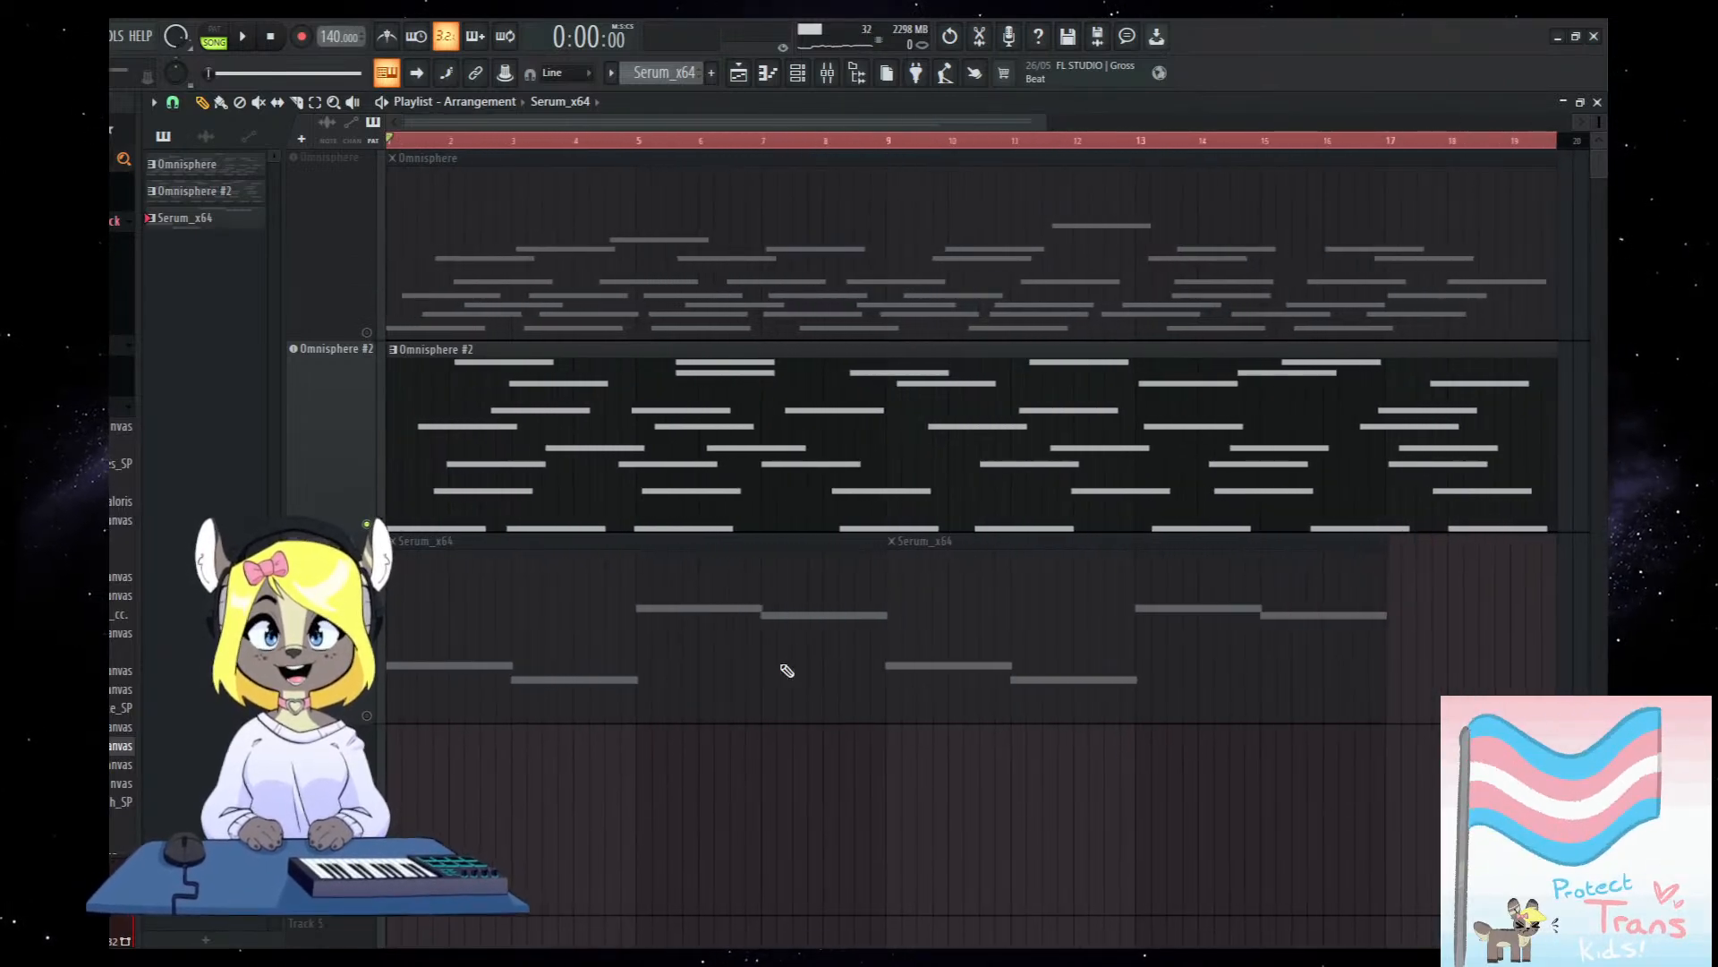
key("ctrl+a")
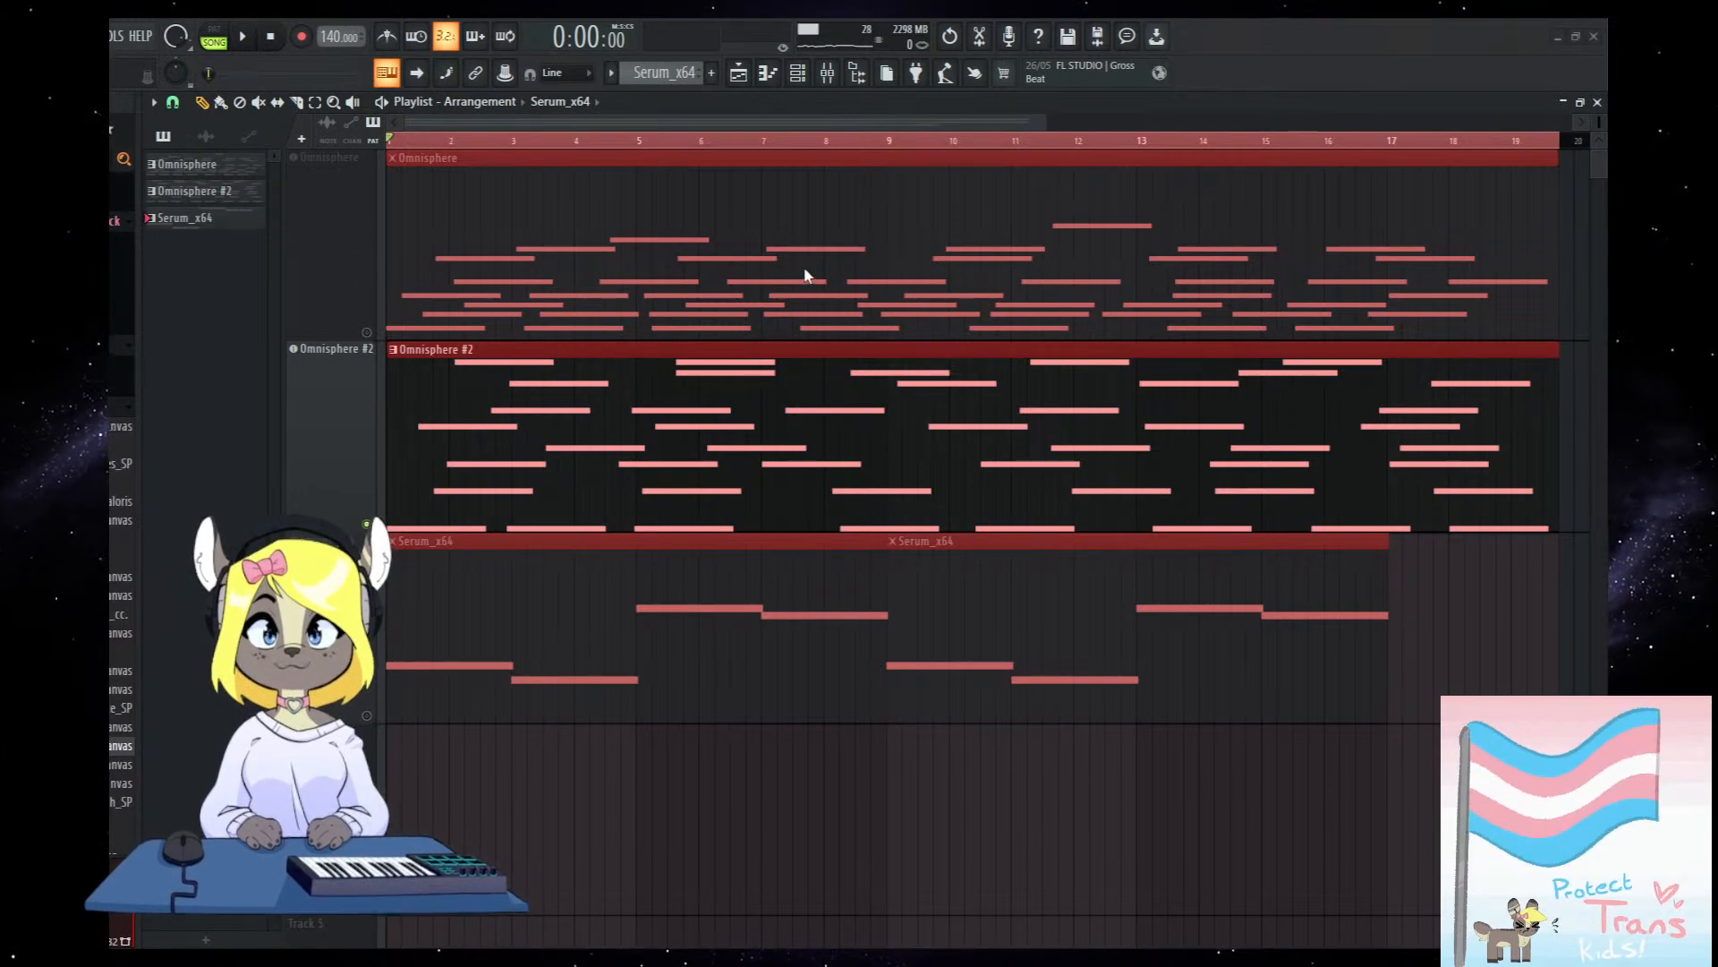
key("Escape")
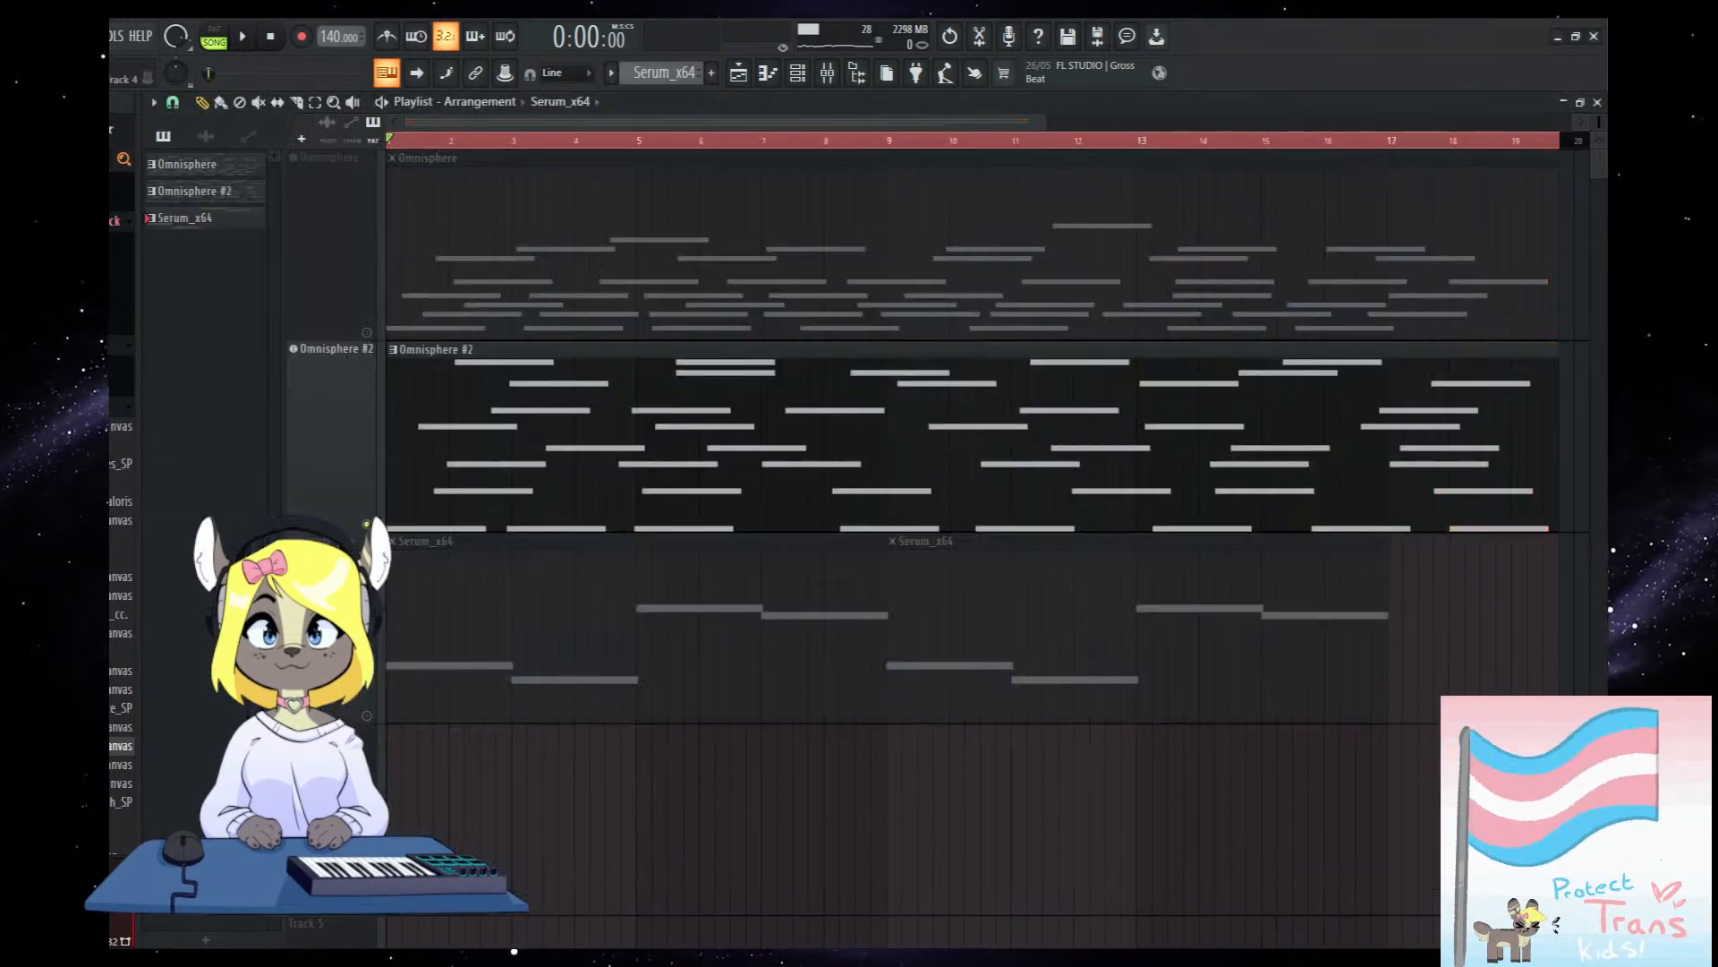
Solo the Omnisphere playlist track, audition it briefly and return from the plugin windows to the playlist.
right_click(366, 332)
scroll(1066, 345, "down", 3)
key("space")
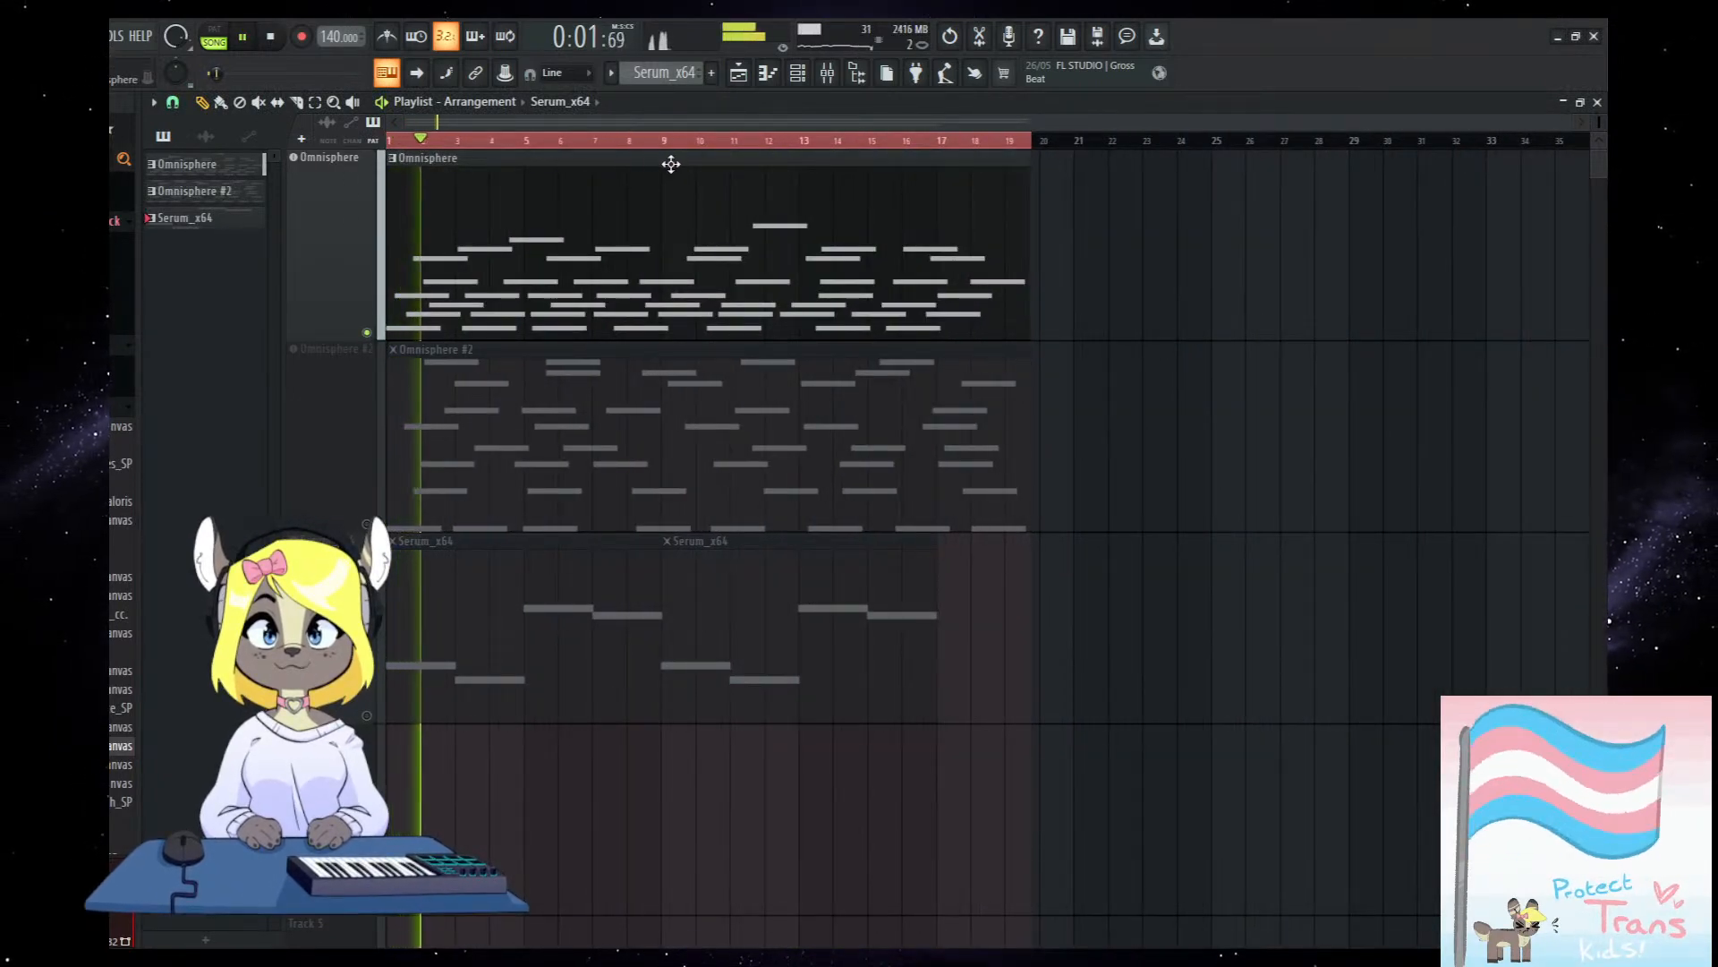
key("space")
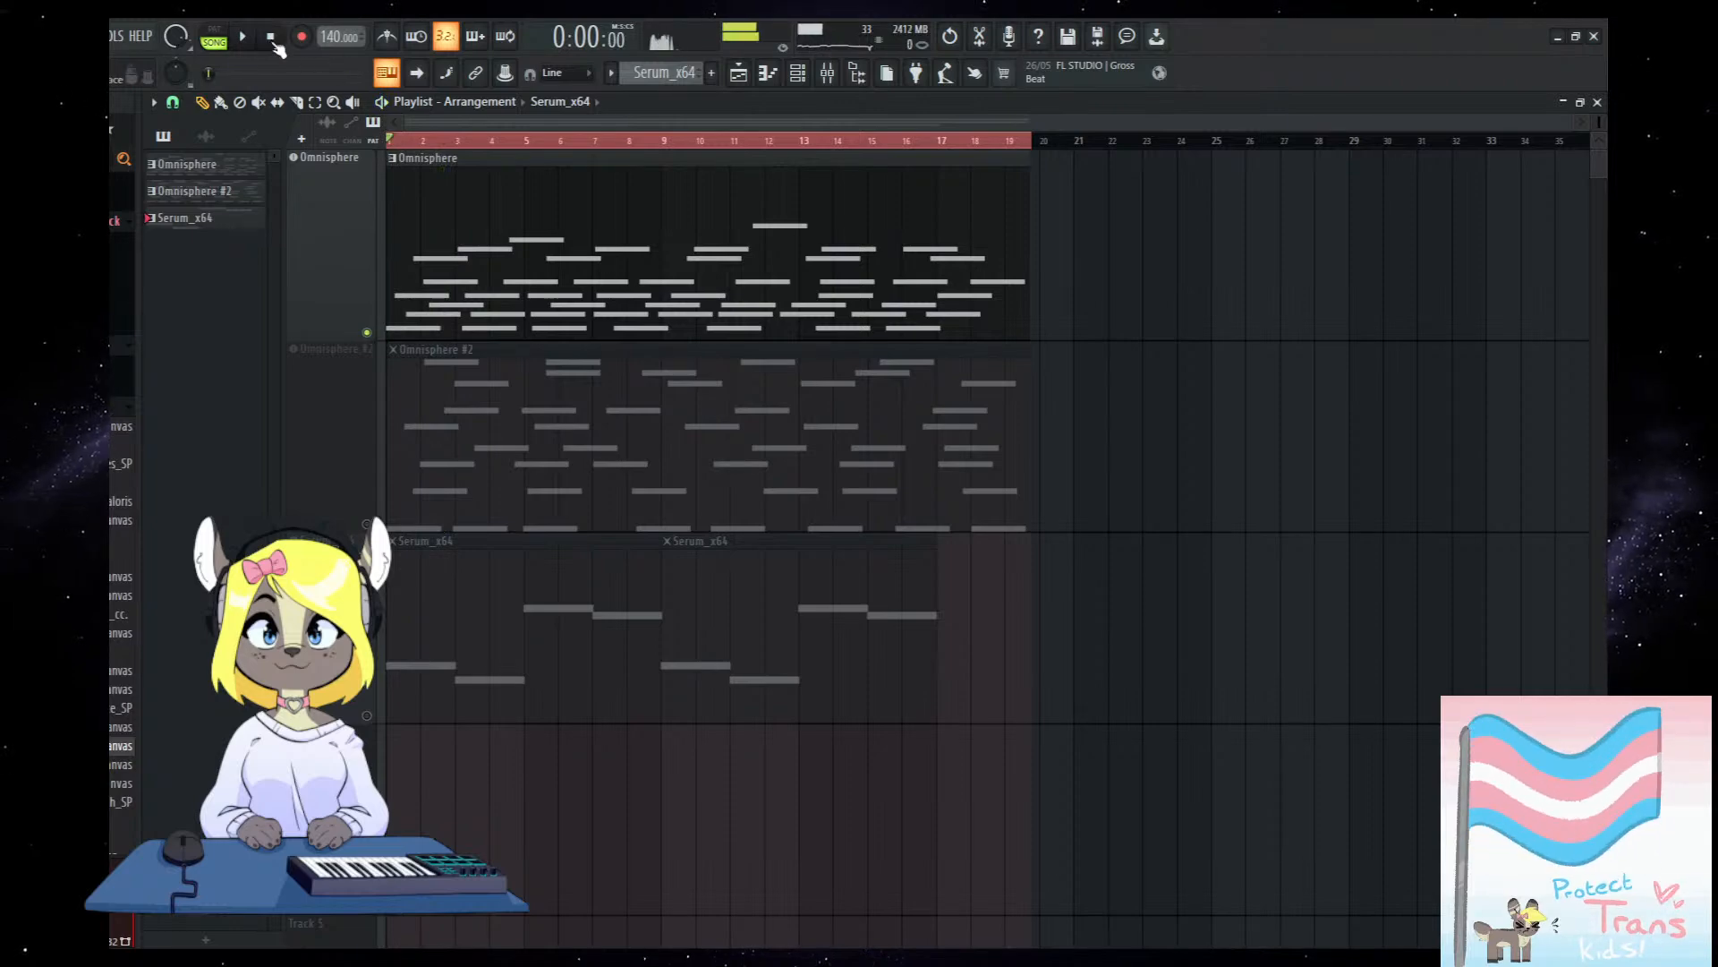
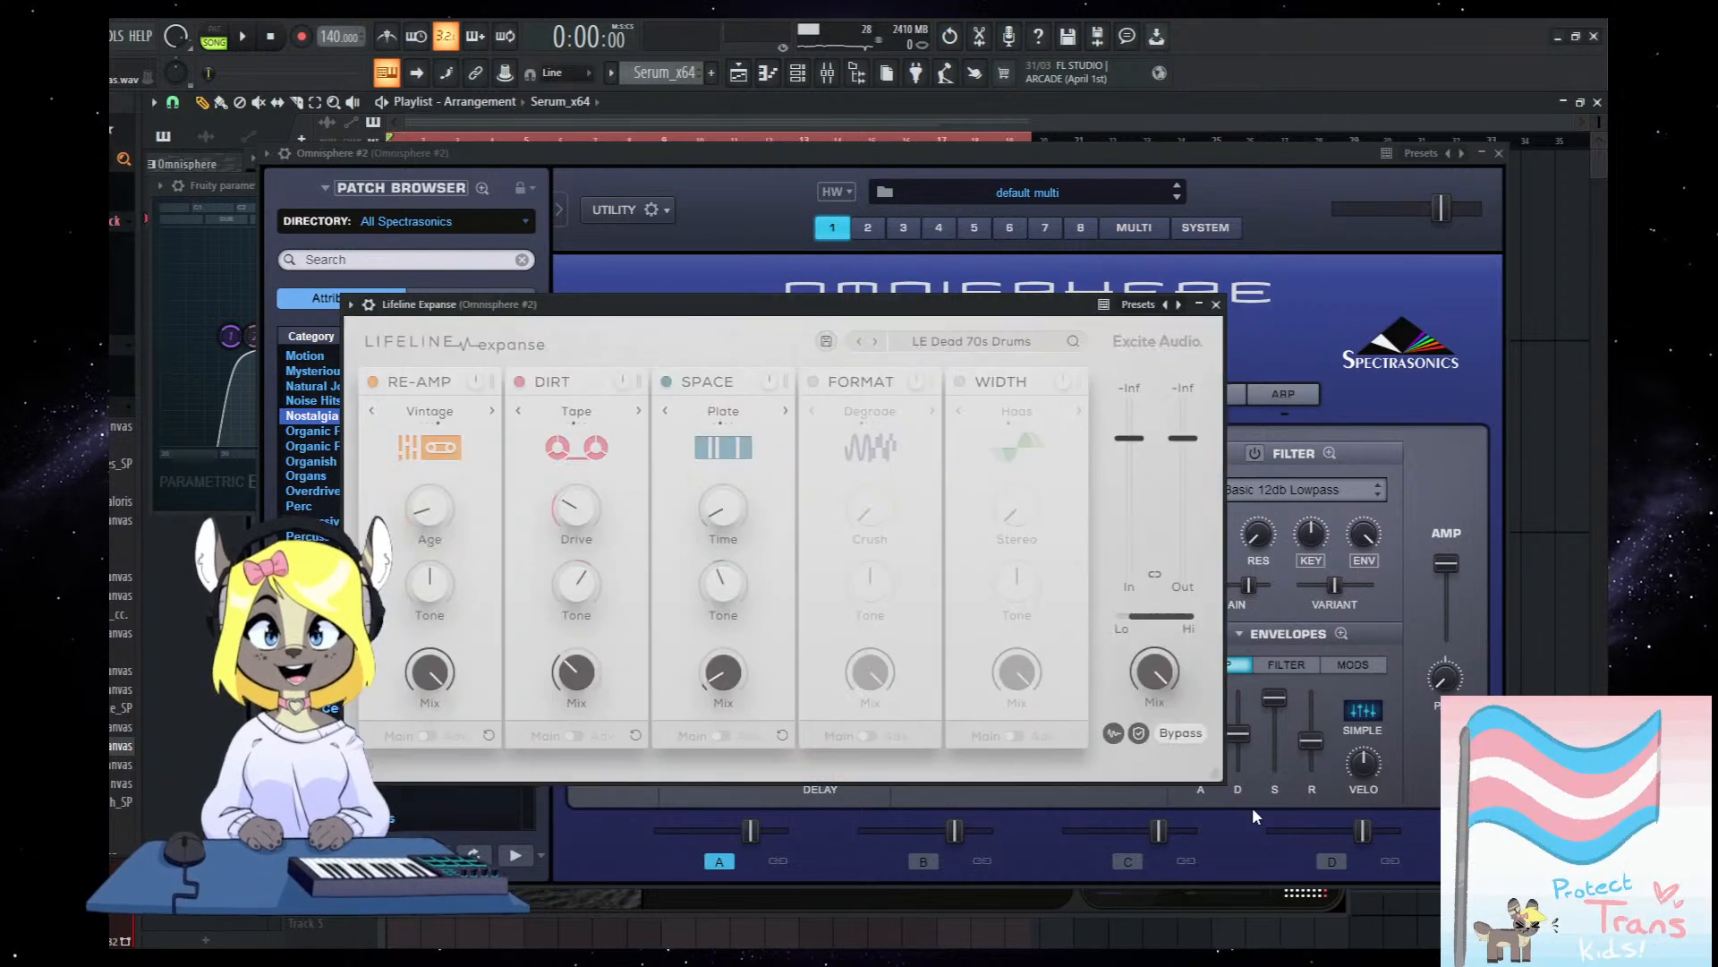
left_click(1547, 797)
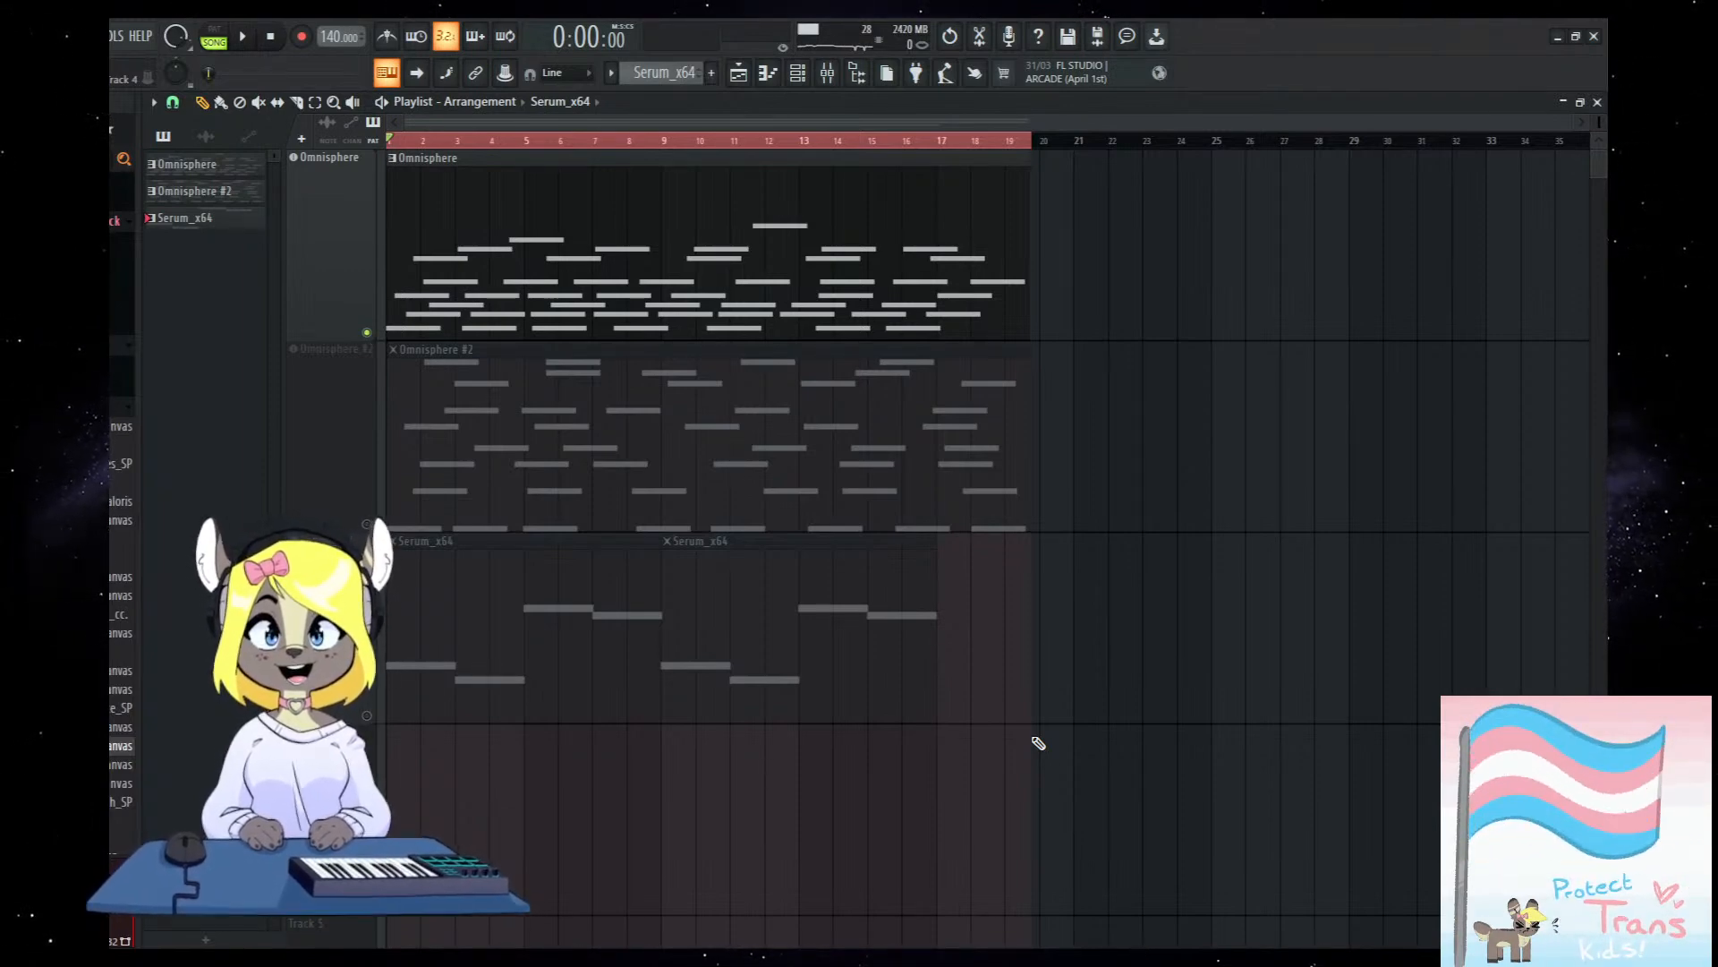
scroll(1093, 768, "down", 2)
scroll(1099, 778, "up", 2)
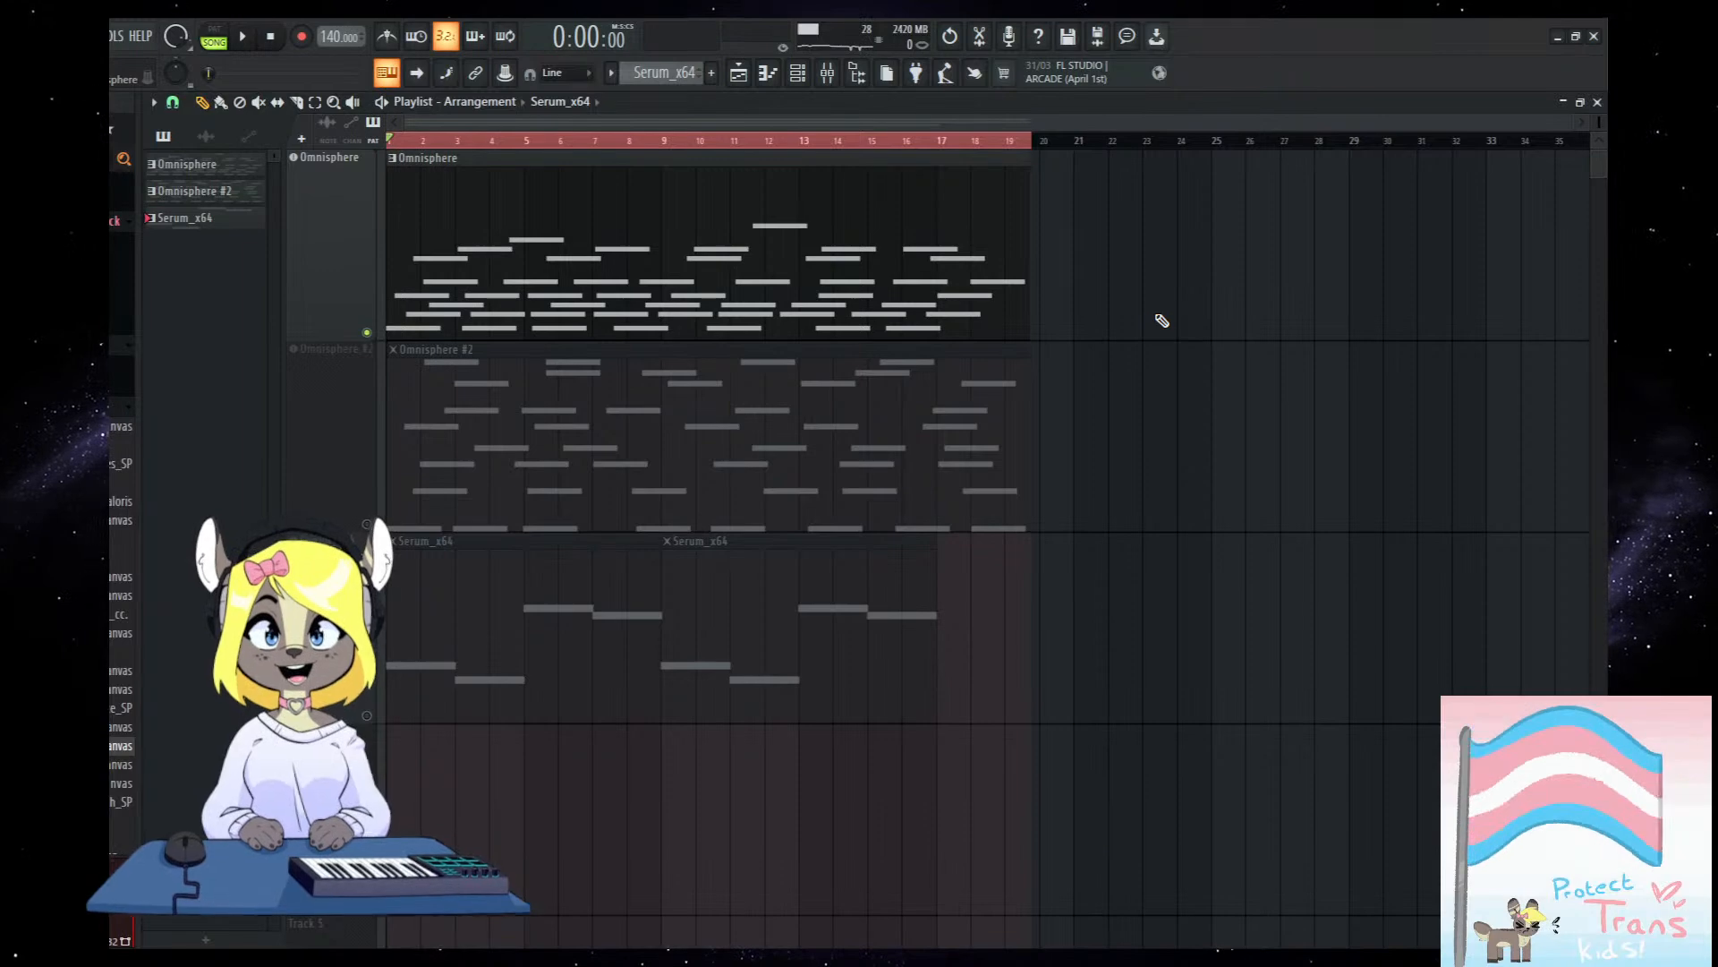
scroll(1005, 495, "down", 2)
scroll(1024, 520, "up", 4)
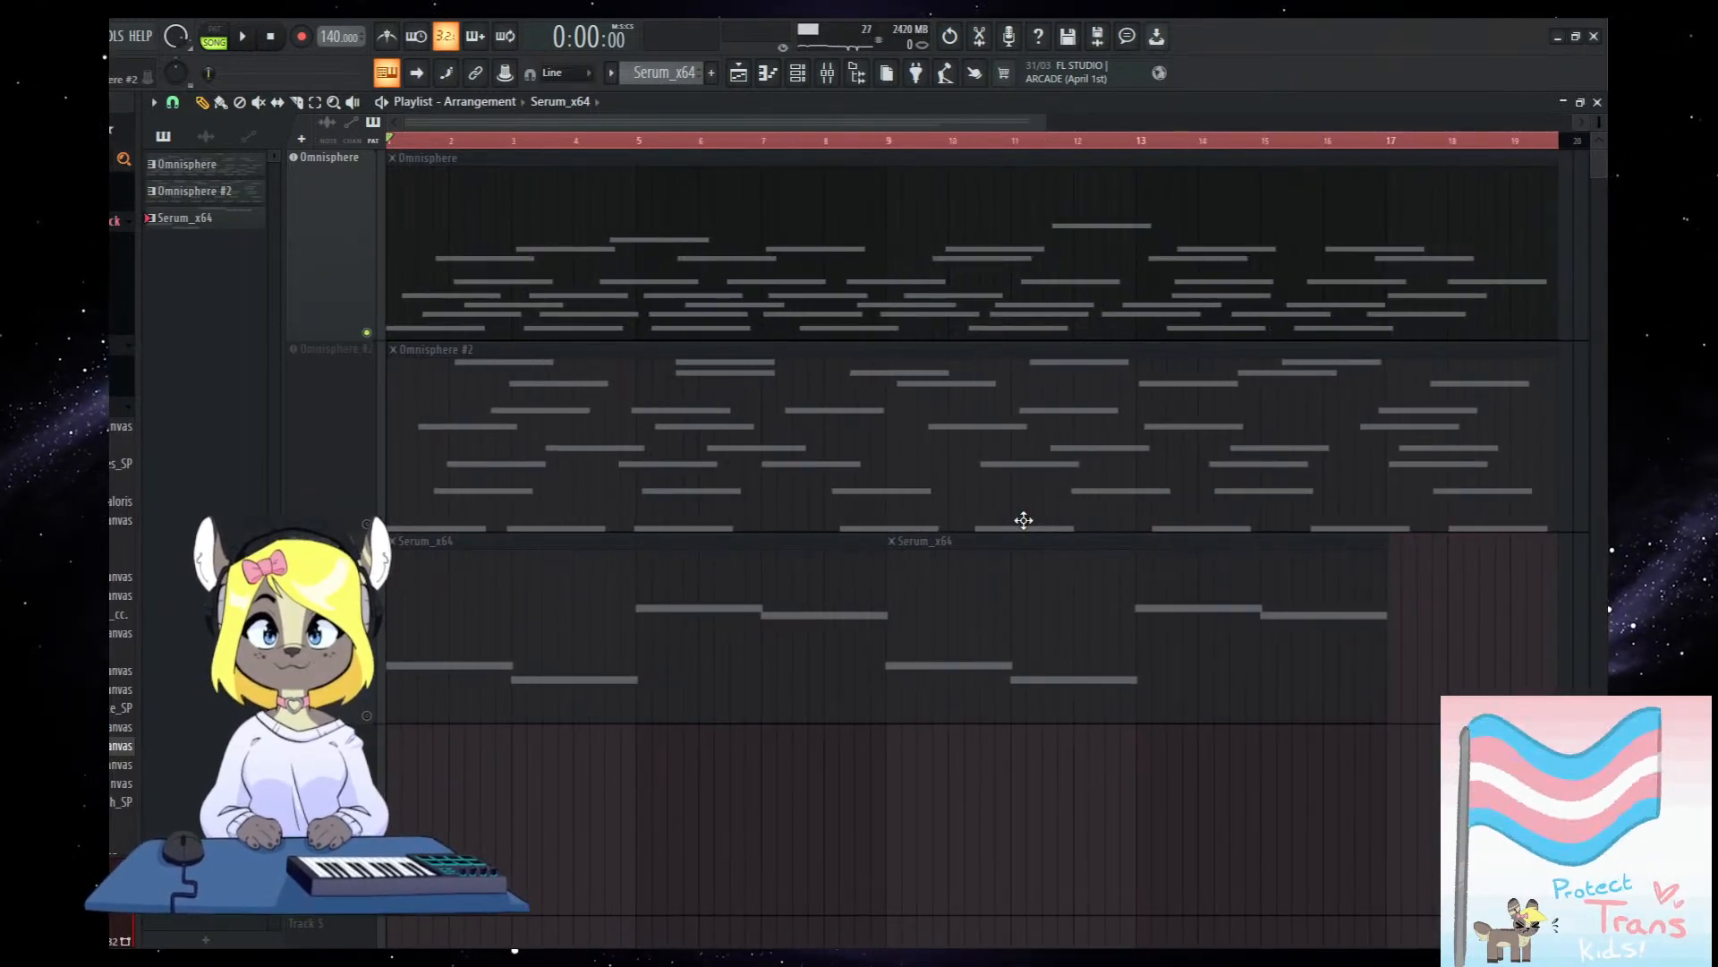
scroll(935, 475, "down", 1)
scroll(934, 474, "up", 1)
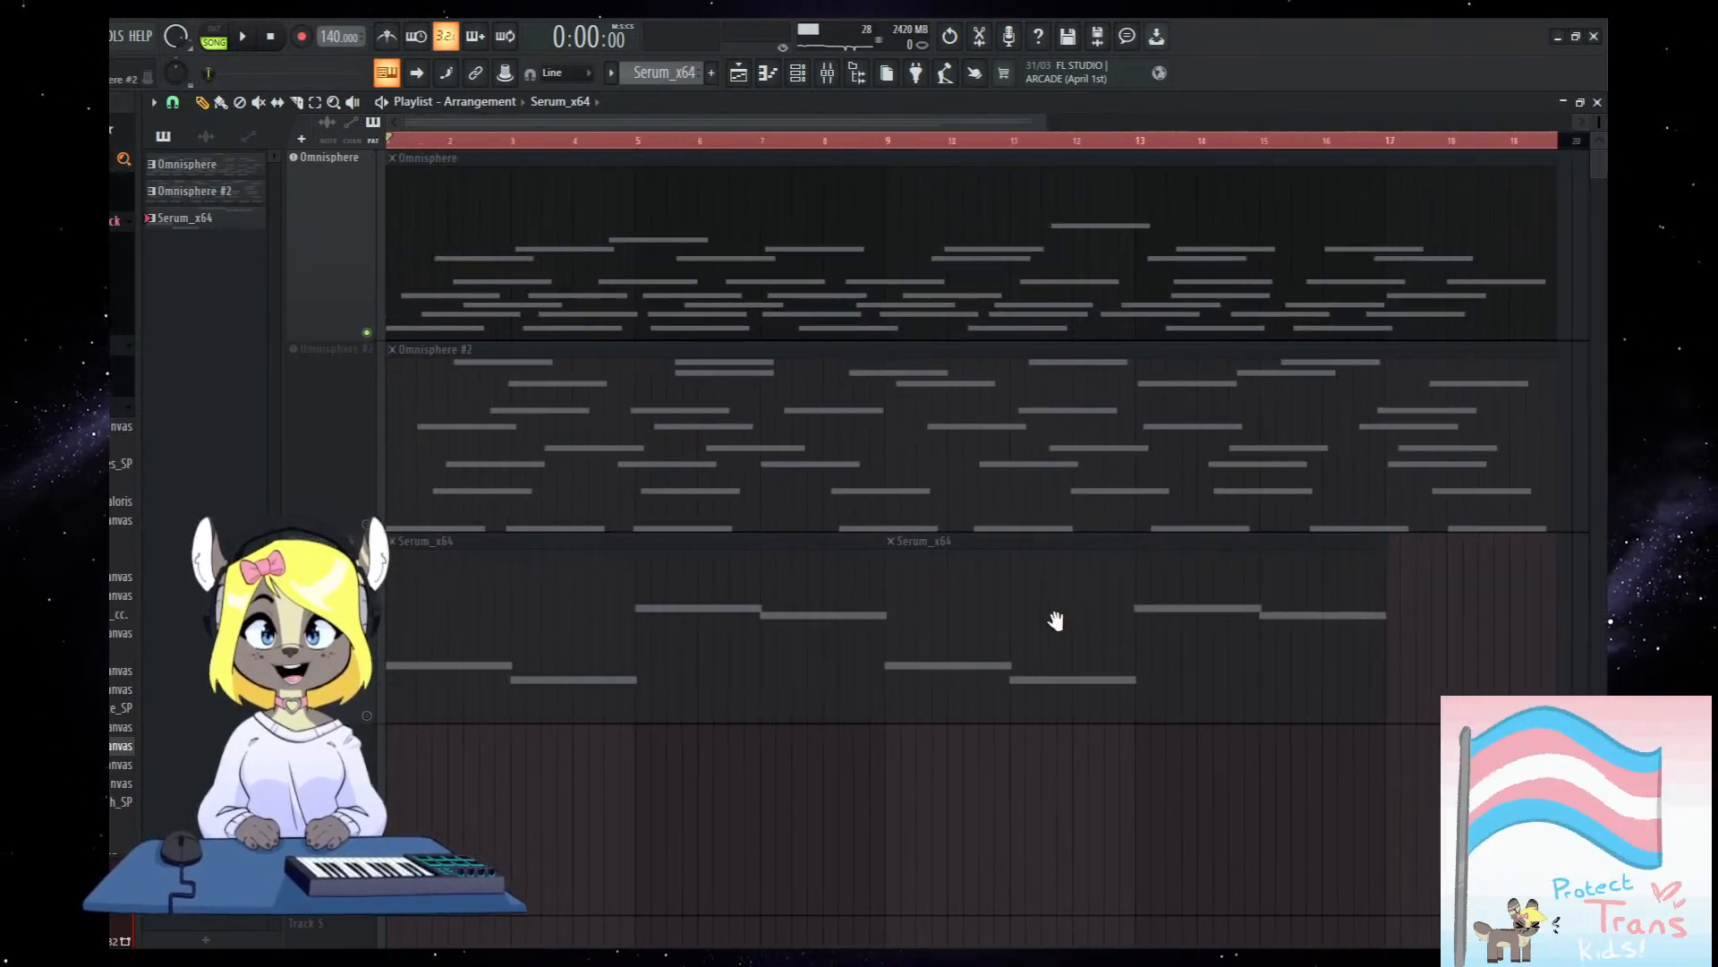
Unmute the Serum_x64 and Omnisphere #2 playlist tracks so they play alongside Omnisphere.
left_click(367, 716)
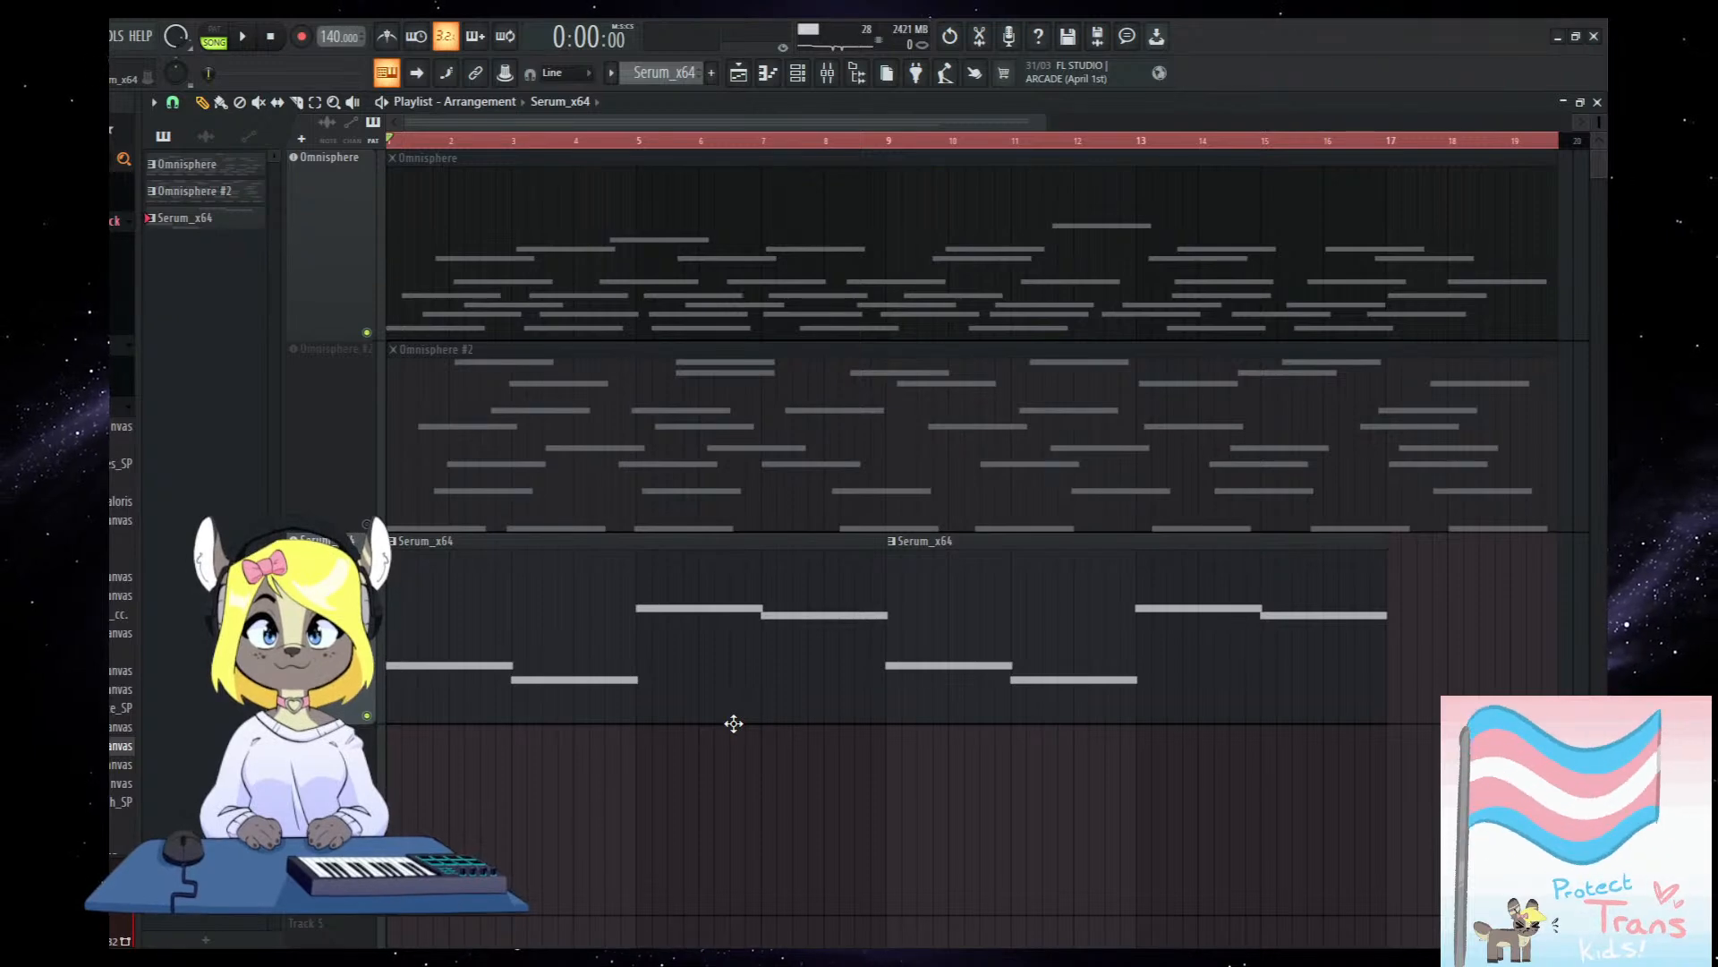
left_click_drag(1225, 489, 1503, 760)
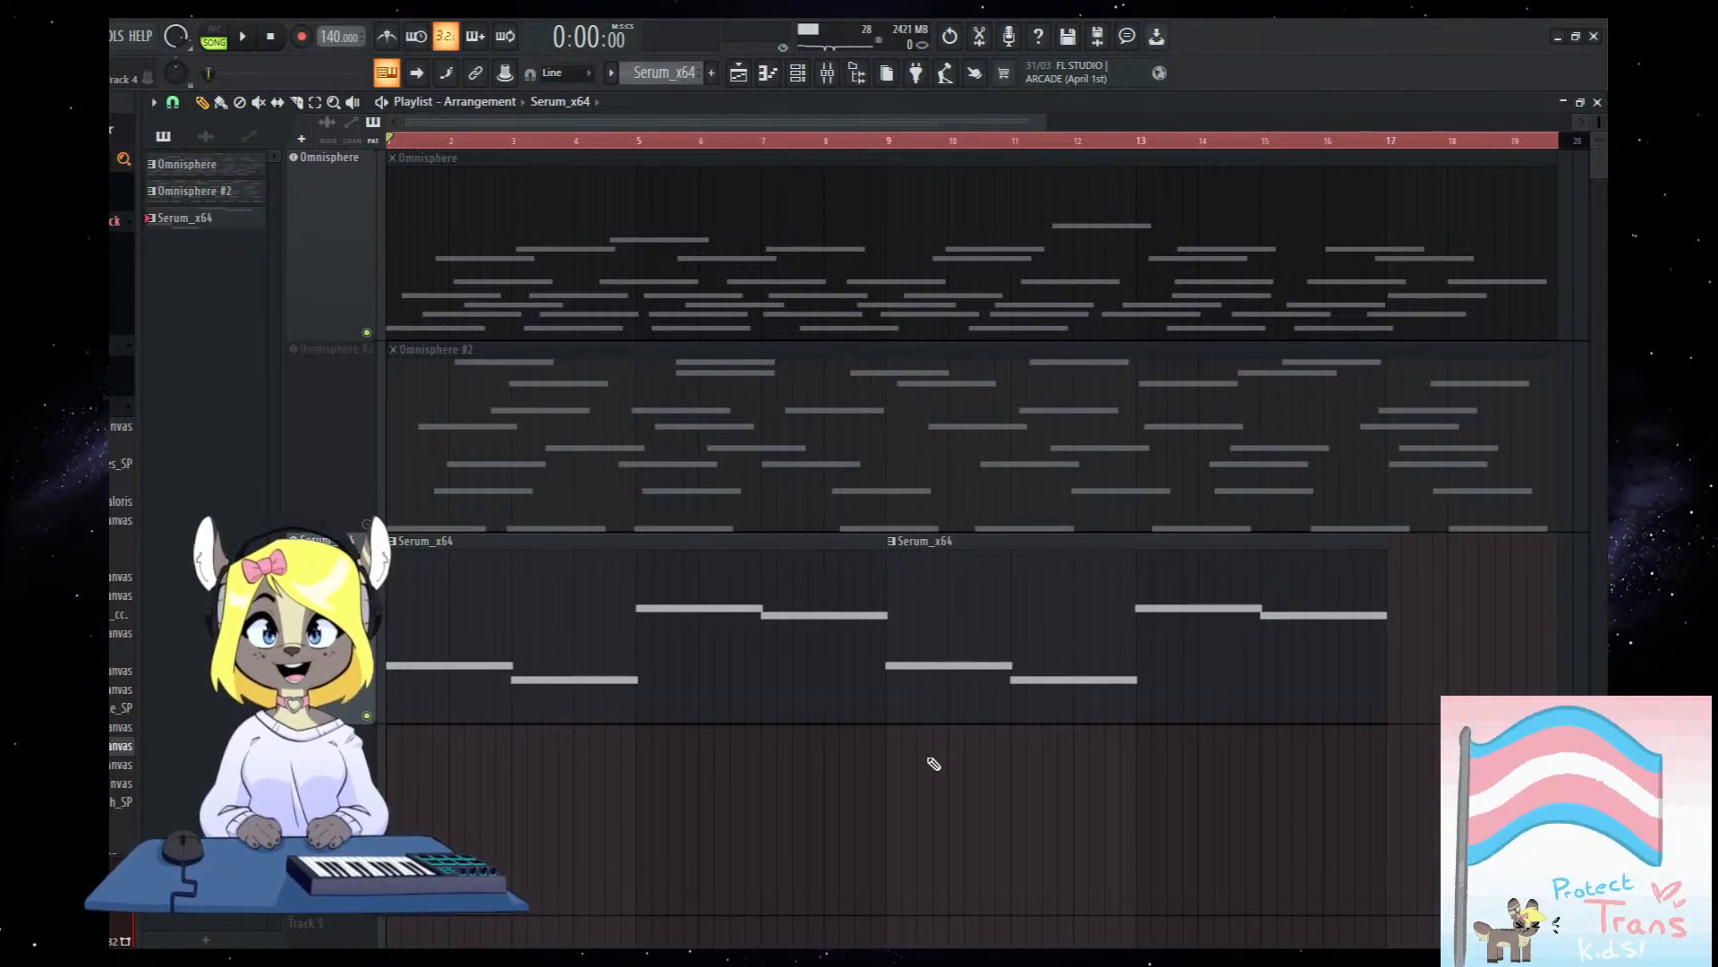
scroll(1219, 643, "down", 3)
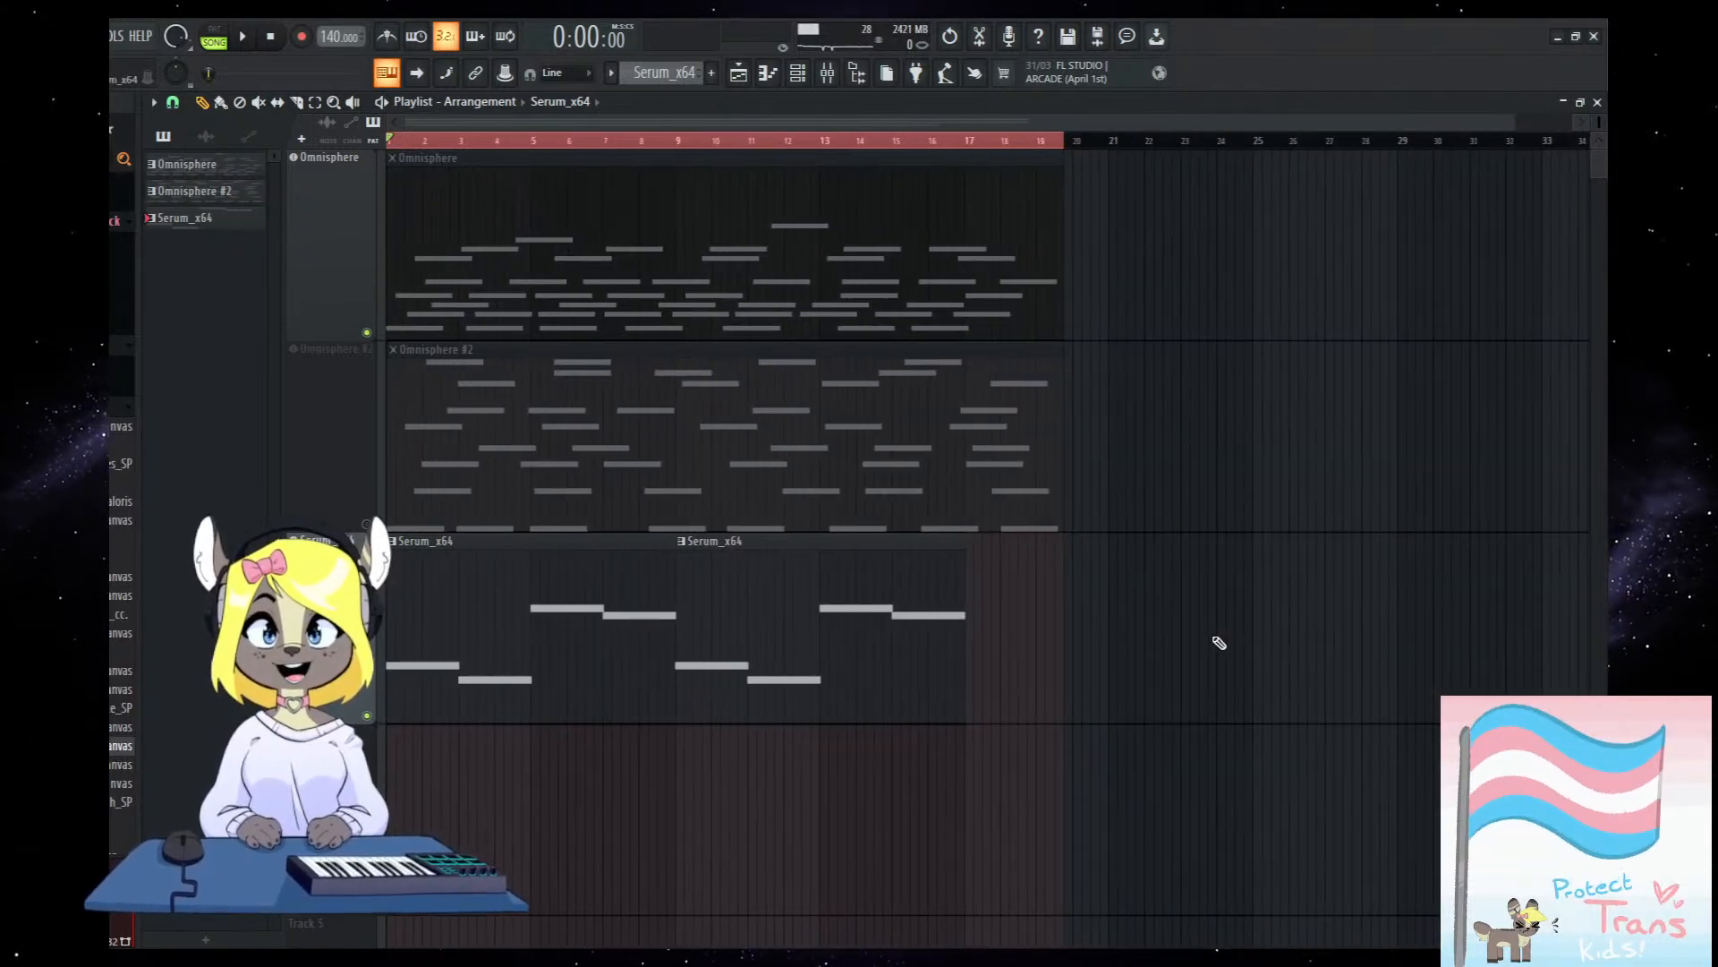
left_click_drag(369, 532, 368, 517)
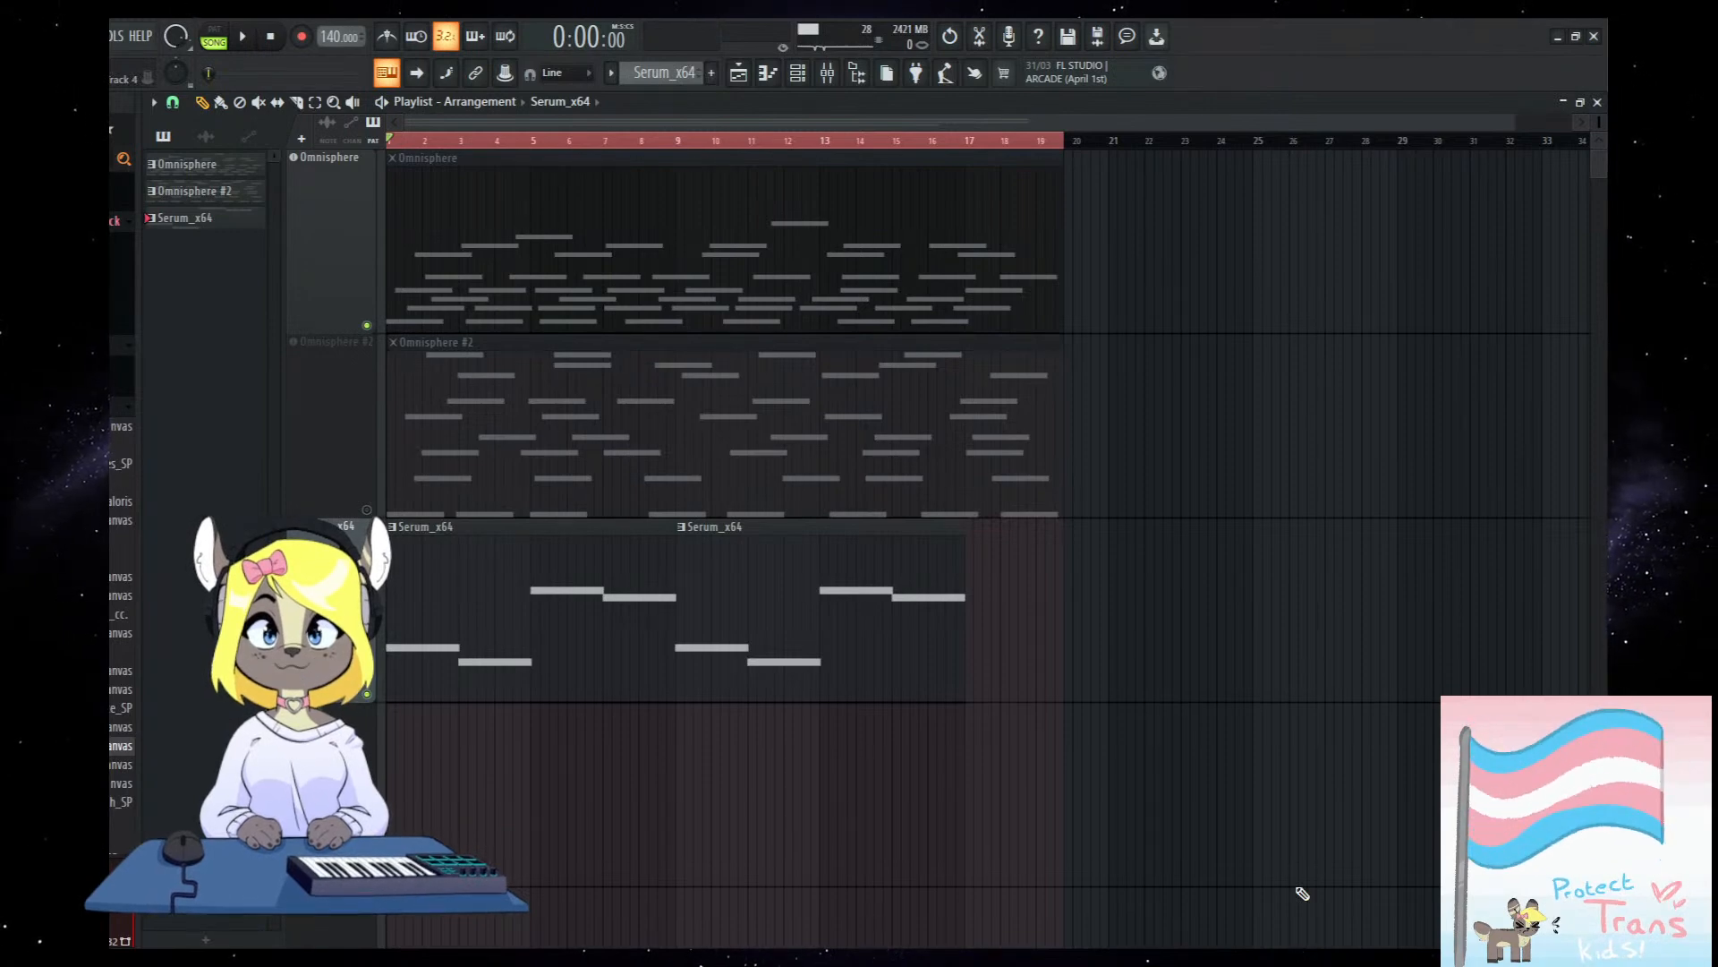
scroll(367, 725, "down", 1)
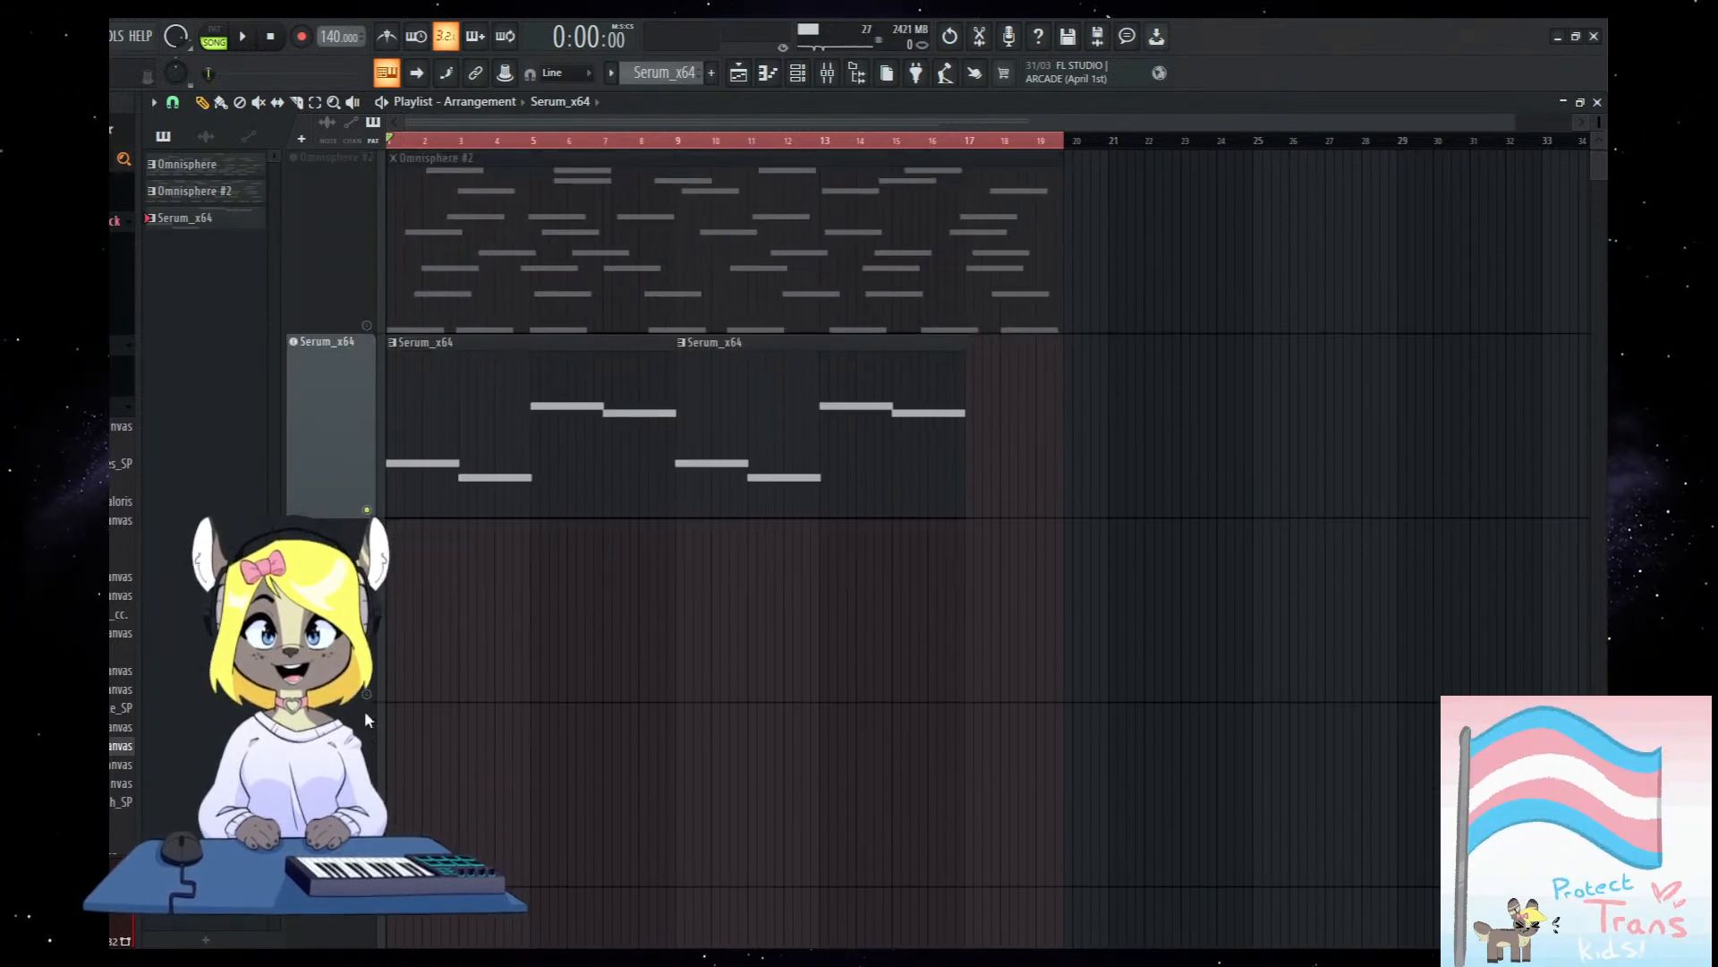
scroll(663, 767, "up", 1)
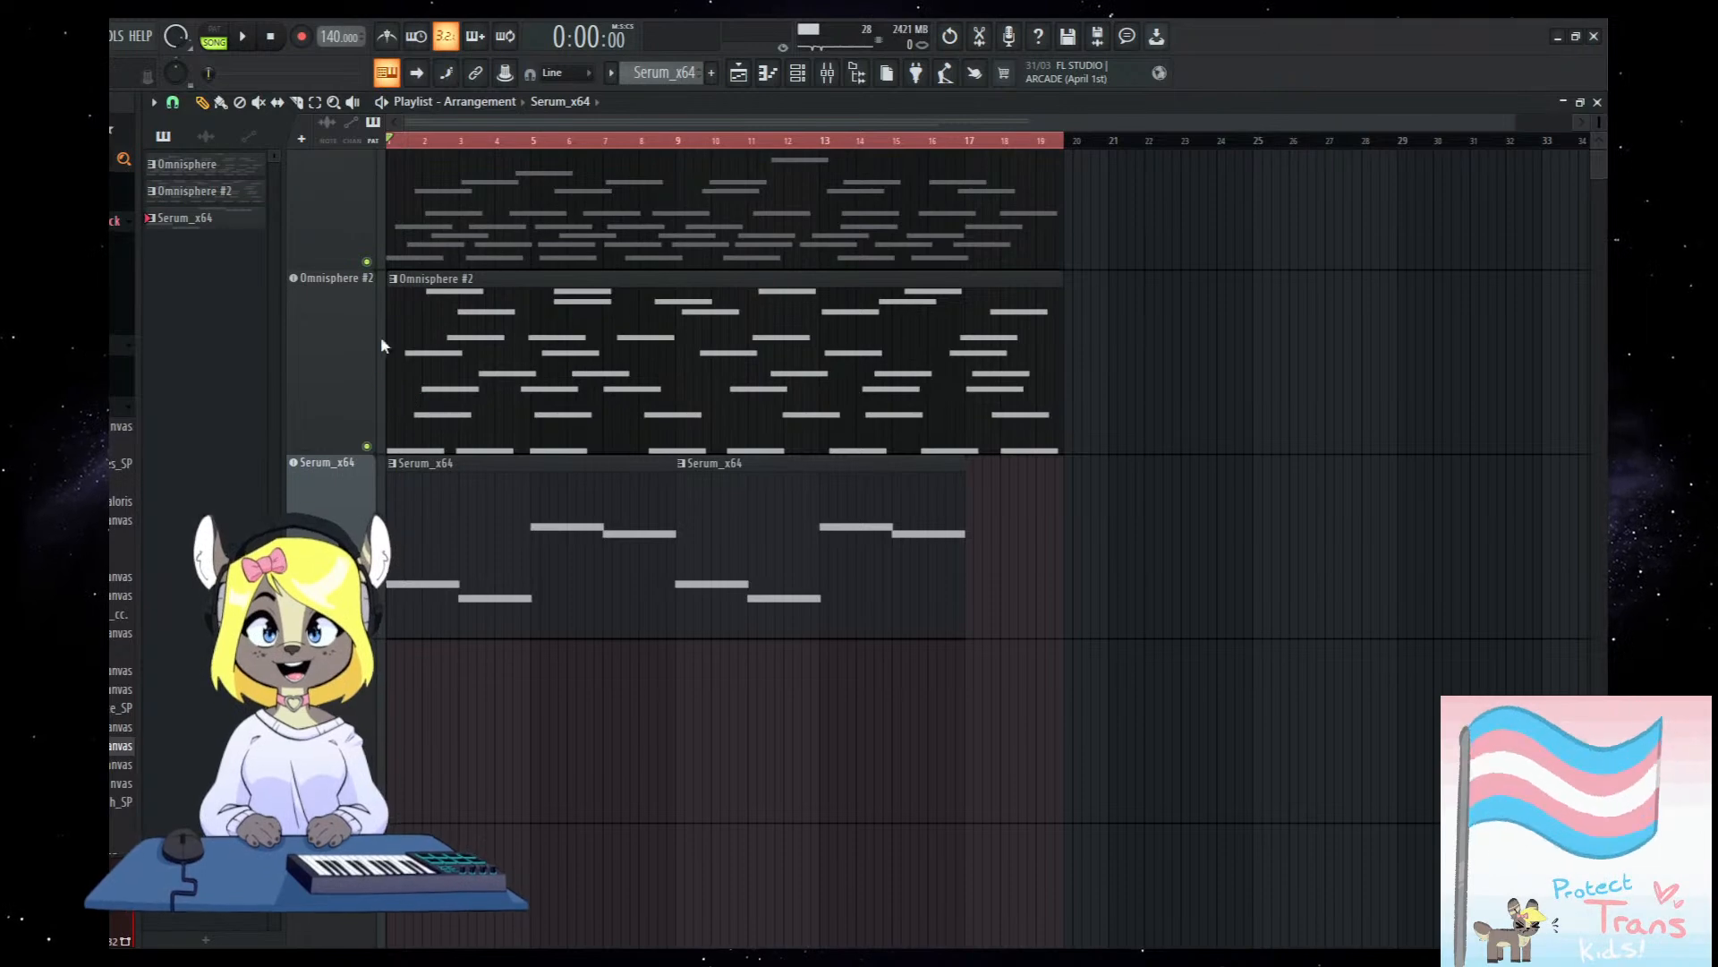
Reduce the height of the Omnisphere and Omnisphere #2 playlist tracks, keeping Serum_x64 taller than both.
left_click_drag(337, 452, 362, 369)
left_click_drag(356, 280, 337, 223)
mouse_move(338, 324)
left_mouse_down()
mouse_move(340, 270)
mouse_move(340, 296)
left_mouse_up()
left_click_drag(690, 698, 1464, 518)
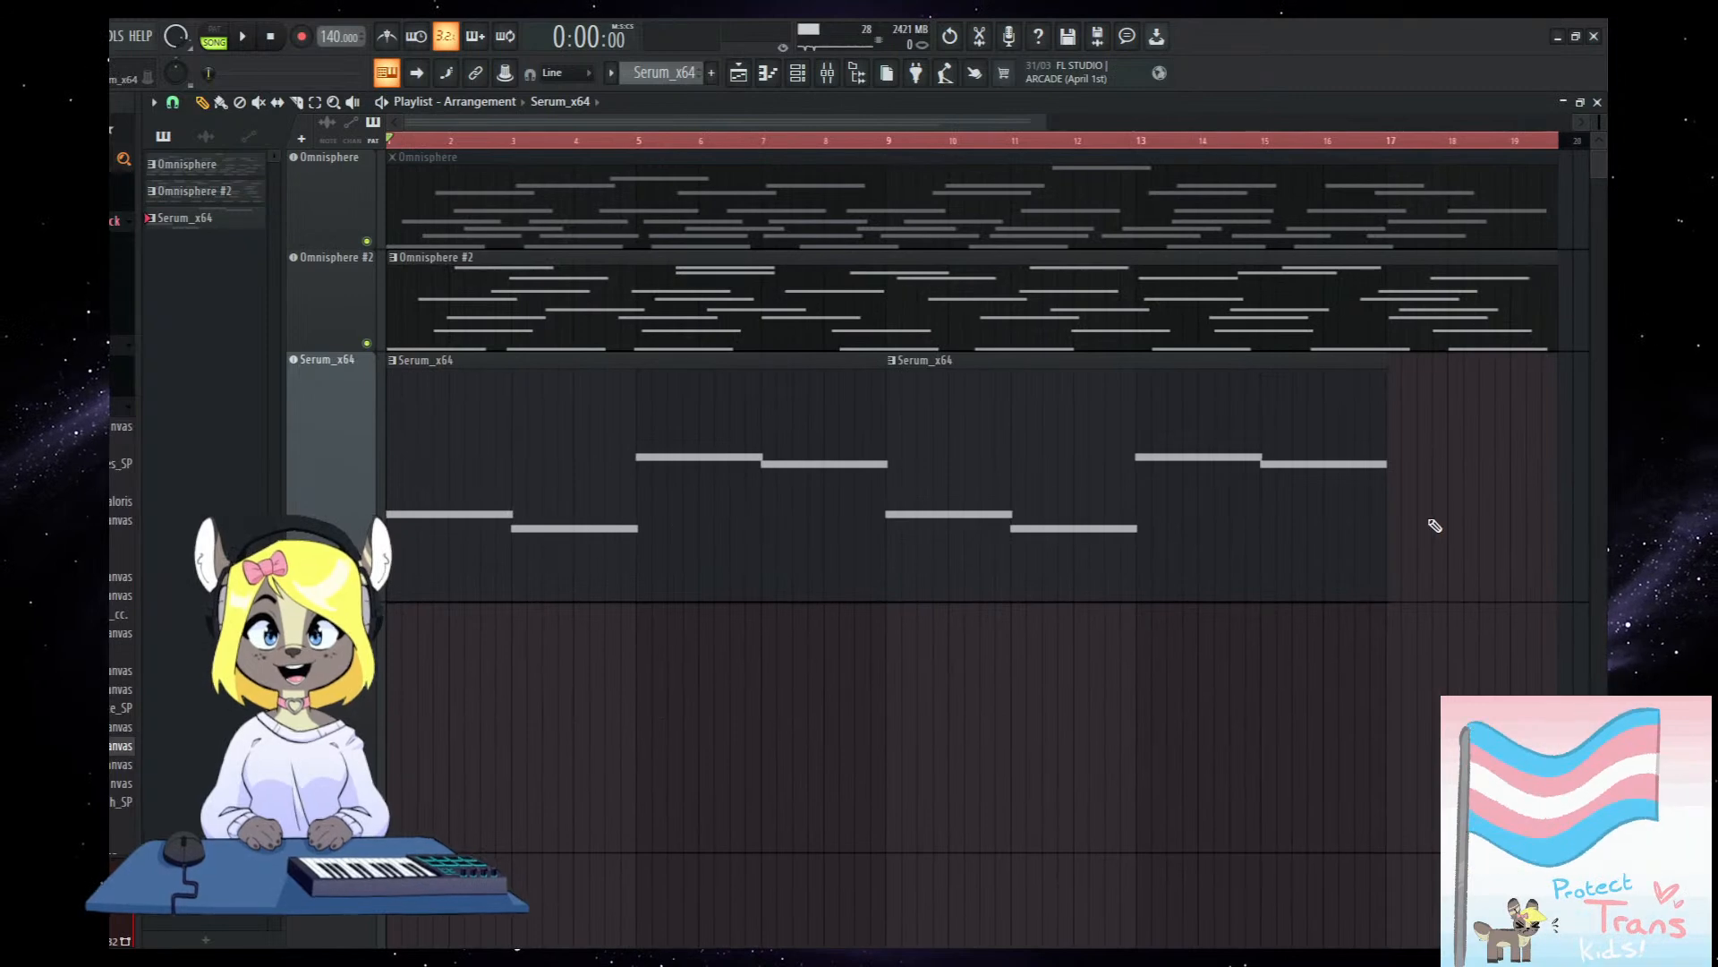
scroll(1465, 519, "down", 1)
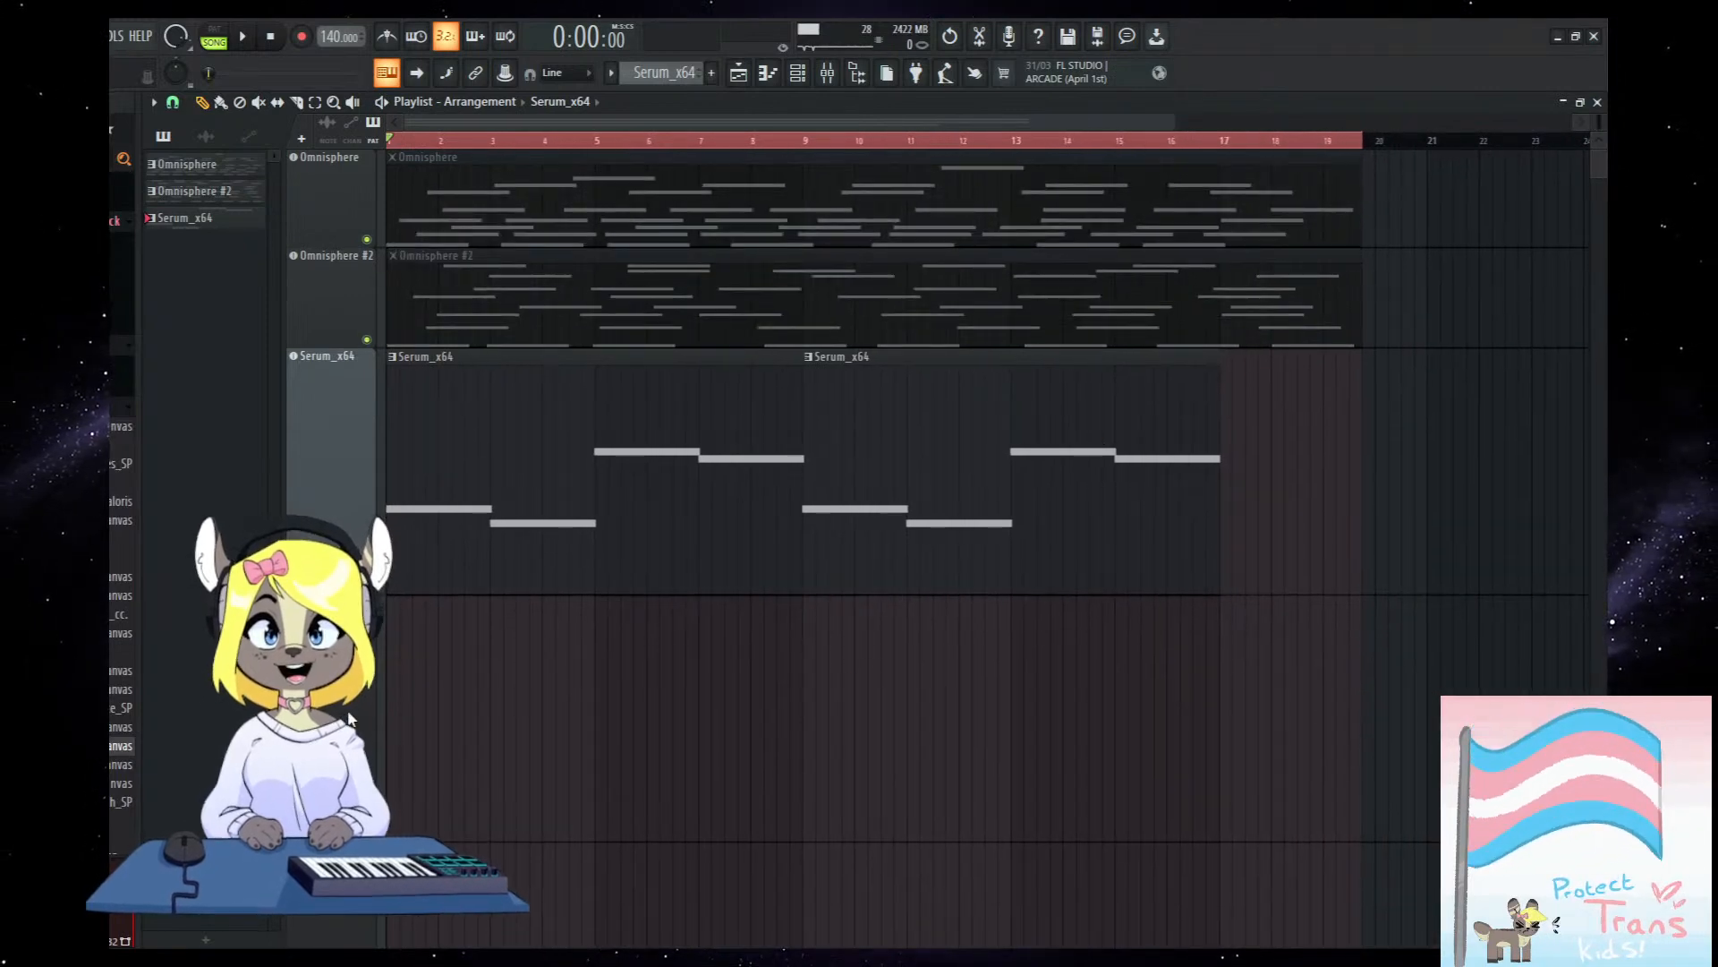
Add the Quanta granular synth as a new instrument on the playlist track below Serum_x64 and reposition its window.
left_click(657, 308)
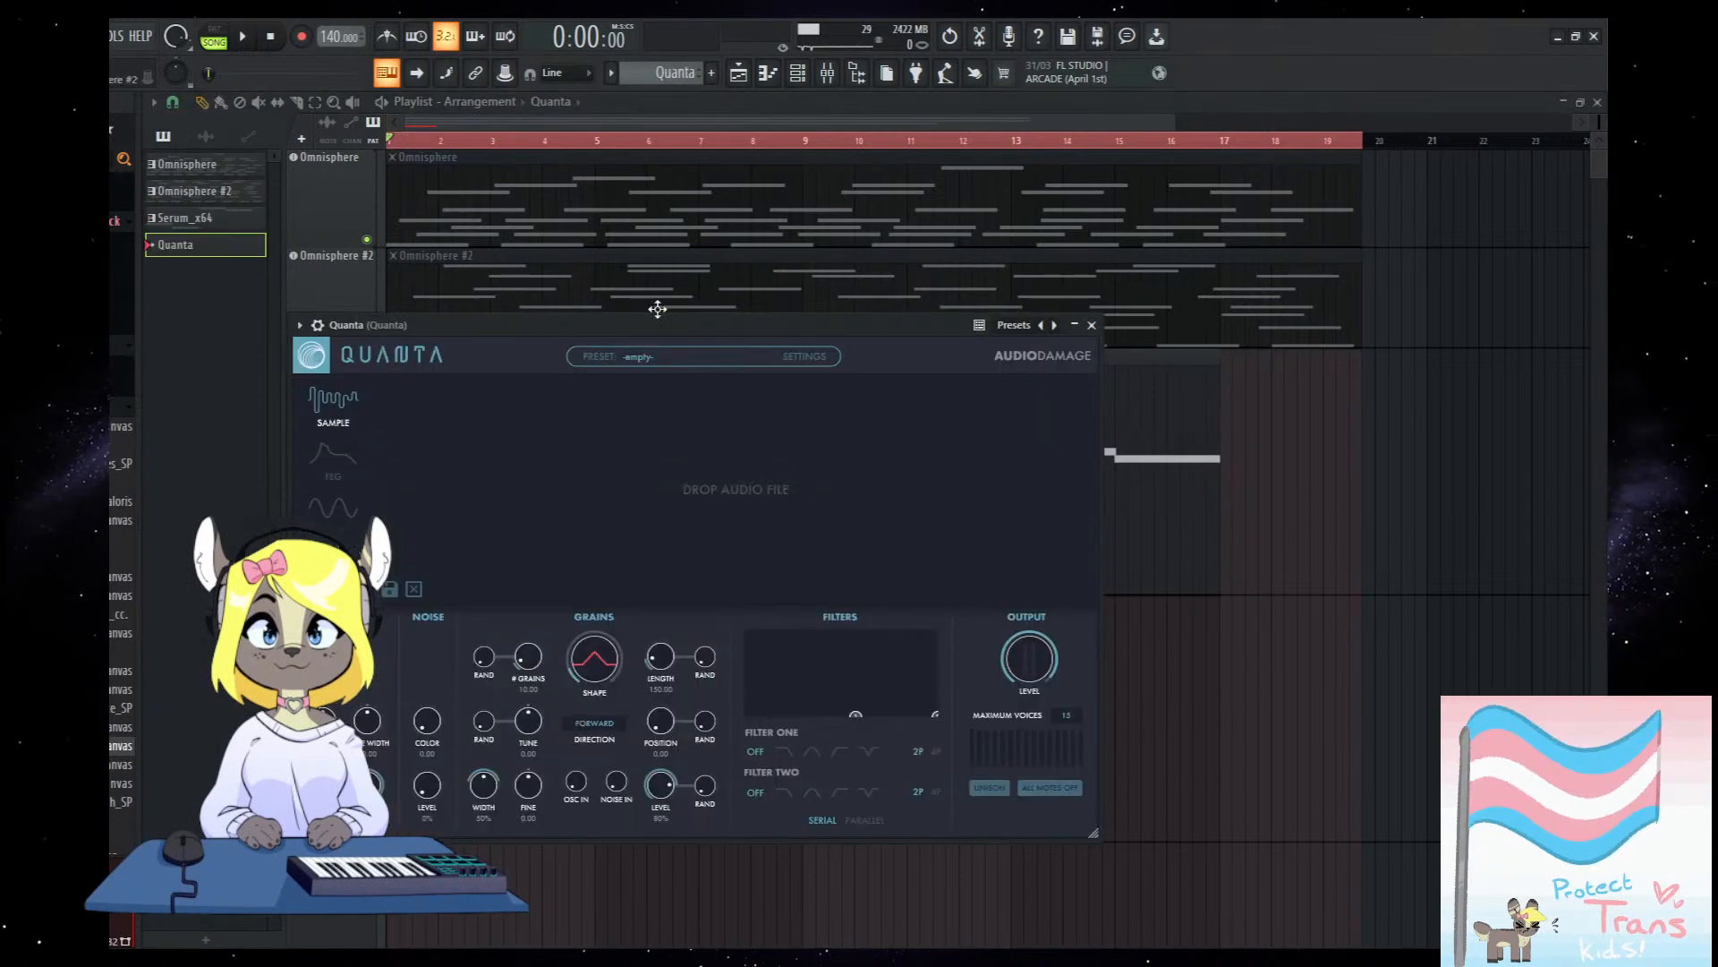
mouse_move(727, 296)
left_mouse_down()
mouse_move(643, 338)
mouse_move(931, 307)
mouse_move(816, 323)
mouse_move(707, 308)
left_mouse_up()
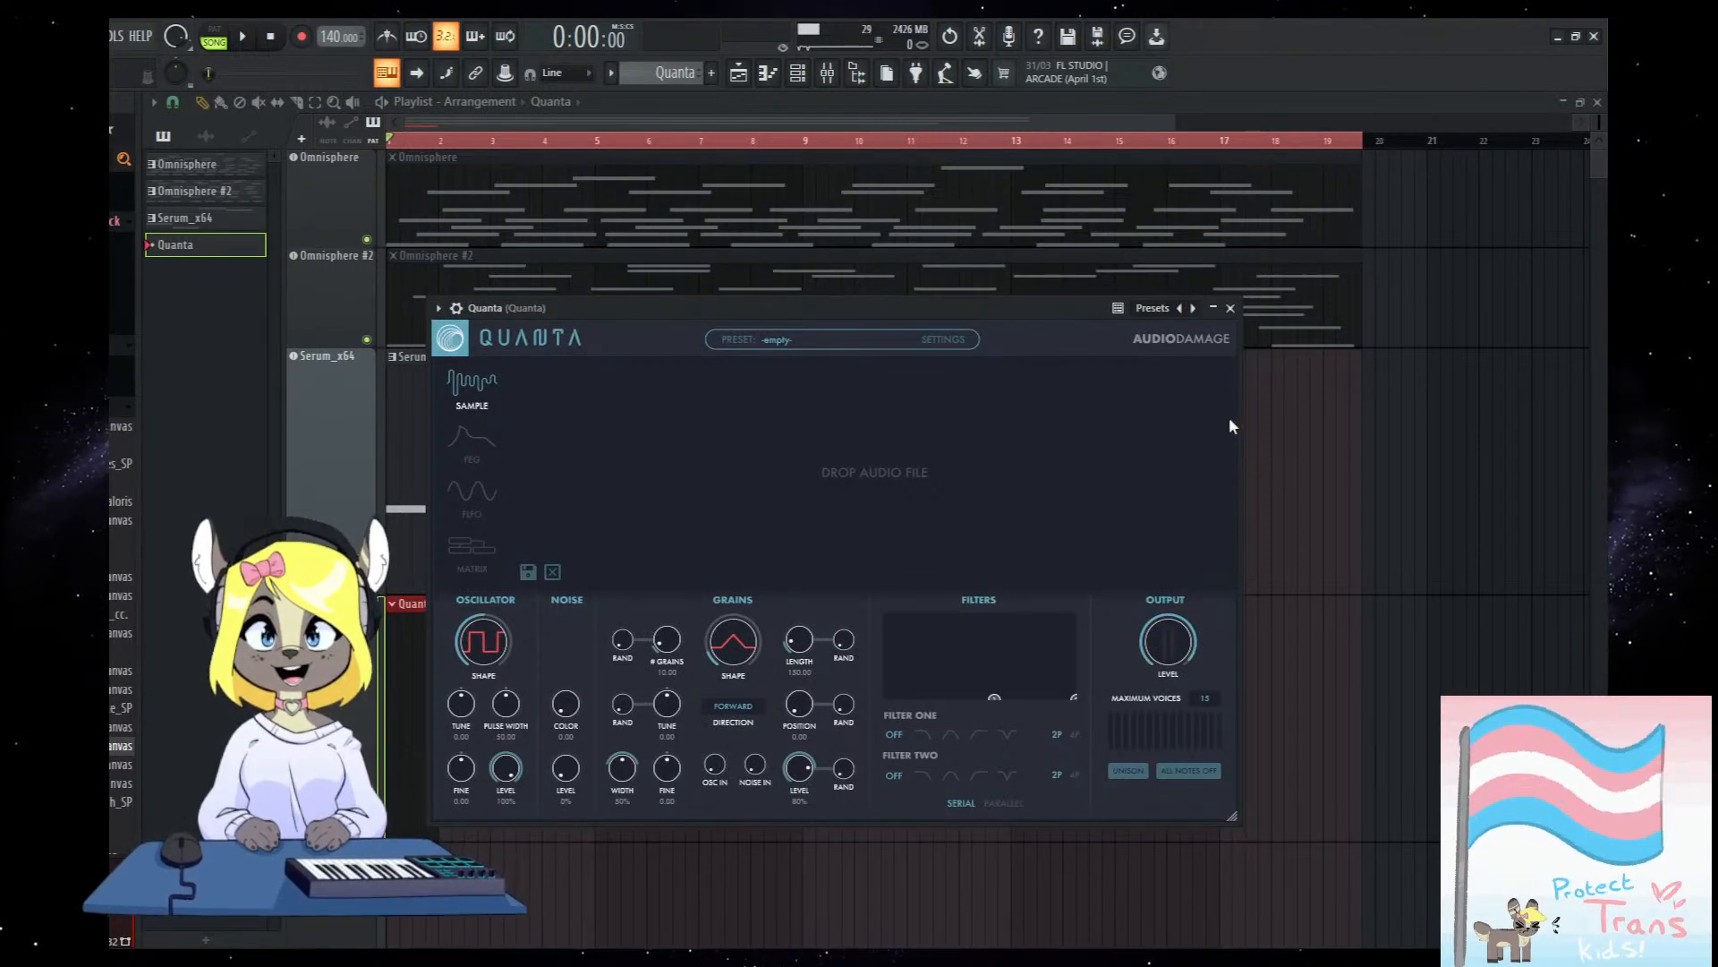
left_click_drag(973, 316, 1058, 330)
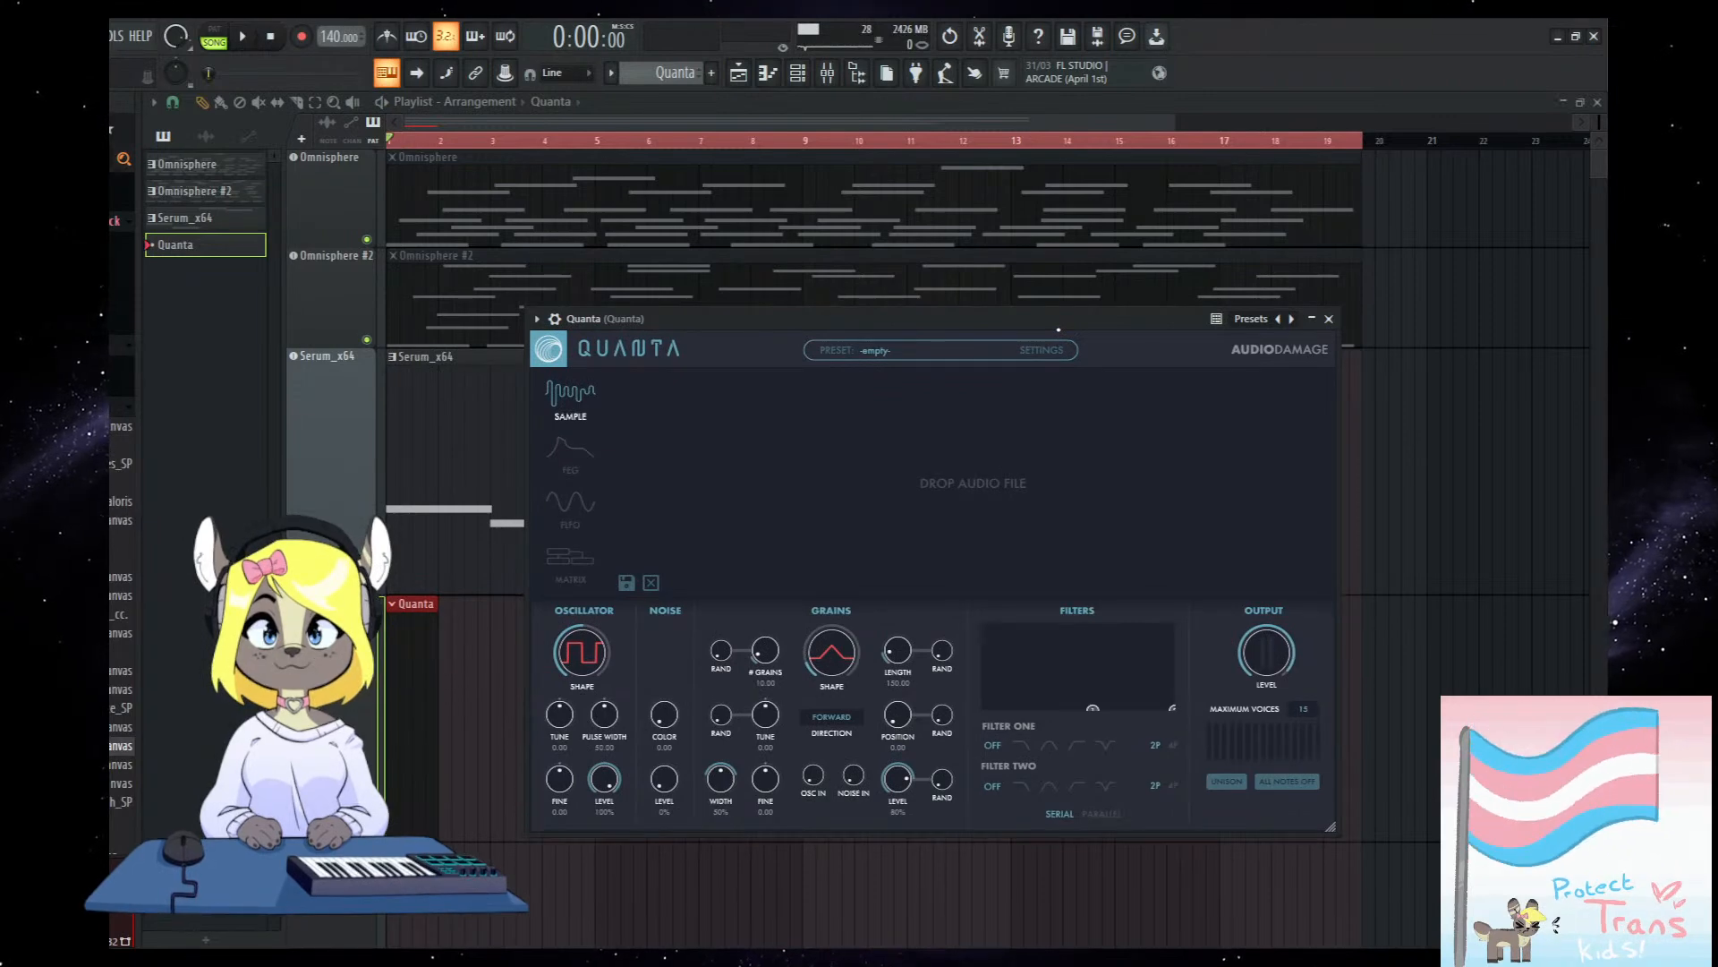
mouse_move(1058, 329)
left_mouse_down()
mouse_move(893, 329)
mouse_move(1027, 325)
mouse_move(1002, 362)
mouse_move(949, 303)
mouse_move(848, 337)
mouse_move(868, 313)
mouse_move(971, 368)
mouse_move(1094, 320)
mouse_move(1022, 344)
mouse_move(1053, 345)
left_mouse_up()
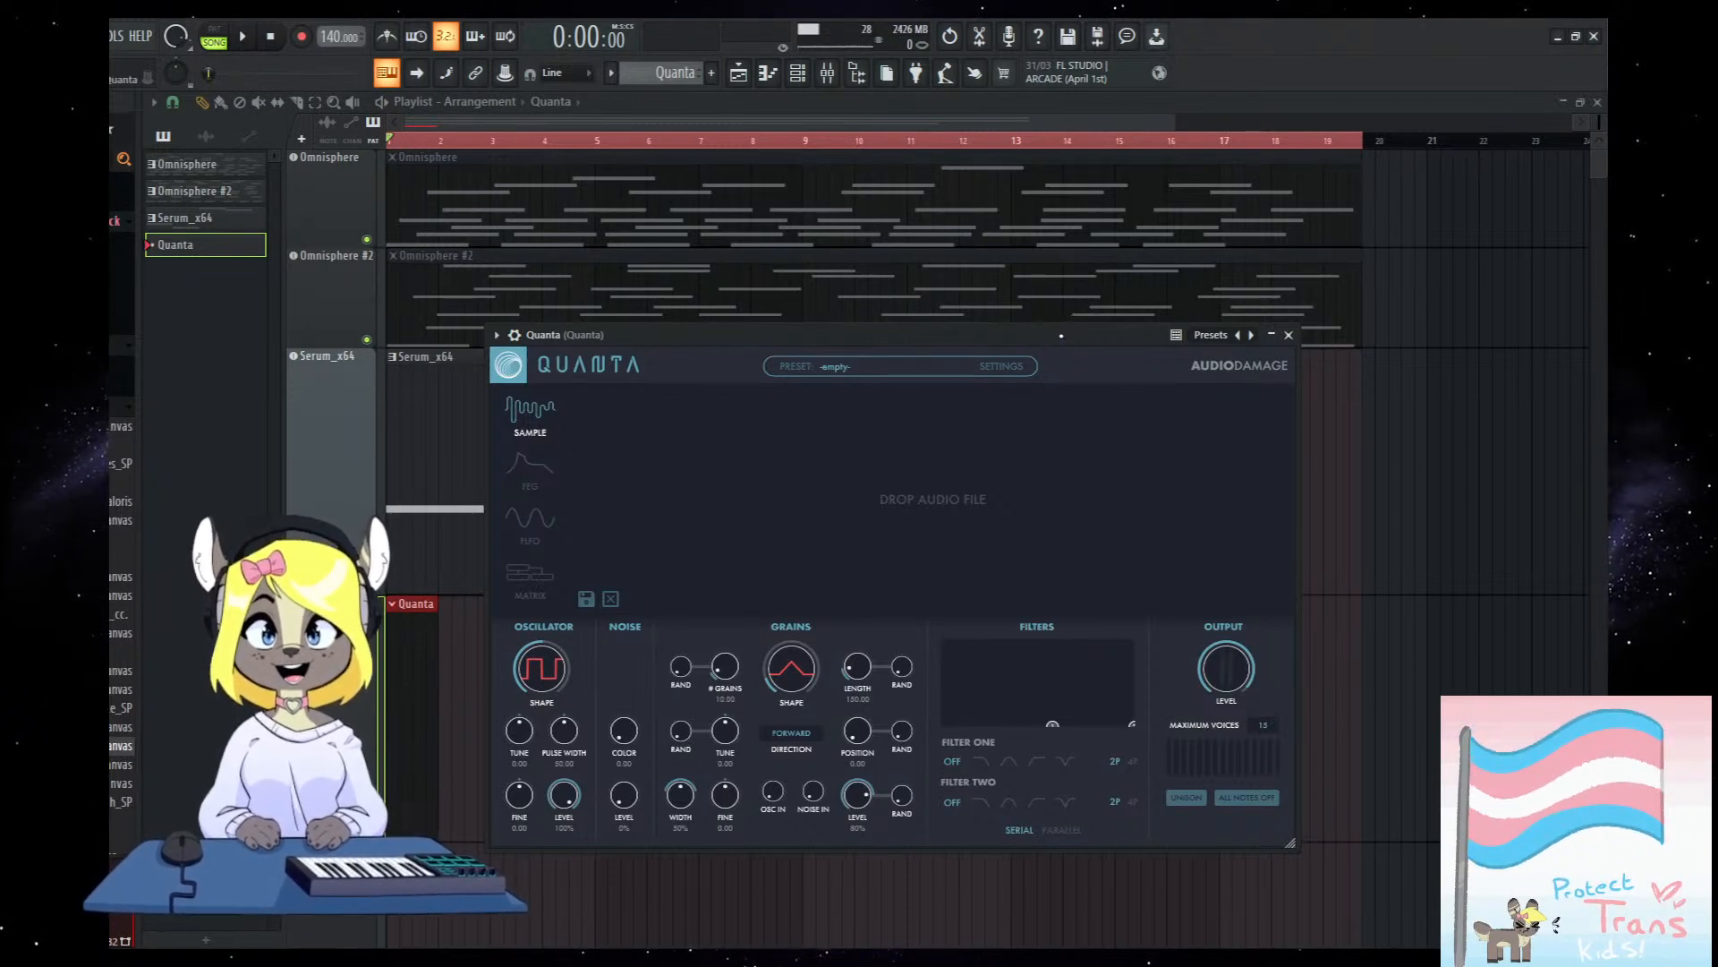
left_click_drag(1061, 335, 1023, 332)
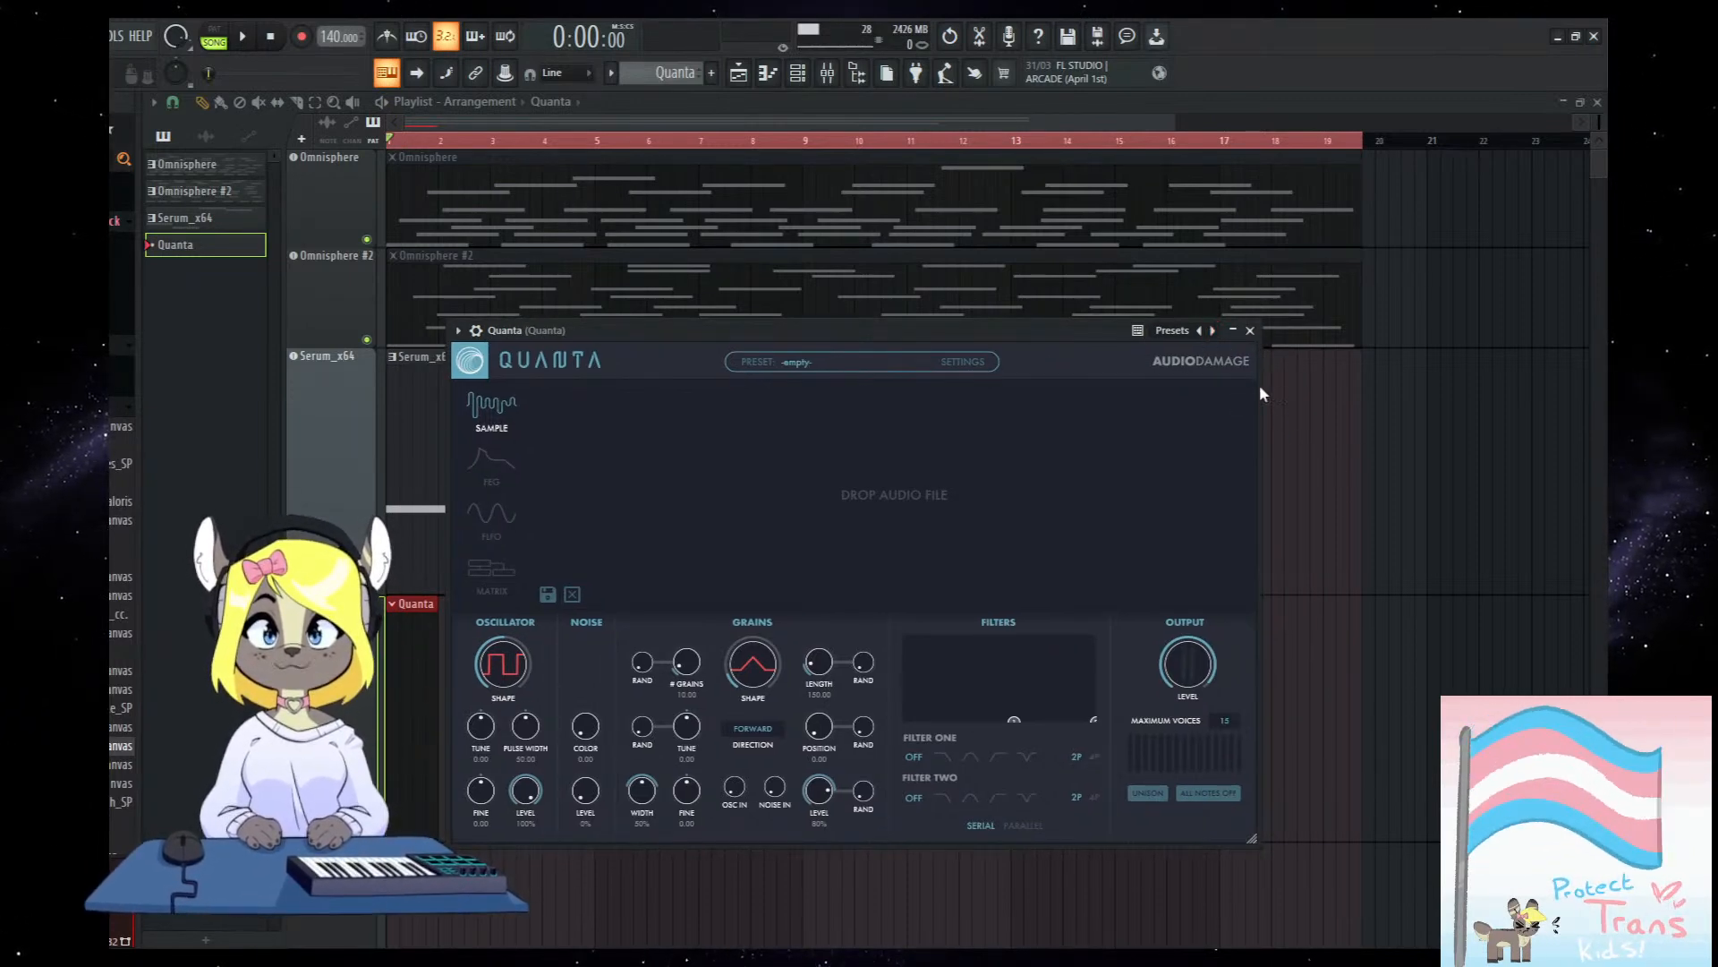
Load the innit preset in Quanta and place its window clear for receiving a sample.
left_click(1017, 339)
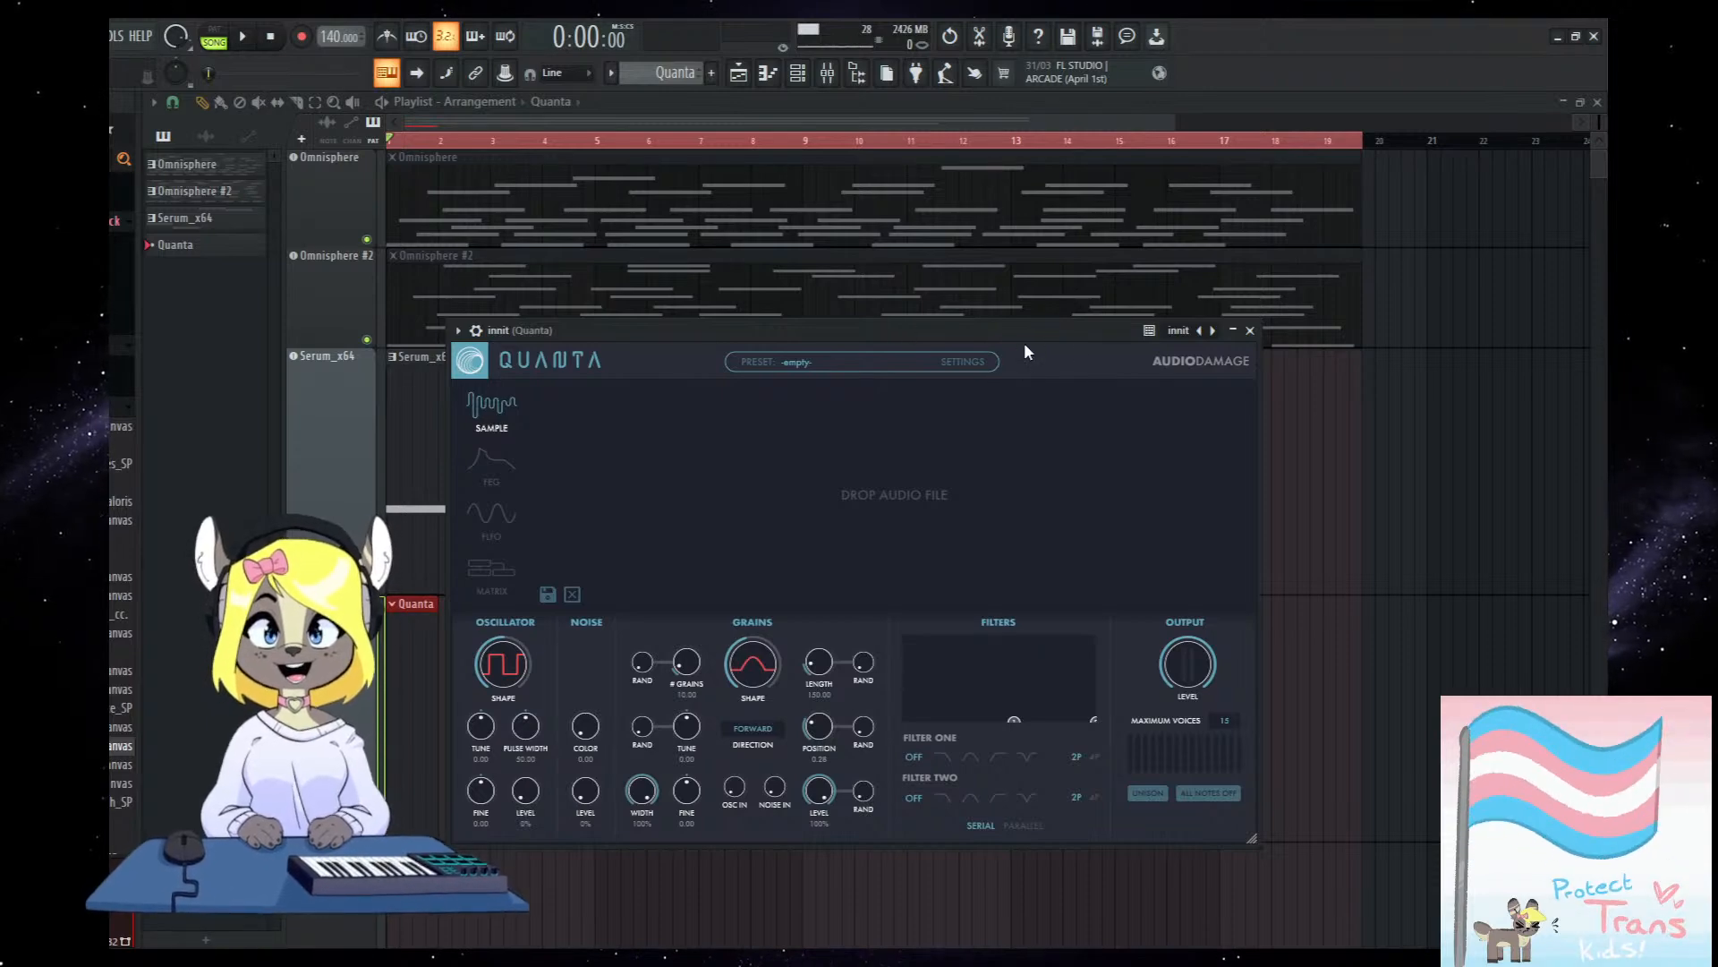
left_click_drag(1025, 329, 1085, 322)
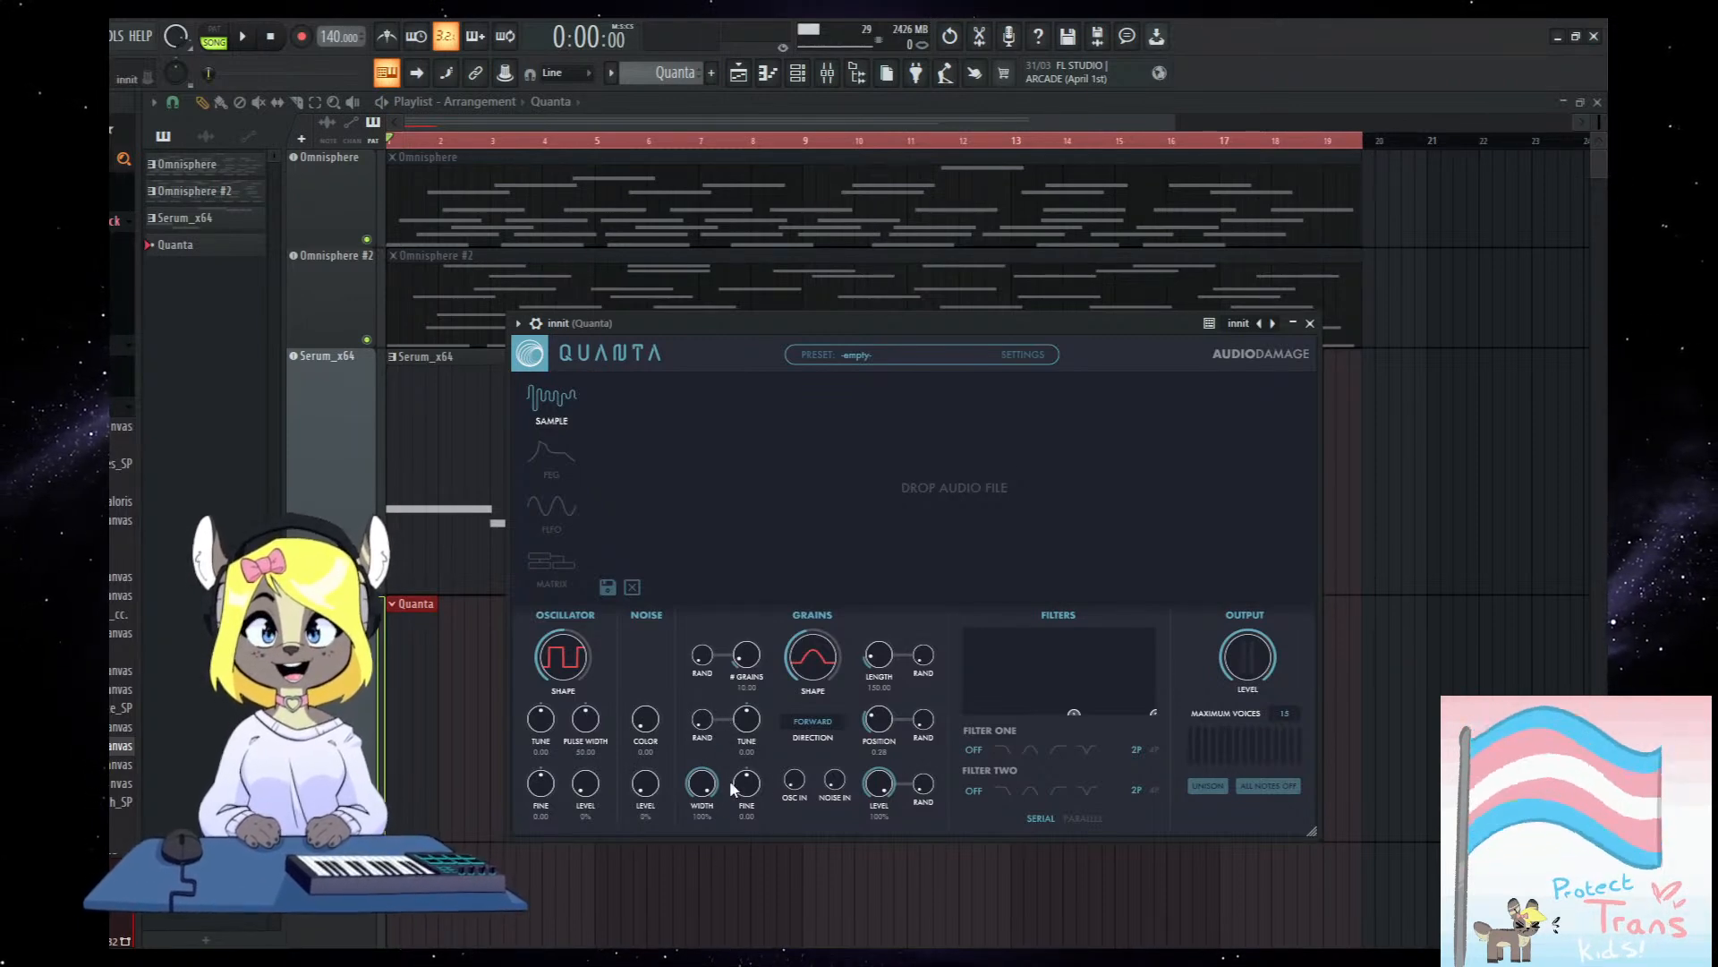
left_click_drag(981, 329, 849, 307)
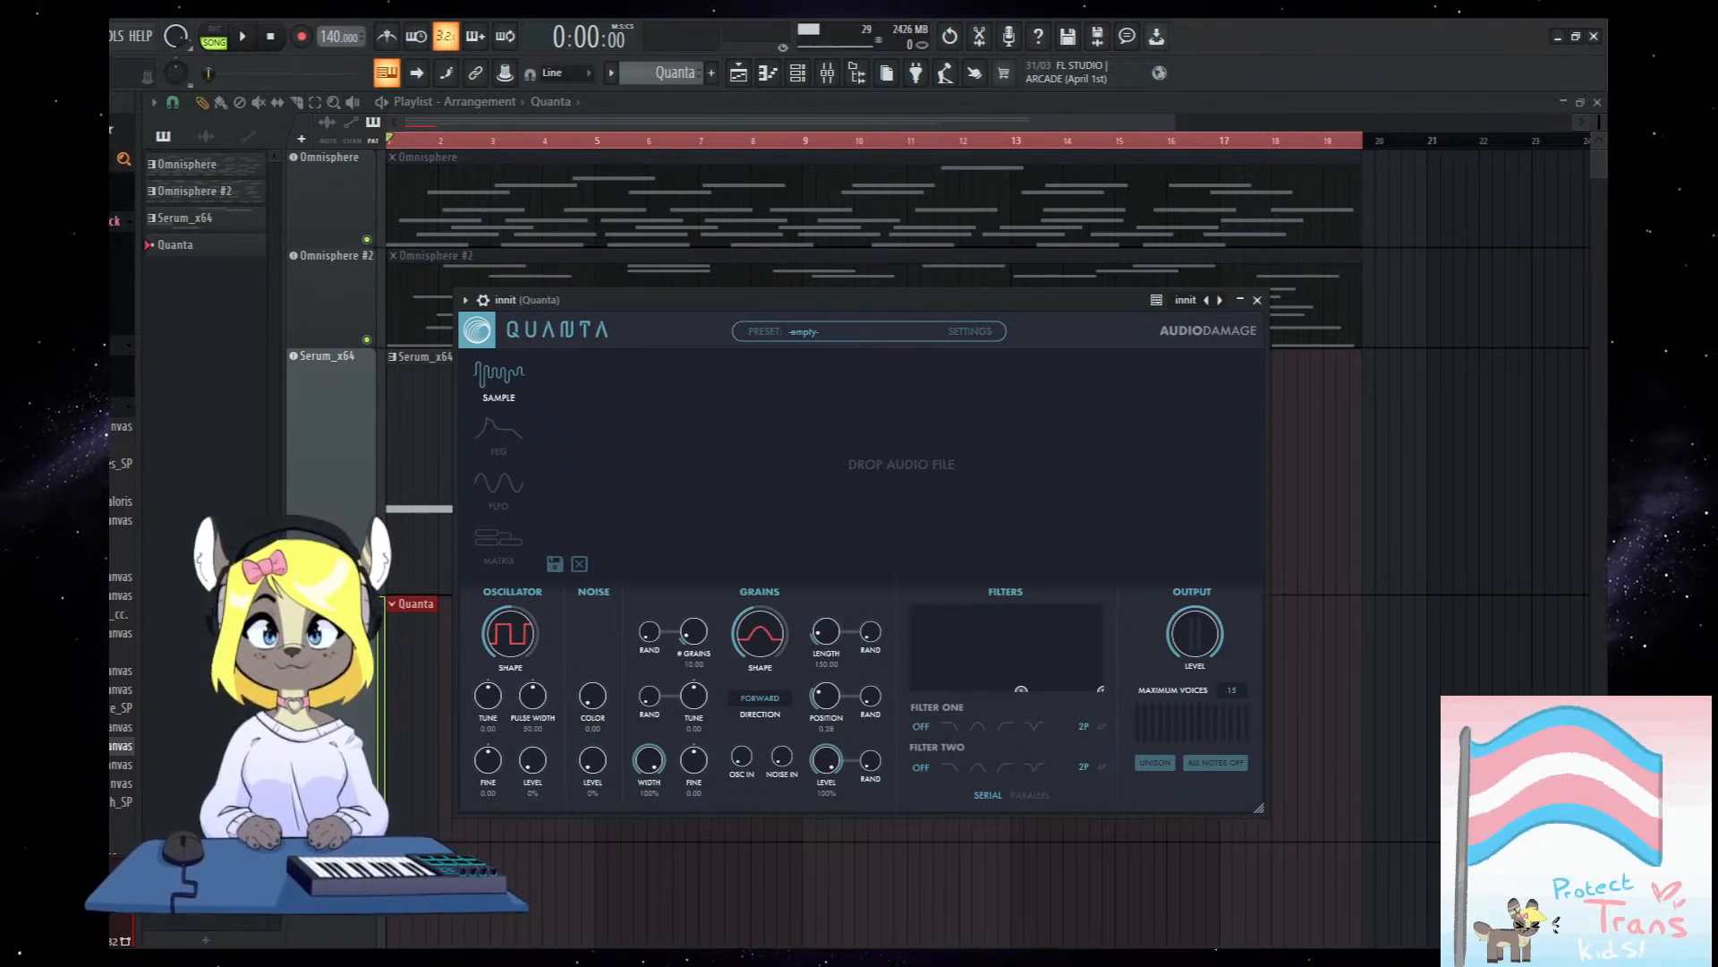
Load the Canvas "Cascade" .wav file as Quanta's sample and browse on through the pad files in the browser.
left_click_drag(824, 966, 789, 481)
scroll(122, 465, "up", 5)
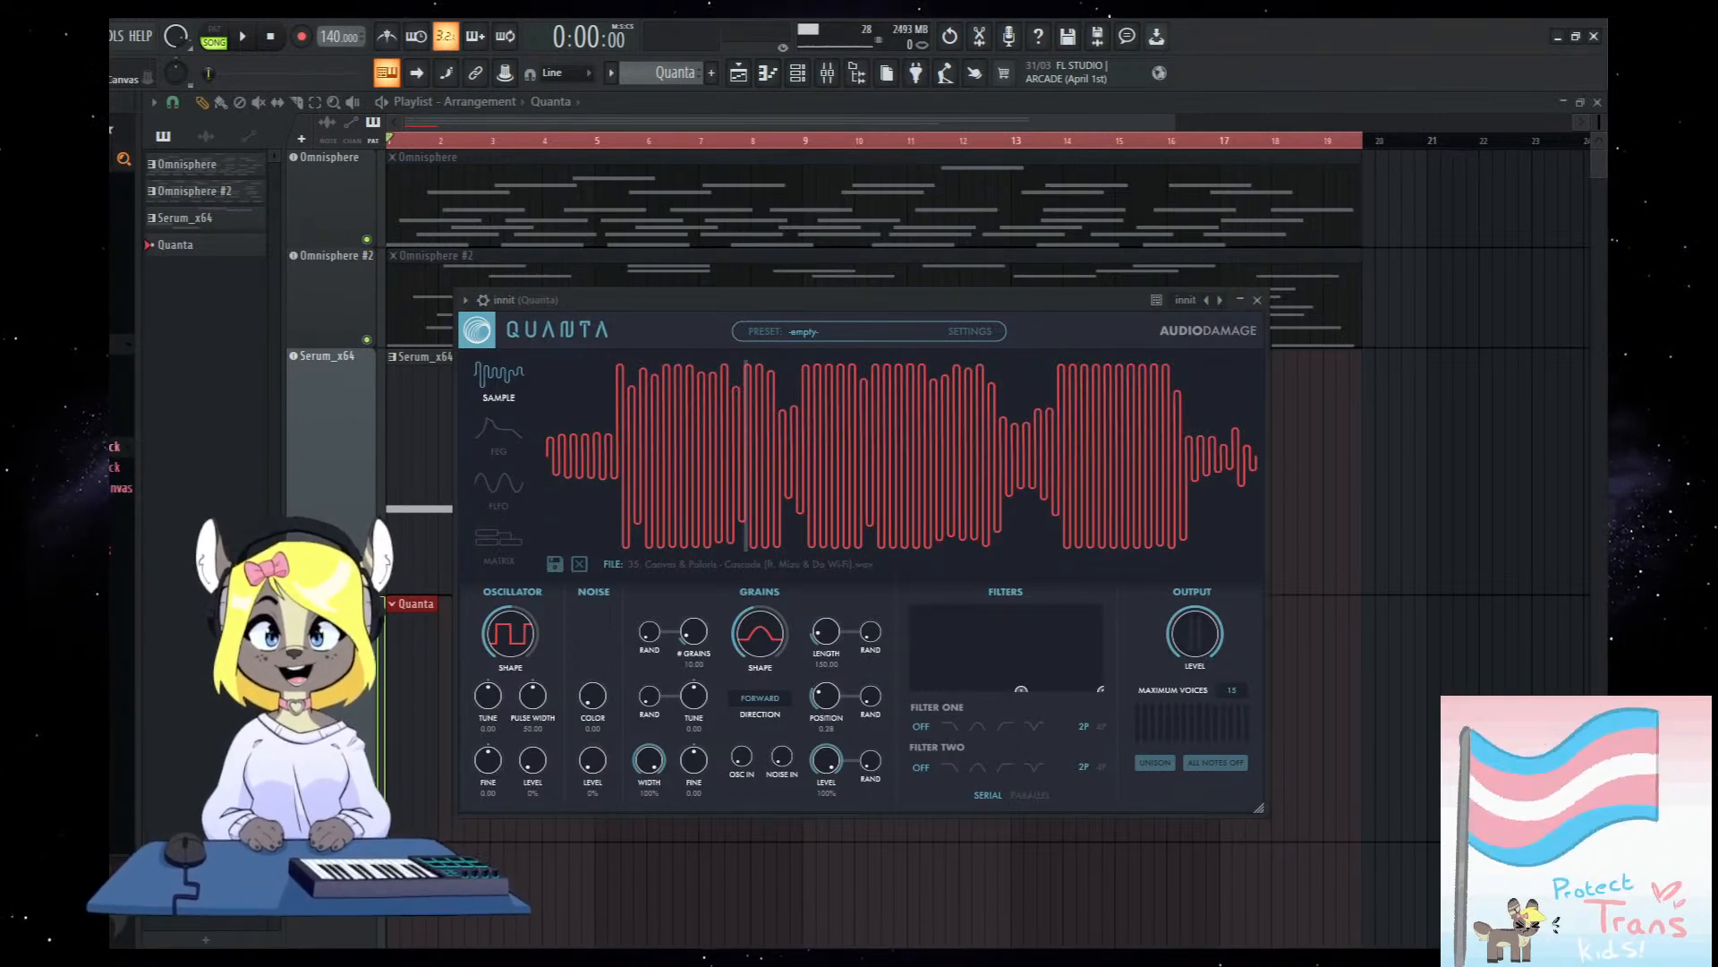
scroll(122, 547, "down", 10)
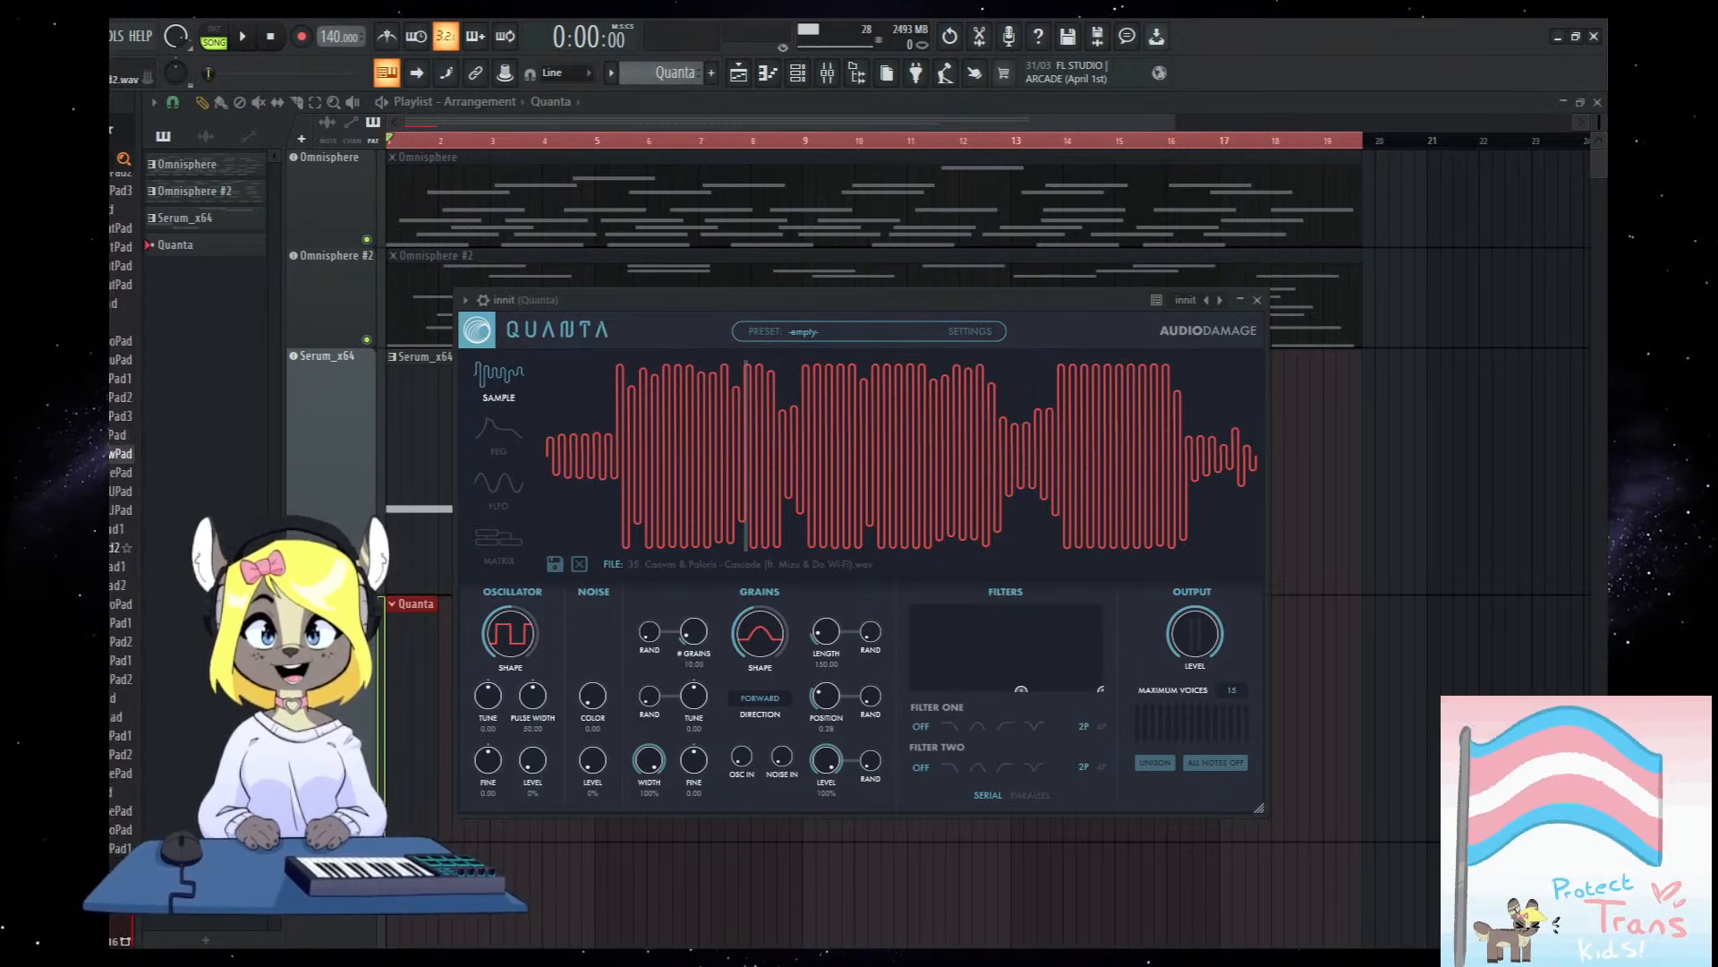
Audition further pad samples in the browser's file list, moving down past the current one.
left_click(120, 623)
scroll(120, 623, "down", 2)
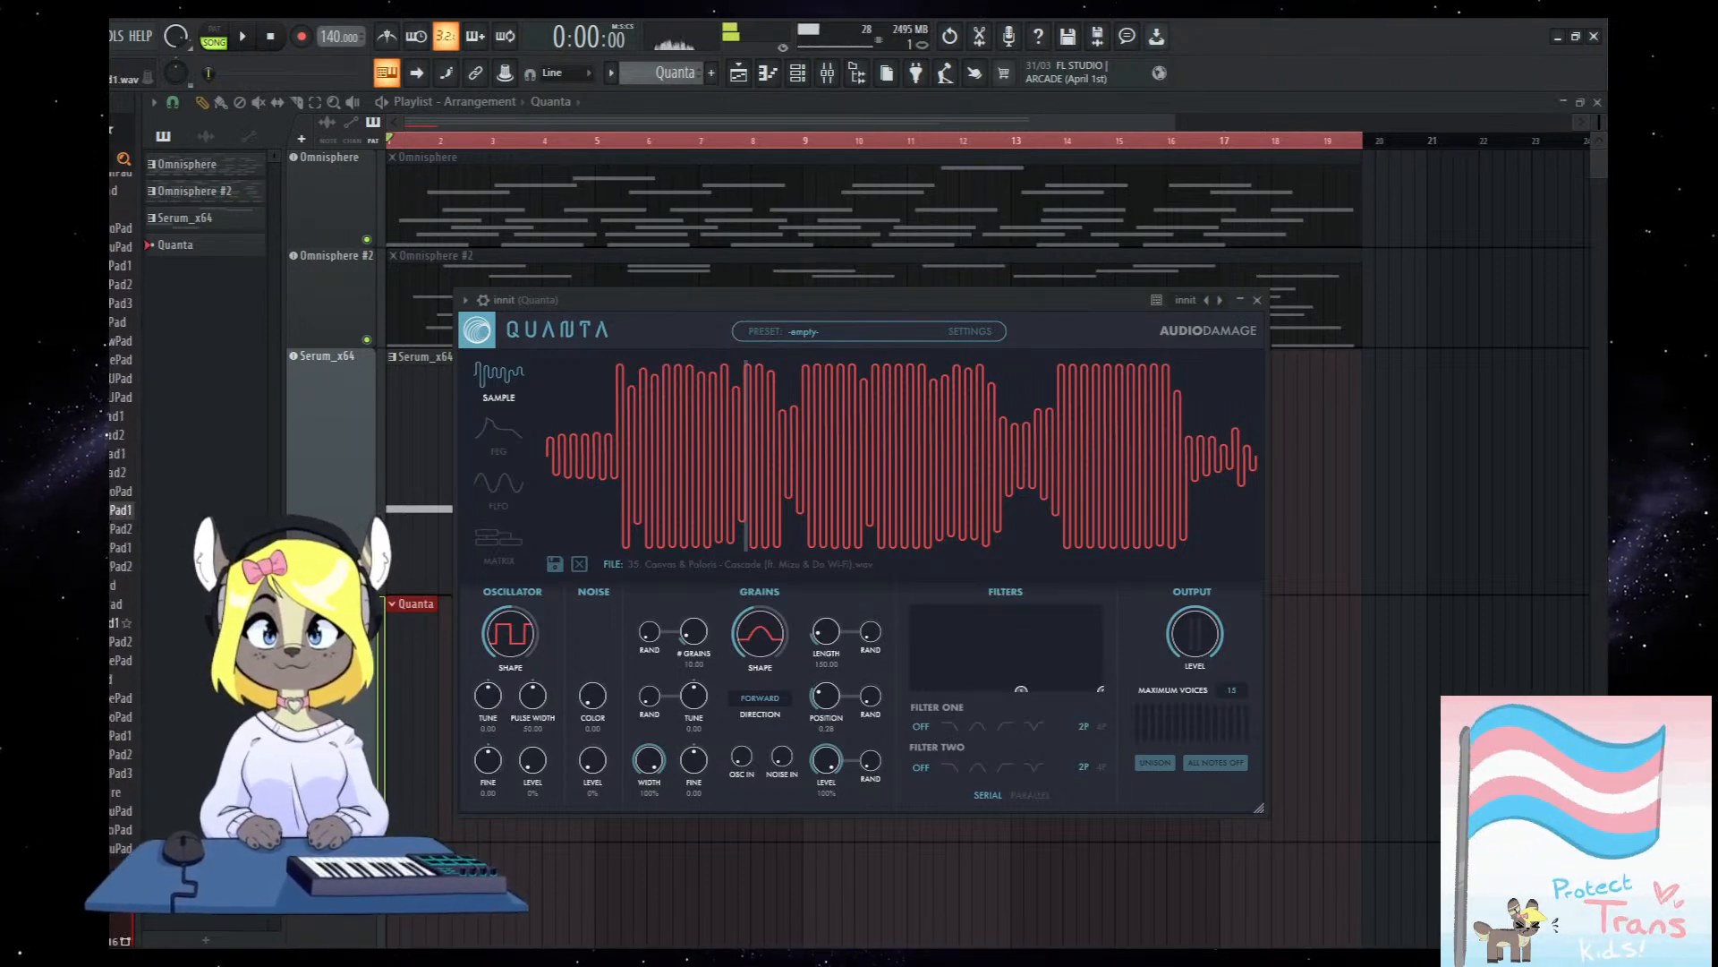
left_click(120, 623)
scroll(120, 662, "down", 2)
left_click(120, 604)
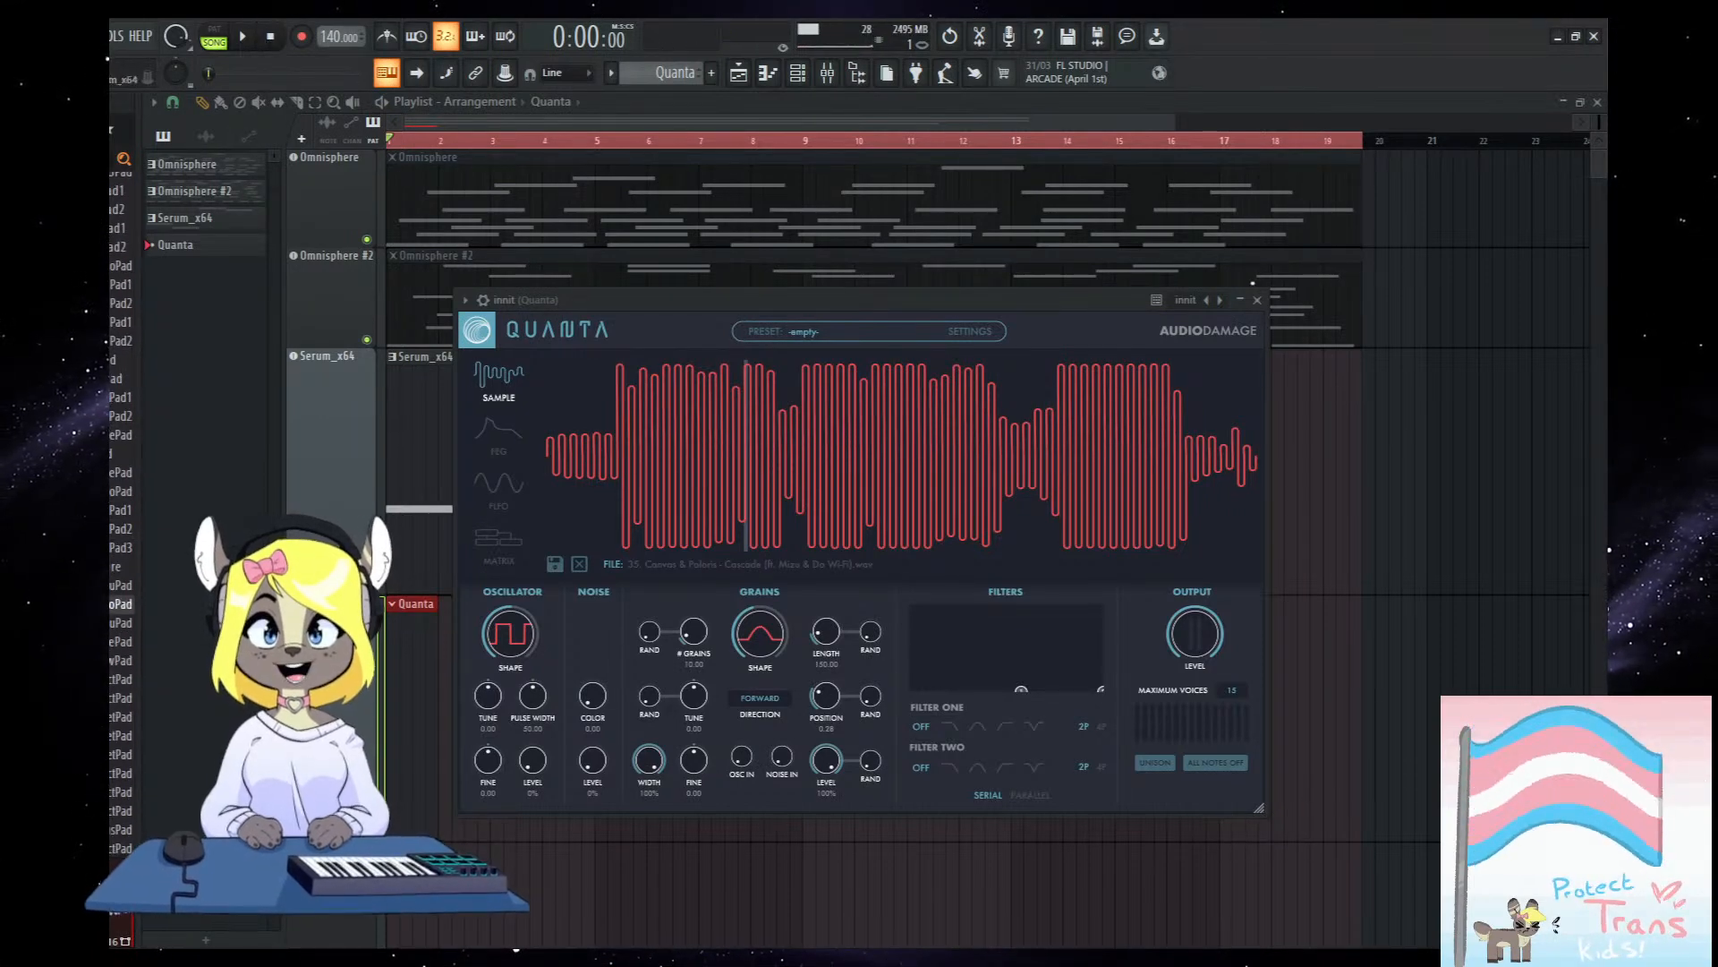
Reposition the Quanta window and move the grain position close to the start of the sample.
left_click_drag(1031, 299, 1123, 292)
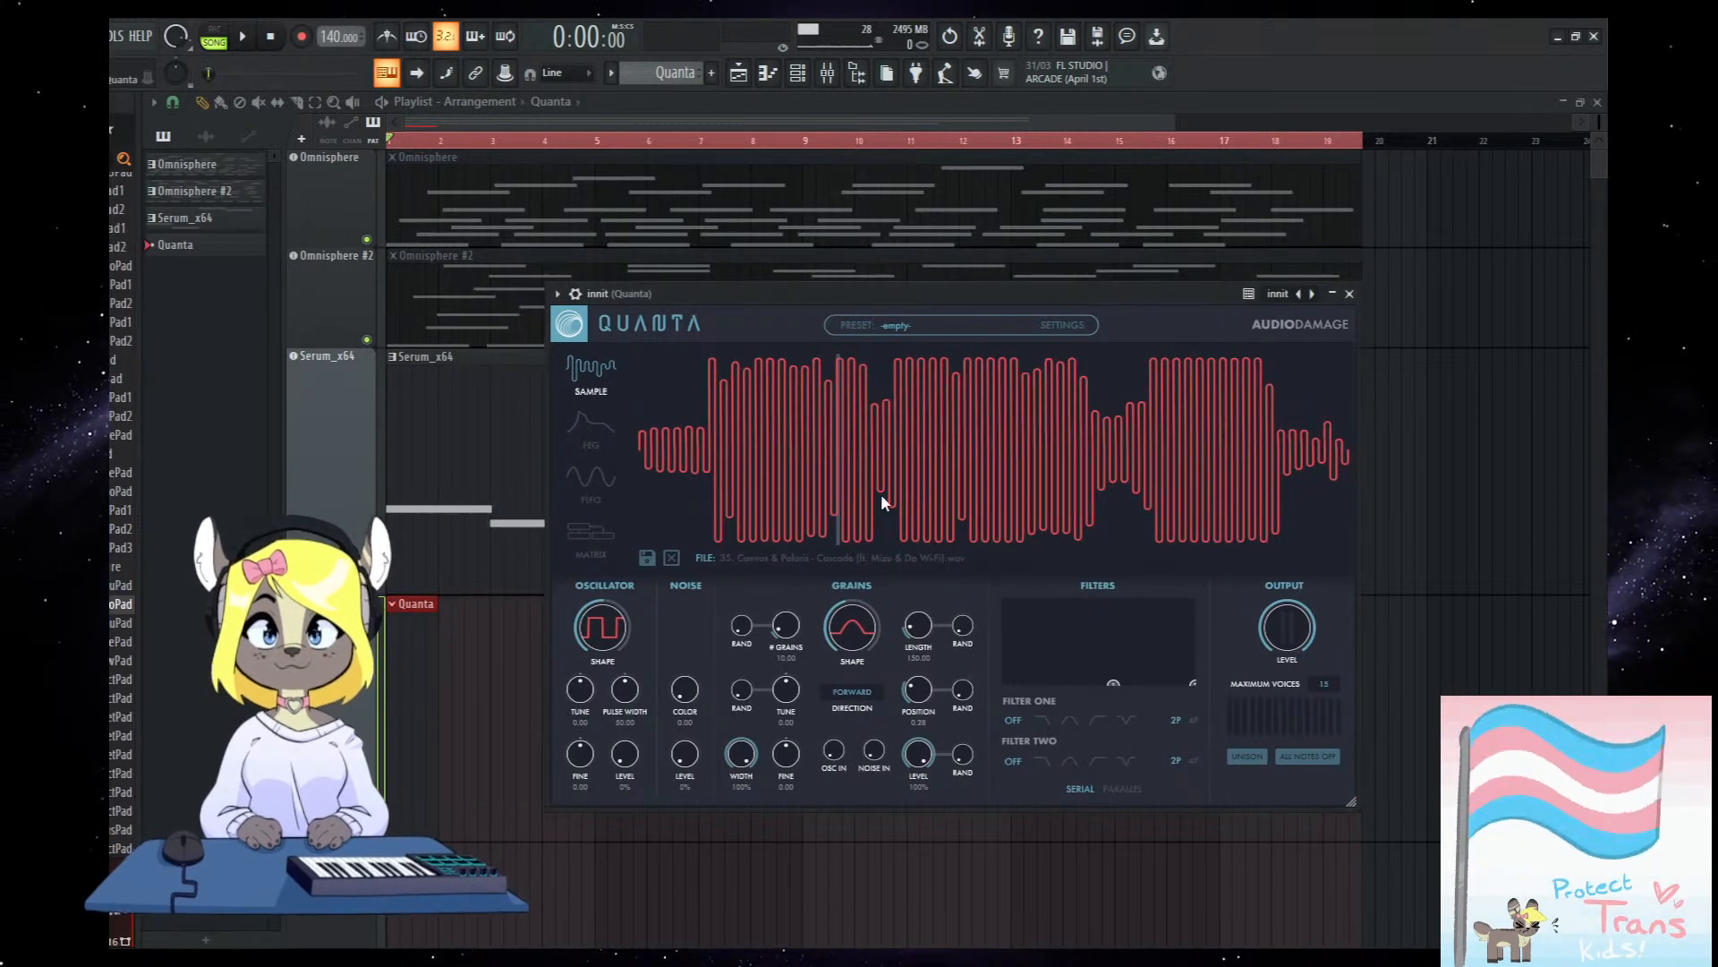
left_click_drag(935, 696, 925, 756)
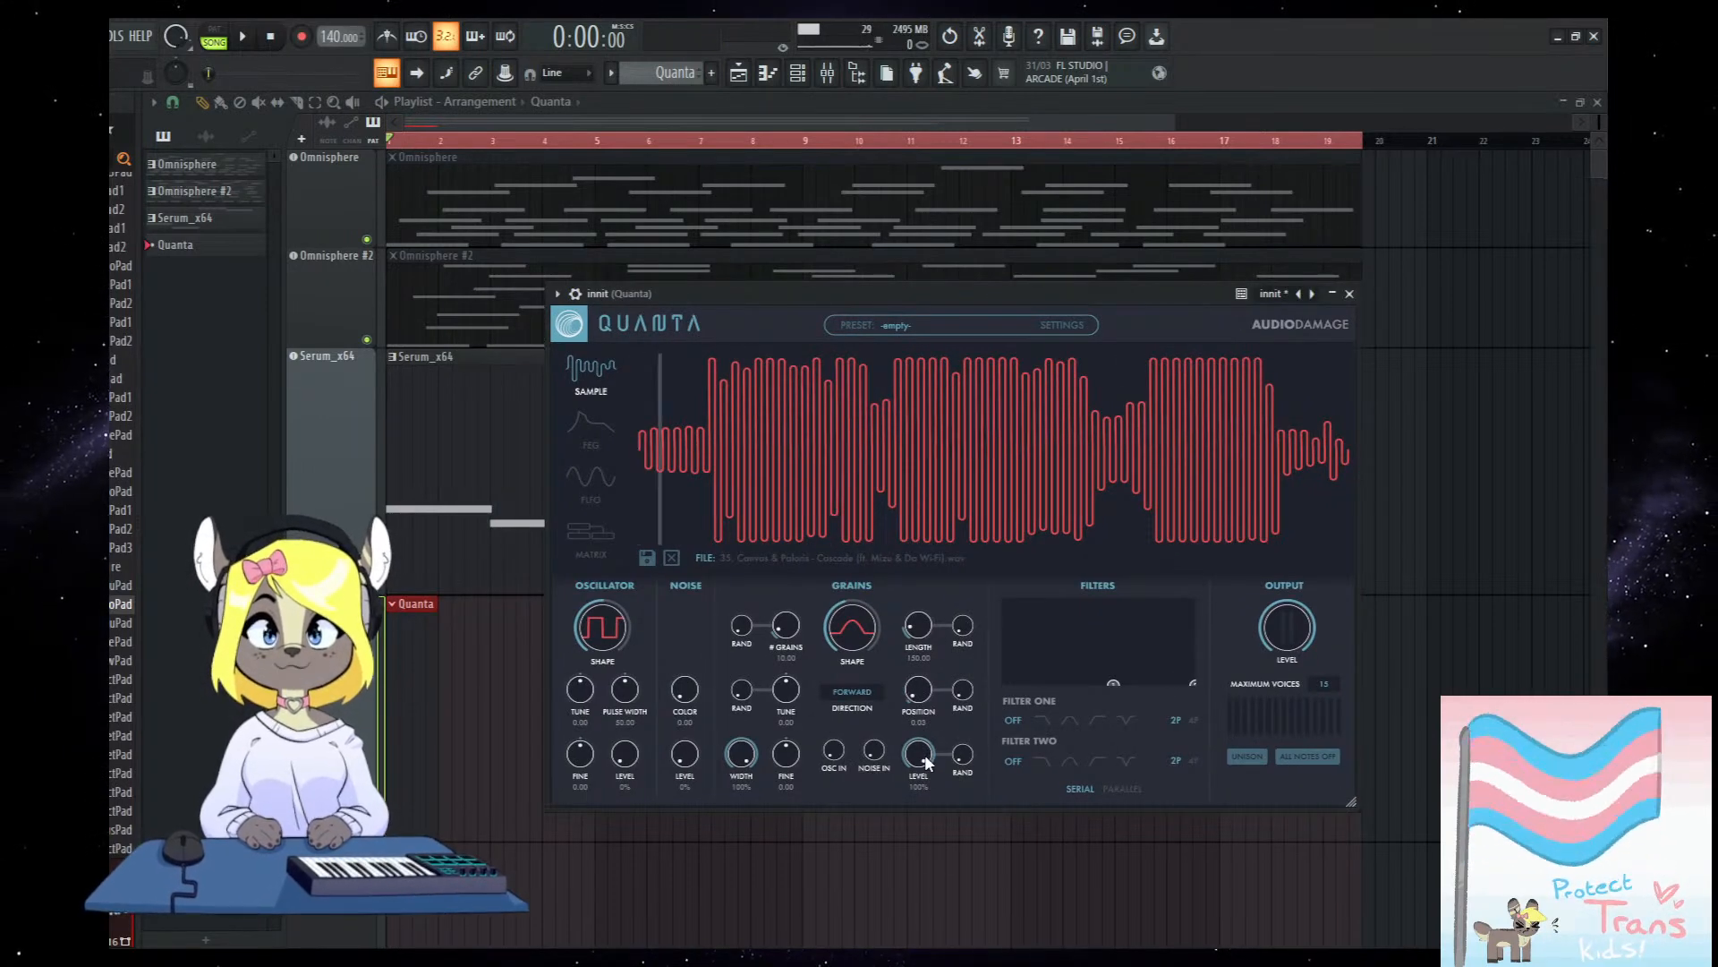
Add a Quanta clip at bar 1, draw a two-bar C note in its piano roll, and raise it two octaves to C4.
left_click(418, 710)
double_click(418, 710)
left_click_drag(215, 566, 215, 586)
key("ctrl+Up")
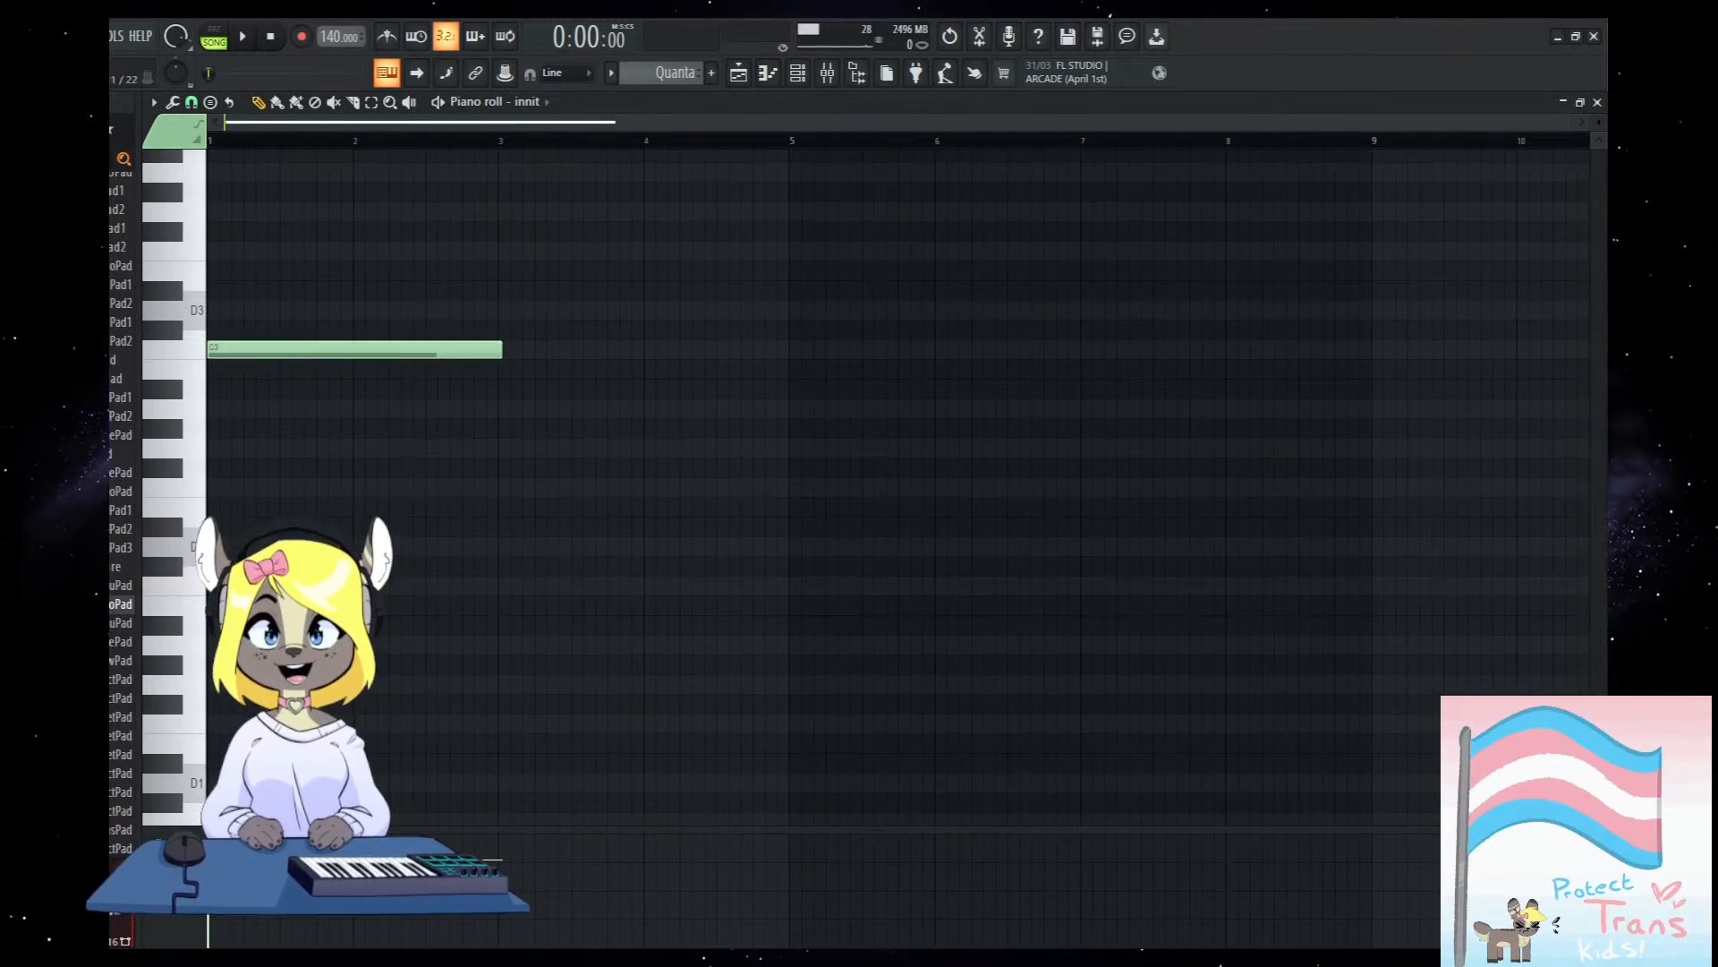
key("ctrl+Up")
key("space")
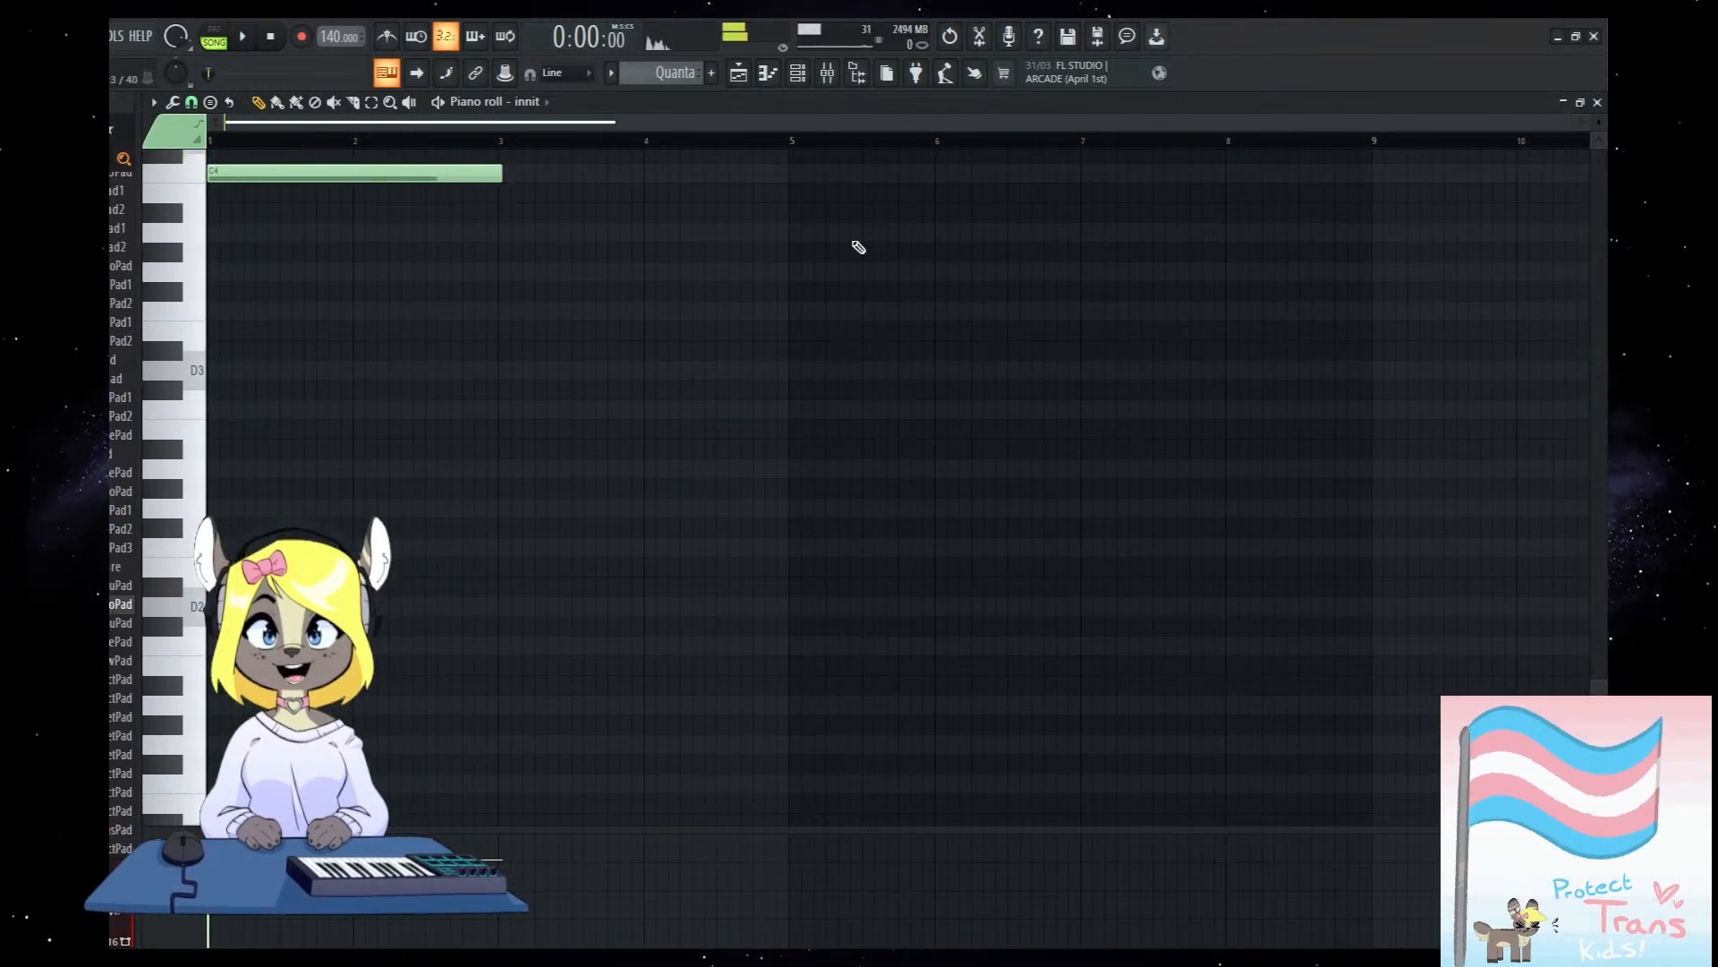
Return to the playlist and mute both Serum_x64 clips.
left_click(738, 73)
right_click(502, 557, "alt")
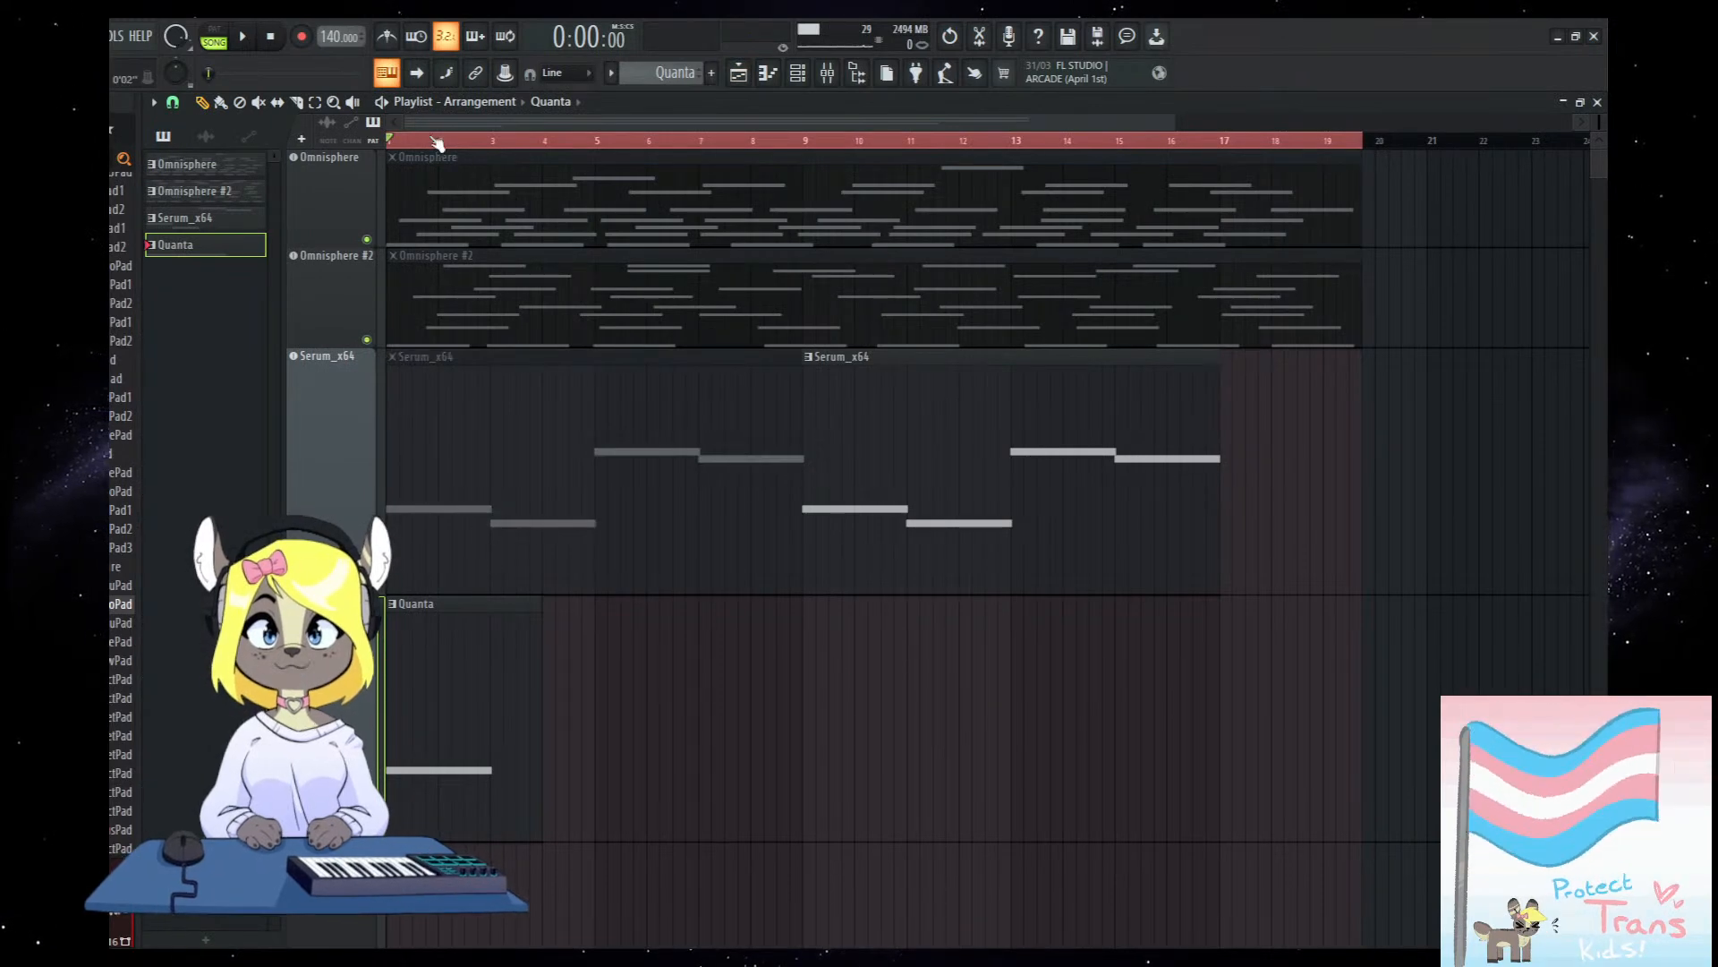
right_click(963, 535, "alt")
Play the Quanta note on its own and examine the sample playback in the Quanta window.
key("space")
key("F6")
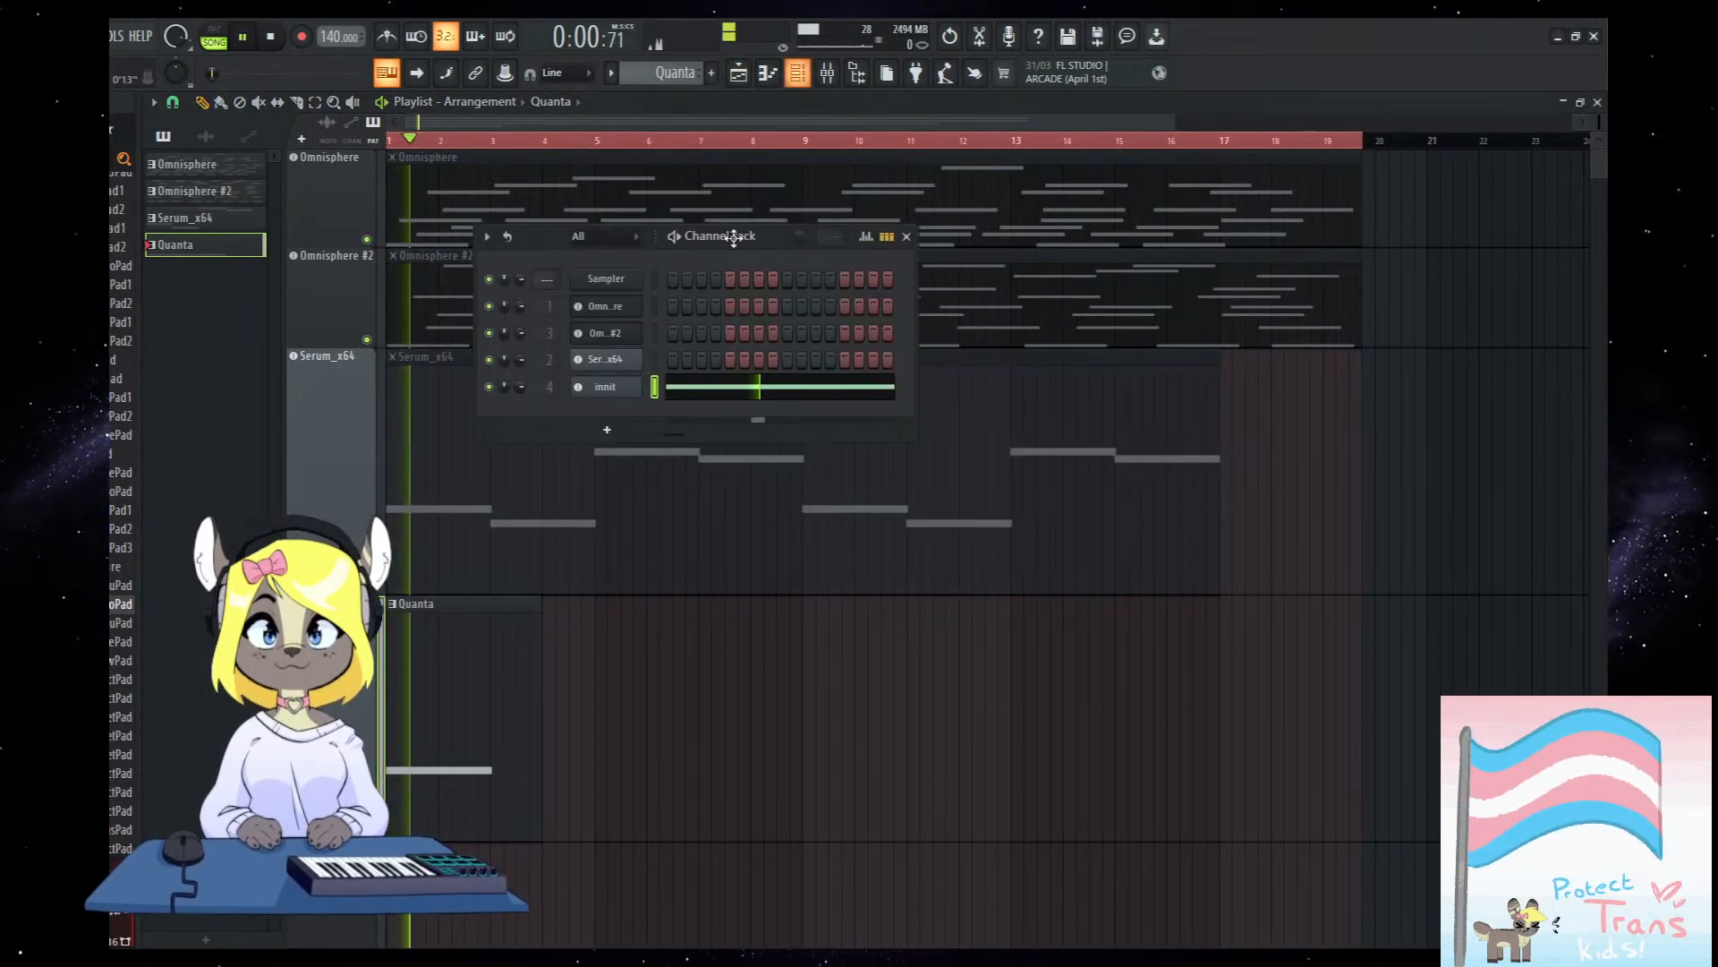
left_click(605, 387)
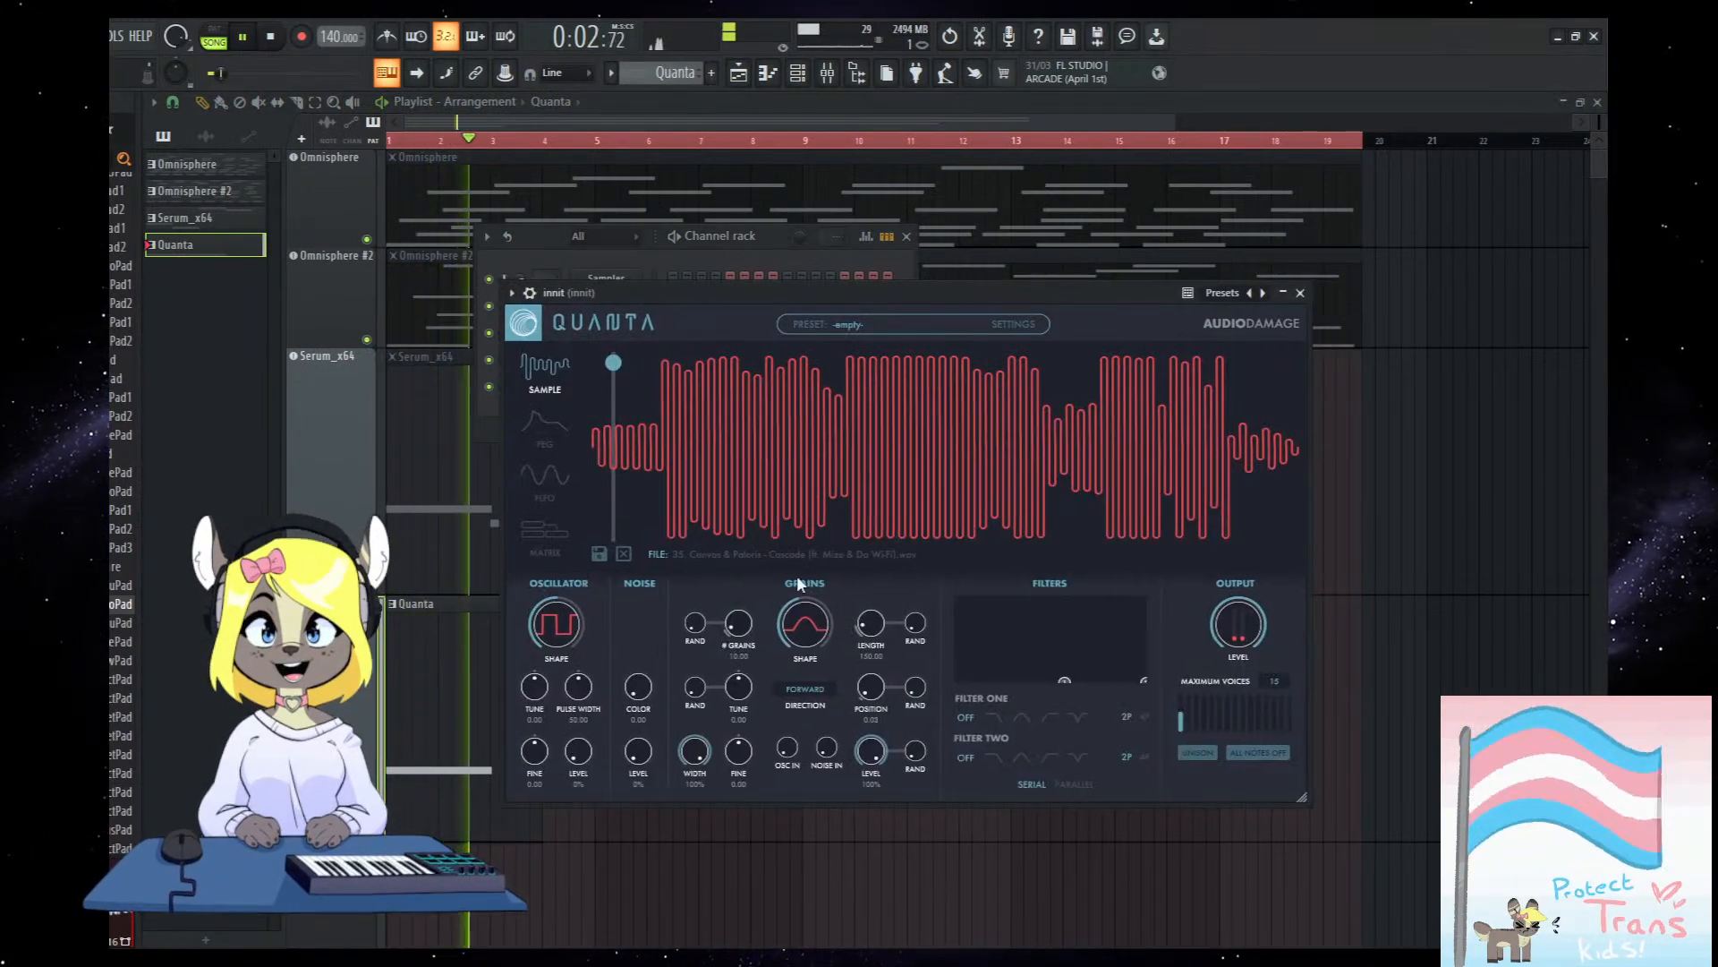
key("F5")
key("space")
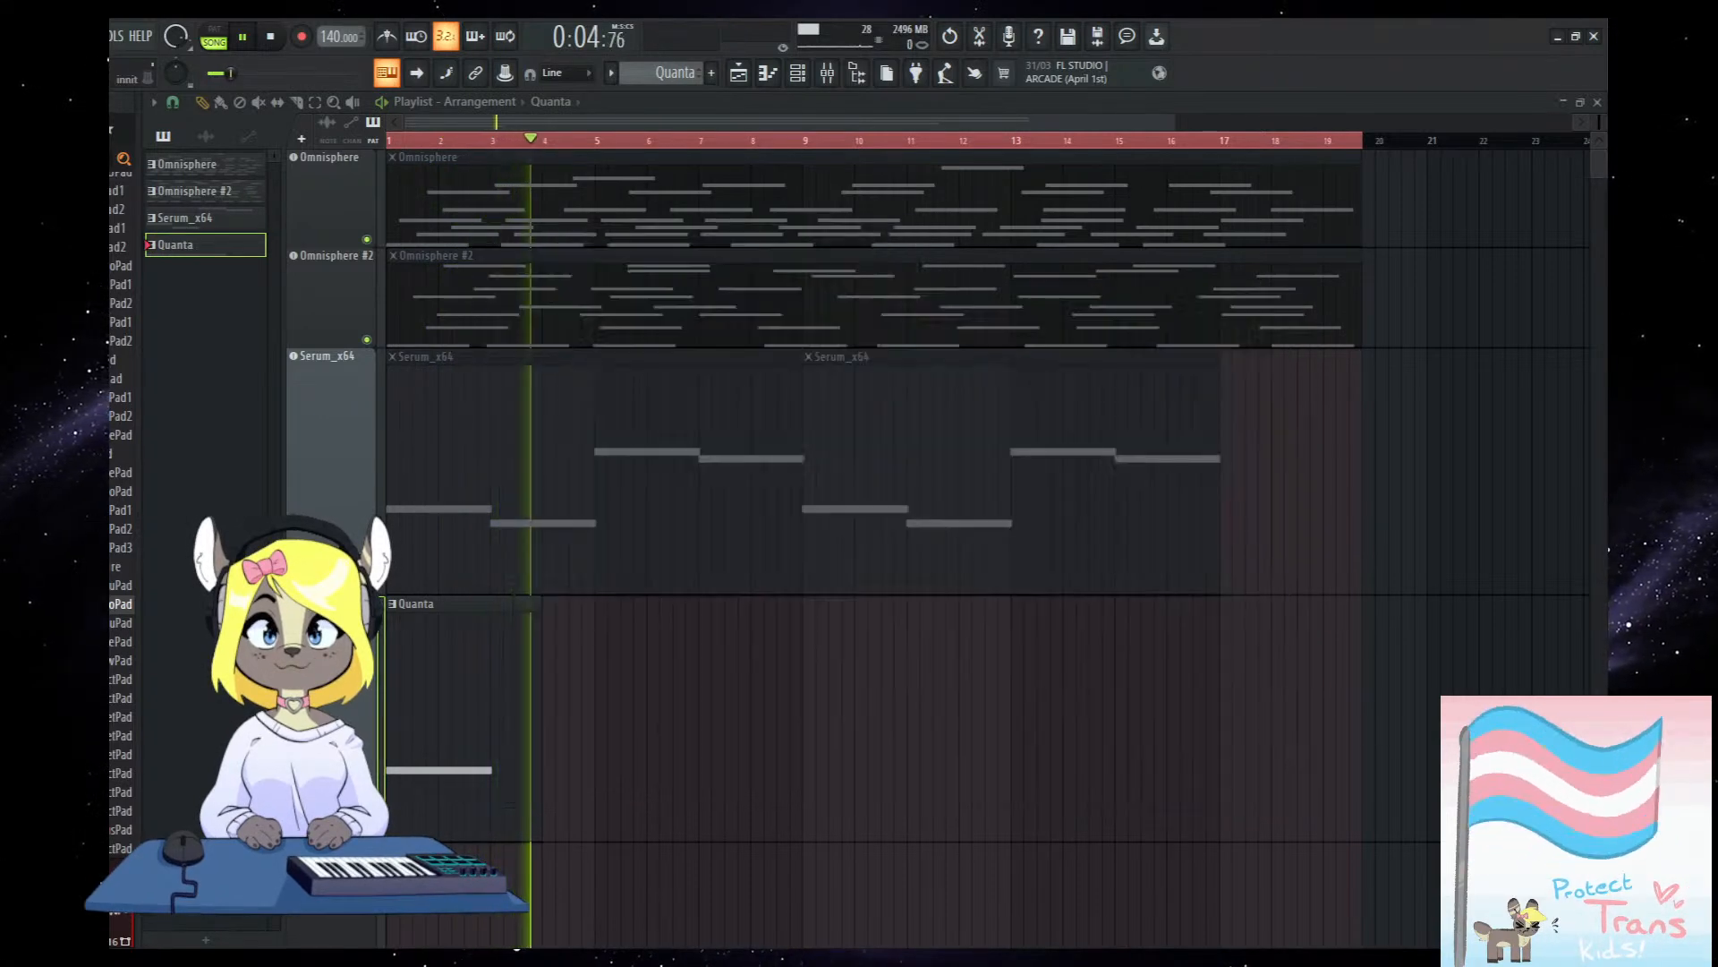
Extend the Quanta clip to bar 17 so that its end lines up with the Serum_x64 clip.
left_click_drag(540, 750, 1220, 755)
scroll(1220, 755, "up", 5)
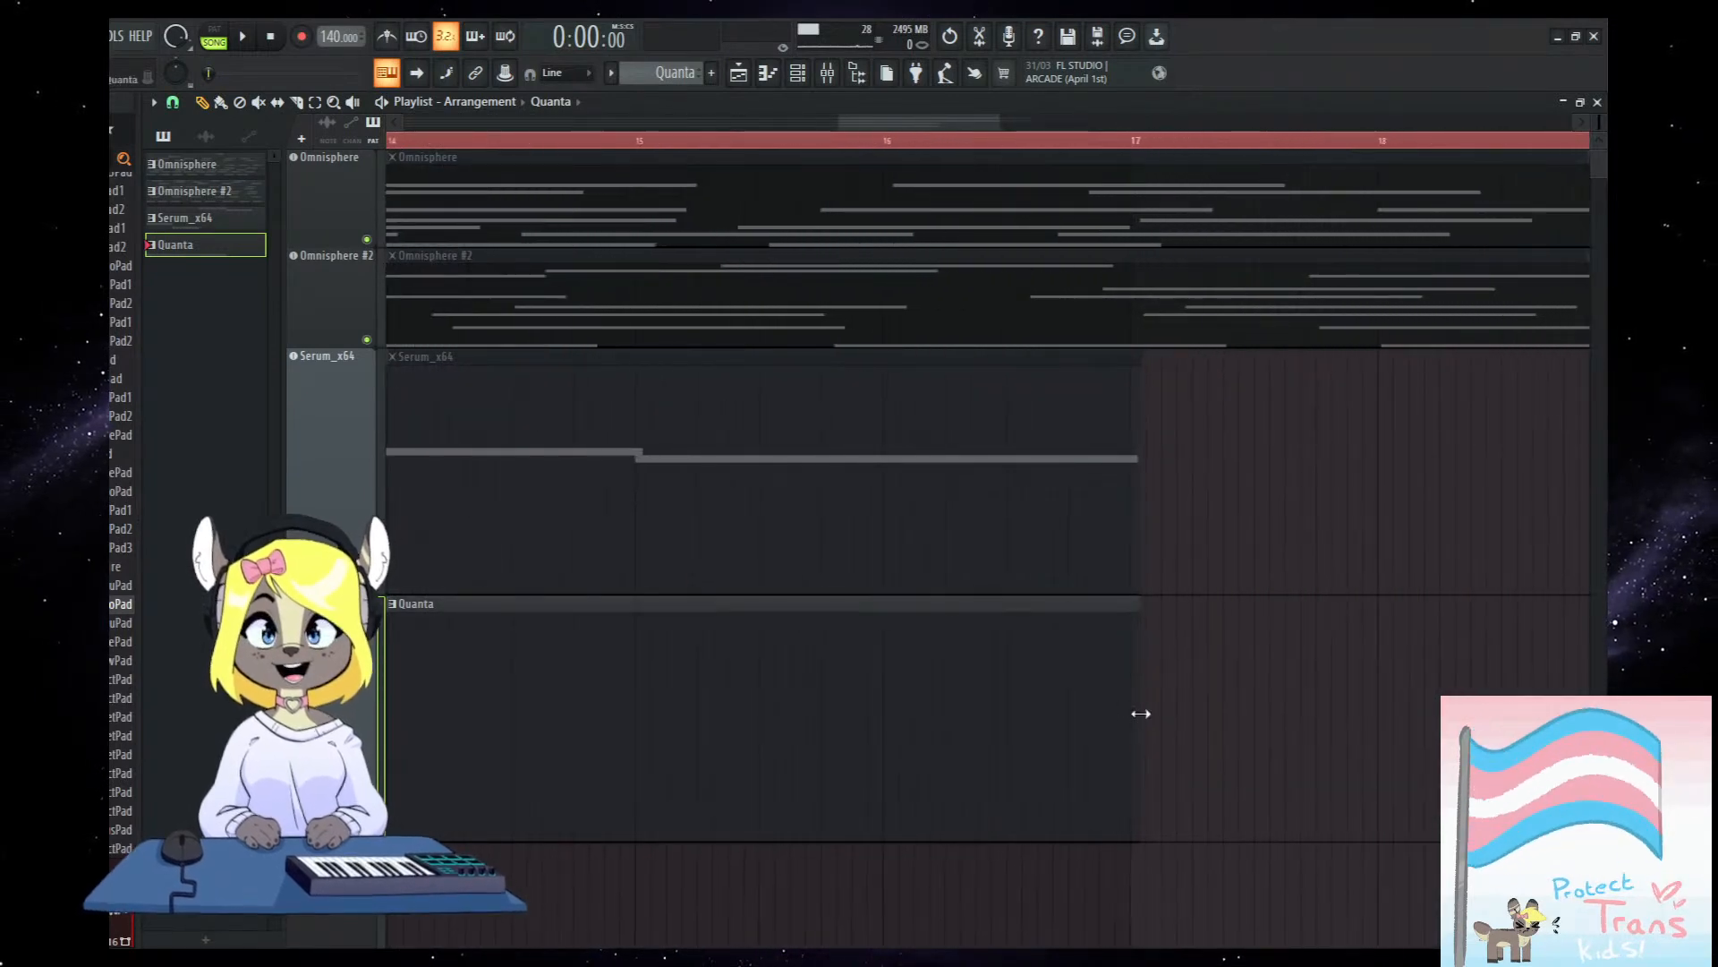
scroll(1143, 790, "down", 4)
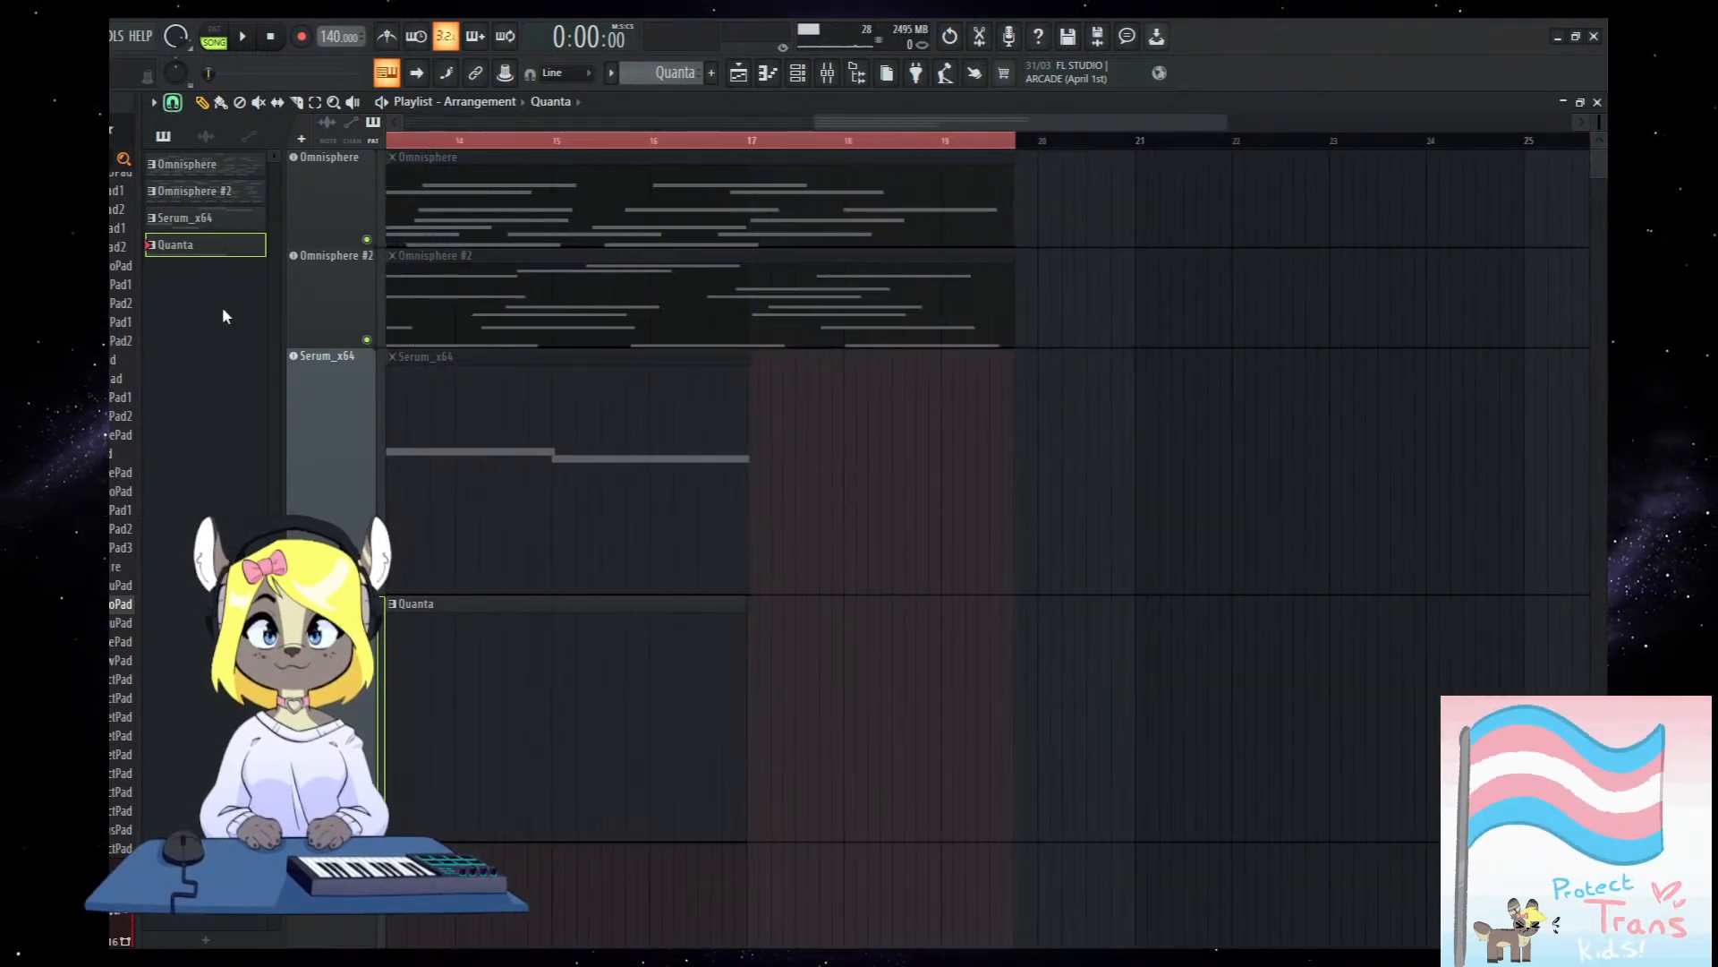
scroll(779, 763, "up", 5)
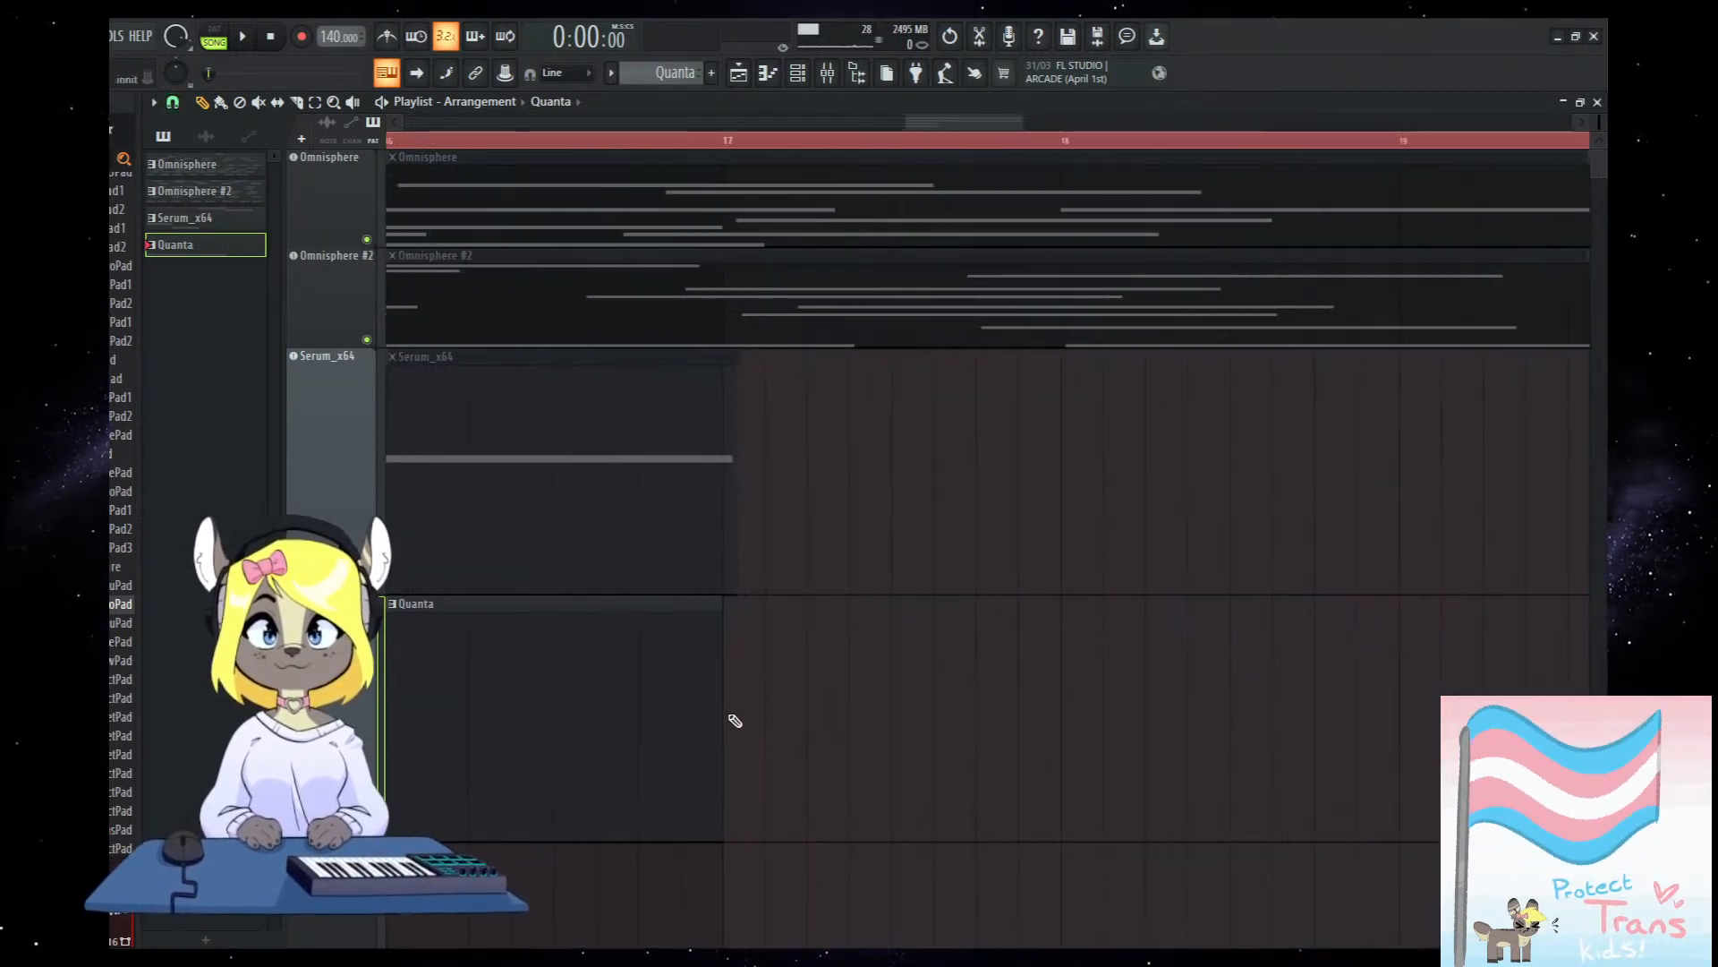
scroll(736, 720, "down", 8)
left_click_drag(500, 691, 463, 696)
Lengthen the C4 note in the innit piano roll to end at bar 17, and deselect it.
left_click_drag(606, 693, 1009, 716)
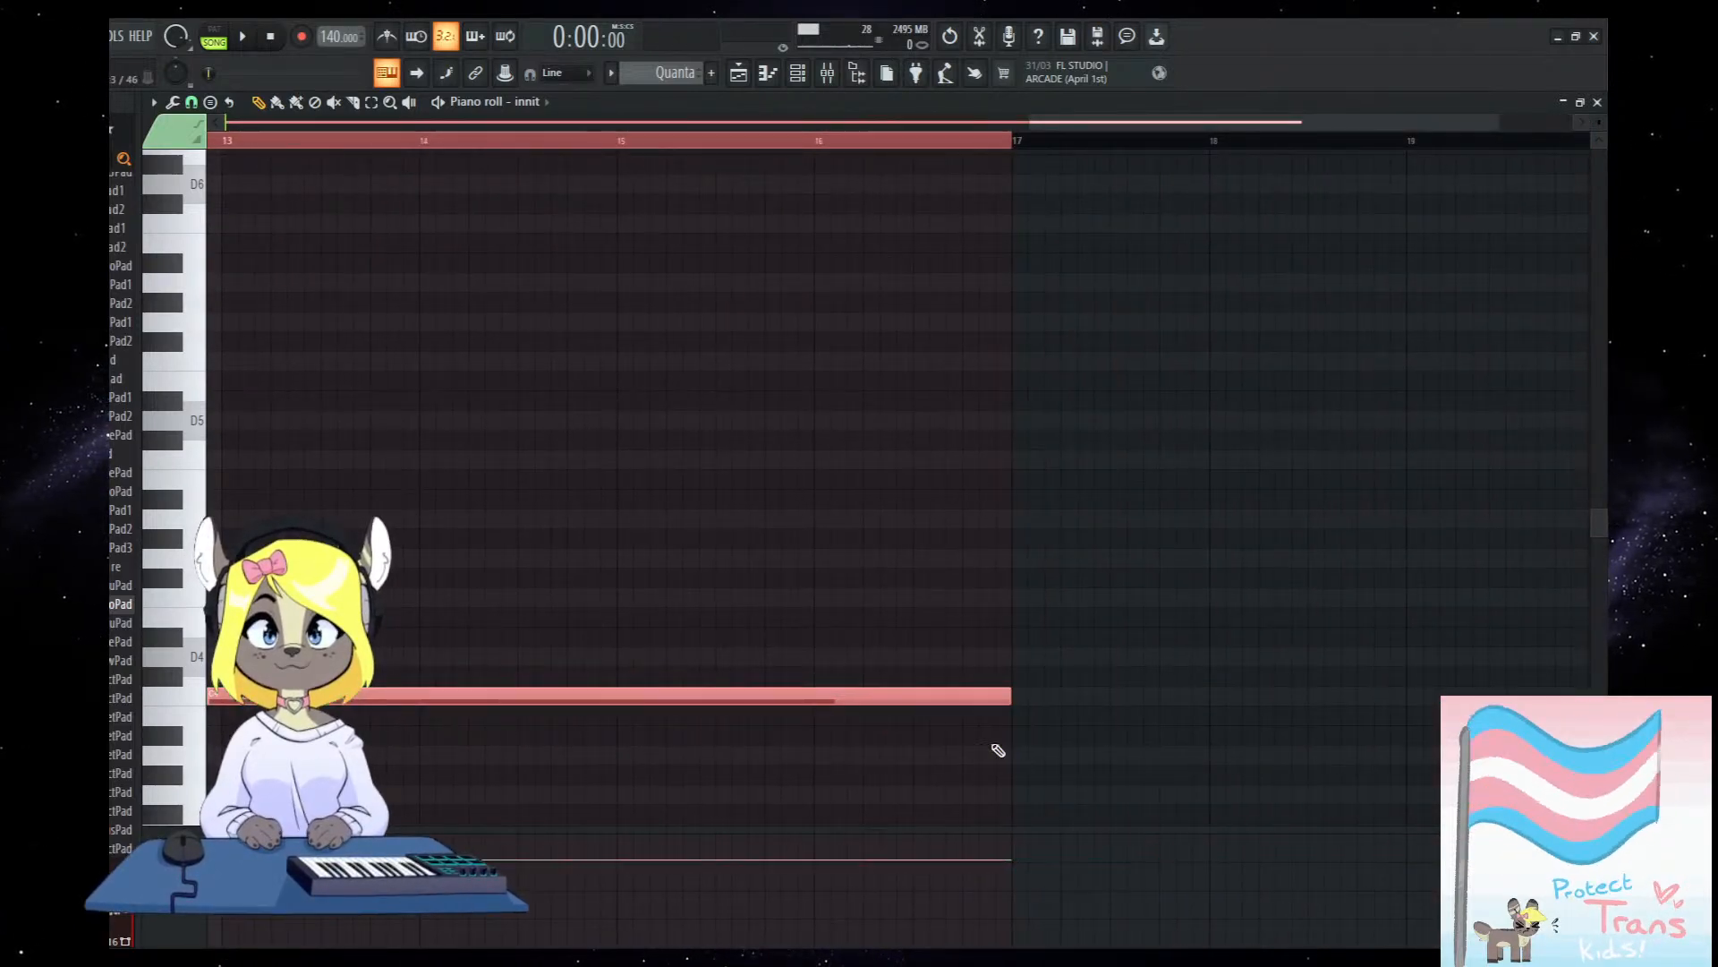
scroll(1011, 756, "down", 3)
left_click(1092, 791, "ctrl")
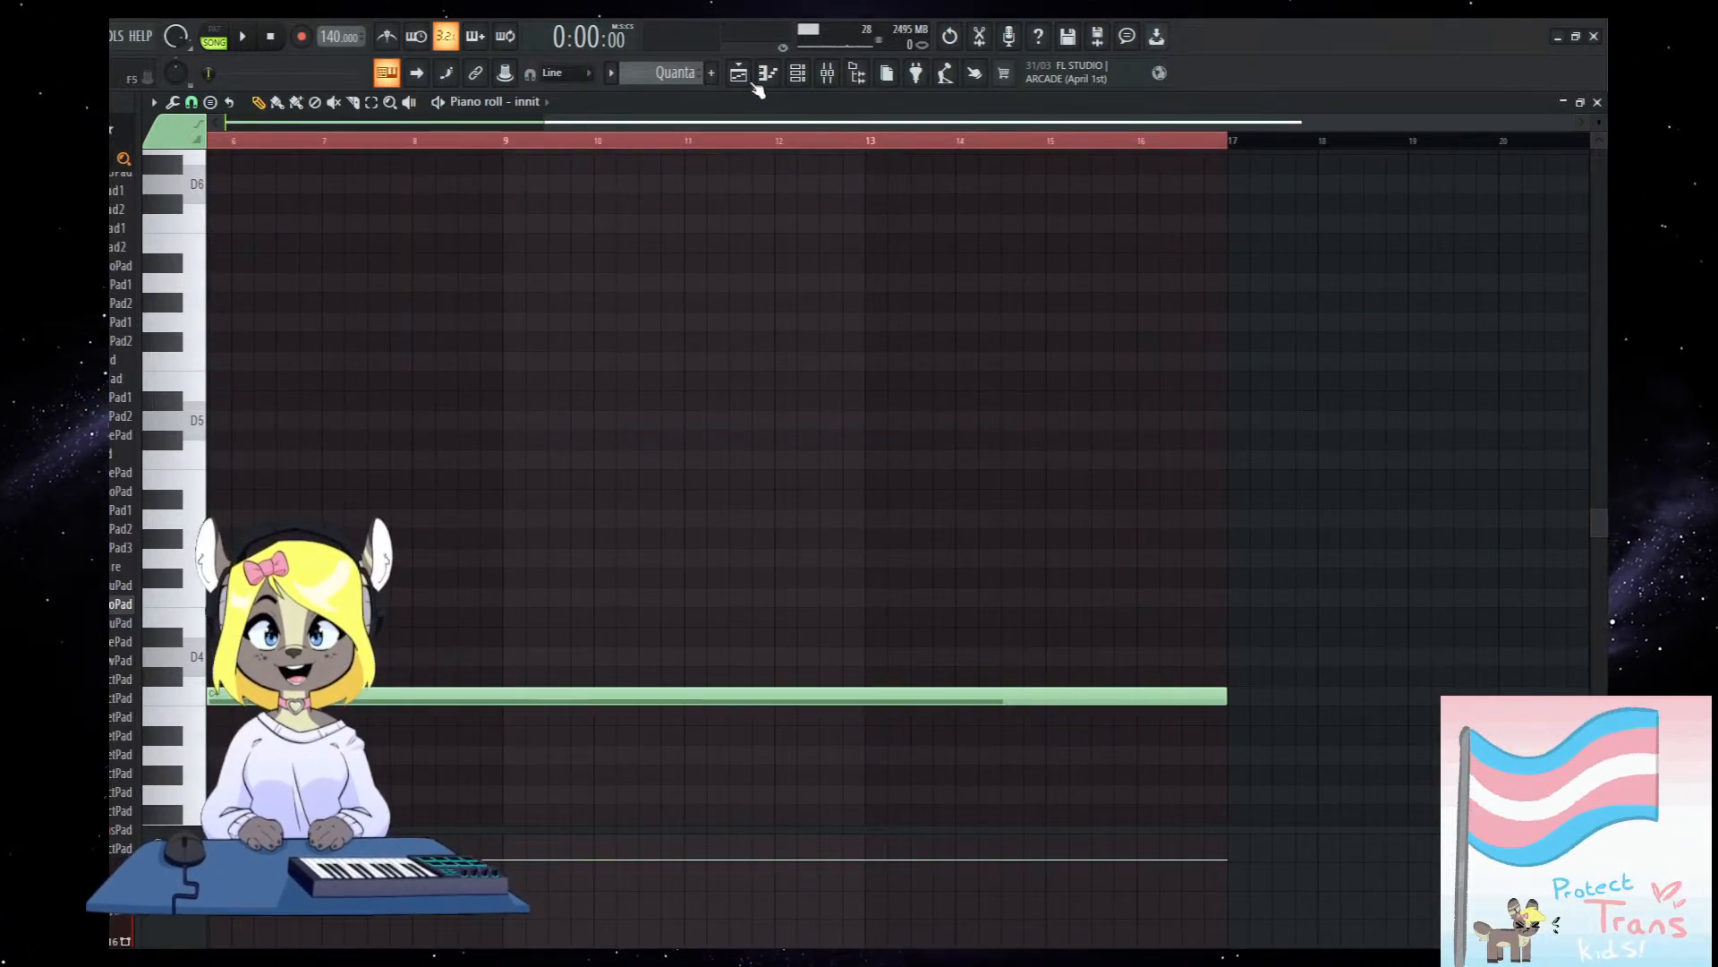
key("F6")
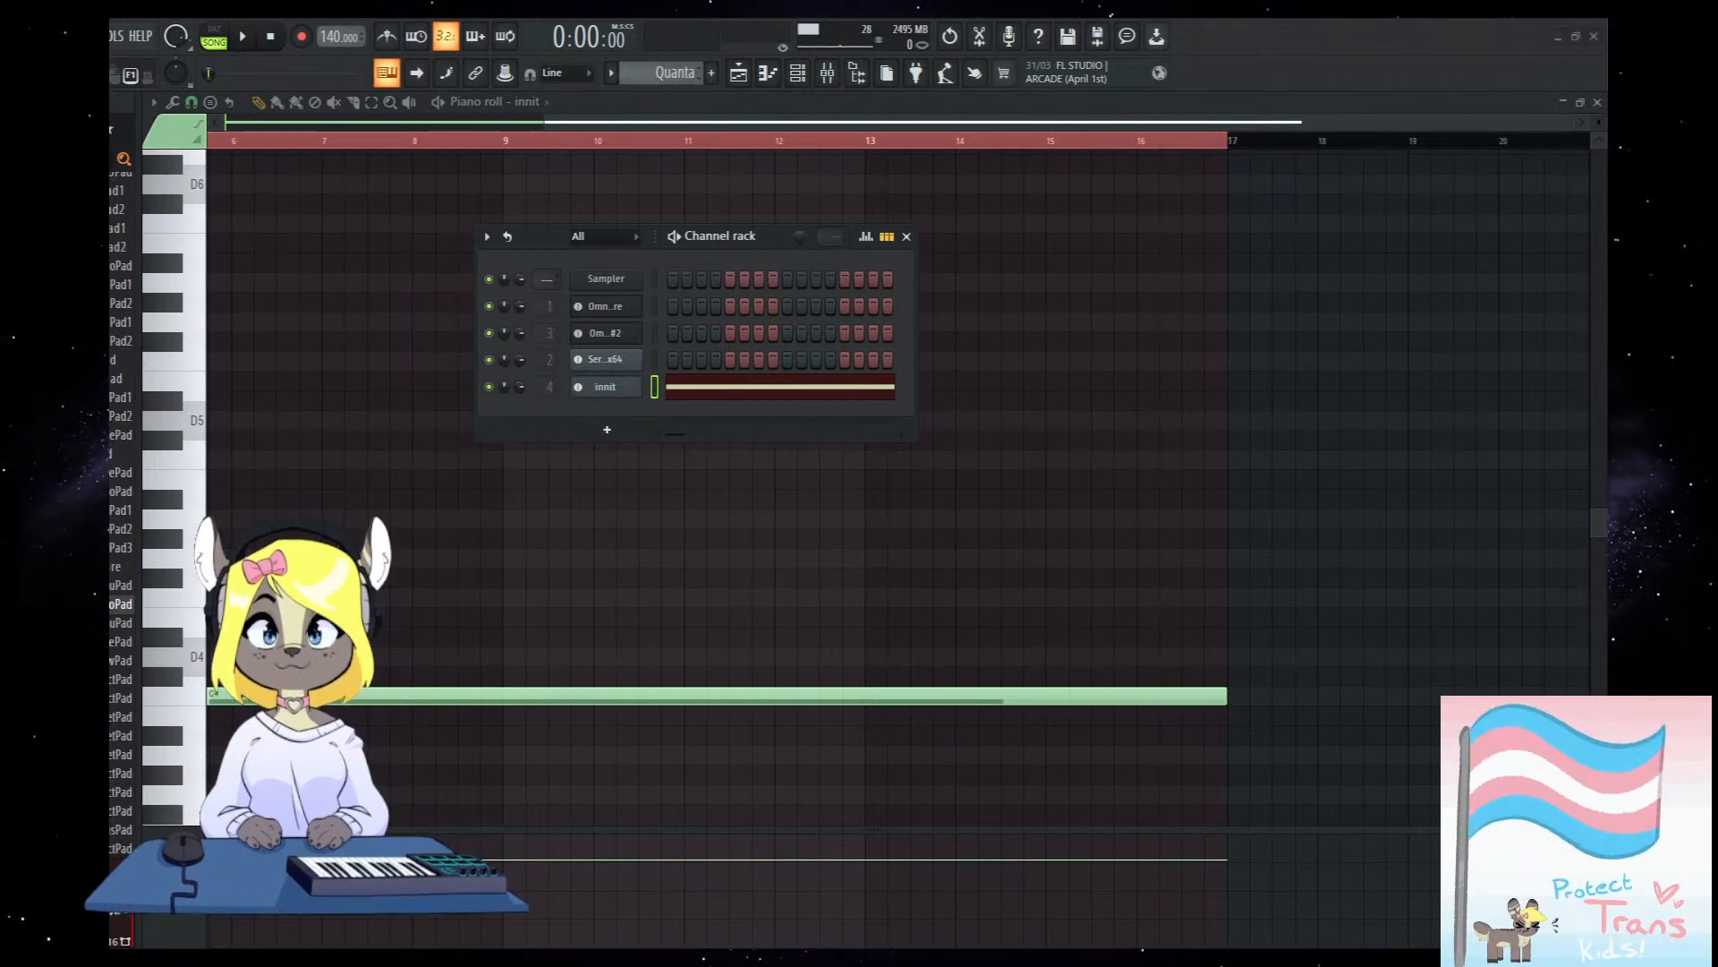
left_click(798, 73)
left_click(797, 72)
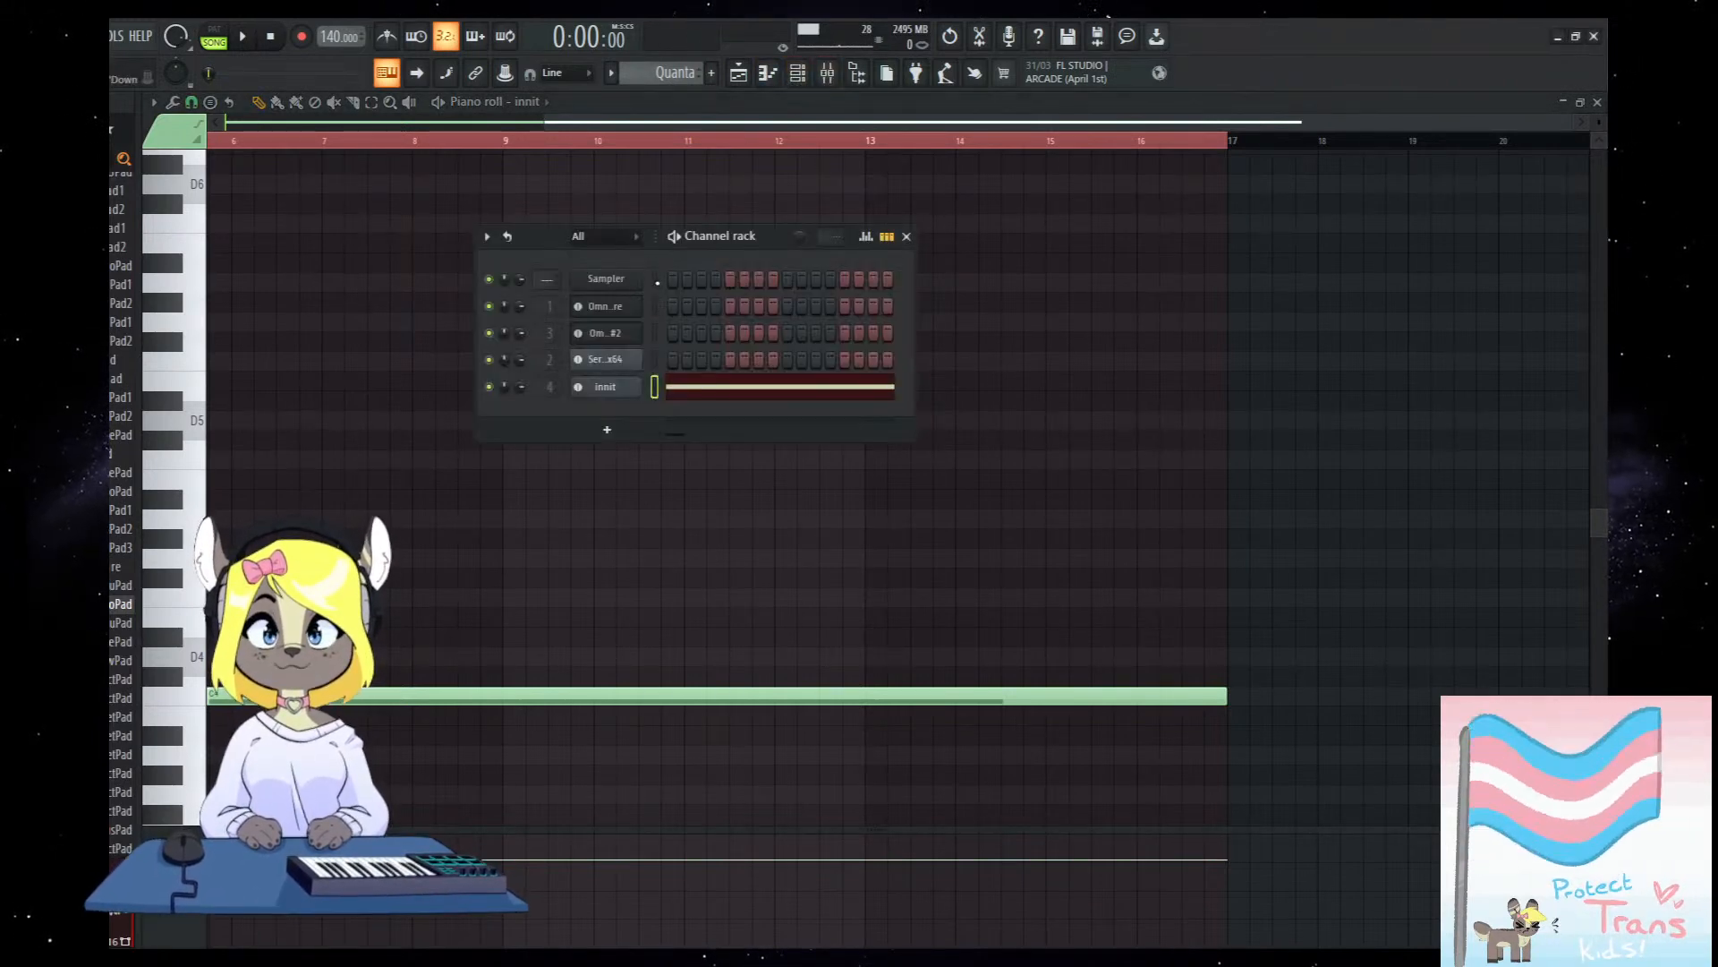
key("F6")
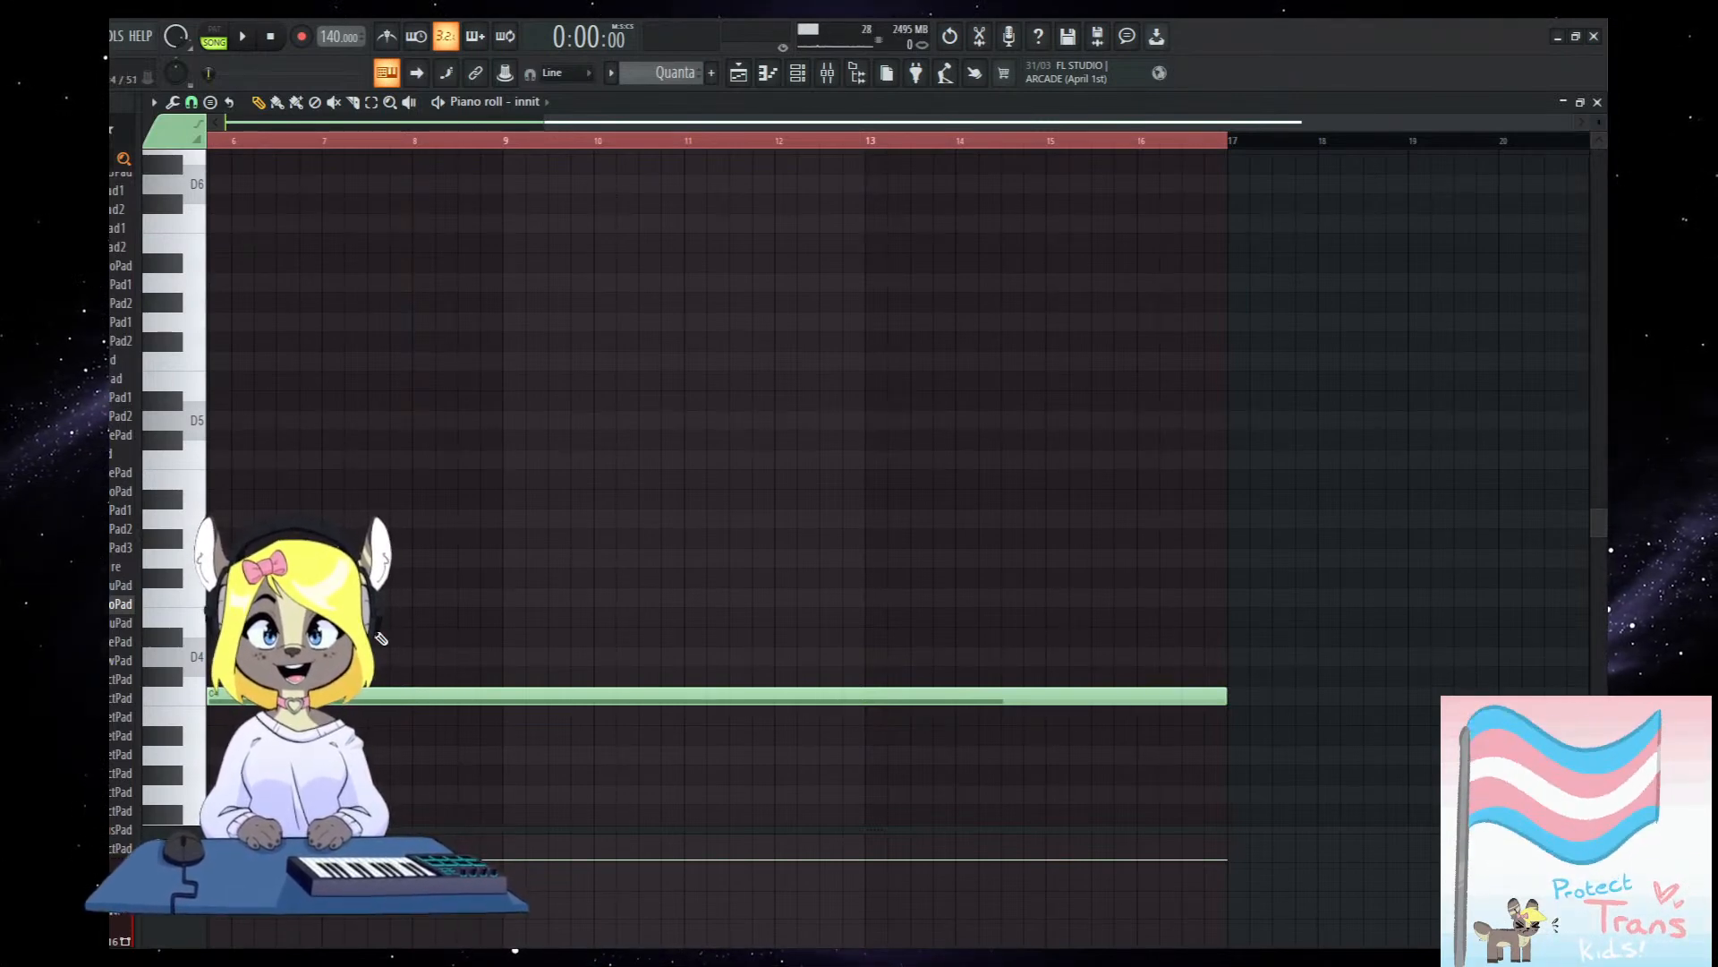
Transpose the long Quanta note down five semitones to G3.
key("shift+Down")
key("shift+Down")
key("shift+Down")
key("shift+Down")
key("shift+Down")
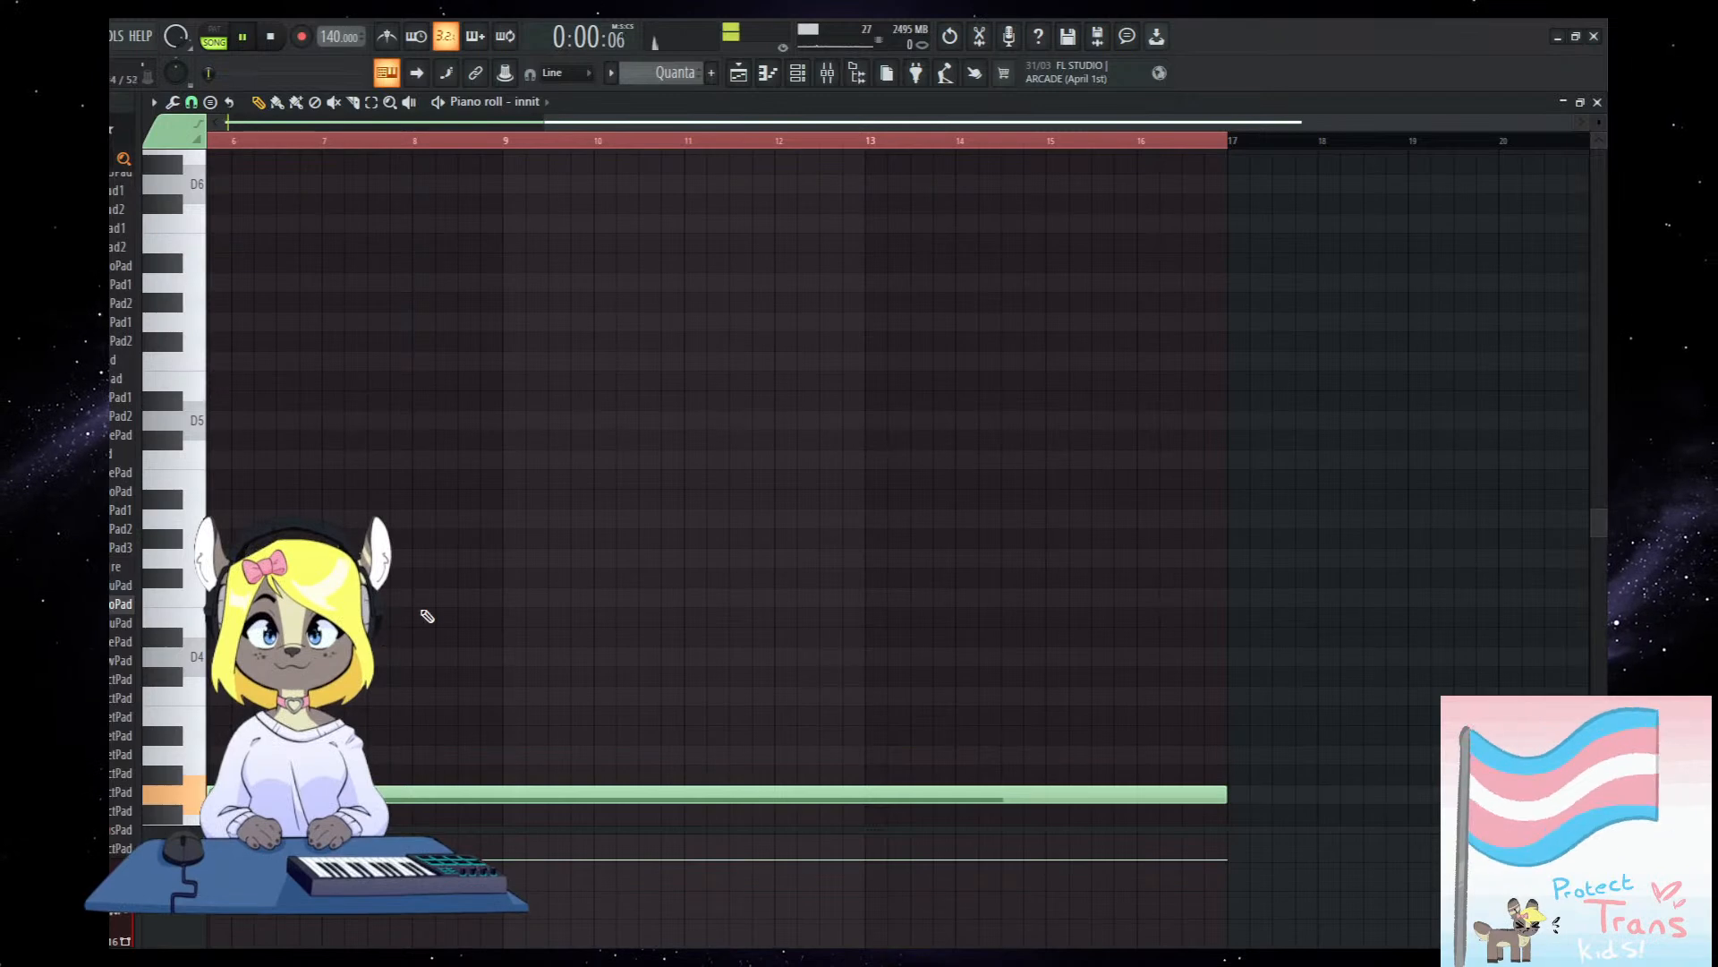
Leave the piano roll and inspect the grain settings of the innit channel's Quanta instrument before returning to the playlist.
key("shift+Up")
key("shift+Up")
key("F7")
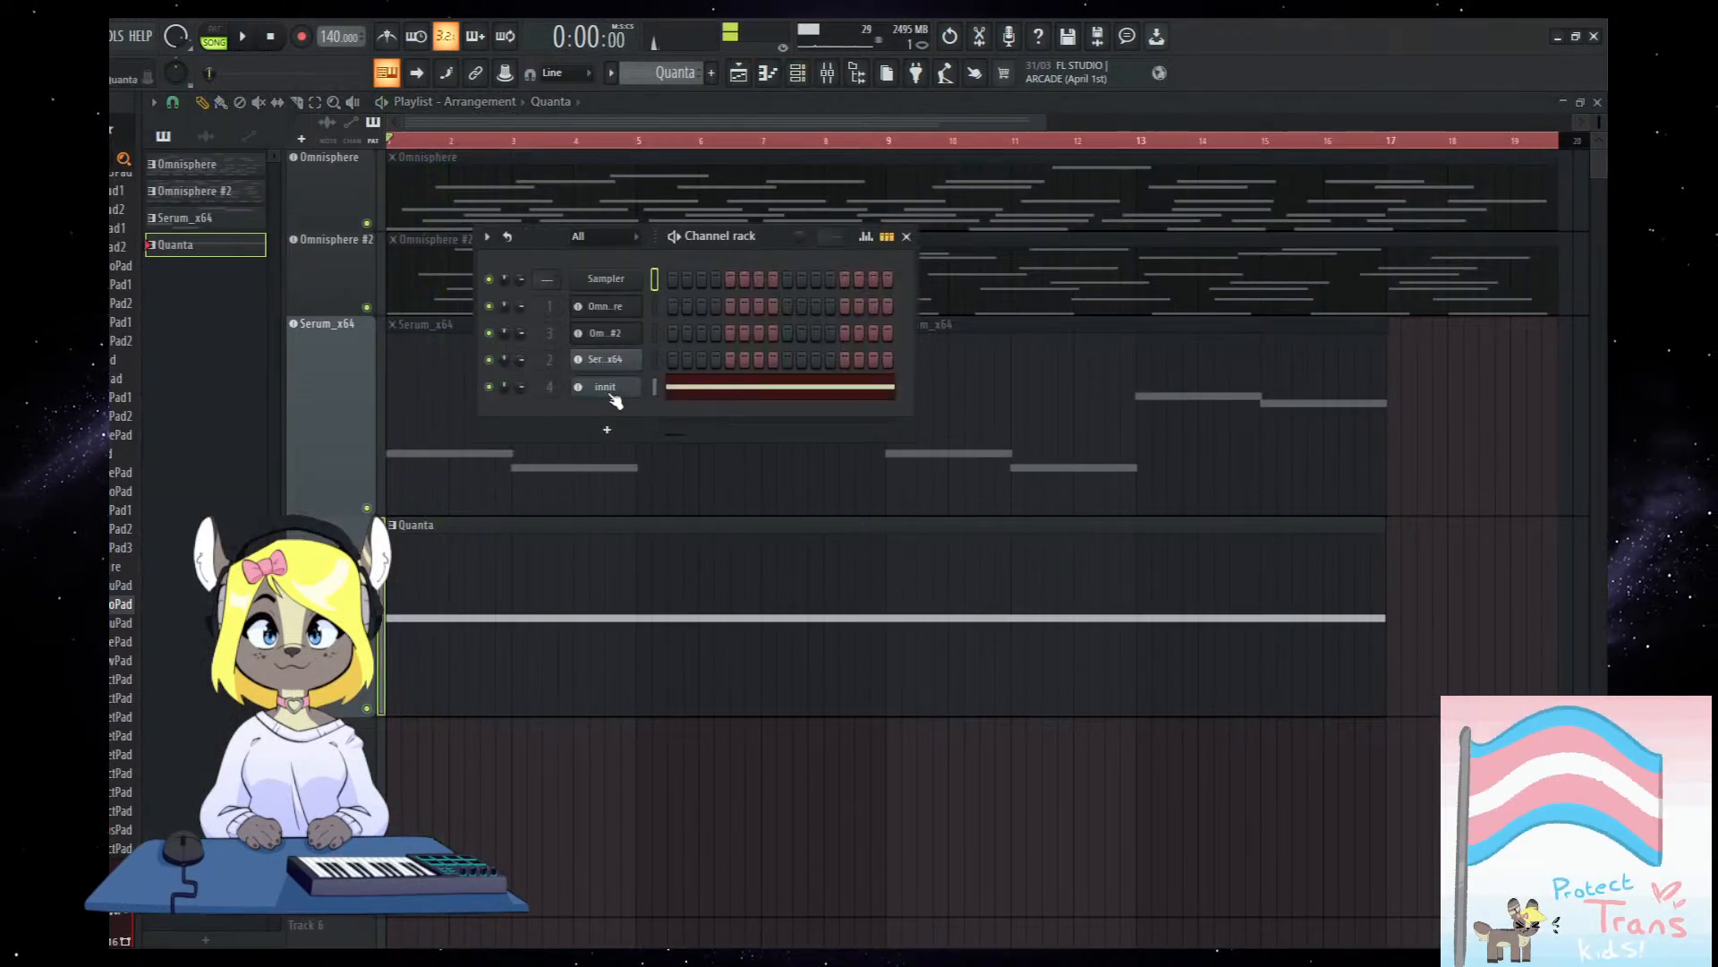
left_click(607, 390)
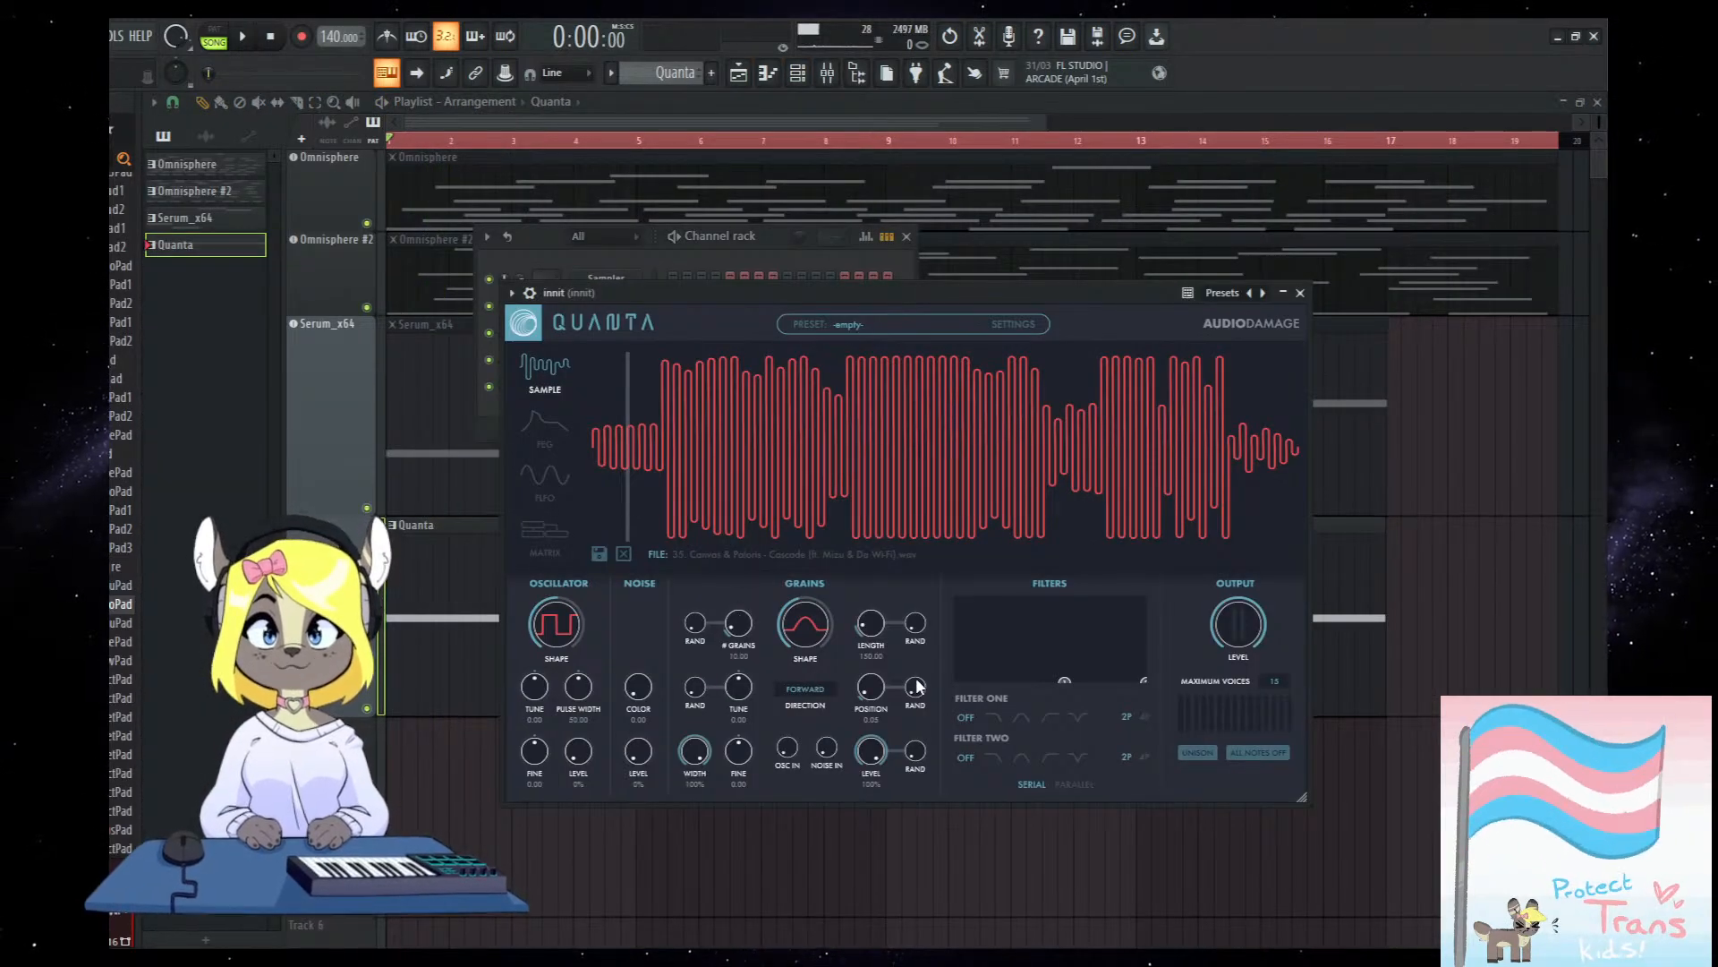
right_click(1185, 900)
key("space")
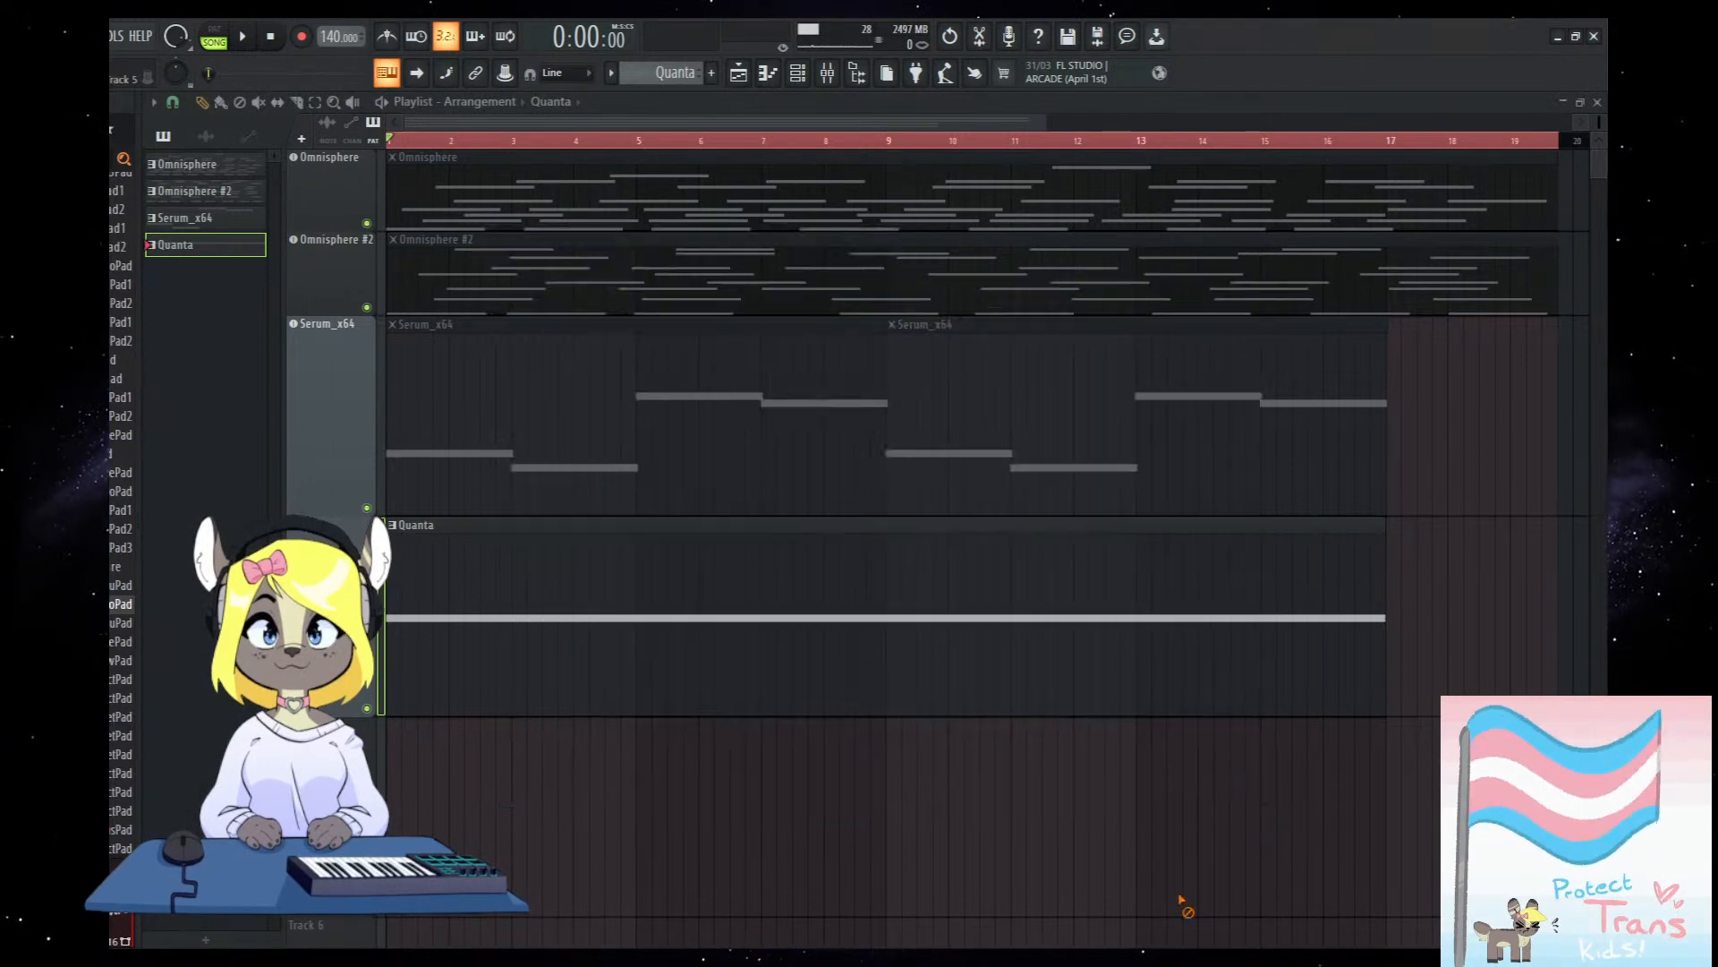
Transpose the long Quanta note up one octave in the piano roll and restart playback.
double_click(465, 652)
key("ctrl+Up")
key("space")
key("space")
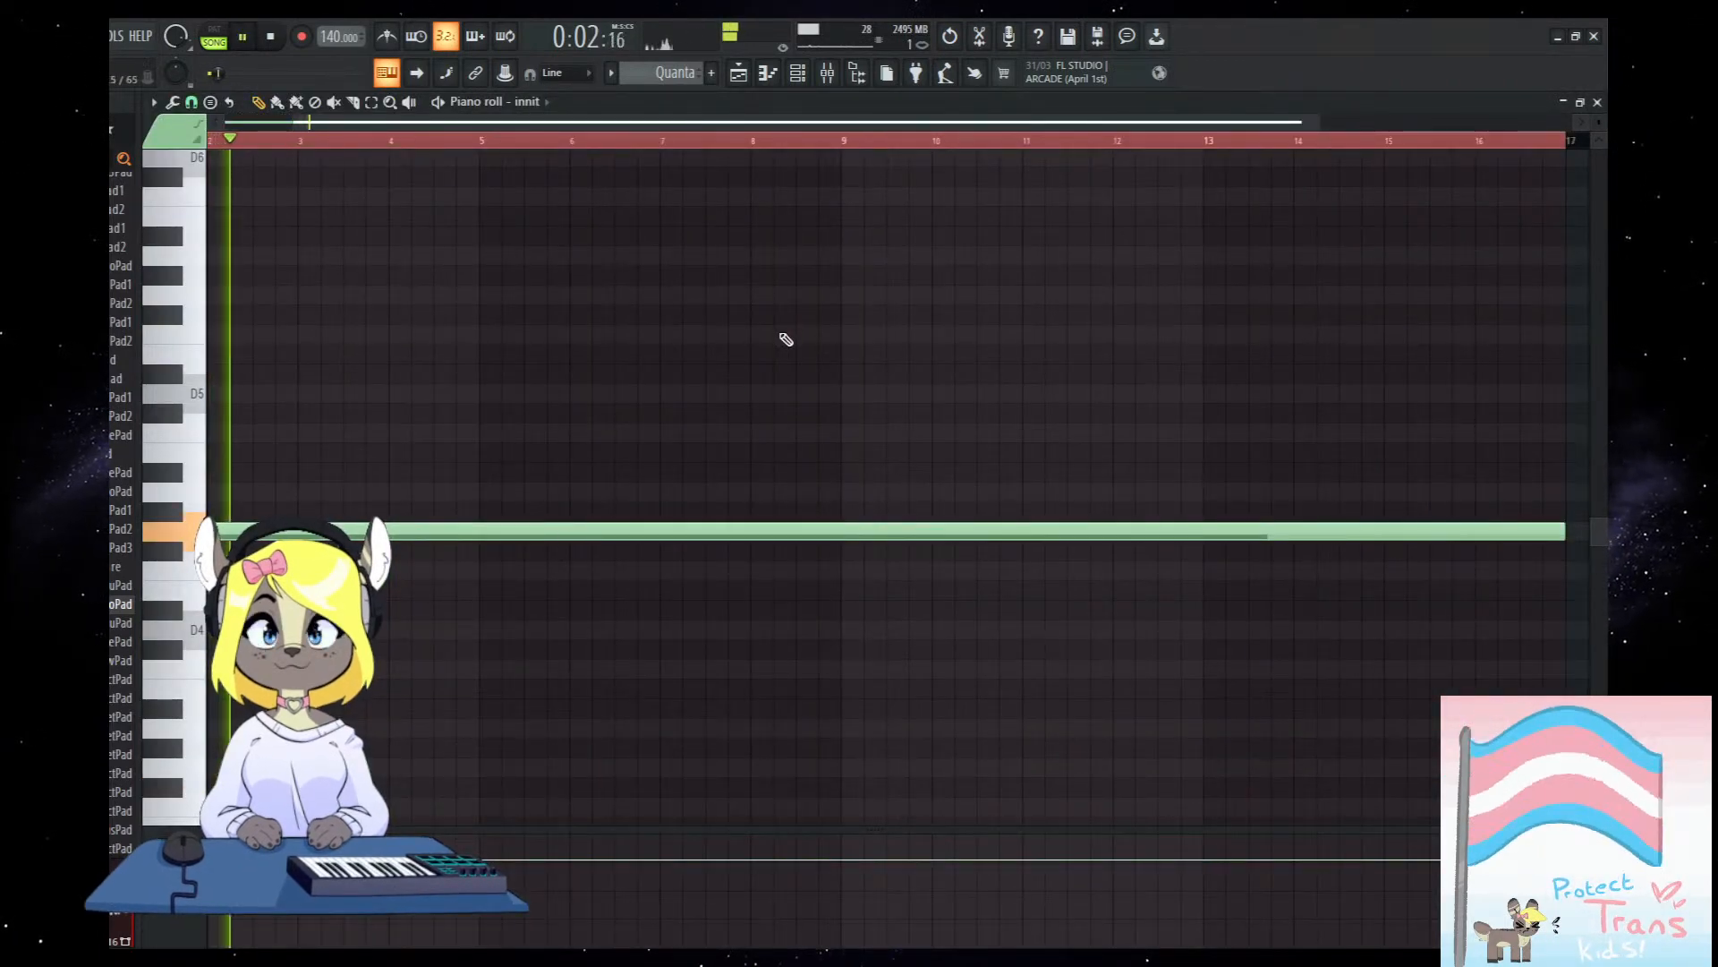
left_click(827, 74)
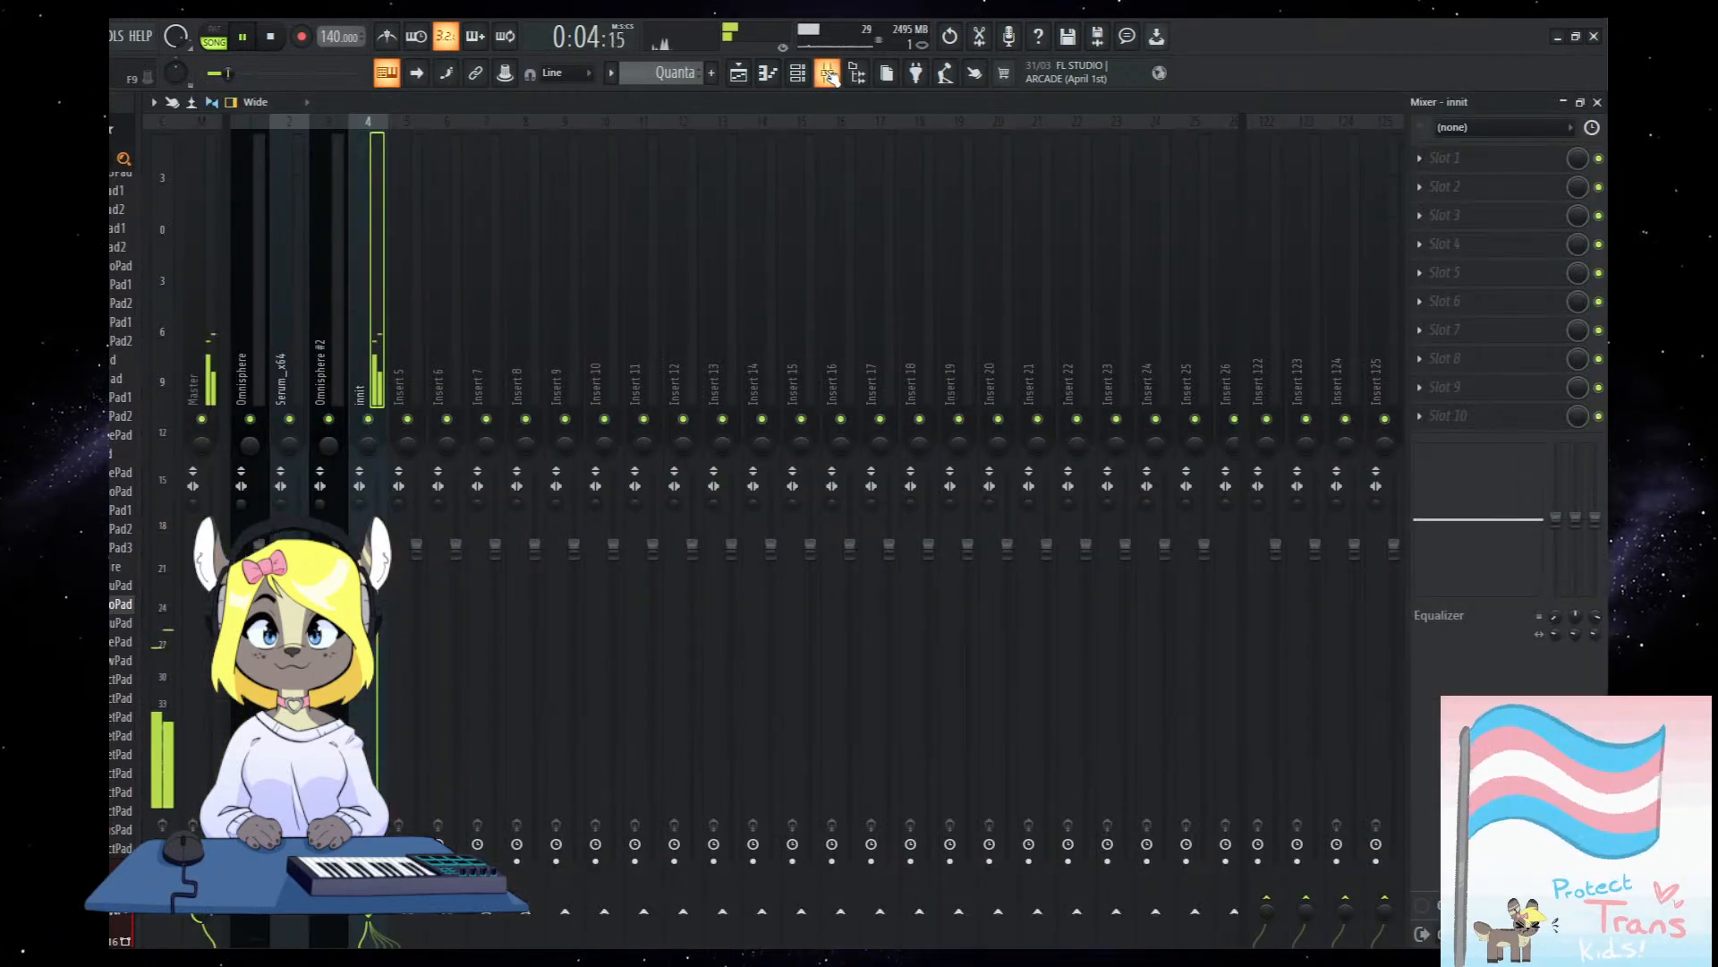
key("F6")
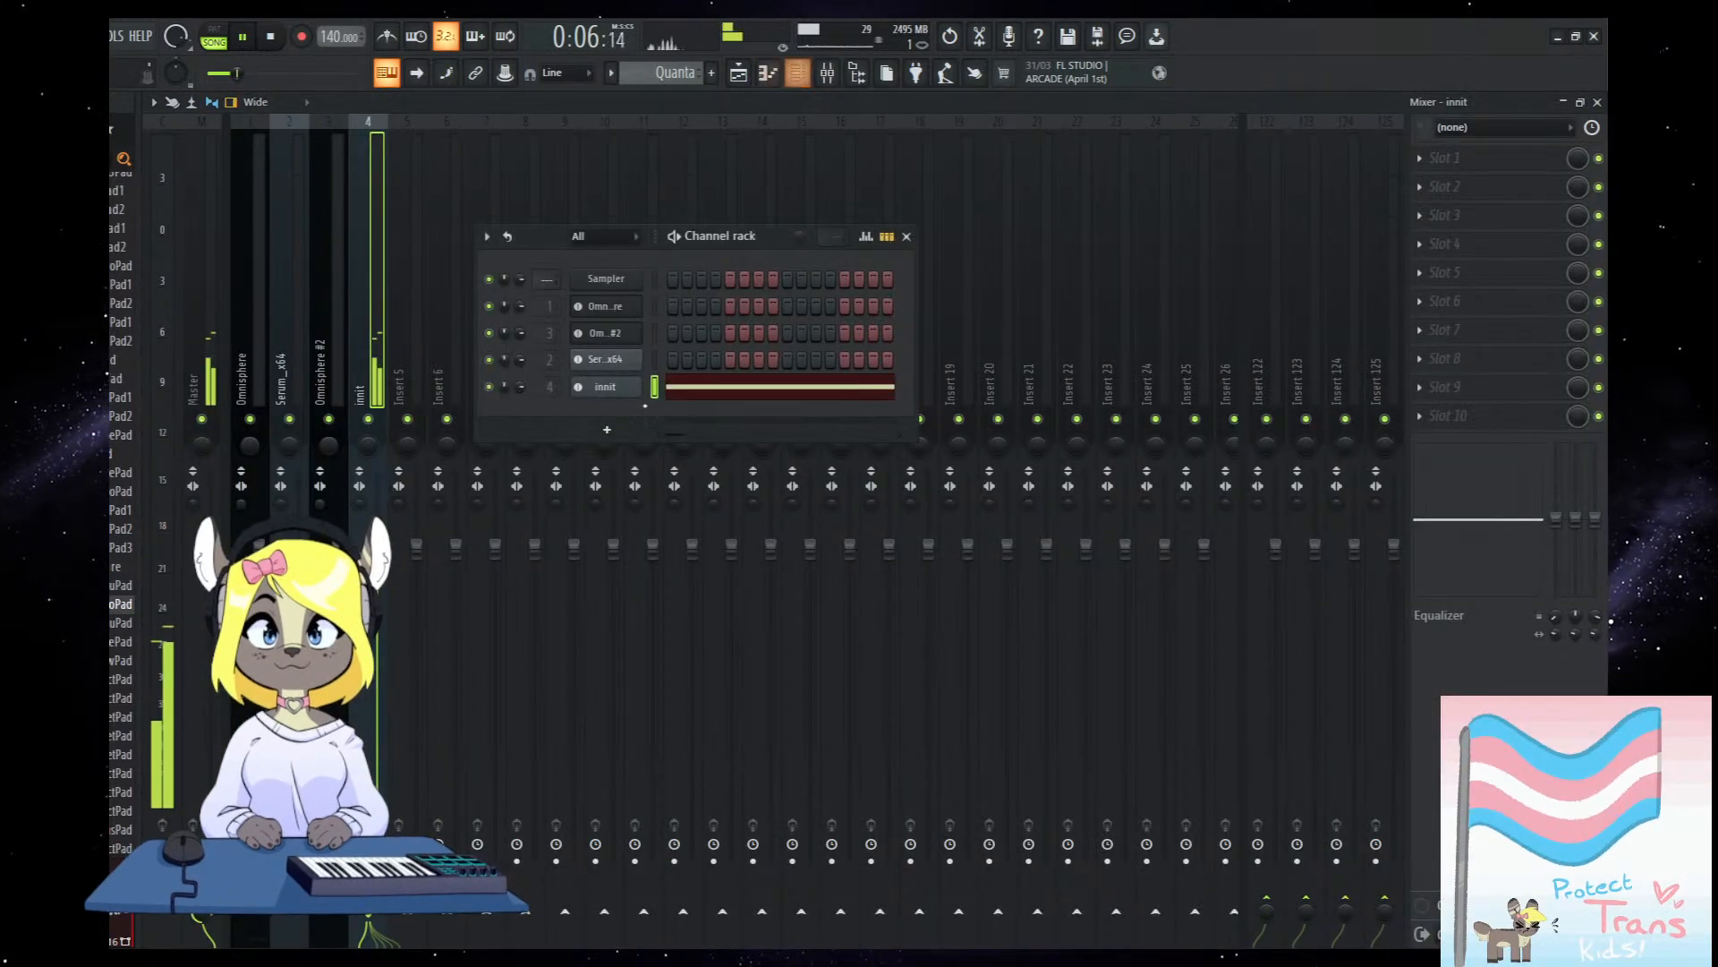
left_click(602, 392)
left_click(513, 294)
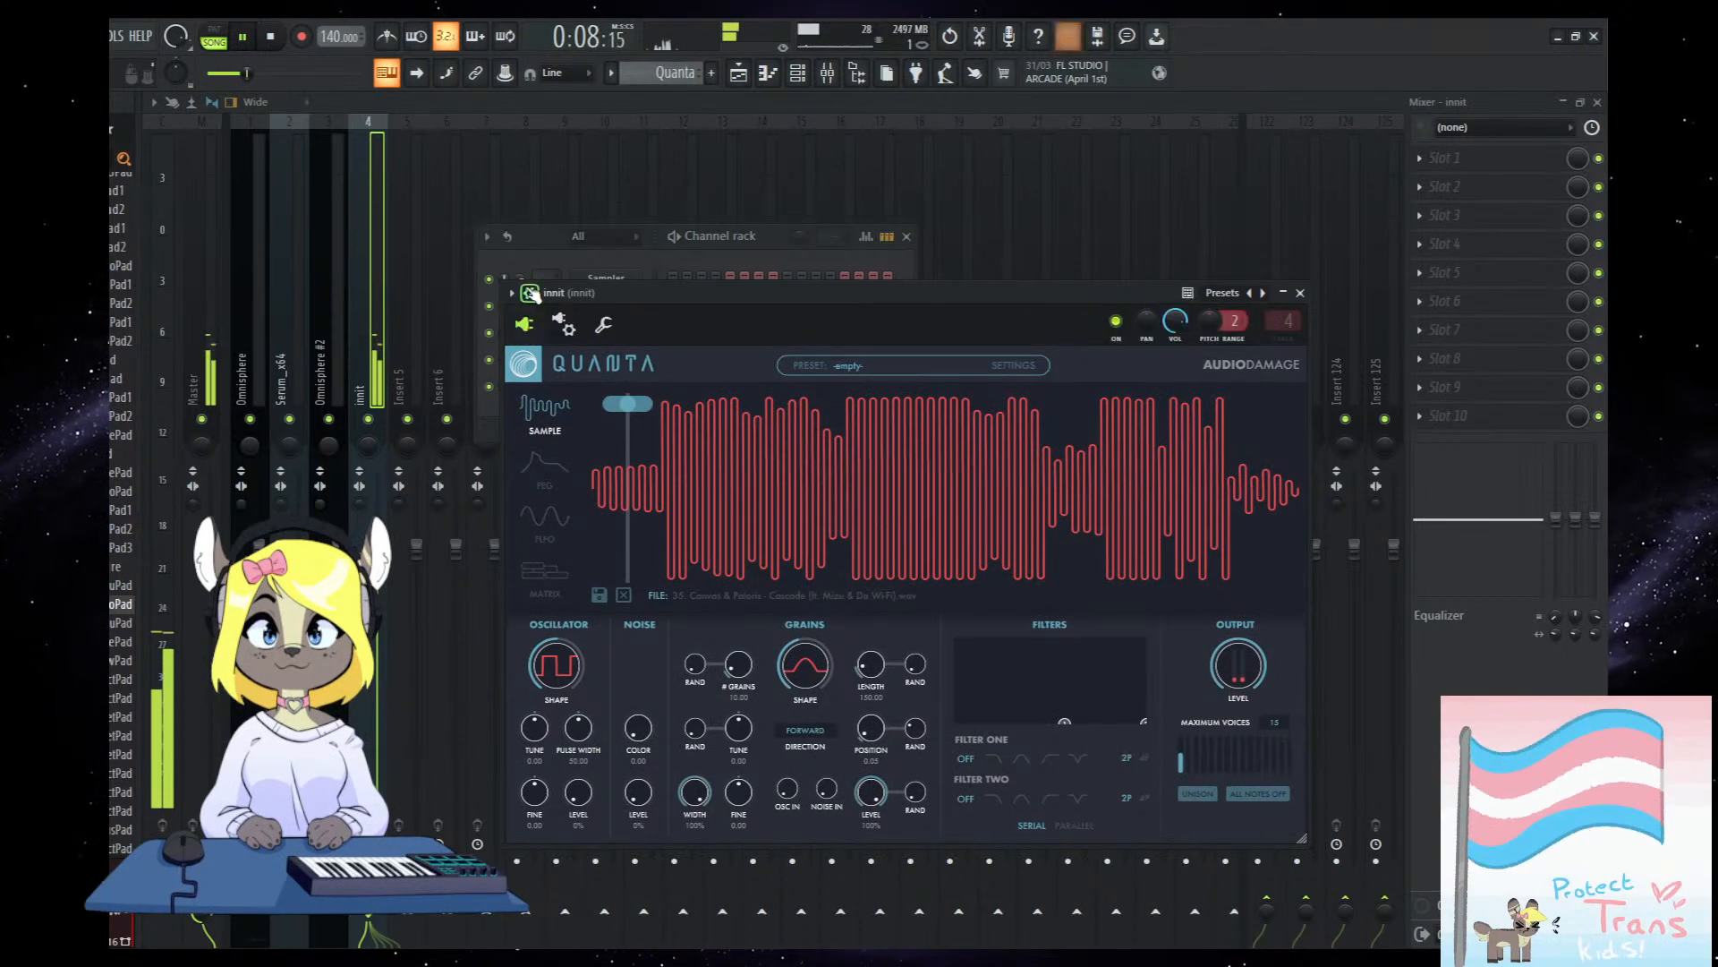
left_click(1301, 294)
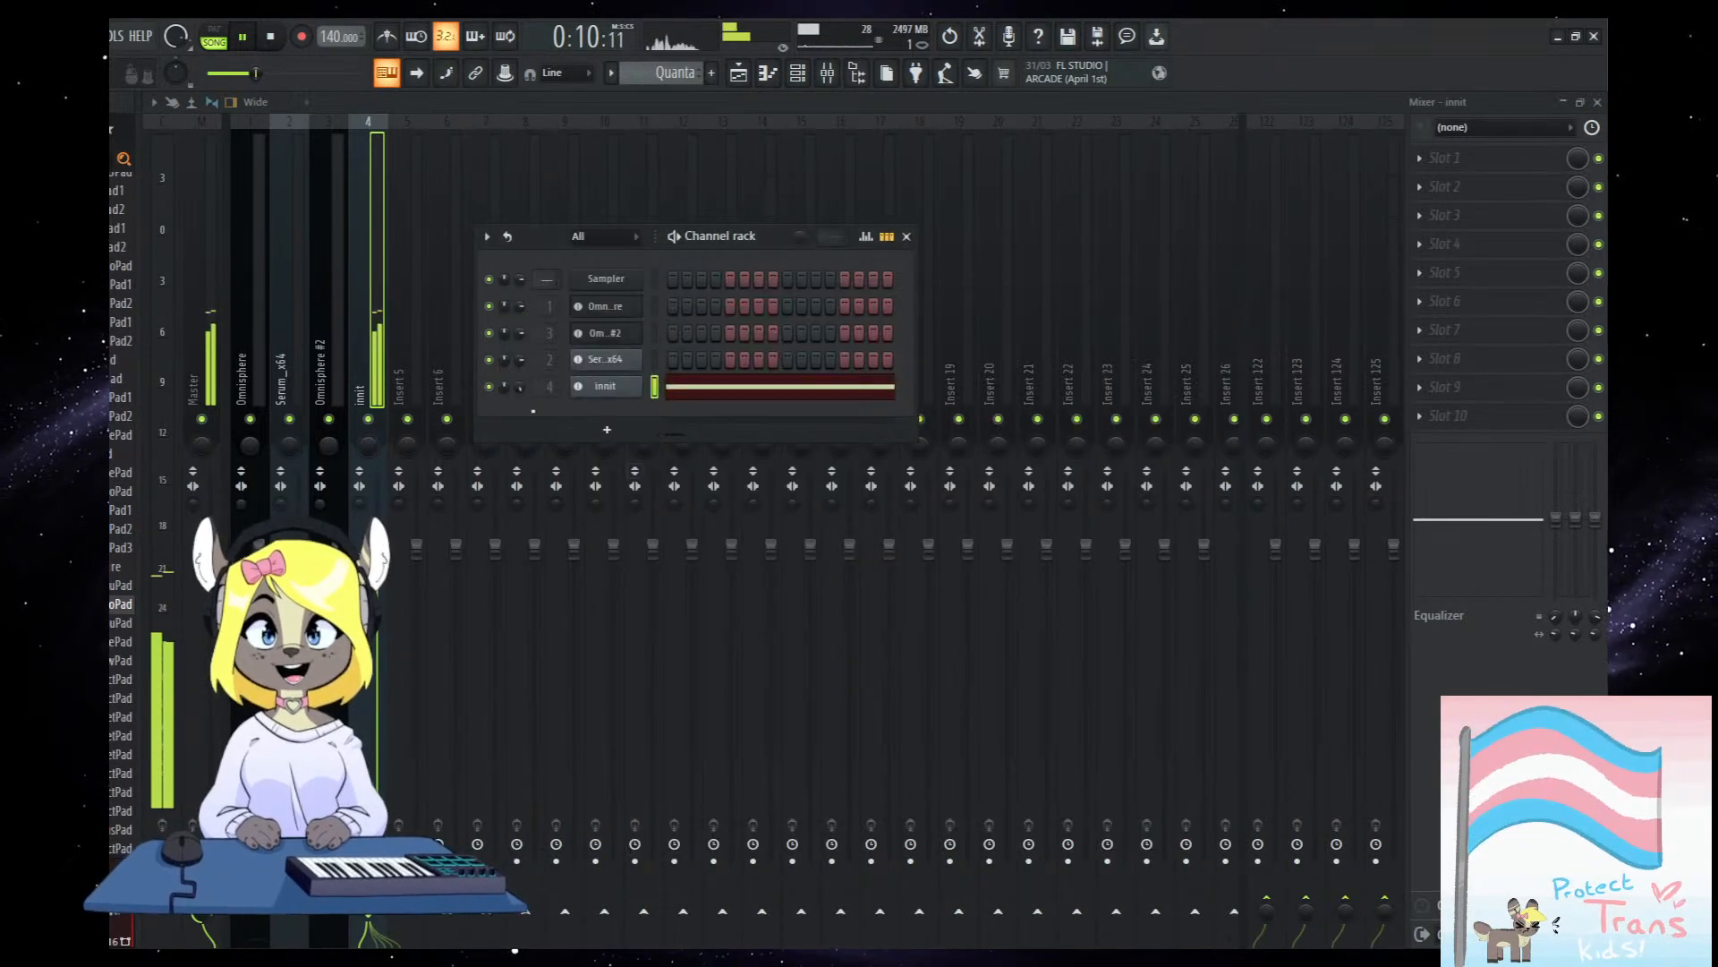
key("F6")
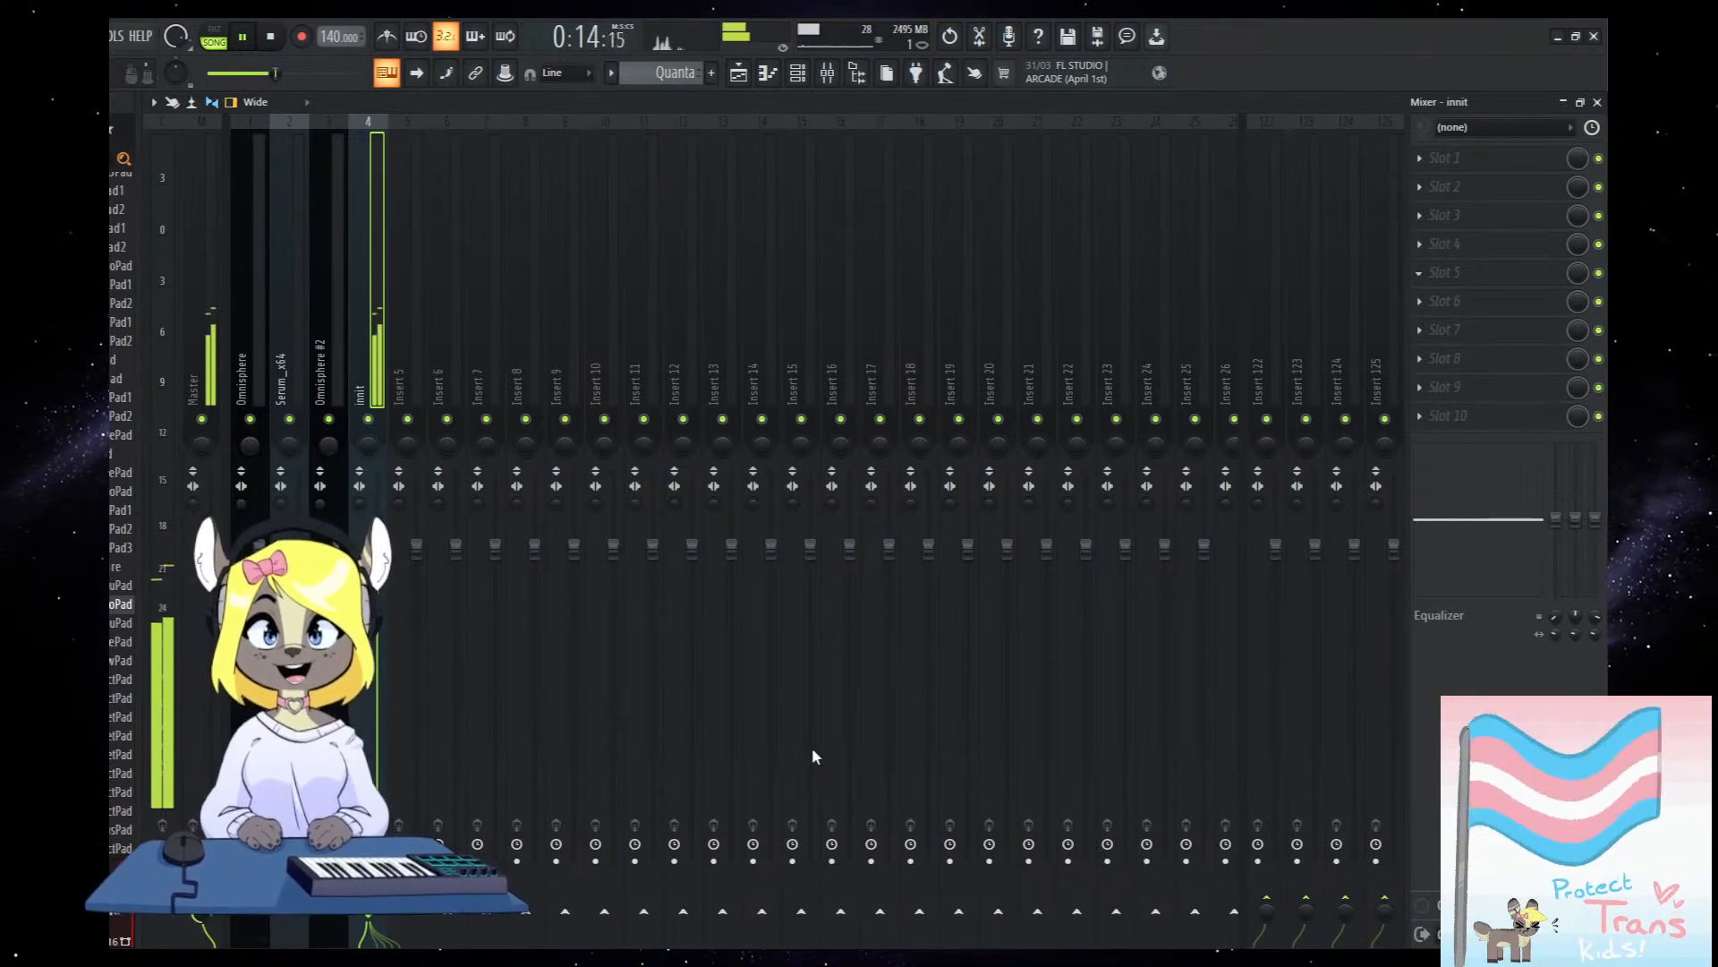
Load a Limiter into slot 5 of the innit mixer track, close its window, and stop playback.
left_click(806, 710)
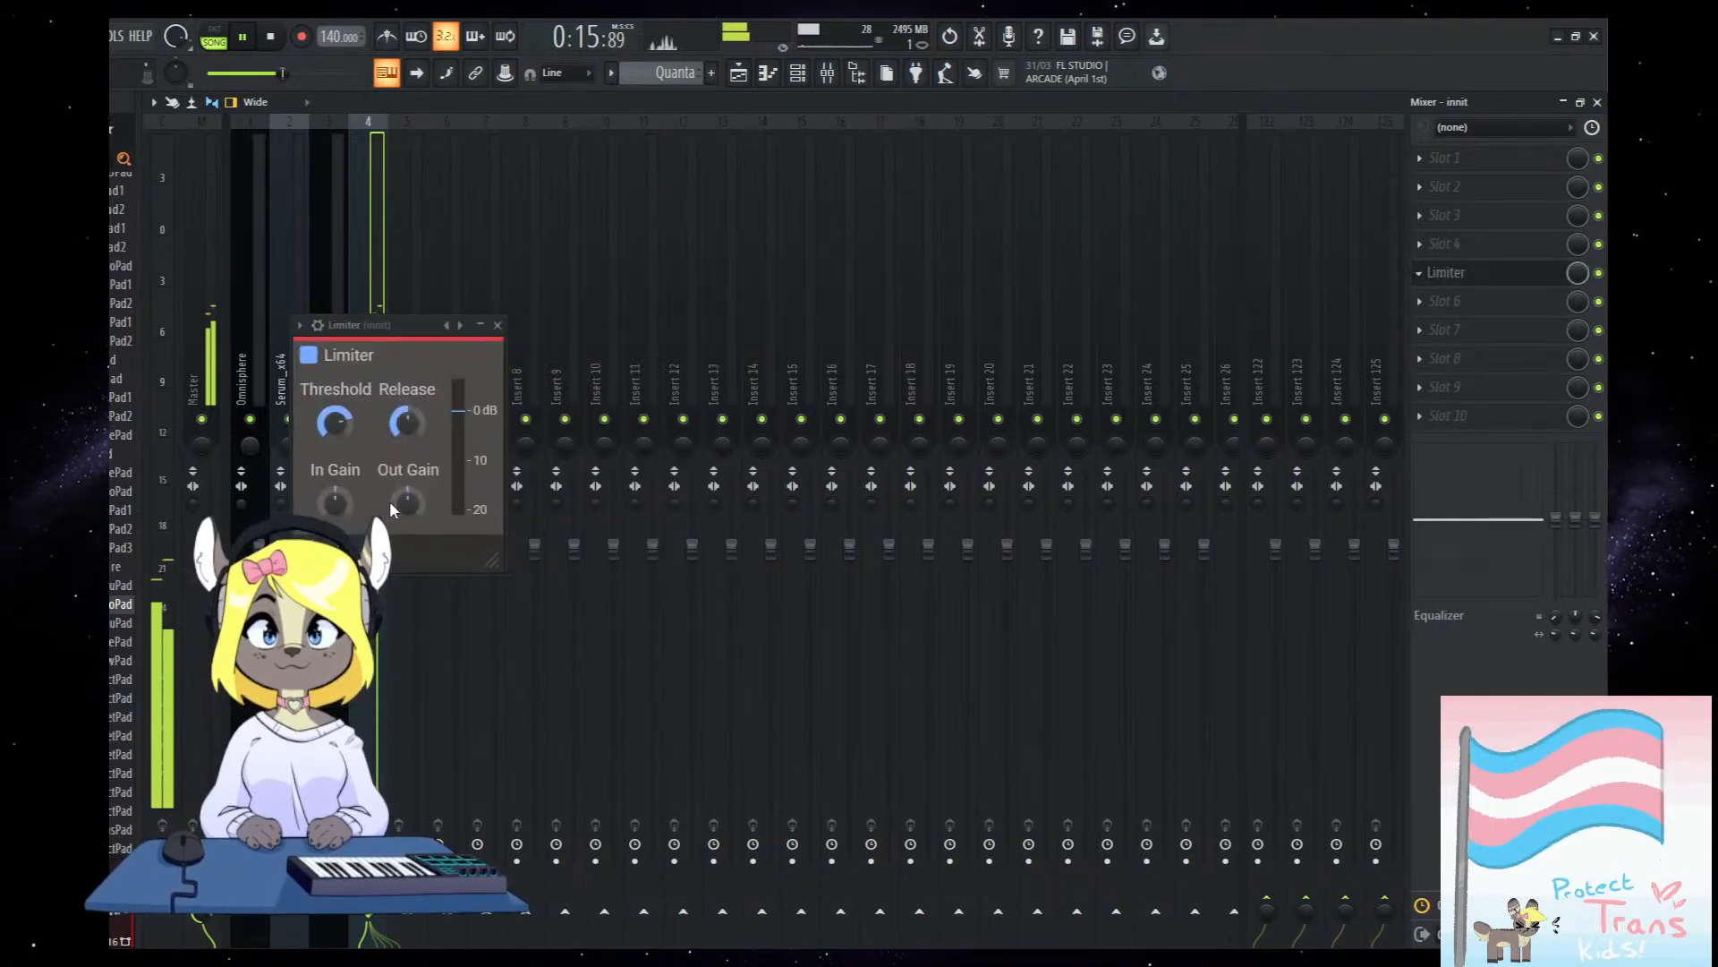
left_click(498, 325)
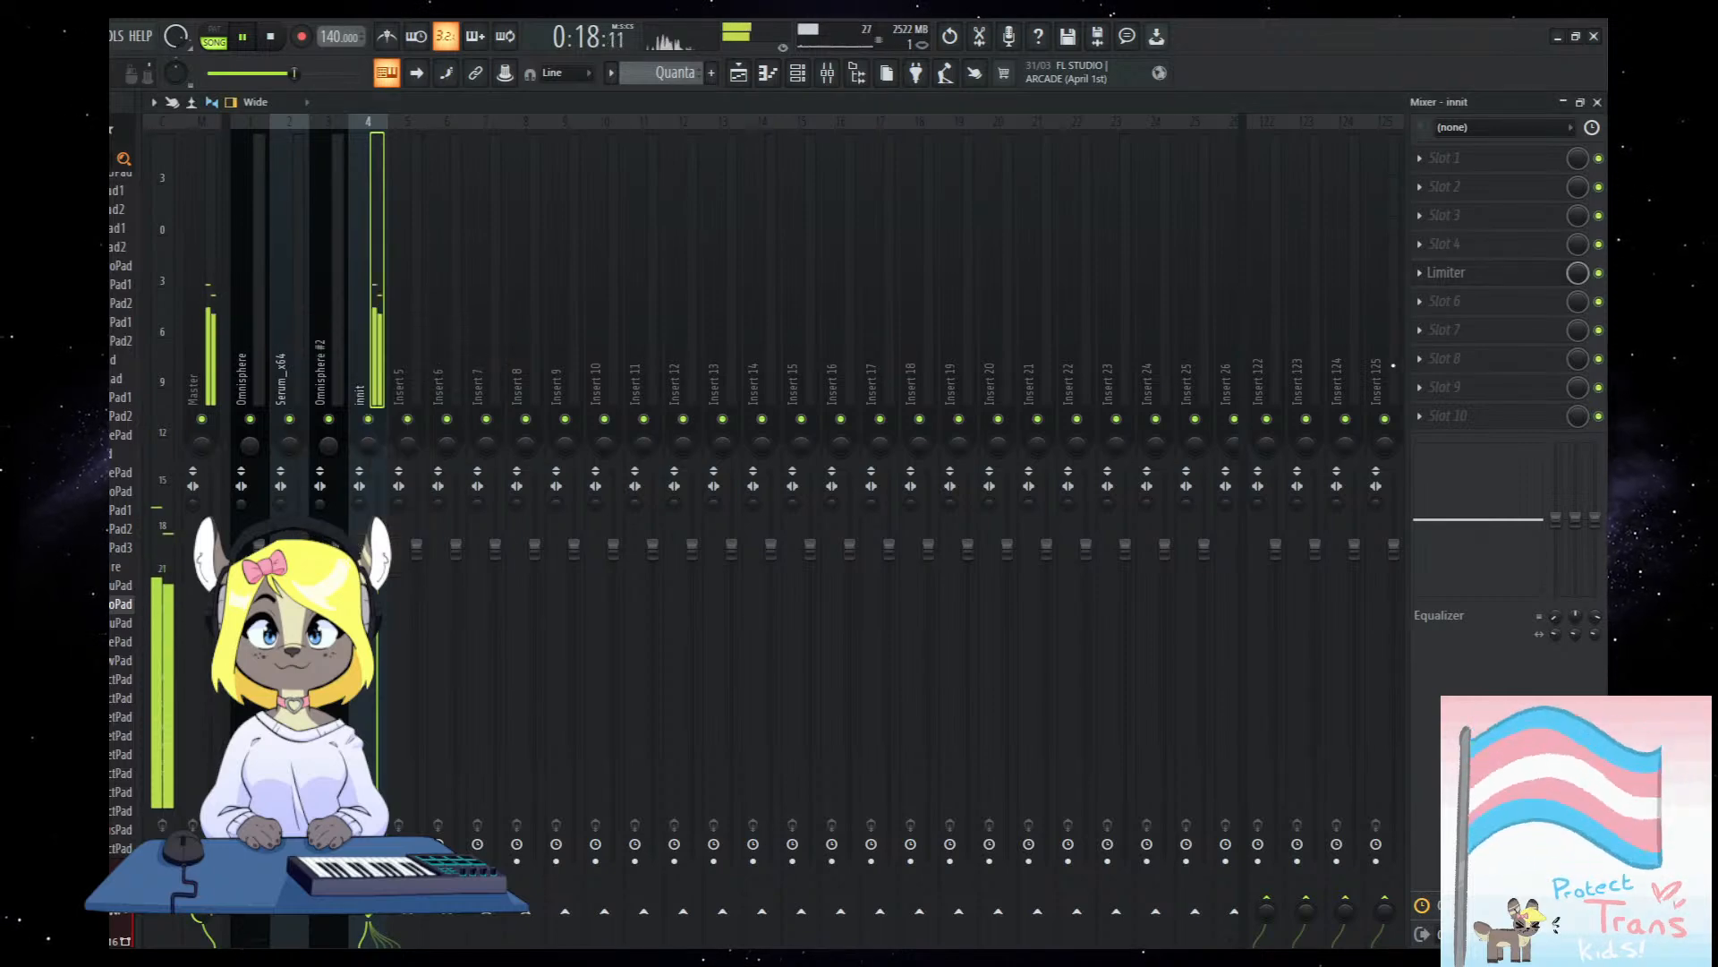
key("space")
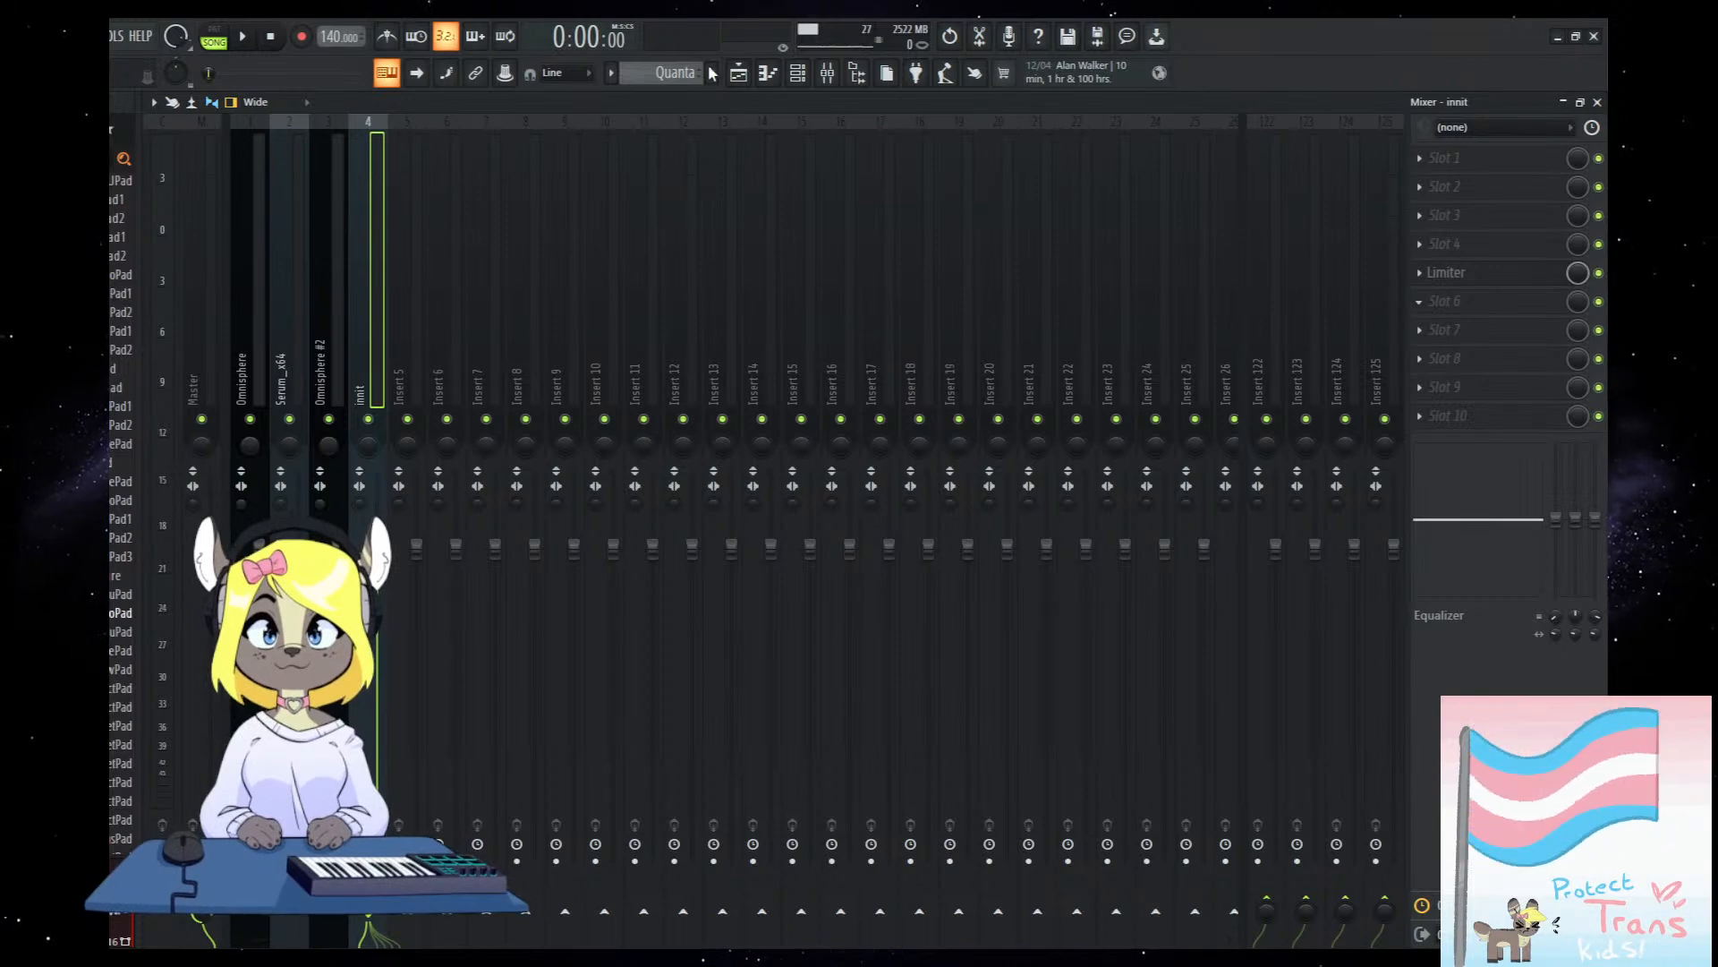
Inspect the sample view of the innit channel's Quanta instrument and close its window.
left_click(804, 80)
left_click(602, 391)
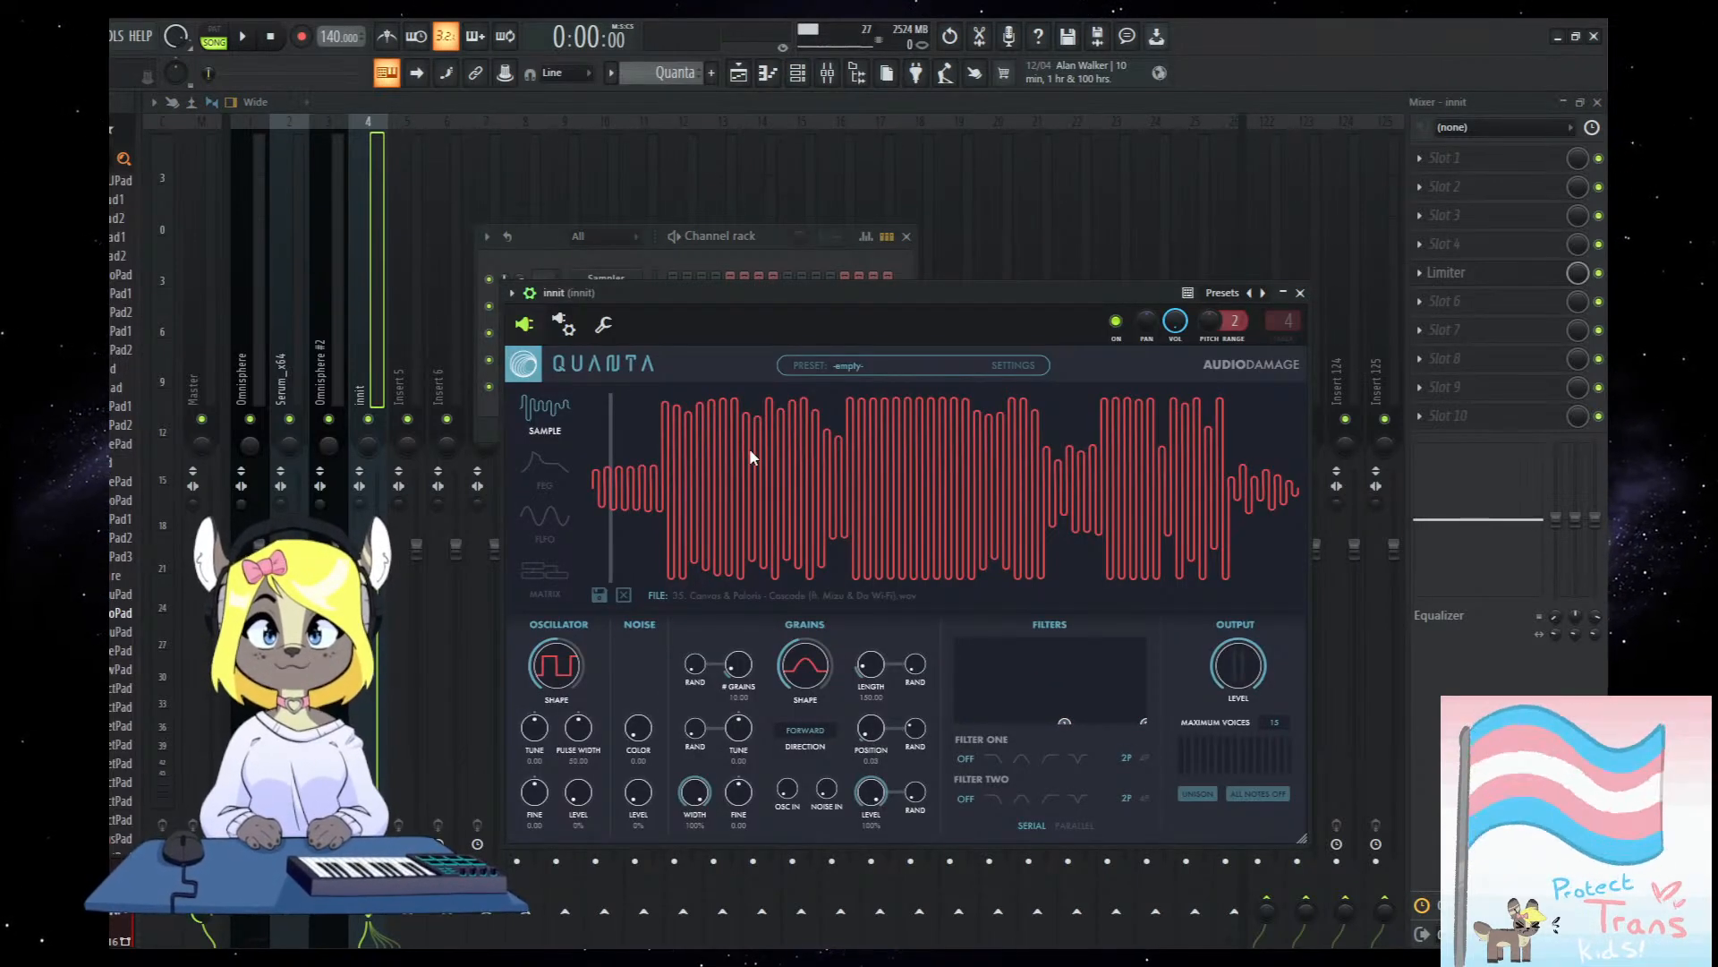
left_click(1301, 294)
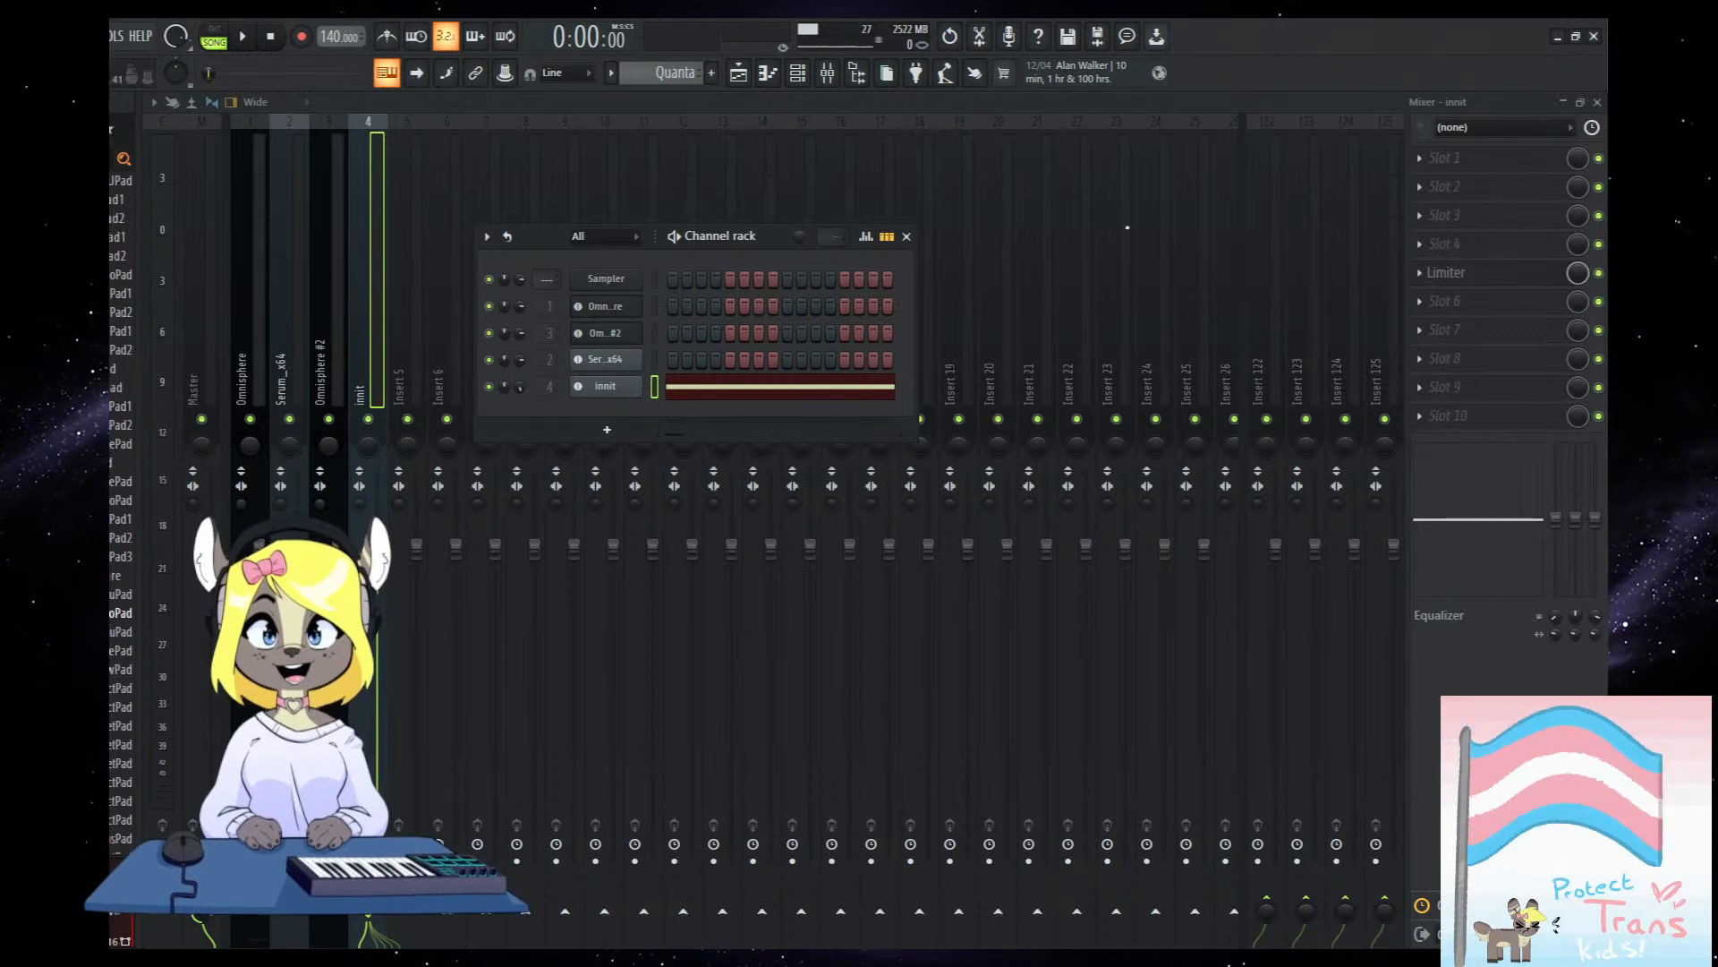
Reopen Quanta from the innit channel over the playlist and move the grain position marker slightly forward in the sample.
left_click_drag(537, 233, 570, 276)
left_click(743, 77)
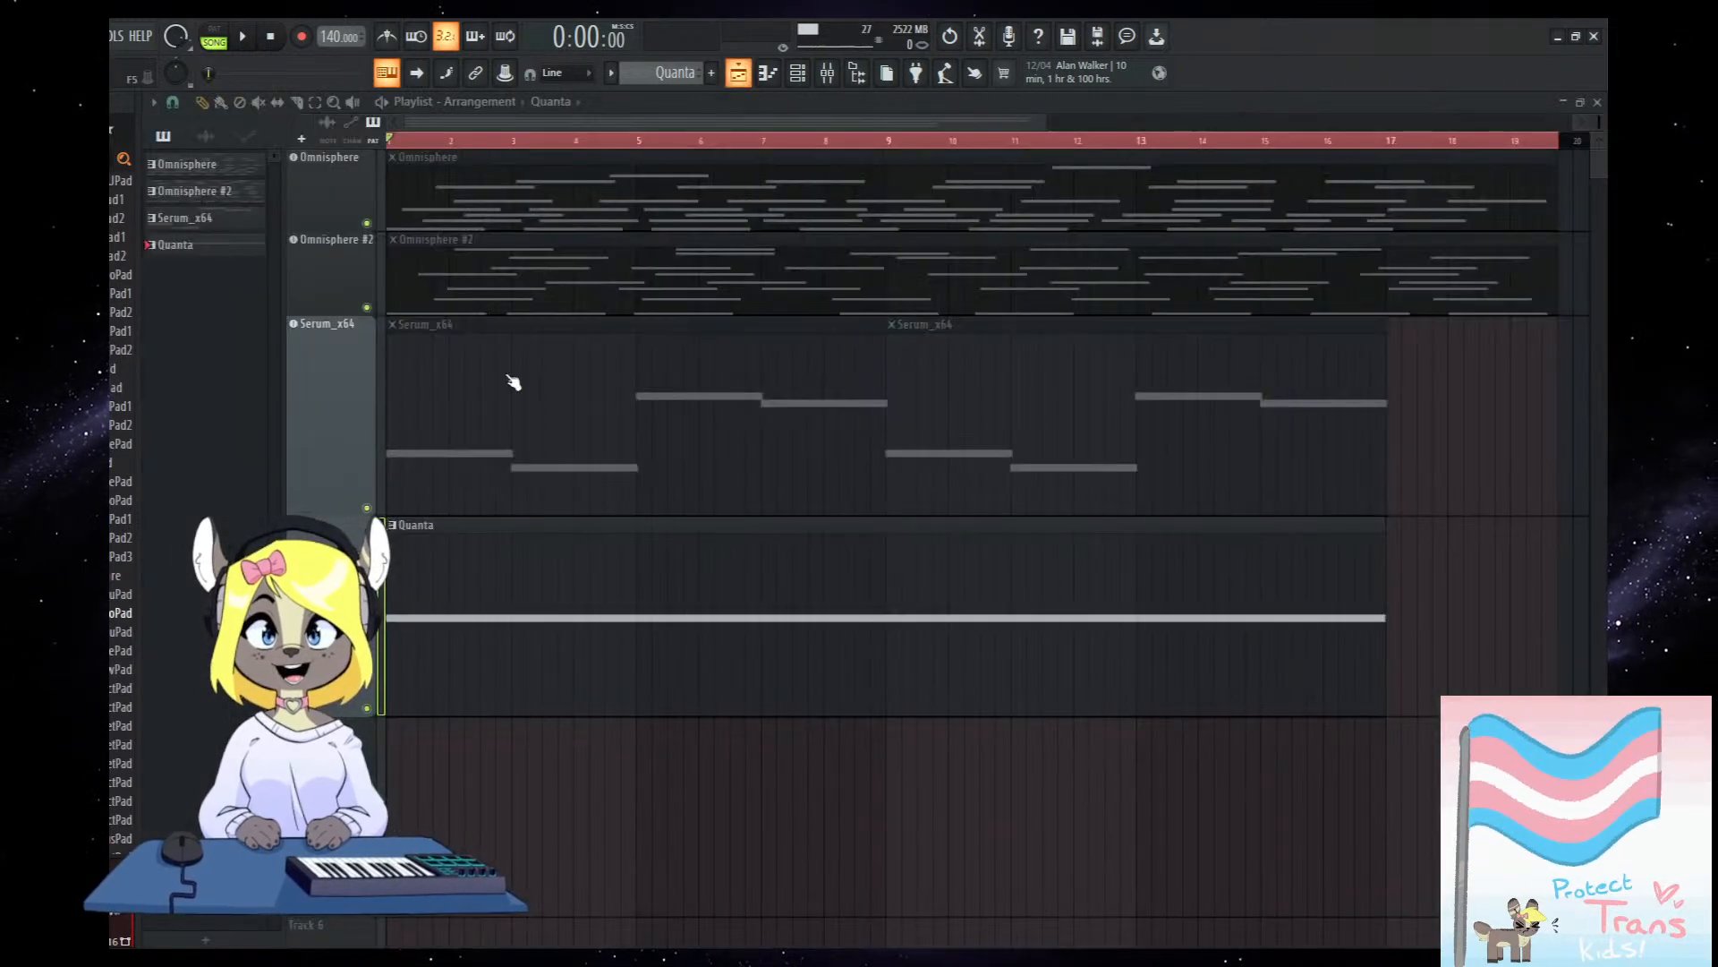
left_click(770, 76)
left_click(798, 76)
left_click(740, 75)
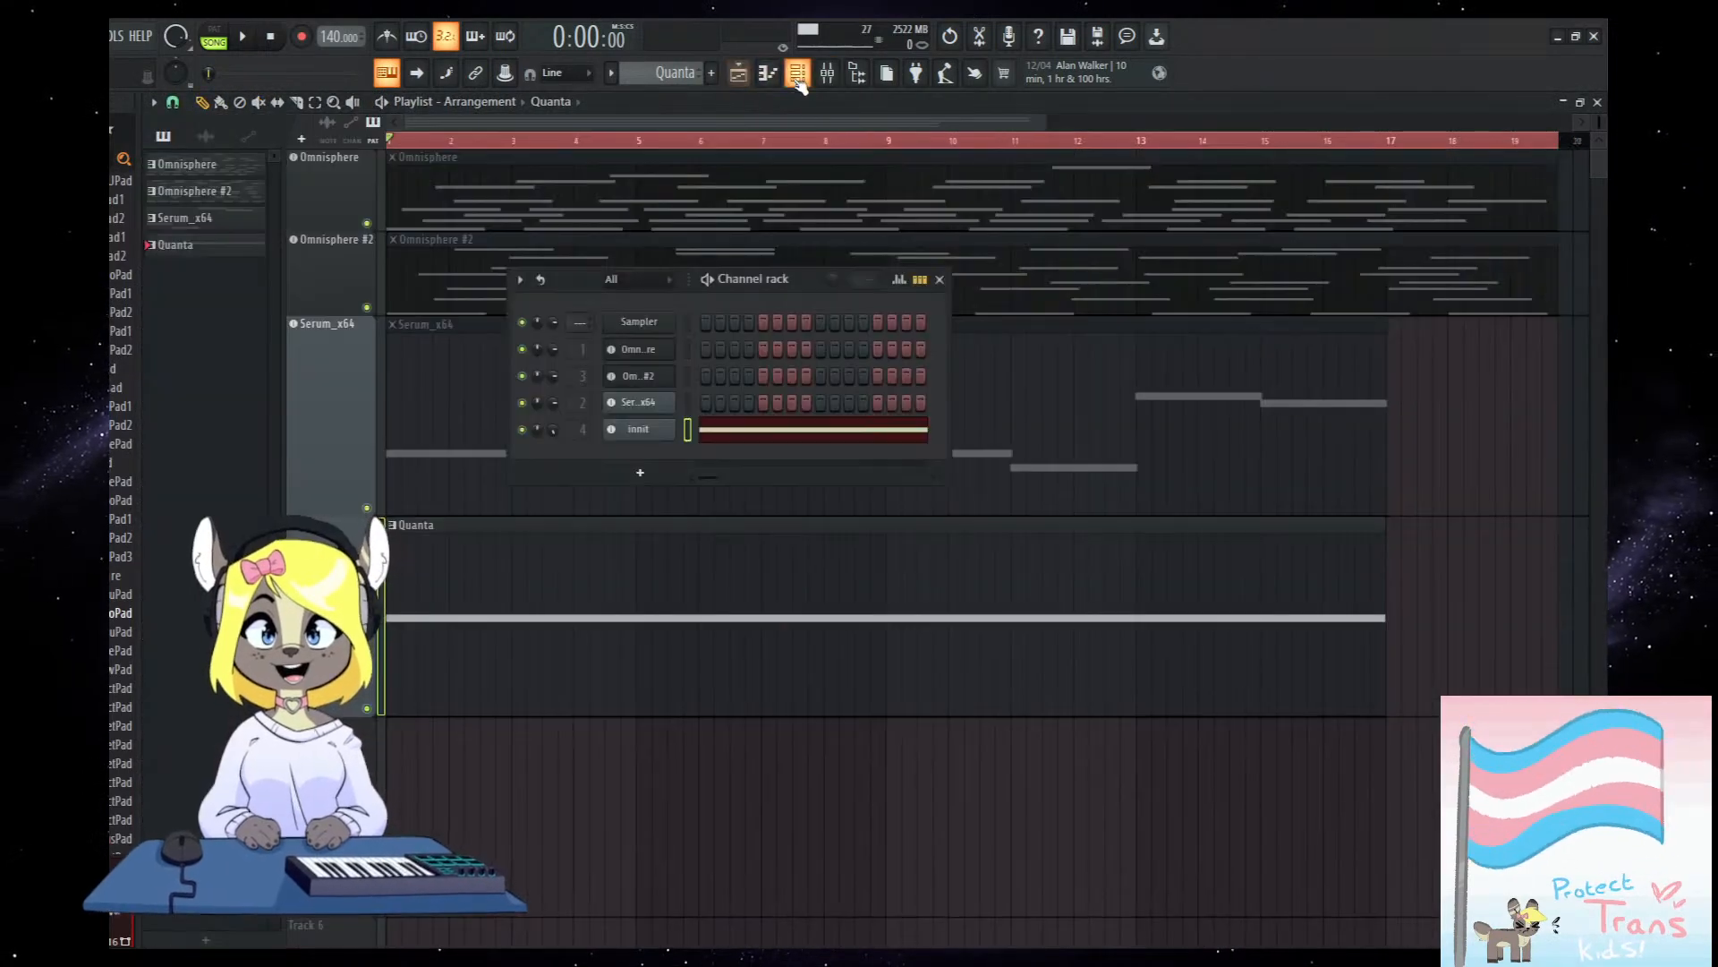
left_click(666, 431)
left_click(625, 494)
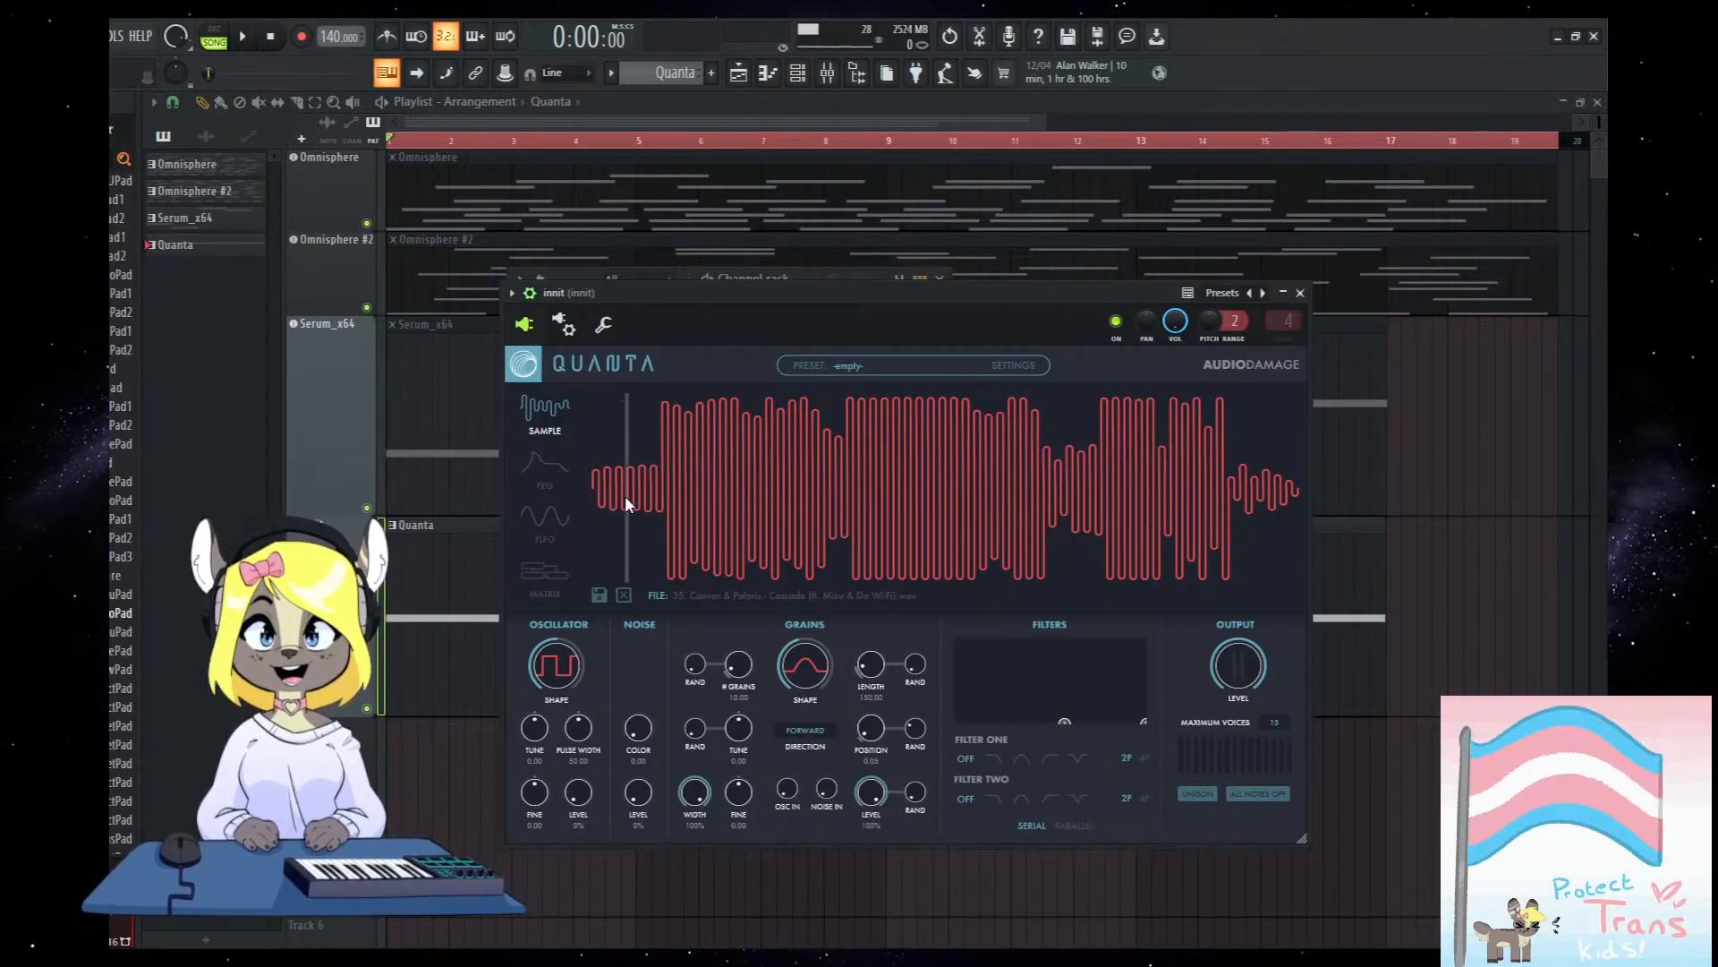
left_click_drag(928, 294, 925, 308)
right_click(1475, 591)
Add Fruity parametric EQ 2 in slot 6 of the innit track and cut the lows with band 1 at a higher cutoff.
key("space")
left_click(827, 75)
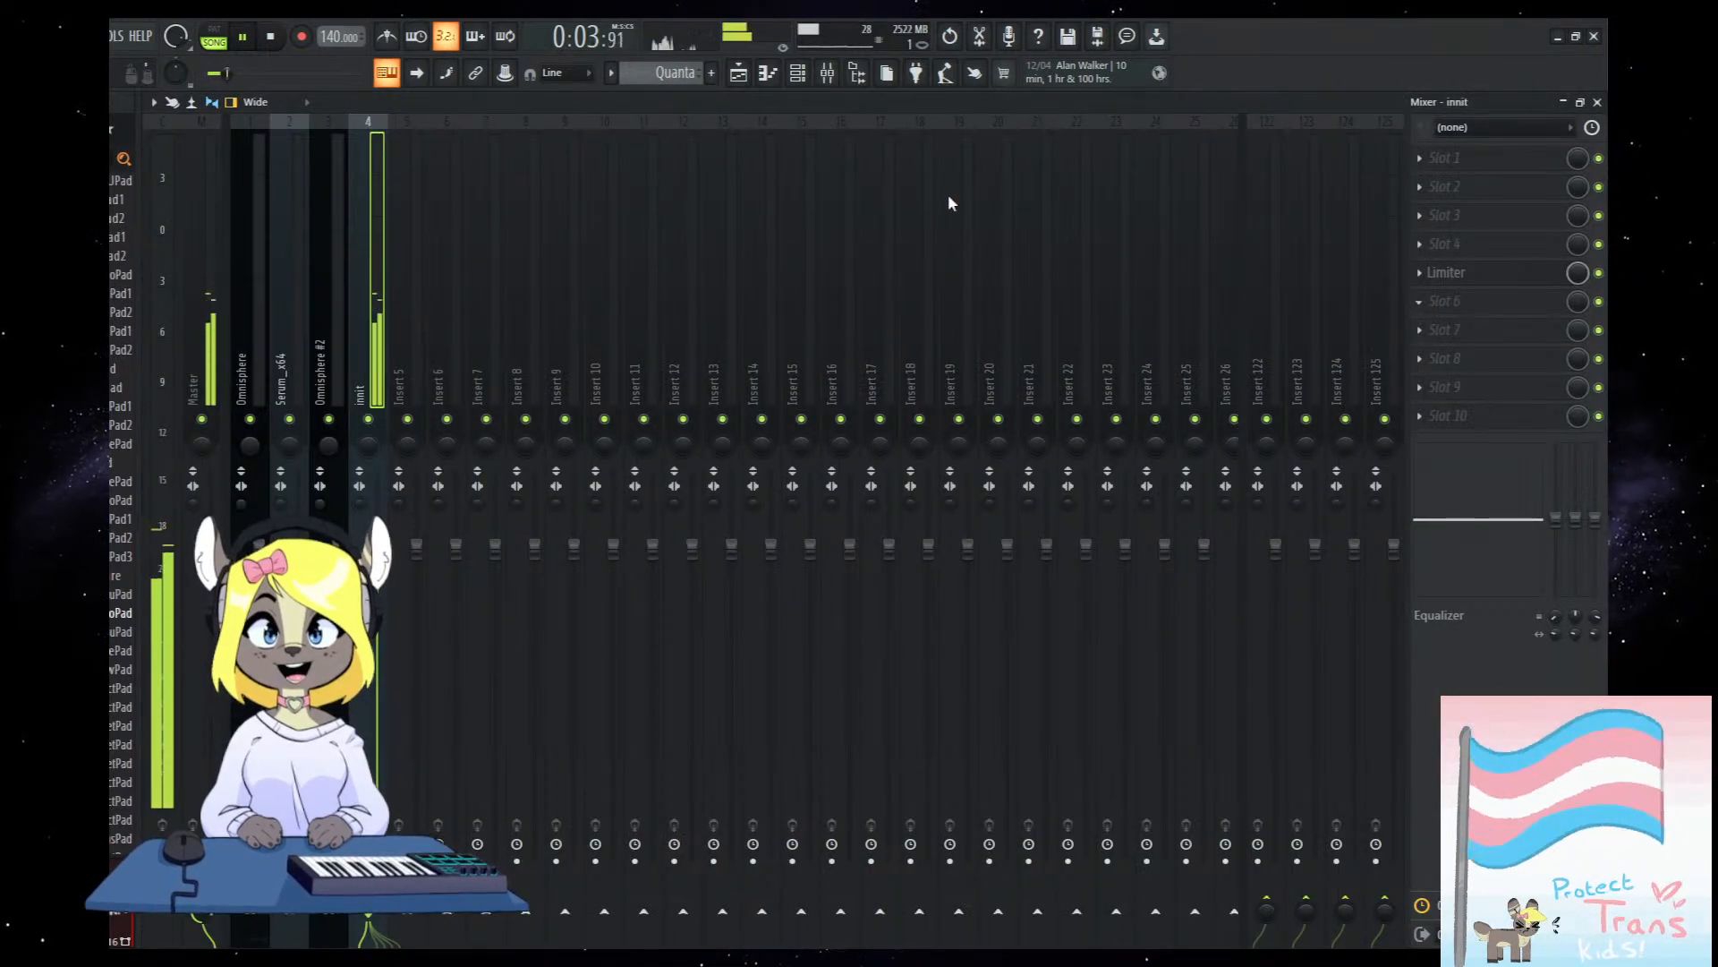
left_click(698, 403)
left_click_drag(814, 369, 815, 387)
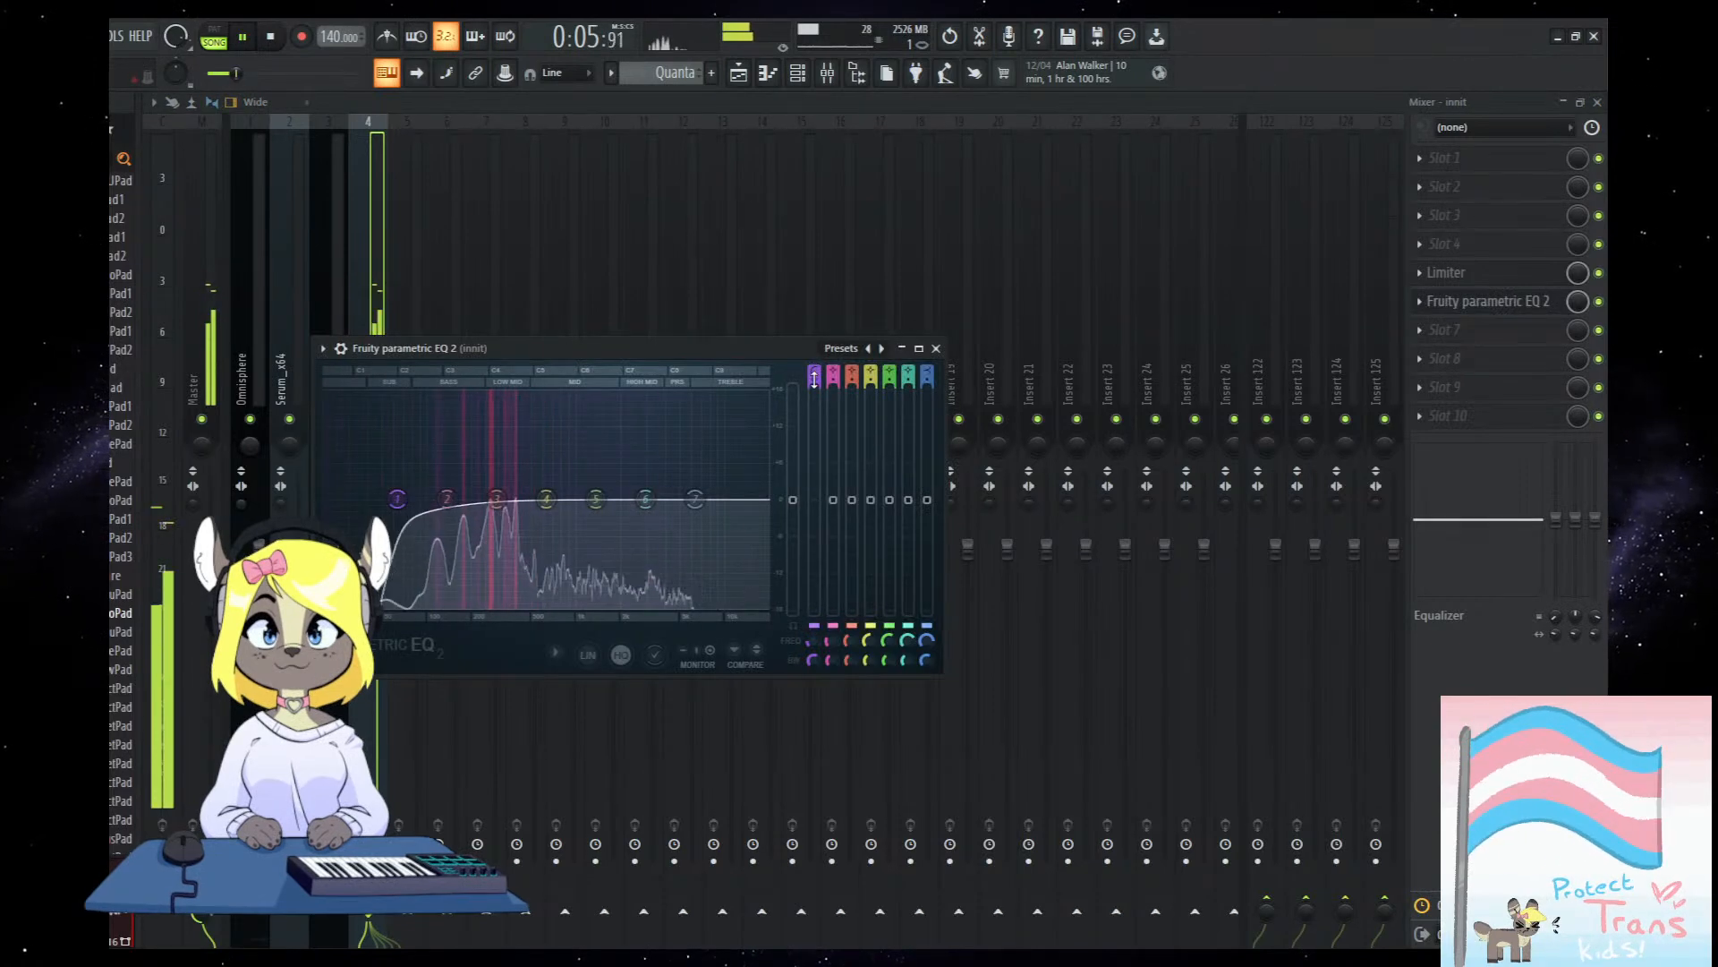
left_click_drag(397, 500, 439, 500)
left_click(822, 72)
key("space")
Unmute both Serum_x64 clips in the playlist and play the arrangement.
scroll(1057, 501, "down", 2)
right_click(1011, 433)
right_click(626, 443)
key("ctrl+z")
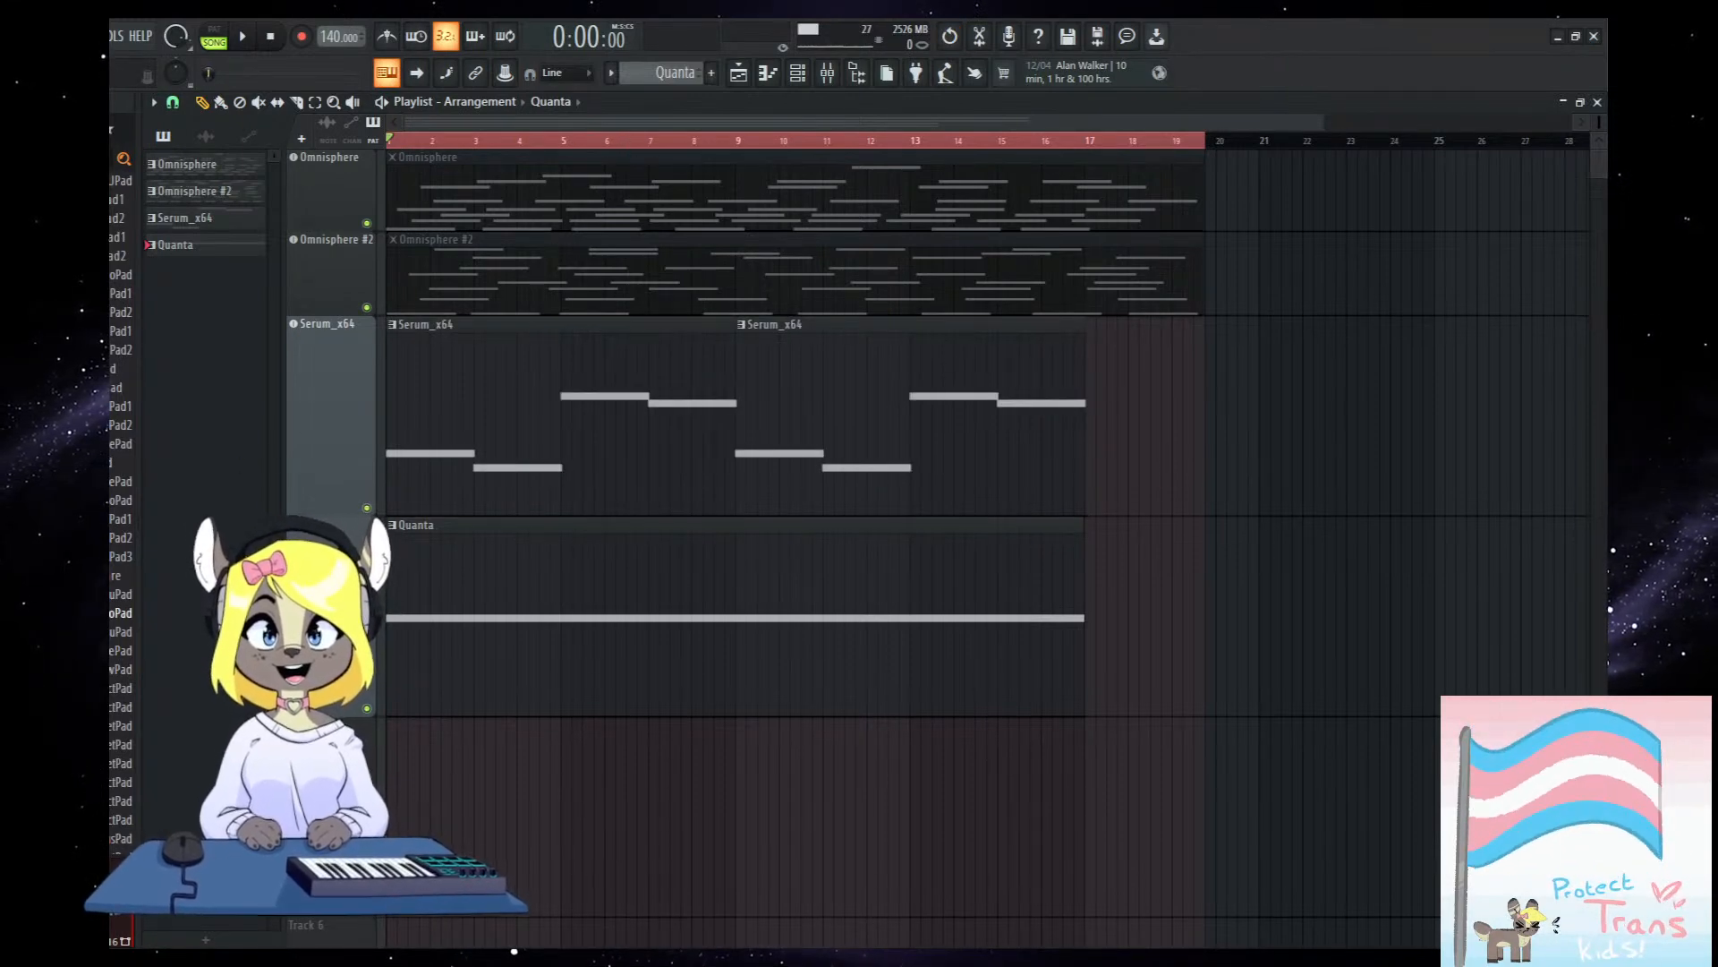
key("space")
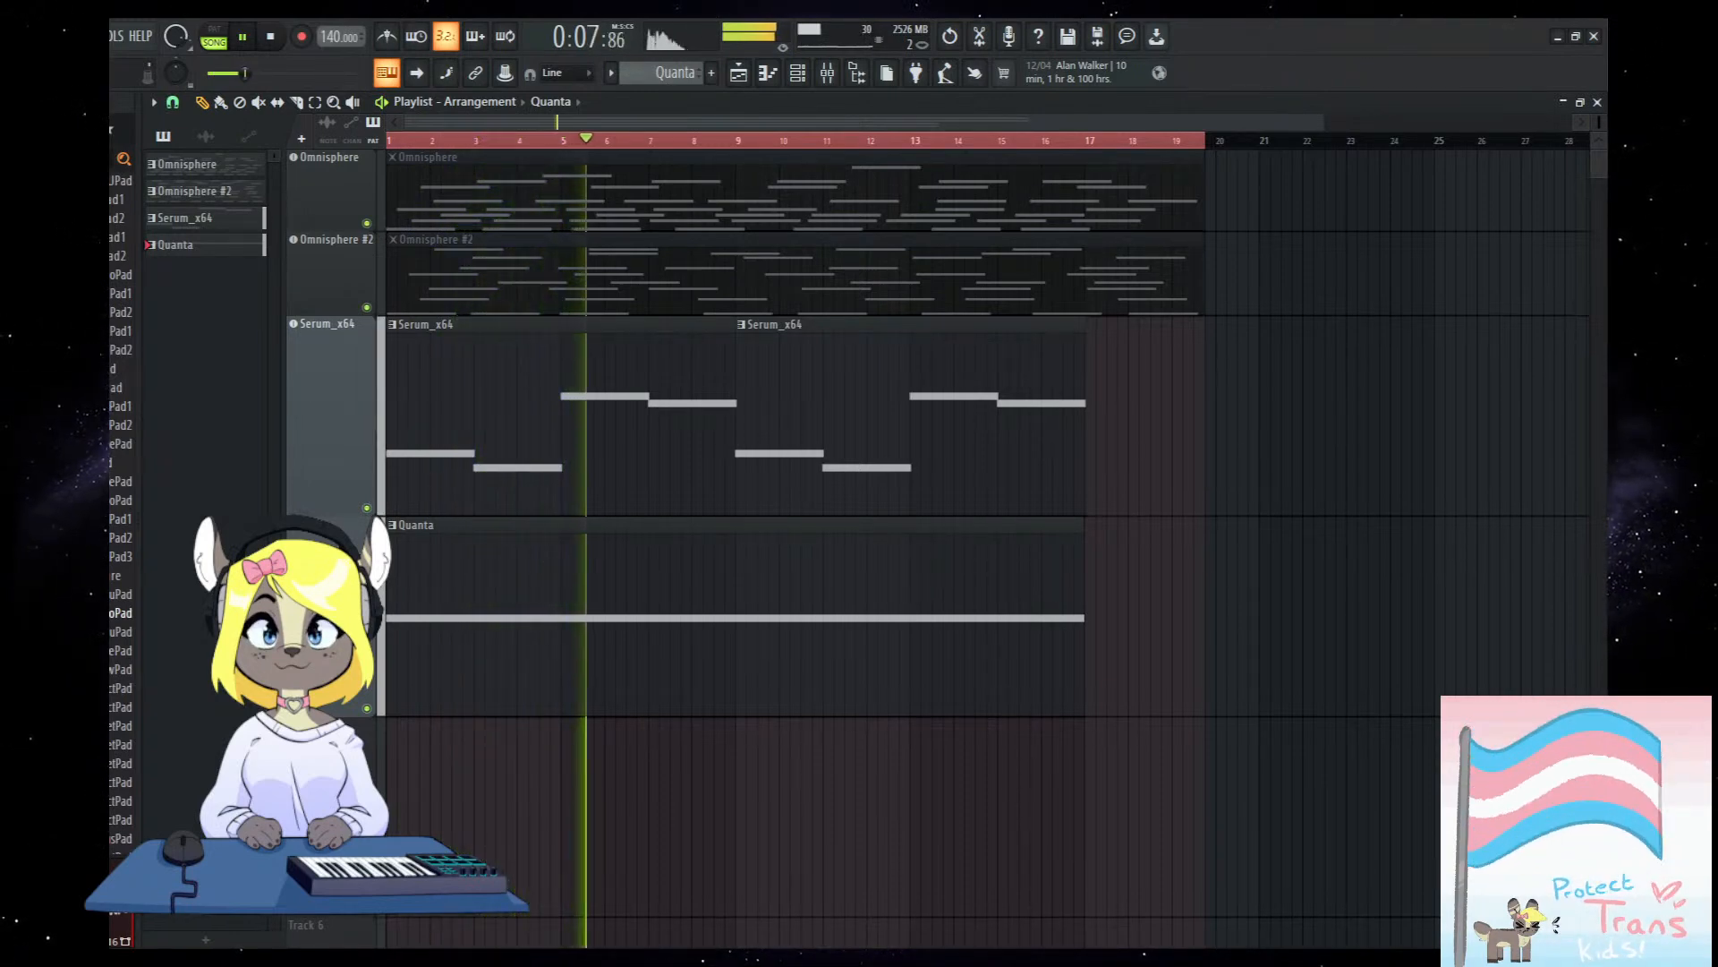
Set Quanta's grain position to 0.06 during playback, then close the plugin and stop the song.
left_click(767, 73)
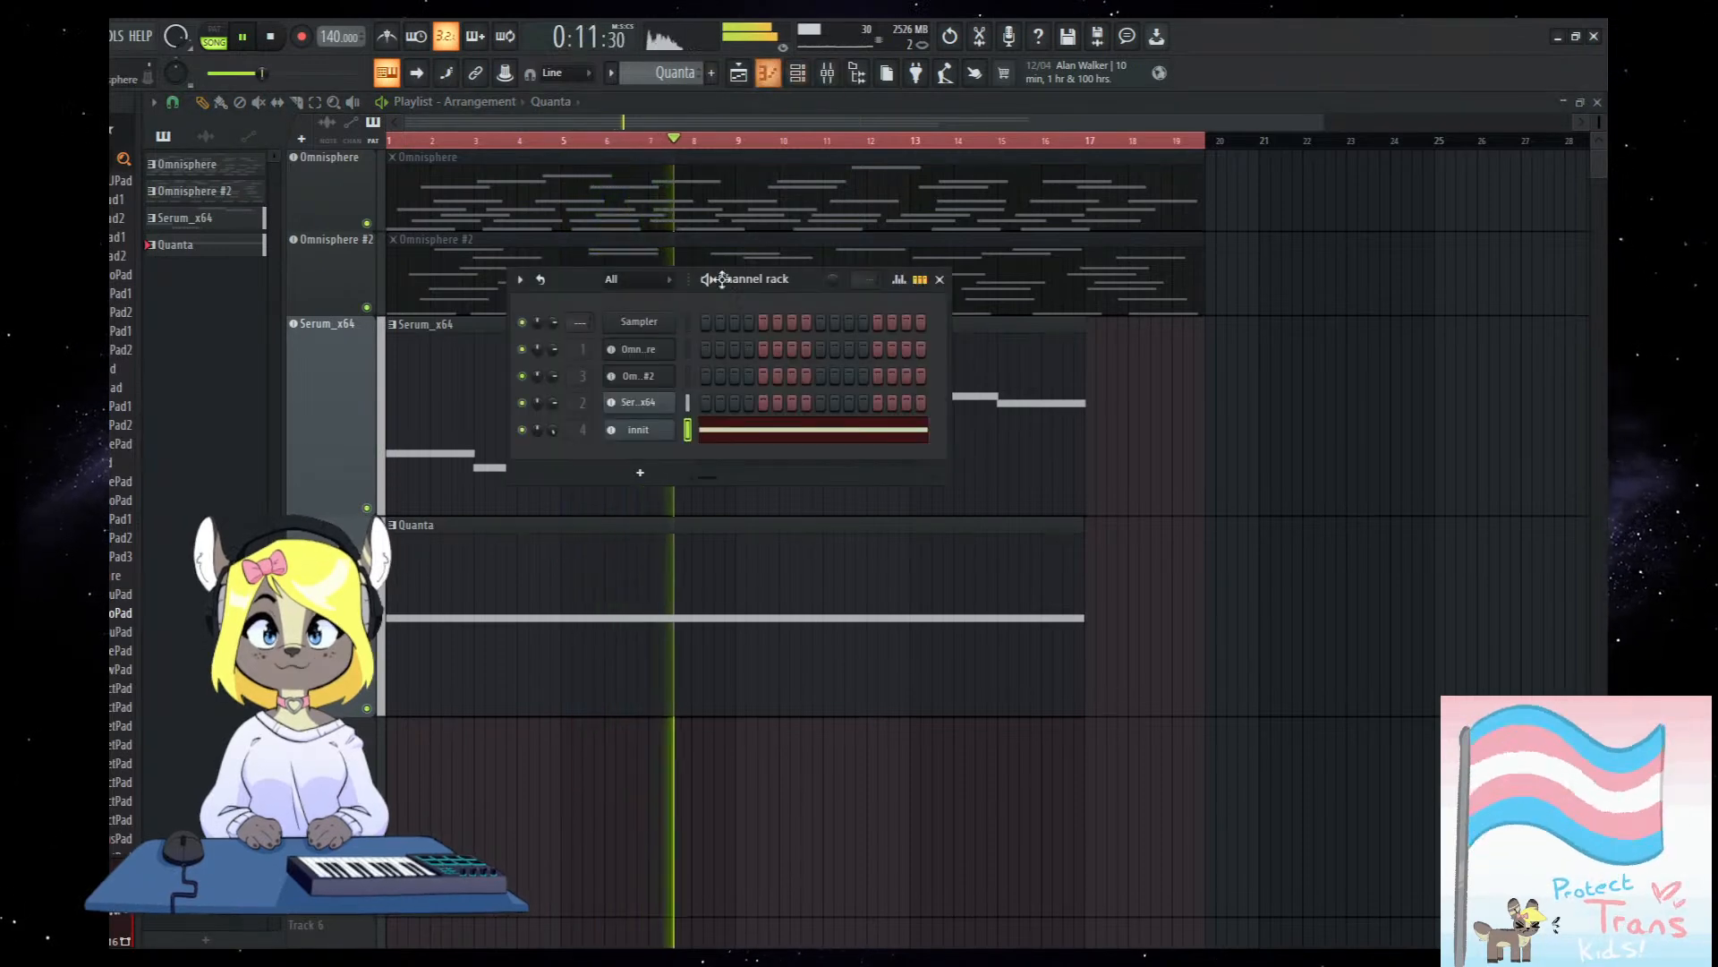
left_click(640, 431)
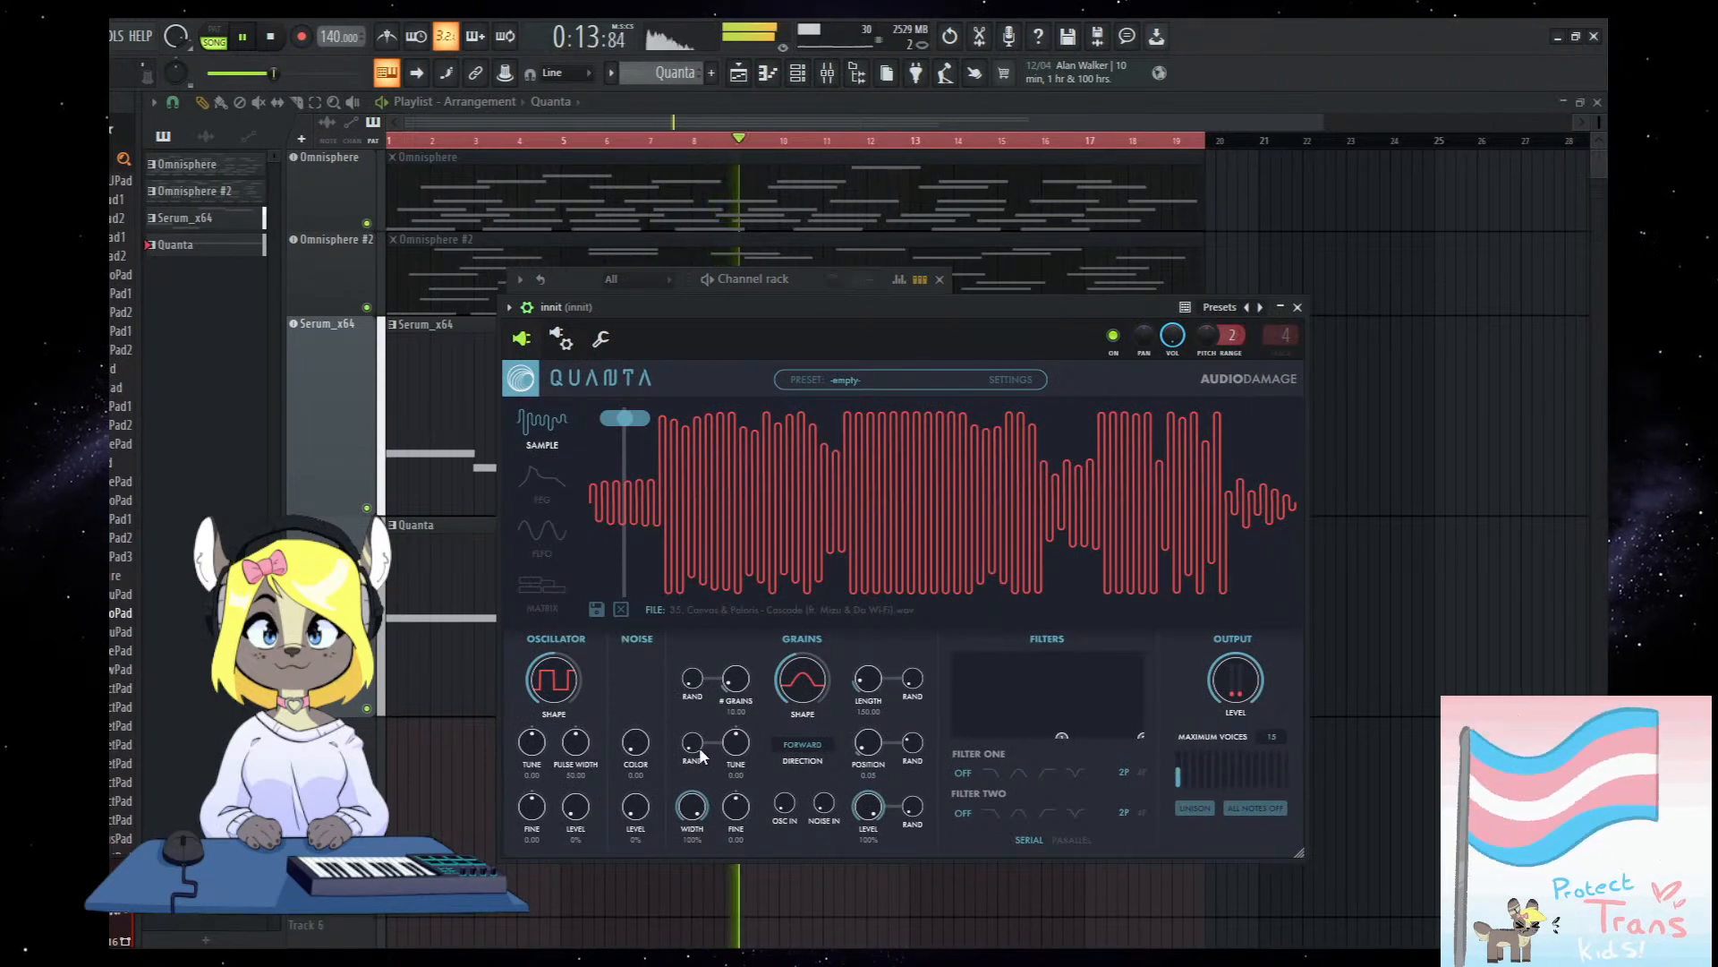
mouse_move(869, 747)
left_mouse_down()
mouse_move(908, 764)
mouse_move(870, 742)
mouse_move(915, 738)
left_mouse_up()
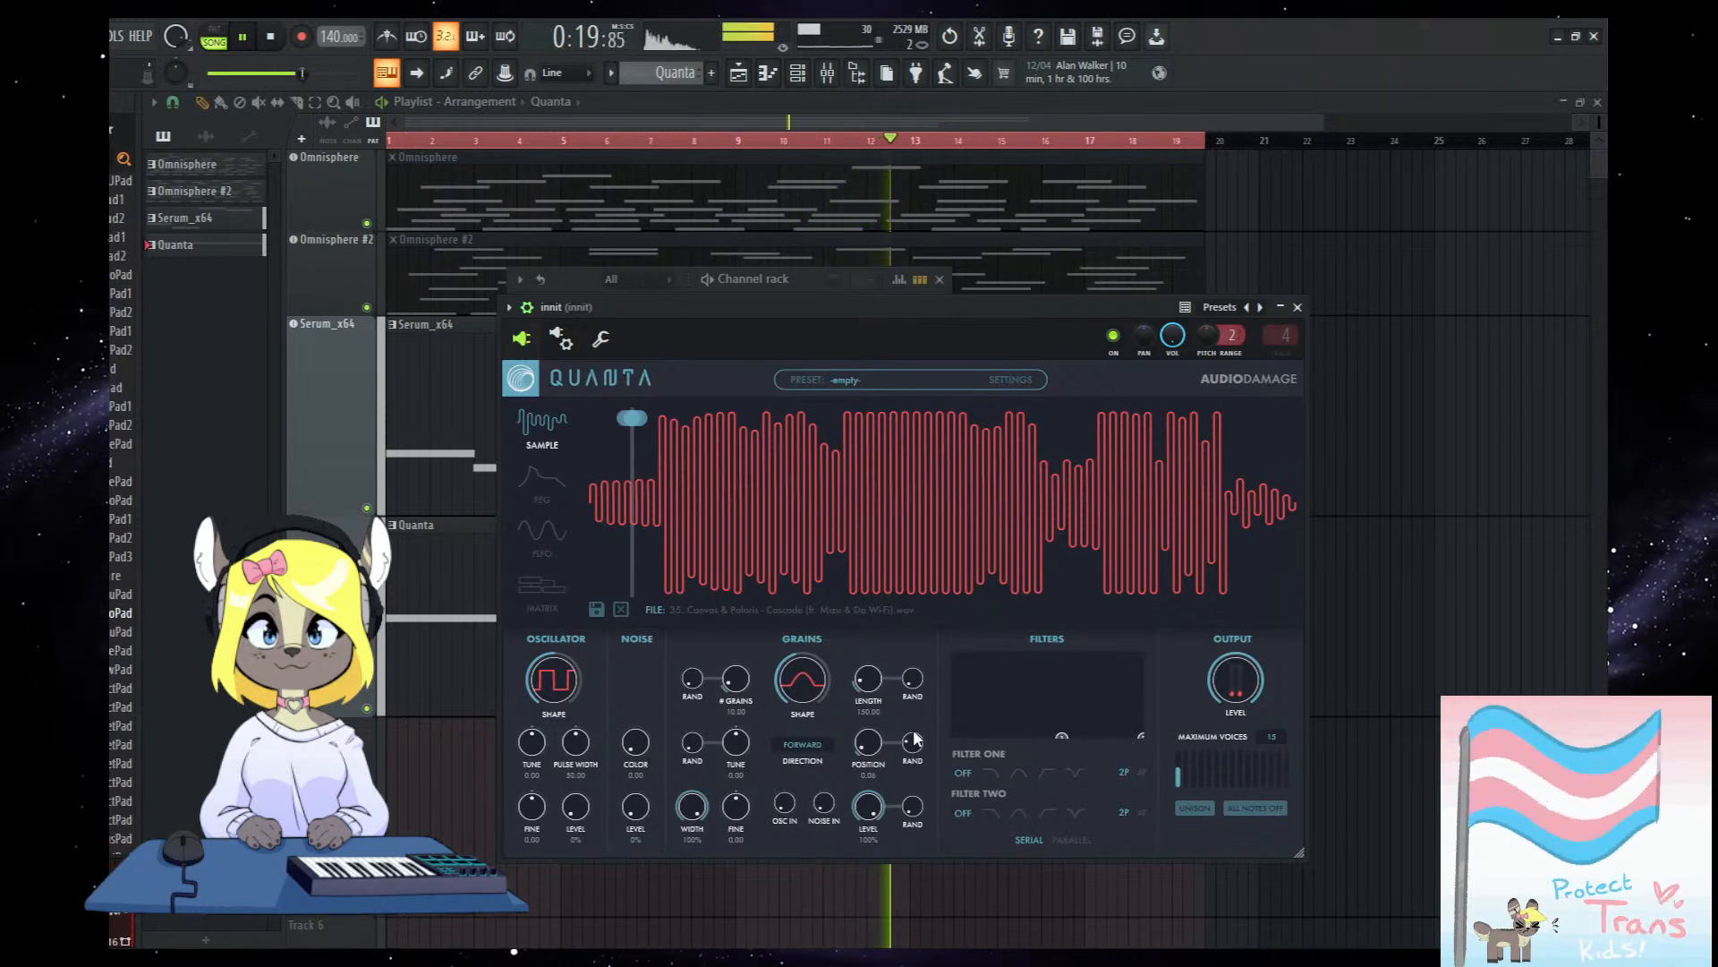
key("Escape")
key("space")
Raise the input gain of the innit track's Limiter, adjusting it during playback, and close its window.
left_click(826, 76)
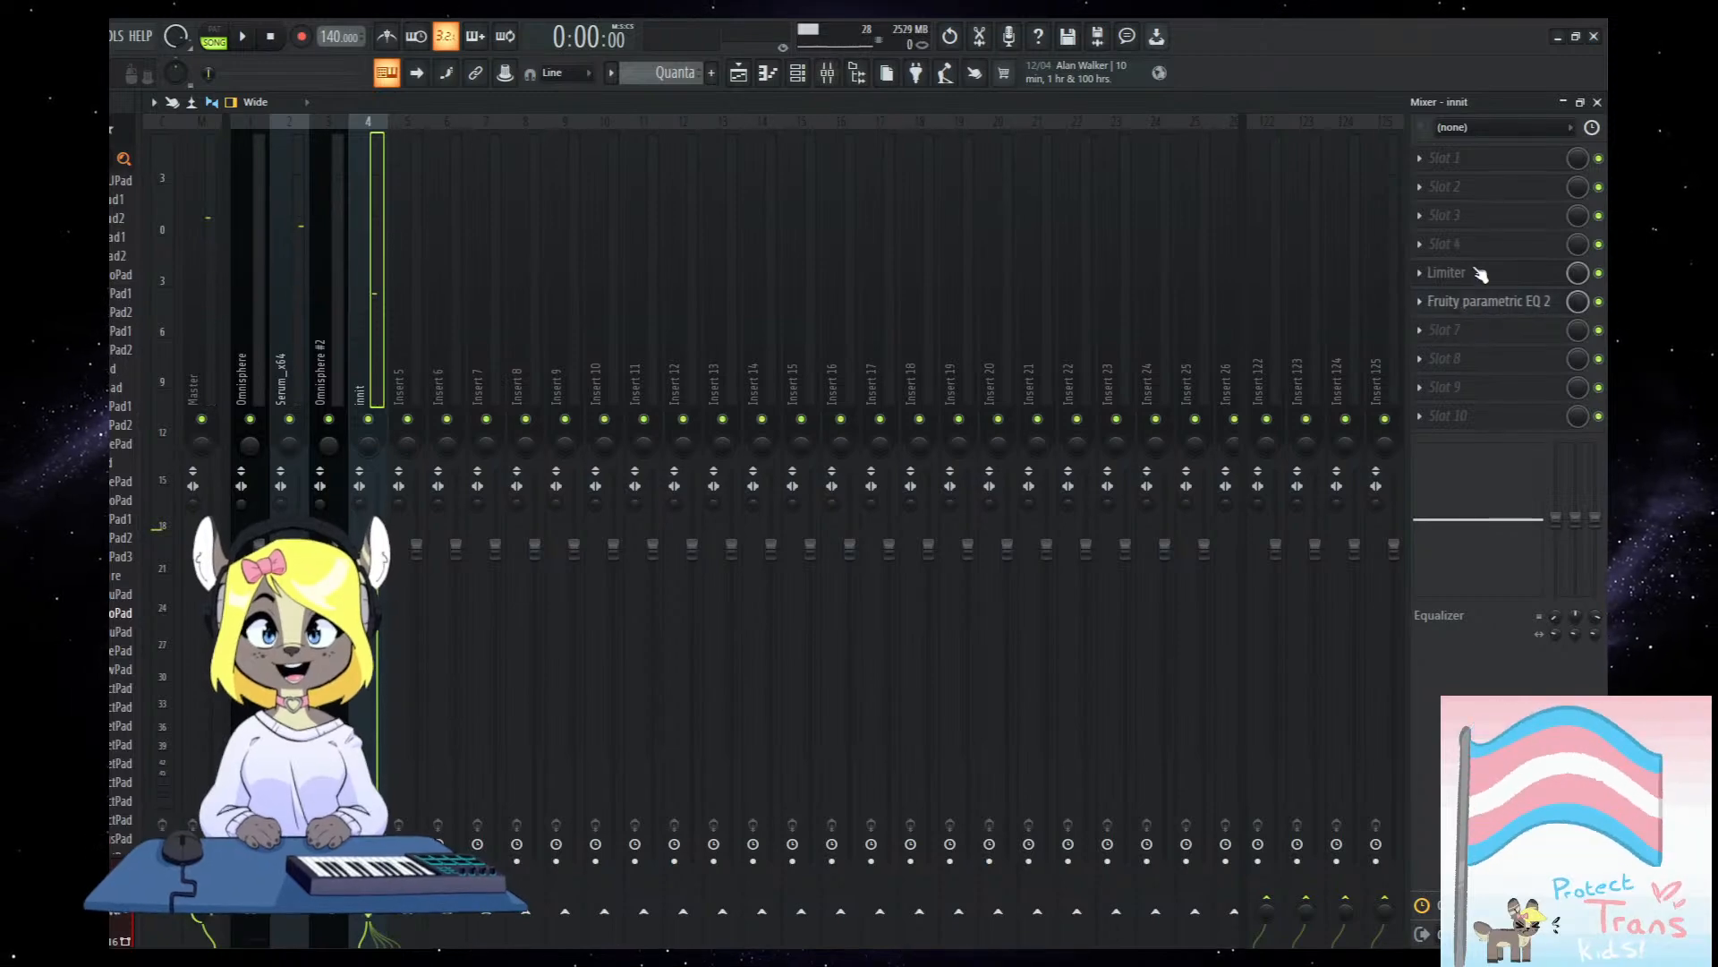
left_click(1479, 273)
left_click_drag(336, 504, 337, 492)
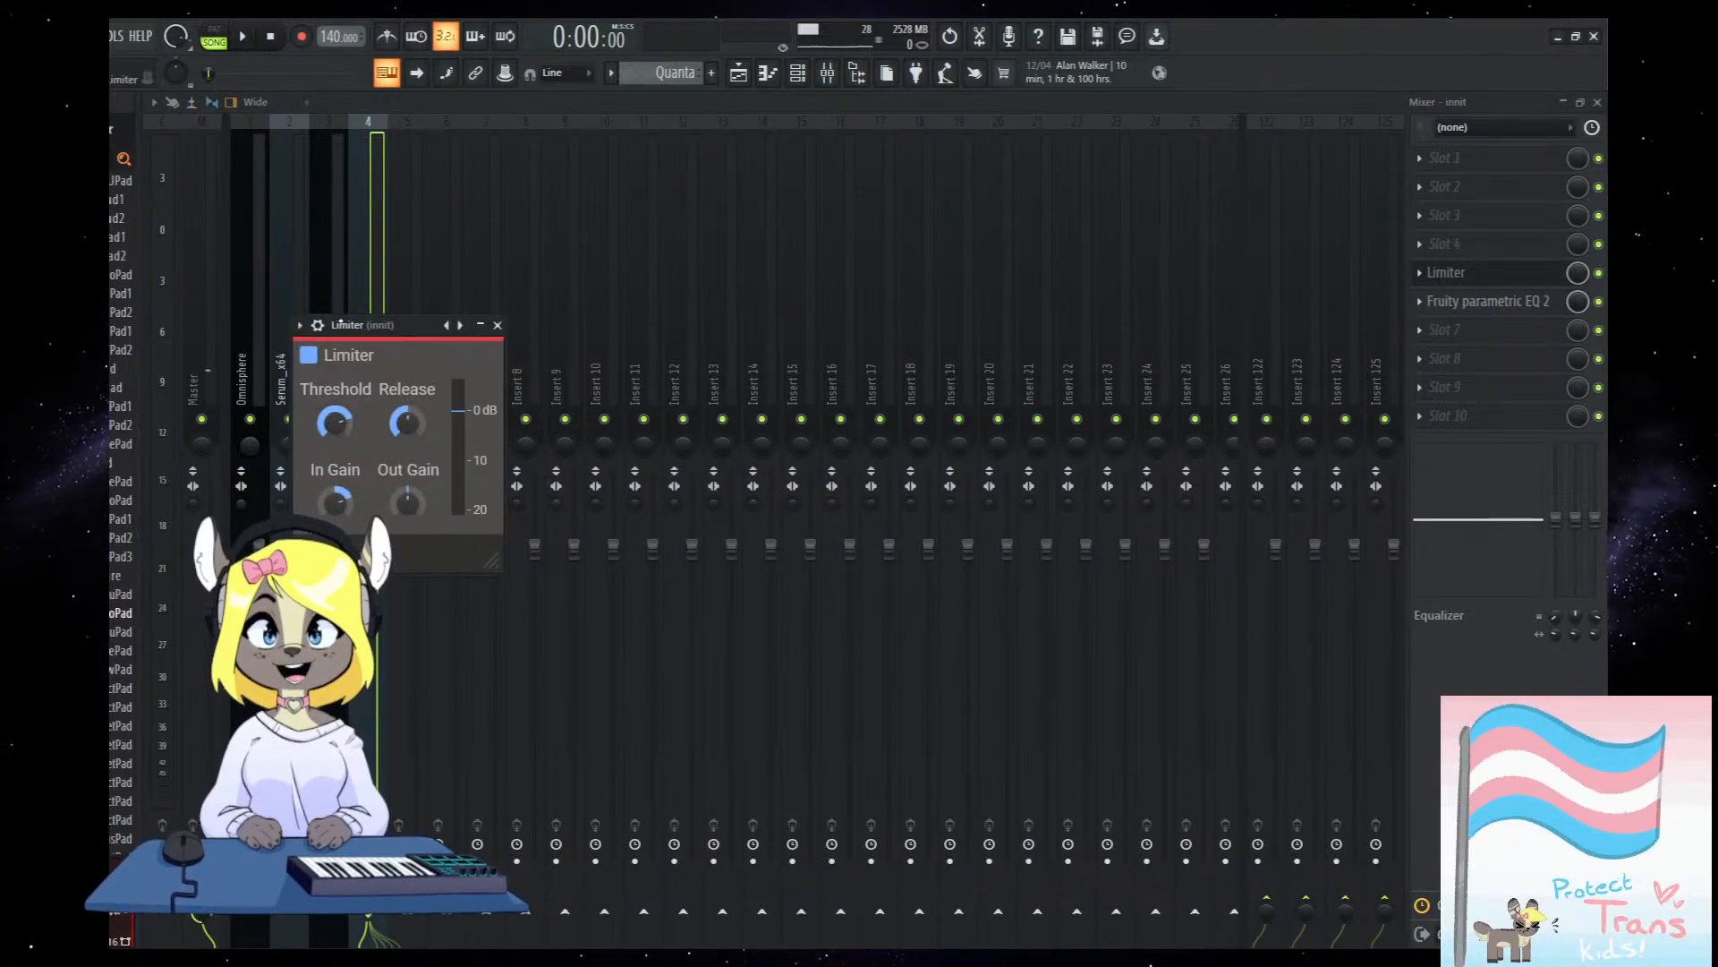
left_click_drag(340, 324, 430, 364)
key("space")
left_click_drag(427, 544, 427, 528)
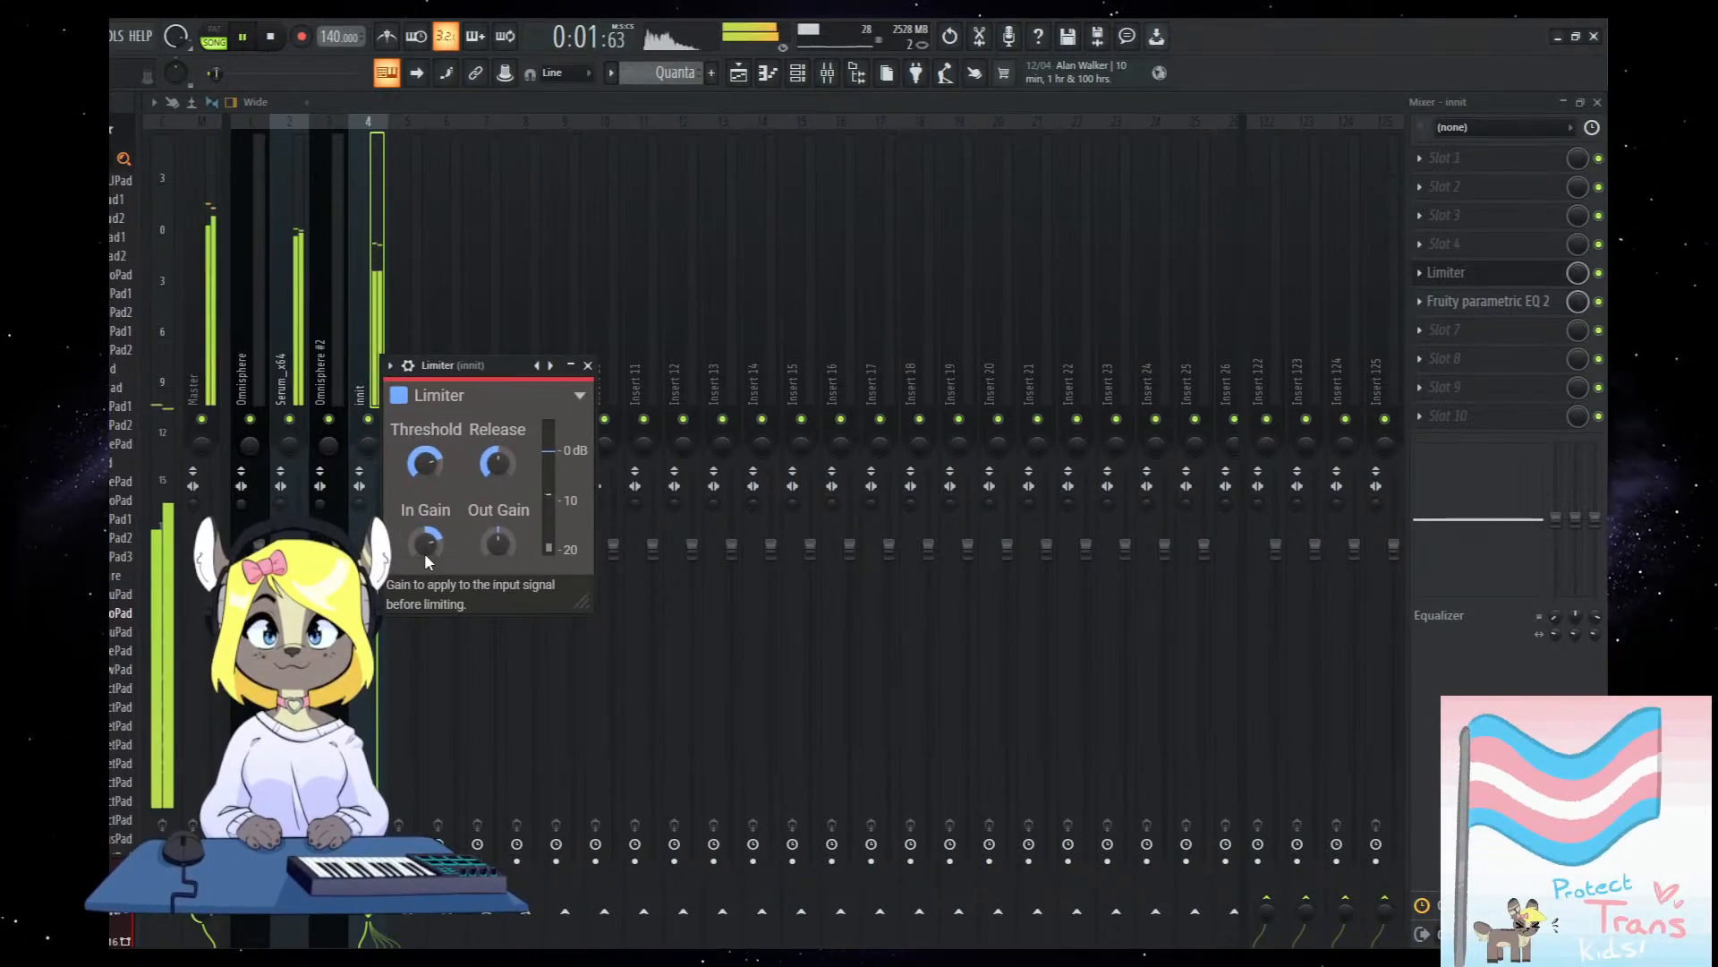
left_click(588, 365)
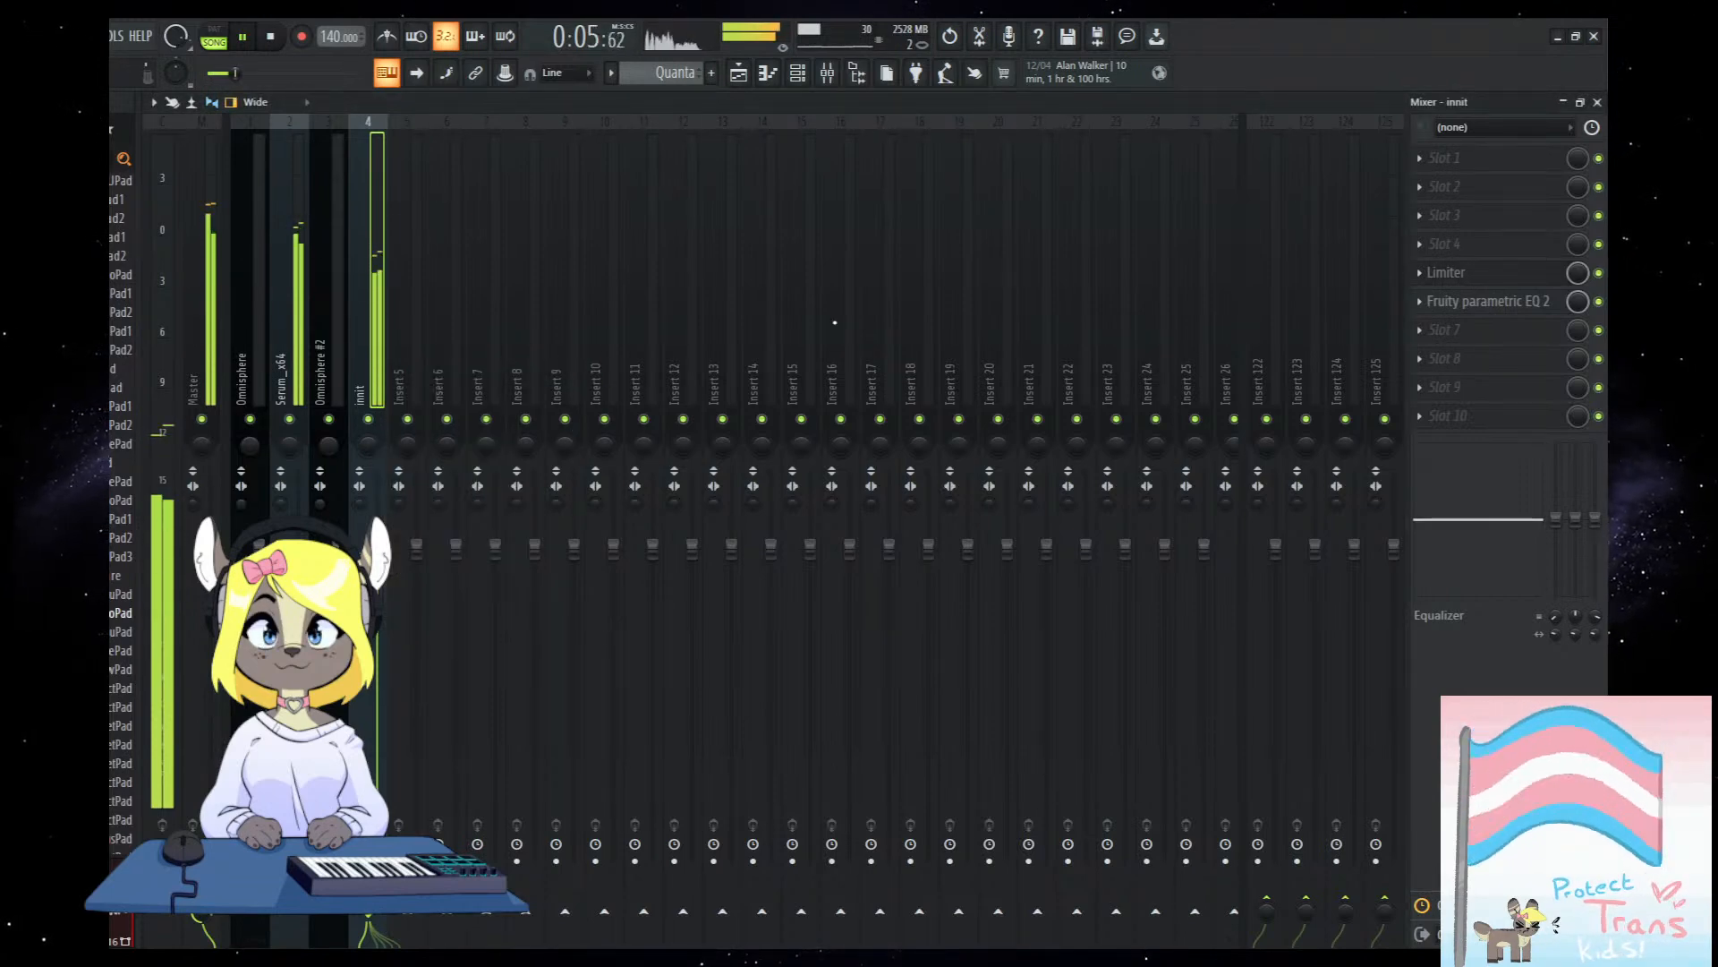
Check the mixer levels and the playlist while the arrangement plays.
left_click(739, 73)
left_click(828, 75)
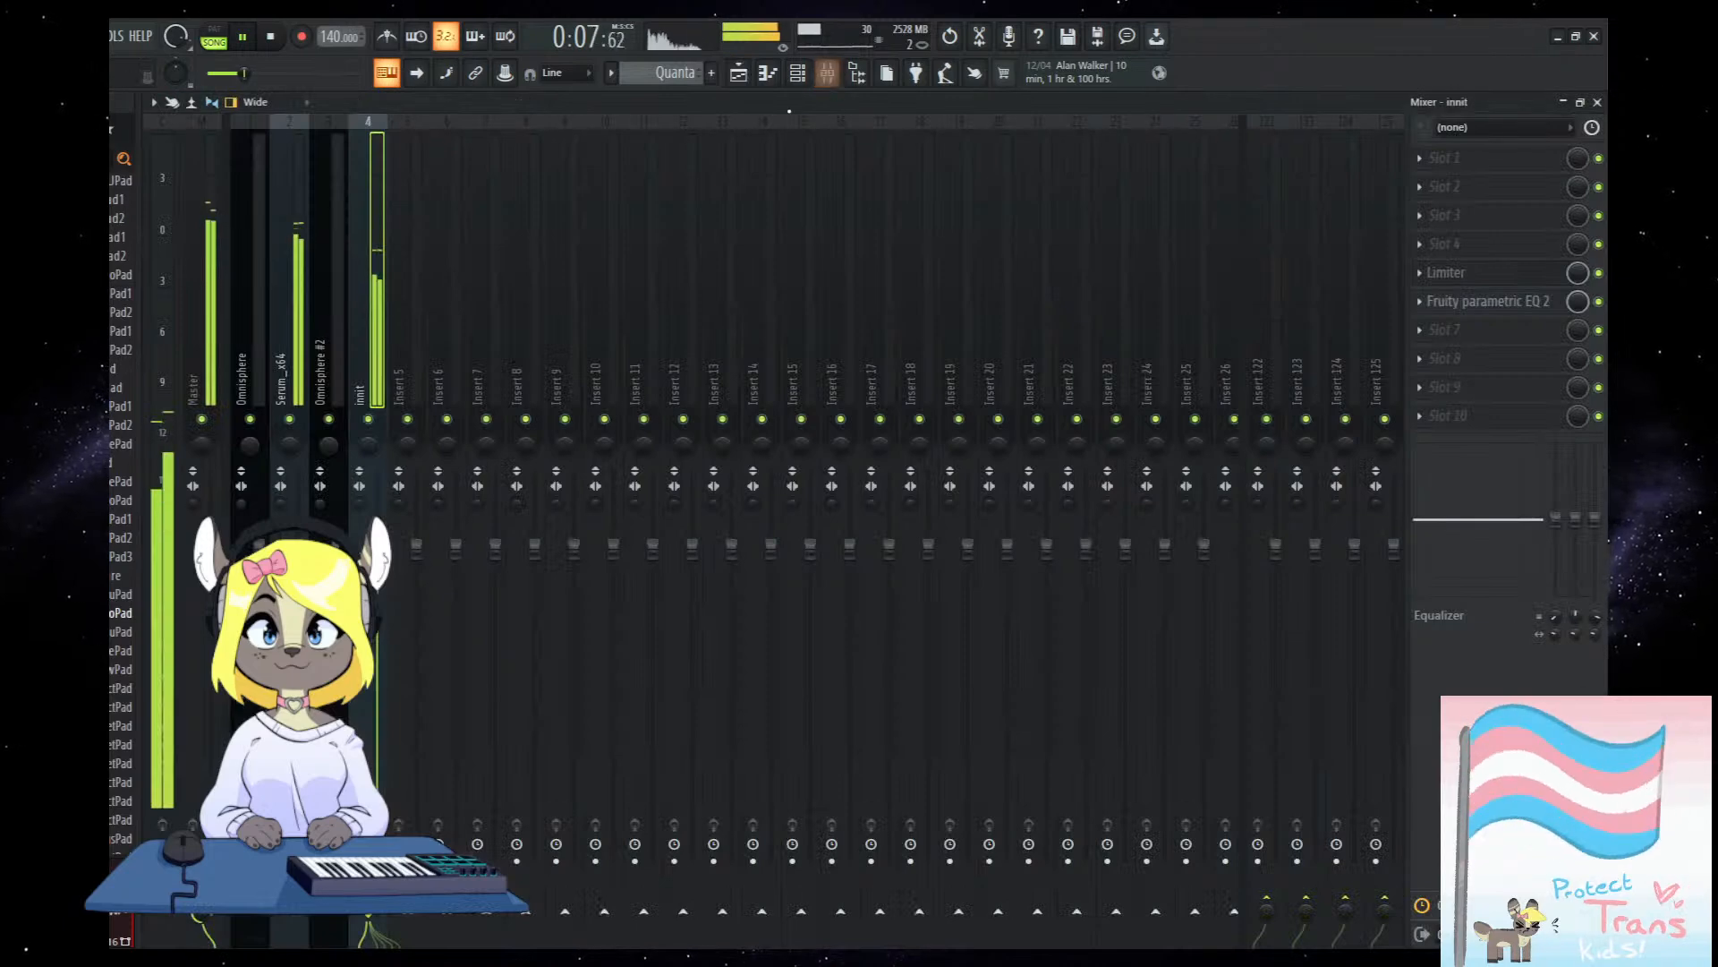
left_click(743, 73)
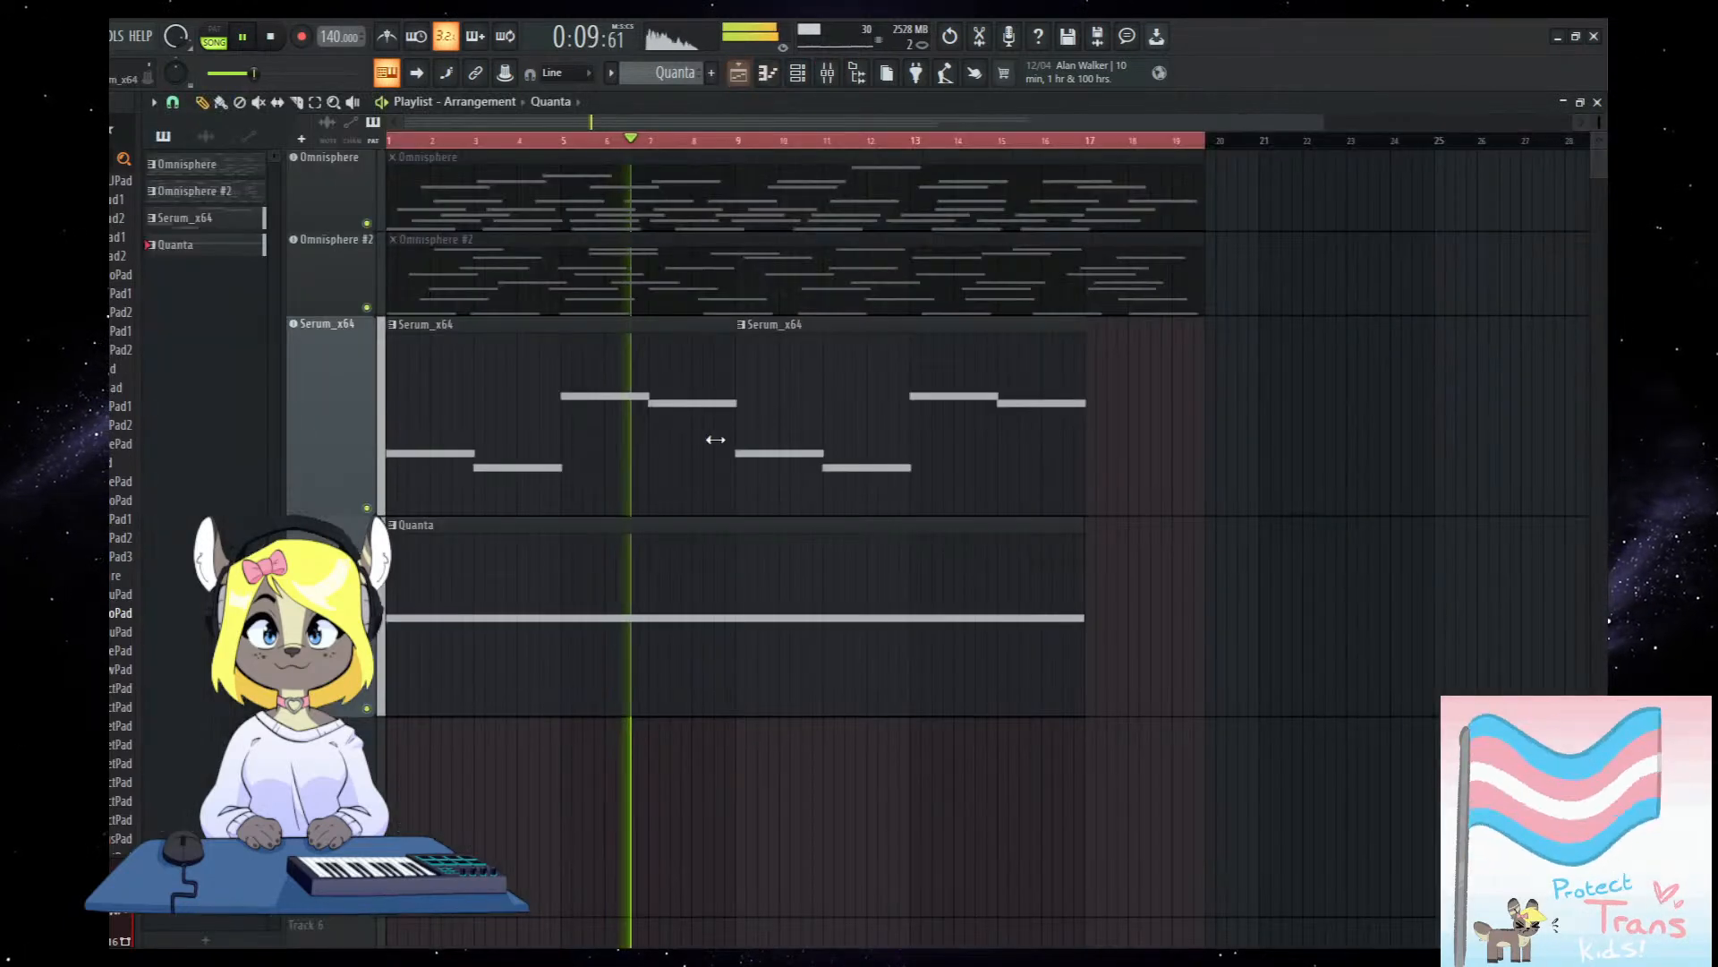
scroll(771, 648, "down", 2)
scroll(703, 597, "up", 2)
scroll(770, 740, "down", 2)
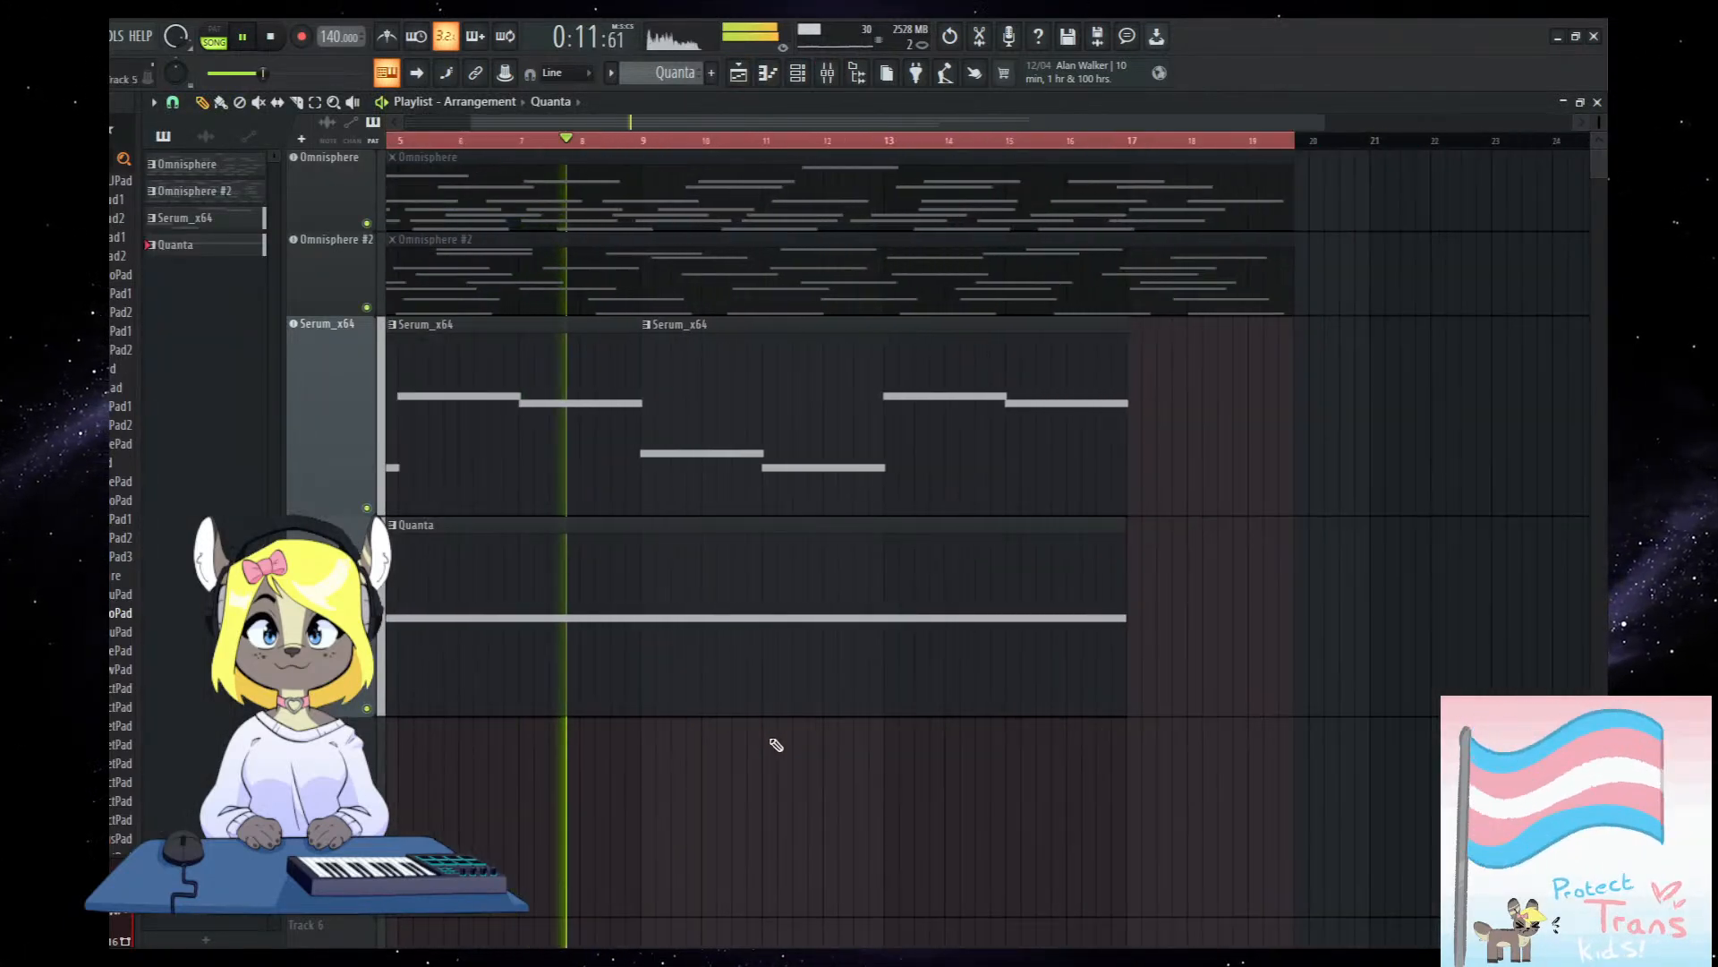
Stop playback and set the number of grains in the innit channel's Quanta to 19, keeping its window clear over the playlist.
left_click(798, 74)
key("space")
left_click(652, 437)
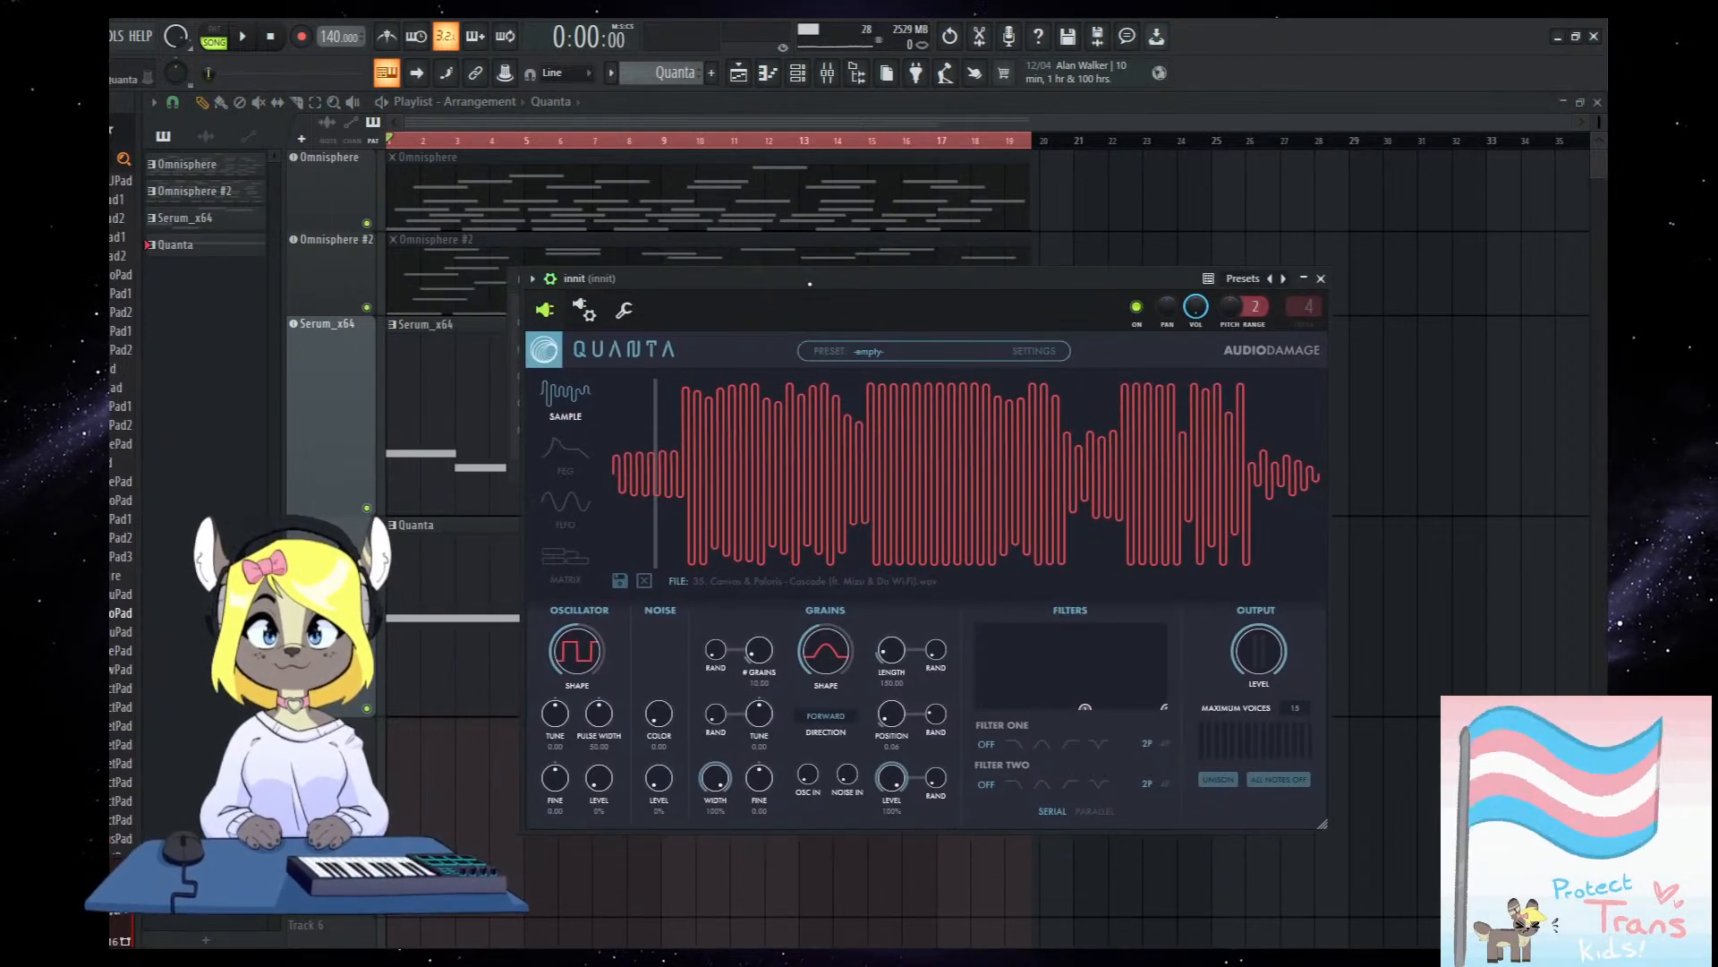
left_click_drag(767, 653, 776, 640)
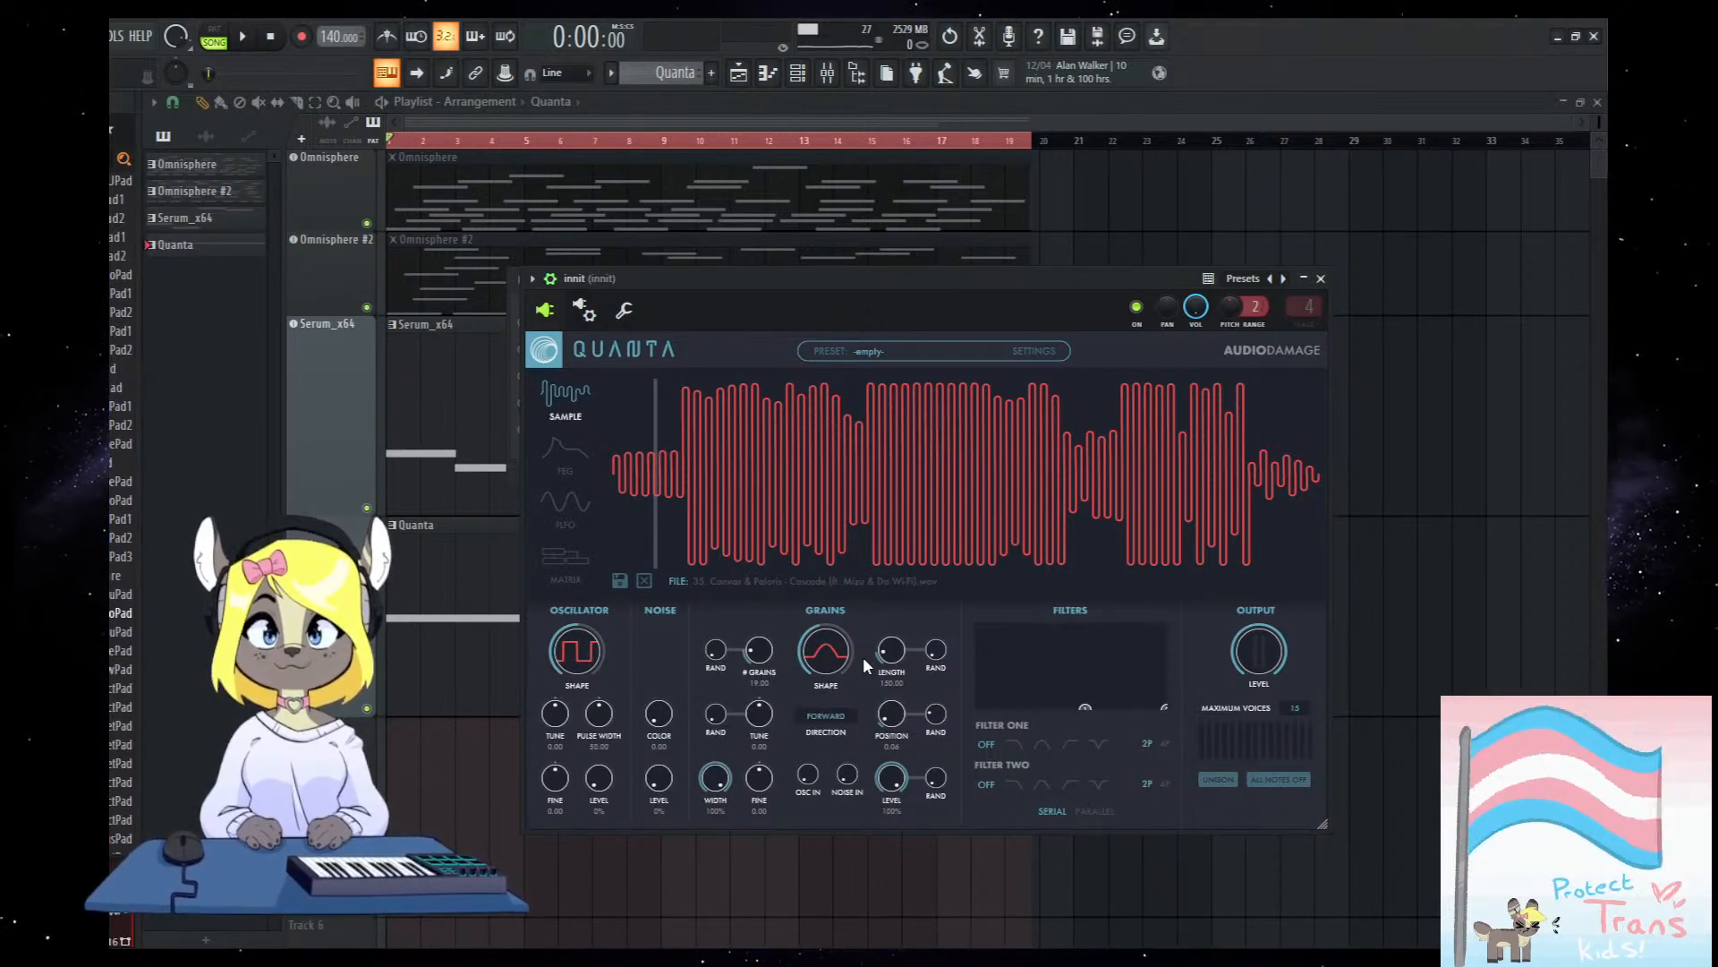
left_click_drag(898, 280, 861, 291)
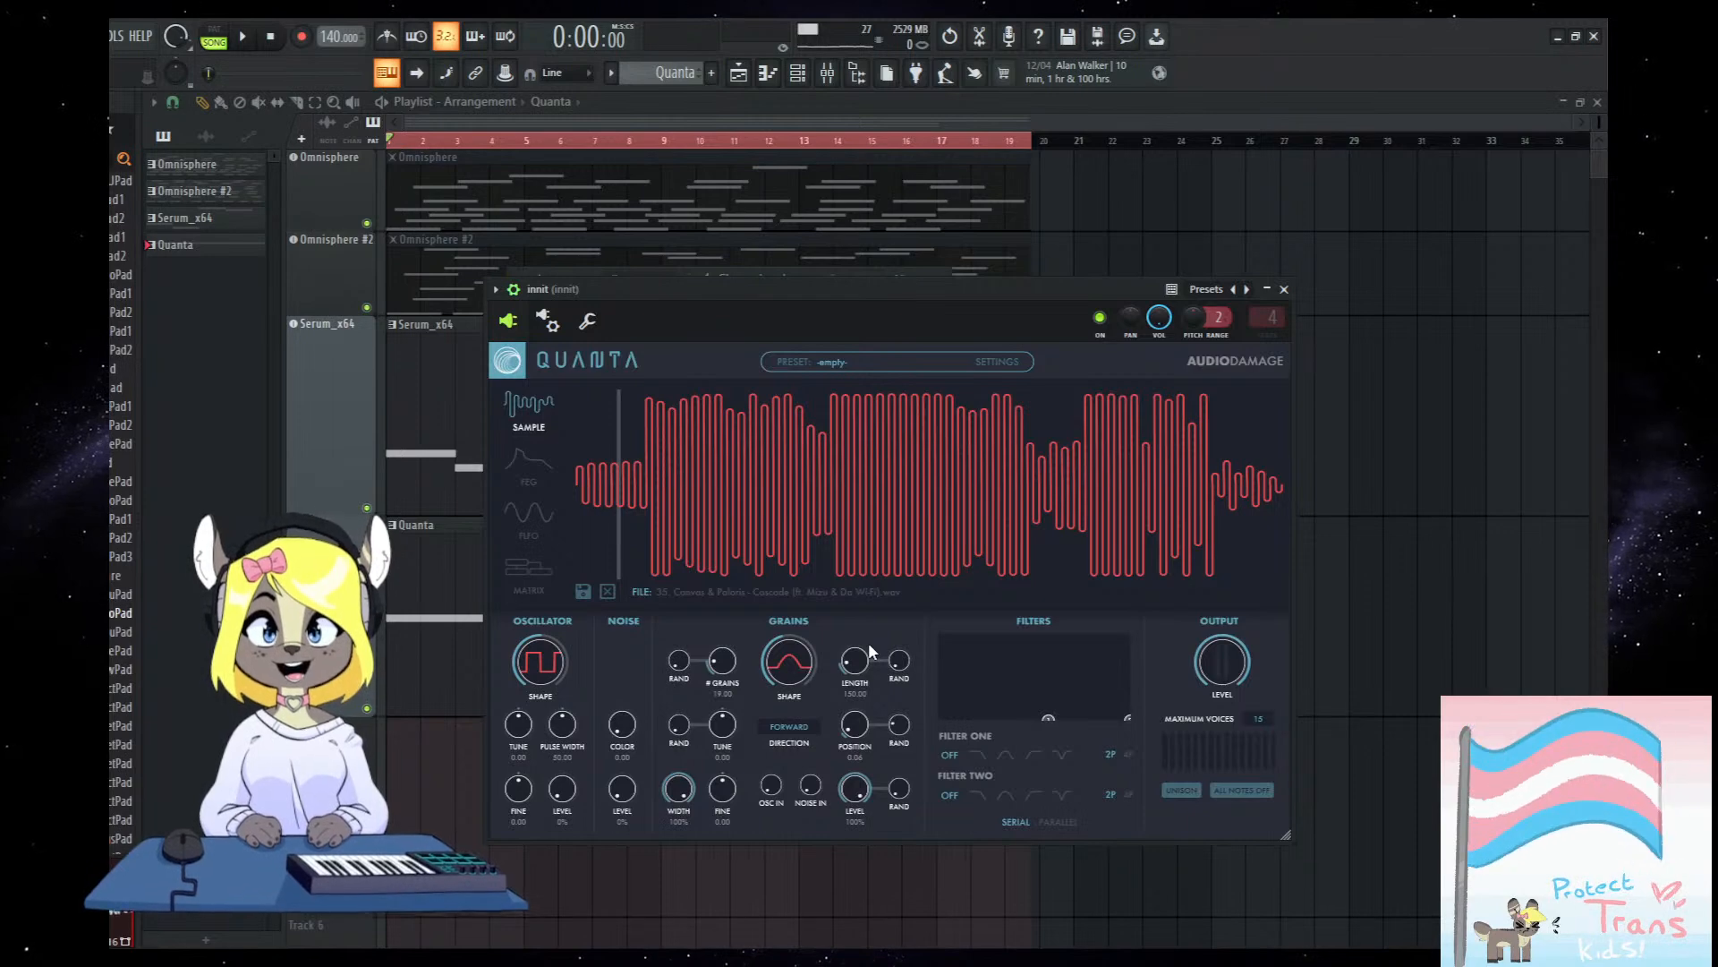
left_click_drag(890, 294, 861, 298)
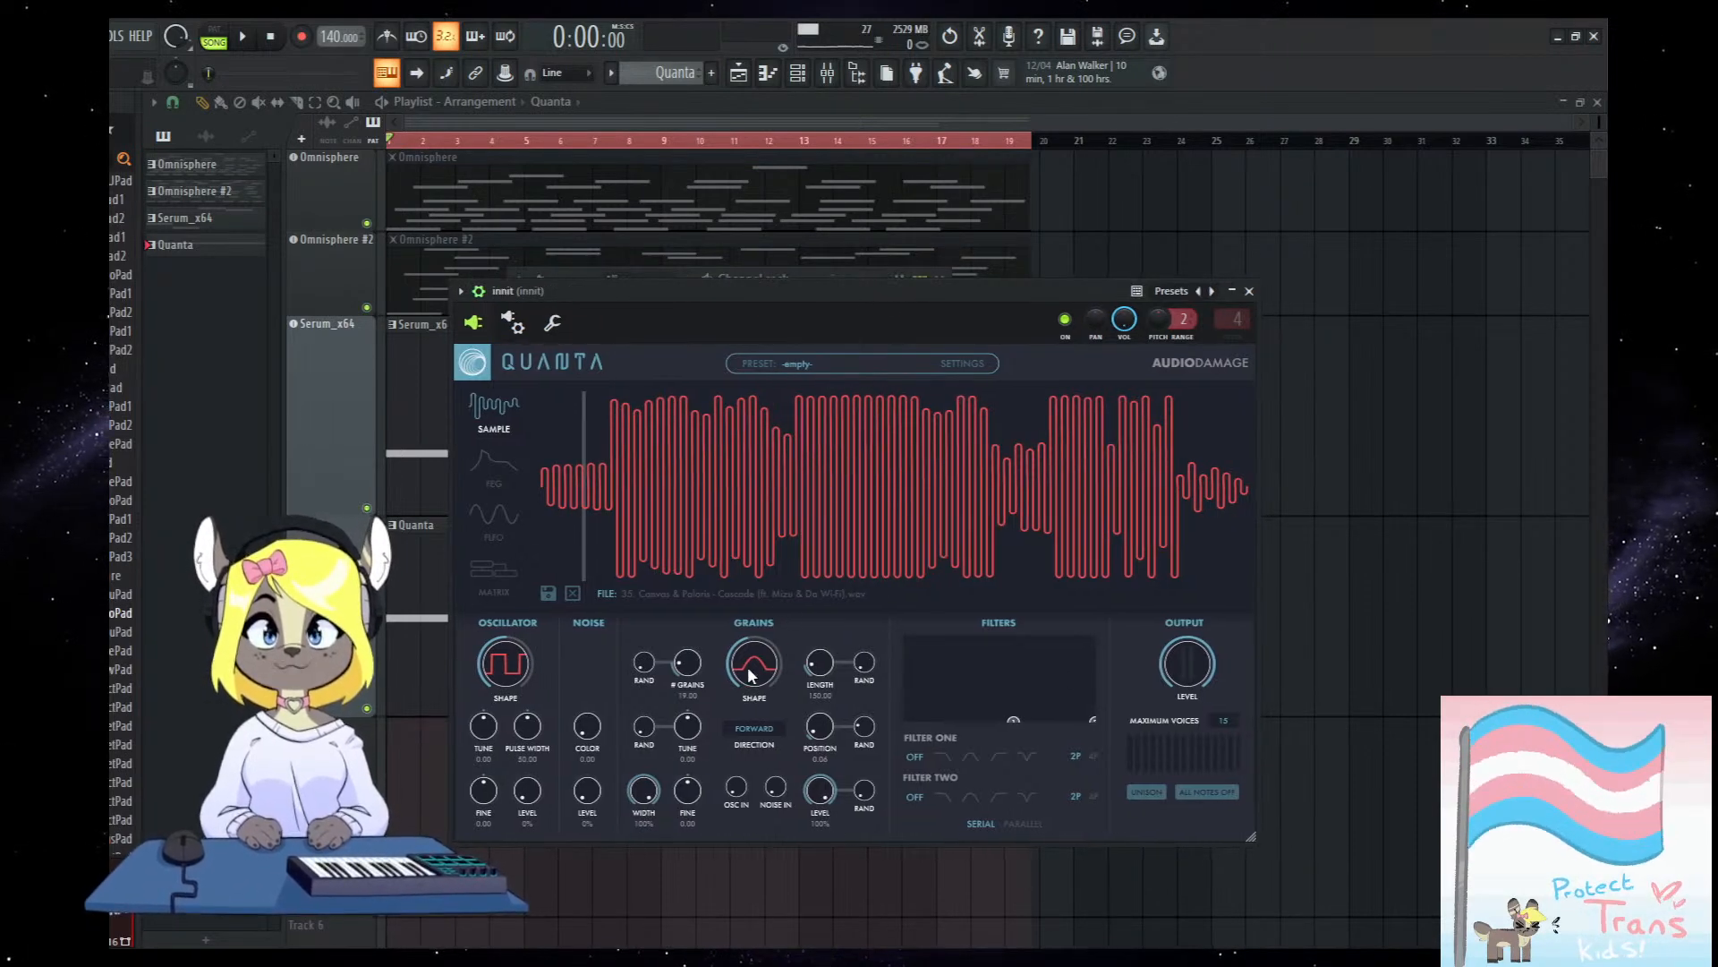
Set Quanta's number of grains to 29 and grain length to 380 while auditioning the song, closing its window and stopping playback.
key("space")
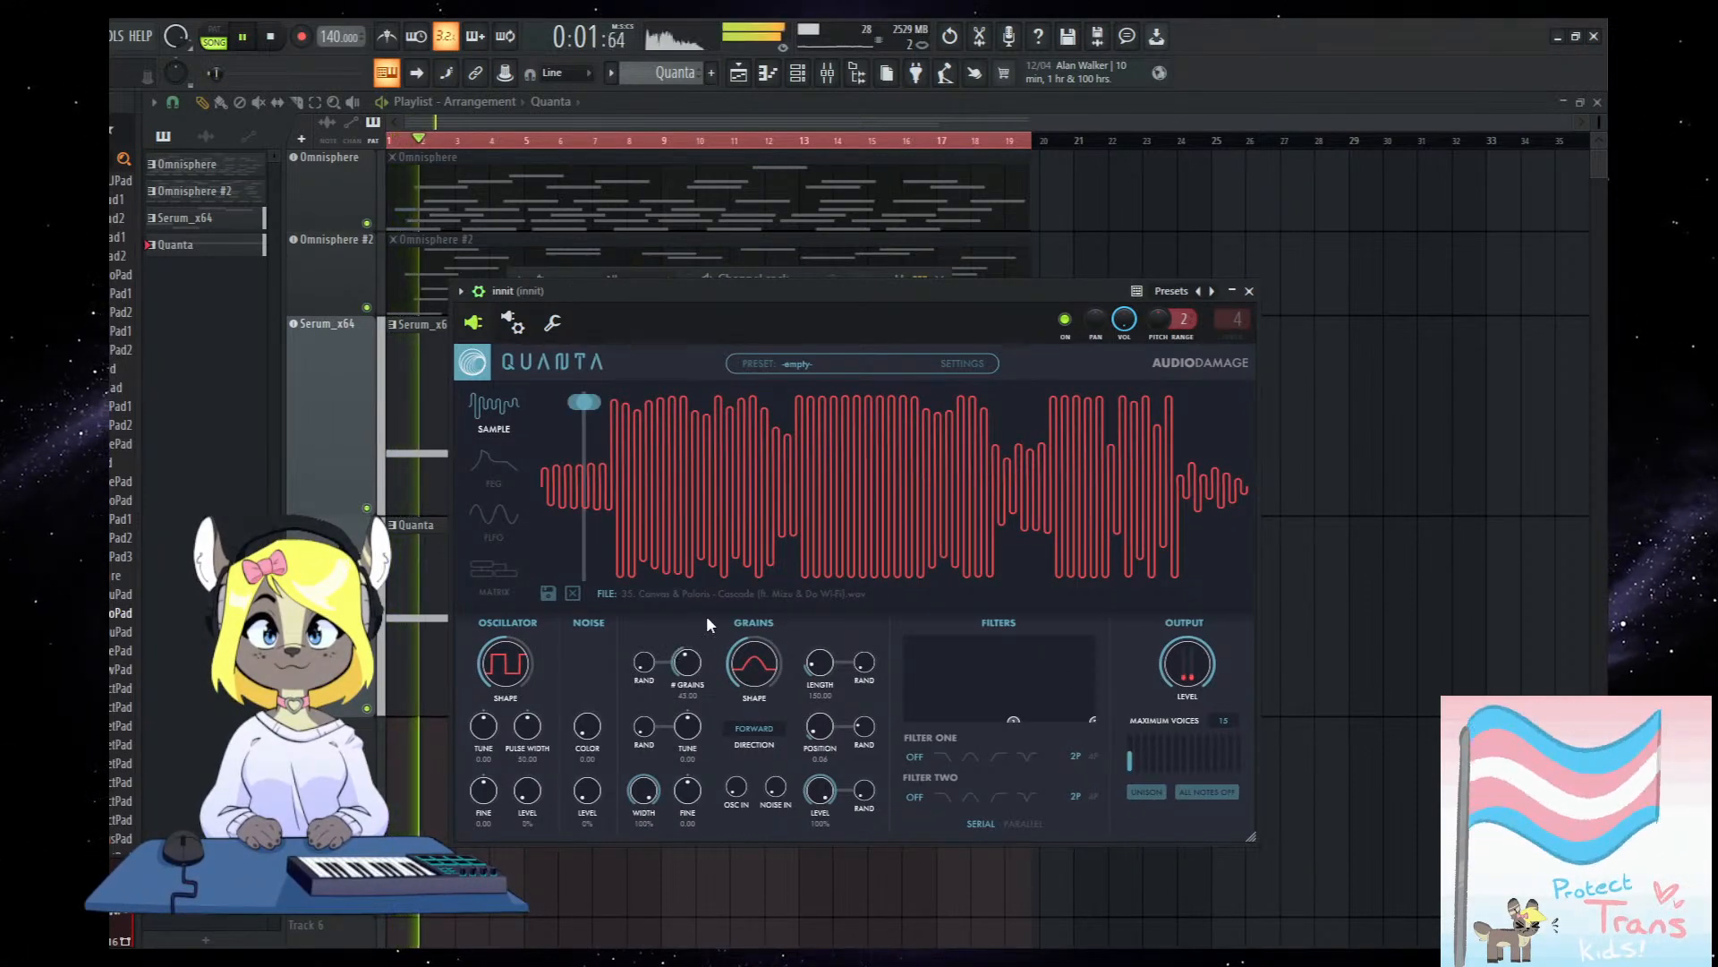
key("space")
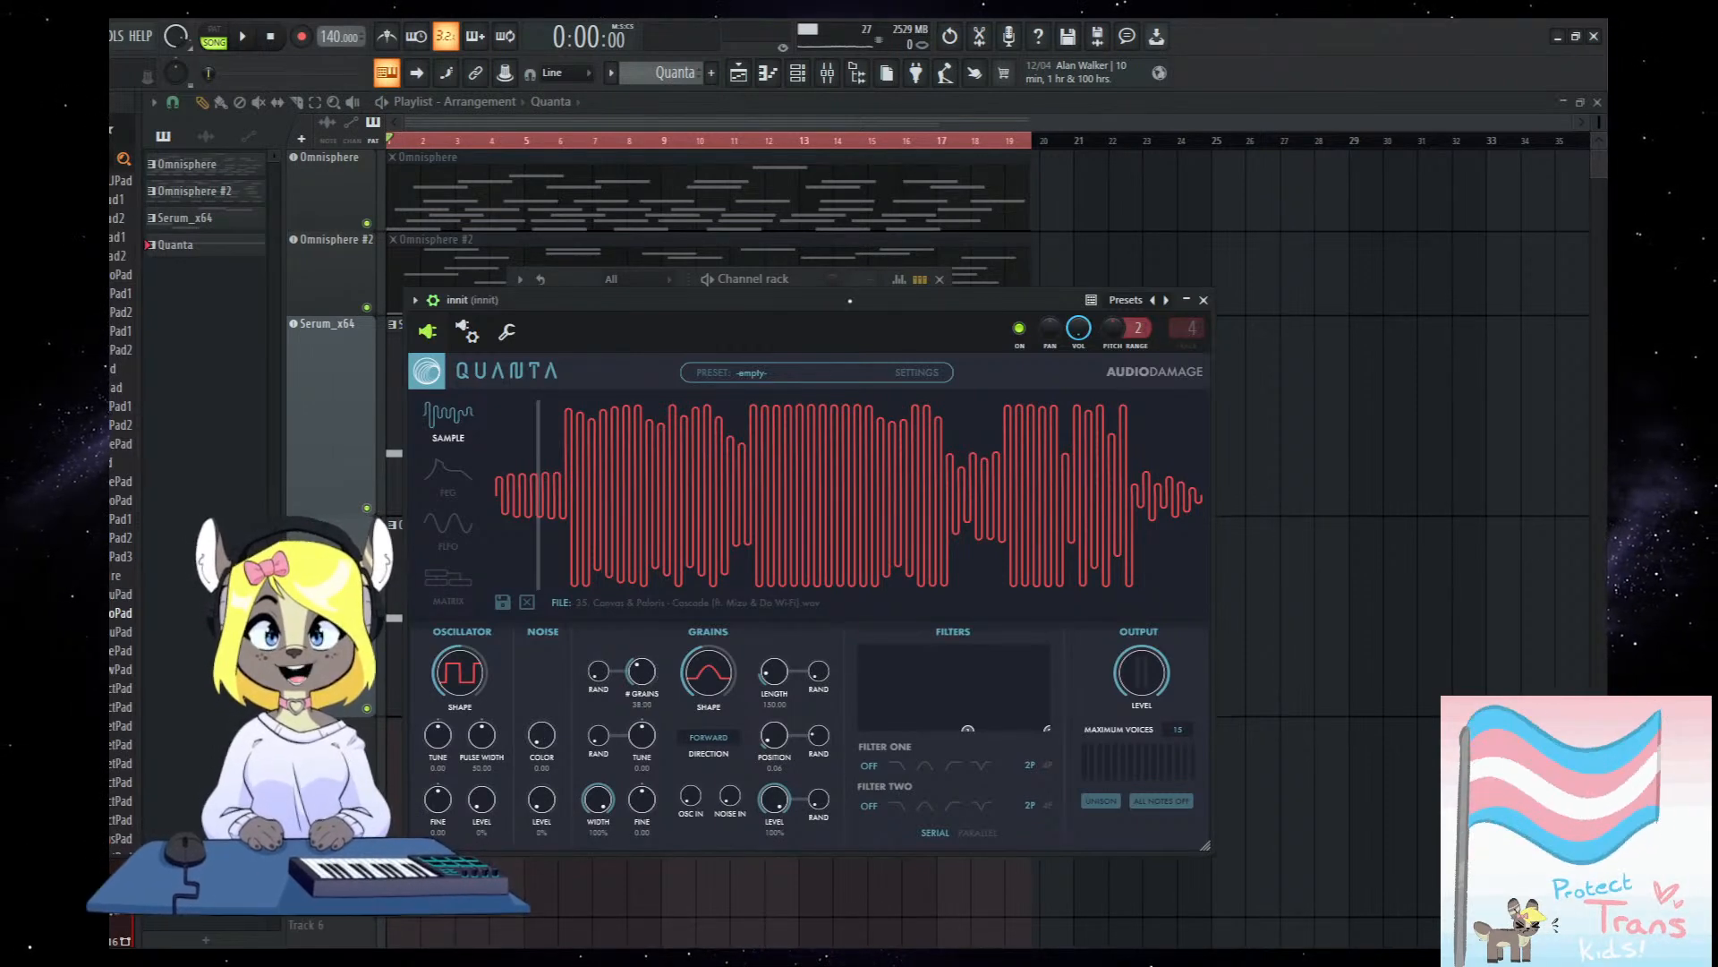
left_click_drag(789, 300, 841, 282)
key("space")
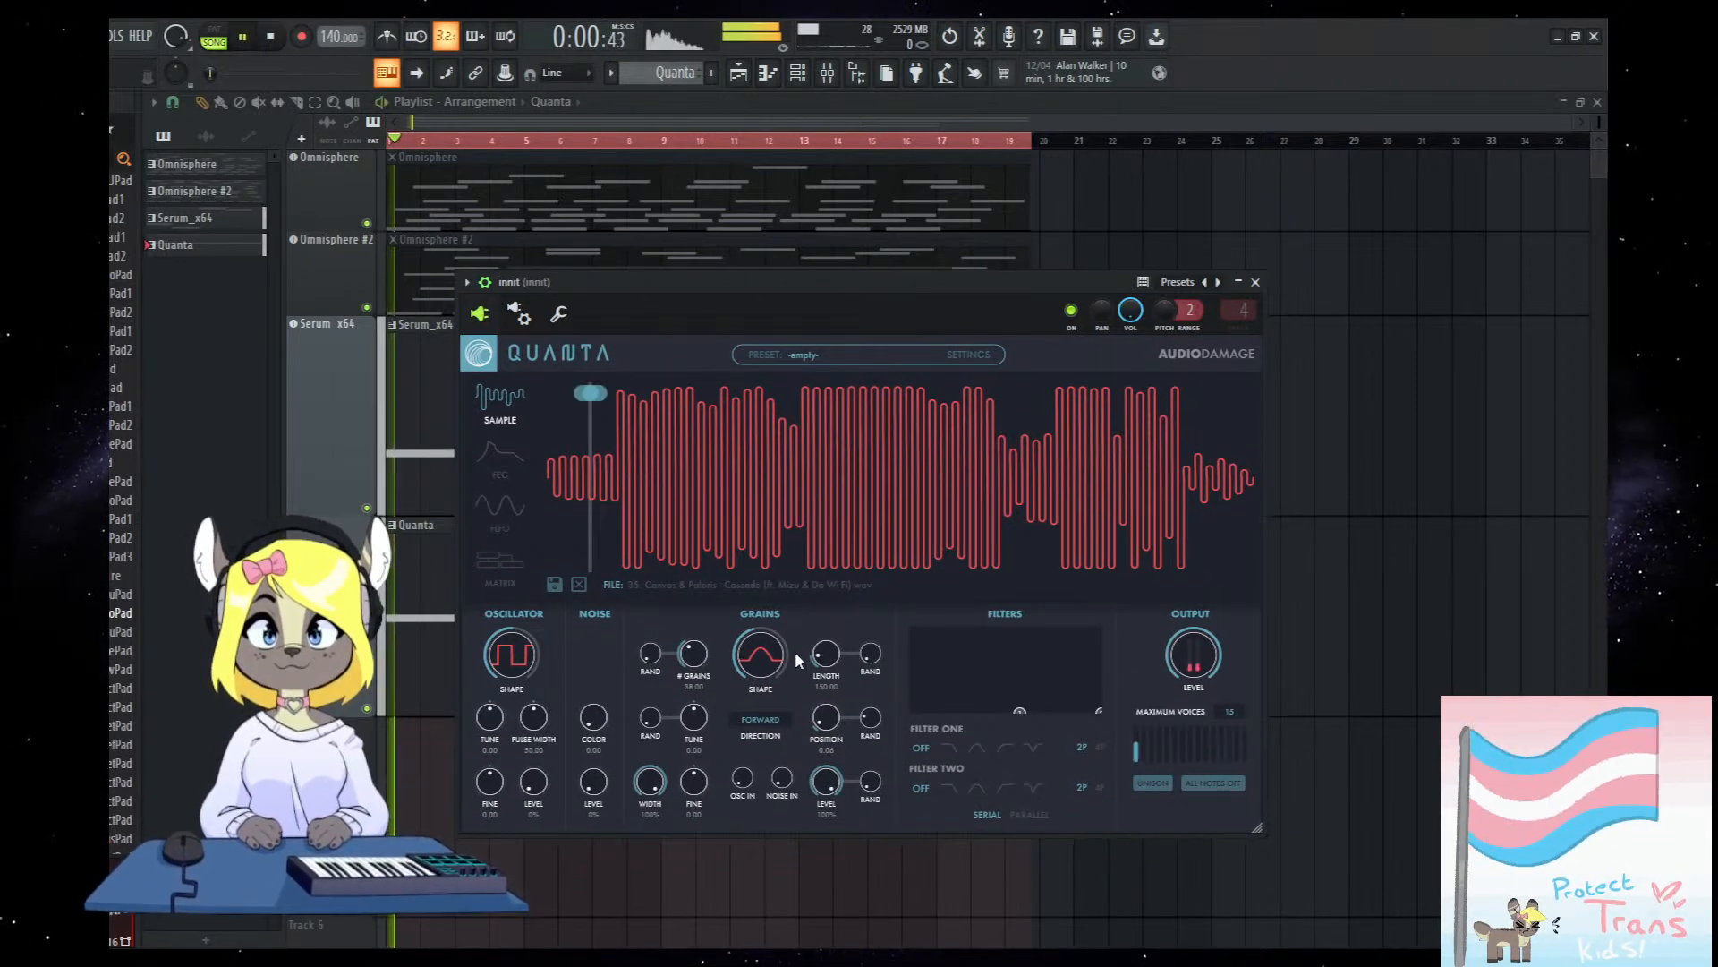
left_click_drag(832, 653, 832, 632)
left_click_drag(694, 661, 696, 699)
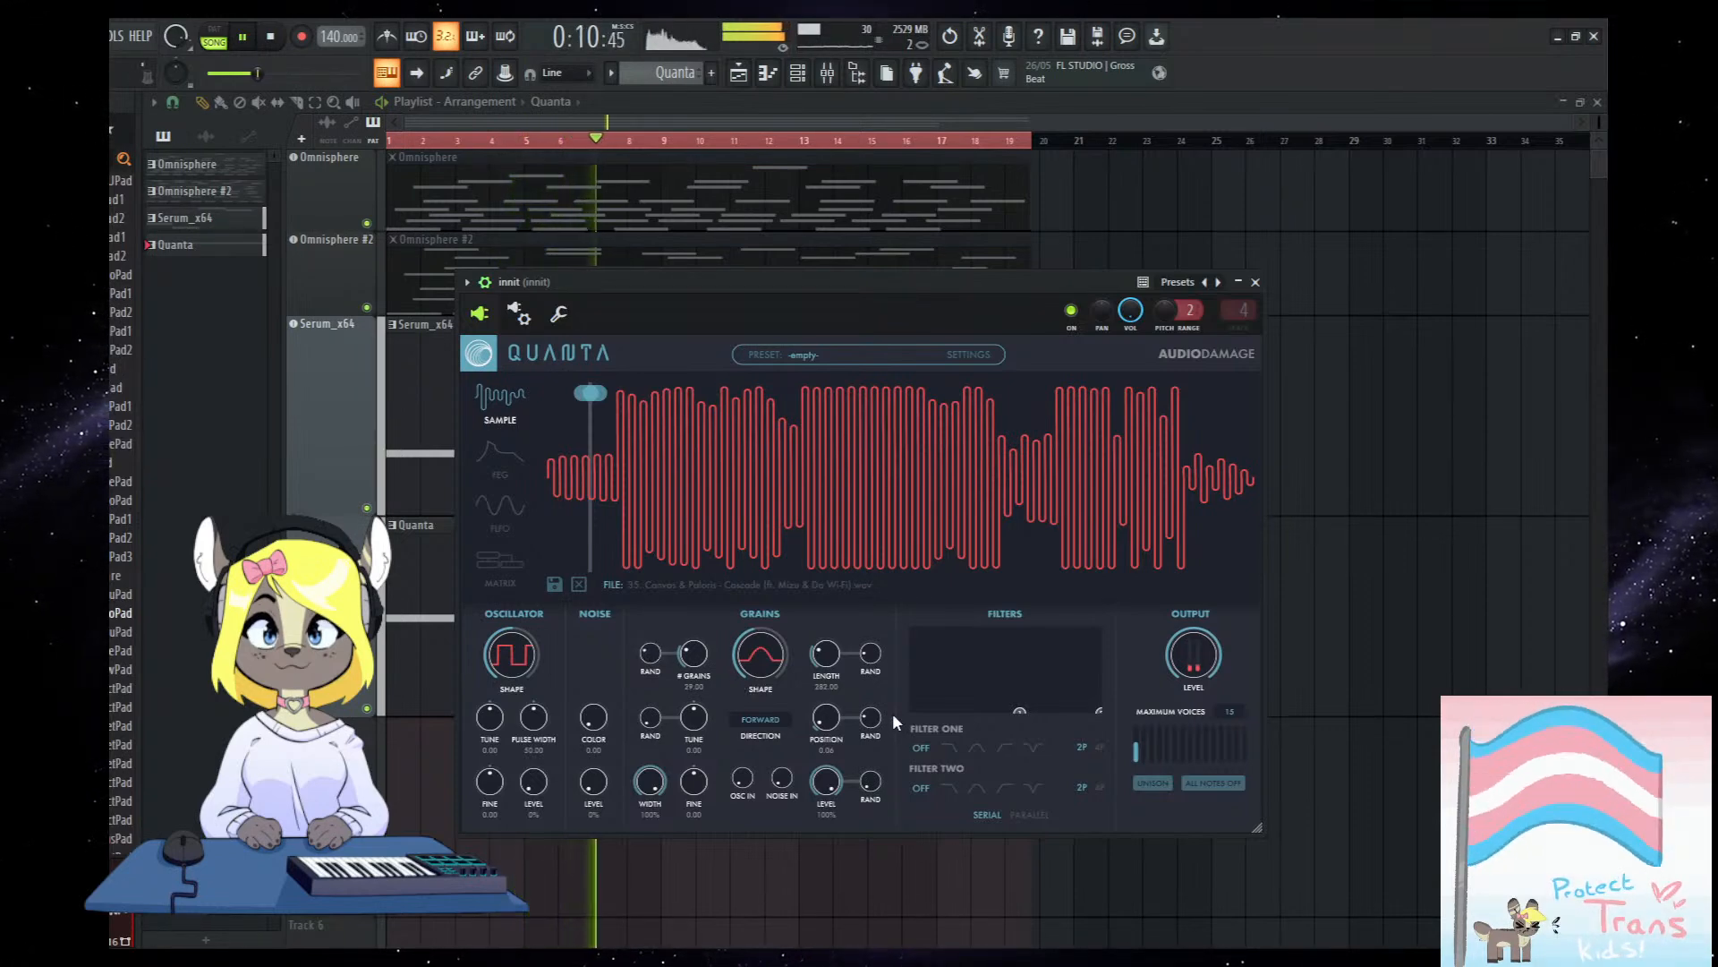
key("Escape")
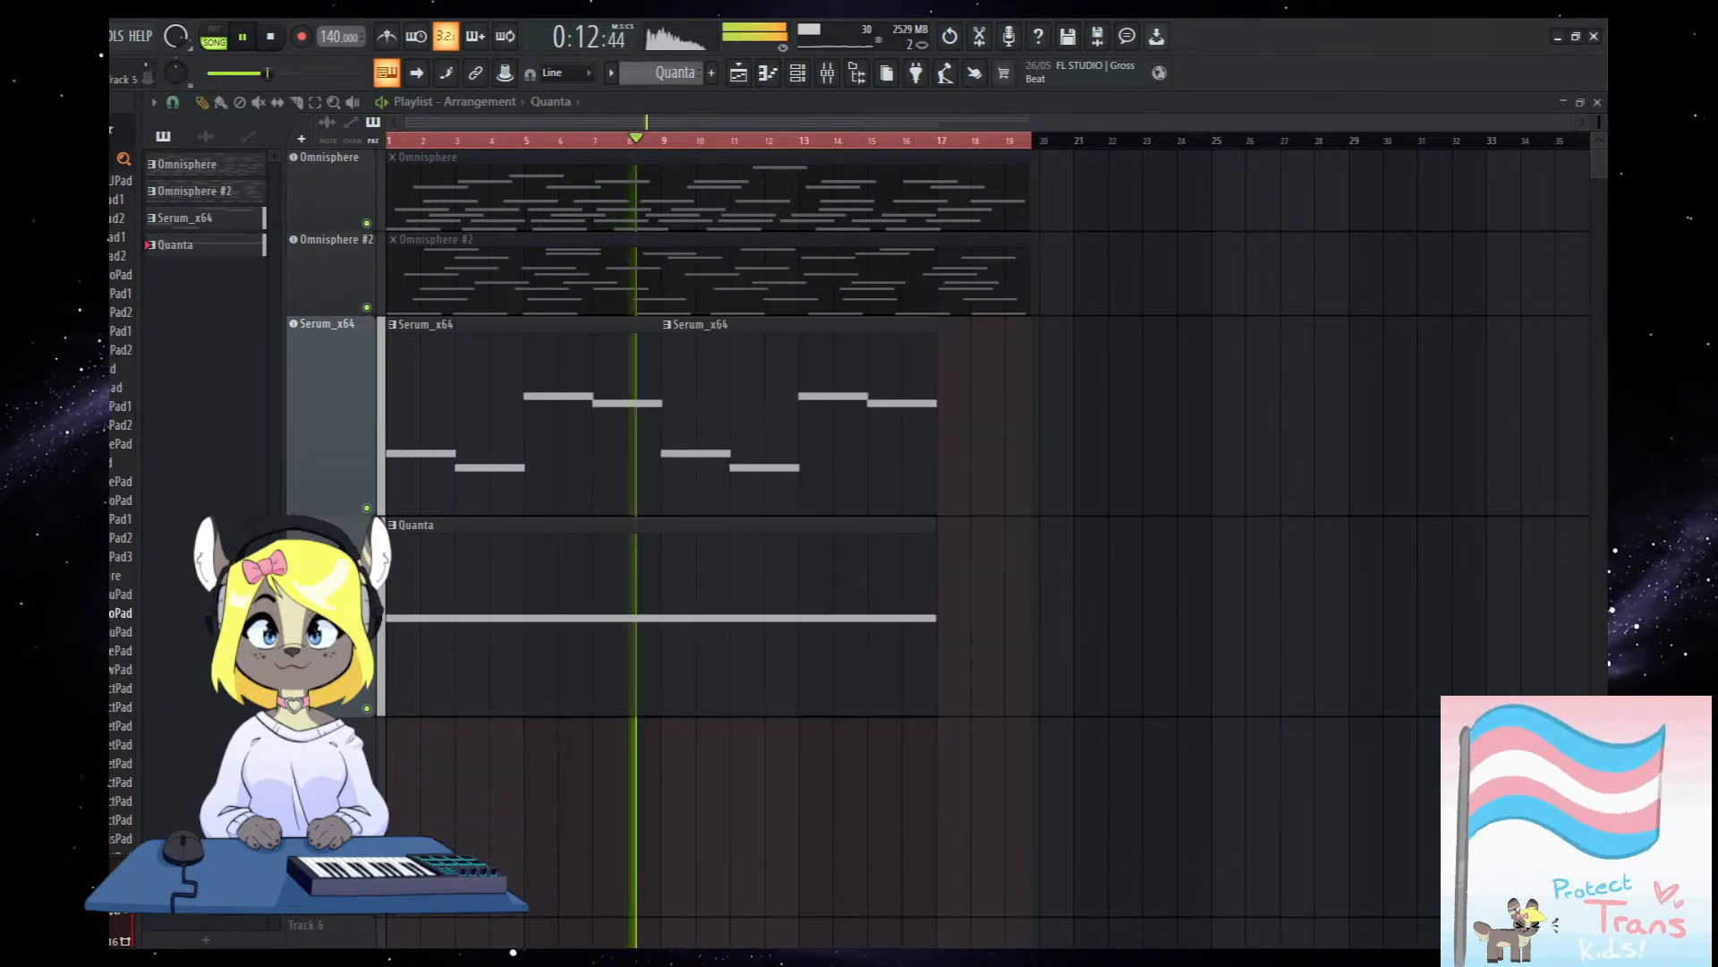
key("space")
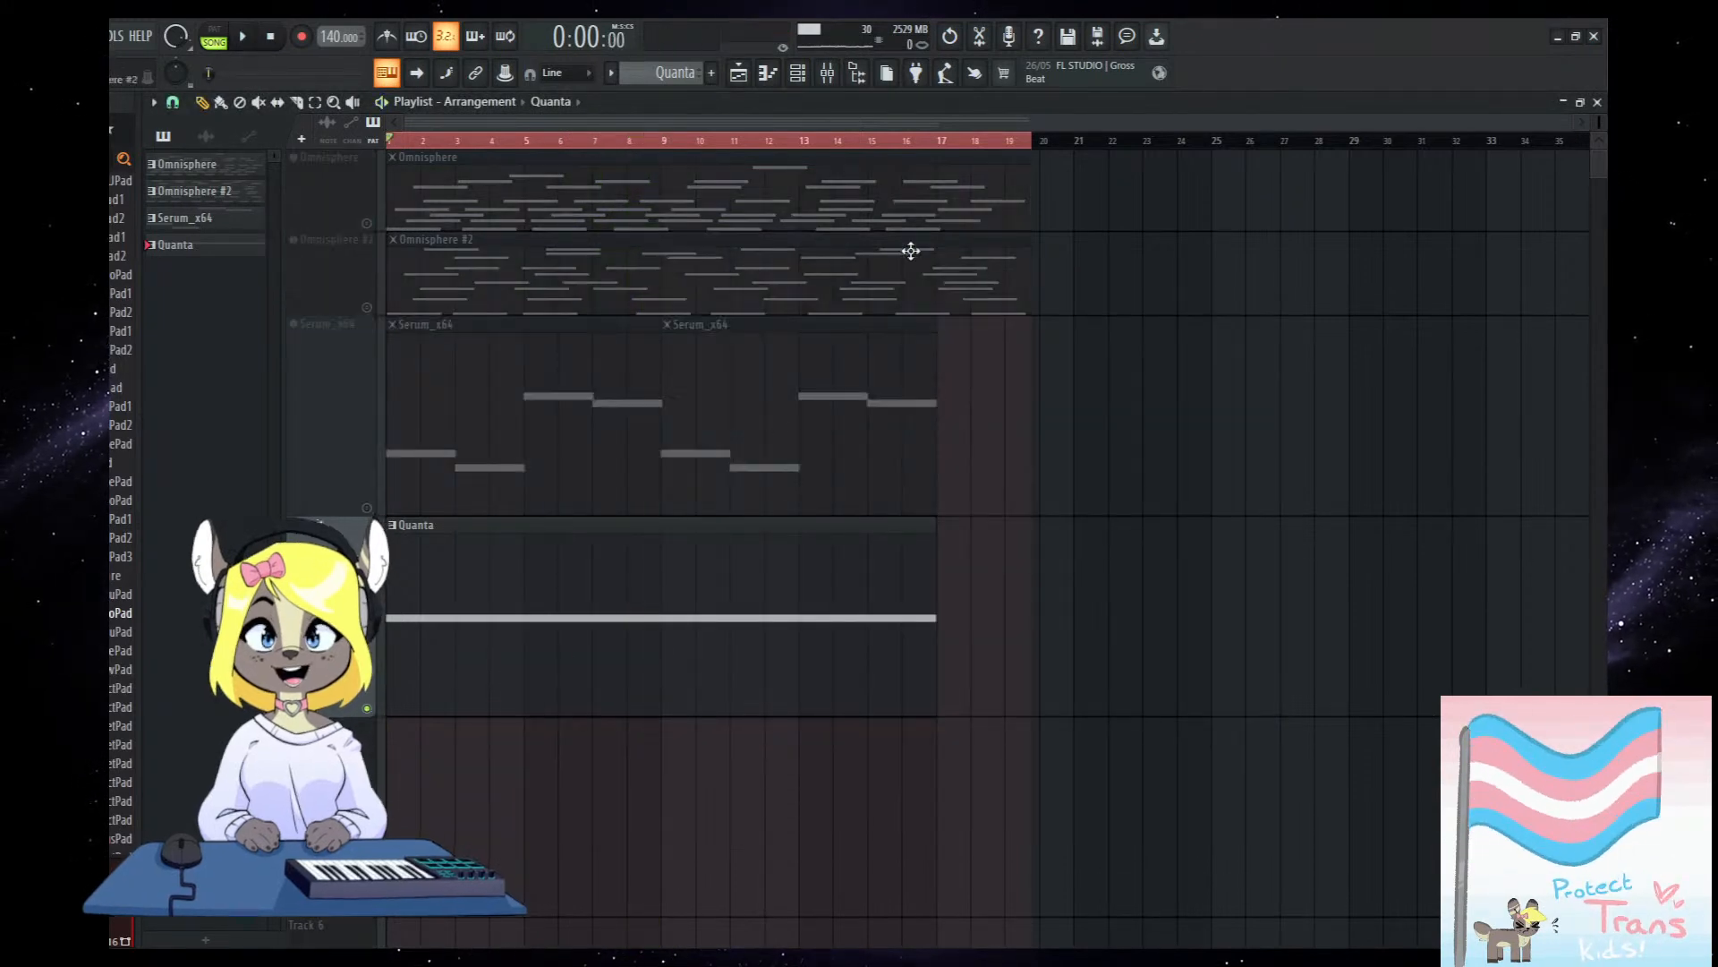
Reopen the innit channel's Quanta to review its grain settings and close it again.
left_click(797, 73)
left_click(639, 430)
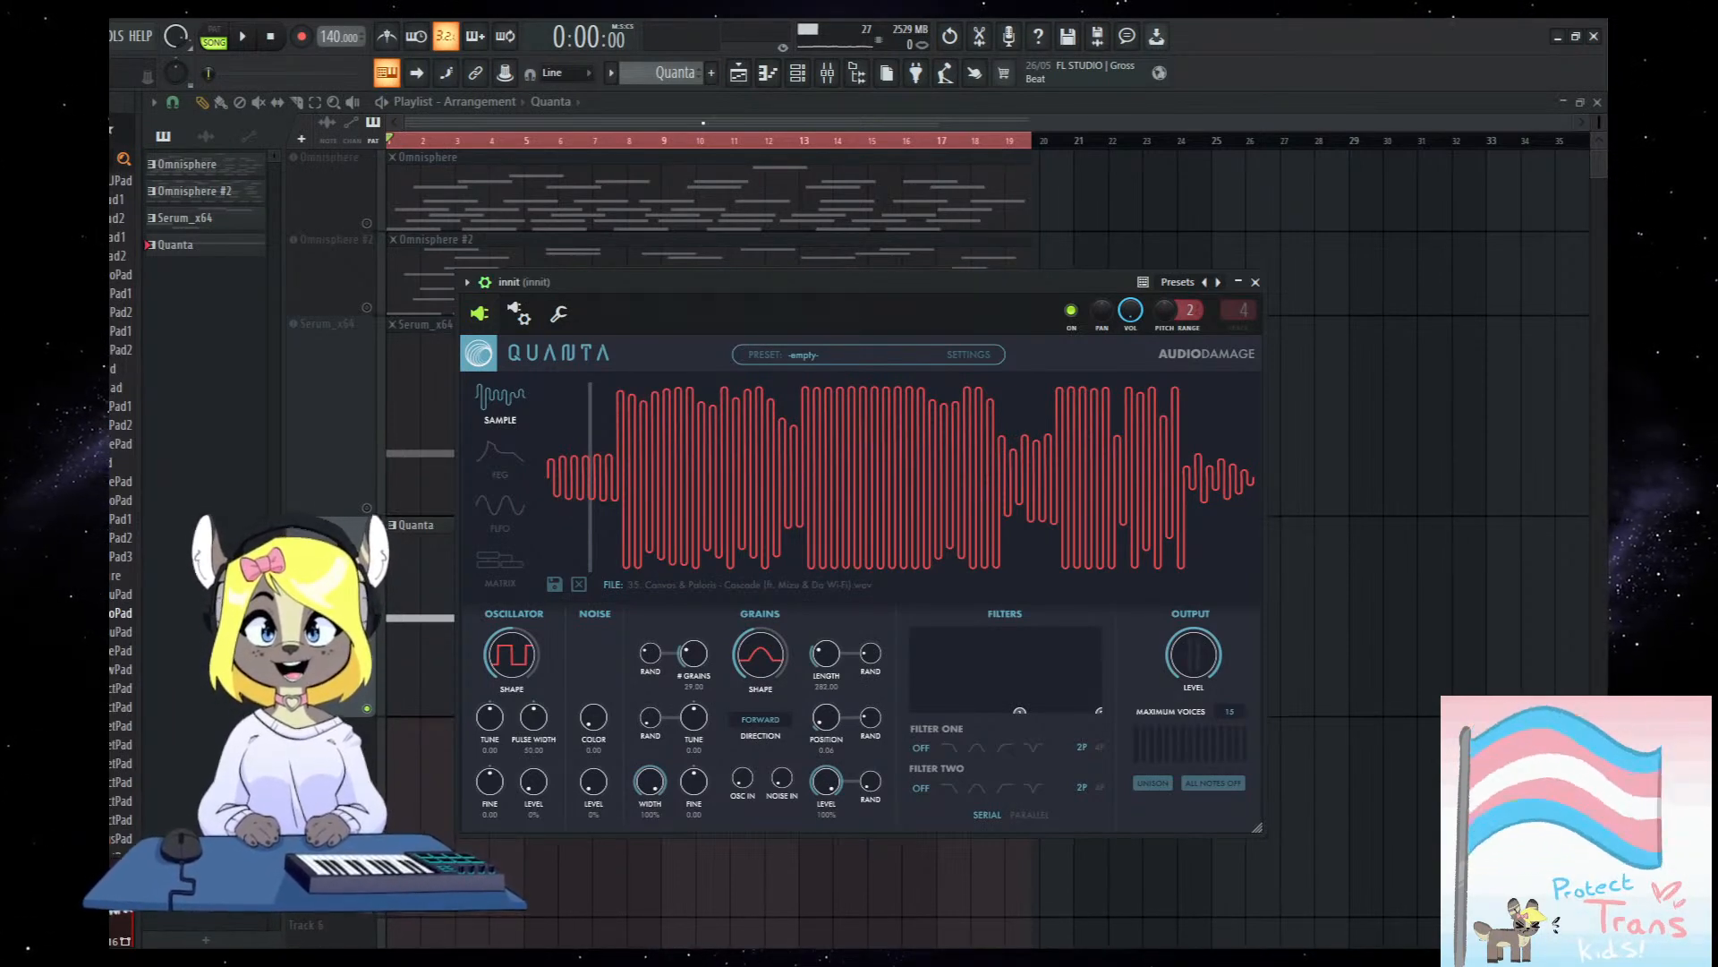
mouse_move(779, 301)
left_mouse_down()
mouse_move(828, 309)
mouse_move(788, 286)
mouse_move(808, 288)
left_mouse_up()
left_click(1391, 494)
Compare the effect chains of the Omnisphere and innit mixer tracks.
left_click(827, 73)
left_click(252, 346)
left_click(368, 356)
left_click(250, 362)
left_click(355, 376)
left_click(260, 362)
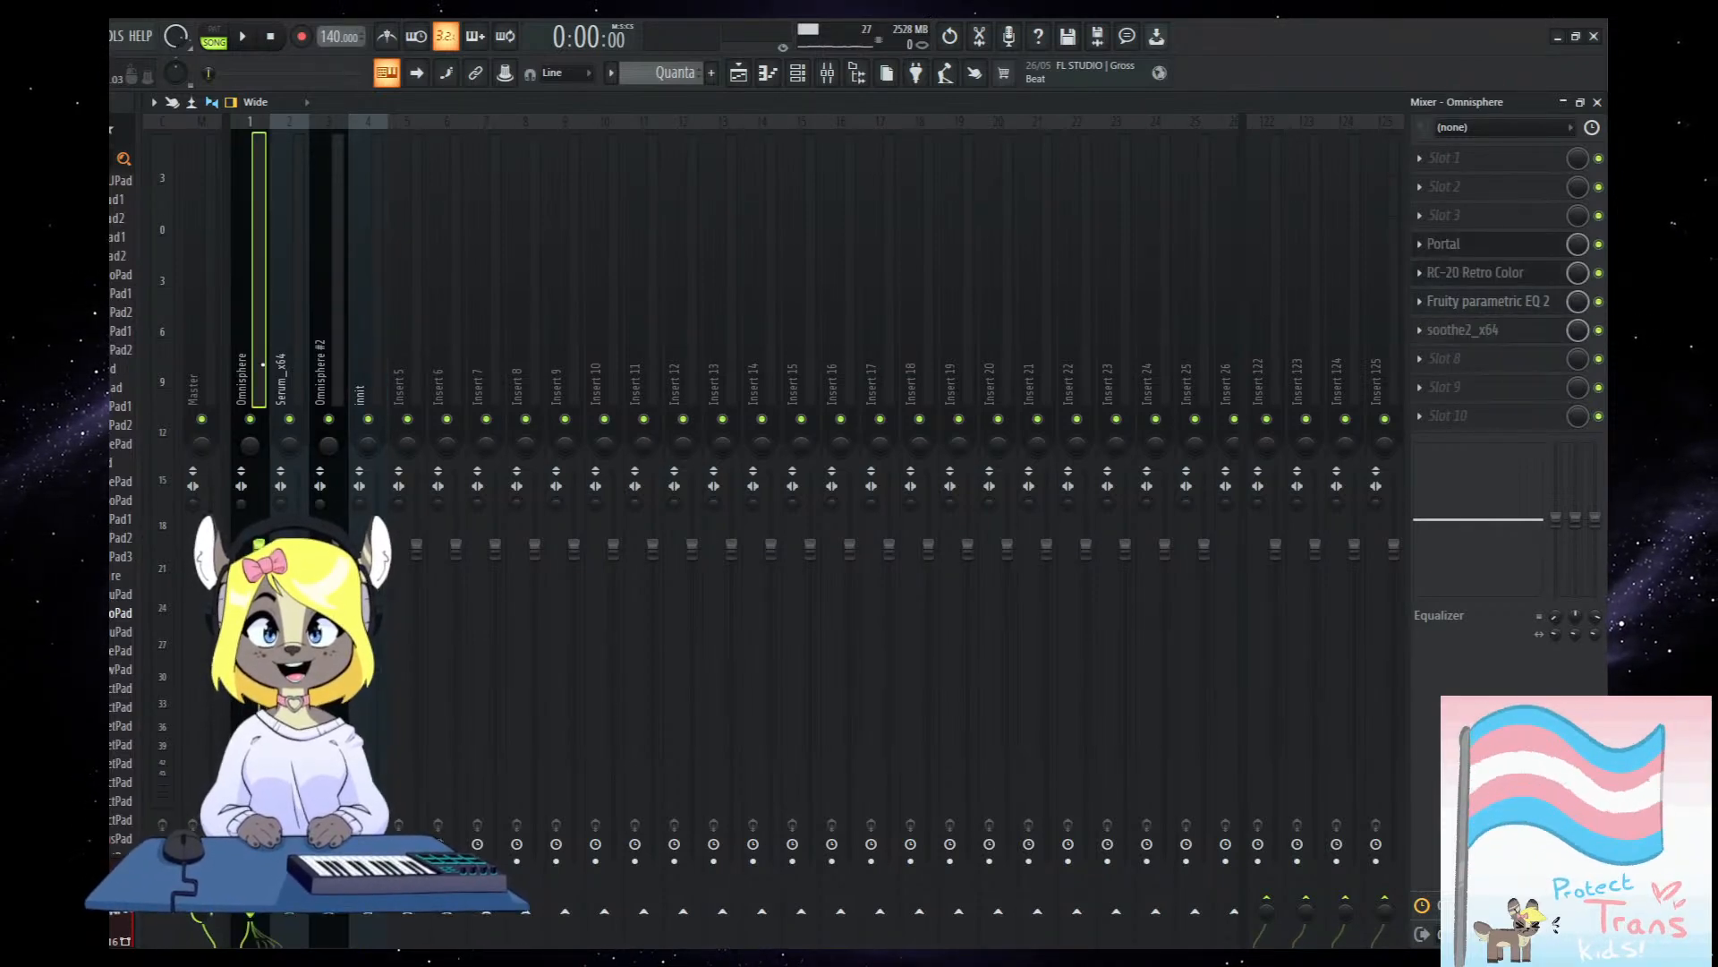
left_click(374, 370)
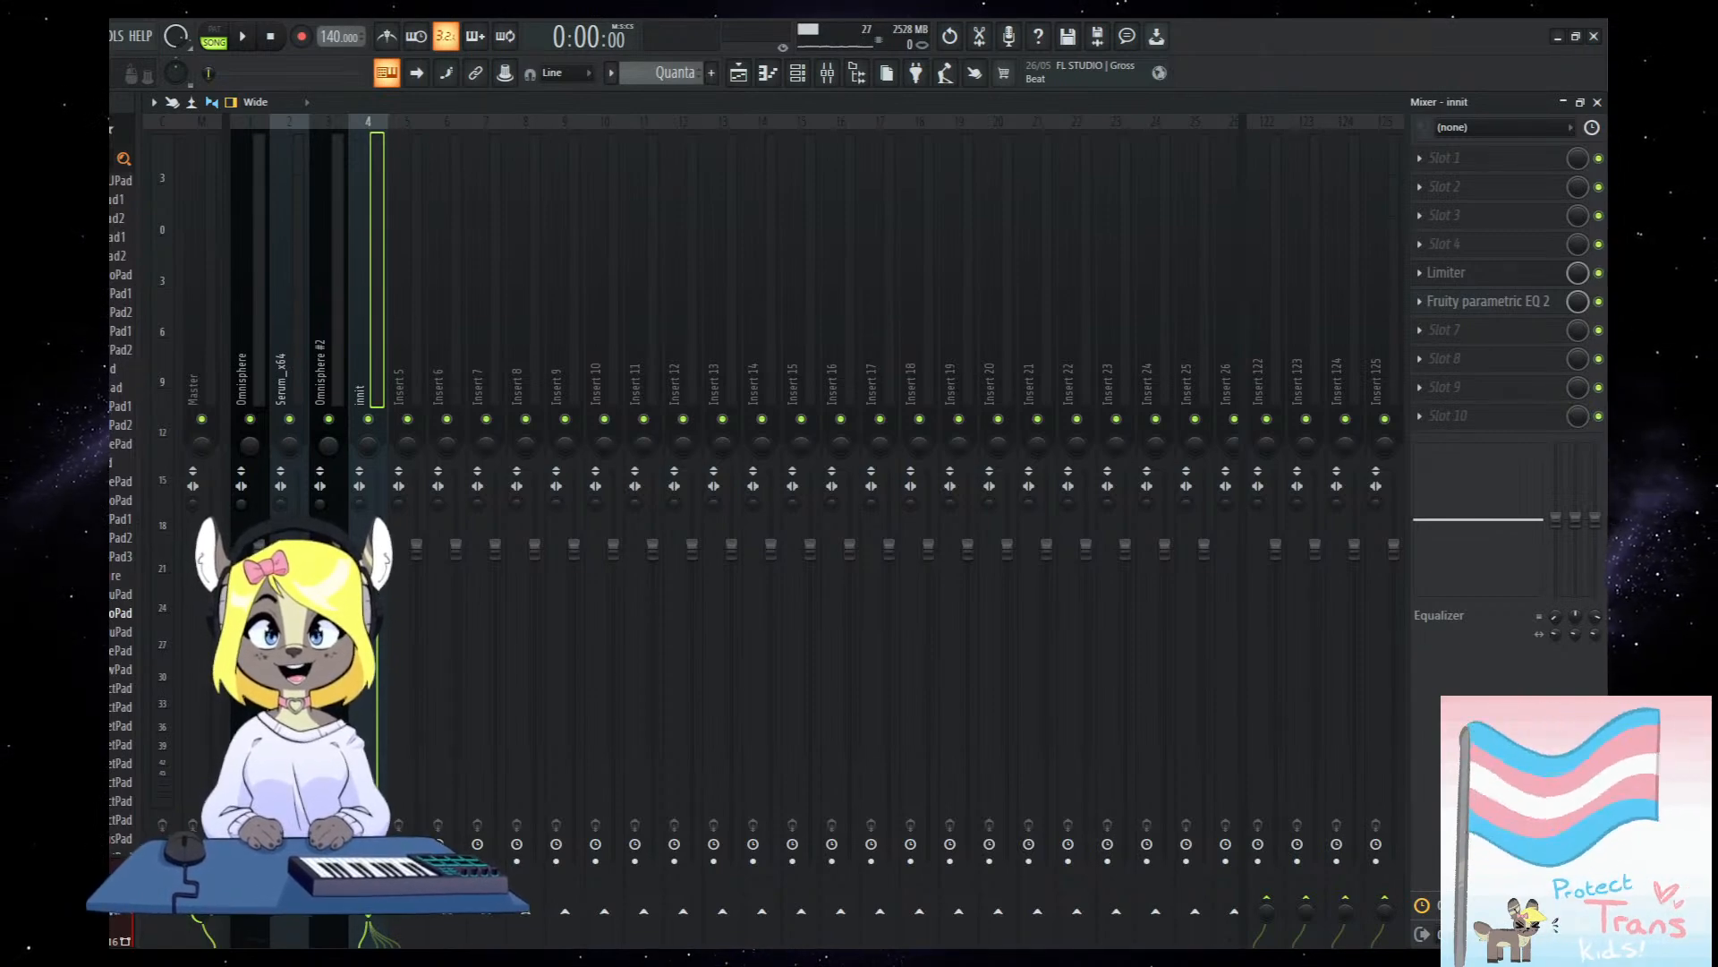
Bypass Portal on the Omnisphere mixer track during playback and open its RC-20 Retro Color.
left_click(250, 361)
key("space")
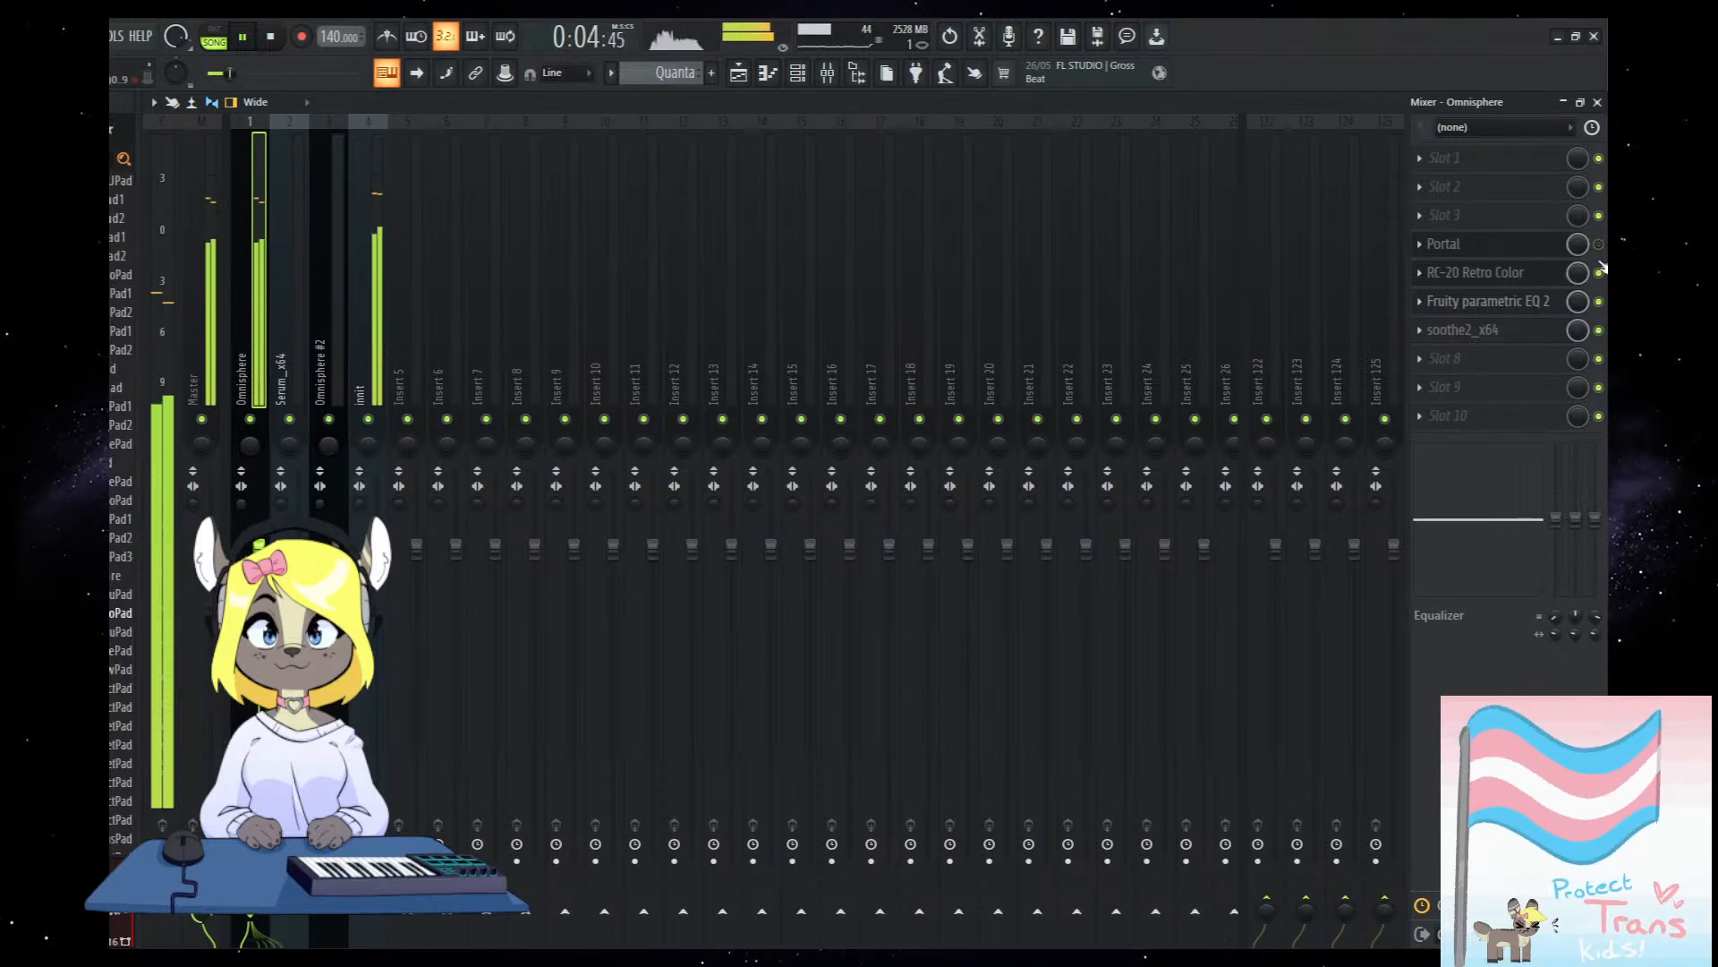
left_click(1488, 272)
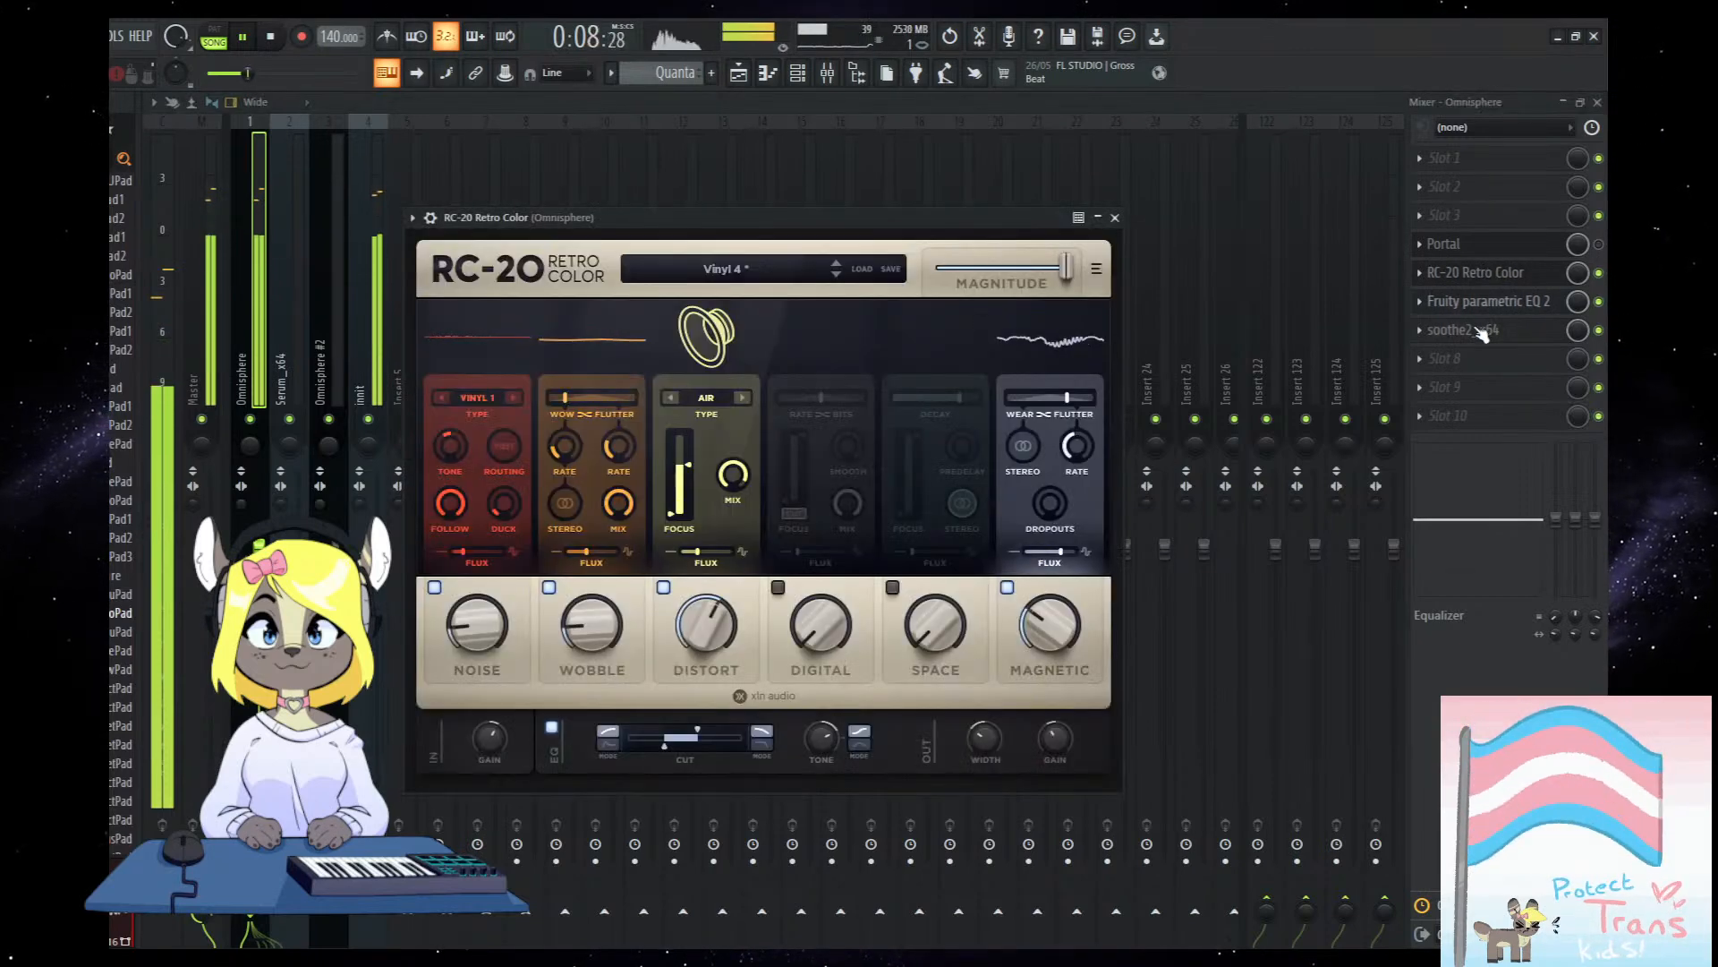
Set band 1 of the Omnisphere track's soothe2 to 293 Hz and 7.7 dB sensitivity, check delta, and return to the playlist with playback stopped.
left_click(1479, 330)
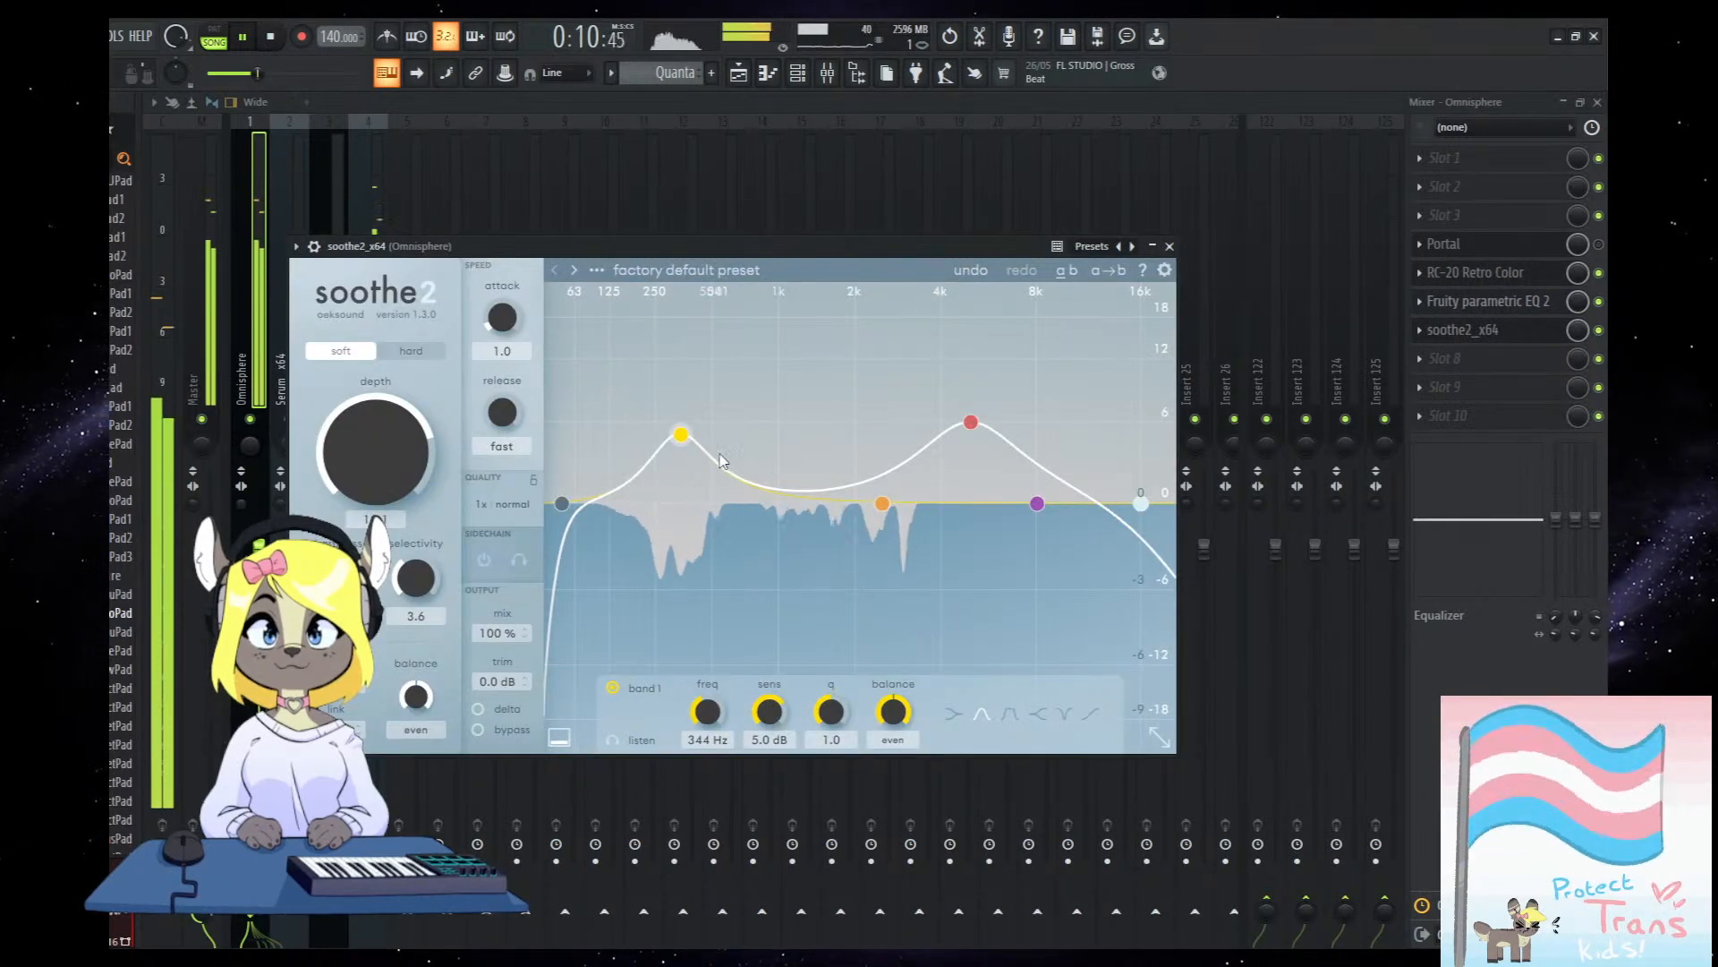
mouse_move(681, 435)
left_mouse_down()
mouse_move(715, 430)
mouse_move(673, 400)
mouse_move(658, 451)
left_mouse_up()
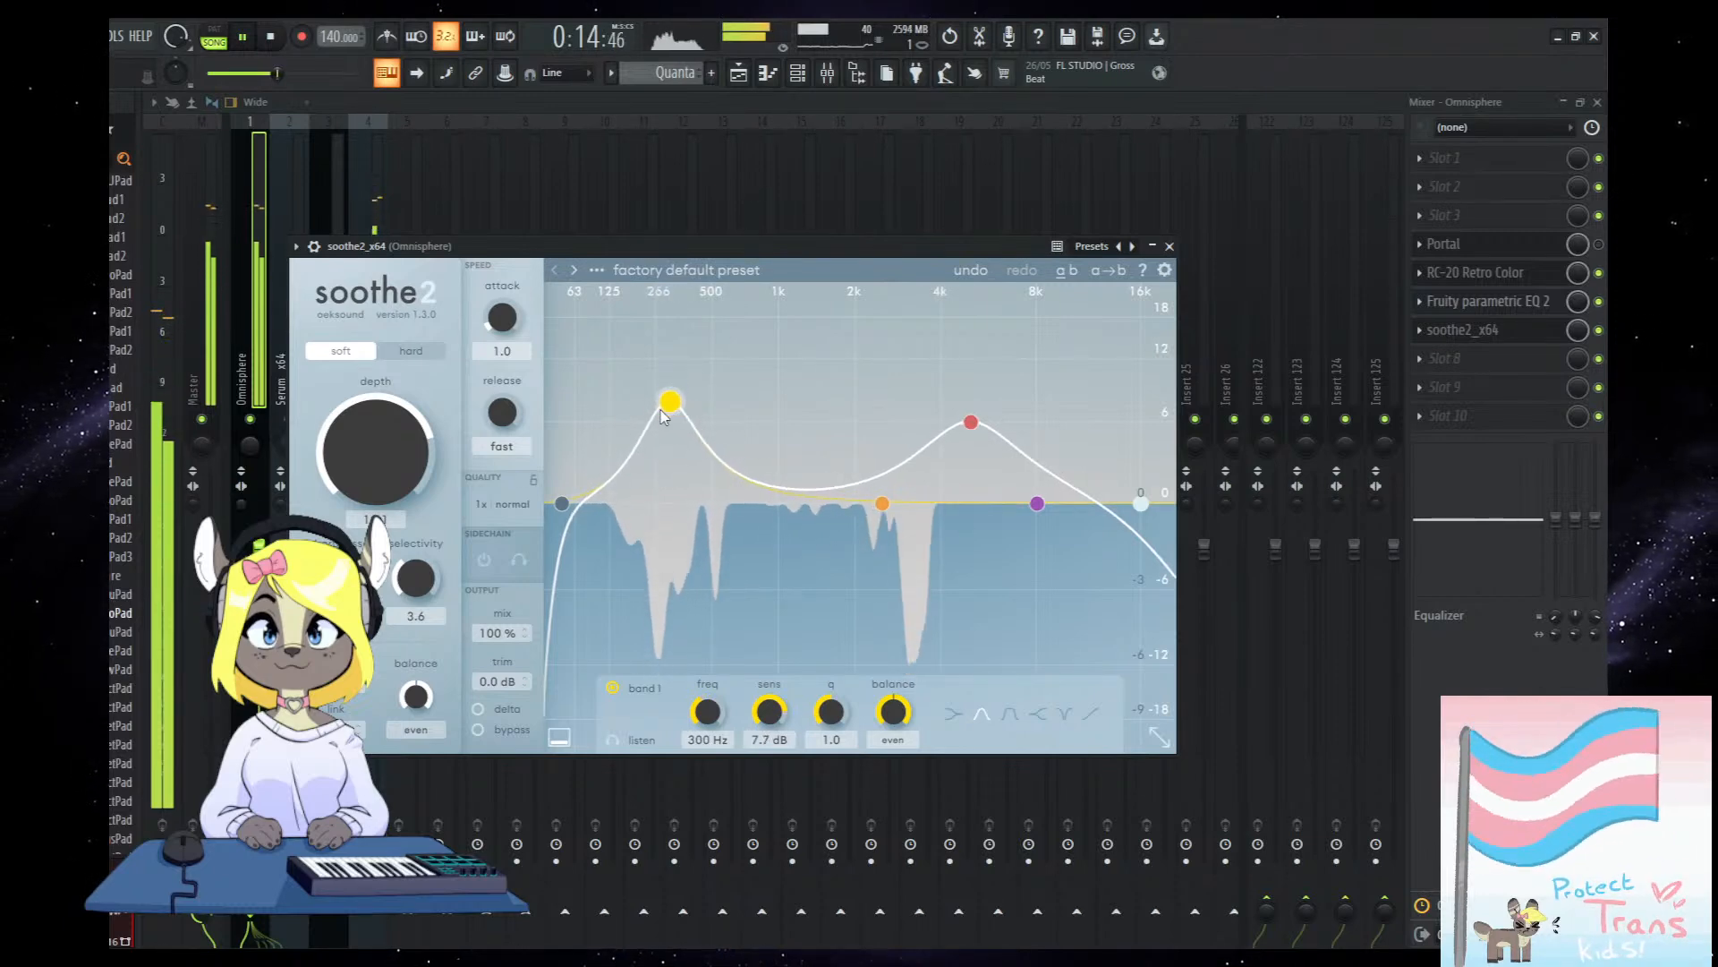
left_click(482, 709)
left_click(481, 709)
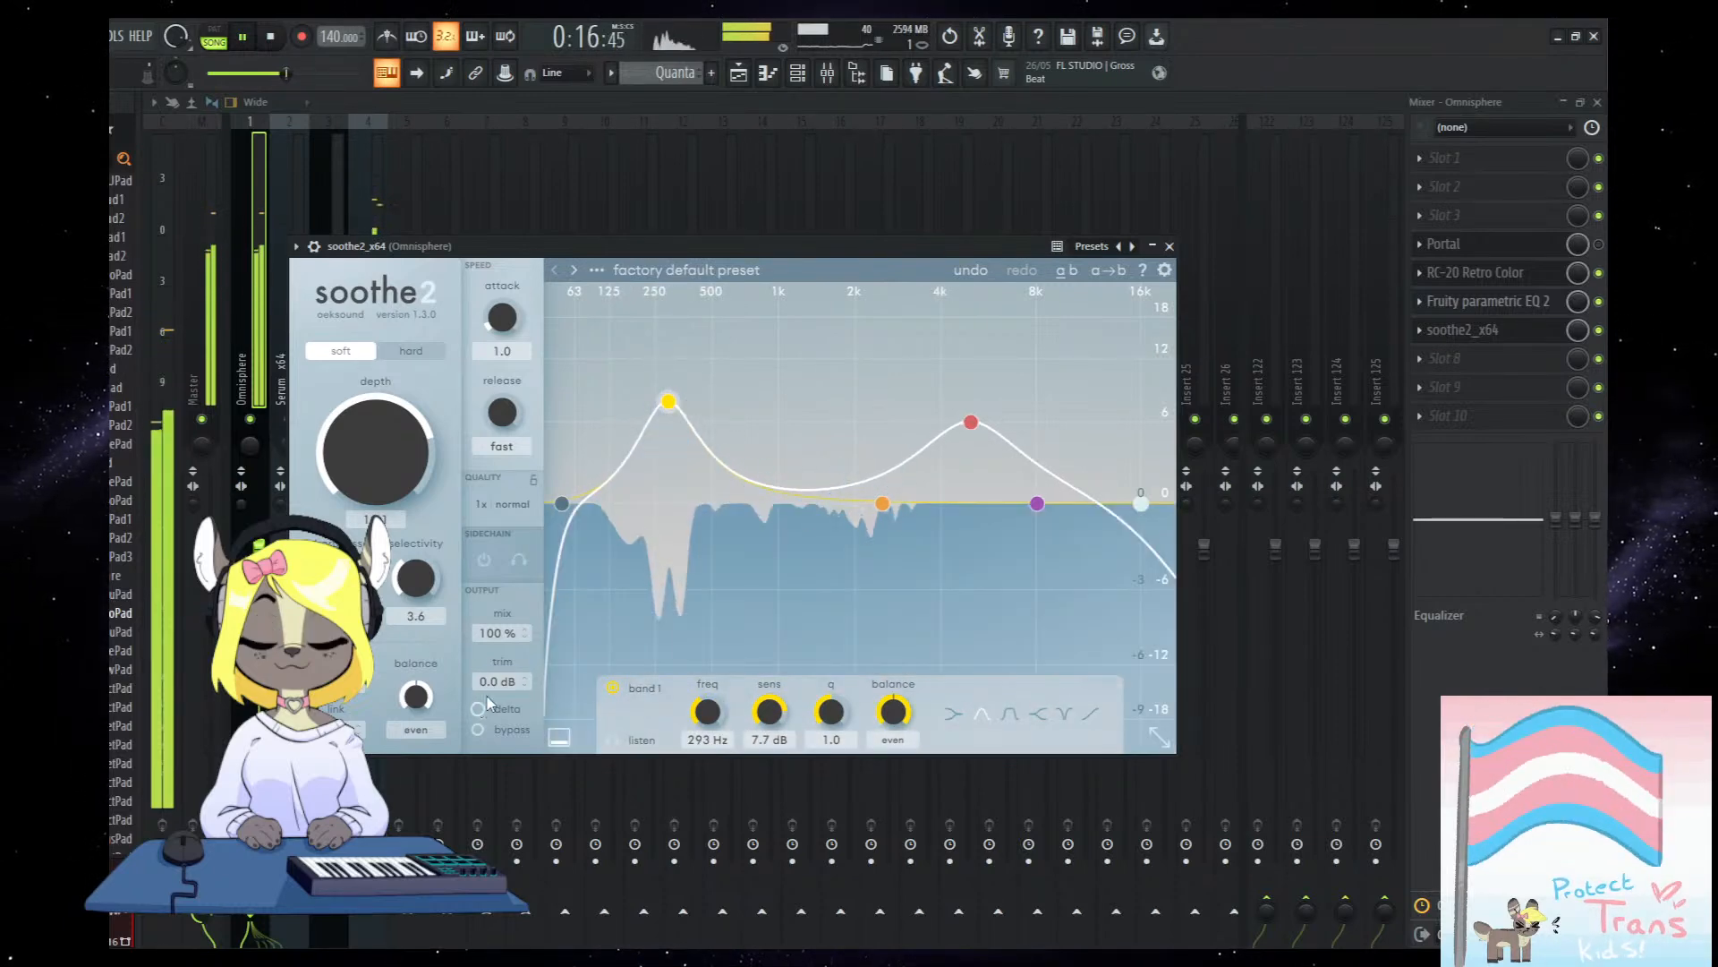
left_click(1152, 247)
key("F5")
key("space")
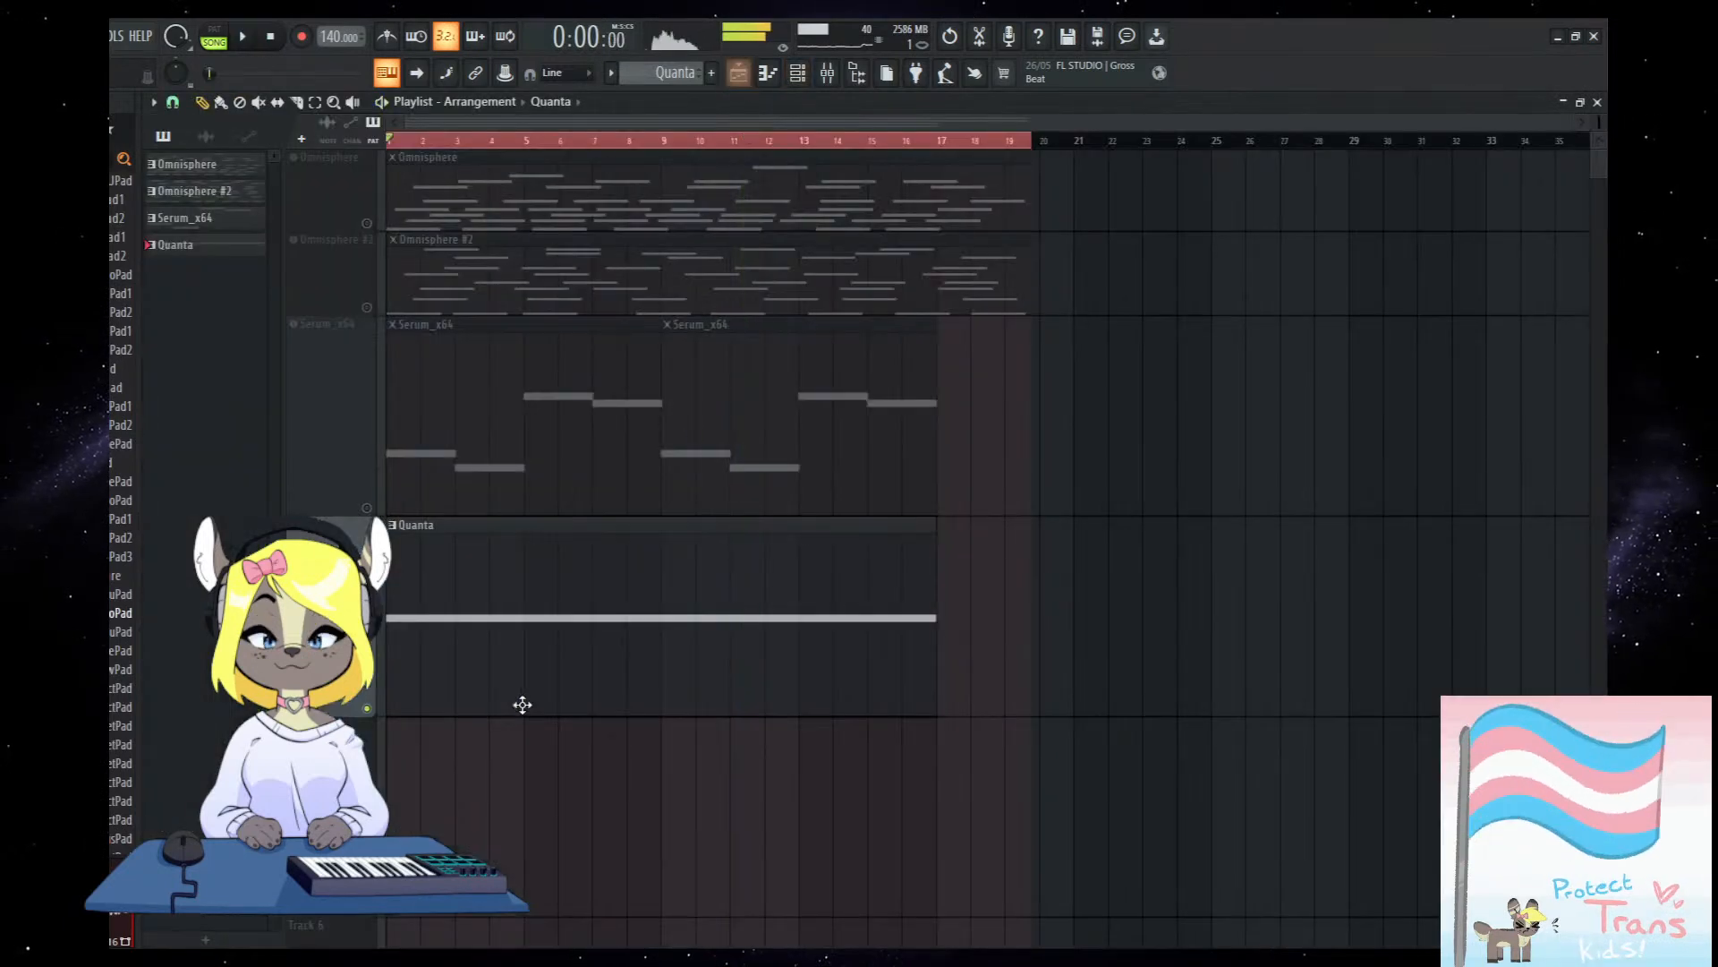
Play the Serum and Quanta tracks together in the playlist and listen to how they blend.
key("space")
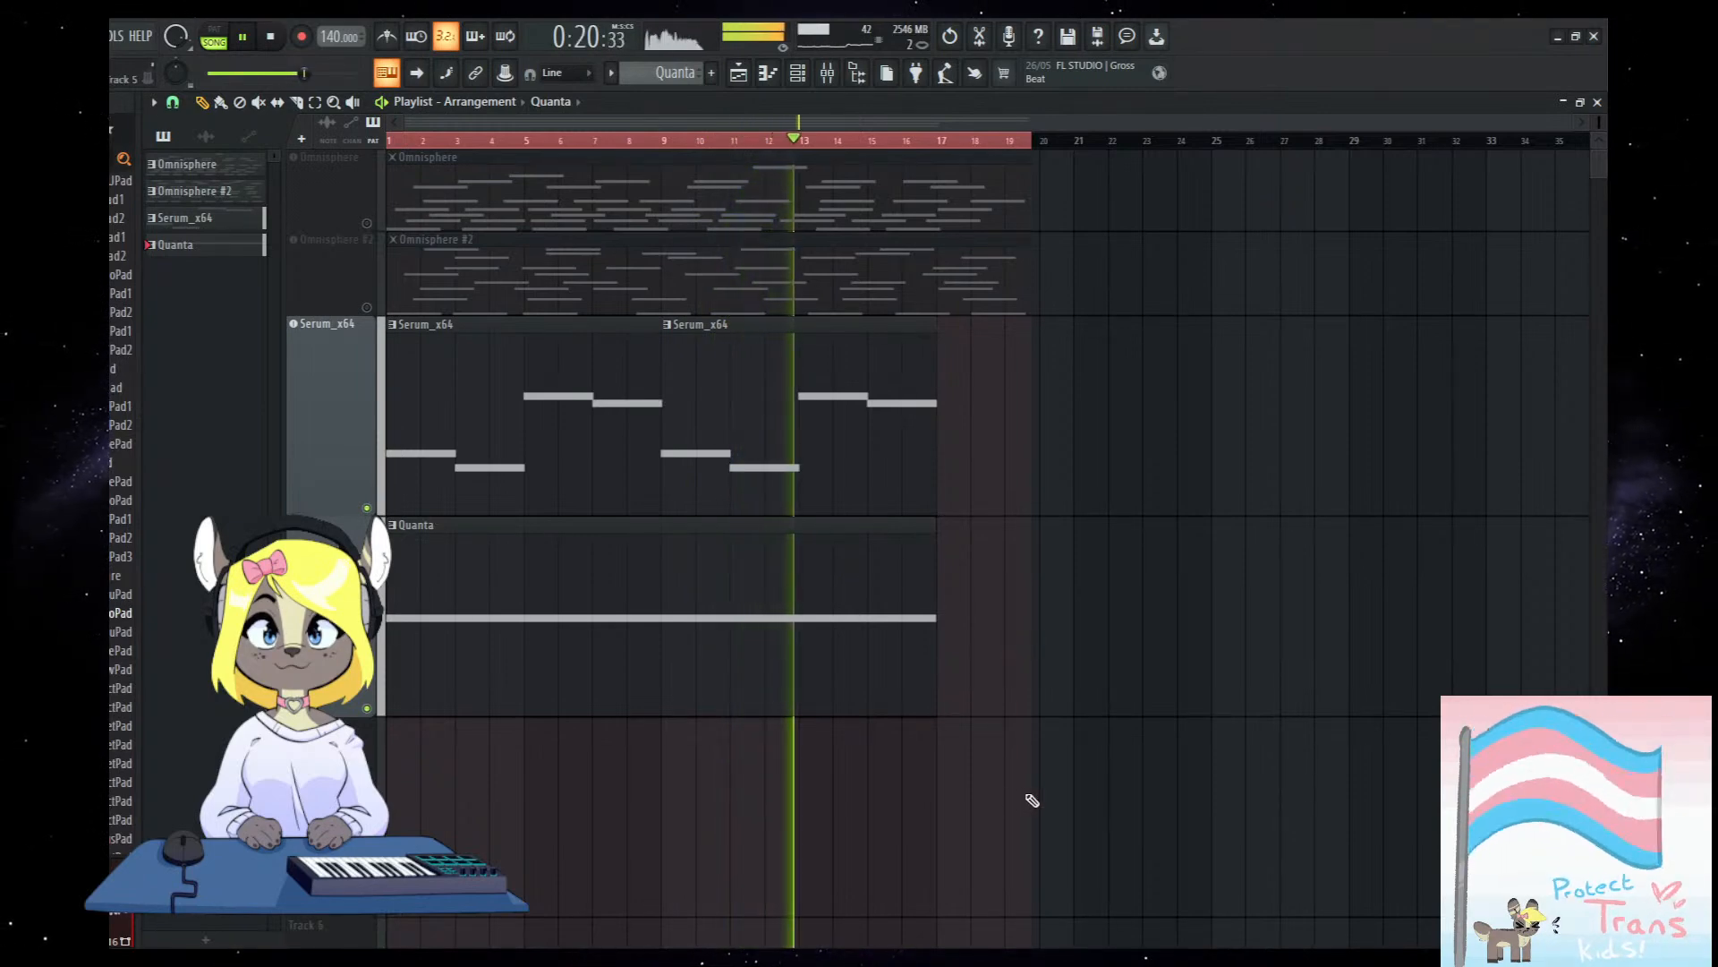
key("Page_Up")
key("Page_Up")
key("Page_Down")
key("Page_Up")
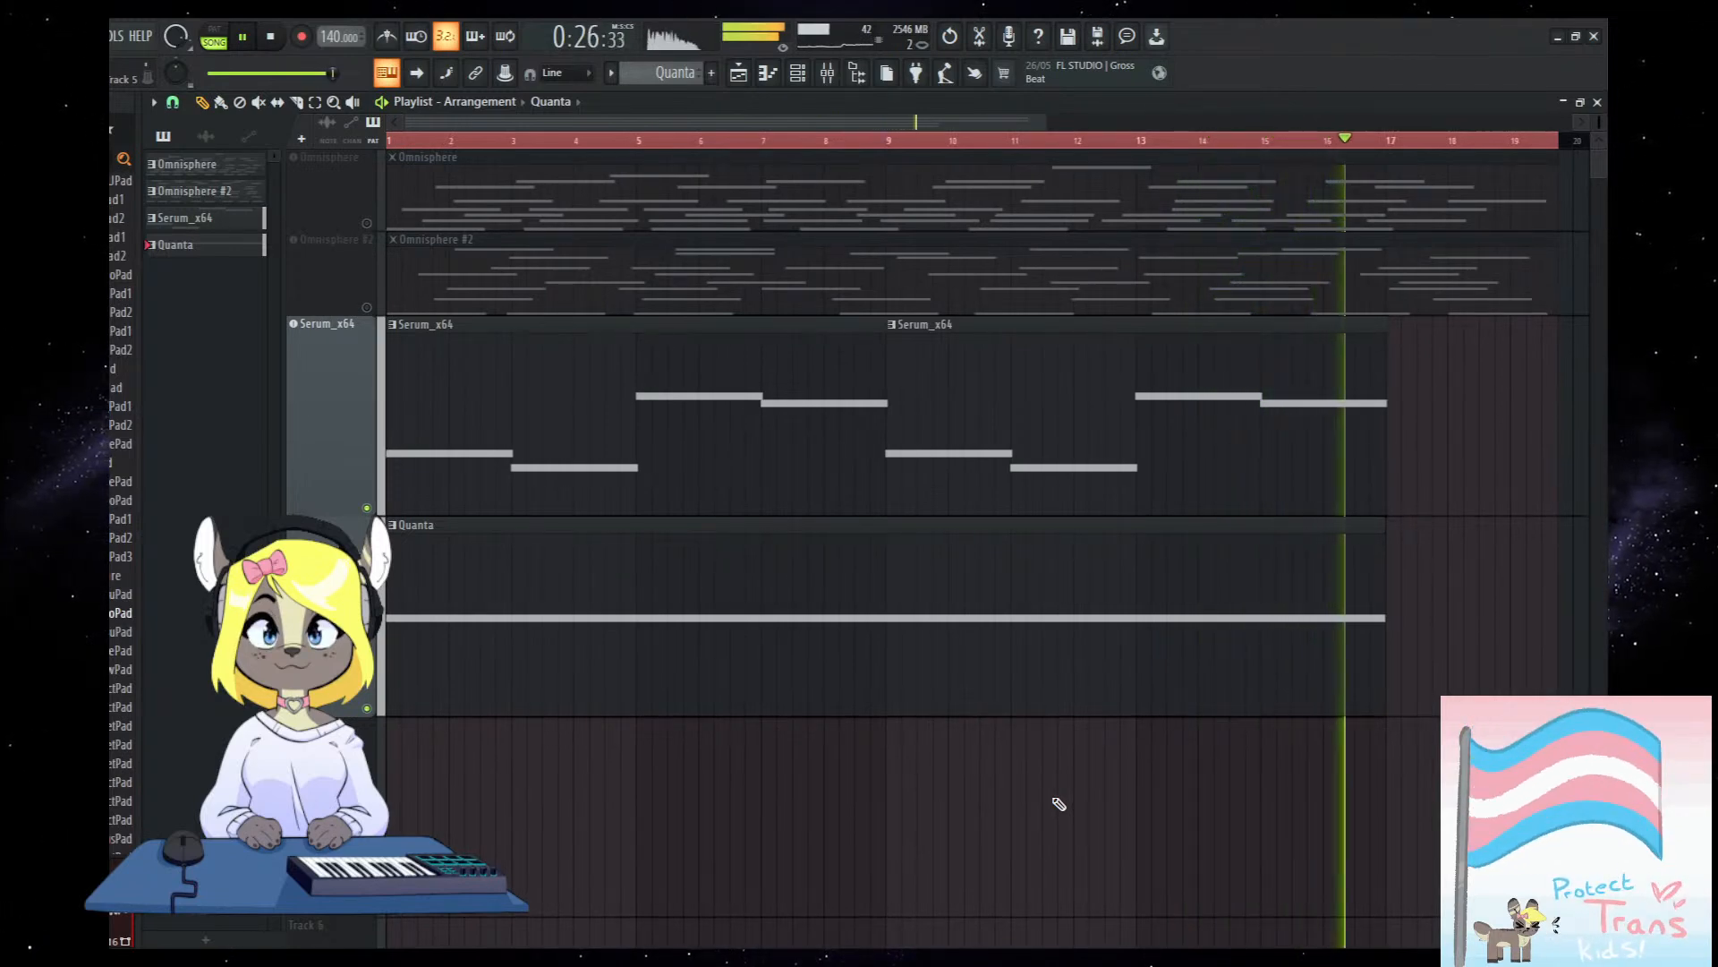
key("space")
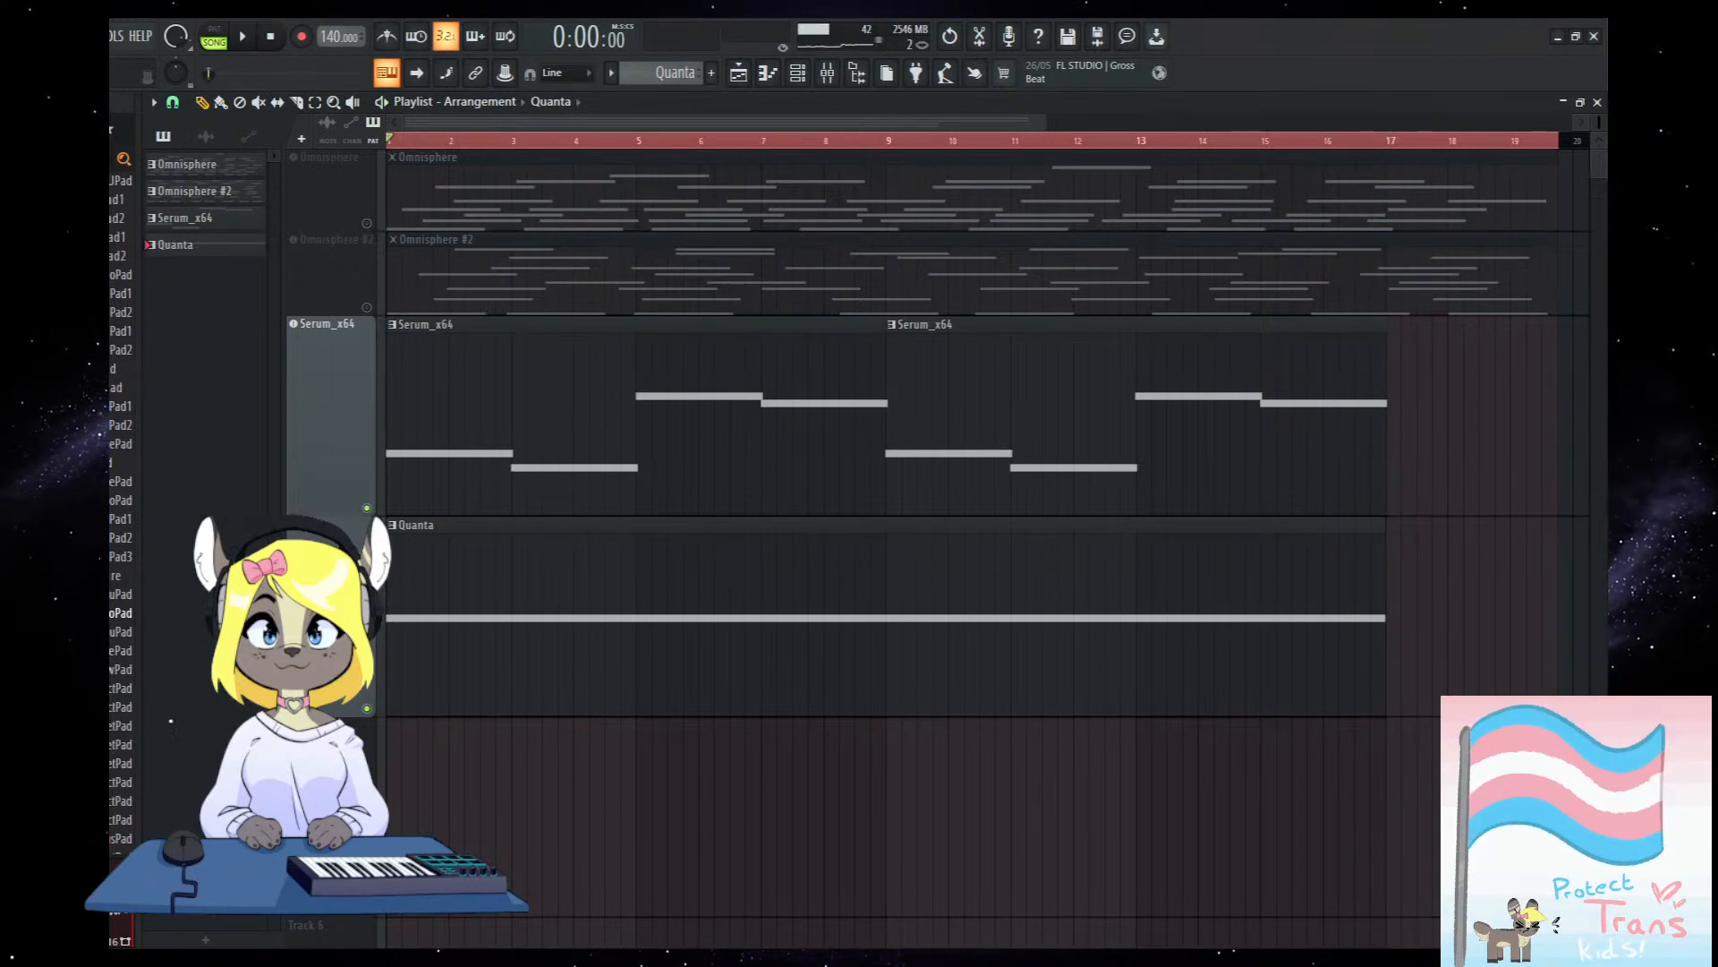
Solo the Quanta track in the playlist.
right_click(367, 707)
scroll(652, 811, "down", 1)
scroll(660, 752, "up", 1)
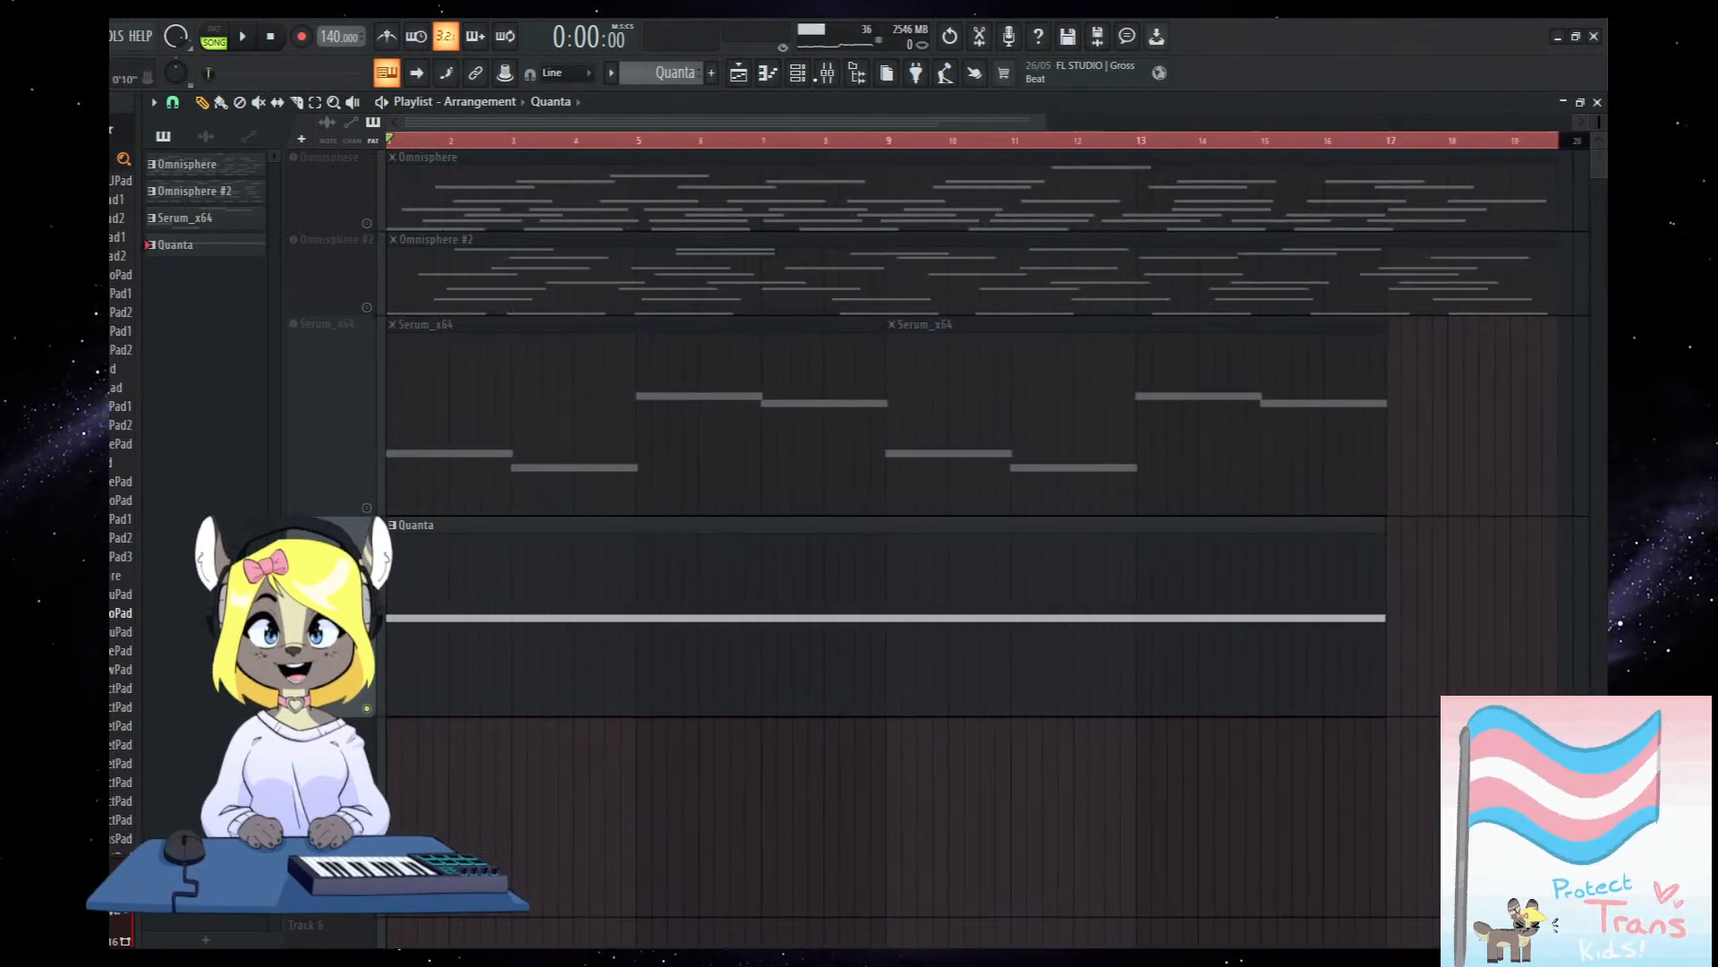
Add a second Portal in slot 3 of the Omnisphere mixer track and browse its presets to the Stretch & Smear category.
left_click(827, 73)
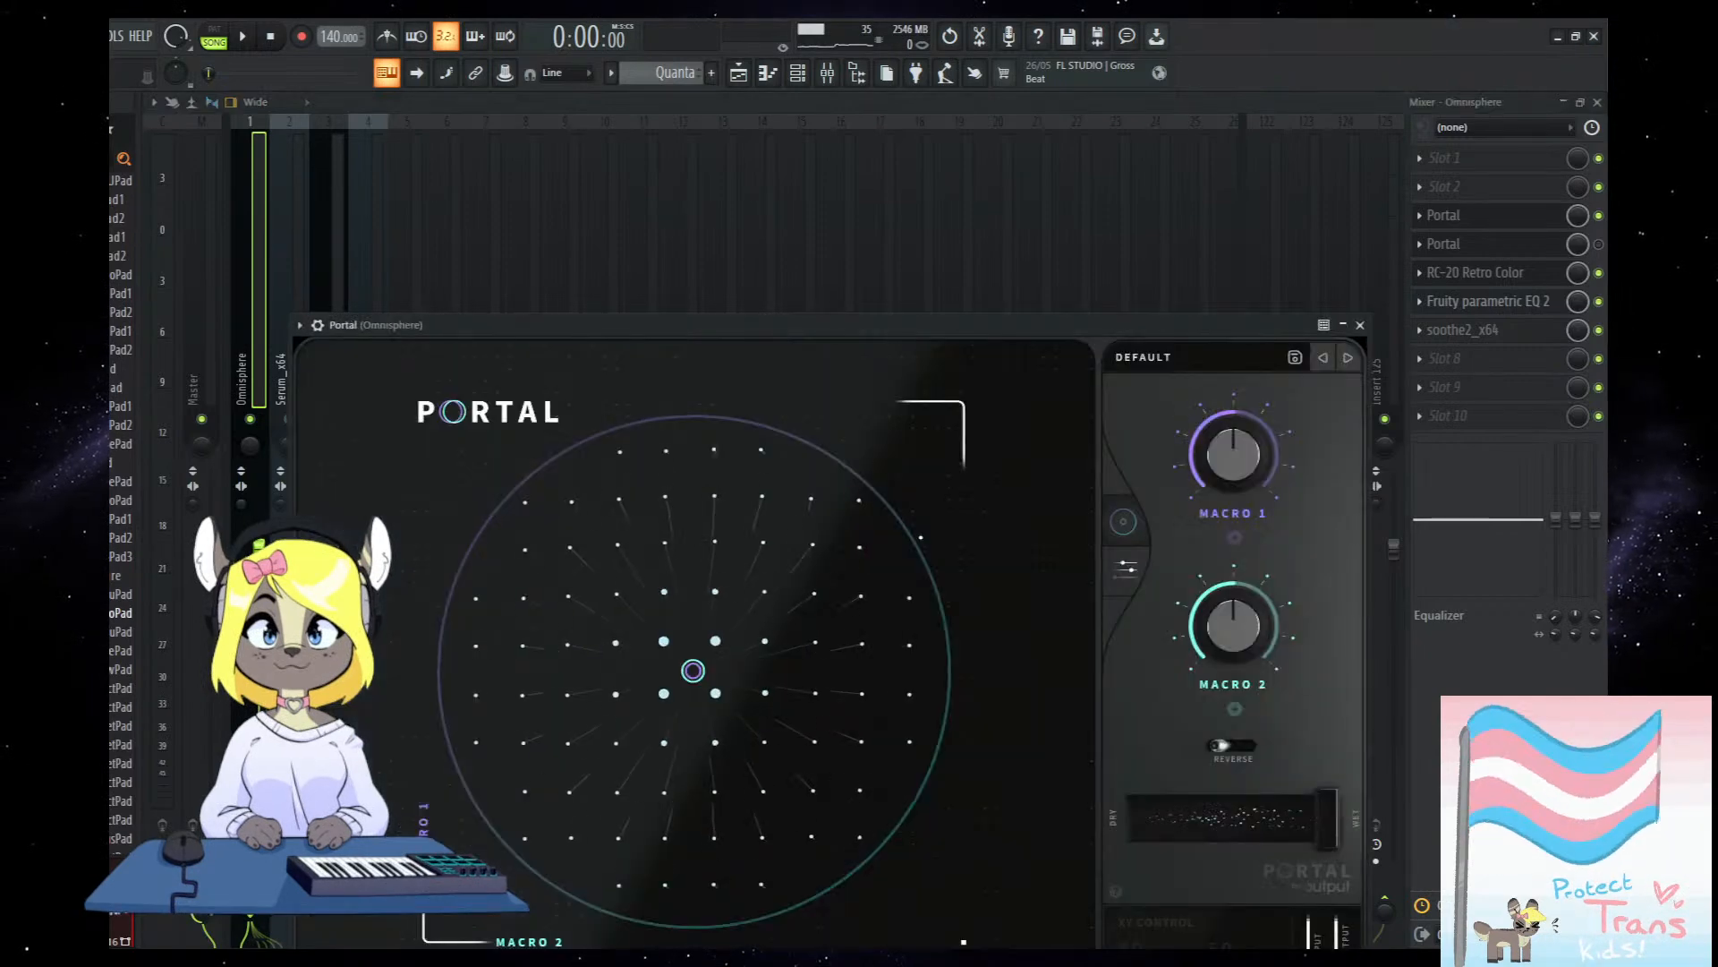
left_click(1165, 254)
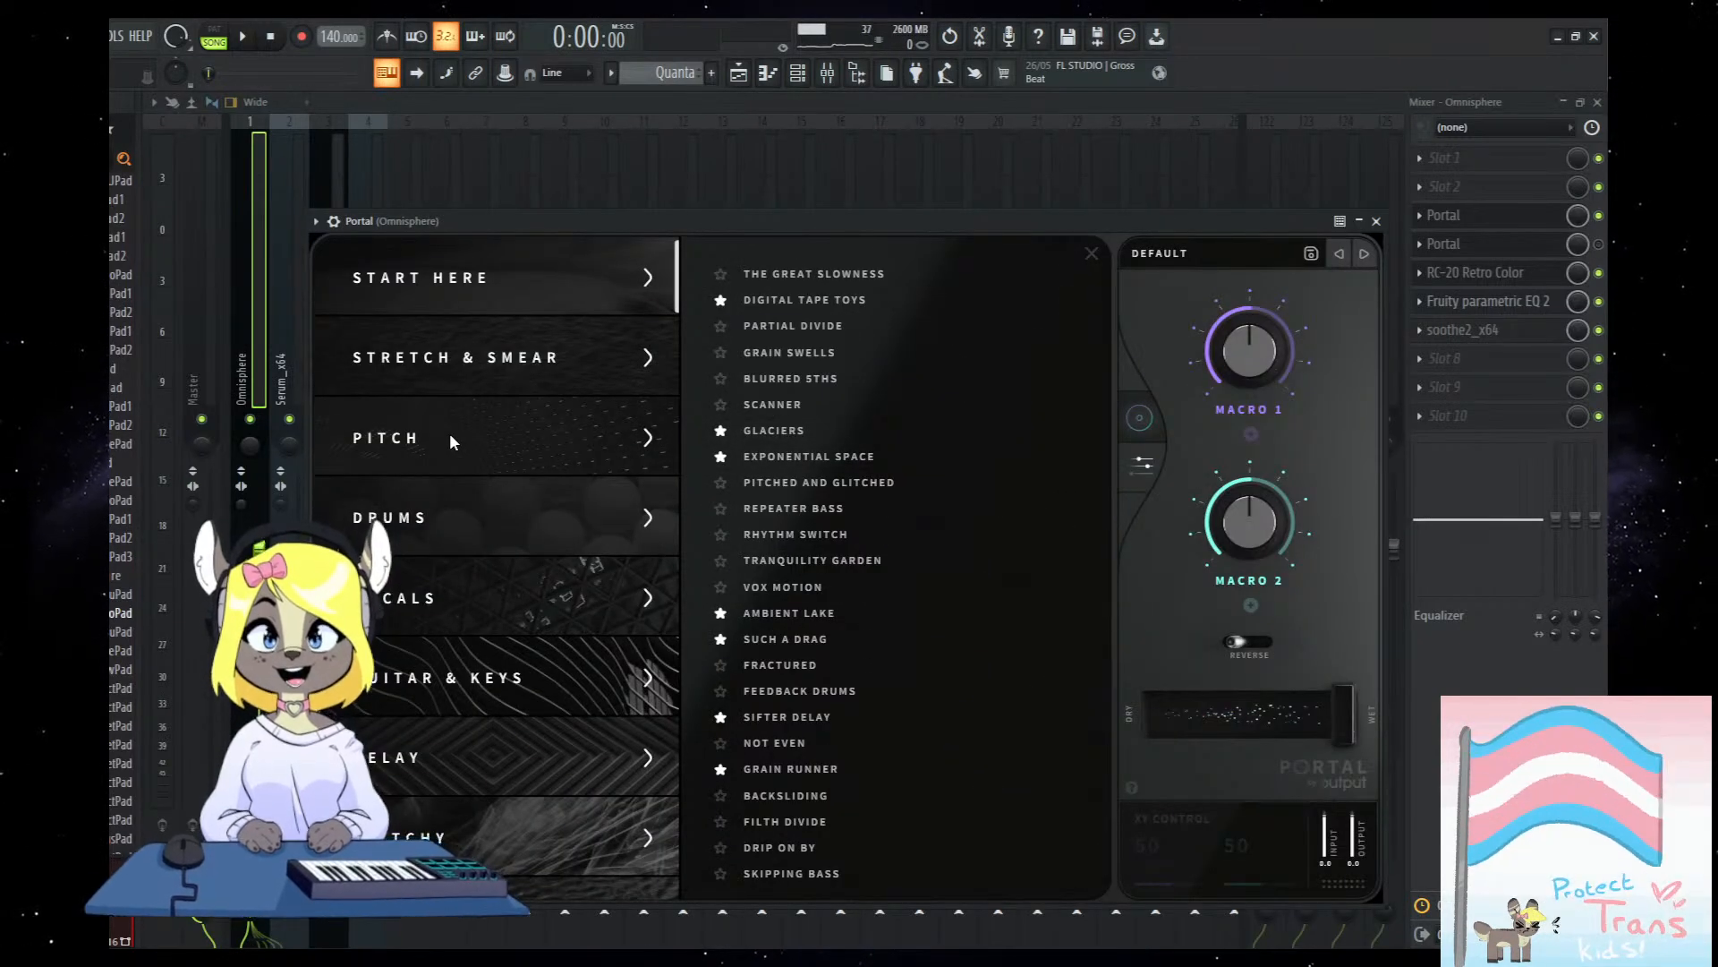
left_click(502, 548)
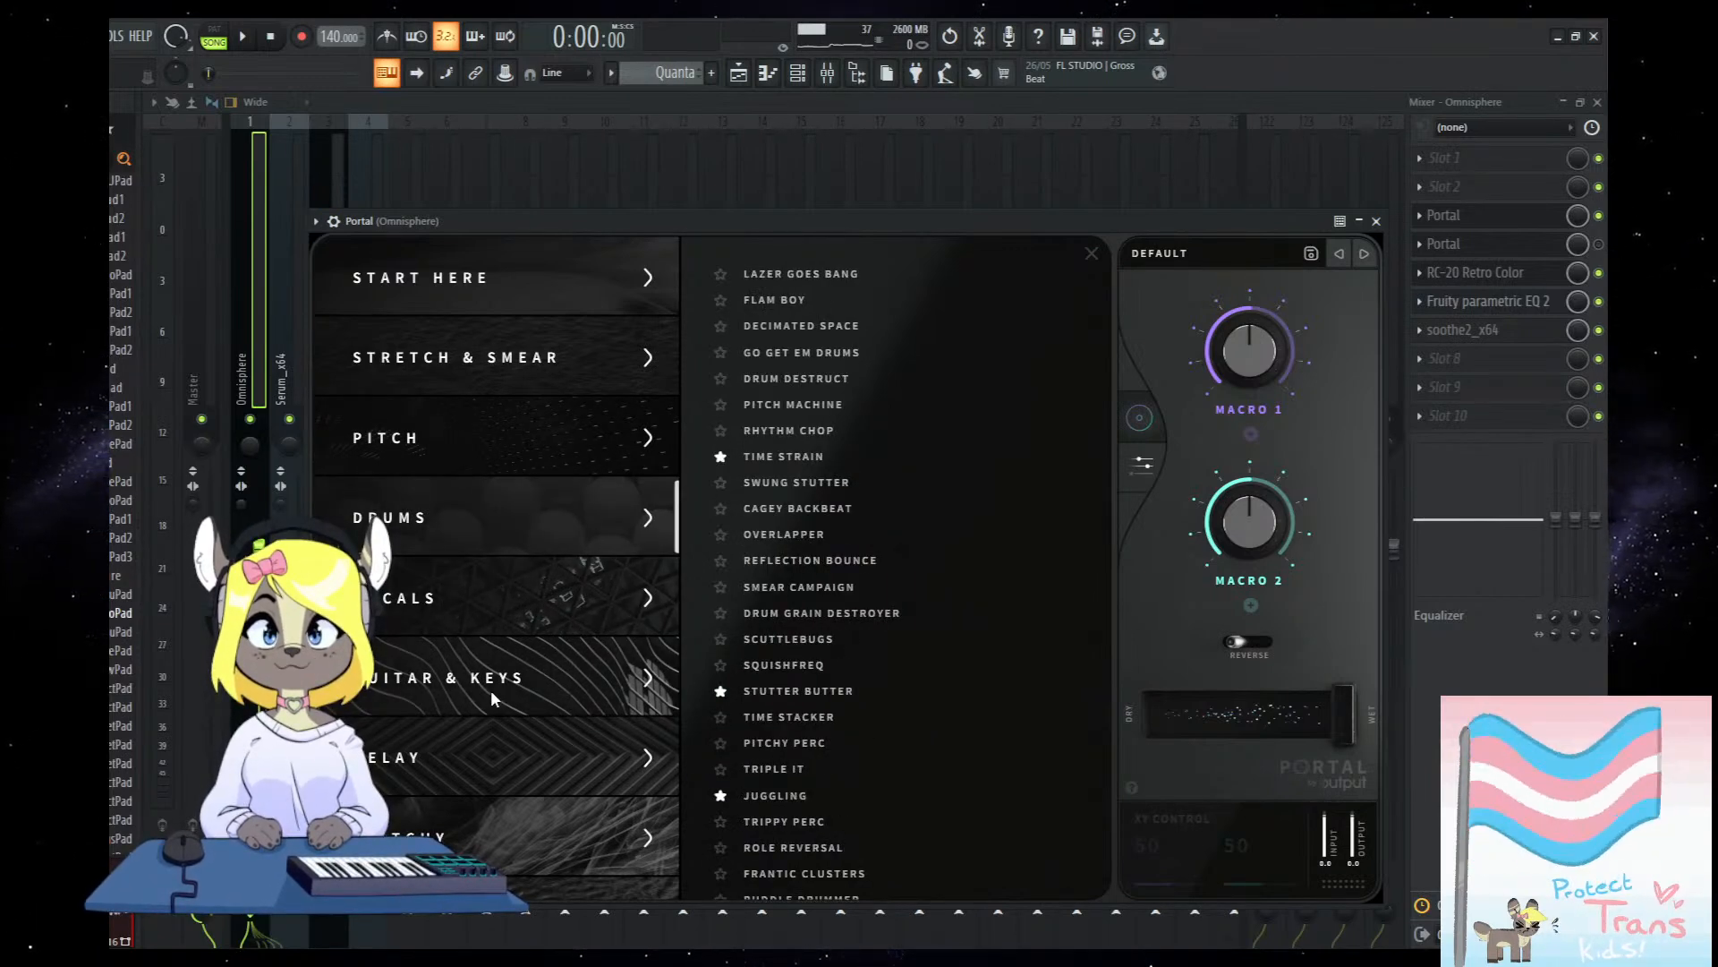
left_click(518, 765)
scroll(555, 608, "down", 3)
scroll(495, 648, "up", 3)
left_click(503, 335)
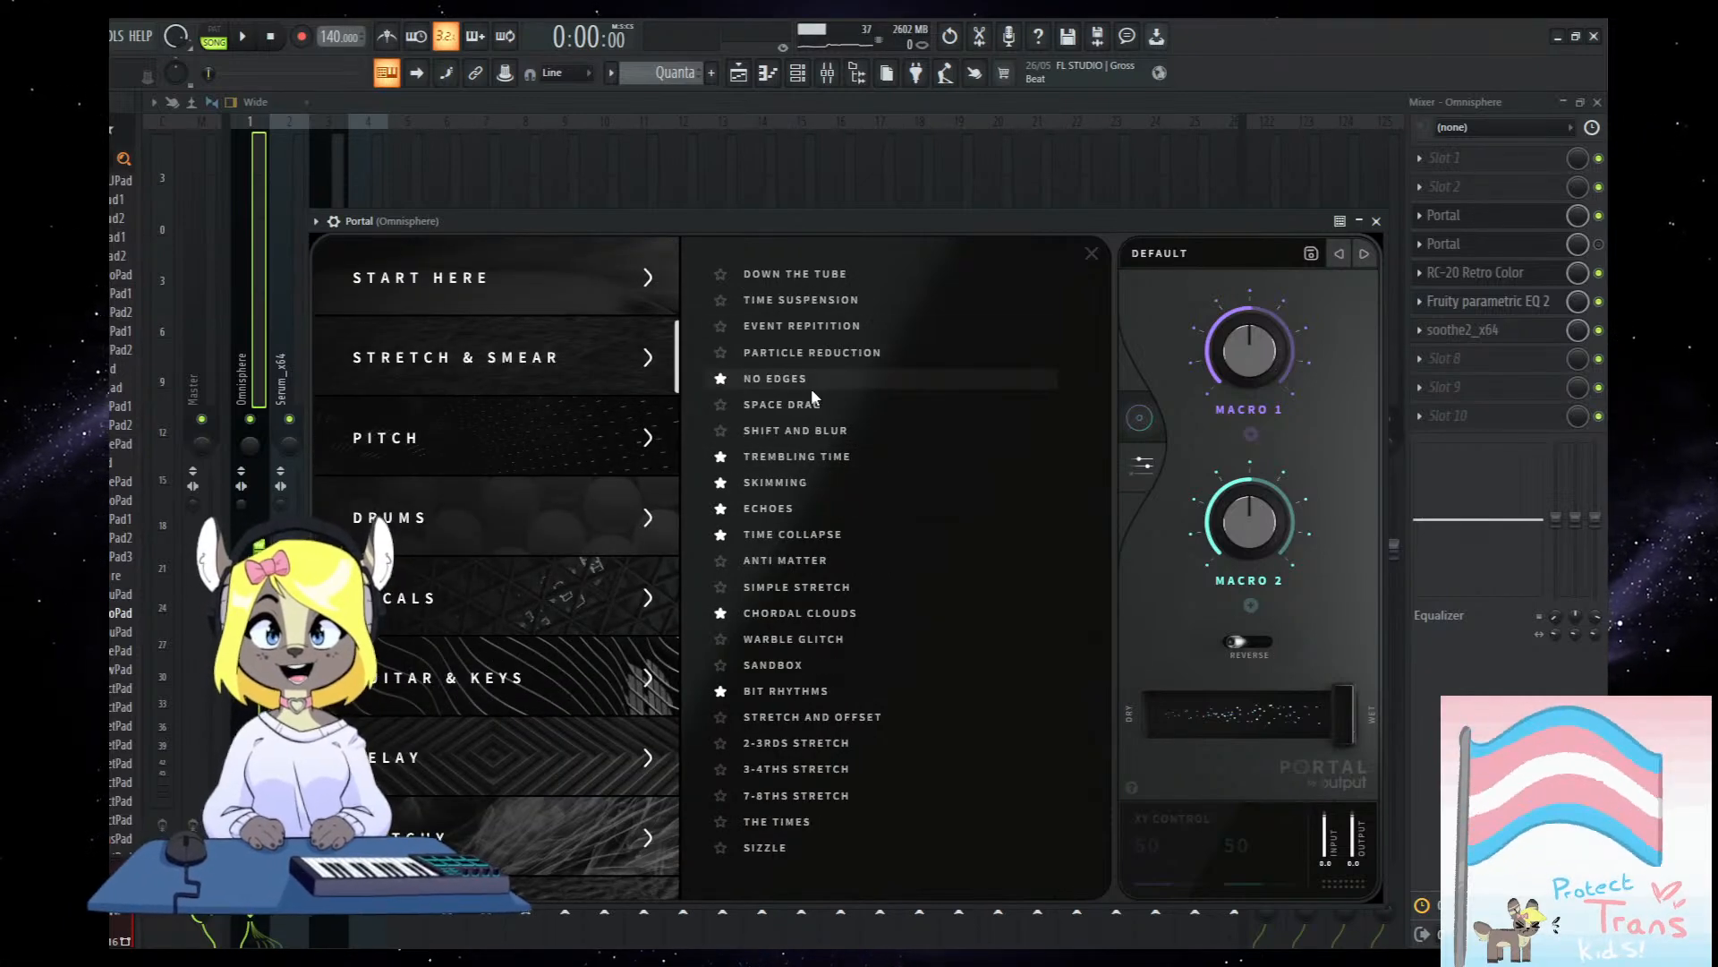
Load the No Edges preset in the new Portal and audition it with the song from the playlist.
left_click(805, 379)
key("space")
key("space")
left_click(738, 73)
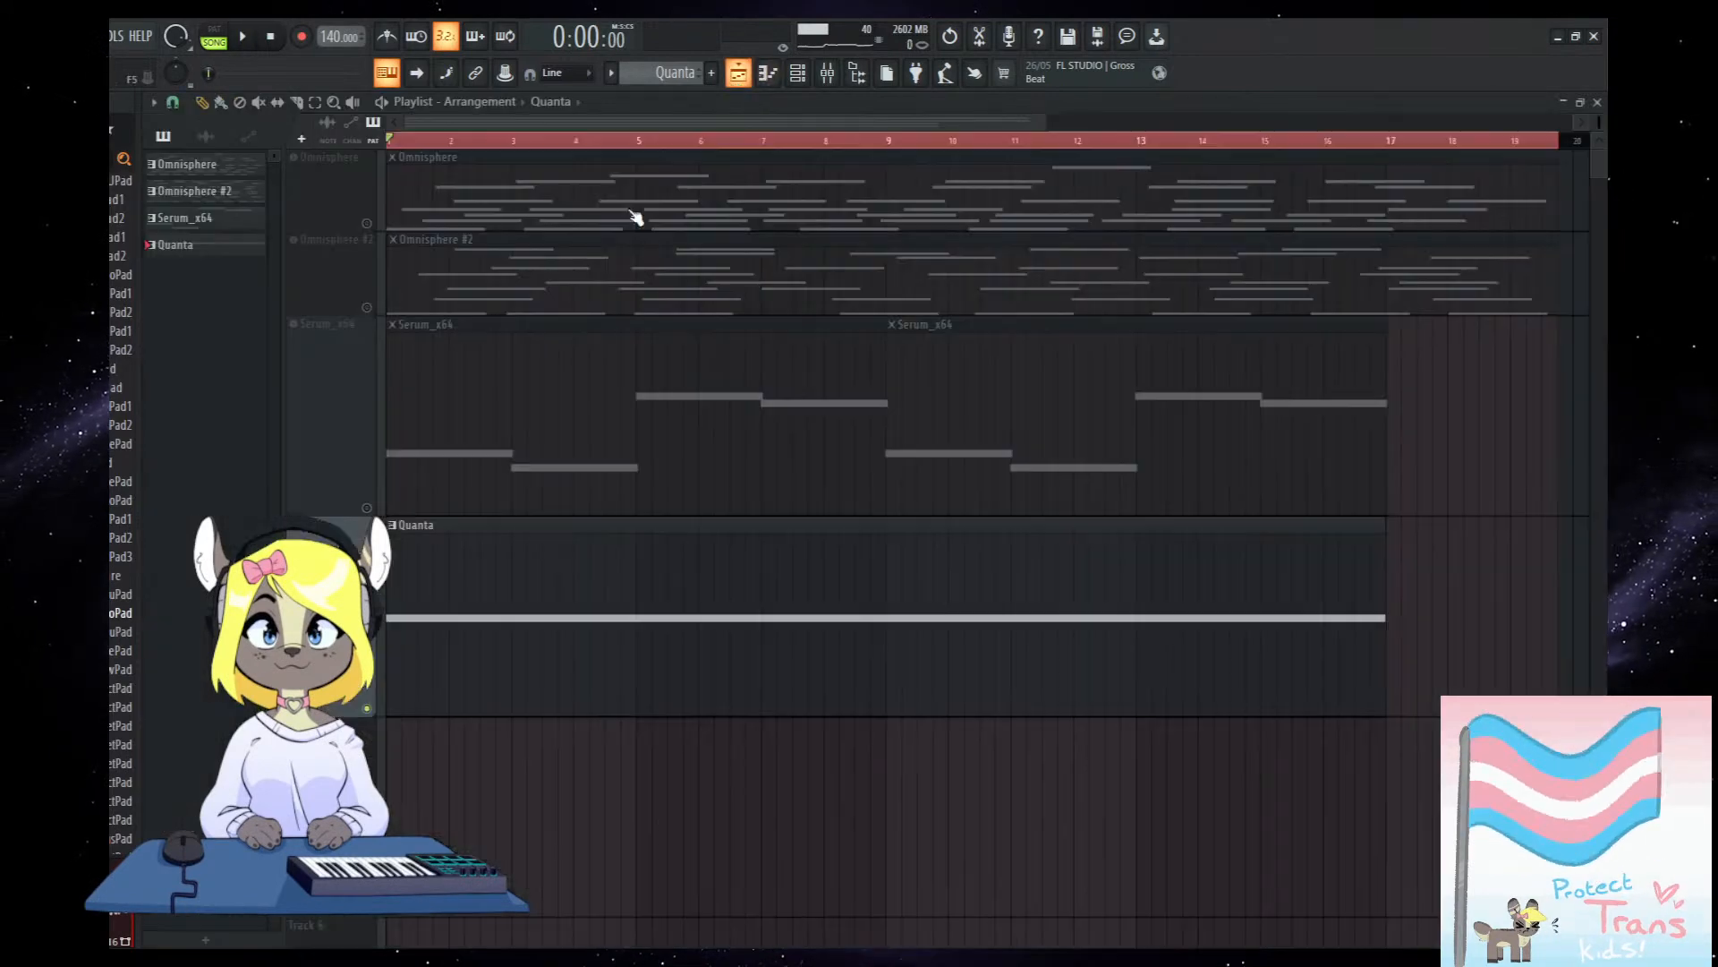
key("space")
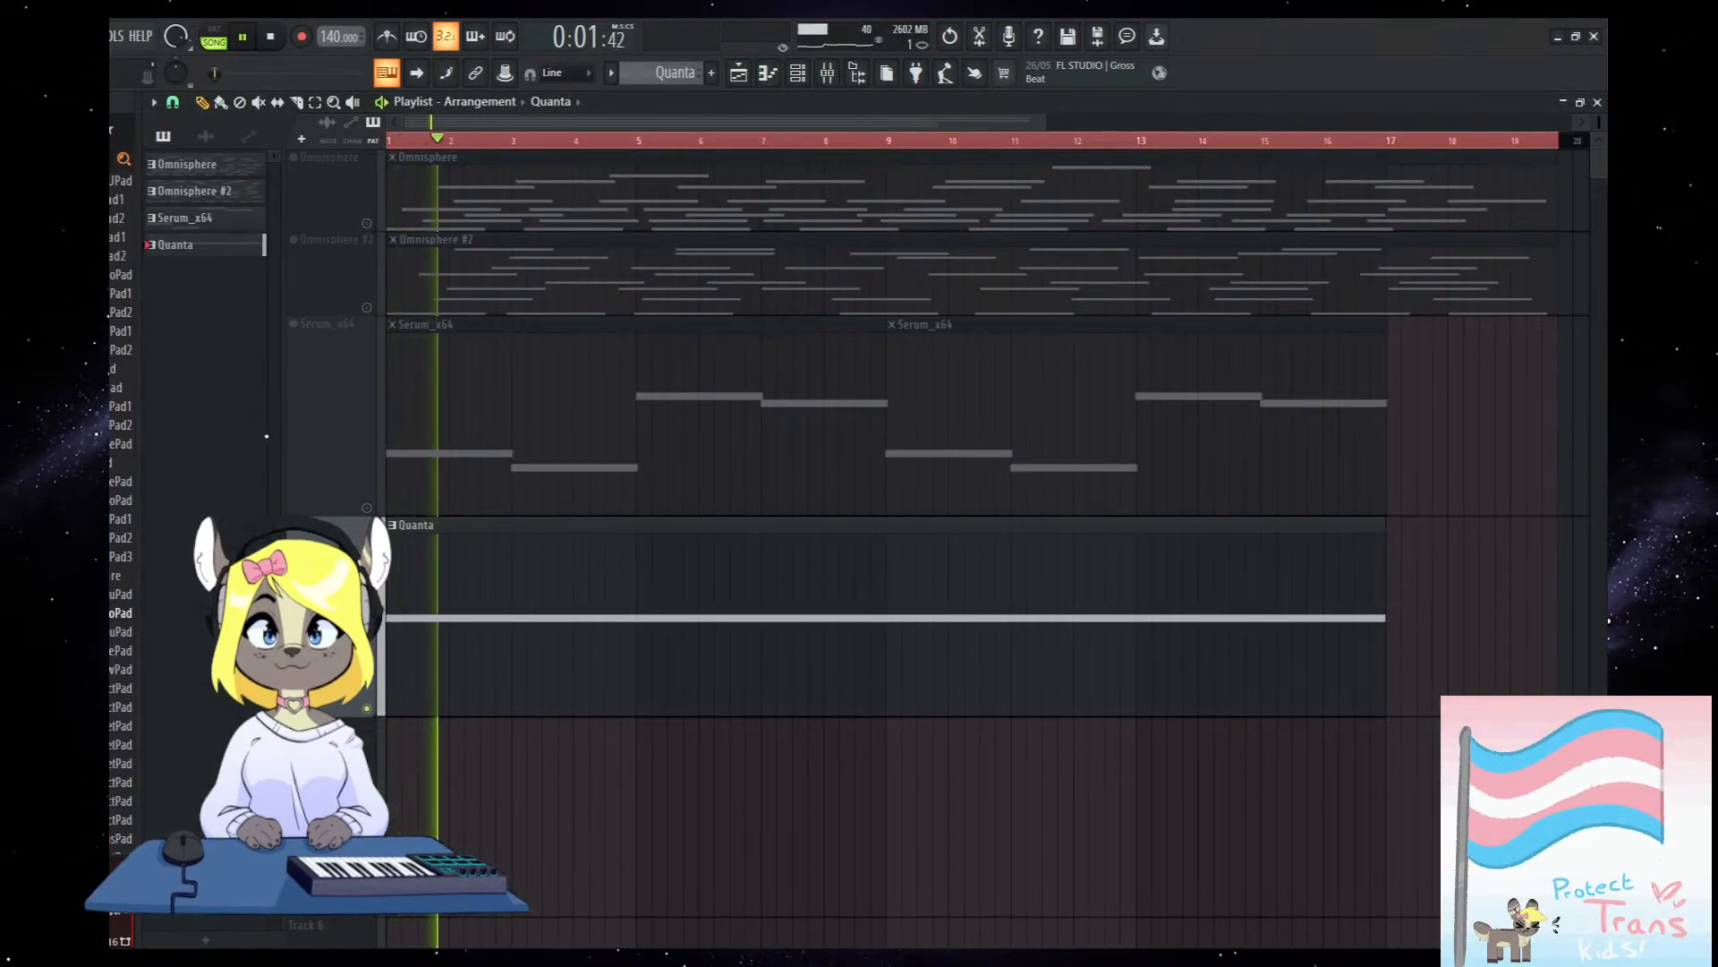
Audition Portal's Trembling Time, Skimming and Time Collapse presets on the Omnisphere track during playback, returning to the playlist to listen.
left_click(827, 73)
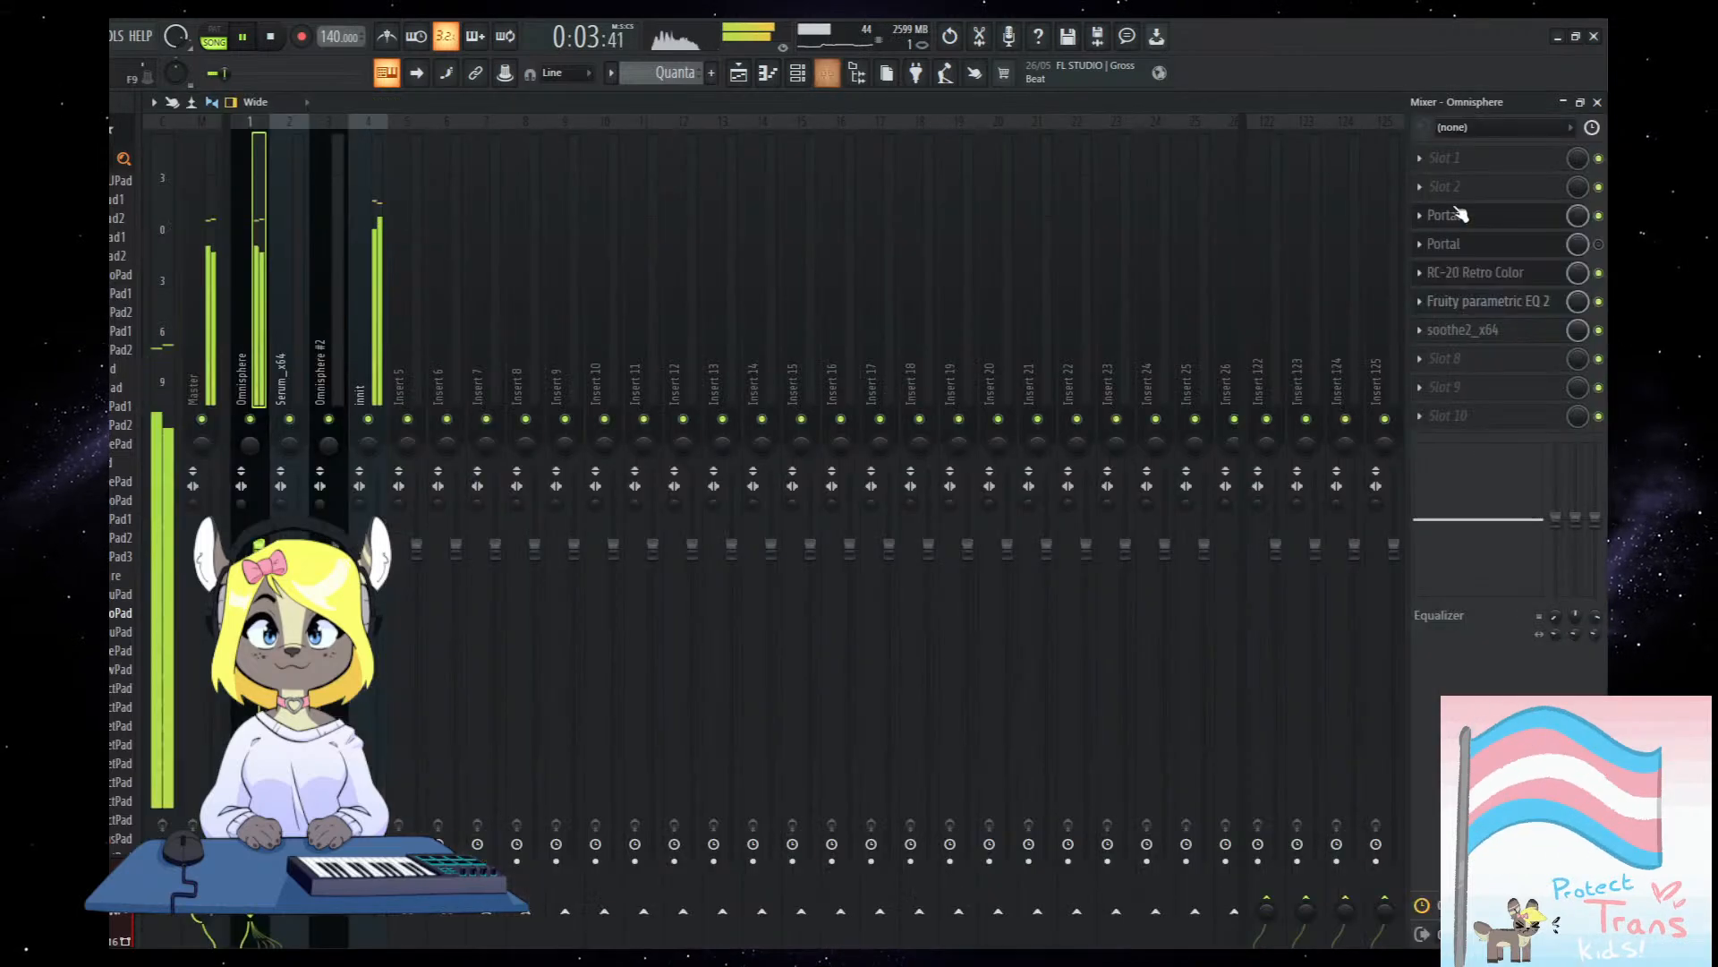
left_click(1470, 220)
left_click(743, 417)
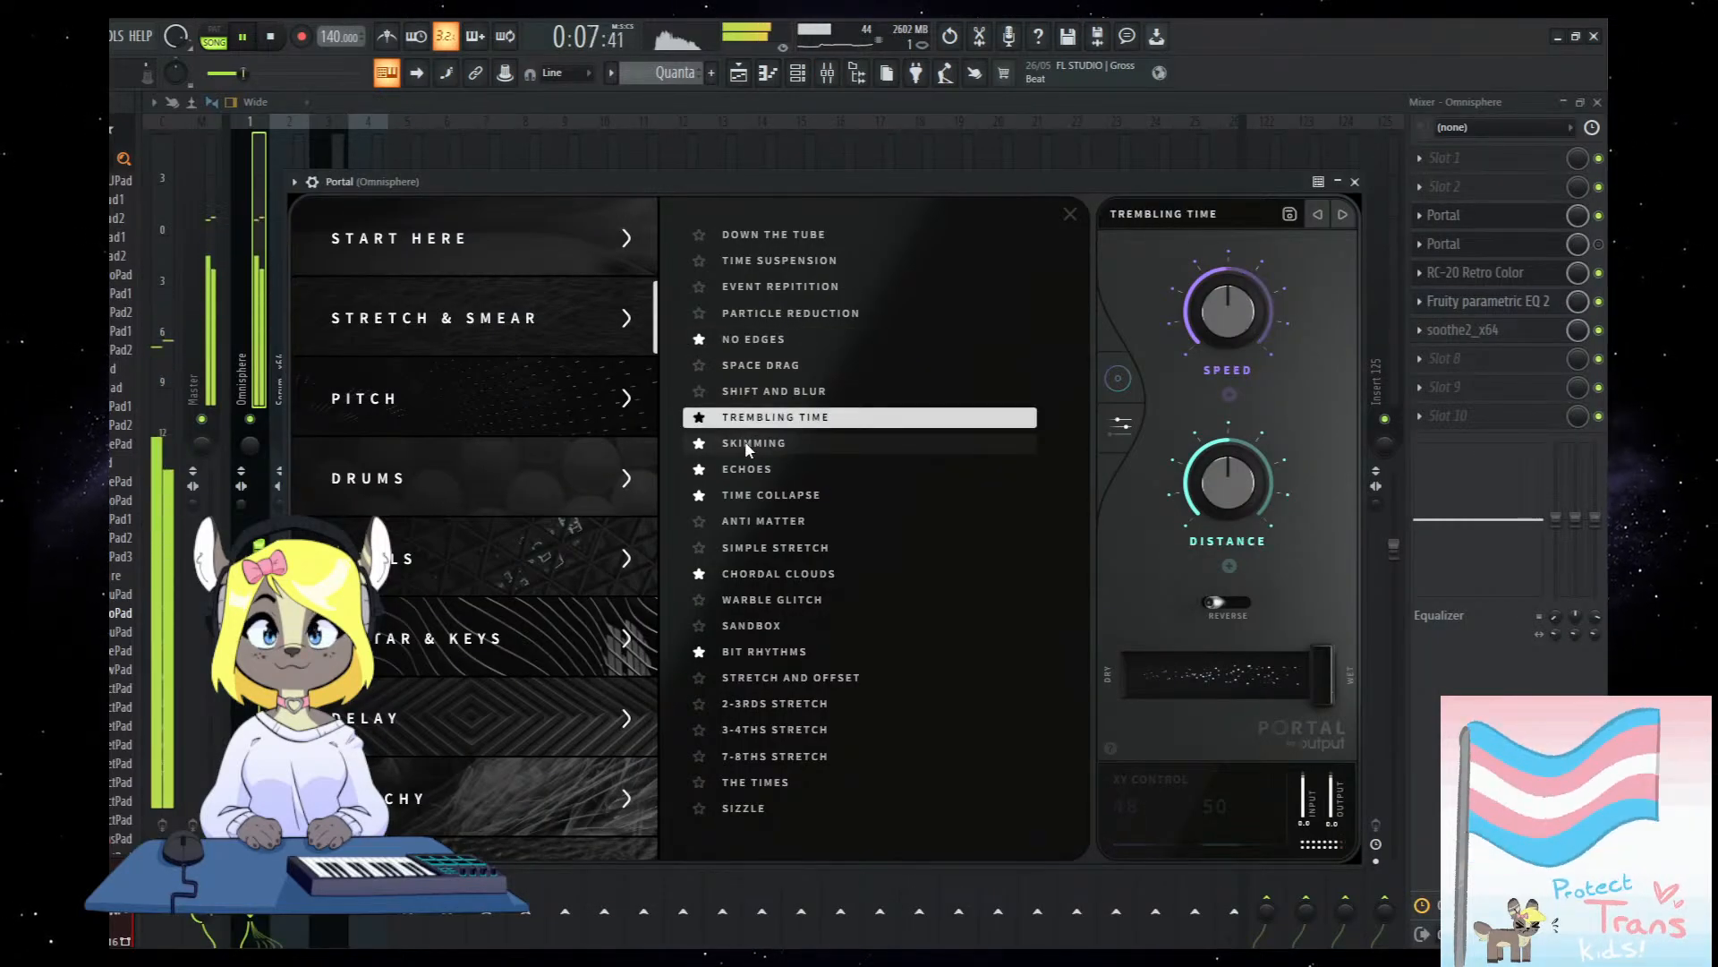
left_click(745, 440)
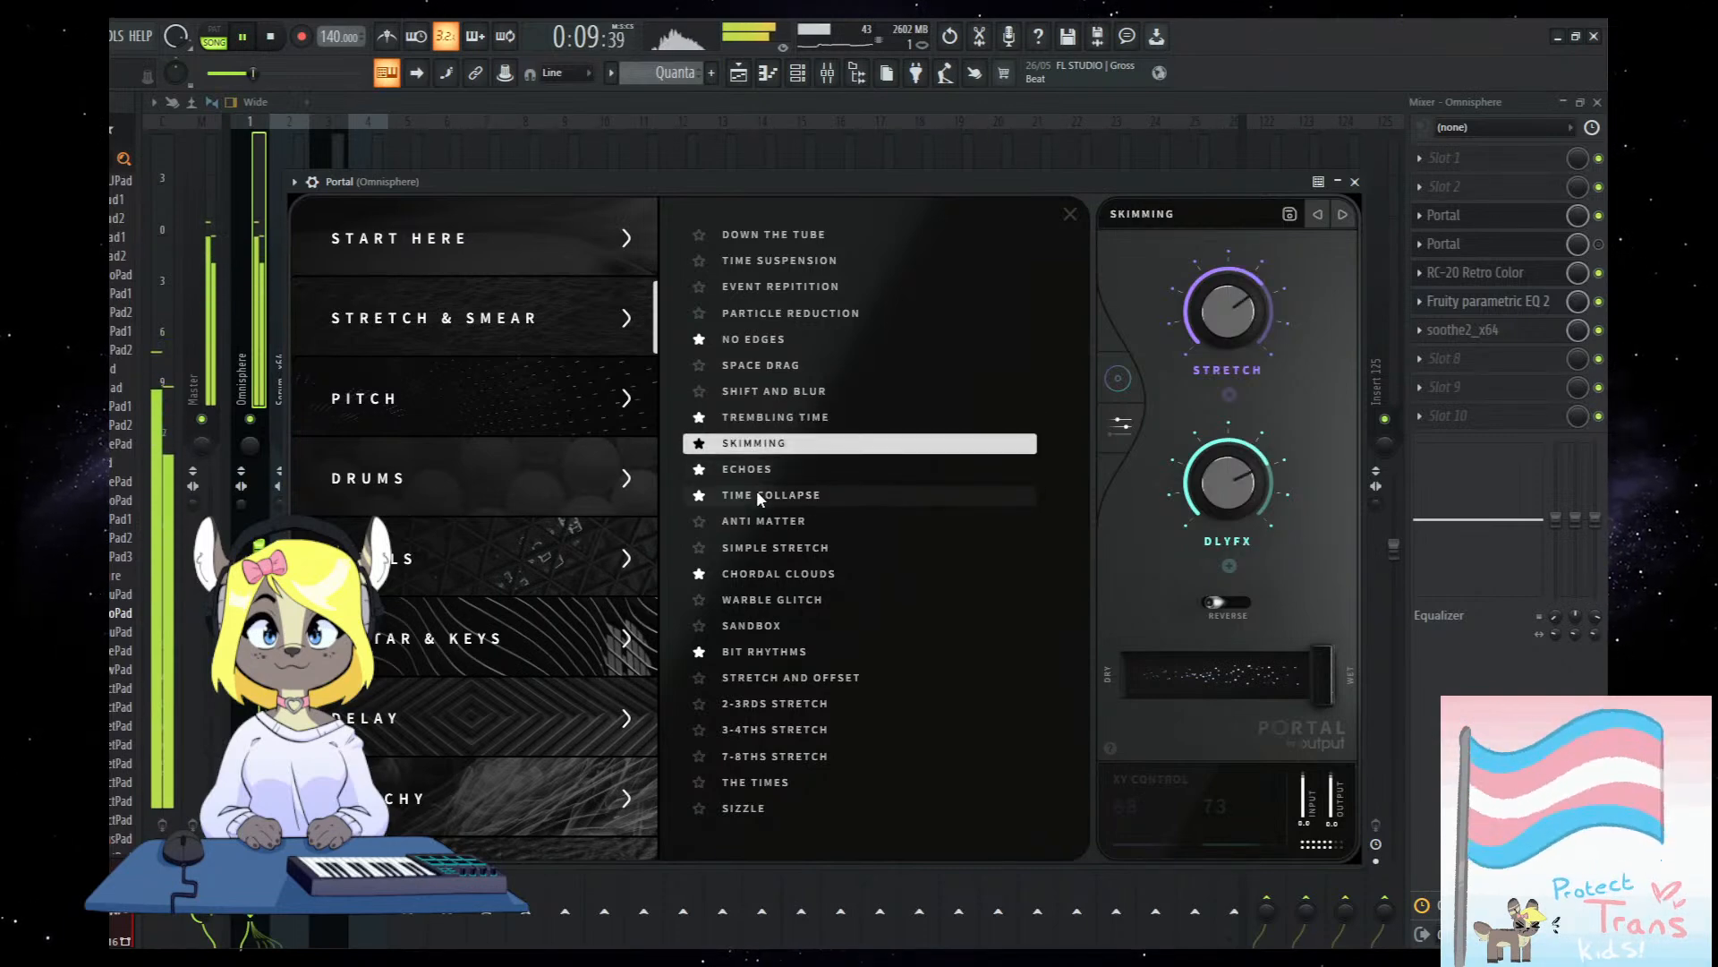
left_click(756, 494)
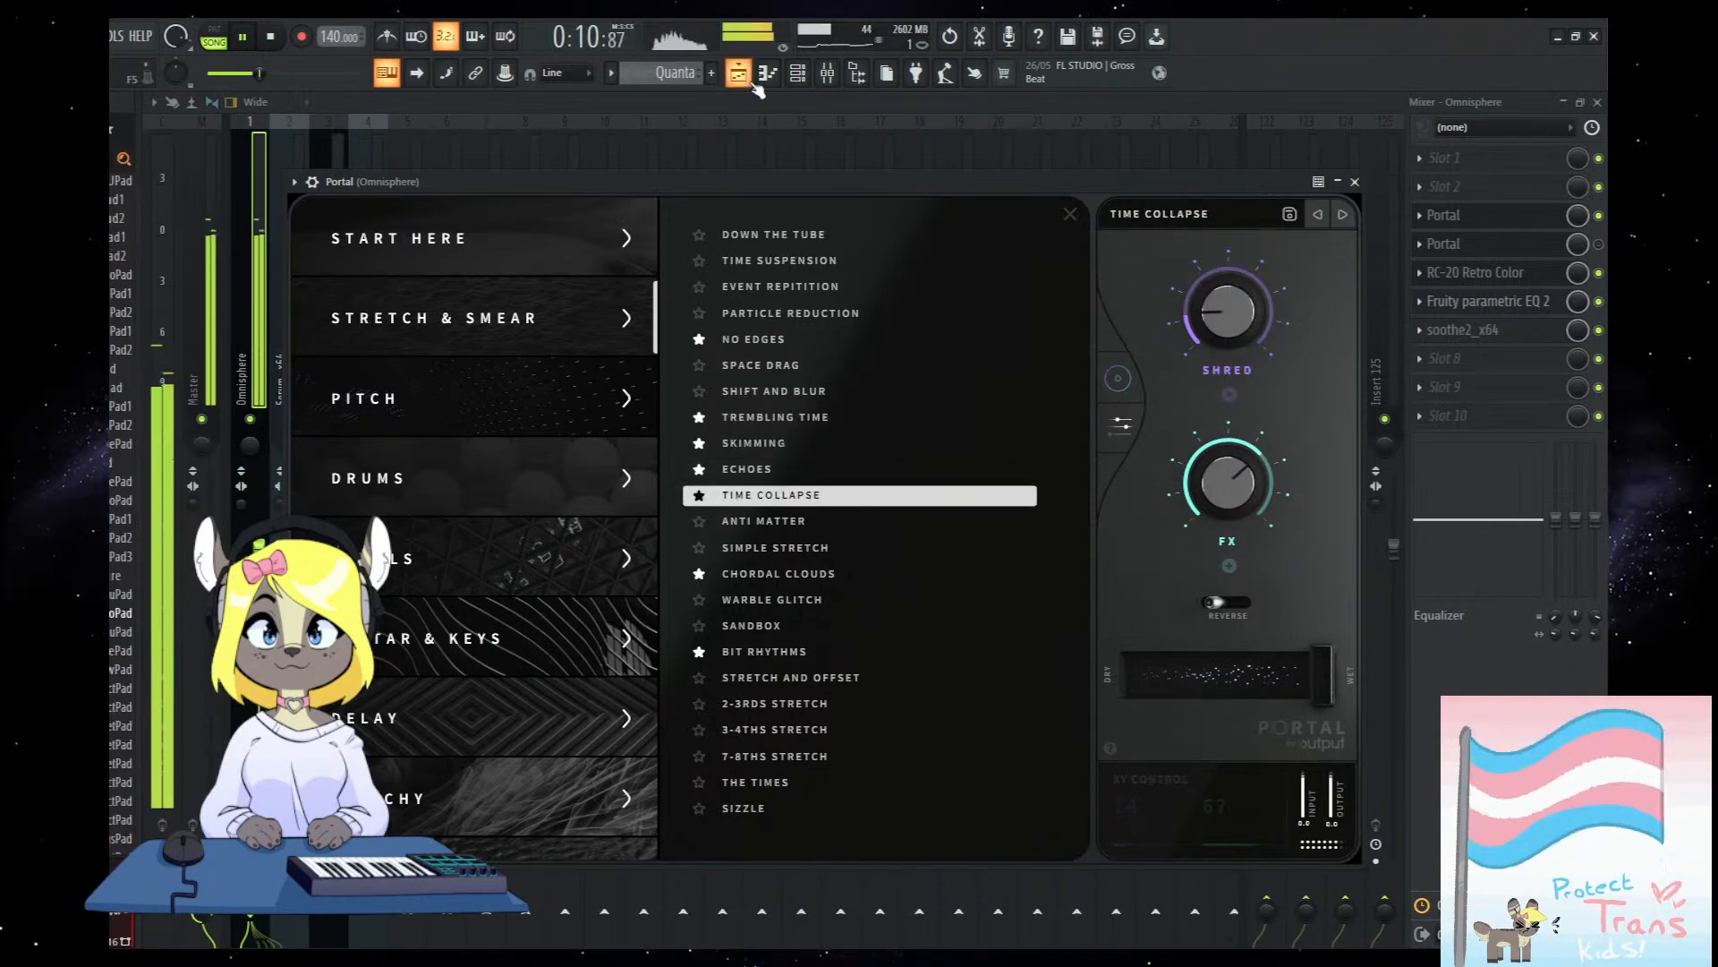
left_click(750, 80)
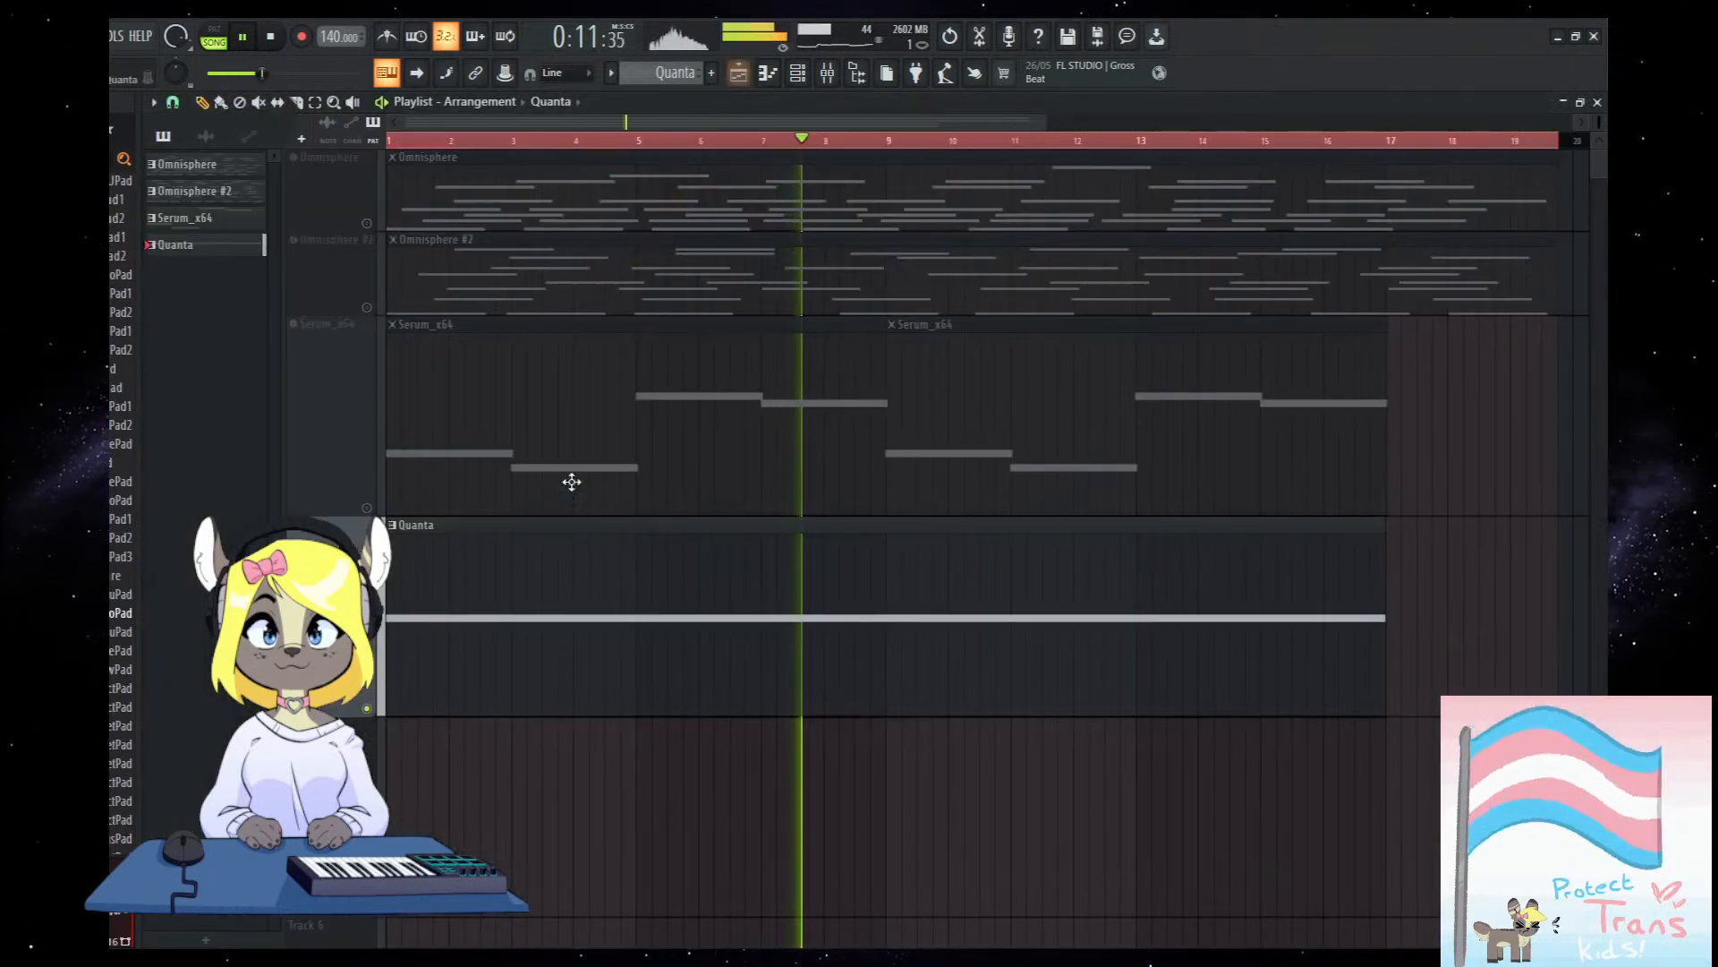
Load the Chordal Clouds preset in the Omnisphere track's new Portal, audition it, and stop playback.
left_click(829, 72)
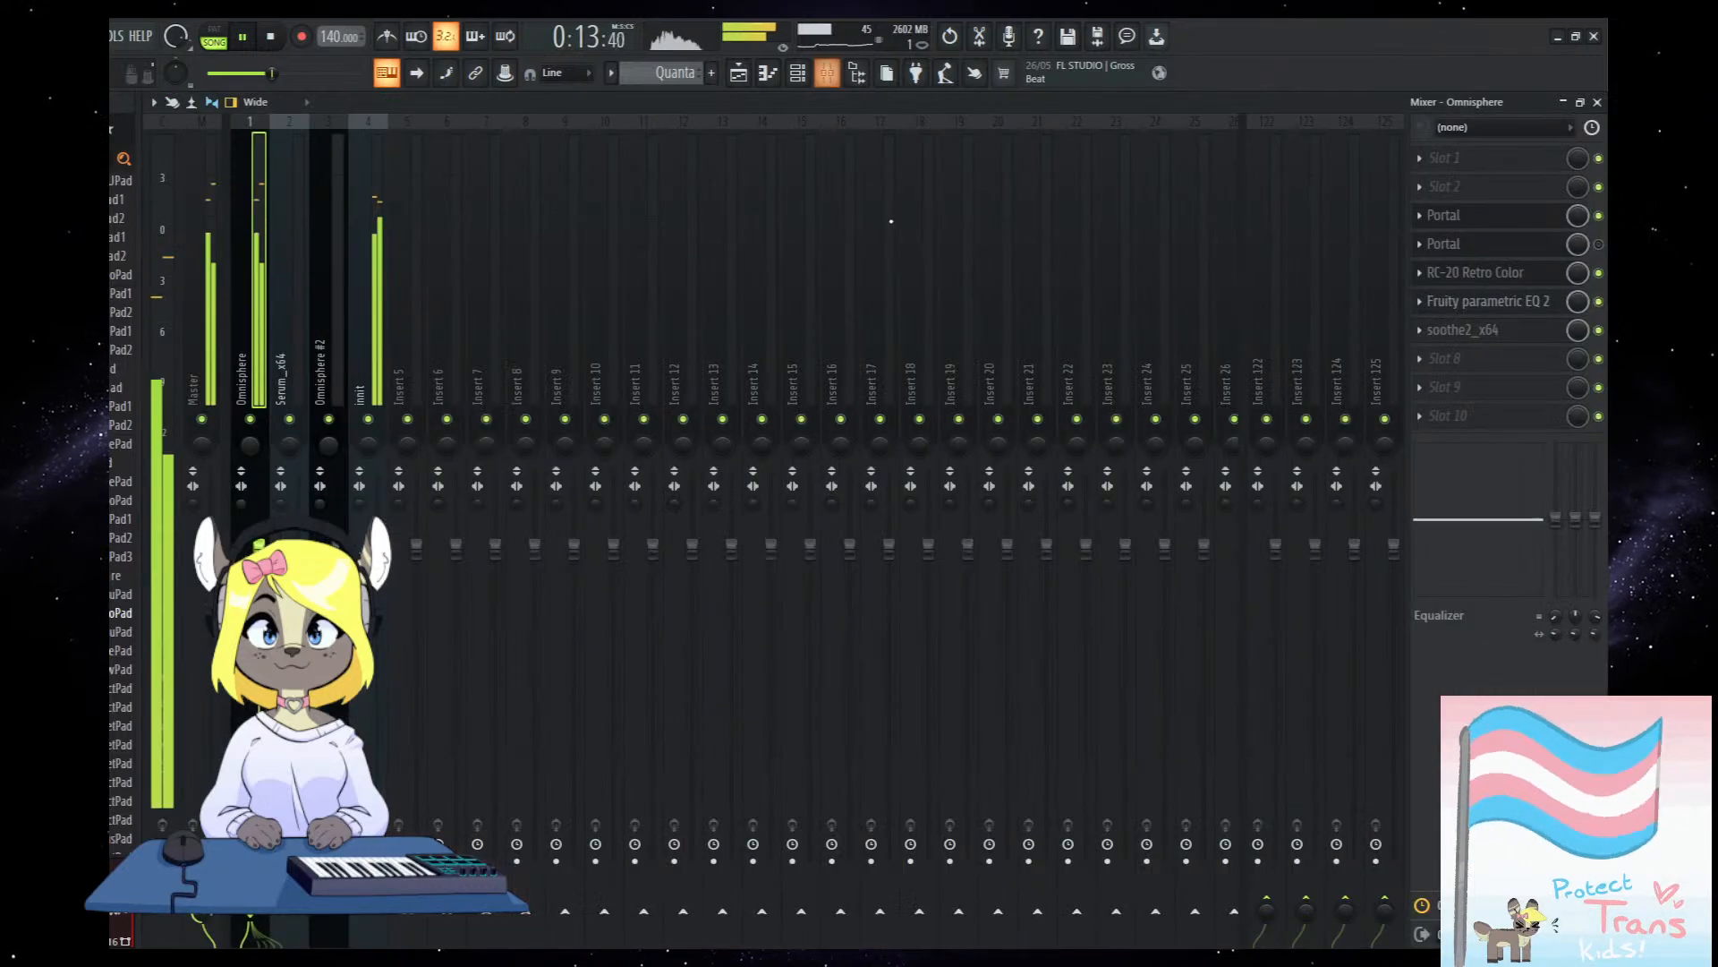
left_click(1456, 220)
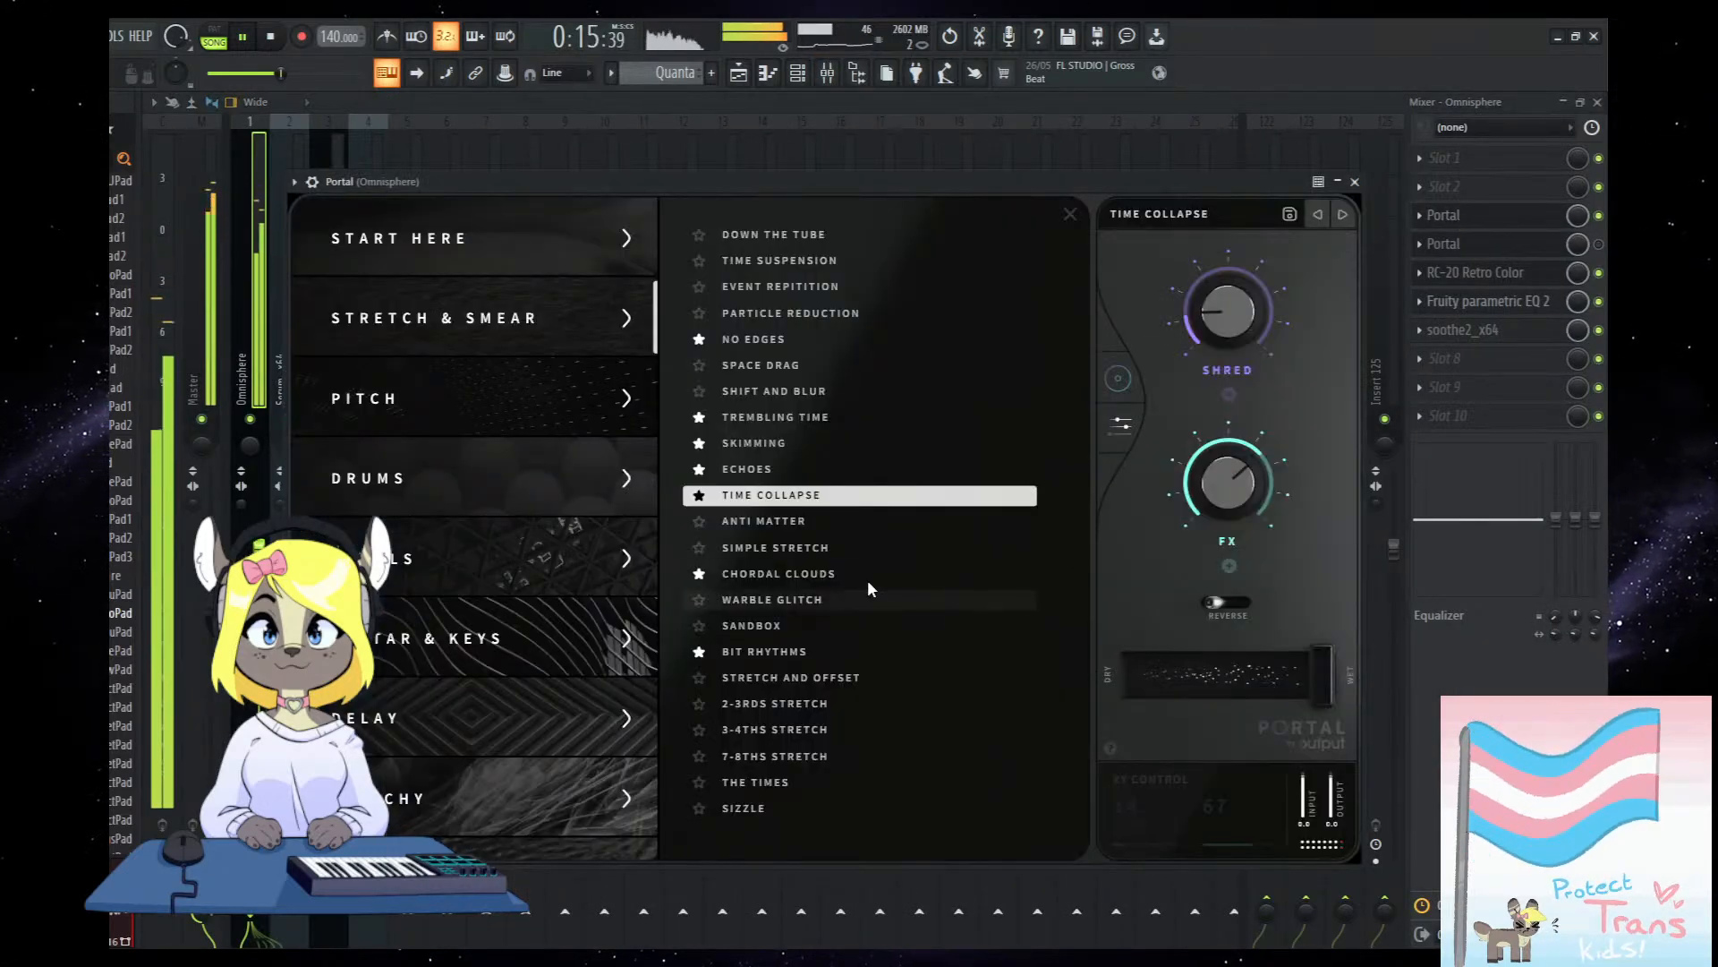
left_click(775, 573)
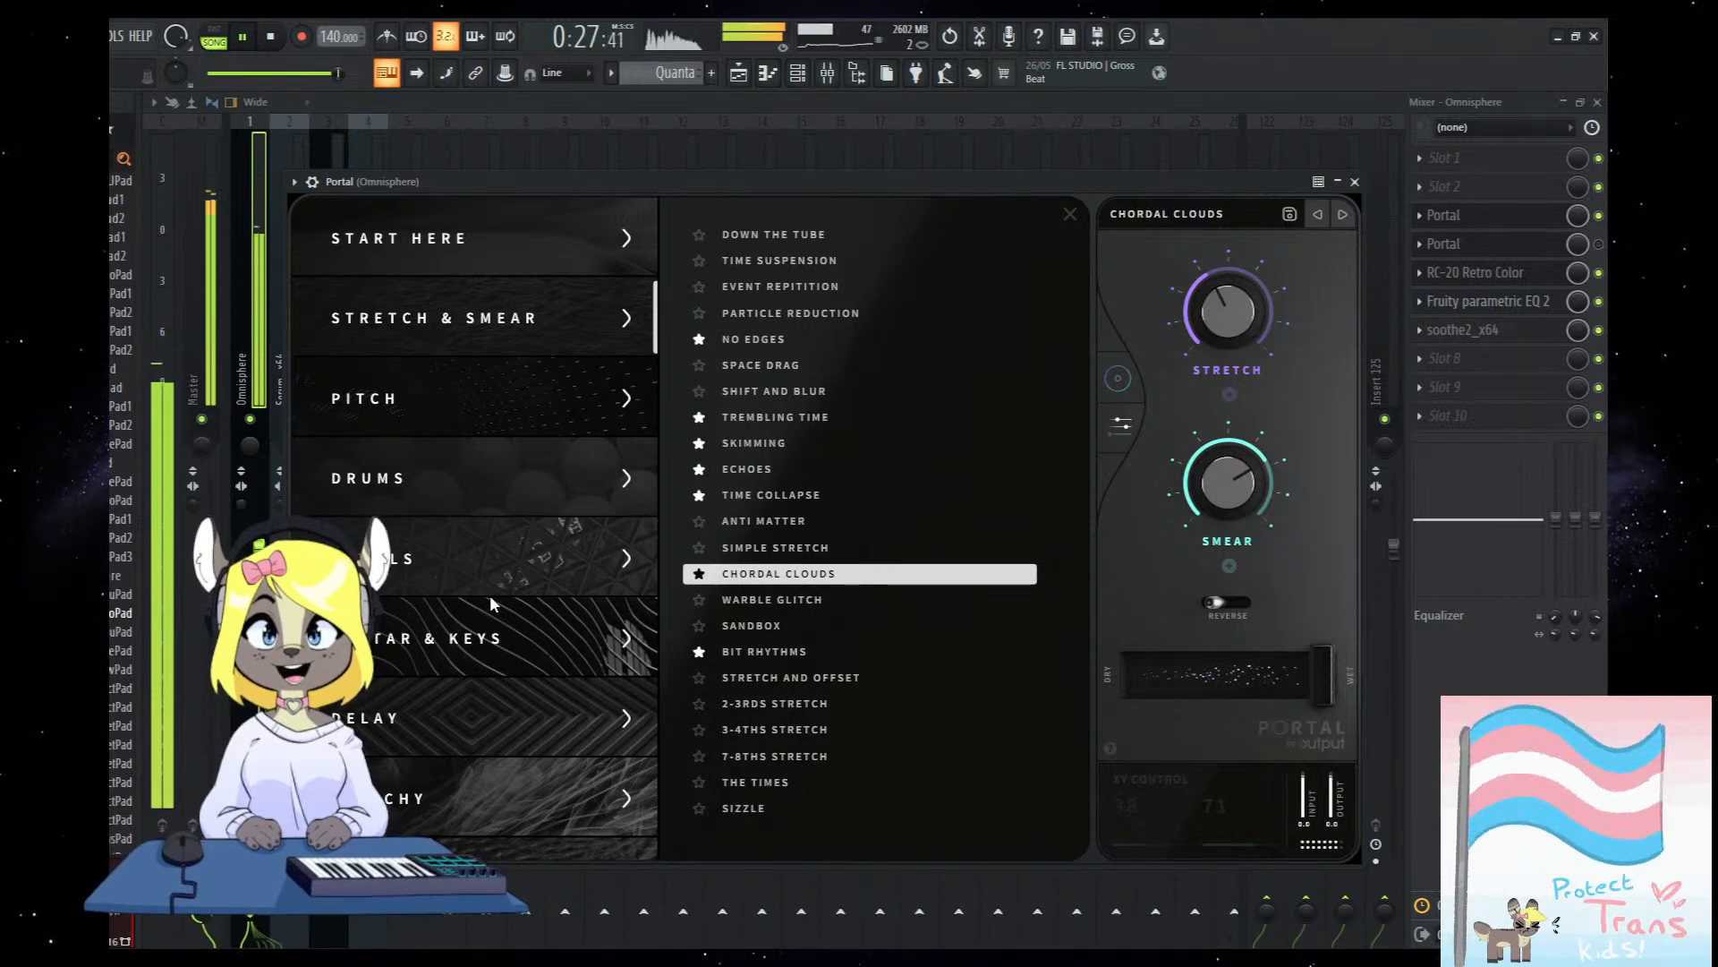
left_click_drag(1021, 174, 985, 184)
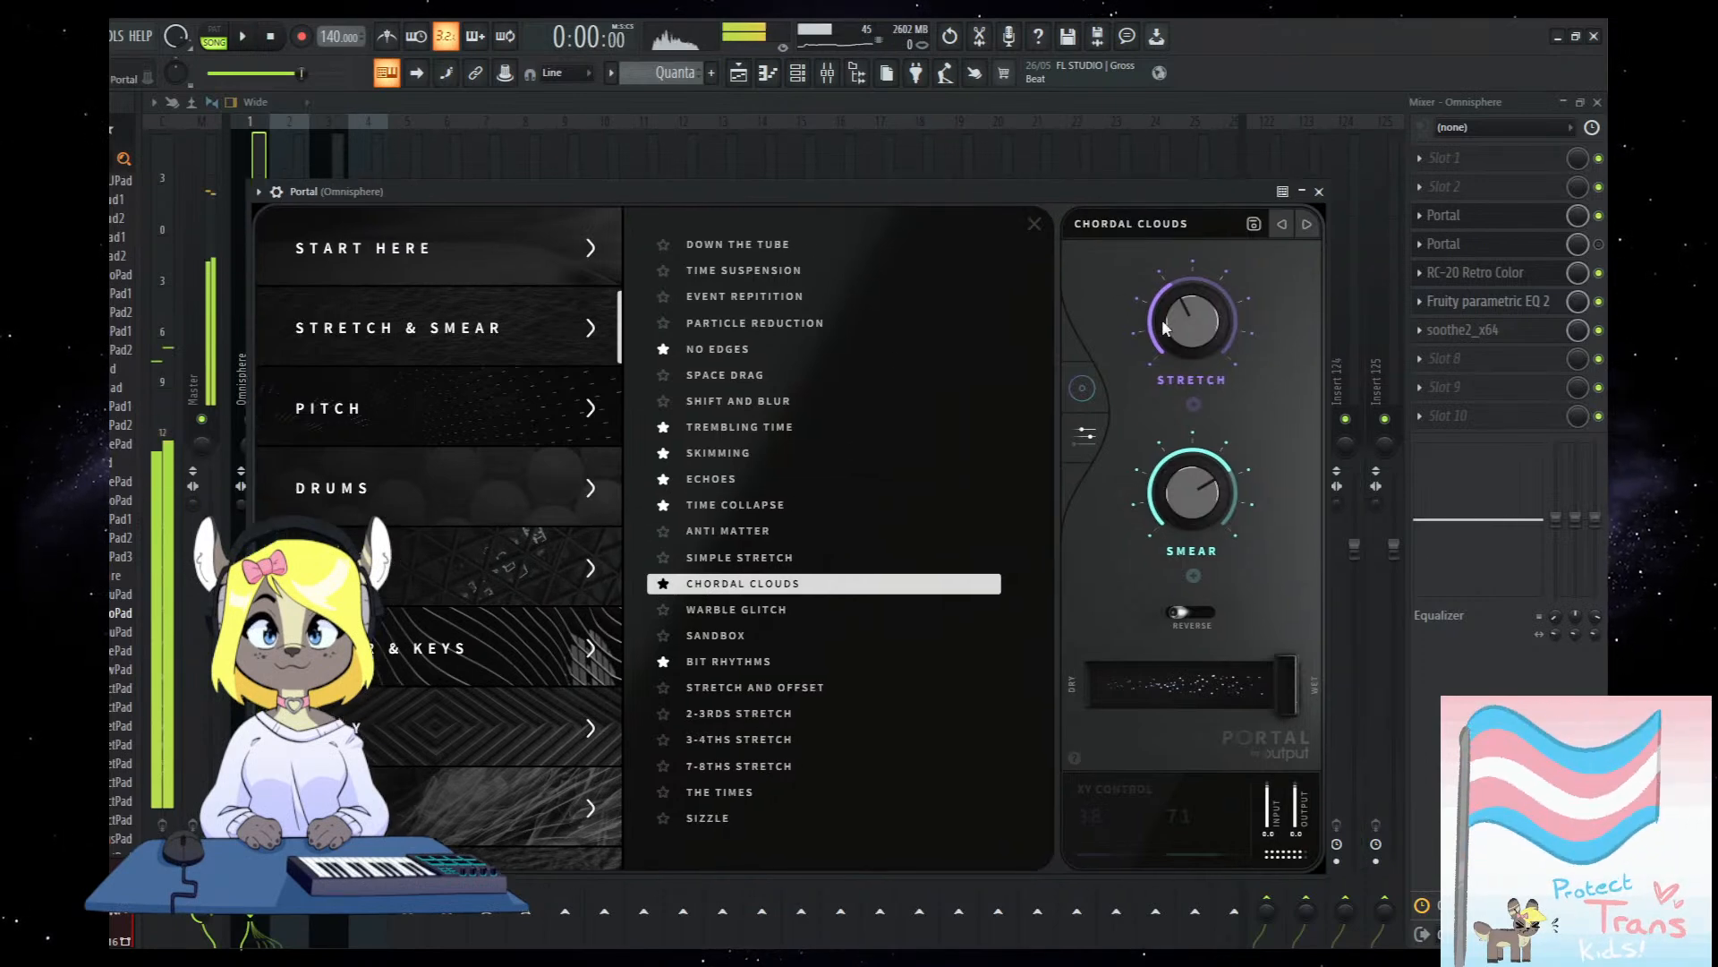
key("space")
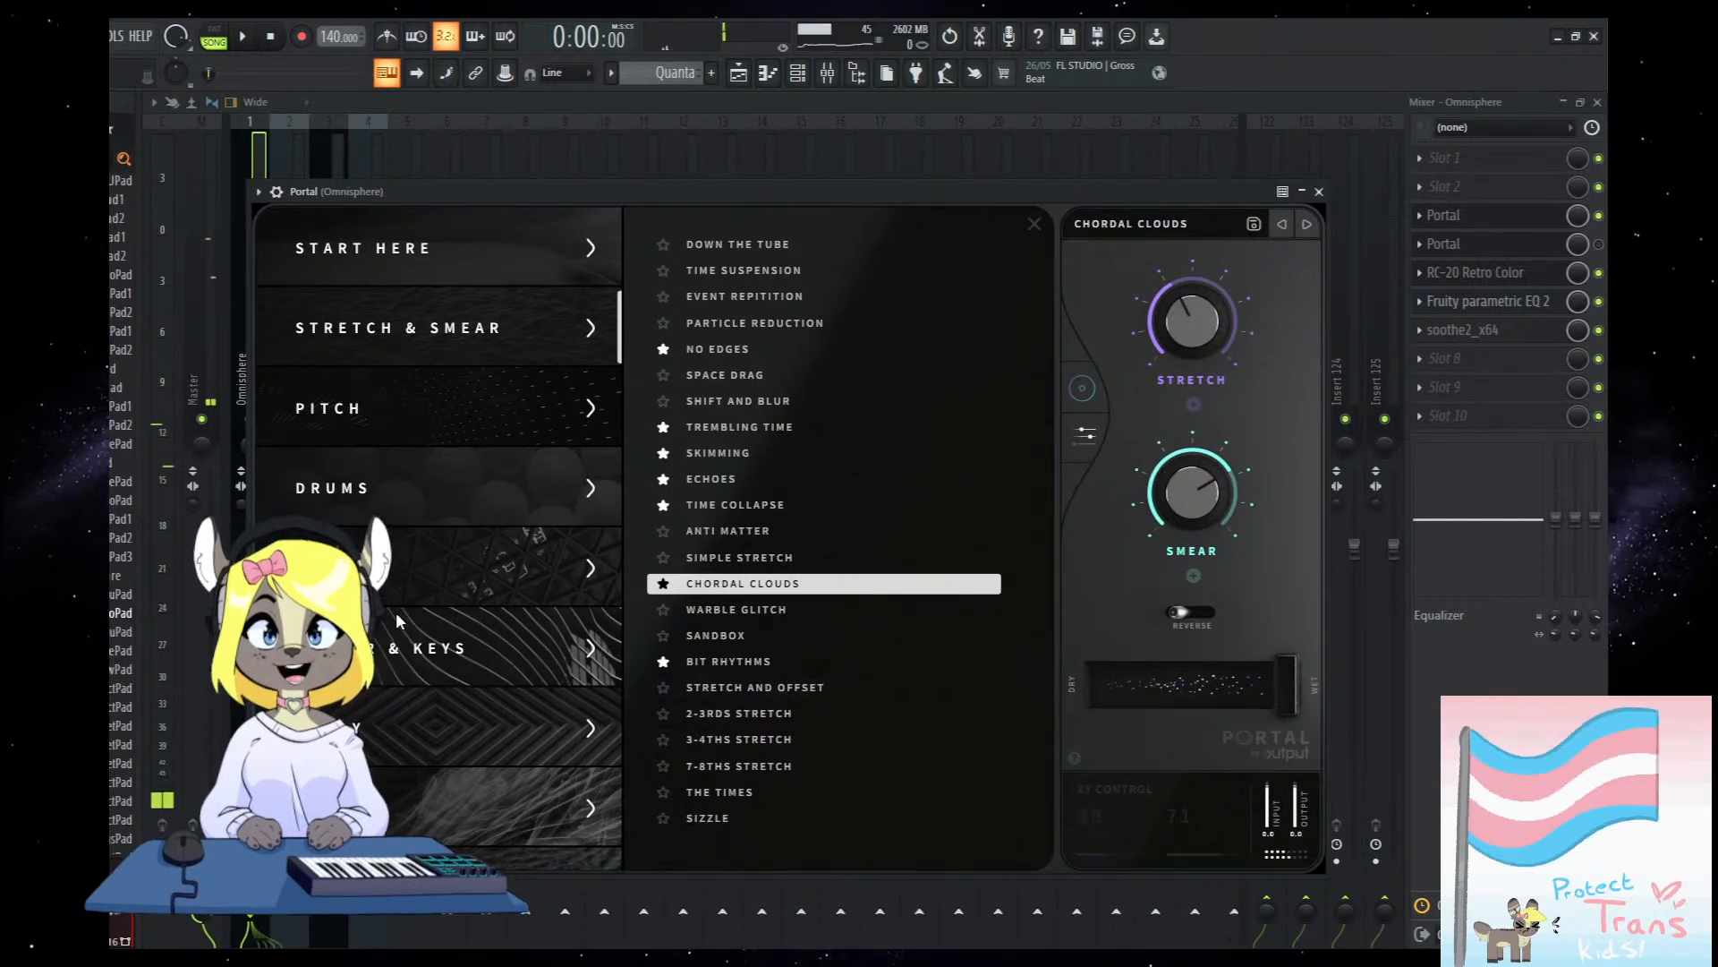
Replace Portal in slot 3 of the Omnisphere mixer track with Infiltrator and load its Cavernous Space reverb preset.
left_click(1320, 191)
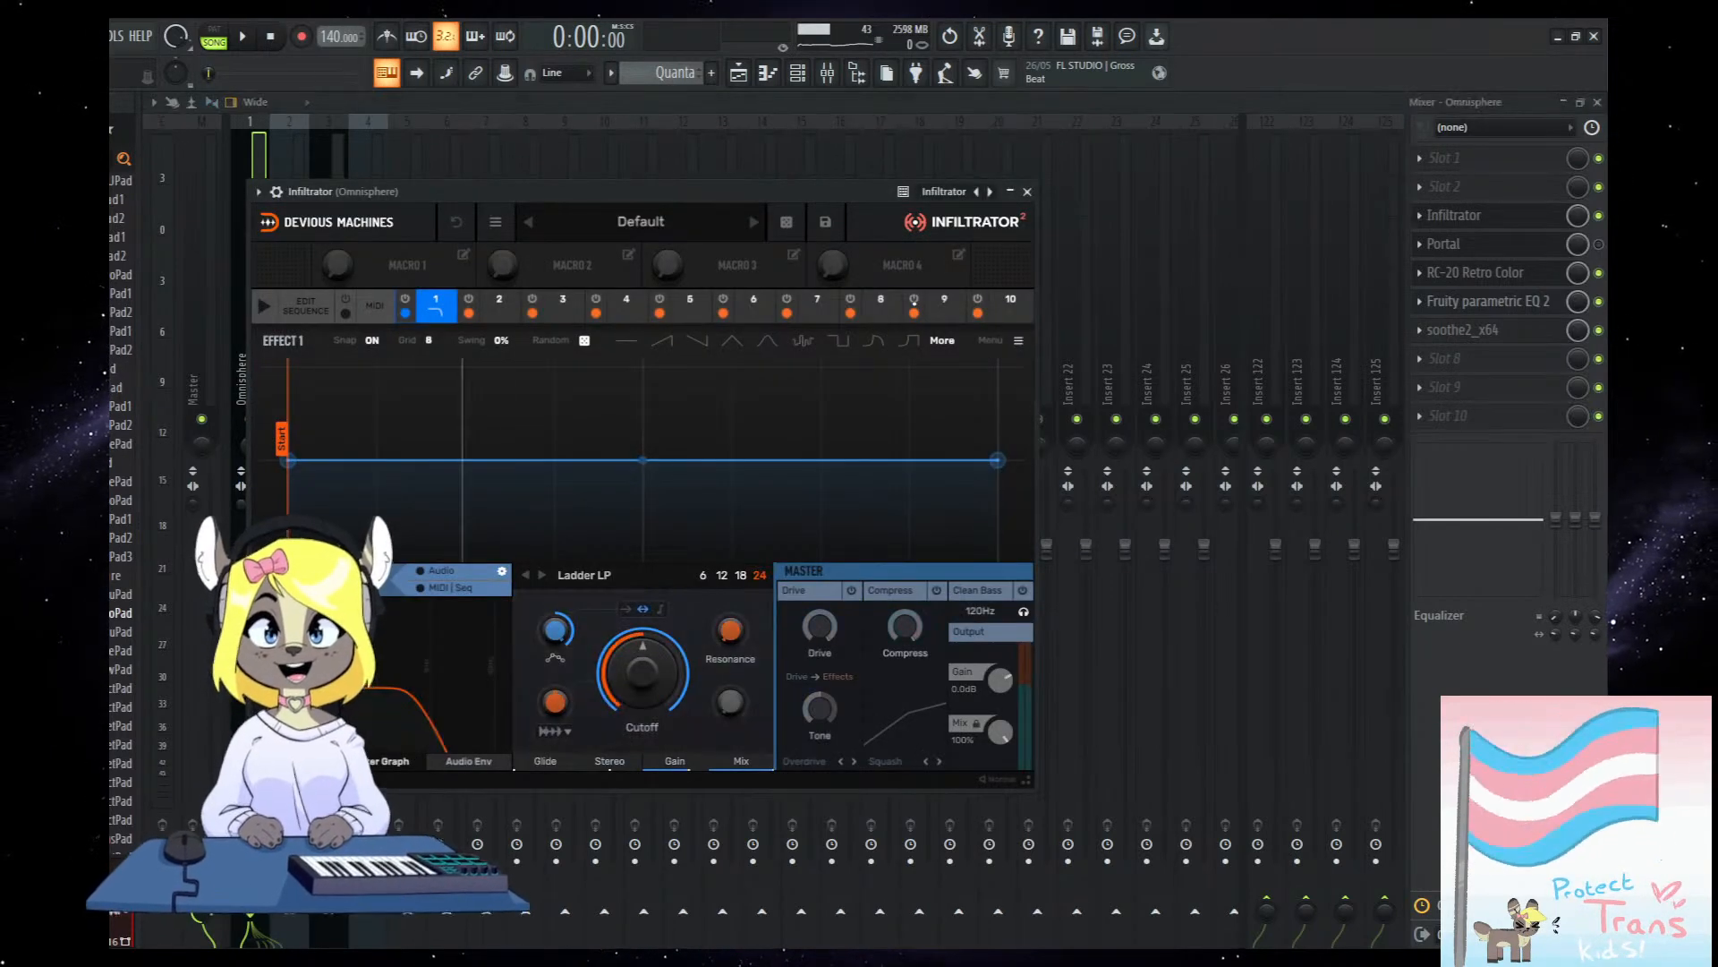
left_click(712, 215)
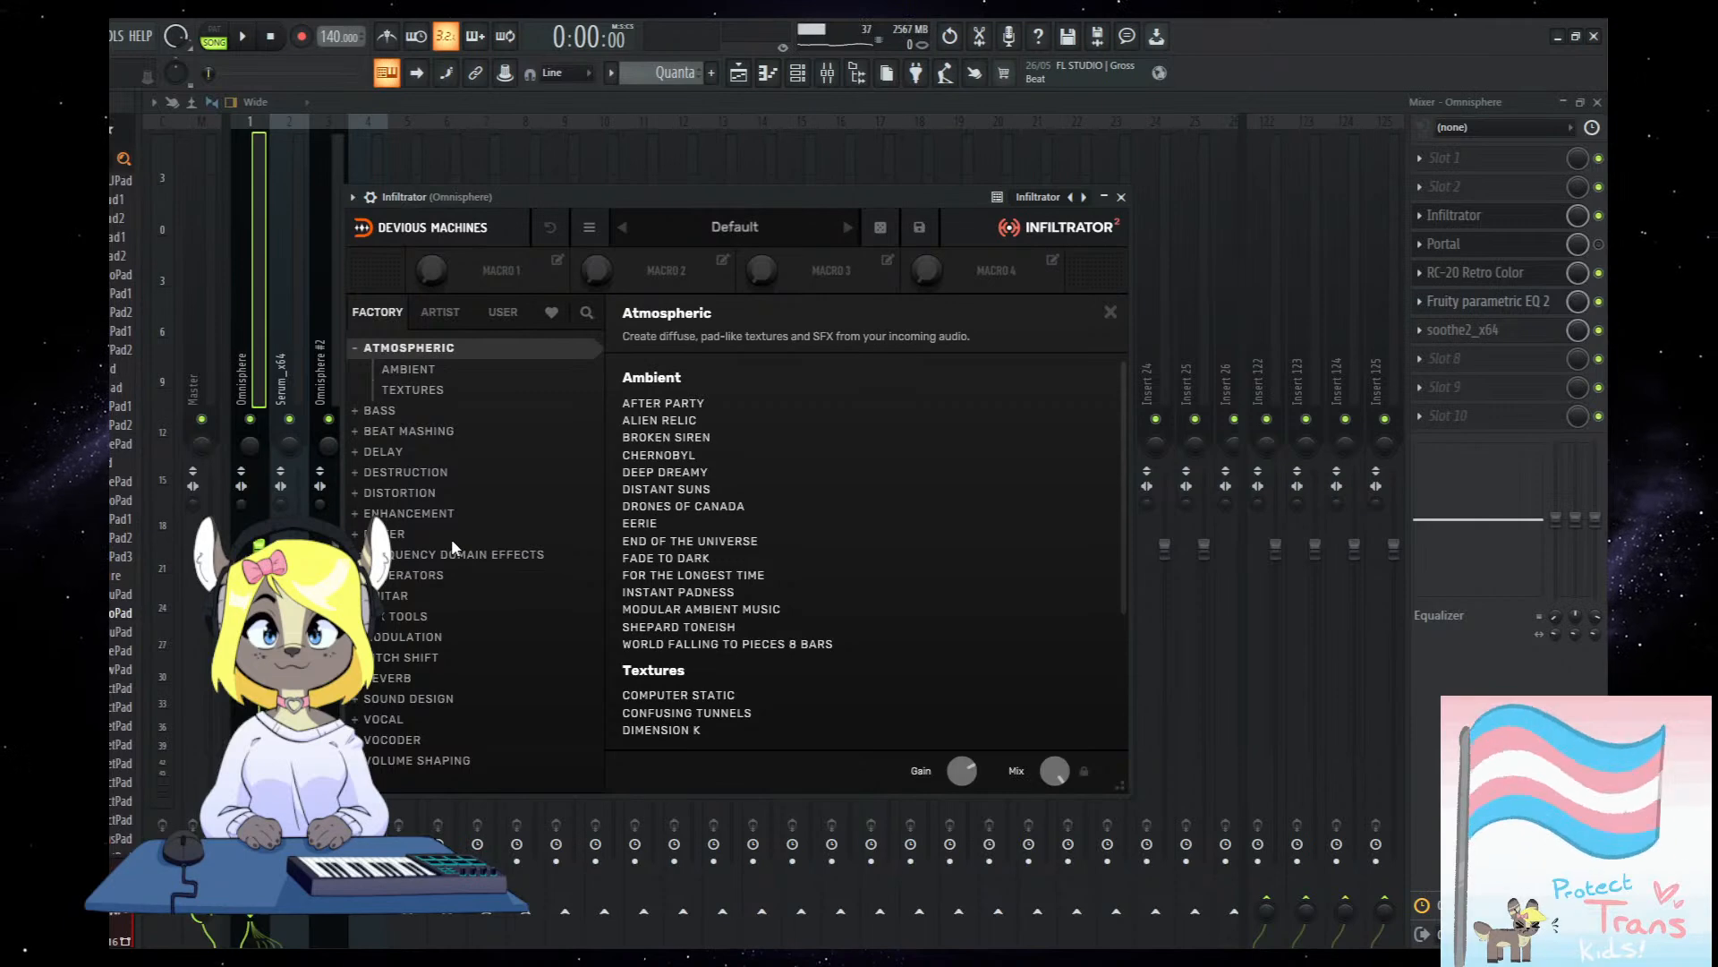
left_click(406, 677)
scroll(702, 582, "down", 3)
scroll(713, 683, "down", 1)
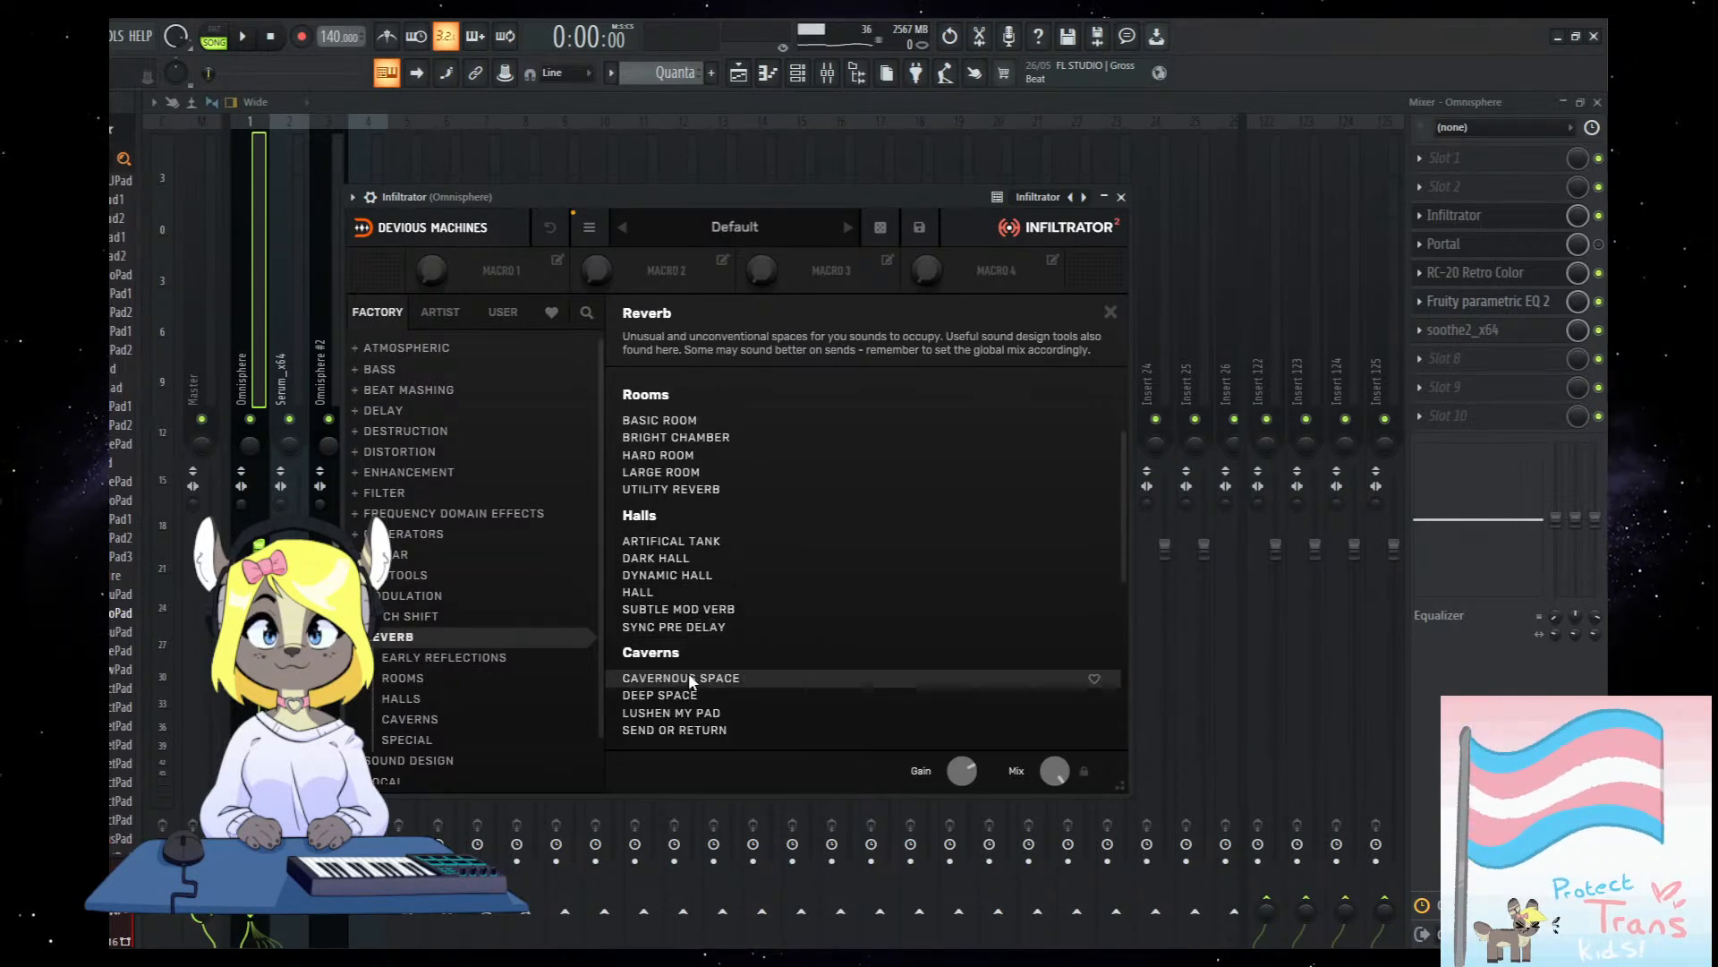
scroll(680, 645, "down", 1)
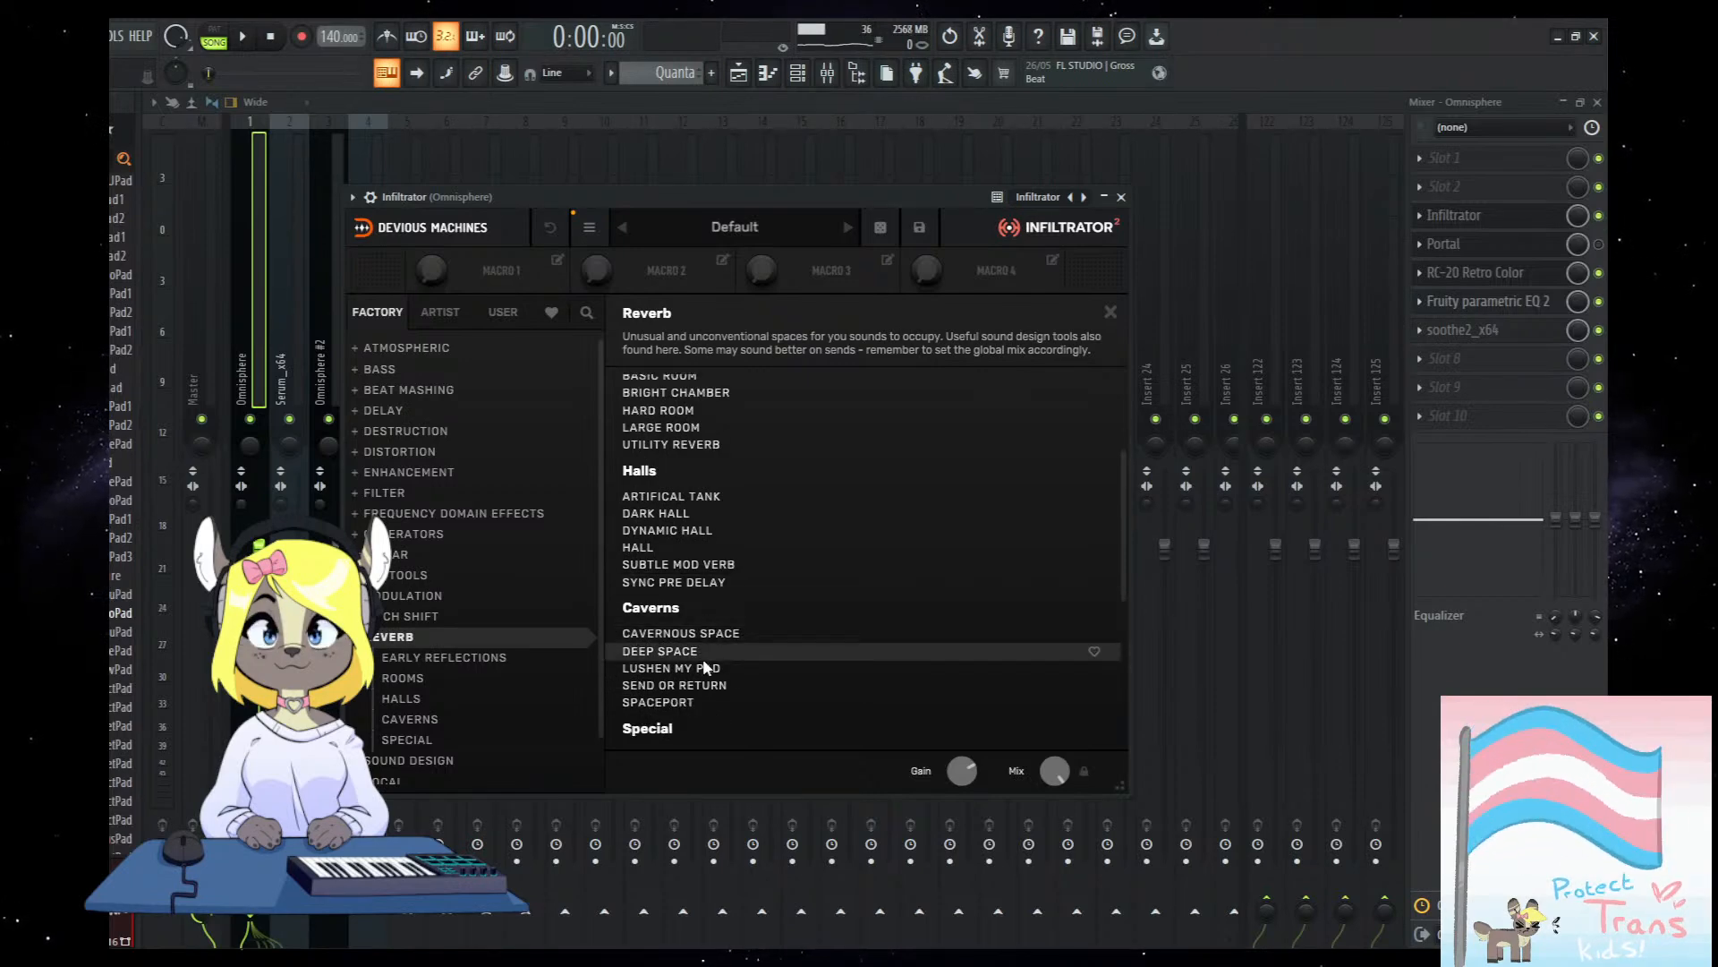
left_click(682, 635)
left_click_drag(772, 204, 783, 196)
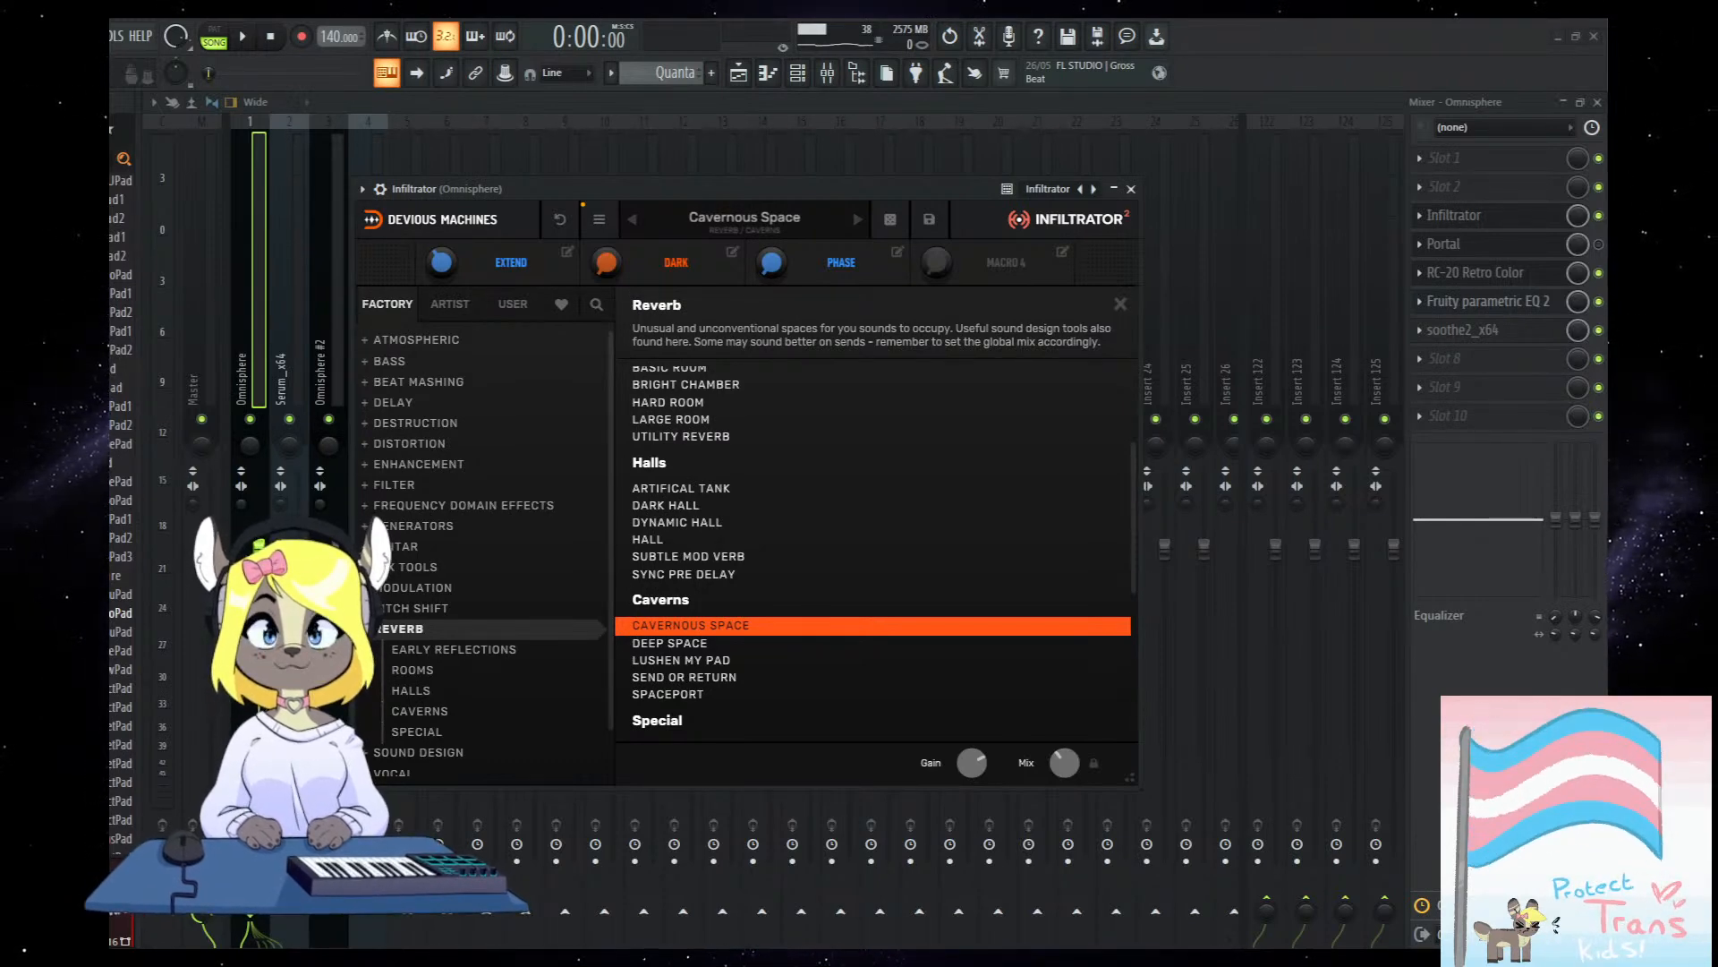
left_click_drag(770, 185, 873, 199)
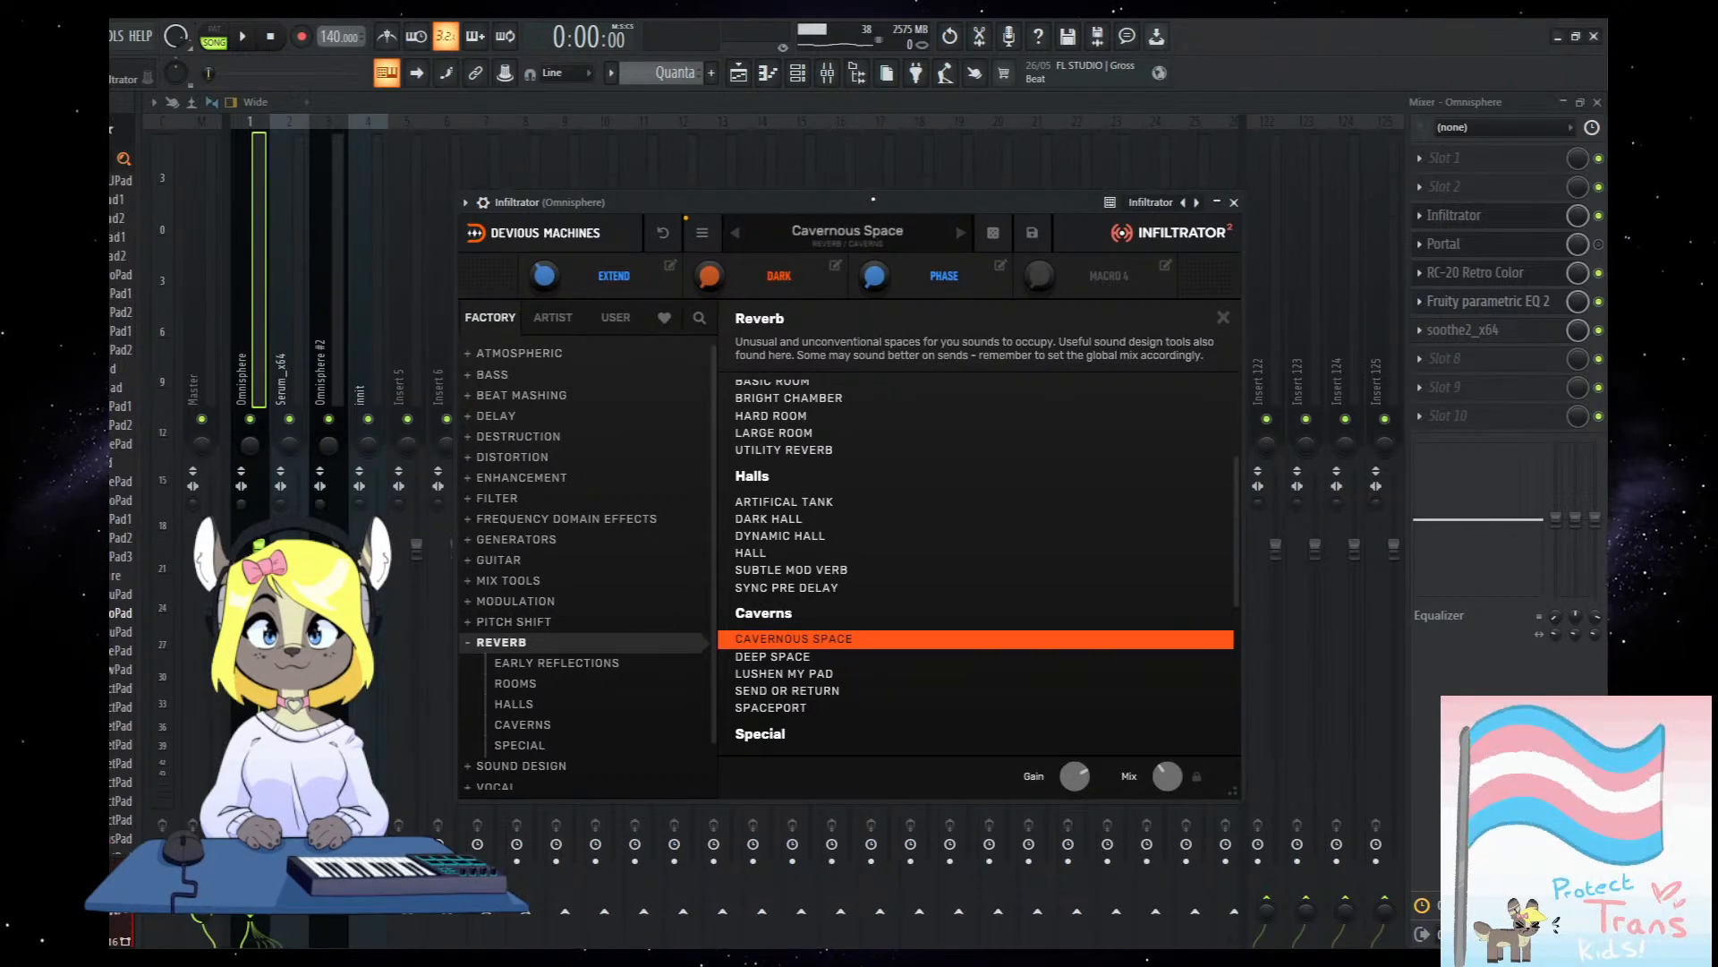
Show Infiltrator's Caverns reverb presets and audition Cavernous Space with the song playing.
left_click(788, 231)
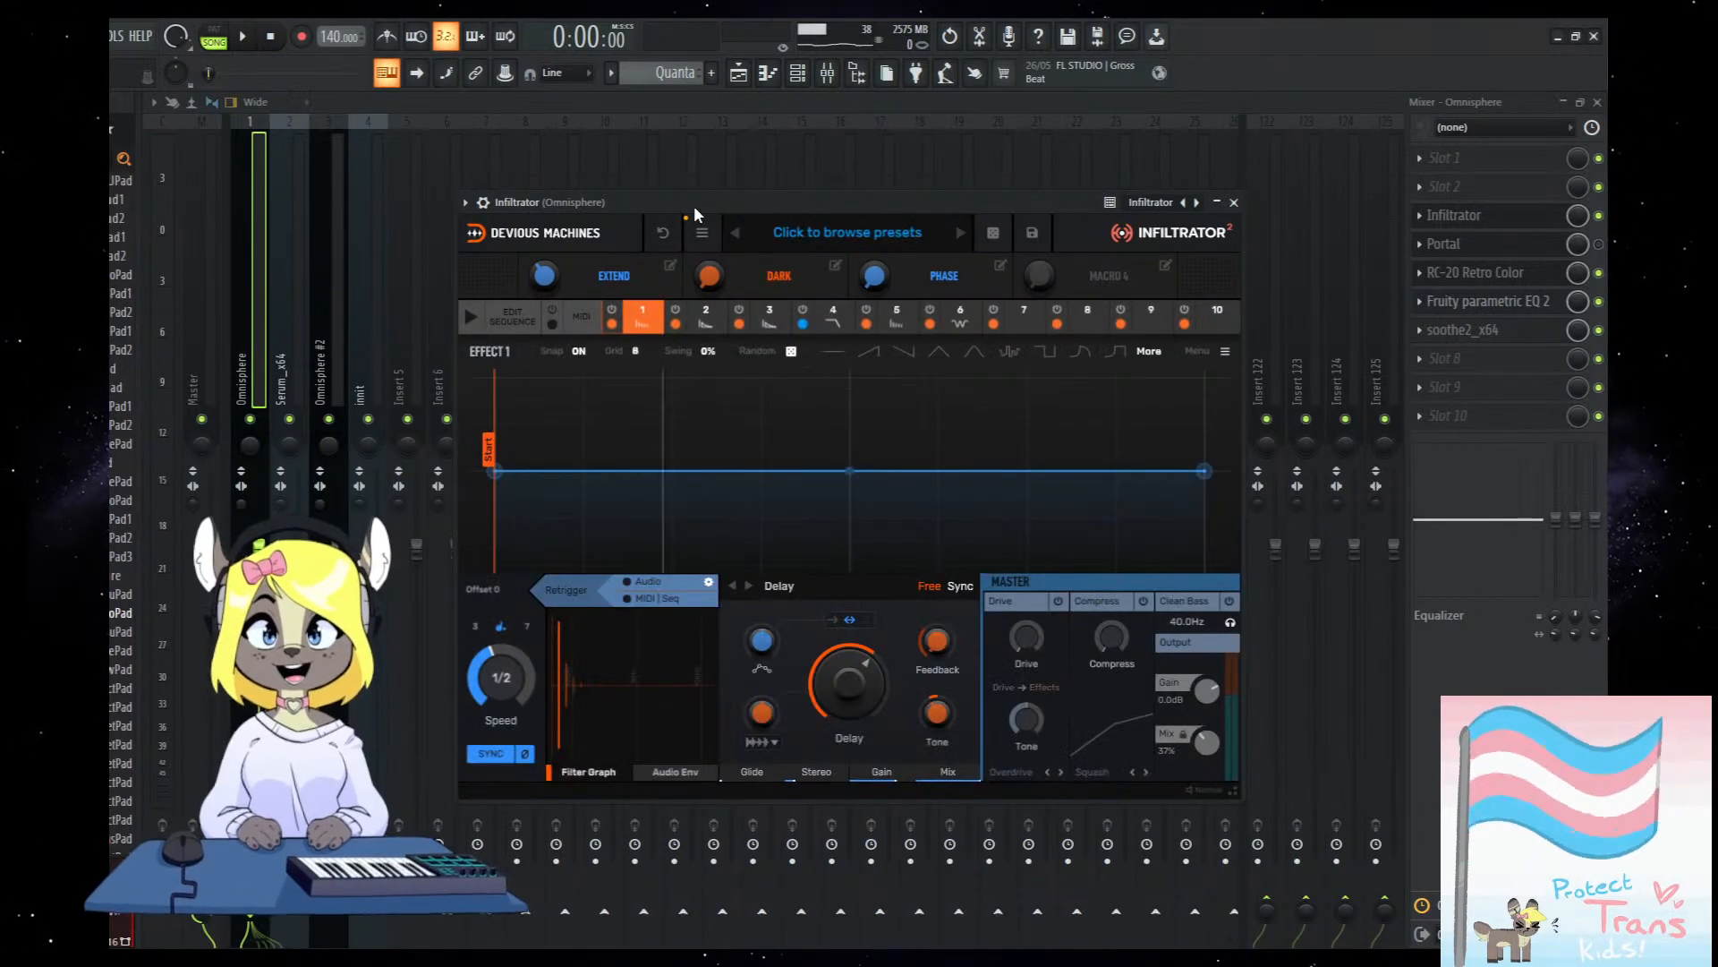
left_click(798, 230)
left_click_drag(827, 209, 699, 218)
key("space")
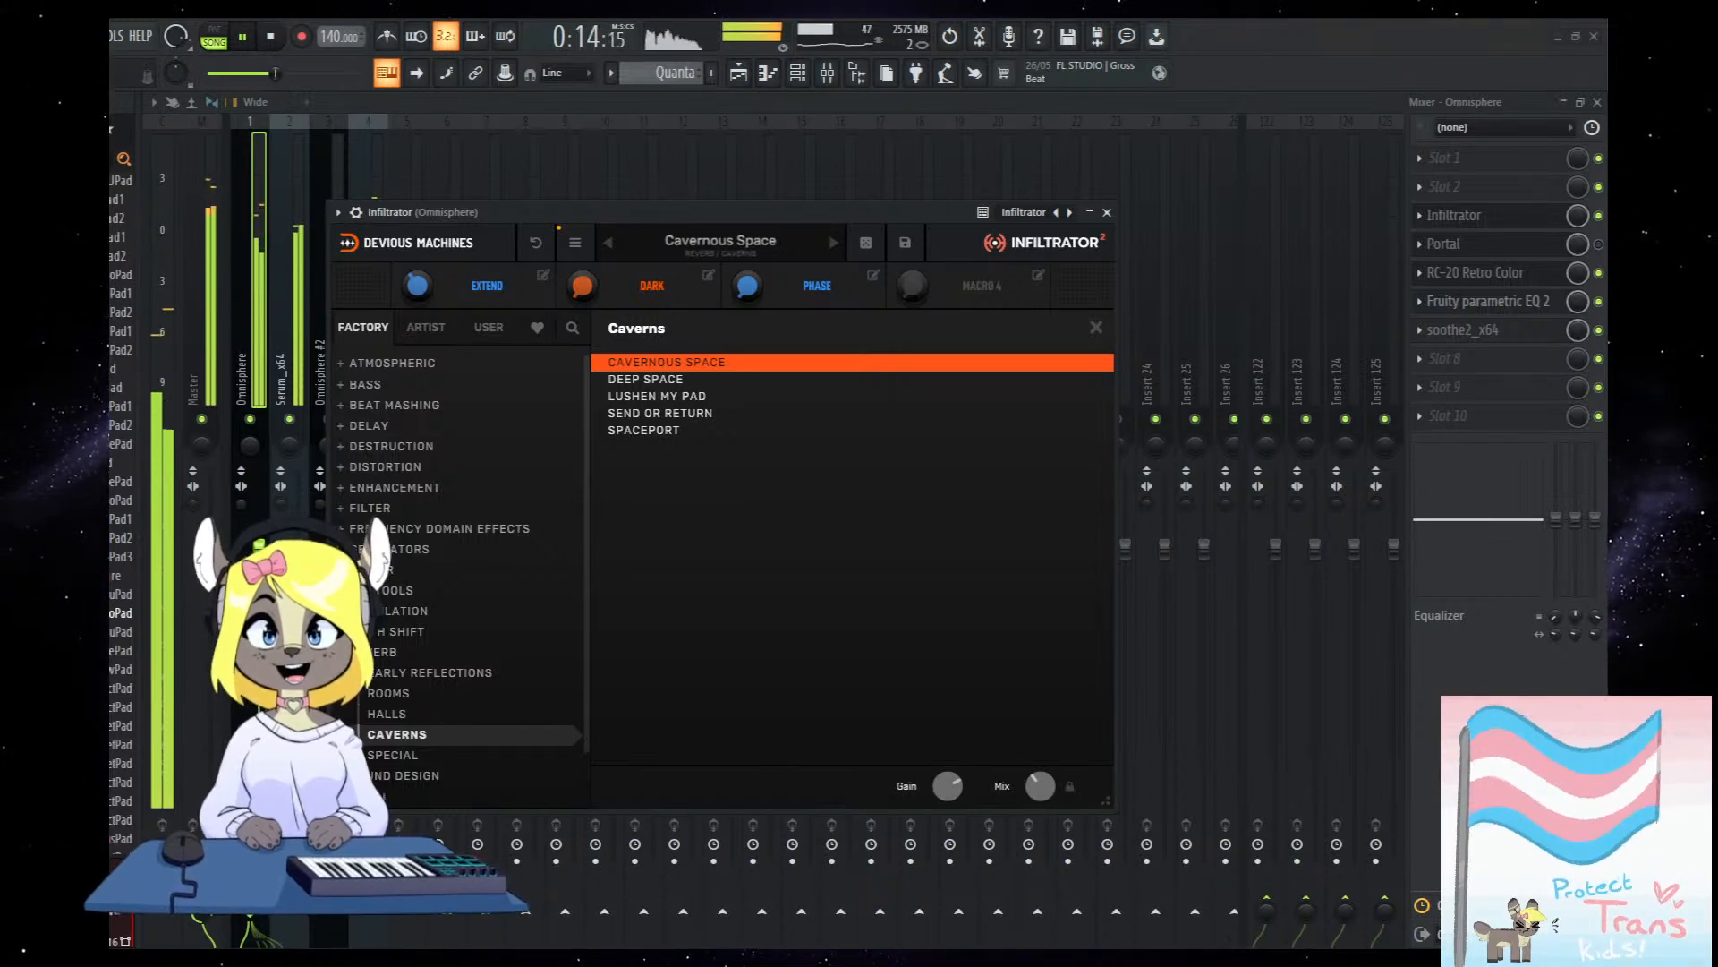
left_click_drag(680, 212, 730, 230)
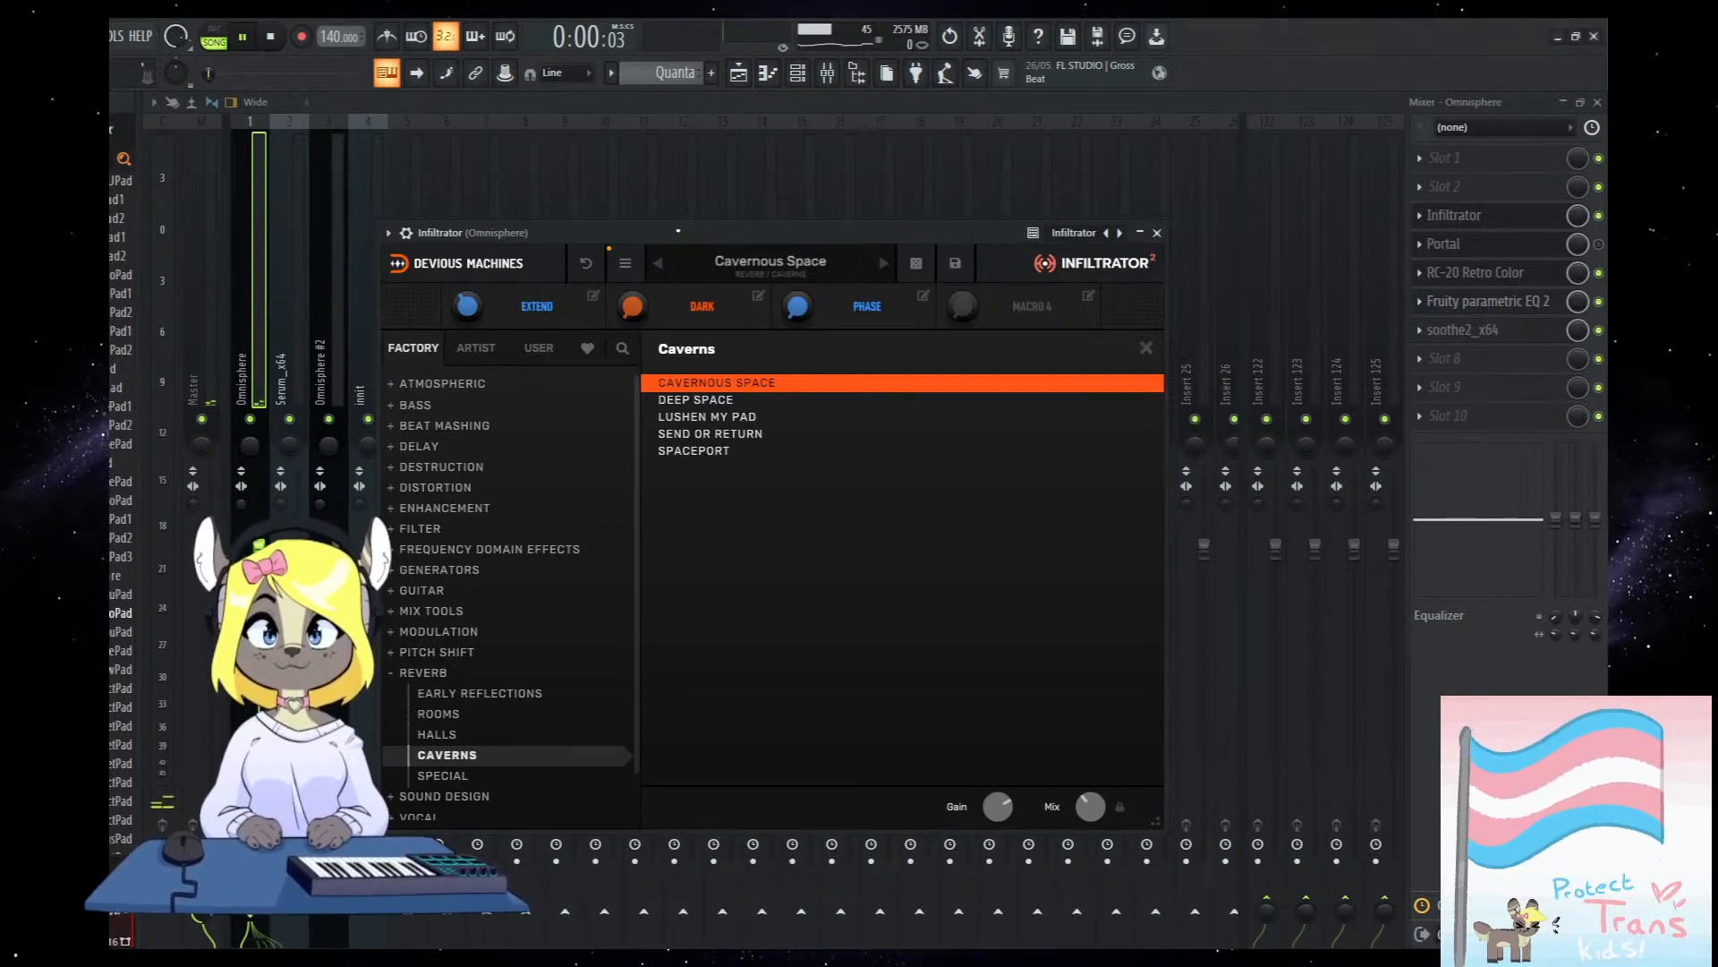
key("space")
Listen again to the Omnisphere part with Infiltrator's reverb, return to the playlist and stop playback.
left_click_drag(690, 232, 667, 250)
mouse_move(624, 329)
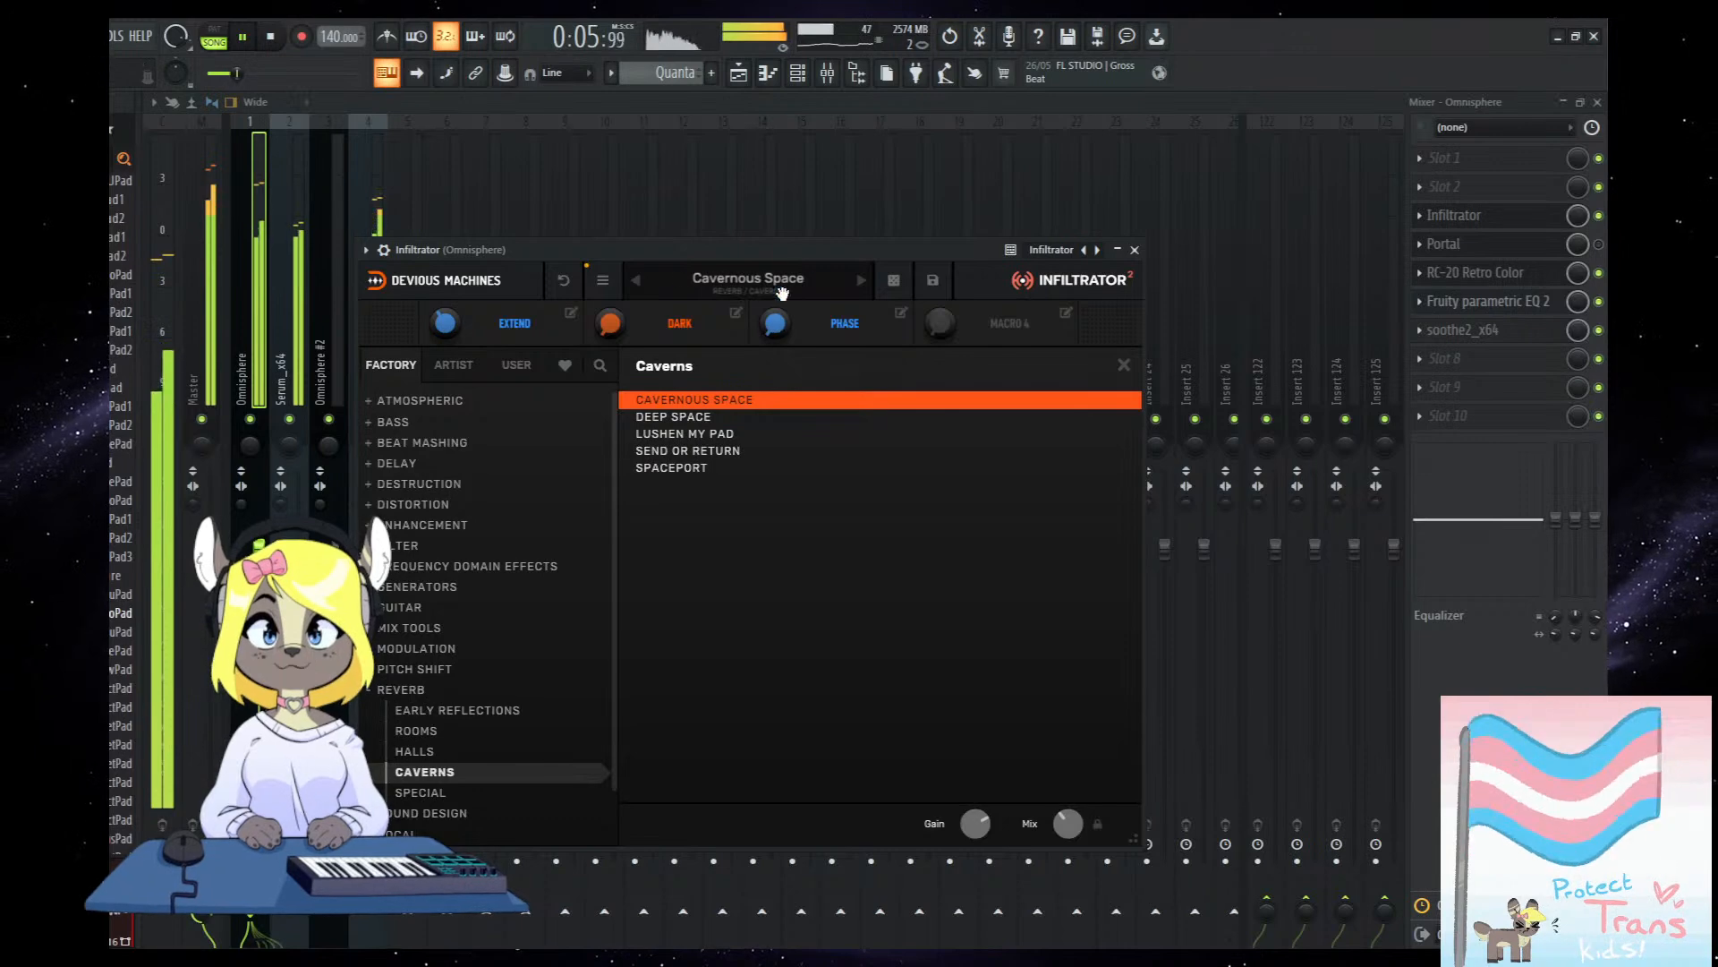
left_click_drag(775, 323, 775, 412)
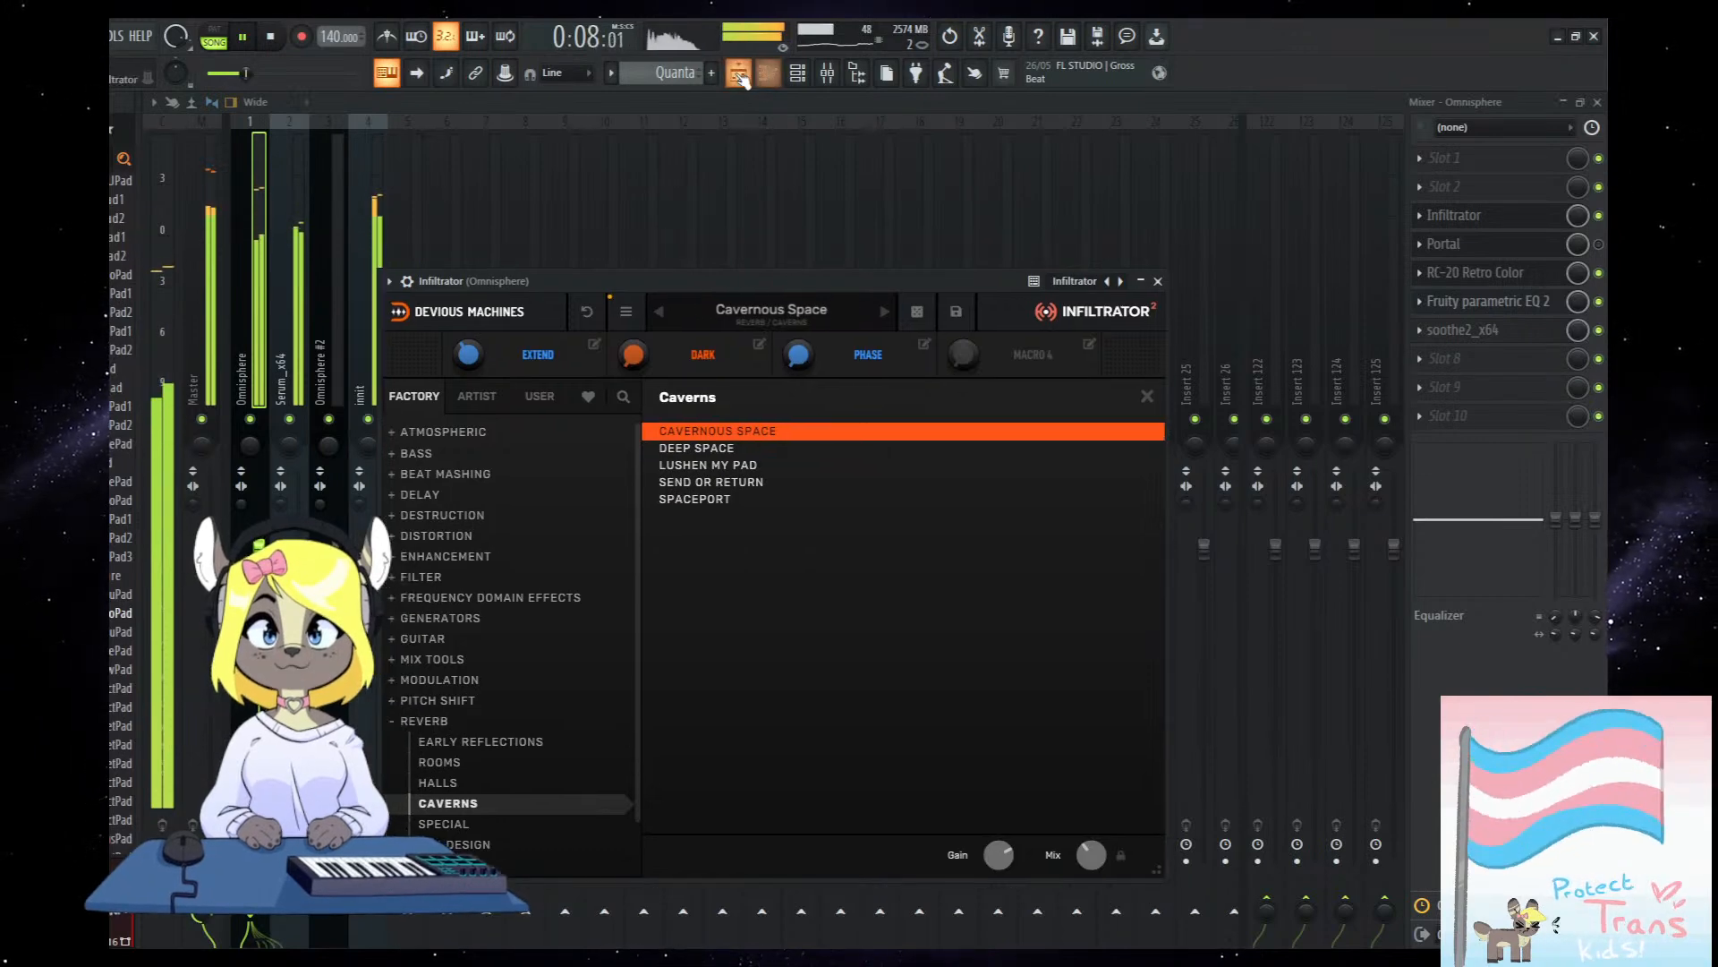
left_click(797, 75)
left_click(797, 75)
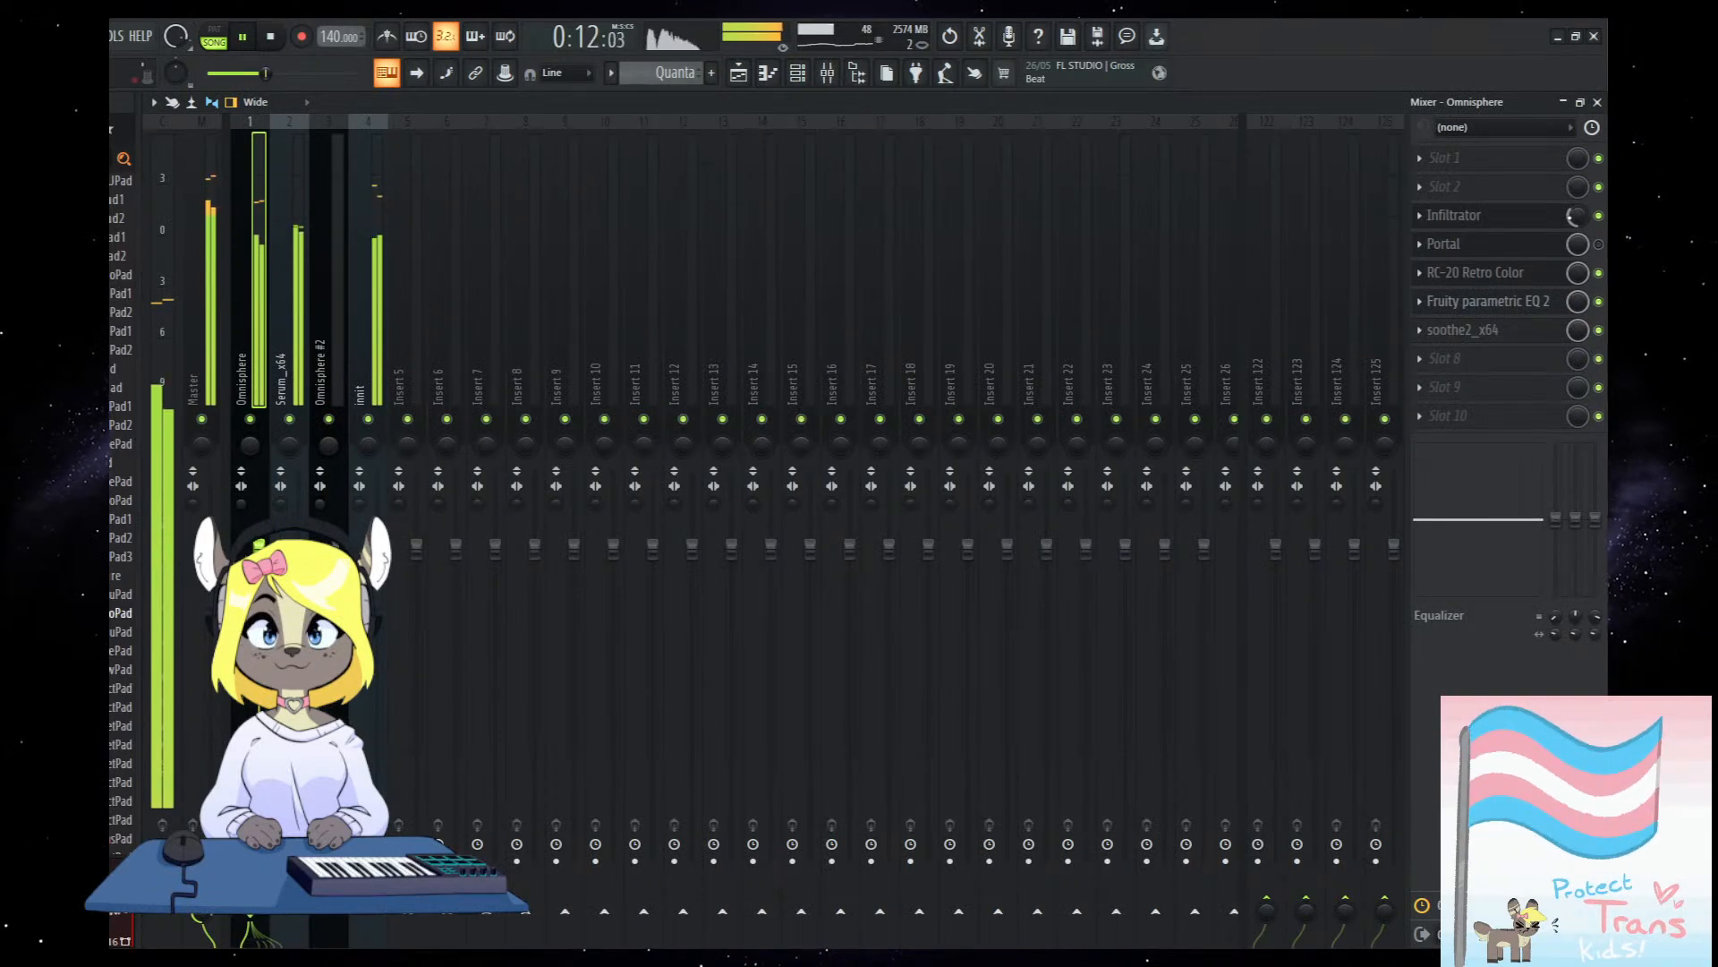
left_click(752, 77)
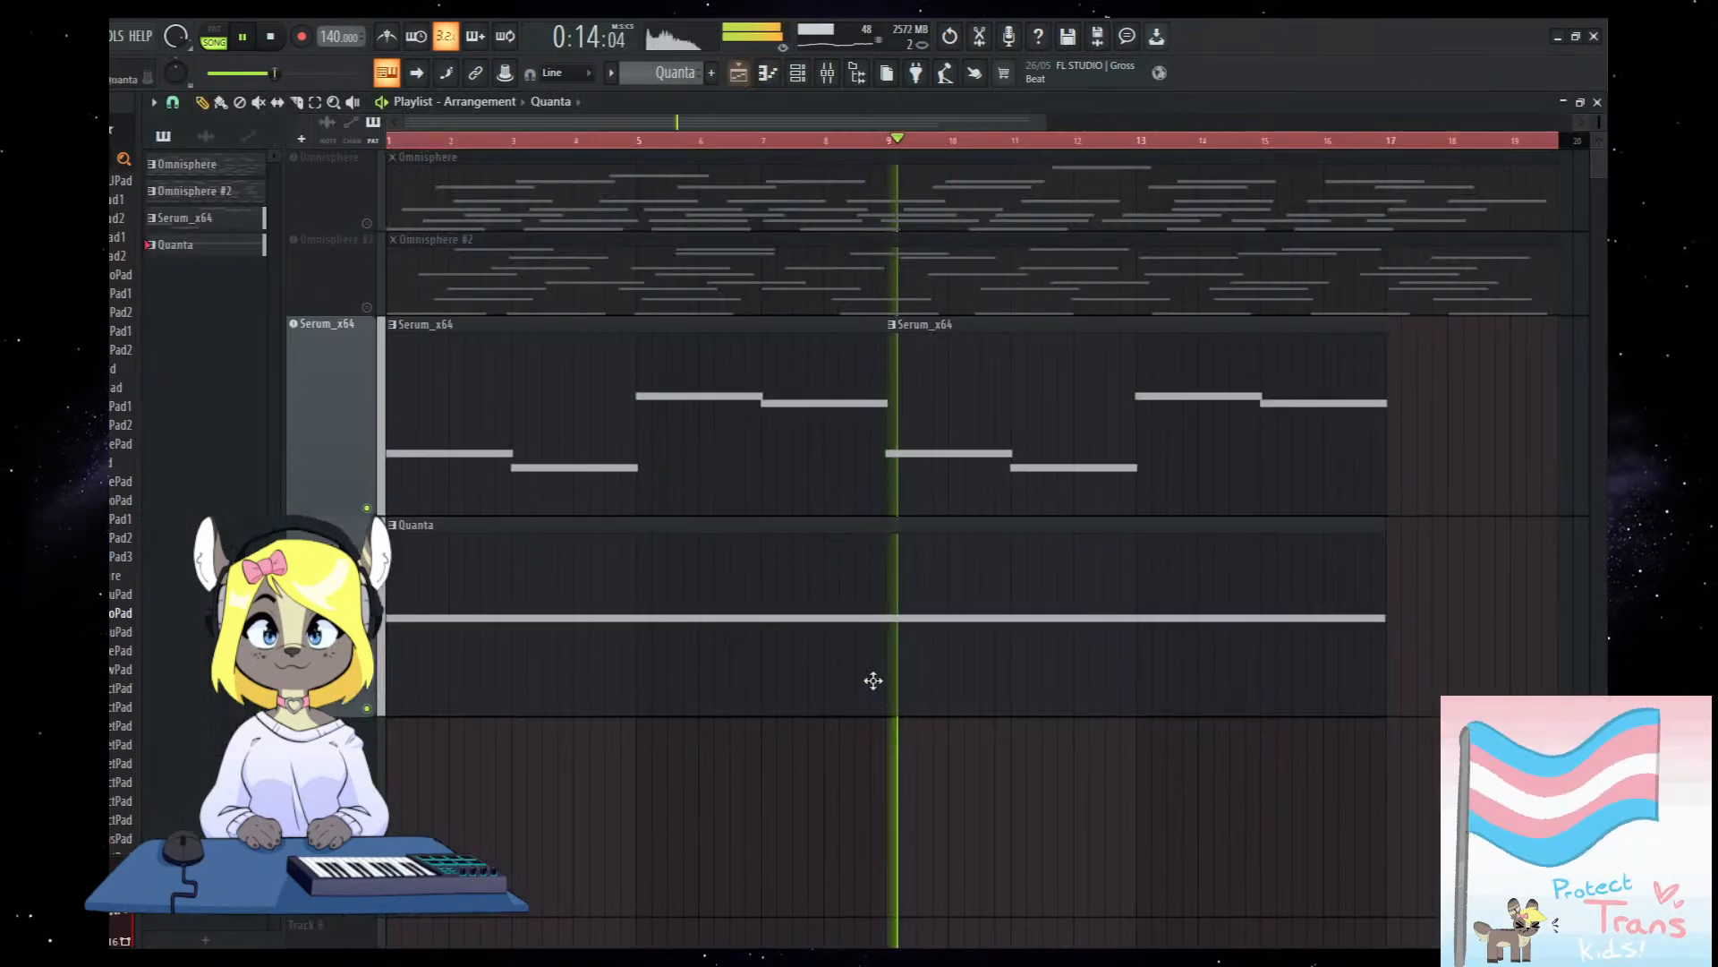
key("space")
Try to limit the playlist's time selection to bars 1 through 16, matching the Serum and Quanta clips.
scroll(852, 833, "down", 3)
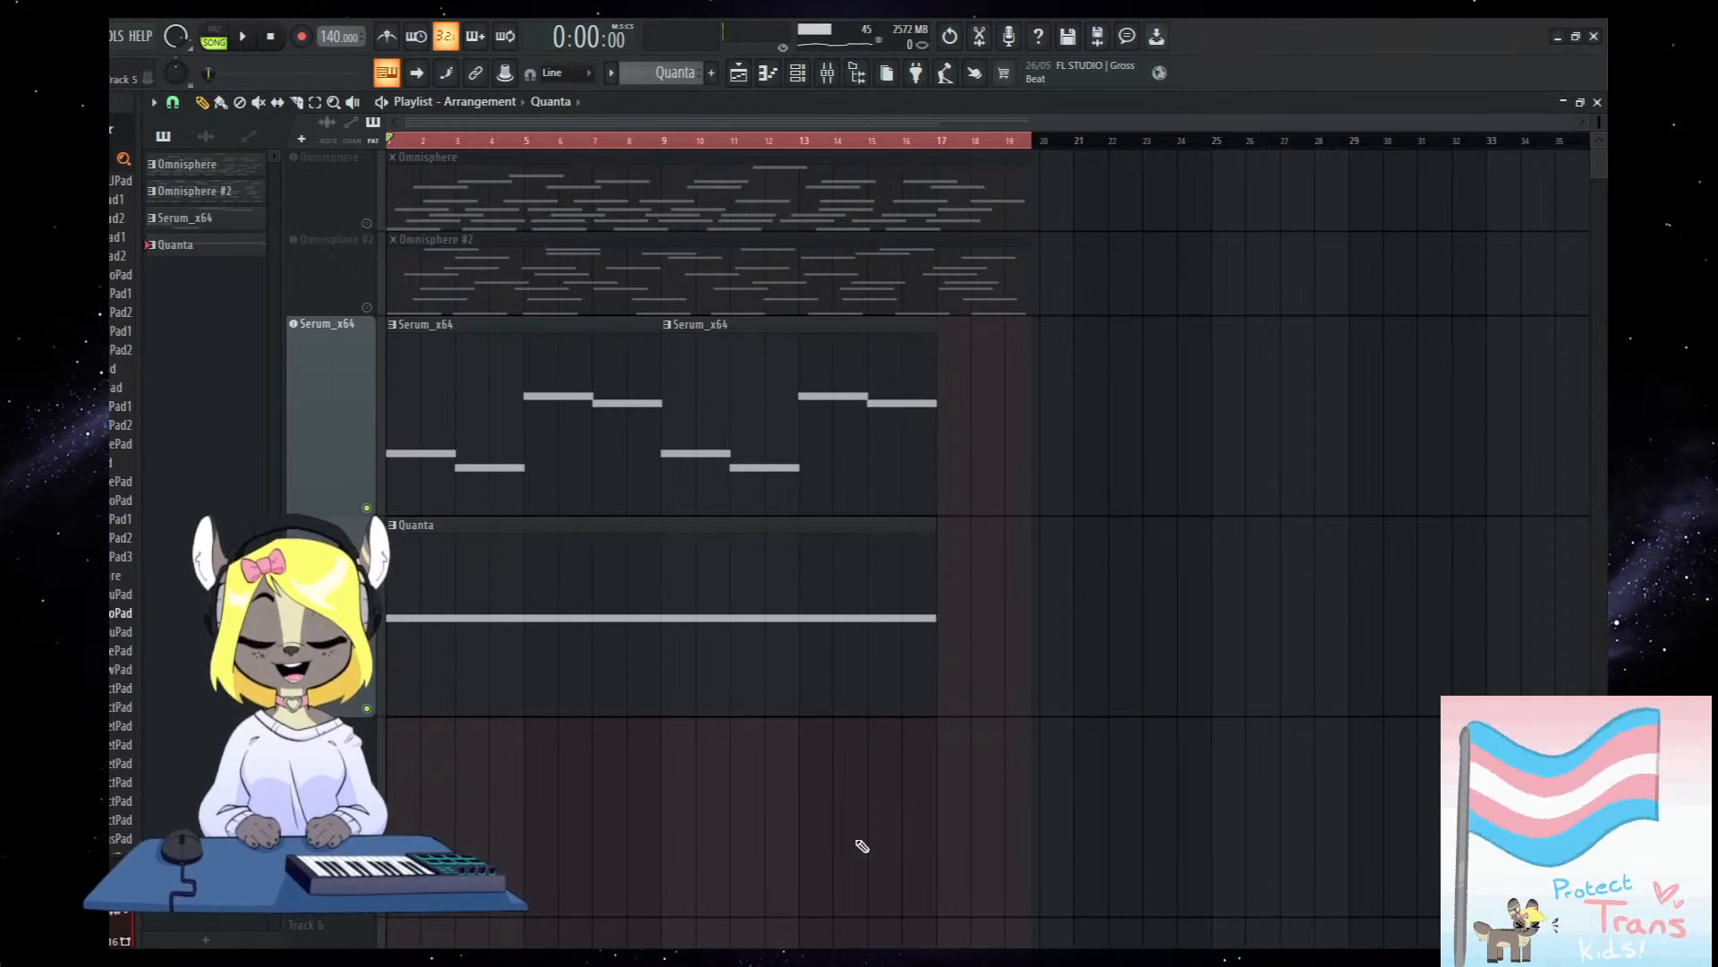
scroll(808, 761, "up", 3)
scroll(808, 761, "down", 2)
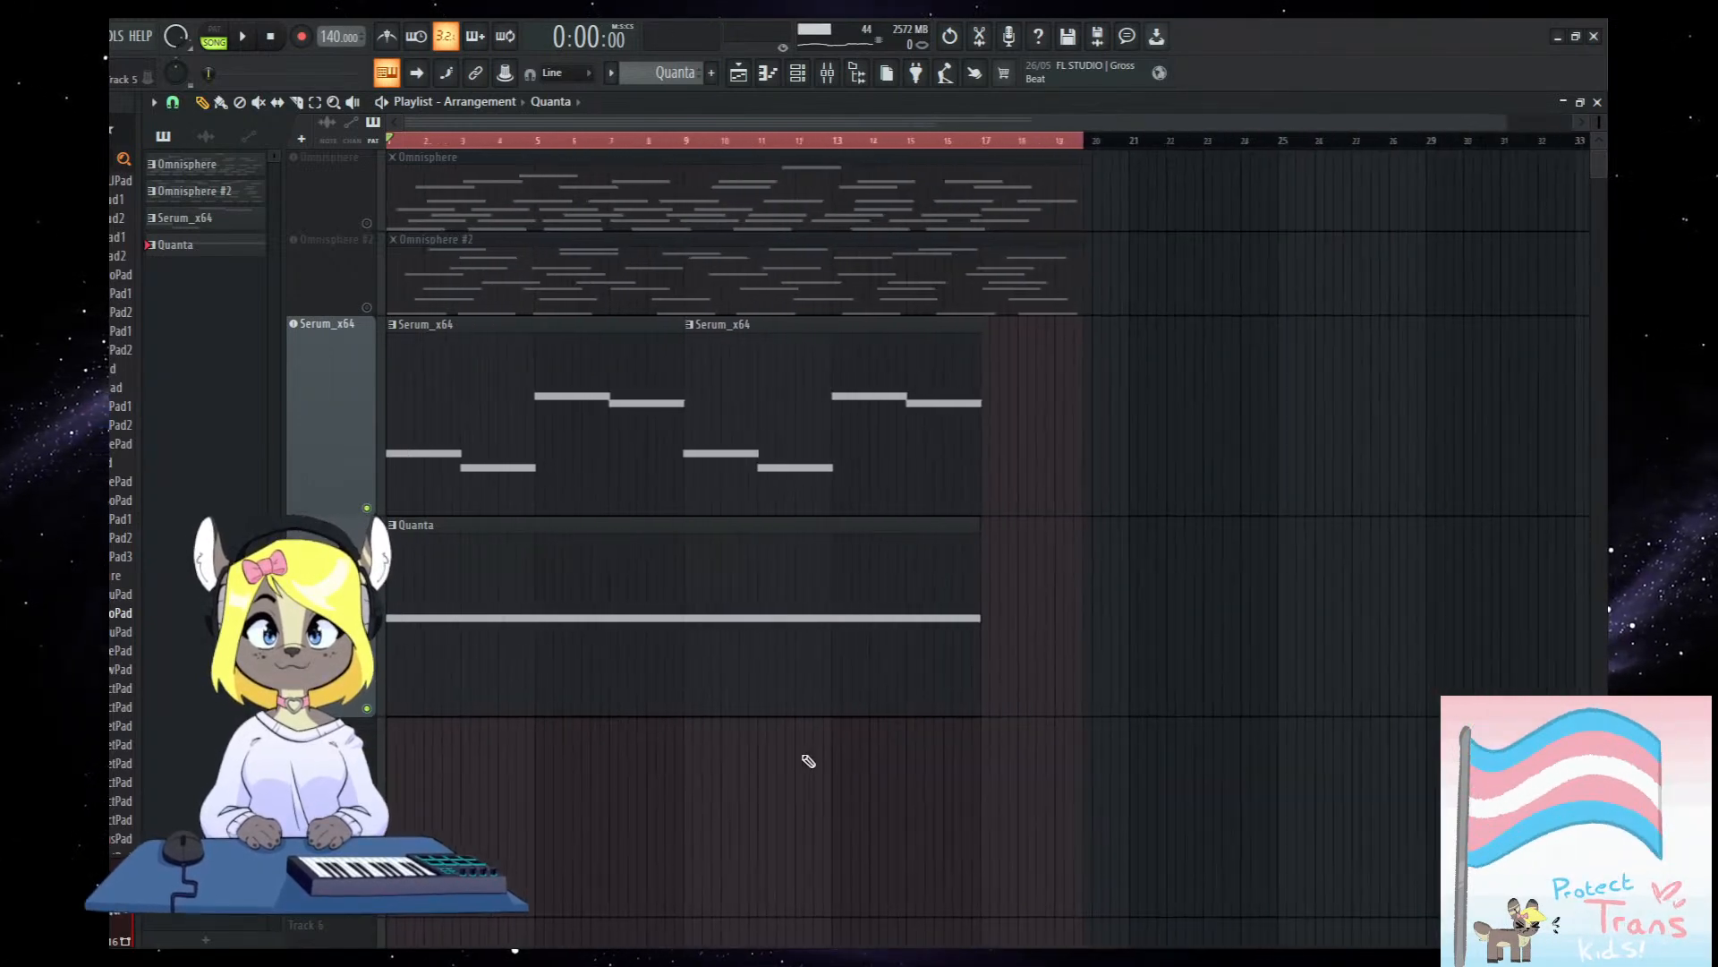
scroll(966, 154, "up", 1)
left_click(973, 152)
left_click_drag(974, 151, 380, 179)
scroll(912, 803, "down", 2)
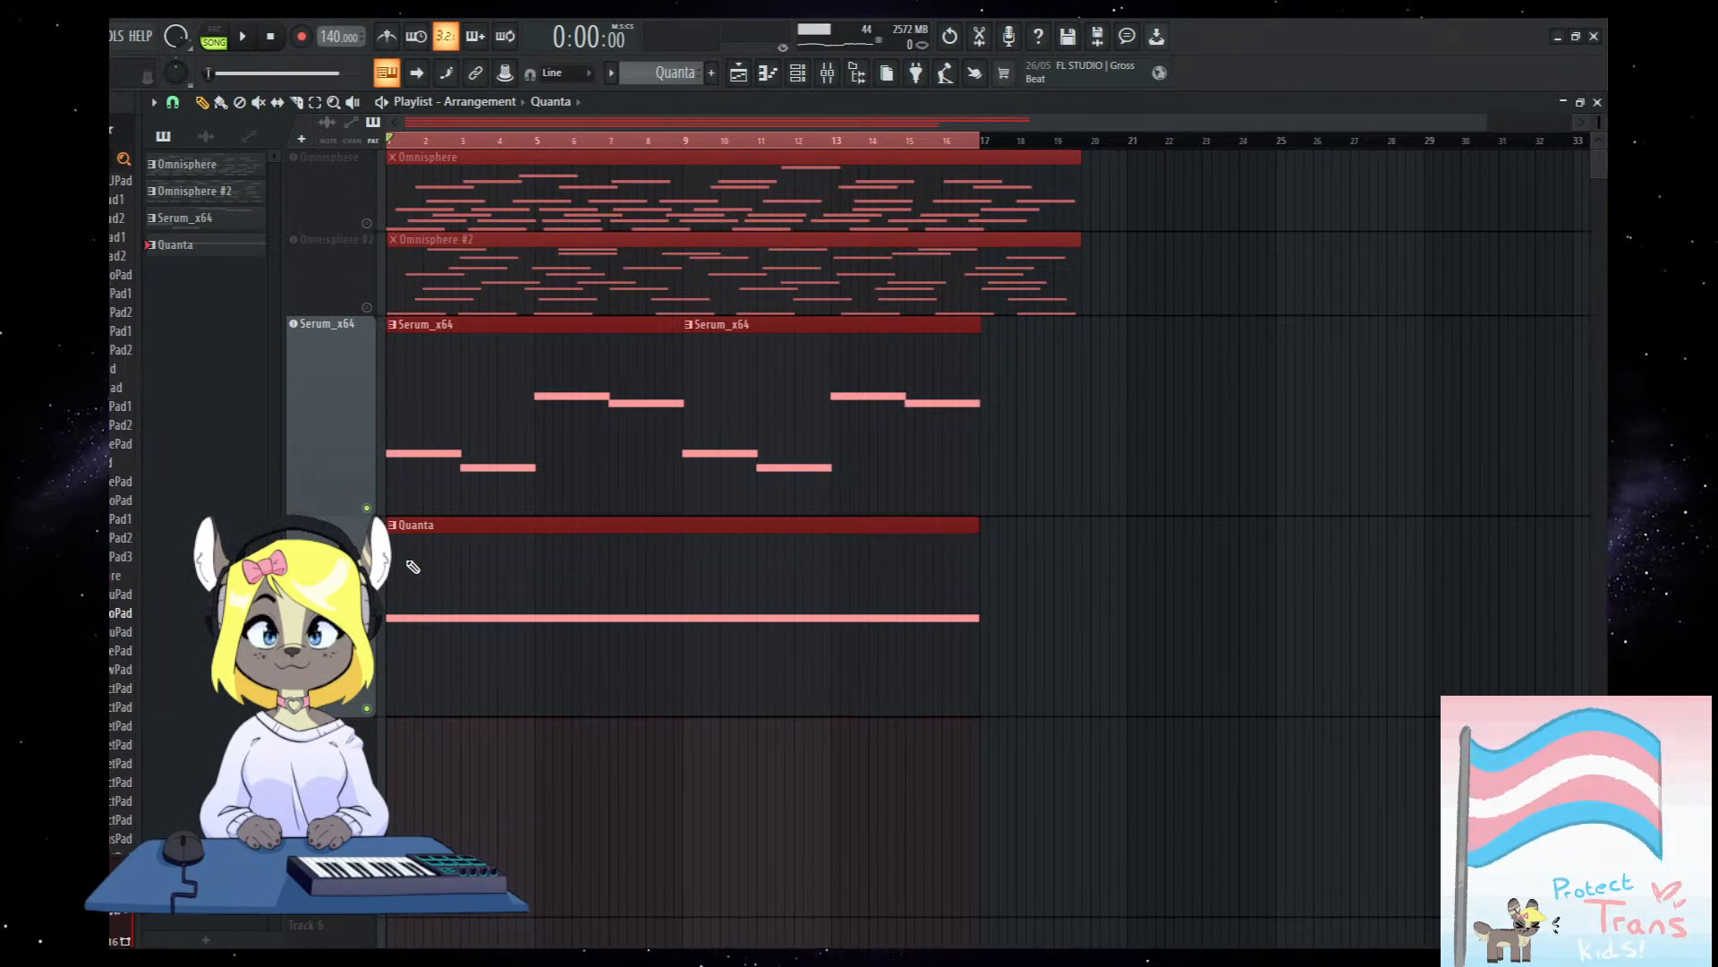
key("ctrl+z")
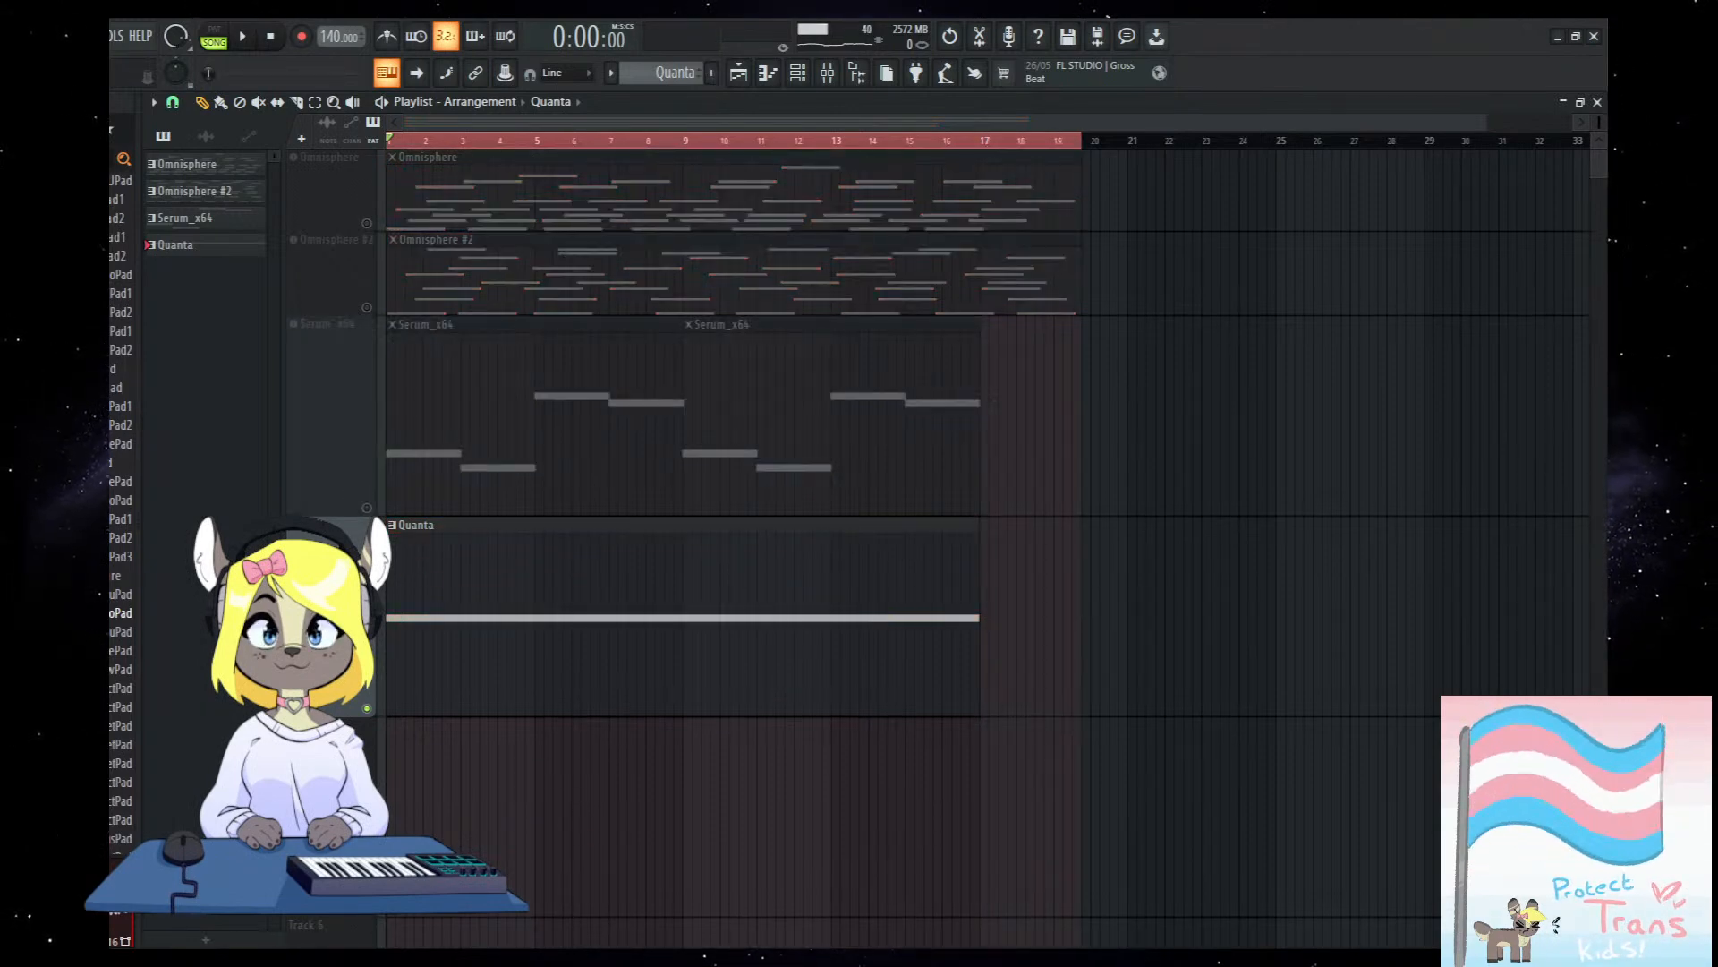
Select the playlist time range from bar 1 to bar 17, ending where the Quanta clip ends.
left_click(982, 140)
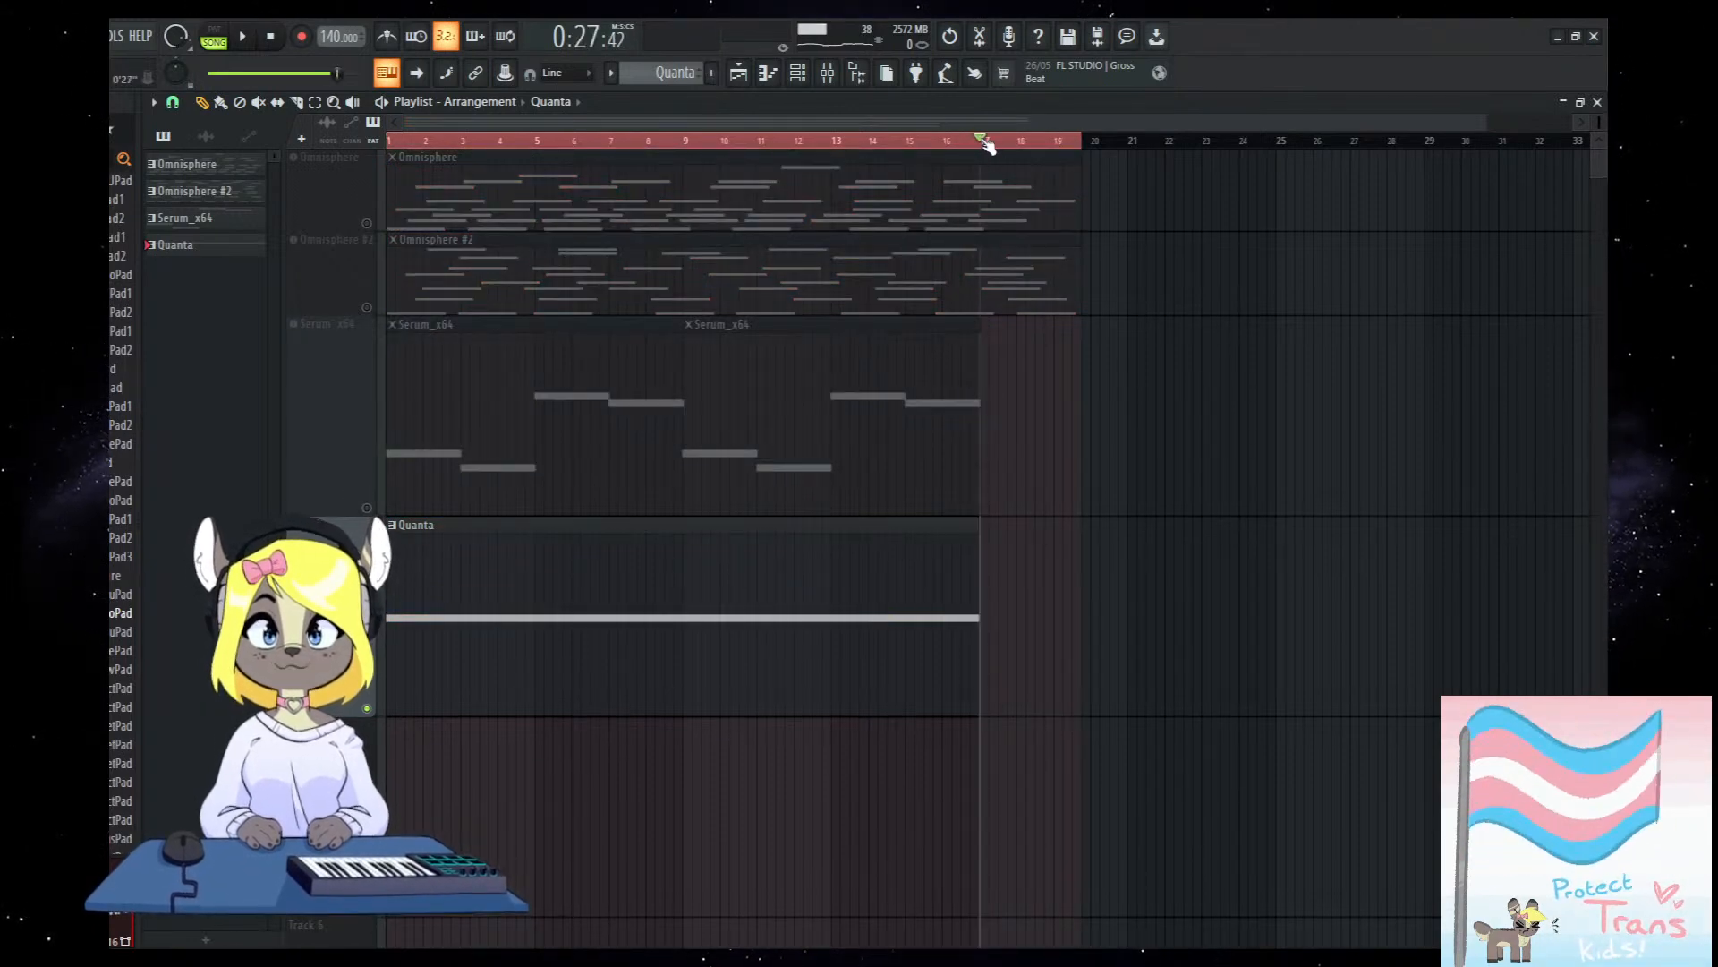
scroll(968, 280, "up", 3, "ctrl")
left_click_drag(992, 144, 367, 141)
key("ctrl+a")
scroll(1001, 863, "down", 2, "ctrl")
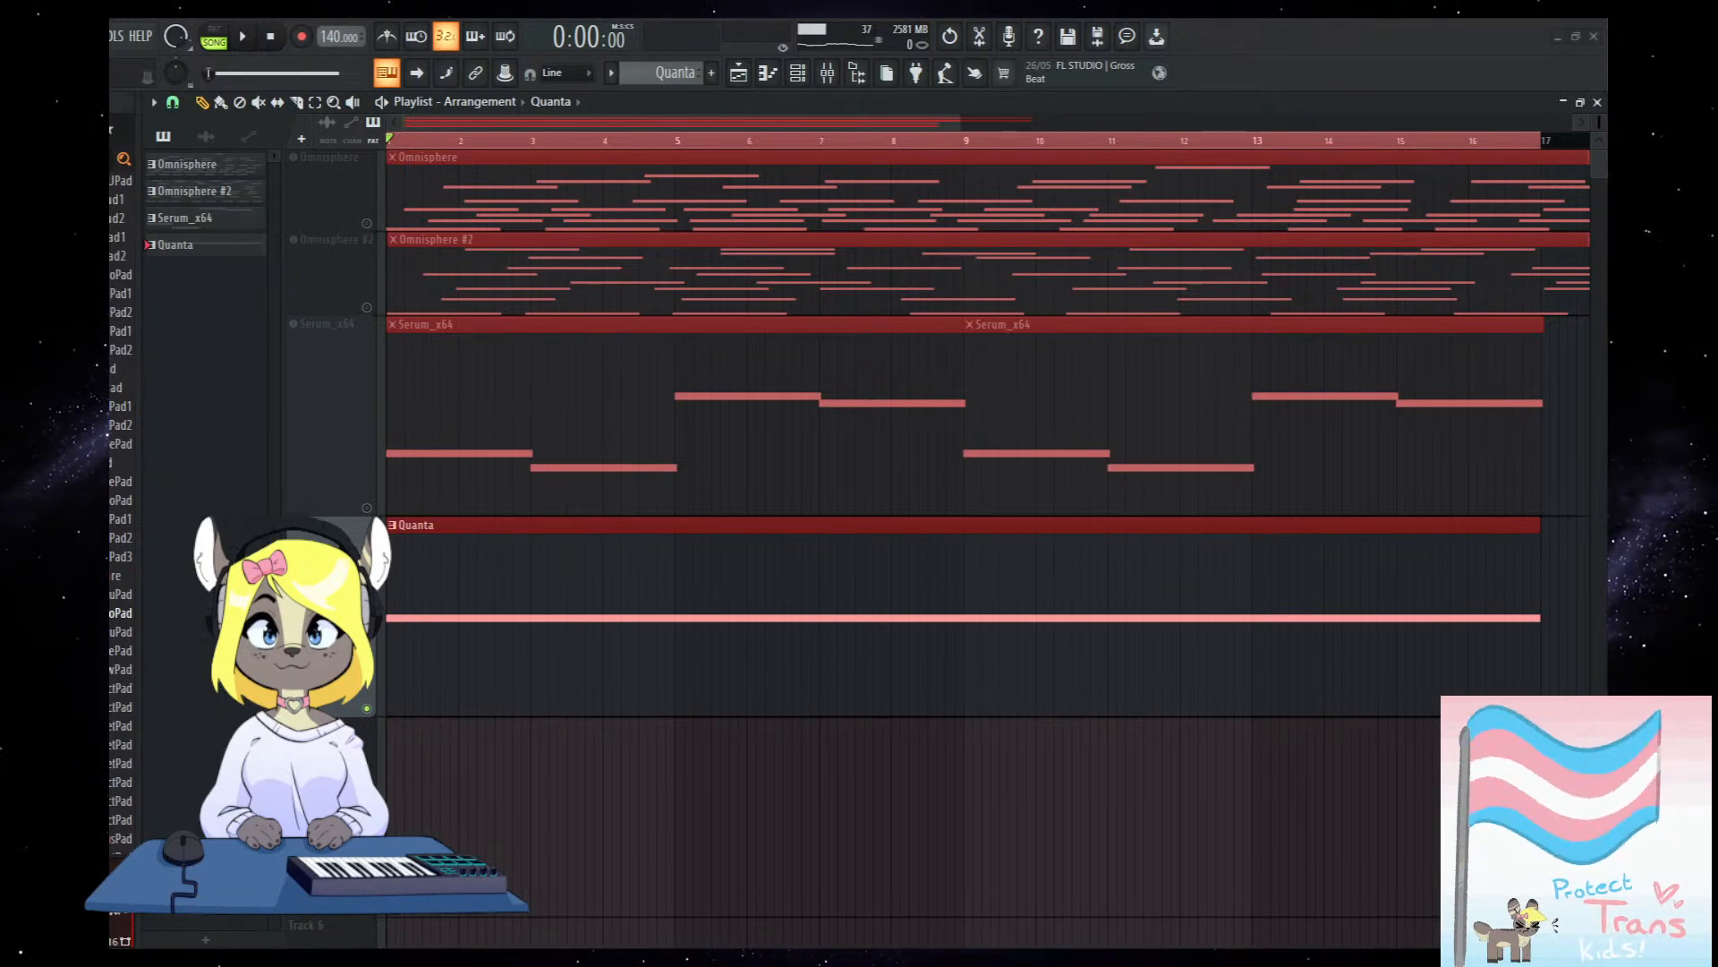
key("alt+Tab")
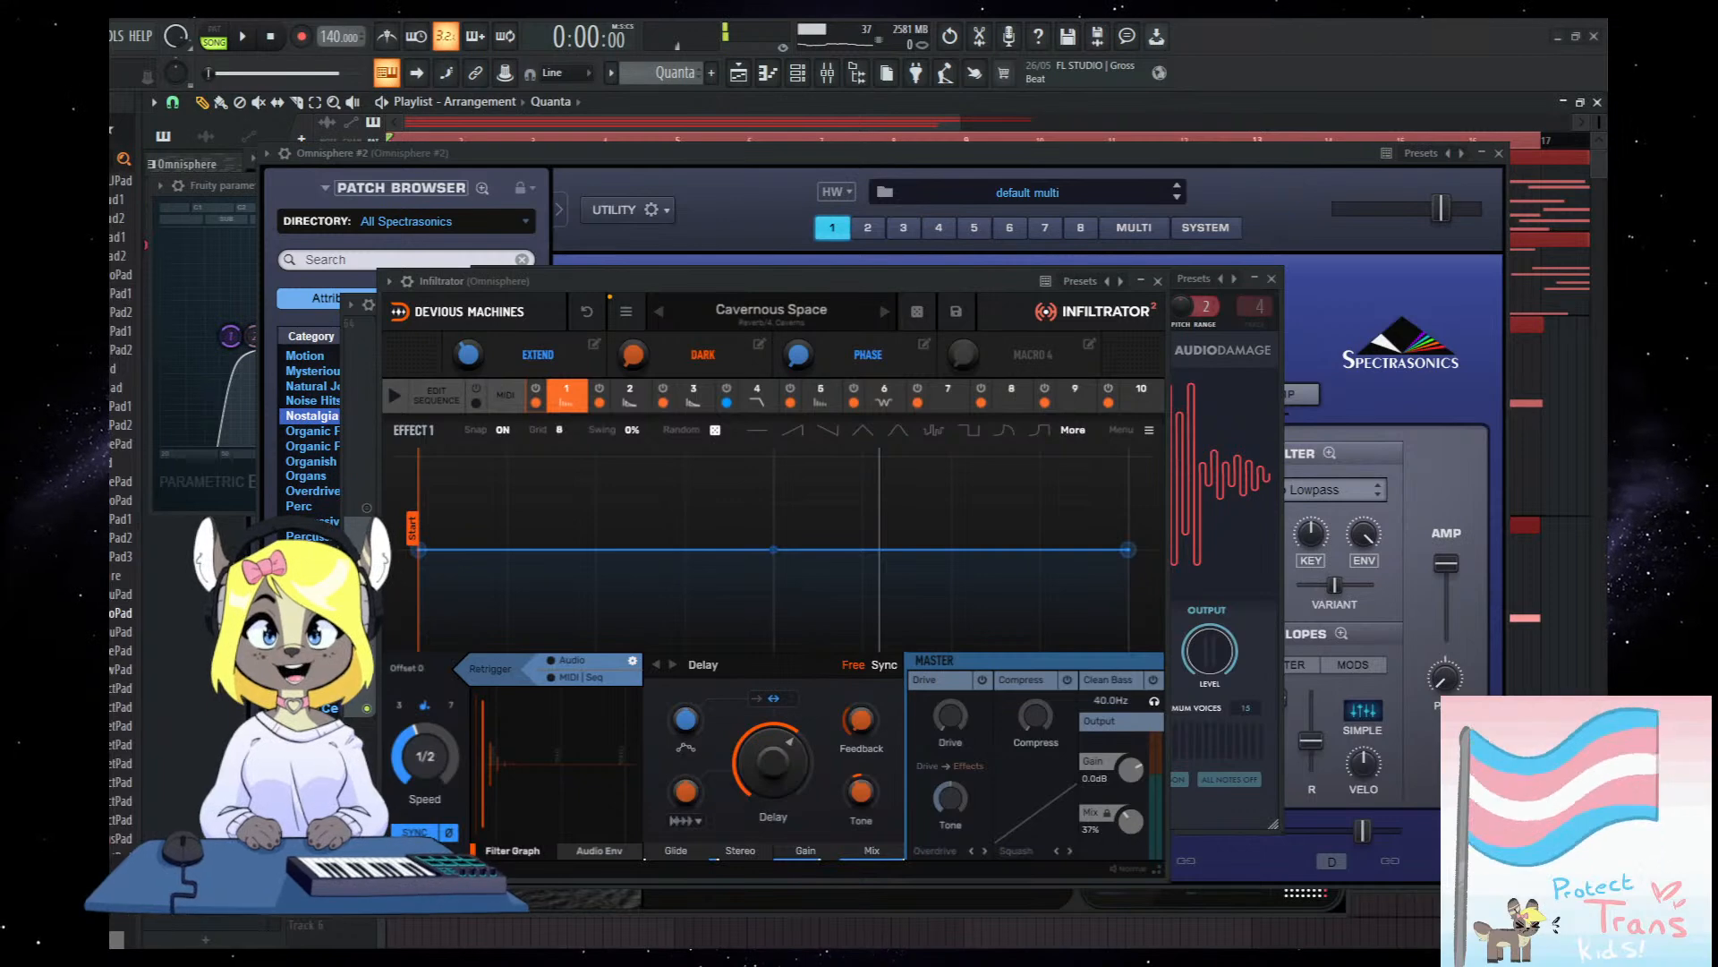
left_click(1546, 809)
scroll(903, 848, "right", 3)
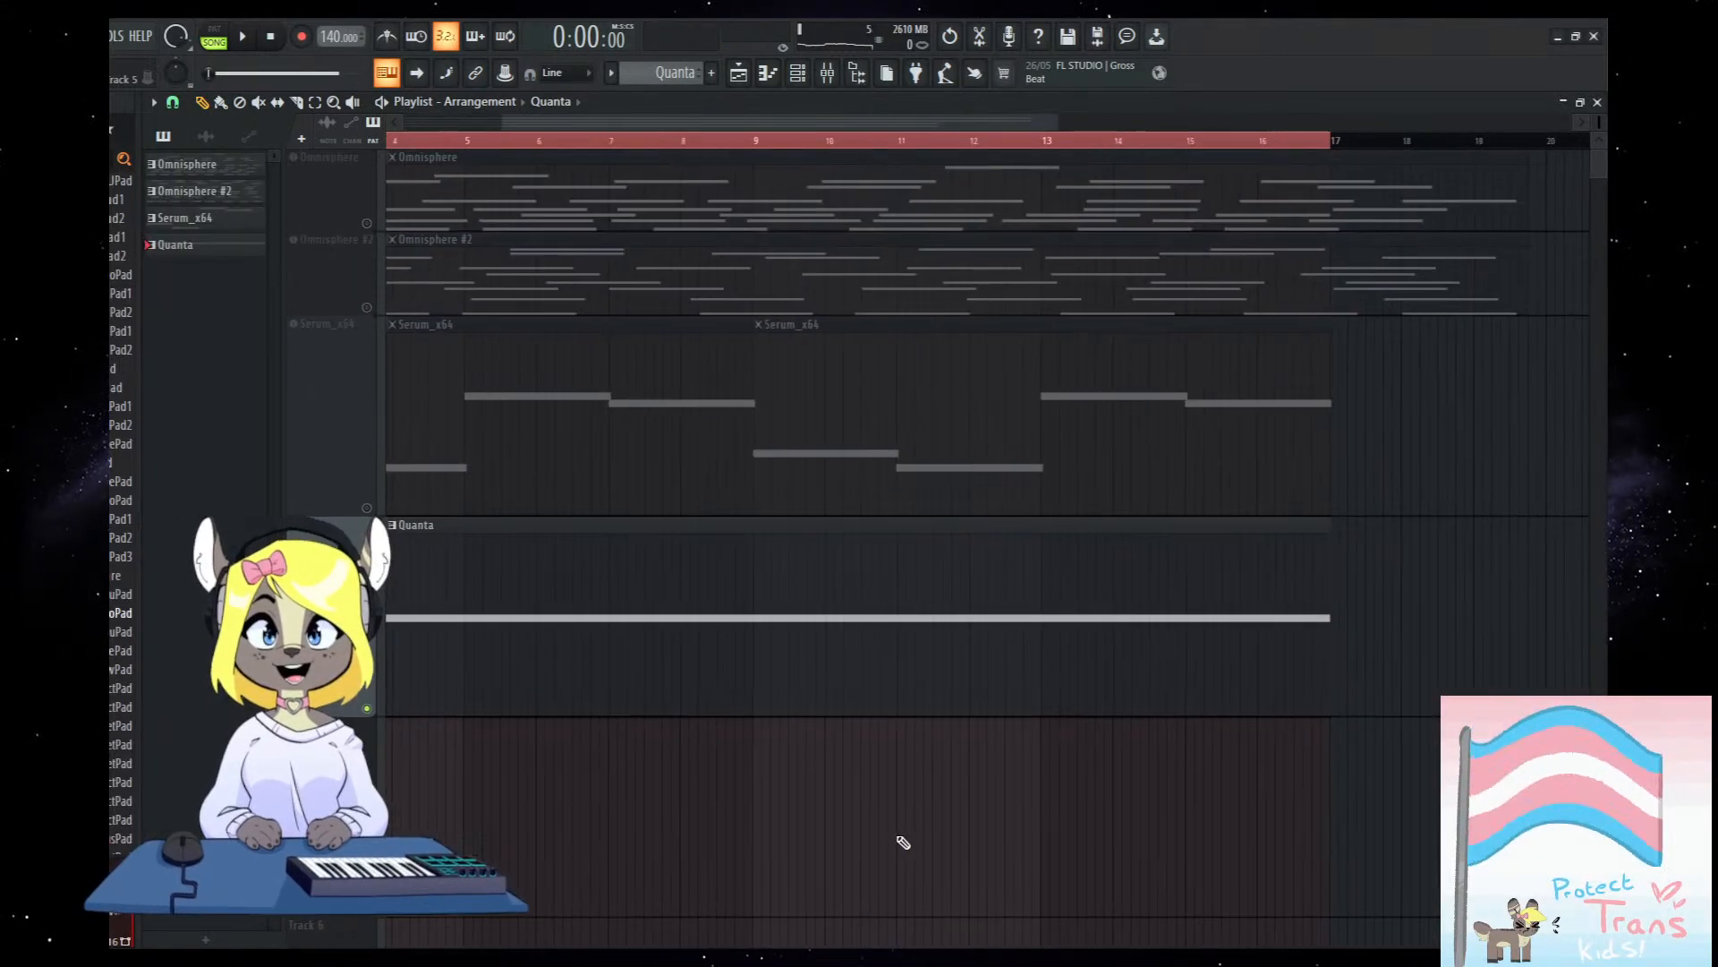
Clone the innit Quanta track with its clip, instrument and mixer track, and mute the original Quanta clip.
scroll(903, 849, "down", 3)
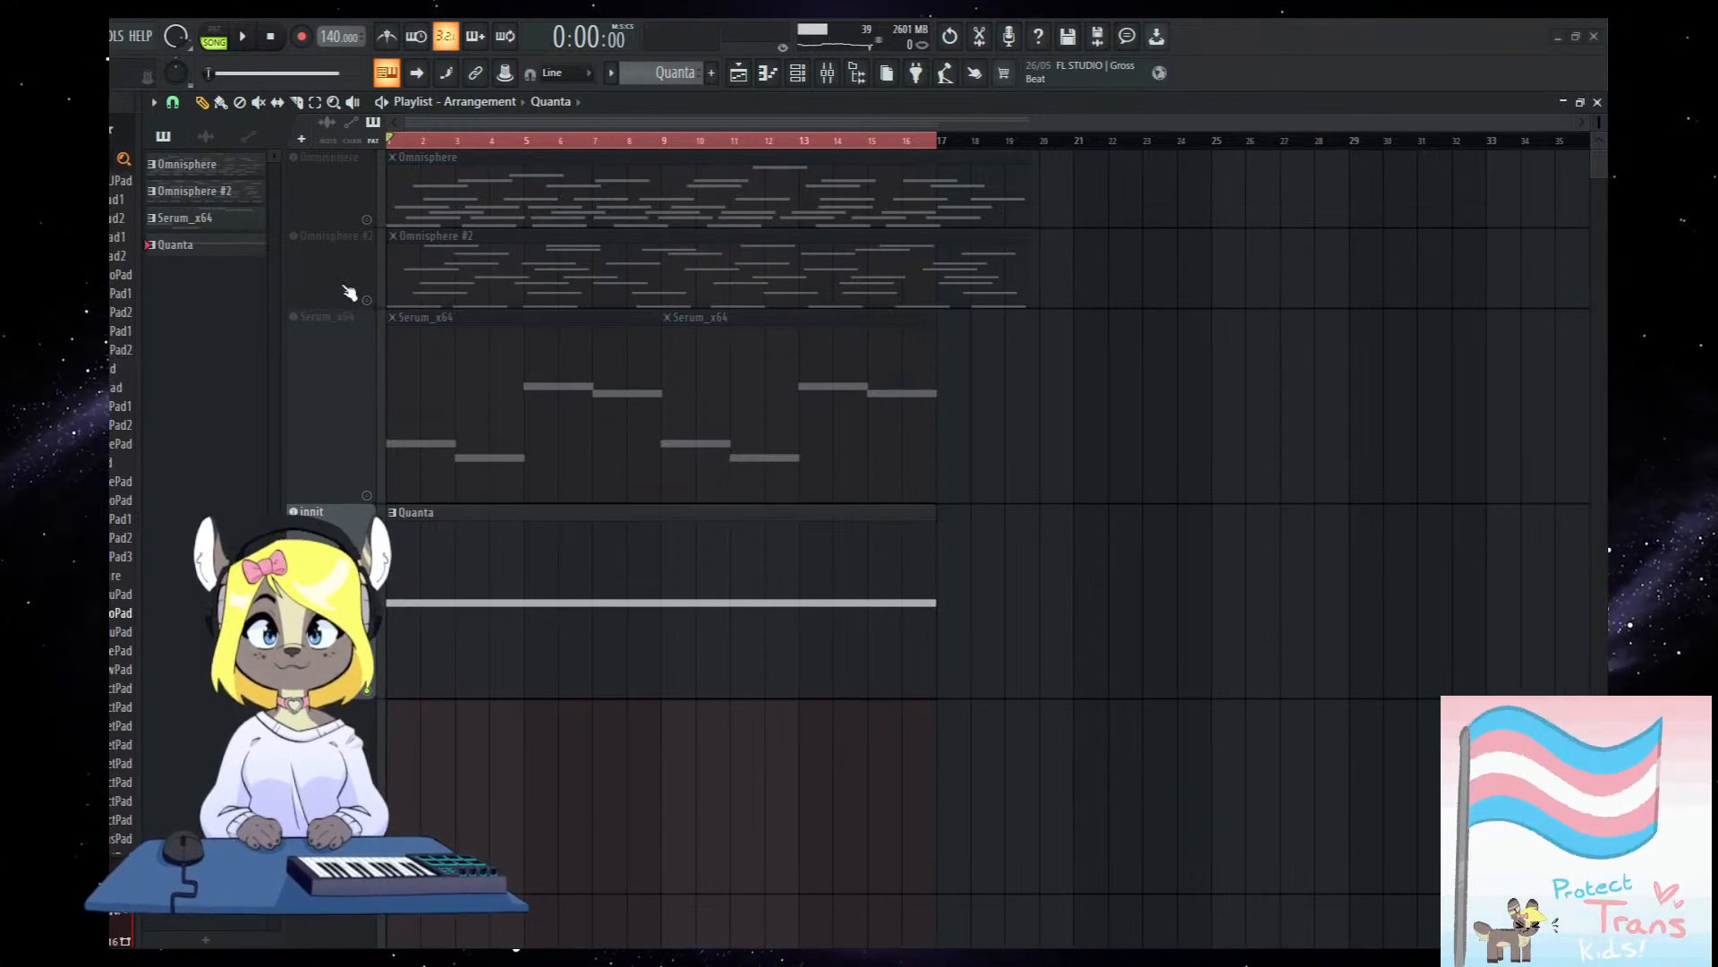
key("ctrl+z")
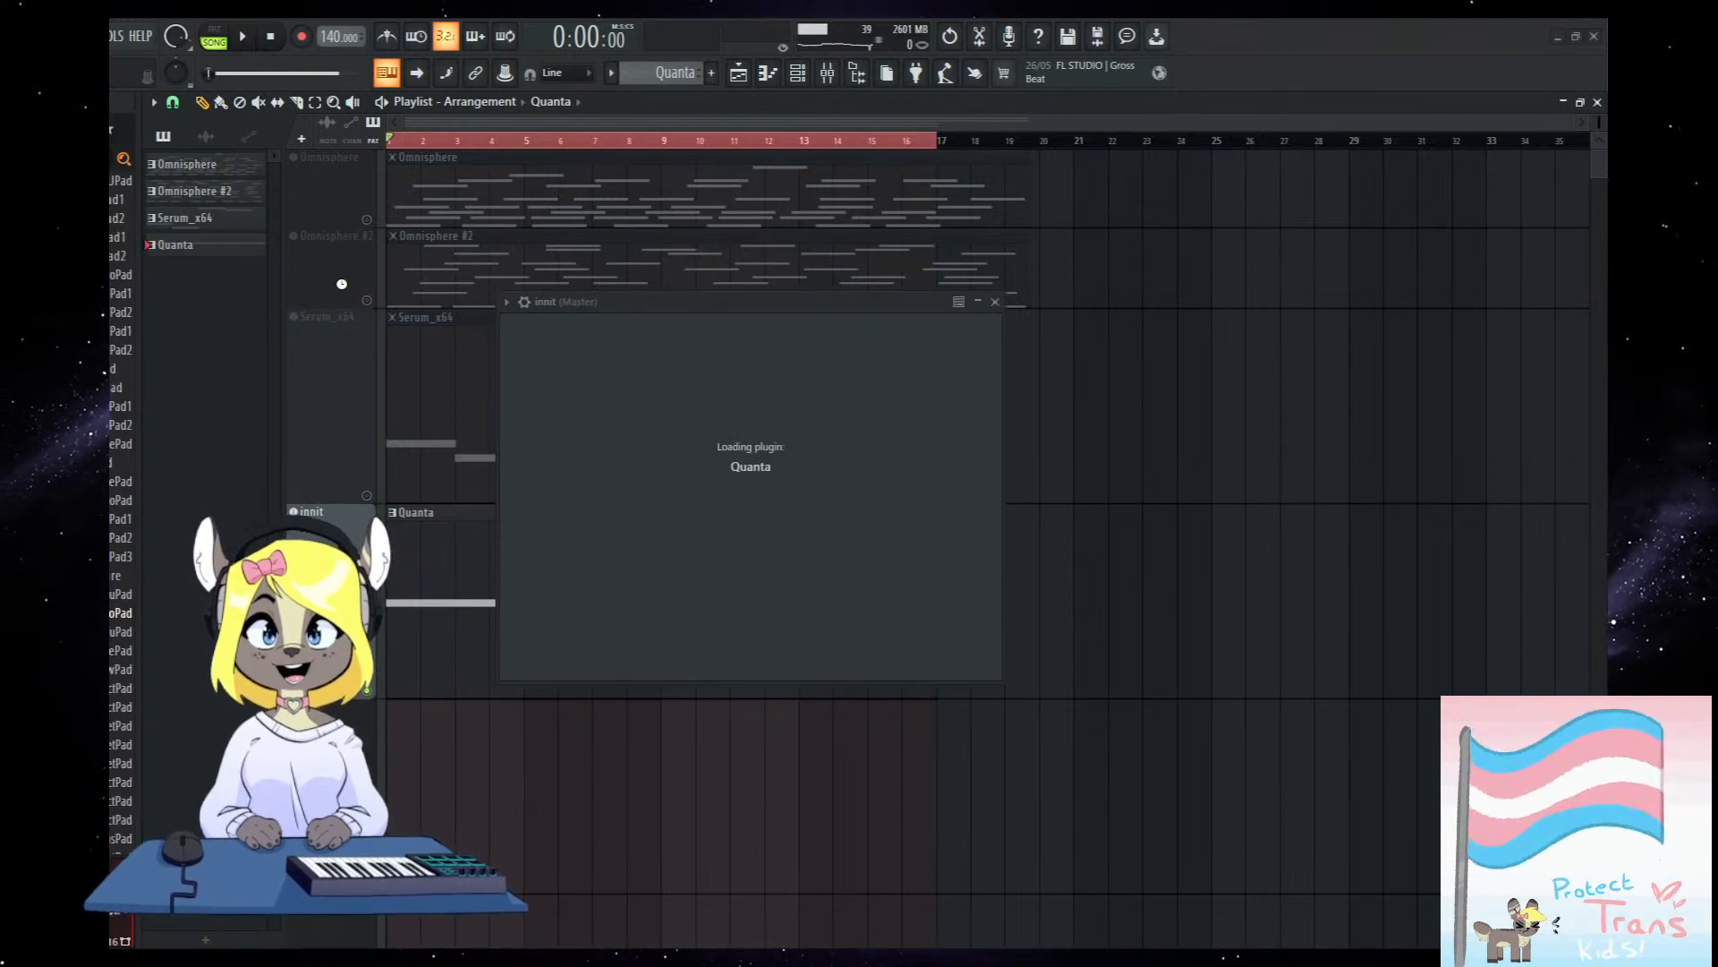
key("F9")
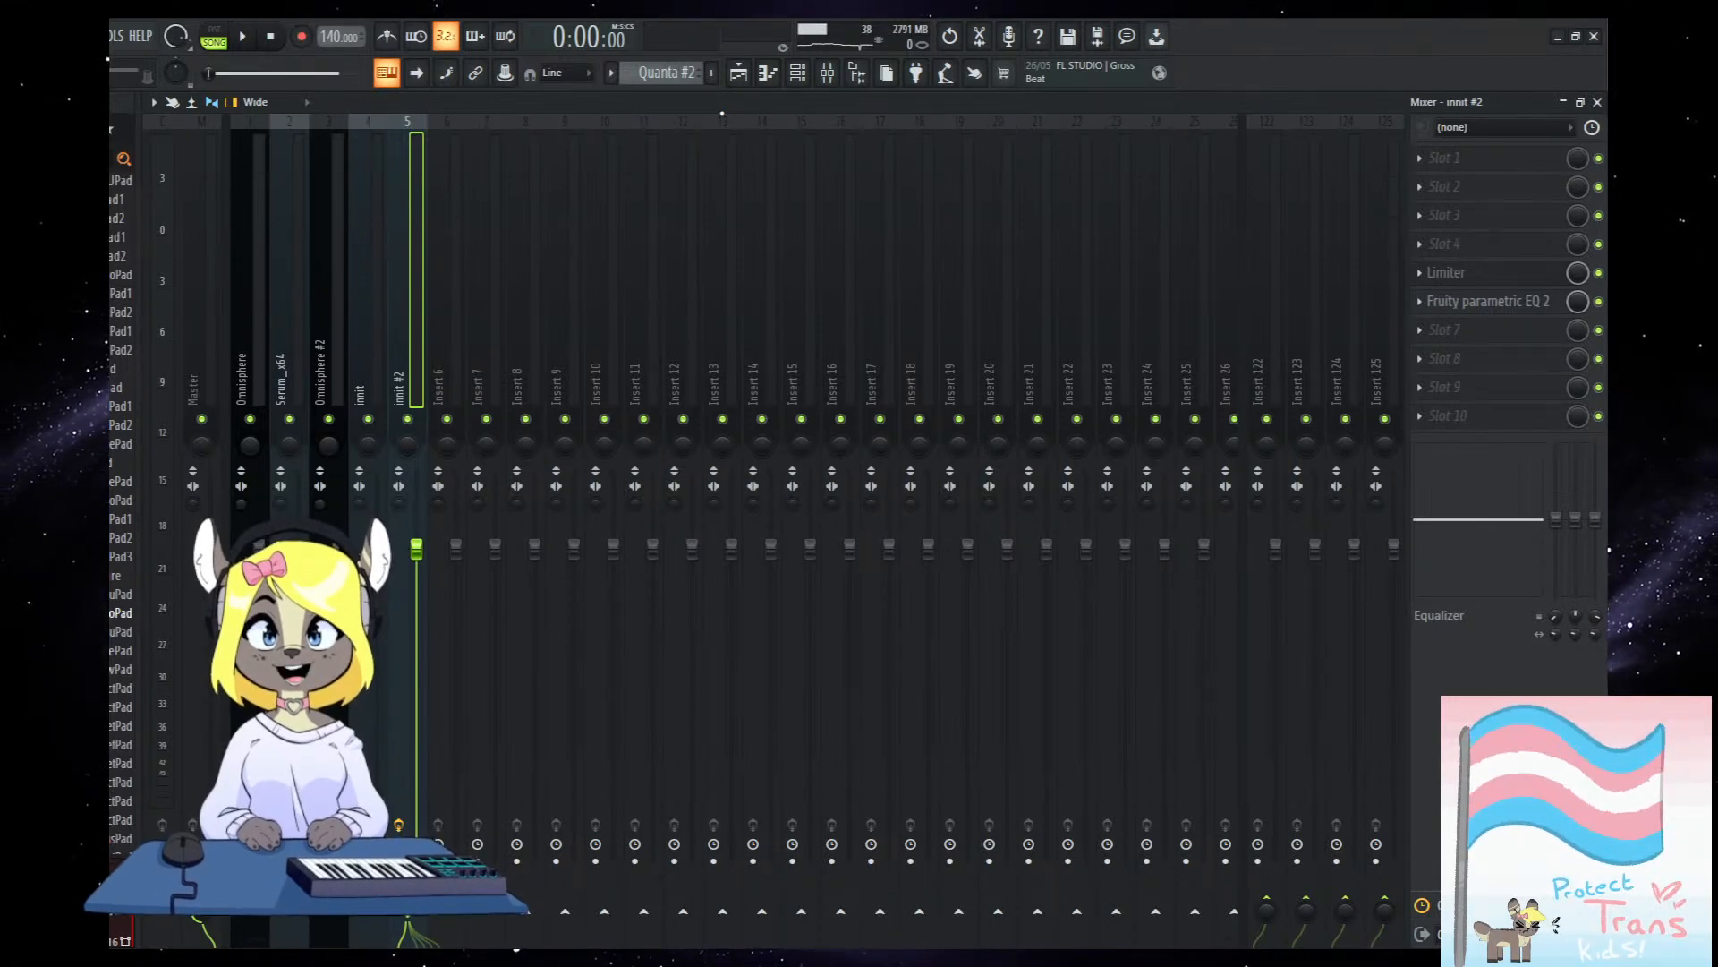
left_click(741, 73)
scroll(671, 414, "down", 2)
right_click(819, 550, "alt")
scroll(819, 550, "down", 1)
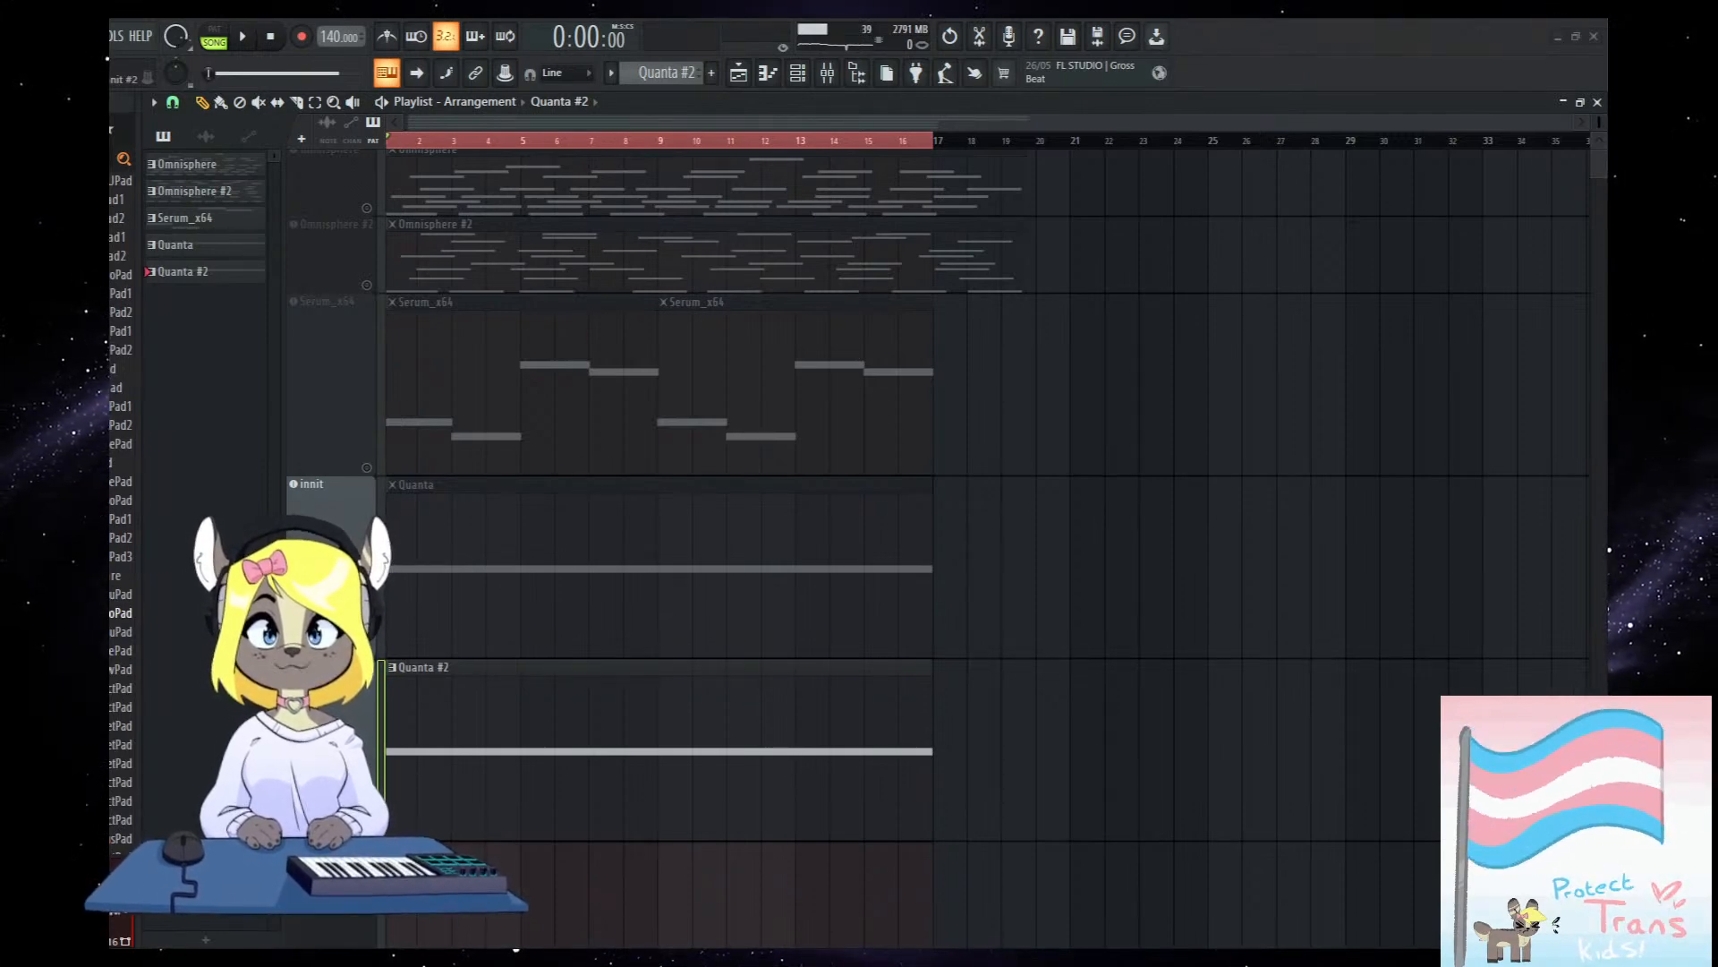
Open the cloned Quanta on the innit #2 channel, load the Single Purpose WAV file as its grain source, and return to the playlist.
left_click(798, 72)
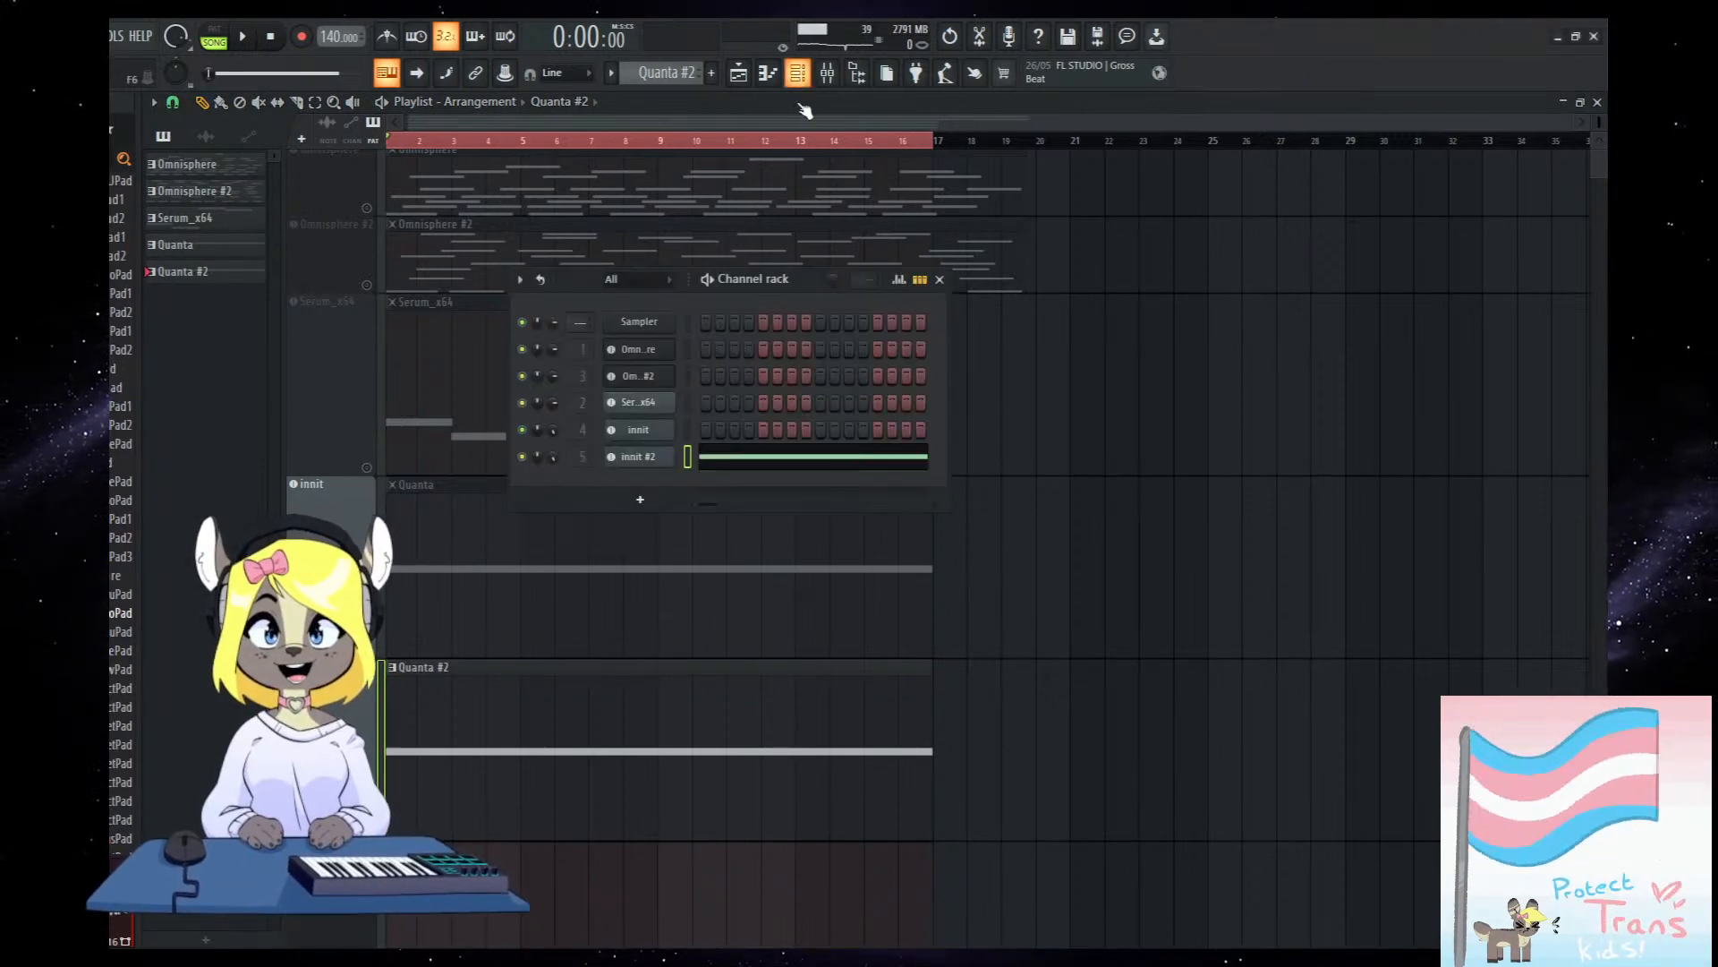
left_click(656, 469)
left_click_drag(1432, 456, 940, 456)
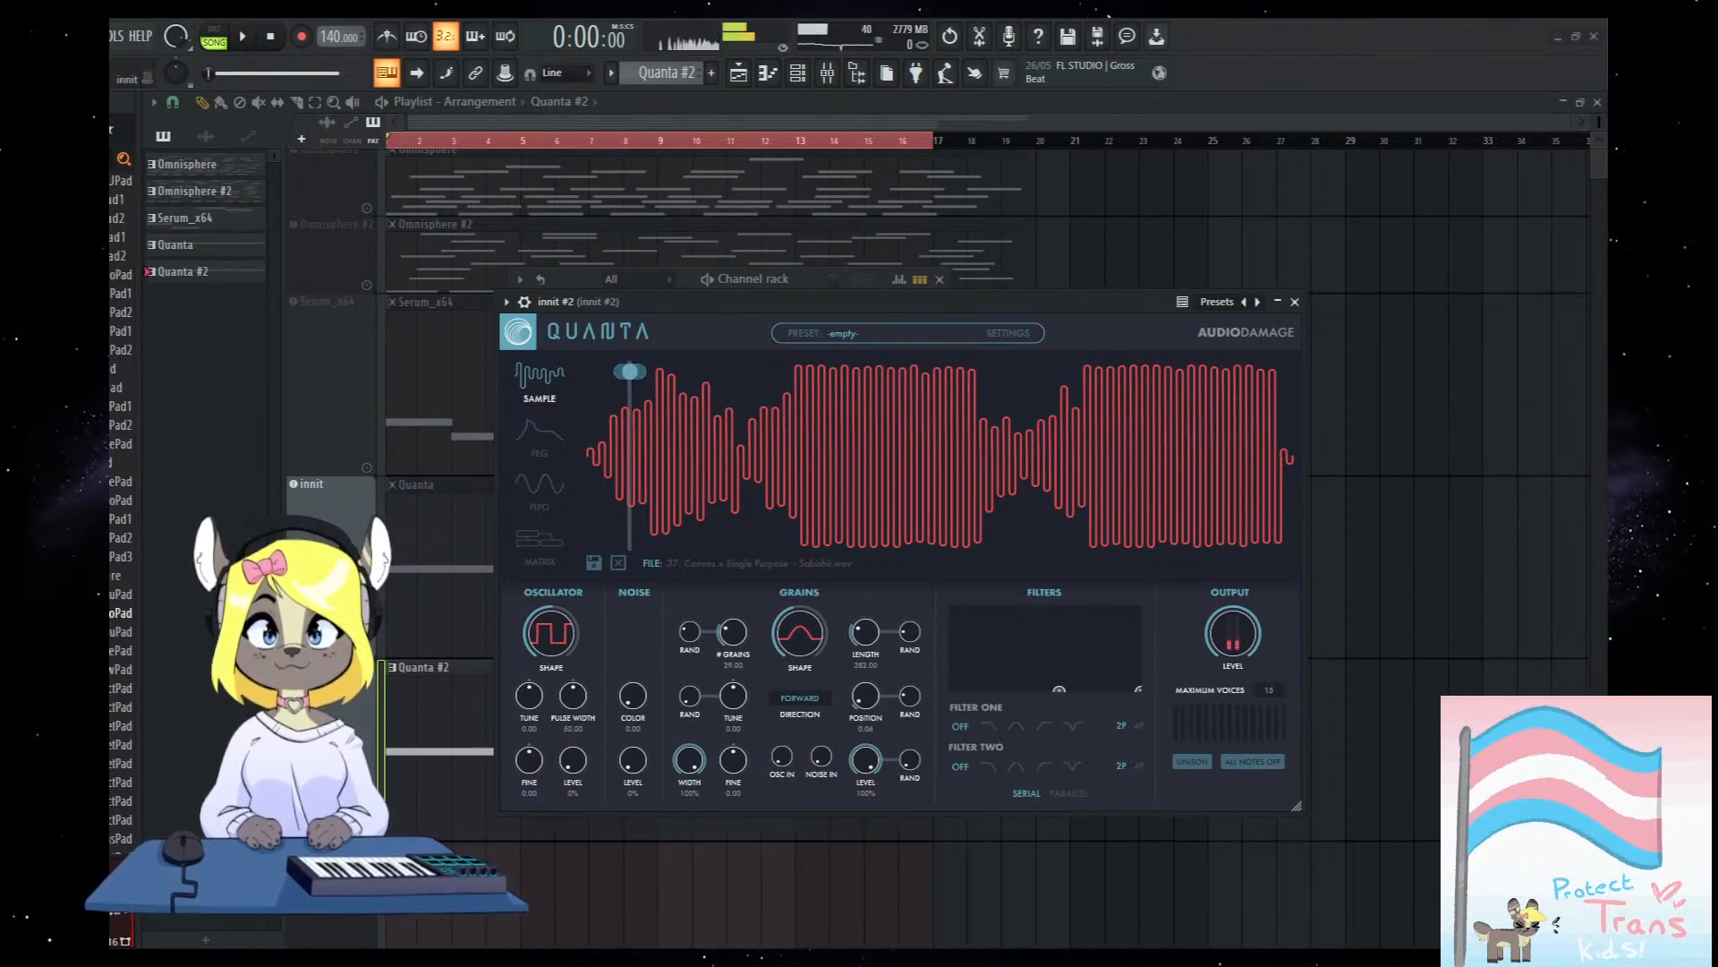
left_click(797, 73)
left_click(688, 322)
right_click(1399, 472)
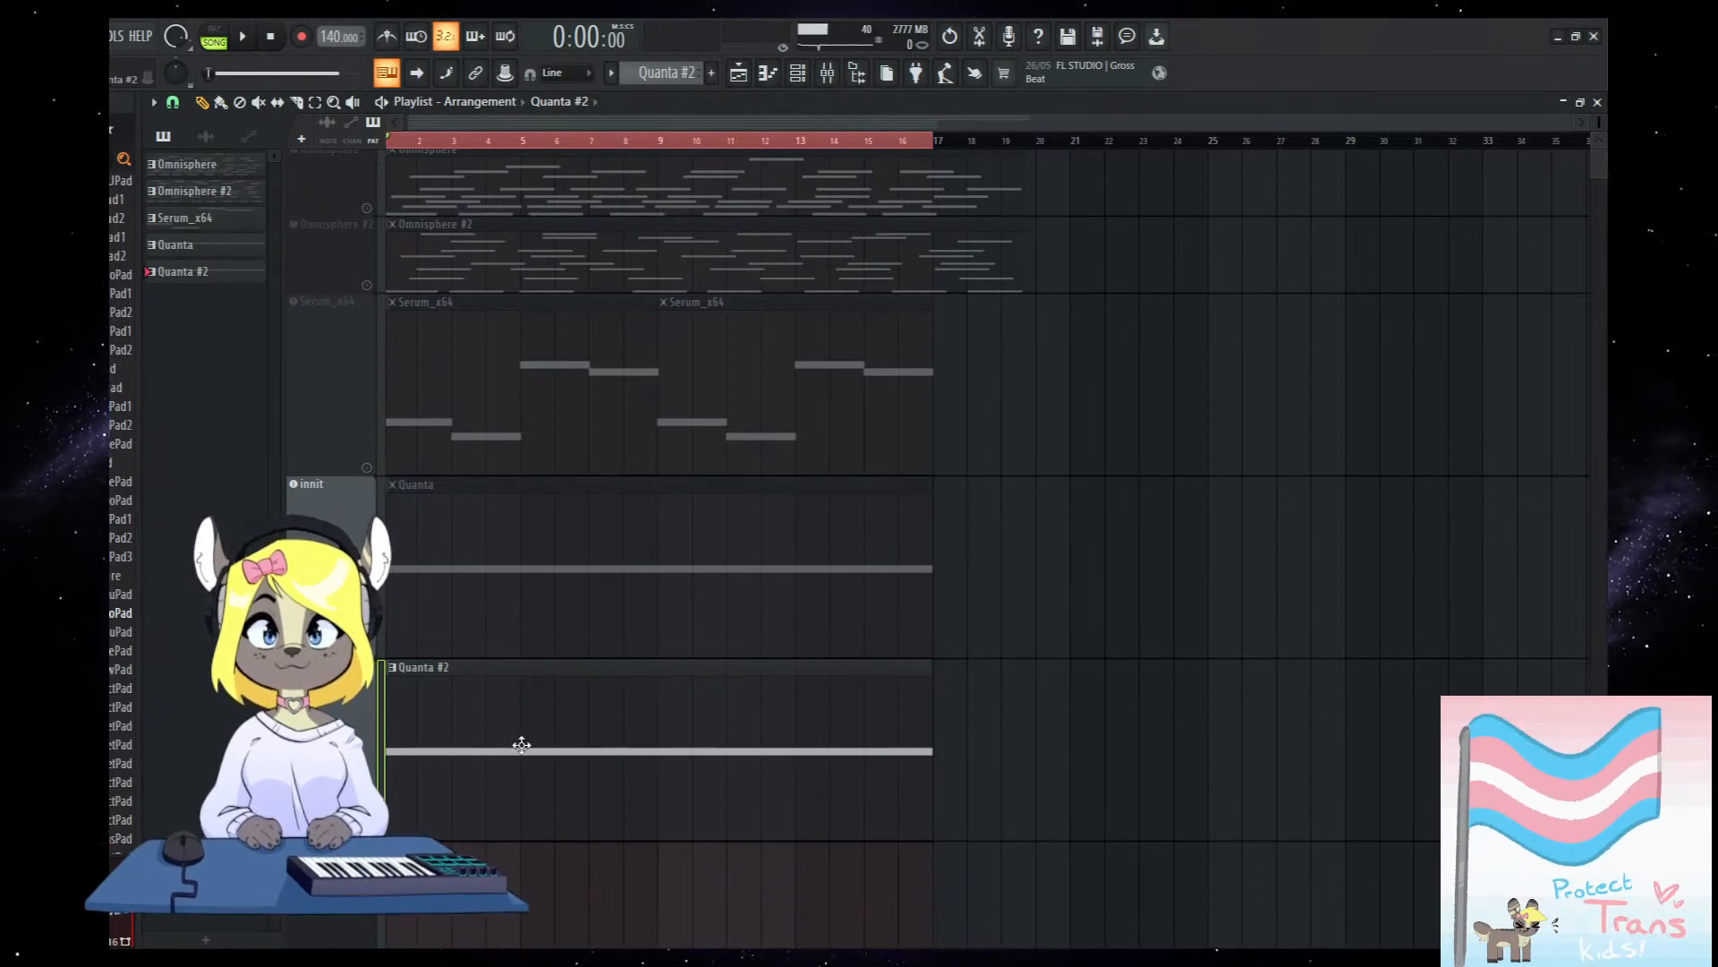
Move the long note of the Quanta #2 clip to C5 in the piano roll and audition it from the playlist.
scroll(555, 767, "up", 1)
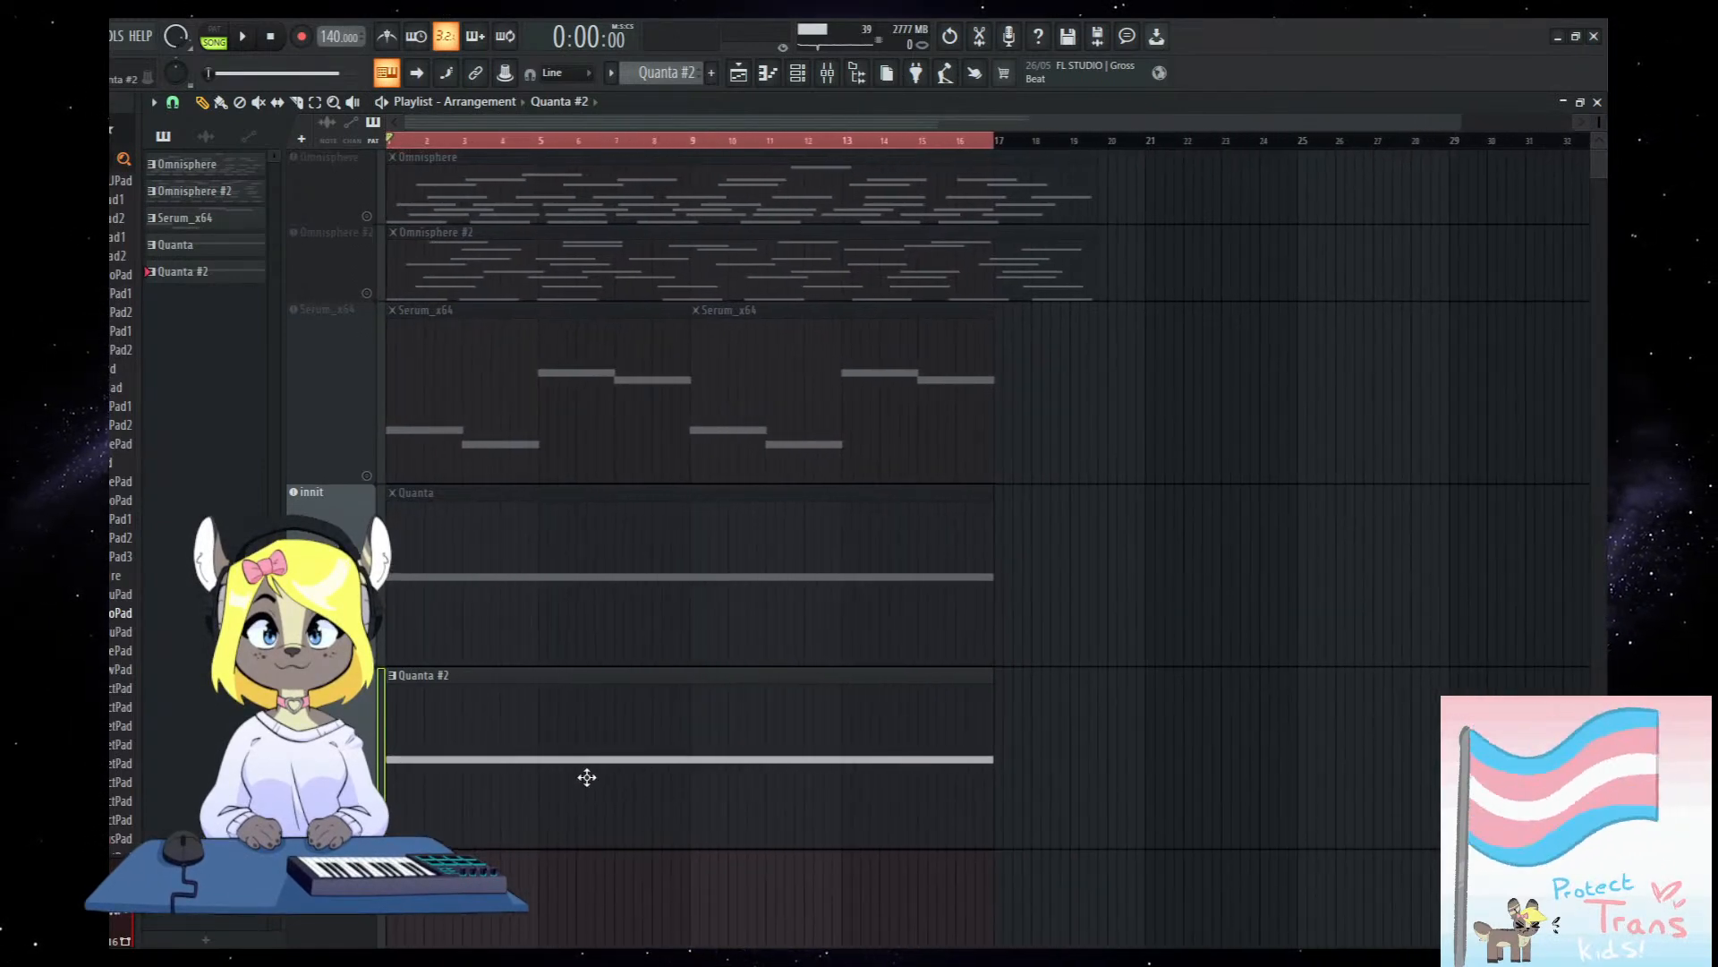
double_click(587, 775)
left_click_drag(272, 524, 253, 434)
left_click(738, 73)
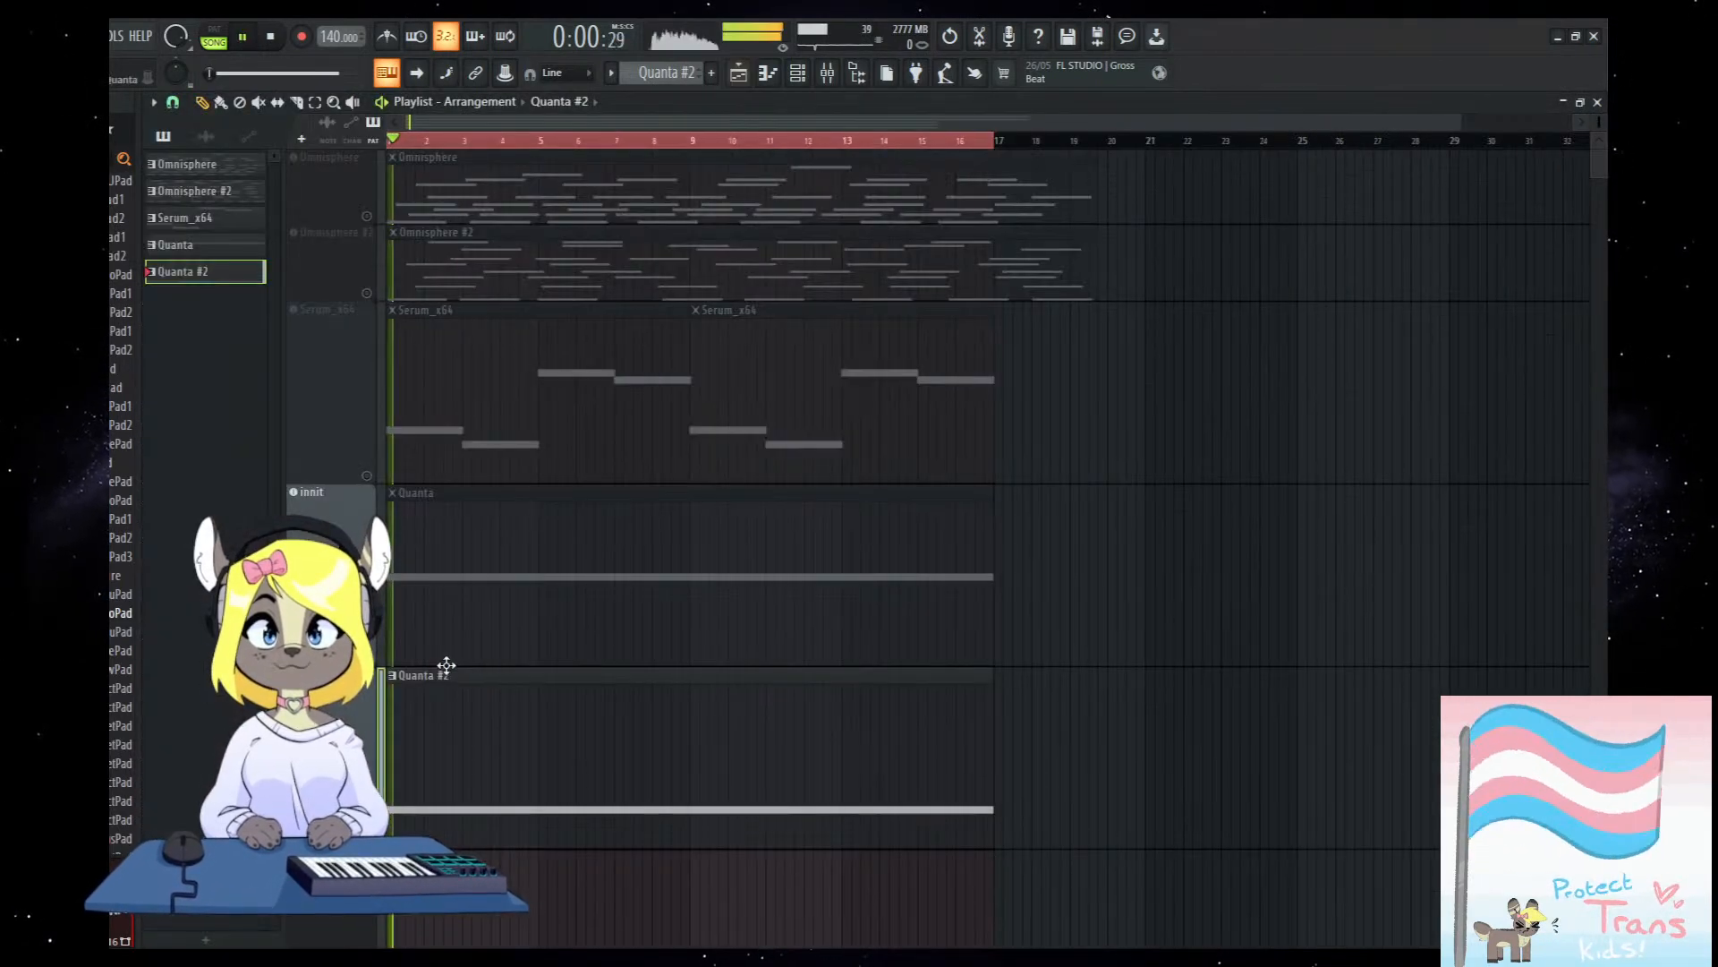
key("F7")
Move the grain position in innit #2's Quanta to about 0.22 and adjust the position randomness during playback.
key("F6")
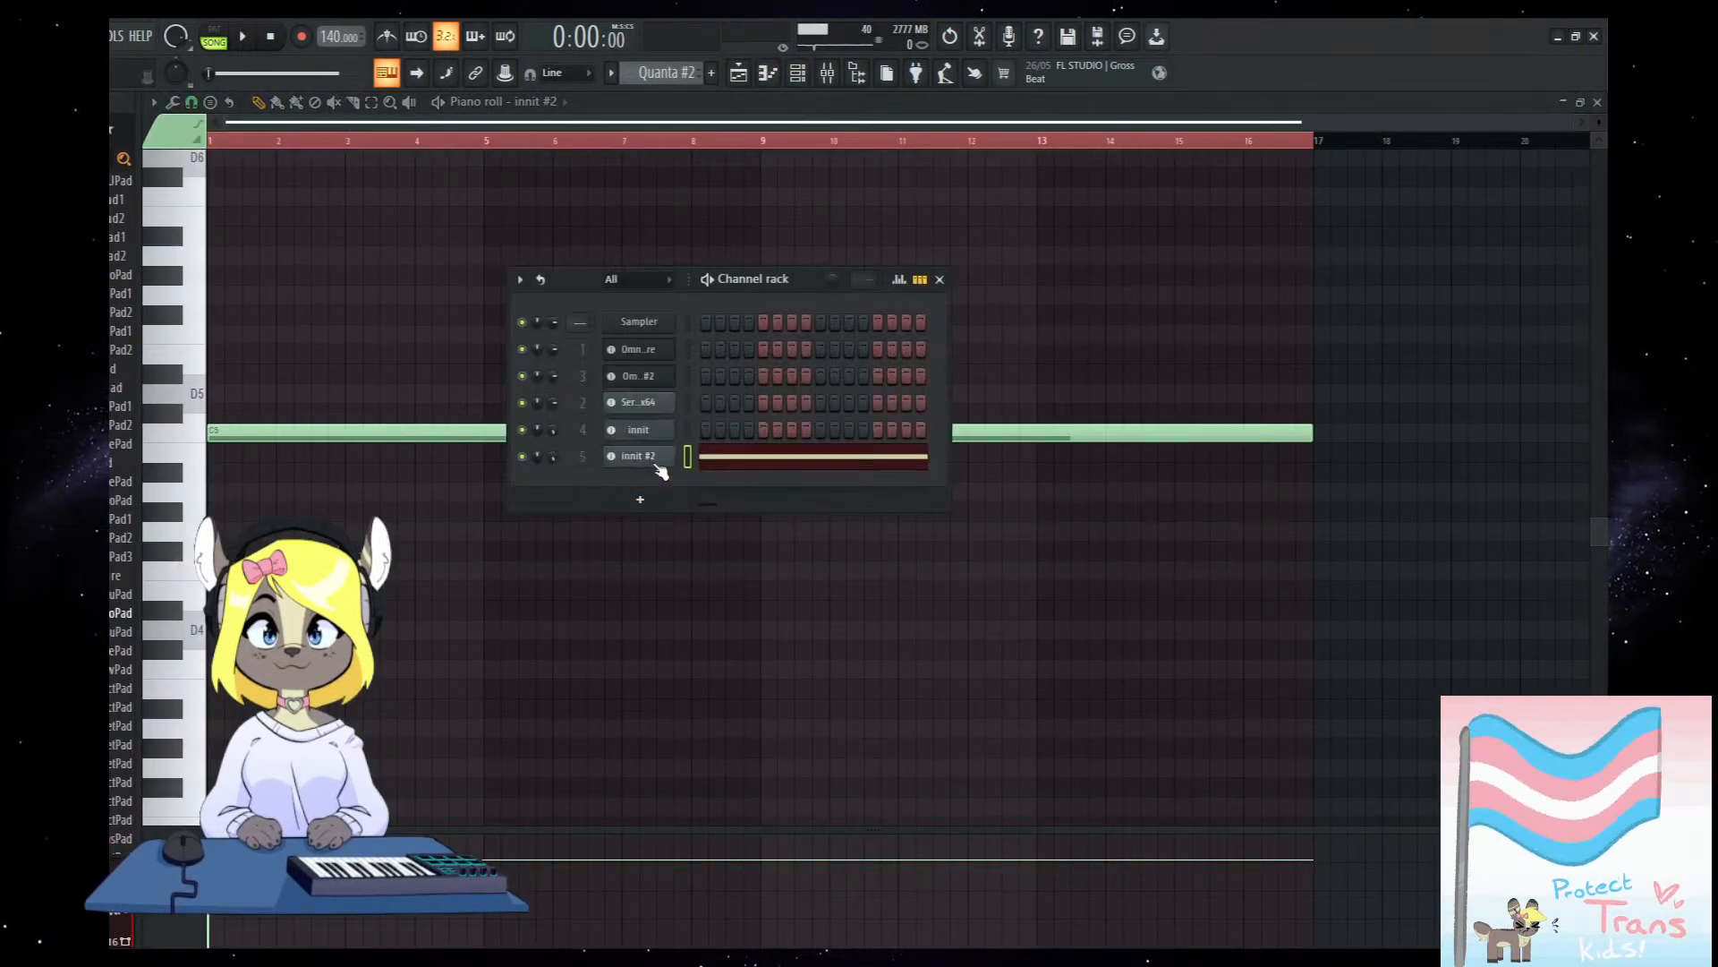
left_click(657, 465)
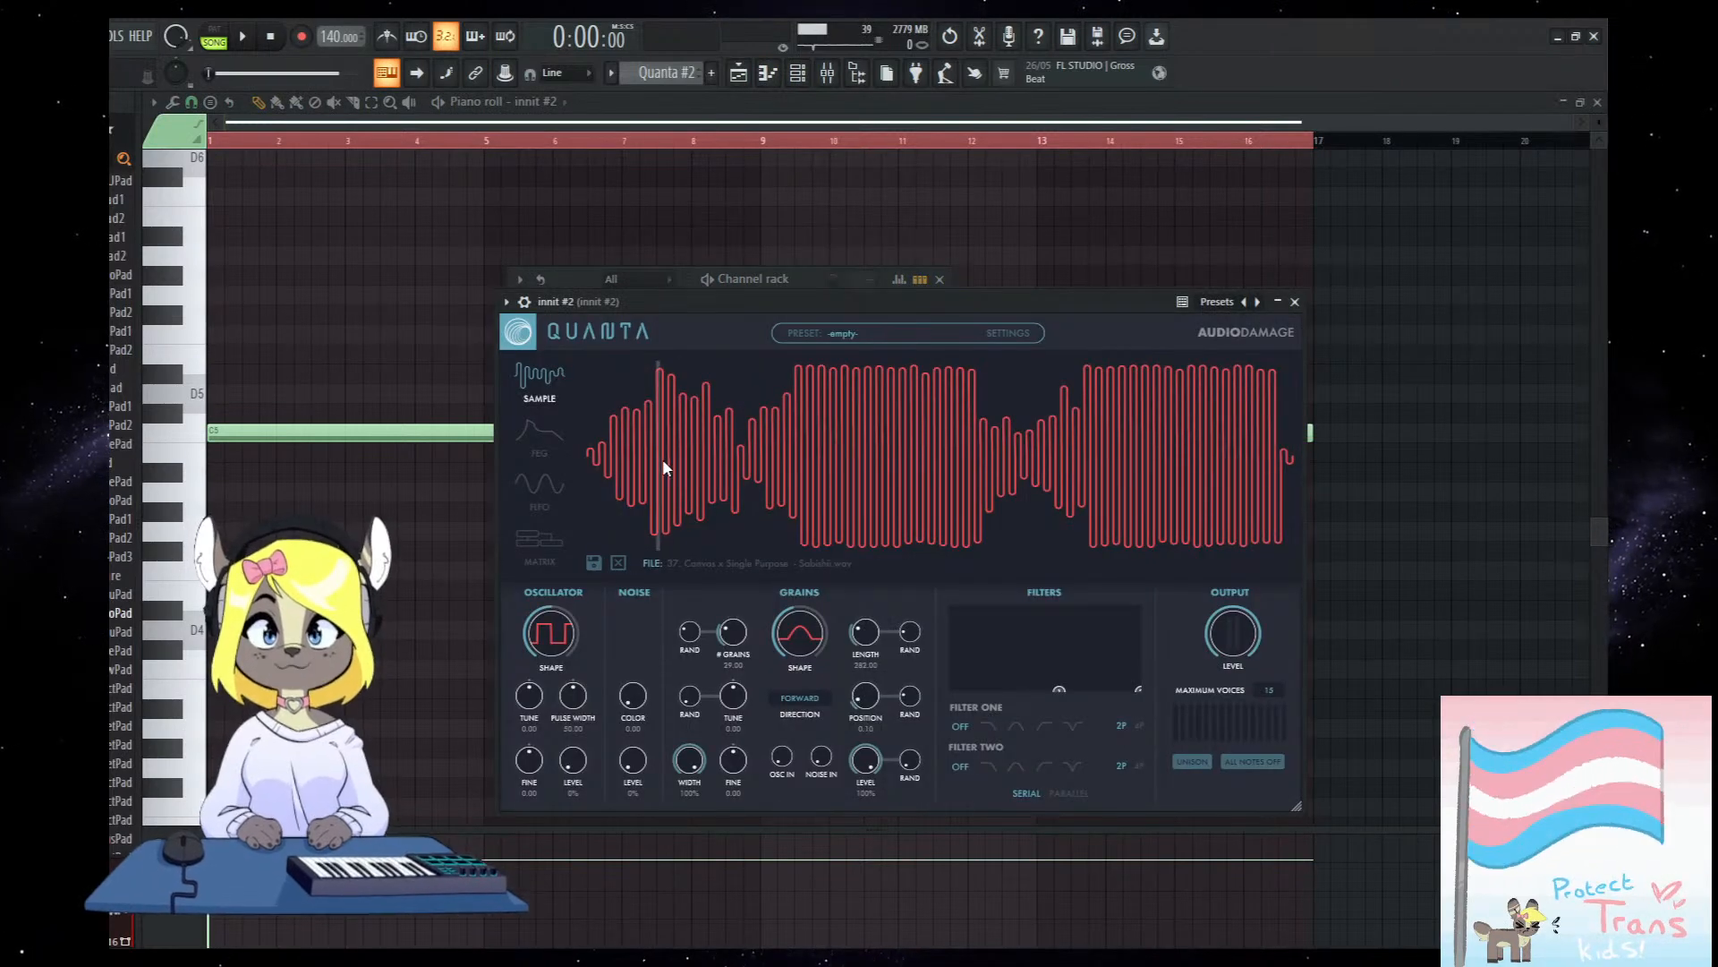
mouse_move(813, 312)
left_mouse_down()
mouse_move(715, 299)
mouse_move(734, 301)
left_mouse_up()
key("space")
left_click_drag(596, 427, 653, 425)
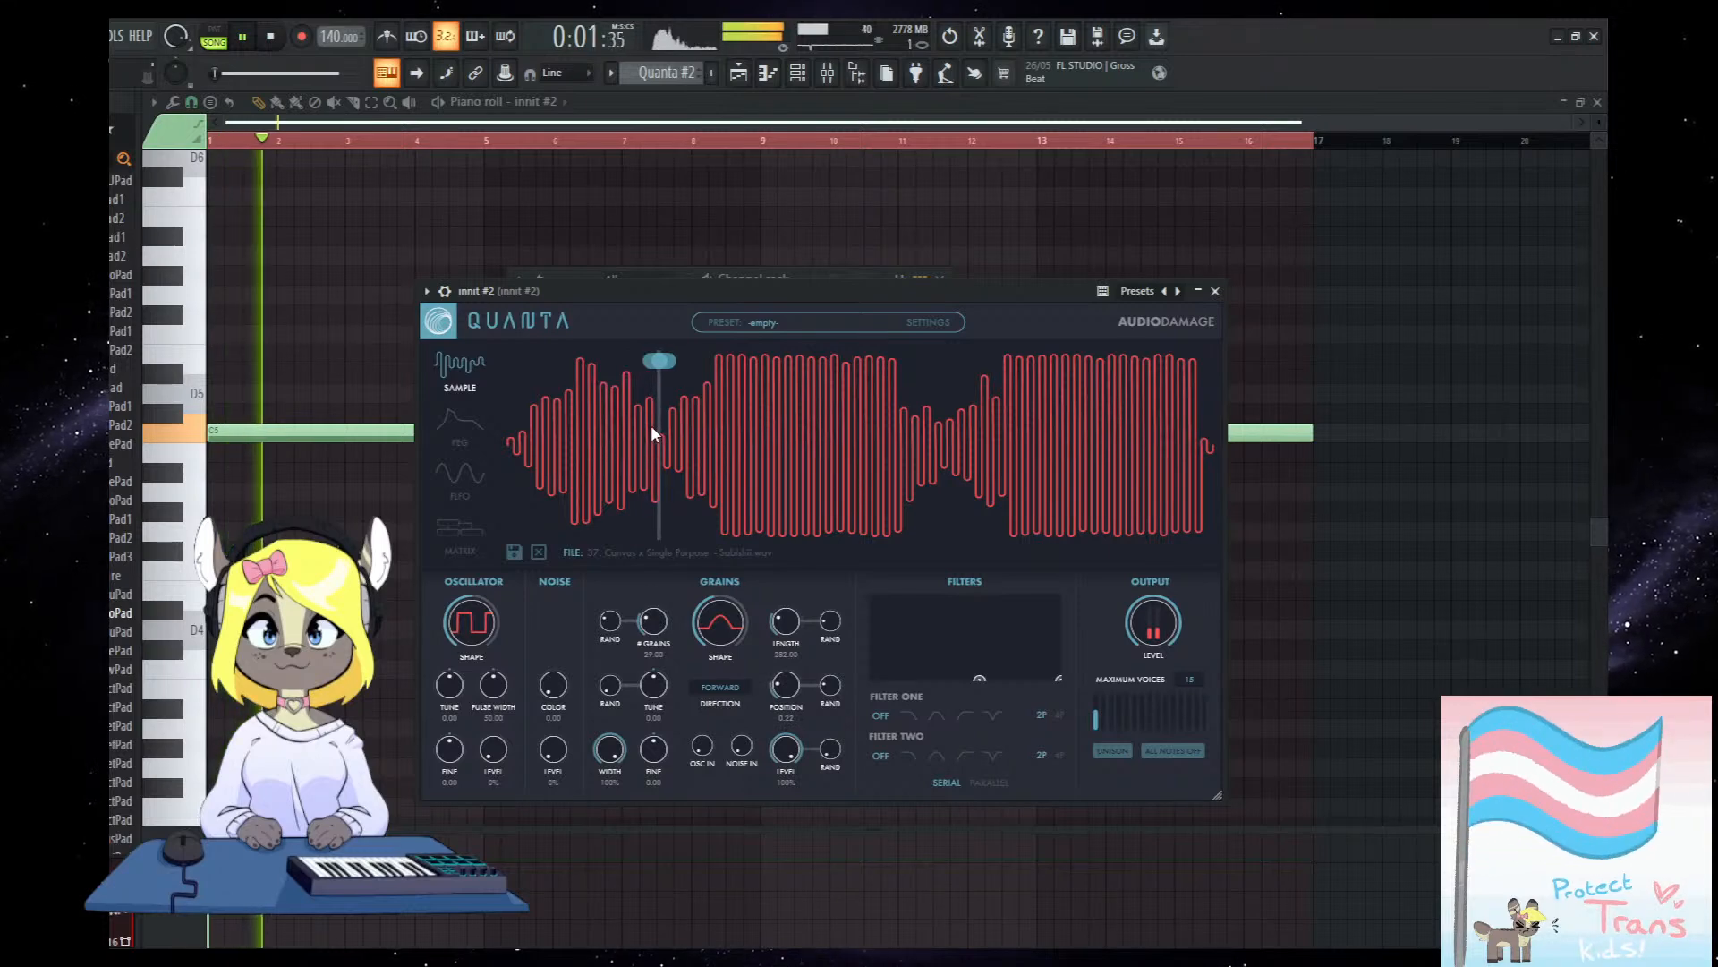
mouse_move(830, 685)
left_mouse_down()
mouse_move(790, 705)
mouse_move(793, 683)
left_mouse_up()
key("space")
Raise soothe2's band 1 on the Omnisphere mixer track to 12 dB sensitivity at 287 Hz during playback.
left_click(827, 72)
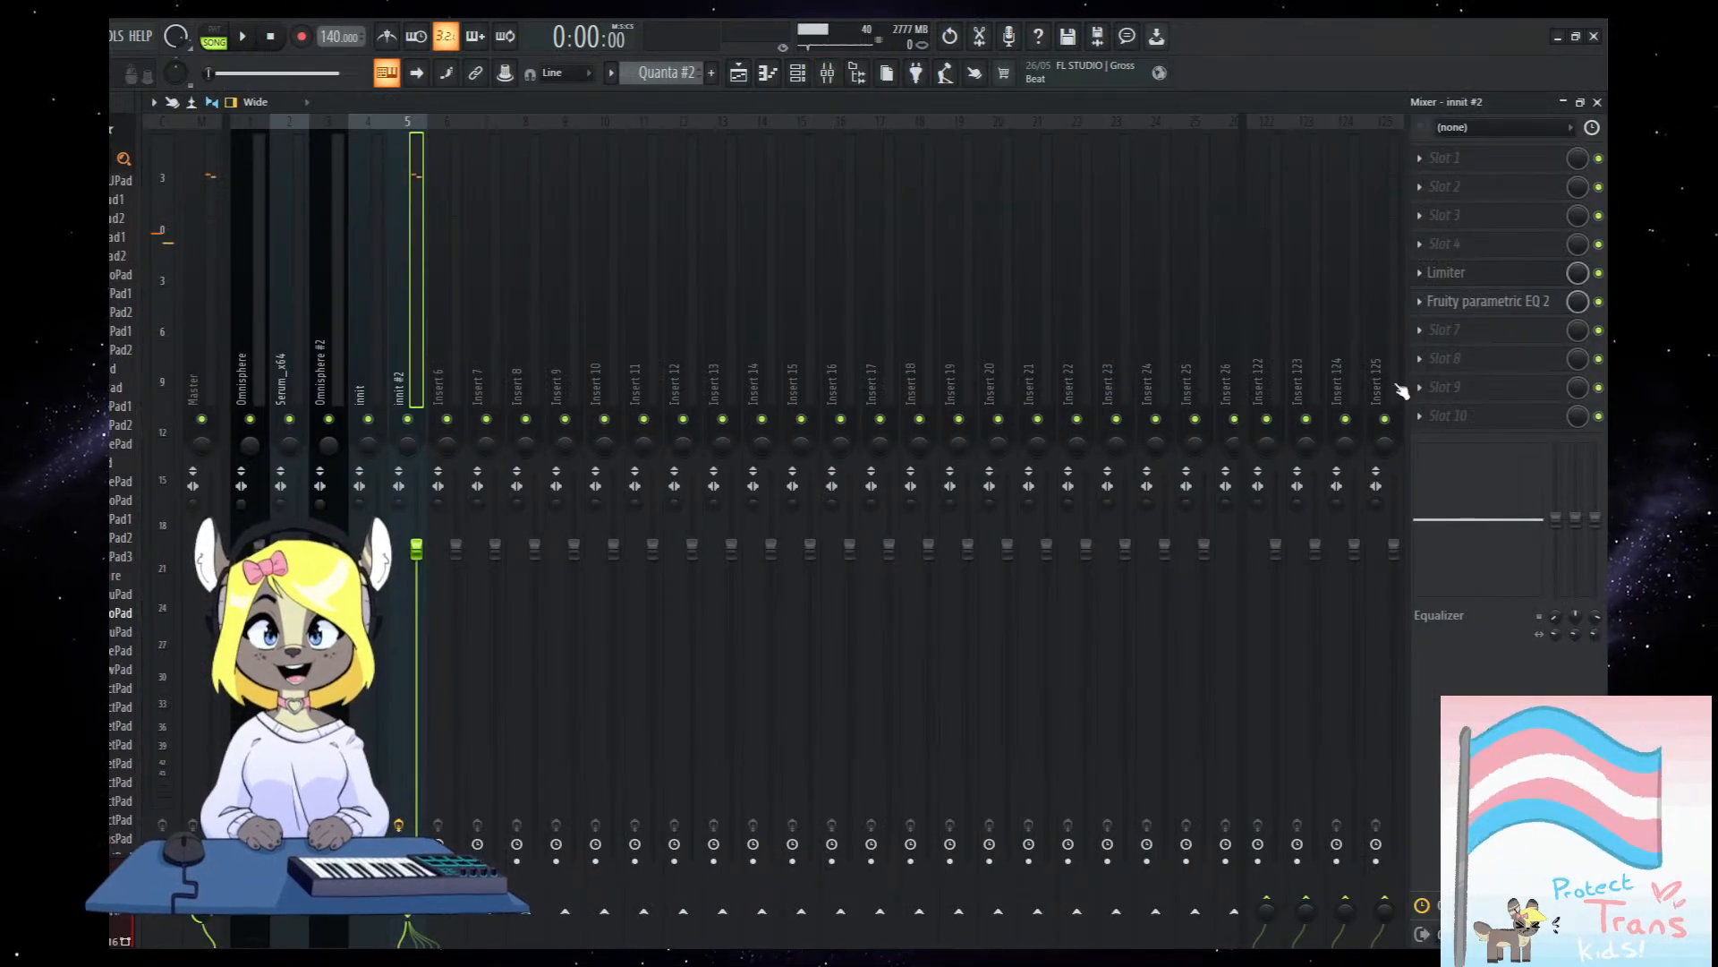
left_click(247, 387)
left_click(411, 385)
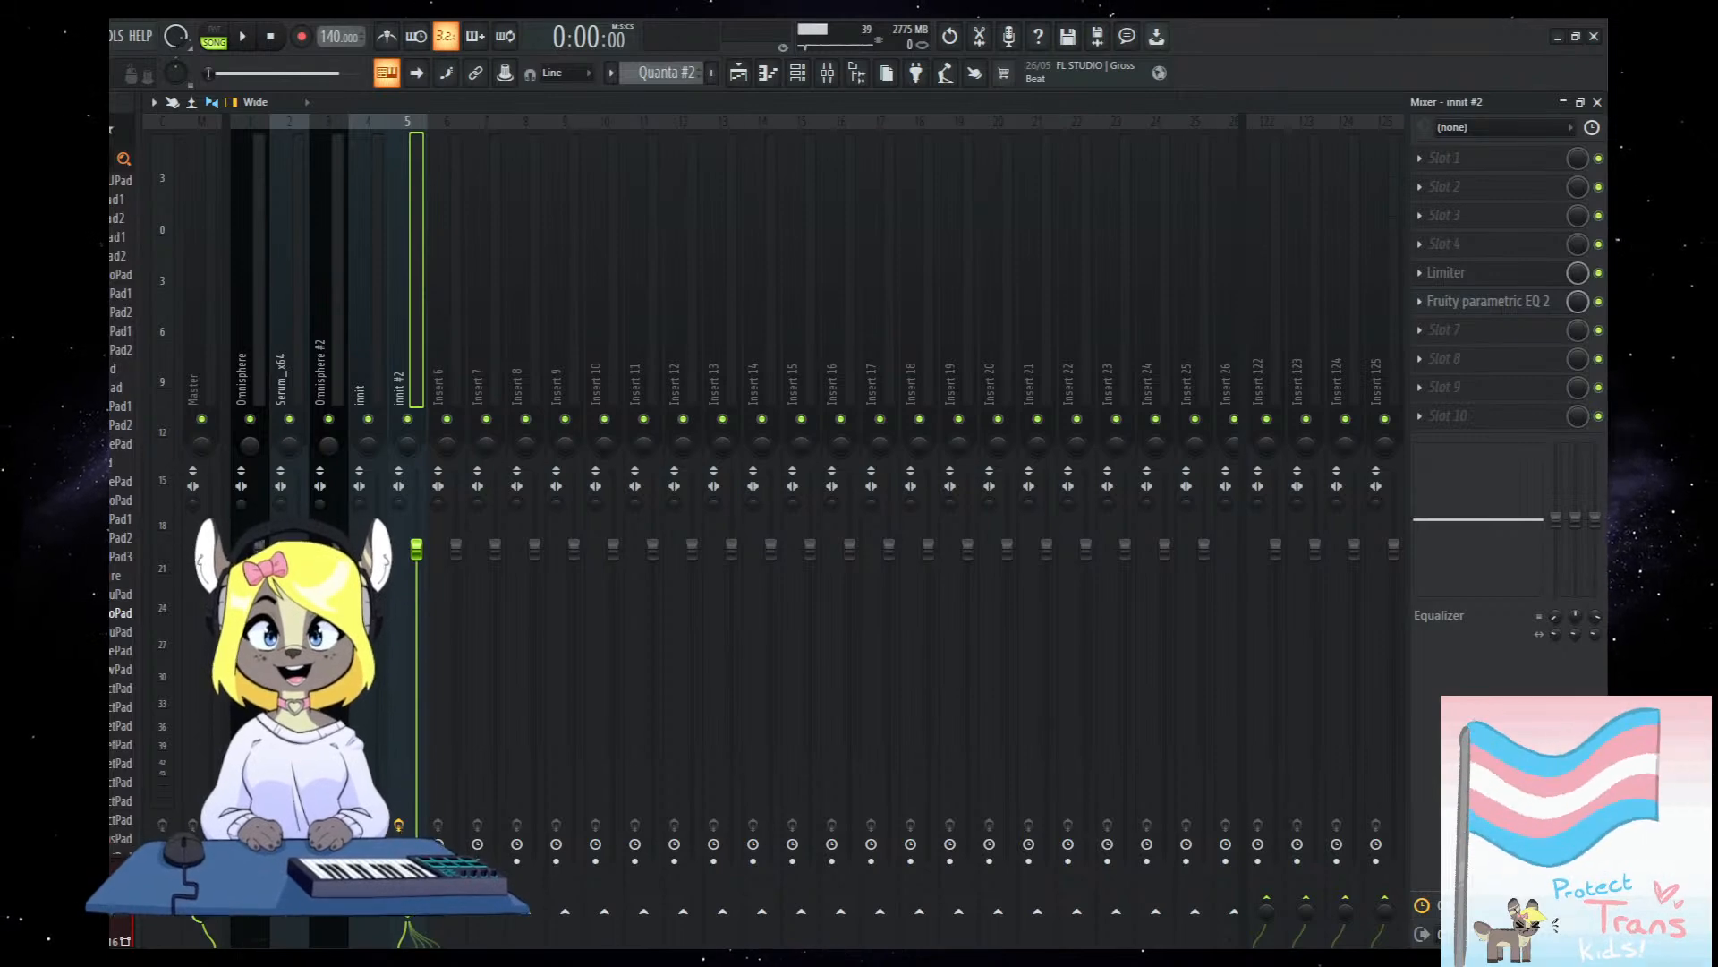
left_click(250, 377)
key("space")
key("space")
left_click(1478, 331)
key("space")
left_click_drag(669, 400, 669, 356)
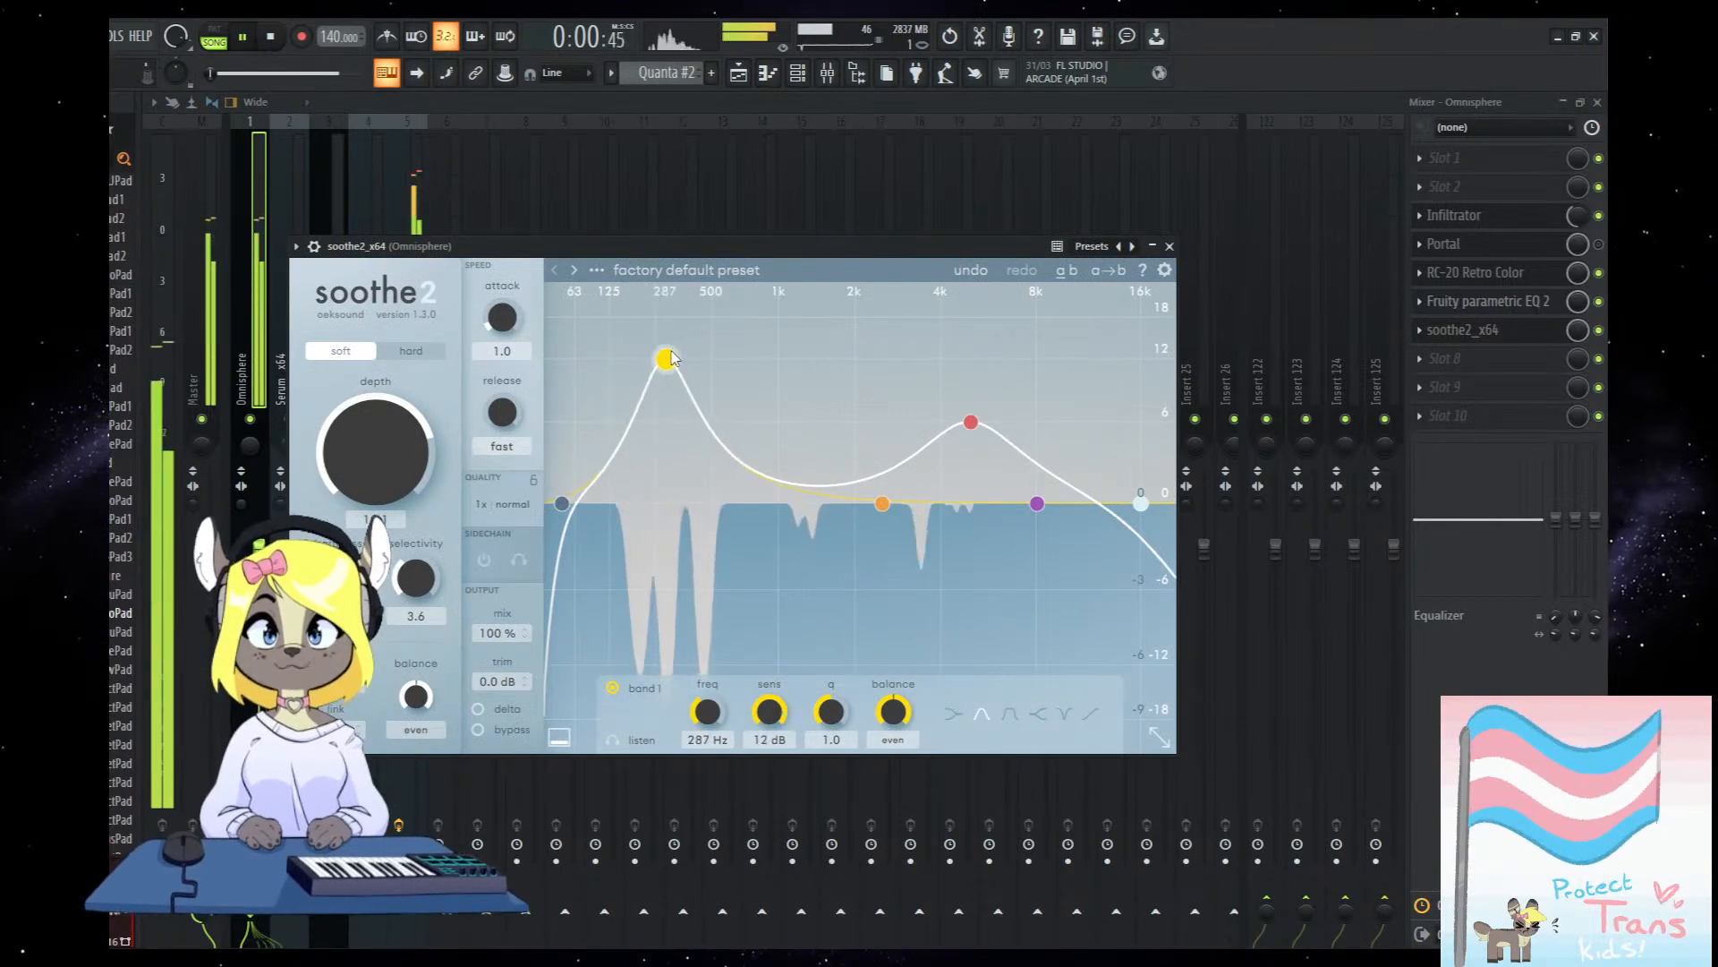
Unmute the Serum_x64 playlist track, place the innit #2 track below innit, and play the arrangement.
left_click(739, 72)
key("space")
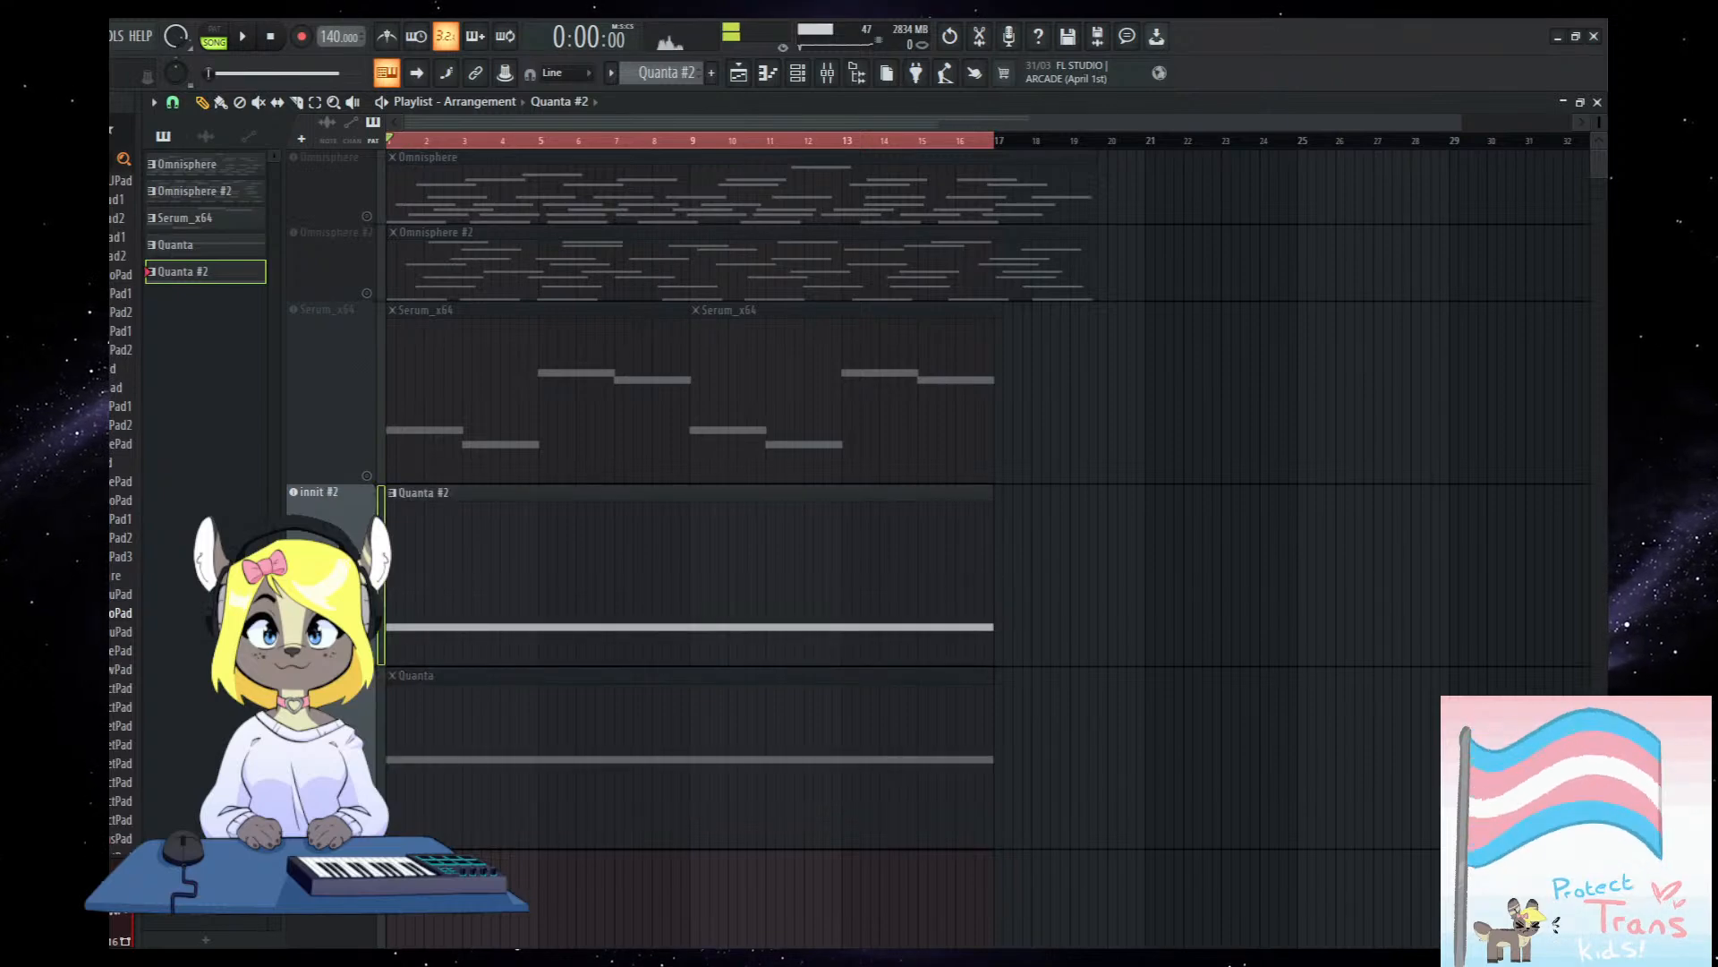
left_click(367, 475)
key("space")
Move the grain position in innit #2's Quanta to about 0.60 during playback.
left_click(801, 76)
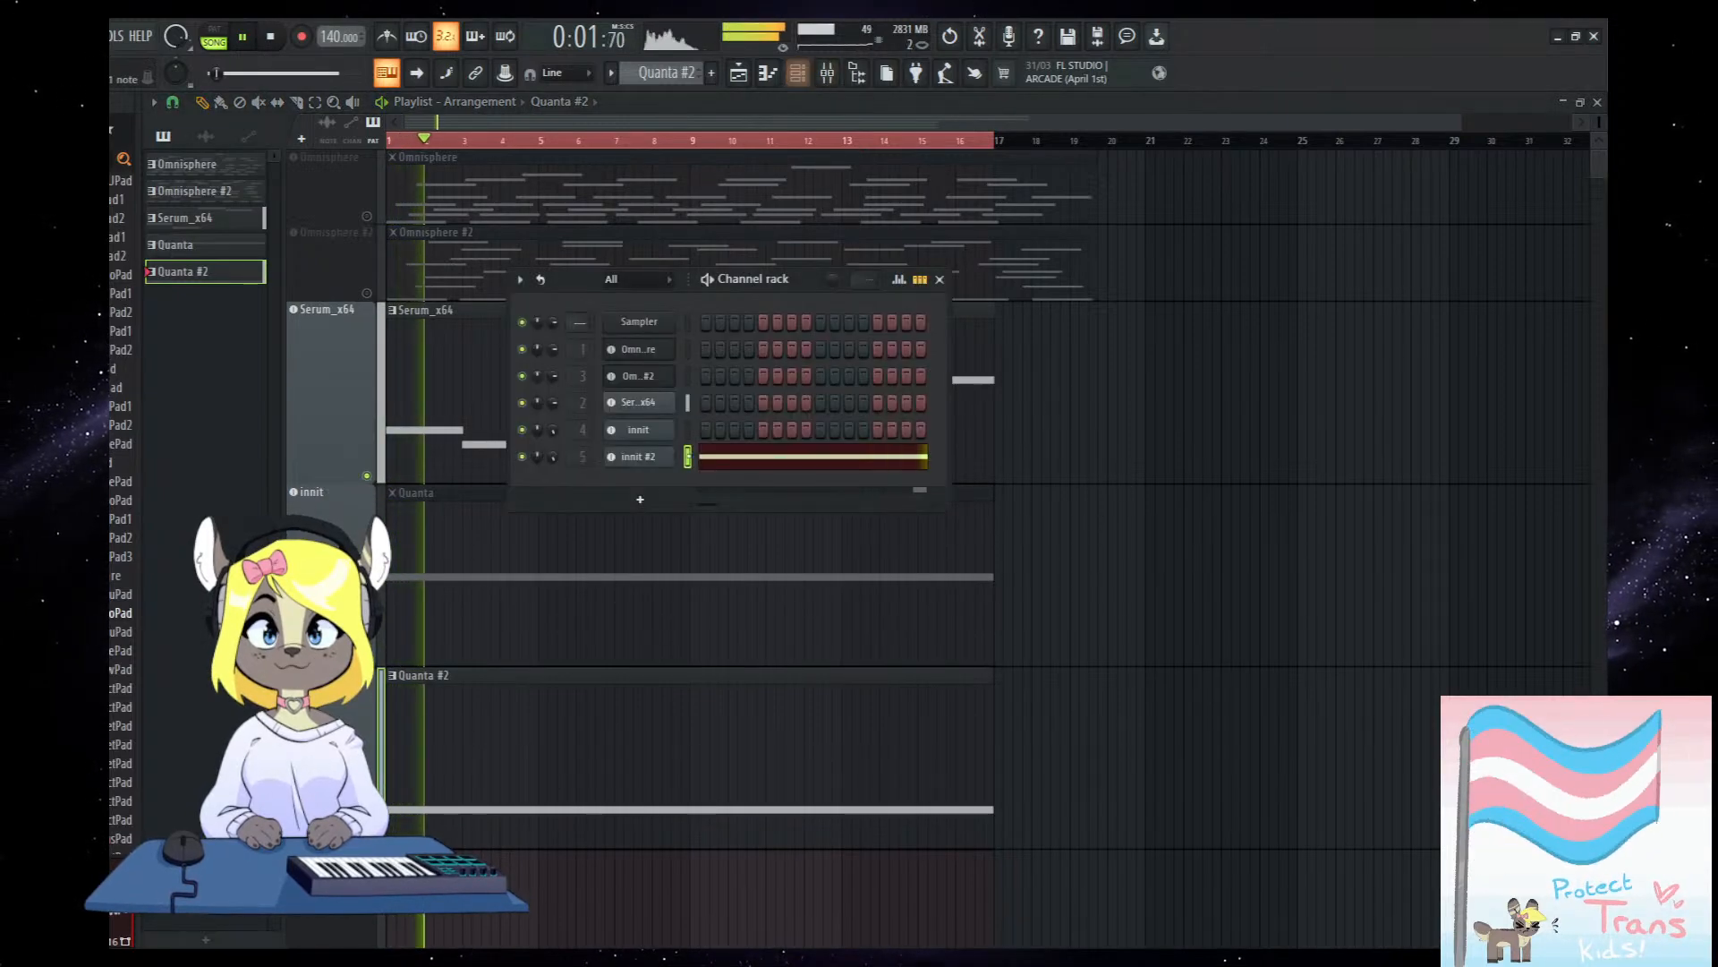
left_click(656, 471)
mouse_move(737, 695)
left_mouse_down()
mouse_move(769, 608)
mouse_move(767, 625)
left_mouse_up()
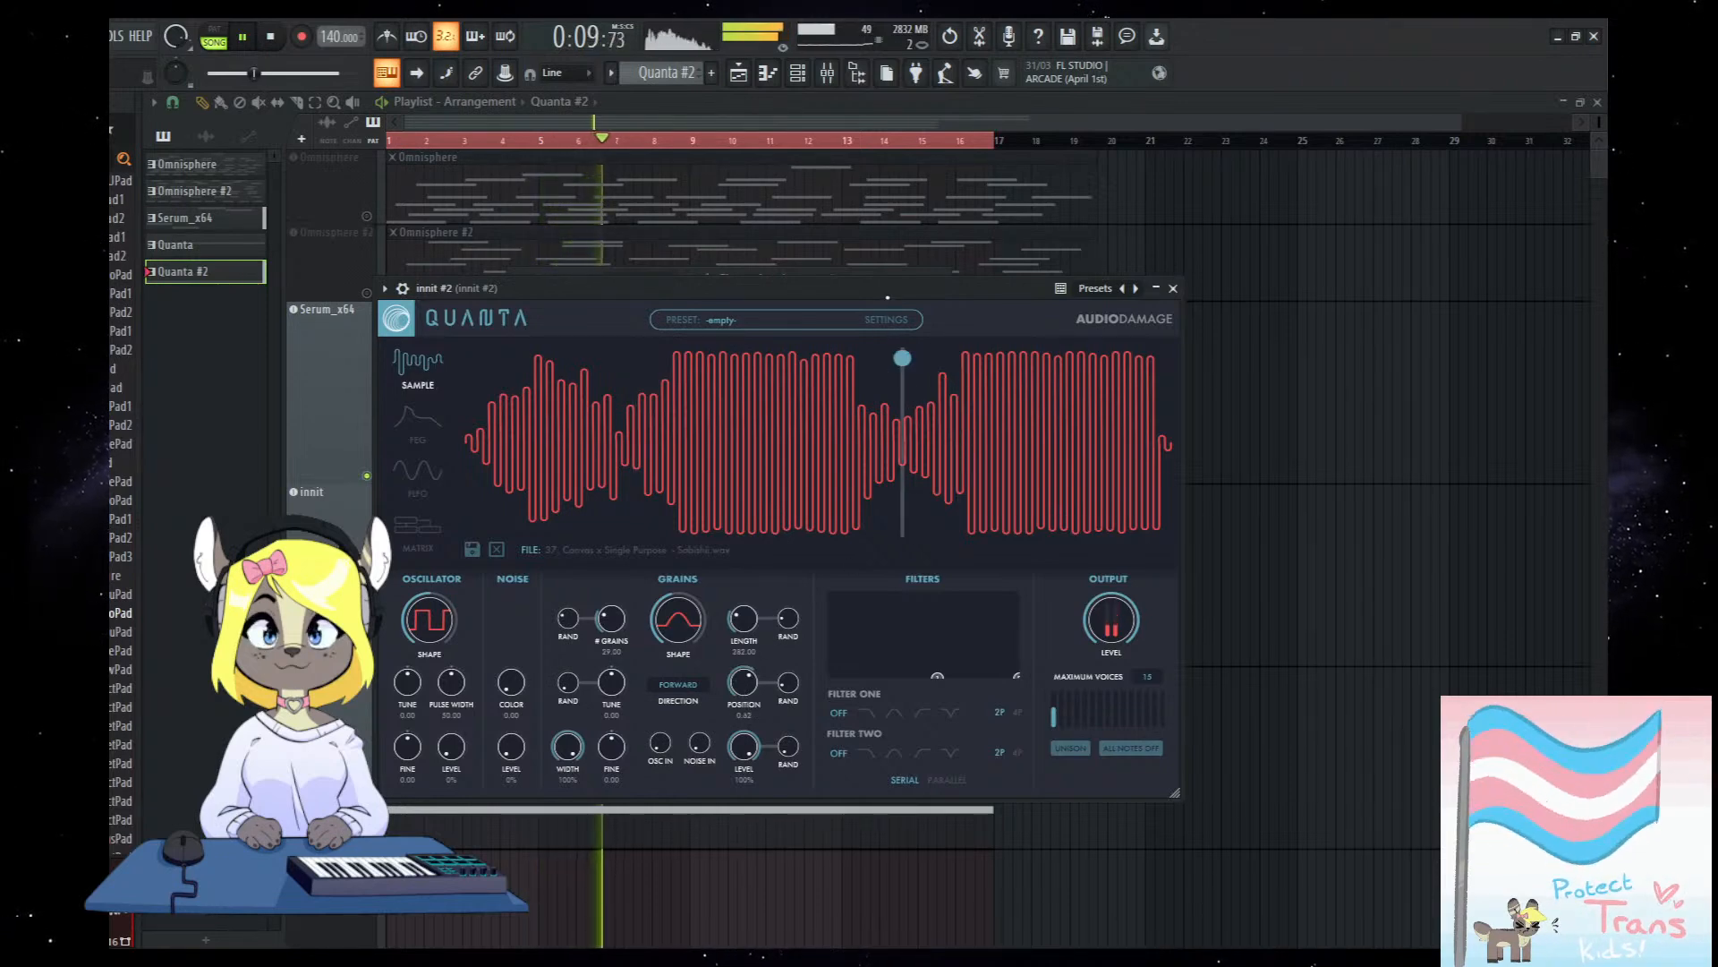
left_click_drag(885, 291, 879, 317)
left_click_drag(741, 701, 740, 723)
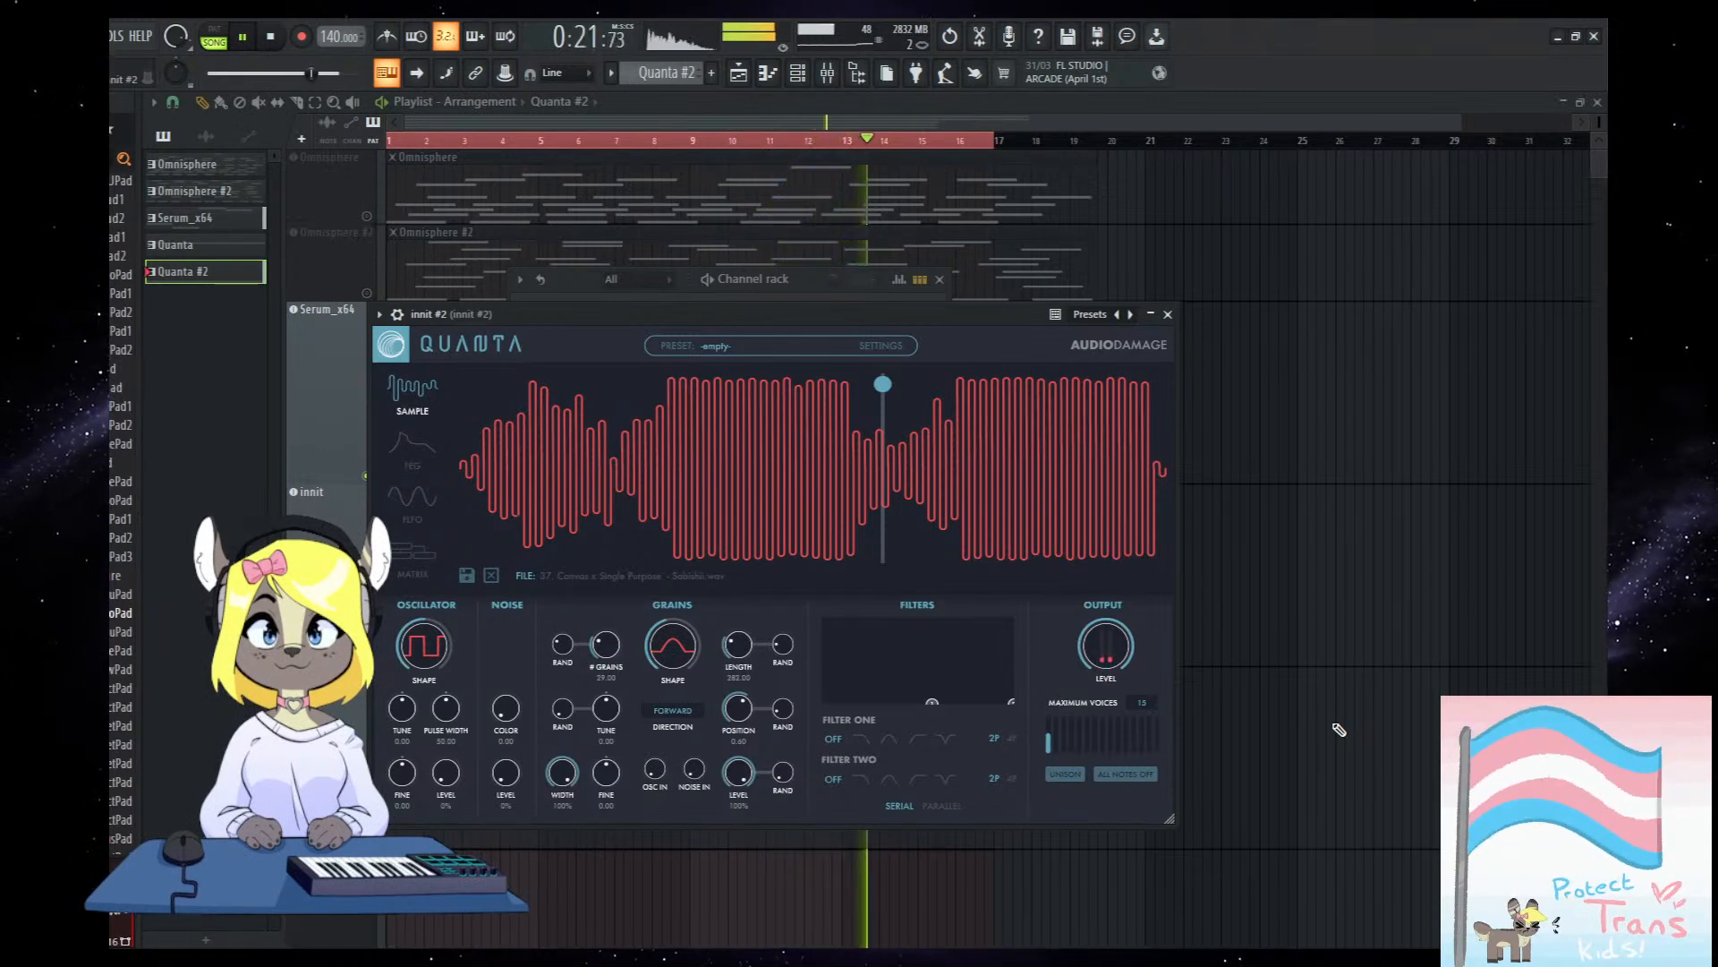
key("F12")
key("space")
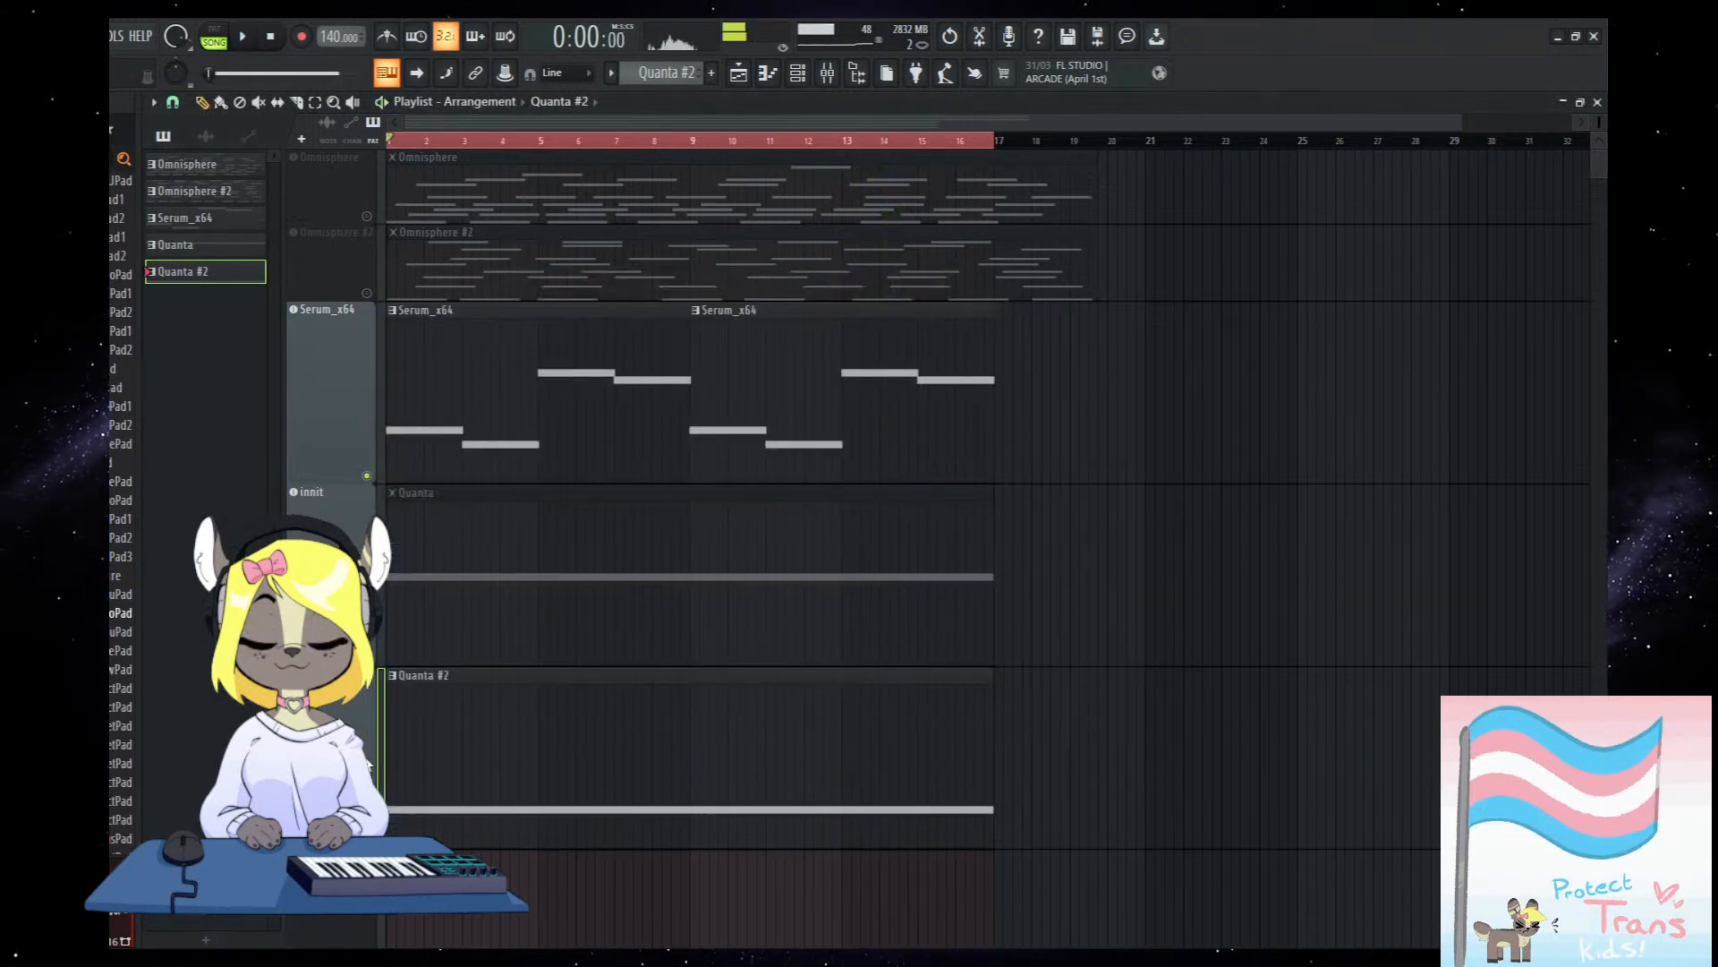
Solo the innit #2 playlist track and audition the Quanta #2 clip on its own.
right_click(367, 841)
key("space")
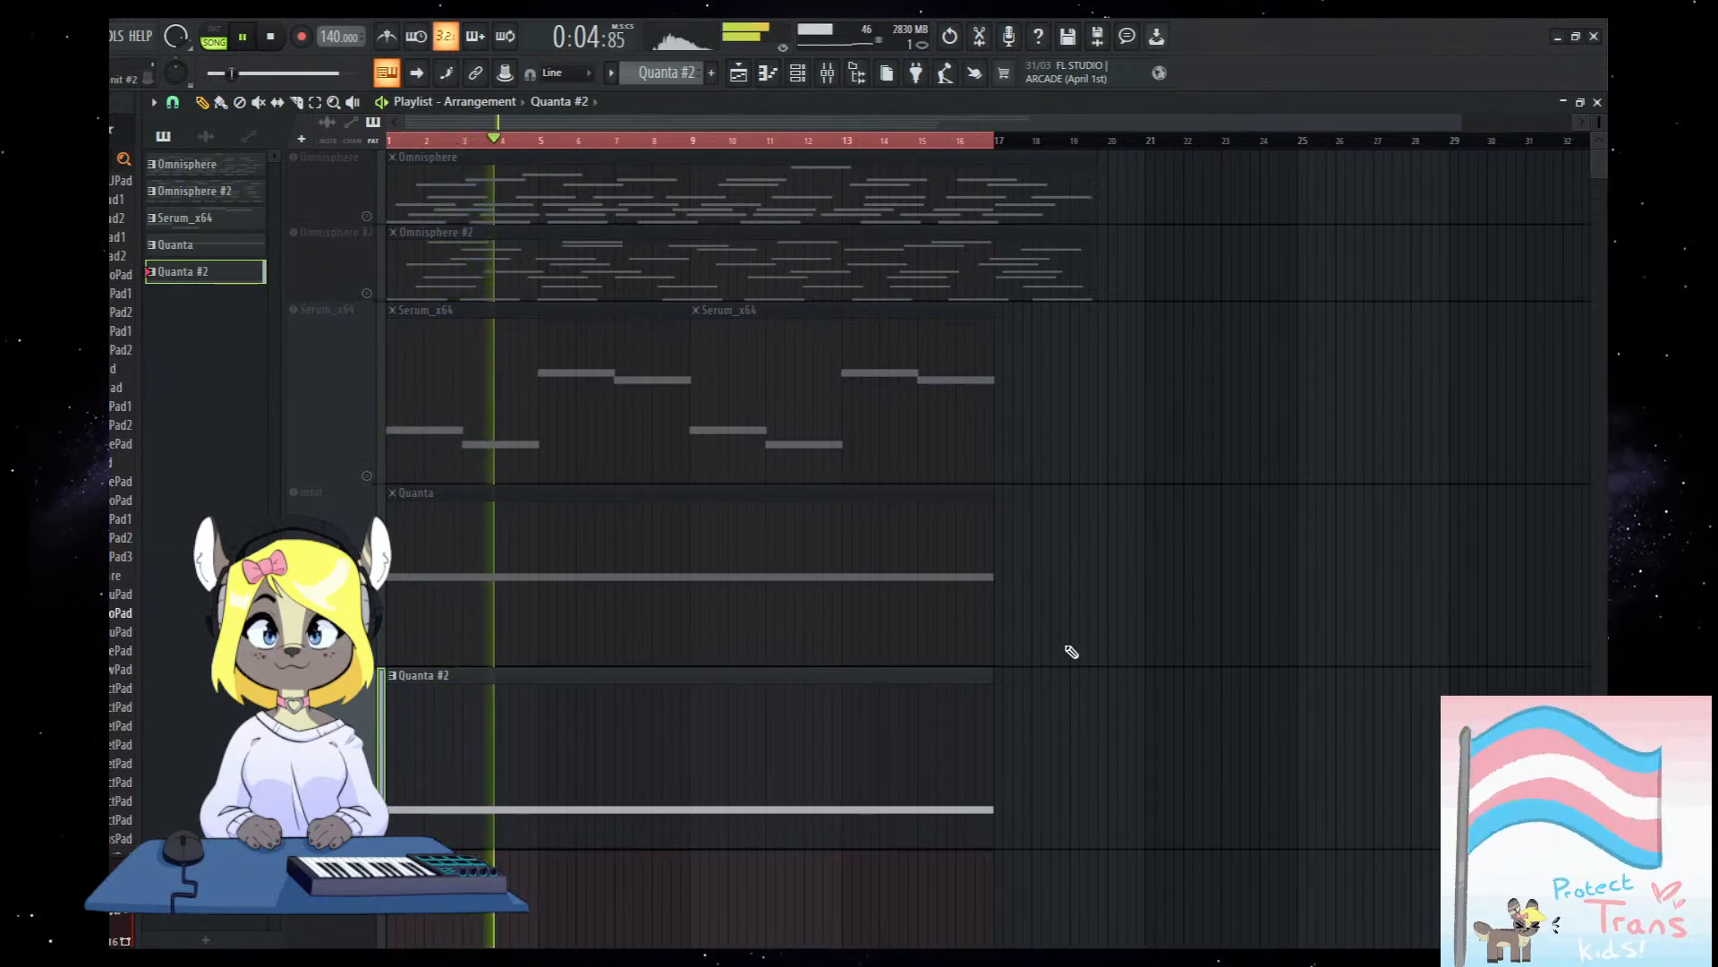
key("space")
Load the Save Me WAV file into innit #2's Quanta as its new grain source and return to the playlist.
left_click(797, 72)
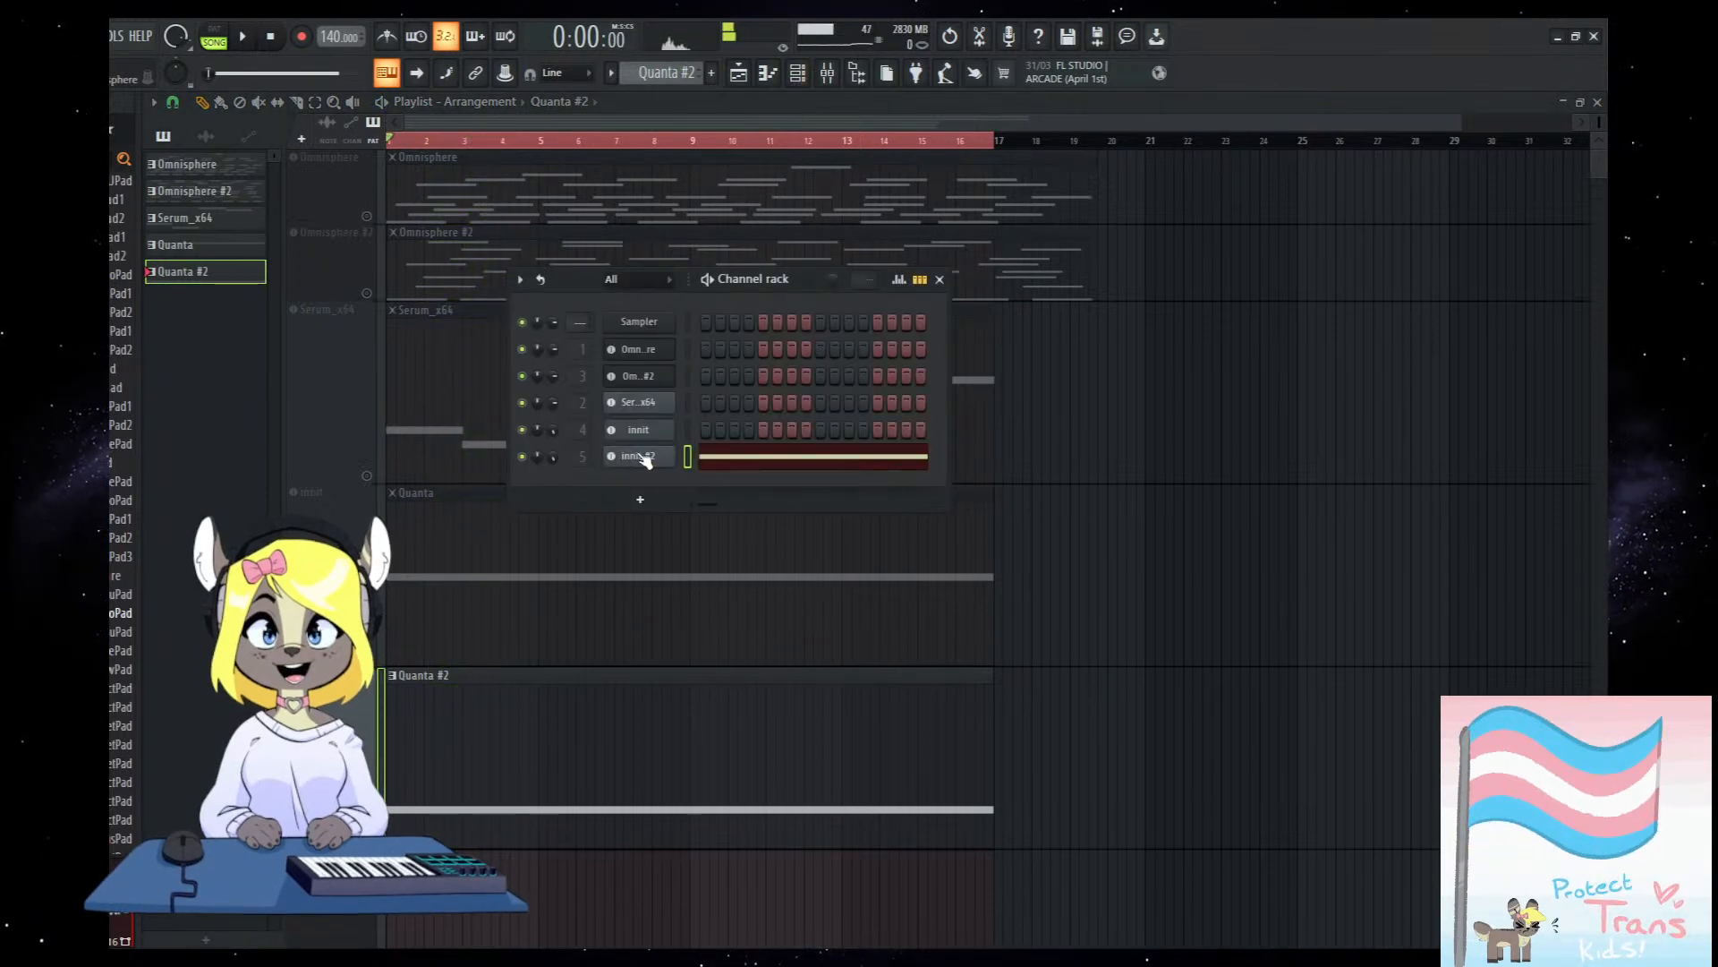
left_click(639, 457)
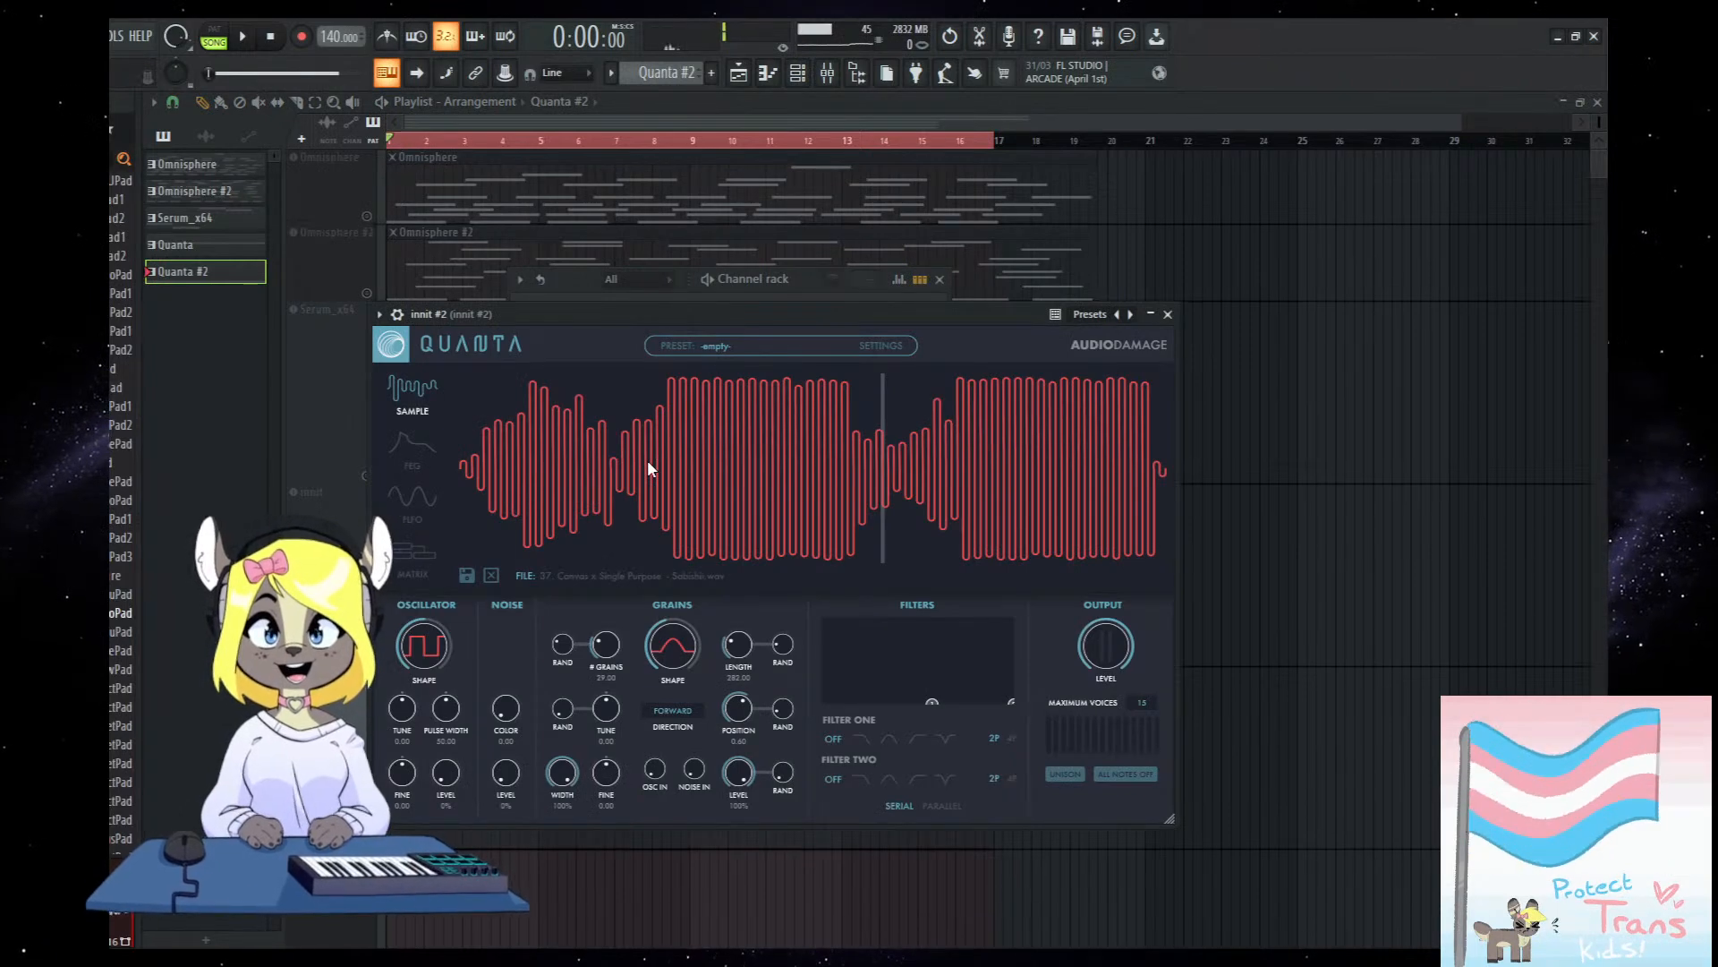
key("F6")
left_click(797, 78)
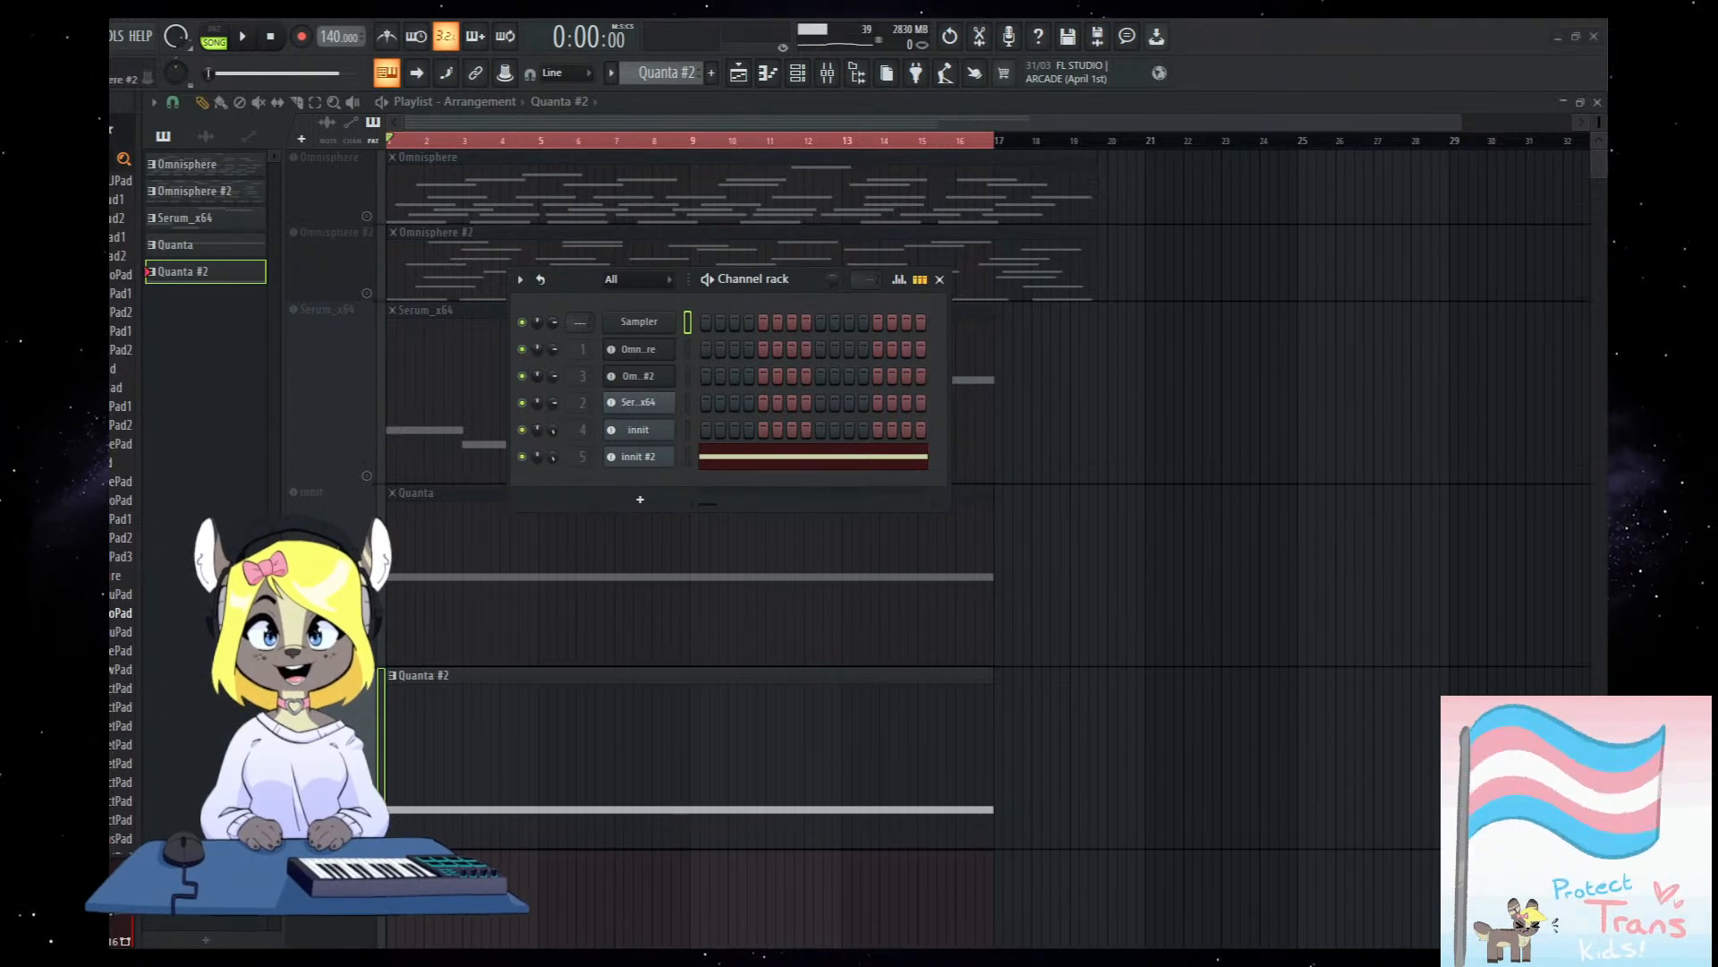
left_click(638, 456)
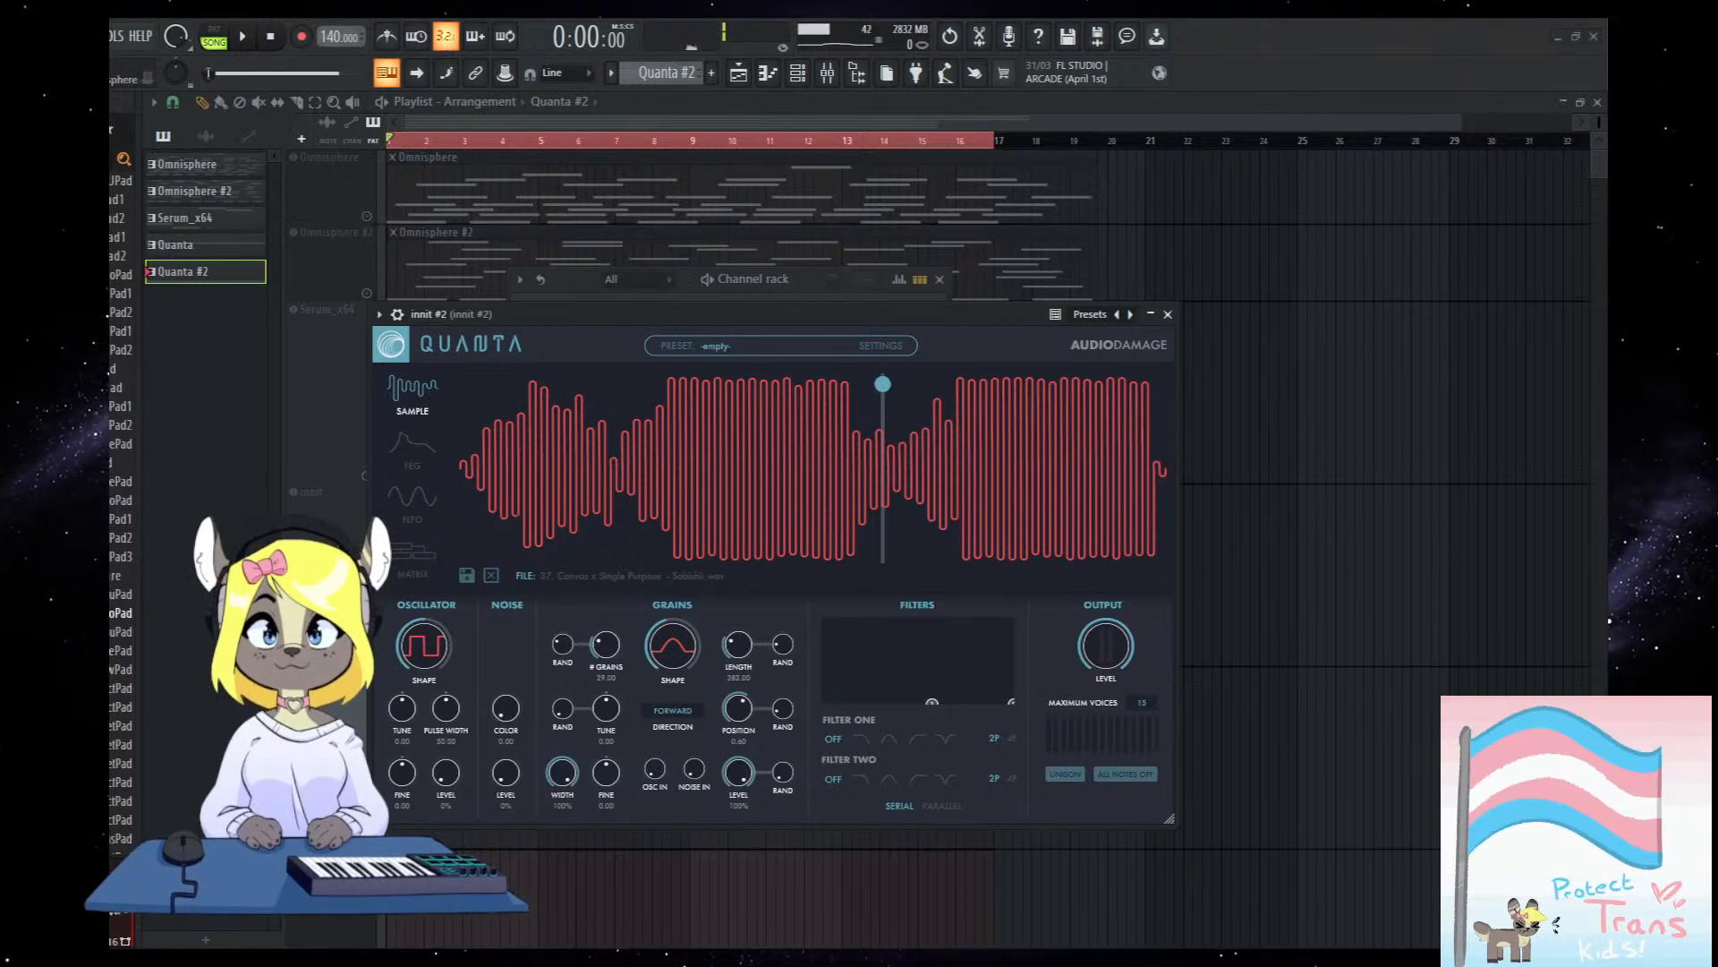
left_click(795, 77)
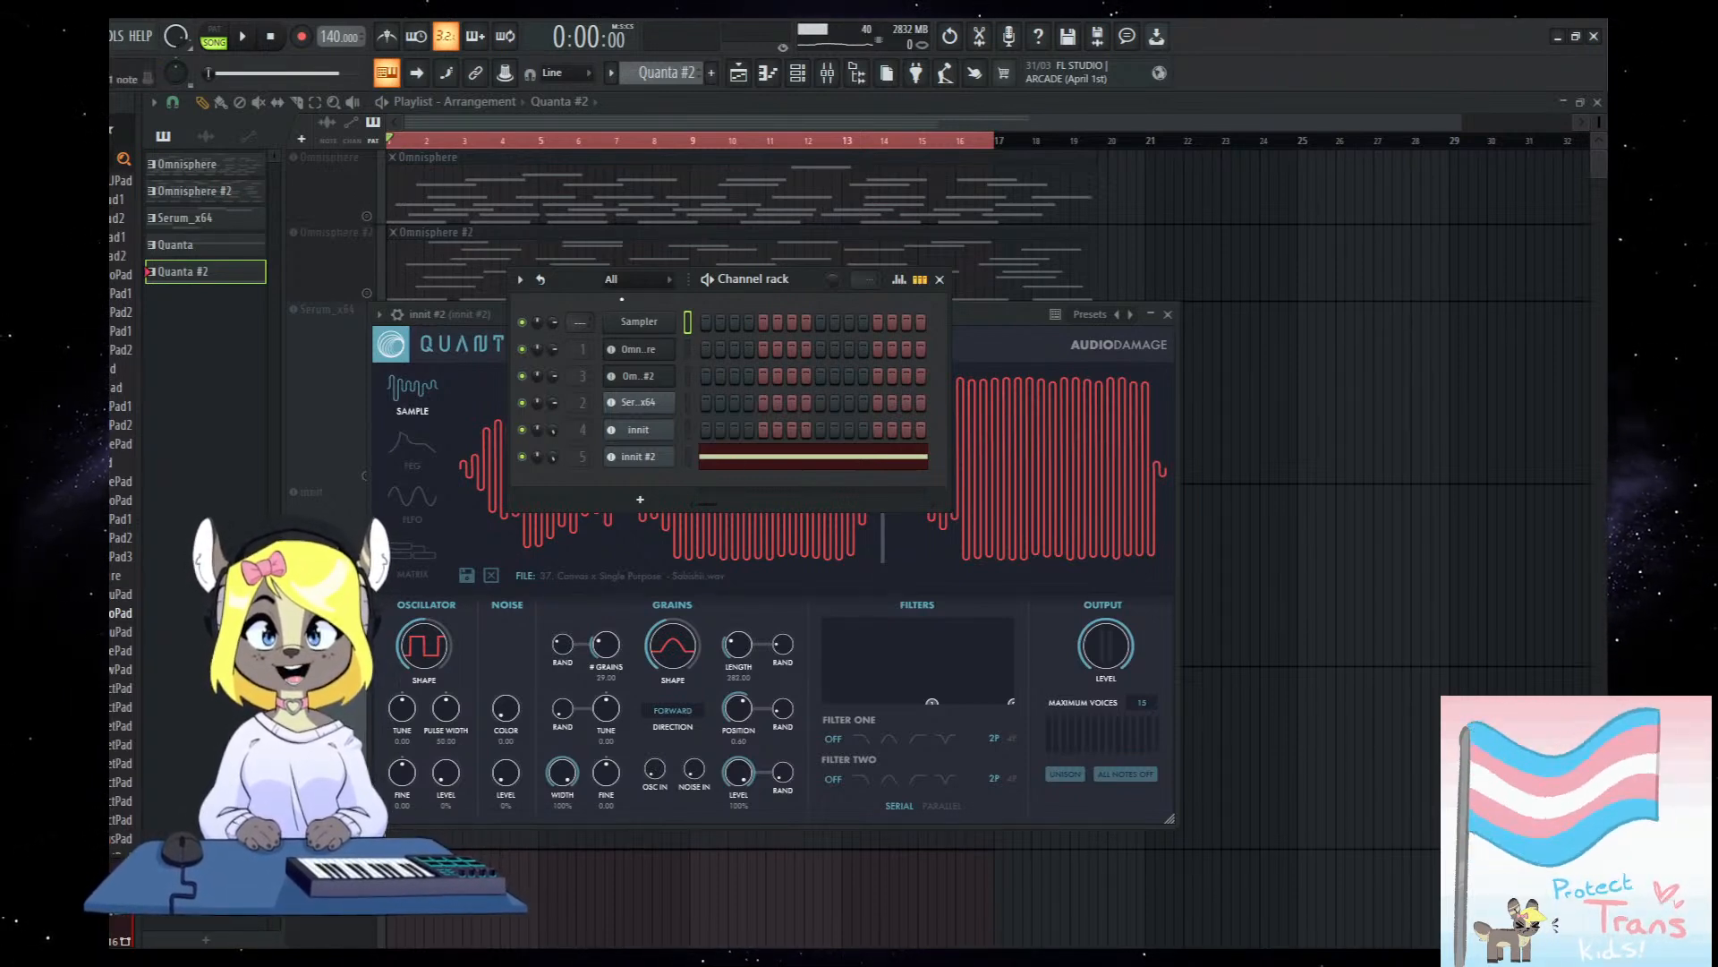
key("F12")
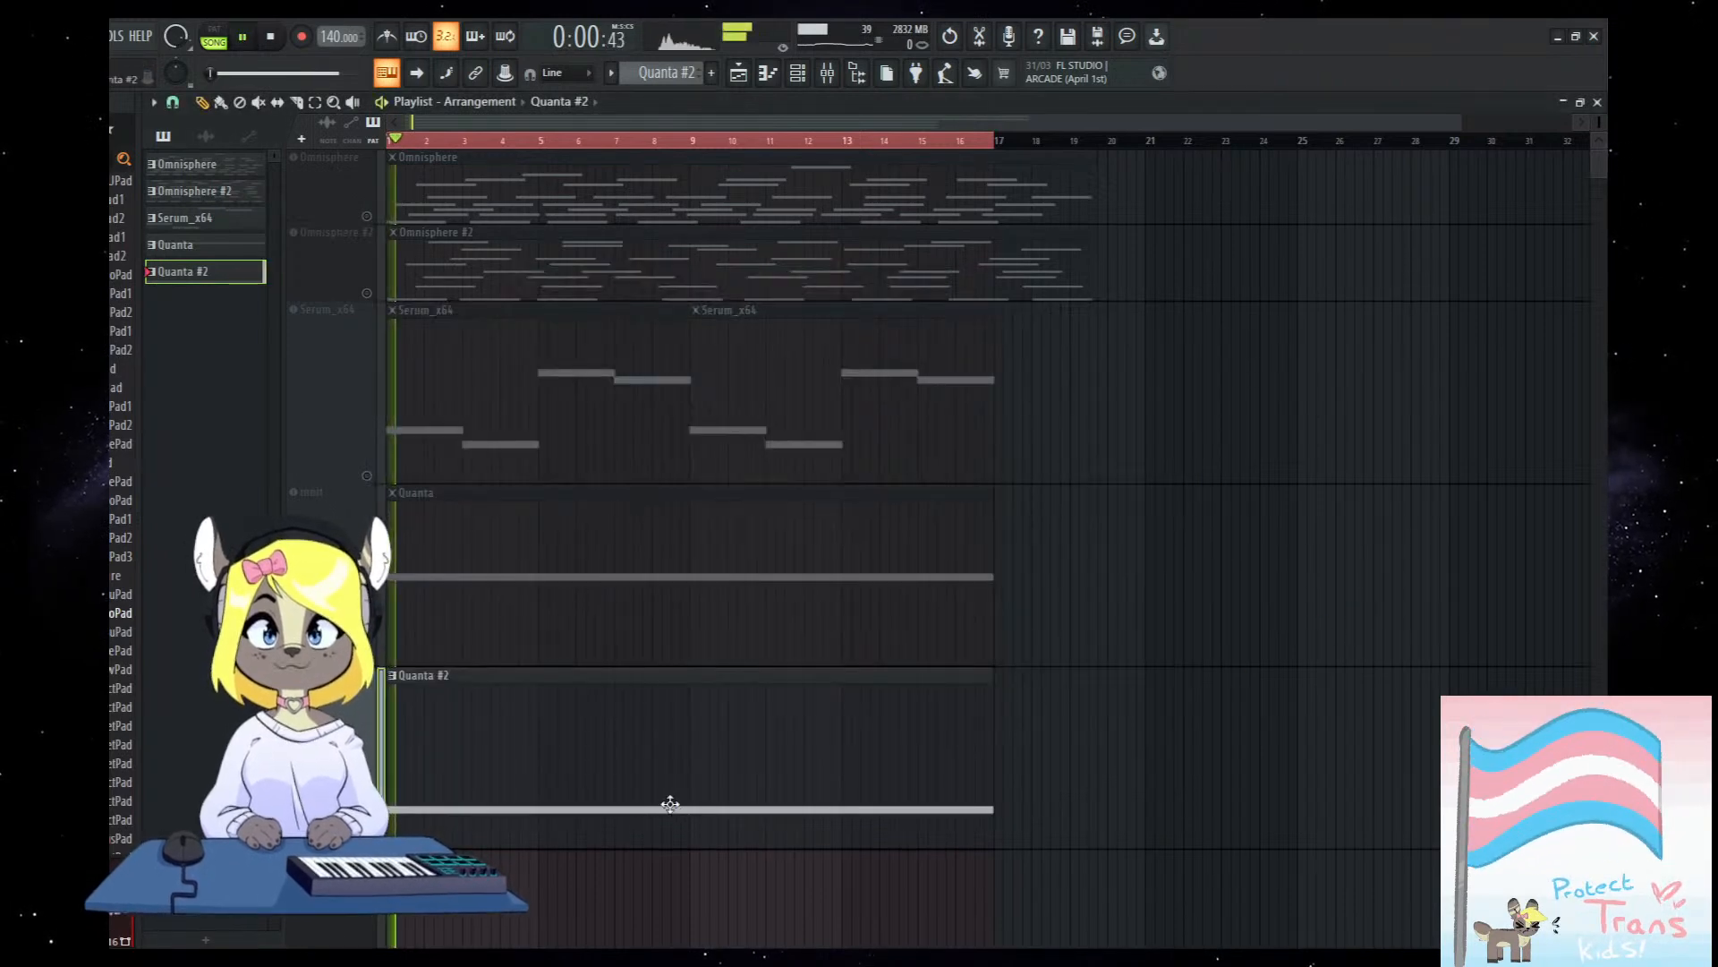
key("F6")
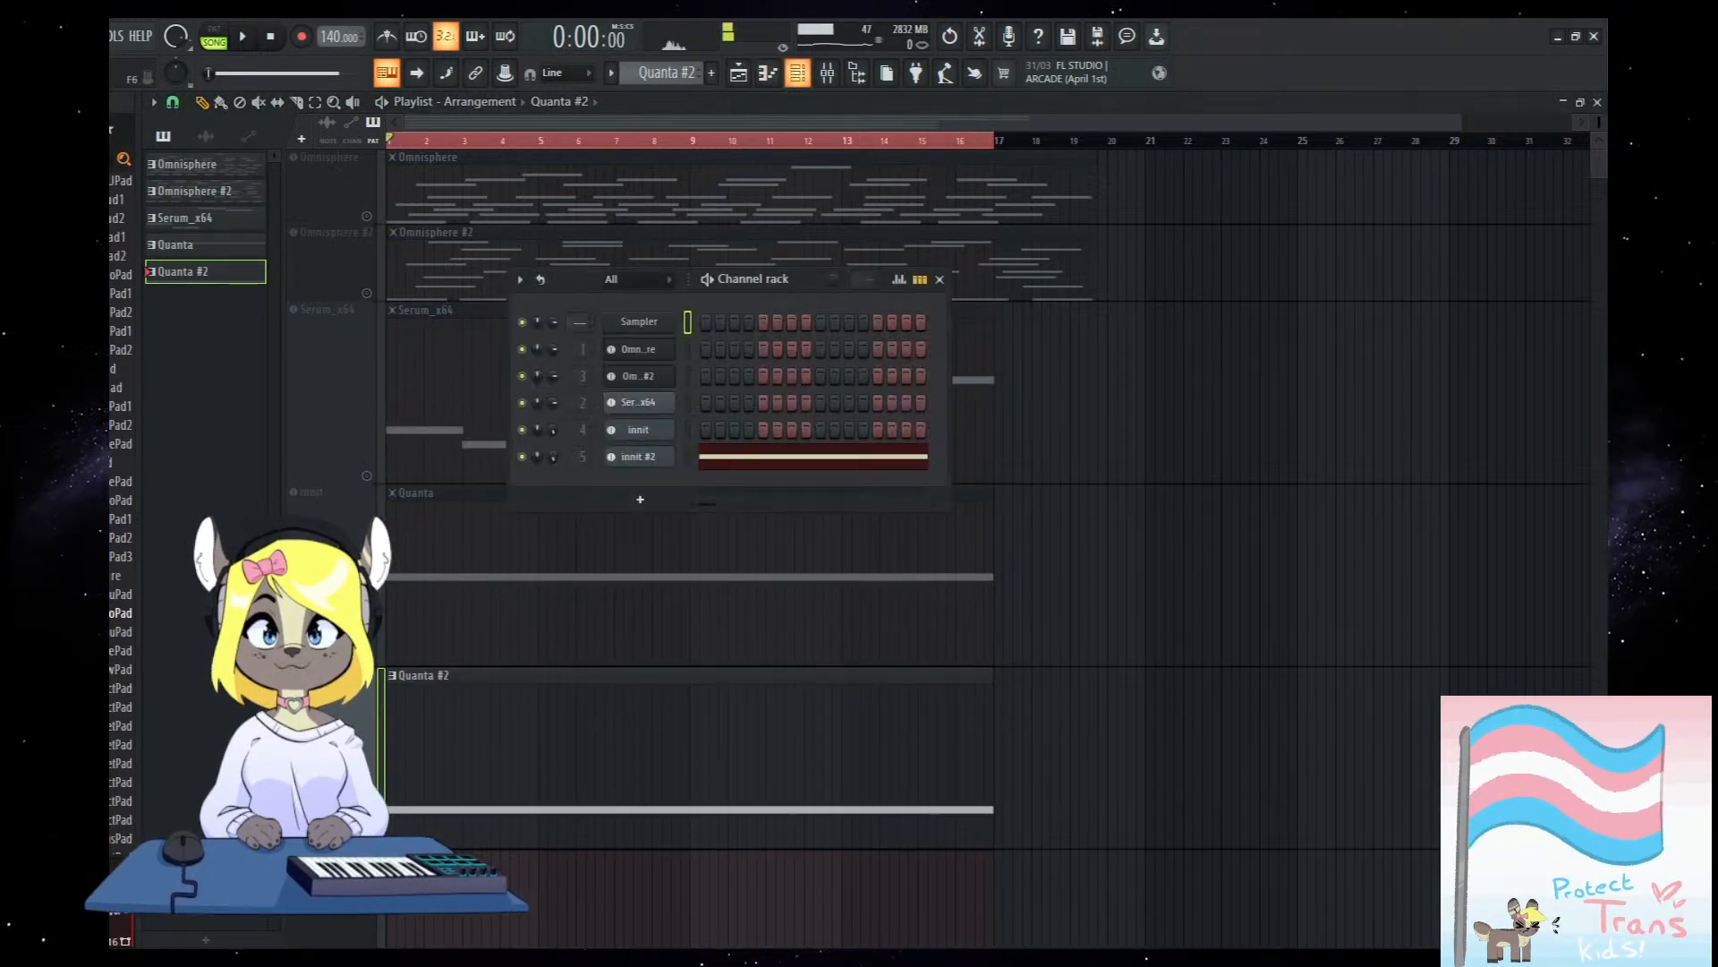
left_click(646, 456)
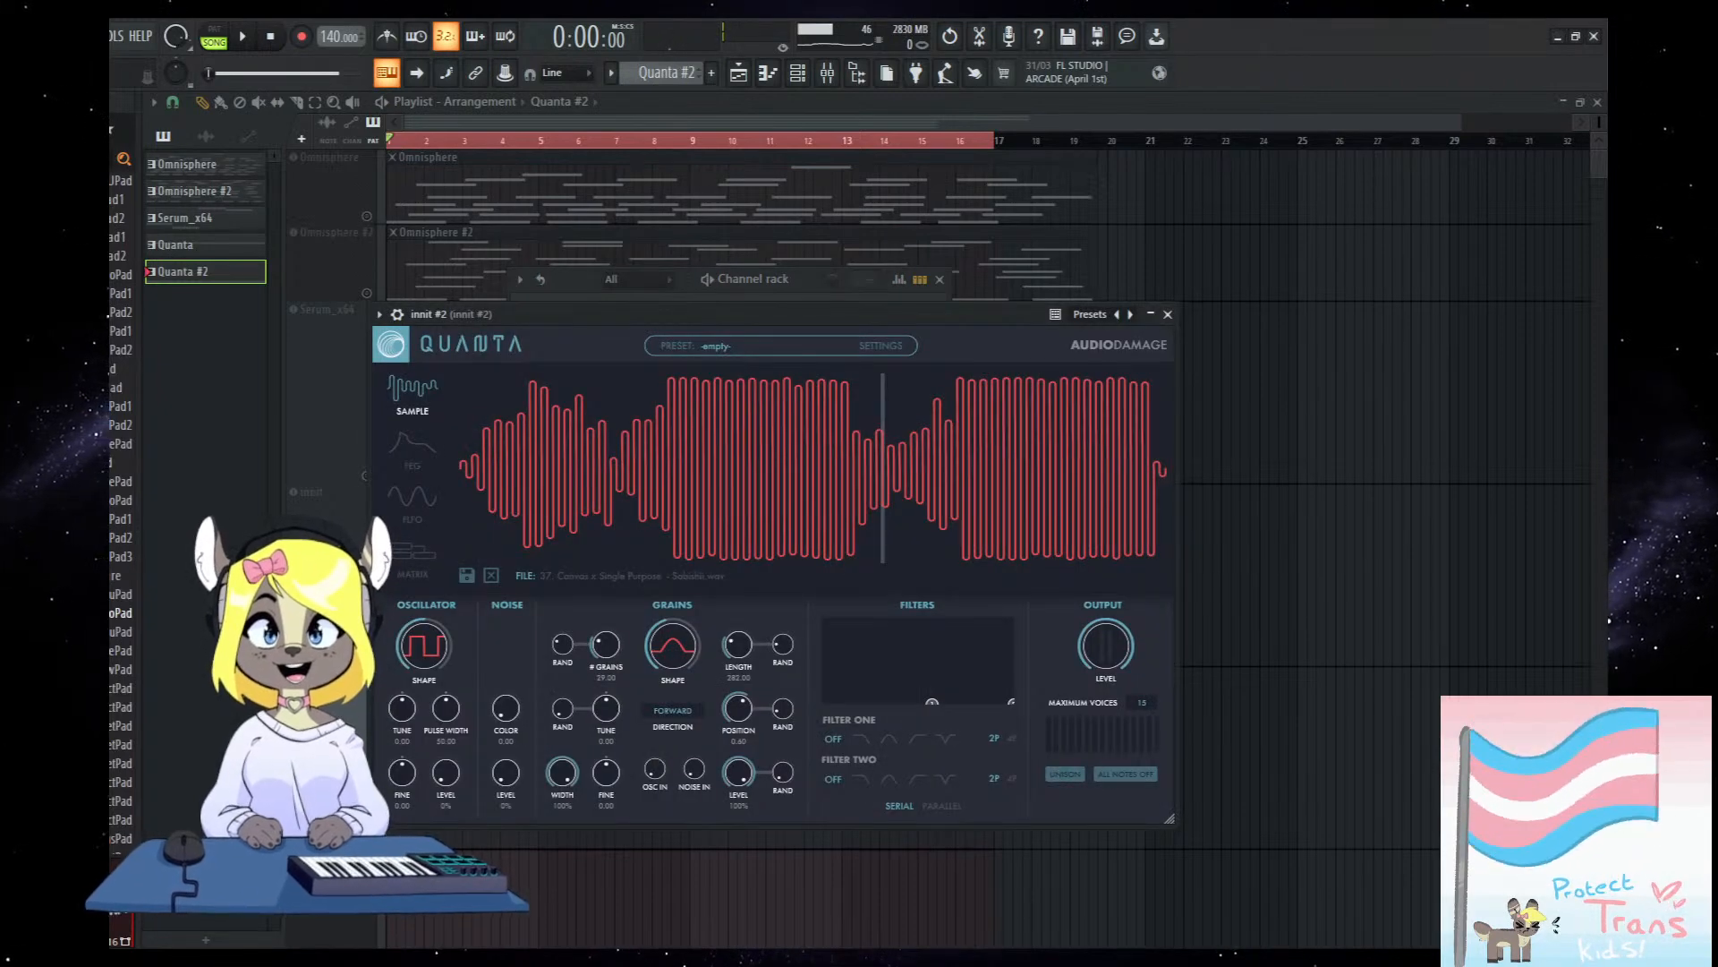
key("F12")
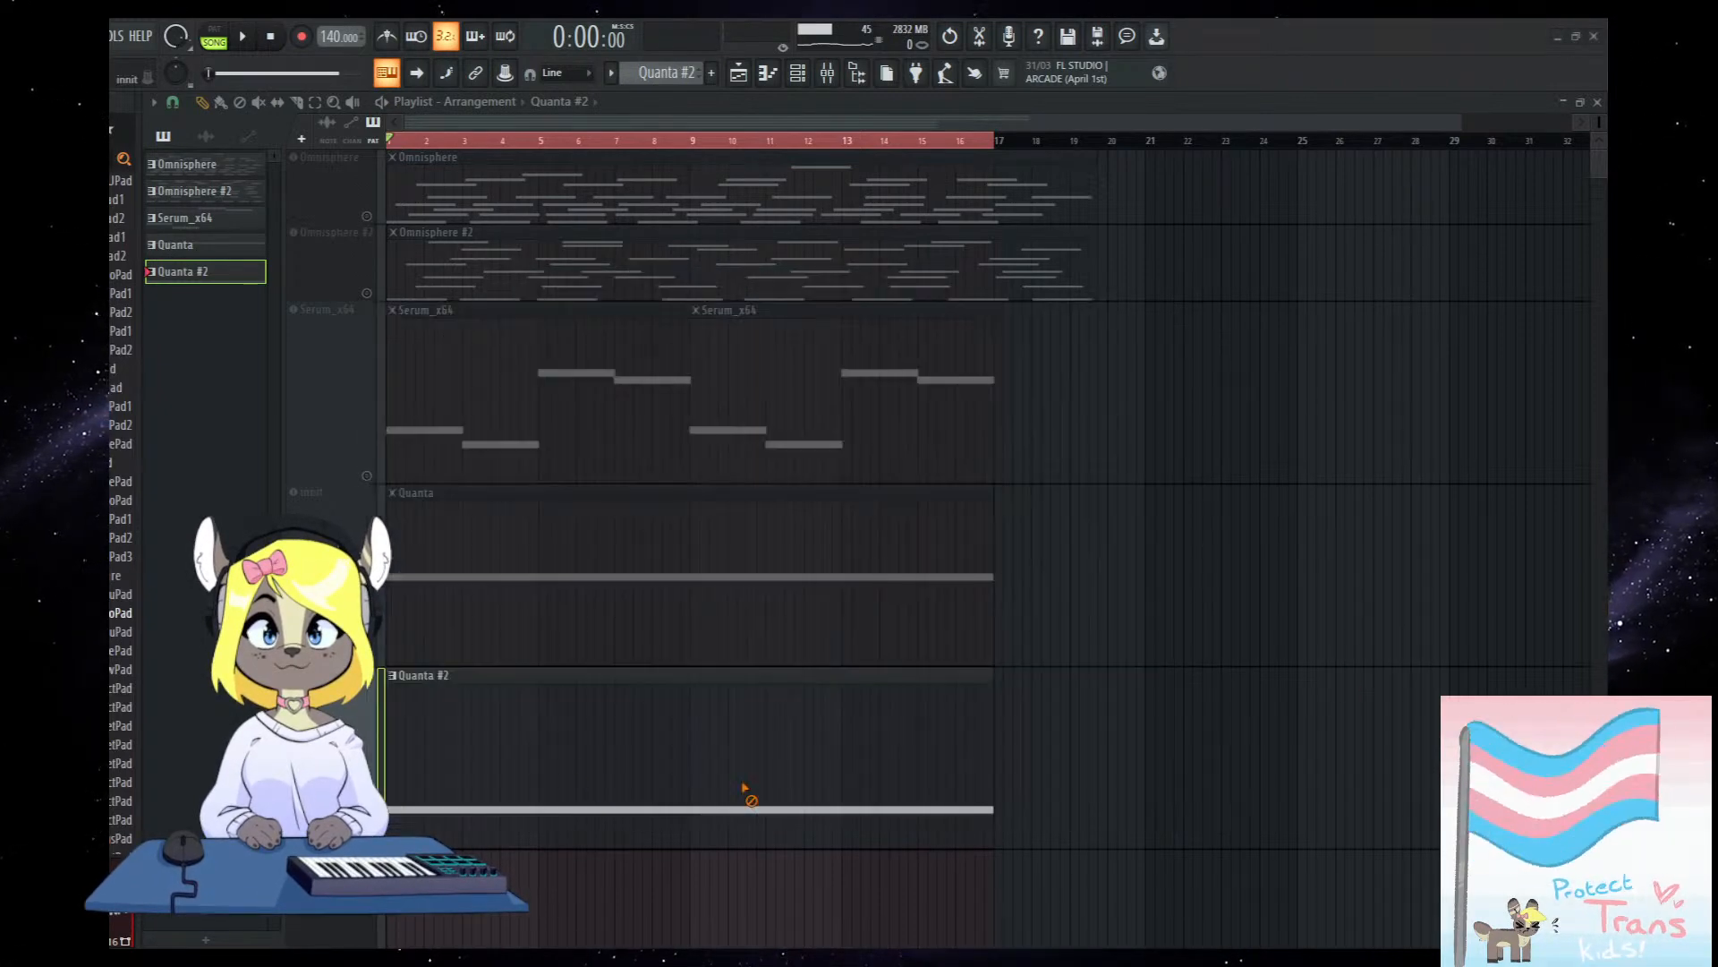
Transpose the long note of the Quanta #2 clip down six semitones to F#4 and audition it from the playlist.
double_click(507, 805)
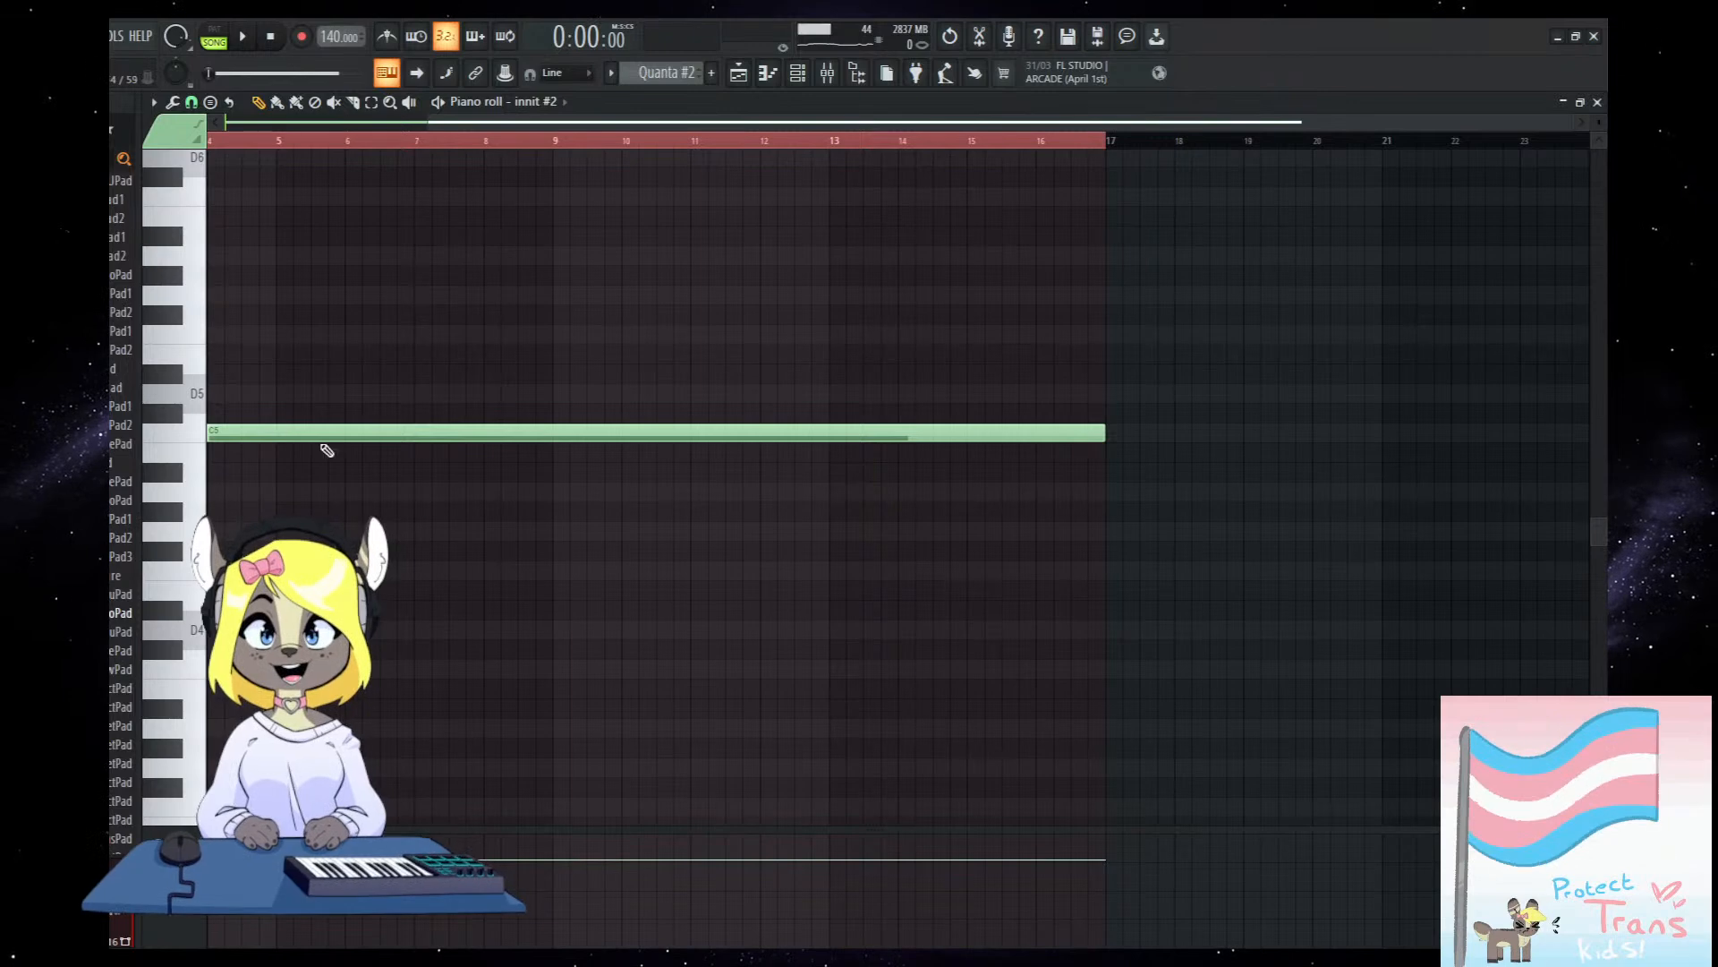
key("ctrl+a")
key("Down")
key("Down")
key("Down")
key("Down")
key("Down")
key("Down")
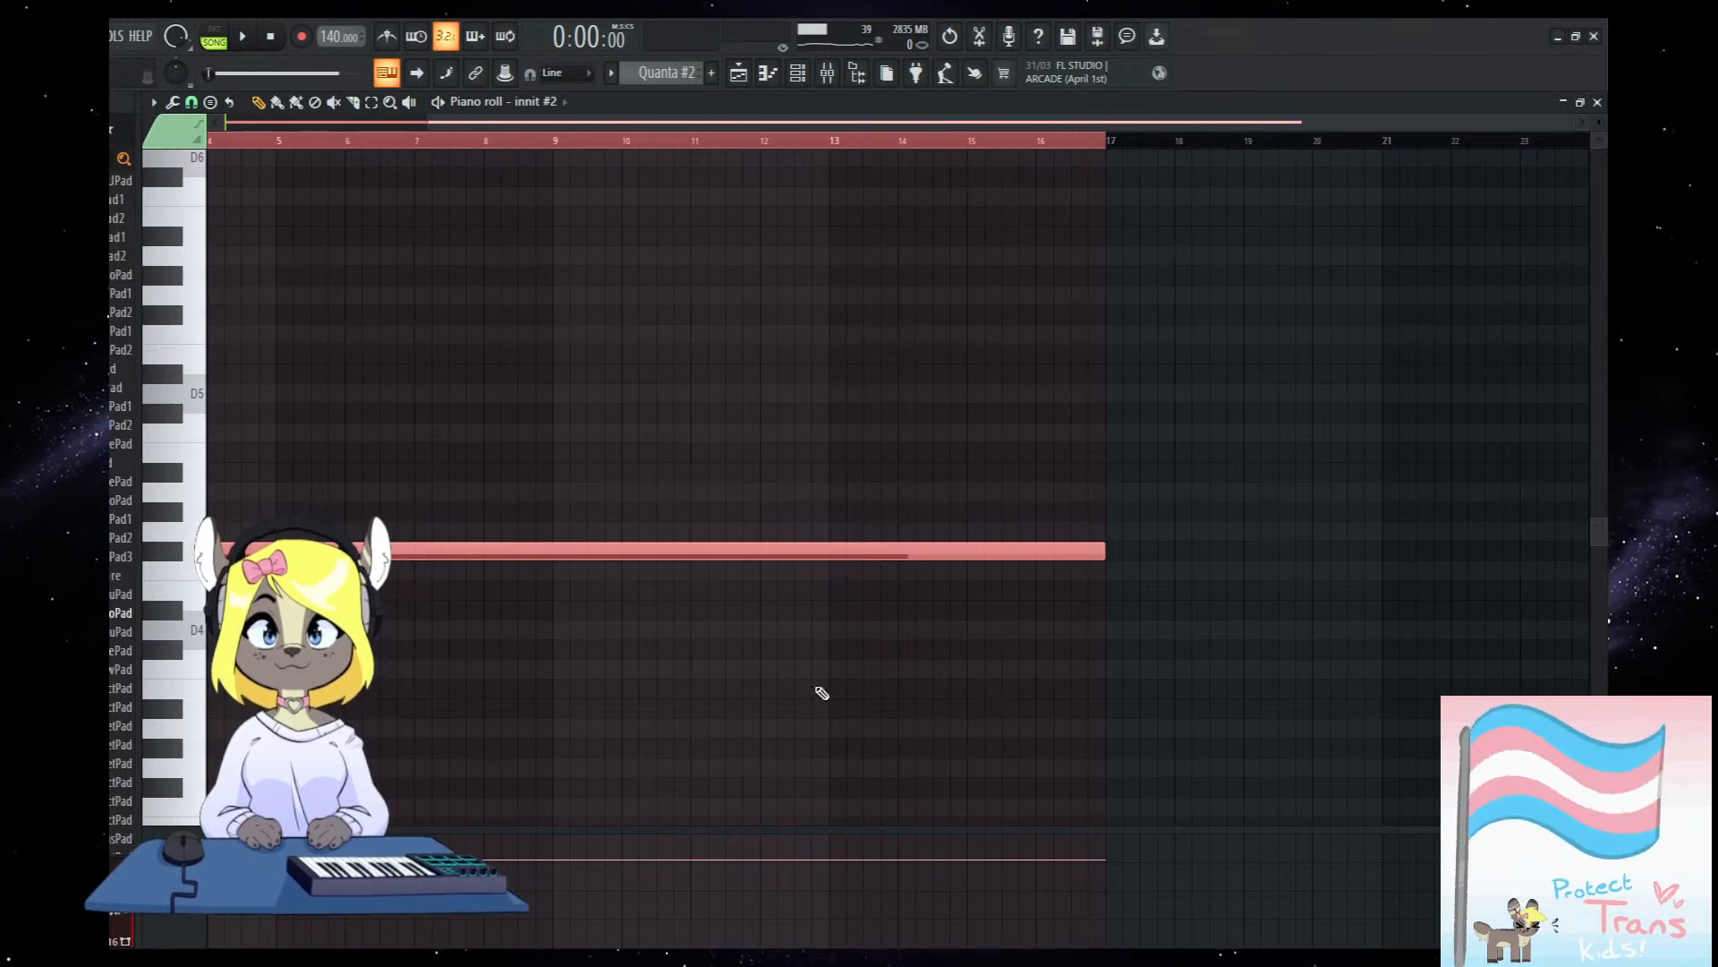
key("space")
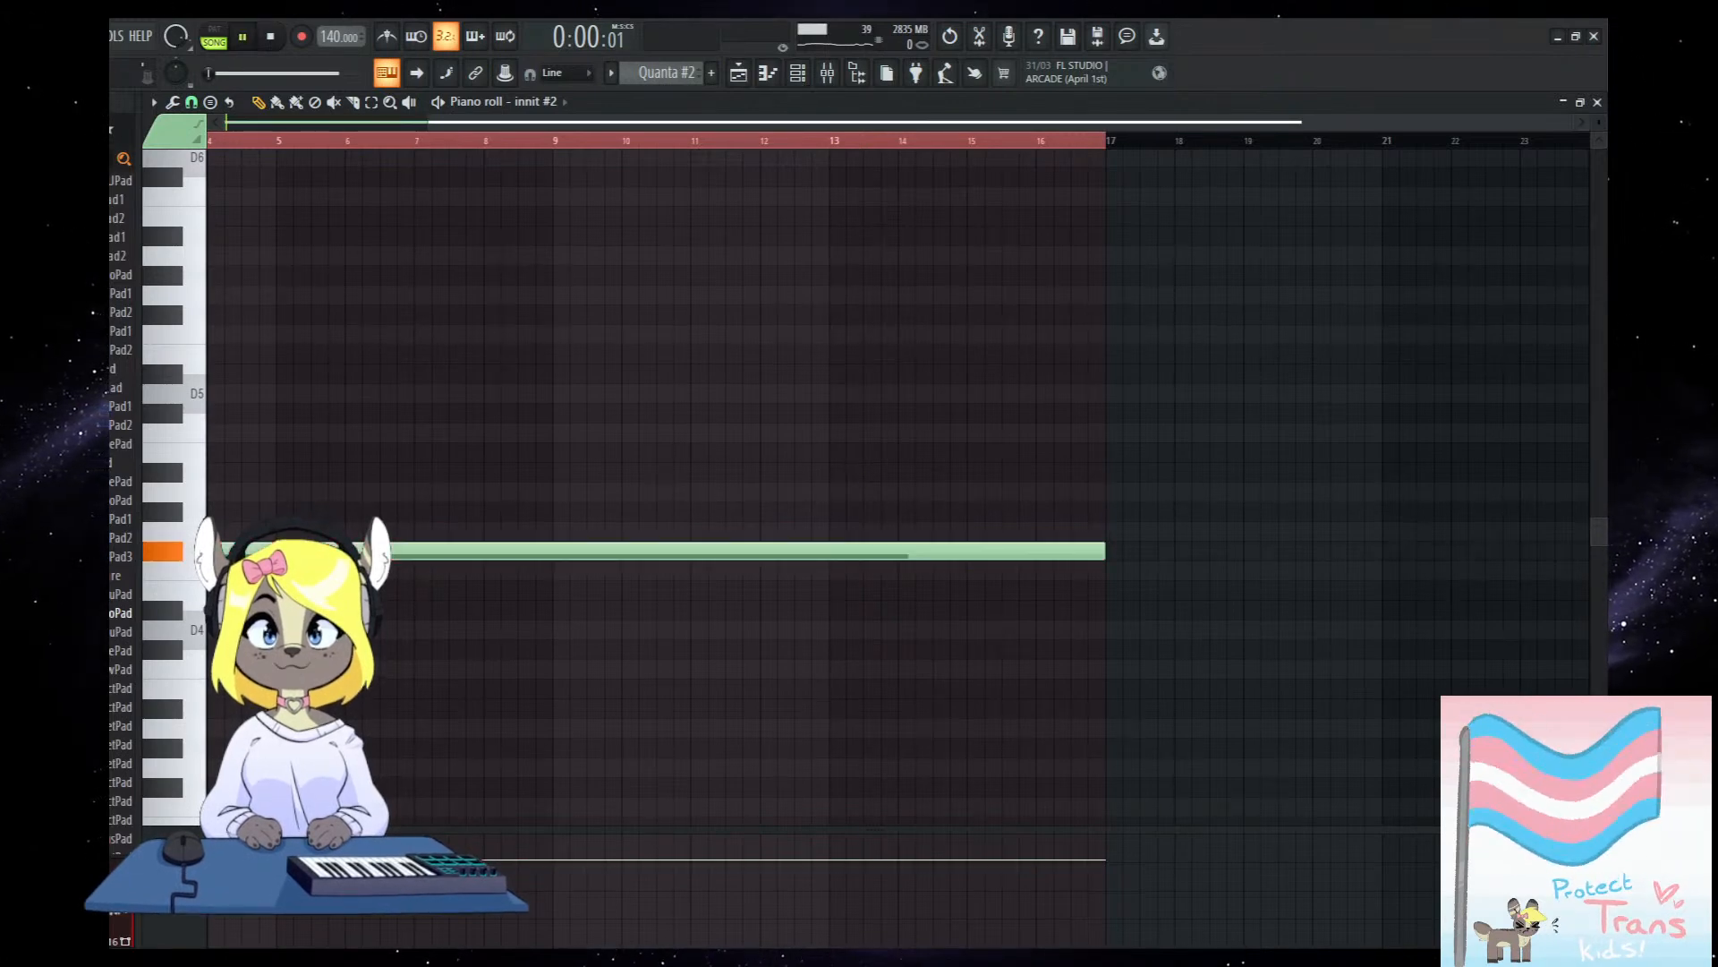
key("F5")
key("space")
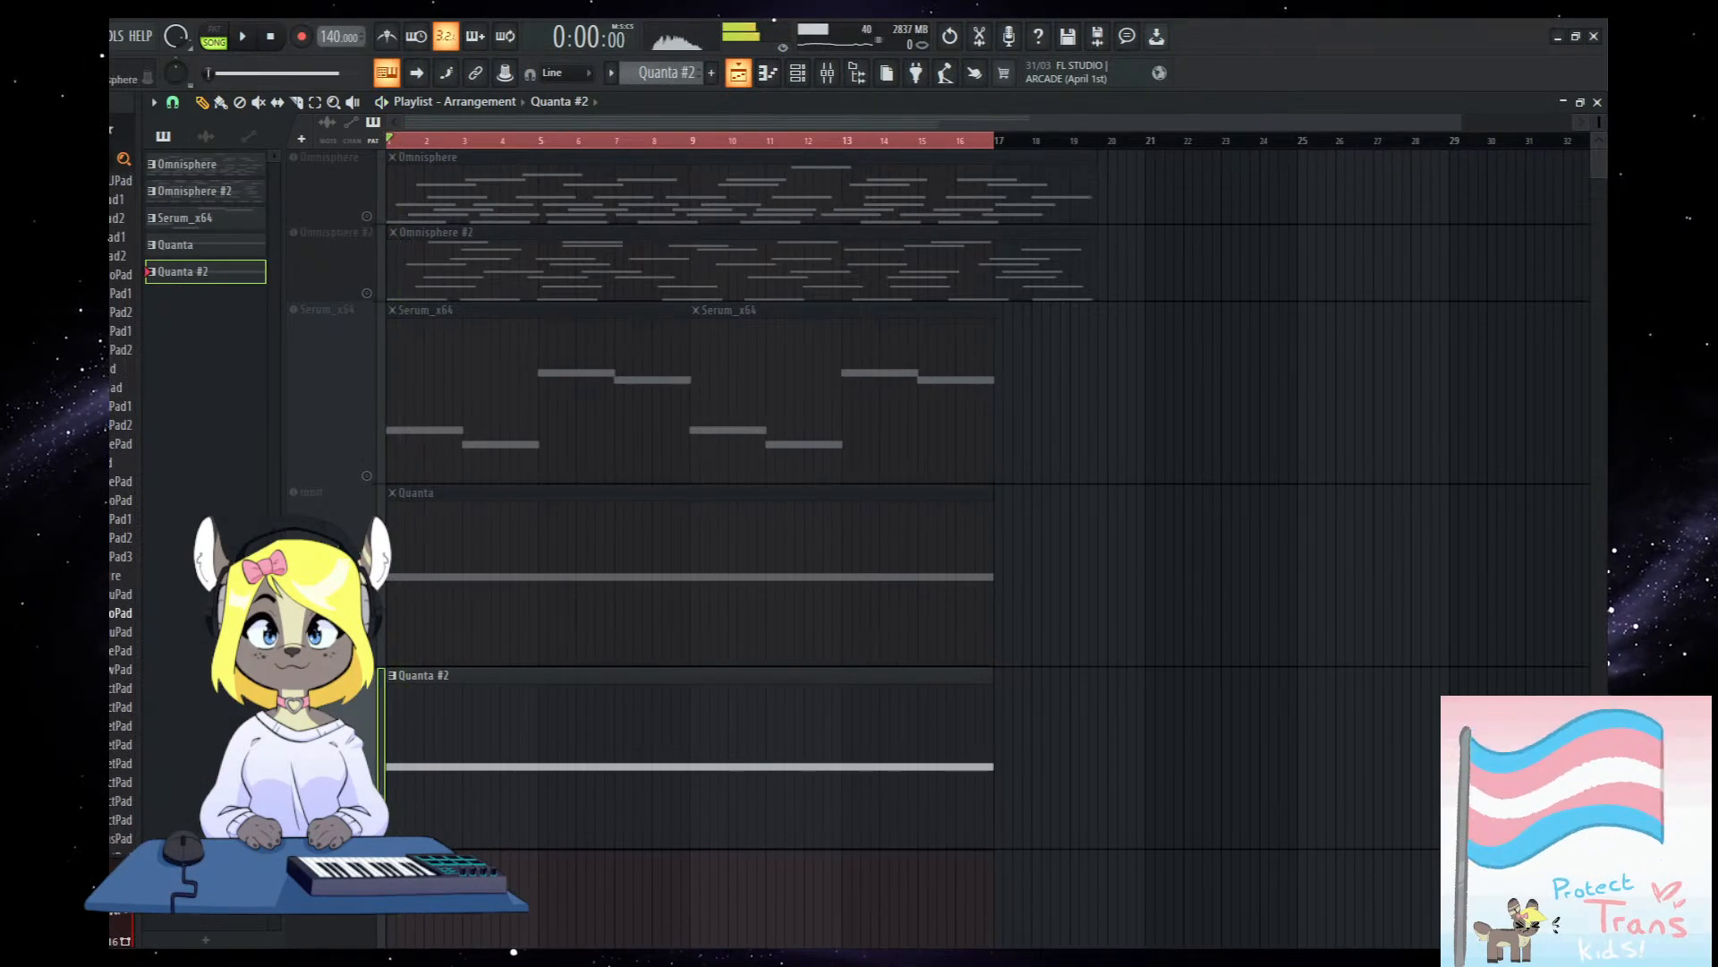
Reset the grain position in innit #2's Quanta to the sample start and raise it to about 0.04 during playback.
left_click(798, 80)
left_click(639, 455)
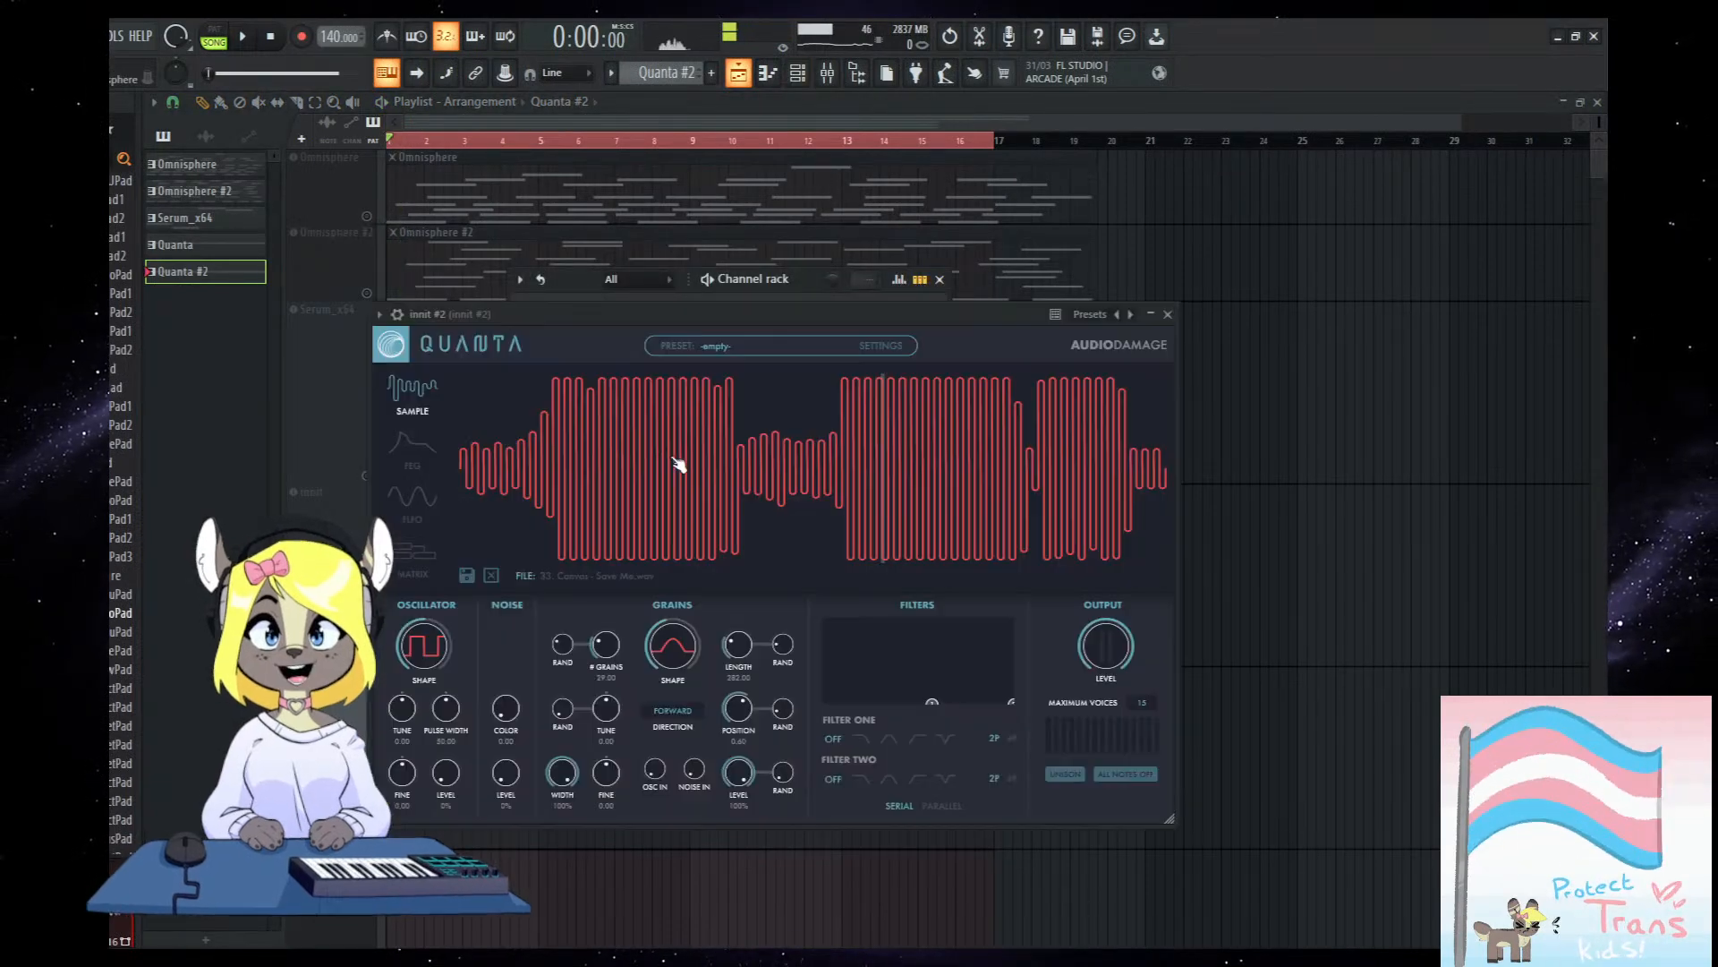
left_click_drag(732, 727, 695, 831)
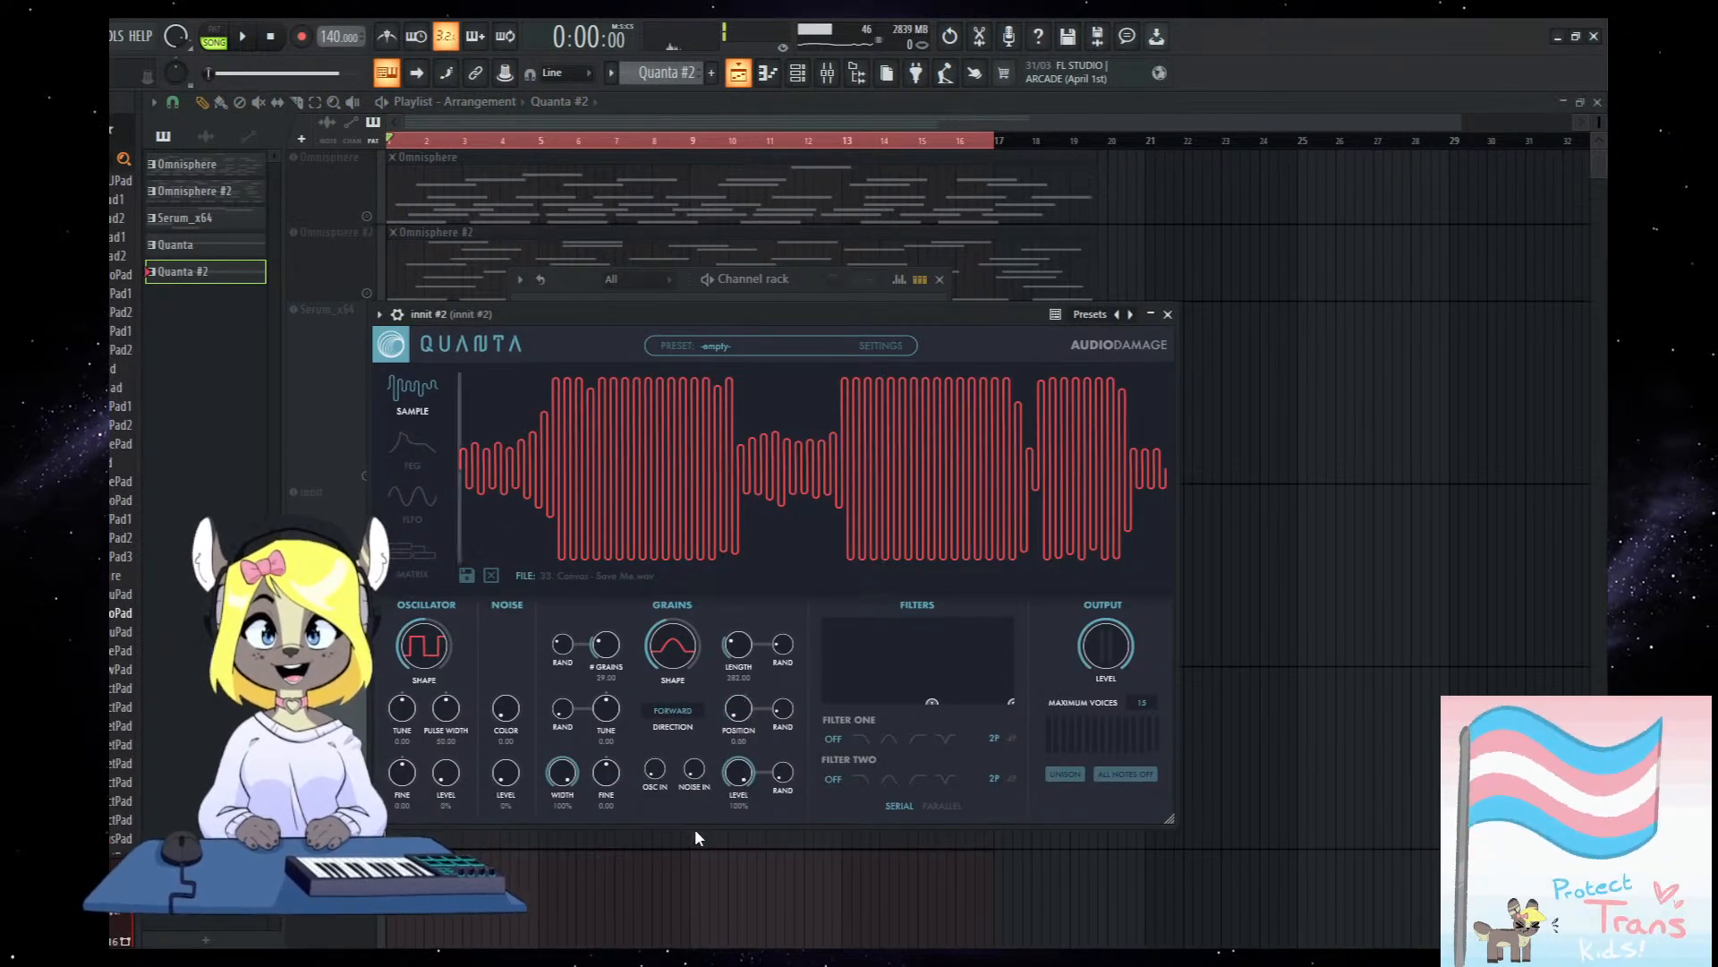
right_click(1400, 641)
key("space")
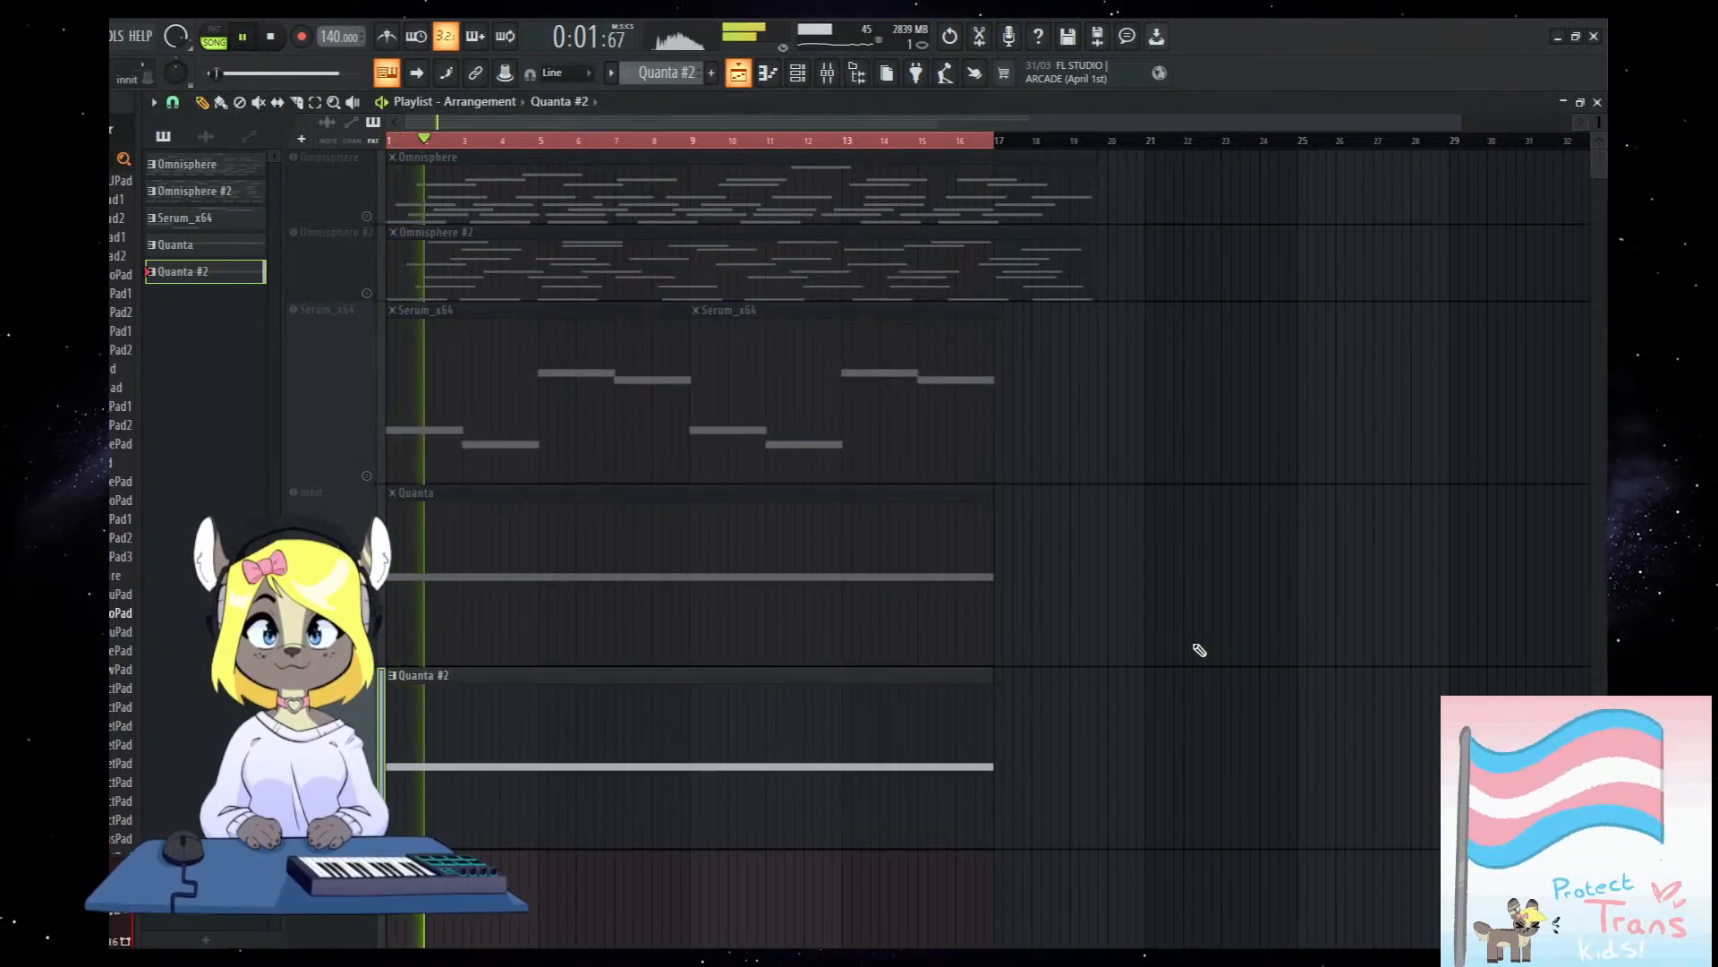
left_click(796, 73)
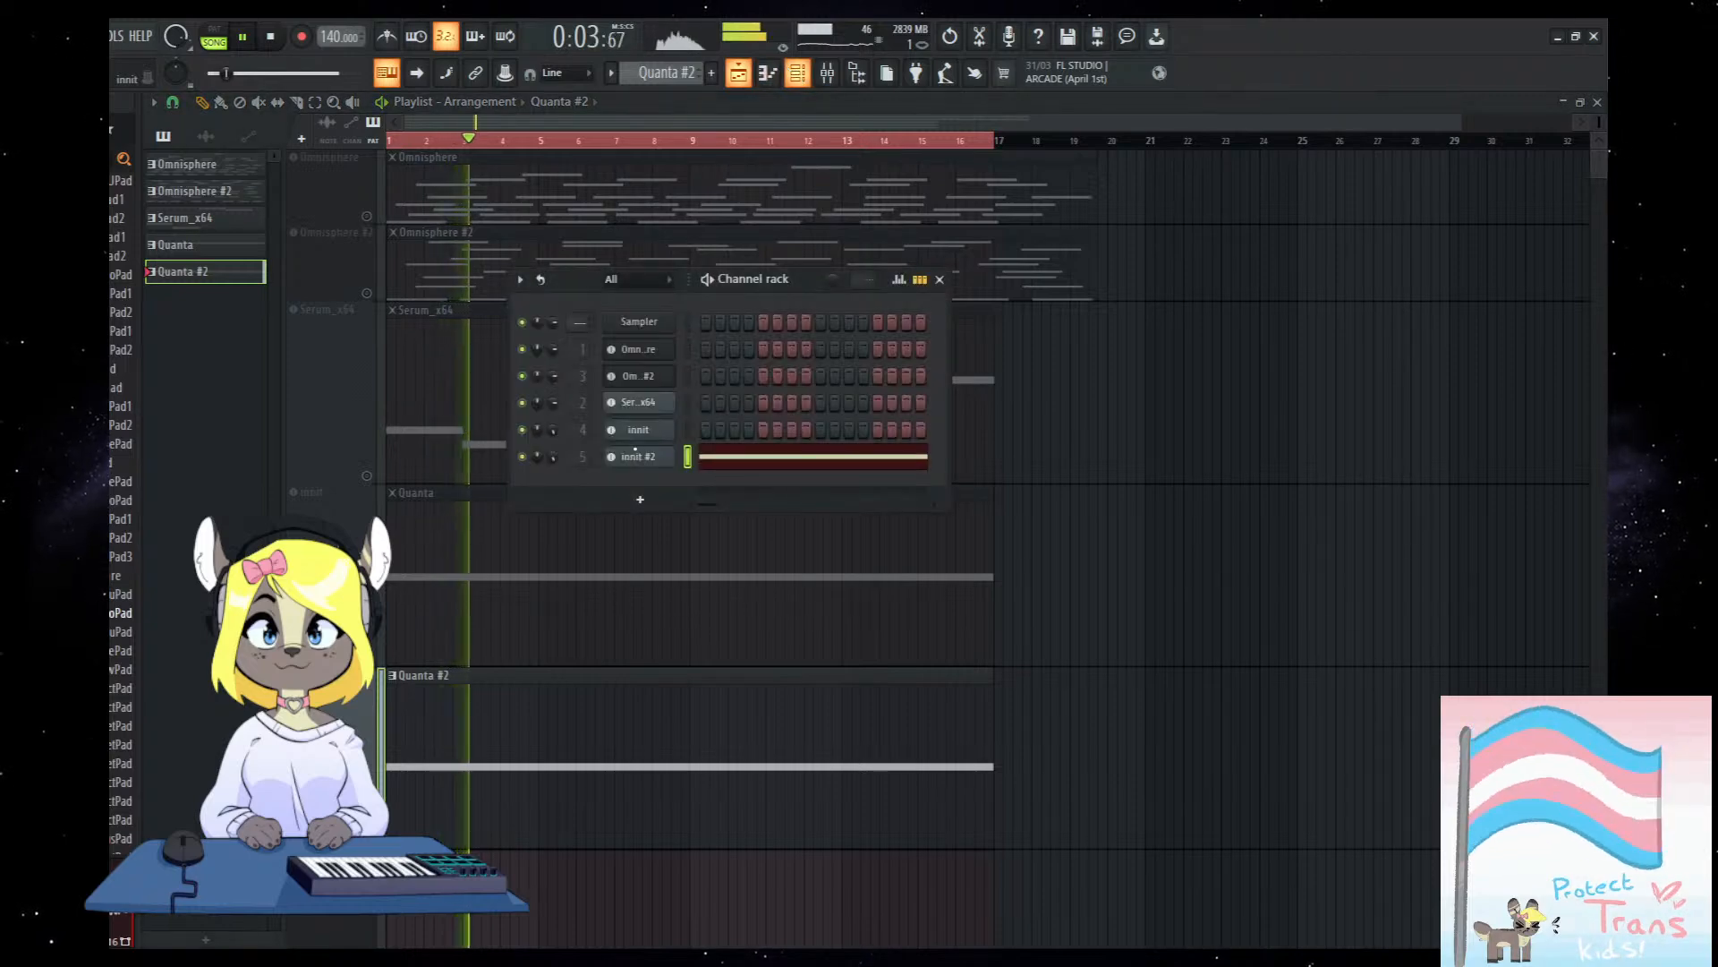
left_click(638, 457)
left_click_drag(742, 712, 740, 706)
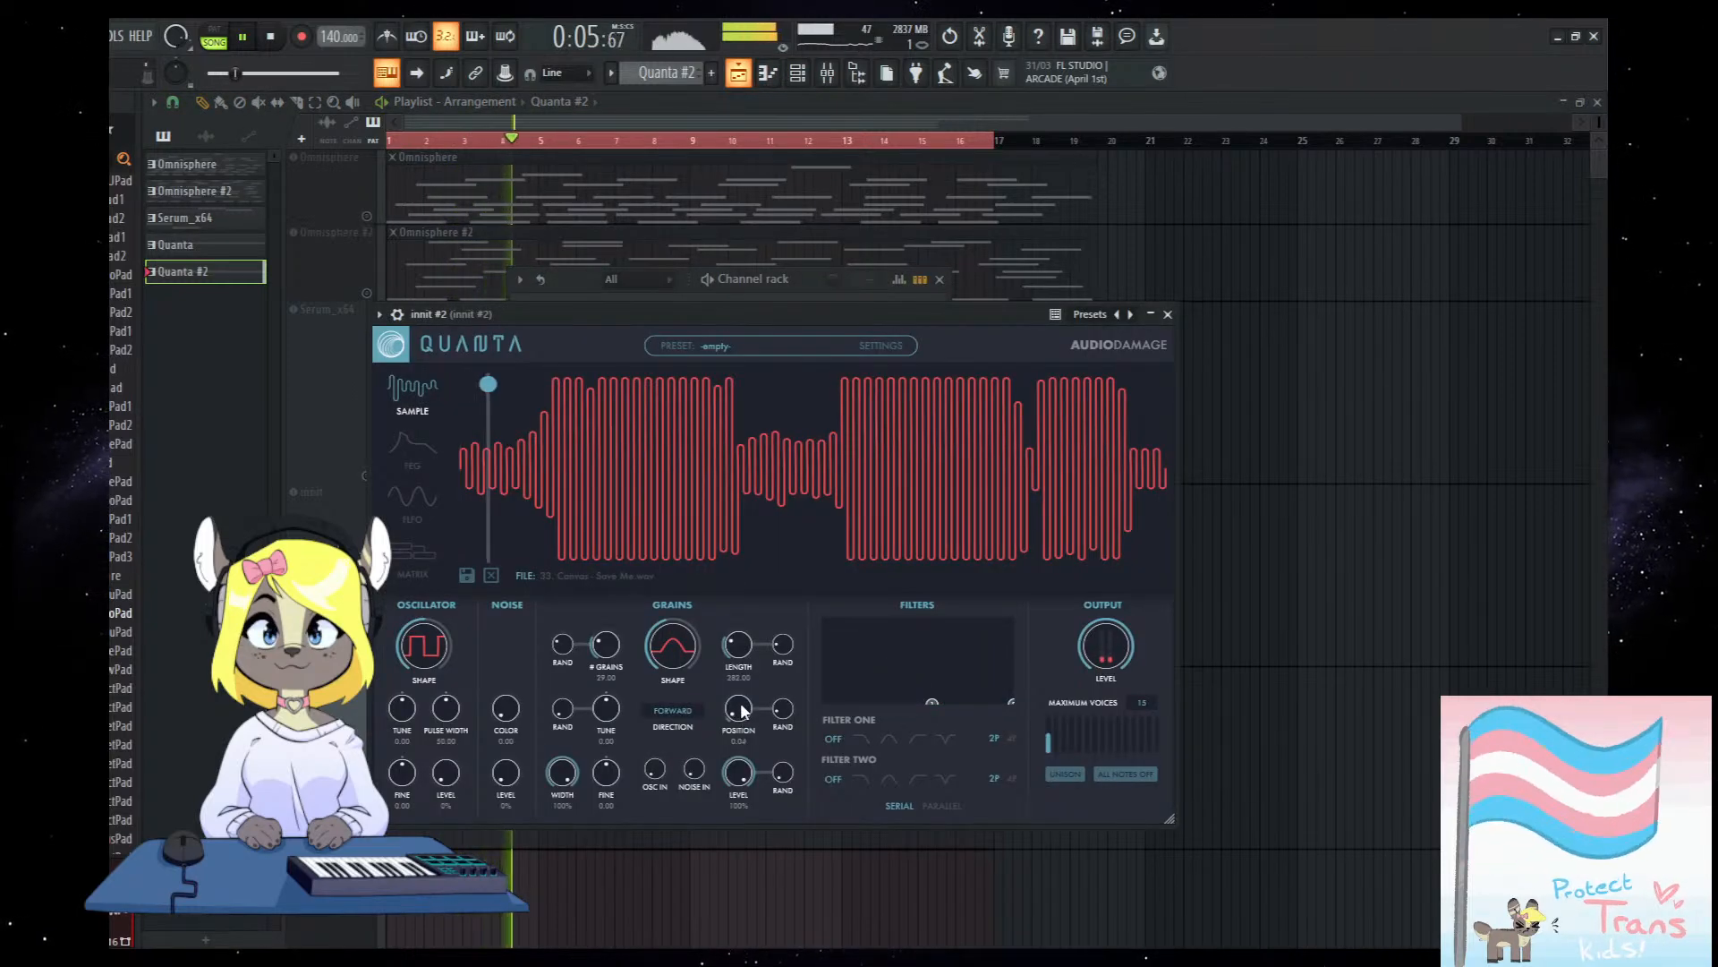
Bypass the Infiltrator effect on the Omnisphere mixer track.
left_click(827, 72)
left_click(250, 269)
left_click(1598, 273)
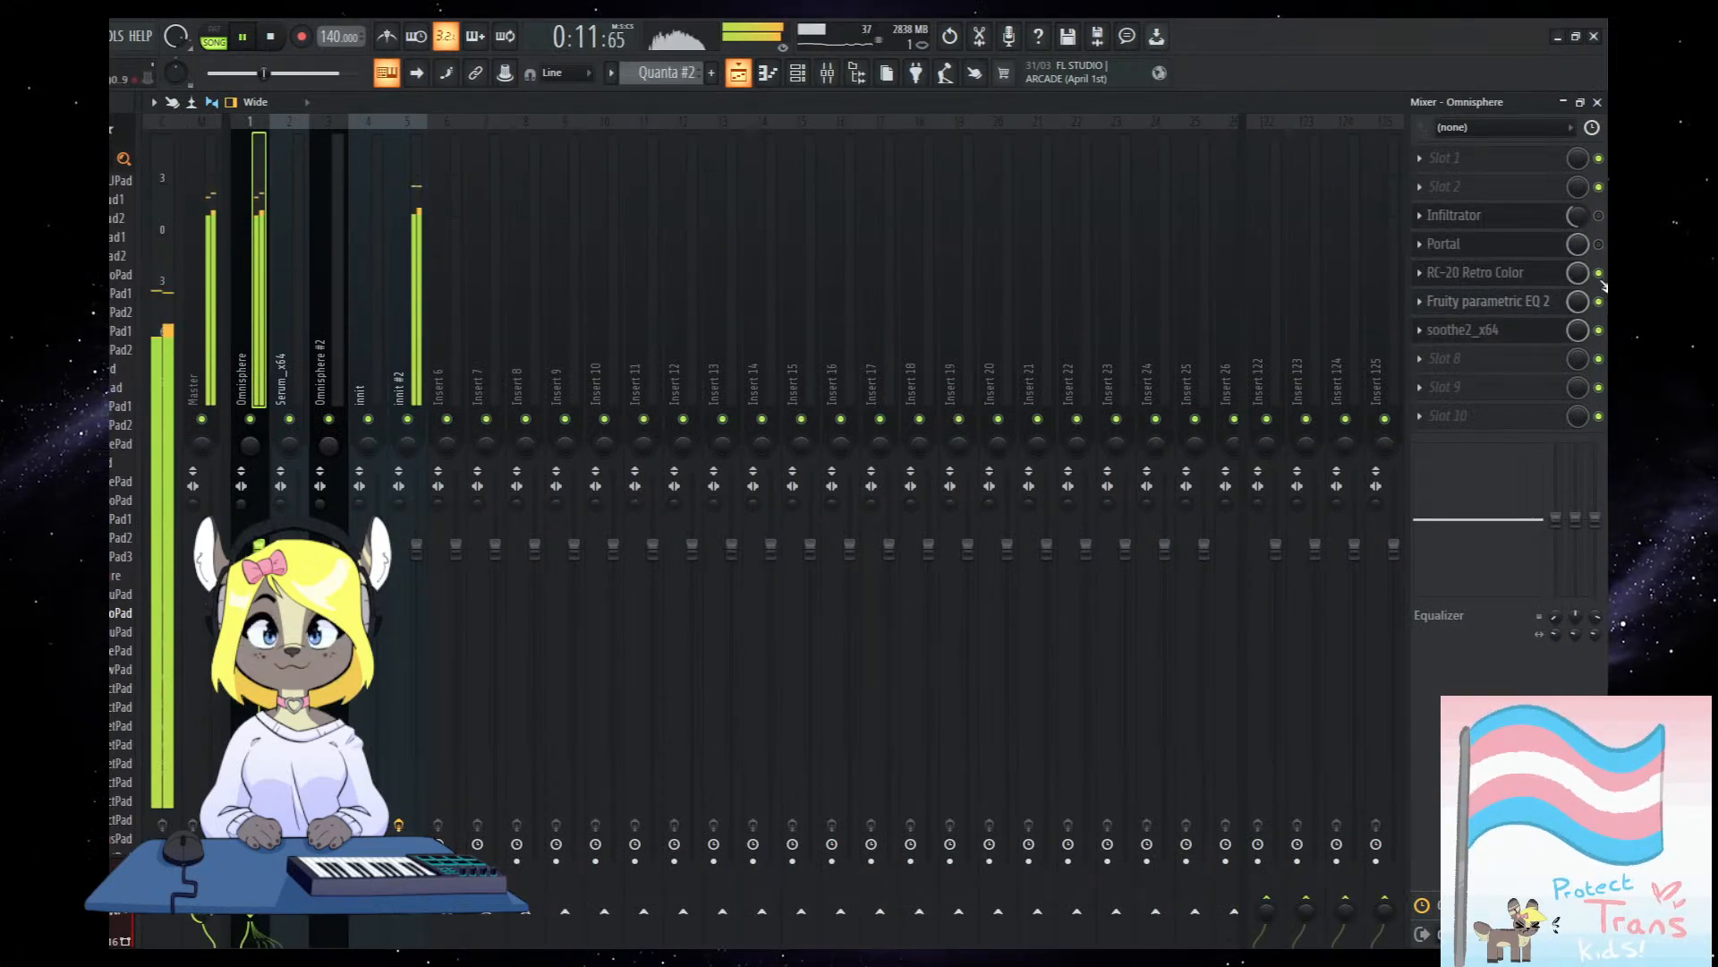
Unmute the Serum_x64 track in the playlist and play it together with the Quanta #2 clip.
left_click(738, 75)
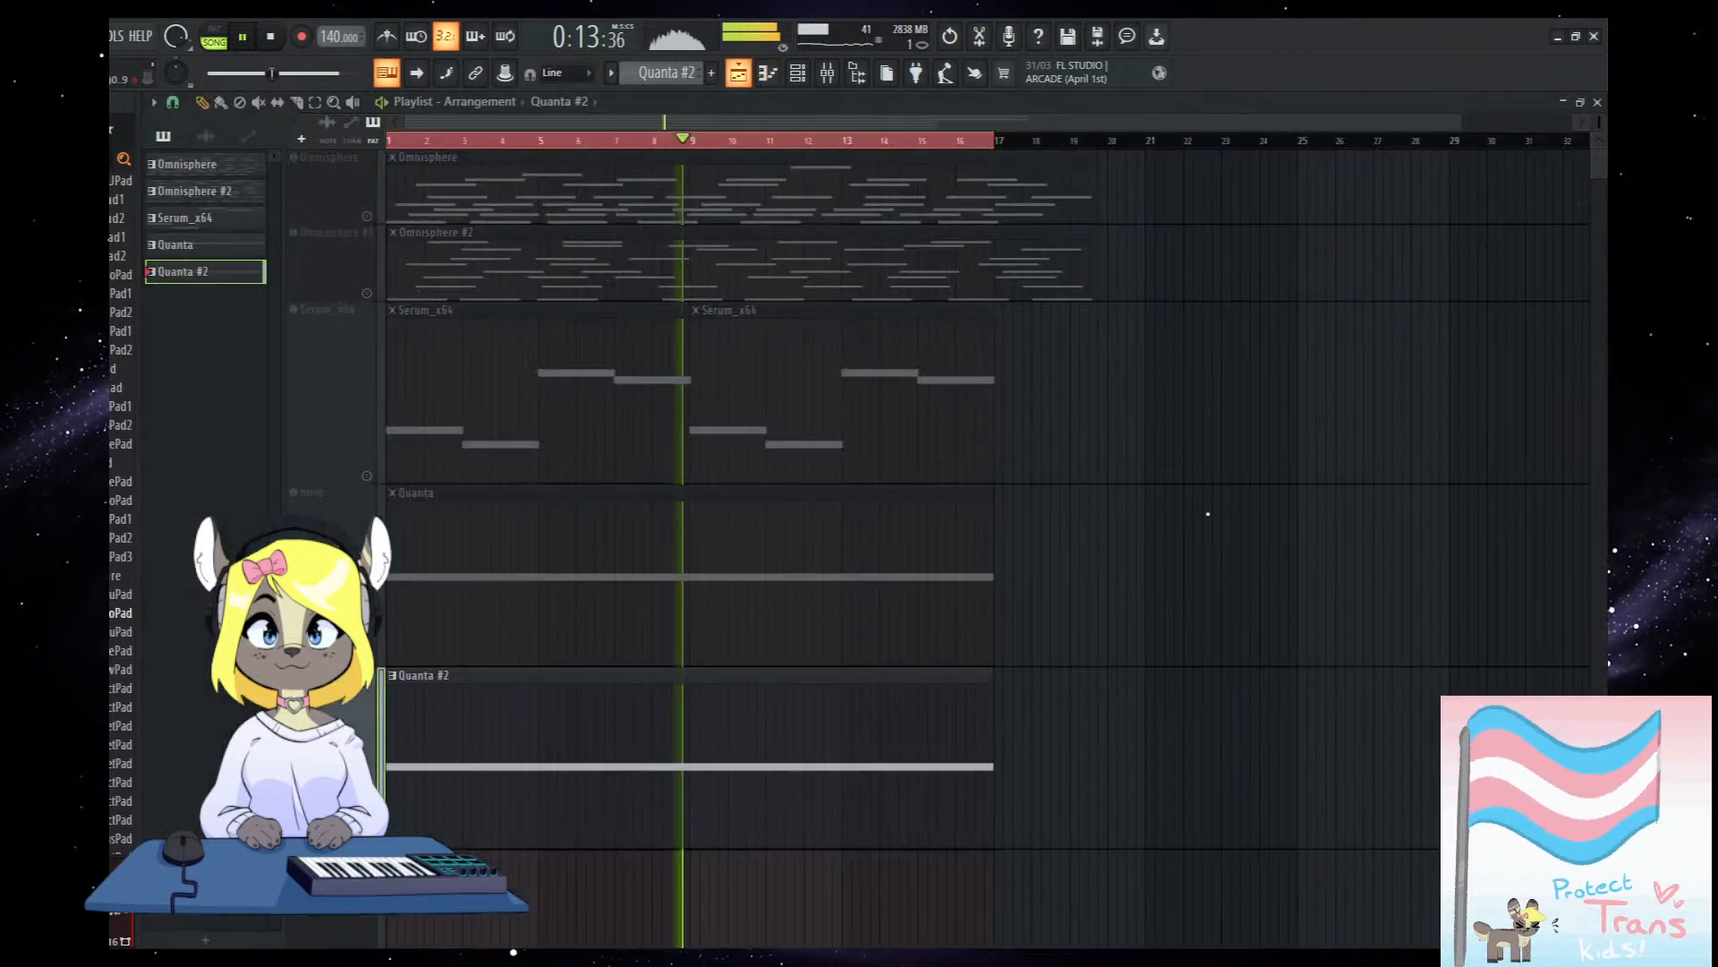
key("space")
left_click(366, 475)
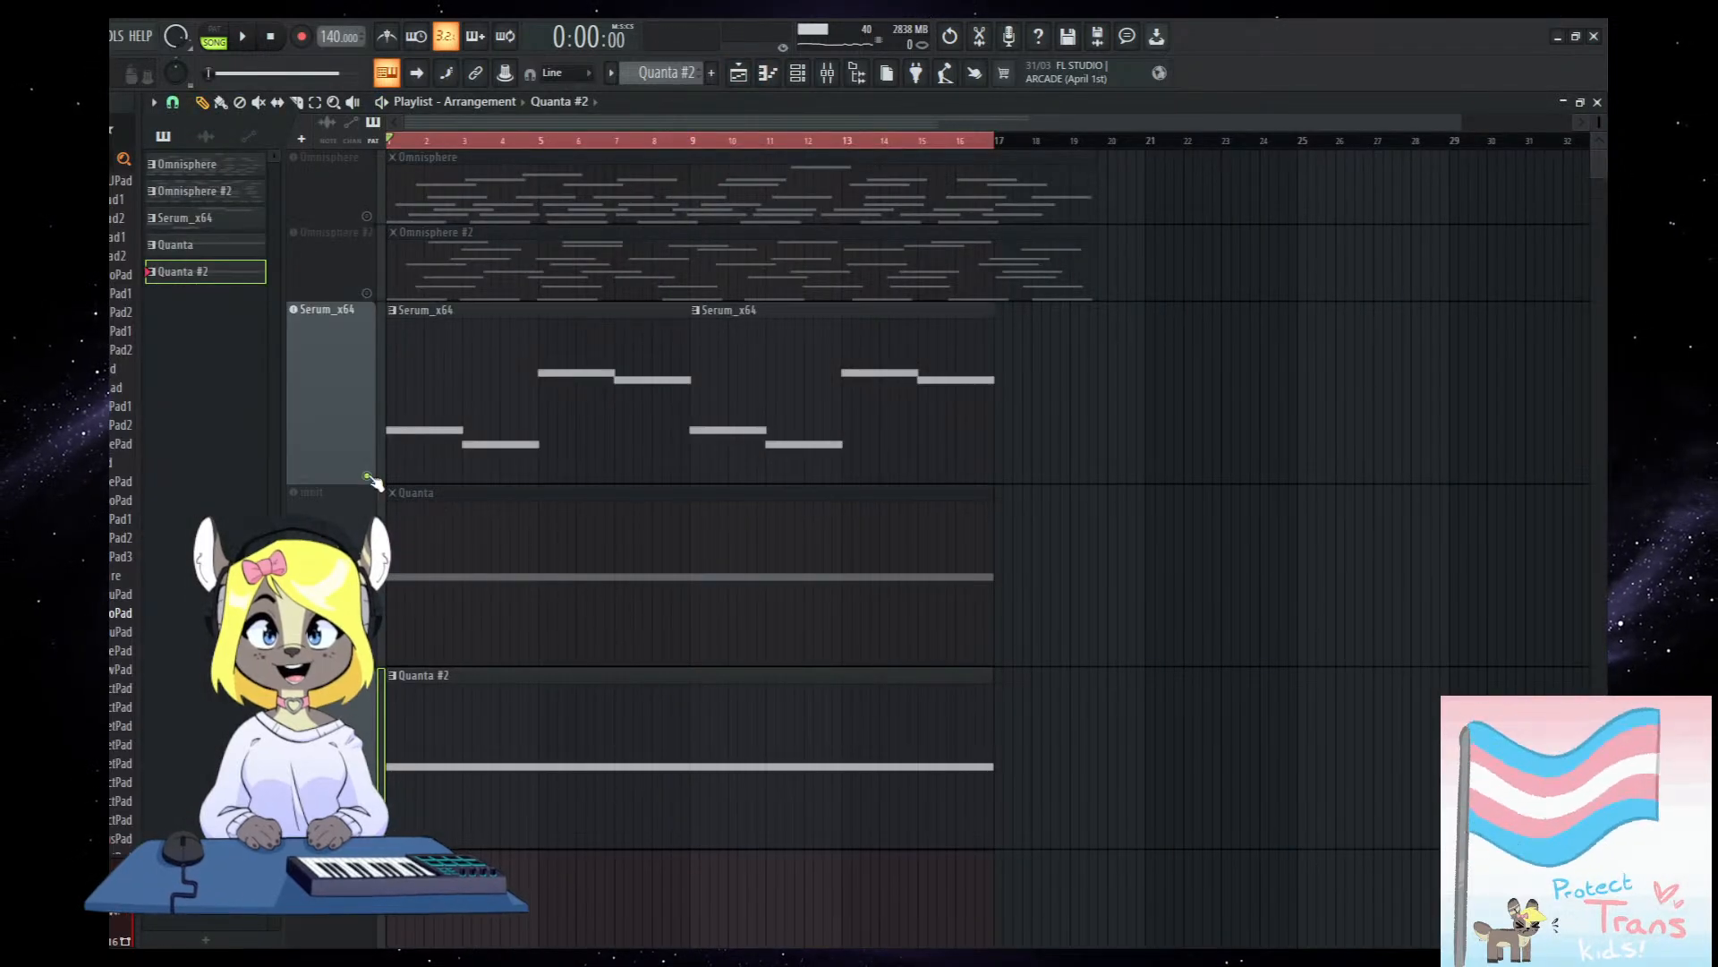
key("space")
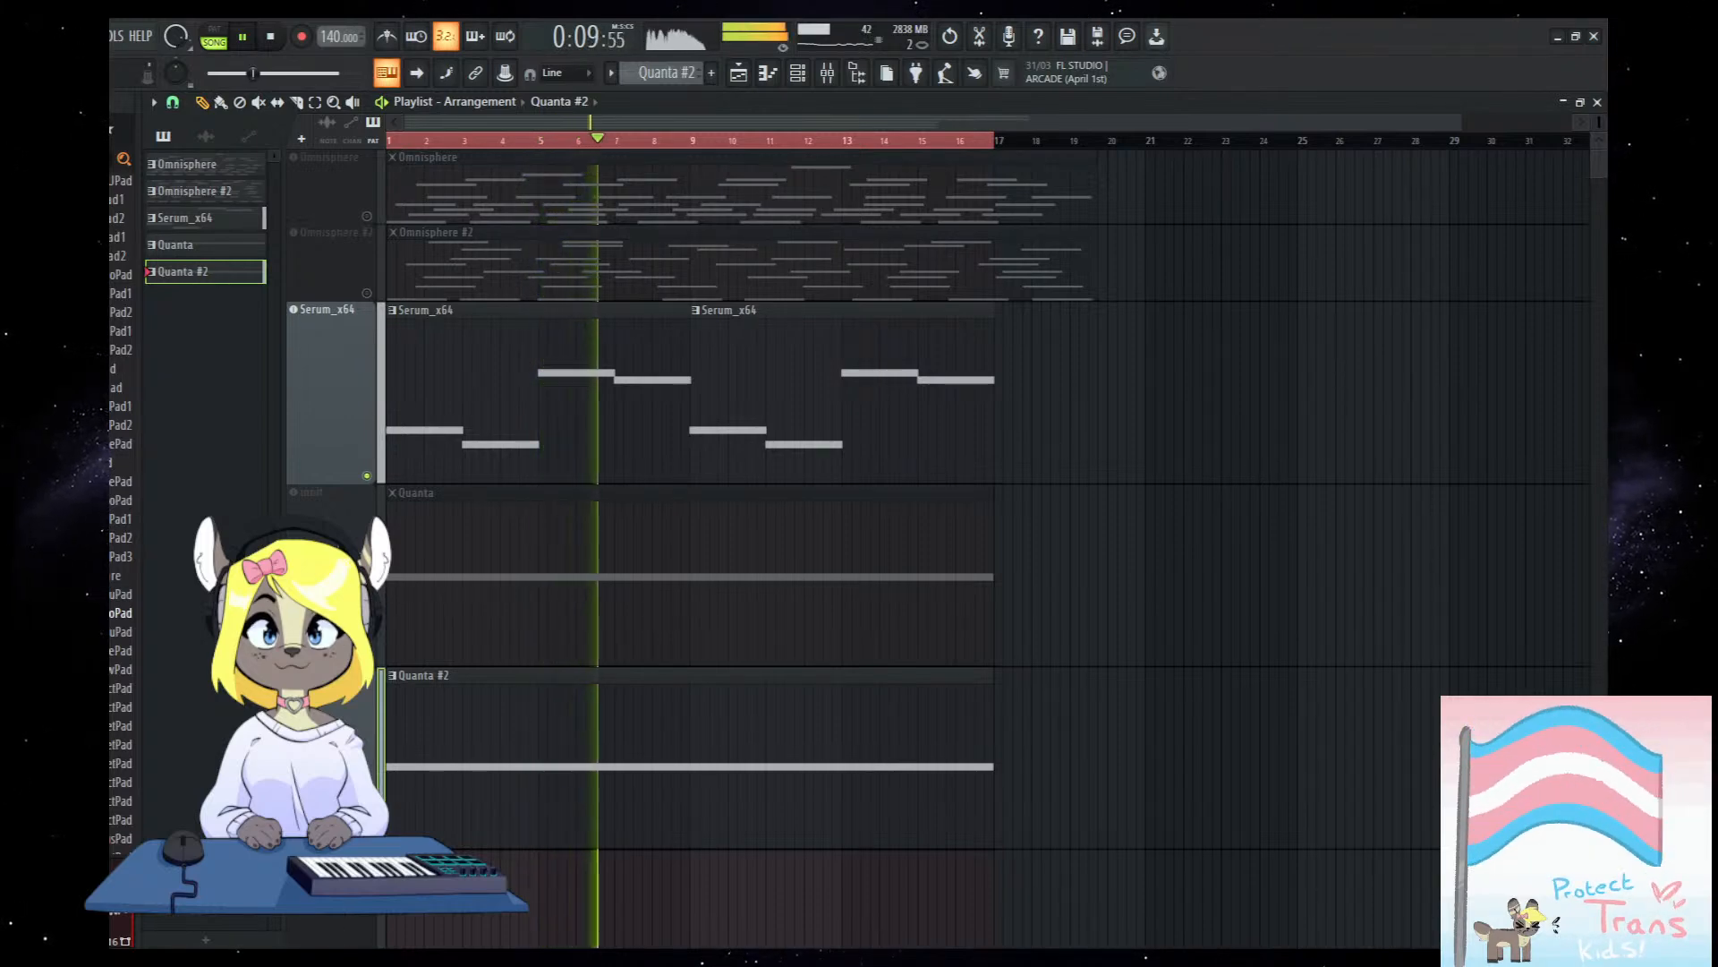
Move innit #2's Quanta grain position to about 0.50 and shorten the grain length to about 166 with fewer grains.
left_click(798, 73)
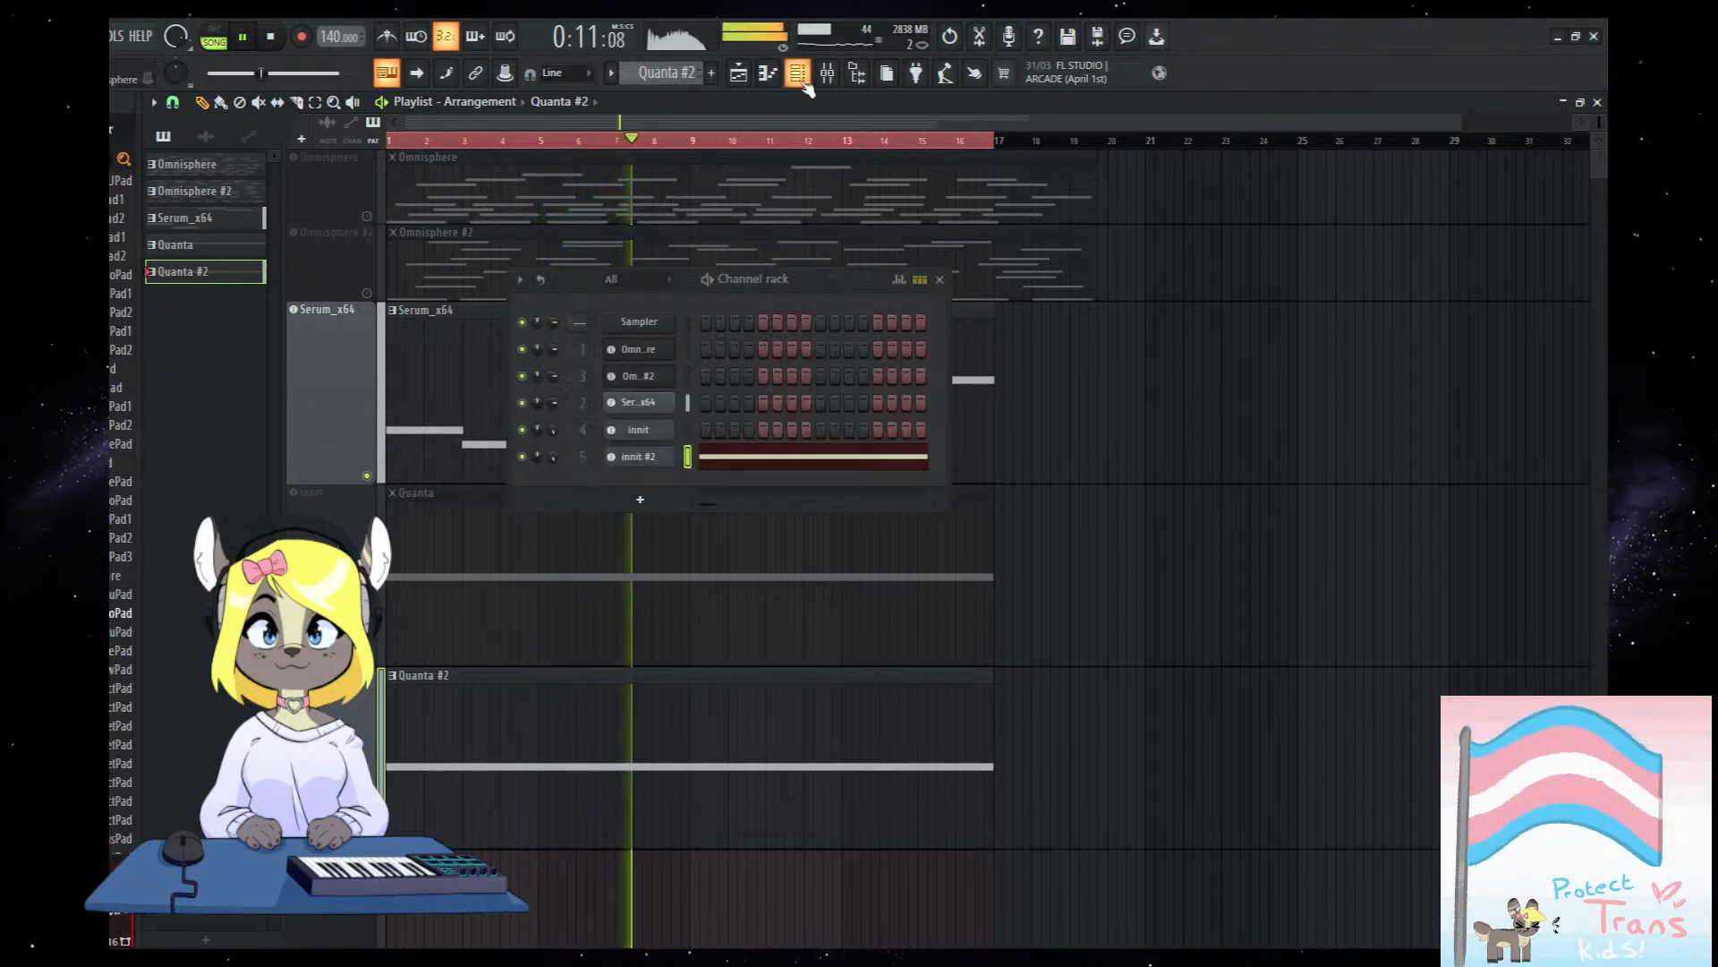
left_click(639, 460)
left_click_drag(769, 314, 845, 316)
key("space")
mouse_move(824, 700)
left_mouse_down()
mouse_move(818, 732)
mouse_move(847, 717)
left_mouse_up()
left_click_drag(866, 319, 922, 329)
key("space")
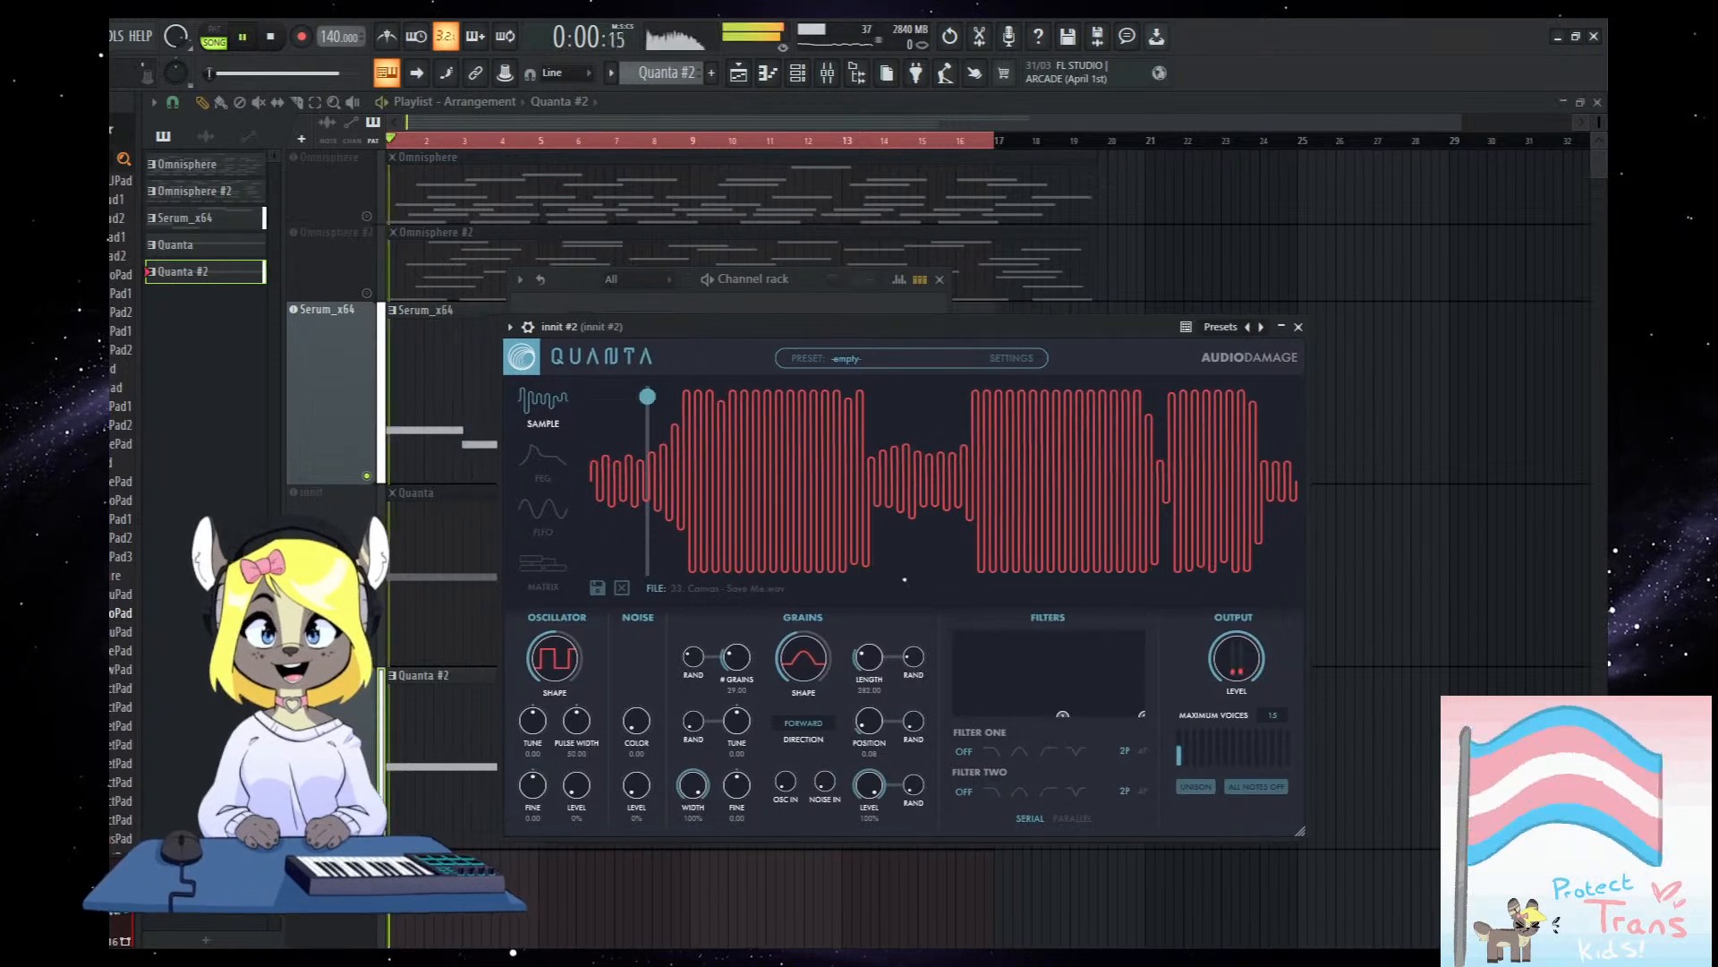
left_click_drag(869, 721, 877, 630)
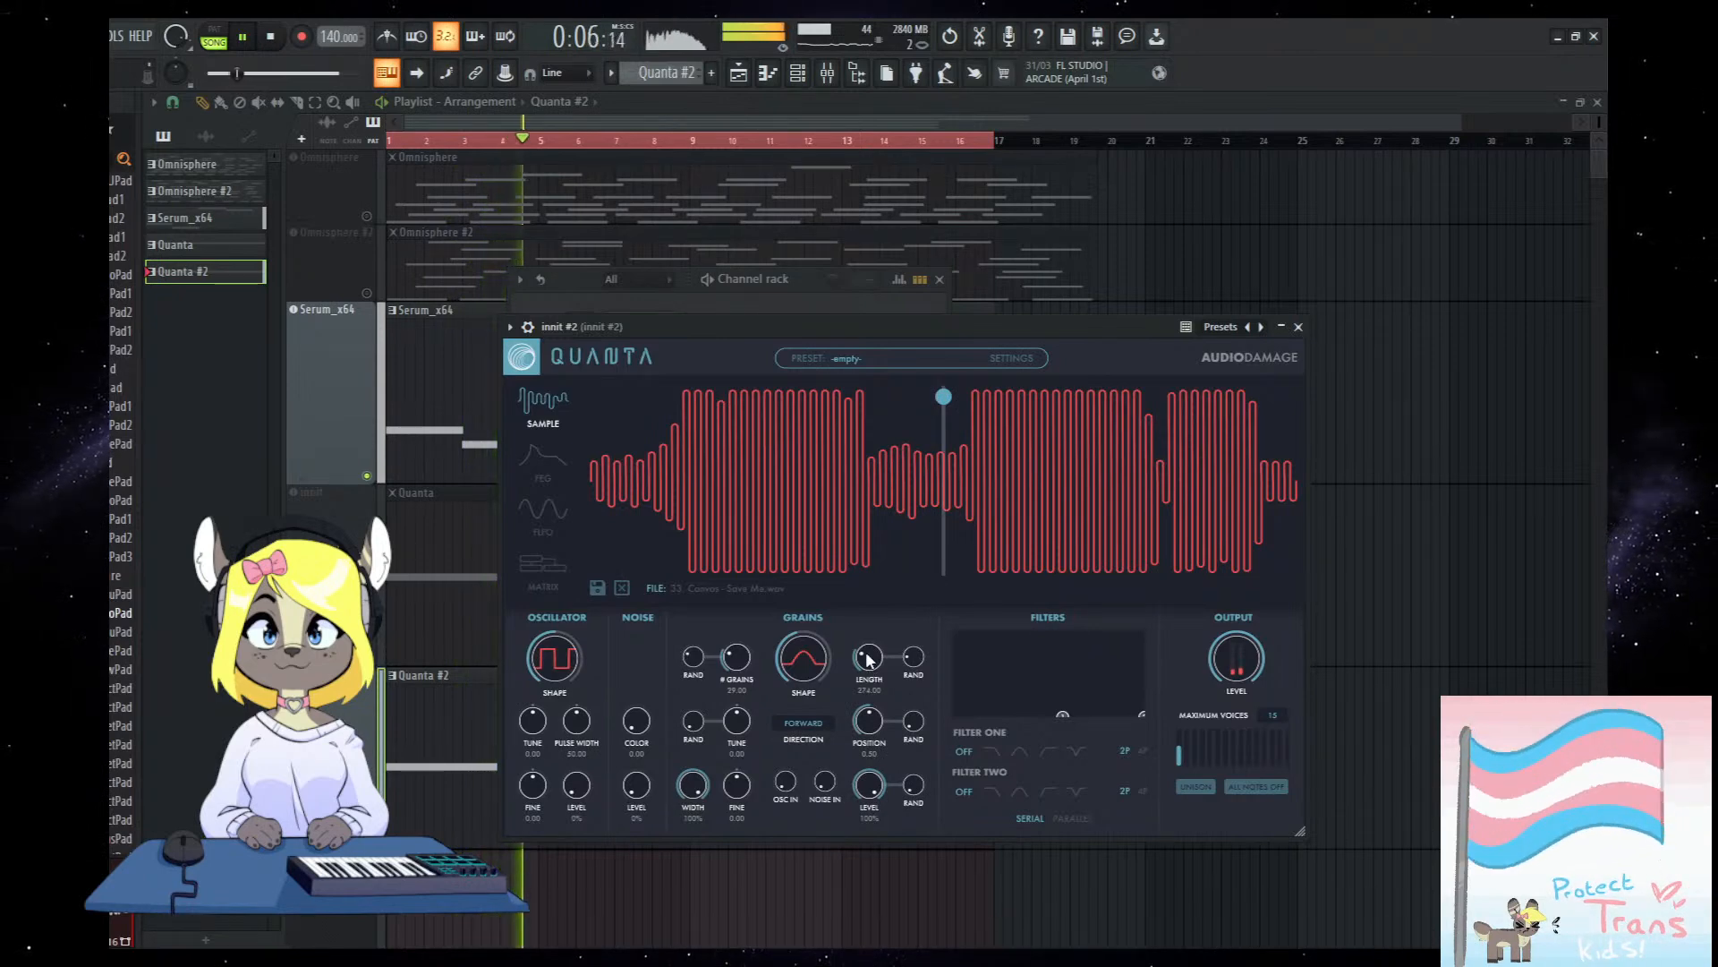
mouse_move(868, 669)
left_mouse_down()
mouse_move(864, 689)
mouse_move(873, 642)
left_mouse_up()
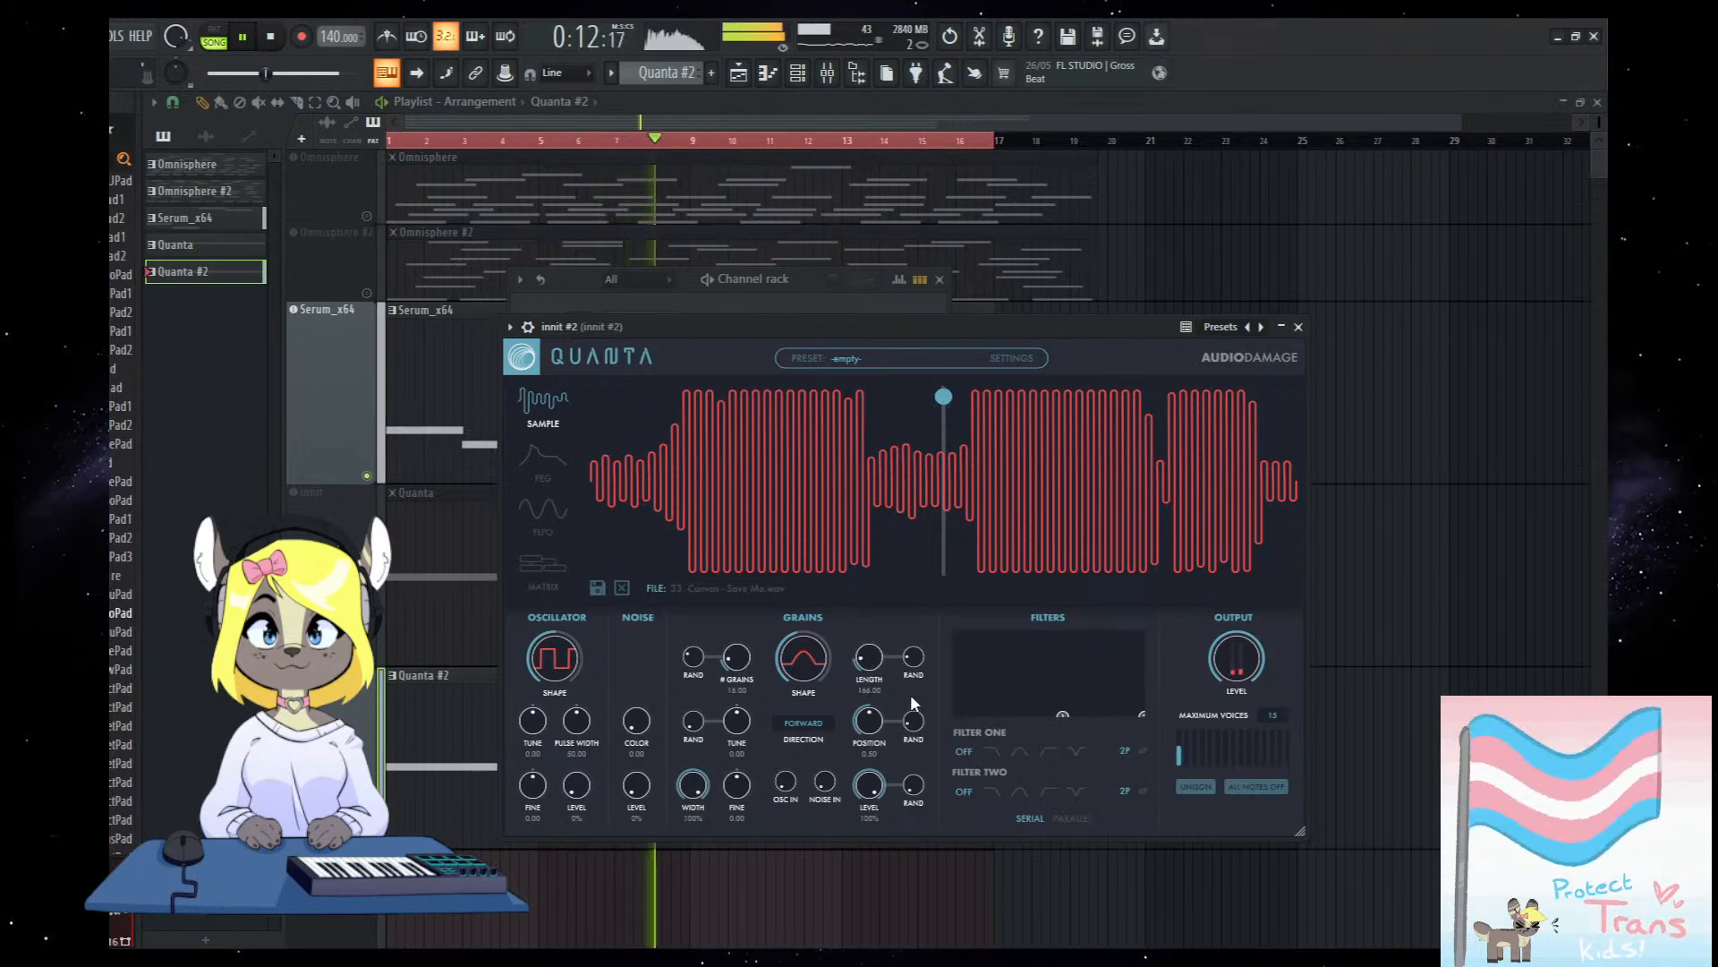
Set innit #2's Quanta grain position to about 0.43, and solo its playlist track during playback.
left_click_drag(862, 727, 862, 739)
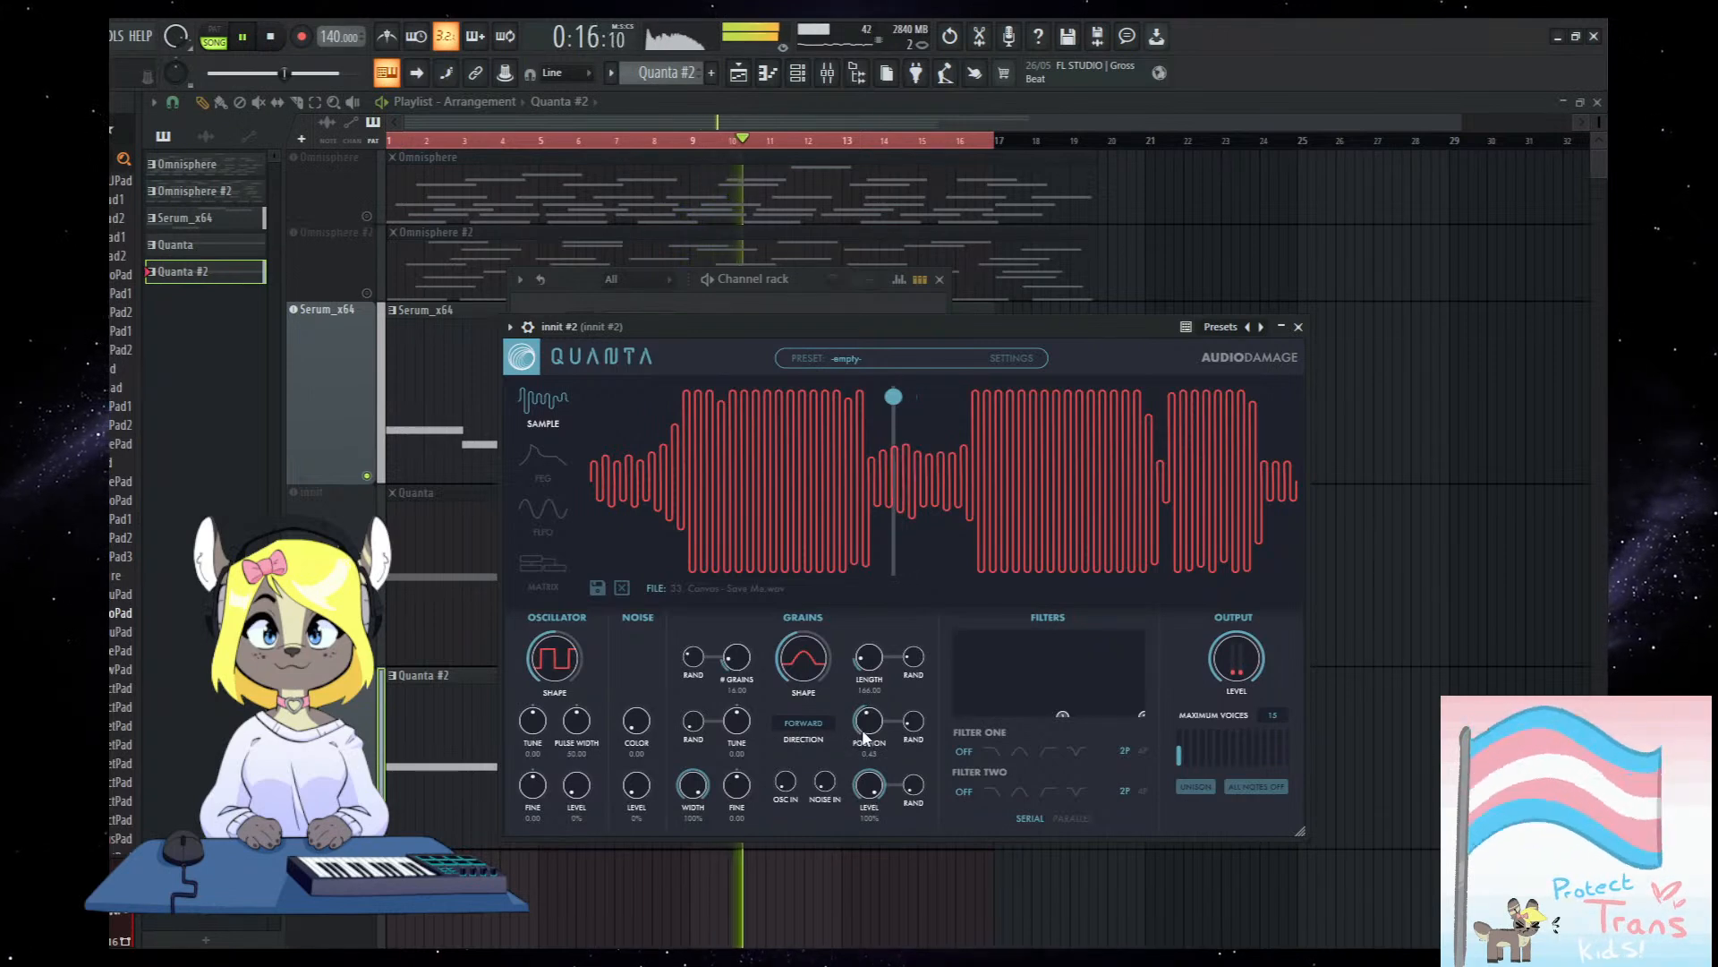
left_click(1481, 668)
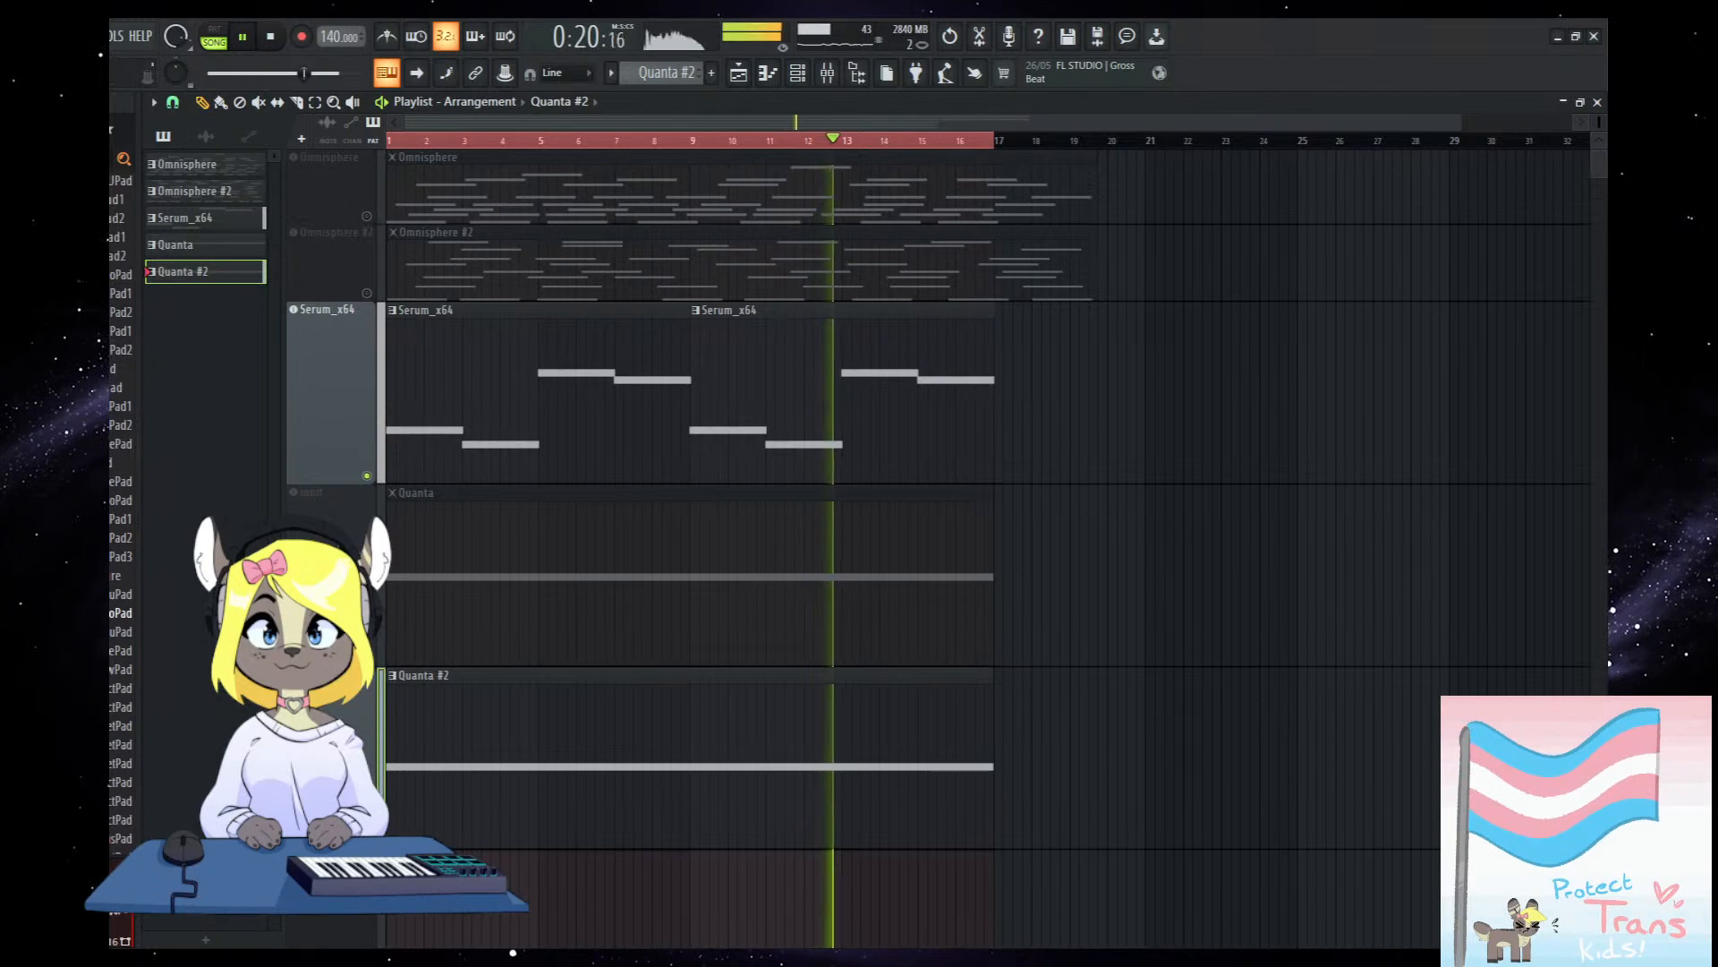
key("space")
right_click(367, 840)
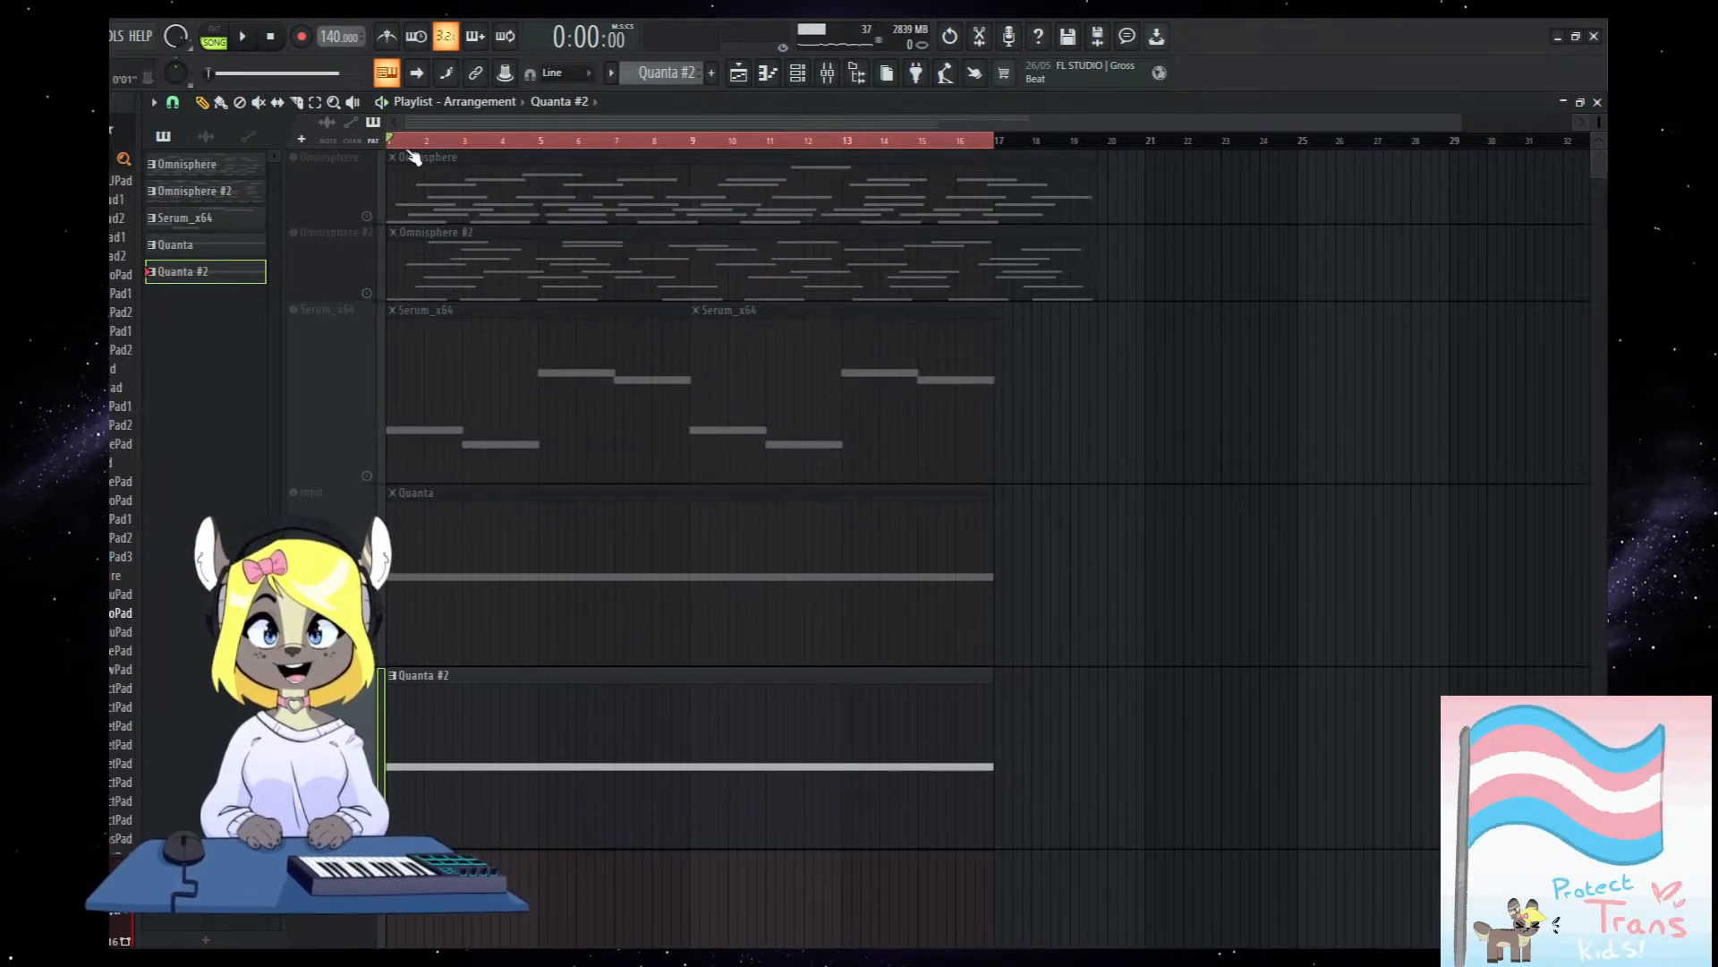
key("space")
Bypass the Portal effect on the Omnisphere mixer track and check its Fruity parametric EQ 2 during playback.
left_click(827, 72)
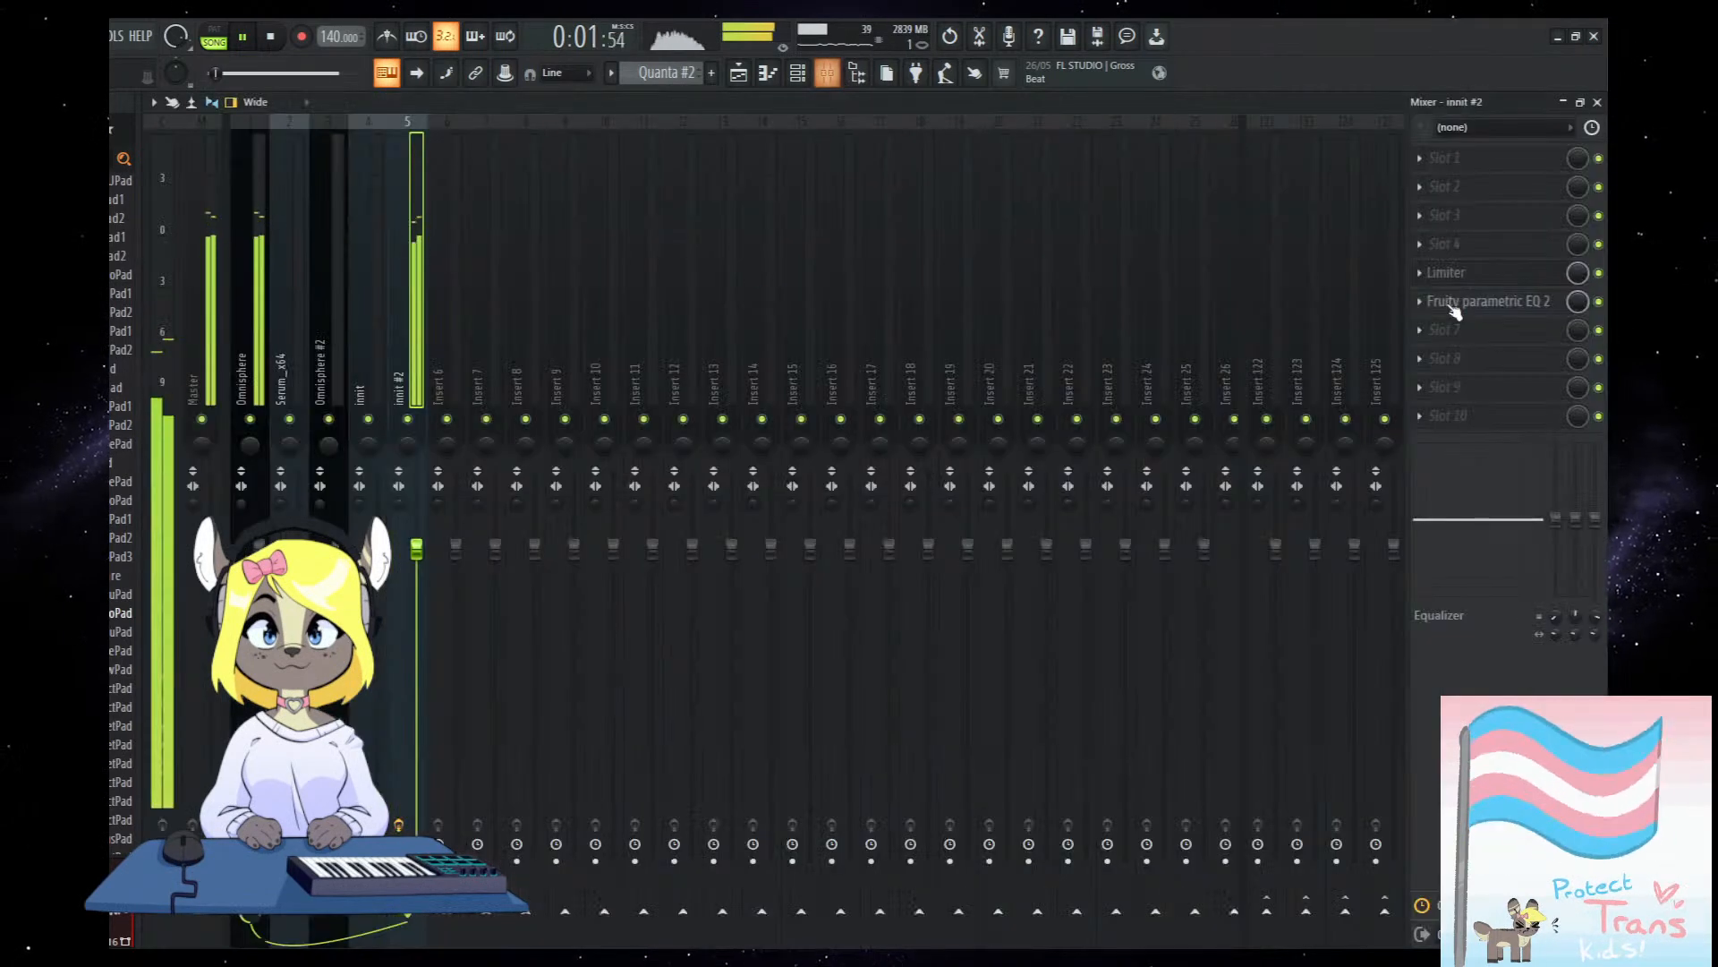
left_click(246, 367)
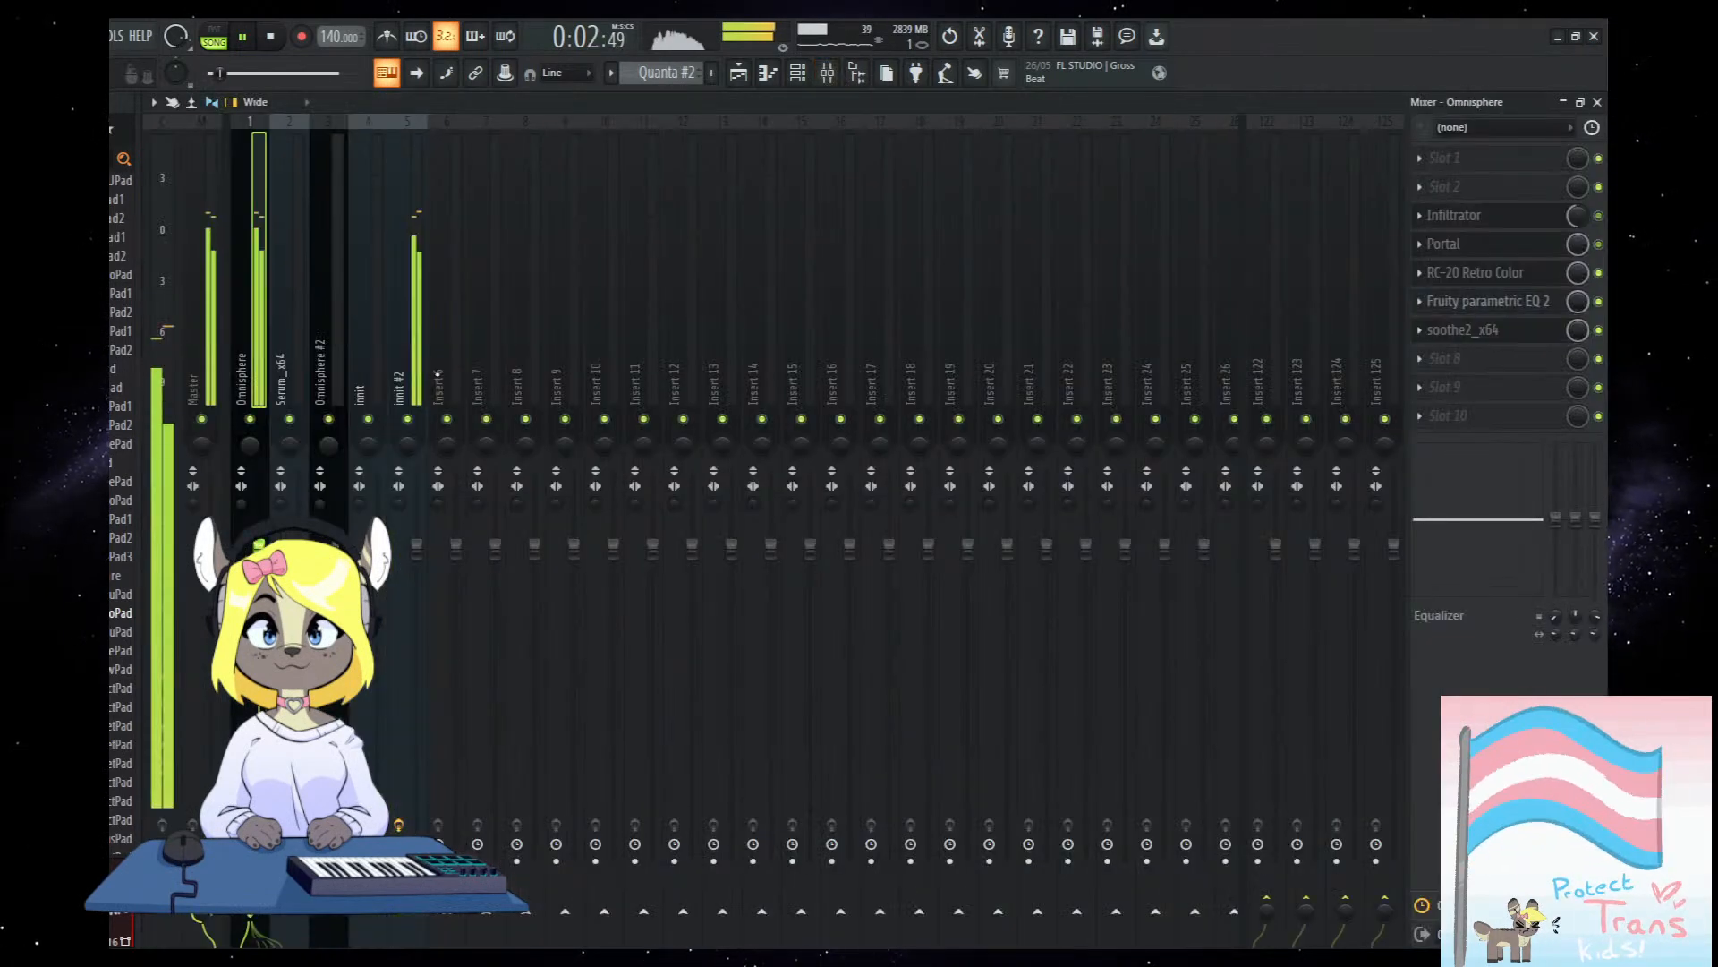
left_click(1470, 304)
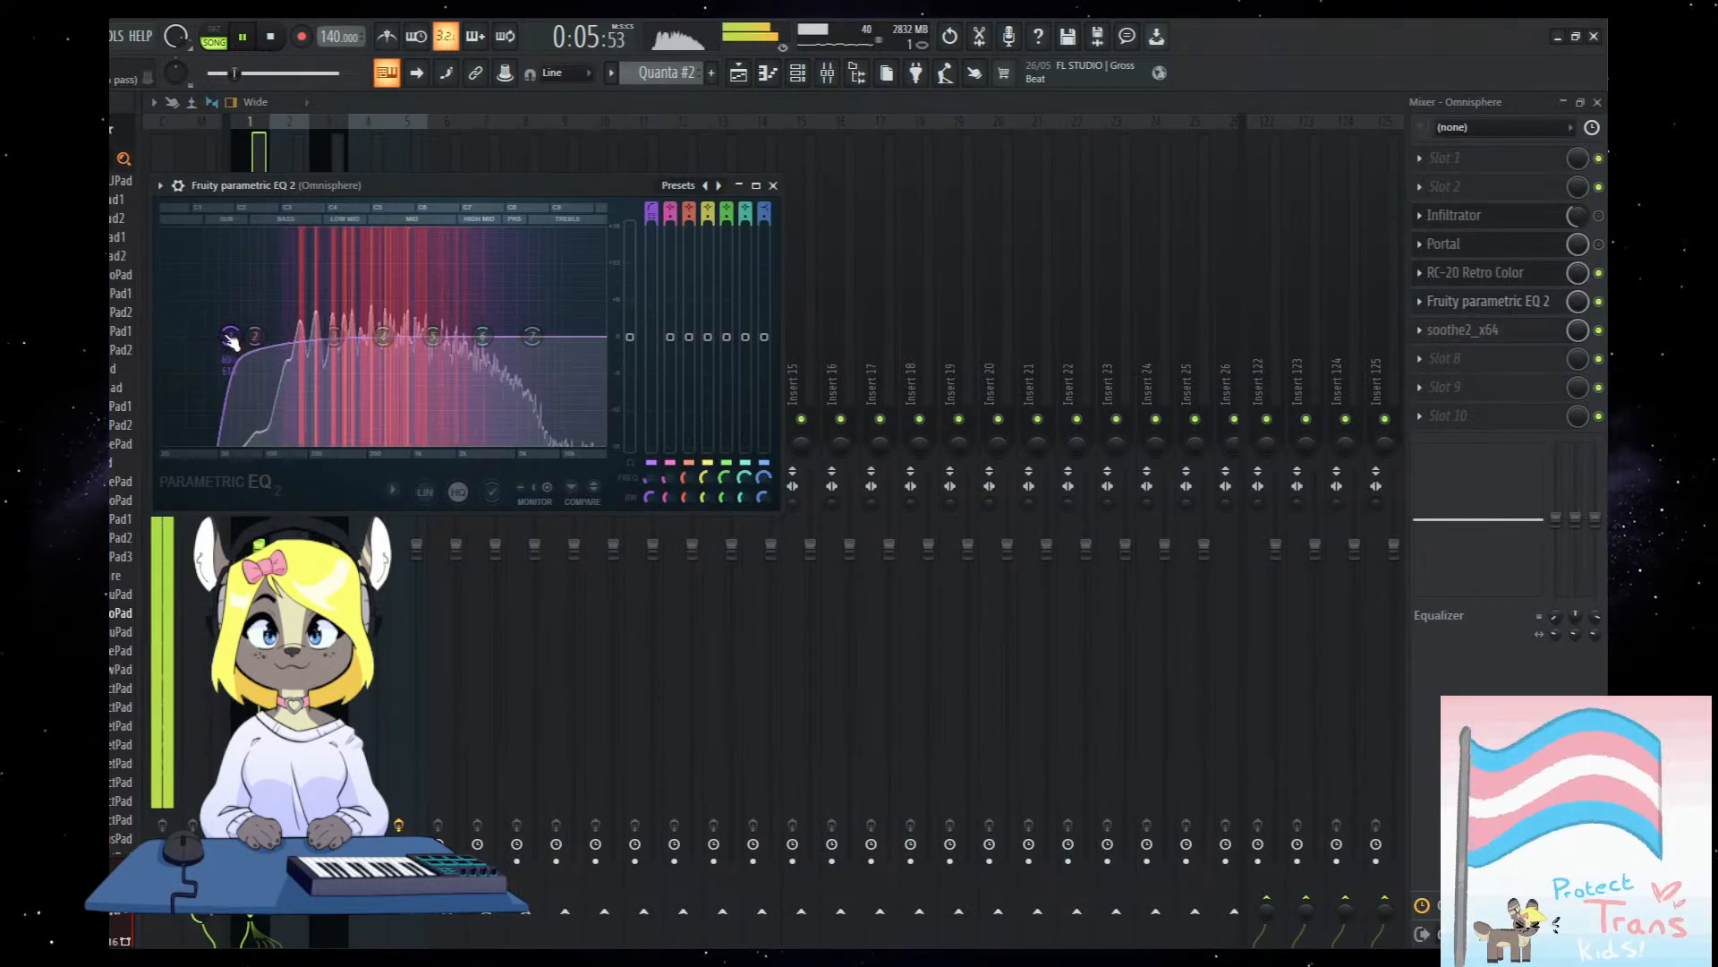
left_click(773, 185)
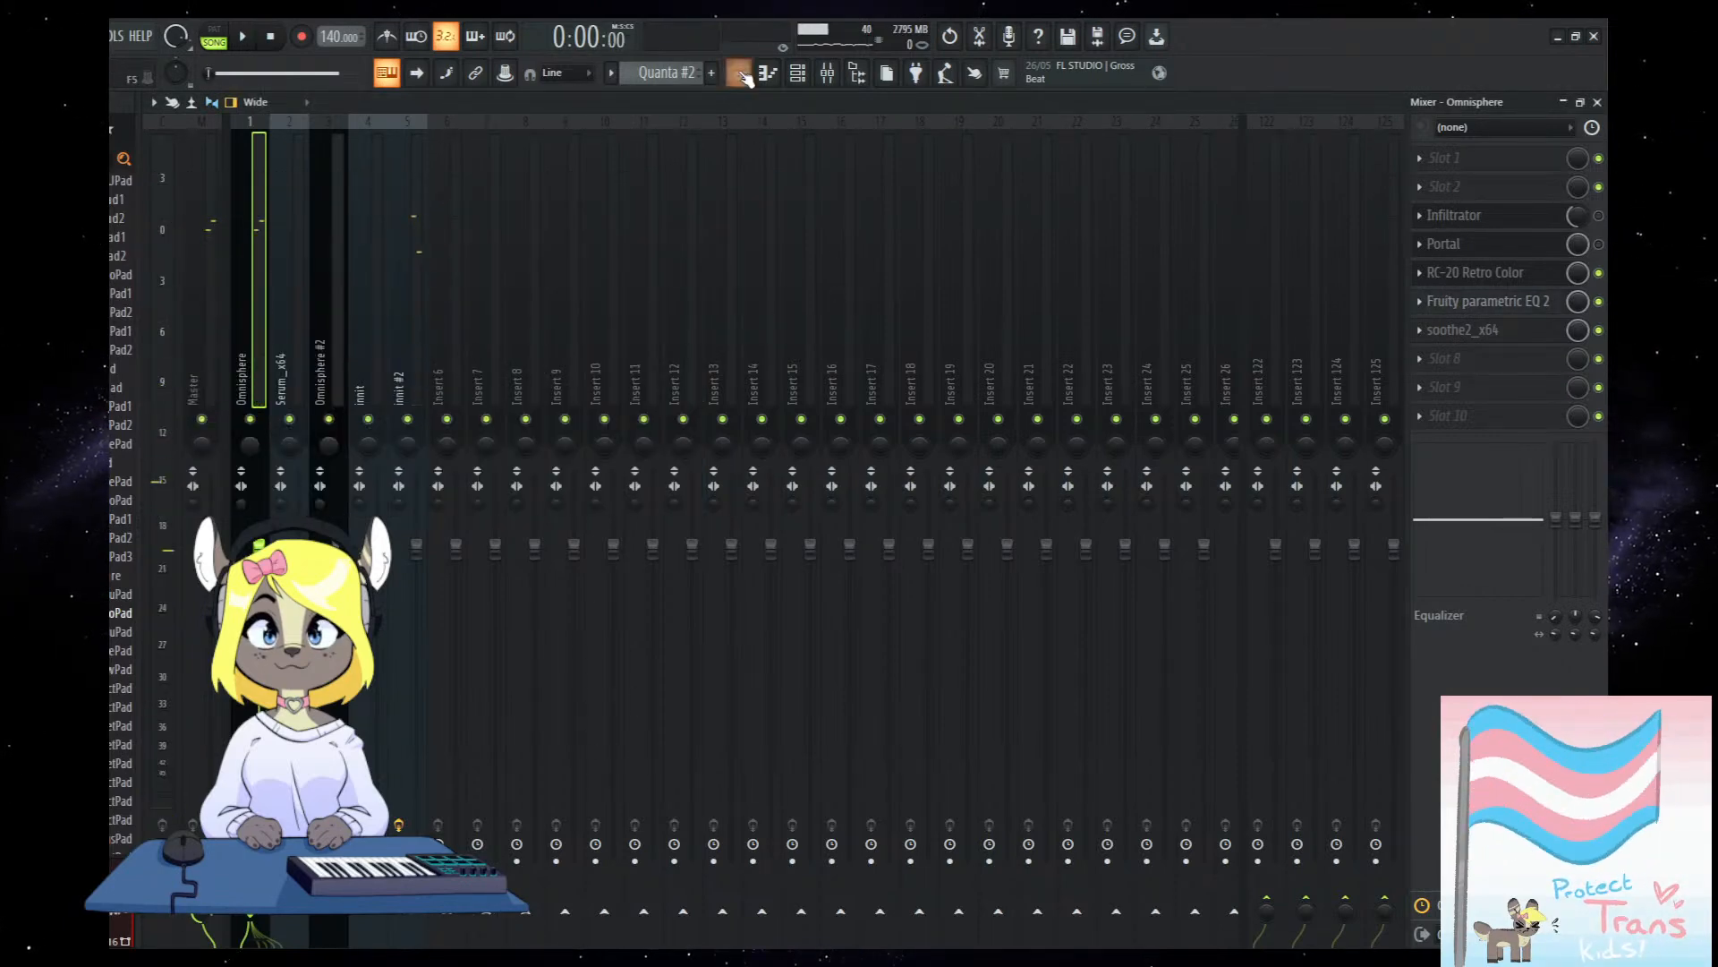
End the solo on the innit #2 playlist track to reactivate the other tracks.
left_click(739, 73)
scroll(1107, 416, "down", 1)
scroll(116, 732, "up", 10)
left_click(121, 487)
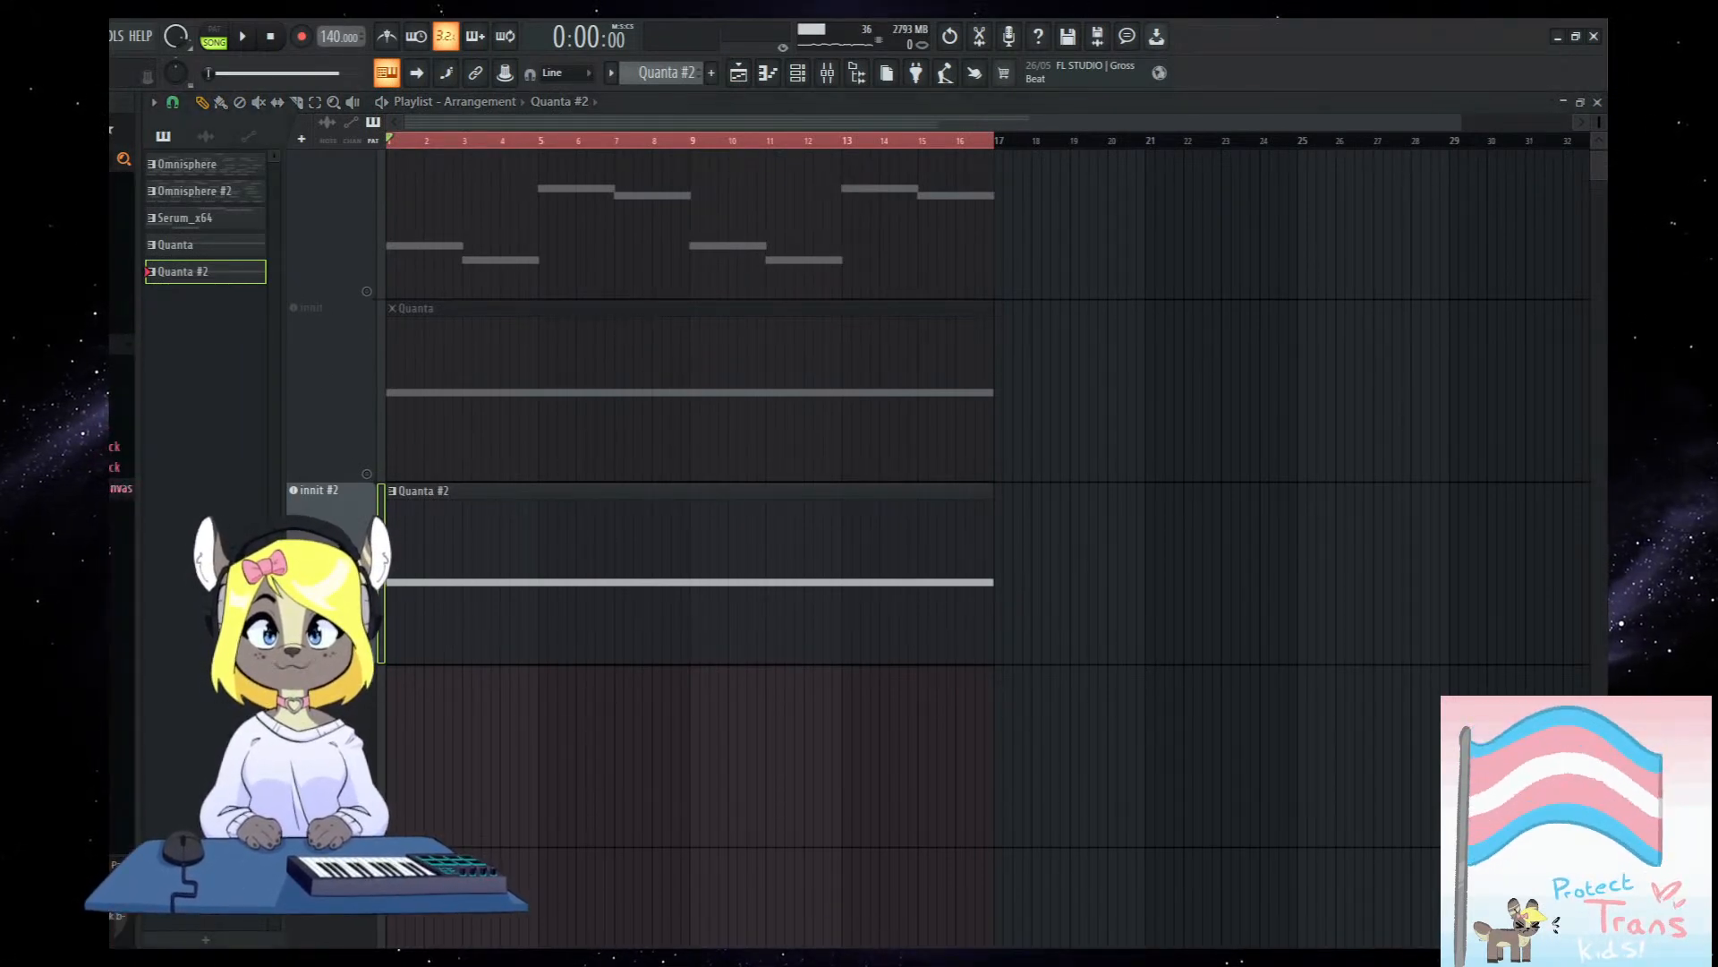
right_click(367, 656)
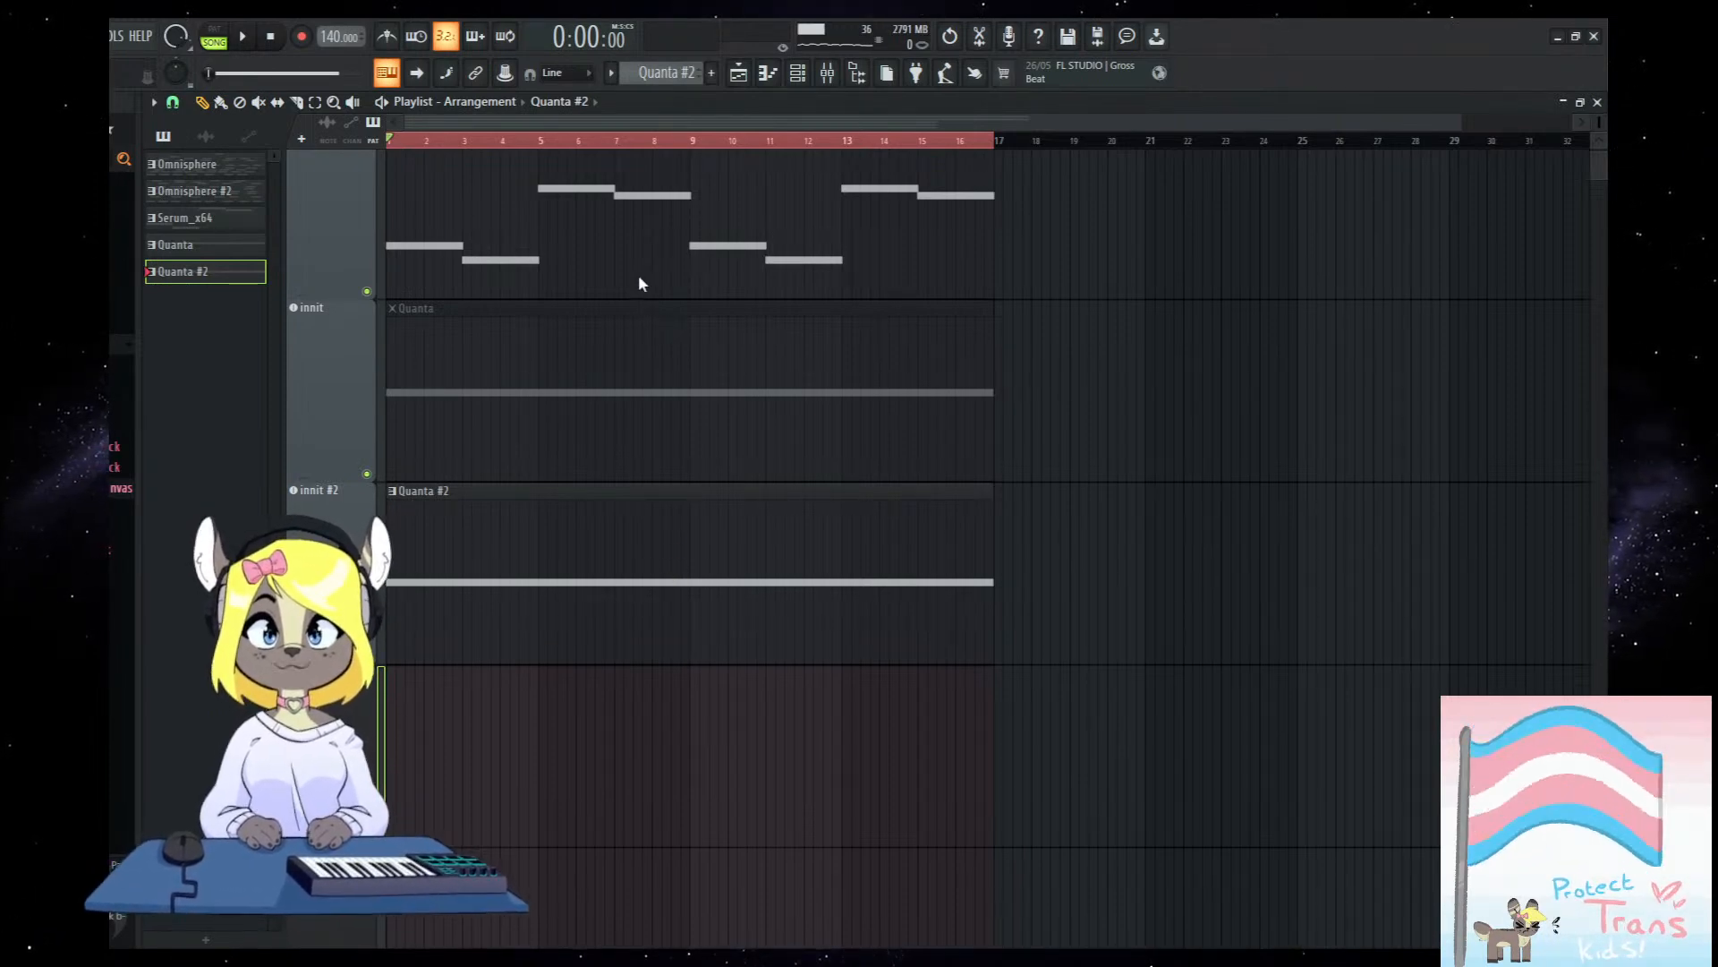
Add a third Omnisphere instrument and load the Vibrasines 4ths patch from its pads and strings category.
key("ctrl+z")
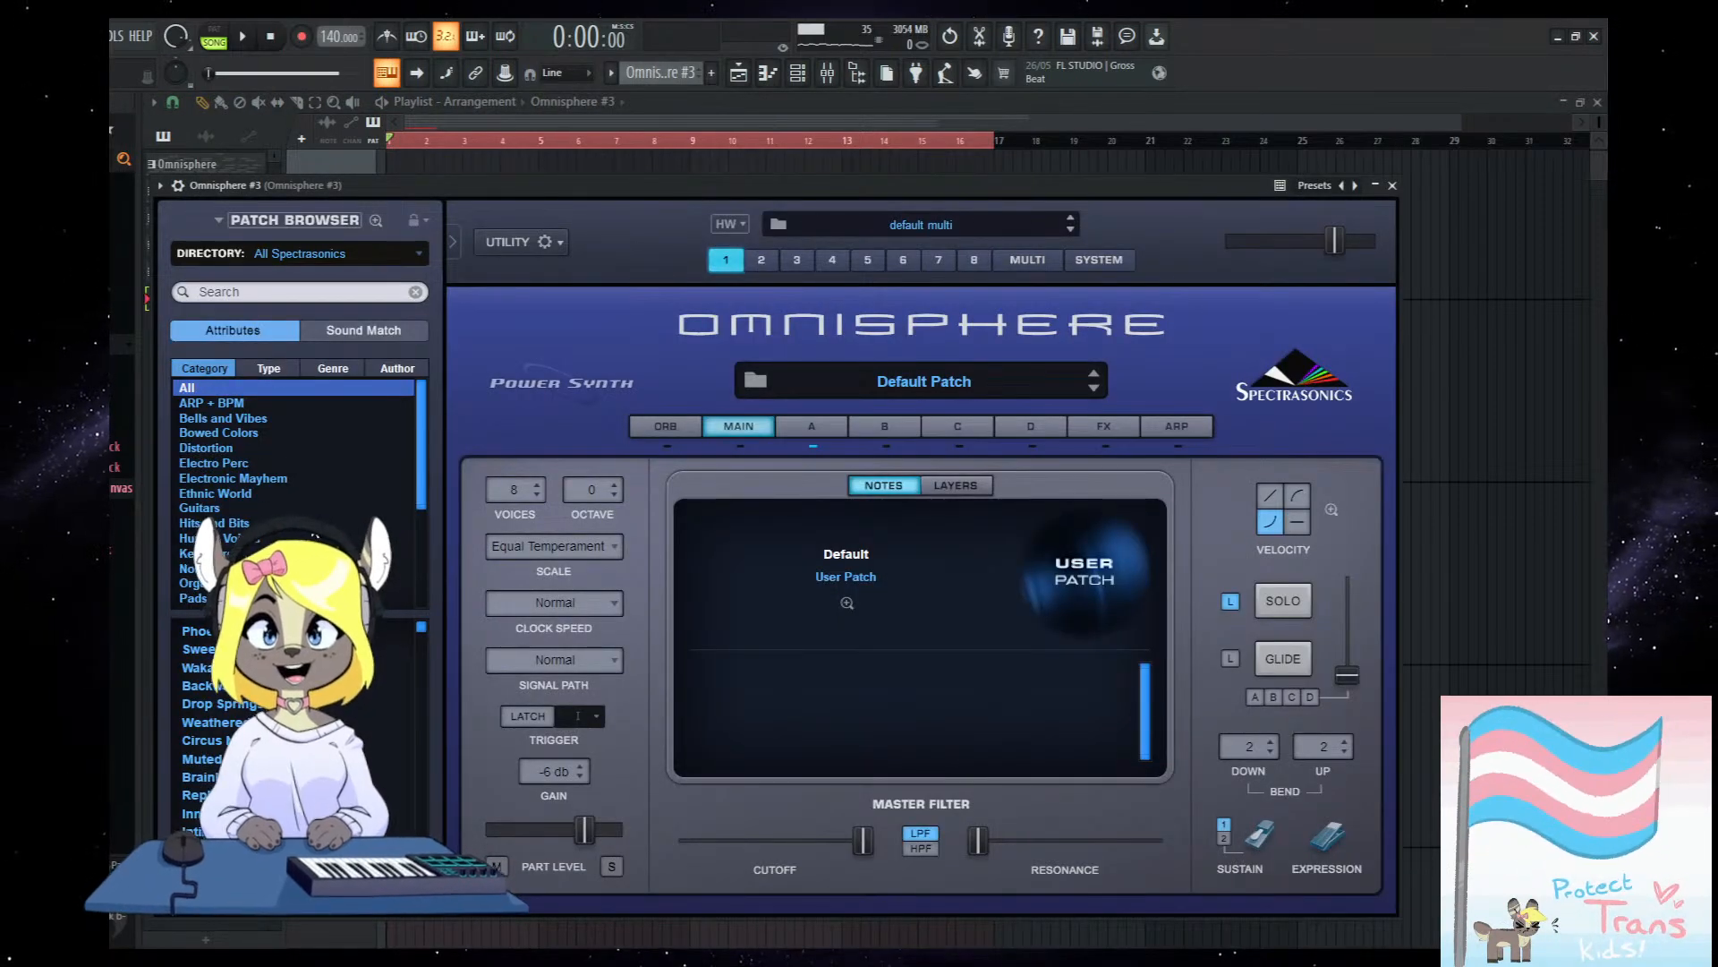
scroll(258, 478, "down", 2)
scroll(277, 492, "down", 2)
left_click(231, 542)
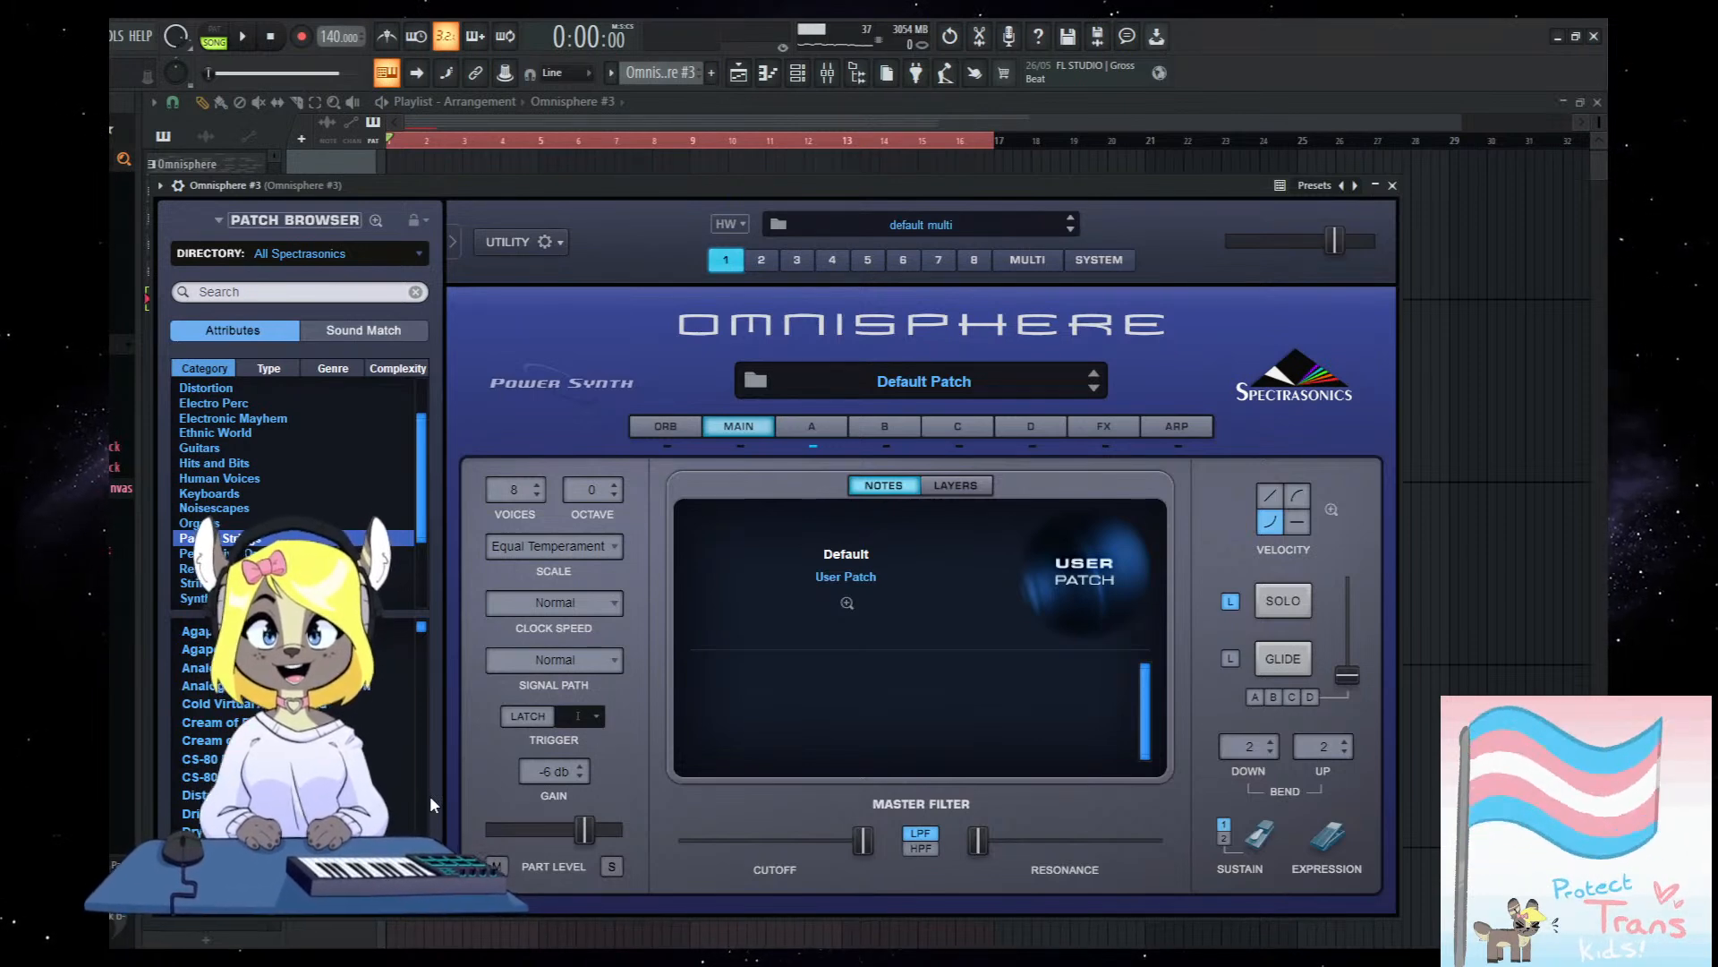
scroll(299, 734, "down", 5)
scroll(300, 734, "down", 5)
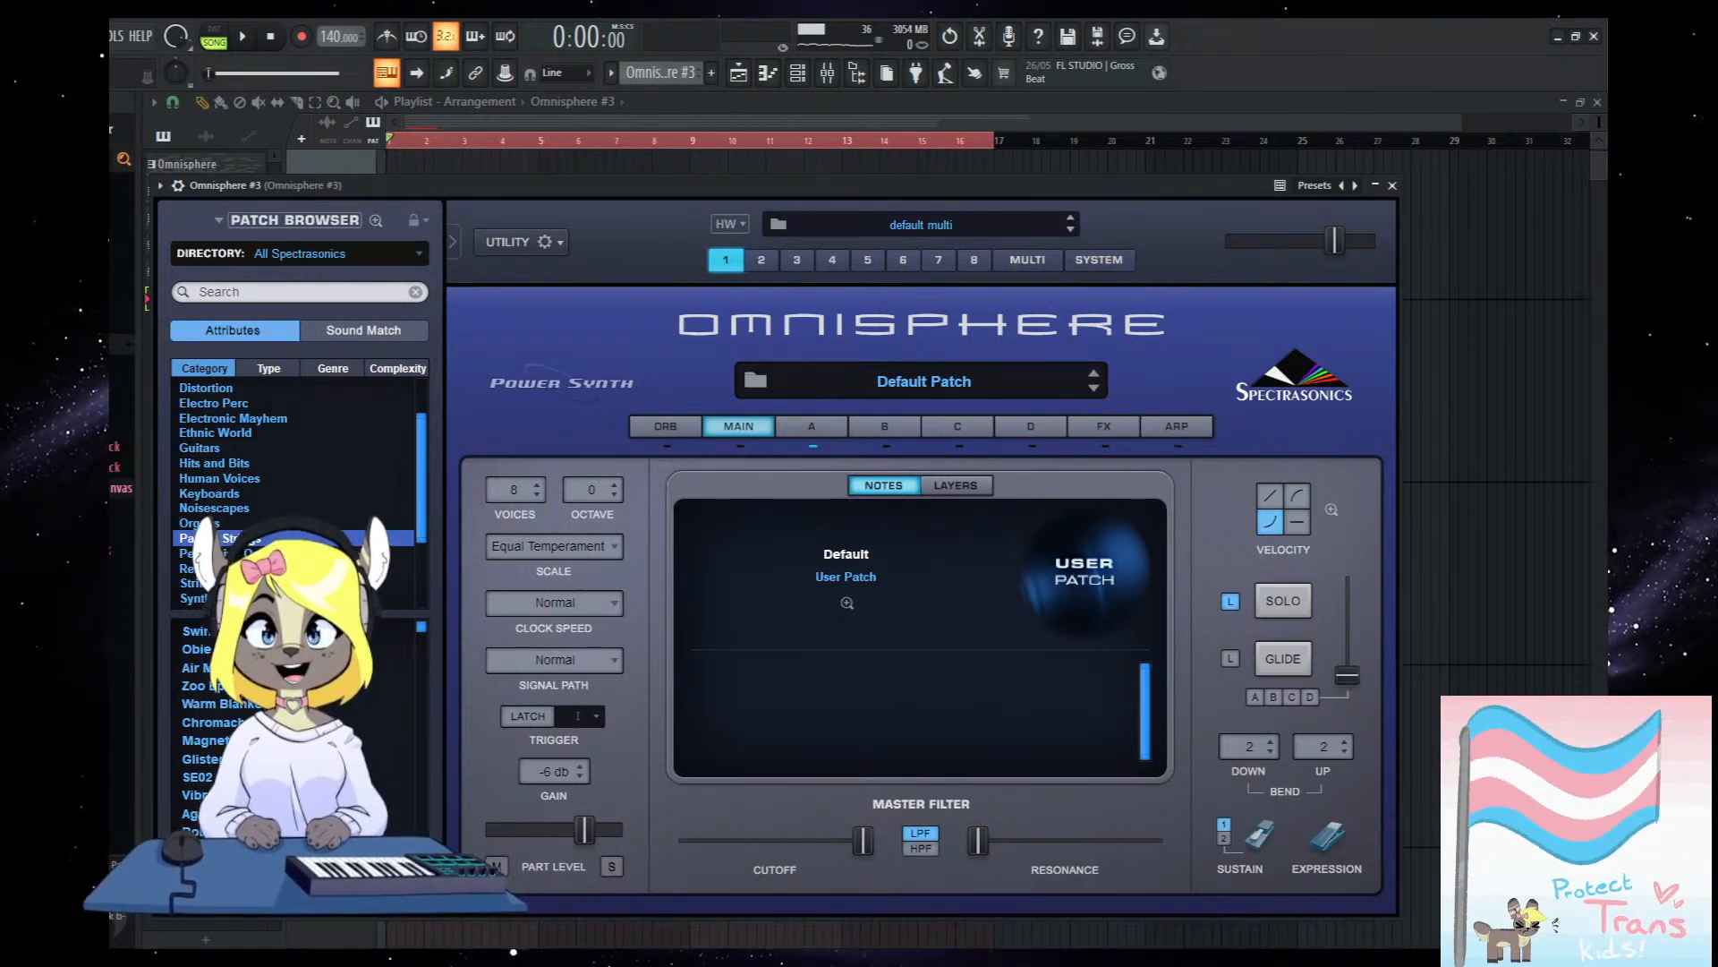
left_click(269, 795)
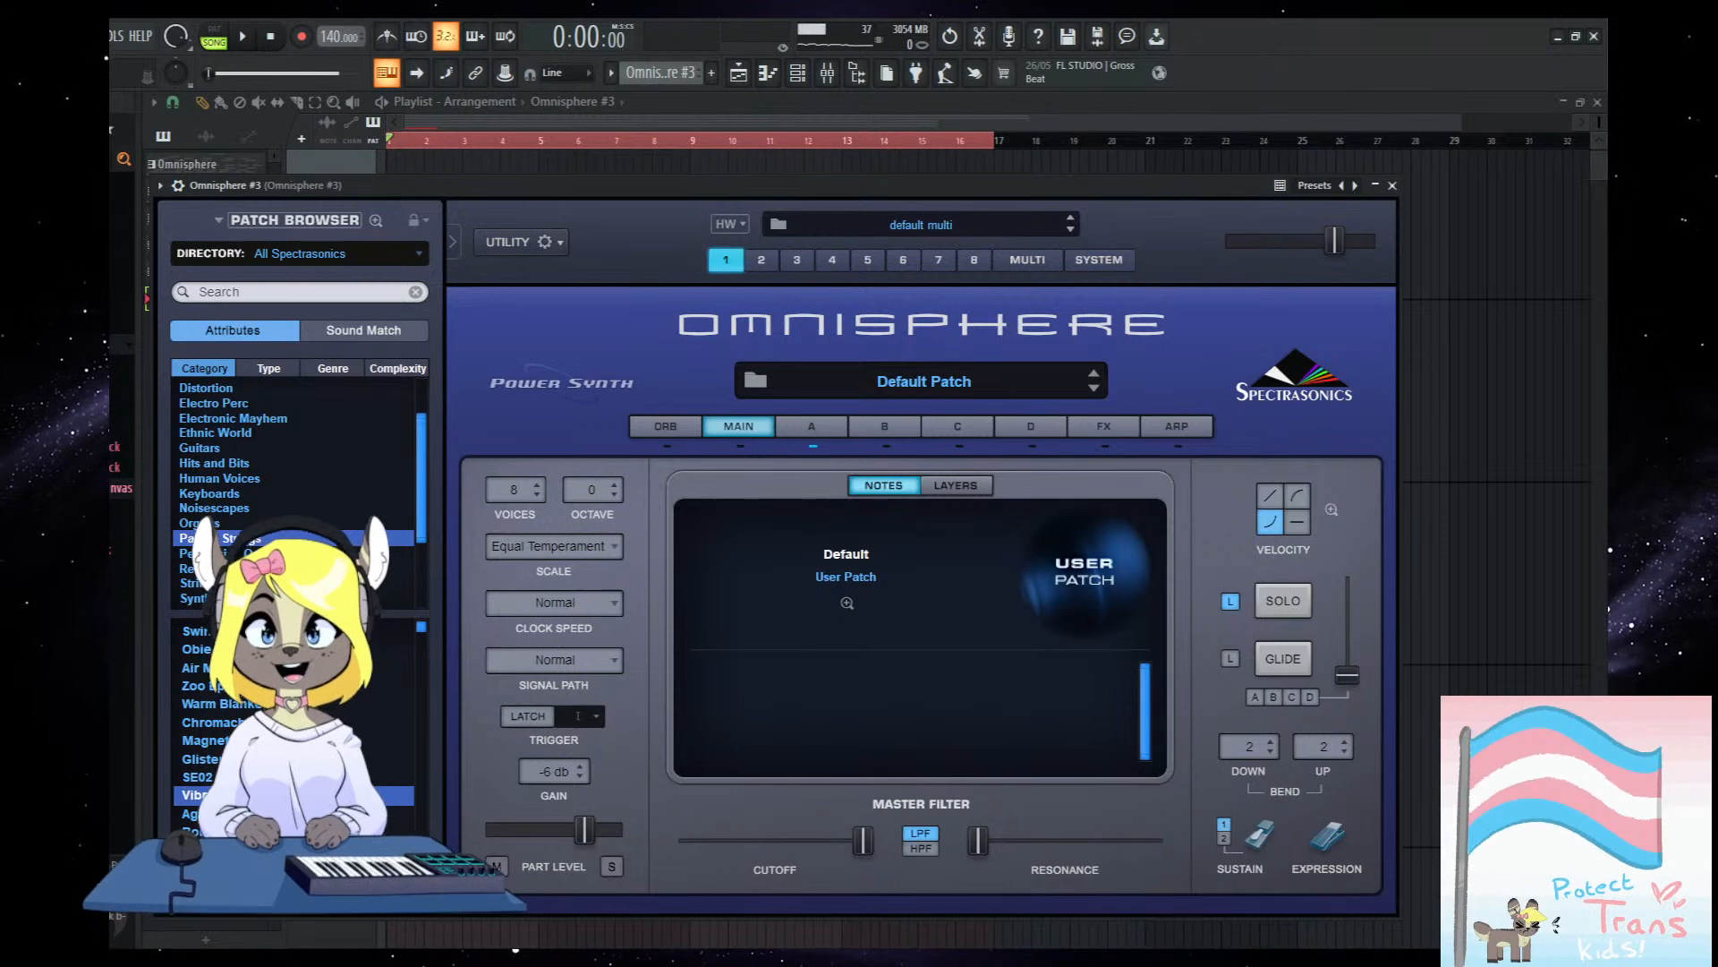
Filter the Omnisphere #3 patches by the Acoustic Strings type, choose Ringing Strings and return to the playlist.
left_click(261, 364)
left_click(234, 403)
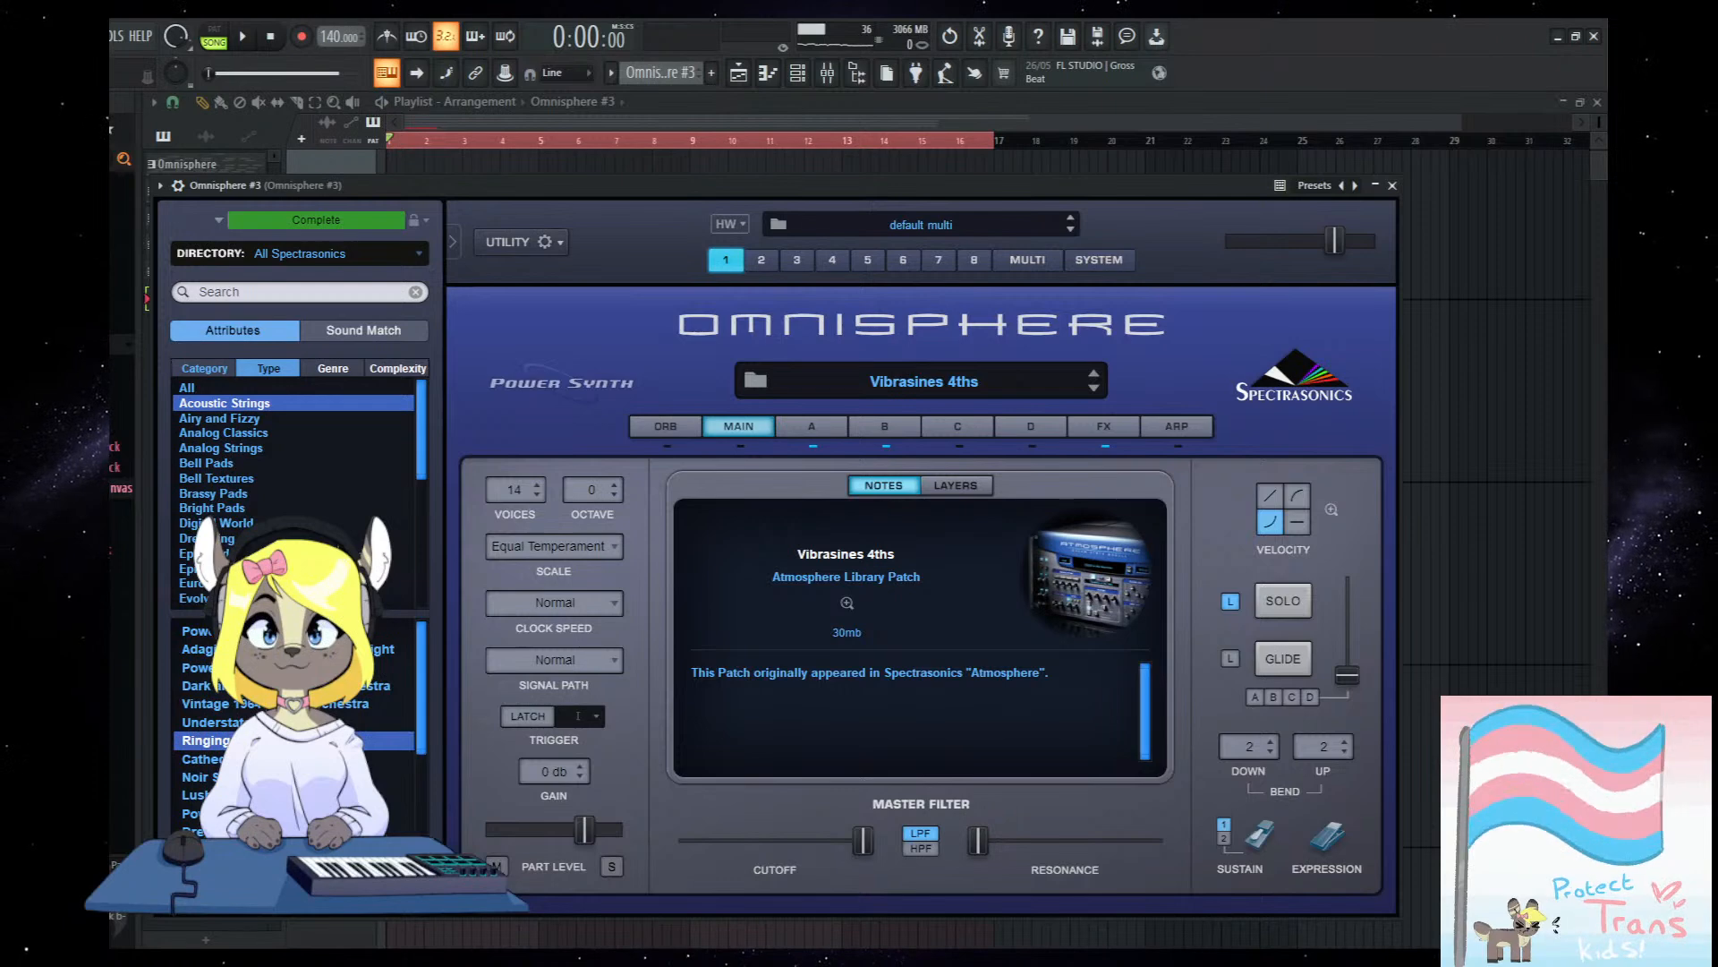
key("Escape")
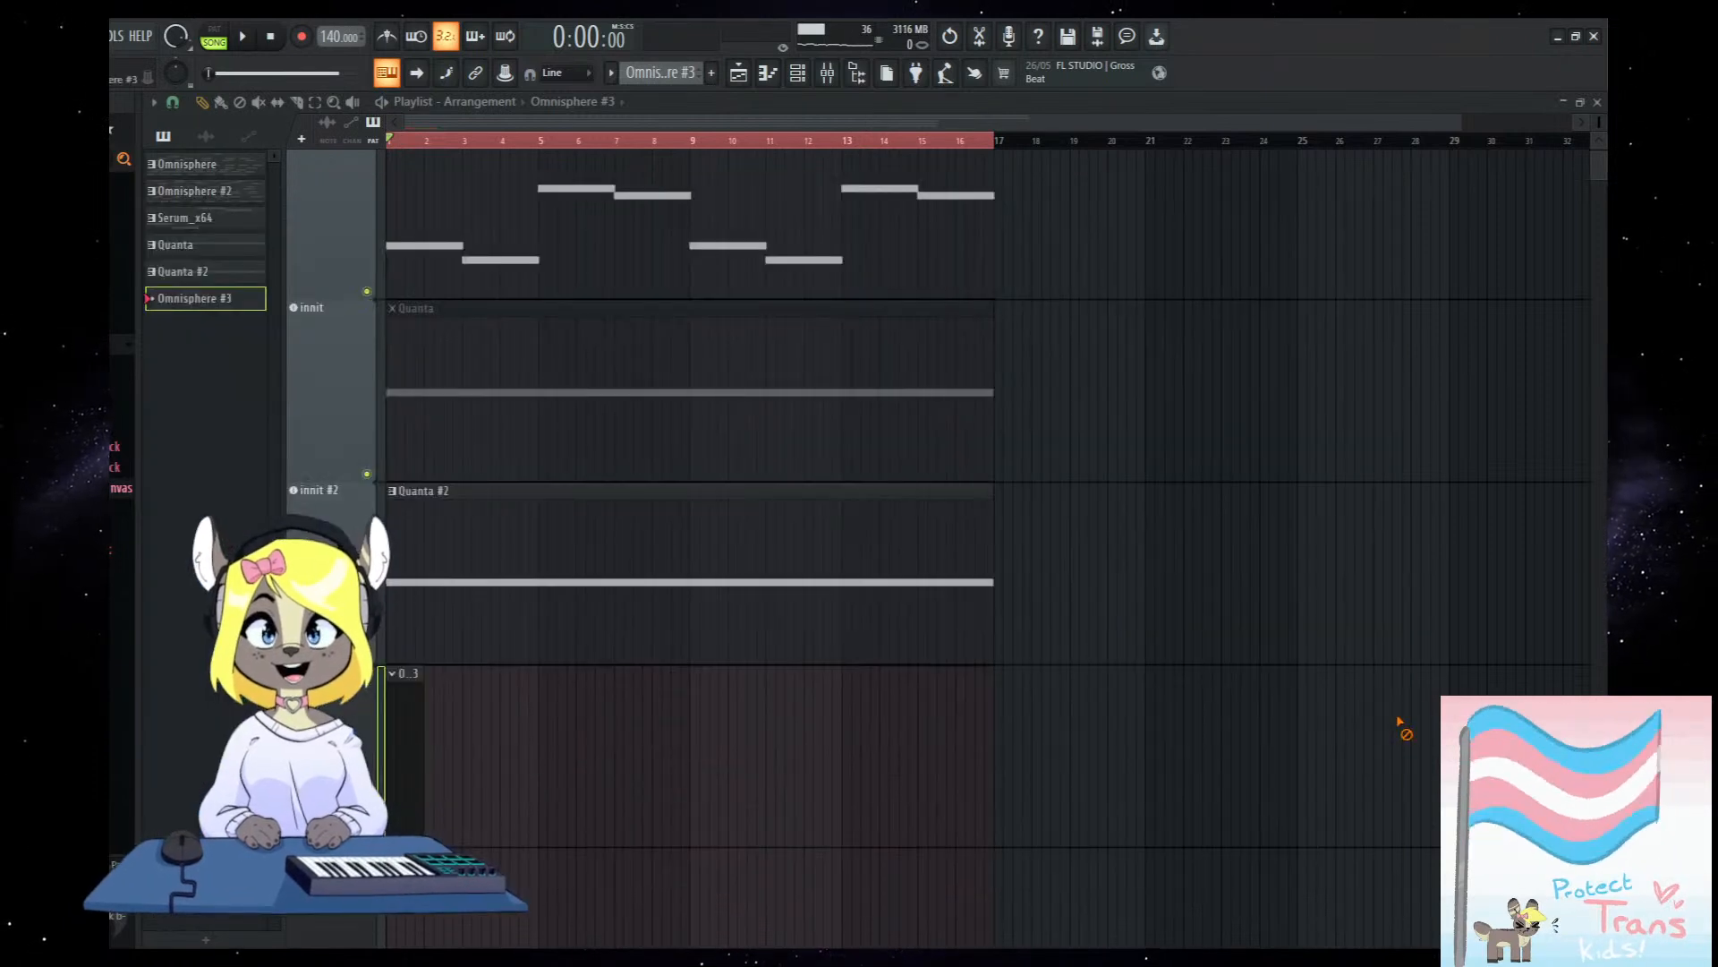
Mute the Quanta #2 clip and move the Omnisphere #3 track up to just below the Serum_x64 track.
scroll(411, 685, "up", 5)
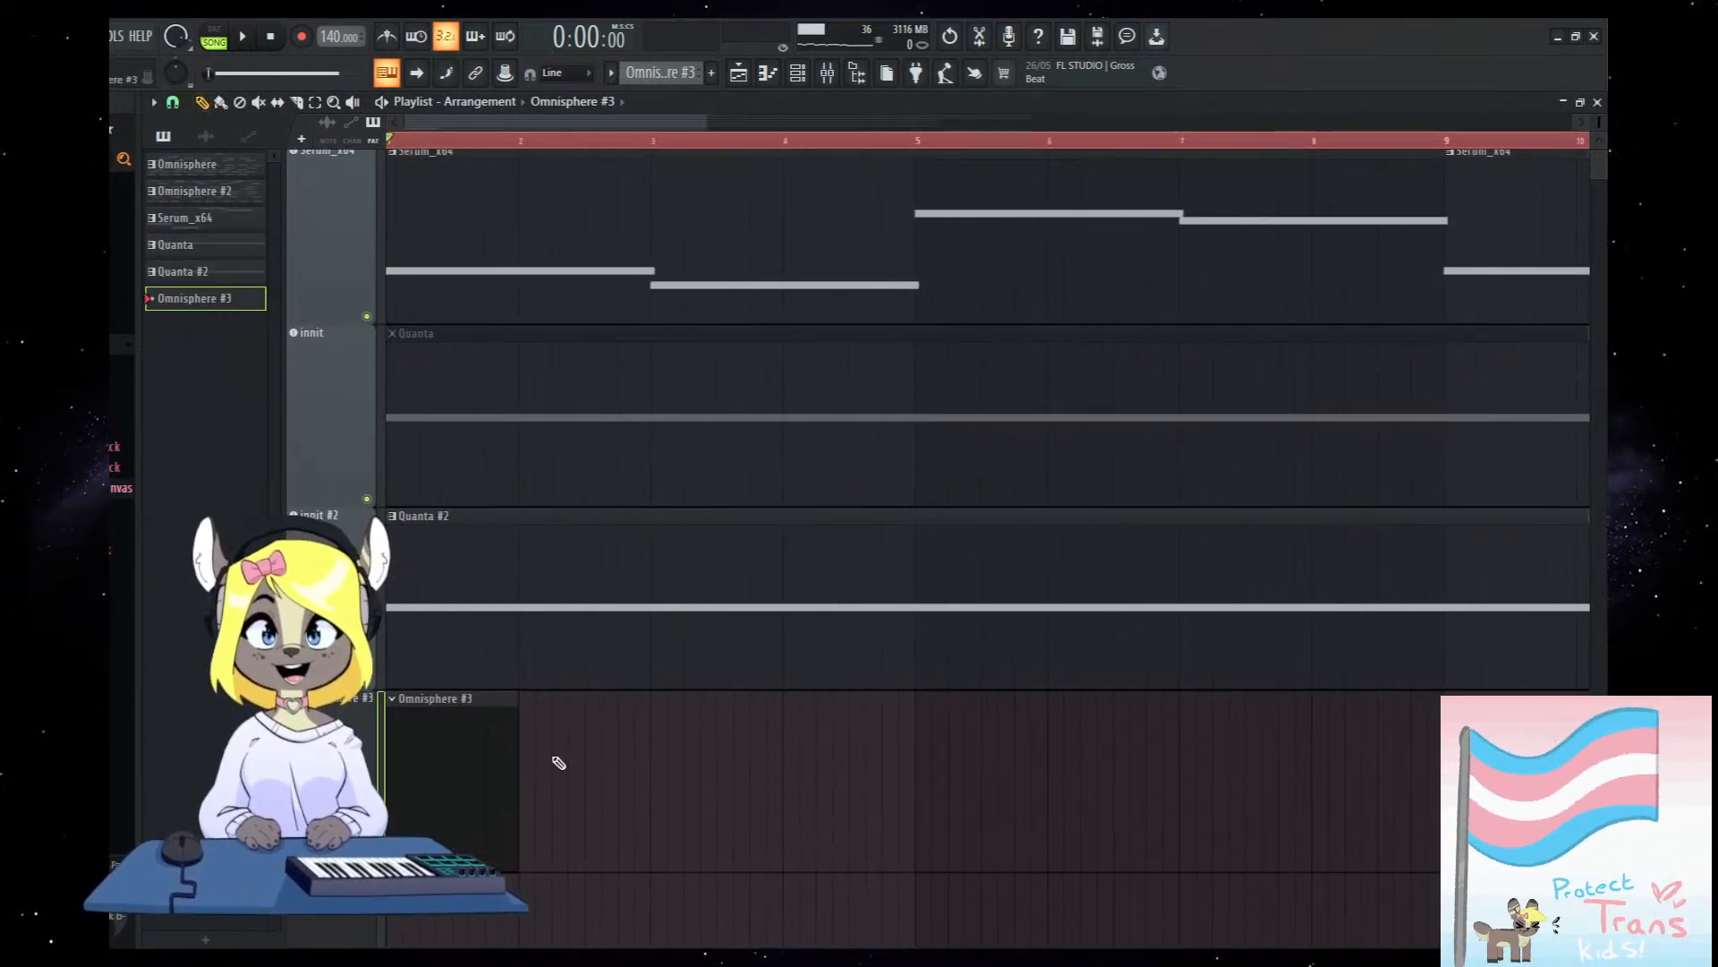
right_click(636, 674, "alt")
scroll(316, 777, "up", 2, "shift")
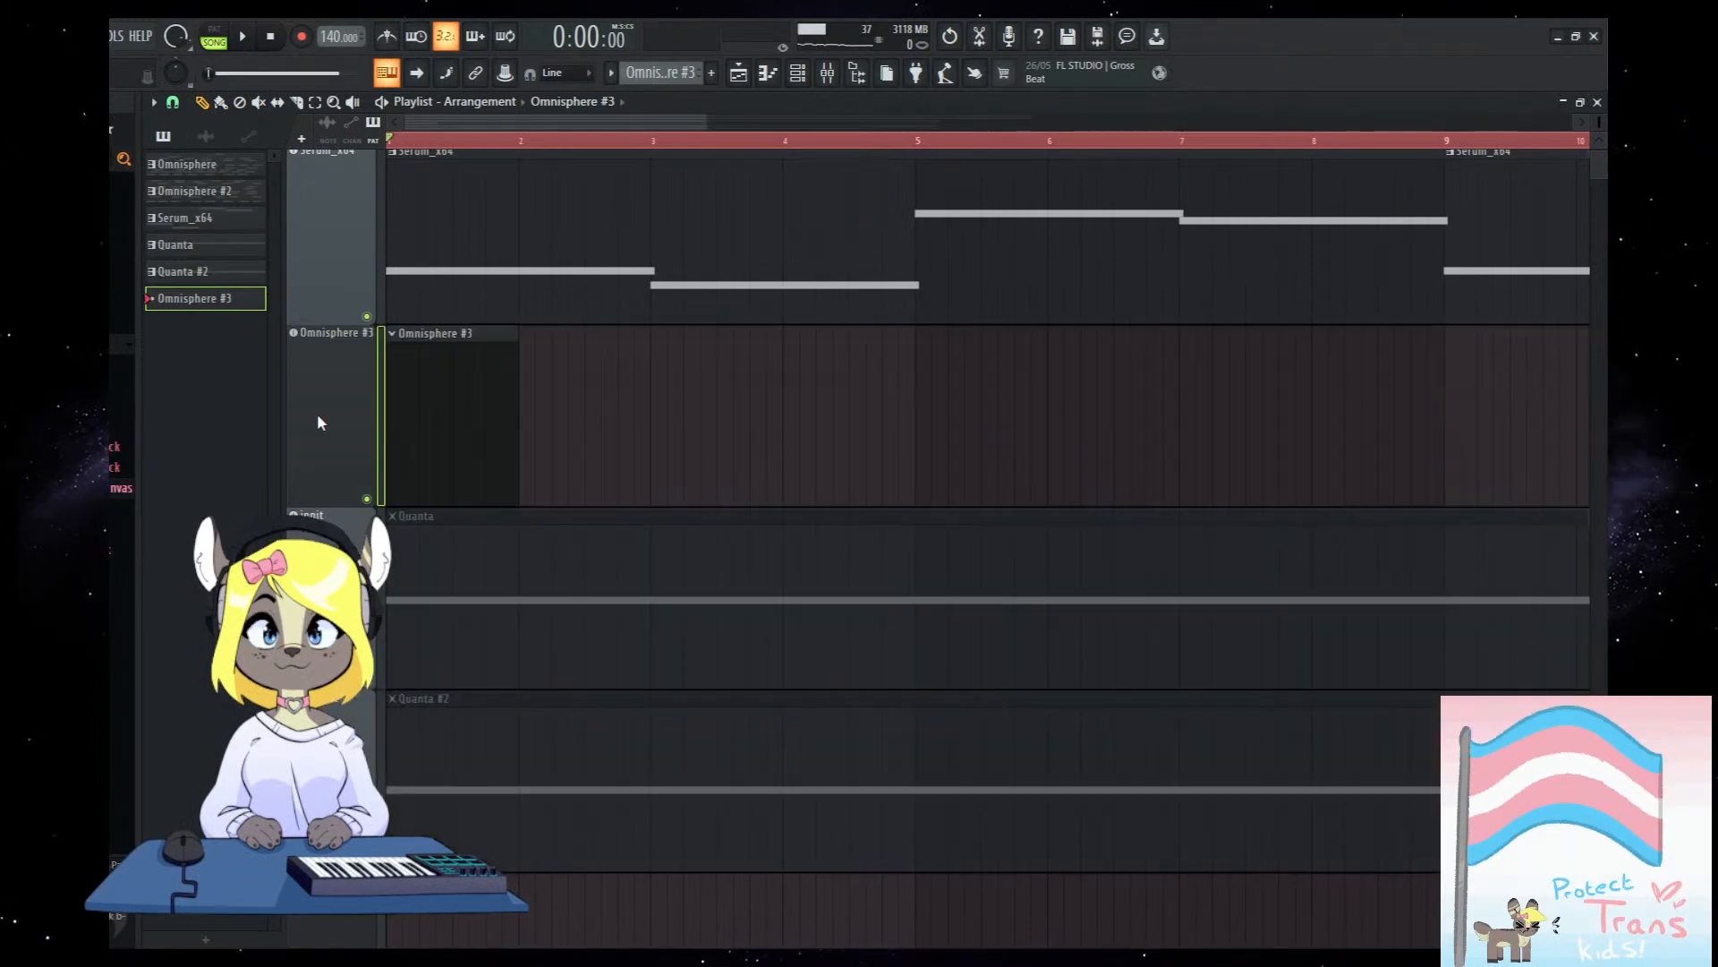
Draw a G4 note from bar 1 to bar 17 in the Omnisphere #3 pattern and play it with the arrangement.
double_click(464, 391)
left_click(224, 531)
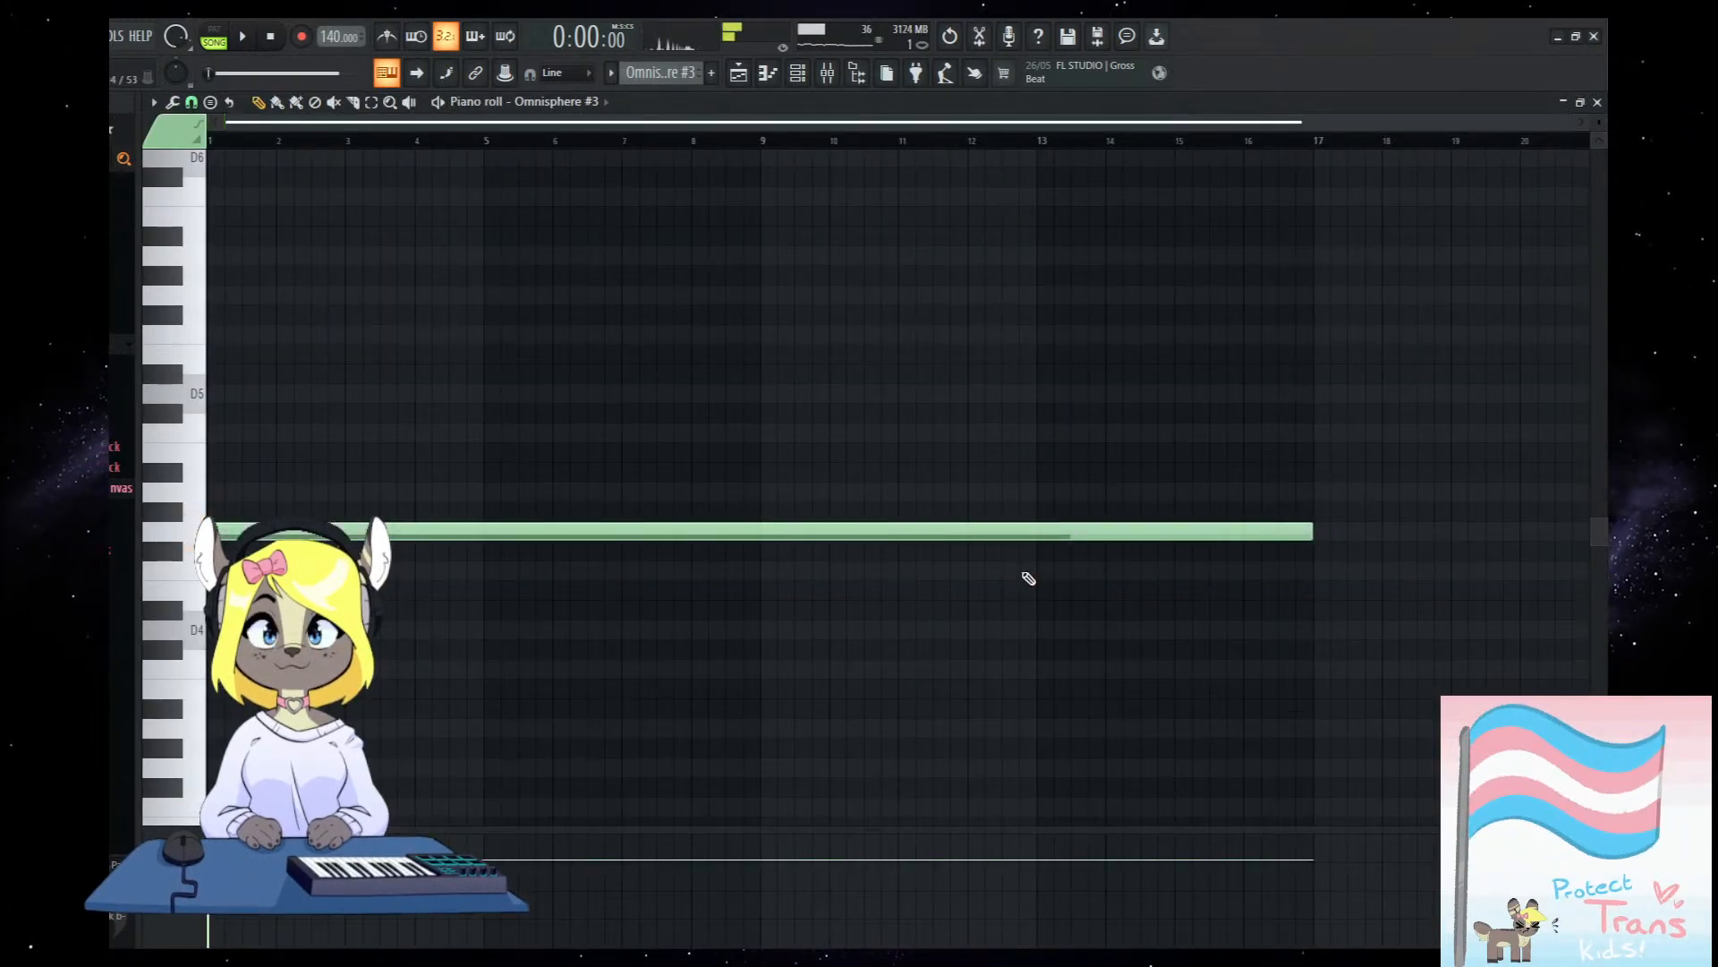
key("F5")
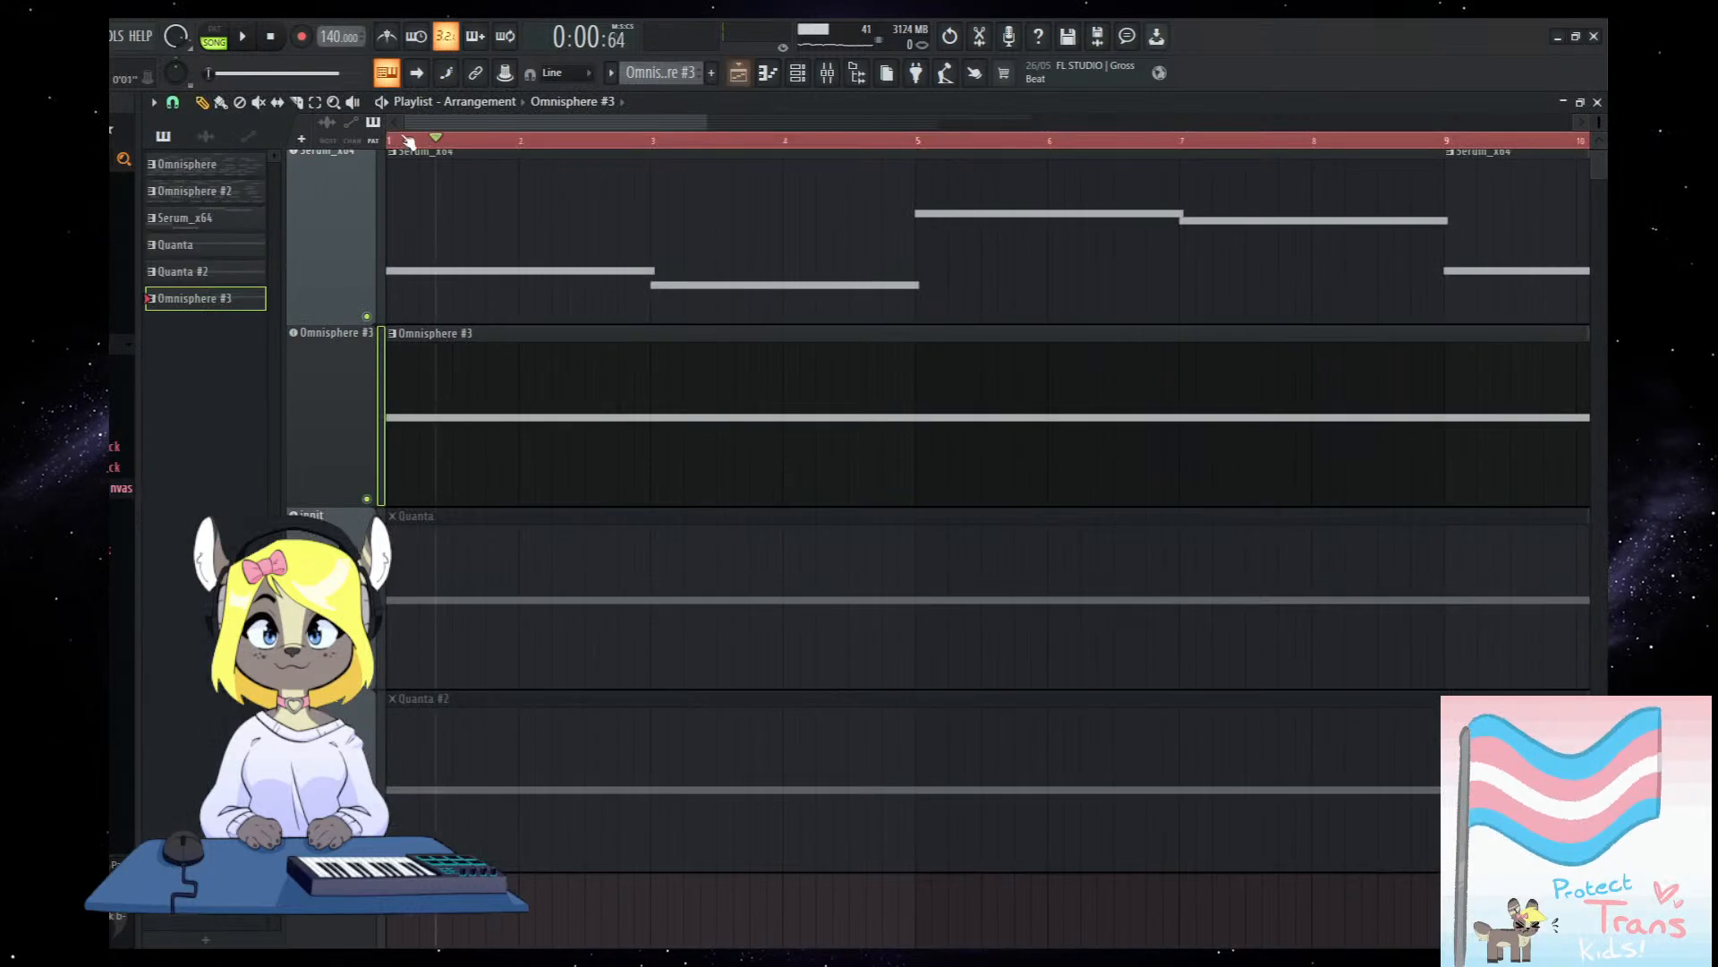
key("space")
key("F7")
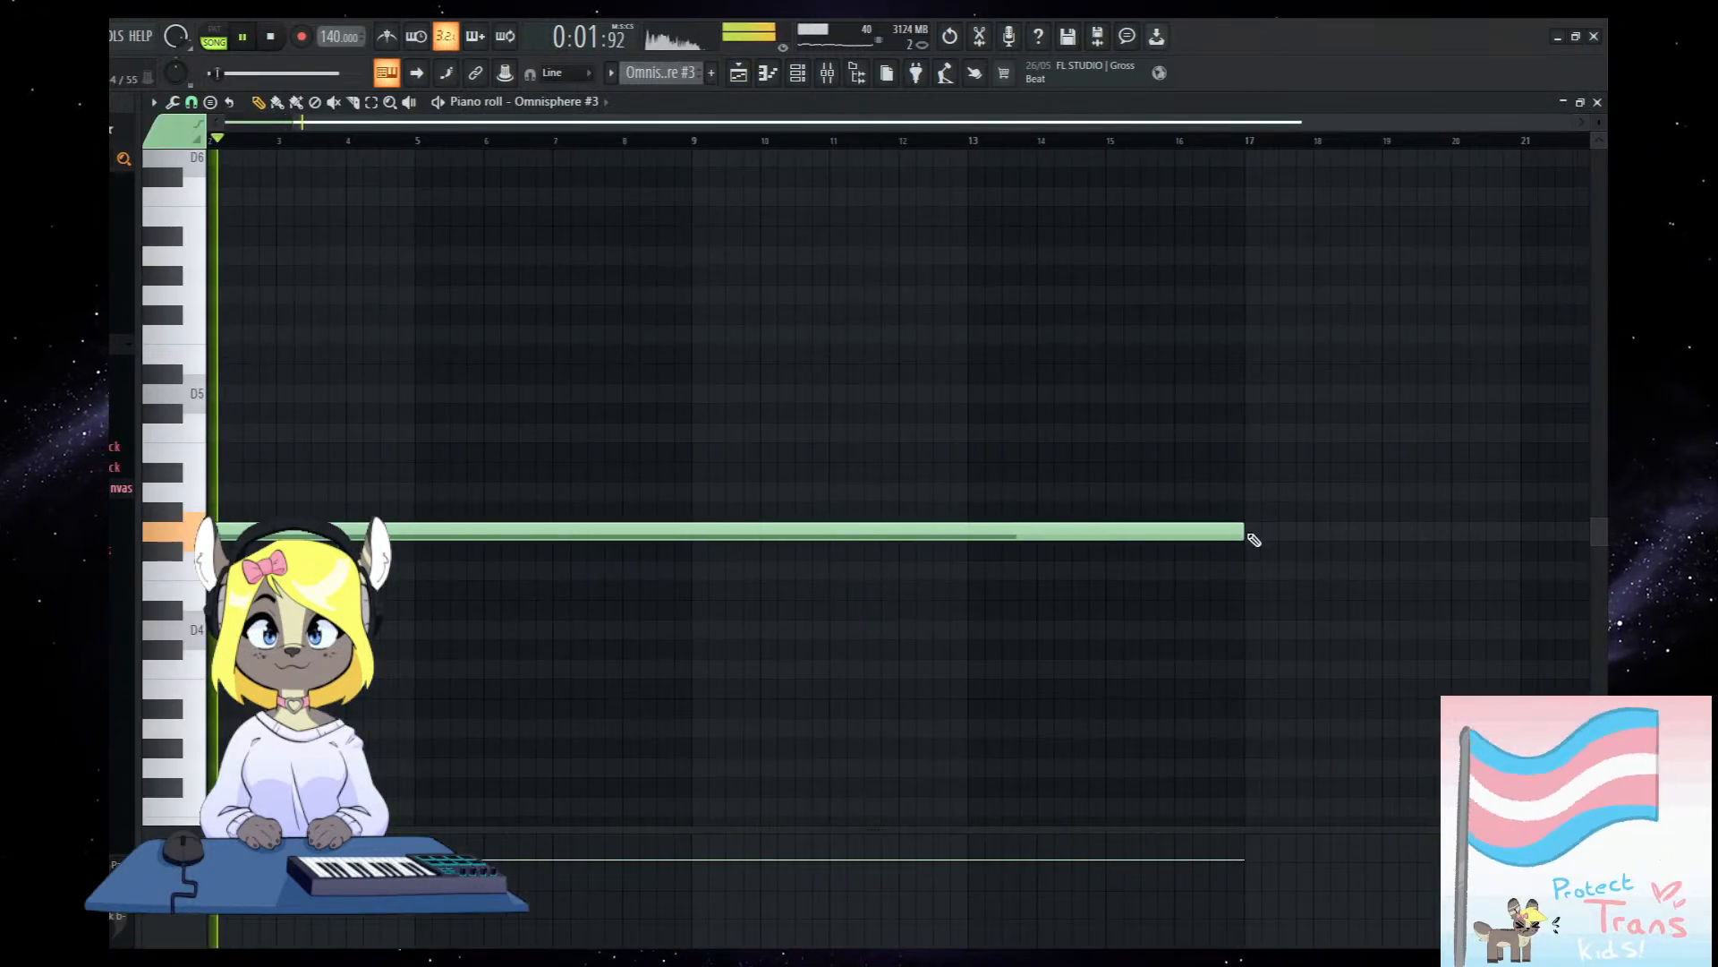
Replace the long Omnisphere #3 note with a C5 note half a bar long at bar 1.
left_click_drag(1247, 533, 680, 533)
right_click(679, 534)
left_click_drag(217, 533, 120, 550)
scroll(445, 617, "up", 5)
scroll(268, 573, "down", 3)
right_click(241, 586)
left_click_drag(236, 507, 111, 487)
key("F5")
key("space")
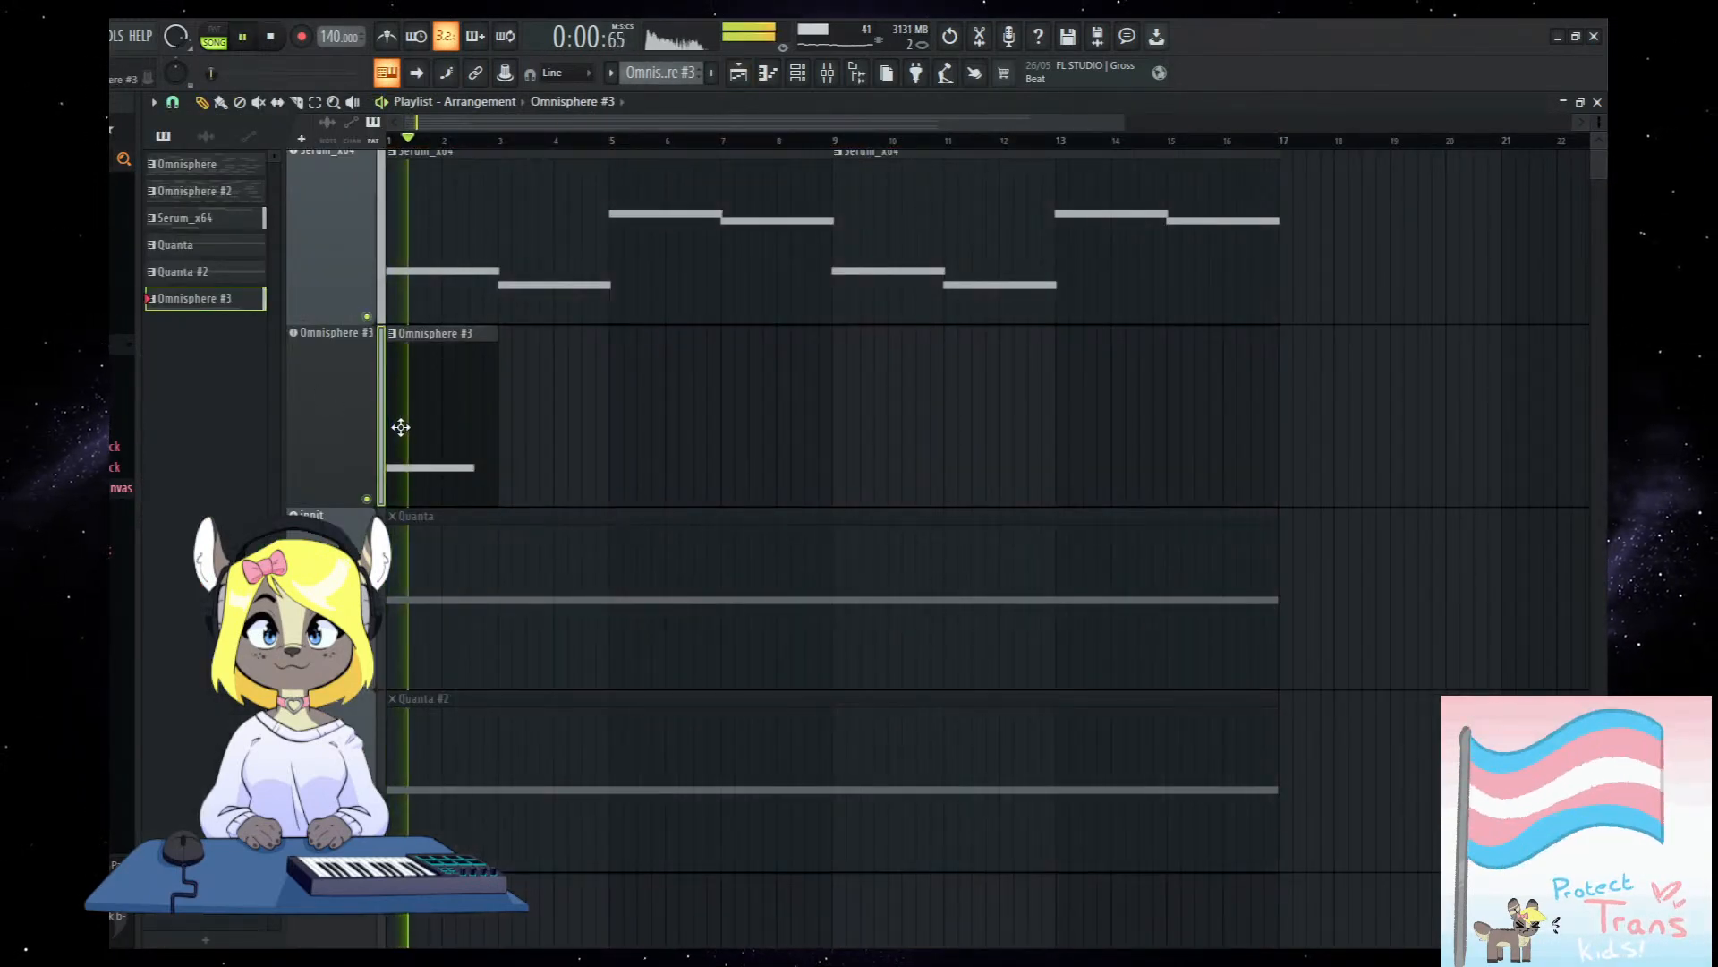
double_click(400, 429)
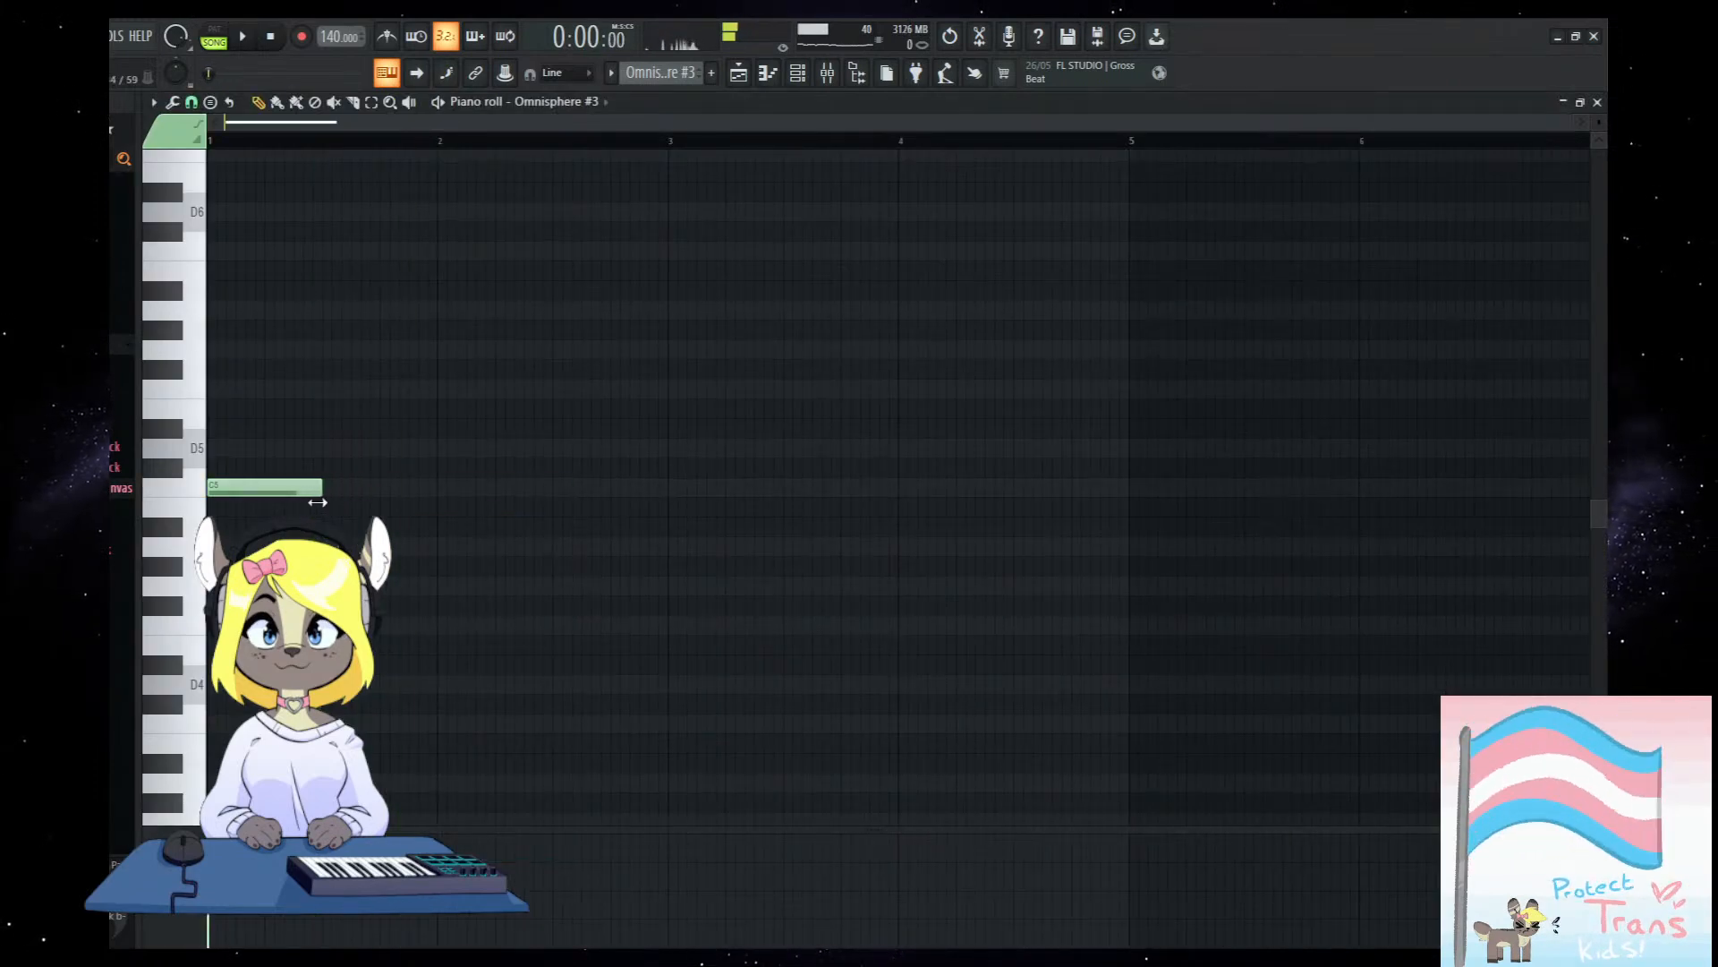
Load the Lush Ambient String Orchestra patch in Omnisphere #3 and audition it with the arrangement.
left_click(798, 73)
left_click(635, 485)
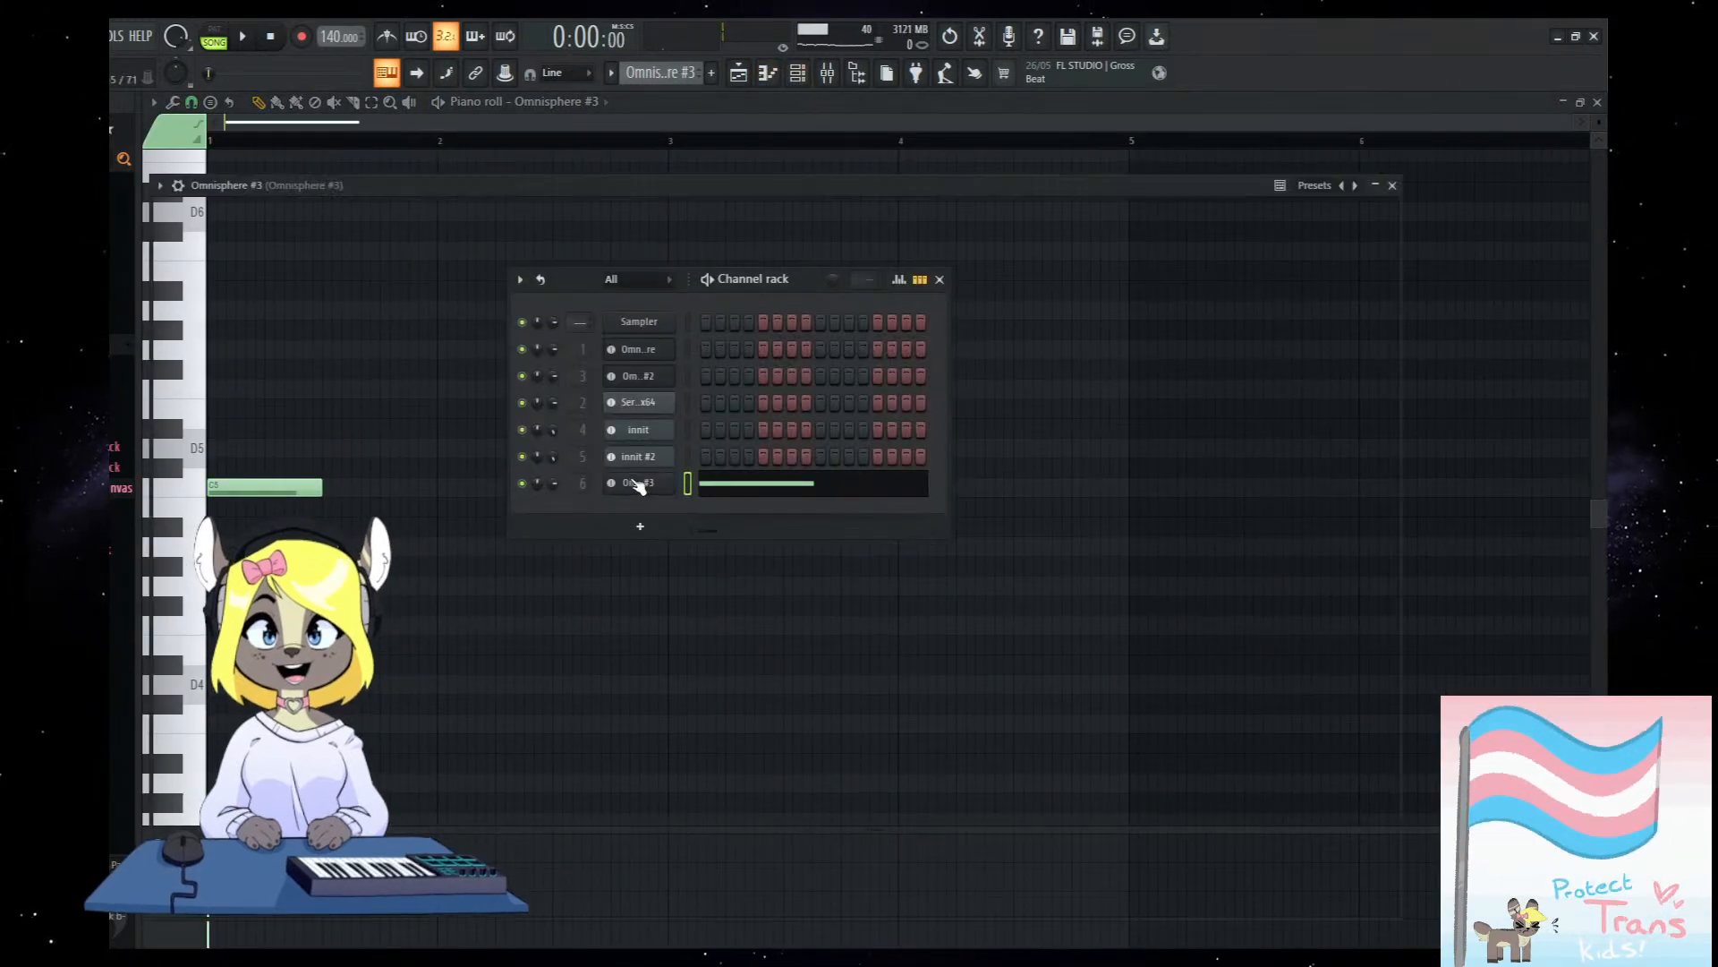
left_click_drag(754, 196, 865, 165)
key("space")
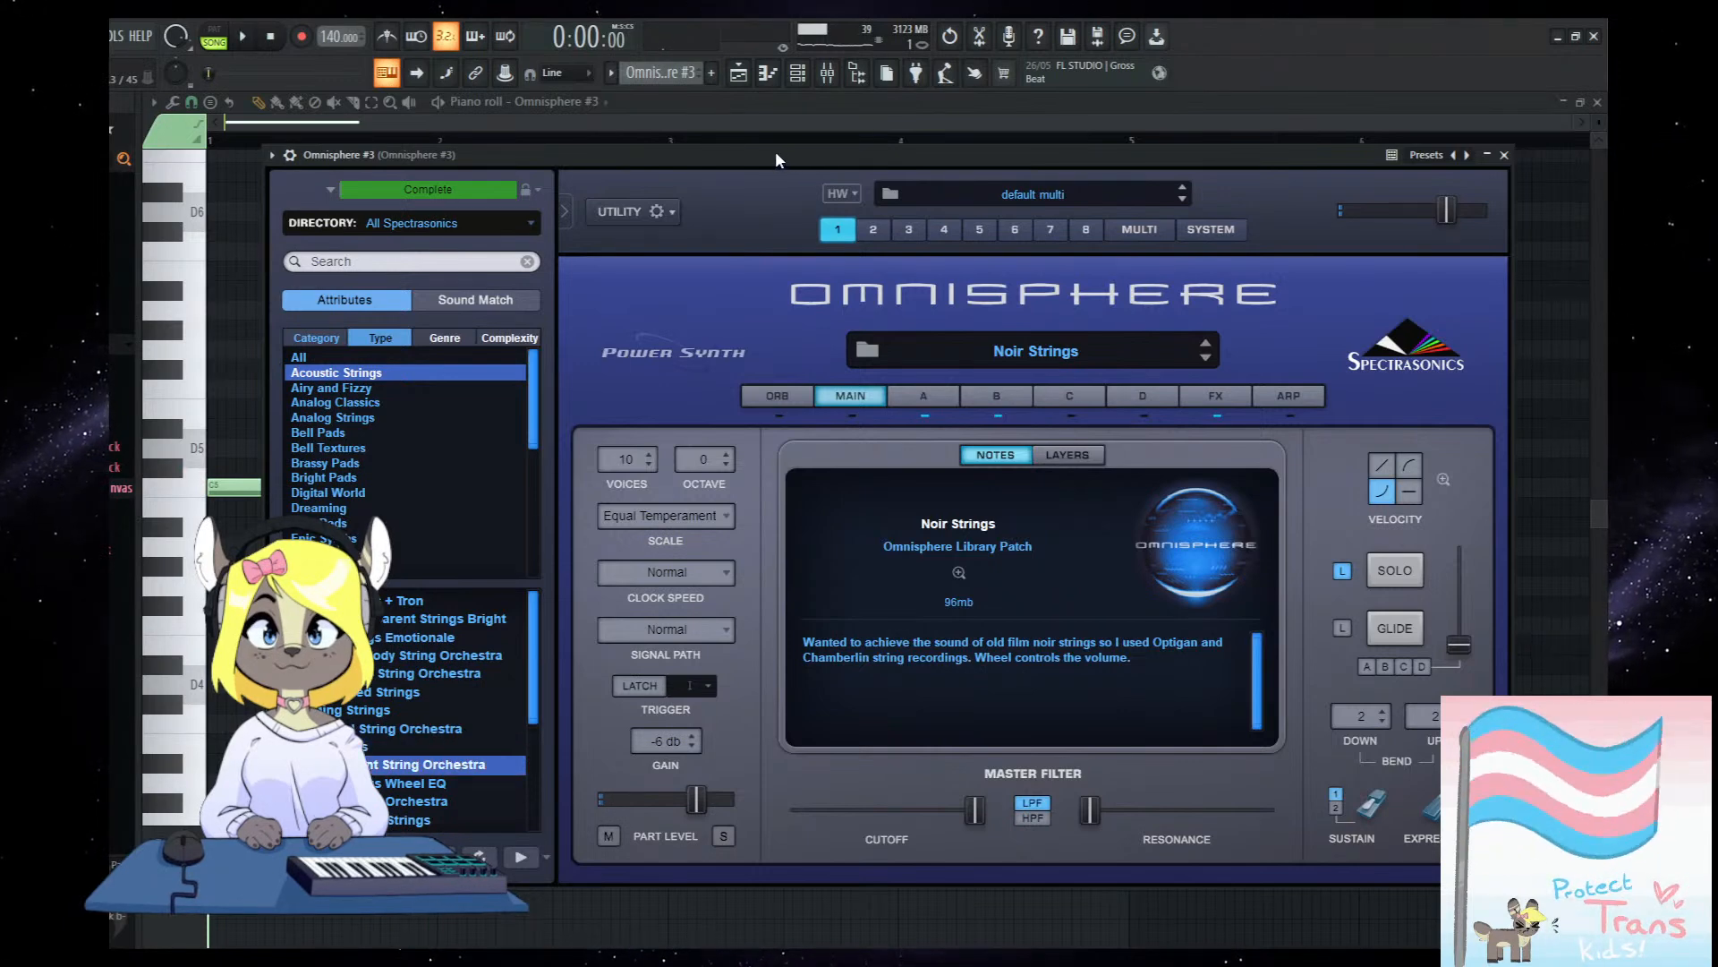
left_click_drag(777, 153, 757, 158)
key("space")
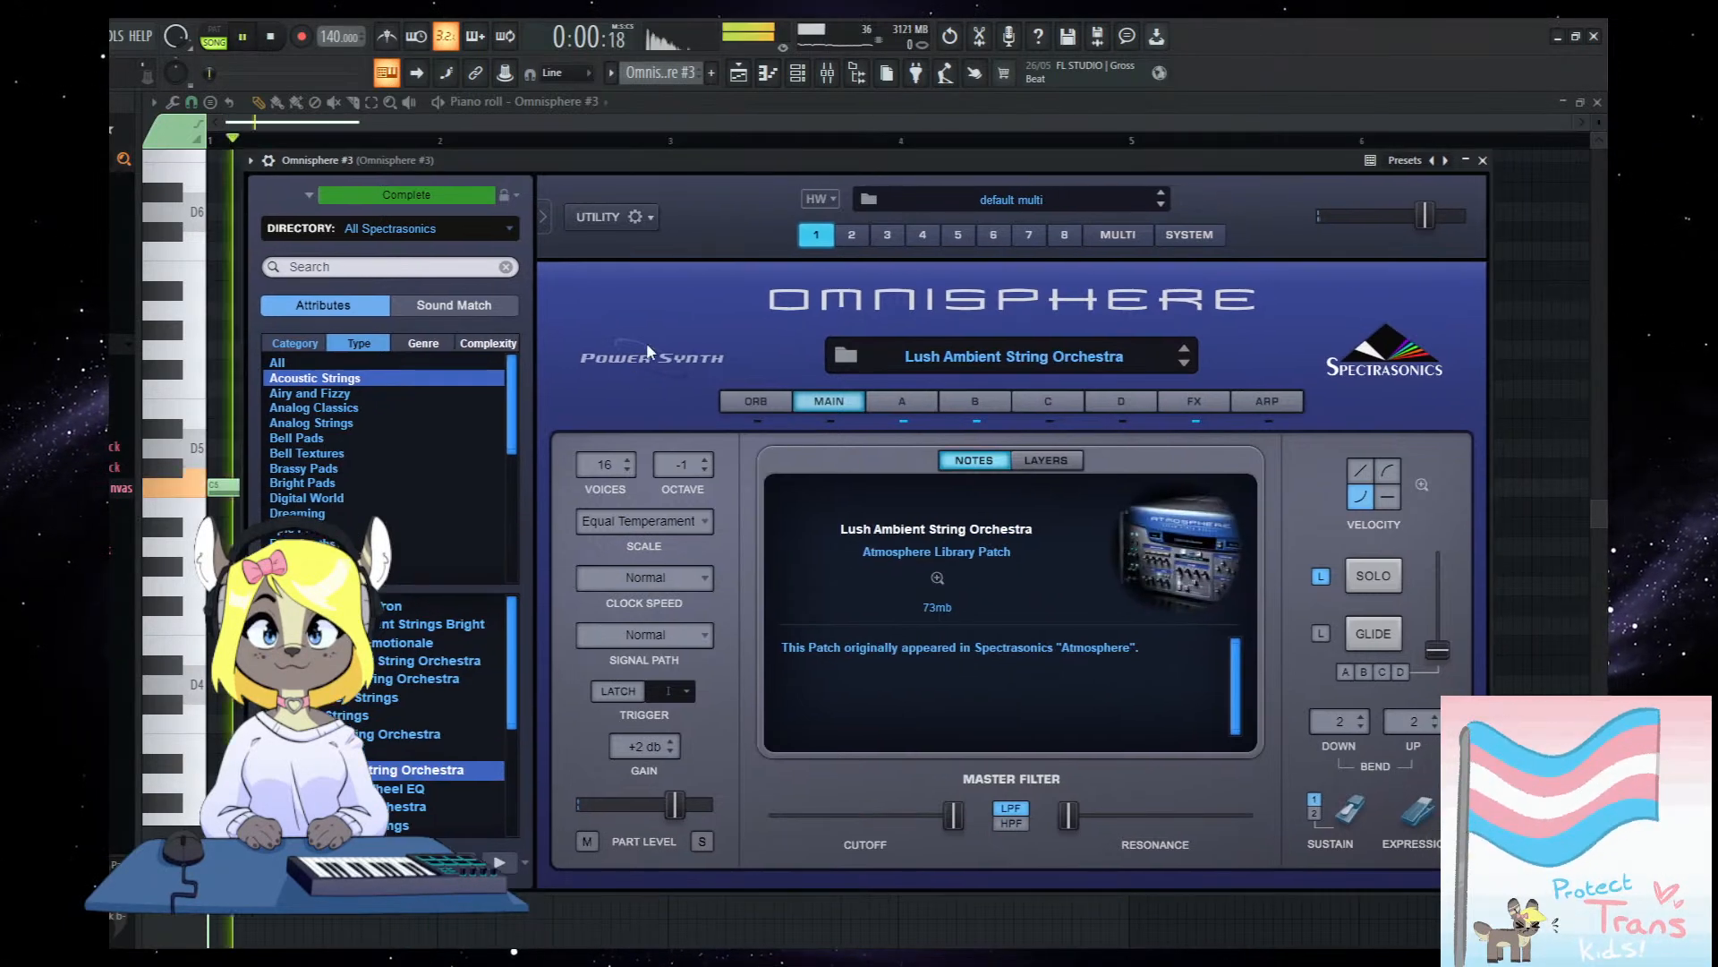
Transpose the short Omnisphere #3 note up an octave to C6 and play it with the arrangement.
key("Escape")
key("space")
key("ctrl+Up")
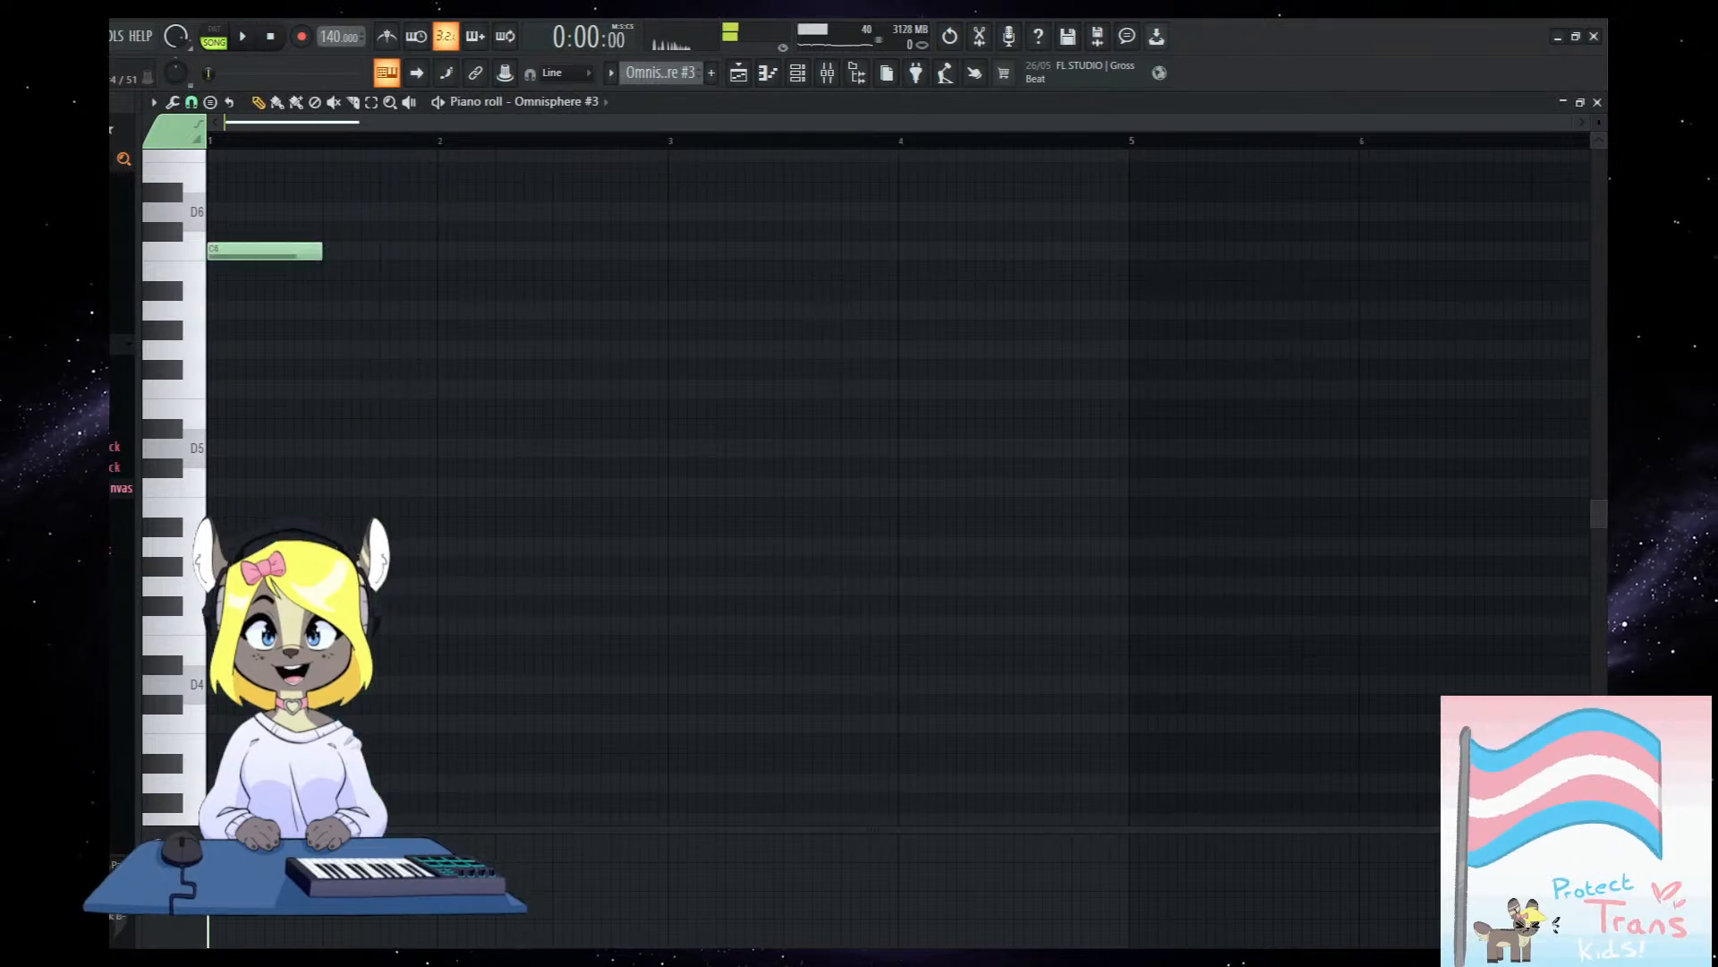
key("space")
scroll(895, 483, "up", 4)
key("space")
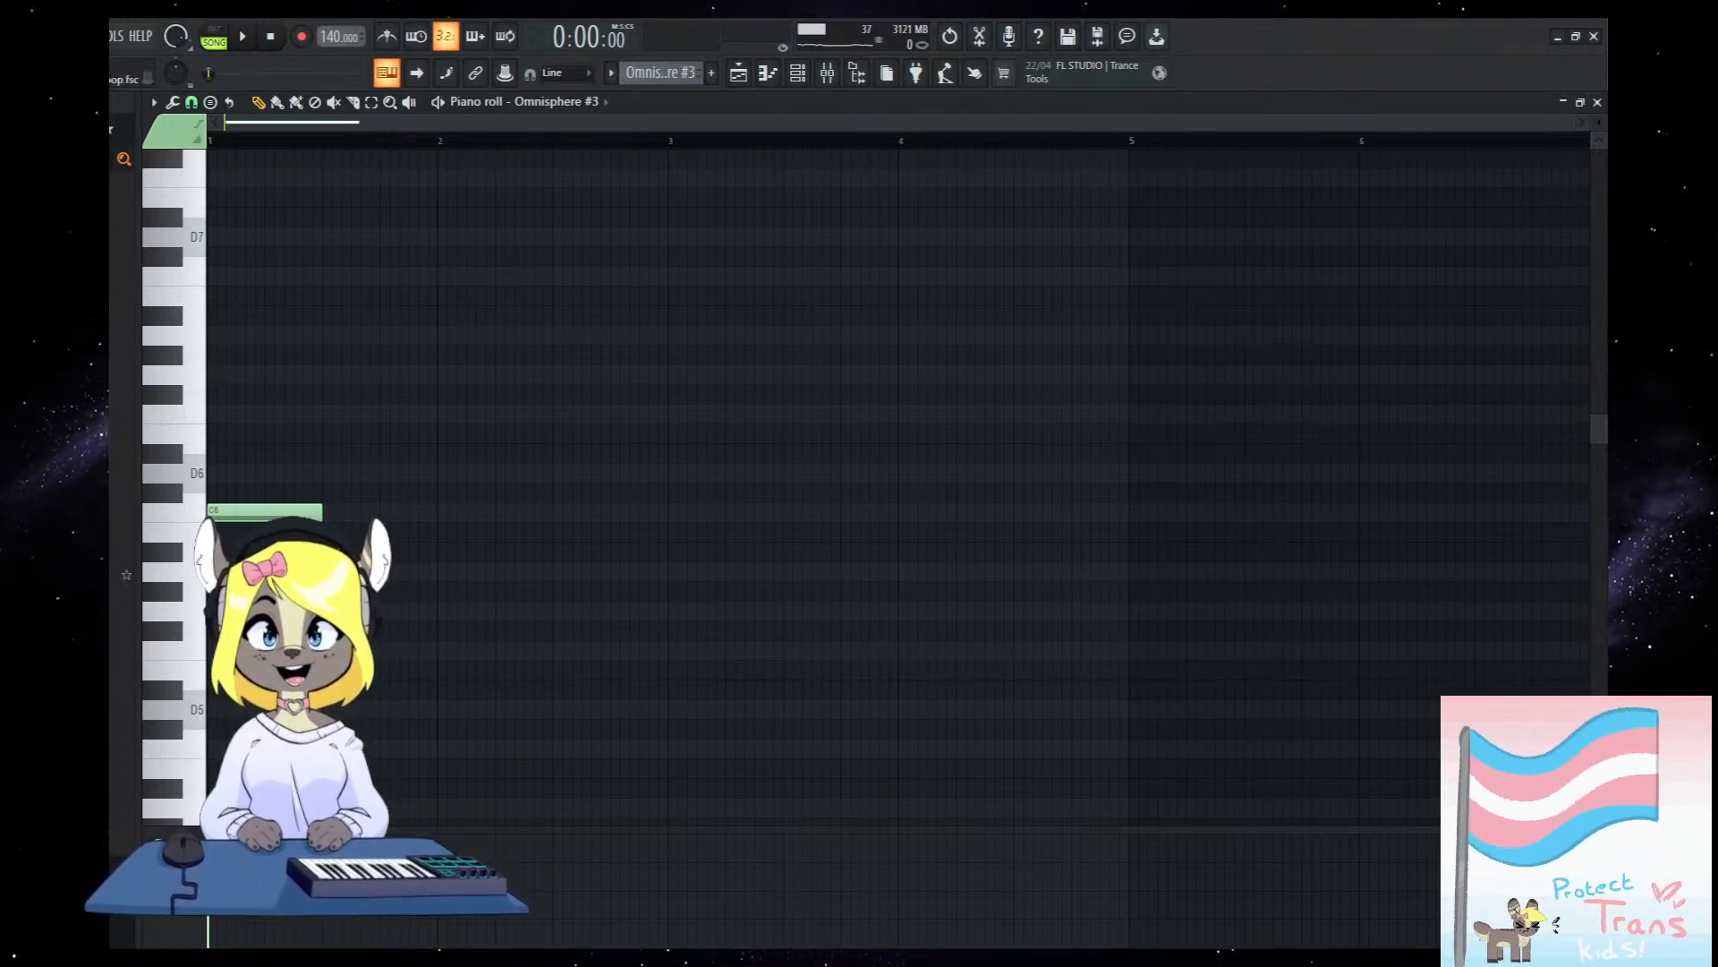
Replace the note in Omnisphere #3's piano roll with a Trance melody score from the browser and play it.
left_click_drag(116, 782, 459, 718)
key("space")
scroll(595, 638, "up", 2, "ctrl")
scroll(600, 644, "down", 2, "ctrl")
key("space")
left_click(560, 669)
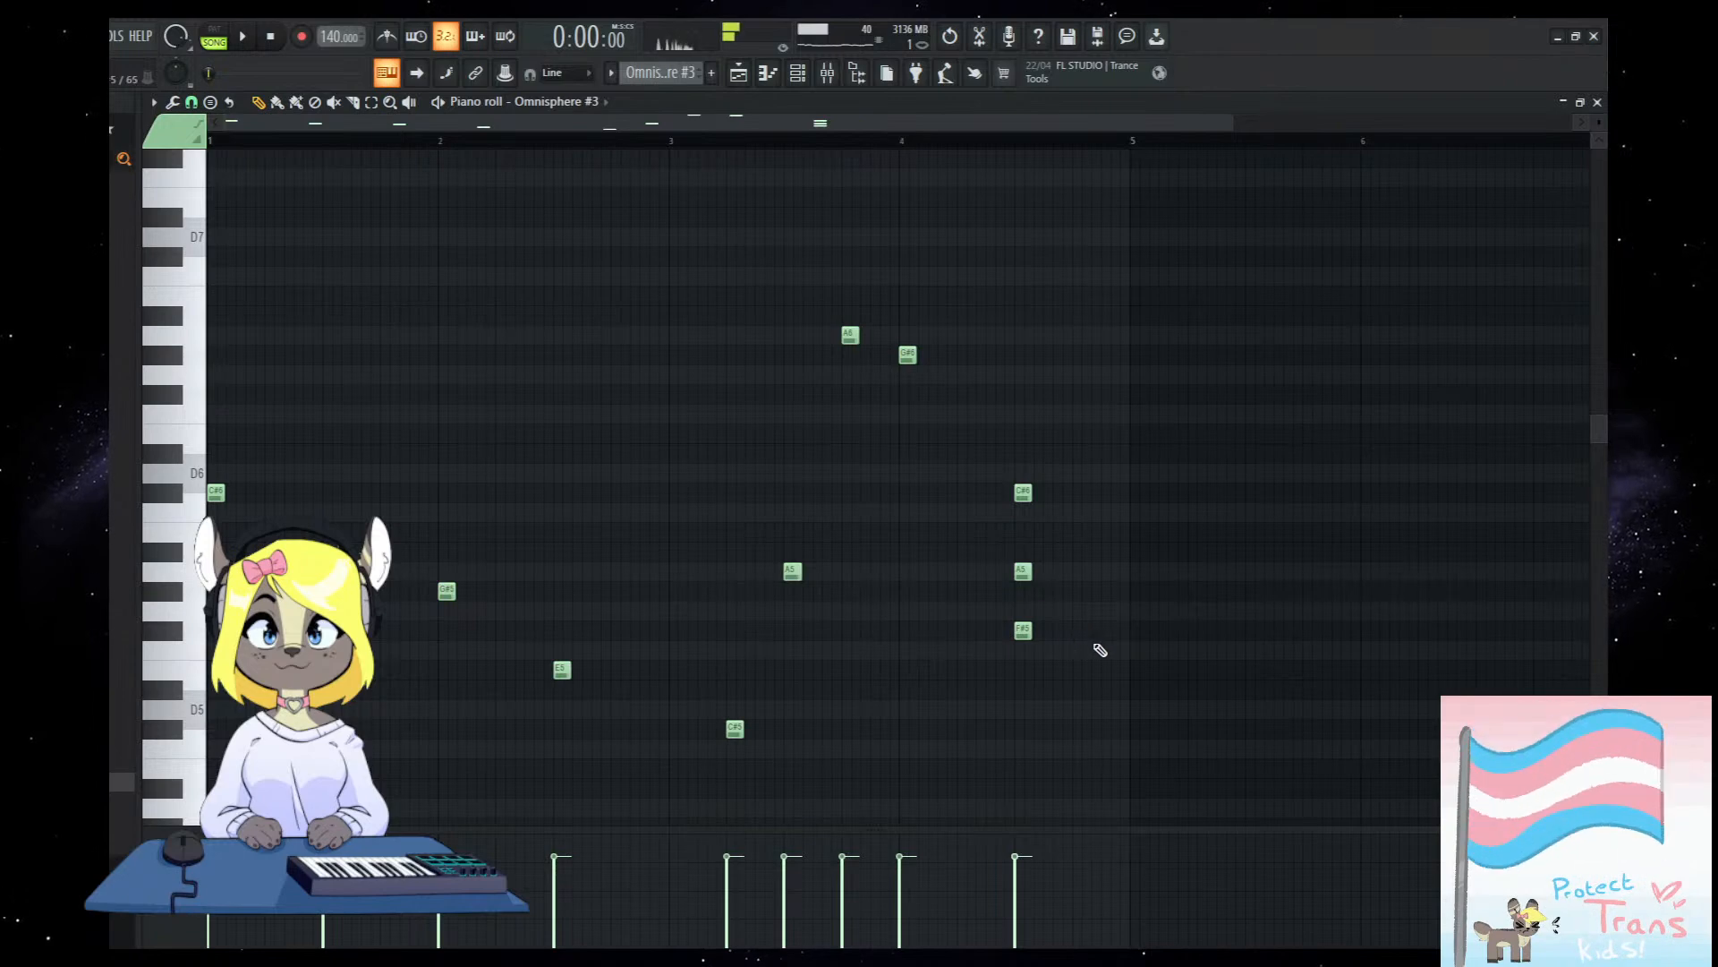
Transpose the imported Omnisphere #3 melody down four semitones.
key("shift+Down")
key("shift+Down")
key("shift+Down")
key("shift+Down")
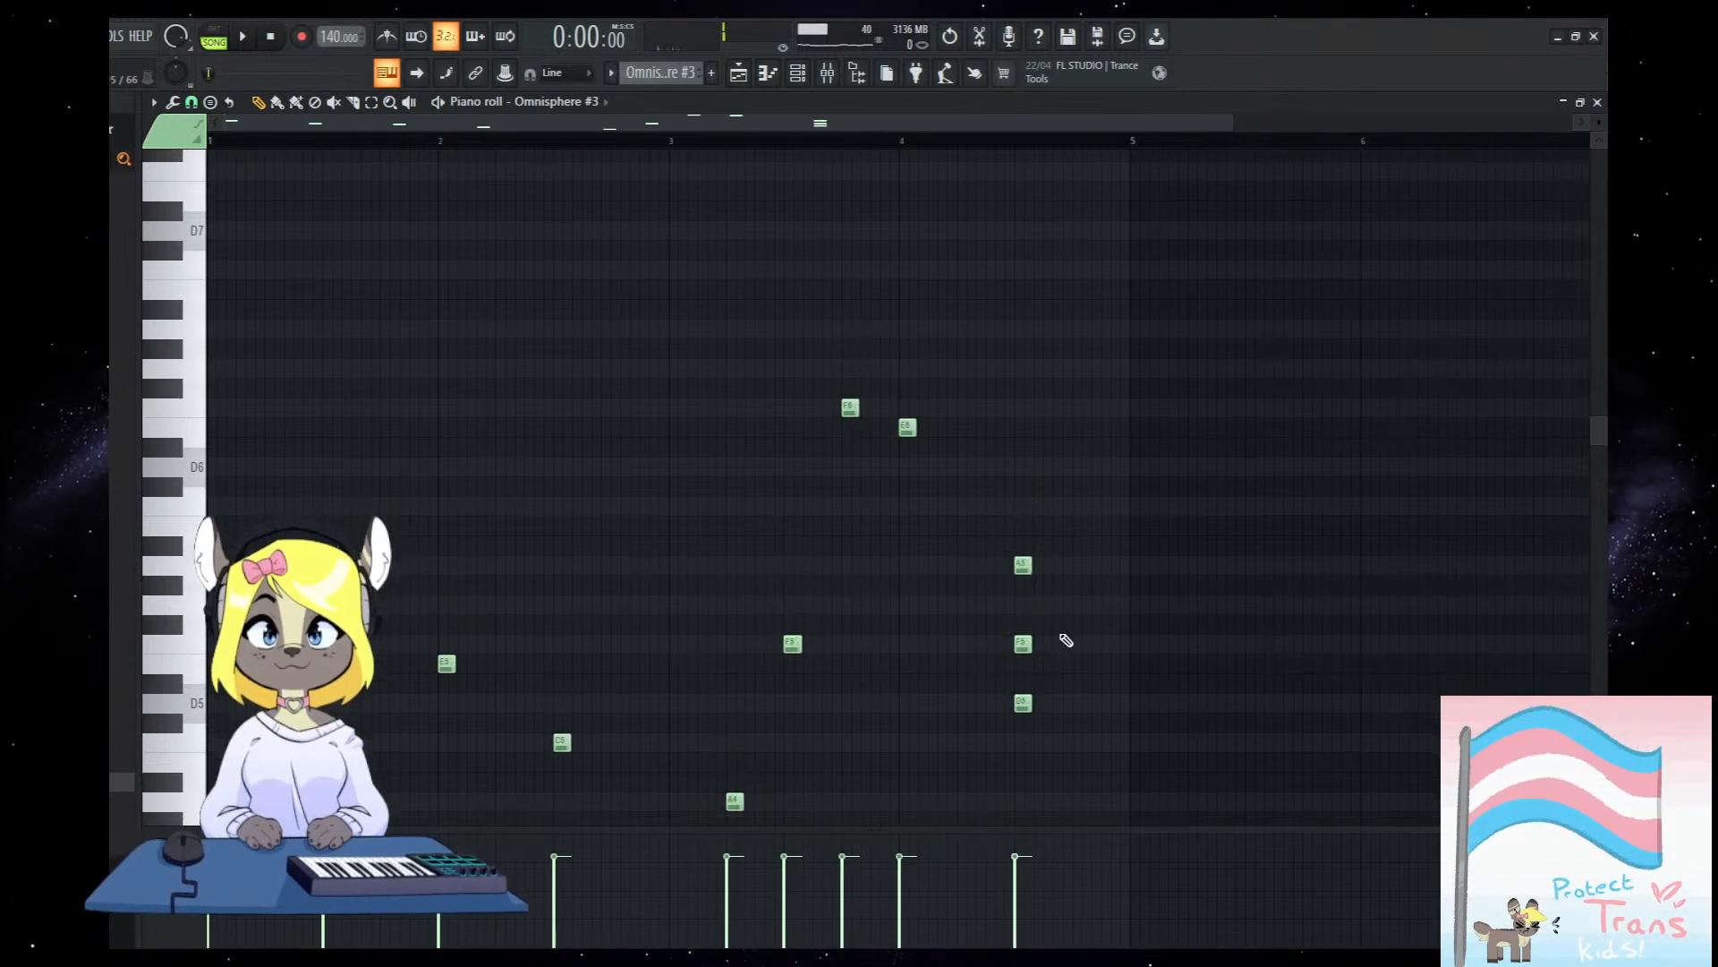
Delete the two lower notes of the melody's final chord, D5 and F5, while checking it in playback.
right_click(1023, 702)
scroll(1055, 625, "down", 3)
key("space")
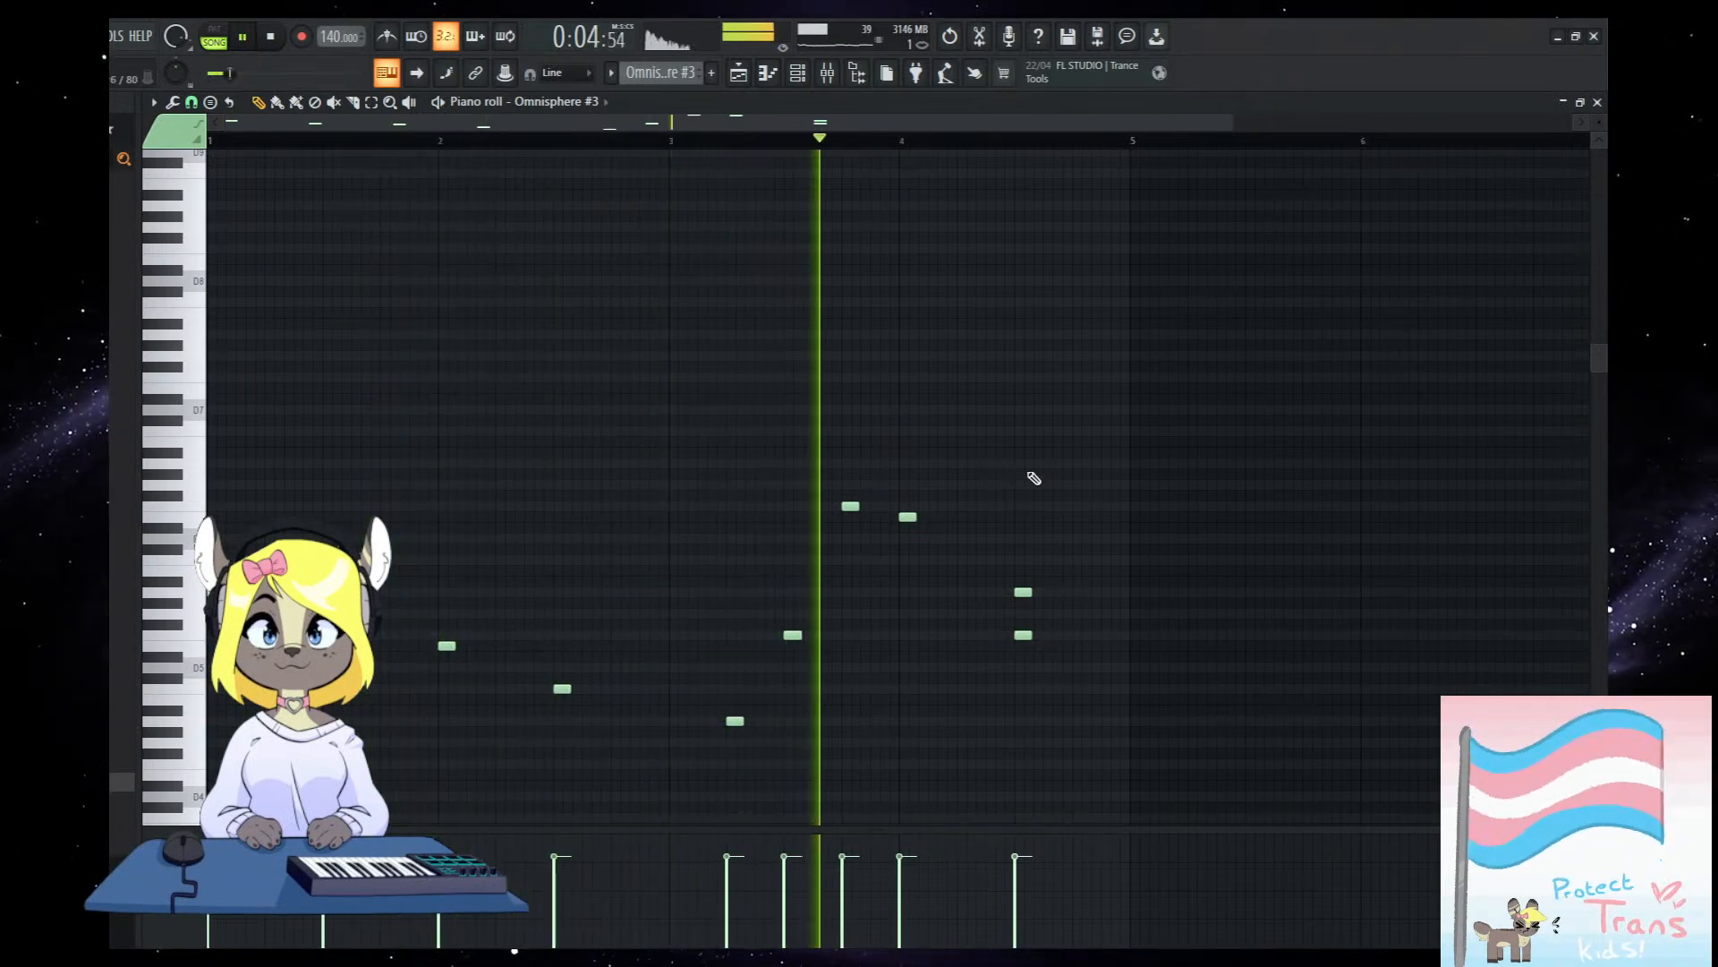
right_click(1028, 633)
key("space")
Transpose all the melody notes up an octave, lengthen each to just over a beat and play the result.
left_click_drag(1143, 756, 215, 412)
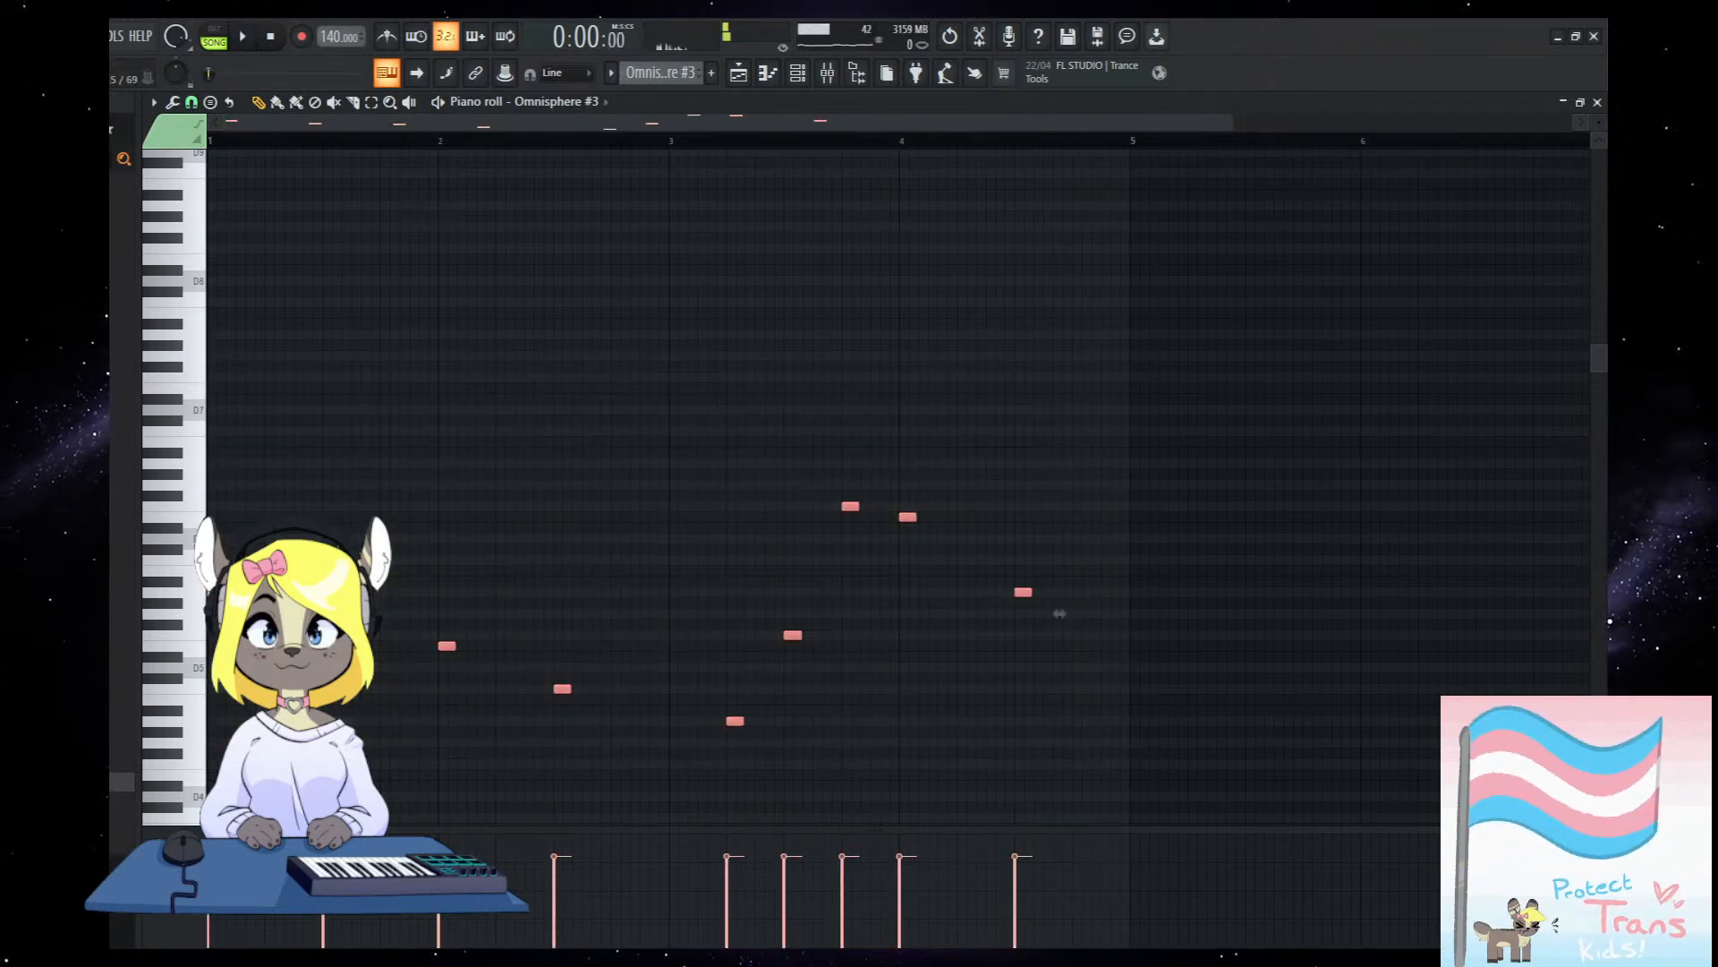
key("ctrl+Up")
key("space")
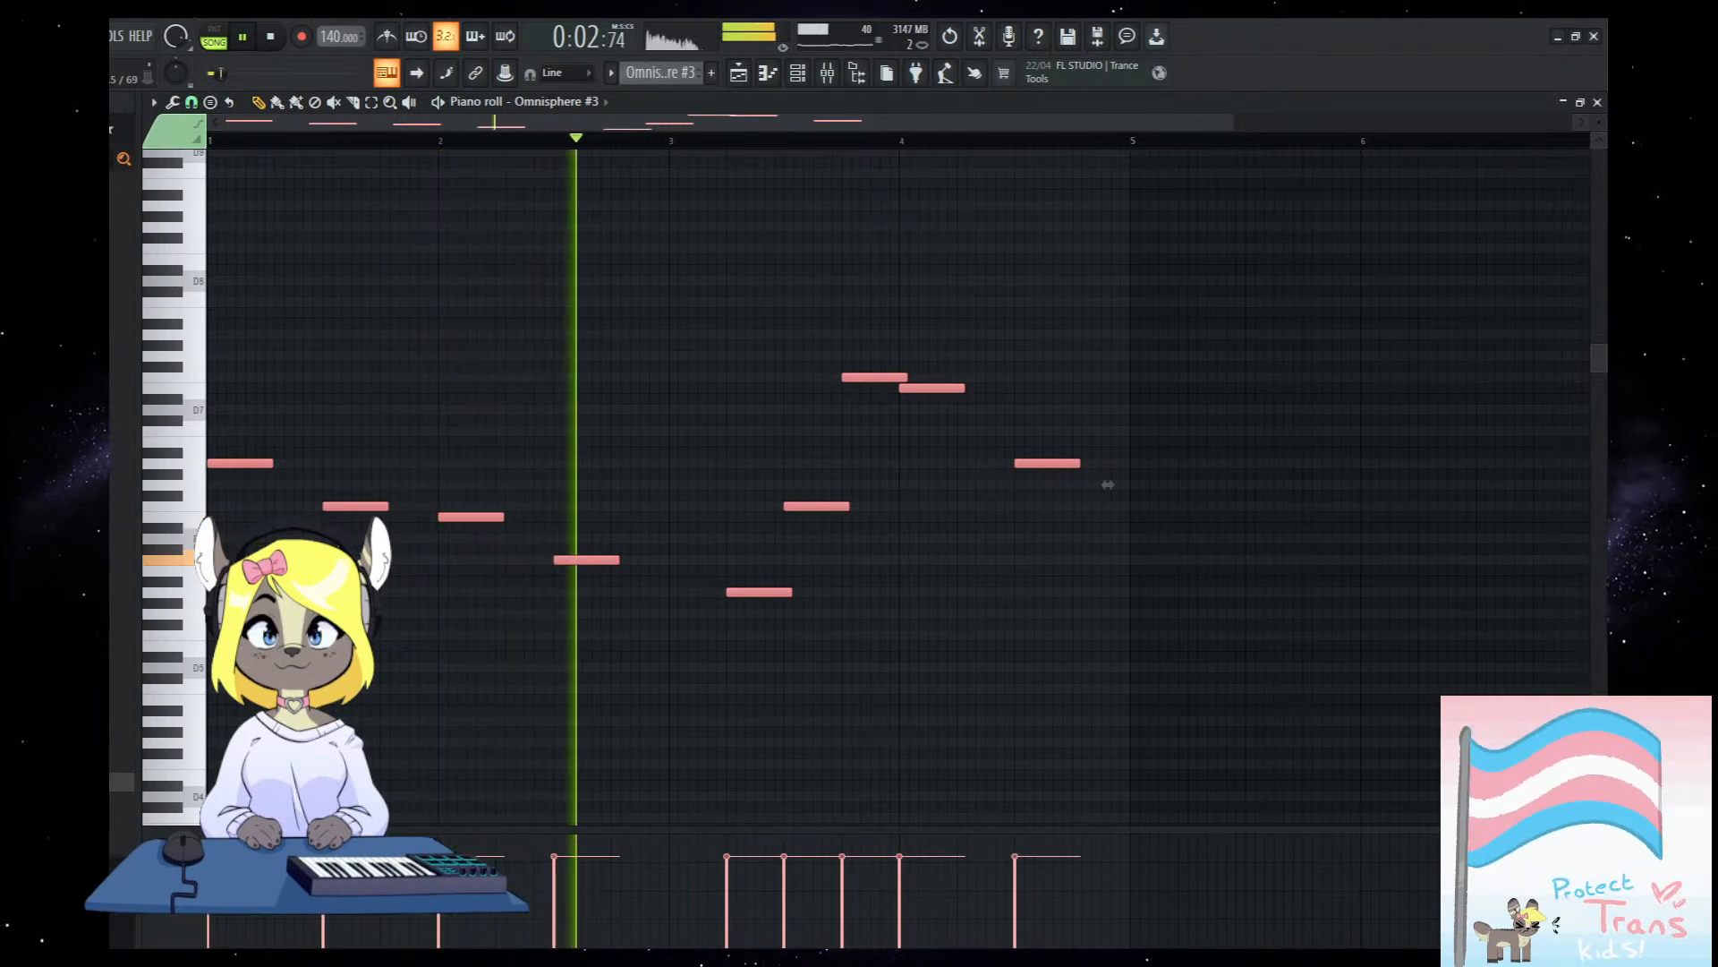
left_click(771, 717, "ctrl")
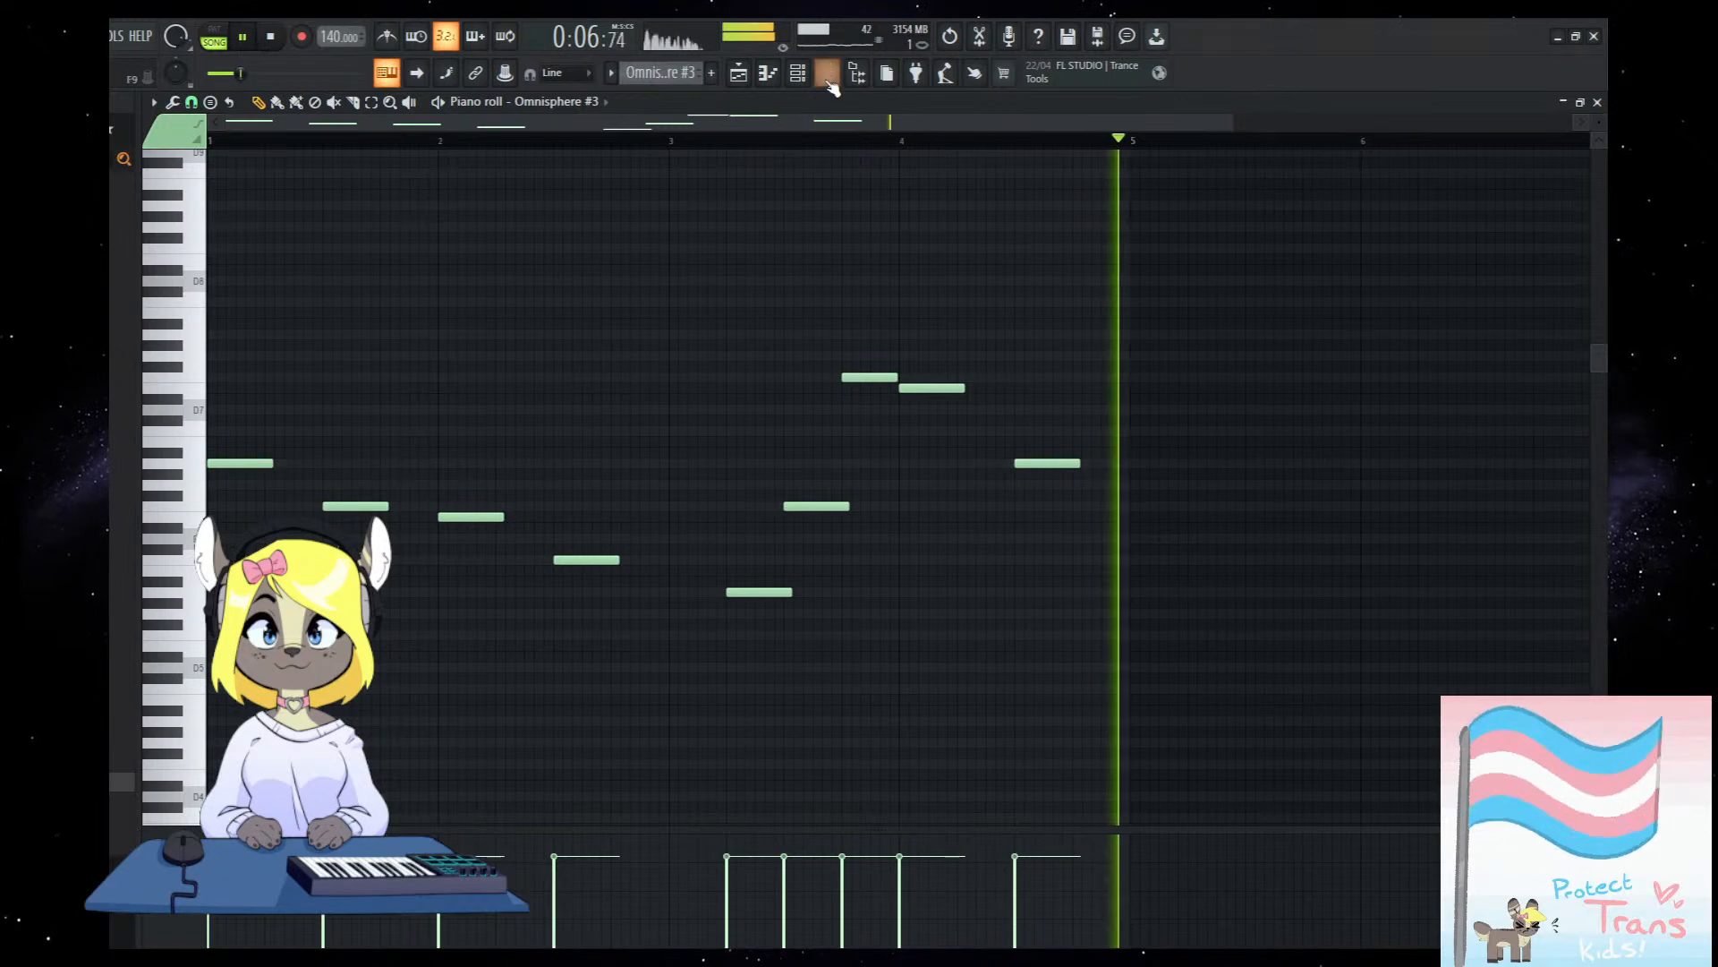
Audition the Power Strings Wheel EQ patch on Omnisphere #3 with the melody playing, and return to Lush Ambient String Orchestra.
left_click(796, 72)
key("space")
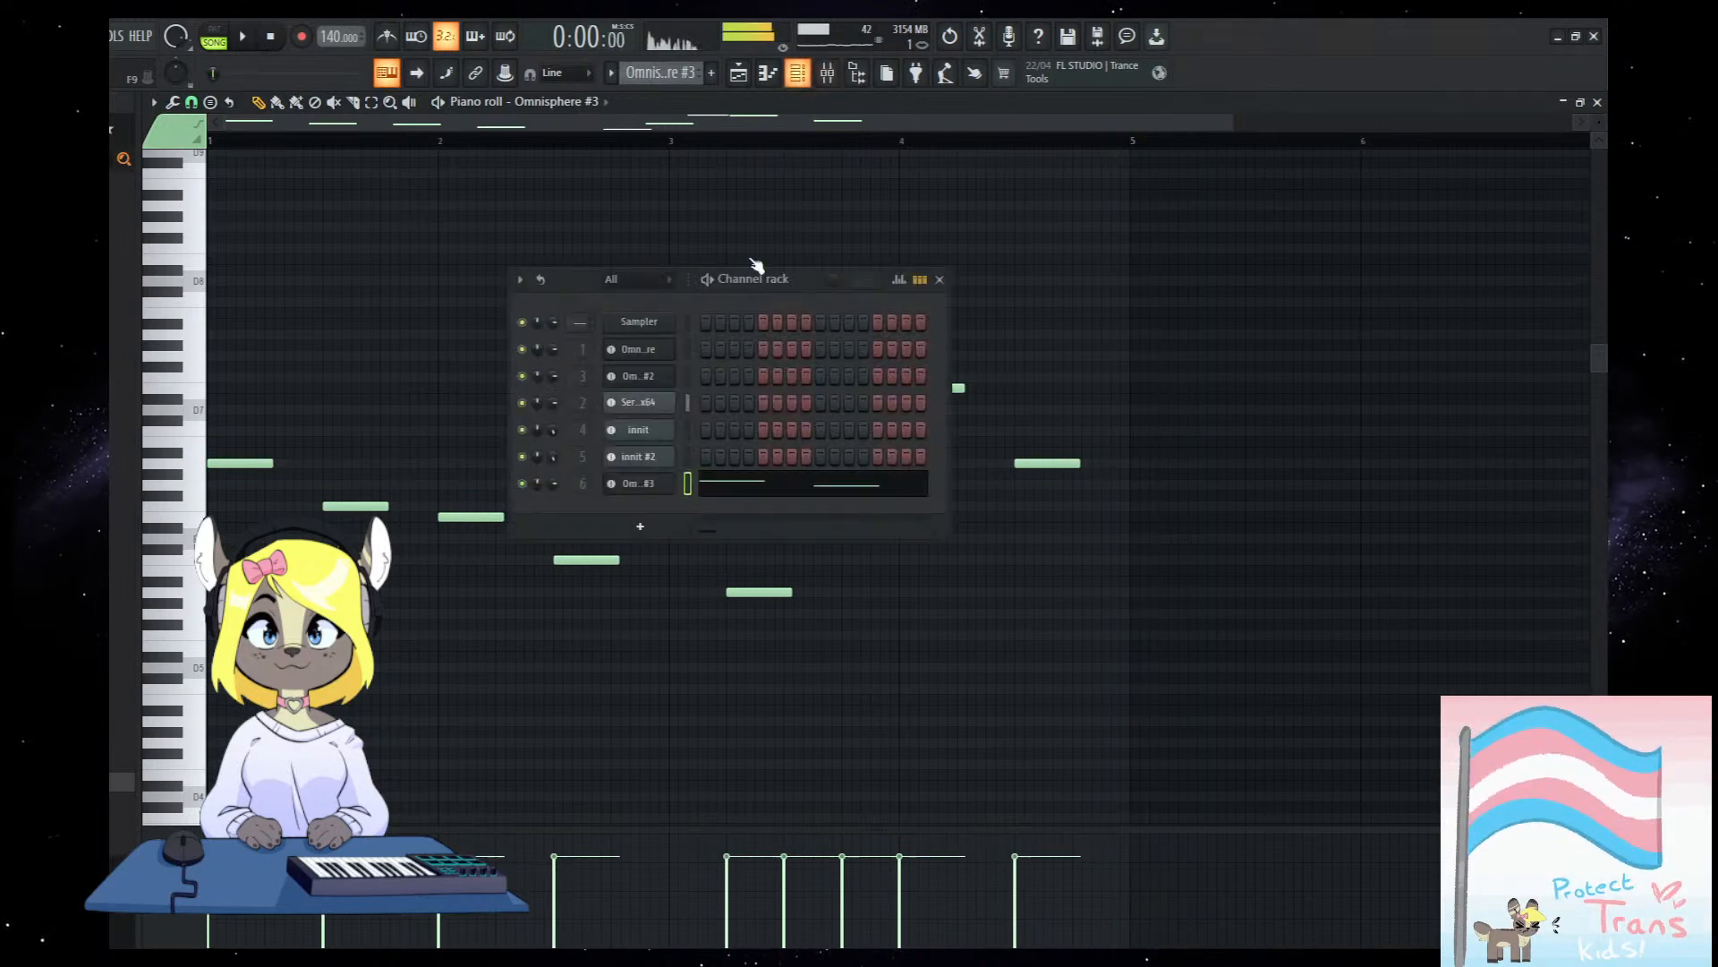
left_click(641, 480)
scroll(439, 752, "down", 1)
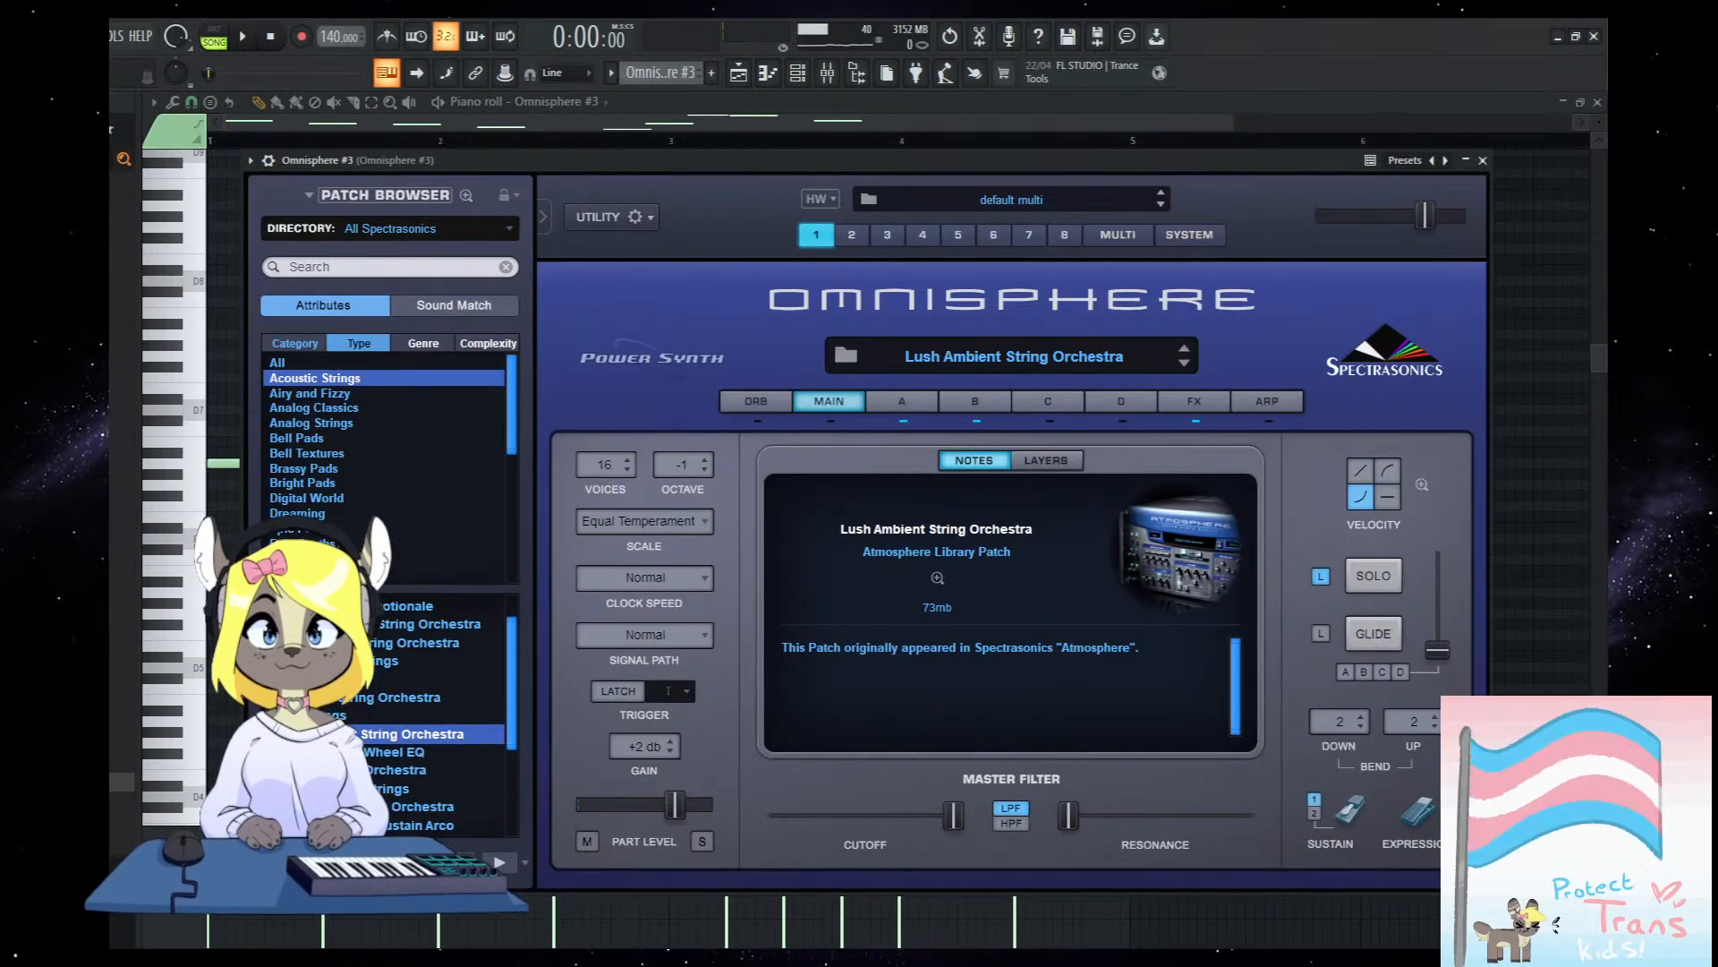
left_click(438, 752)
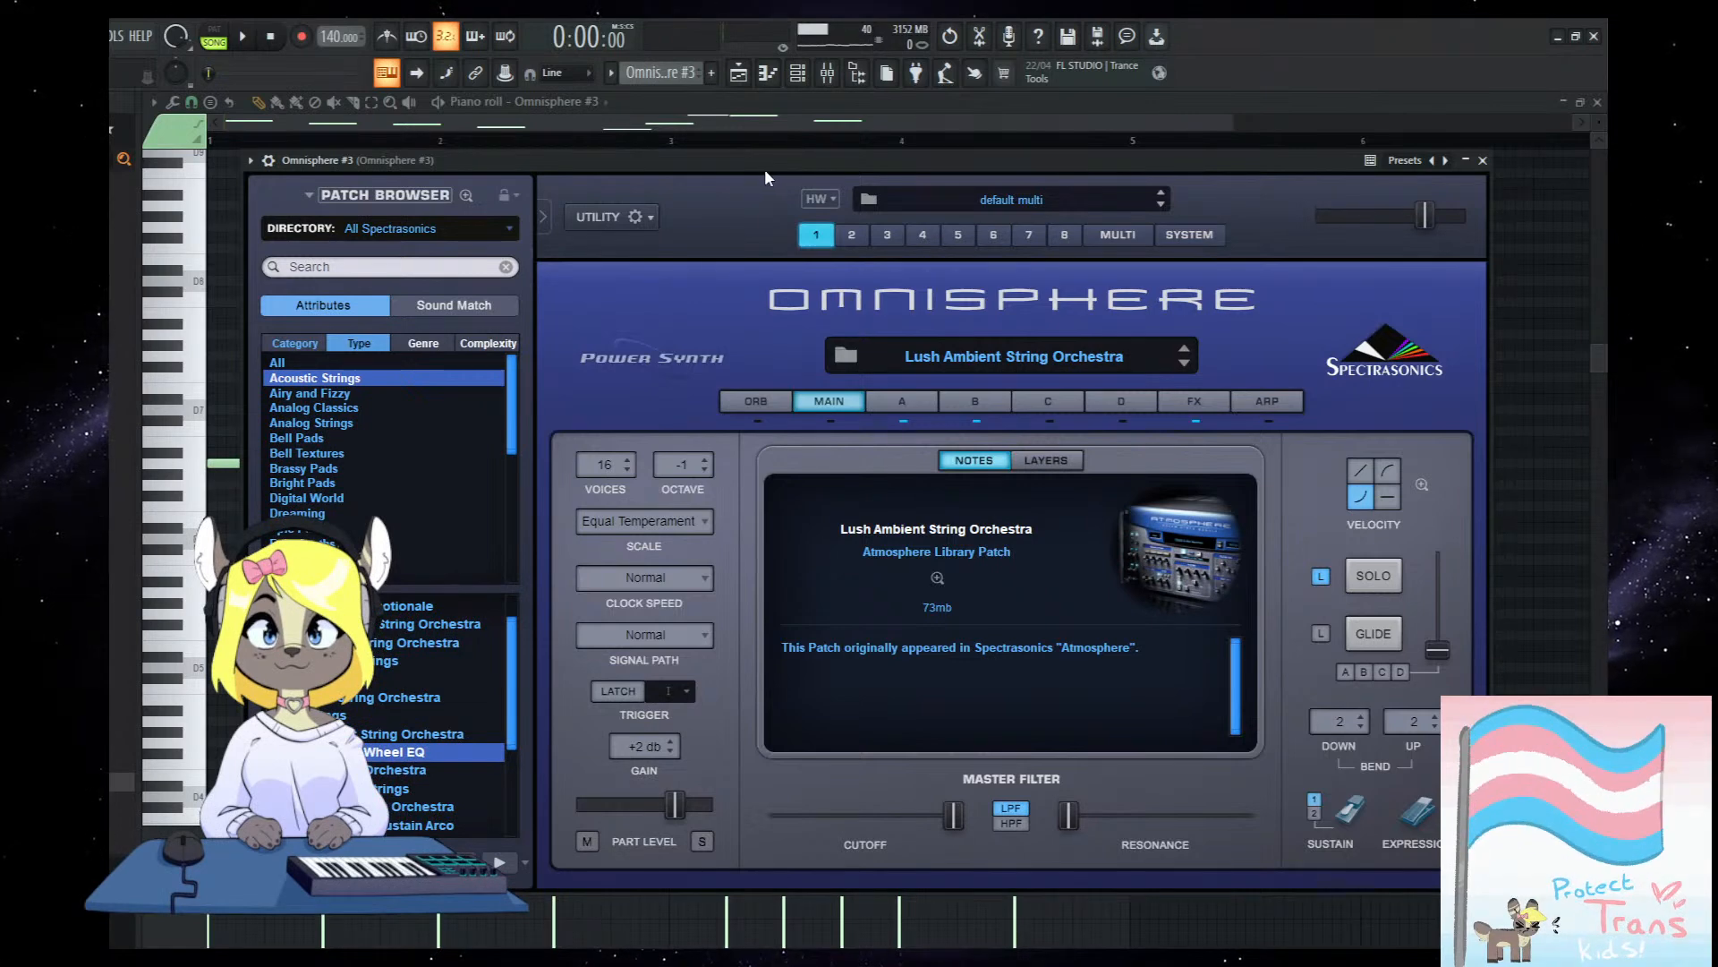
key("space")
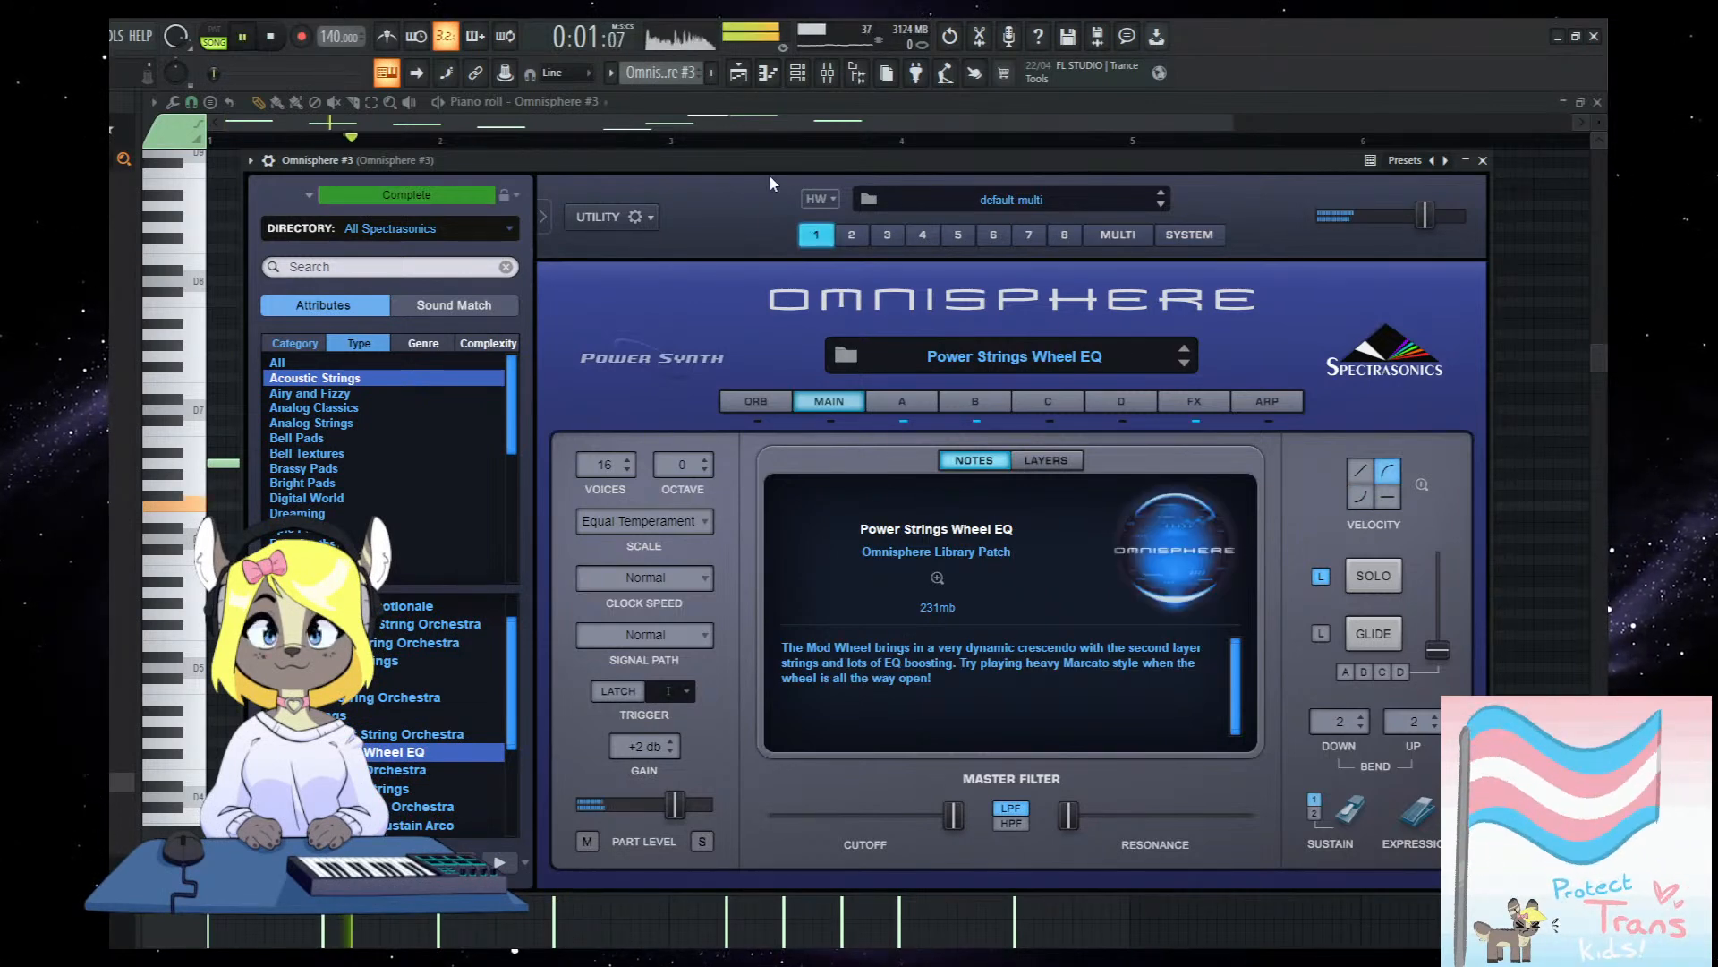
left_click(452, 734)
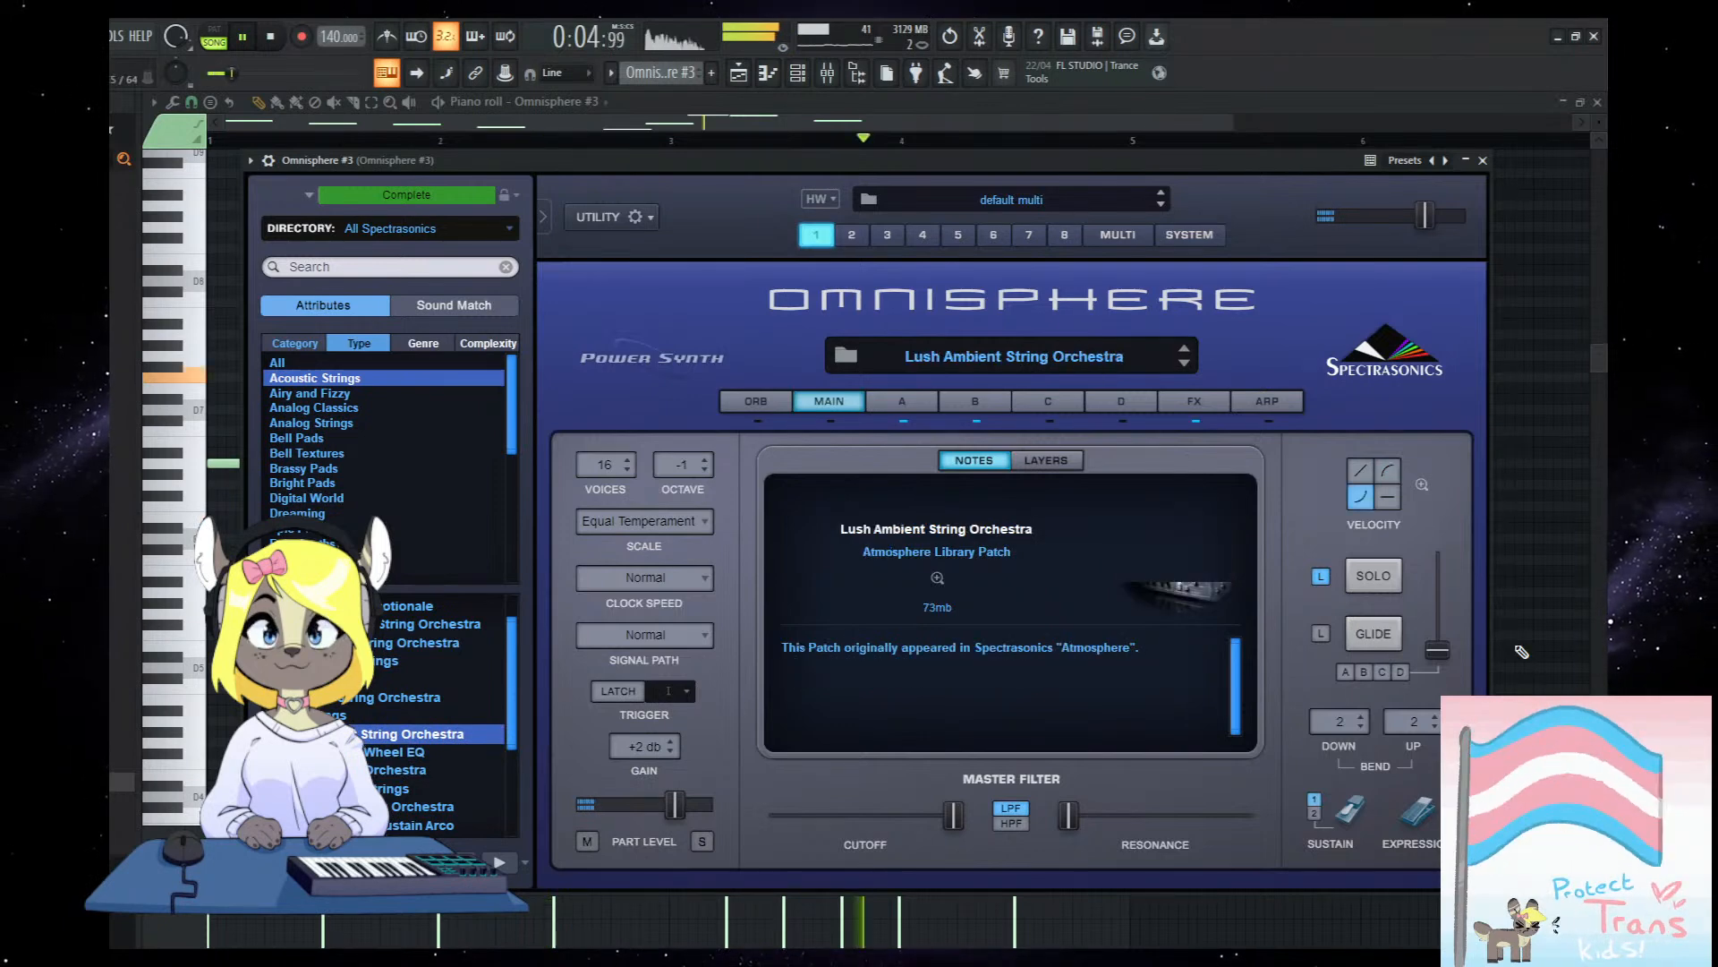
Duplicate the Omnisphere #3 melody clip to bar 5 in the playlist and move the Quanta tracks down to free the track beneath it.
right_click(1577, 606)
left_click(738, 73)
key("space")
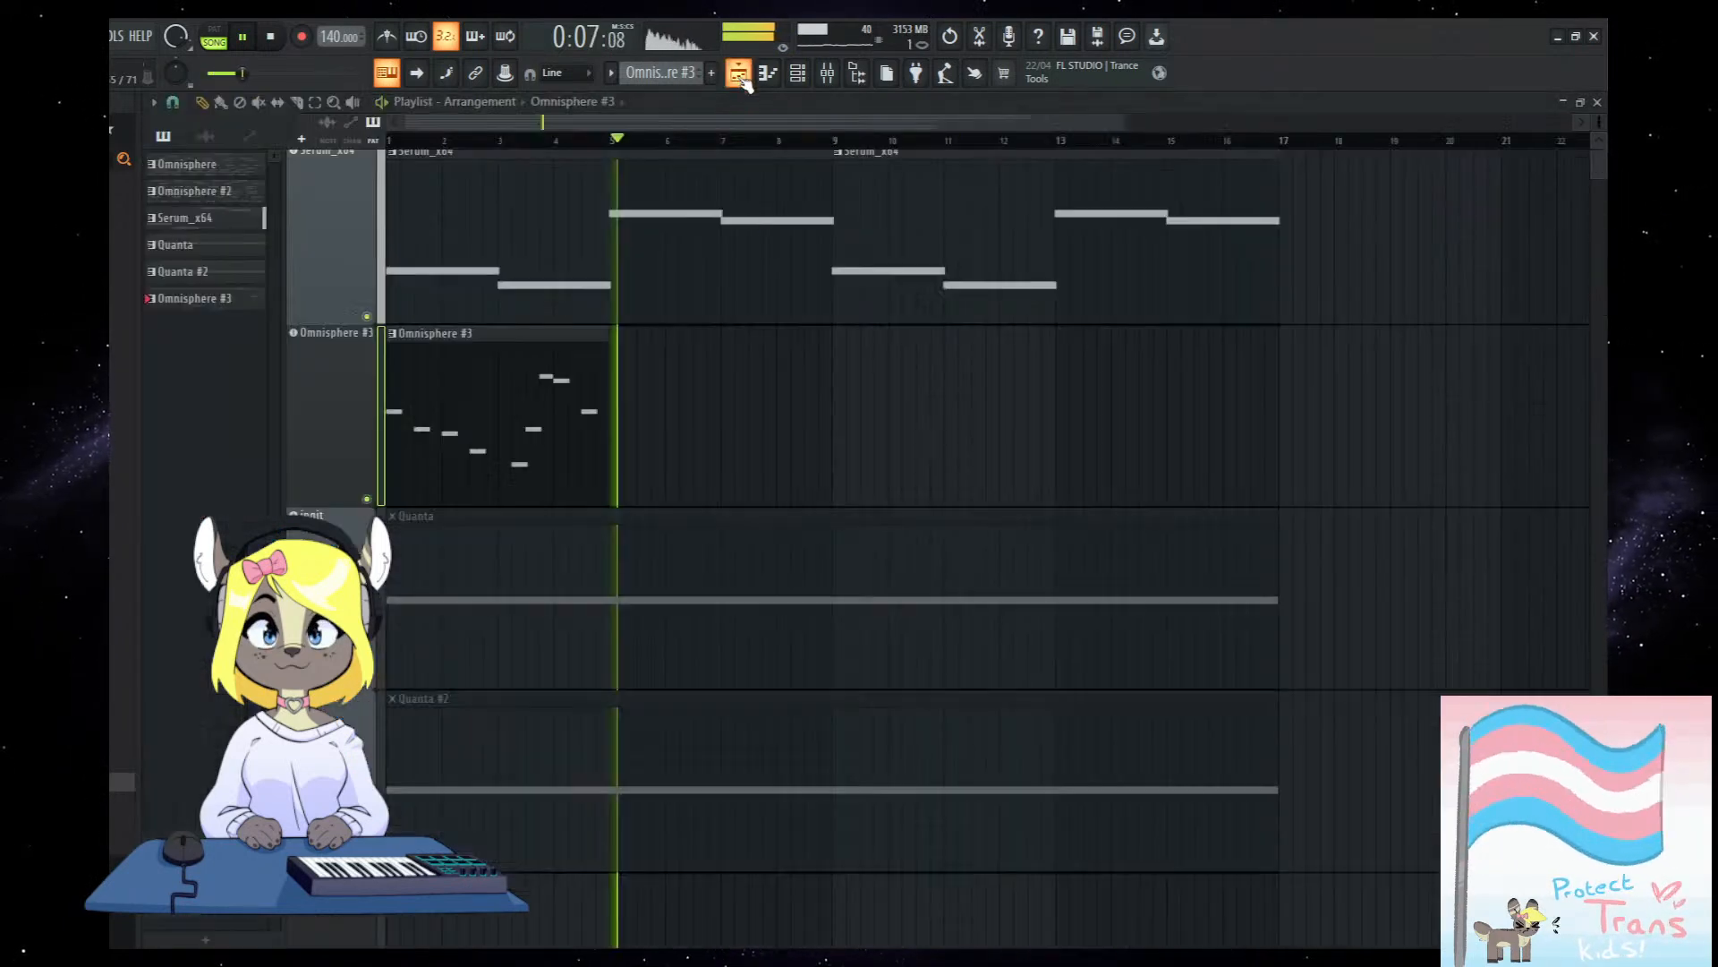
scroll(586, 653, "down", 1)
left_click_drag(583, 399, 463, 388, "ctrl")
key("ctrl+b")
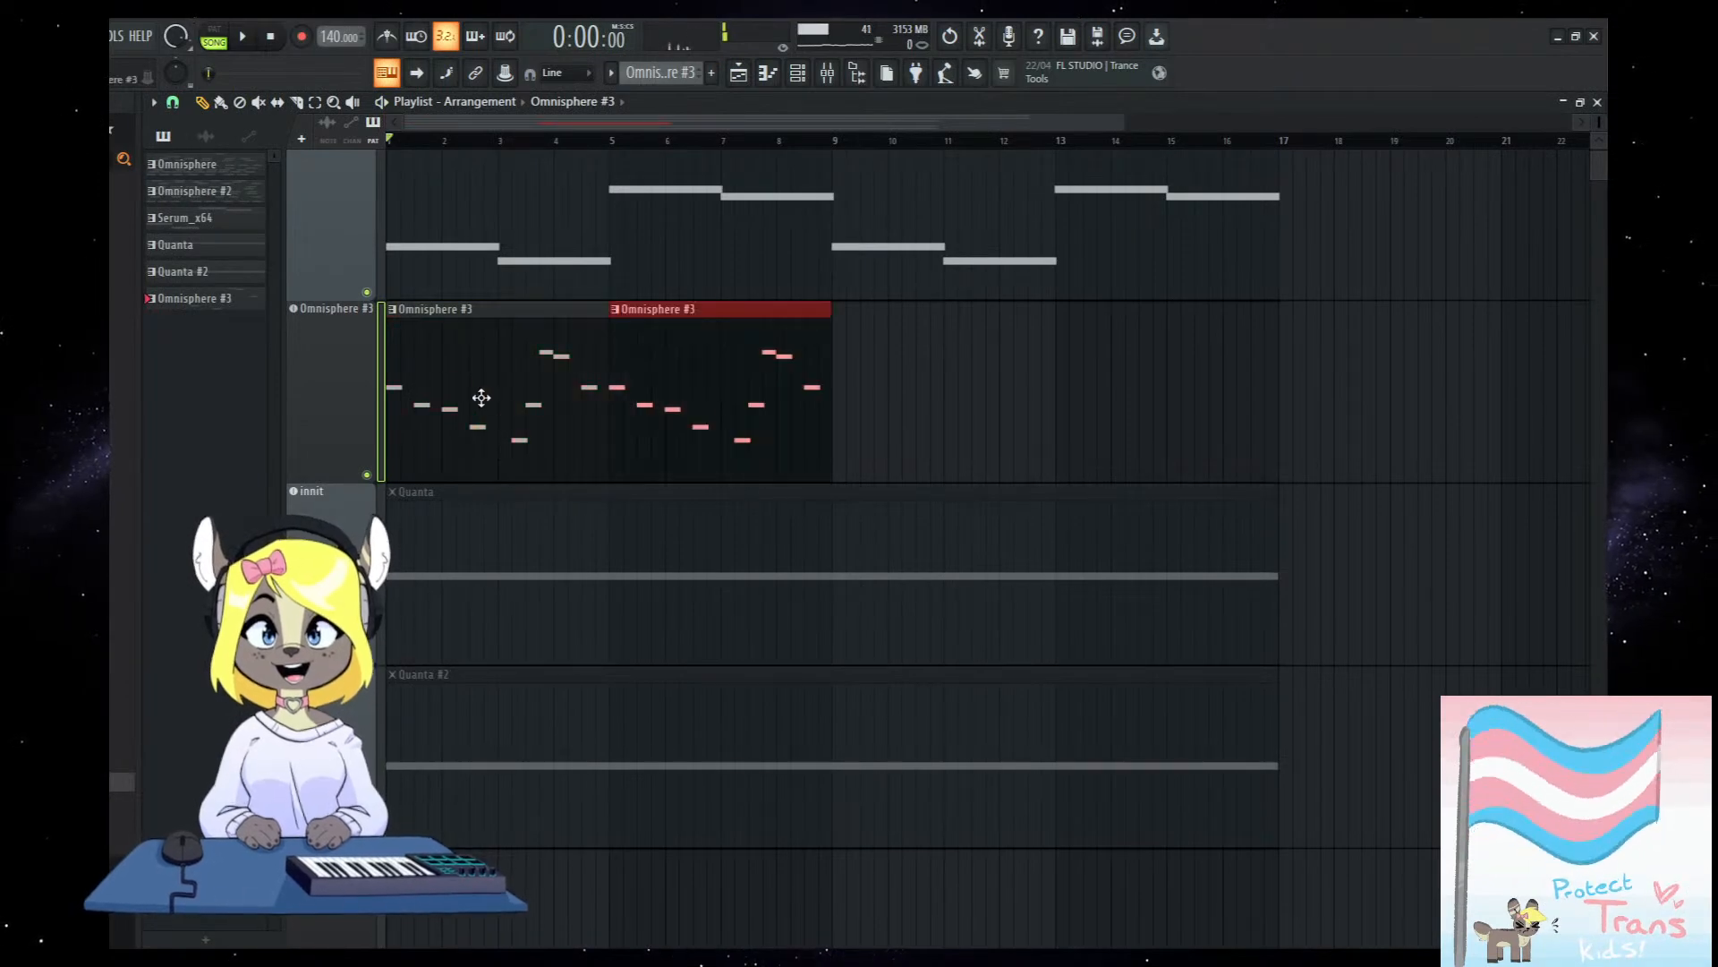
scroll(333, 573, "down", 2, "shift")
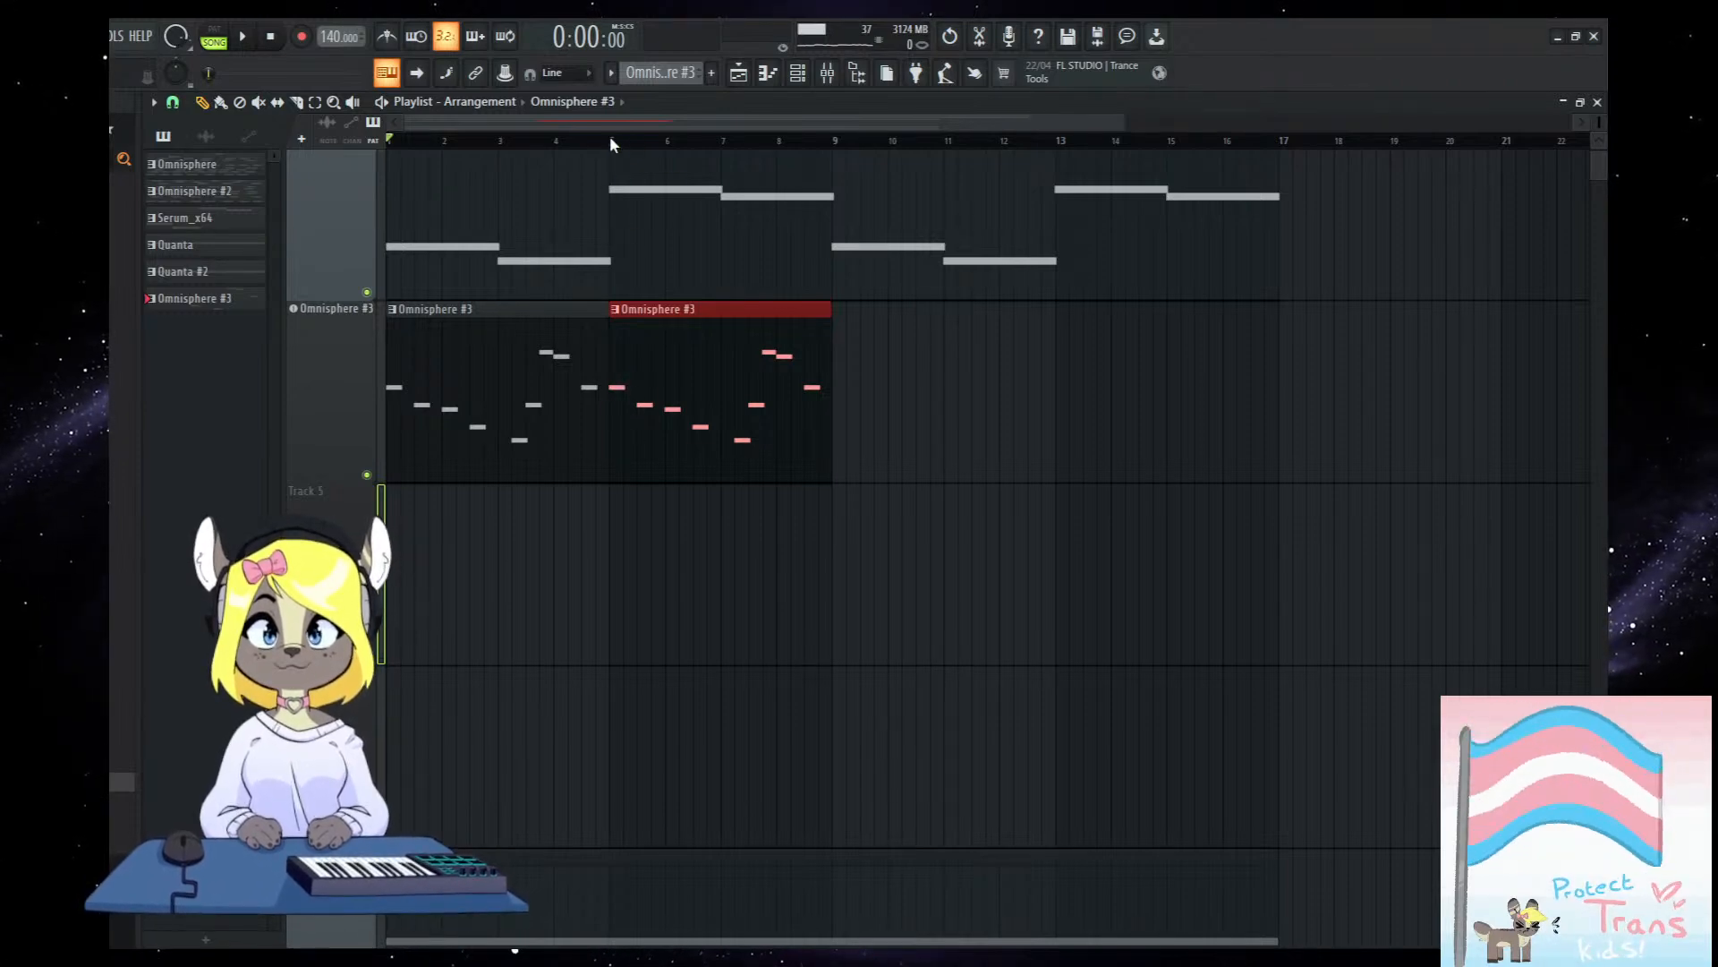
Add Keyscape on the free track below Omnisphere #3 and load the Belltone Keyboards patch Dulcitone - Musicbox.
left_click(602, 192)
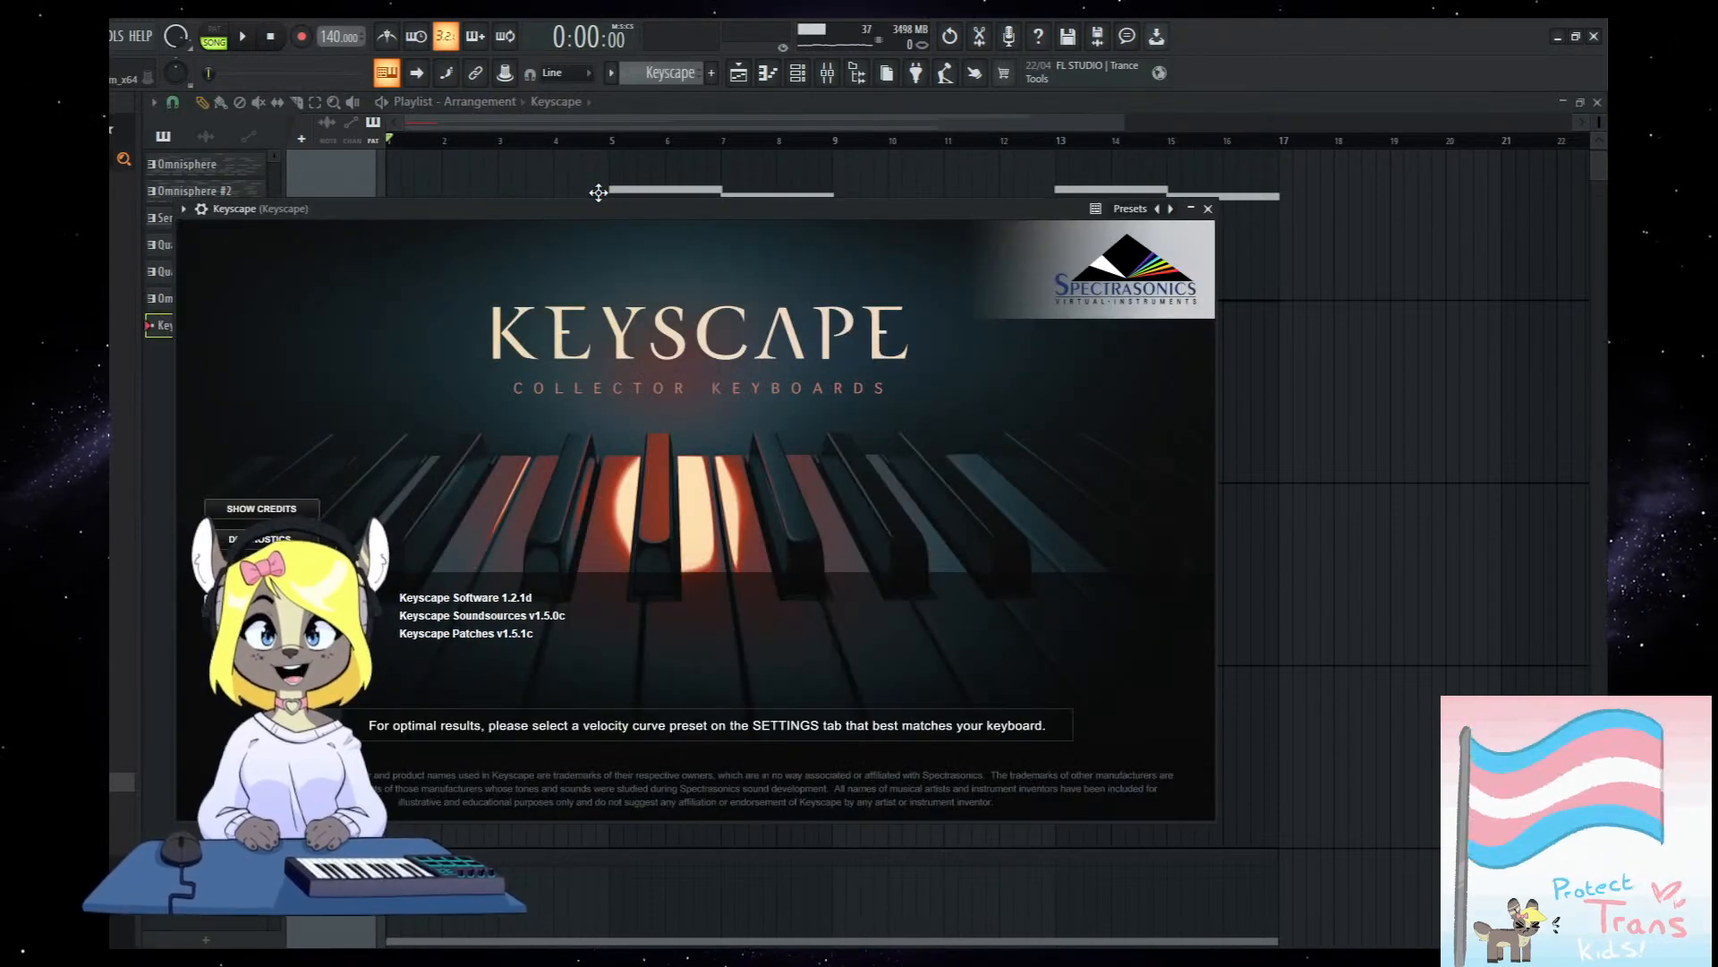
left_click(605, 307)
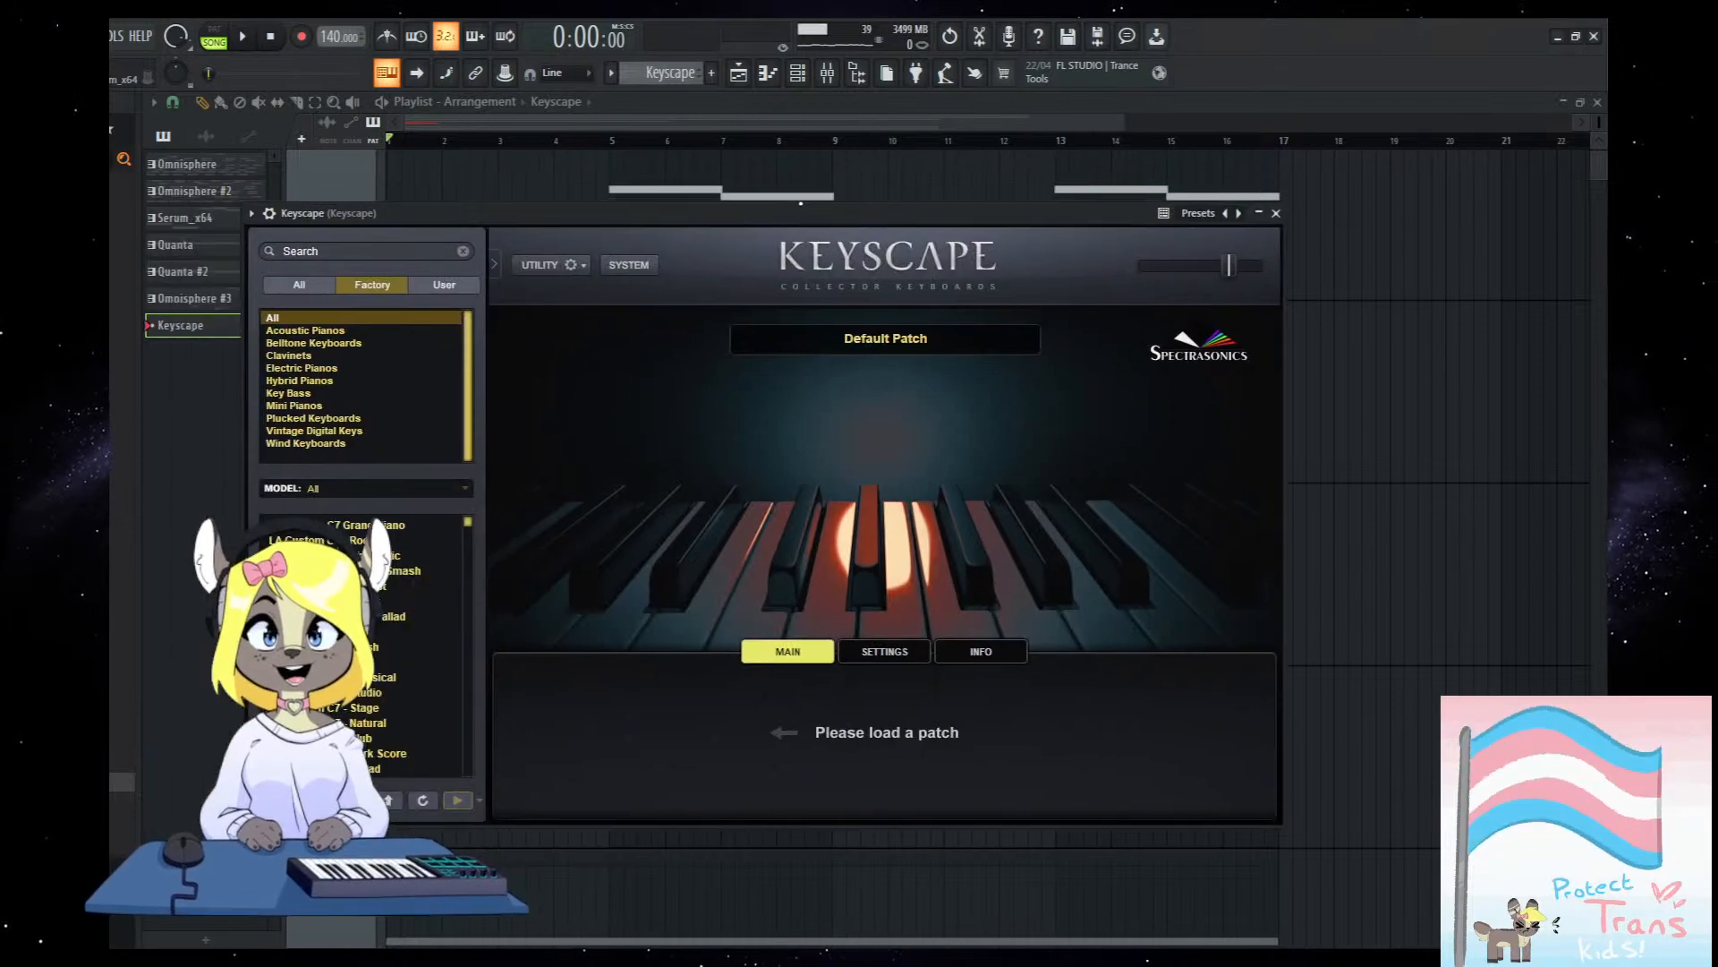
left_click(287, 381)
left_click(307, 344)
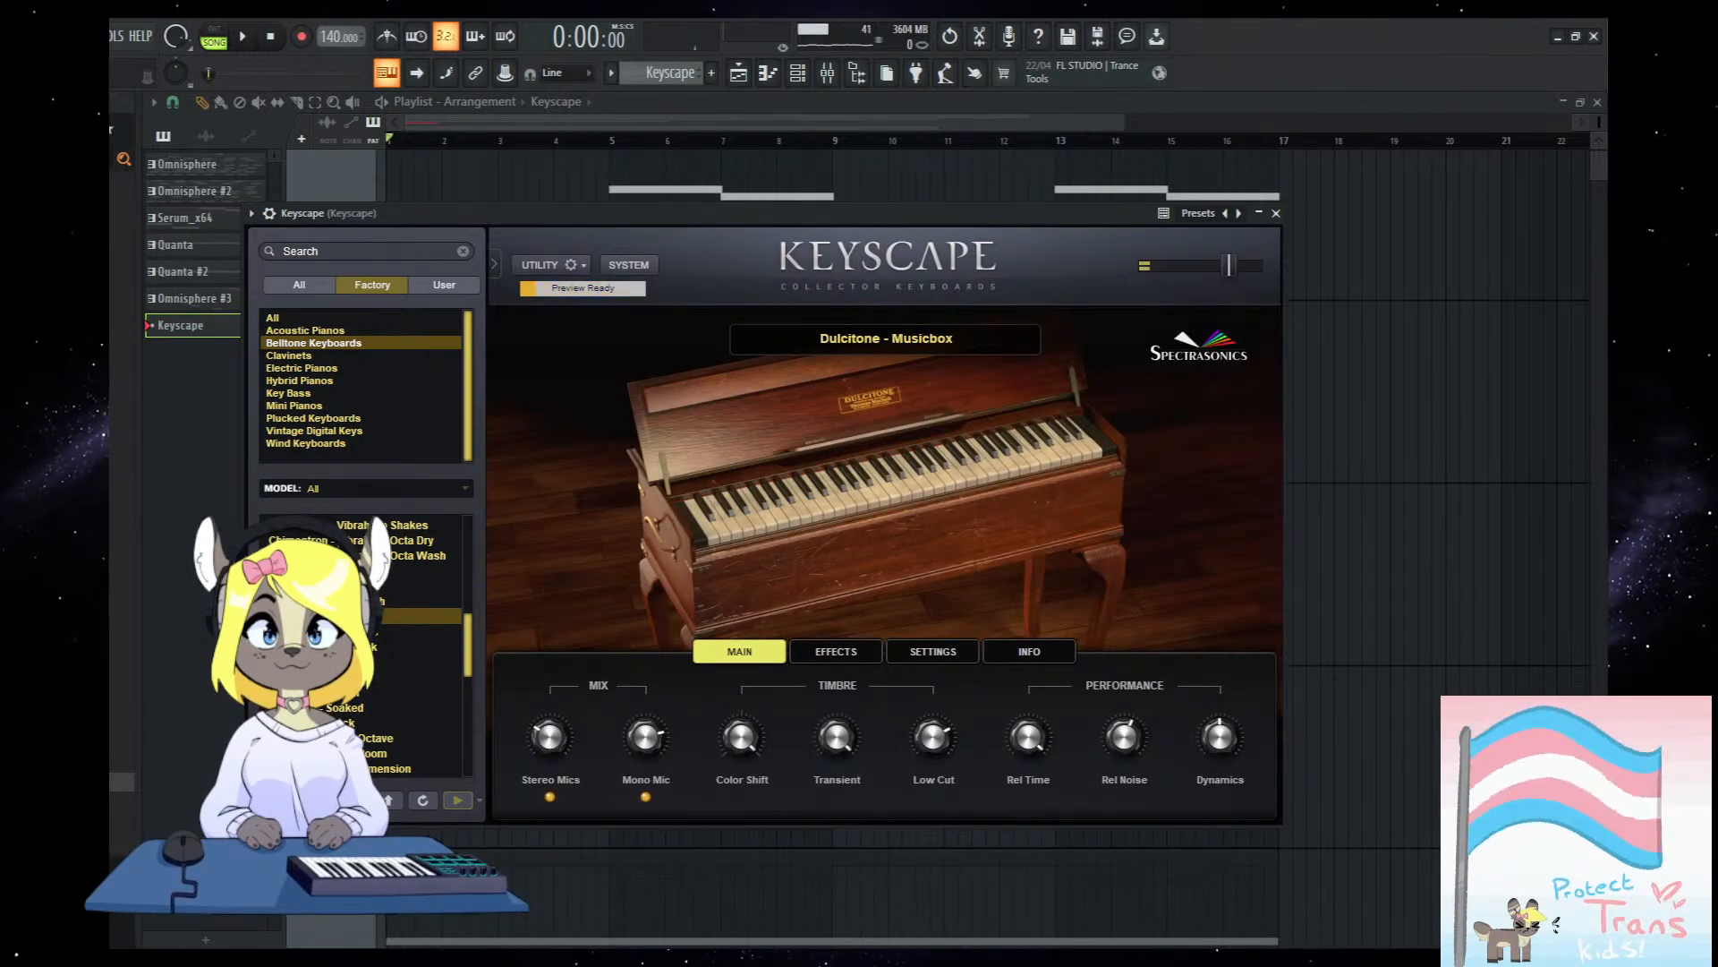
key("Escape")
right_click(446, 575)
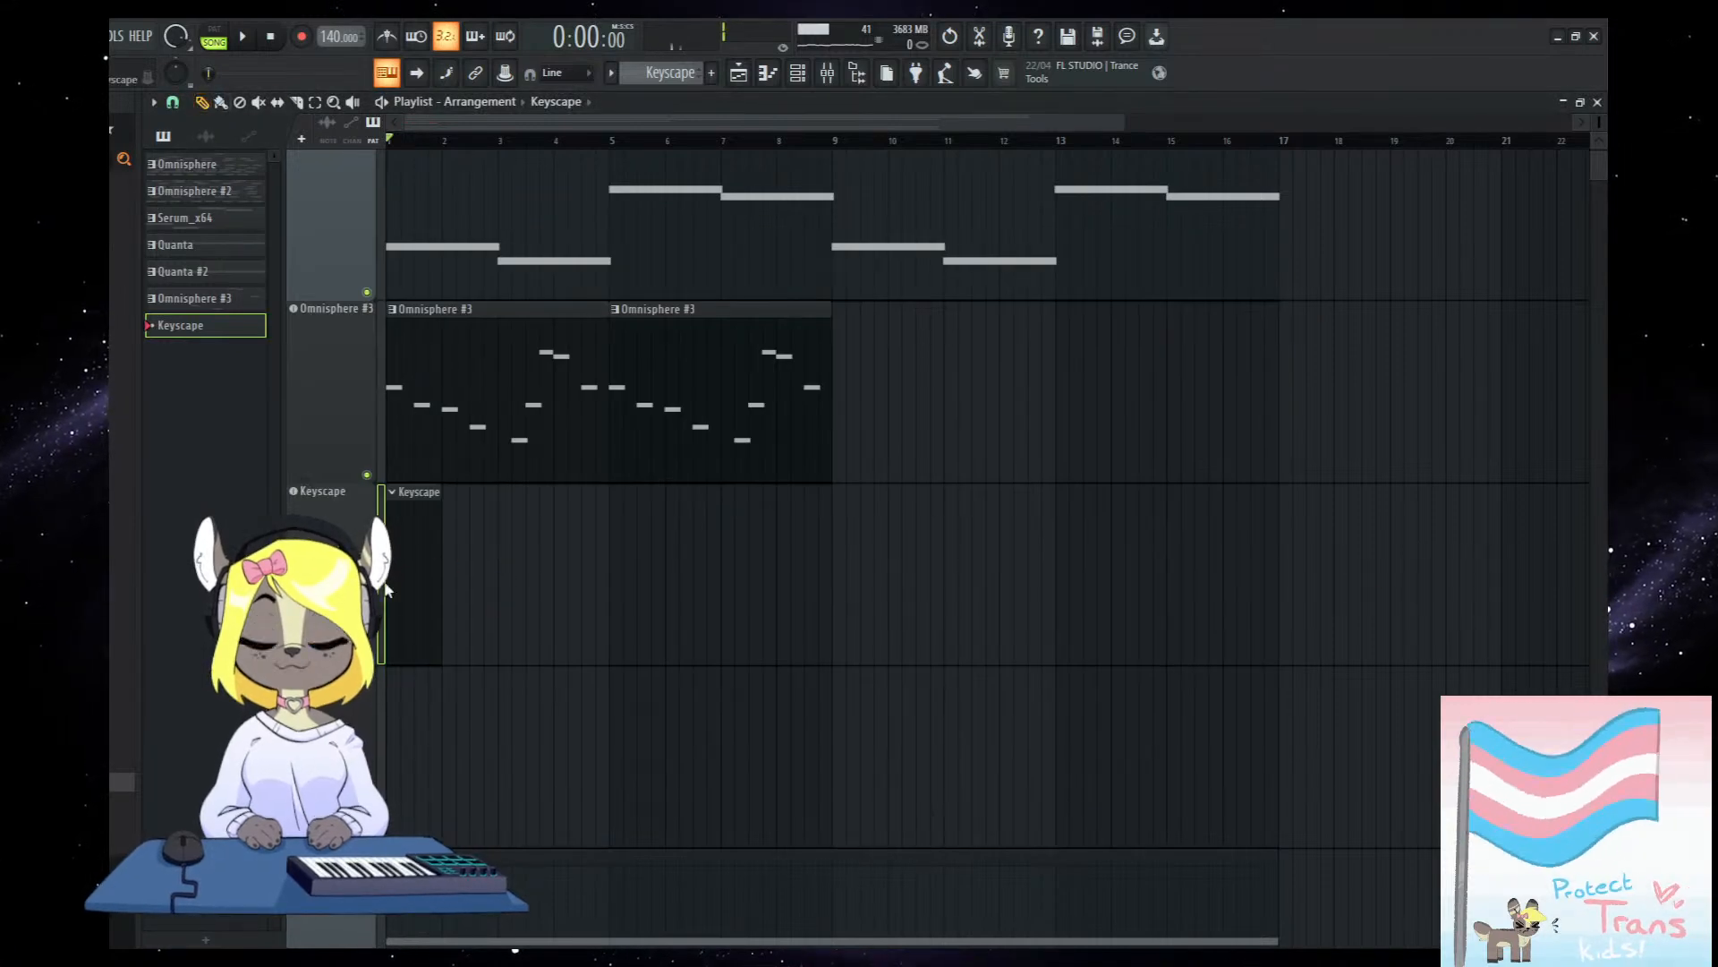
Copy the Omnisphere #3 melody into the Keyscape pattern, transpose it down two octaves and play it.
double_click(473, 443)
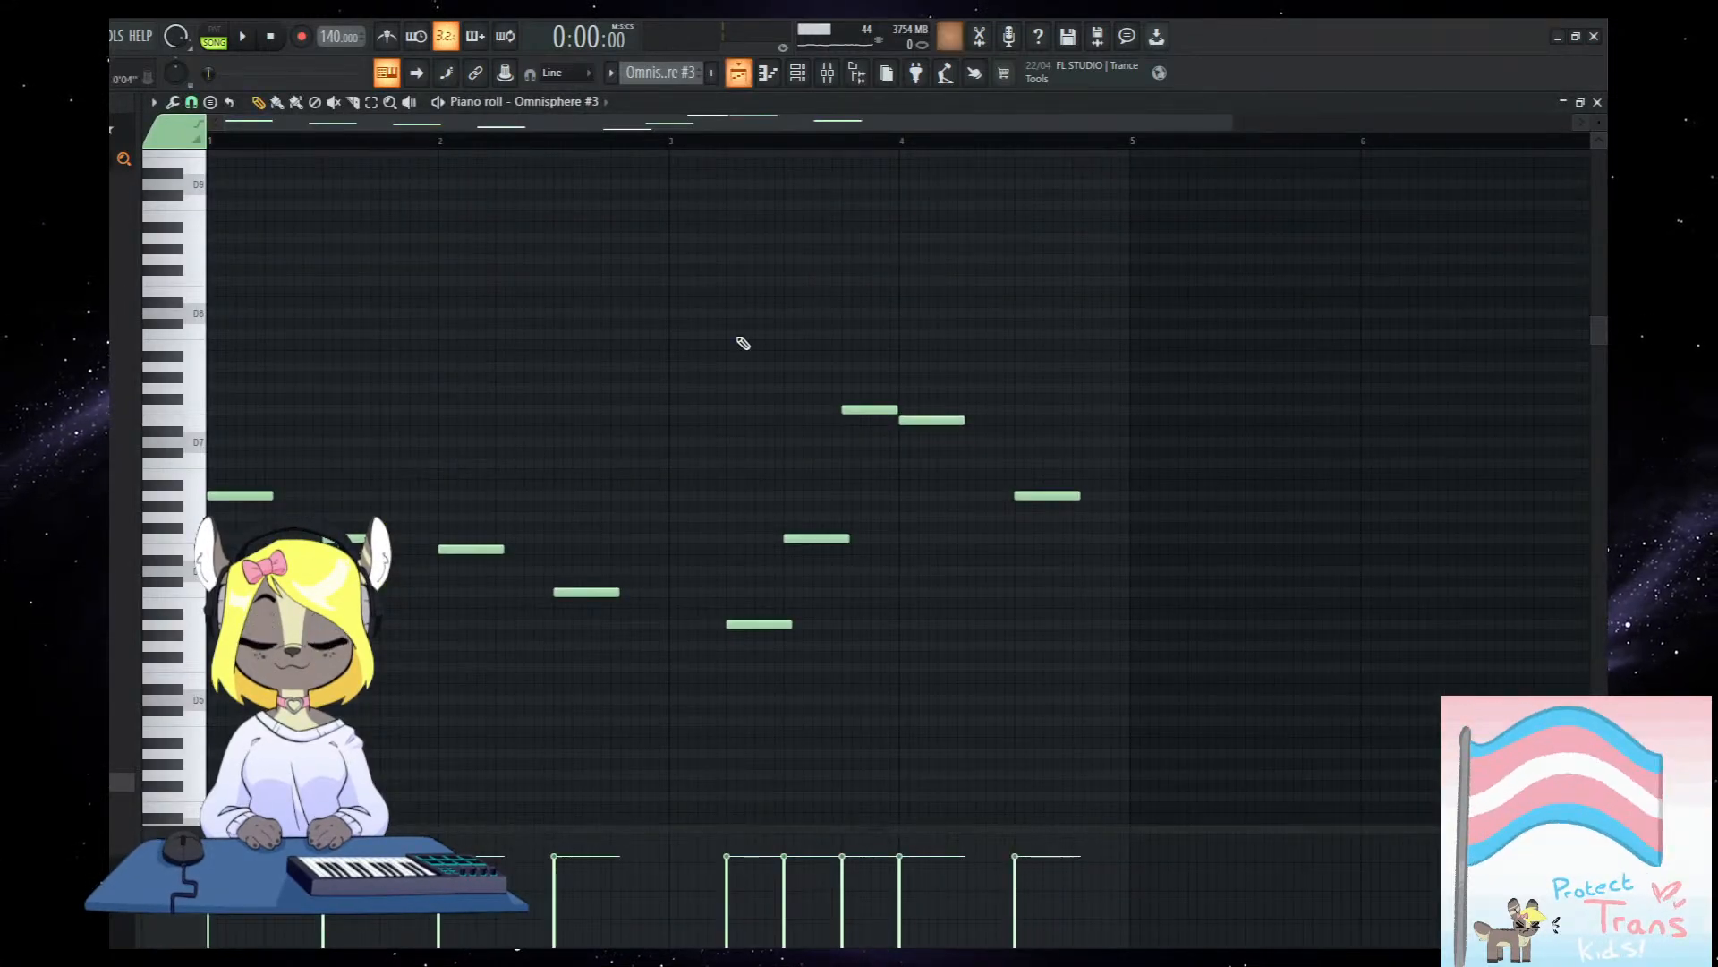
key("ctrl+x")
key("ctrl+z")
left_click(742, 75)
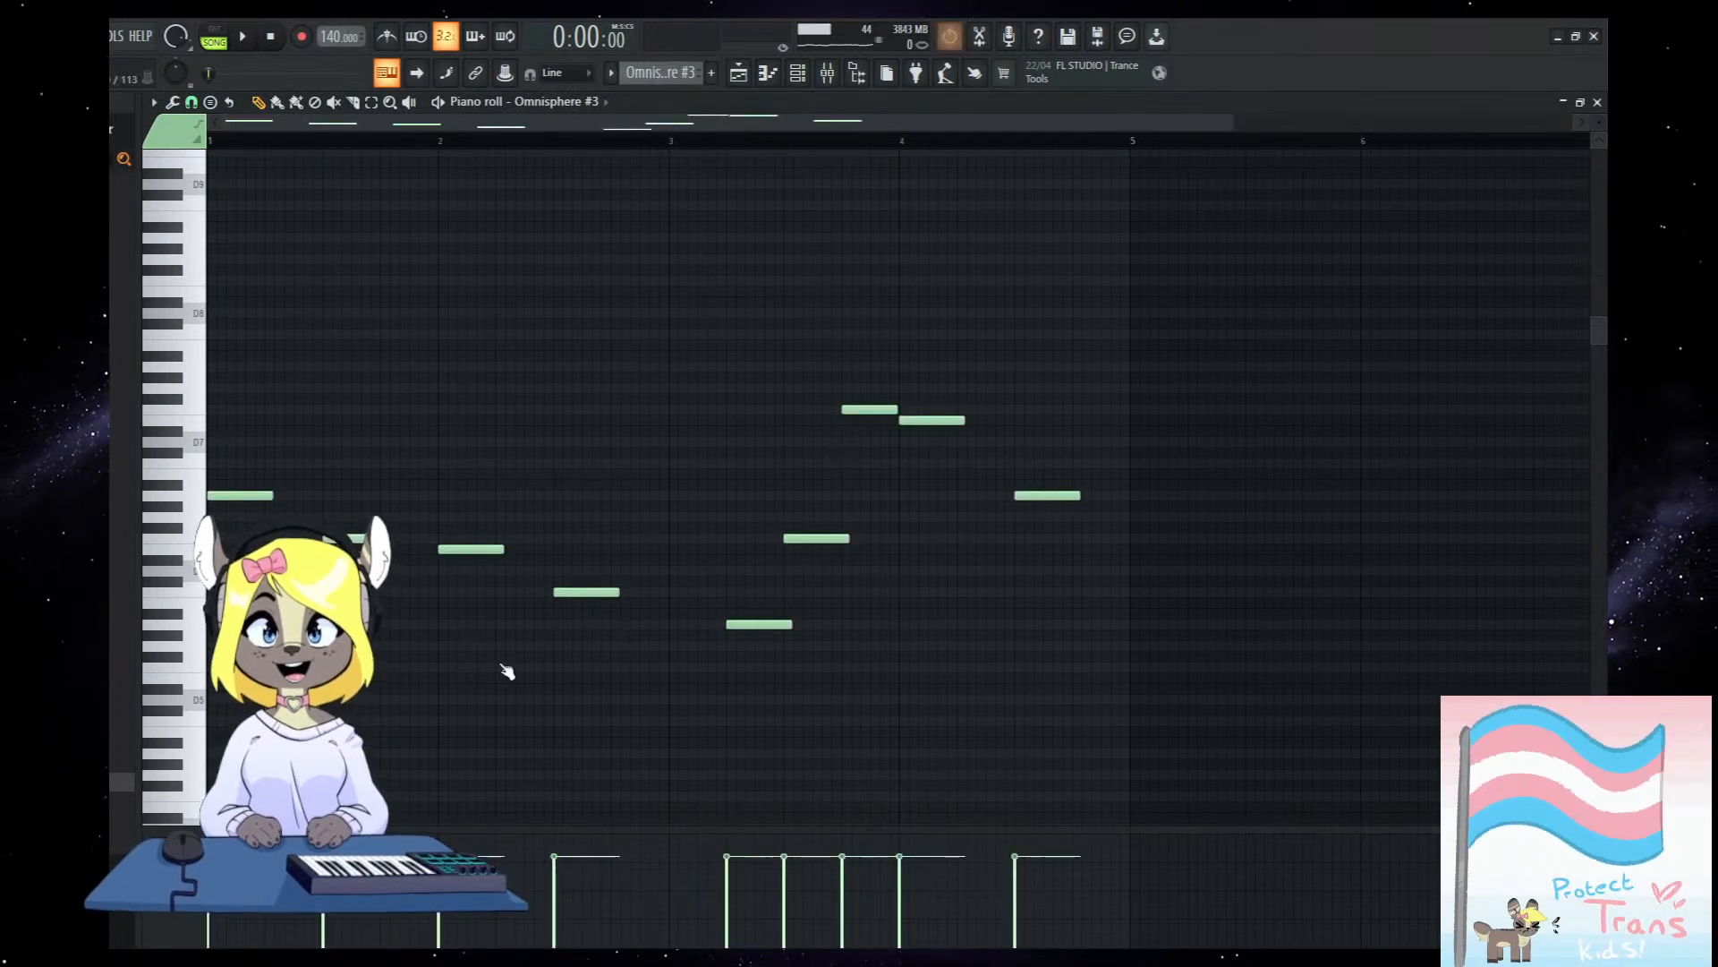
key("F5")
double_click(475, 598)
key("ctrl+v")
key("space")
scroll(529, 647, "down", 1)
key("ctrl+Down")
key("ctrl+Down")
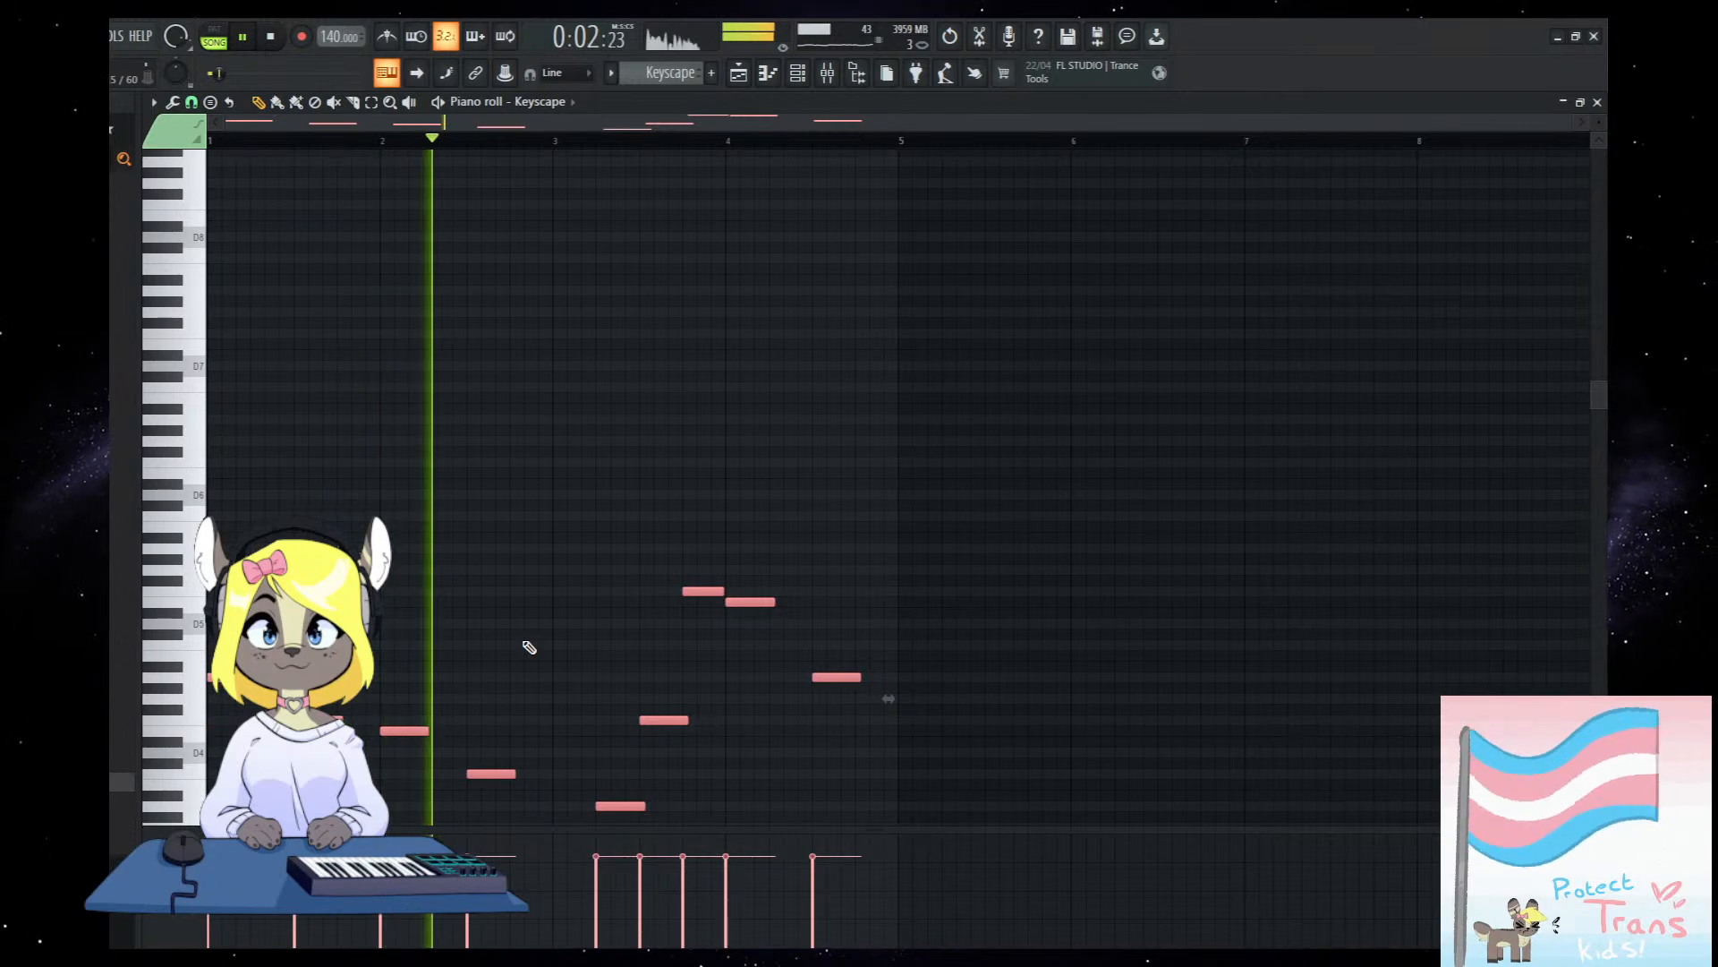
Duplicate the Keyscape clip to bar 5 in the playlist, listen to both parts and select their four clips.
key("F5")
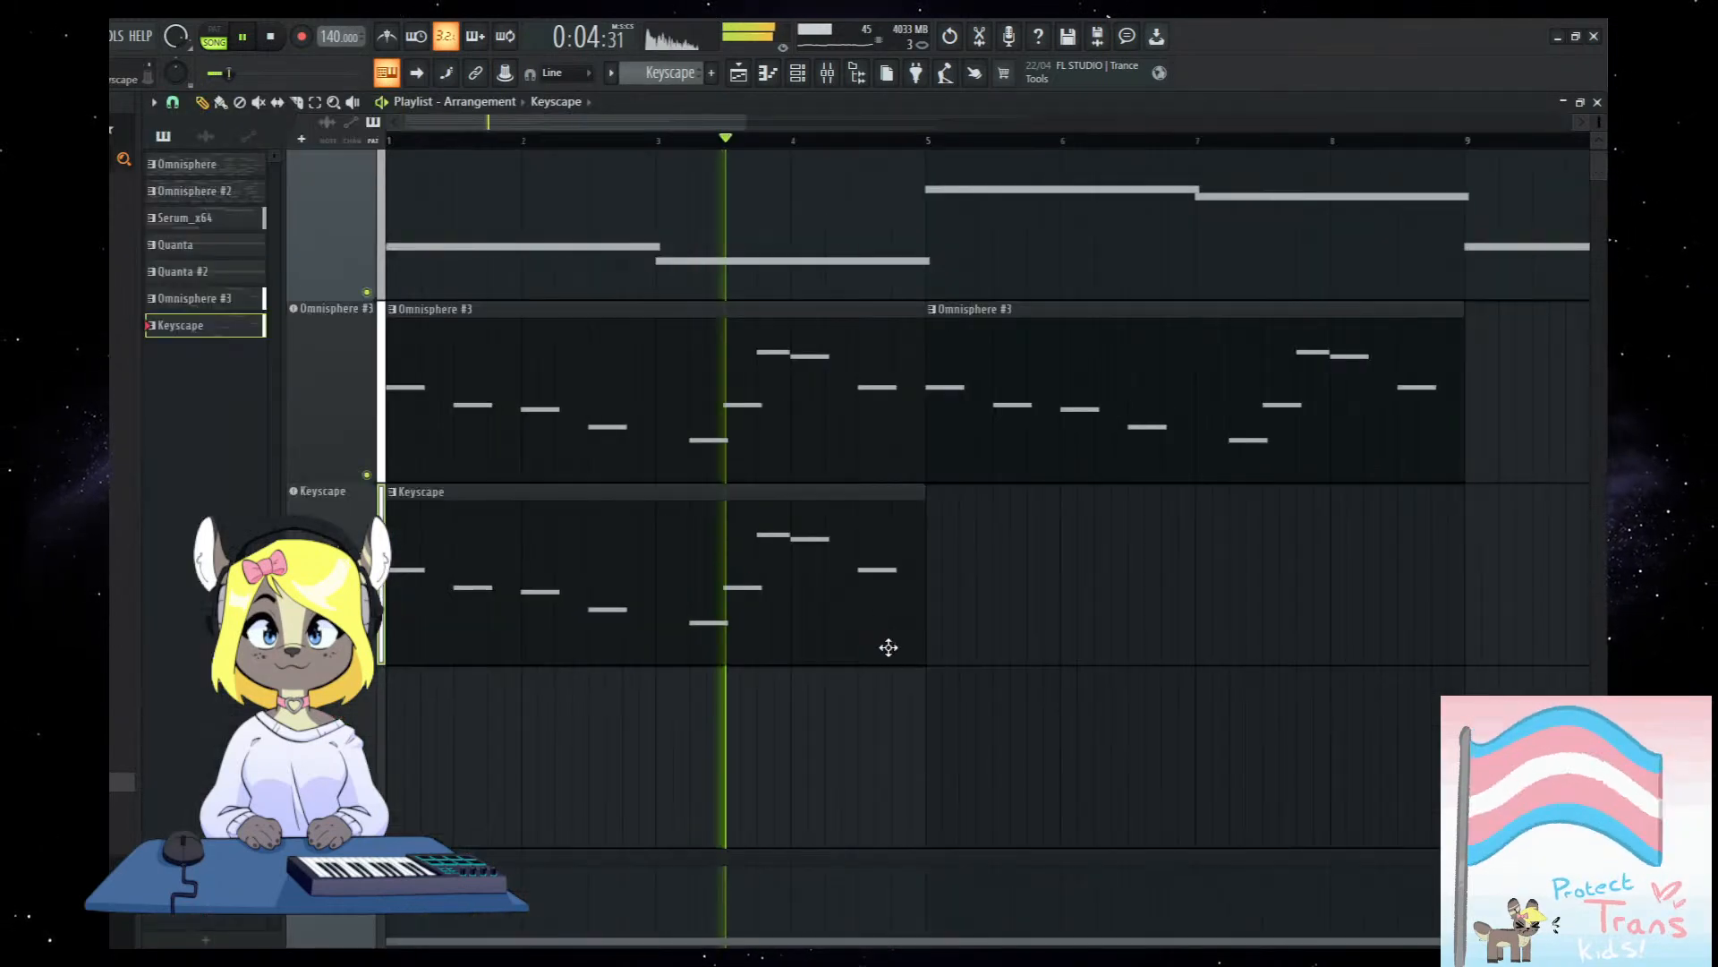
scroll(889, 647, "down", 2)
left_click_drag(529, 653, 667, 637)
scroll(687, 636, "up", 3)
scroll(701, 701, "down", 3)
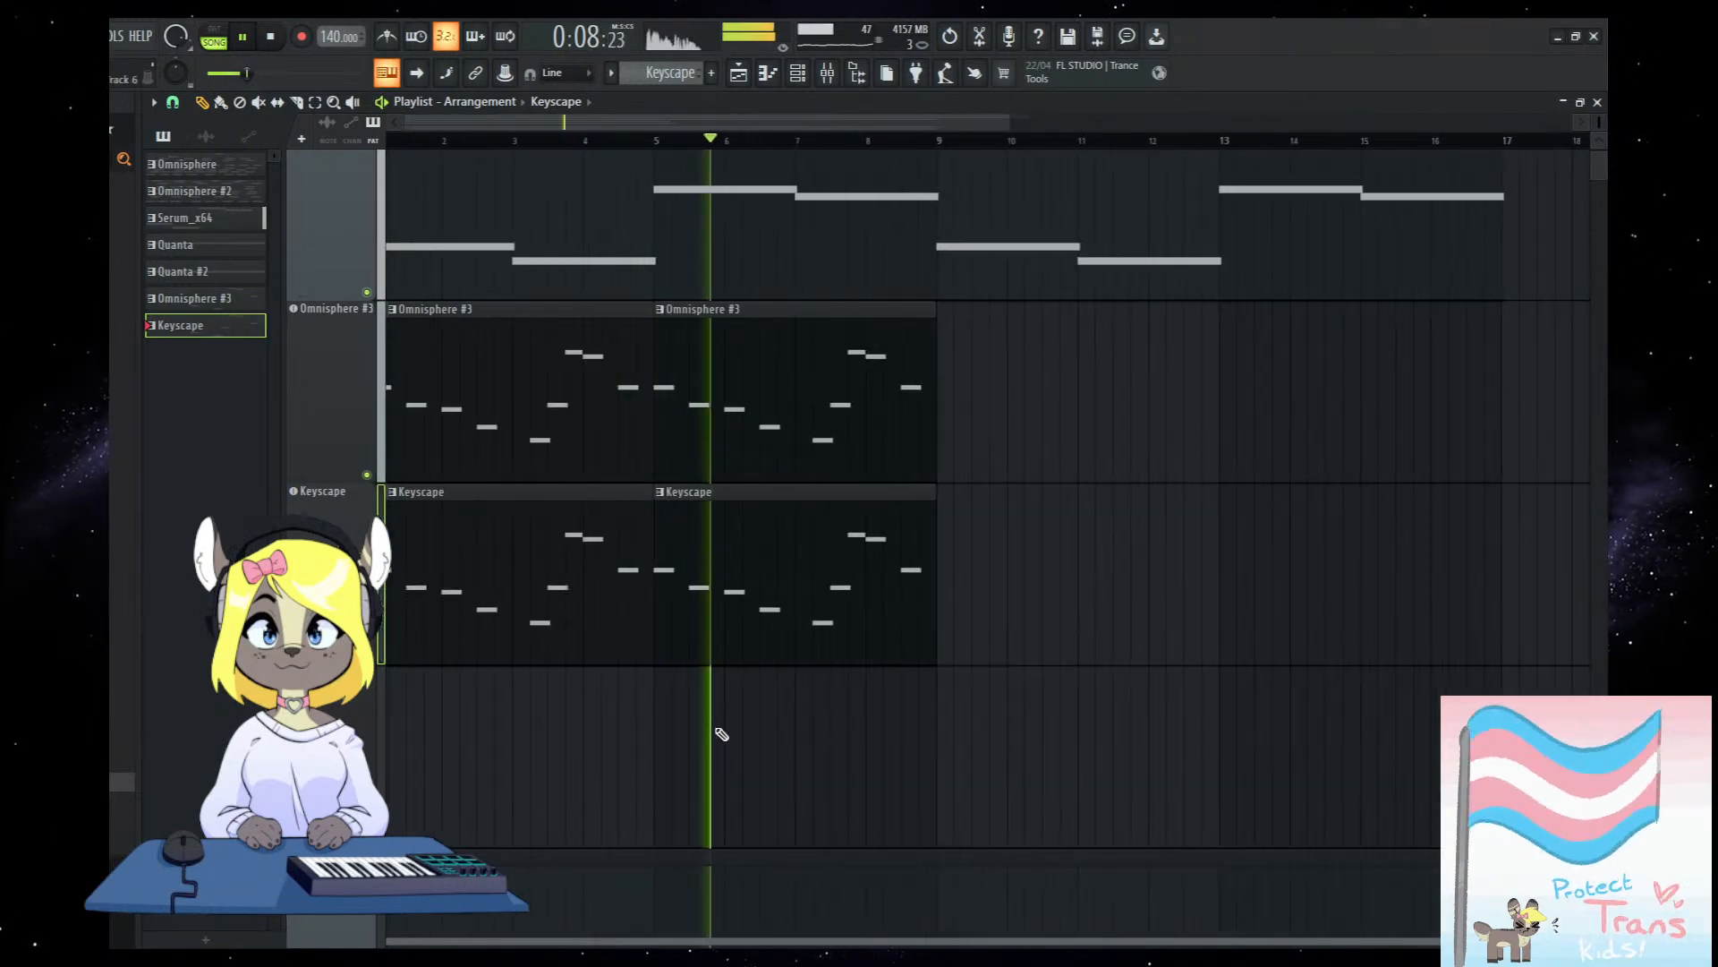
scroll(716, 716, "down", 1)
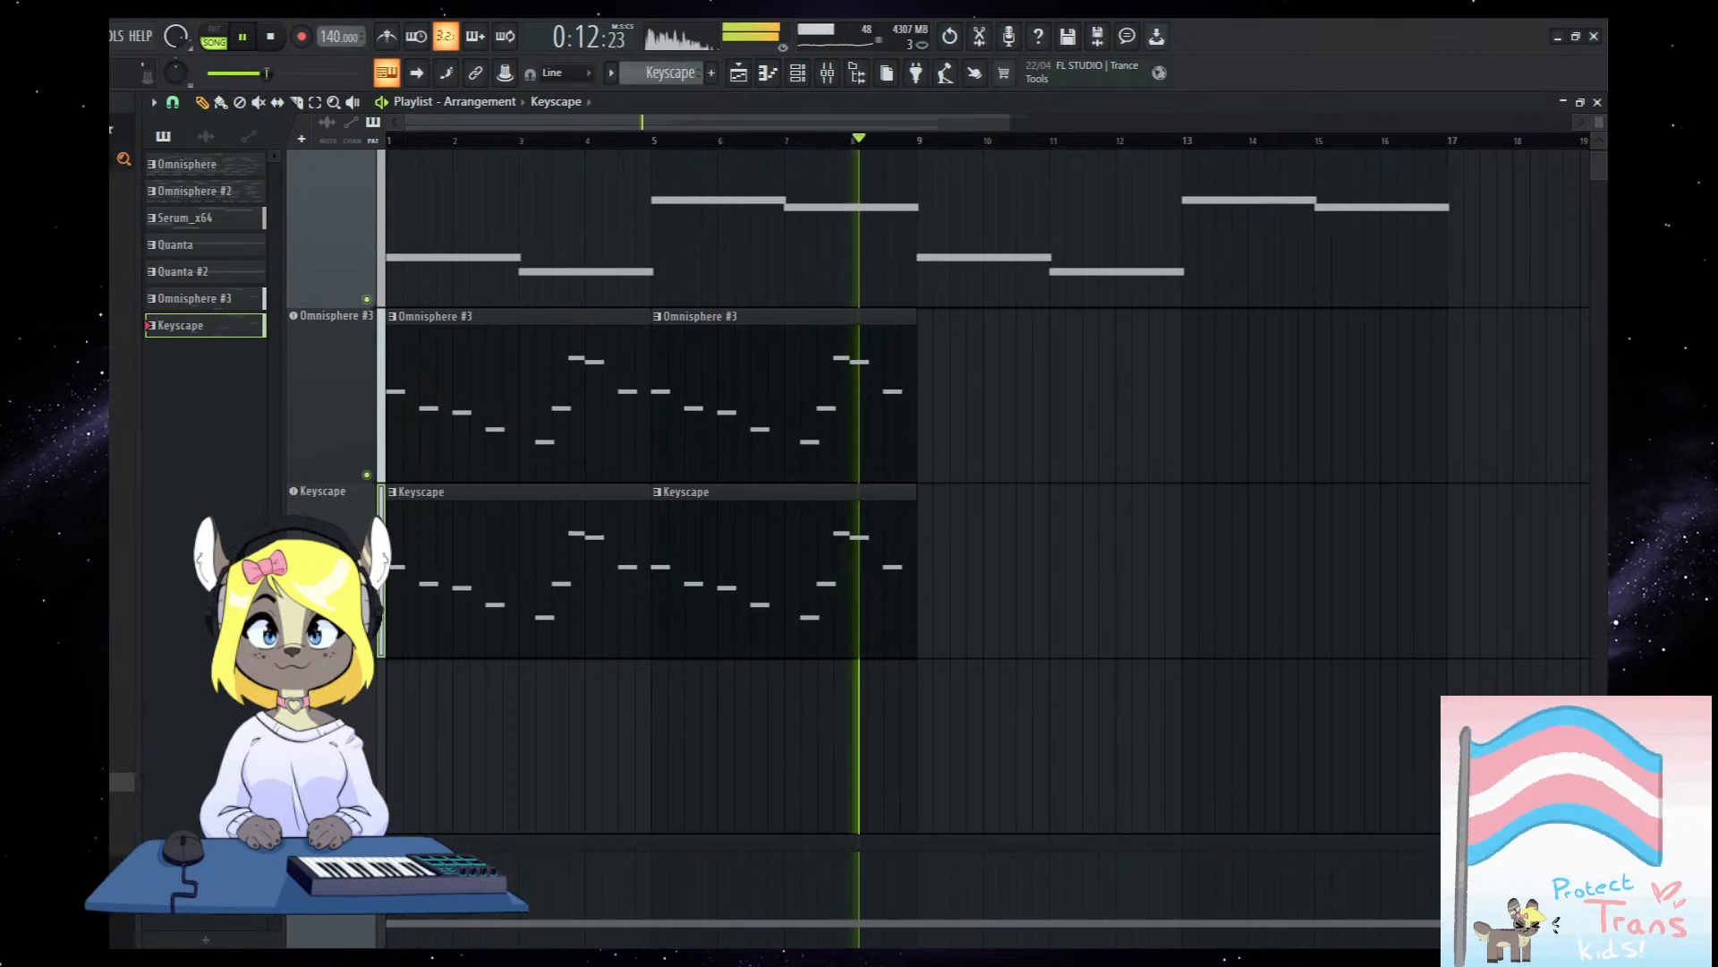
scroll(812, 617, "down", 2)
left_click_drag(1107, 586, 466, 457)
key("space")
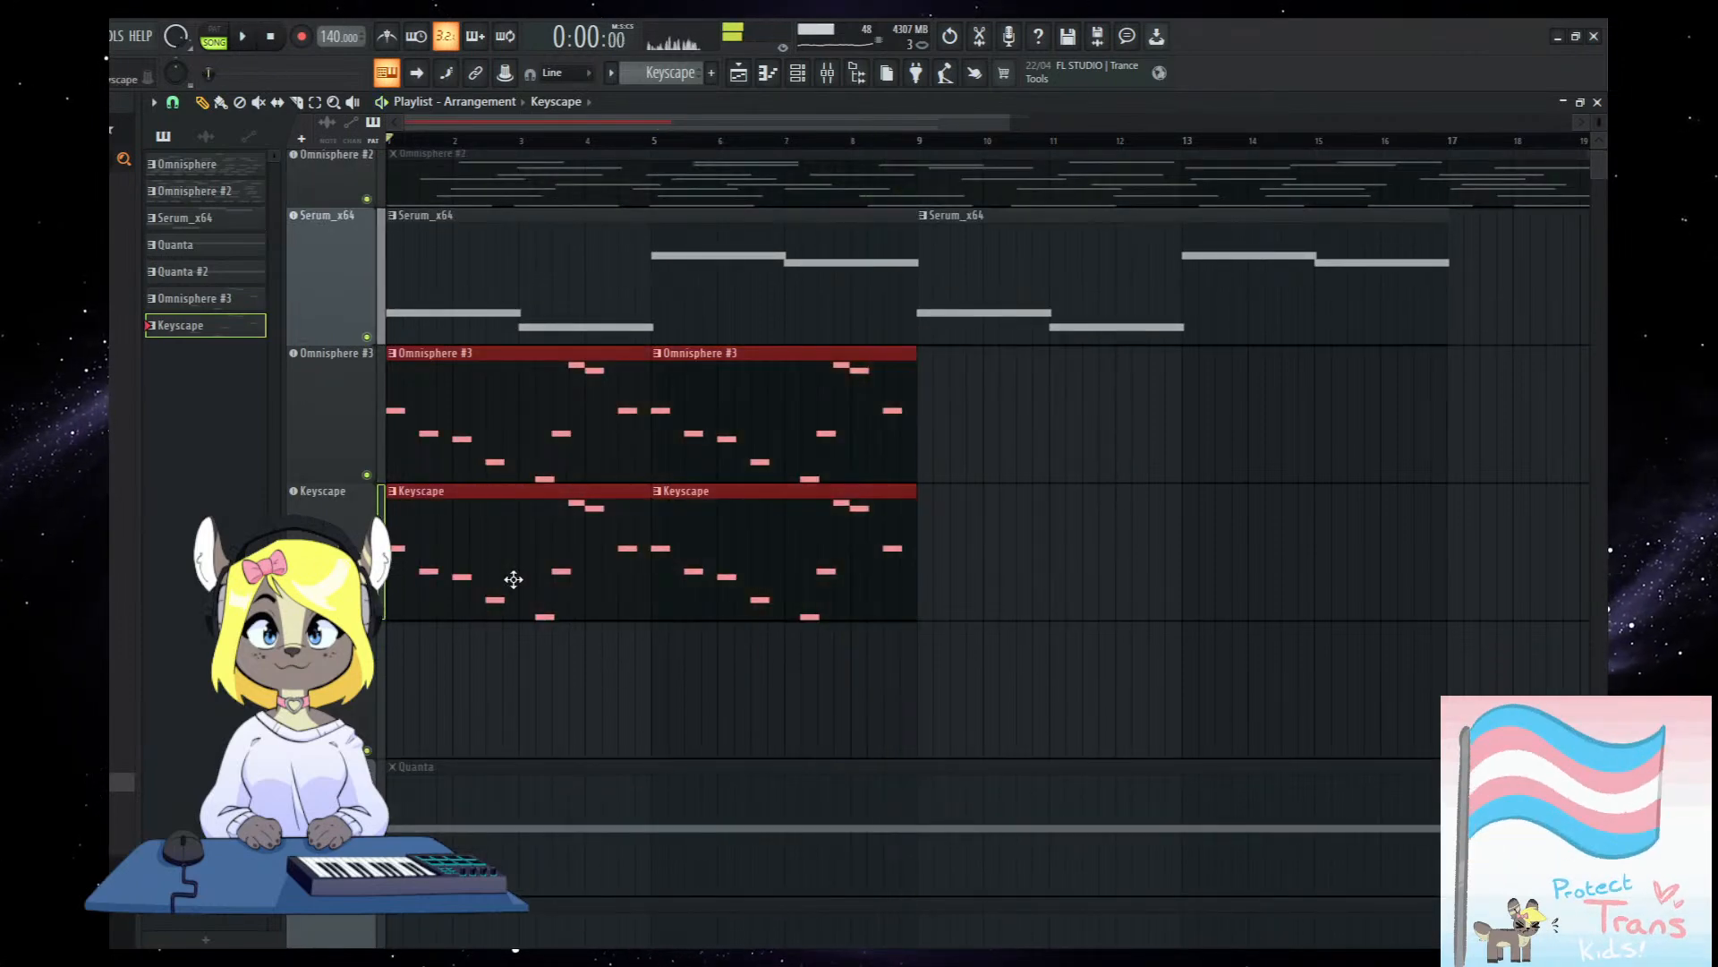
Add an F5 on beat 2 and a C5 on beat 4 of bar 1 in the Keyscape melody, checking them in playback.
double_click(513, 579)
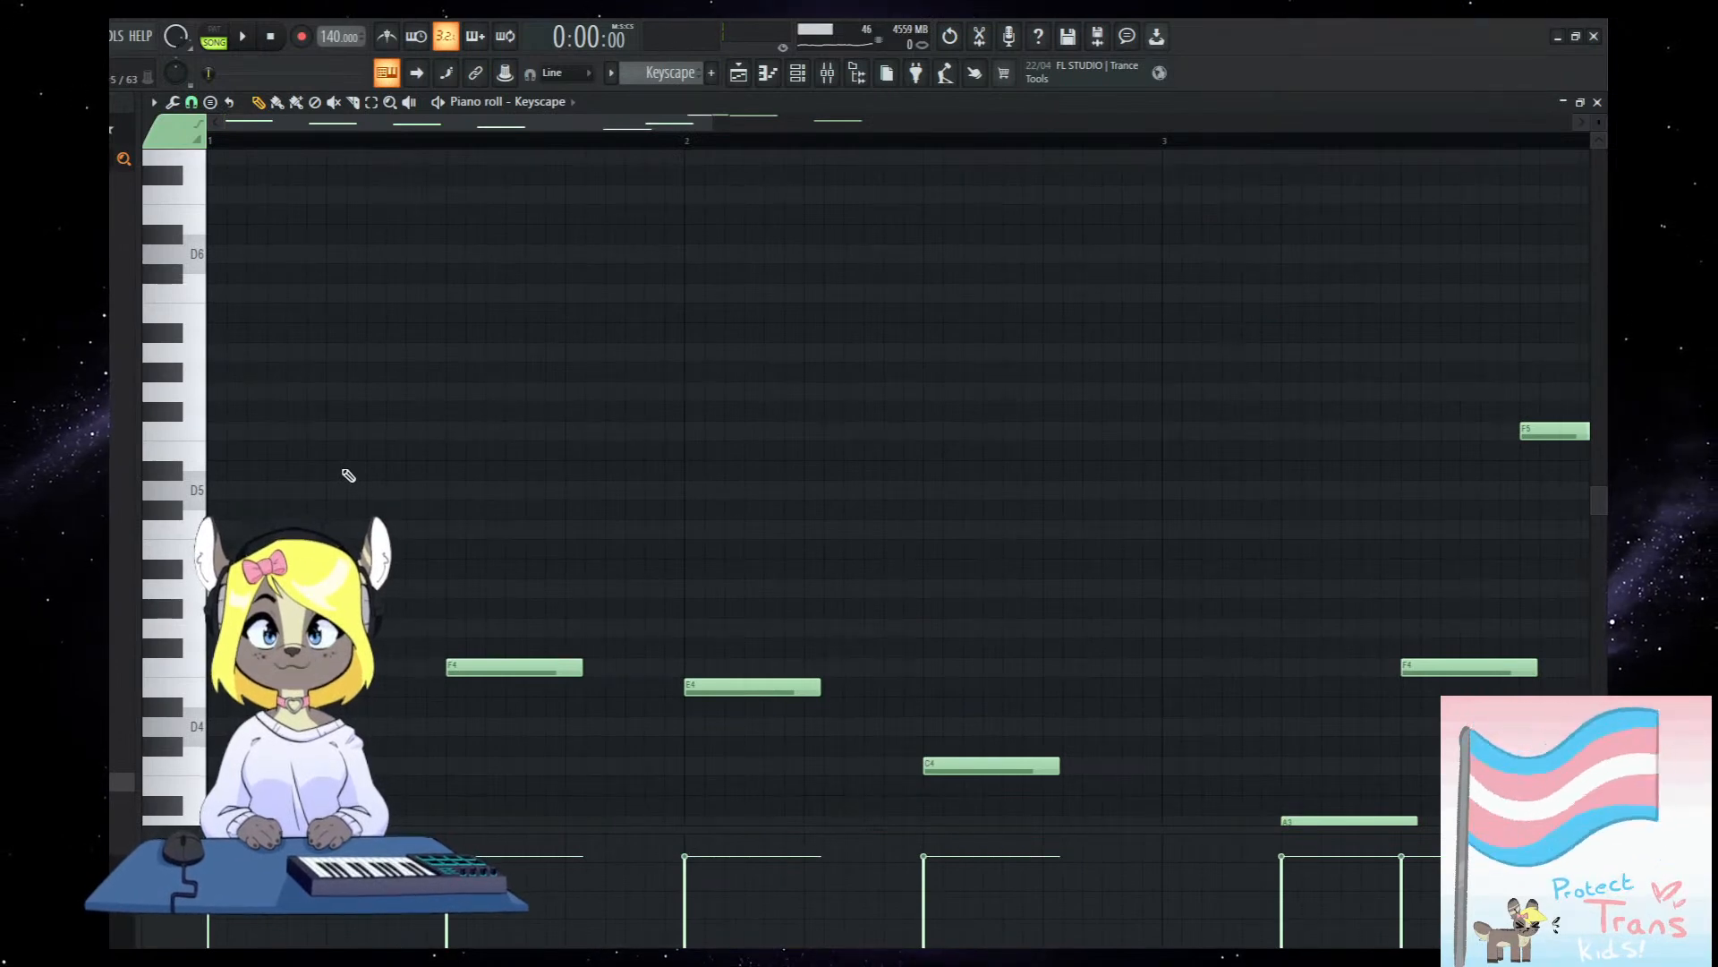
left_click(338, 414)
left_click_drag(350, 430, 351, 433)
key("space")
key("space")
left_click(568, 490)
left_click_drag(567, 491, 560, 541)
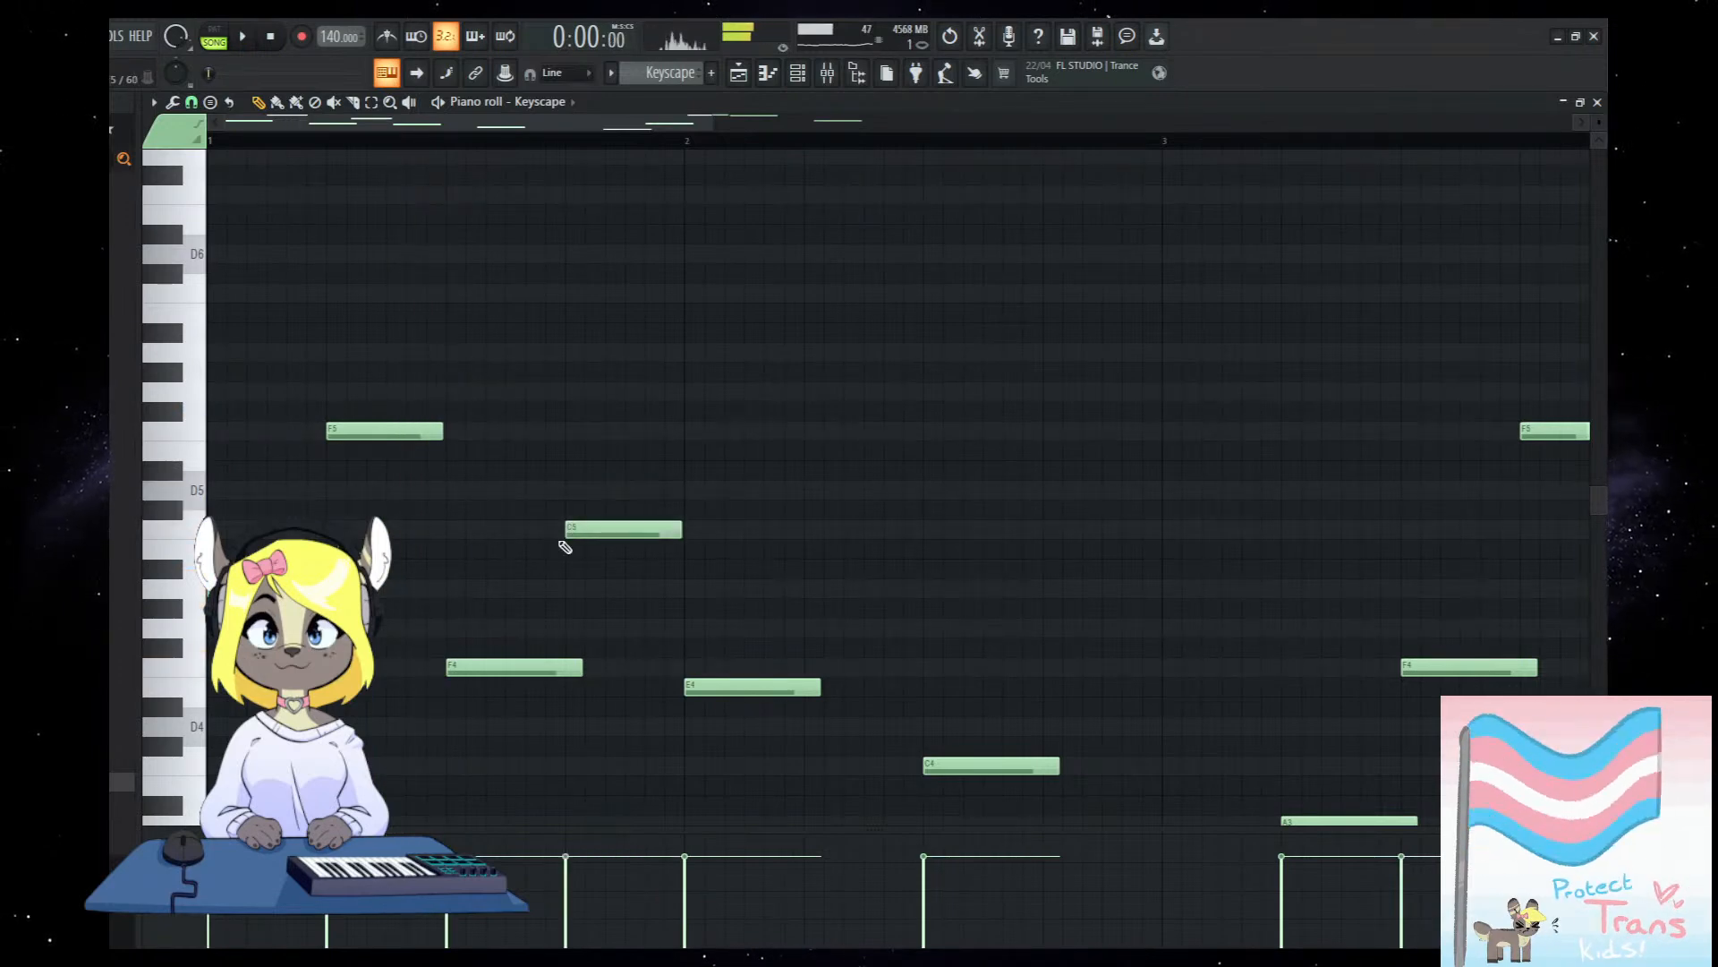
key("space")
Add A4 notes on beats 2 and 4 of bar 2 in the Keyscape melody and play the result.
scroll(583, 587, "down", 3)
left_click(584, 589)
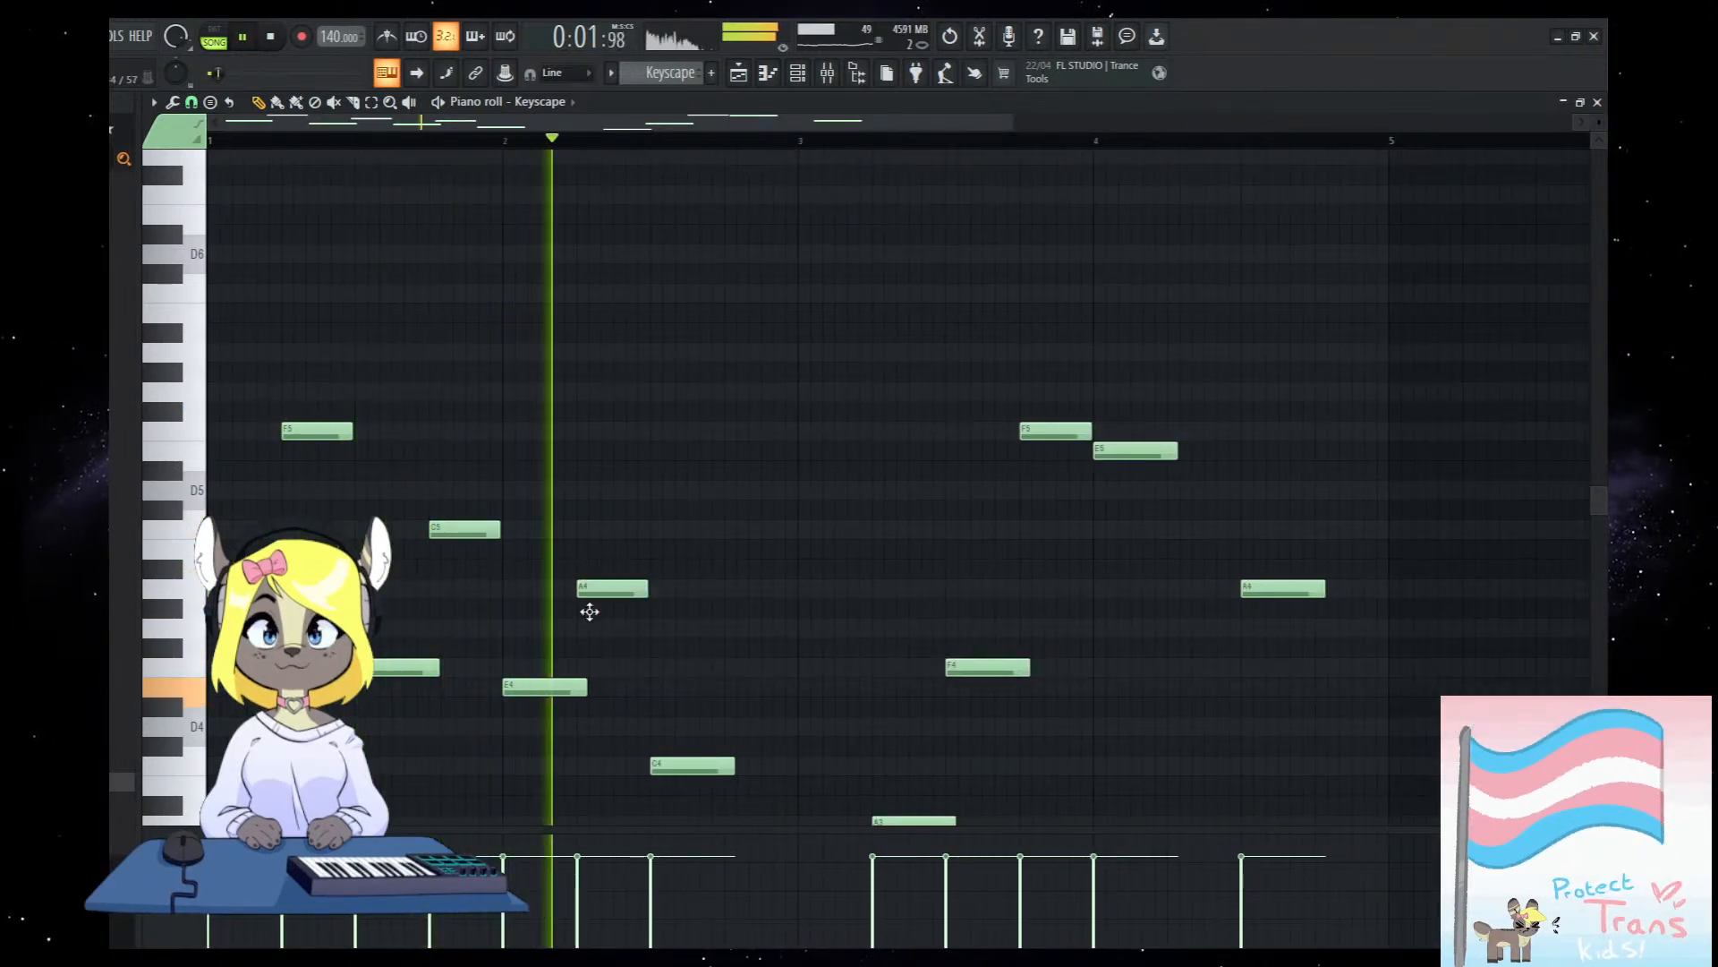
left_click(743, 609)
key("space")
left_click_drag(761, 614, 740, 576)
key("space")
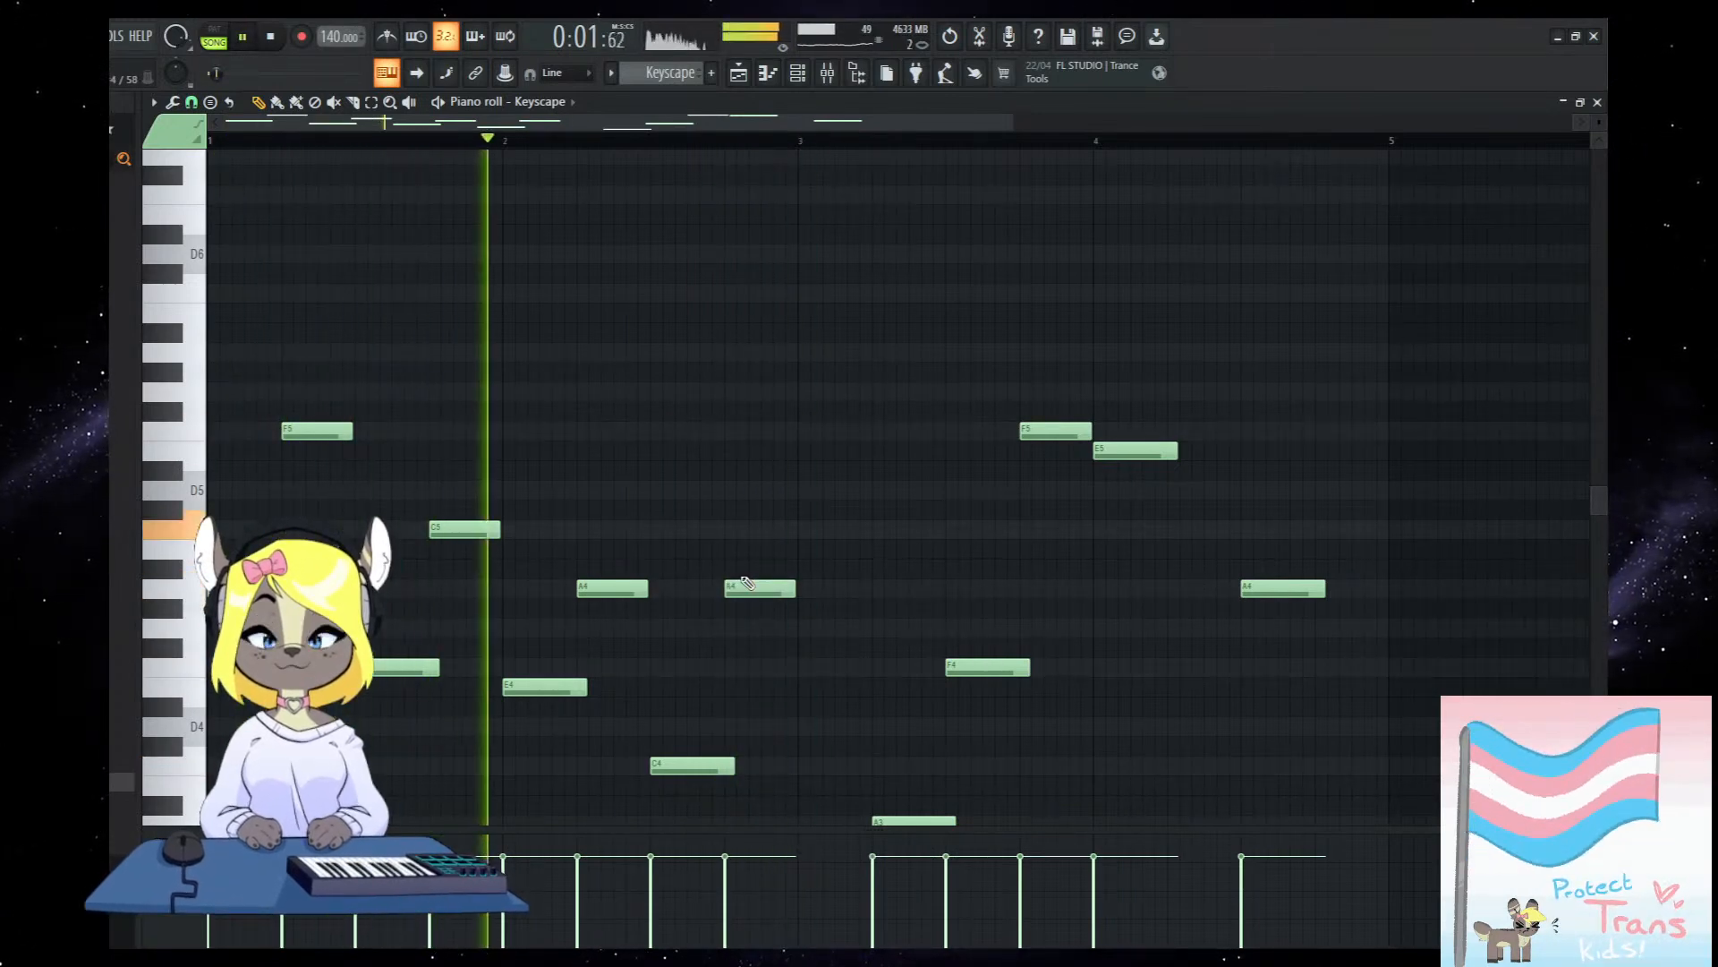
Try an extra low note around the start of bar 3 in the Keyscape melody and delete it.
scroll(769, 591, "down", 3)
left_click(824, 669)
key("space")
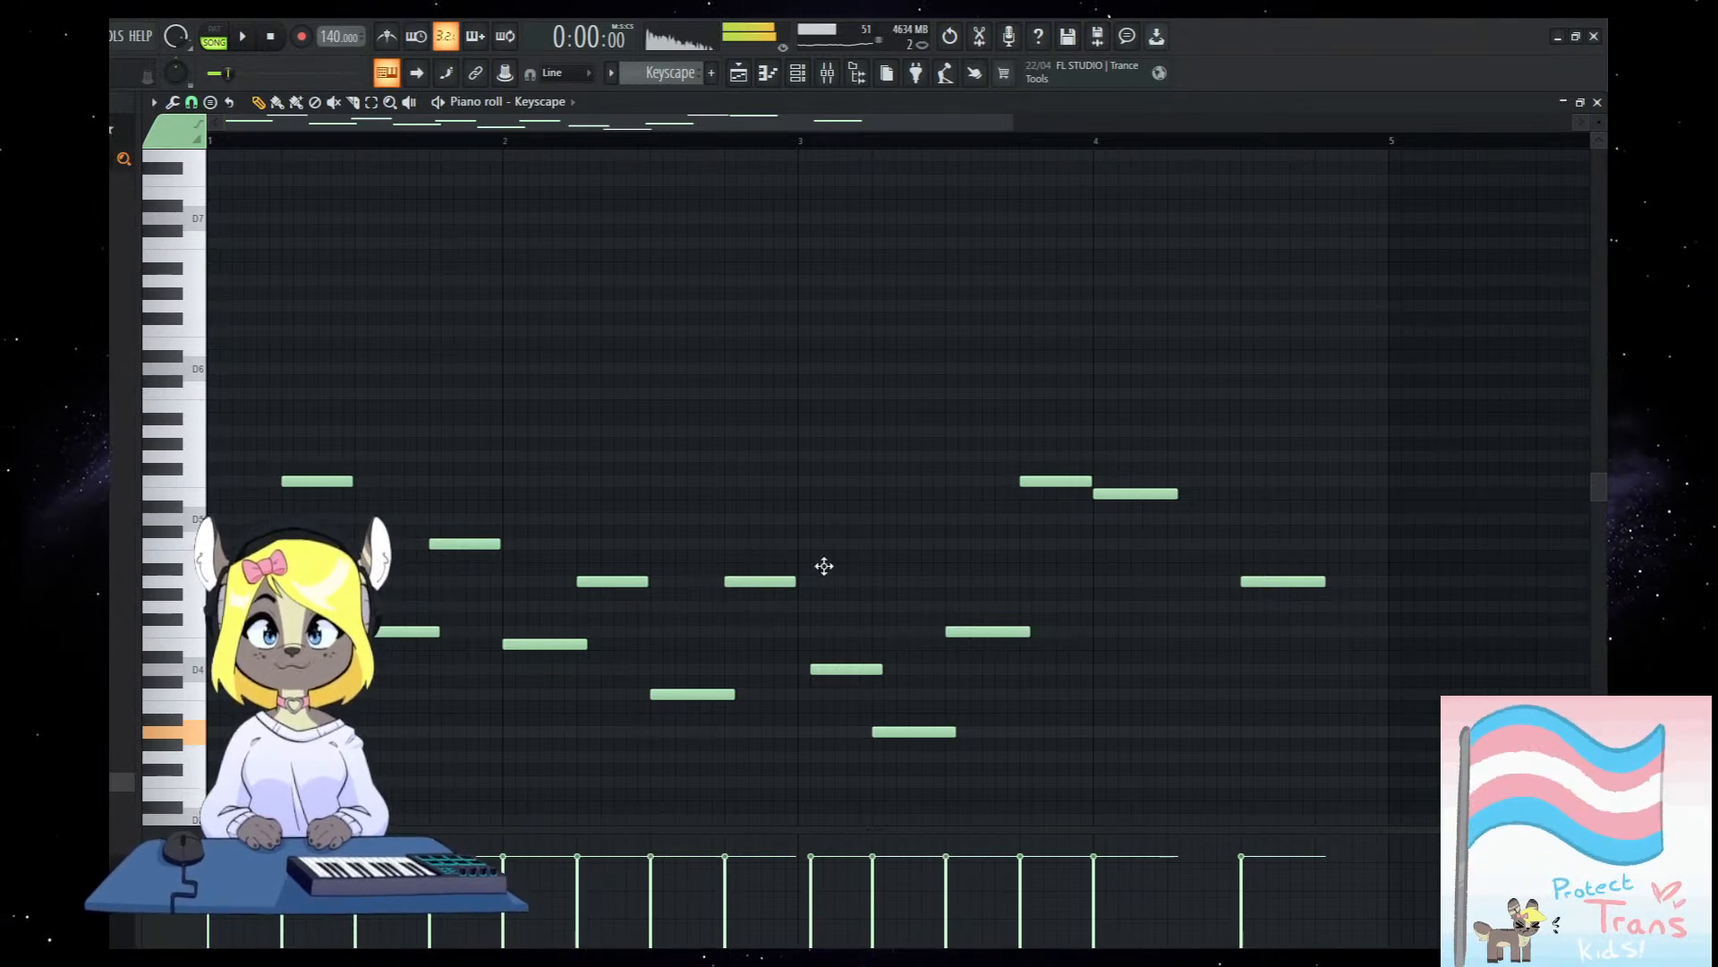
left_click_drag(852, 669, 844, 694)
right_click(844, 694)
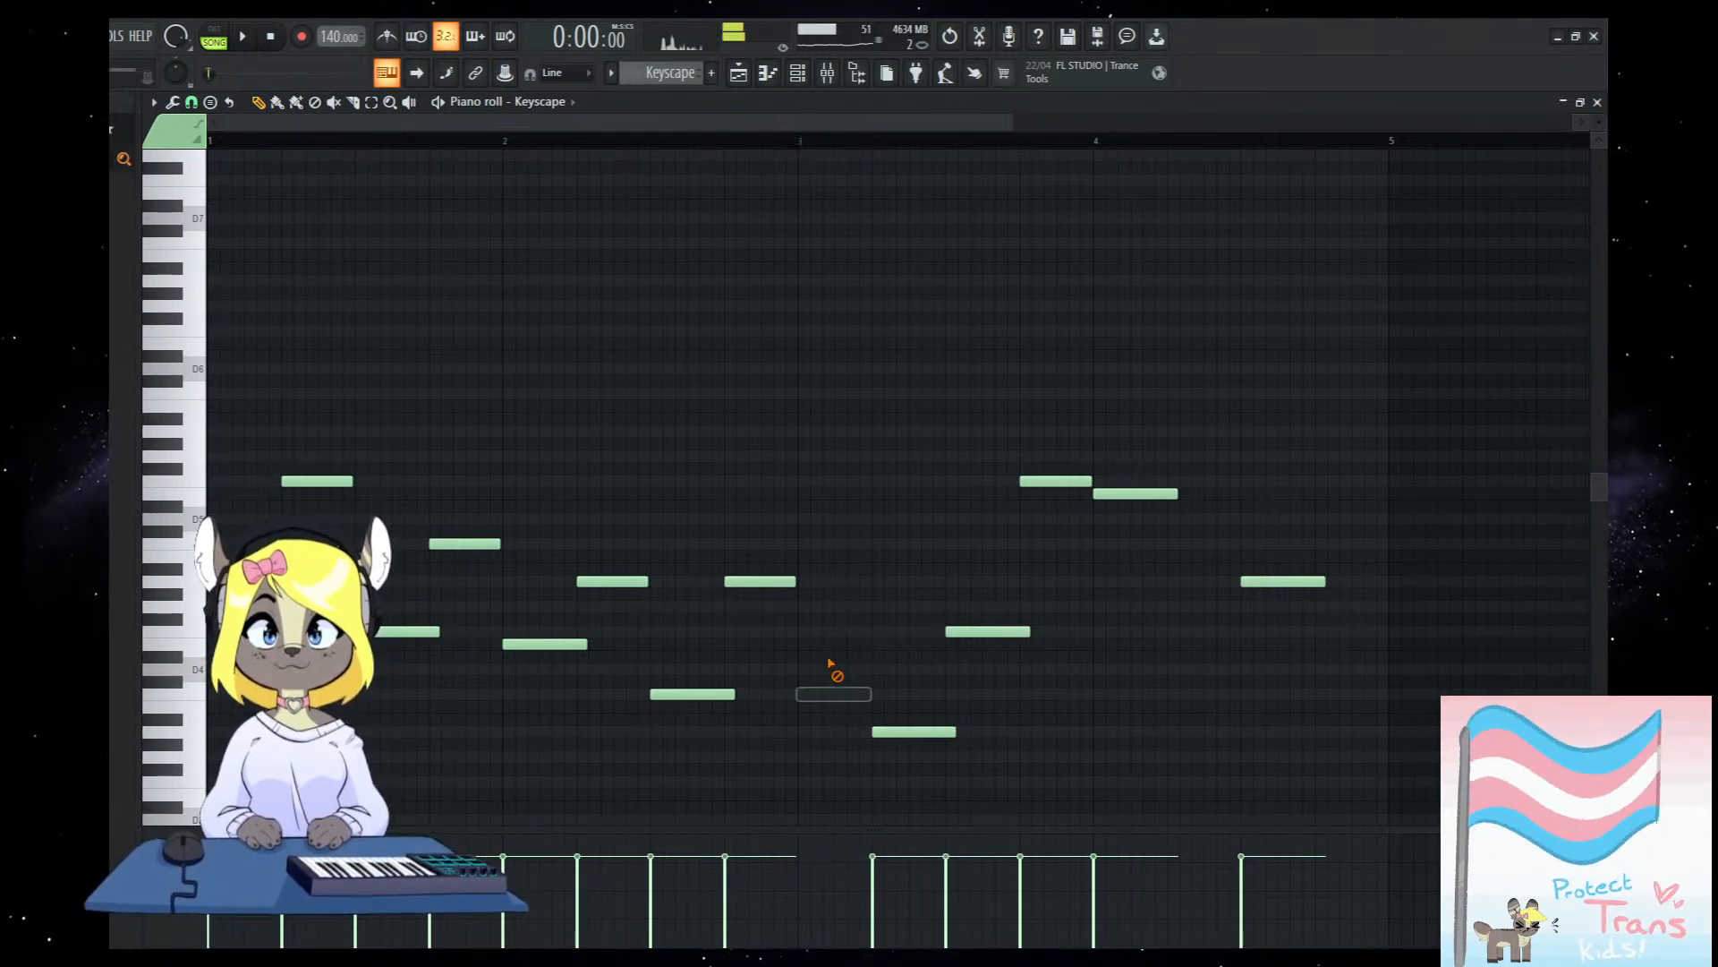
Transpose the four added Keyscape notes in bars 1 and 2 up an octave and play them.
key("space")
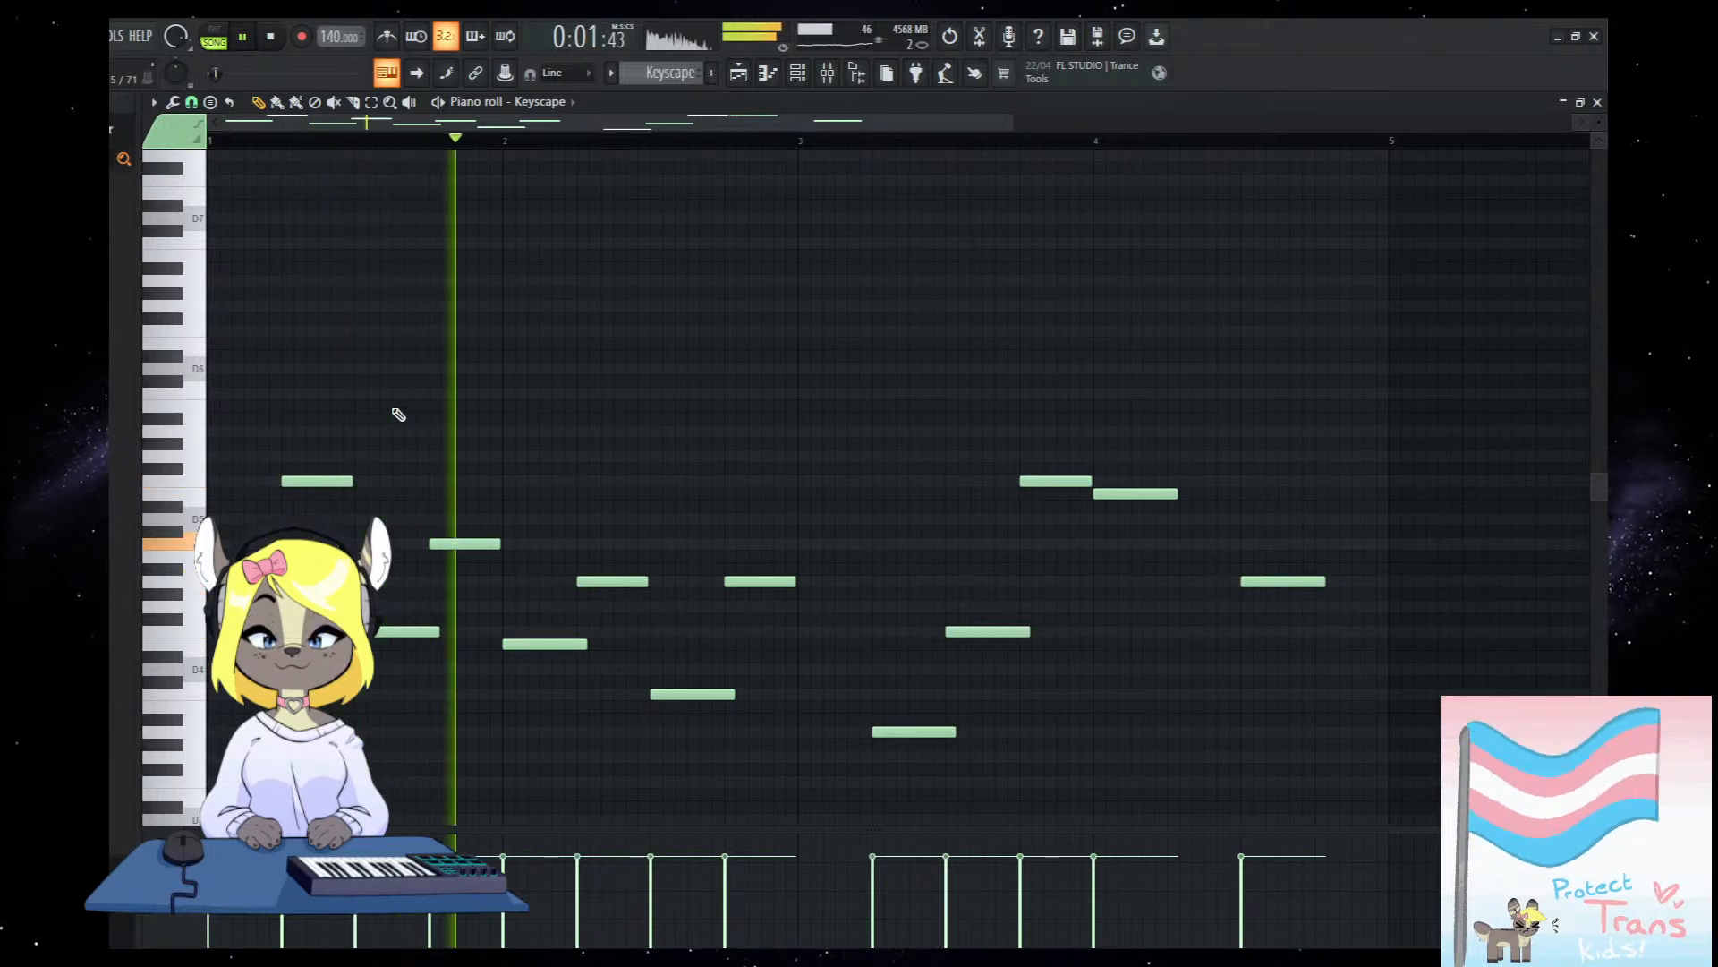
key("space")
left_click_drag(326, 399, 763, 603)
key("ctrl+Up")
key("space")
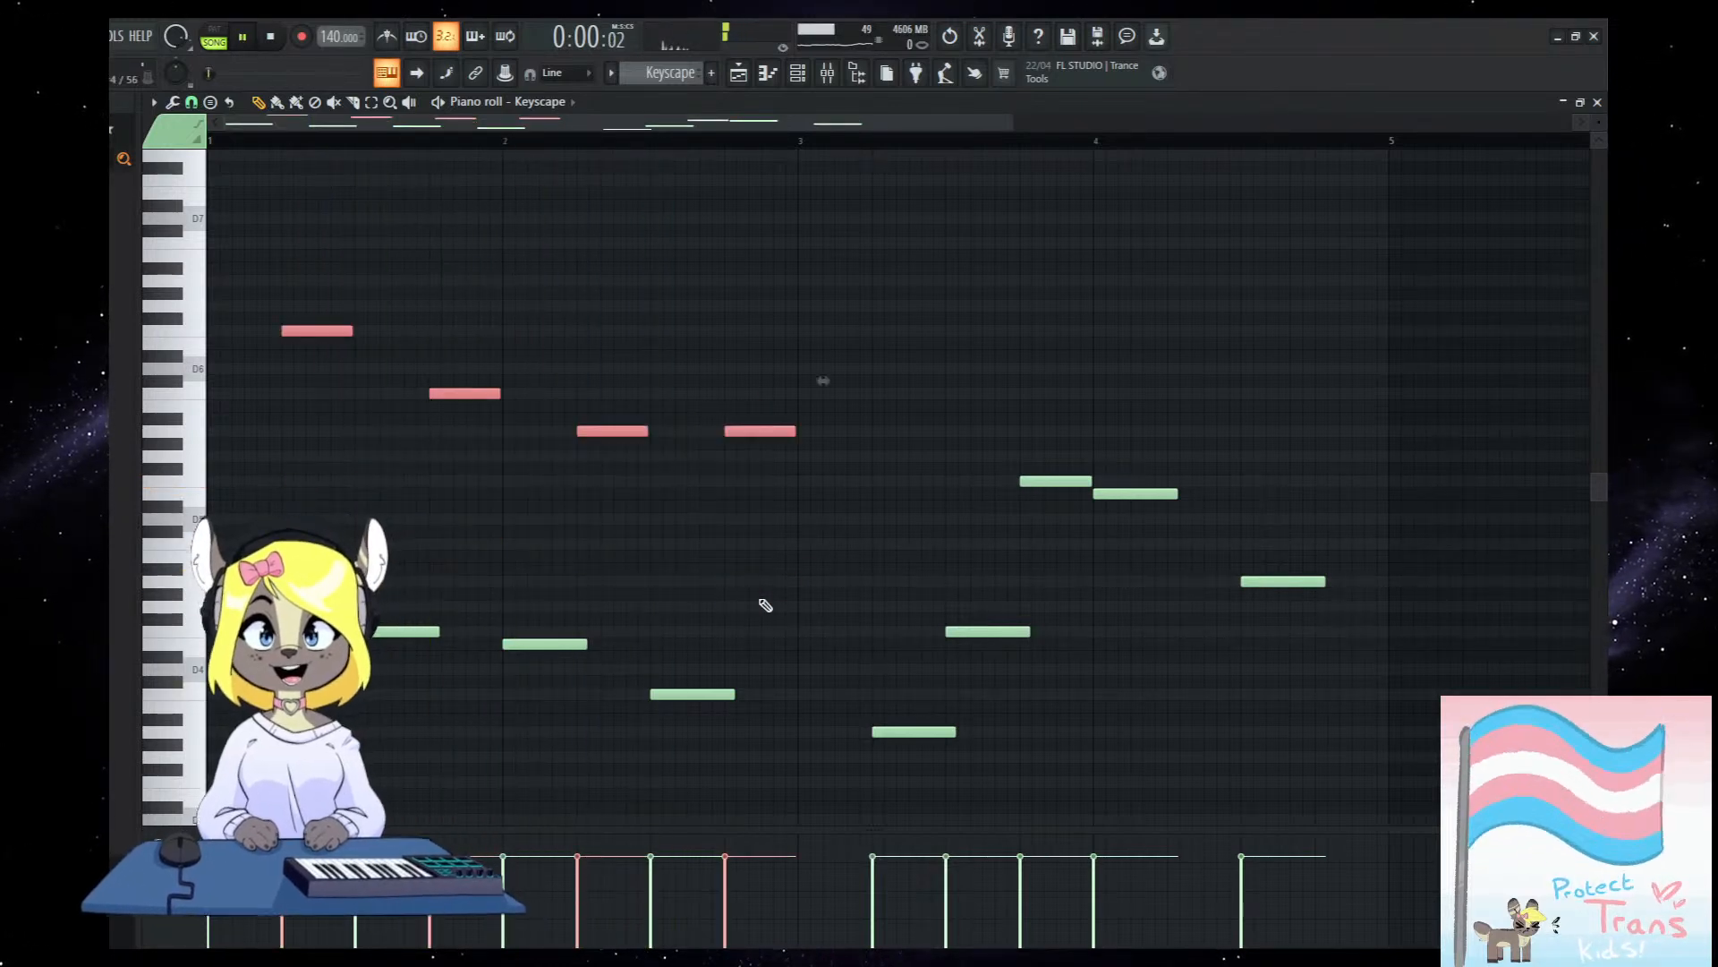
Replace the A5 on beat 4 of bar 2 with an F5 and play the phrase.
left_click(796, 497, "ctrl")
left_click_drag(884, 503, 855, 542)
key("space")
left_click(878, 526)
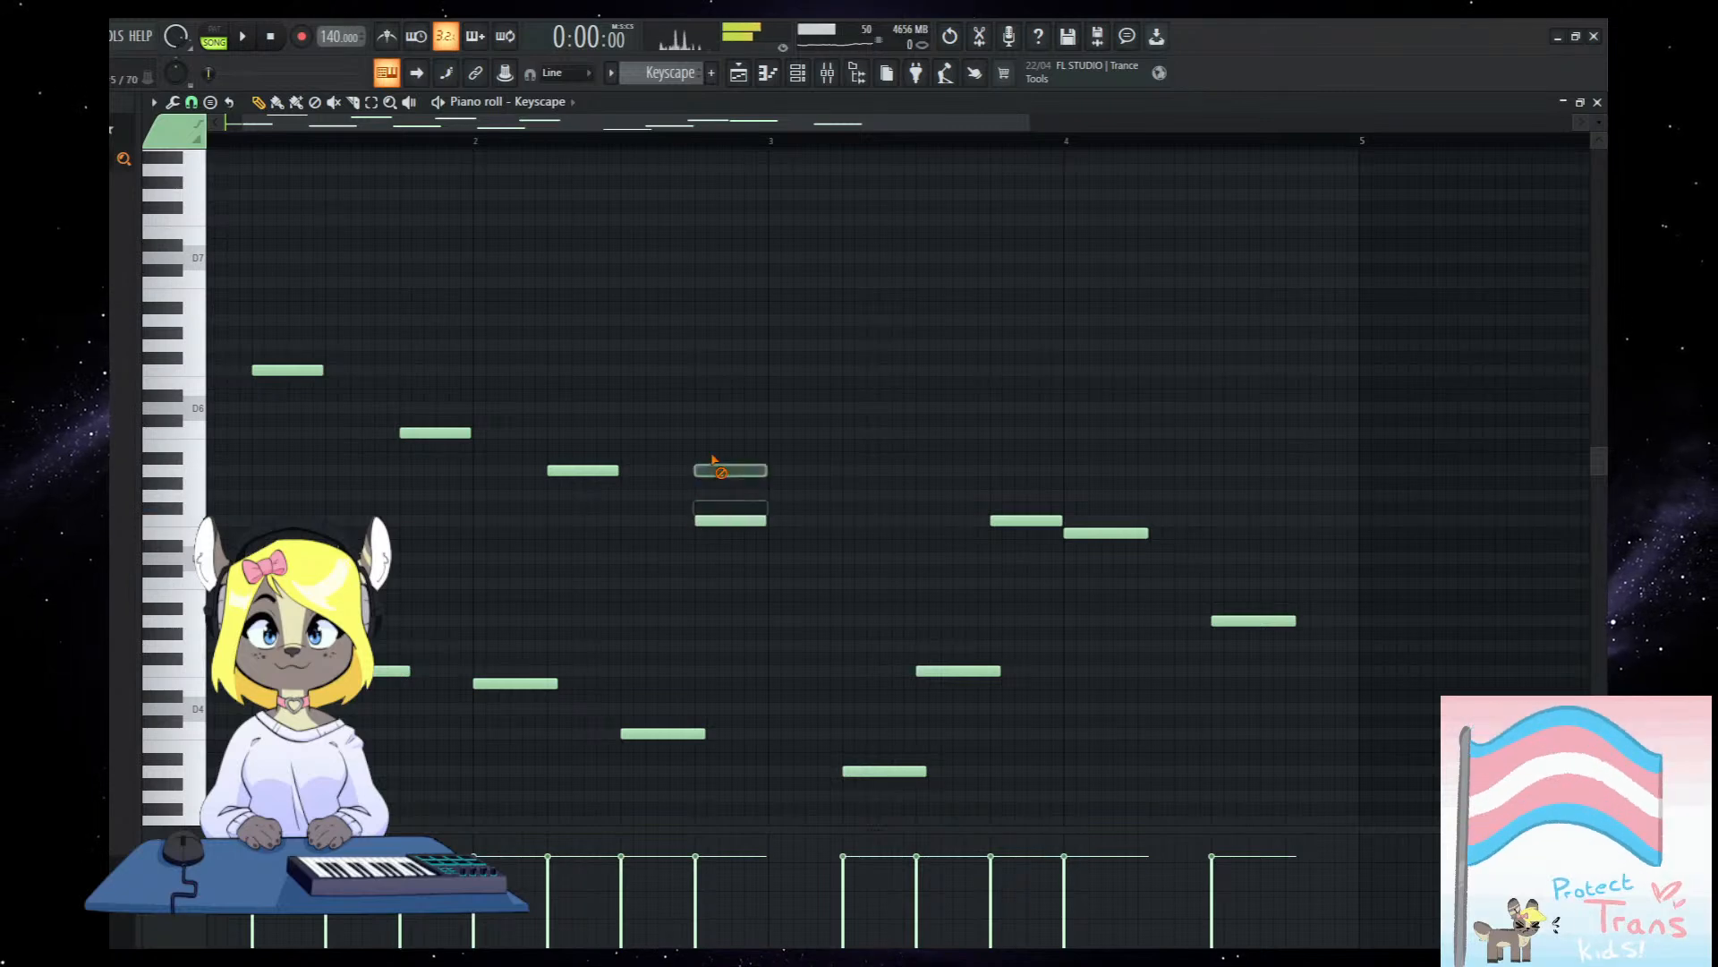
key("space")
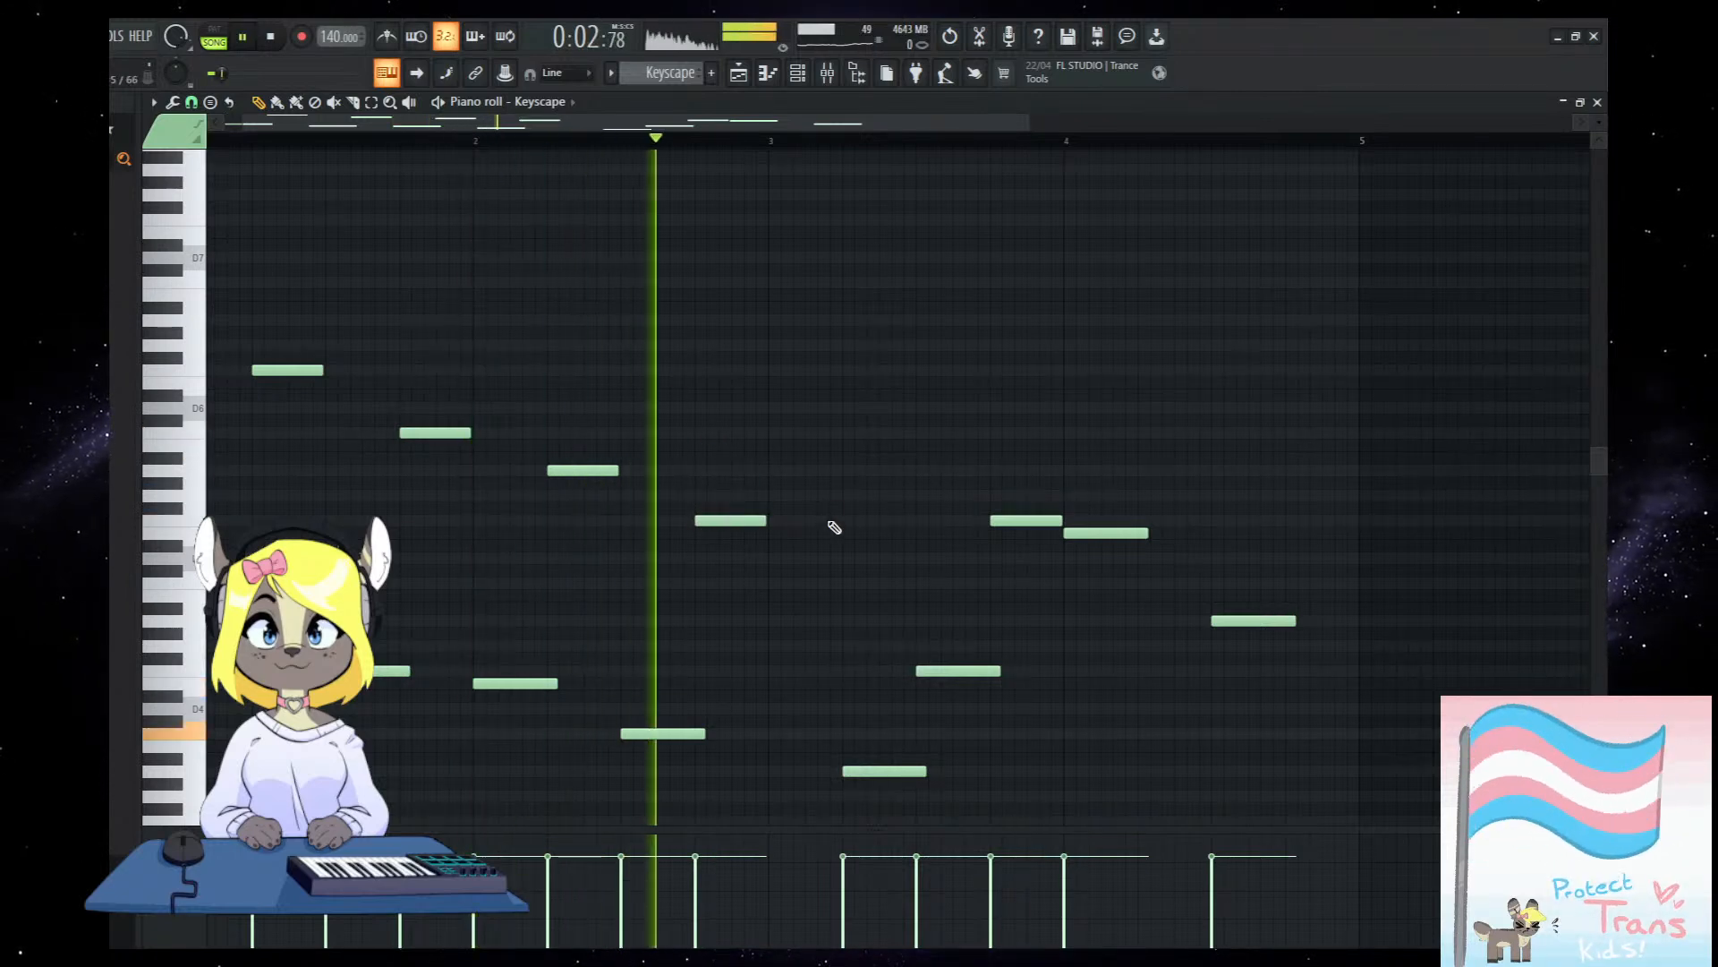
Add an A4 on the first beat of bar 3 in the Keyscape melody and check it in playback.
key("space")
left_click(767, 570)
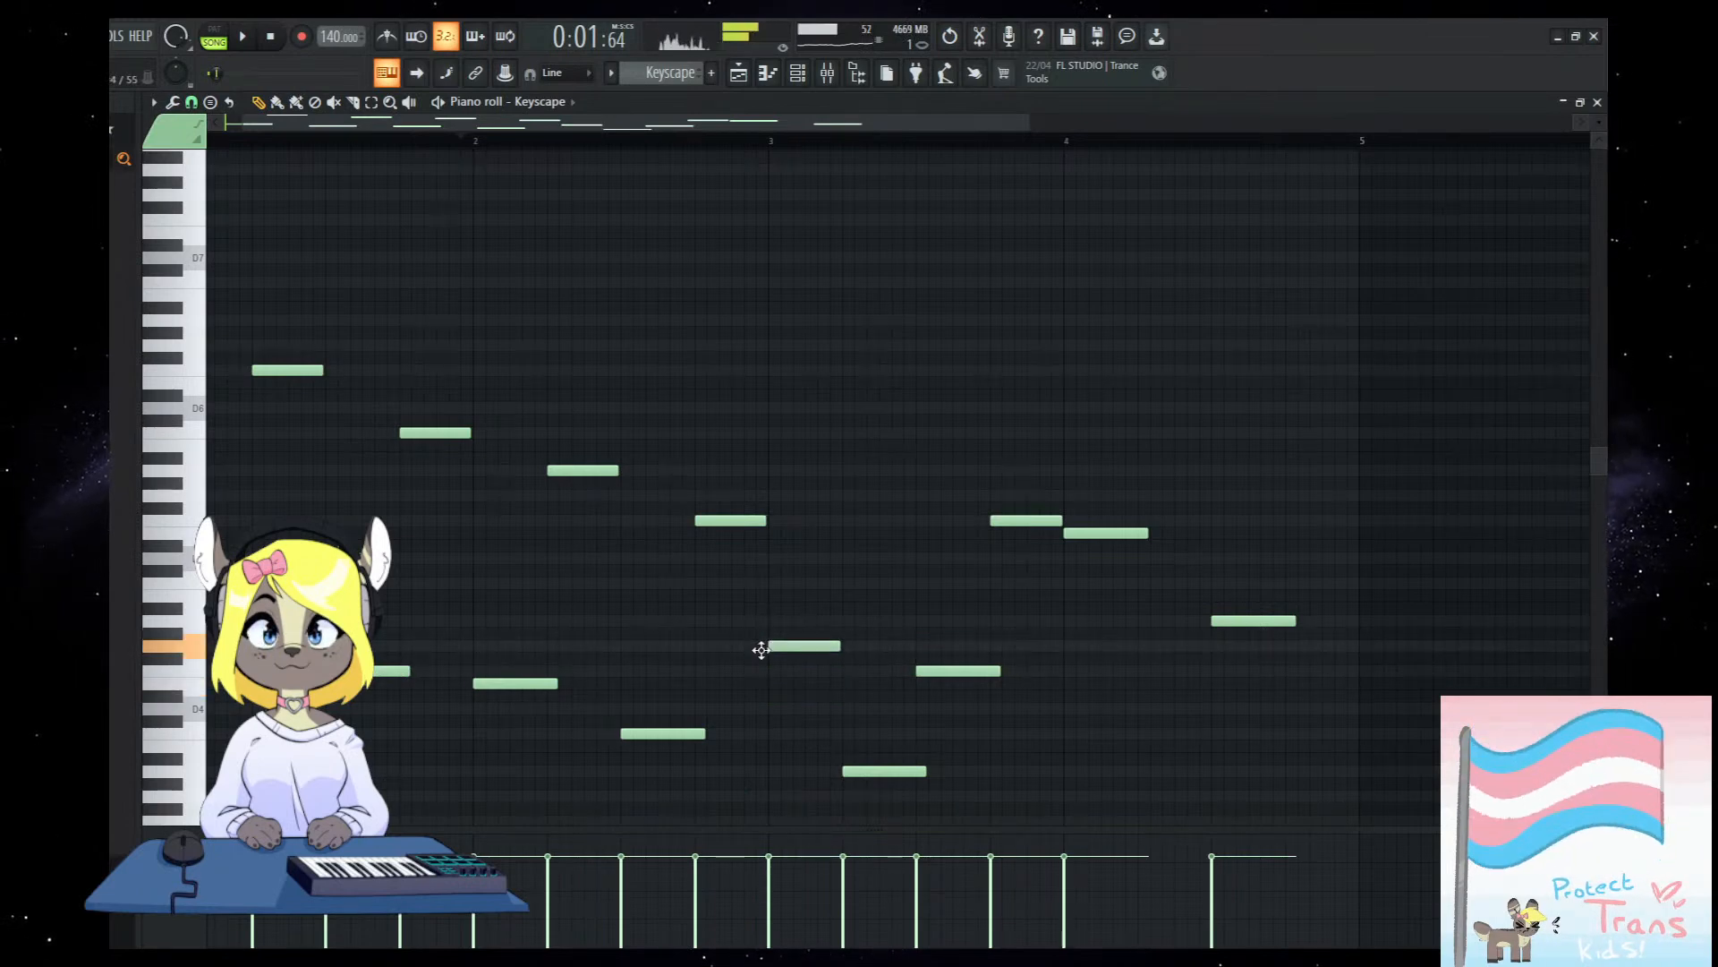
key("space")
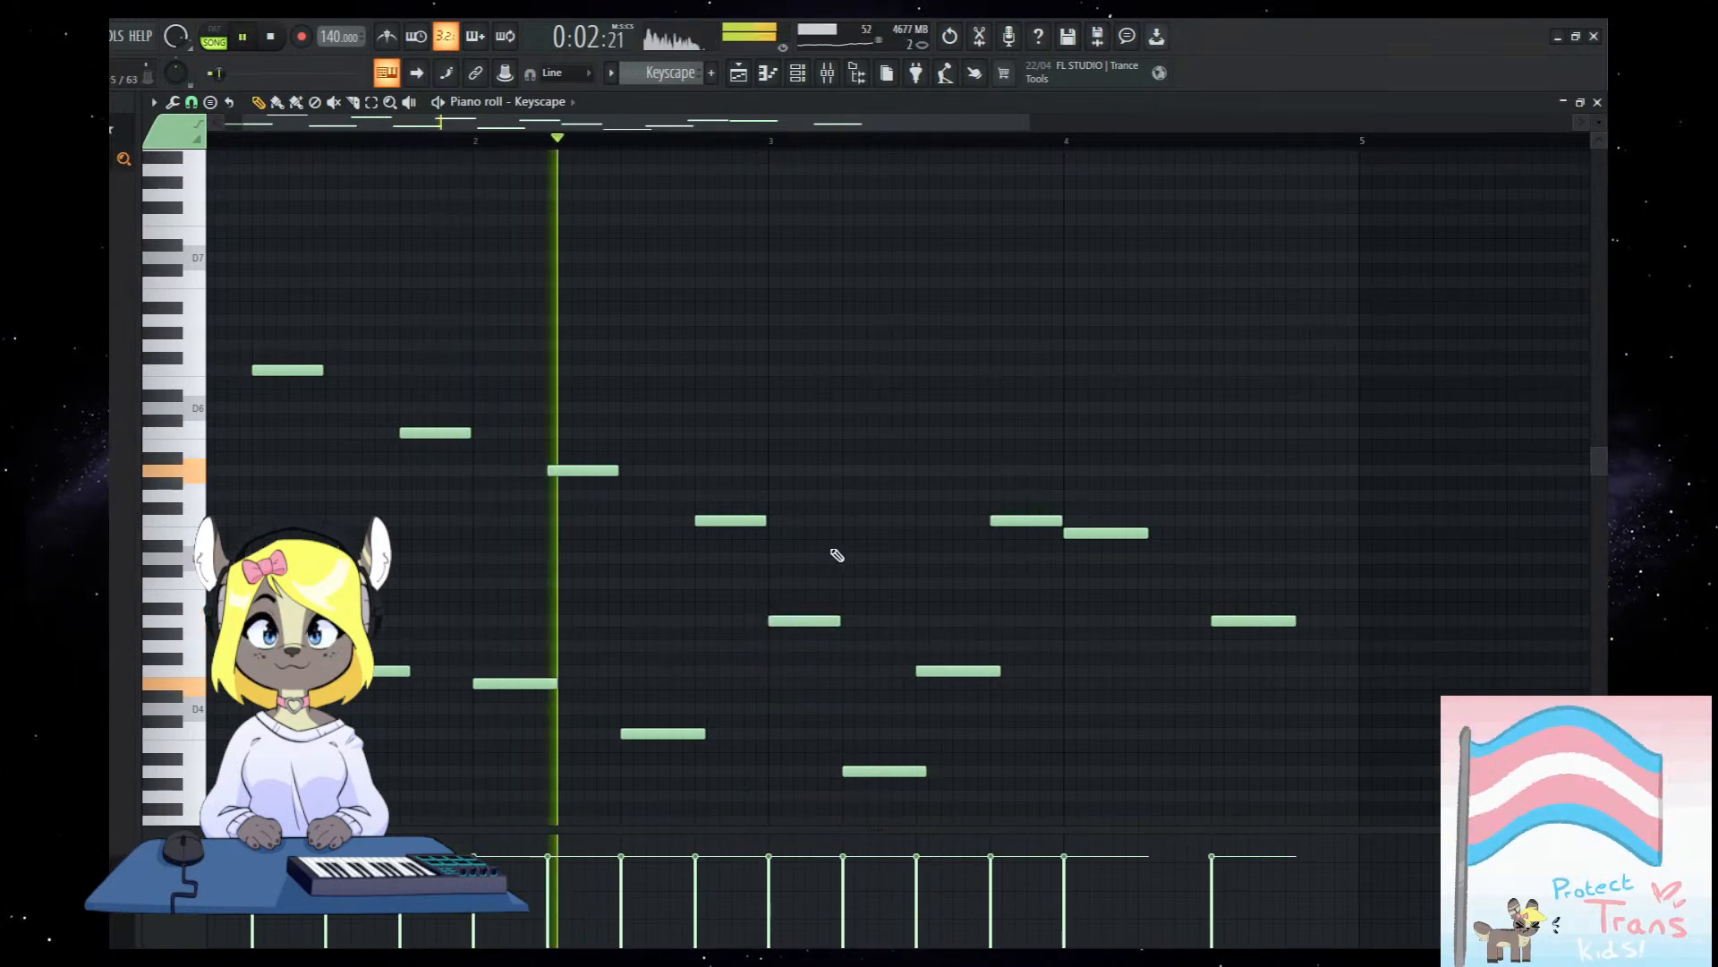
left_click_drag(993, 556, 918, 586)
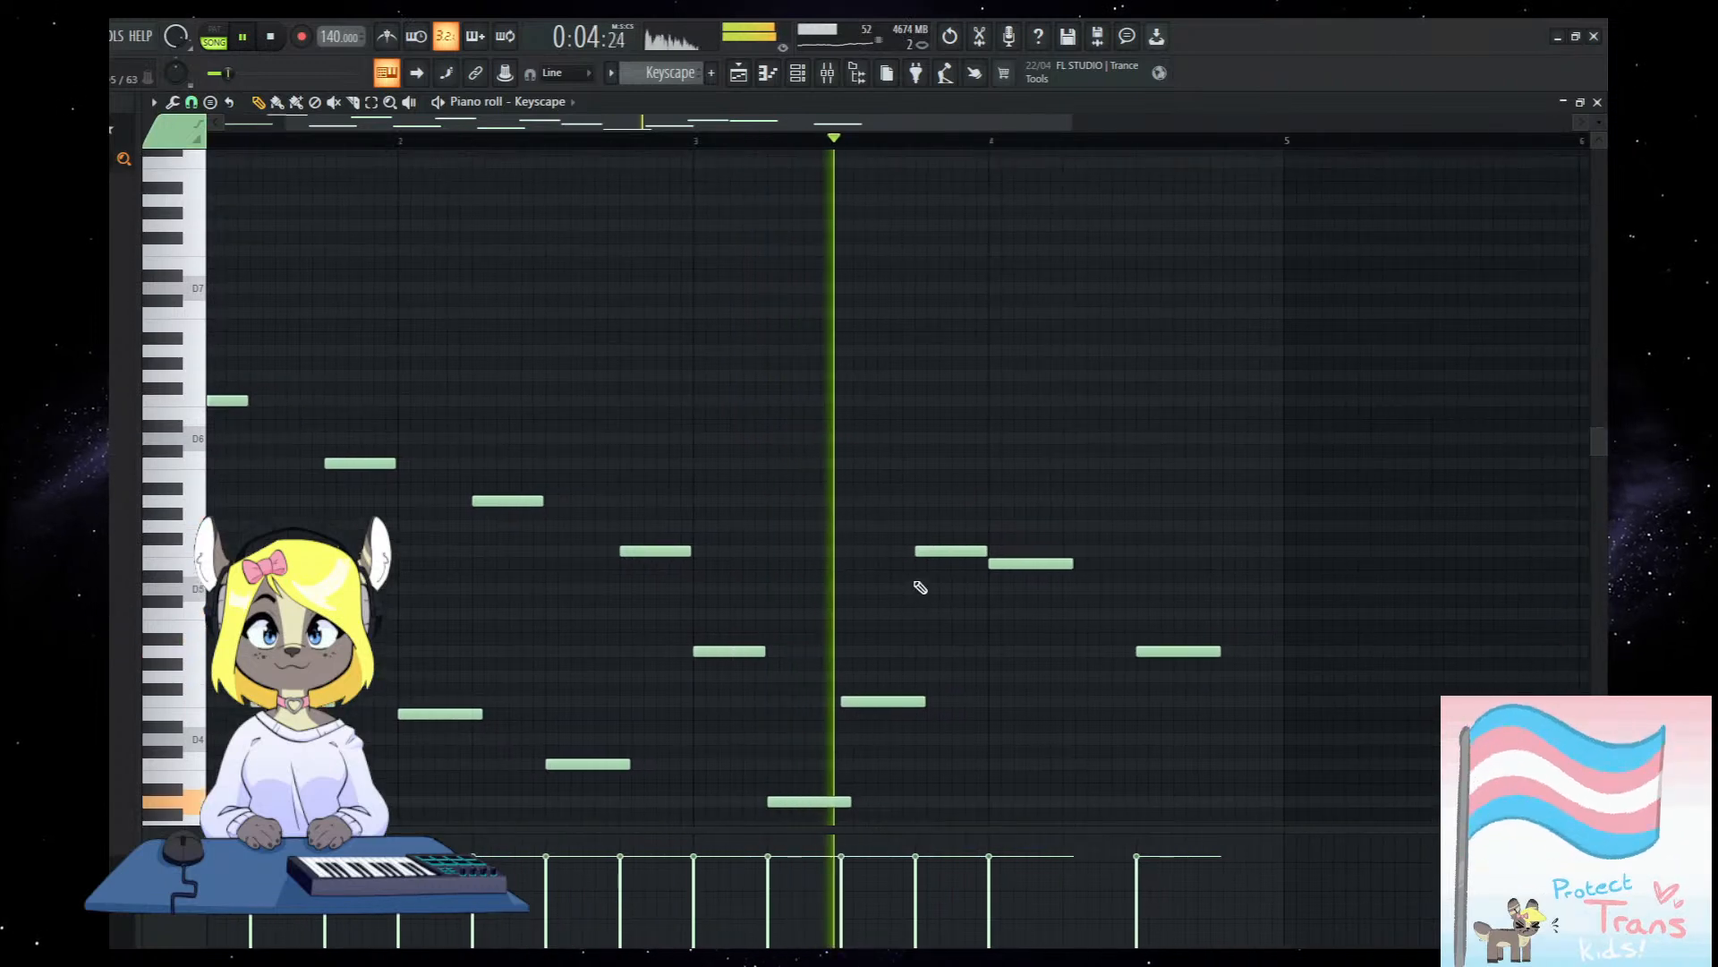
key("space")
Add an A5 on beat 3 and a C6 on beat 4 of bar 3, plus a G5 starting bar 4, and play the phrase.
left_click(853, 477)
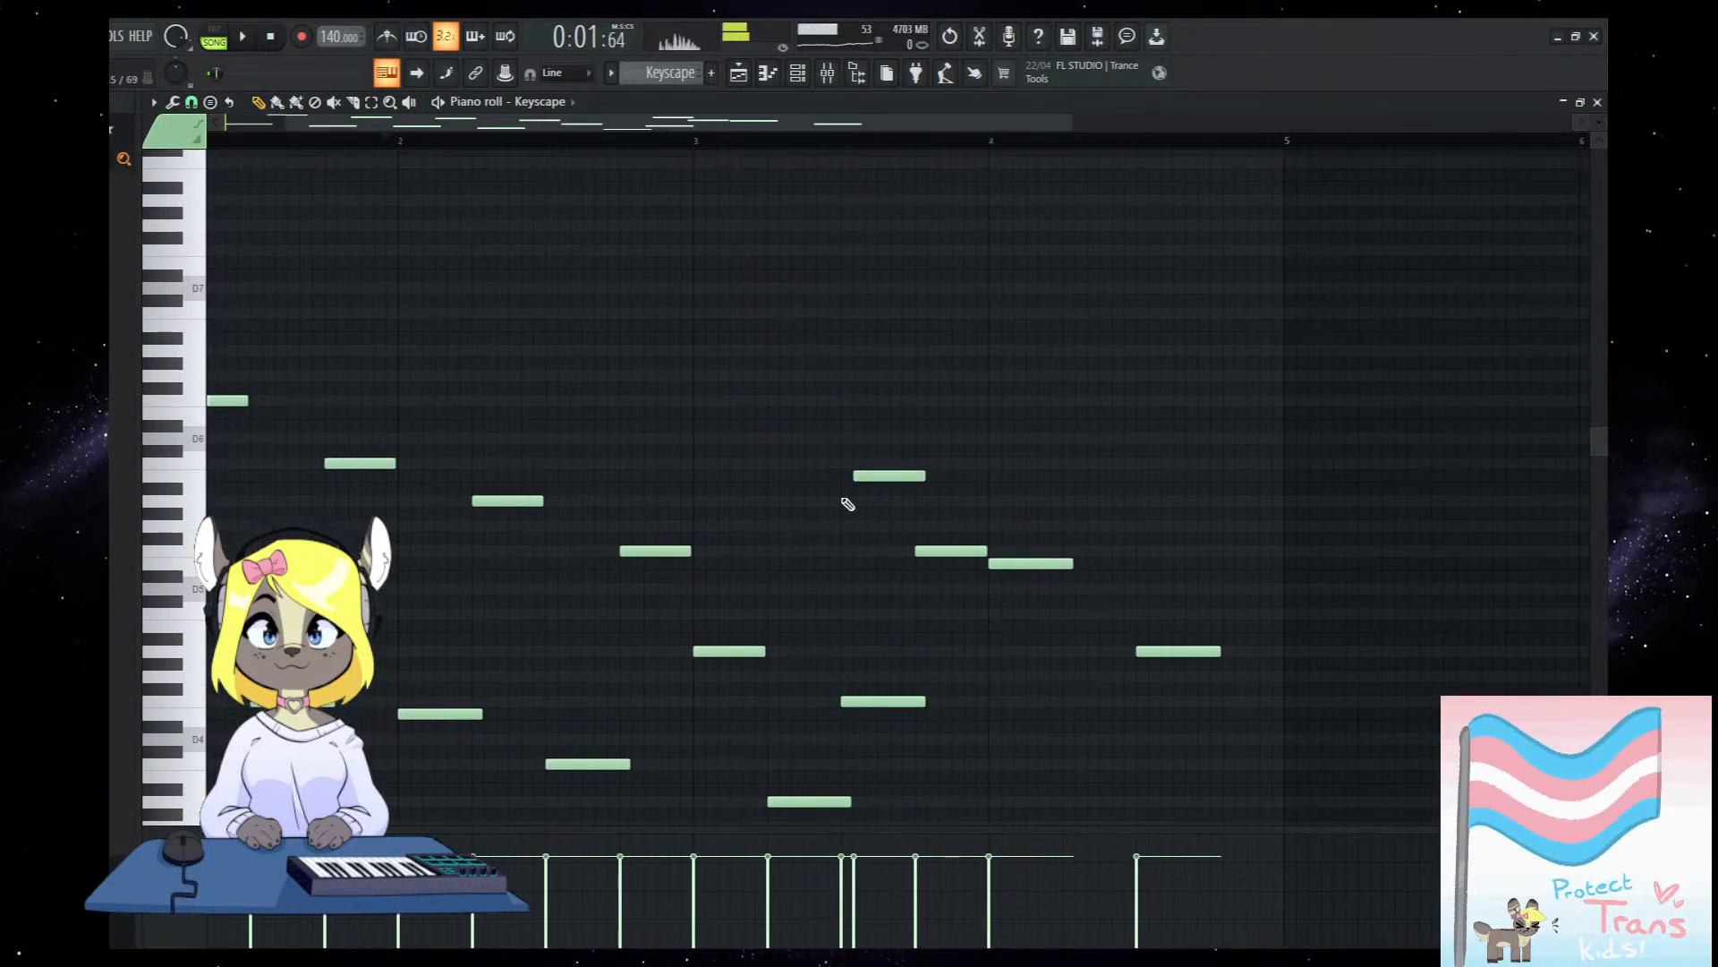
key("space")
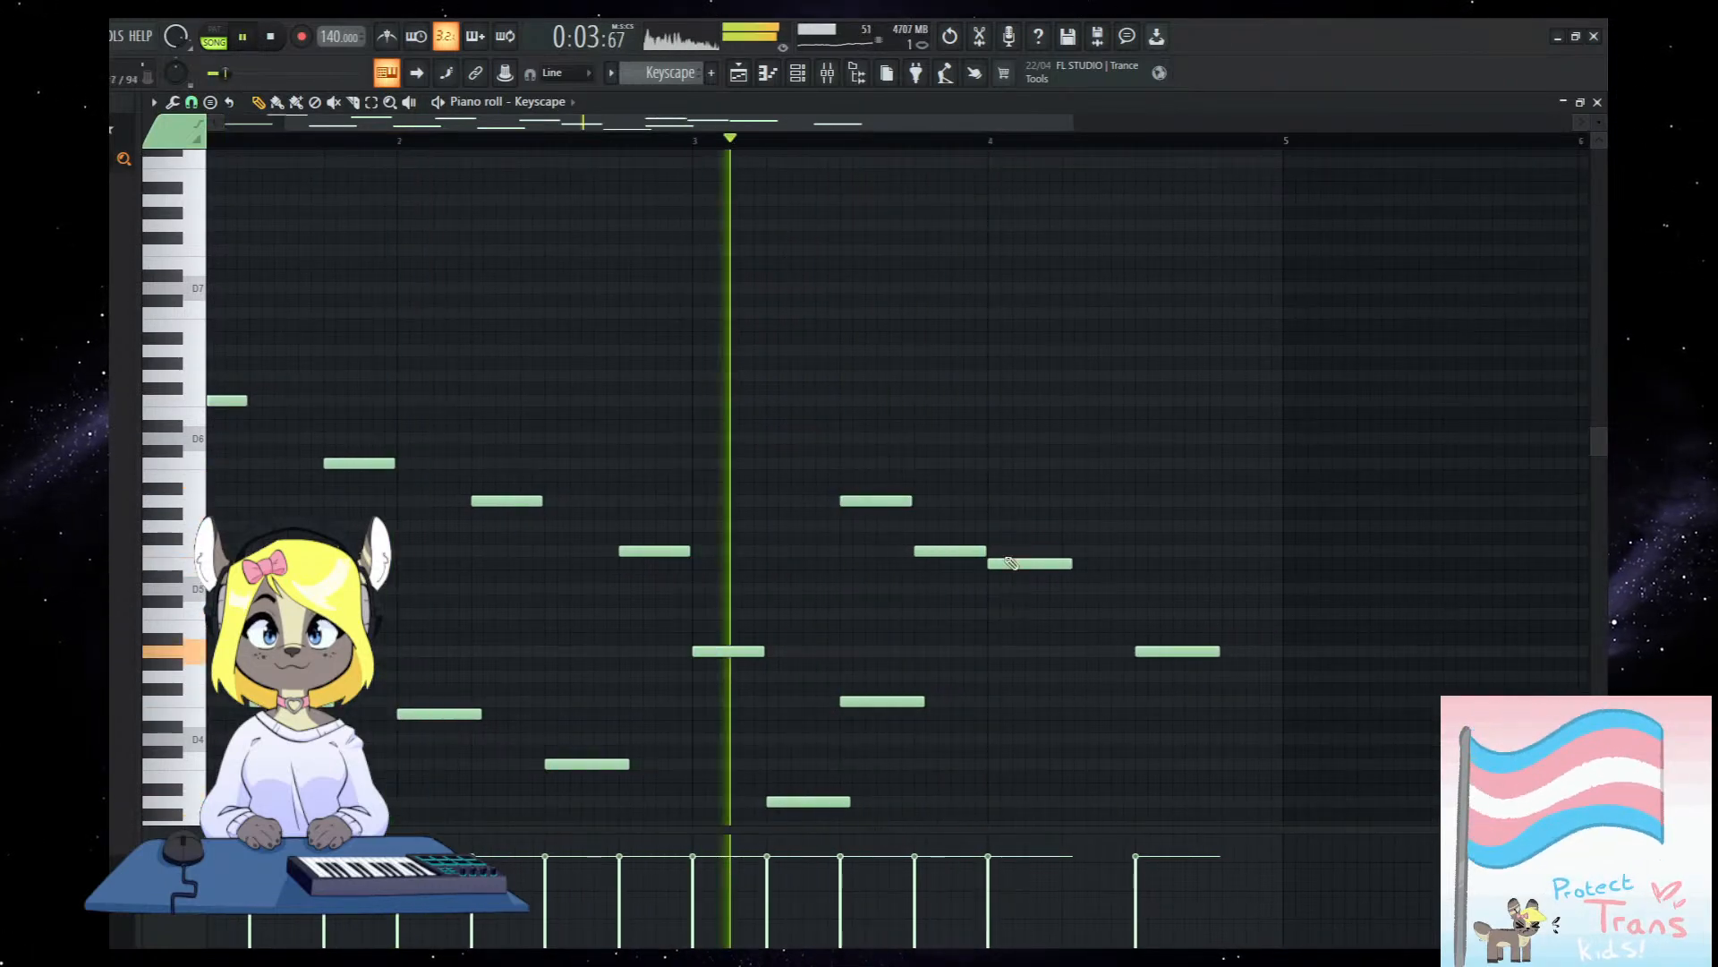
key("space")
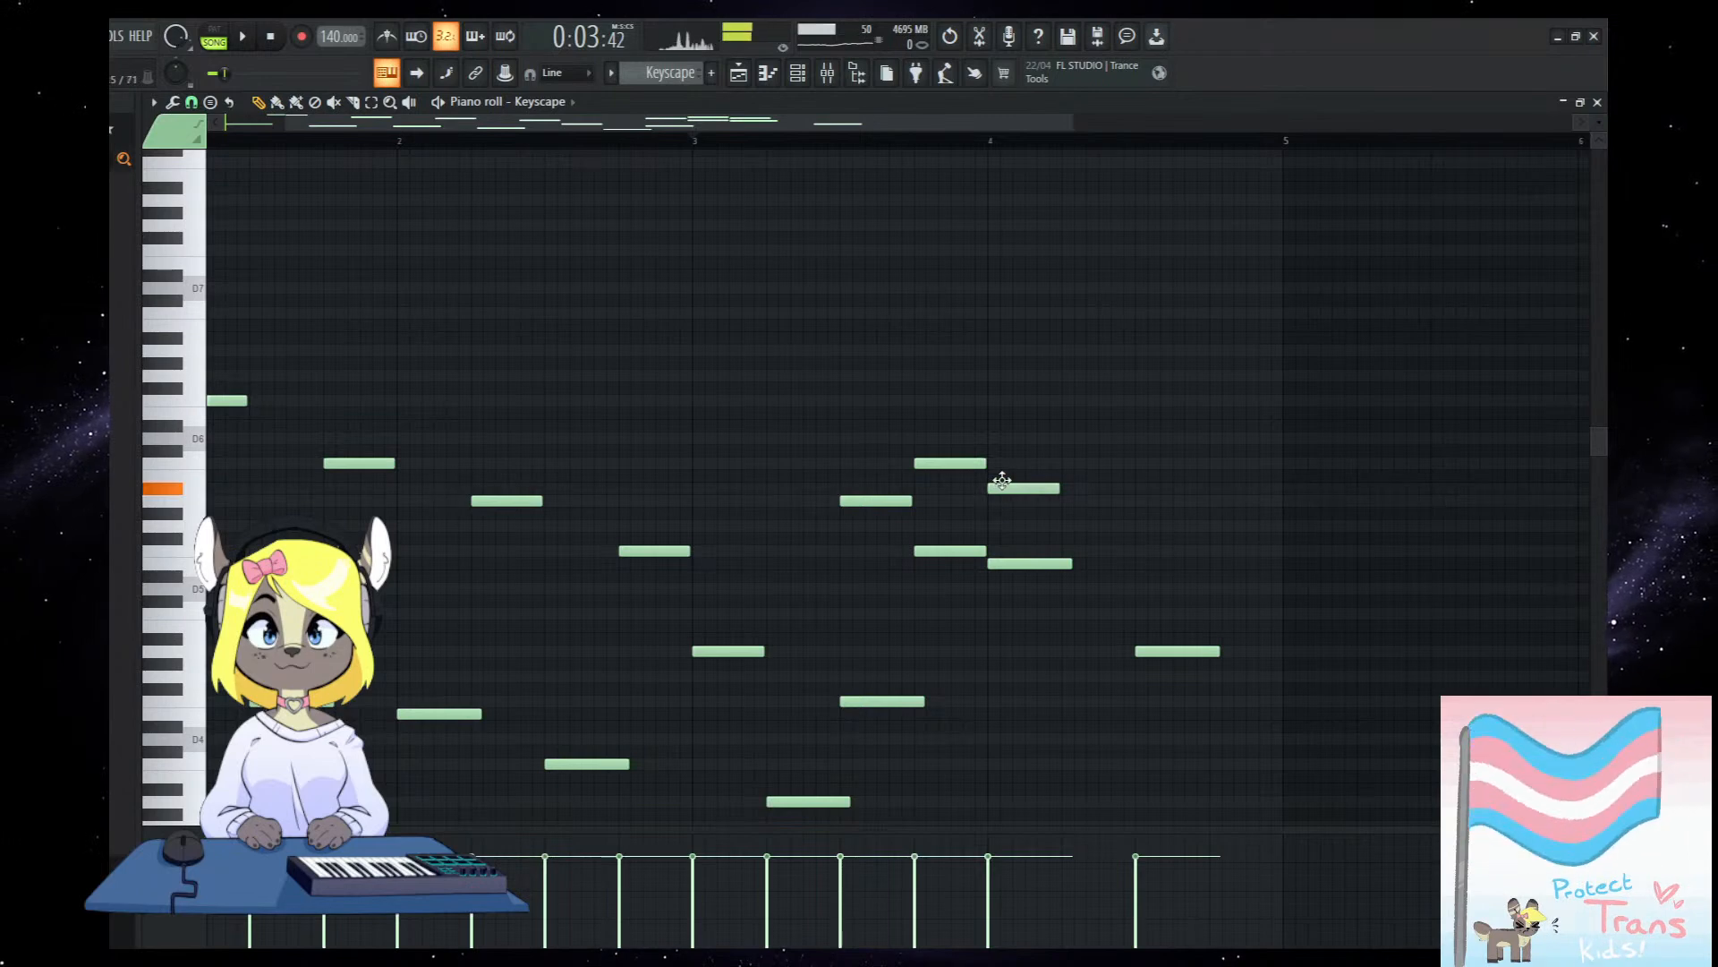
key("space")
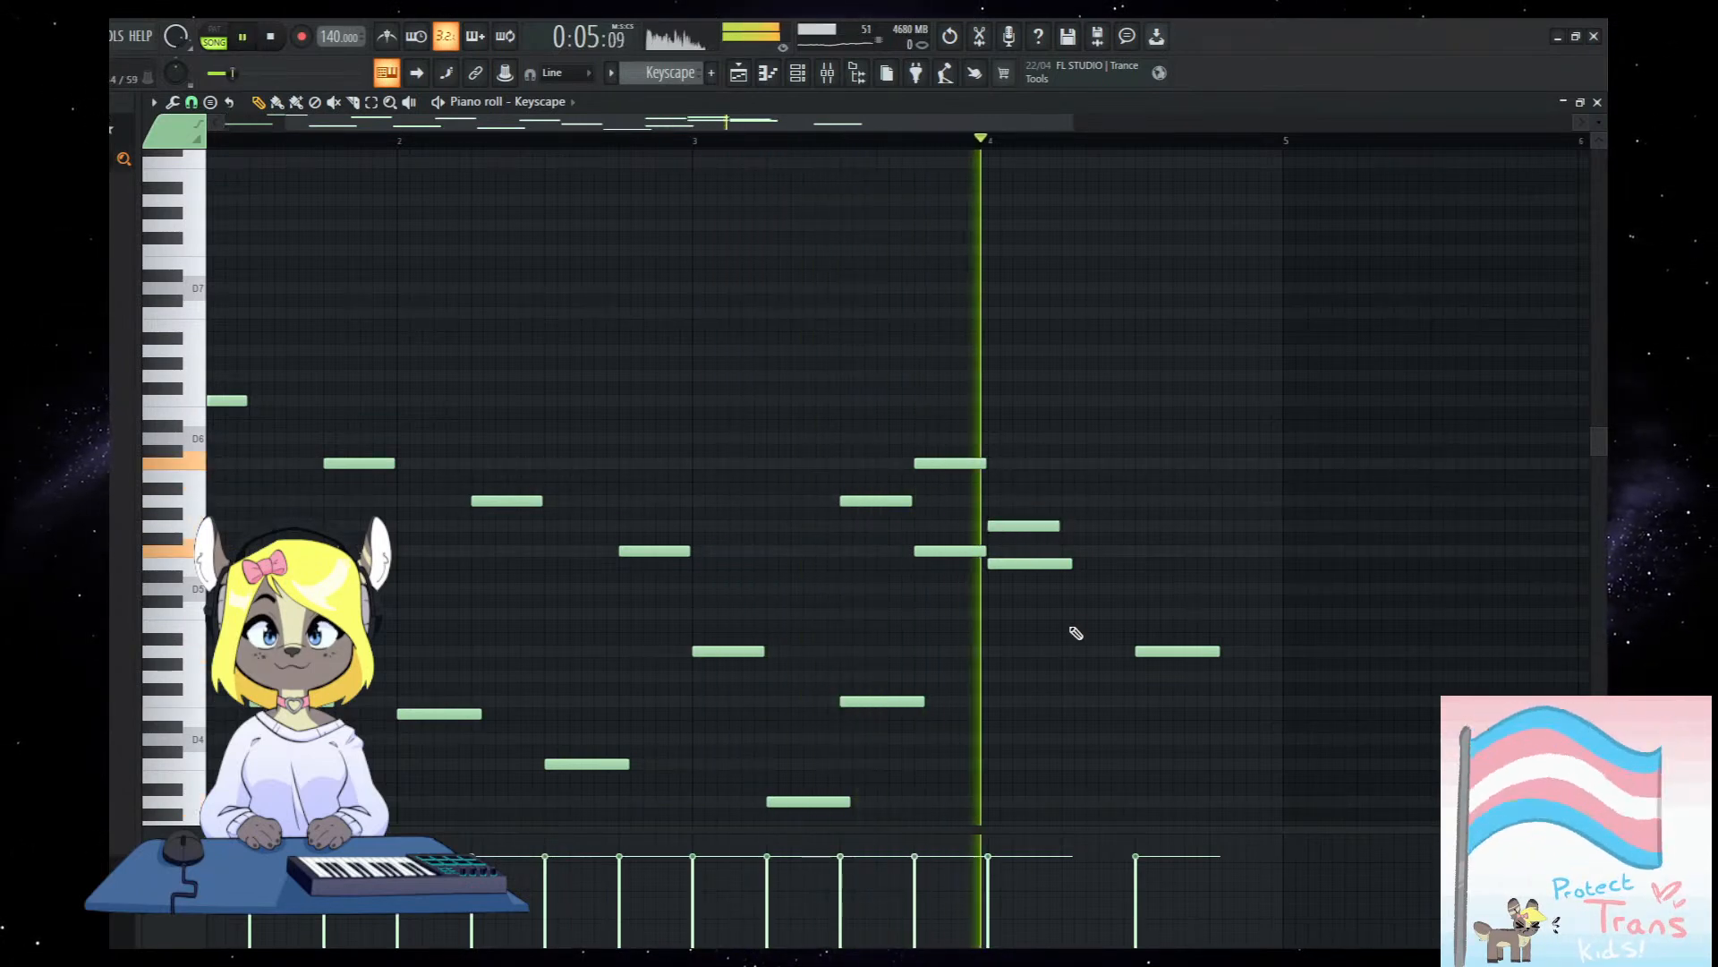
left_click_drag(1077, 634, 975, 668)
key("space")
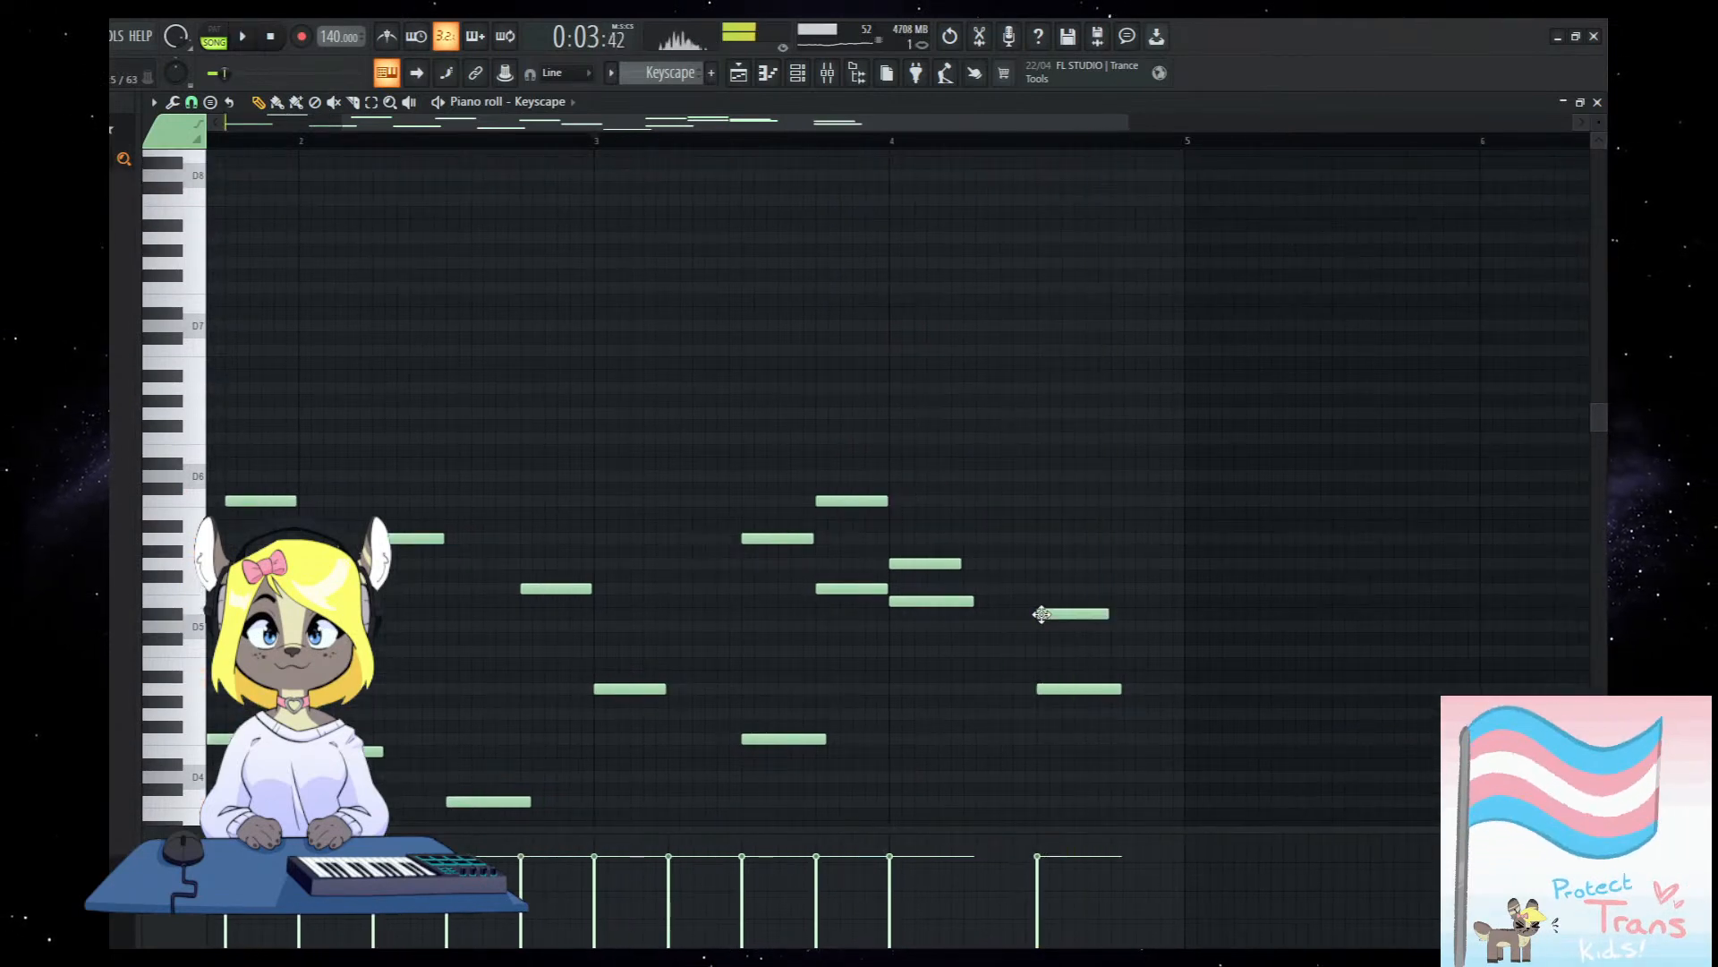
Put the added upper note on beat 3 of bar 4 at F5 and check it in playback.
key("space")
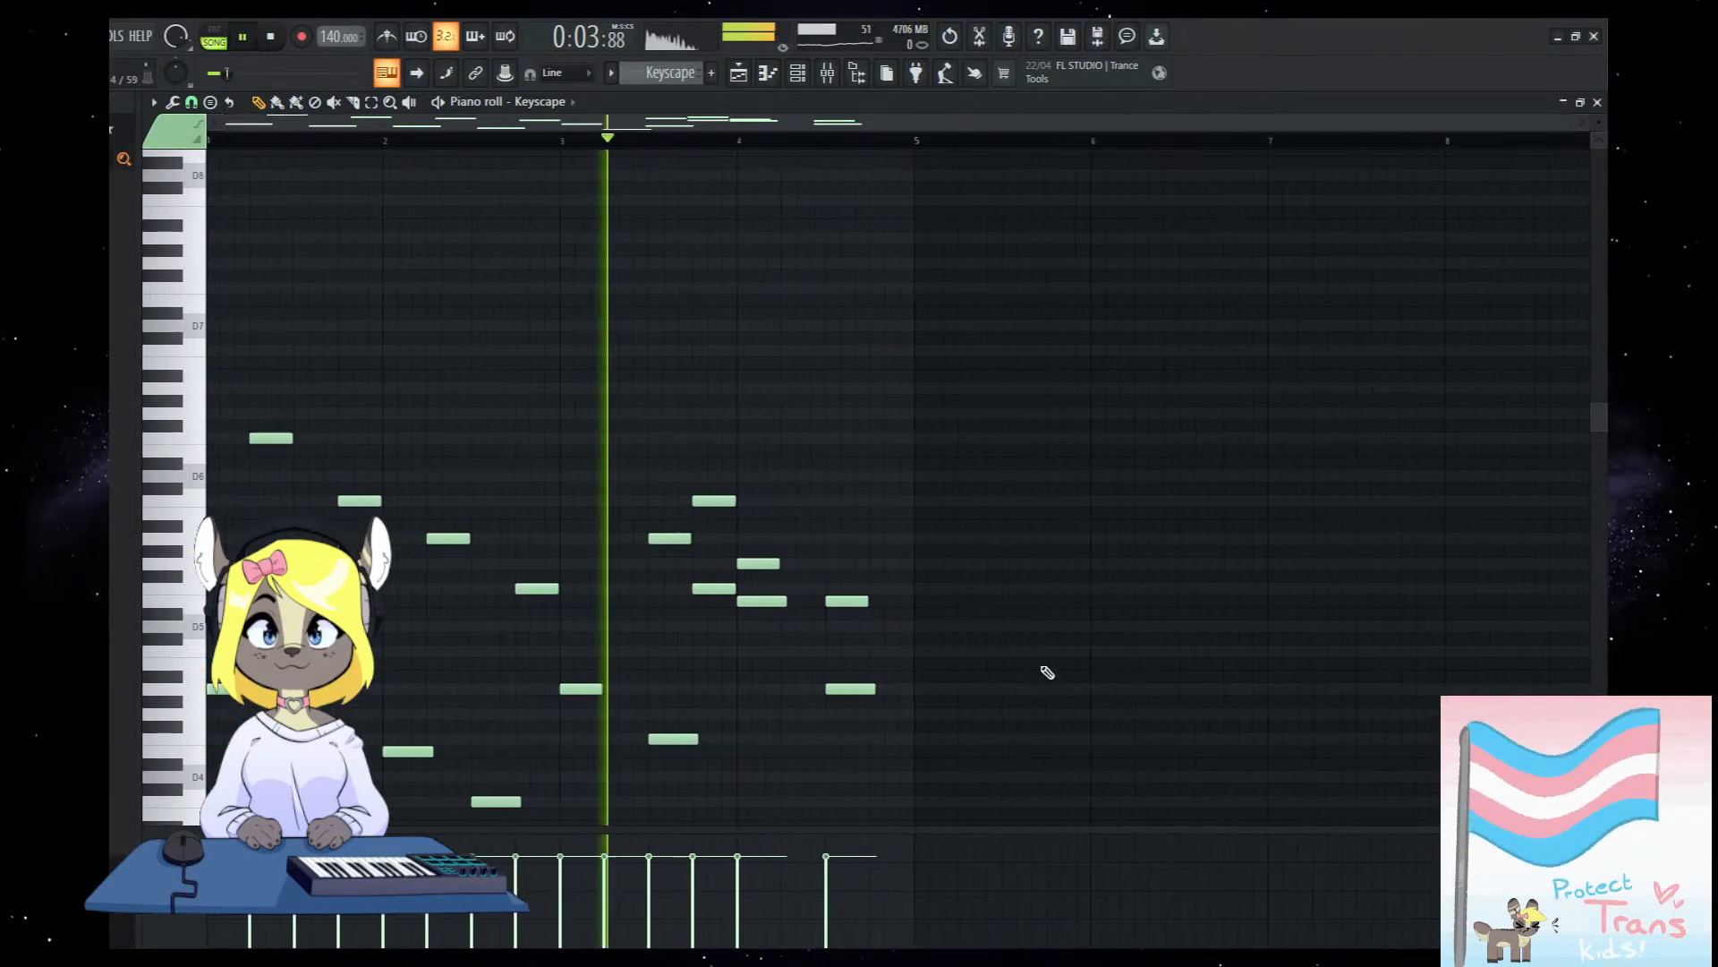
scroll(855, 637, "up", 2)
left_click_drag(846, 593, 842, 577)
key("space")
Return to the arrangement and play it to hear the Keyscape melody together with the other parts.
key("F5")
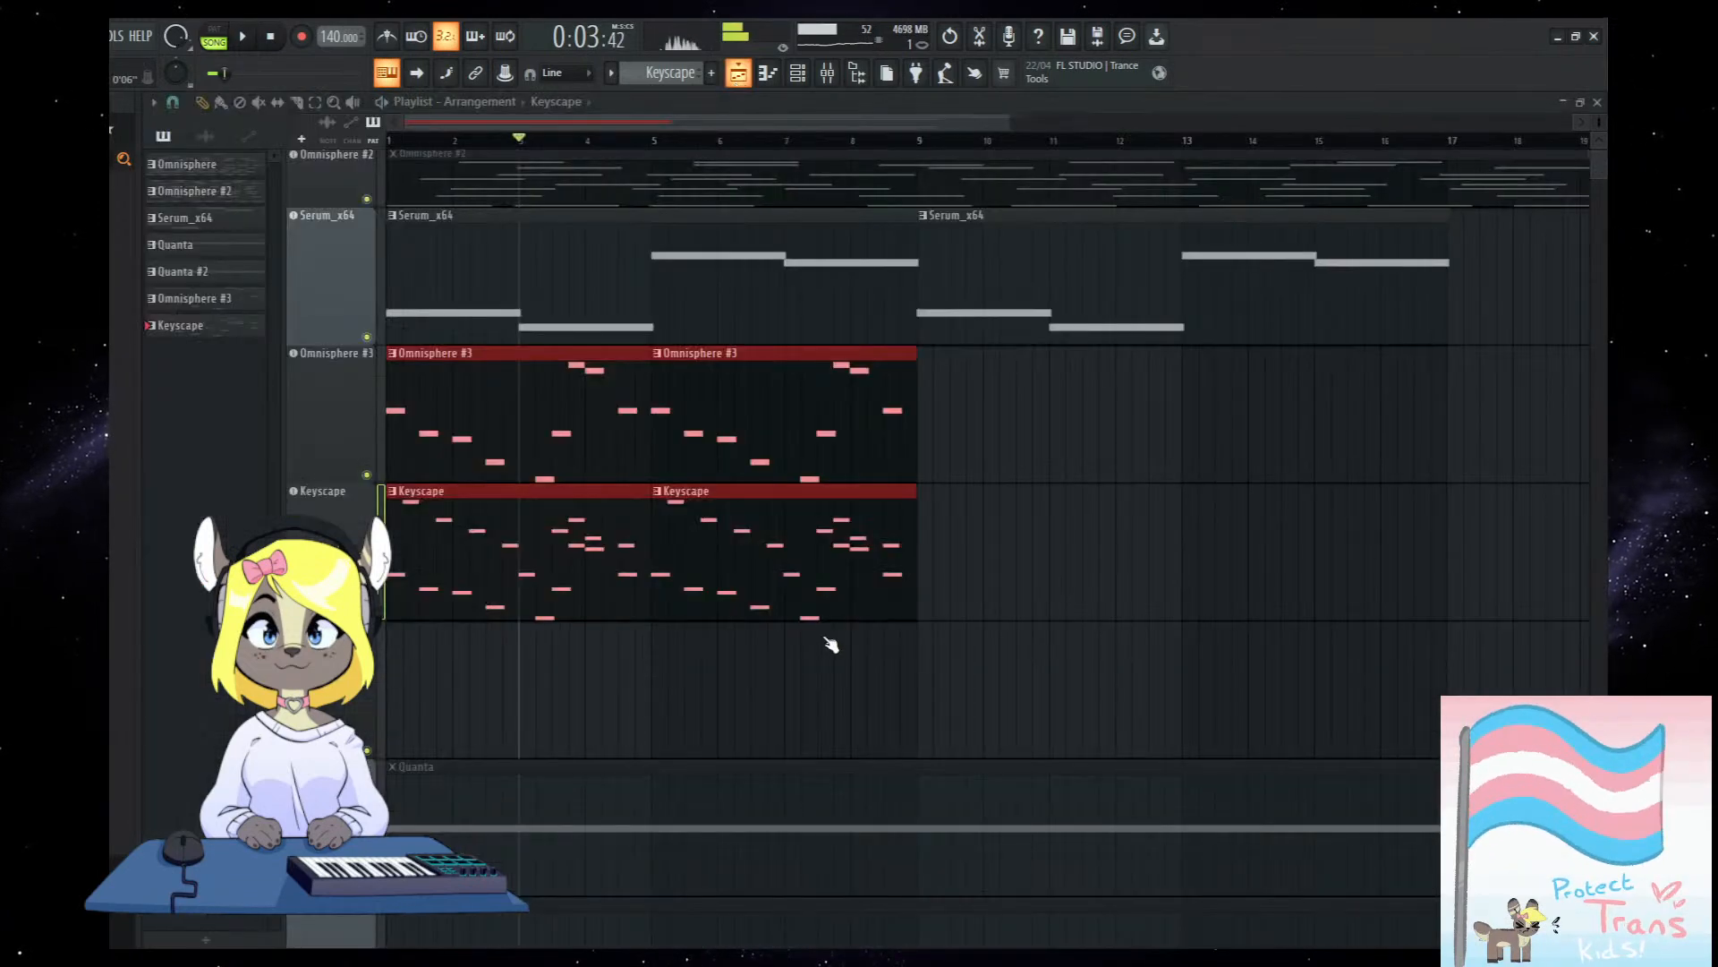
scroll(829, 635, "down", 2)
key("space")
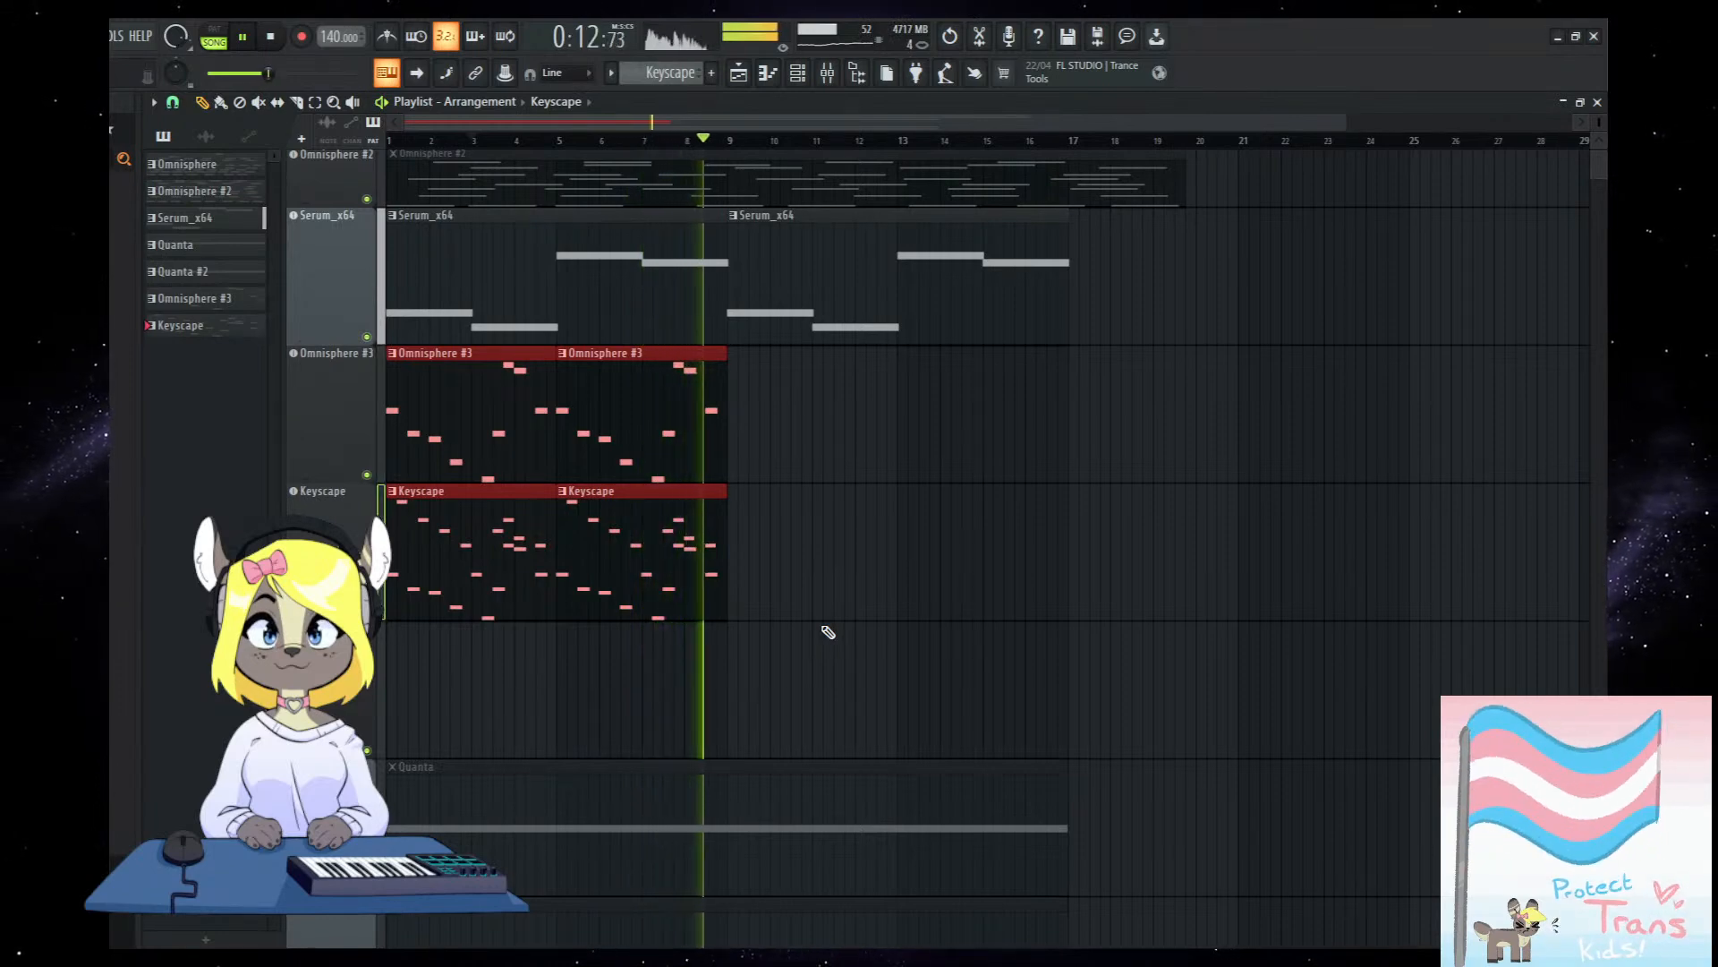
scroll(624, 637, "up", 3)
key("space")
left_click_drag(836, 662, 1012, 712)
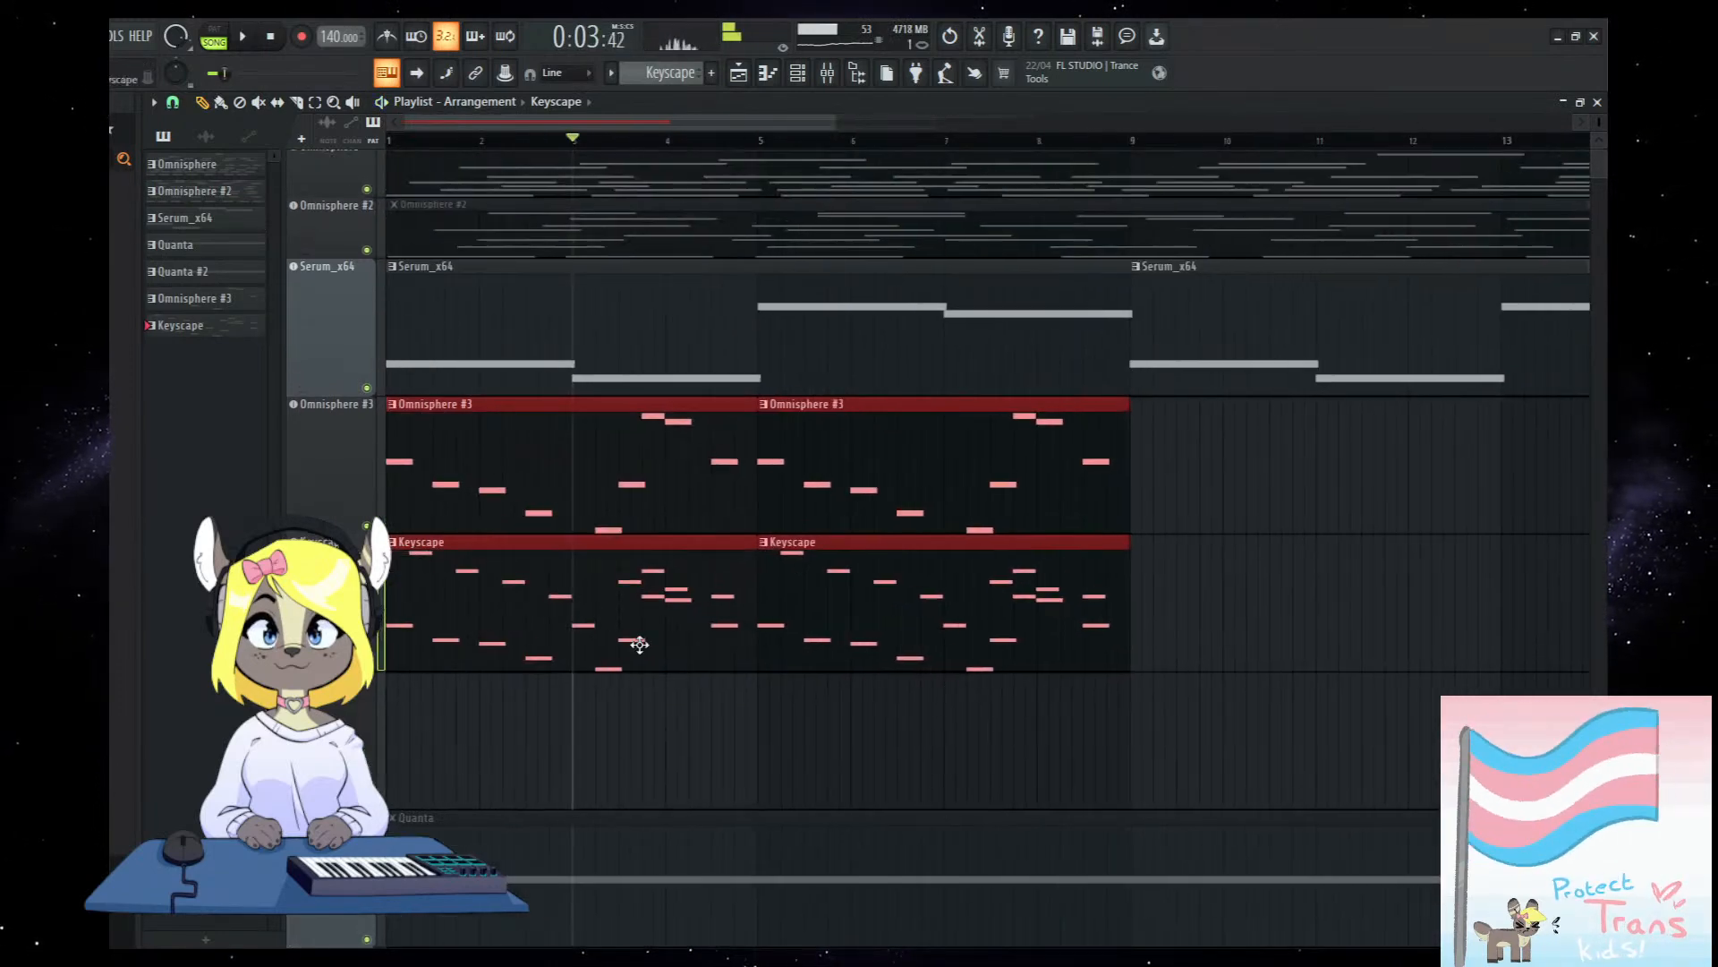
Reopen the Keyscape melody, replace the G5 at the start of bar 4 with an A5, remove the trial D6 above, and play bar 4.
double_click(642, 646)
scroll(648, 640, "down", 3)
scroll(650, 614, "up", 1)
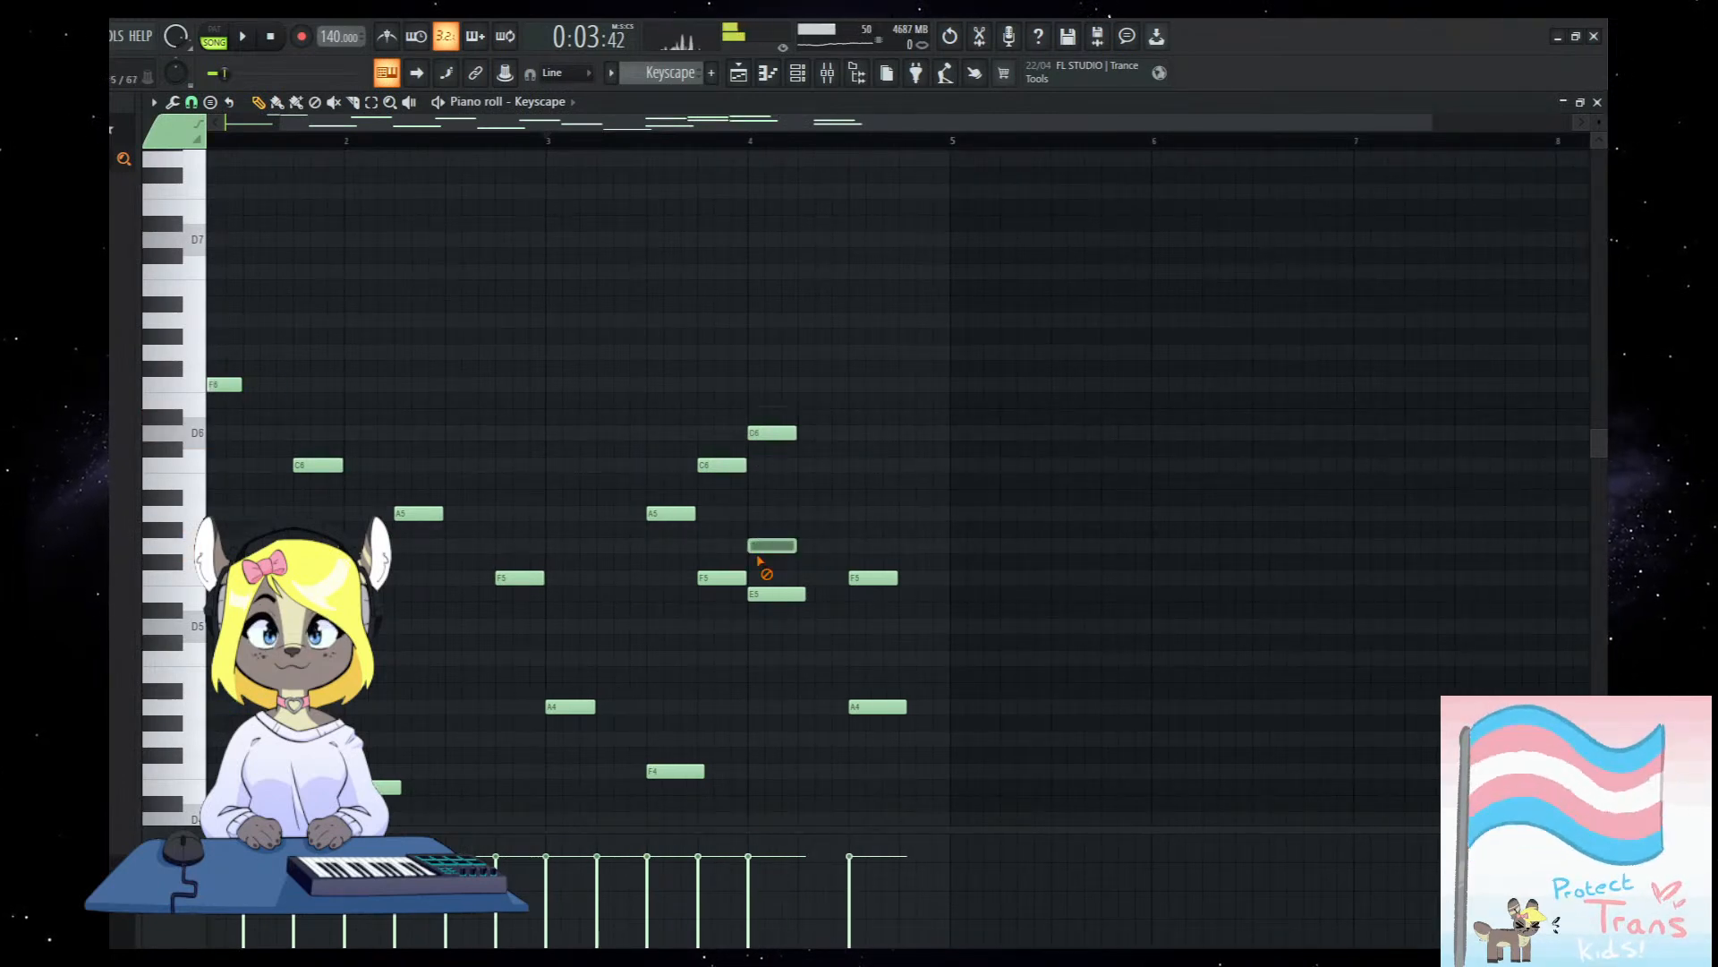
left_click(754, 141)
left_click(759, 496)
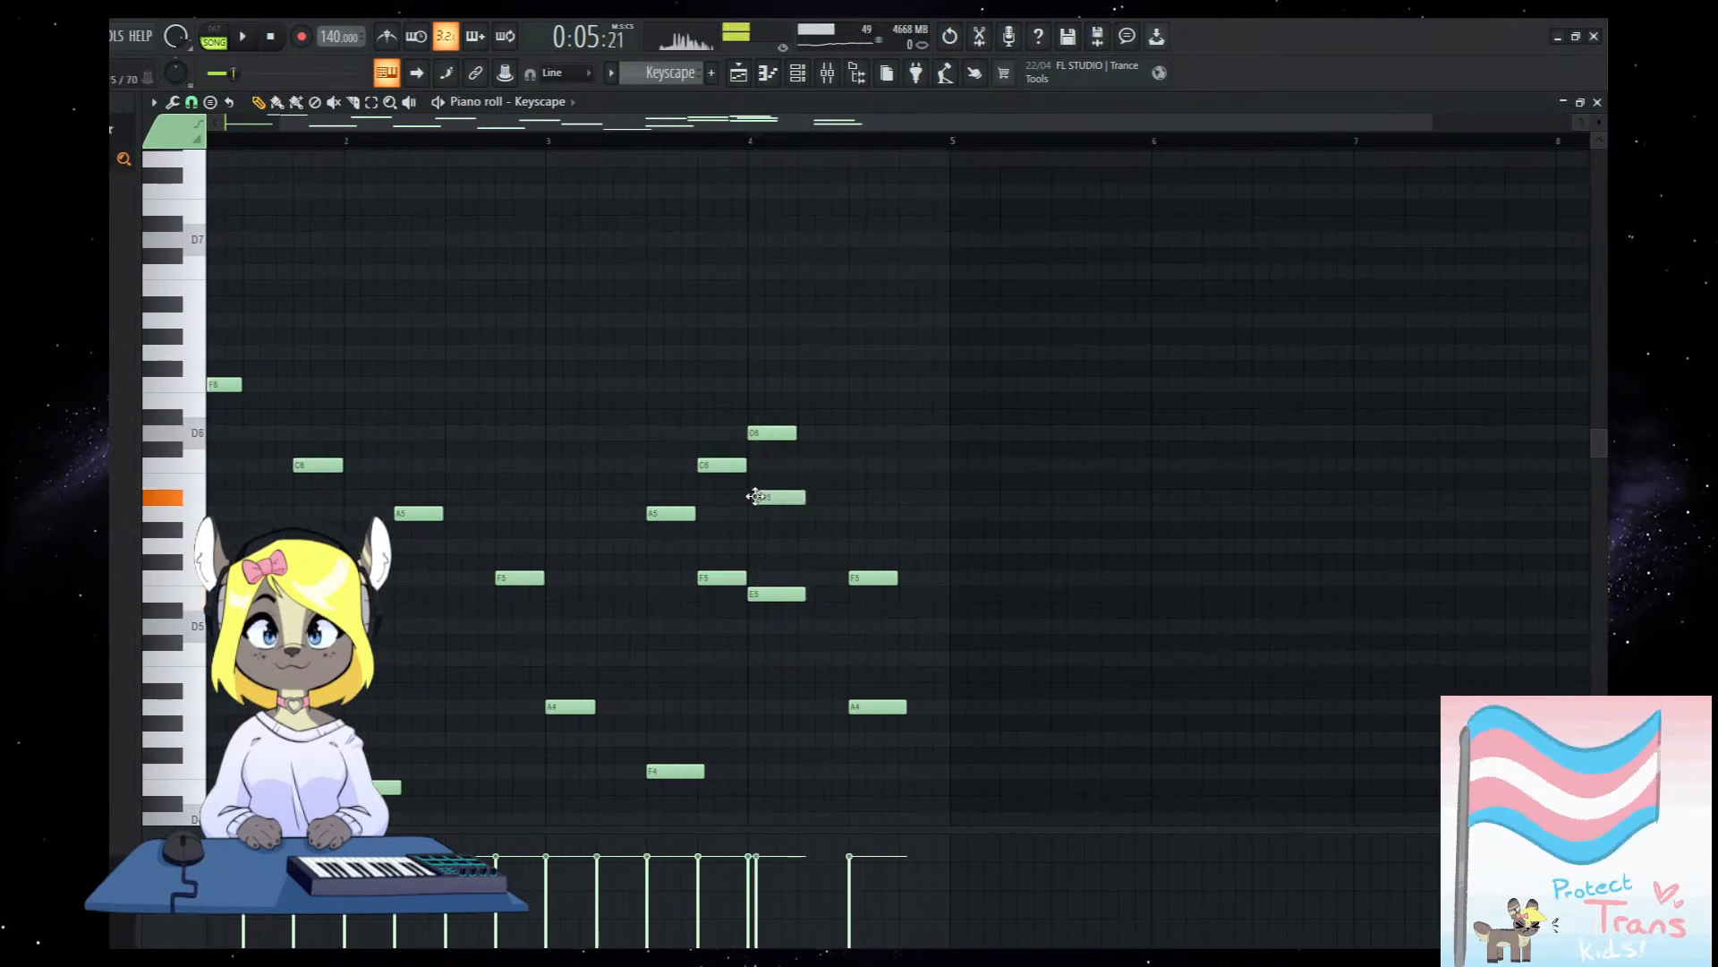
right_click(771, 433)
key("space")
Replace the F5 on beat 3 of bar 4 with an A5 and return to the arrangement.
left_click(858, 514)
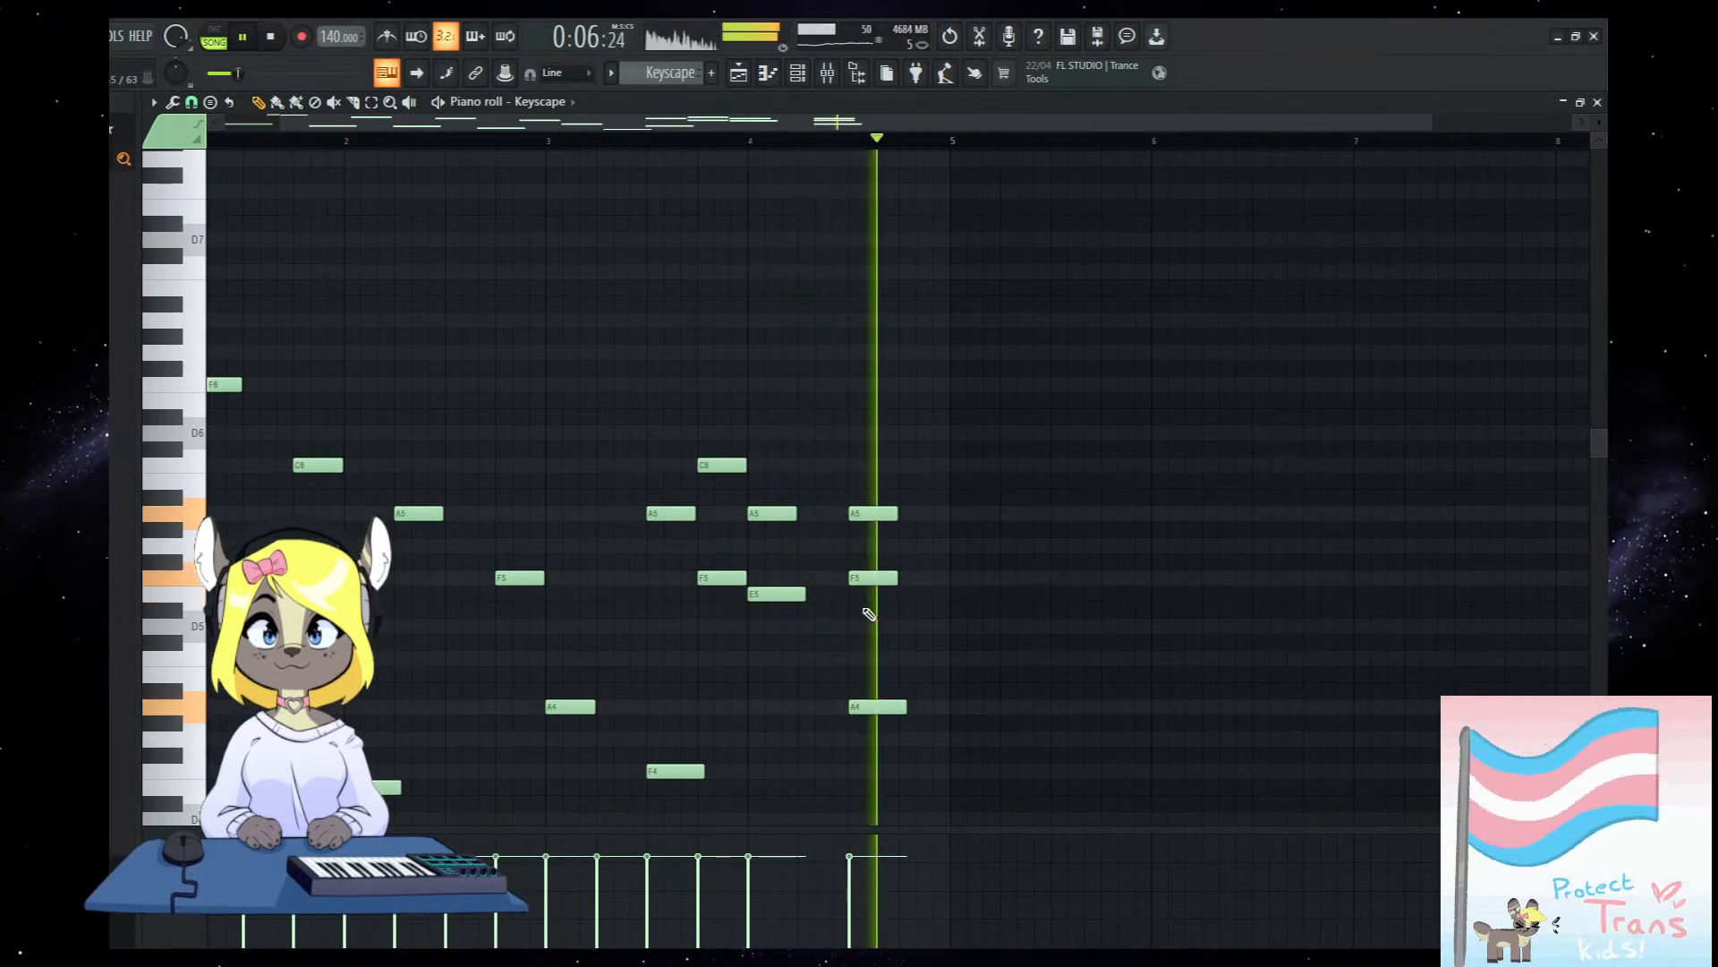
right_click(868, 575)
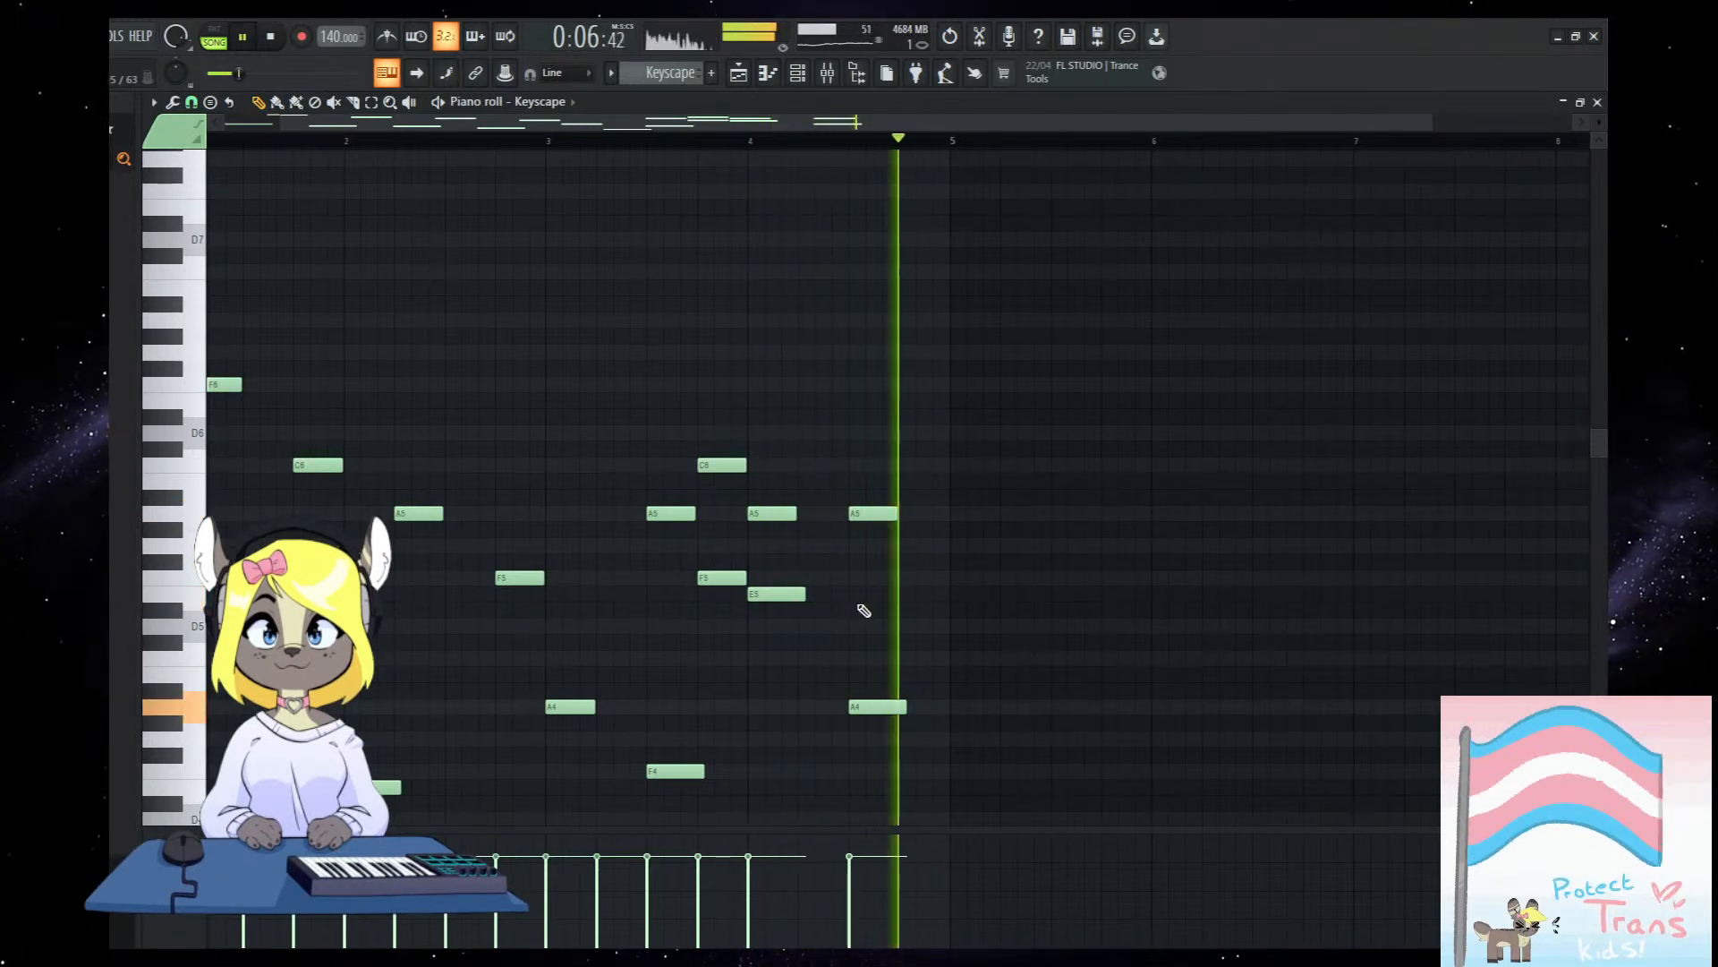
key("space")
key("F5")
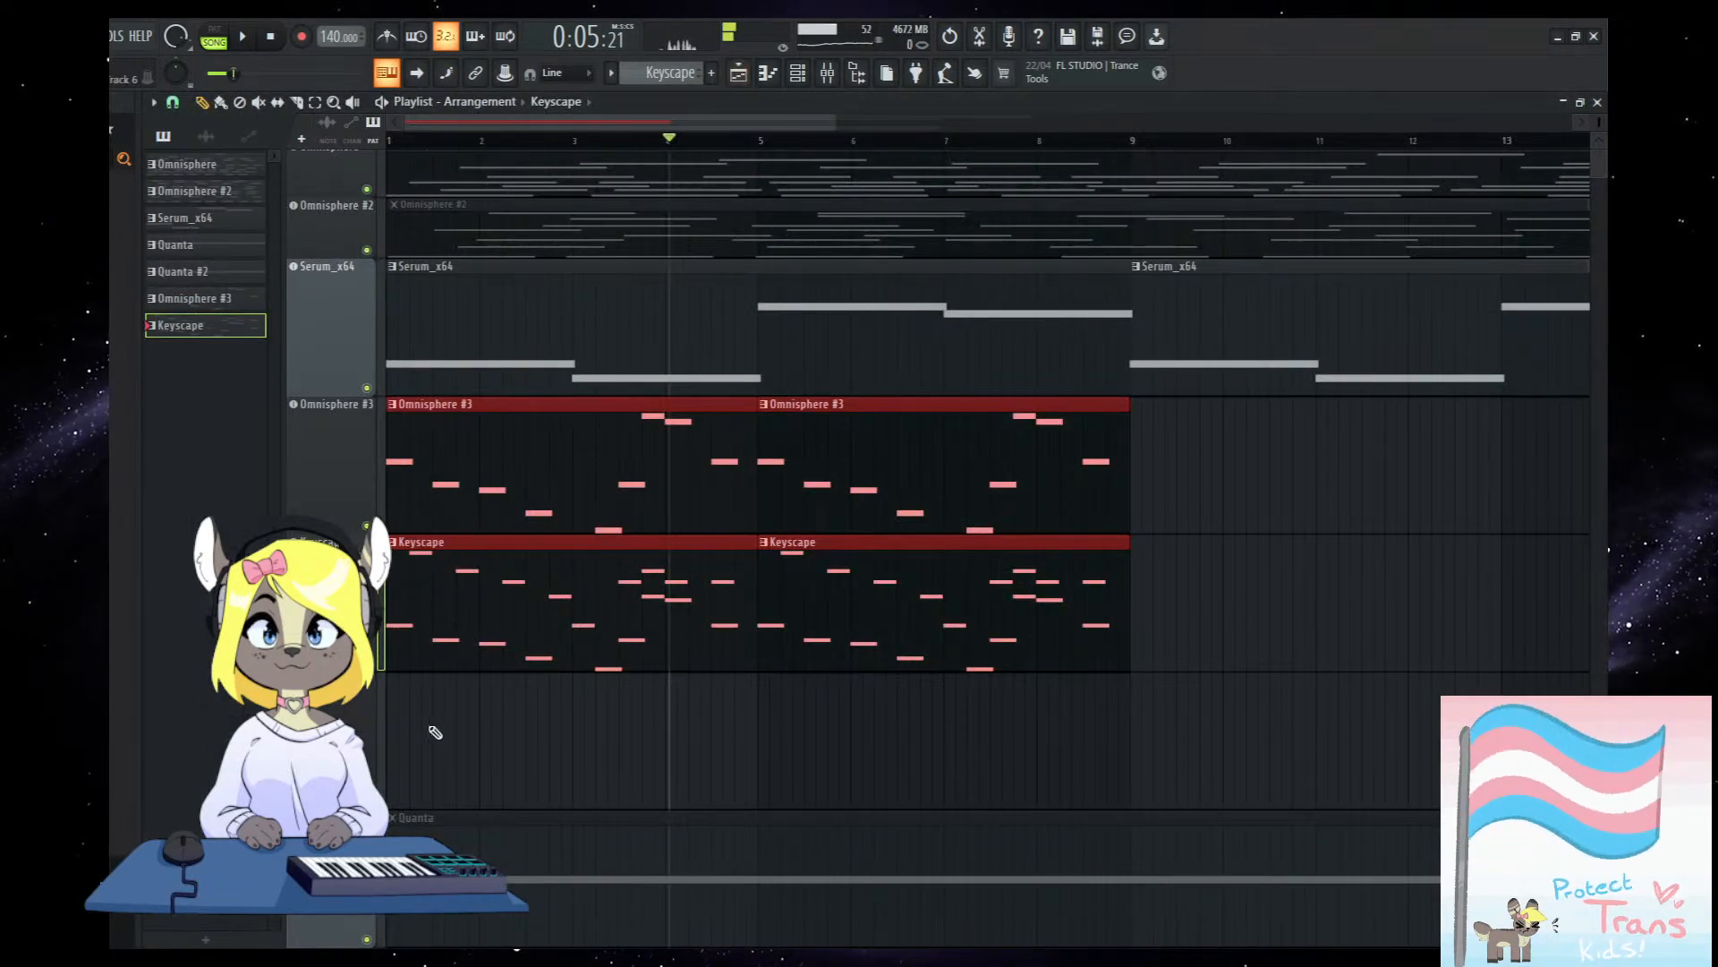
scroll(474, 730, "down", 1)
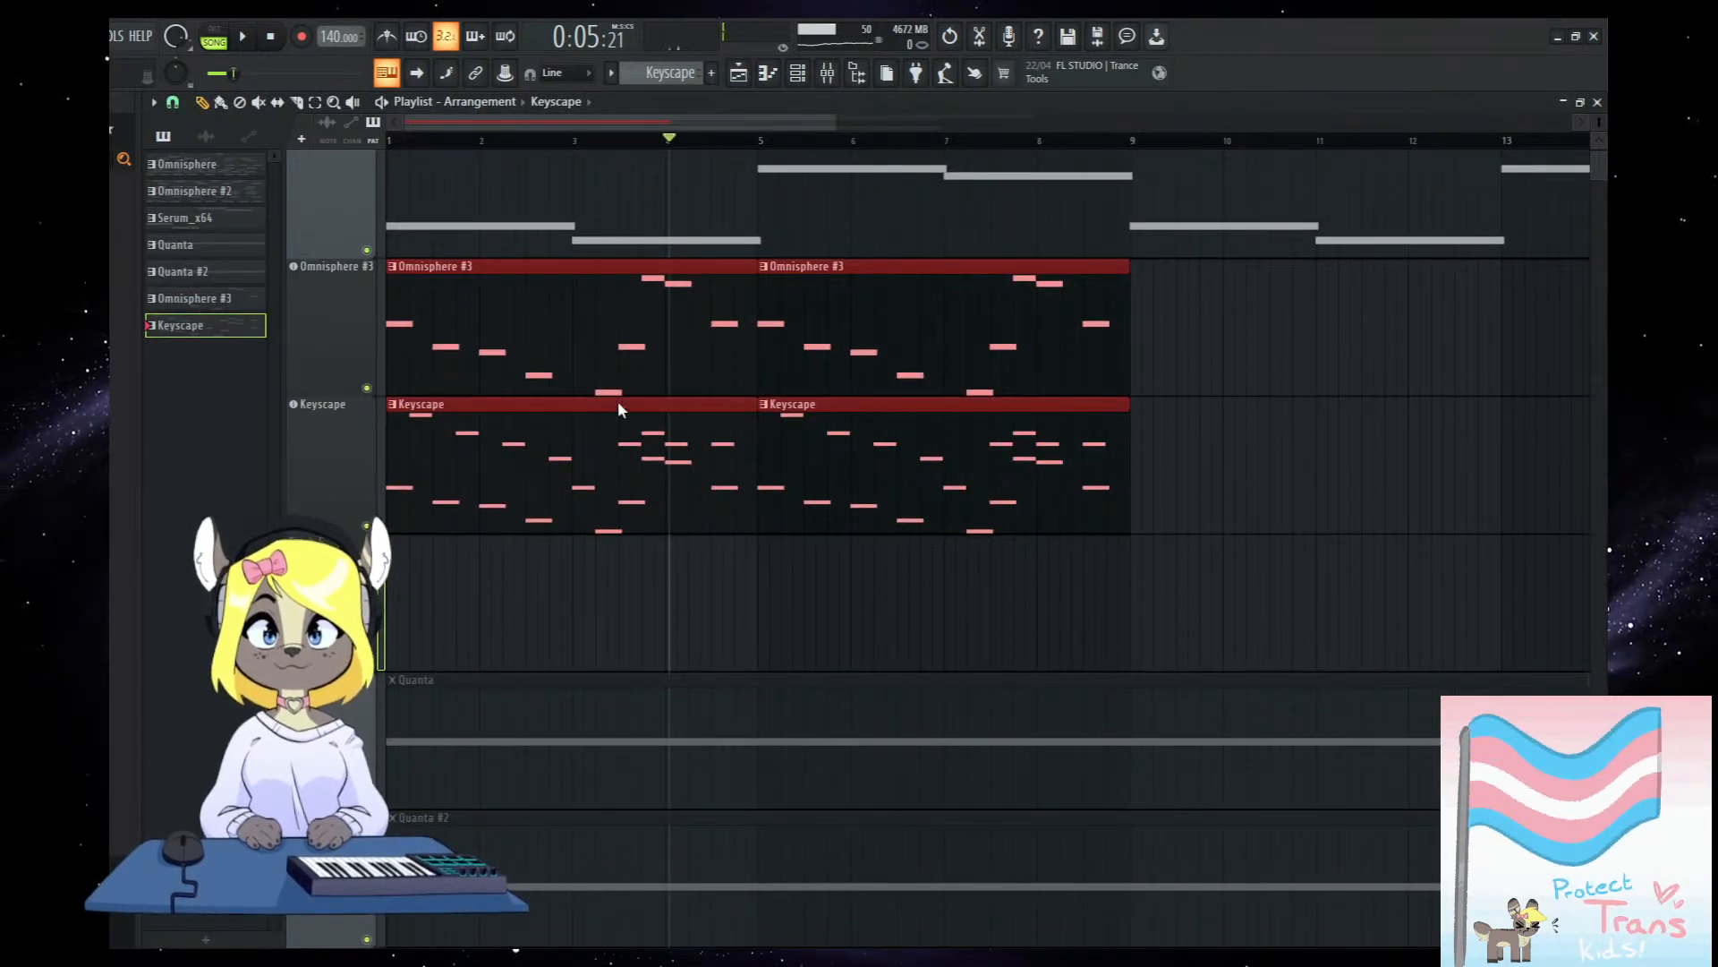
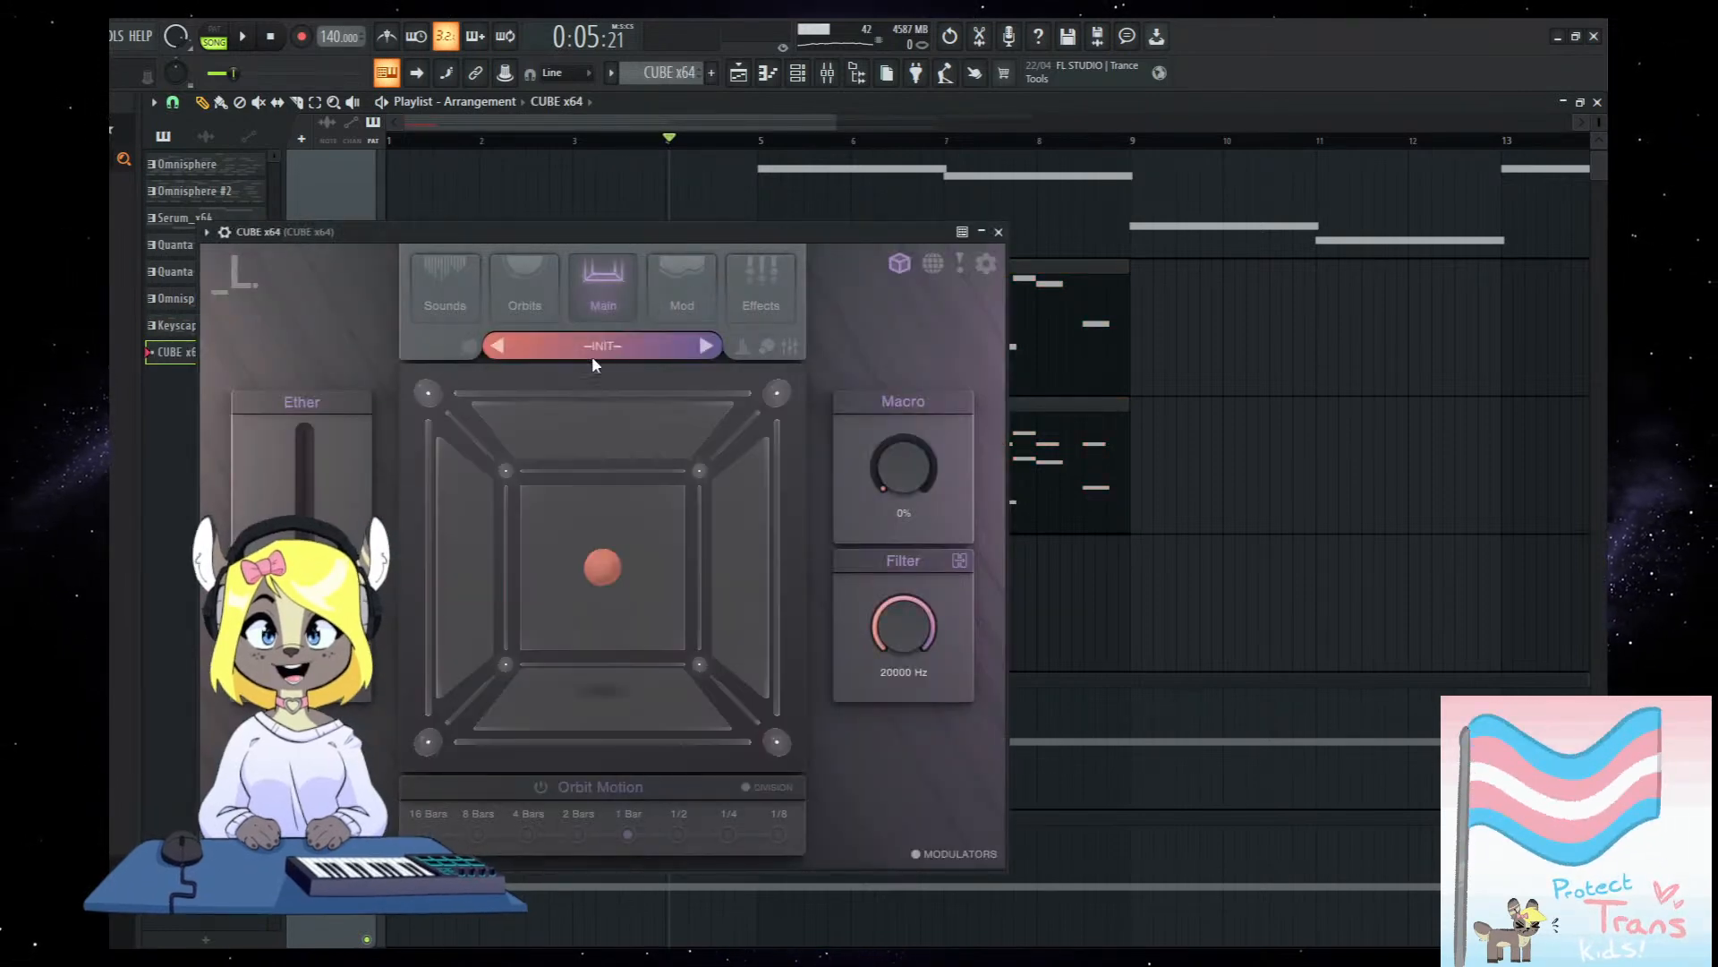
Look through the Factory presets in CUBE's preset browser and close the browser, keeping the INIT patch.
left_click(610, 345)
left_click_drag(614, 230, 866, 214)
scroll(785, 591, "down", 3)
scroll(805, 555, "up", 3)
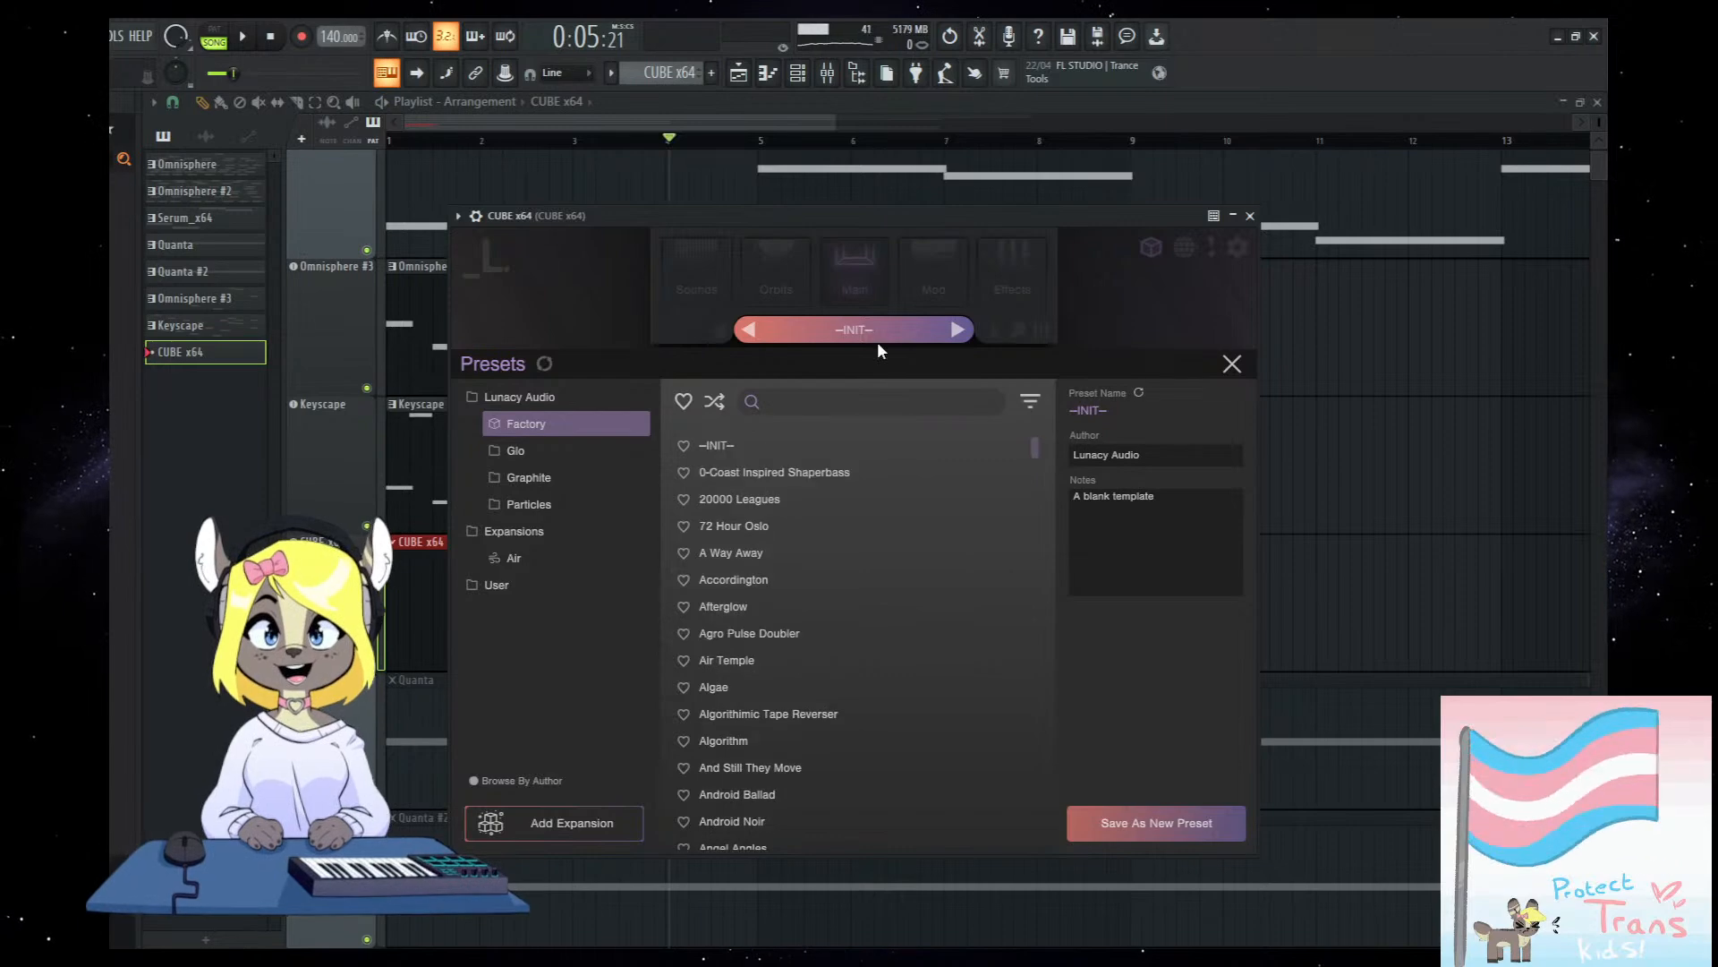
left_click(884, 338)
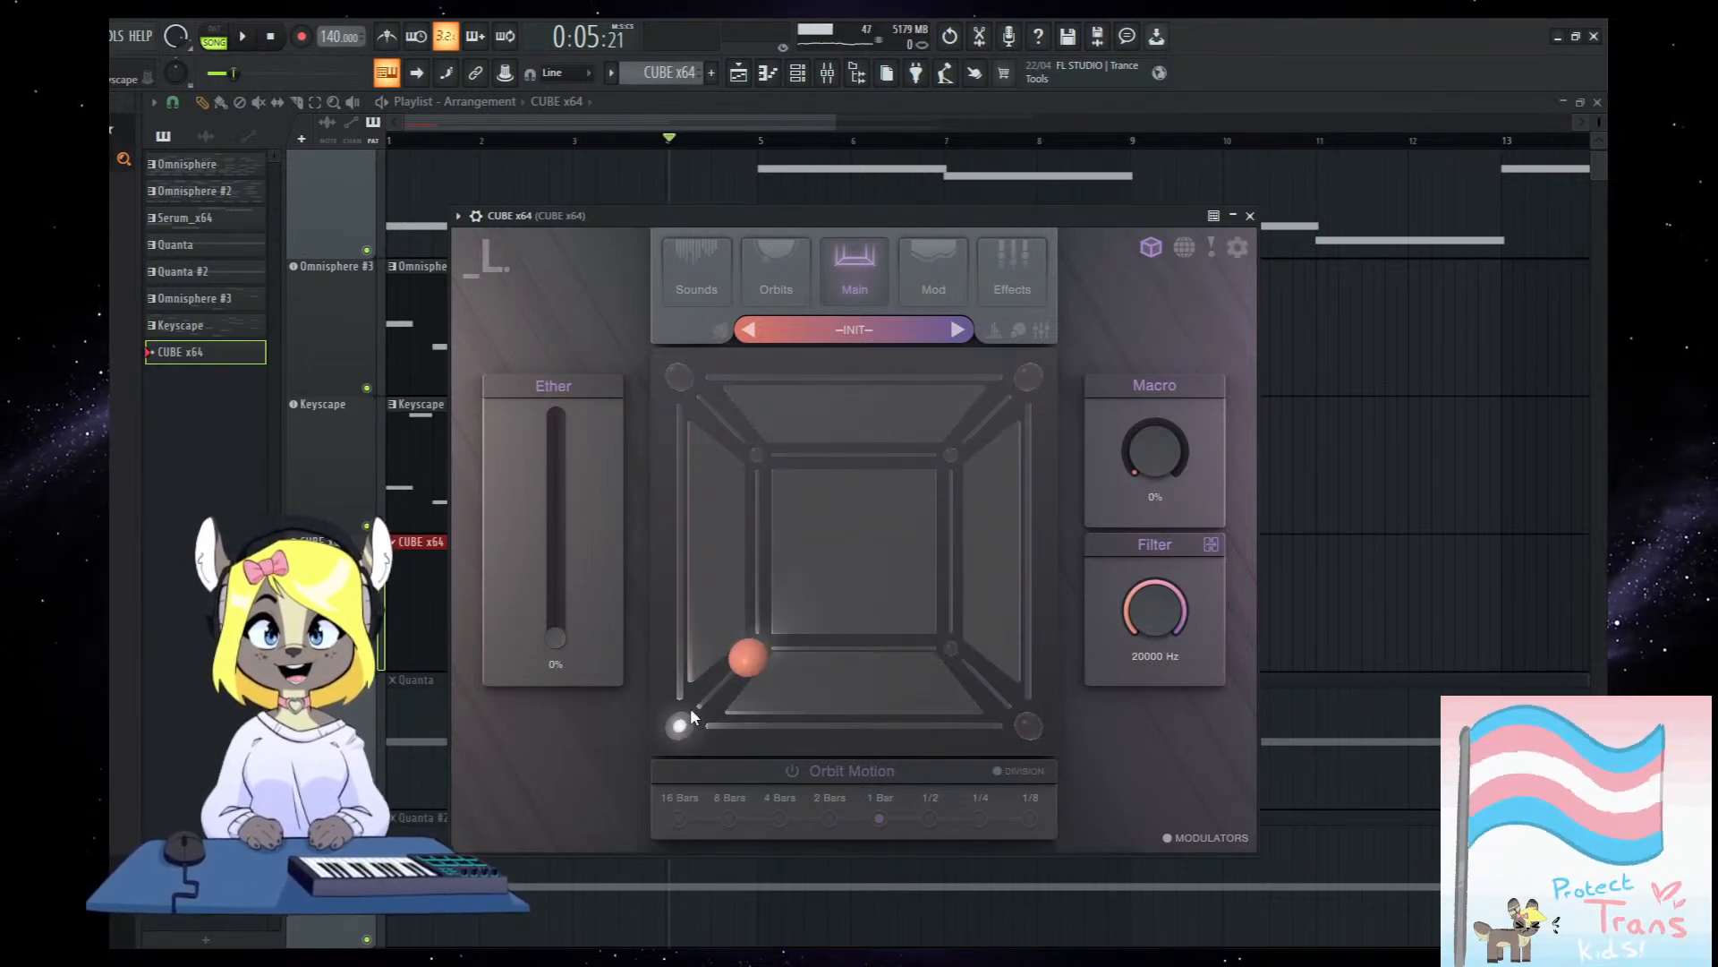
Recentre CUBE's orb, randomize its orbit repeatedly until the path is circular, and close the instrument window.
left_click_drag(768, 641, 879, 568)
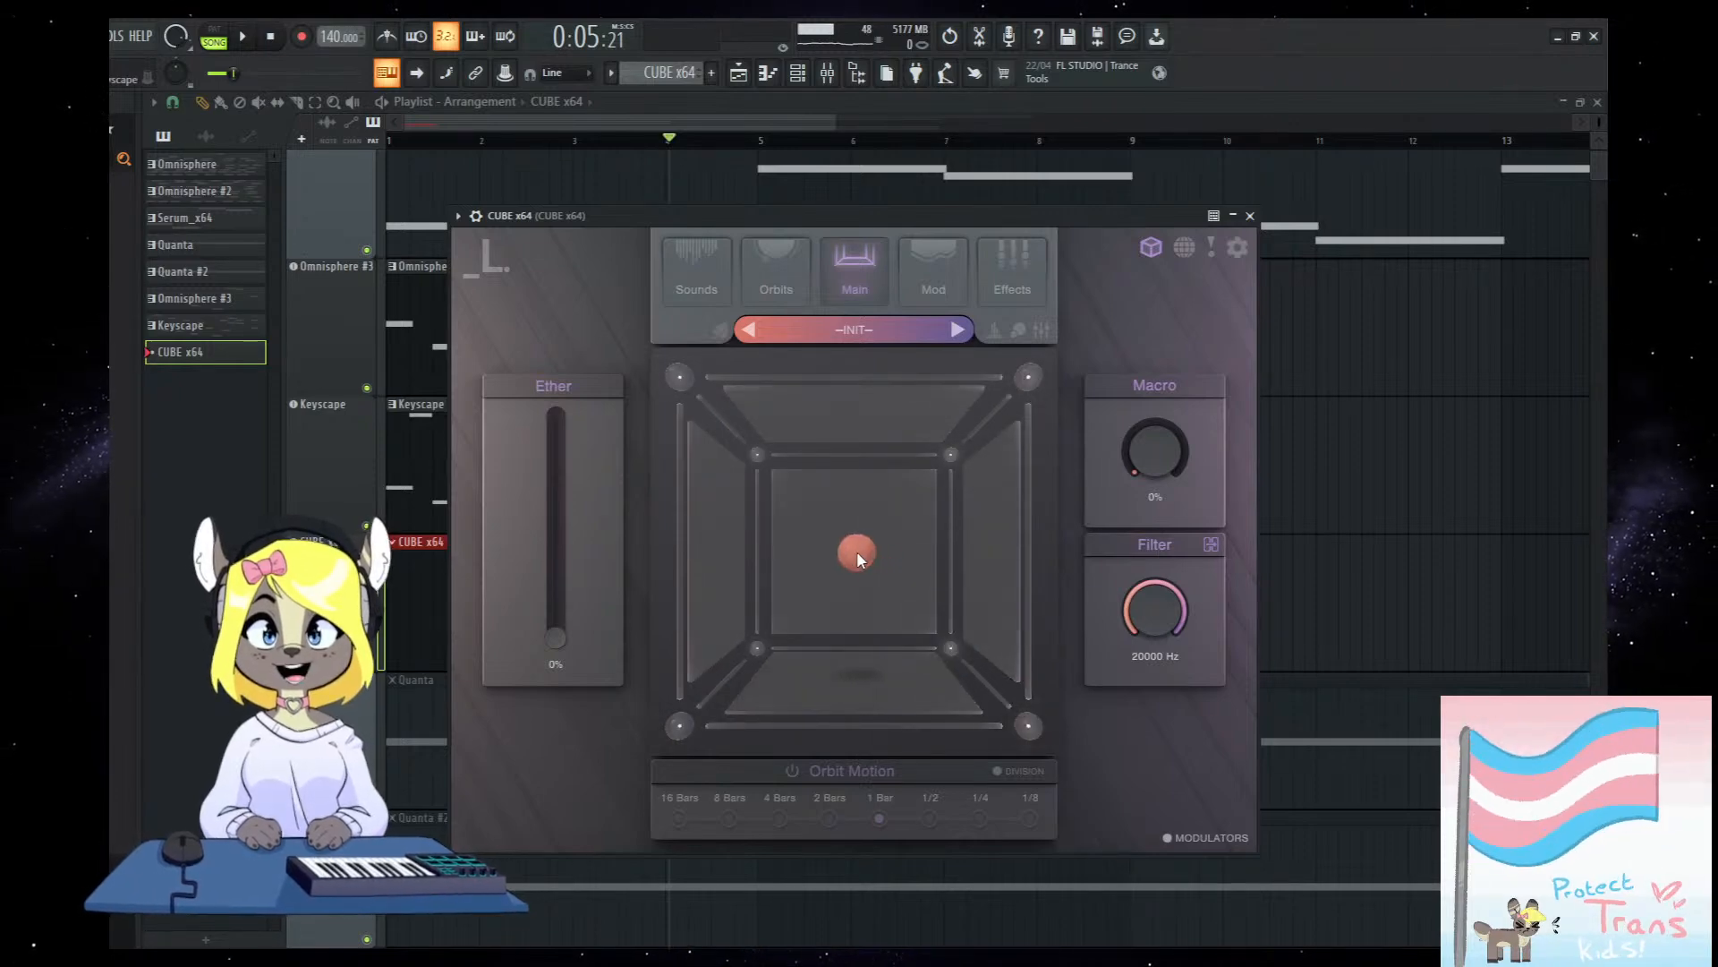
left_click(835, 314)
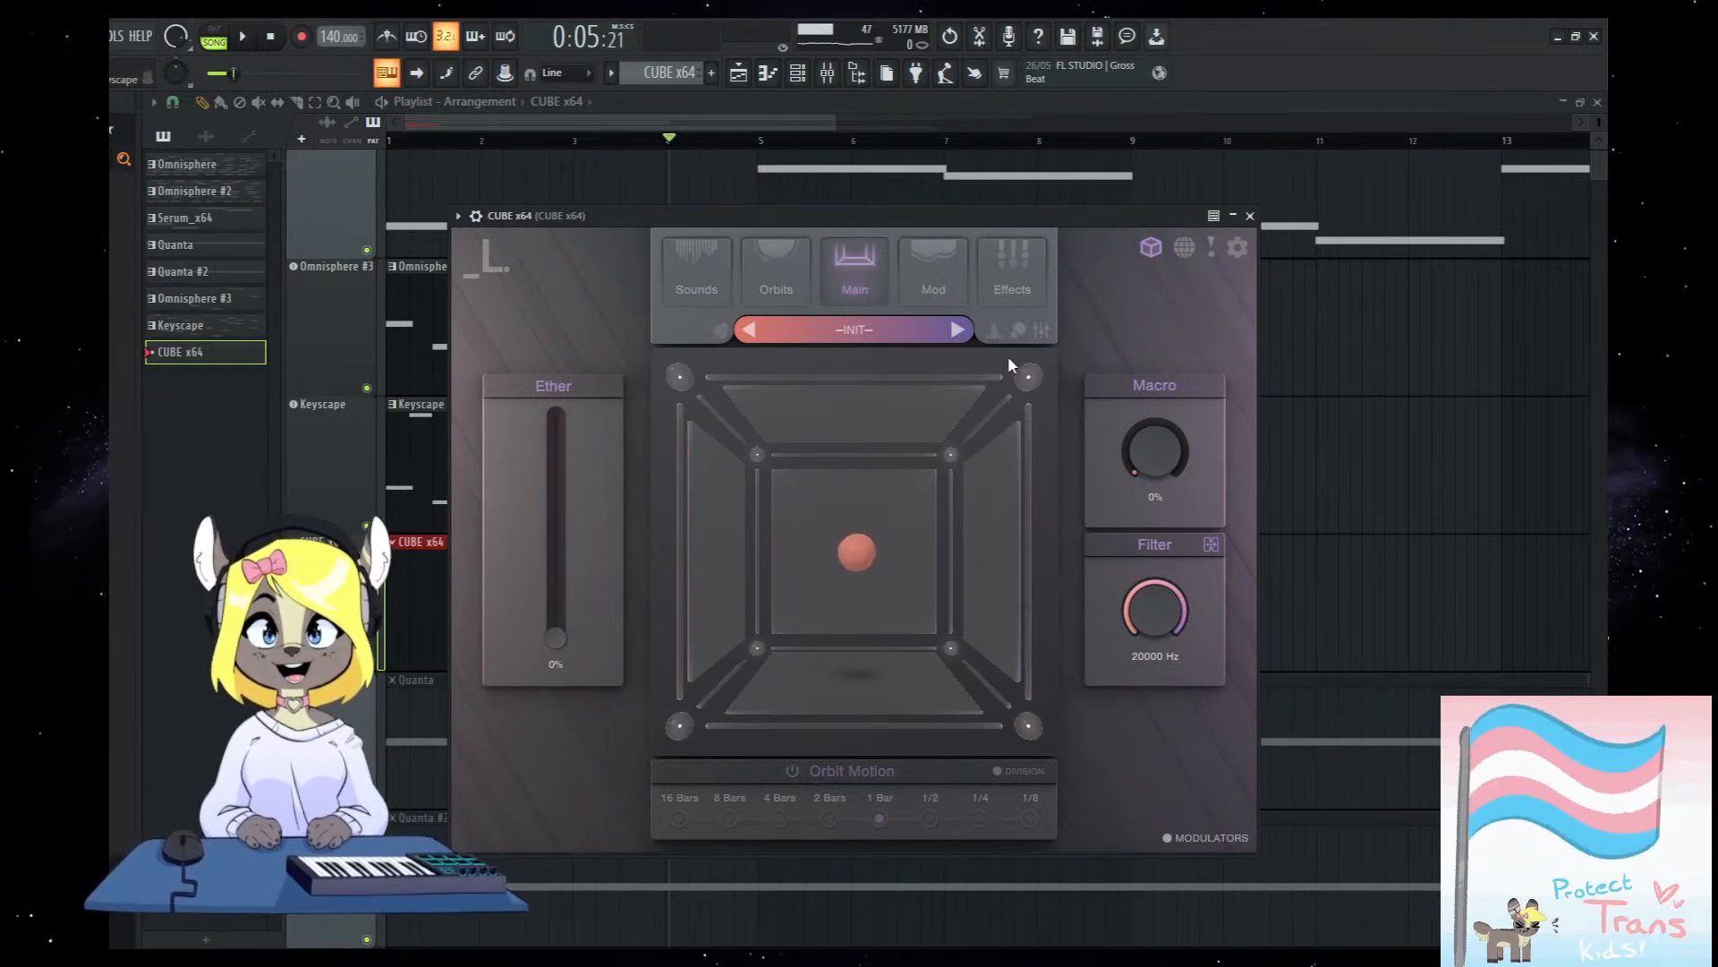
left_click(1019, 331)
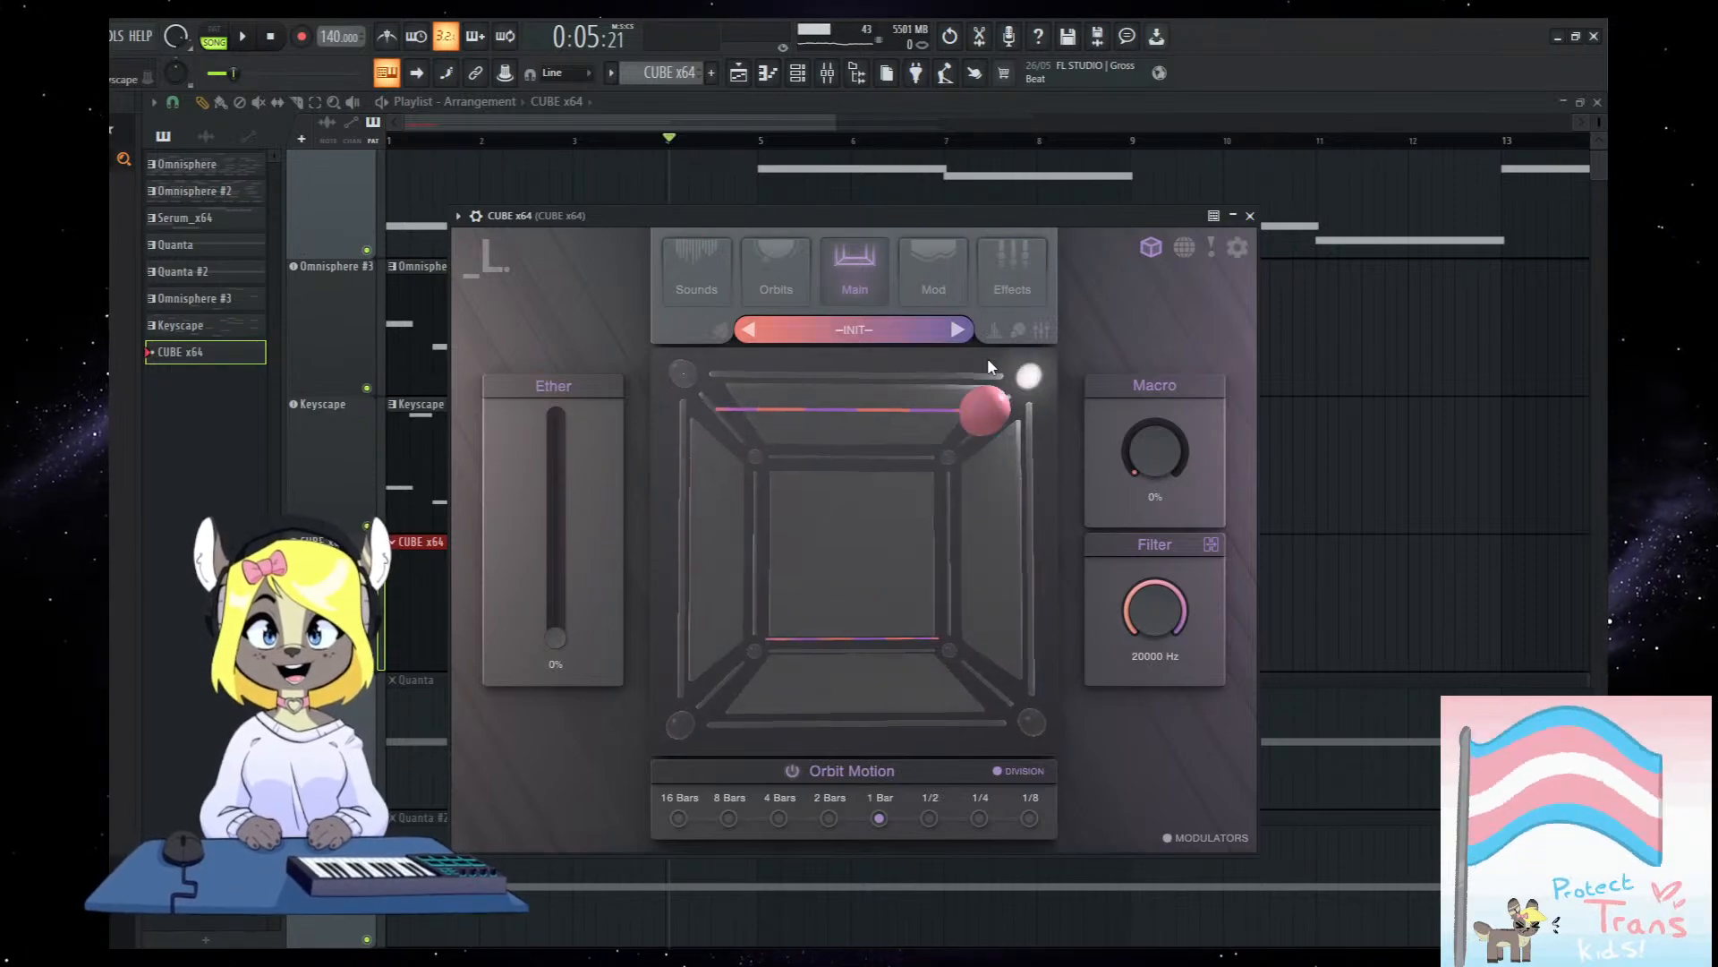
left_click(1018, 331)
left_click(1019, 331)
left_click(1021, 332)
left_click(1022, 331)
left_click(1022, 331)
left_click(1022, 331)
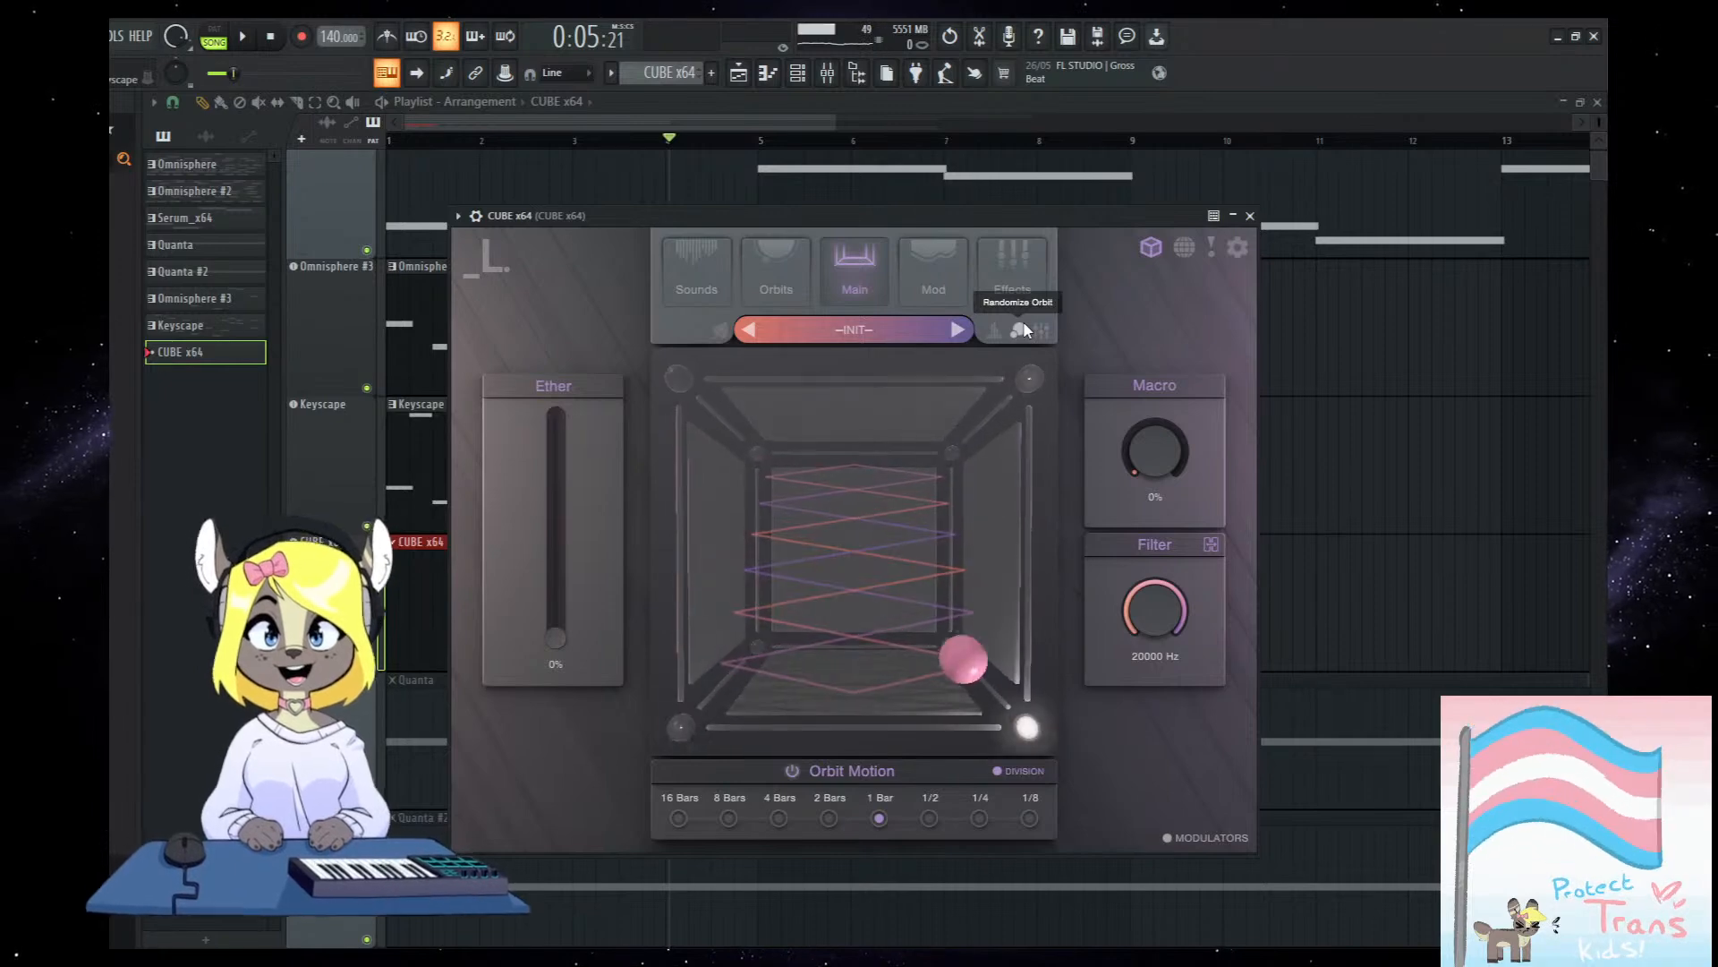
left_click(1022, 331)
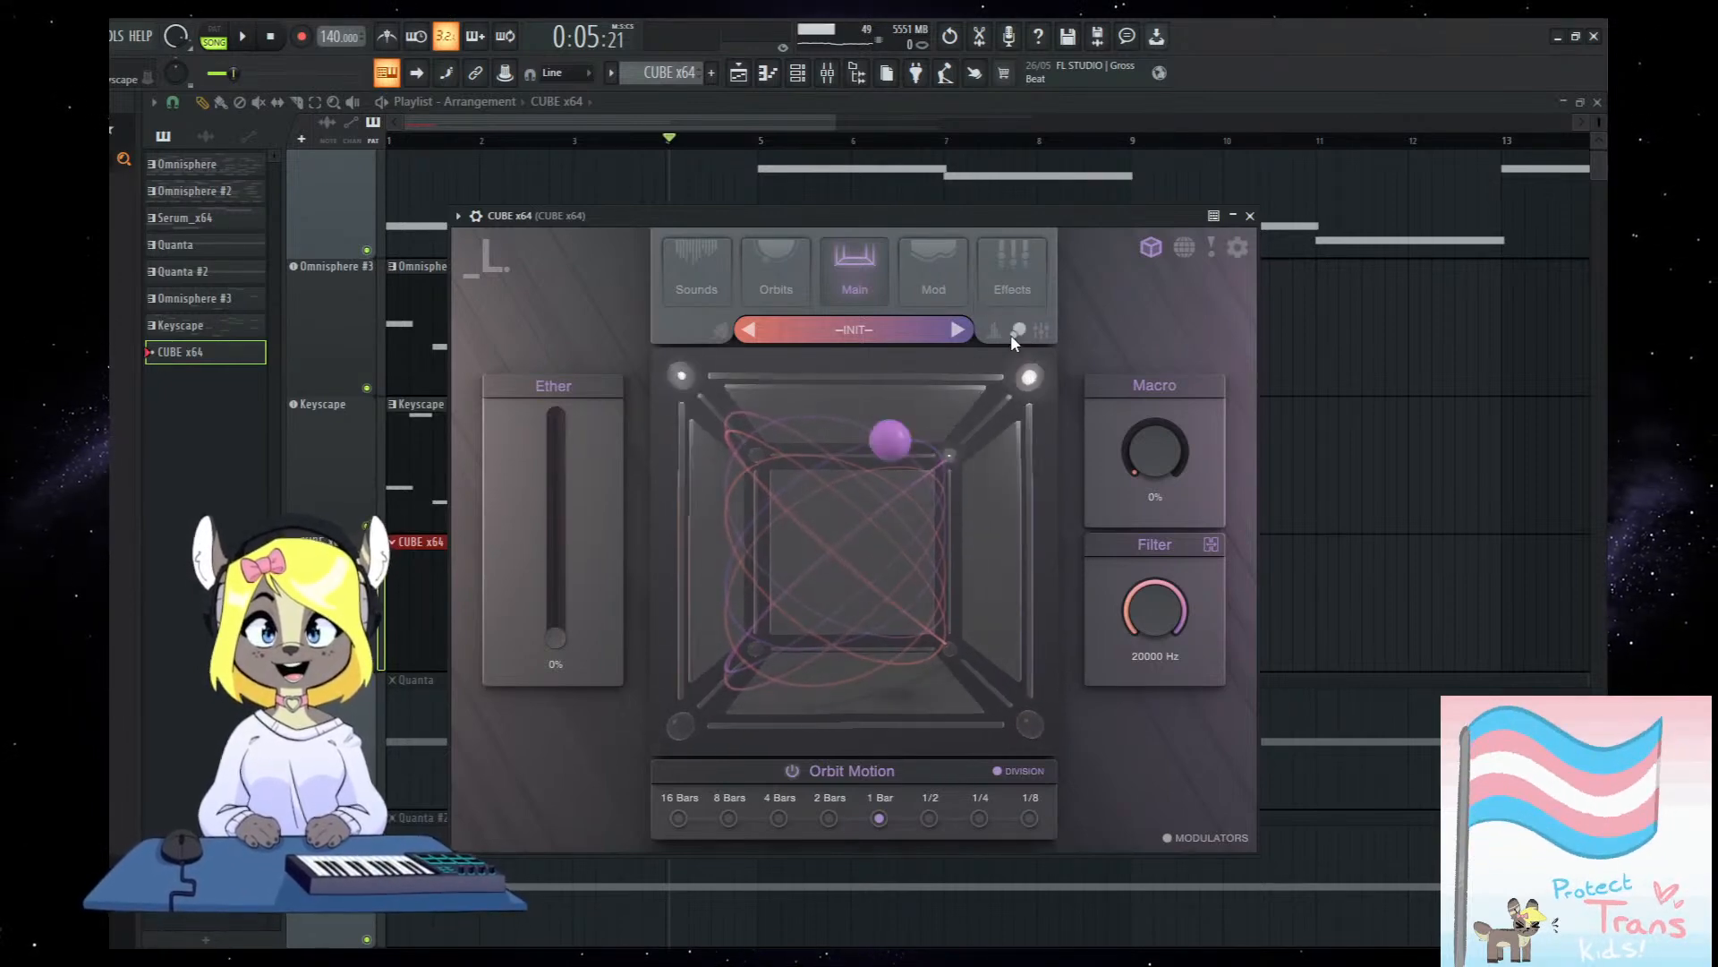
left_click(1015, 331)
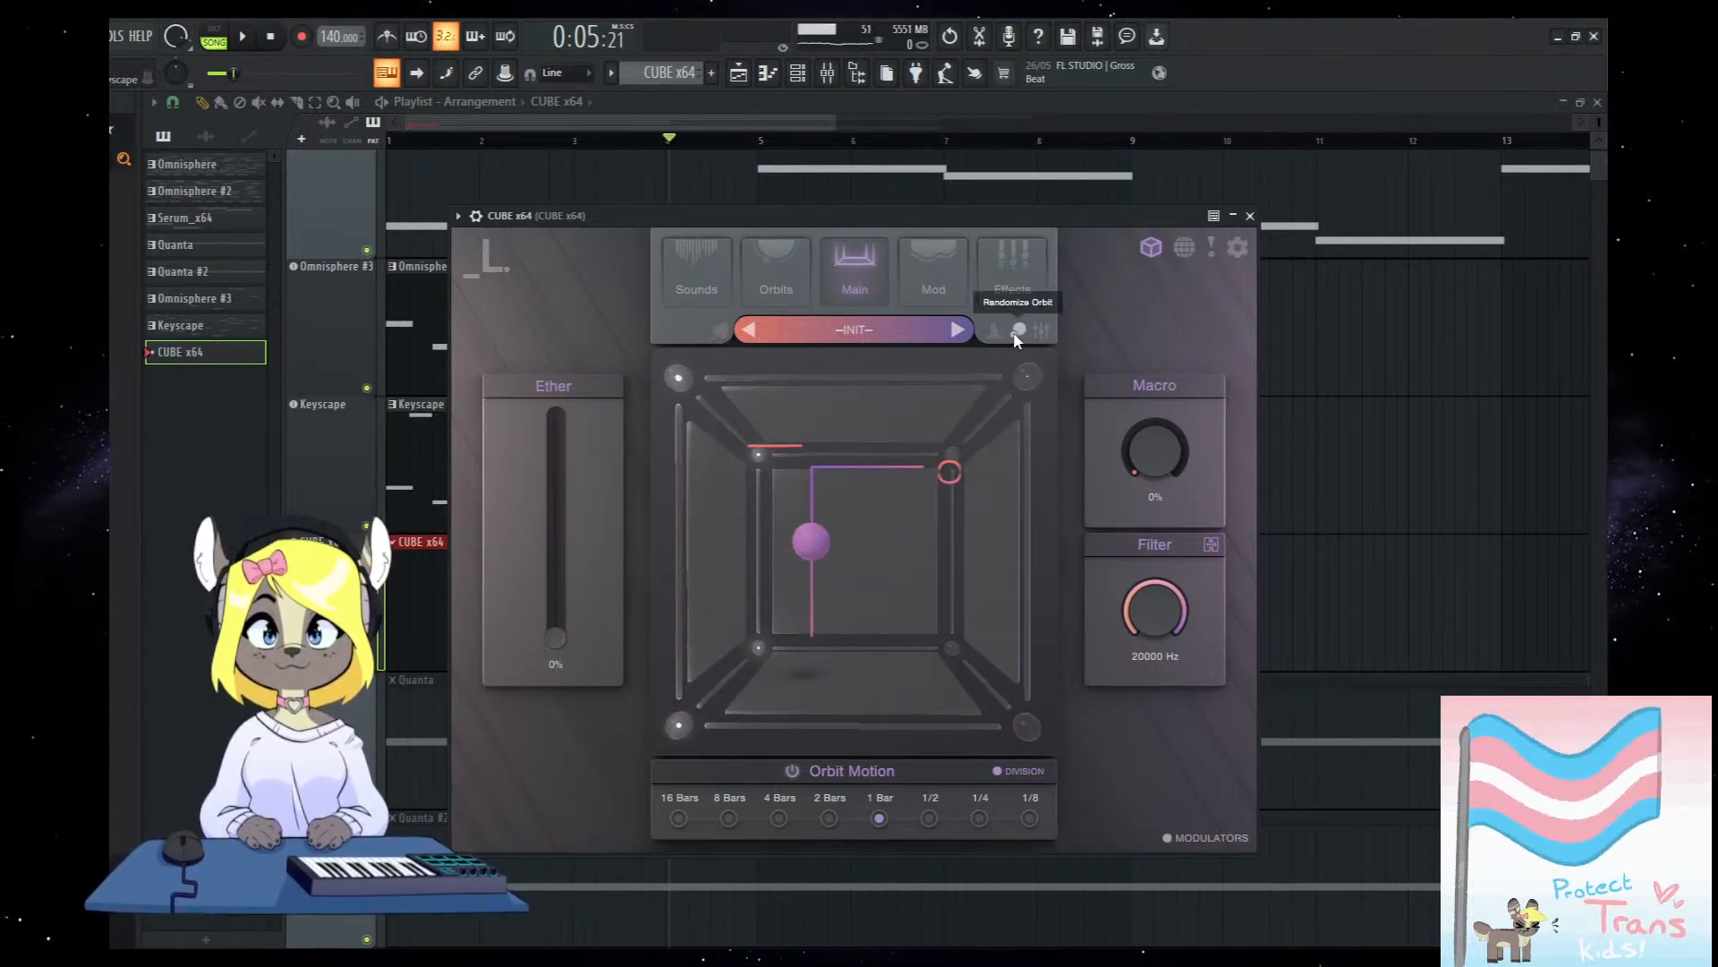
left_click(1015, 331)
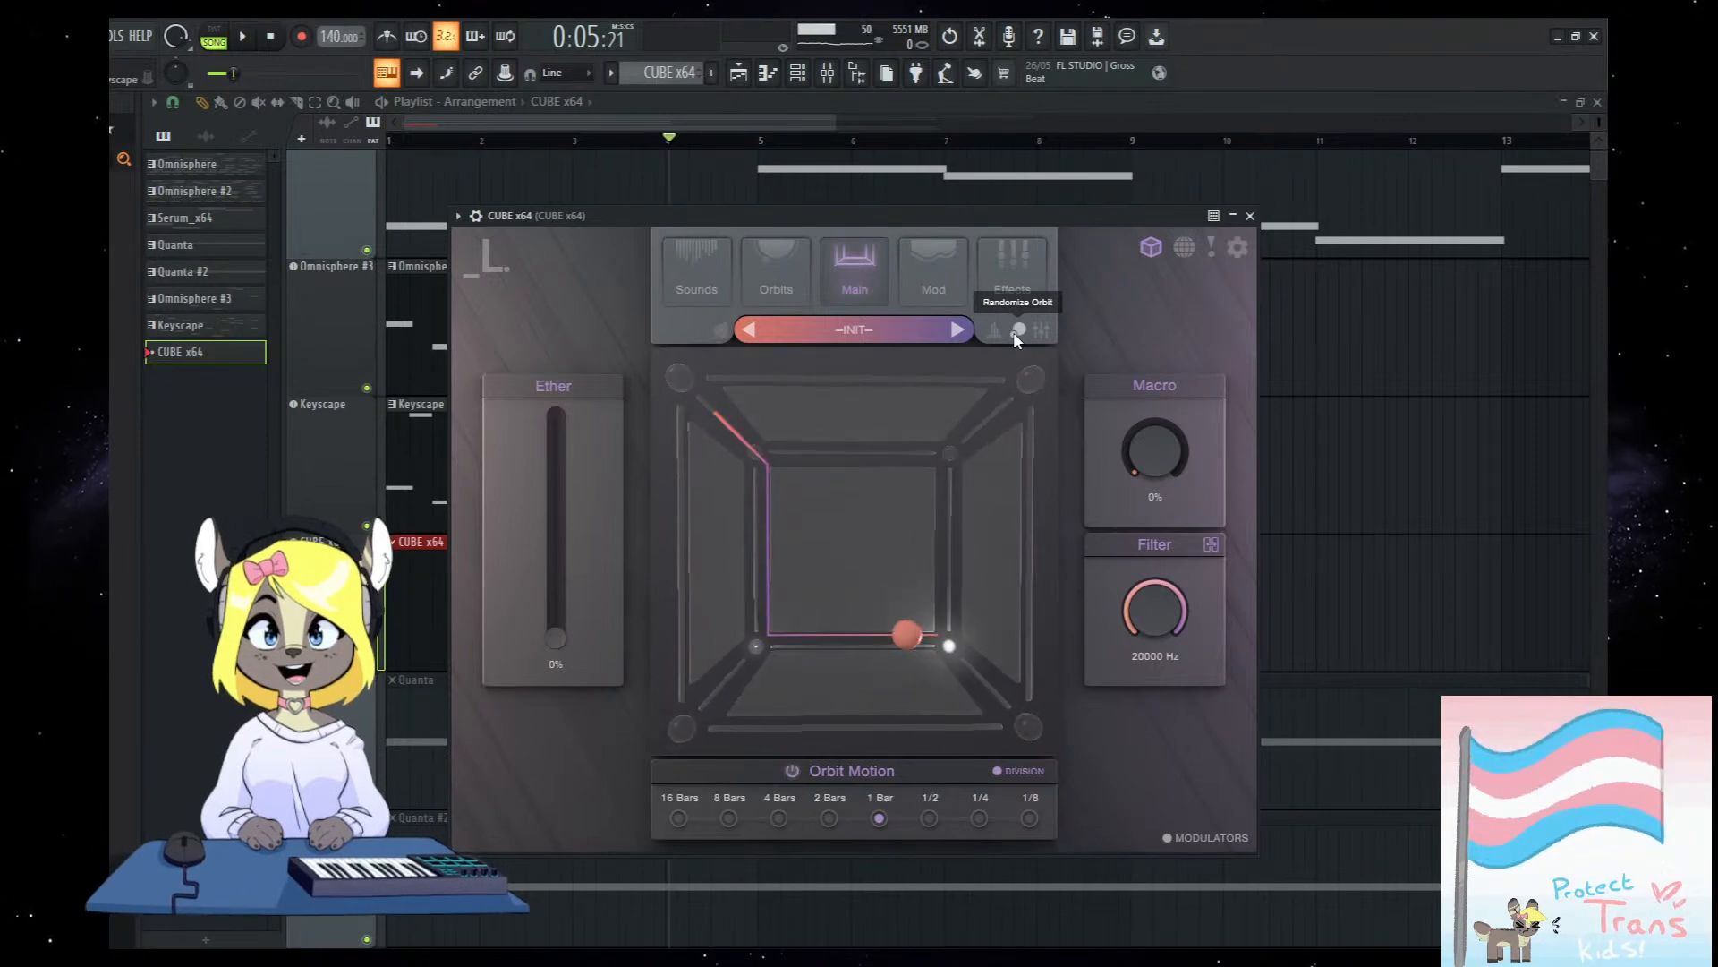
left_click(1015, 331)
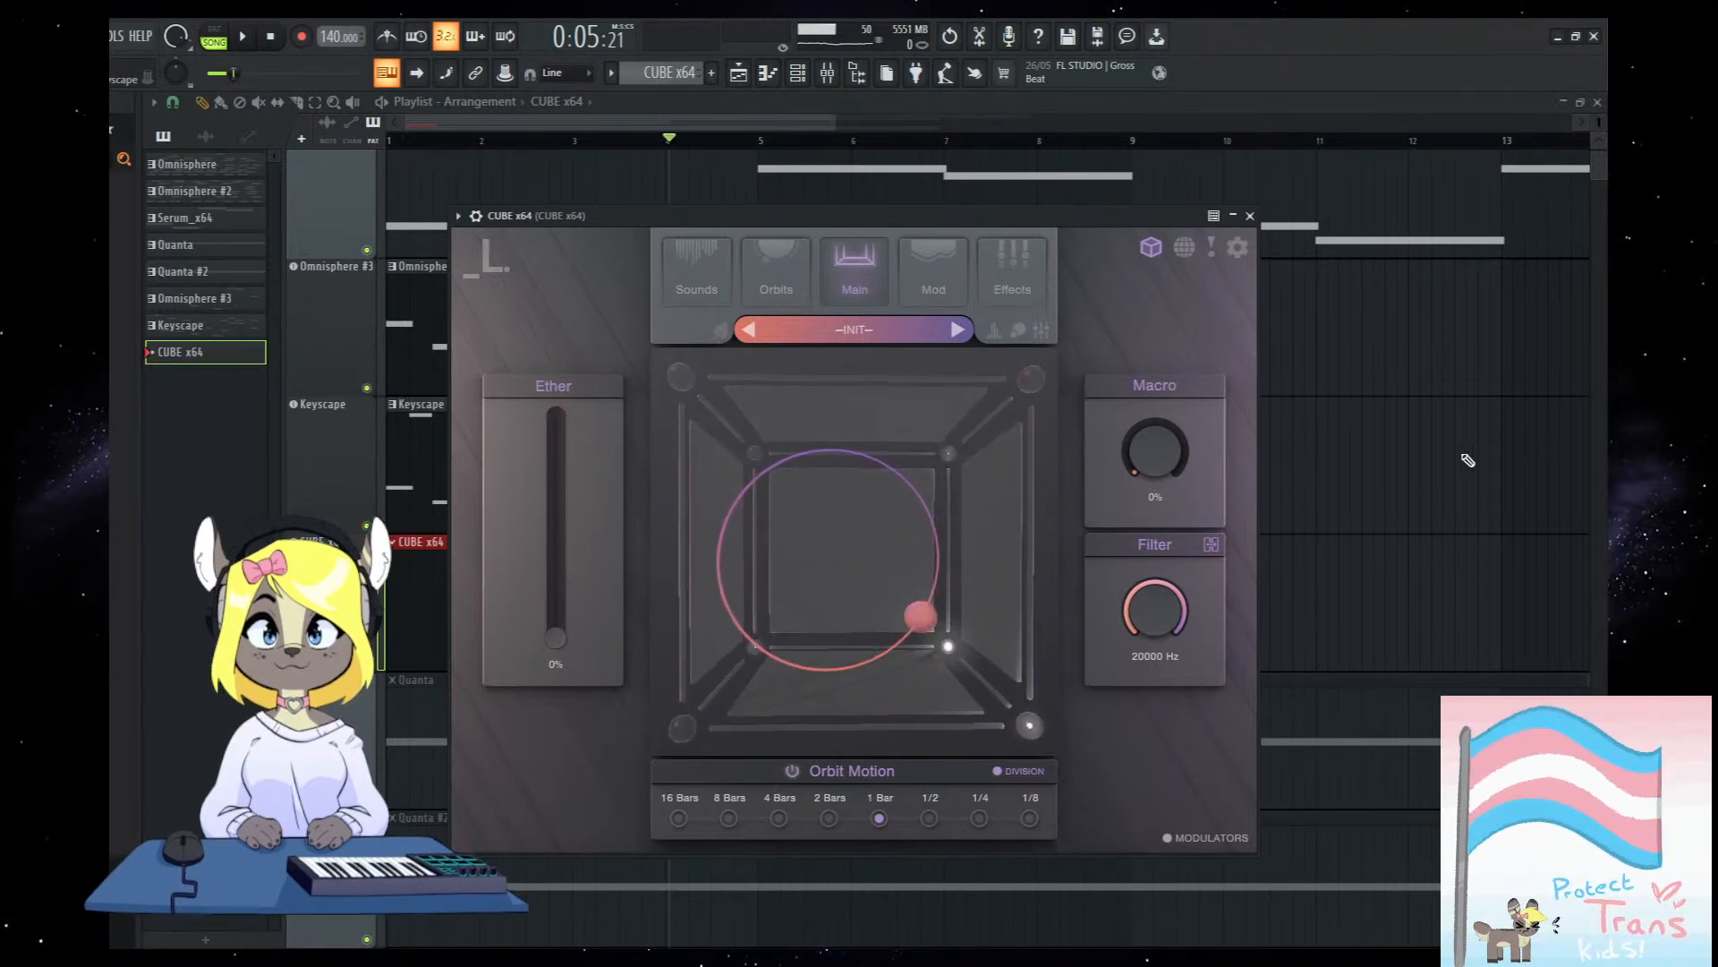
key("Escape")
Open the CUBE pattern and enter one-bar notes F7, A7, C8 and F7 across bars 1 to 4.
key("space")
key("space")
double_click(409, 594)
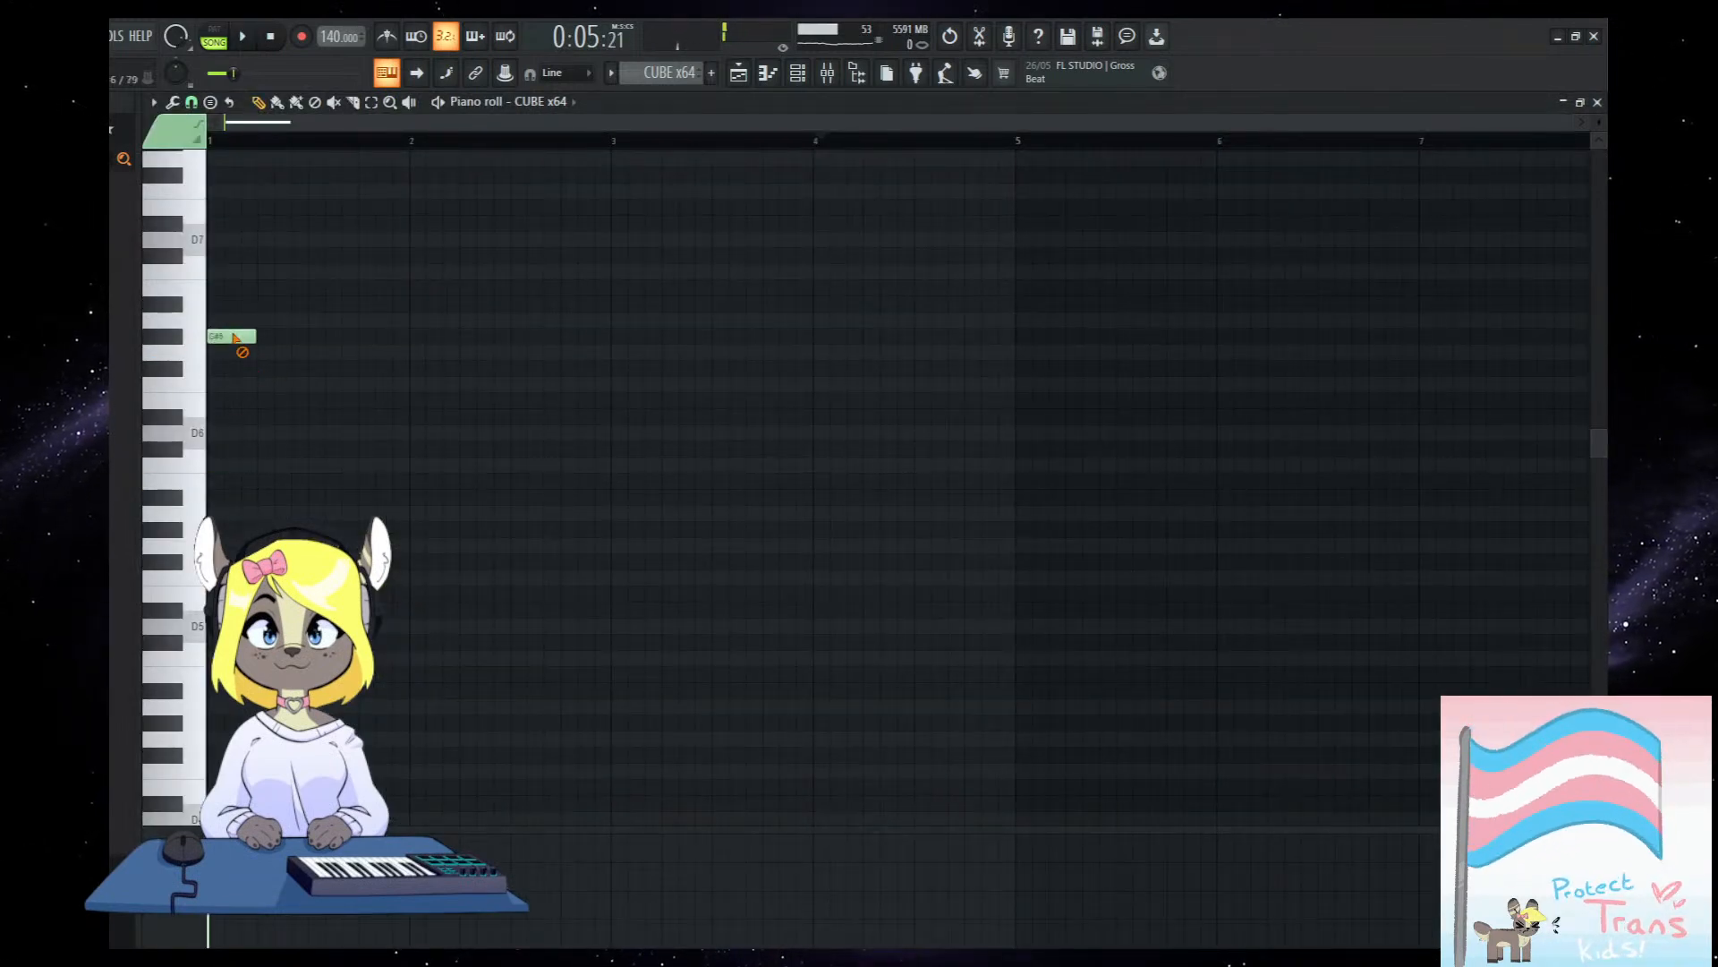
scroll(262, 507, "up", 5)
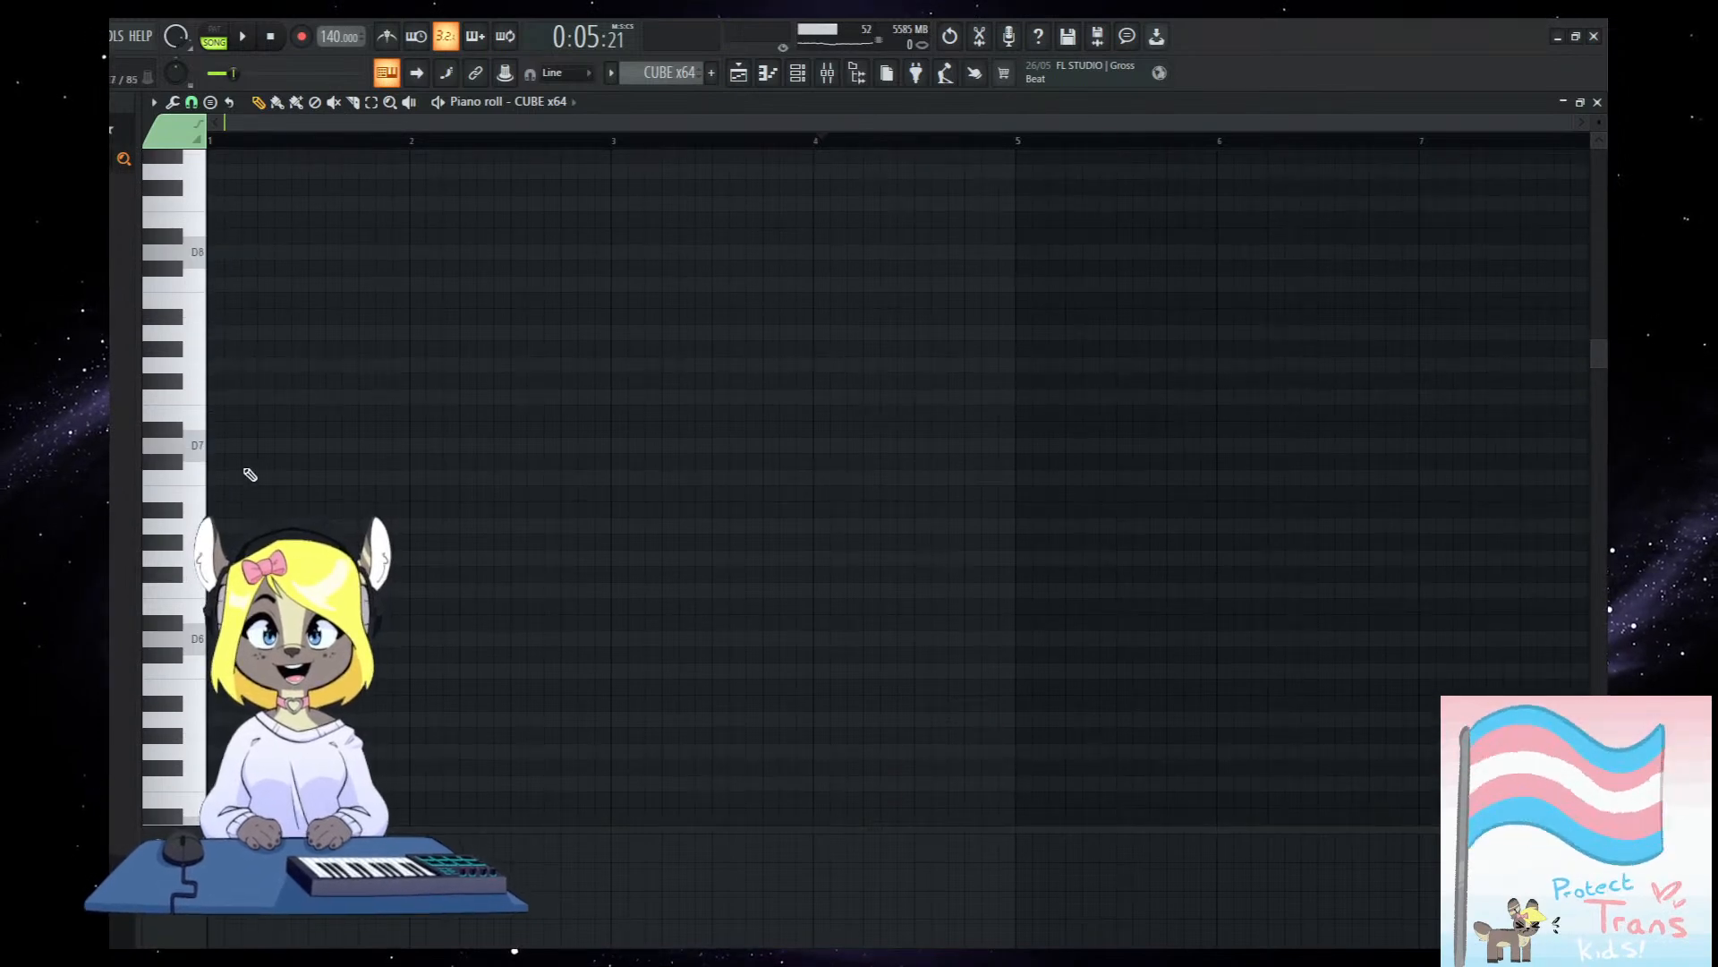
left_click(210, 397)
left_click_drag(907, 408, 416, 414)
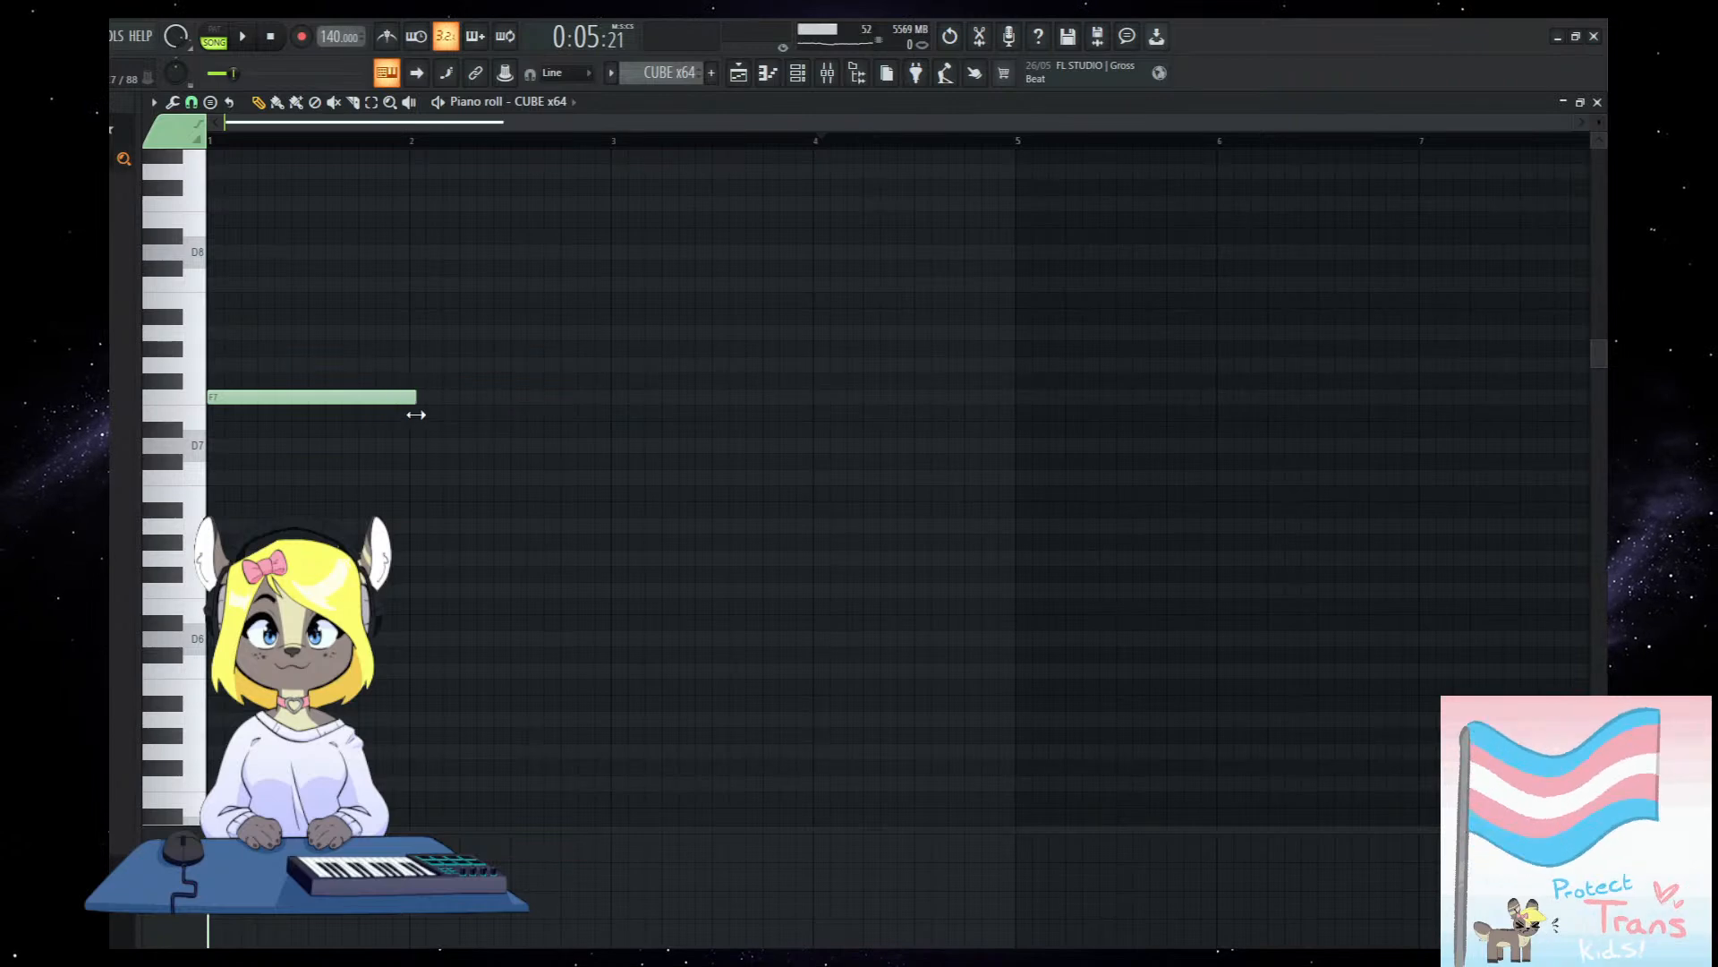
left_click(418, 317)
left_click_drag(412, 341, 412, 342)
left_click(616, 284)
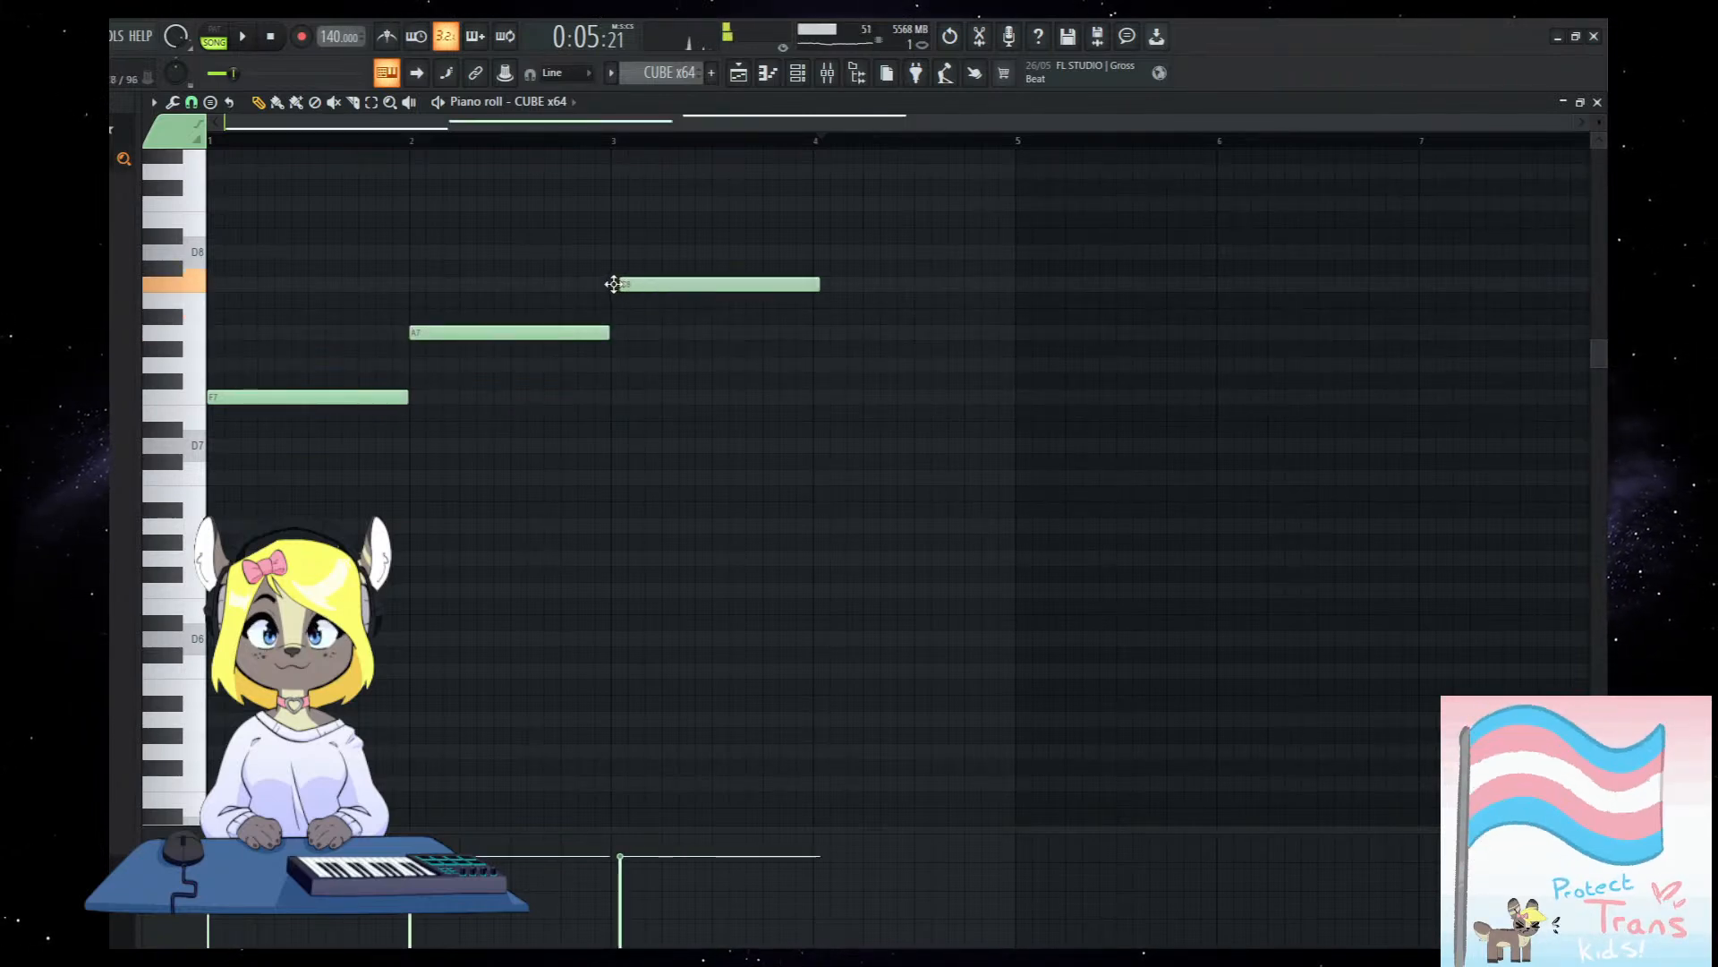
left_click(813, 397)
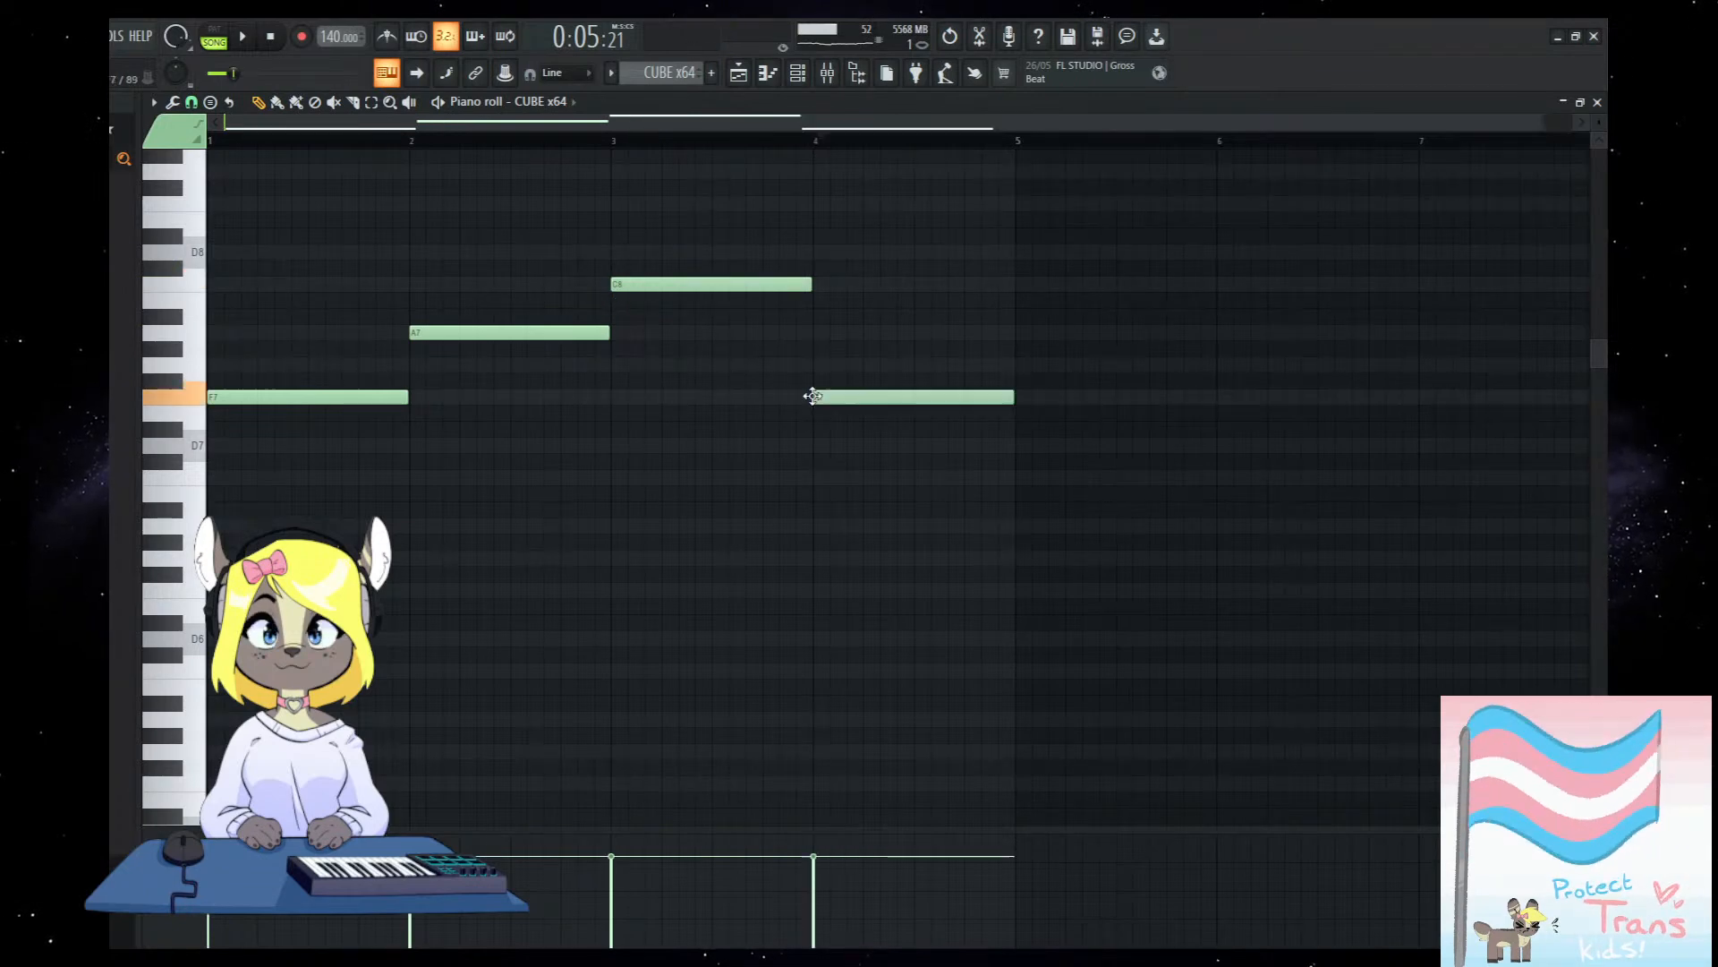
Play the arrangement with the four-note CUBE part and stop playback.
key("space")
key("F5")
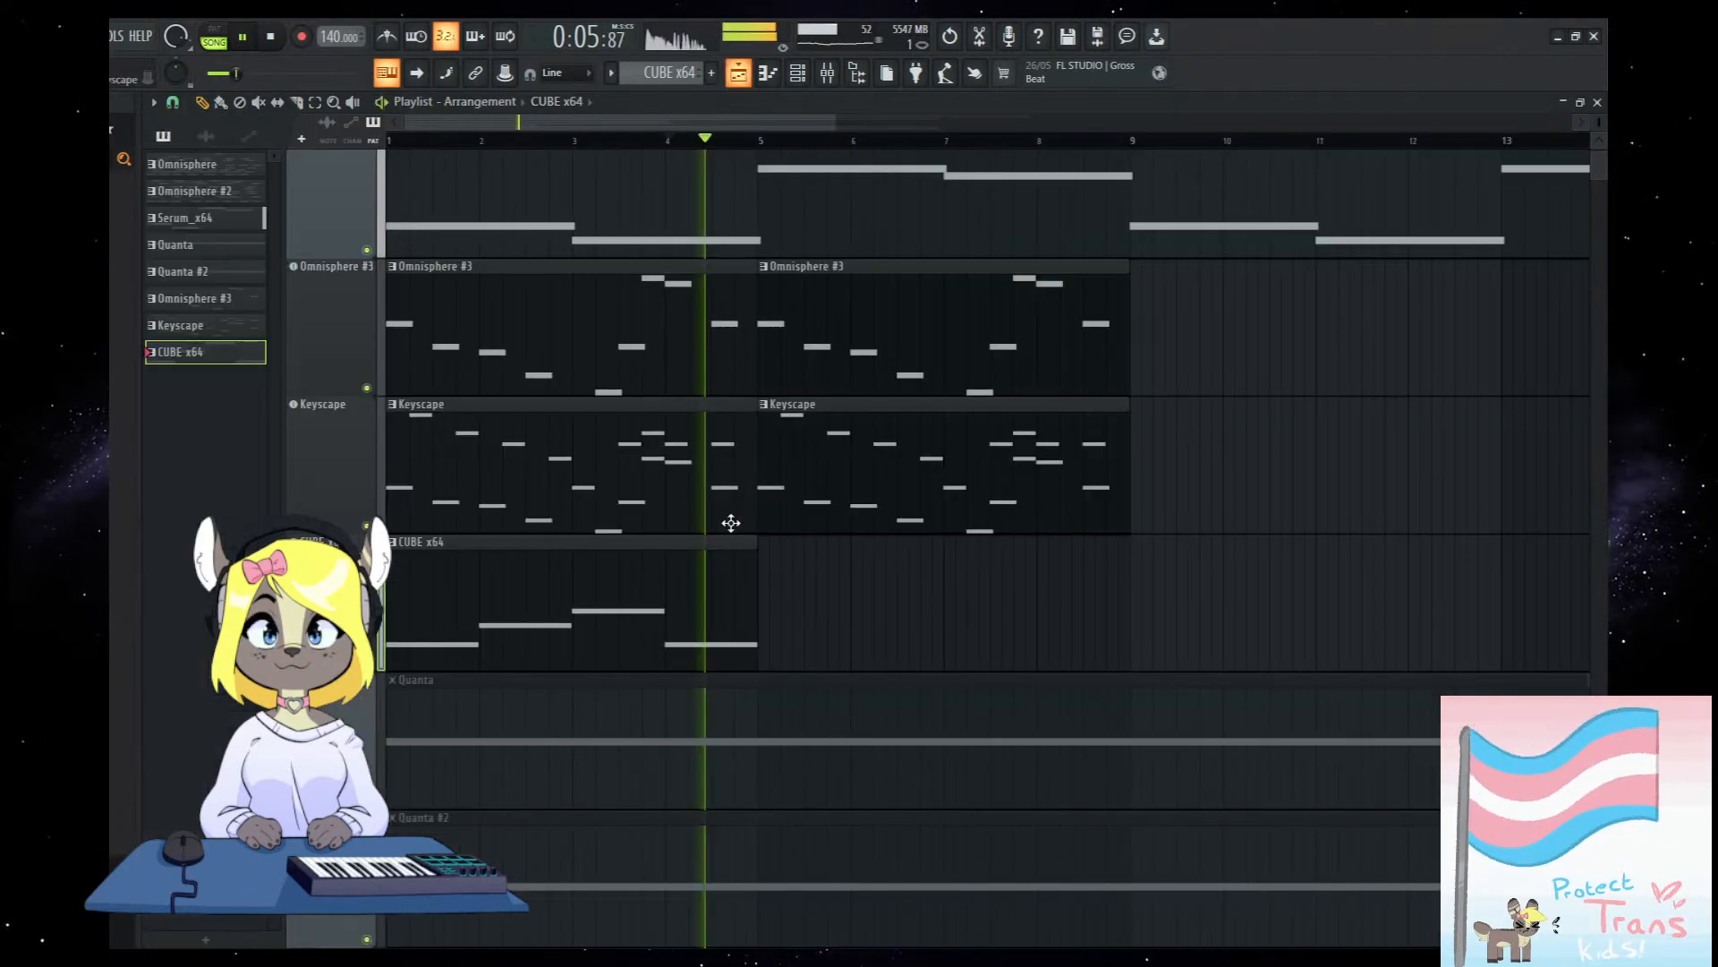
scroll(448, 215, "down", 2)
key("space")
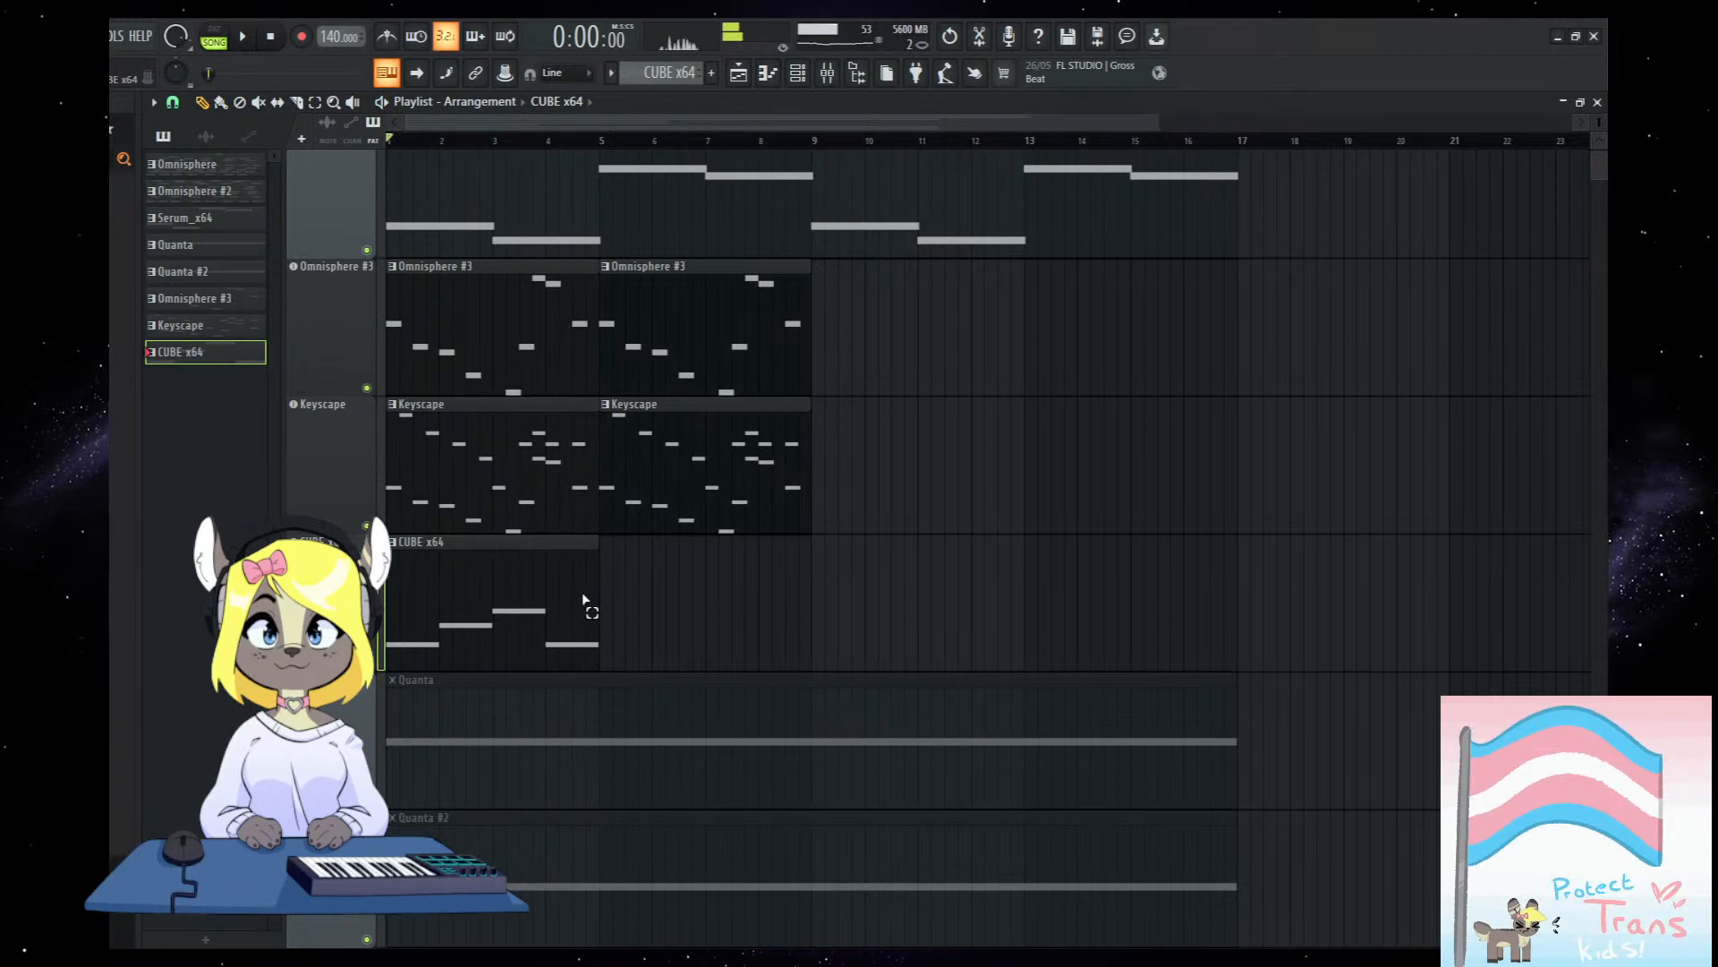
Duplicate the CUBE clip to bars 5 to 8 and play the arrangement with it.
left_click_drag(479, 610, 612, 608)
scroll(621, 636, "up", 4)
scroll(626, 641, "up", 1)
key("space")
scroll(639, 738, "down", 5)
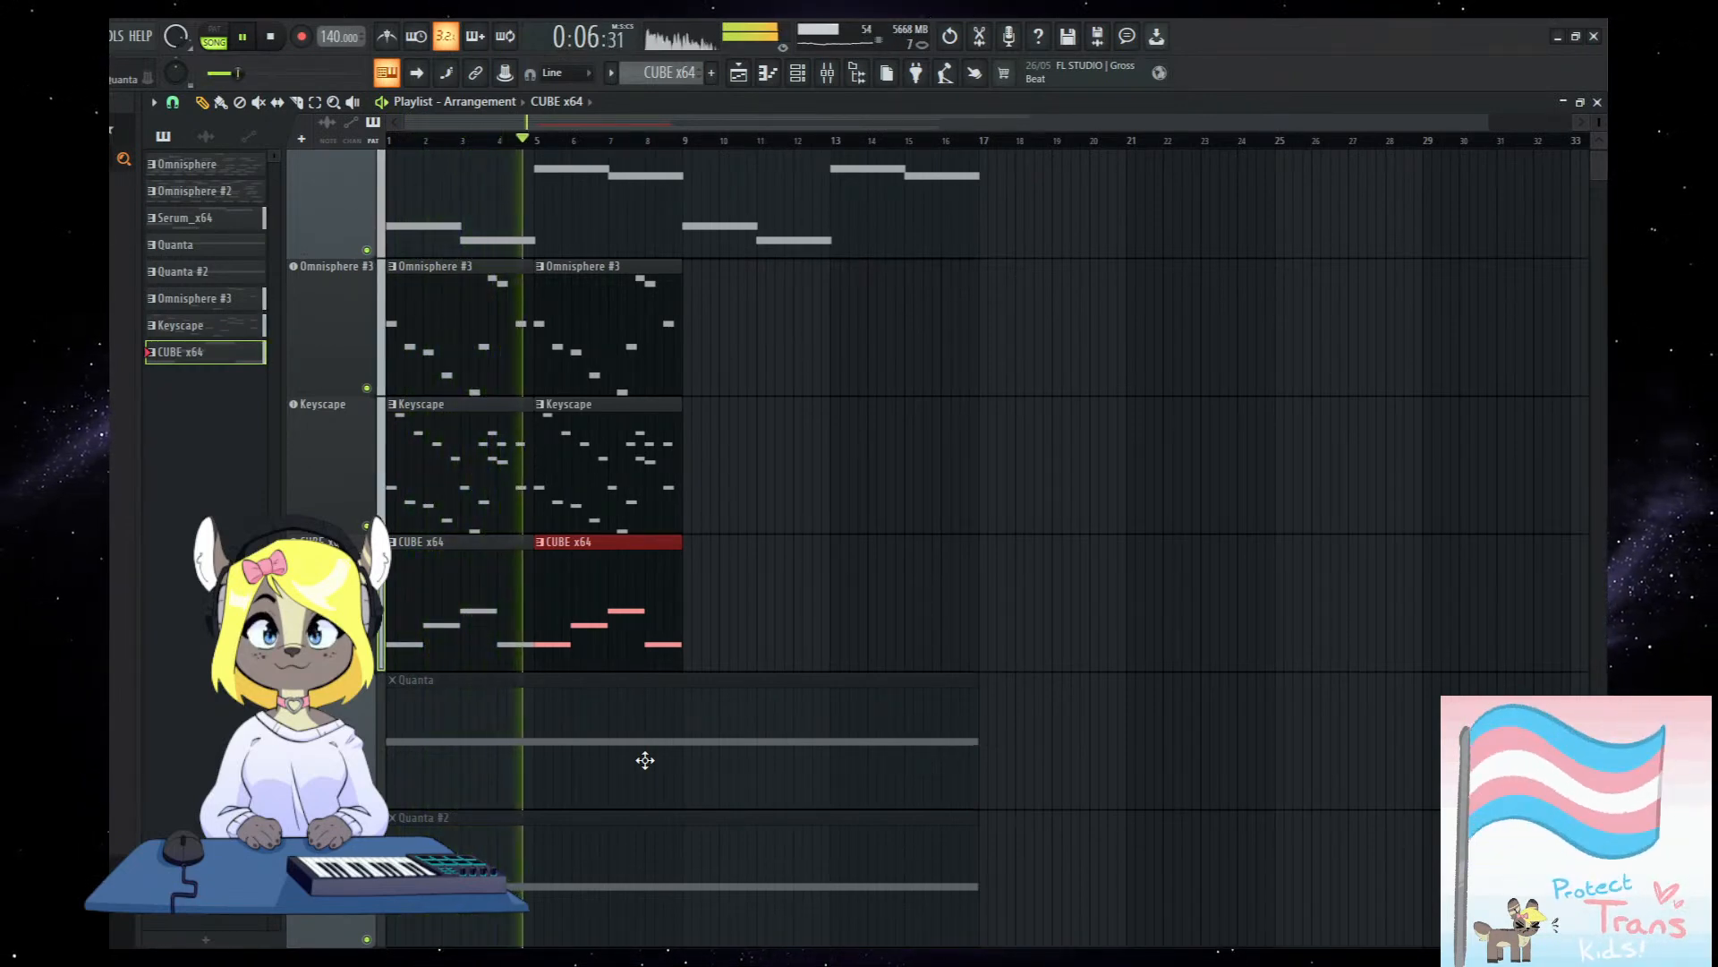
key("space")
Transpose the CUBE pattern's notes down one octave, to F6, A6, C7 and F6, and play the arrangement.
double_click(409, 632)
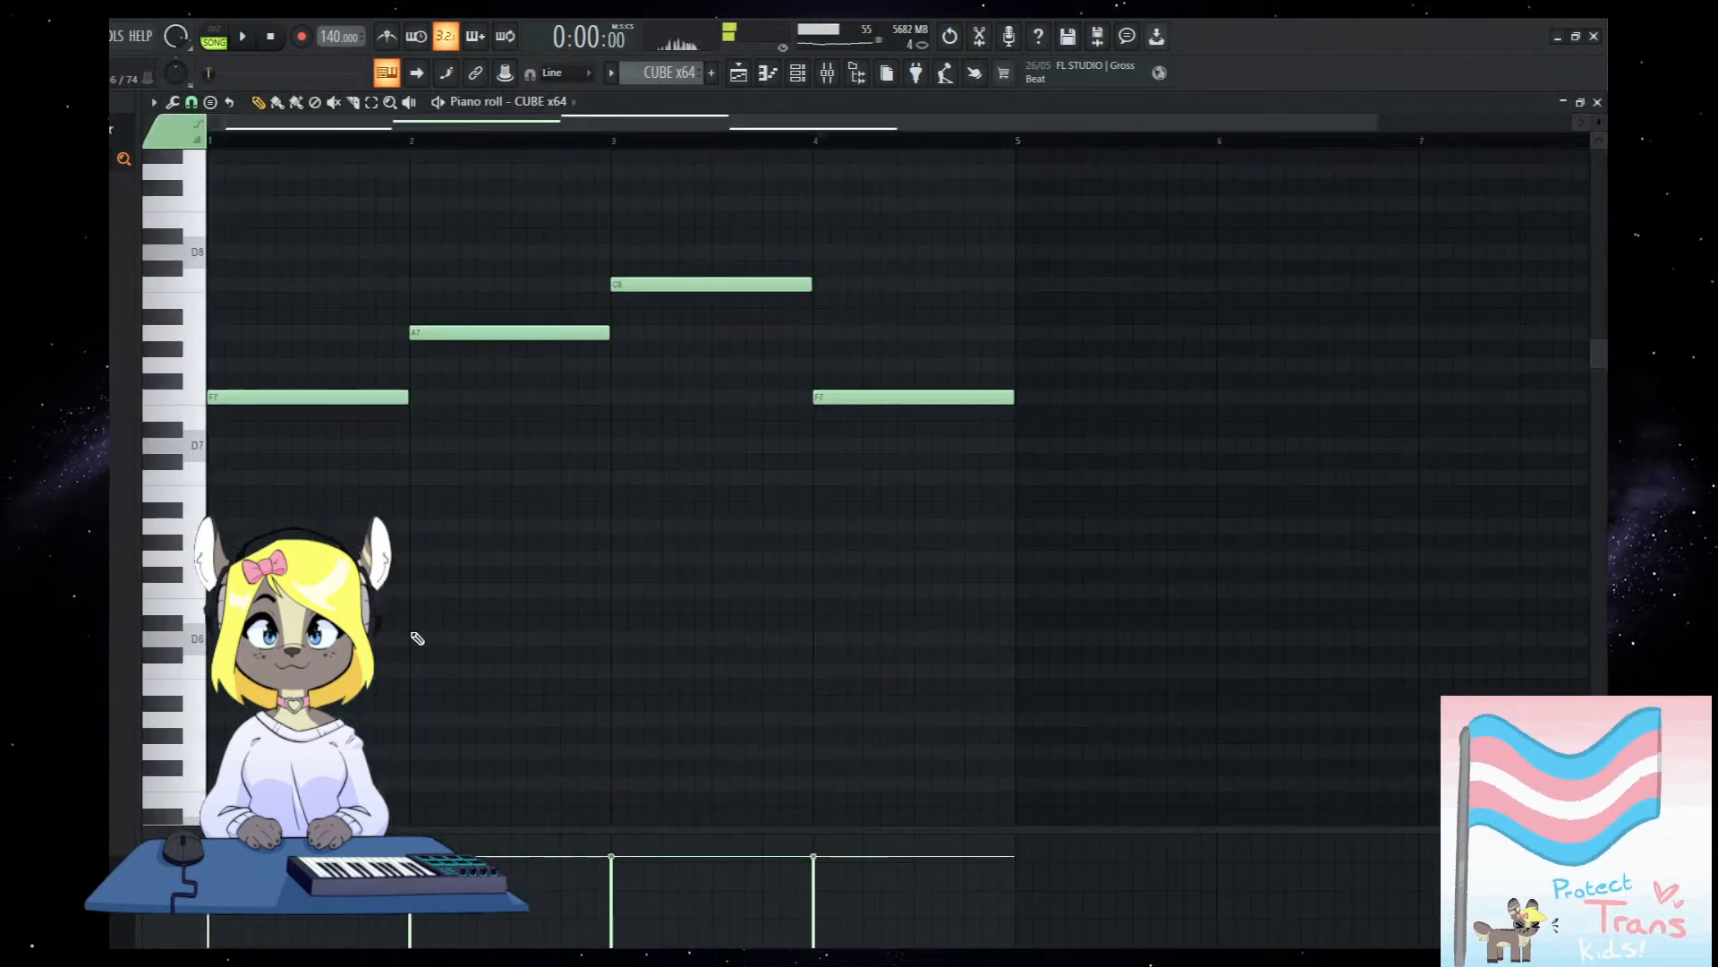
key("ctrl+Down")
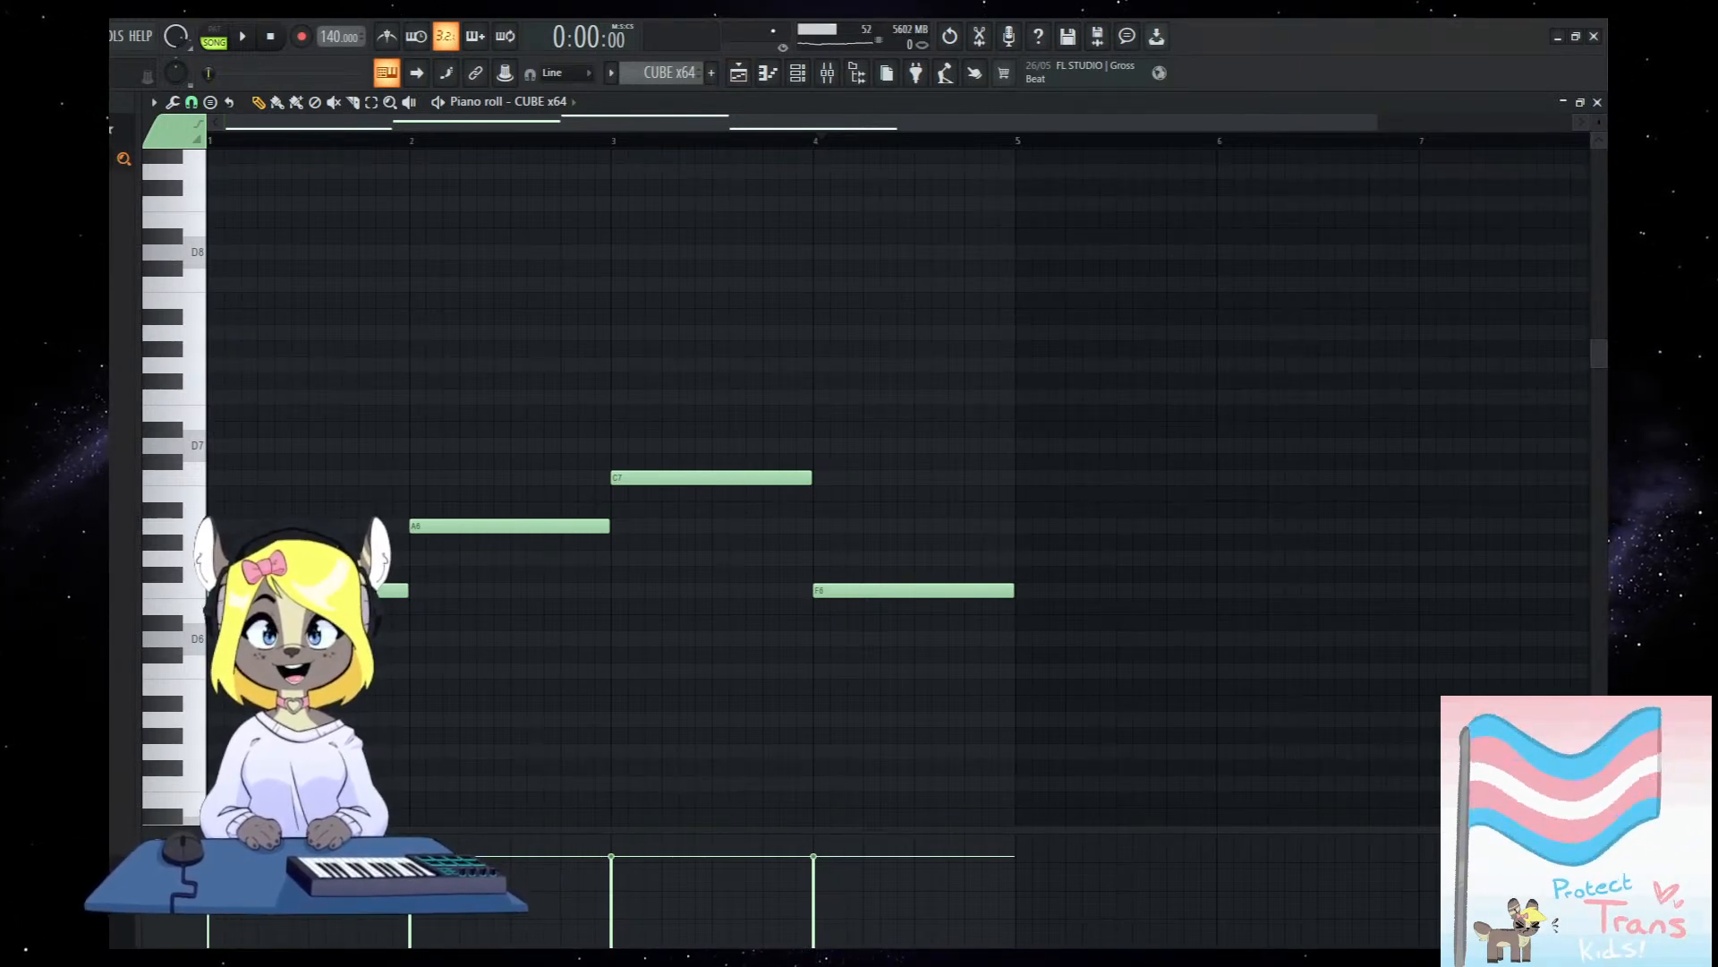
left_click(742, 77)
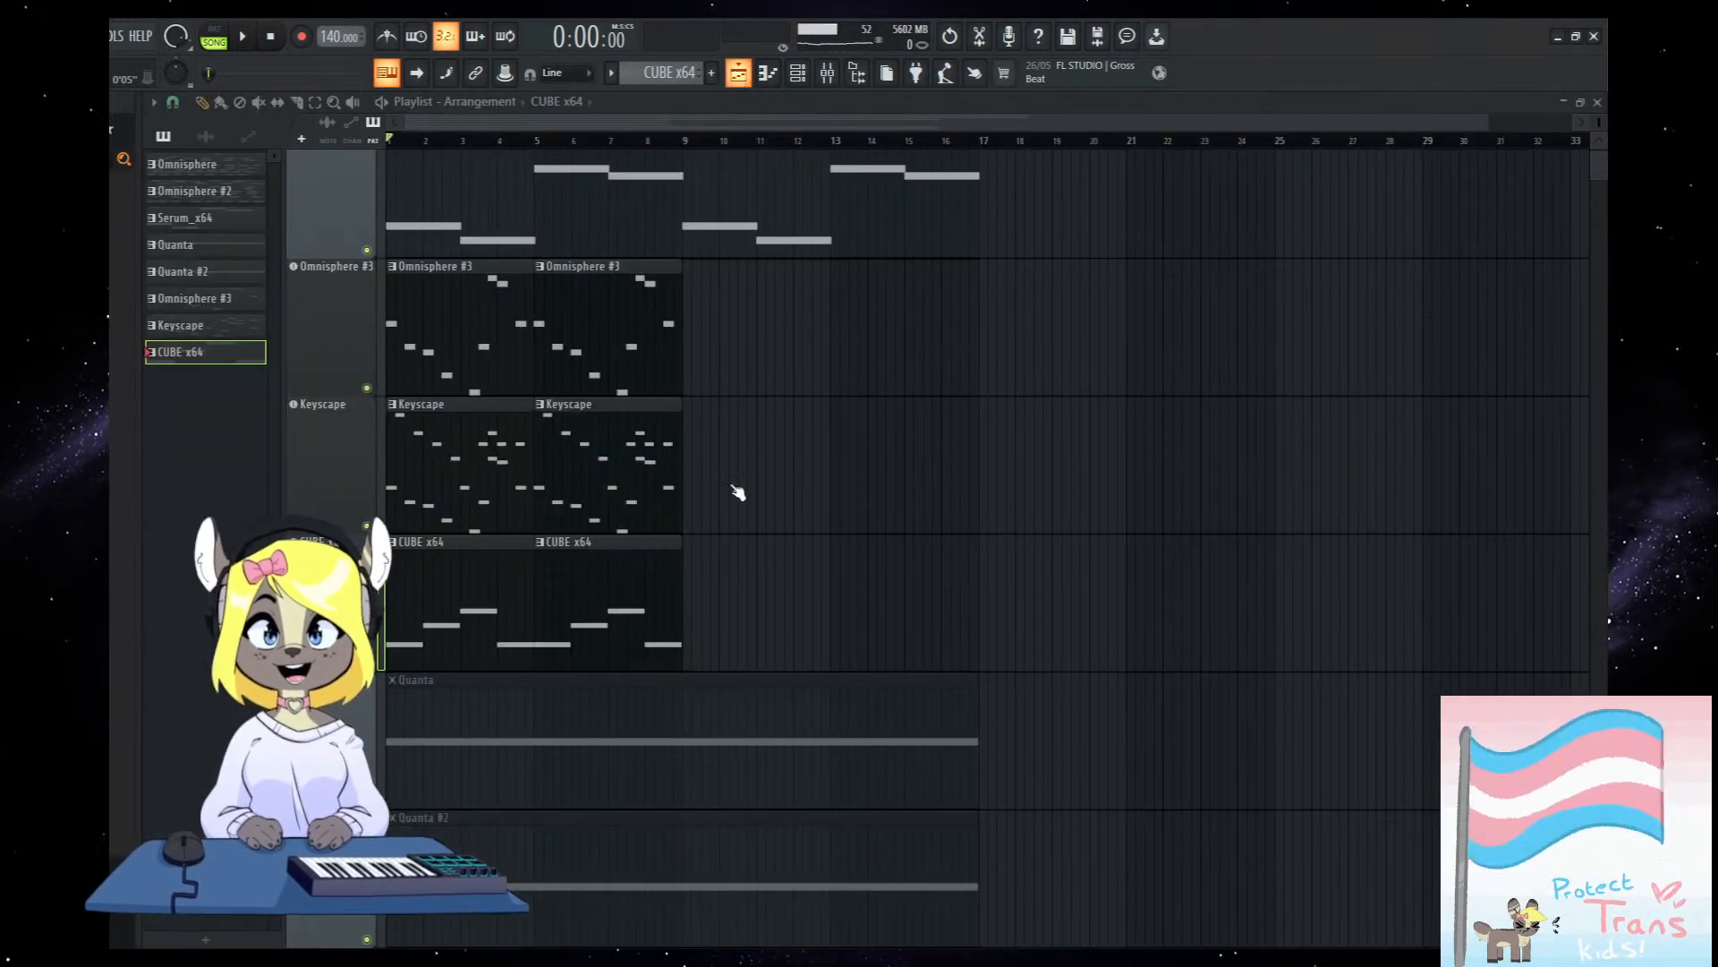
key("space")
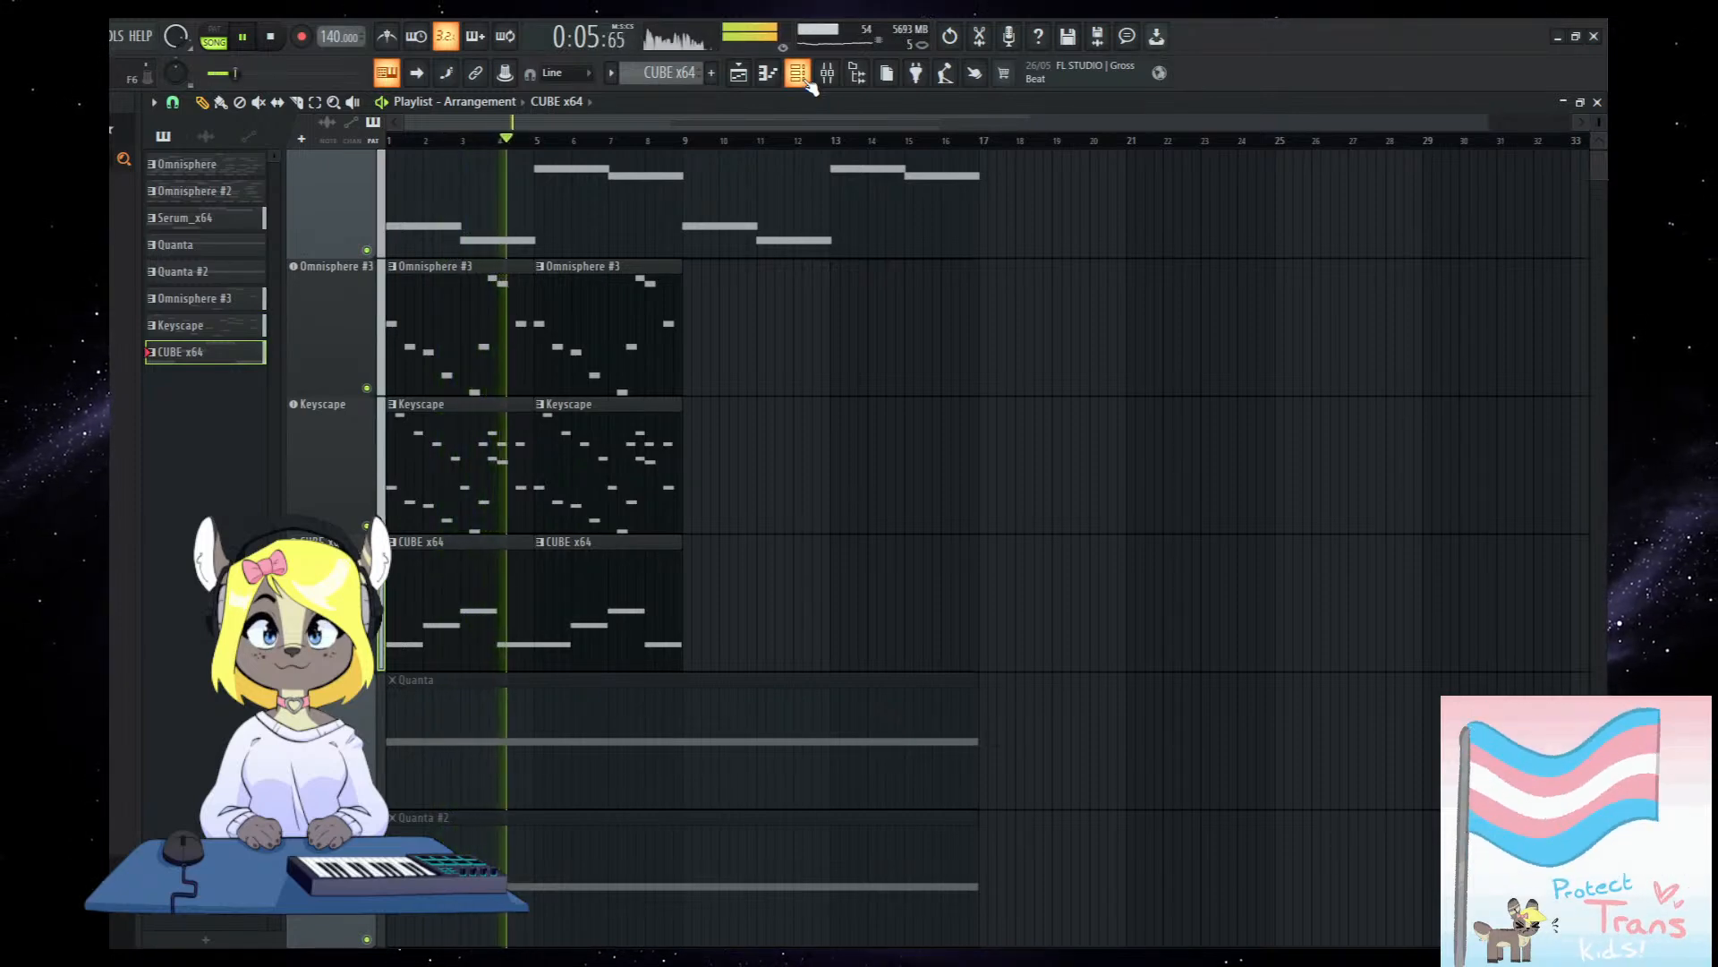
key("space")
Lower the CUBE notes by another octave, to F5, A5, C6 and F5, and listen to the arrangement.
double_click(583, 604)
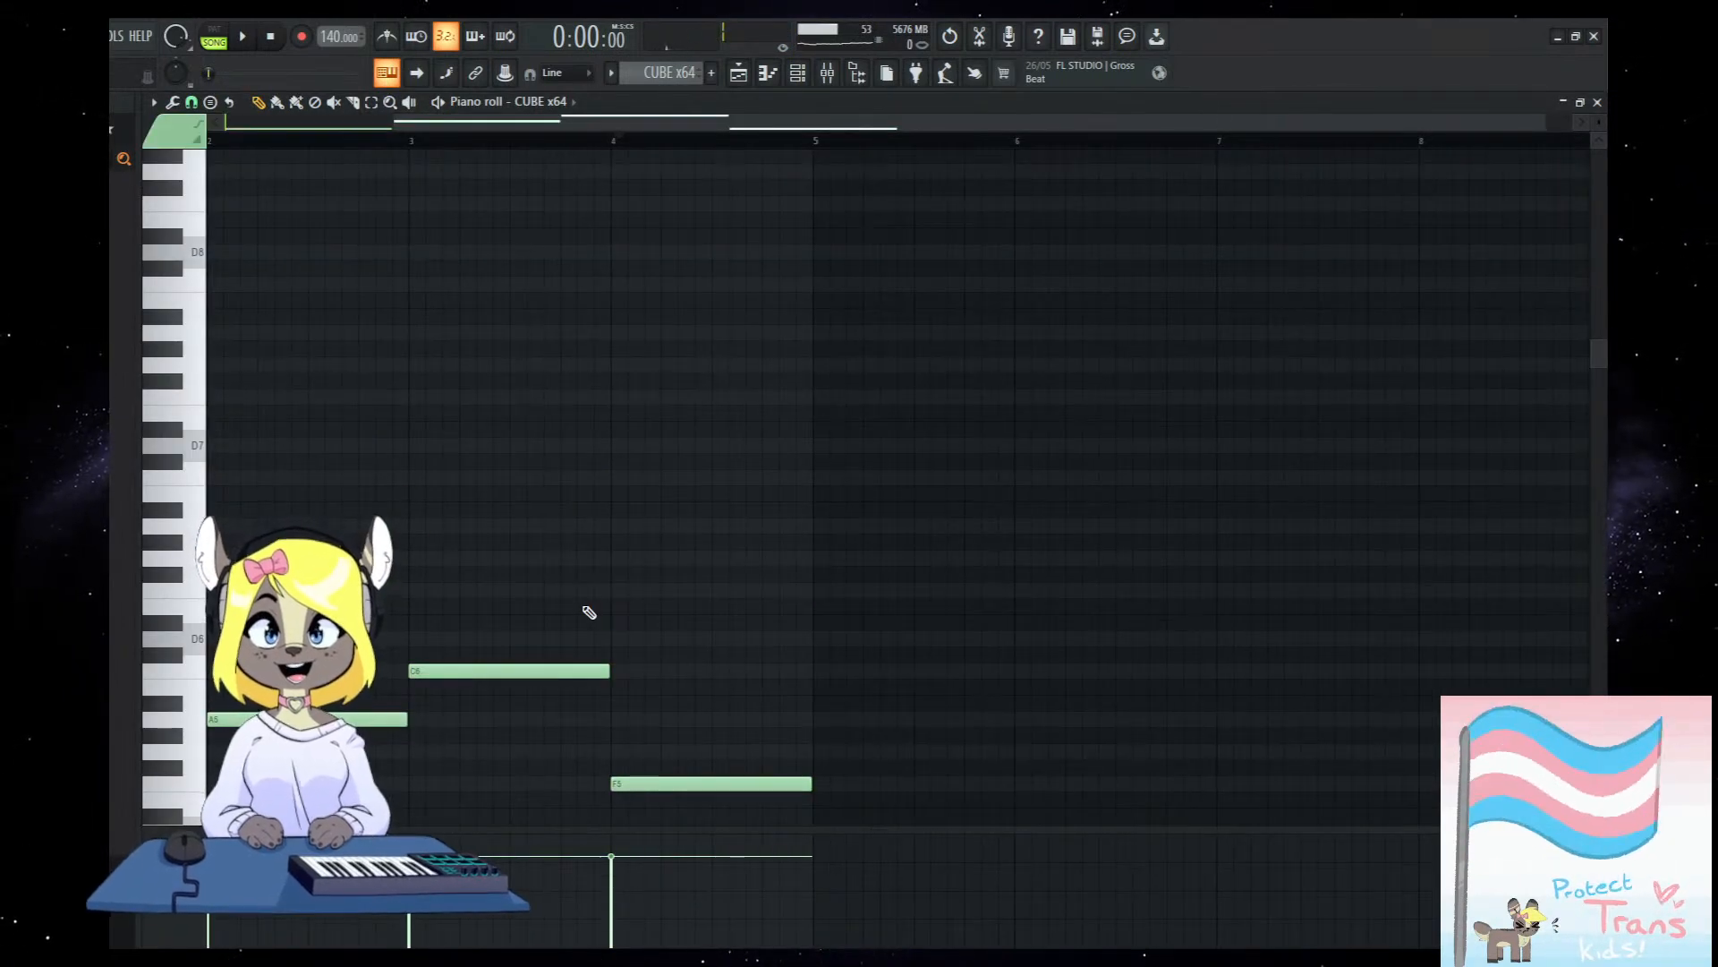
key("space")
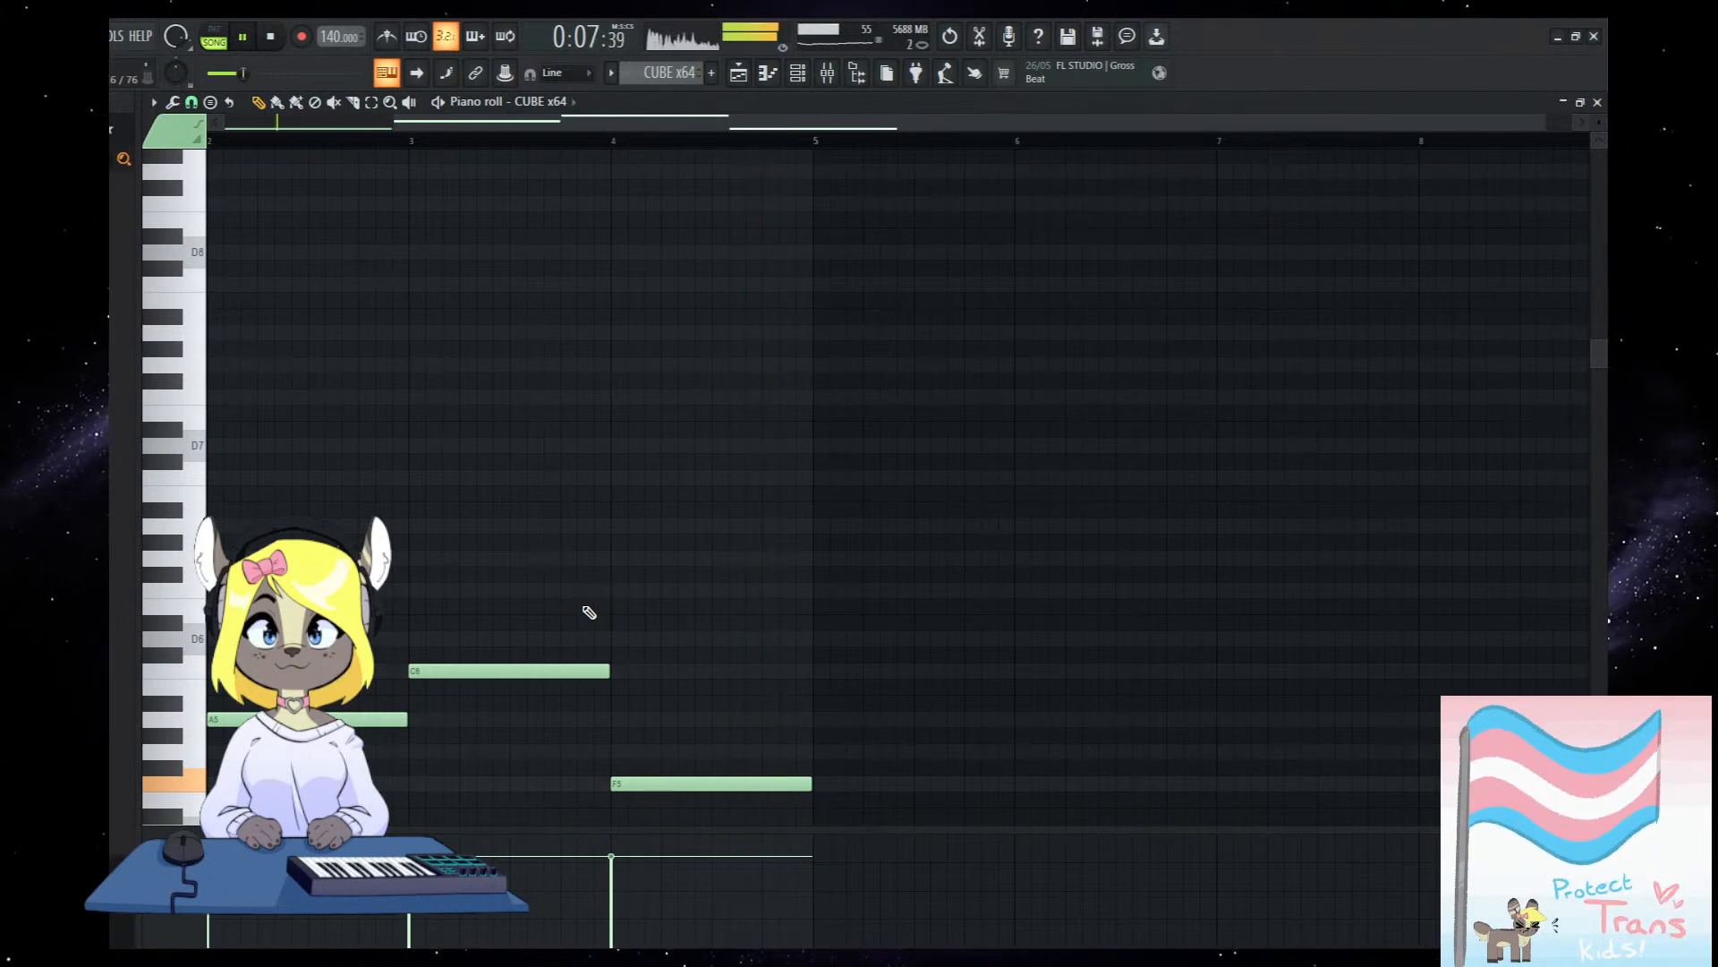
key("F5")
key("space")
Leave only the Omnisphere #3, Keyscape and CUBE playlist tracks enabled, muting all the others.
right_click(367, 389)
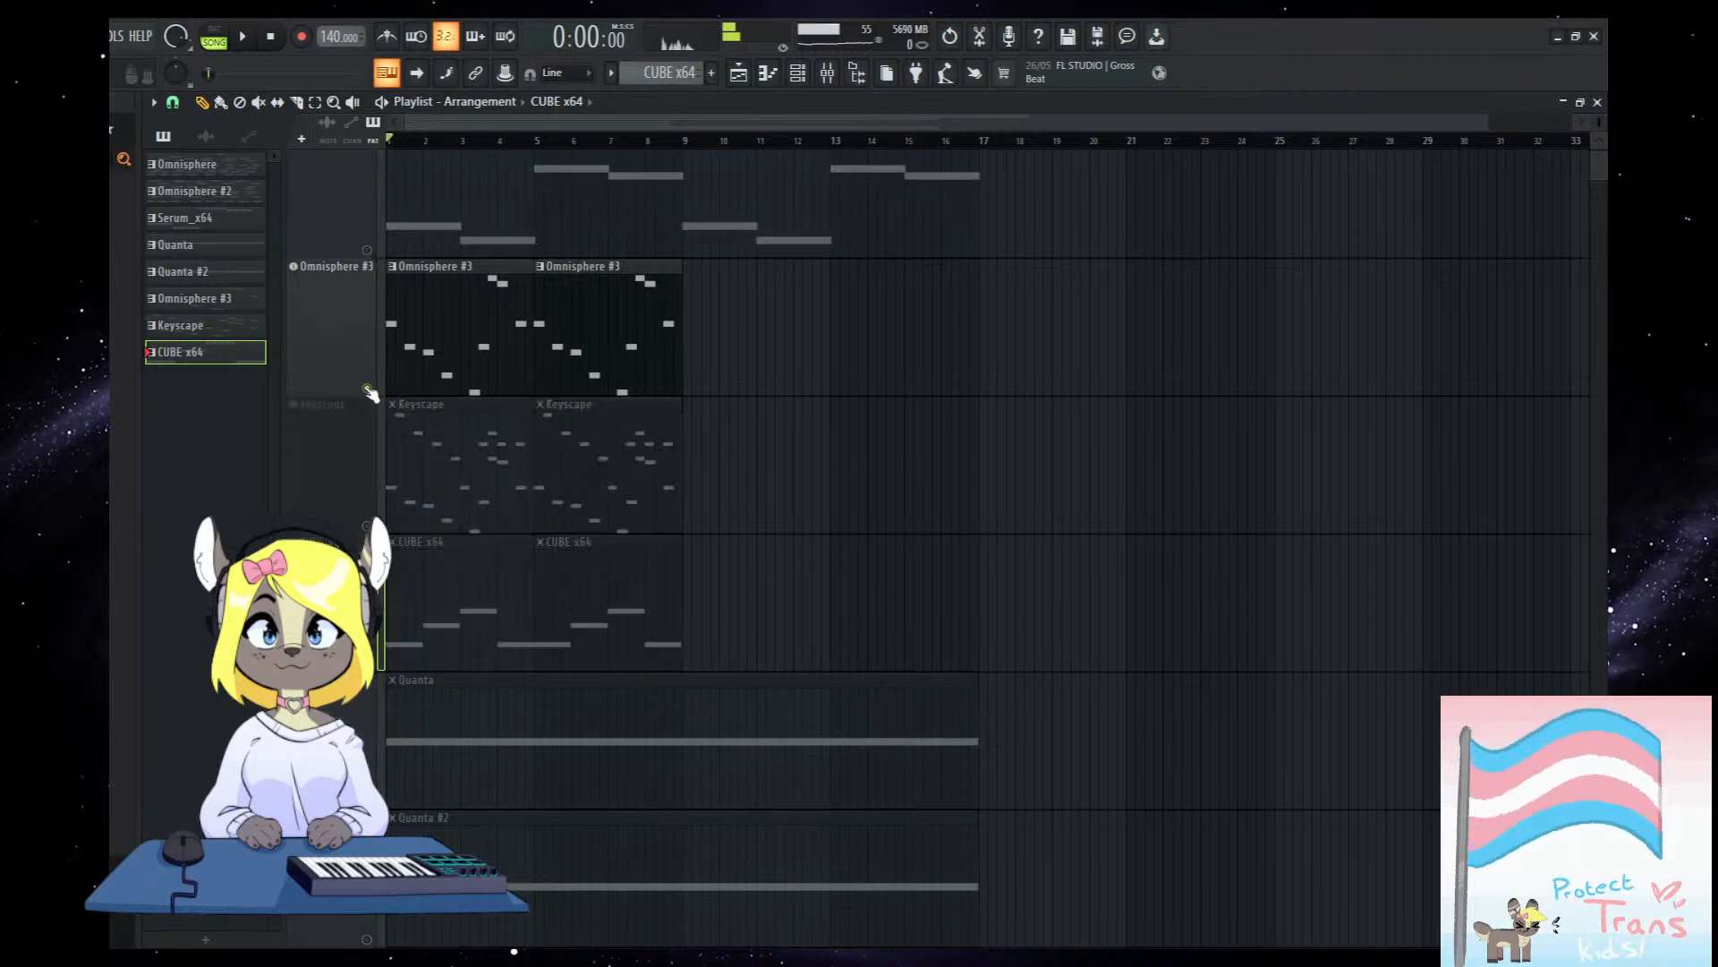
right_click(367, 526)
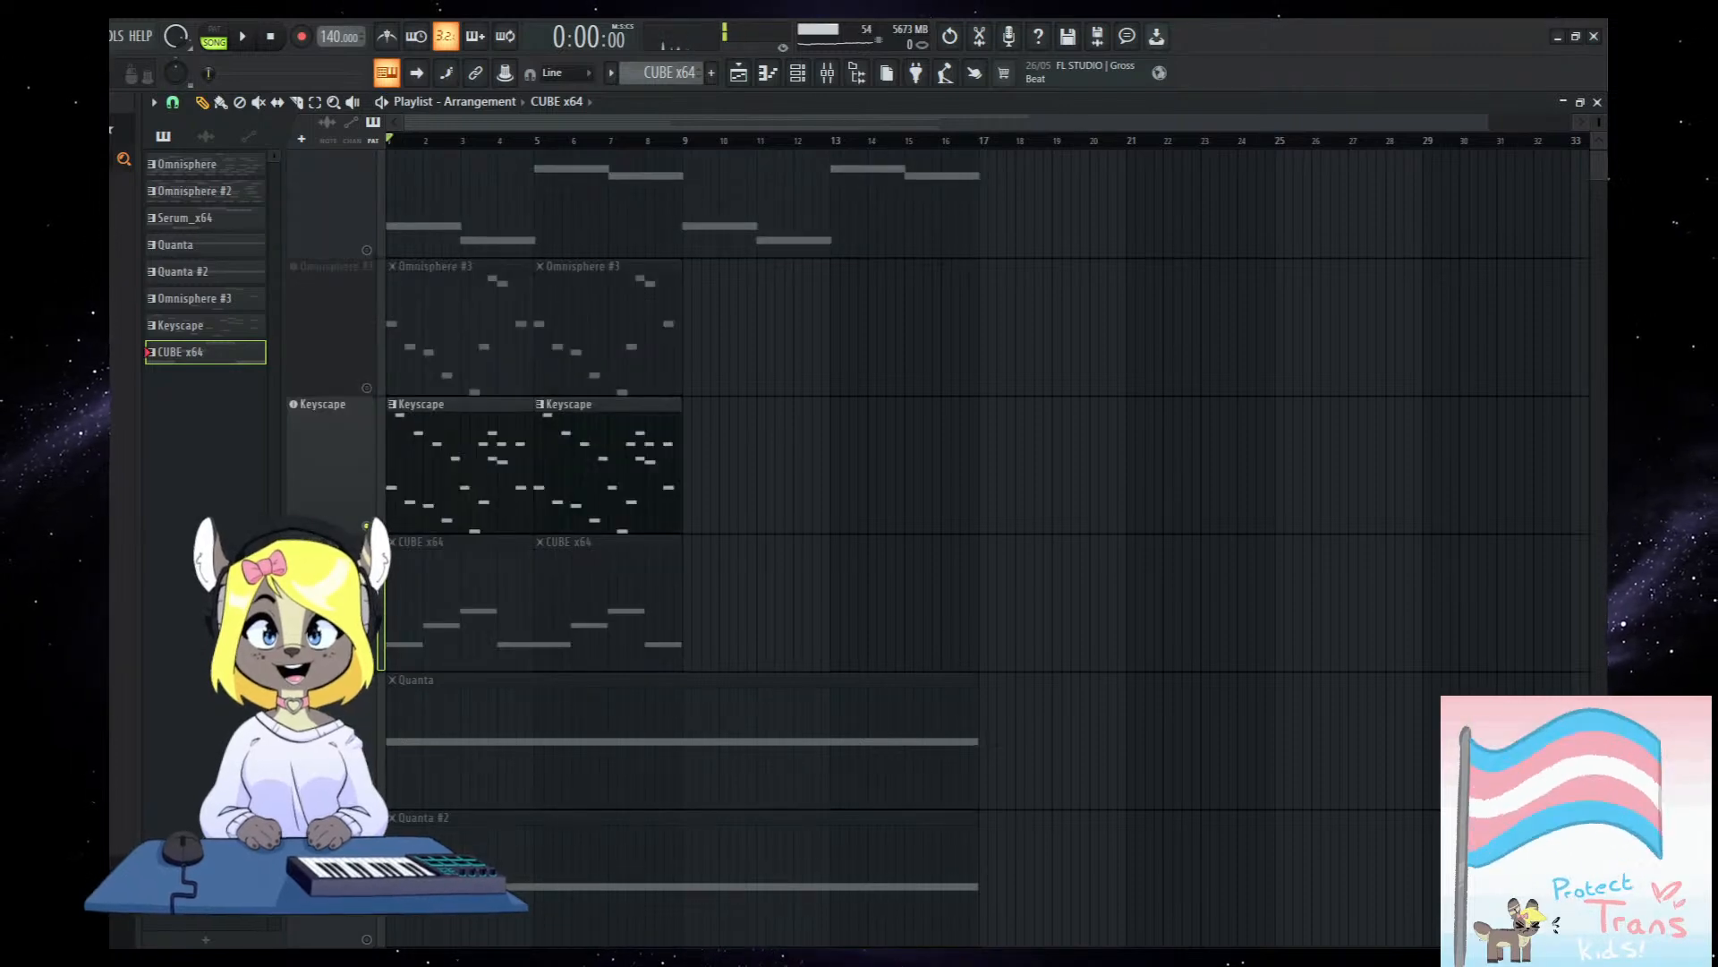
left_click(367, 664)
left_click(367, 388)
Select bars 1 to 8 of the arrangement as the playback range and start playing it.
scroll(1014, 212, "up", 2)
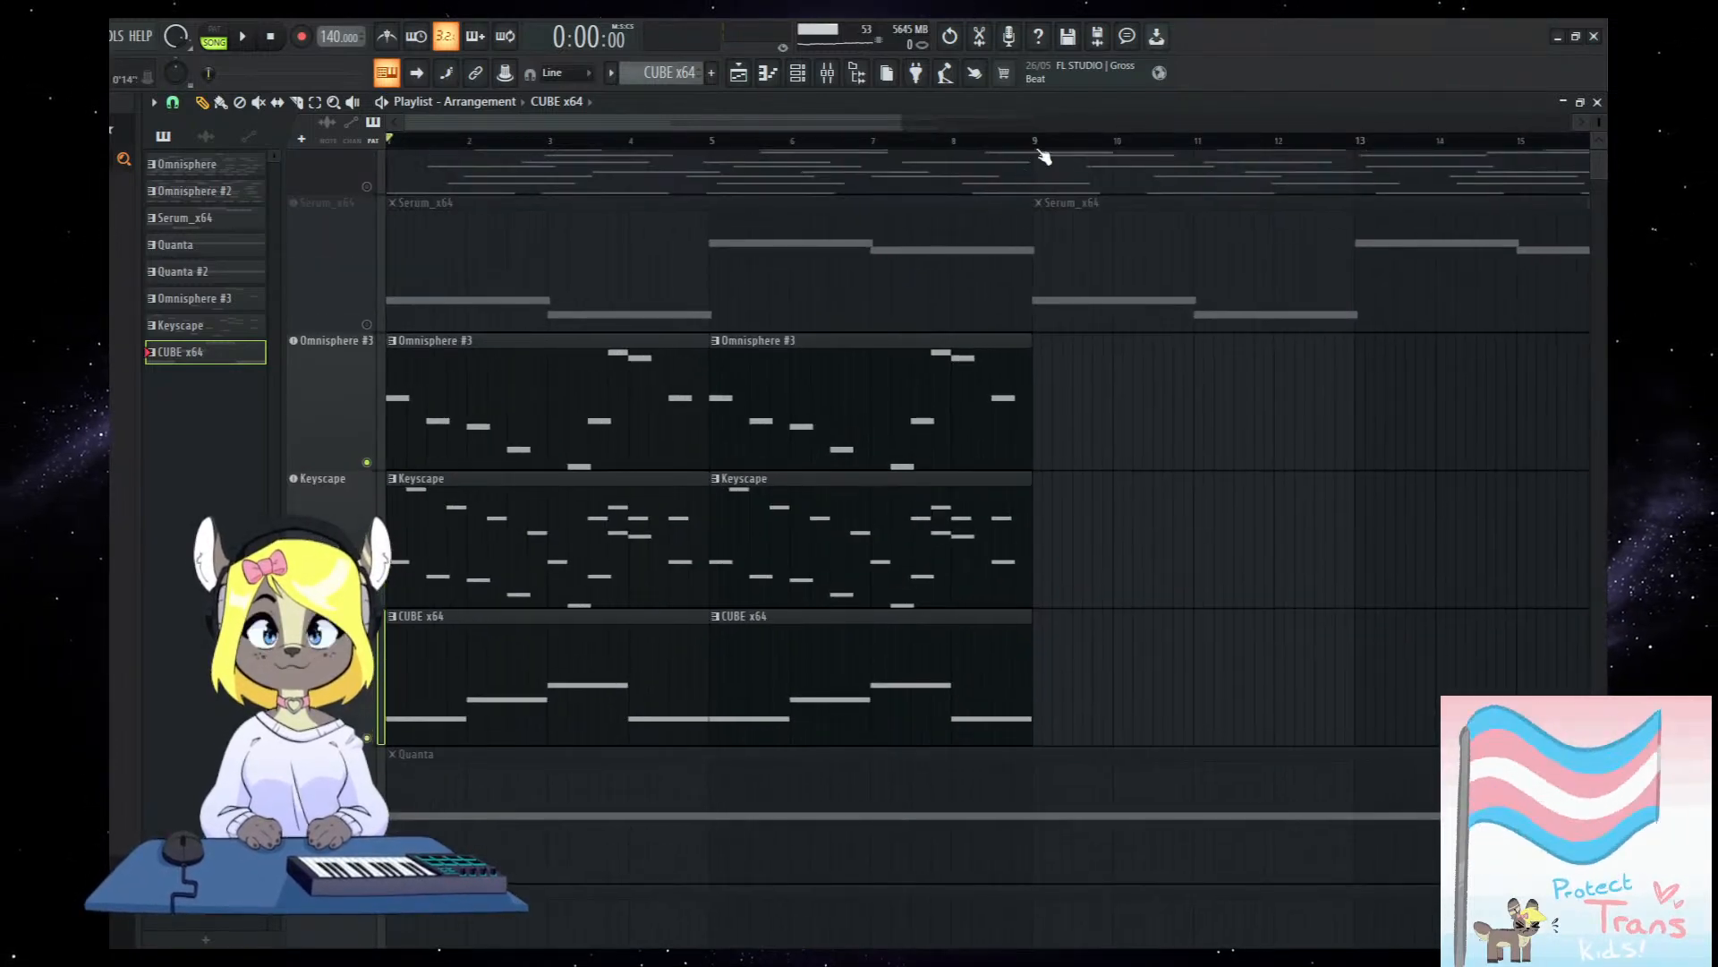
left_click_drag(723, 165, 205, 173)
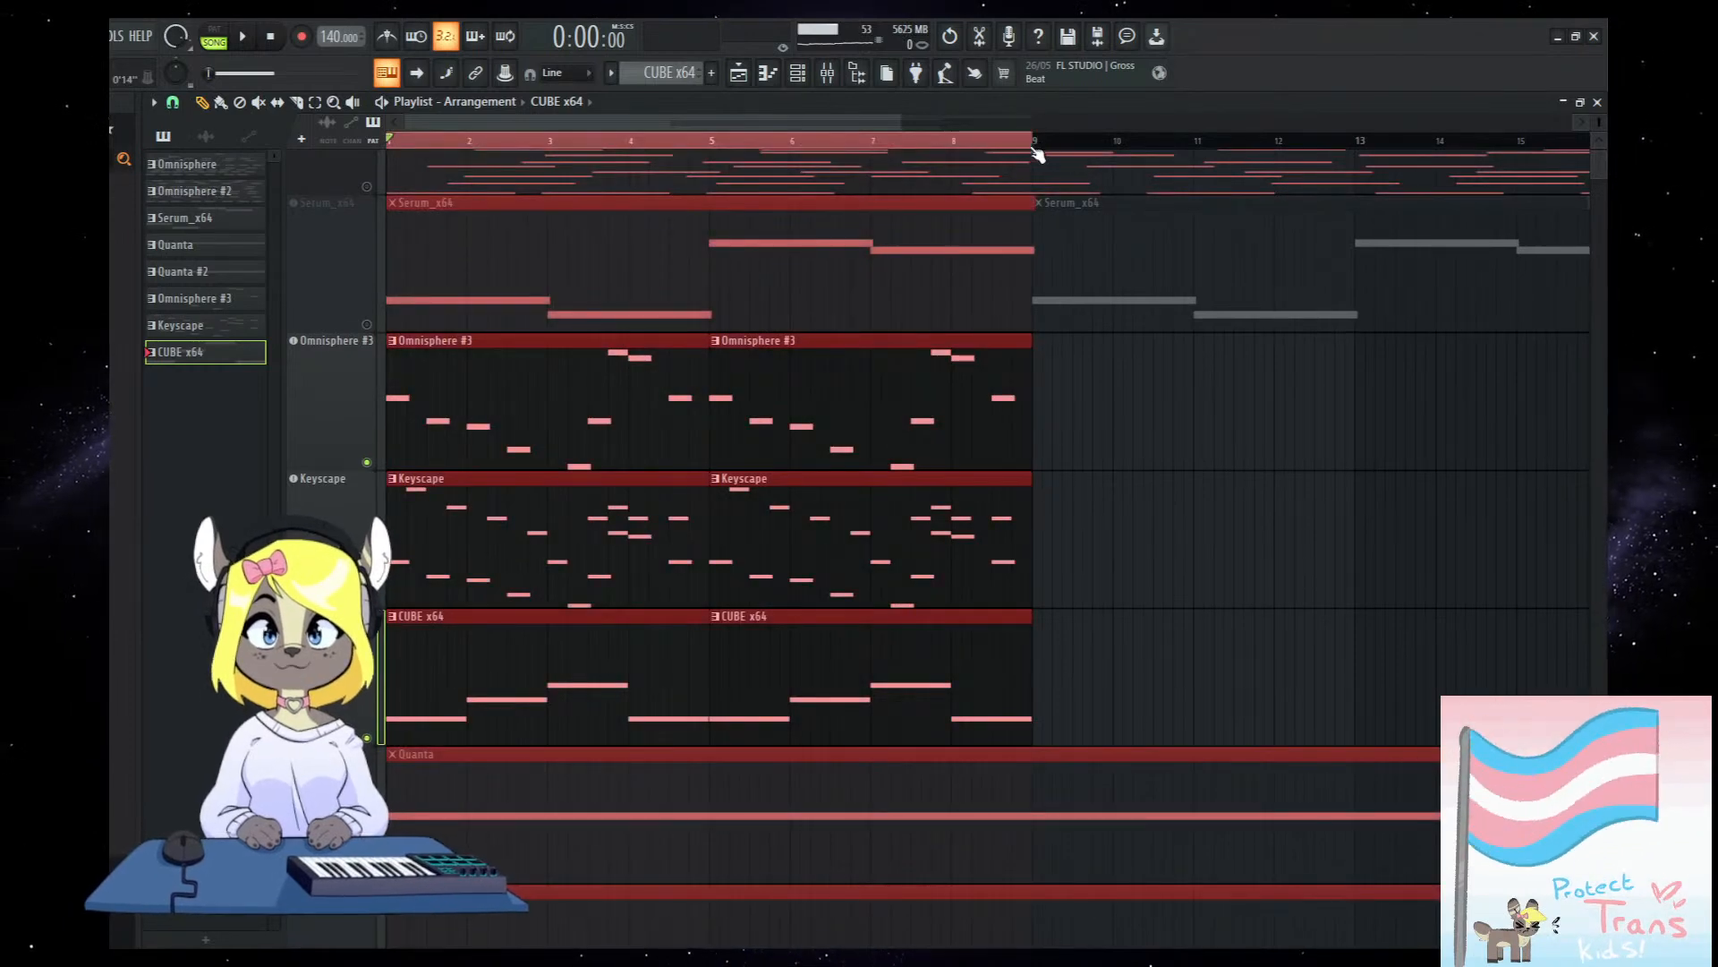
key("space")
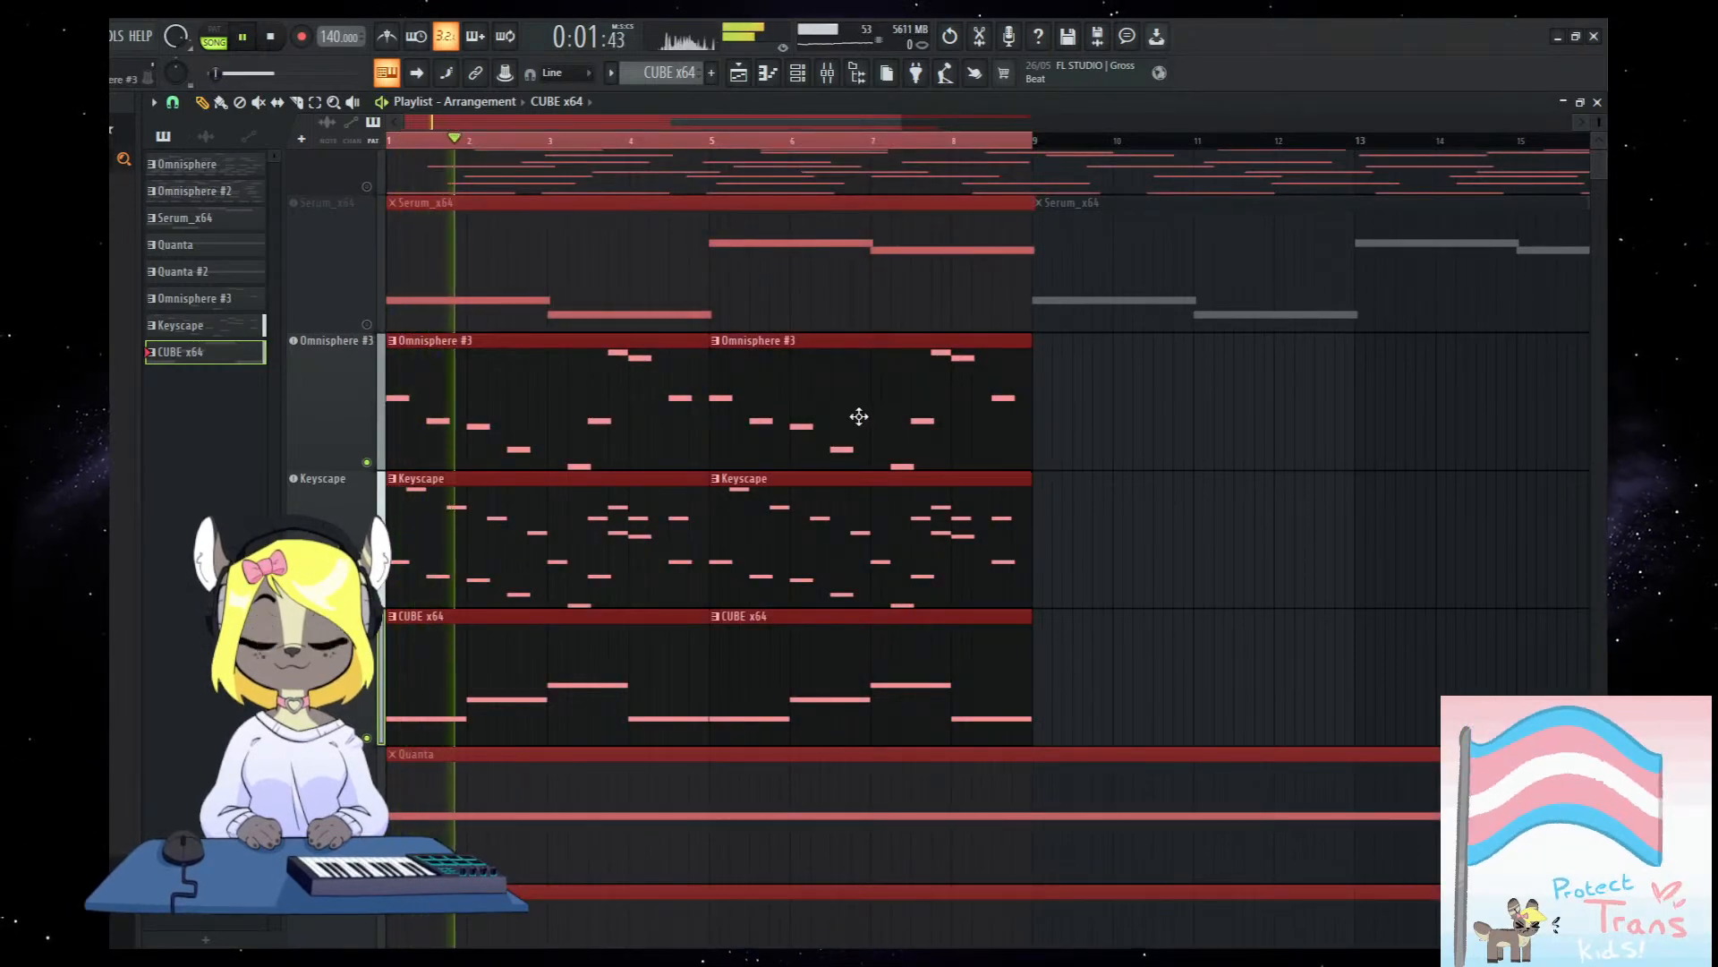
Raise the Omnisphere #3 volume slightly in the mixer while listening, return to the playlist and stop playback.
left_click(828, 77)
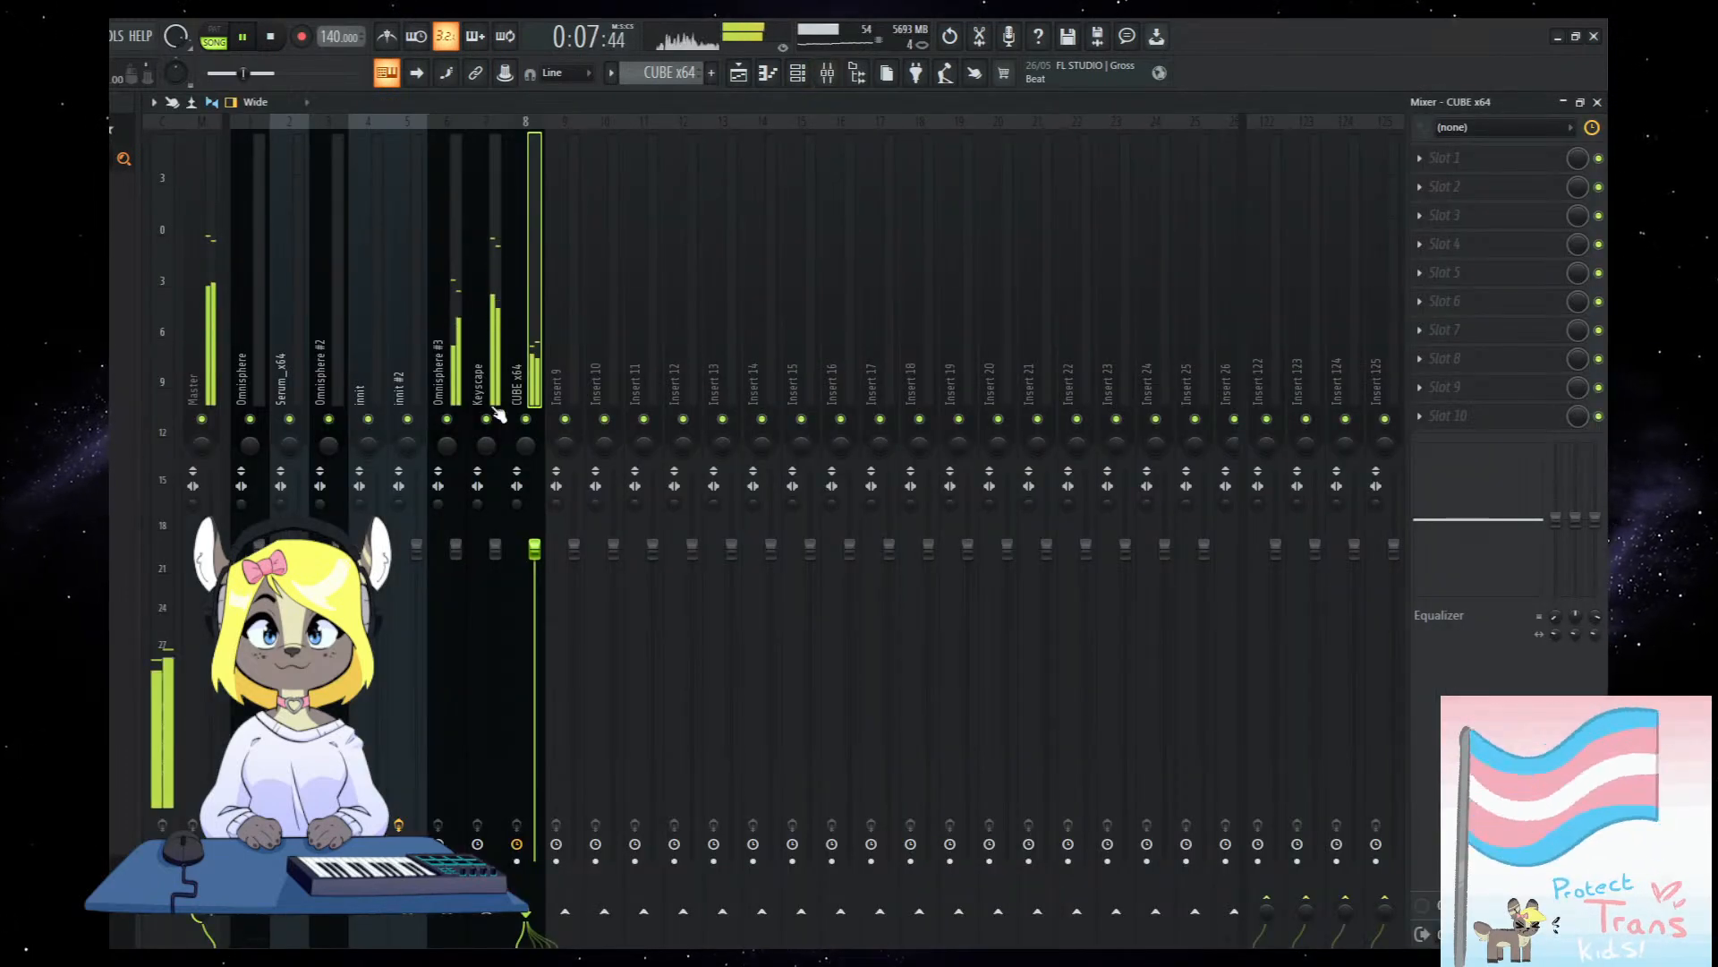
left_click_drag(456, 545, 457, 527)
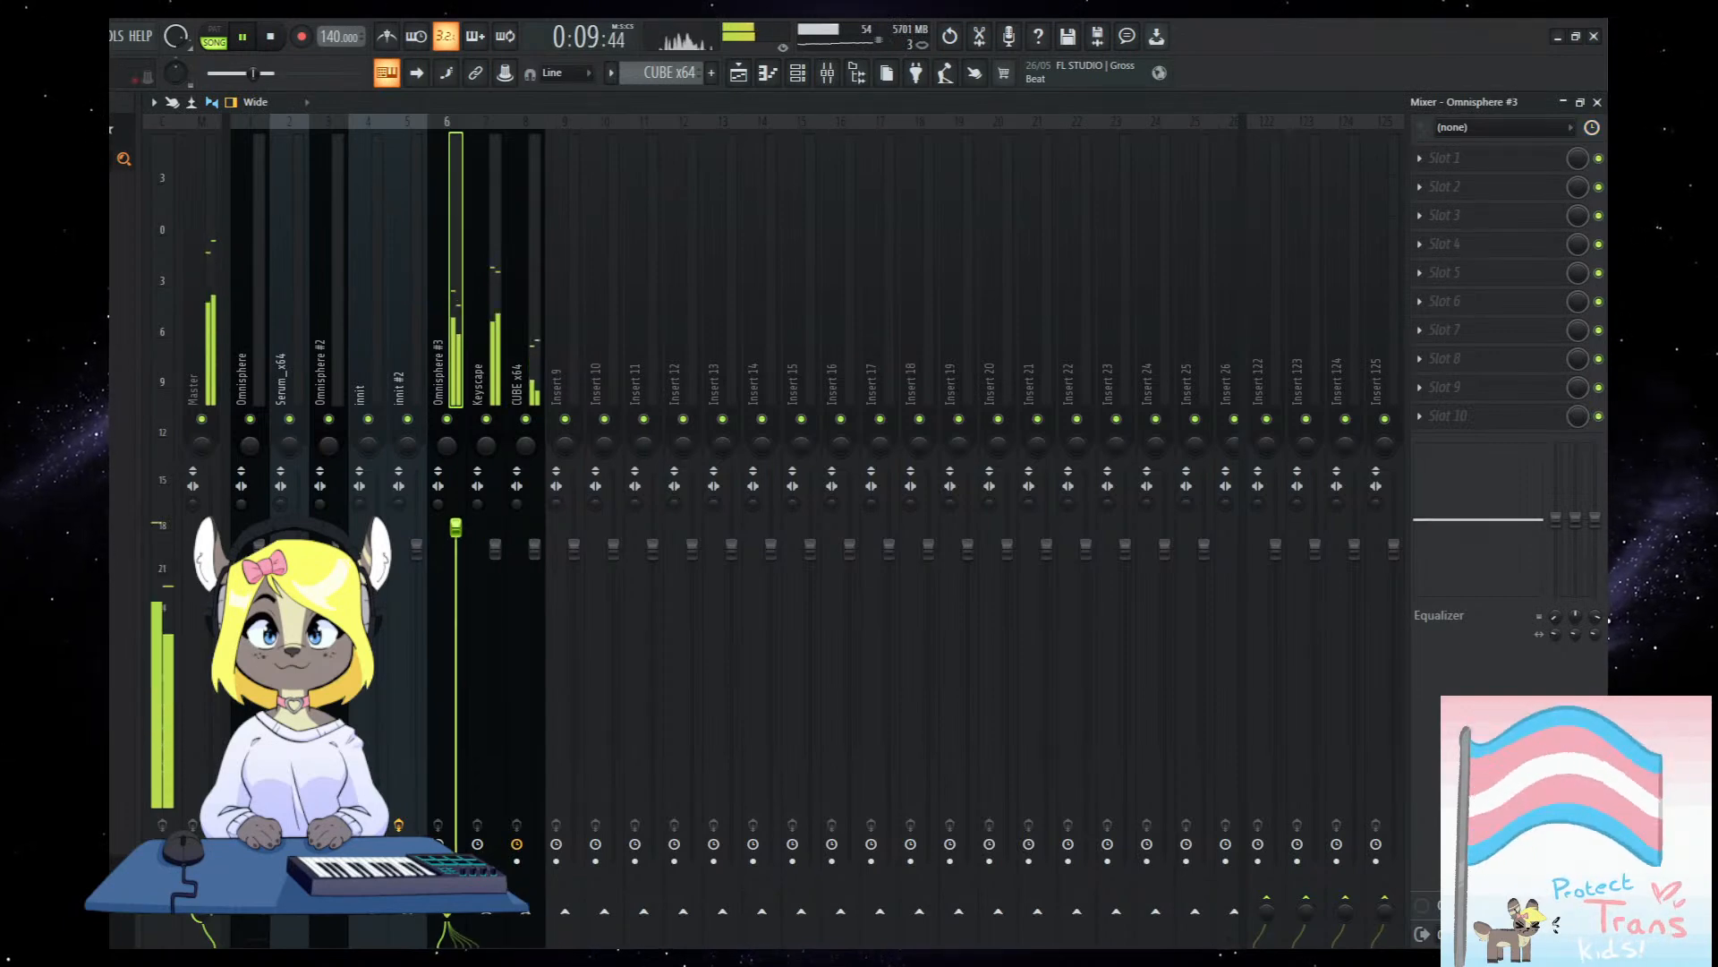
left_click(738, 73)
key("space")
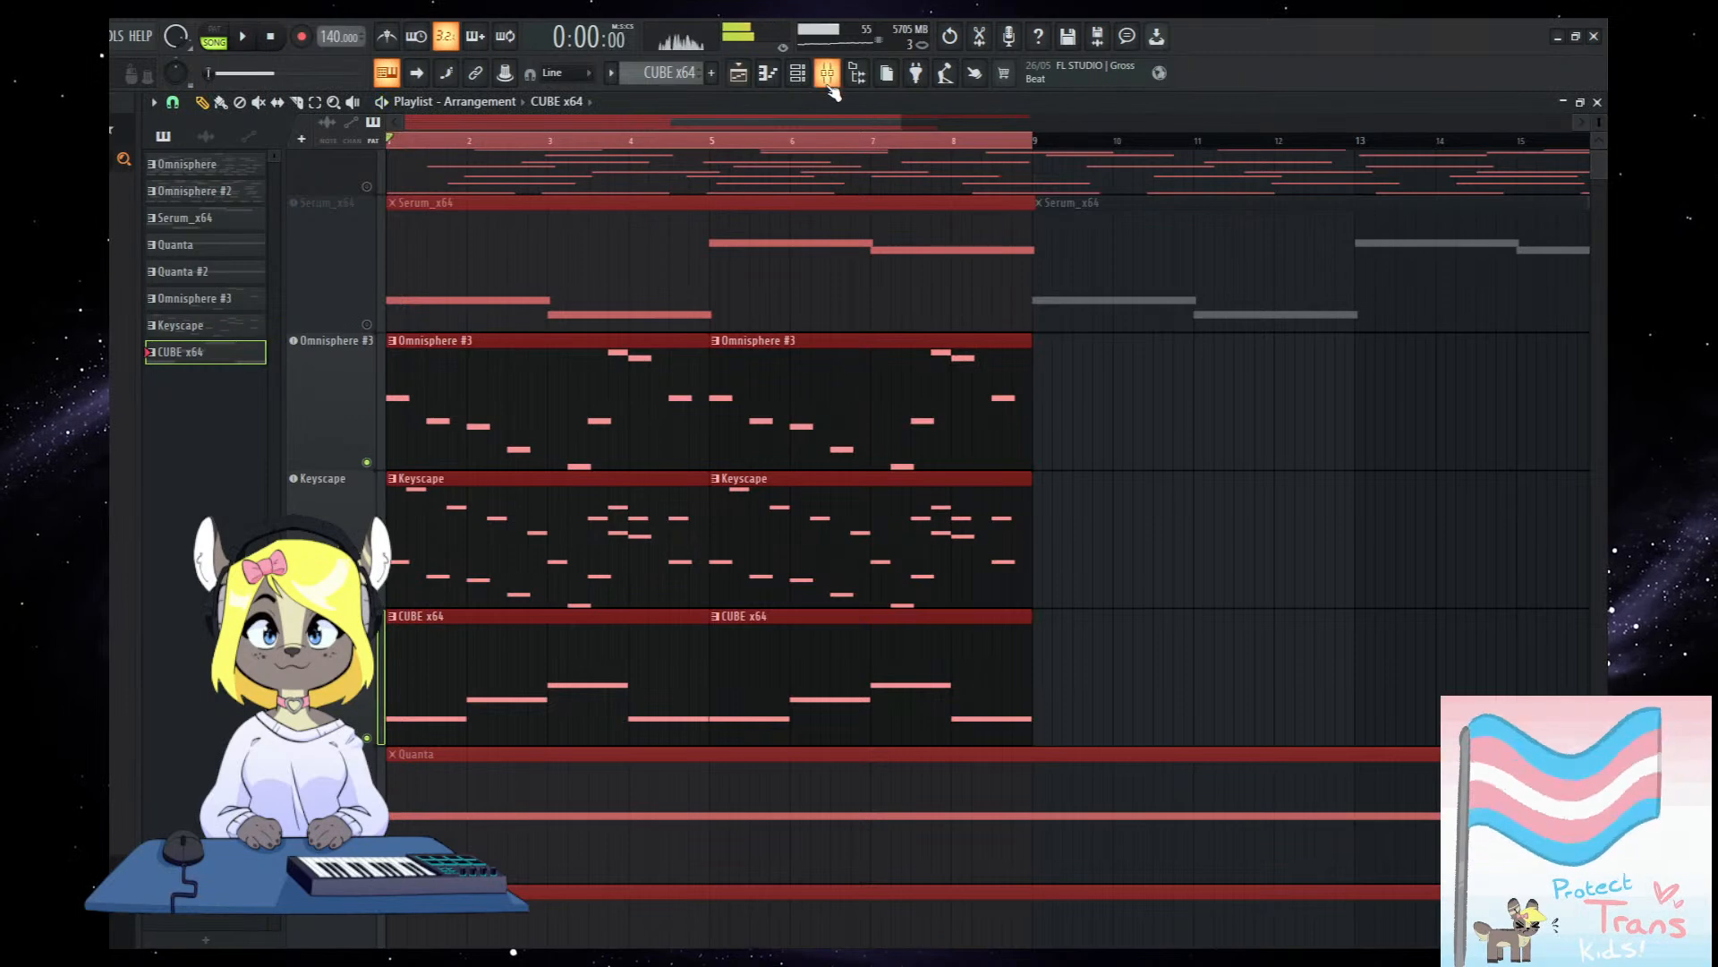
Route the Omnisphere #3, Keyscape and CUBE mixer tracks into Insert 9 and select that insert.
left_click(827, 72)
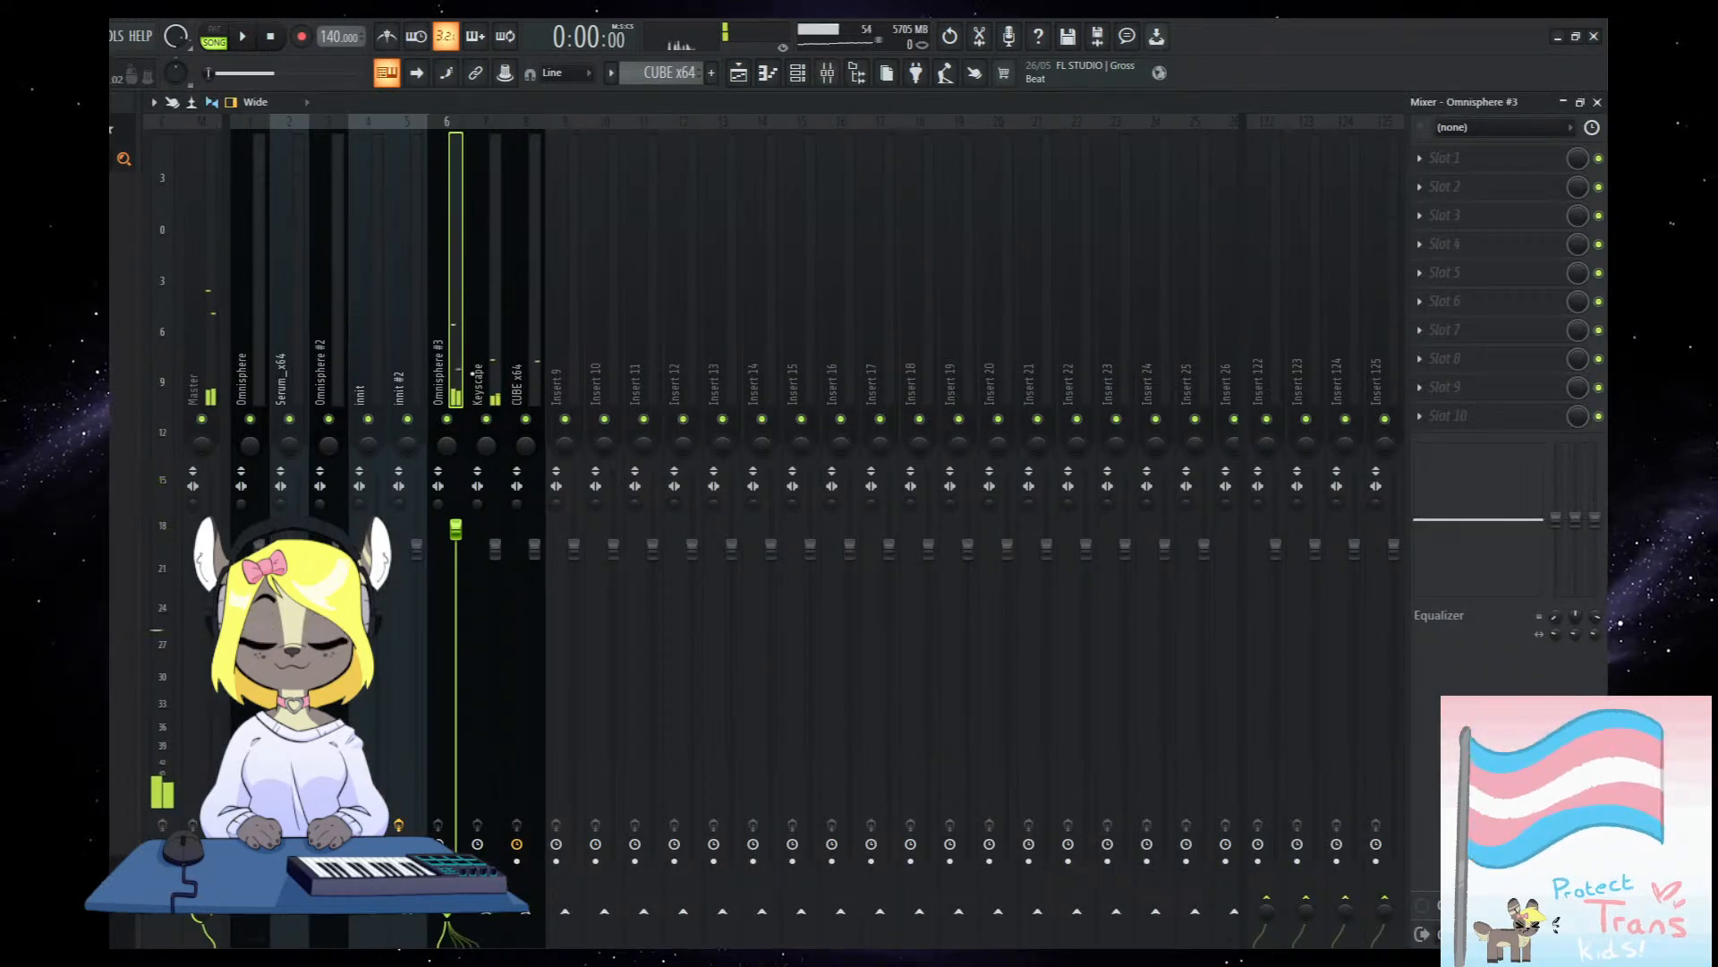
left_click(550, 372)
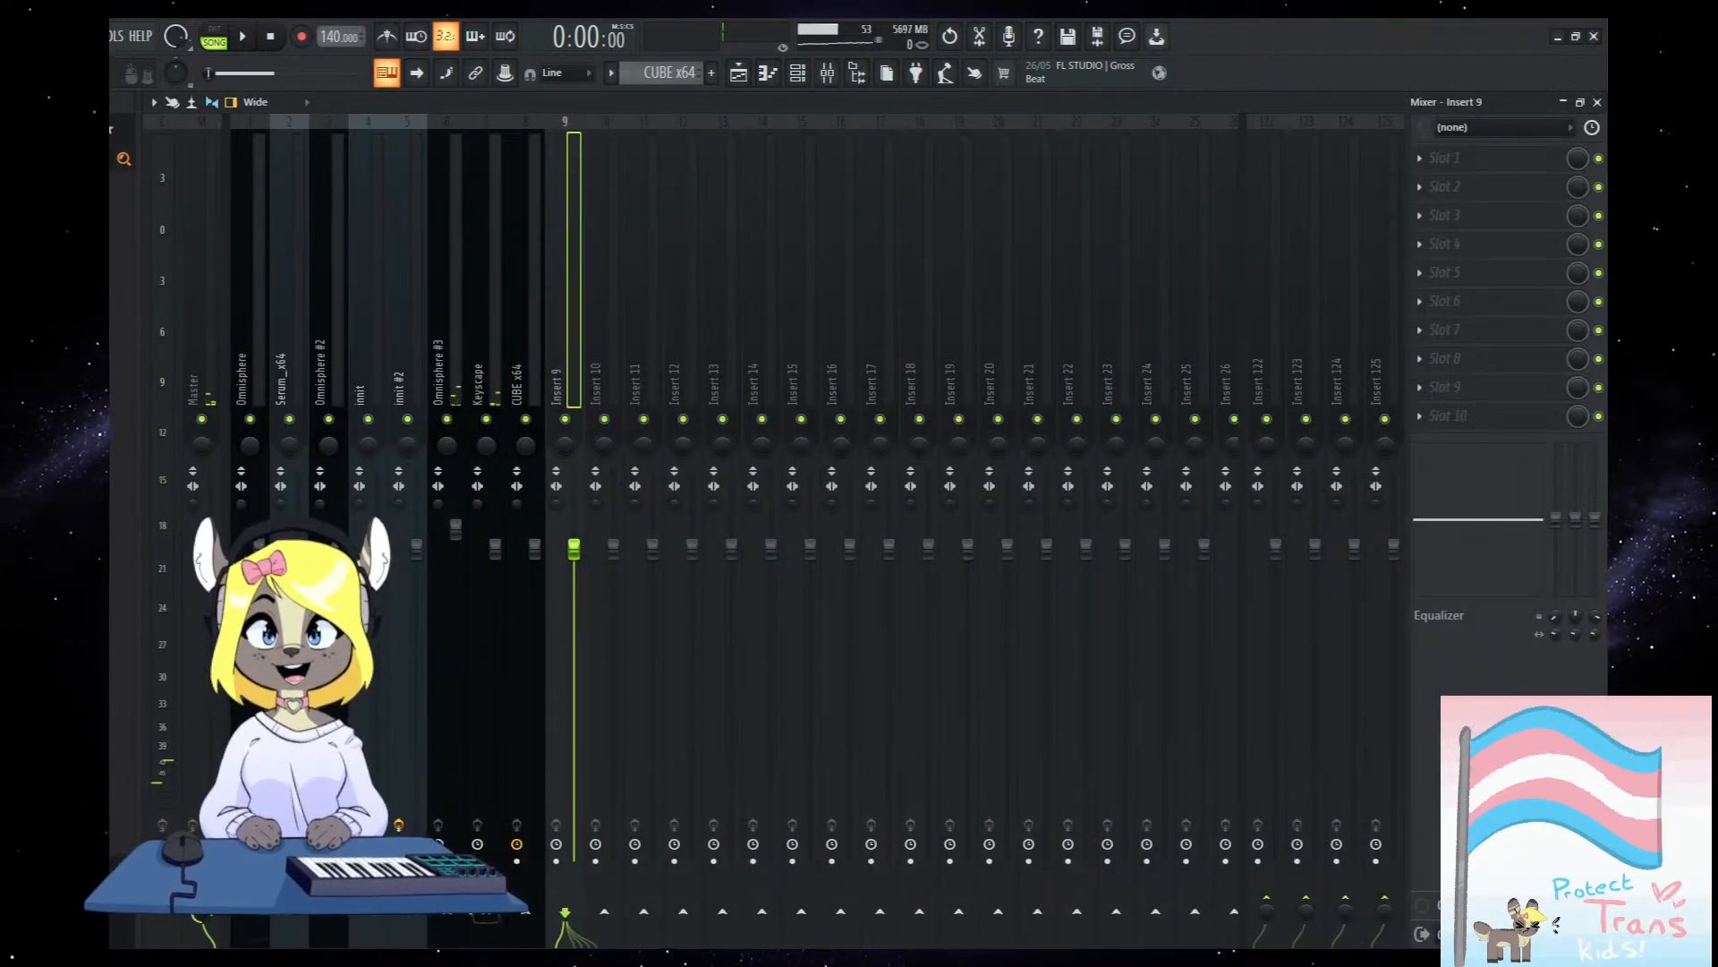
left_click(458, 343)
left_click(561, 367)
left_click(414, 360)
left_click(462, 368)
left_click(543, 379)
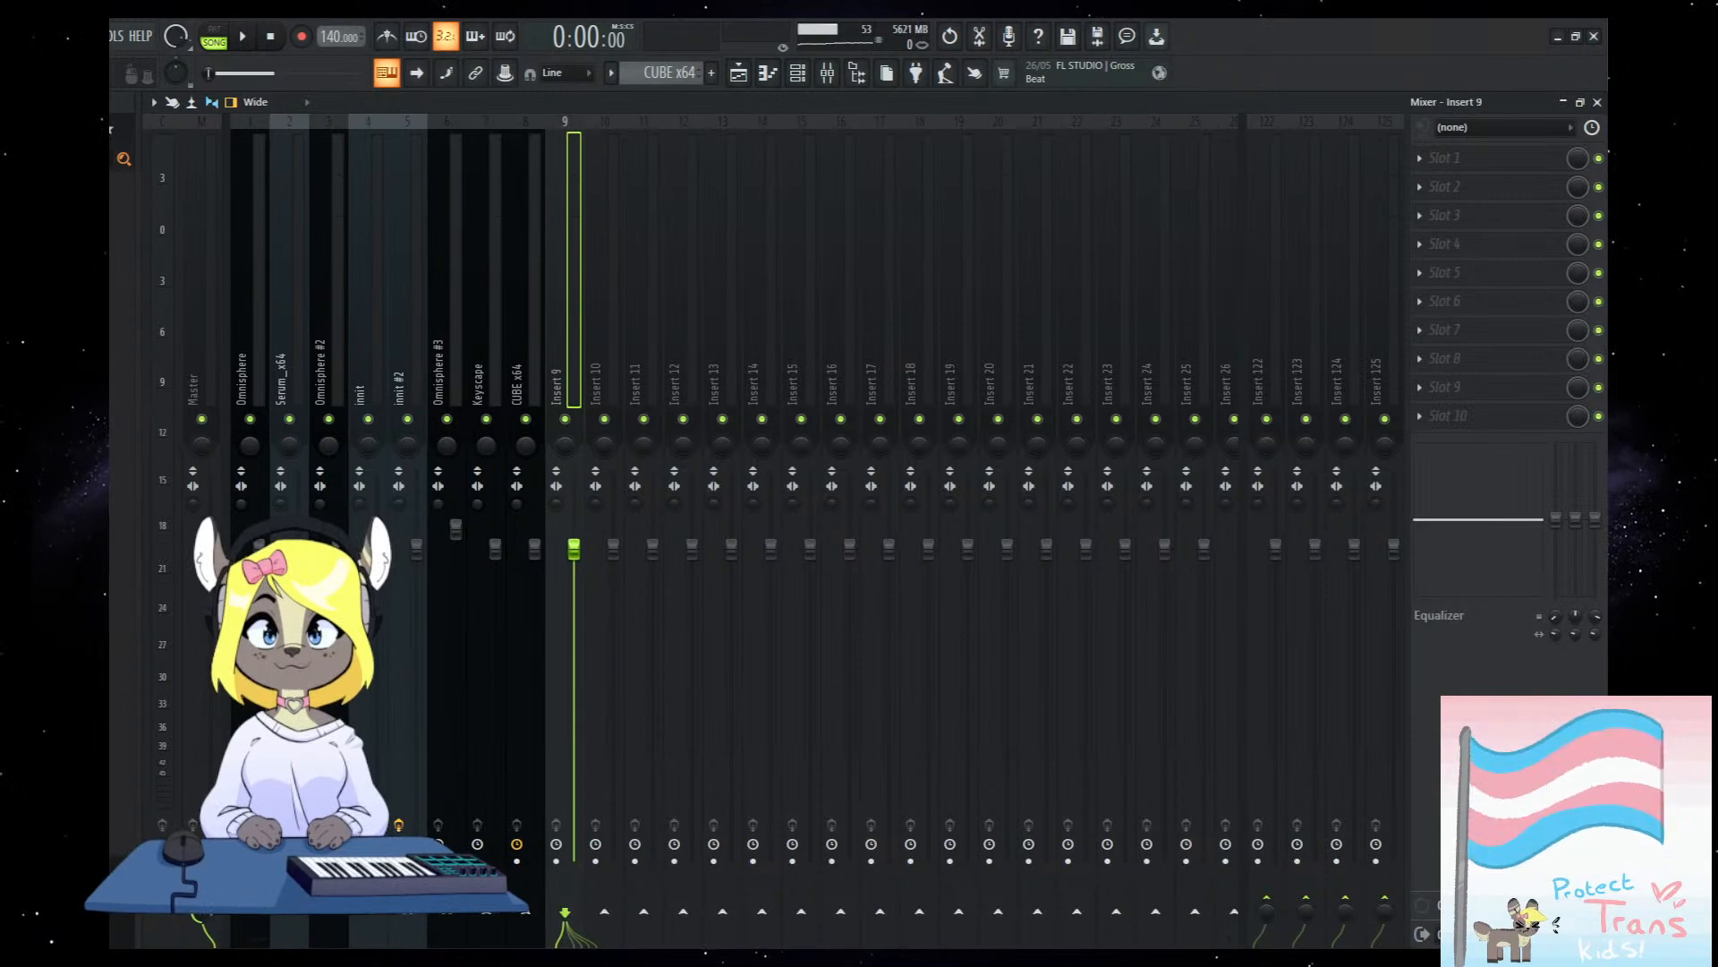
left_click(455, 389)
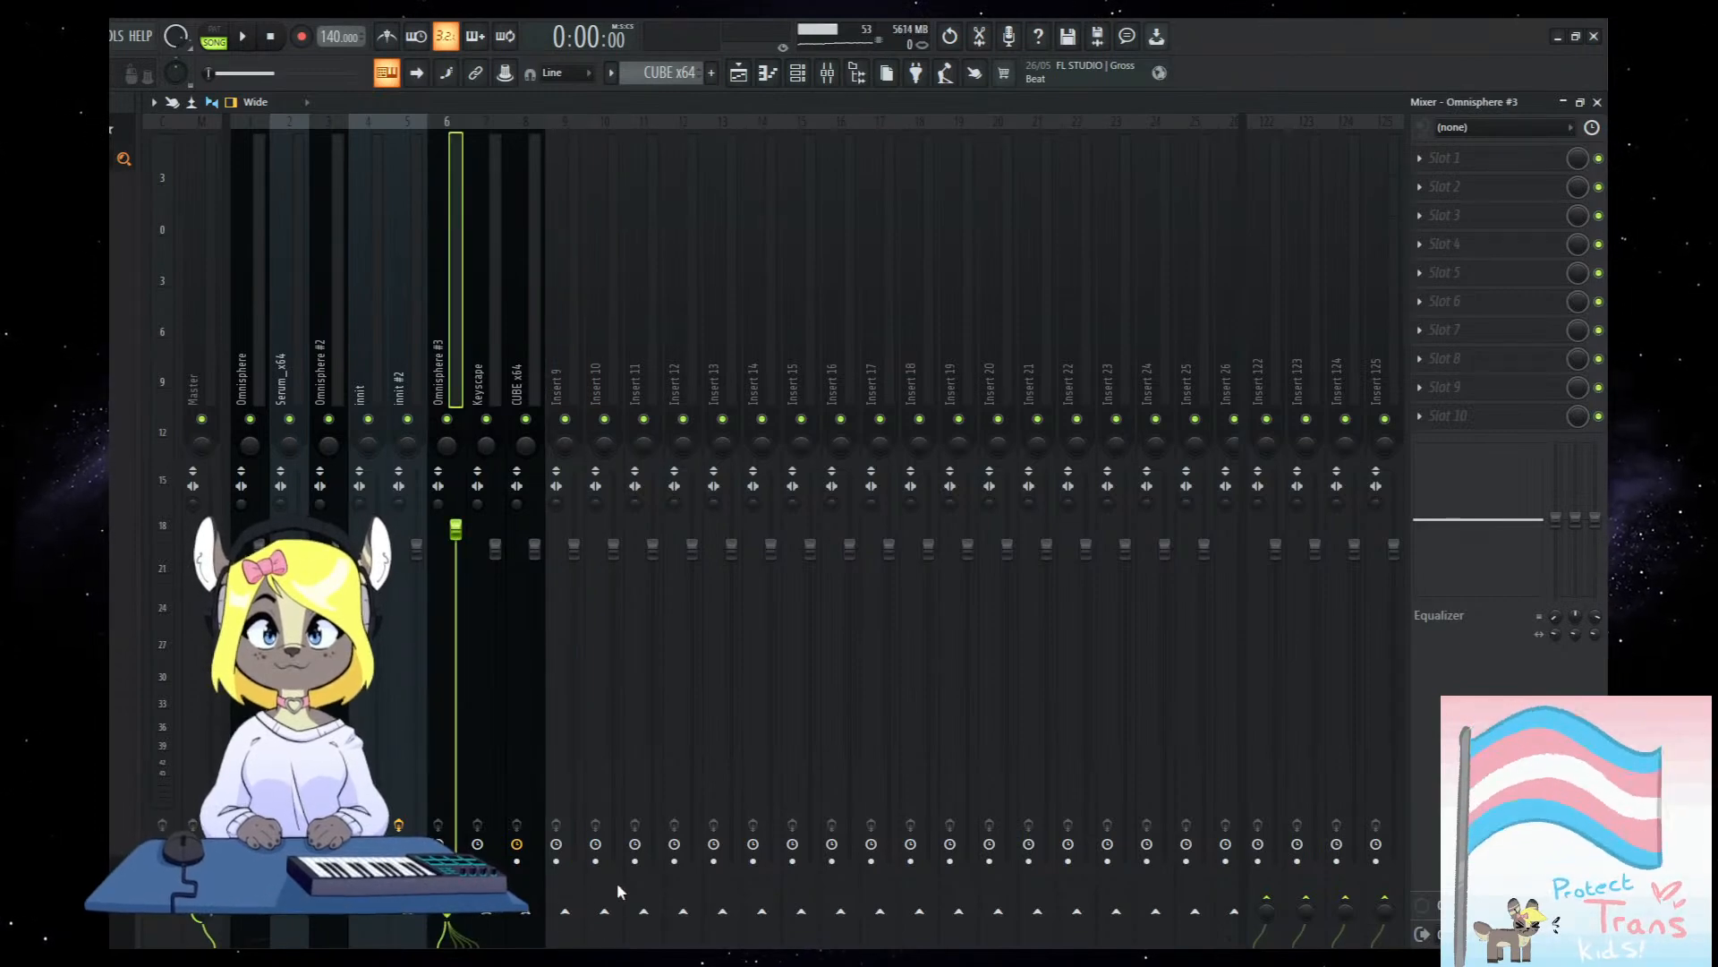
key("Right")
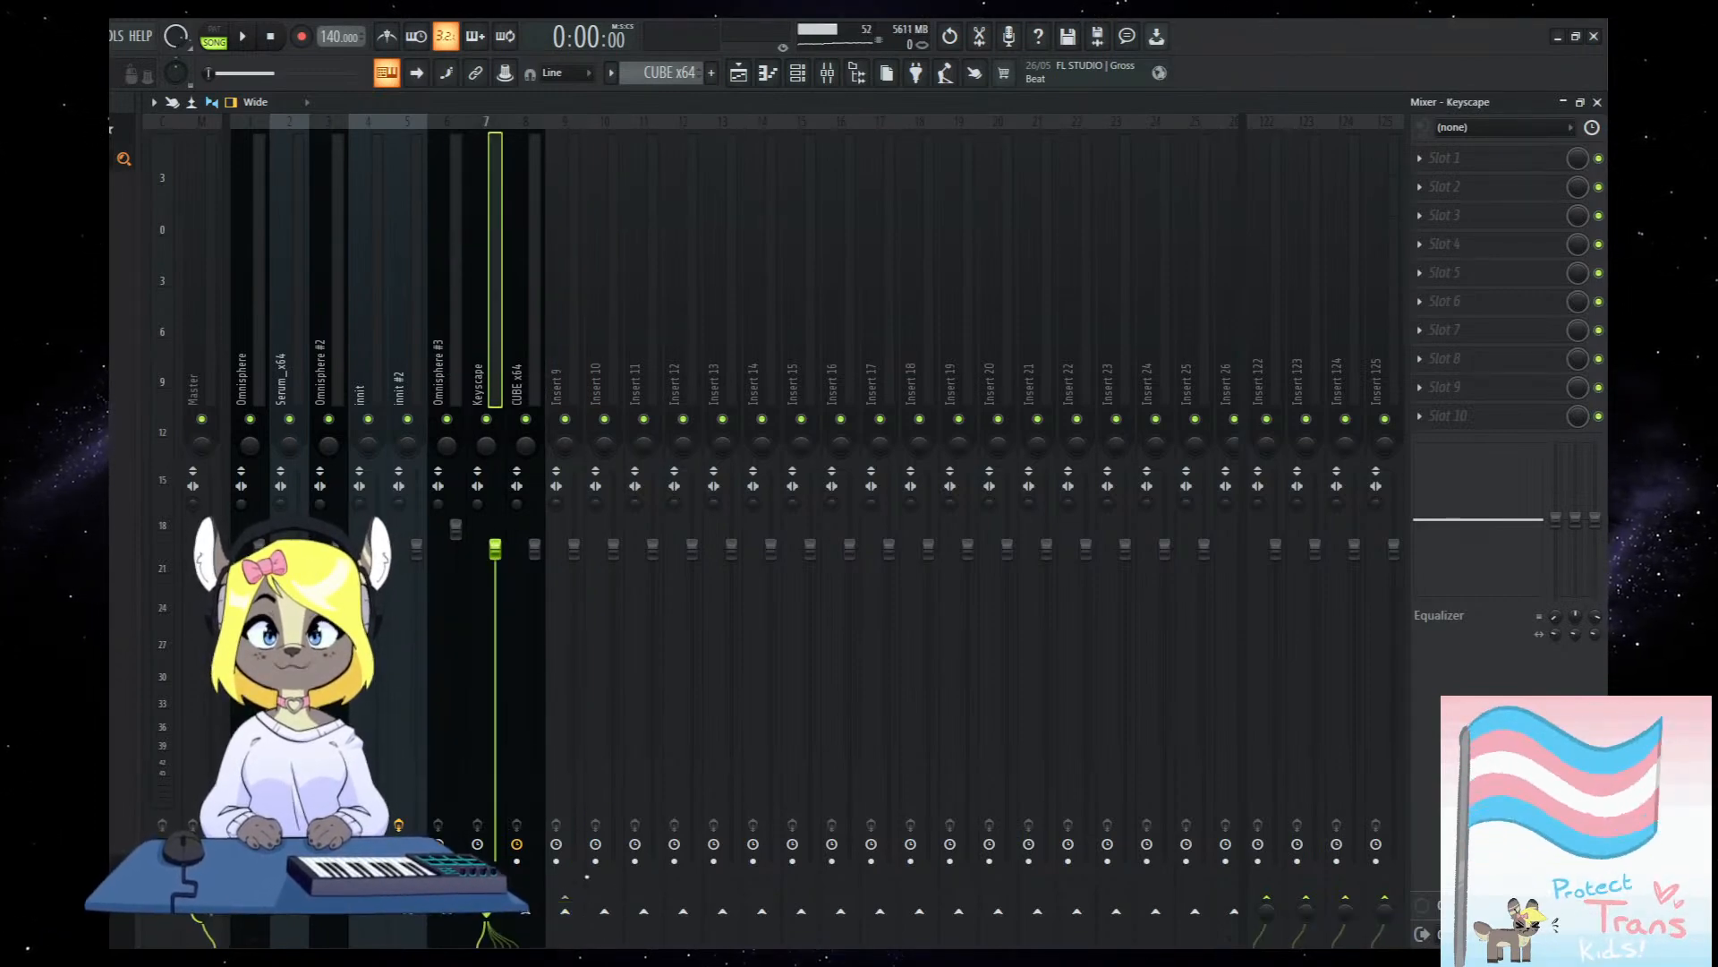
key("Right")
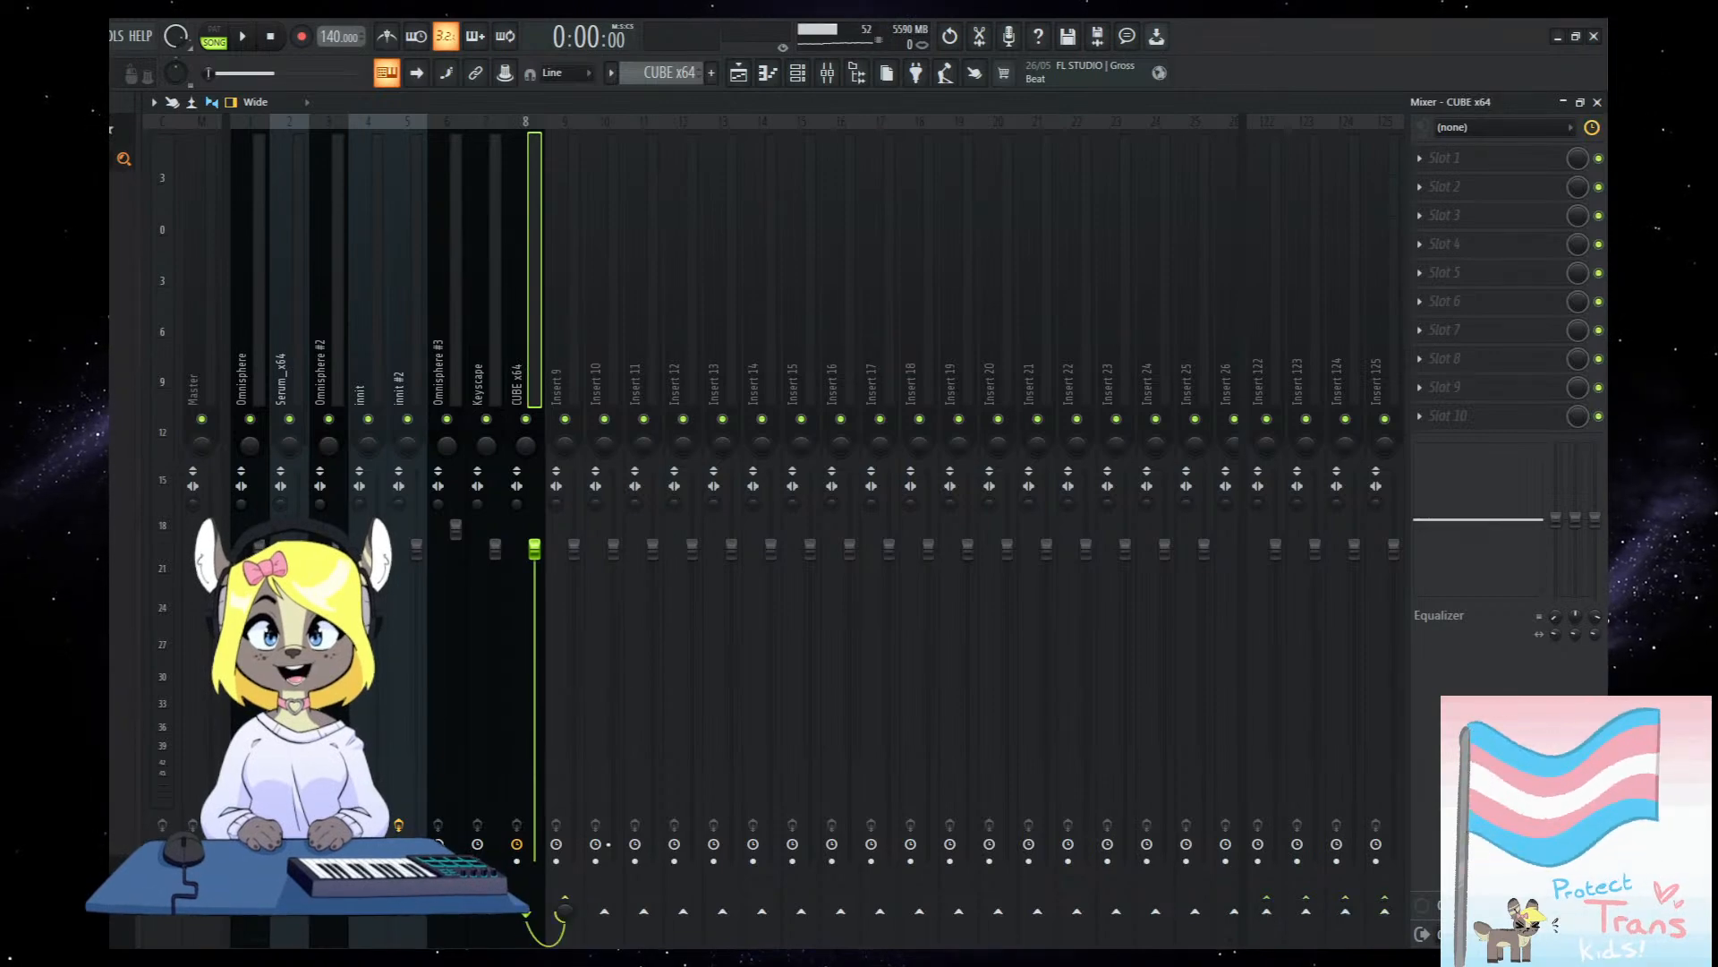
key("Right")
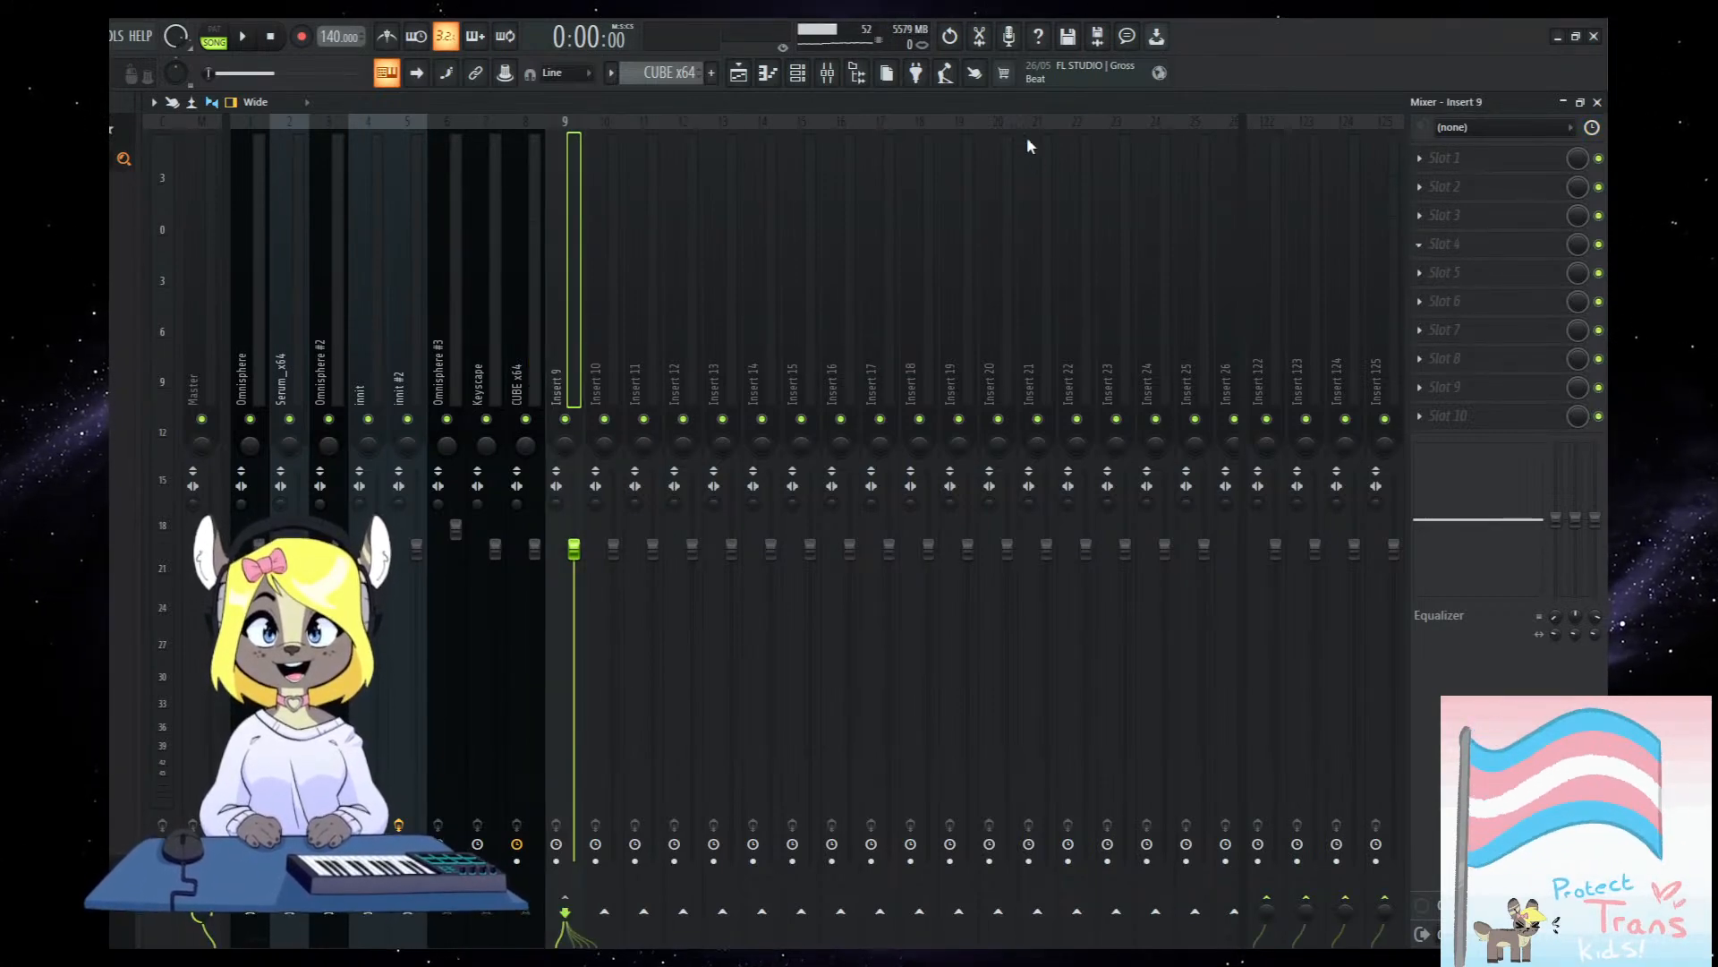
Add Portal to slot 4 of Insert 9 and load the delay preset Crystaline Ascent.
left_click(906, 541)
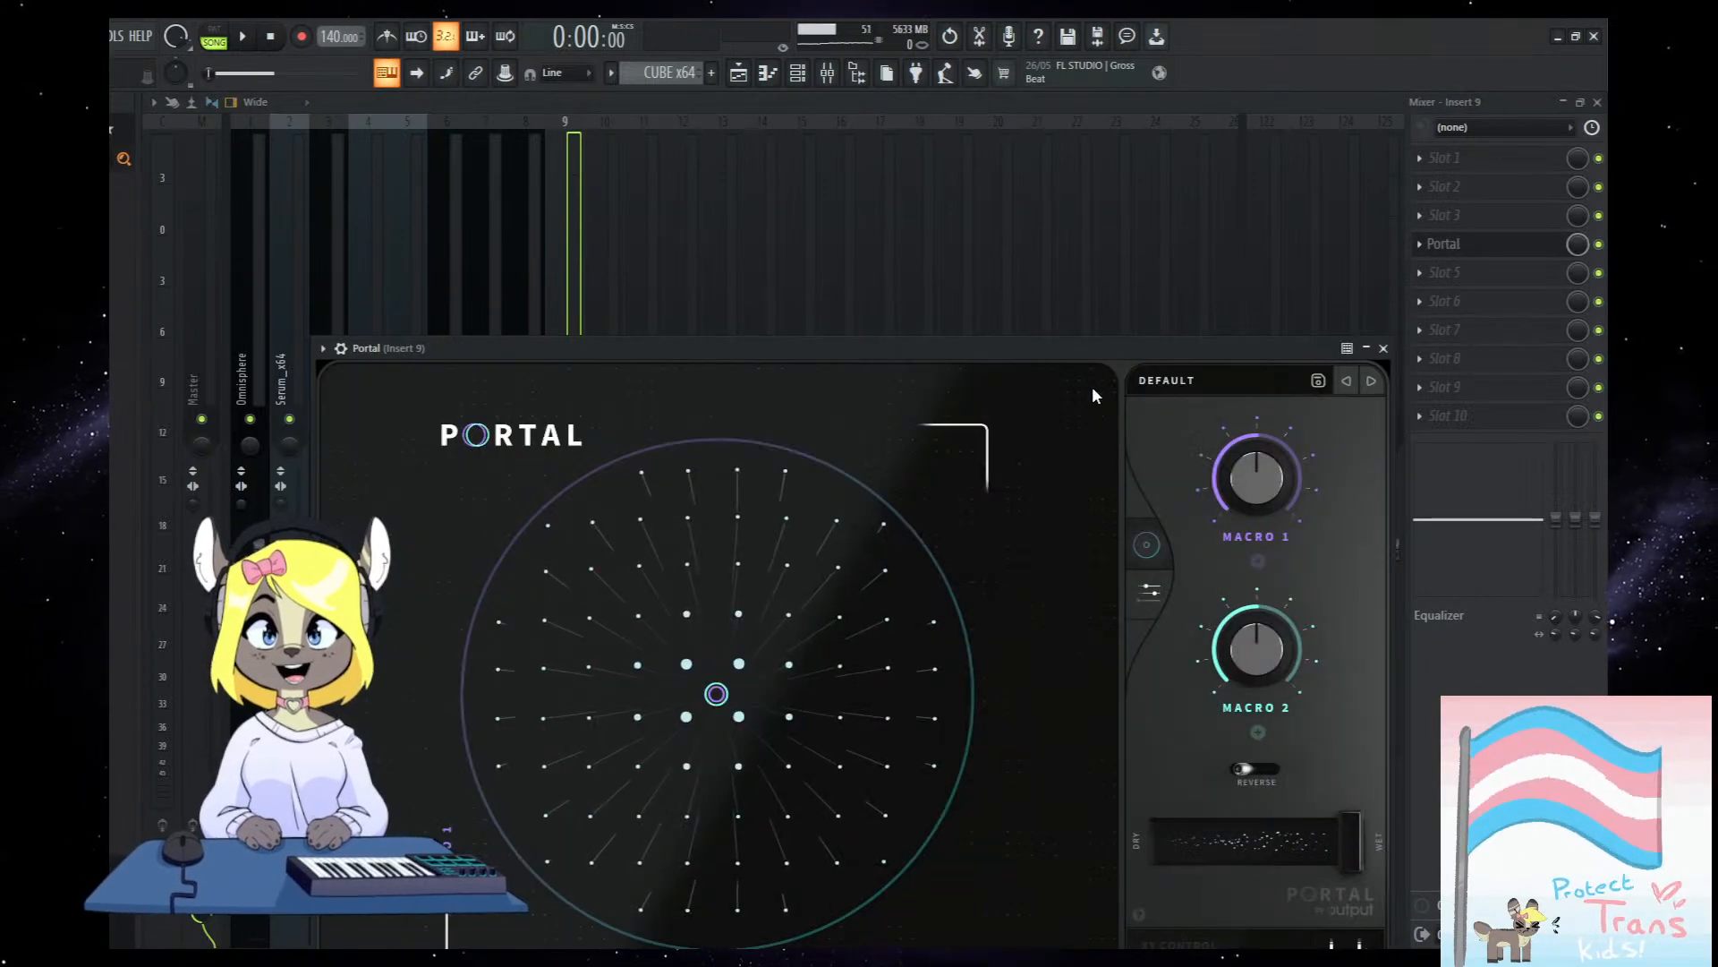
left_click(1159, 382)
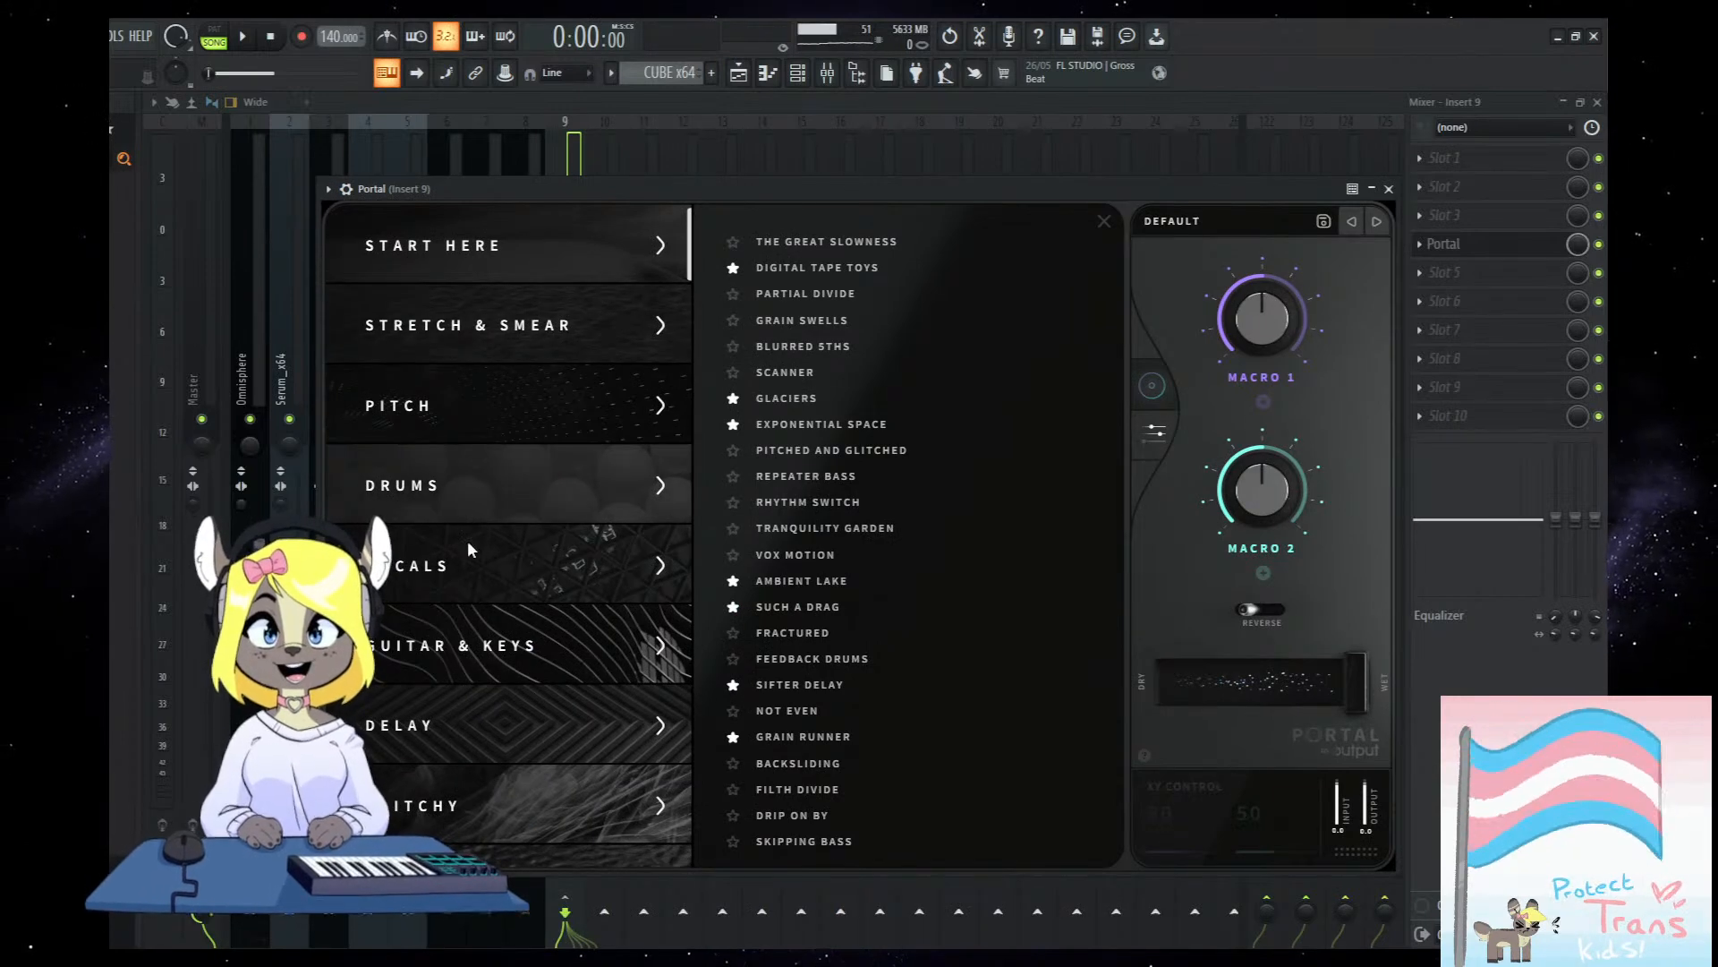
left_click(483, 707)
left_click(821, 265)
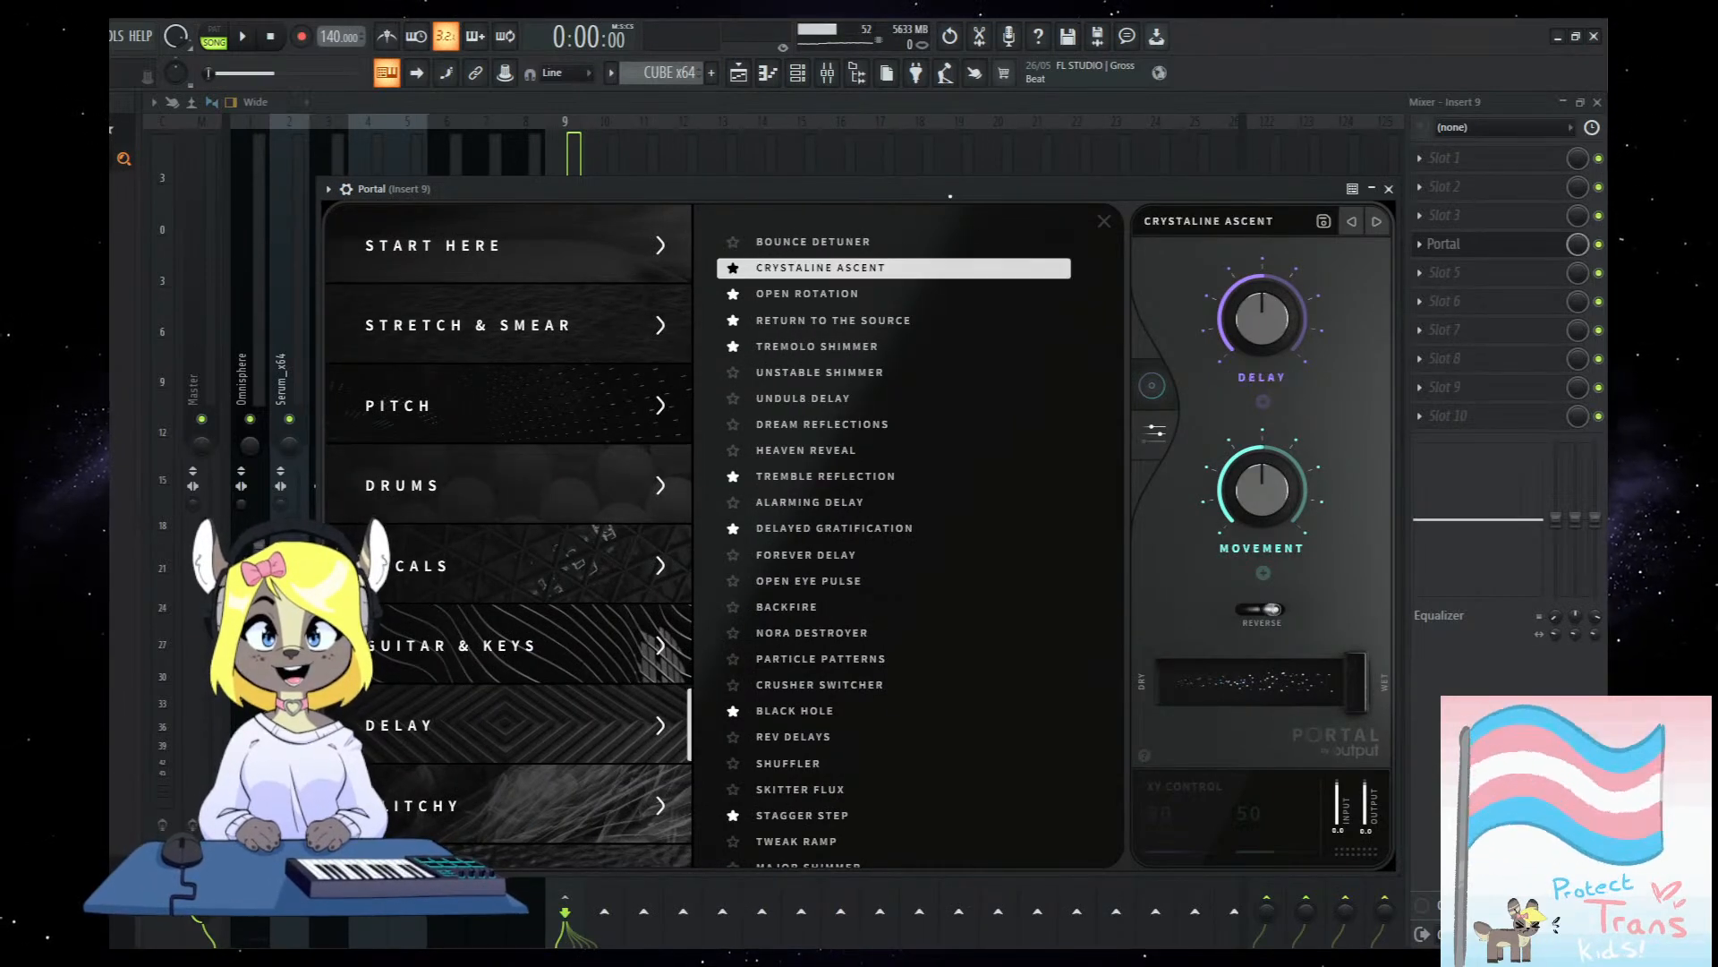
Set Portal's Delay macro to 22 percent during playback, close the effect and listen to the selected bars.
key("space")
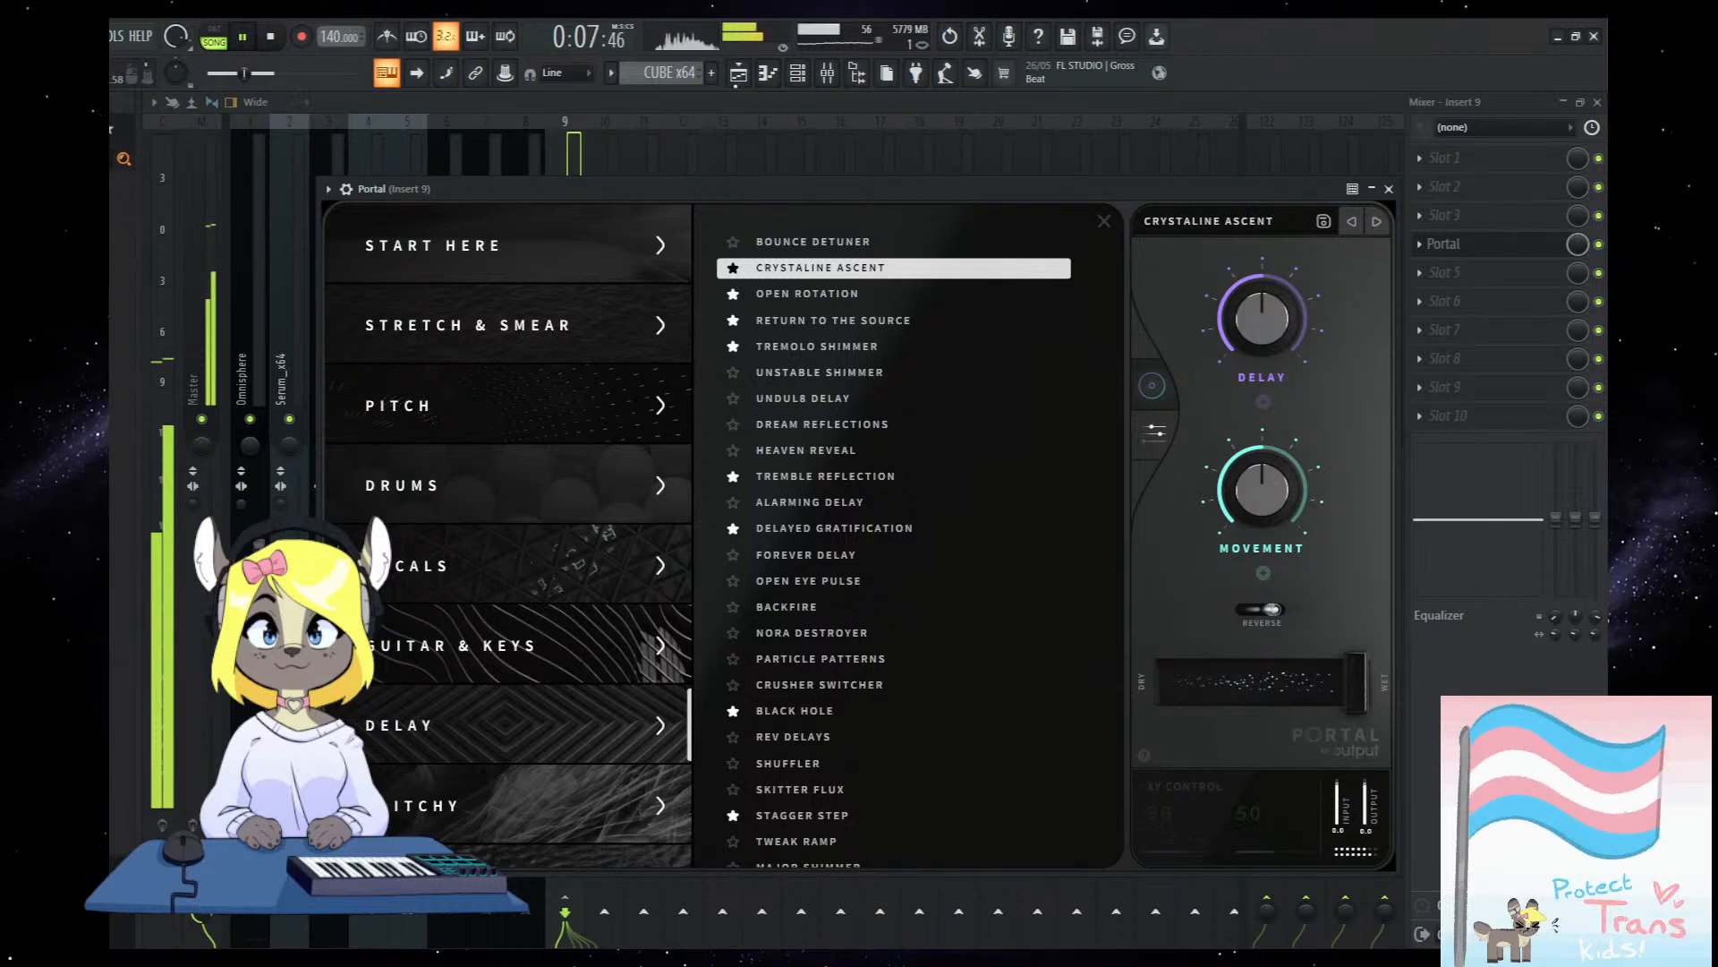
left_click_drag(1248, 324, 1244, 370)
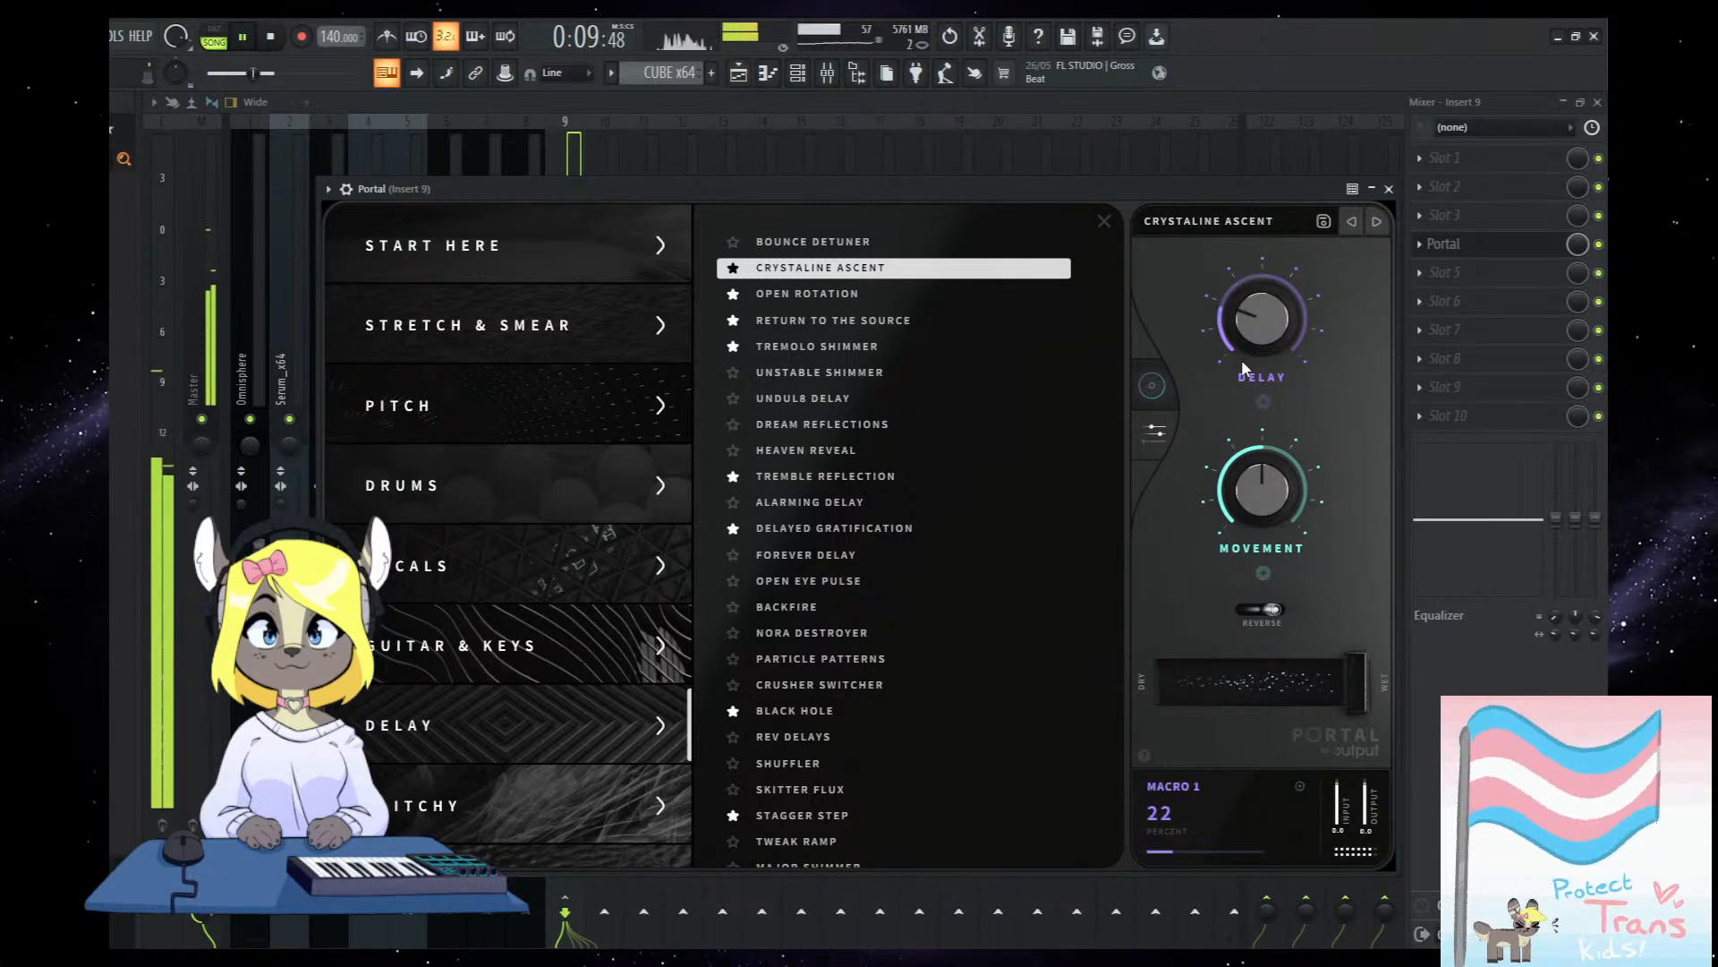
left_click(1389, 189)
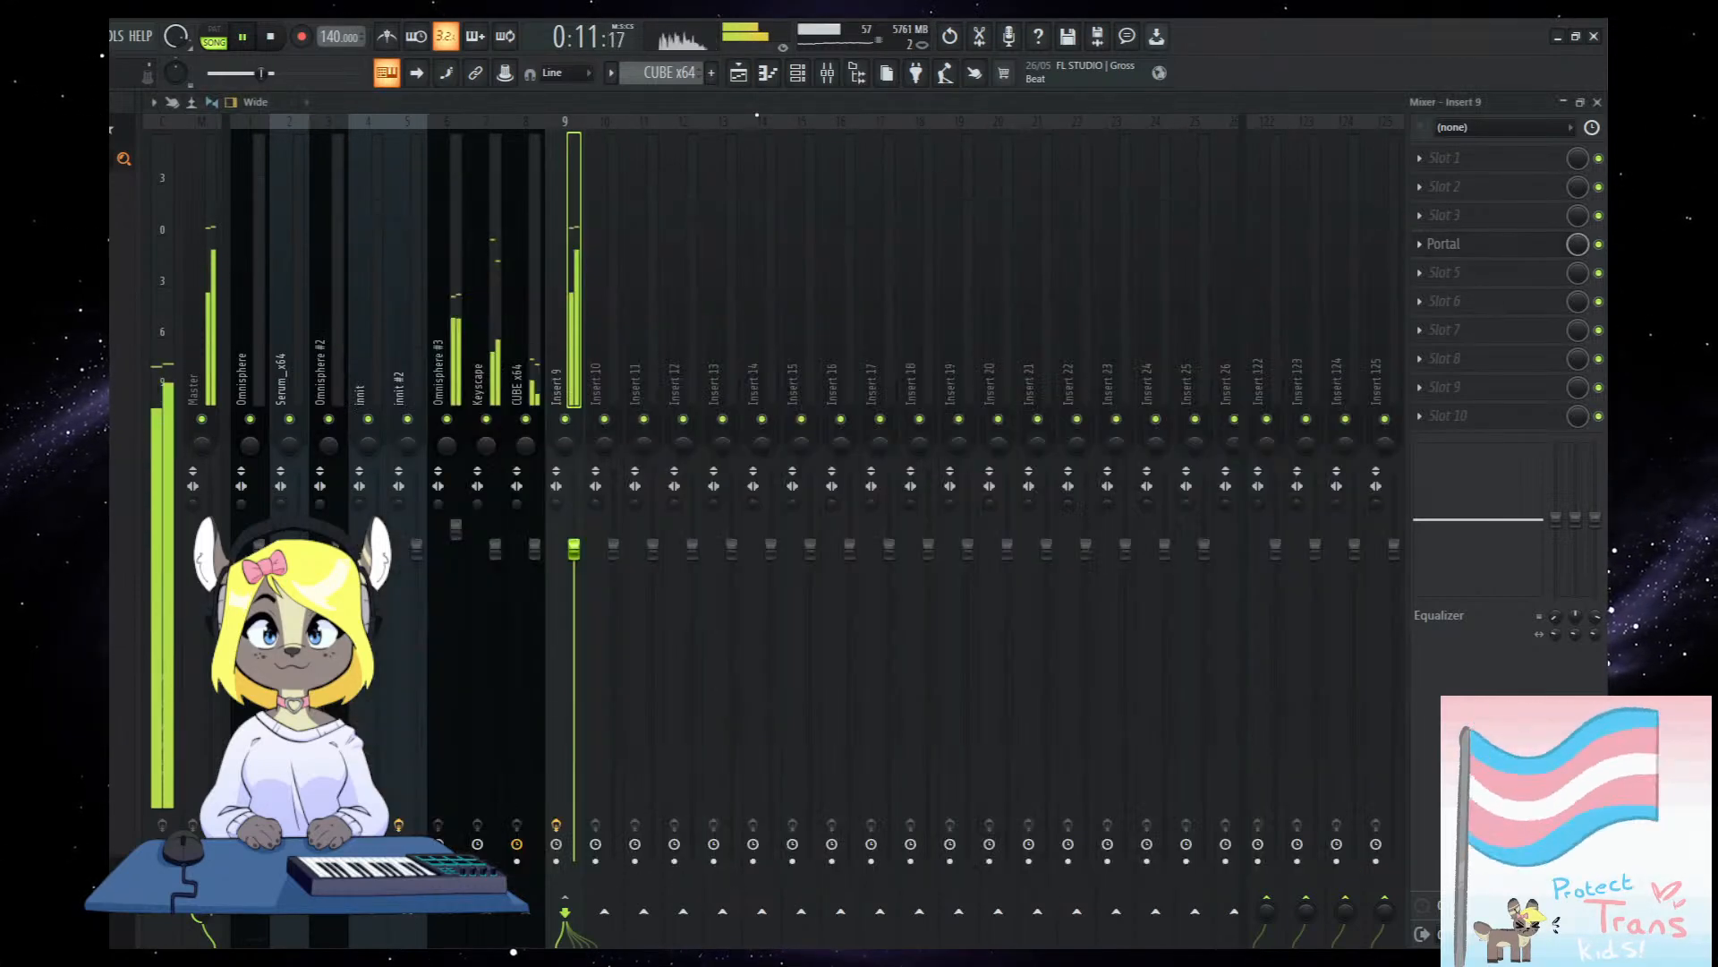
key("F5")
key("space")
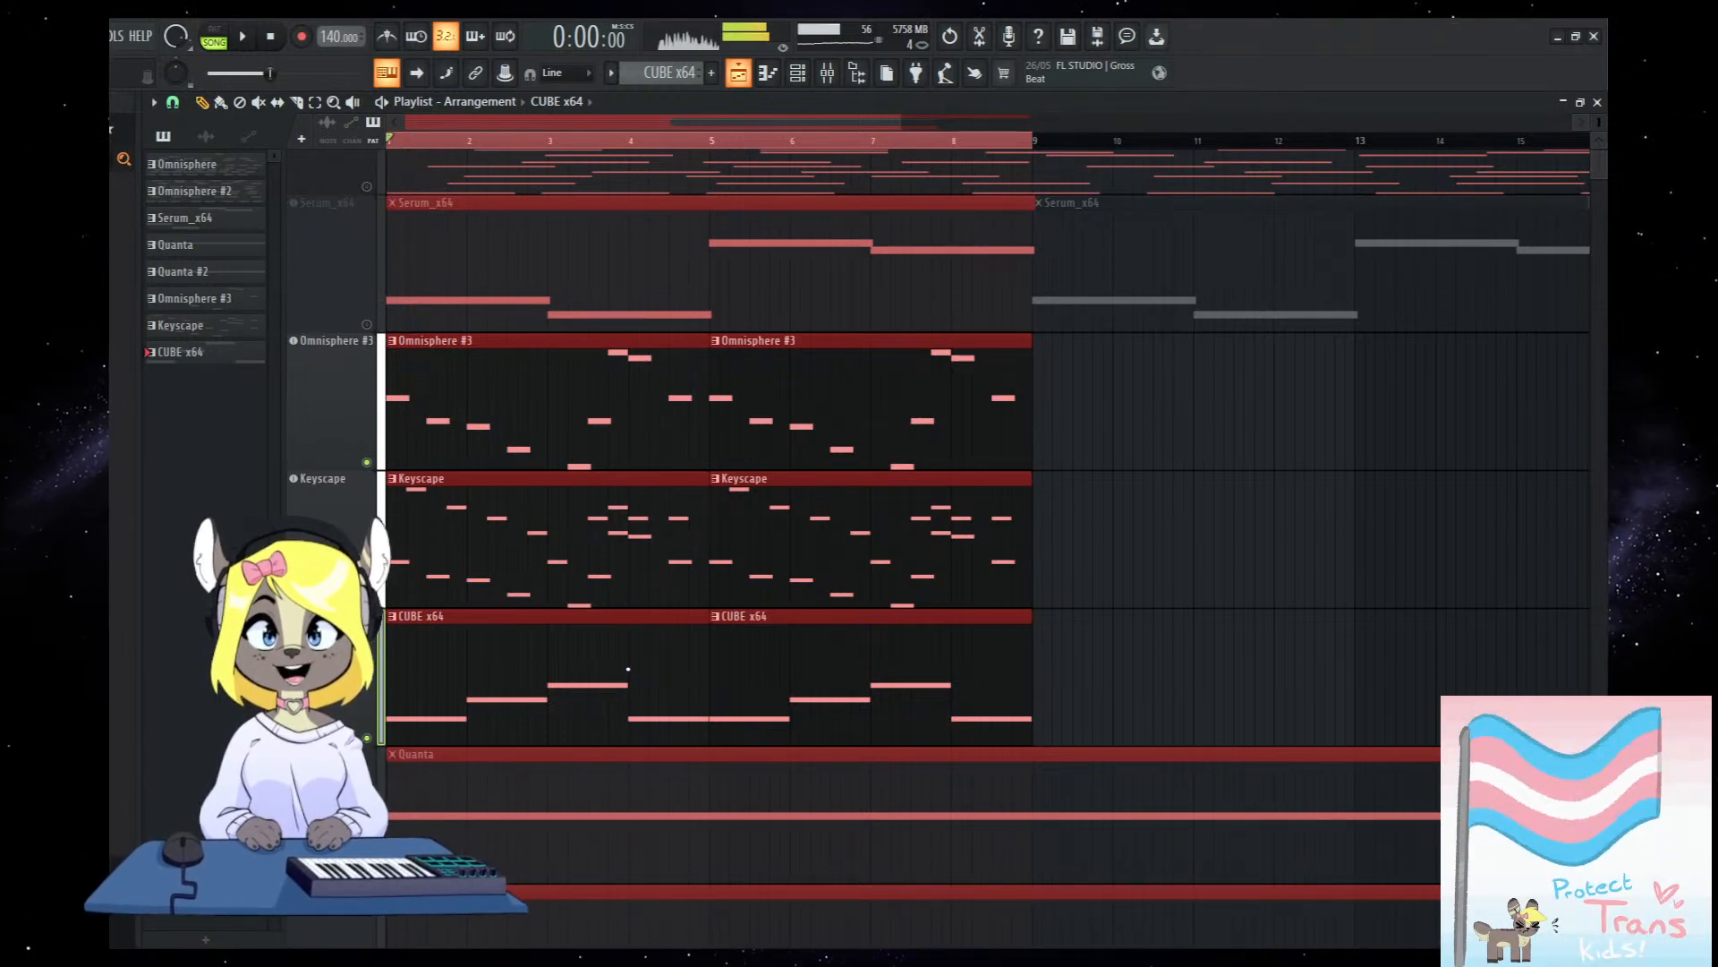
Deselect all playlist clips and close the open instrument windows.
key("ctrl+d")
scroll(628, 669, "down", 1)
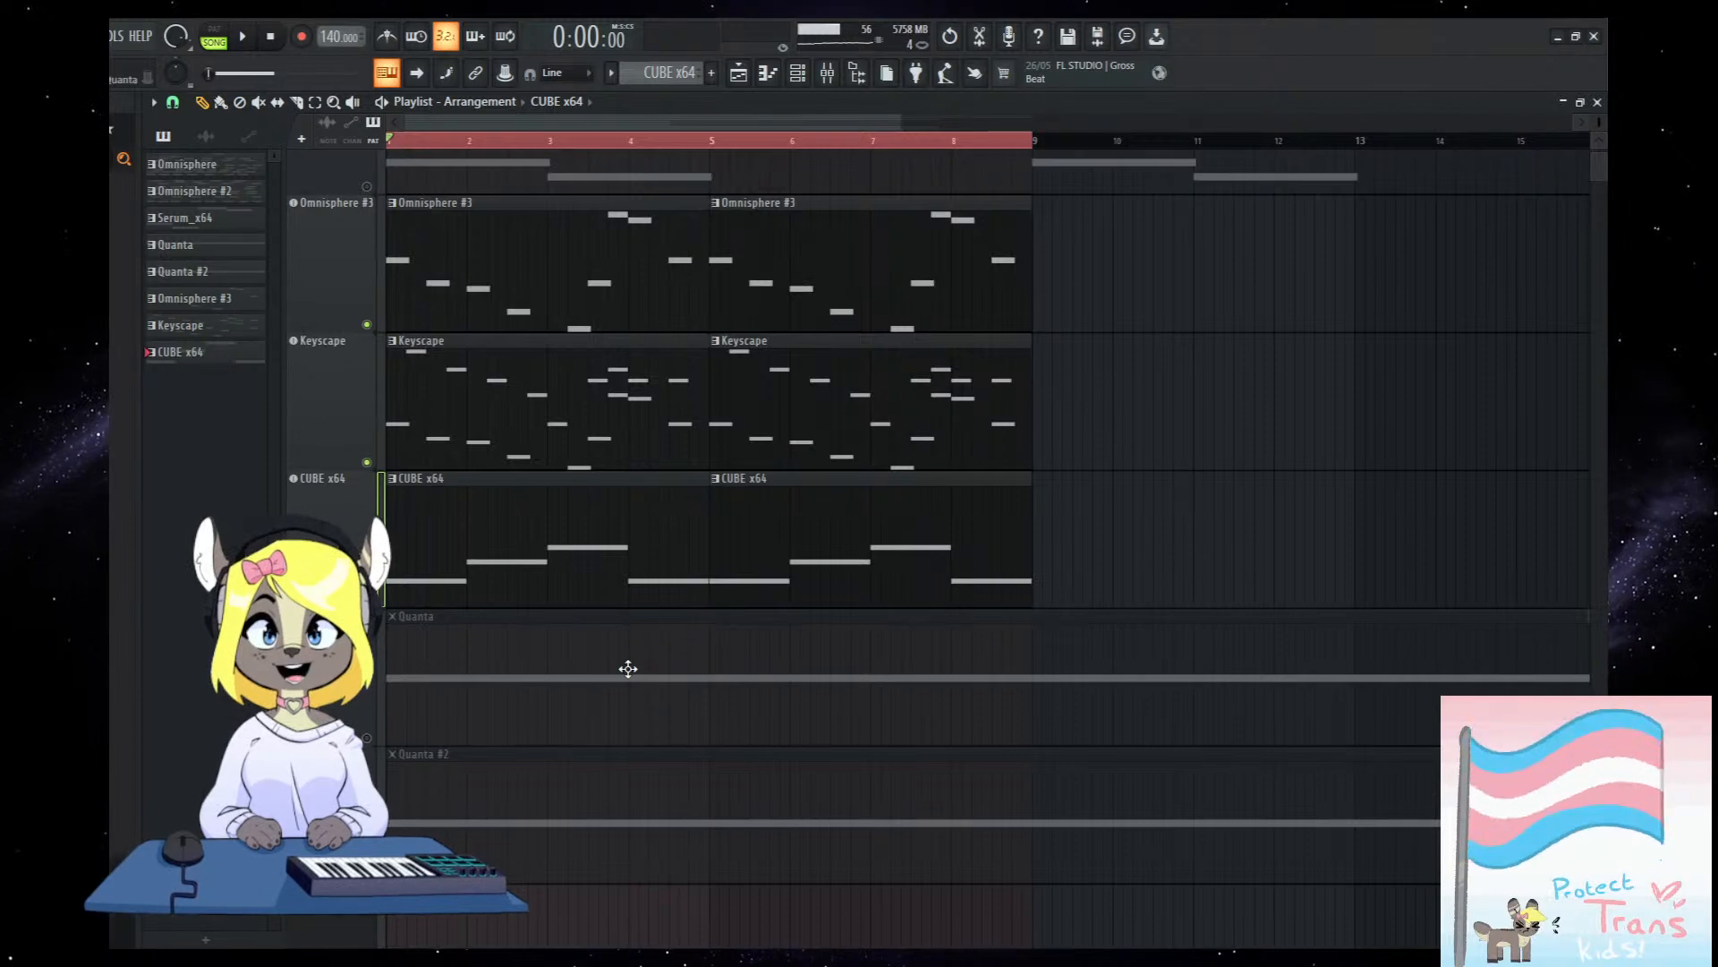
scroll(622, 679, "up", 3)
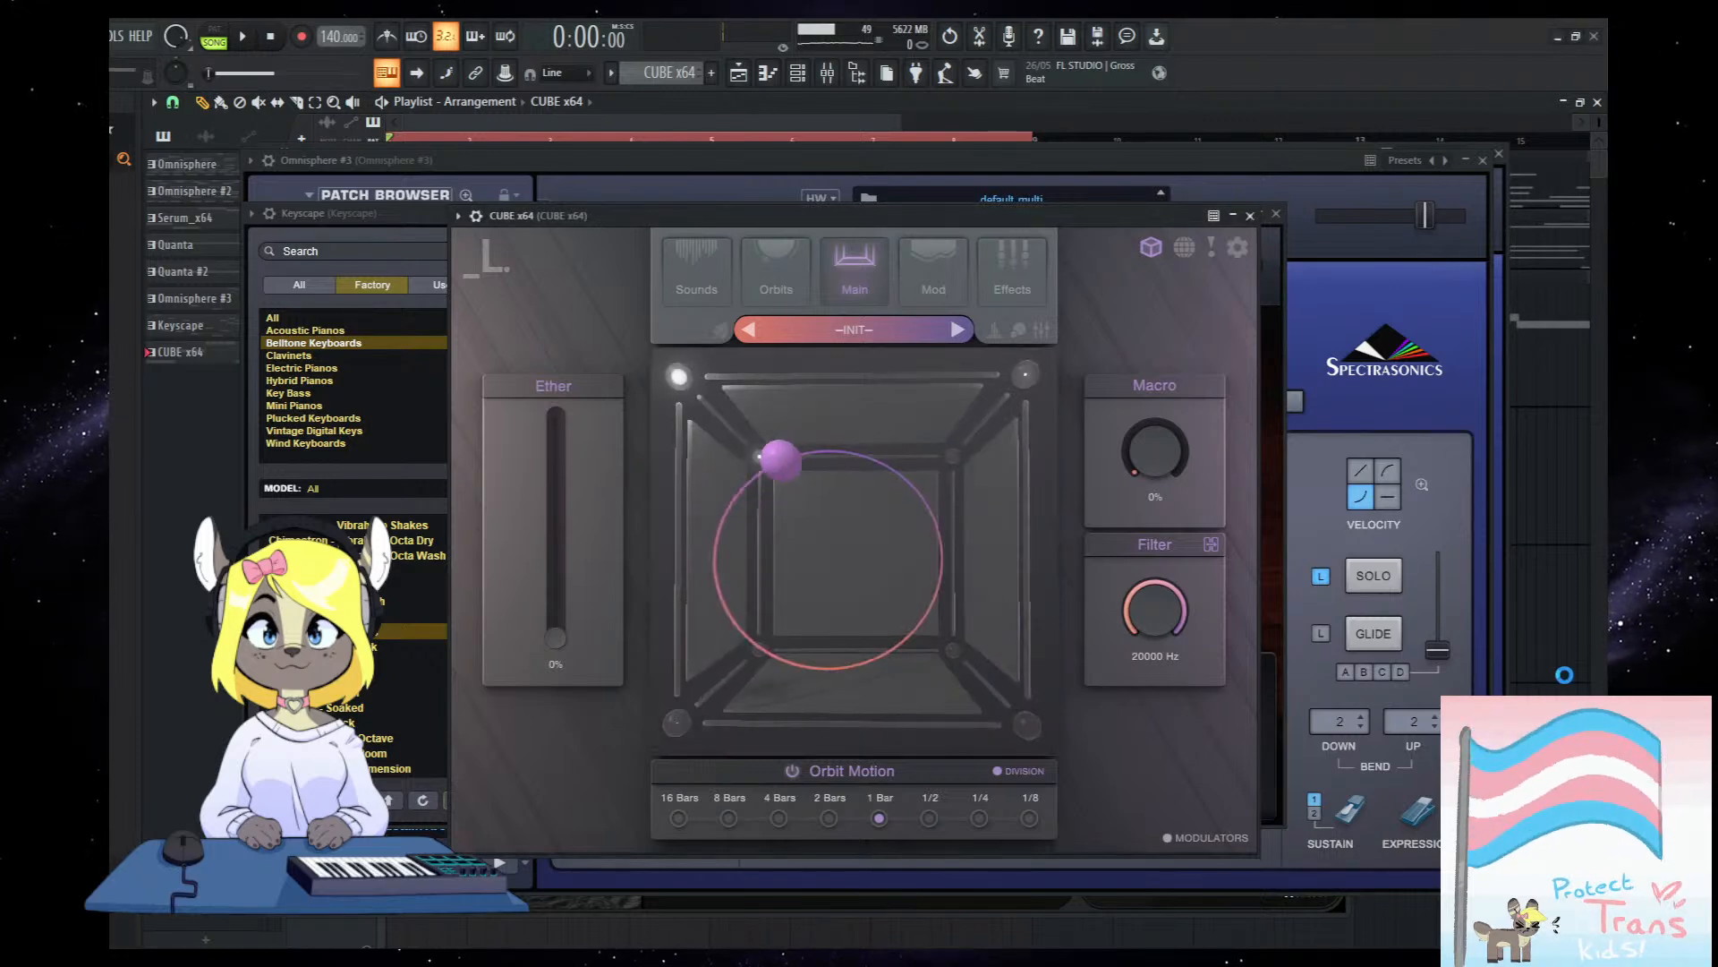
key("F12")
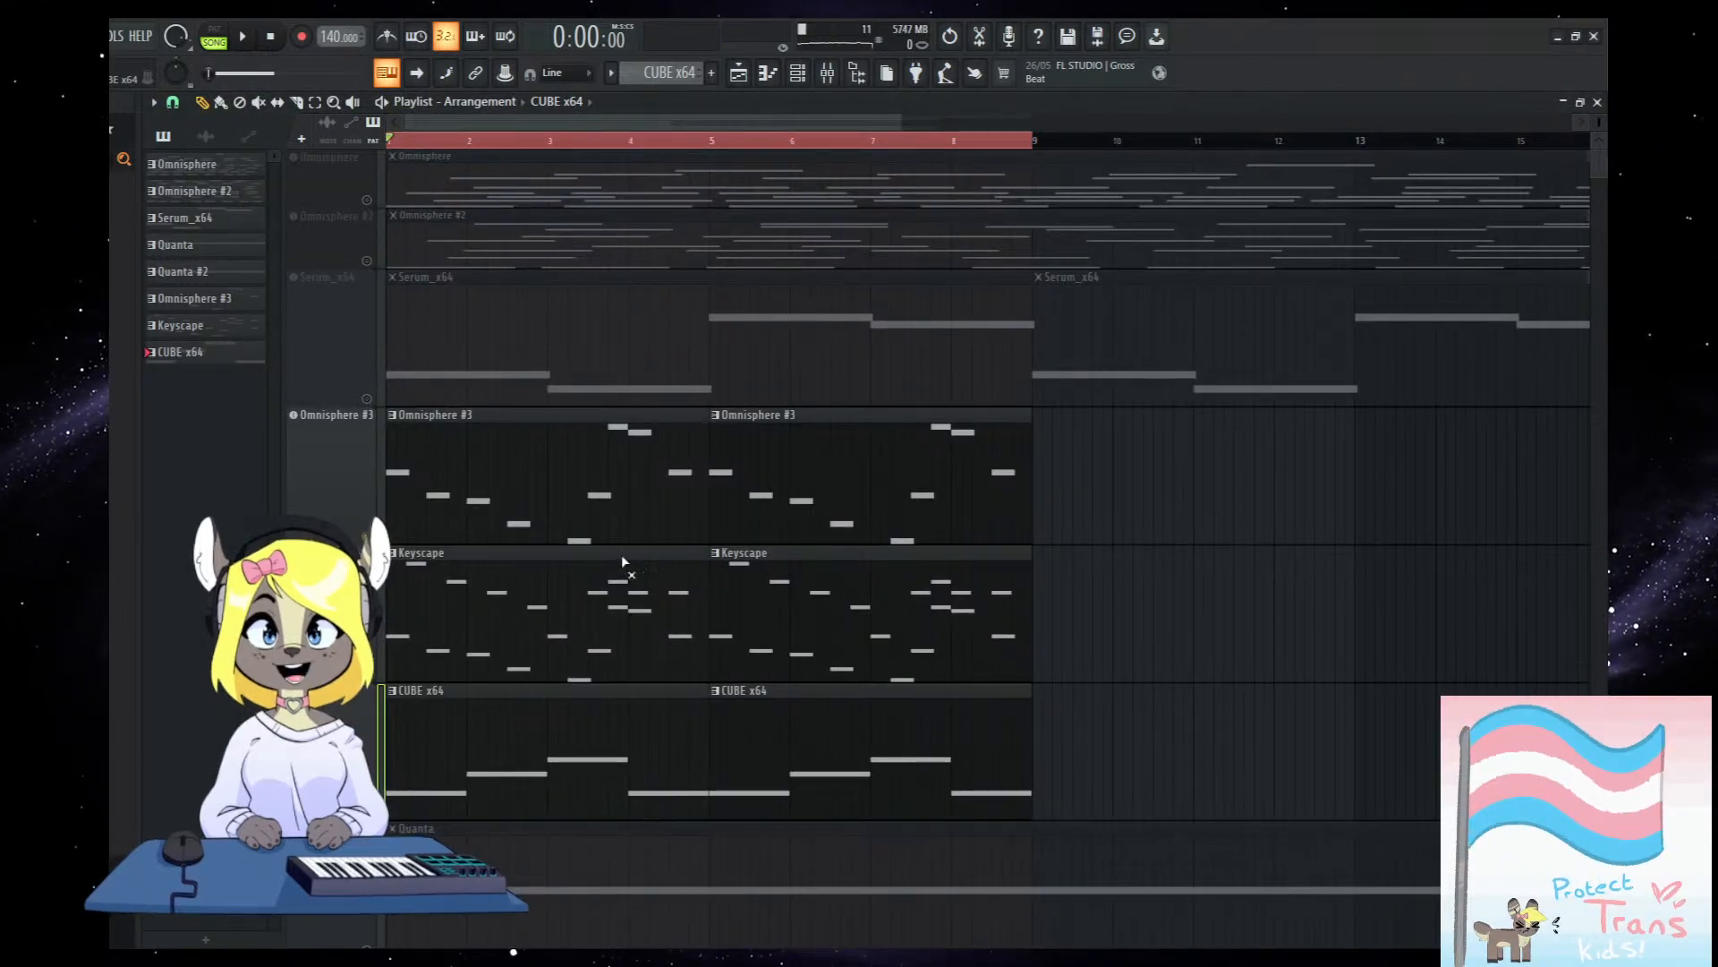
Mute every Omnisphere #3, Keyscape and CUBE clip in bars 1 to 8.
left_click_drag(1144, 737, 1117, 748)
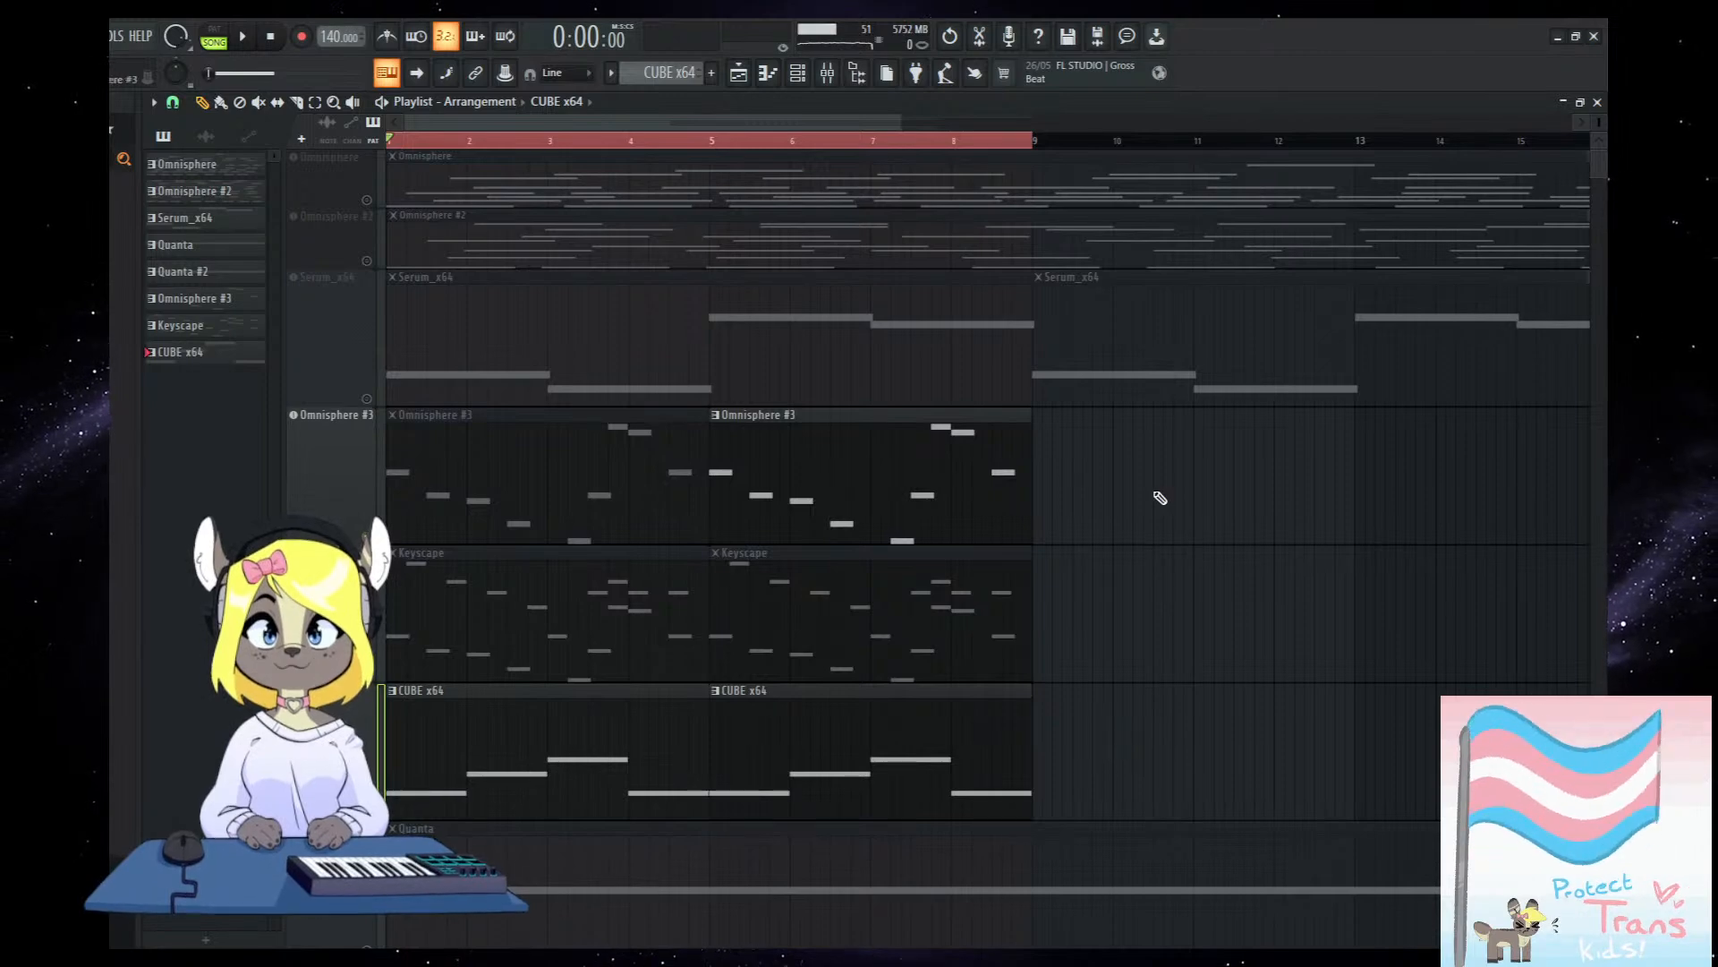
left_click_drag(1079, 476, 390, 797)
mouse_move(1232, 773)
left_mouse_down()
mouse_move(683, 476)
mouse_move(924, 506)
left_mouse_up()
Enable the Quanta #2 track and unmute its clip.
scroll(1093, 625, "down", 2)
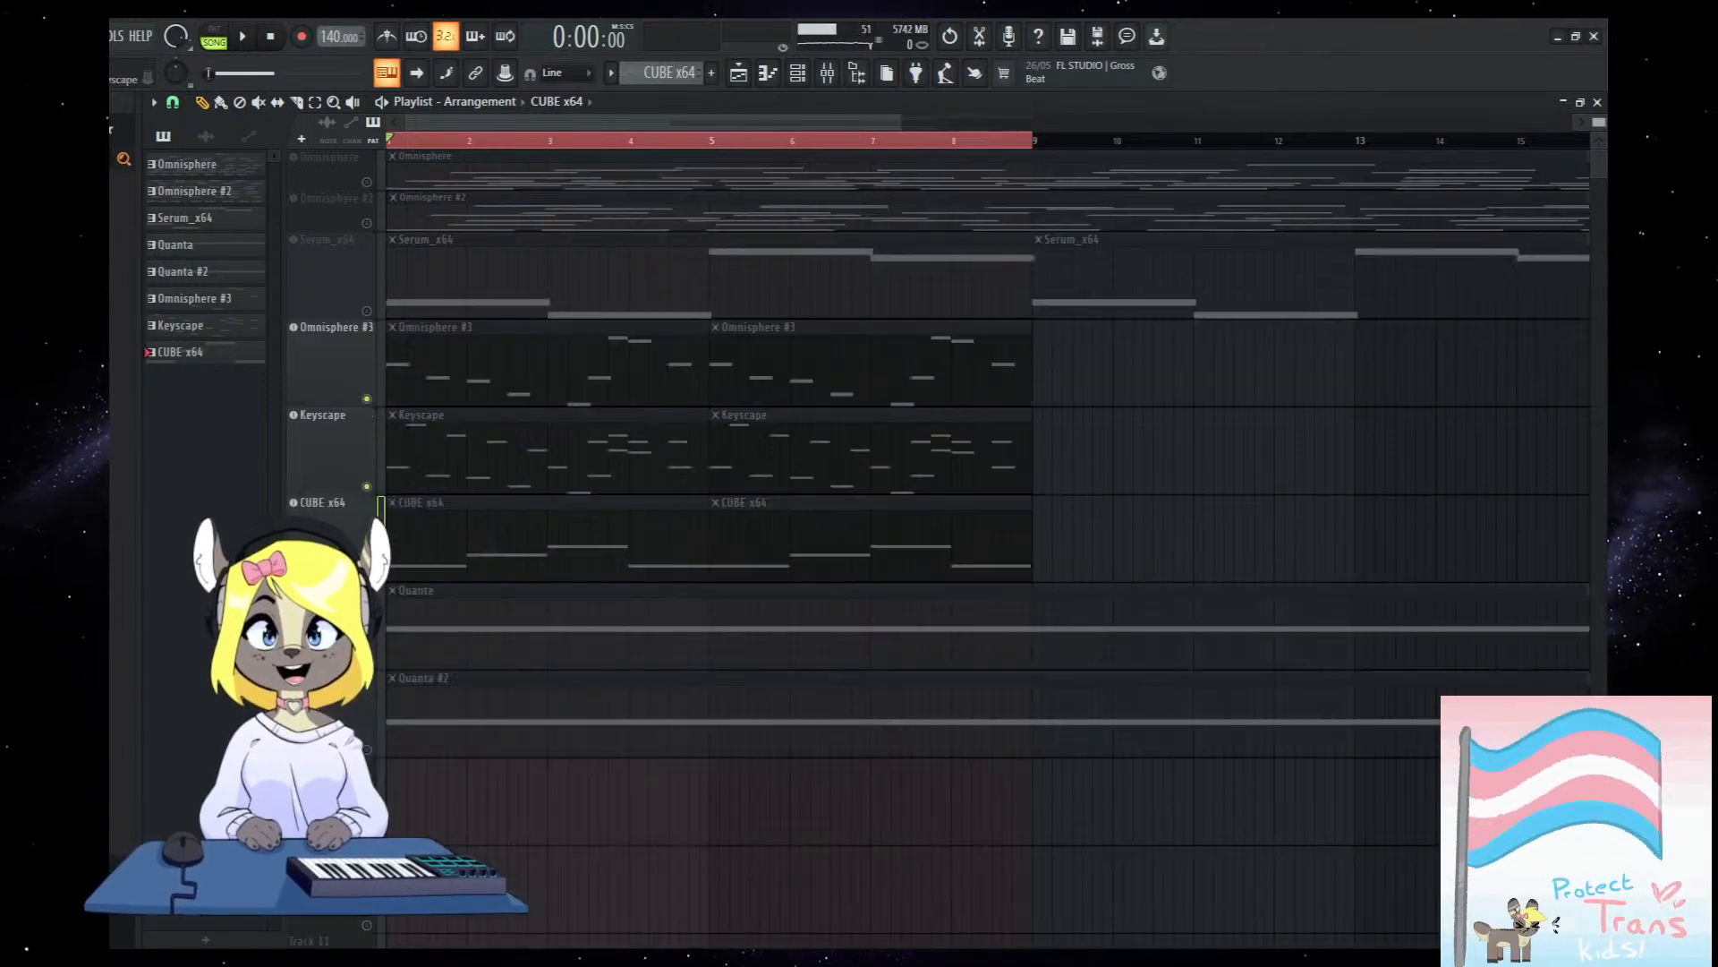
scroll(659, 840, "down", 2)
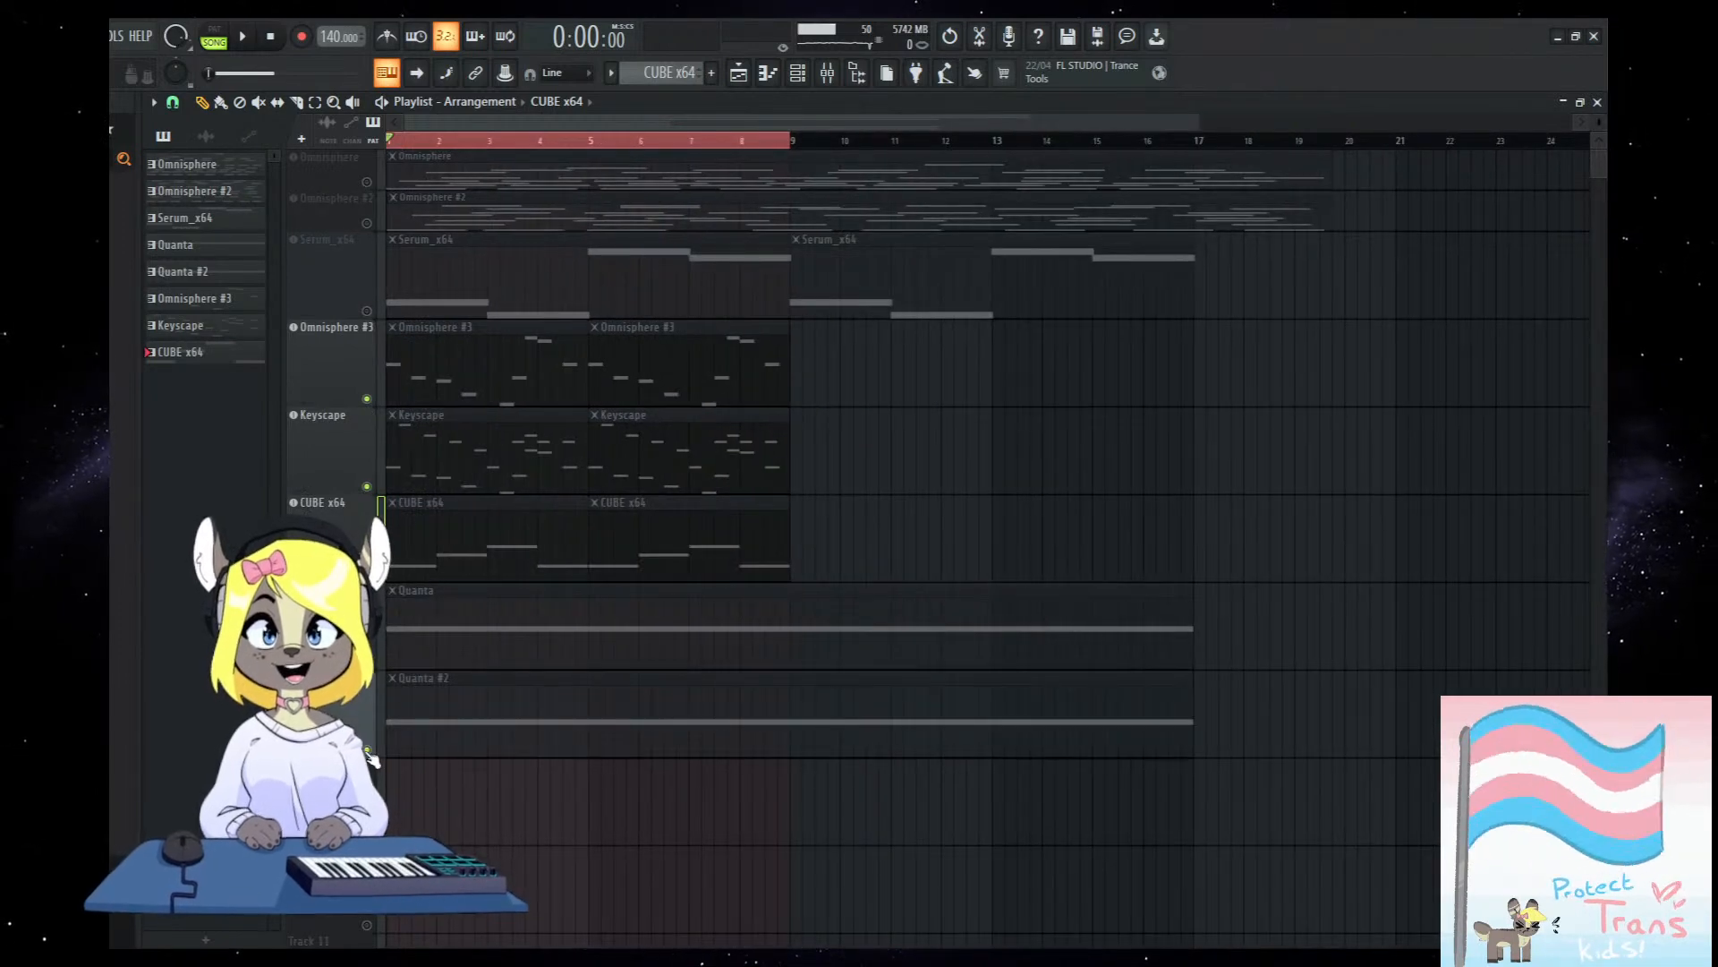
left_click(528, 722)
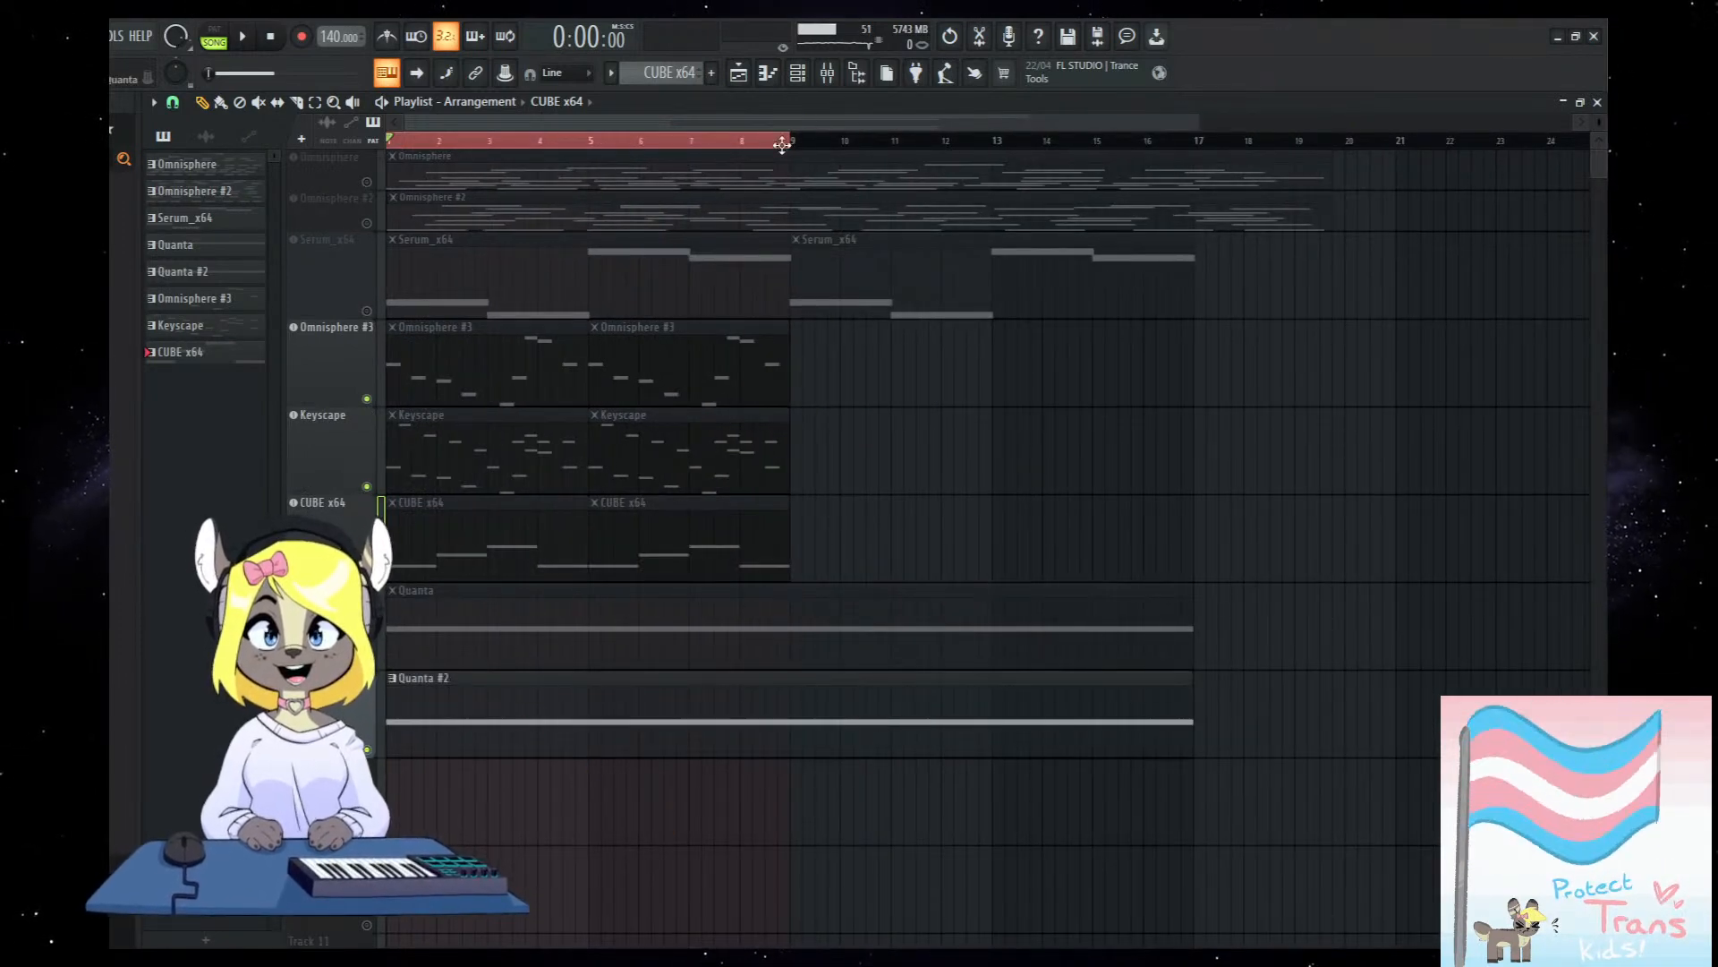
Review the effect chains on the Omnisphere, Serum, Omnisphere #2, Omnisphere #3 and innit #2 mixer tracks, and return to the playlist.
left_click(827, 73)
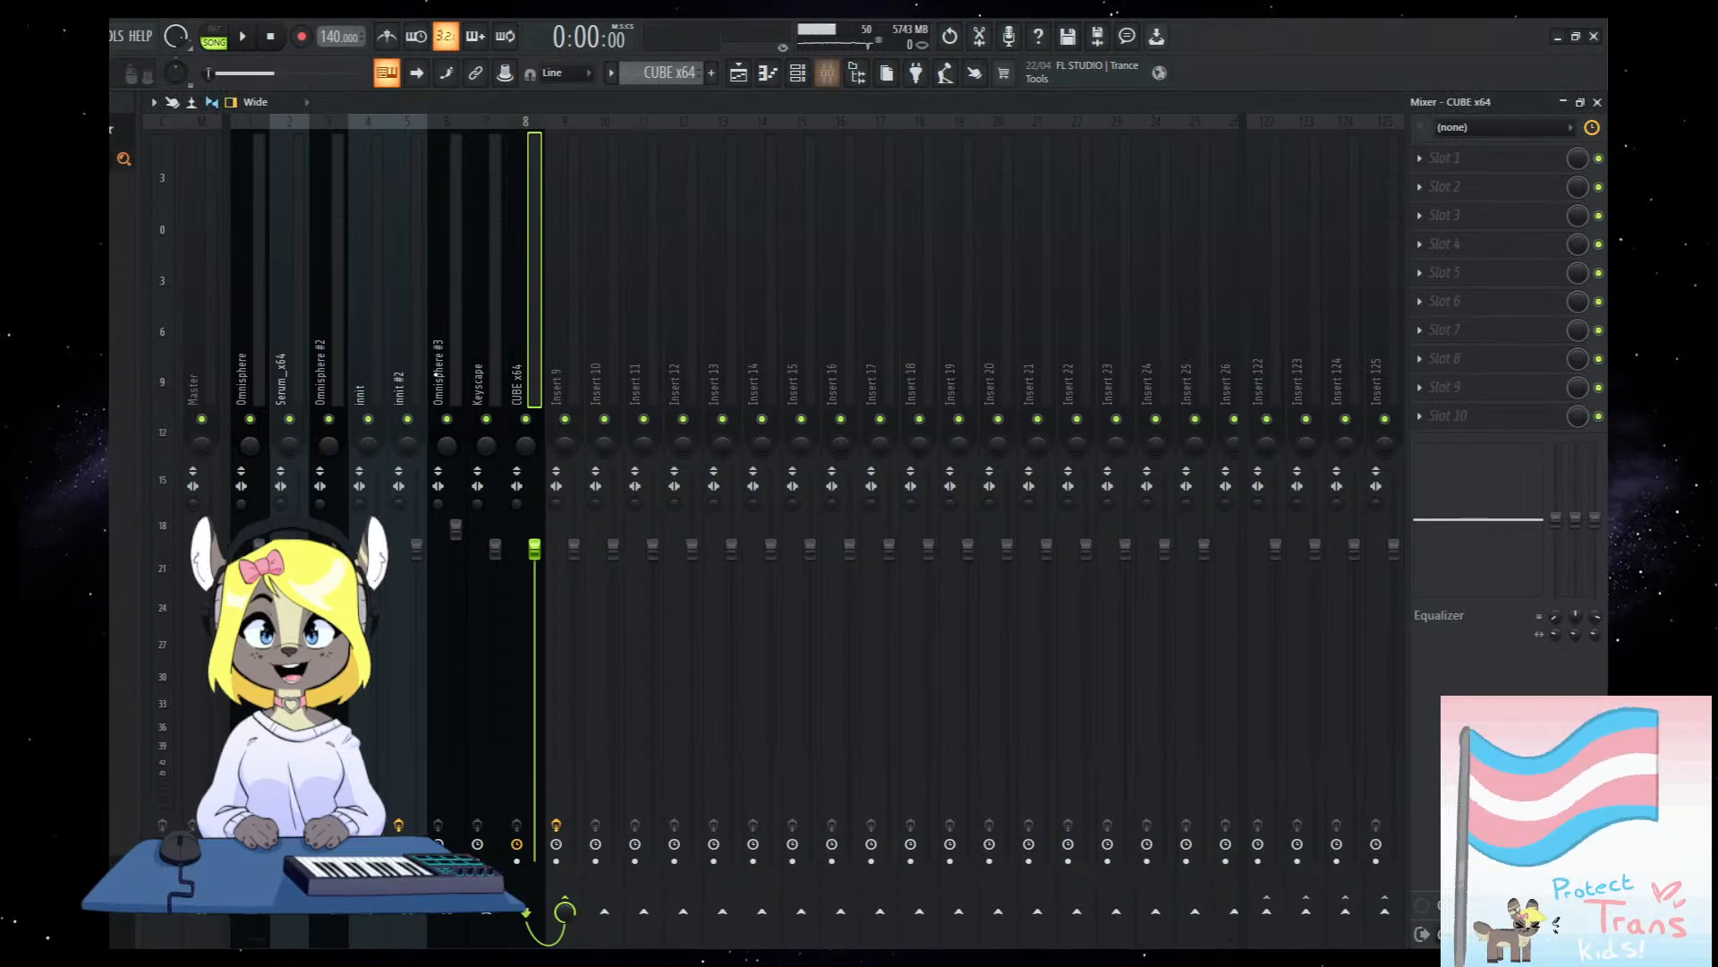
left_click(334, 343)
left_click(455, 358)
left_click(417, 358)
left_click(256, 395)
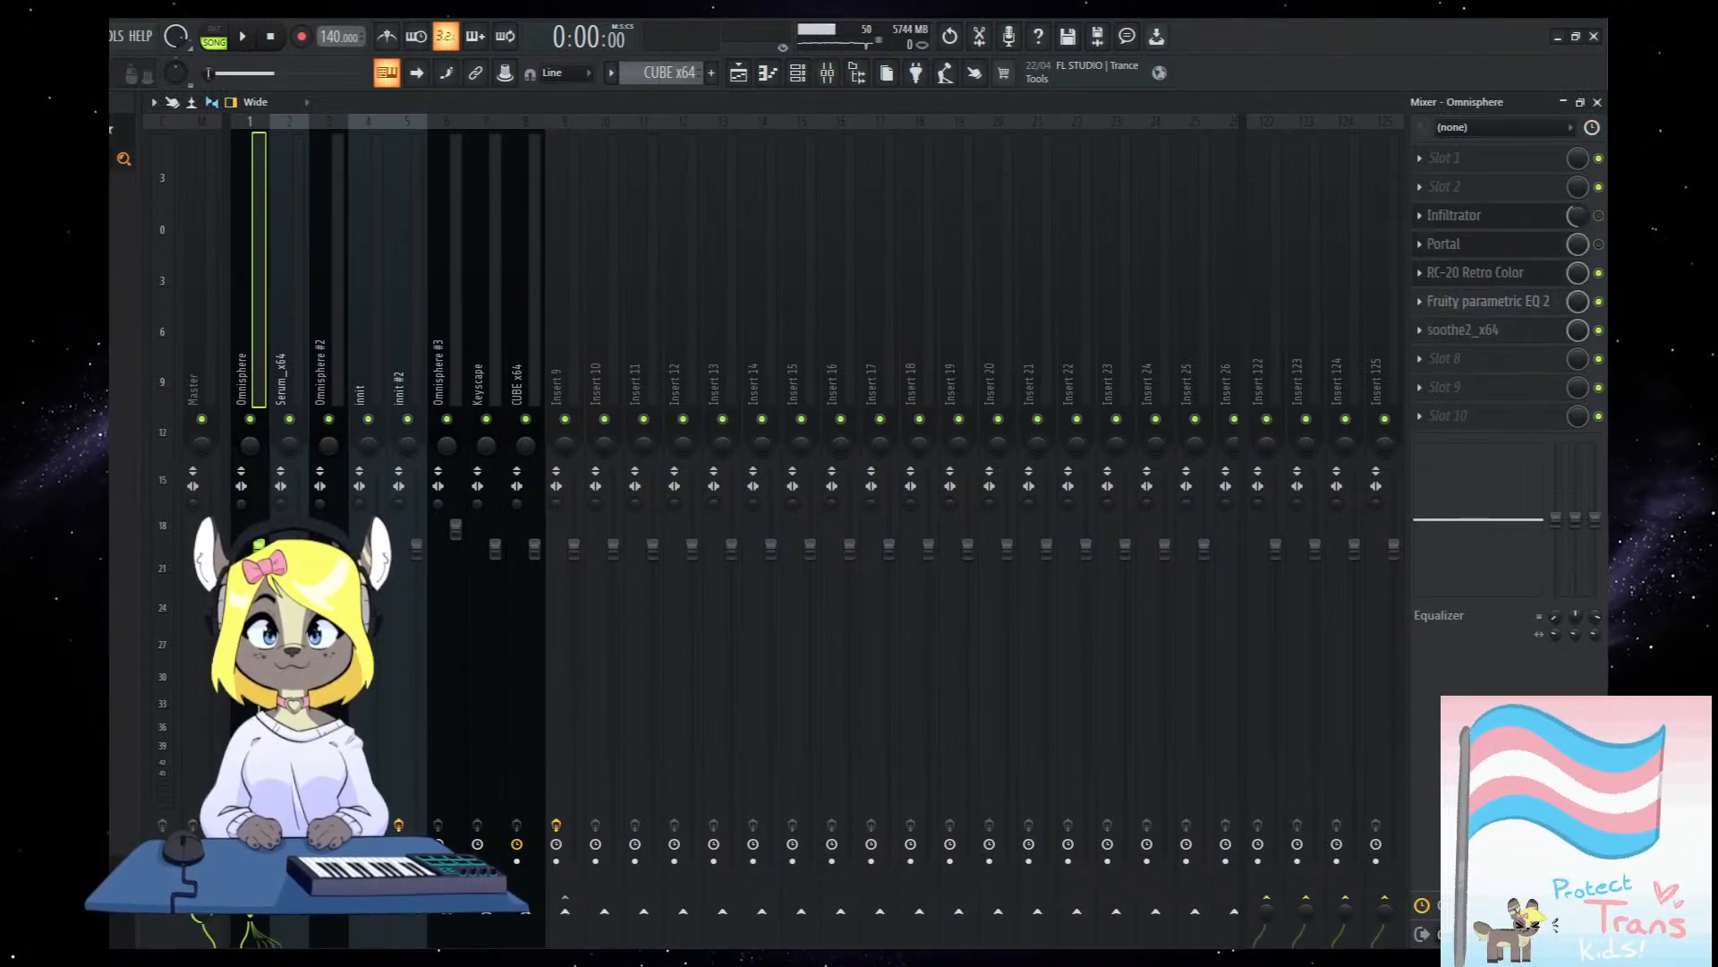
left_click(295, 367)
left_click(338, 369)
left_click(449, 367)
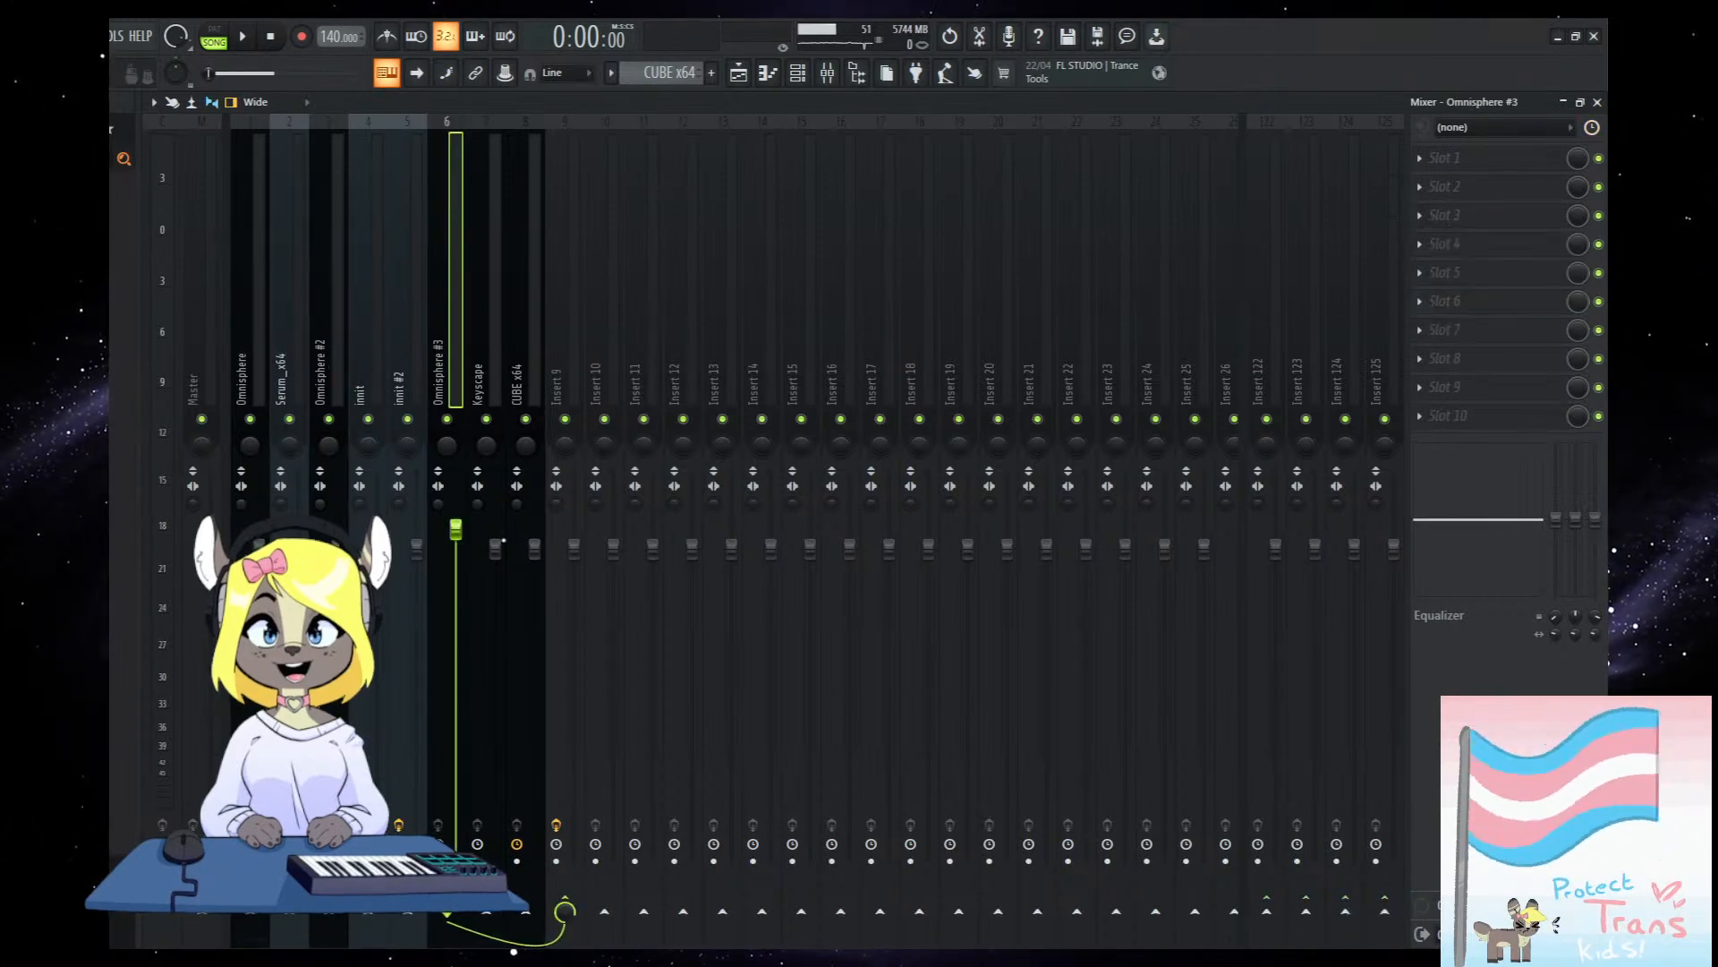
left_click(405, 367)
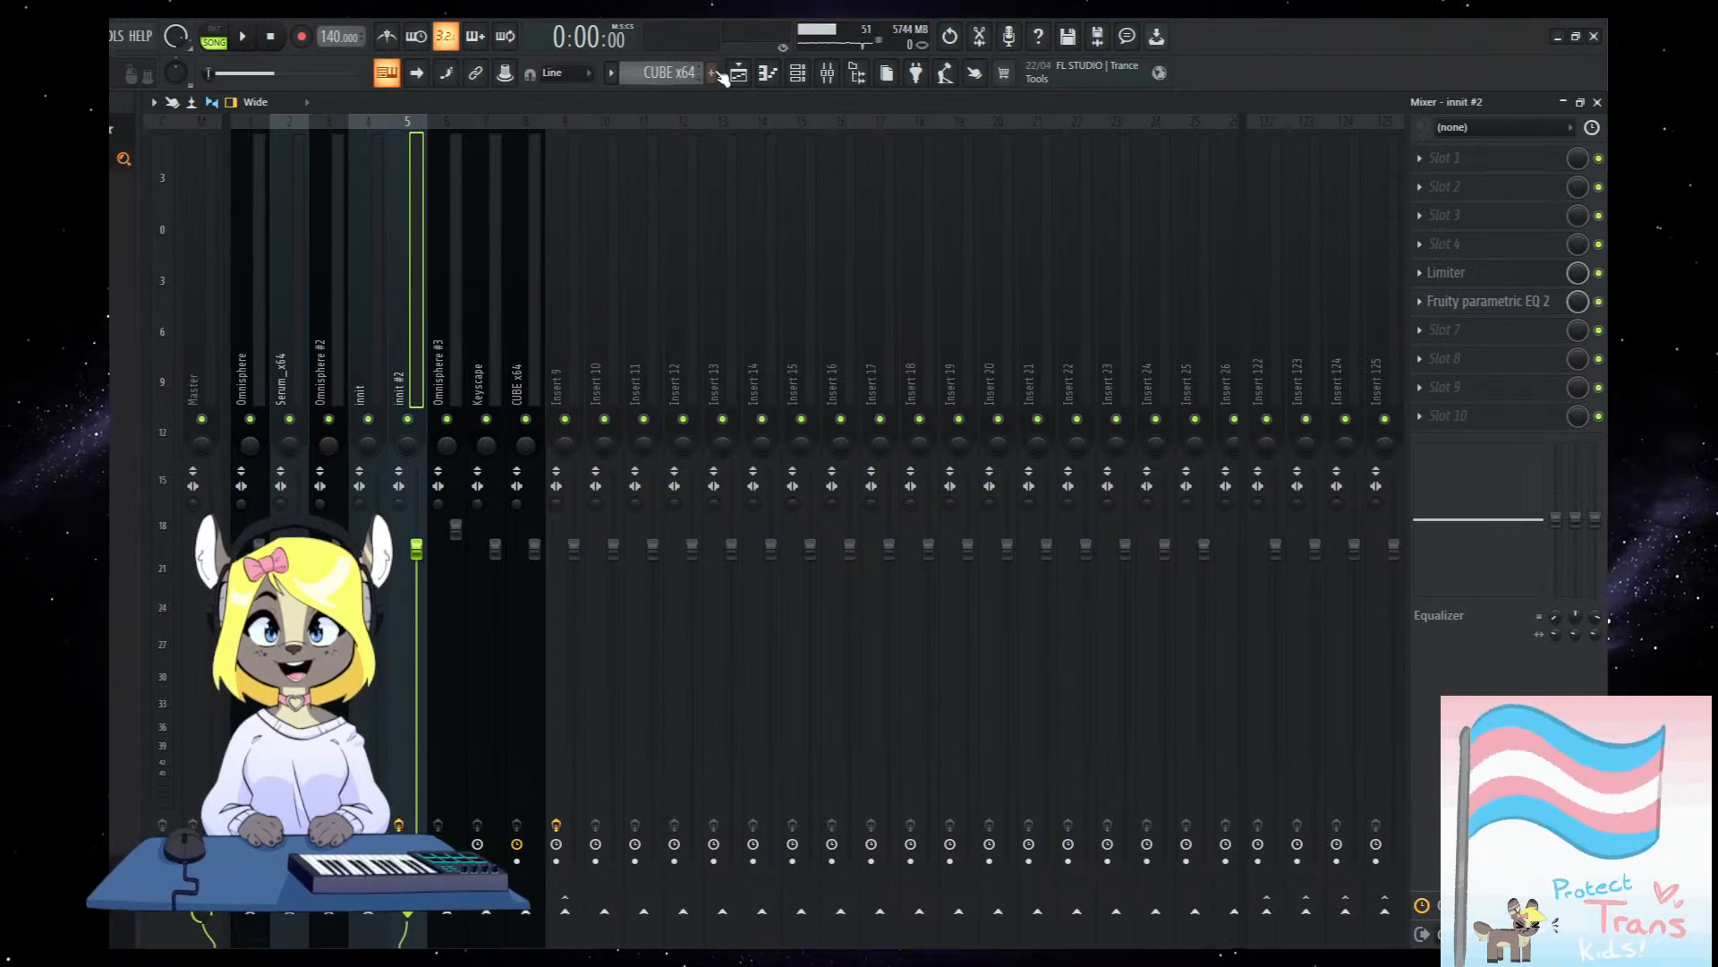
key("F5")
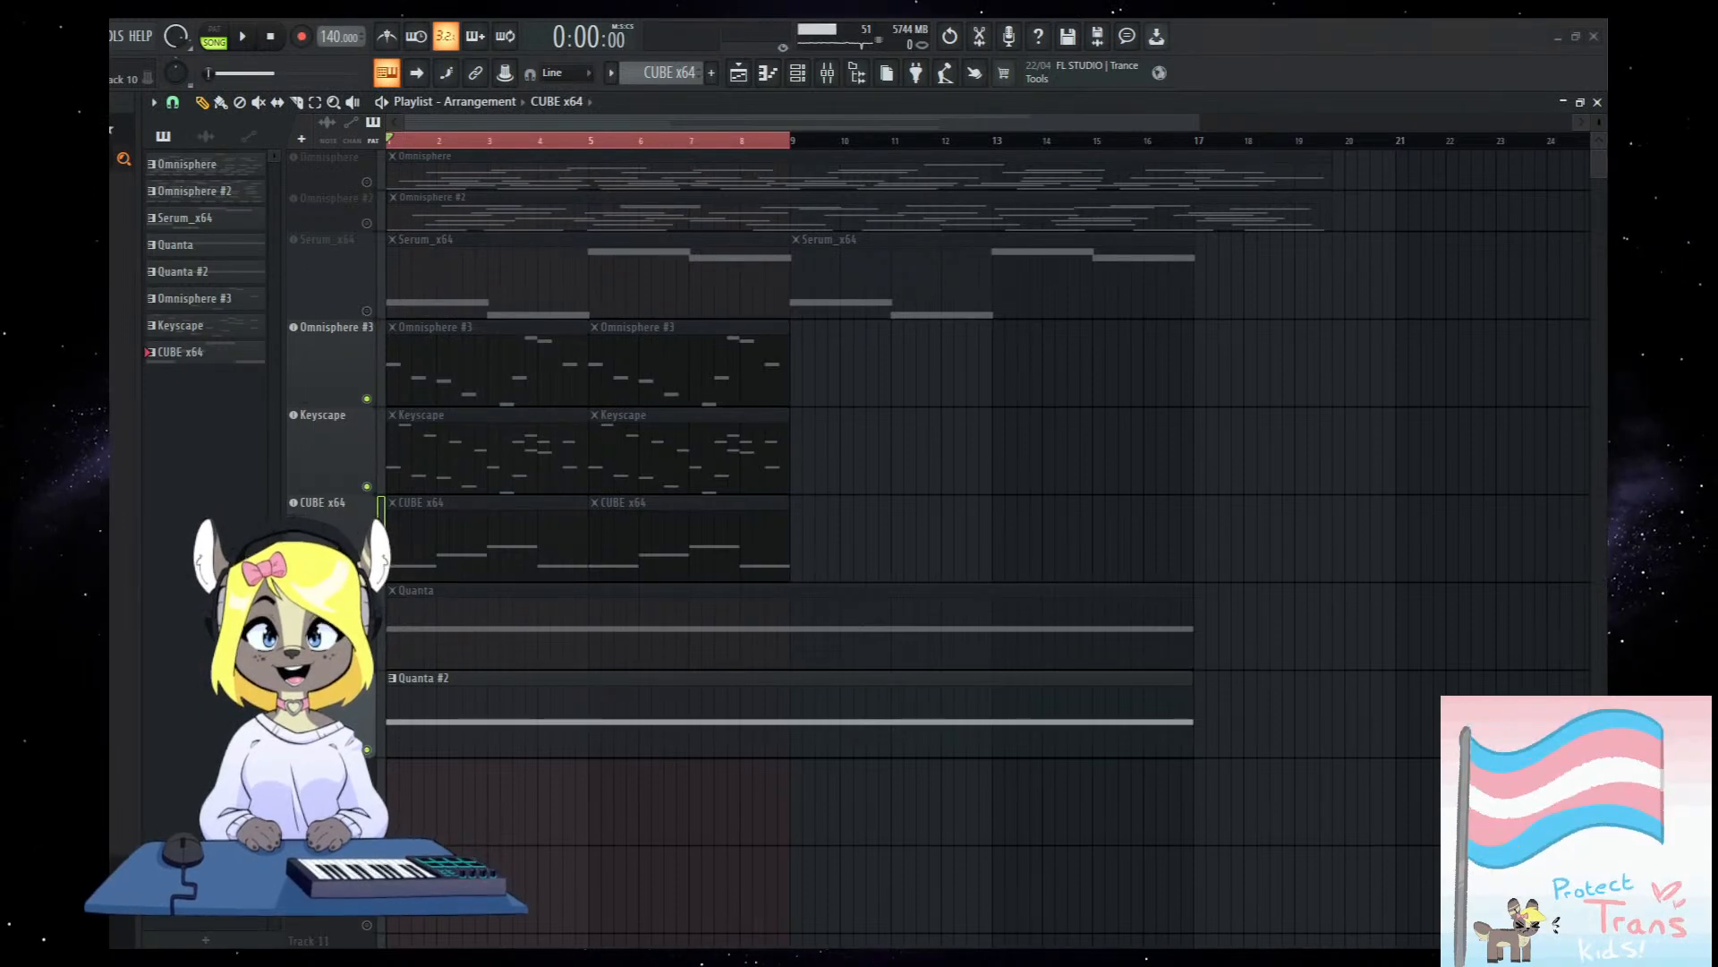
Replace the sample in the innit #2 Quanta instrument with Dmin_Sample_To_Granulize.wav and close the instrument windows.
left_click(799, 73)
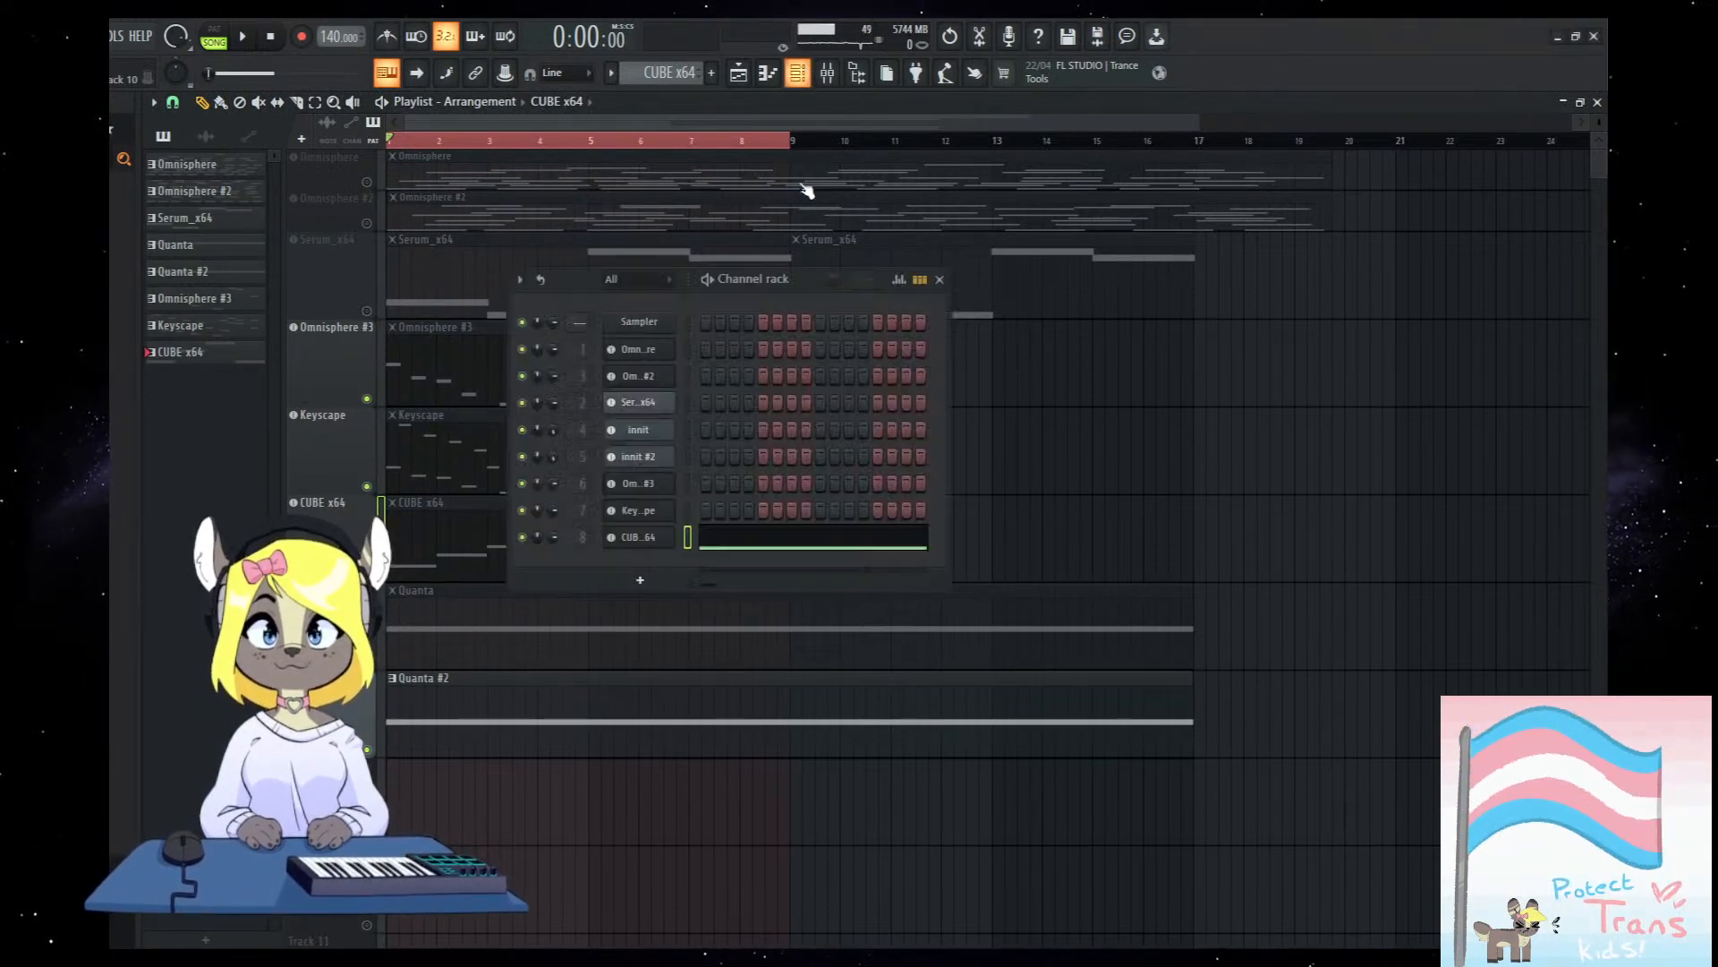
left_click(648, 539)
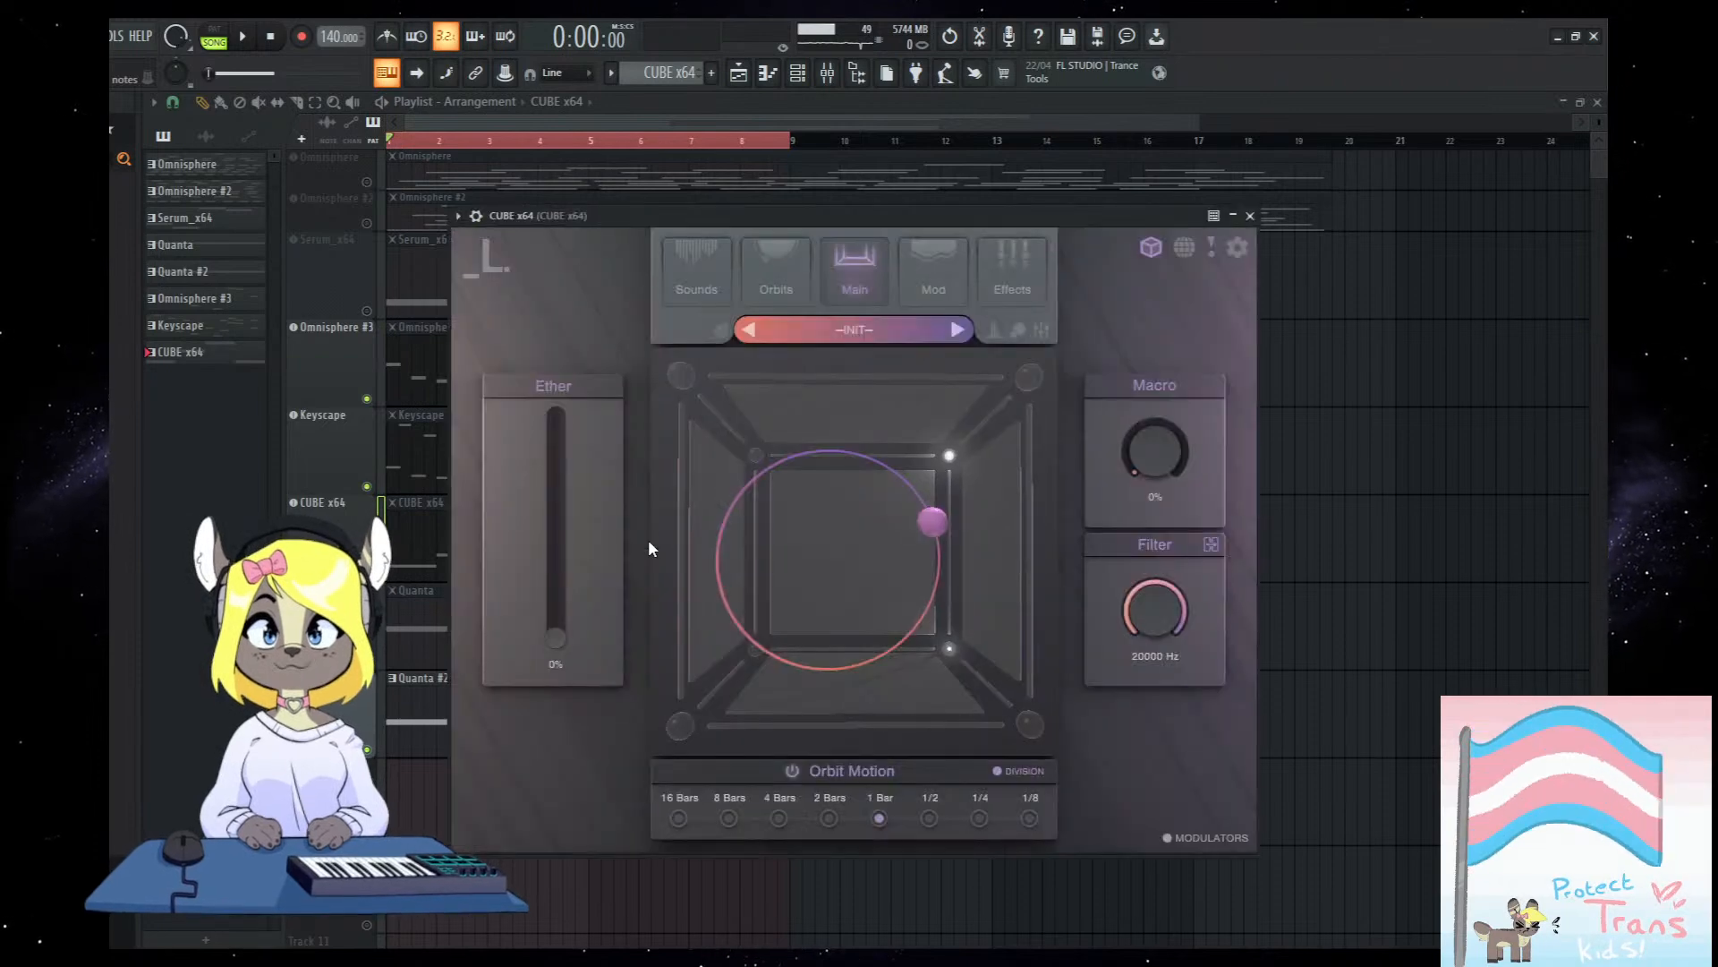
left_click(1246, 215)
left_click(637, 458)
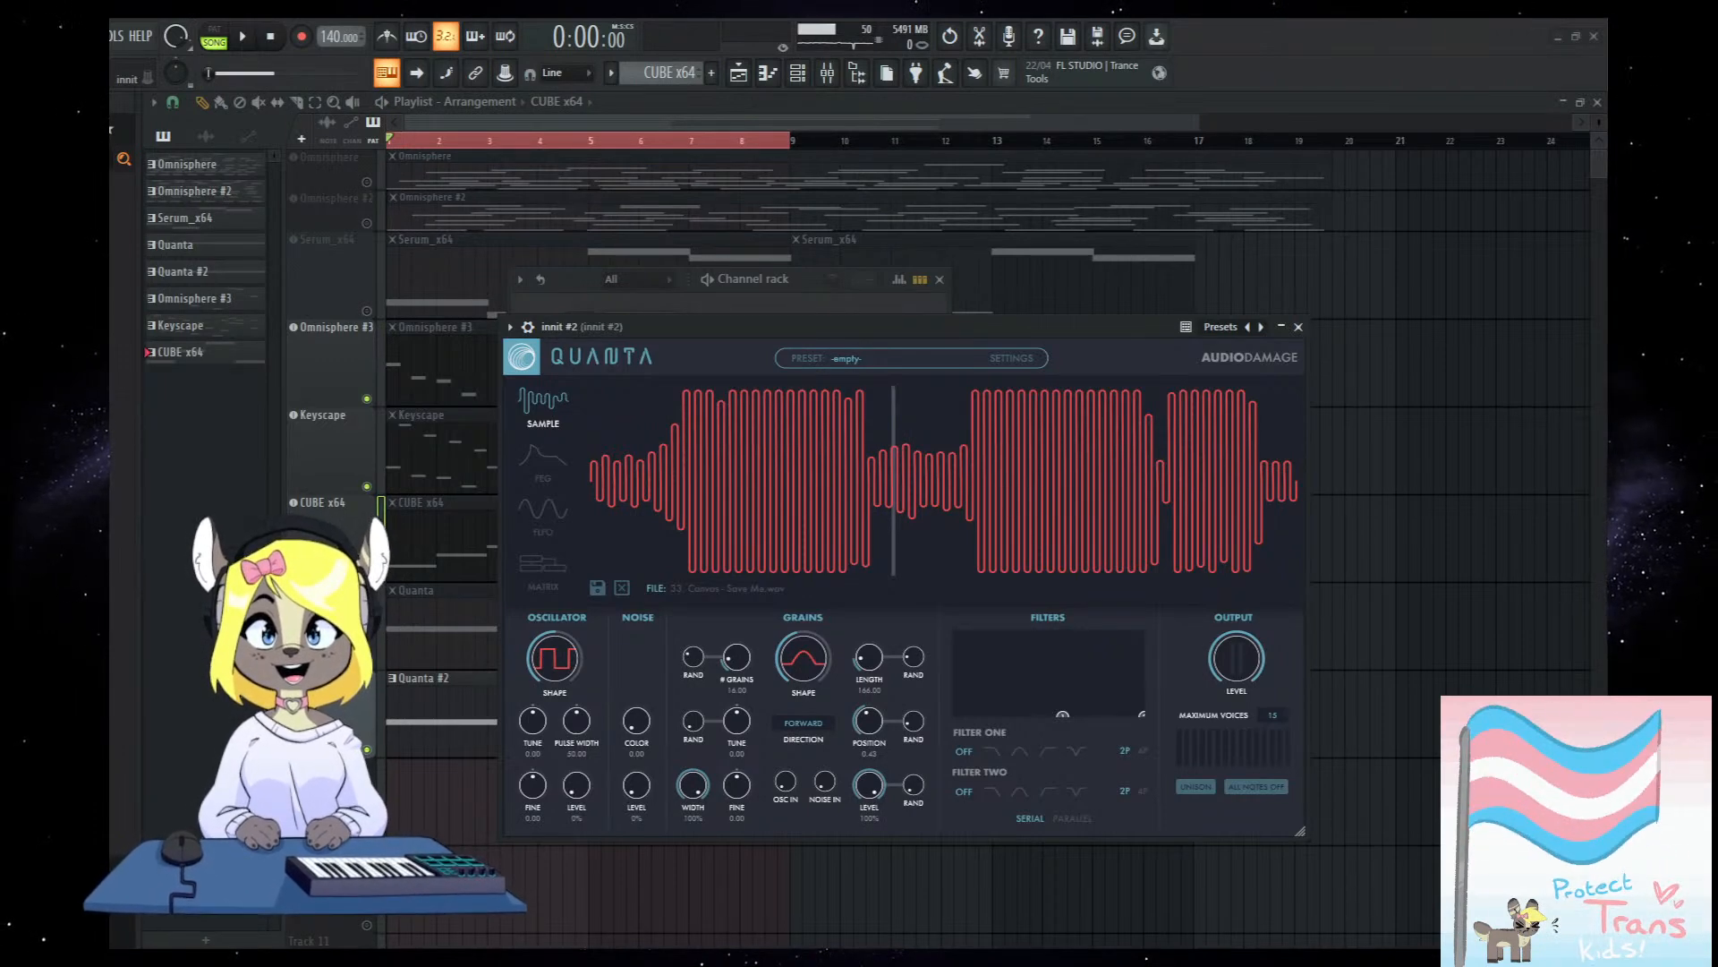
left_click_drag(591, 488, 945, 488)
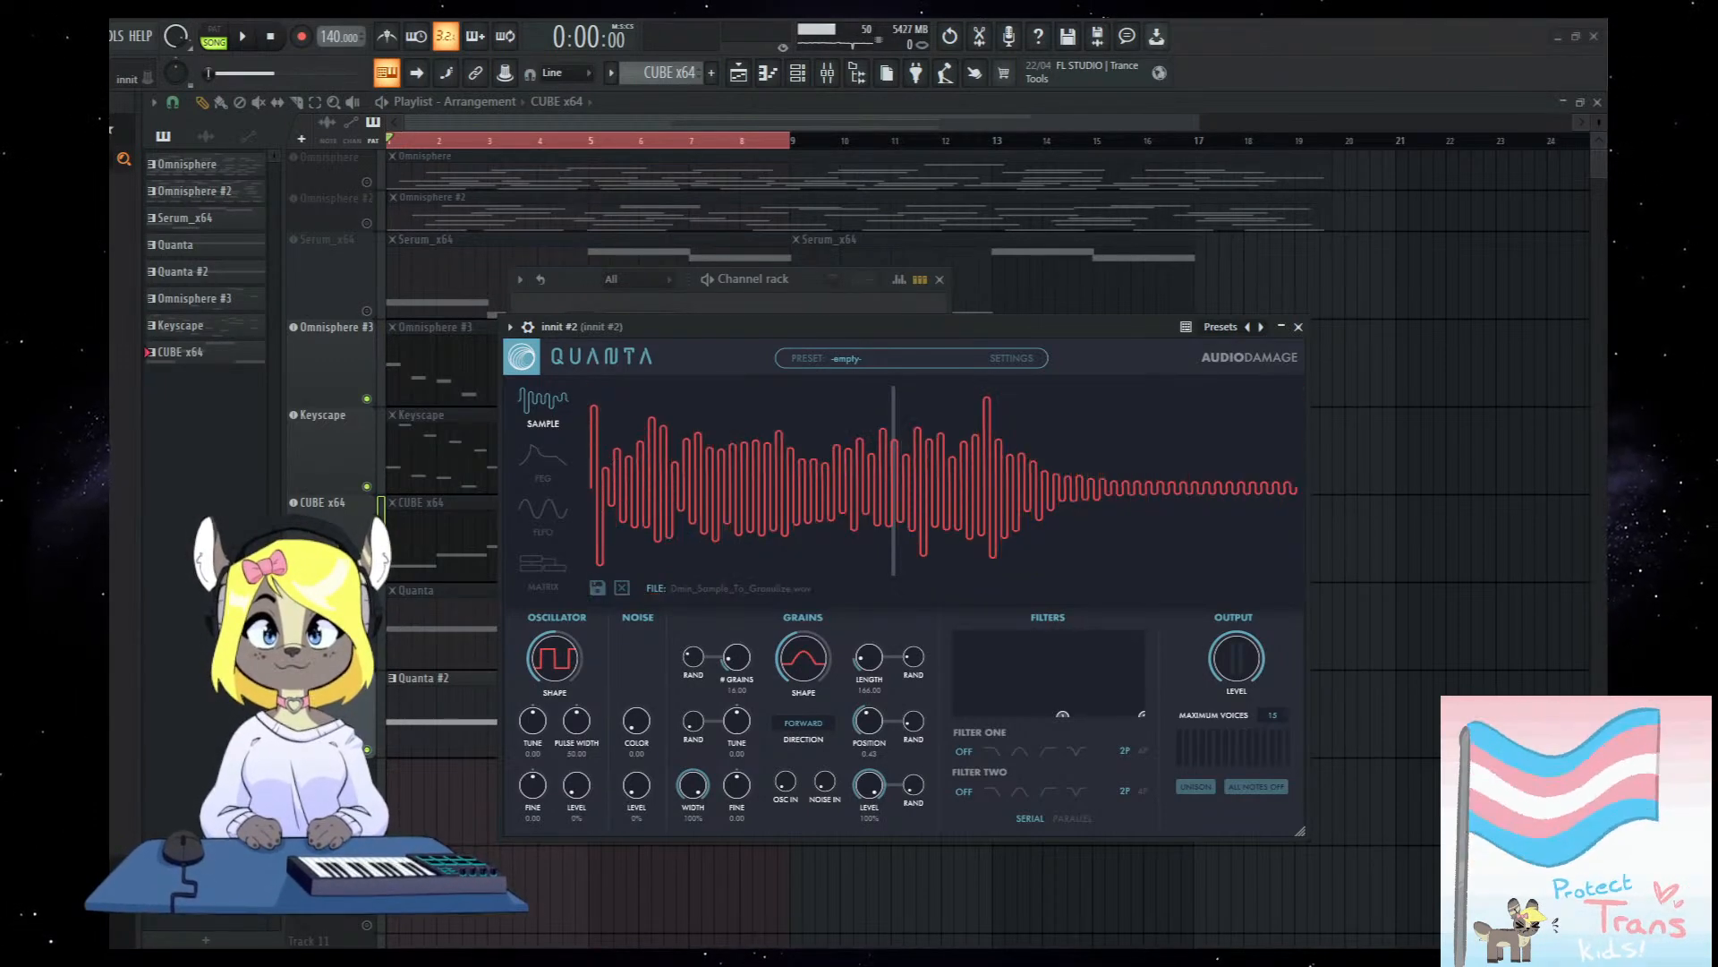
key("F12")
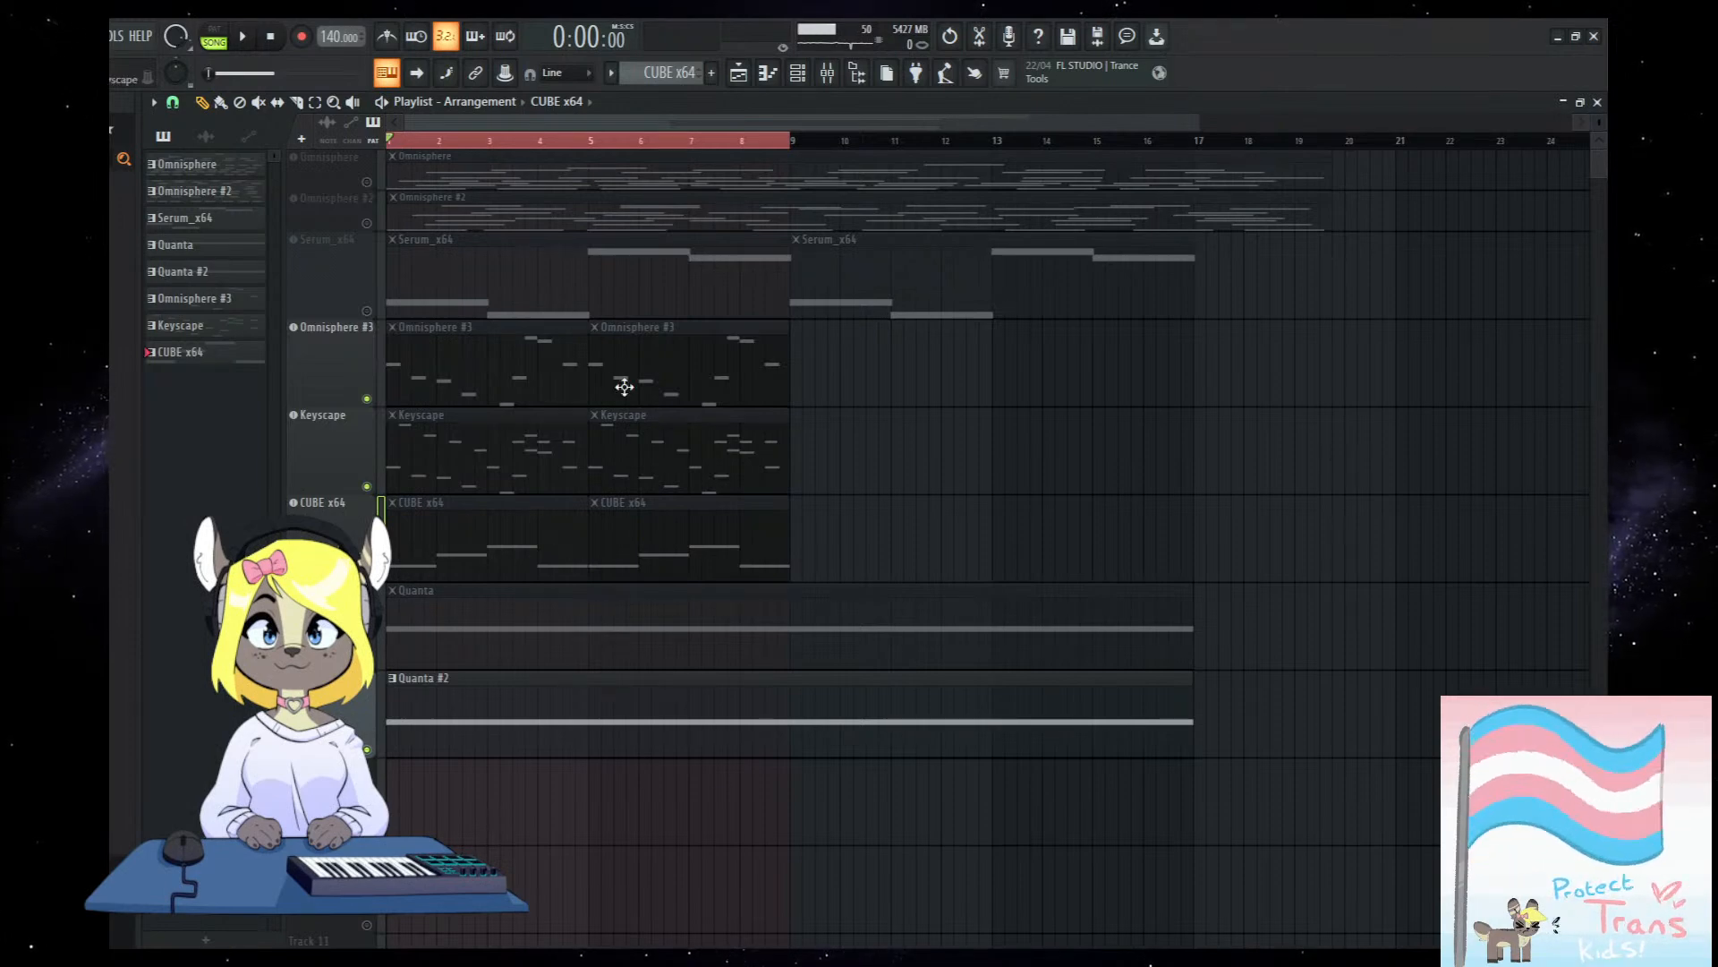
Clear the bar selection, move the long note of the Quanta #2 clip to C5 and audition it.
left_click(415, 151)
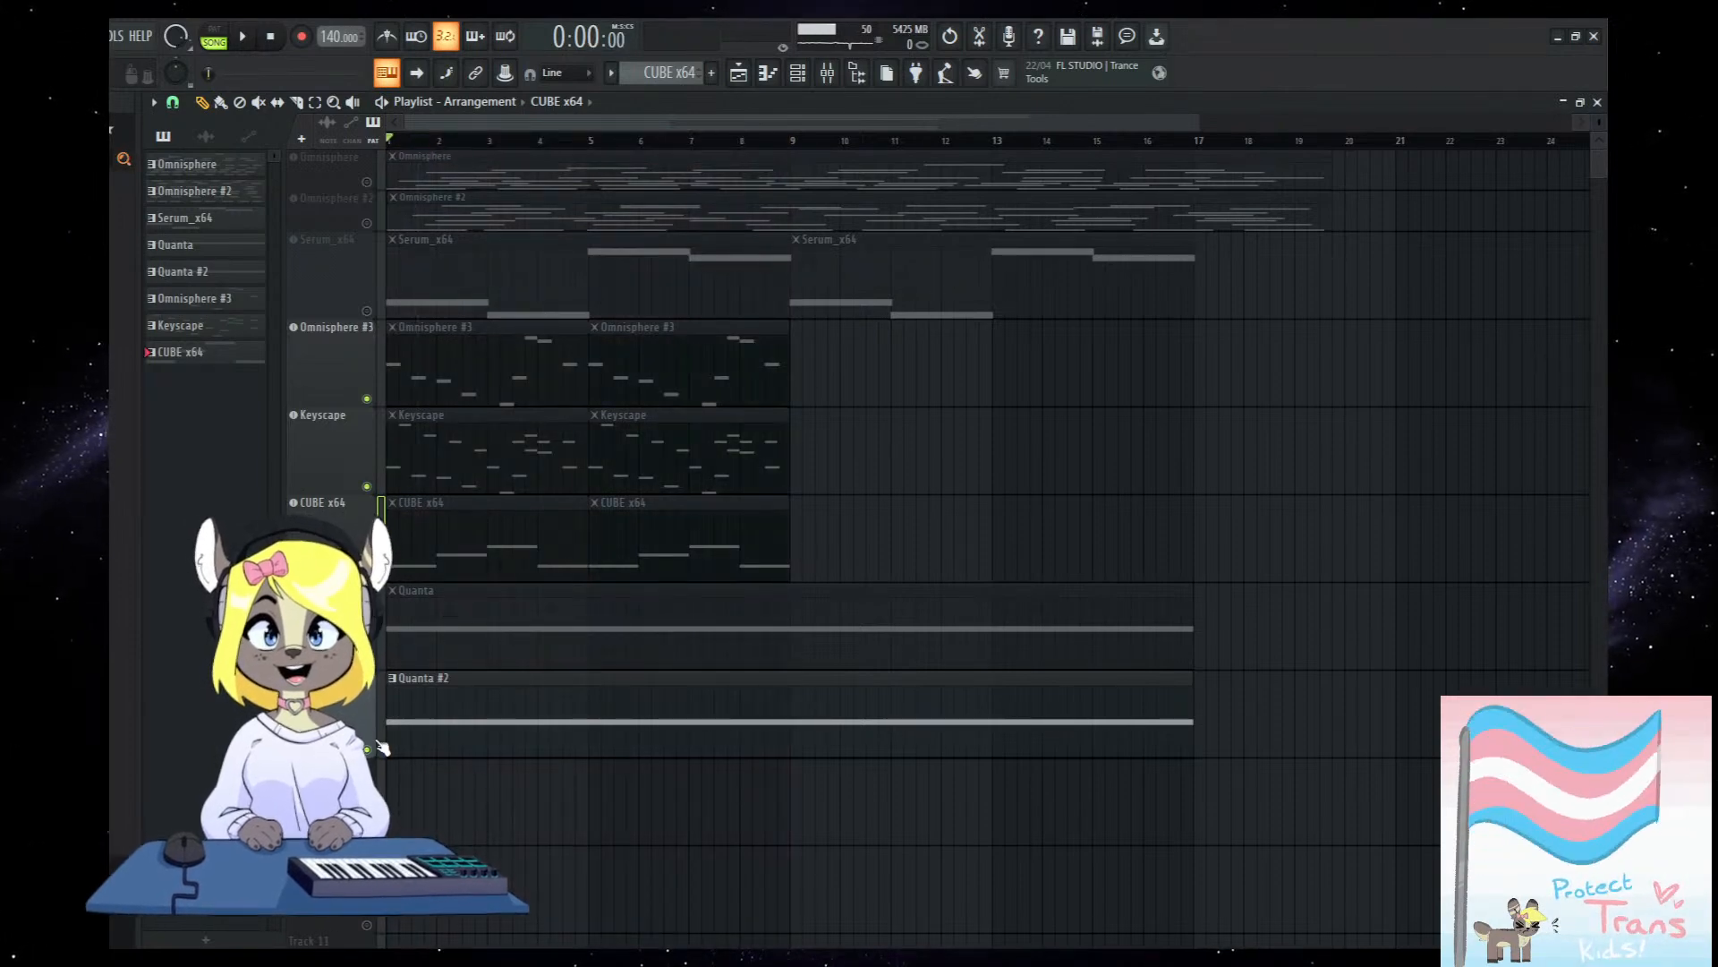
left_click(594, 704)
double_click(595, 703)
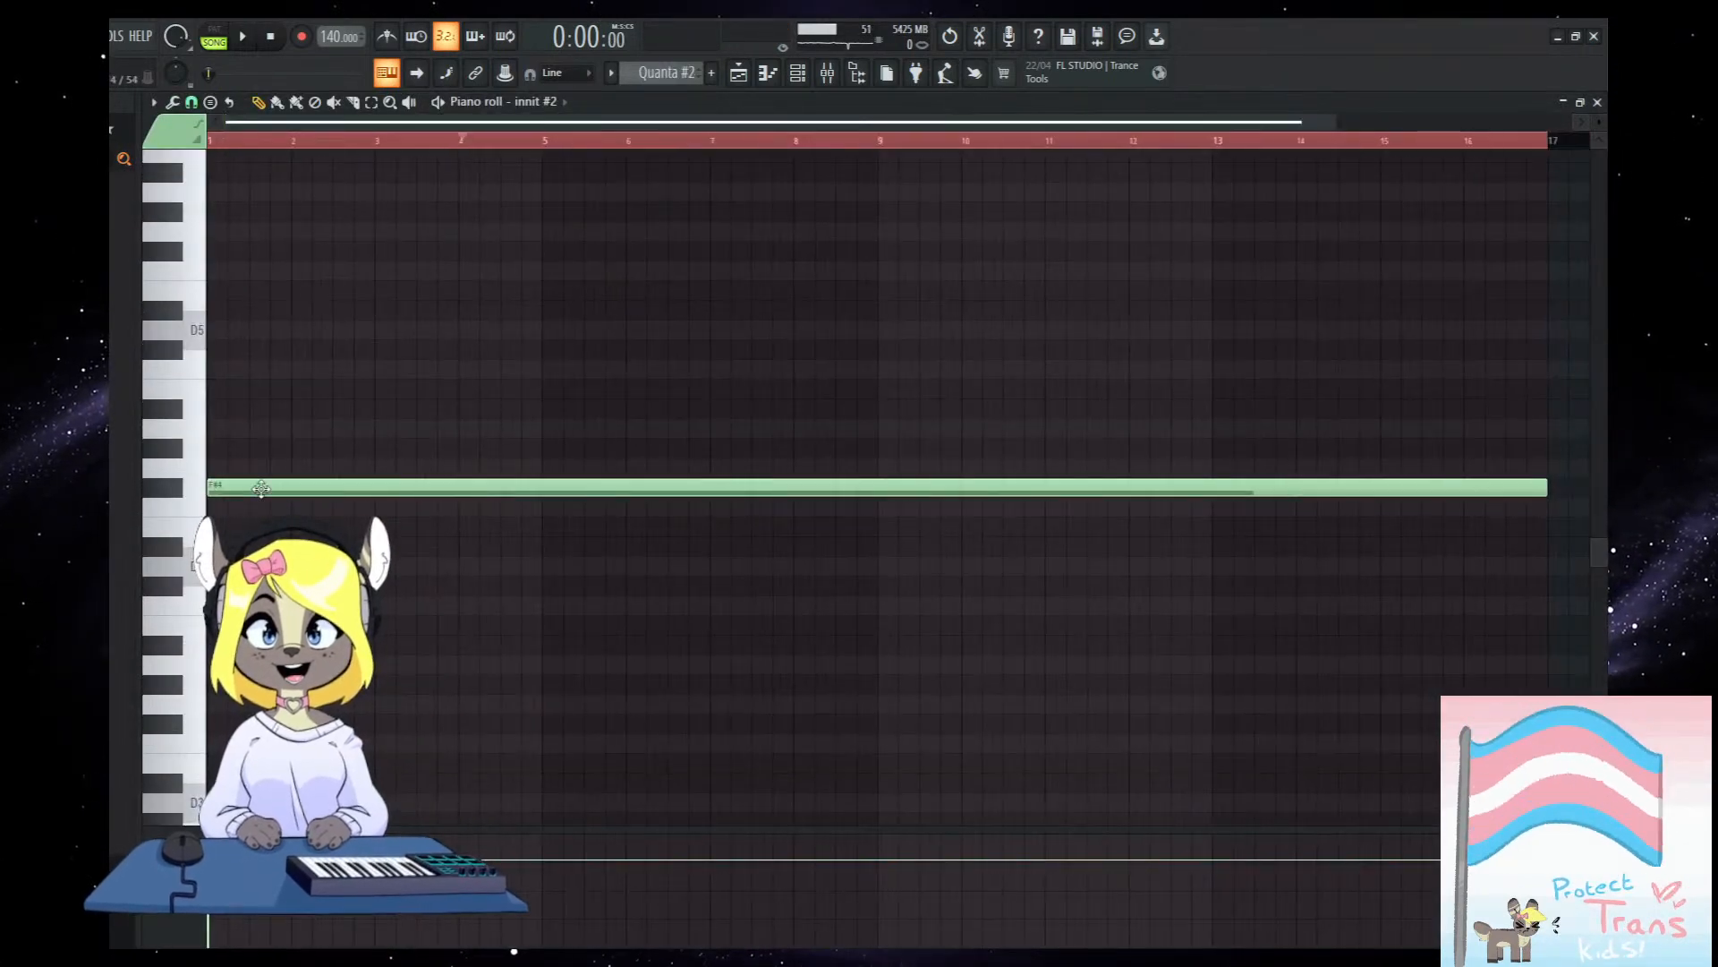
left_click_drag(255, 483, 256, 351)
key("ctrl+a")
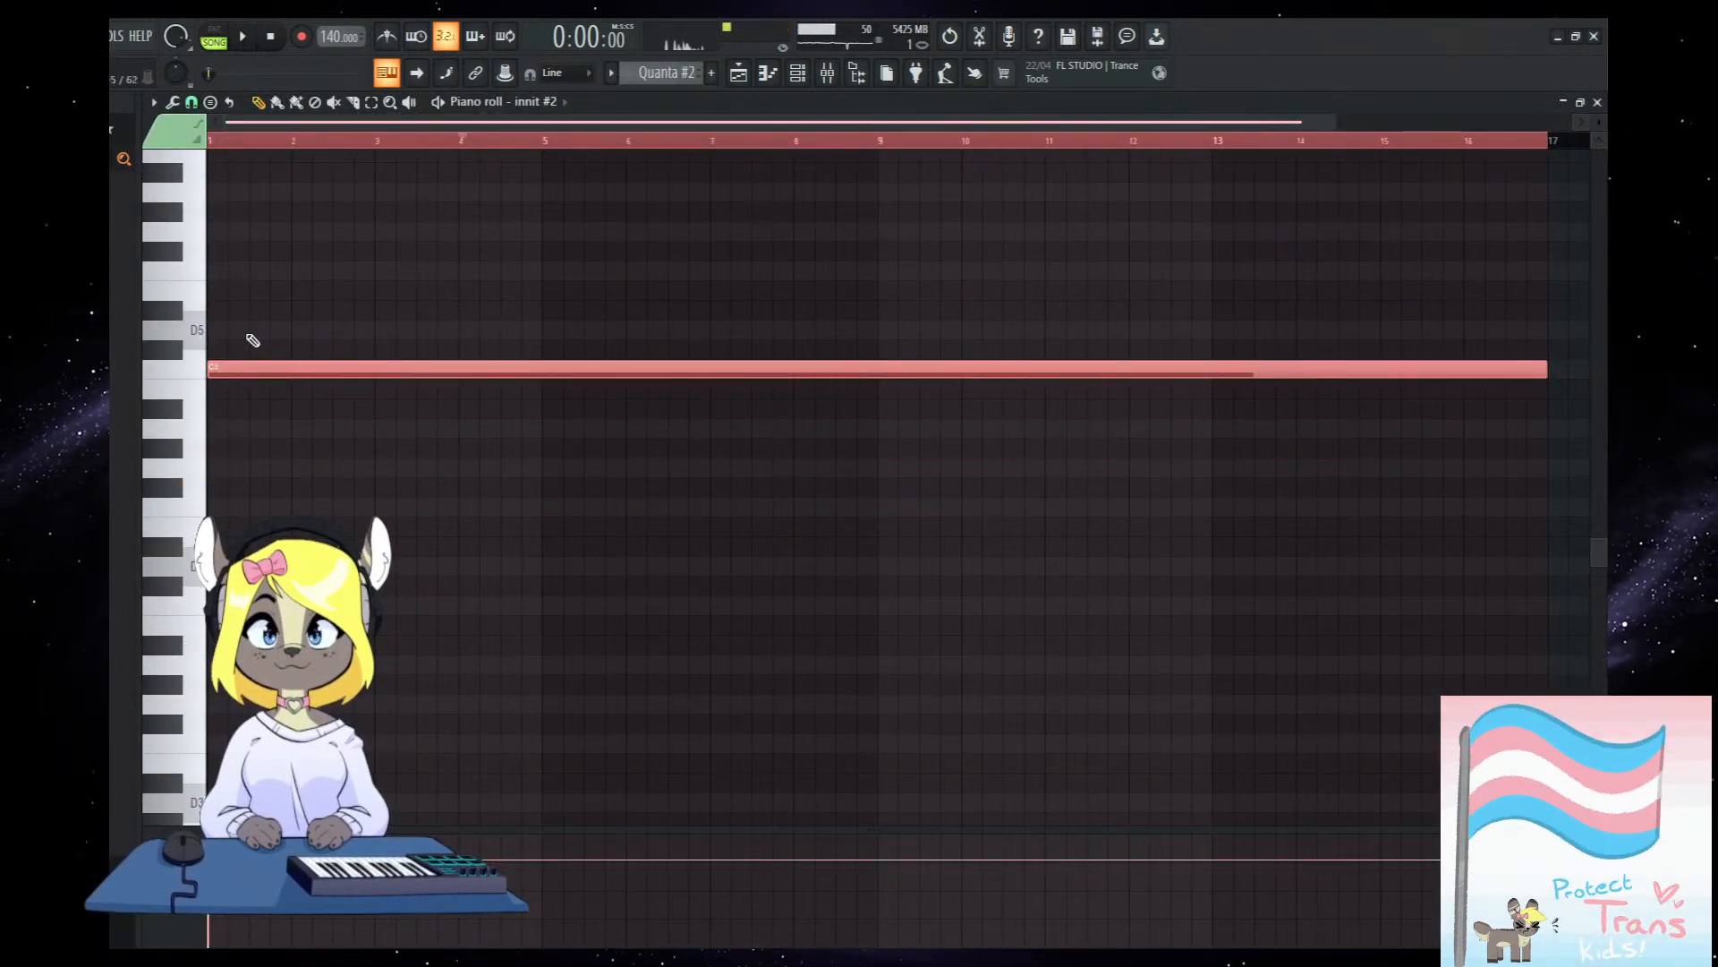
key("ctrl+Down")
key("space")
key("ctrl+Up")
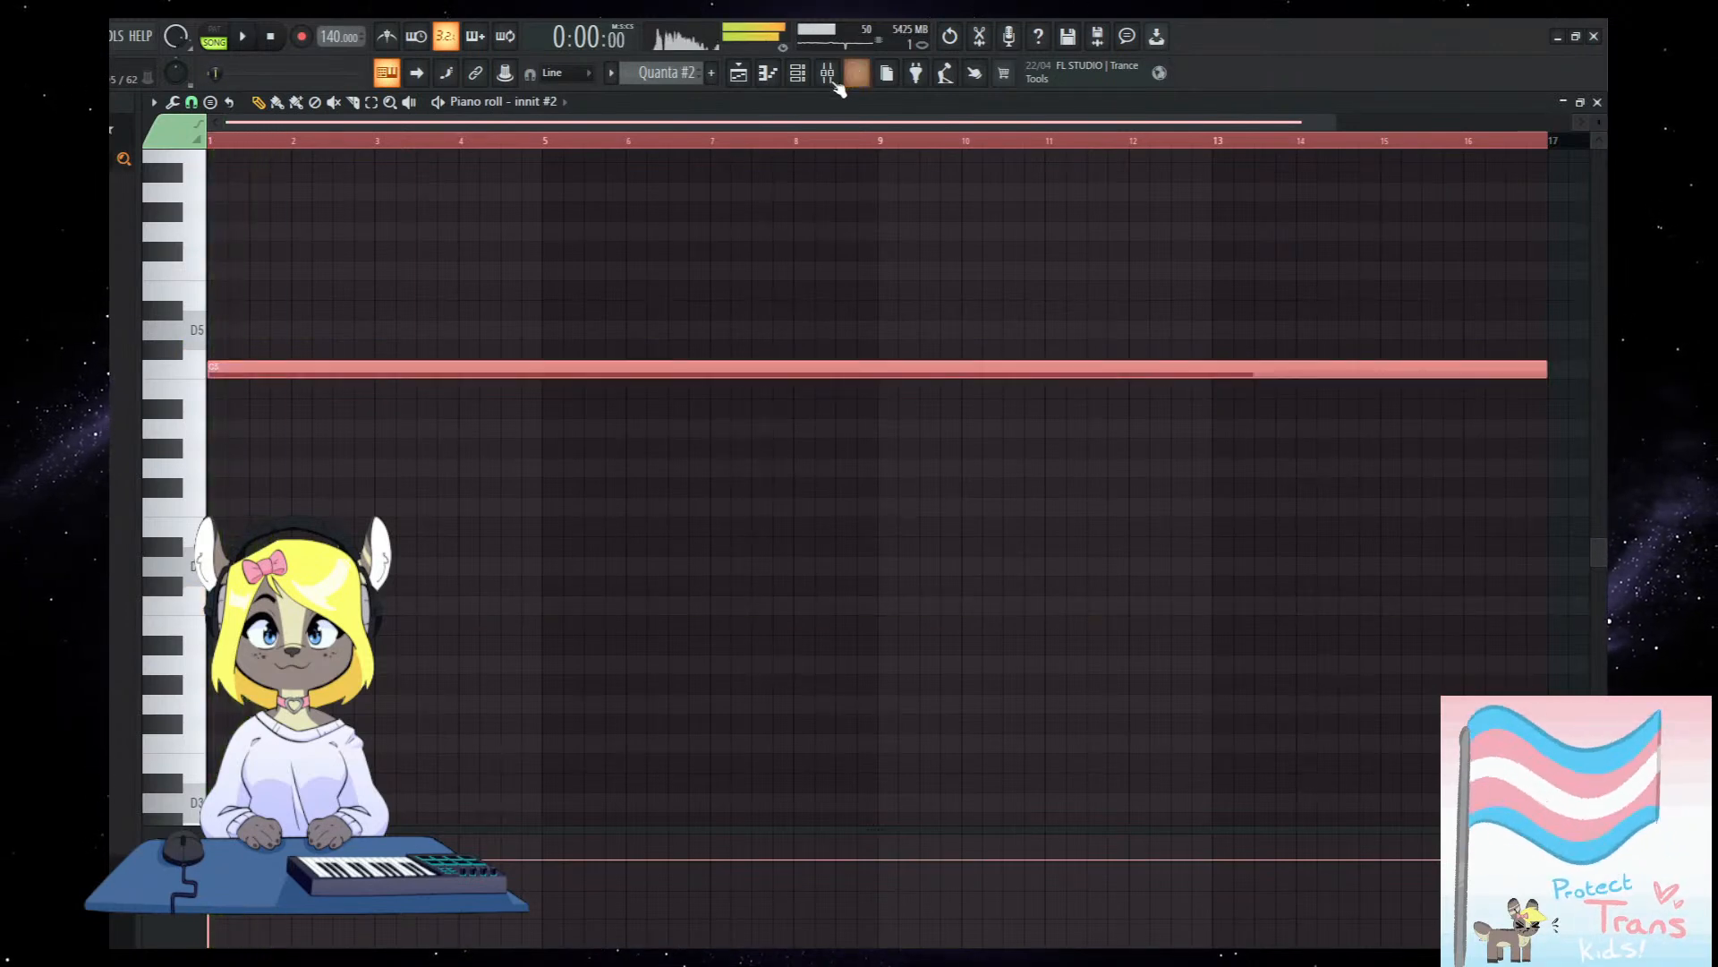
key("space")
Bypass the Limiter on the innit #2 mixer track and open that channel's Quanta instrument.
key("F9")
left_click(1598, 273)
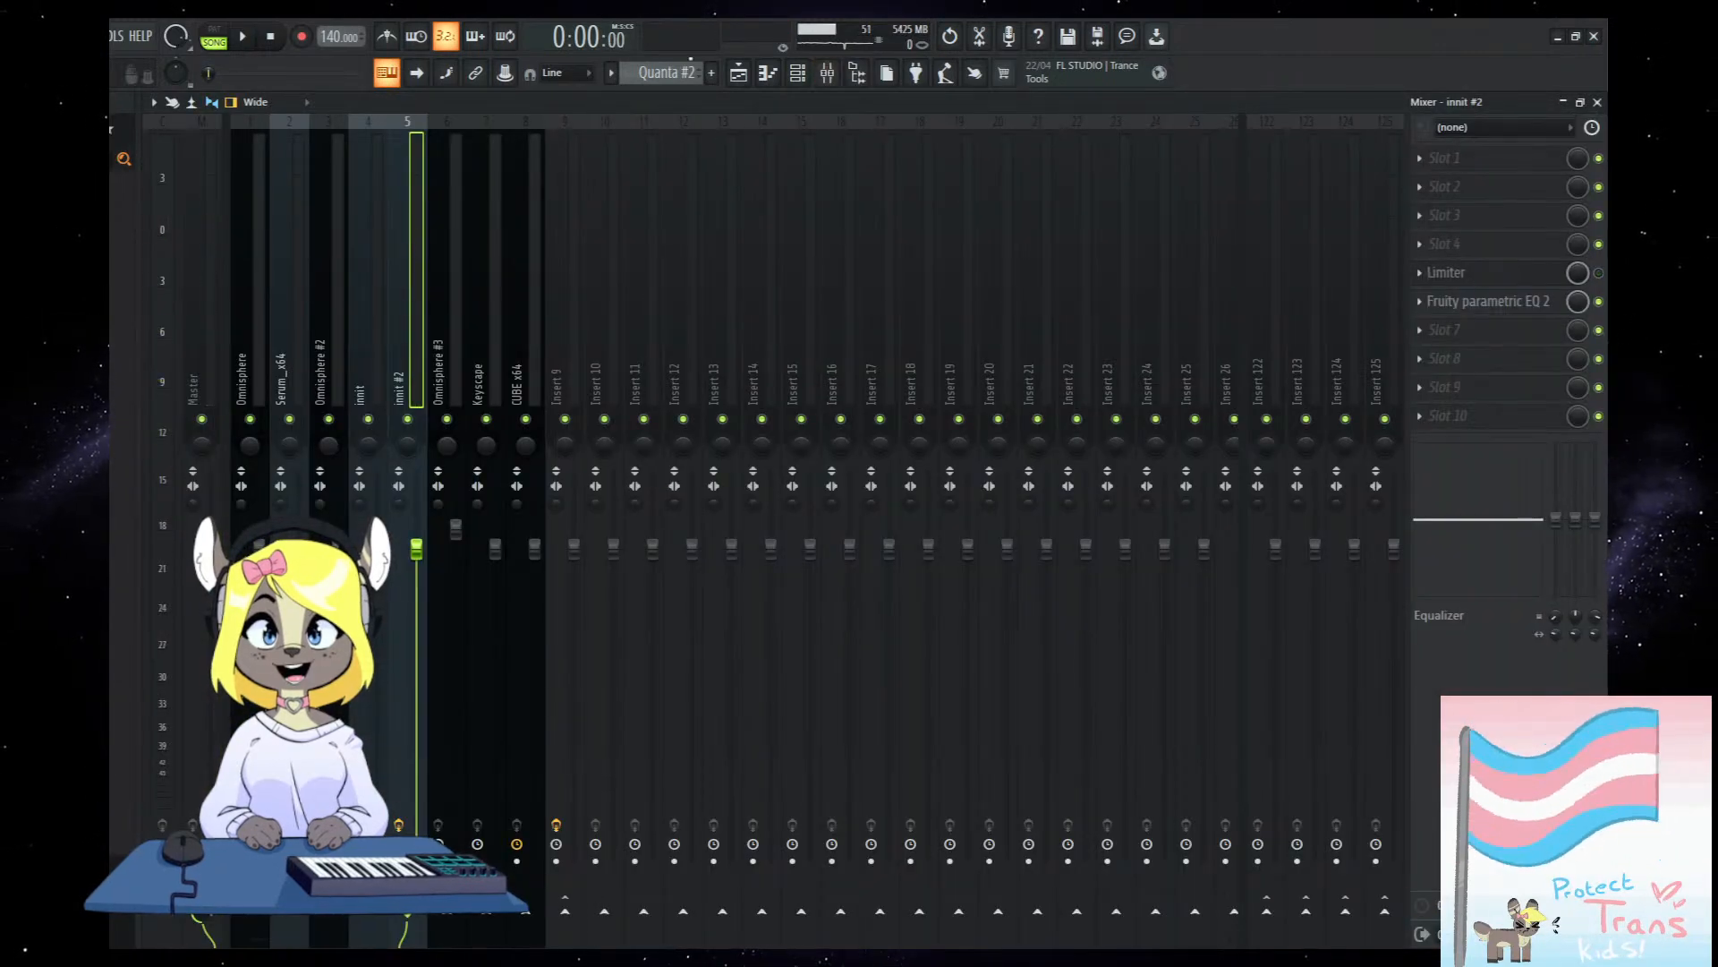
key("F6")
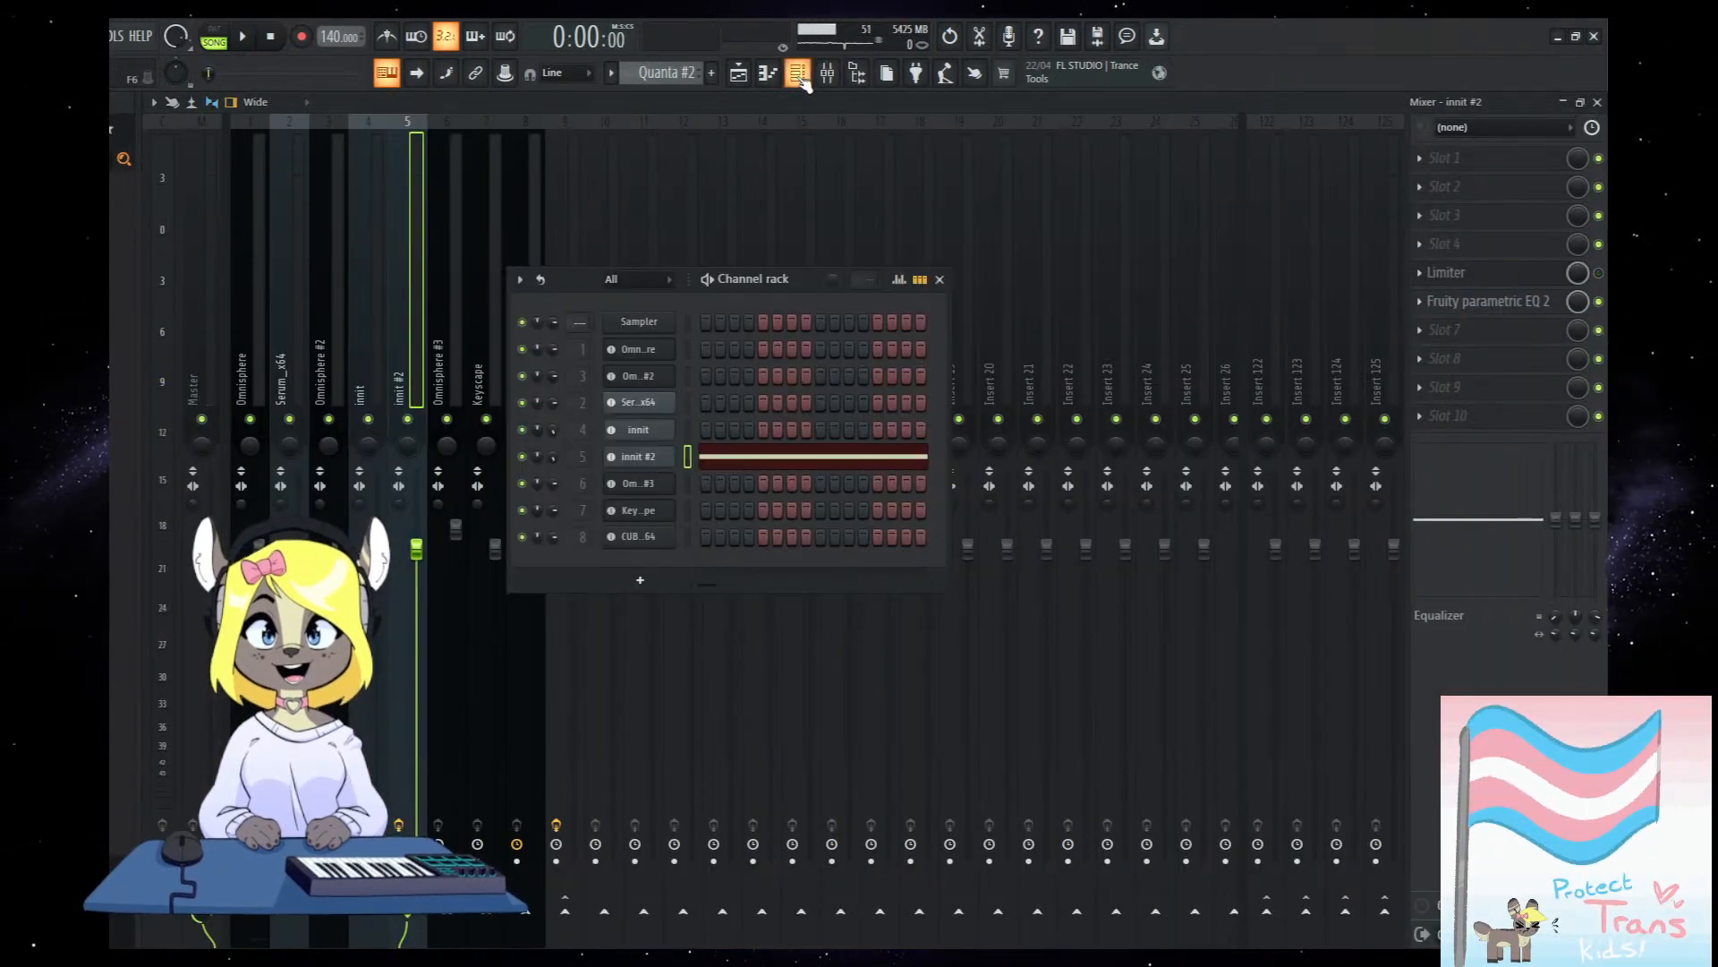
left_click(654, 460)
left_click_drag(714, 323, 670, 335)
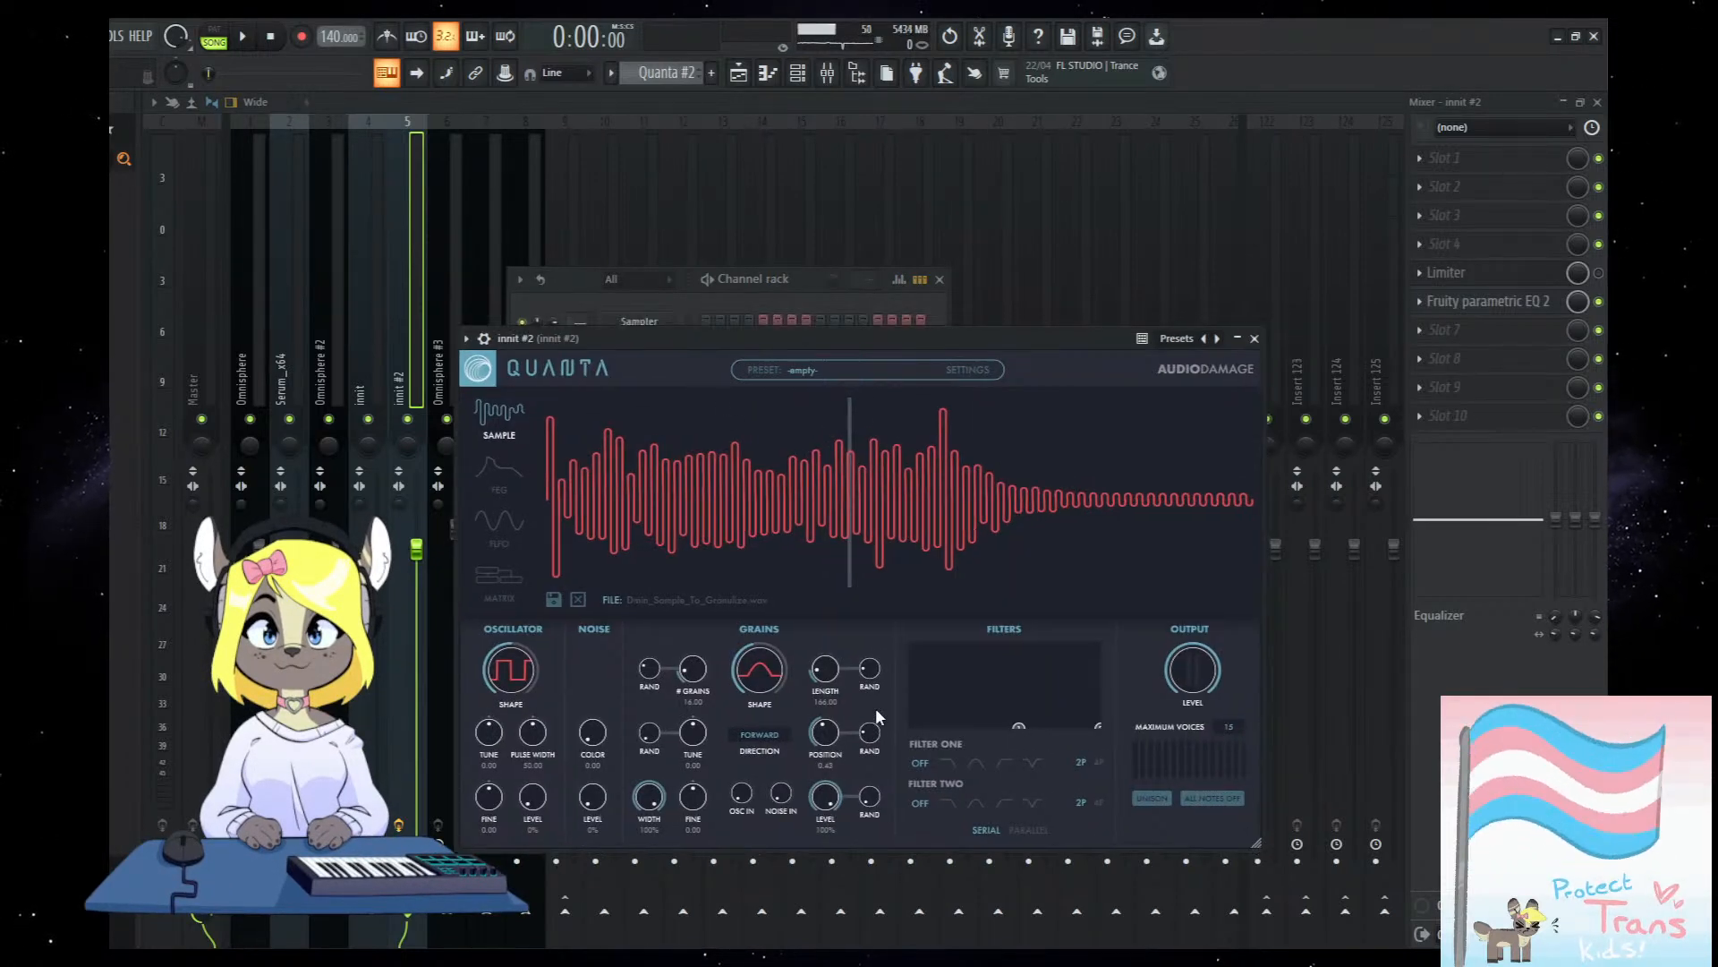
Raise Quanta's number of grains and set the grain position to 0.13 during playback, and return to the playlist.
left_click_drag(875, 338, 839, 362)
key("space")
mouse_move(793, 766)
left_mouse_down()
mouse_move(799, 837)
mouse_move(834, 698)
mouse_move(808, 784)
left_mouse_up()
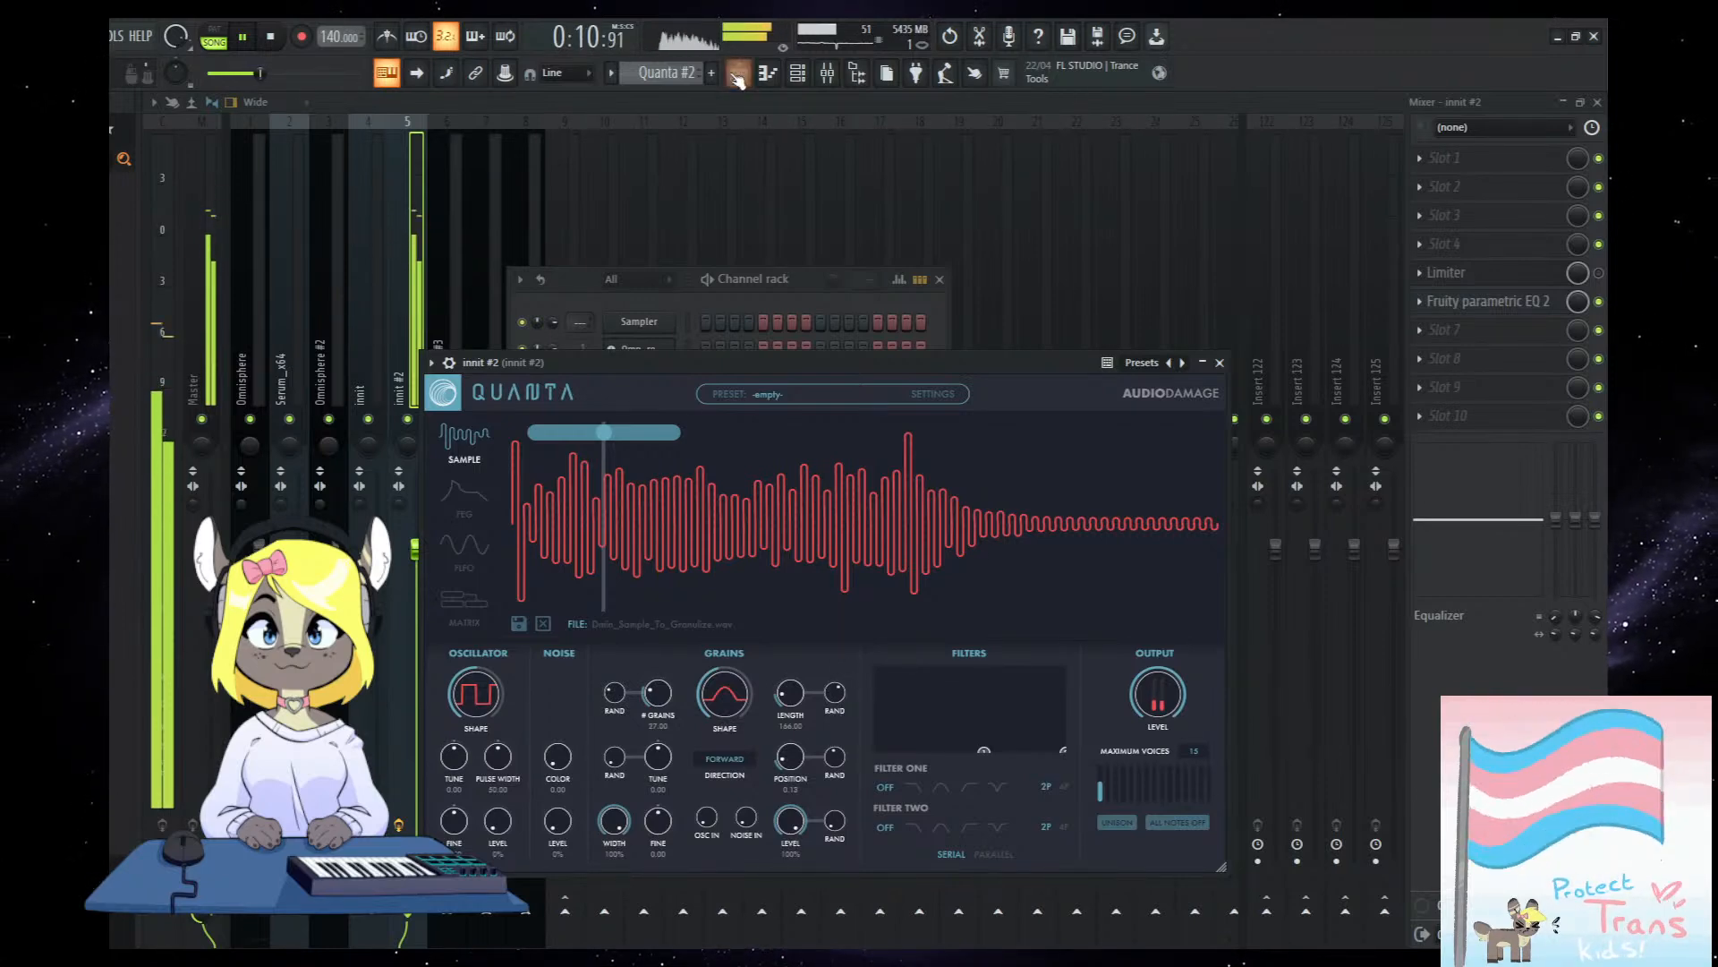
key("F5")
key("space")
Enable the Serum_x64 track and play it together with Quanta #2.
scroll(394, 599, "down", 3)
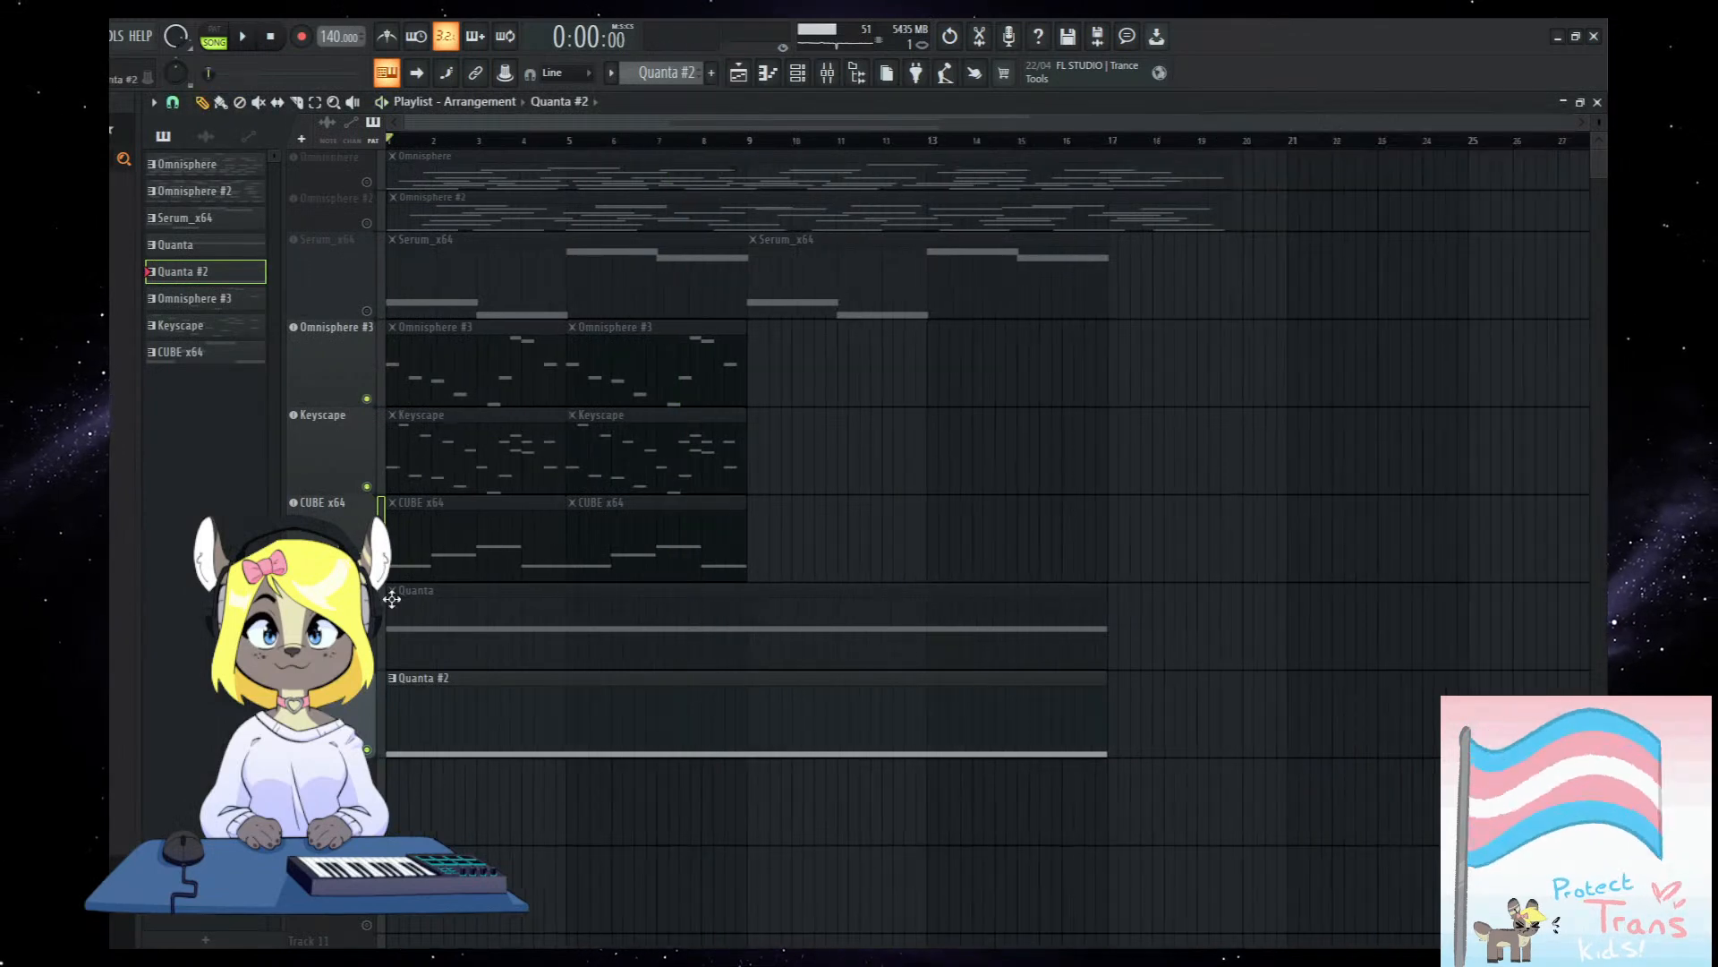
left_click(366, 311)
key("space")
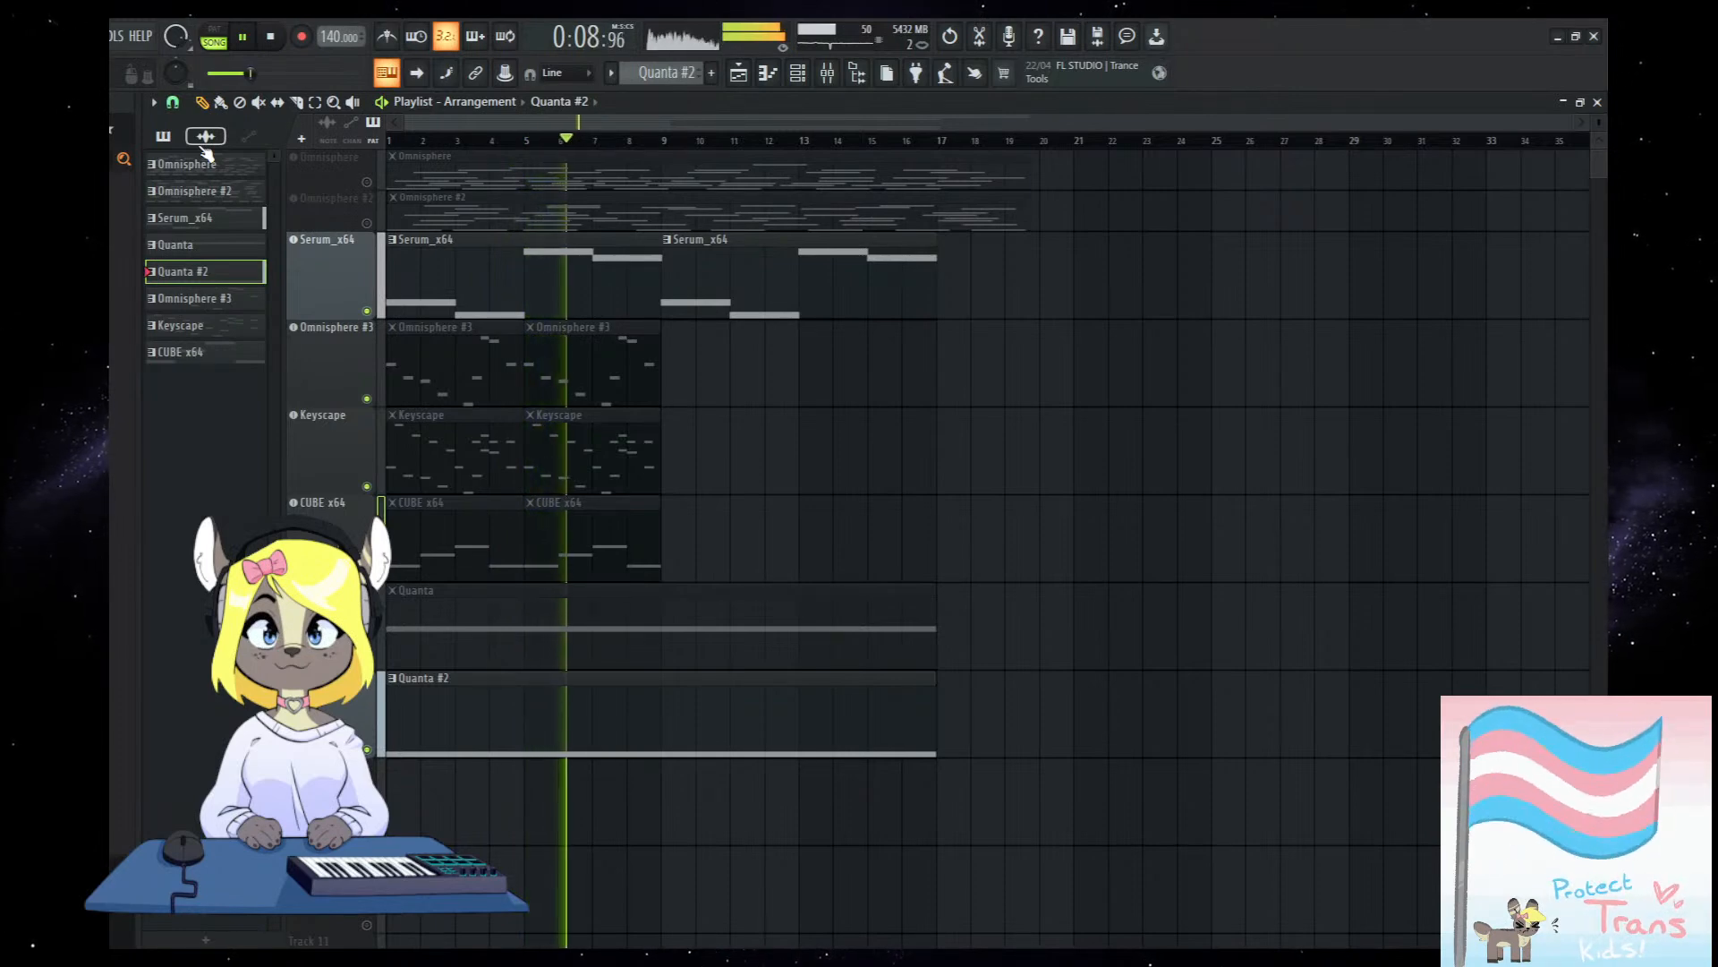
Examine the Fruity parametric EQ 2 on the innit #2 mixer track during playback, close it and stop.
left_click(831, 75)
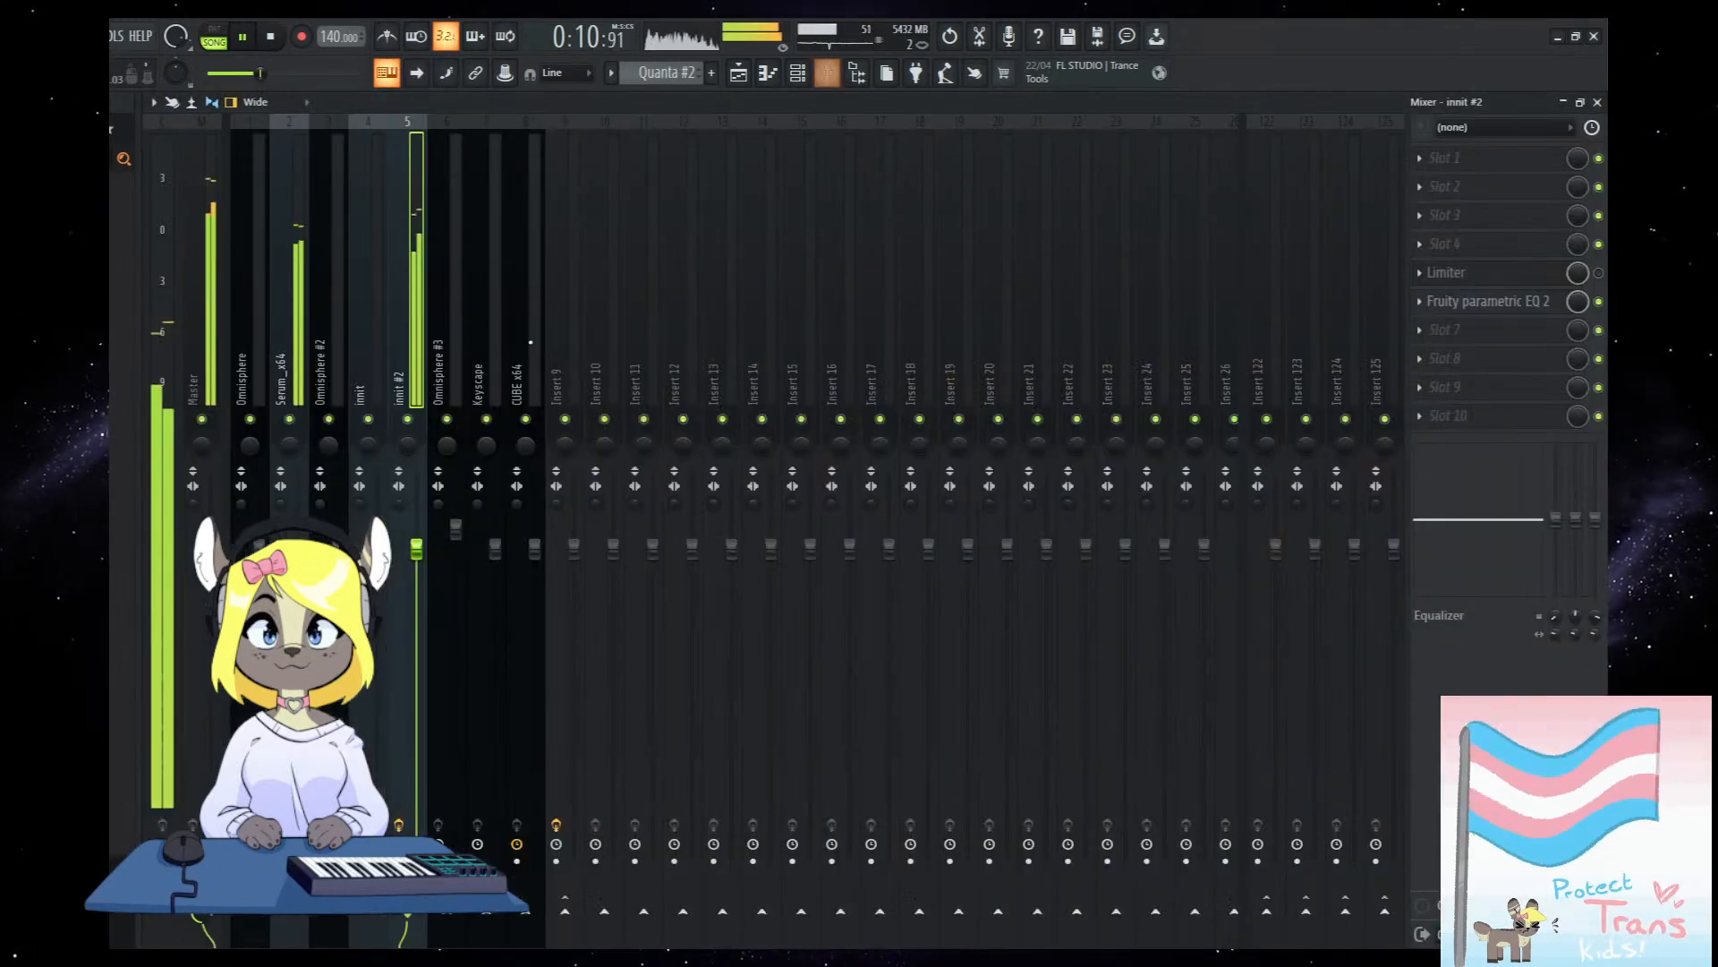
left_click(1491, 306)
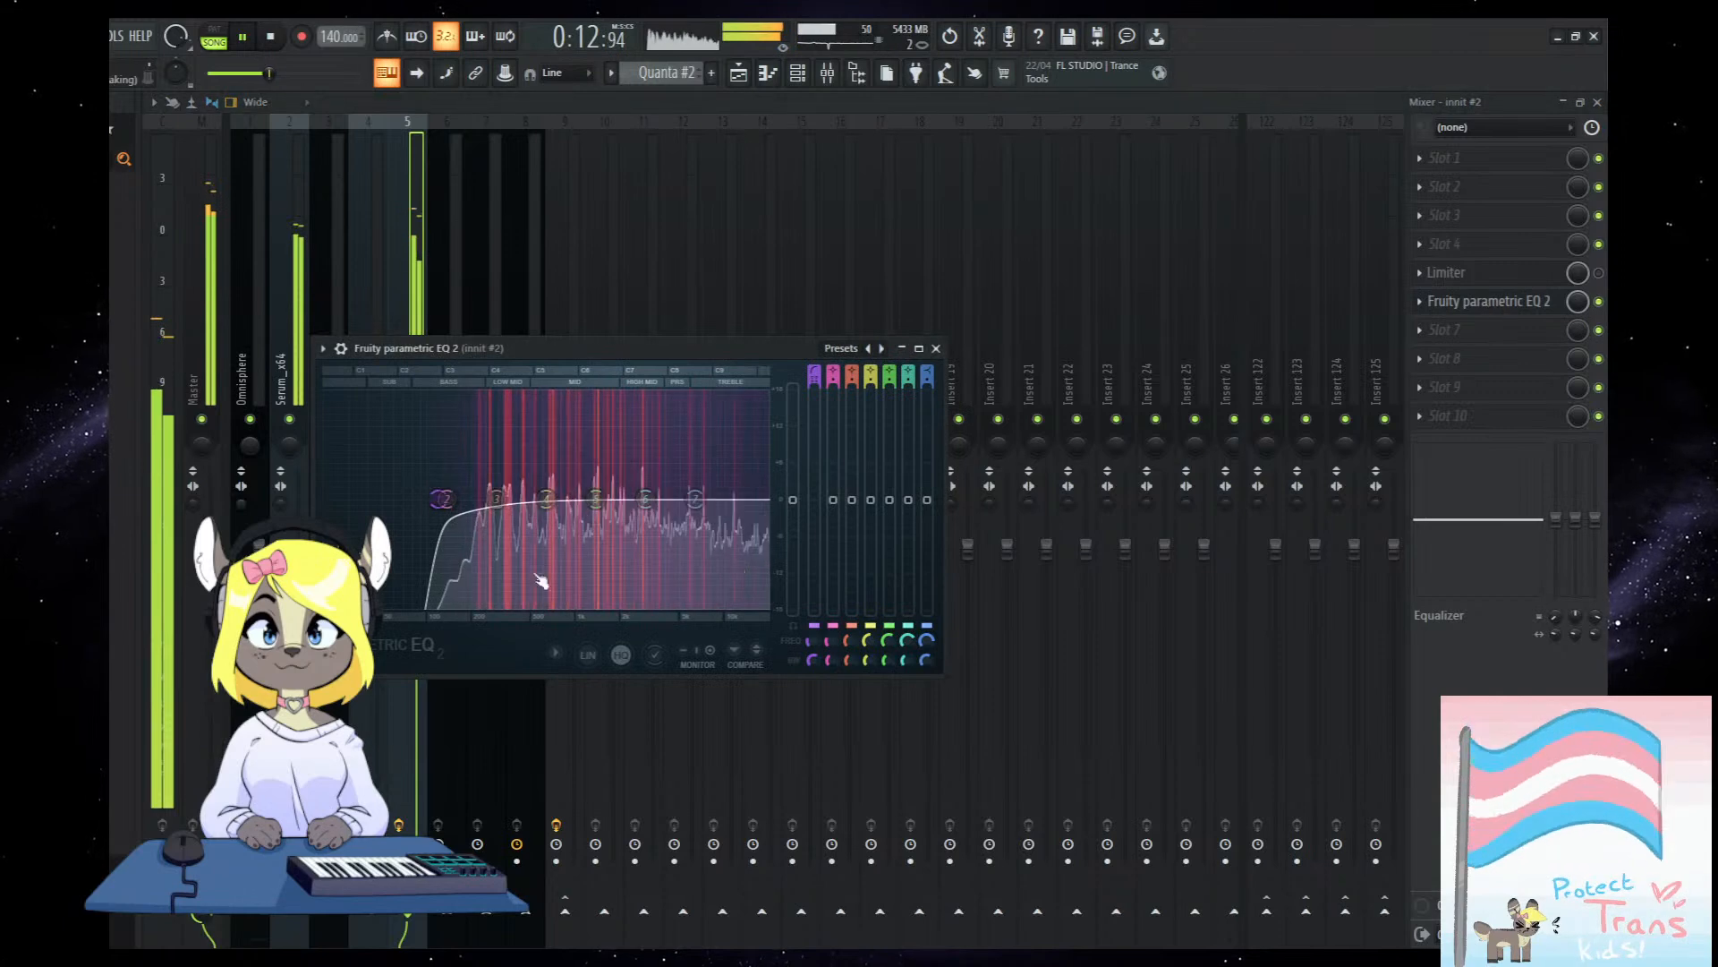
left_click(936, 348)
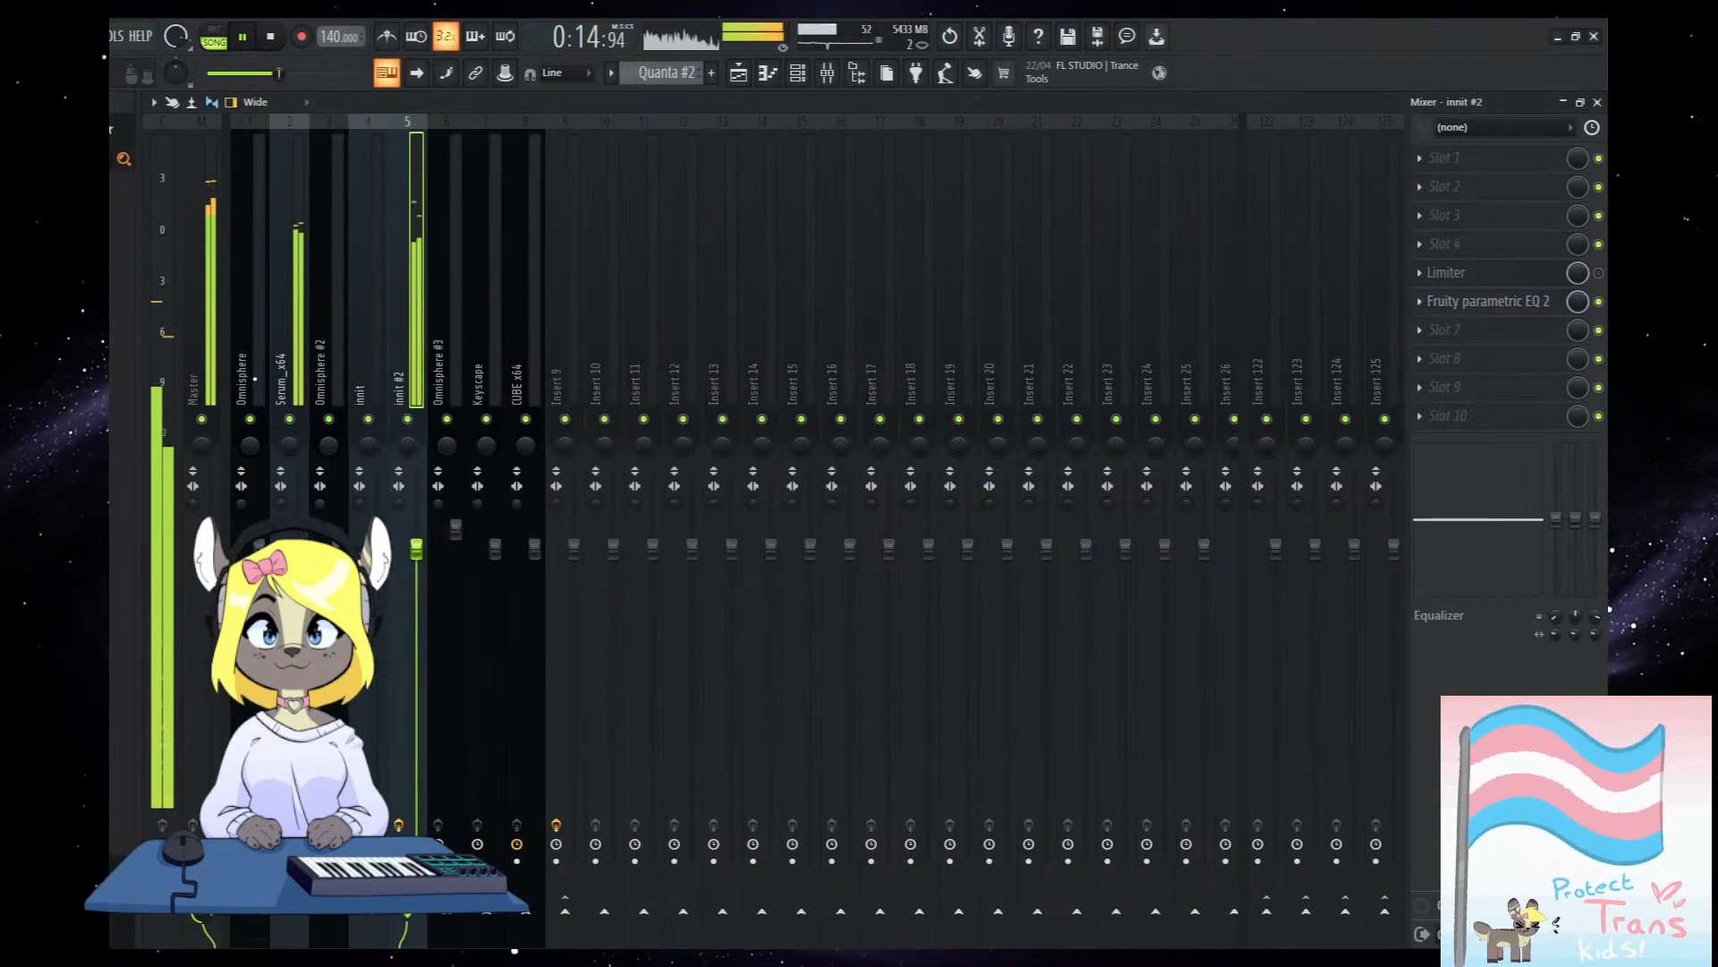
left_click(770, 77)
key("space")
Reopen the innit #2 Quanta instrument and, during playback, set its number of grains to 10 and grain length to about 870.
left_click(798, 74)
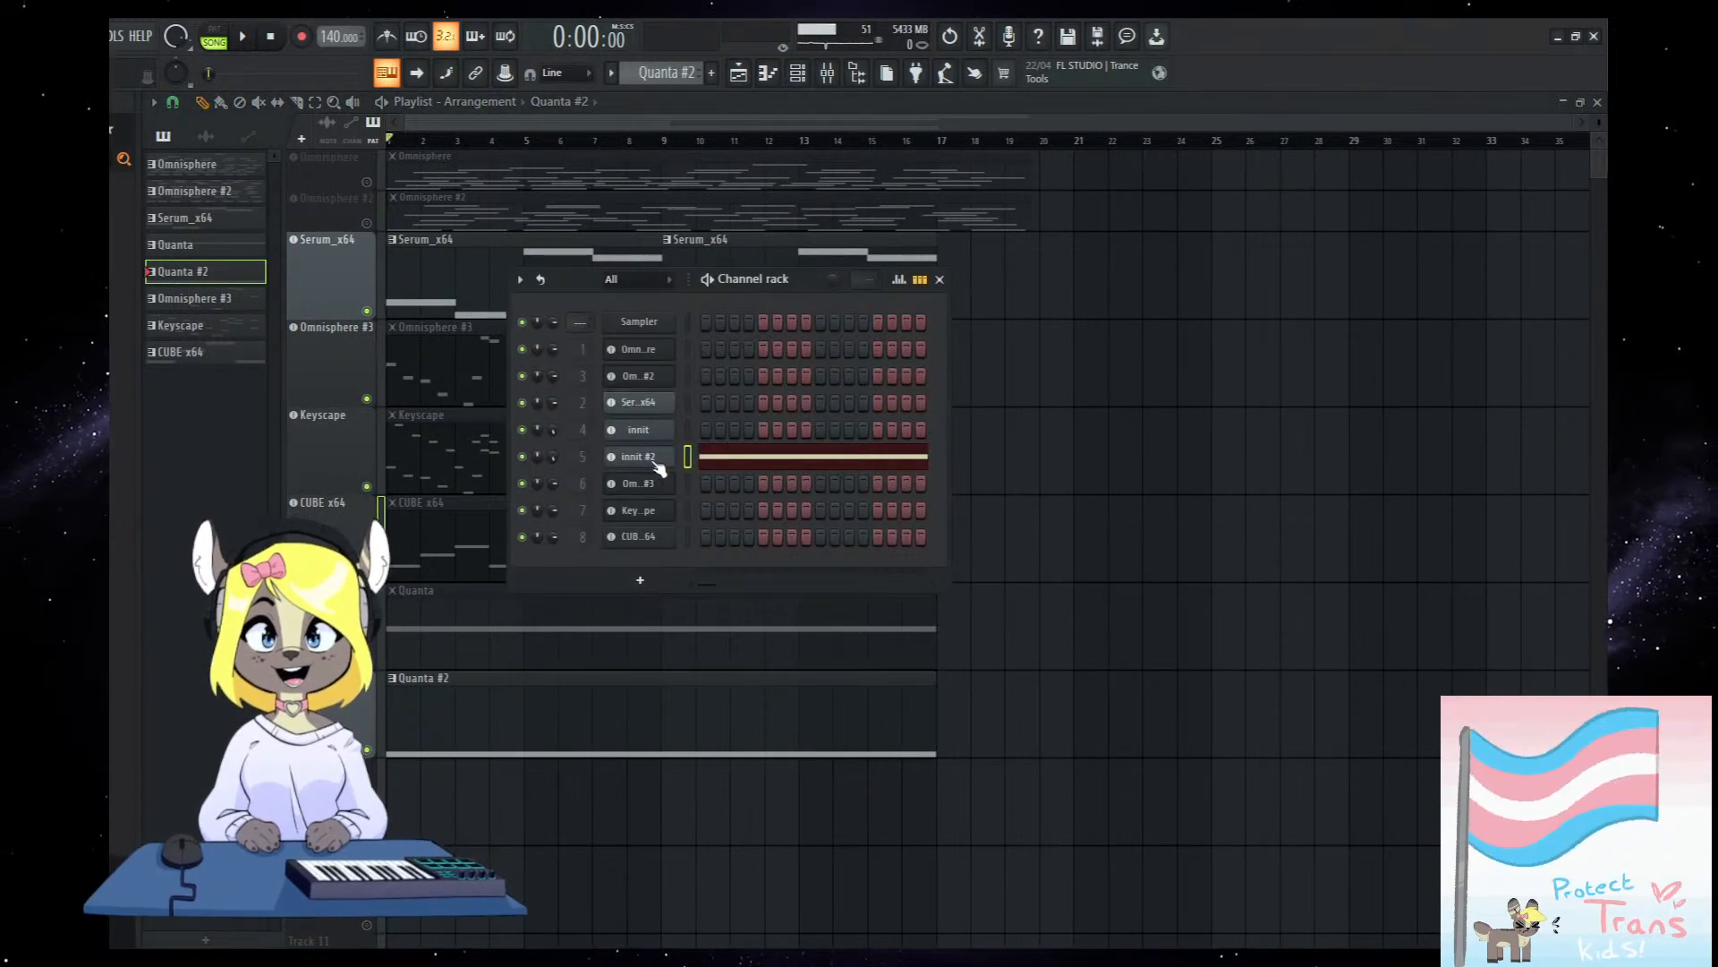
left_click(658, 455)
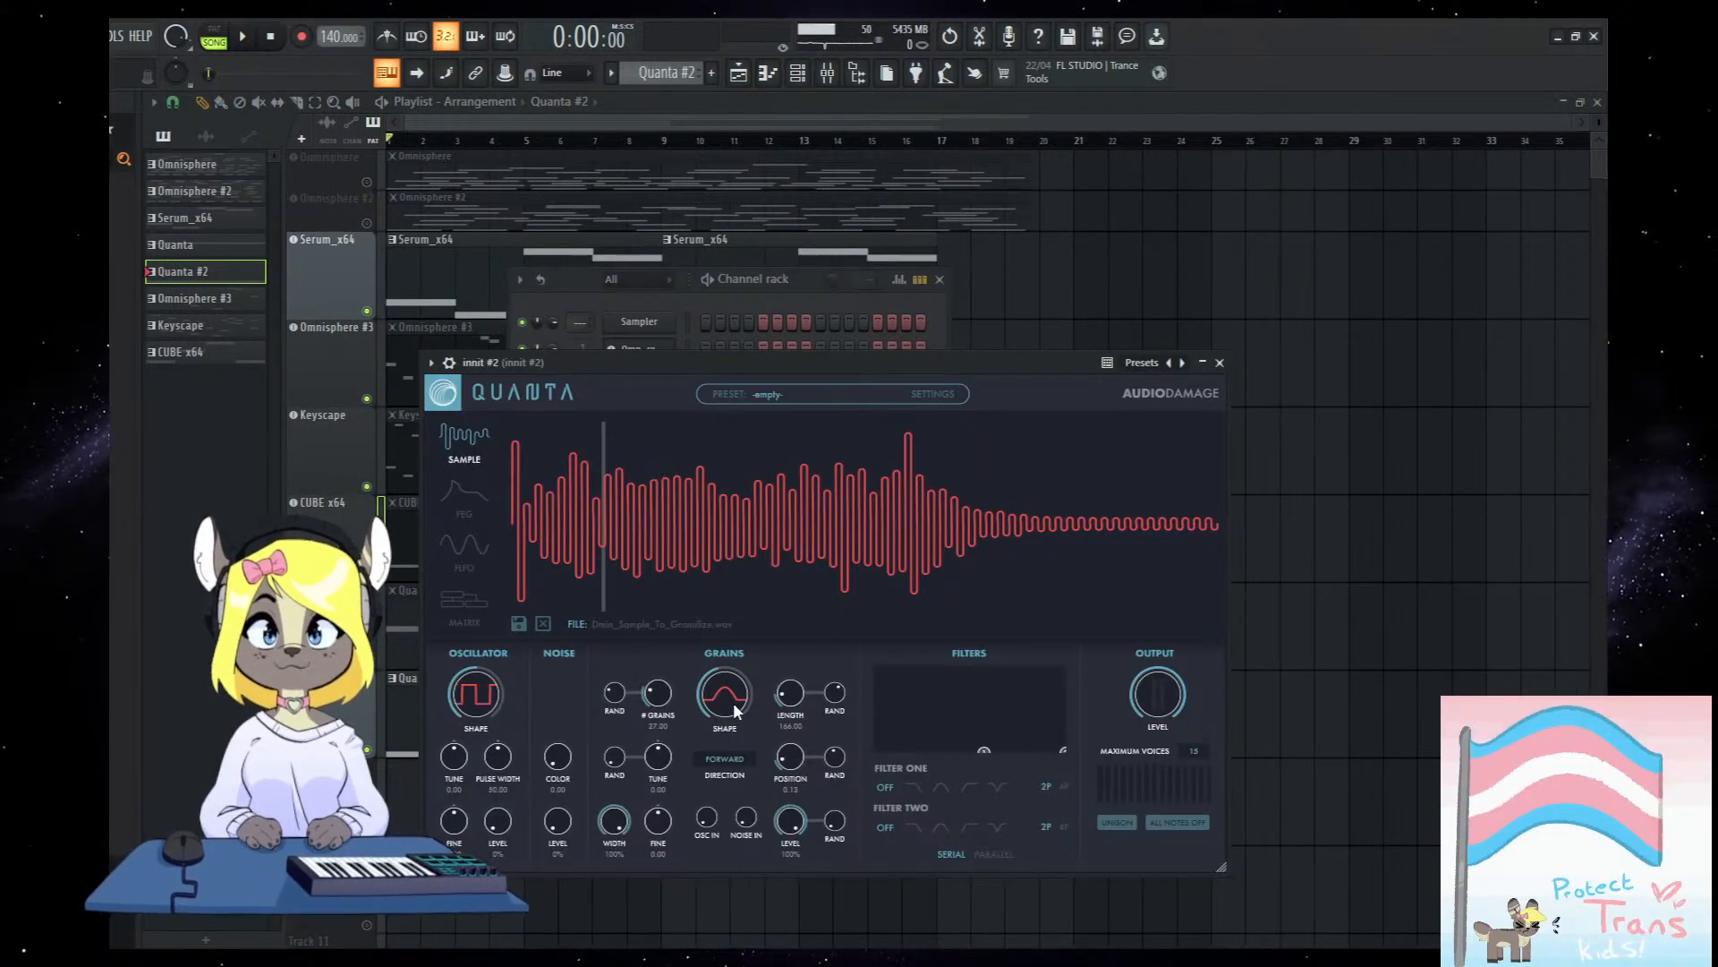
left_click_drag(736, 364, 841, 363)
key("space")
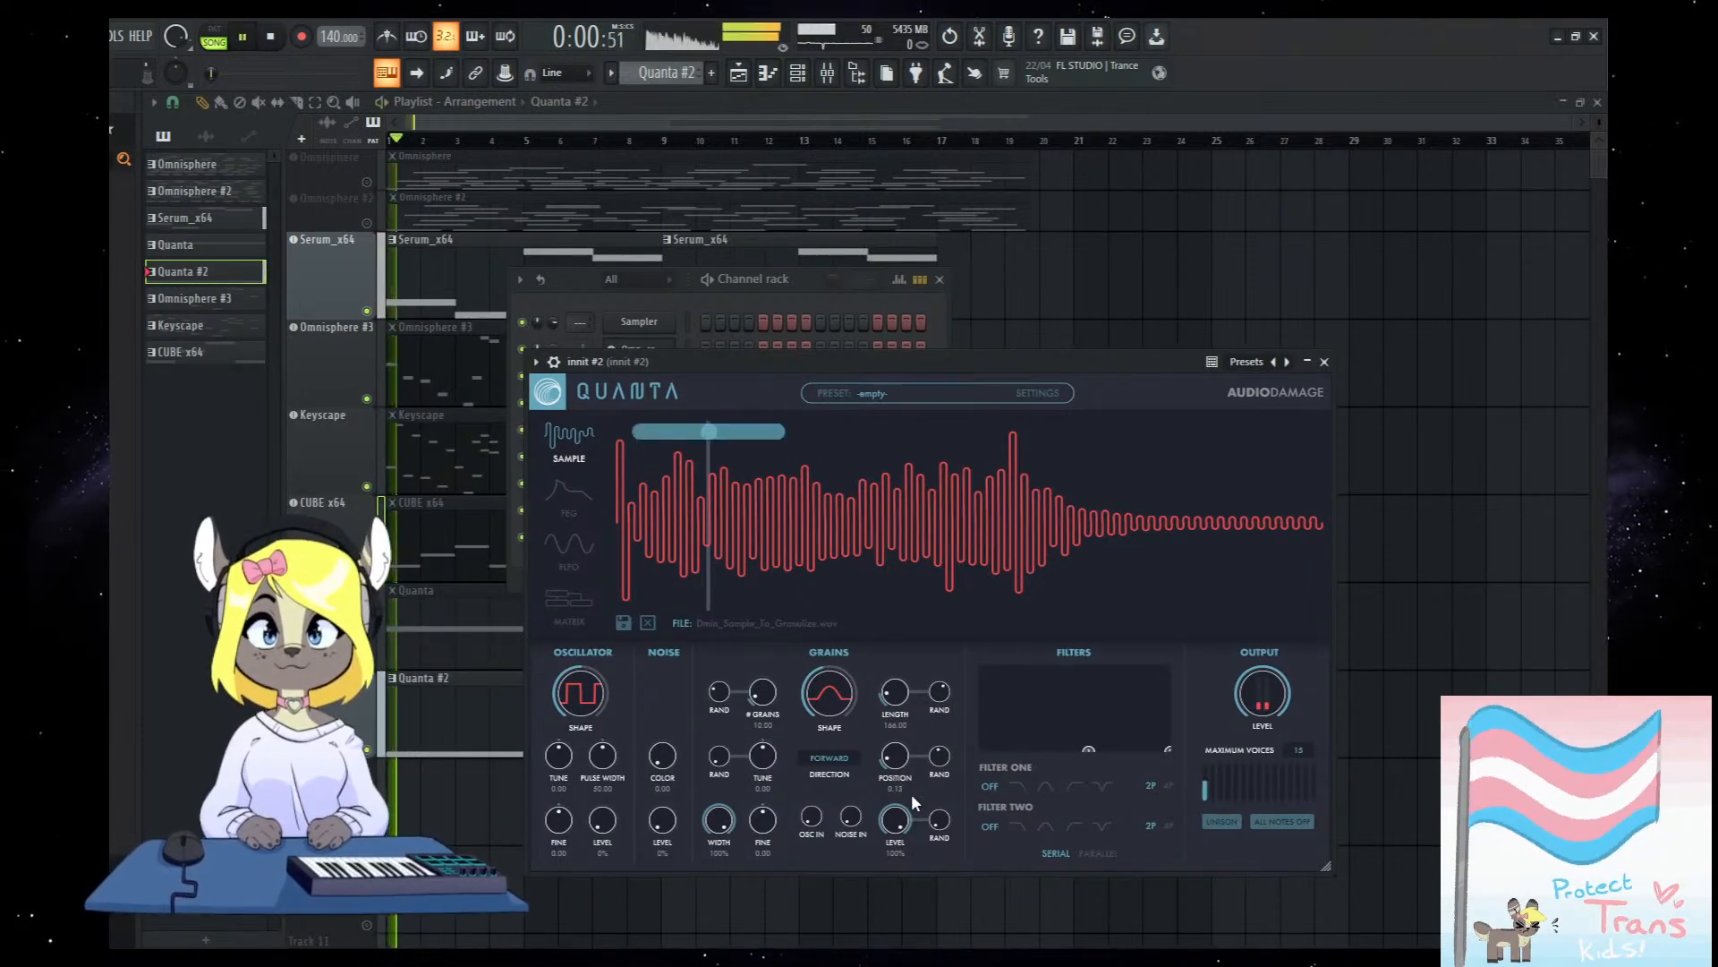
scroll(761, 698, "down", 4)
left_click_drag(765, 699, 764, 687)
left_click_drag(899, 694, 899, 658)
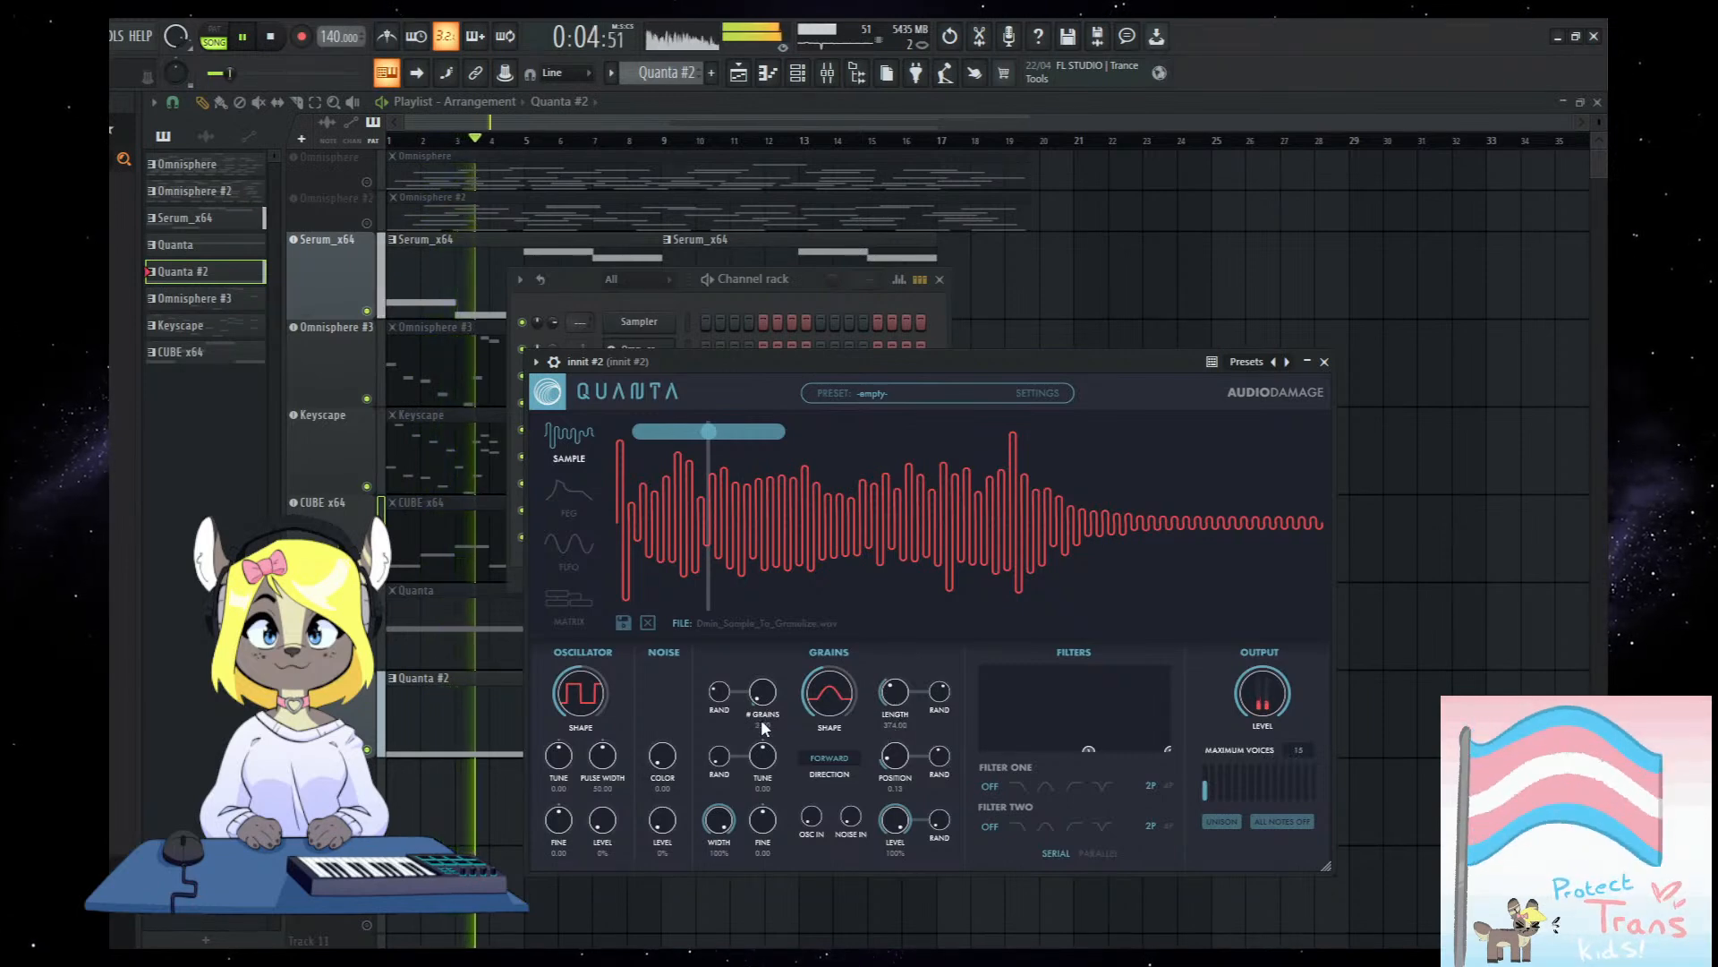
scroll(767, 703, "down", 8)
scroll(765, 702, "up", 10)
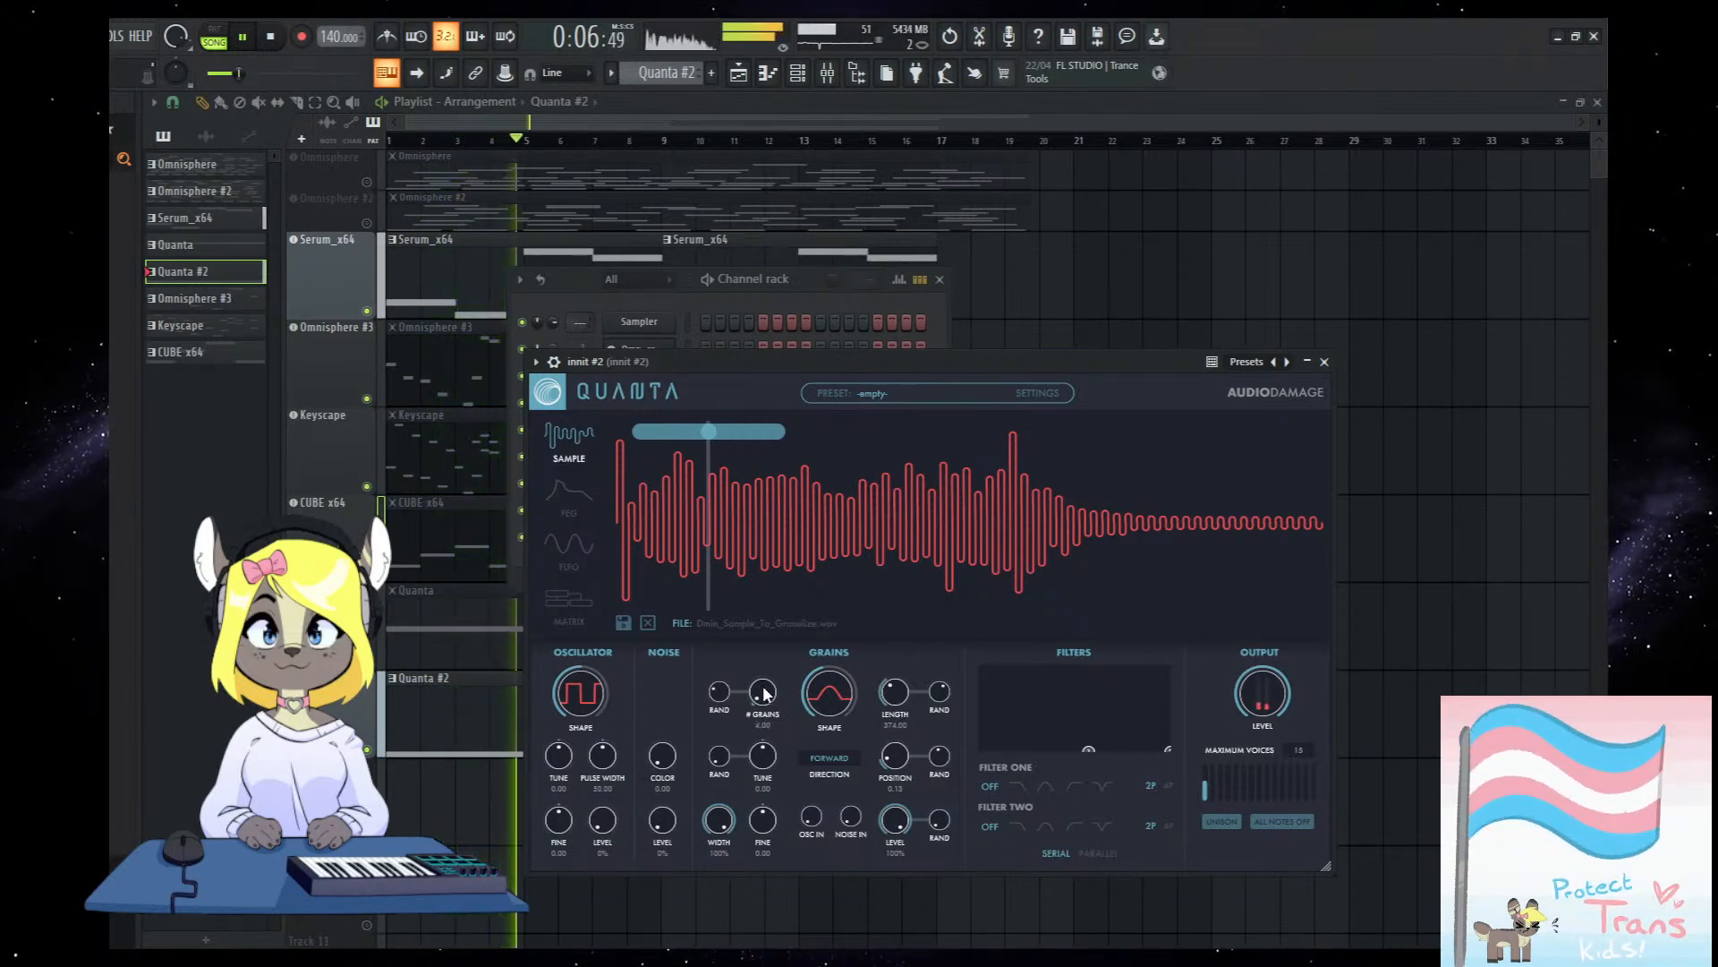
left_click_drag(901, 691, 851, 708)
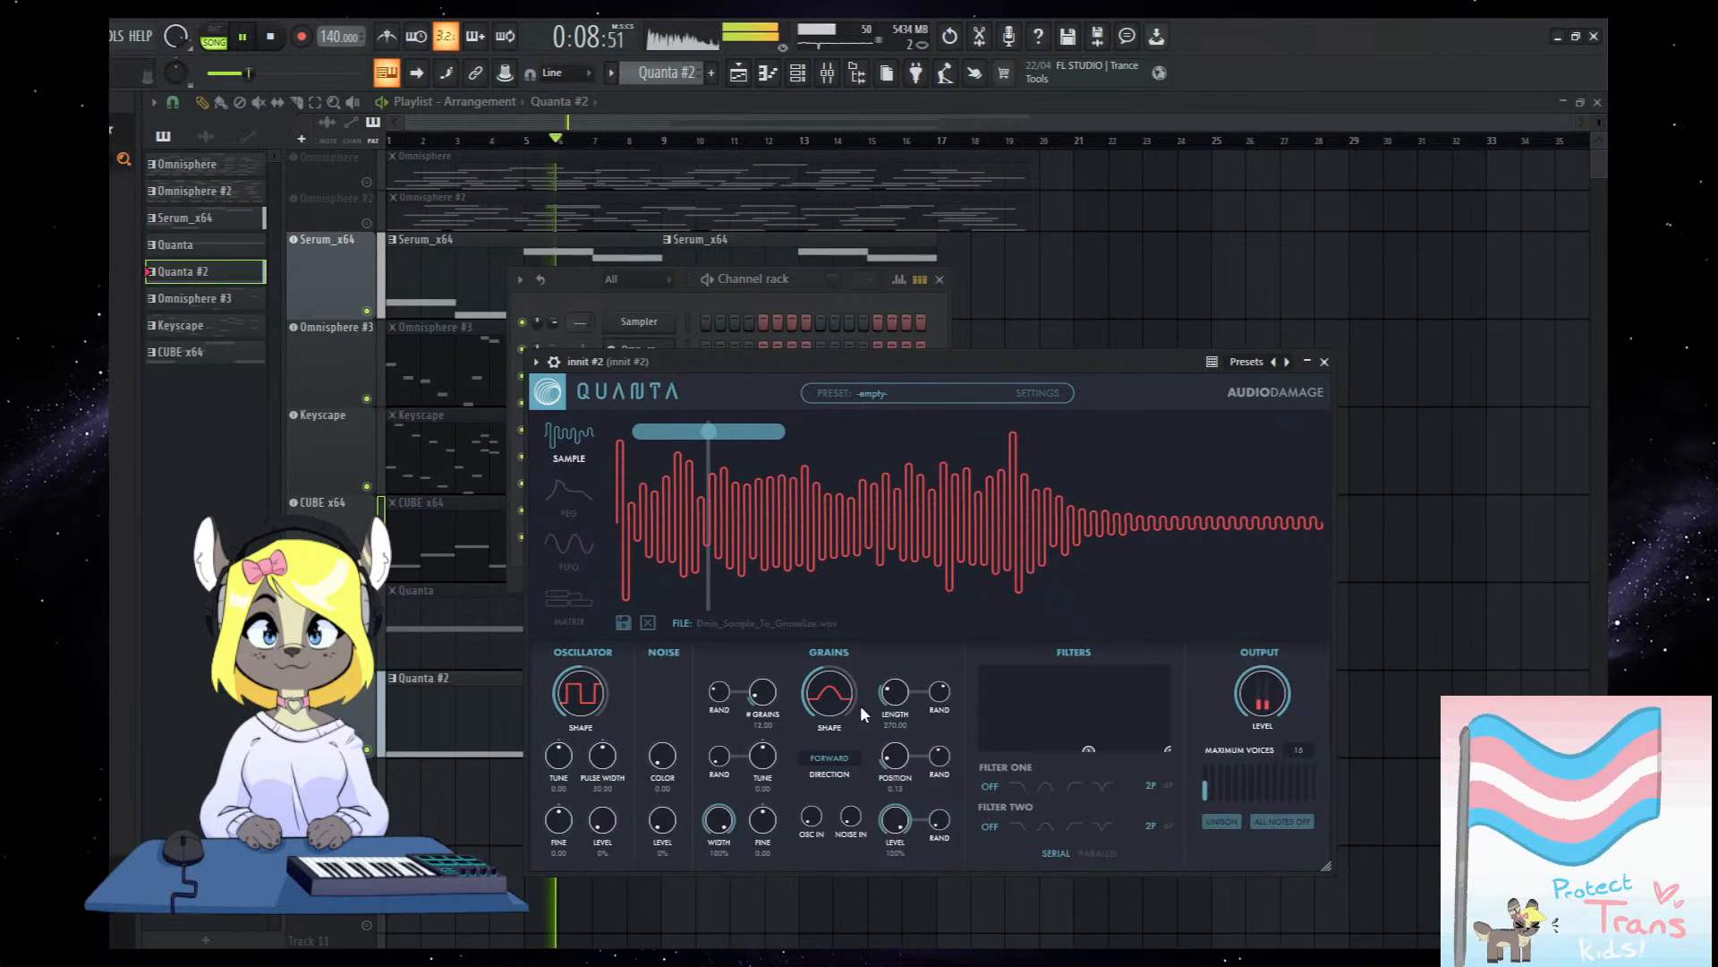
Widen the random range of Quanta's grain position, set the position to 0.35 and check the level in the mixer.
left_click_drag(939, 757, 939, 702)
left_click_drag(939, 761, 901, 773)
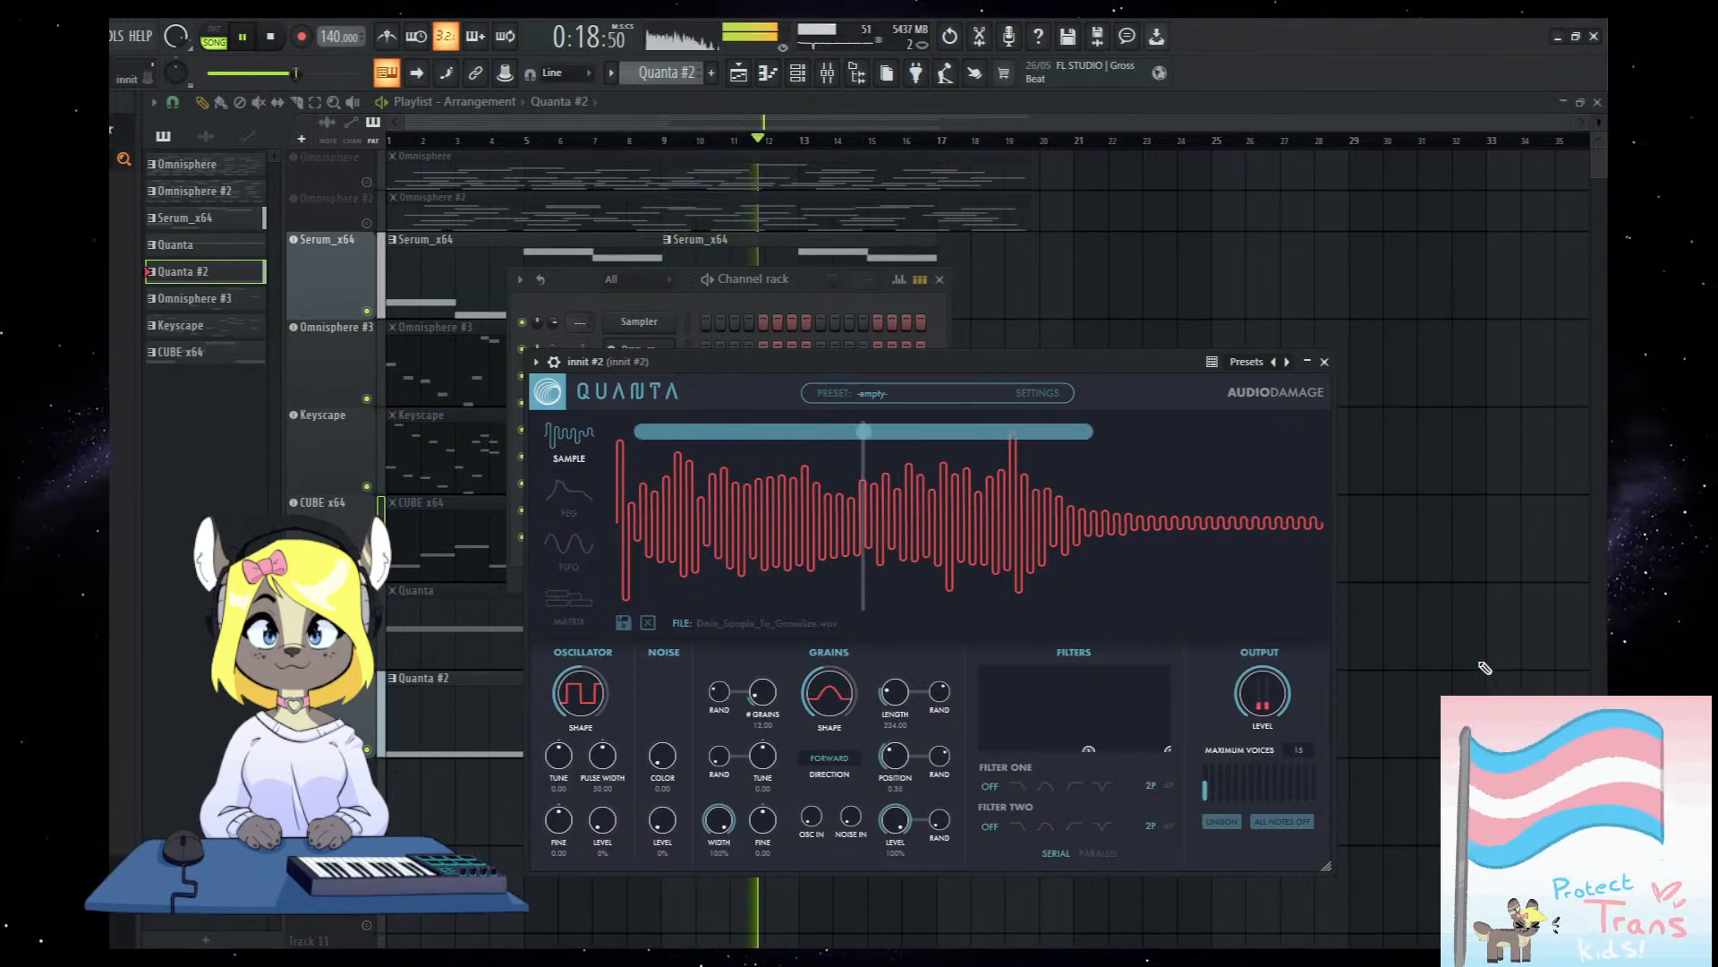
right_click(1396, 682)
left_click(829, 72)
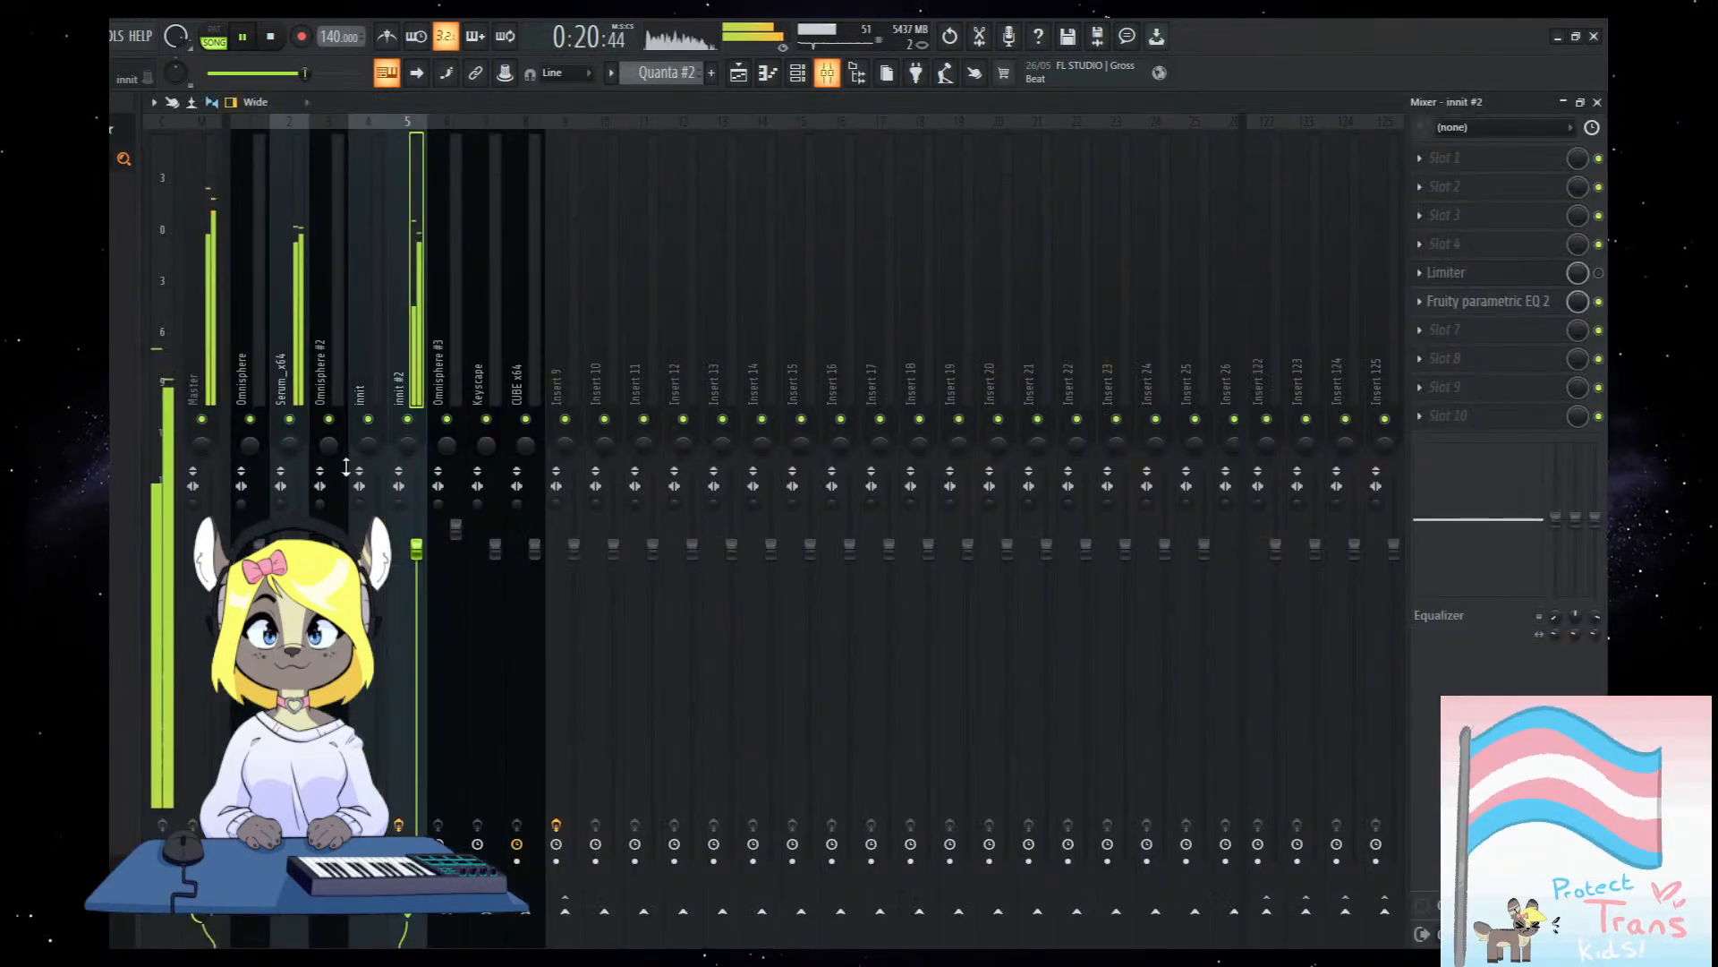
key("space")
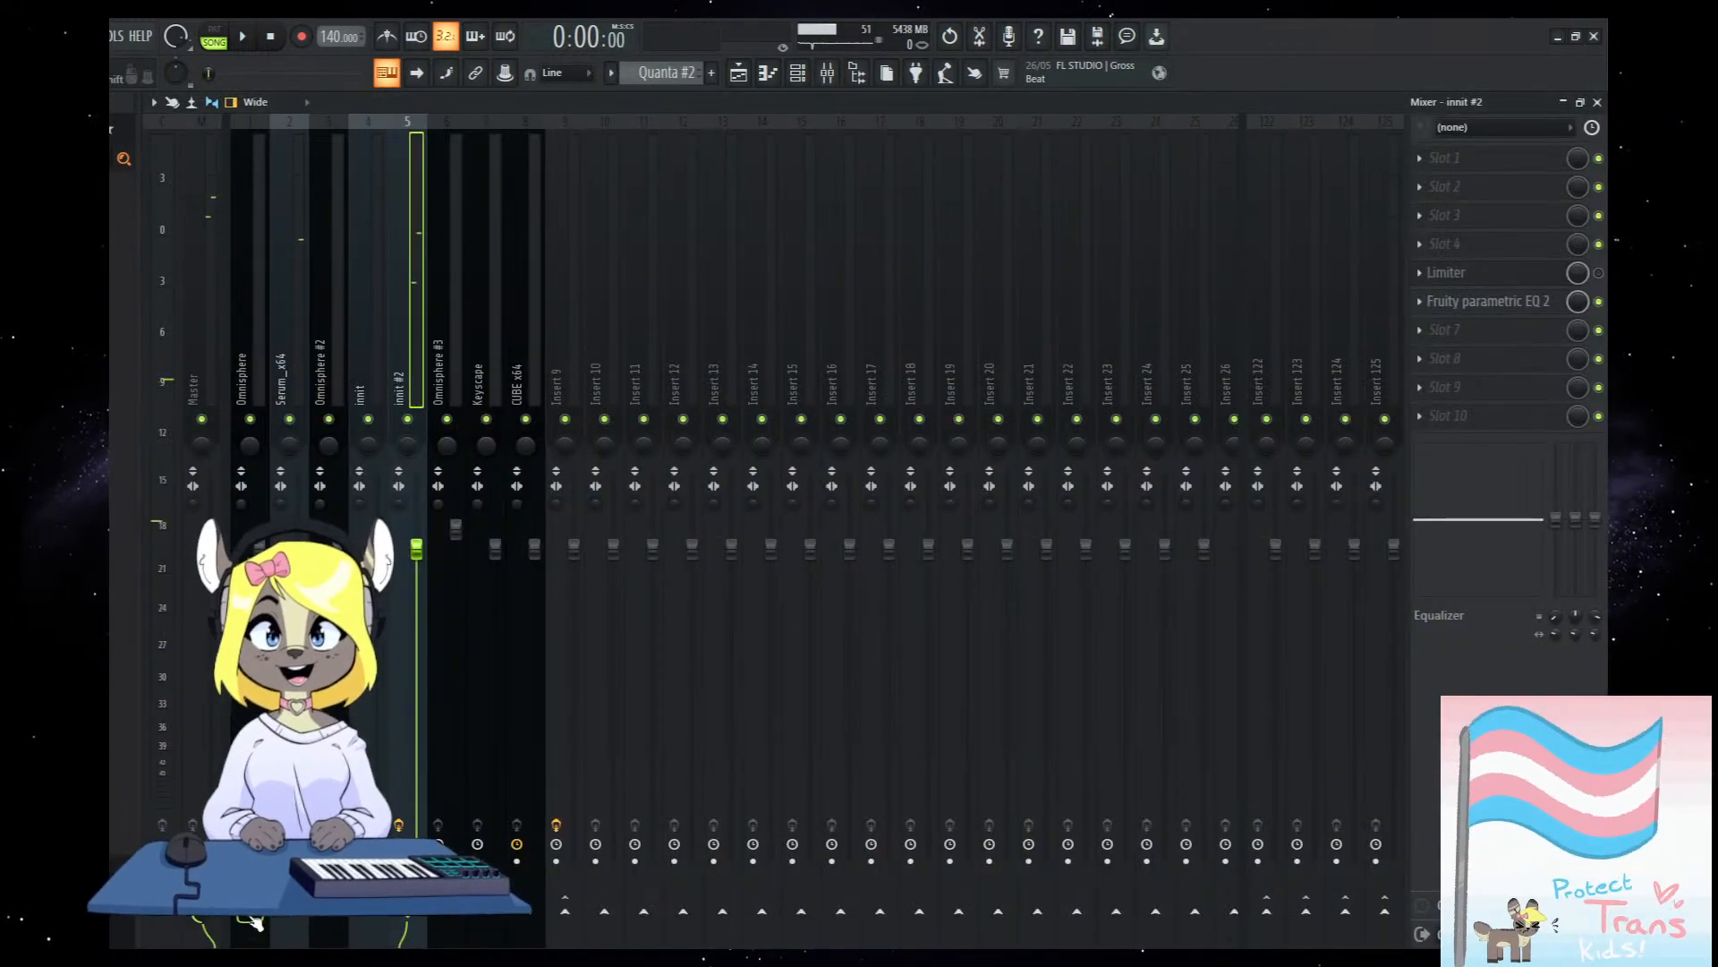
Audition the Omnisphere mixer track and add ShaperBox2 in its slot 2 with the Half-time option of the Time shaper.
left_click(246, 591)
key("space")
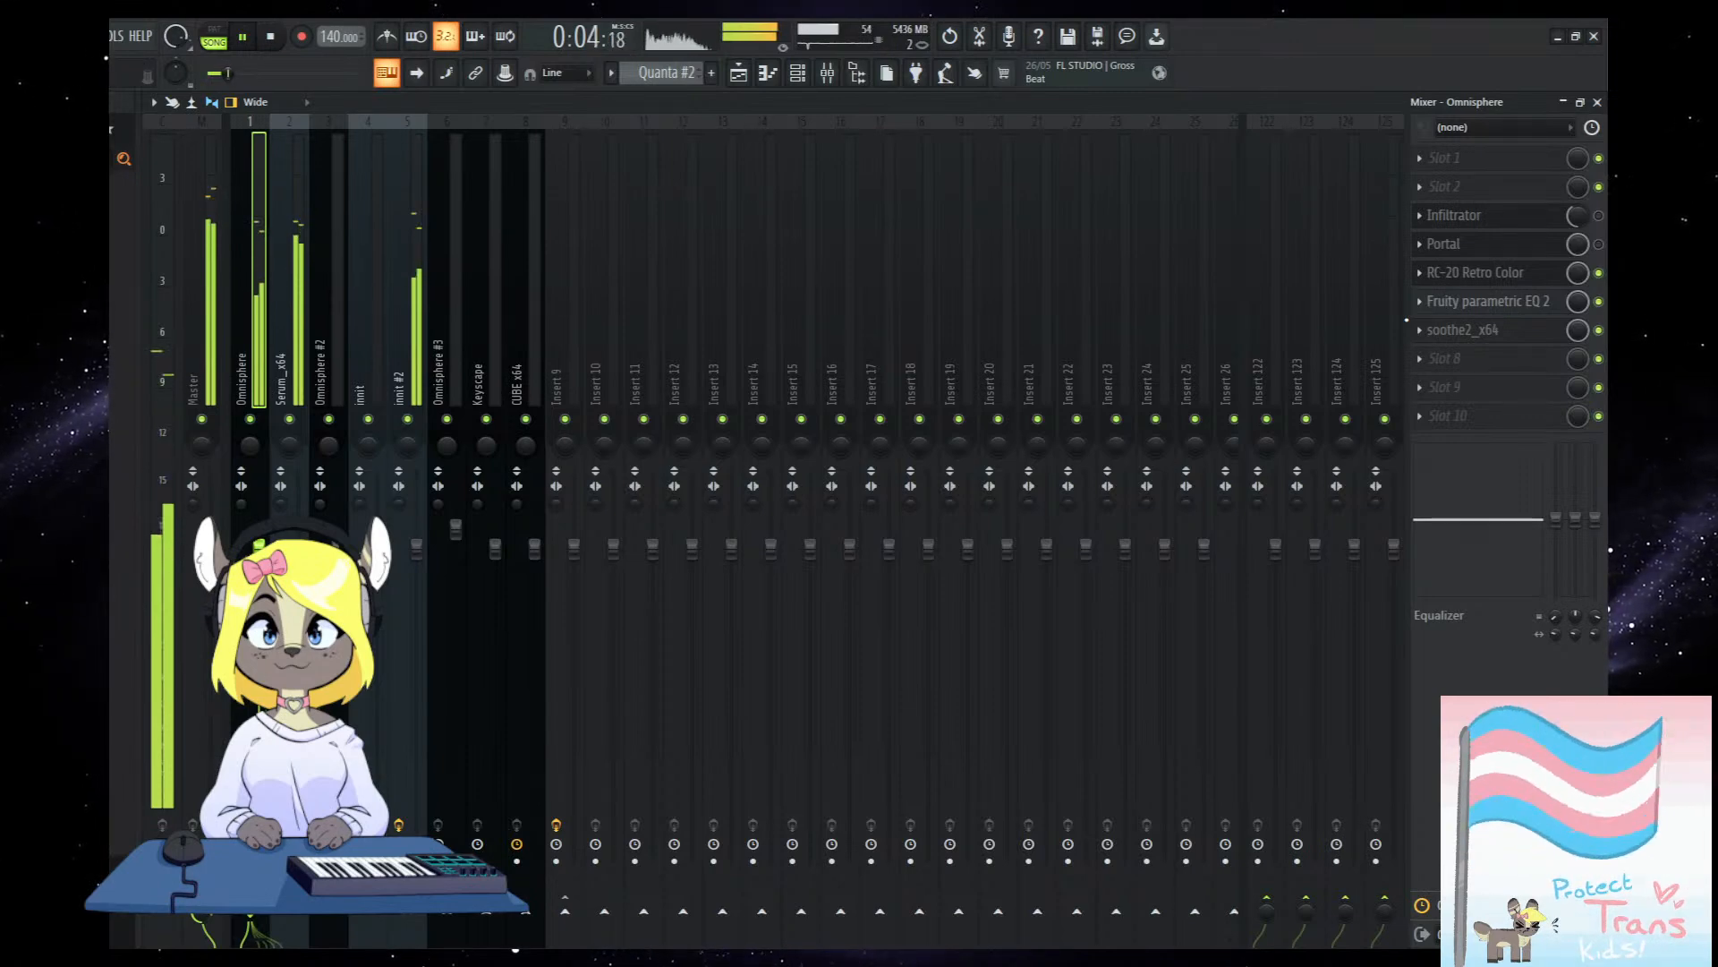
key("space")
left_click(1420, 187)
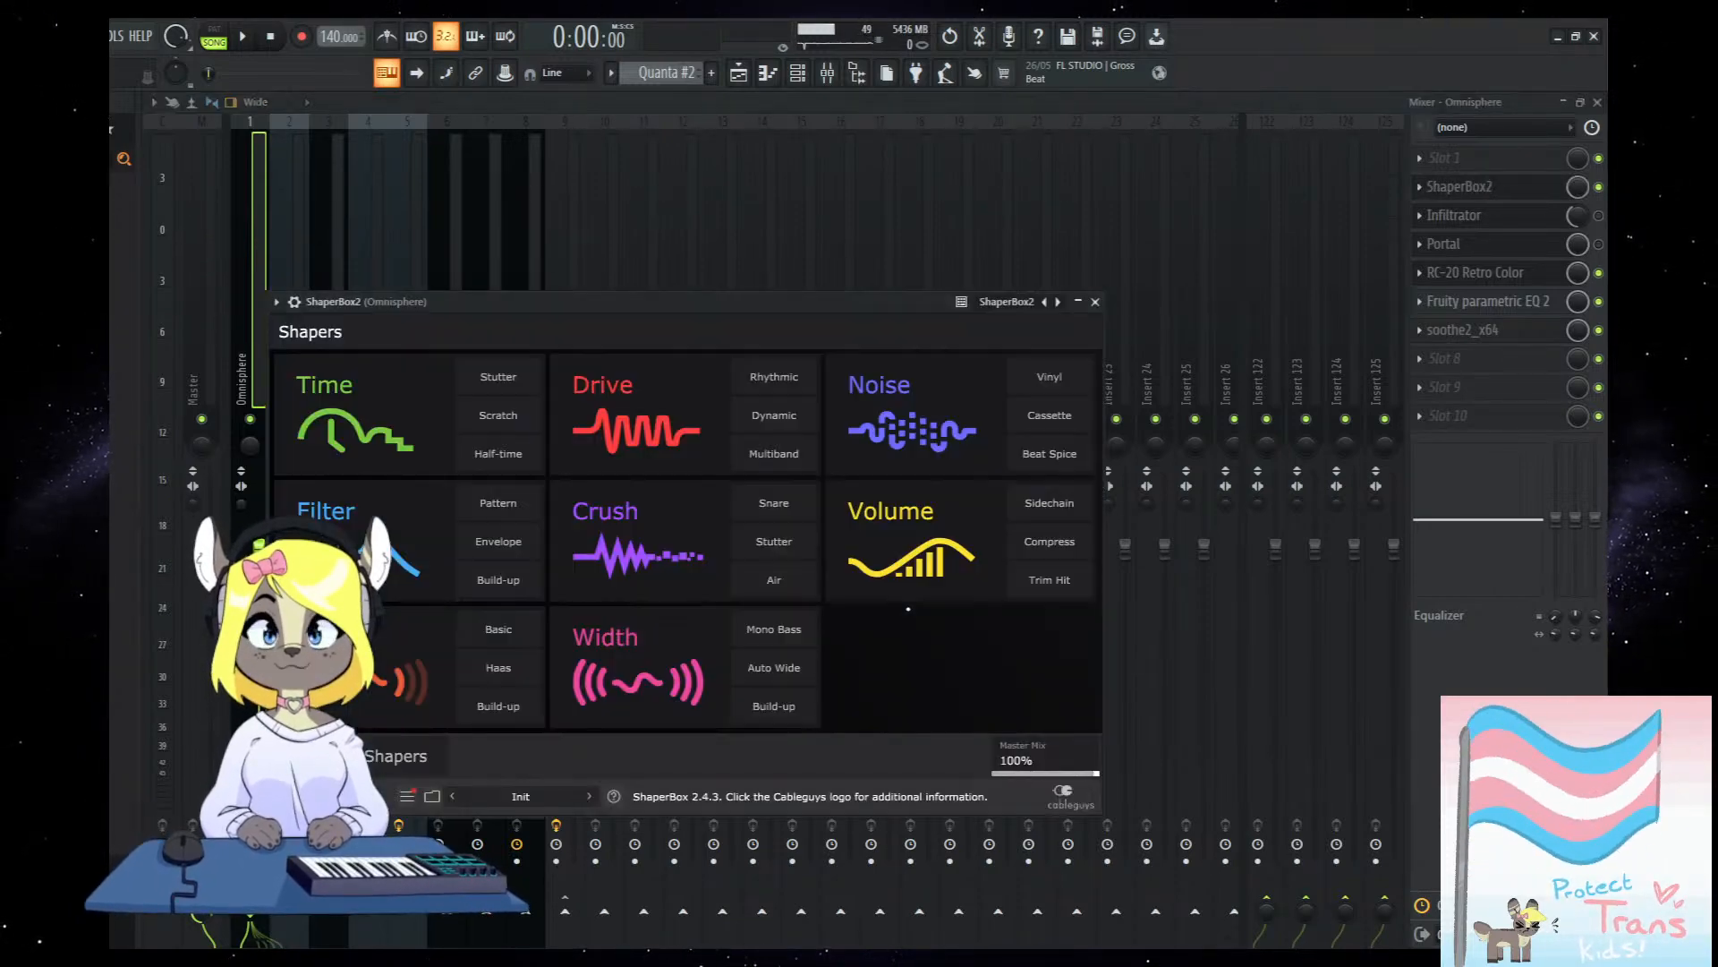
left_click(498, 453)
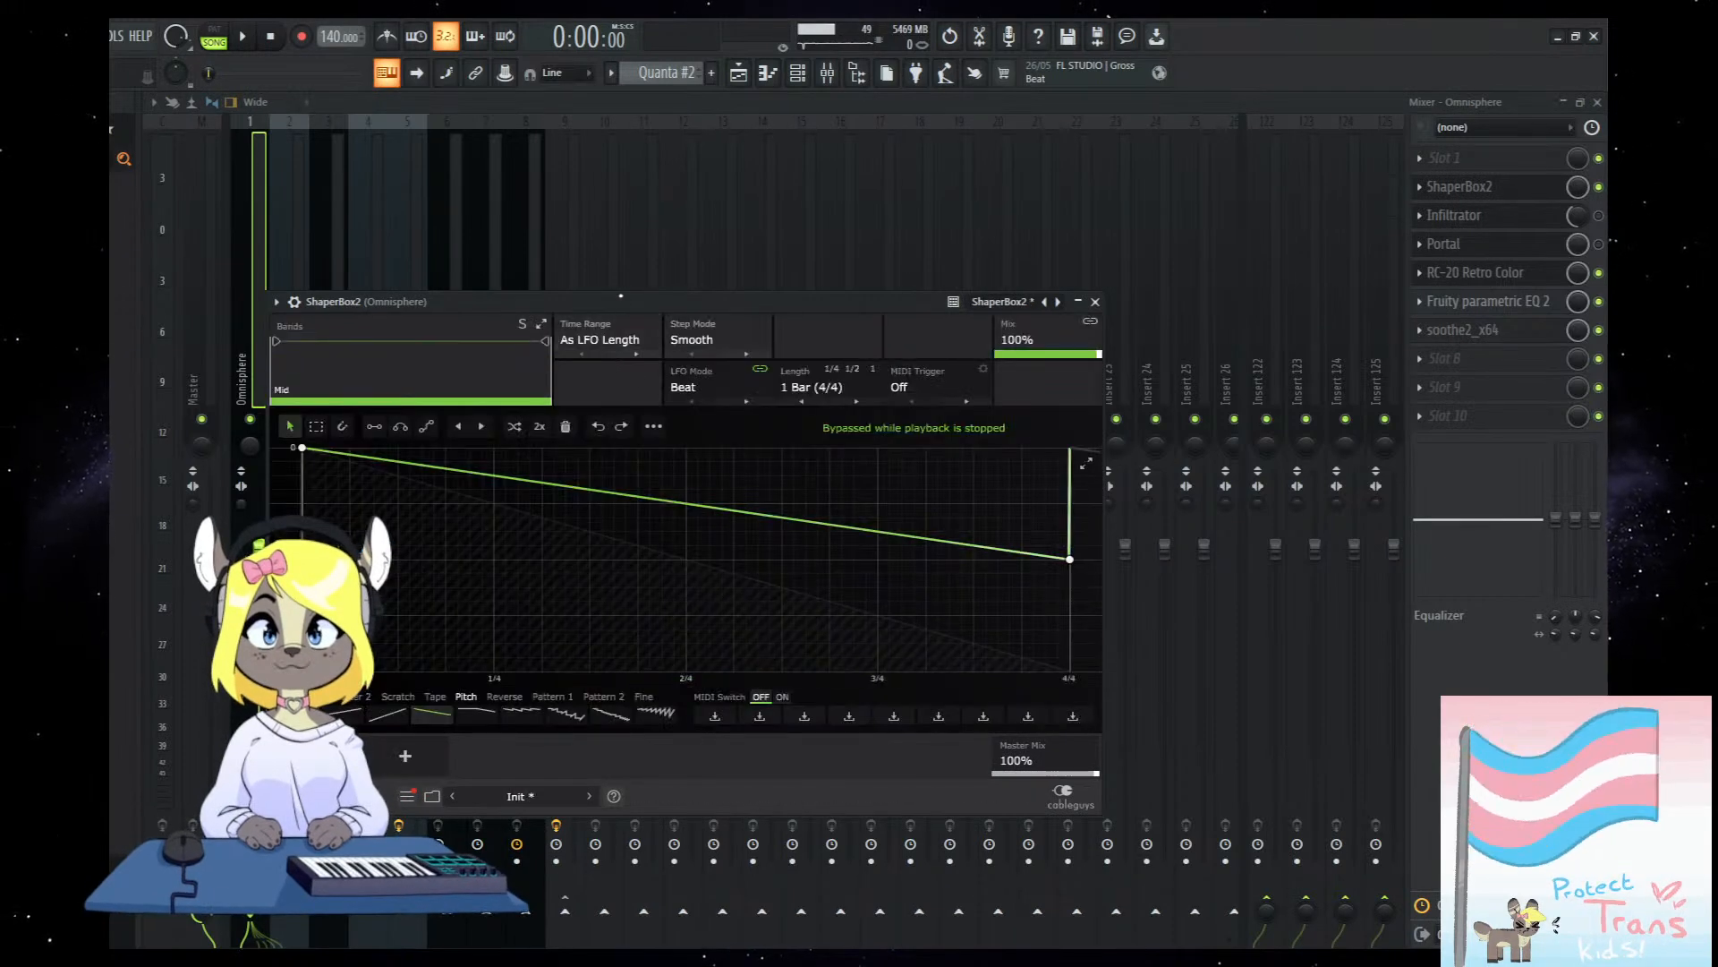
Audition ShaperBox2 on the Omnisphere mixer track, view the playlist during playback and stop.
left_click_drag(553, 310, 650, 327)
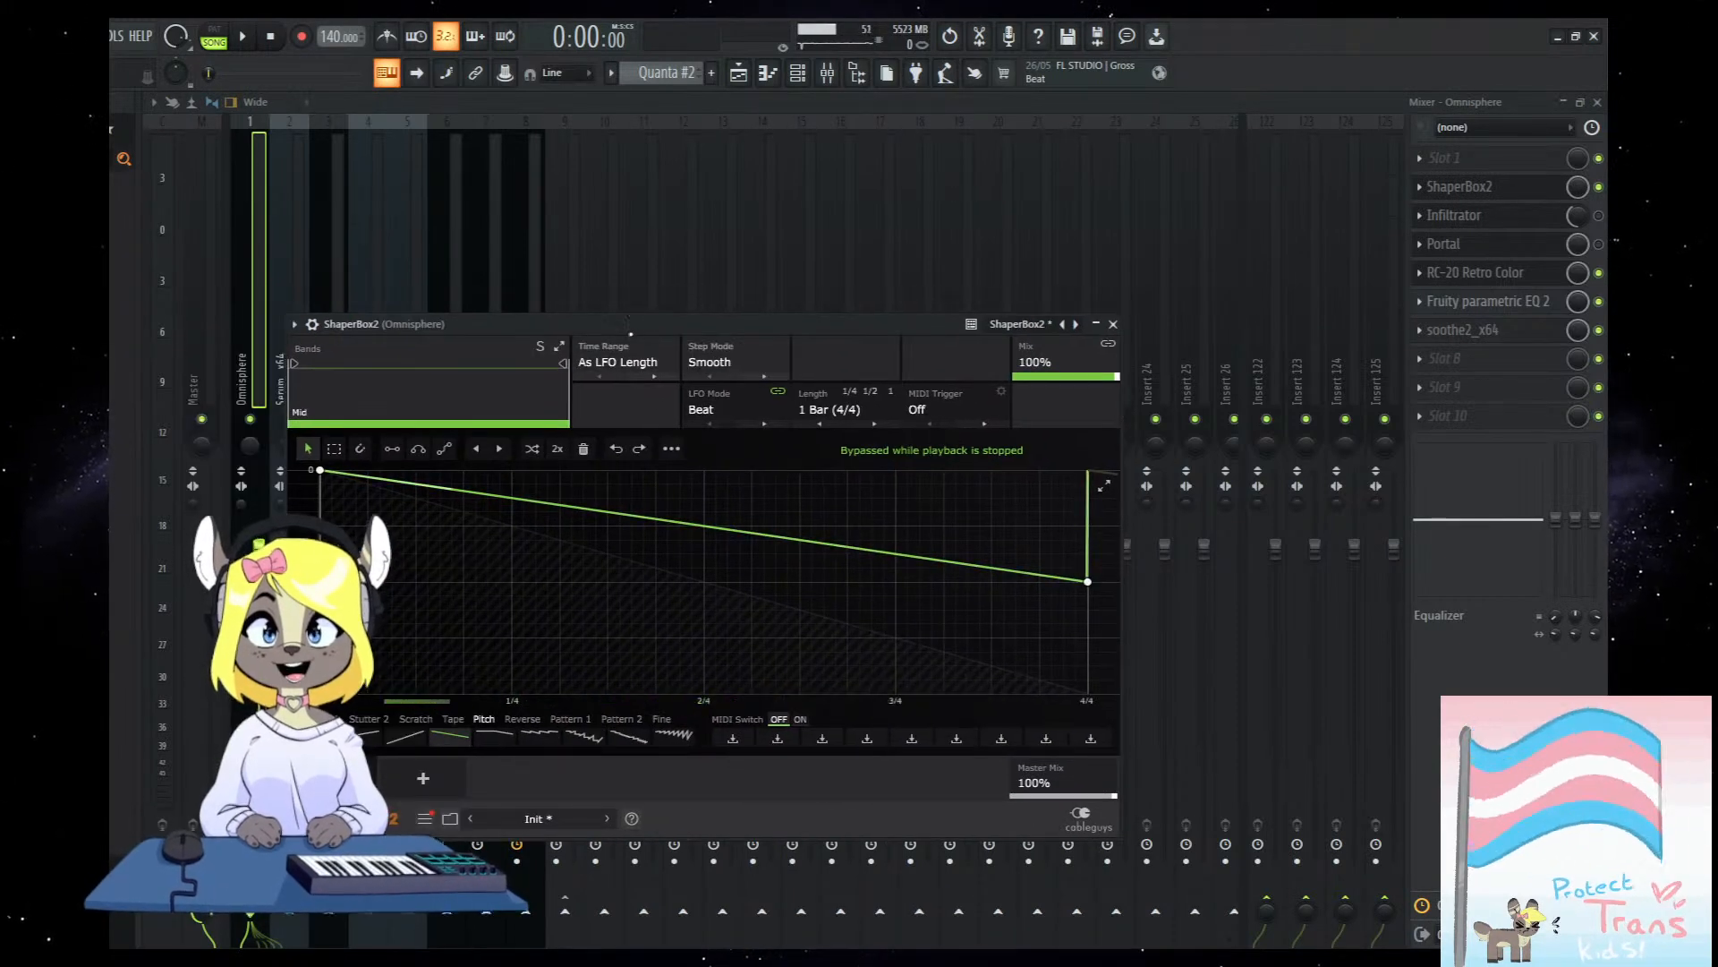
key("space")
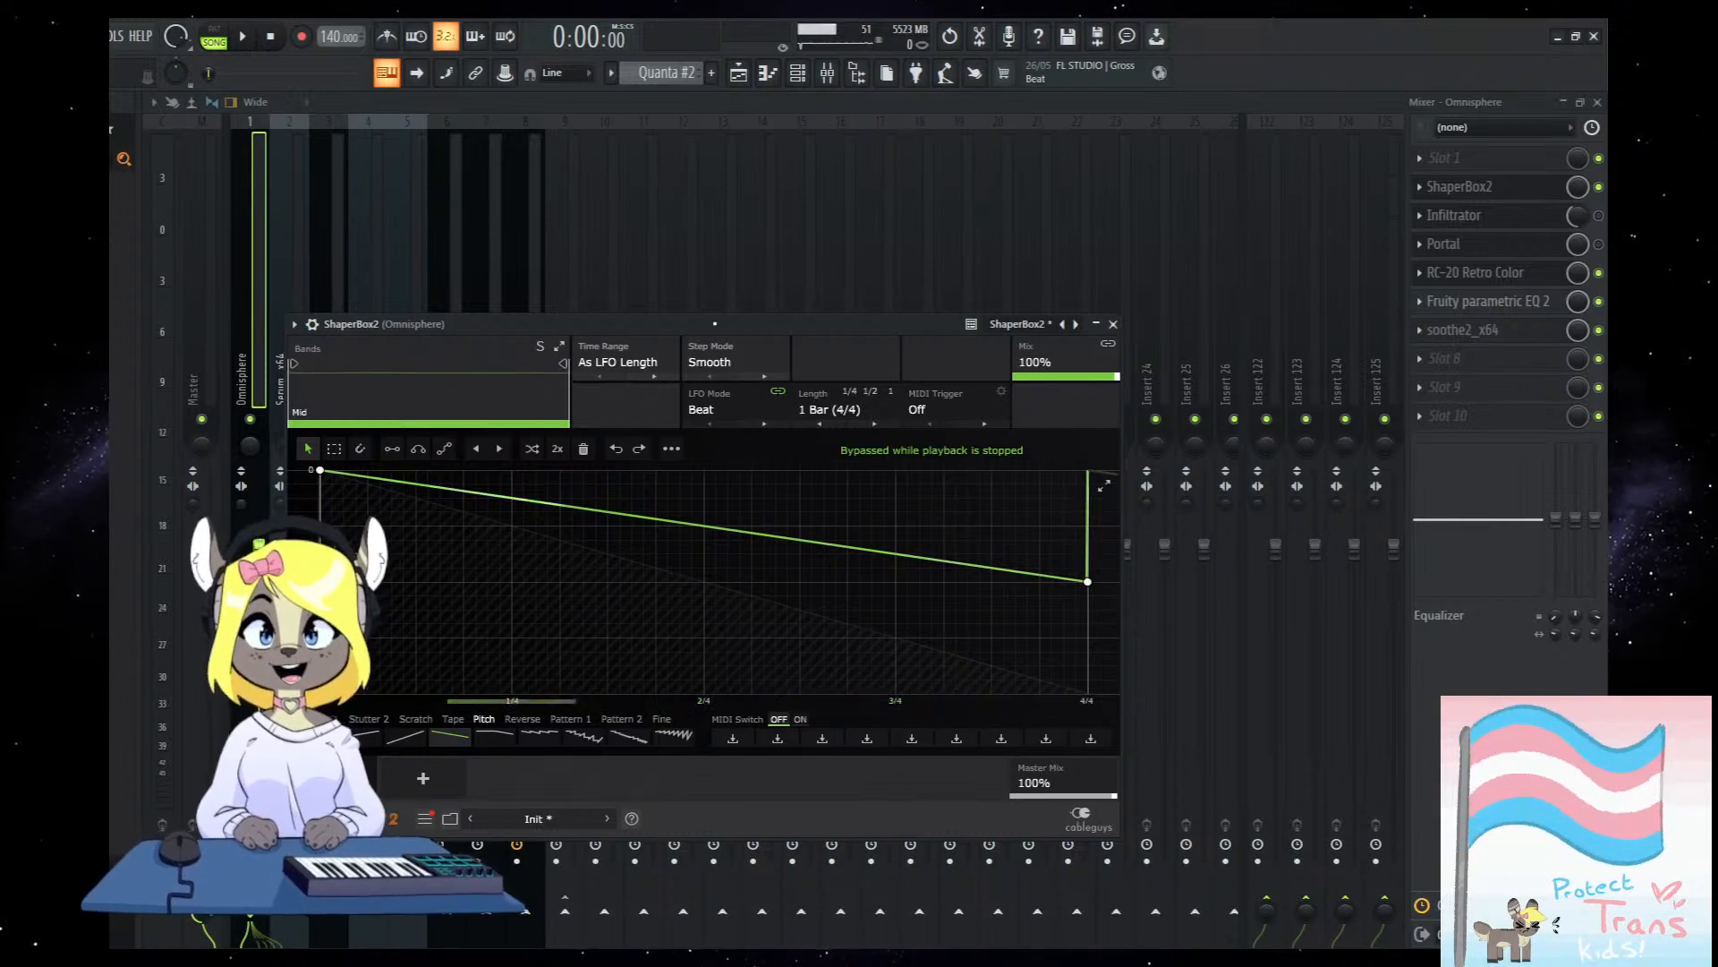
left_click_drag(631, 334, 659, 338)
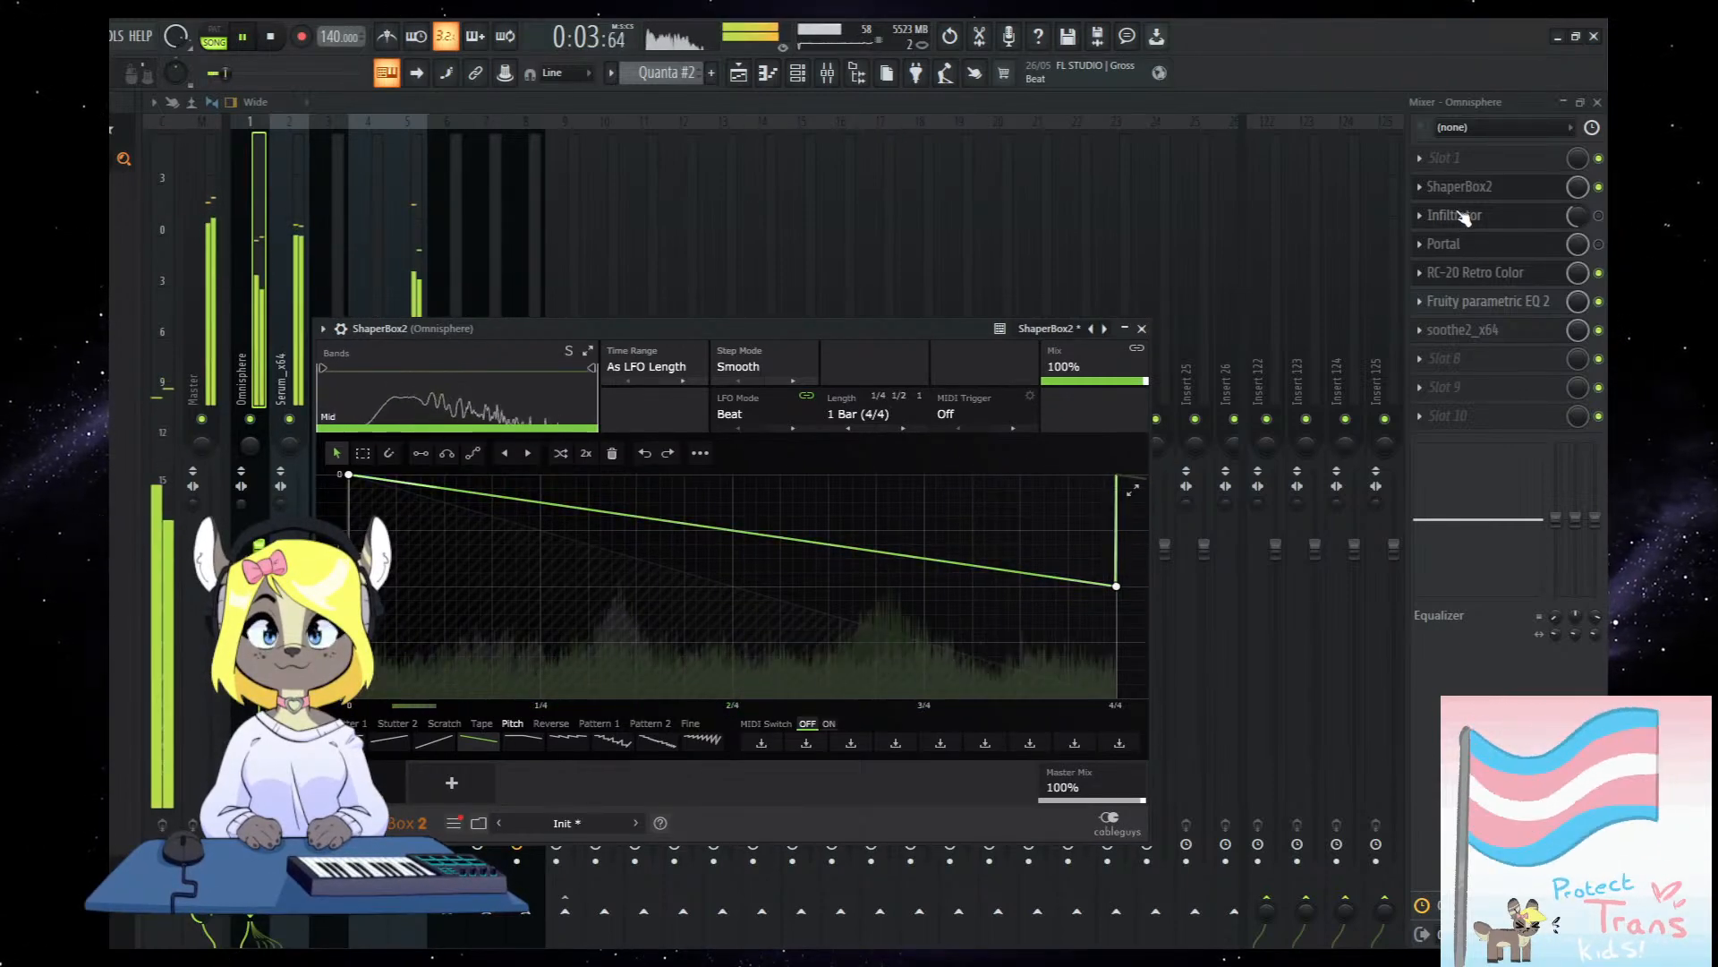
key("F5")
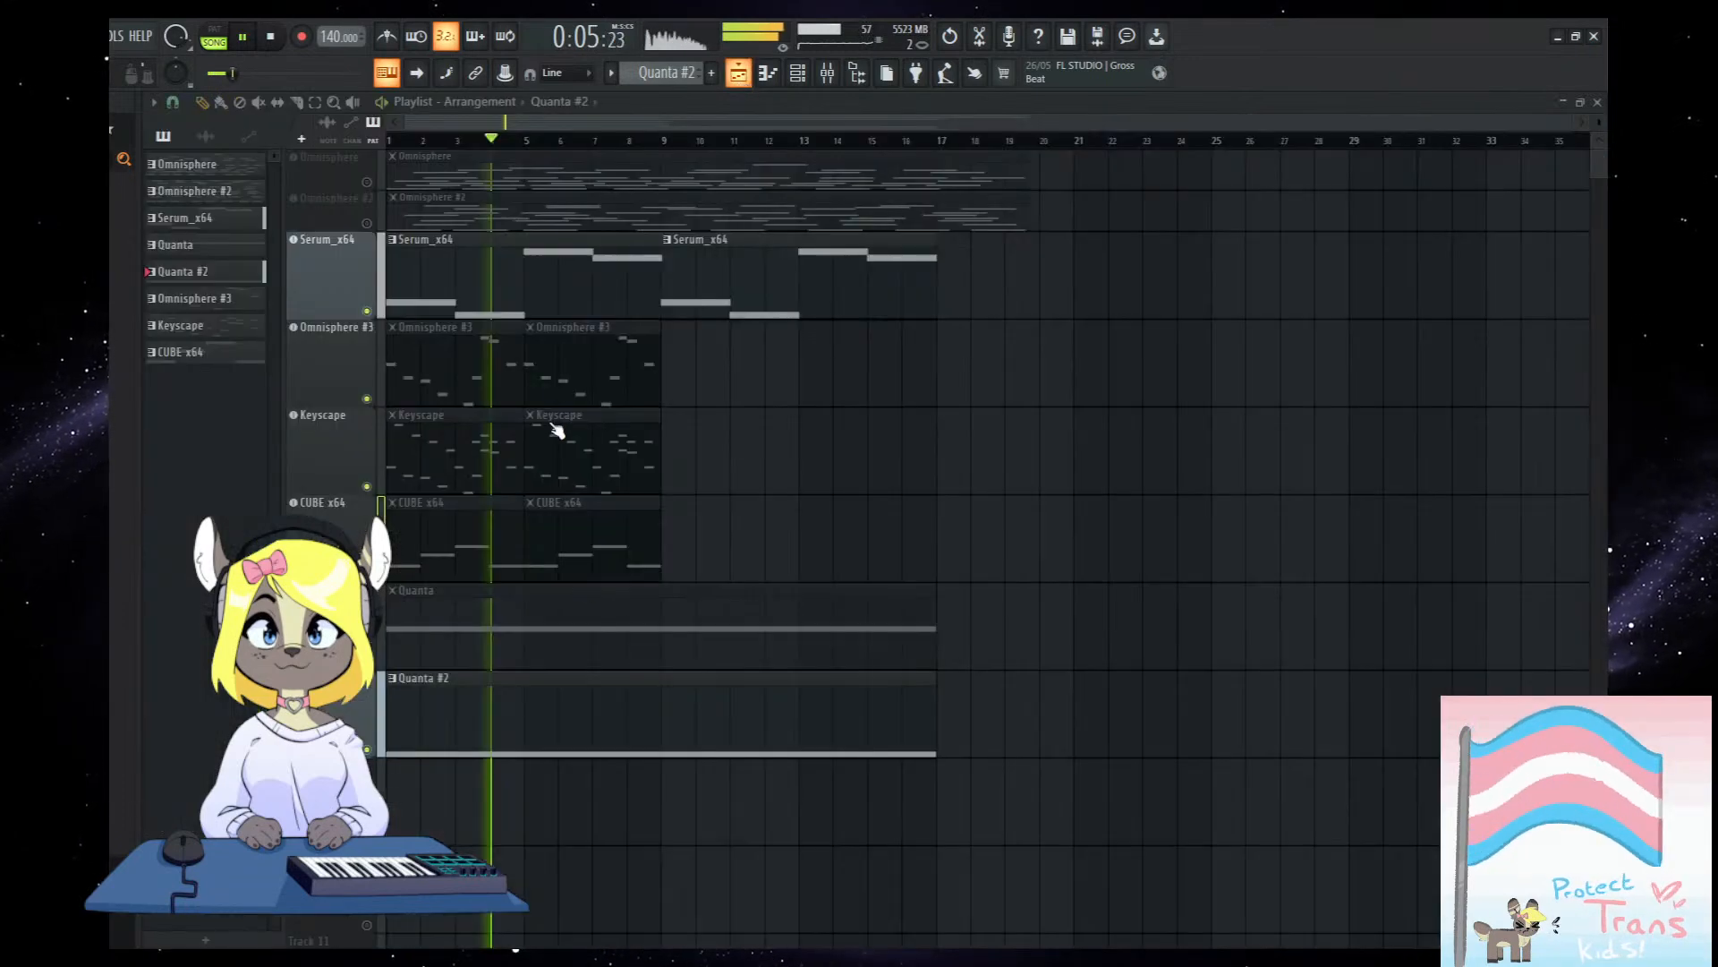
key("space")
Open the Quanta #2 pattern's notes, reopen the innit #2 Quanta during playback and set its number of grains to about 15.
double_click(552, 717)
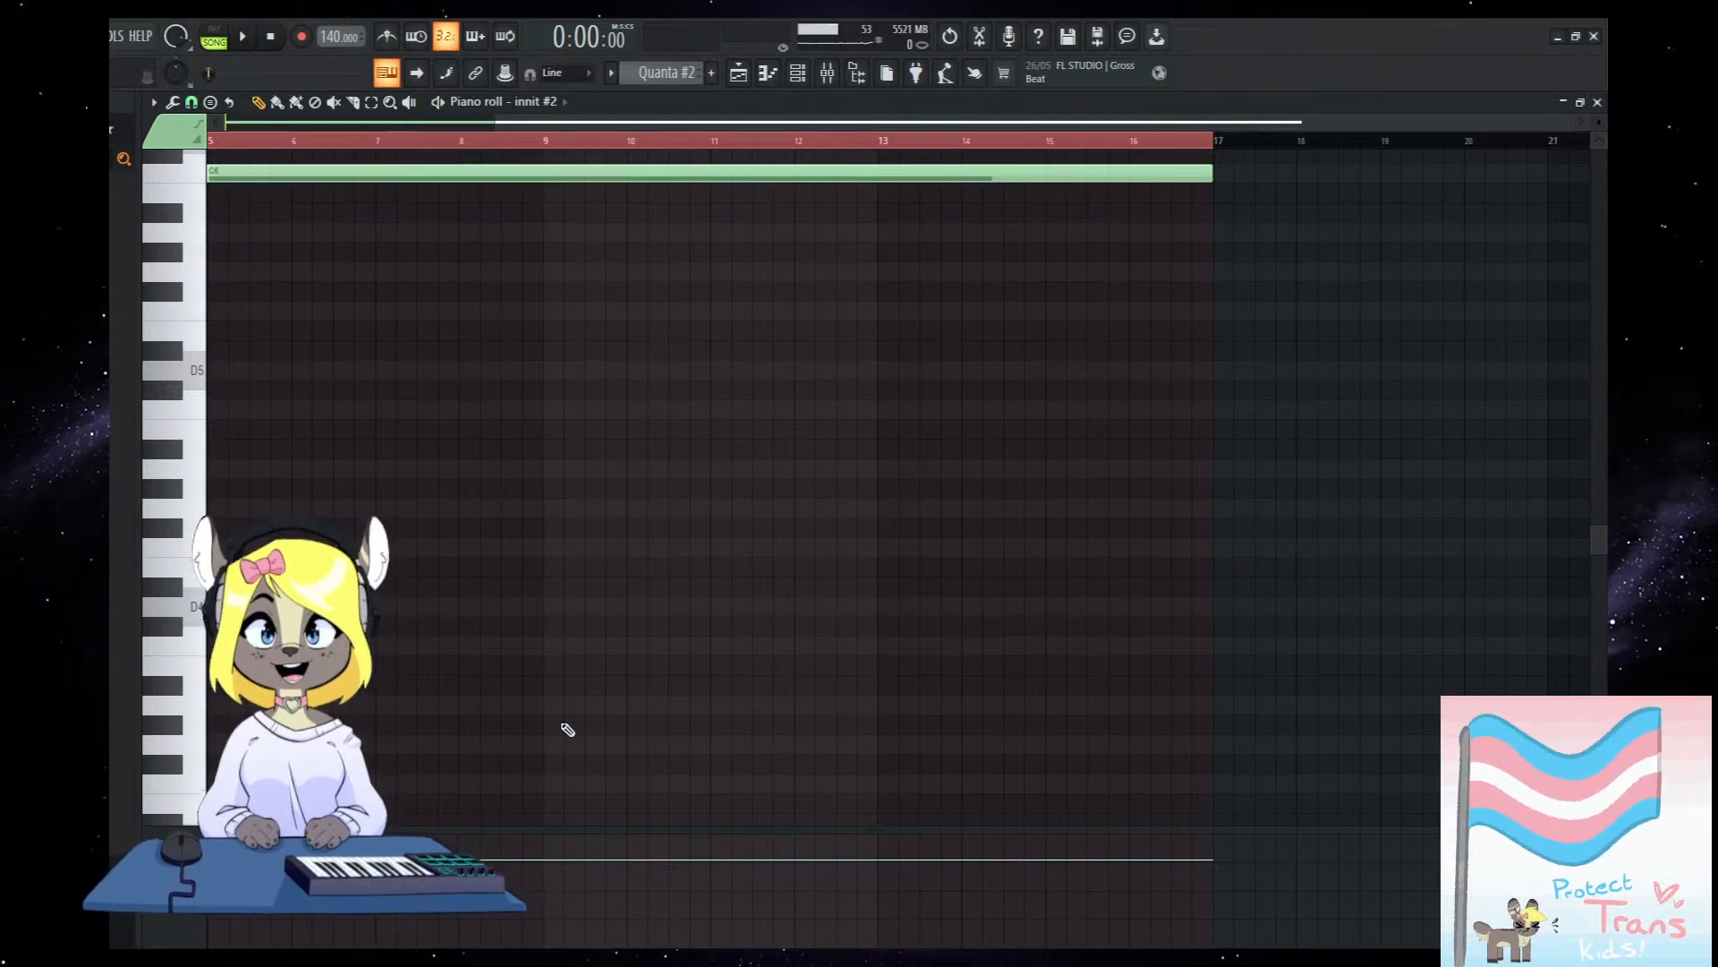
key("space")
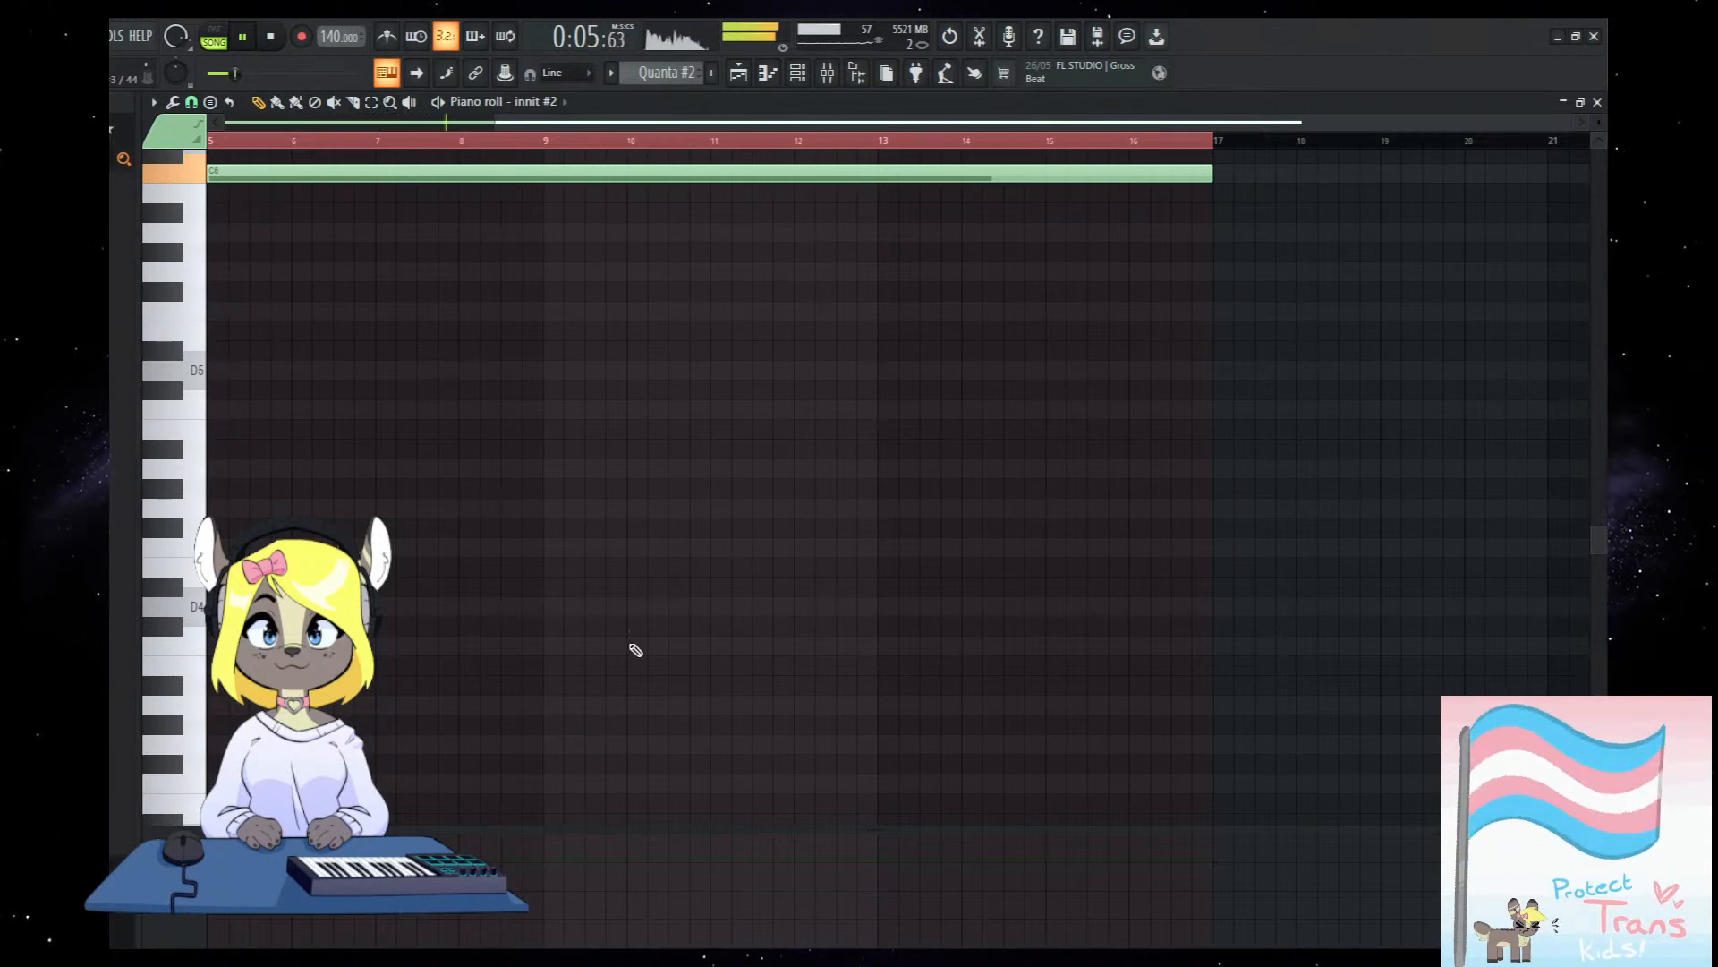
left_click(810, 83)
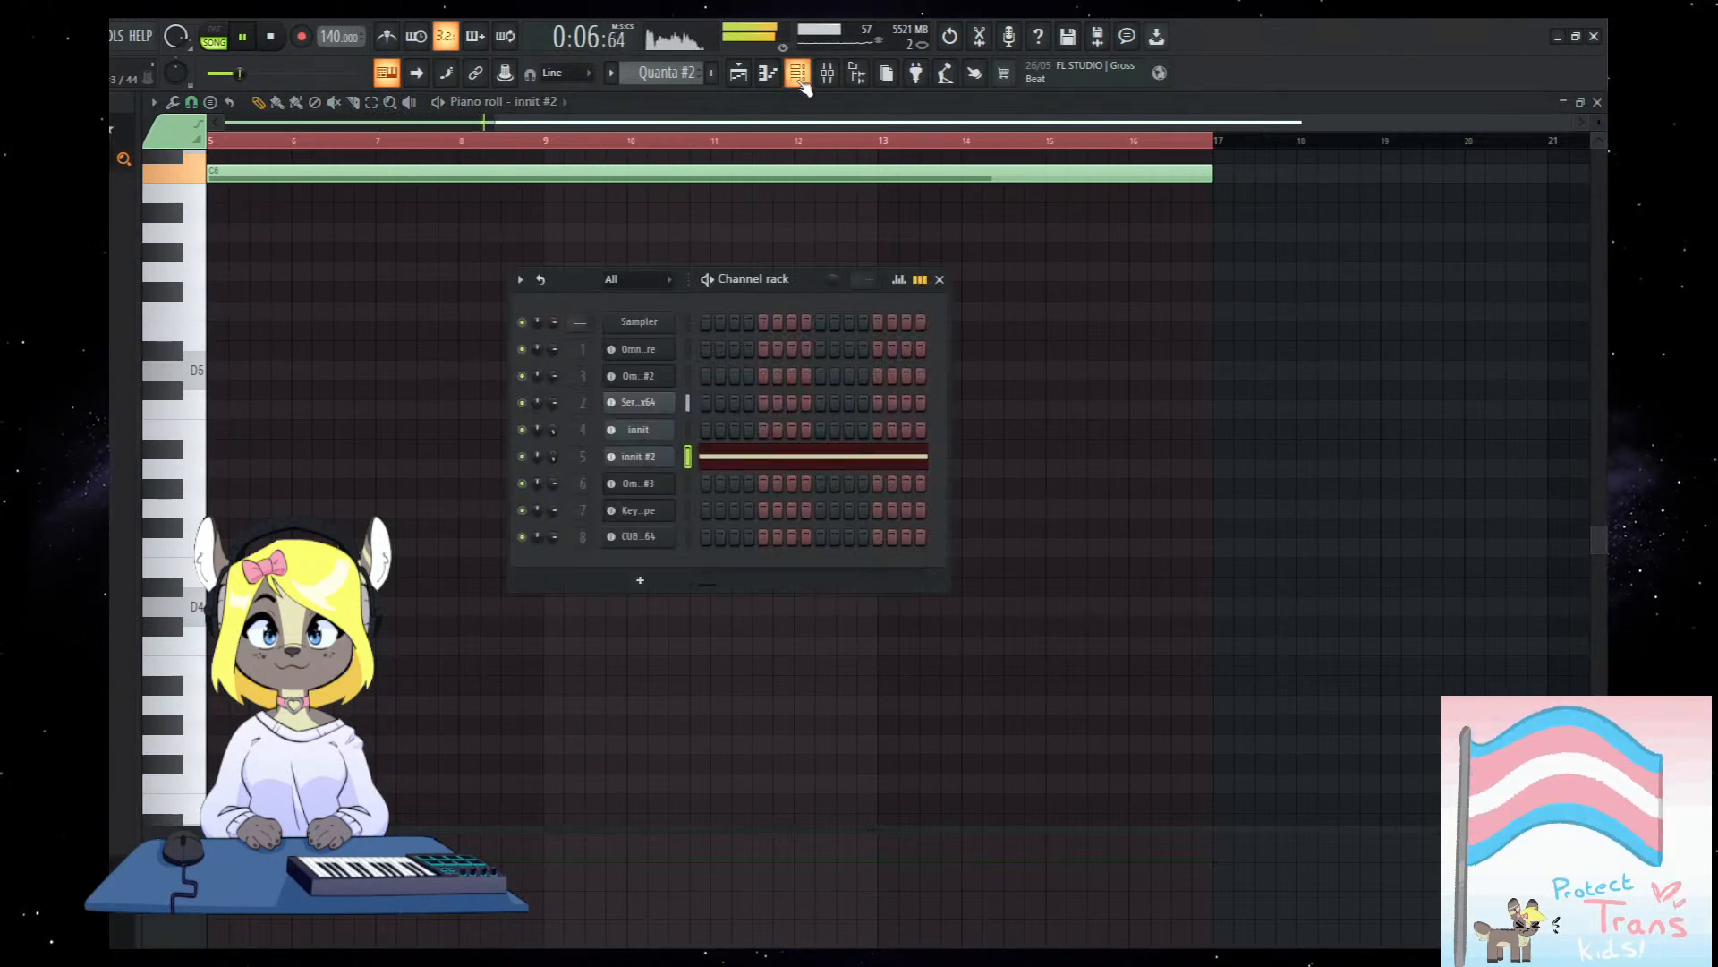
left_click(638, 456)
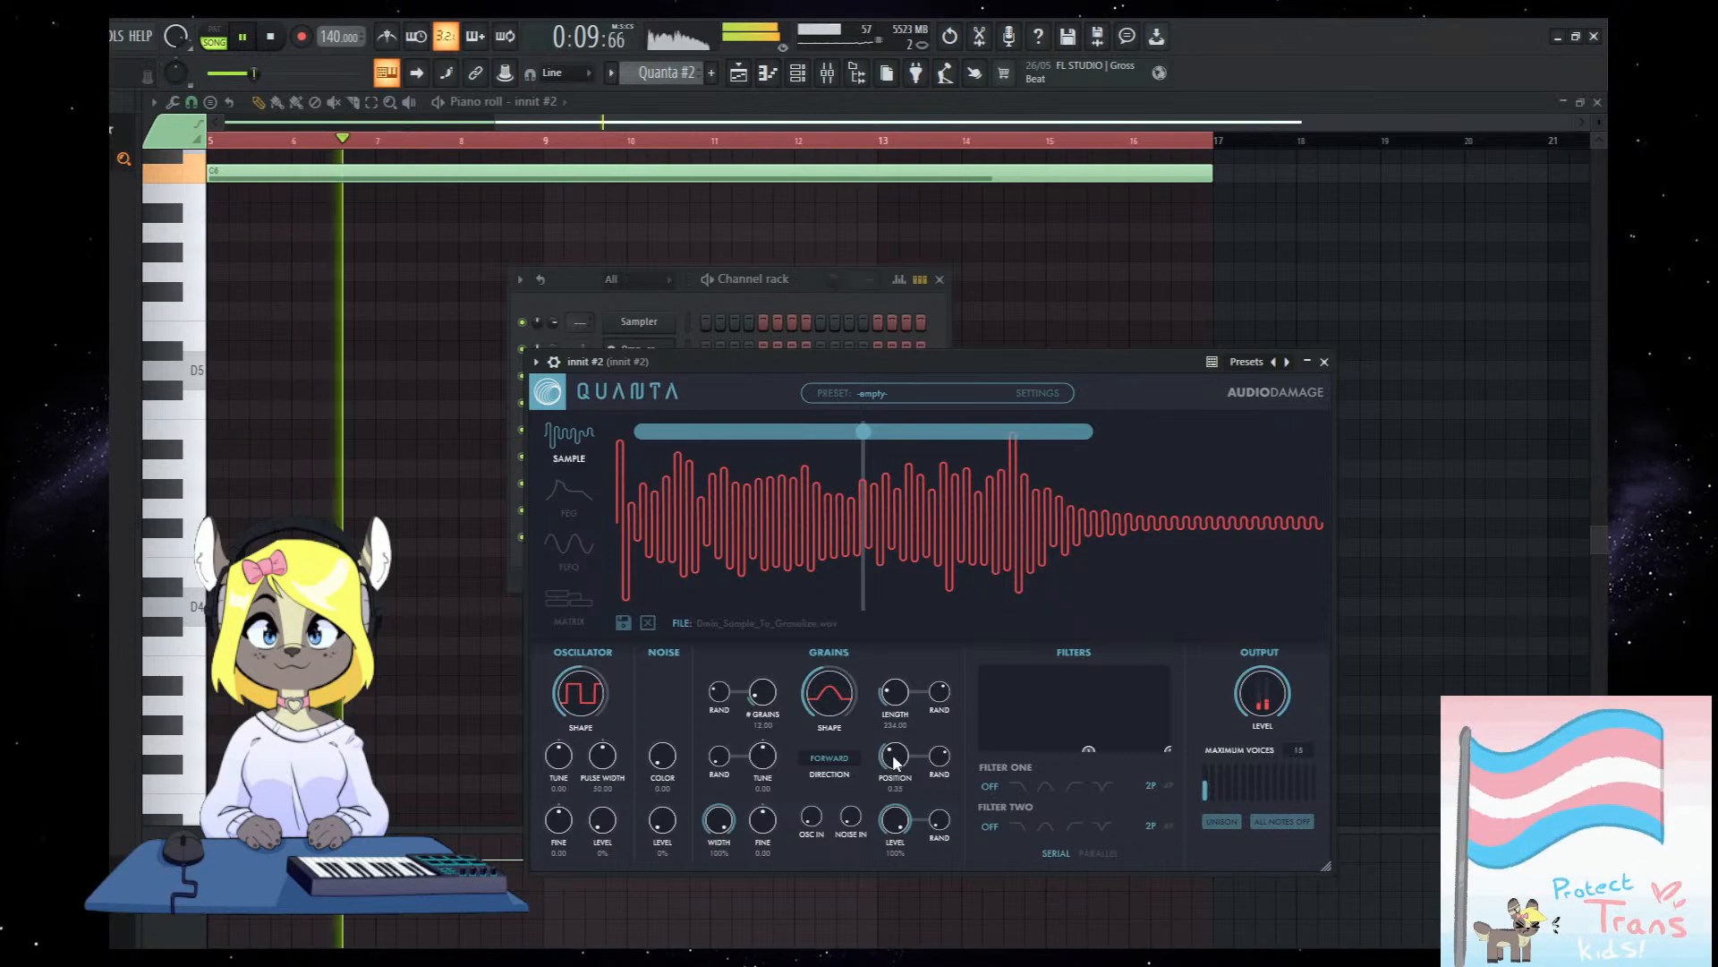
left_click_drag(761, 687, 760, 632)
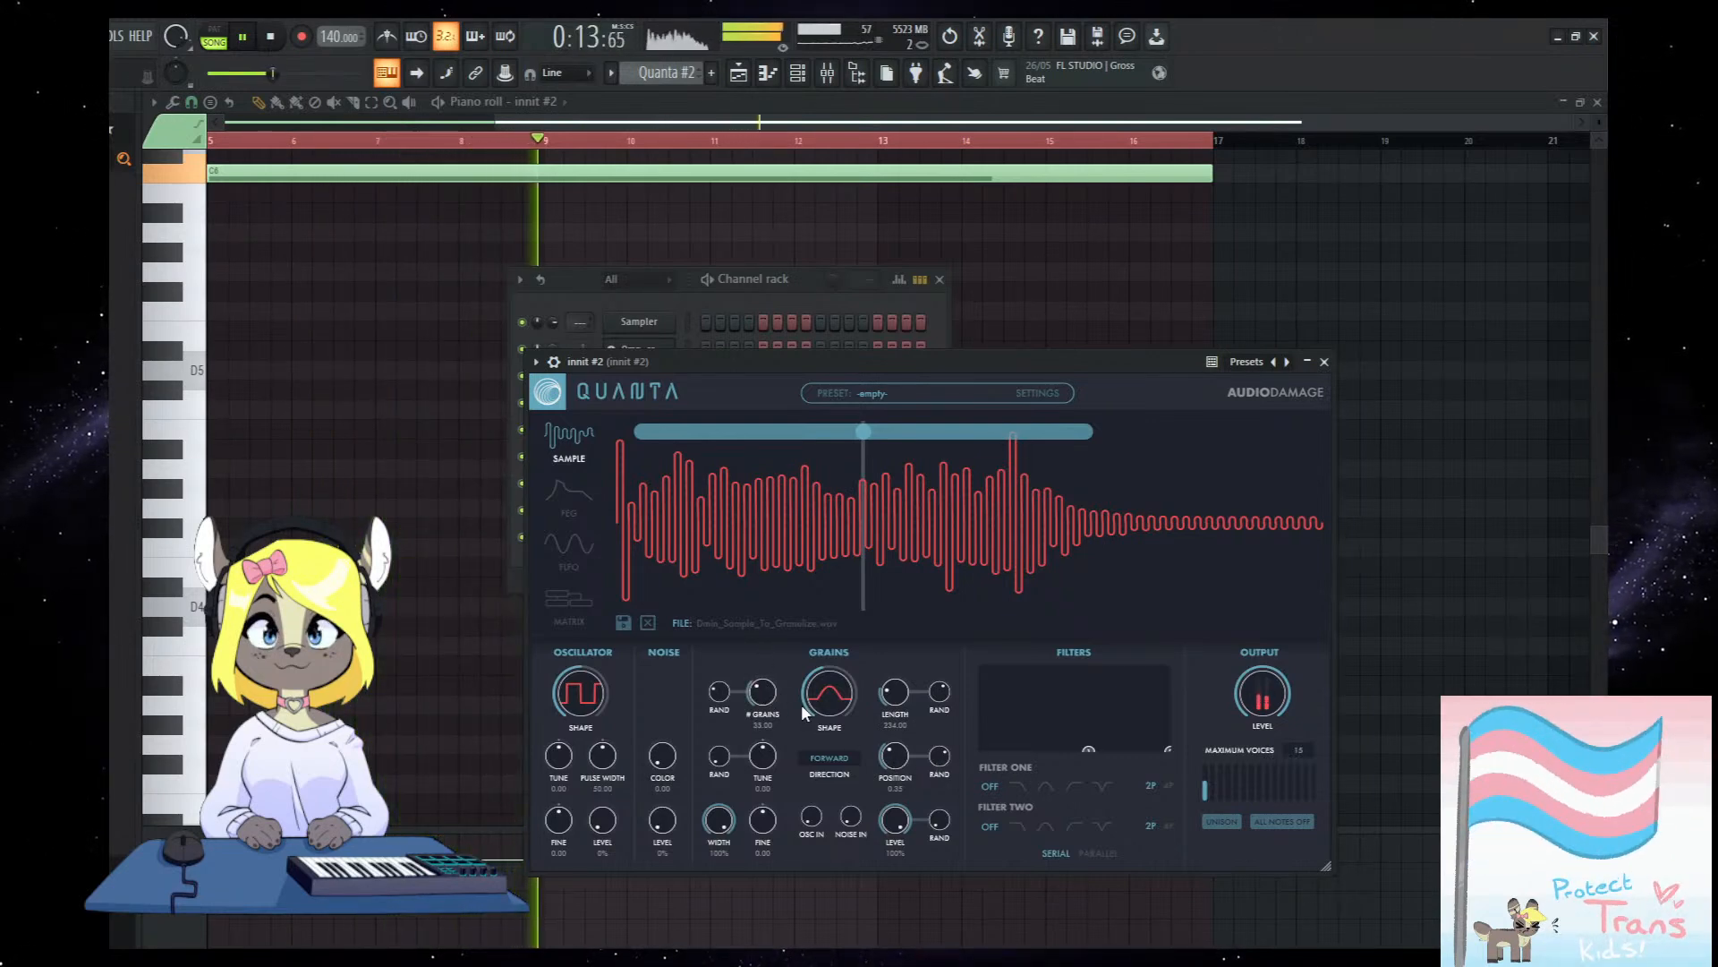
left_click_drag(767, 705, 772, 760)
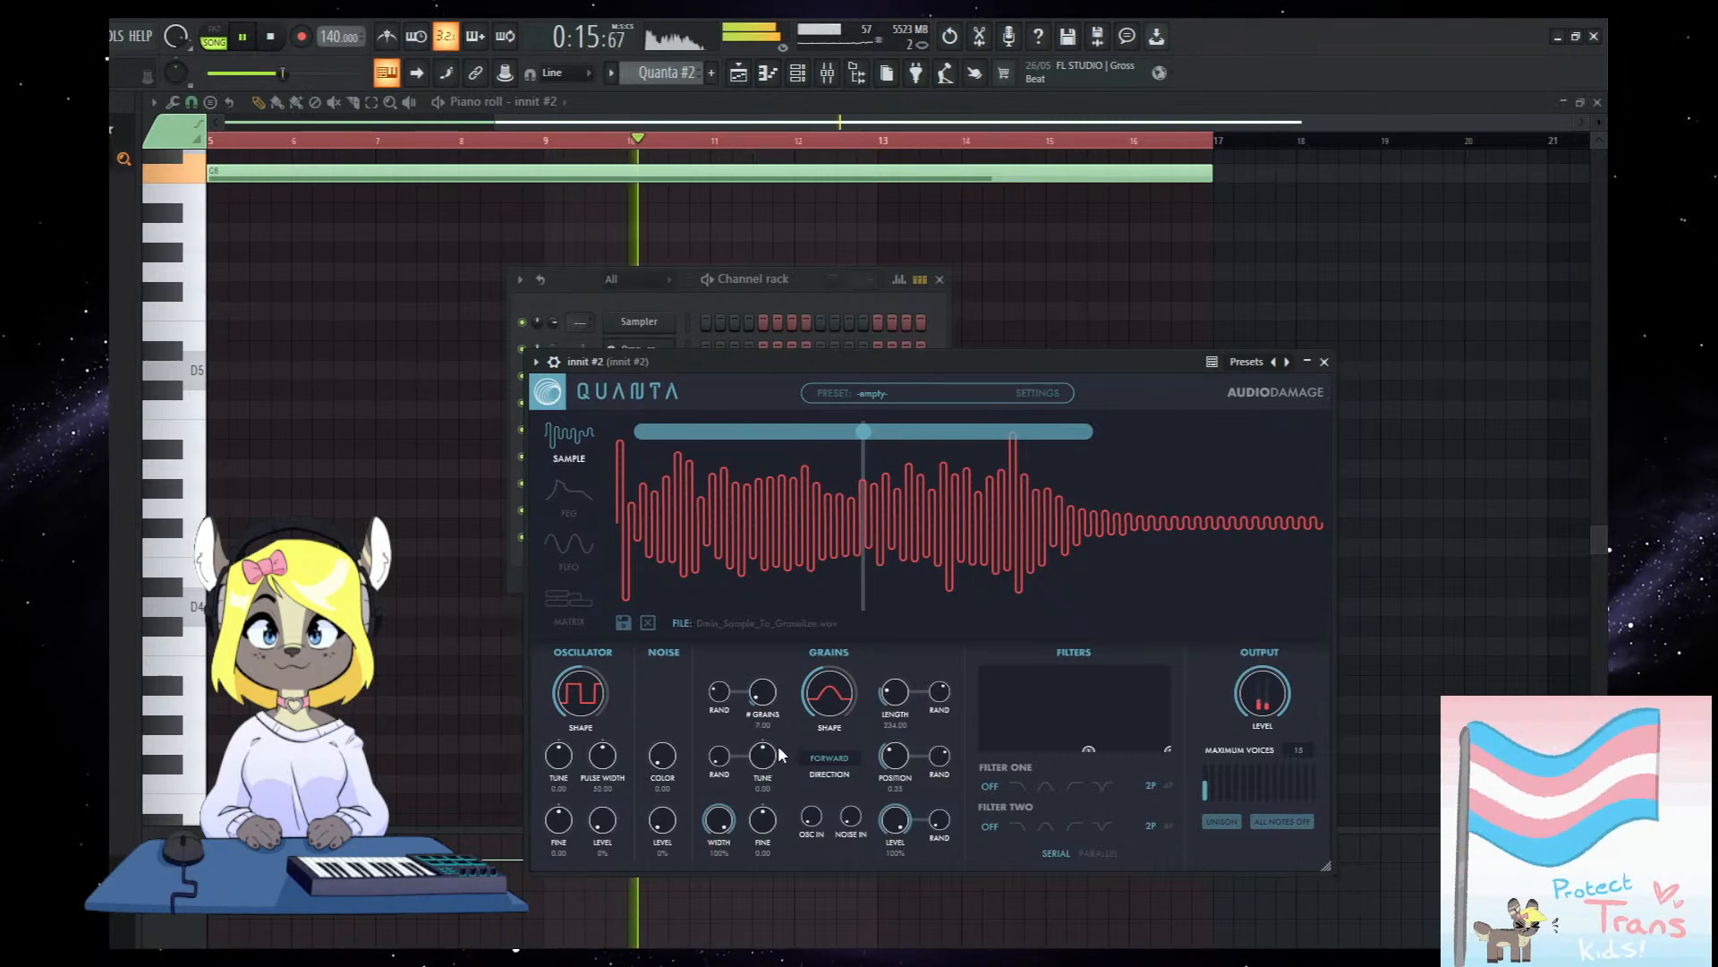
left_click_drag(767, 688, 767, 672)
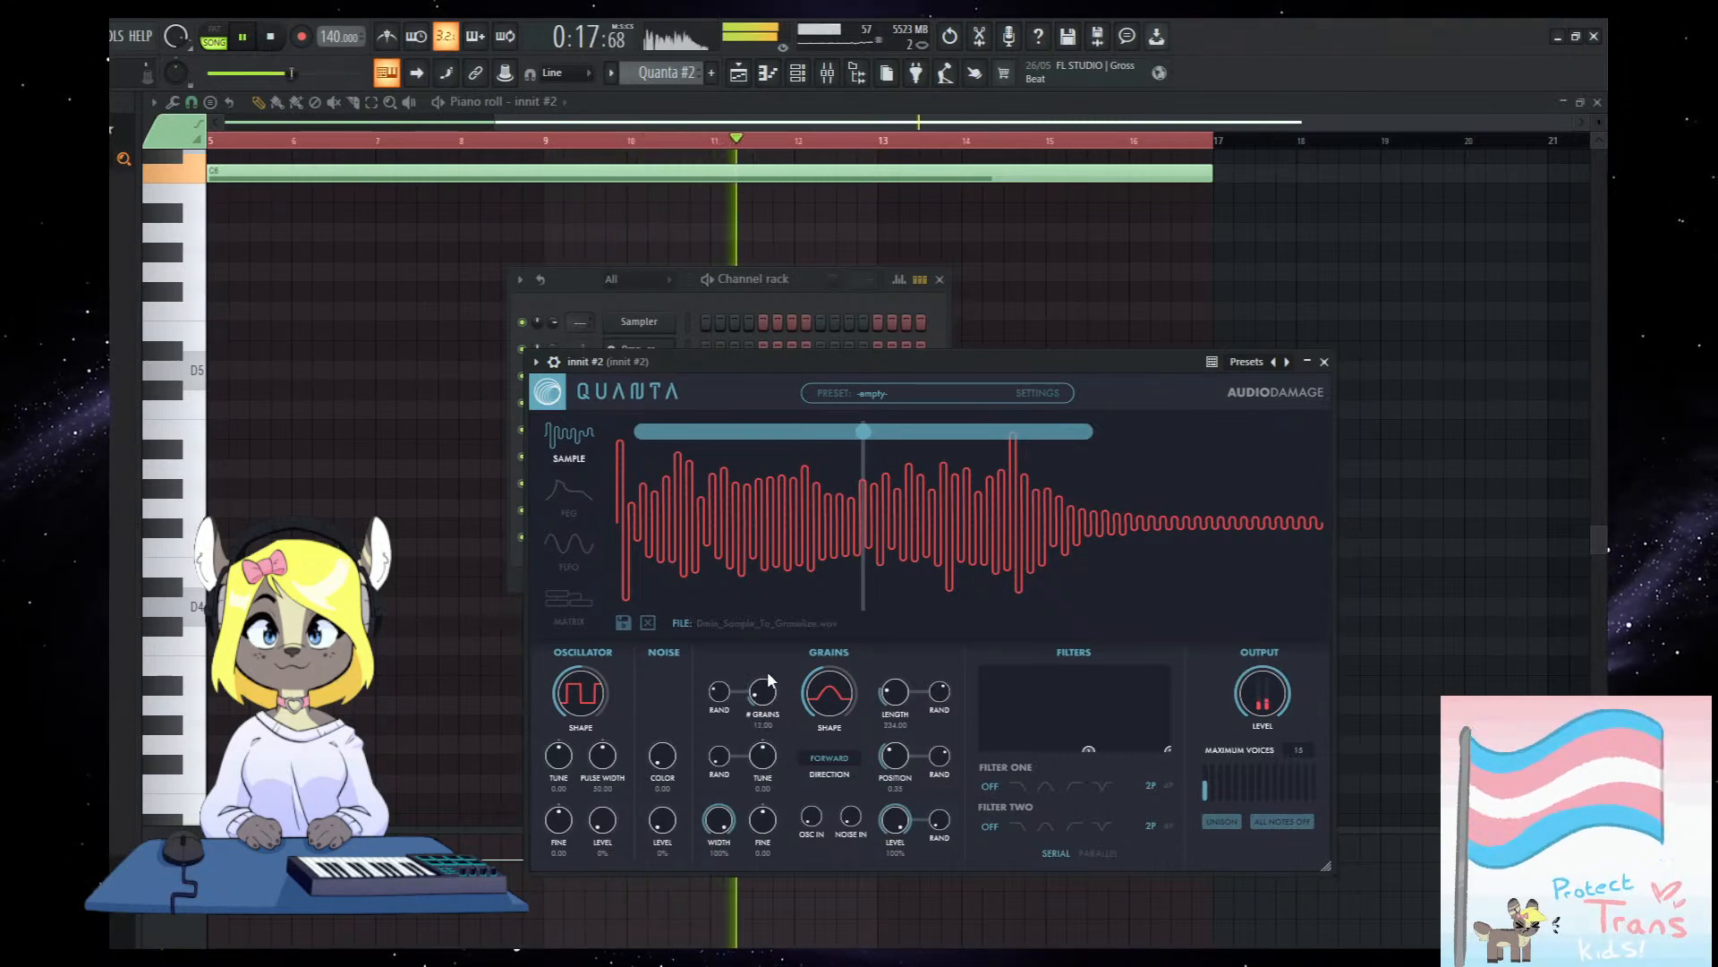
Return to the Omnisphere mixer track, stop playback and shift the effects from Infiltrator to soothe2_x64 down one slot to free slot 3.
left_click(797, 73)
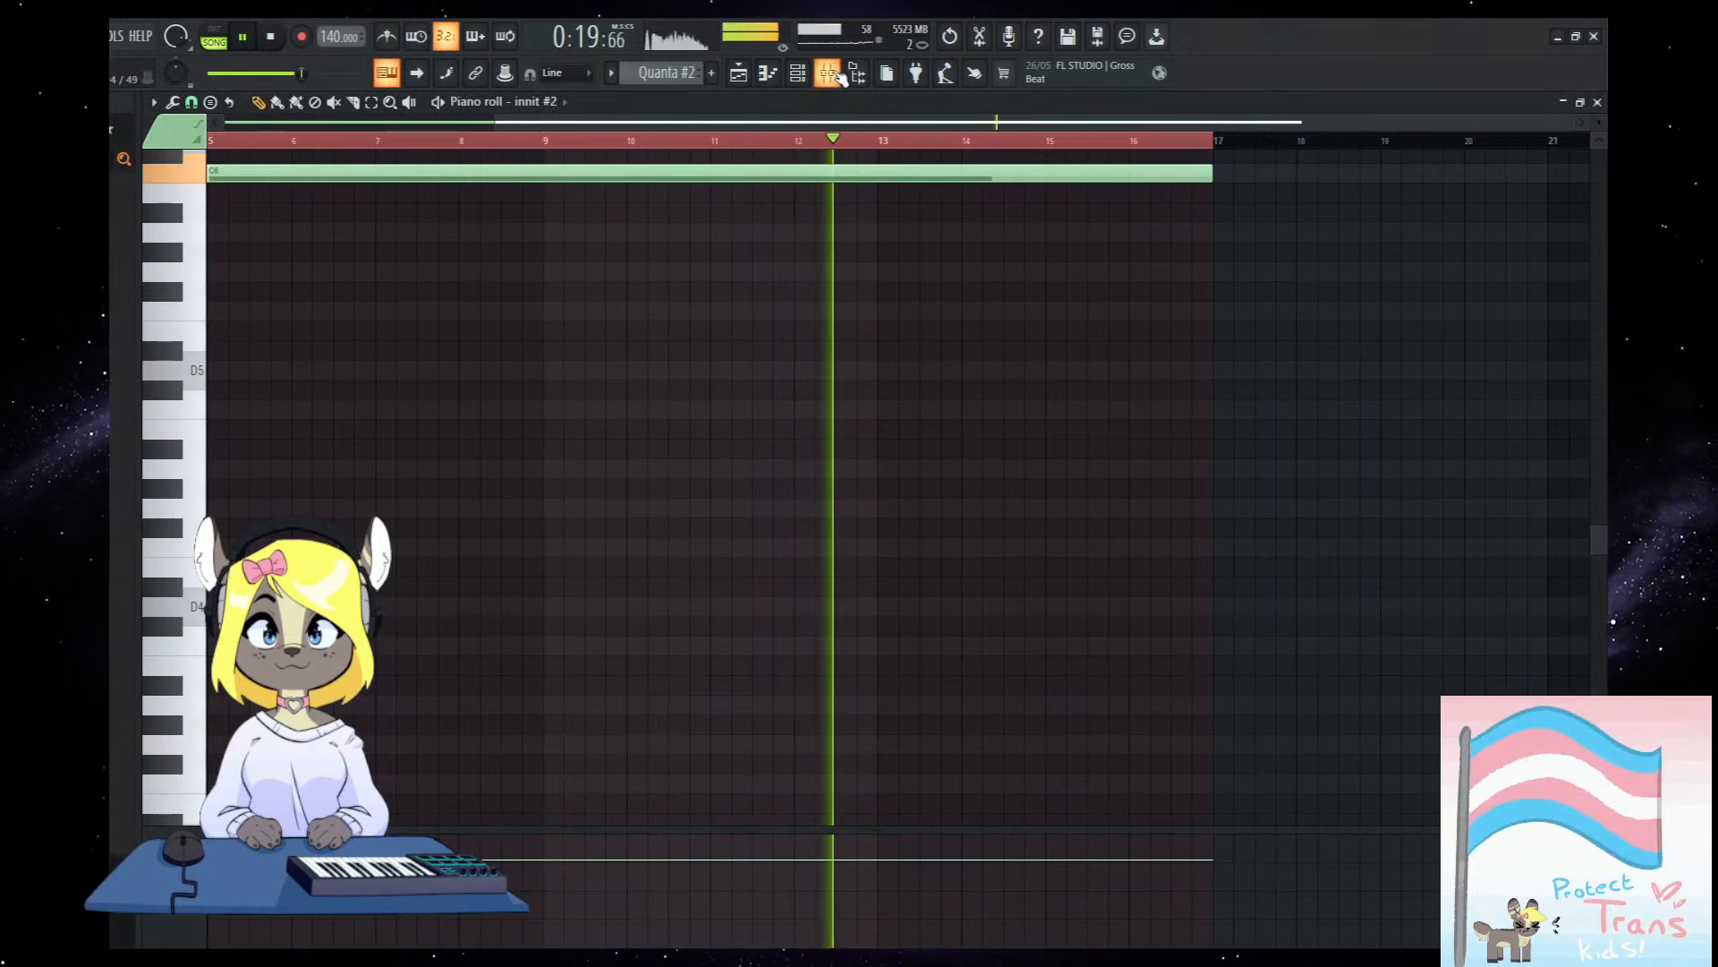
left_click(827, 72)
double_click(255, 358)
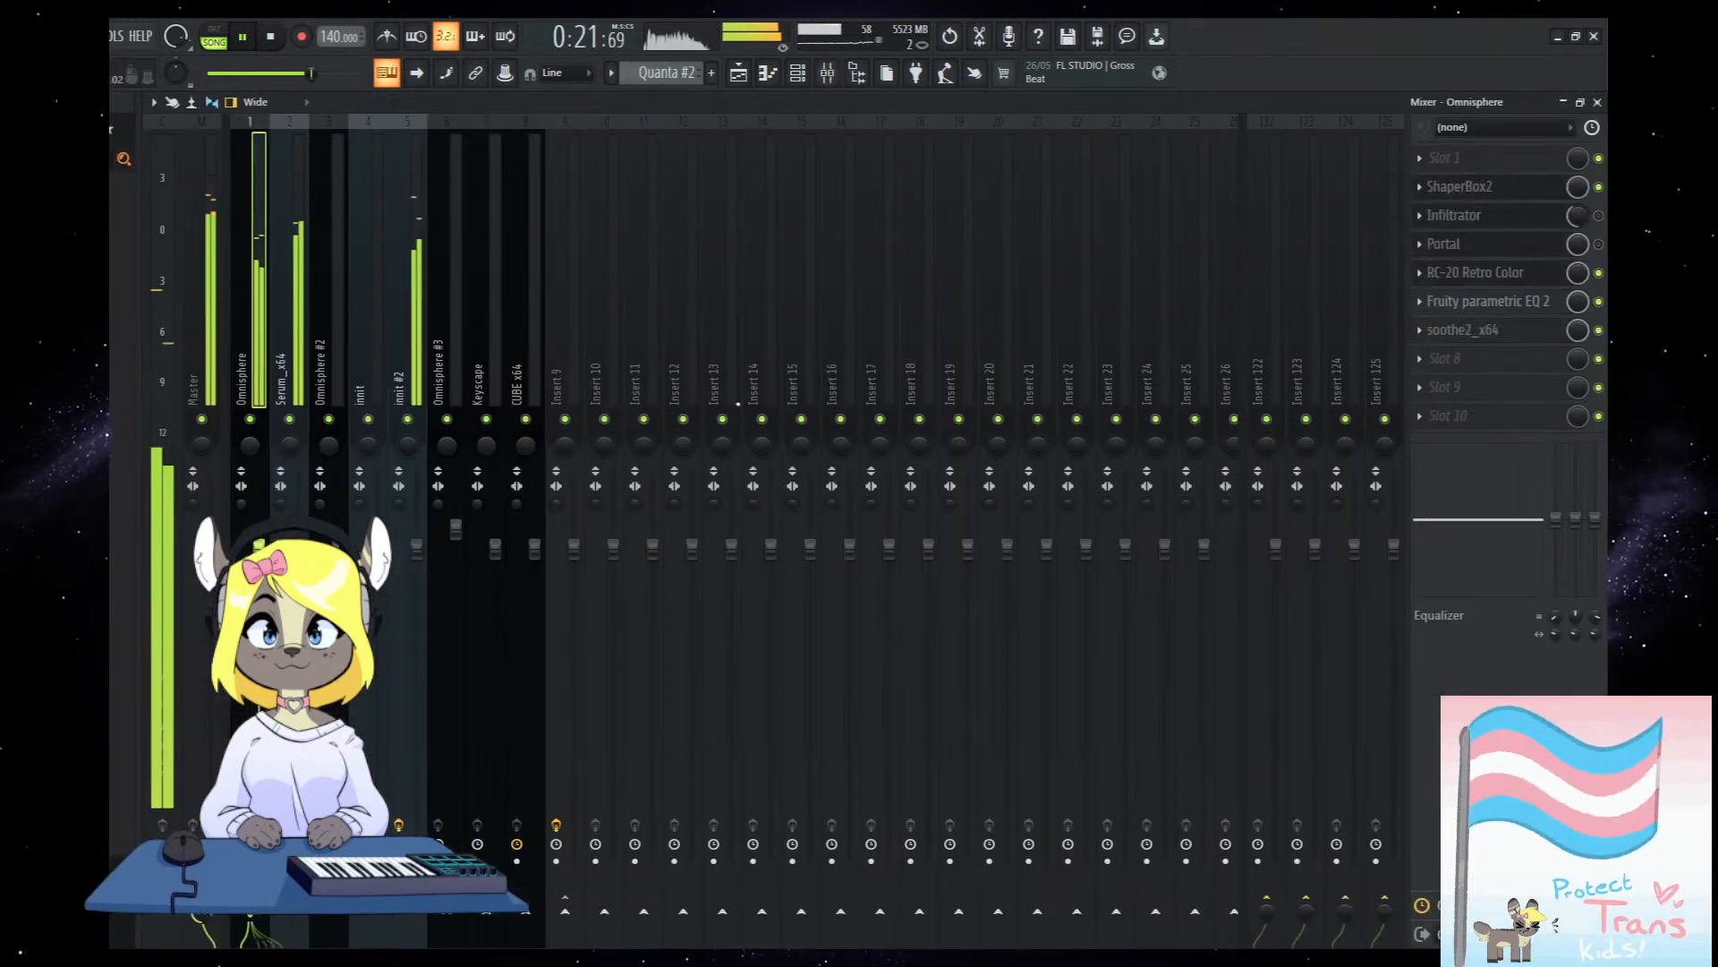
key("space")
scroll(1485, 331, "down", 1)
scroll(1463, 305, "down", 1)
scroll(1459, 272, "down", 1)
scroll(1441, 243, "down", 1)
scroll(1427, 214, "down", 1)
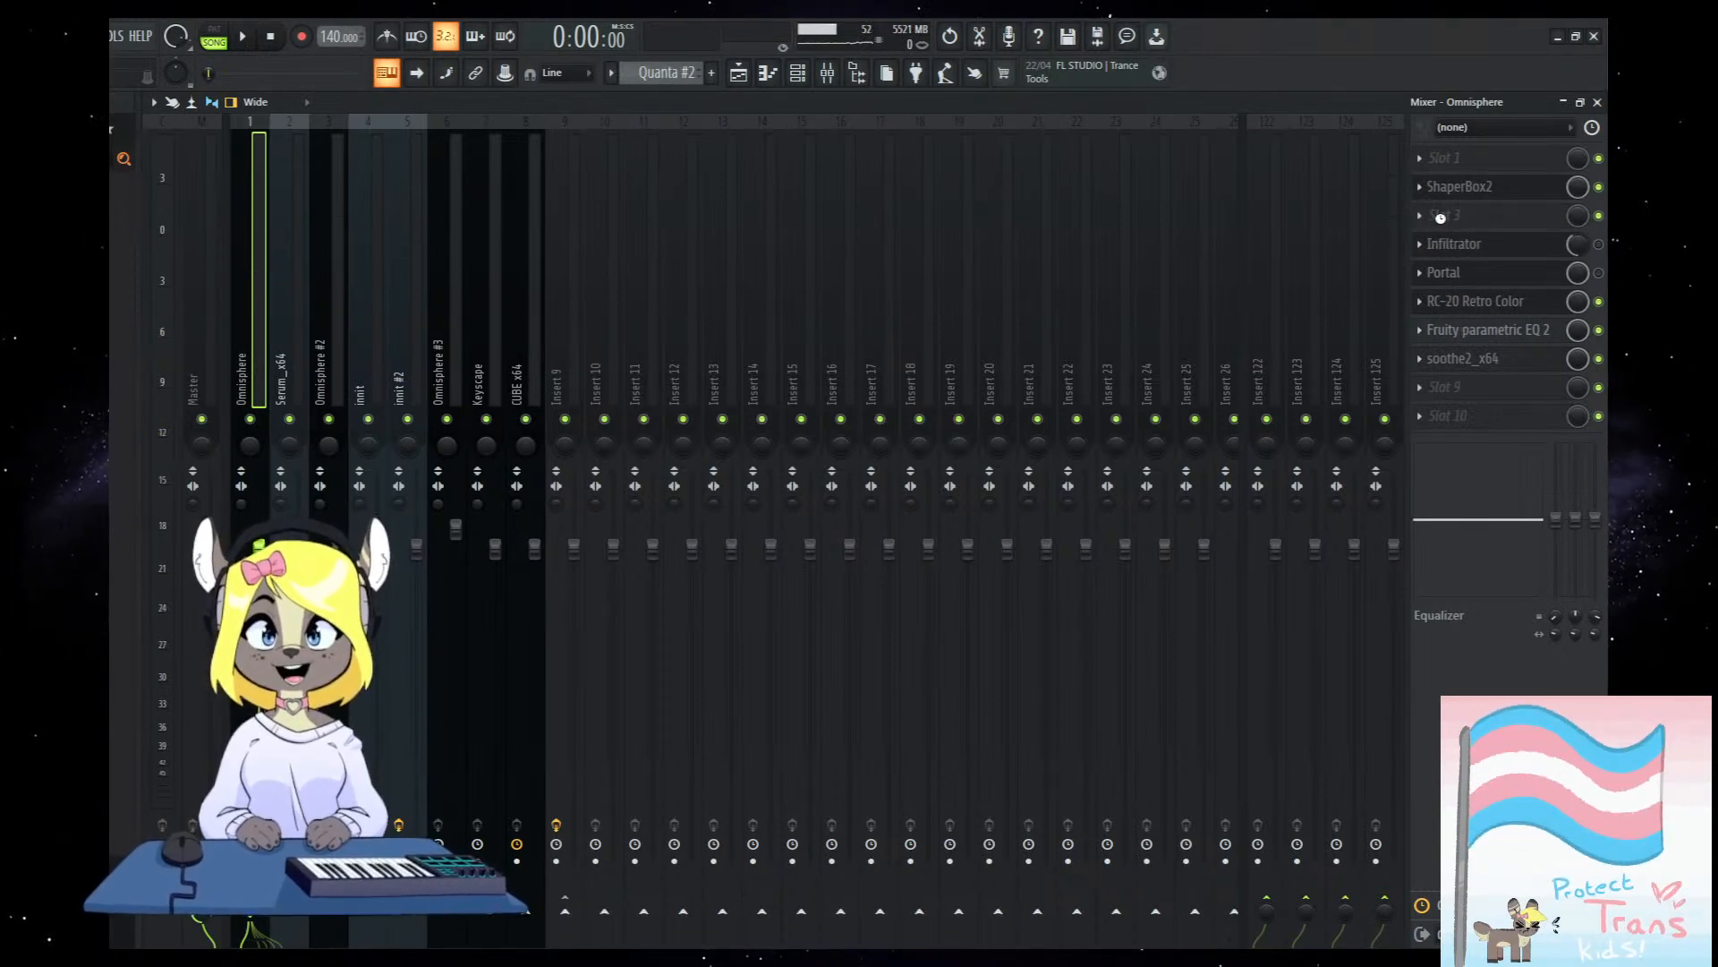
Add a second ShaperBox2 in slot 3 of the Omnisphere mixer track and audition it.
left_click(1454, 188)
key("space")
left_click_drag(474, 261, 551, 266)
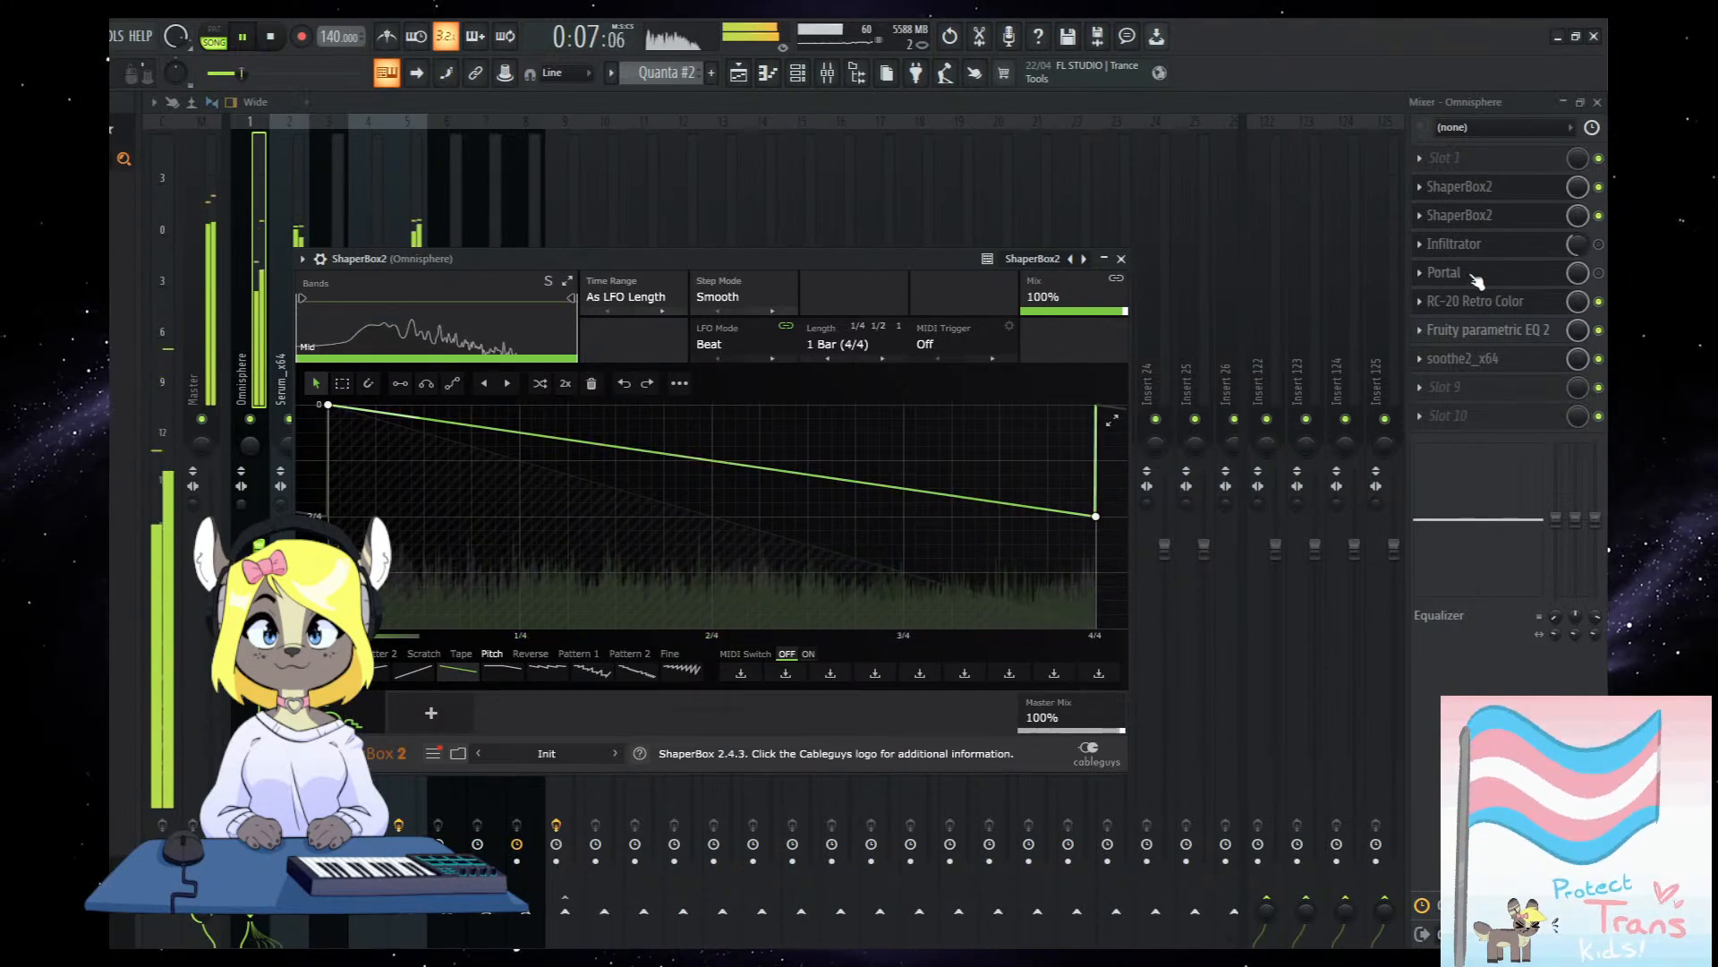
Enable Portal on the Omnisphere mixer track and load its Crystaline Ascent preset.
left_click(1485, 361)
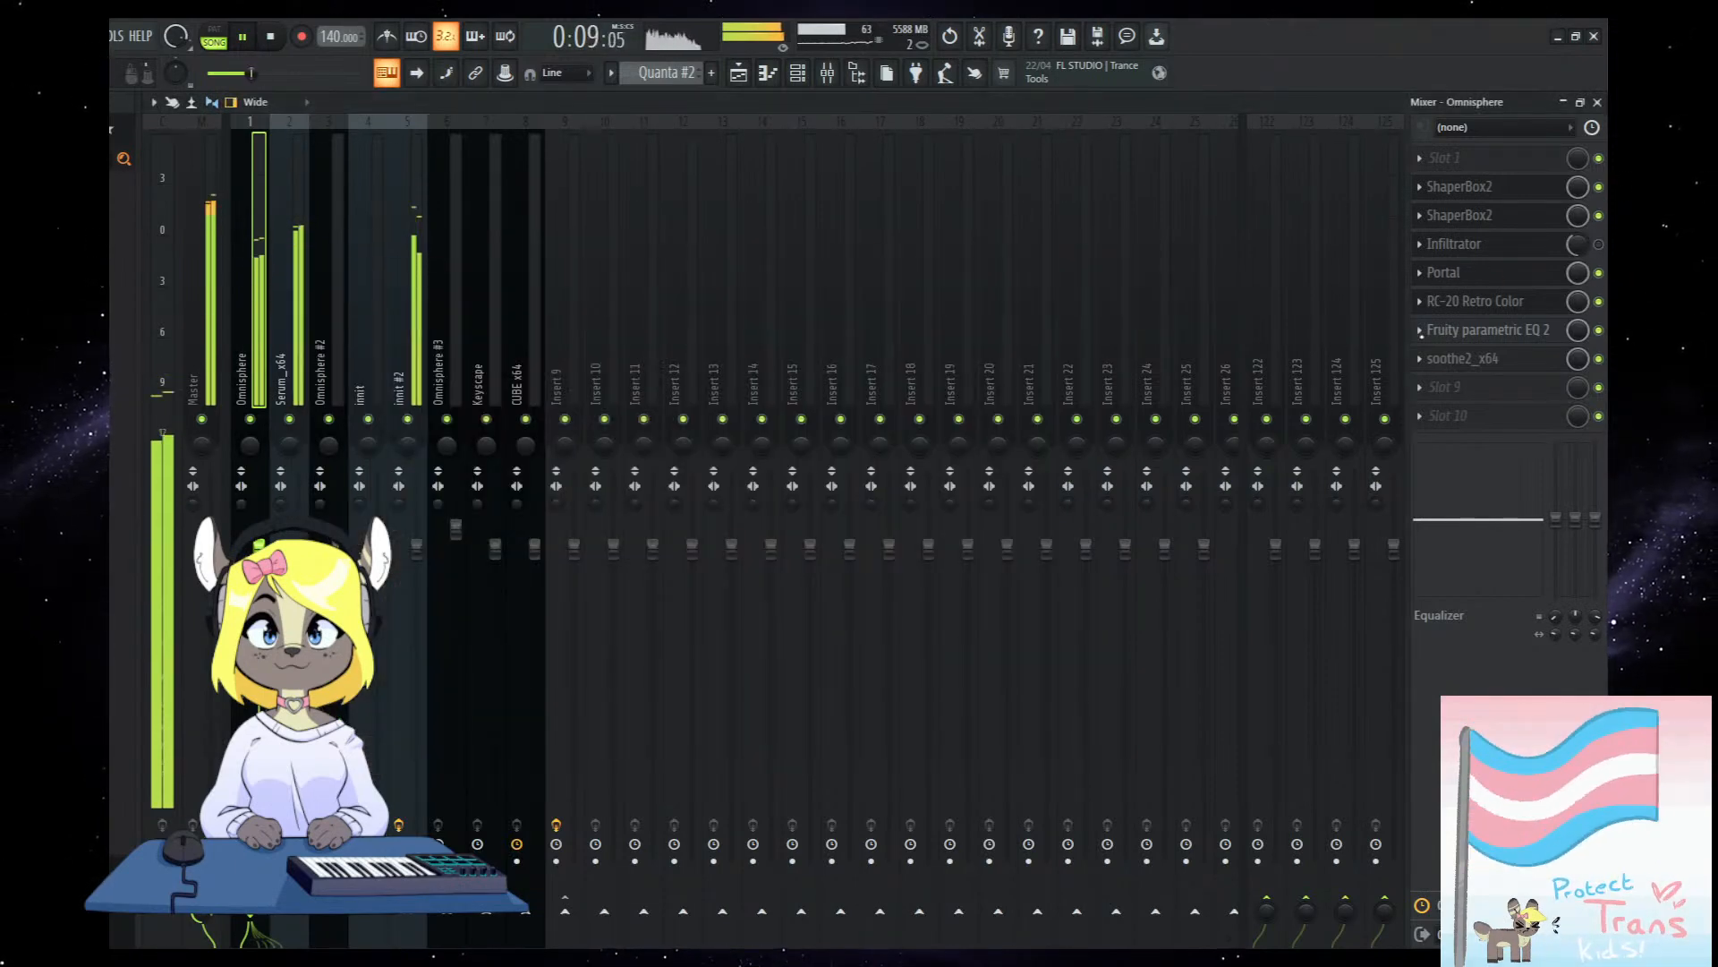
left_click(1492, 275)
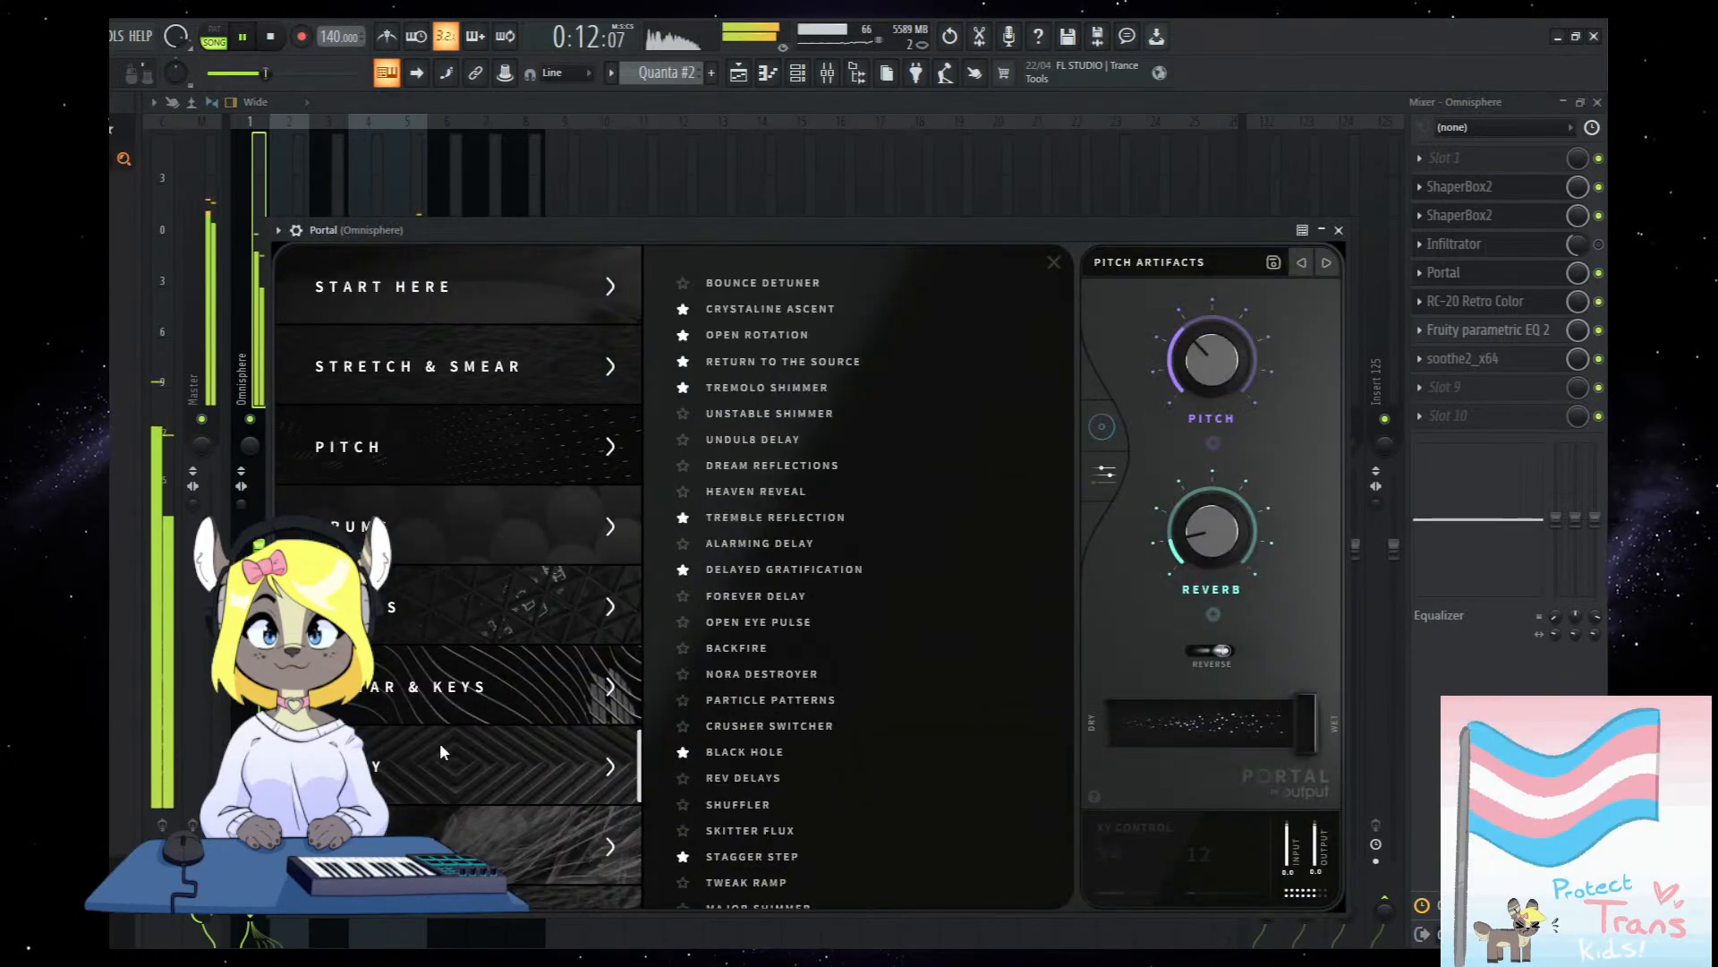
left_click(752, 309)
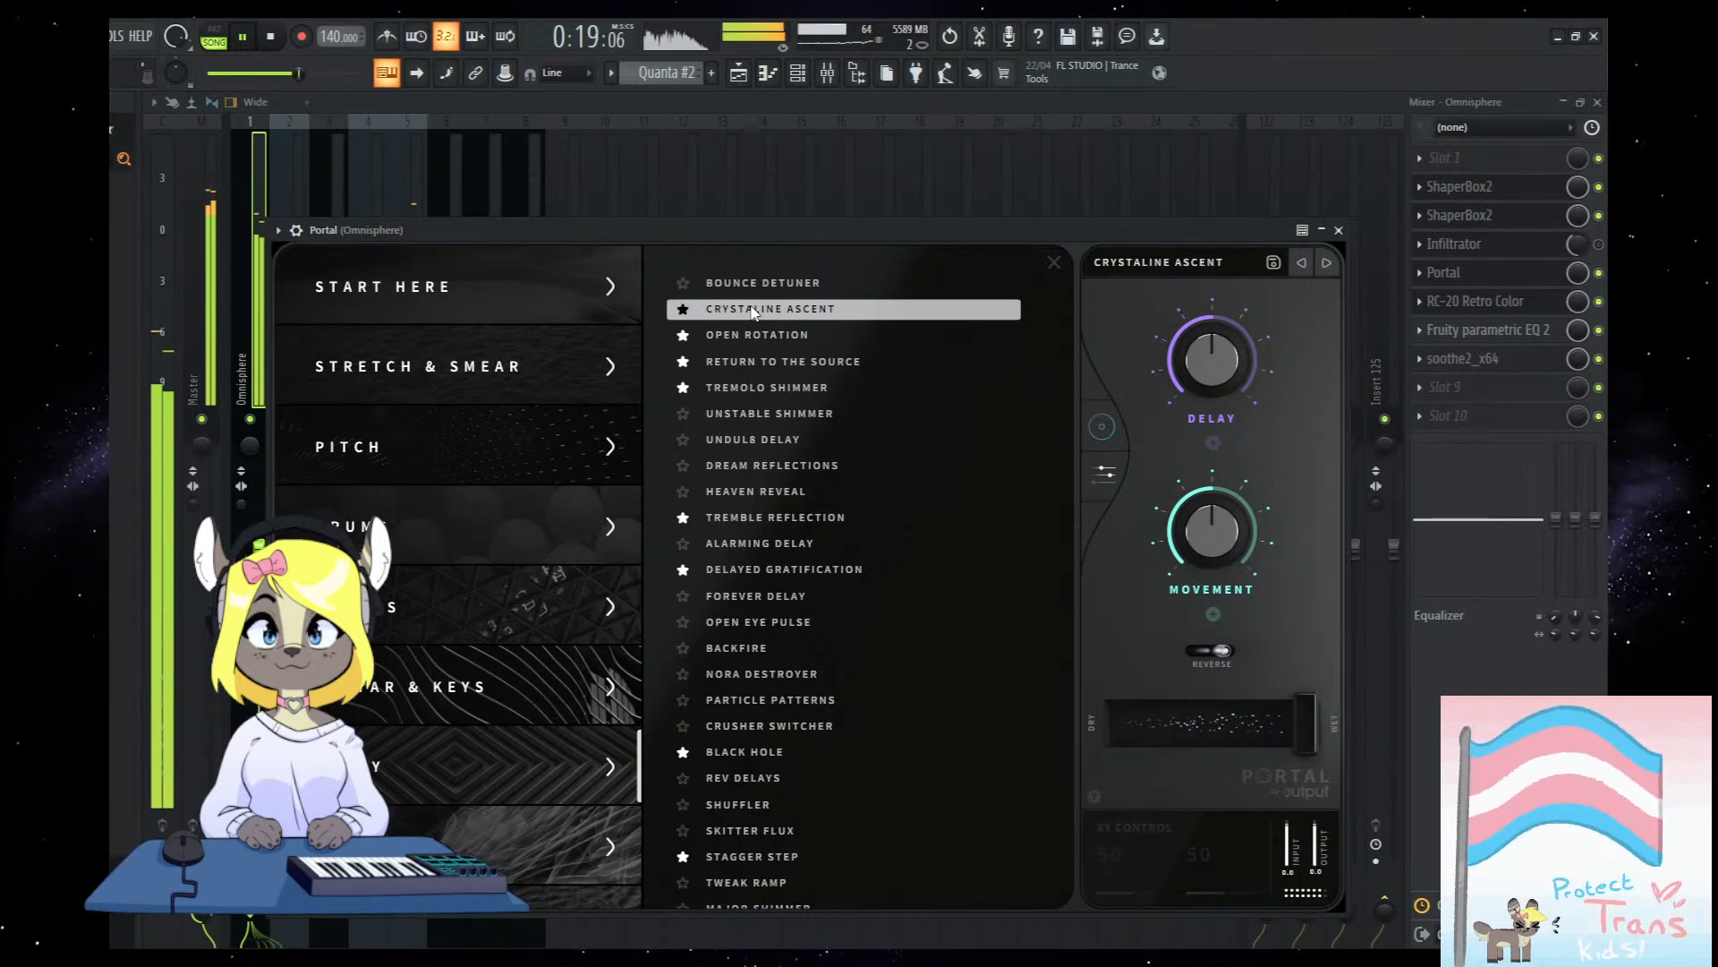
Raise Portal's Delay macro to maximum and set its Movement macro to 66 percent.
left_click_drag(1217, 537, 1233, 439)
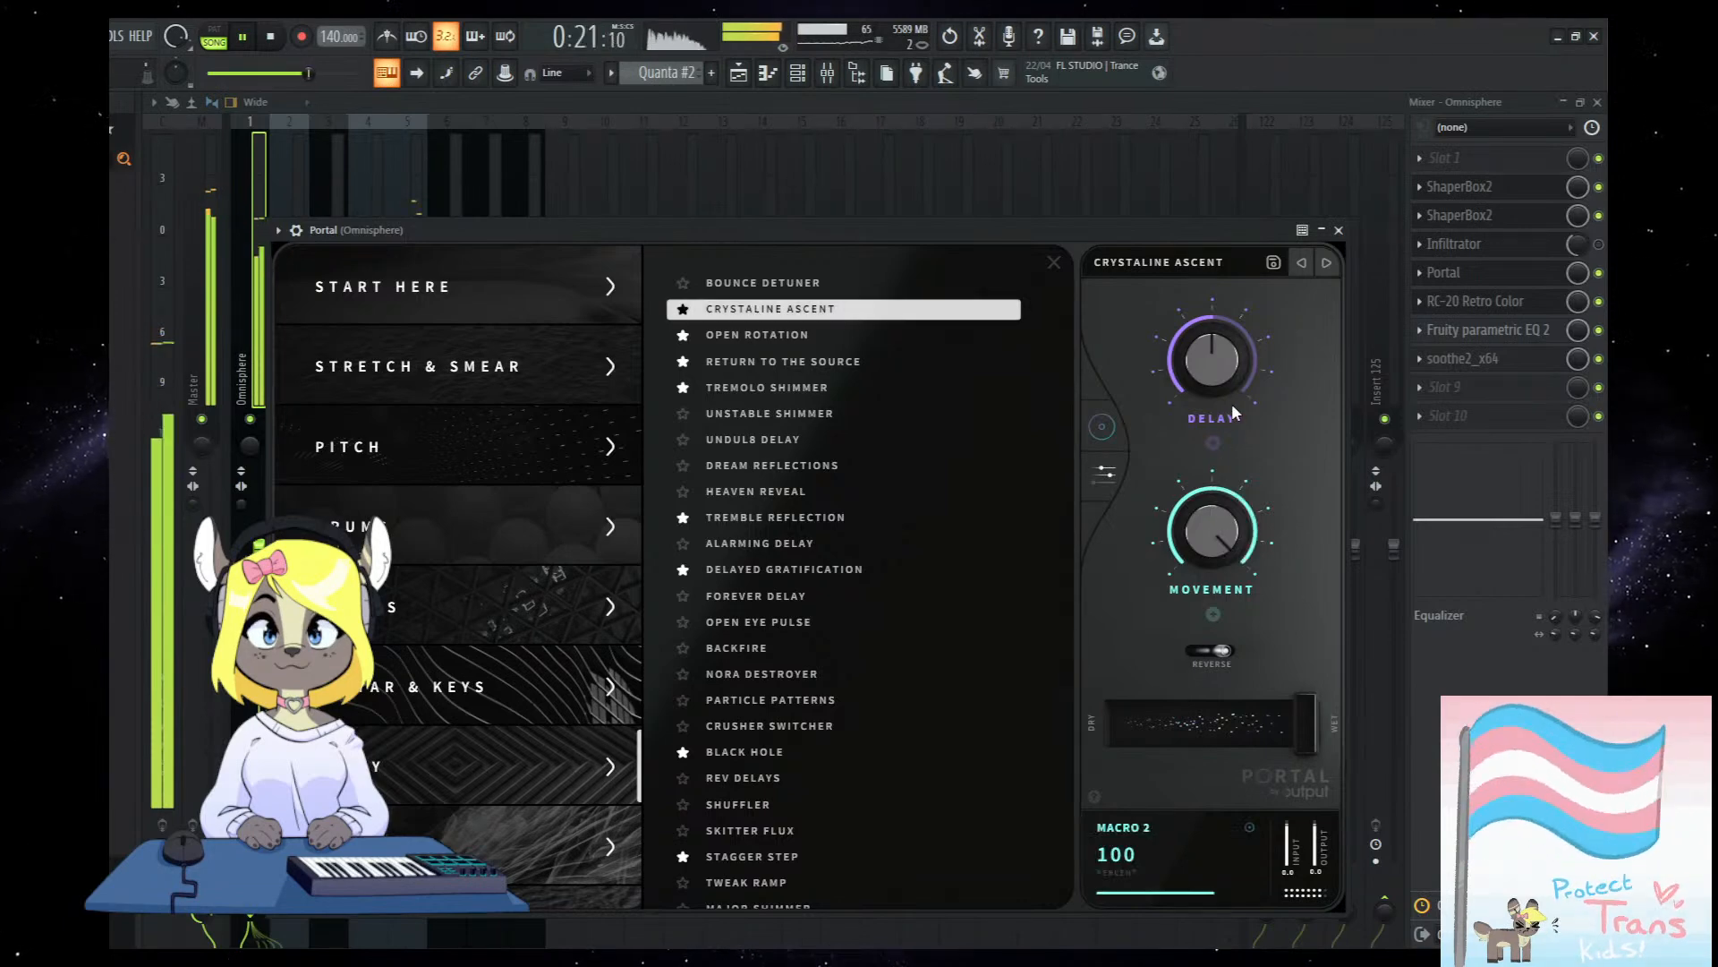
left_click_drag(1217, 379, 1223, 274)
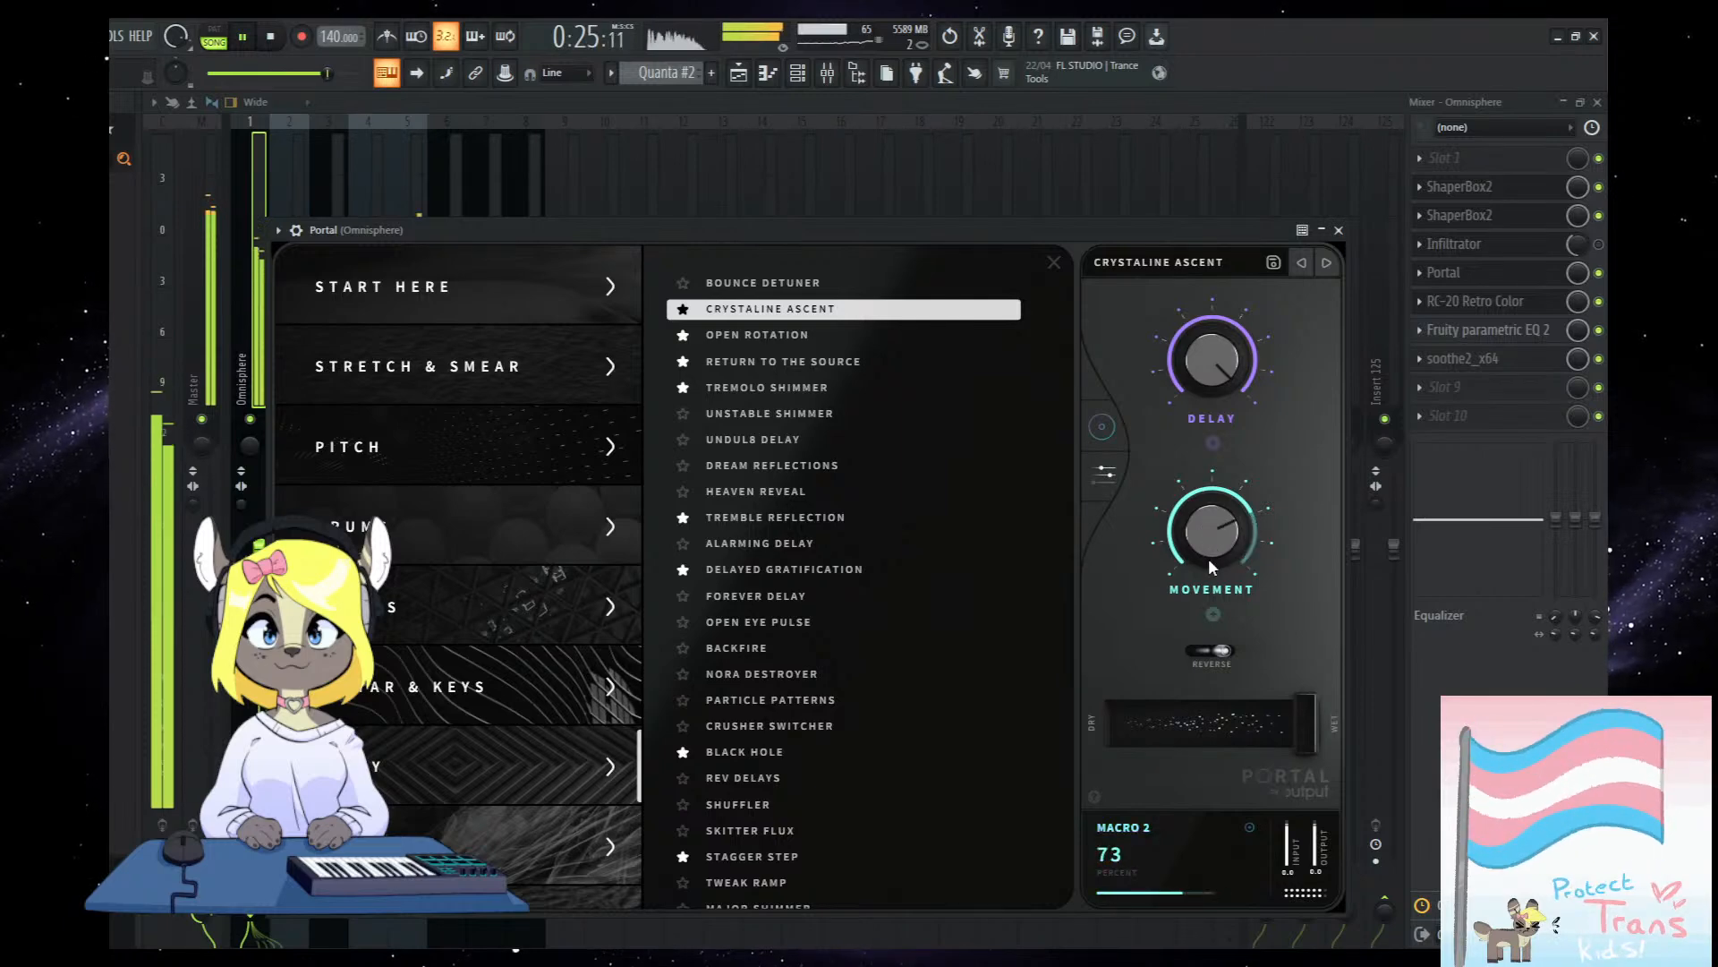
left_click_drag(1216, 552, 1215, 562)
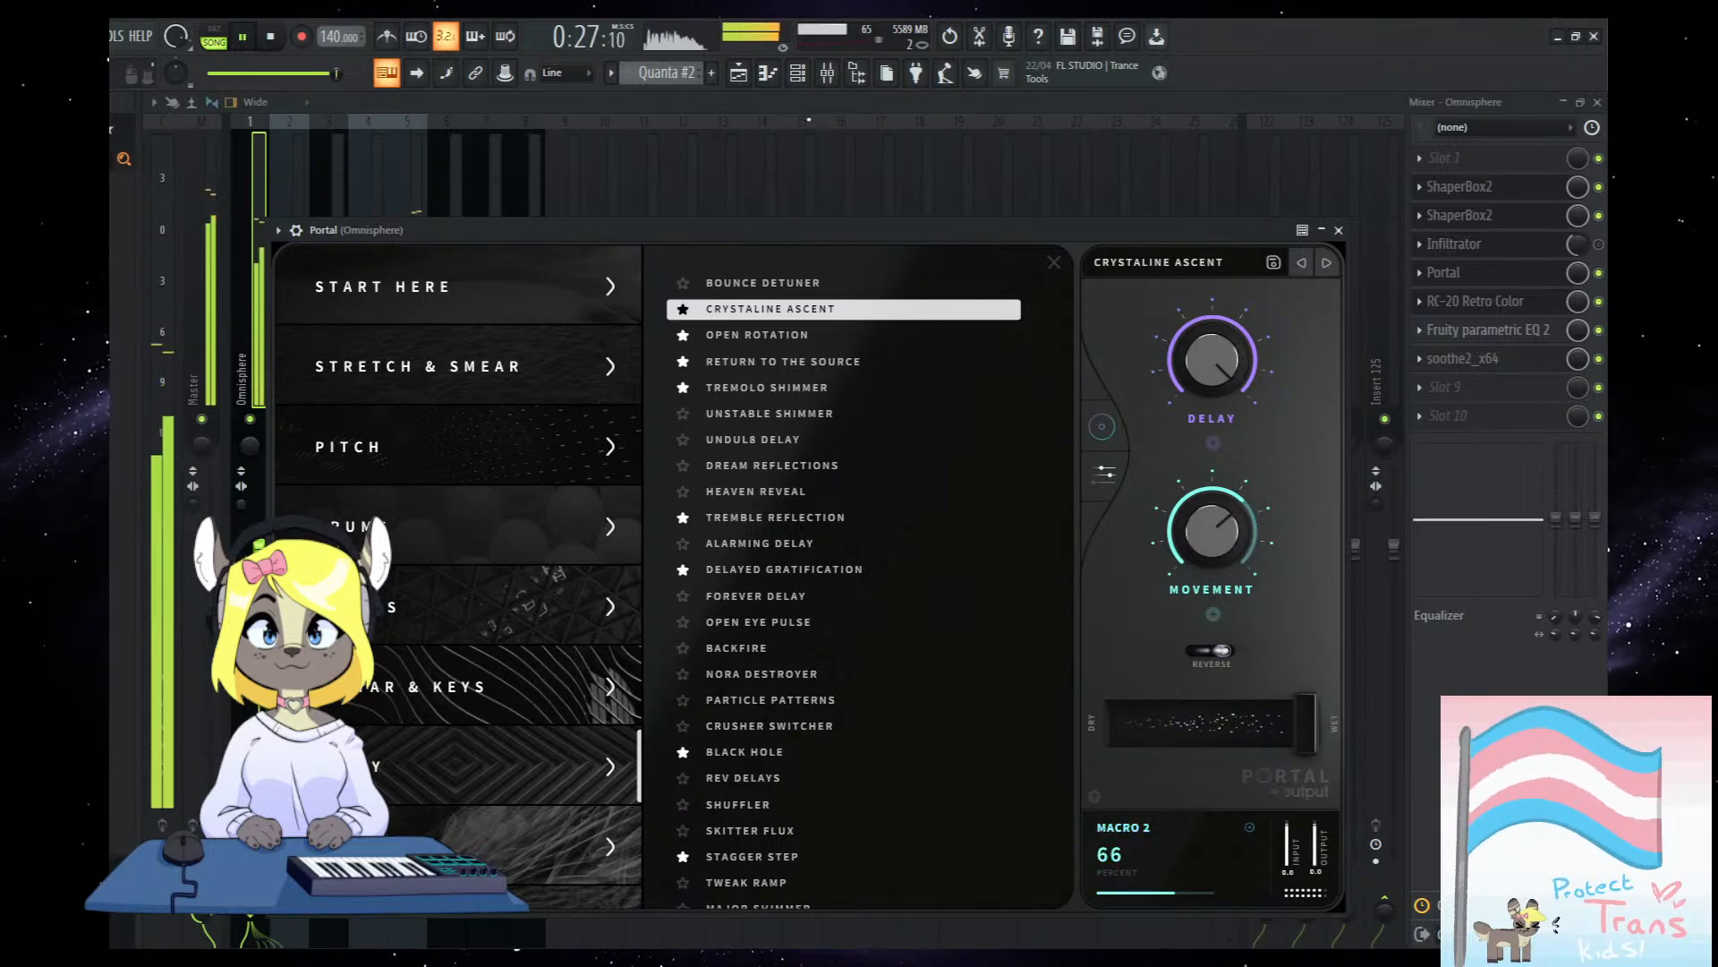
Stop playback, move the innit #2 playlist track above Omnisphere #3, solo it and audition it with the mixer open.
left_click(738, 73)
key("space")
scroll(315, 710, "up", 4)
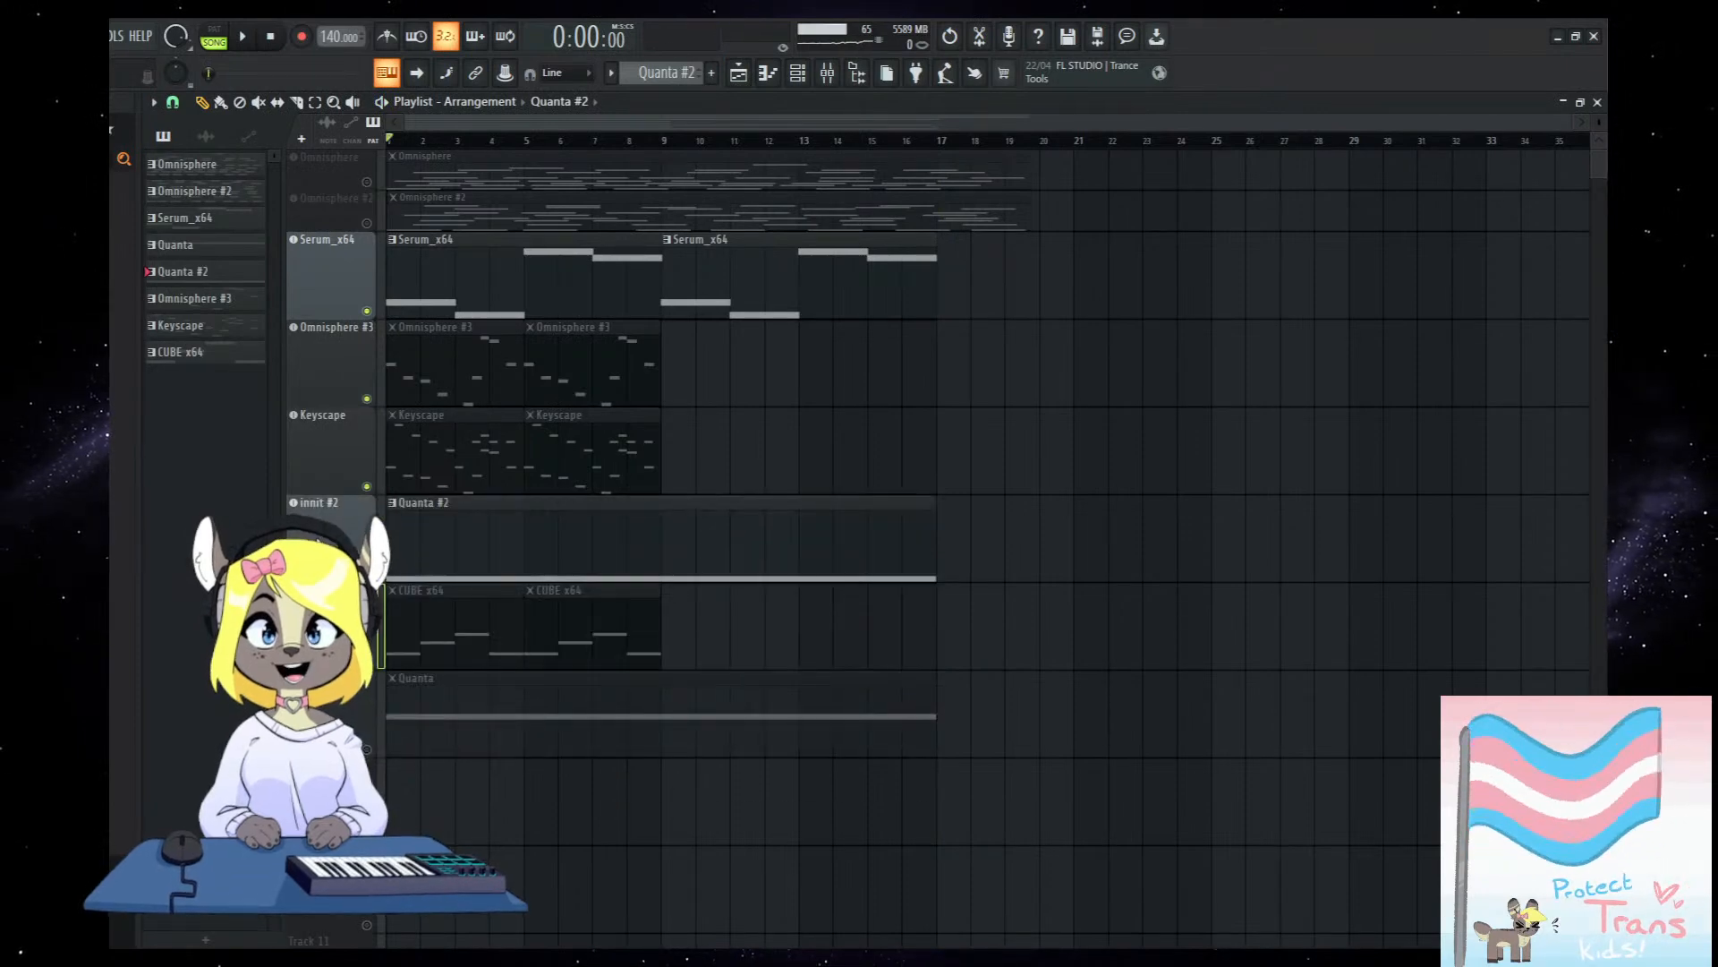
right_click(366, 399)
key("space")
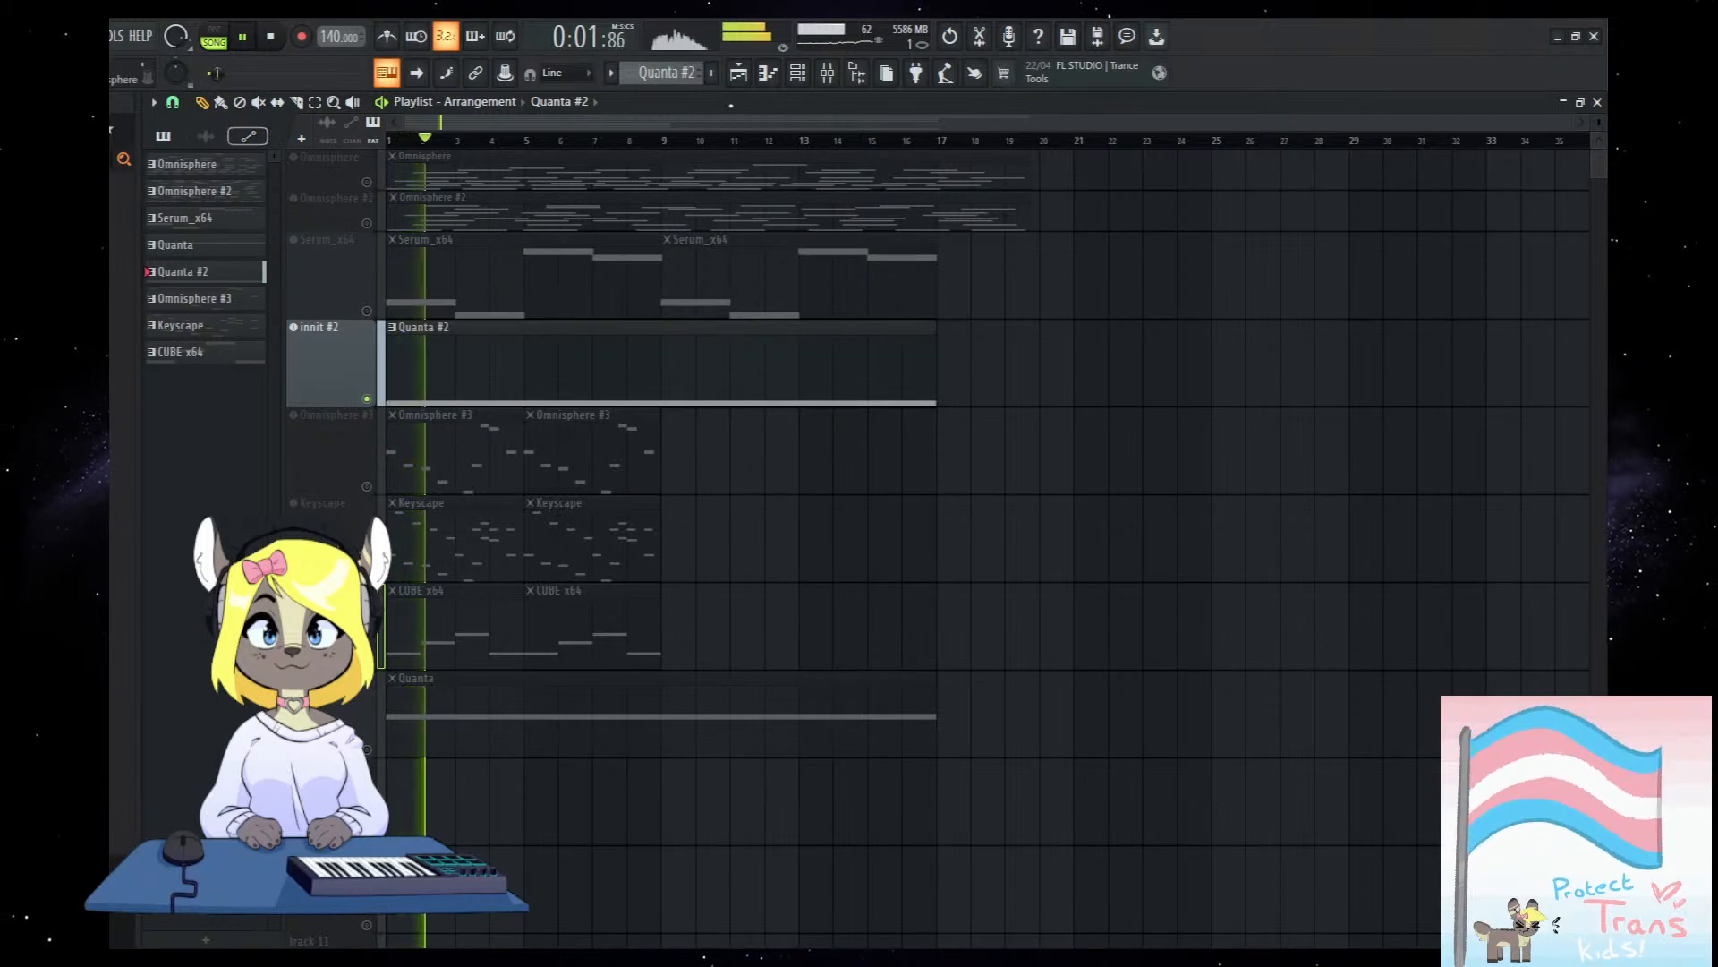
left_click(827, 73)
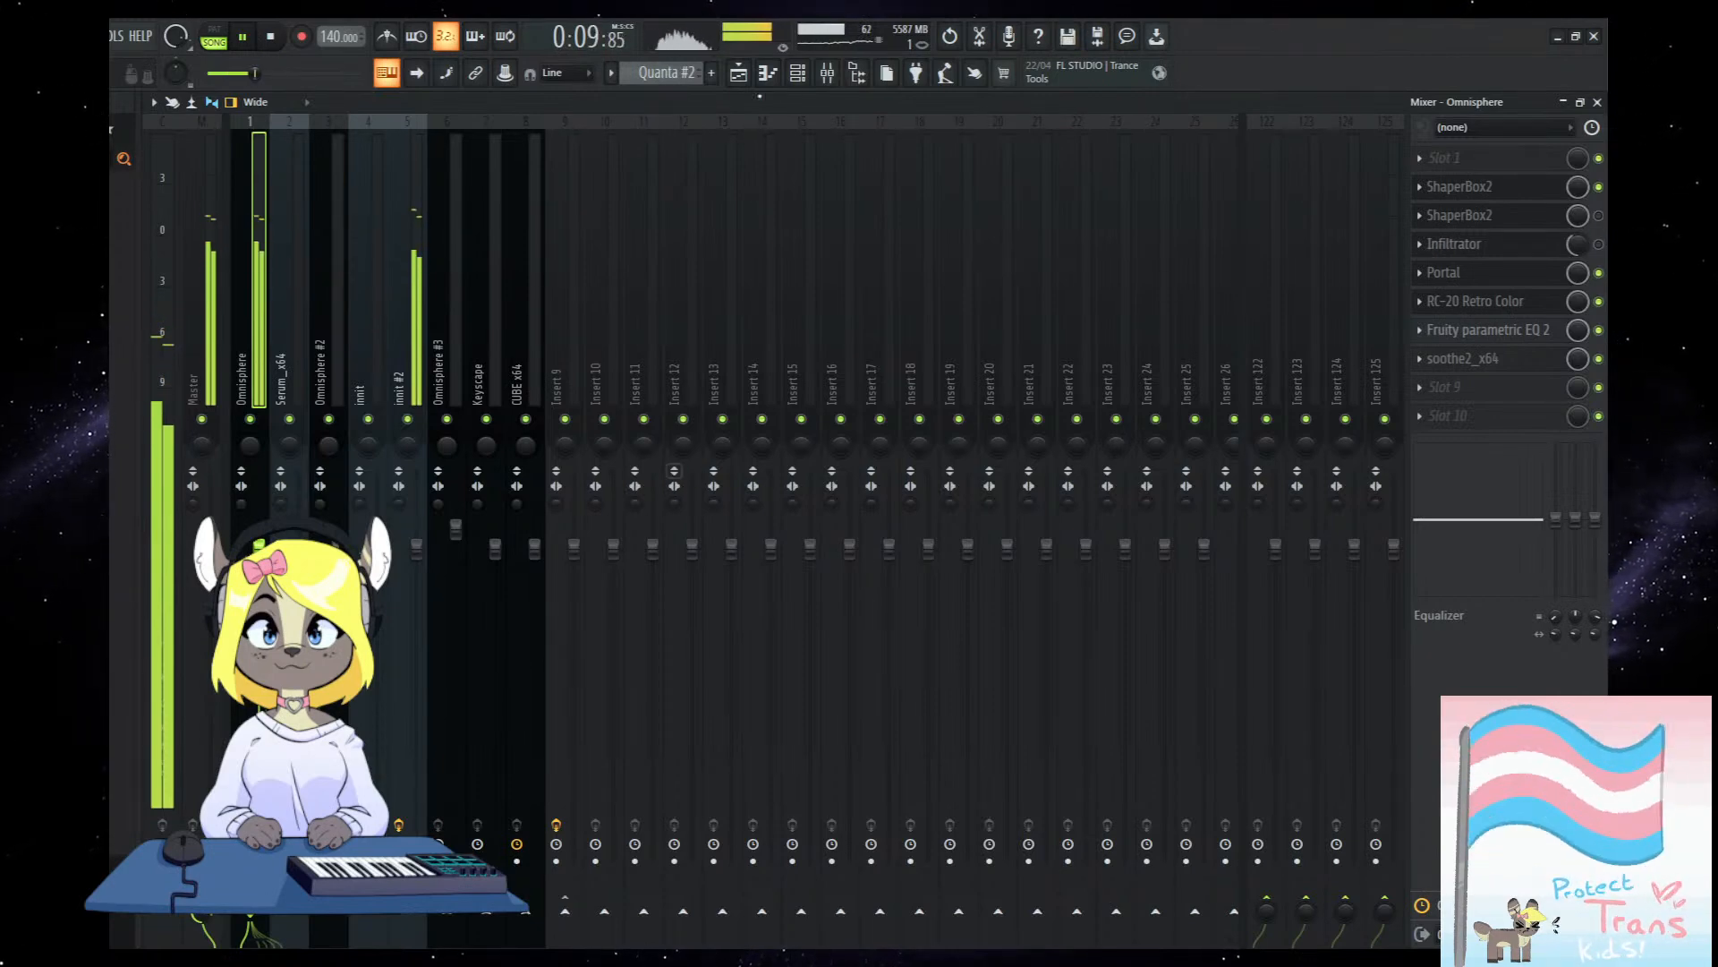
Open the innit #2 Quanta synth and lower its grain position and remove the position randomness.
key("F5")
key("F6")
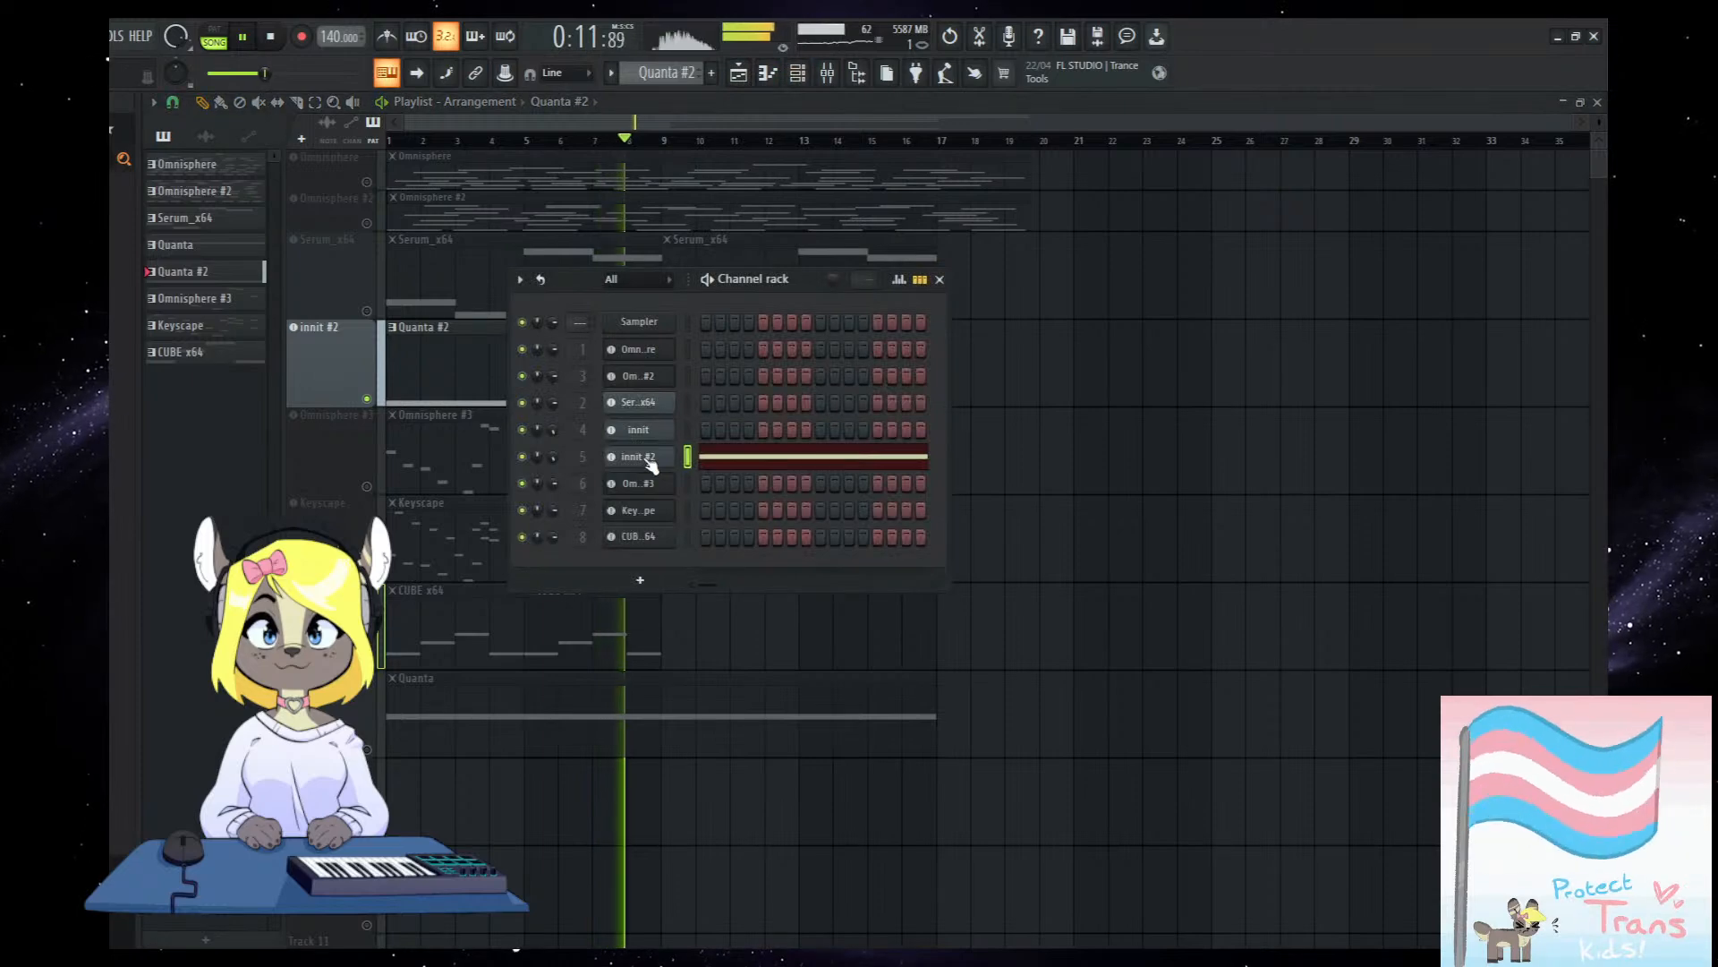
left_click(639, 456)
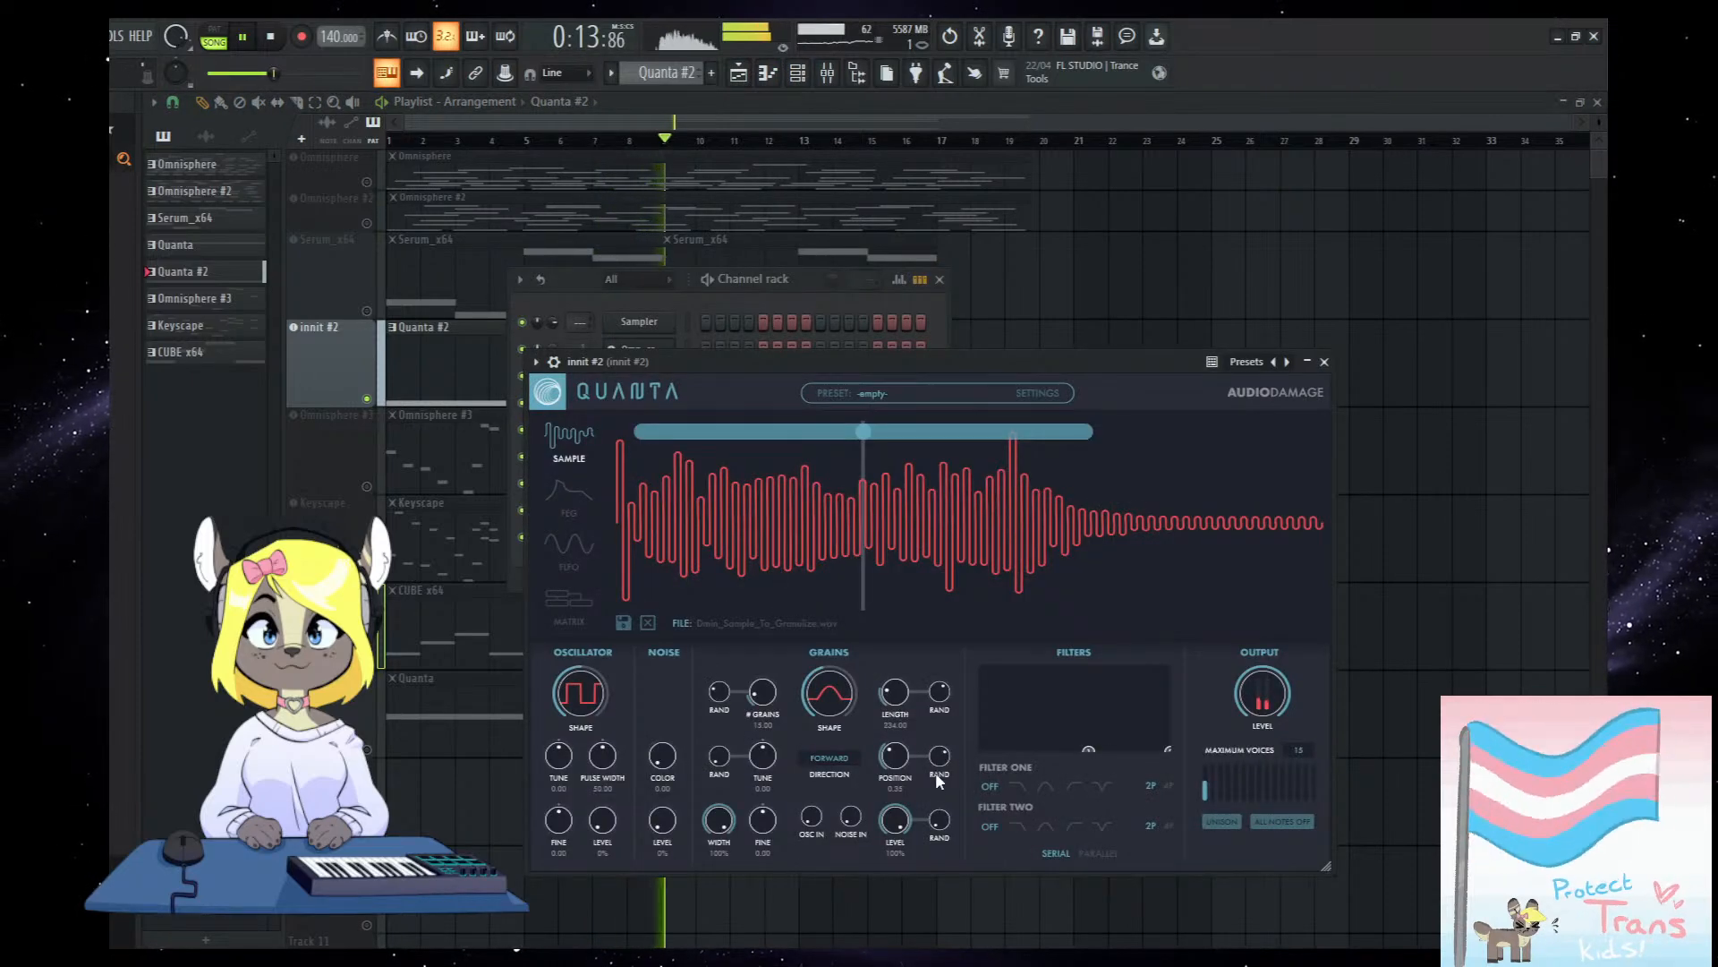
left_click_drag(899, 771, 889, 793)
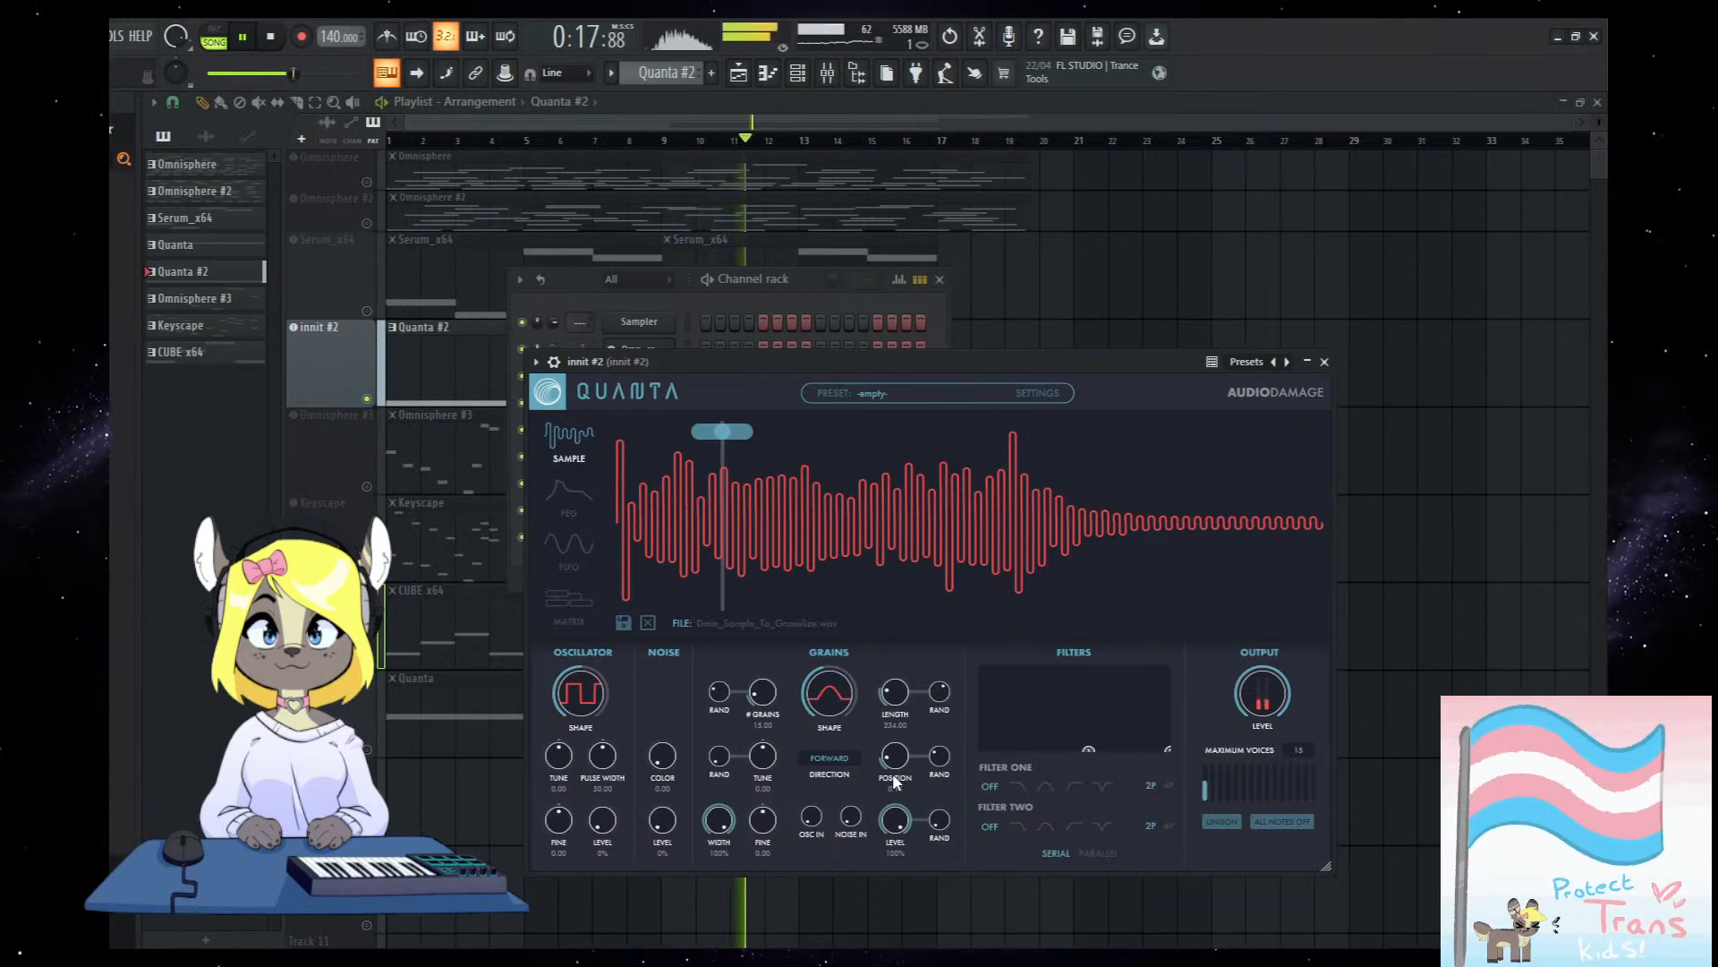
left_click_drag(941, 752, 893, 783)
right_click(1370, 684)
Try the long innit #2 note an octave lower at C5 during playback and move it back up to C6.
double_click(560, 363)
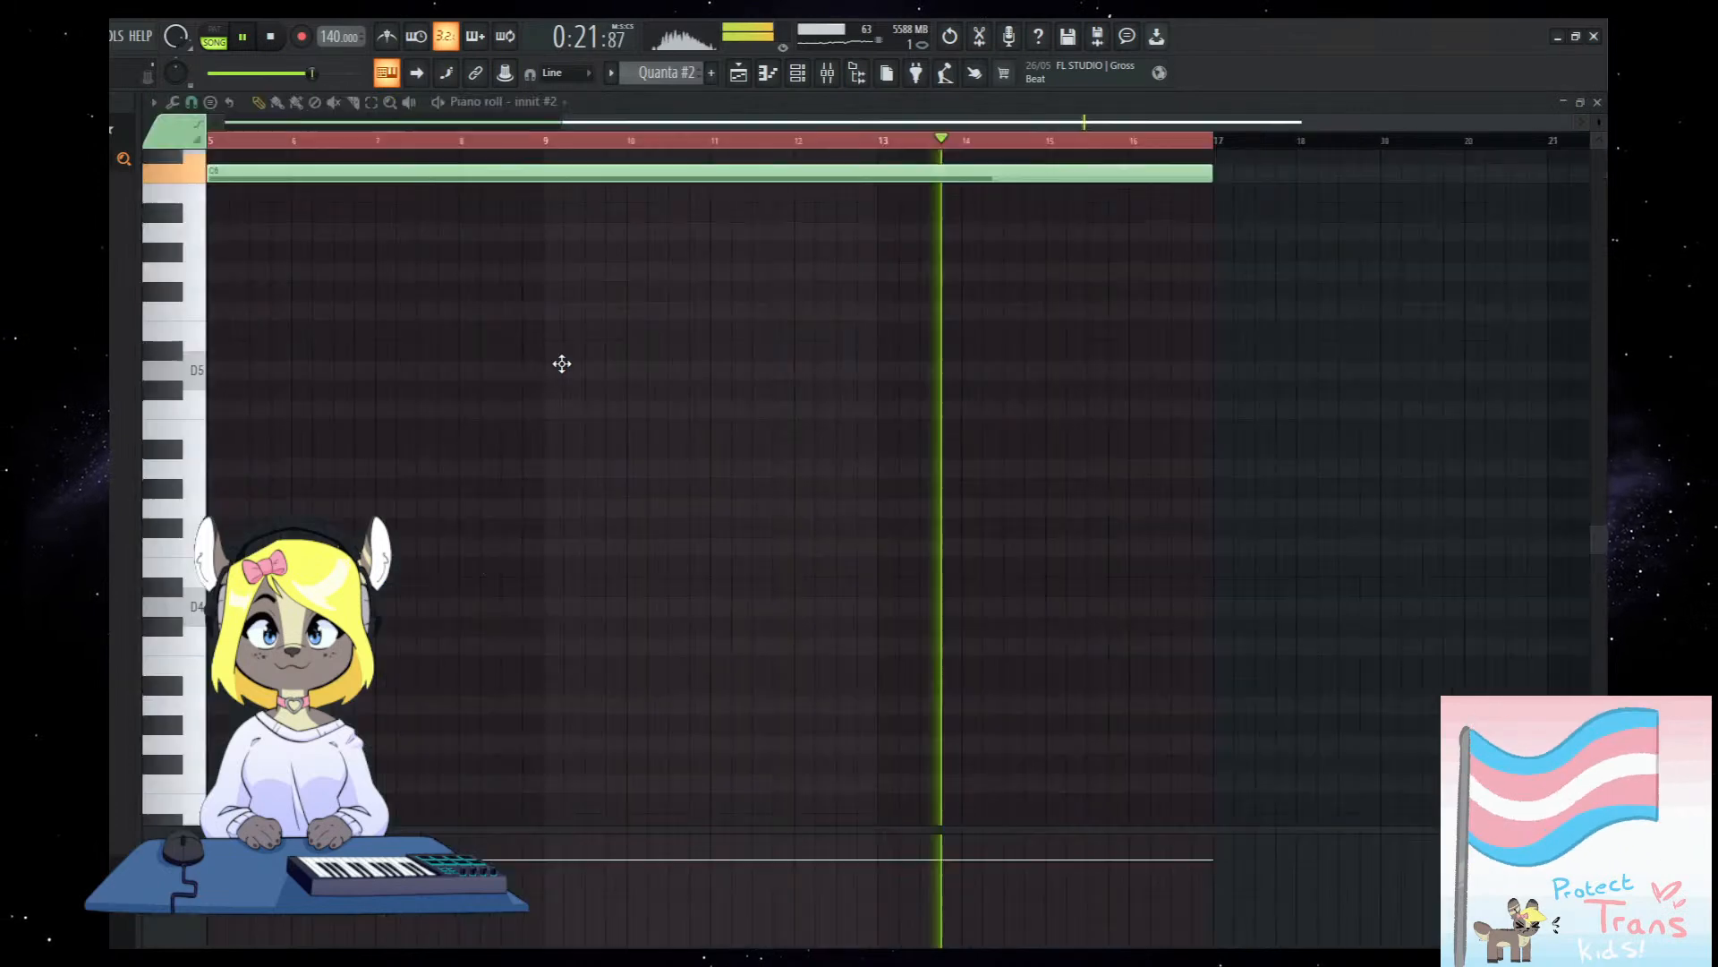
key("space")
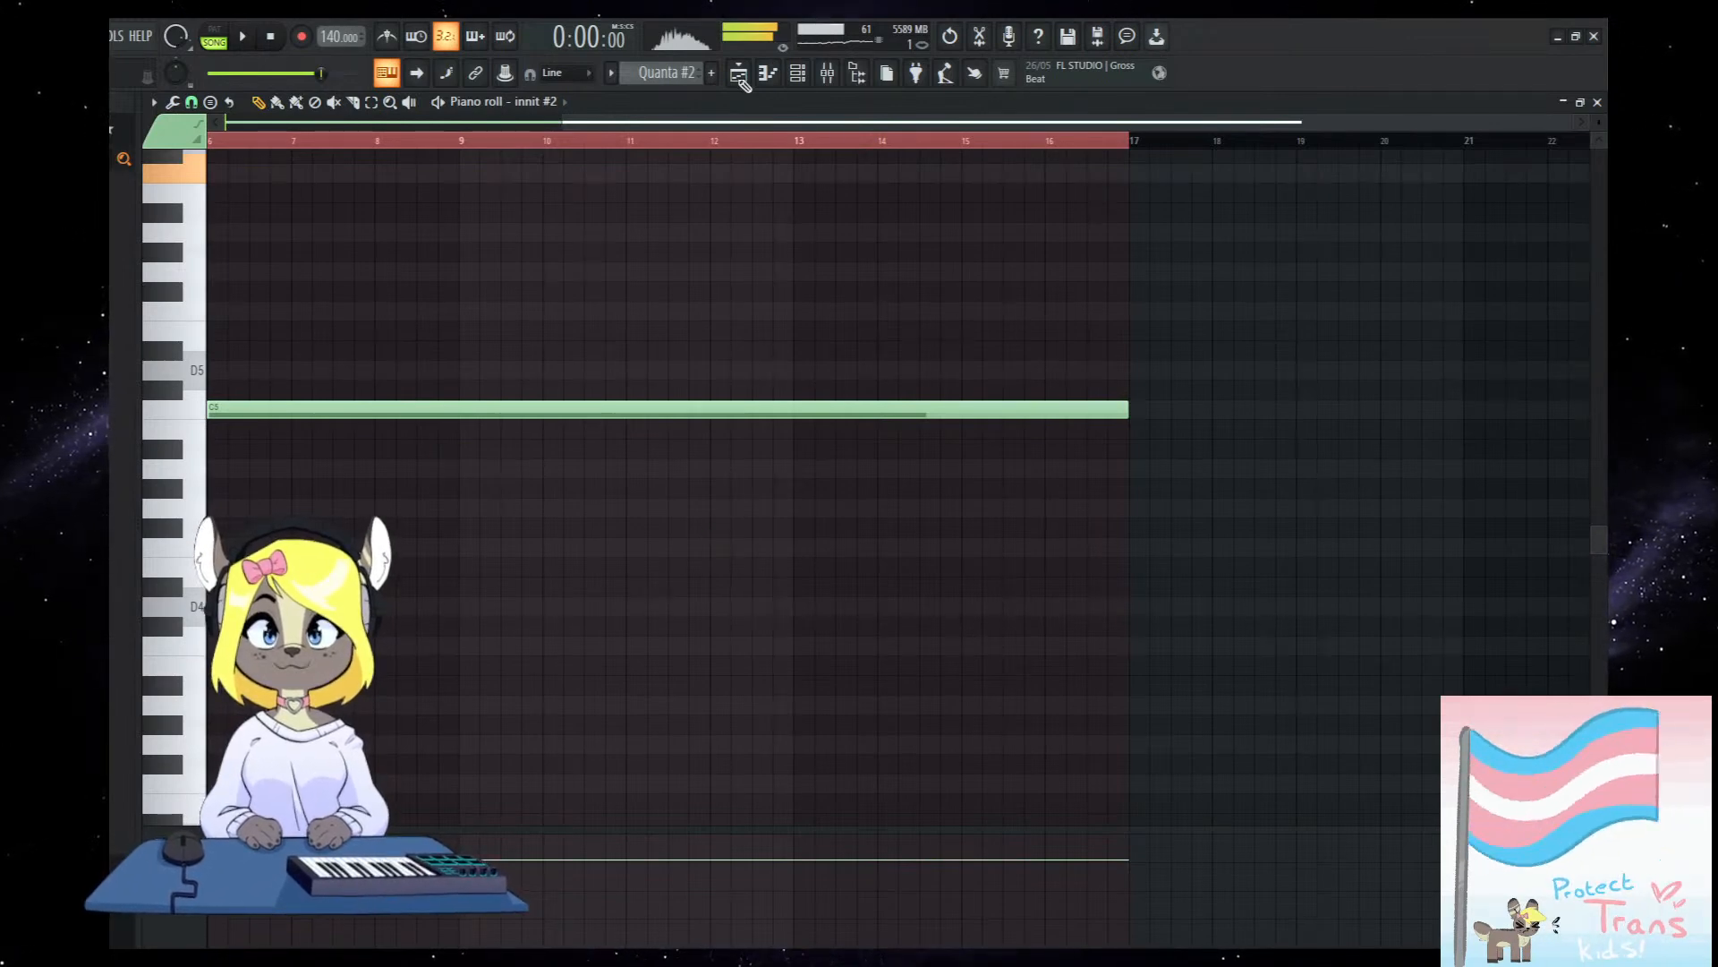
scroll(587, 527, "down", 3)
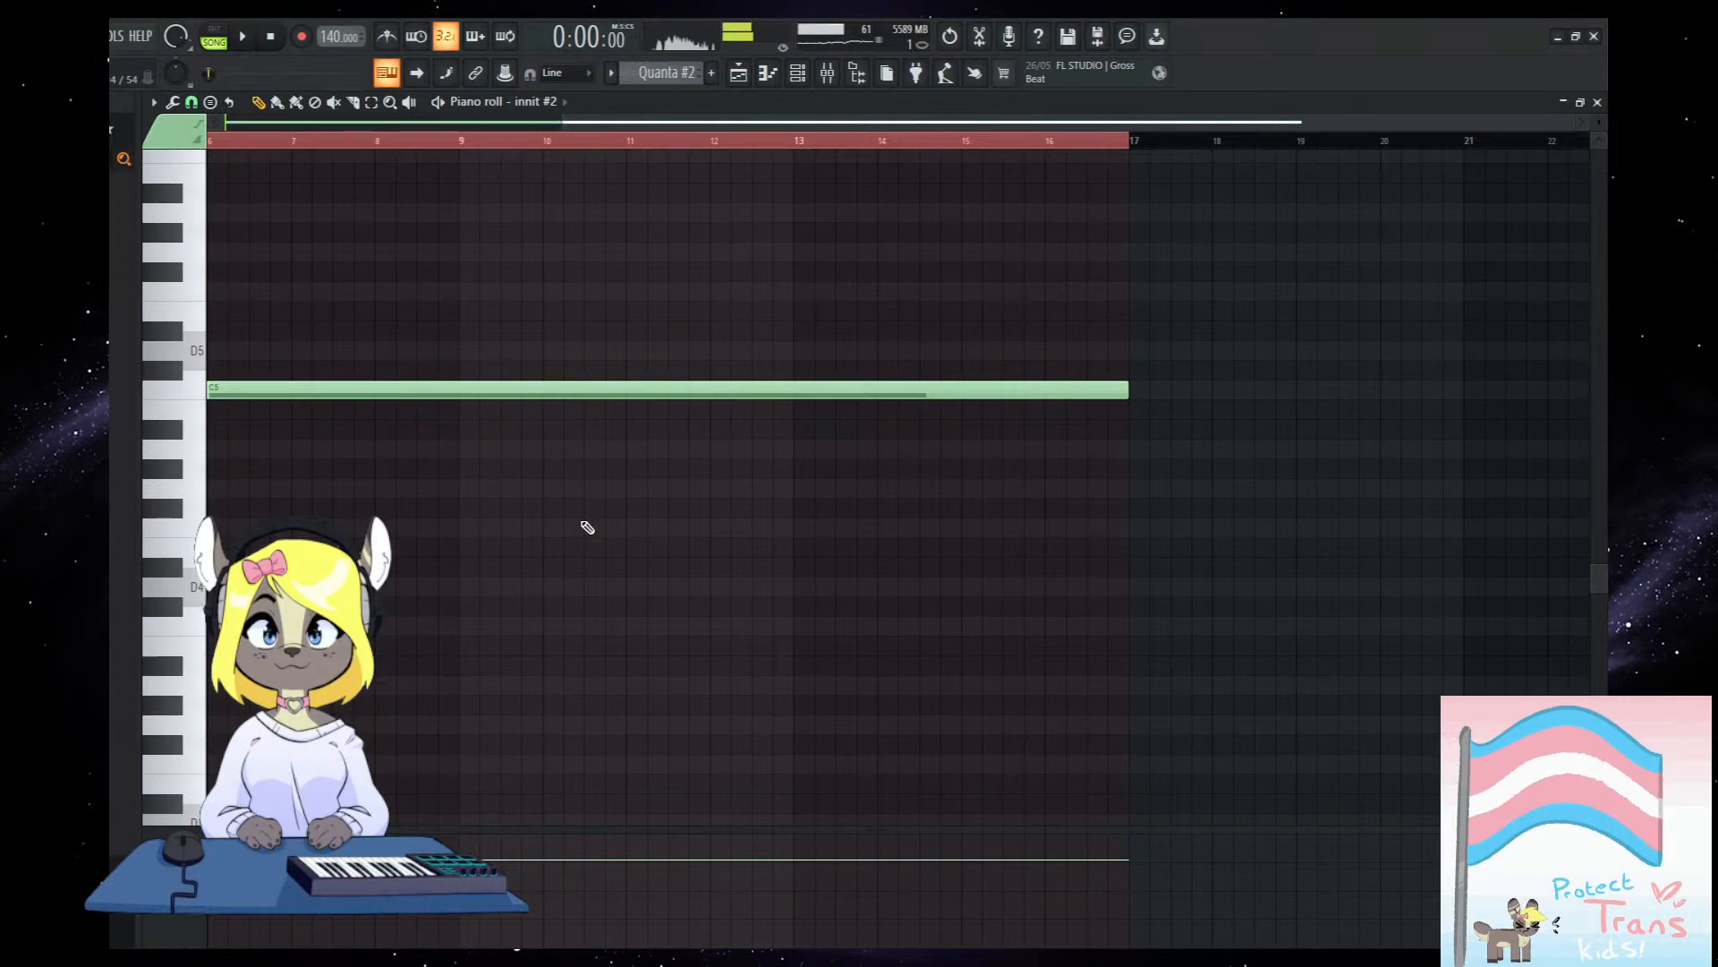
key("space")
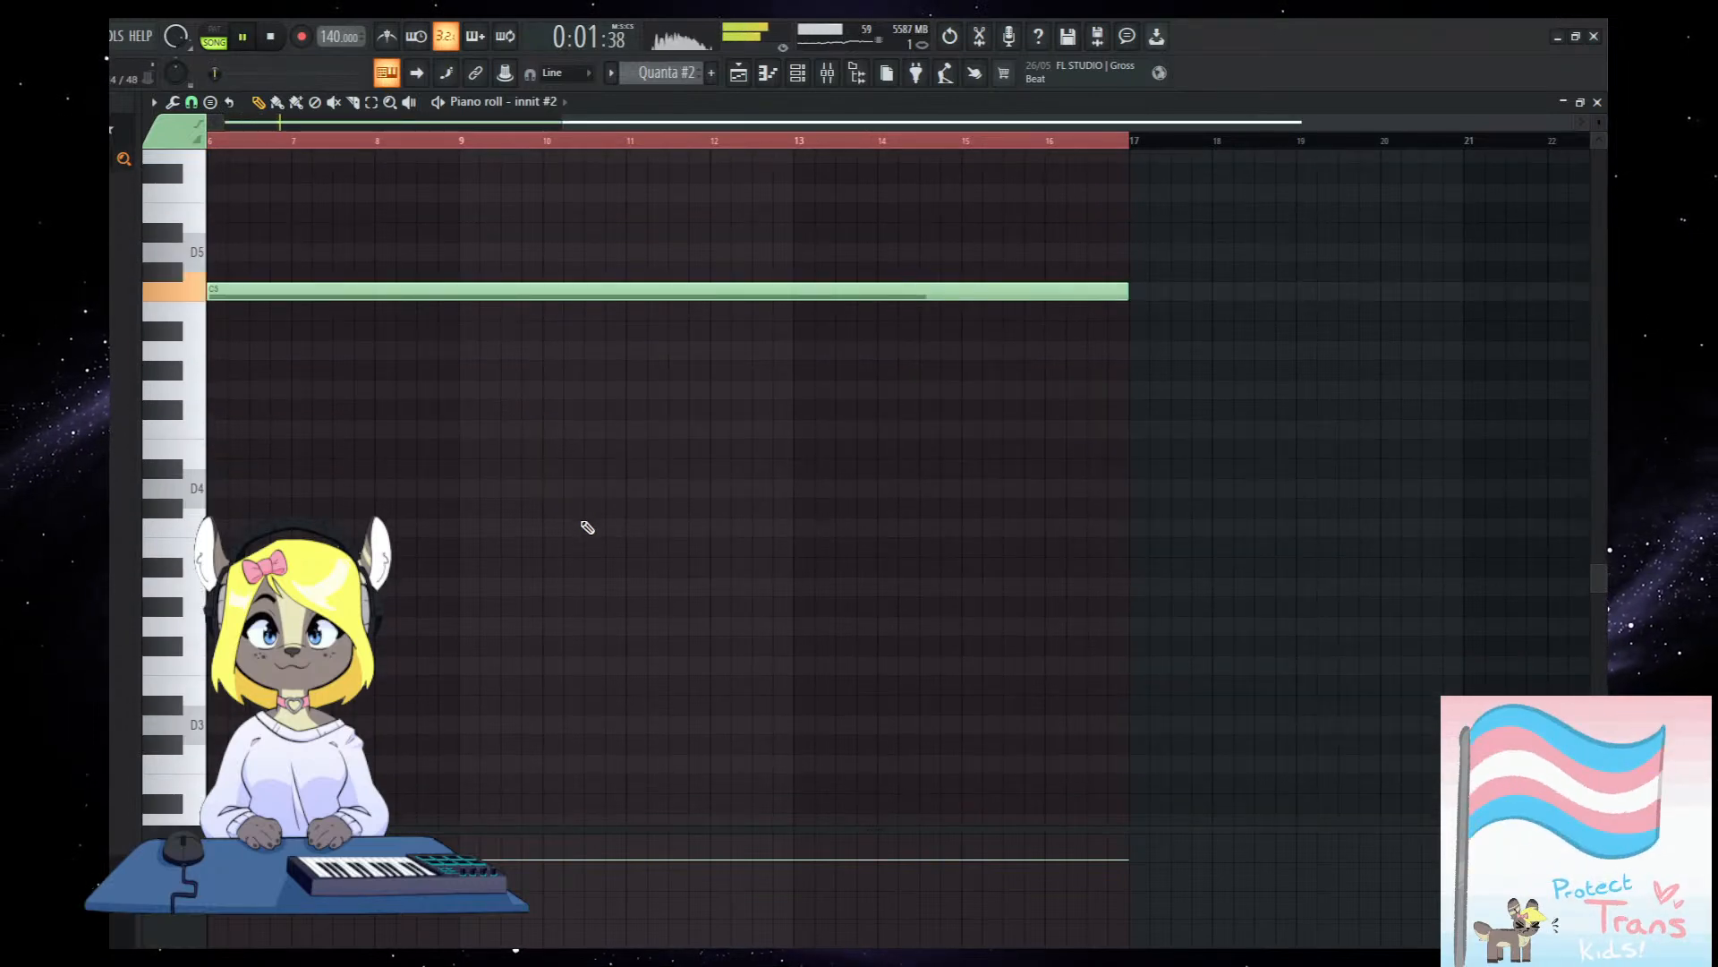
key("ctrl+Up")
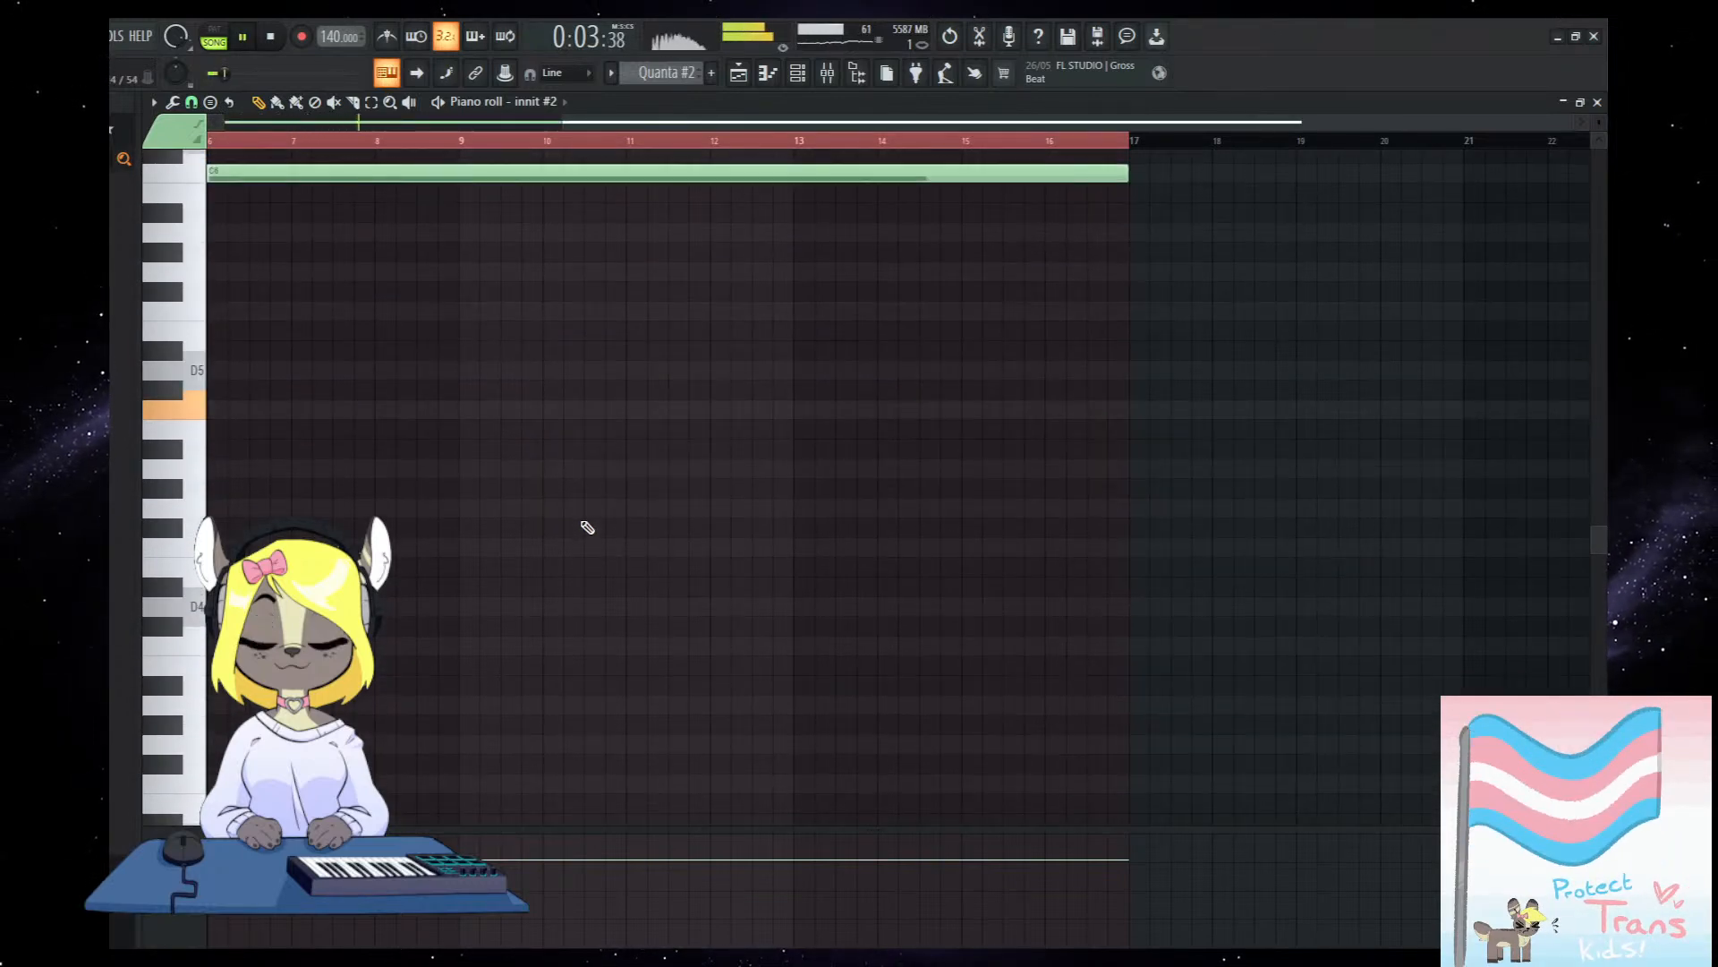
Return to the playlist, unmute the Serum_x64 track and play the arrangement from the start.
left_click(739, 74)
key("space")
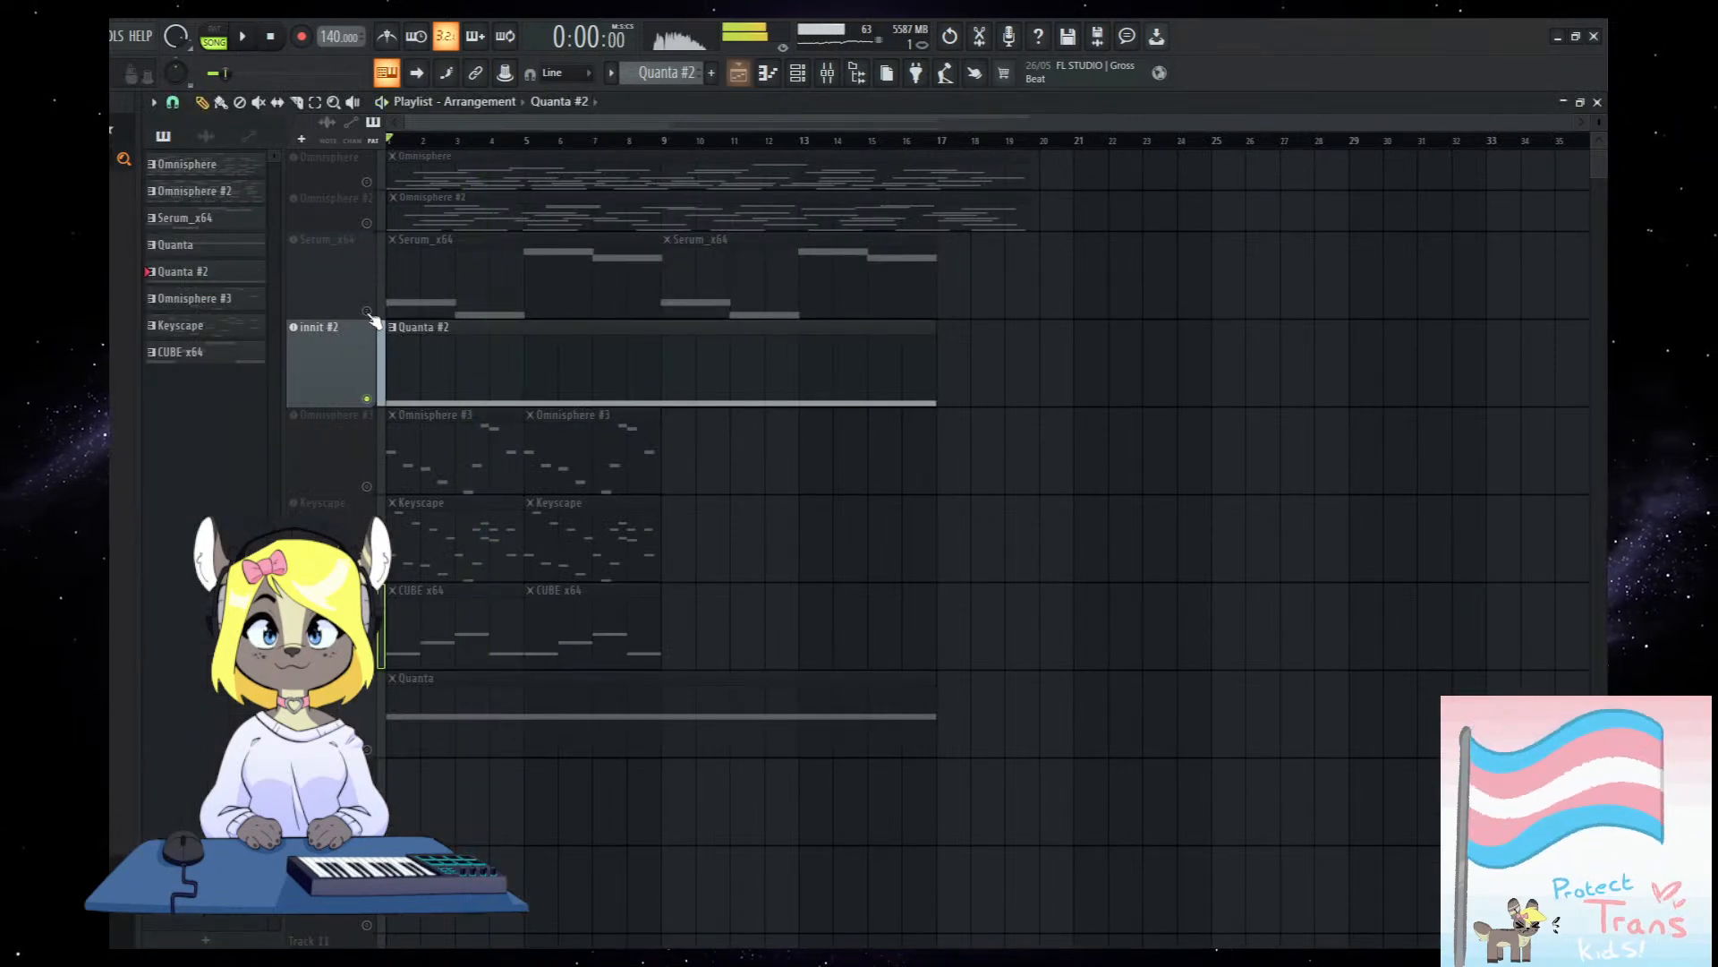
left_click(370, 295)
key("space")
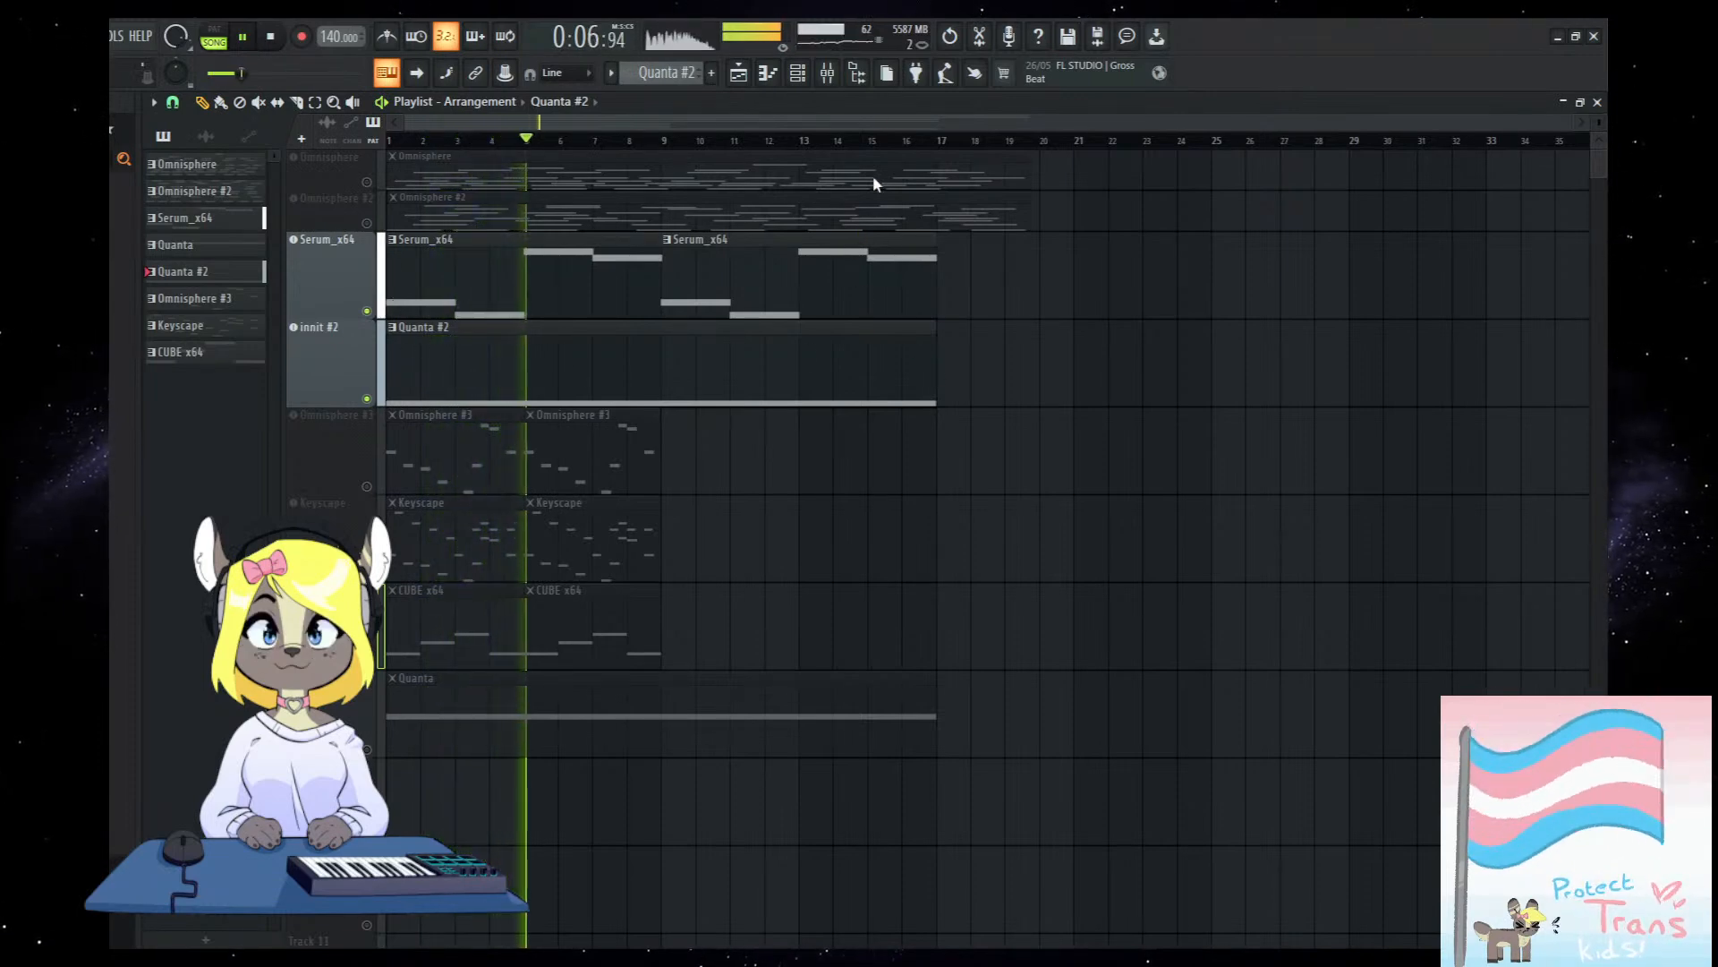
Examine the Omnisphere mixer insert's effects while listening to the mix, and stop playback.
left_click(827, 73)
left_click(797, 74)
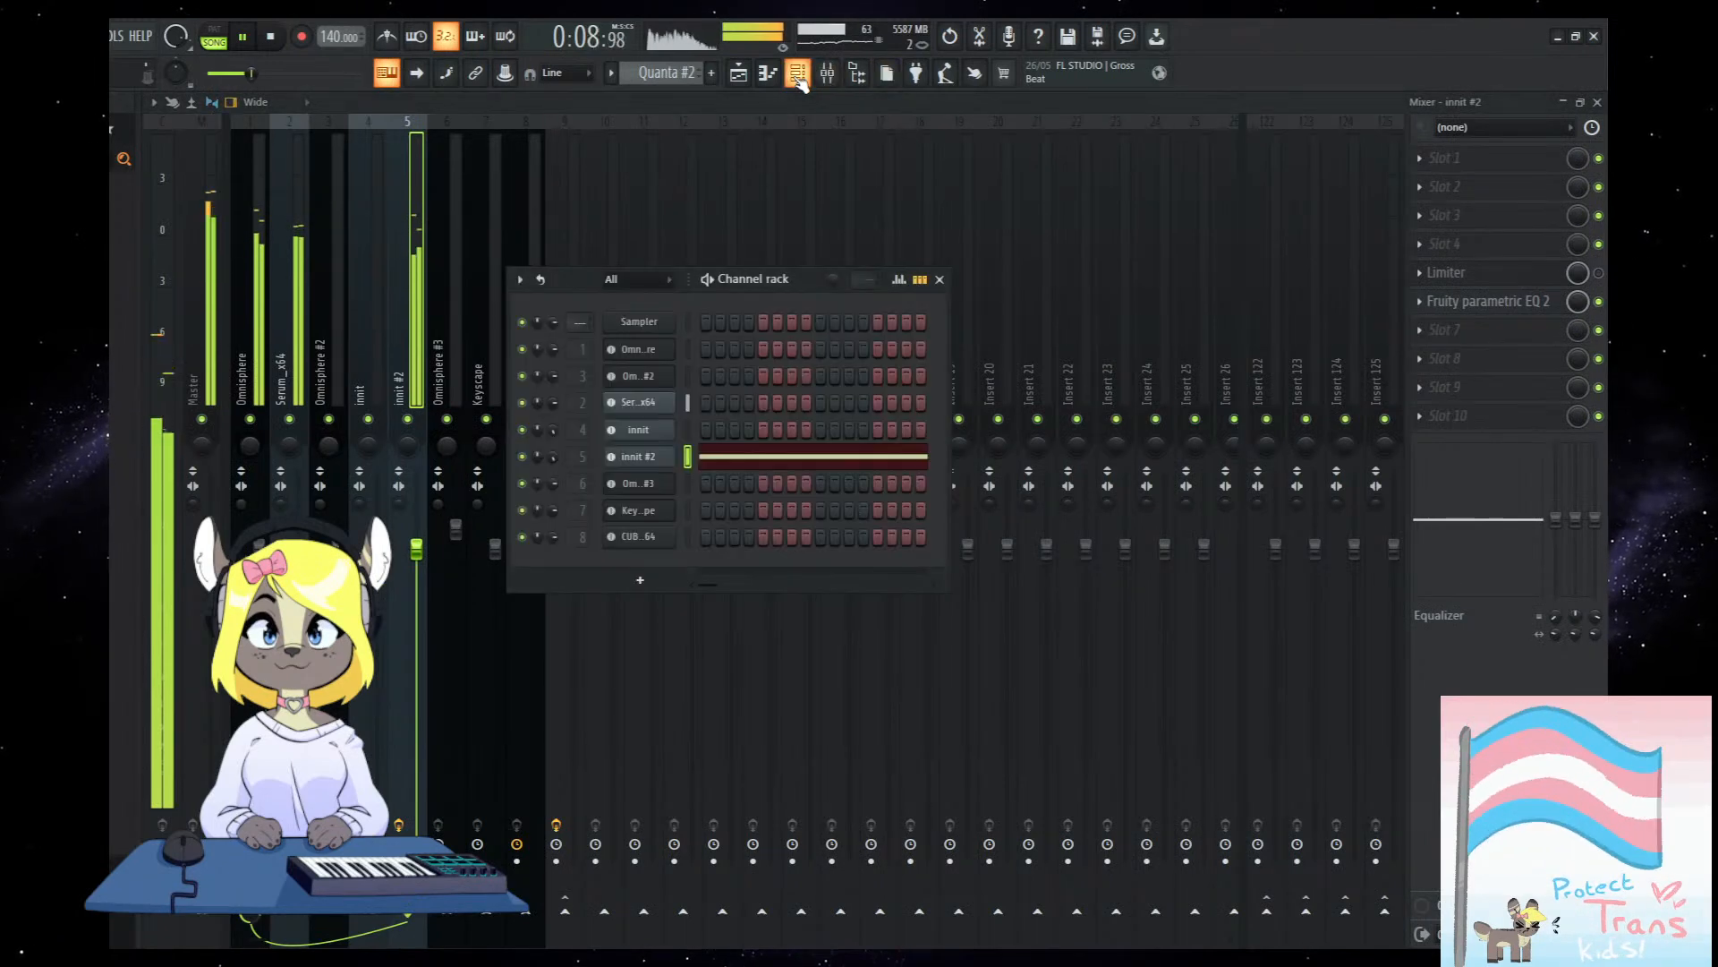
left_click(240, 356)
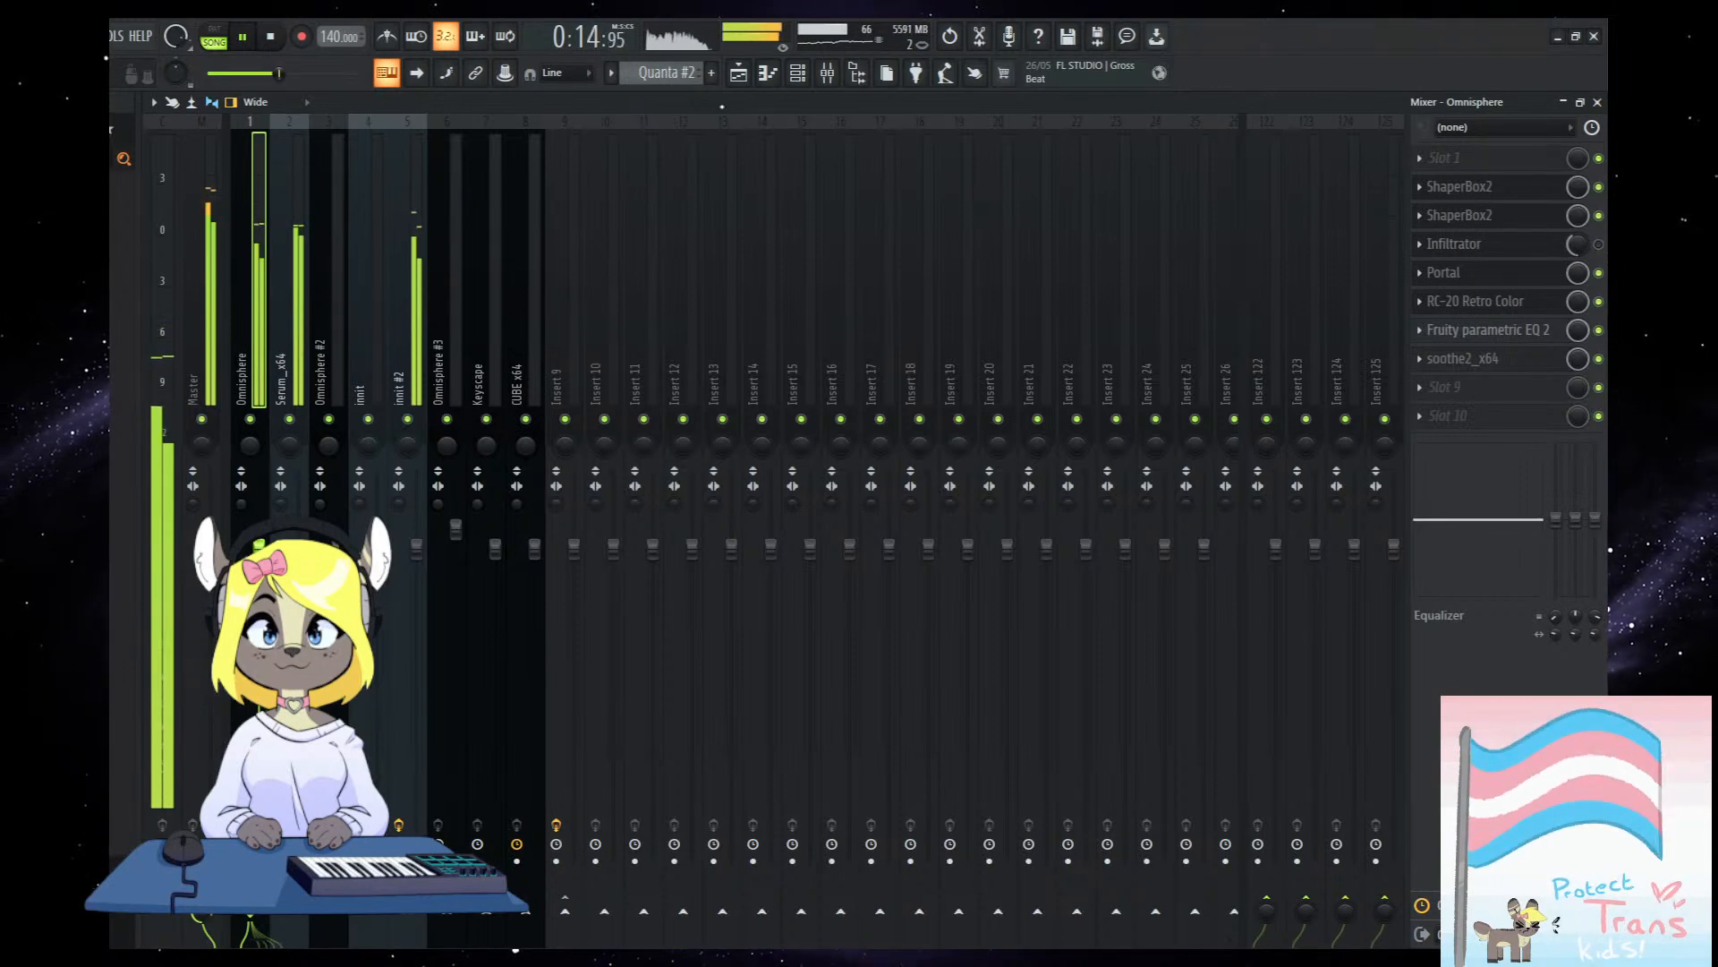
left_click(738, 73)
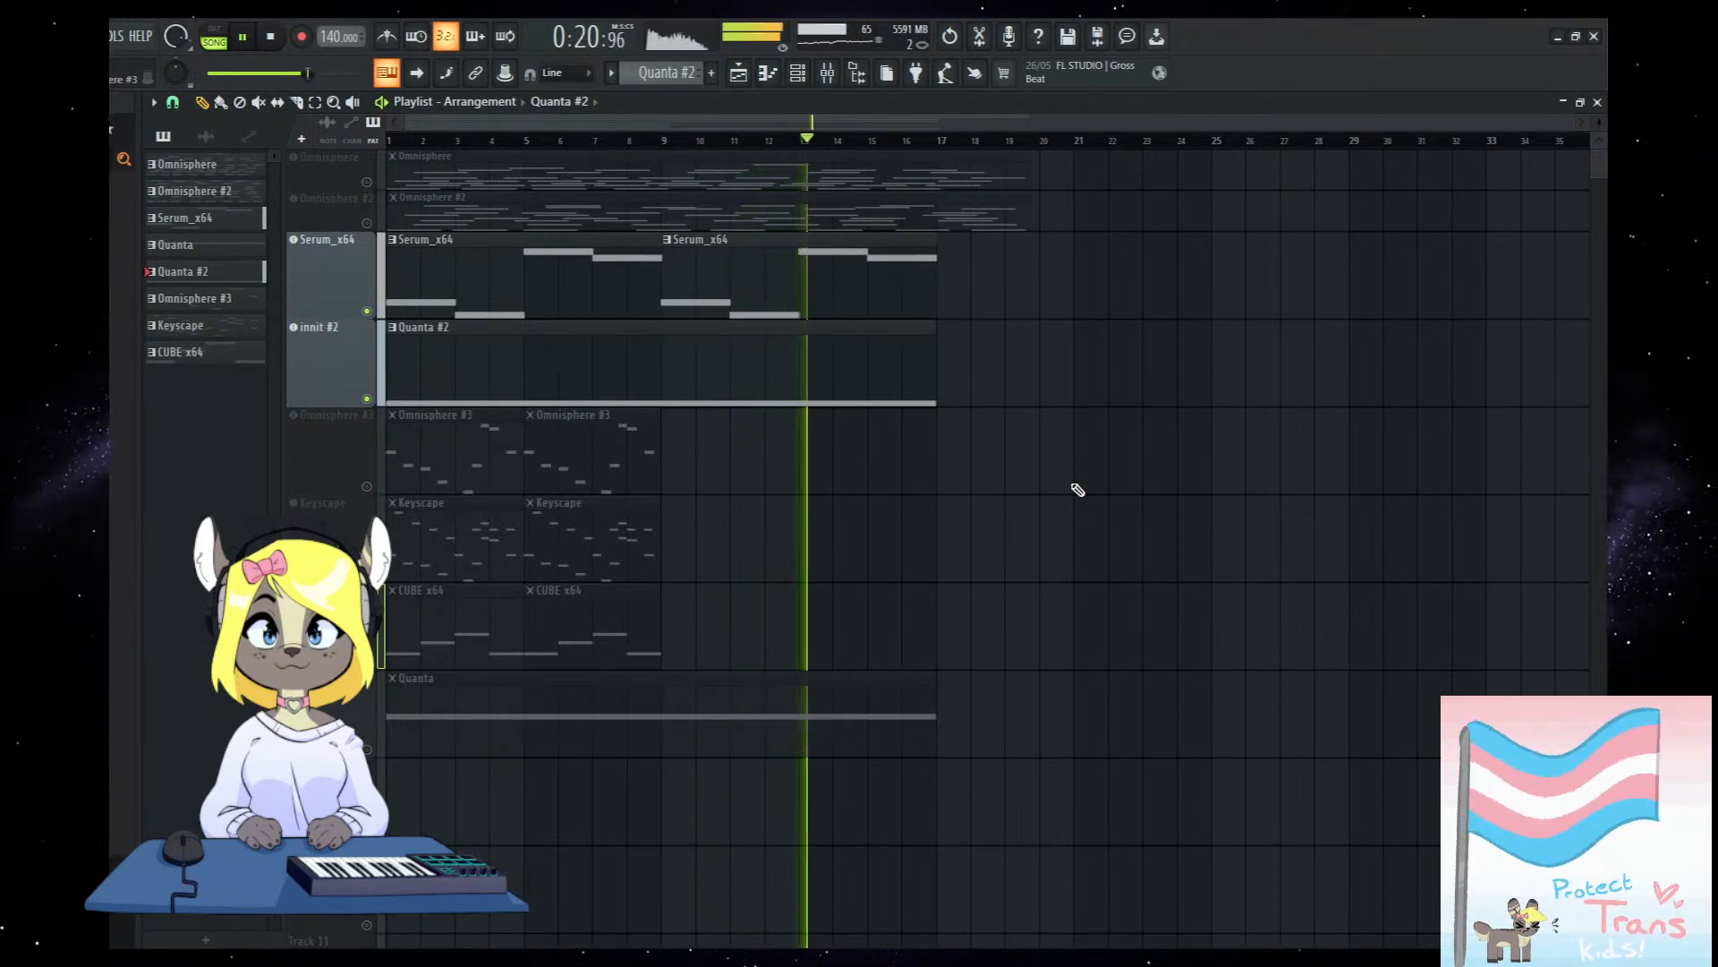
key("space")
Load the Time Collapse preset from the Stretch & Smear category in Portal on the Omnisphere mixer insert.
left_click(827, 72)
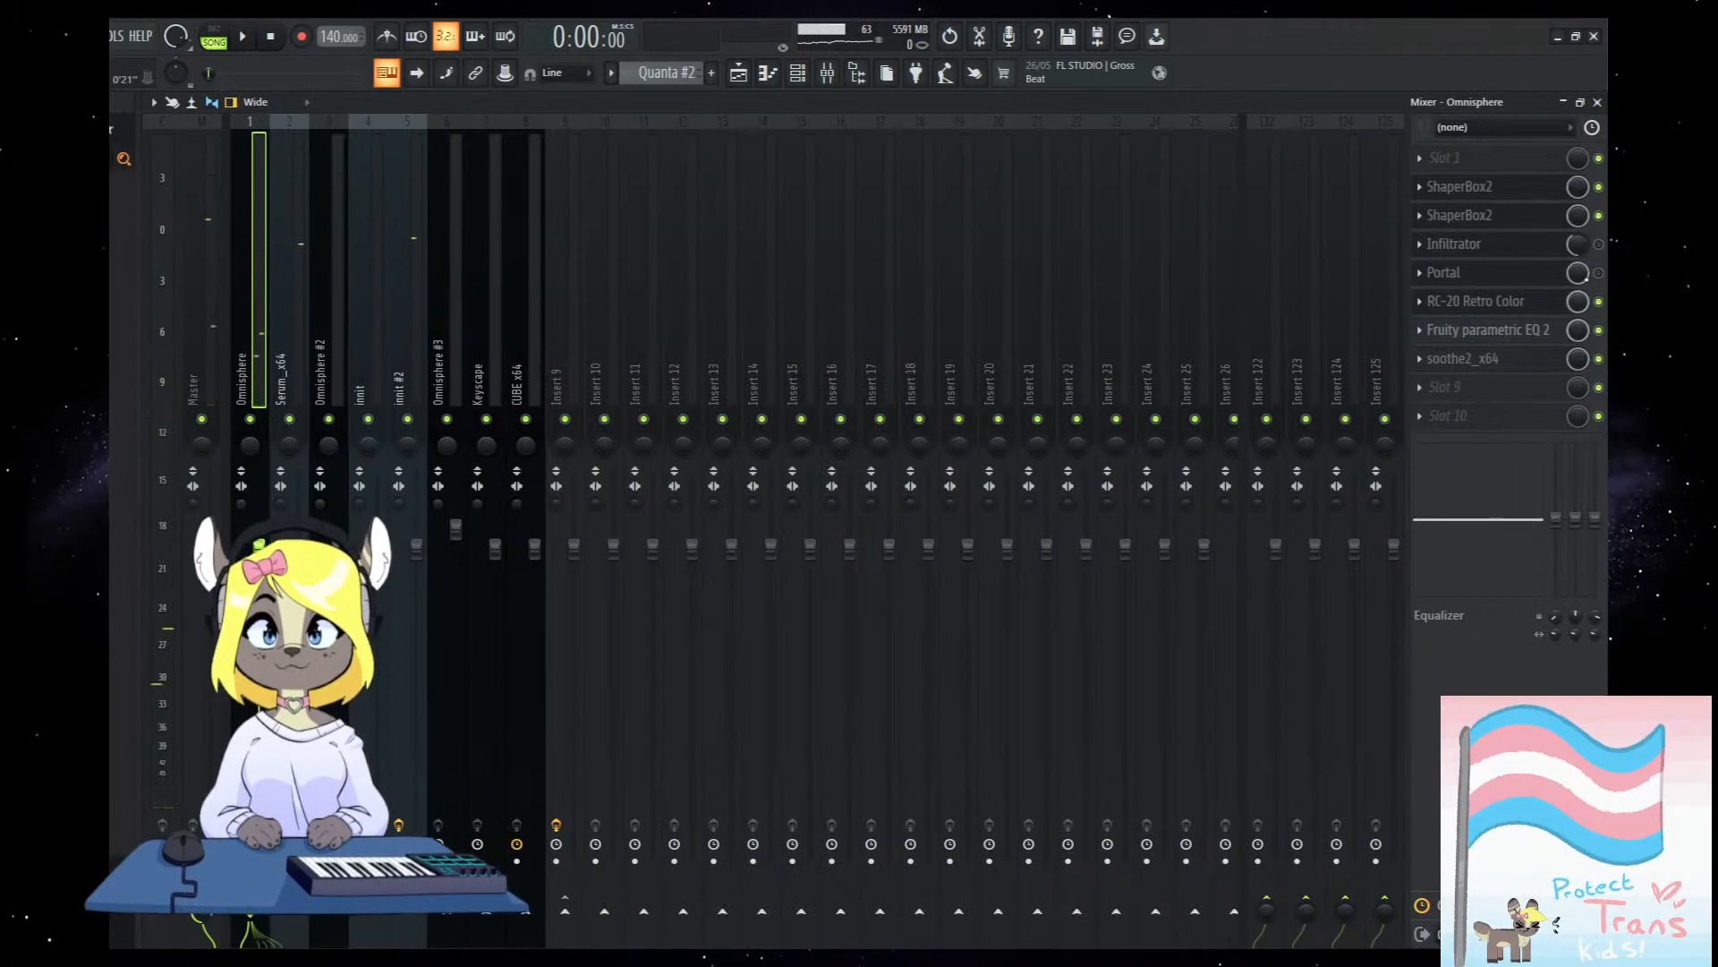
left_click(1486, 273)
left_click(449, 400)
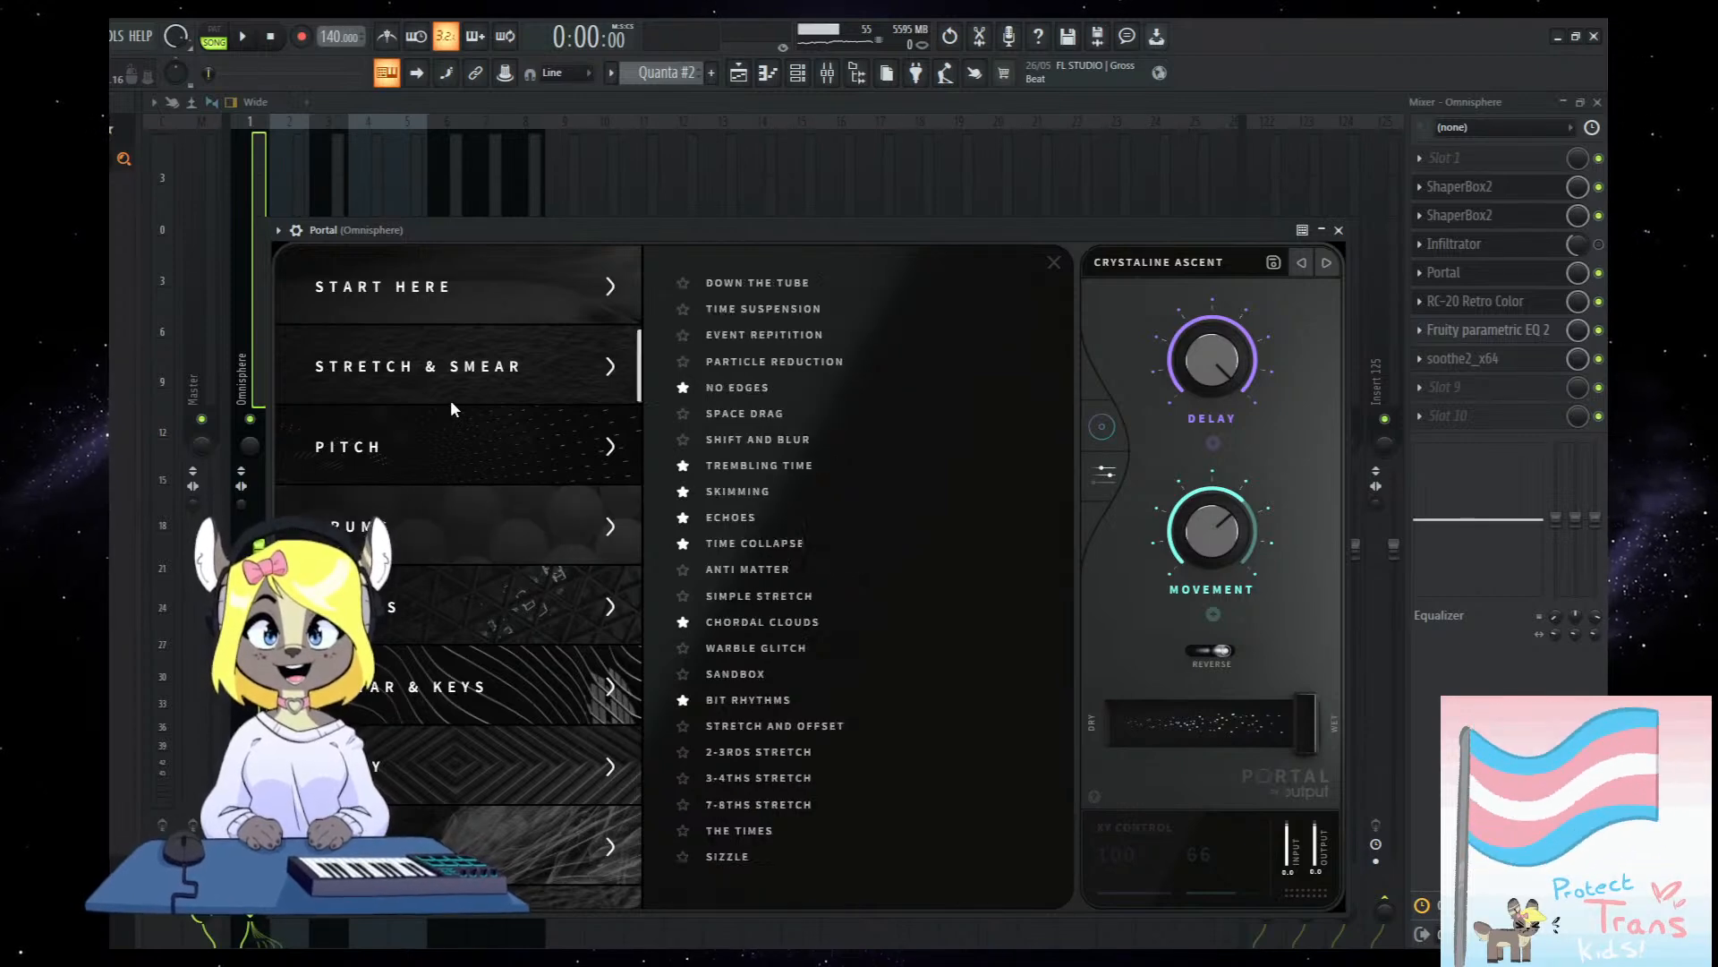
left_click(759, 543)
left_click_drag(773, 234, 754, 230)
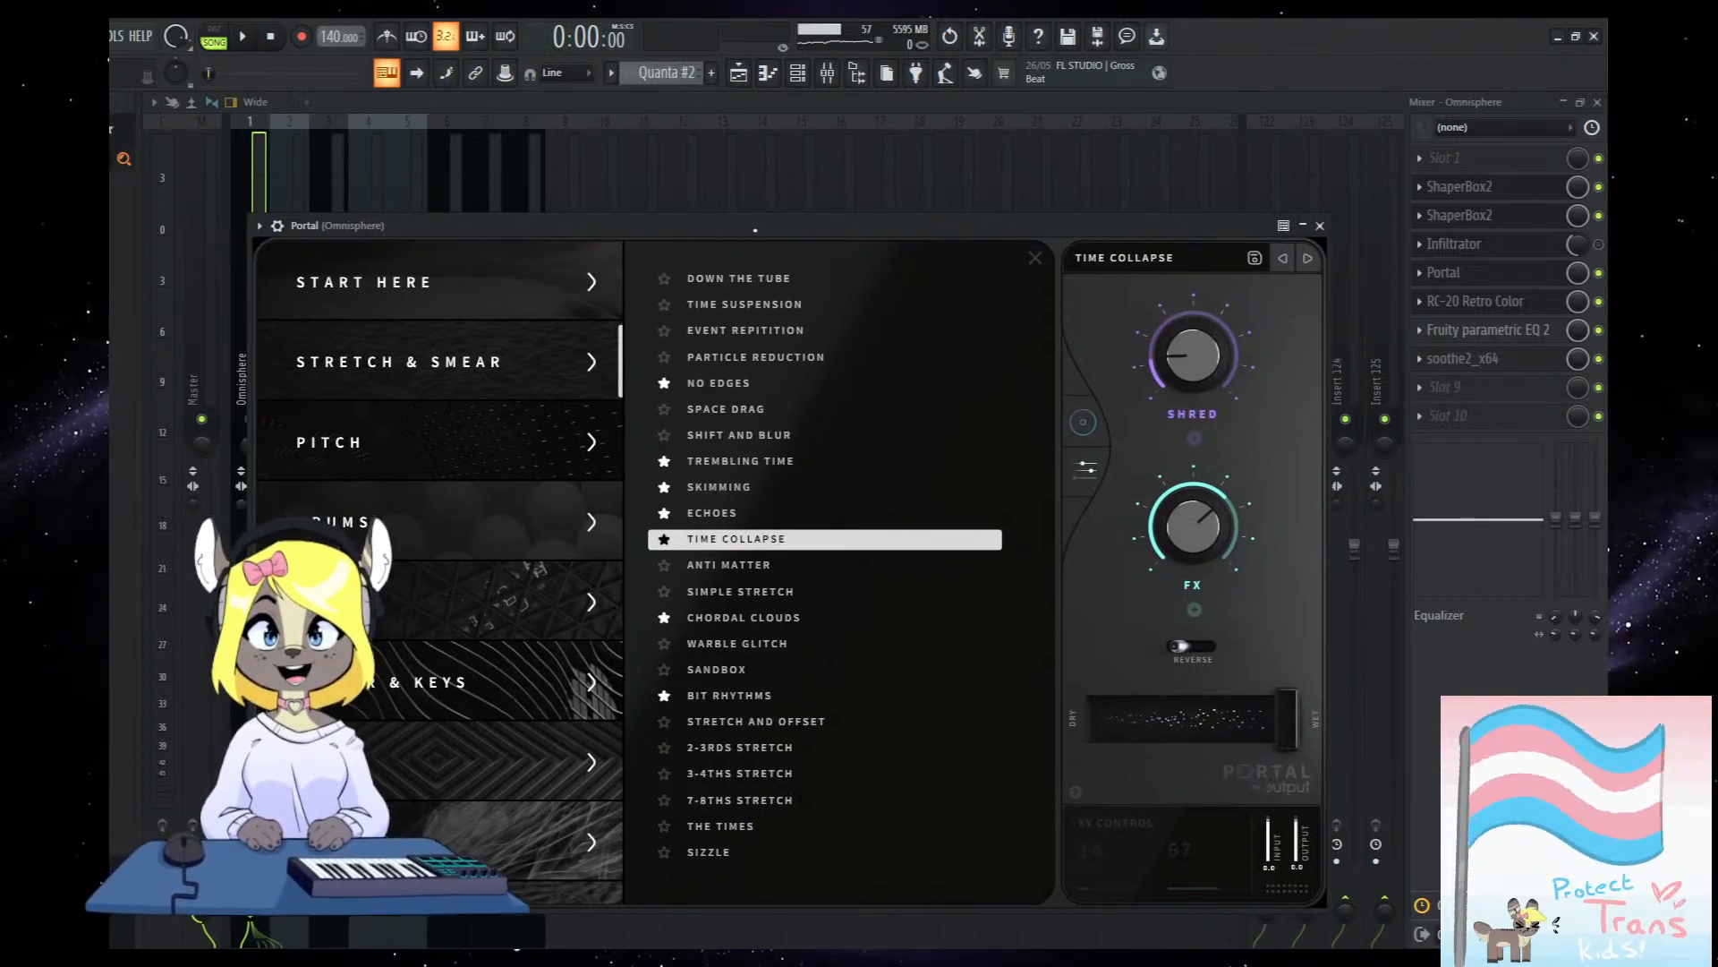
Play the song, reduce Portal's Shred macro to 0 percent and close the plugin.
key("space")
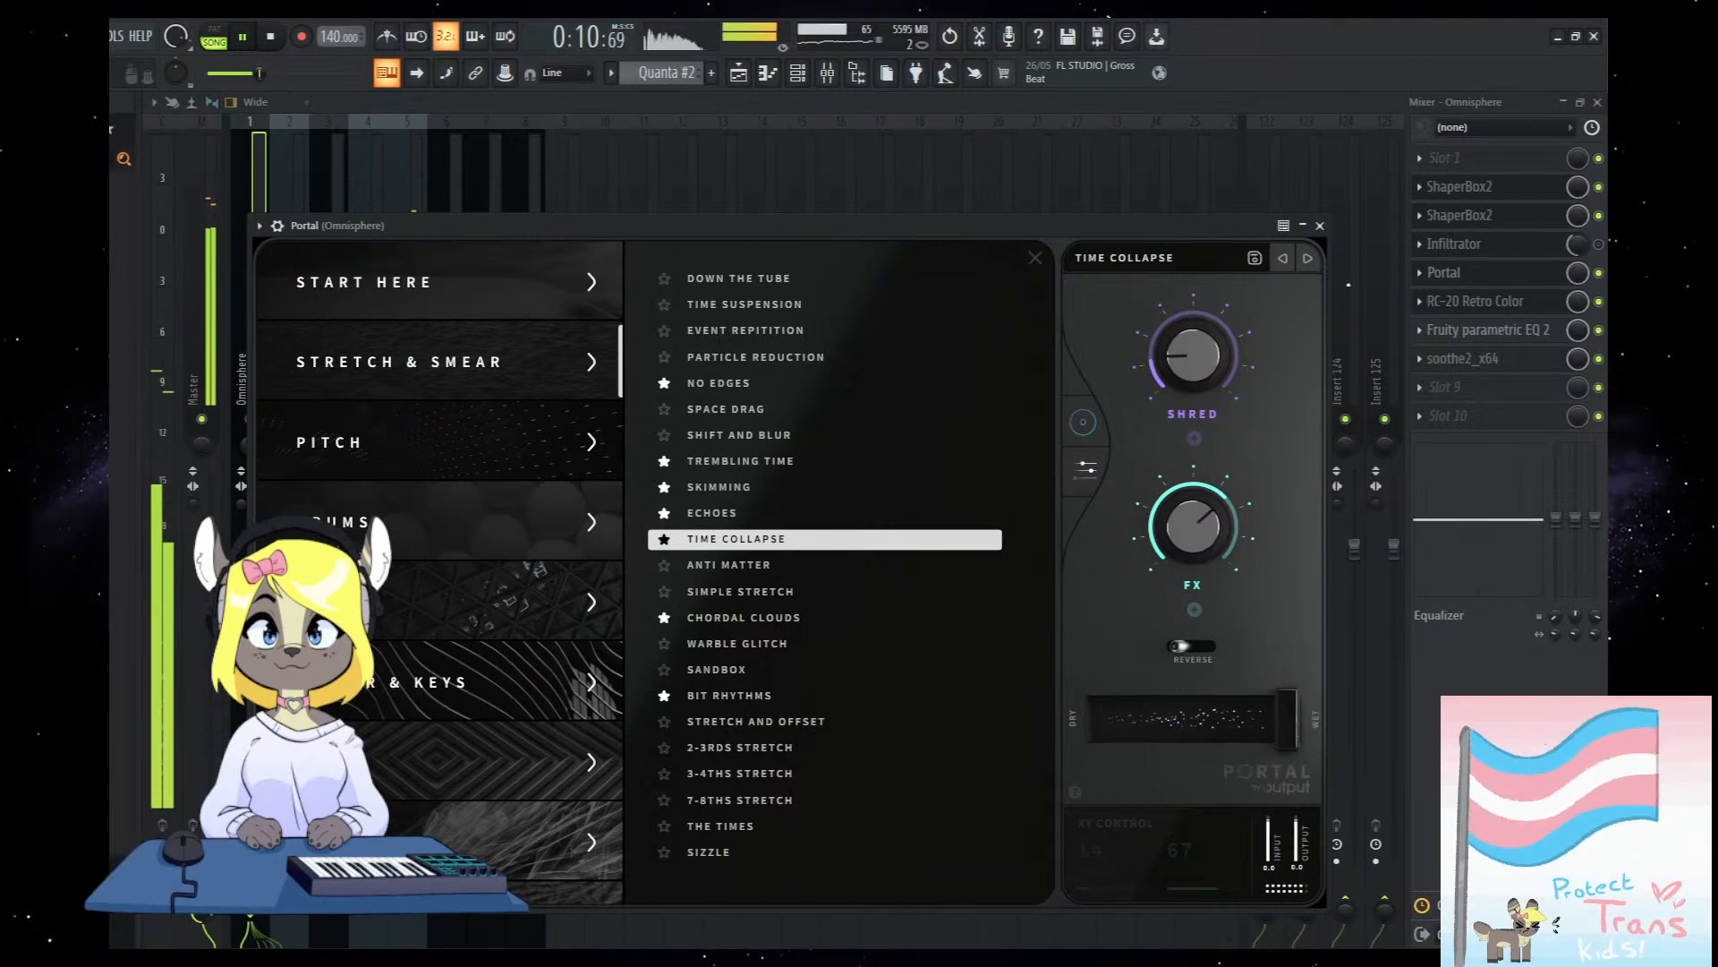
left_click_drag(1196, 358, 1201, 499)
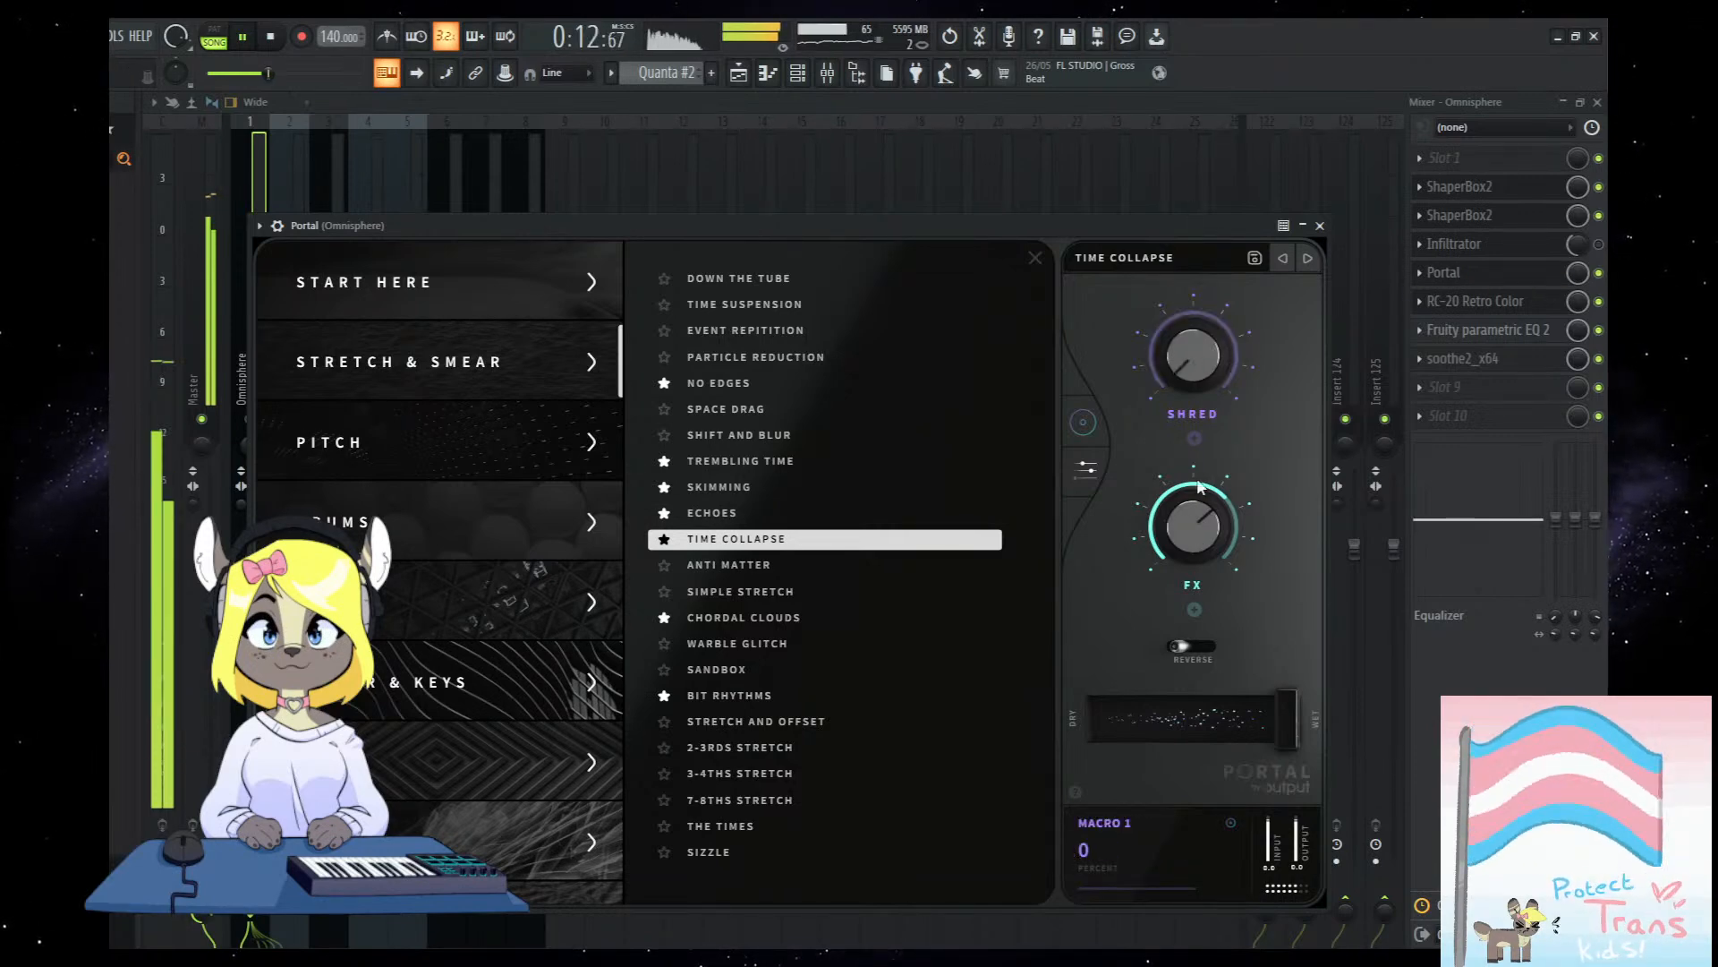
left_click(1321, 227)
Mute the Serum_x64 track in the playlist and restart playback with only innit #2 active.
key("F5")
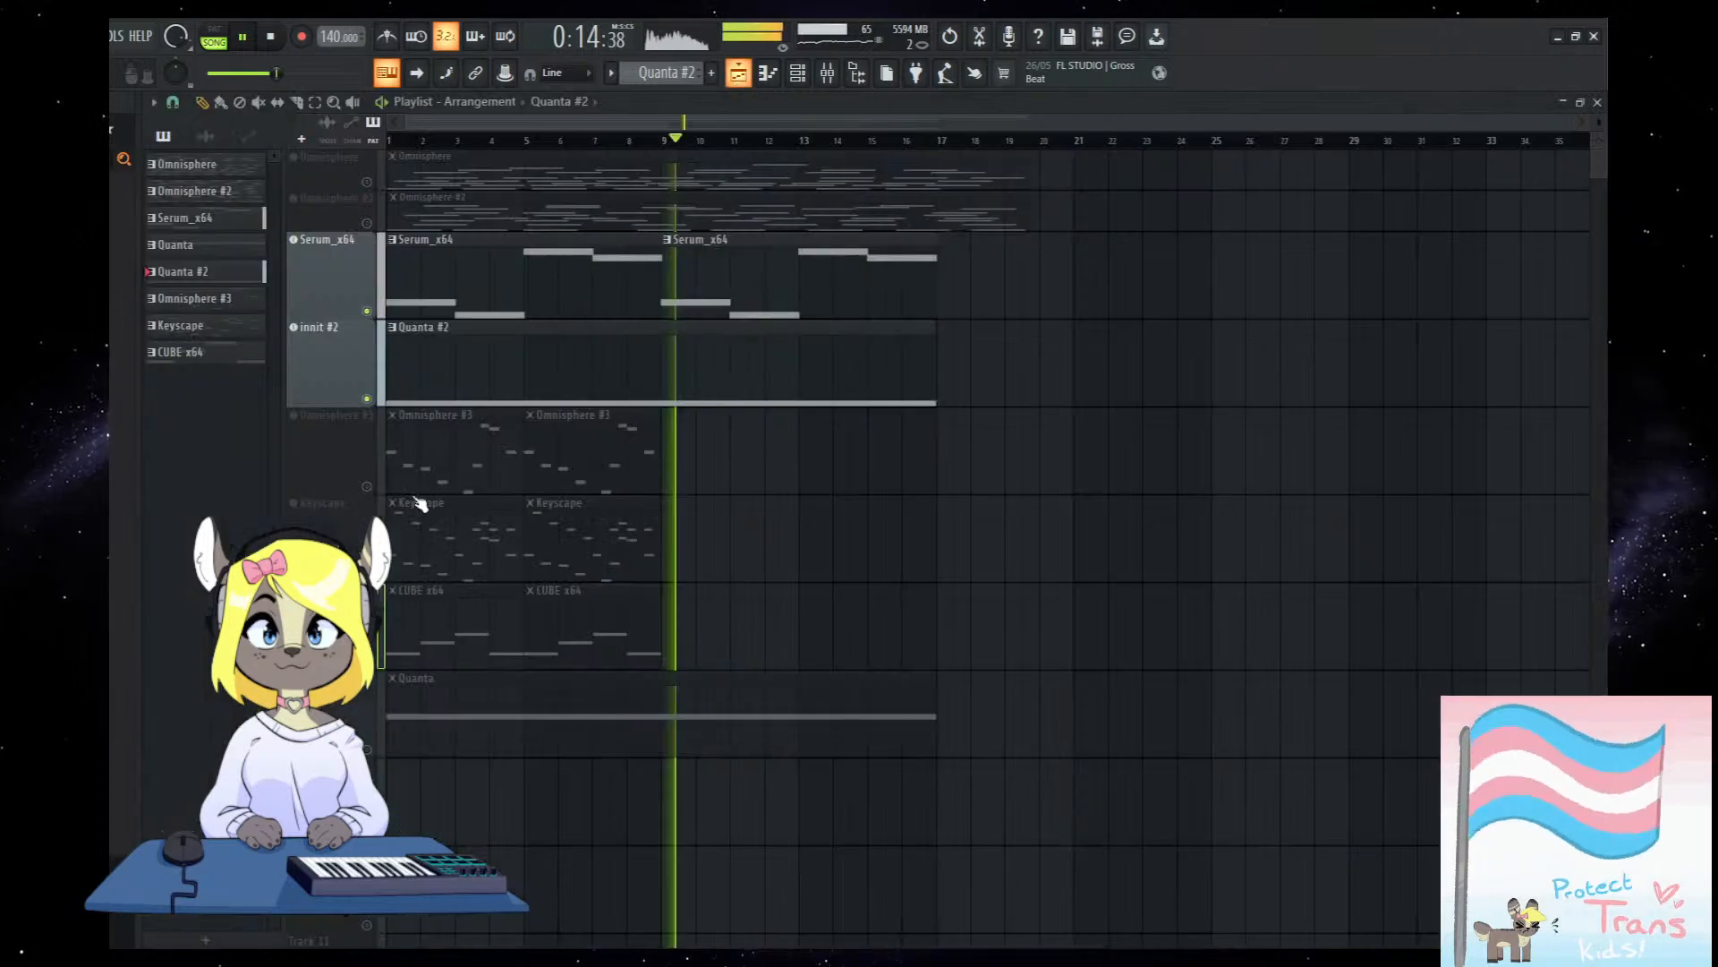
key("space")
key("space")
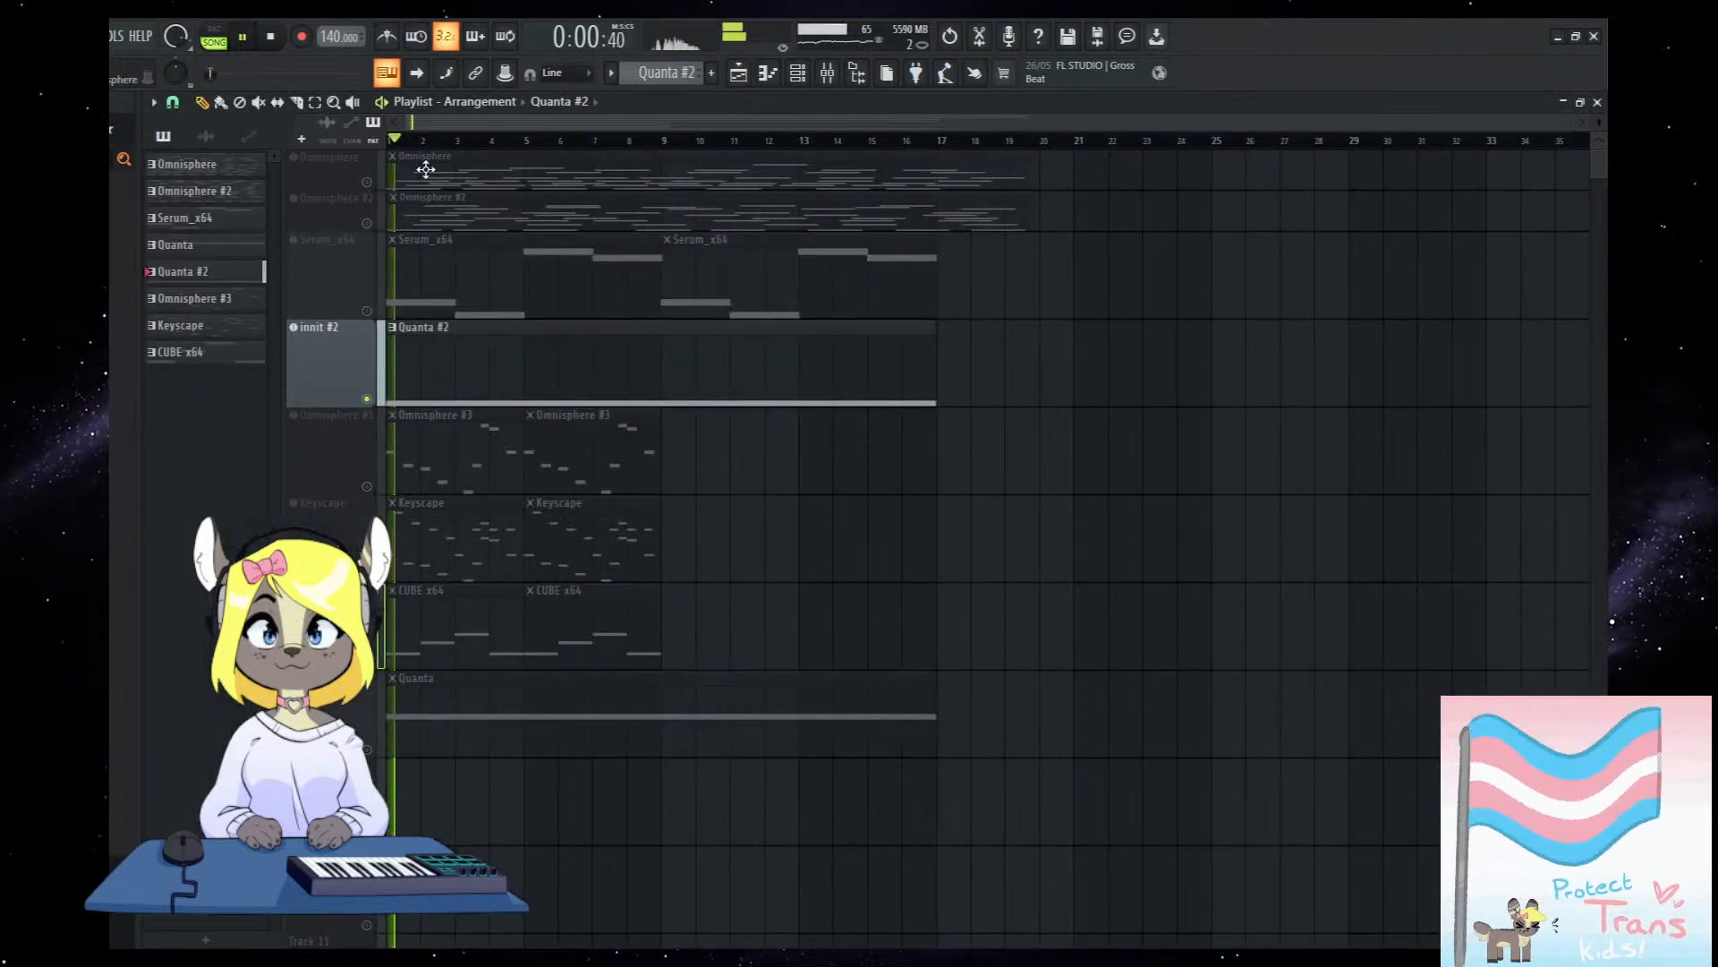
Reopen the innit #2 Quanta synth and set its grain position to 0.00.
left_click(827, 72)
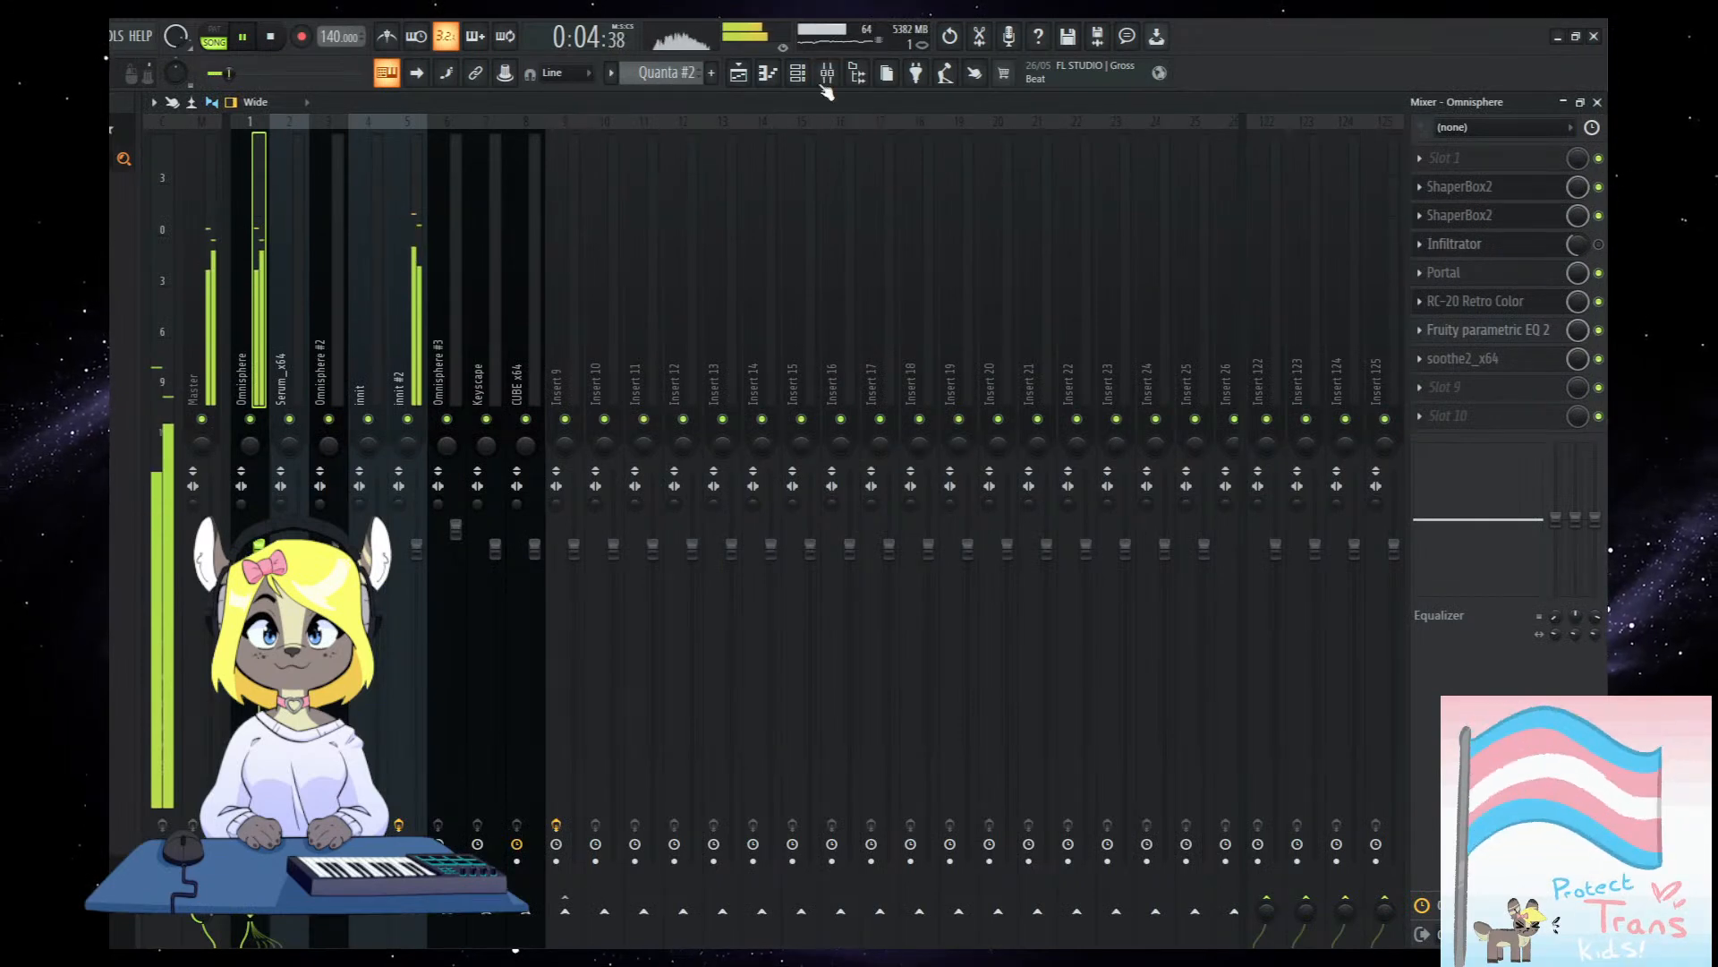
key("F6")
left_click(650, 477)
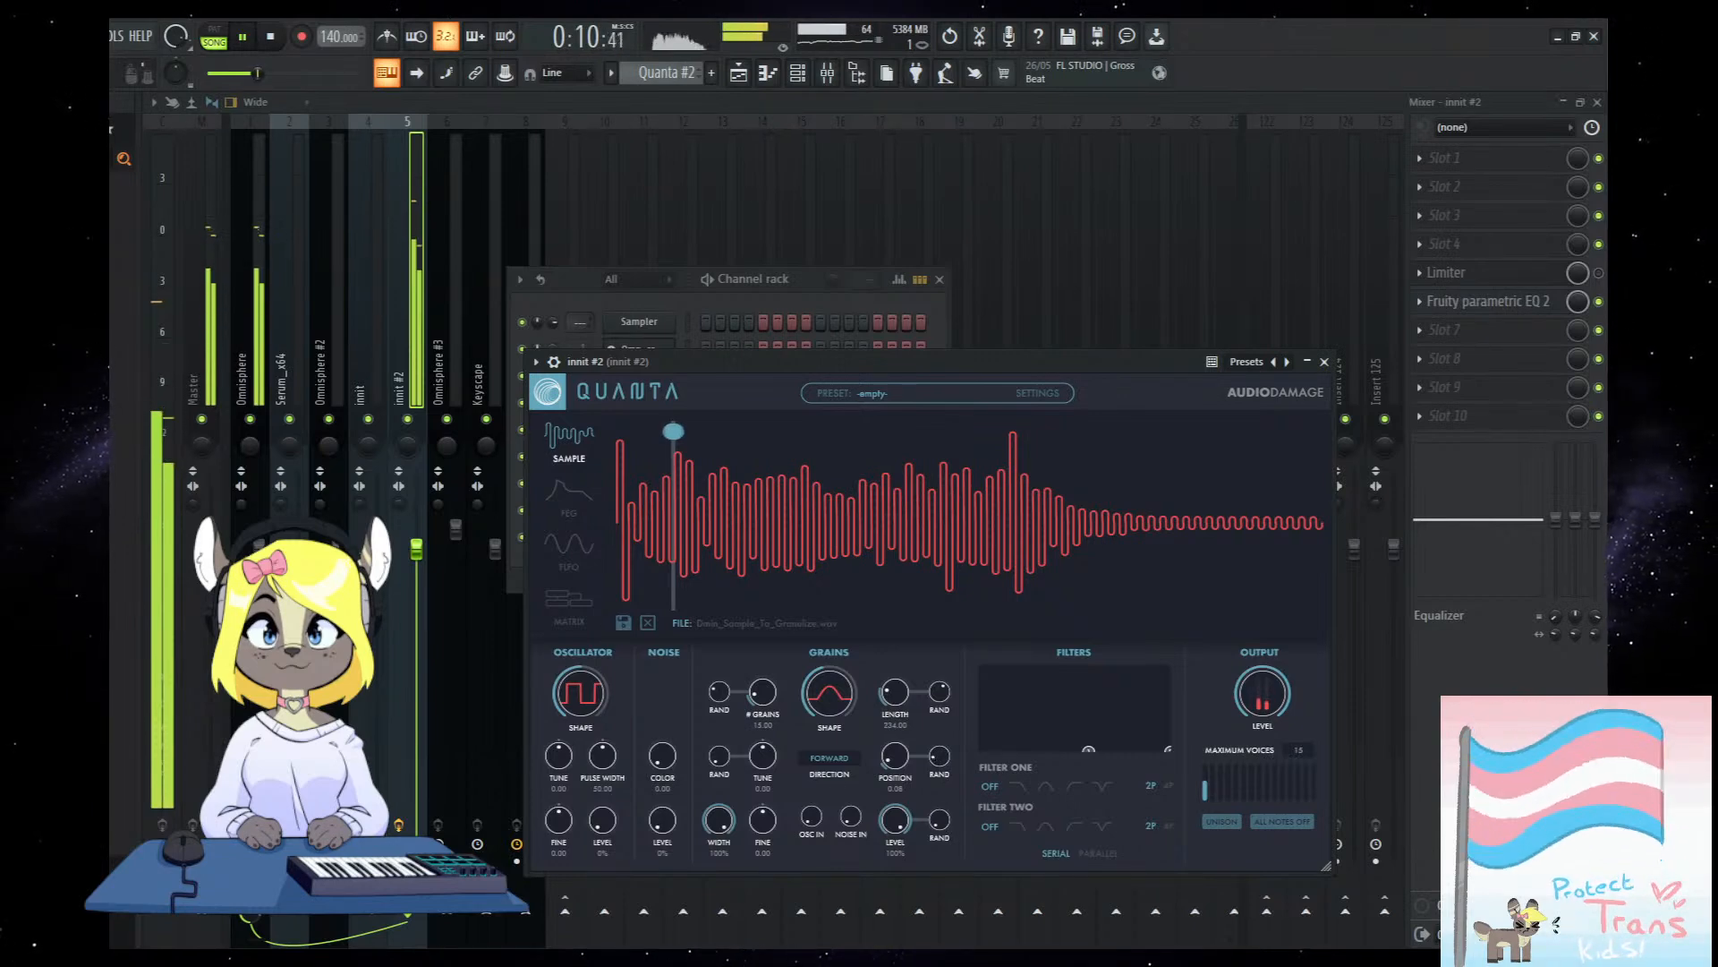
mouse_move(893, 763)
left_mouse_down()
mouse_move(900, 607)
mouse_move(840, 765)
mouse_move(934, 762)
left_mouse_up()
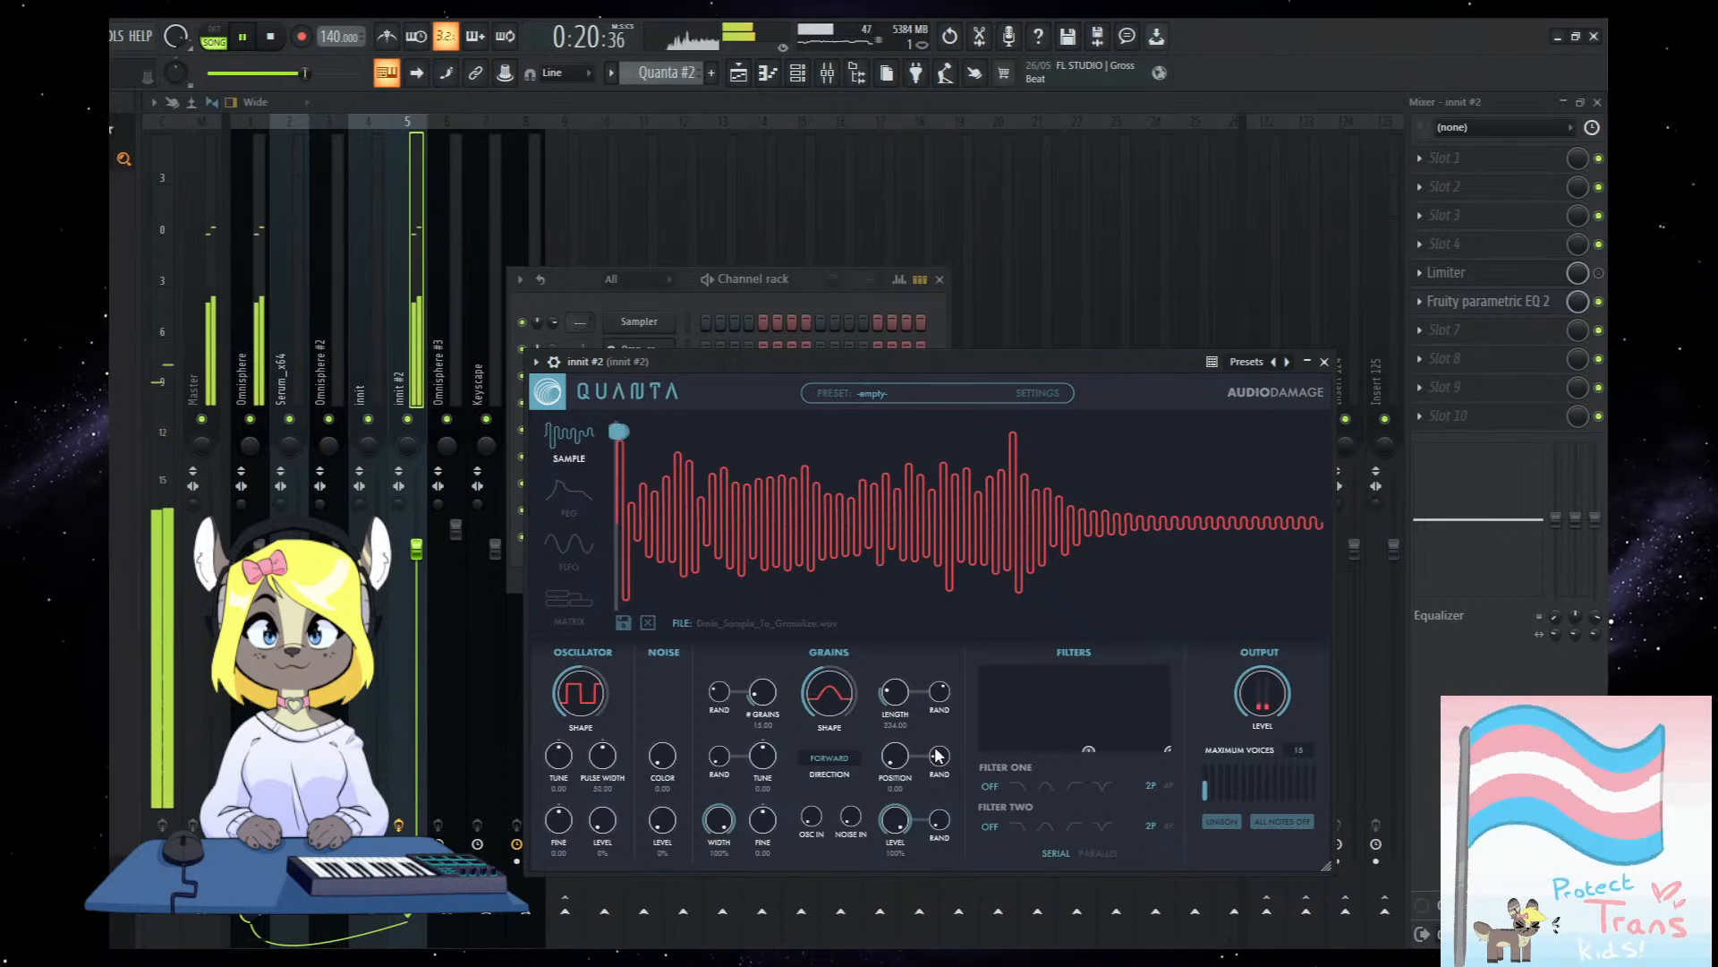
Replay the song from the start and compare the Omnisphere and innit #2 inserts in the mixer.
left_click(245, 376)
key("space")
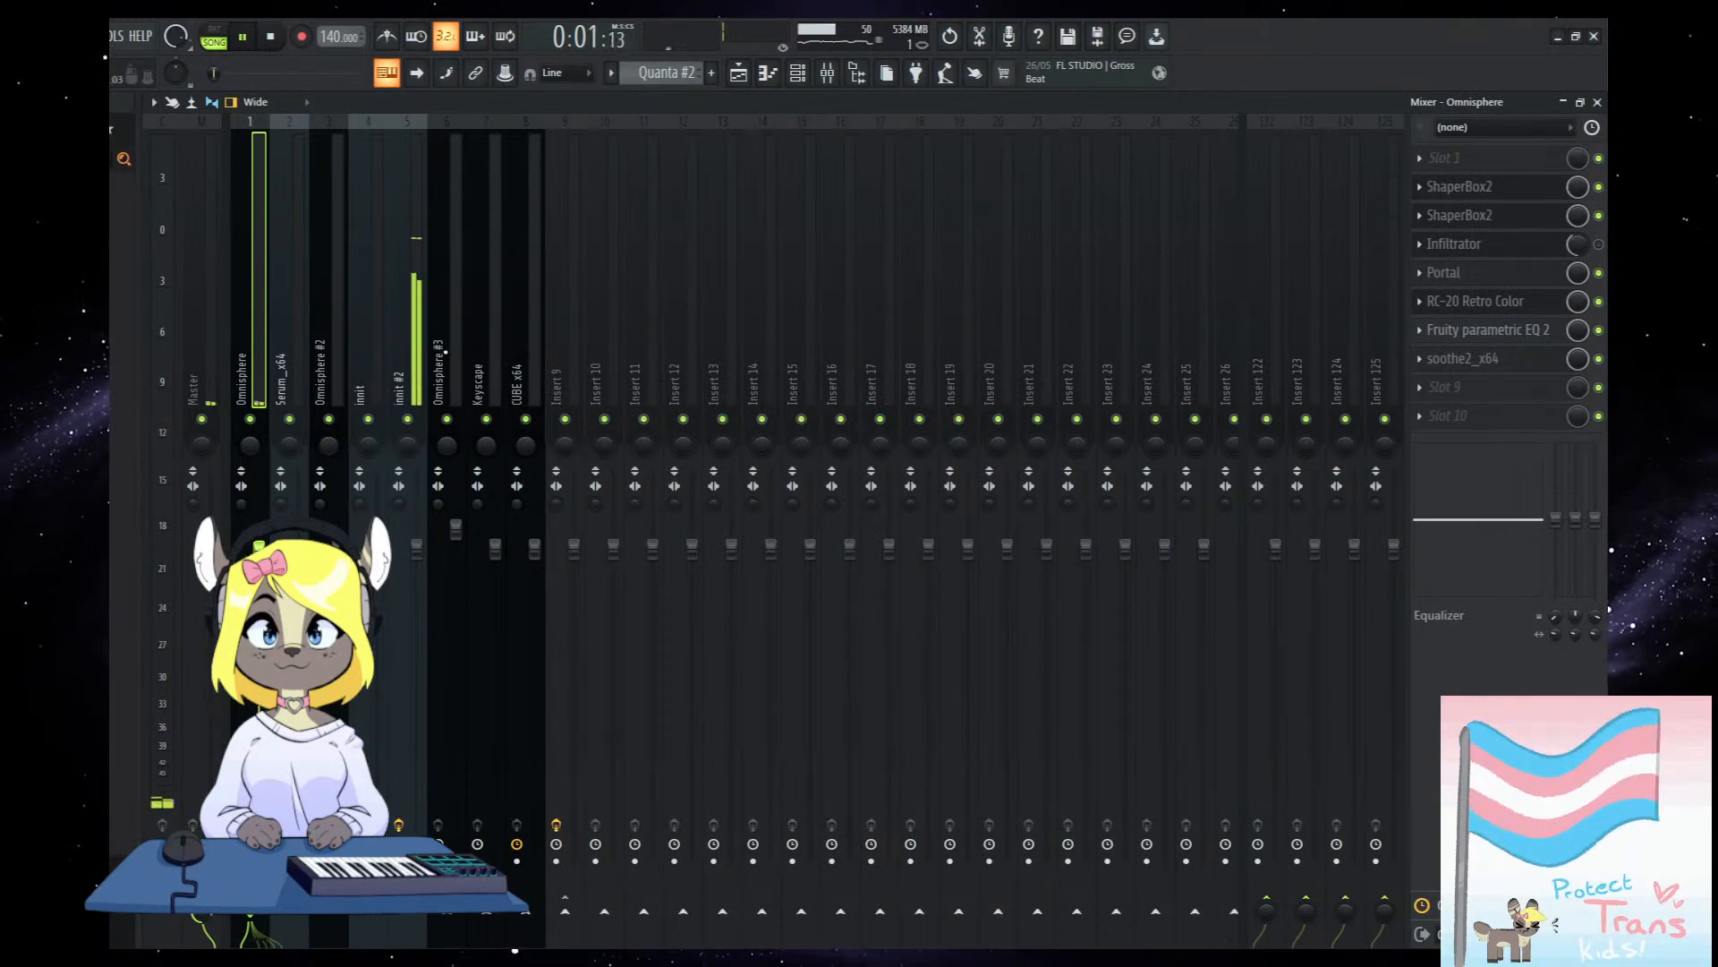
left_click(421, 355)
left_click(741, 73)
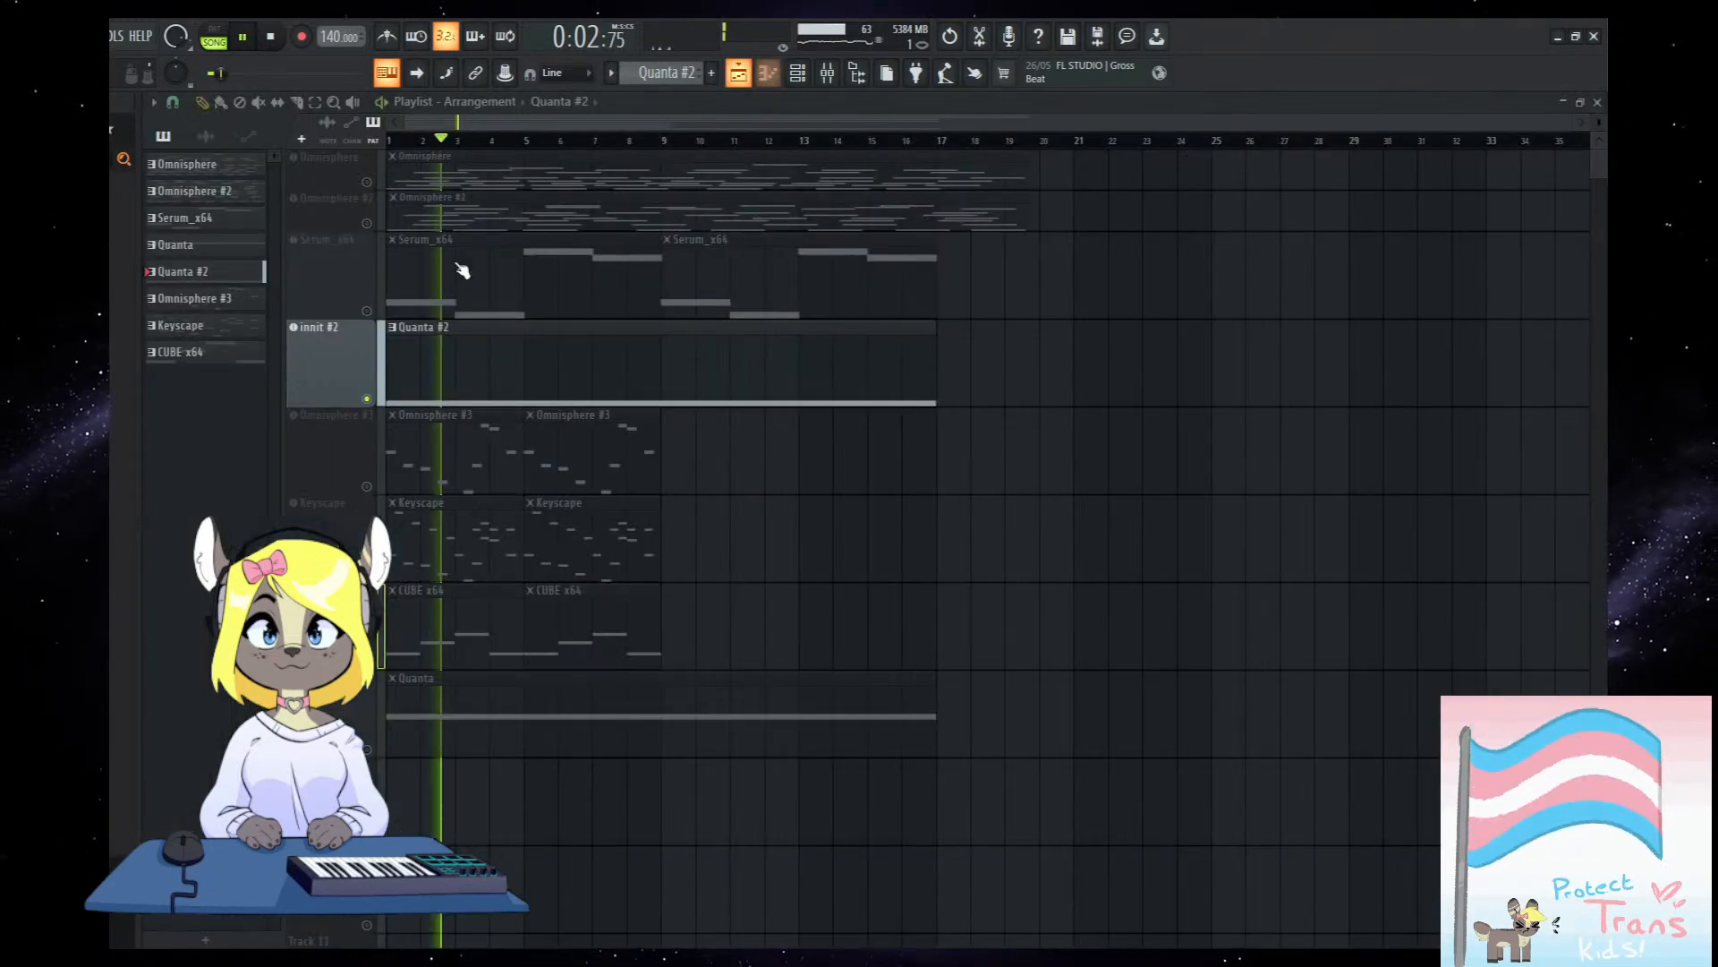
key("space")
key("space")
left_click(827, 74)
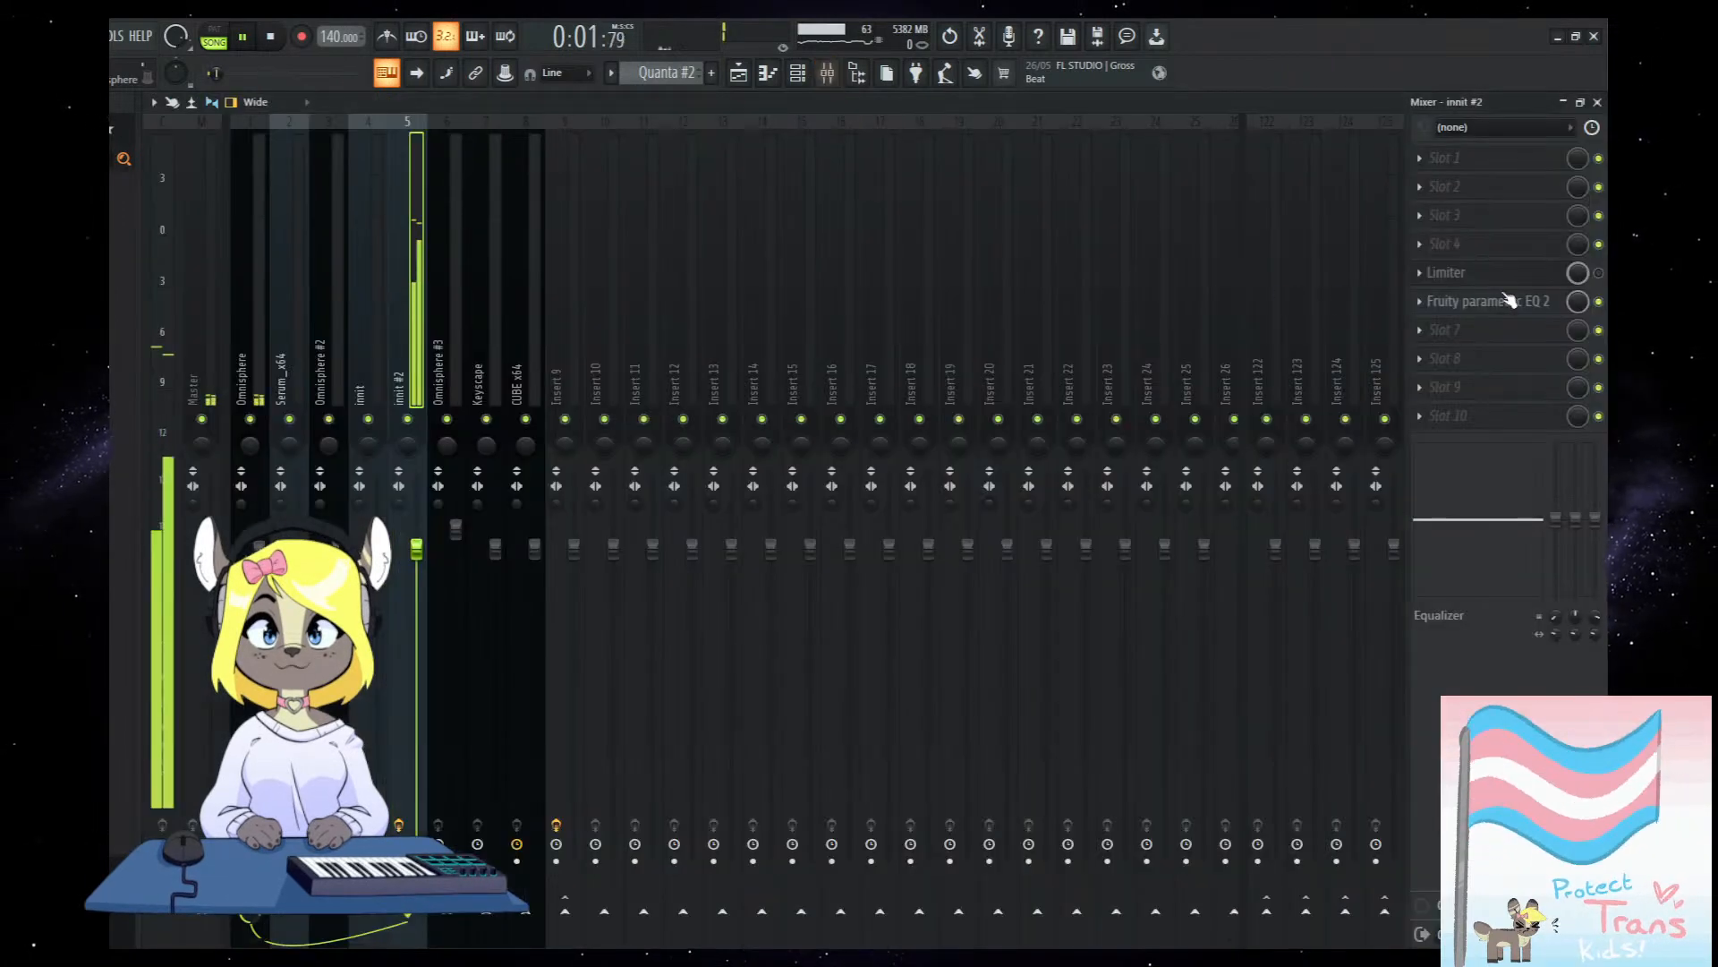
Bypass both ShaperBox2 effects and Portal on the Omnisphere insert for comparison, and re-enable both ShaperBox2 effects.
left_click(254, 392)
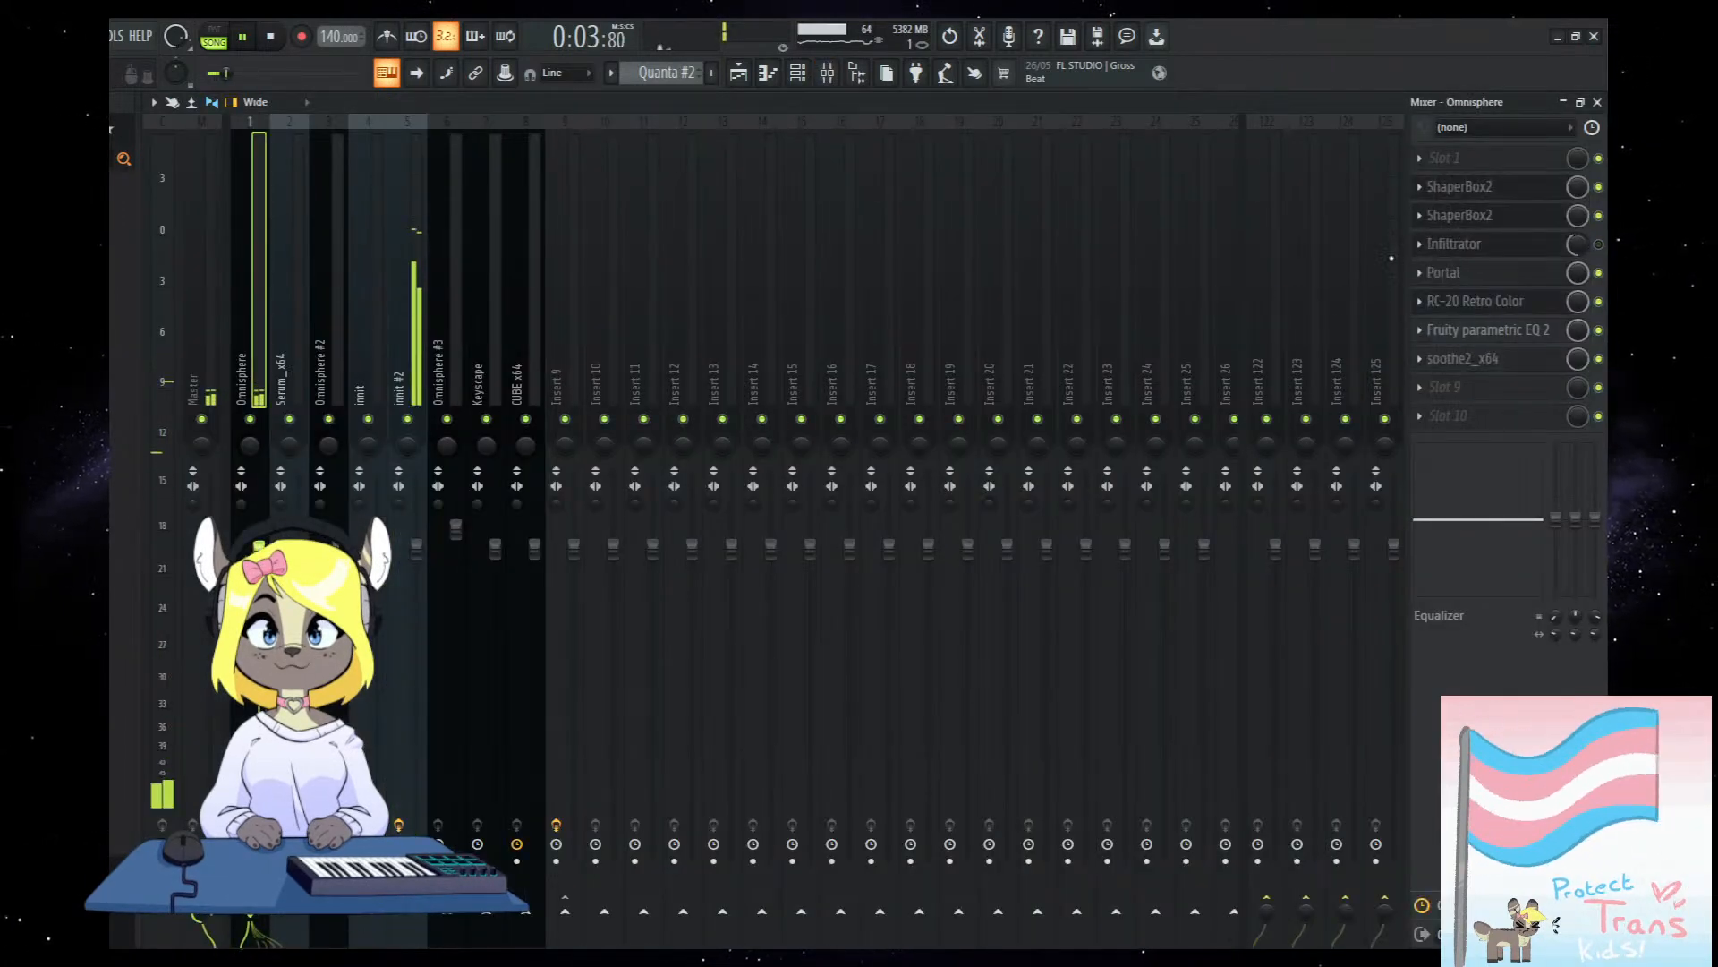
left_click(1599, 187)
left_click(1598, 217)
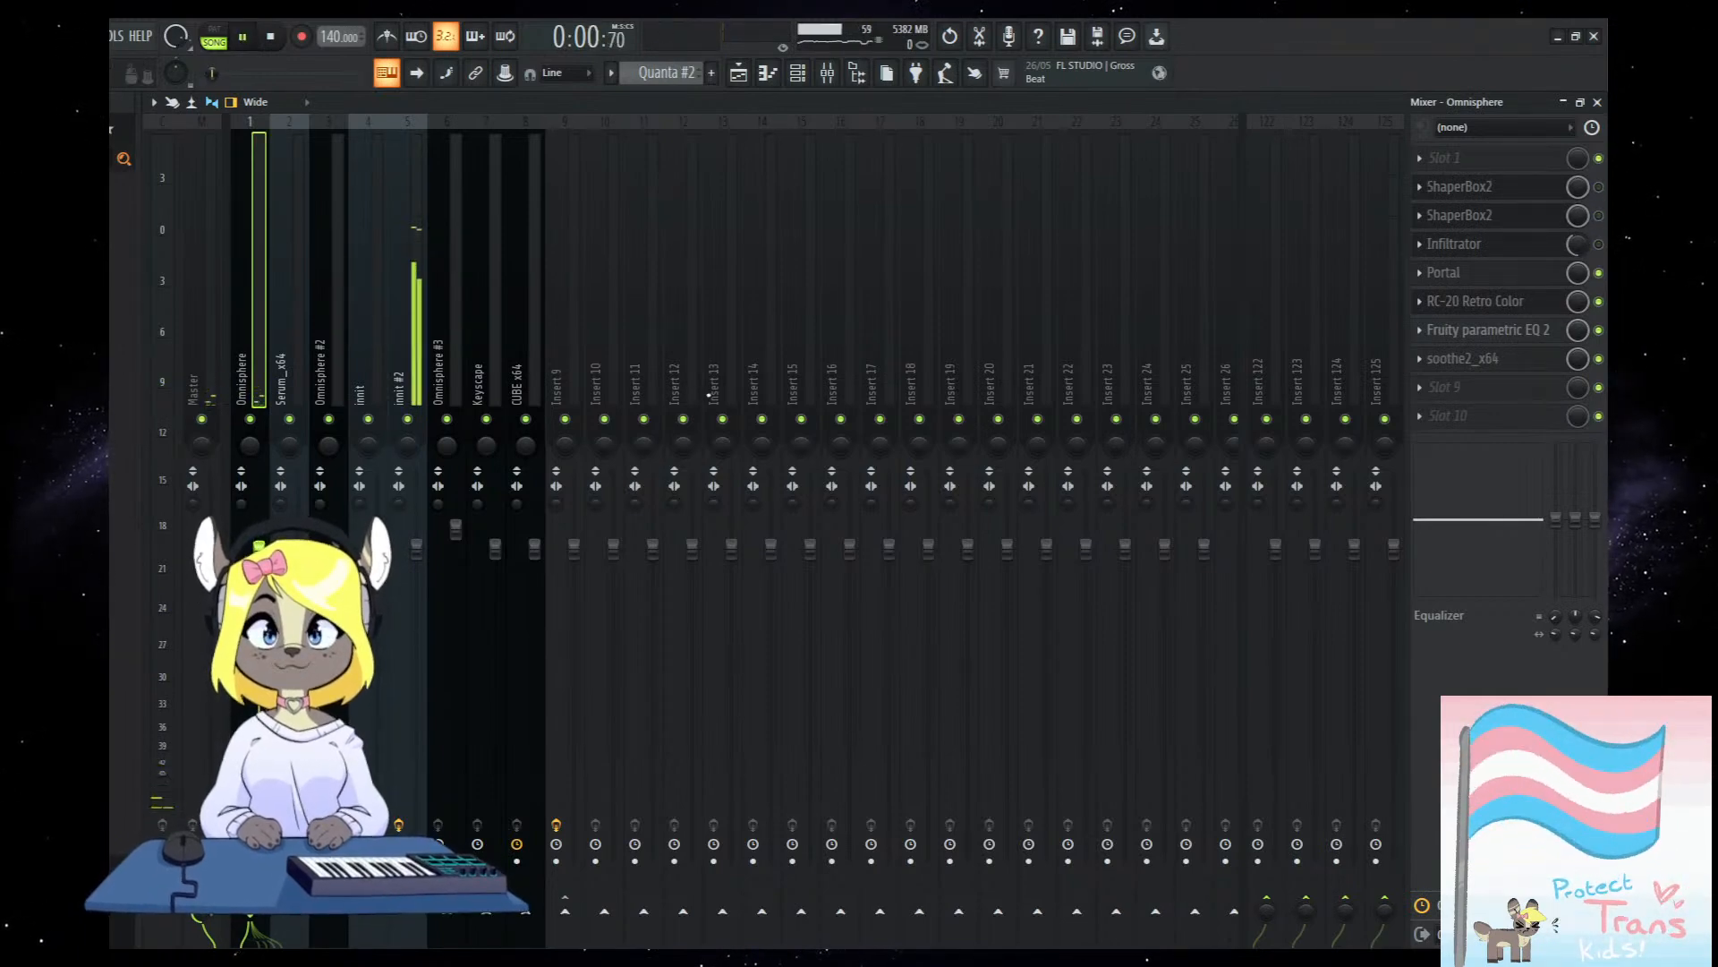
left_click(1598, 273)
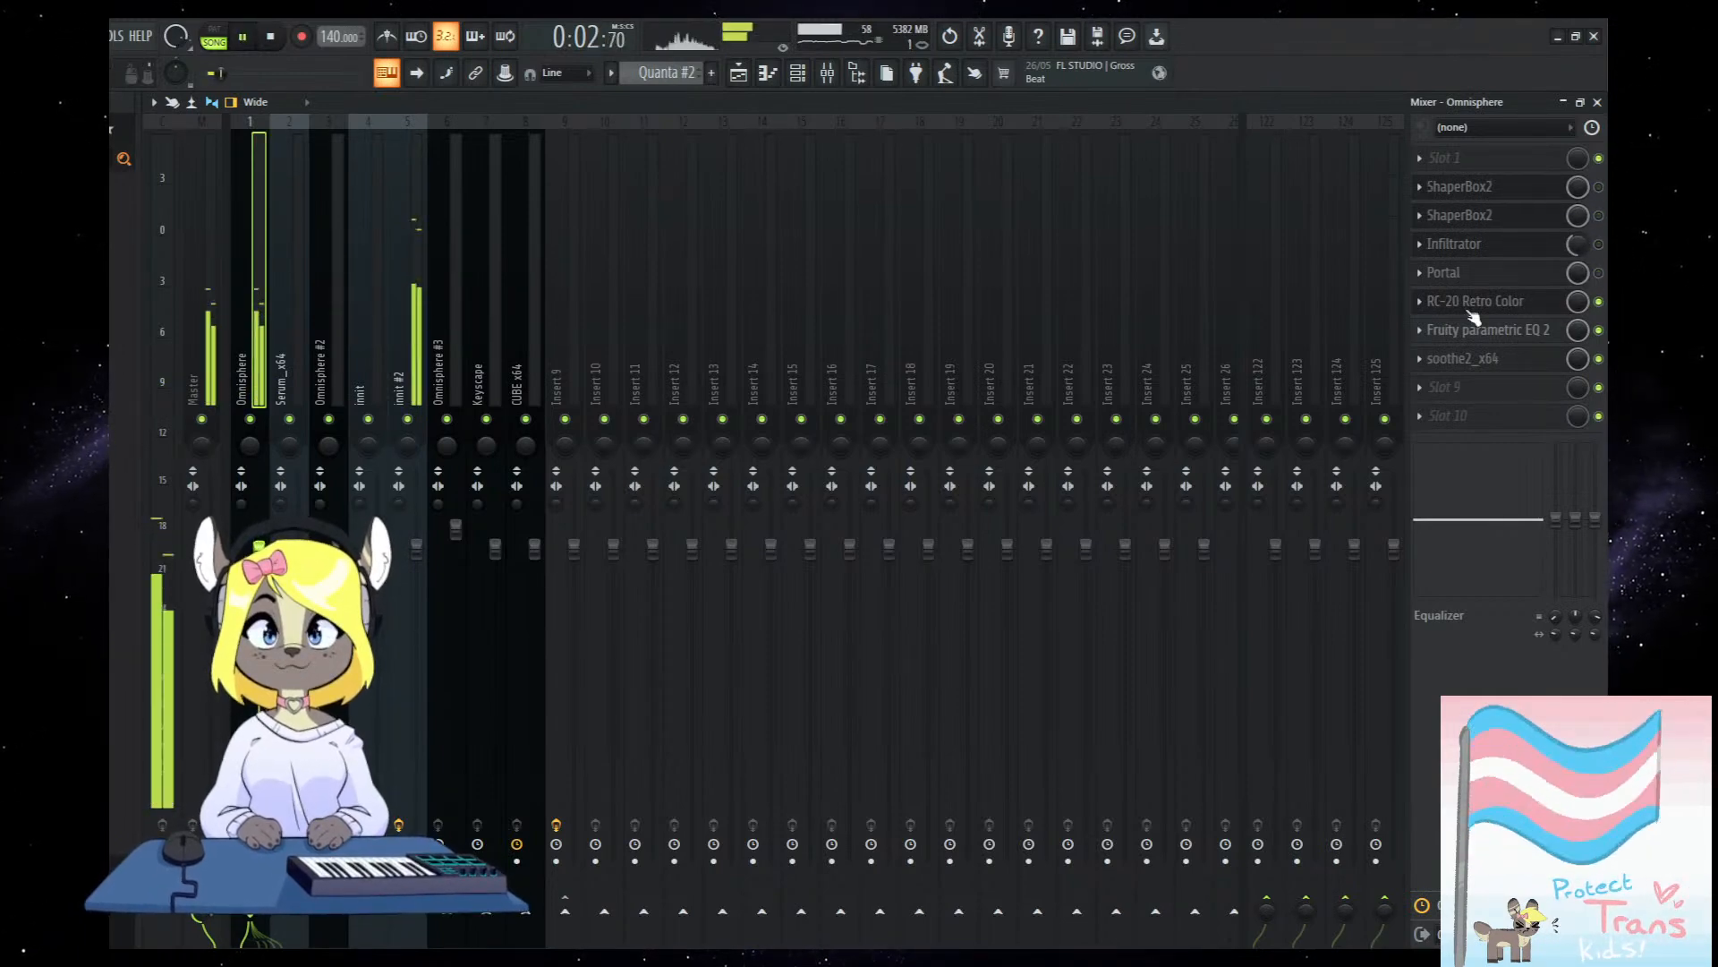
left_click(1599, 187)
left_click(1598, 216)
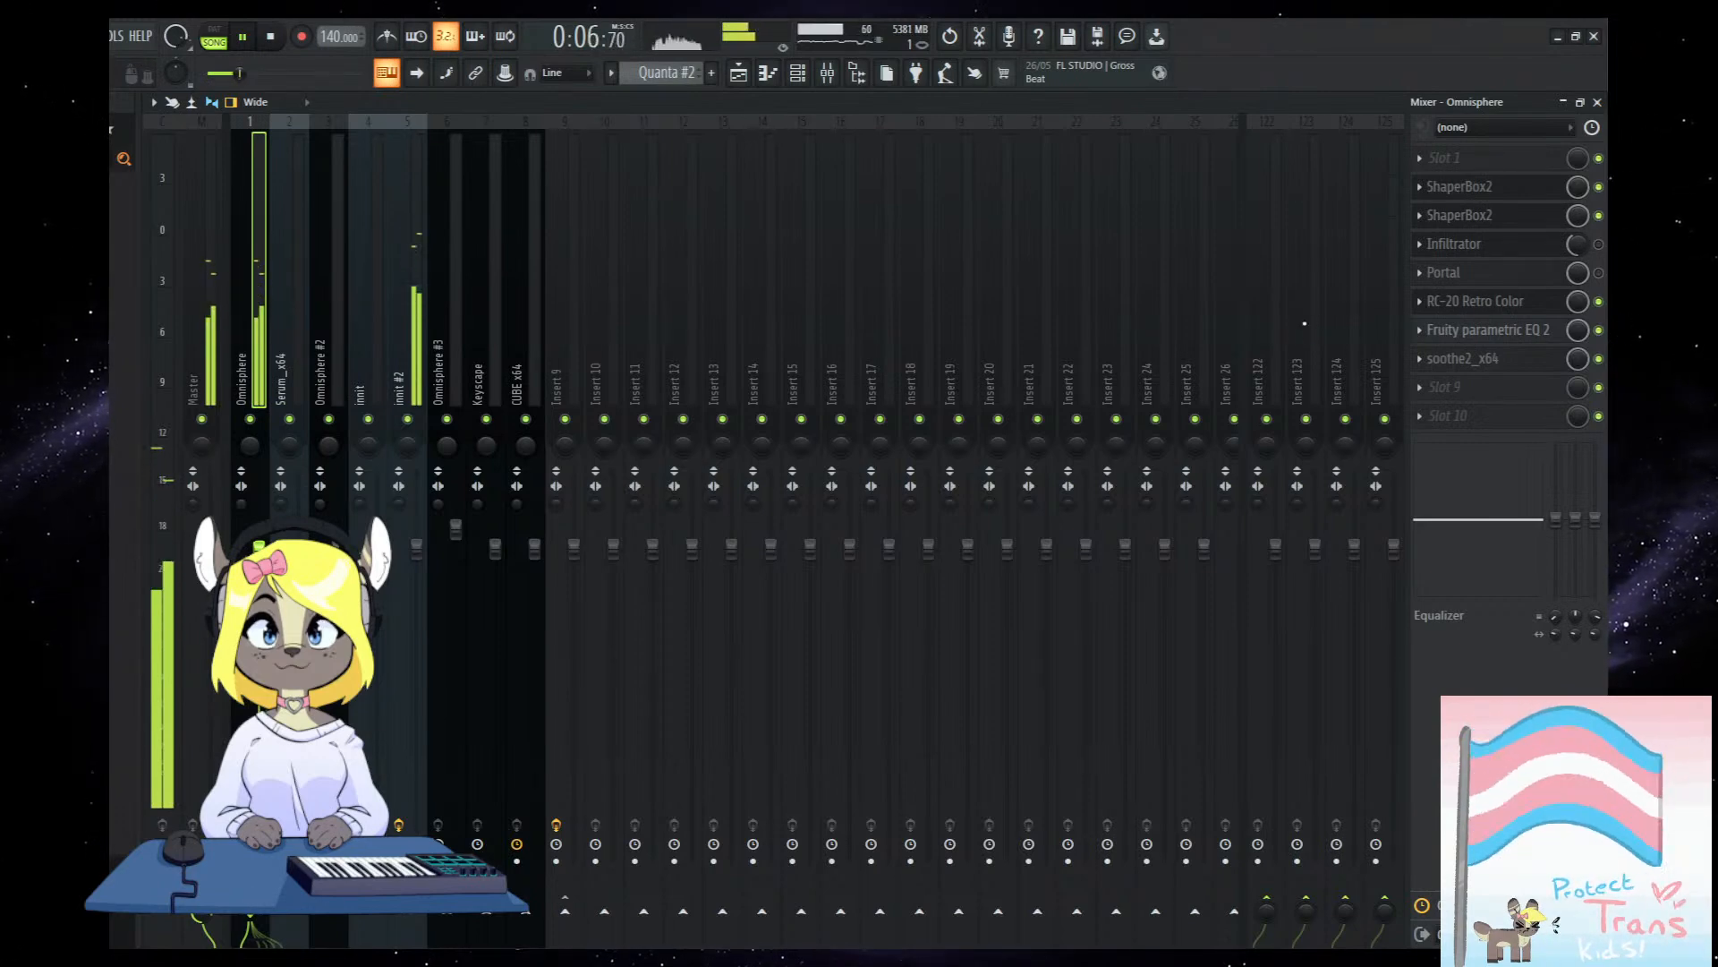
Create a new empty pattern, unmute the Serum_x64 track in the playlist and replay the song.
left_click(715, 71)
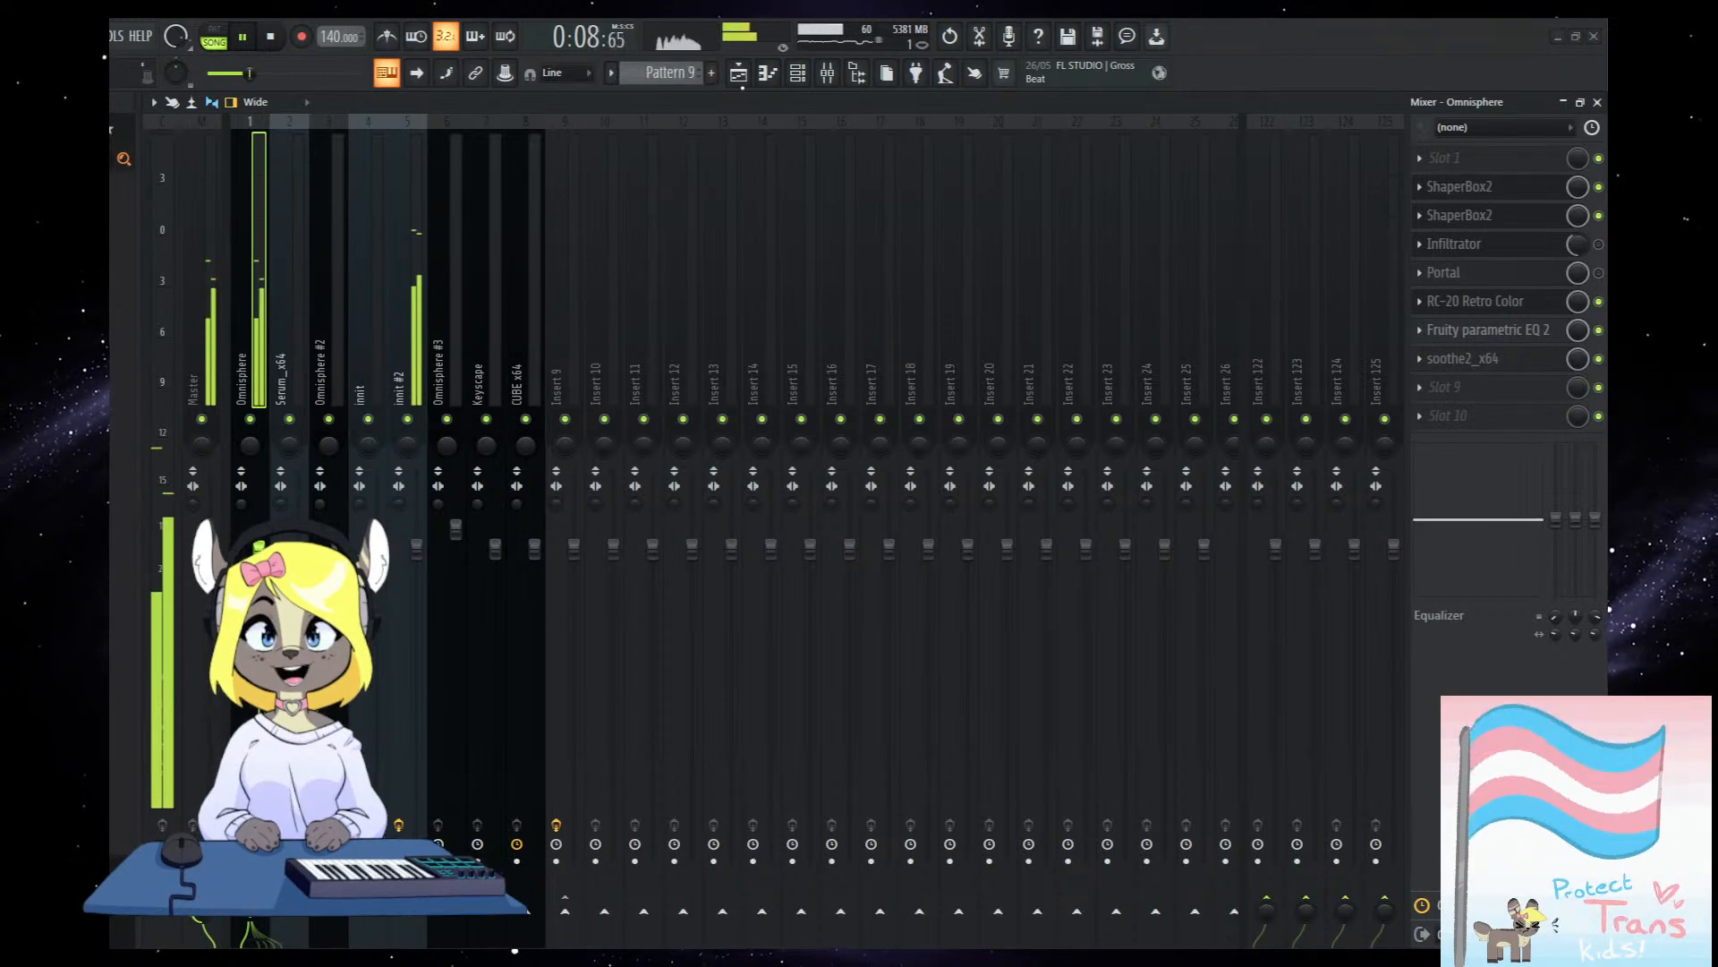
key("space")
left_click(739, 75)
left_click(366, 310)
key("space")
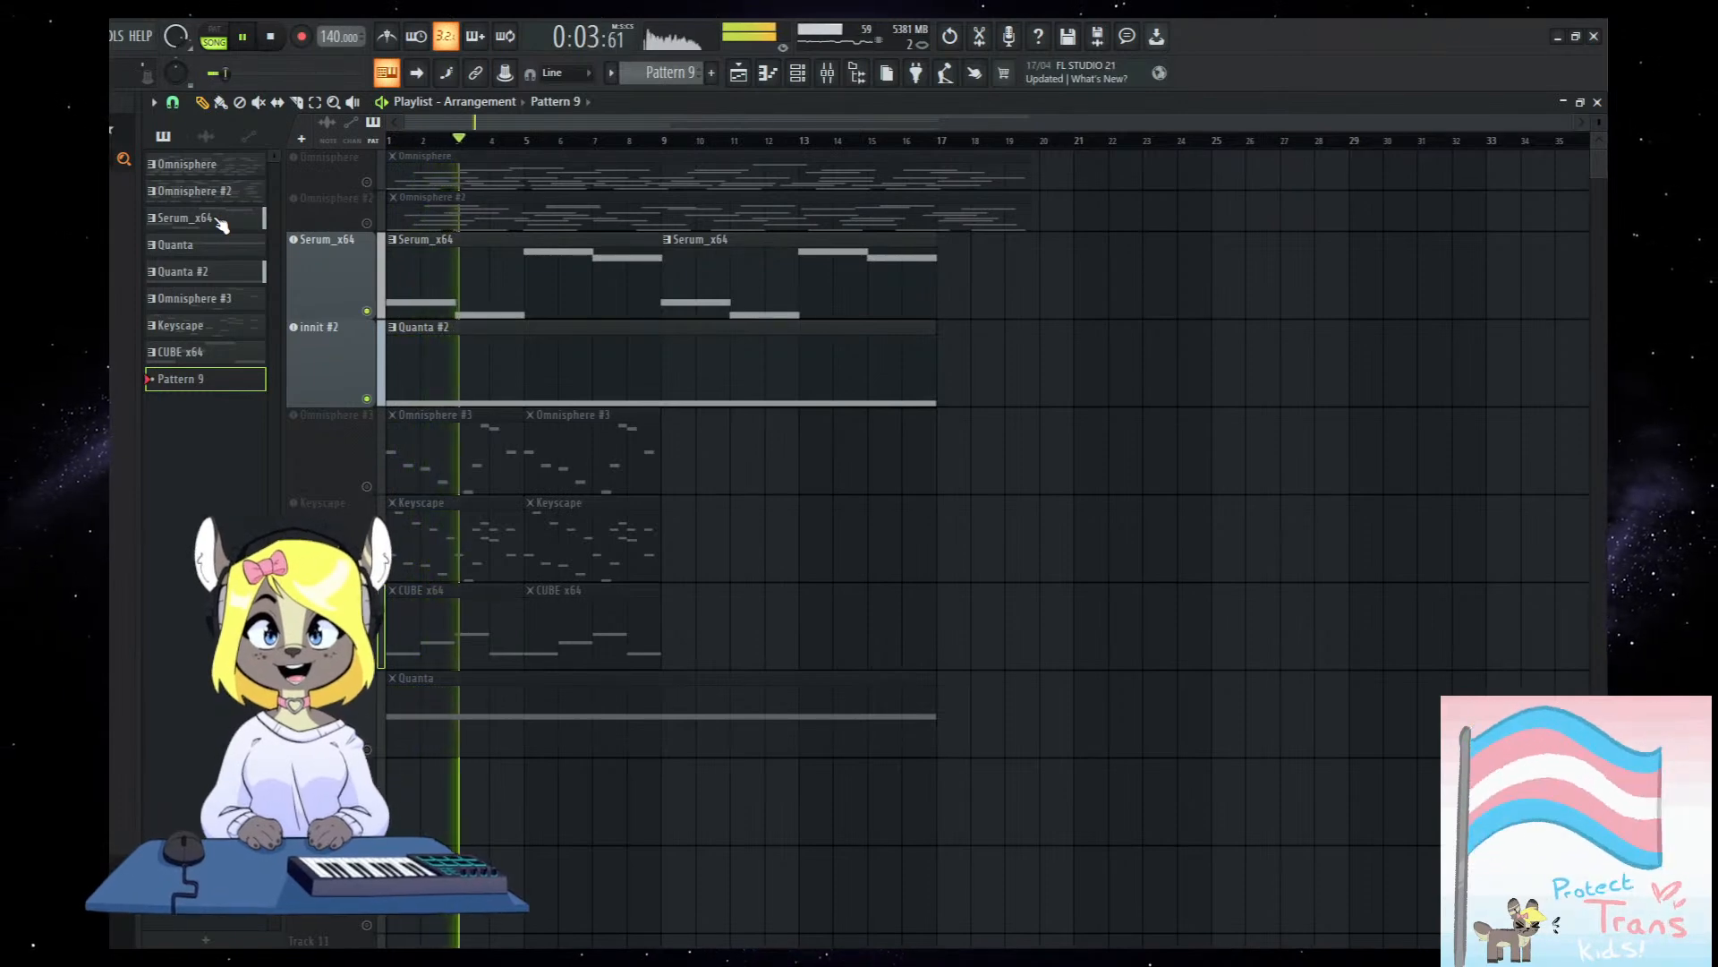
Load the Crystaline Ascent preset in Portal on the Omnisphere insert and set its Movement macro to 62 percent.
left_click(827, 74)
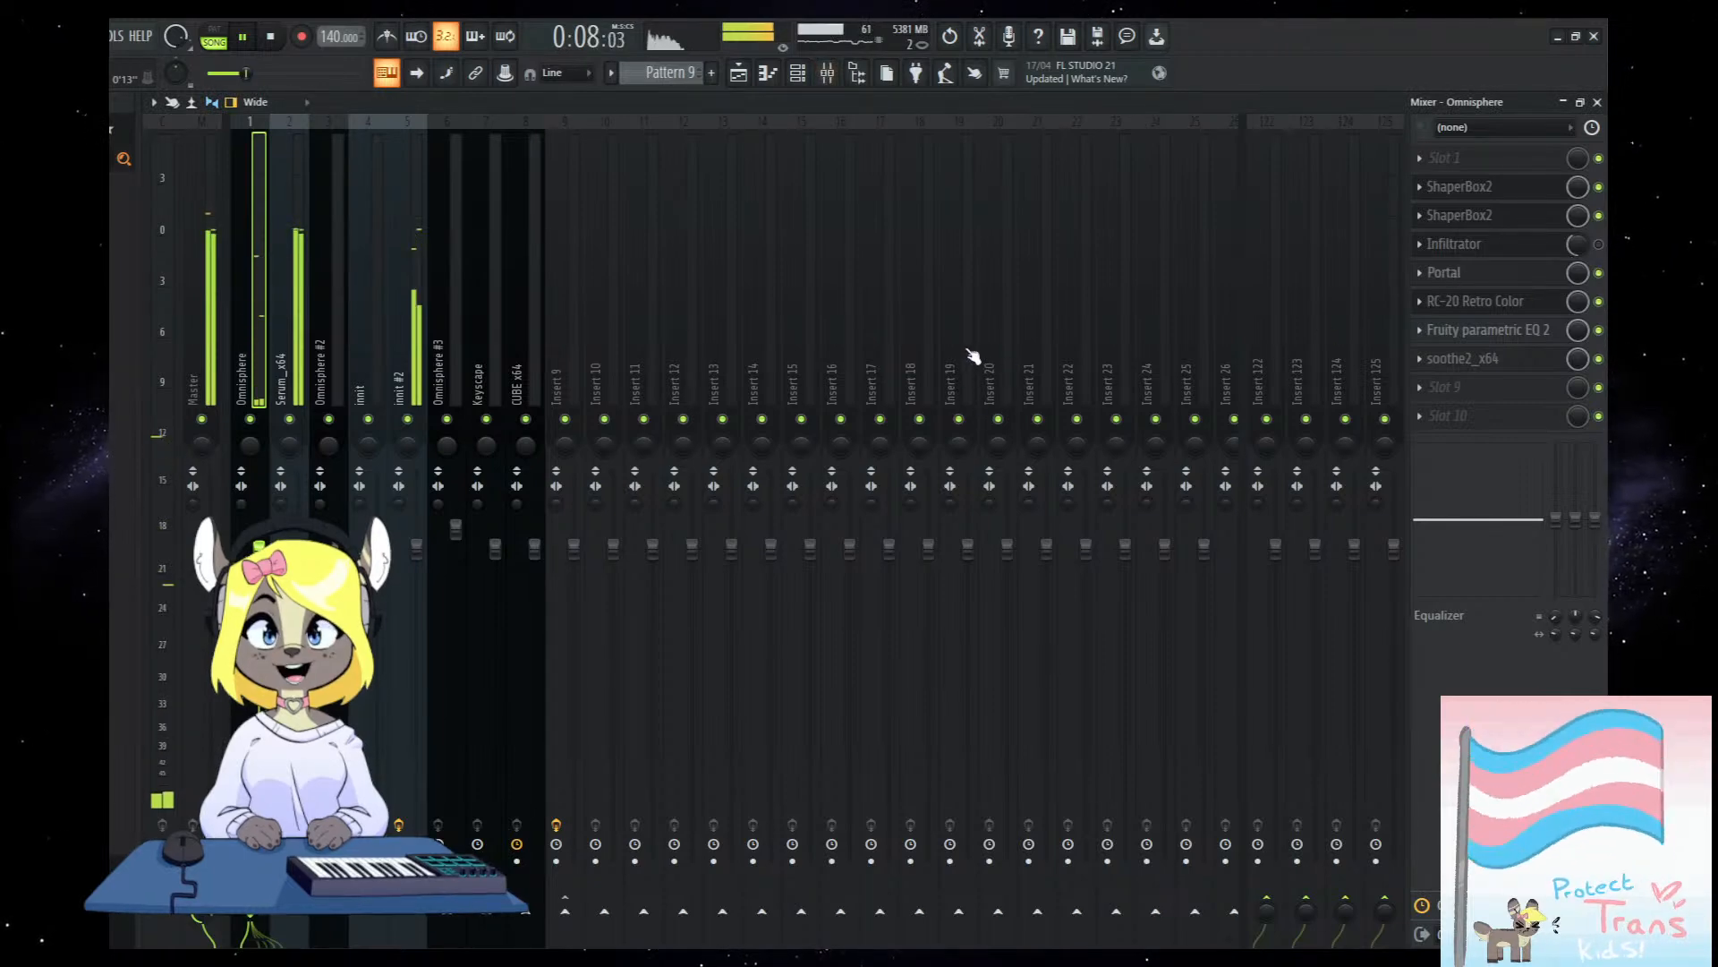
key("Escape")
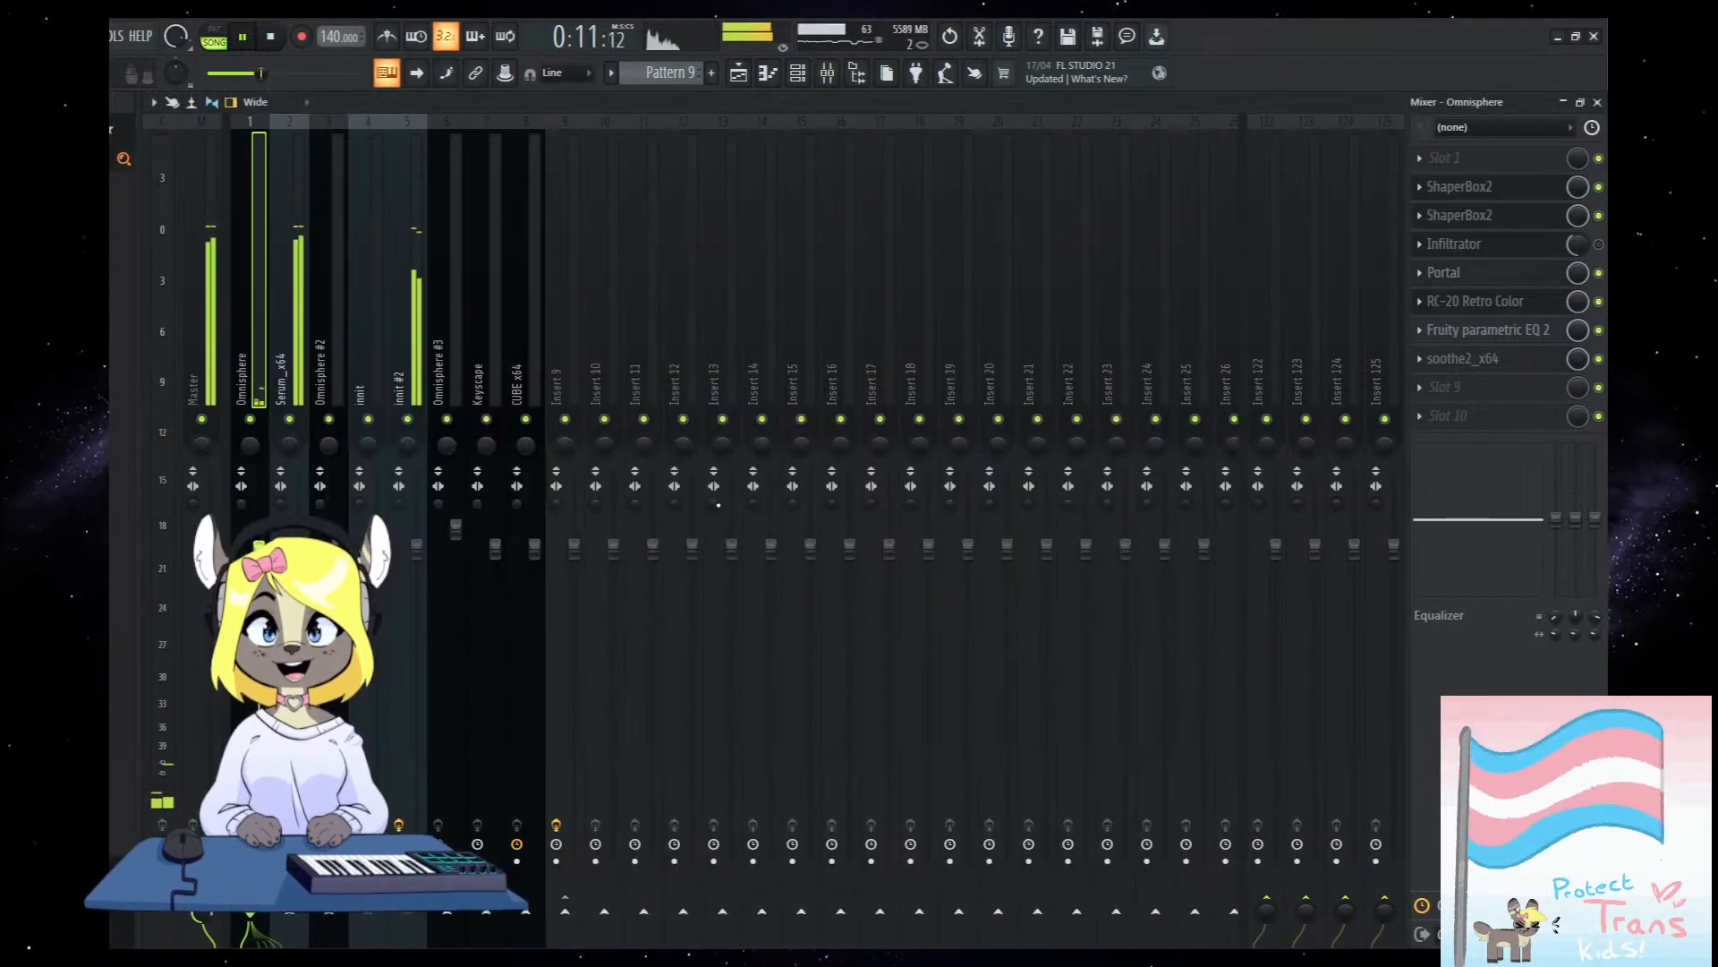
left_click(1475, 275)
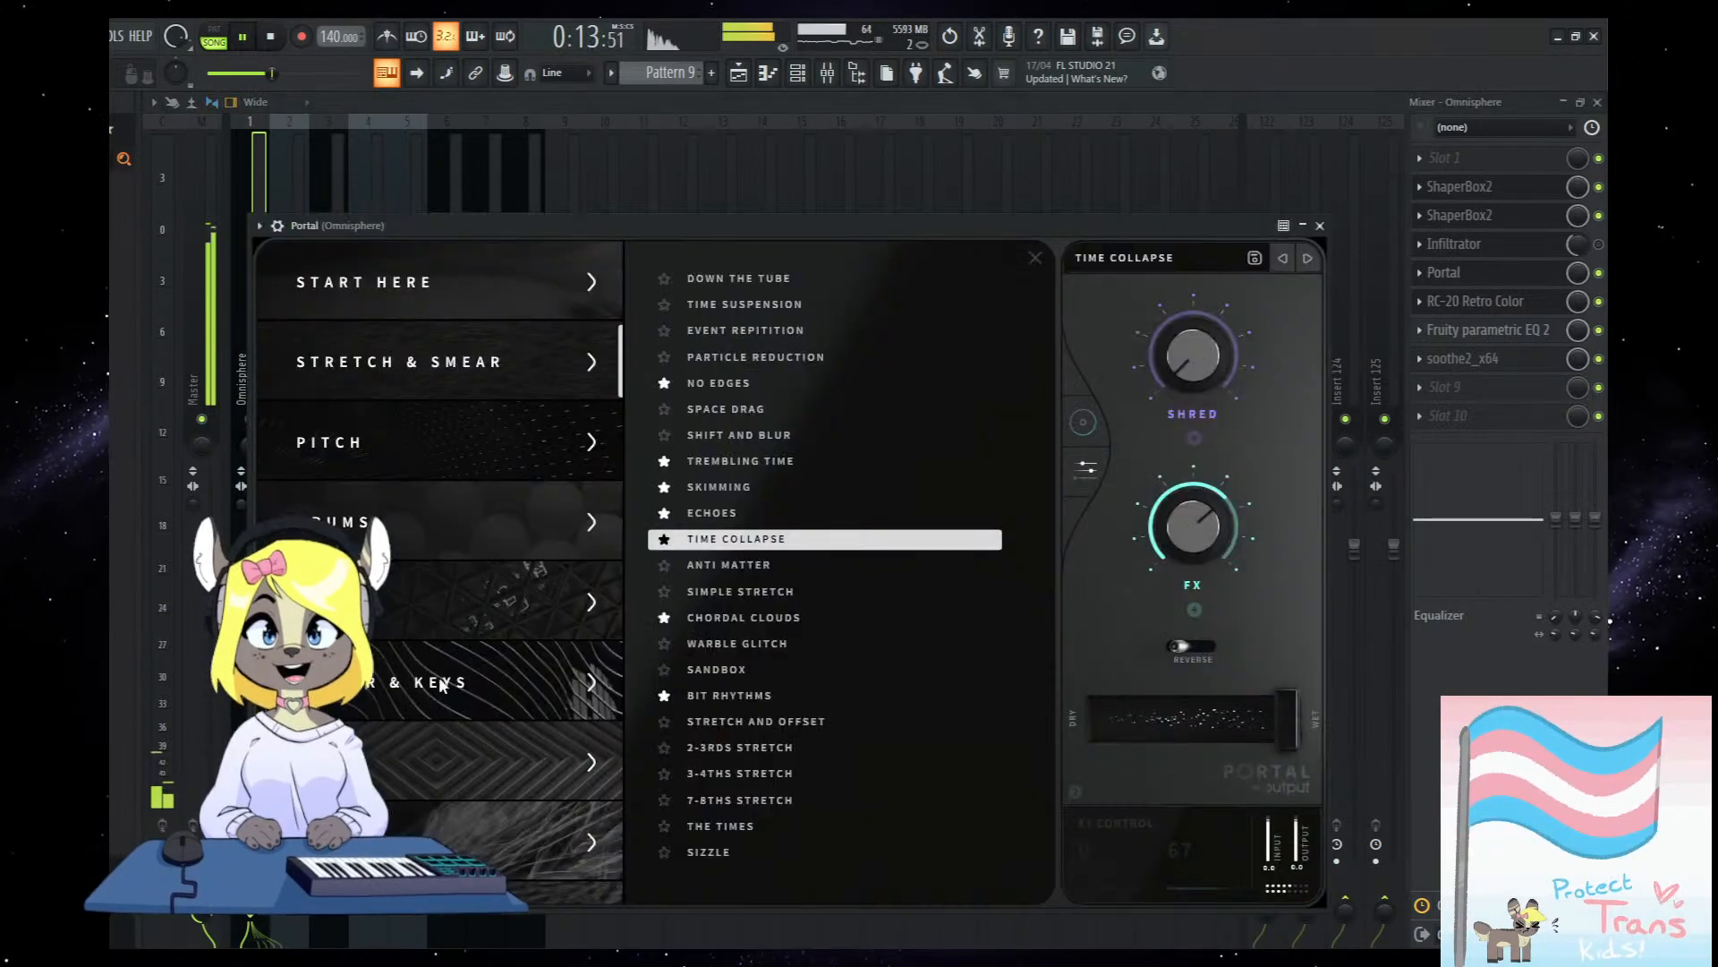
left_click(381, 750)
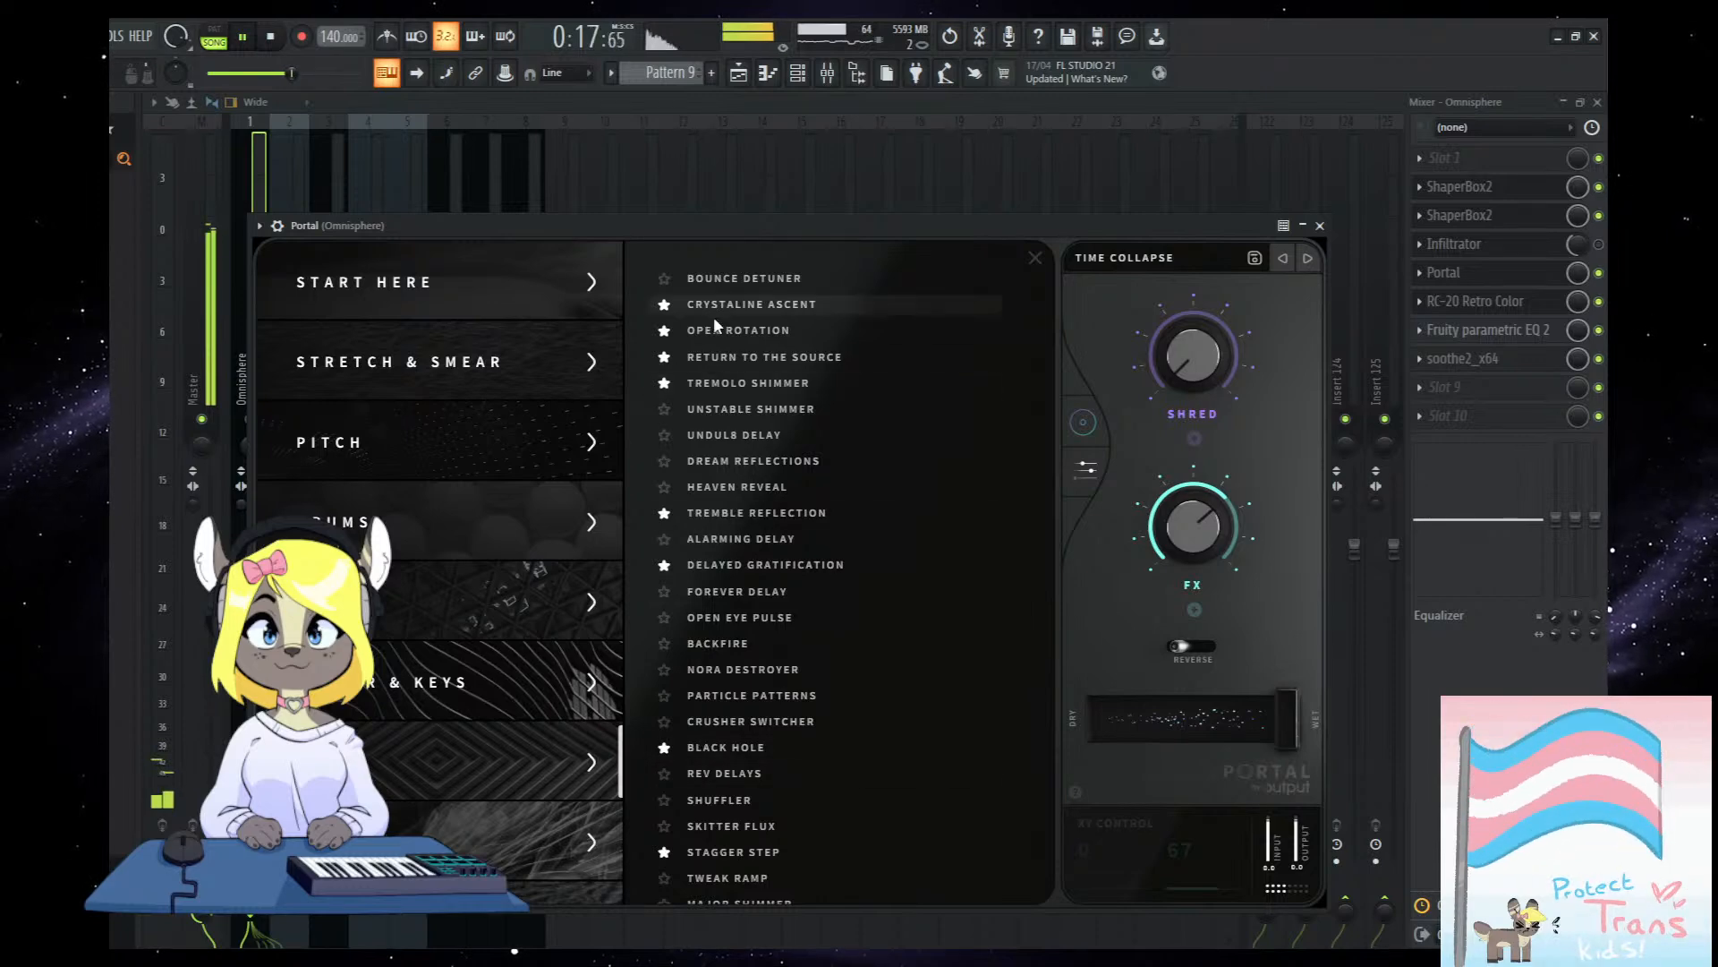
left_click(752, 305)
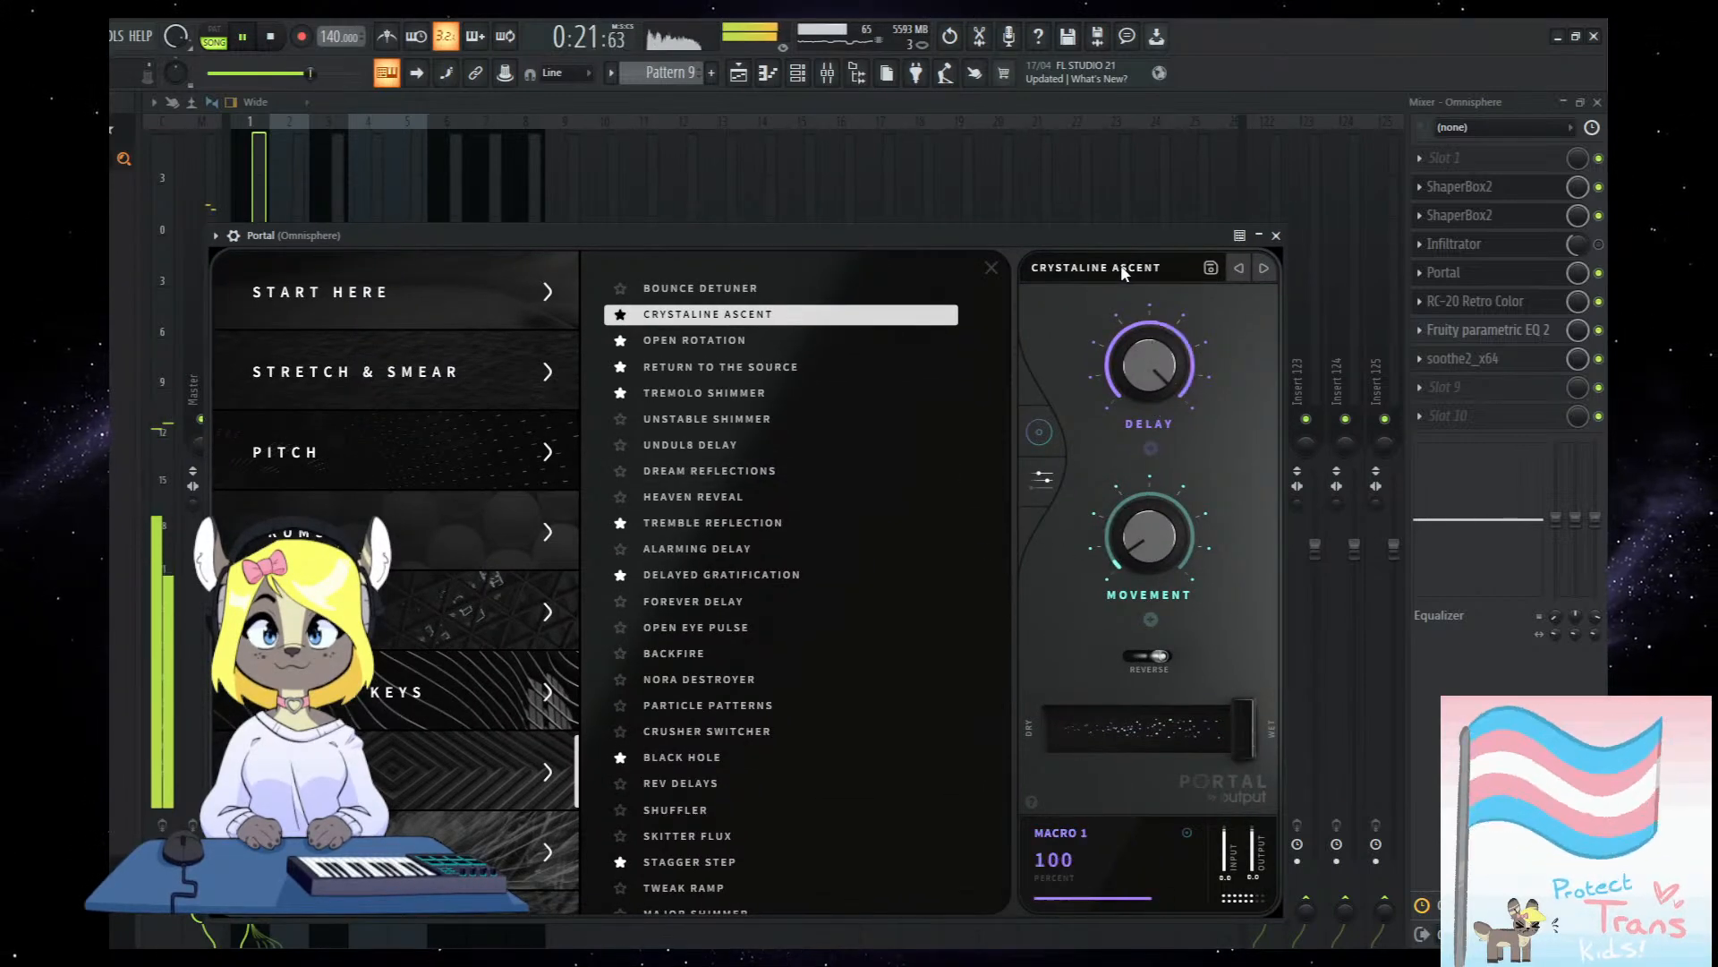
mouse_move(1162, 549)
left_mouse_down()
mouse_move(1148, 524)
mouse_move(1146, 540)
left_mouse_up()
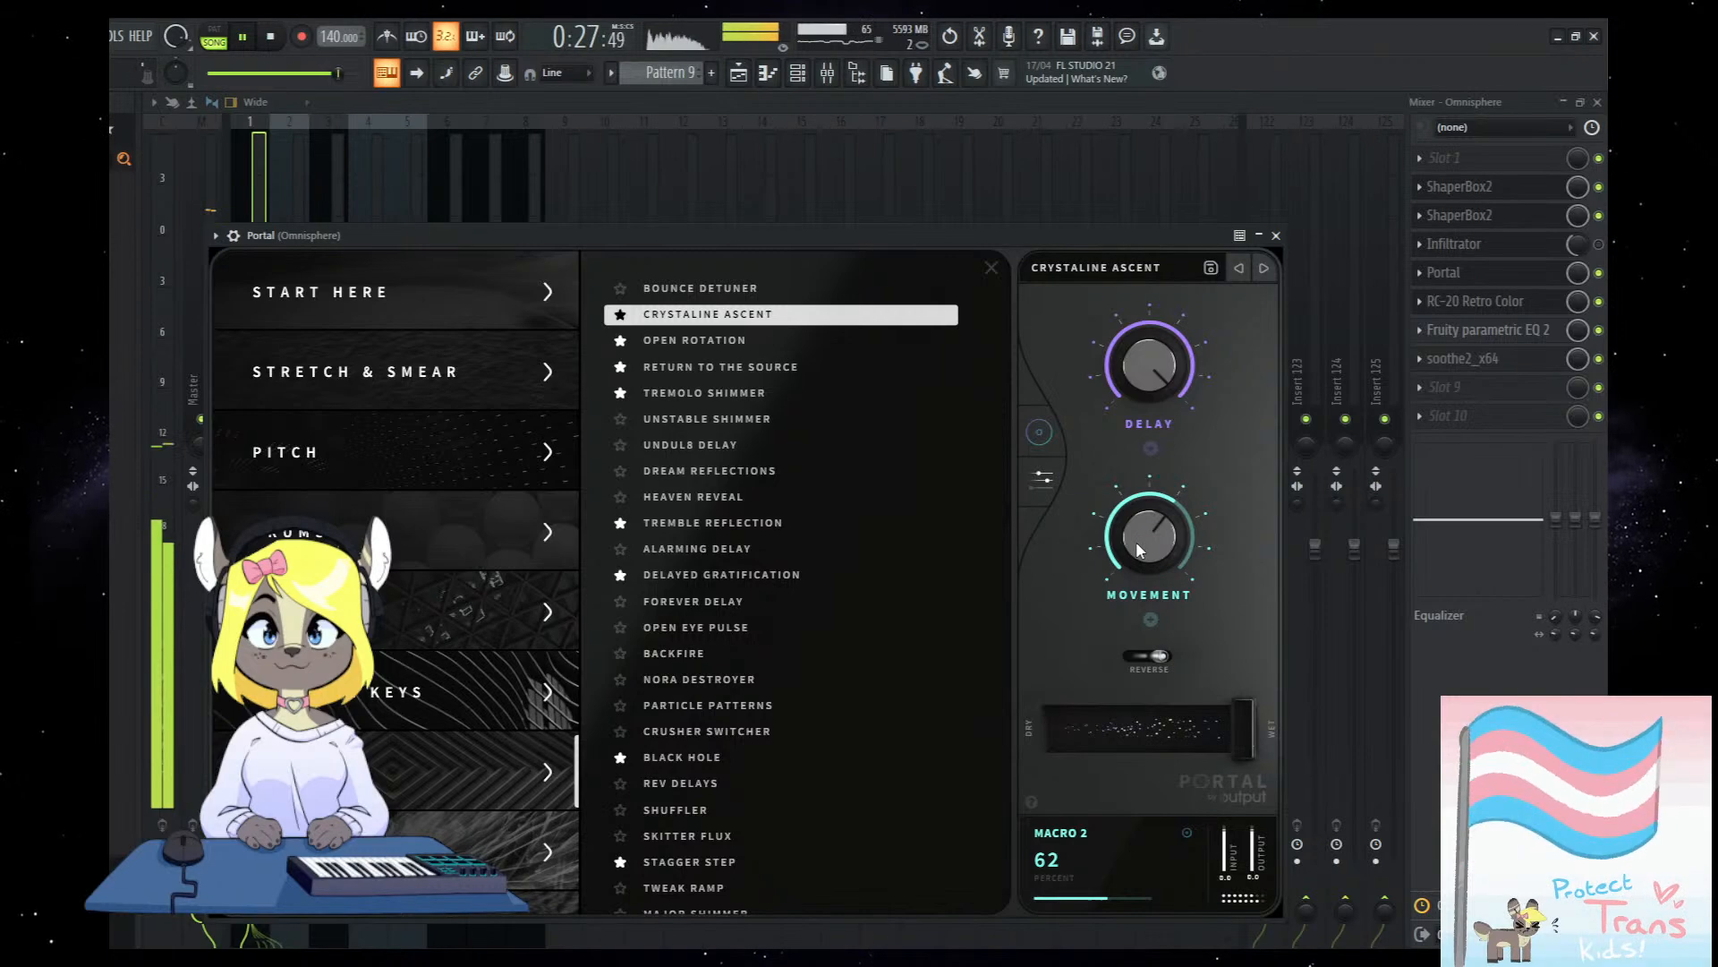
Stop playback and shorten the Omnisphere and Omnisphere #2 clips in the playlist to end just before bar 17.
key("F5")
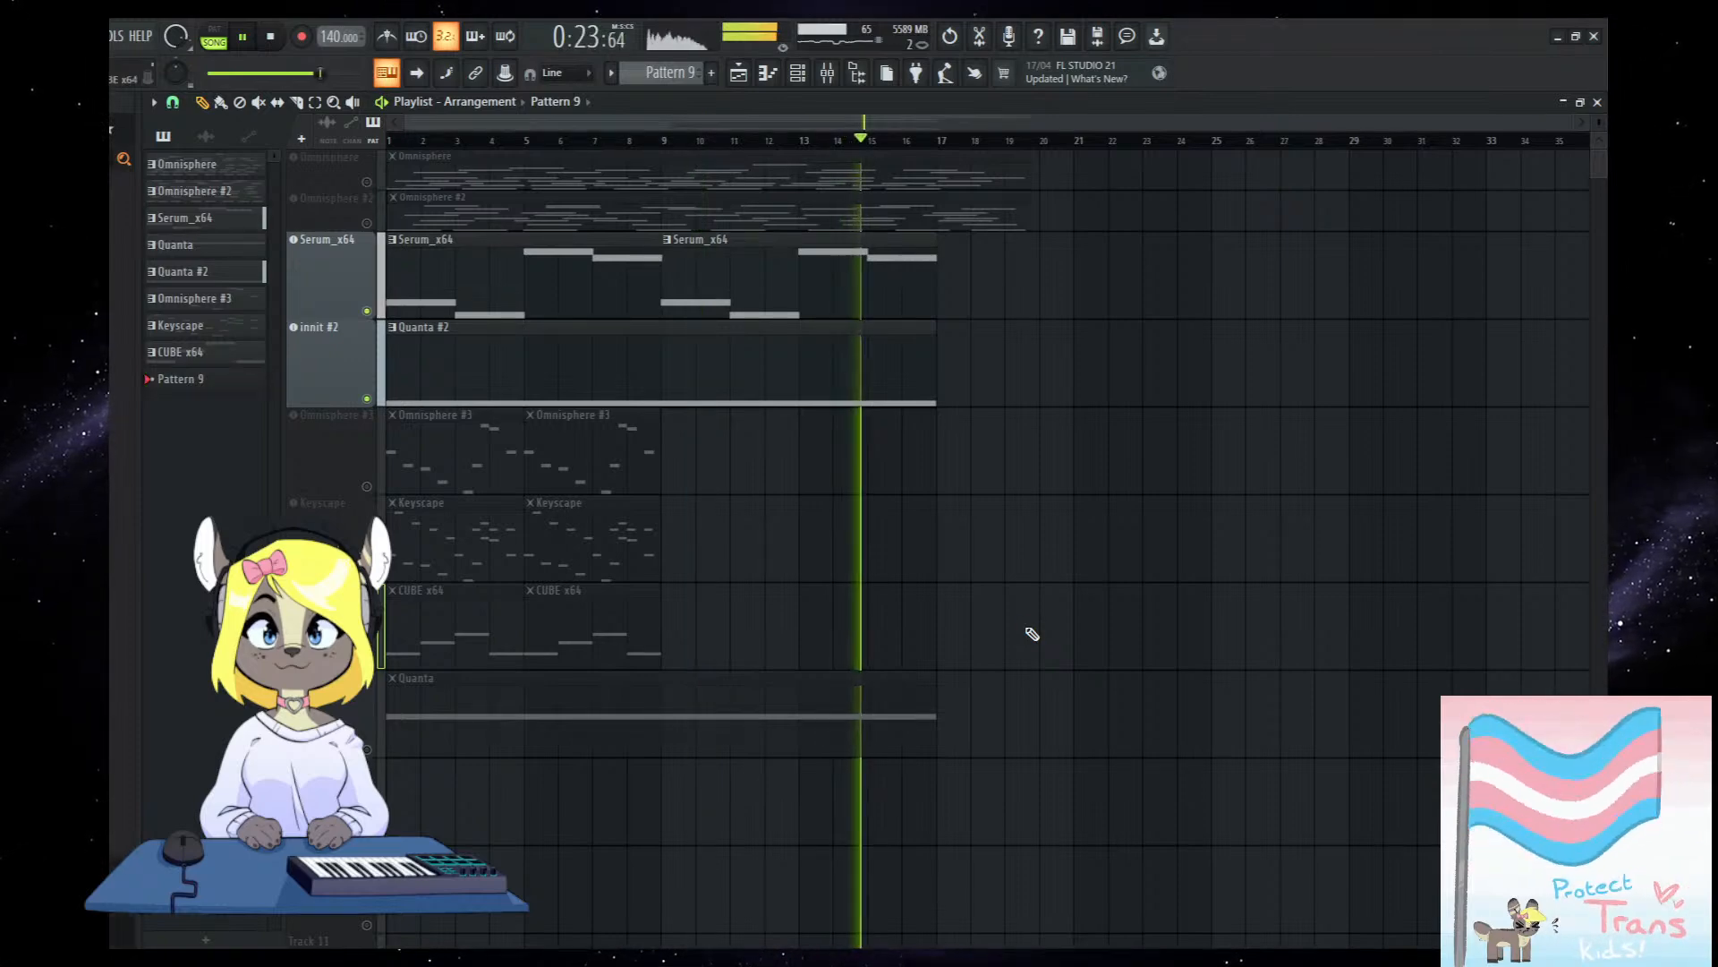
key("space")
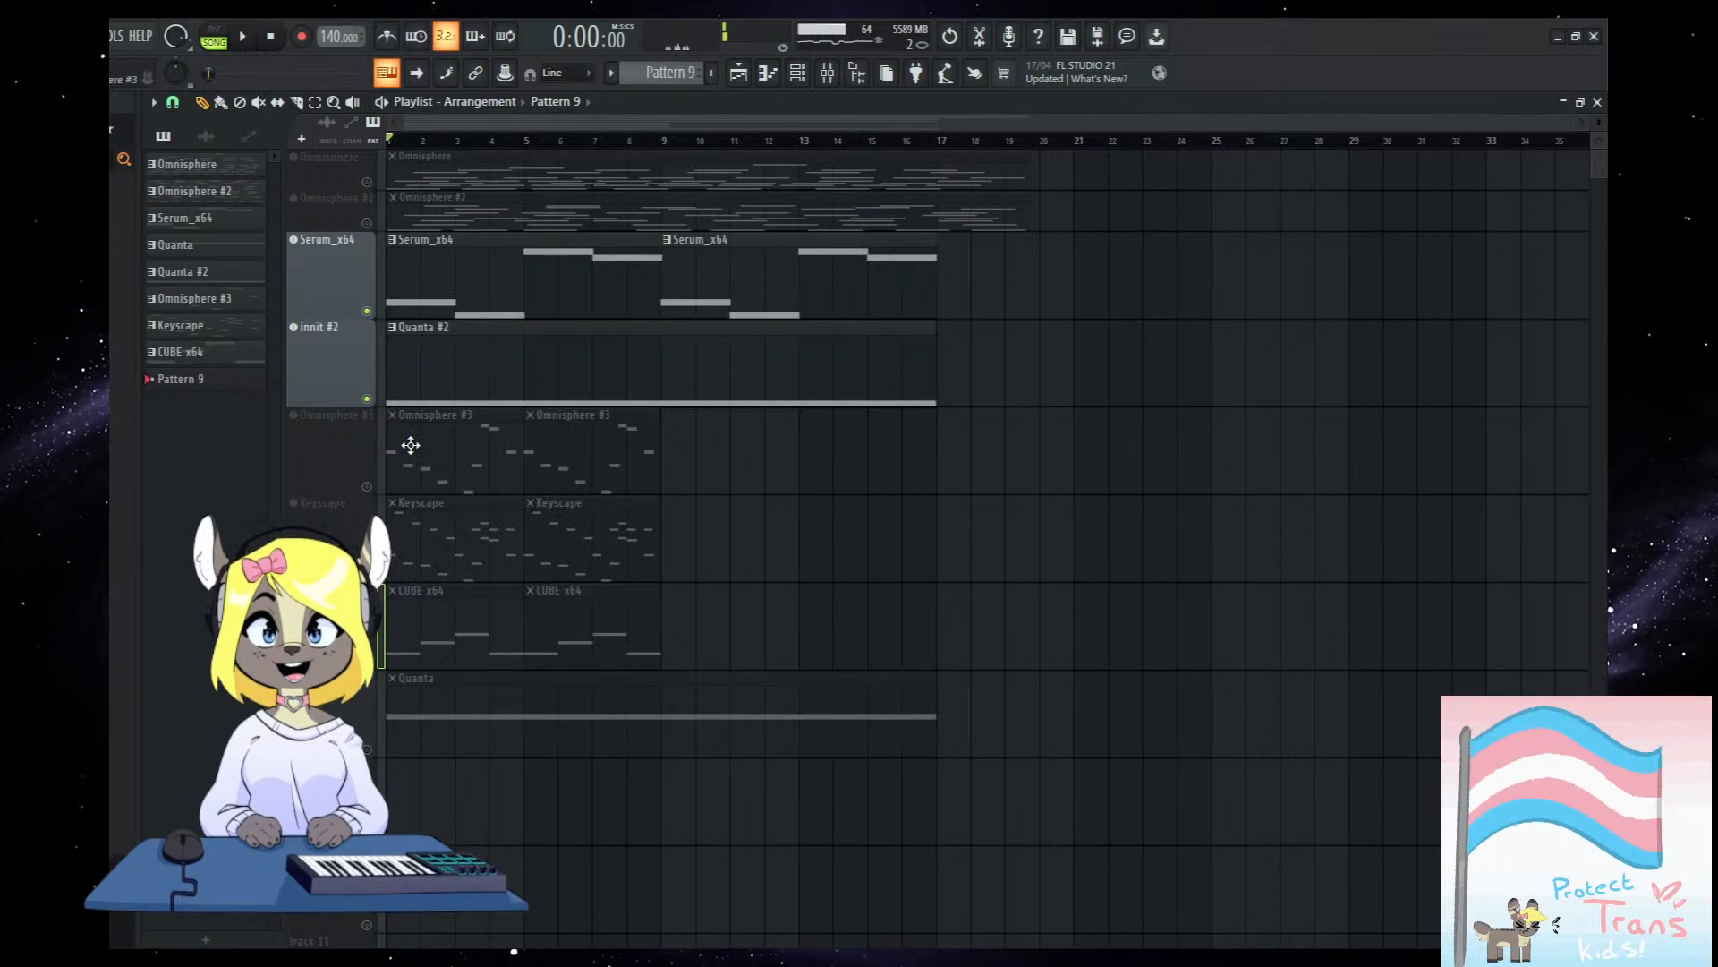
scroll(977, 358, "up", 3)
left_click_drag(1011, 371, 973, 172)
left_click_drag(1113, 157, 936, 157)
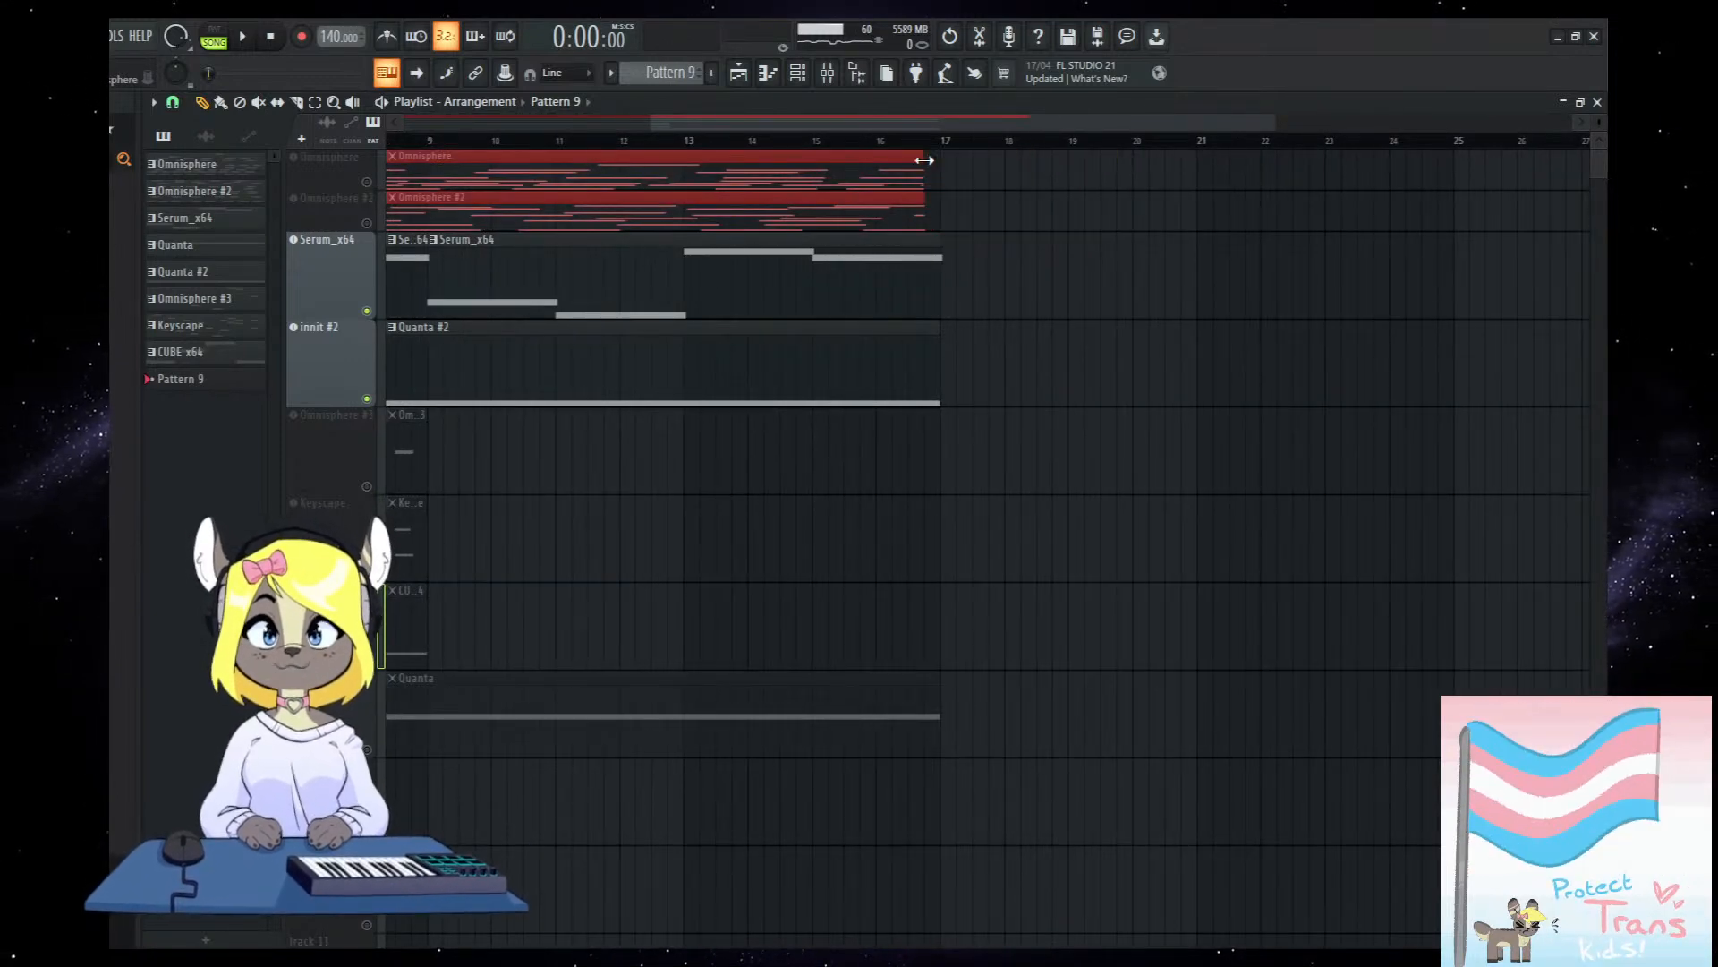
scroll(975, 543, "down", 3)
Solo the innit #2 track in the playlist and briefly play the song from the start.
right_click(367, 400)
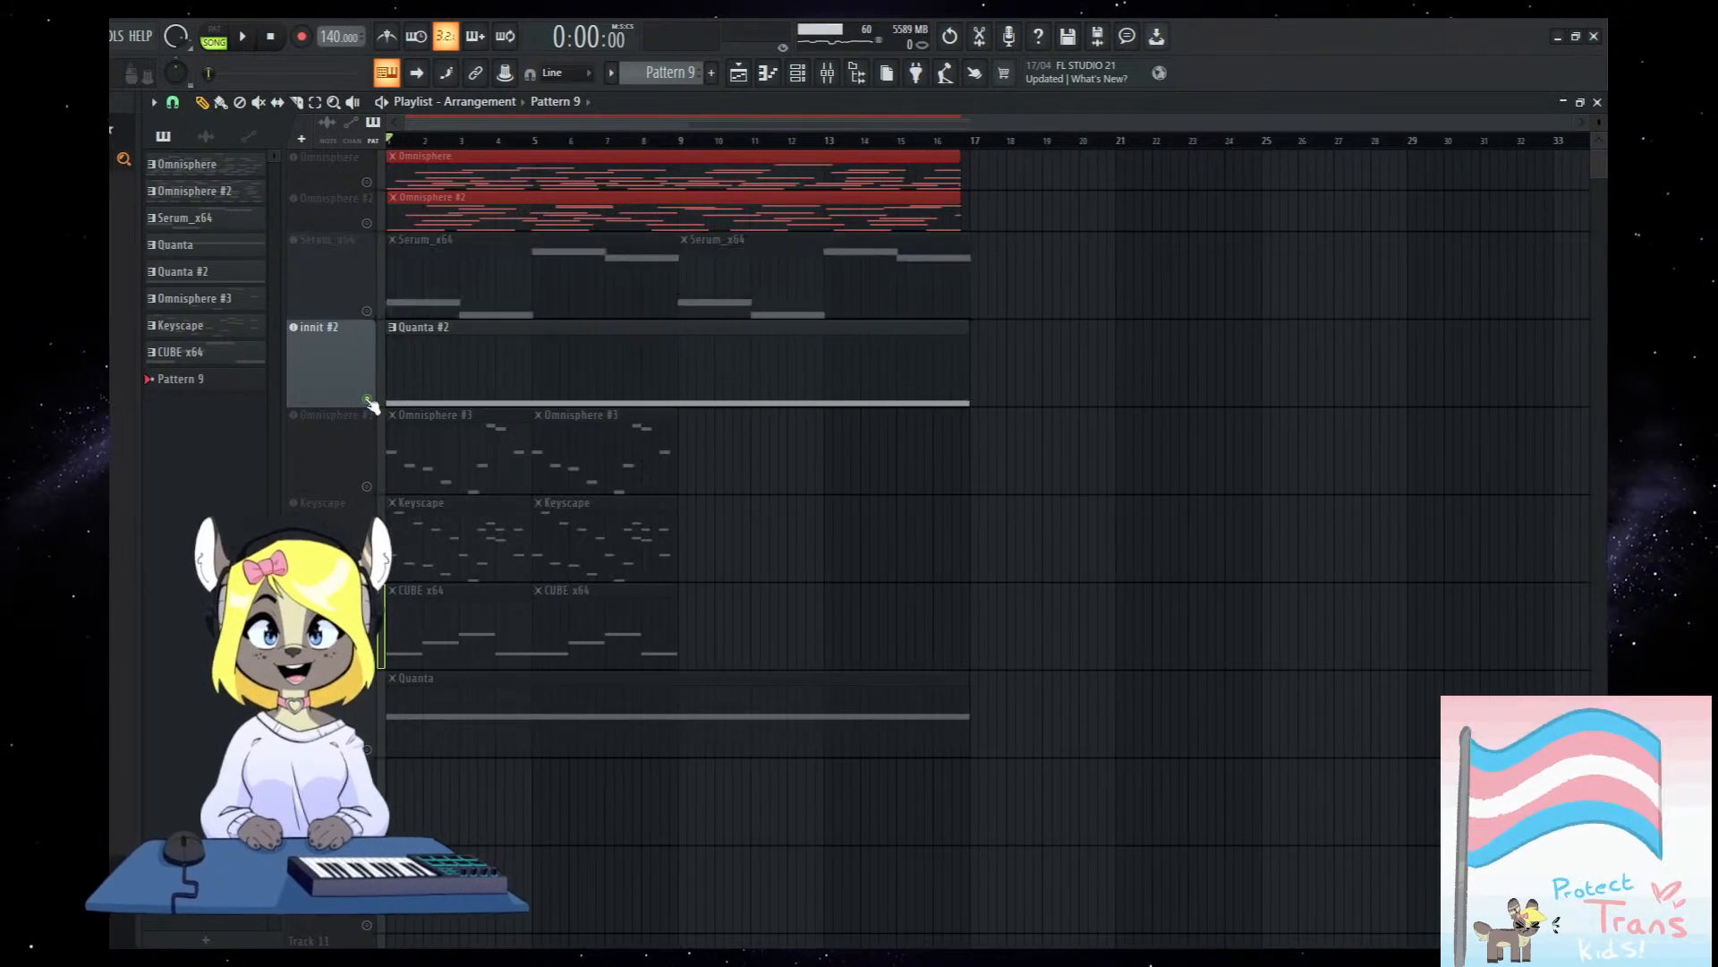
key("space")
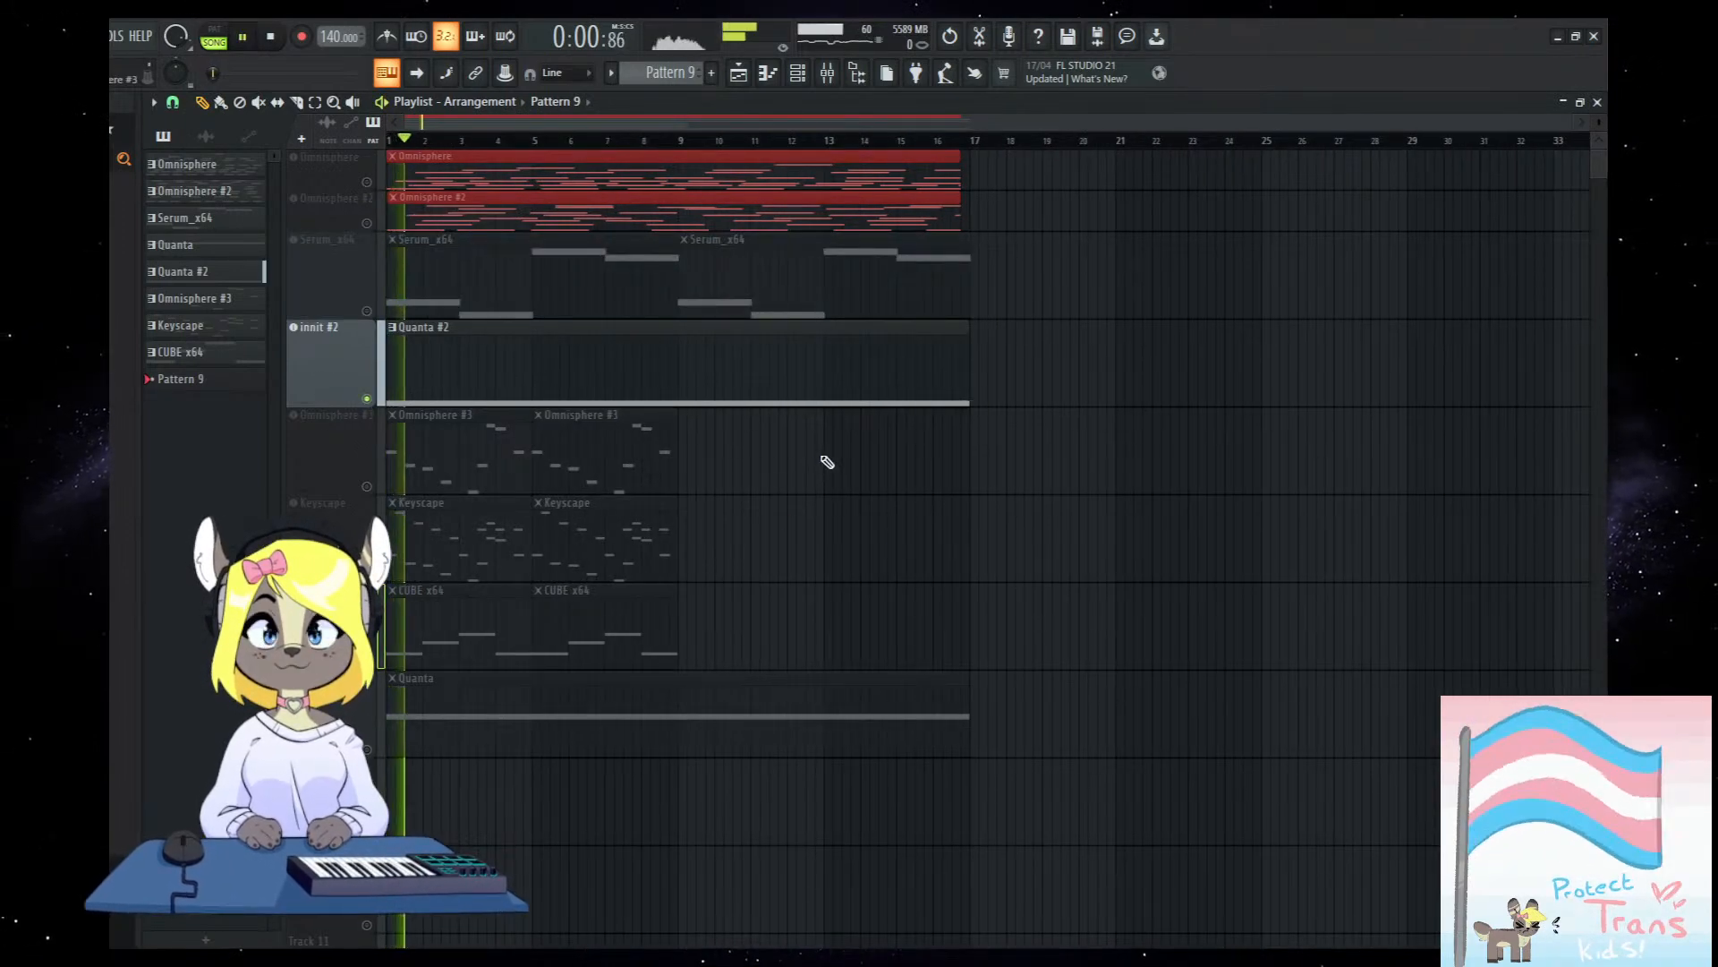
key("space")
Trim the end of the second Serum_x64 clip to line up with the Quanta clips and select the whole arrangement.
key("ctrl+a")
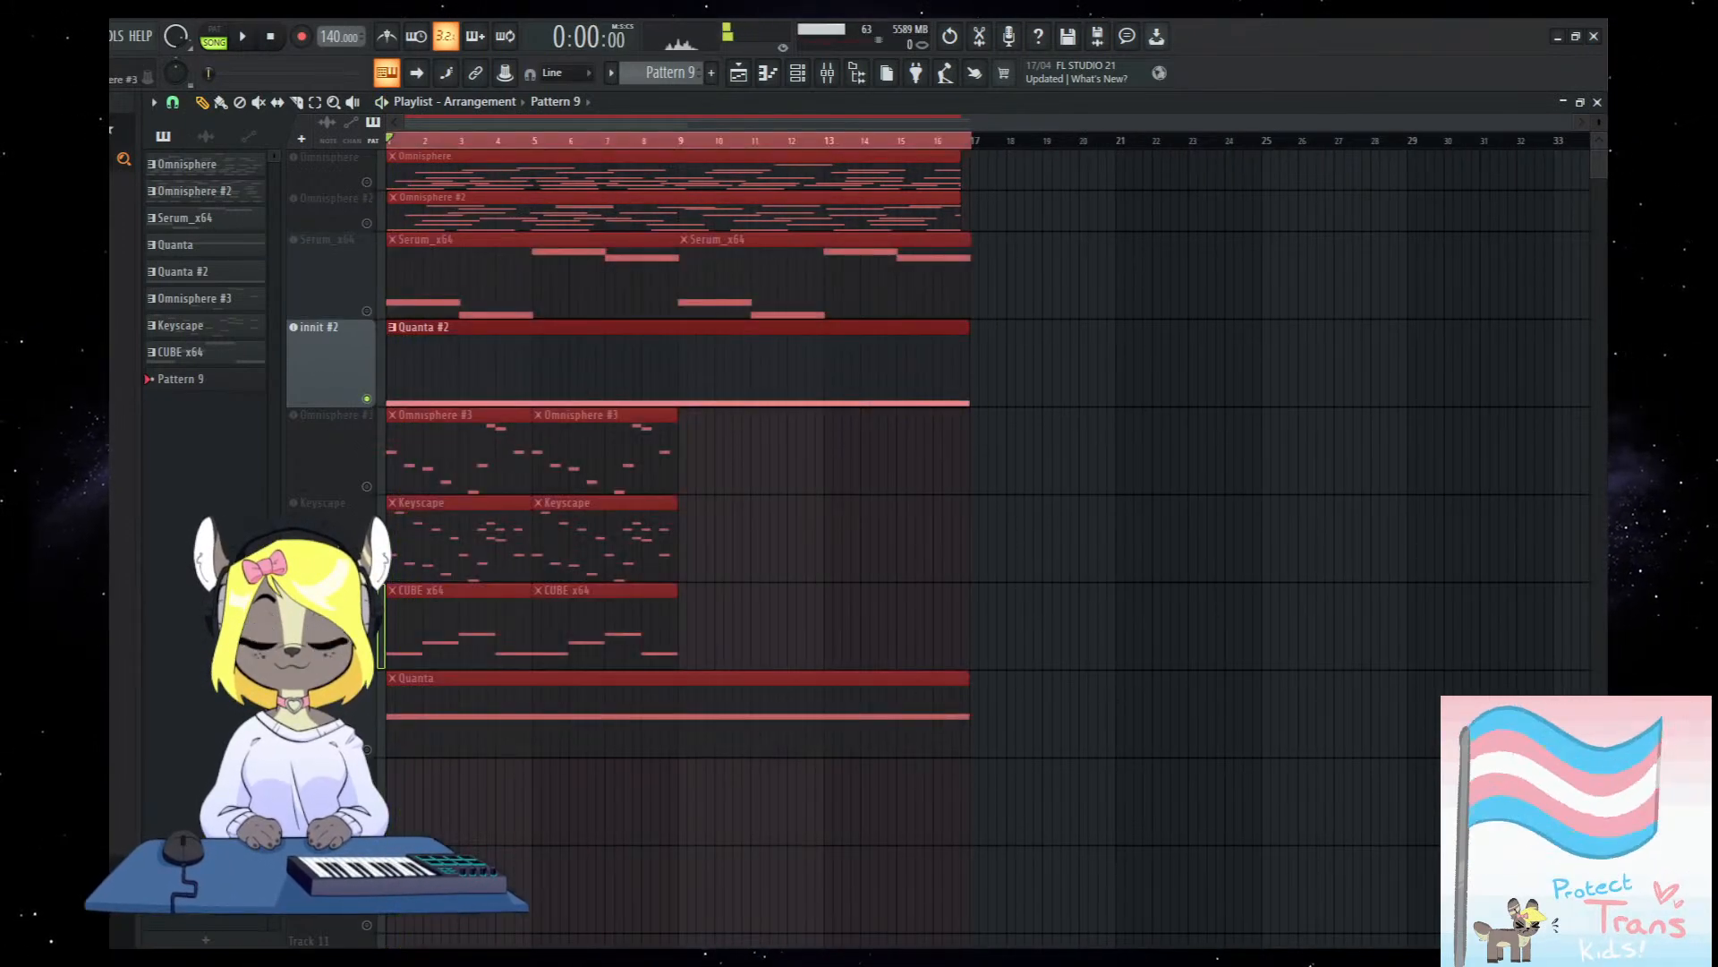
scroll(983, 564, "up", 10)
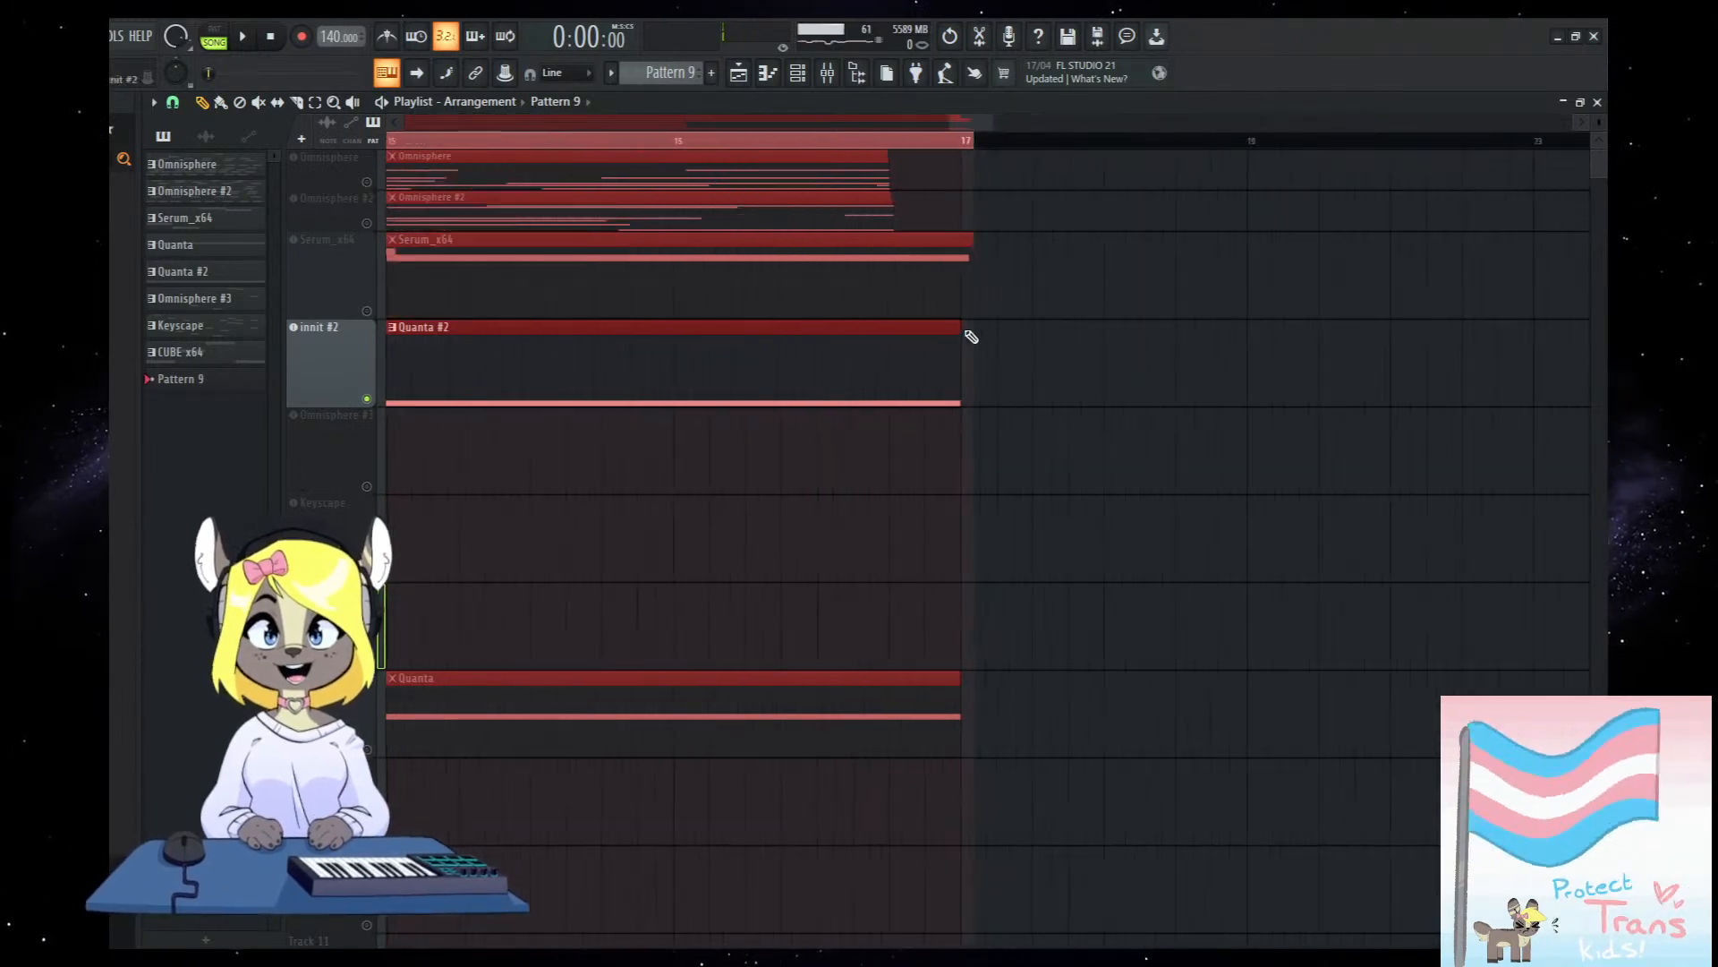
left_click_drag(1073, 239, 1092, 238)
left_click_drag(827, 238, 760, 239)
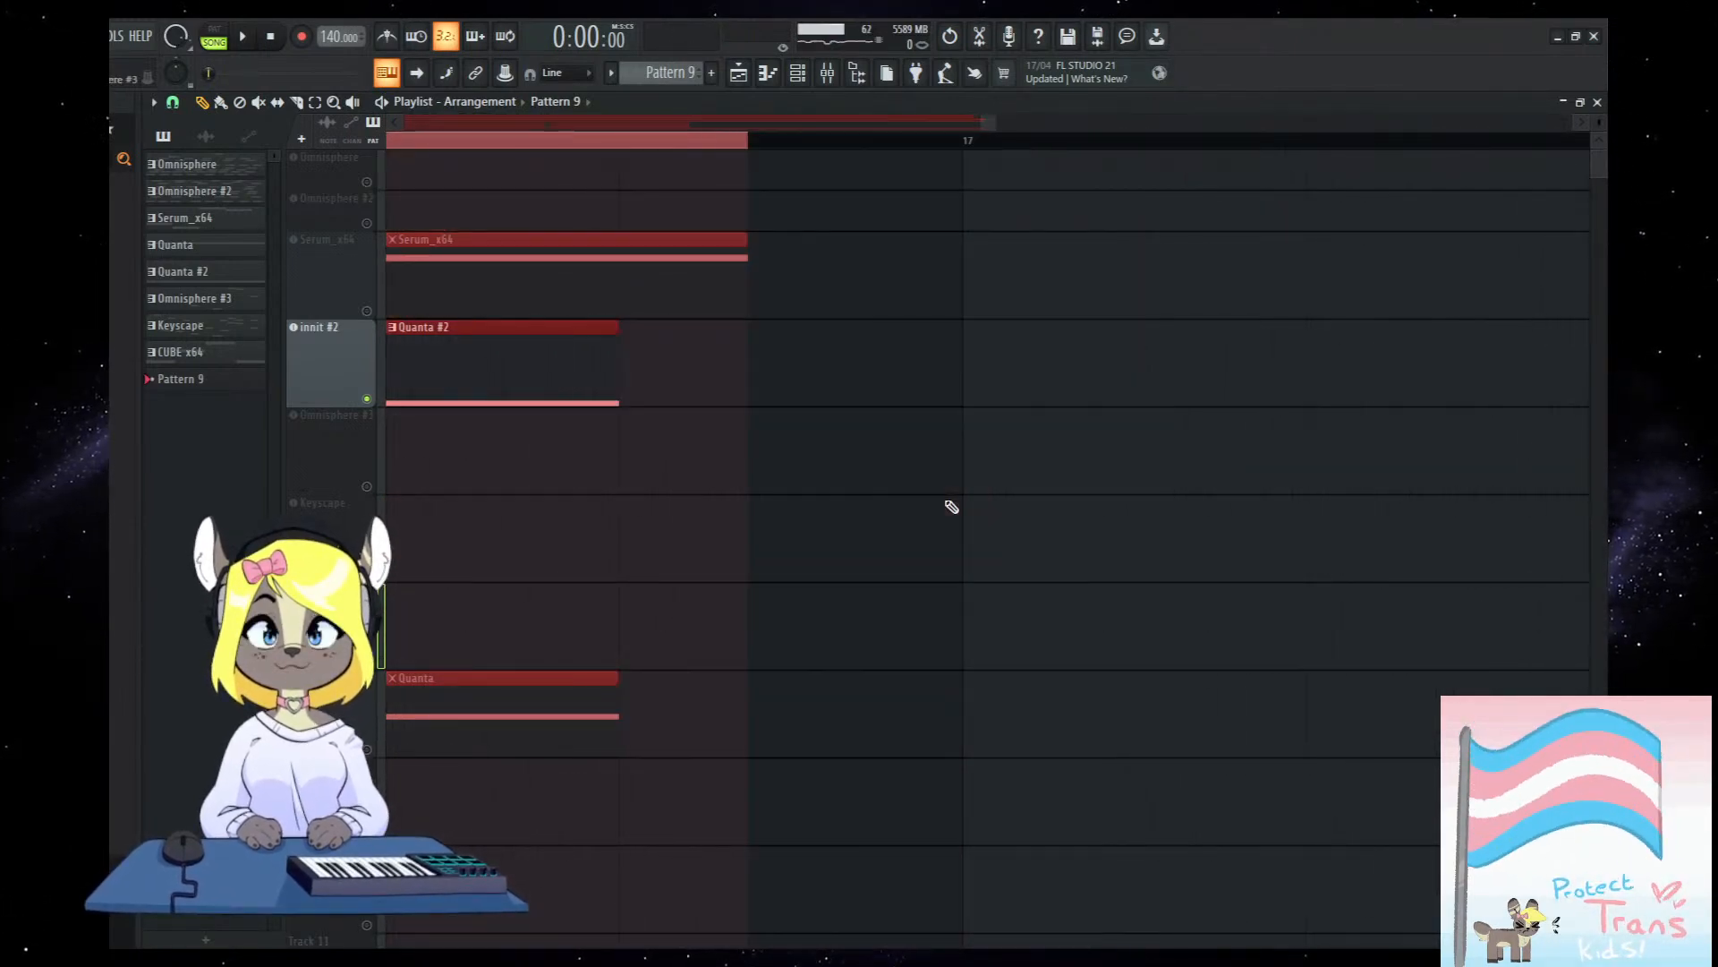
key("ctrl+z")
key("ctrl+d")
left_click_drag(1085, 239, 867, 435)
key("ctrl+a")
scroll(975, 530, "down", 10)
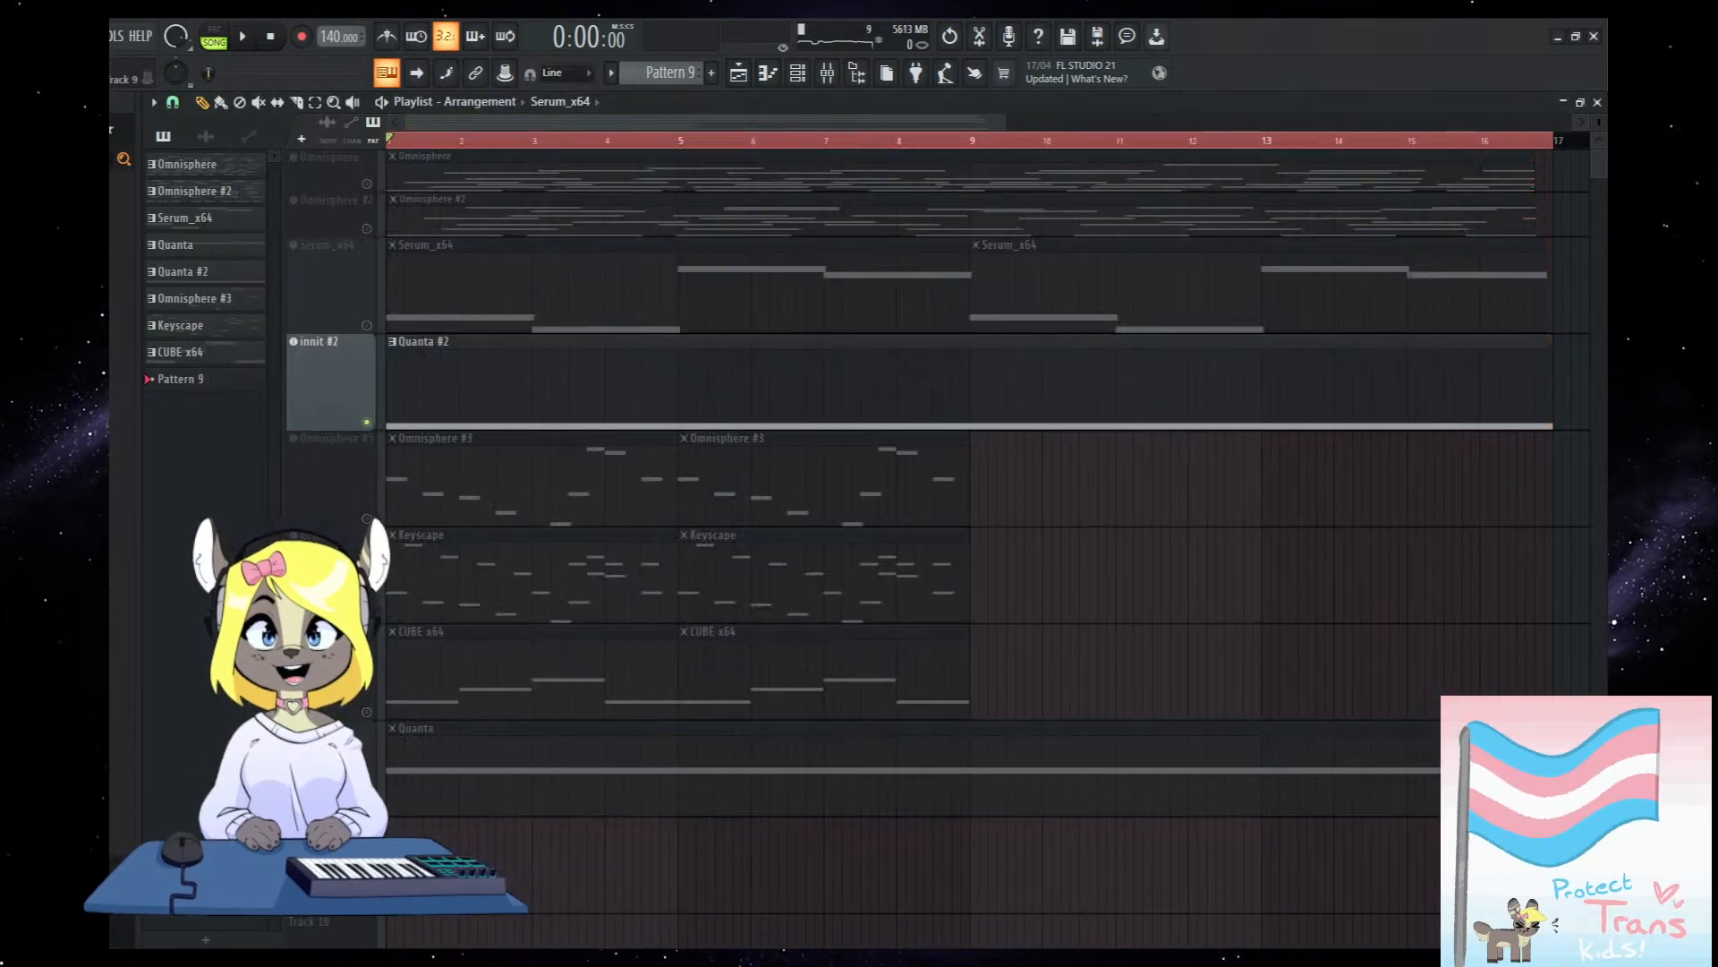
scroll(1032, 889, "down", 2)
scroll(1182, 533, "up", 2)
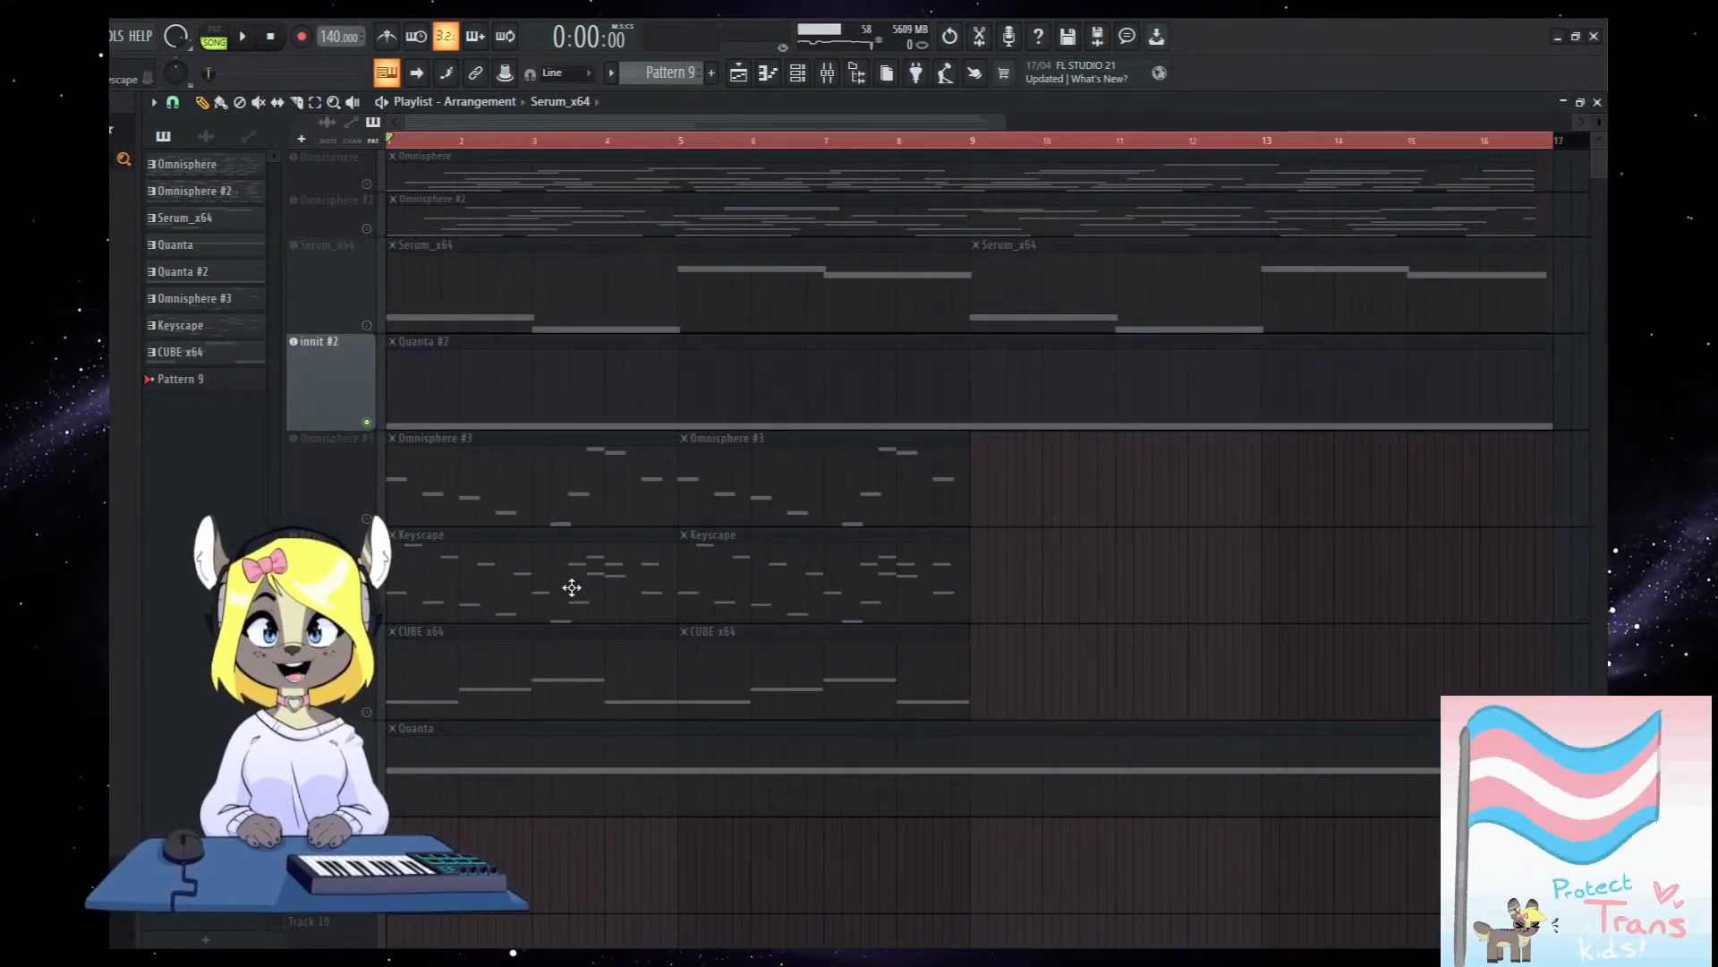
scroll(829, 748, "down", 5)
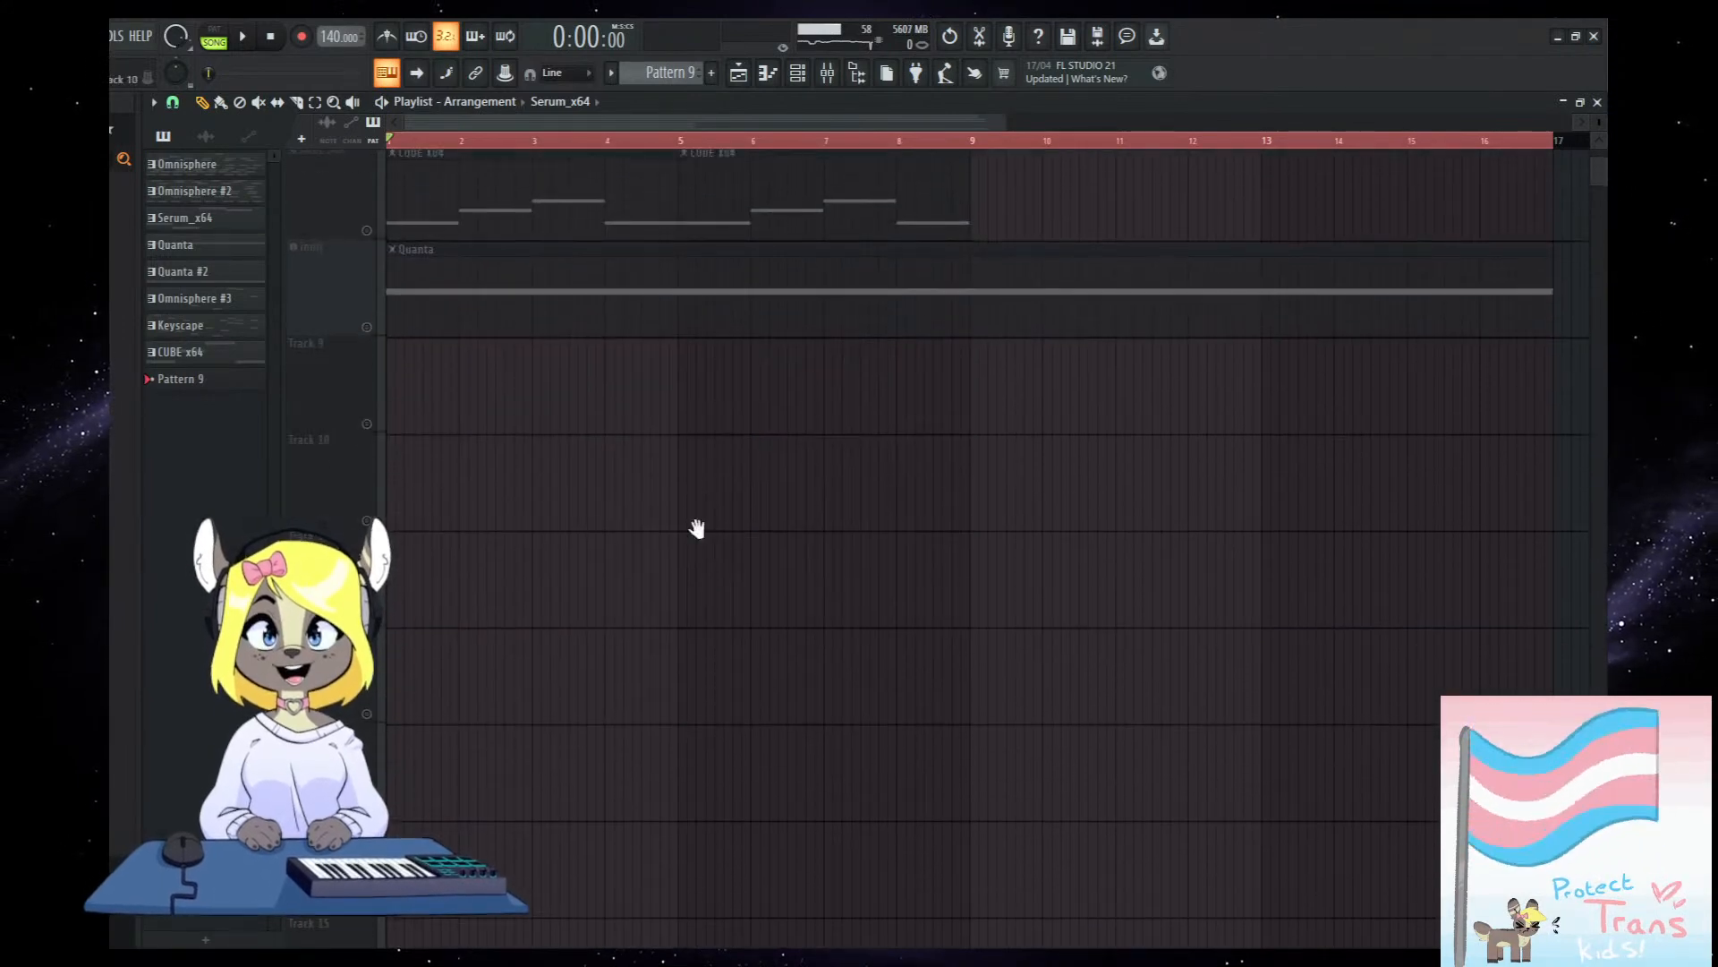
scroll(707, 555, "up", 5)
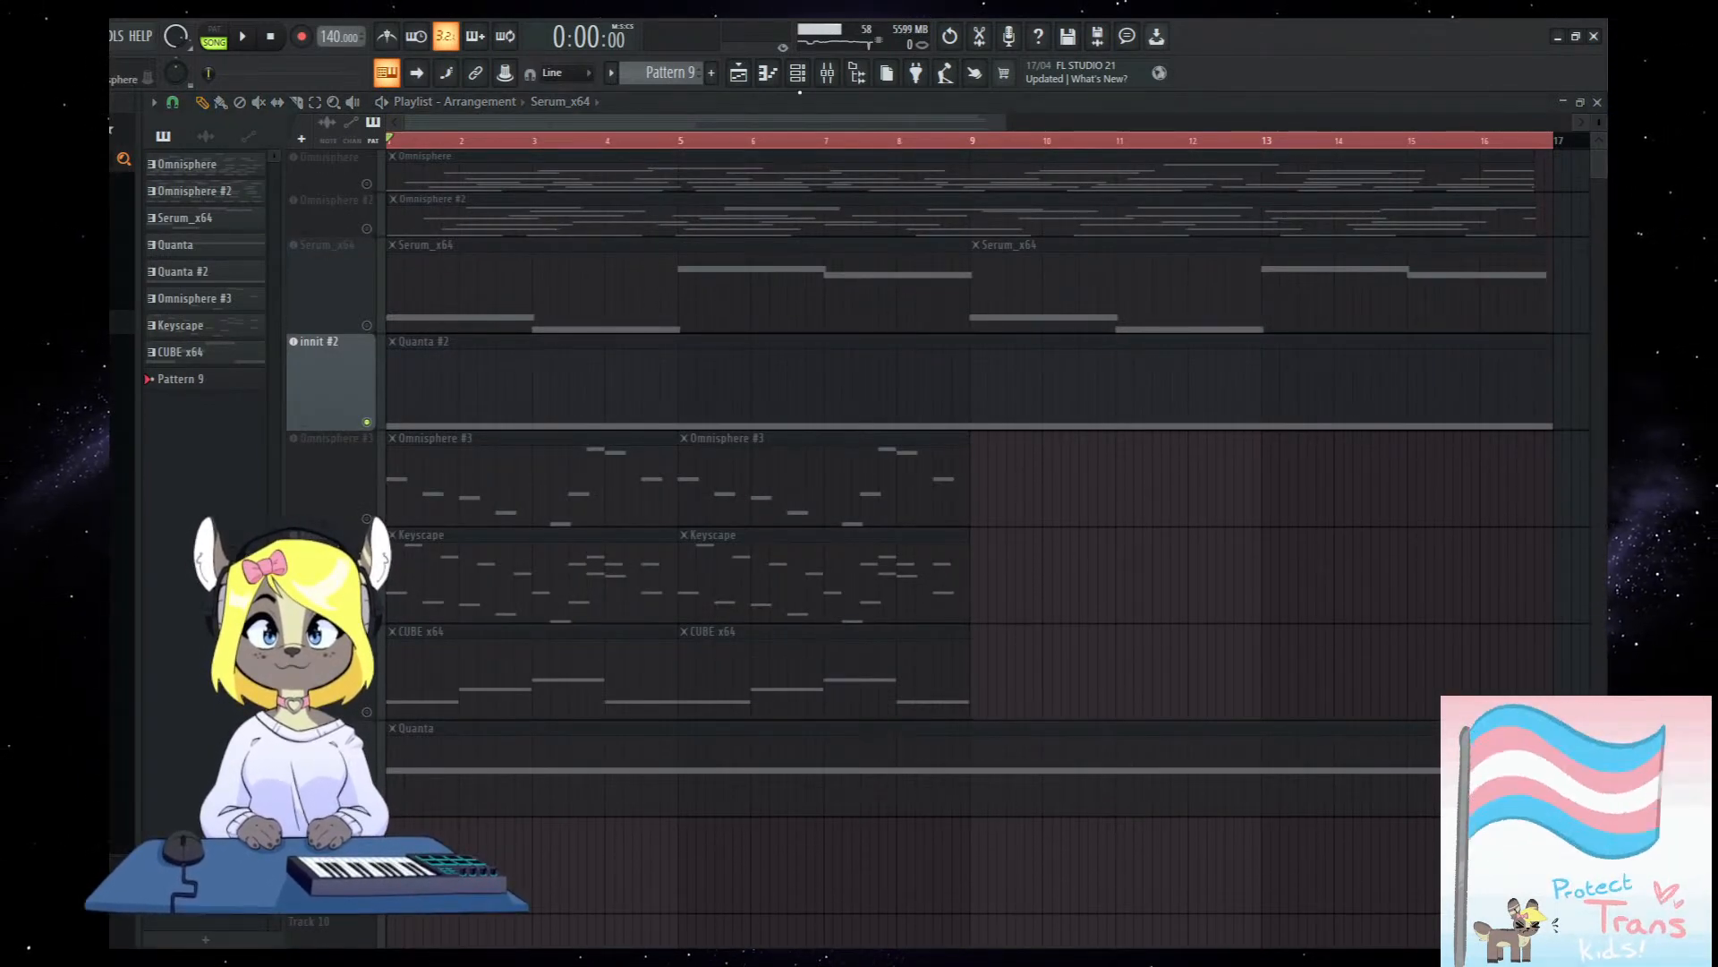
Rename mixer insert 10 to BLUR with a pink colour and load Fruity Convolver in its third effect slot.
left_click(829, 77)
left_click(602, 332)
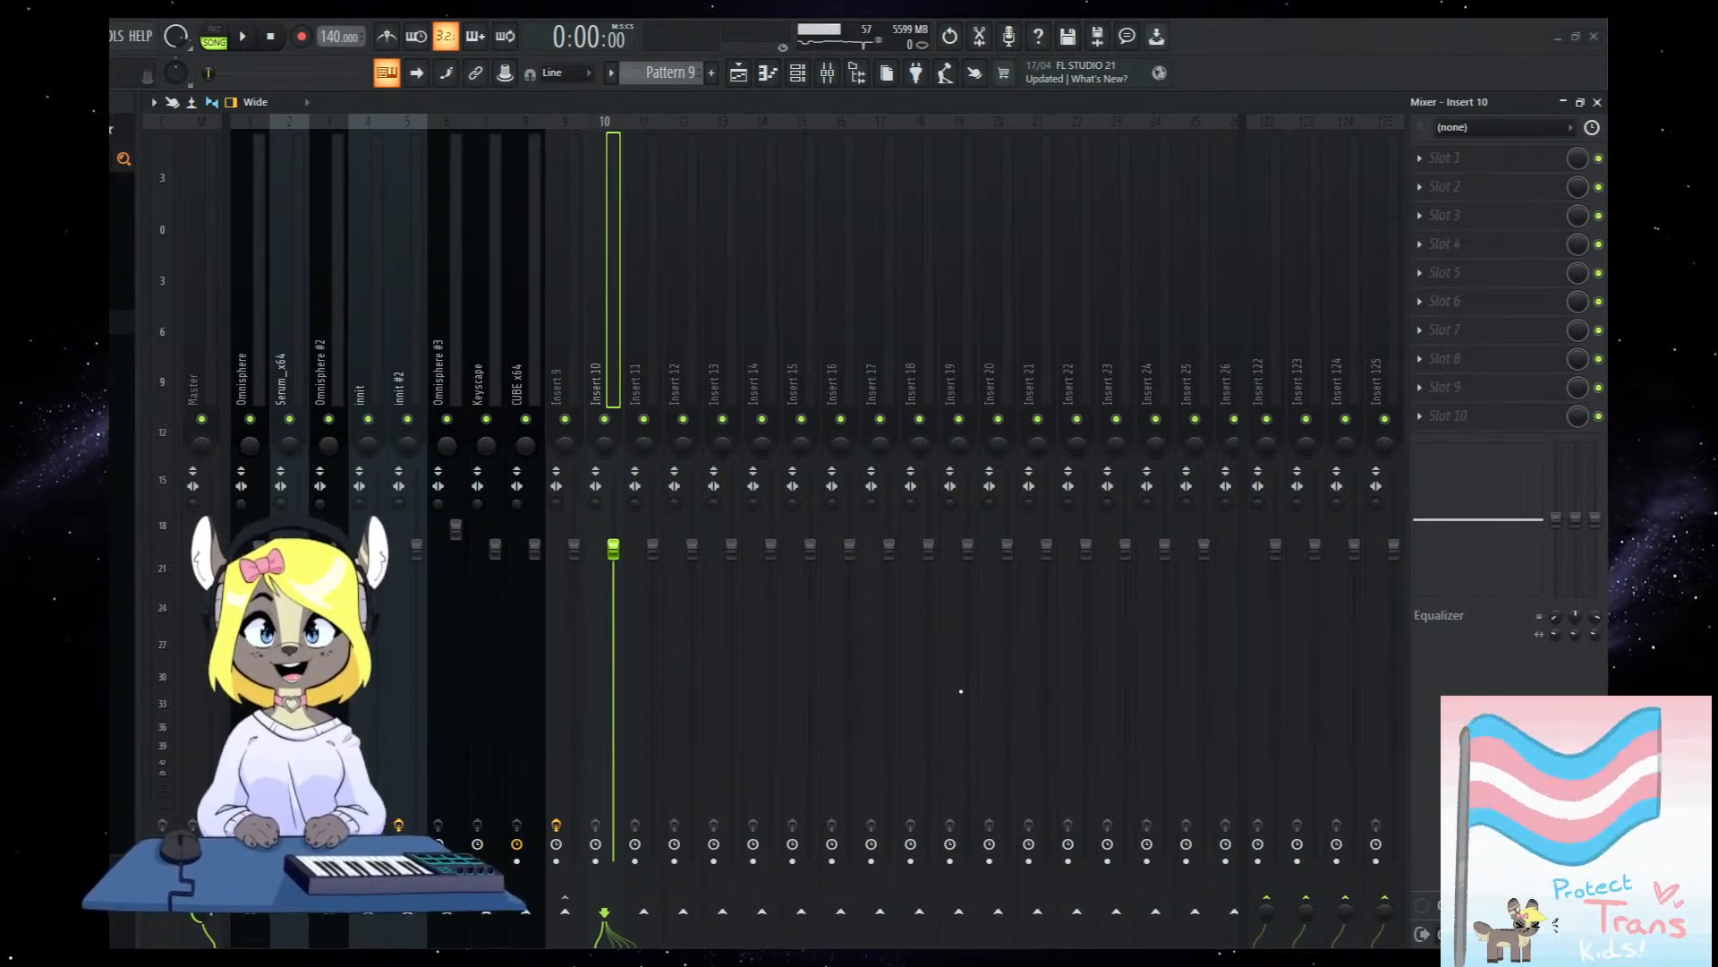
key("Return")
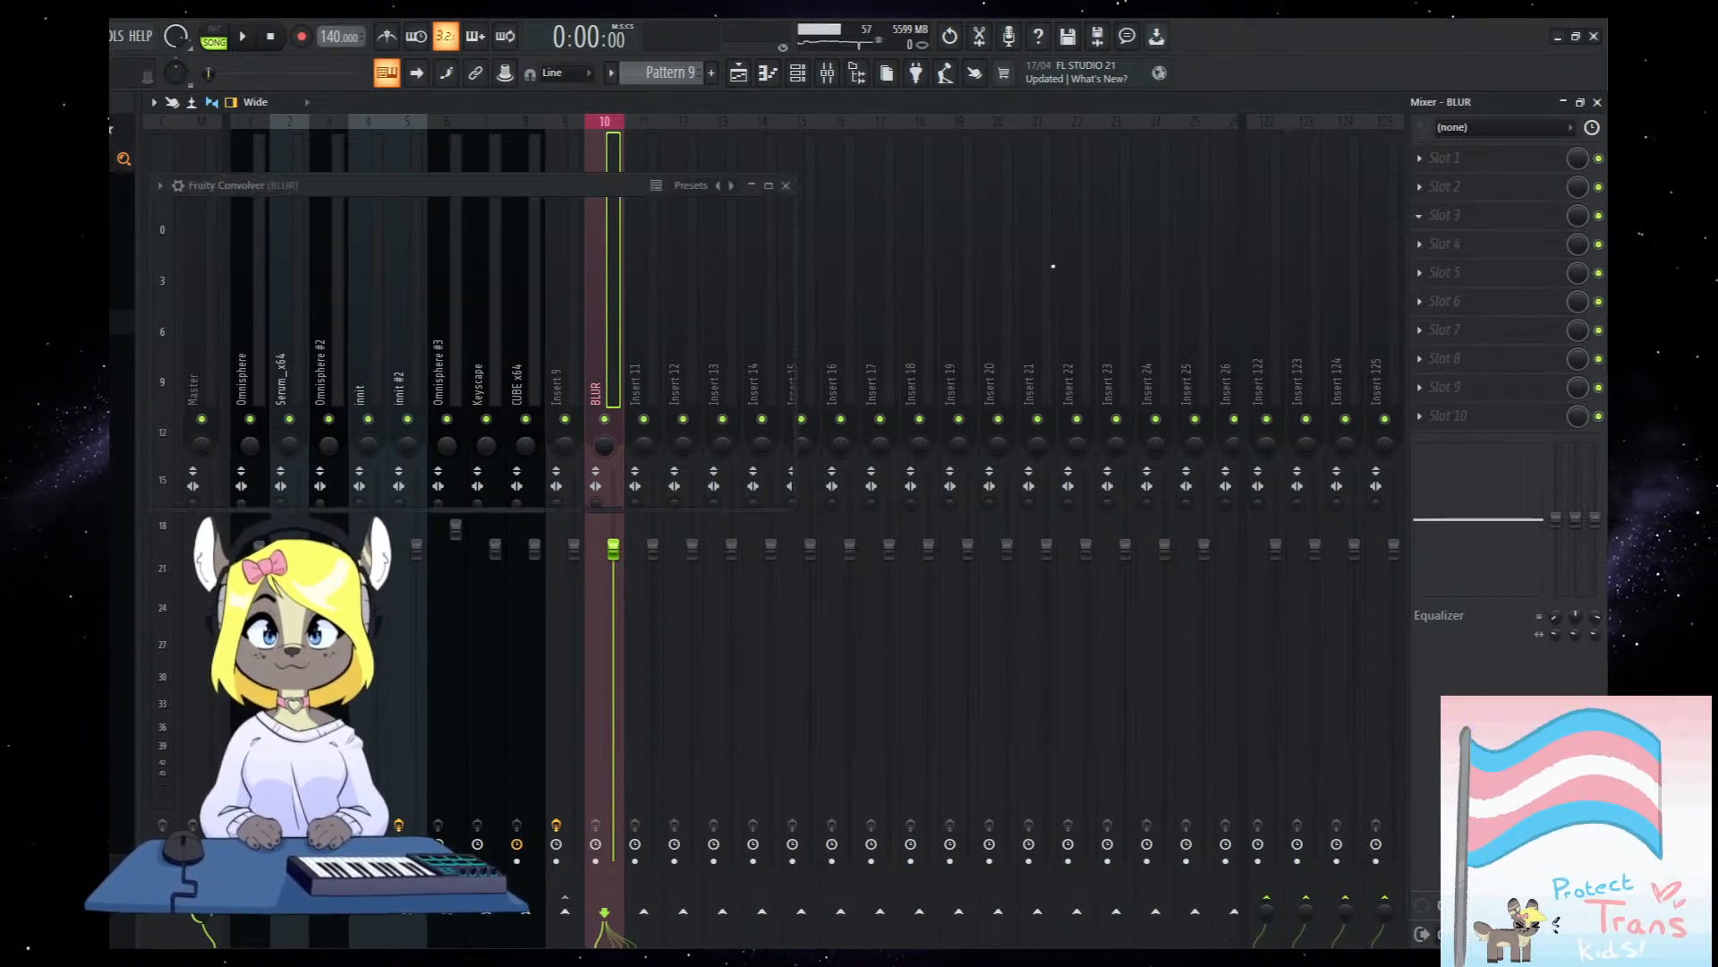
left_click_drag(551, 187, 880, 299)
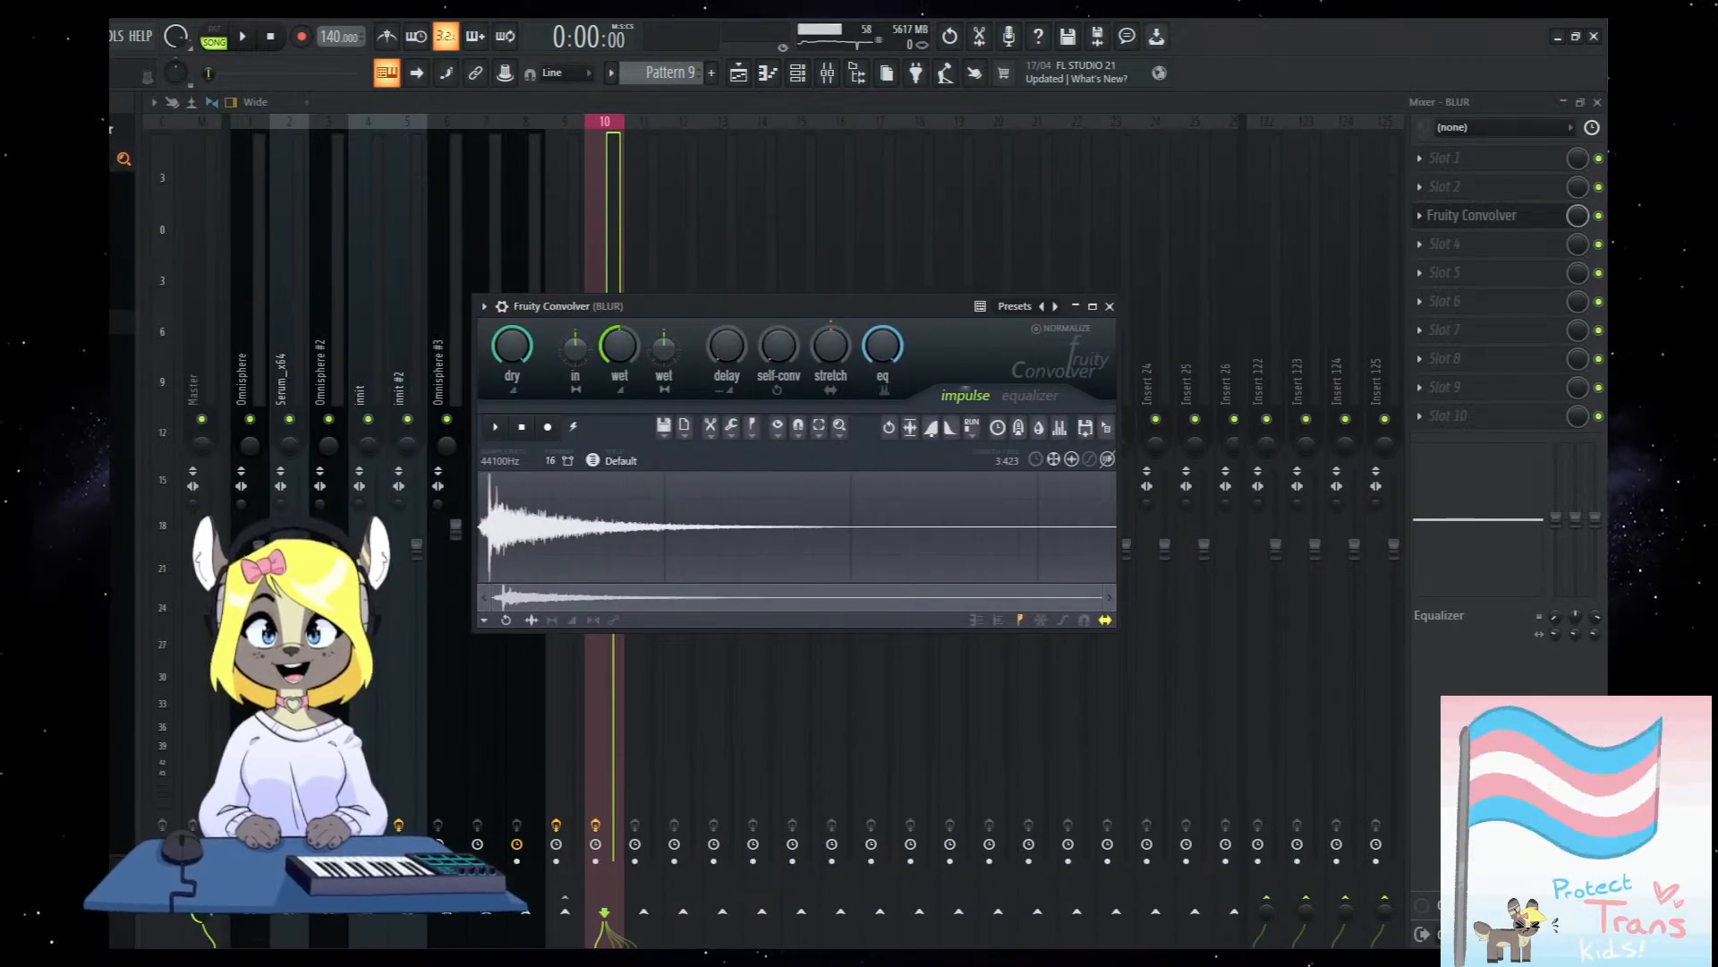
left_click_drag(707, 306, 645, 297)
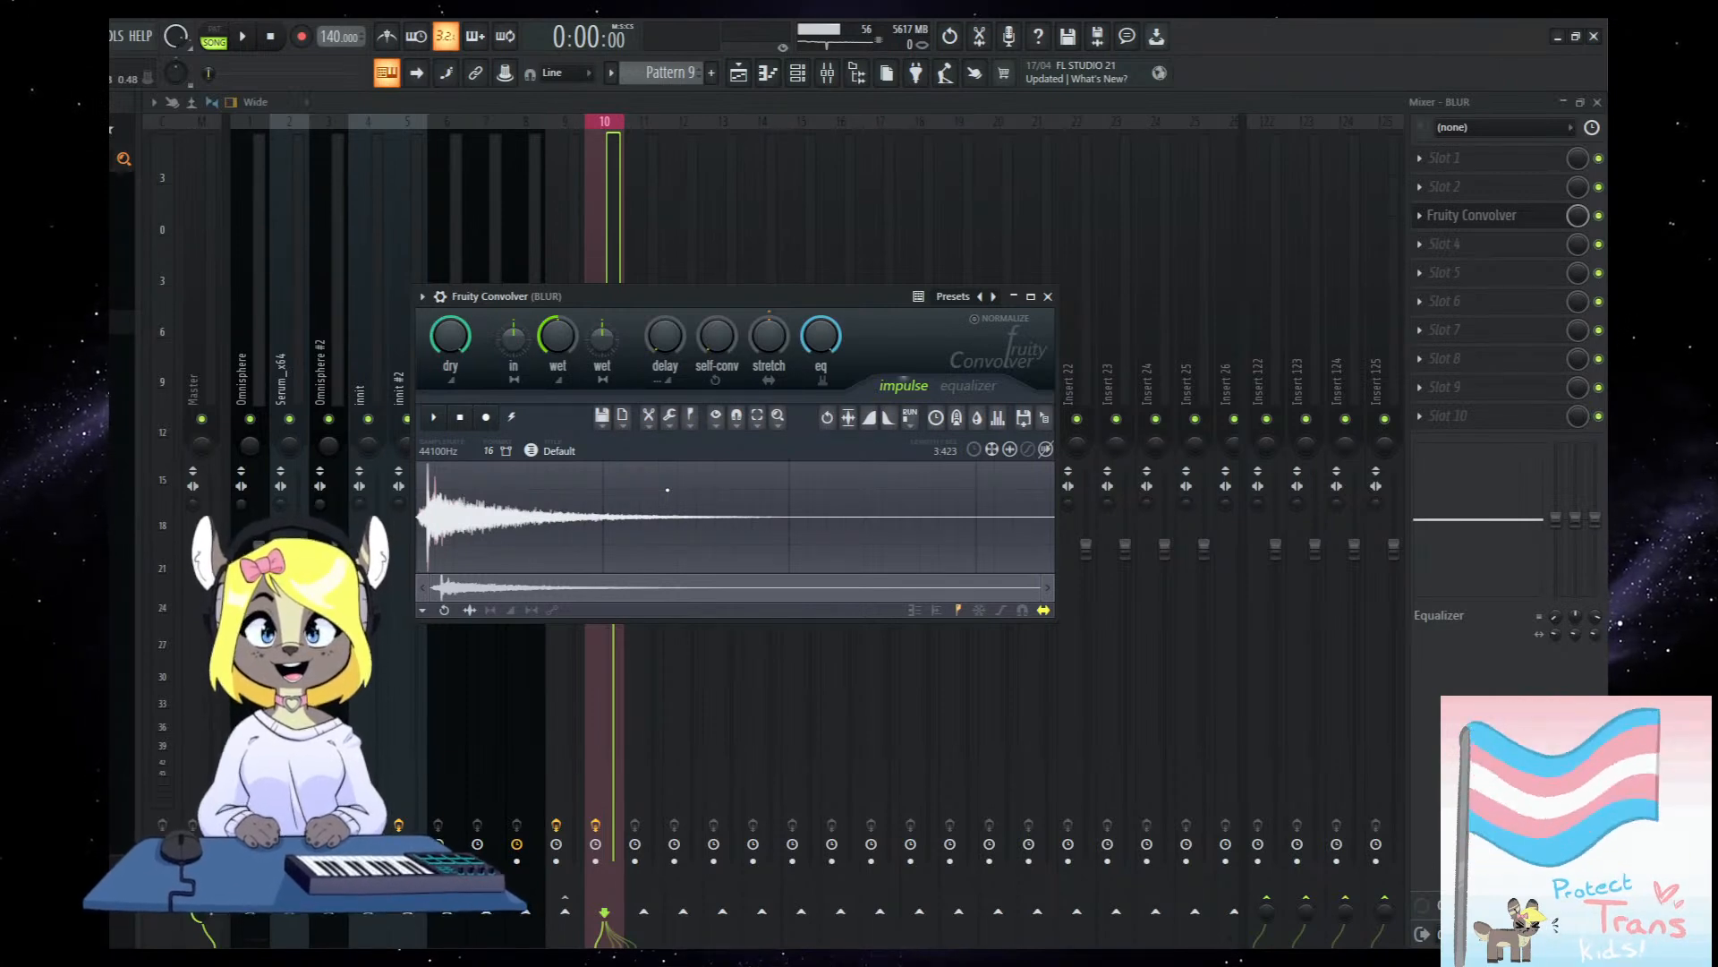
mouse_move(616, 293)
left_mouse_down()
mouse_move(660, 296)
mouse_move(612, 317)
left_mouse_up()
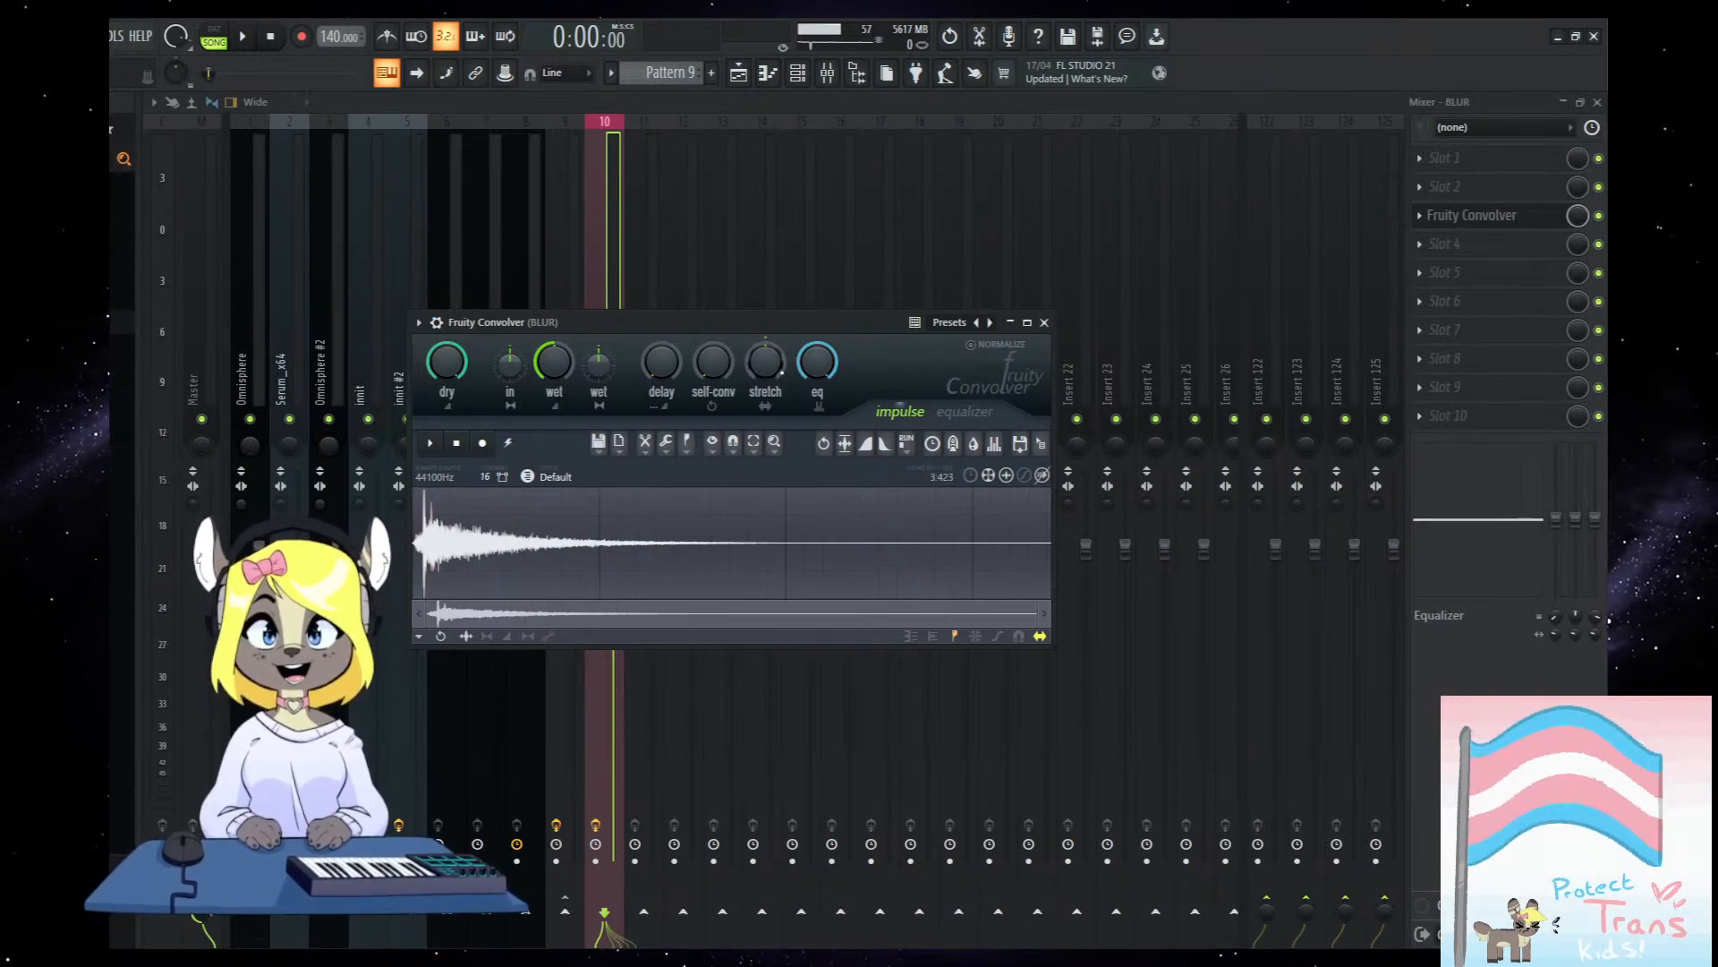
left_click_drag(931, 323, 900, 317)
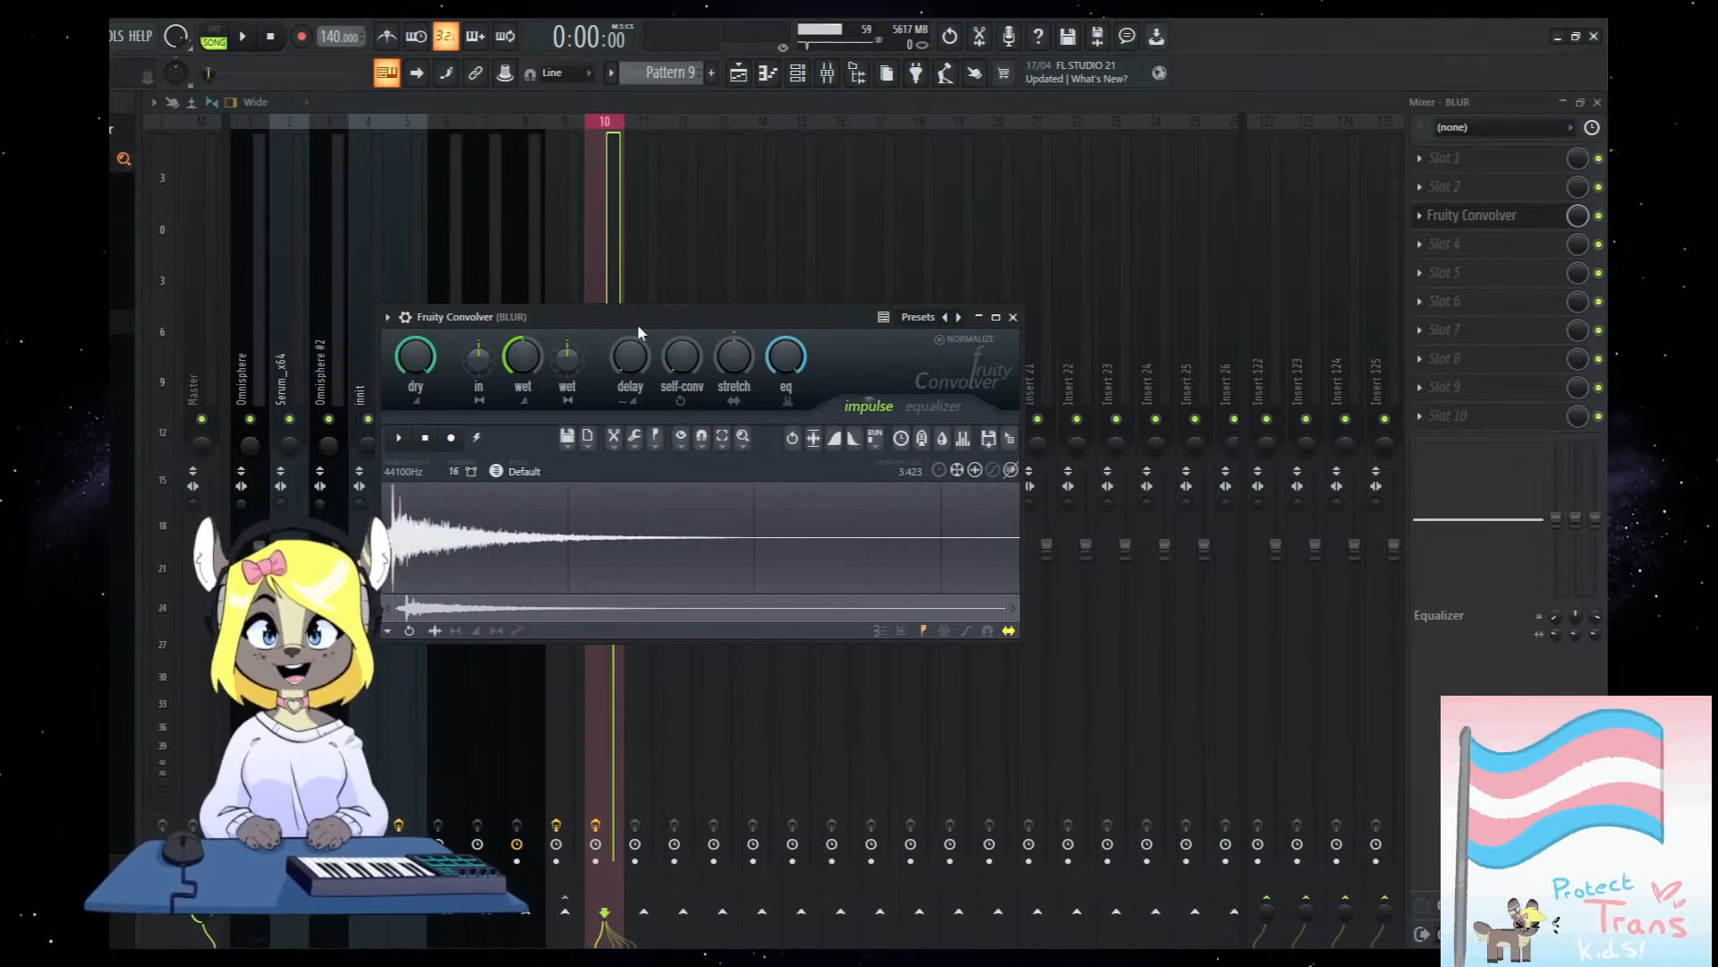
left_click_drag(640, 318, 715, 331)
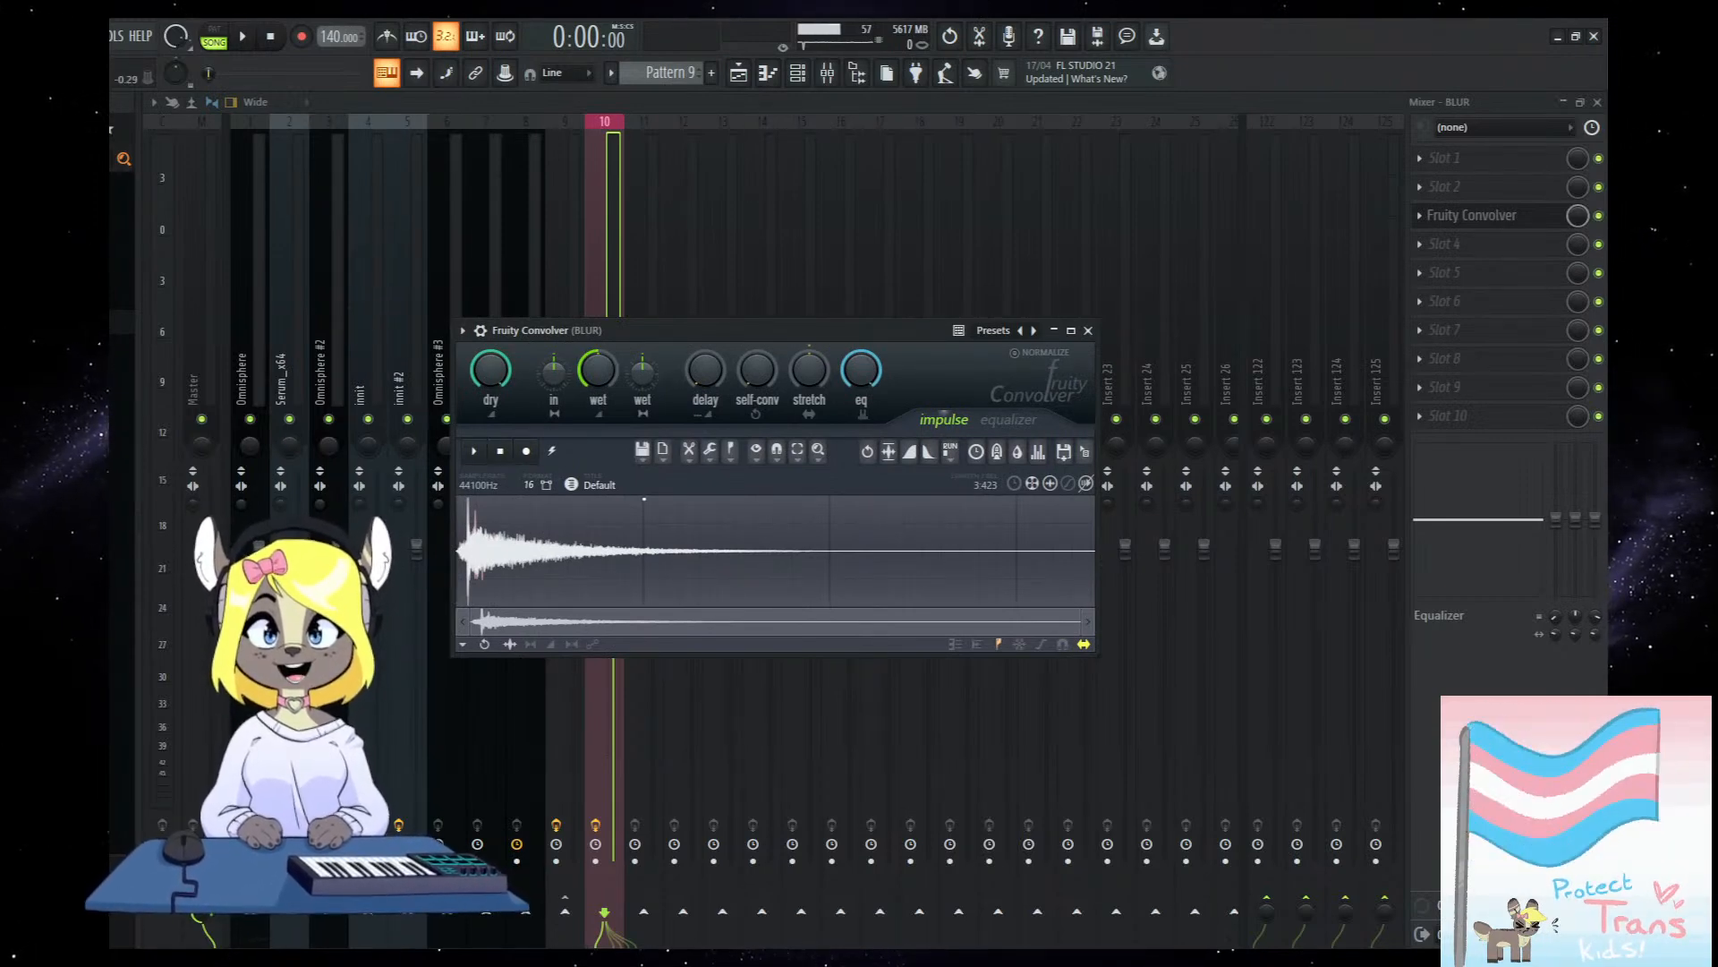
mouse_move(858, 328)
left_mouse_down()
mouse_move(803, 342)
mouse_move(858, 331)
left_mouse_up()
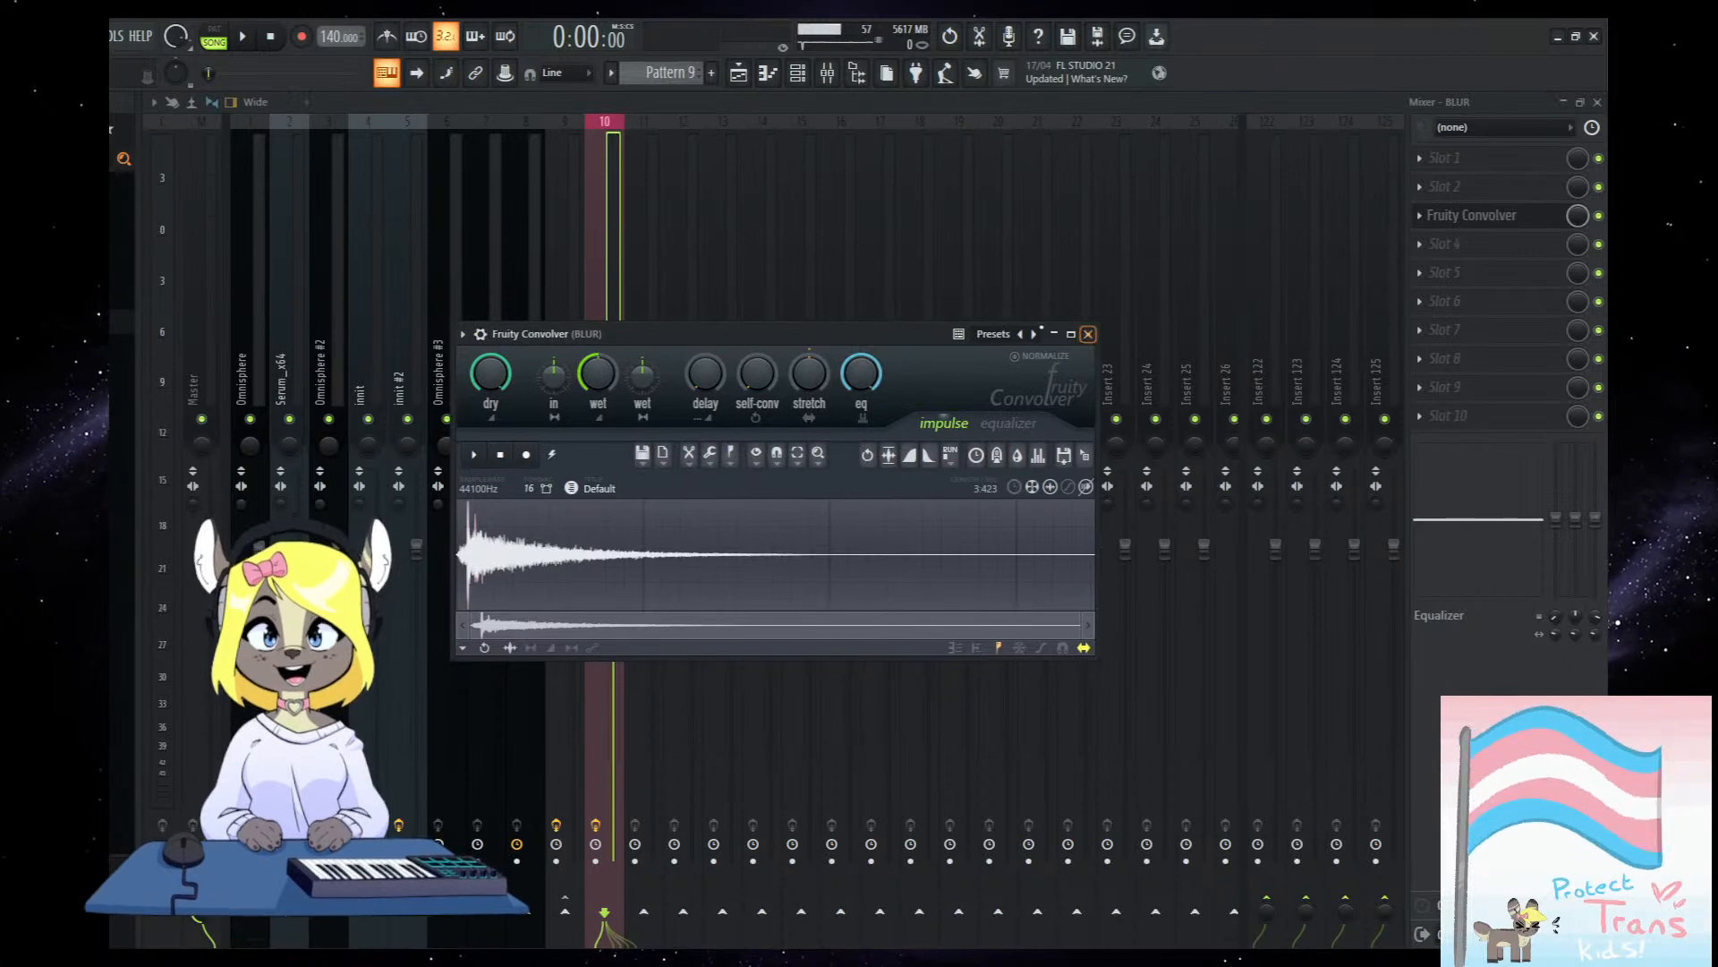
left_click_drag(1041, 328, 1036, 330)
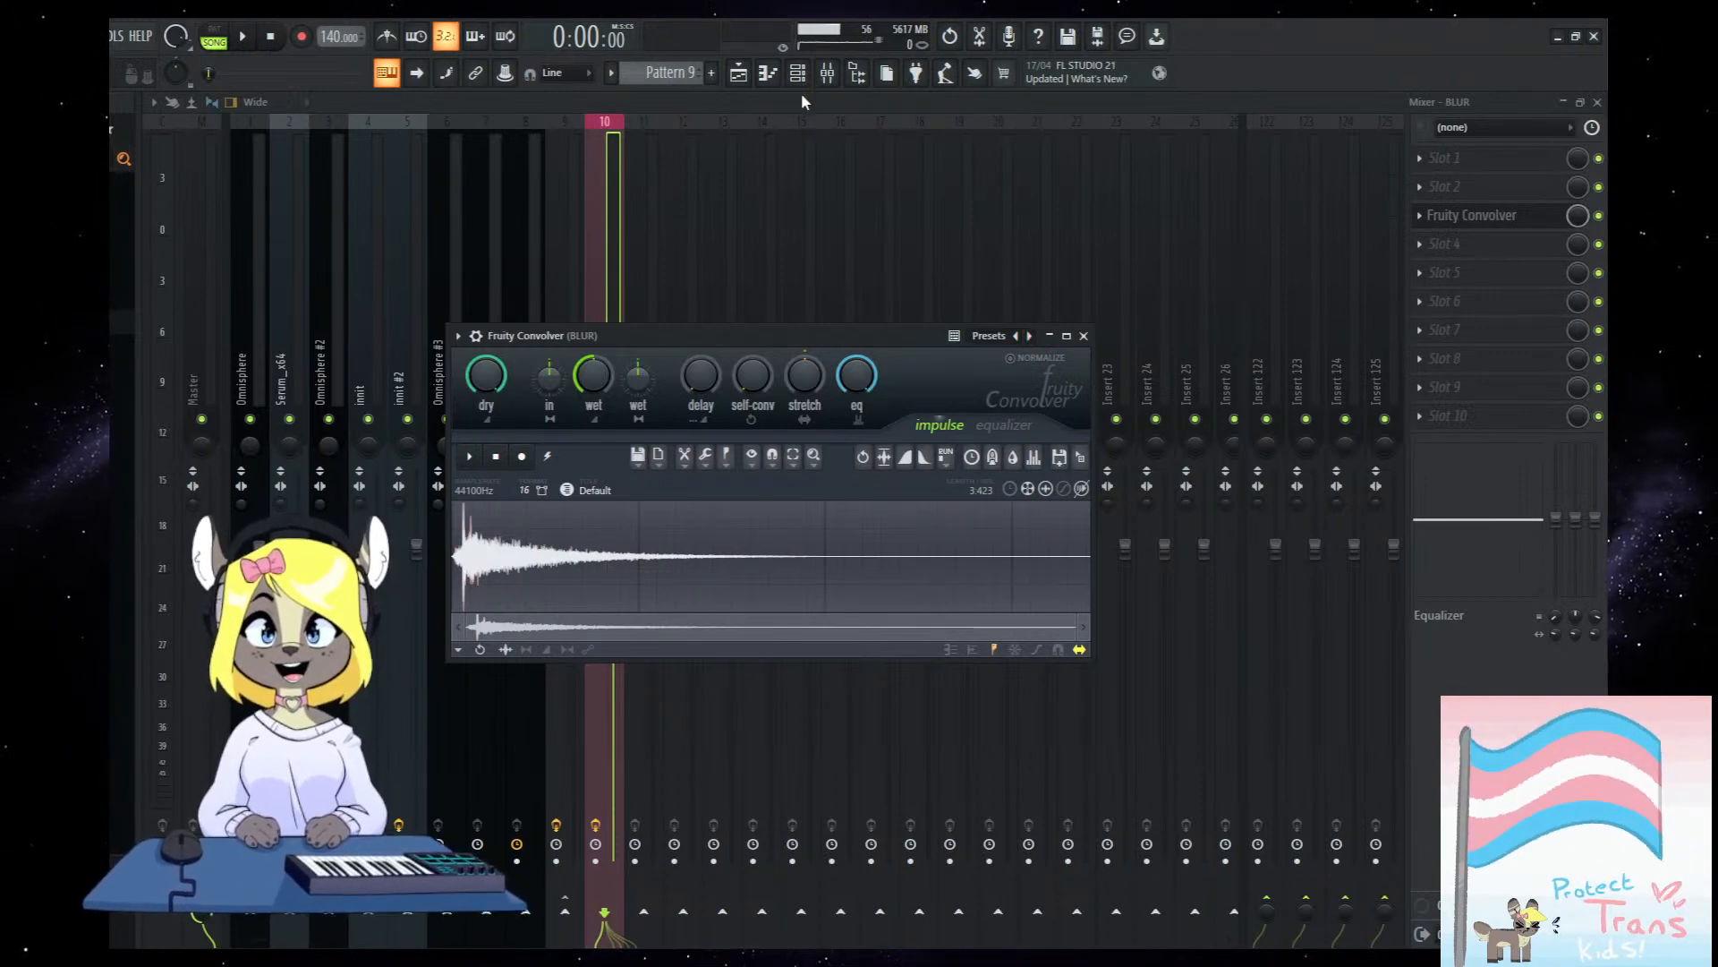
Load the Blur Pink preset into Fruity Convolver on the BLUR insert and bypass the effect.
left_click_drag(111, 322, 768, 344)
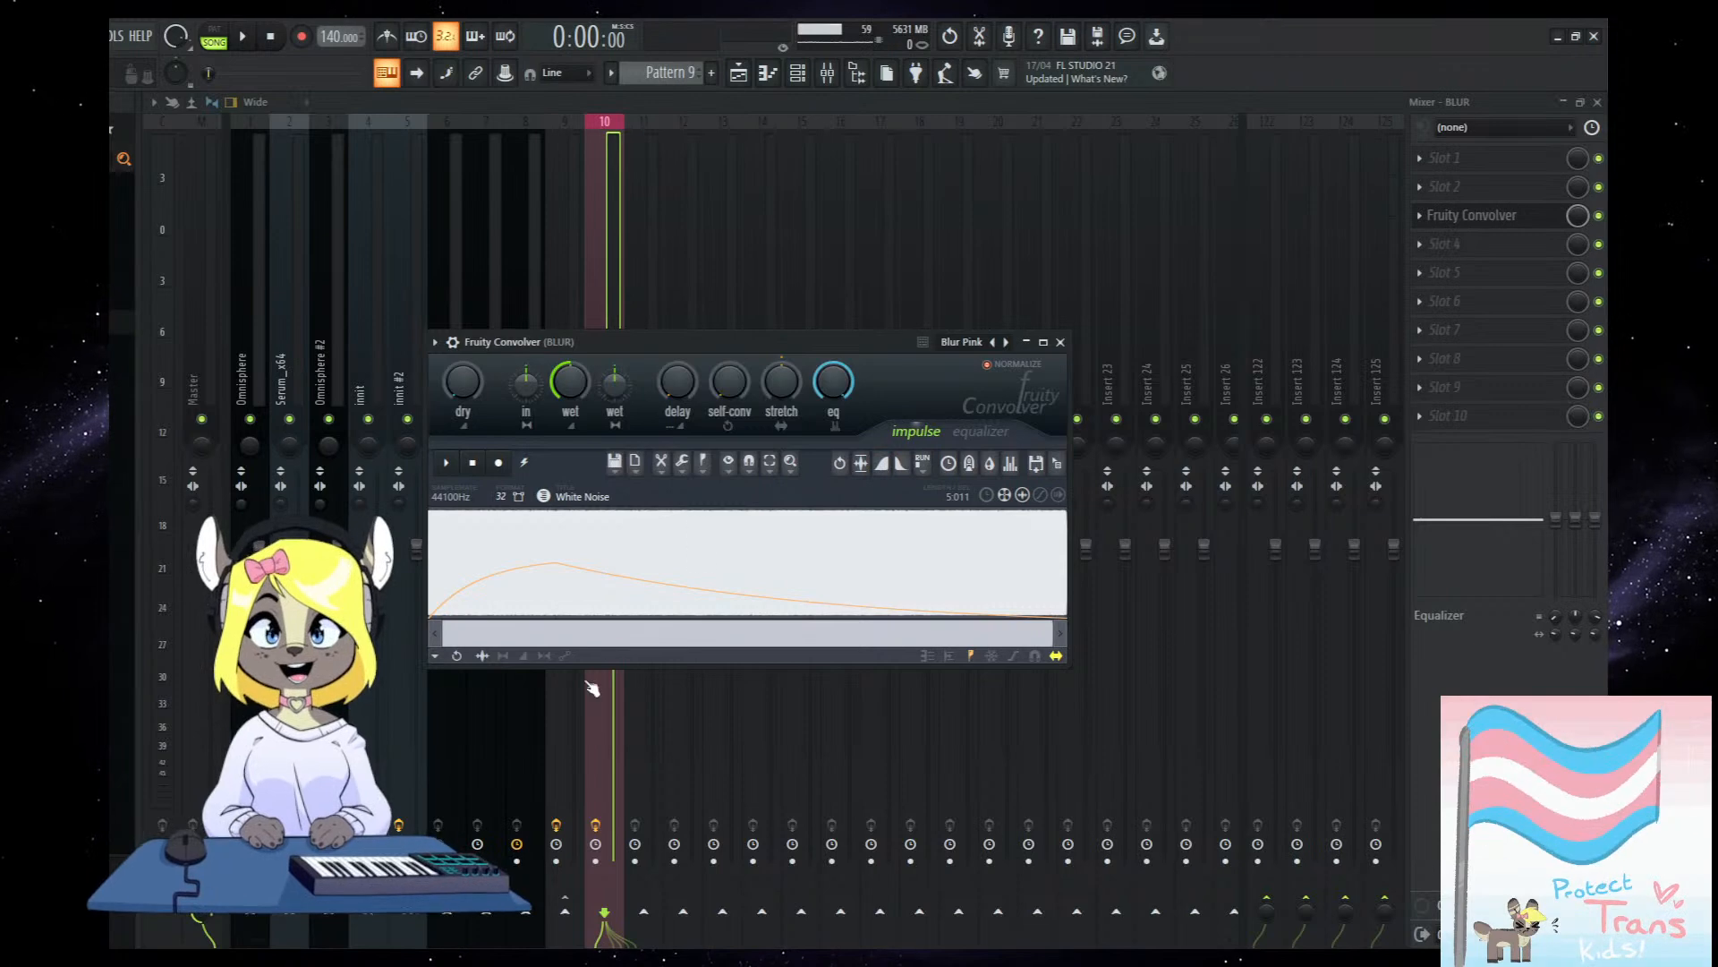
left_click_drag(641, 341, 789, 345)
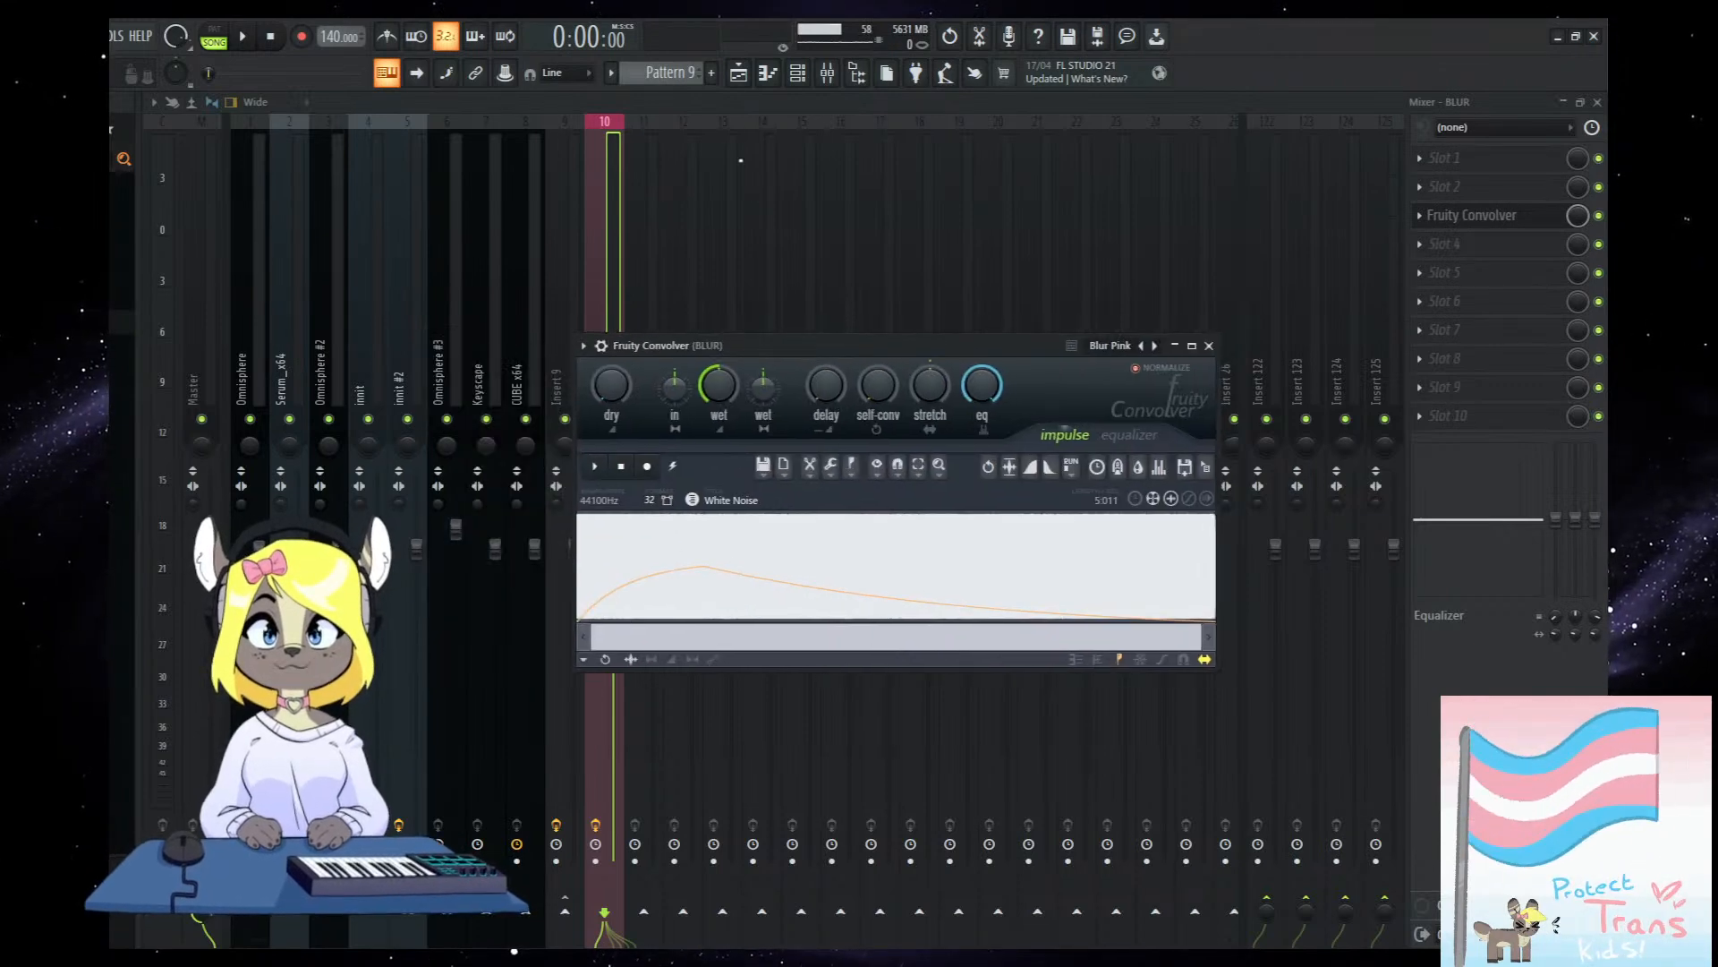
left_click(1599, 218)
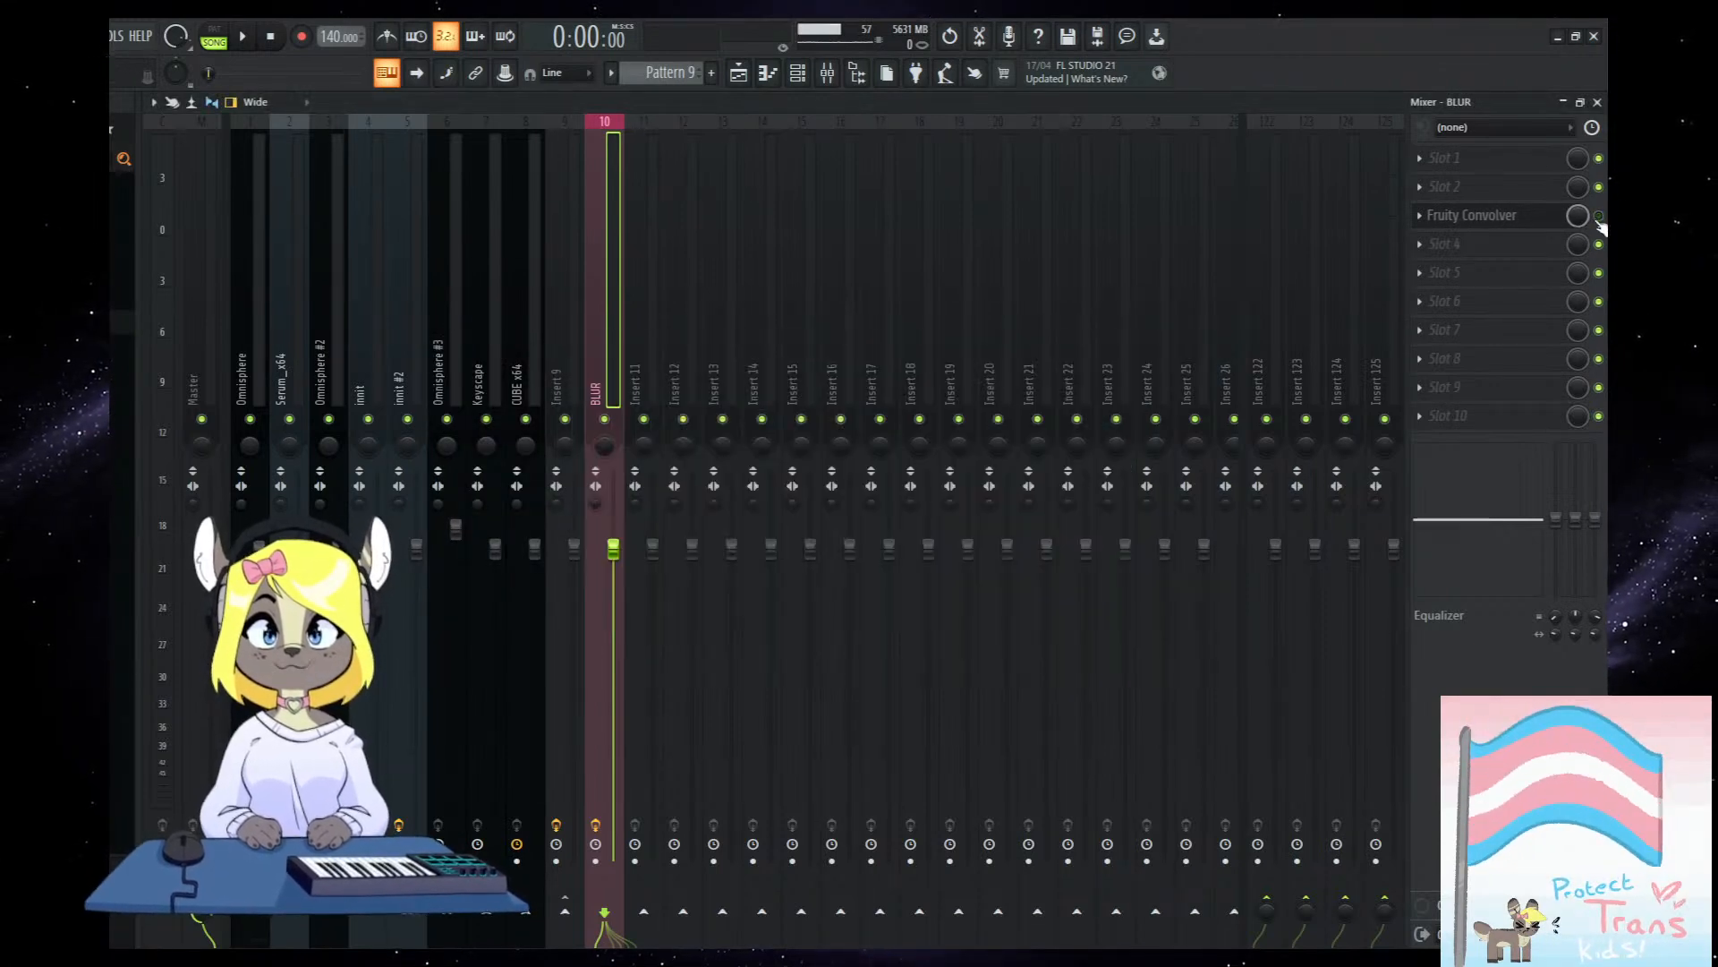
Return to the playlist and unsolo the tracks so that all of them are enabled.
left_click(741, 79)
scroll(805, 790, "down", 3)
scroll(395, 471, "down", 1)
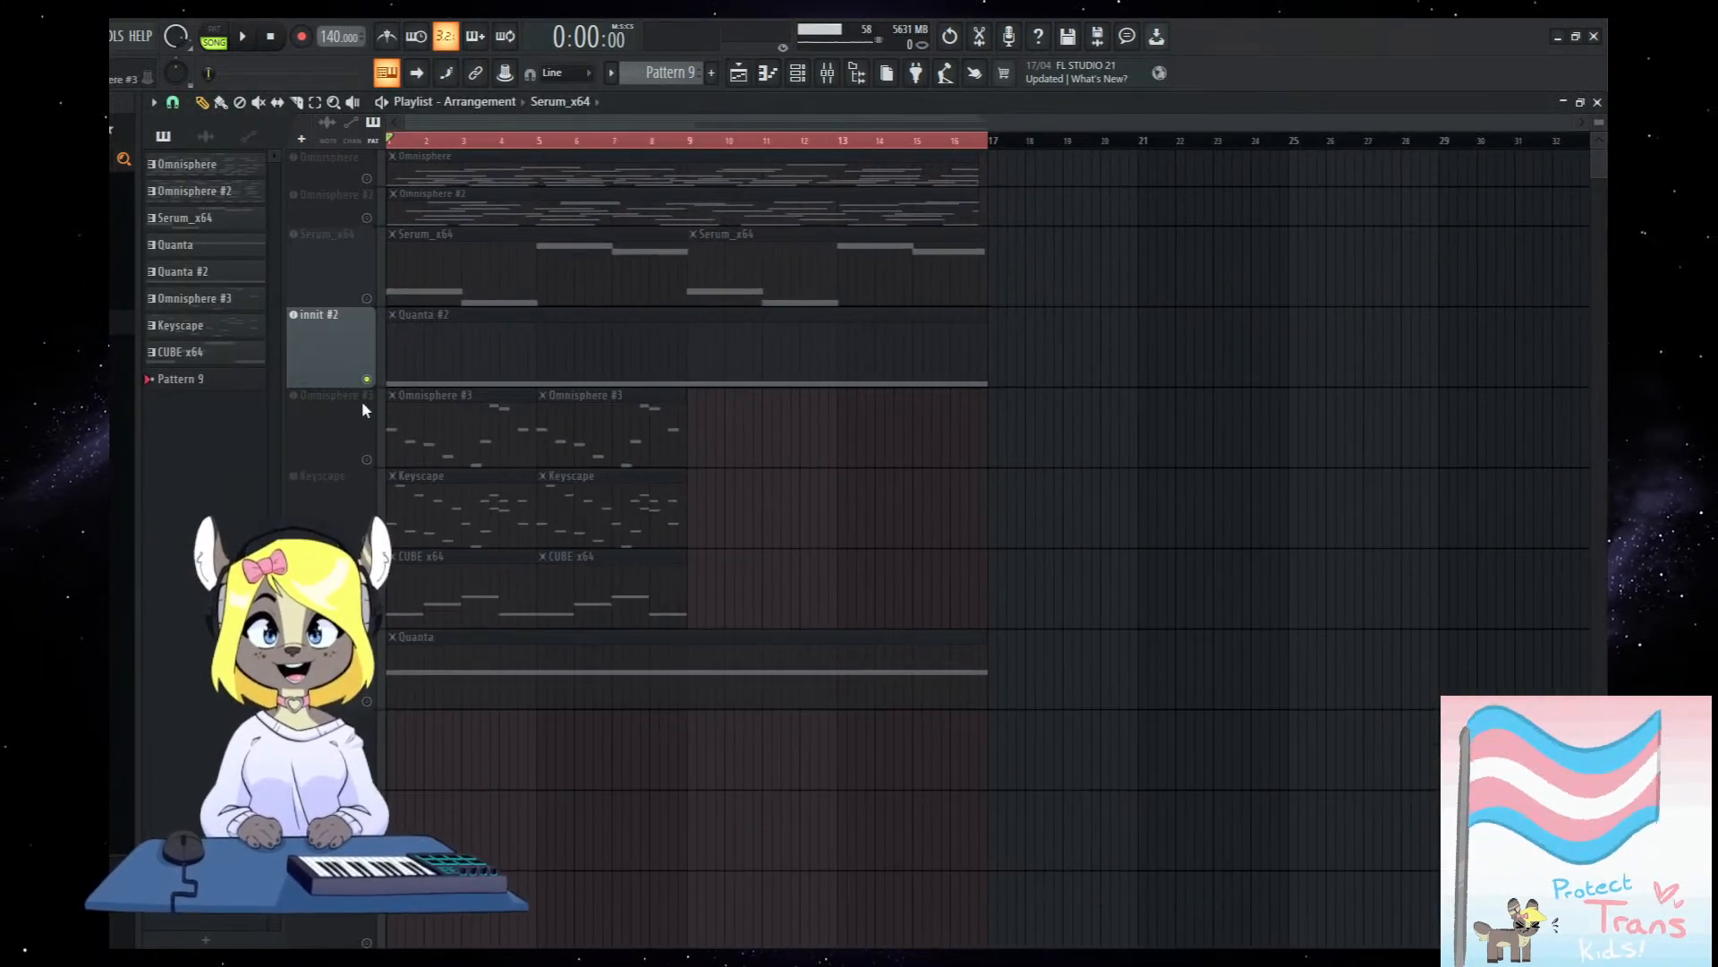
scroll(374, 383, "down", 2)
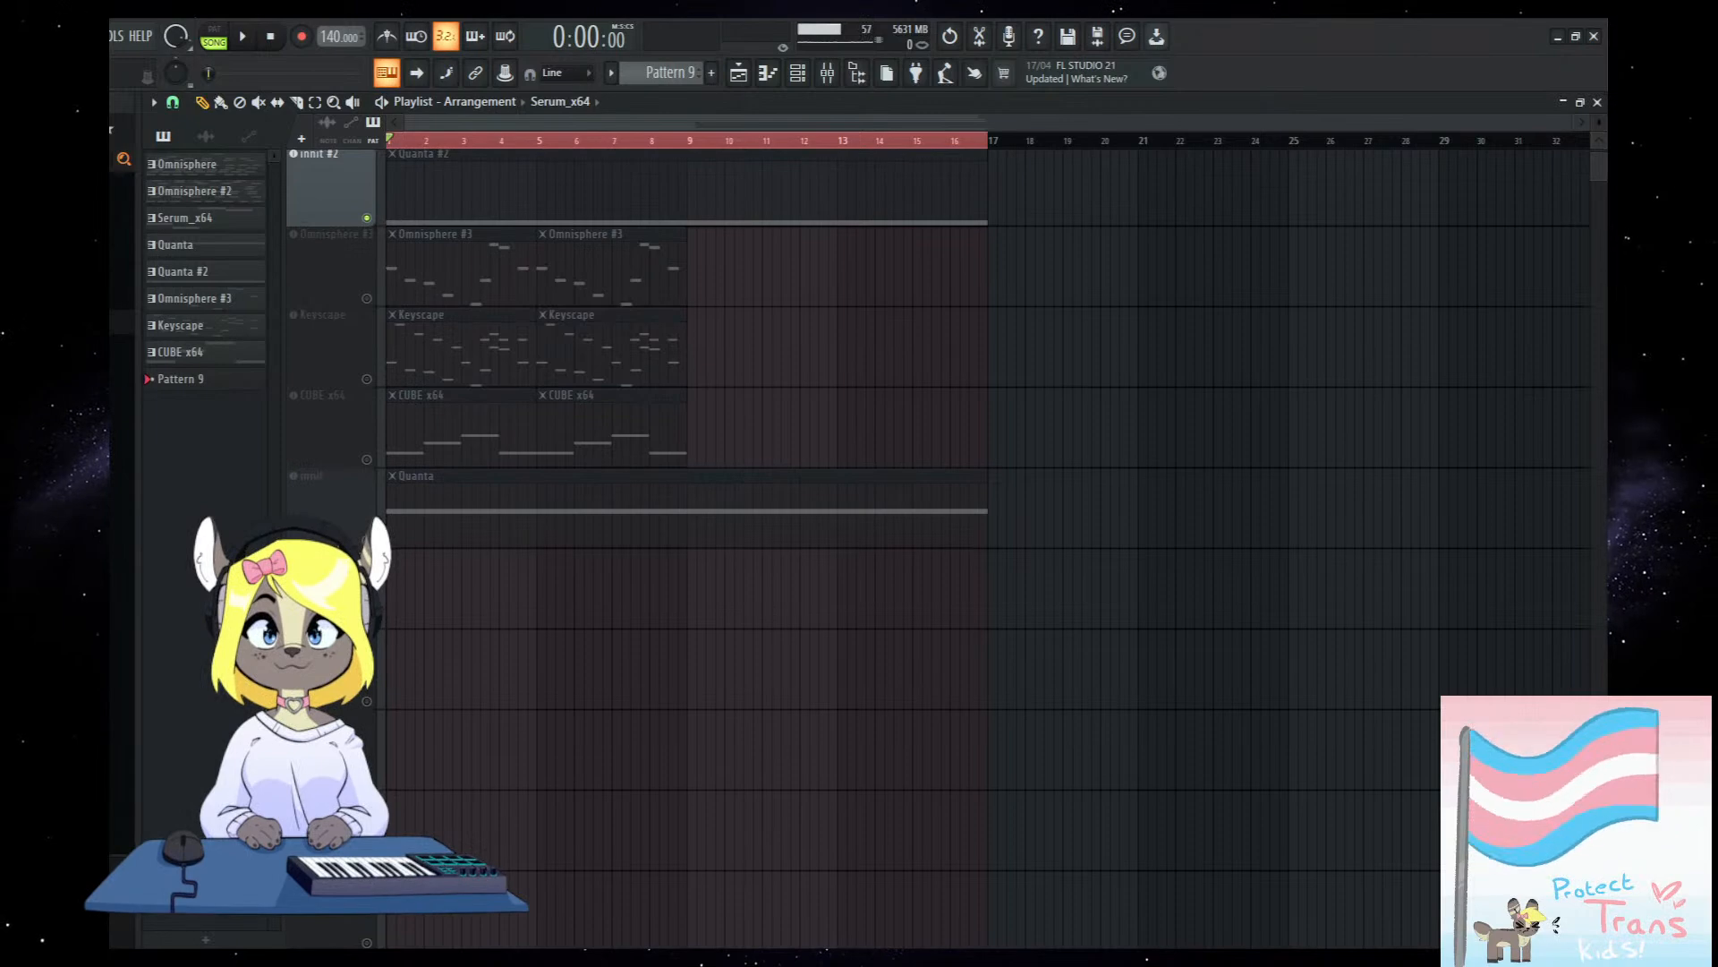
right_click(369, 621)
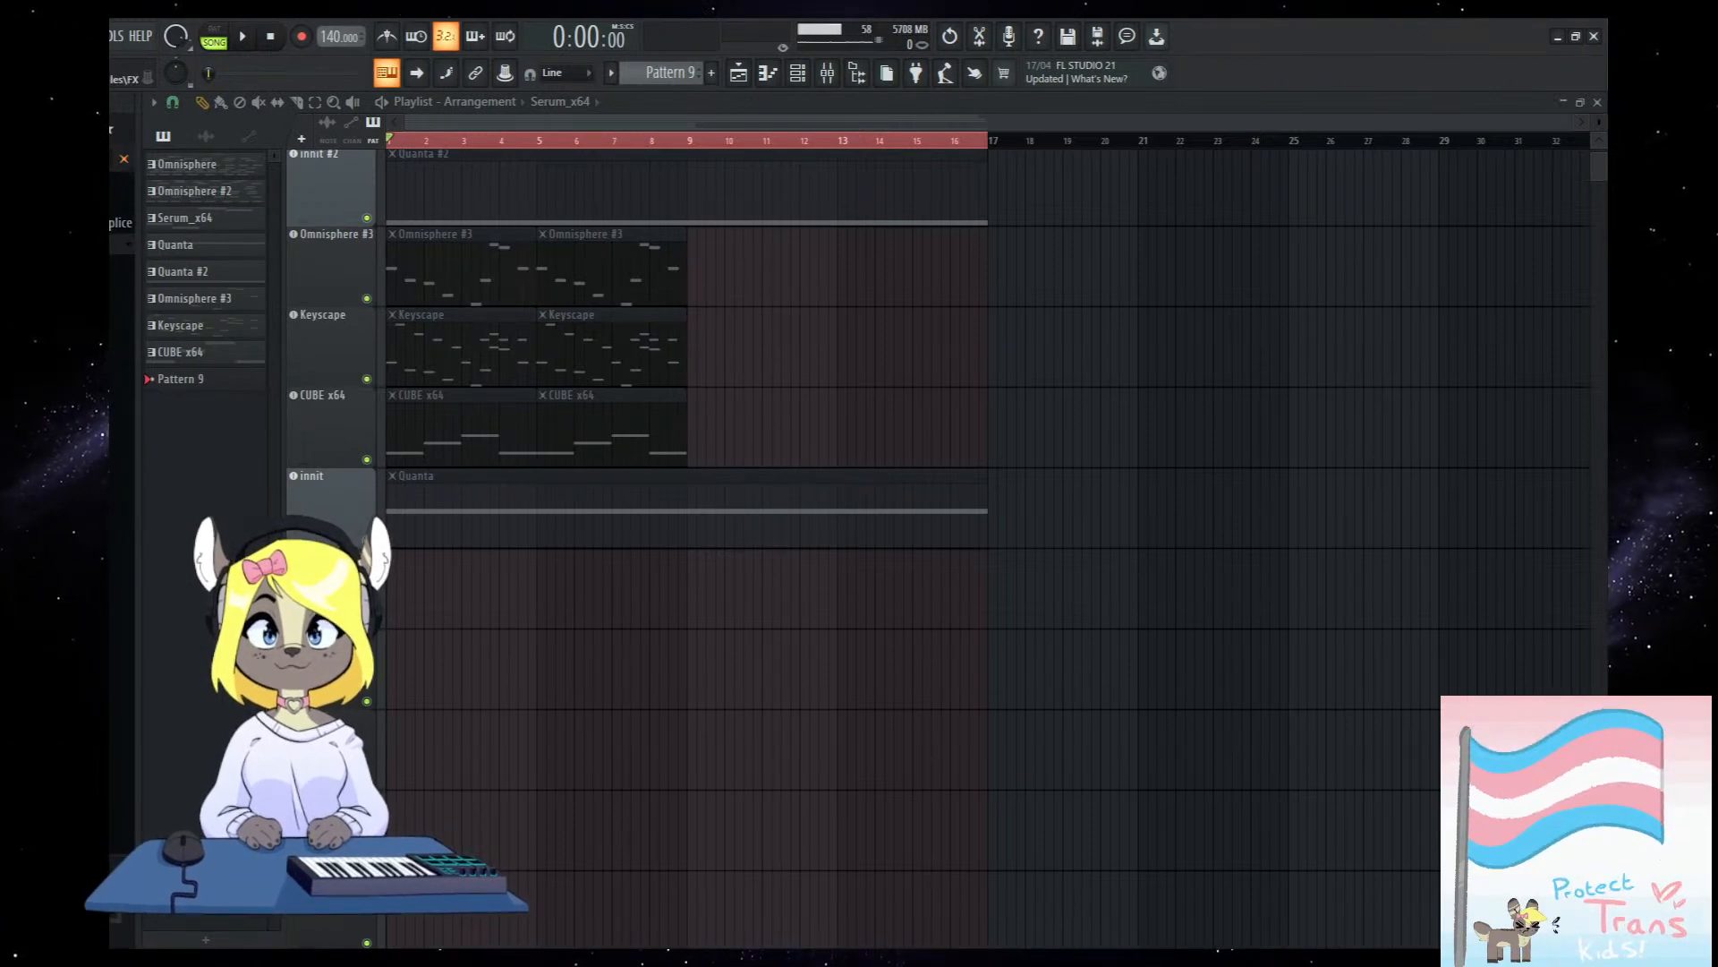
Audition vocal loops from the sample folders and place AUCRT_Myway_Vocal_Loop_95_Dmin_02_Dry on track 10, below the Quanta clip.
left_click(122, 491)
scroll(122, 572, "down", 3)
left_click(121, 609)
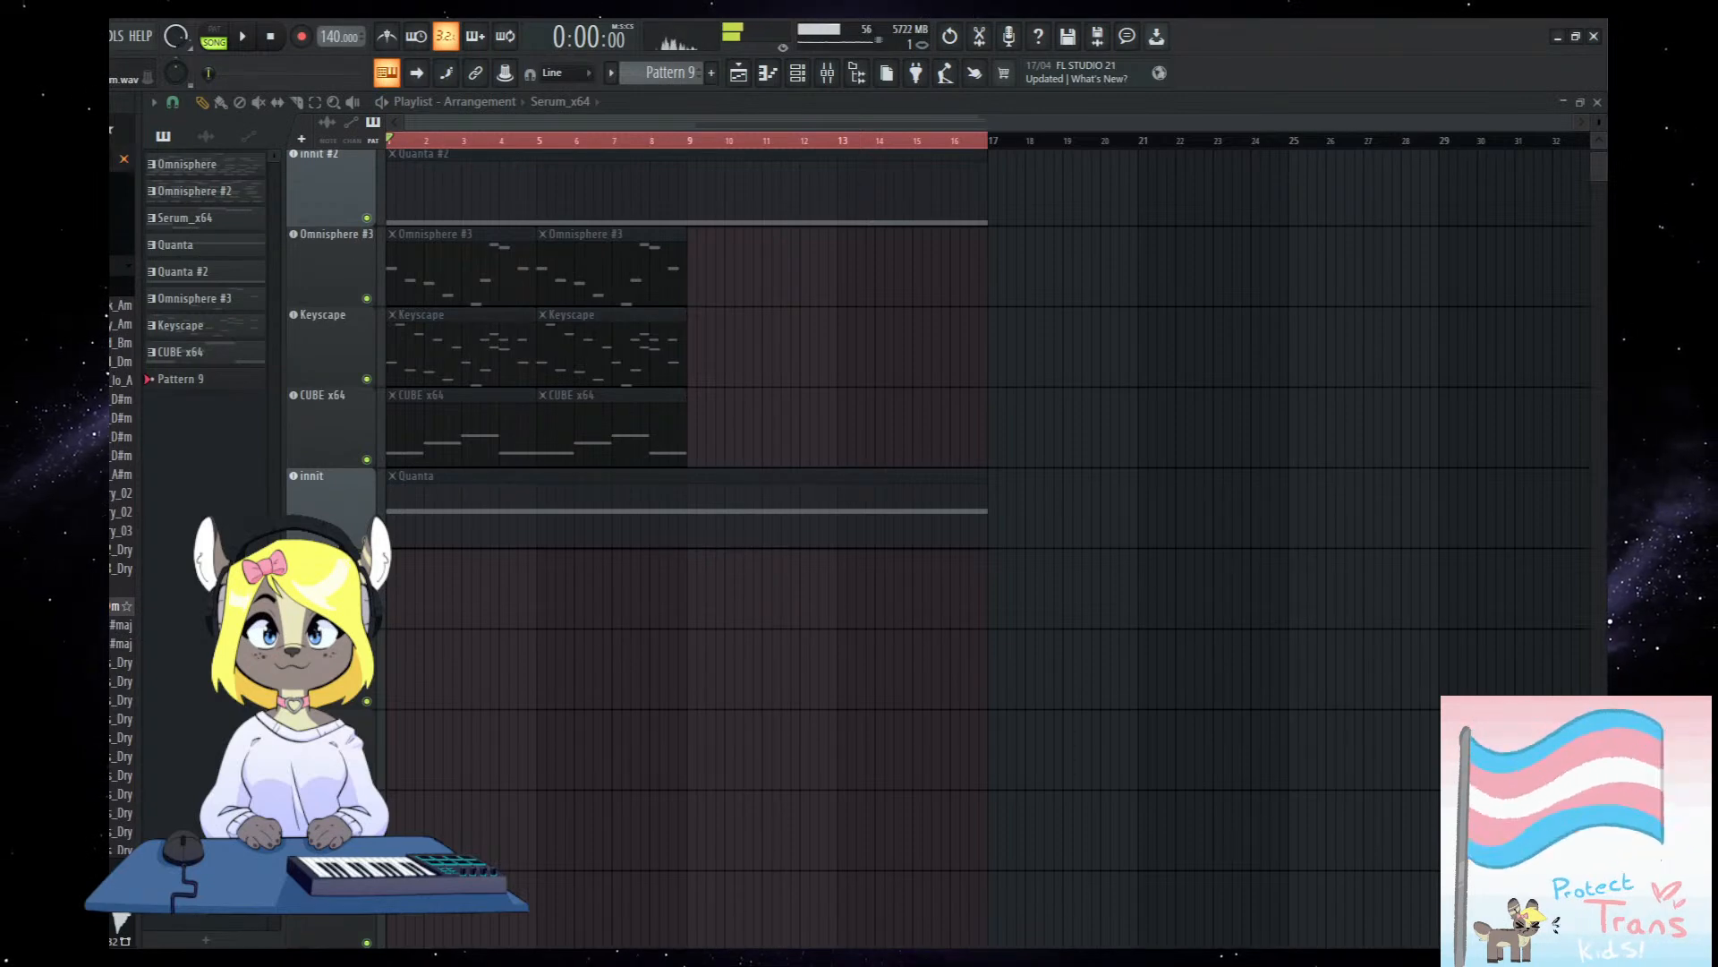
left_click(122, 550)
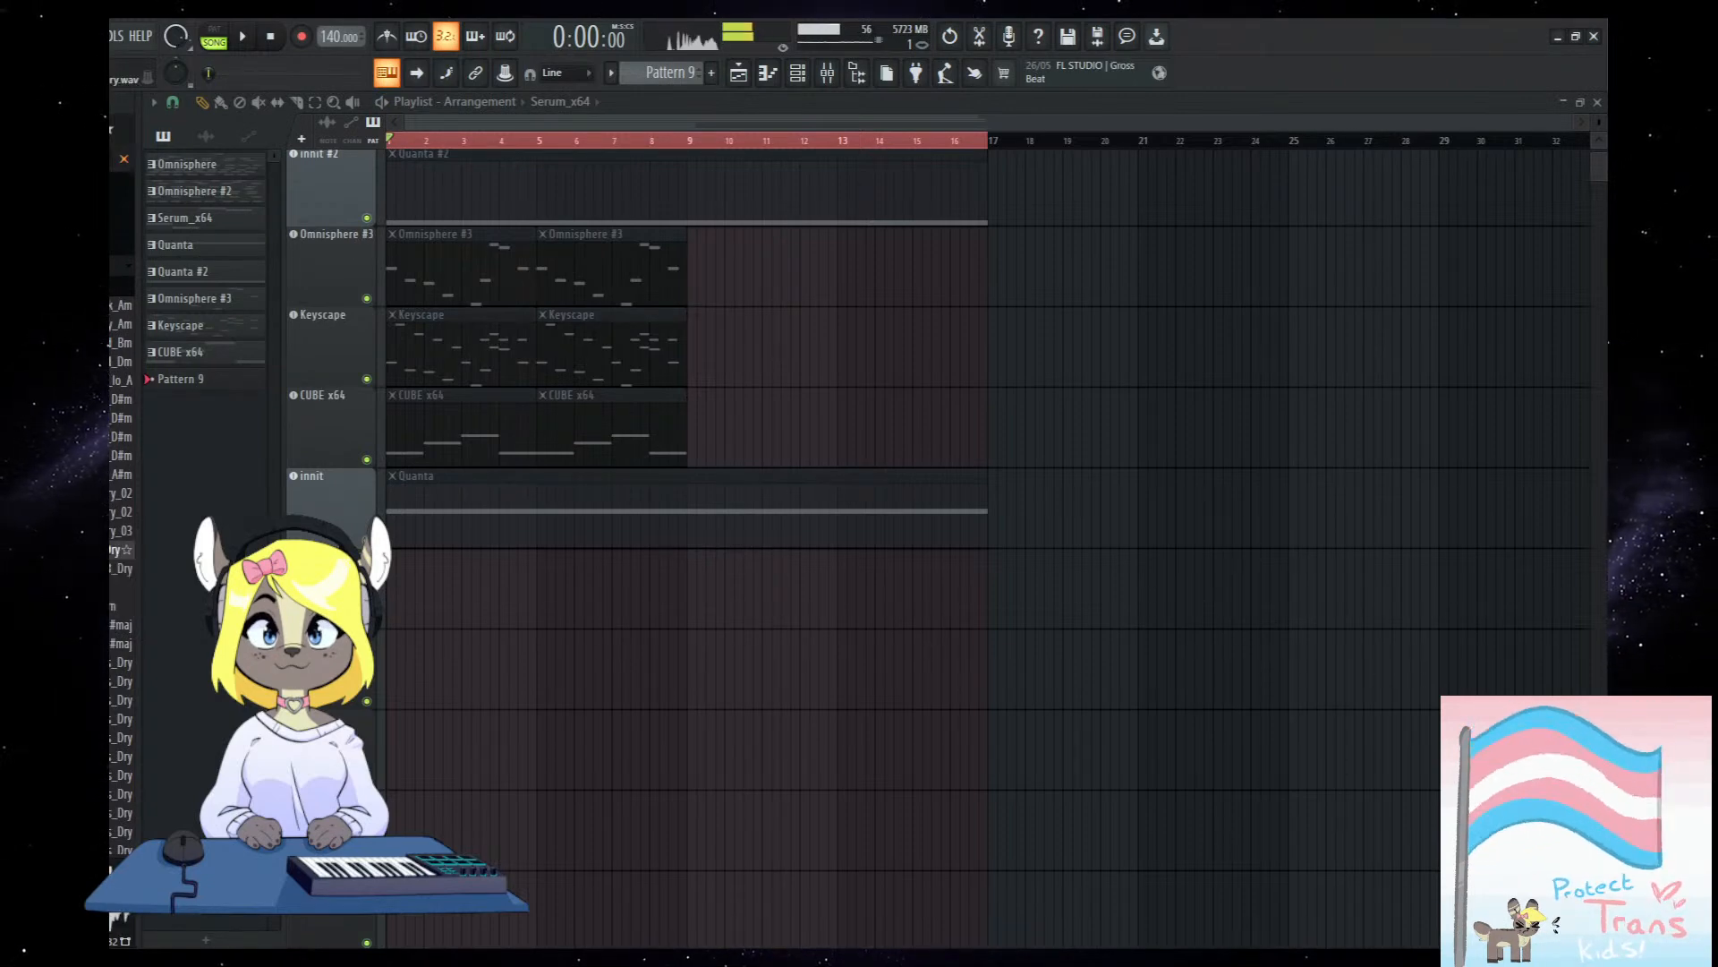
left_click_drag(122, 549, 506, 718)
scroll(541, 760, "up", 3)
scroll(540, 760, "down", 2)
Audition loops from another sample folder and place PMMDV_15_Melody_Loop_Fmin_140BPM on the track below the vocal loop.
left_click(122, 287)
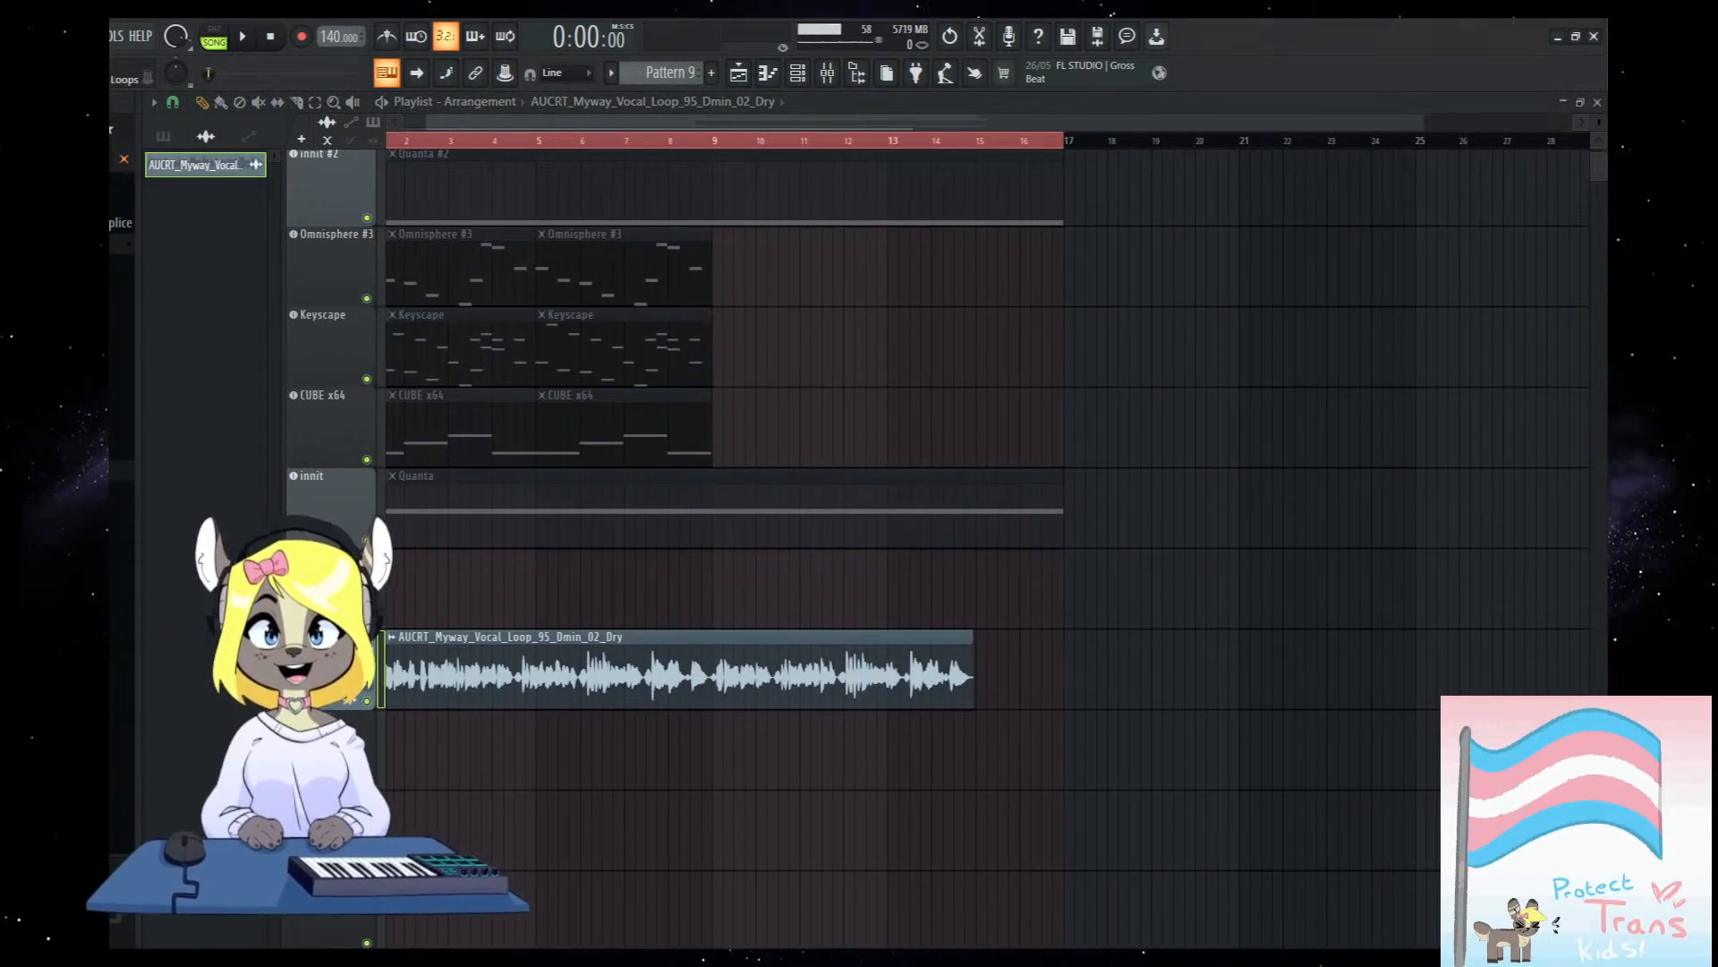
left_click(122, 489)
left_click(122, 677)
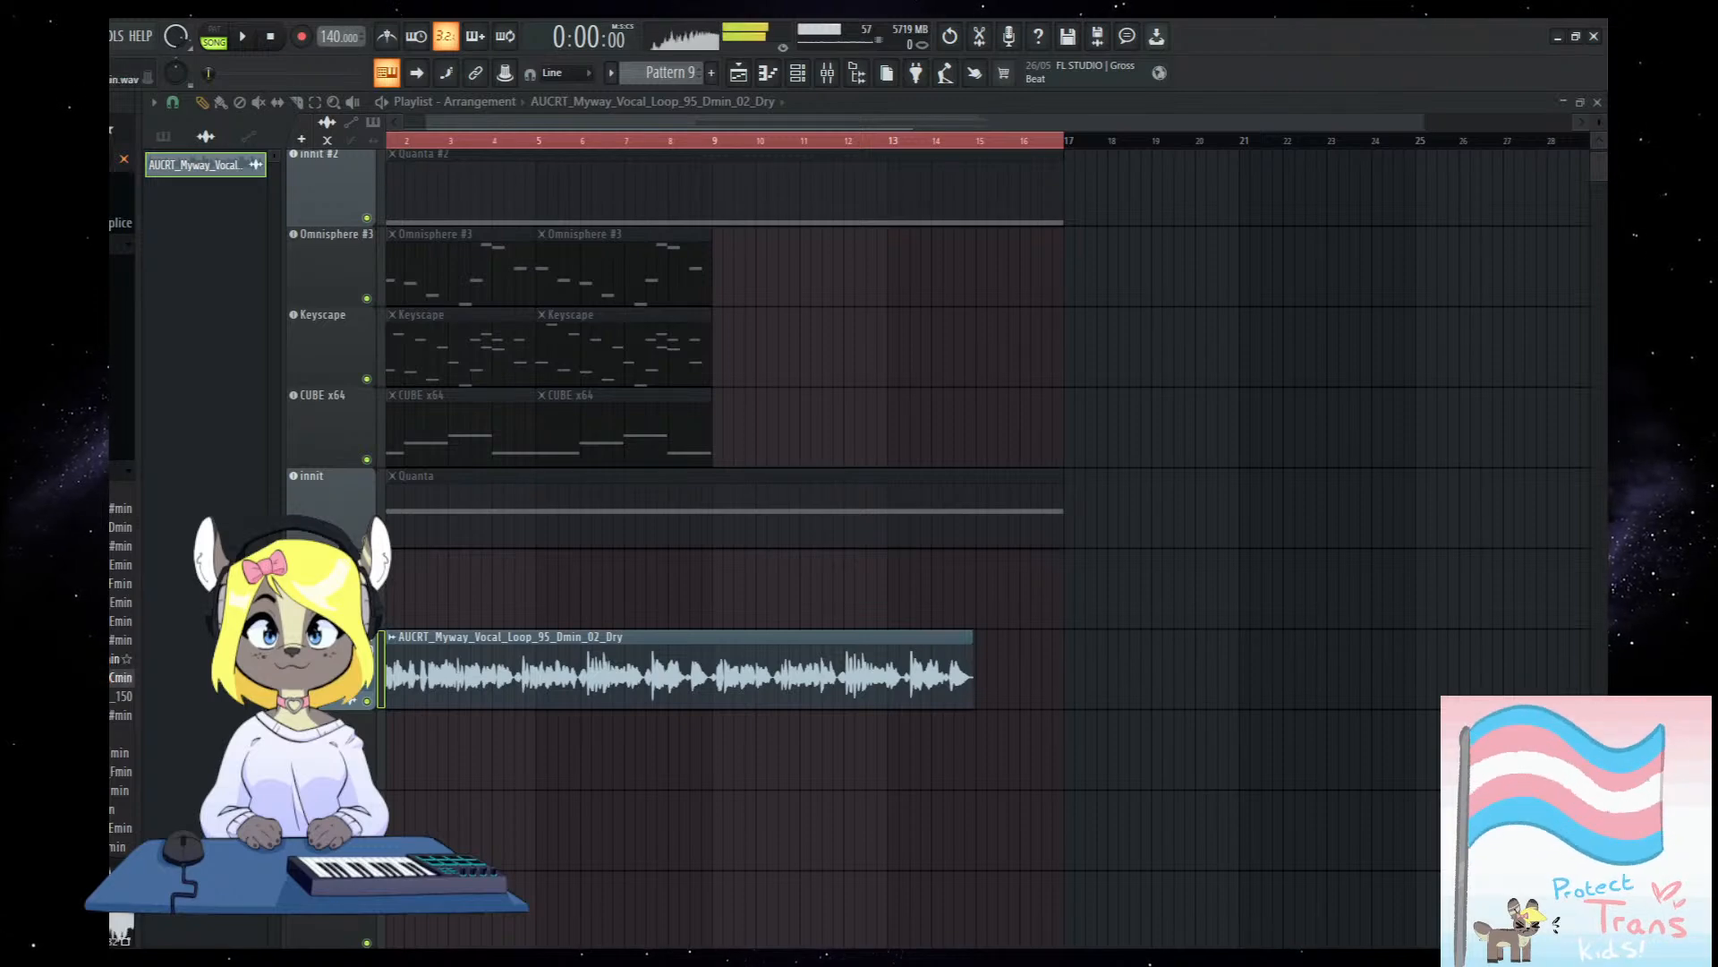
scroll(122, 581, "down", 4)
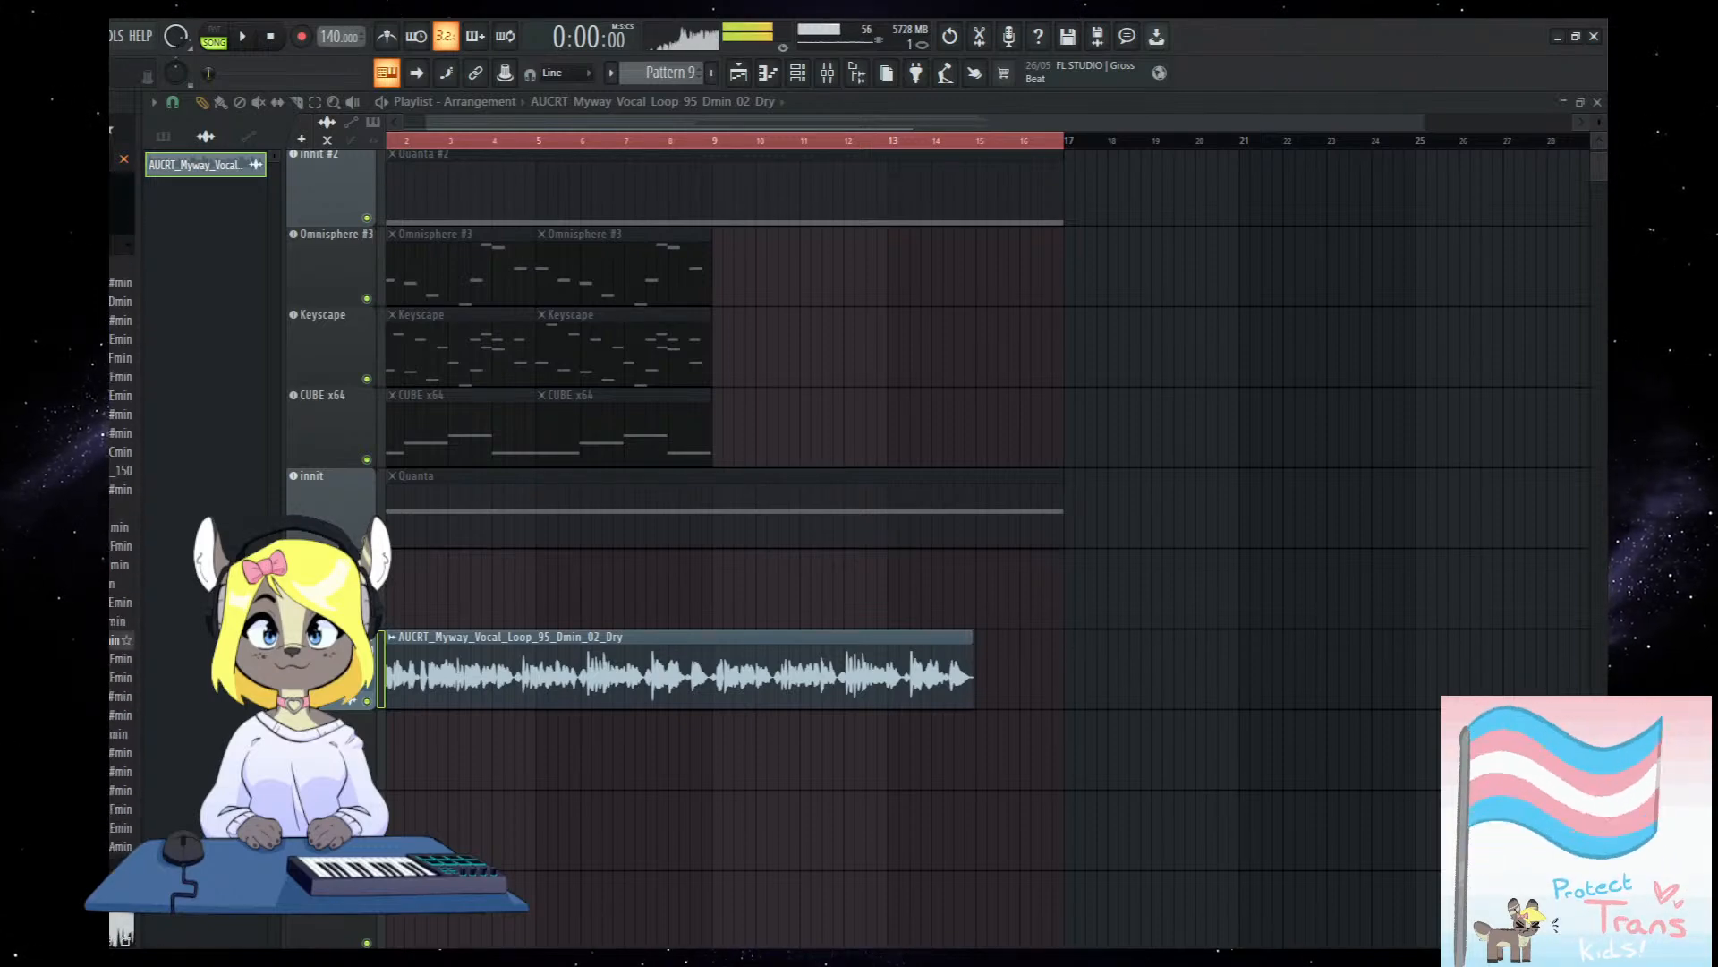
scroll(122, 677, "down", 4)
left_click(122, 640)
scroll(122, 640, "down", 2)
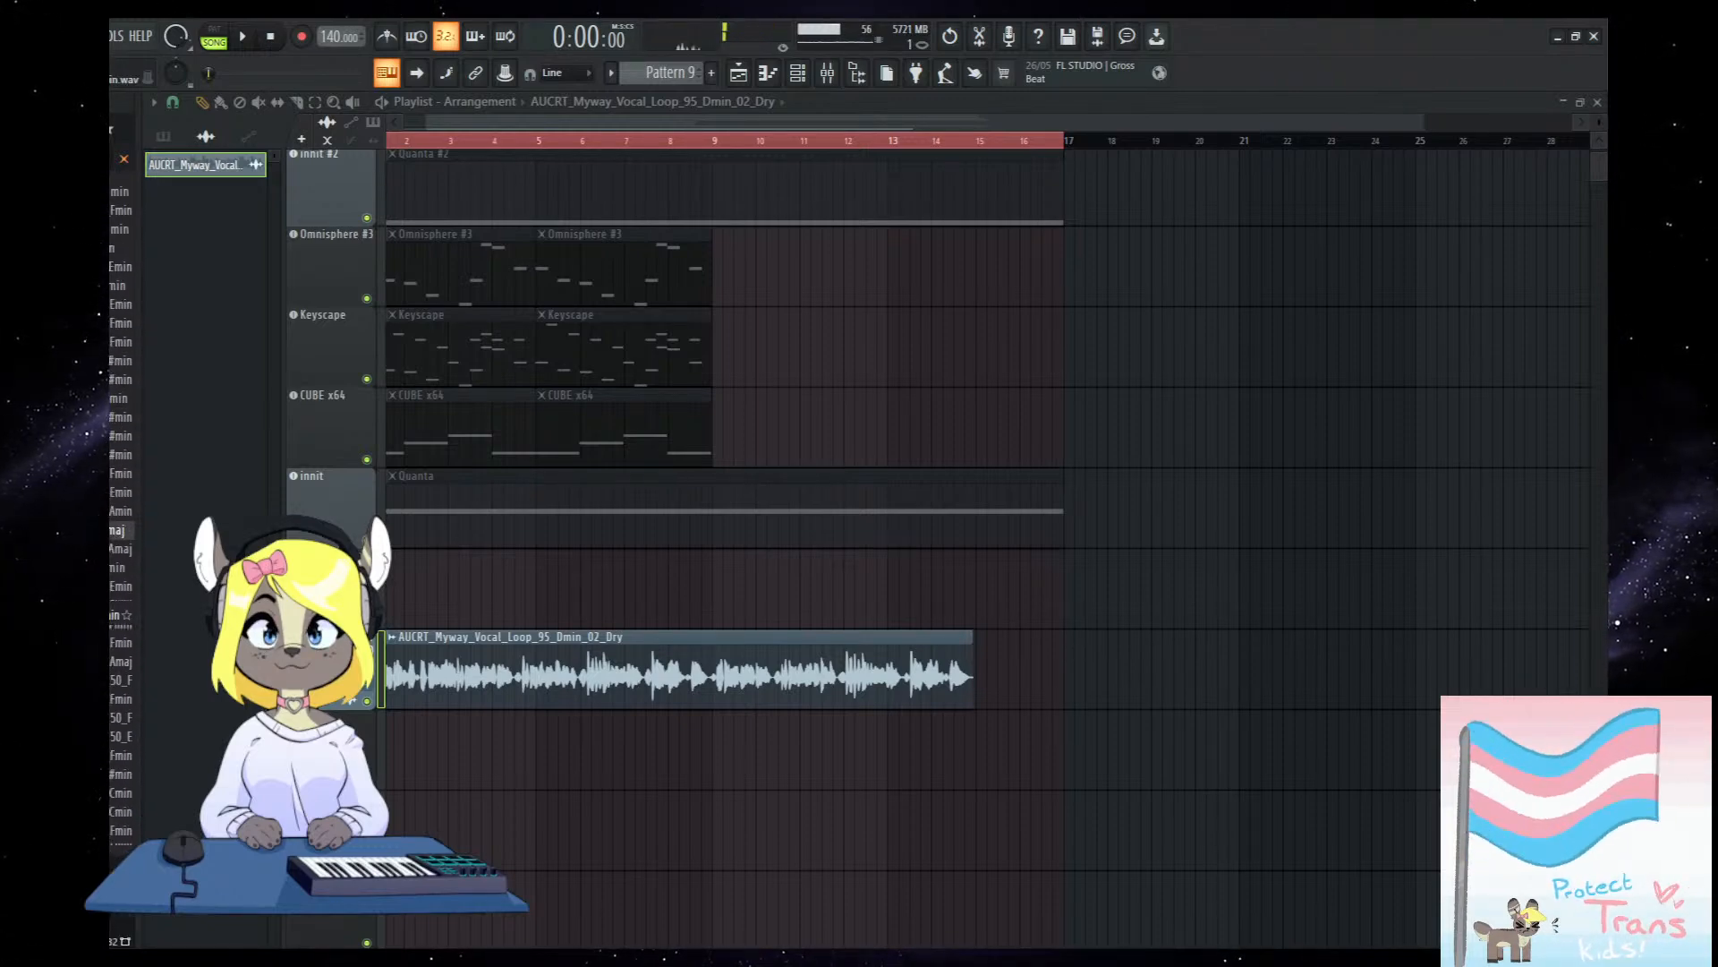
scroll(122, 537, "down", 10)
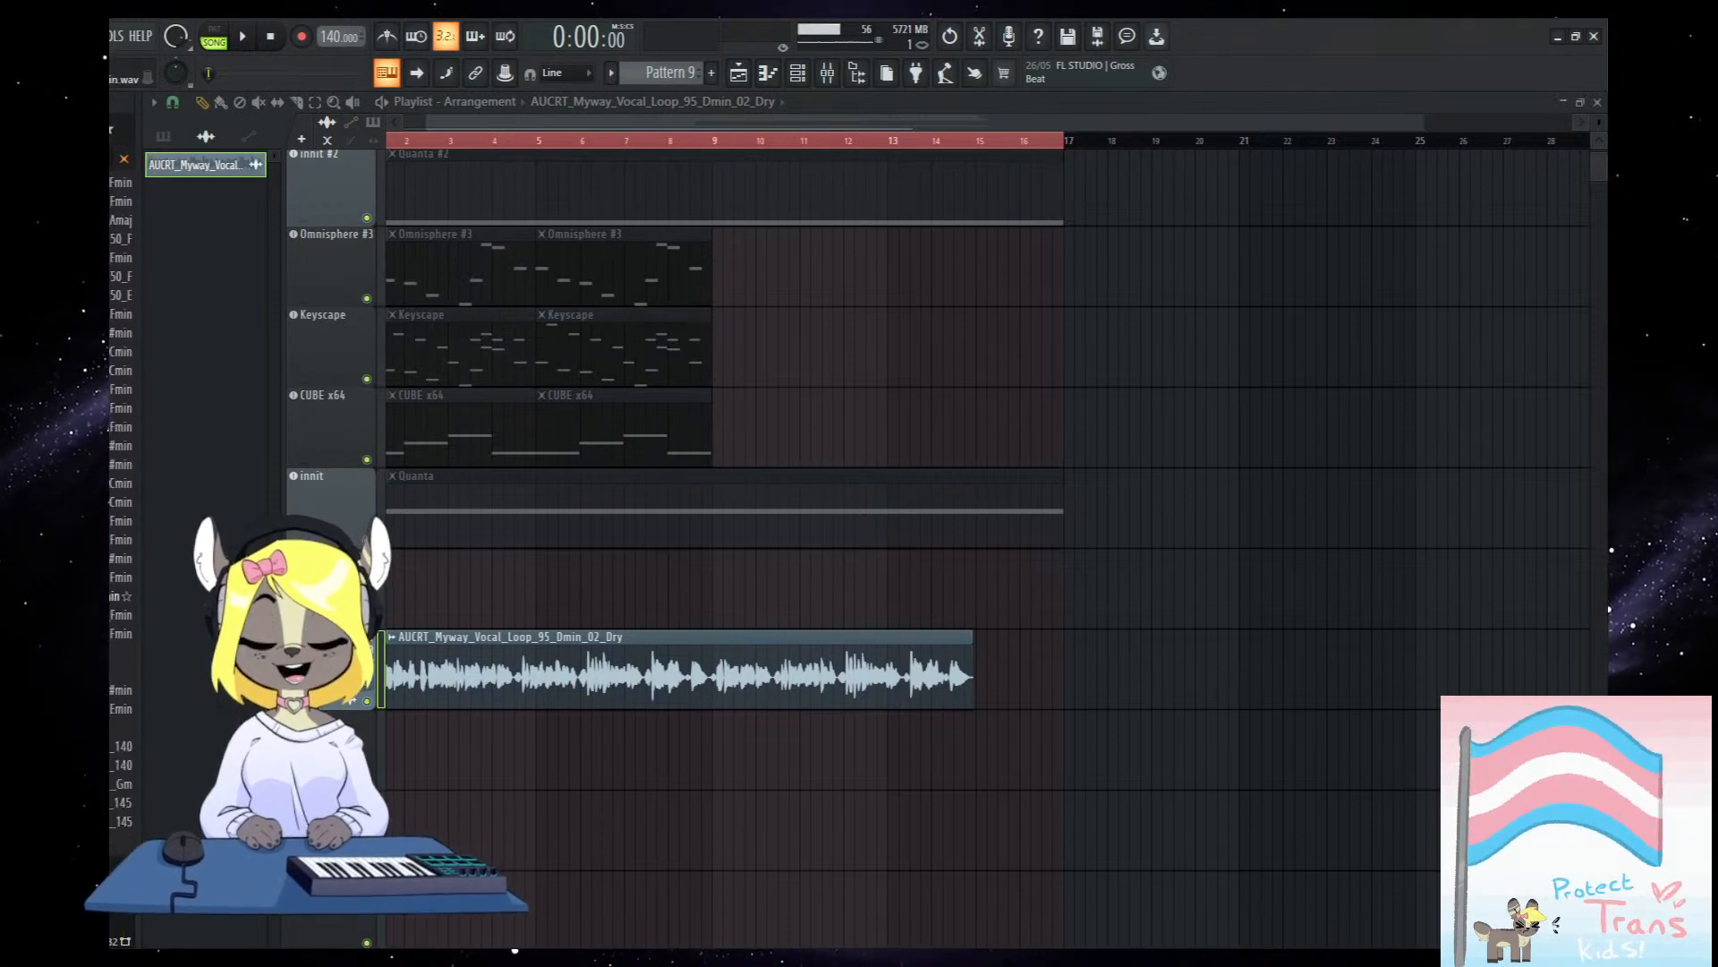
scroll(121, 537, "down", 4)
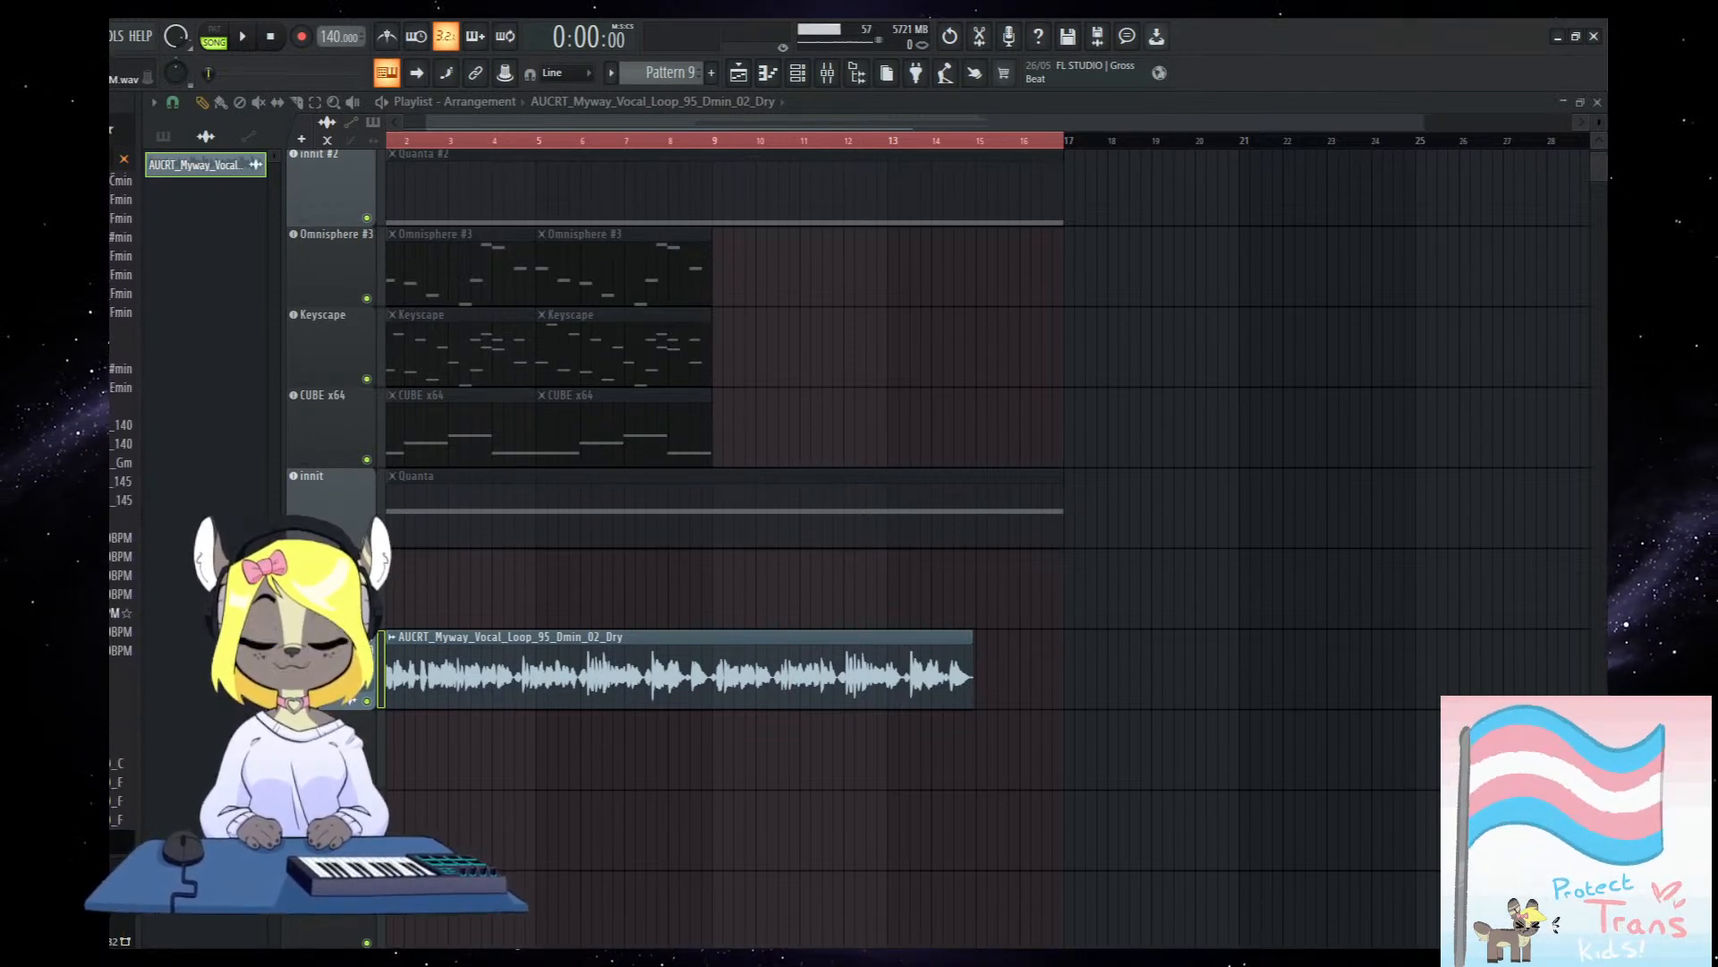
left_click(122, 617)
left_click(121, 597)
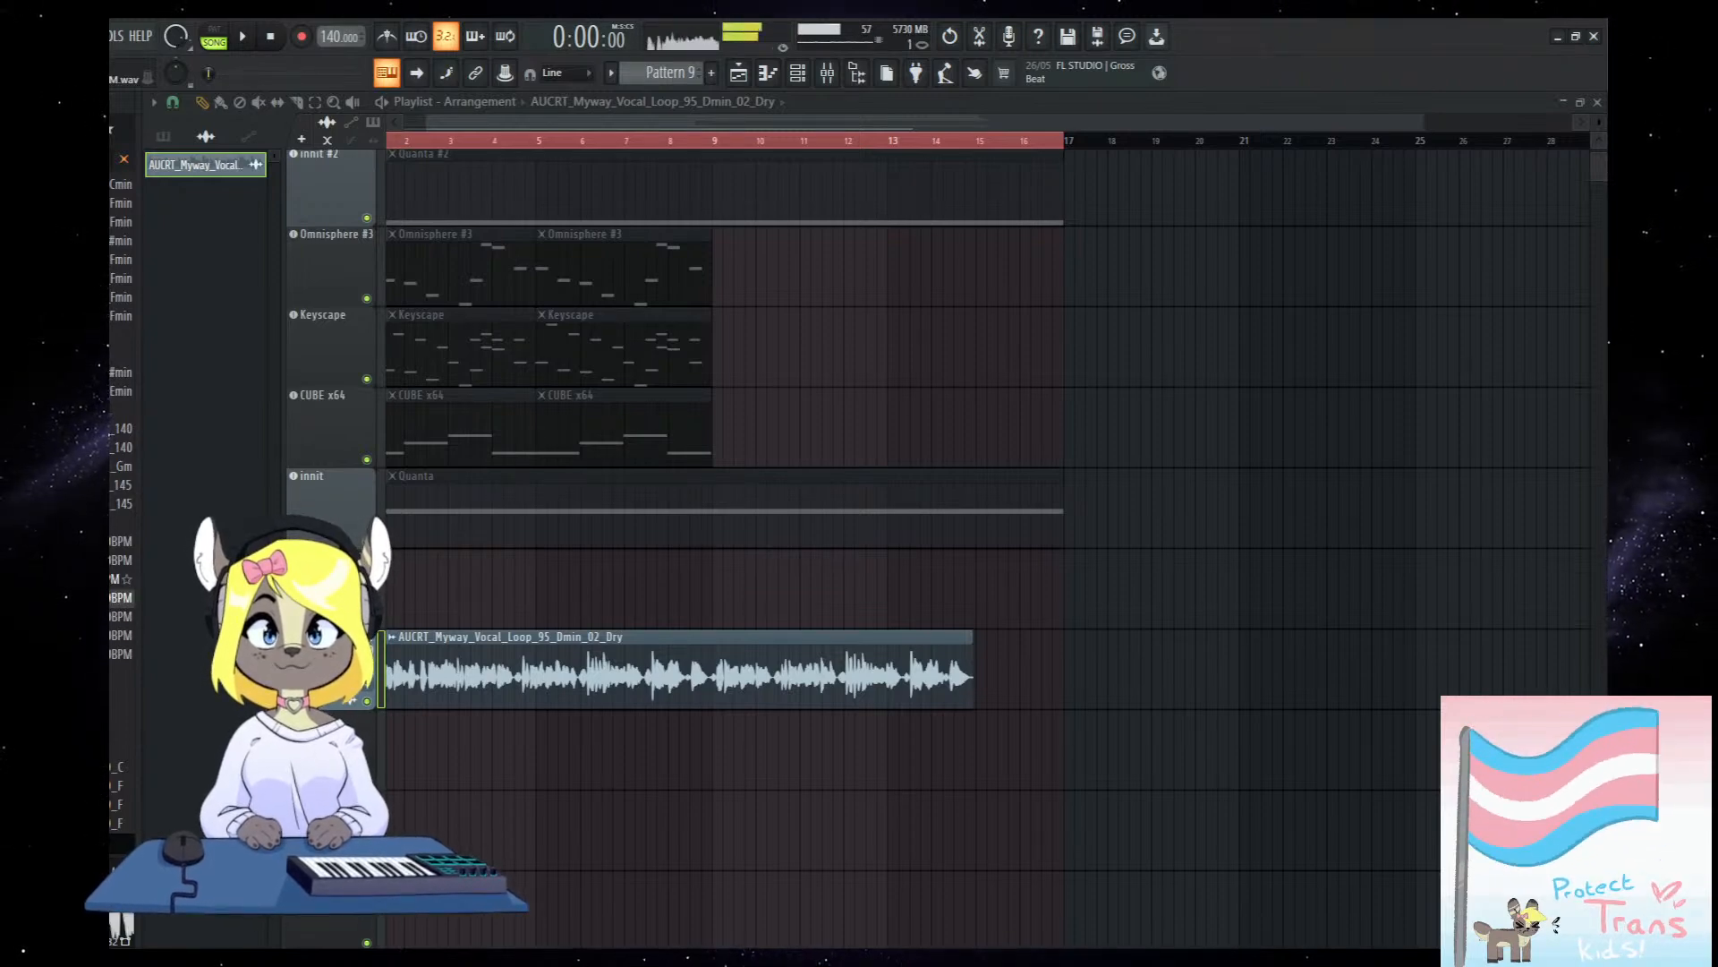
left_click(122, 579)
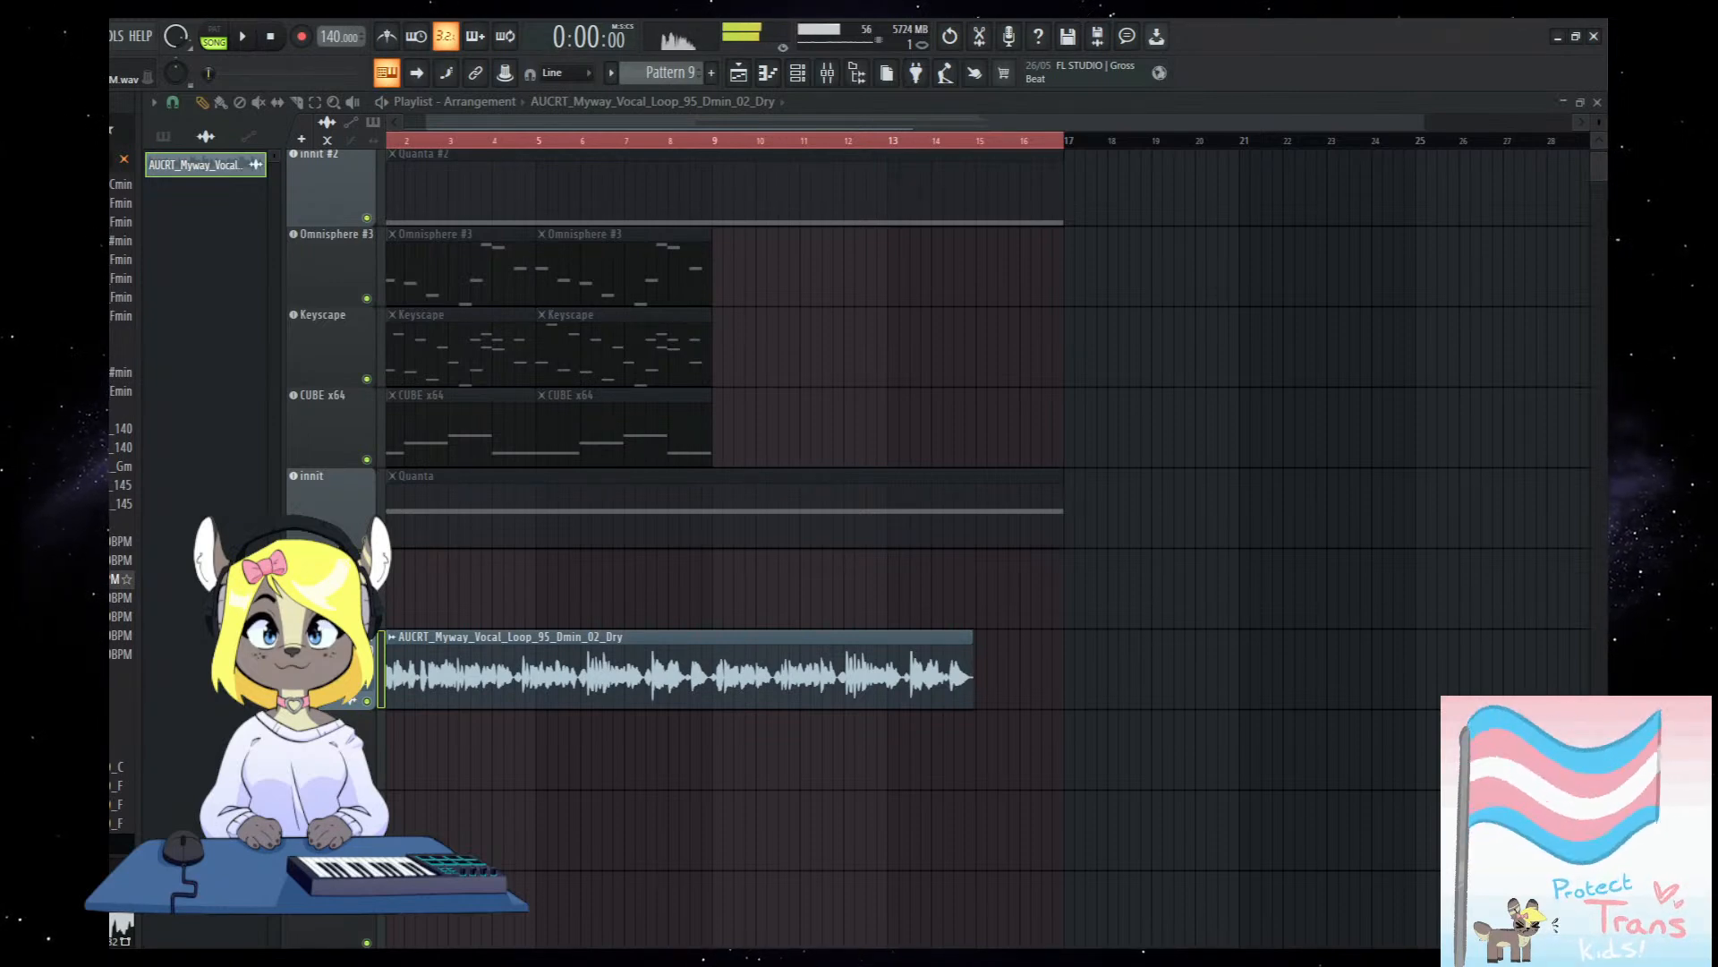
left_click_drag(767, 533, 513, 776)
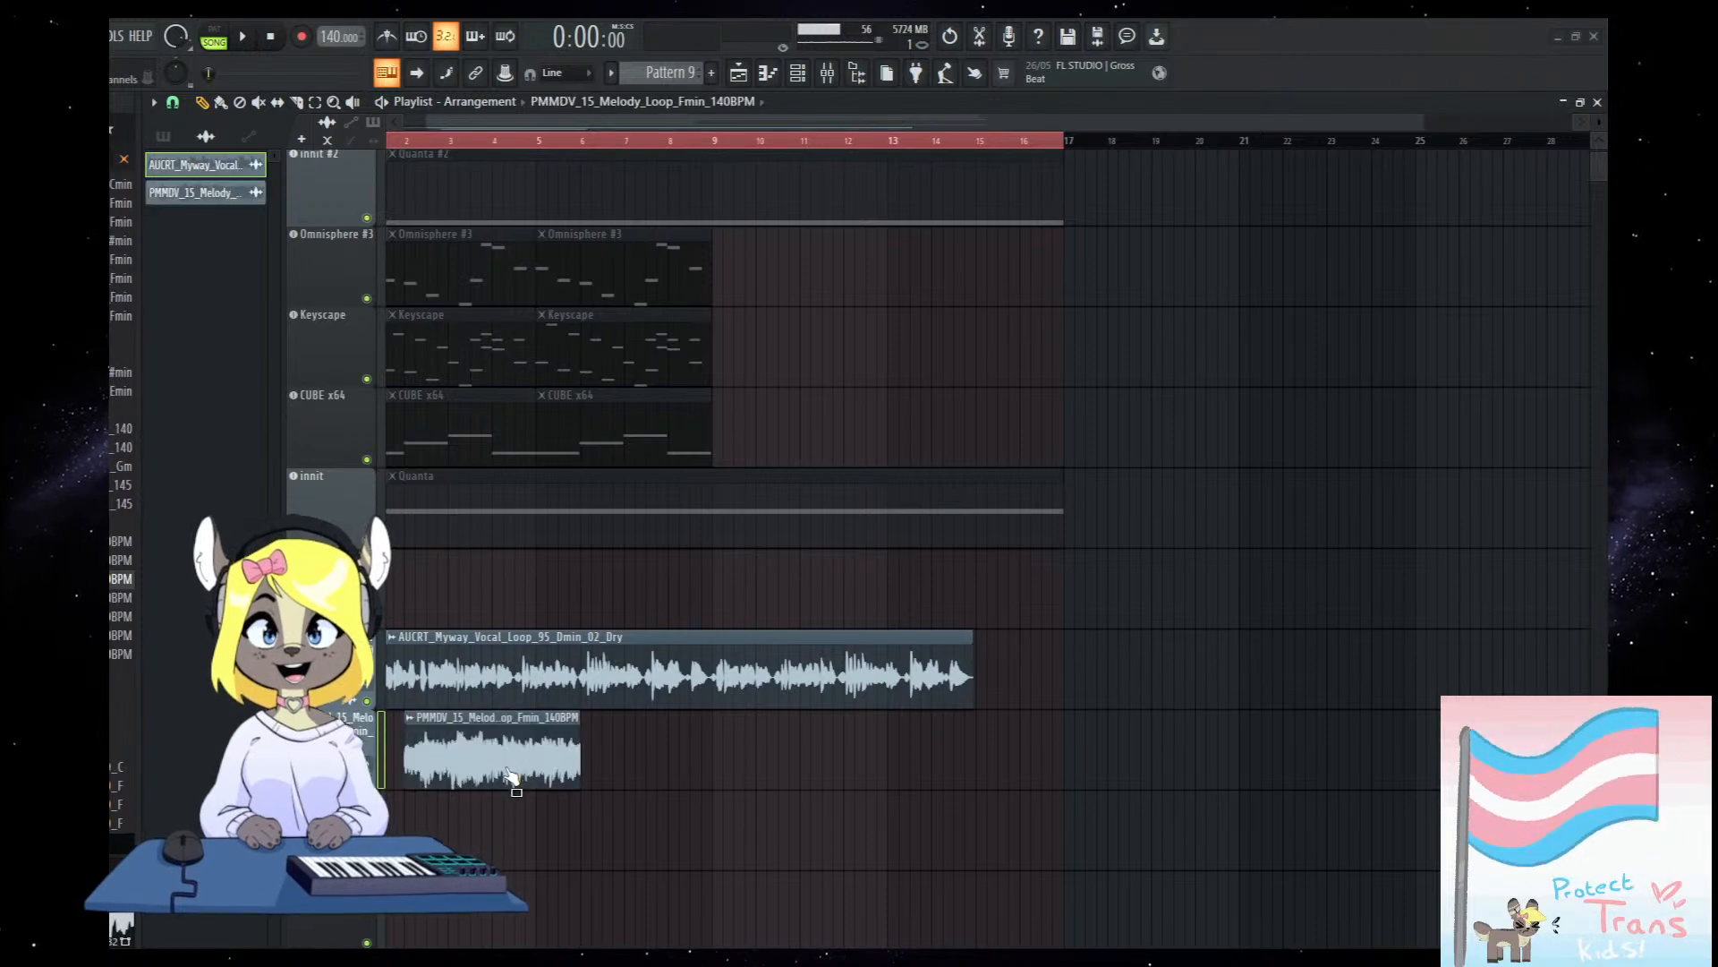
Check the melody loop's sample settings and align its clip to the start of bar 1.
double_click(521, 761)
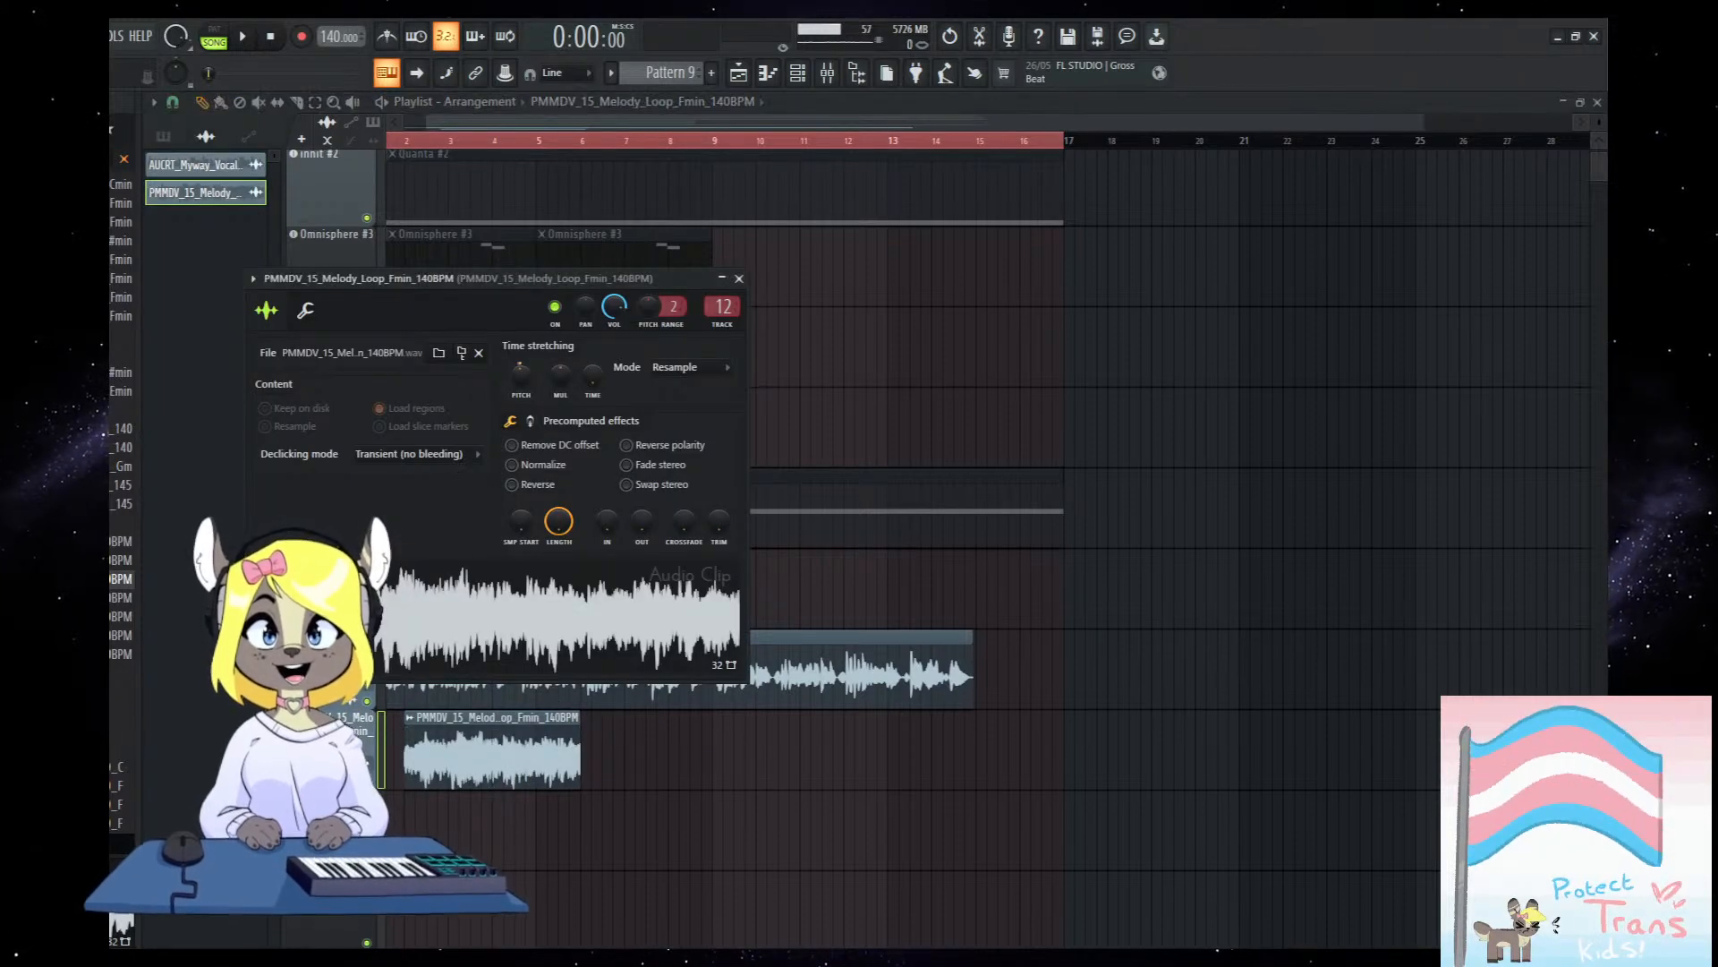
key("Escape")
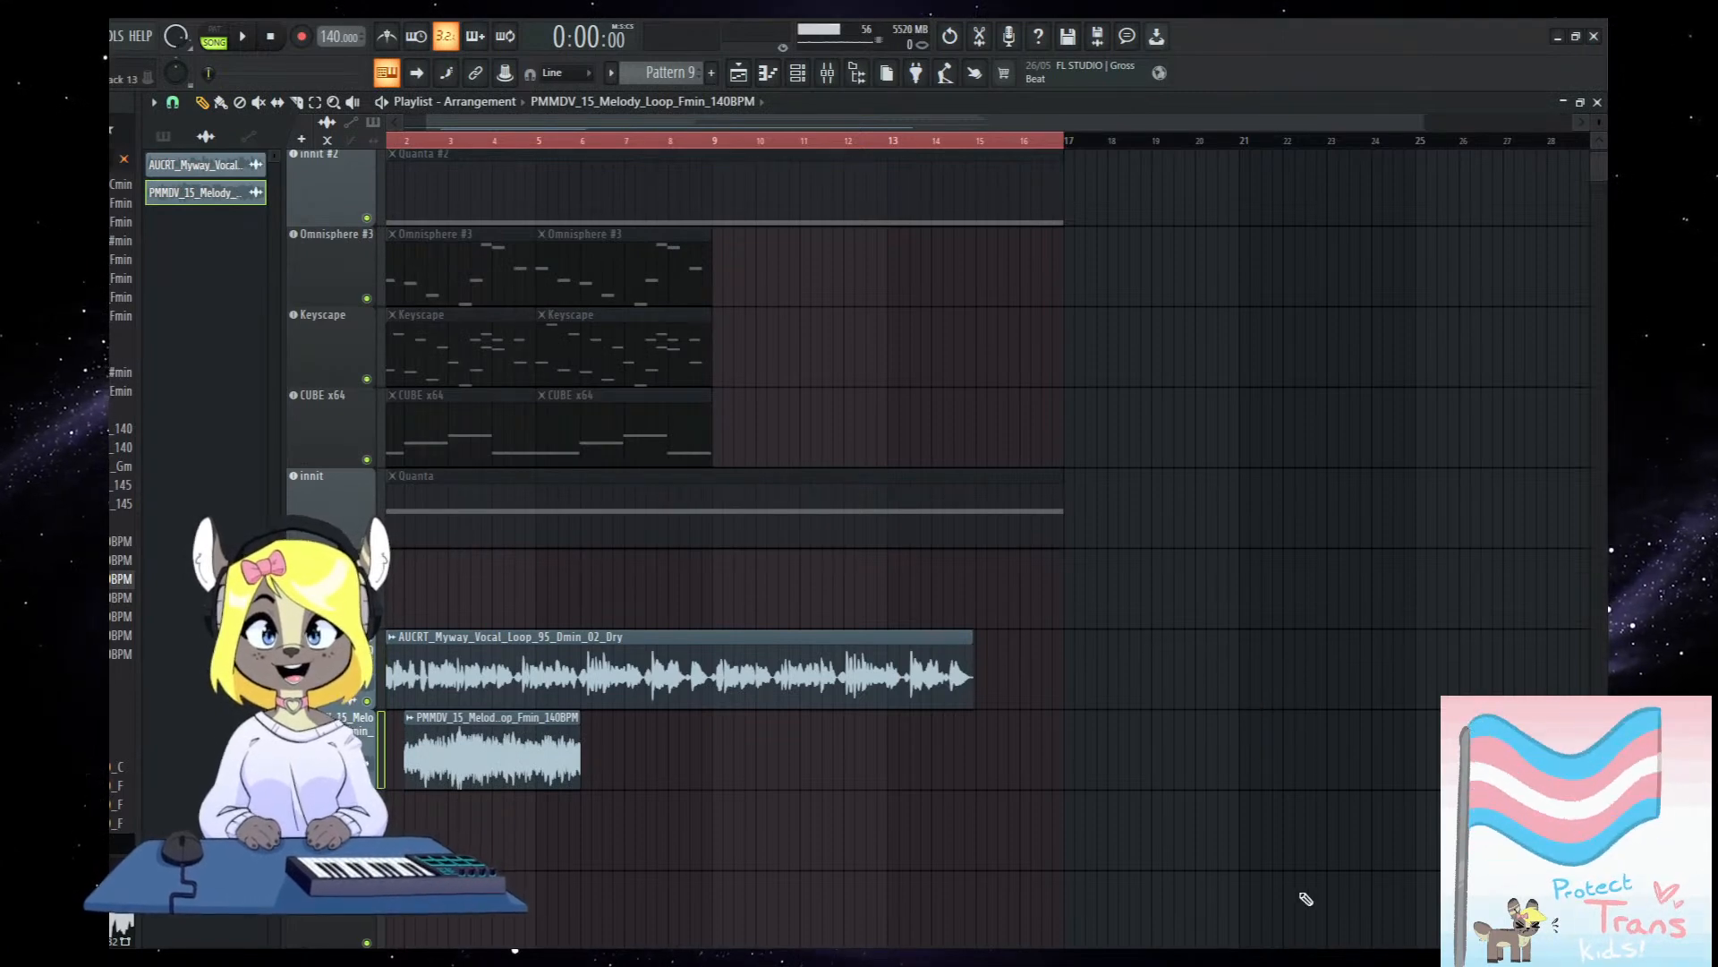
left_click_drag(451, 764, 401, 762)
scroll(597, 729, "down", 1)
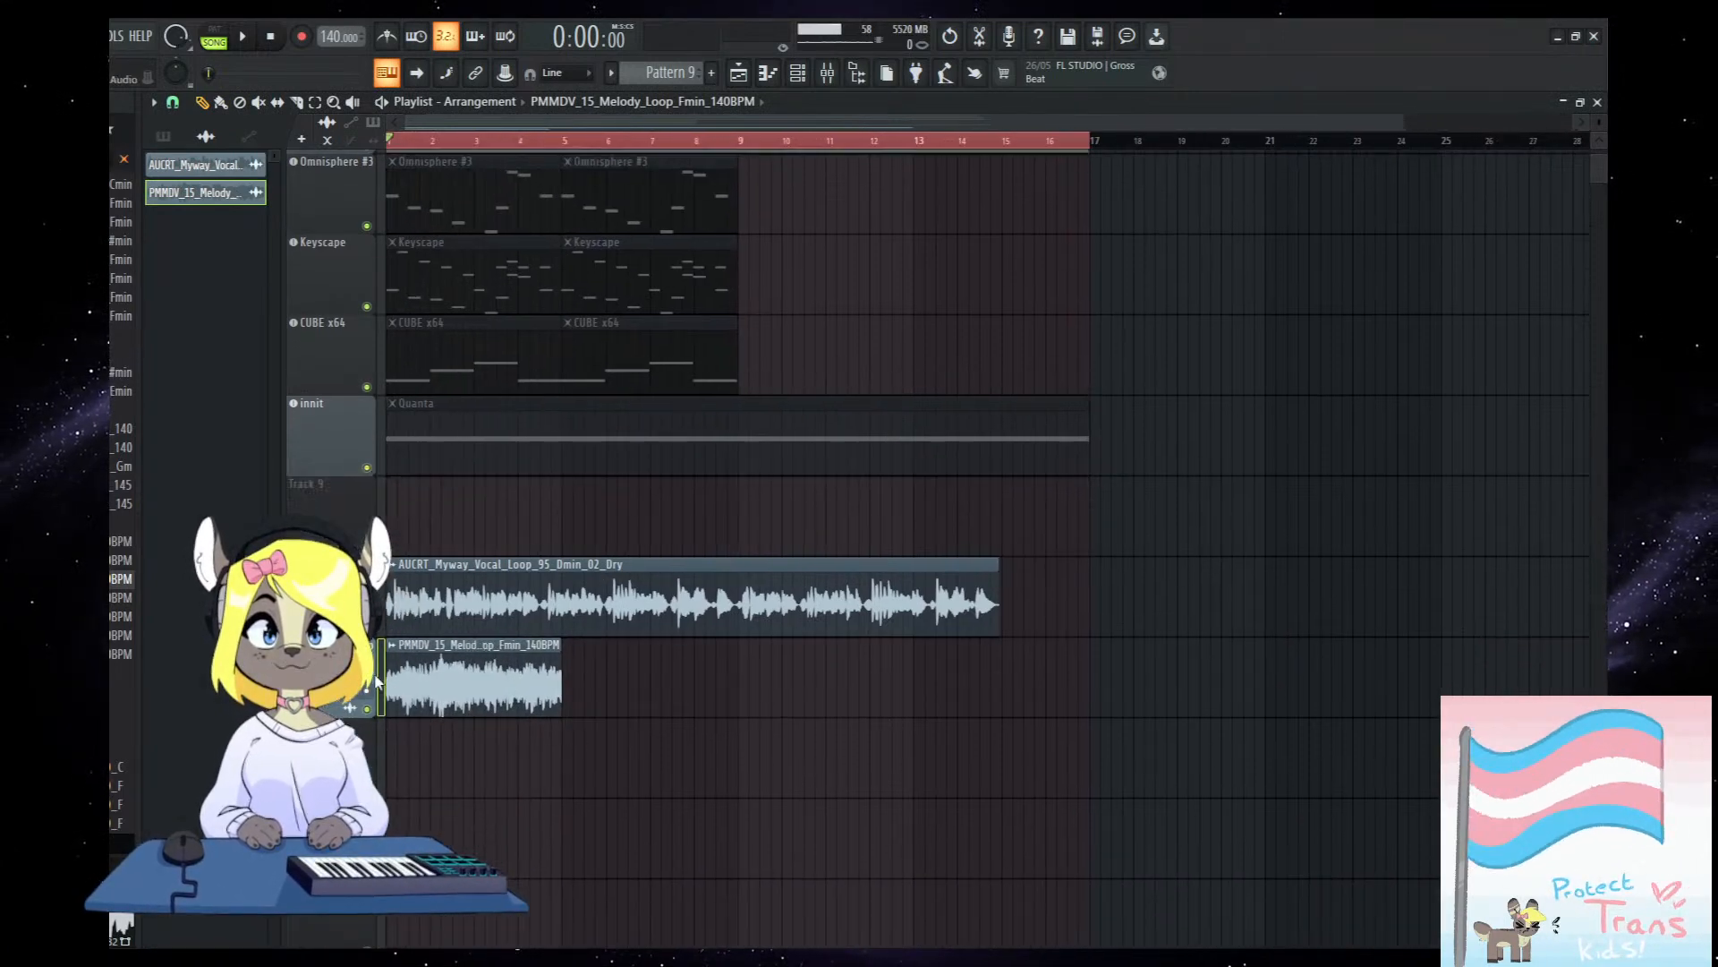
Switch to another loops folder in the sample library and look through its guitar samples.
scroll(122, 537, "up", 10)
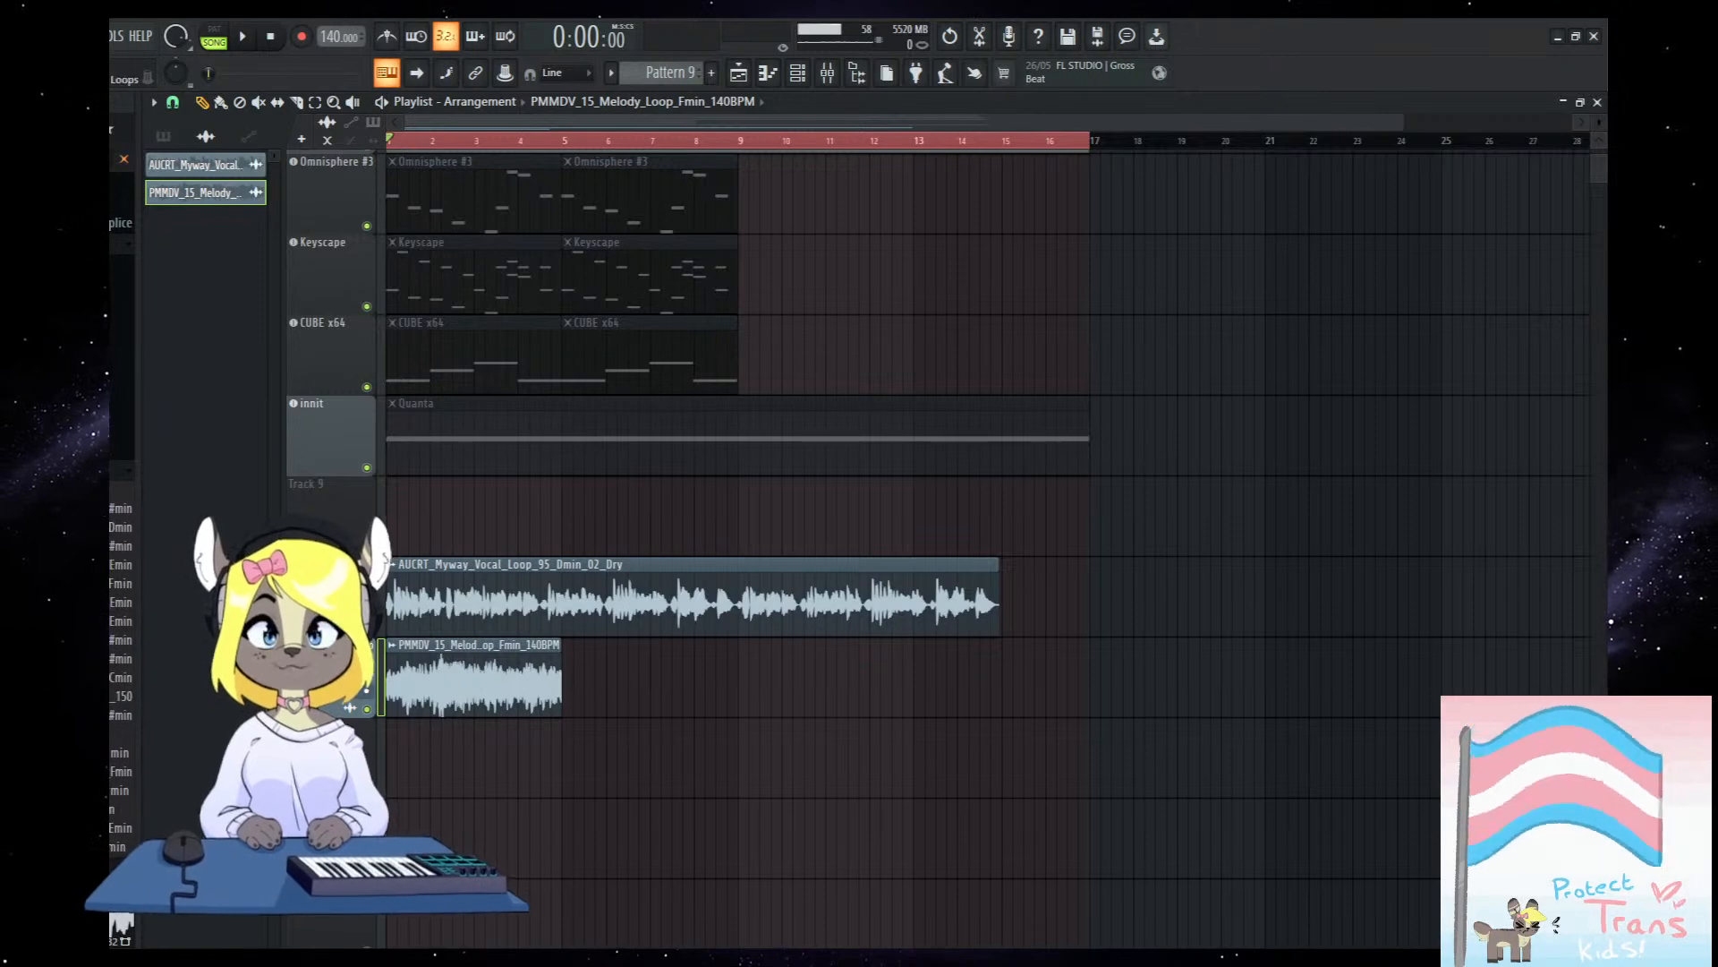
left_click(122, 449)
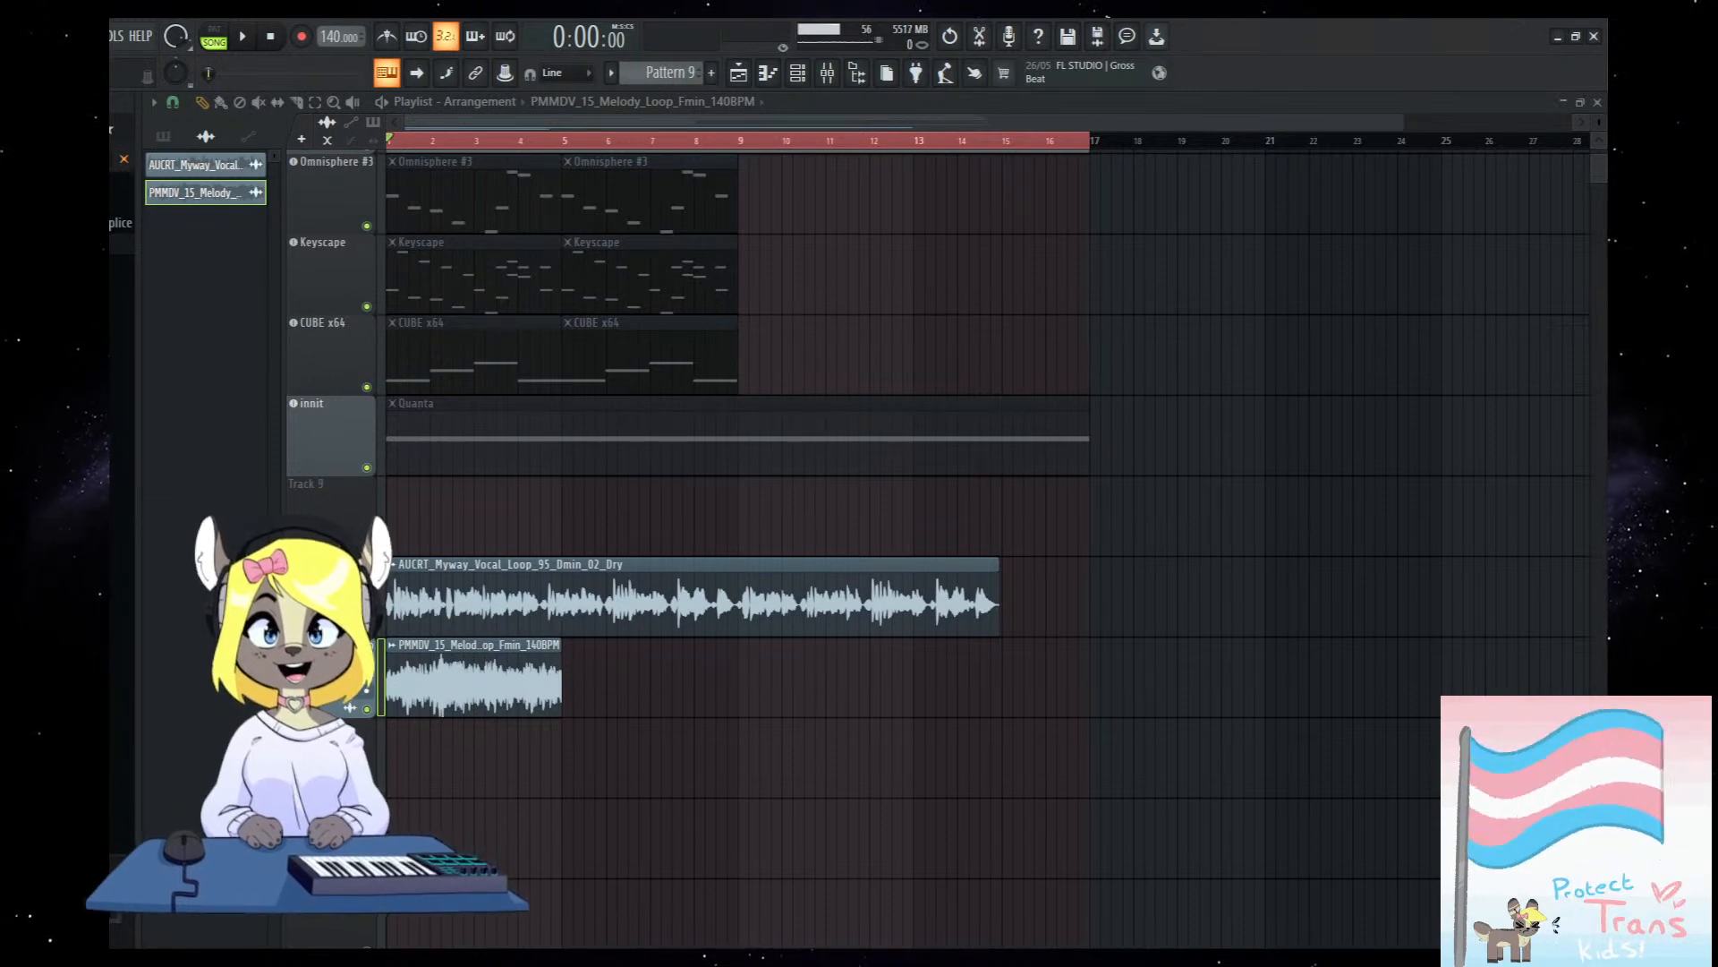
scroll(122, 447, "down", 5)
scroll(122, 591, "down", 5)
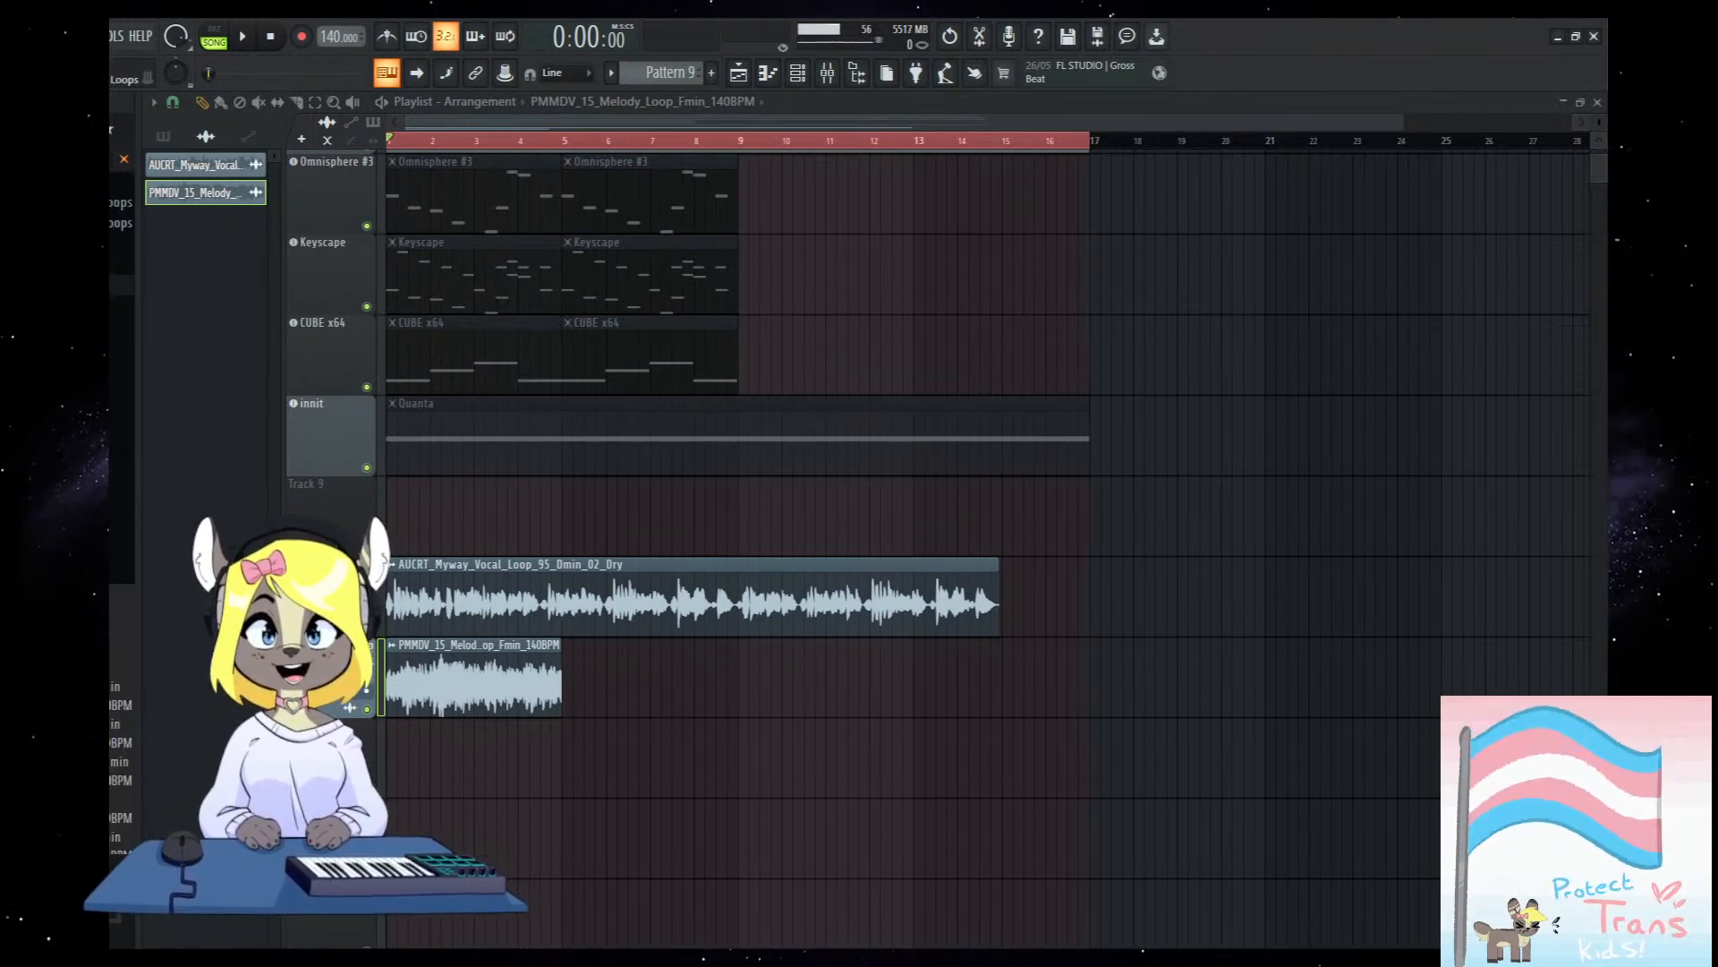
left_click(120, 593)
left_click(120, 611)
scroll(120, 611, "down", 8)
scroll(120, 611, "down", 10)
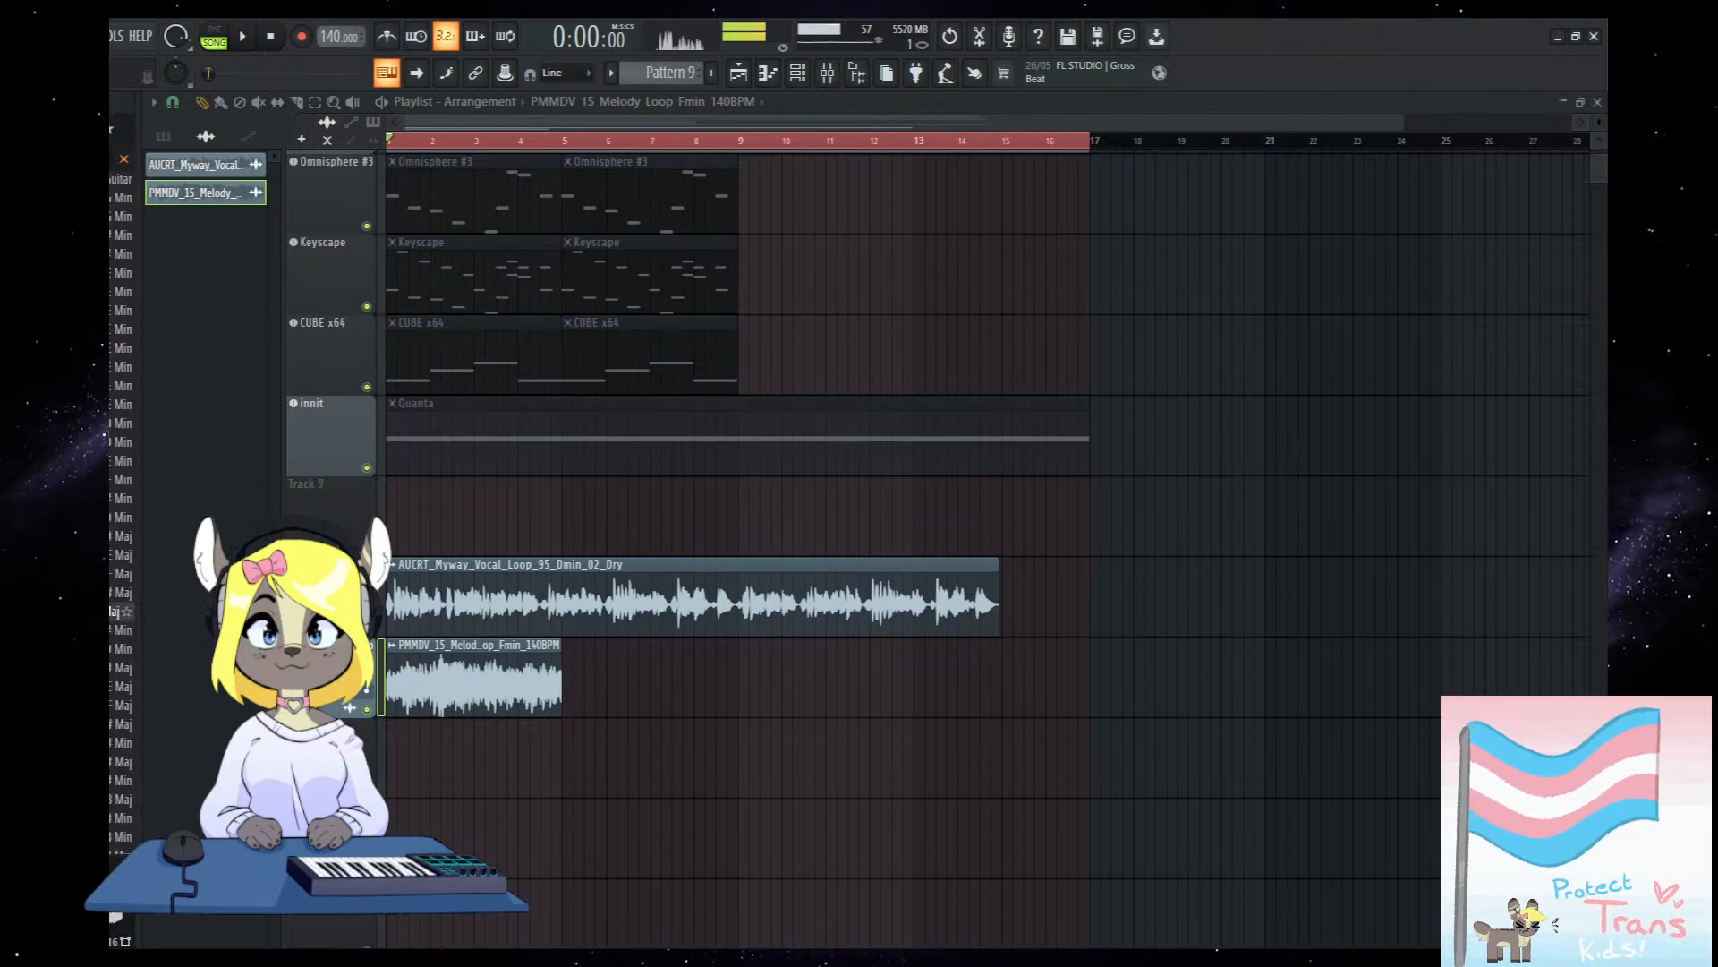
Audition the major and minor guitar loops one after another in the sample list.
key("Down")
key("Down")
key("Down")
key("Down")
key("Down")
key("Down")
key("Down")
key("Down")
key("Down")
key("Down")
key("Down")
key("Down")
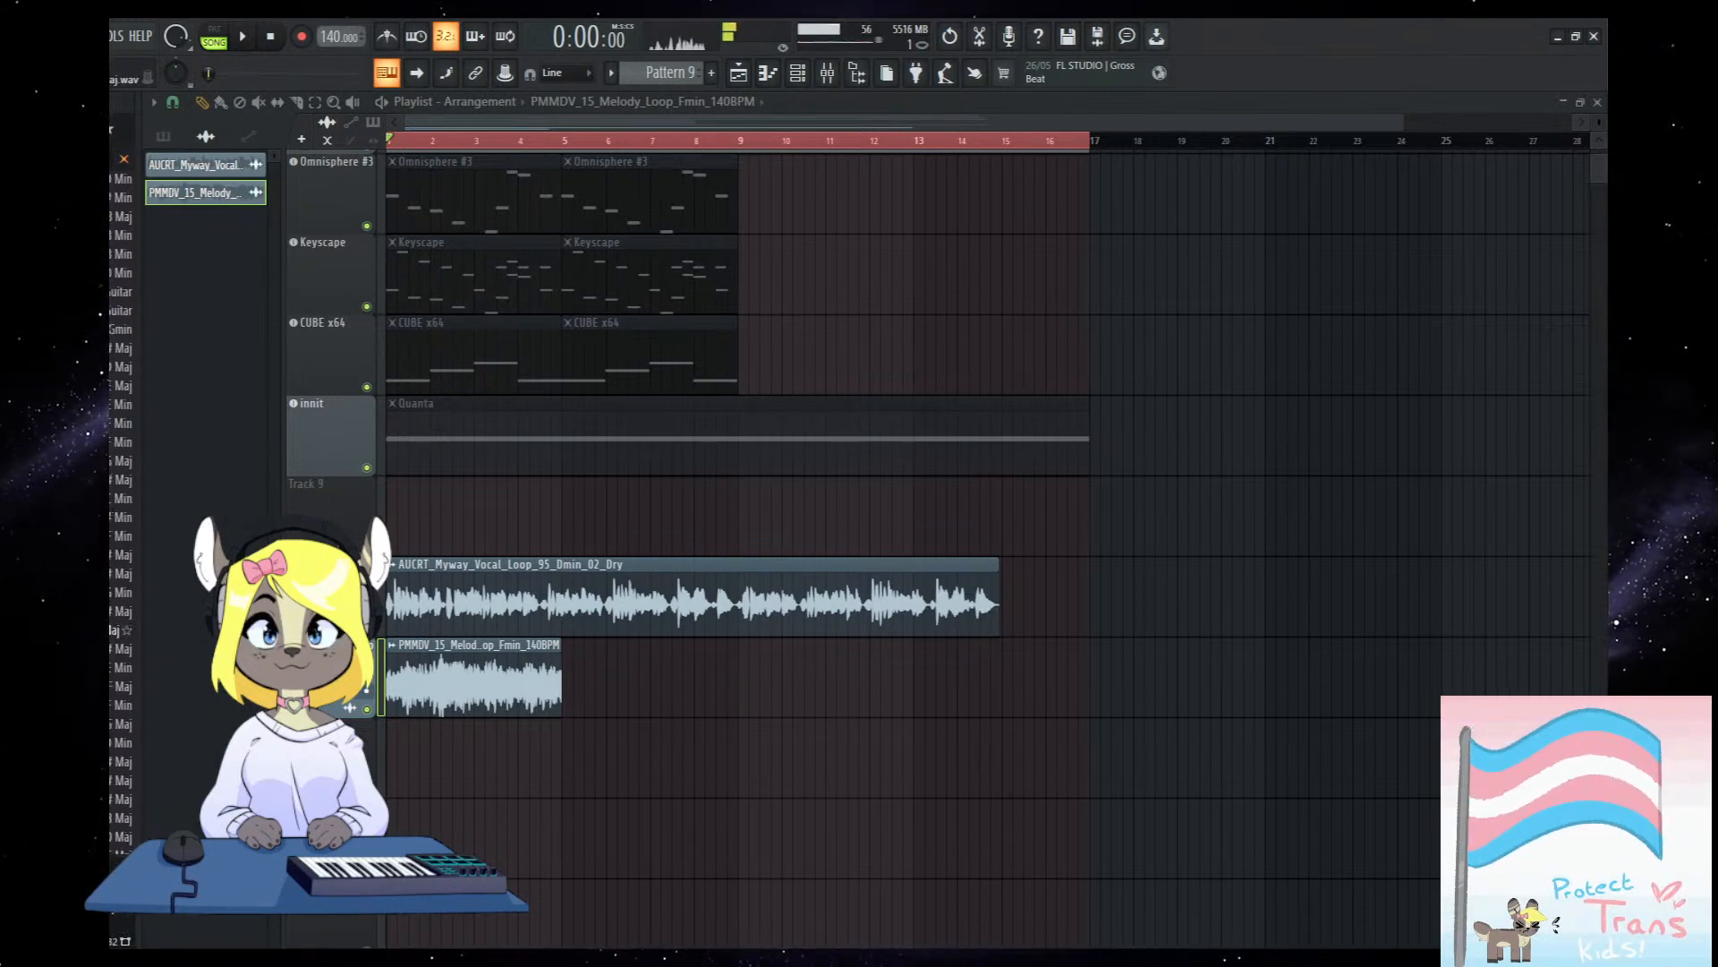
key("Down")
key("Down")
key("Down")
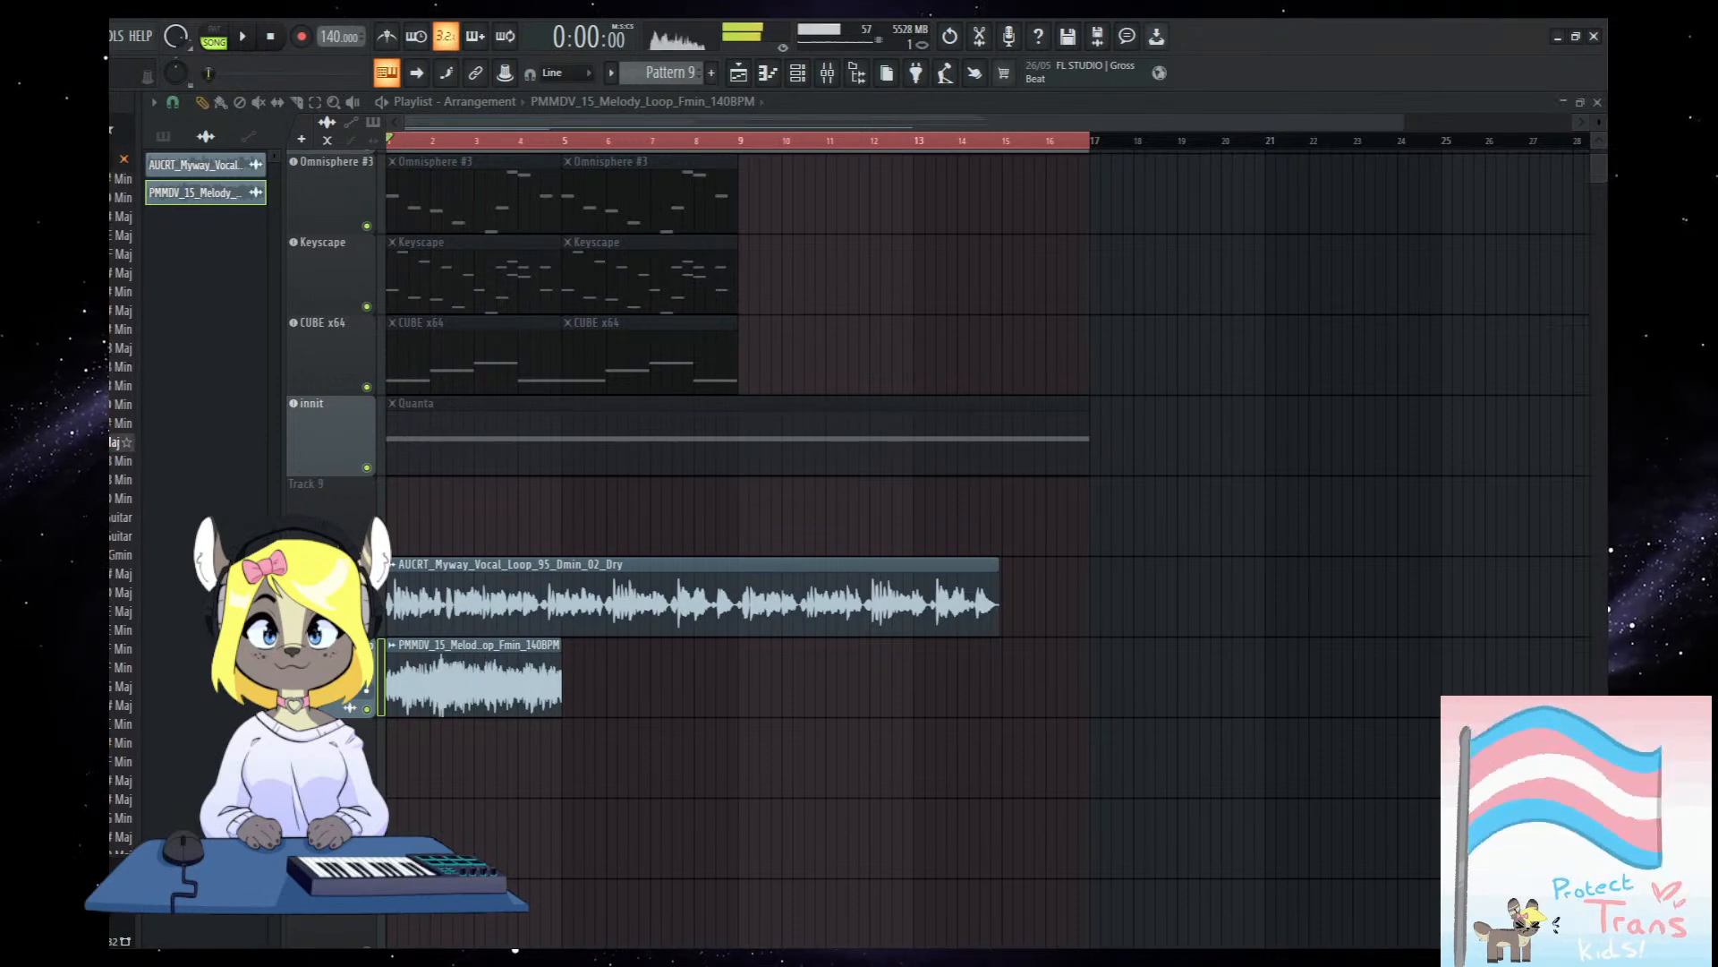
key("Down")
key("Down")
key("Down")
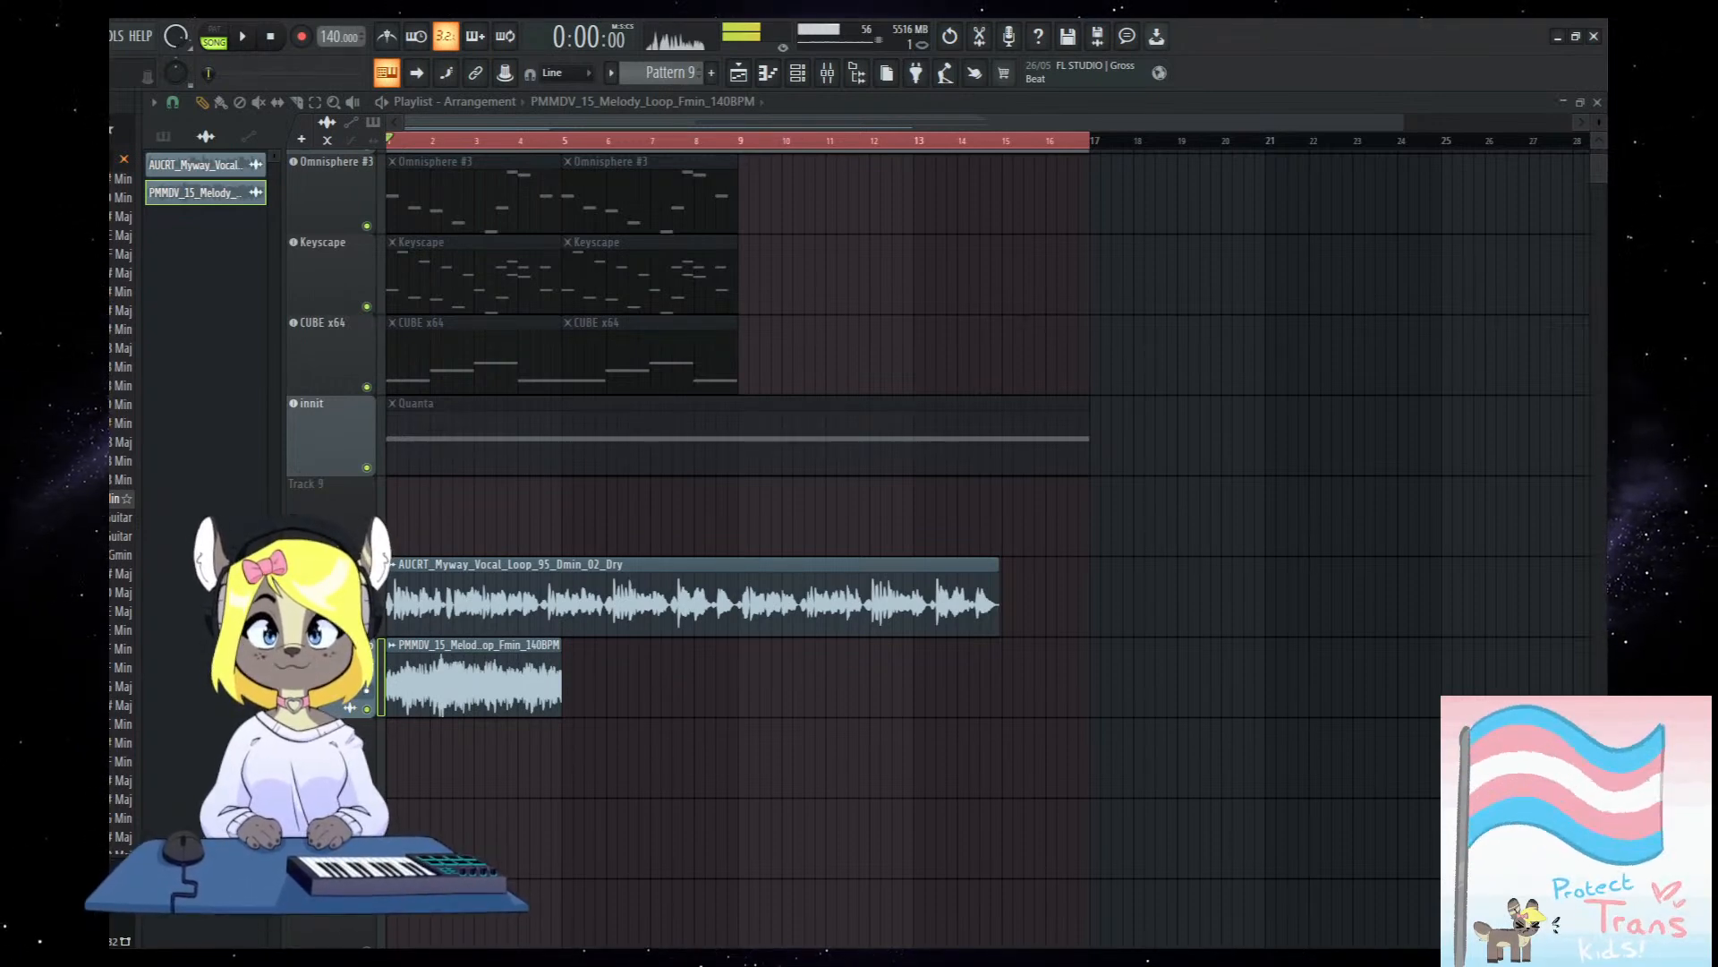
Audition further guitar loops and place Cymatics x San Holo - Vibrance Acoustic Guitar Loop 5 - 100 BPM D Maj at bar 1 below the melody loop.
scroll(121, 519, "down", 10)
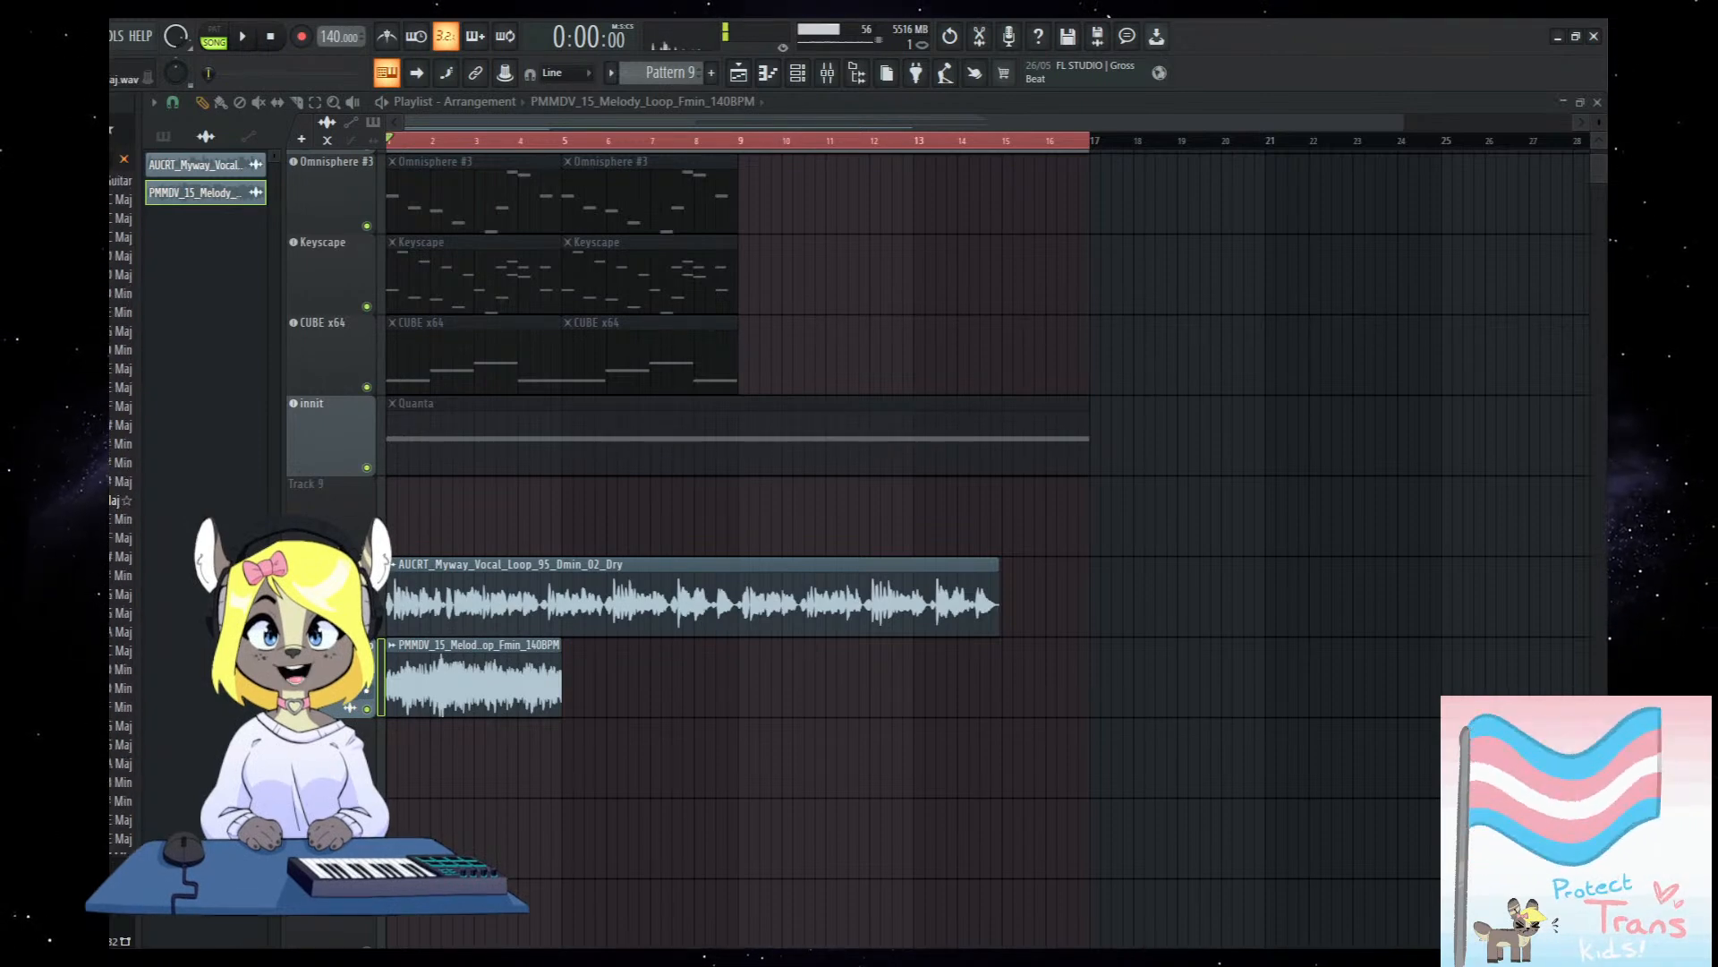
left_click(120, 554)
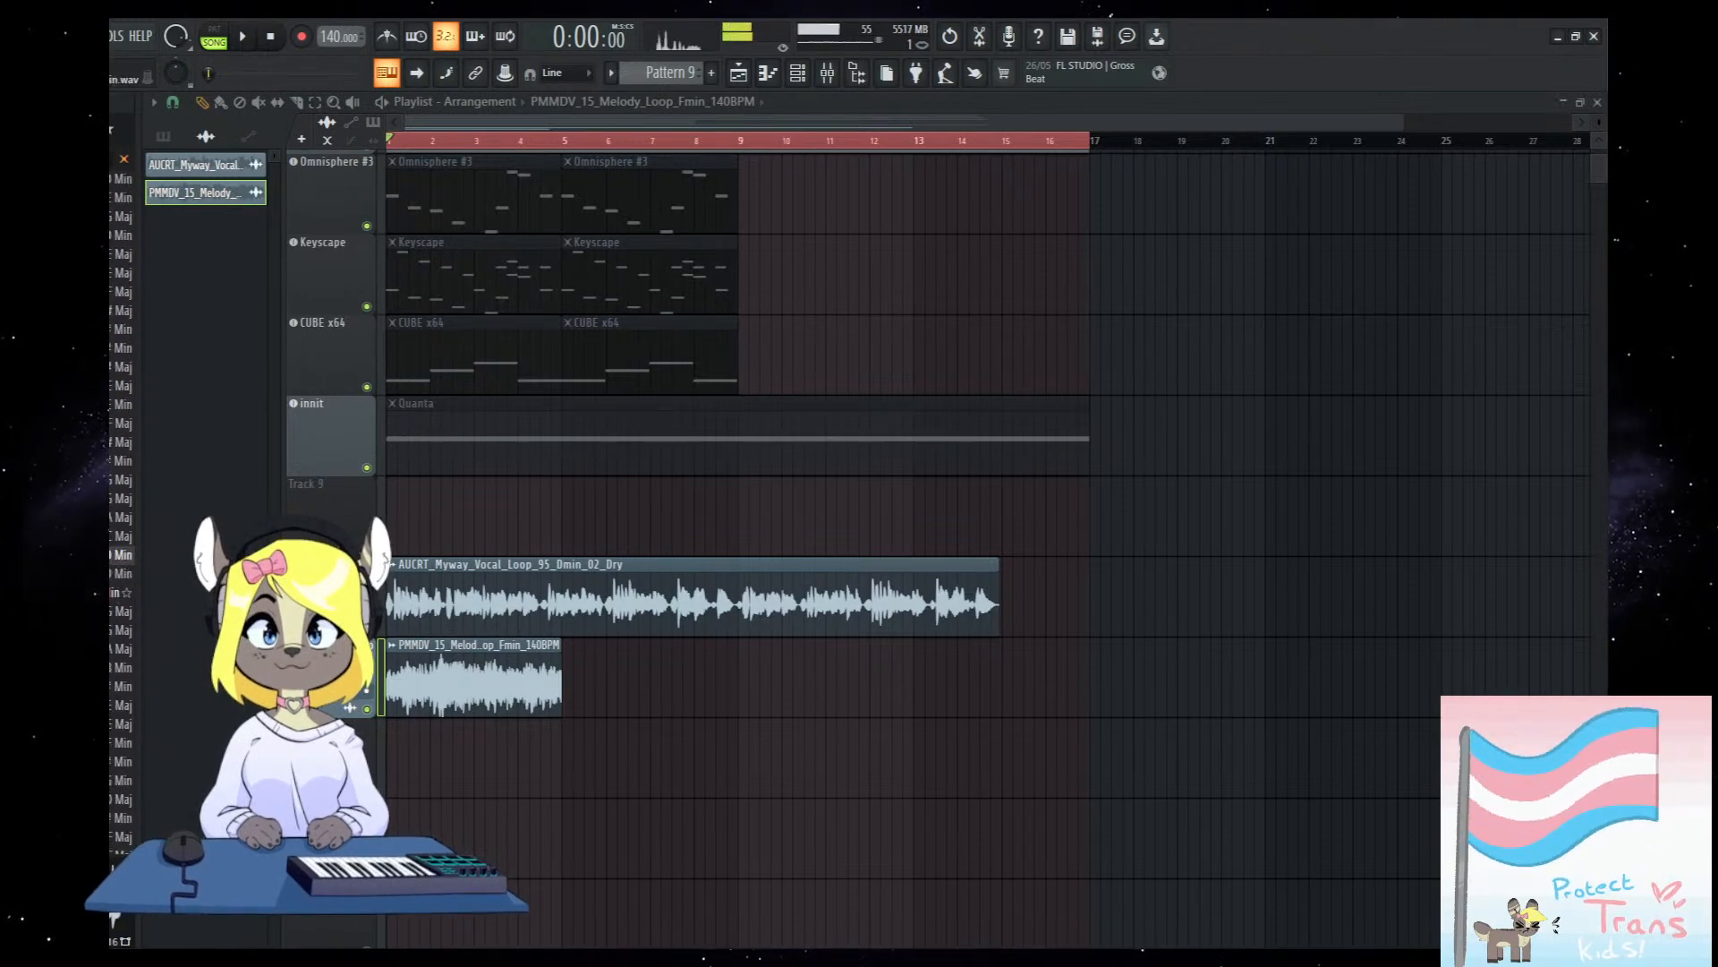
left_click(119, 574)
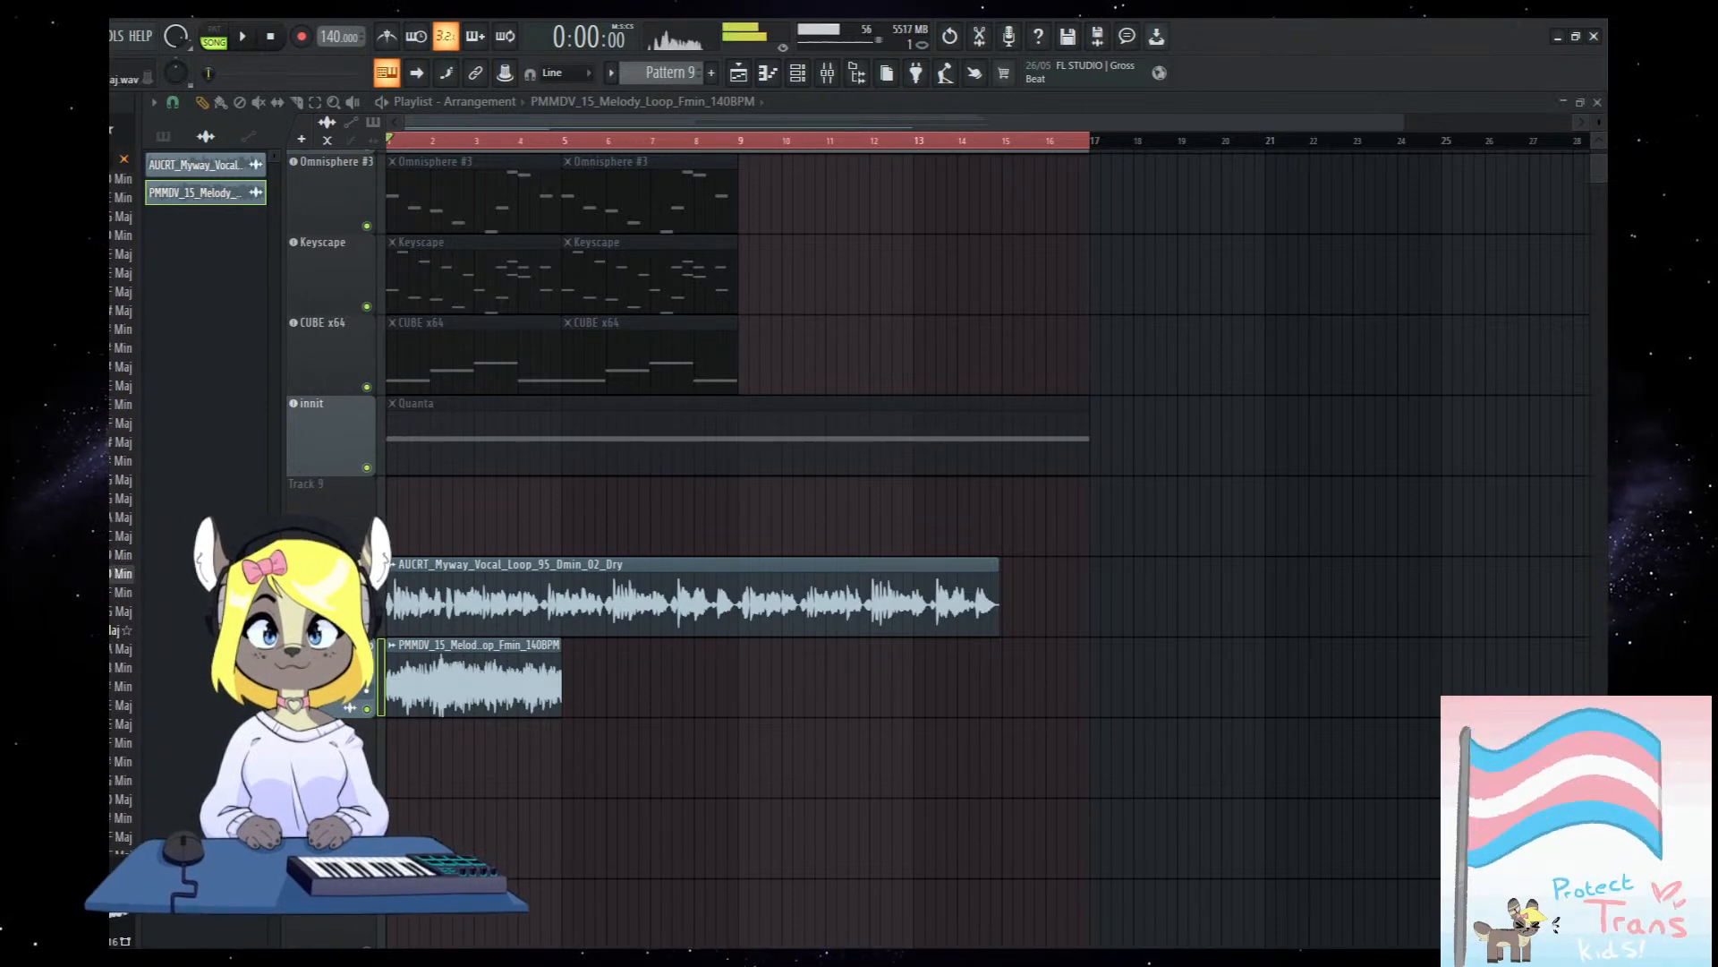
scroll(121, 611, "down", 4)
scroll(121, 611, "down", 4)
left_click(120, 574)
scroll(121, 592, "down", 4)
left_click(120, 574)
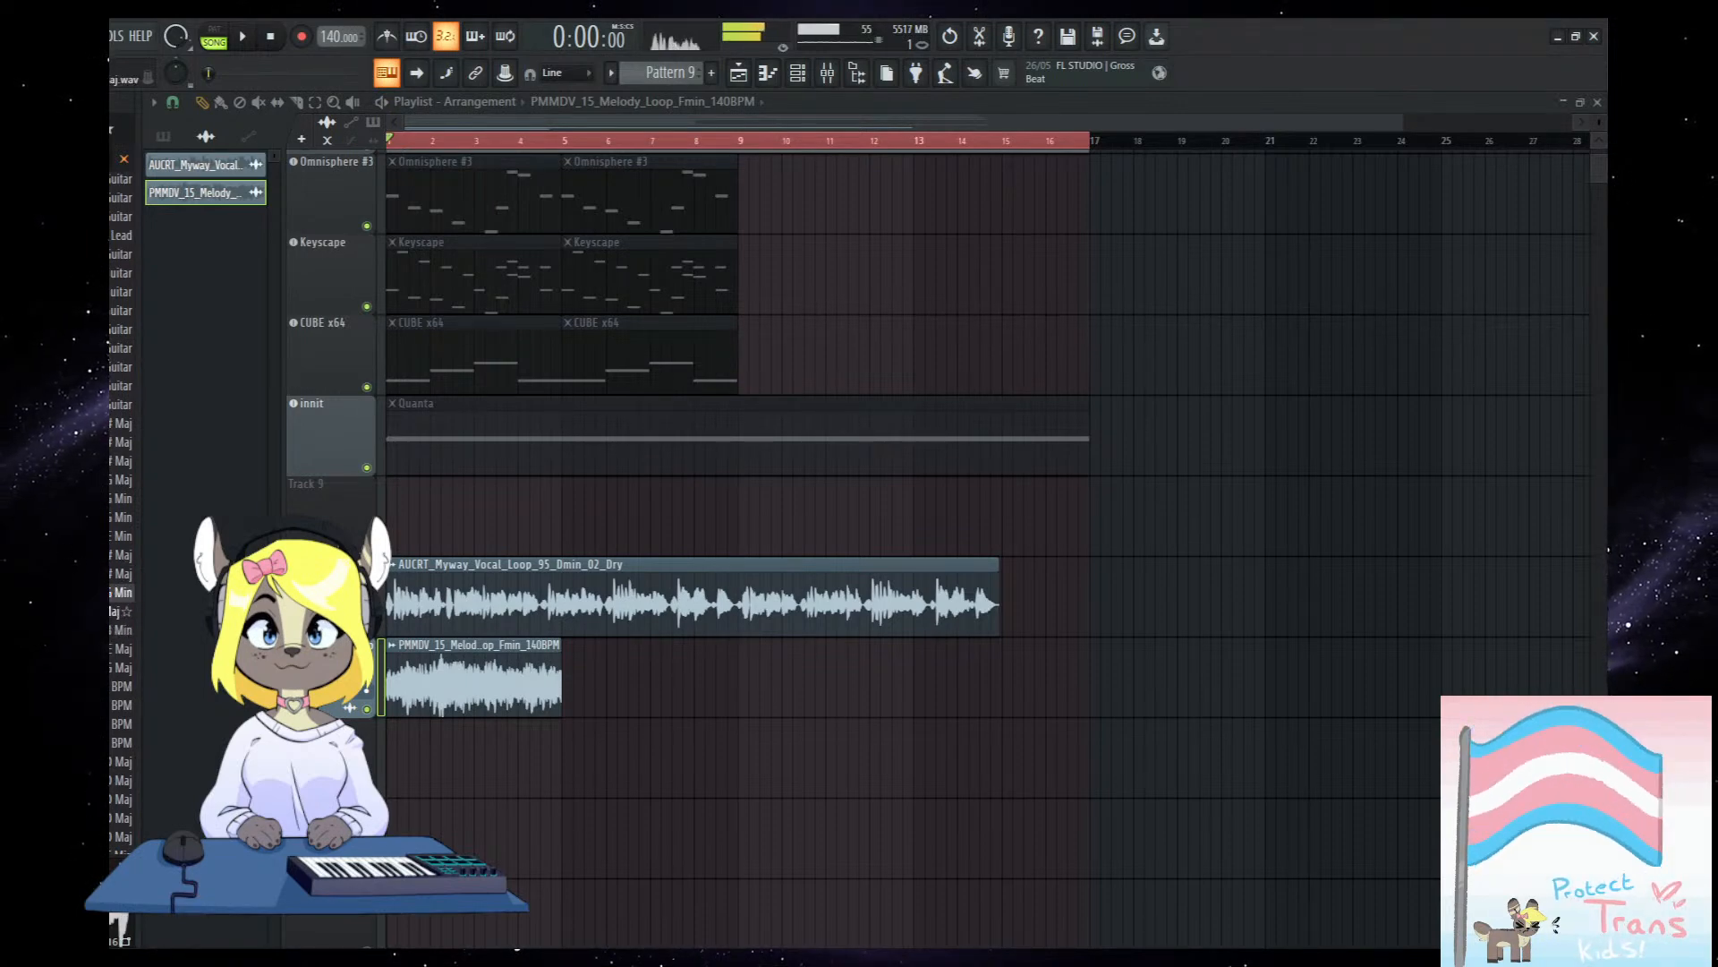
scroll(121, 537, "down", 4)
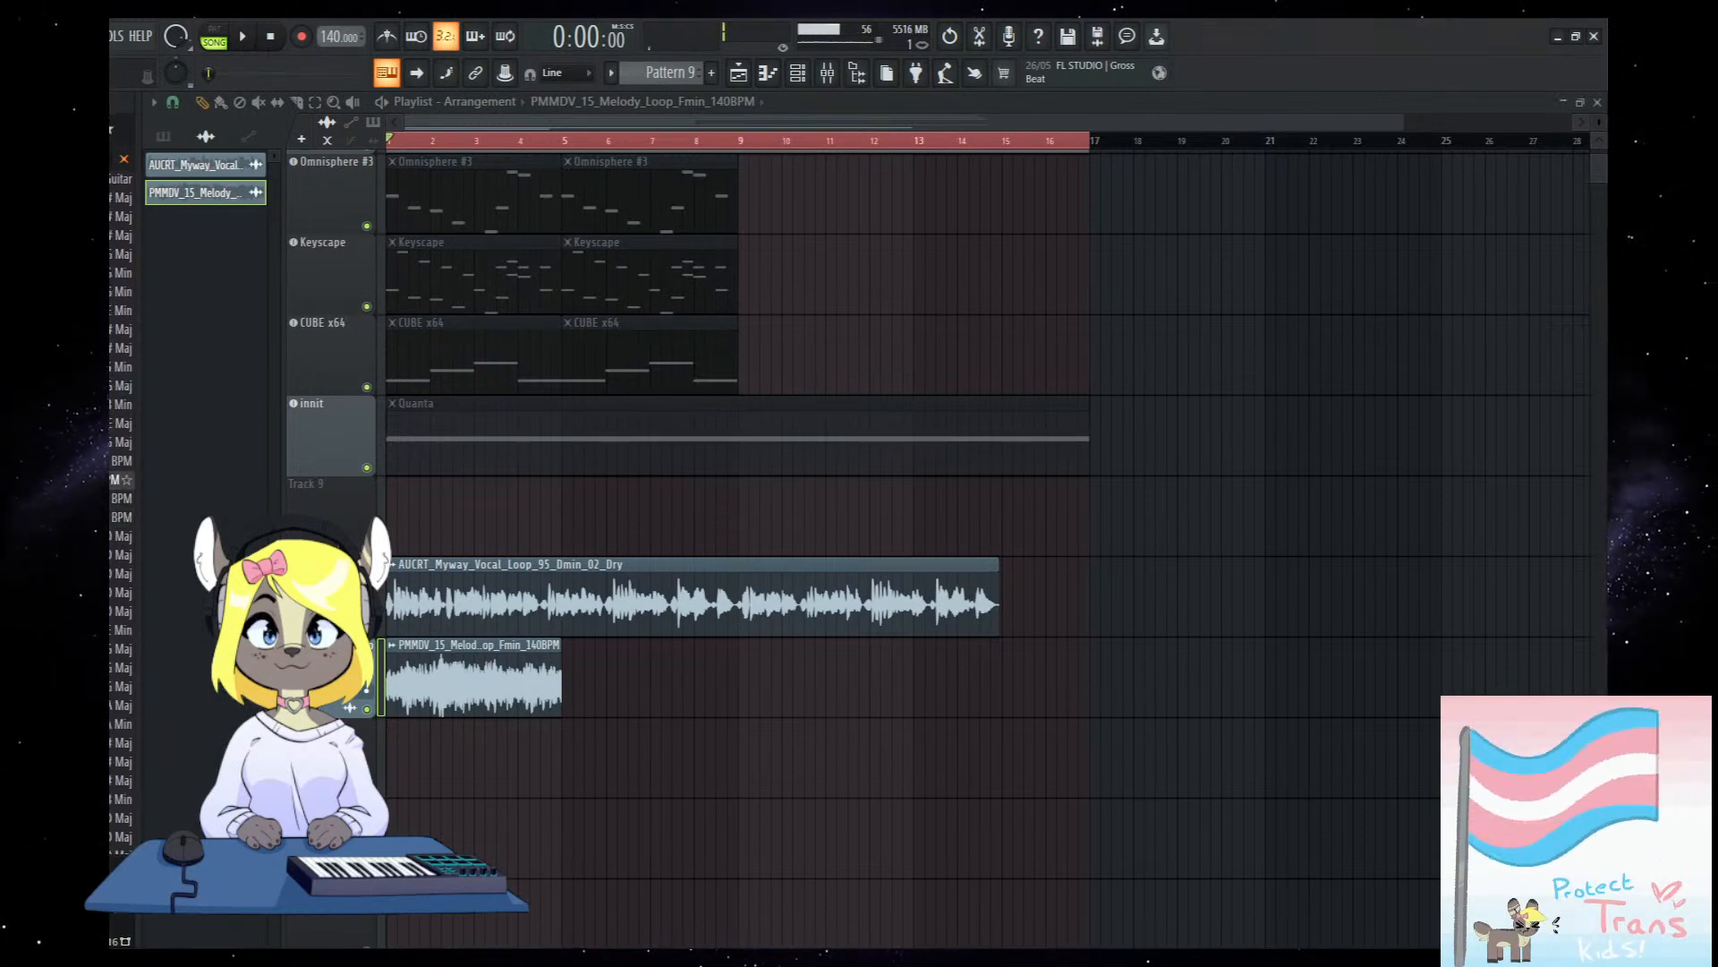
scroll(121, 537, "down", 1)
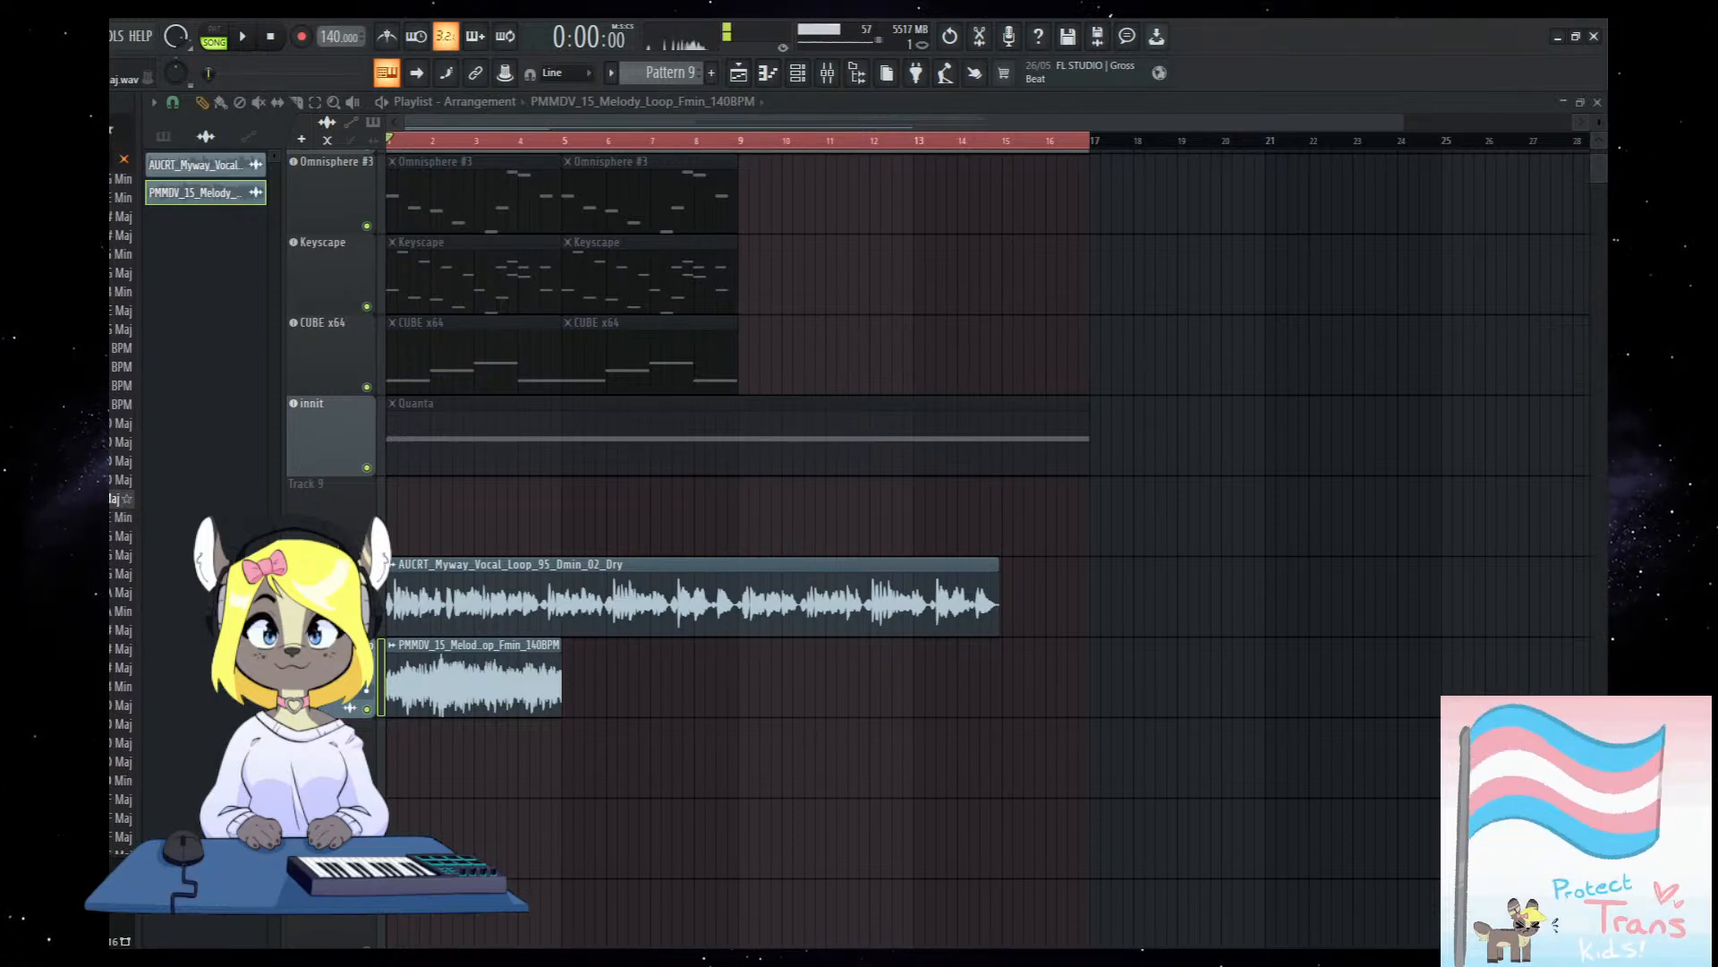
left_click_drag(121, 499, 394, 756)
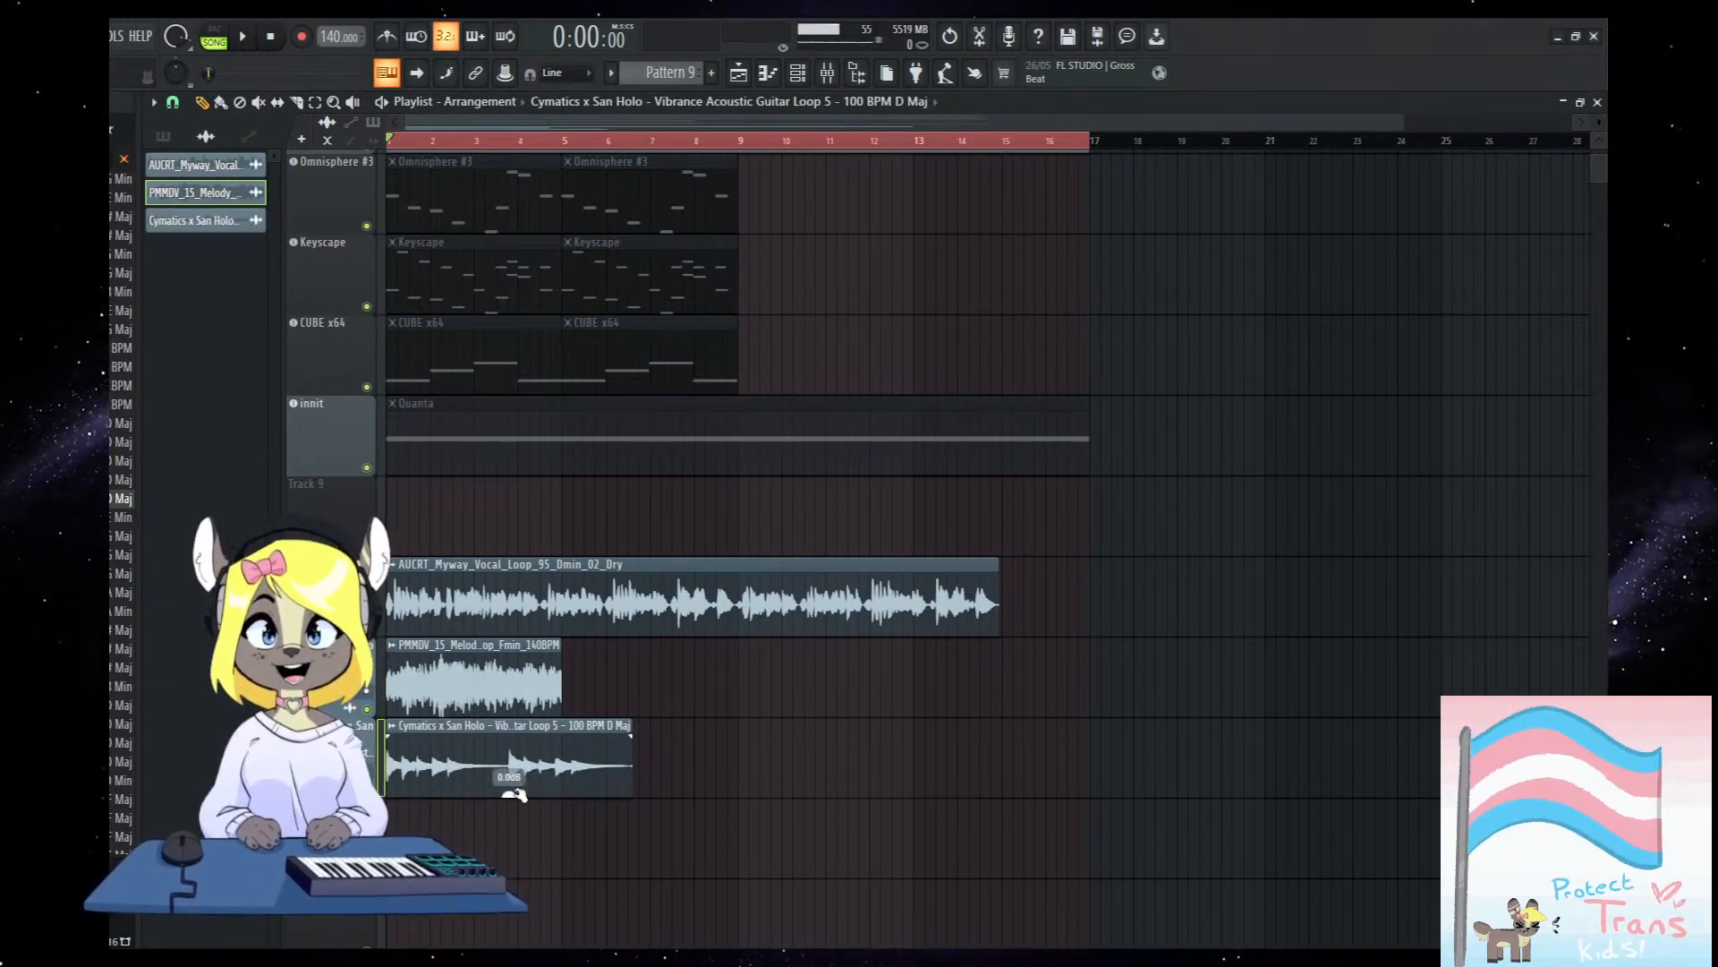
Review all channels in the channel rack and check the guitar loop's sample settings.
left_click(799, 79)
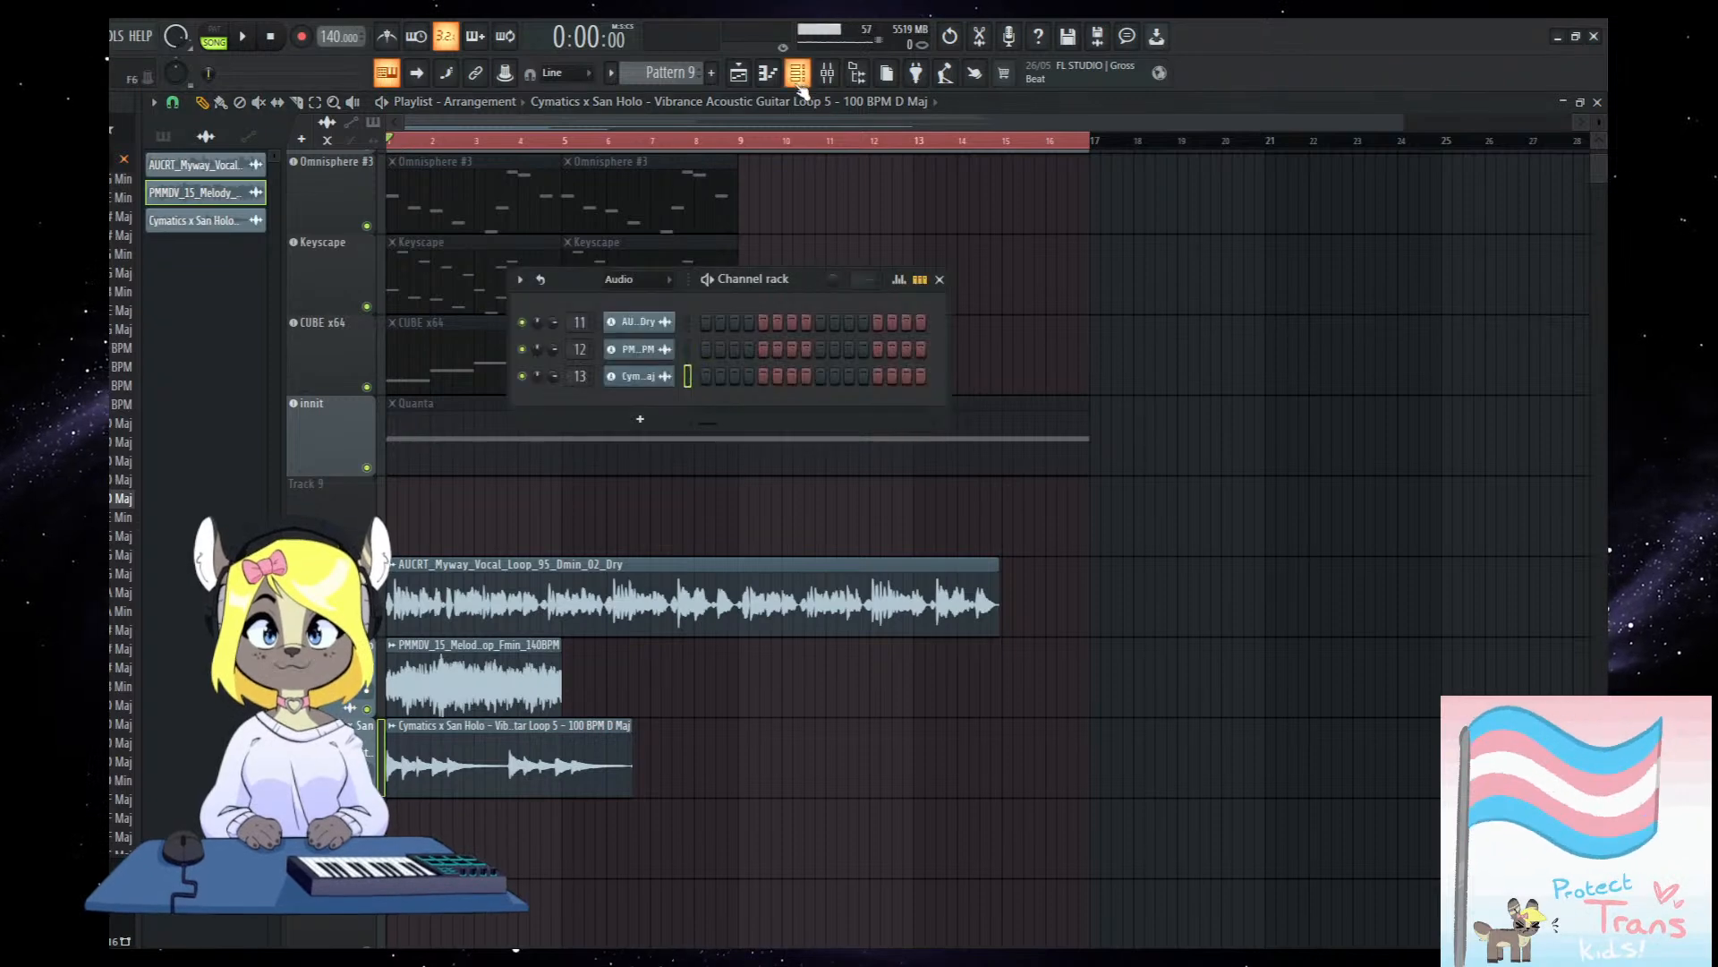
left_click(629, 305)
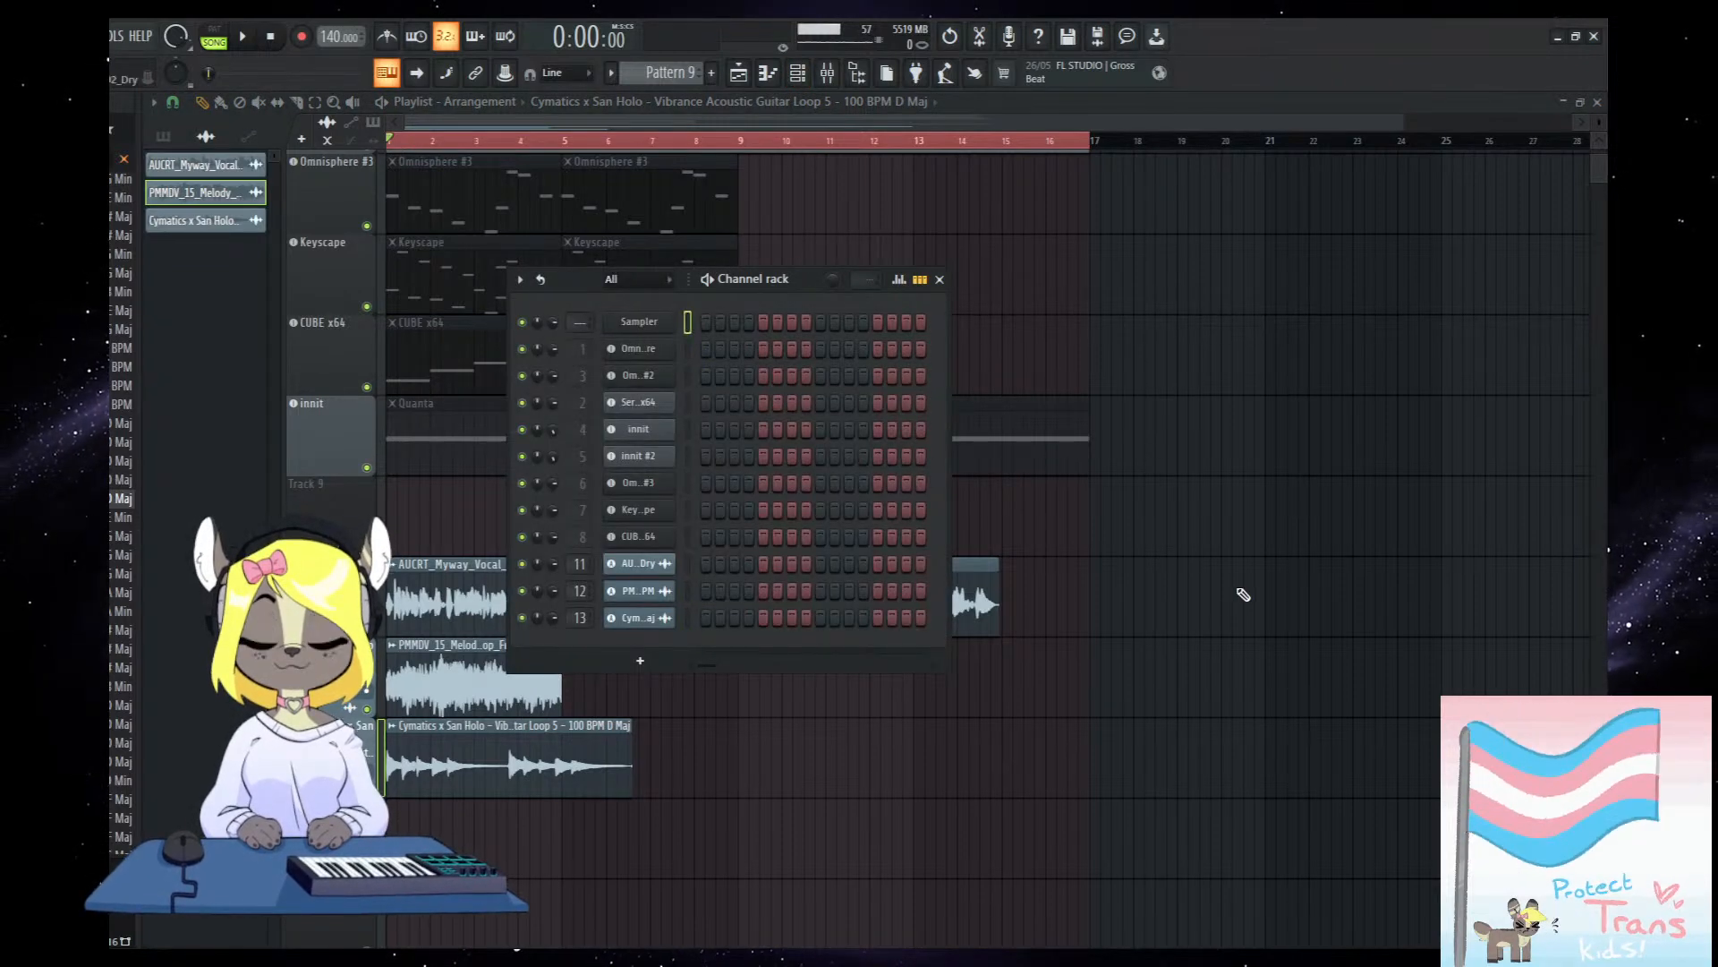
key("F6")
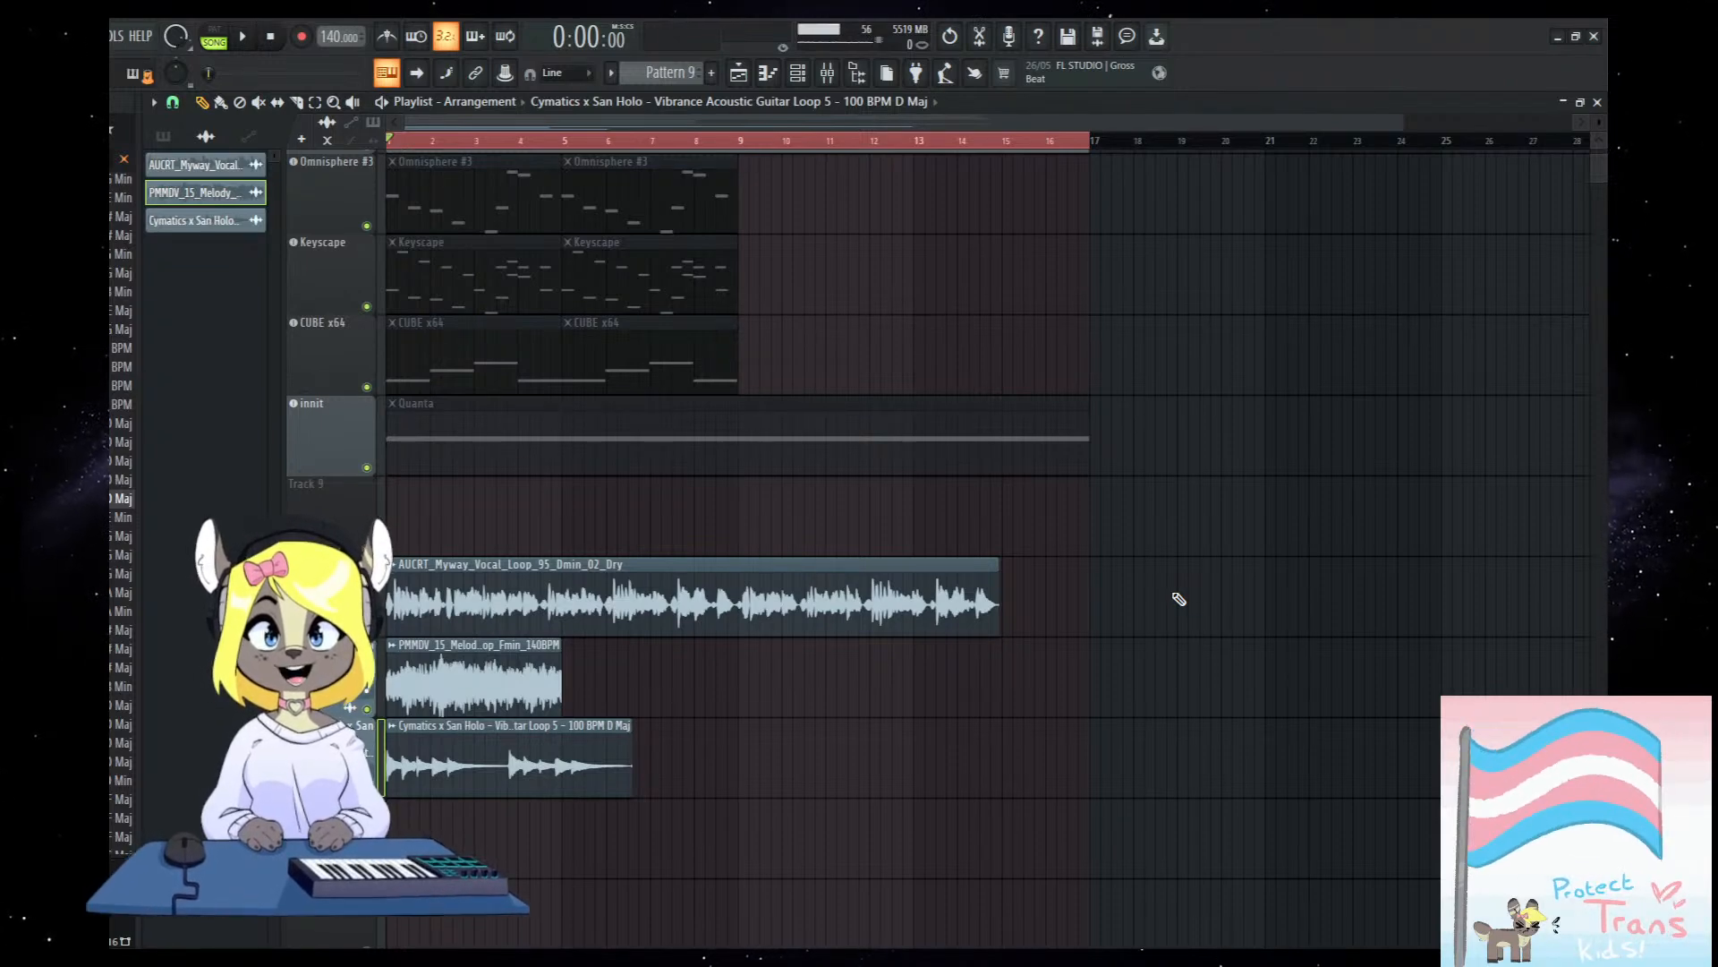
double_click(467, 785)
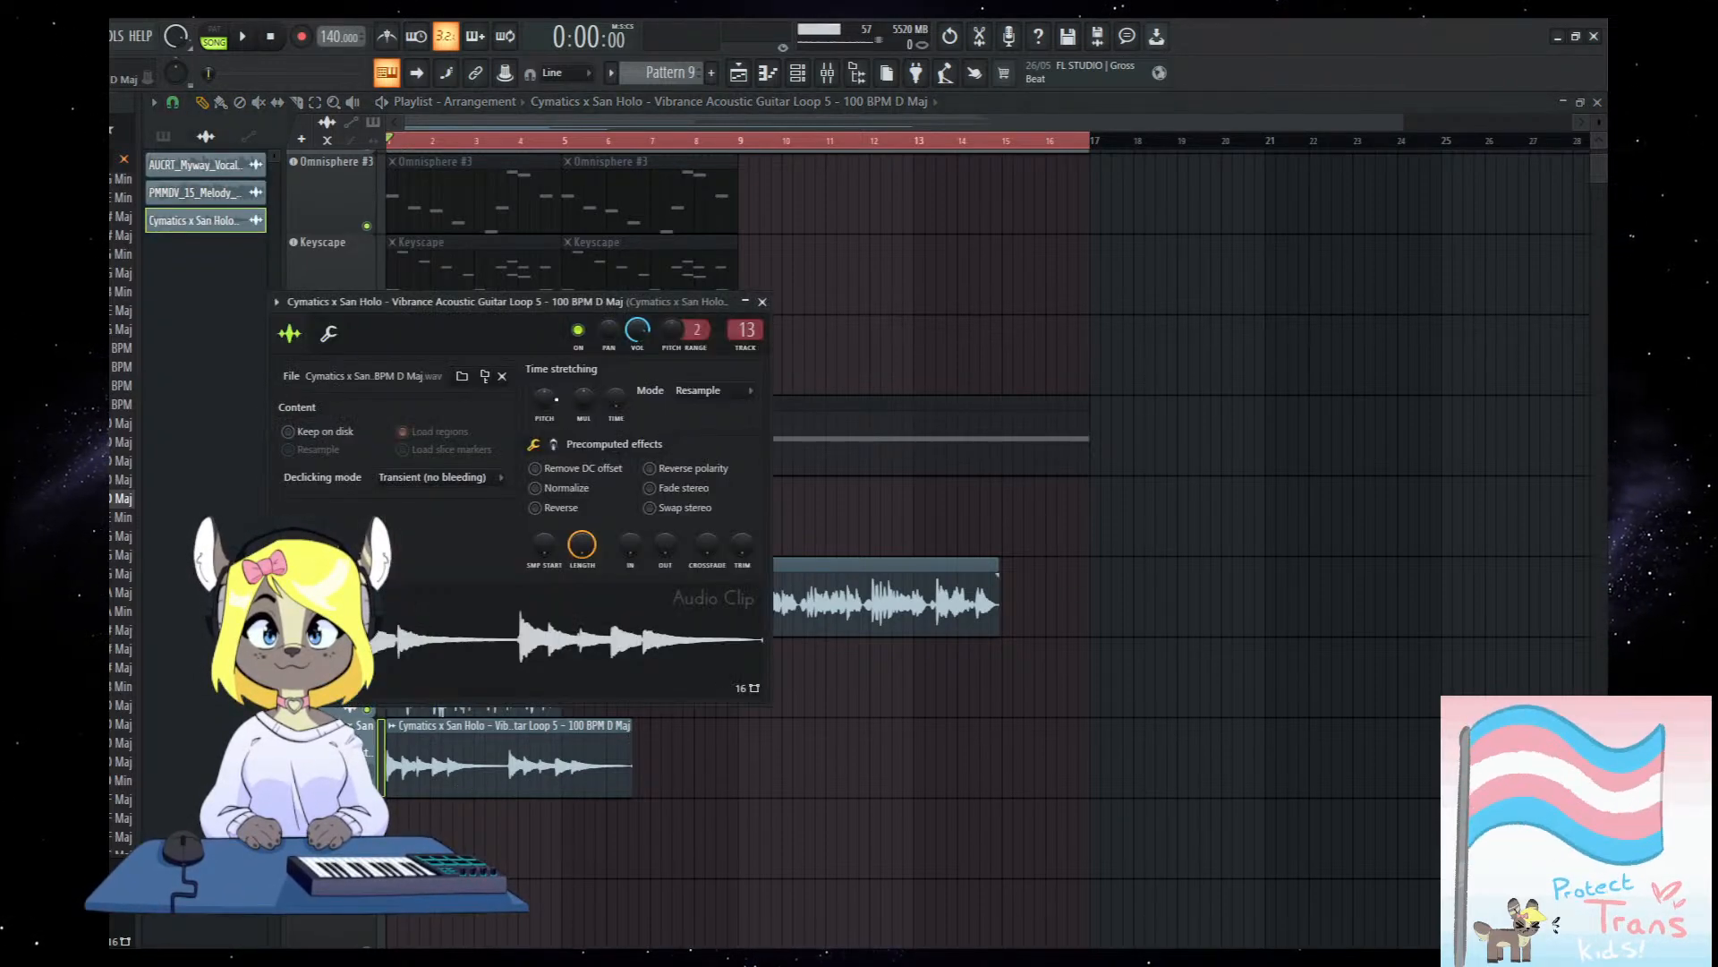
key("Escape")
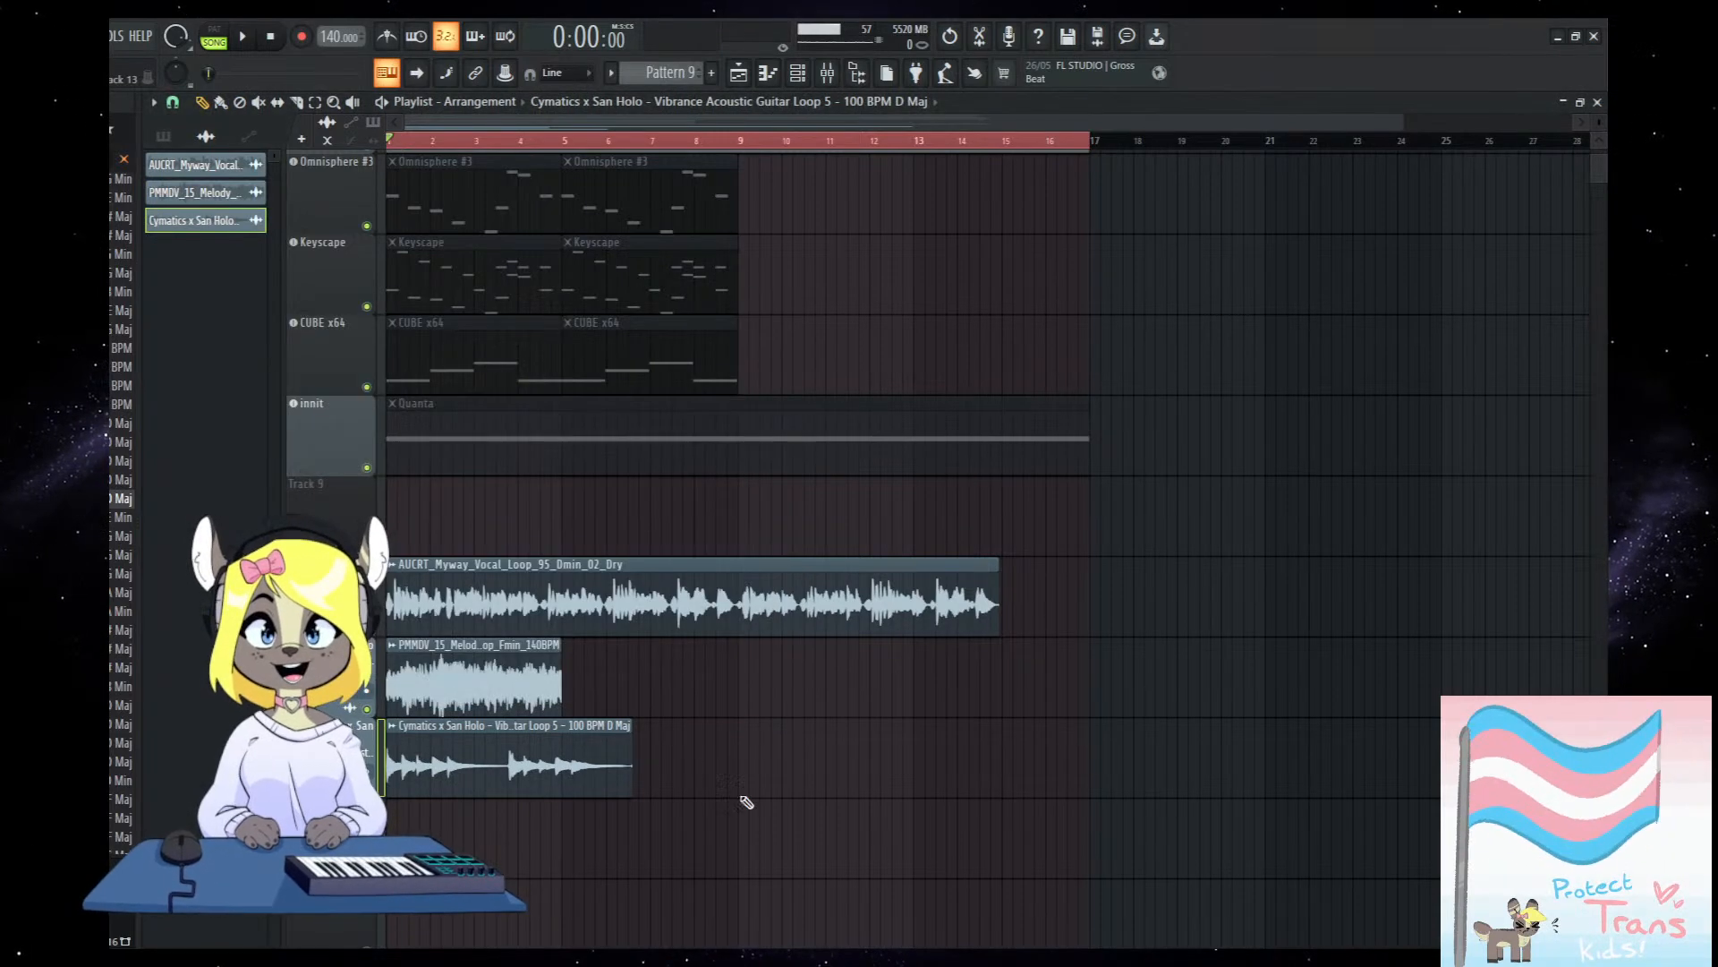
Leave only the vocal, melody and guitar loop tracks enabled and play them together.
right_click(367, 628)
right_click(367, 709)
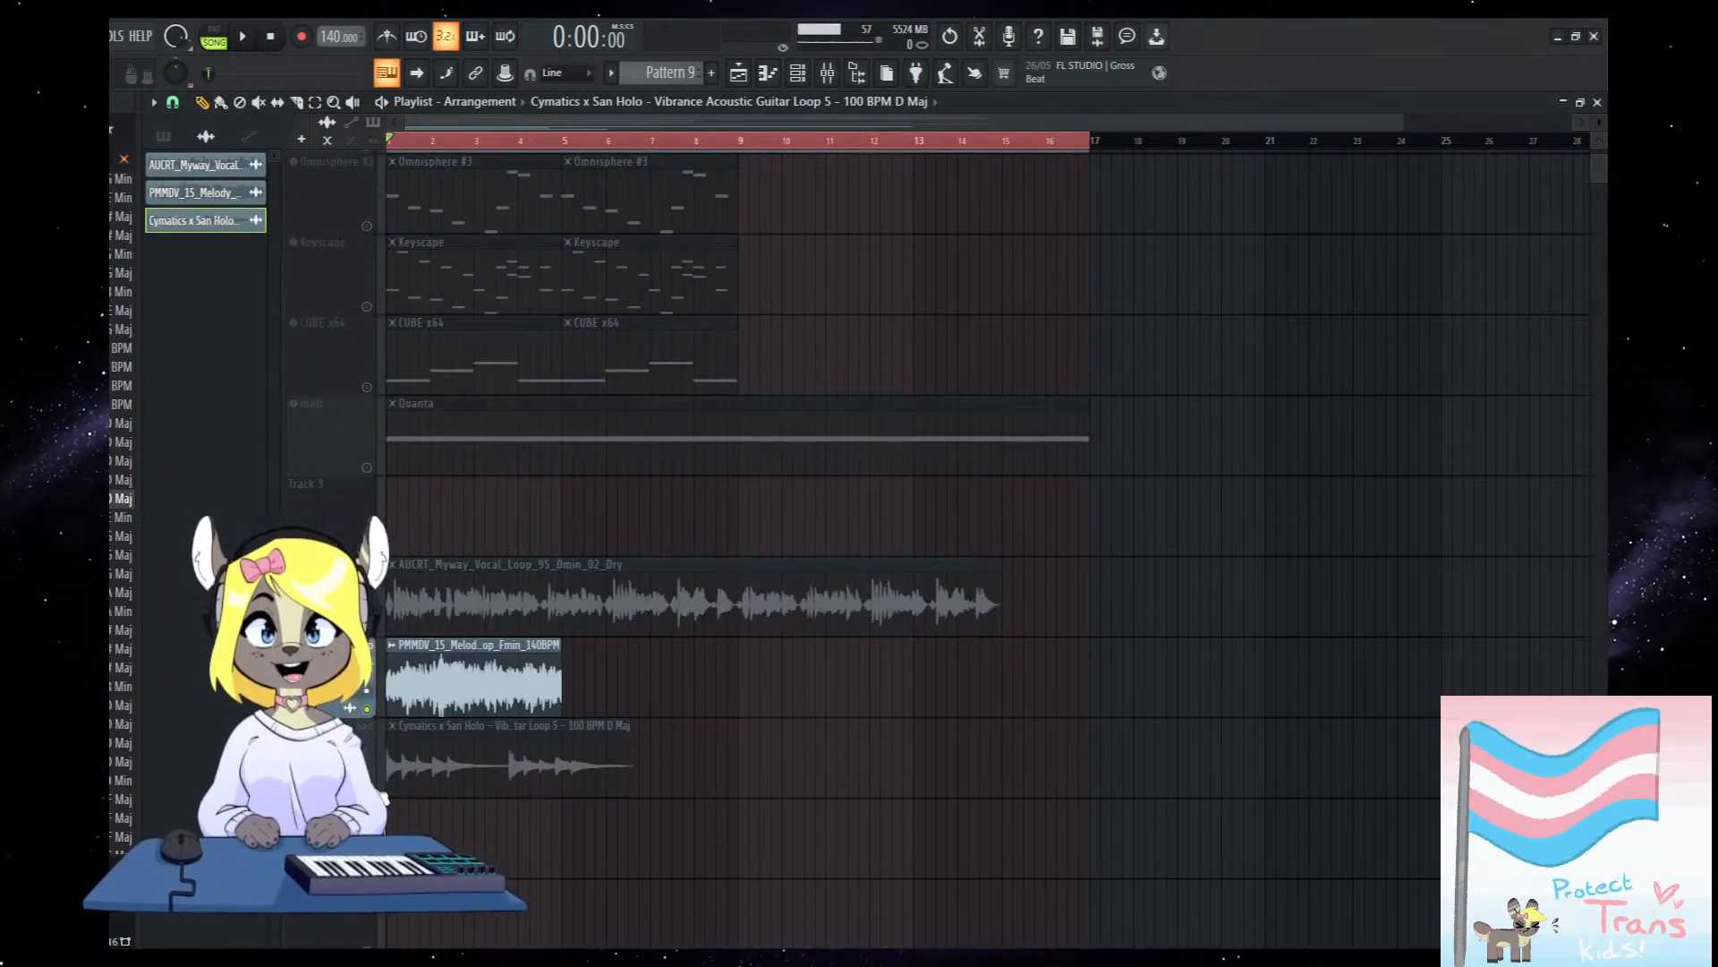
left_click(367, 790)
left_click(369, 630)
scroll(592, 630, "up", 6)
left_click_drag(592, 630, 832, 682)
scroll(828, 698, "down", 3)
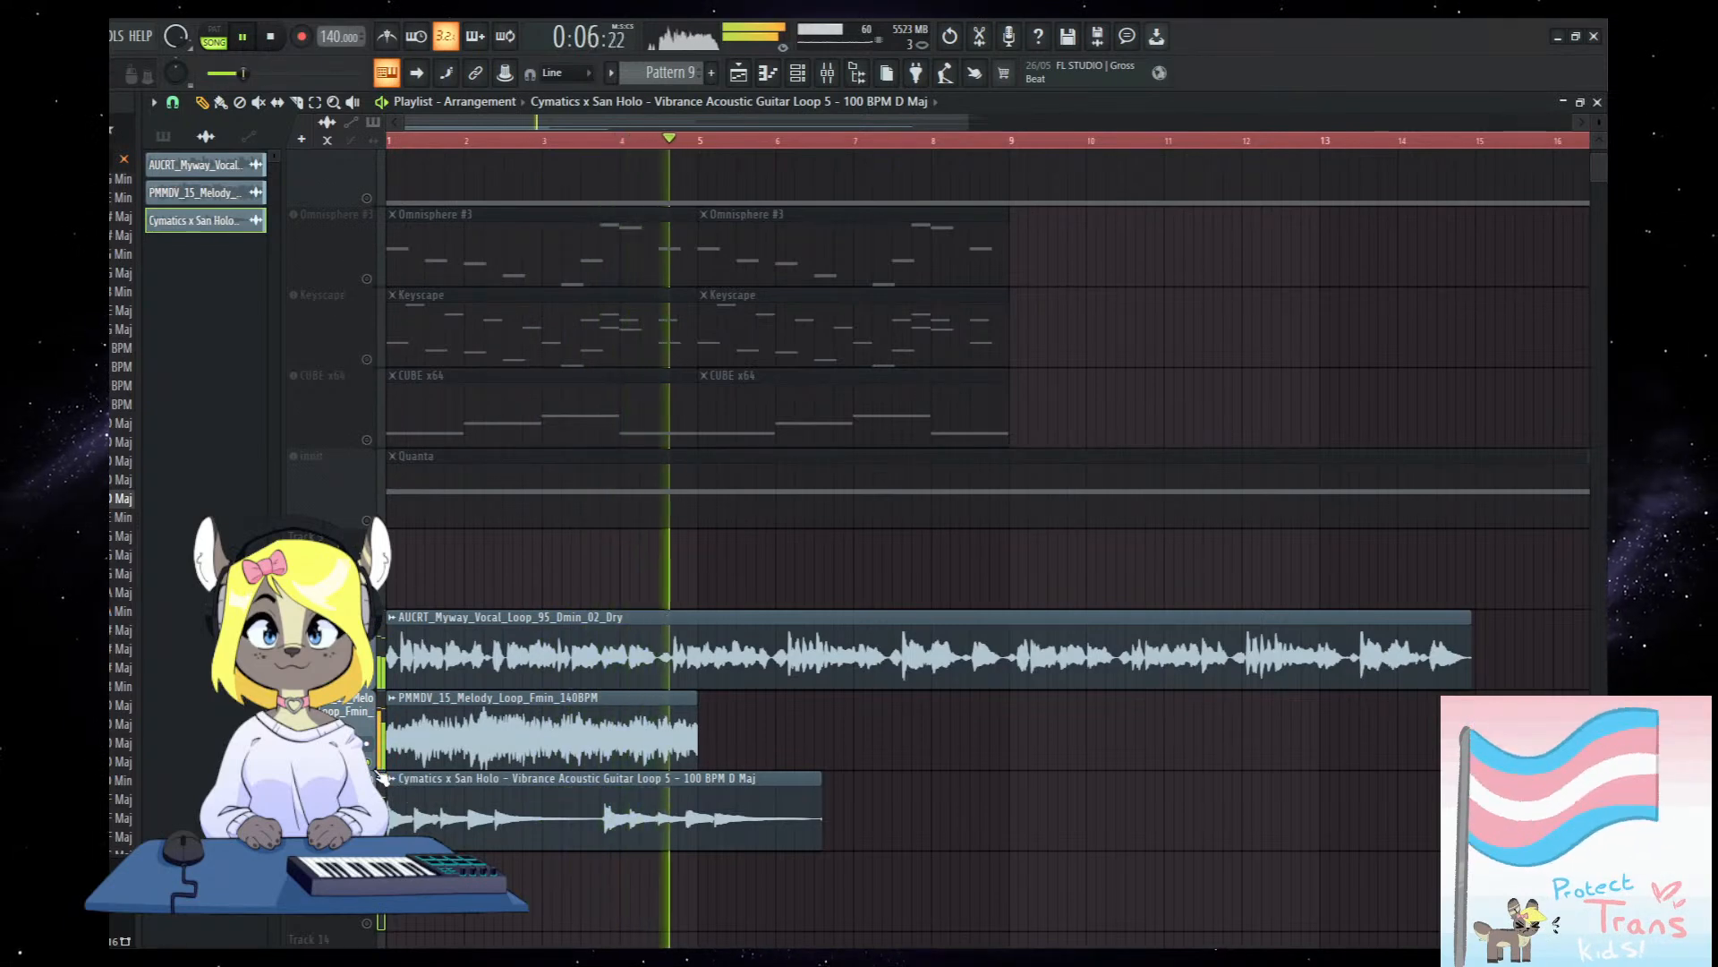
Stop playback and route the vocal, melody and guitar loop mixer tracks to the BLUR track.
scroll(849, 859, "down", 3)
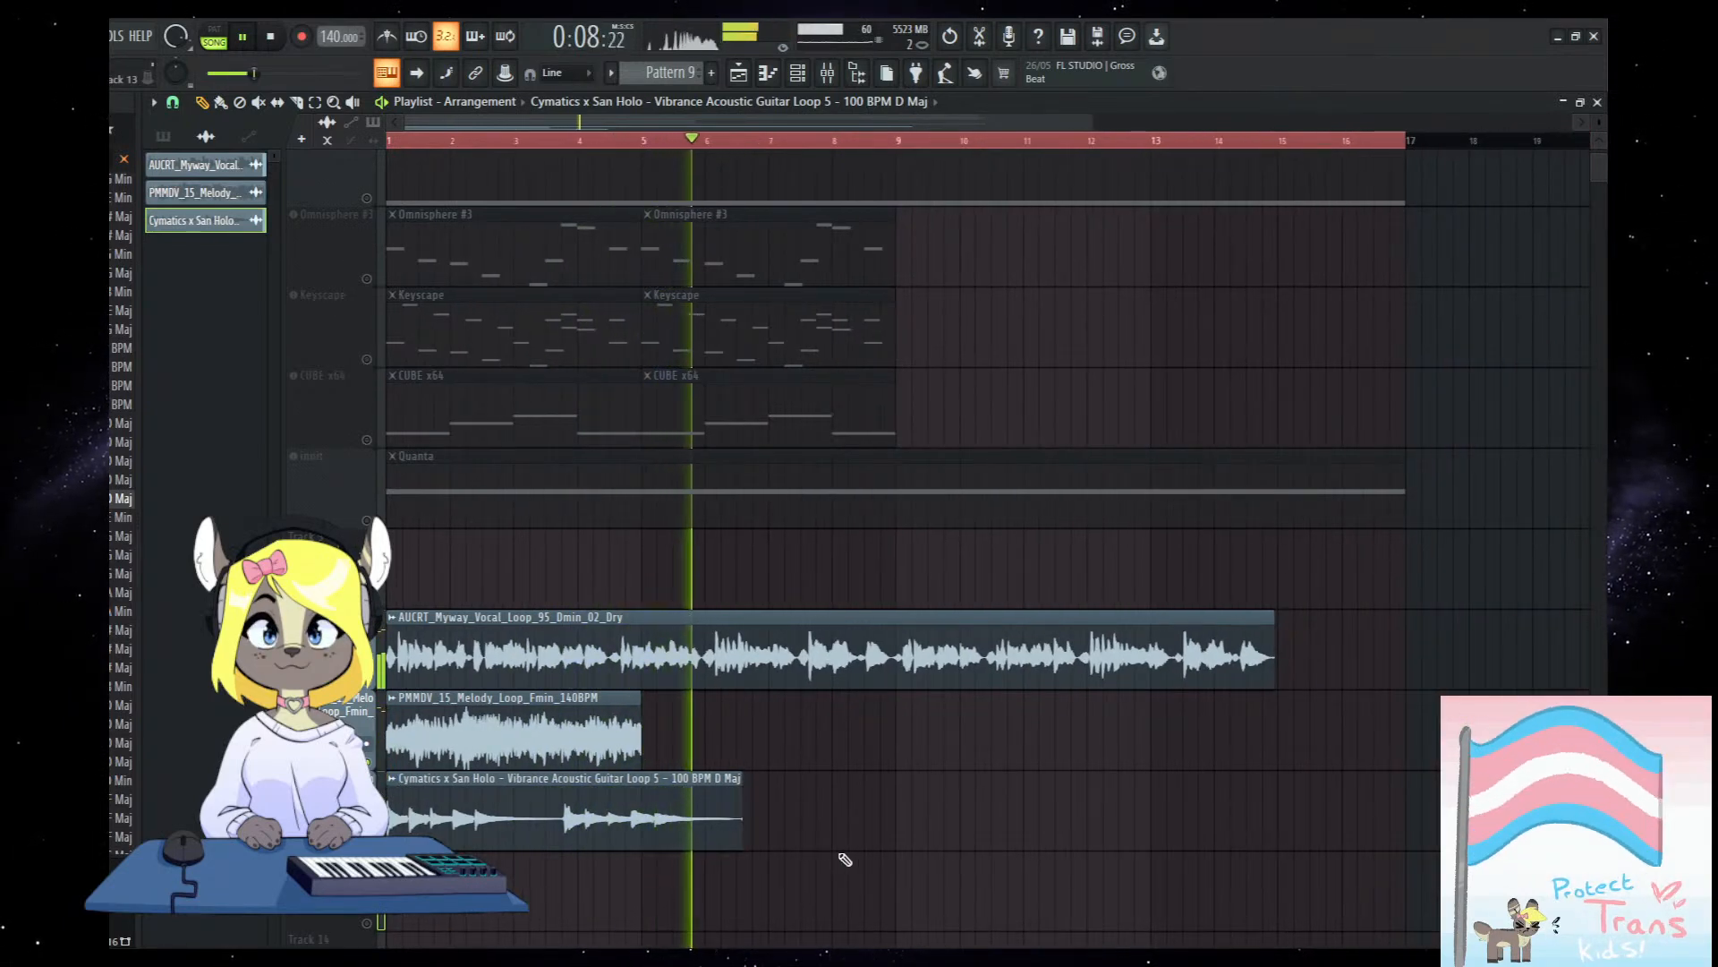
key("space")
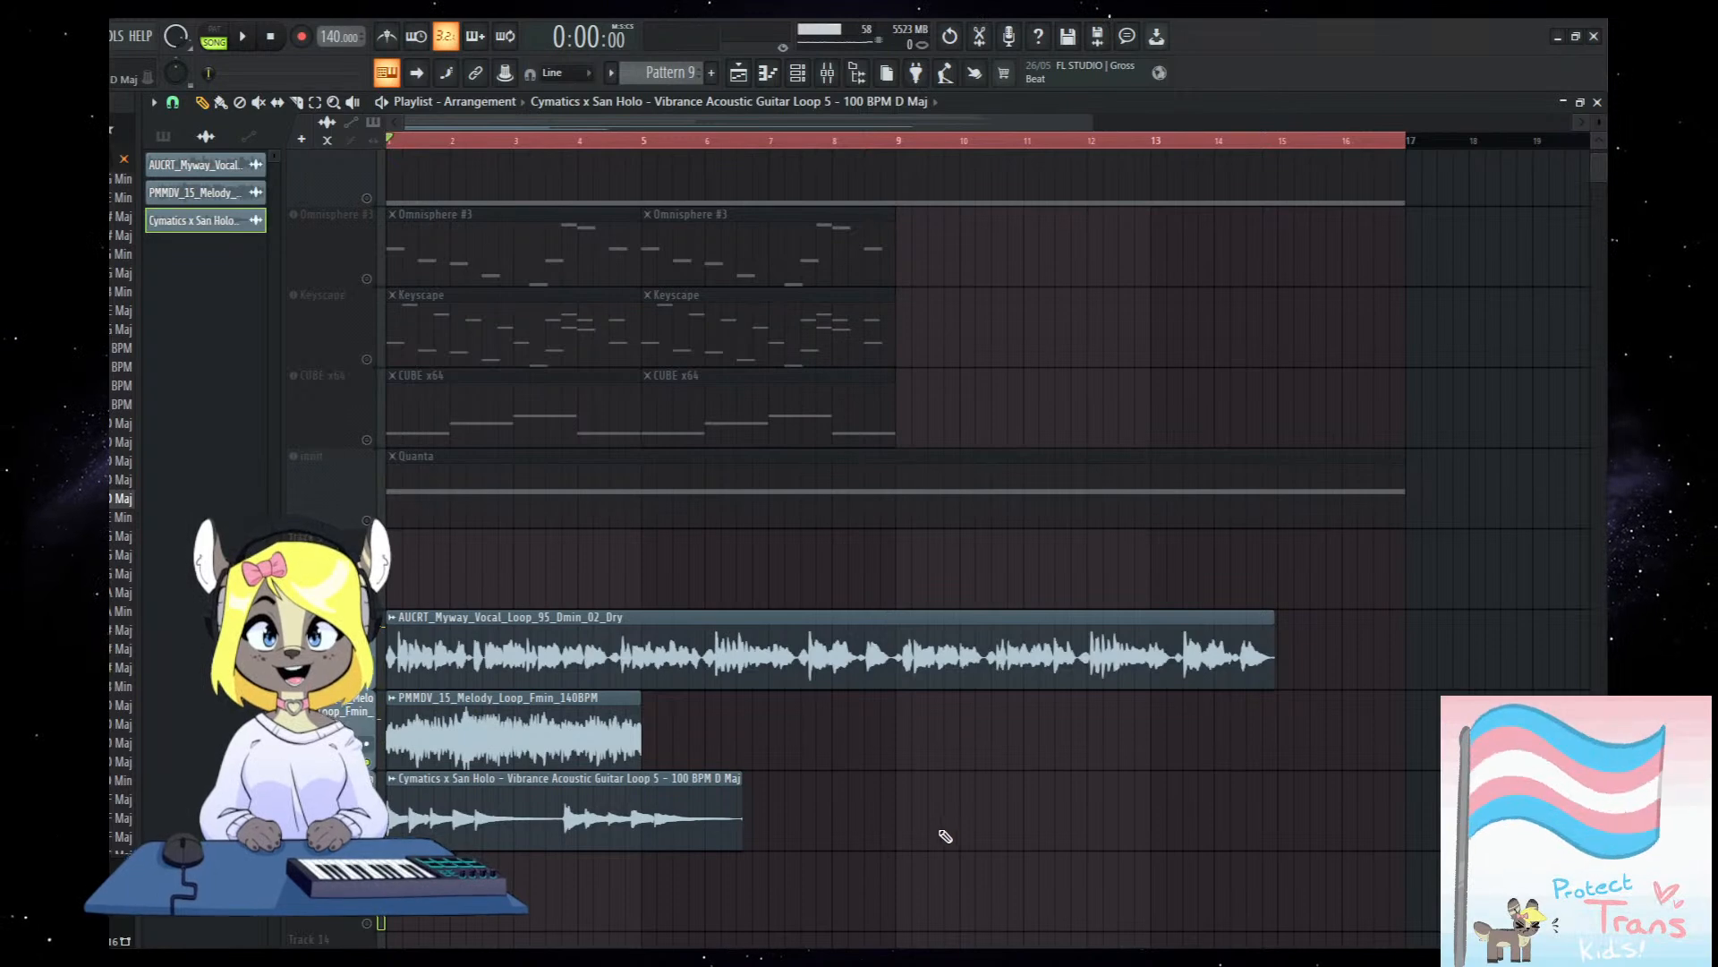
left_click(824, 77)
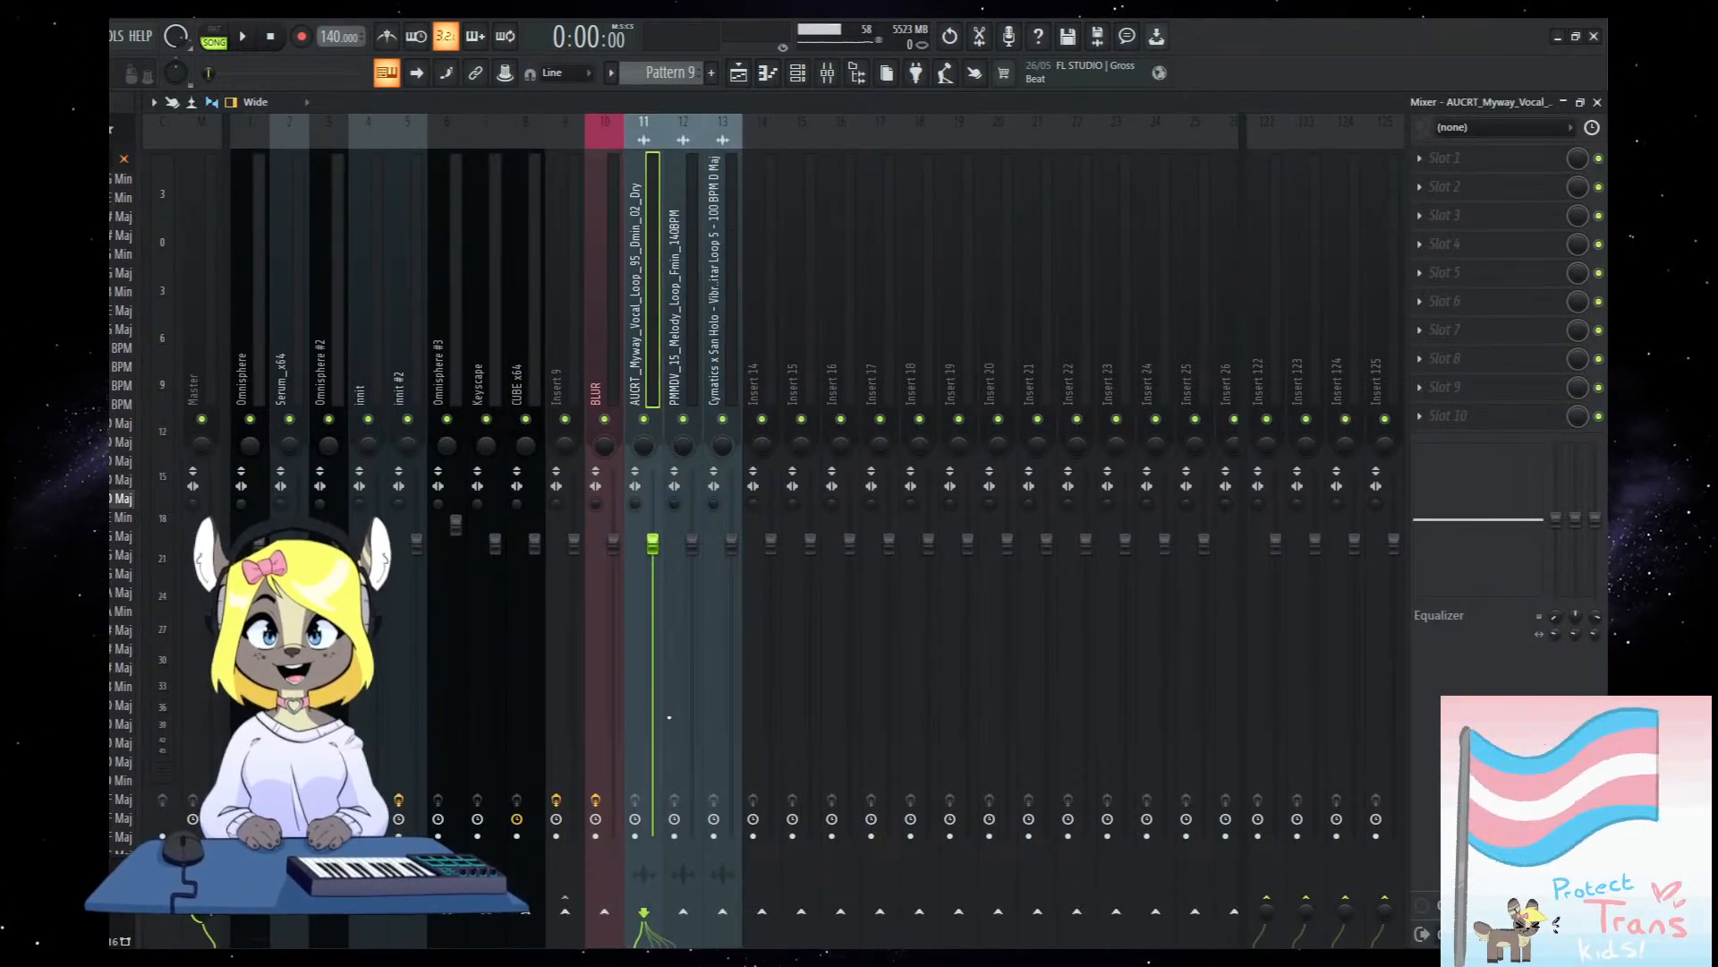
left_click(604, 911)
left_click(683, 879)
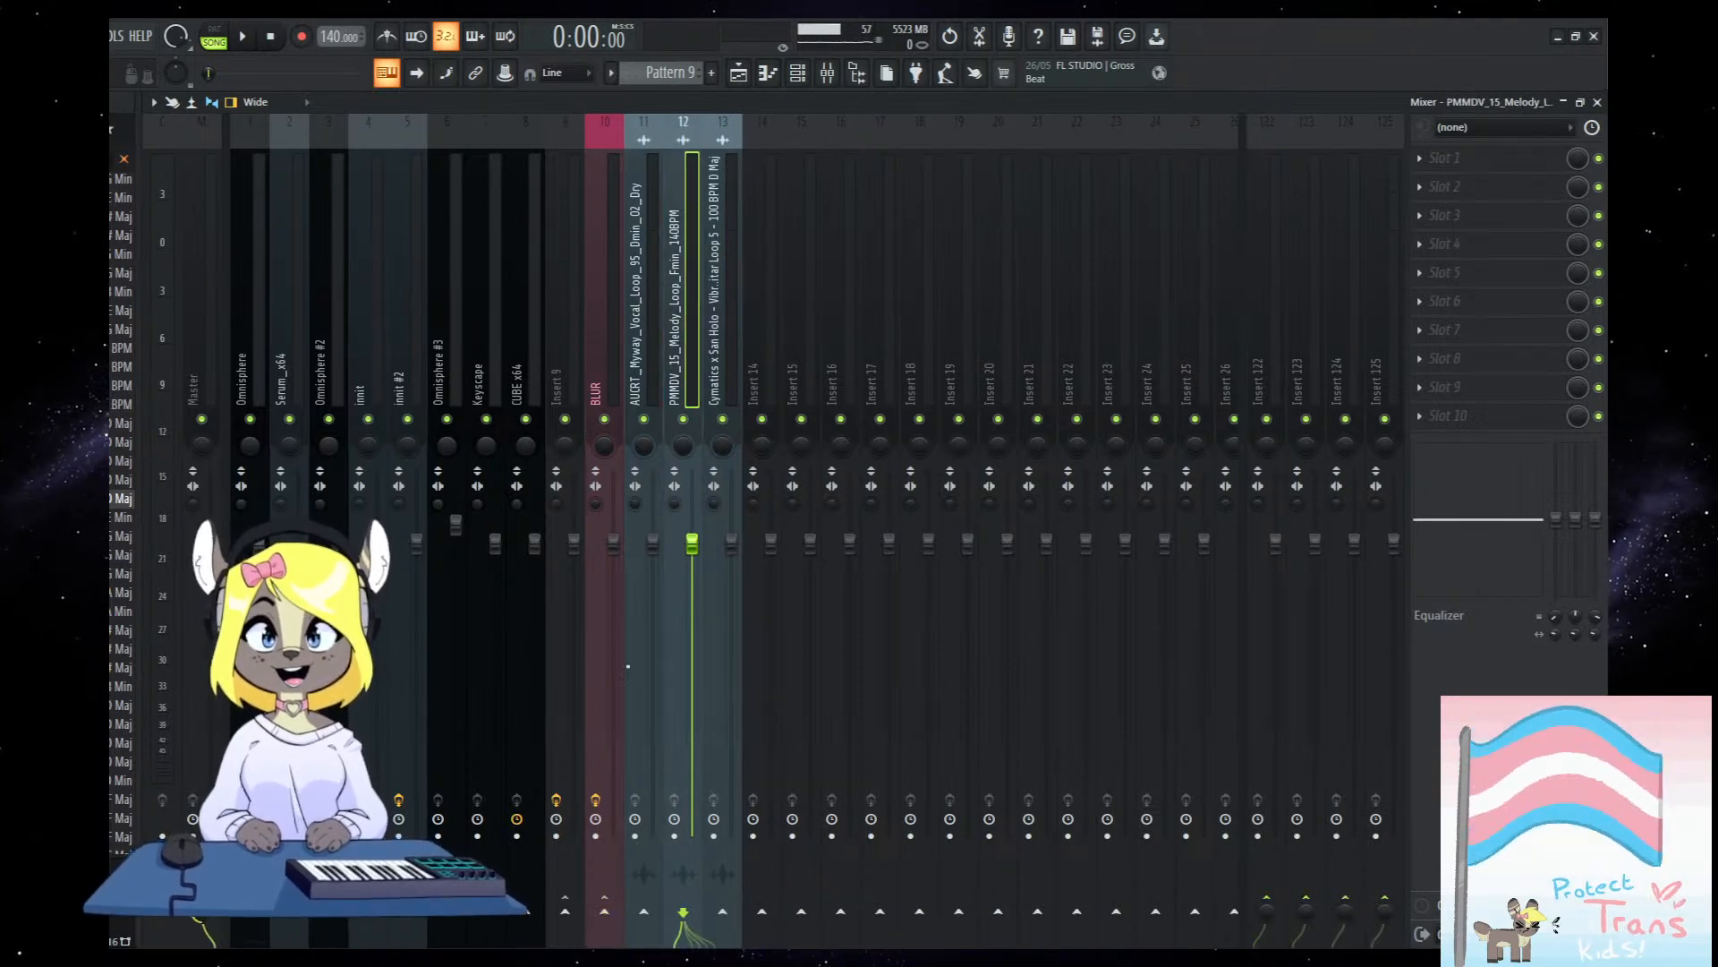
left_click(722, 879)
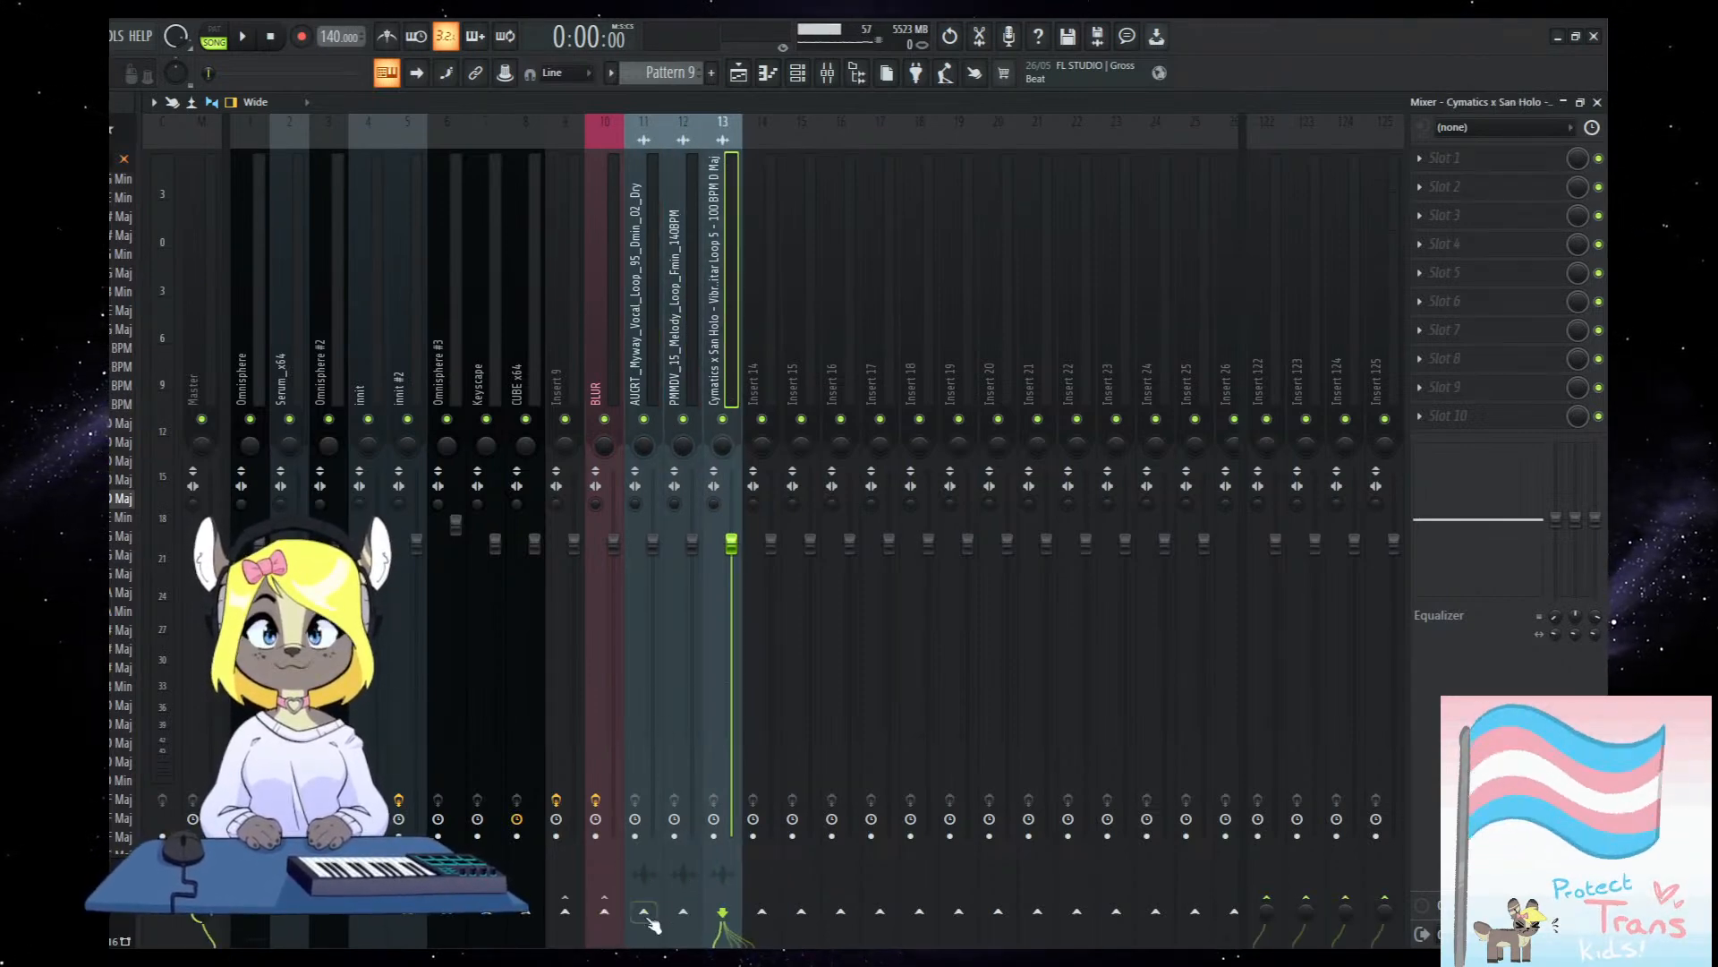
left_click(605, 911)
left_click(605, 879)
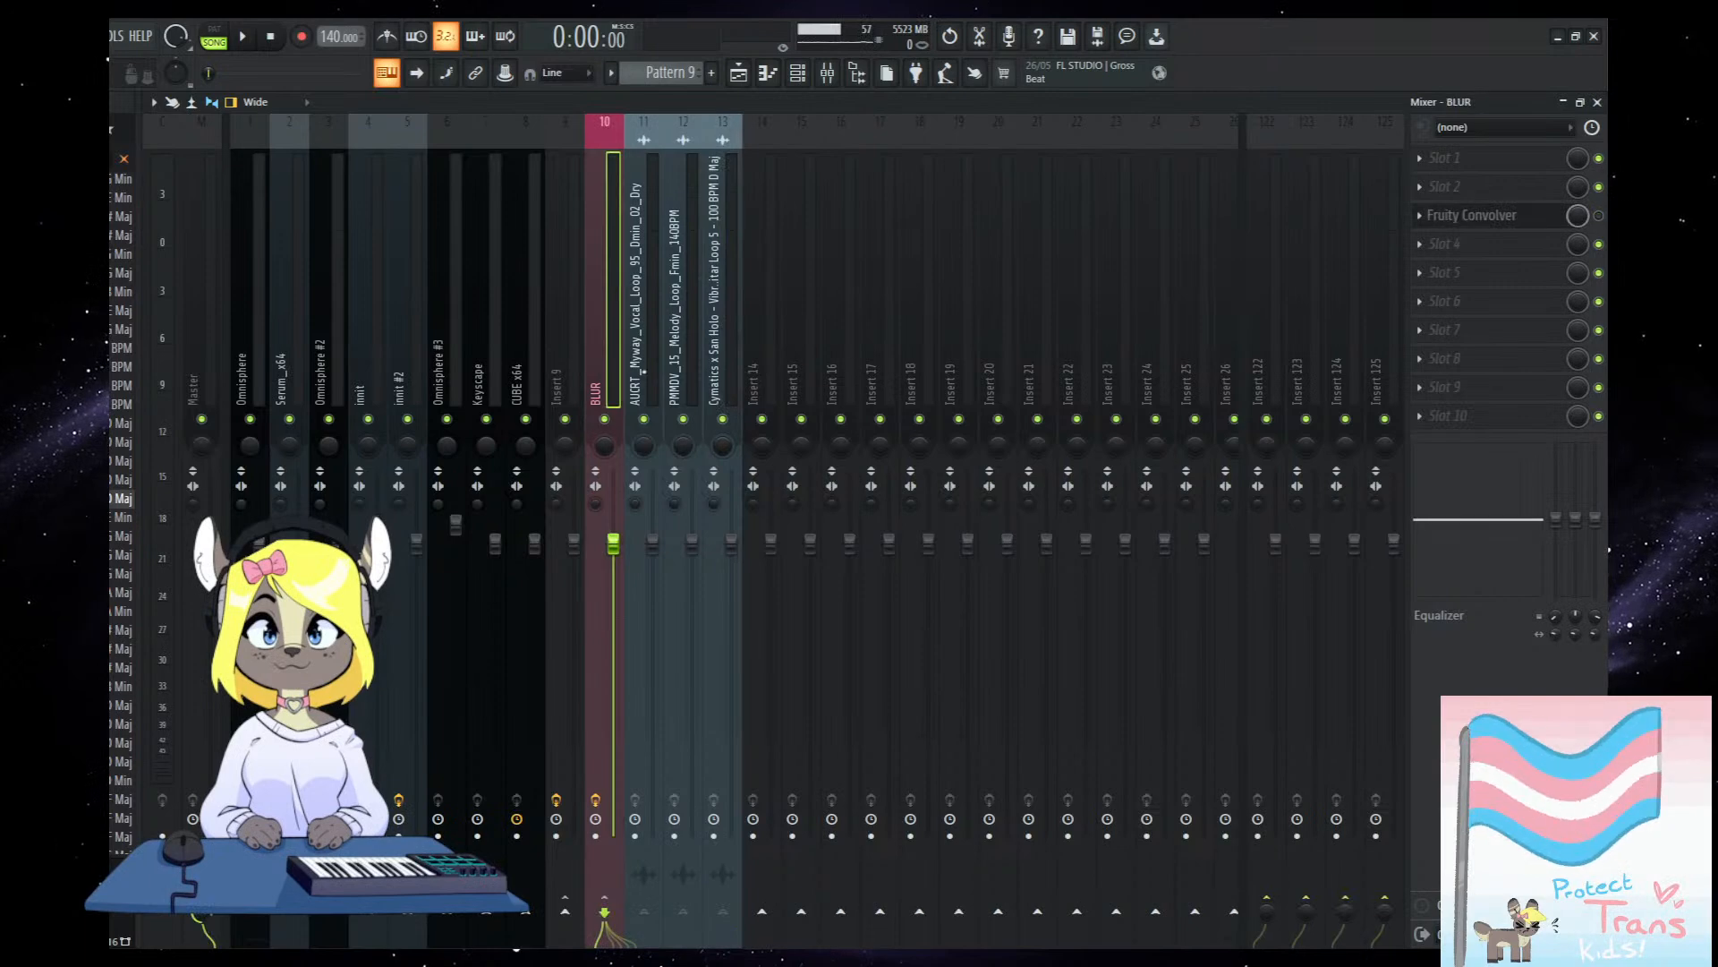
Enable the Fruity Convolver on the BLUR mixer track and play the arrangement through it.
left_click(1470, 216)
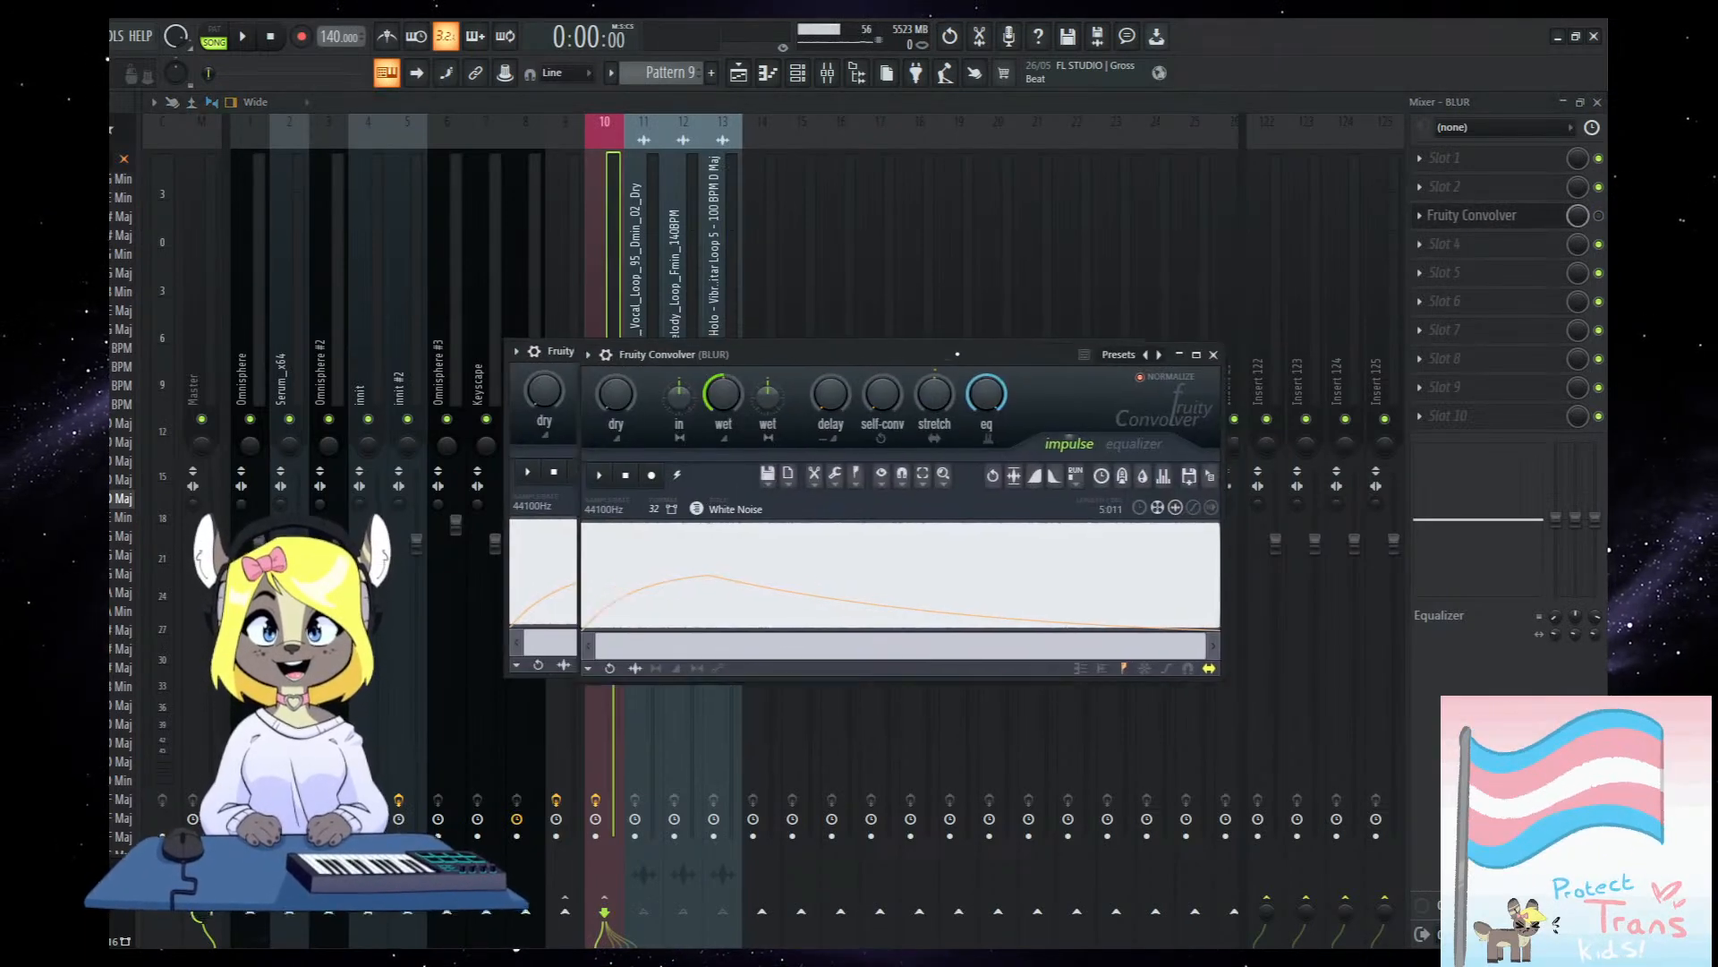
left_click(1200, 349)
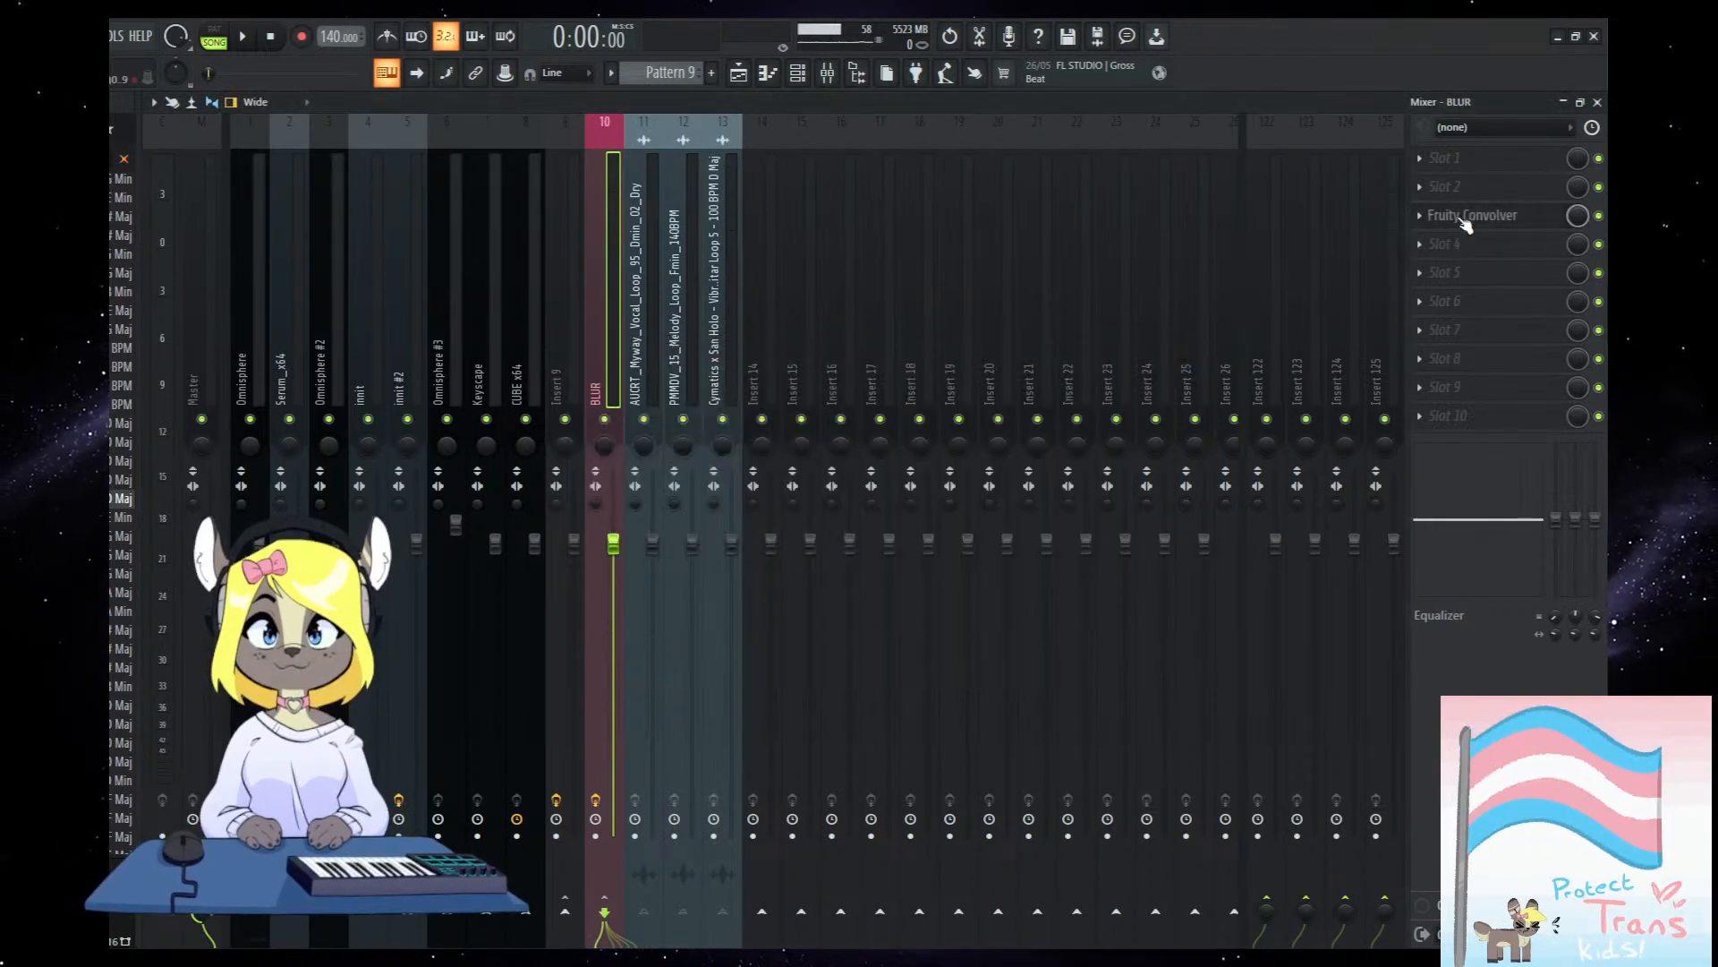
left_click(1468, 217)
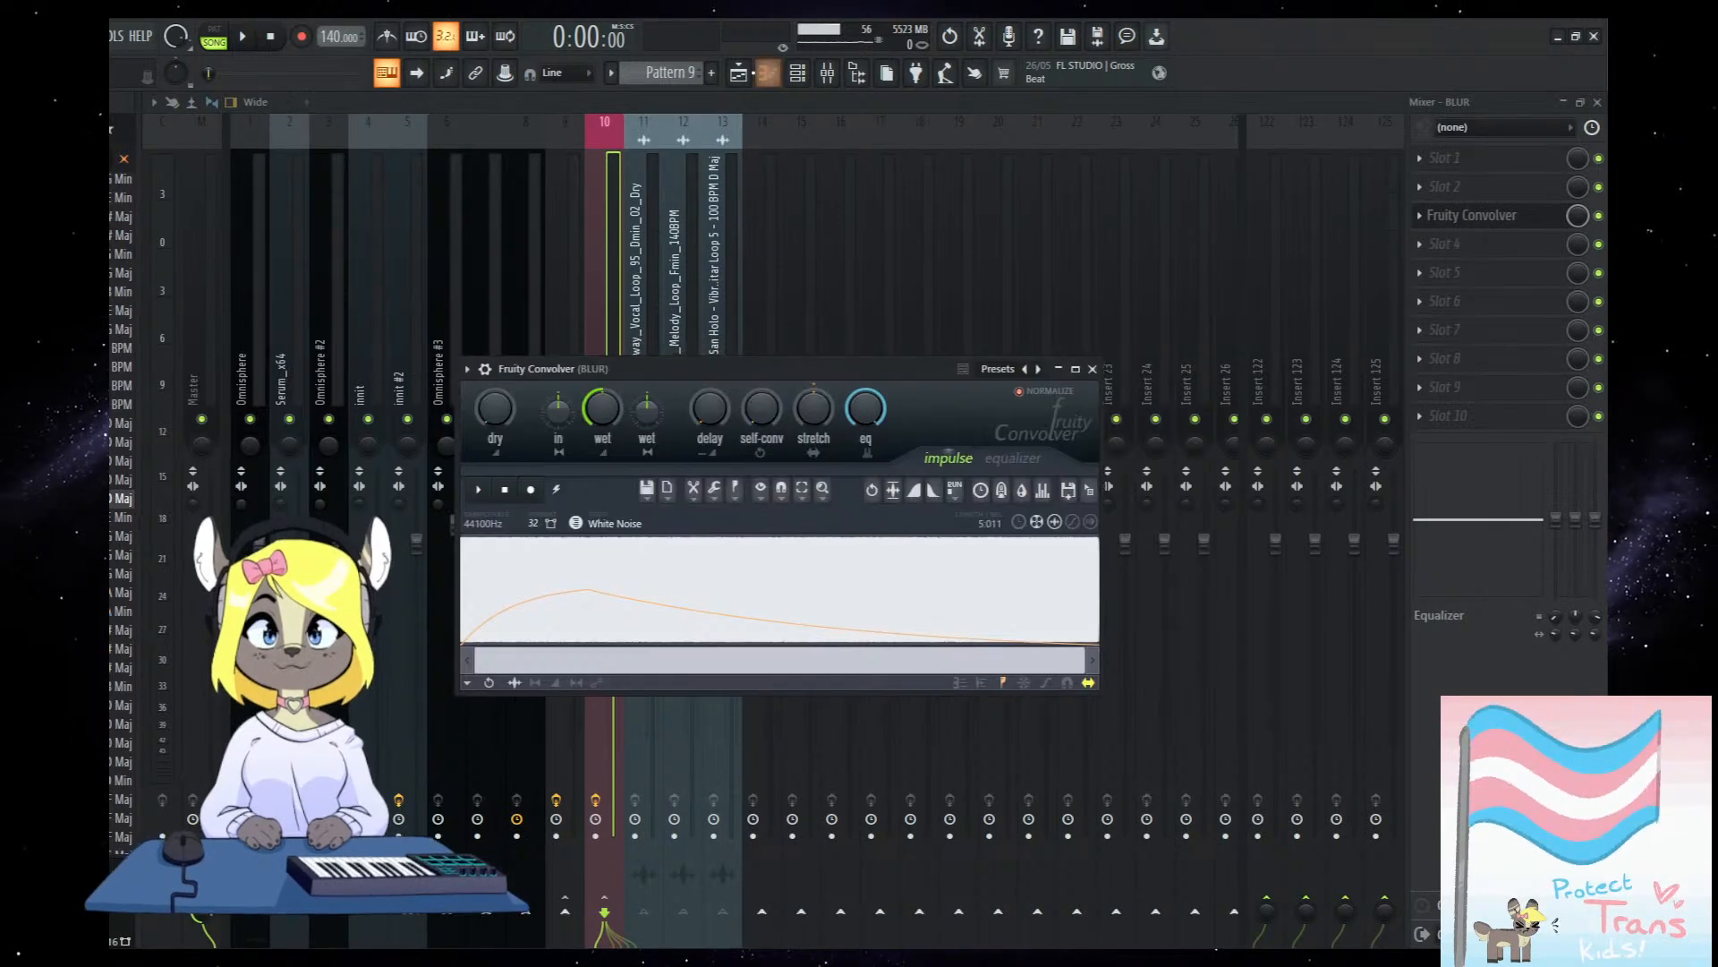
left_click(739, 72)
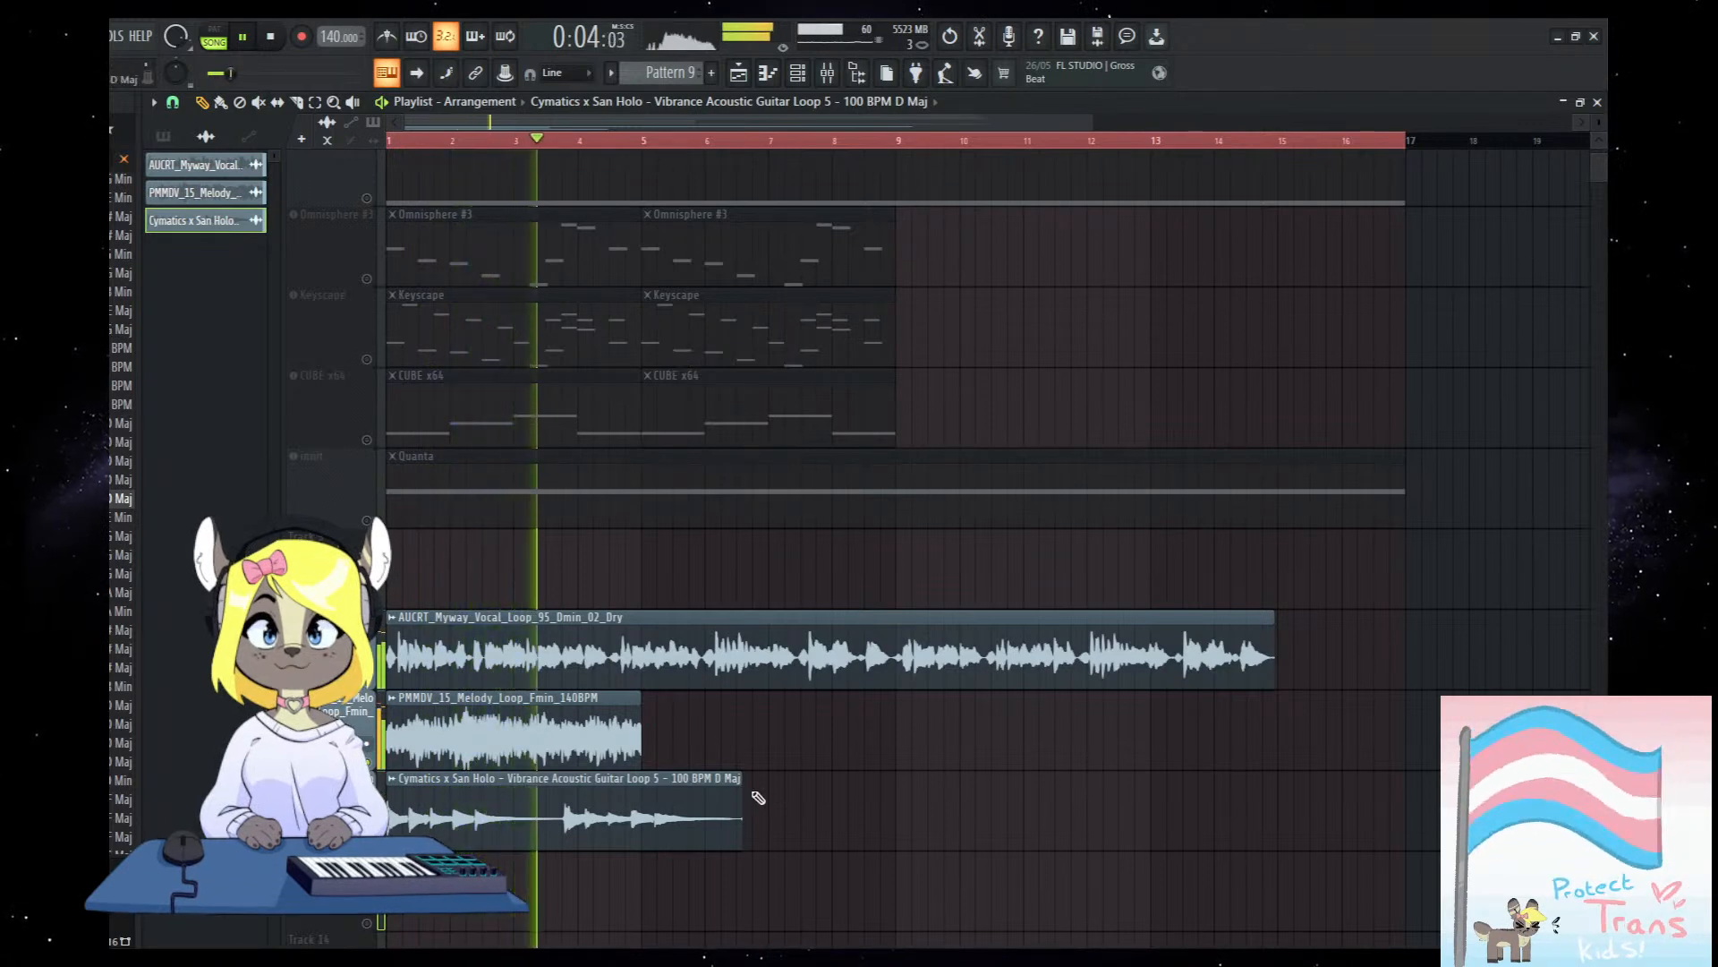
Clear the playlist's time selection and repeat the PMMDV_15_Melody_Loop_Fmin_140BPM clip three times, filling the track up to bar 17.
left_click(618, 725)
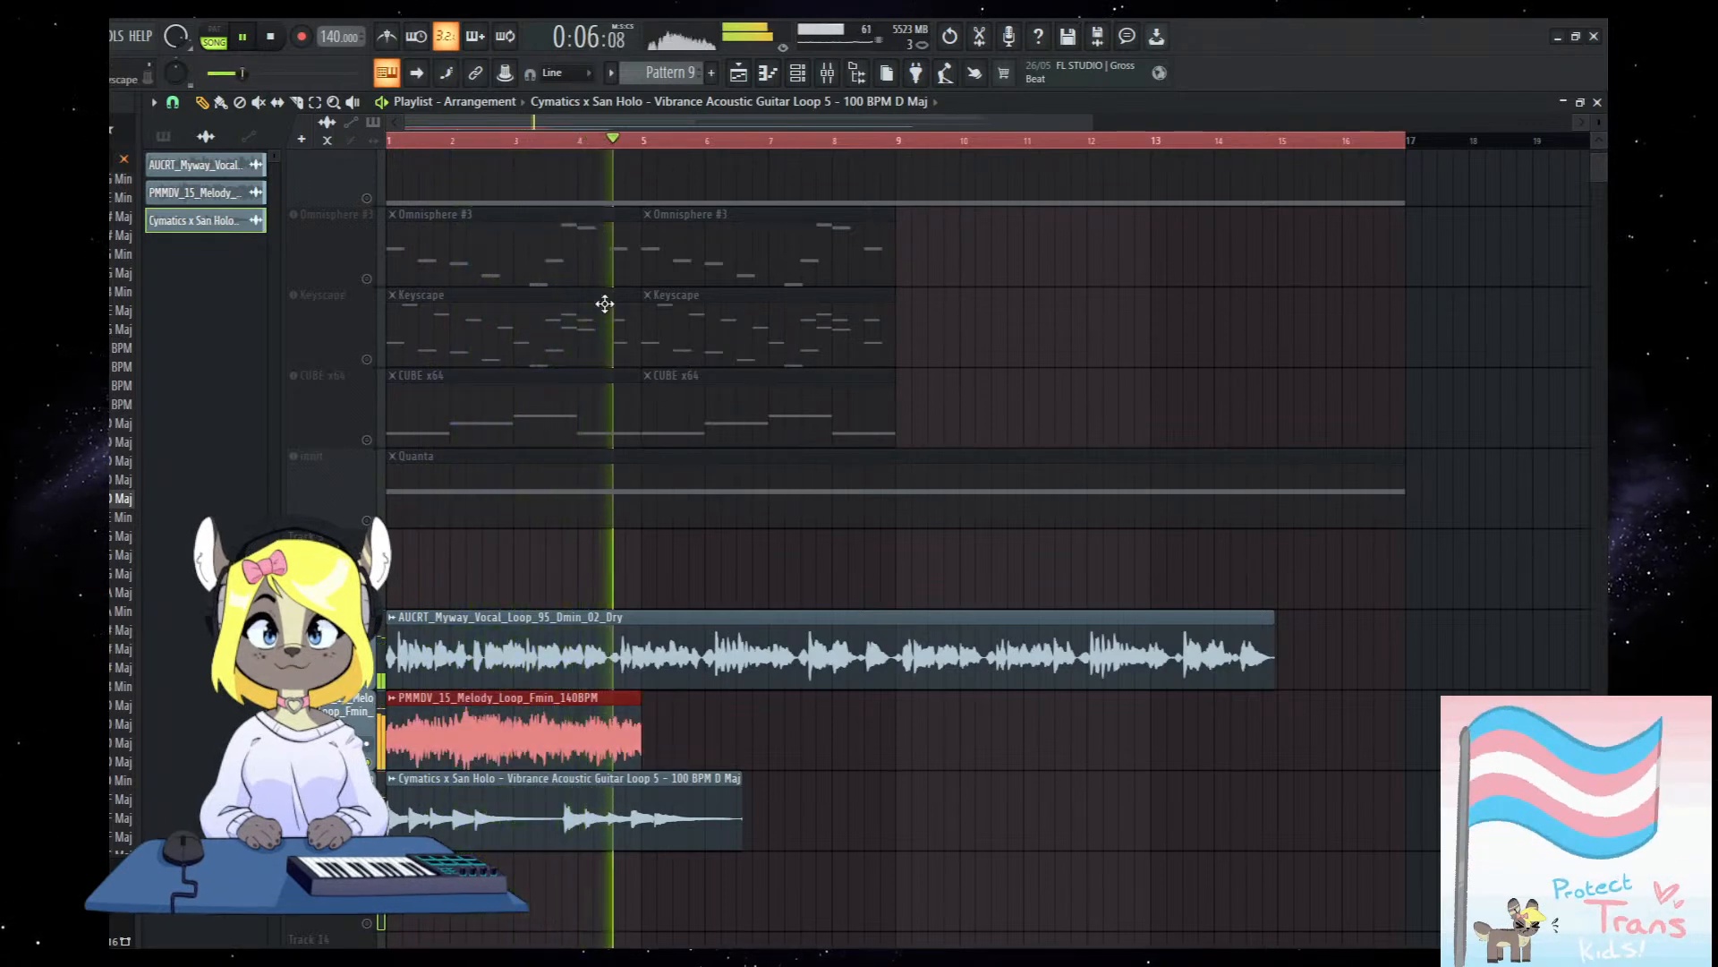
left_click_drag(621, 140, 344, 170)
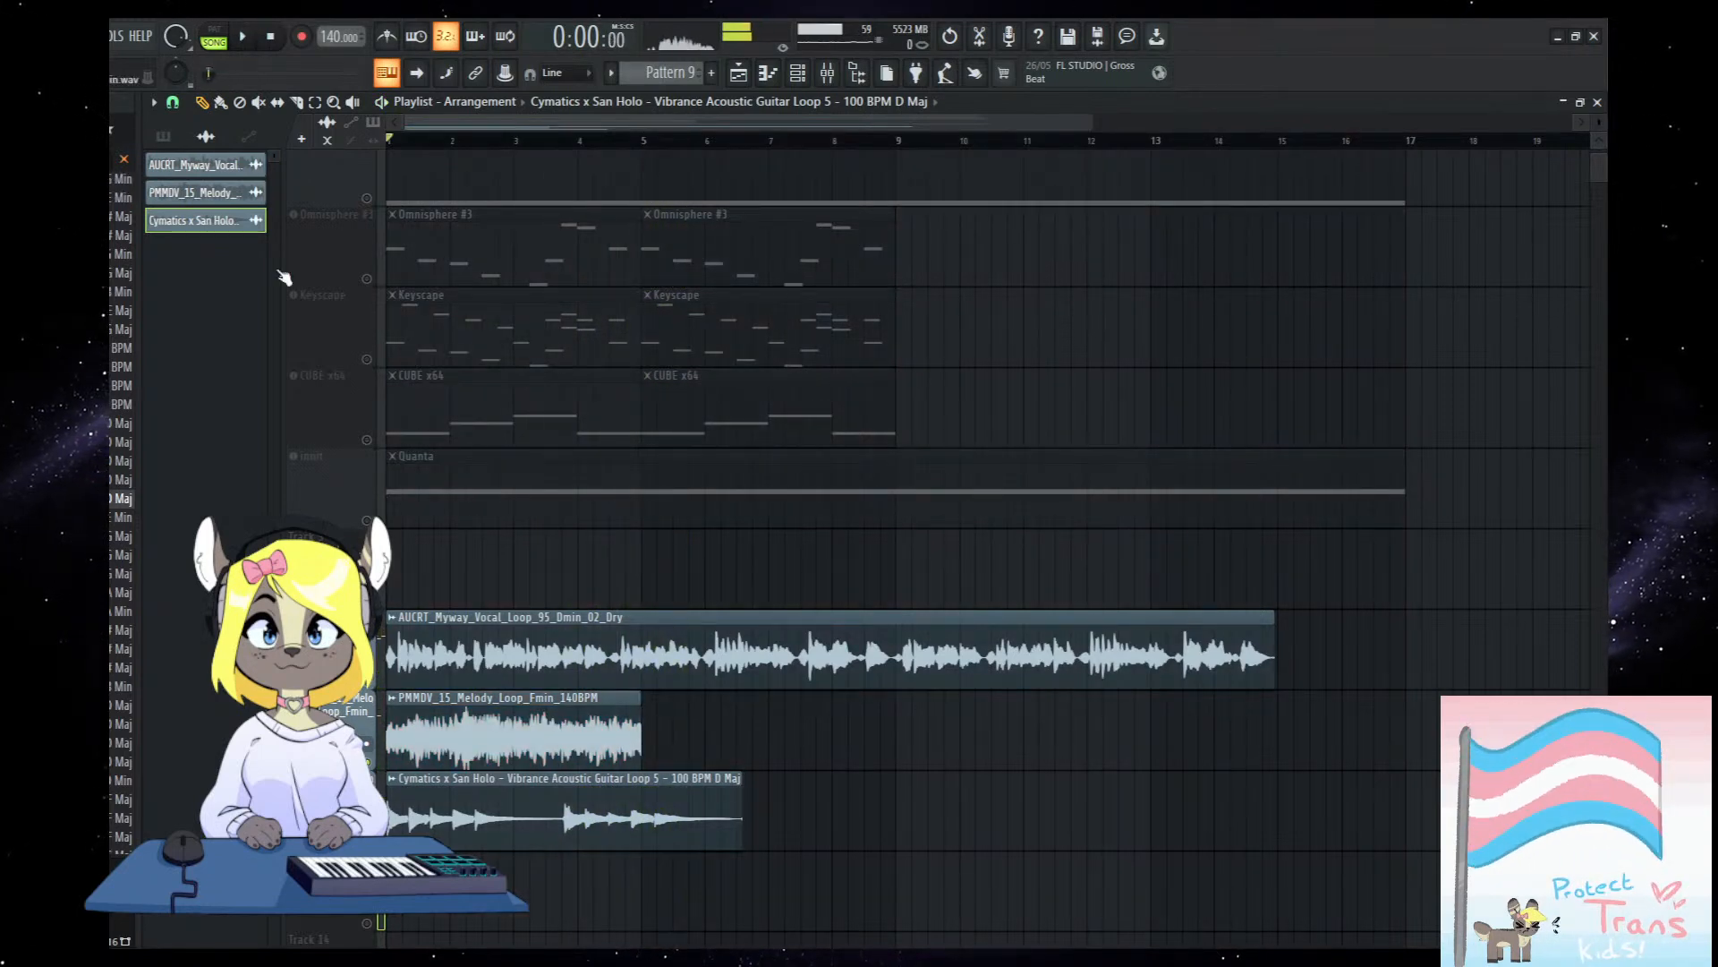
left_click(573, 712)
key("ctrl+b")
key("ctrl+b")
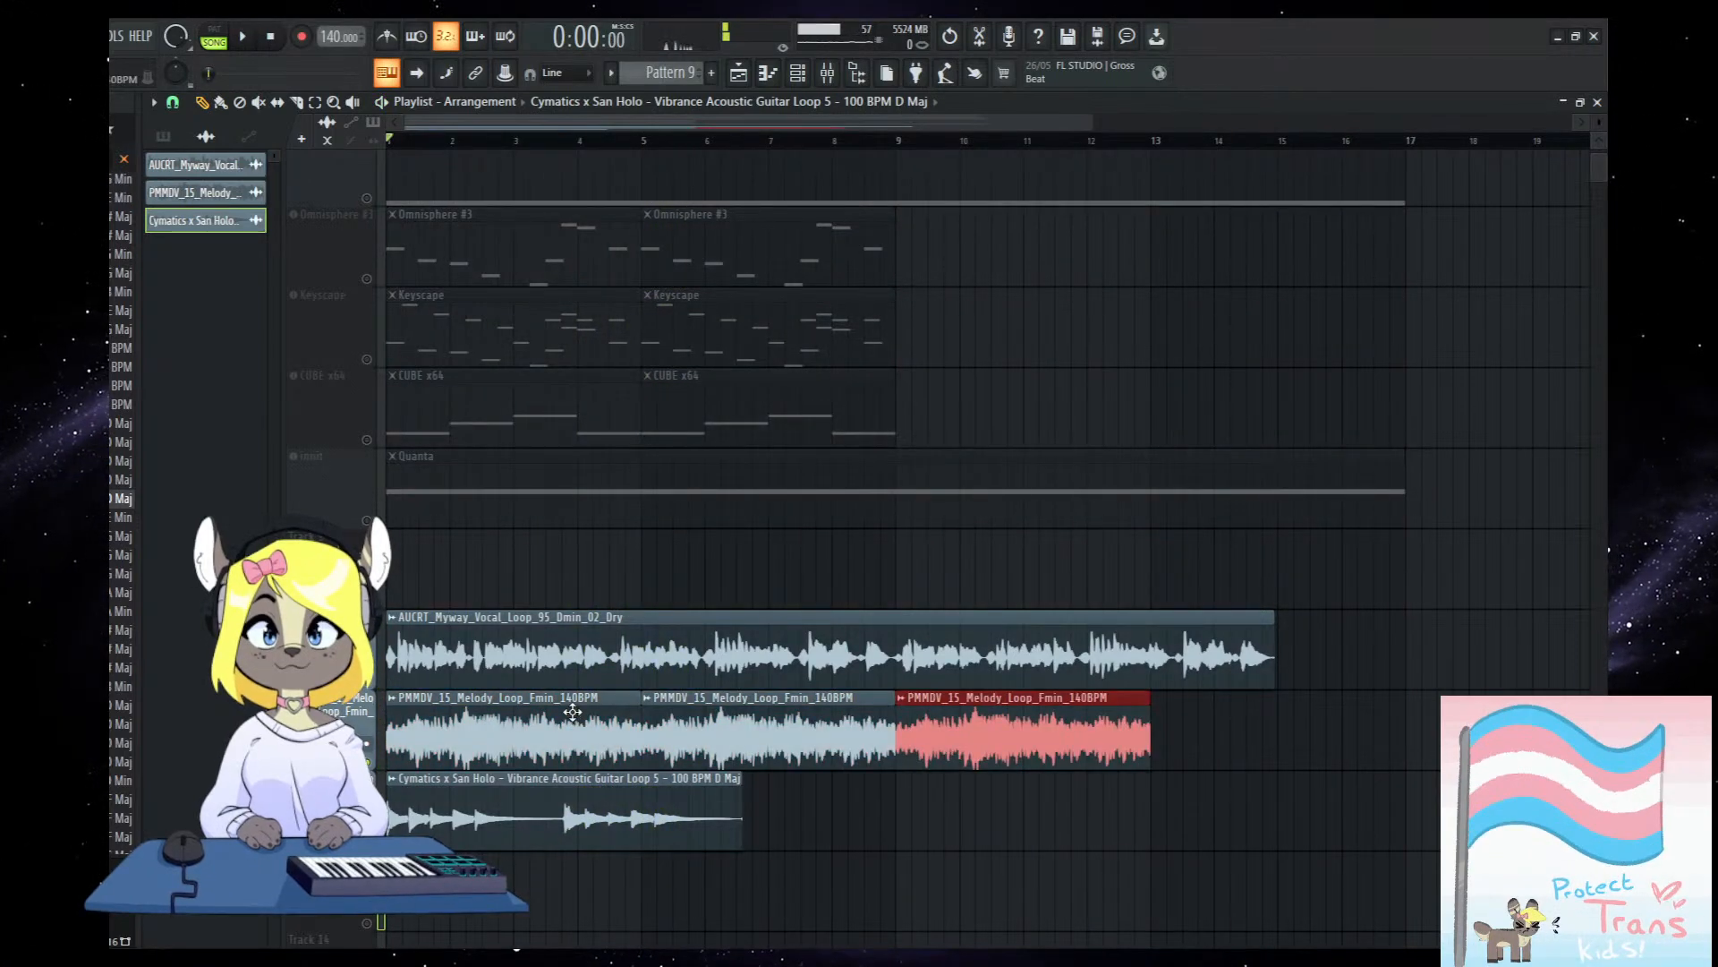
key("ctrl+b")
Select all four melody loop clips and lower their volume to -6.5 dB.
left_click_drag(932, 898, 502, 813)
scroll(940, 825, "down", 2)
left_click_drag(949, 738, 405, 768)
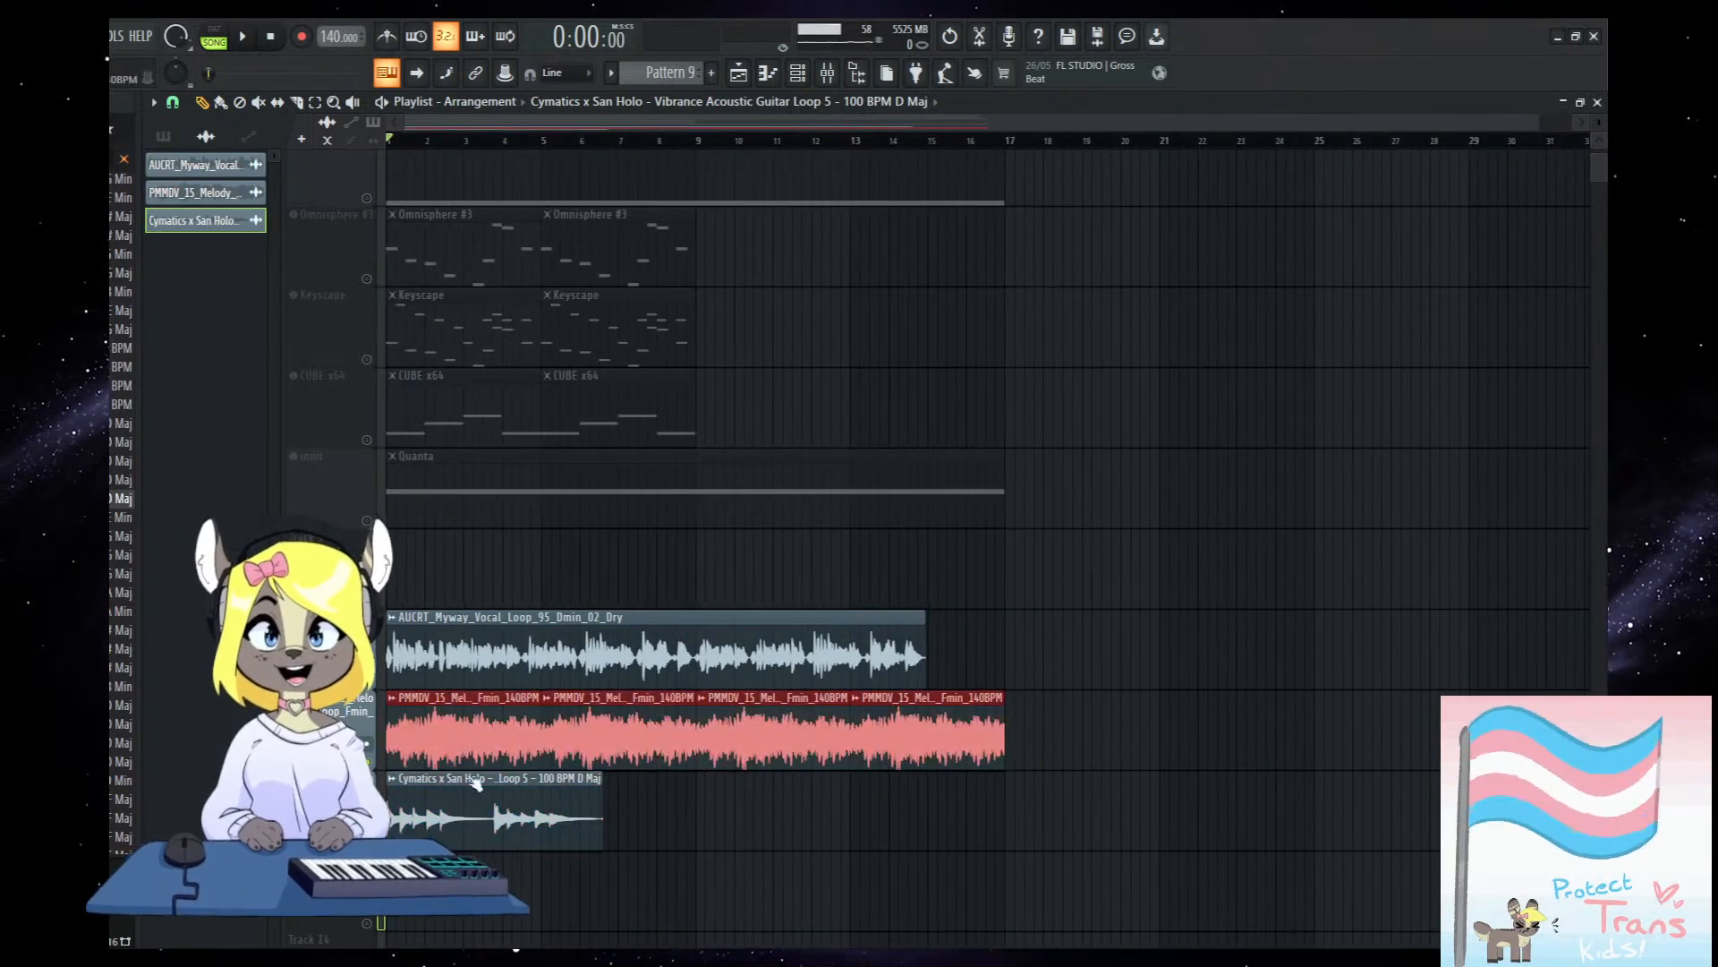
left_click_drag(626, 708, 631, 748)
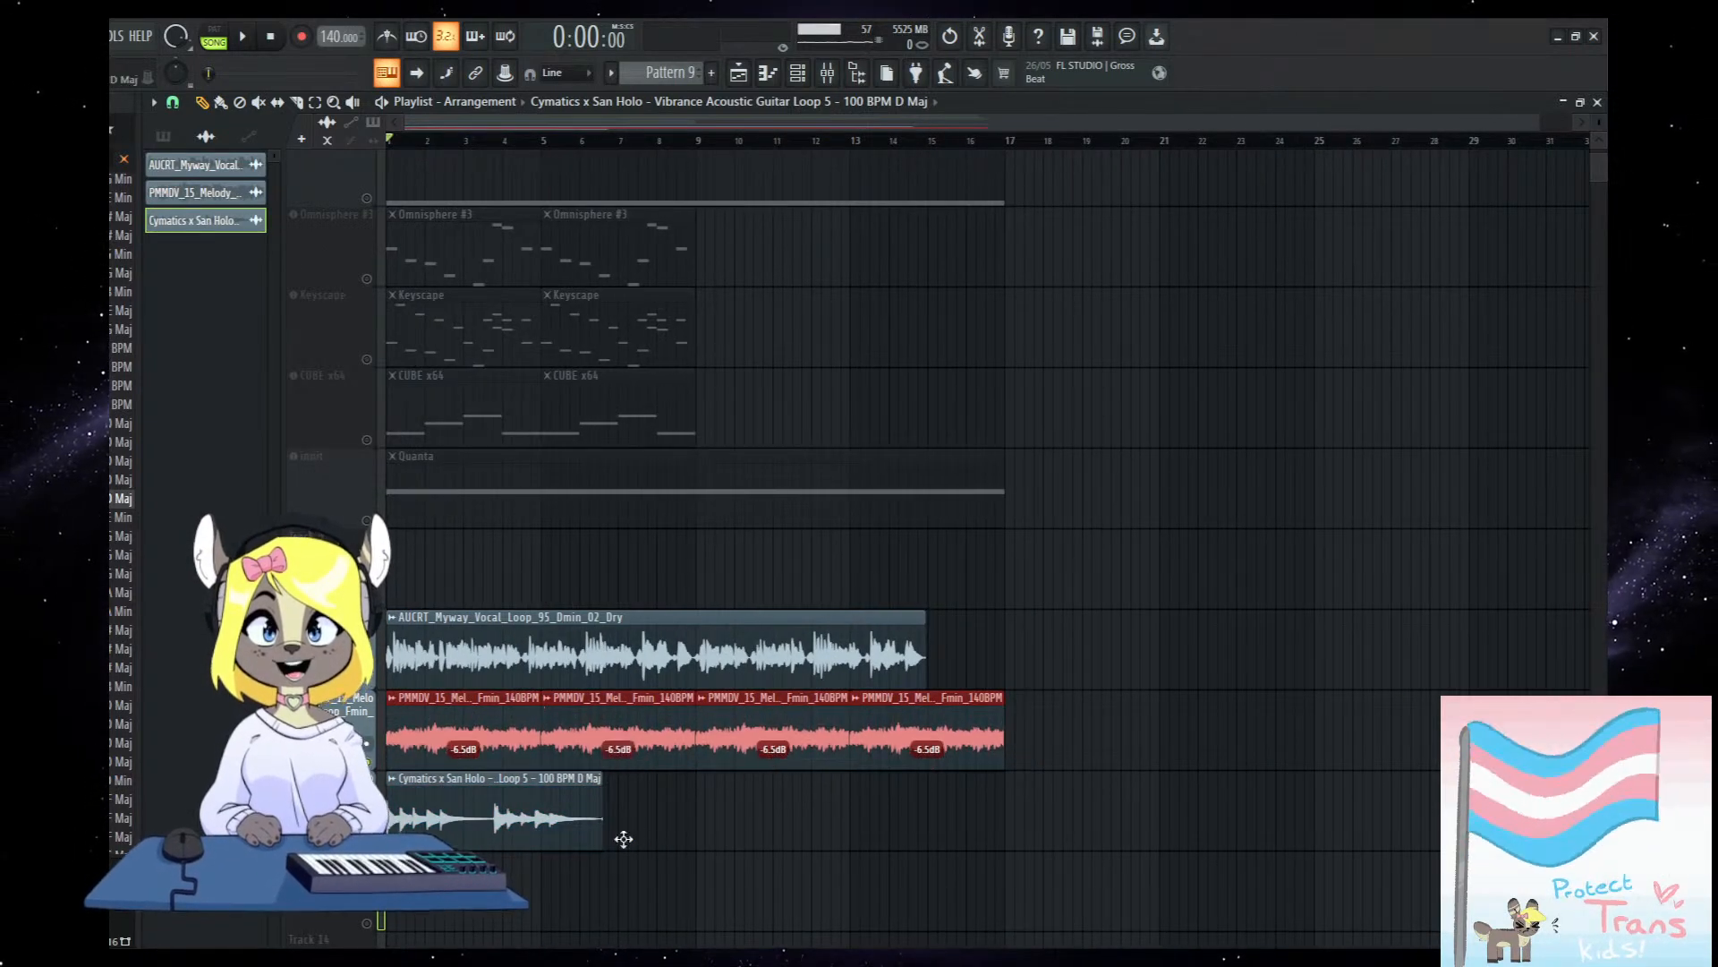
Repeat the acoustic guitar loop clip twice along its track and play the arrangement.
left_click(478, 818)
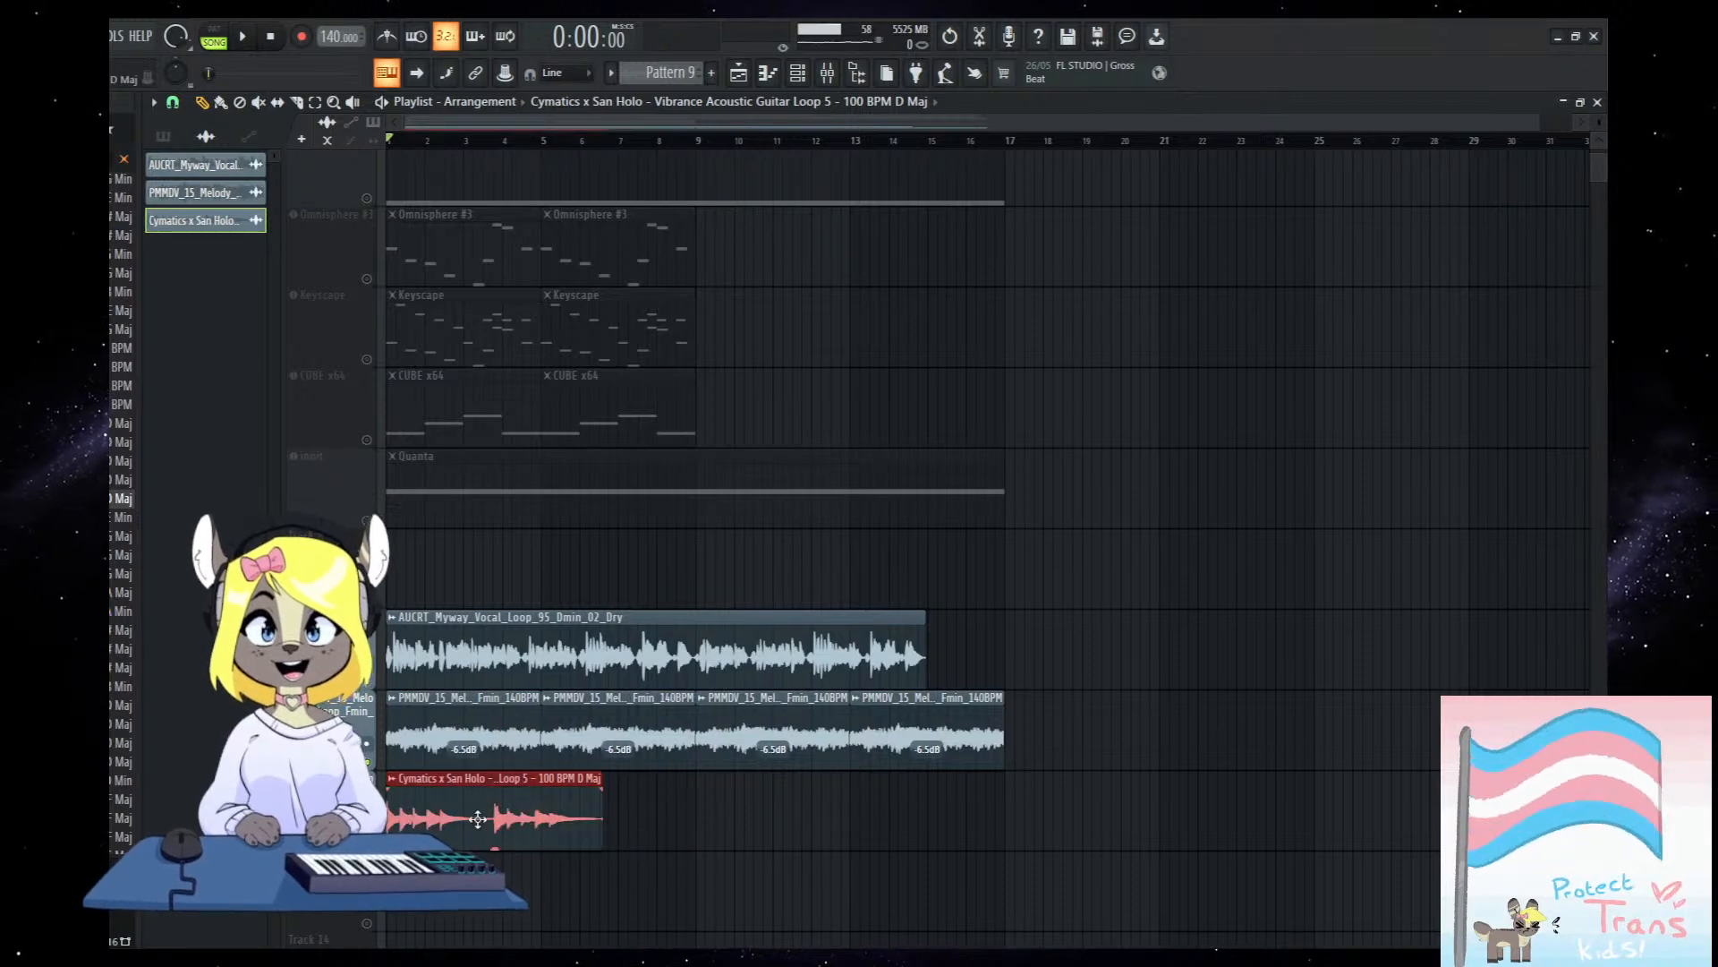
key("ctrl+b")
key("ctrl+b")
key("space")
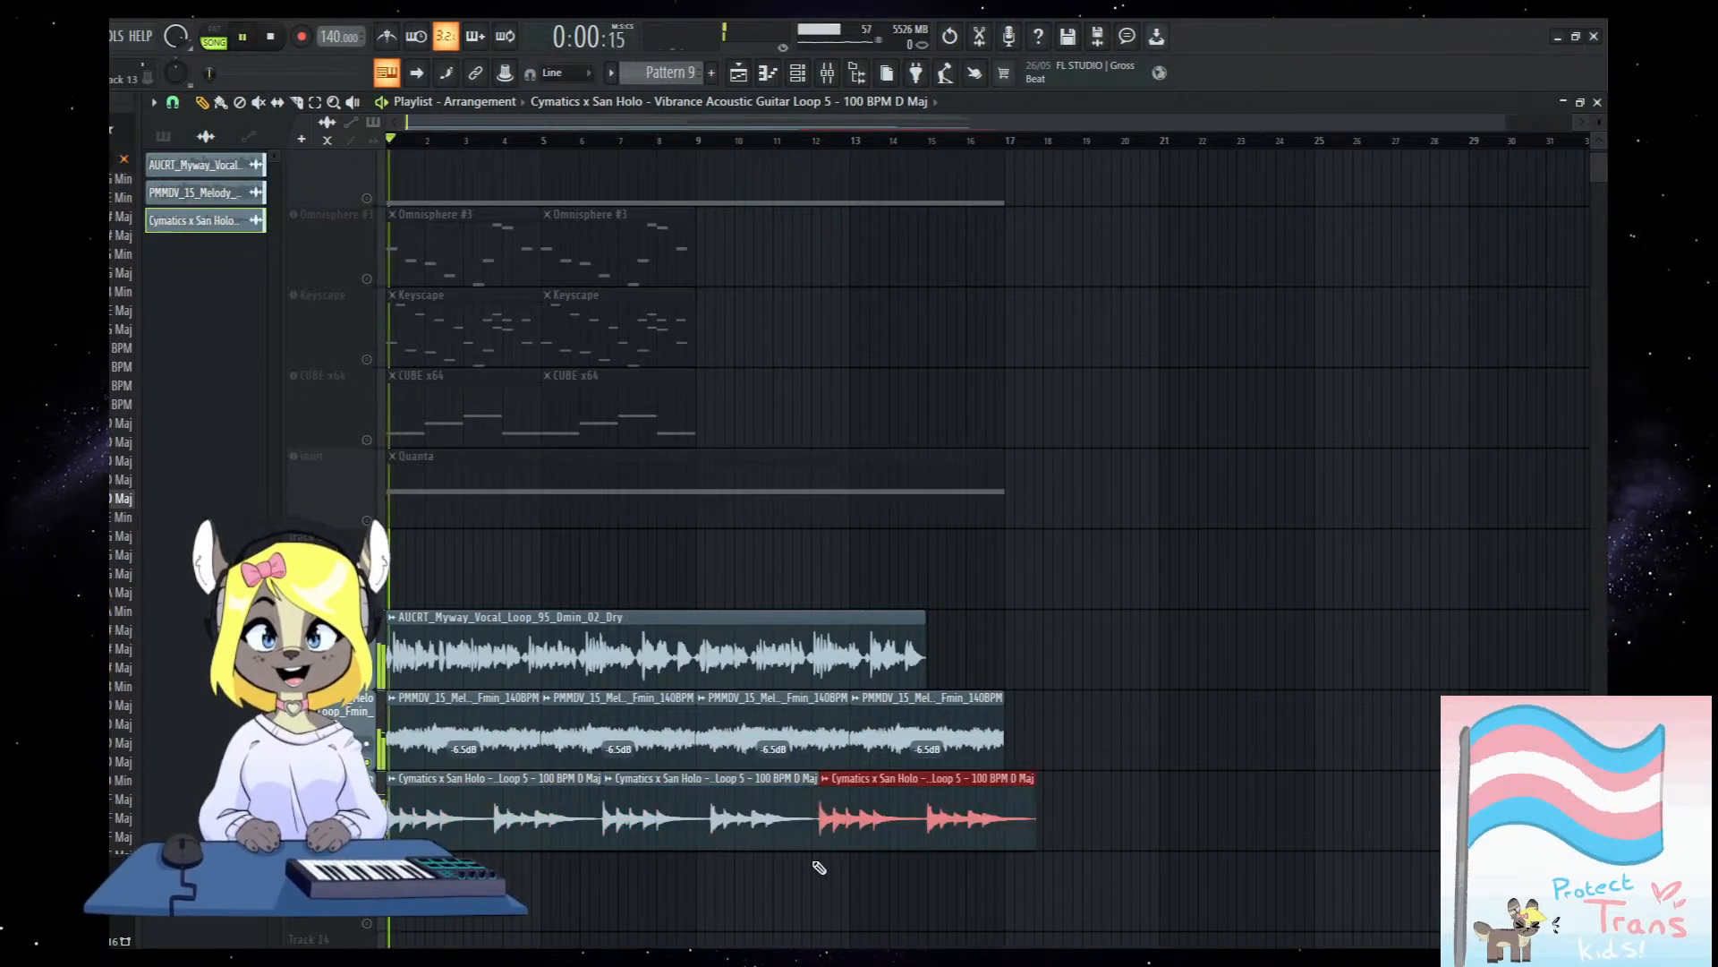
Lower all four melody loop clips to -10.3 dB during playback and check the track levels in the mixer.
left_click(787, 280, "ctrl")
left_click_drag(1224, 735, 463, 776)
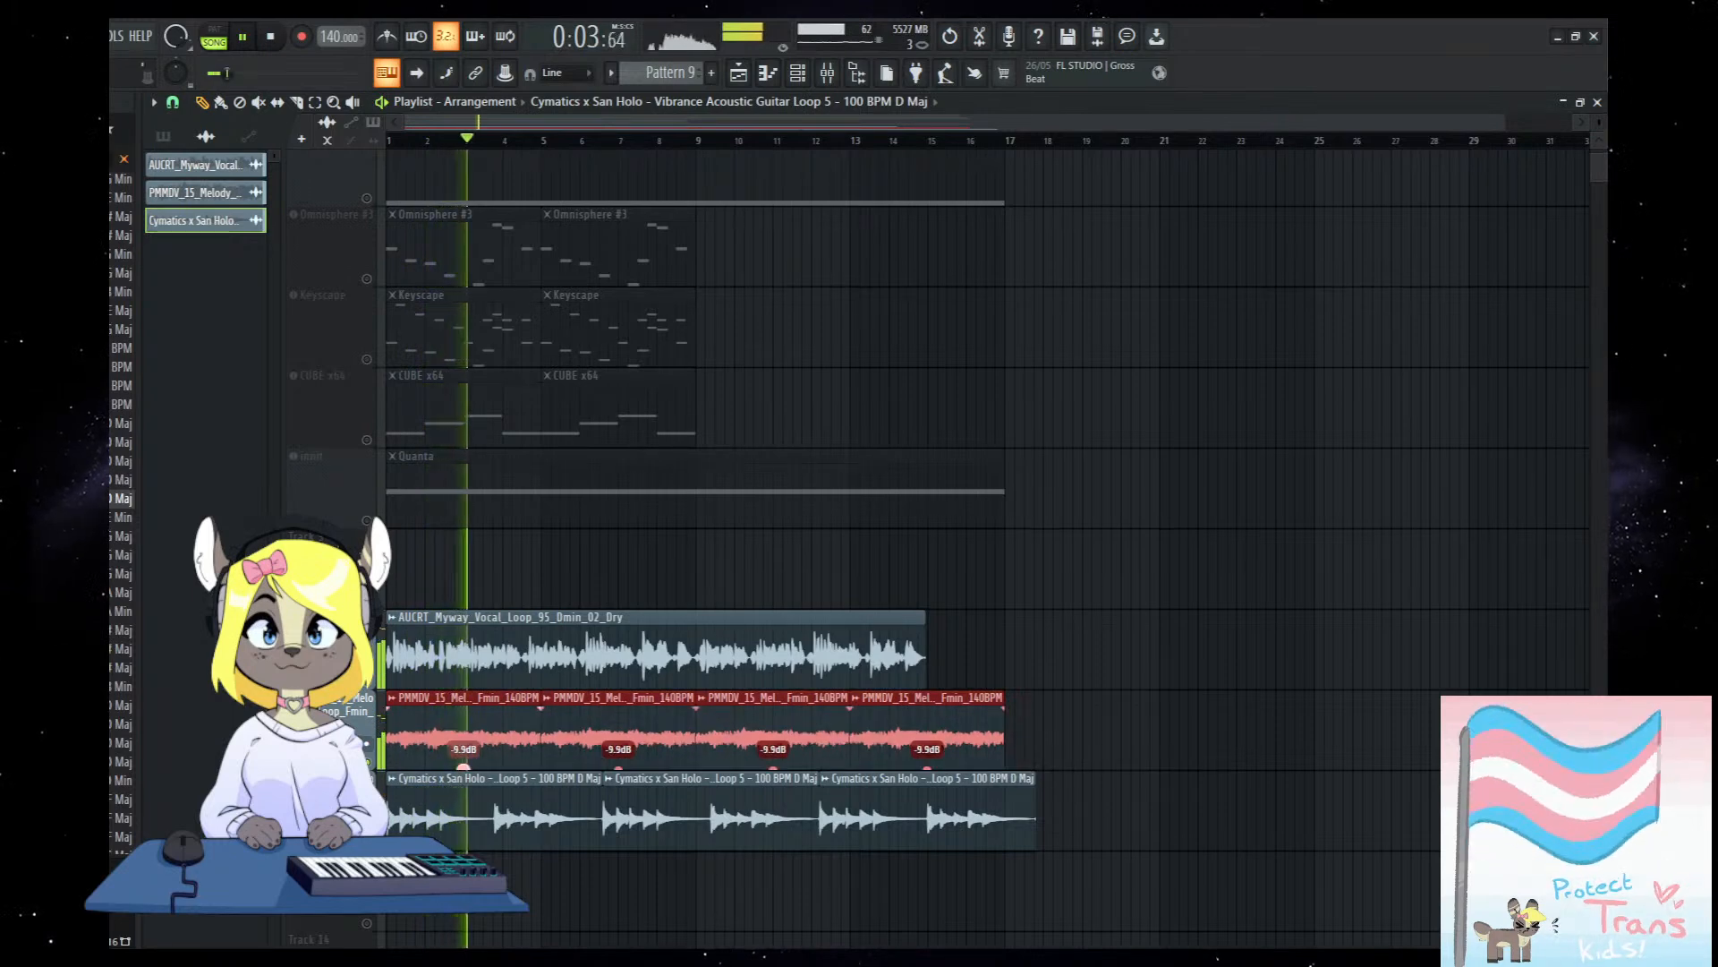
left_click(1286, 734, "ctrl")
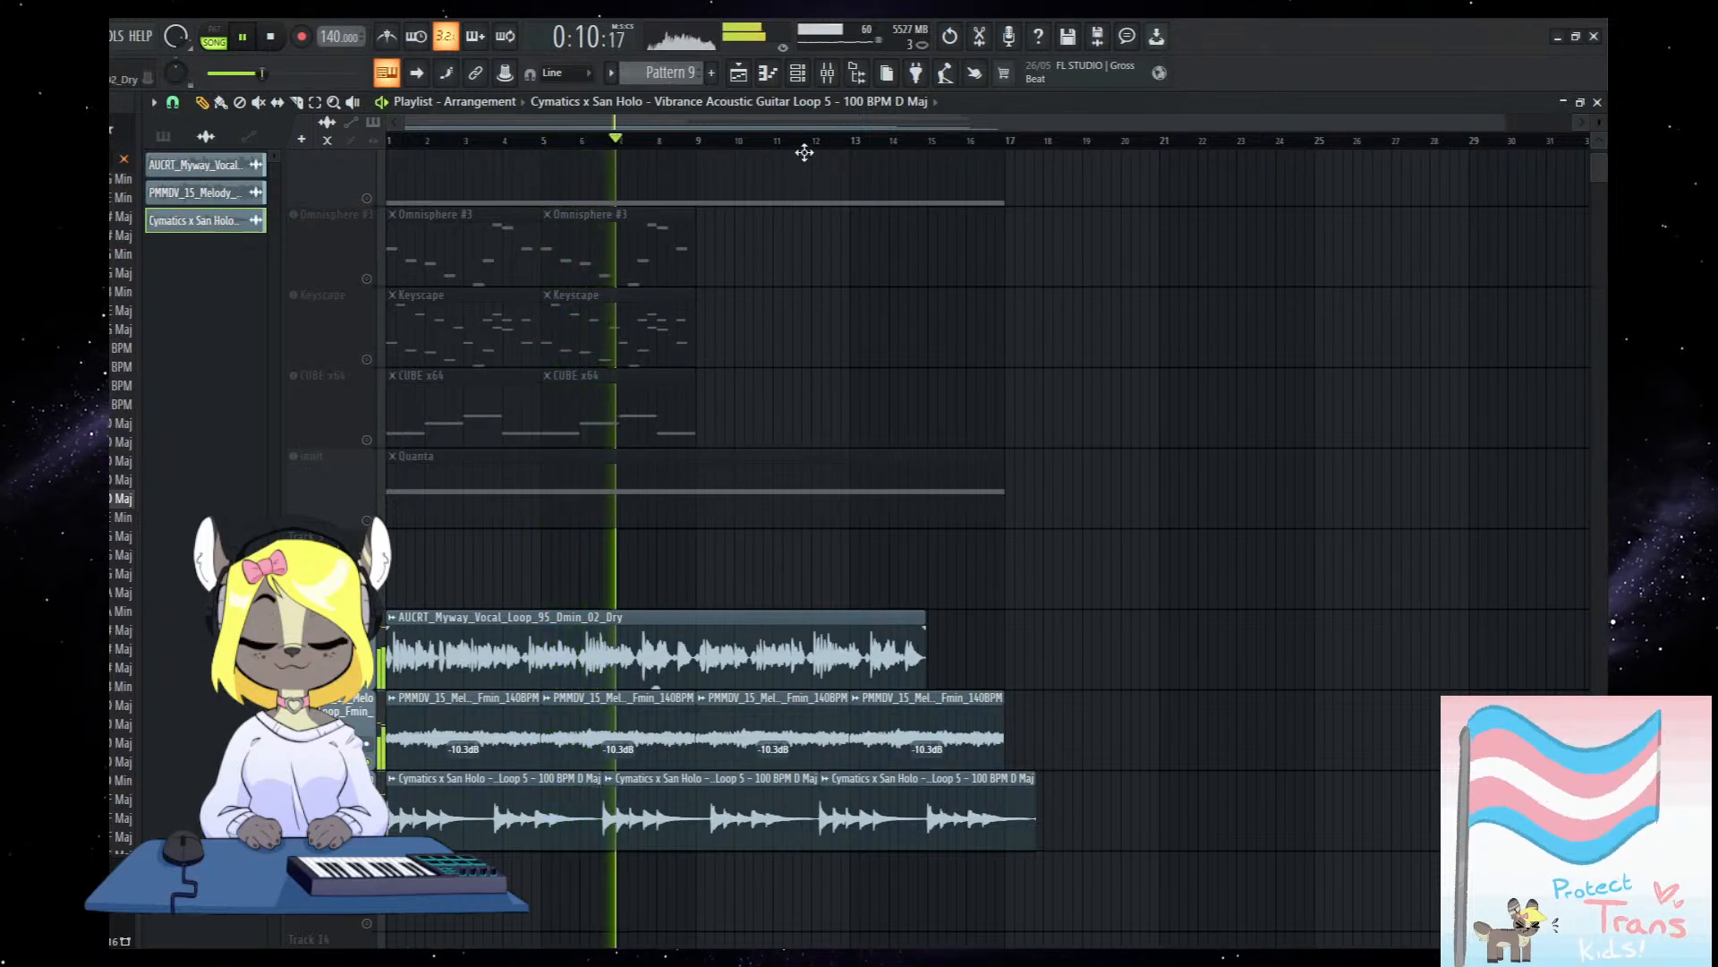
left_click(827, 73)
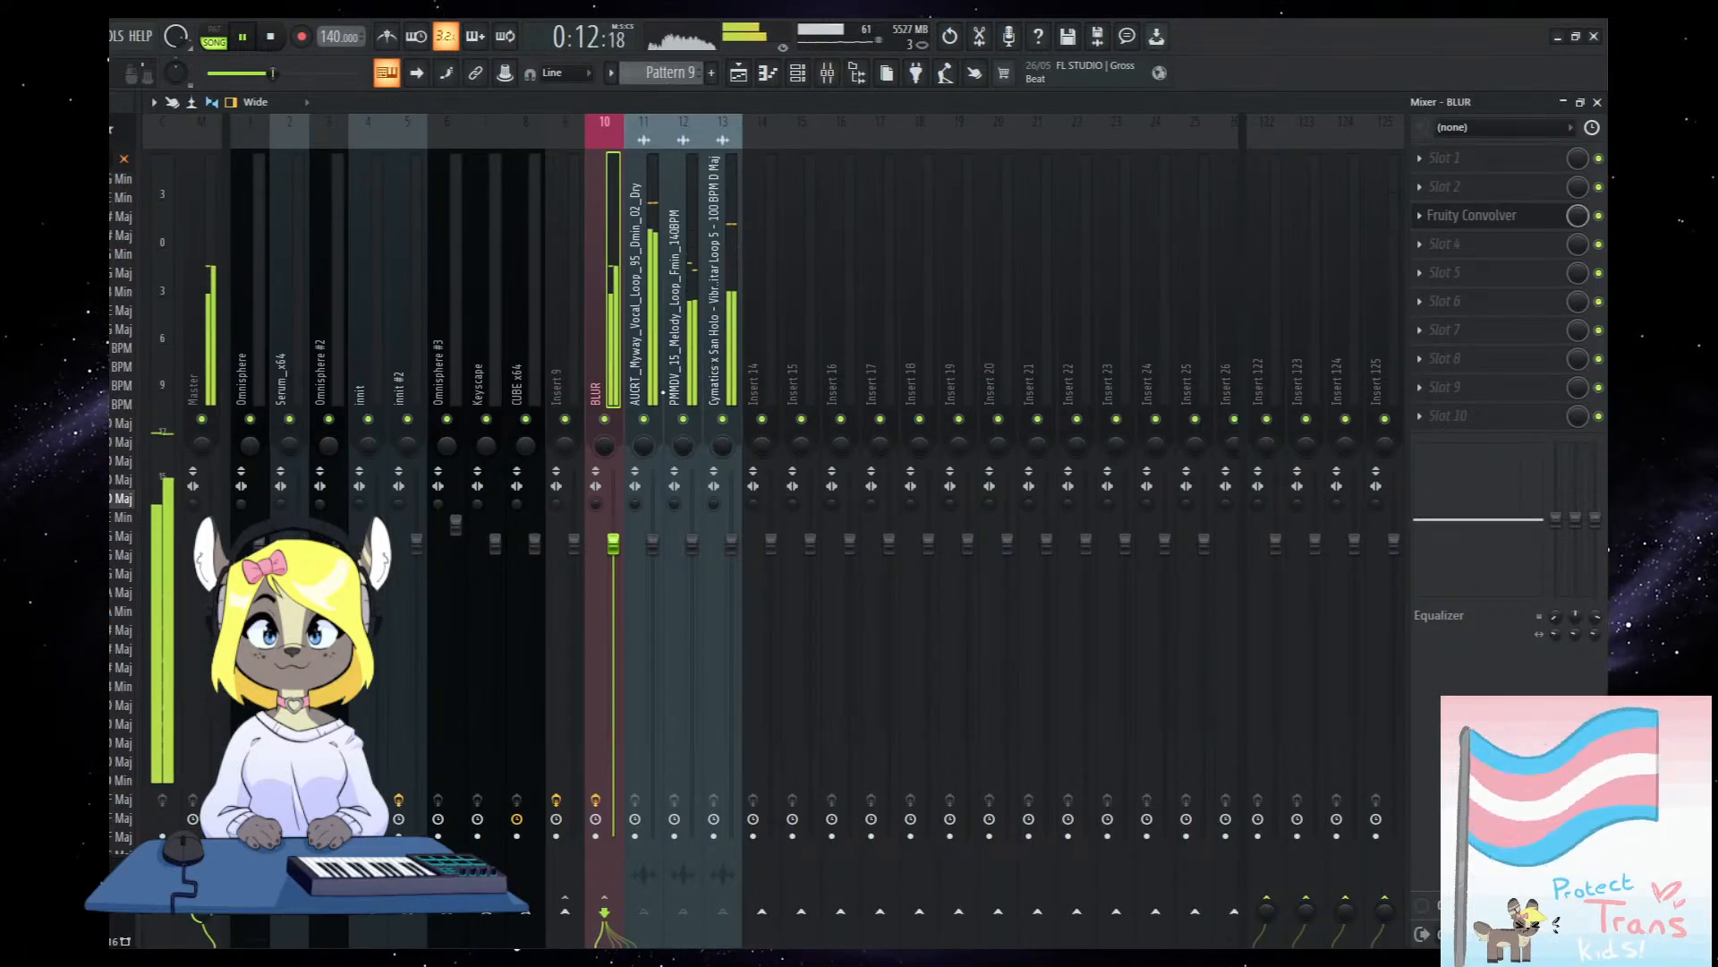
left_click(739, 74)
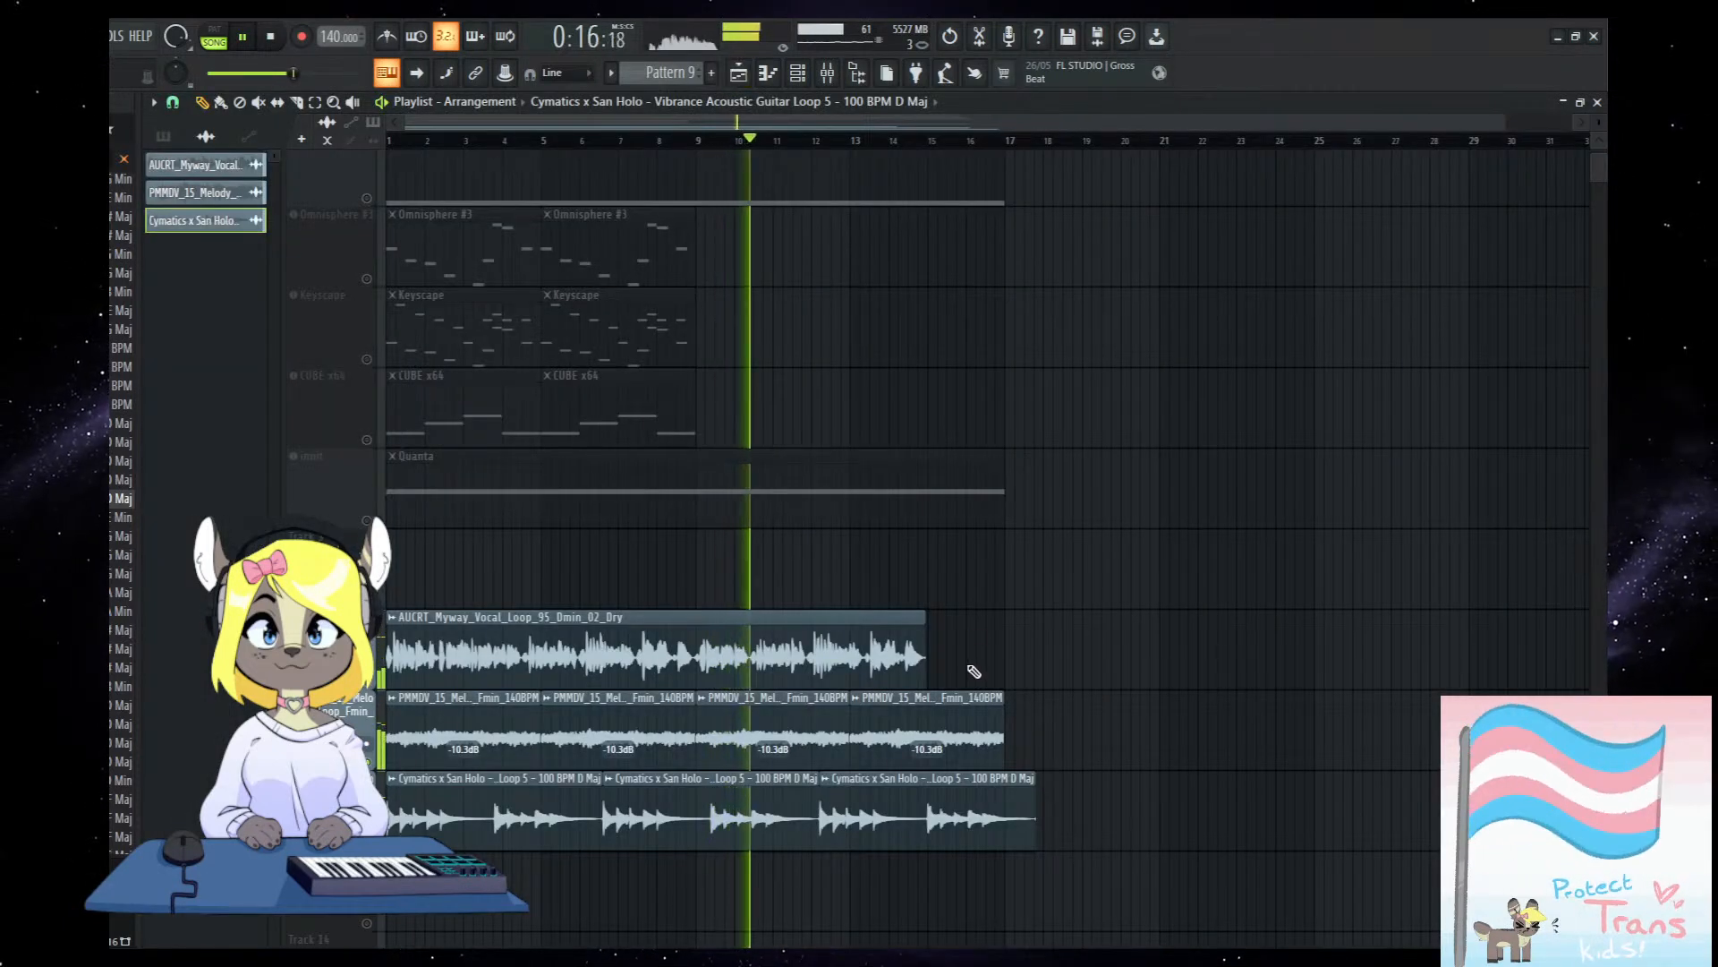
key("space")
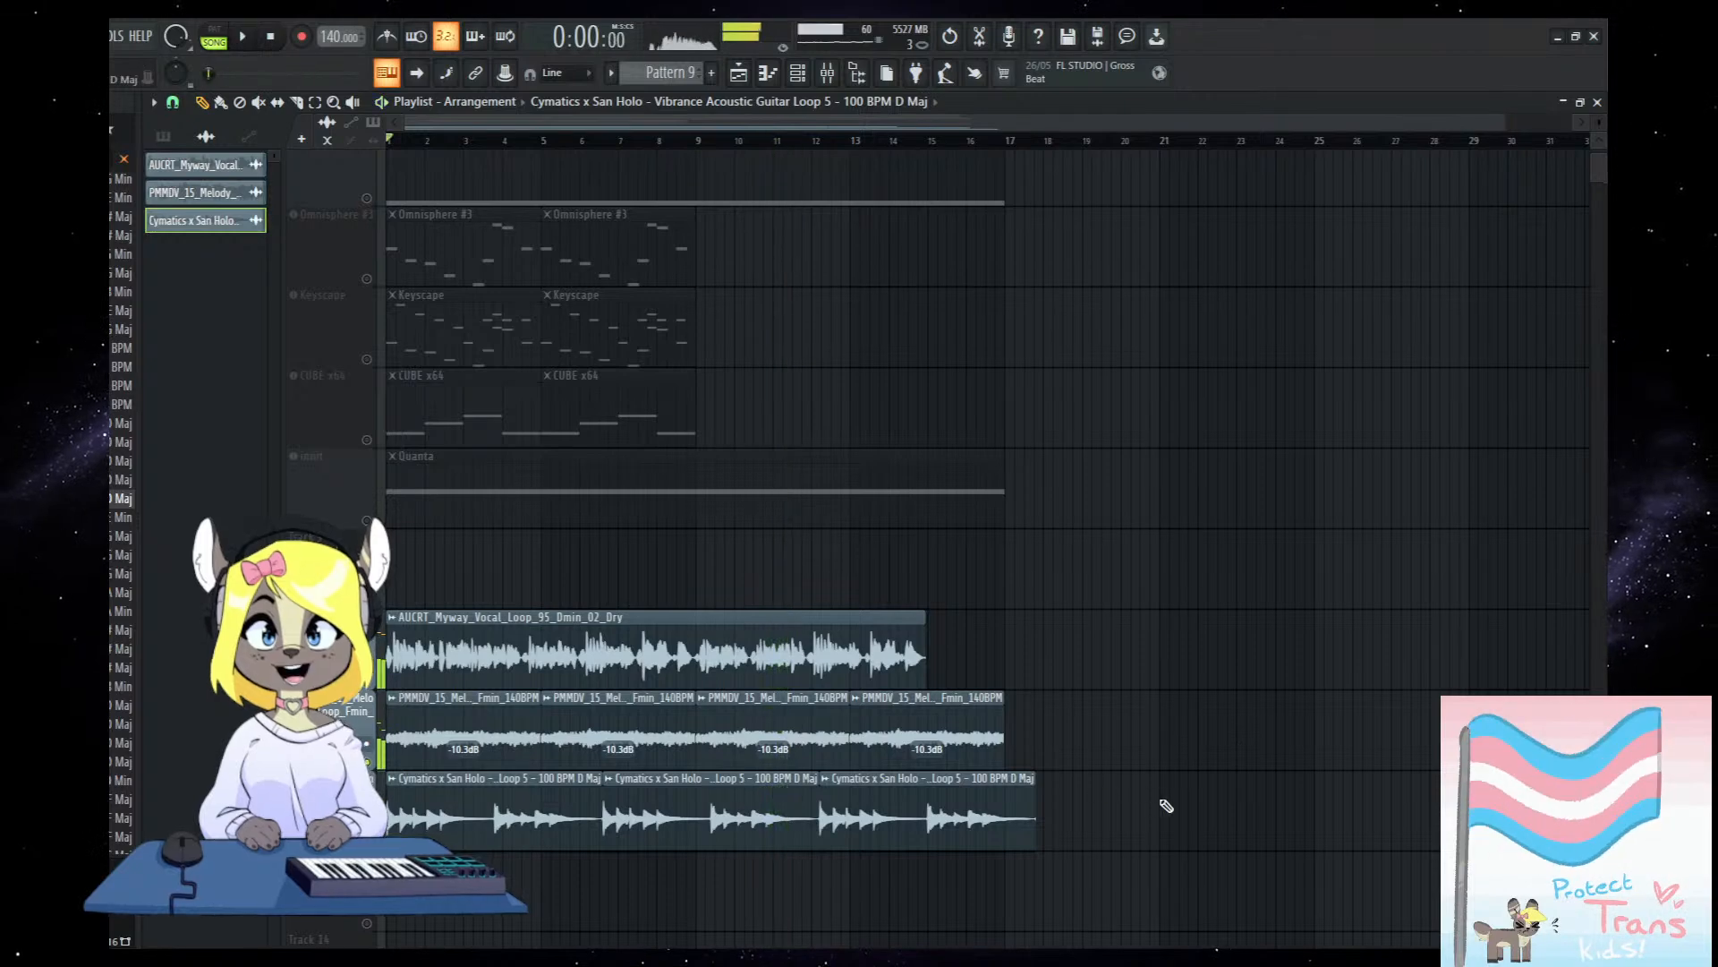
Add Fruity parametric EQ 2 below the convolver on the BLUR track and use band 1 as a high-pass that cuts the lows.
right_click(1163, 805, "ctrl")
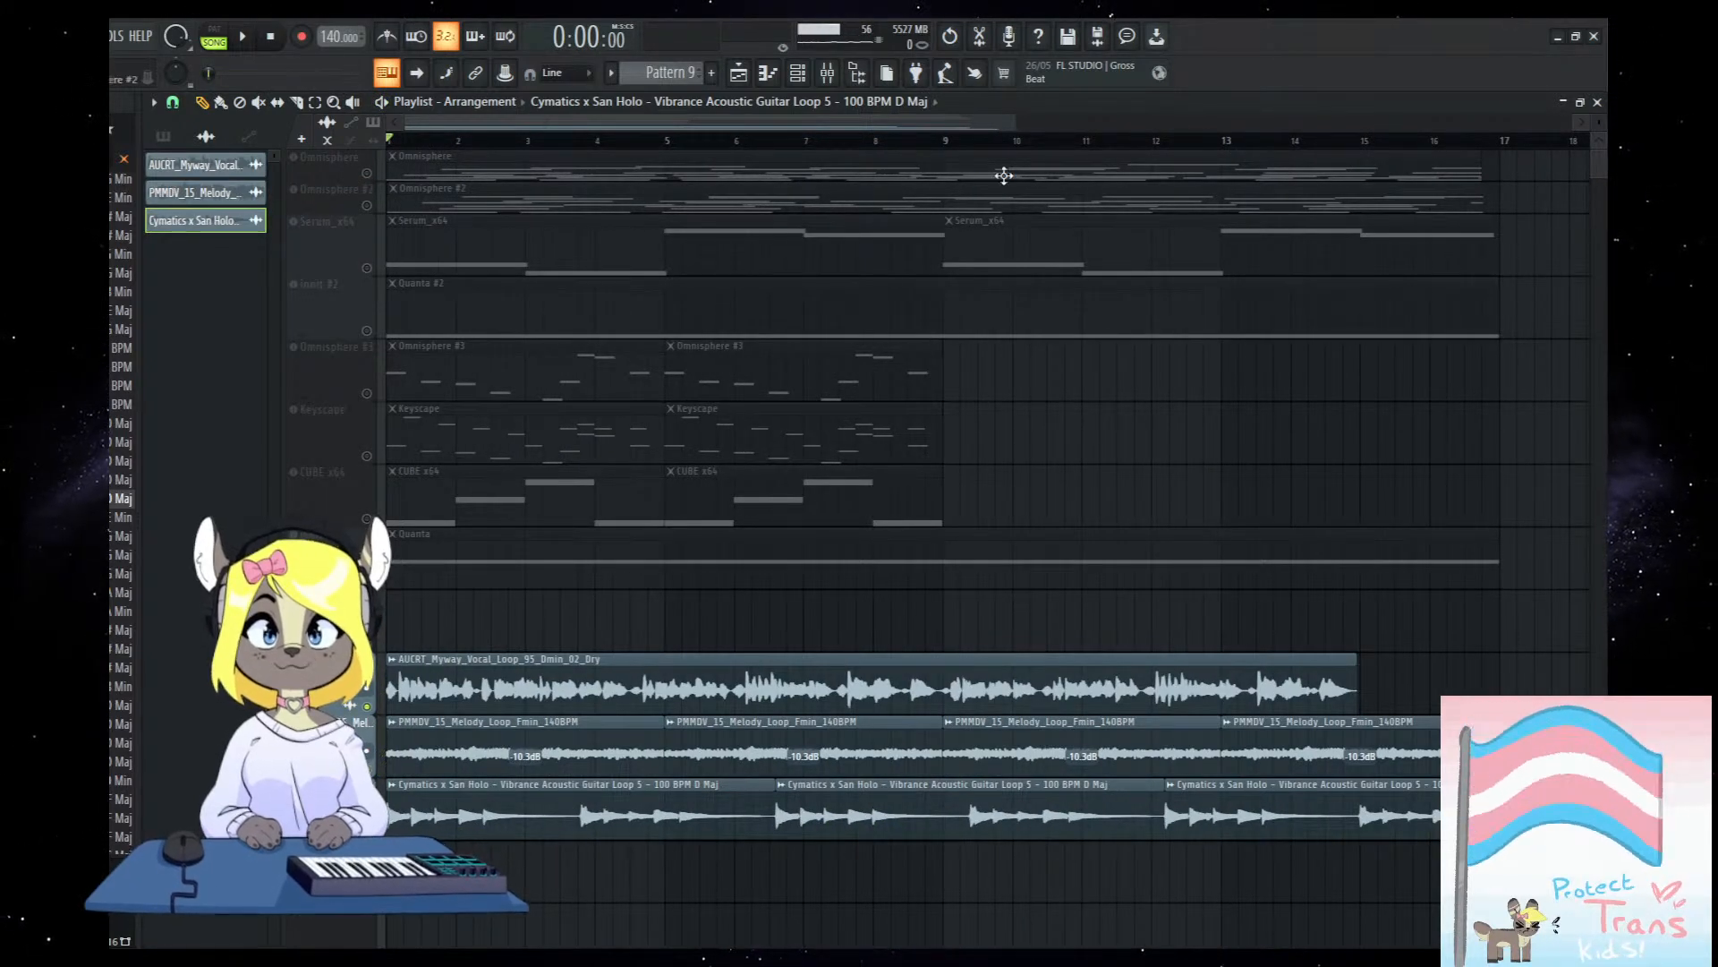
left_click(829, 77)
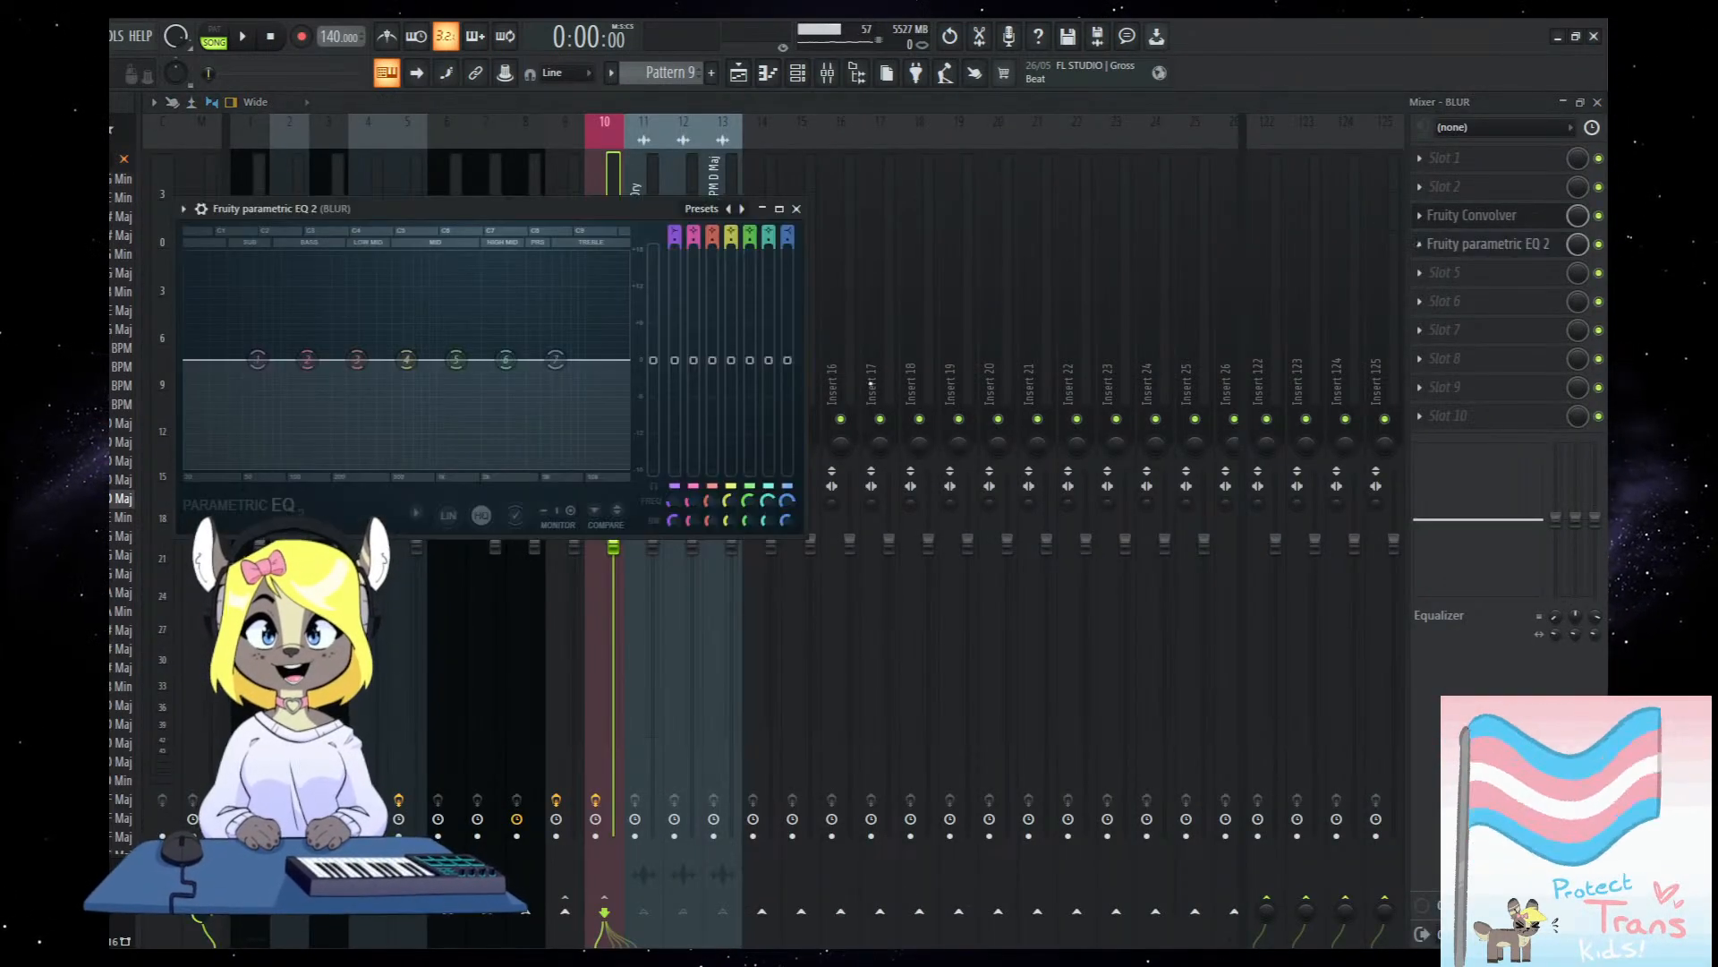
left_click(676, 235)
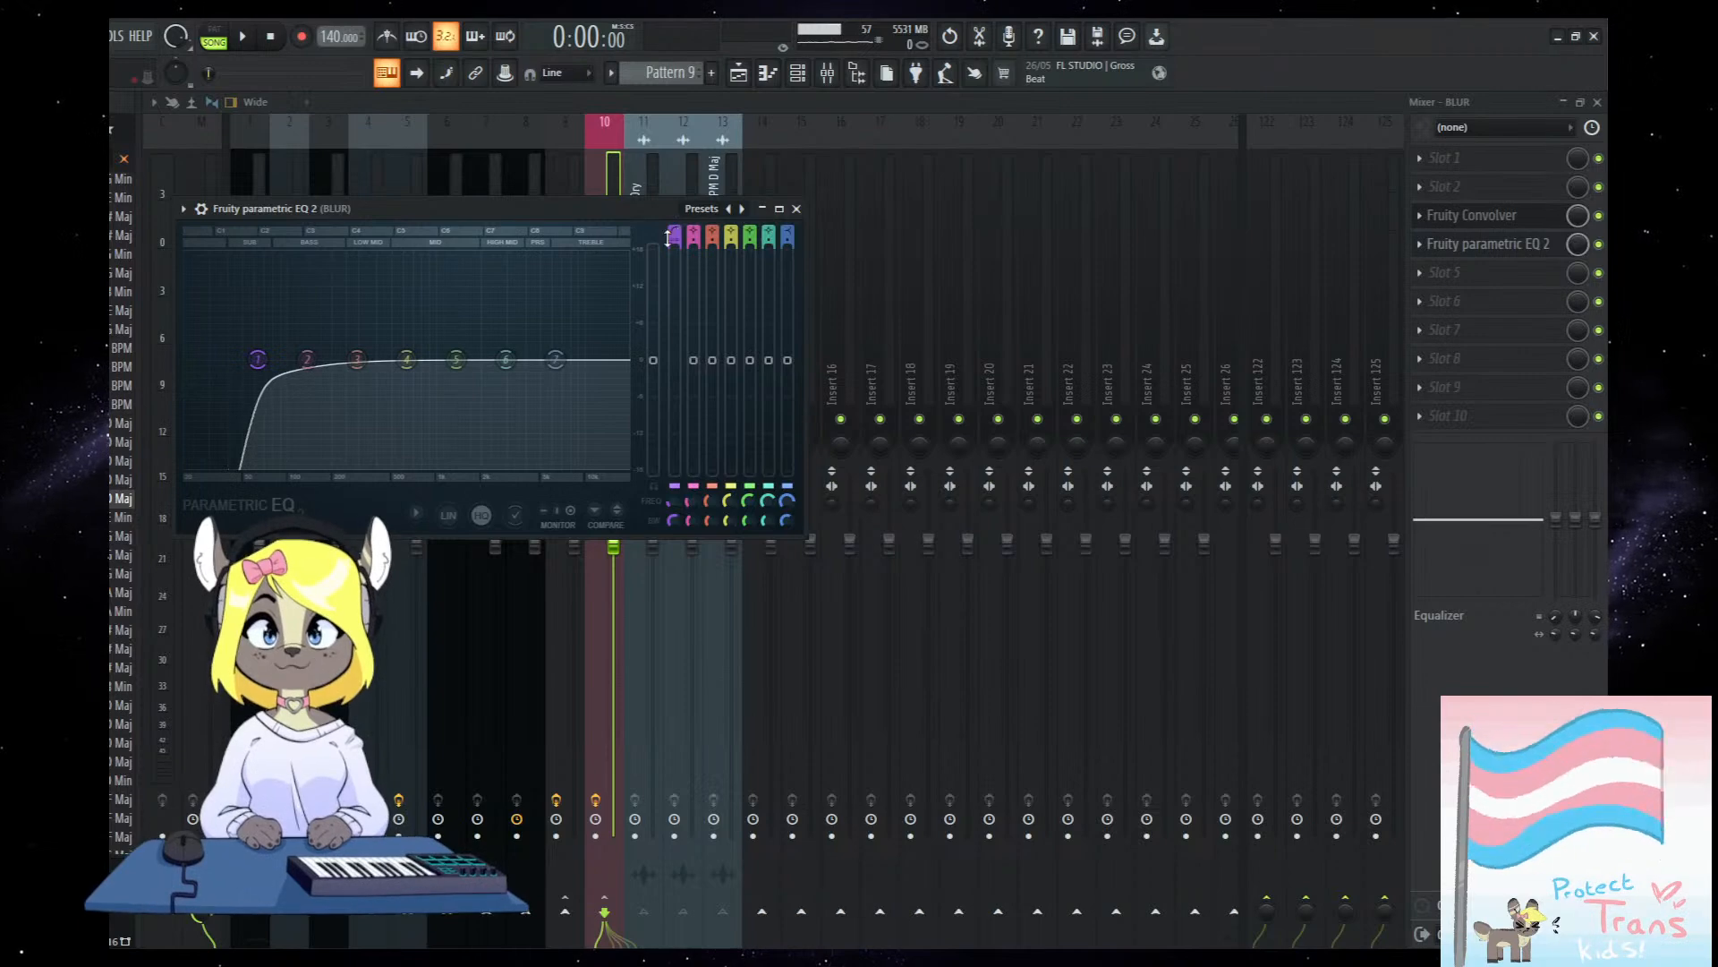
left_click_drag(296, 371, 304, 362)
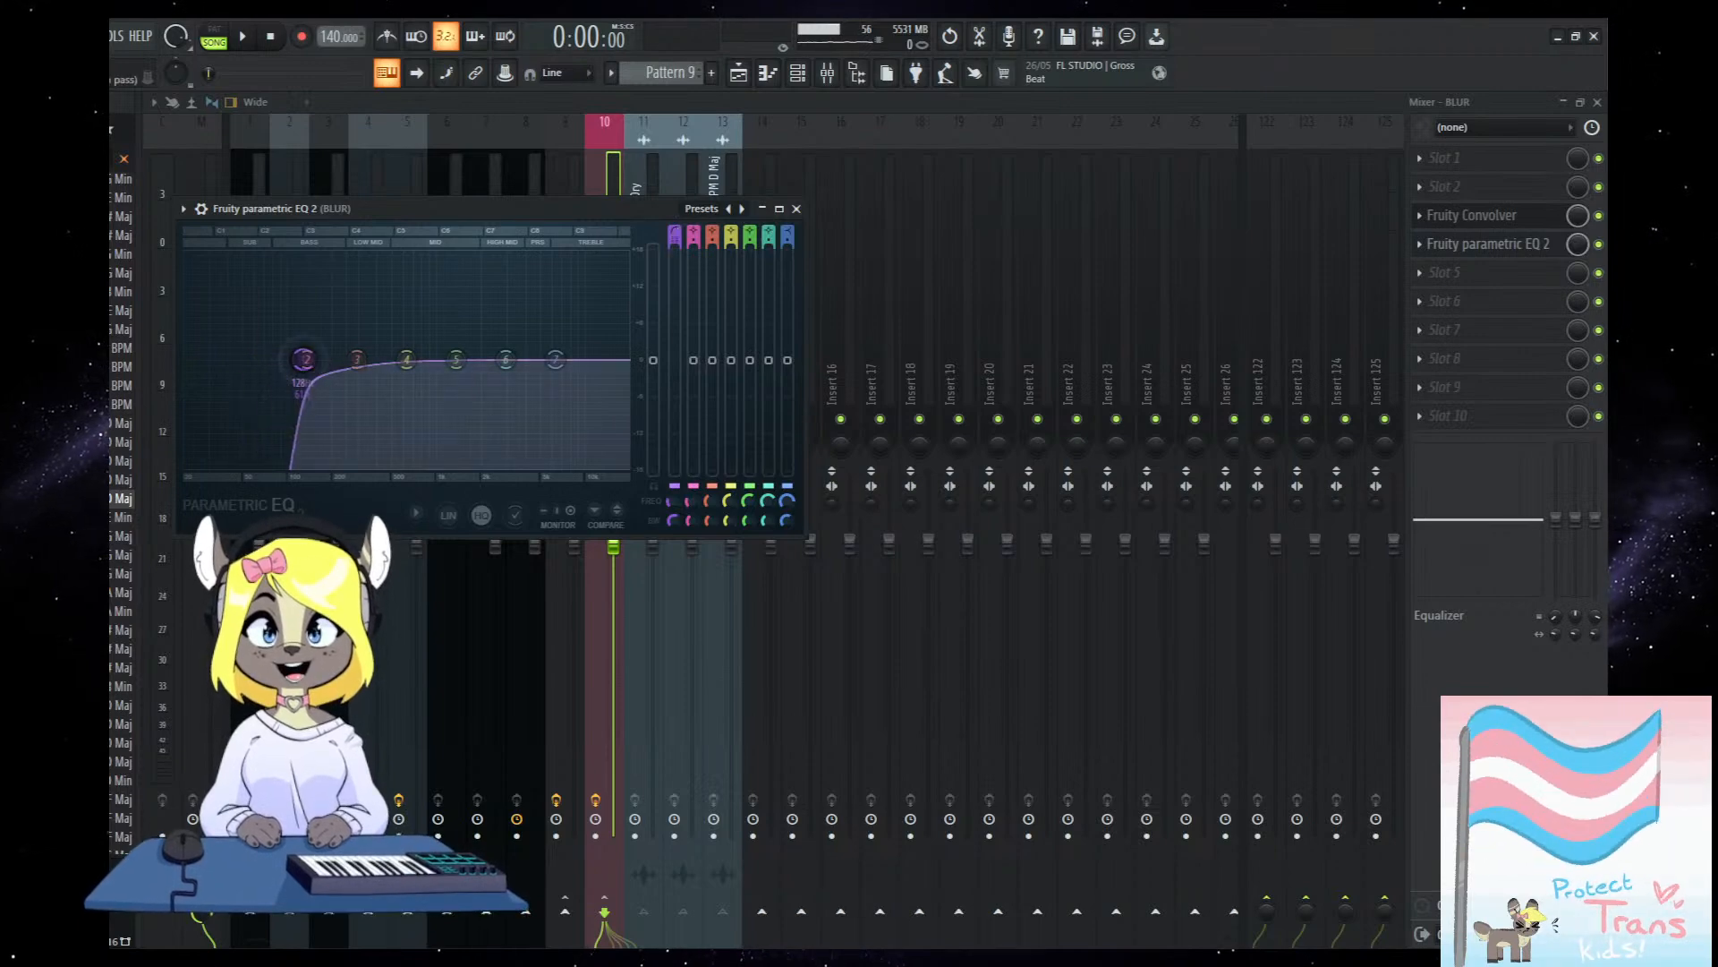
left_click(795, 209)
left_click(738, 72)
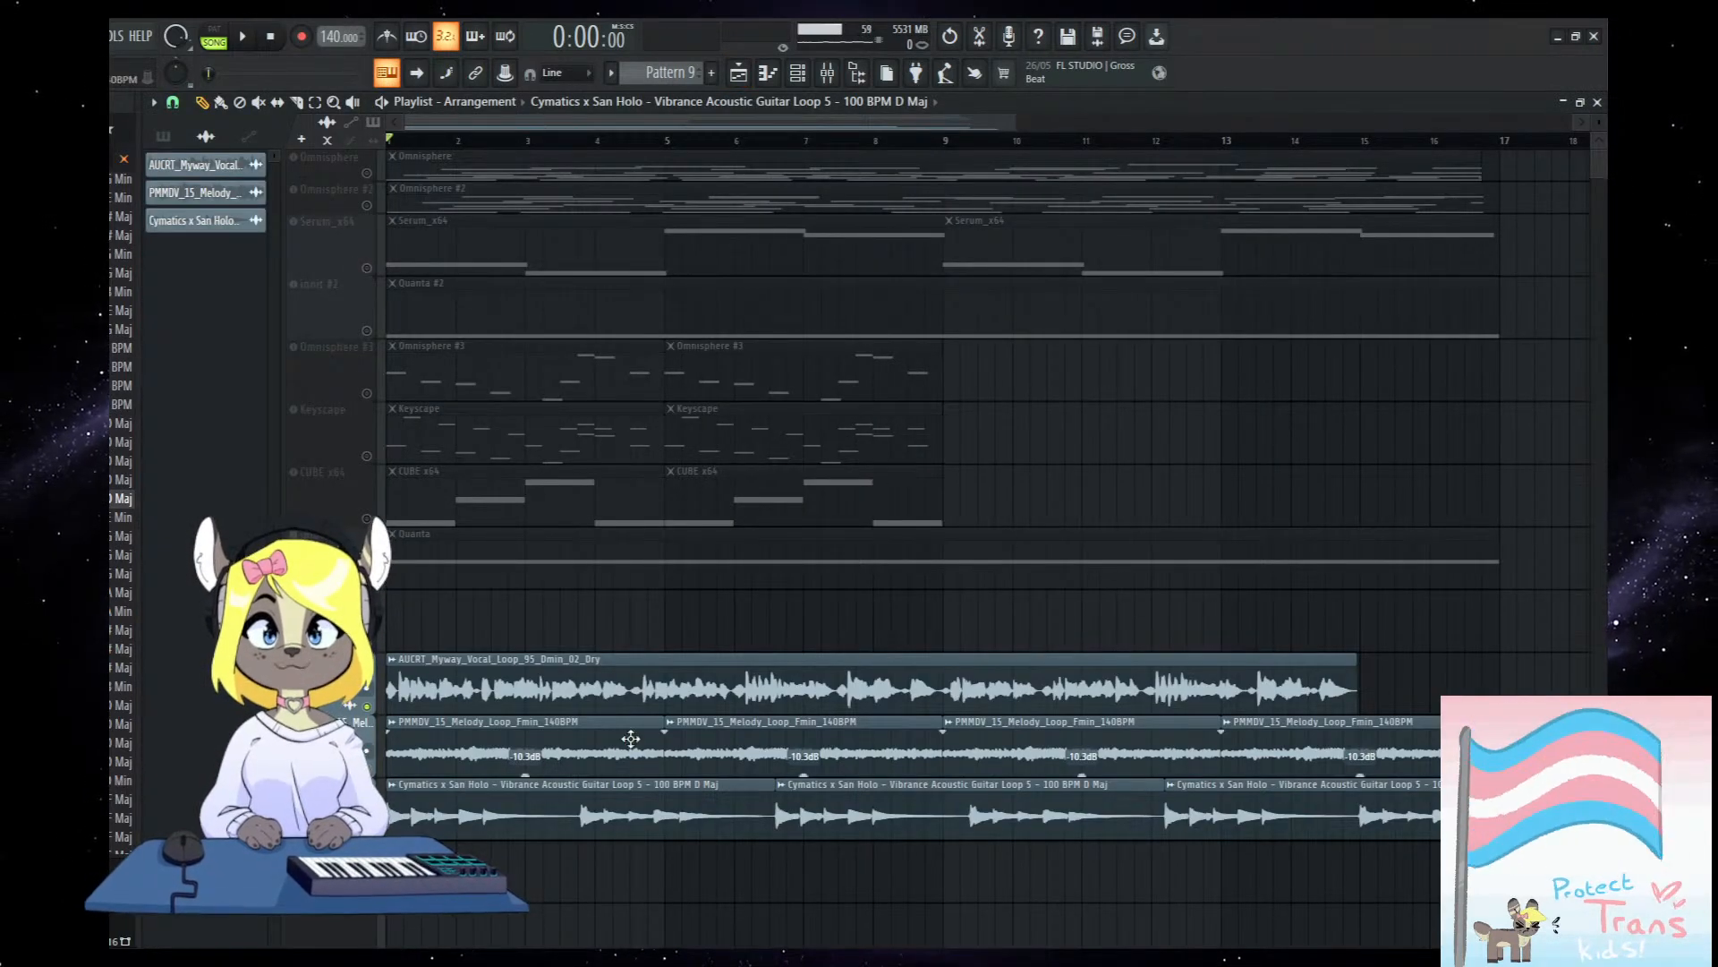
Move the Serum_x64 playlist track directly below the guitar loop track, enable it and play it with the loops.
left_click(827, 73)
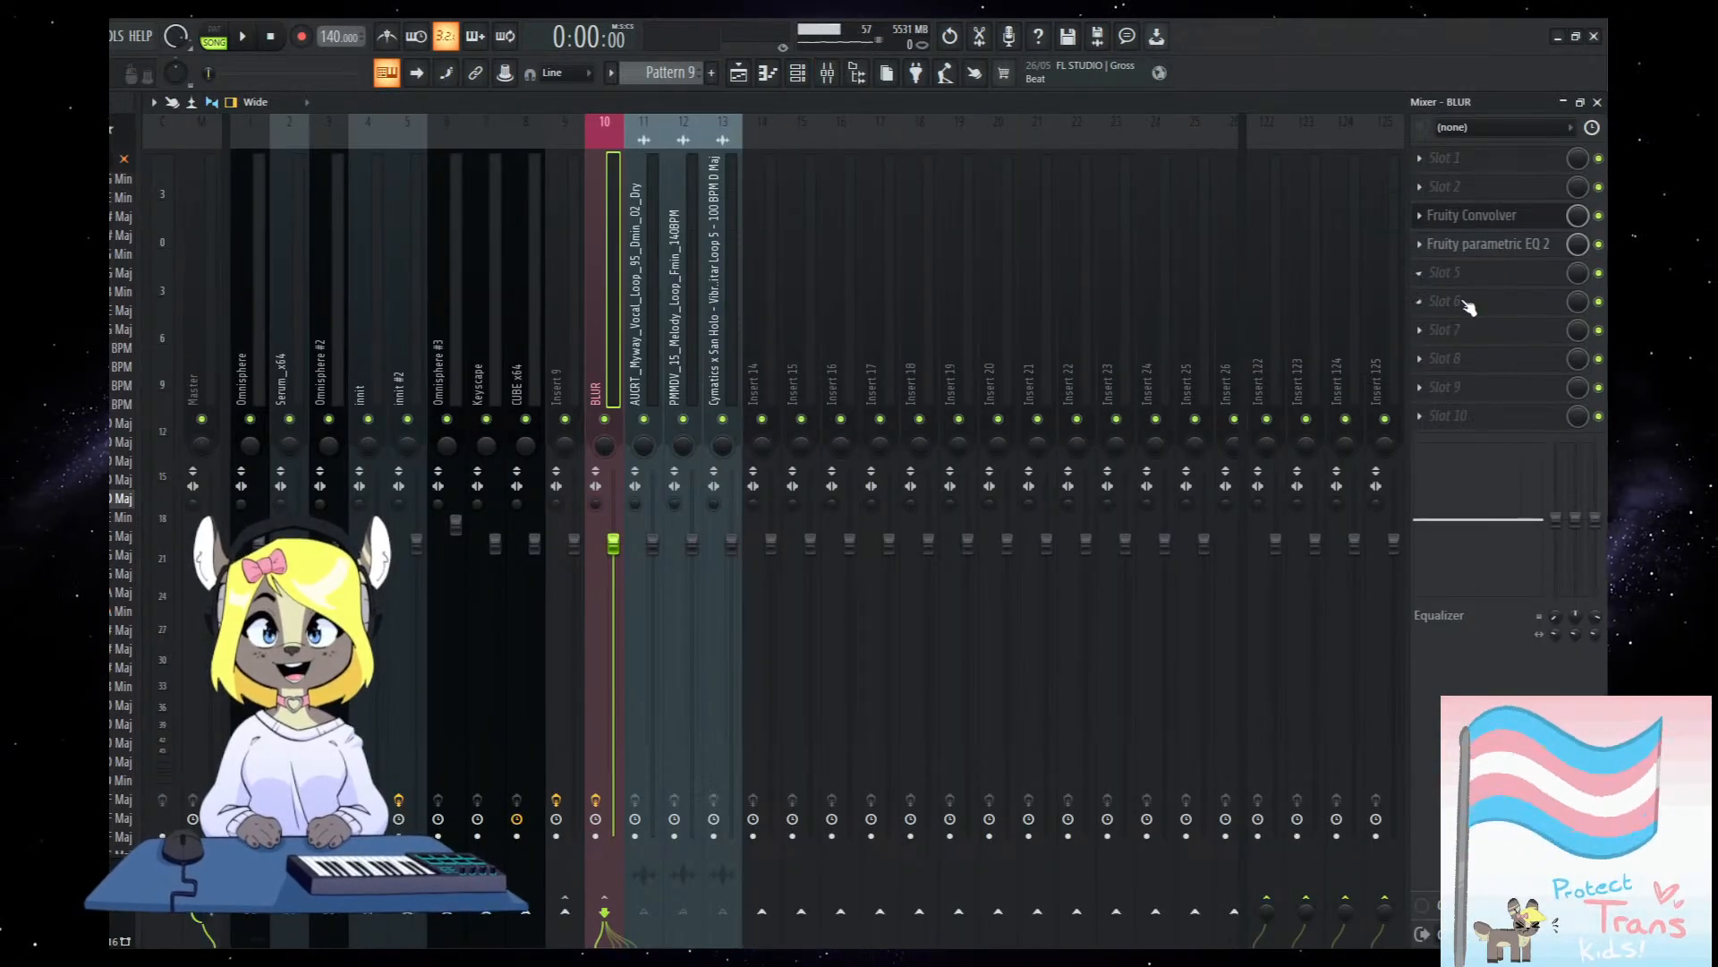
left_click(739, 77)
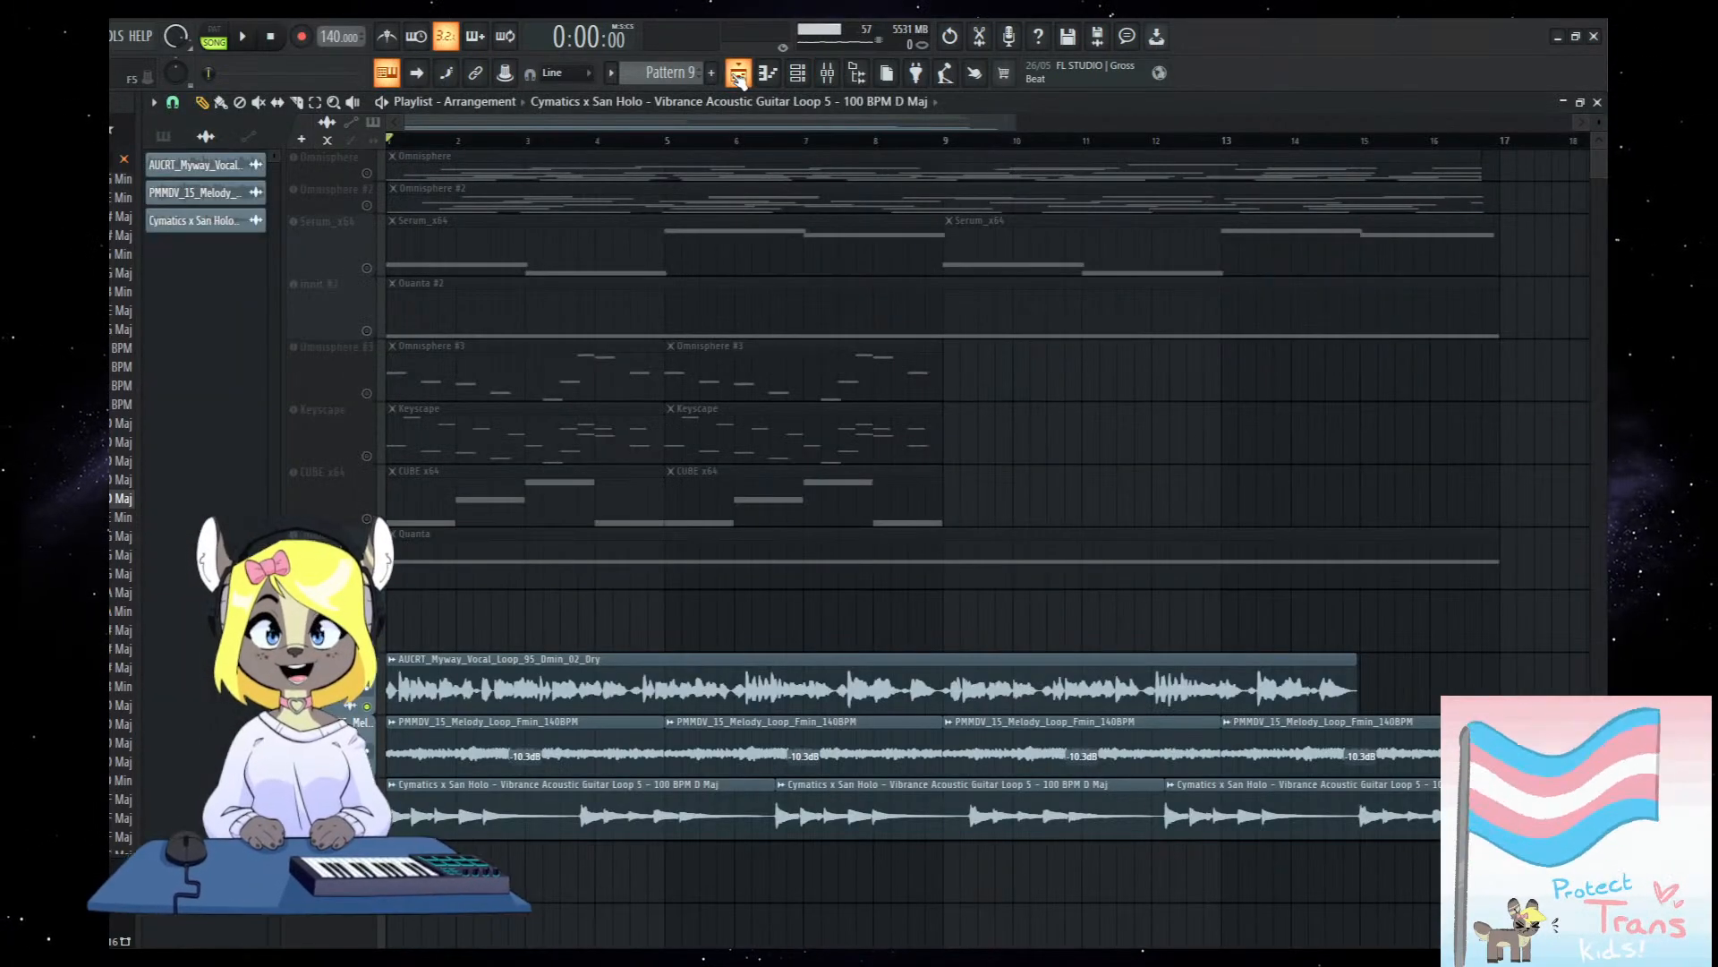
left_click(368, 269)
left_click_drag(335, 246, 335, 810)
scroll(435, 273, "down", 3)
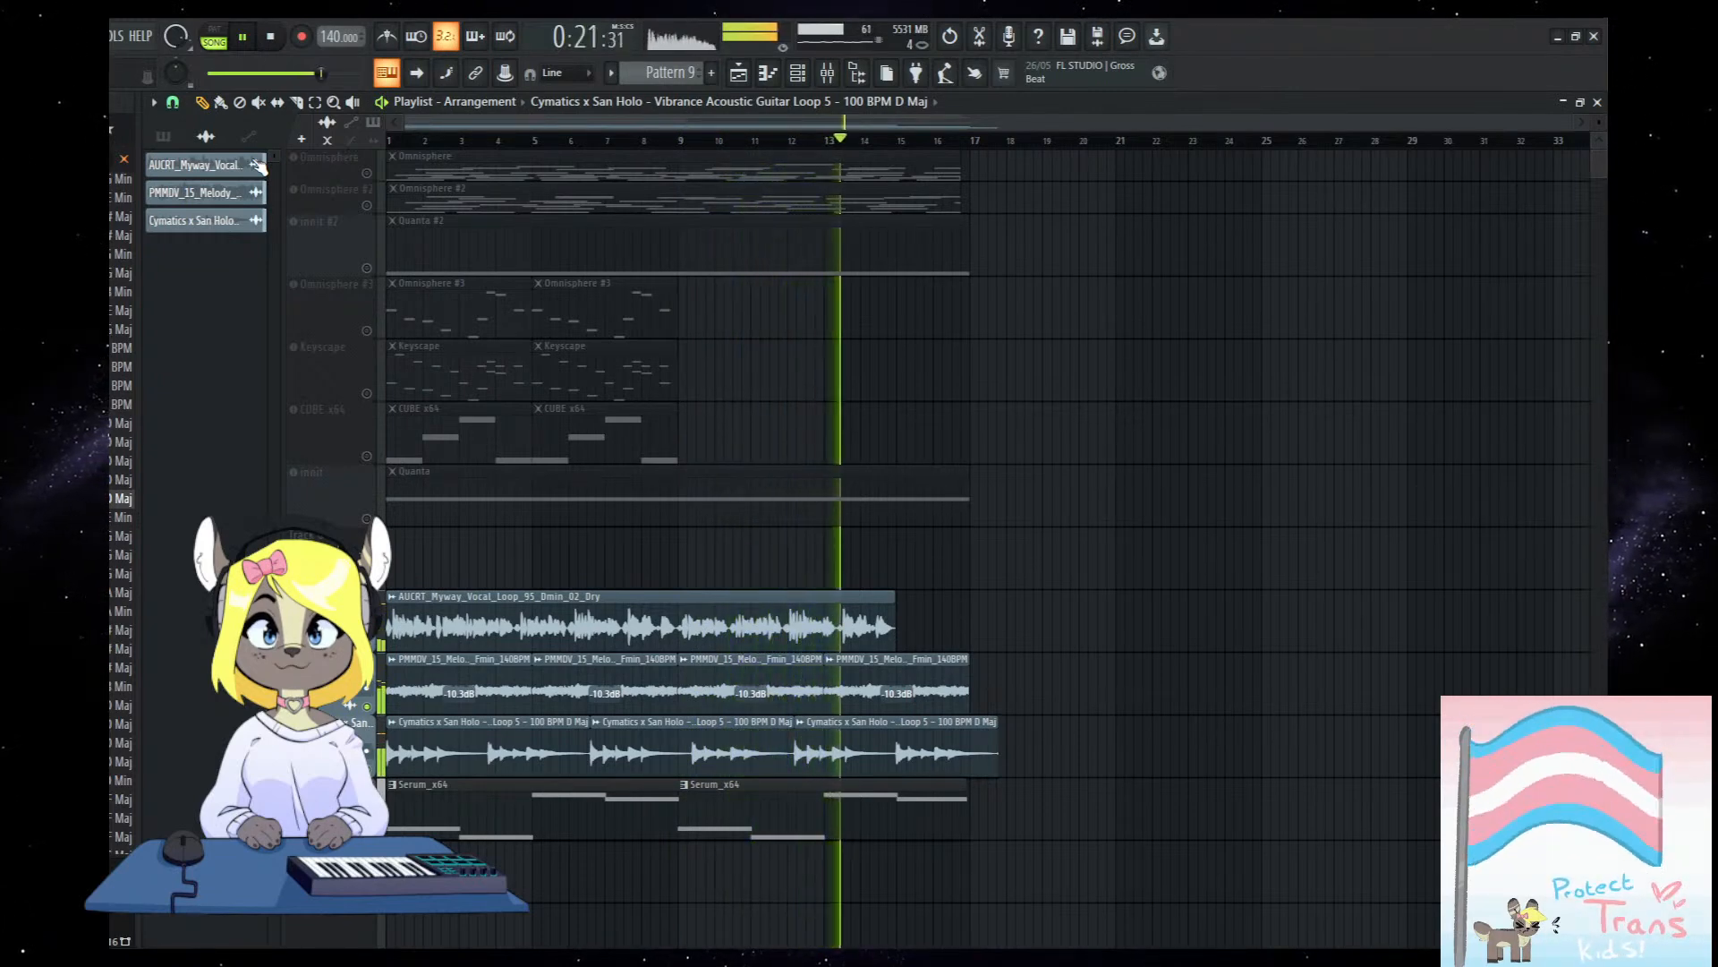
Place a second AUCRT_Myway_Vocal_Loop_95_Dmin_02_Dry clip directly after the end of the first one, just before bar 15.
left_click(607, 596)
left_click_drag(606, 596, 1210, 610)
scroll(1078, 614, "up", 3)
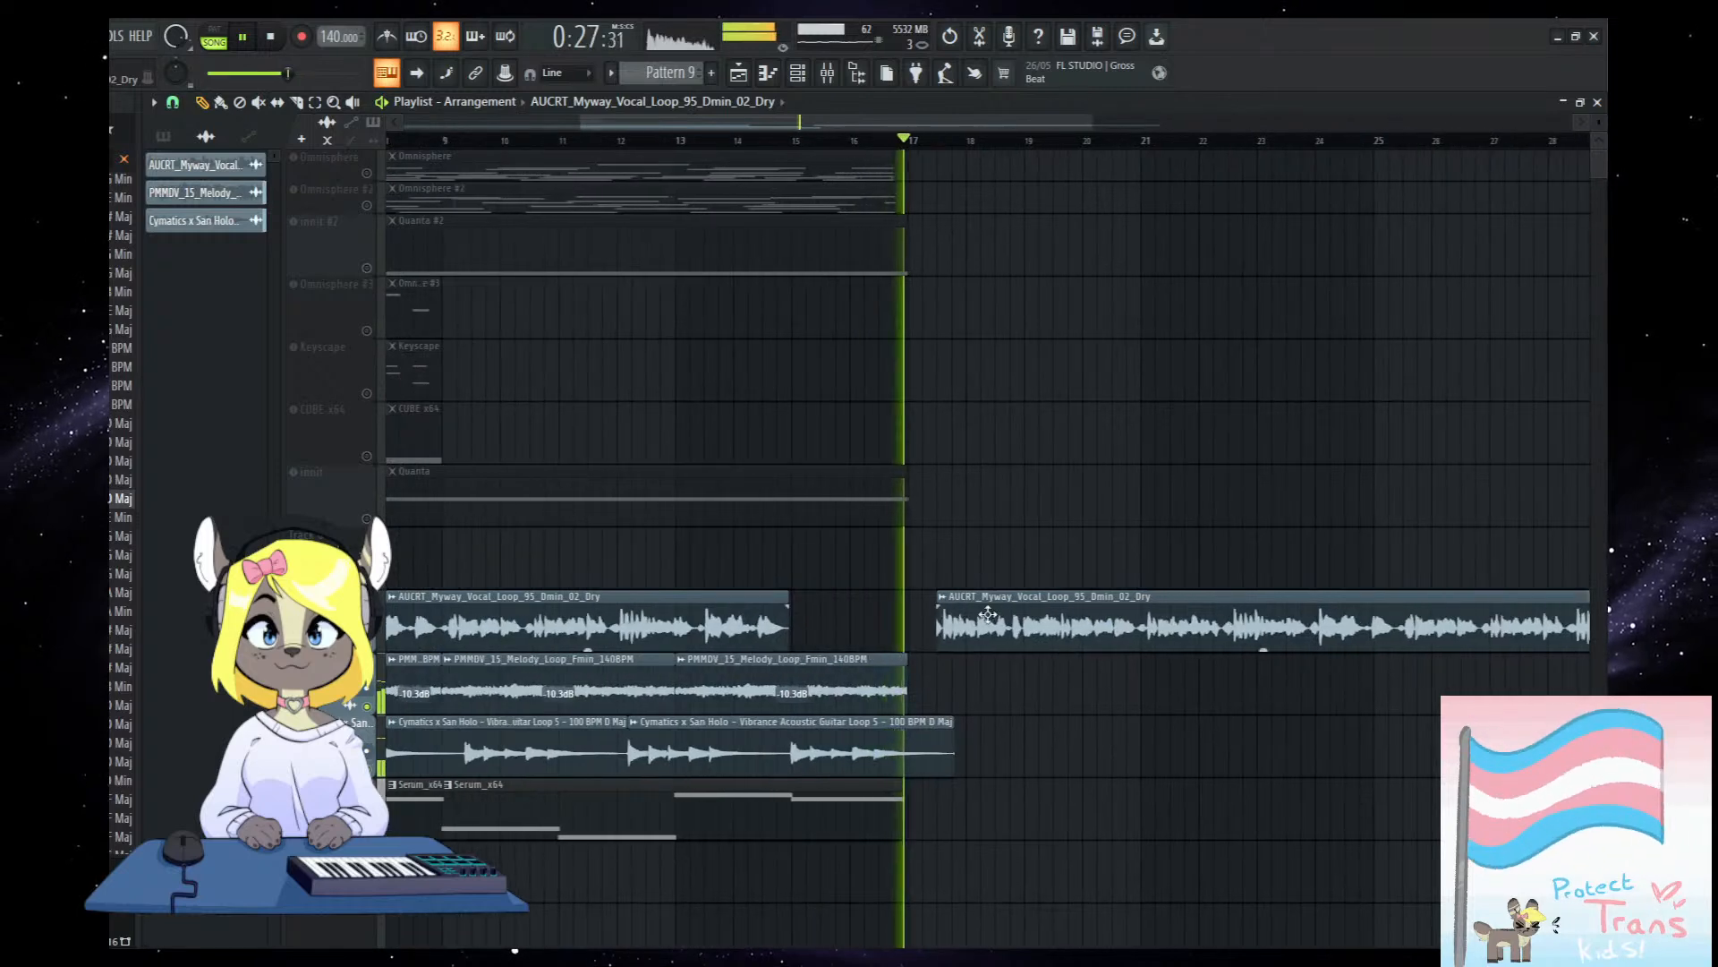
key("space")
left_click_drag(962, 609, 809, 605)
scroll(809, 605, "up", 2)
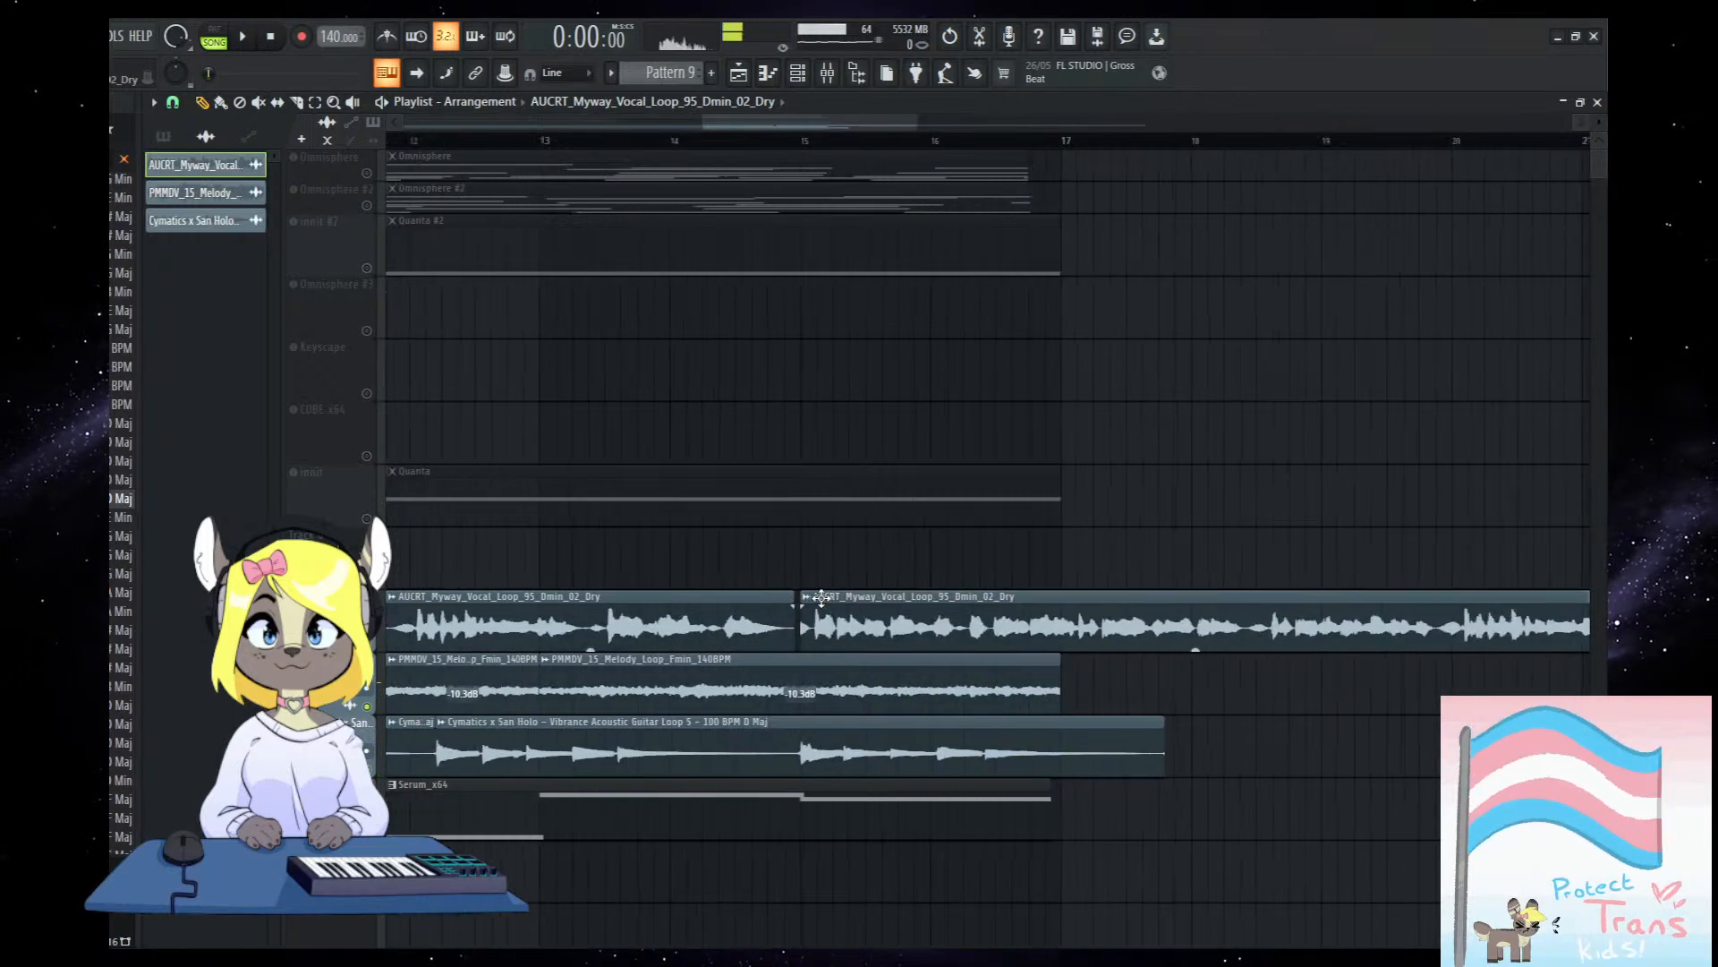
scroll(821, 598, "up", 3)
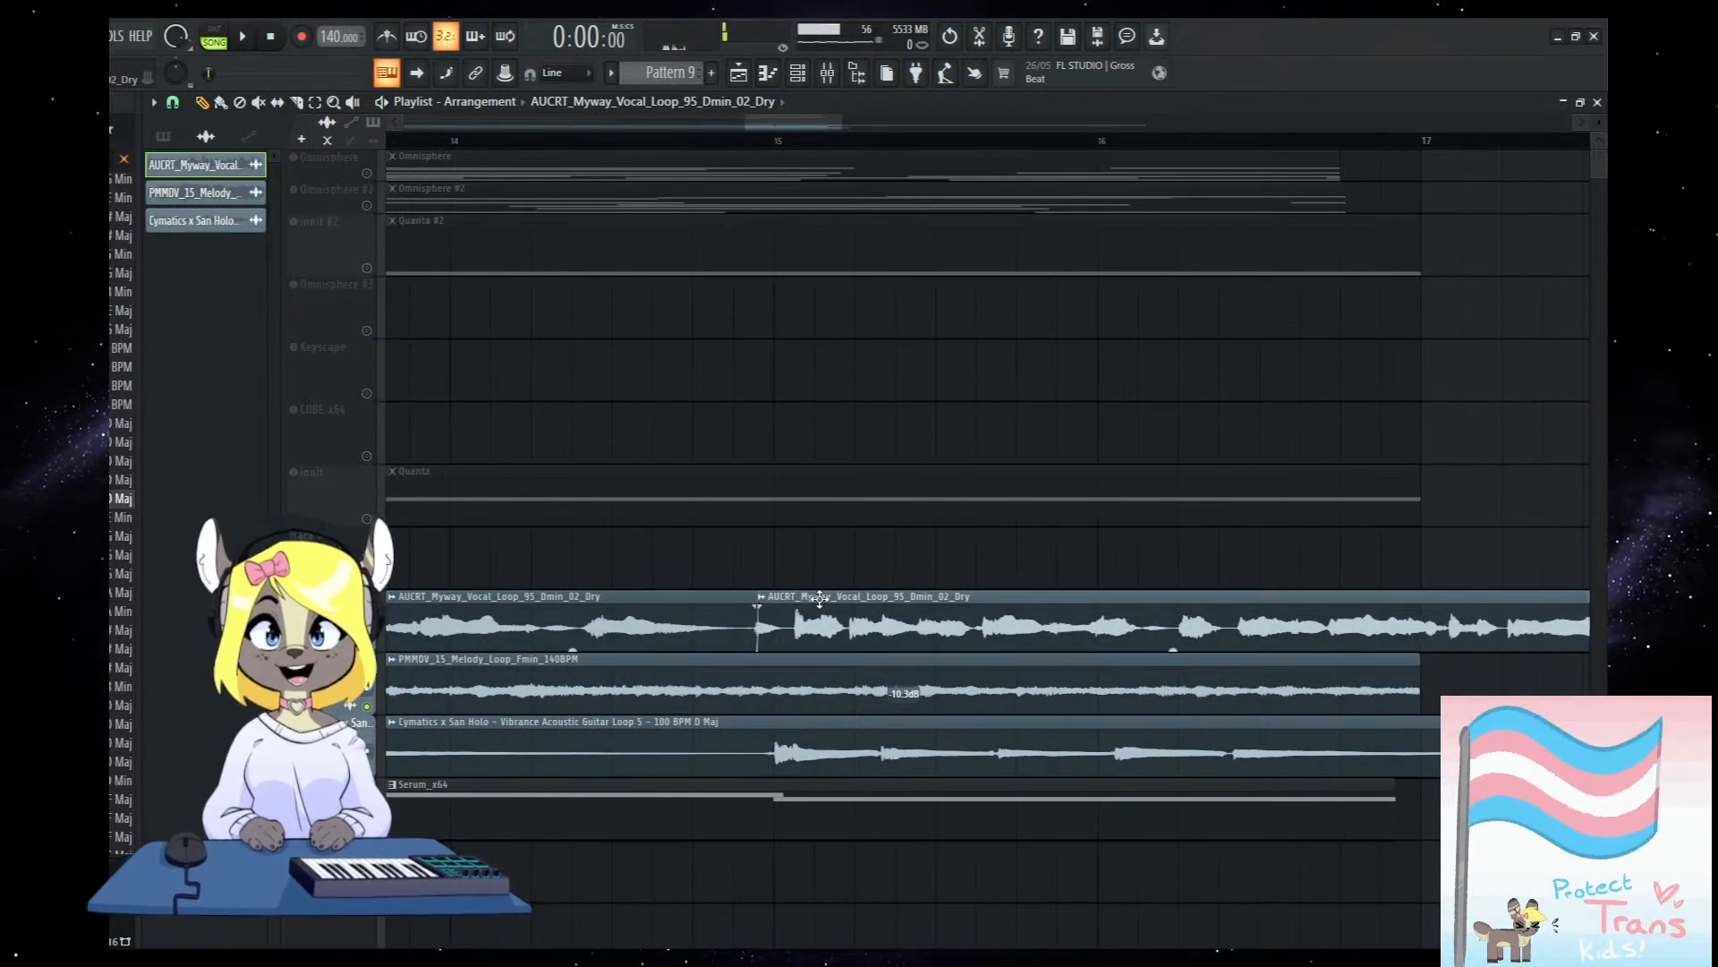
Slice the second vocal loop clip and the last guitar loop clip at bar 17.
left_click(297, 101)
scroll(1235, 714, "down", 3)
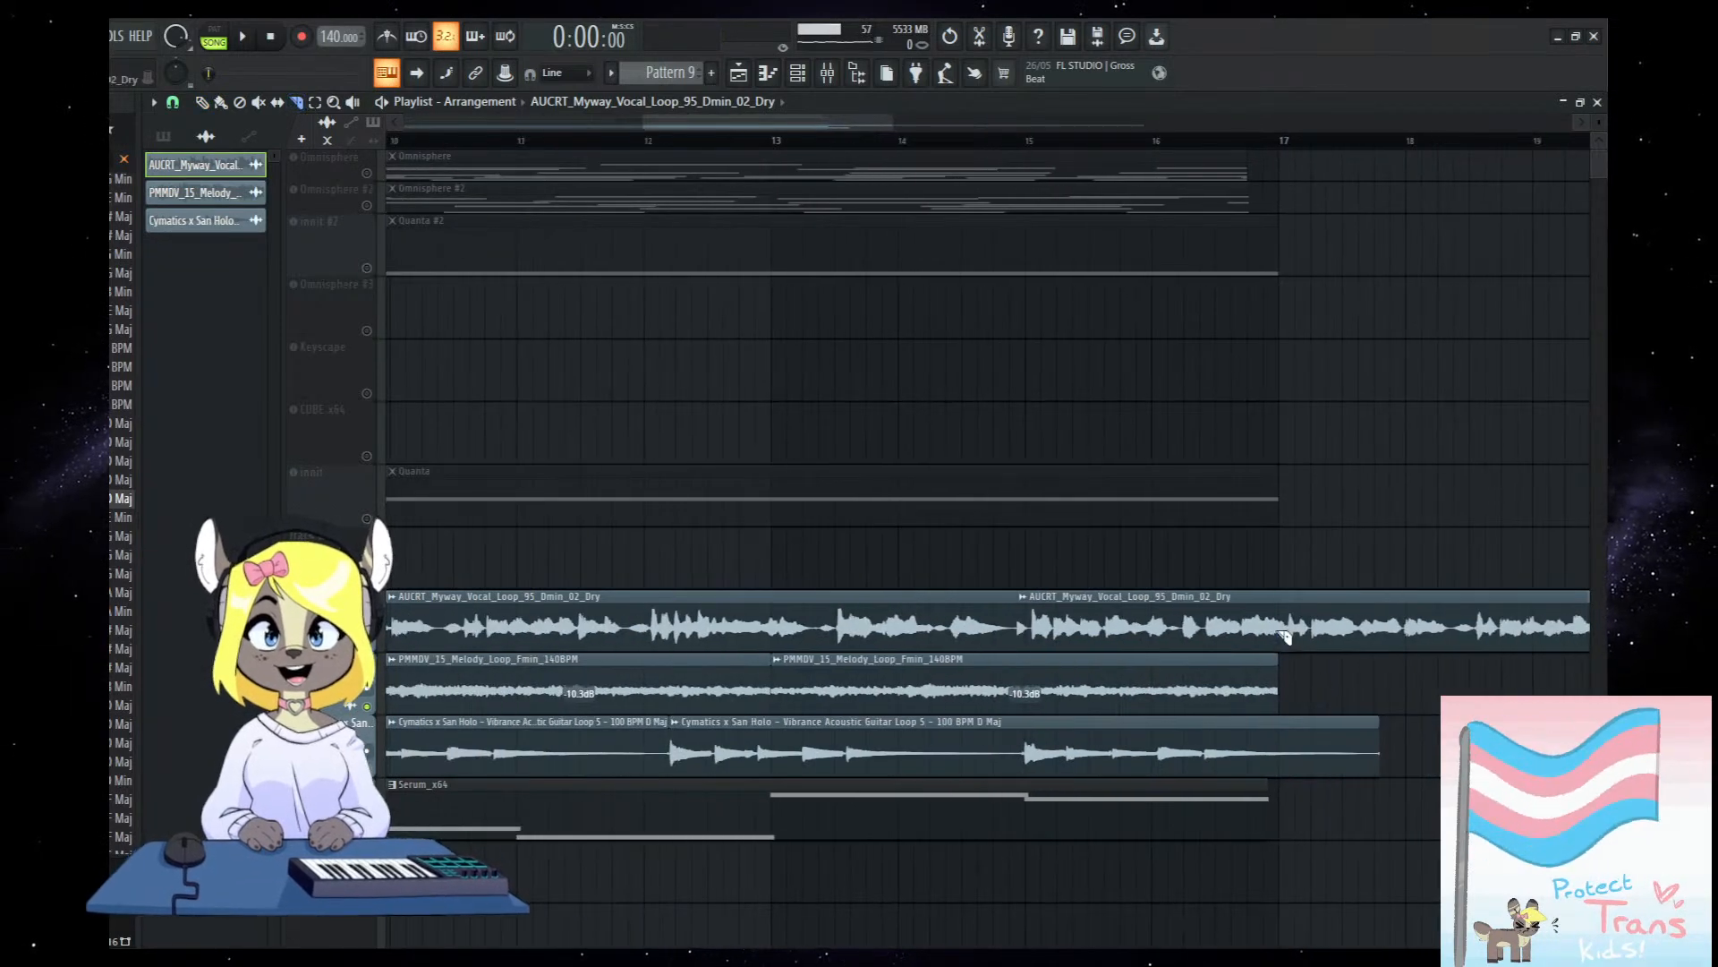
scroll(1280, 806, "up", 2)
left_click(1231, 562)
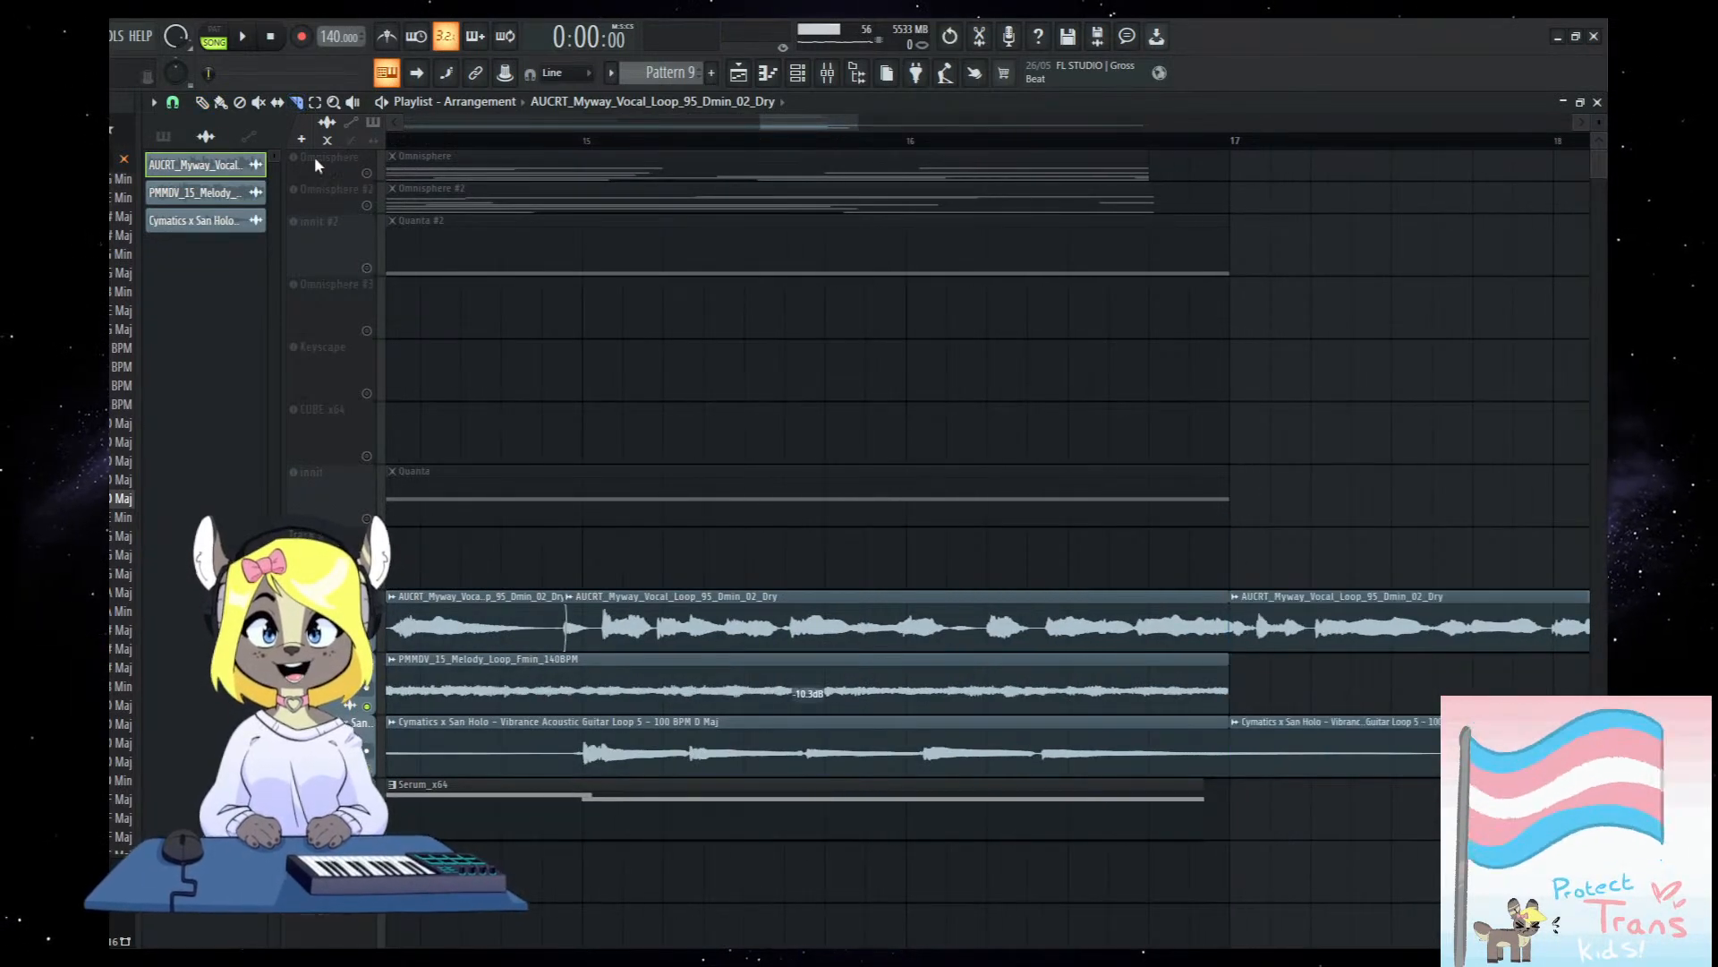
Mute the Serum_x64 playlist track and route the BLUR mixer track into the Omnisphere mixer track.
scroll(1339, 792, "down", 5)
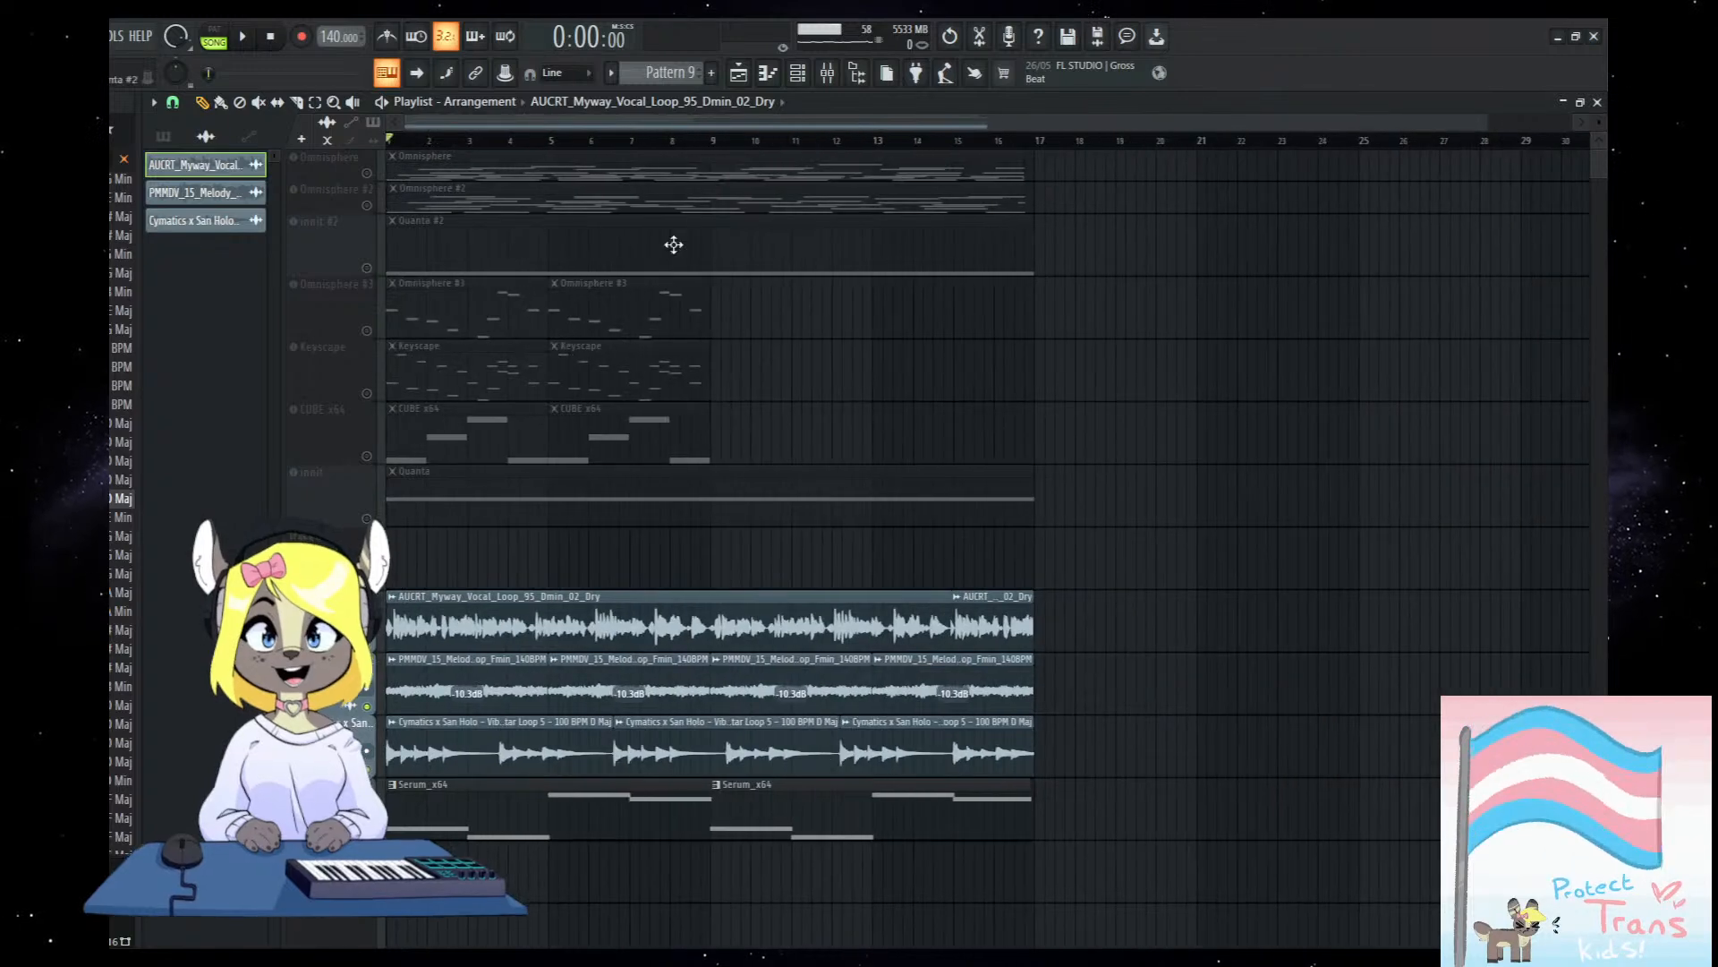
left_click_drag(705, 840, 573, 778)
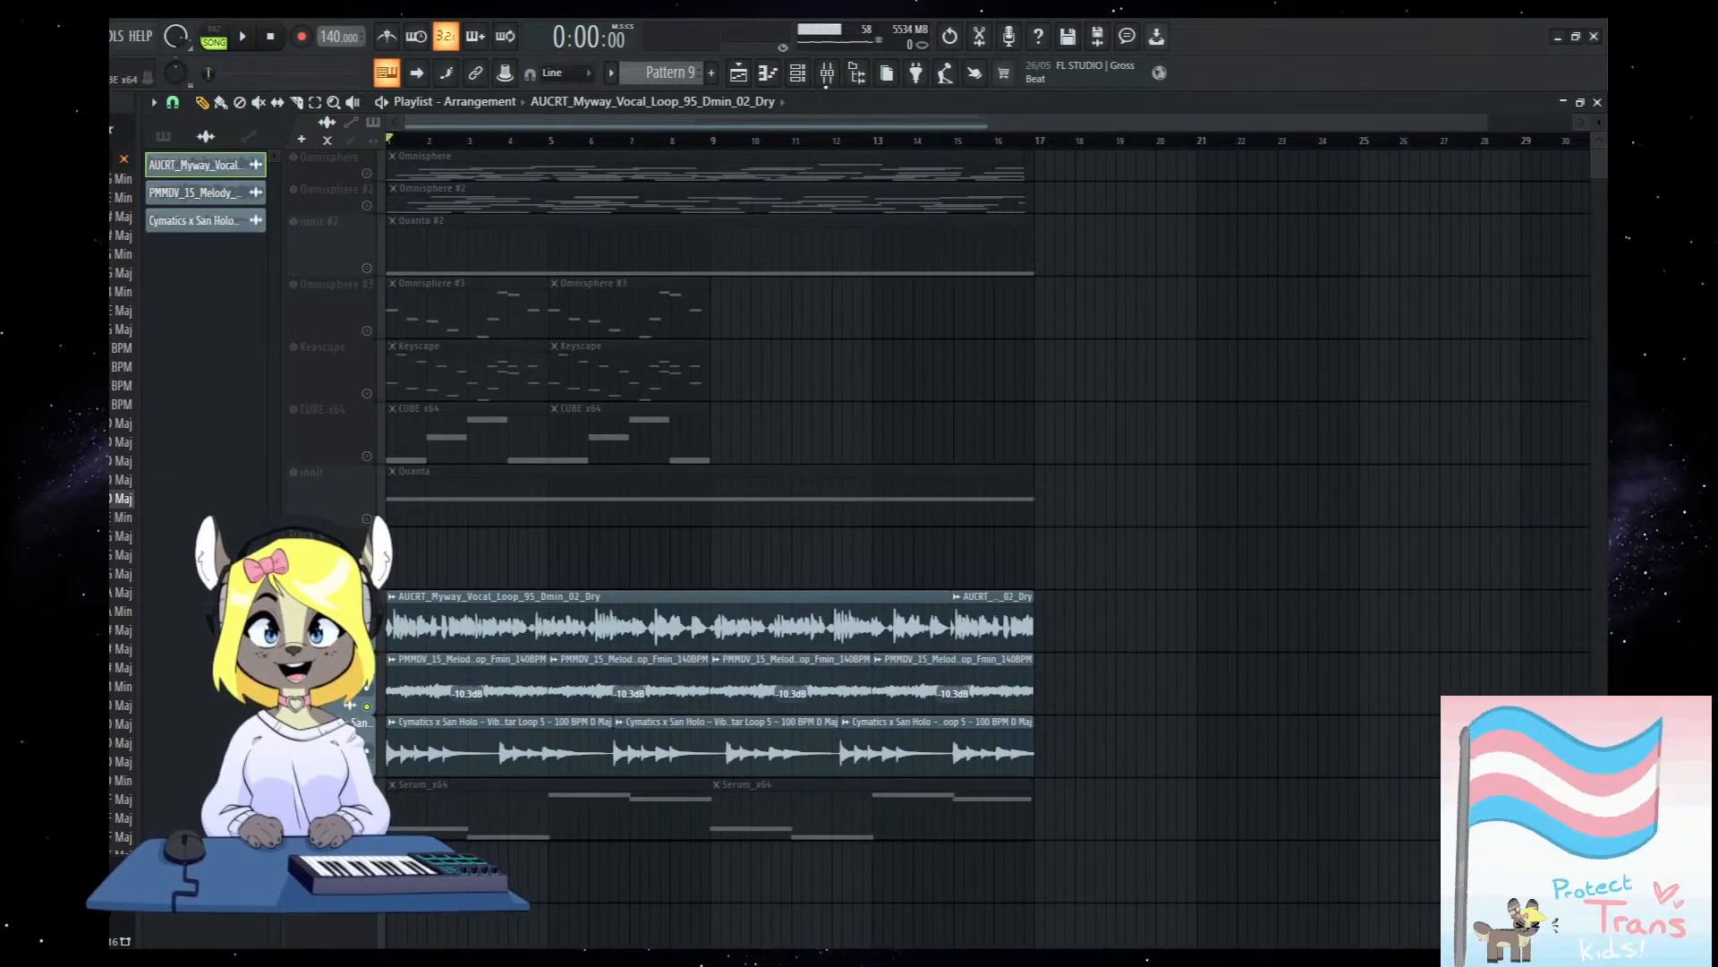
key("F9")
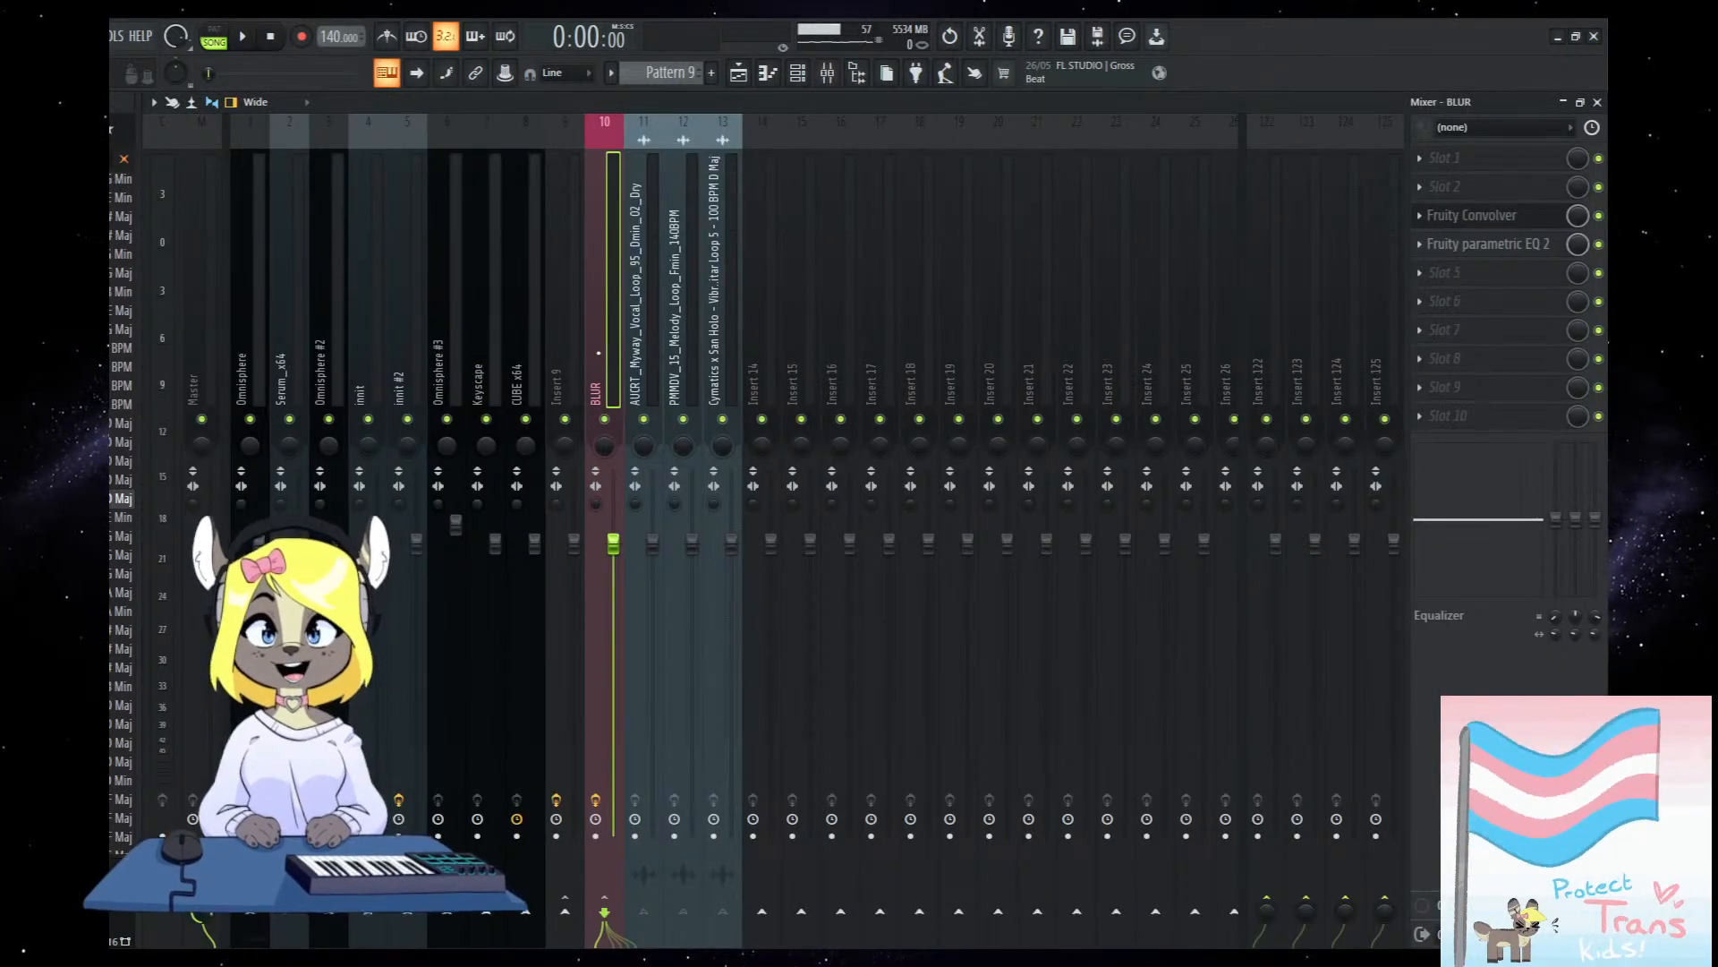
left_click(229, 362)
left_click(237, 374)
left_click_drag(148, 410, 656, 401)
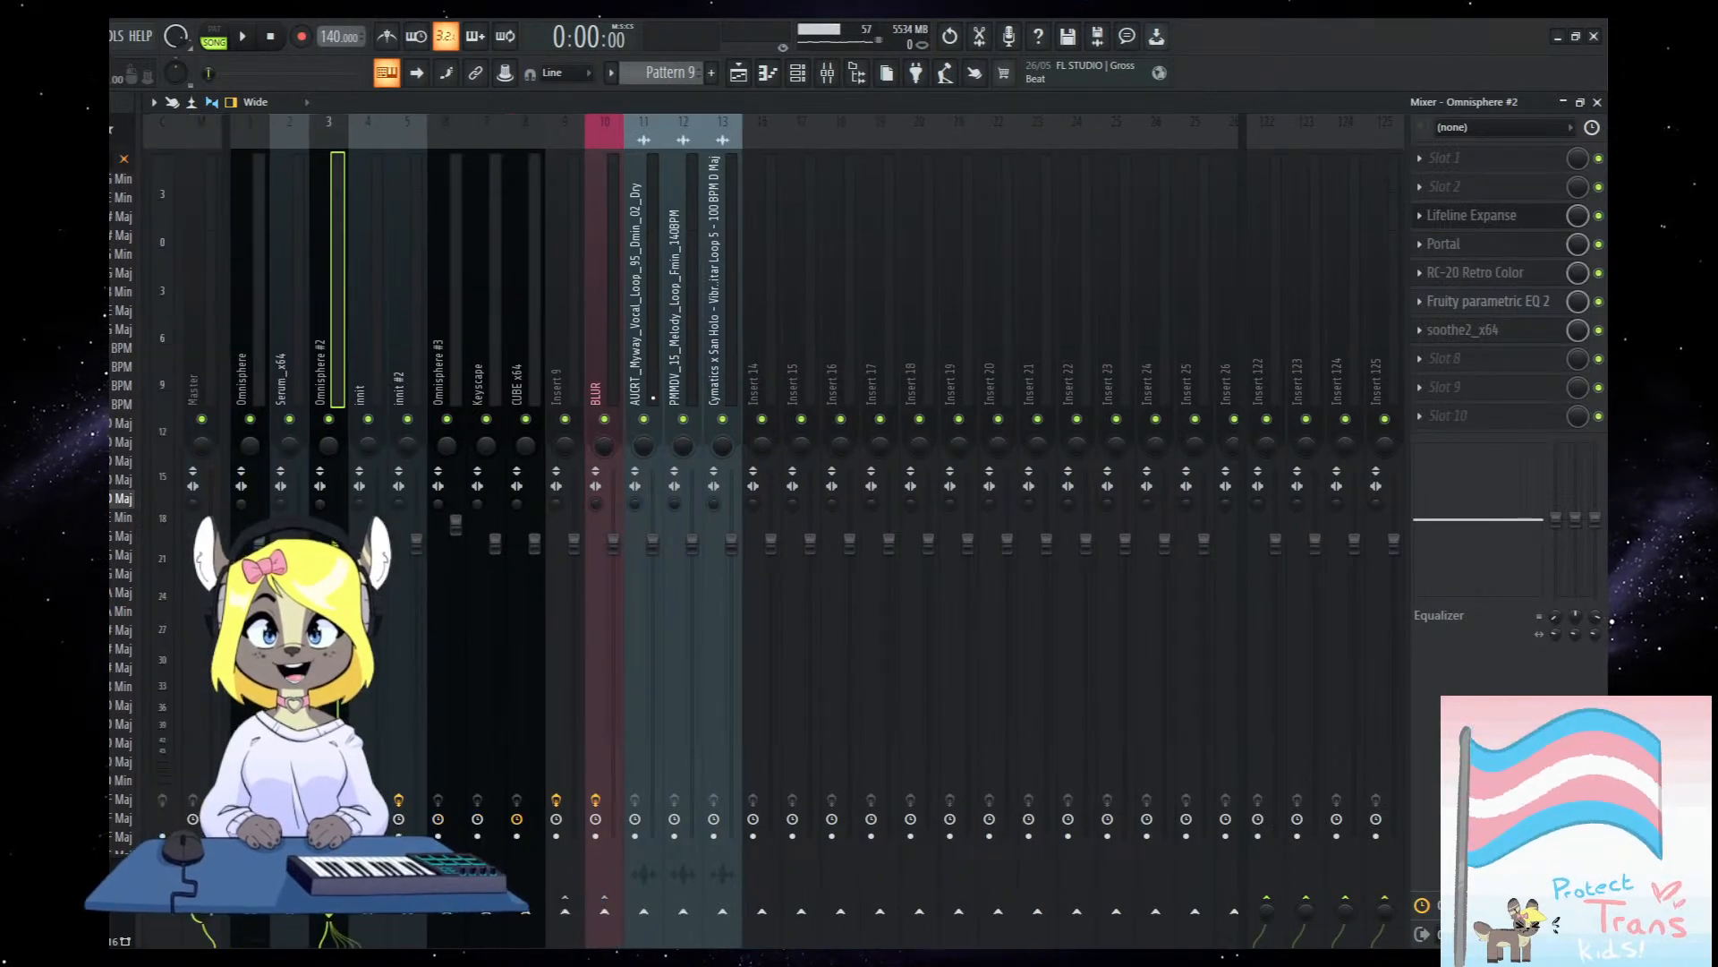
left_click(605, 394)
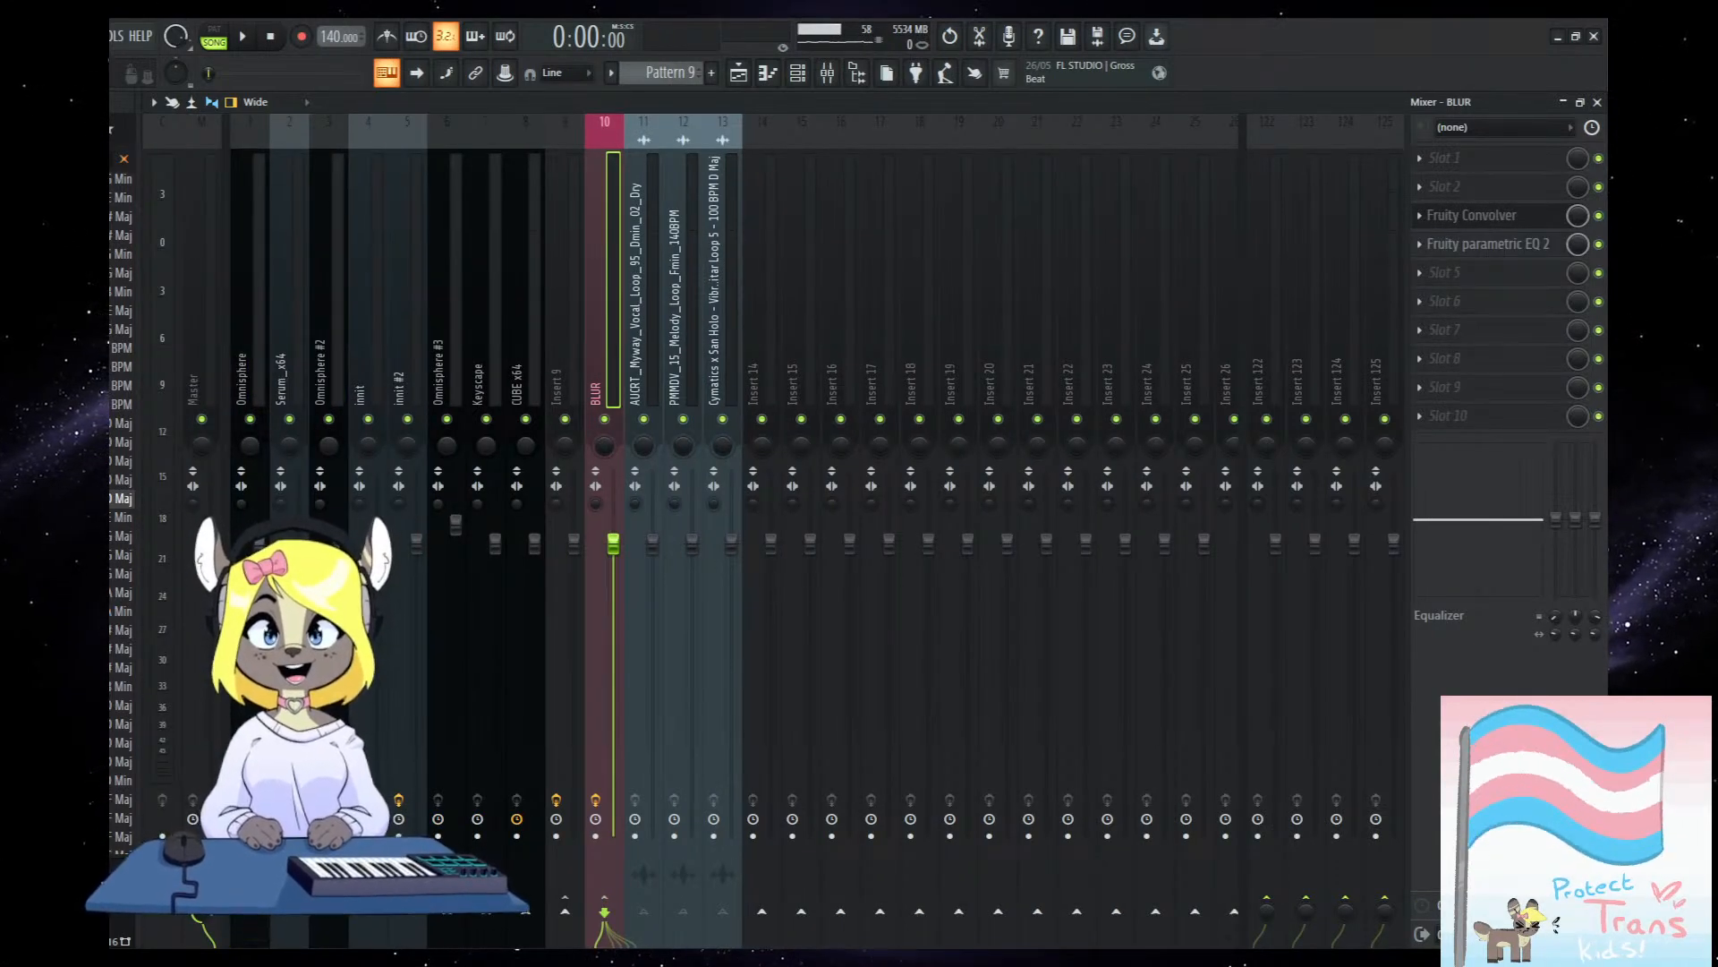
left_click(251, 401)
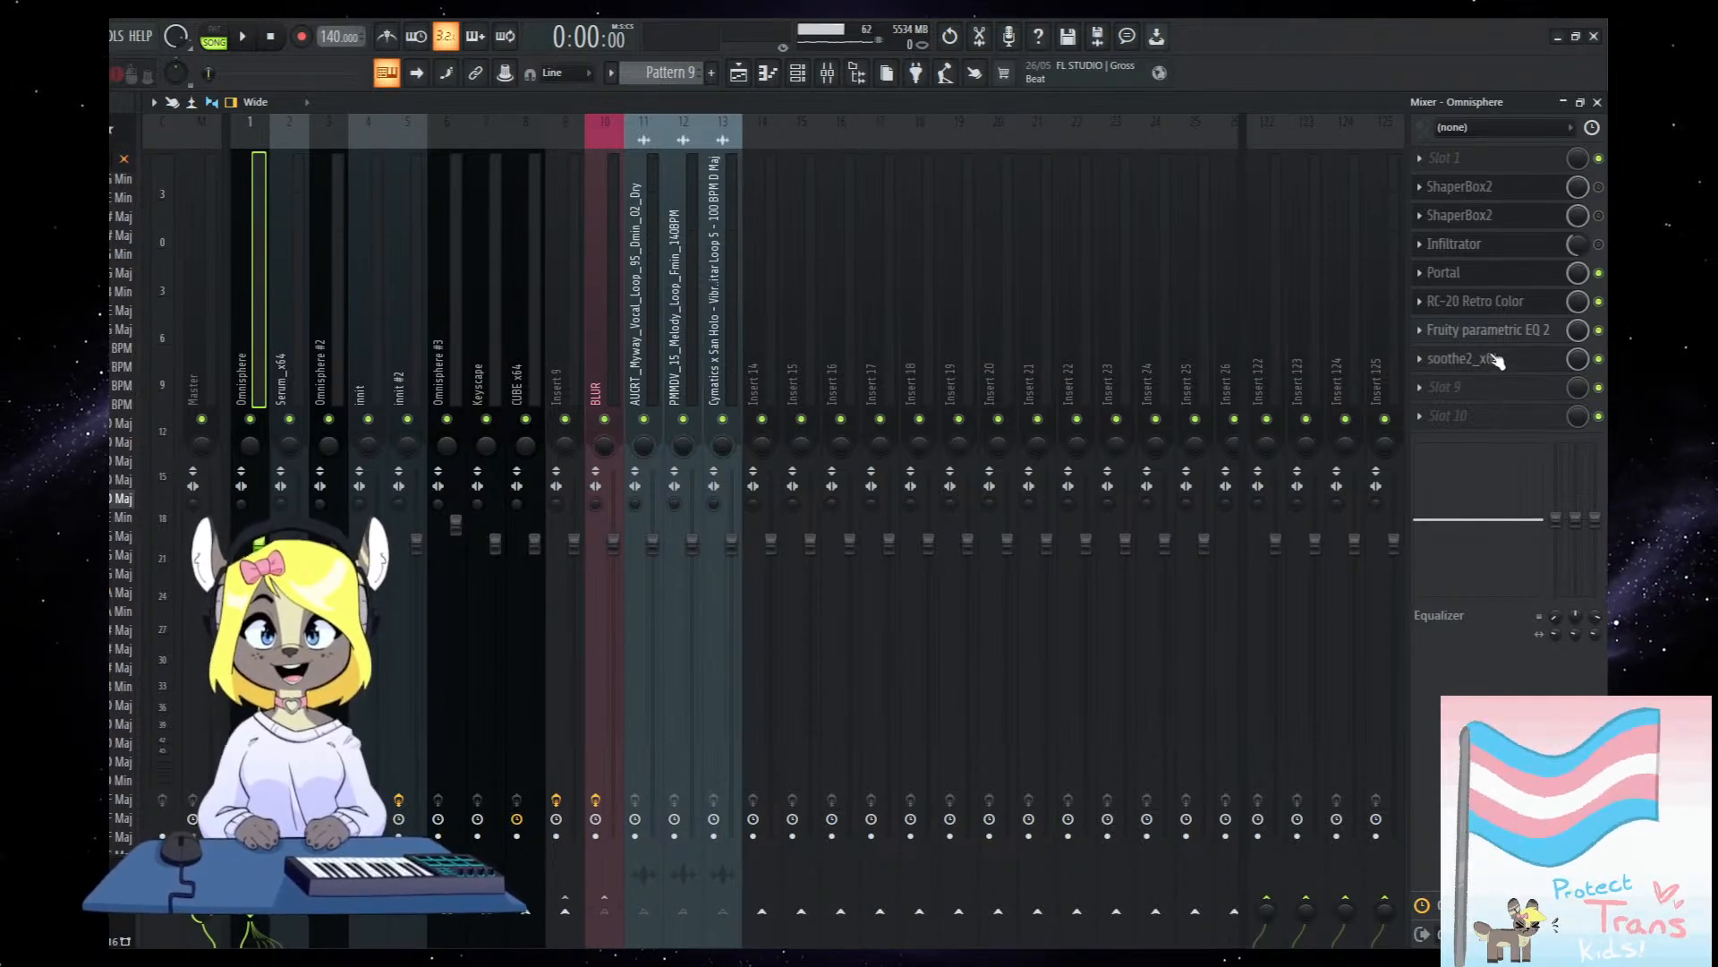
On the Omnisphere mixer track, disable Portal and shift RC-20 Retro Color, Fruity parametric EQ 2 and soothe2_x64 down one slot.
scroll(1482, 335, "down", 1)
scroll(1477, 305, "down", 1)
scroll(1474, 273, "down", 1)
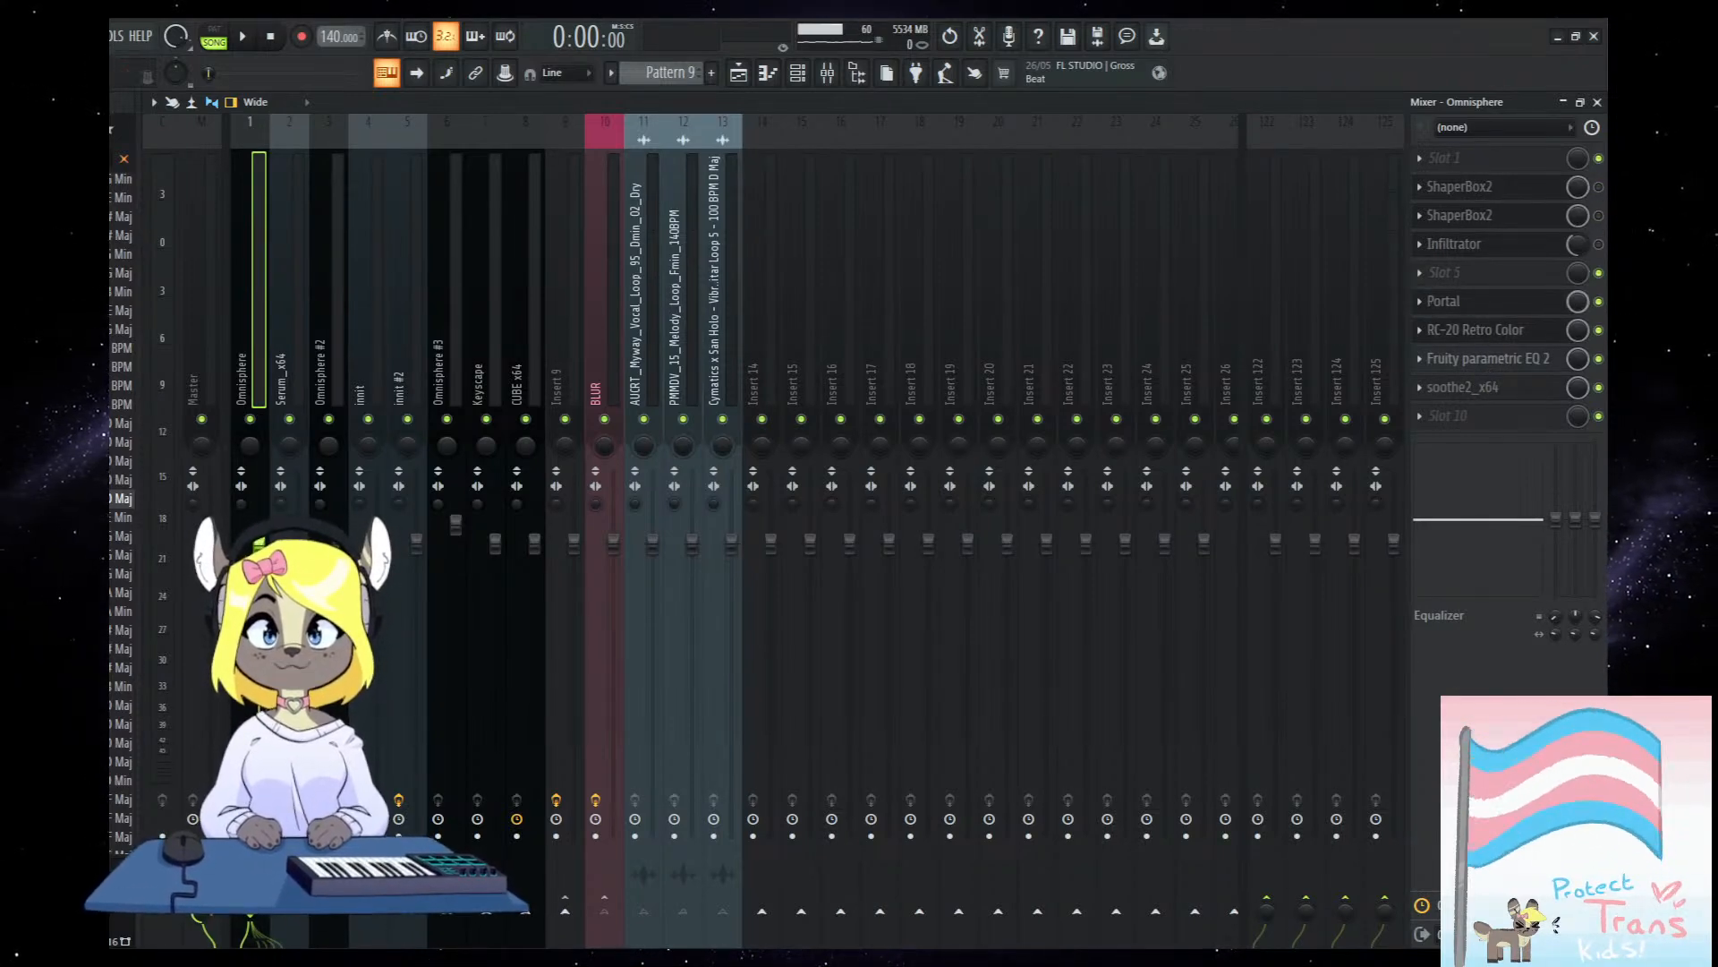
scroll(1575, 309, "up", 1)
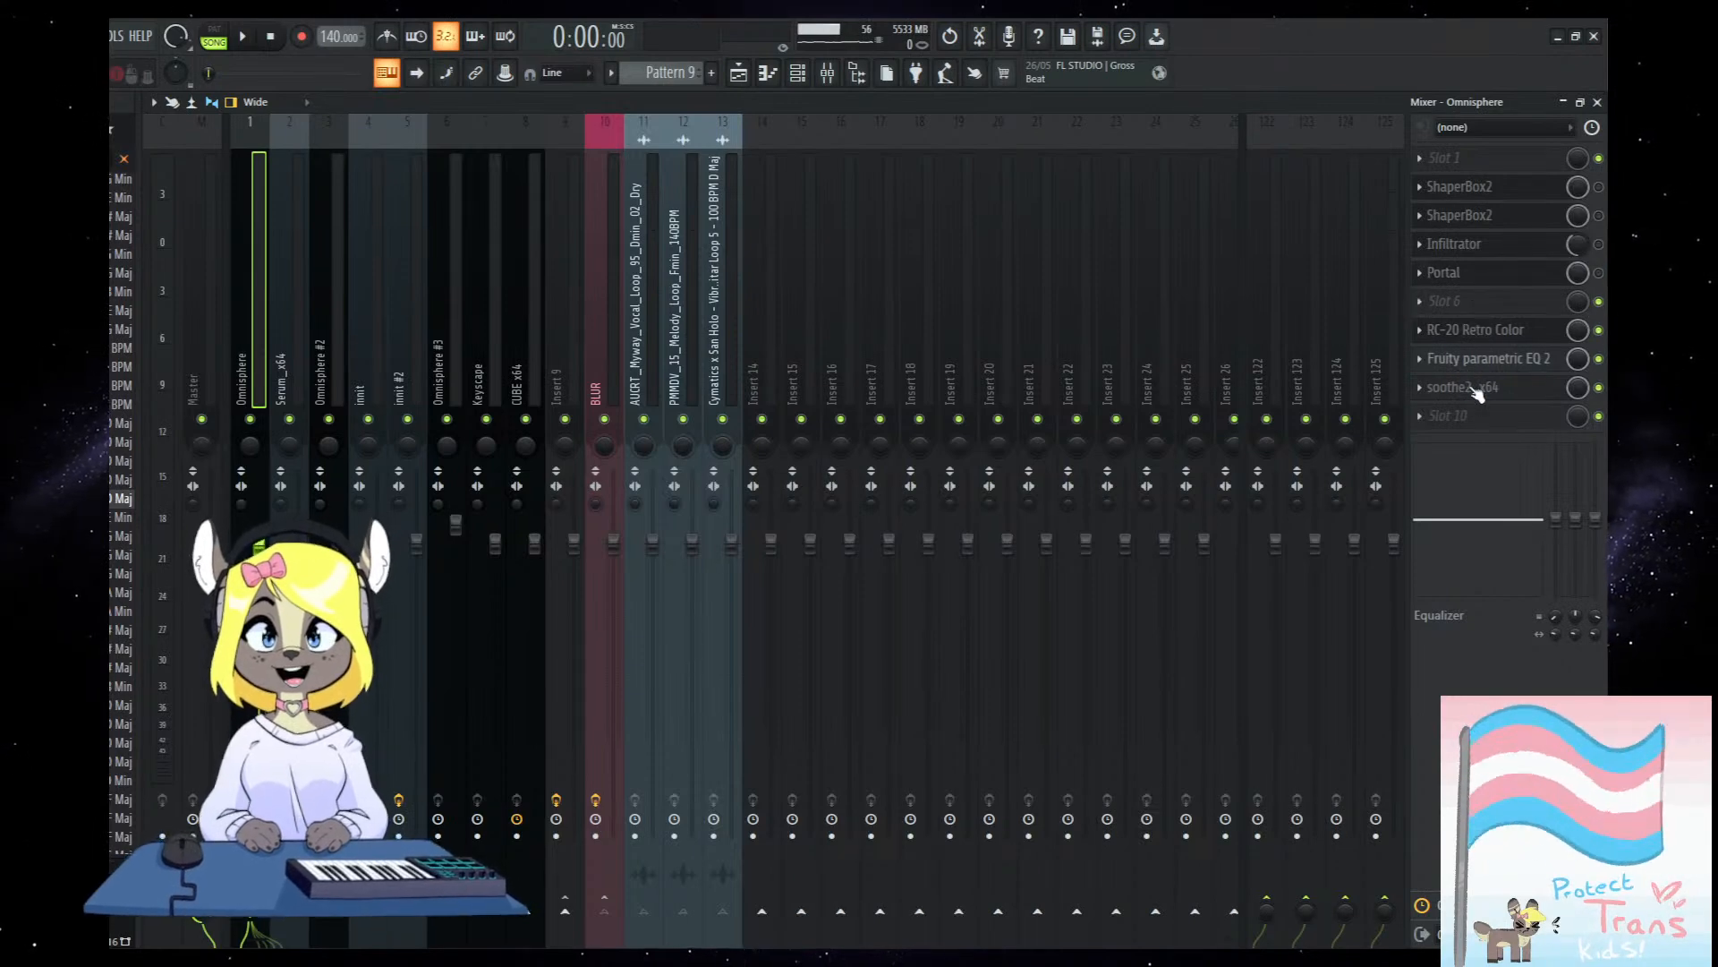
While the loops play, lower the Magnetic amount of RC-20 Retro Color on the Omnisphere track and set its high cut just under 2 kHz.
left_click(738, 75)
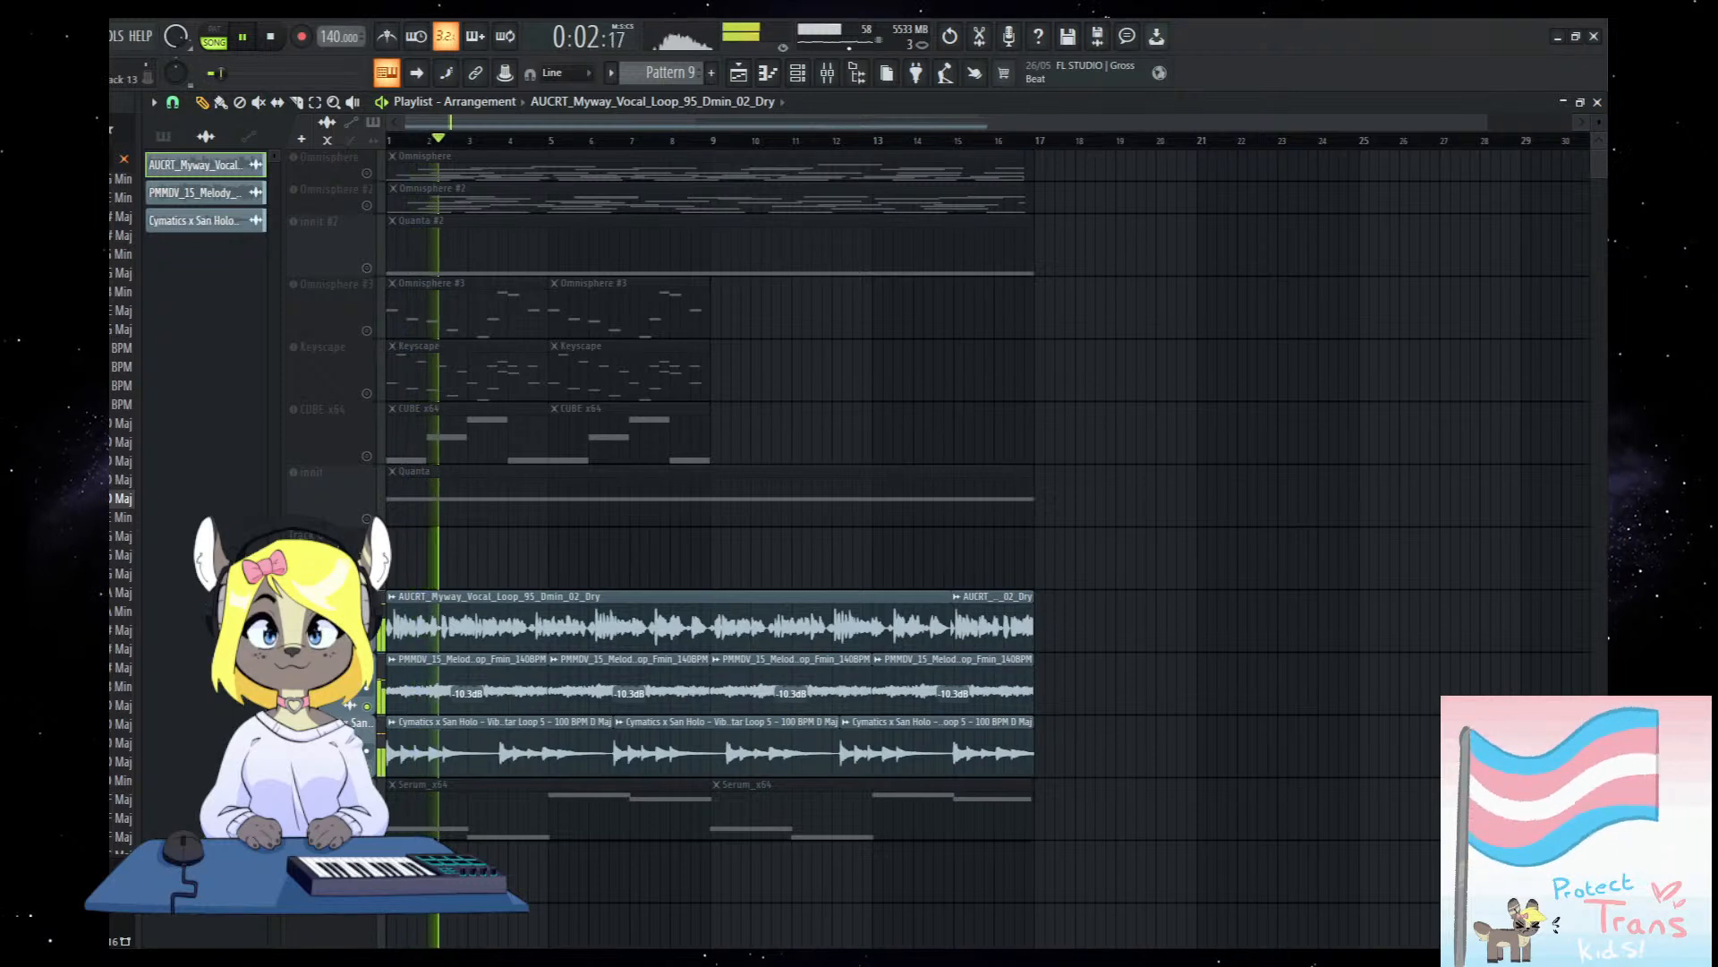
left_click(827, 73)
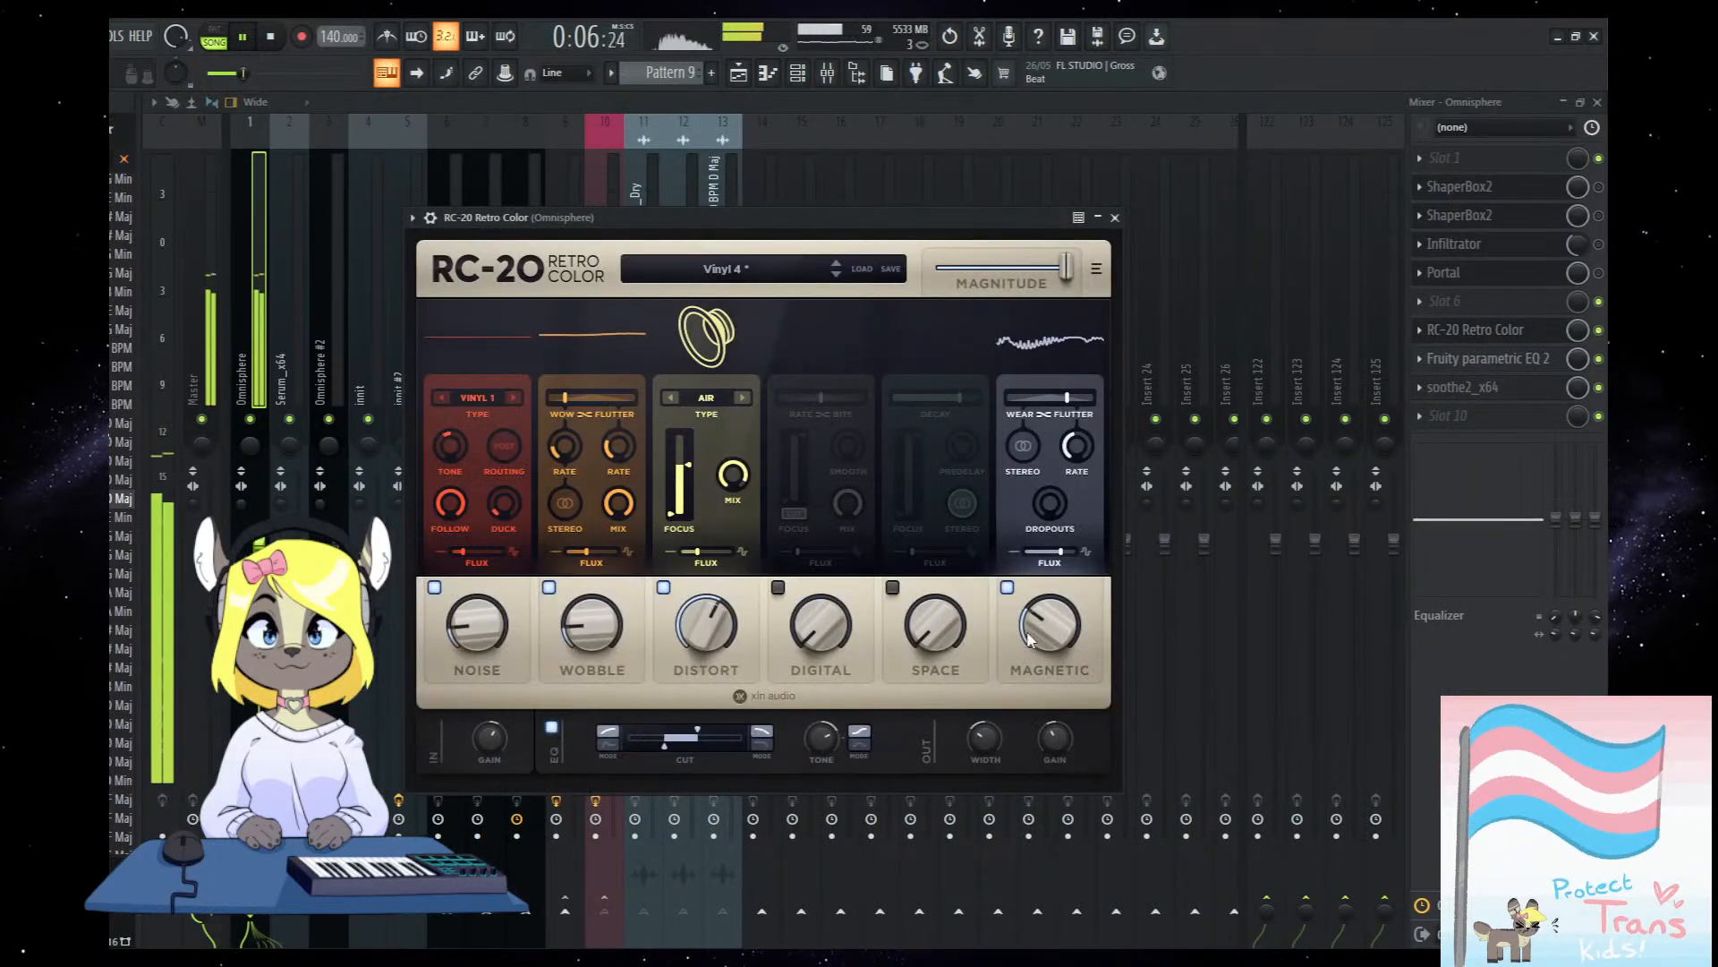
left_click_drag(1060, 656, 1047, 645)
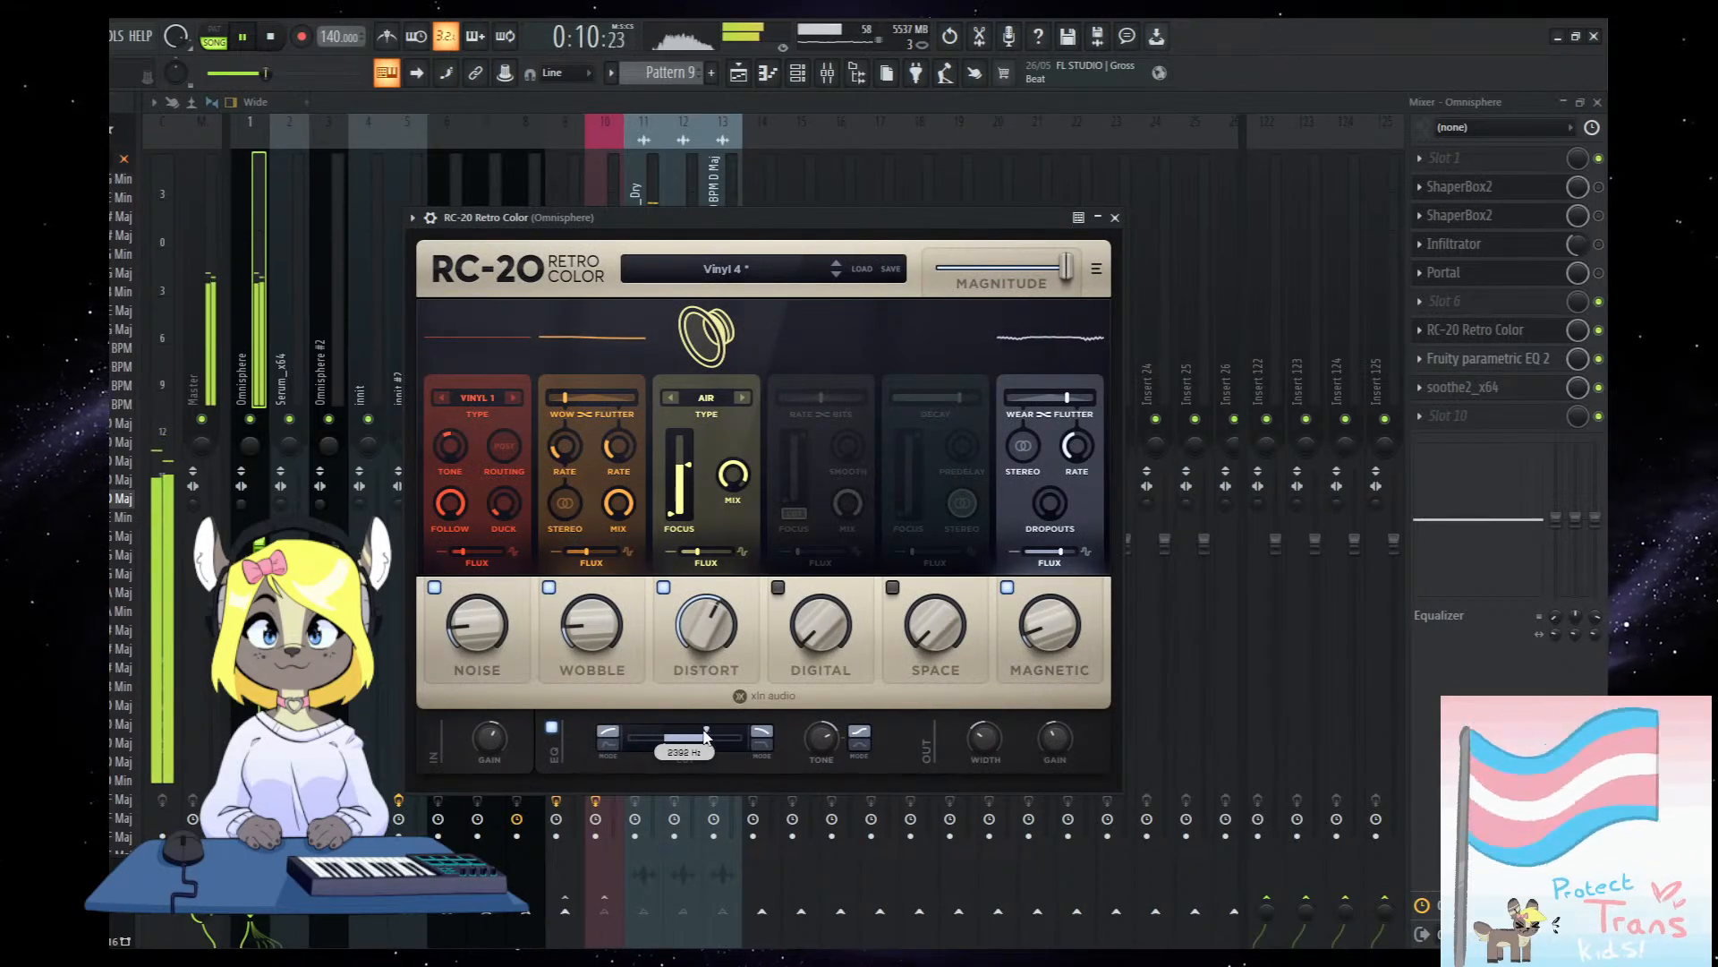
left_click_drag(700, 728, 698, 729)
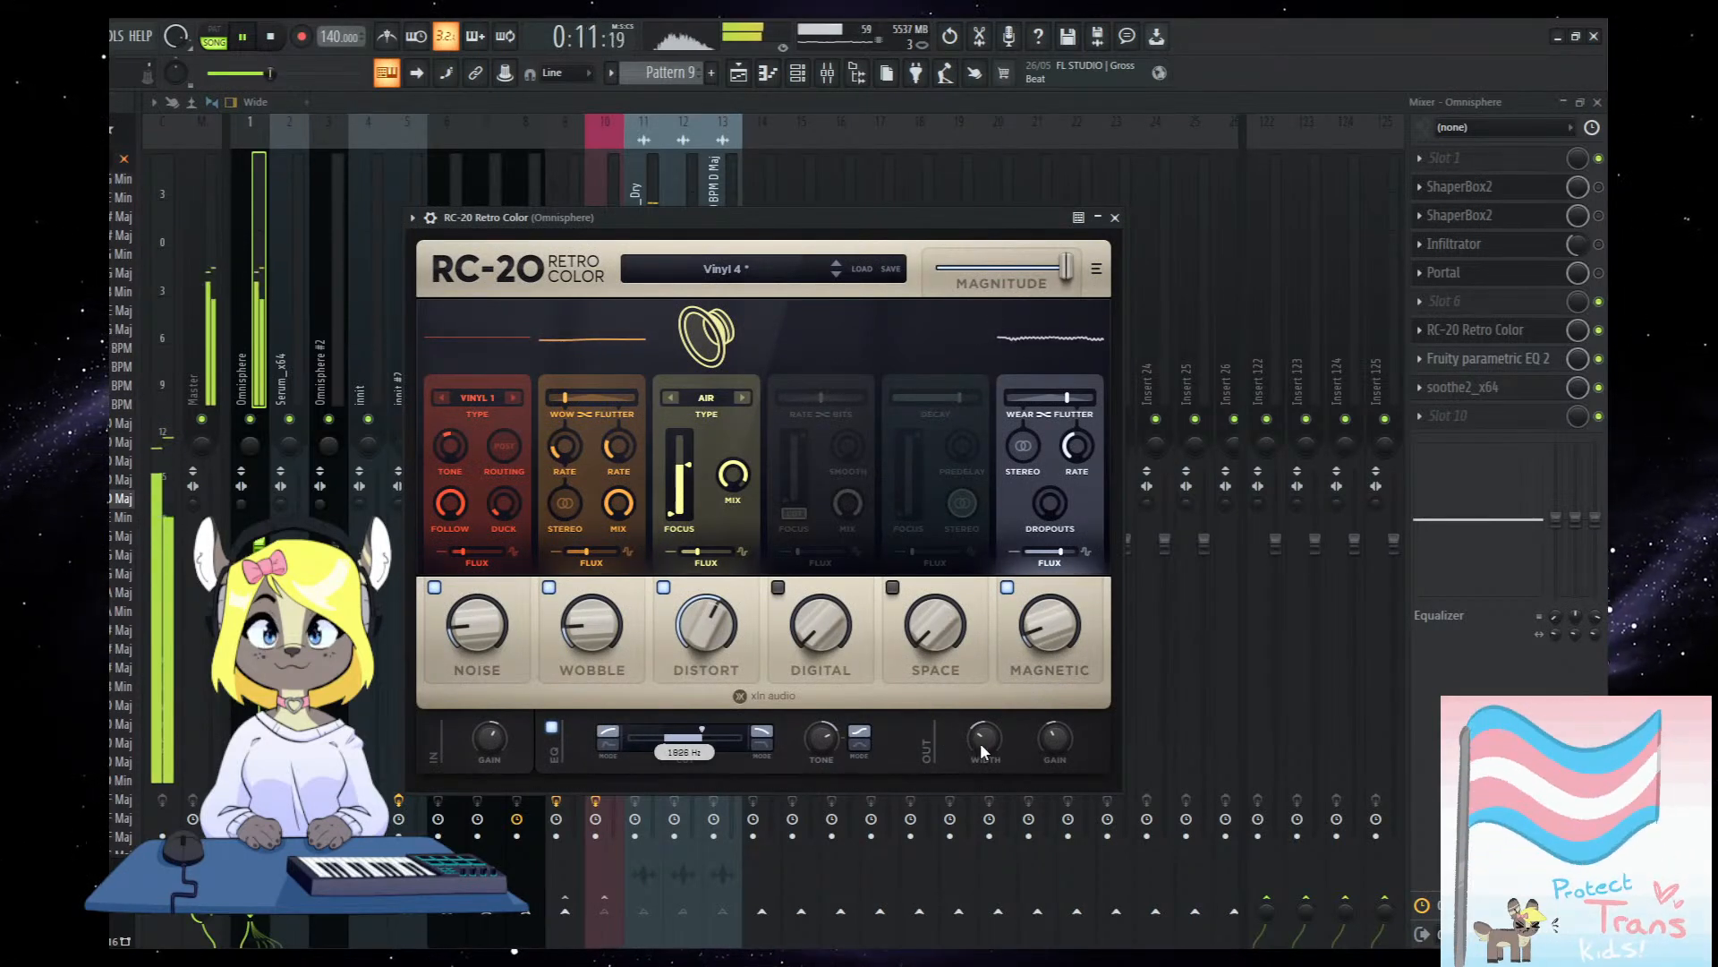
left_click(1115, 218)
Enable the Serum_x64 playlist track again and play the arrangement from the start.
key("F5")
key("space")
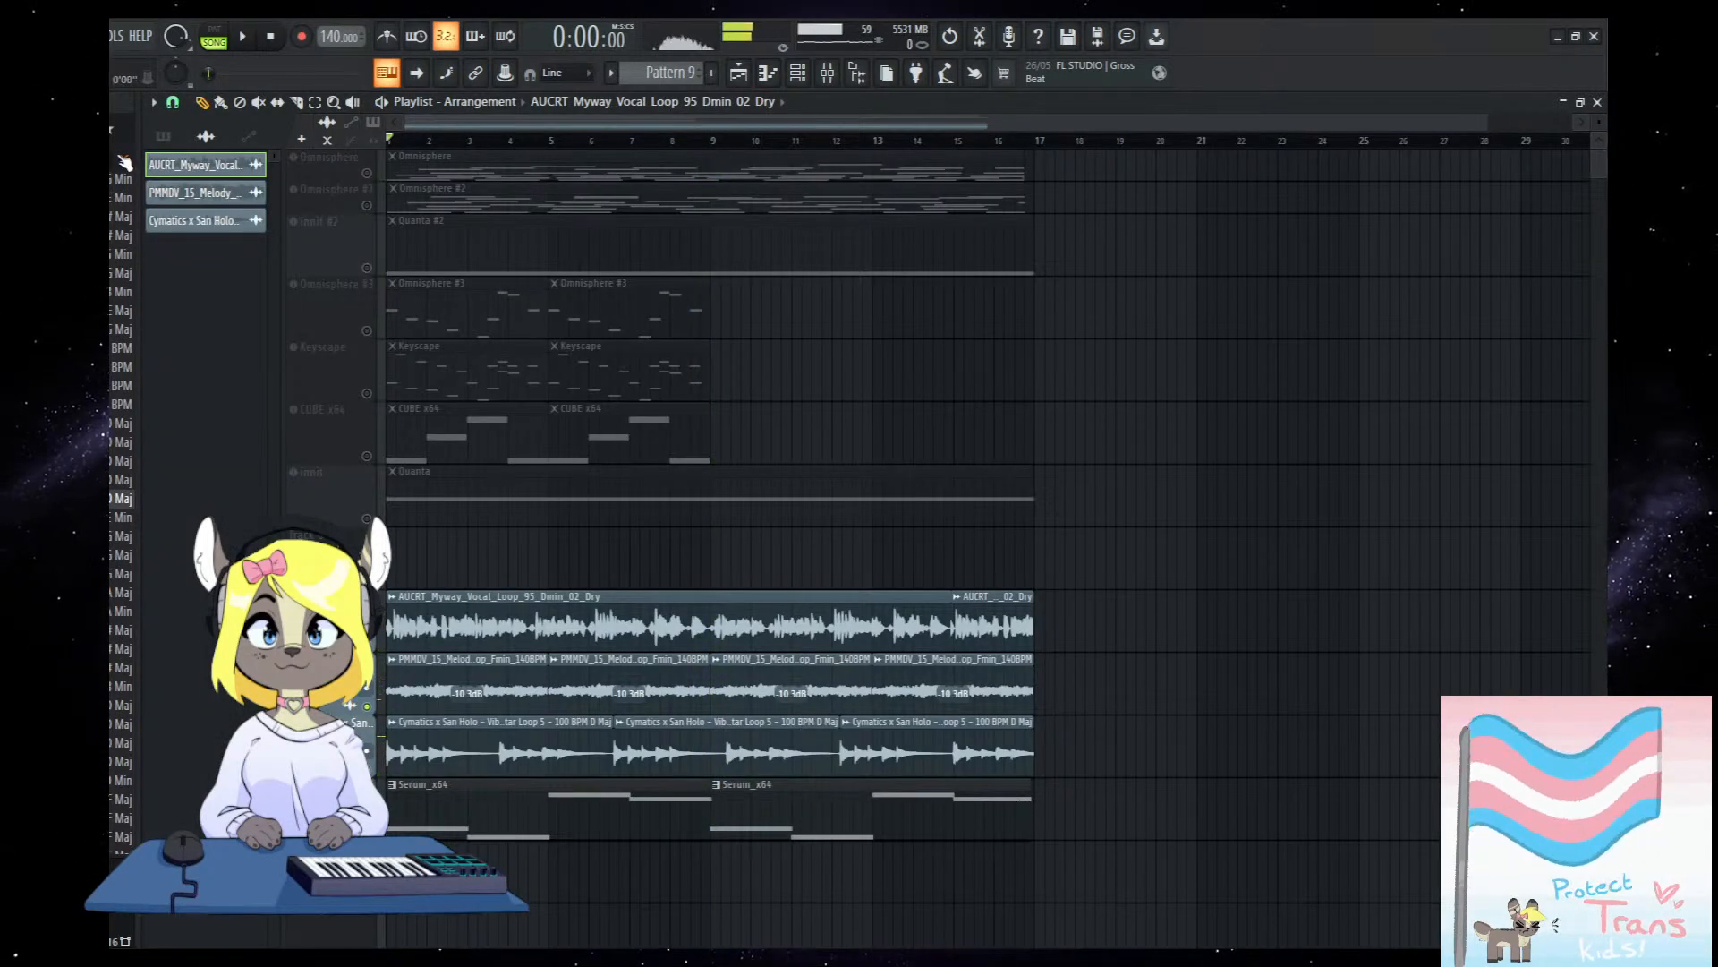
key("space")
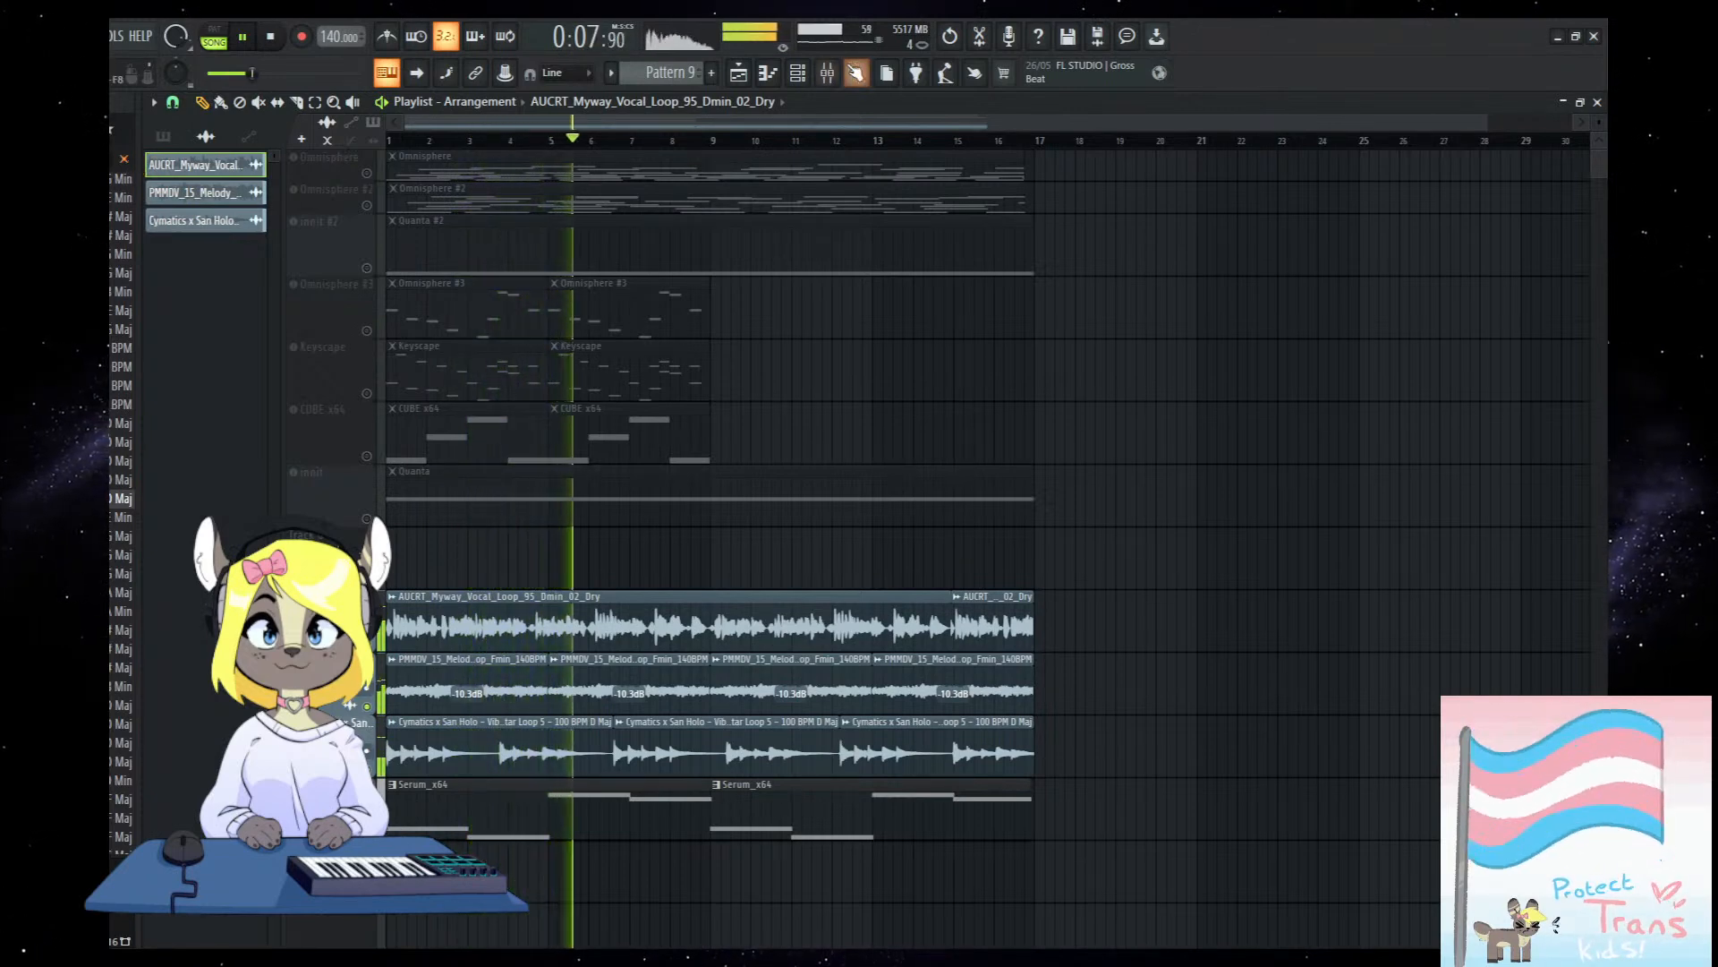
Raise the BLUR mixer track's fader slightly above its default level while the arrangement plays.
key("F9")
mouse_move(613, 543)
left_mouse_down()
mouse_move(614, 501)
mouse_move(616, 515)
left_mouse_up()
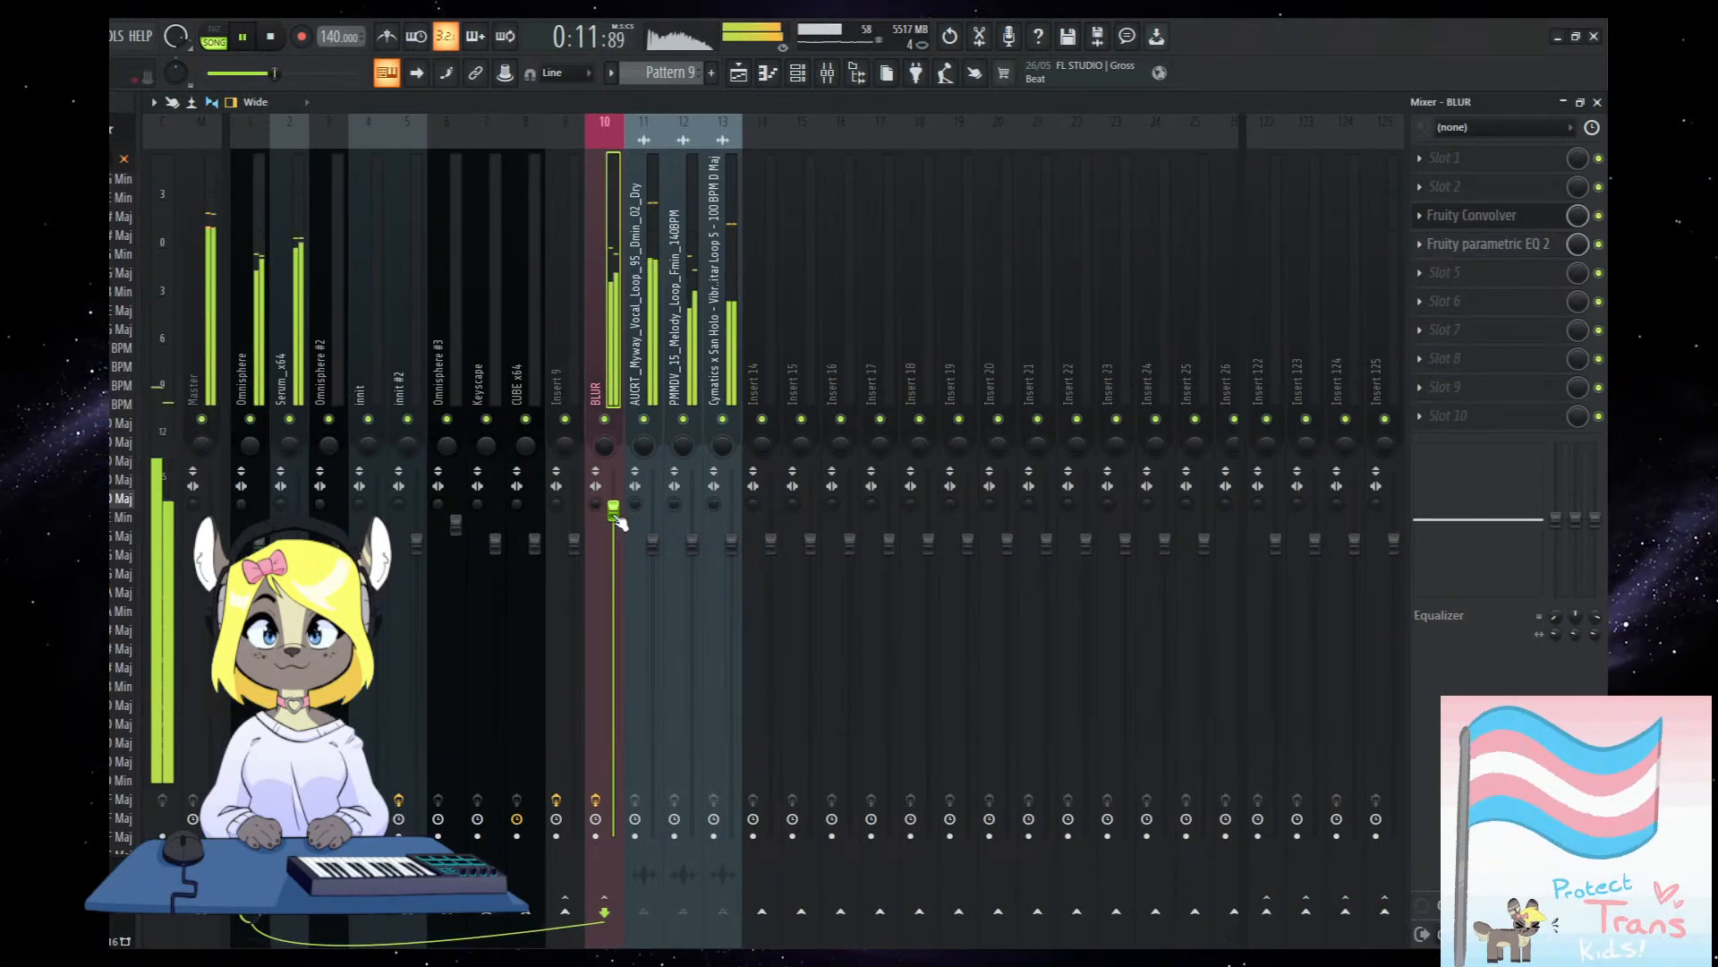
left_click_drag(616, 517, 616, 524)
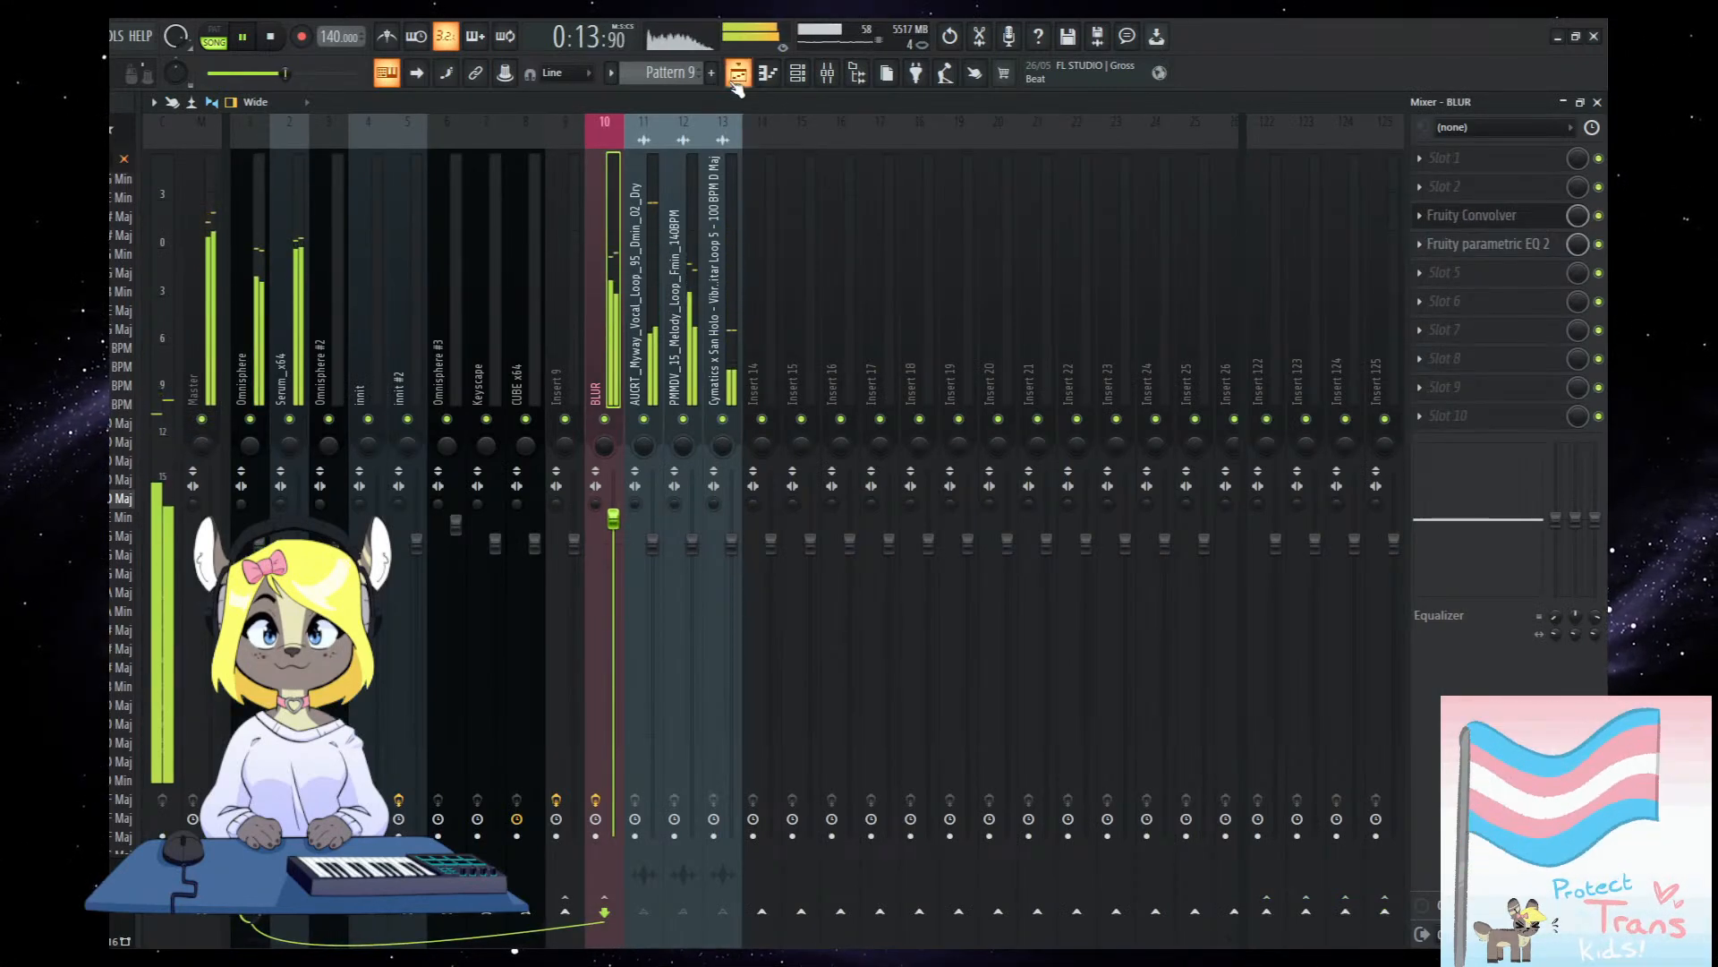
key("F5")
scroll(805, 888, "up", 2)
scroll(805, 889, "down", 2)
Stop playback and check the stereo width setting of RC-20 Retro Color on the Omnisphere mixer track.
key("F9")
left_click(289, 358)
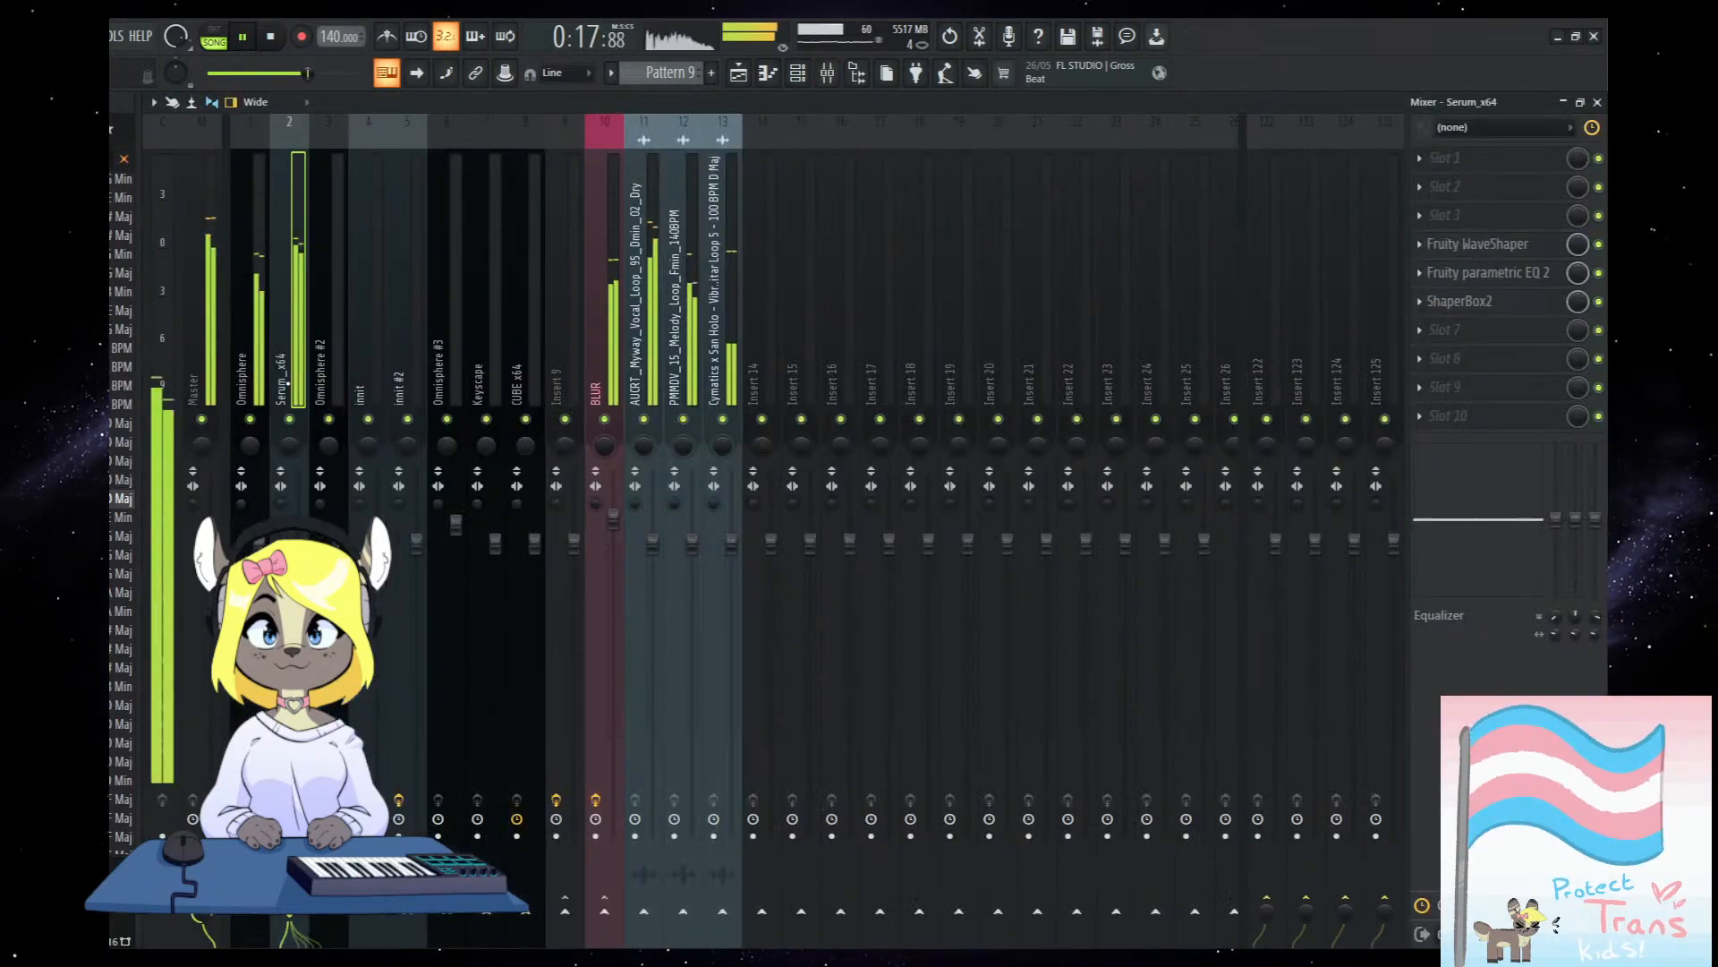
left_click(250, 349)
key("space")
left_click(1472, 331)
left_click(1473, 332)
left_click(1463, 329)
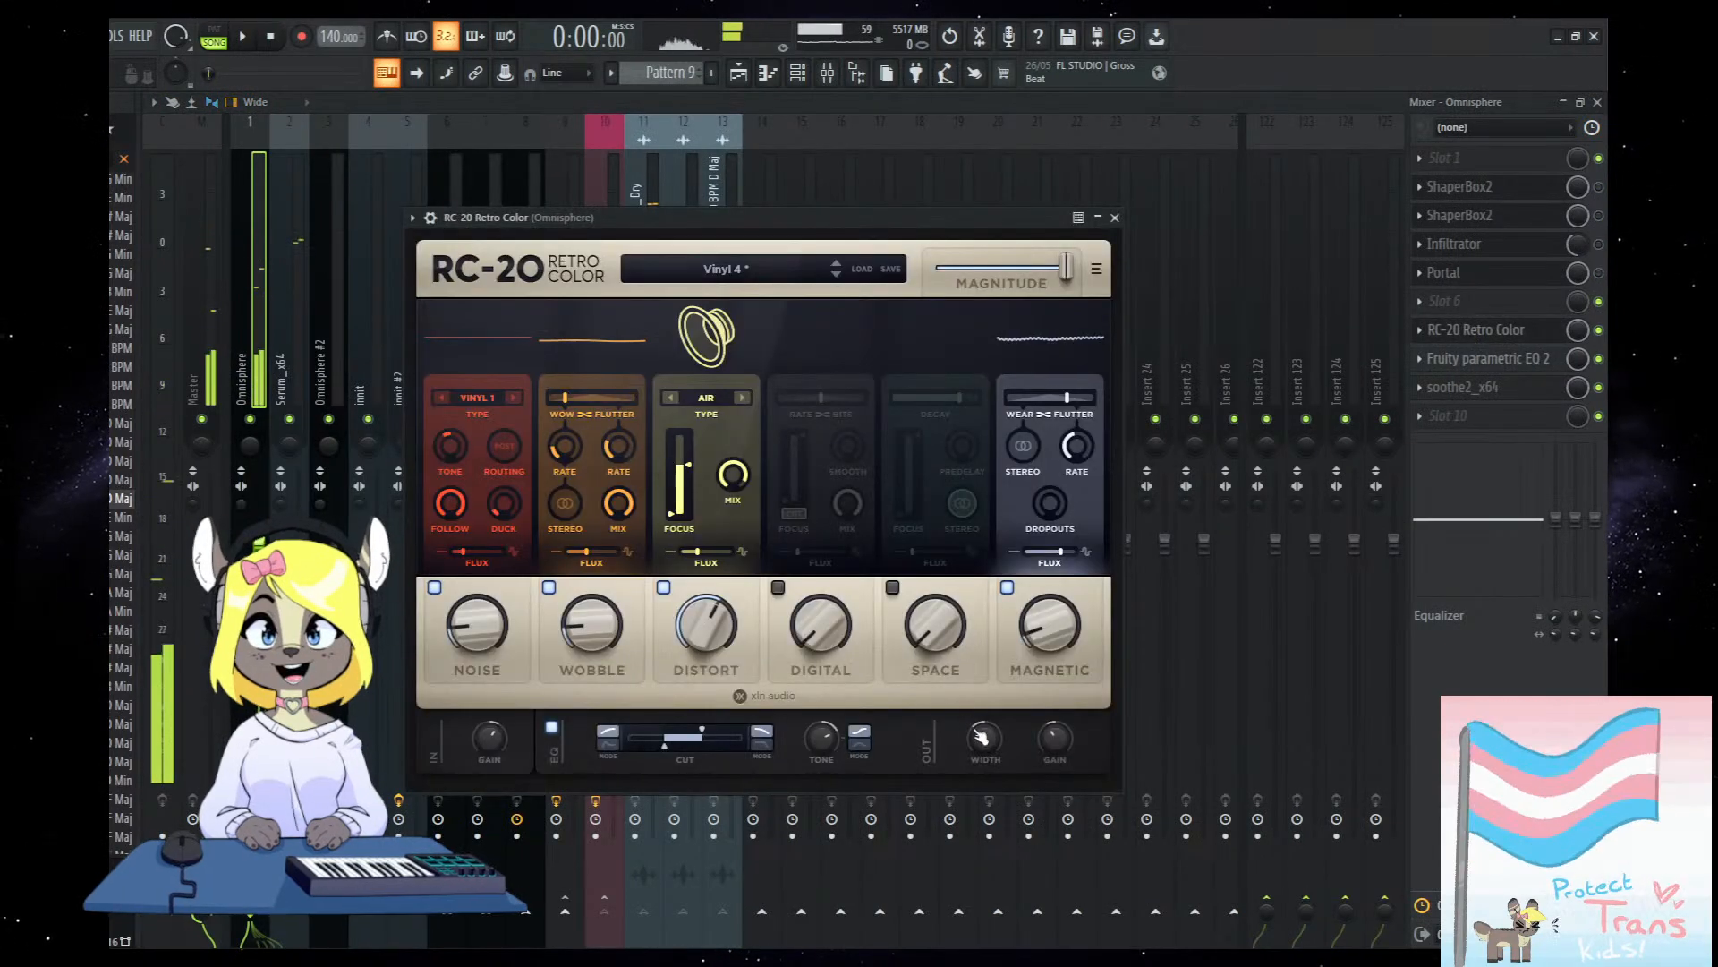
mouse_move(985, 739)
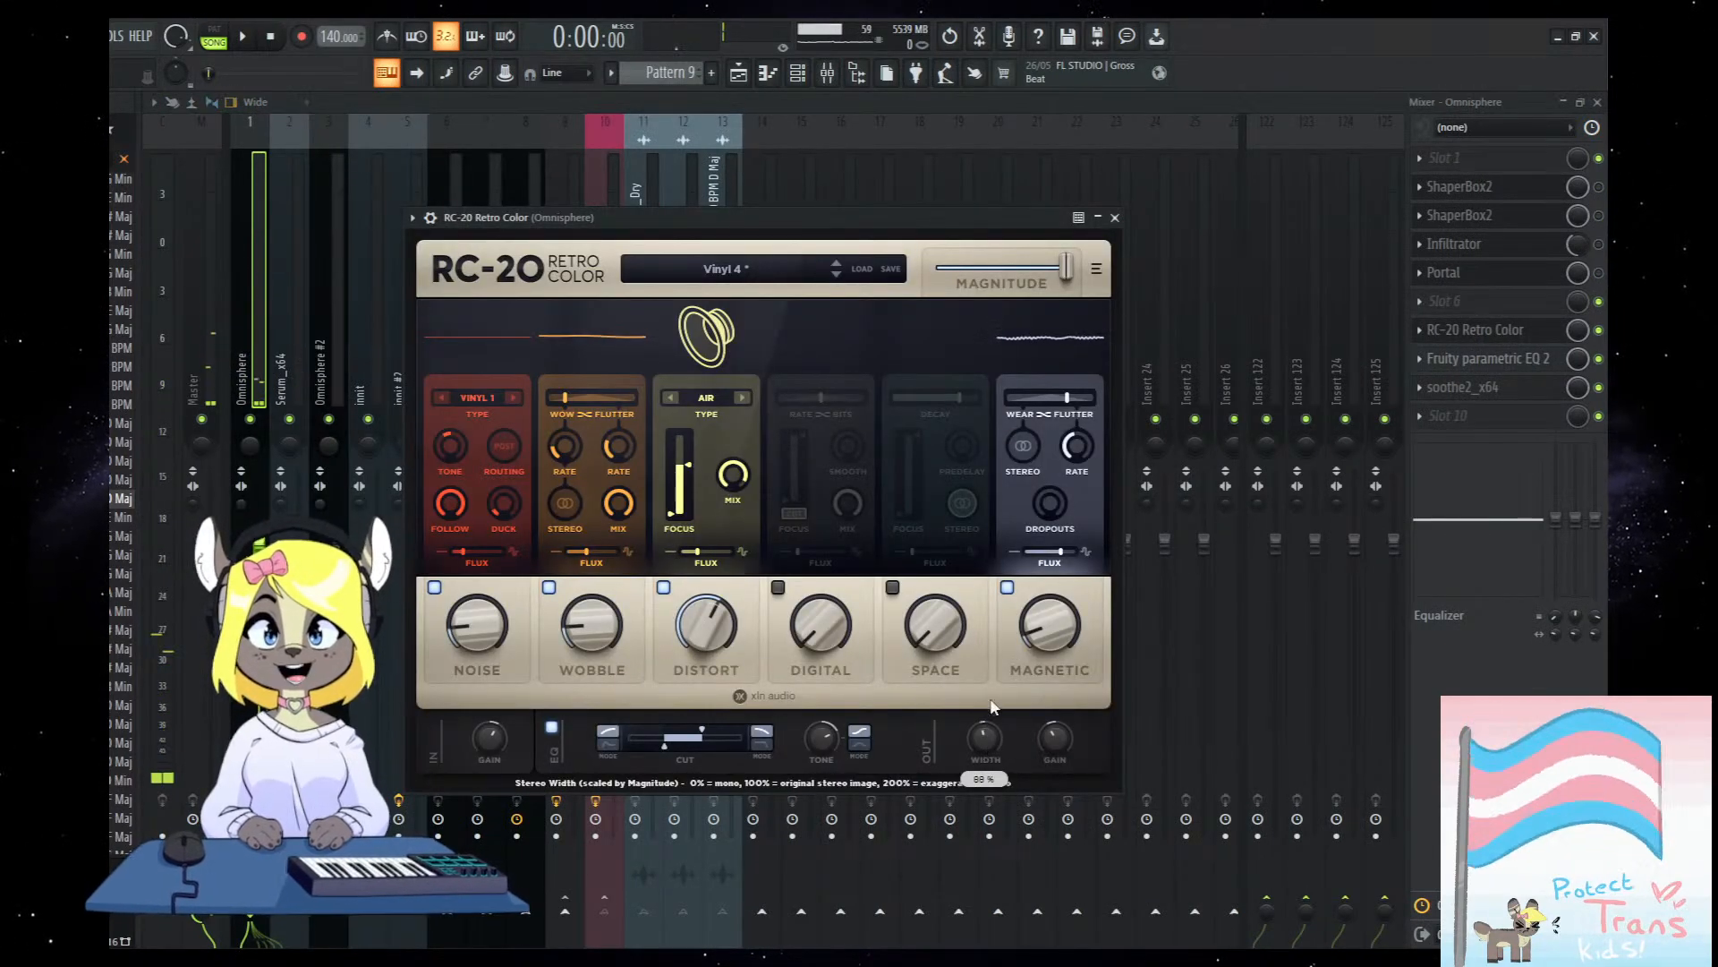
Play the arrangement and compare the Omnisphere track's sound with RC-20 Retro Color bypassed and enabled.
key("space")
left_click_drag(627, 217, 653, 268)
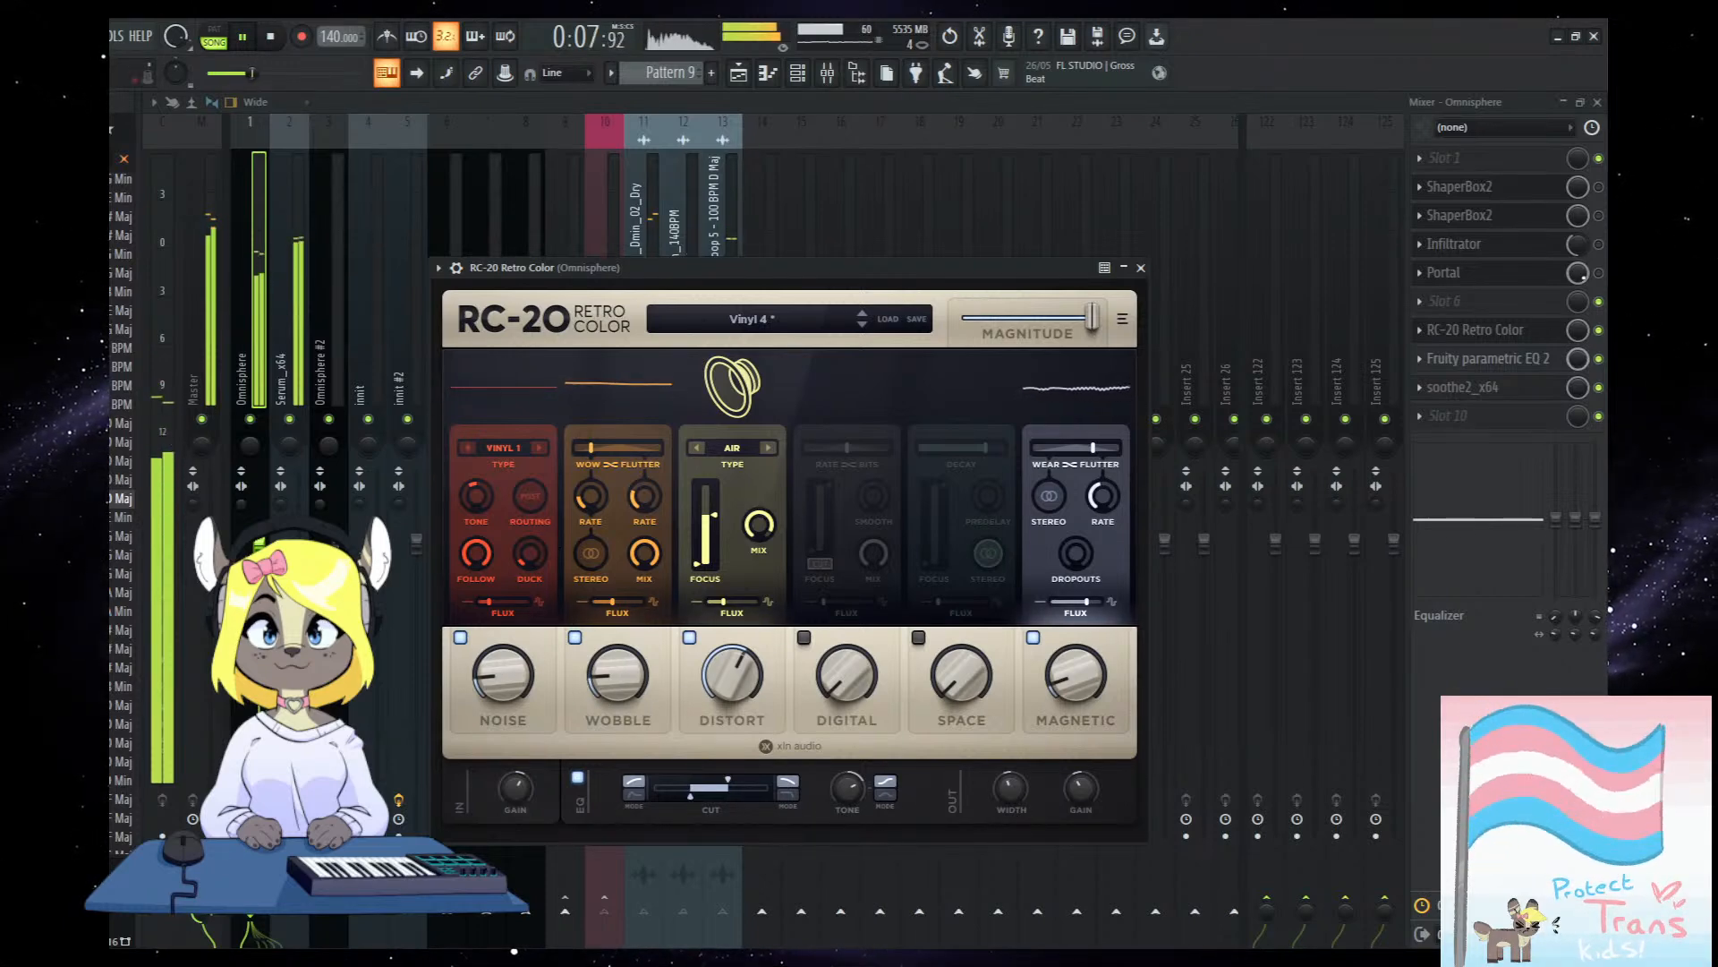
left_click(1476, 329)
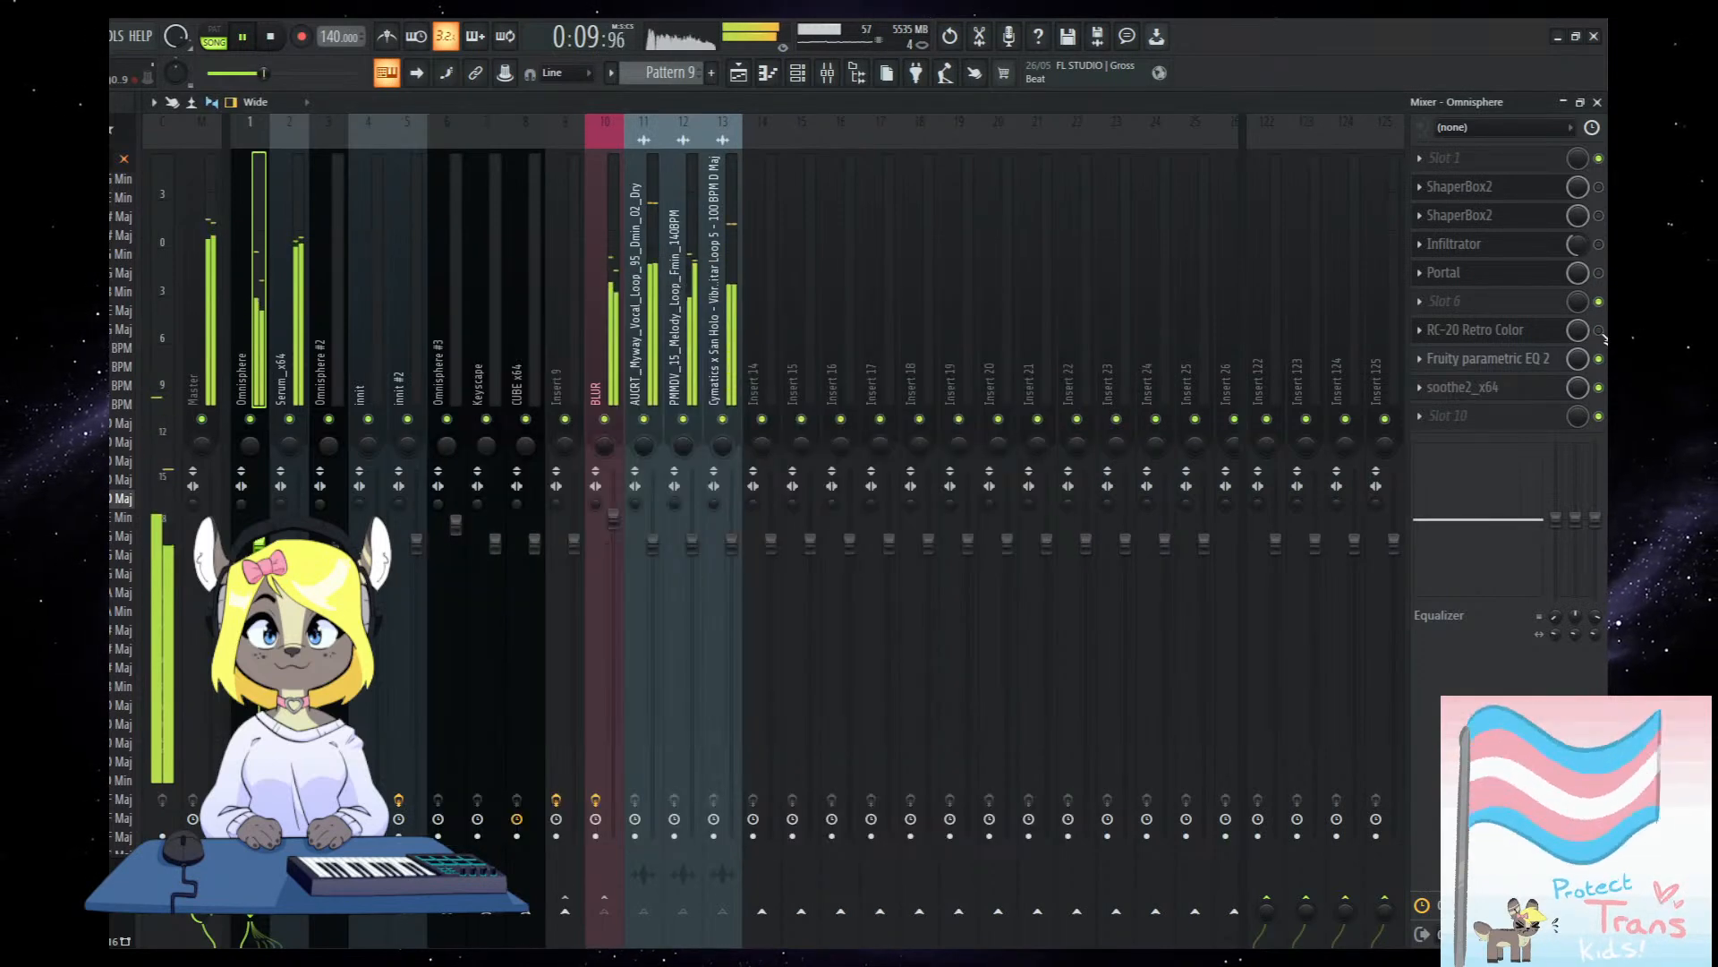
left_click(1521, 333)
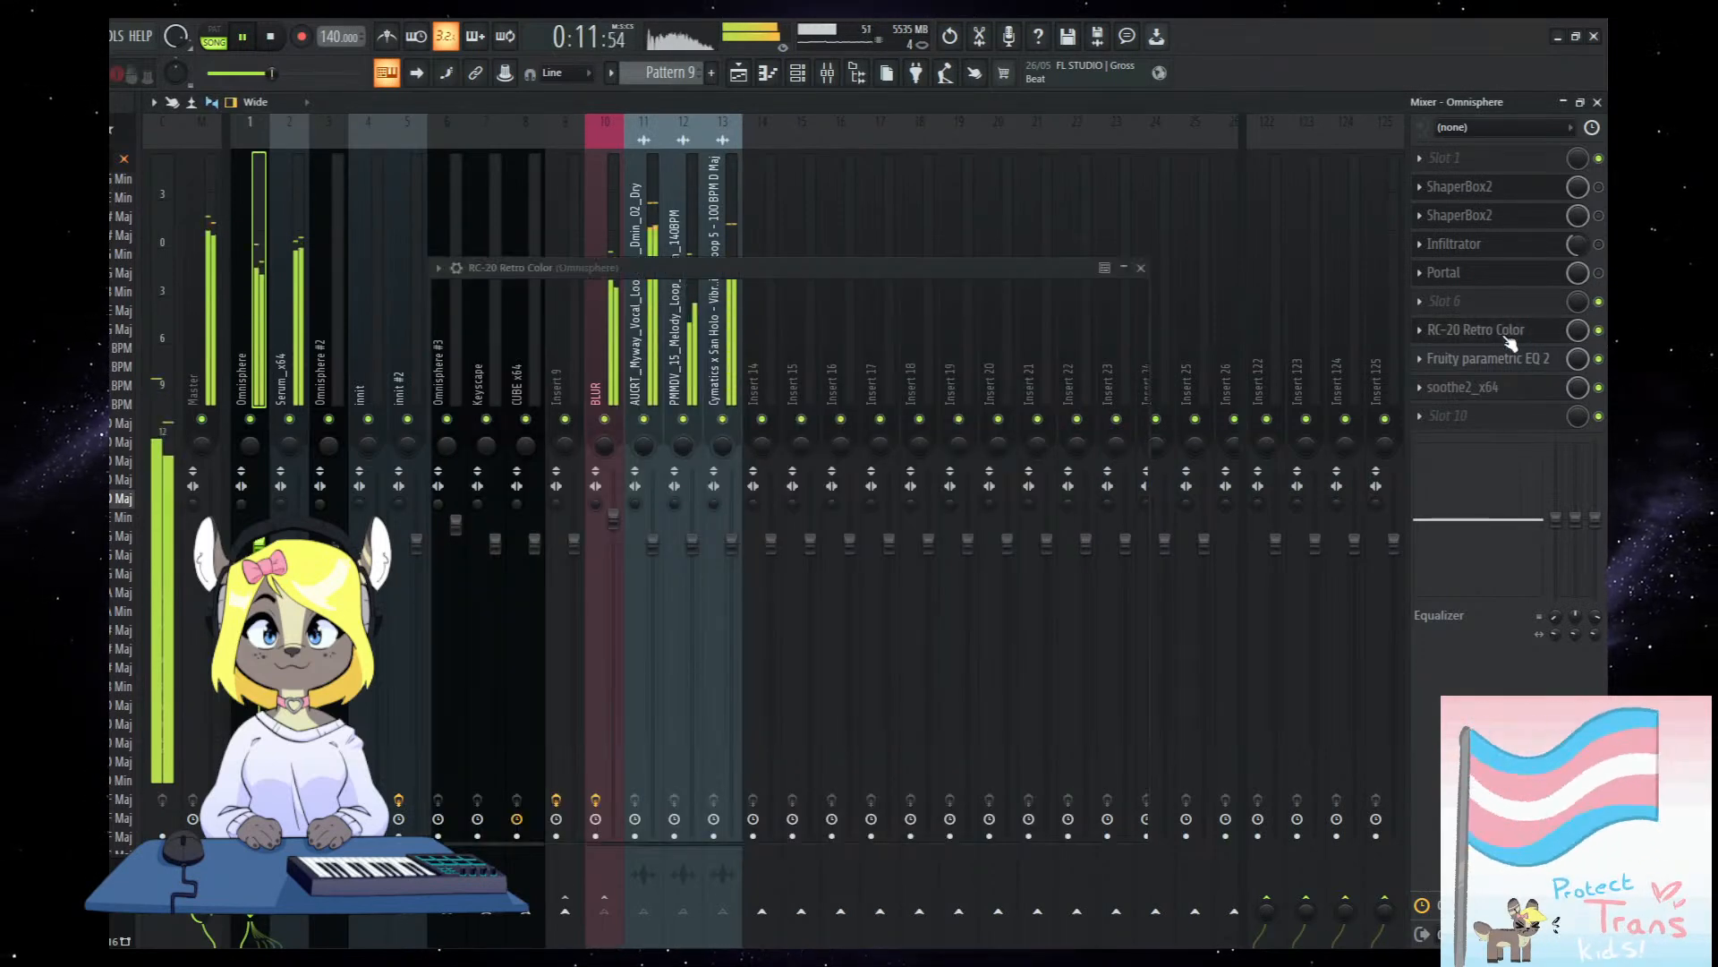
Raise the high cut frequency of RC-20 Retro Color on the Omnisphere track to let more treble through.
left_click_drag(739, 776, 748, 777)
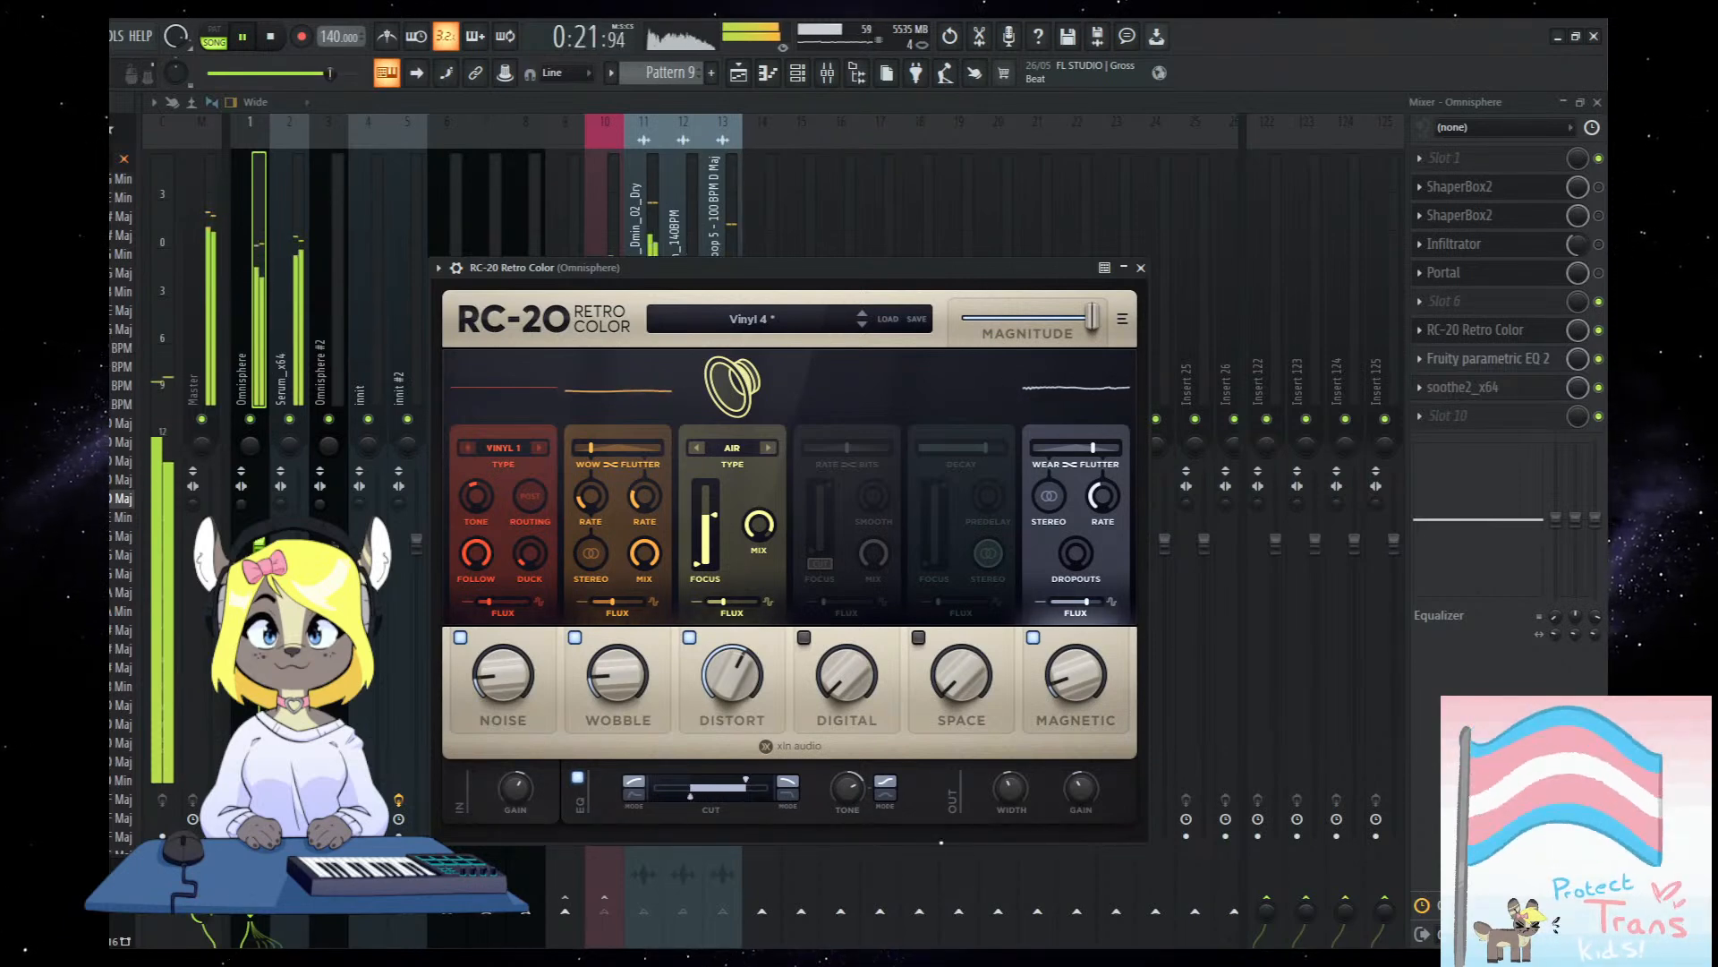
mouse_move(749, 777)
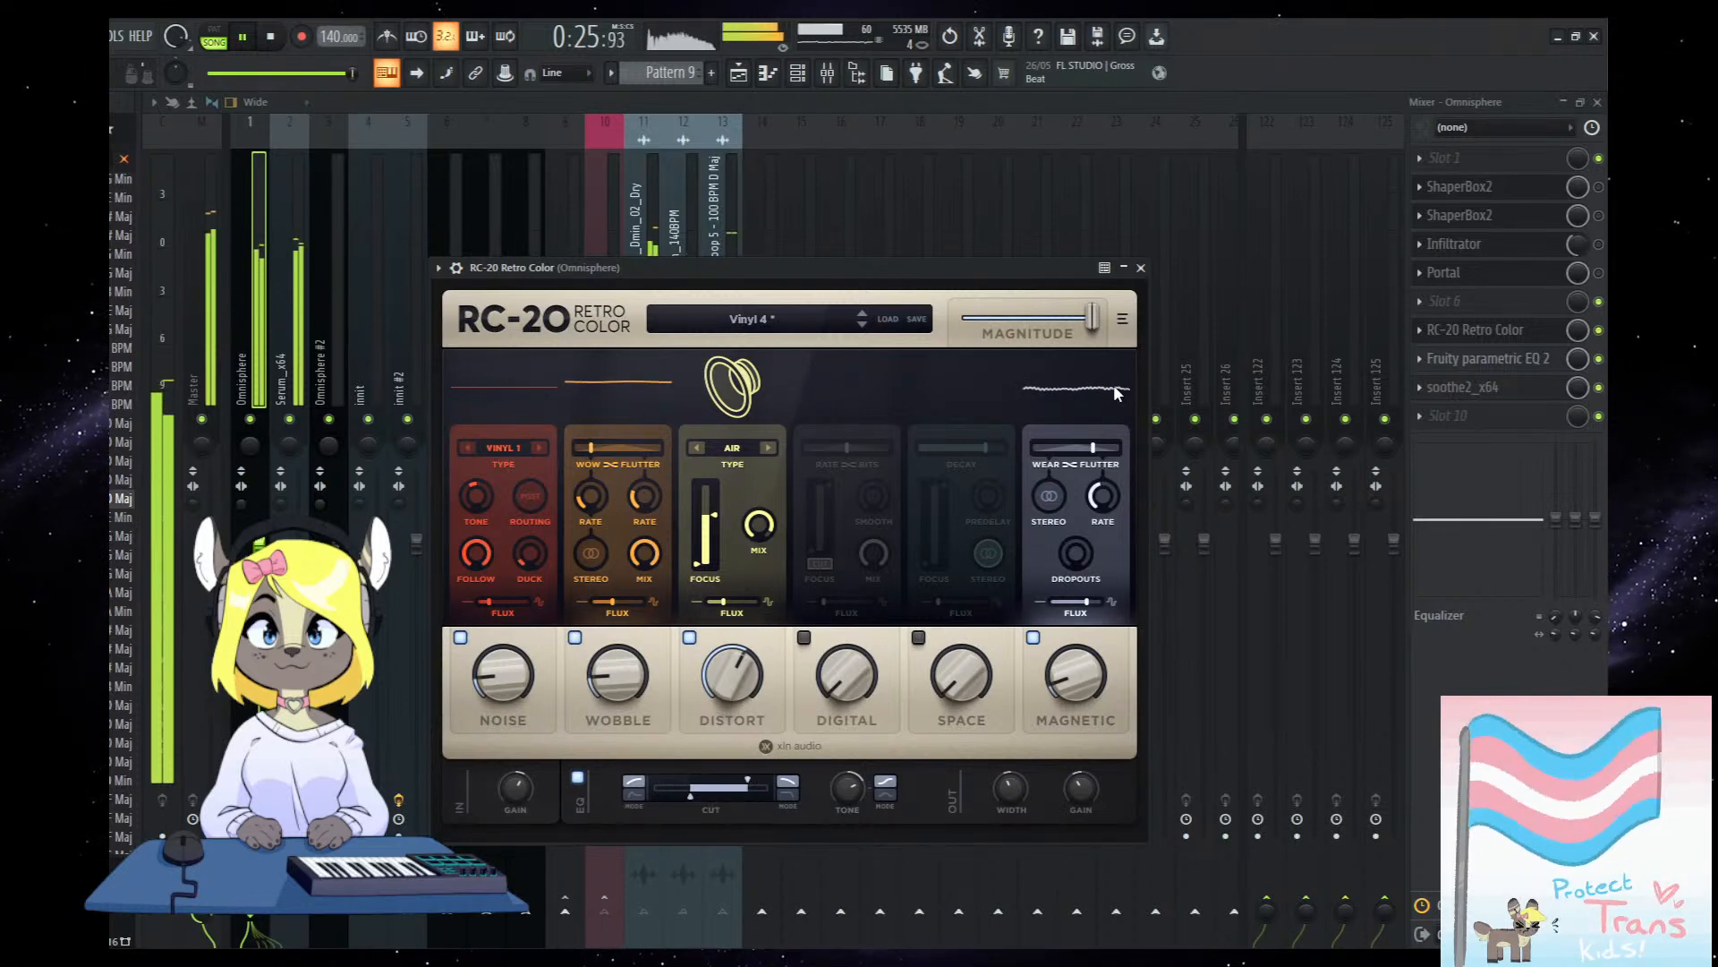
left_click(1141, 269)
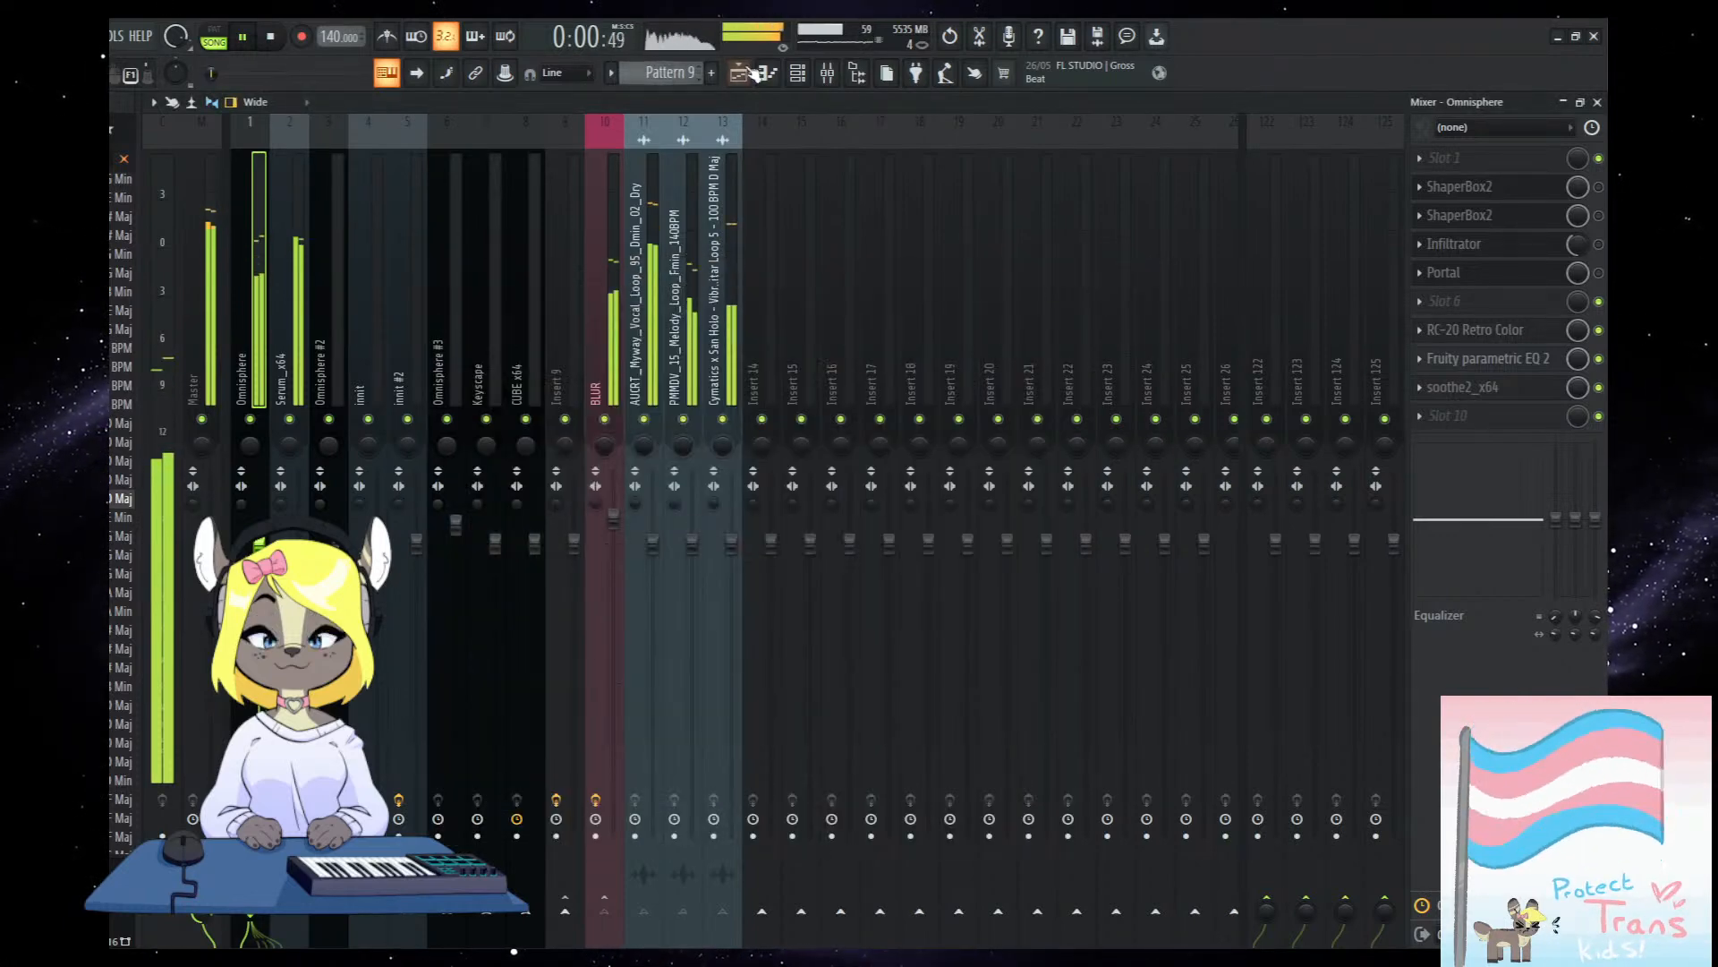
Stop playback in the playlist and look through the loops in the sample browser.
left_click(745, 72)
left_click(746, 72)
key("space")
scroll(847, 691, "down", 2)
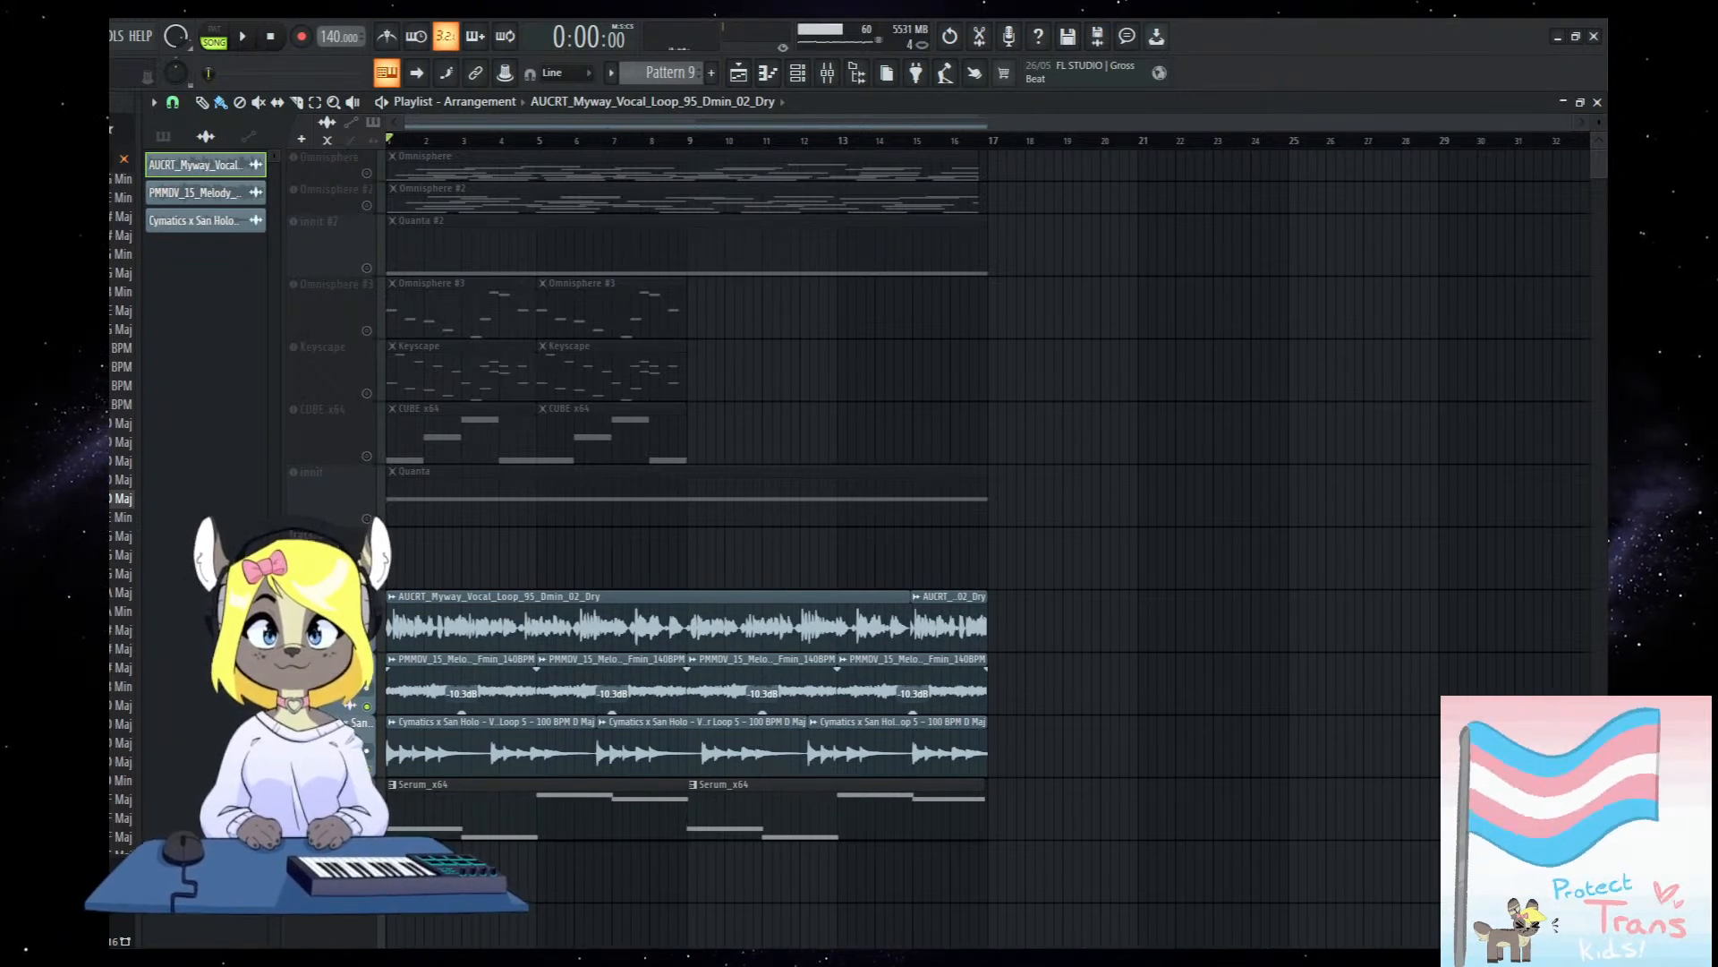
scroll(115, 685, "down", 10)
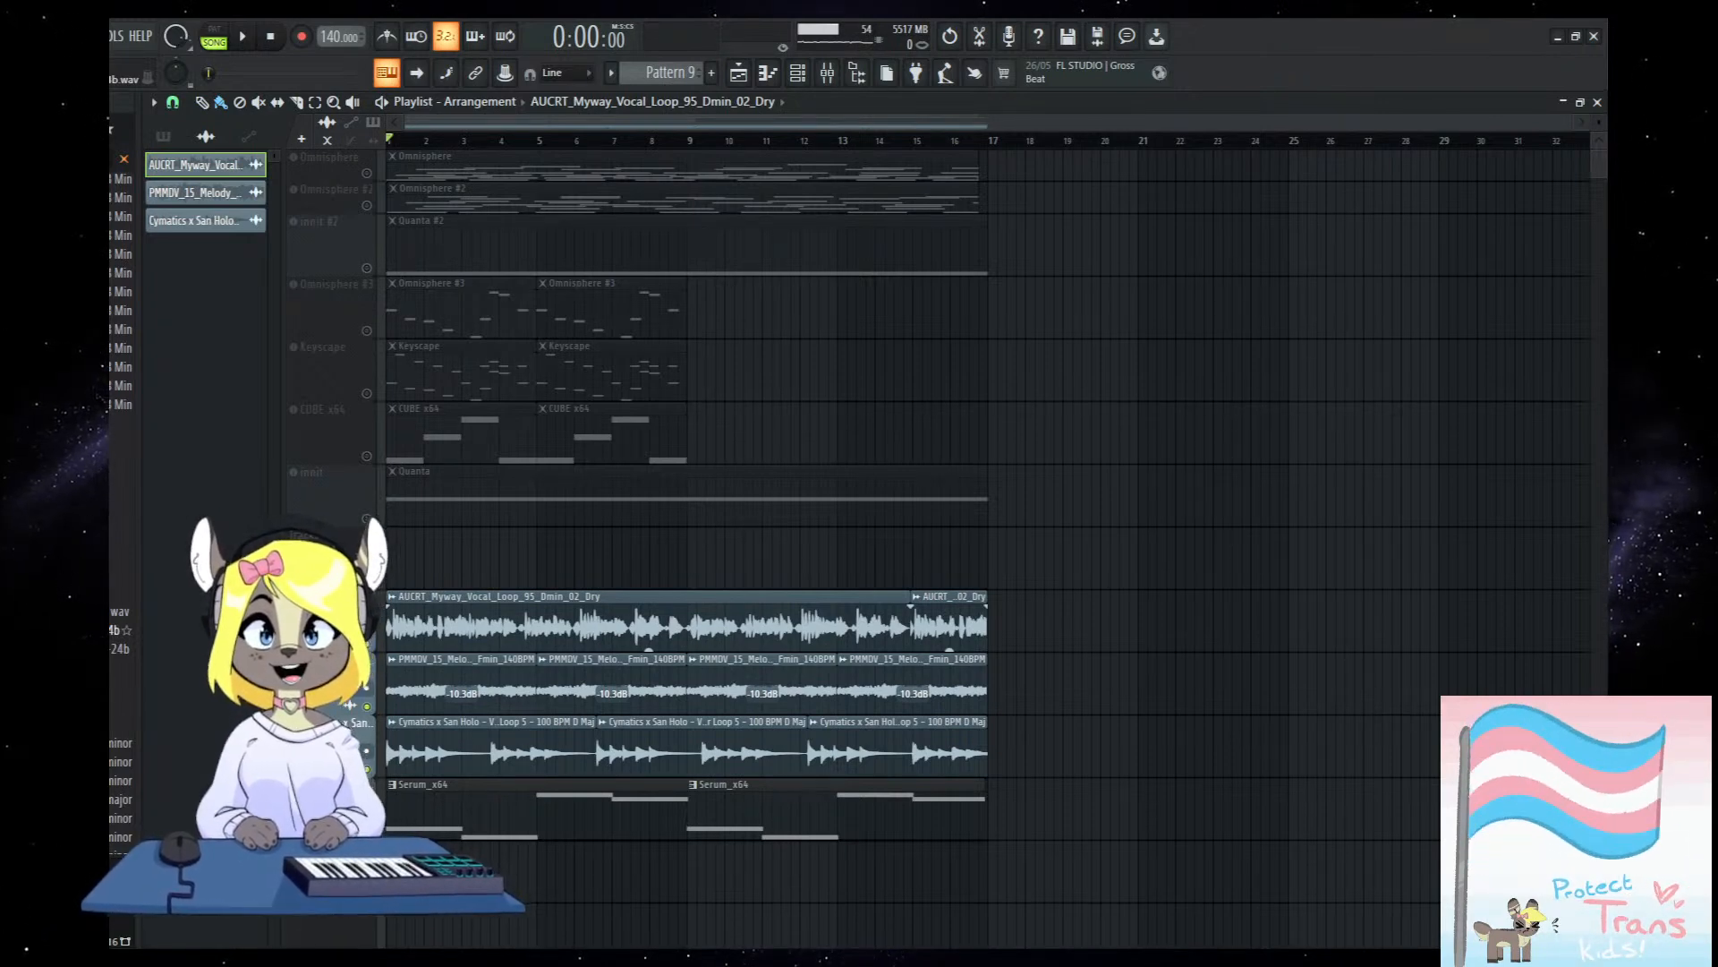
scroll(121, 626, "down", 10)
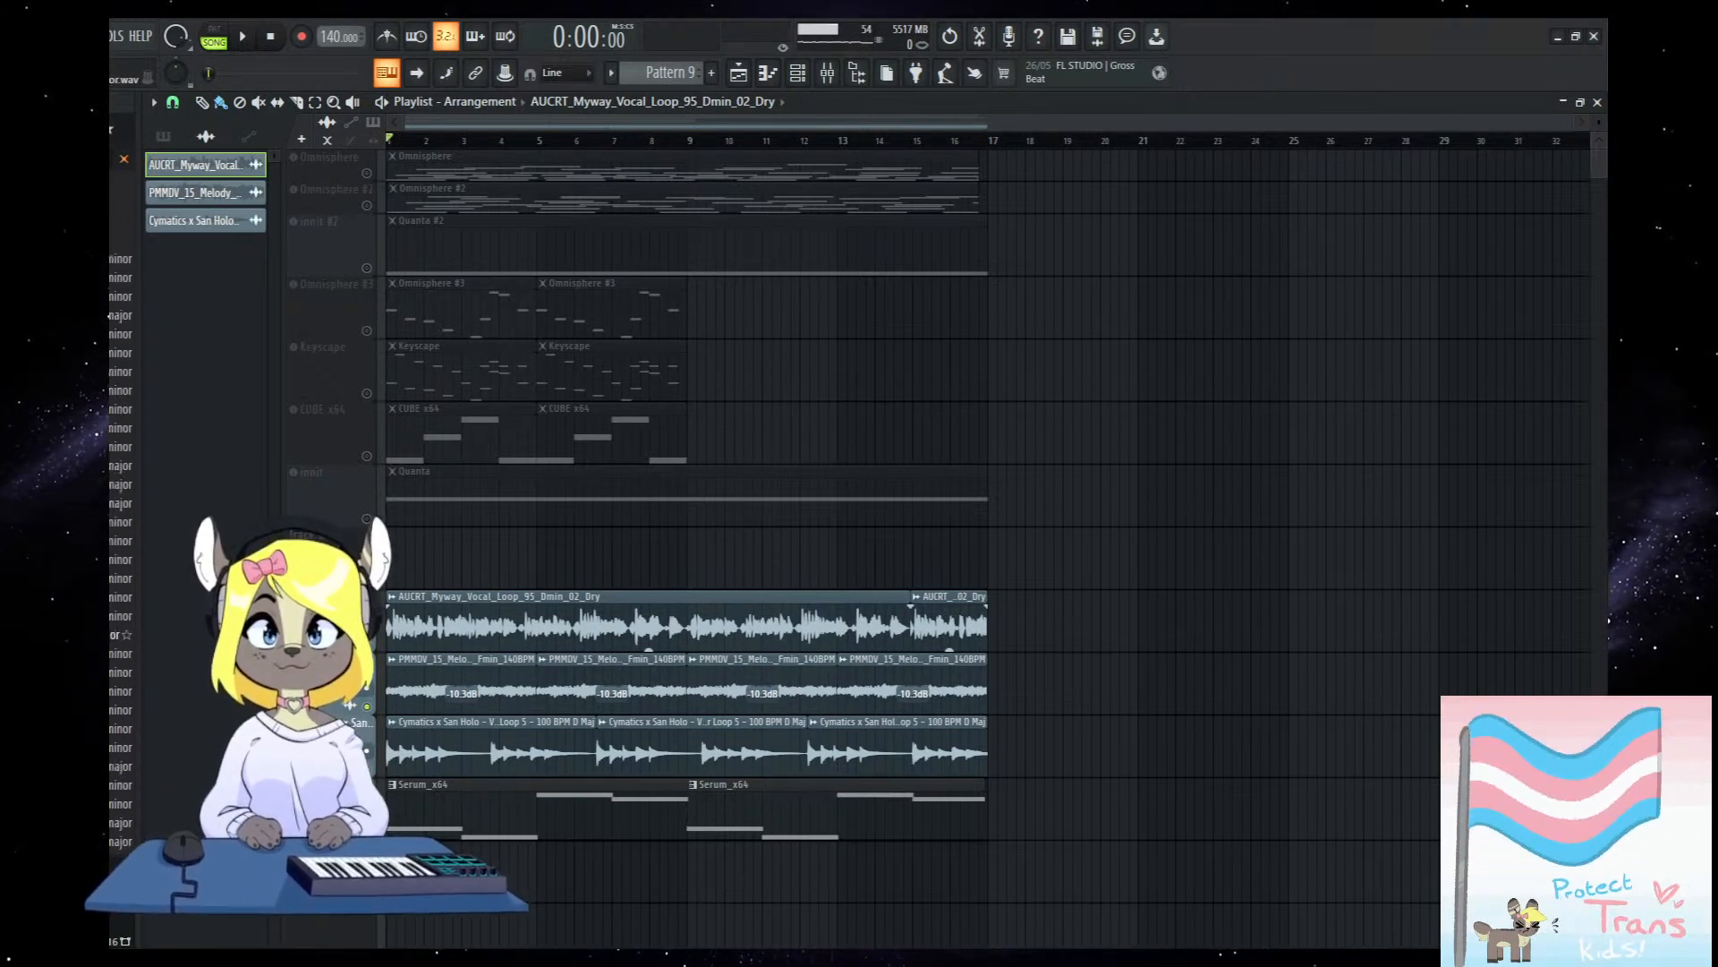
scroll(125, 597, "down", 5)
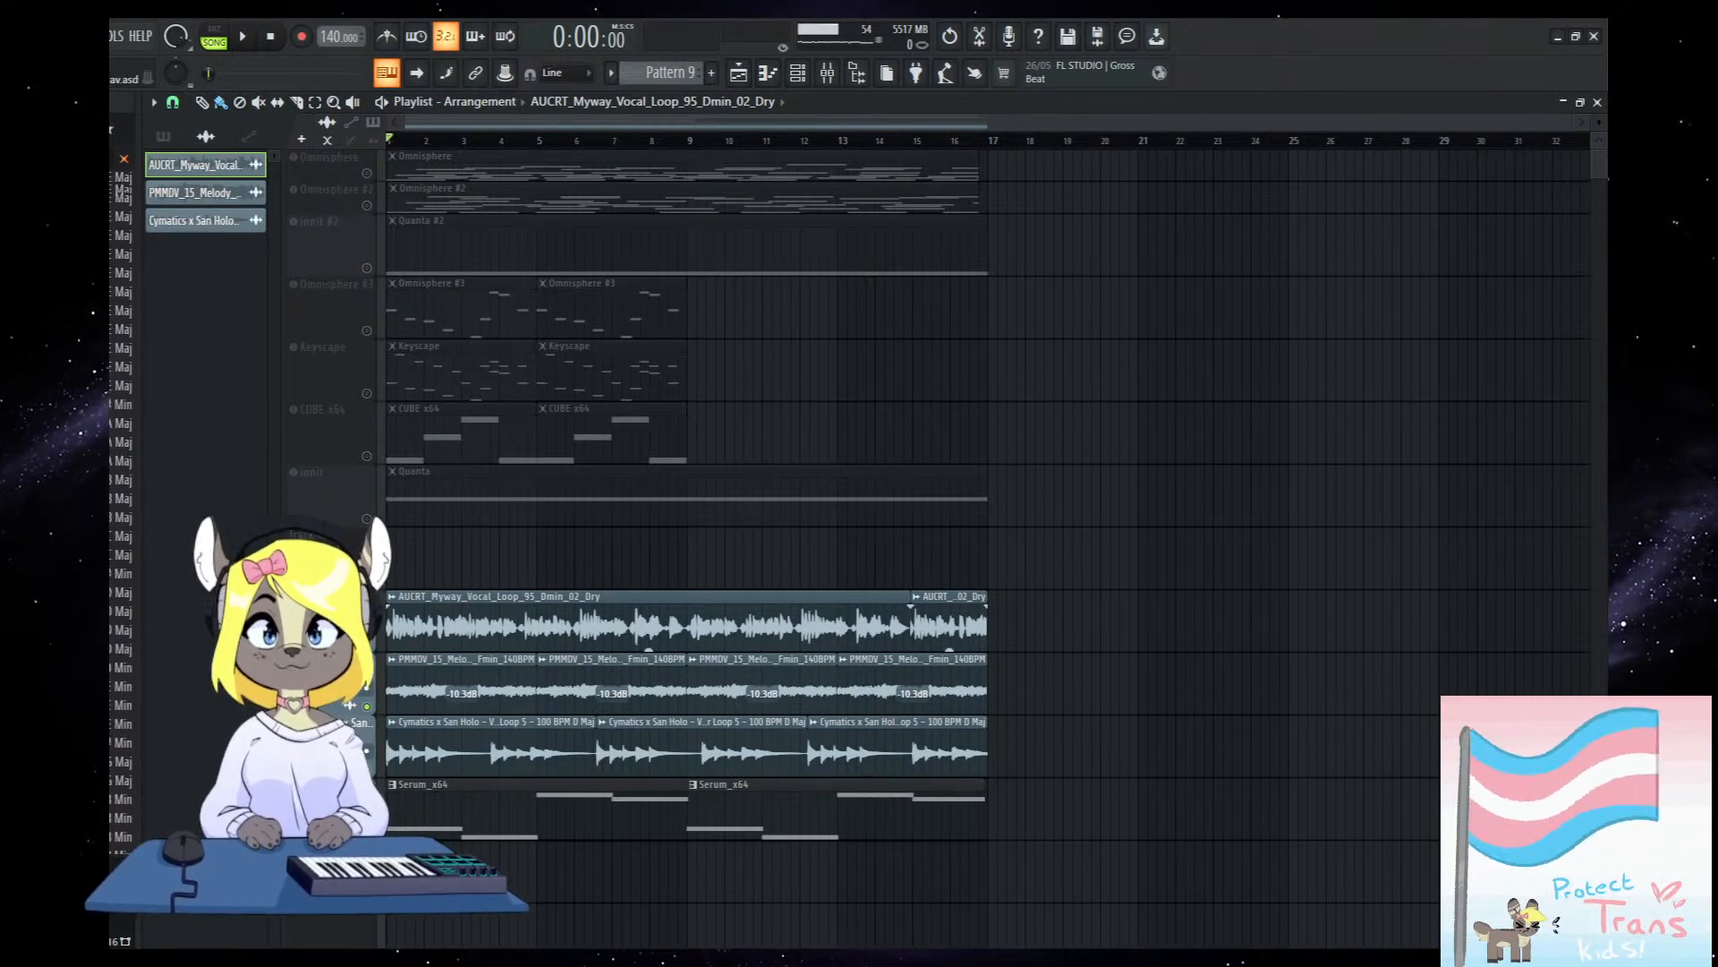
scroll(614, 786, "down", 2)
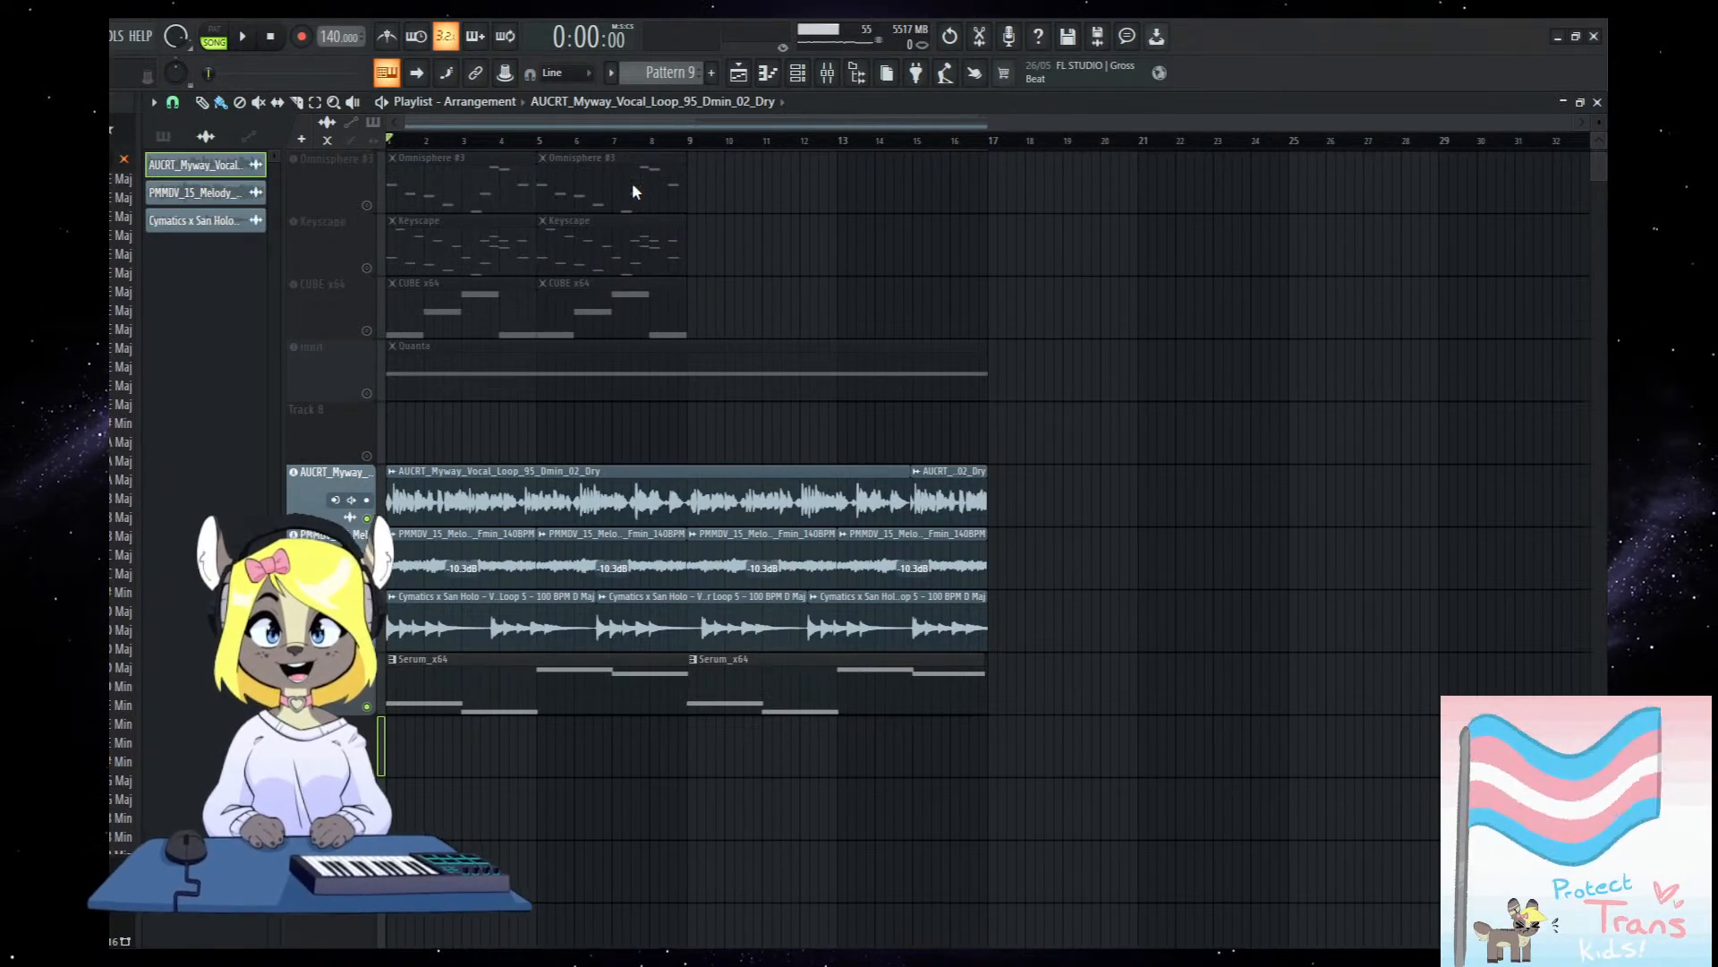
On the BLUR mixer track, move Fruity Convolver and Fruity parametric EQ 2 down two slots and add Crystallizer in slot 3.
left_click(827, 73)
left_click(605, 922)
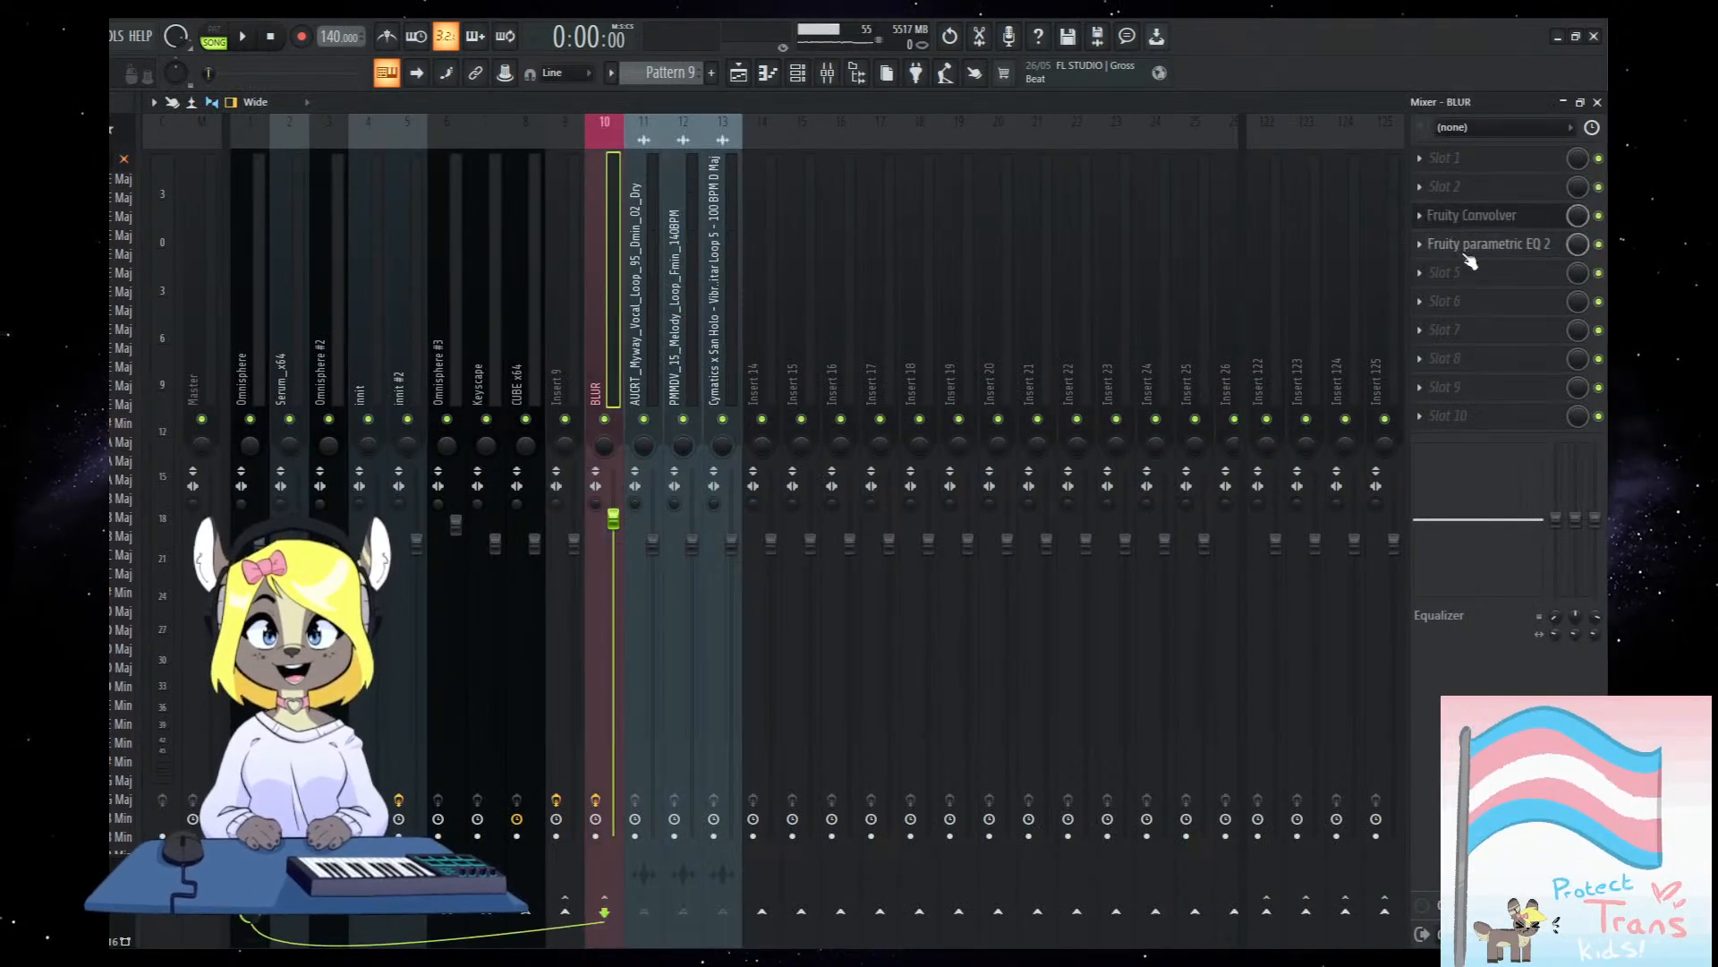
left_click_drag(1472, 250, 1472, 277)
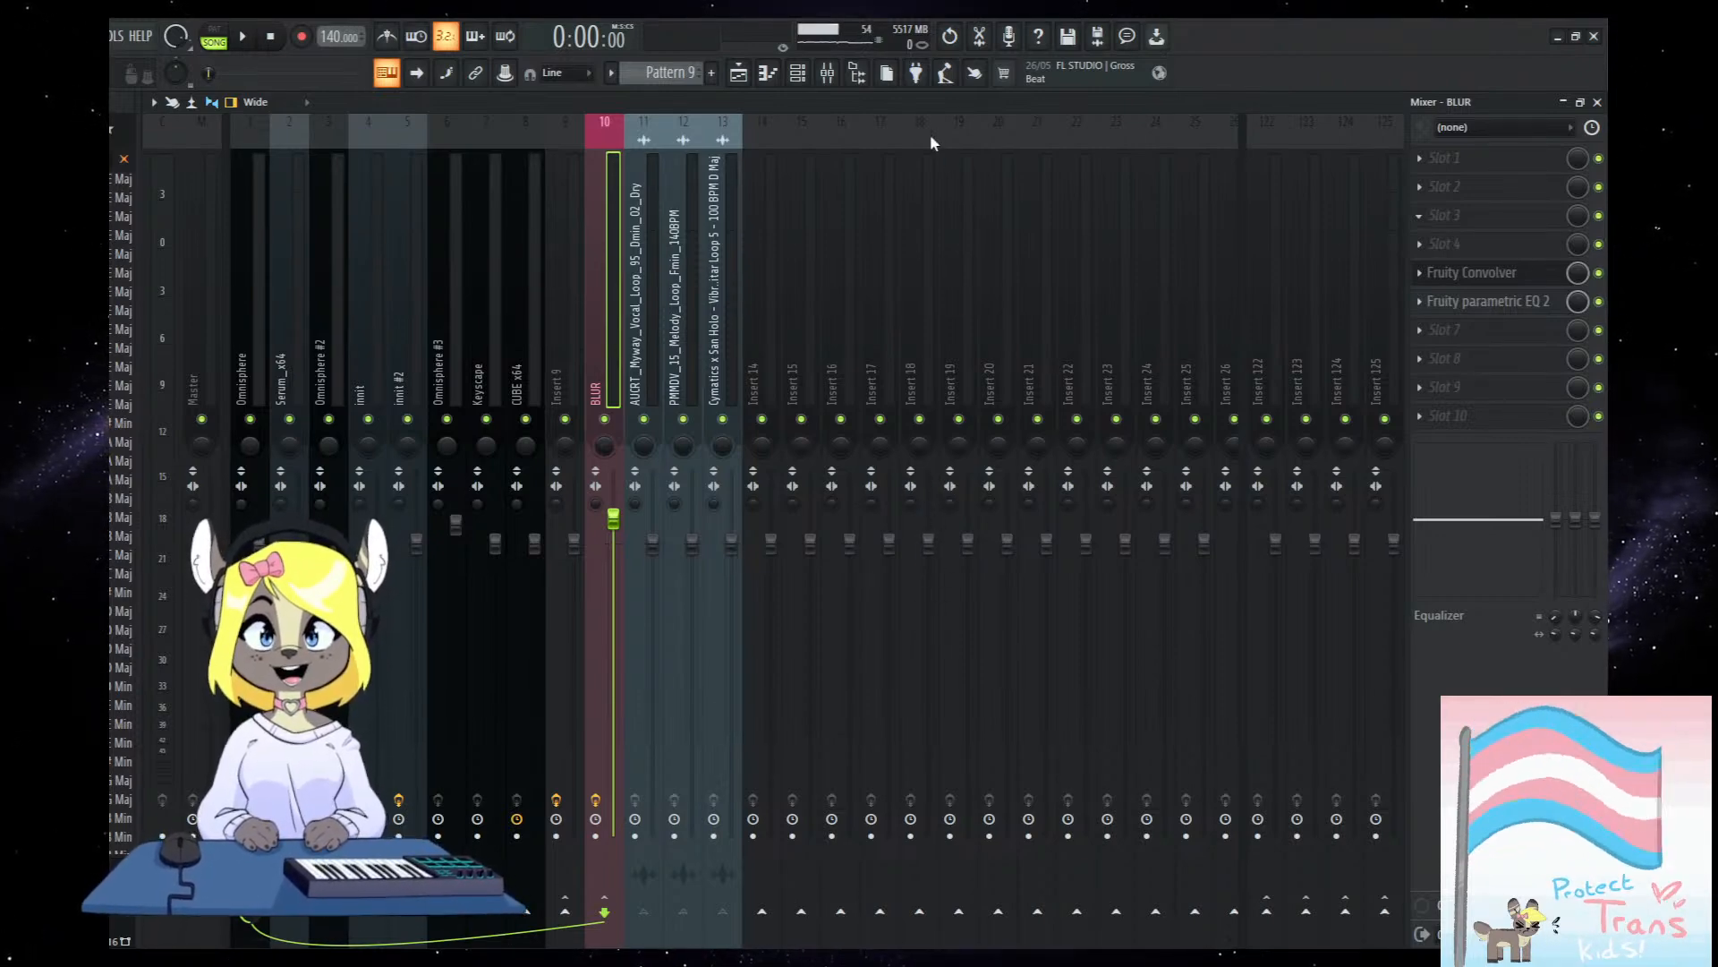
left_click(929, 301)
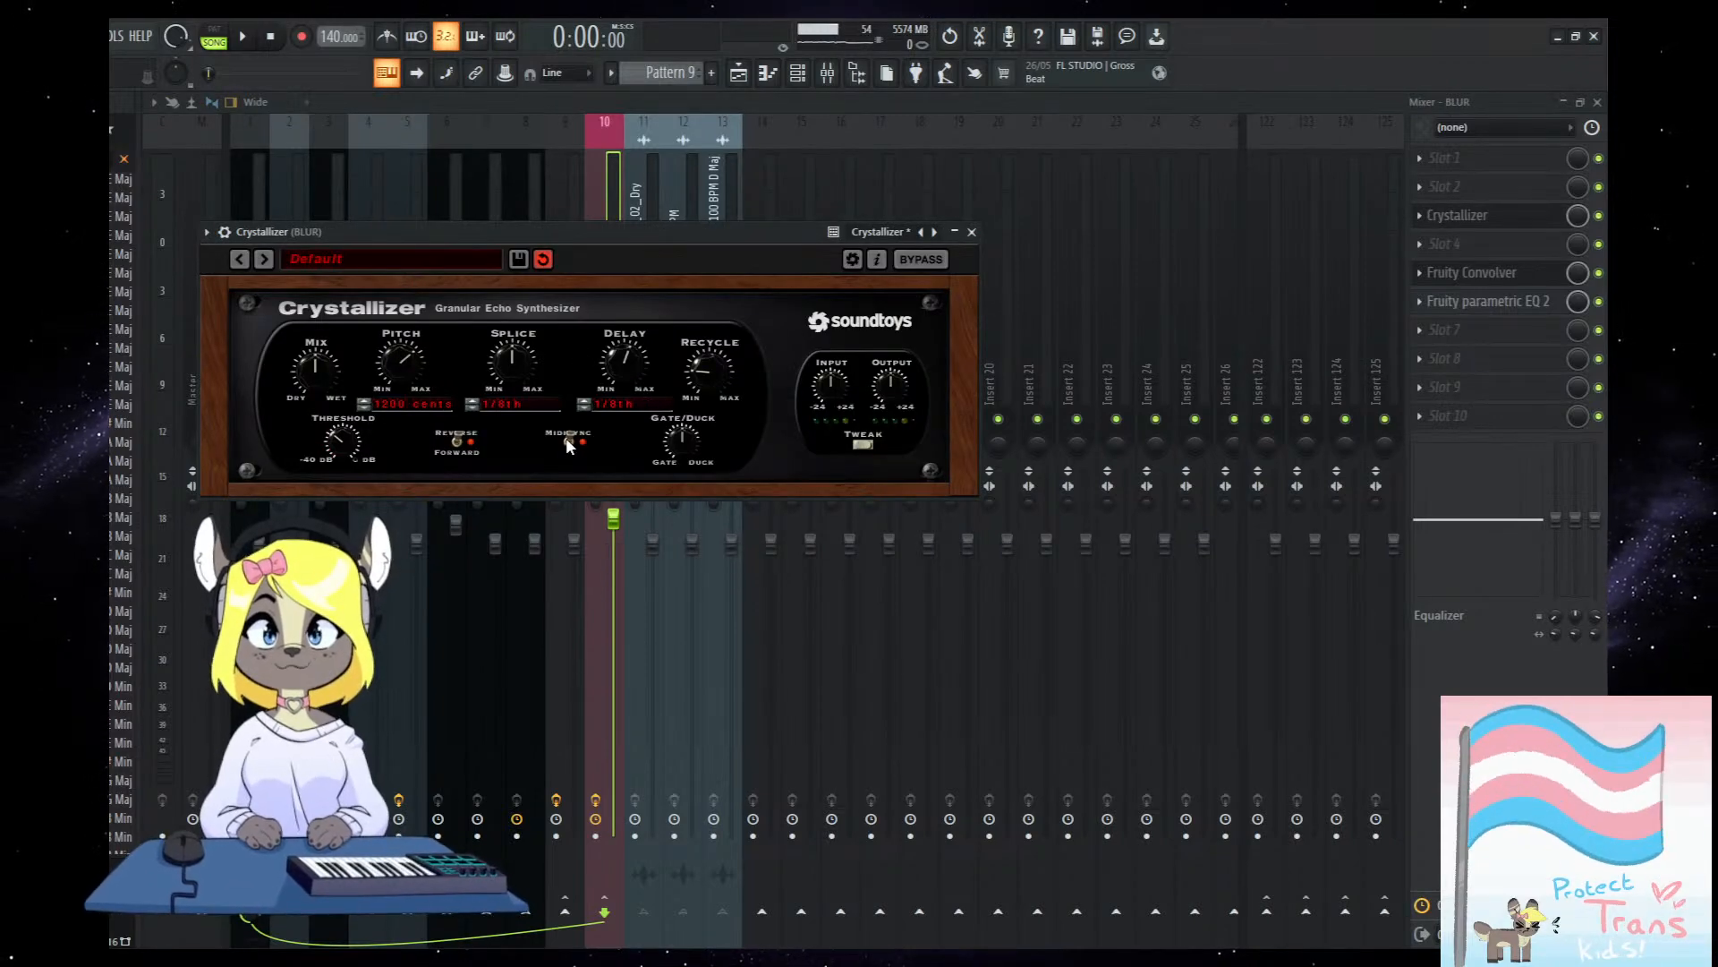
Play the arrangement to audition Crystallizer on the BLUR track, and disable the effect for comparison.
left_click_drag(594, 256, 754, 414)
key("space")
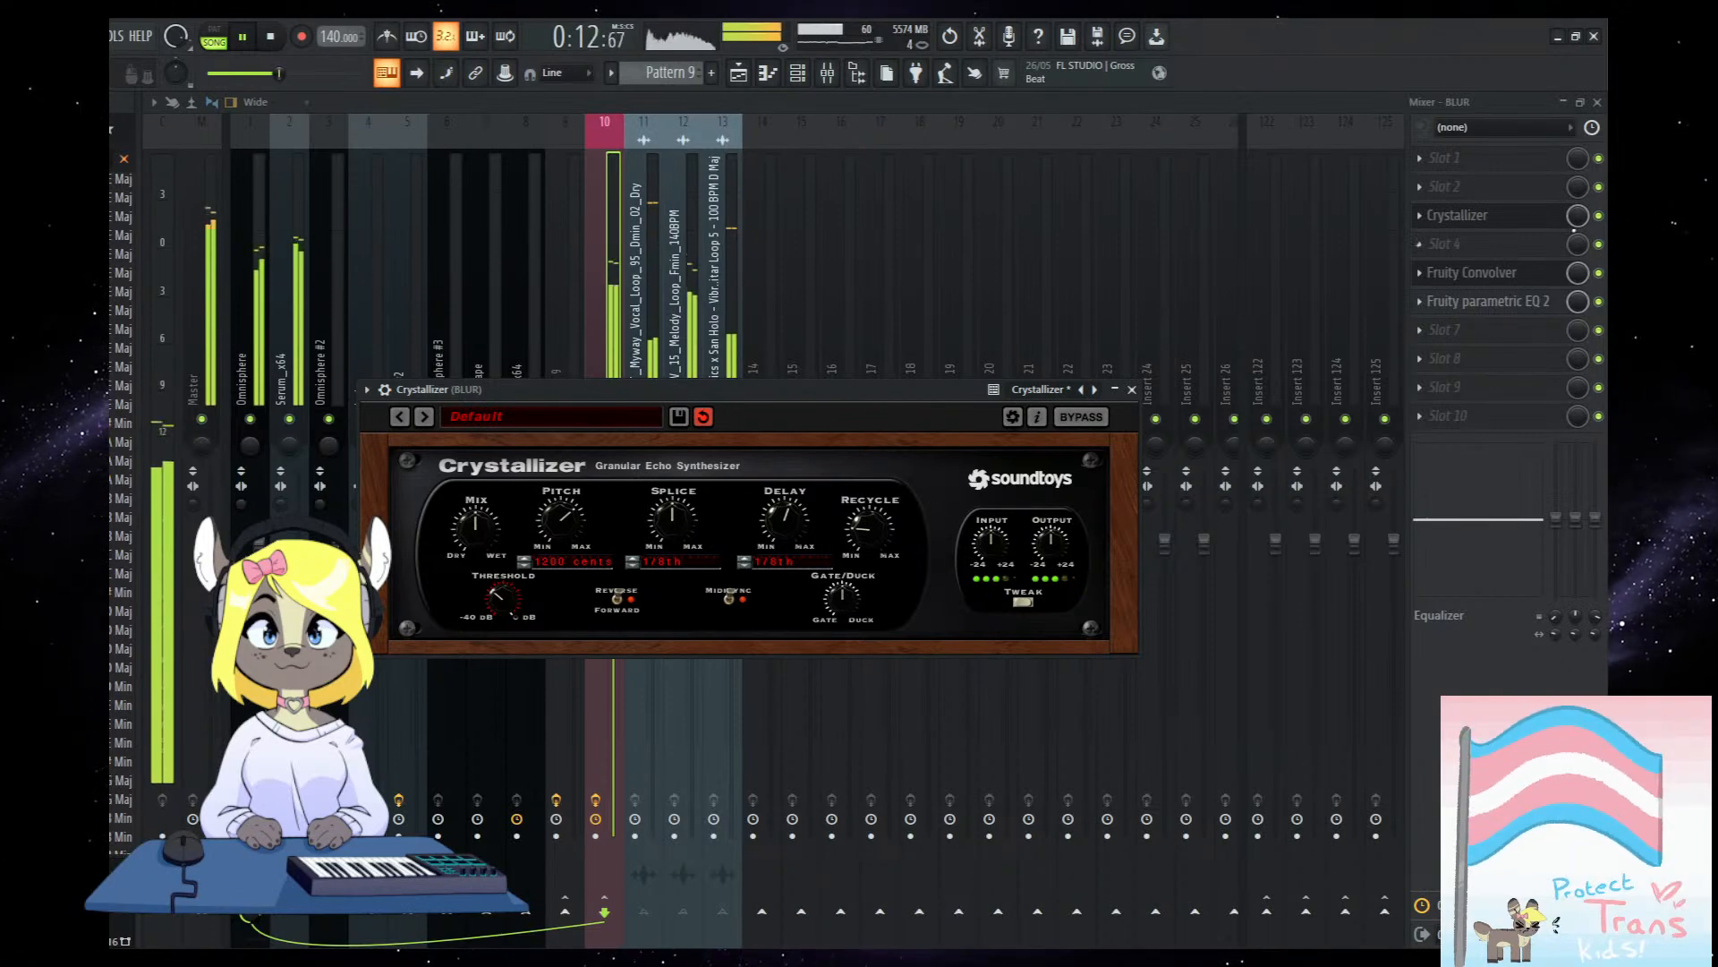
left_click(1600, 217)
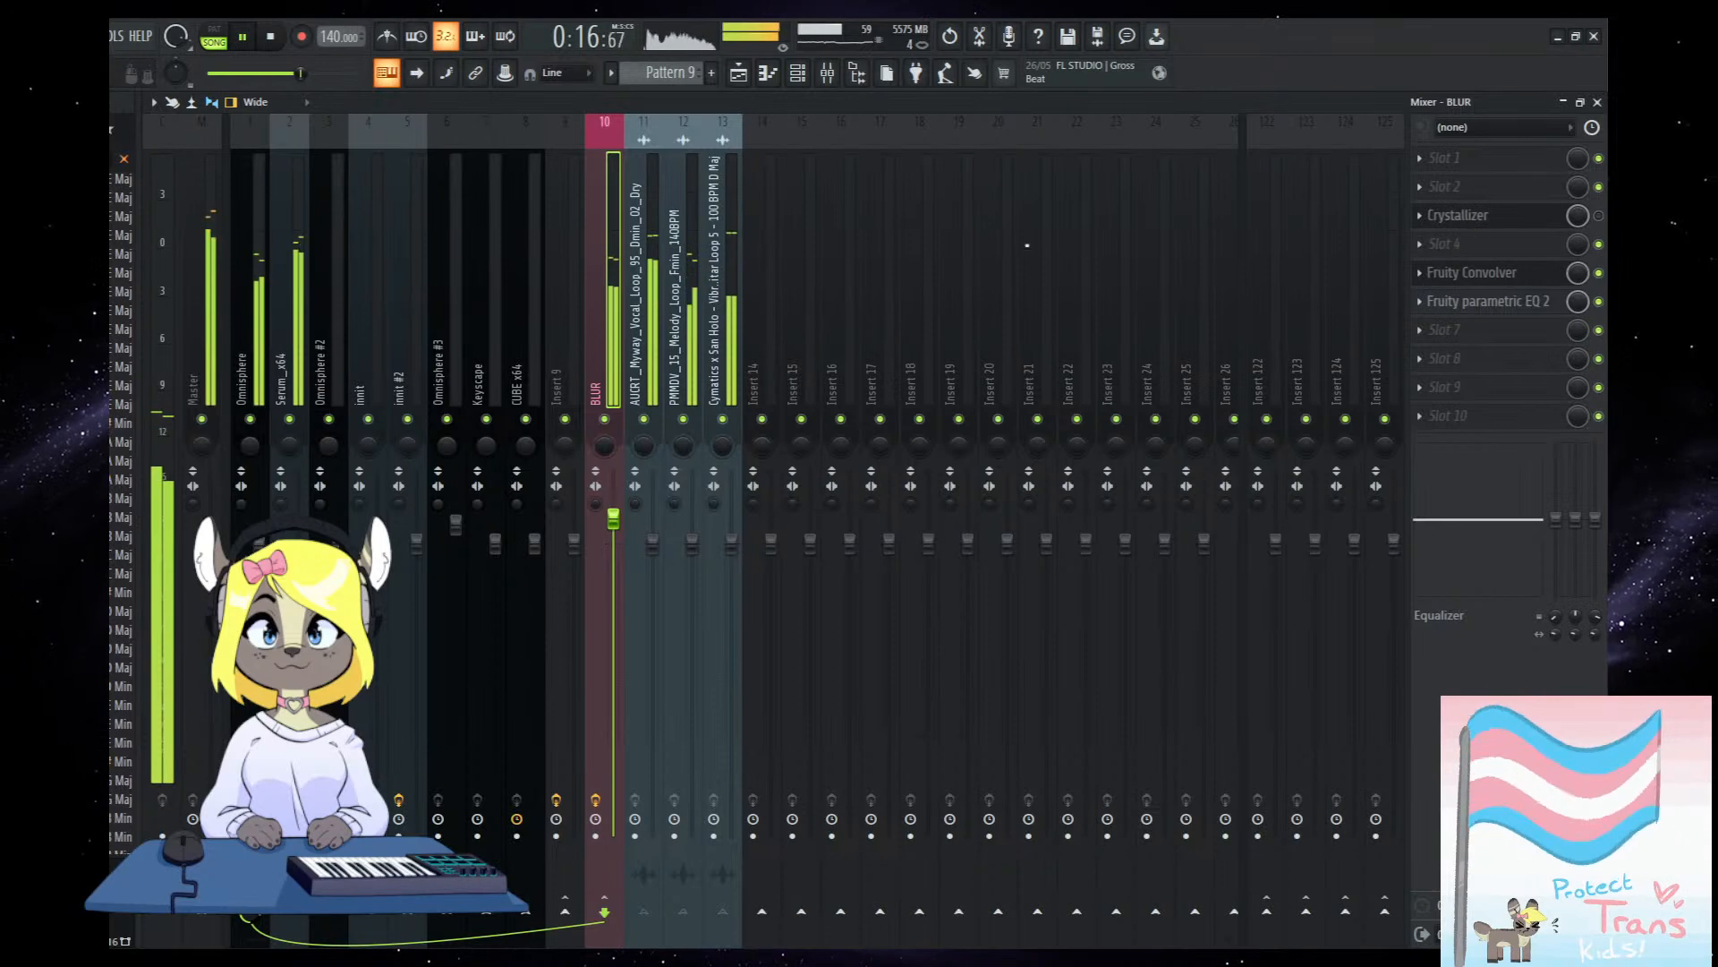
Re-enable Crystallizer for comparison, stop playback and remove the effect from slot 3 of the BLUR mixer track.
left_click(1599, 217)
key("space")
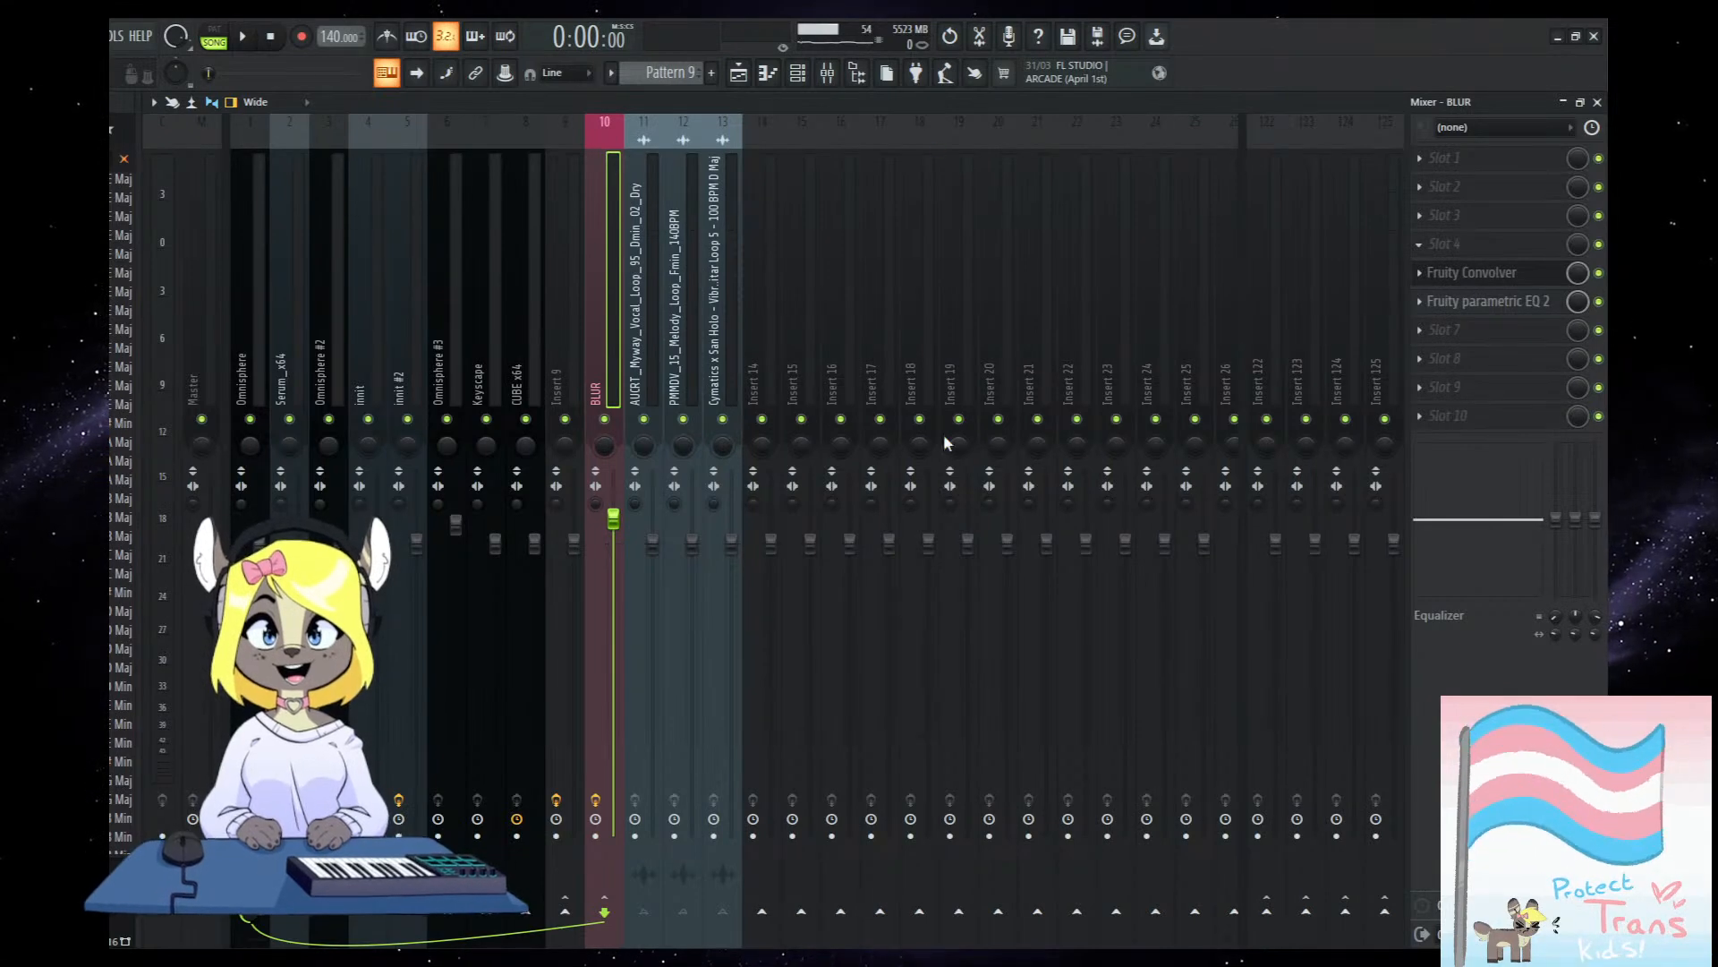
left_click(739, 74)
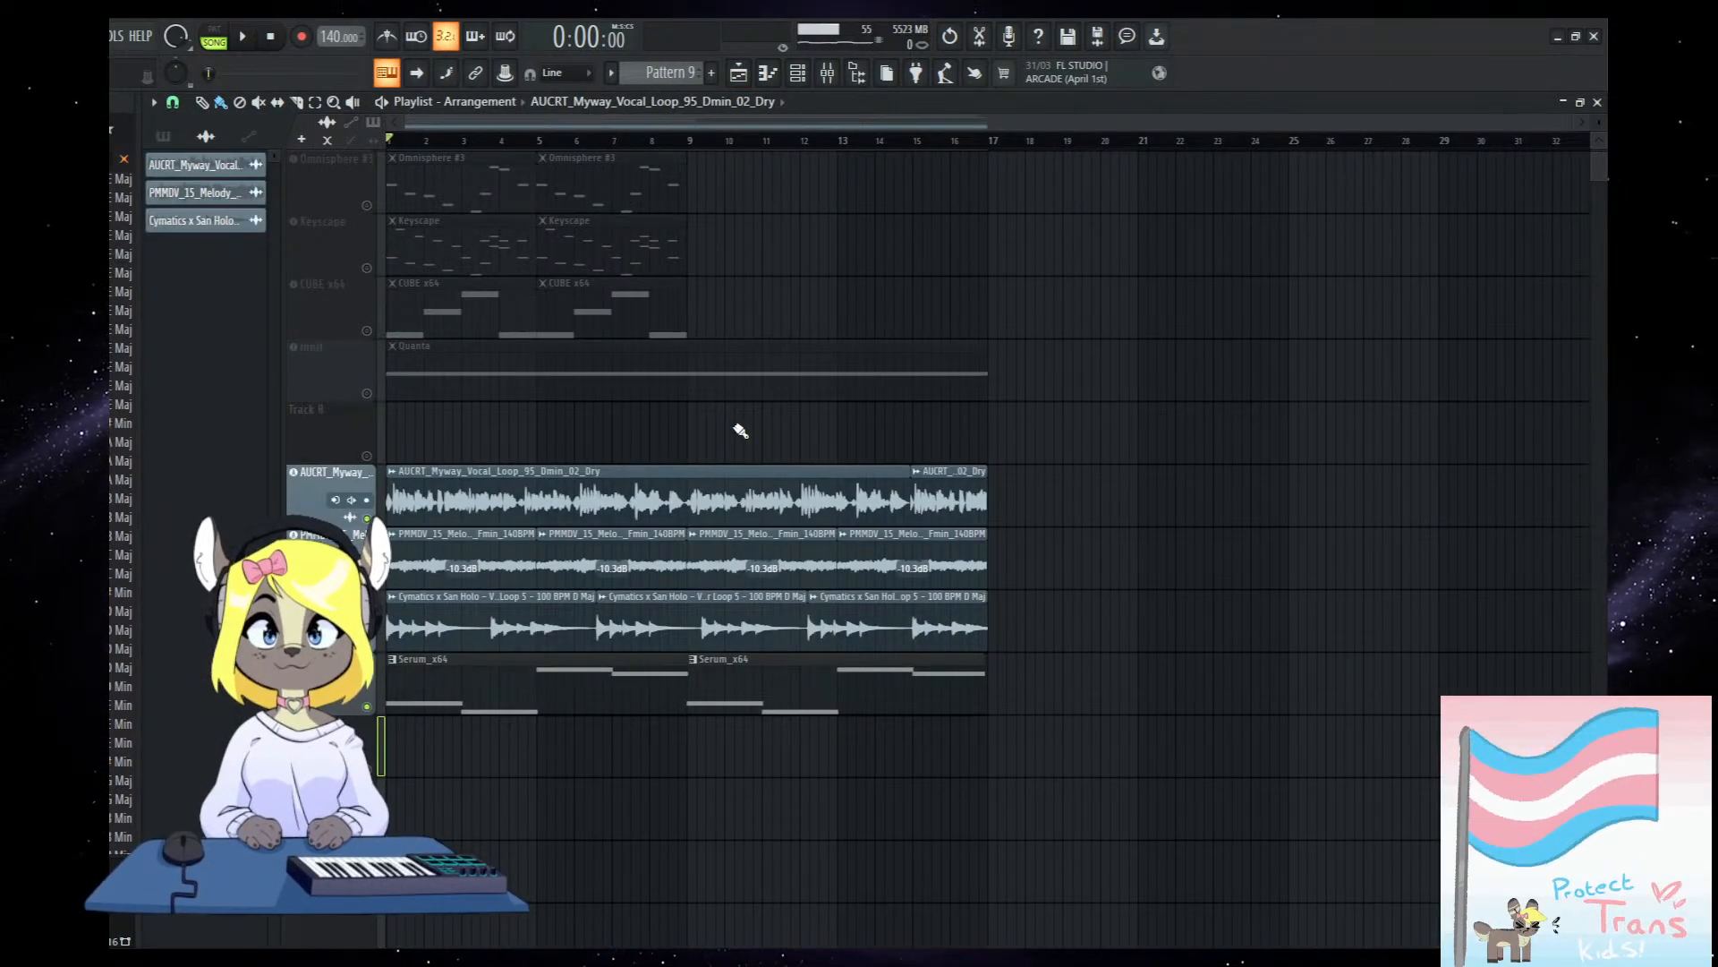
Try Multiband Delay with the Phase Dispersion preset in slot 3 of the BLUR track and audition it with the arrangement.
left_click(827, 72)
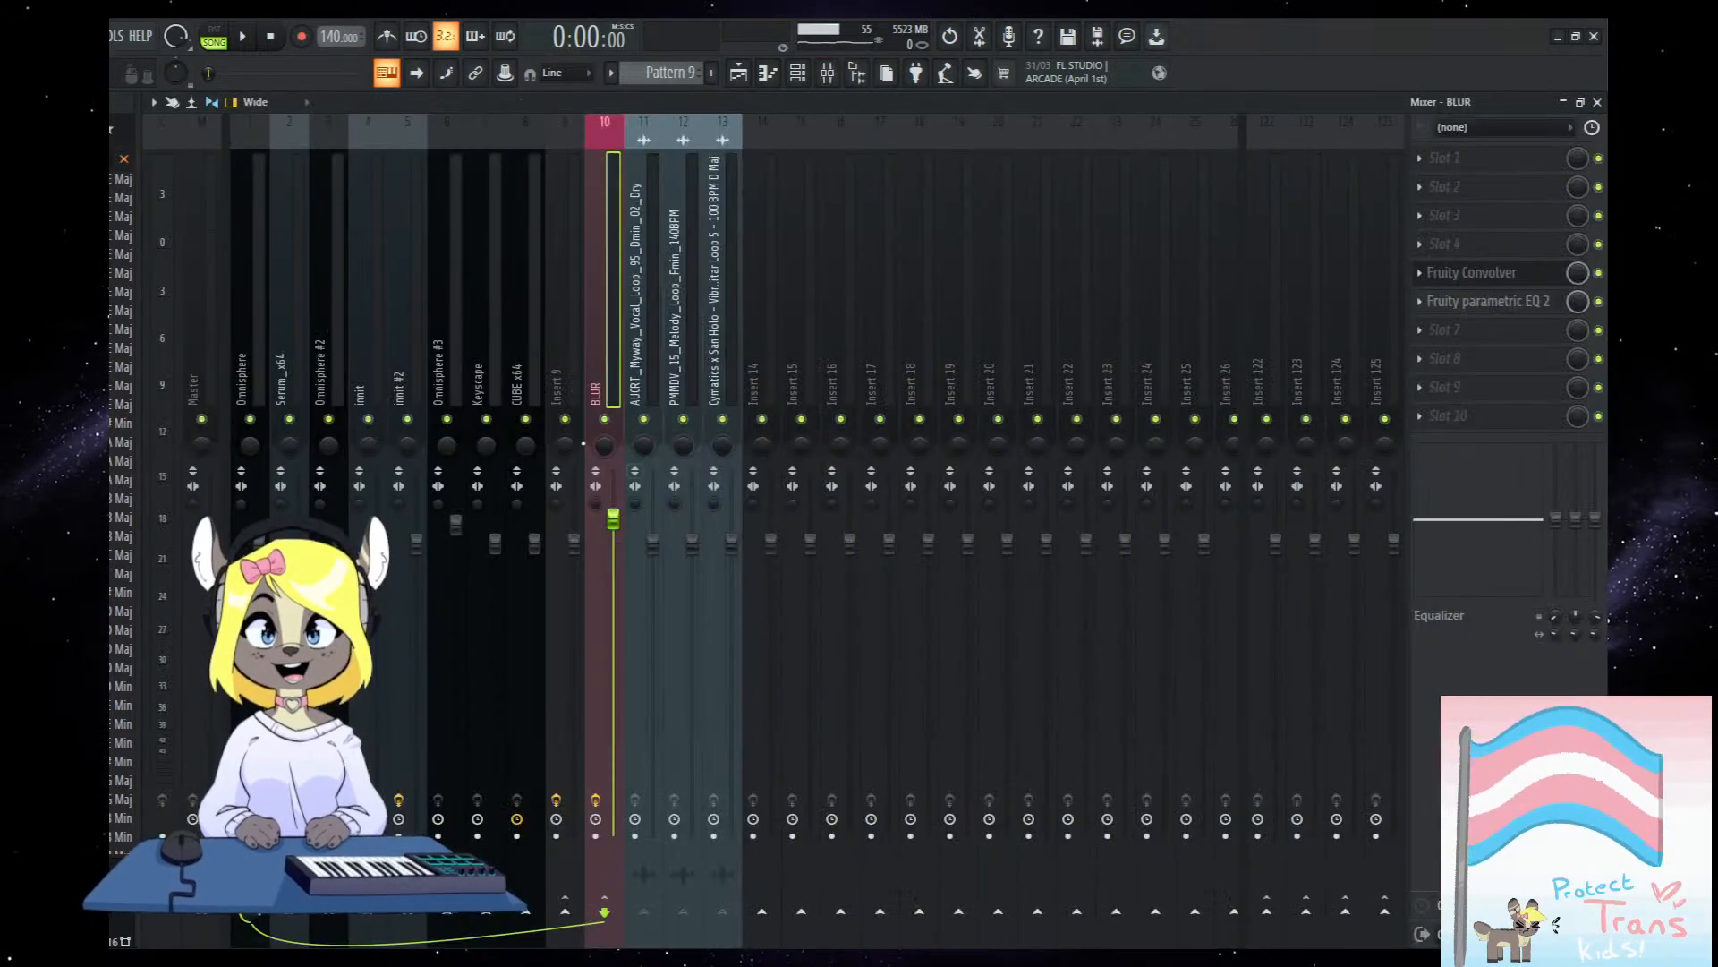
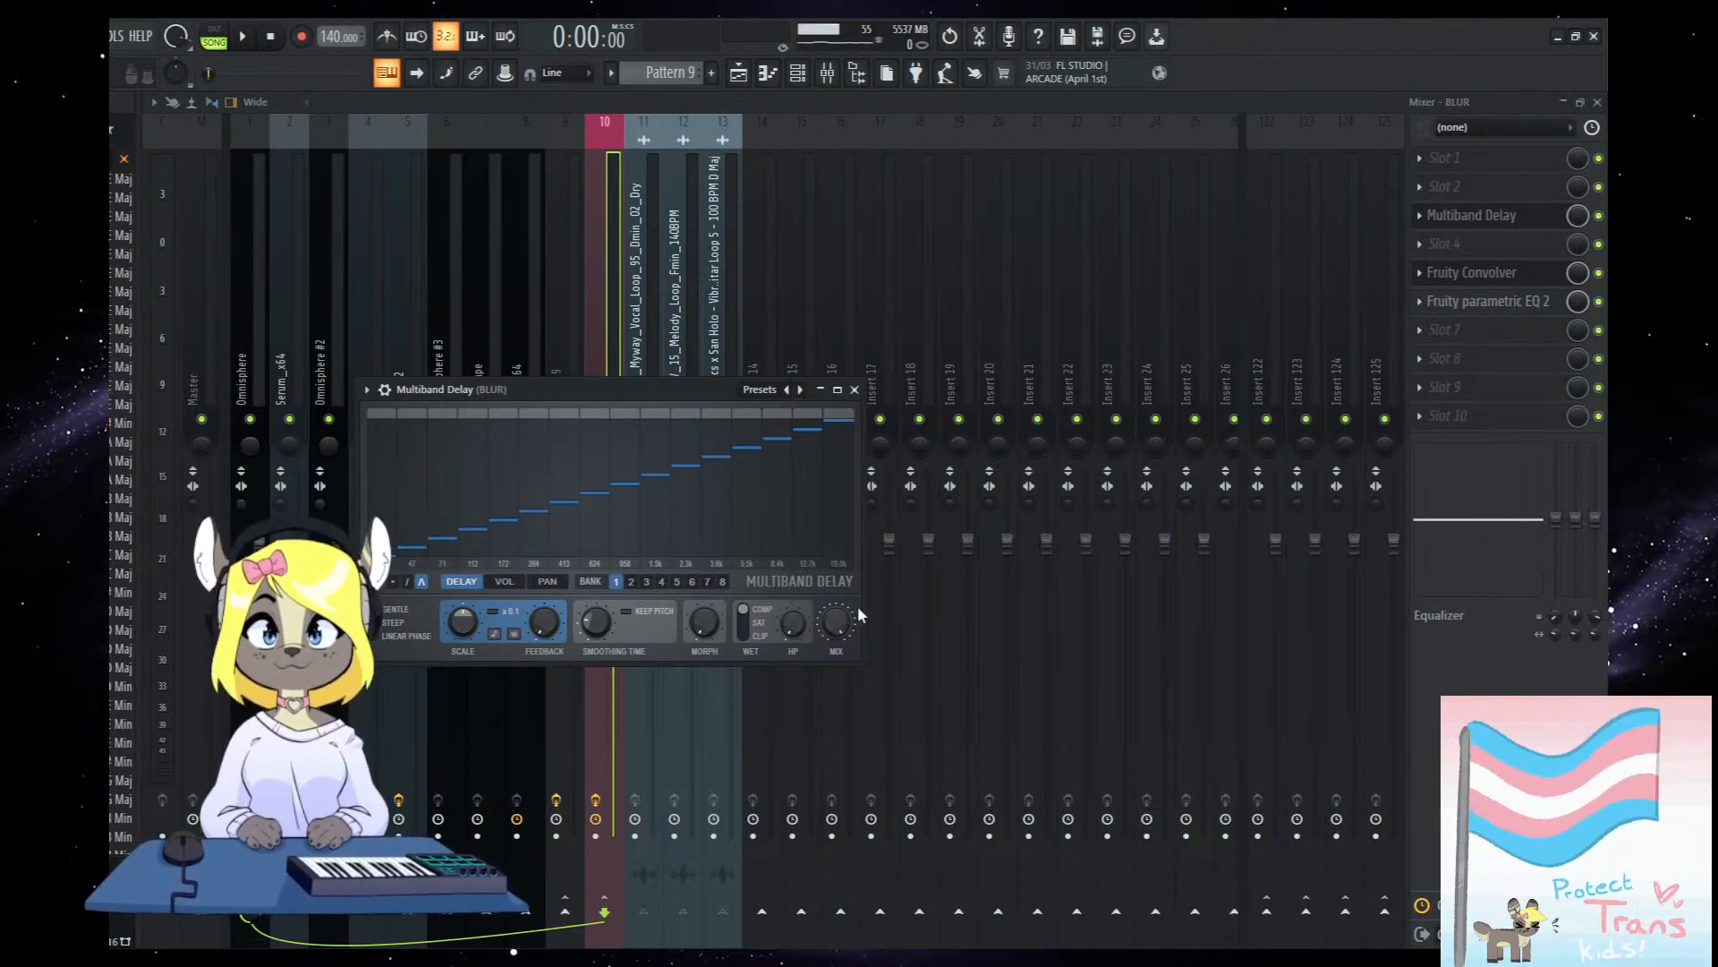
left_click(787, 389)
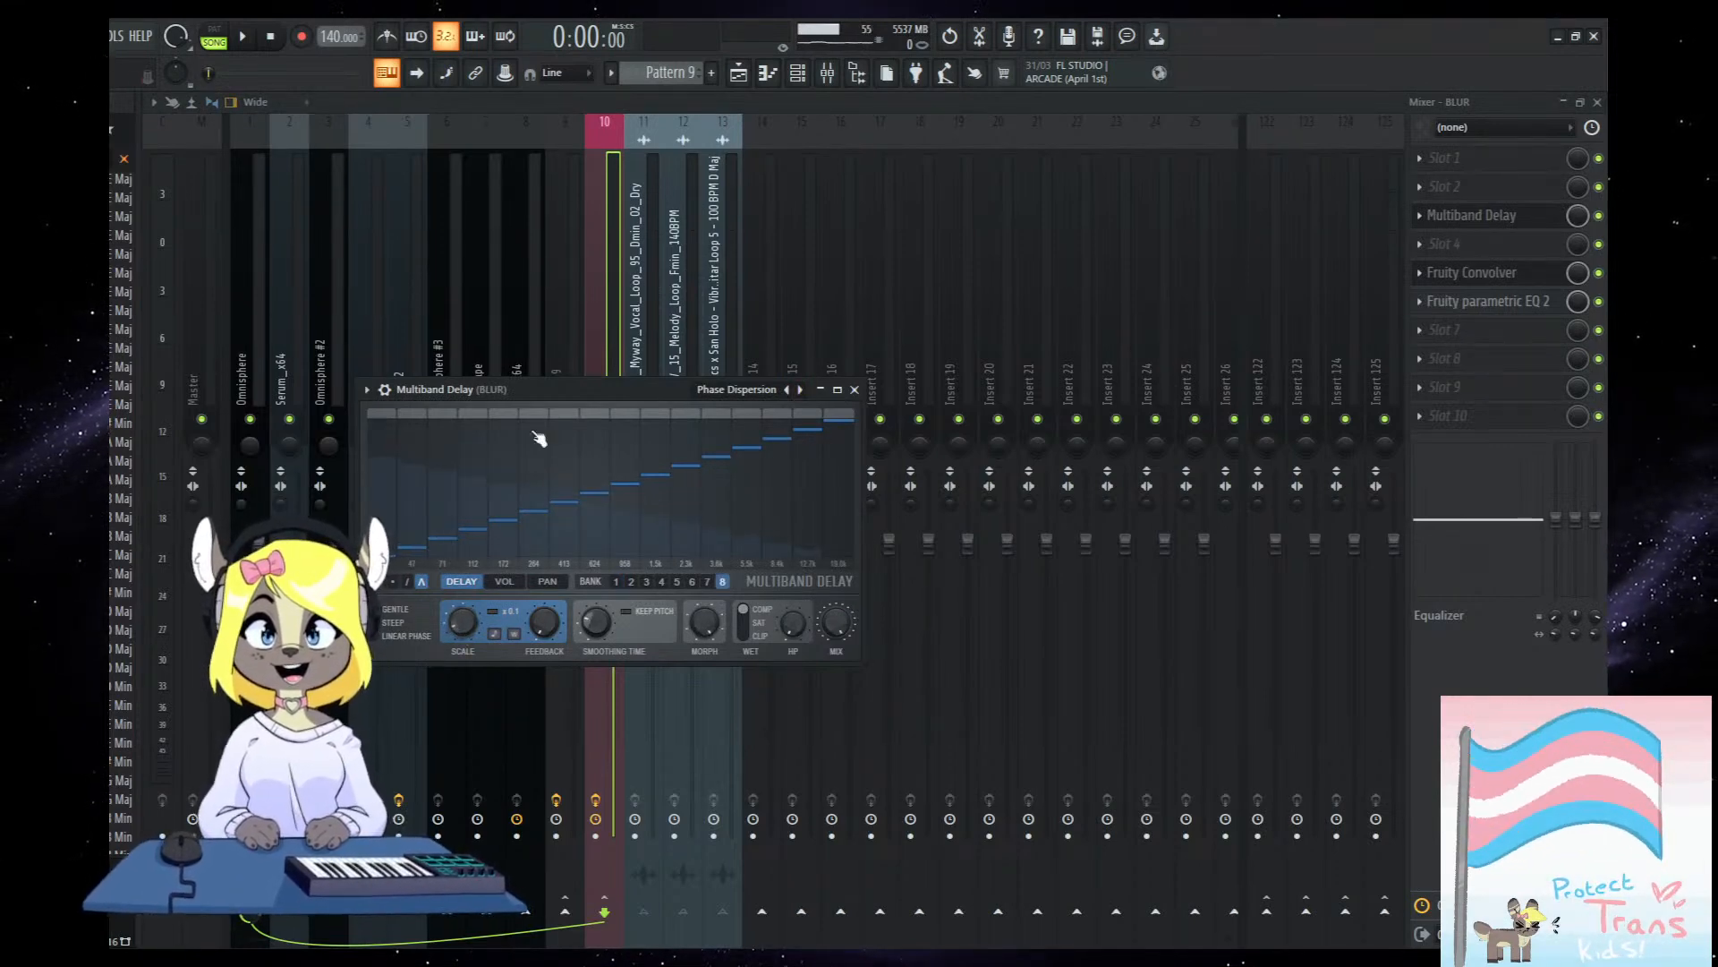
left_click_drag(530, 391, 584, 419)
key("space")
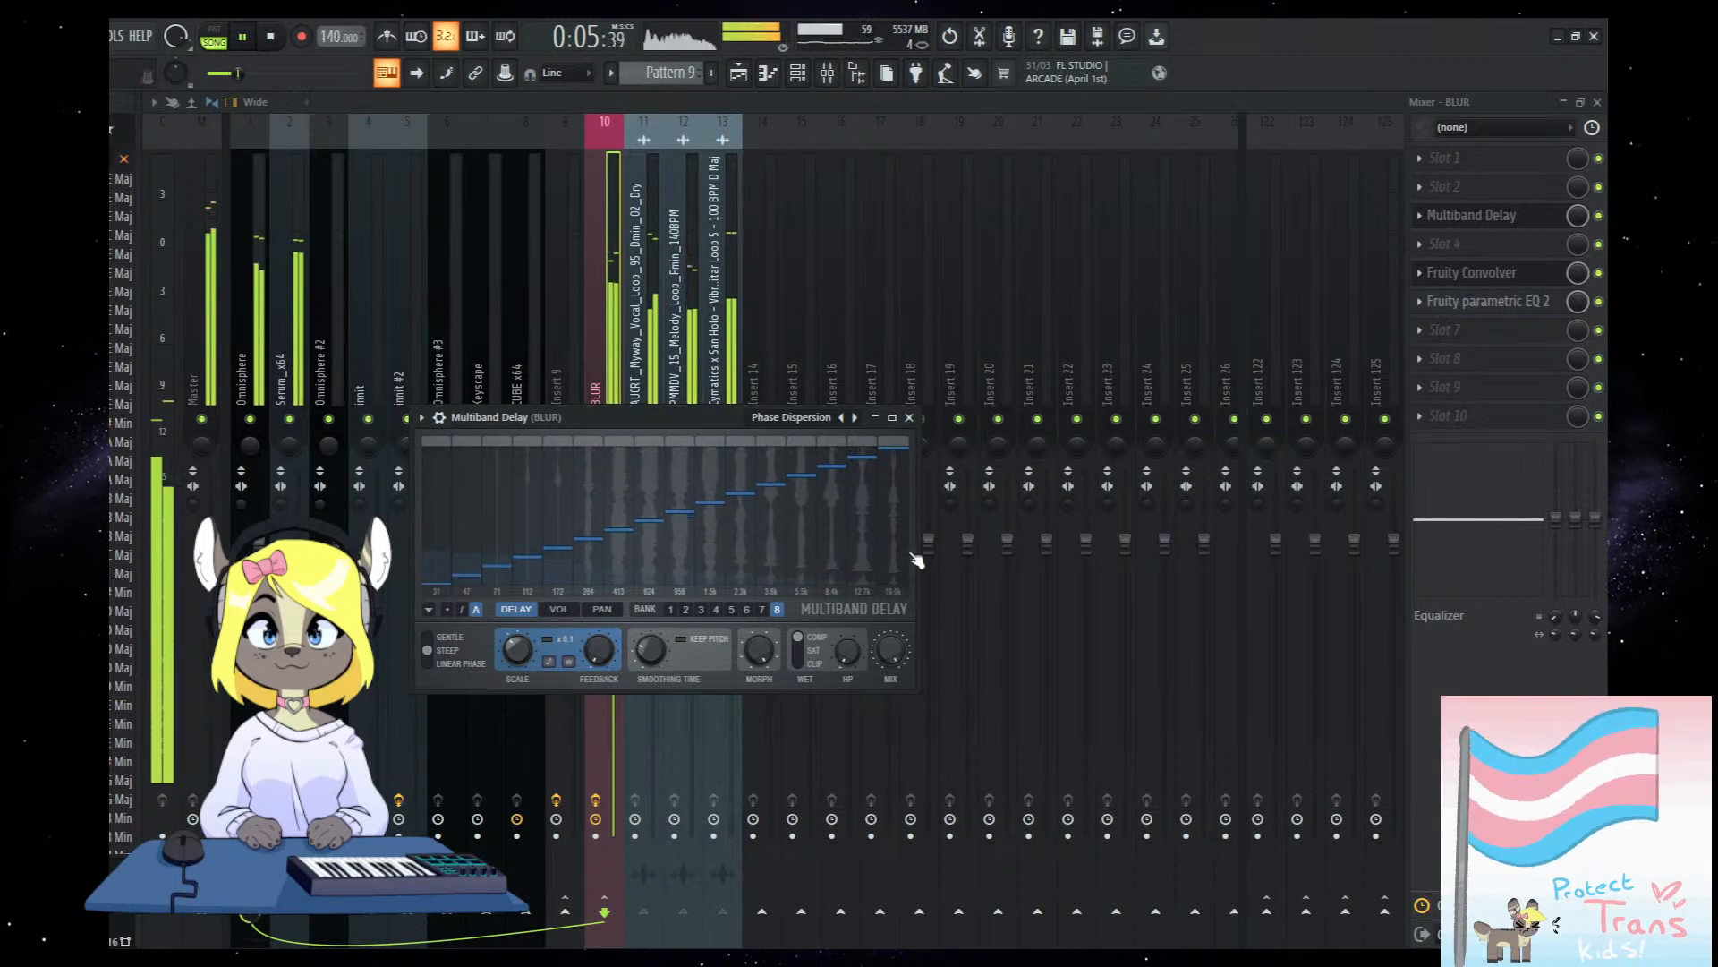
left_click_drag(714, 421, 746, 443)
key("space")
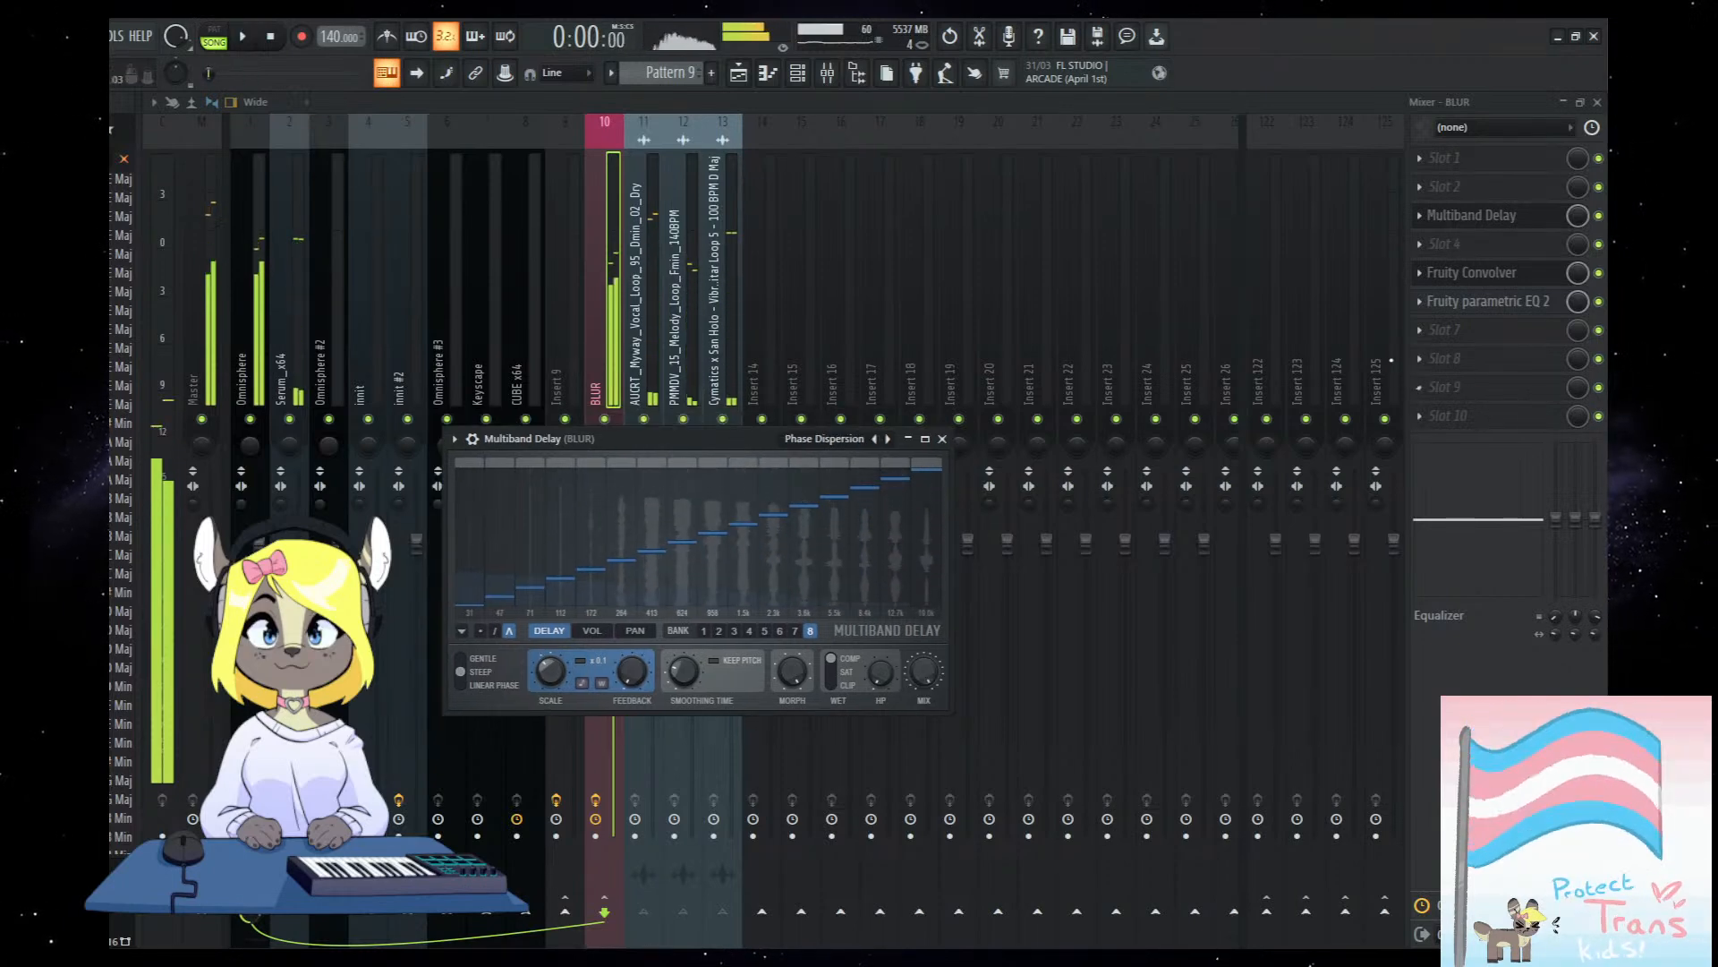
Try MPhaser in slot 3 of the BLUR track with 100% dry/wet, a faster rate and more width, and remove it.
left_click(1422, 224)
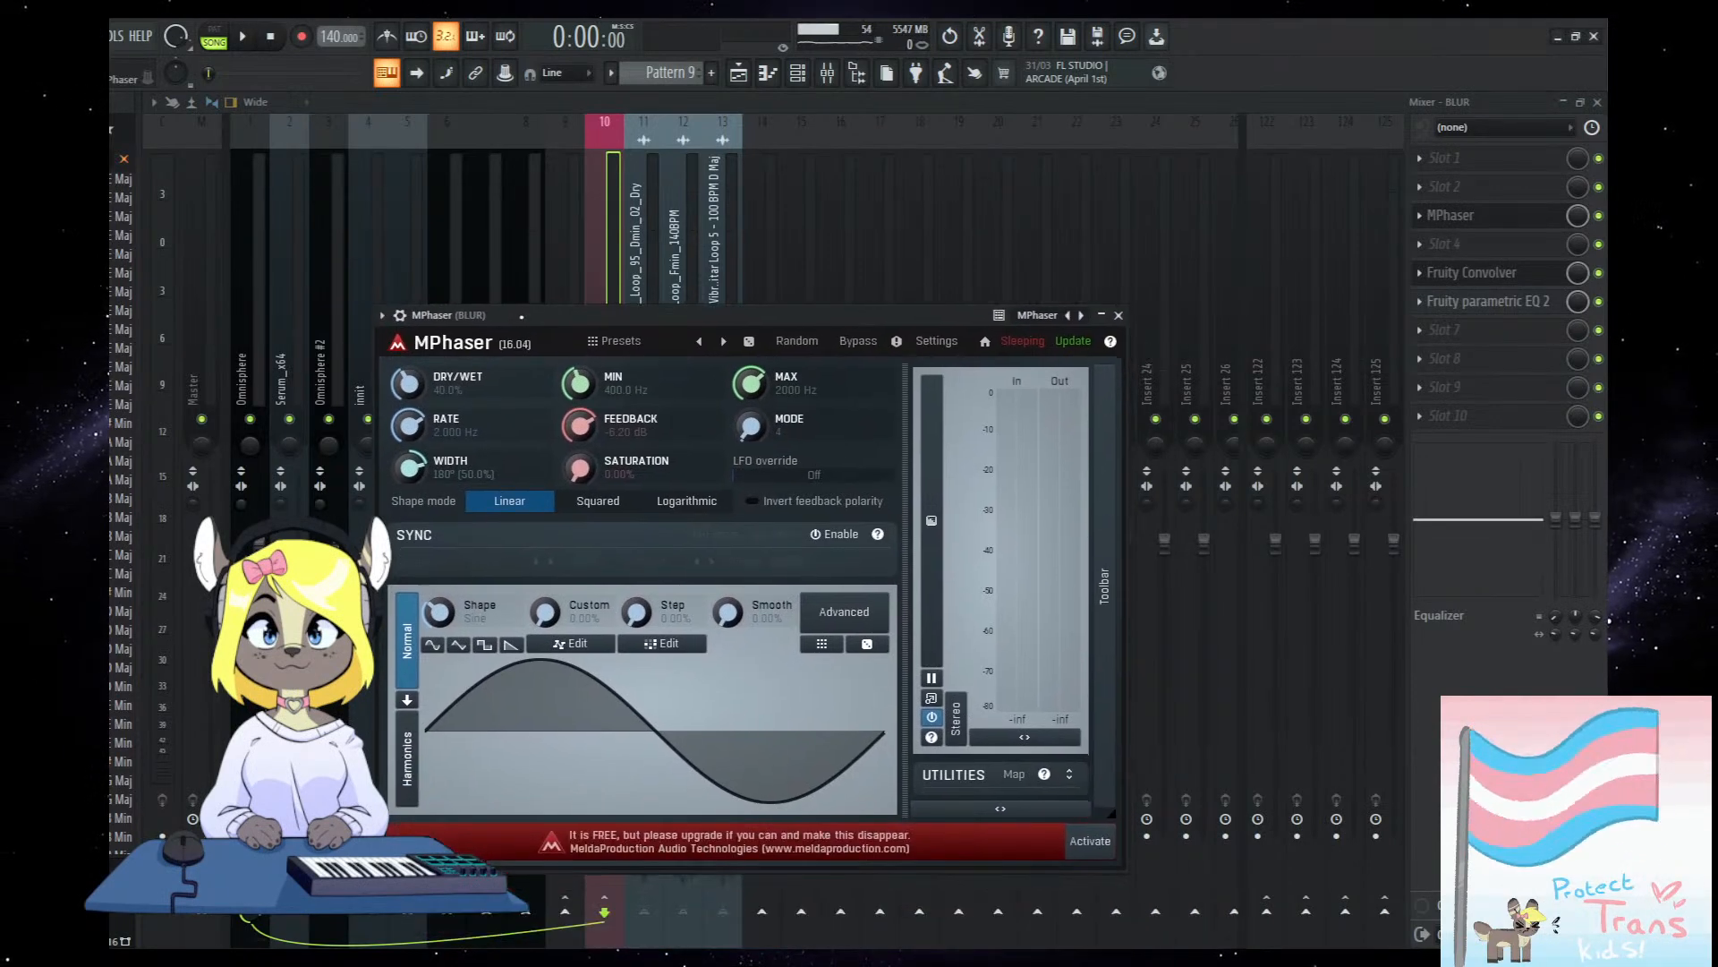
key("space")
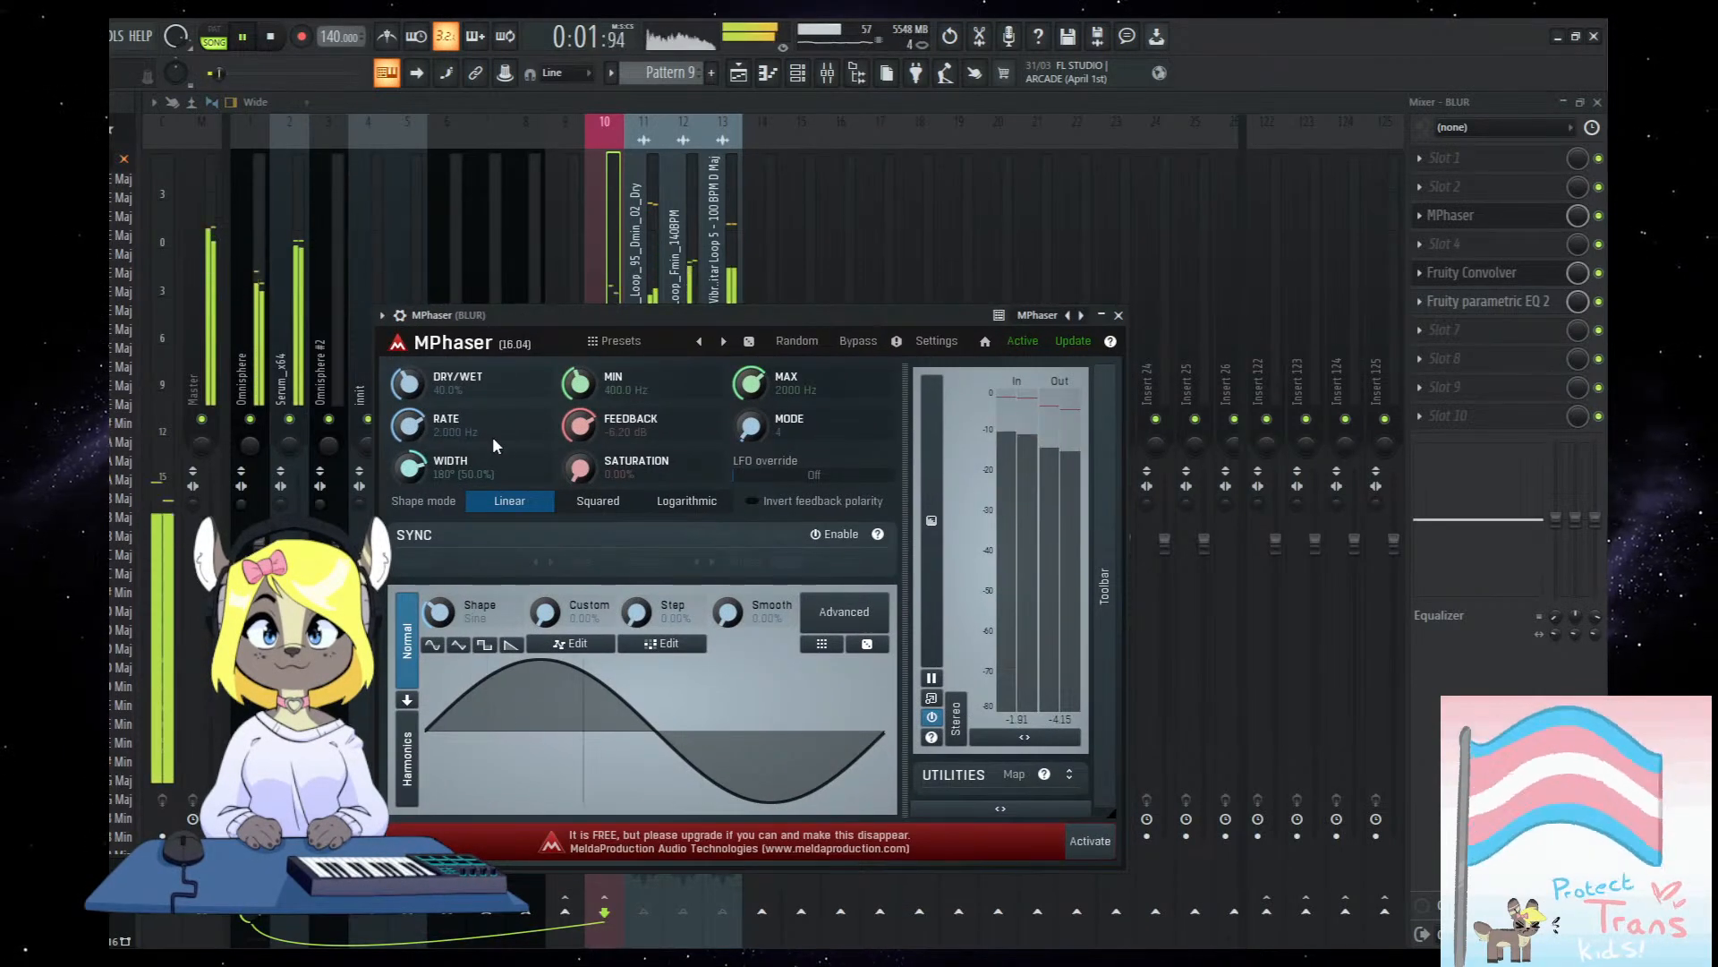
left_click_drag(409, 384, 409, 305)
left_click_drag(409, 426, 432, 372)
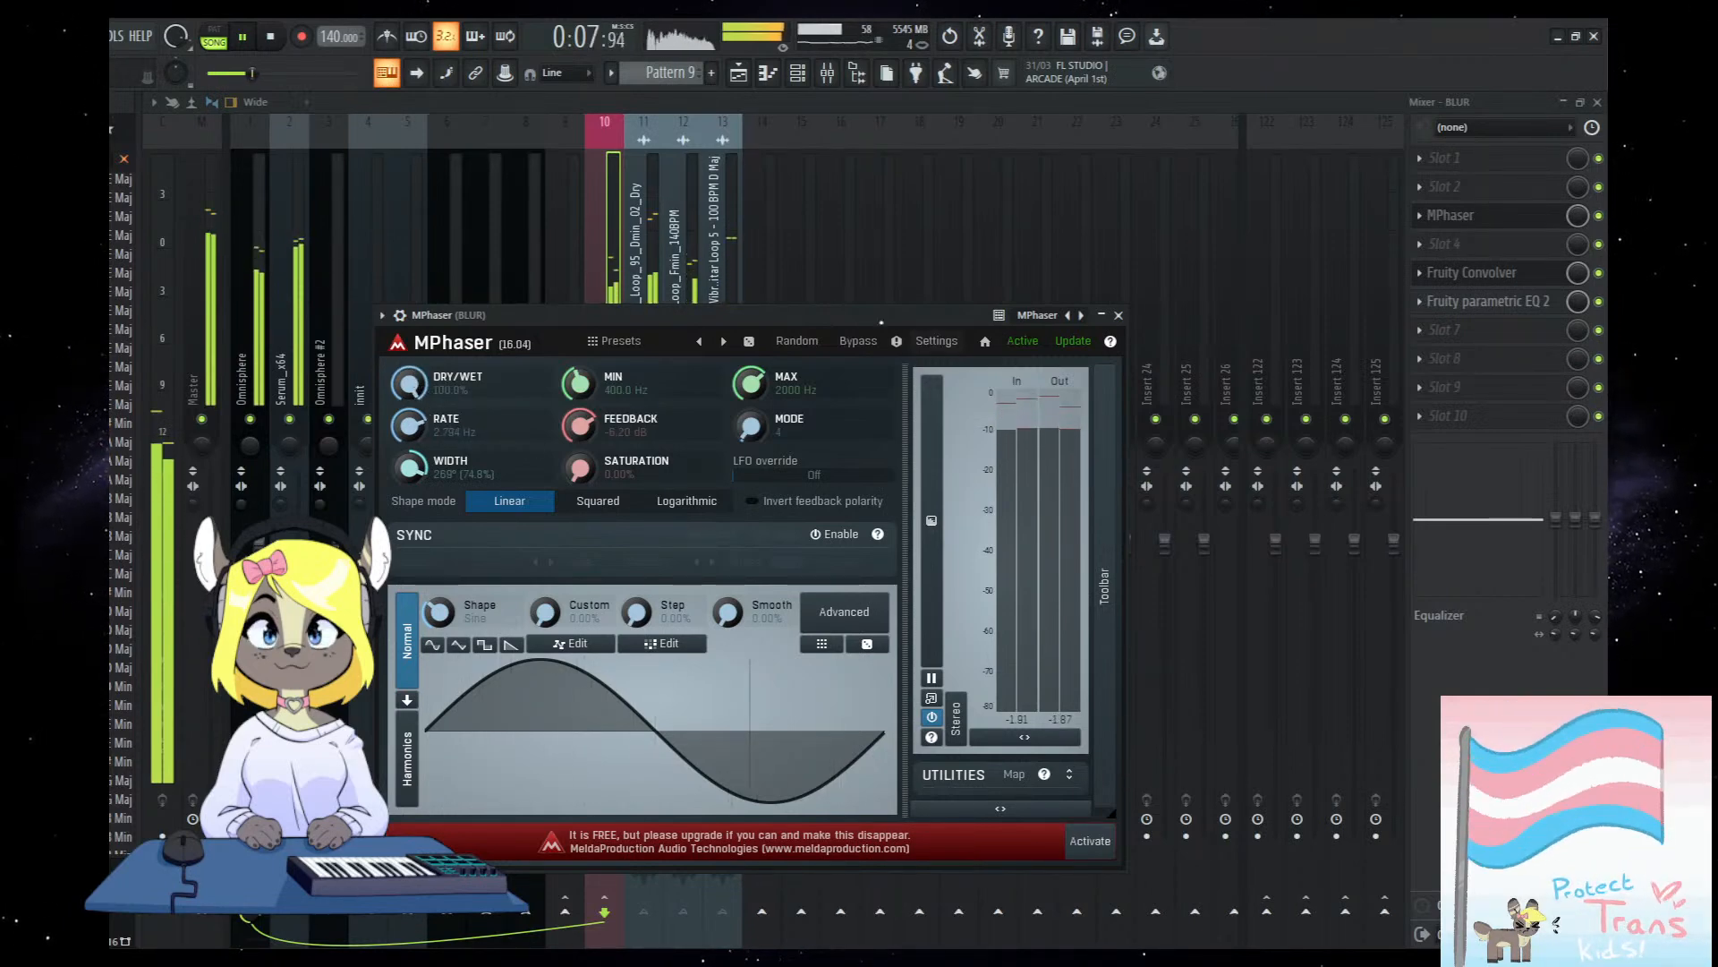
key("space")
left_click(1423, 215)
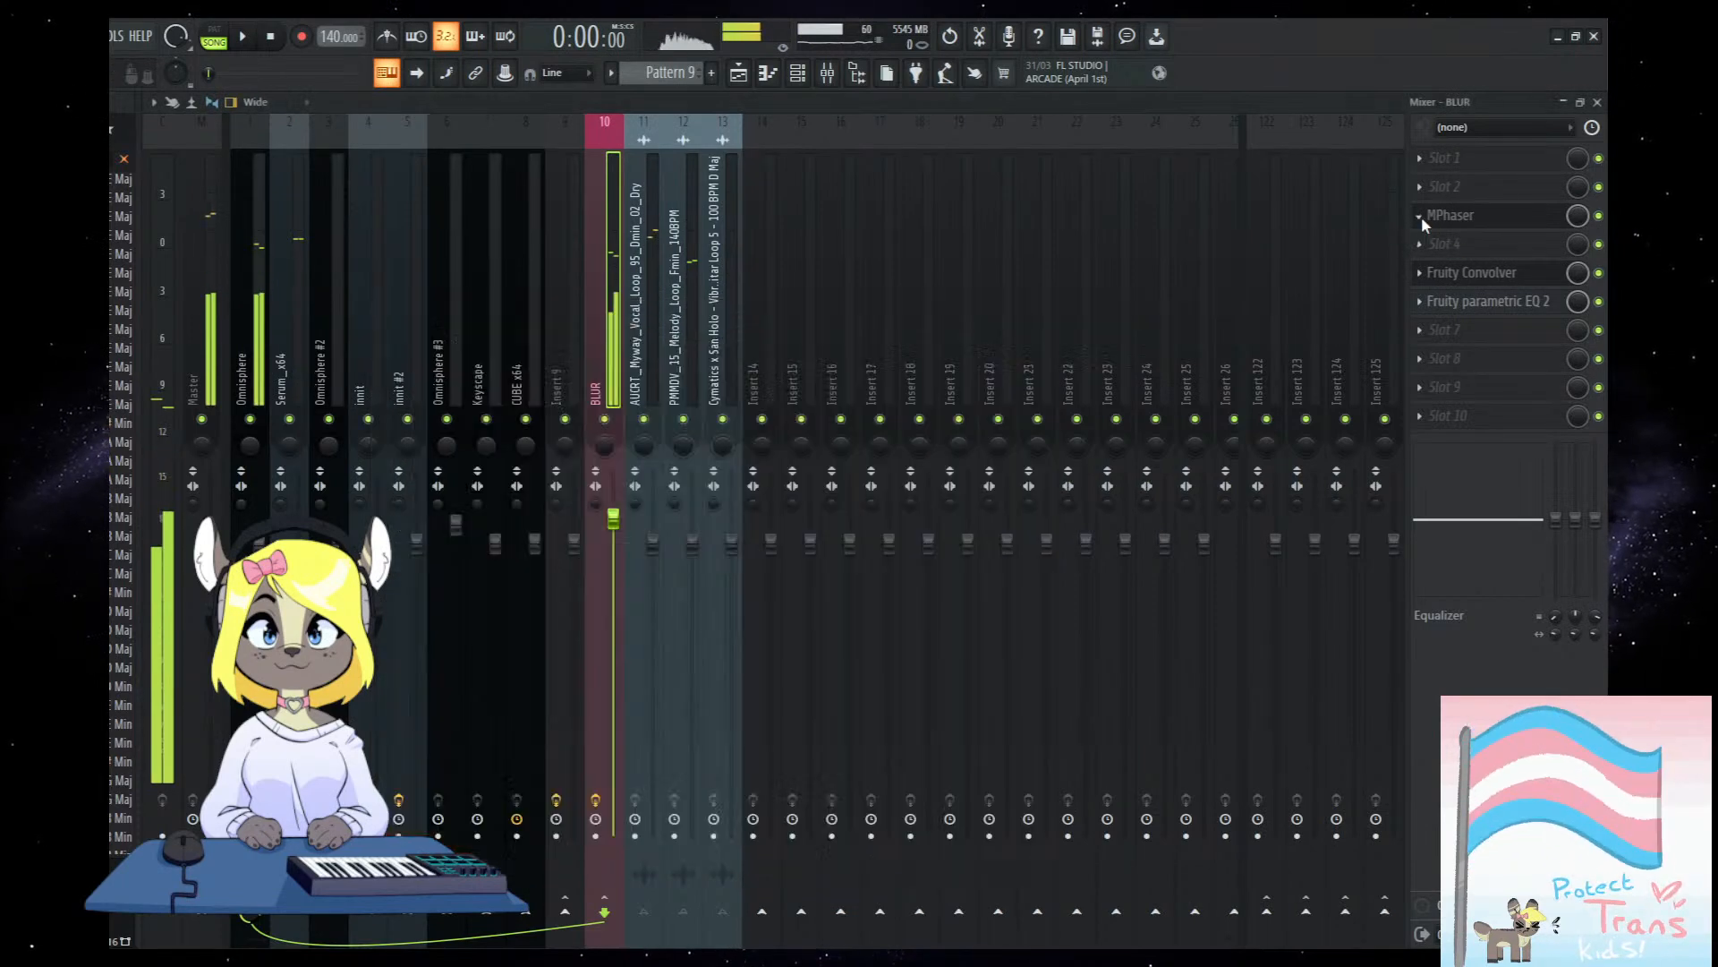
left_click(822, 556)
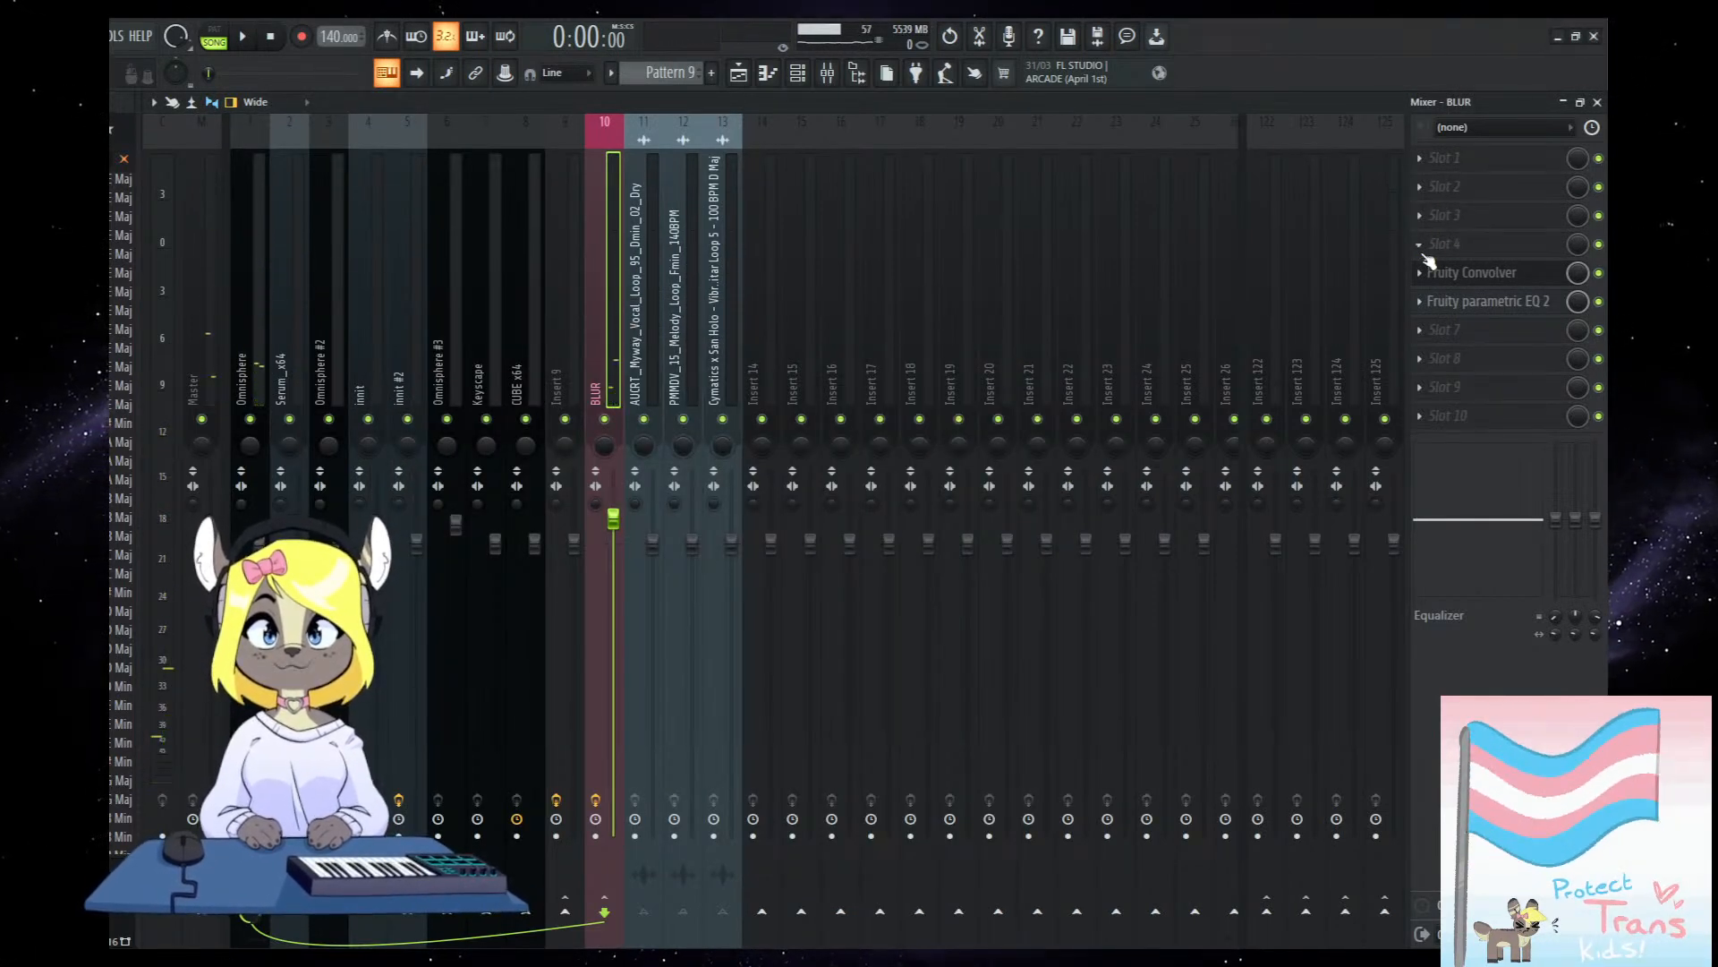
While the arrangement plays, cut the mids with band 6 of Fruity parametric EQ 2 on the BLUR track.
left_click(1460, 304)
key("space")
left_click_drag(506, 360, 445, 387)
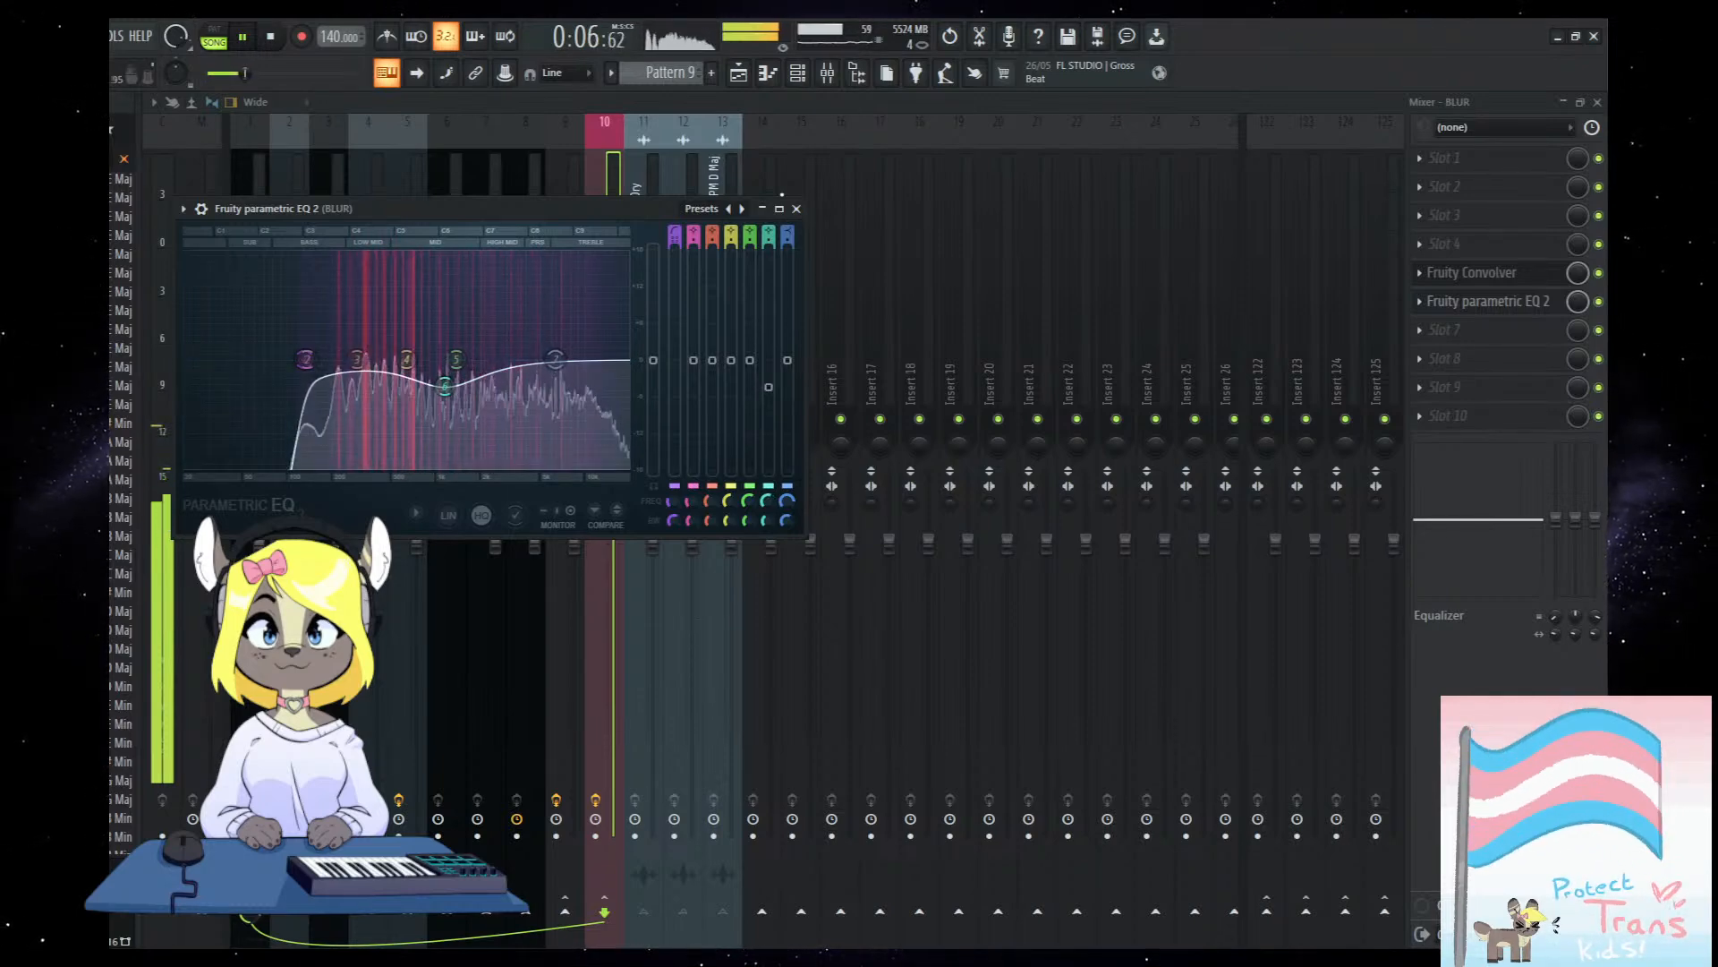
left_click(796, 208)
Isolate the vocal and melody loop tracks by muting the unrelated mixer tracks, and stop playback.
left_click(739, 73)
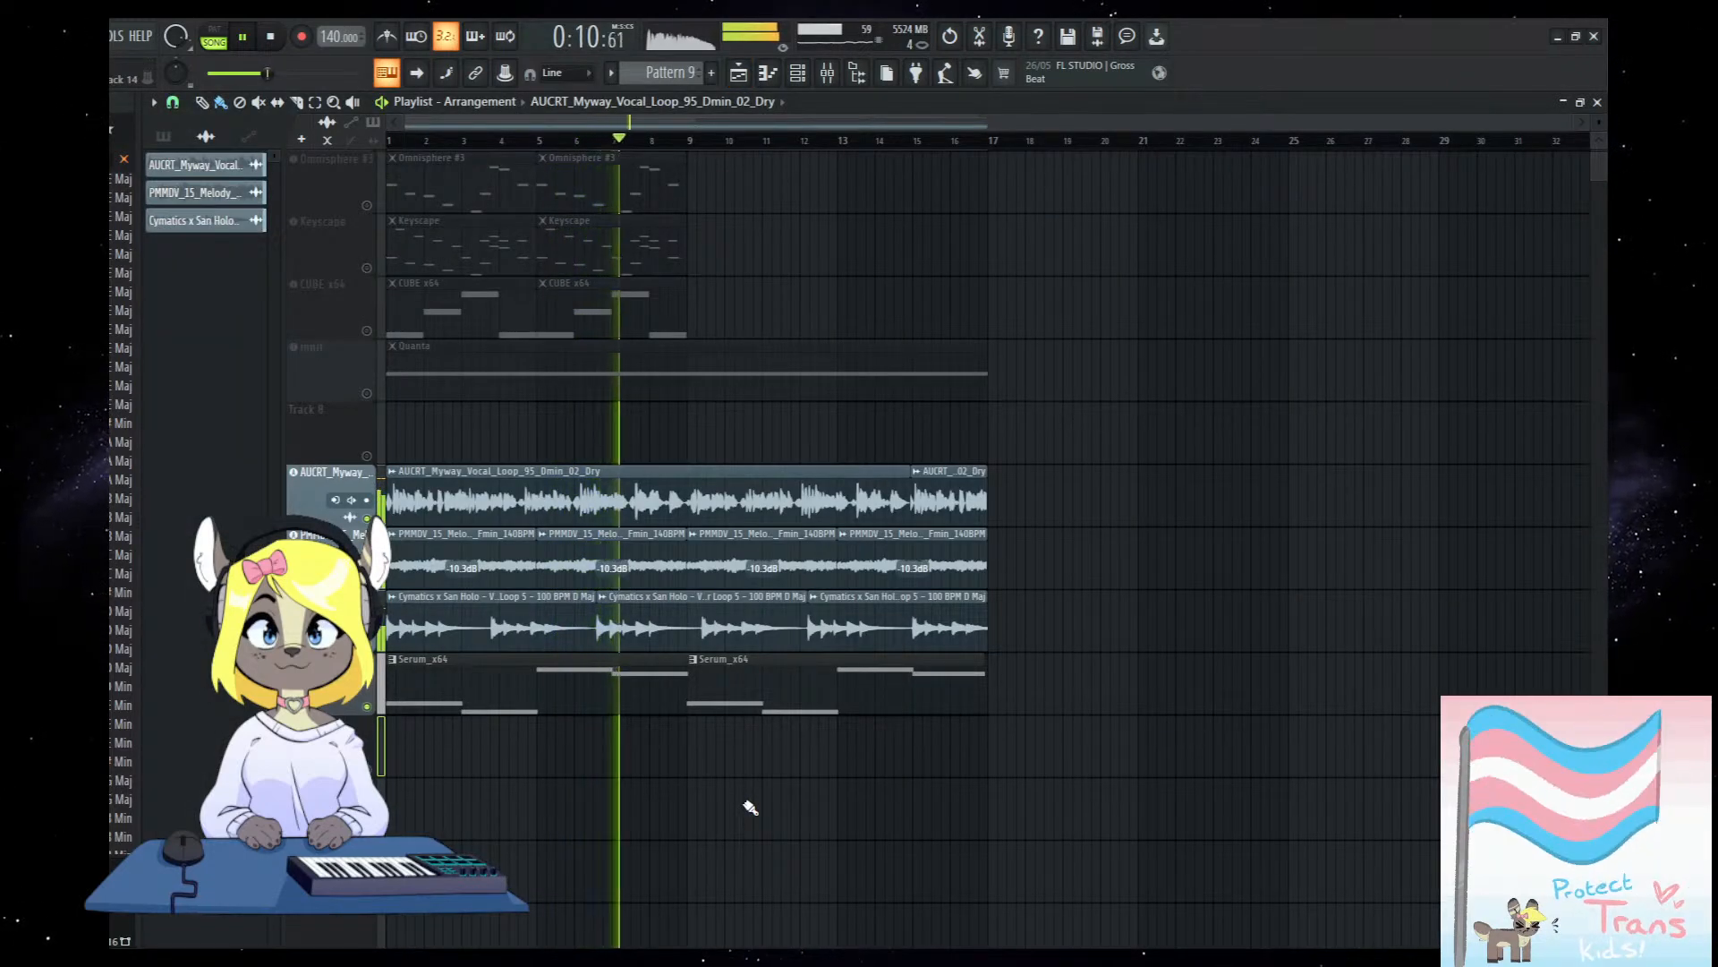
scroll(756, 784, "down", 3)
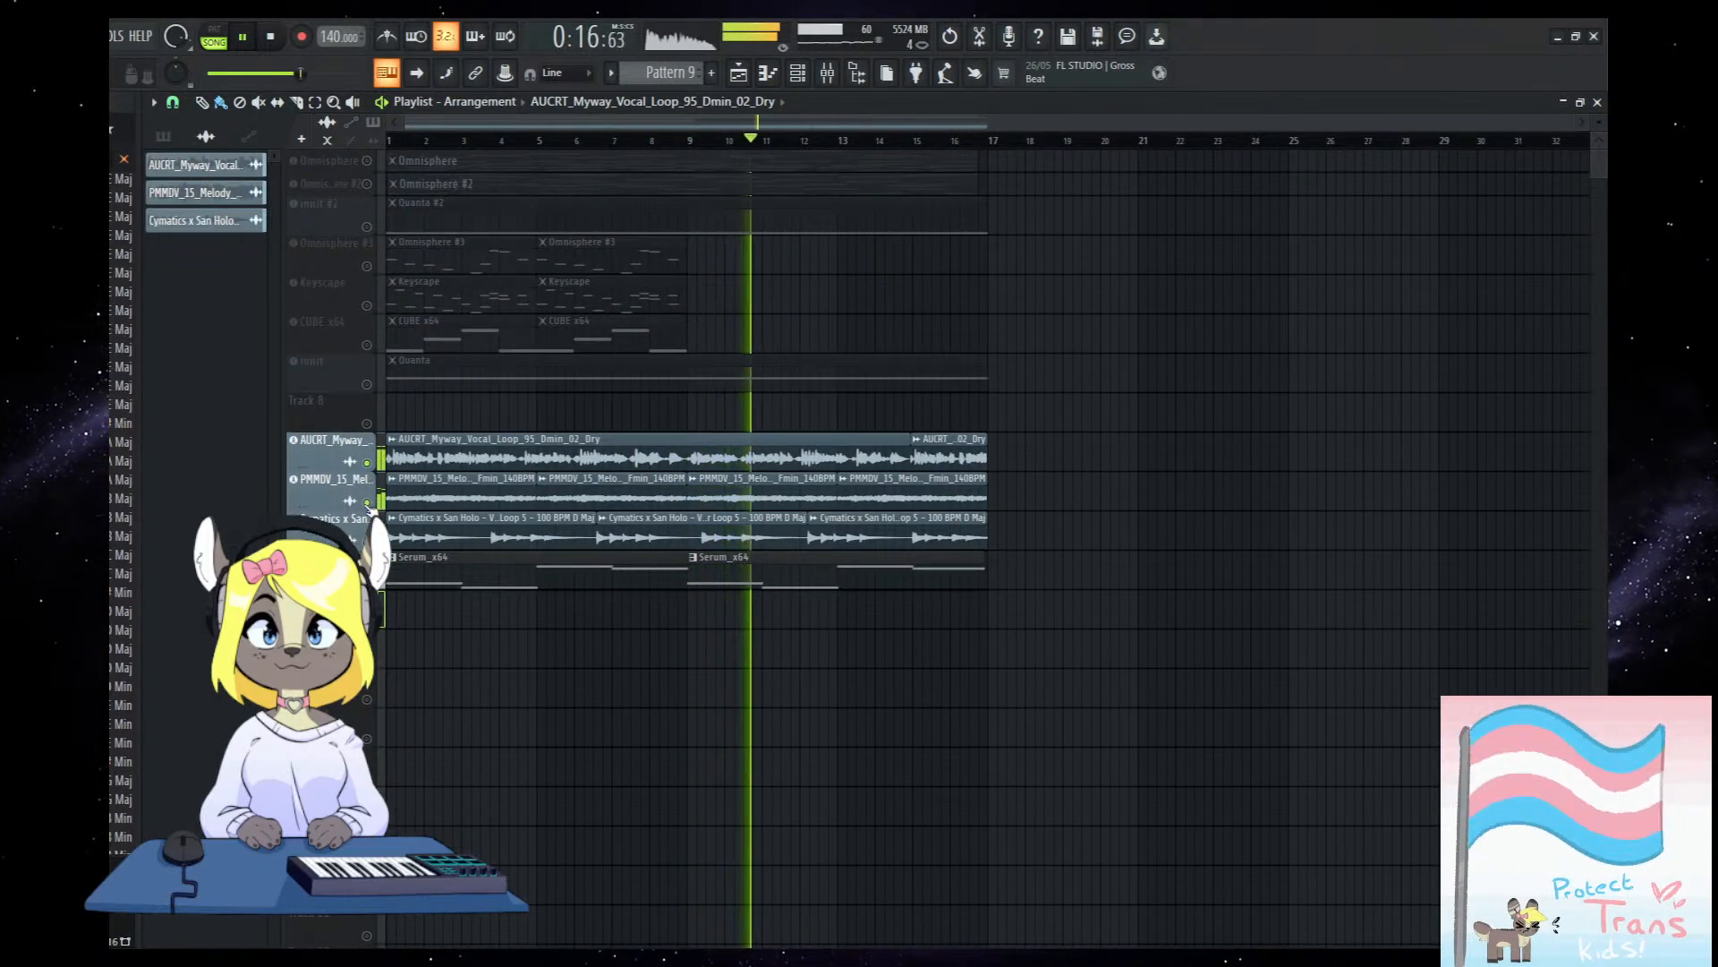
key("F9")
key("space")
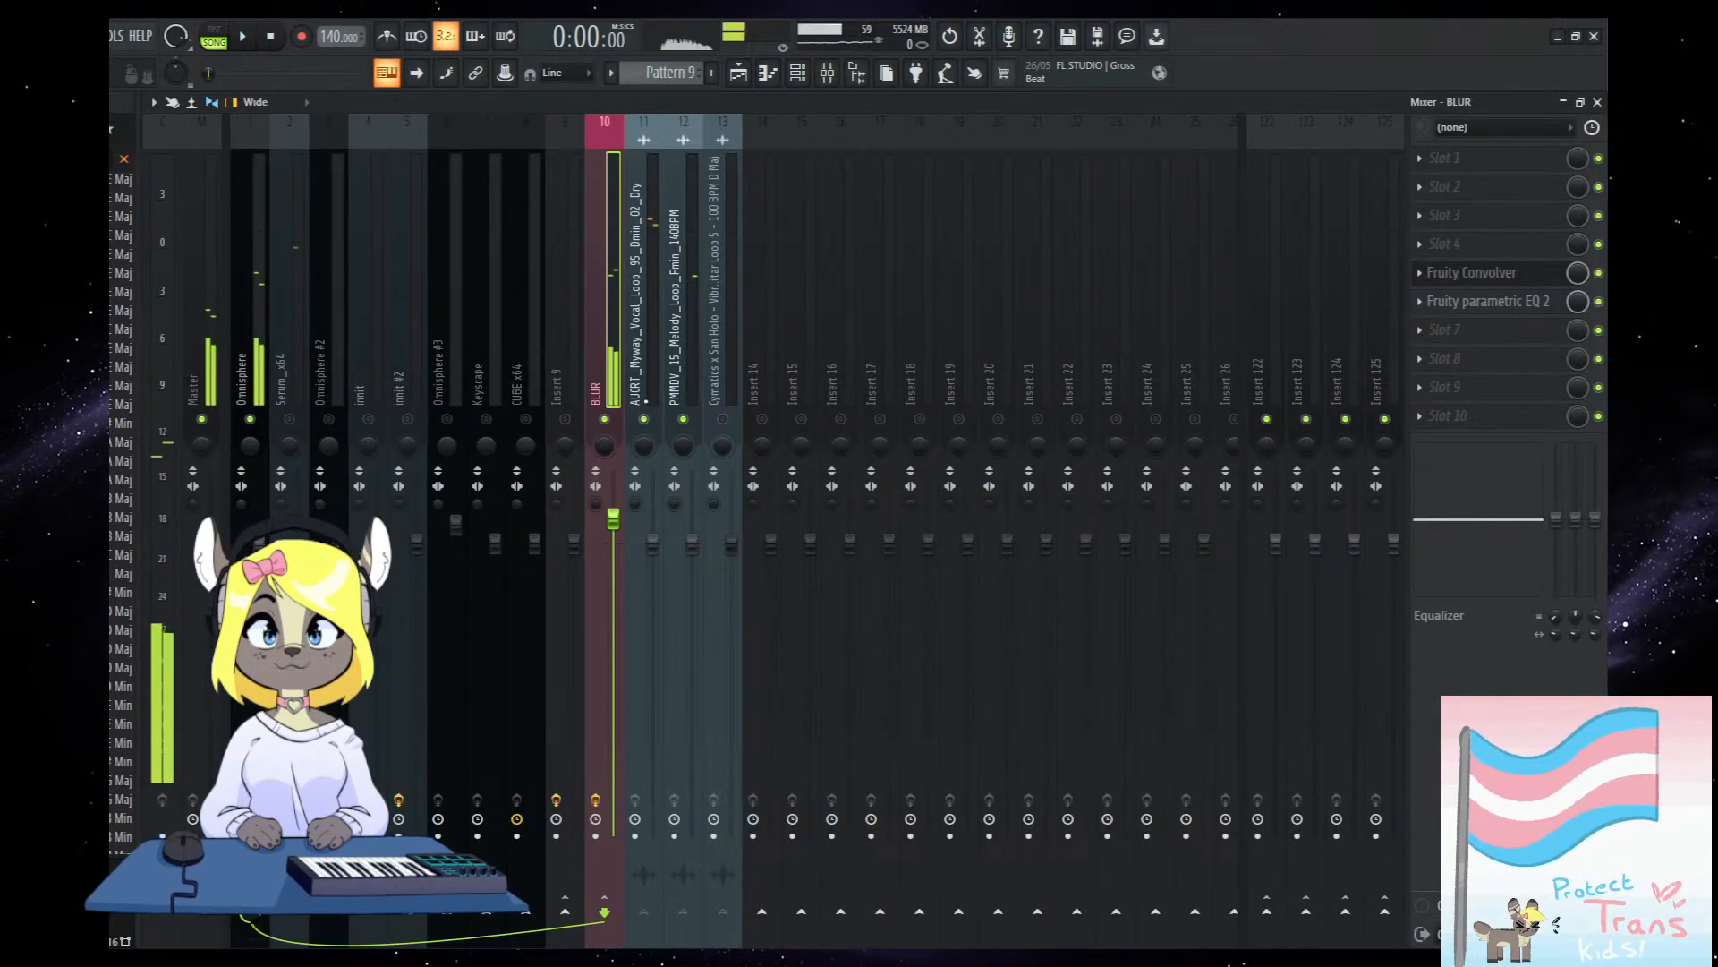
Add a Haas effect in slot 5 of the vocal loop track with the delay on the right channel, and start playback.
key("Right")
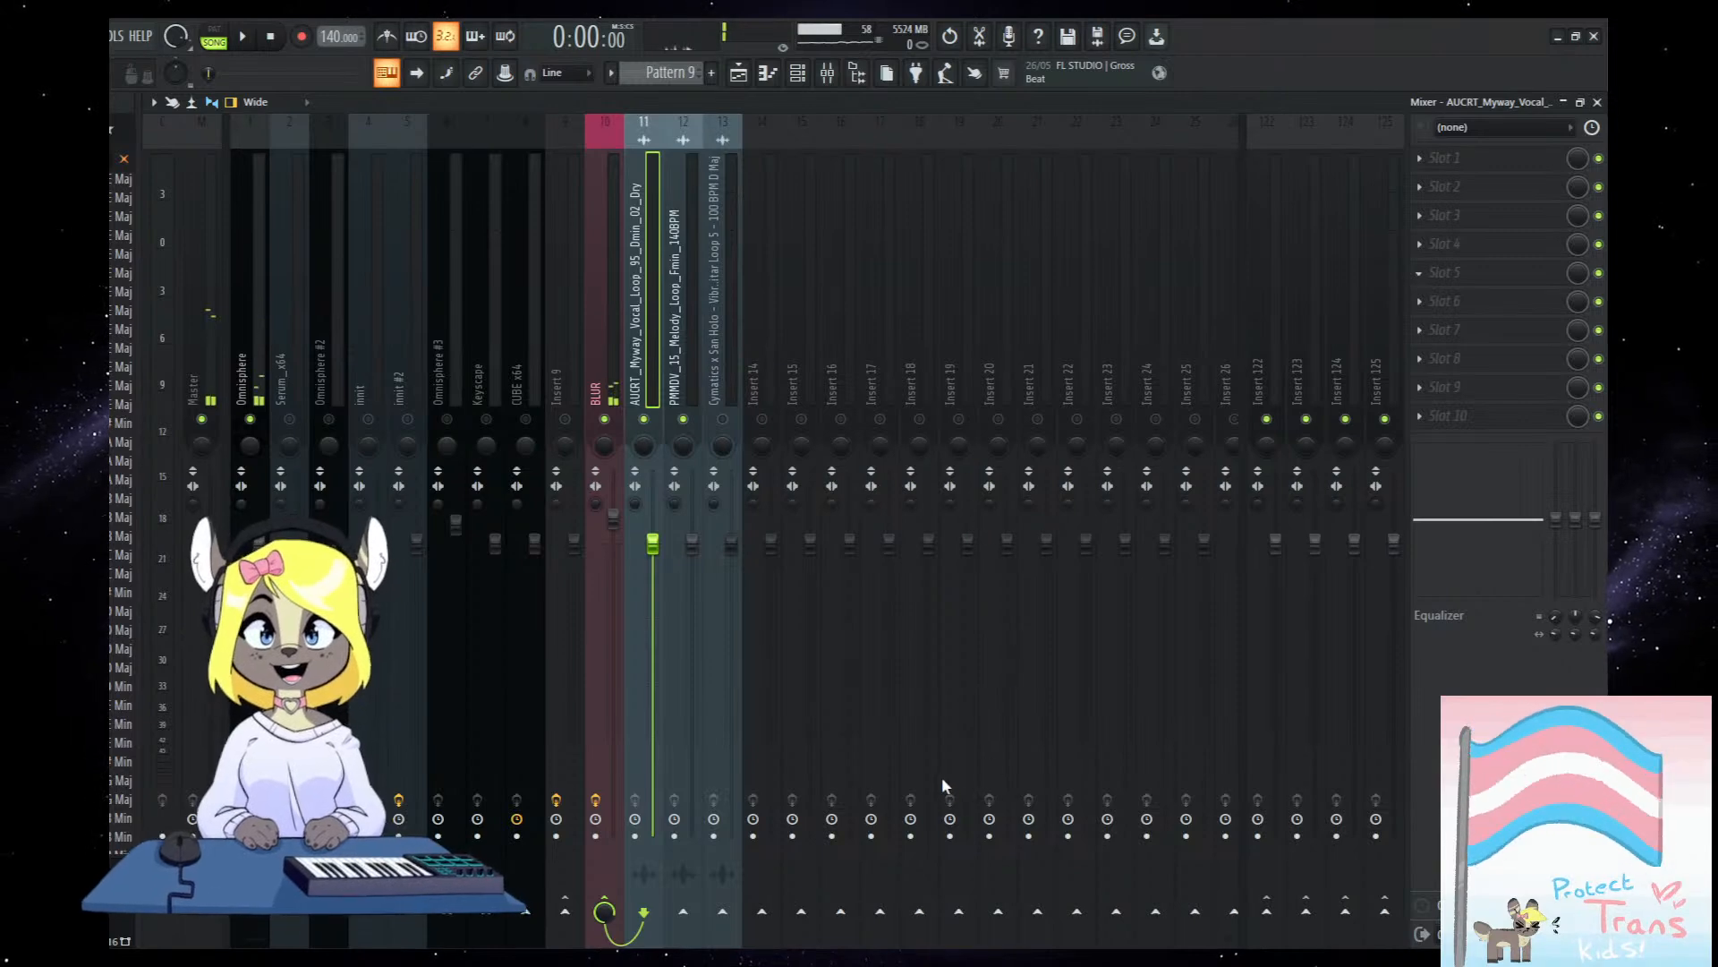
left_click(811, 685)
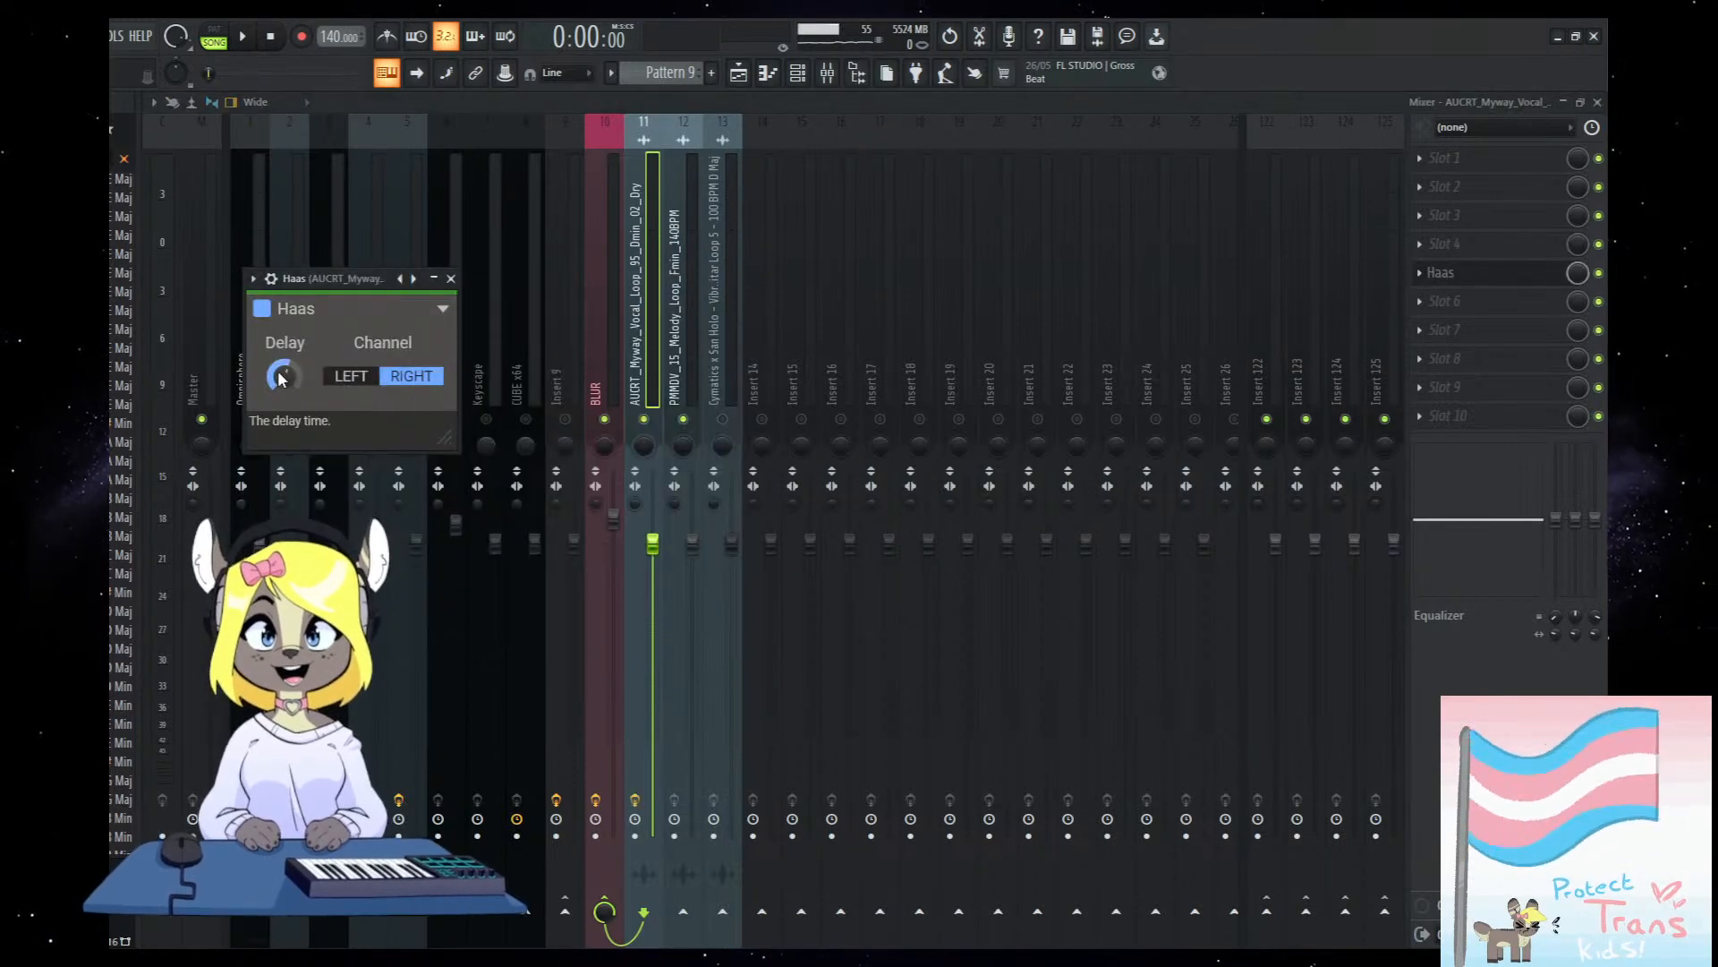
left_click_drag(340, 278, 610, 376)
key("space")
left_click(681, 473)
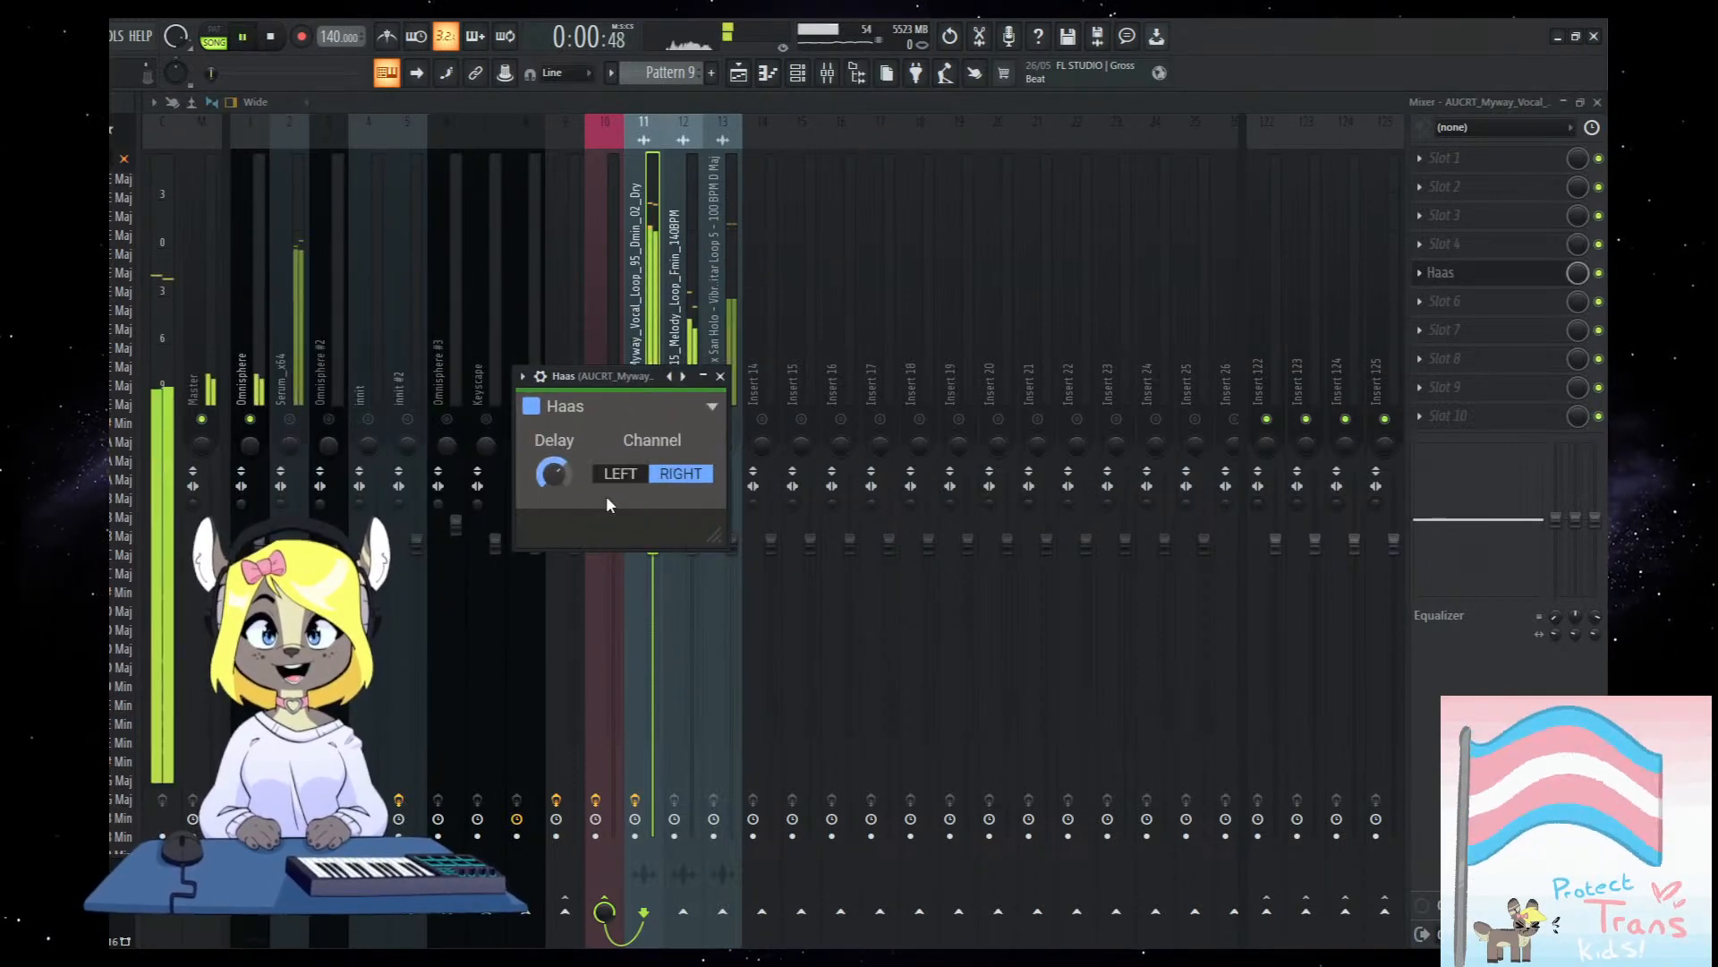
left_click(720, 376)
Unmute the guitar loop track and add Haas in slot 1 with the delay on the left channel.
left_click(729, 381)
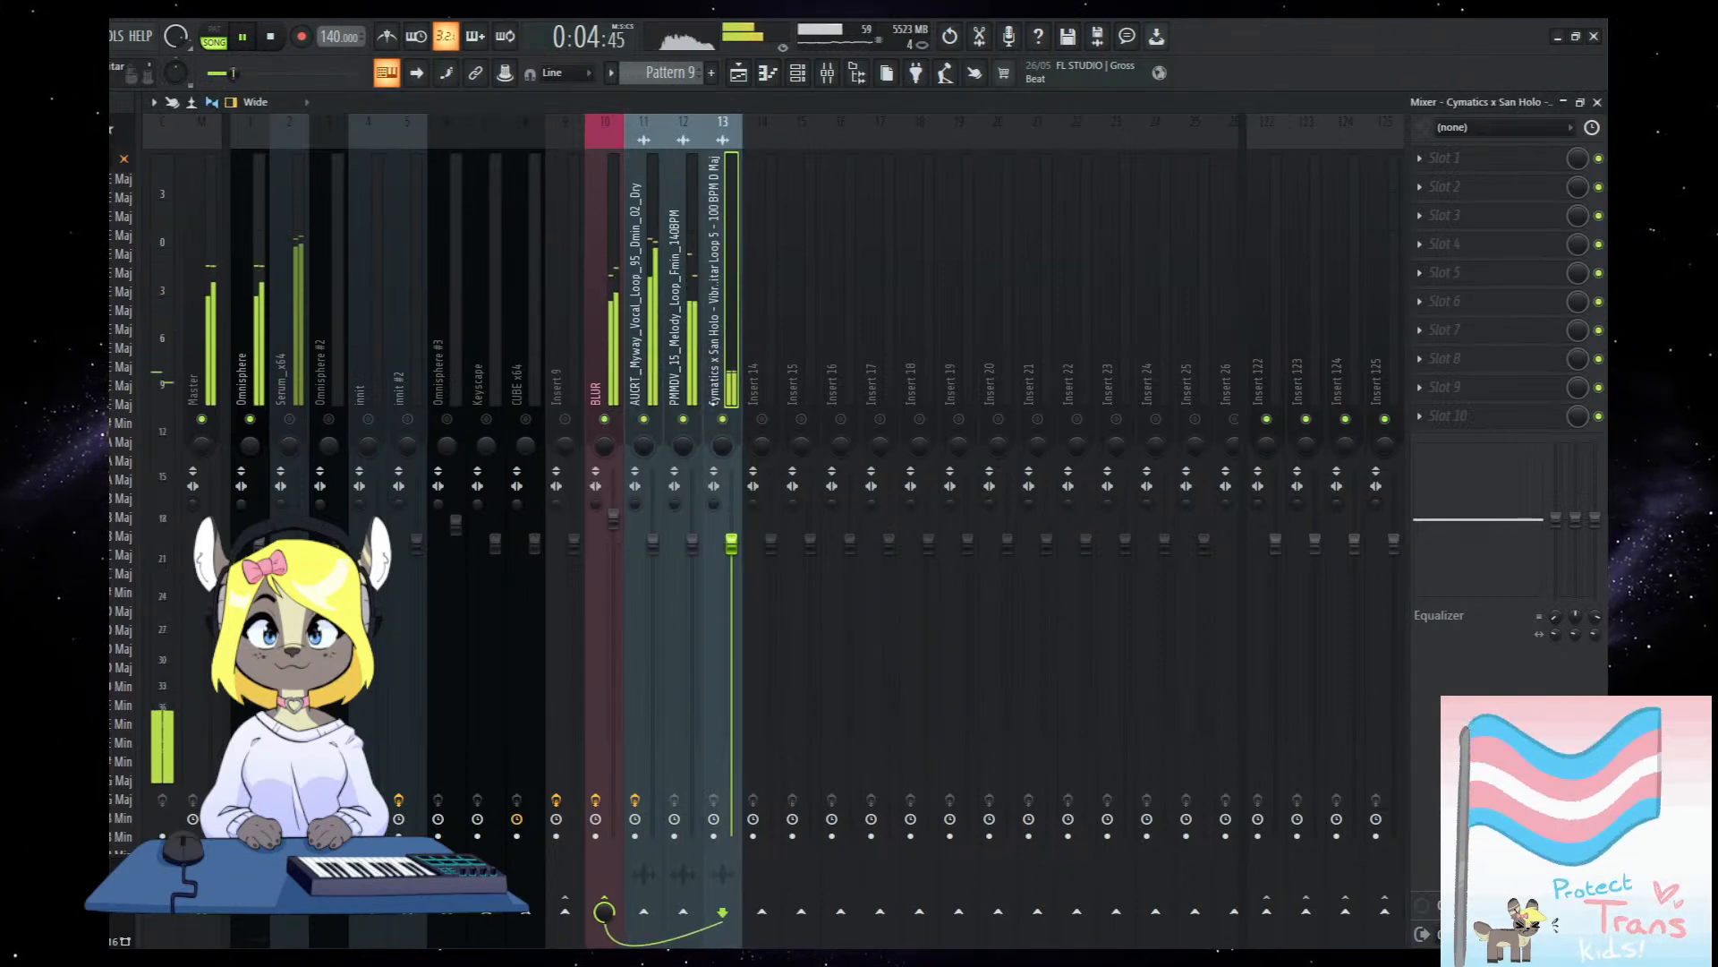
left_click(600, 385)
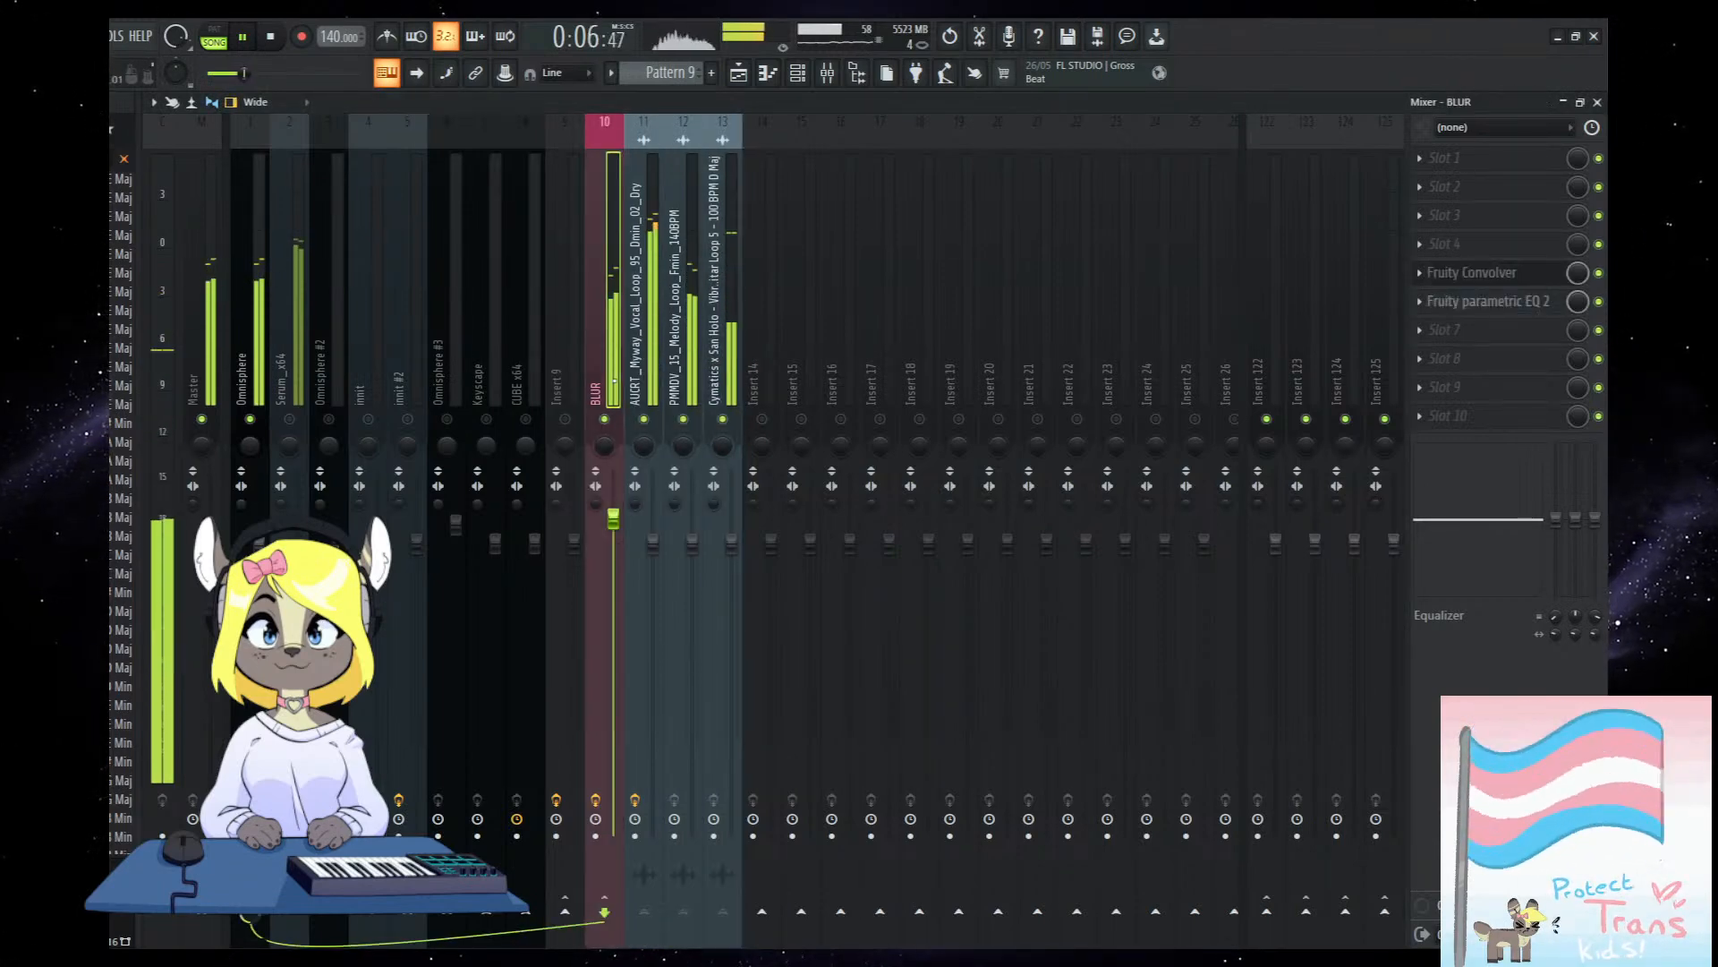
left_click(640, 385)
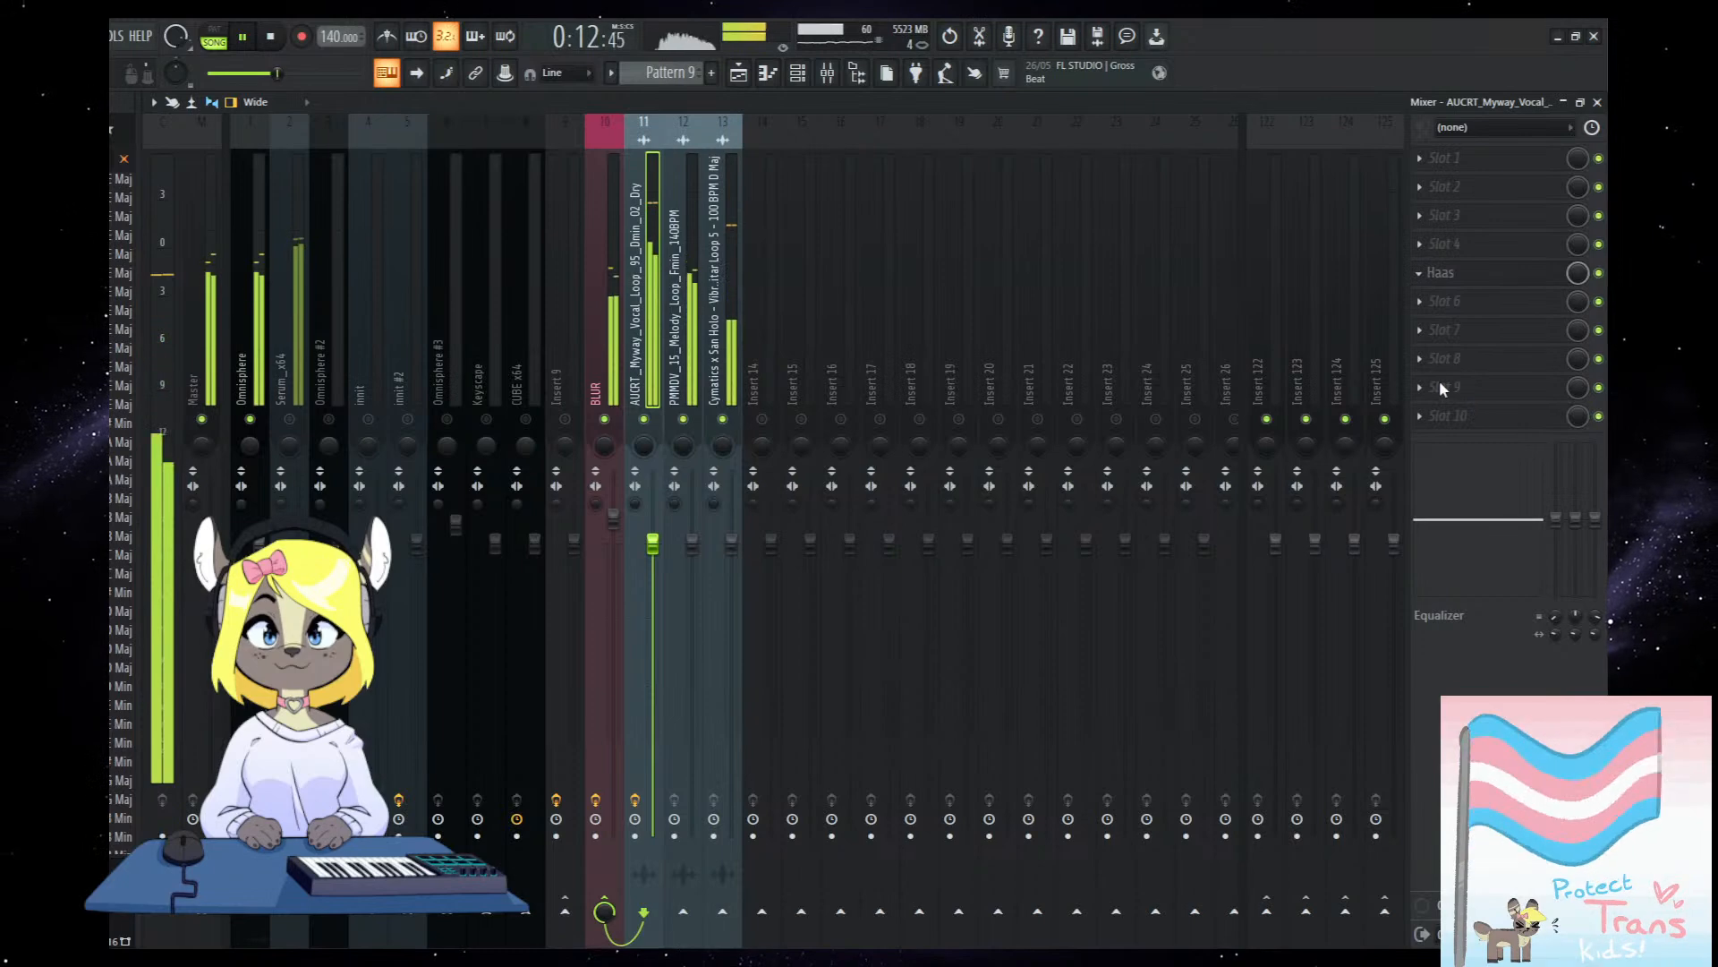
left_click(736, 385)
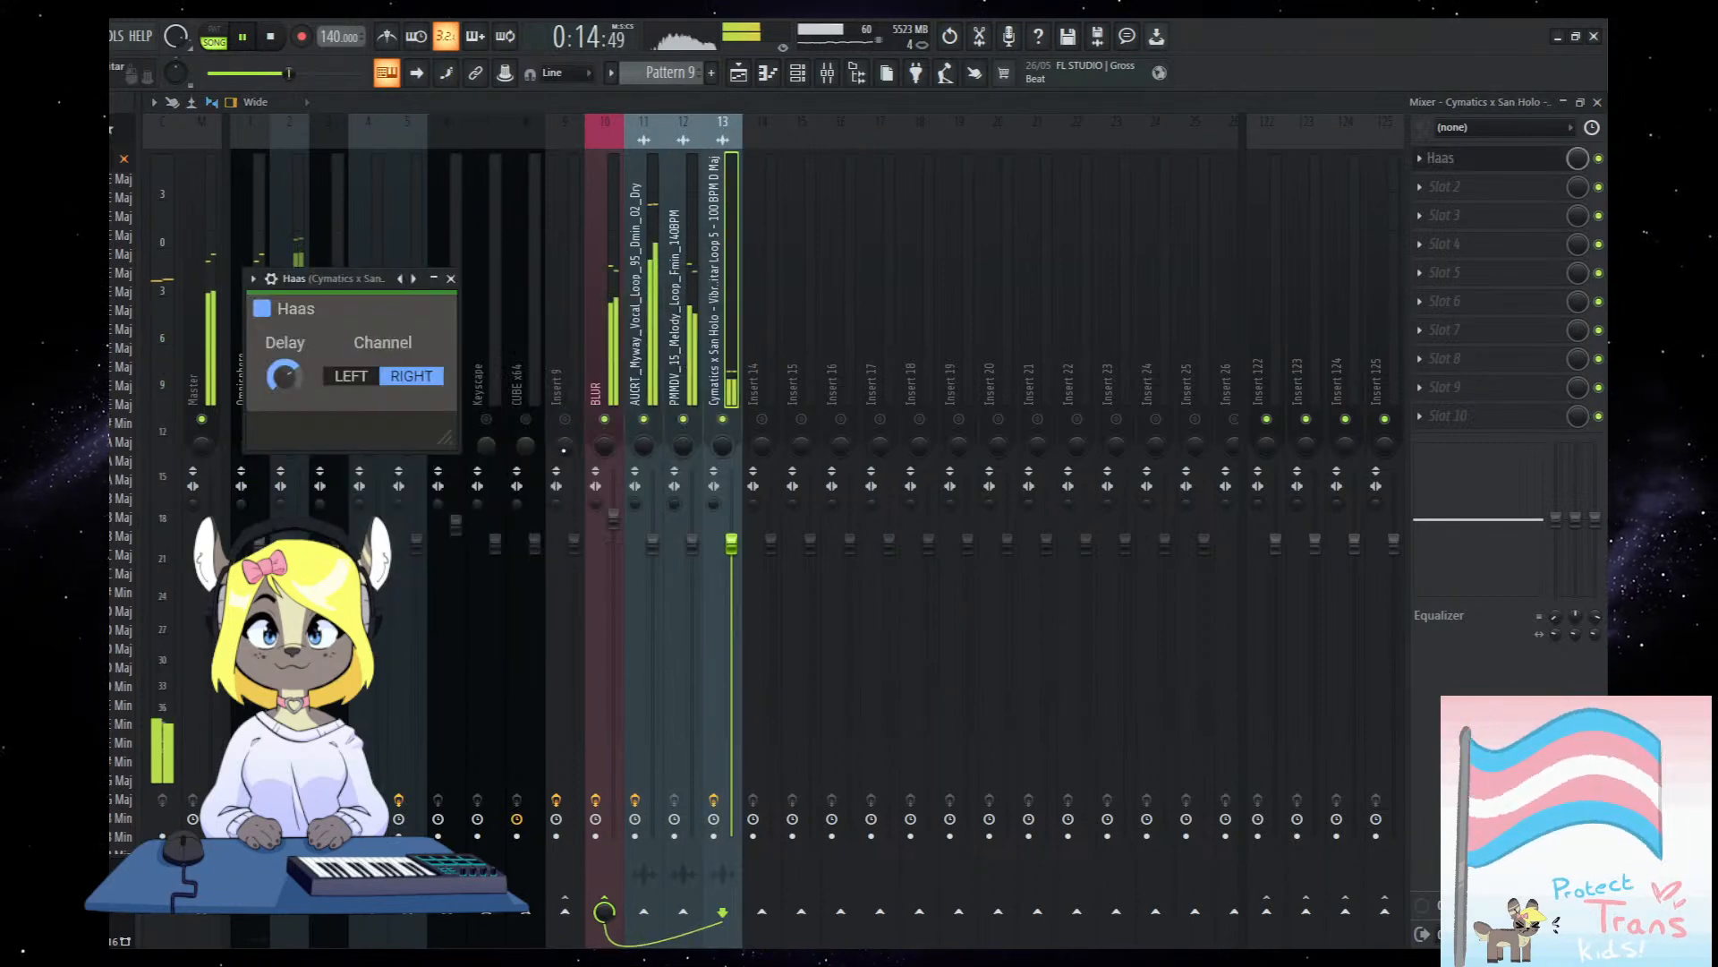
left_click(349, 376)
left_click_drag(322, 278, 474, 359)
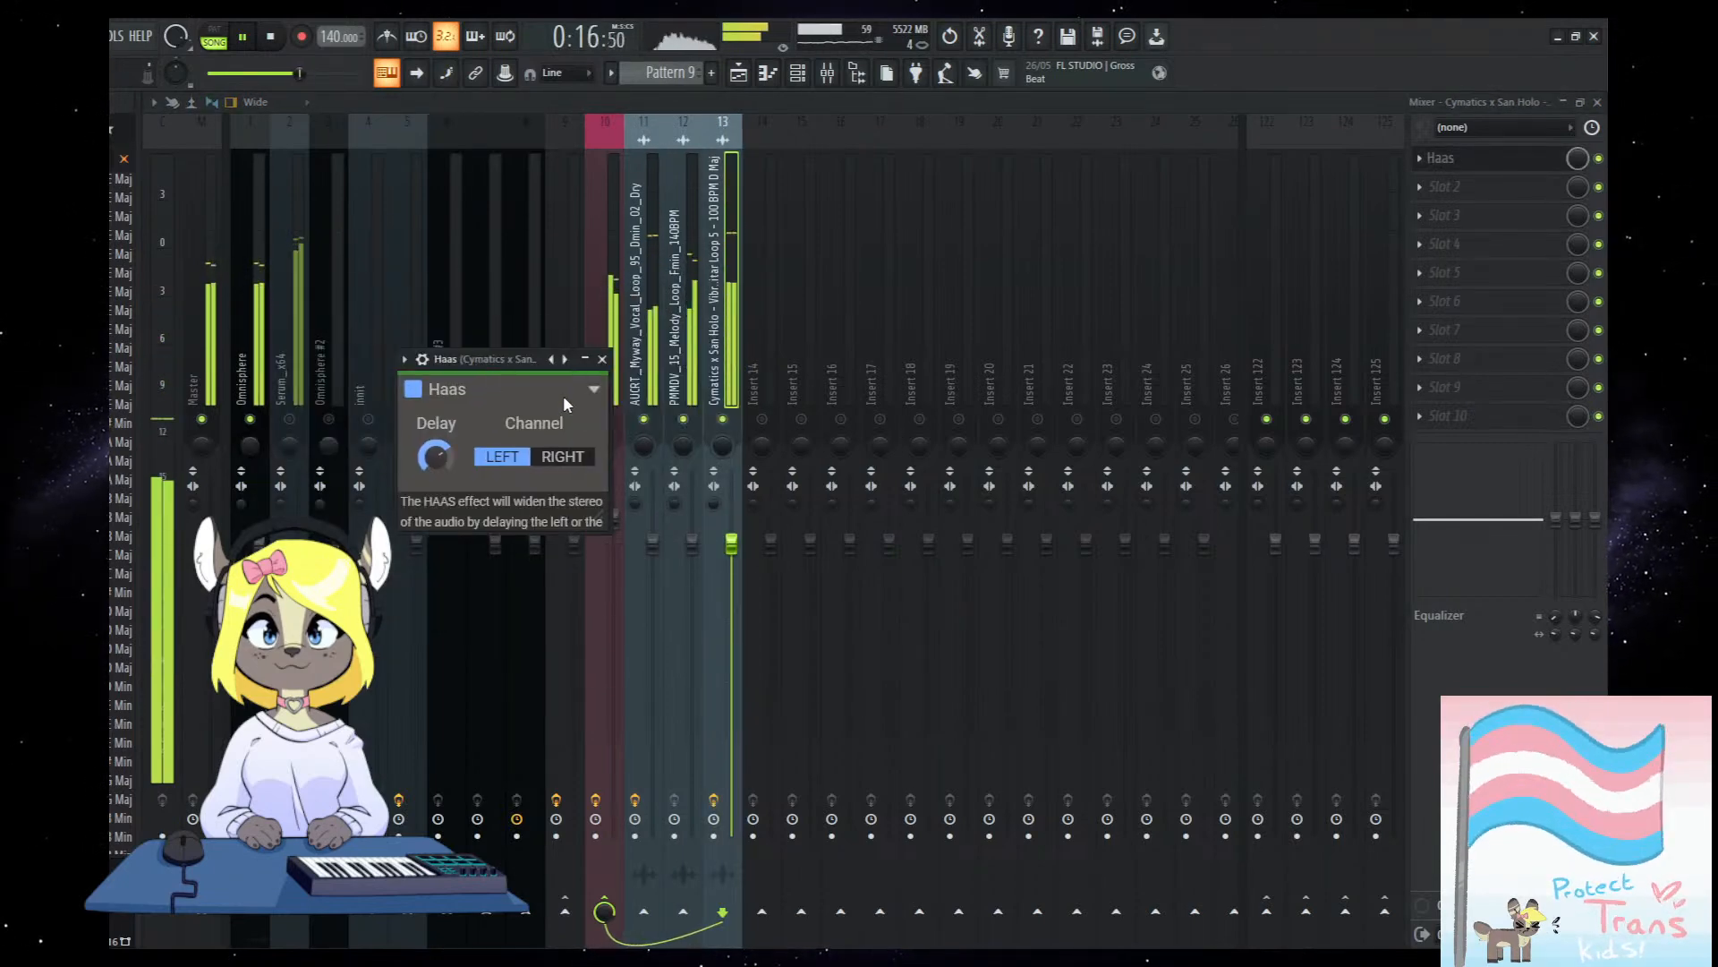
Audition the Haas-widened vocal and guitar loops against the playlist, stop playback and inspect the clips up close.
key("F5")
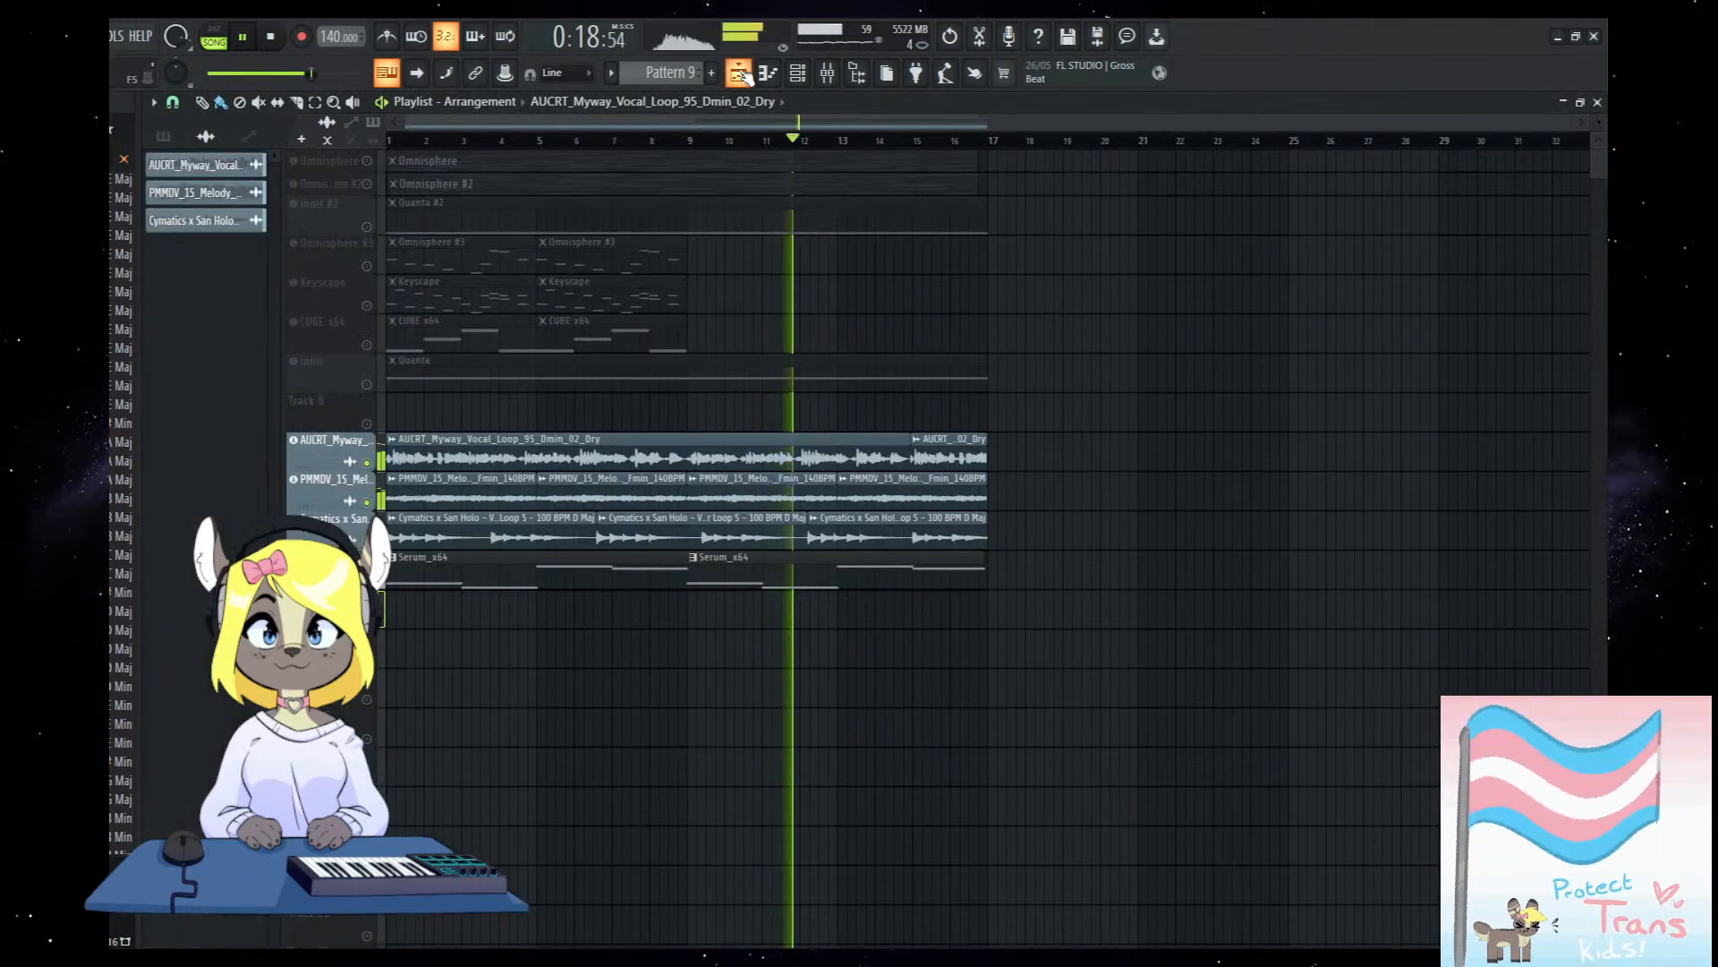
left_click(829, 75)
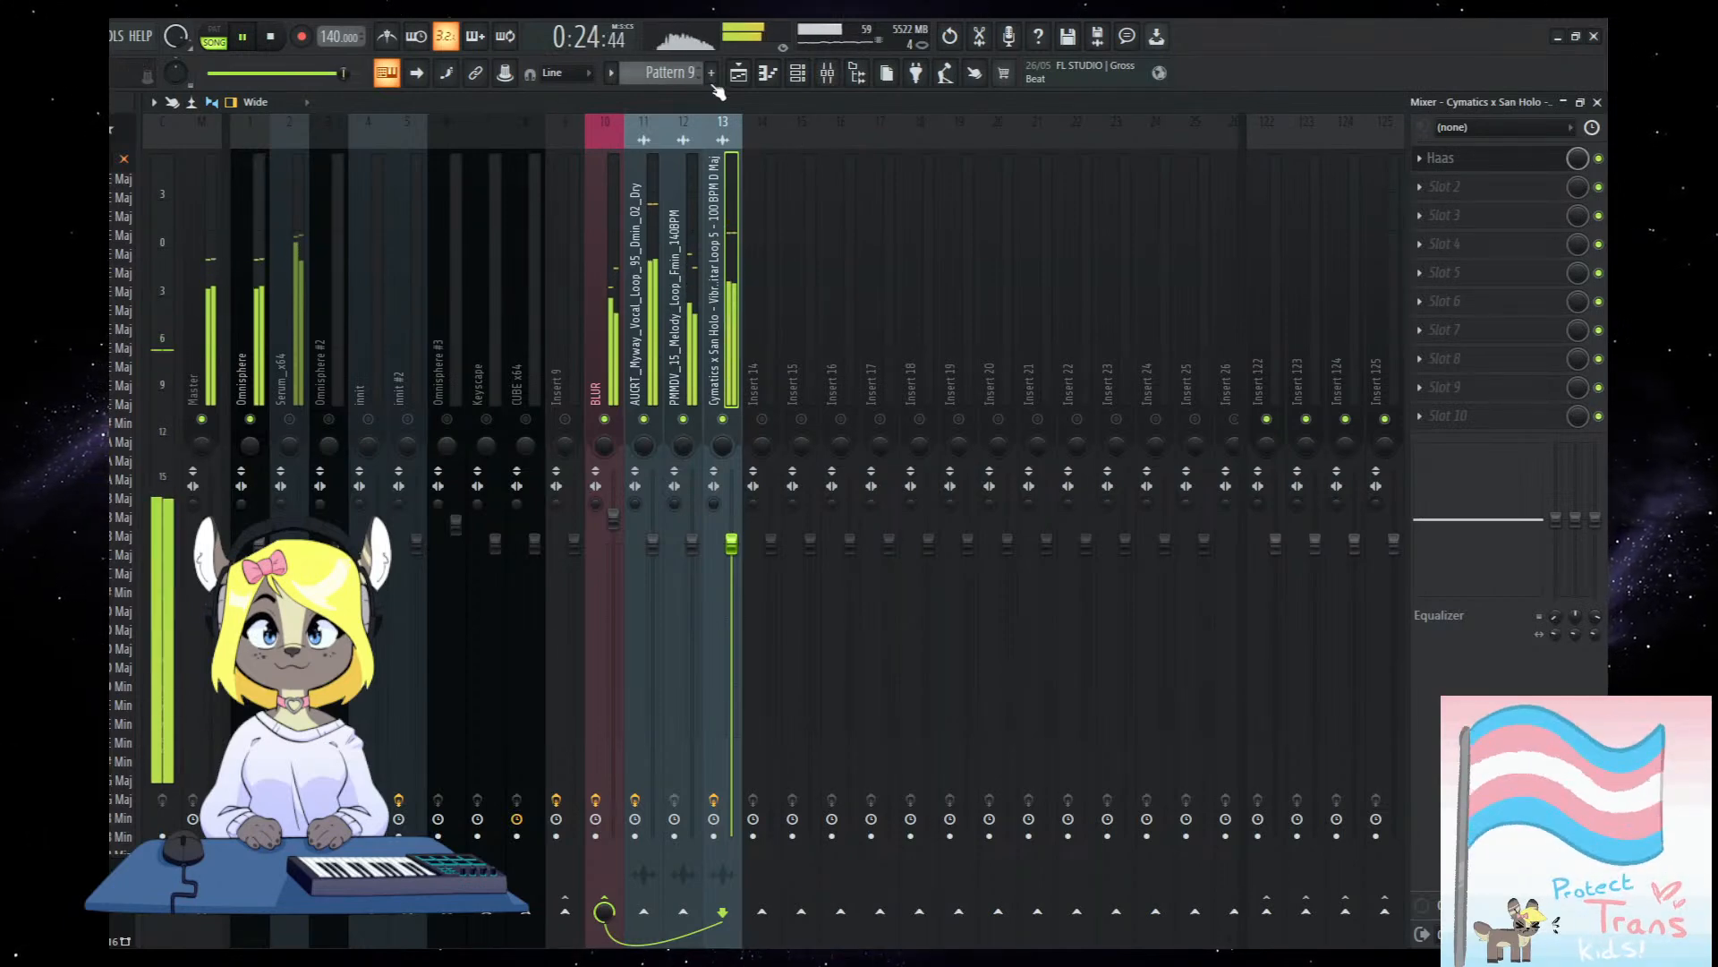
key("F5")
key("space")
right_click(786, 604, "ctrl")
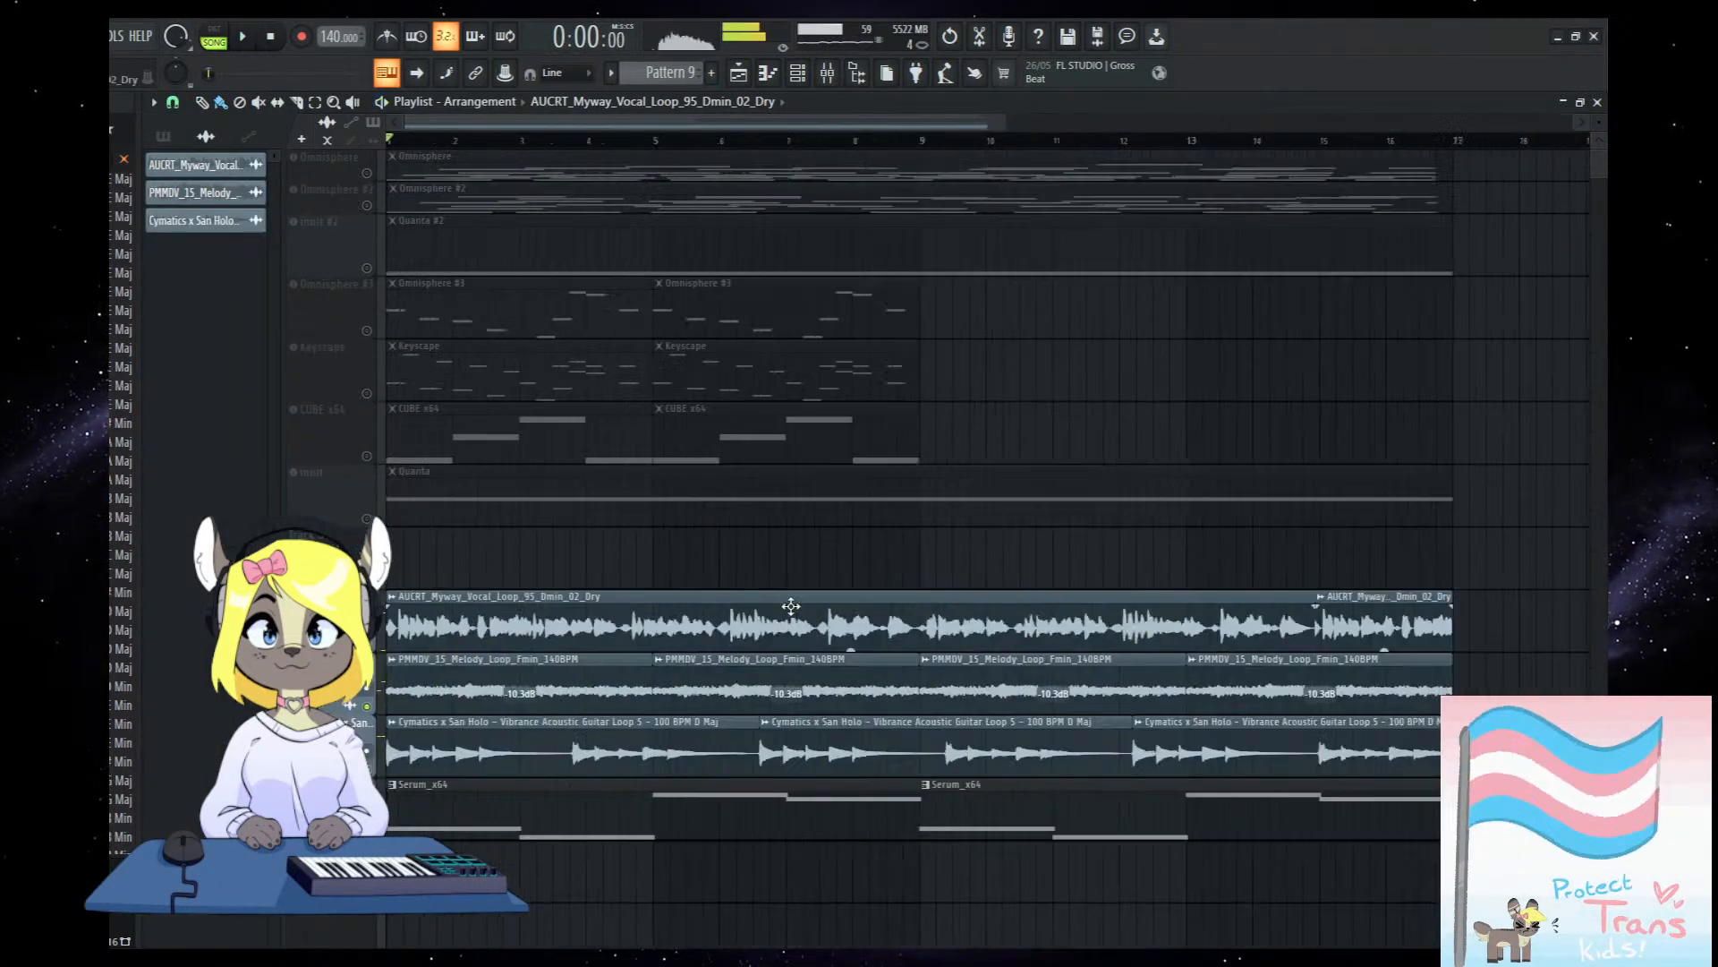
Switch solo on and off for mixer insert 9 to restore the muted mixer tracks.
key("F9")
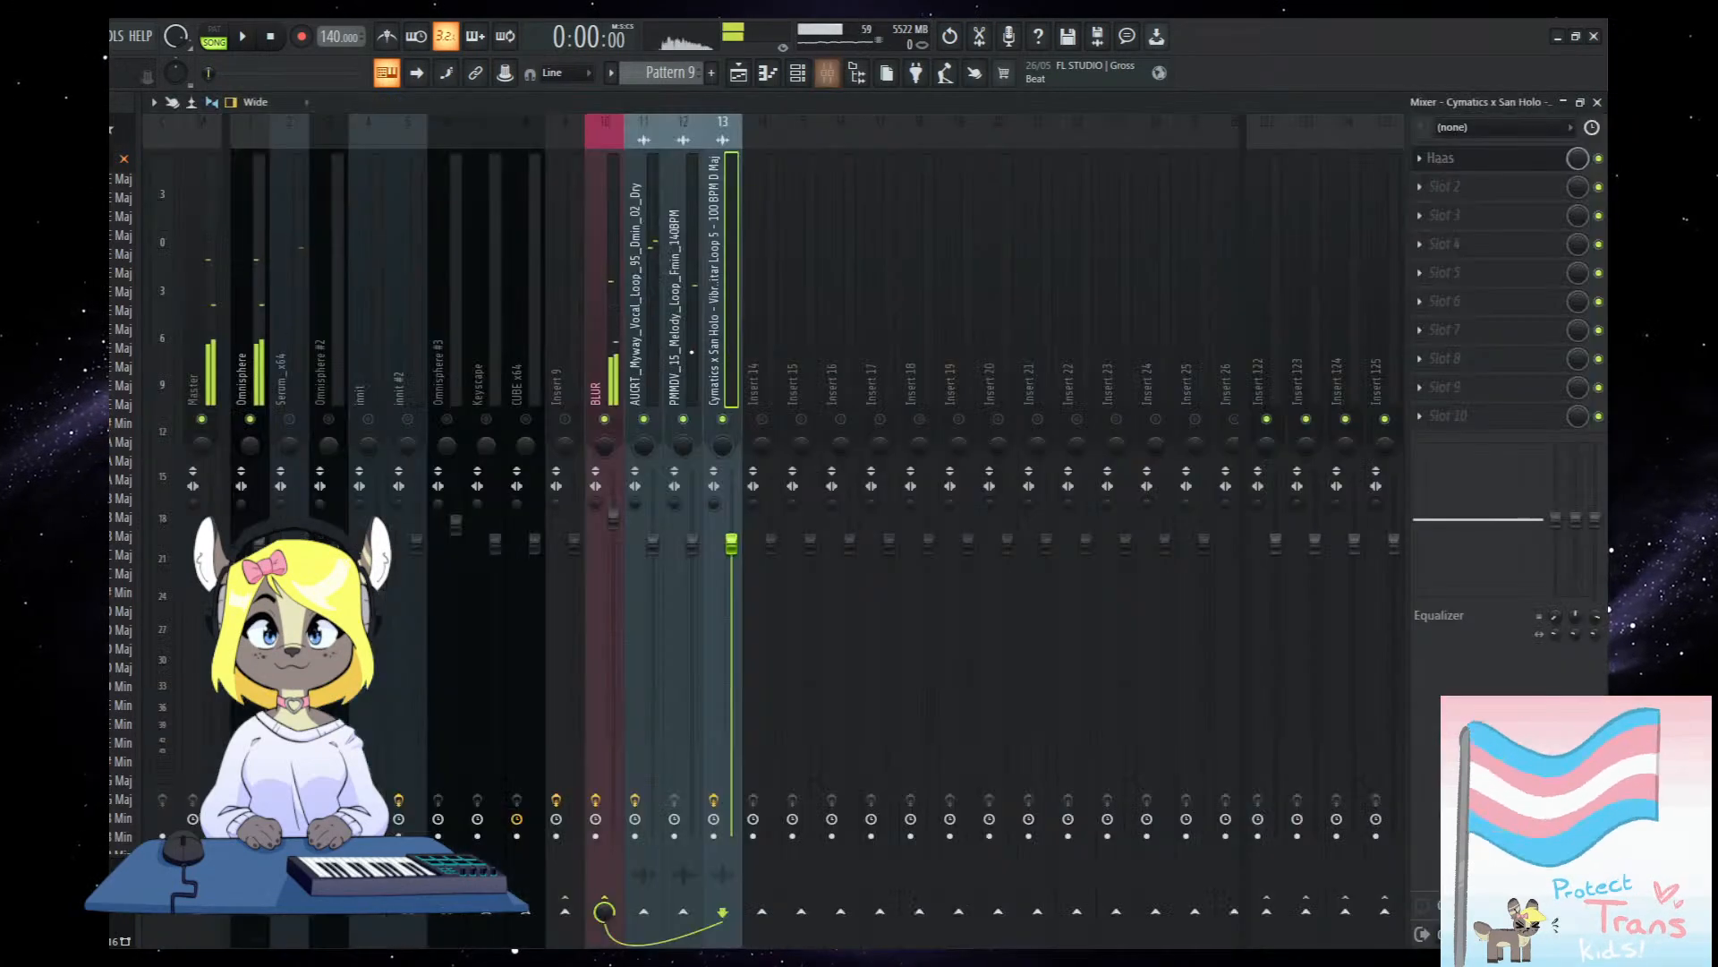
right_click(565, 419)
right_click(564, 419)
Mute the Serum clips in the playlist and select all clips across the 16-bar arrangement.
left_click(744, 74)
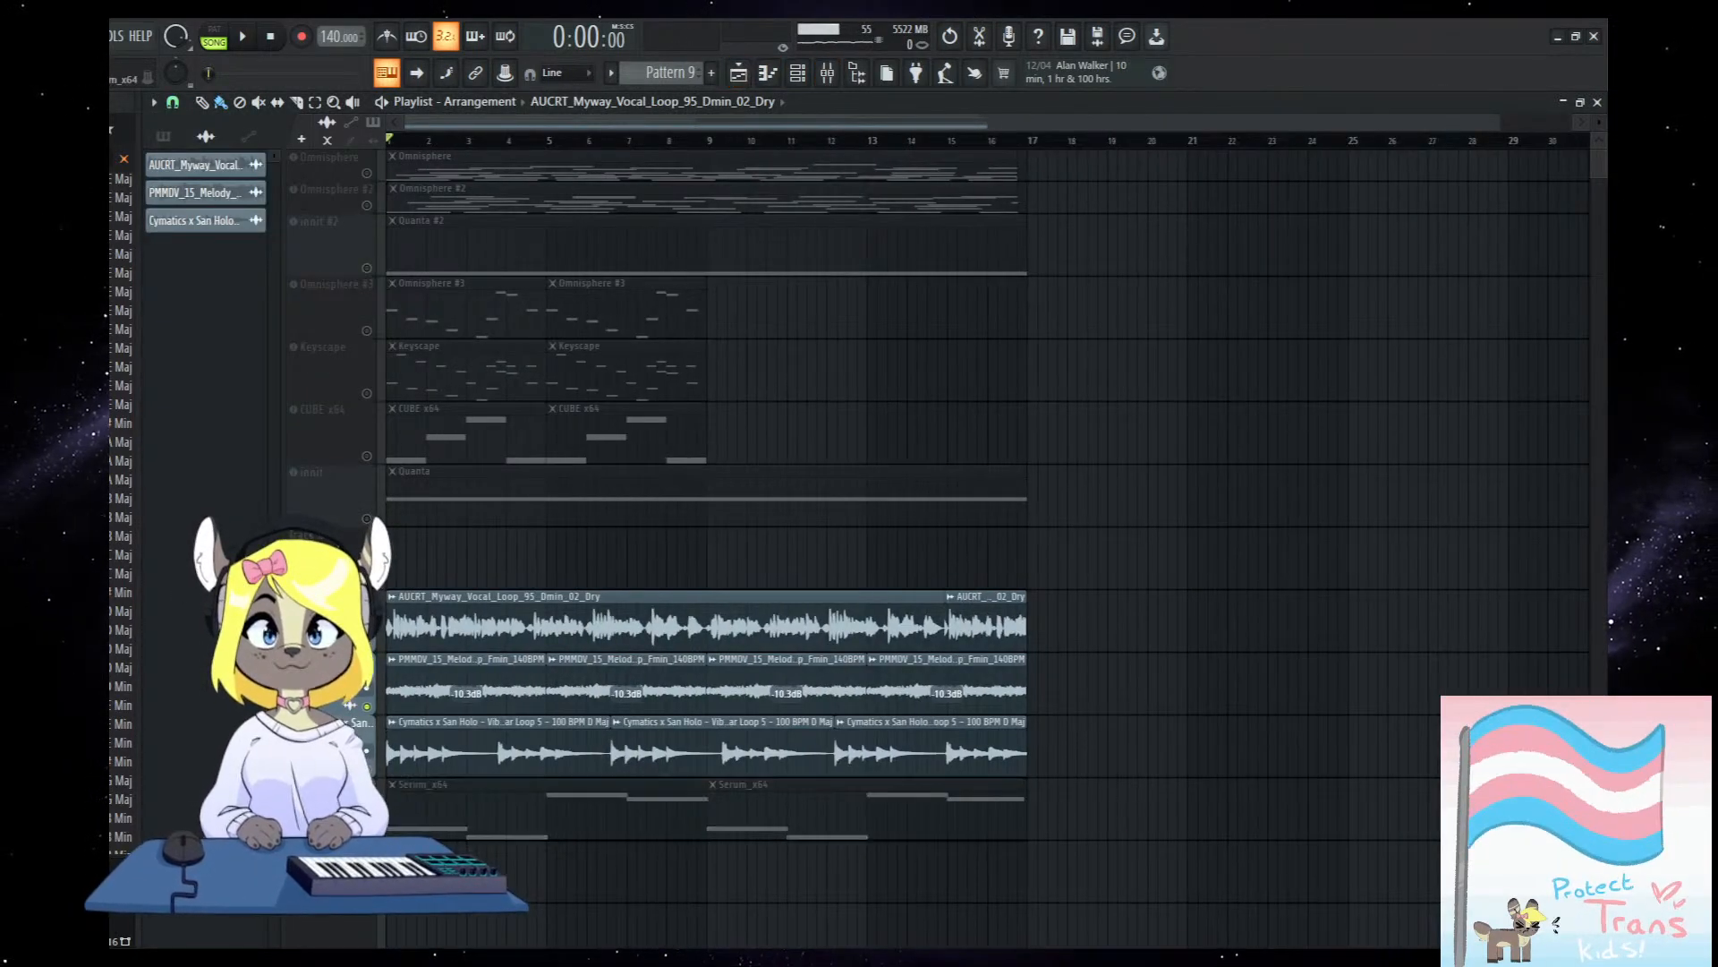
scroll(967, 812, "up", 3)
key("ctrl+a")
scroll(968, 813, "down", 3)
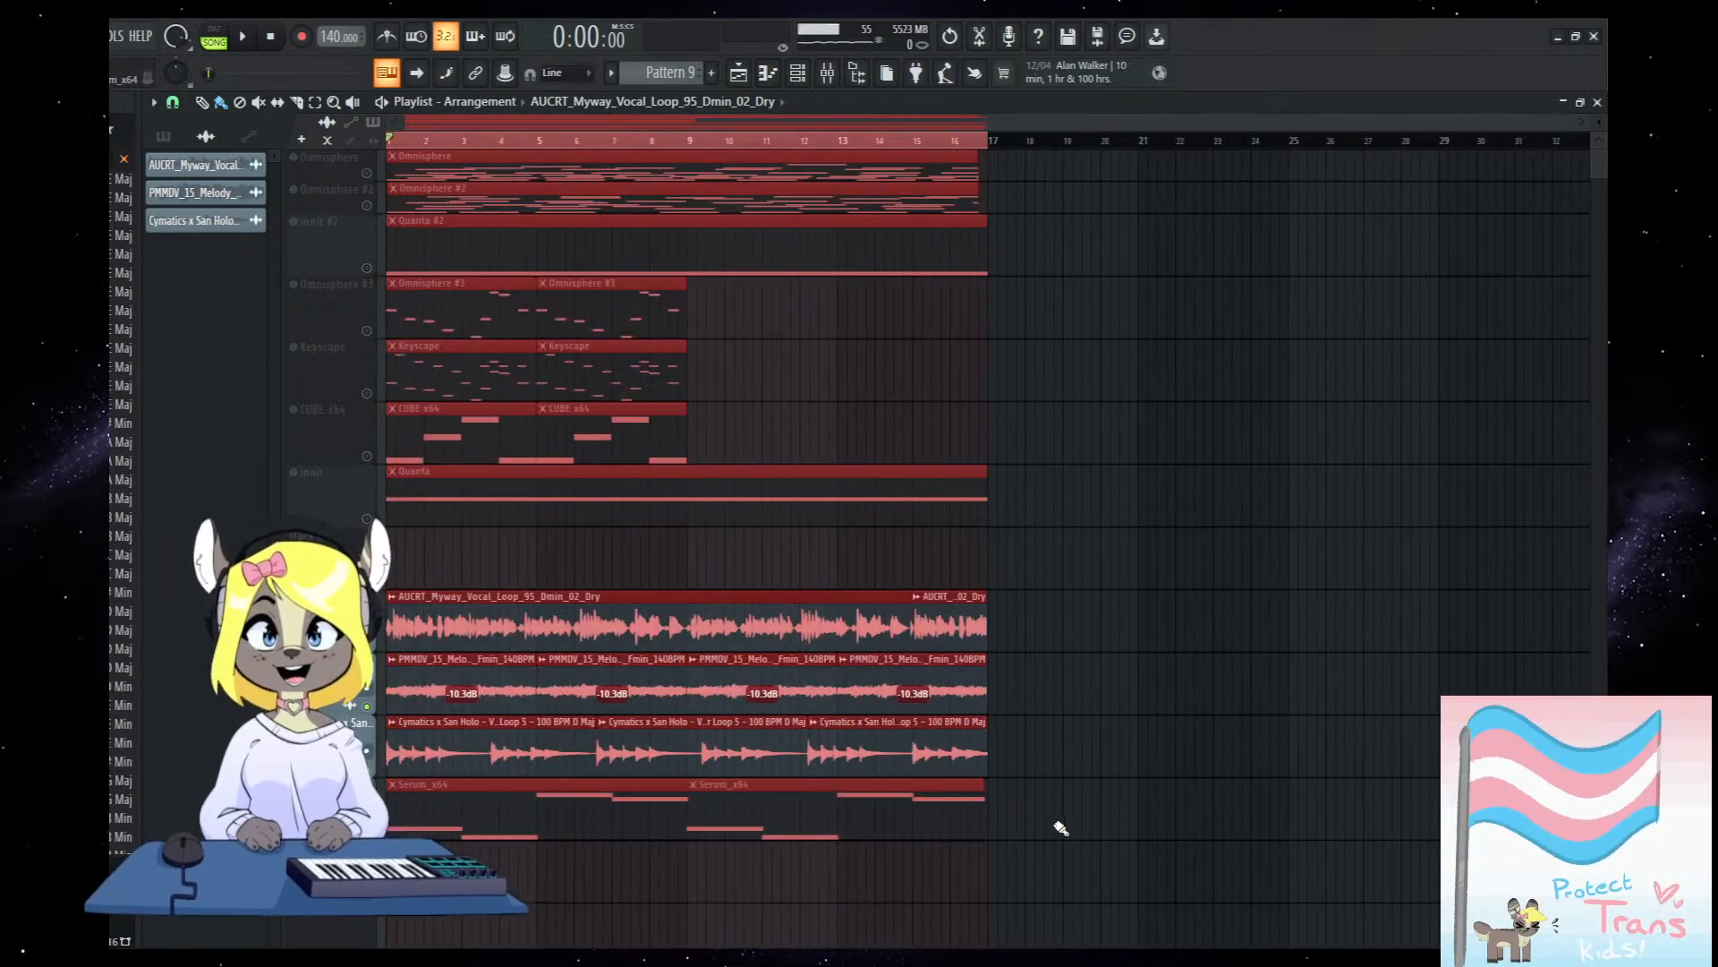
right_click(1055, 825, "ctrl")
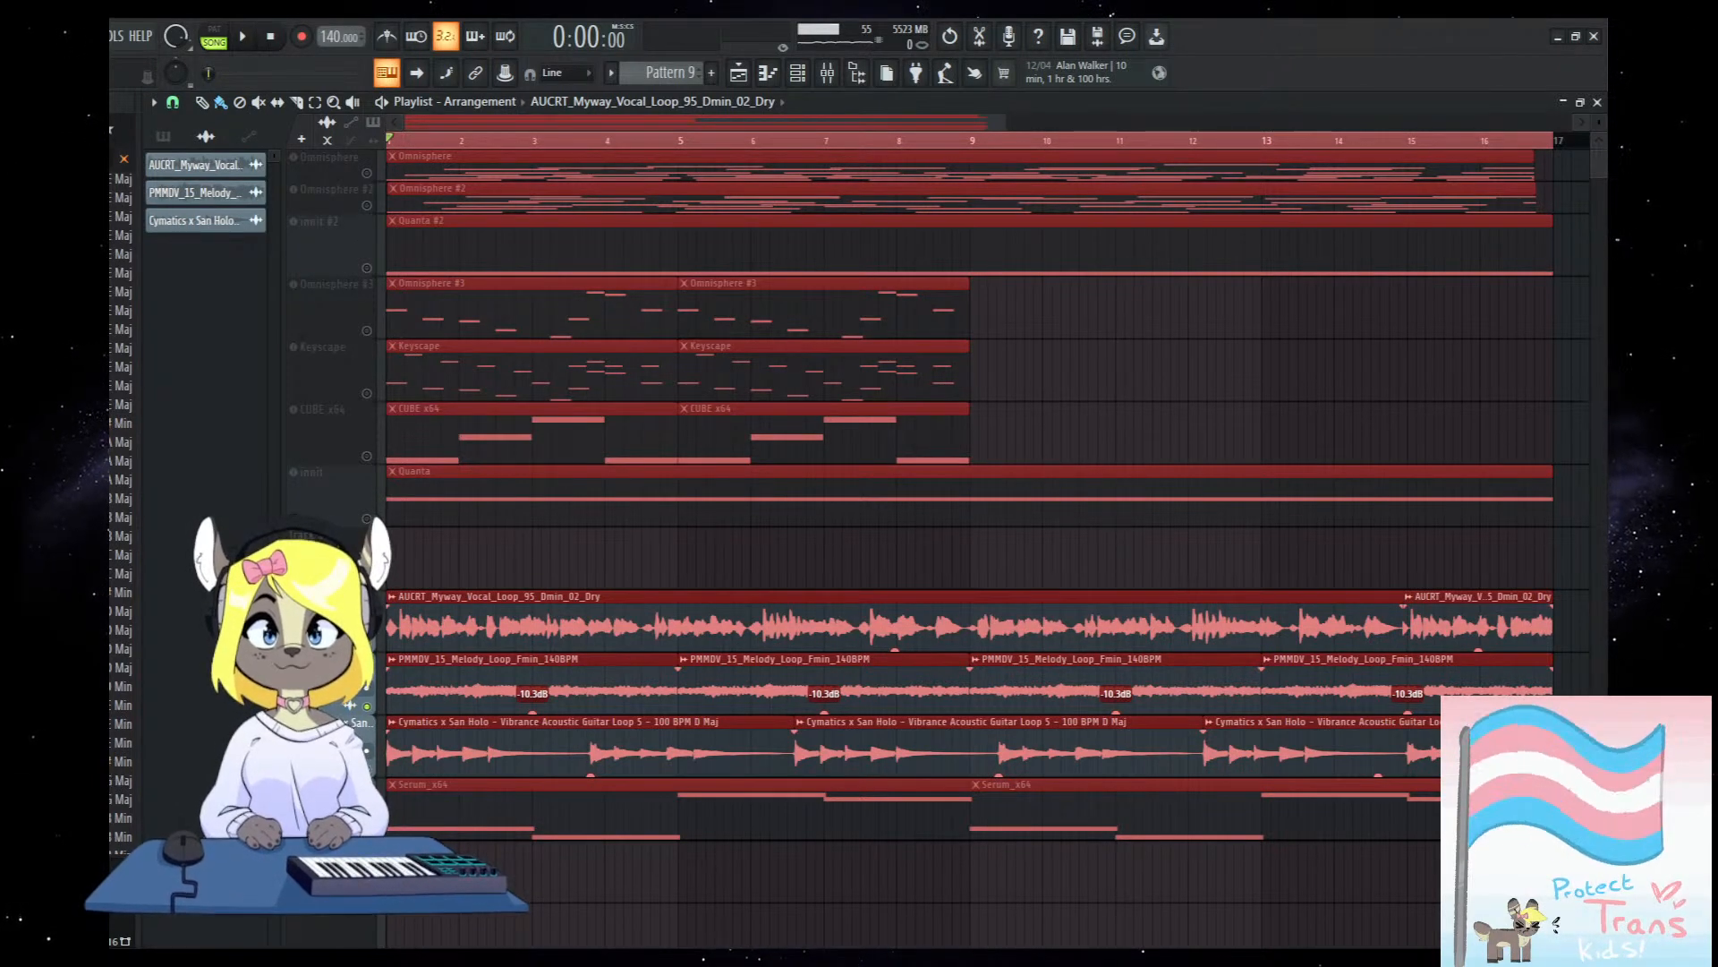
scroll(988, 537, "down", 2)
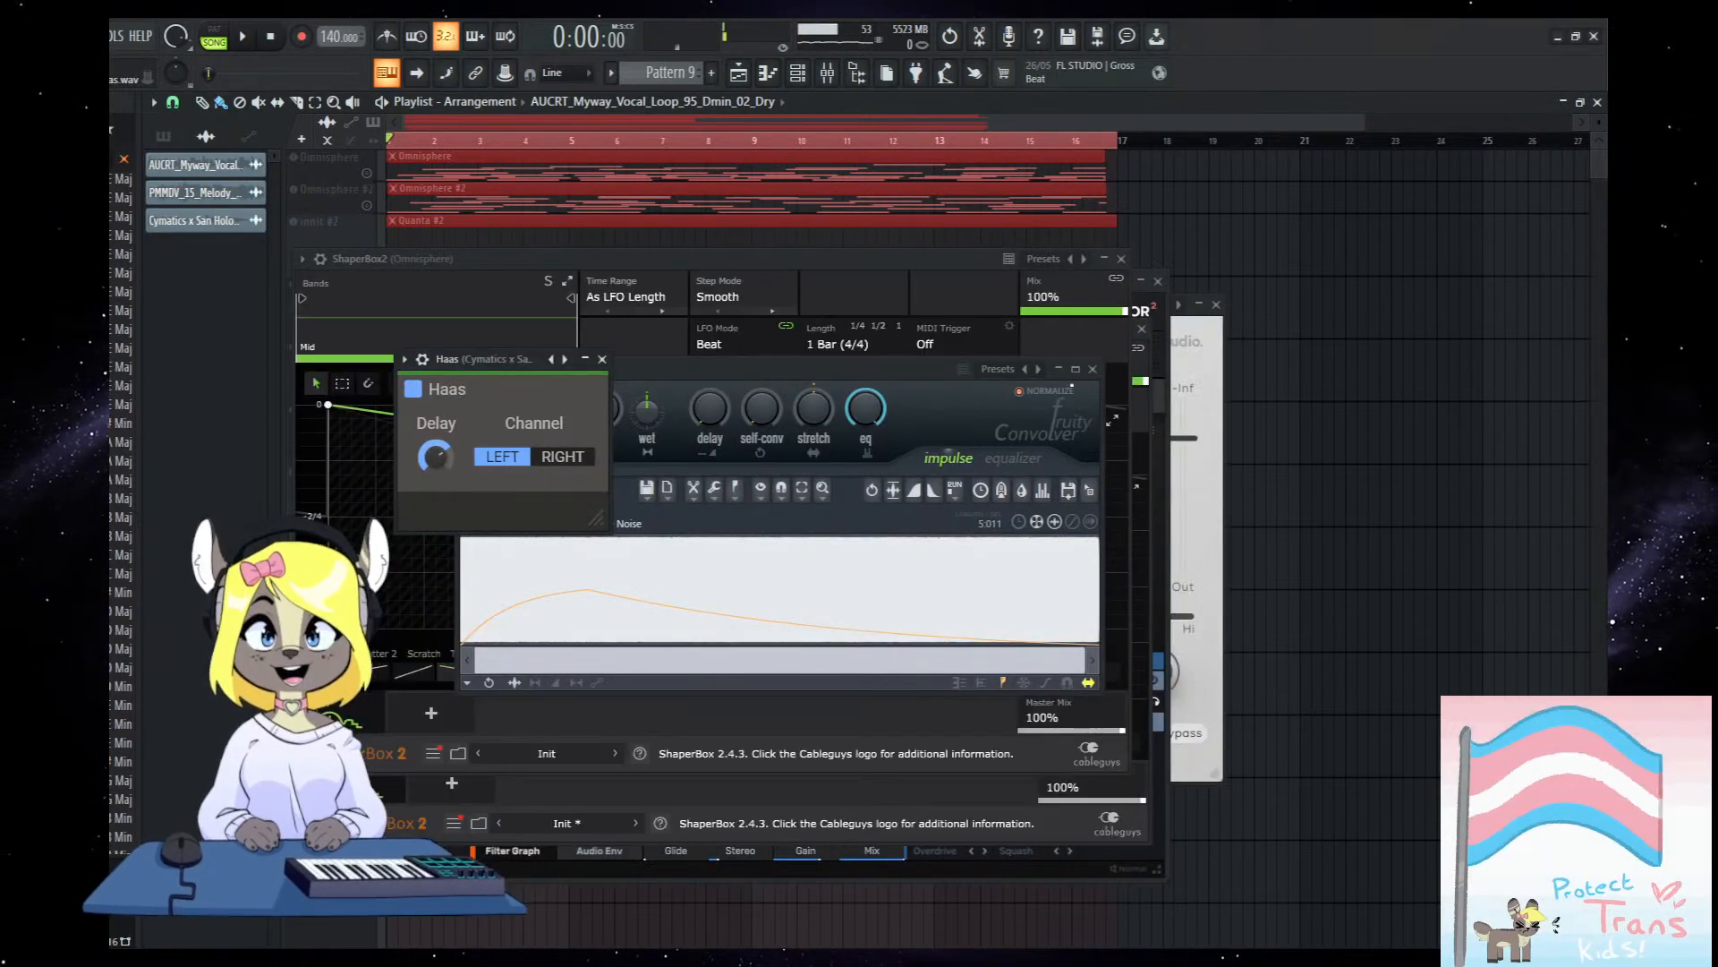
scroll(1113, 704, "down", 2)
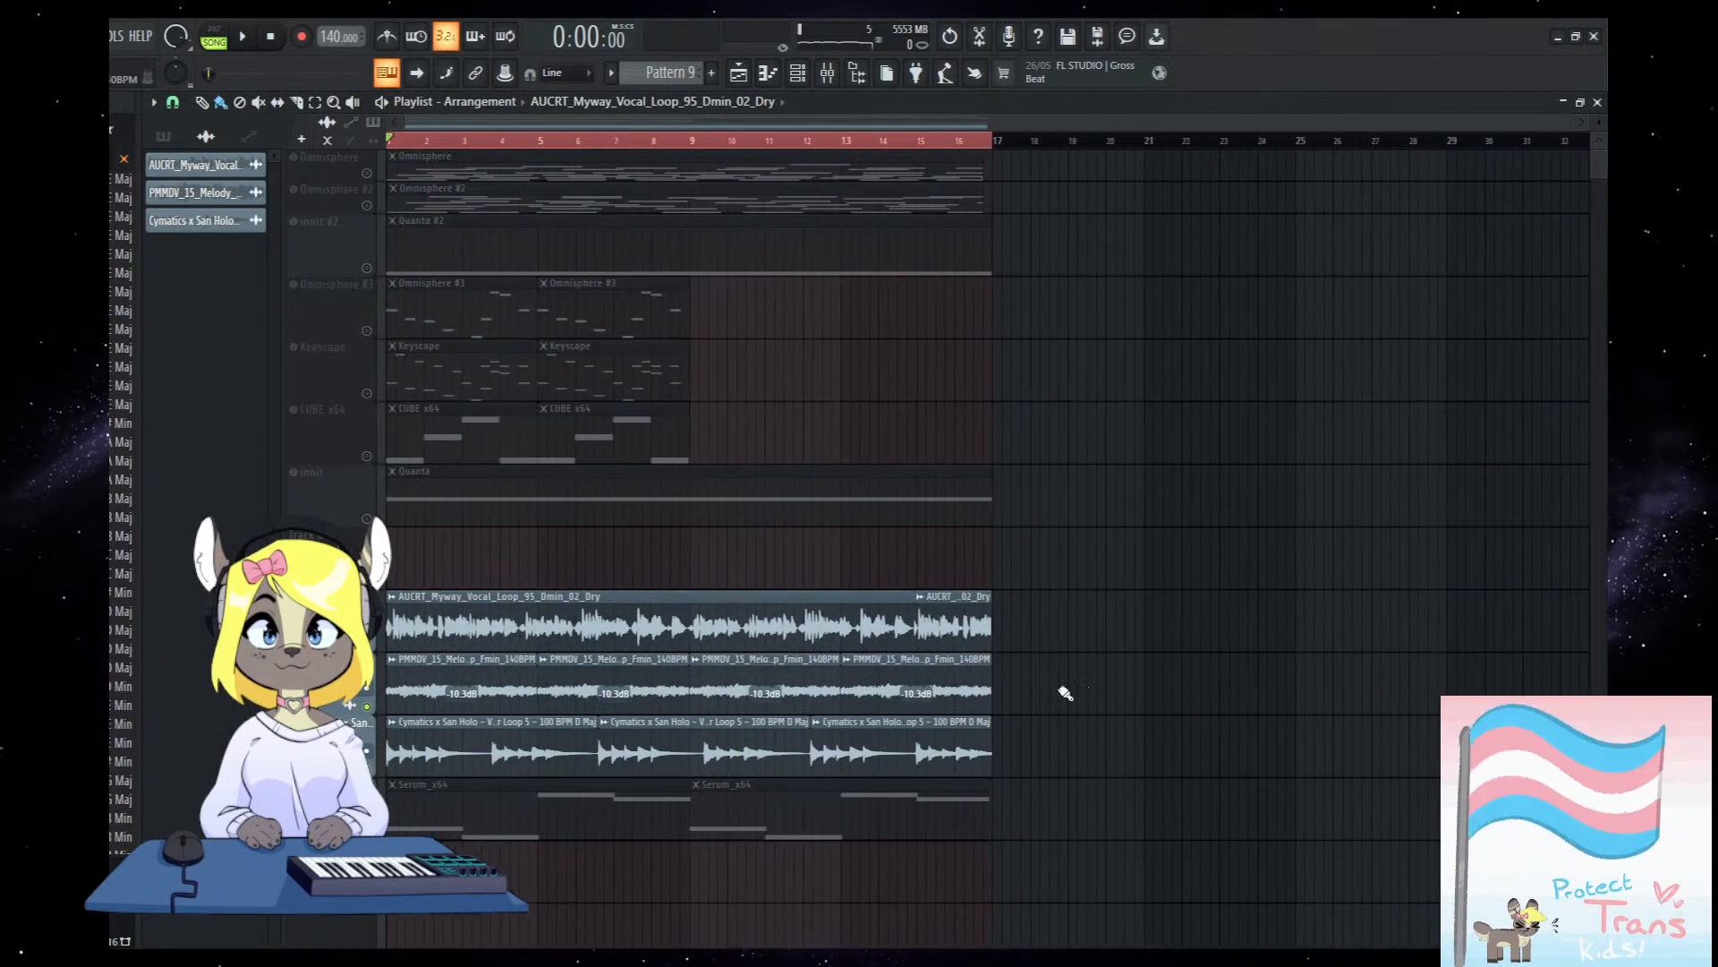
Mute the vocal, melody and guitar loop clips and move them together out of the arrangement to about bar 28.
mouse_move(1101, 726)
left_mouse_down()
mouse_move(860, 639)
mouse_move(597, 701)
mouse_move(745, 743)
left_mouse_up()
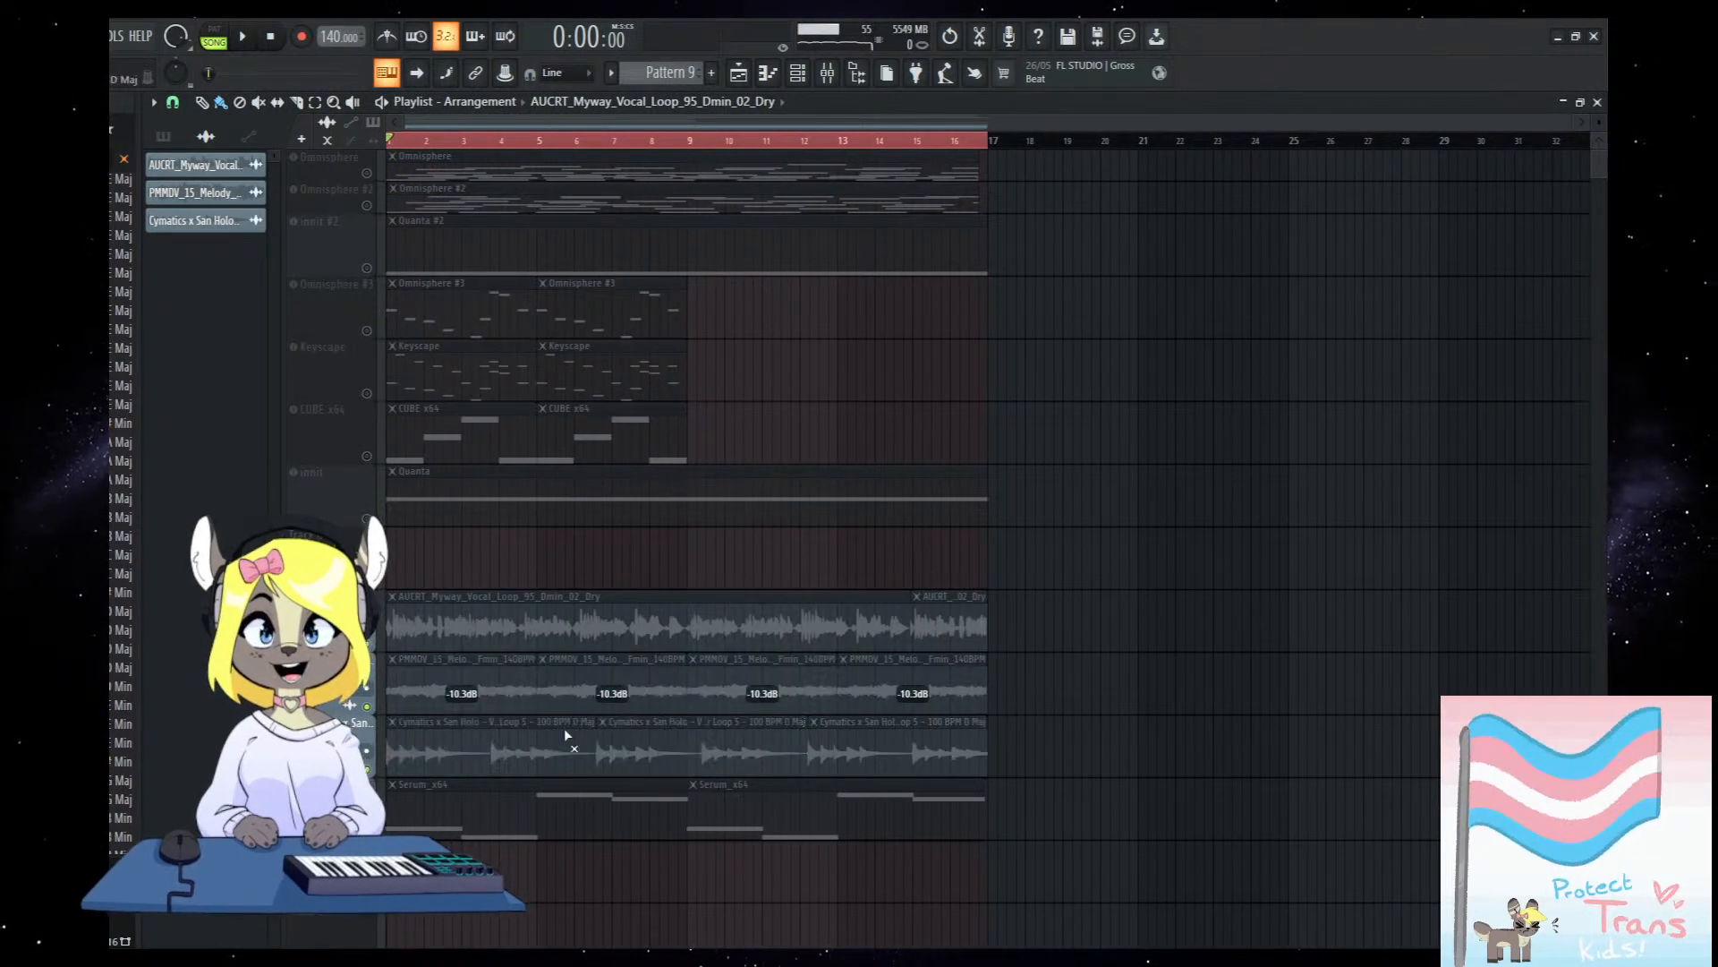
left_click_drag(1172, 826, 502, 580)
left_click_drag(1145, 703, 506, 624)
left_click_drag(1193, 754, 1504, 616)
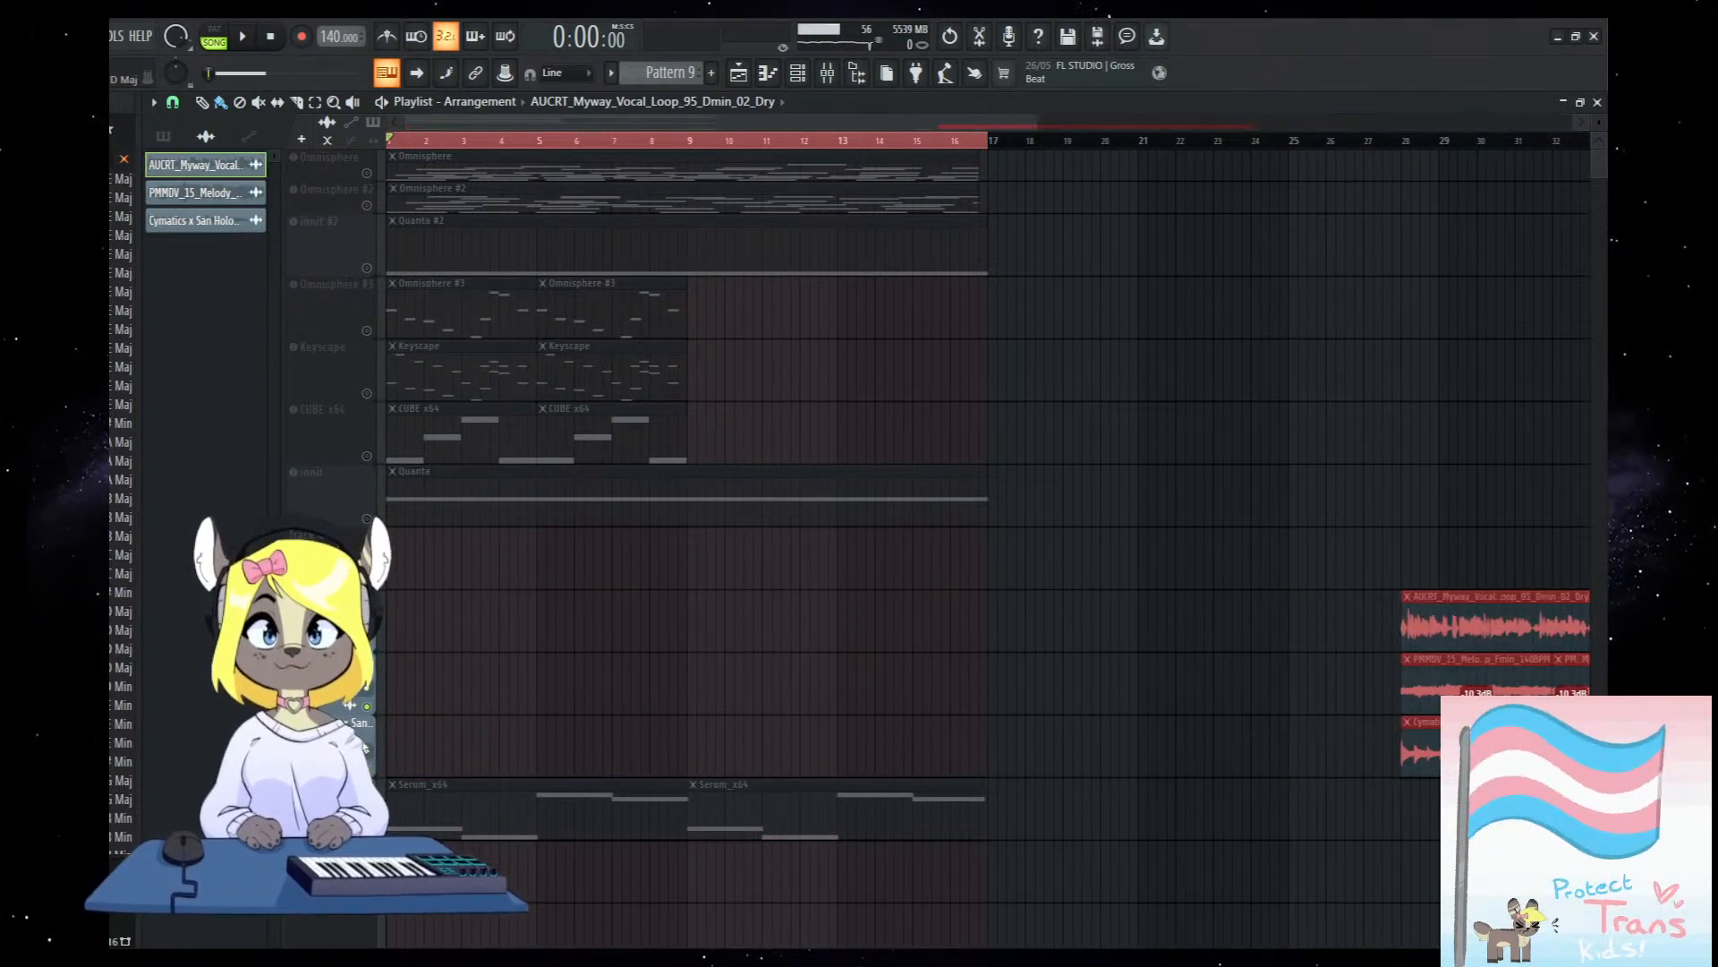
Look through the loop folders in the sample library and preview a major-key loop.
scroll(121, 501, "down", 10)
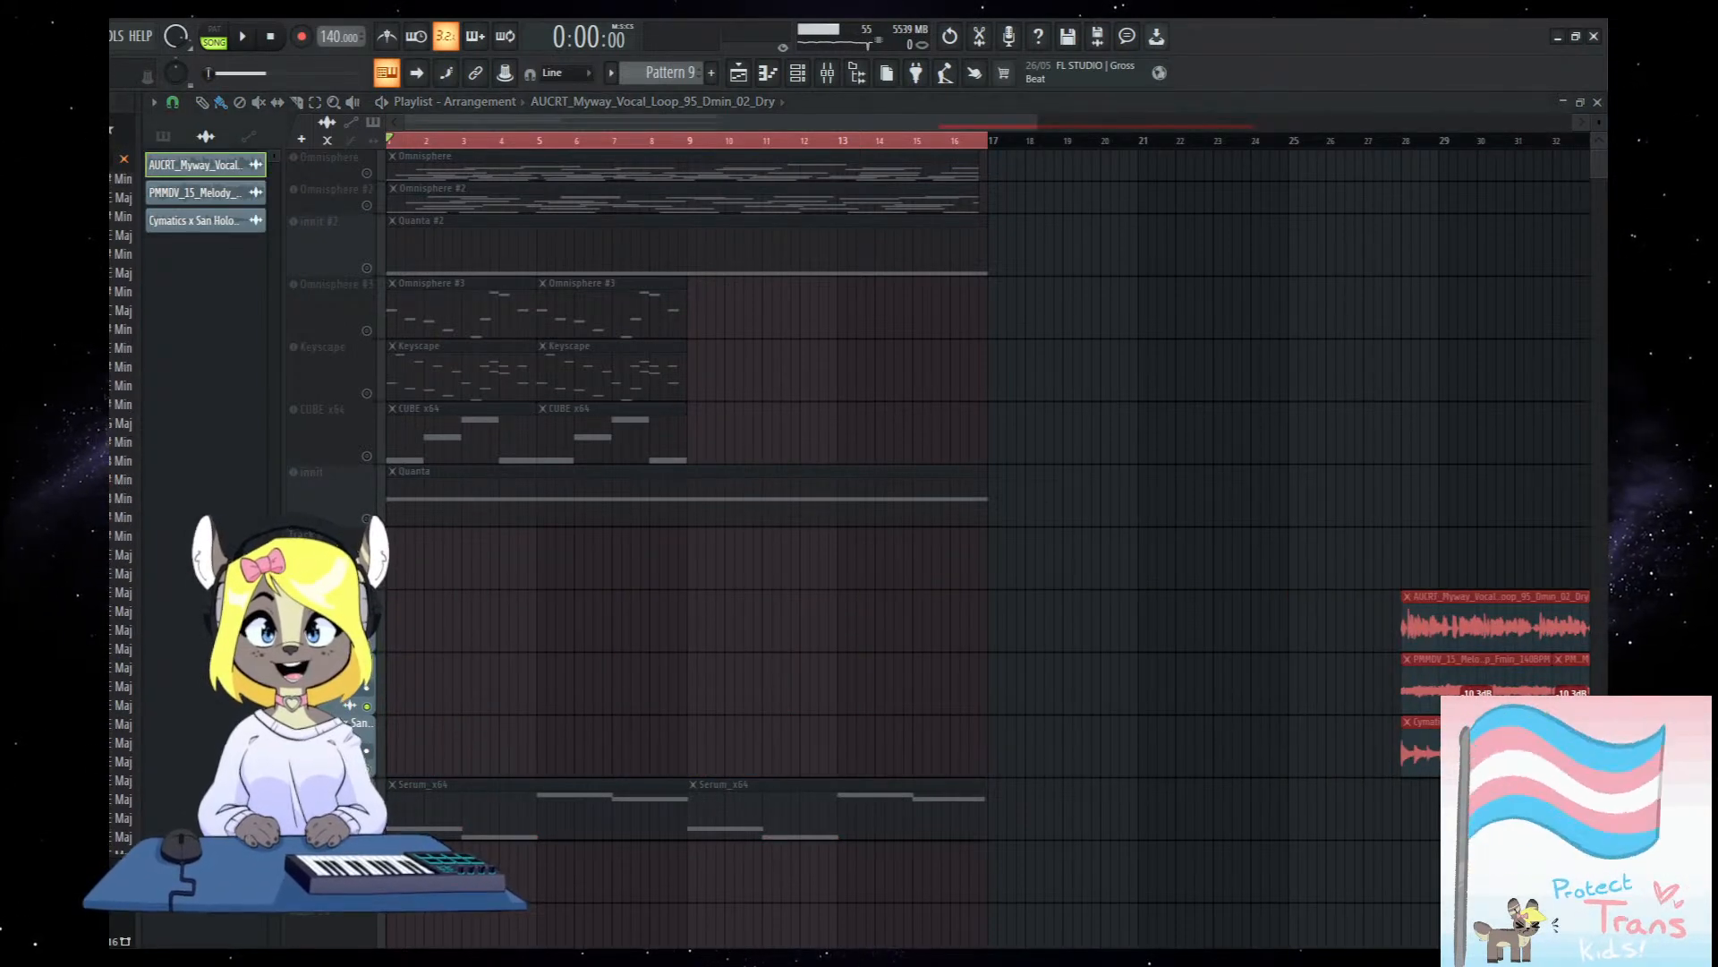
scroll(121, 501, "up", 10)
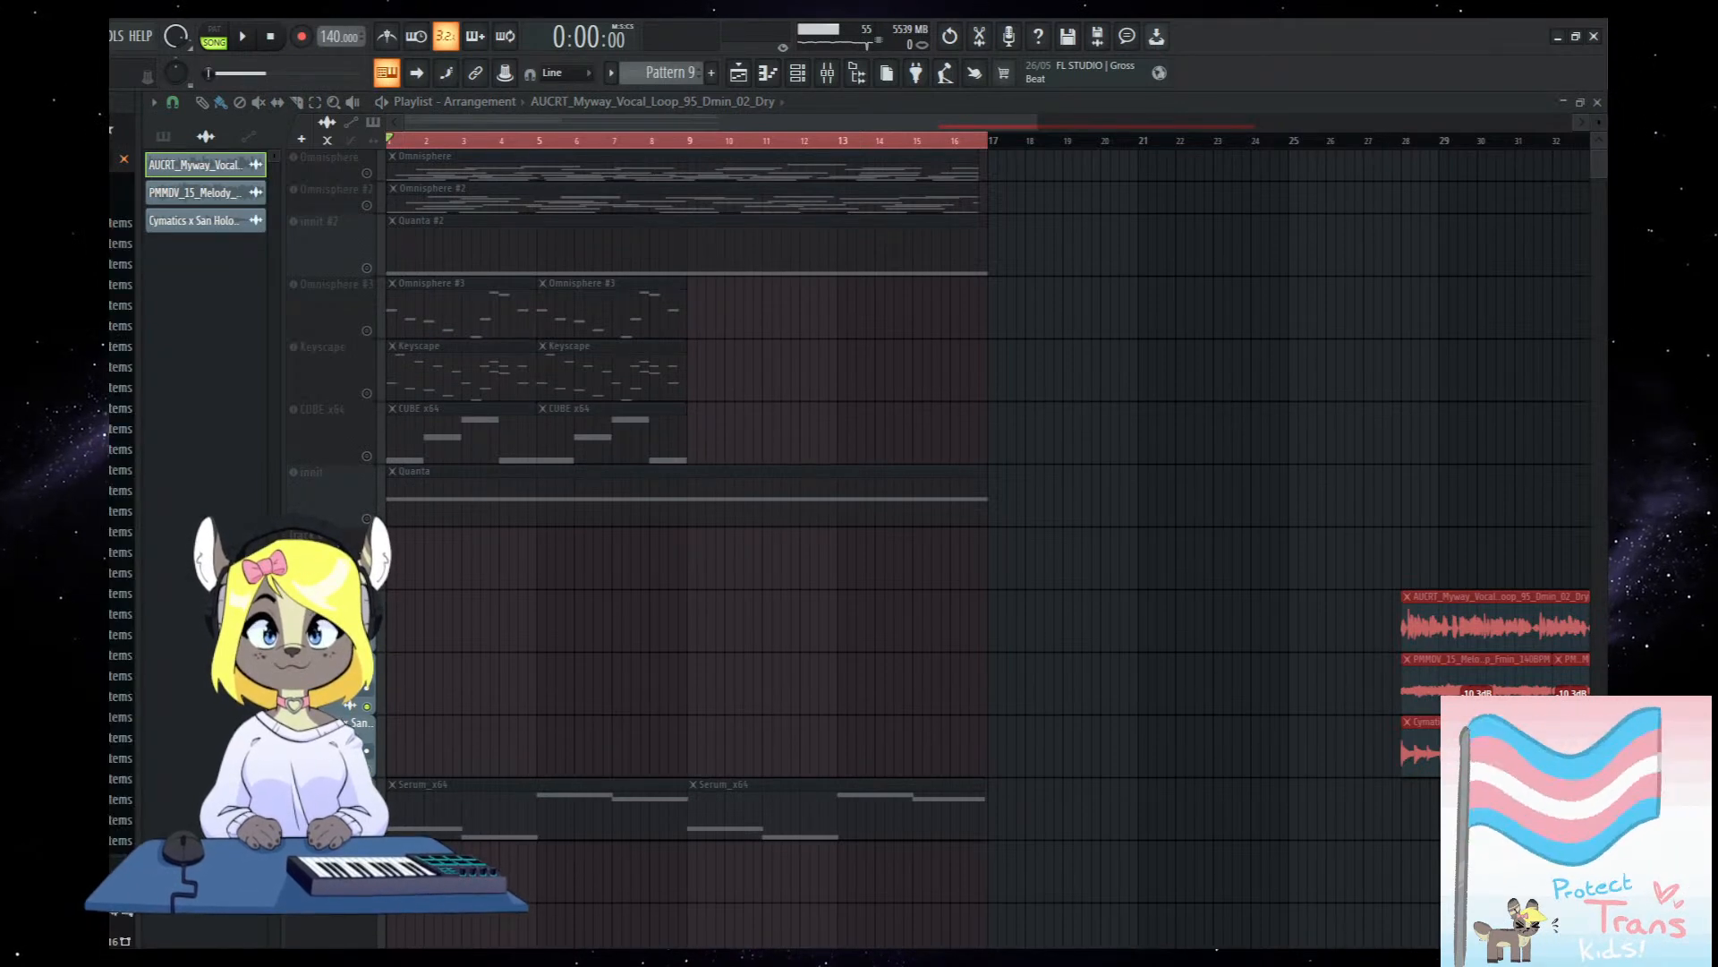
scroll(121, 502, "up", 10)
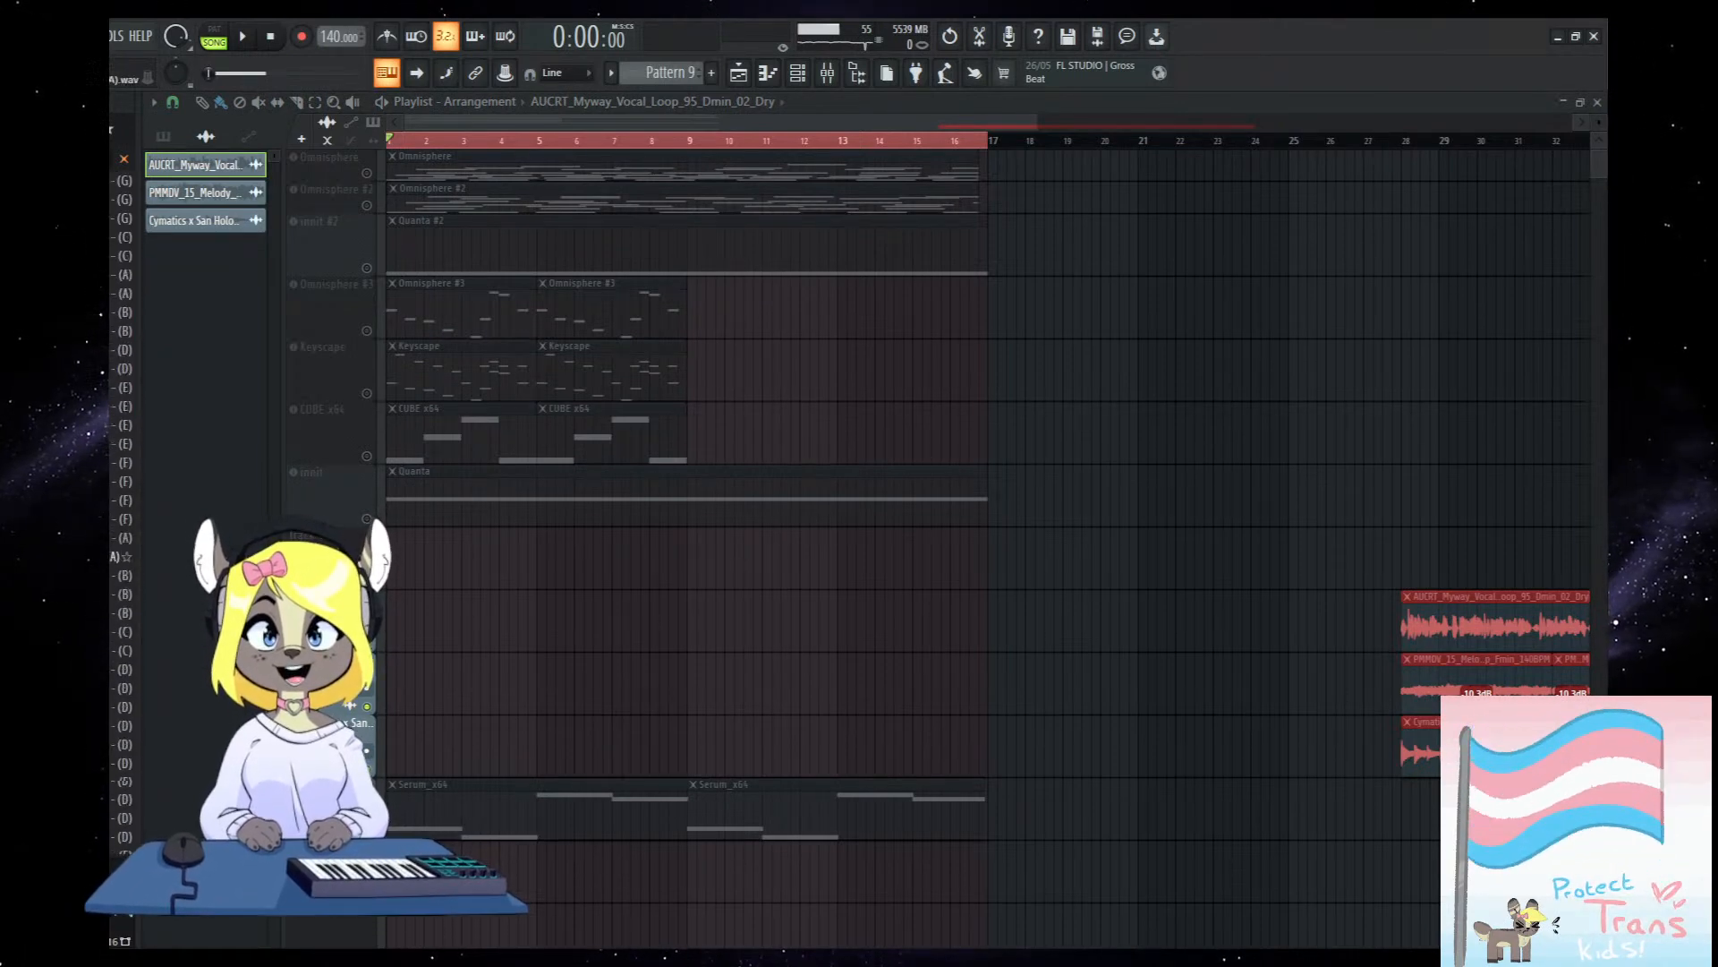
scroll(121, 597, "up", 7)
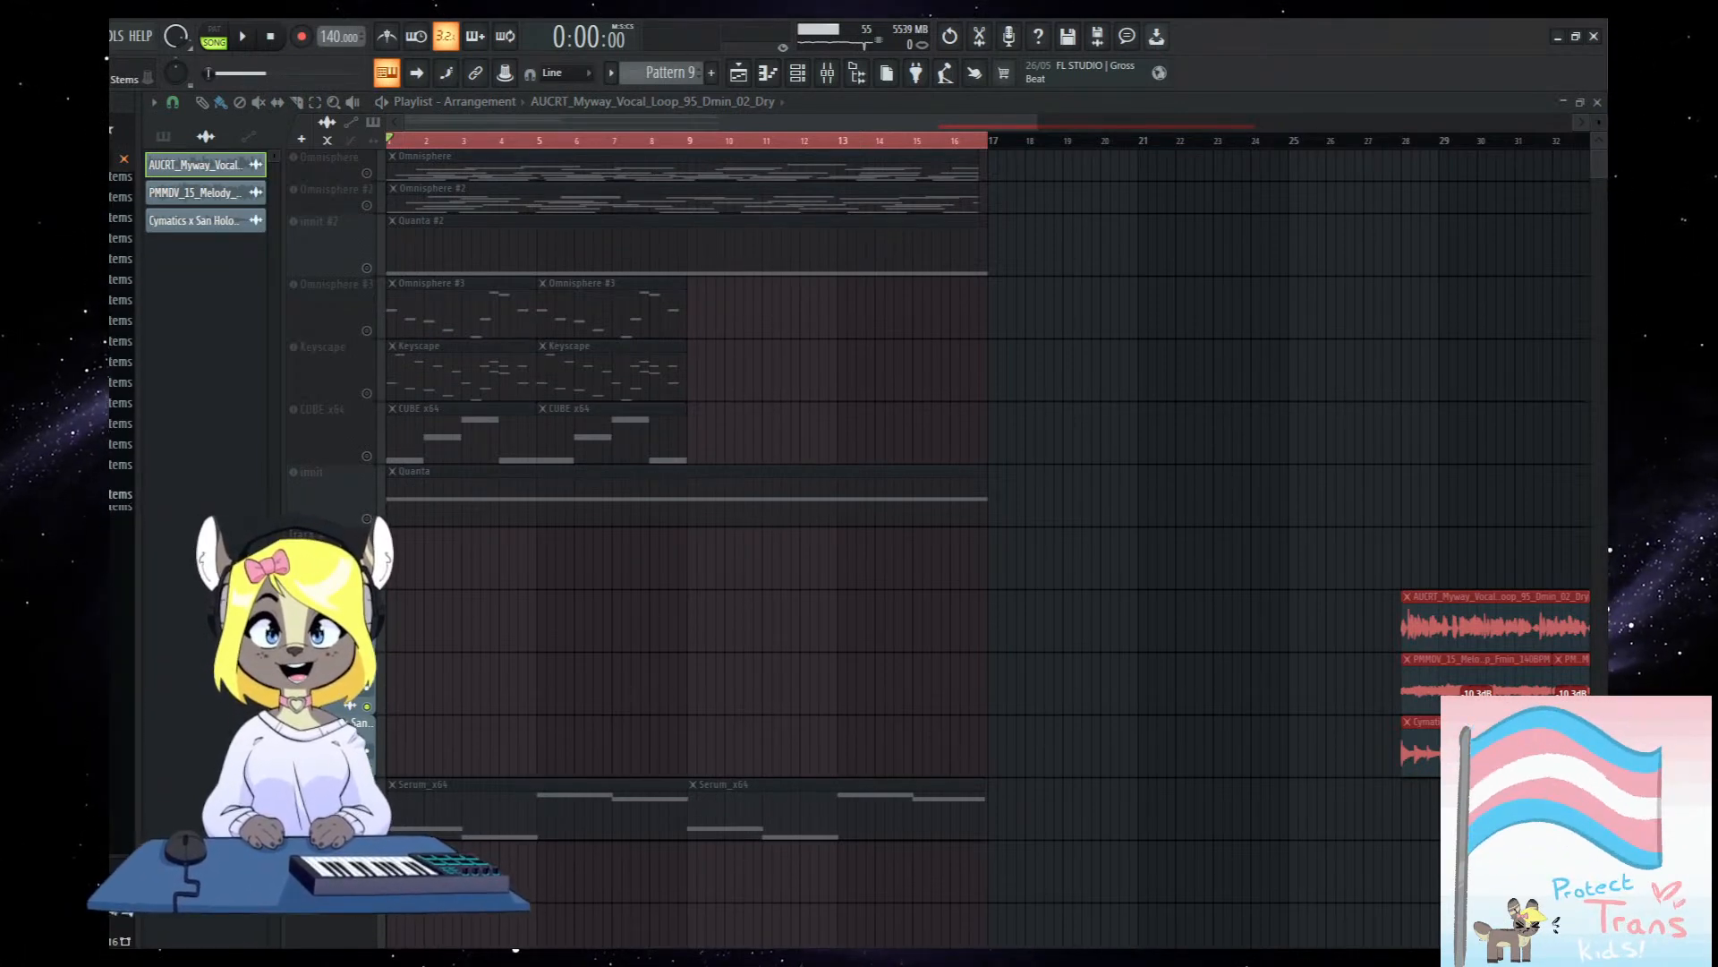
scroll(122, 687, "down", 12)
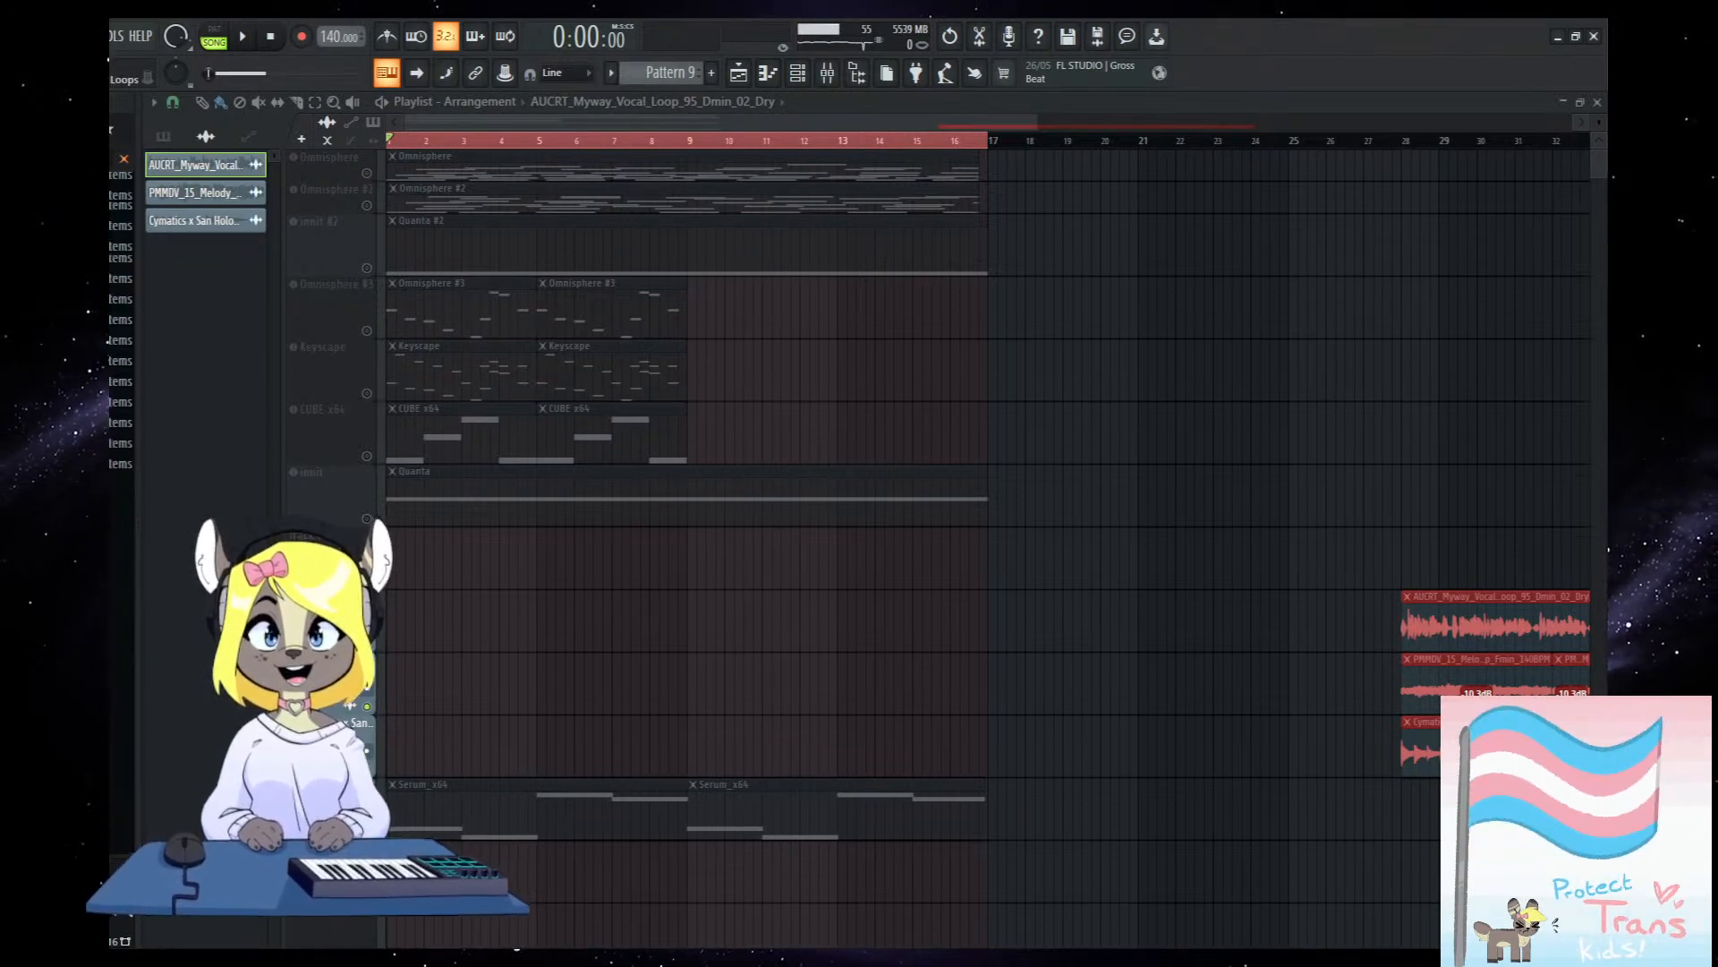
scroll(122, 501, "down", 10)
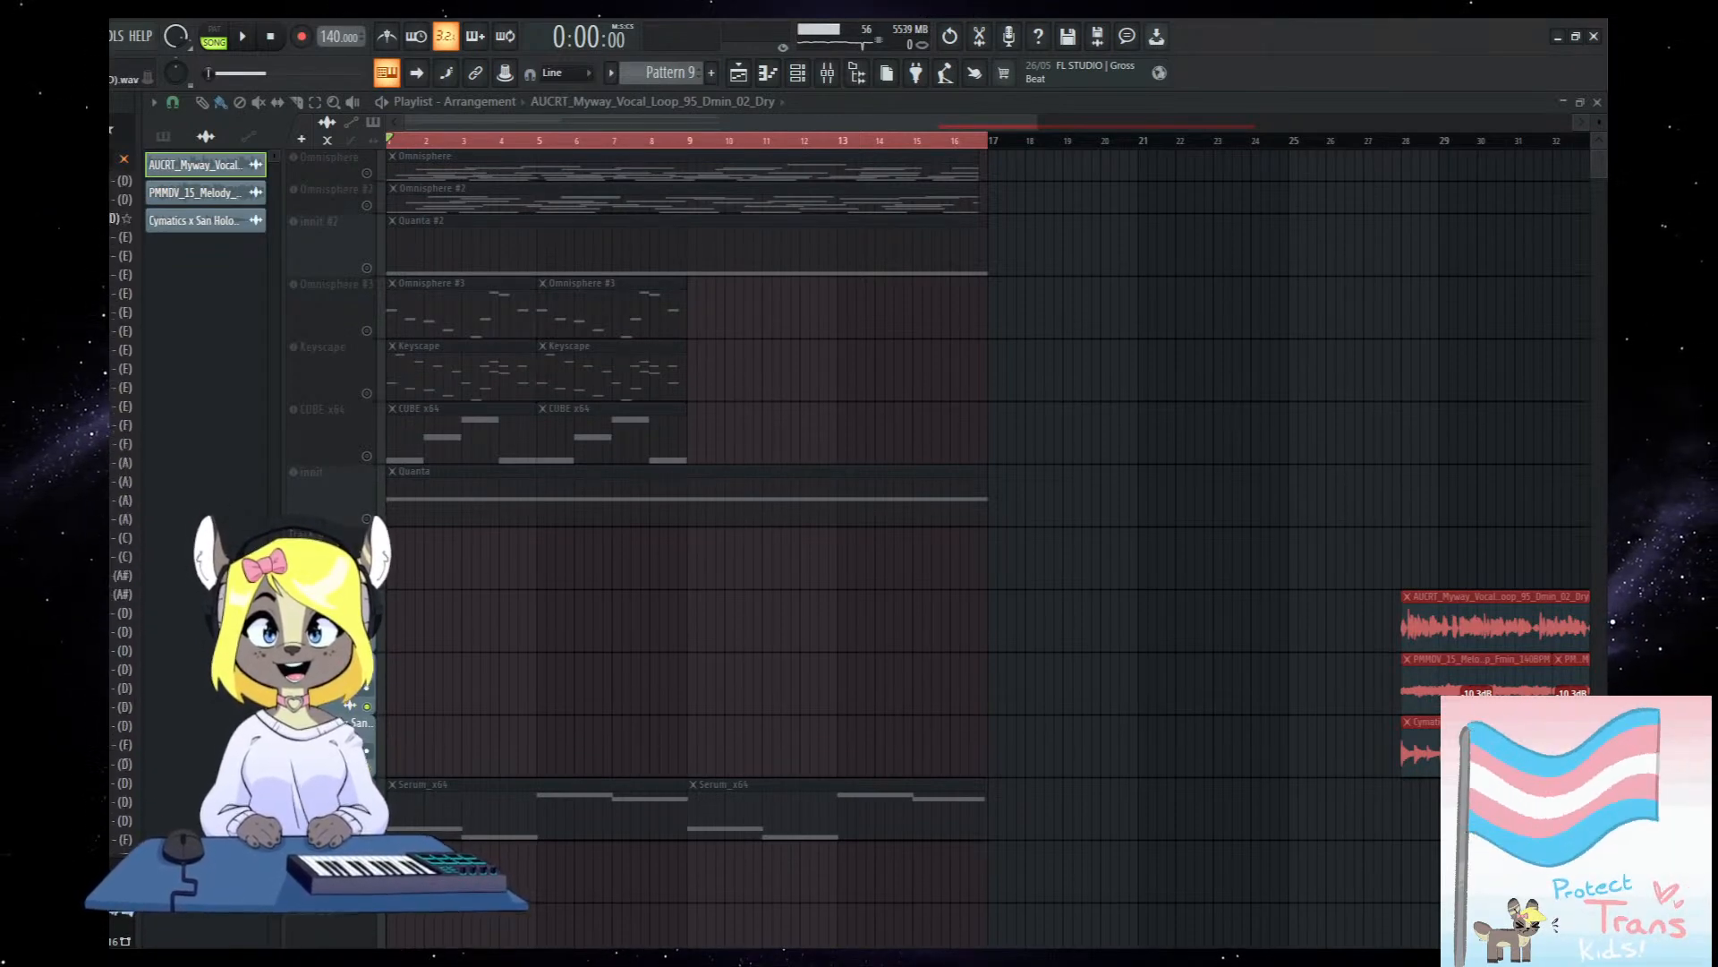
scroll(121, 501, "down", 10)
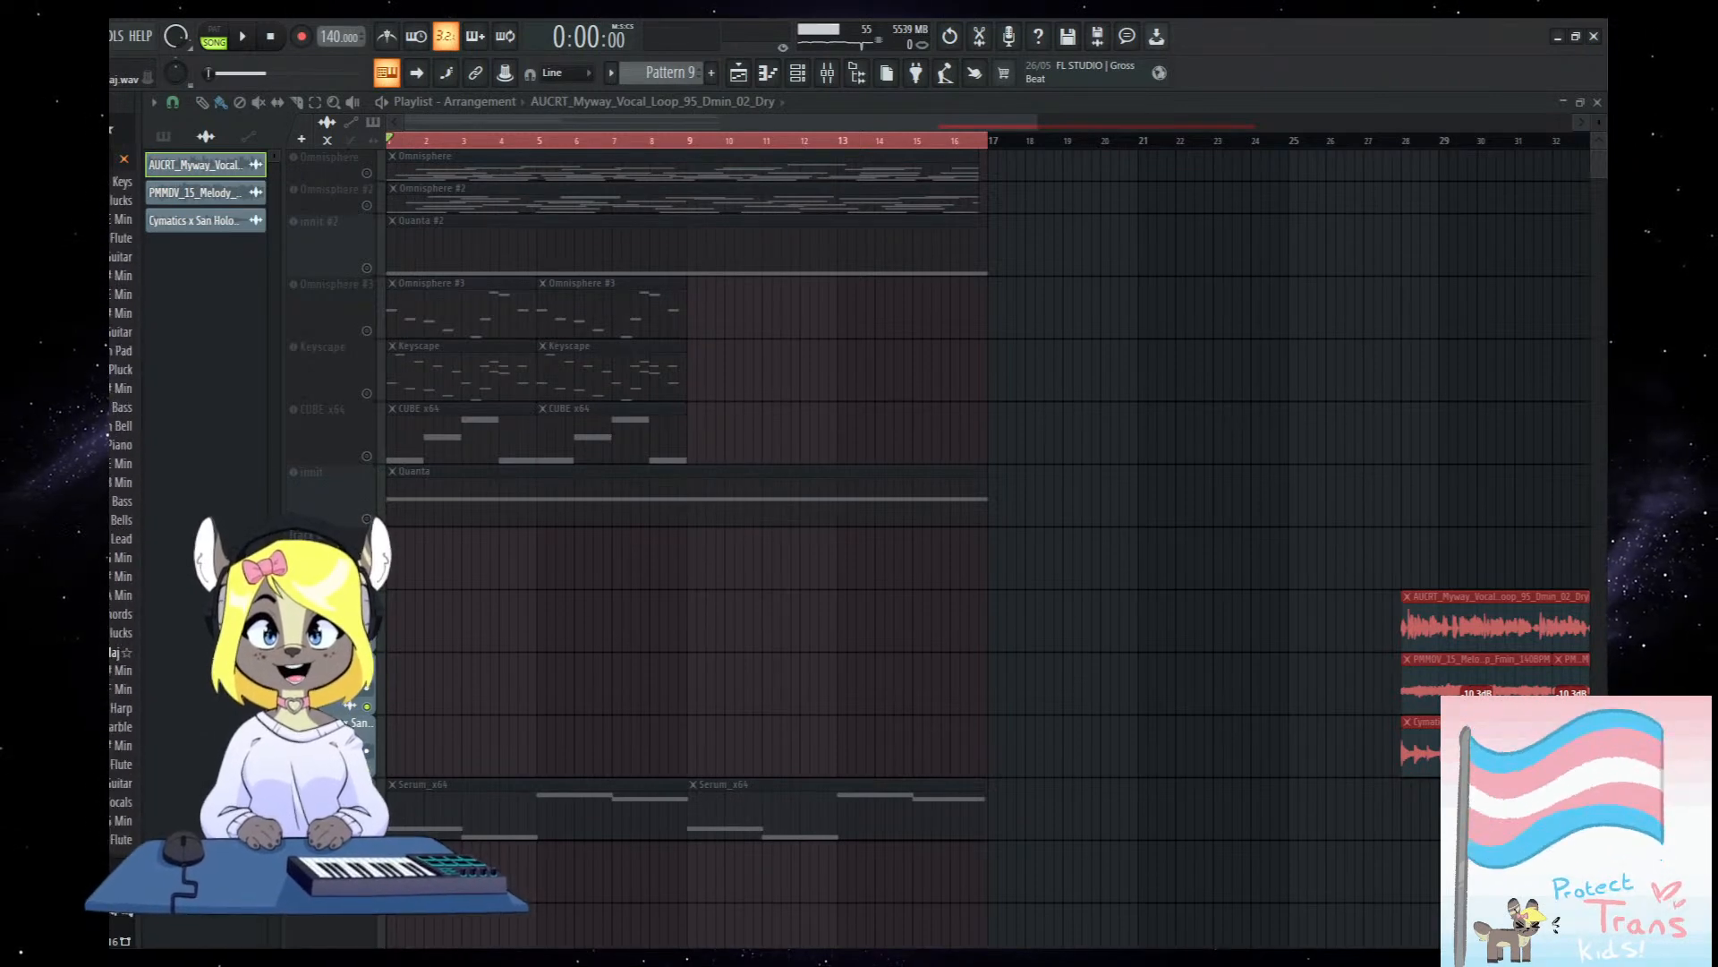
scroll(122, 573, "down", 3)
left_click(122, 555)
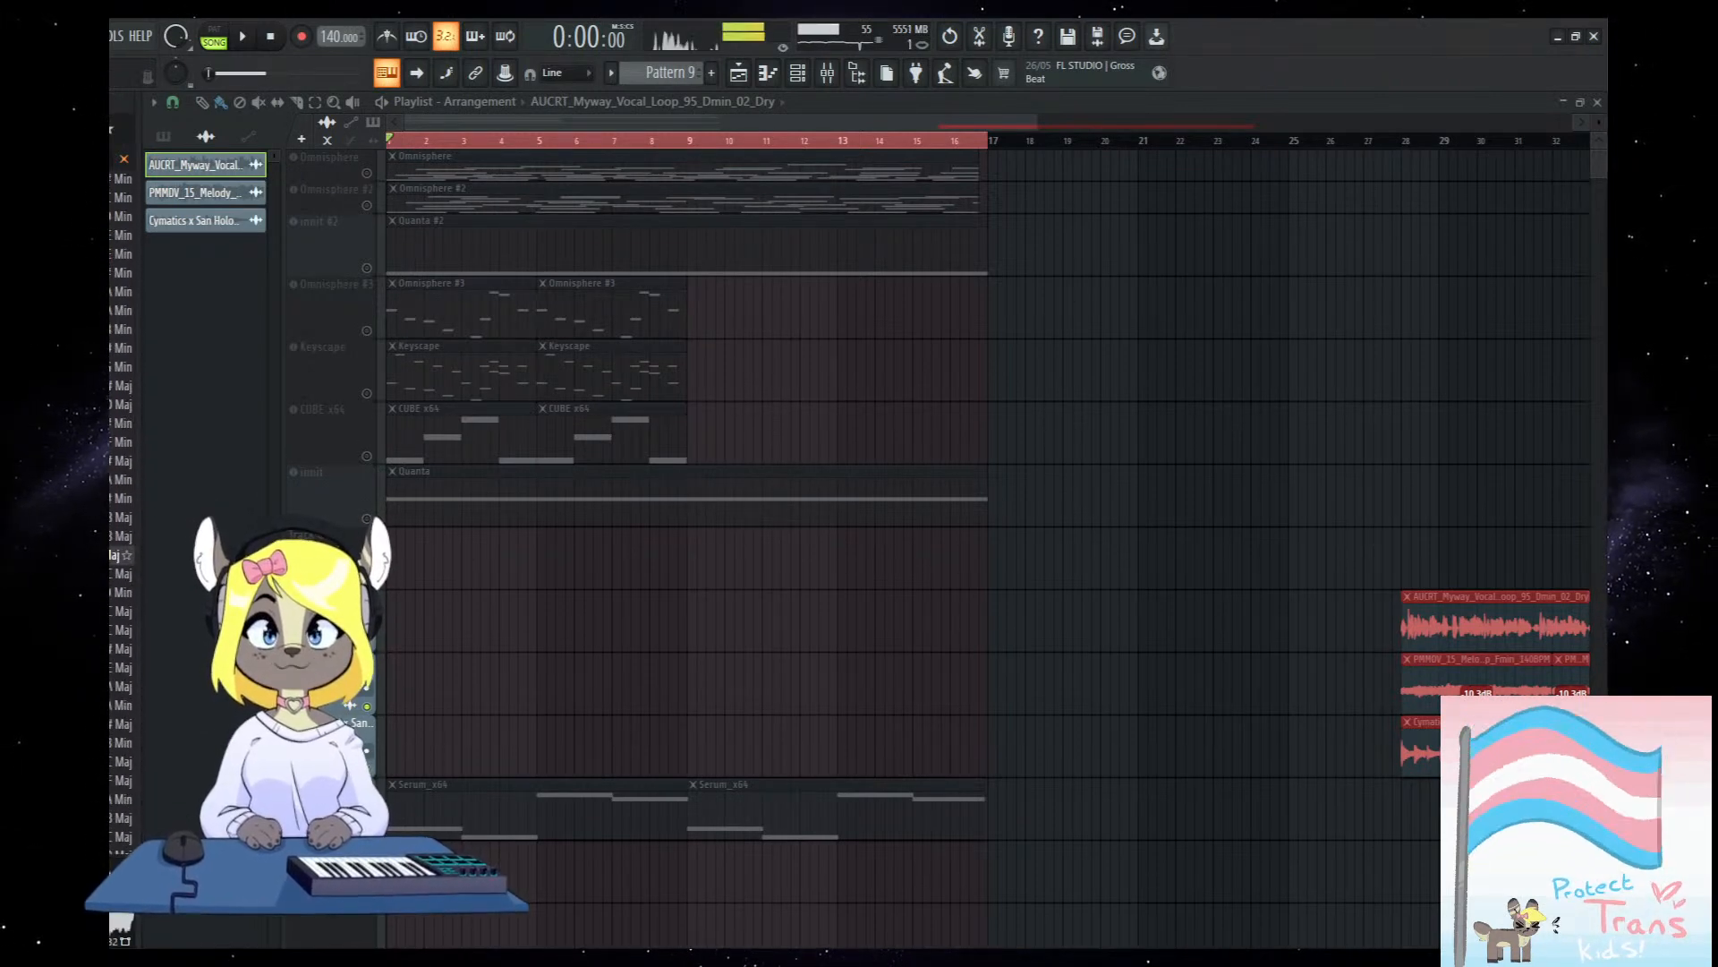
Compare the library's instrument and melody loops by key to find a replacement for the moved clips.
scroll(121, 501, "down", 5)
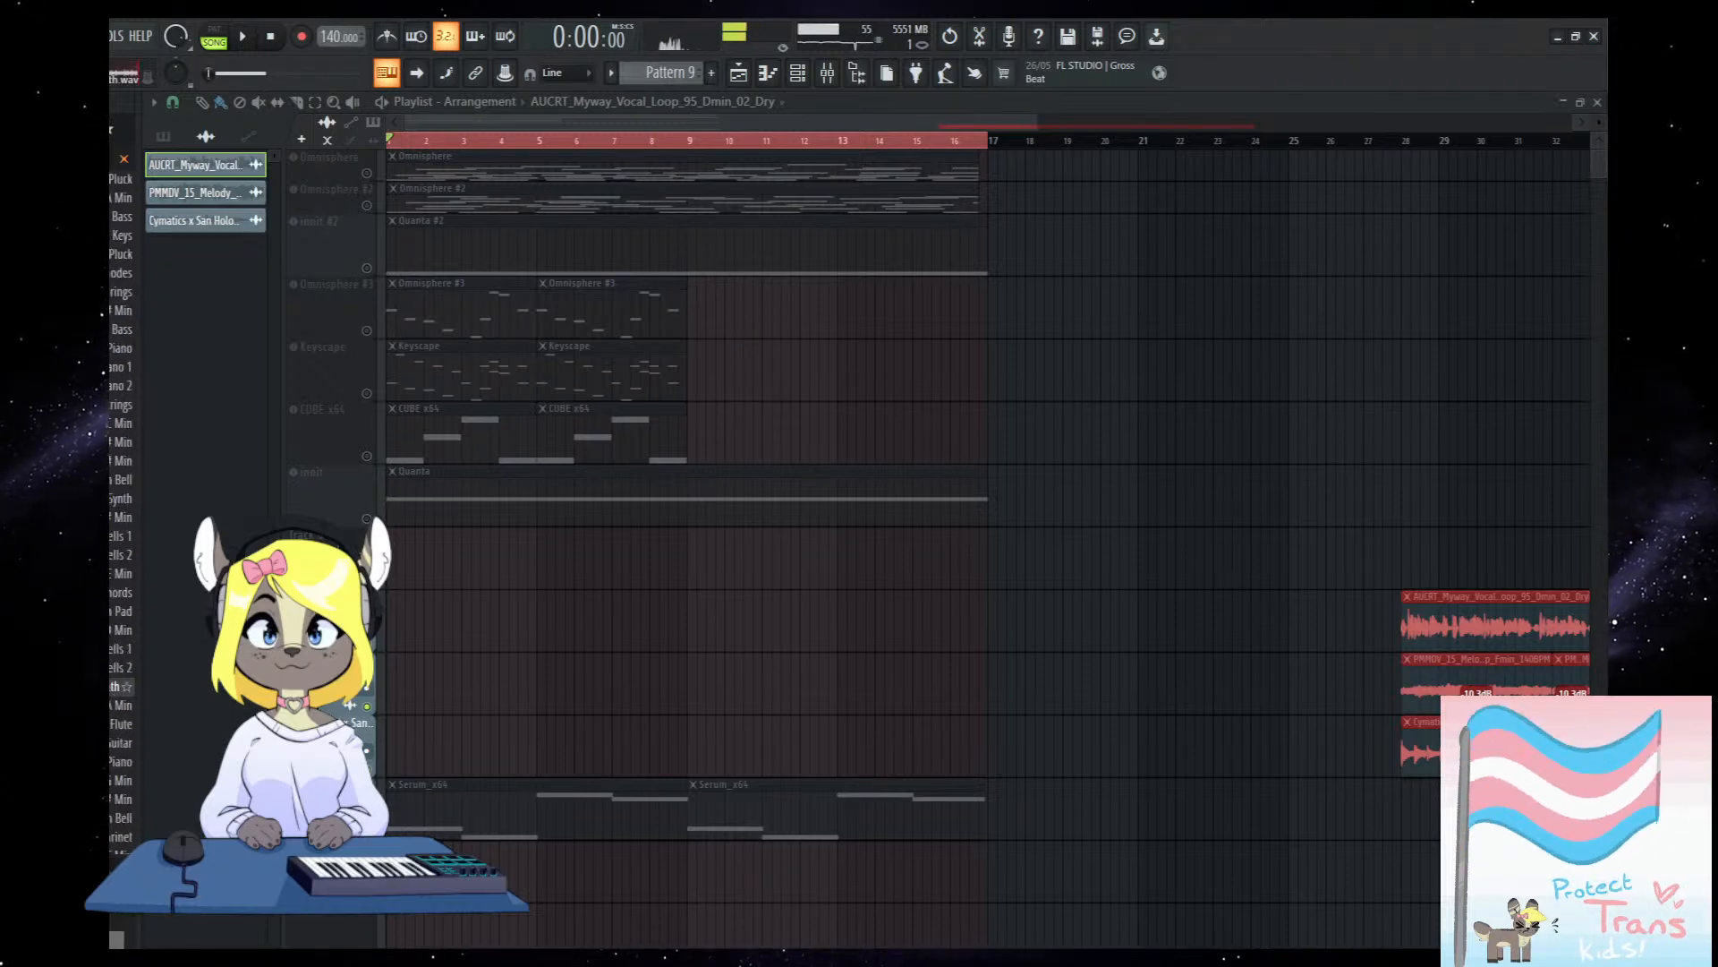
scroll(122, 671, "down", 8)
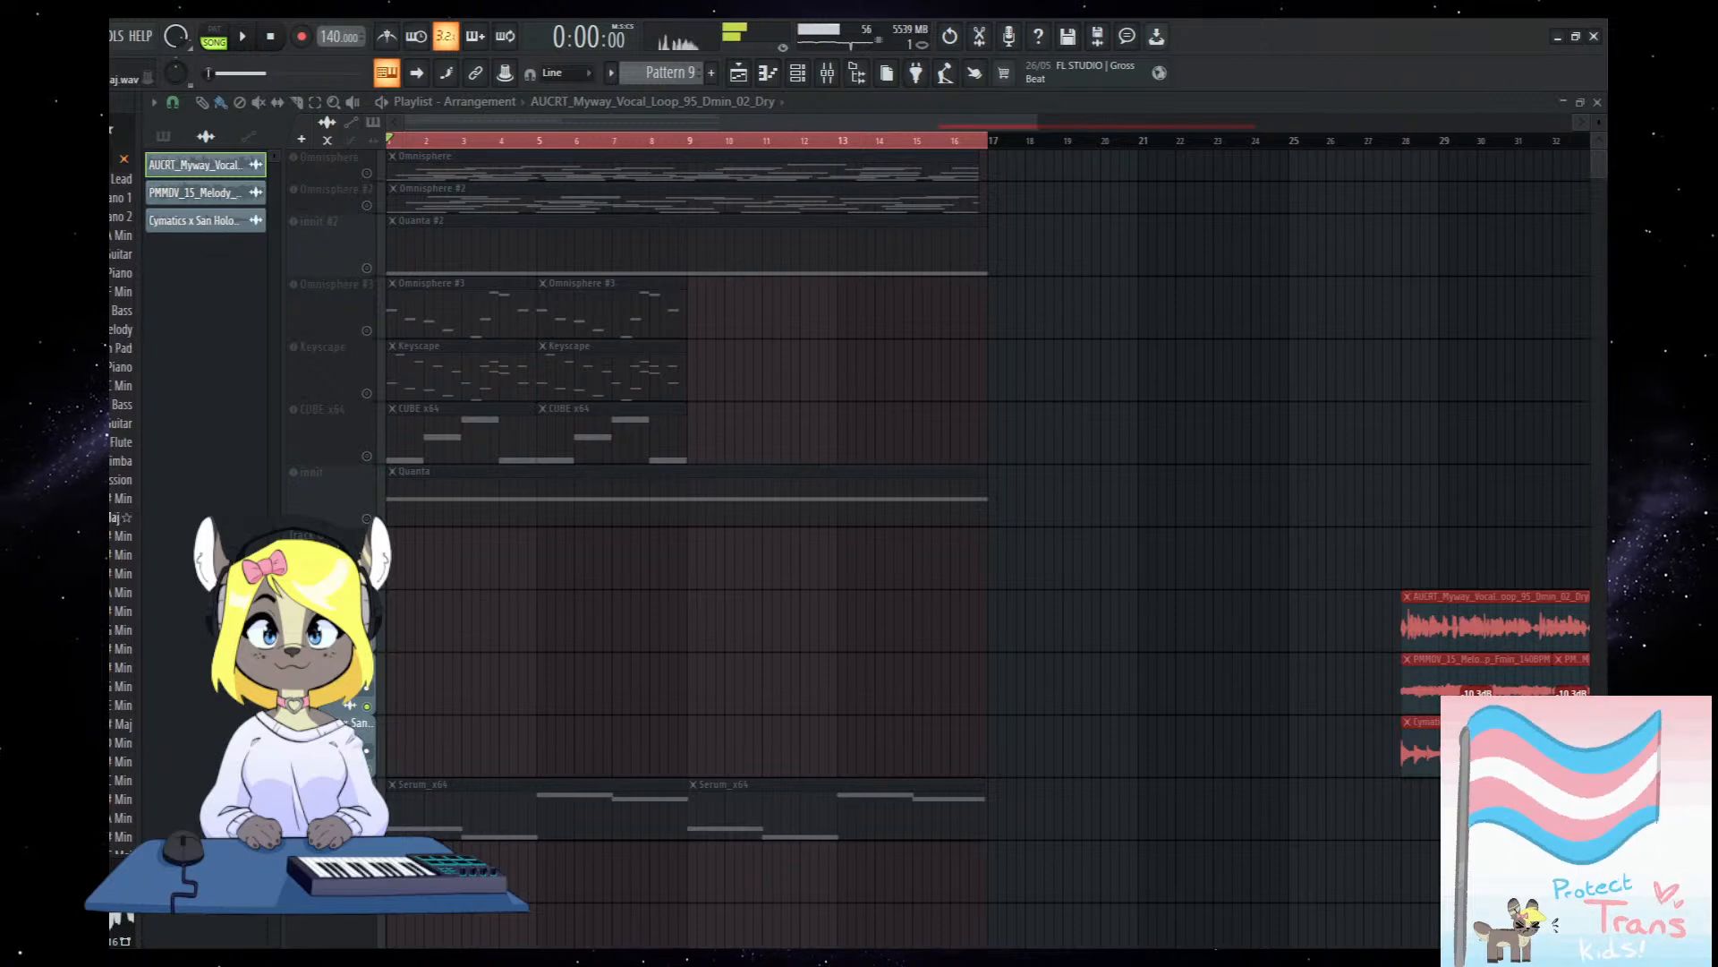
scroll(122, 611, "down", 10)
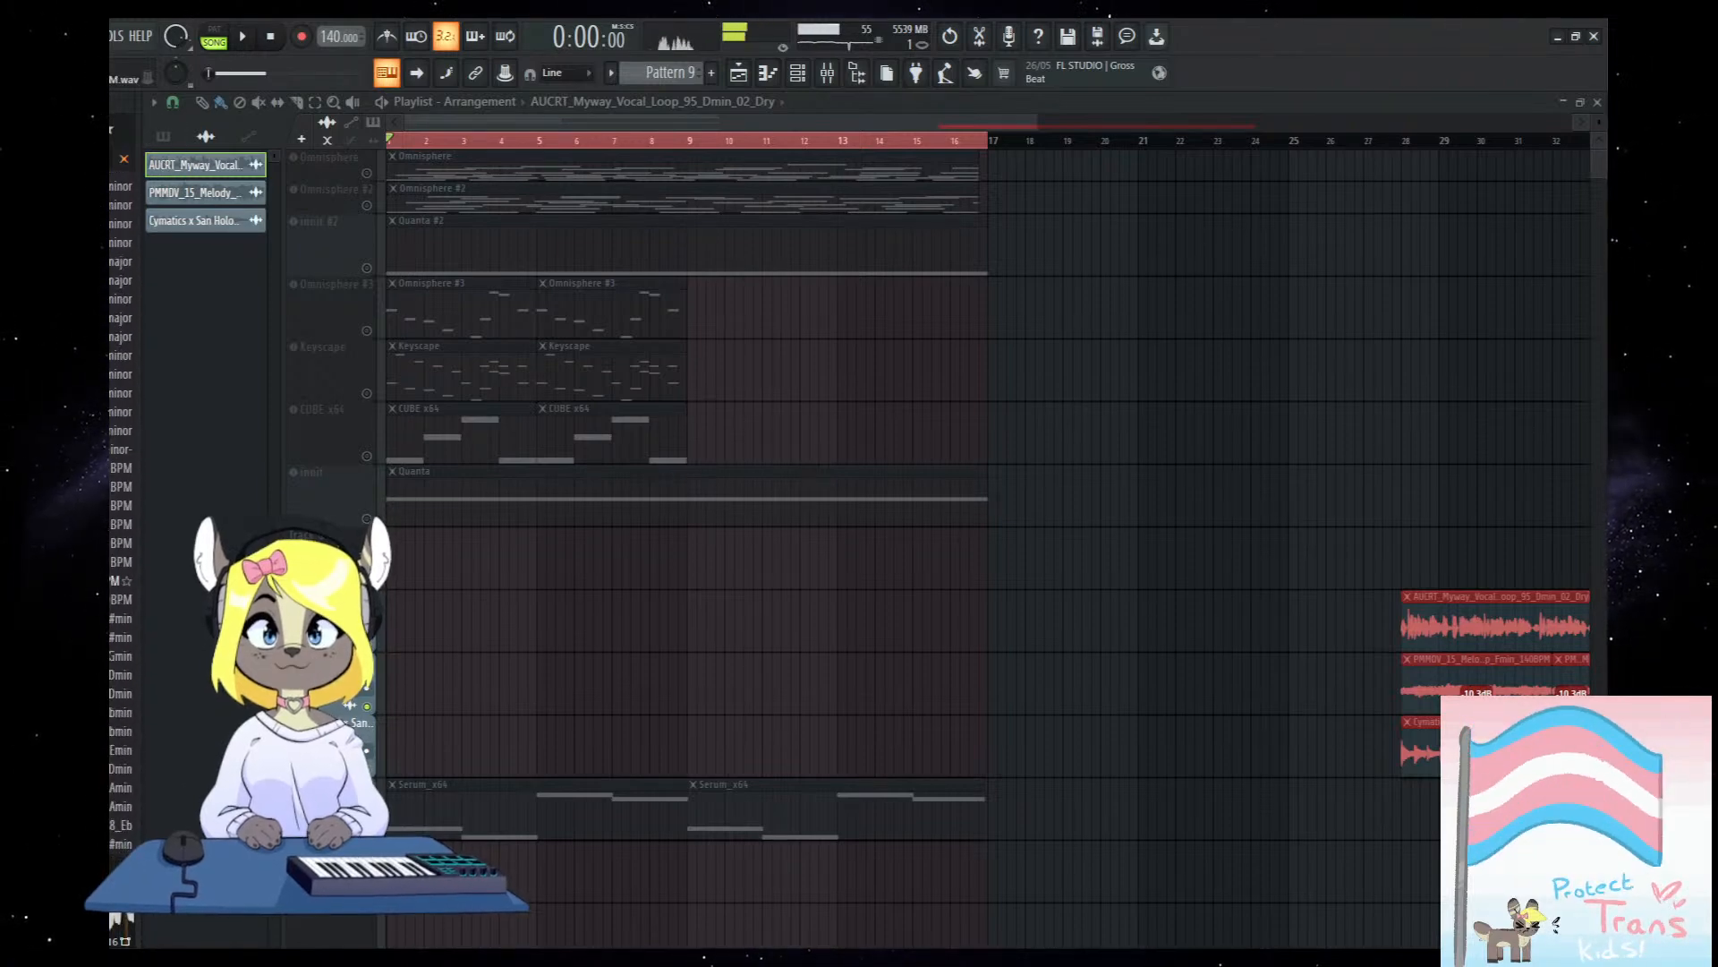
scroll(121, 627, "down", 10)
scroll(122, 627, "down", 10)
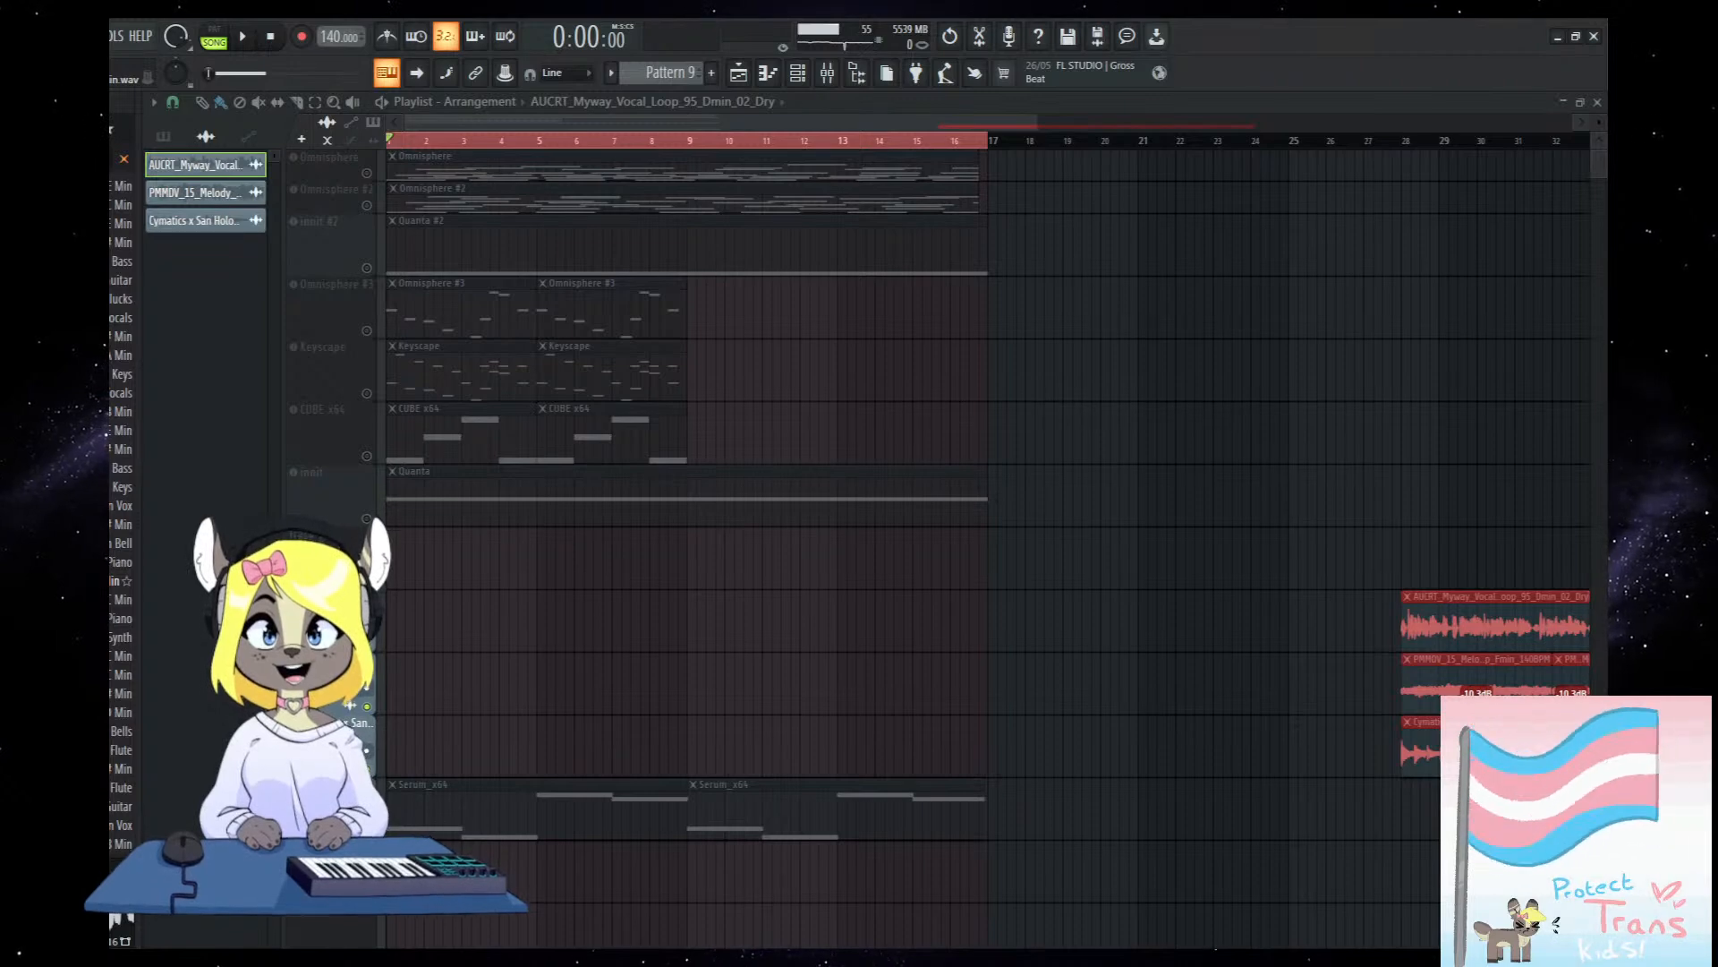
scroll(122, 627, "down", 8)
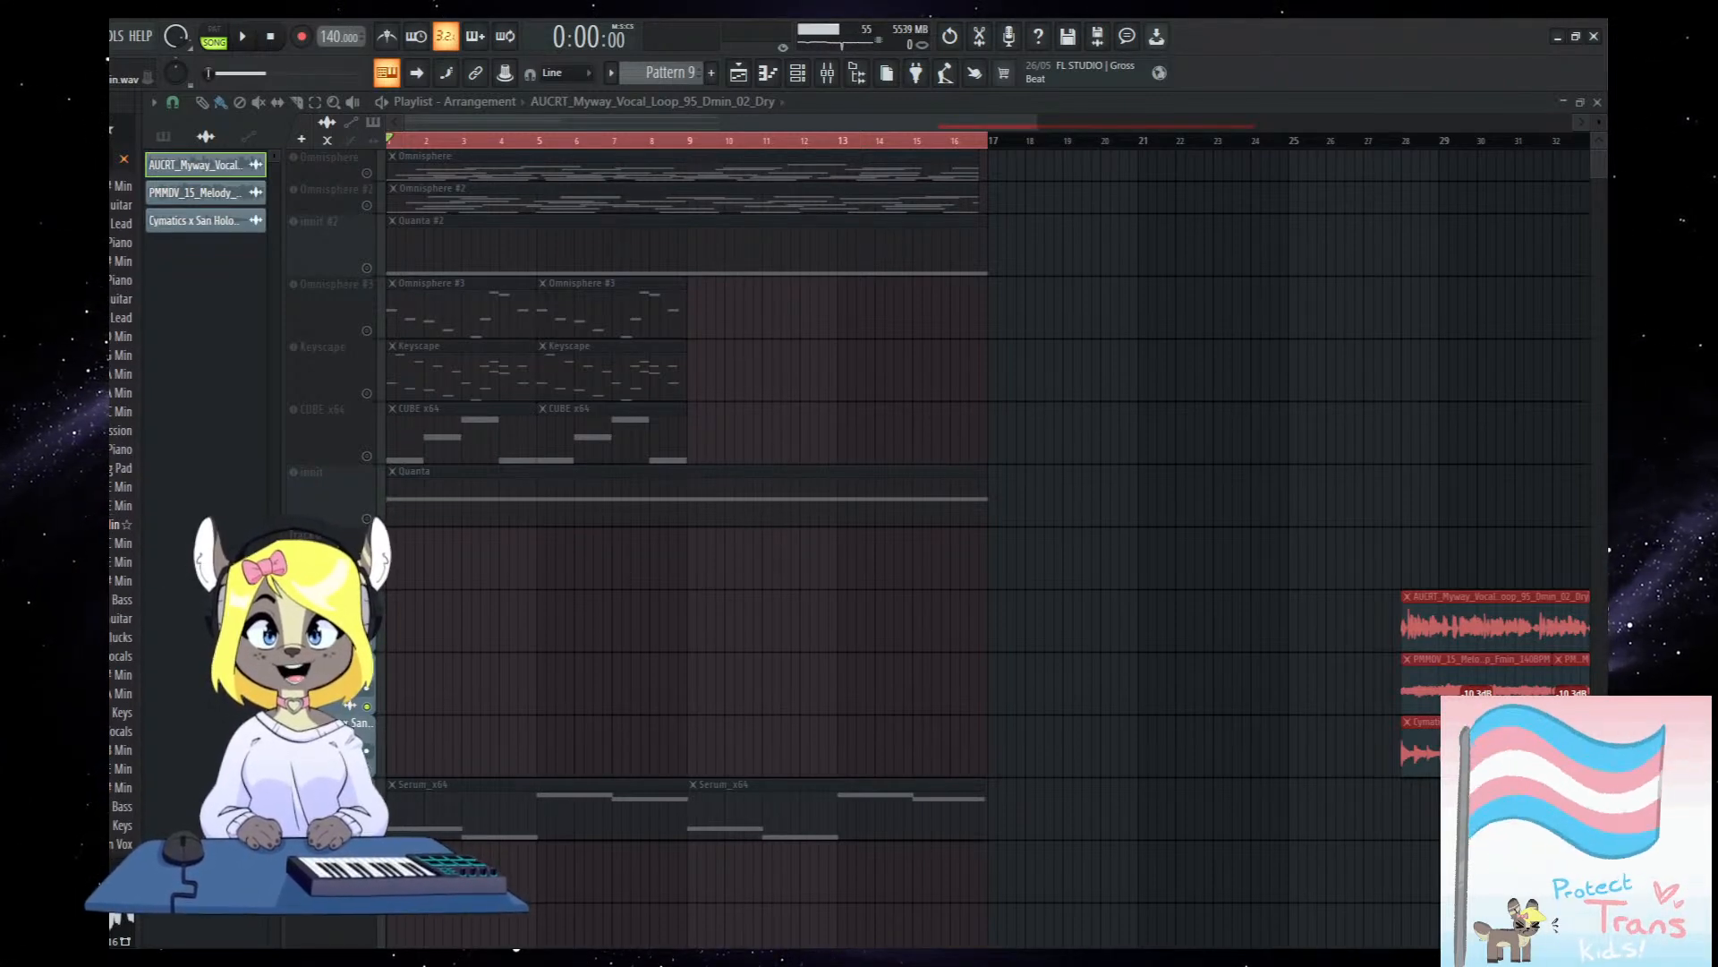
scroll(121, 537, "up", 3)
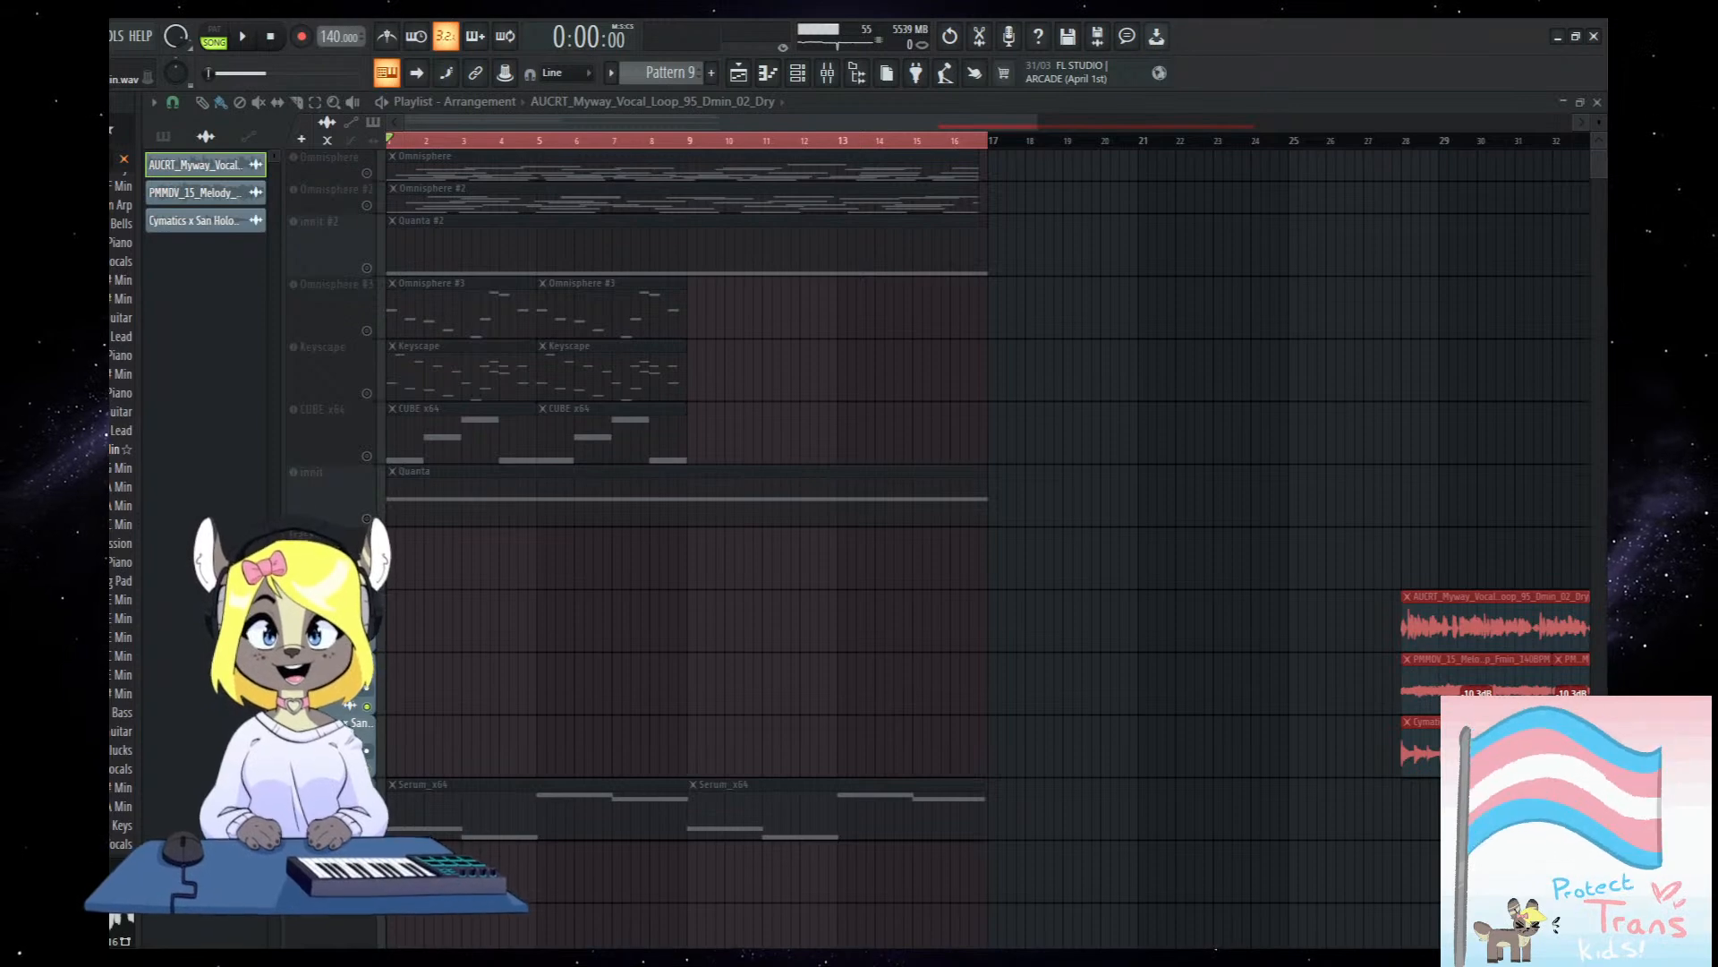
scroll(121, 537, "up", 15)
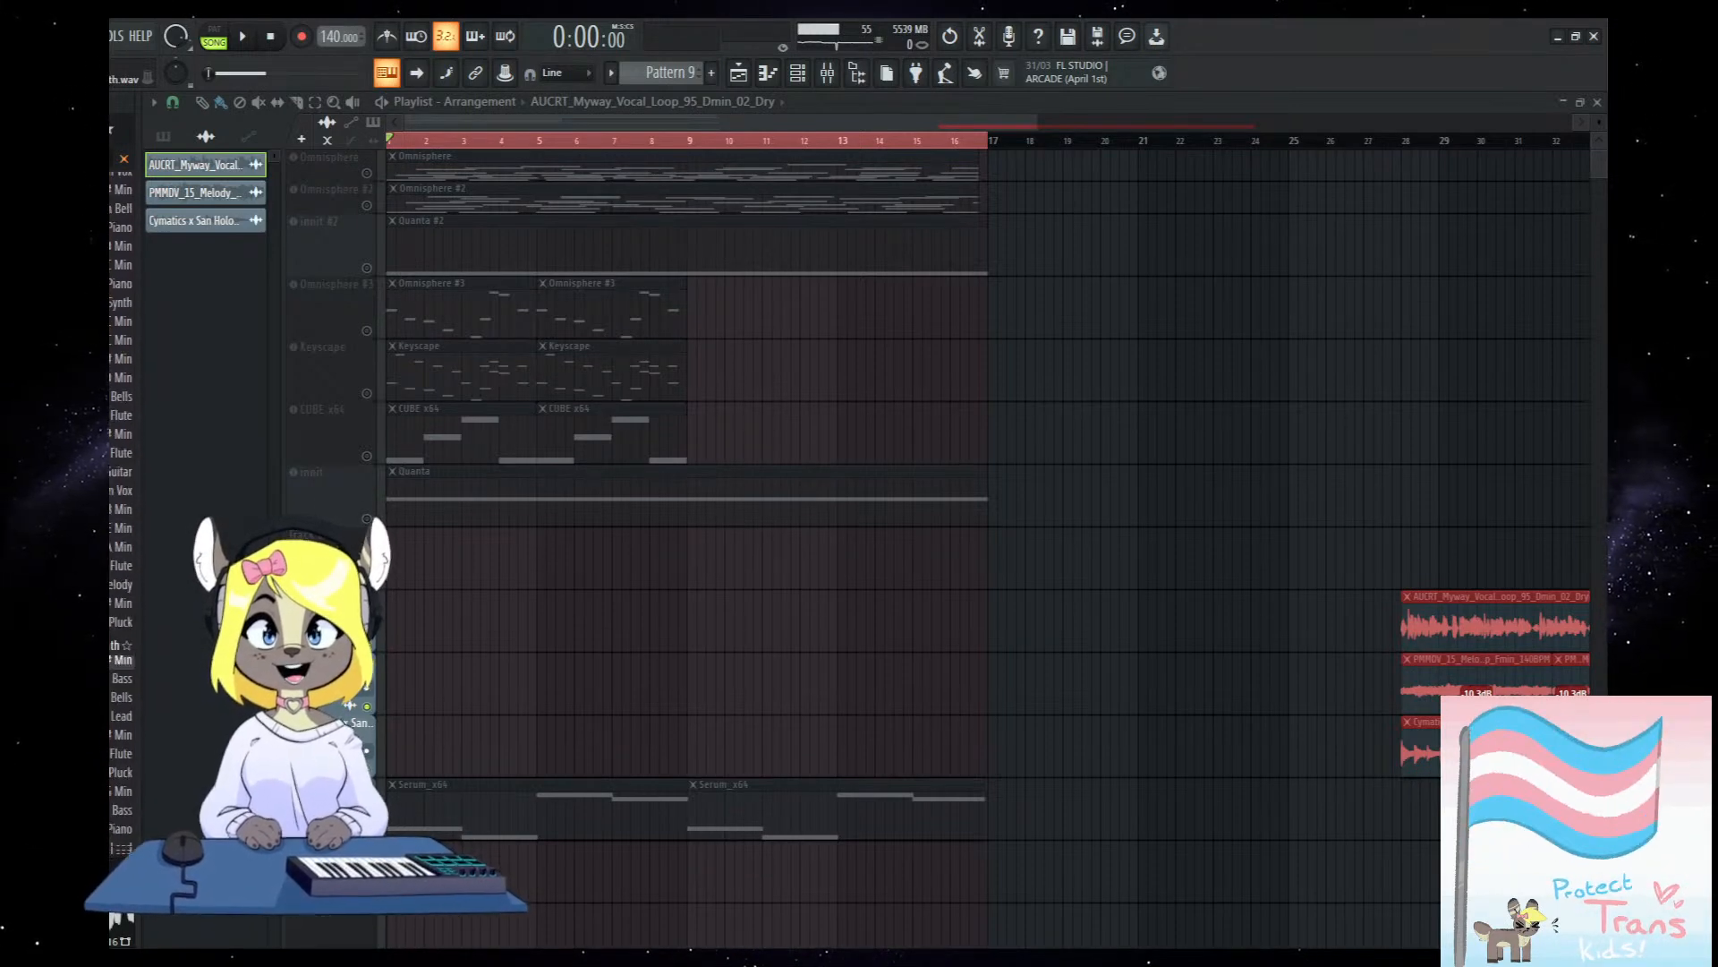
scroll(122, 537, "up", 15)
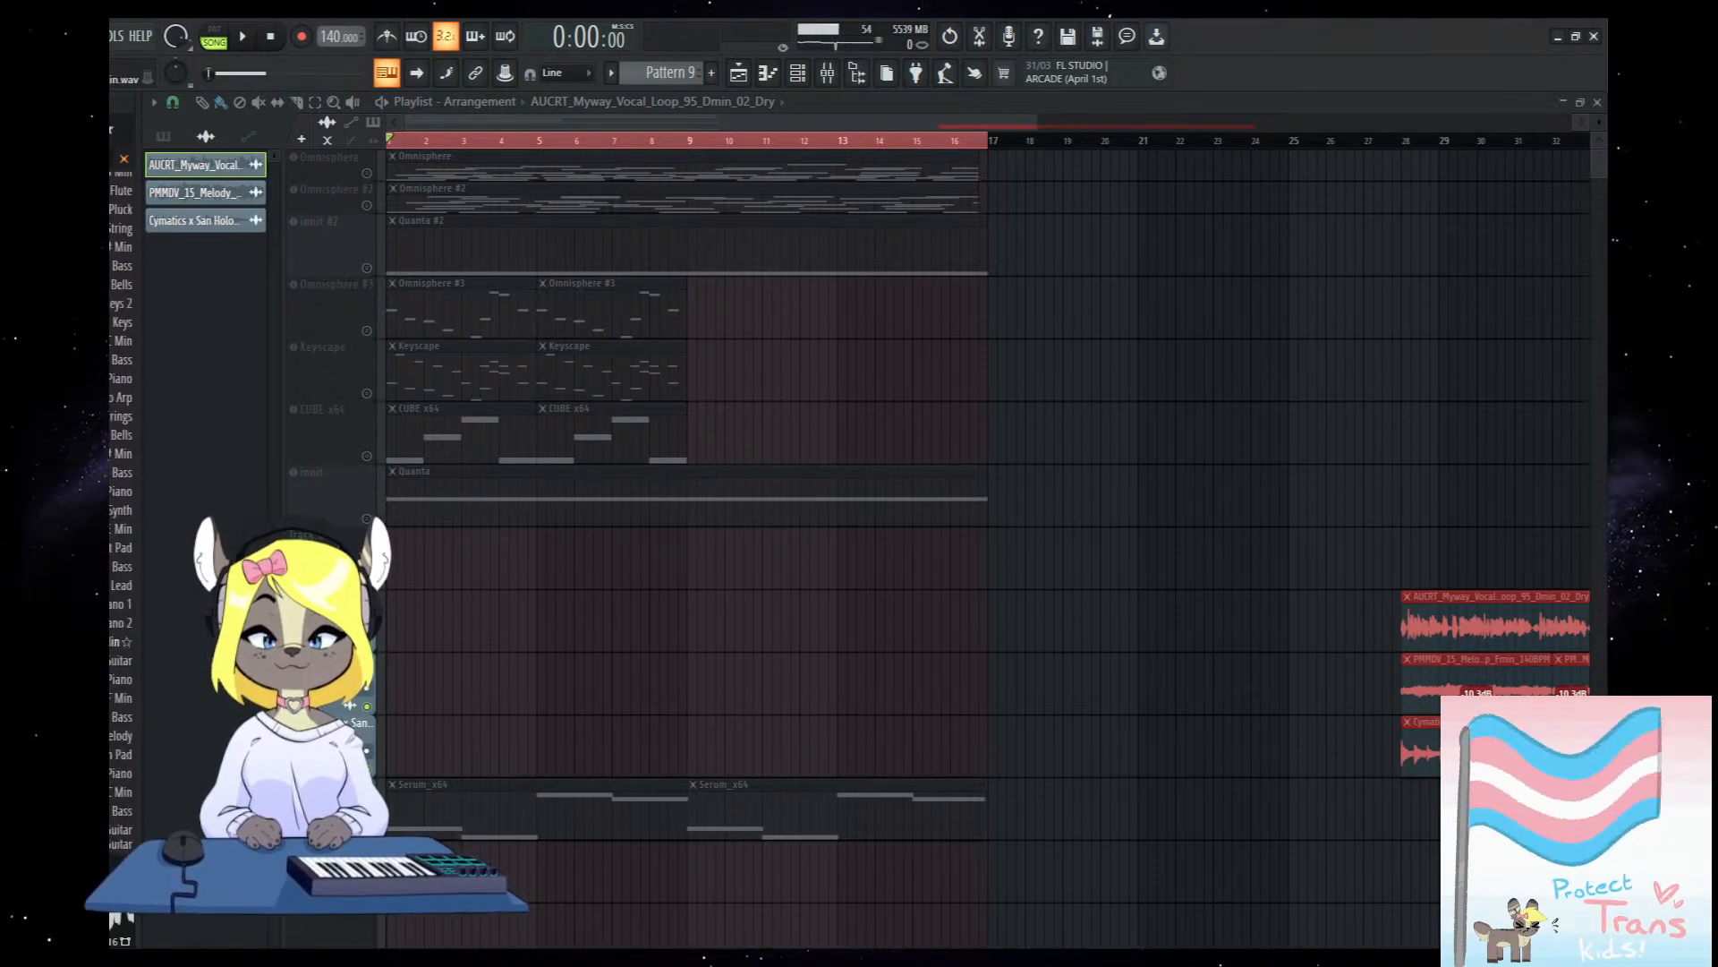
Preview melody loops and place Oversampled_LD_melody_loop_42_90bpm_Eminor at bar 1 on the guitar loop's track, closing its channel settings.
scroll(122, 663, "down", 12)
left_click(122, 675)
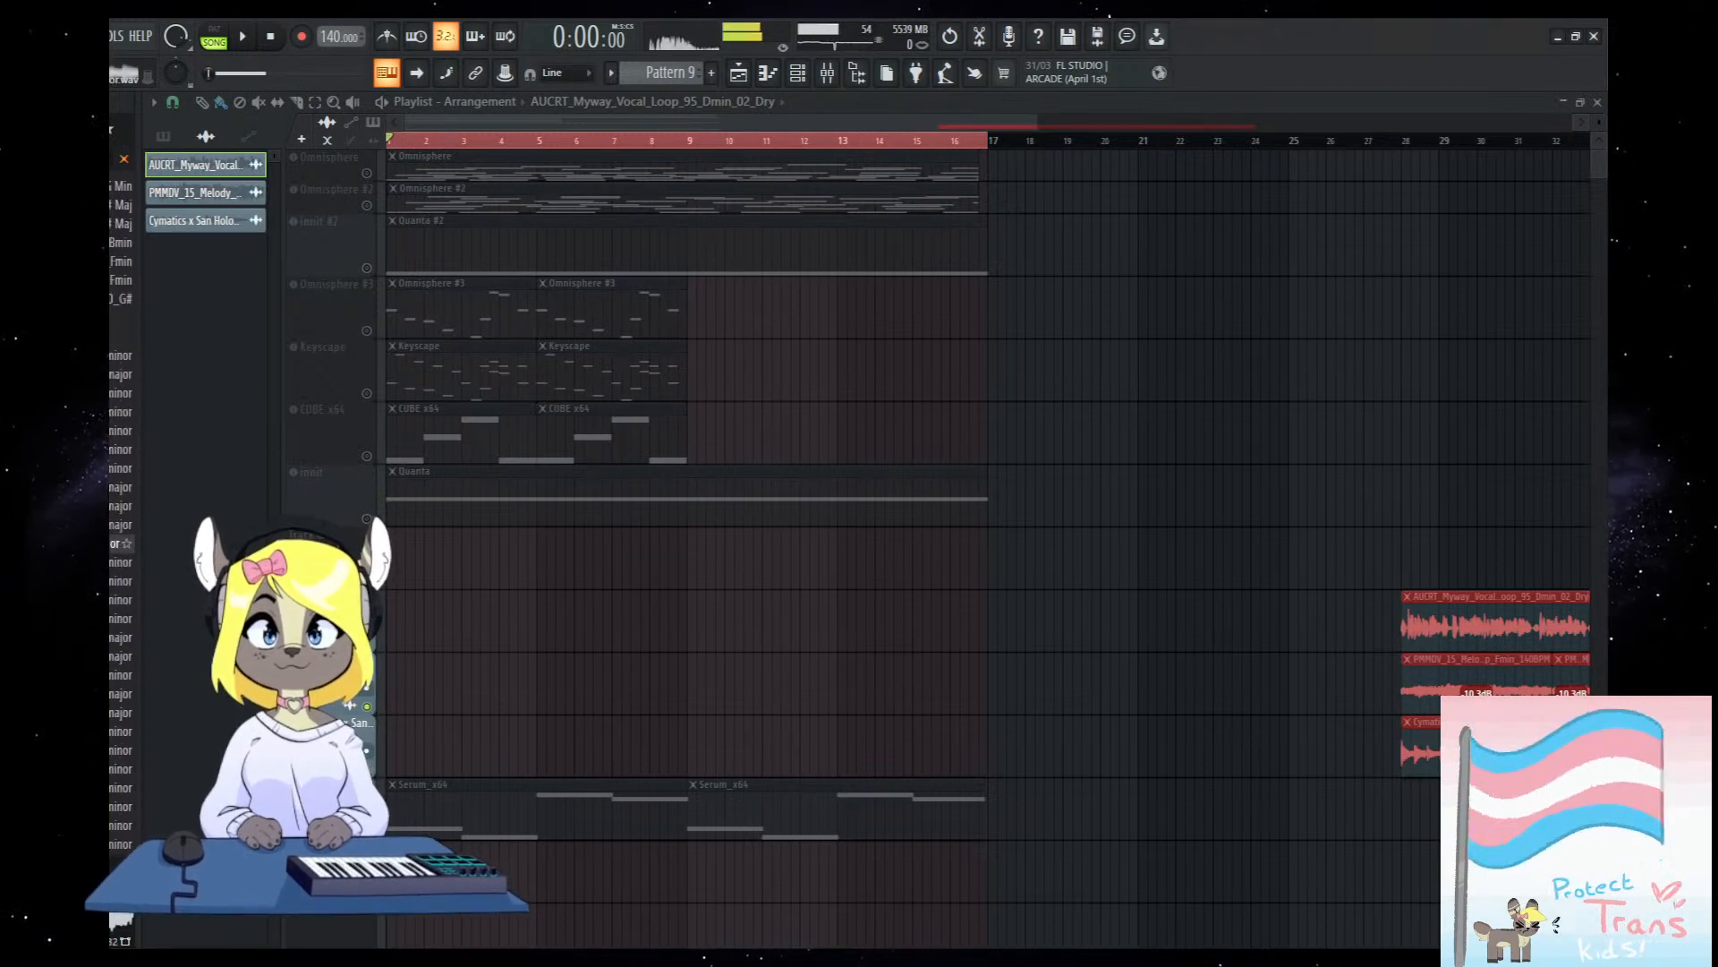
scroll(121, 680, "down", 6)
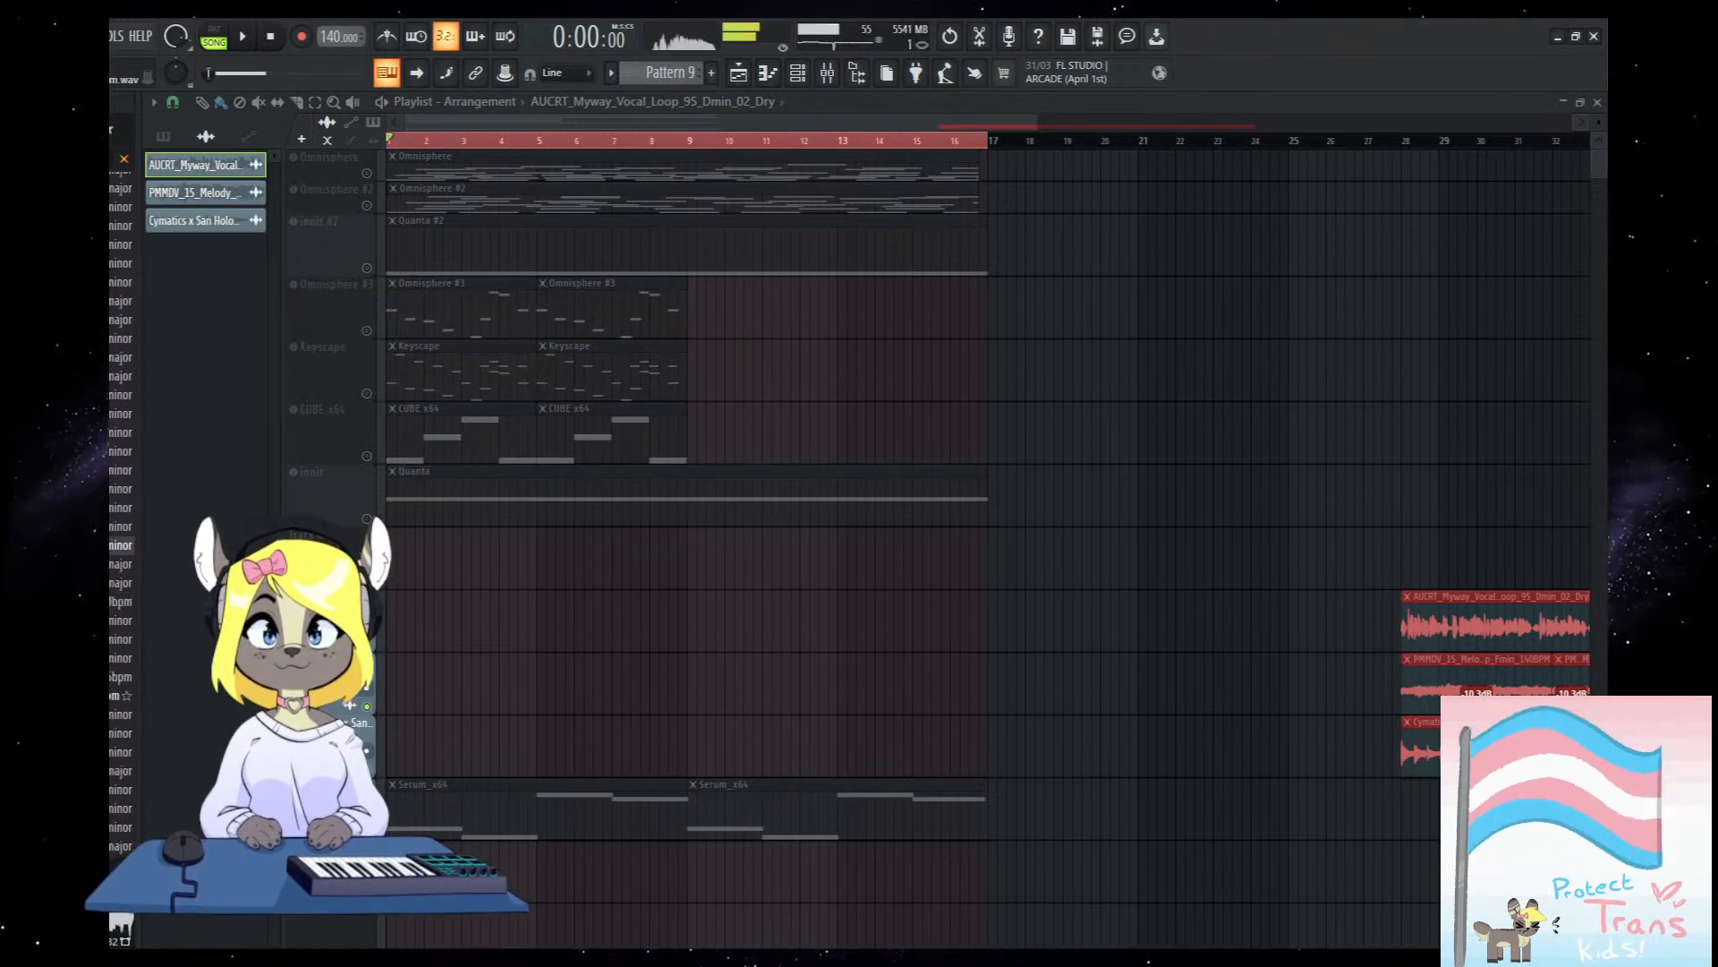
scroll(122, 680, "down", 4)
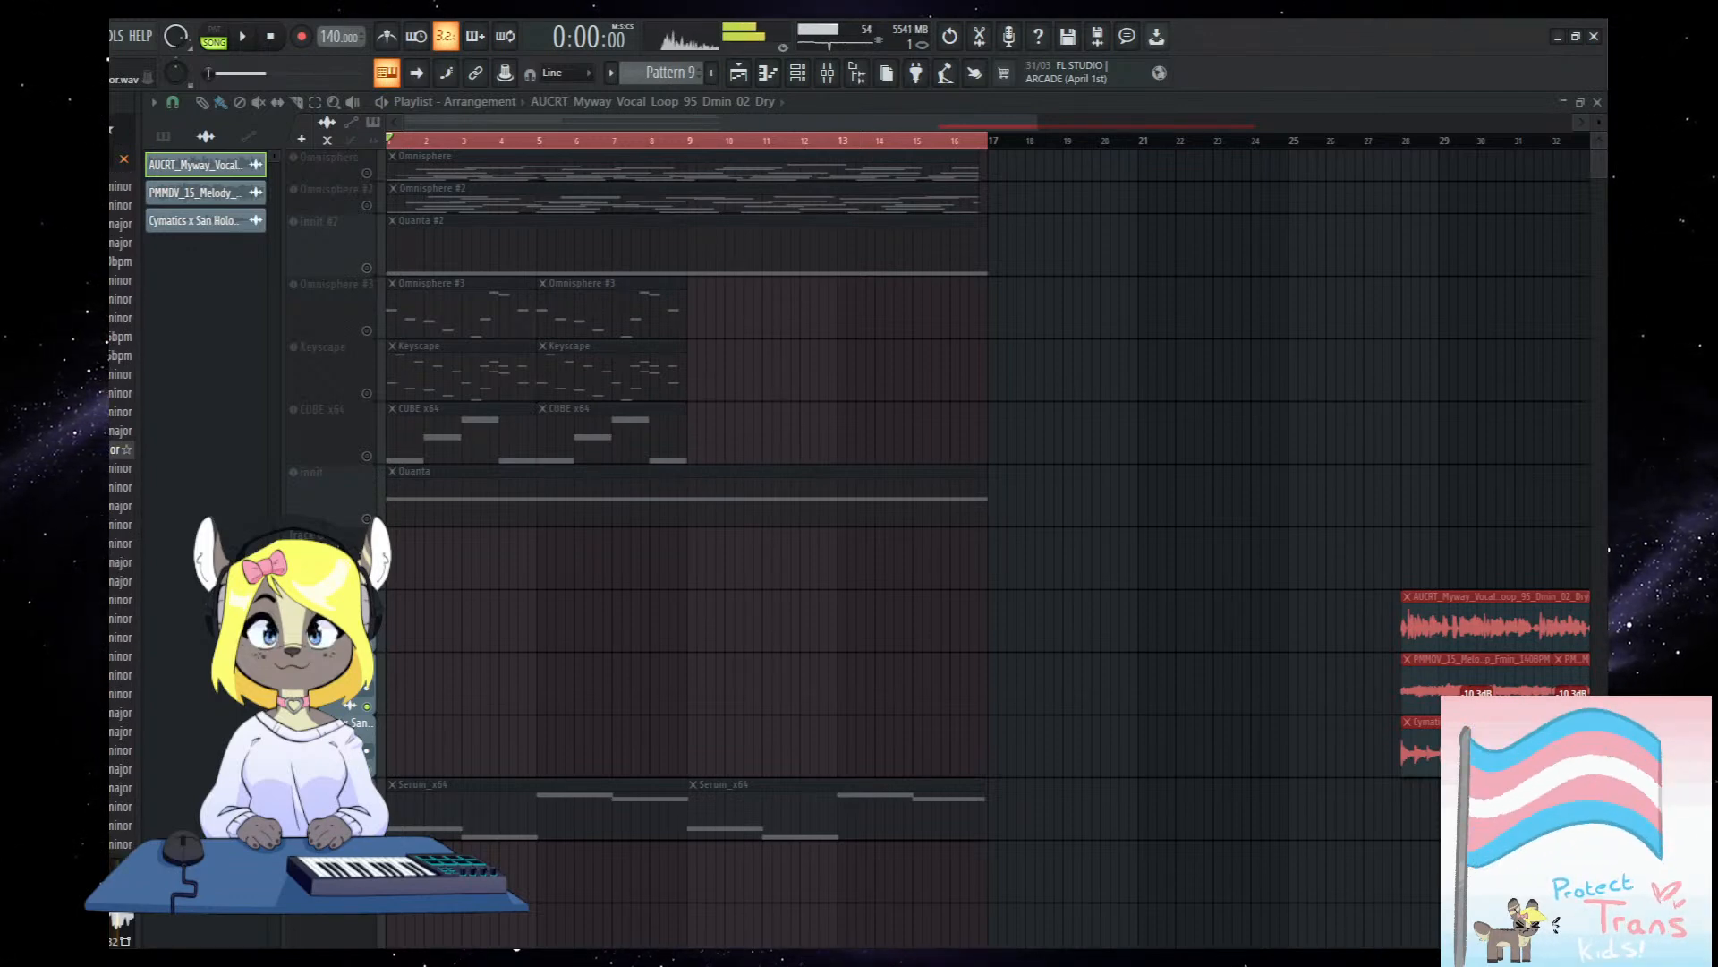
left_click_drag(118, 449, 430, 750)
double_click(434, 755)
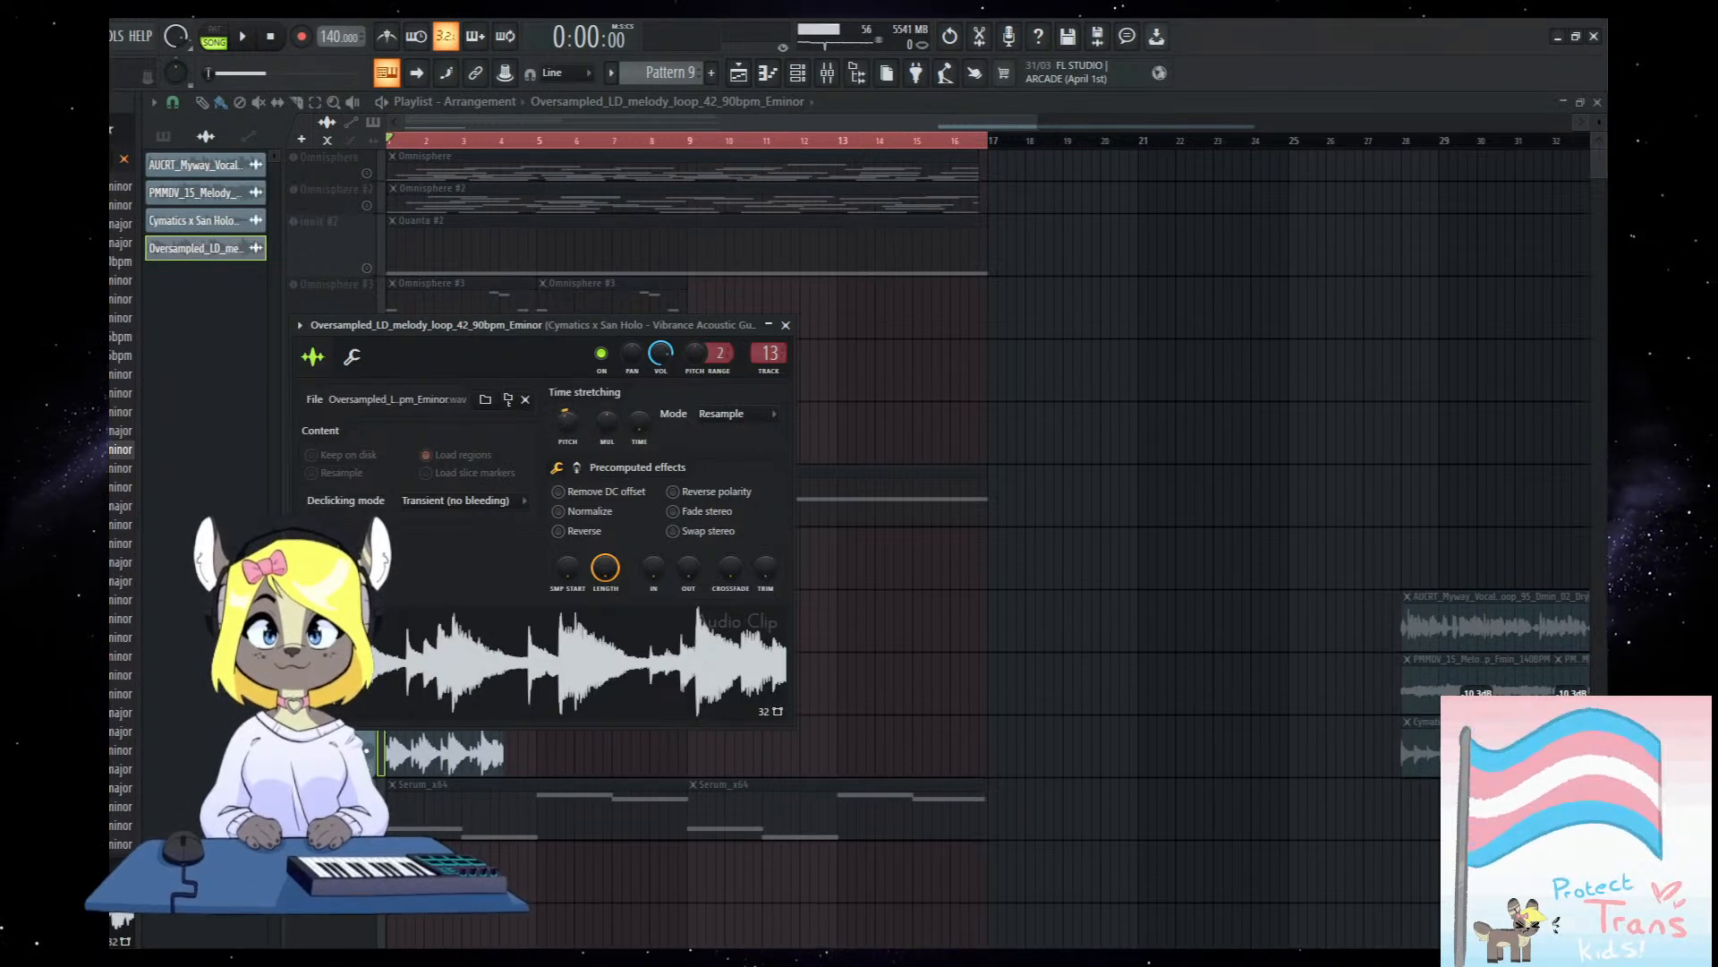
key("Escape")
Unmute the first Serum clip and audition it together with the new E minor melody loop, stopping playback after about two bars.
key("space")
scroll(467, 678, "up", 3)
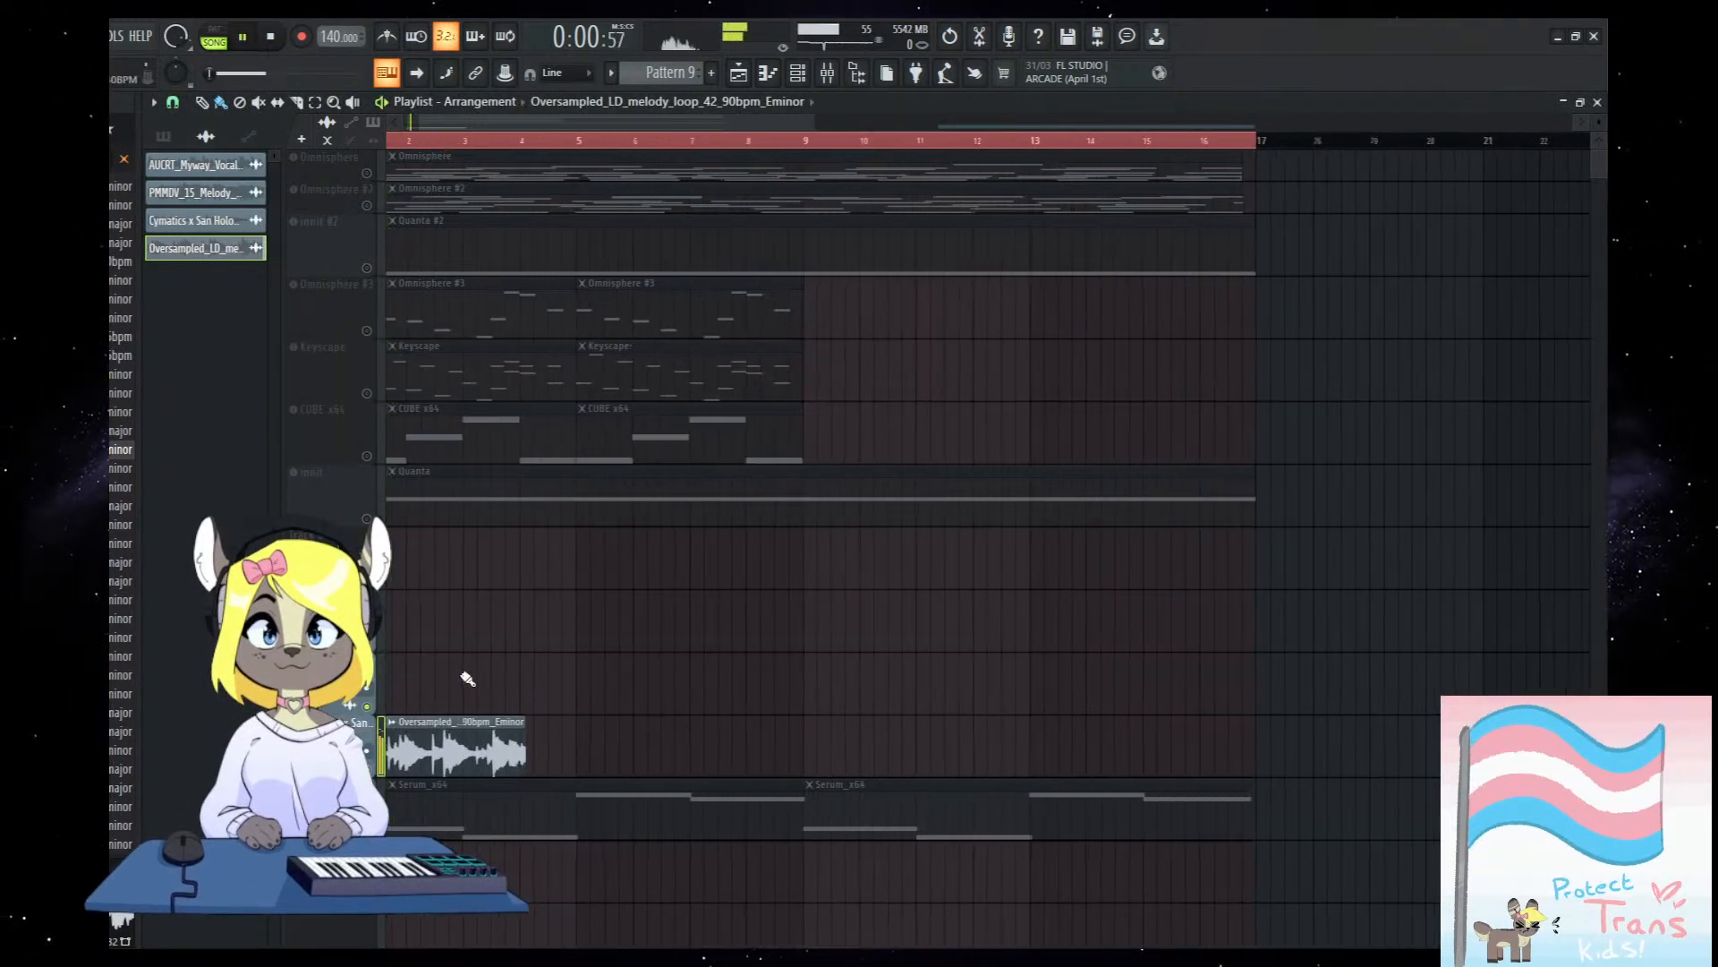
scroll(498, 700, "down", 3)
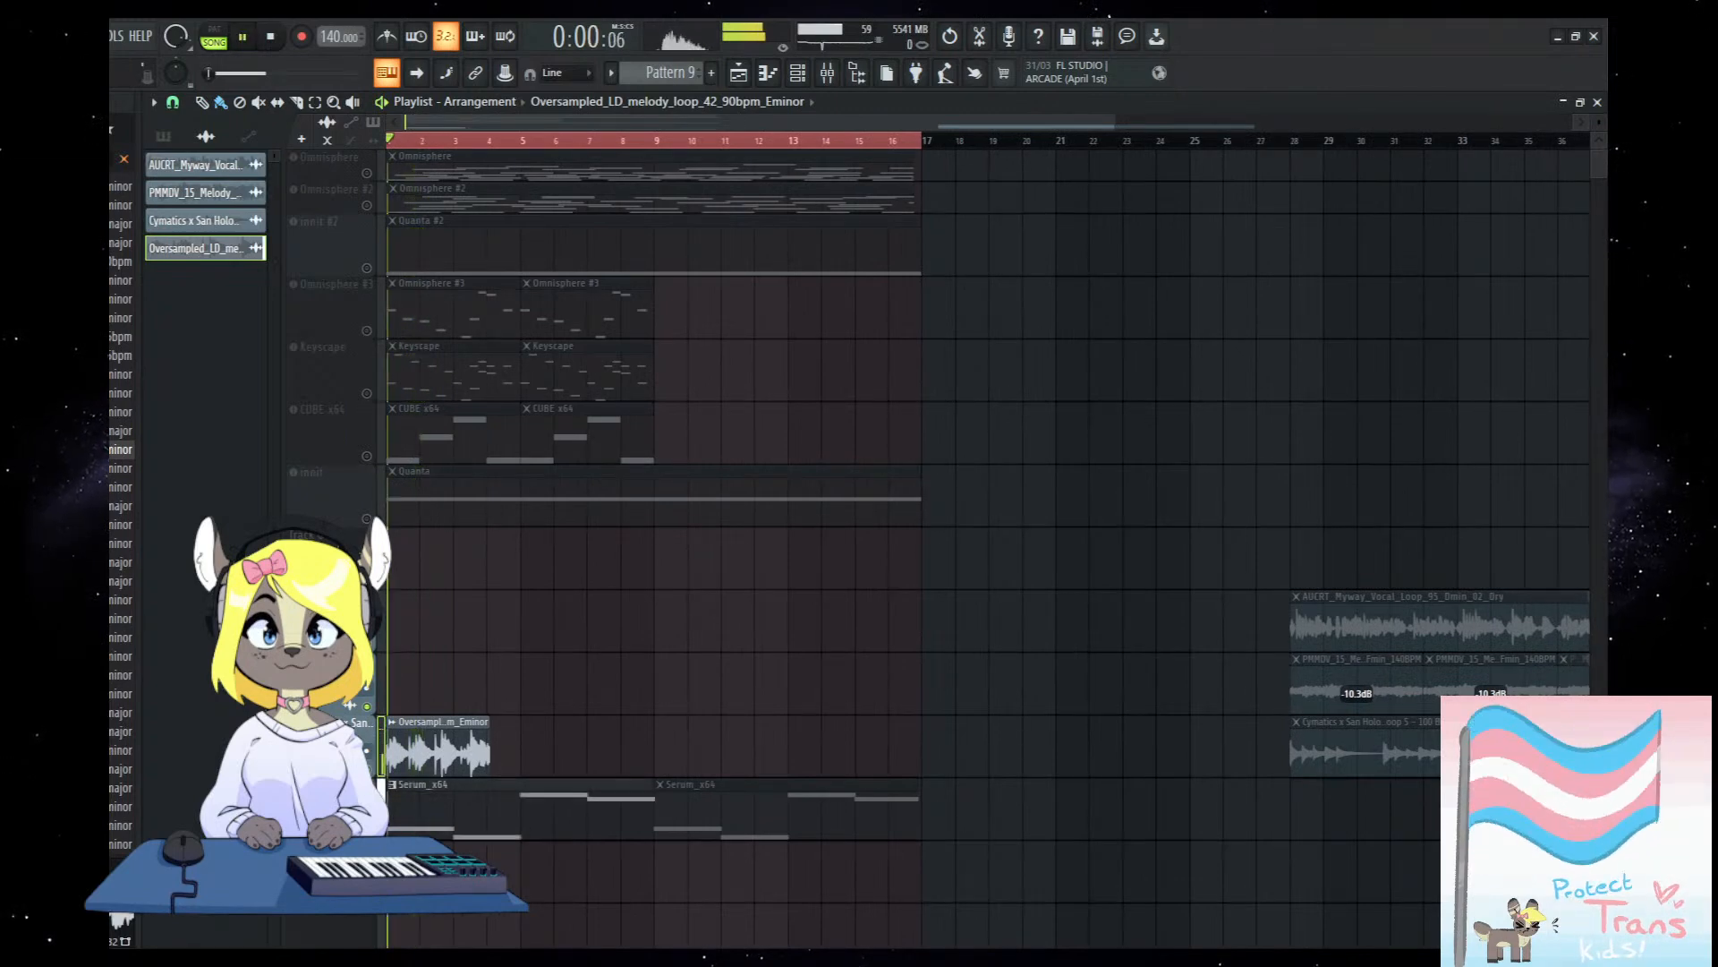
scroll(460, 846, "up", 4)
scroll(675, 905, "up", 2)
scroll(637, 890, "down", 3)
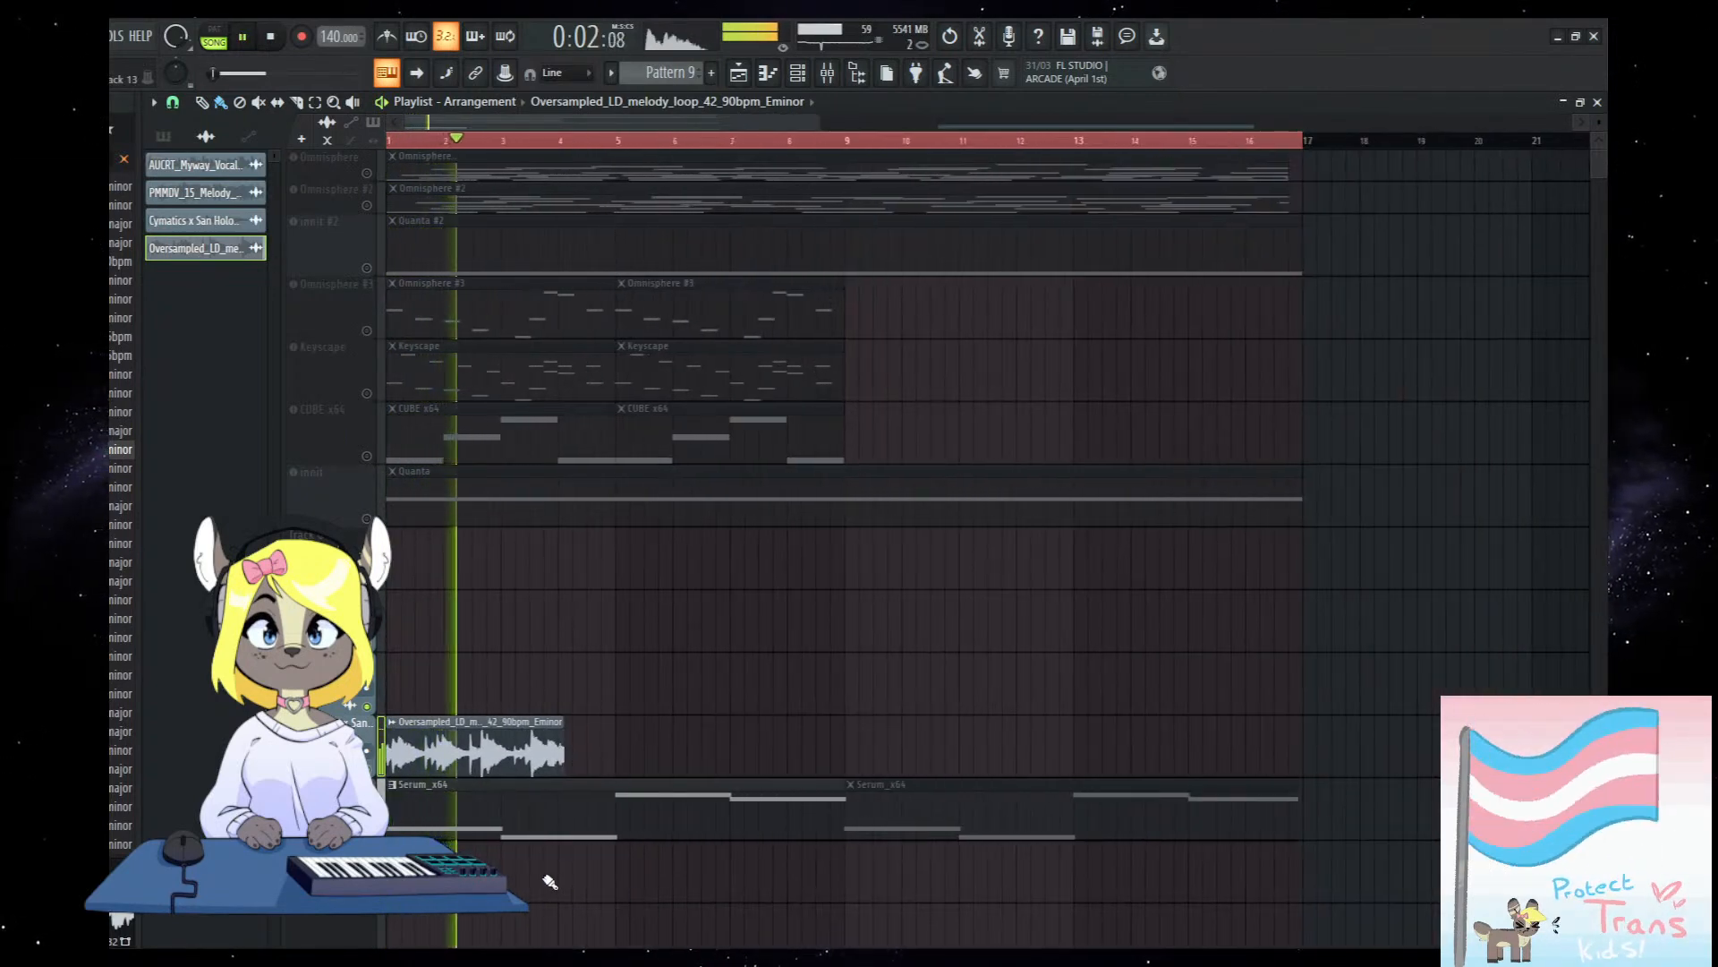
key("space")
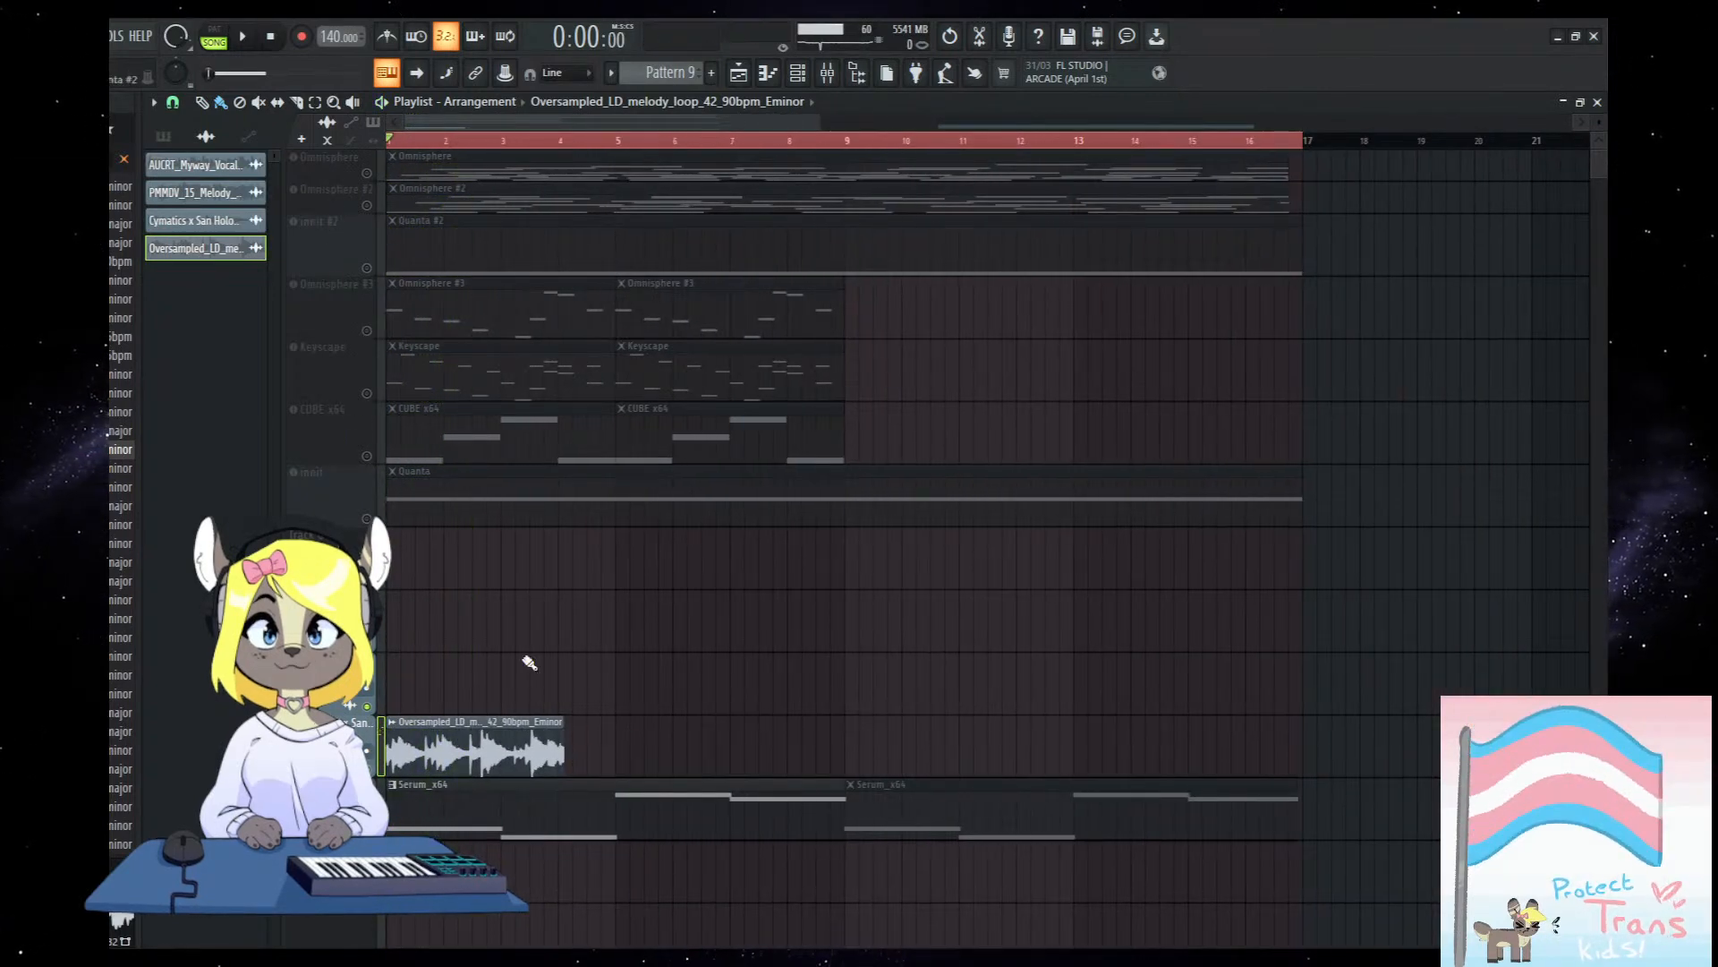
Set the E minor melody loop's time-stretching mode to Stretch and lengthen its clip to about eight and a half bars.
double_click(486, 762)
left_click(540, 777)
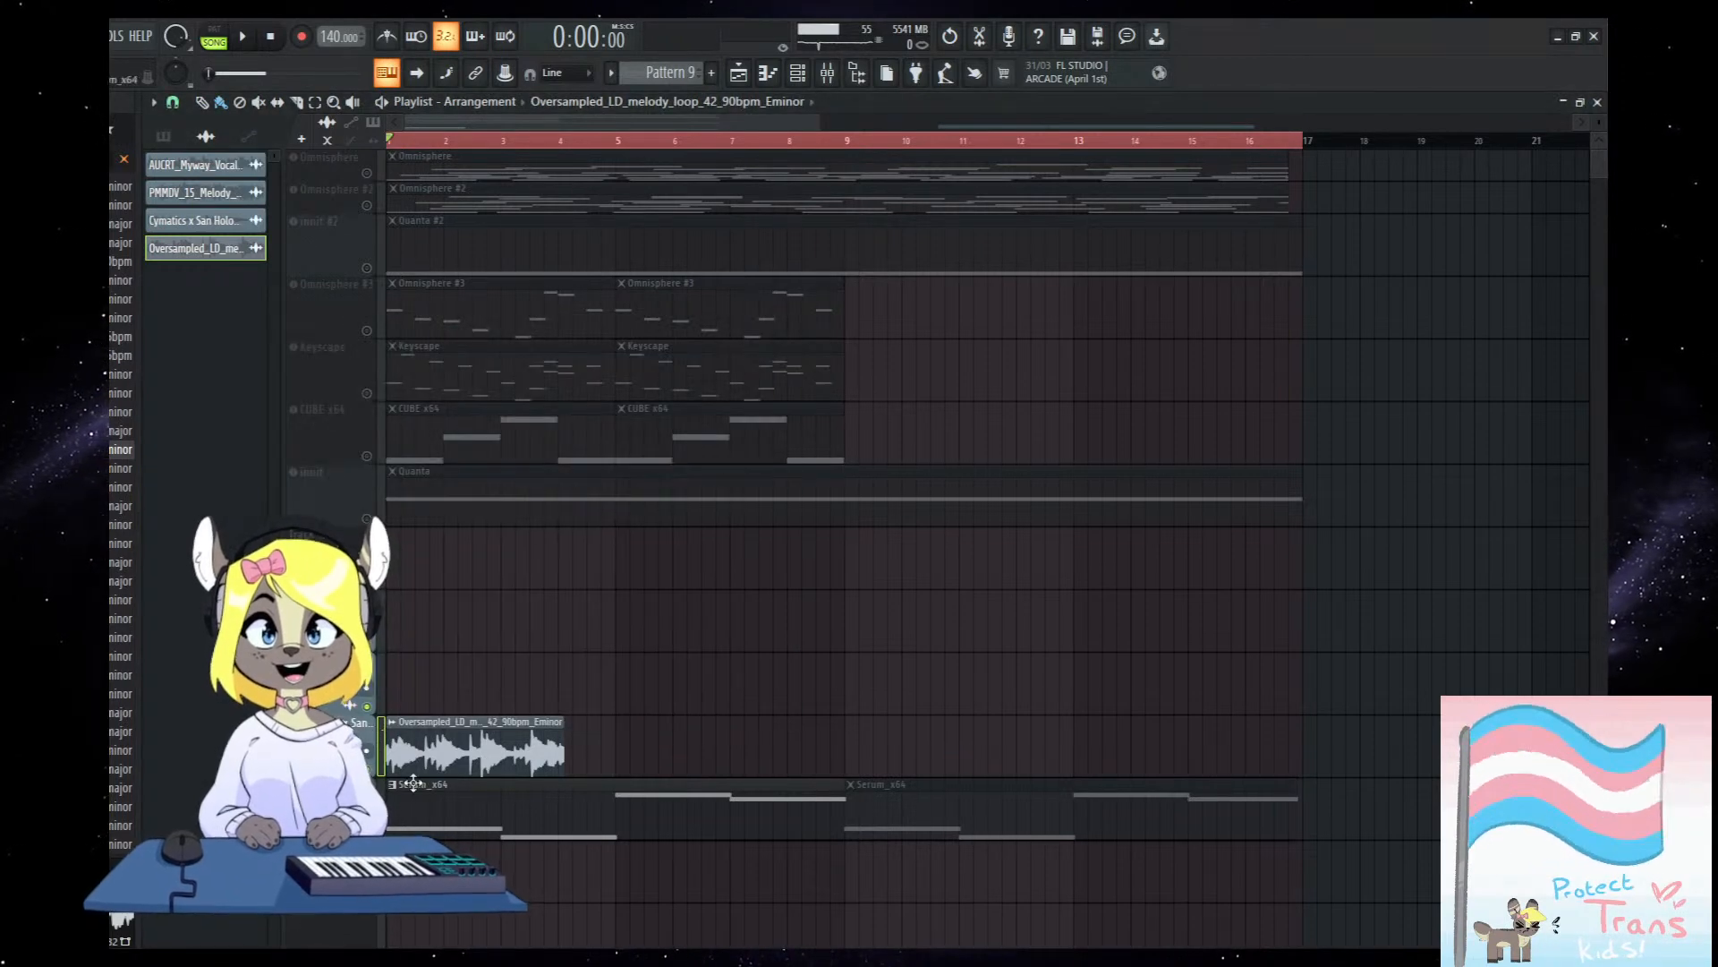
double_click(486, 754)
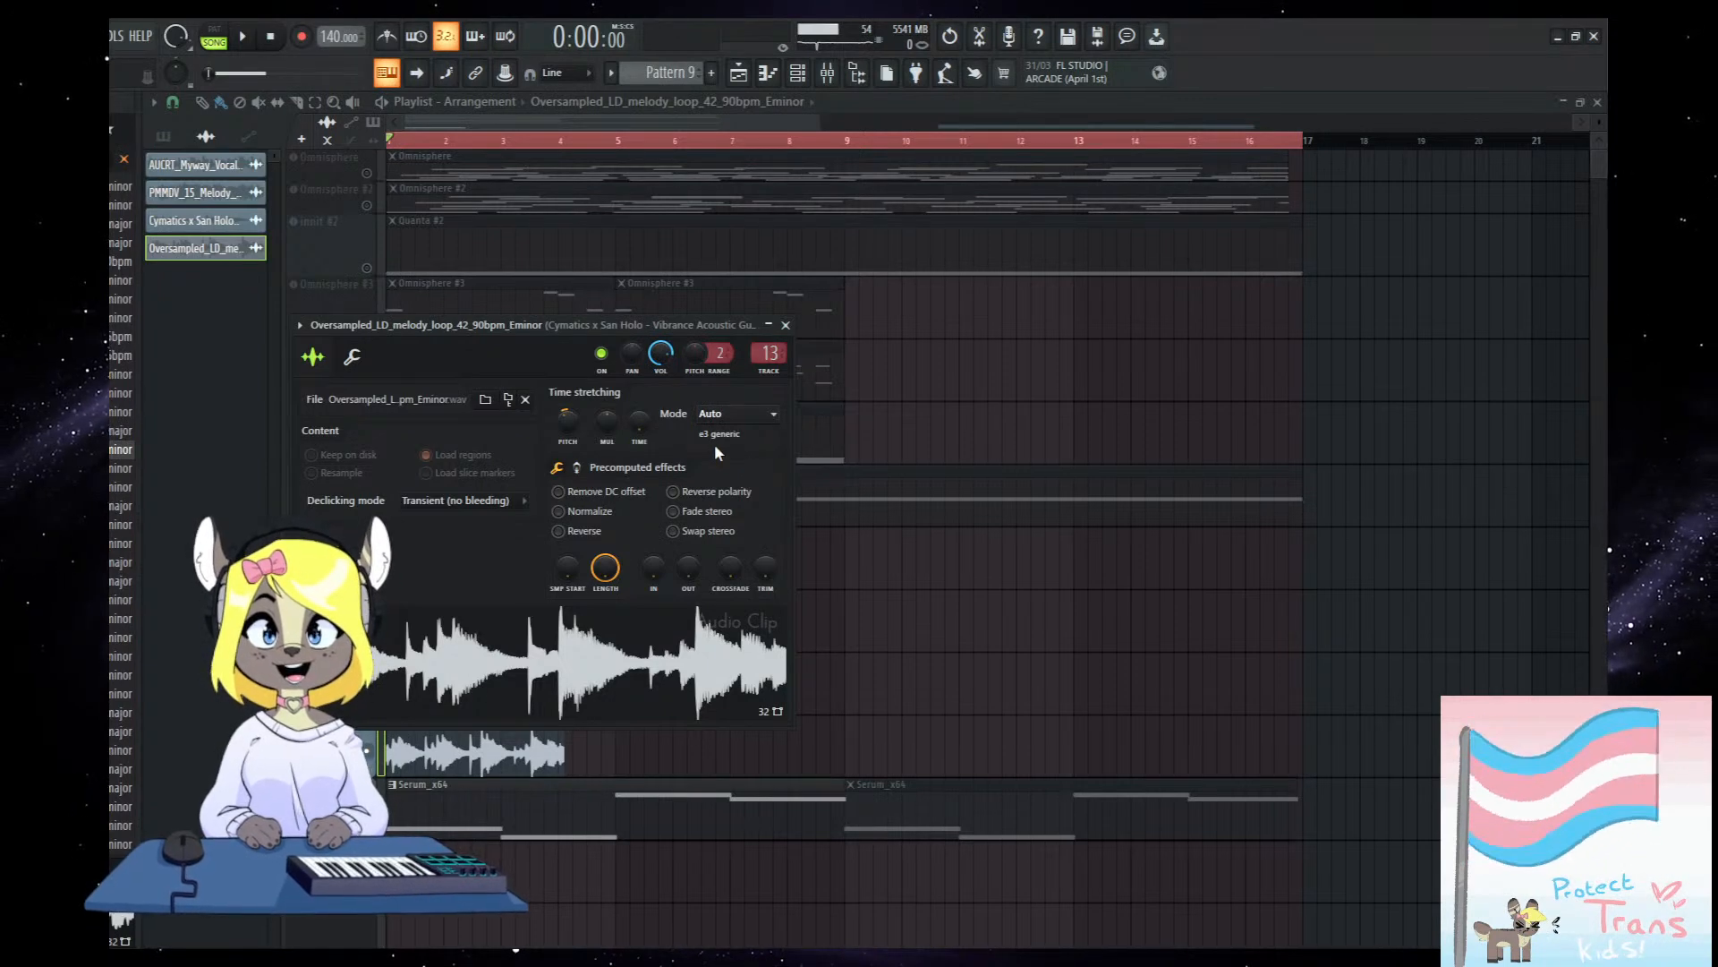
left_click(725, 464)
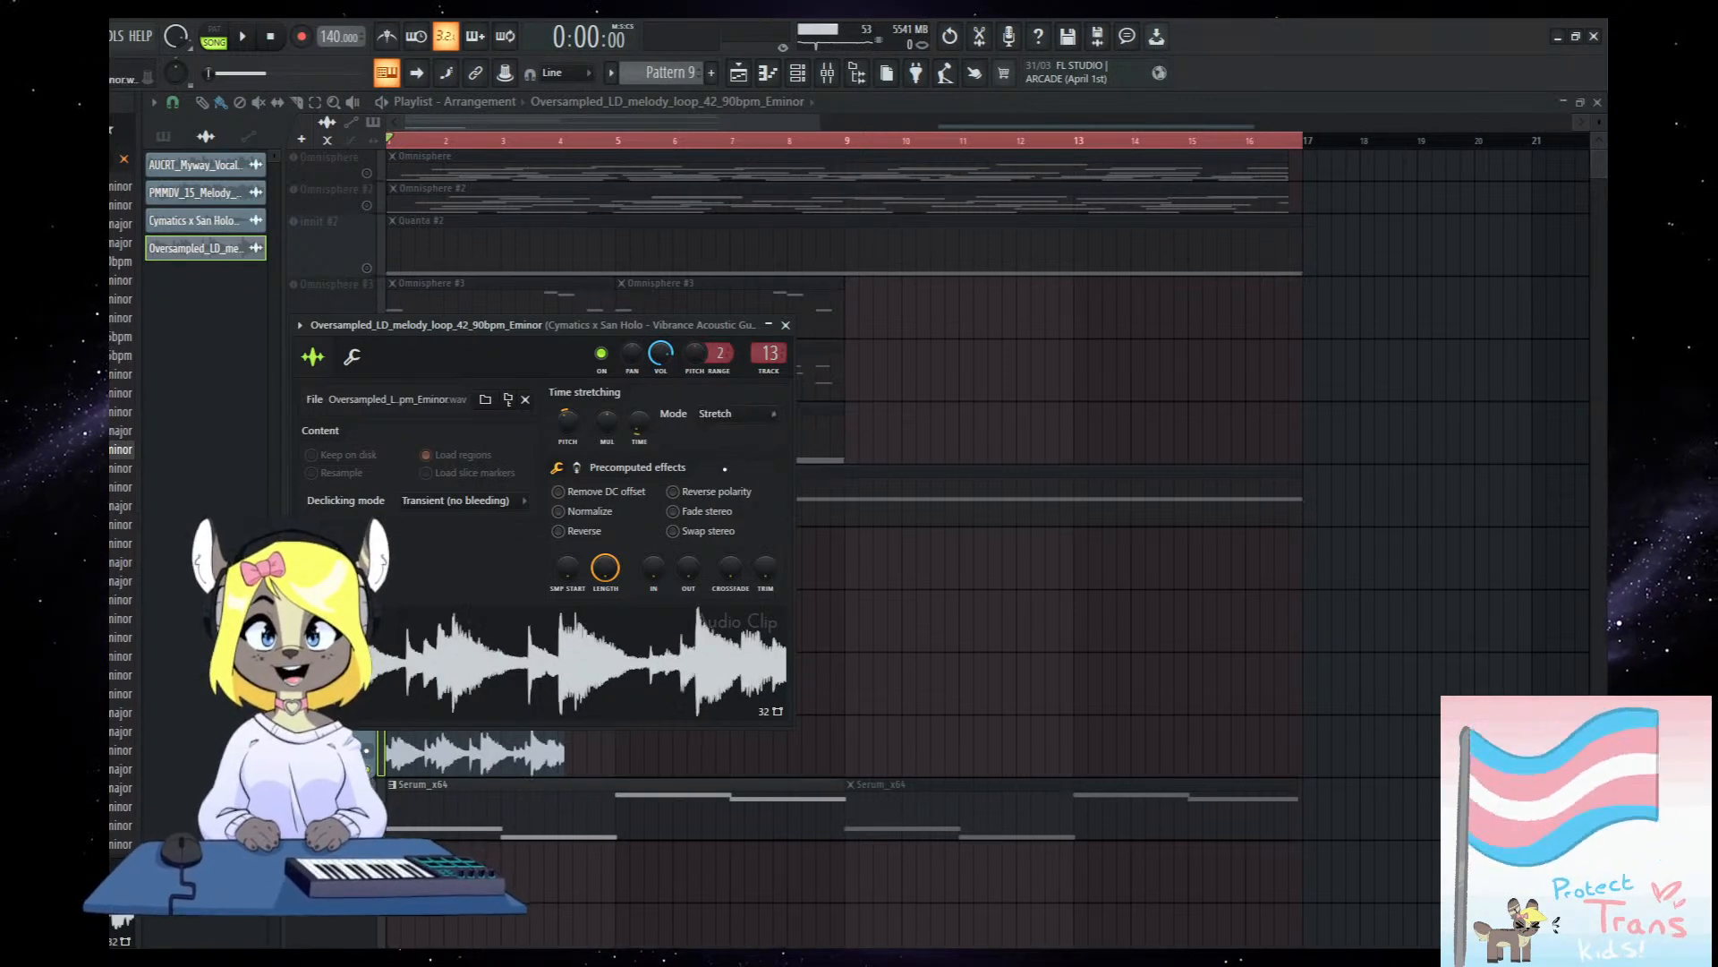
right_click(1038, 666)
left_click_drag(573, 698, 872, 712)
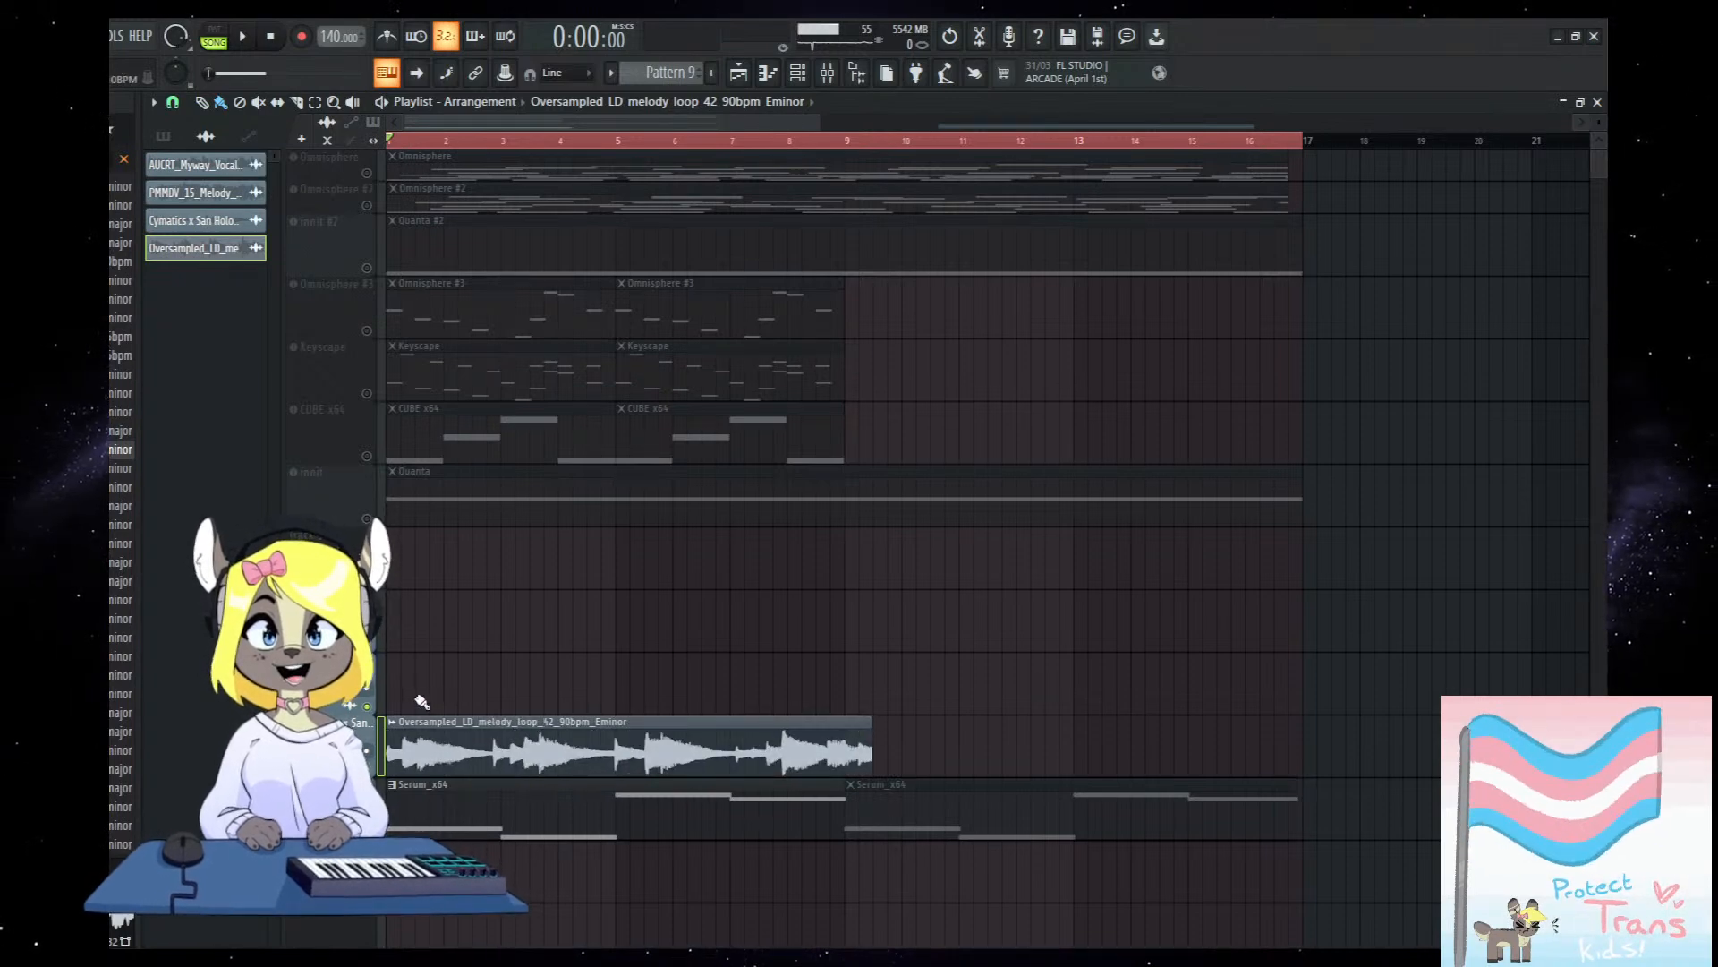
Play the stretched E minor melody loop against the Serum clip from bar 1, and stop playback.
scroll(498, 723, "down", 3)
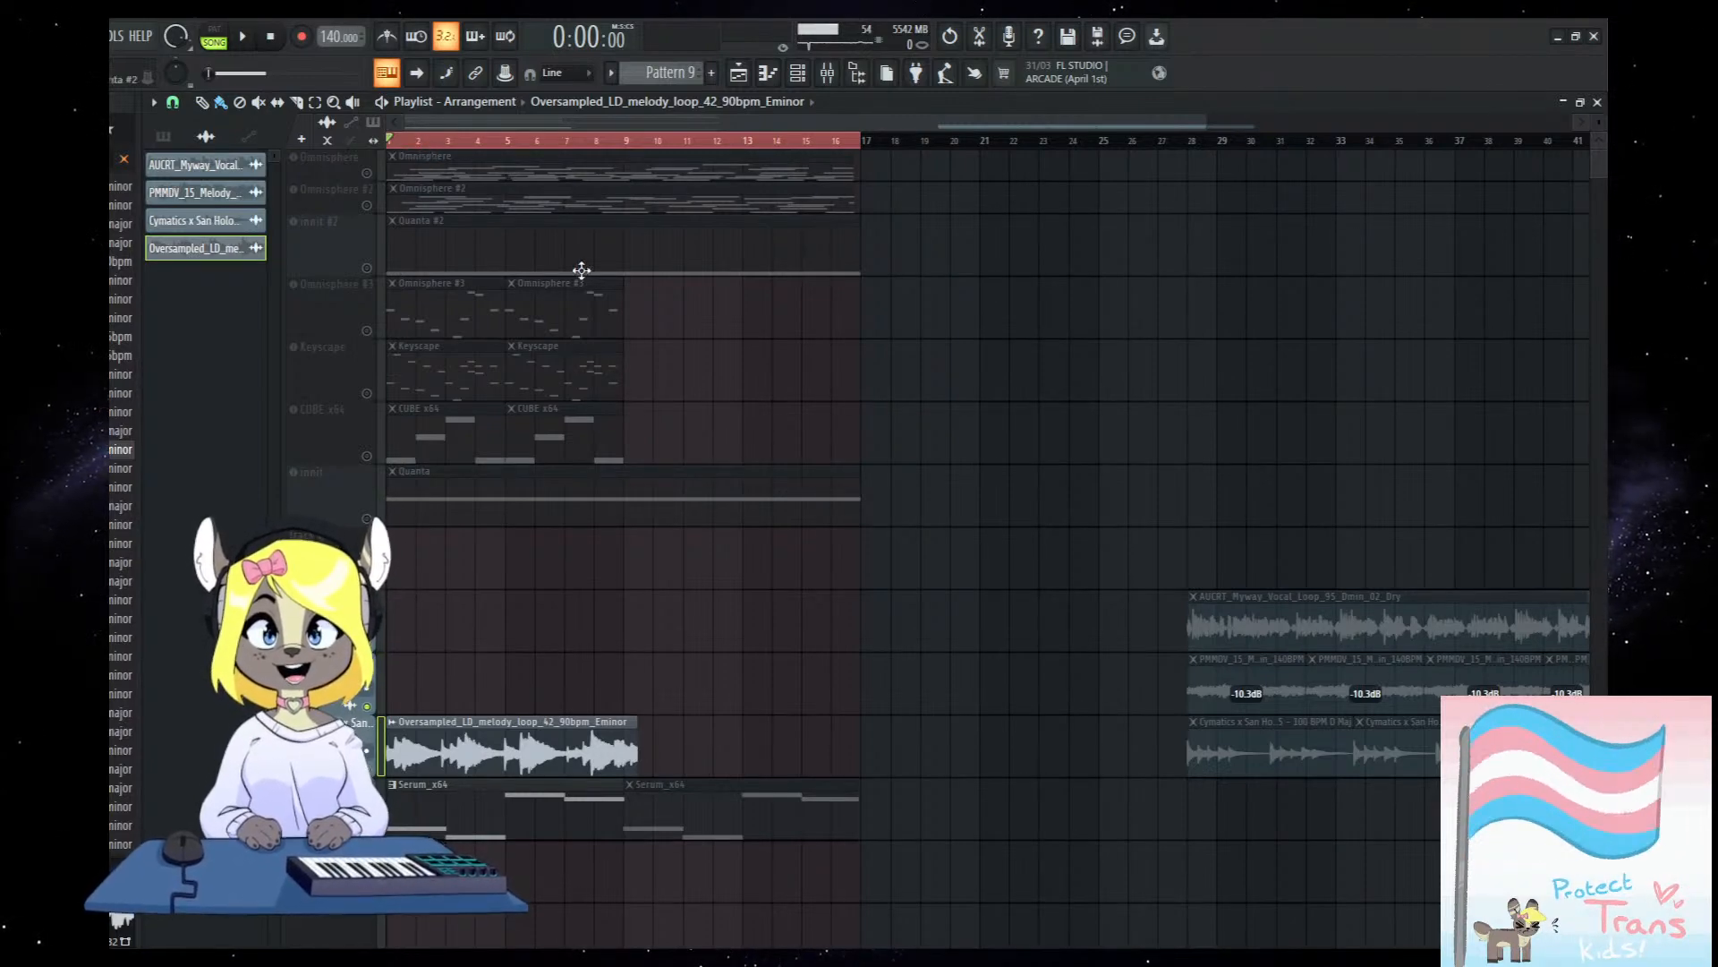
scroll(622, 394, "down", 3)
scroll(581, 581, "up", 1)
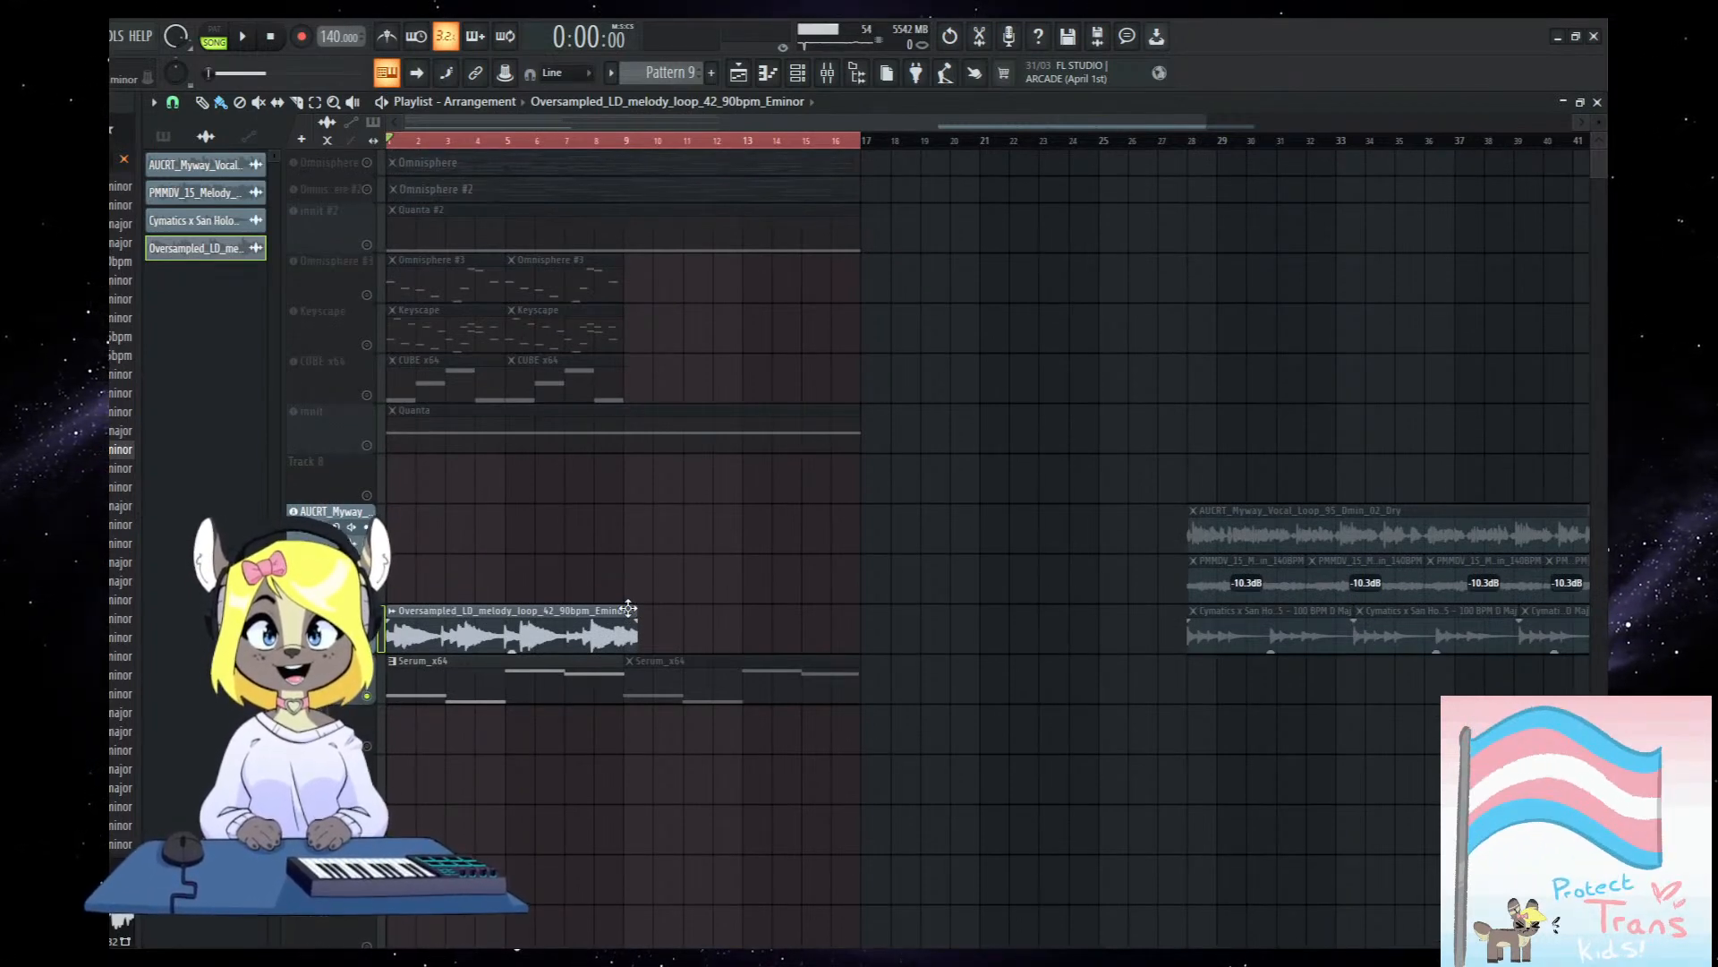
key("space")
scroll(461, 780, "up", 2)
scroll(554, 834, "down", 3)
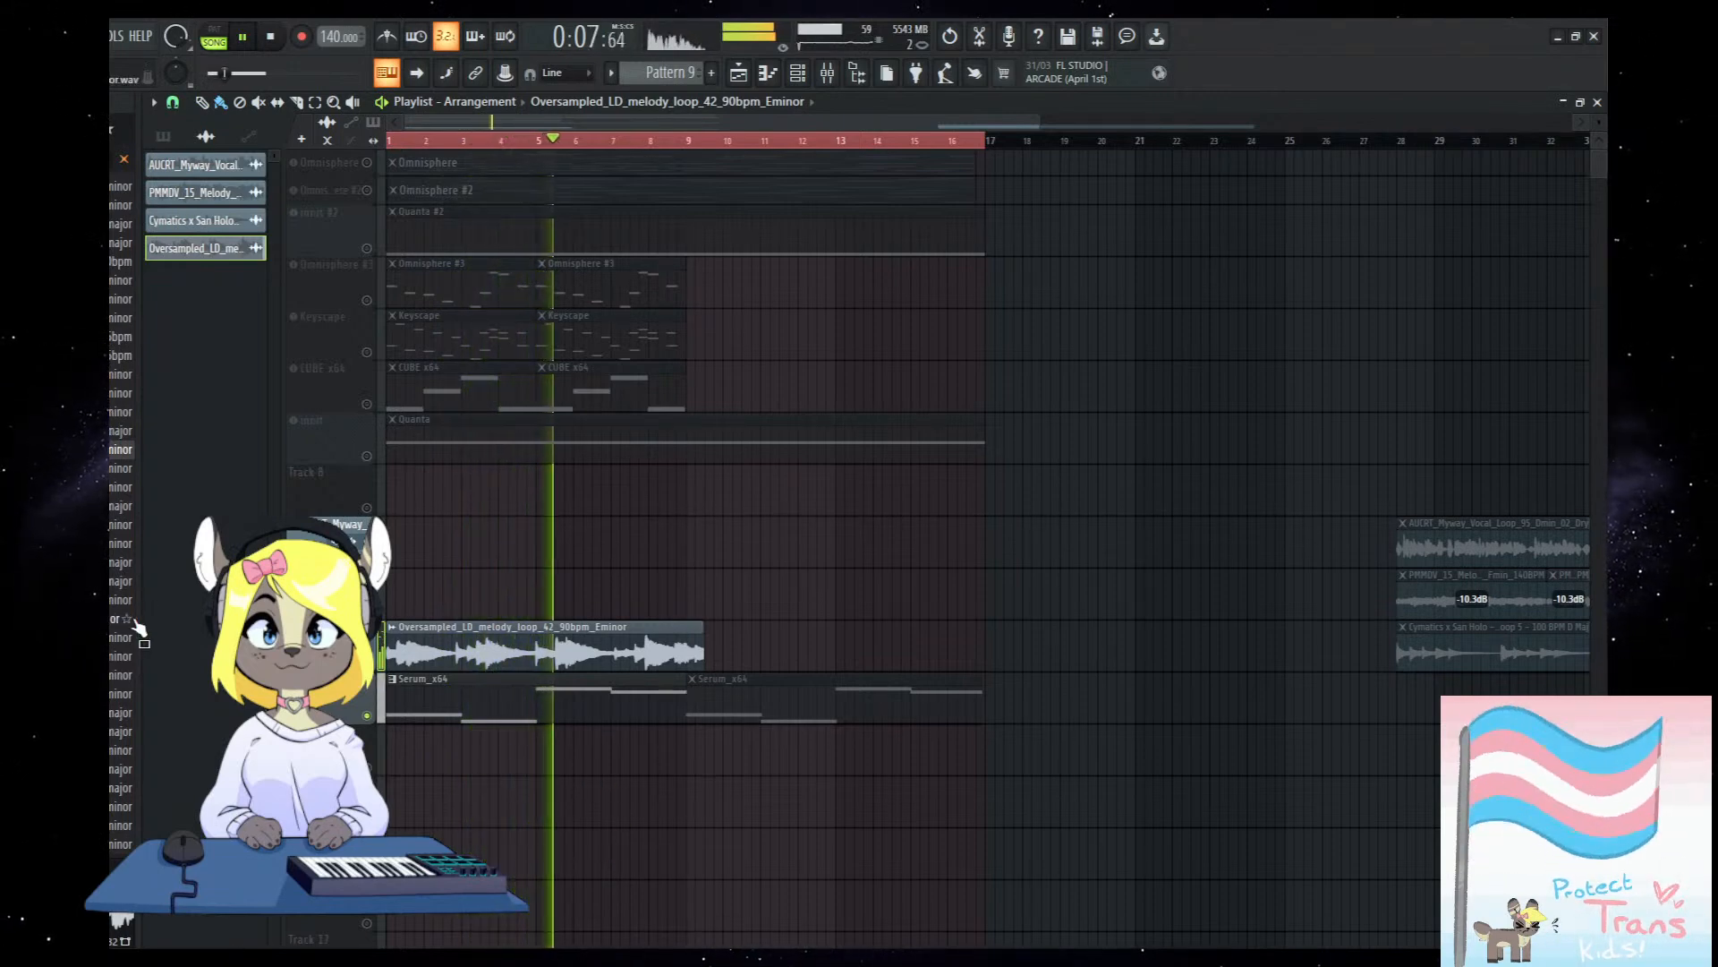
key("space")
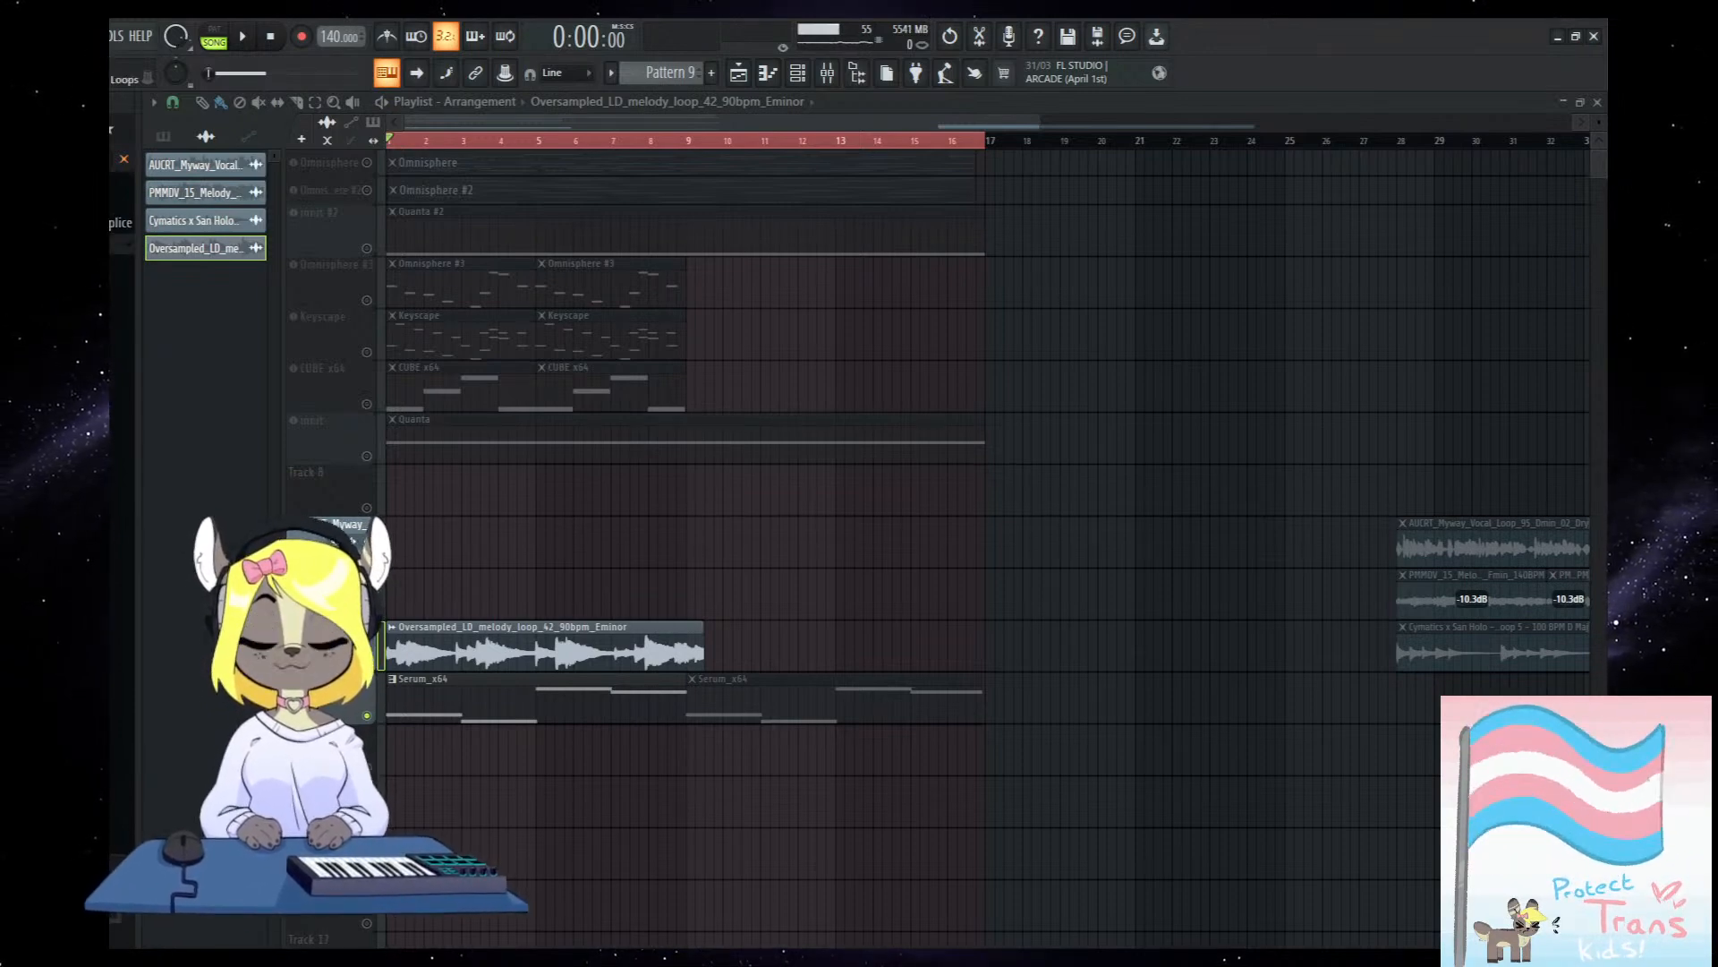
Preview vocal samples and replace the E minor melody loop with 91V_KW_100_vocal_hook_dry_vibes_lead_D#m at bar 1, closing its channel settings.
scroll(122, 447, "down", 10)
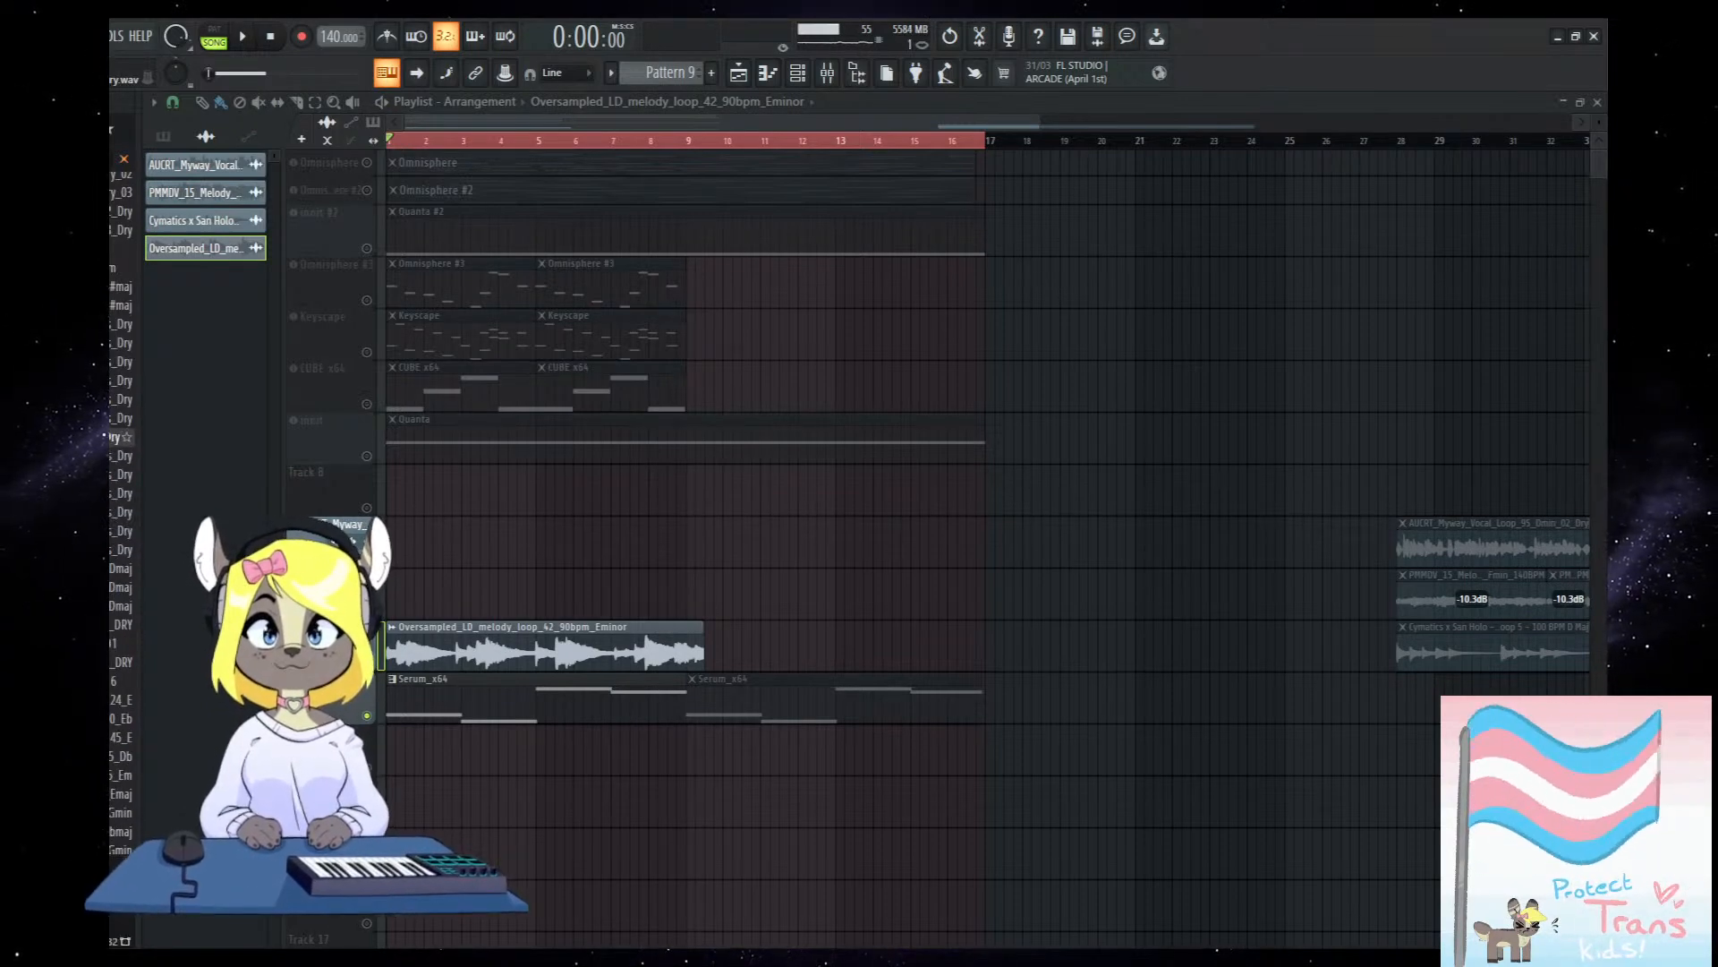
left_click(122, 287)
scroll(122, 286, "up", 2)
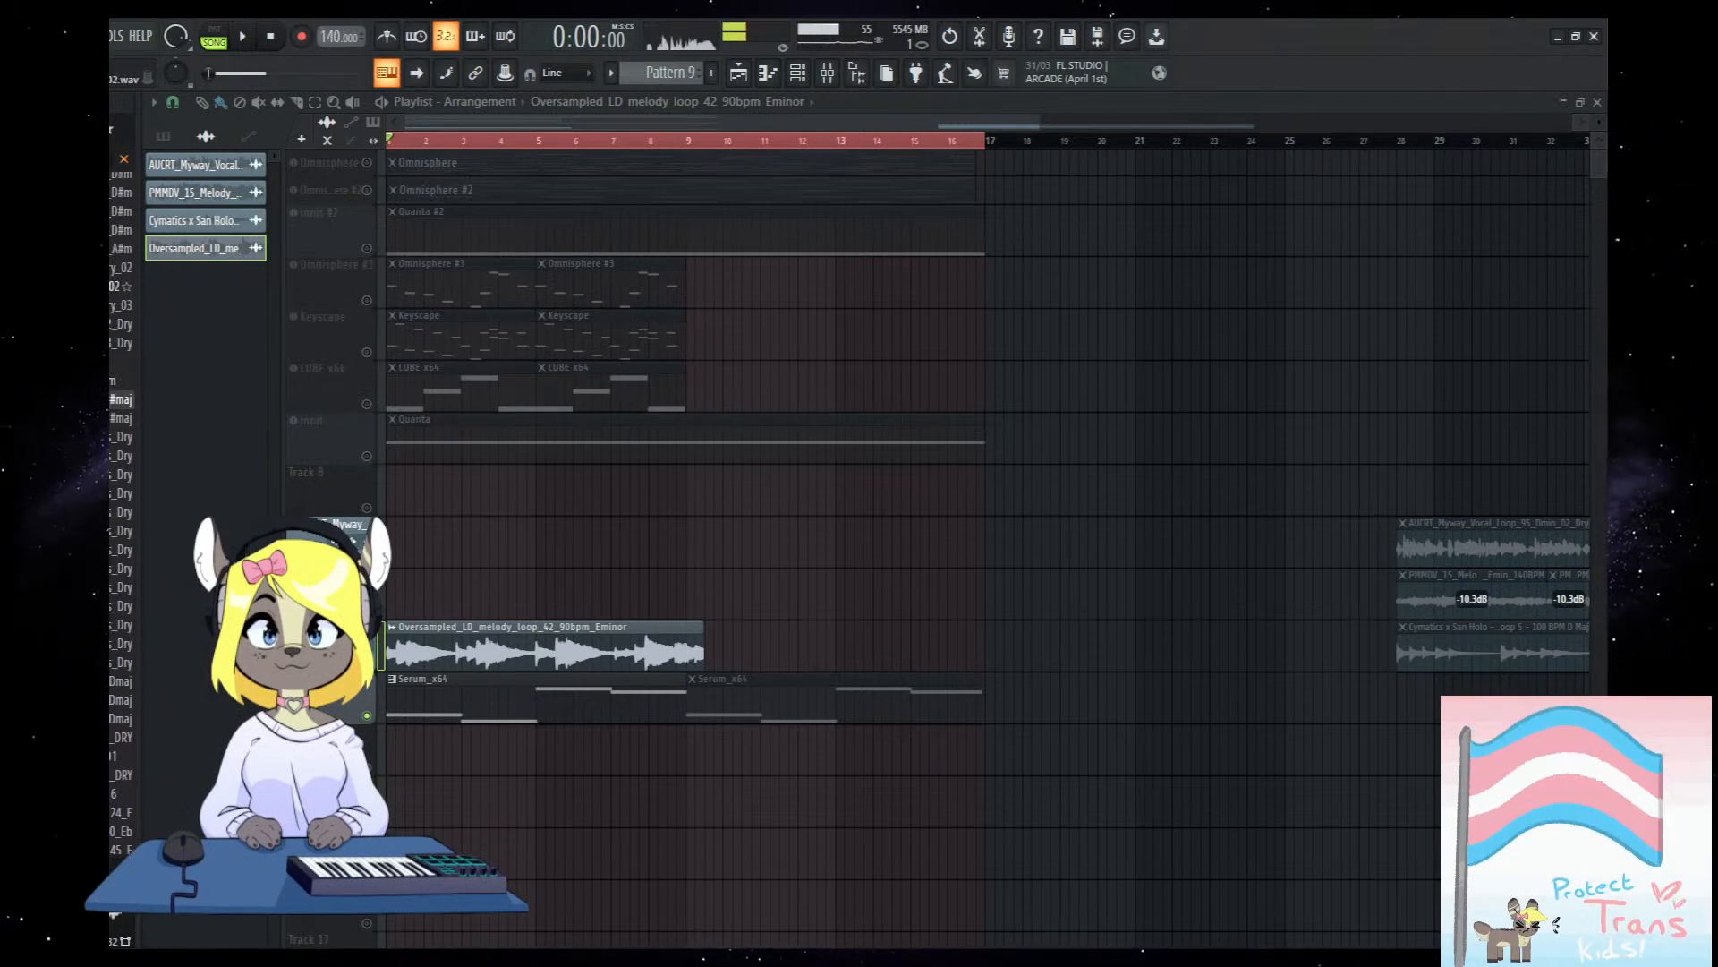
left_click(121, 249)
scroll(122, 476, "up", 2)
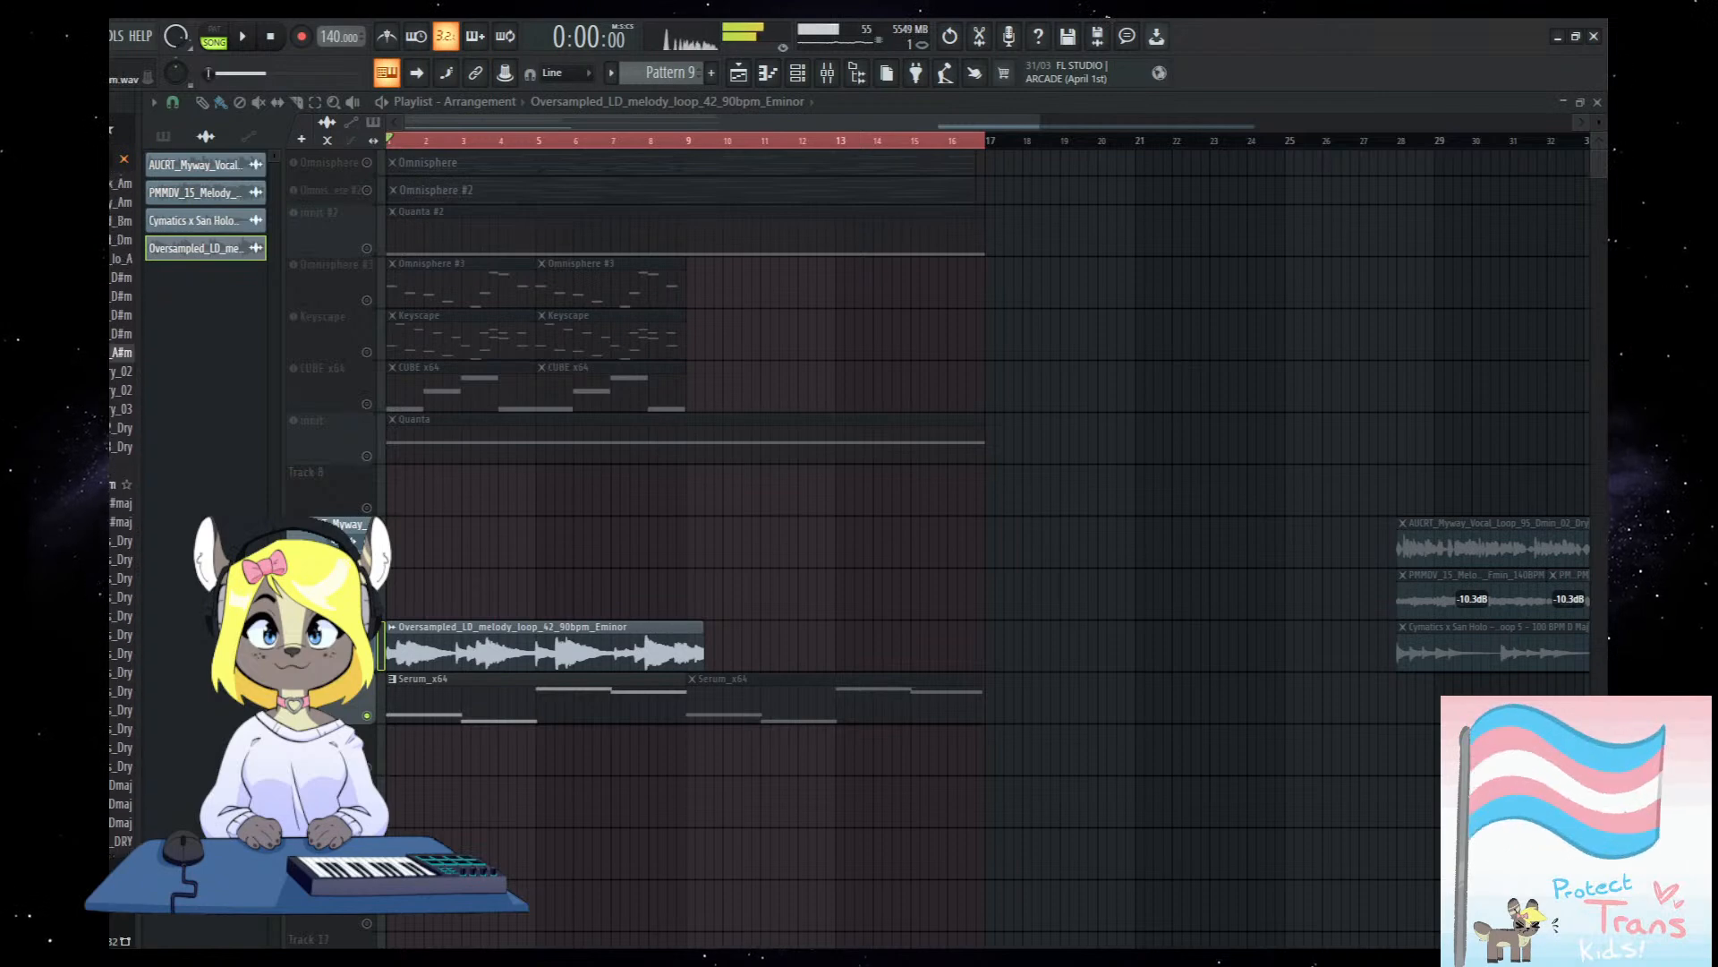
left_click(122, 305)
left_click_drag(122, 324, 449, 654)
double_click(512, 645)
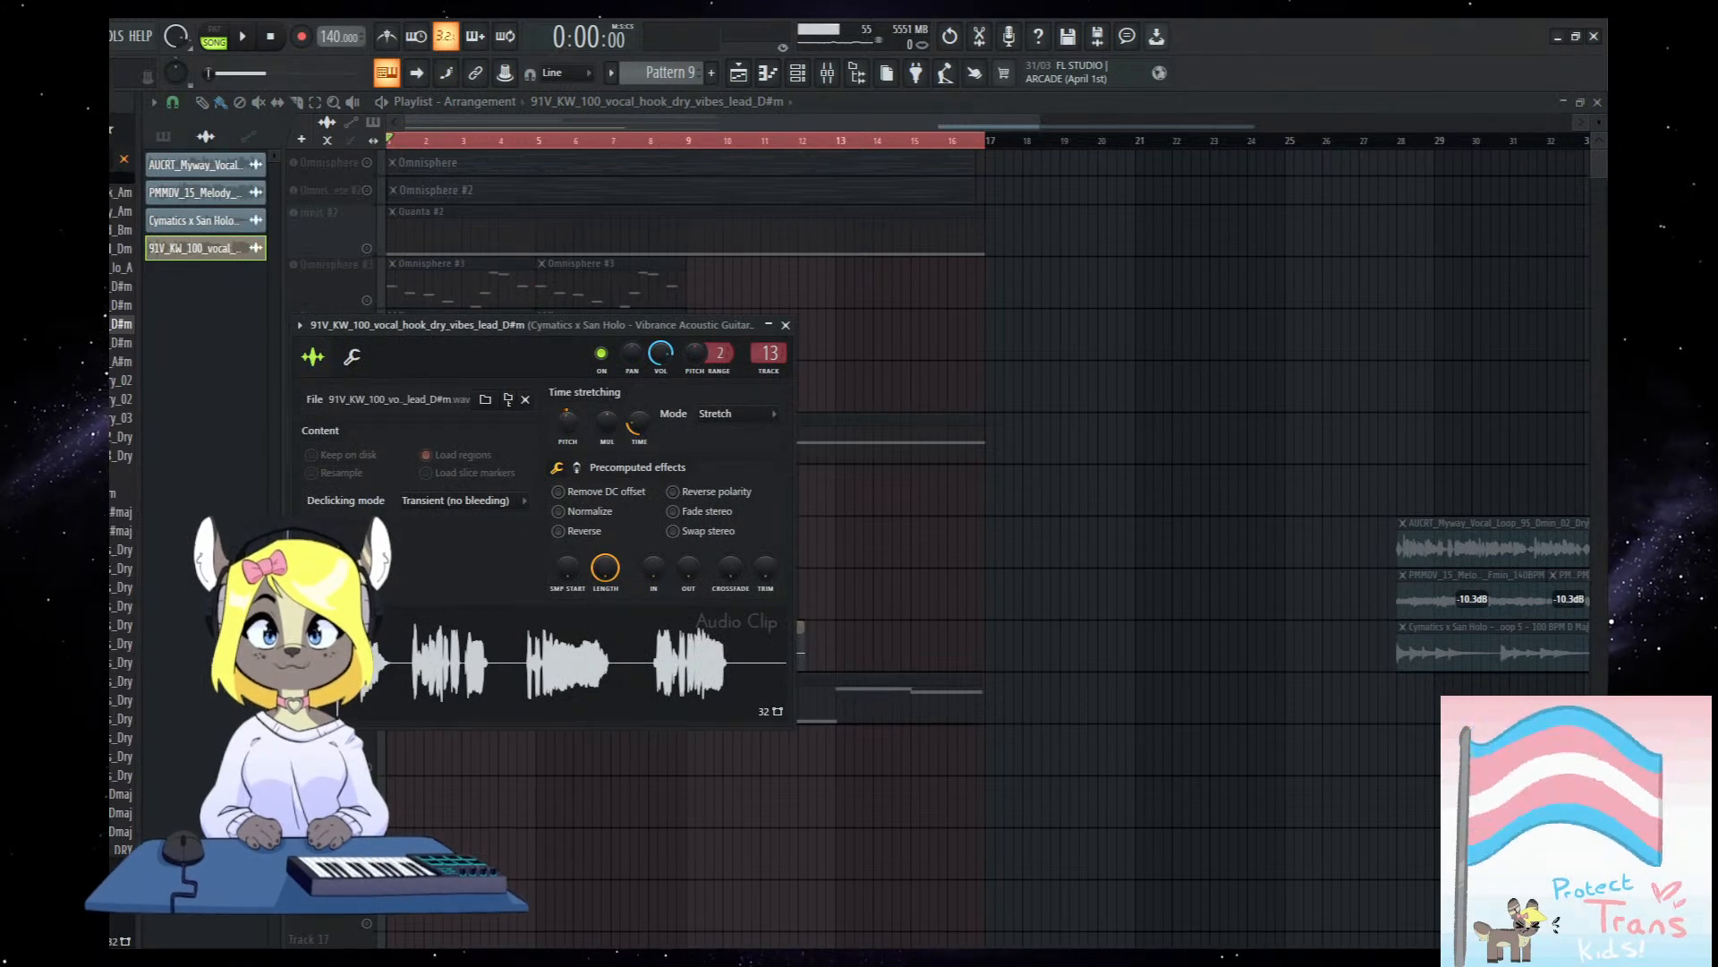
left_click(786, 325)
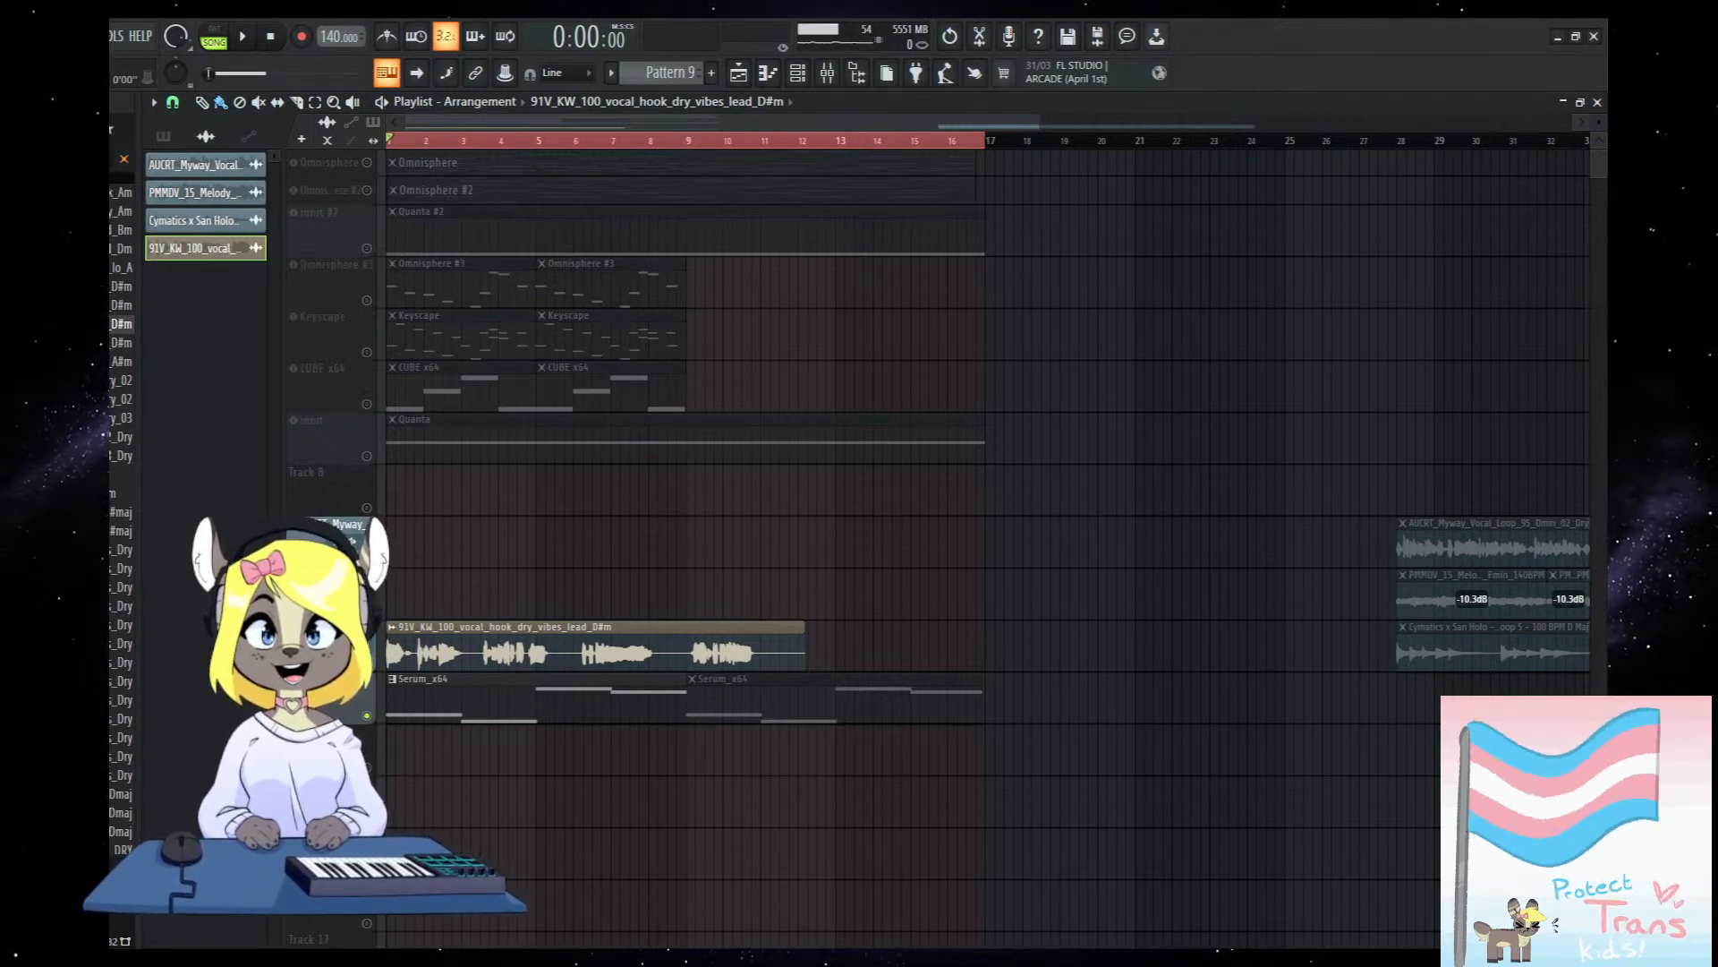
Check the vibes vocal hook's channel settings, audition the clip with the Serum part from bar 1, and stop playback.
double_click(557, 640)
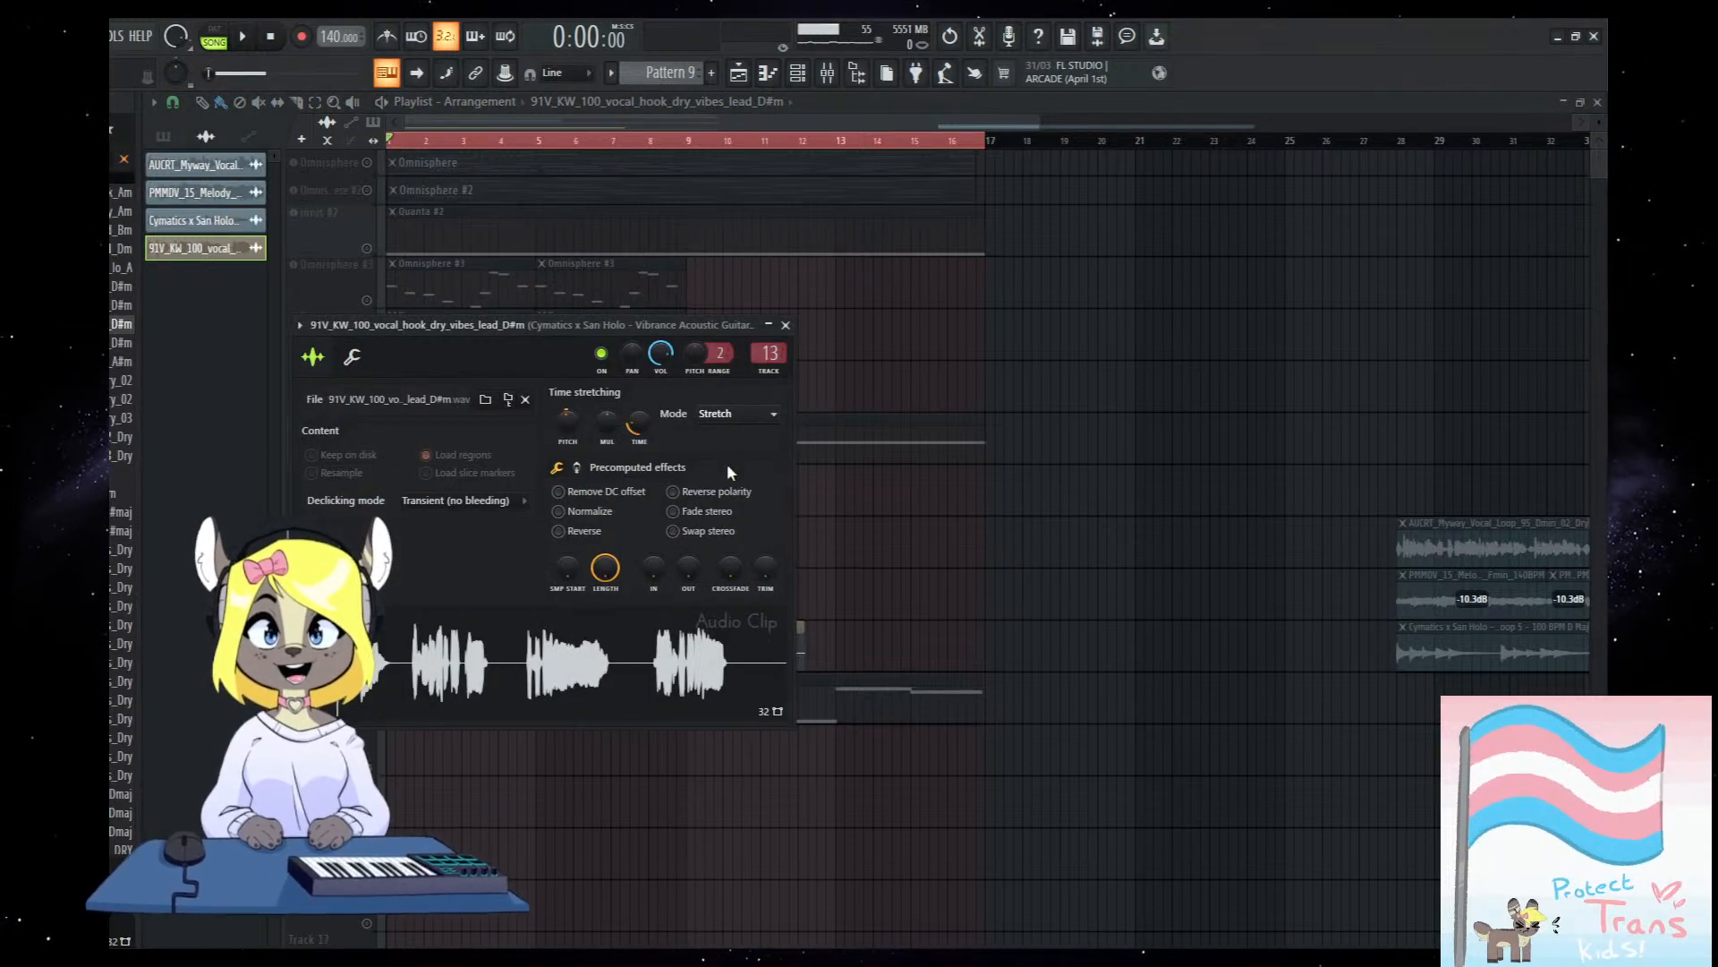
left_click_drag(585, 338, 794, 358)
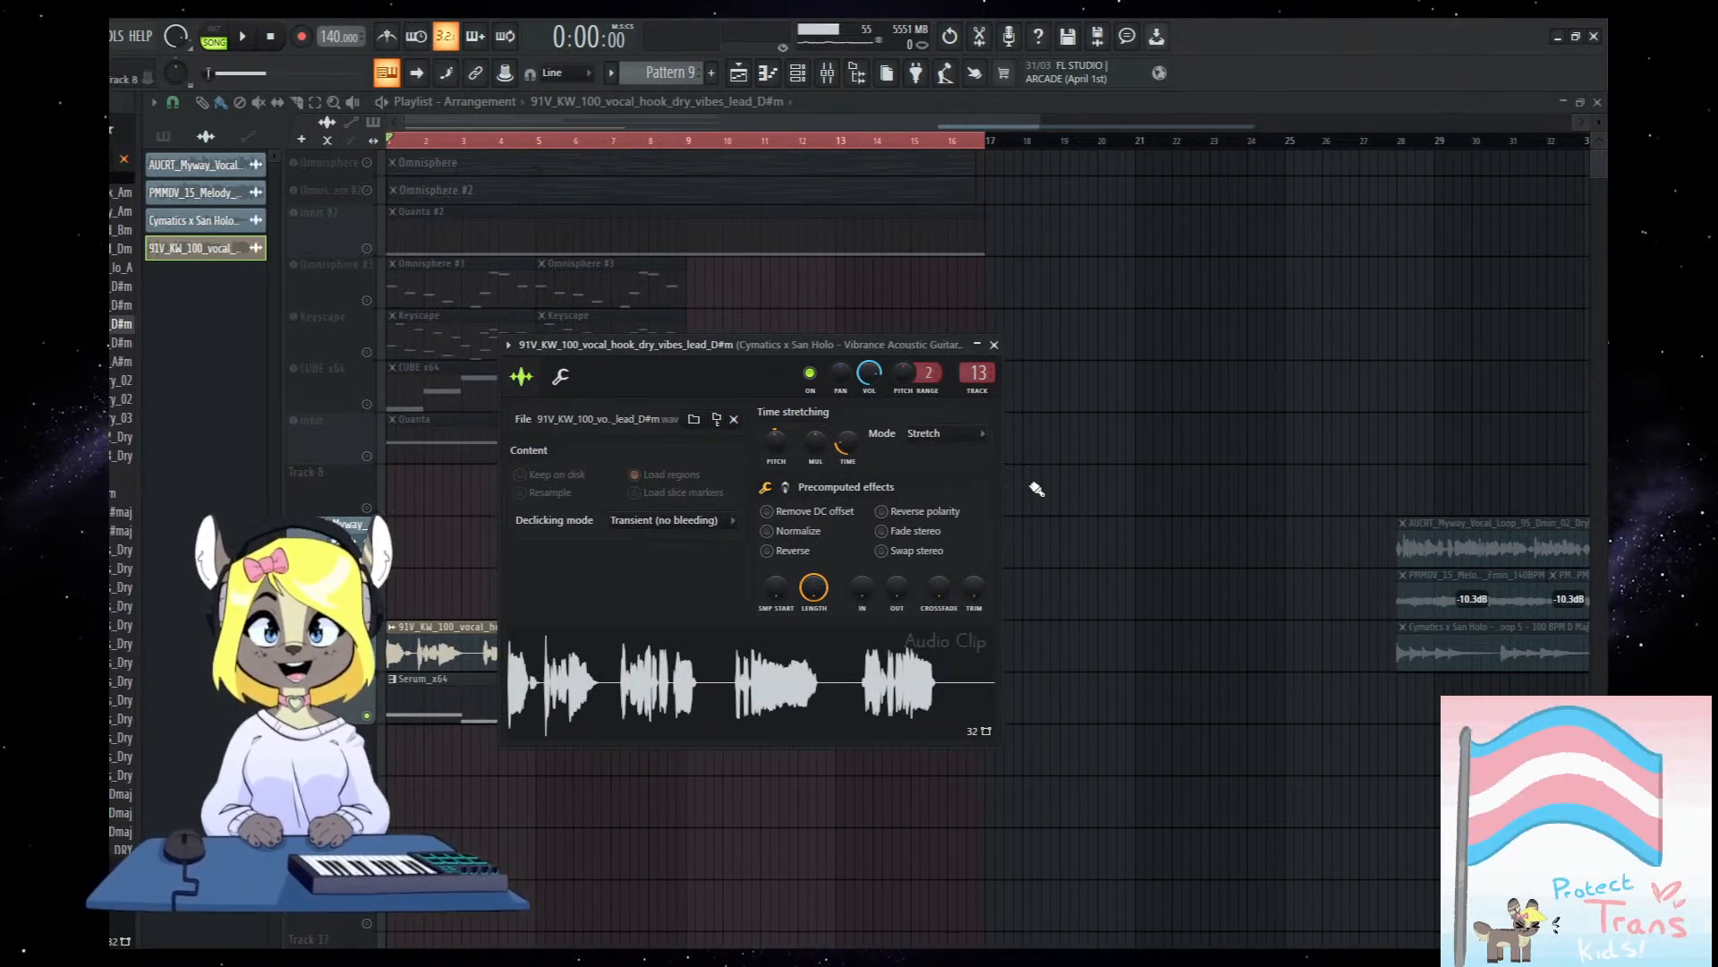
left_click_drag(772, 346, 729, 345)
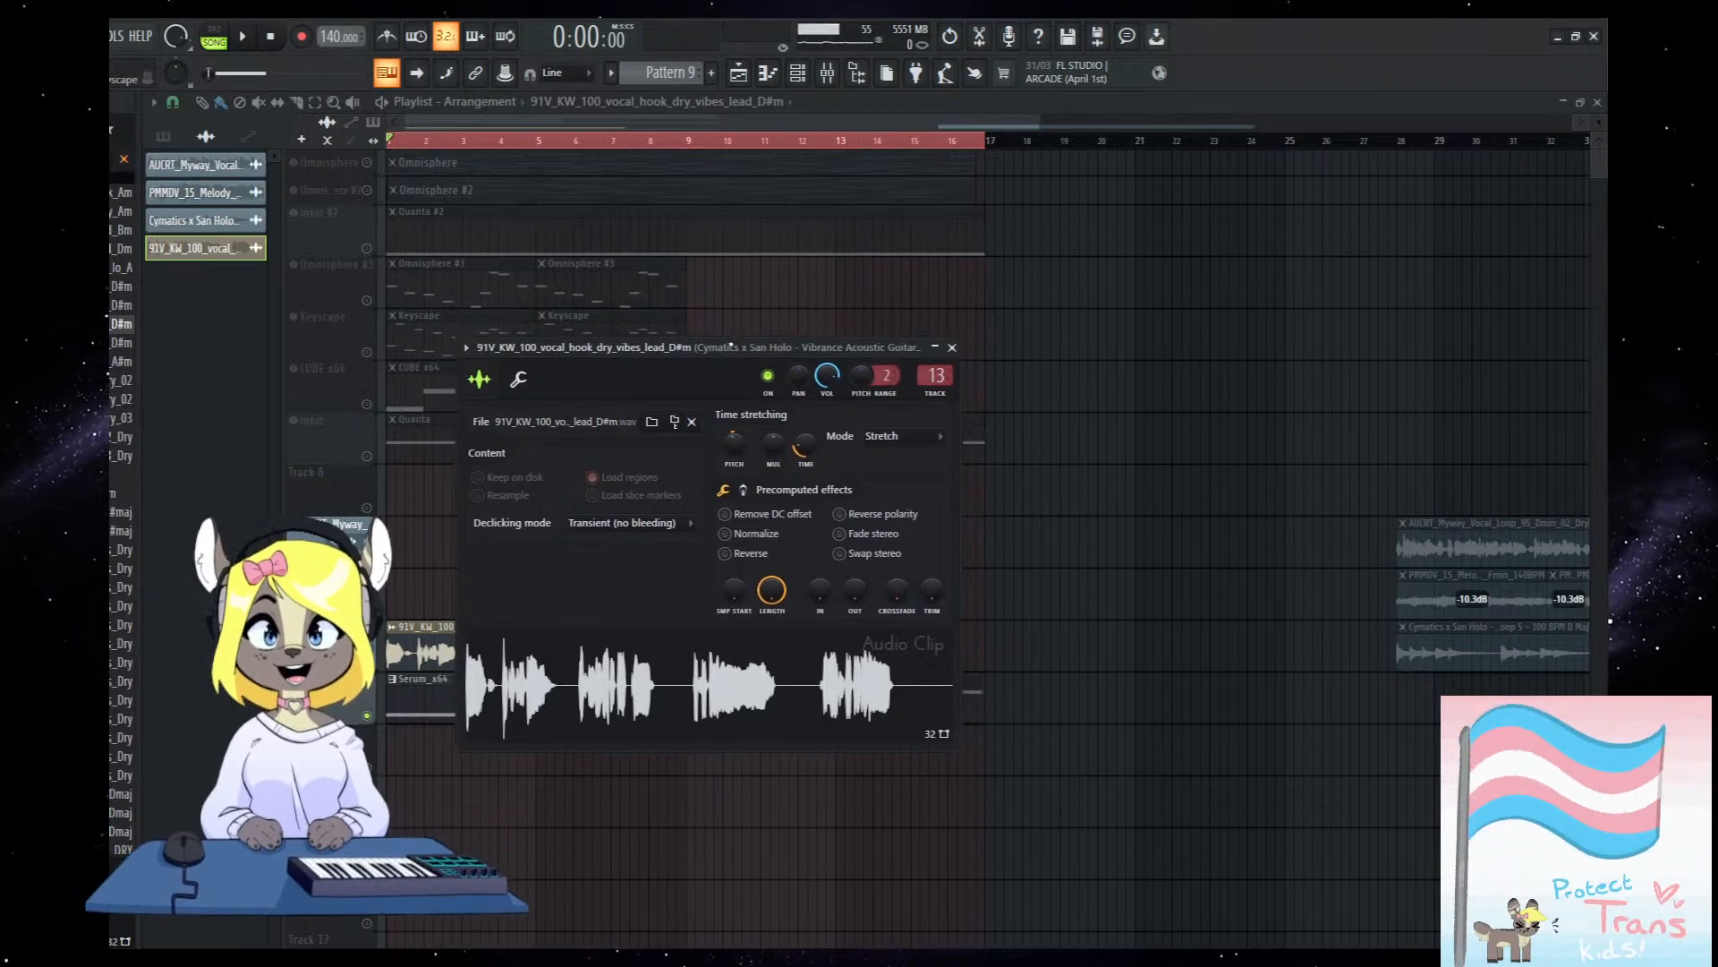
left_click(951, 345)
key("space")
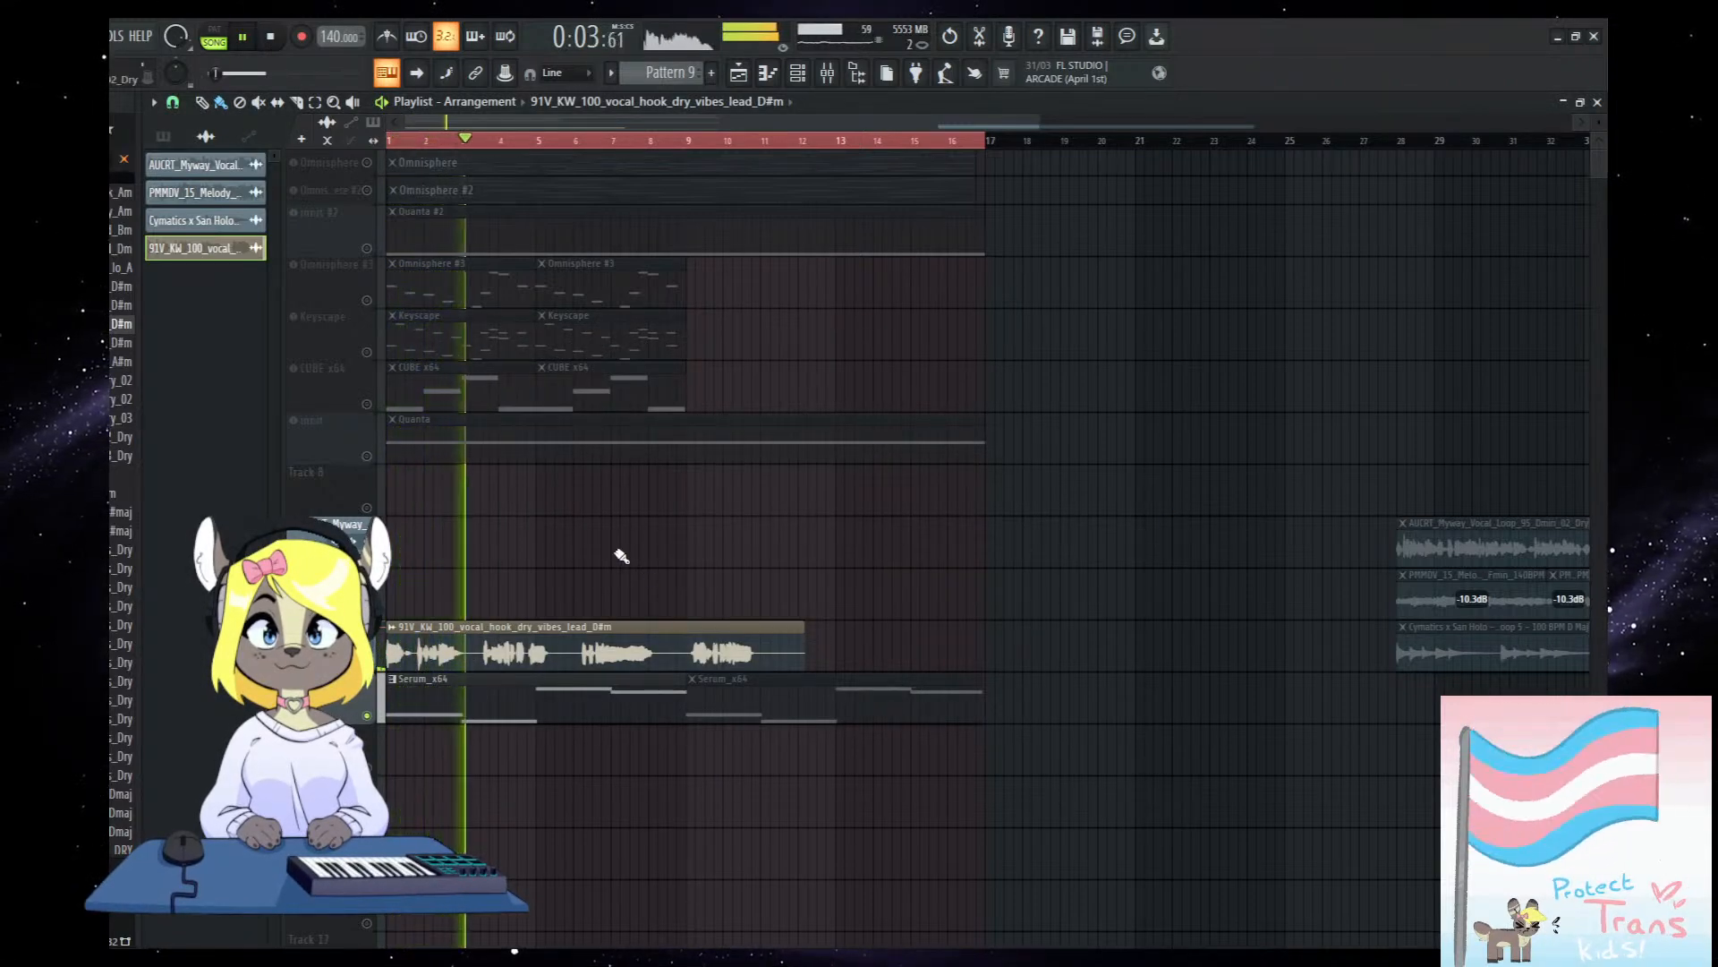
scroll(627, 546, "down", 2)
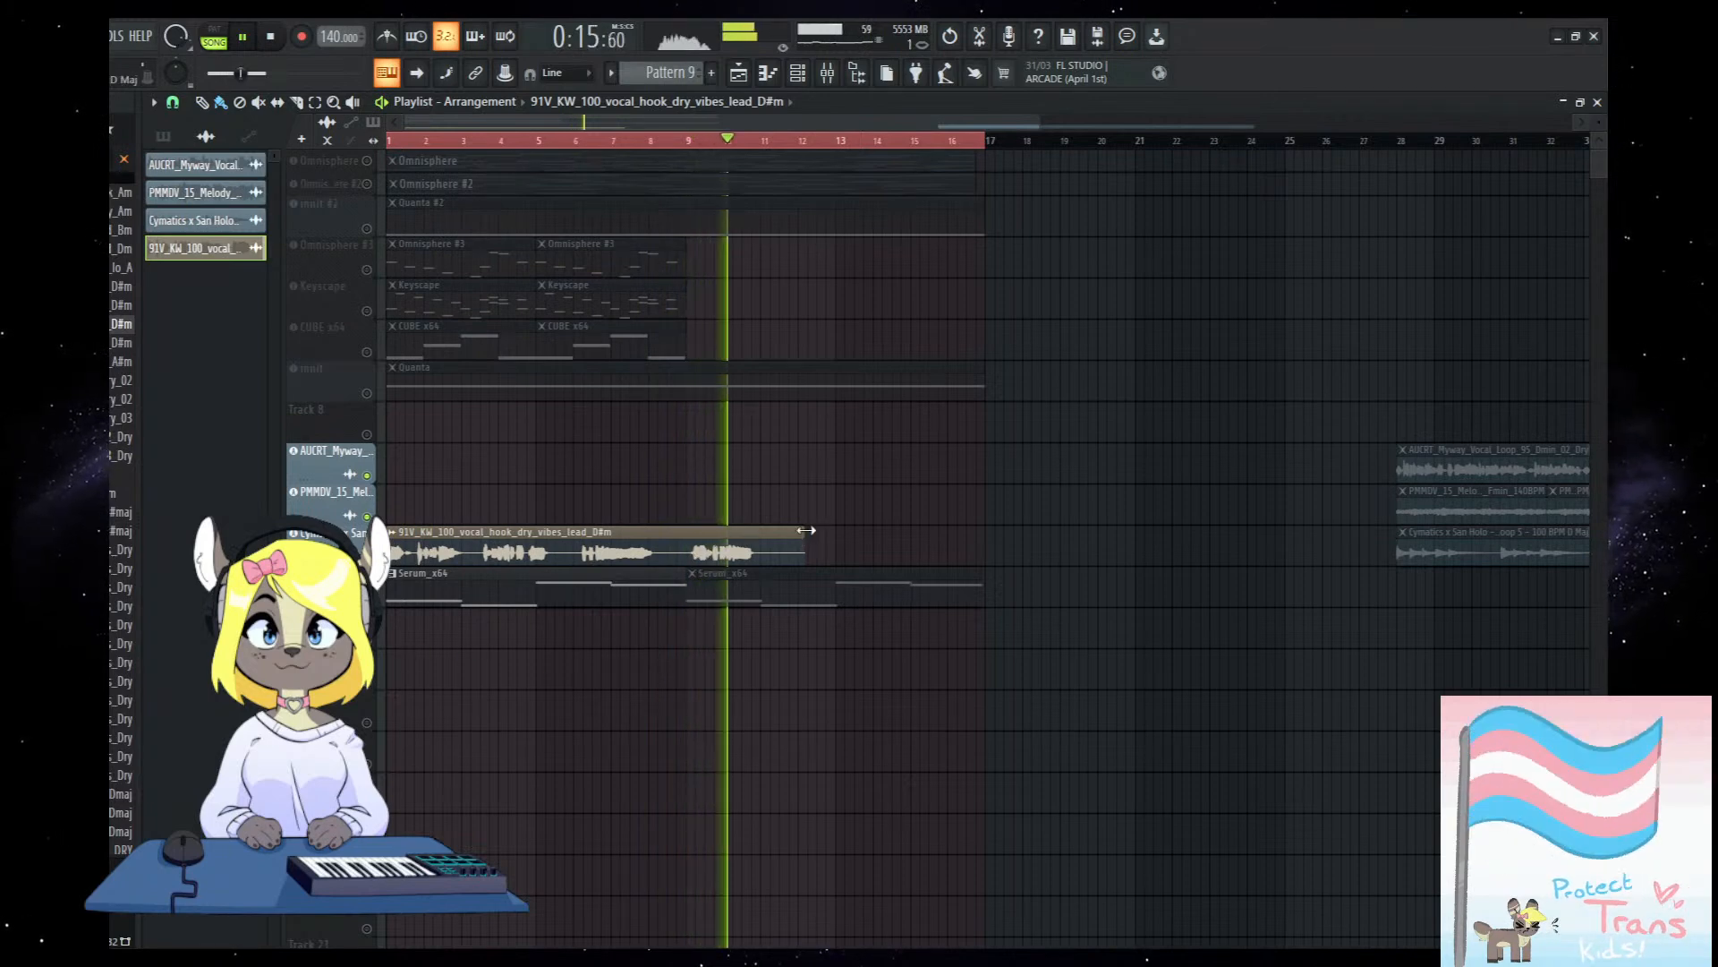
key("space")
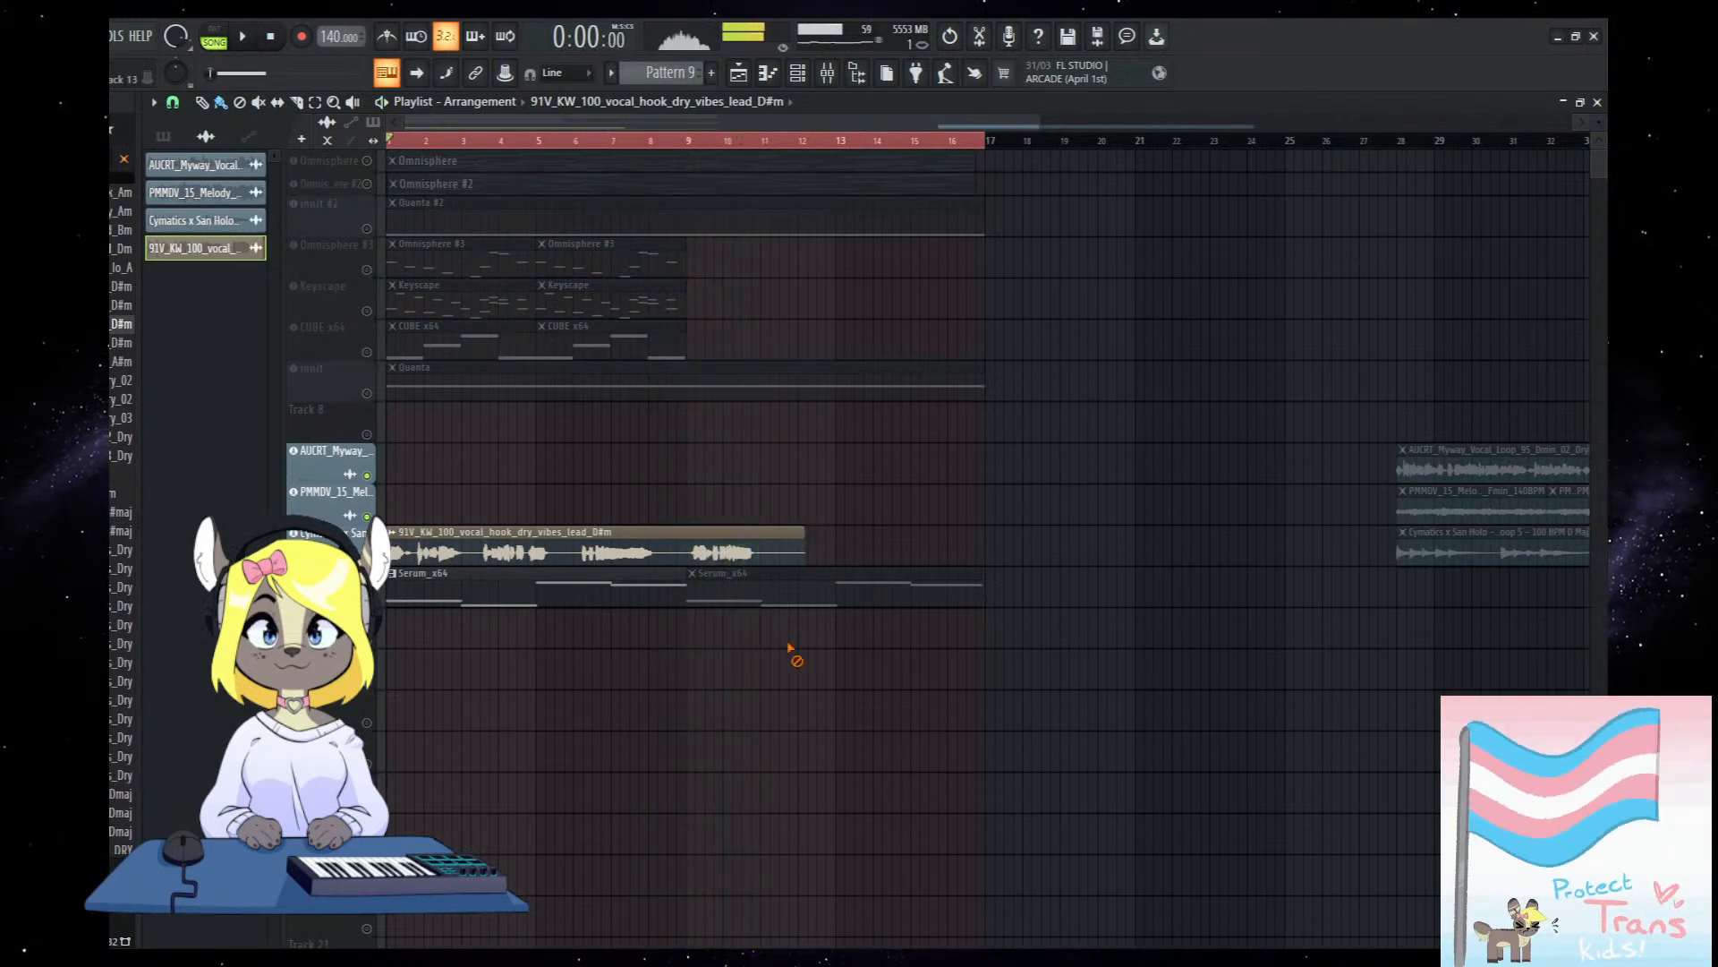
Replace the vocal clip with 91V_KW_100_vocal_hook_dry_i_wait_lead_D#m, audition it with the Serum clips, and check its channel in the mixer.
scroll(121, 512, "up", 2)
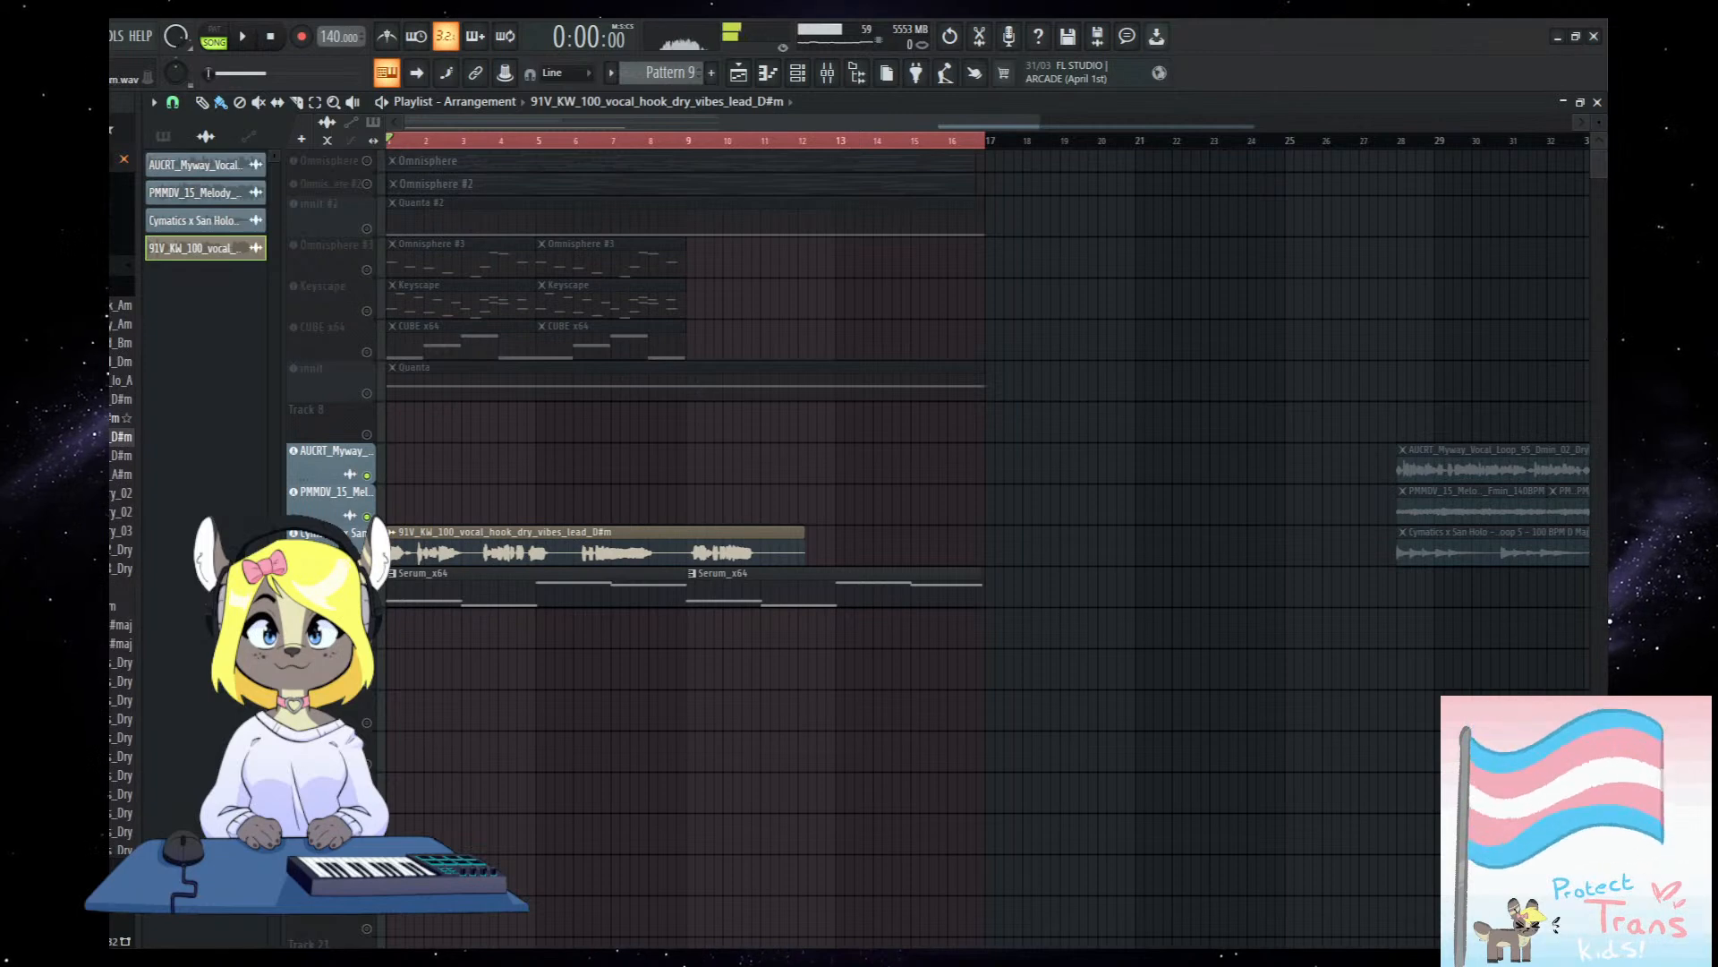
left_click_drag(120, 399, 473, 556)
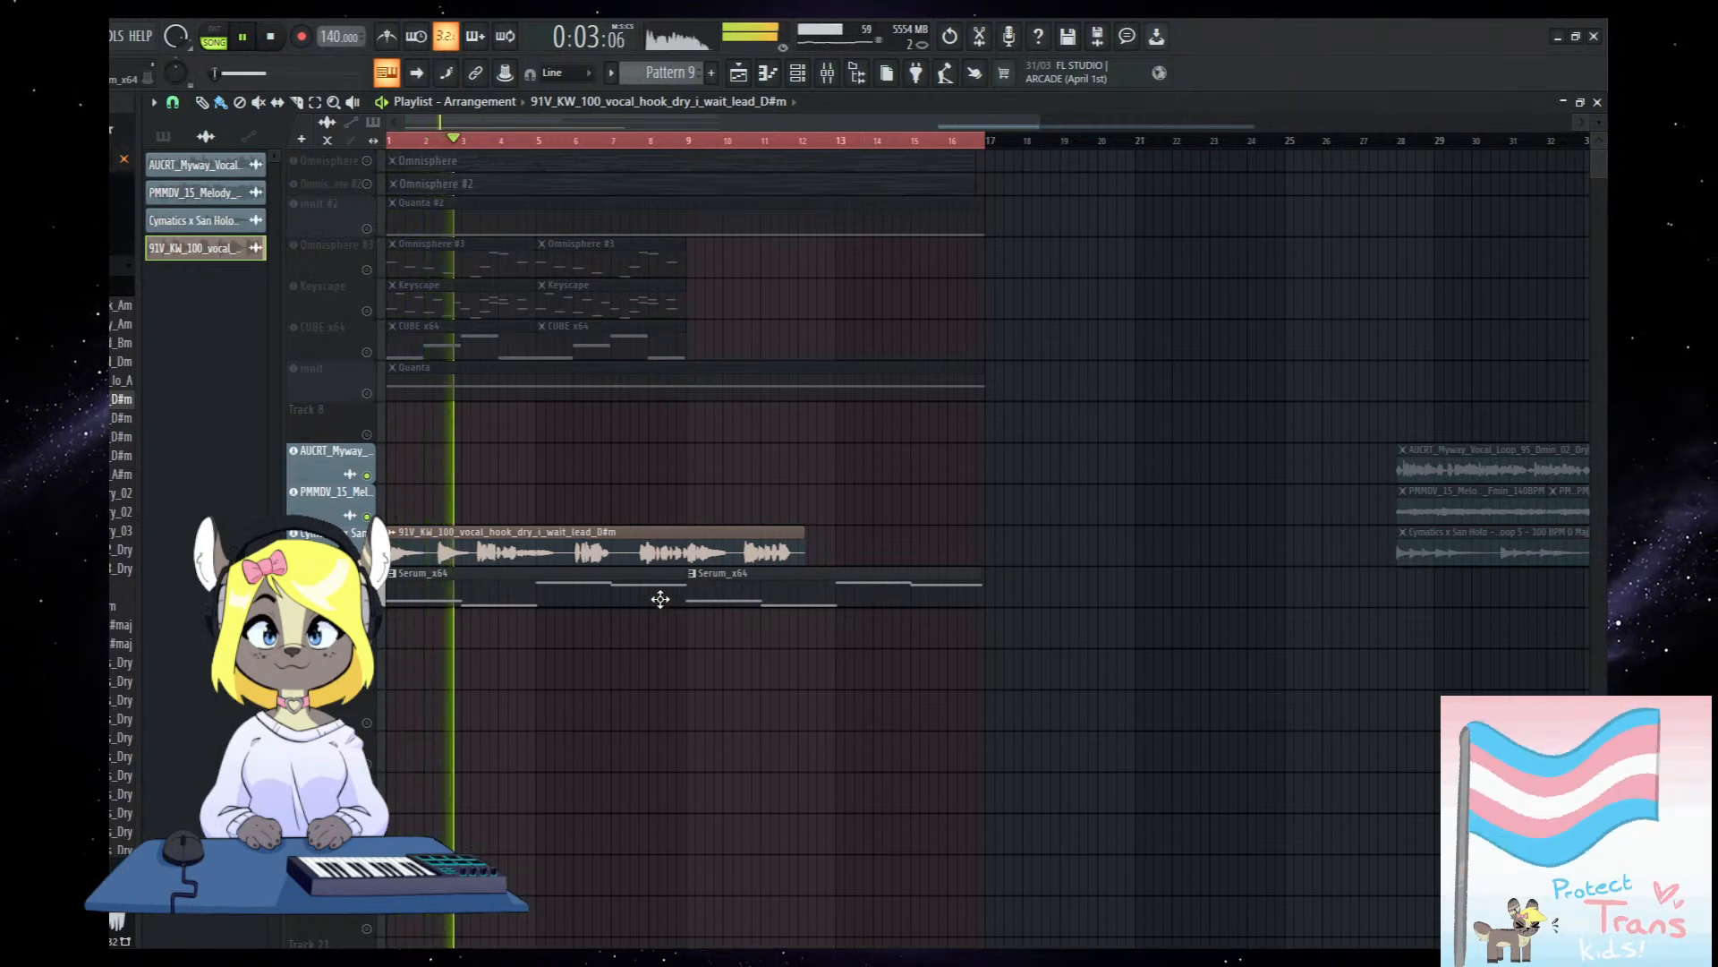
left_click(830, 77)
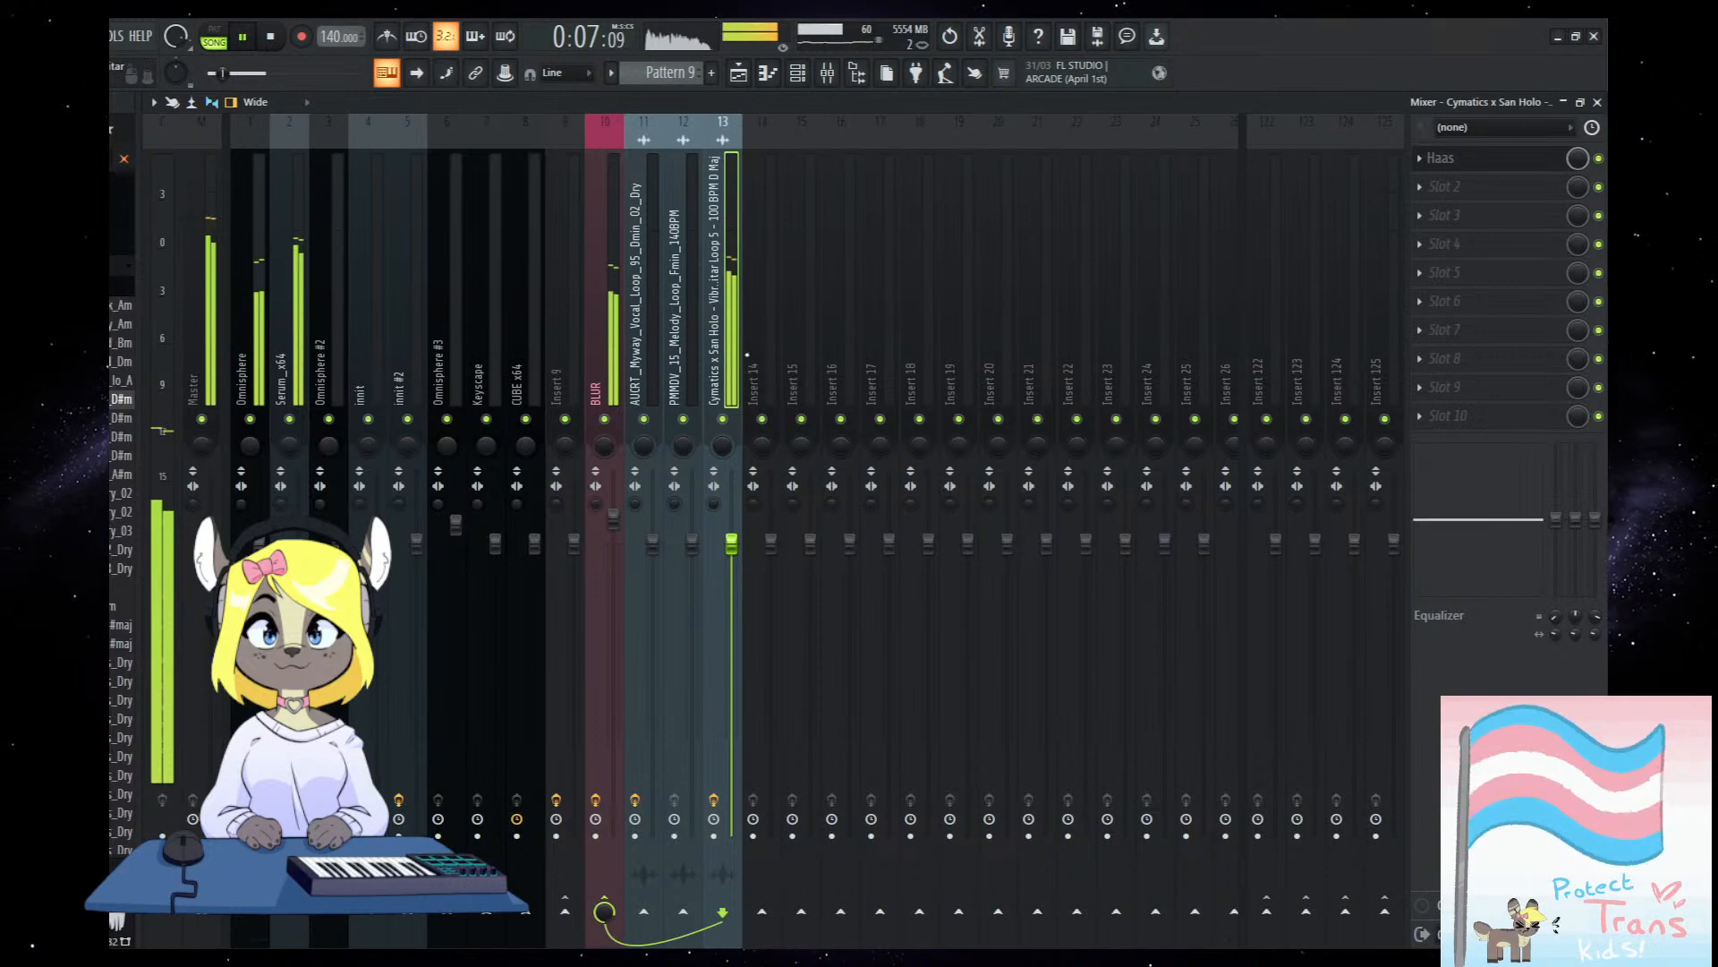
left_click(739, 74)
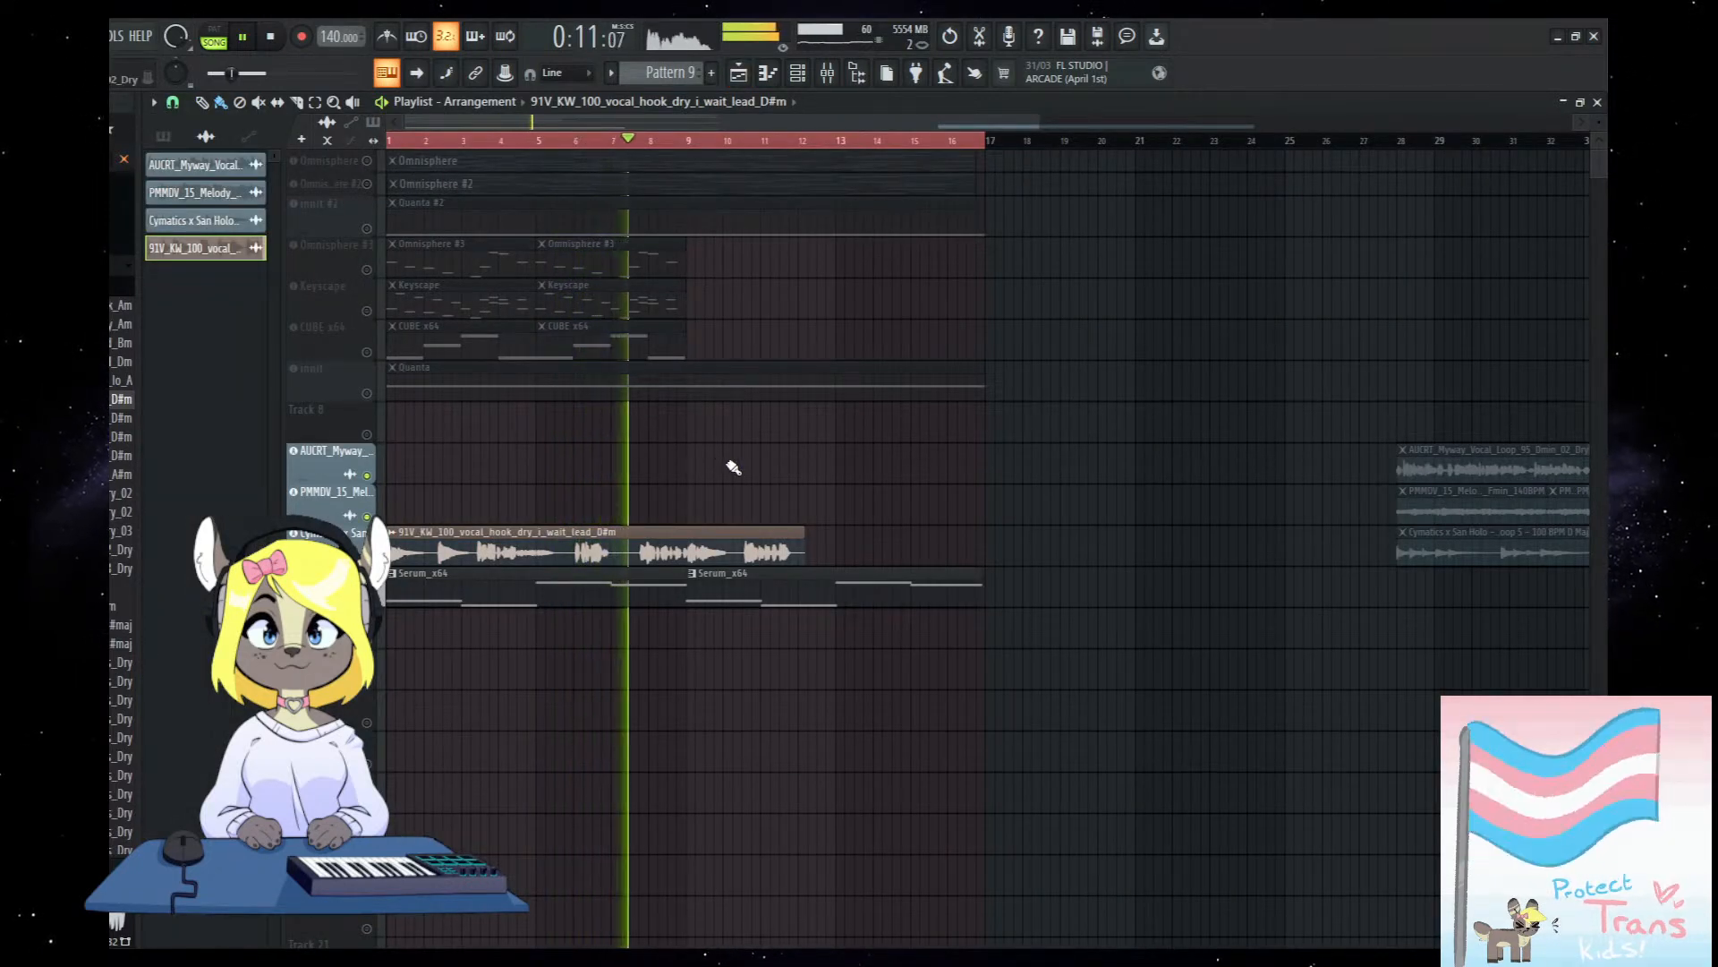
Stop playback, split the i_wait vocal clip just before bar 8, and delete the part before the cut.
left_click_drag(394, 559, 590, 555)
key("ctrl+z")
key("space")
scroll(600, 586, "up", 3, "ctrl")
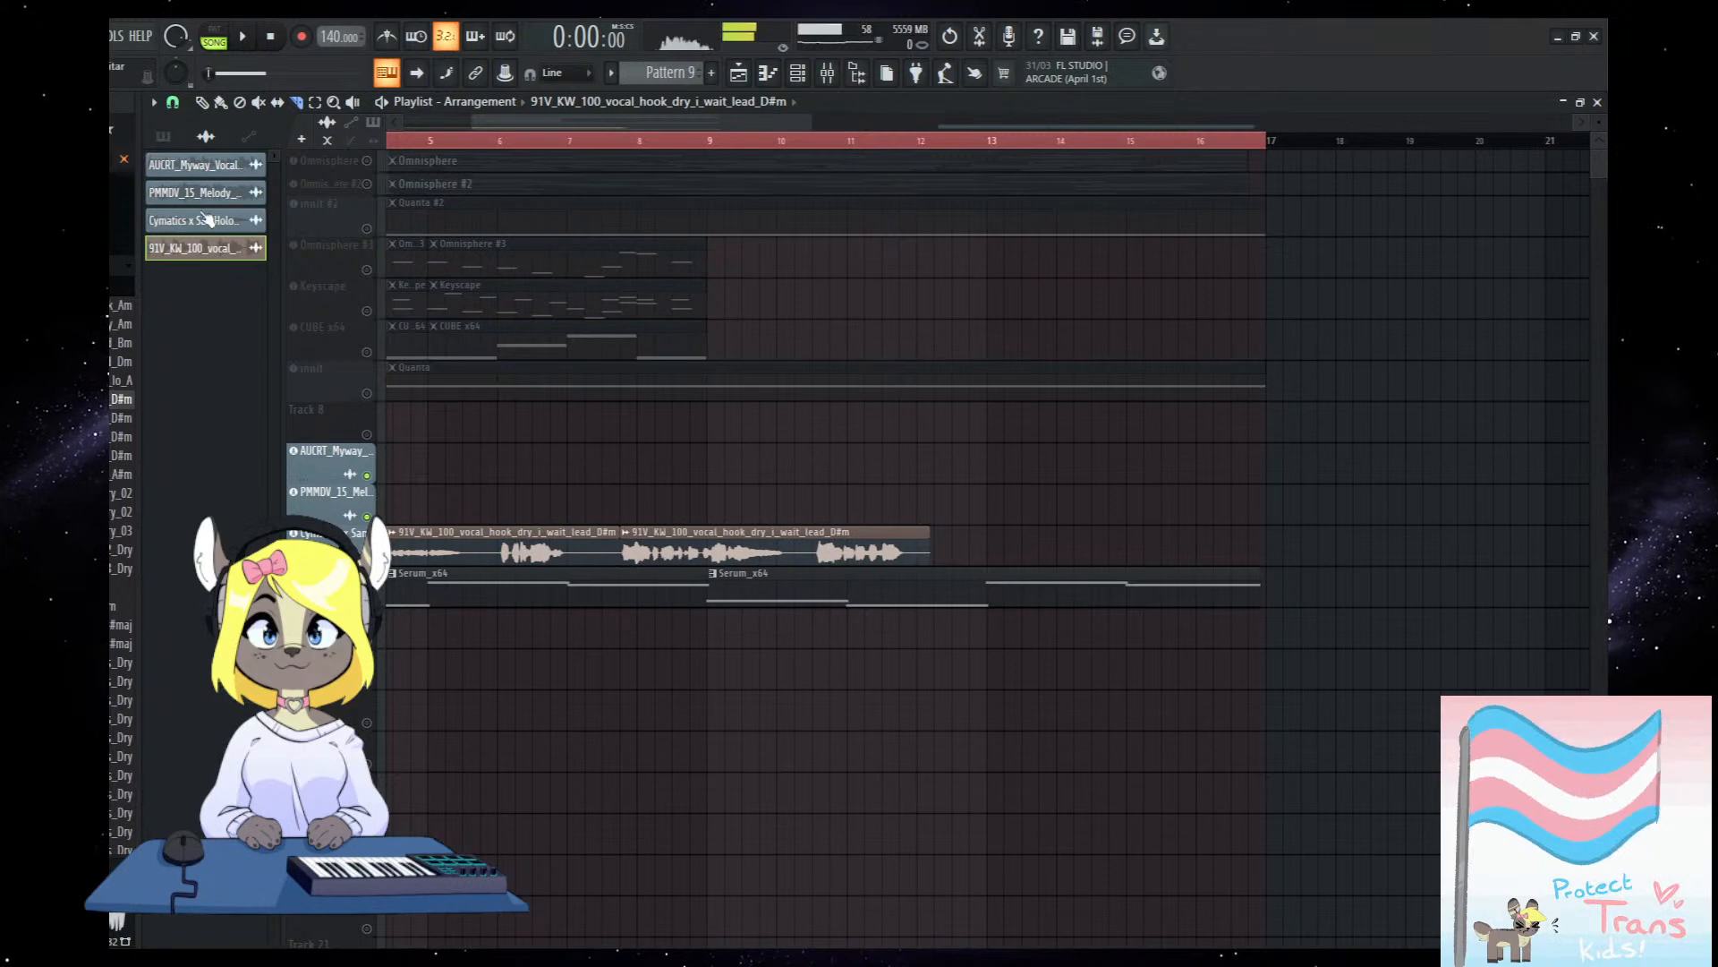
left_click(204, 104)
scroll(532, 566, "down", 3, "ctrl")
right_click(512, 561)
Move the remaining vocal phrase to bar 1 and stretch it to about 14.4 bars long.
left_click_drag(653, 552, 388, 551)
left_click_drag(551, 531, 746, 530)
key("ctrl+z")
left_click(373, 142)
left_click_drag(562, 541, 925, 544)
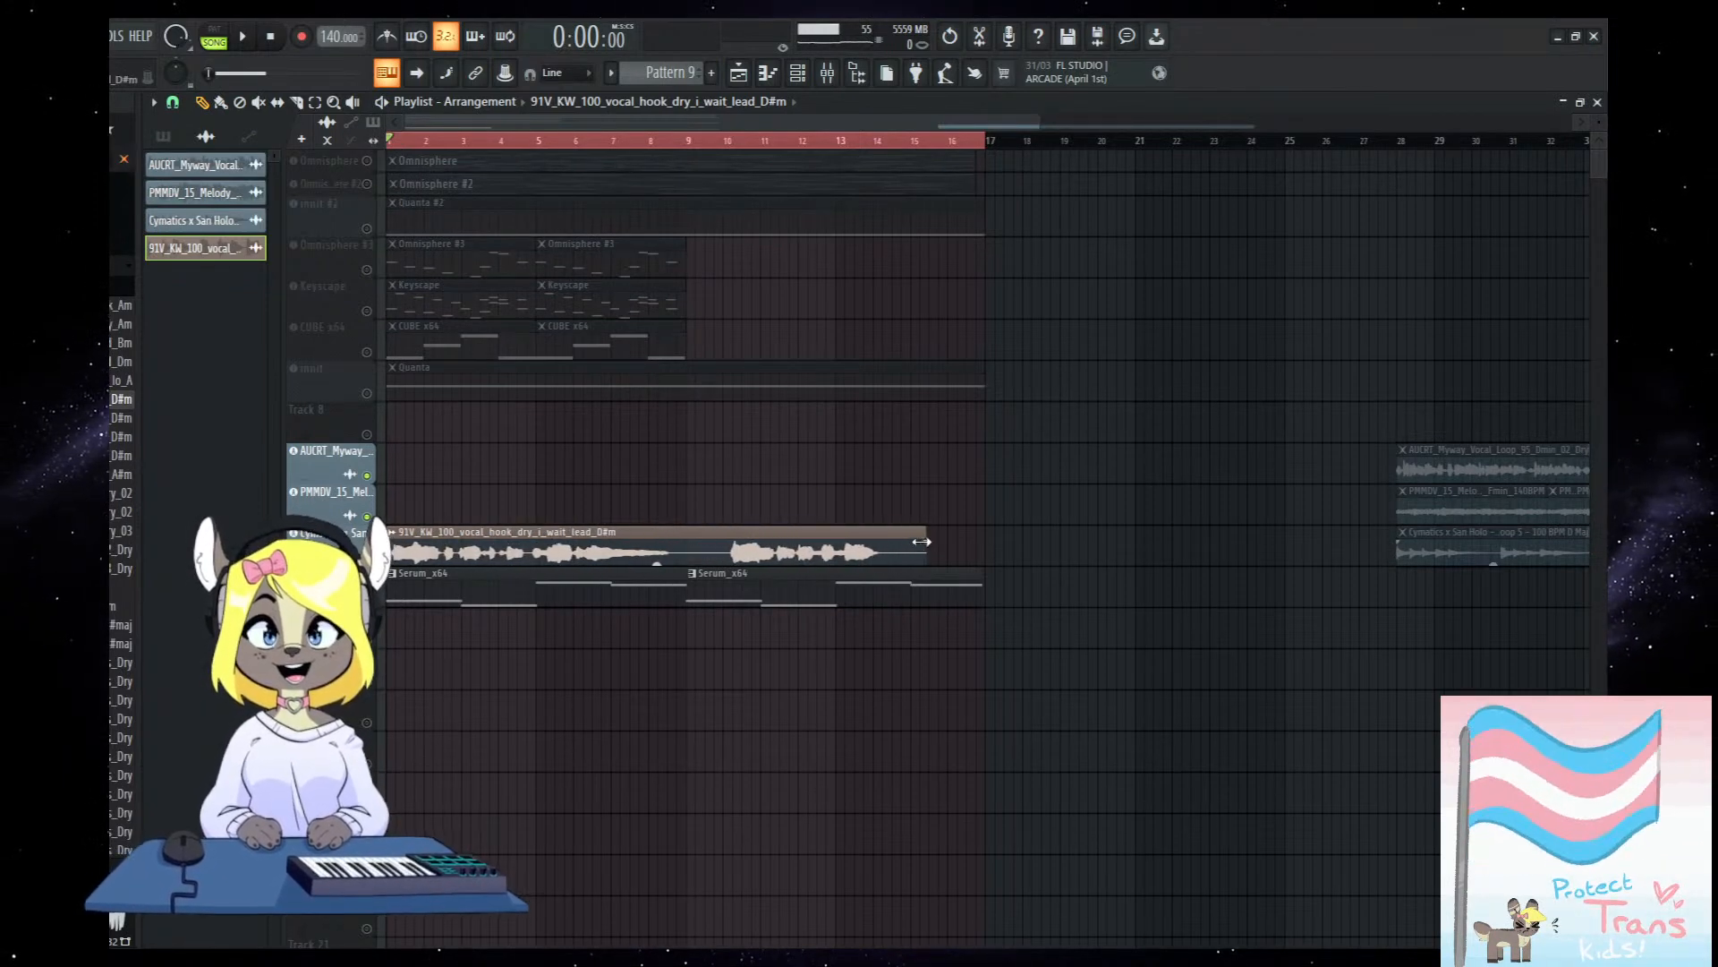
Play the stretched vocal, cut it at about bar 9 without the second phrase, and repeat it twice with crossfaded overlaps.
key("space")
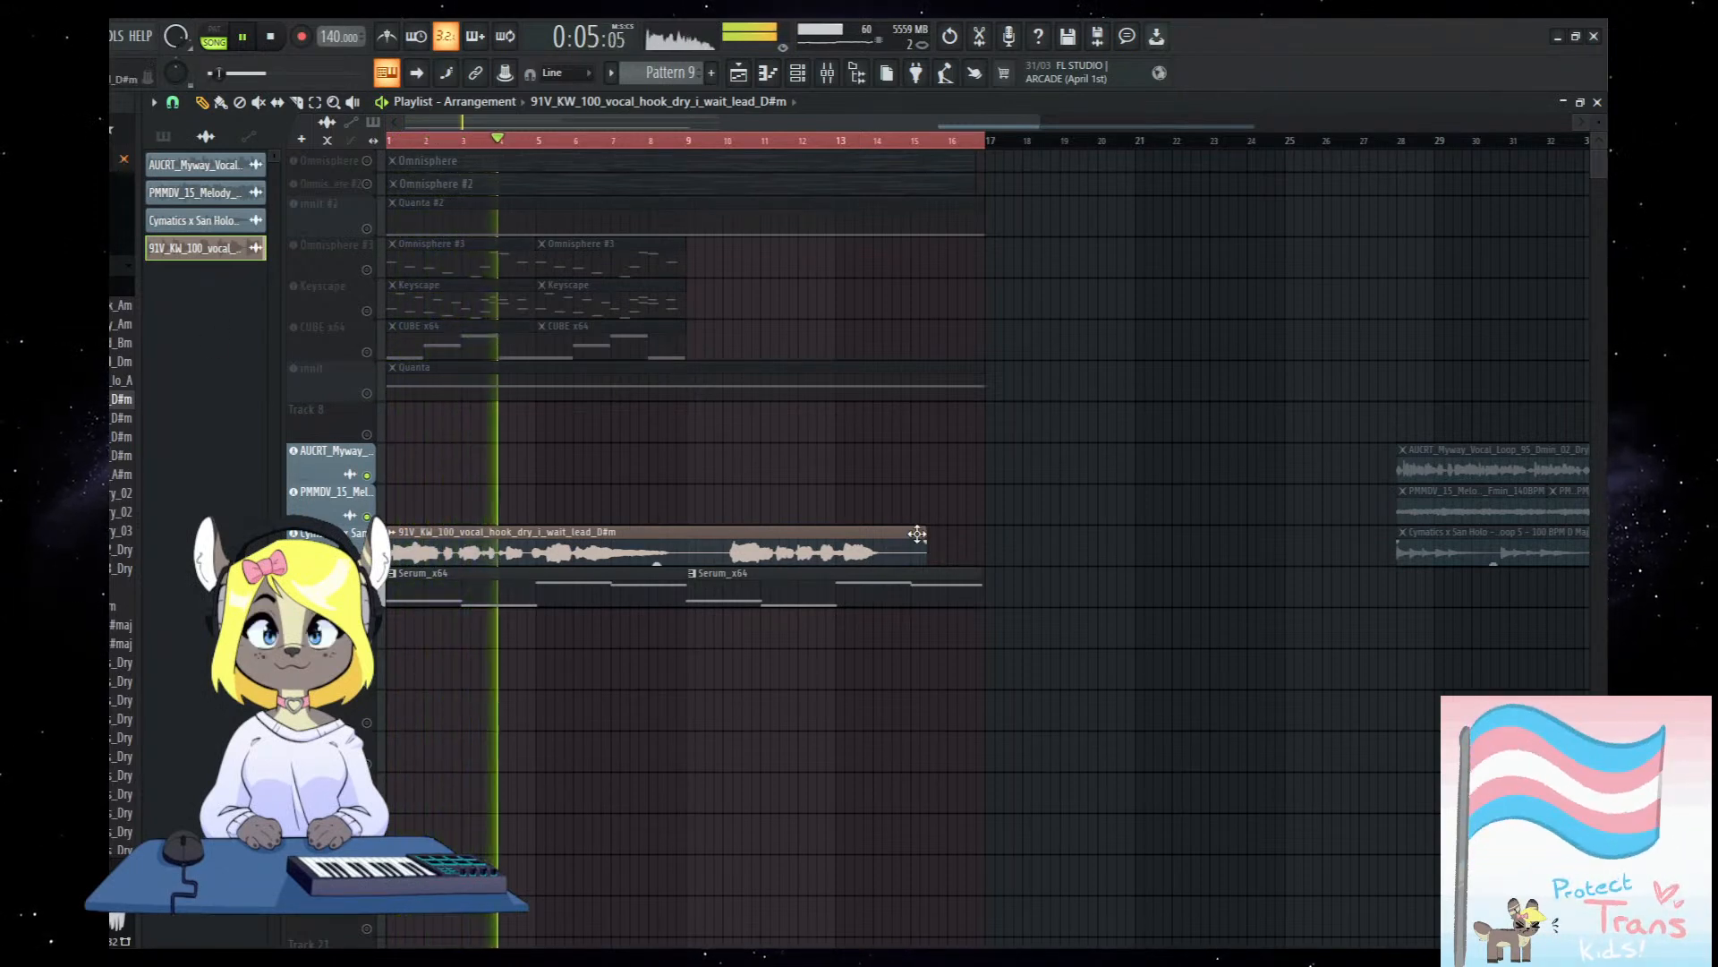
left_click(298, 103)
mouse_move(682, 522)
left_mouse_down()
mouse_move(682, 564)
mouse_move(627, 548)
mouse_move(959, 556)
mouse_move(917, 556)
left_mouse_up()
left_click(203, 102)
right_click(775, 546)
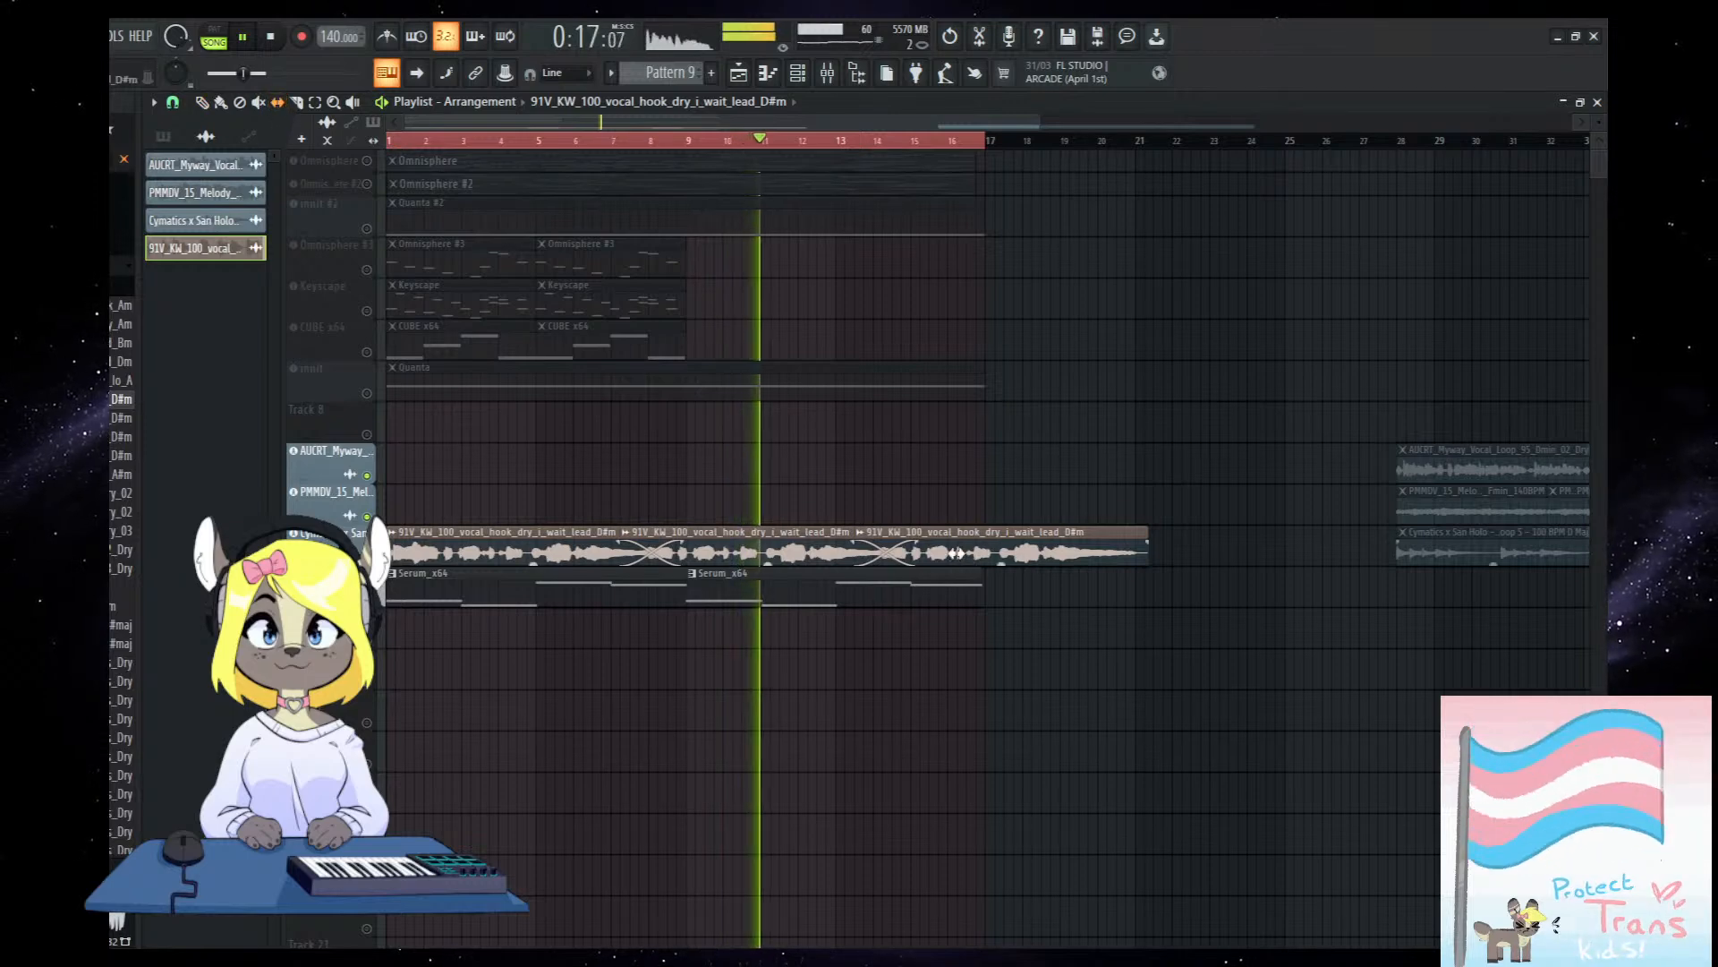
Split the third vocal repeat at about bar 17 and delete the piece beyond the cut.
left_click_drag(911, 528, 984, 588)
left_click(297, 103)
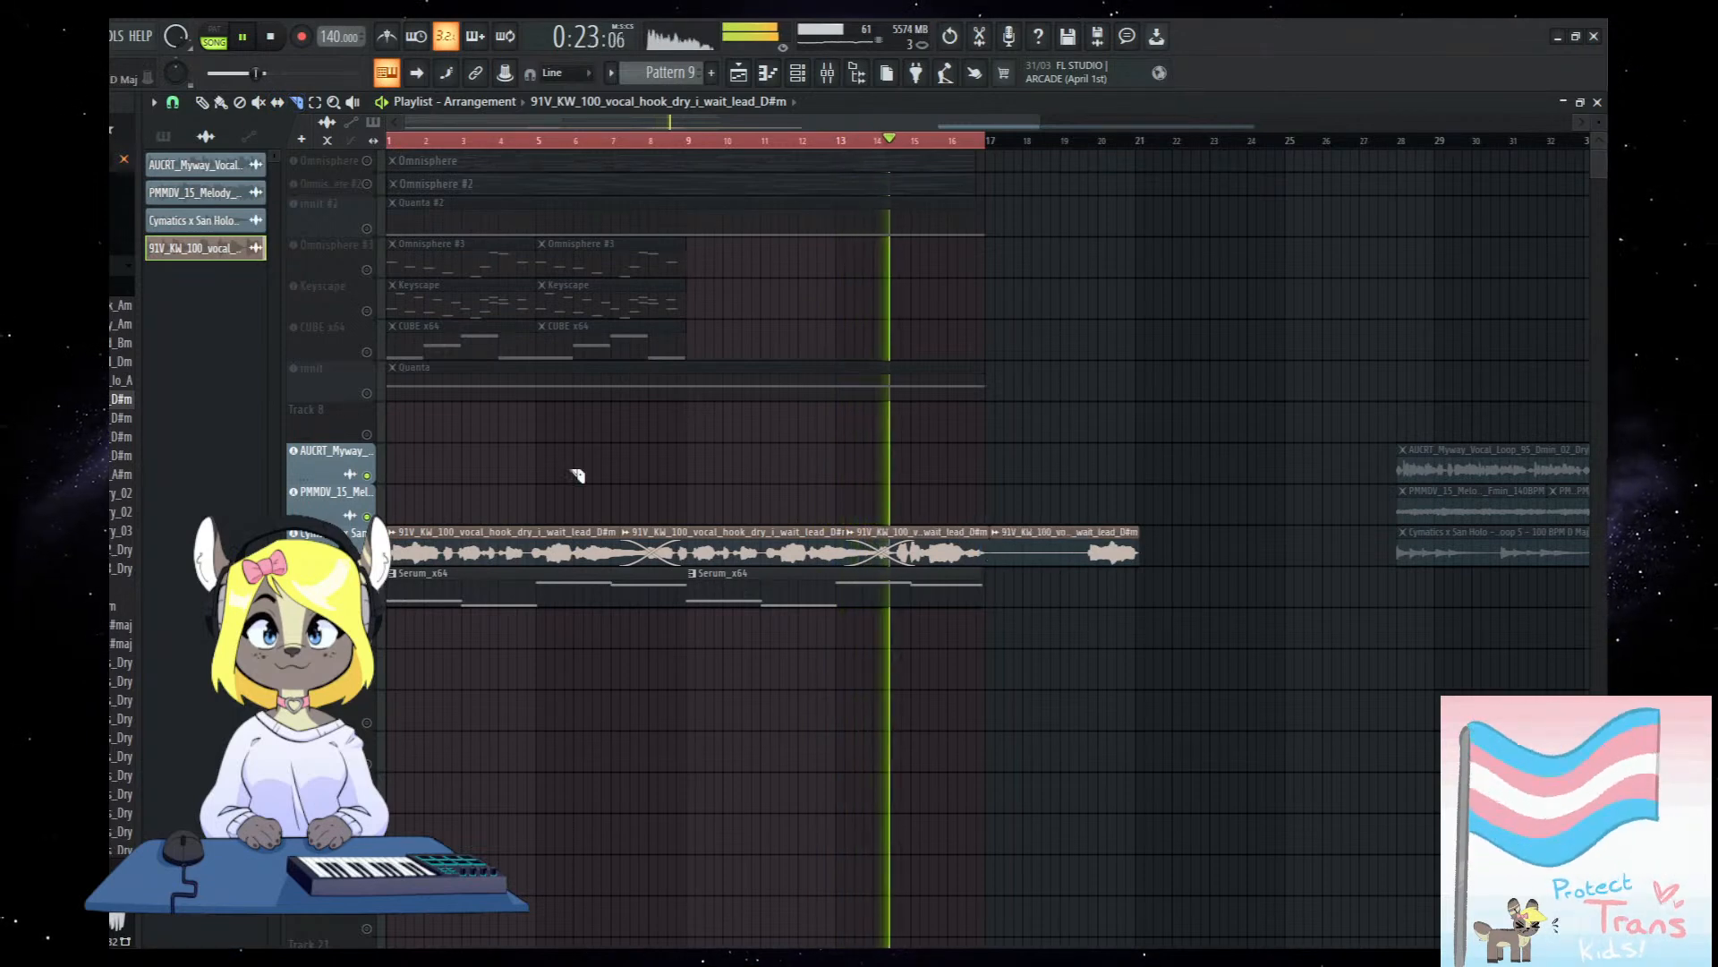
right_click(1051, 554)
scroll(997, 560, "up", 4)
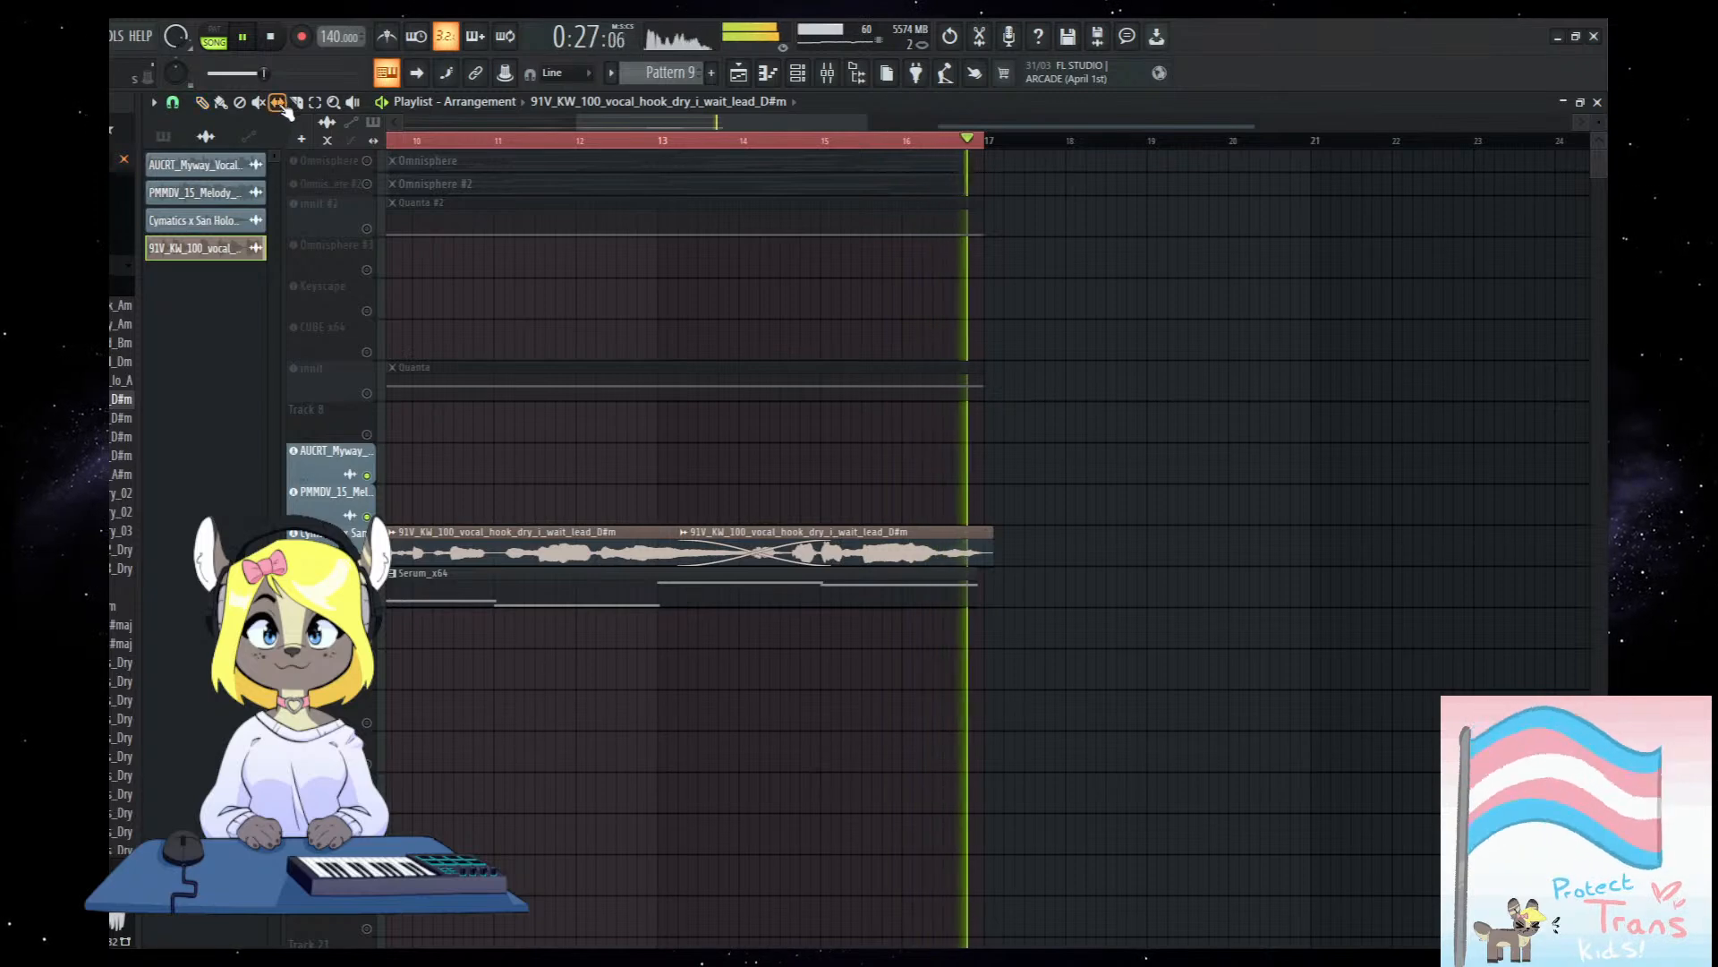
Replay the ending from about bar 12.6 while slipping the third vocal repeat's audio within its clip to test its fit.
left_click(617, 141)
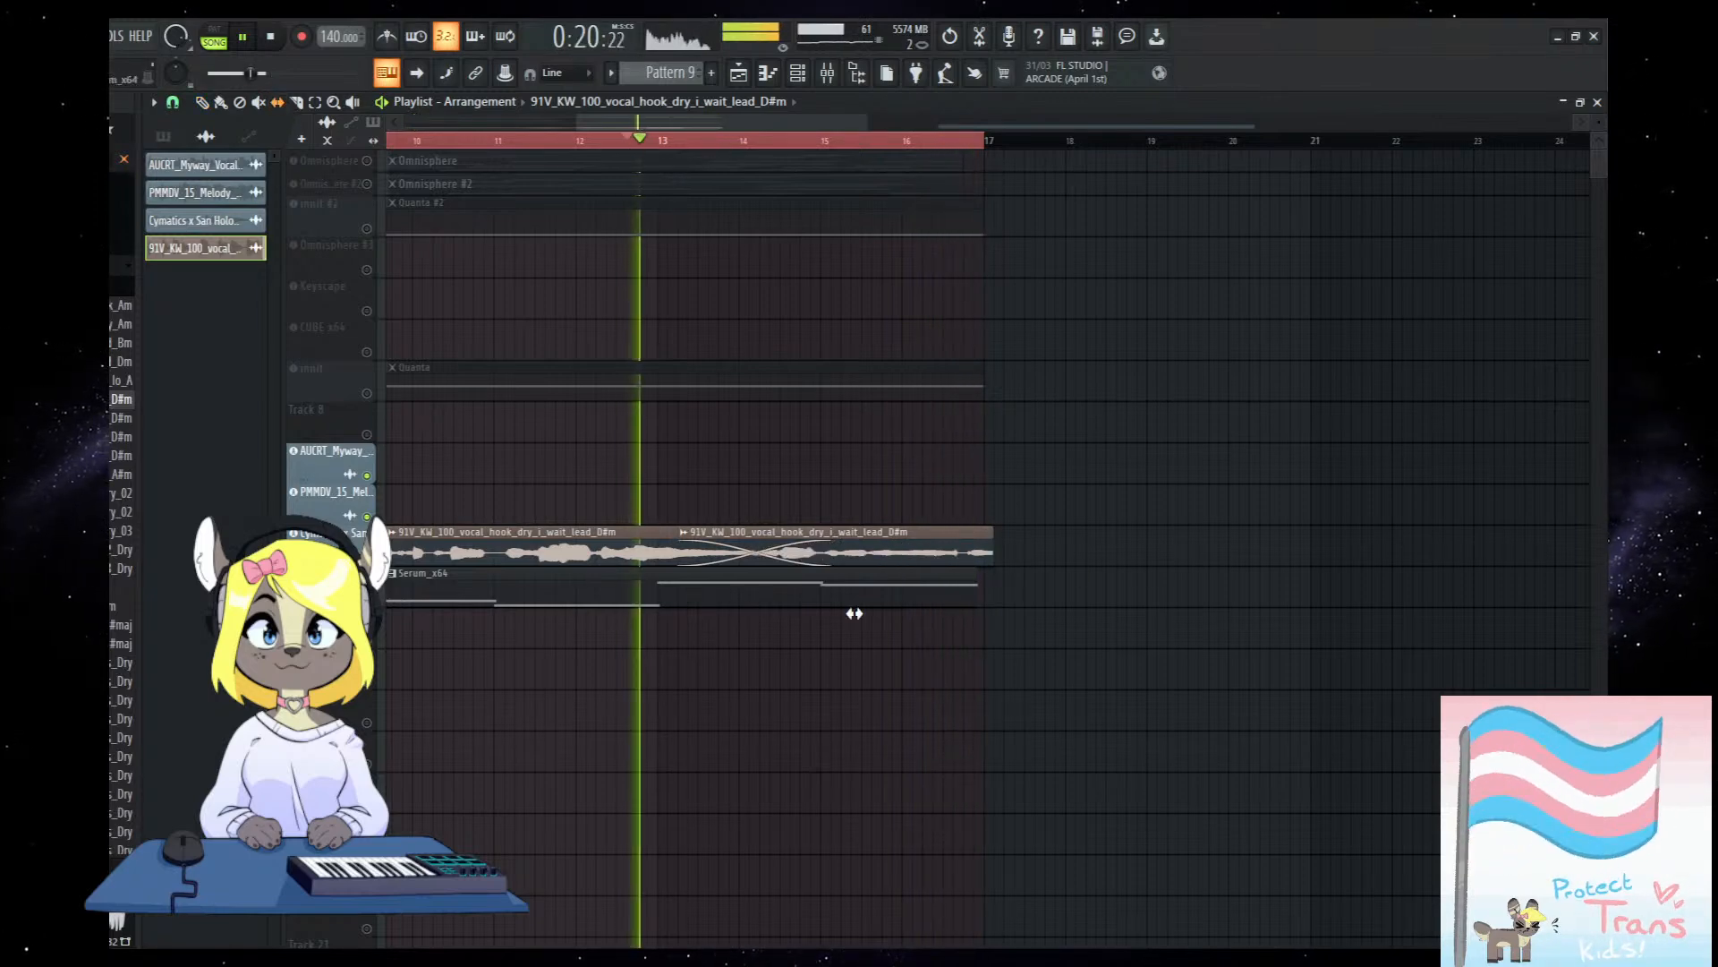
scroll(895, 573, "down", 3)
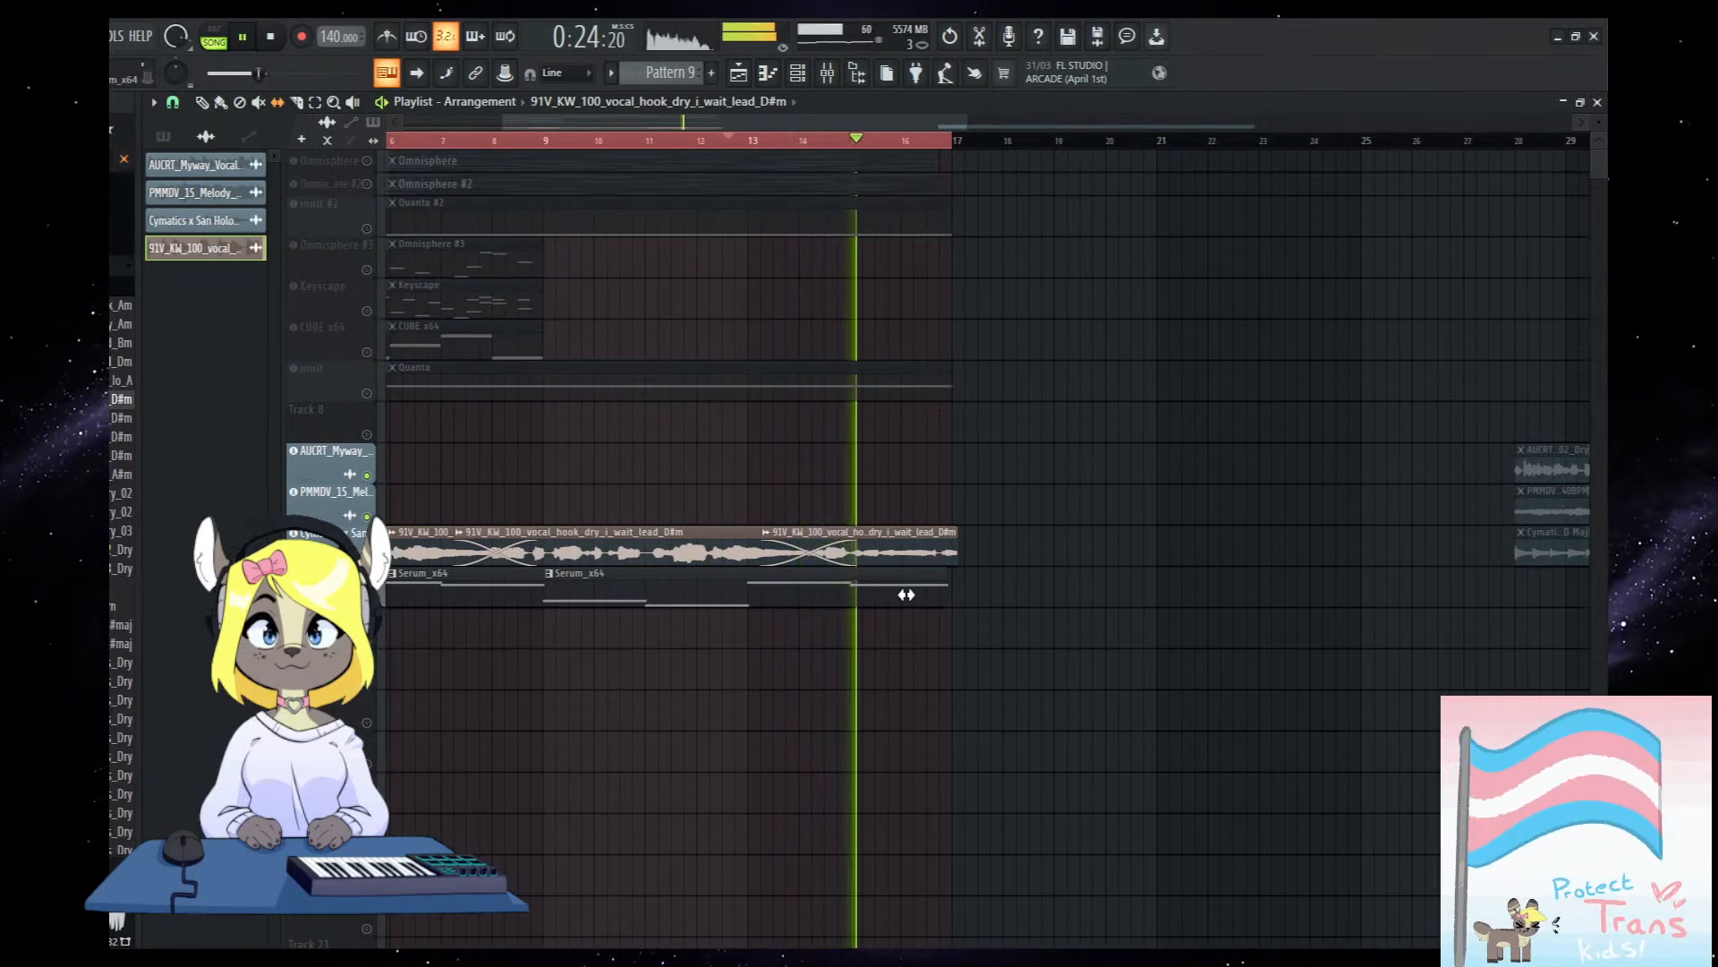
scroll(877, 575, "down", 2)
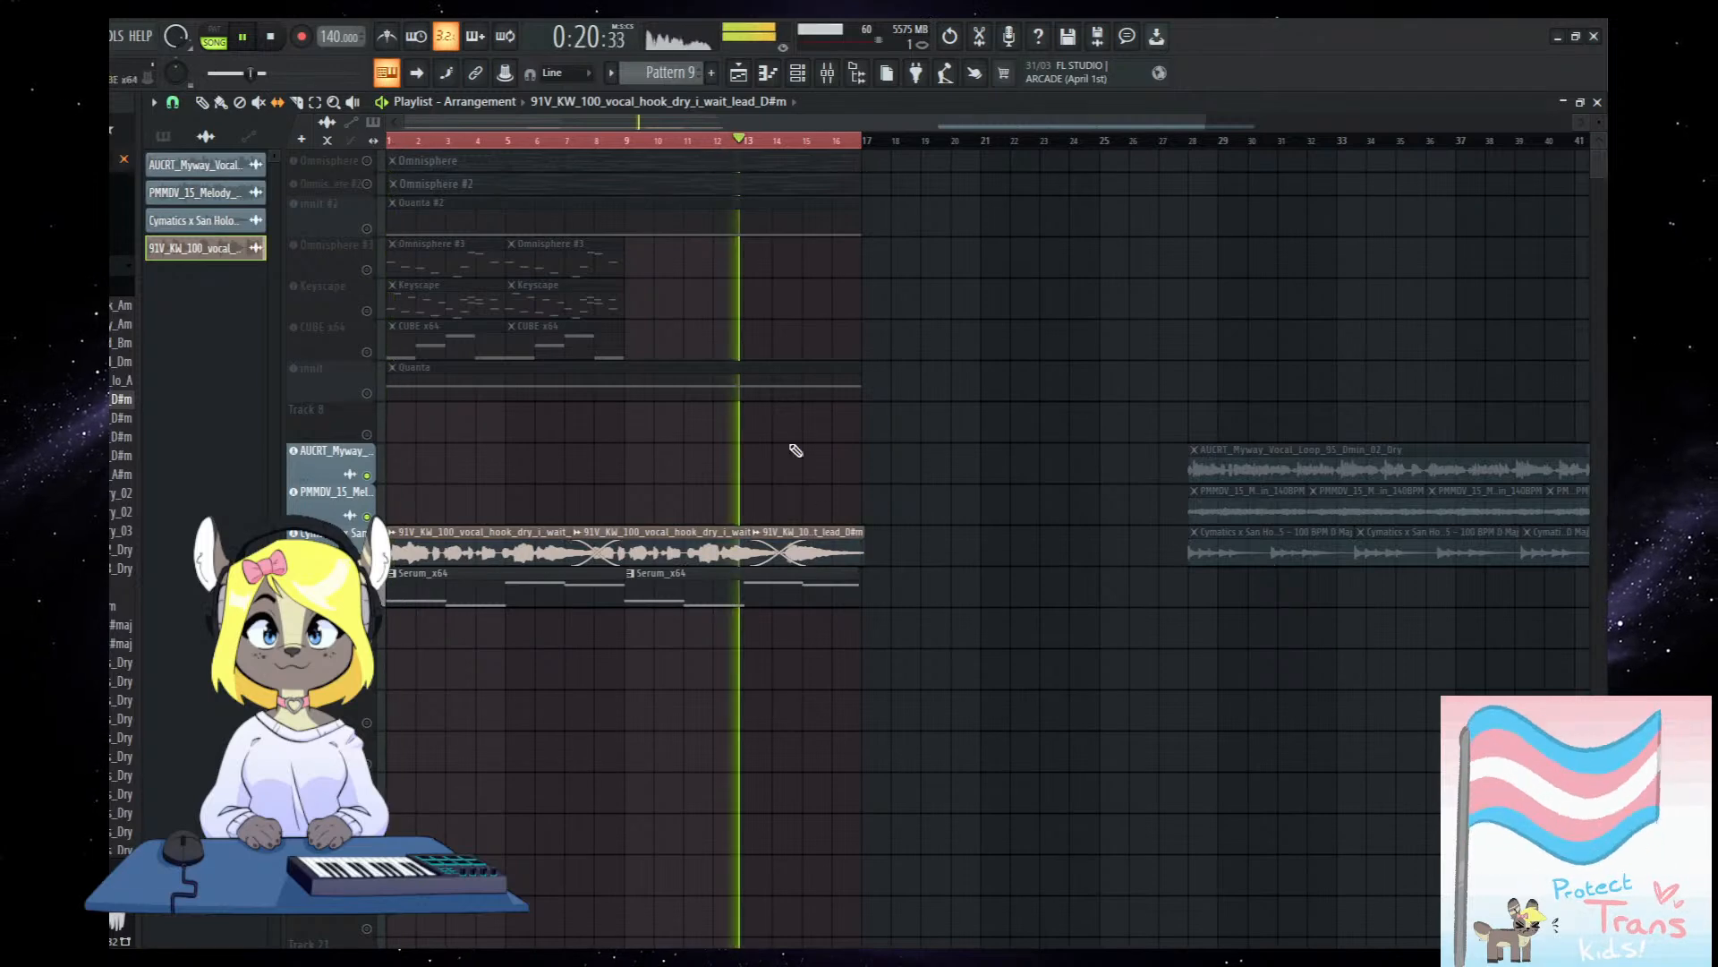
scroll(762, 302, "up", 2)
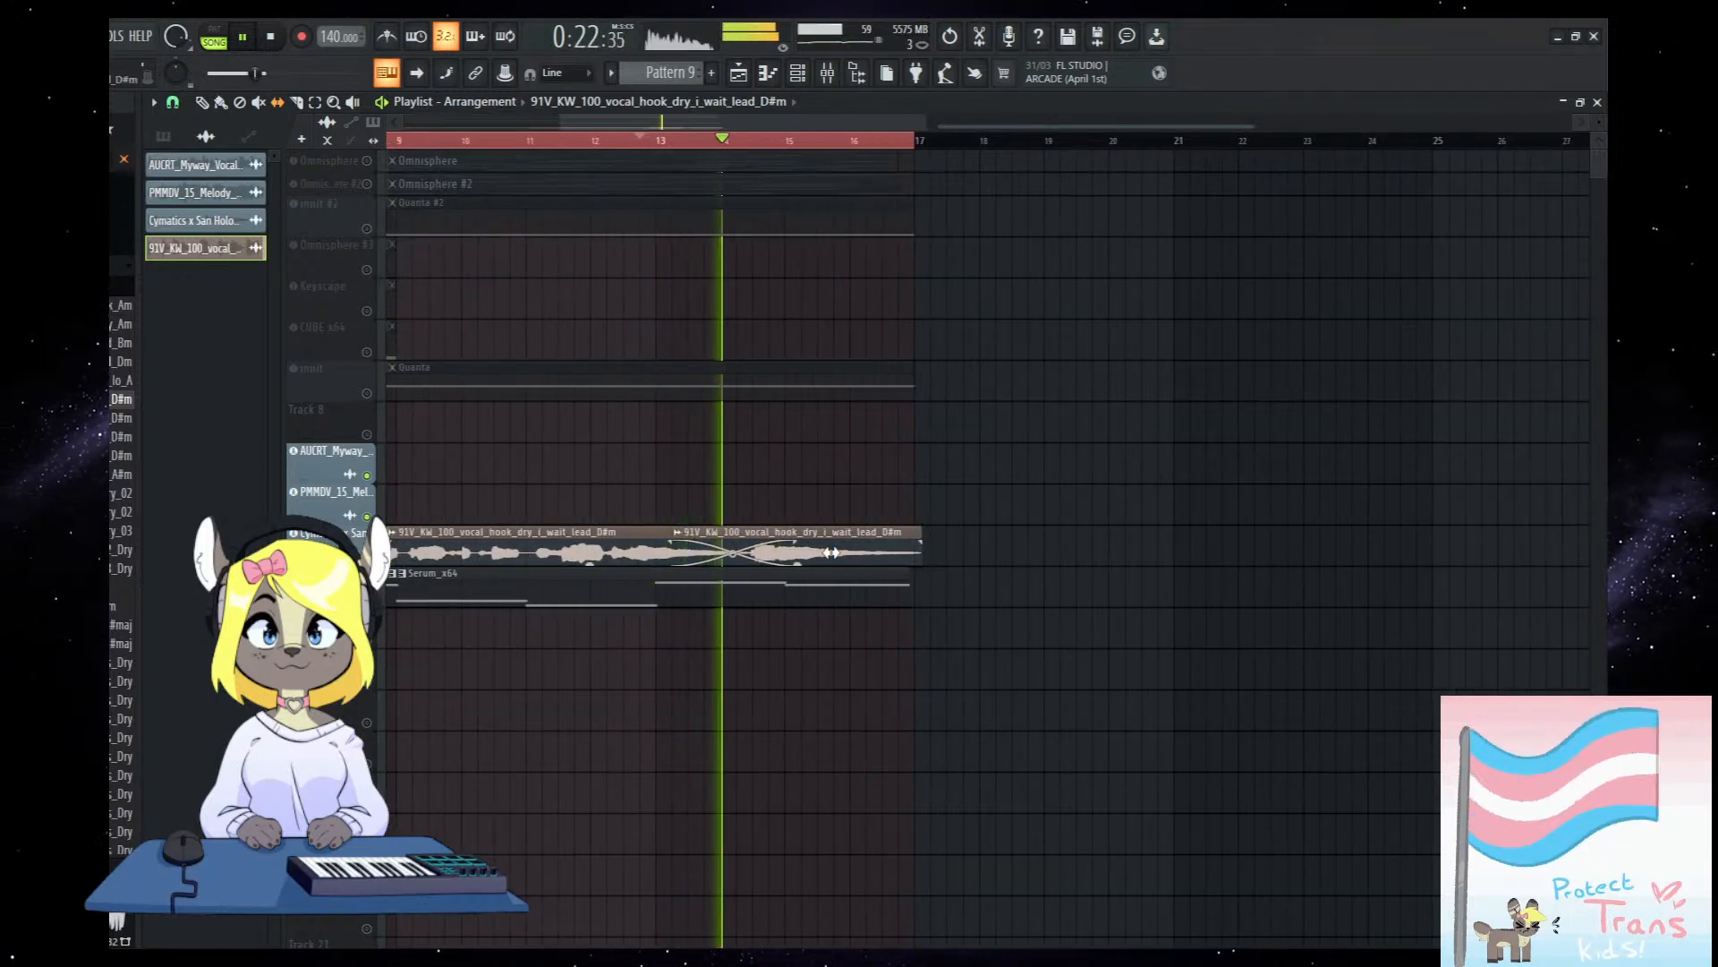
scroll(835, 553, "down", 2)
right_click(819, 557)
left_click(822, 554)
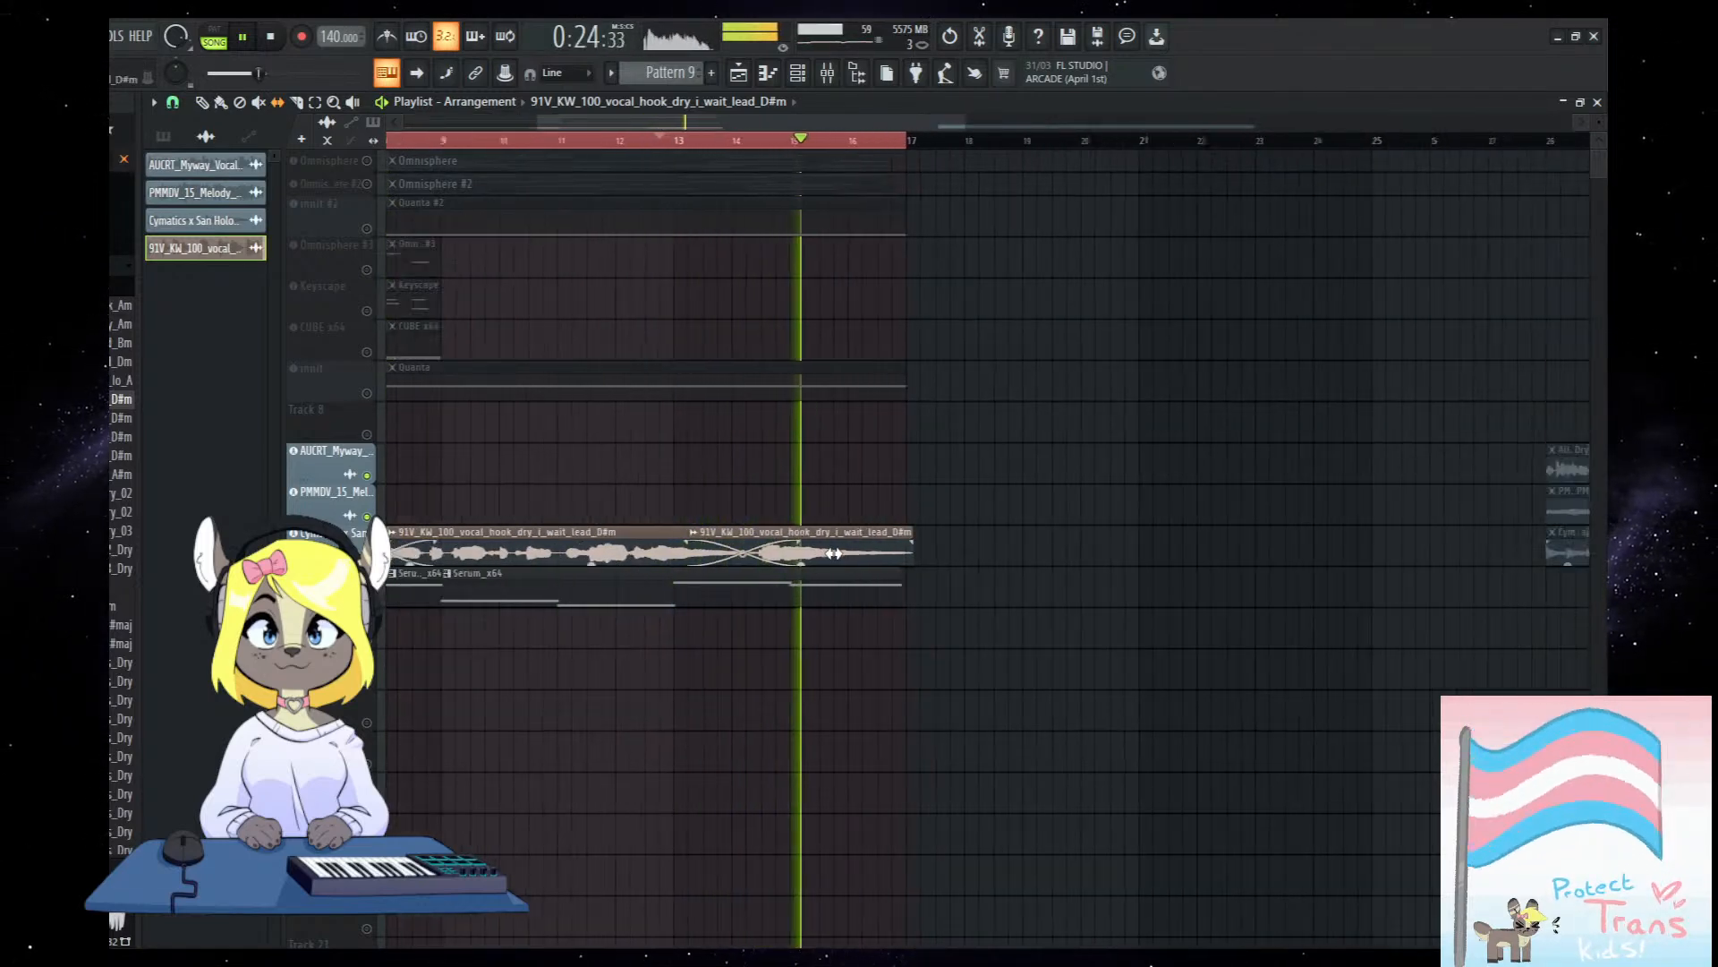
key("space")
Restore the third vocal repeat to full length, split it at bar 17, and delete the overflow.
left_click_drag(888, 545, 865, 546)
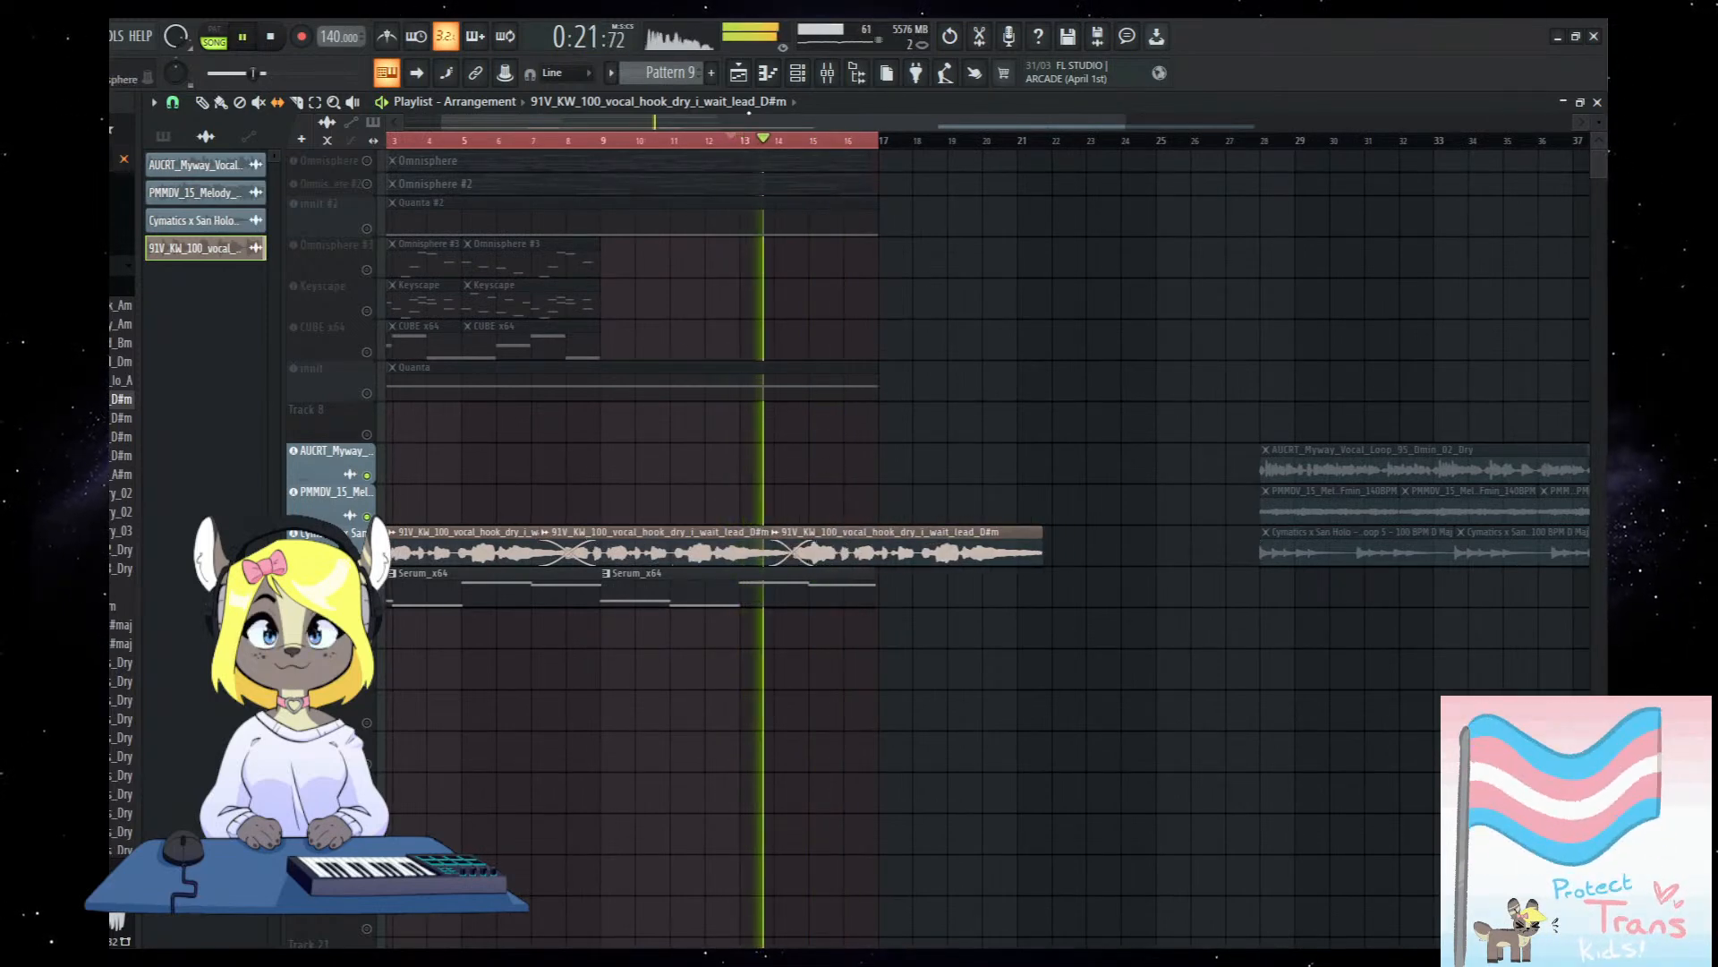
left_click(296, 102)
scroll(854, 510, "up", 2)
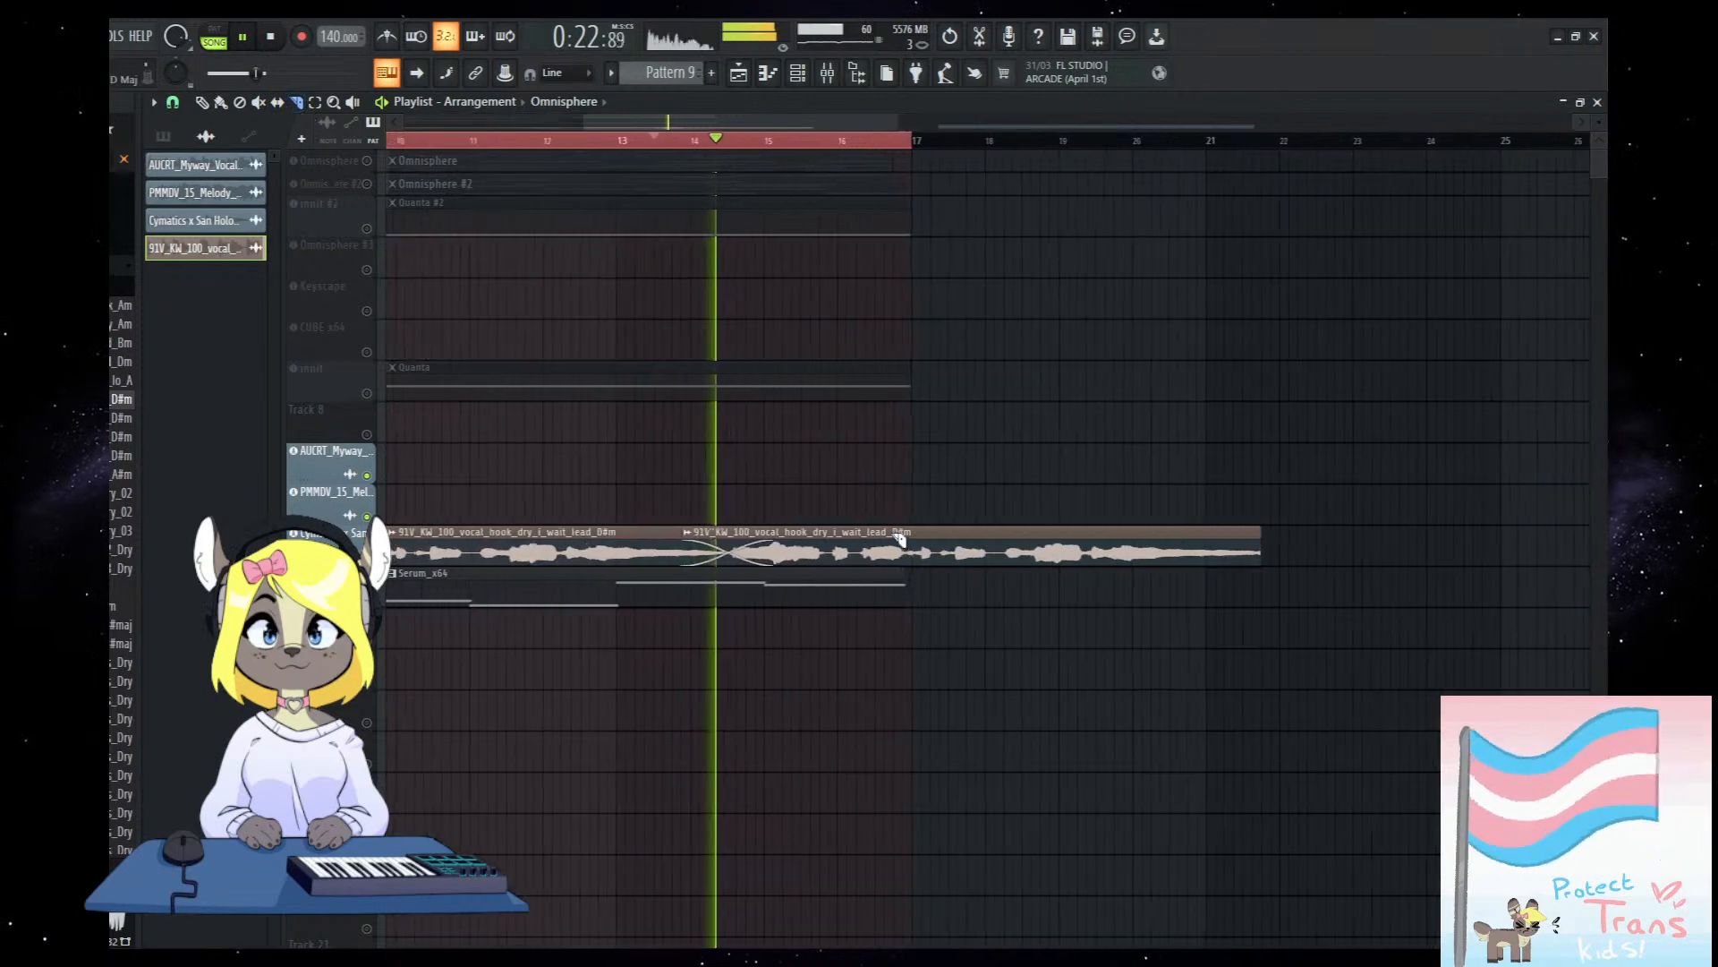
left_click(913, 548)
left_click(202, 102)
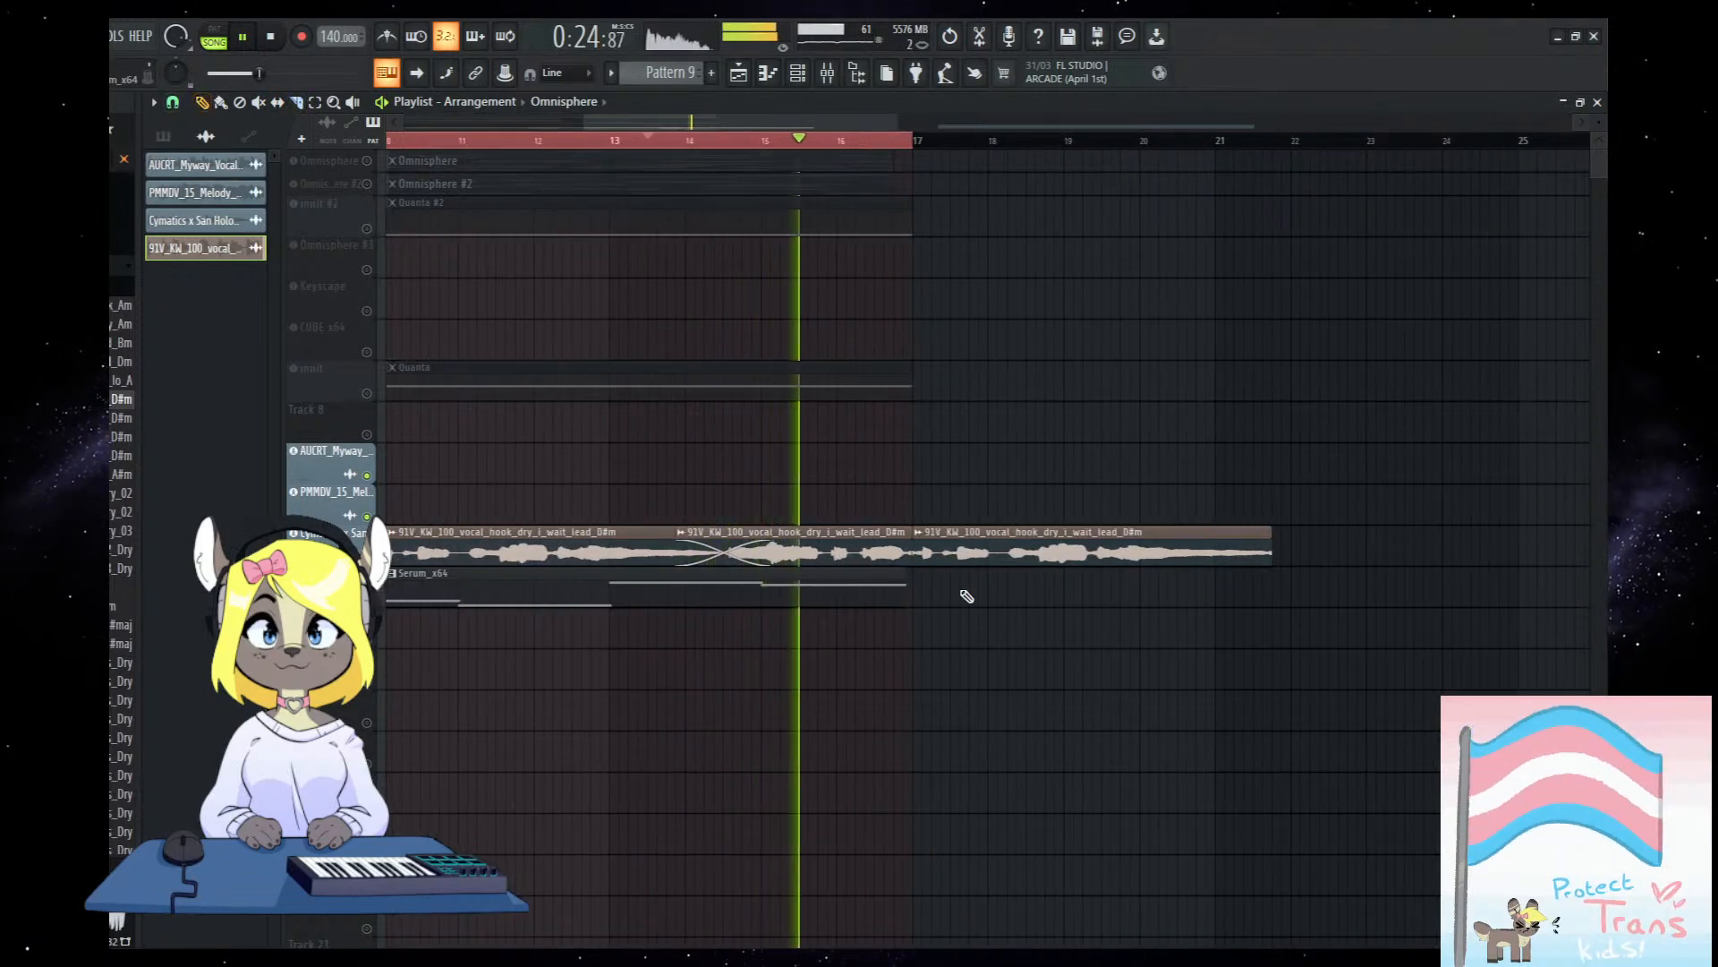
right_click(1002, 546)
Place 91V_FF_140_vocal_hook_dry_dont_wanna_let_it_show_lead_Dm at bar 1 on the PMMDV melody track and reset the playhead to the start.
scroll(895, 609, "down", 2)
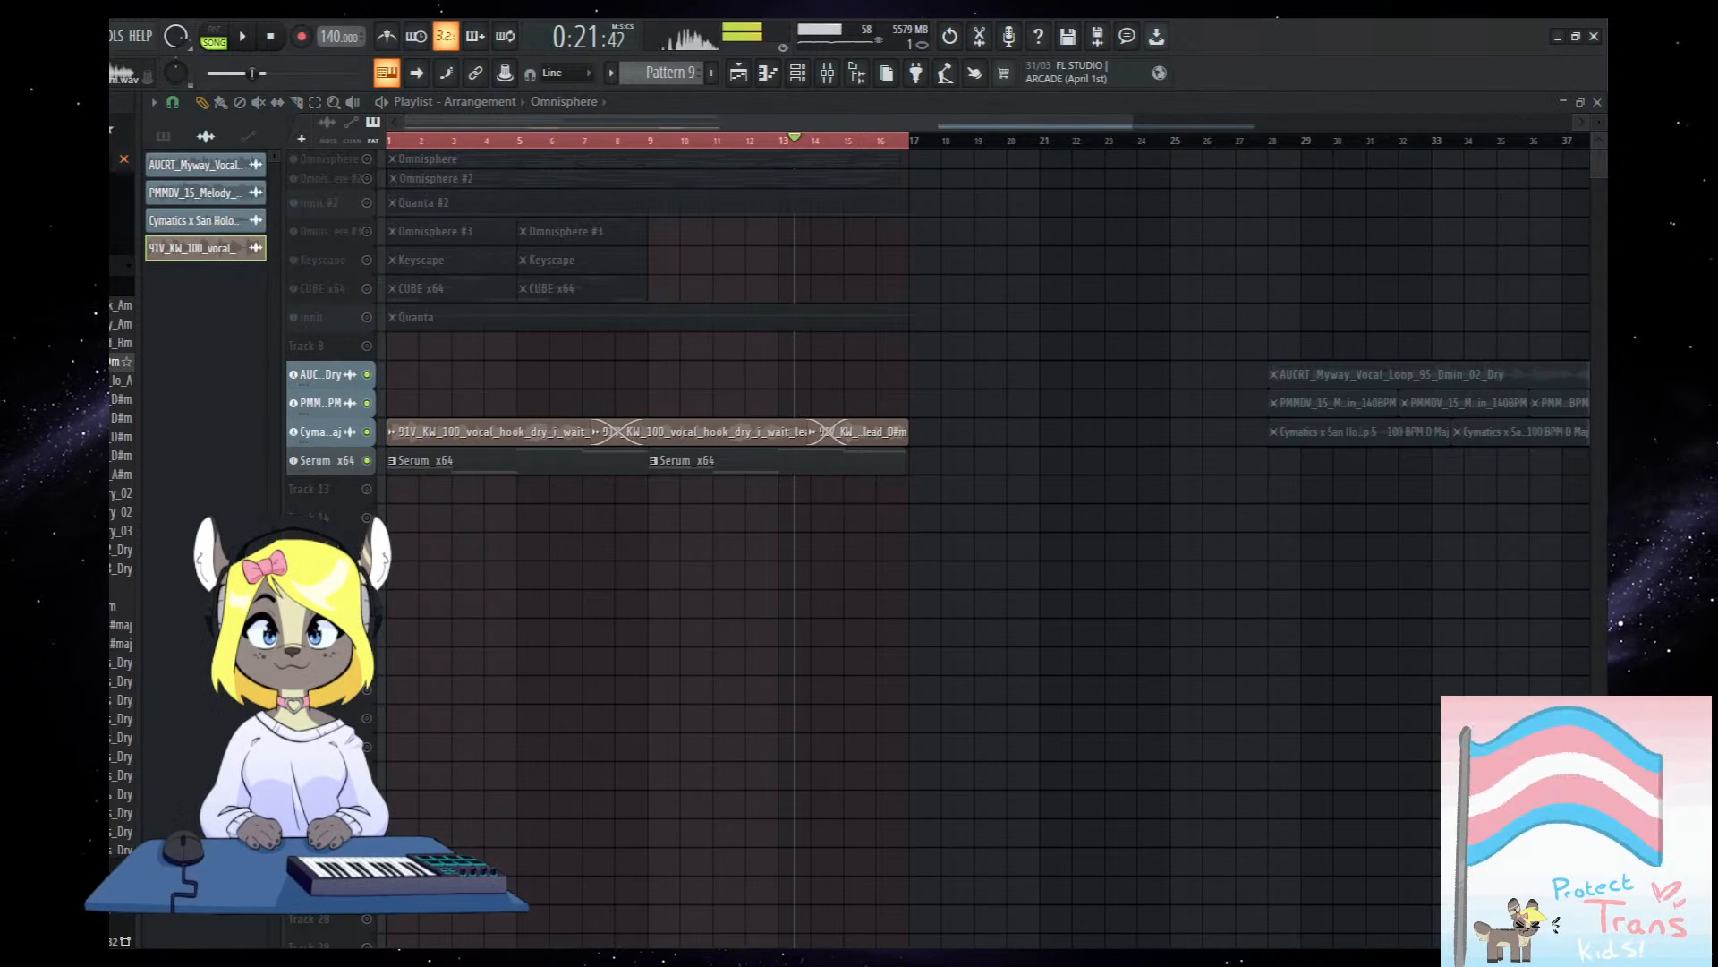
left_click_drag(407, 405, 409, 404)
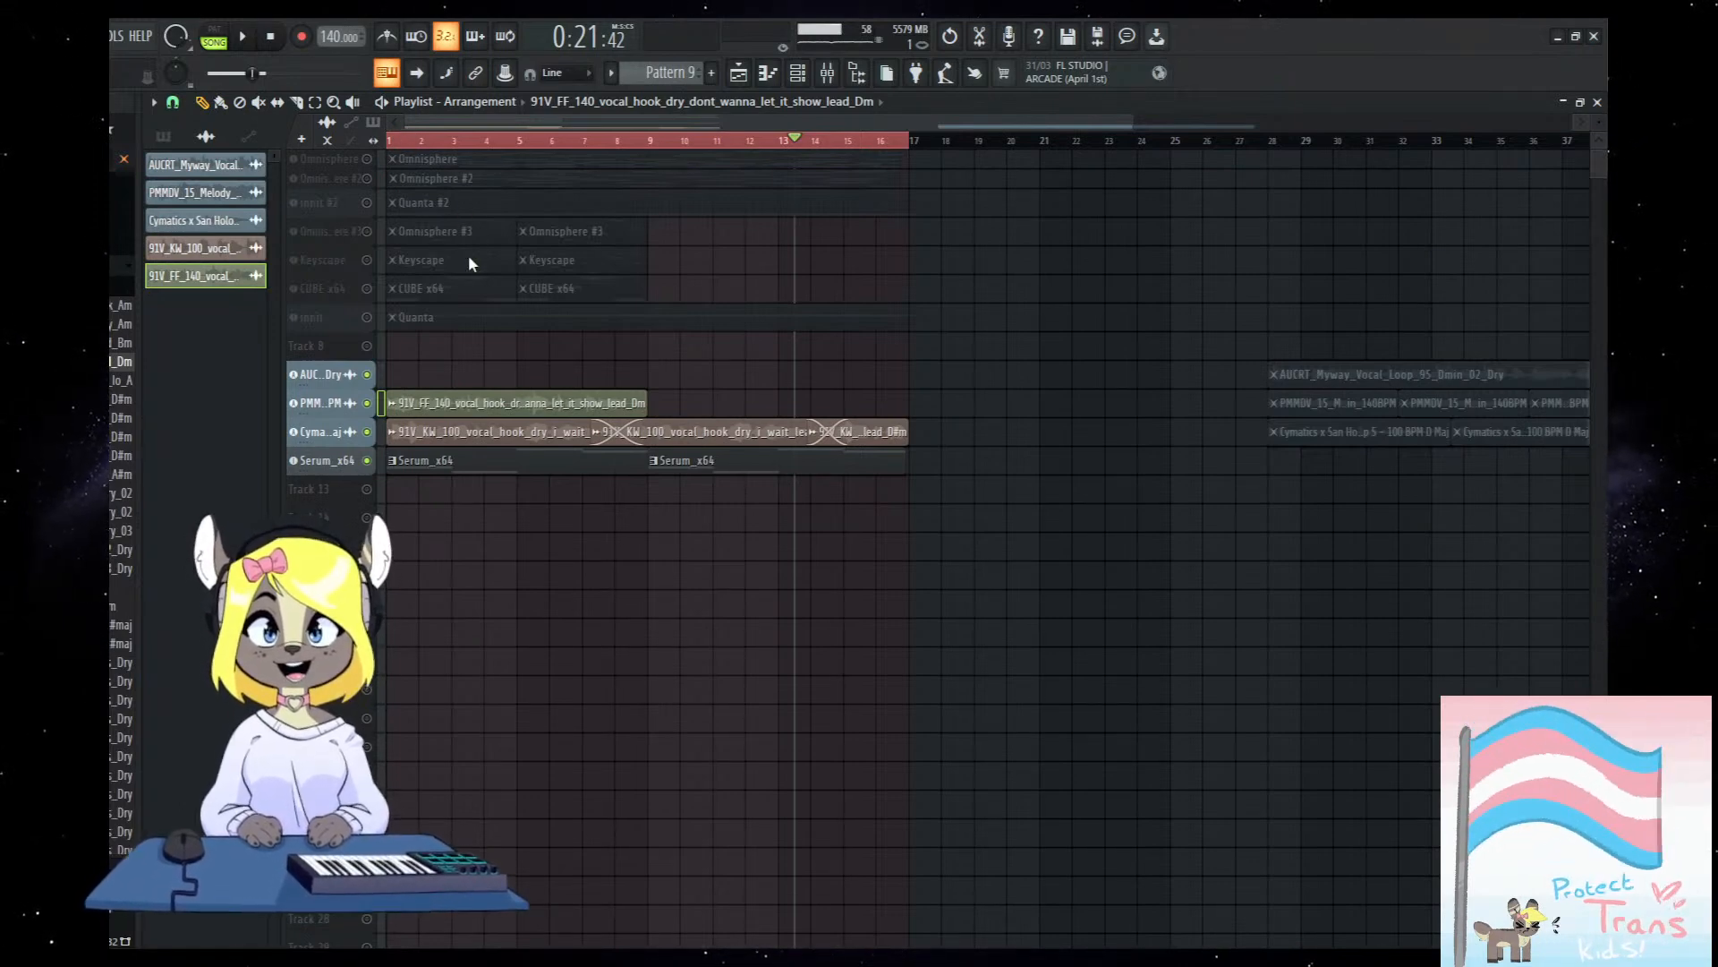
key("space")
Play from bar 1 and set the new D minor vocal hook's time-stretching mode to Stretch Pro.
scroll(503, 529, "up", 5)
scroll(503, 528, "up", 3)
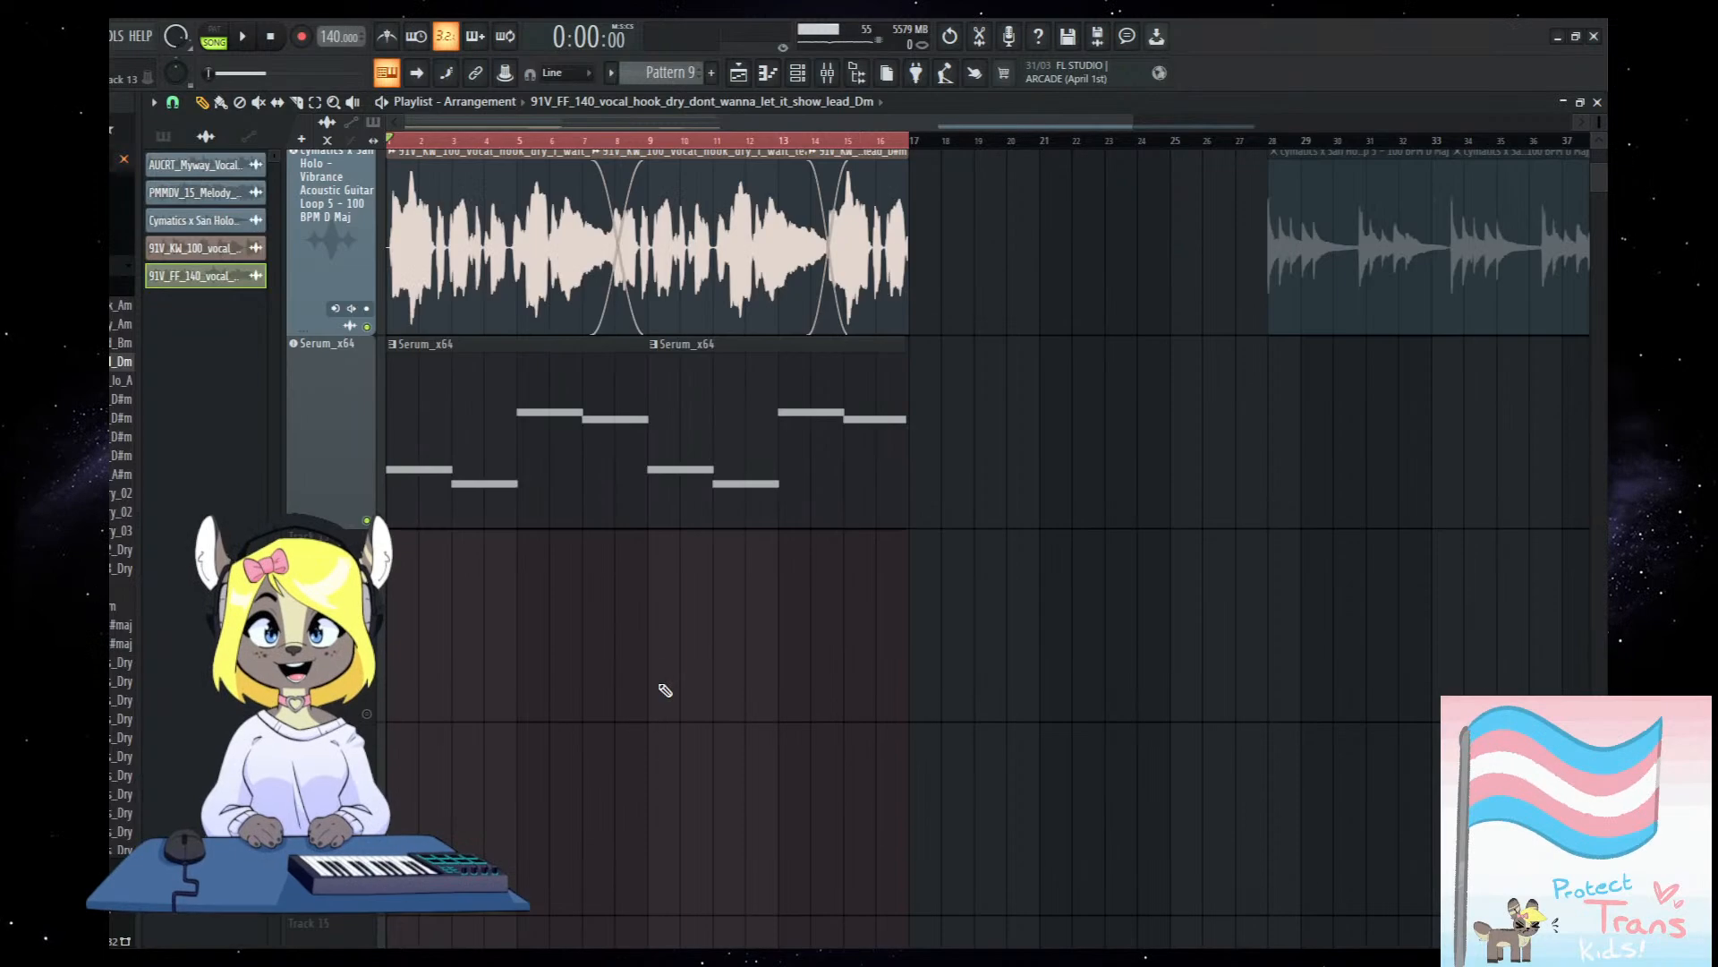
scroll(658, 703, "down", 3)
scroll(456, 254, "up", 3)
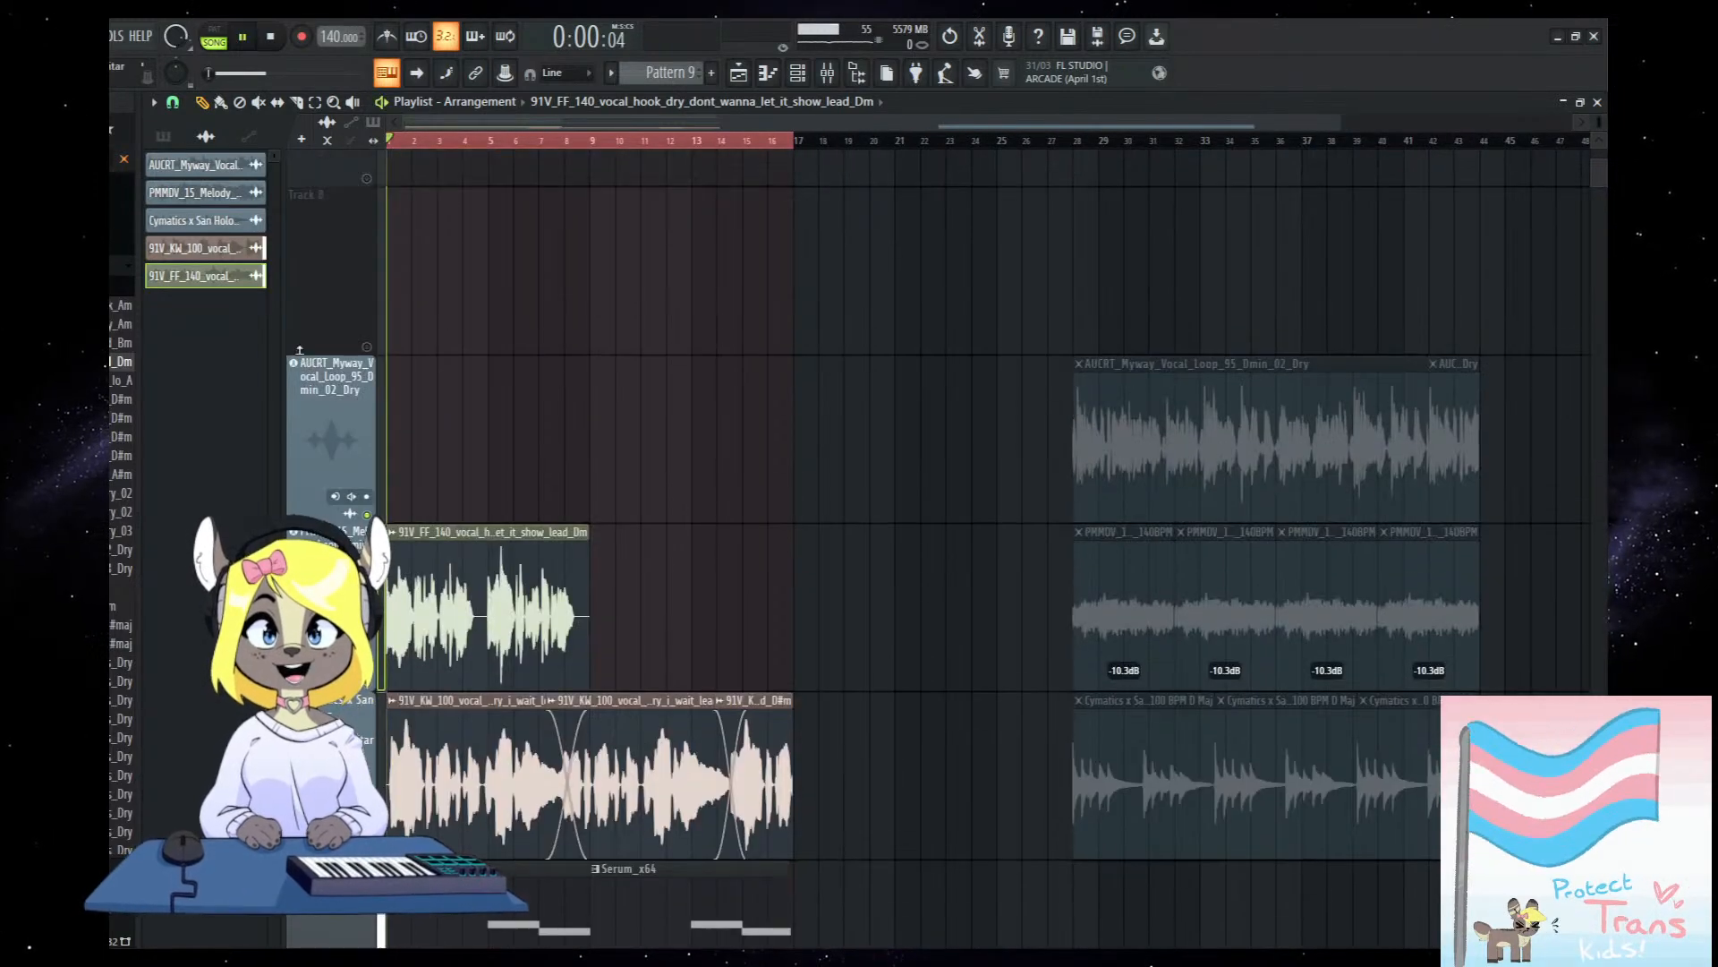
scroll(501, 448, "up", 4)
key("space")
double_click(555, 619)
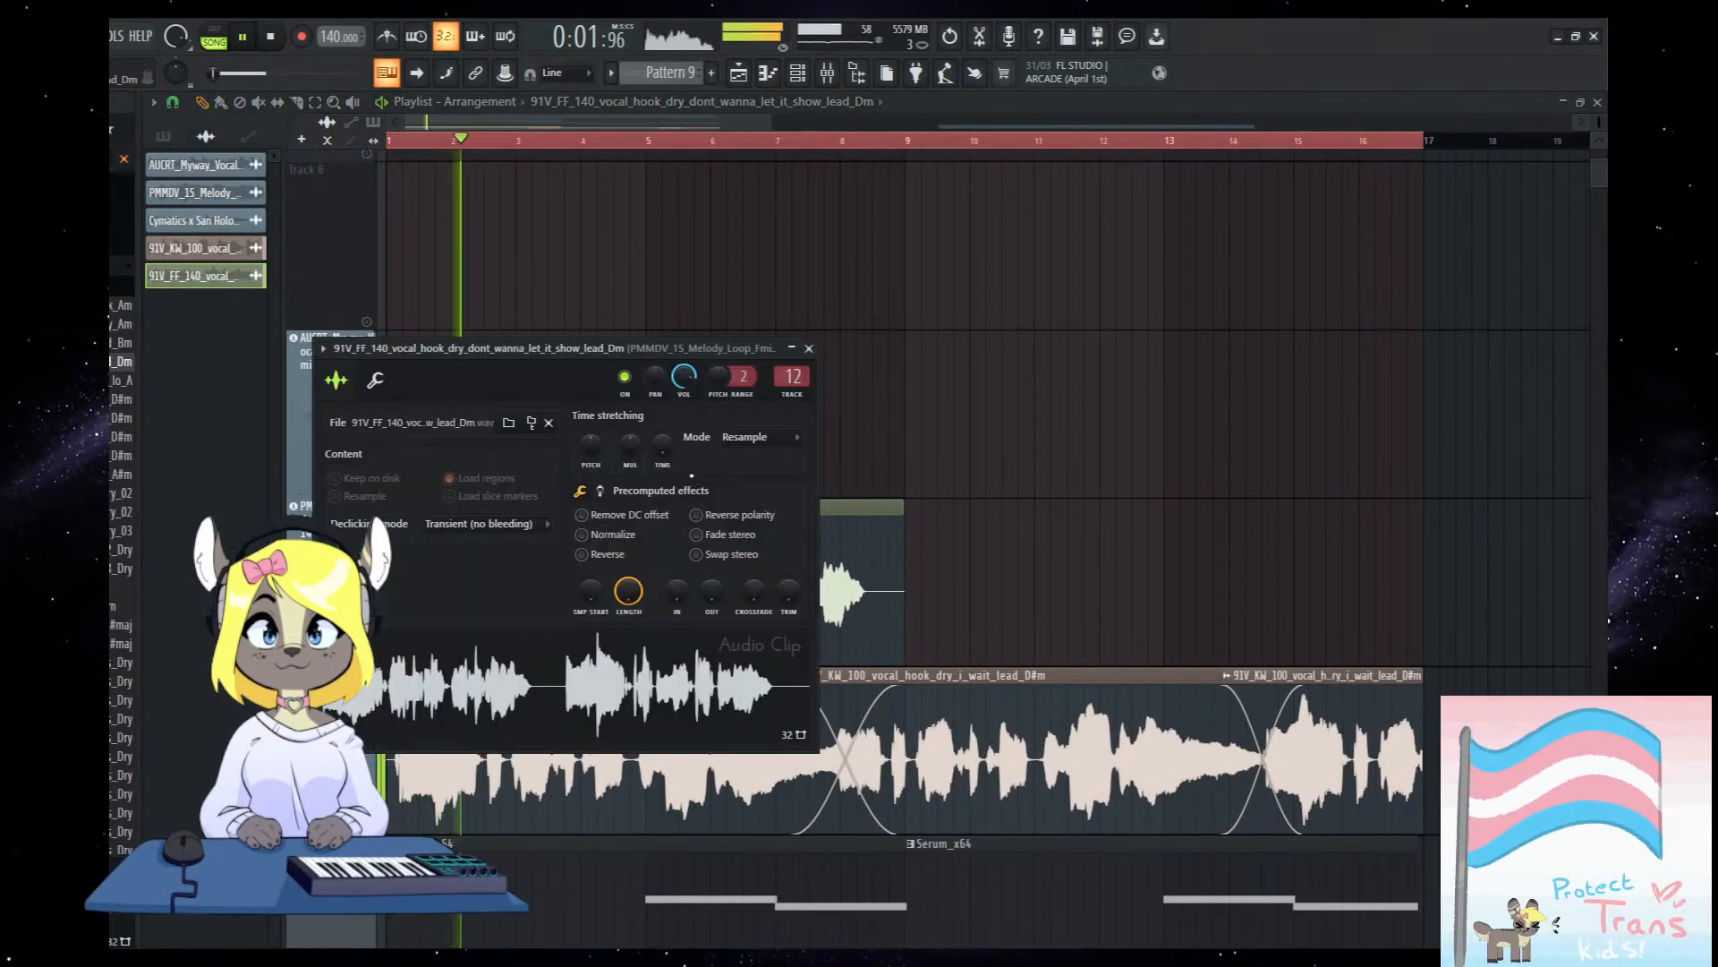
left_click(748, 440)
left_click(751, 507)
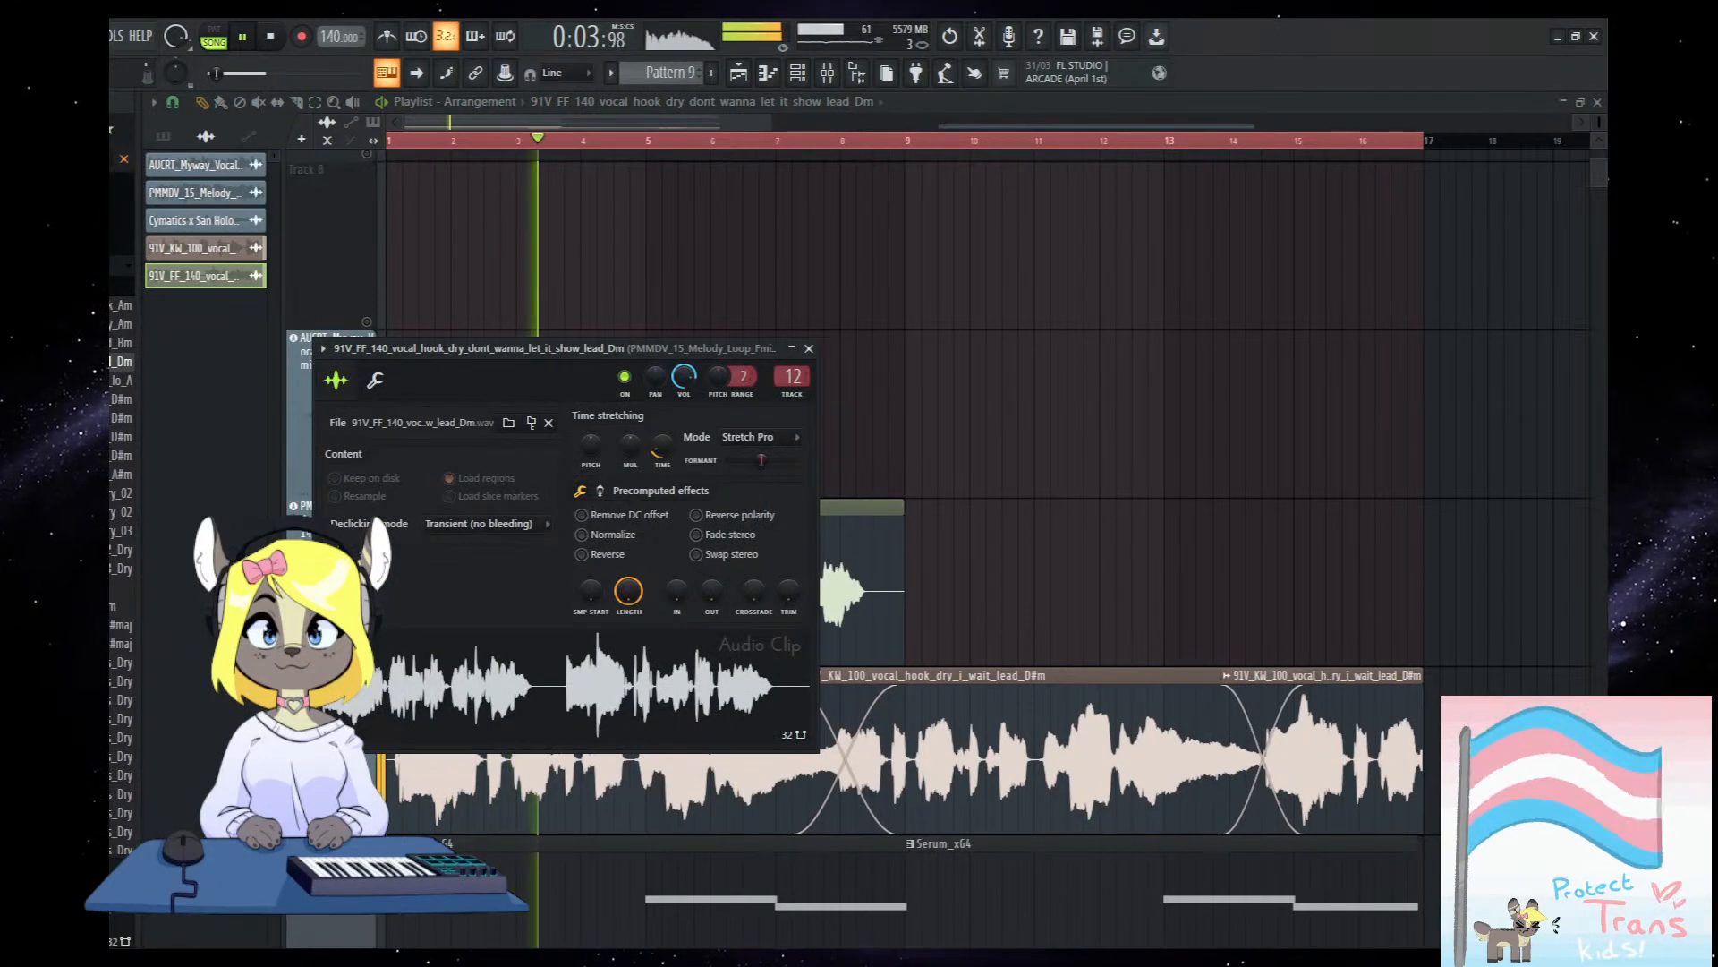
Place a second copy of the D minor vocal hook at bar 9 so it fills the 16-bar section.
right_click(1052, 531)
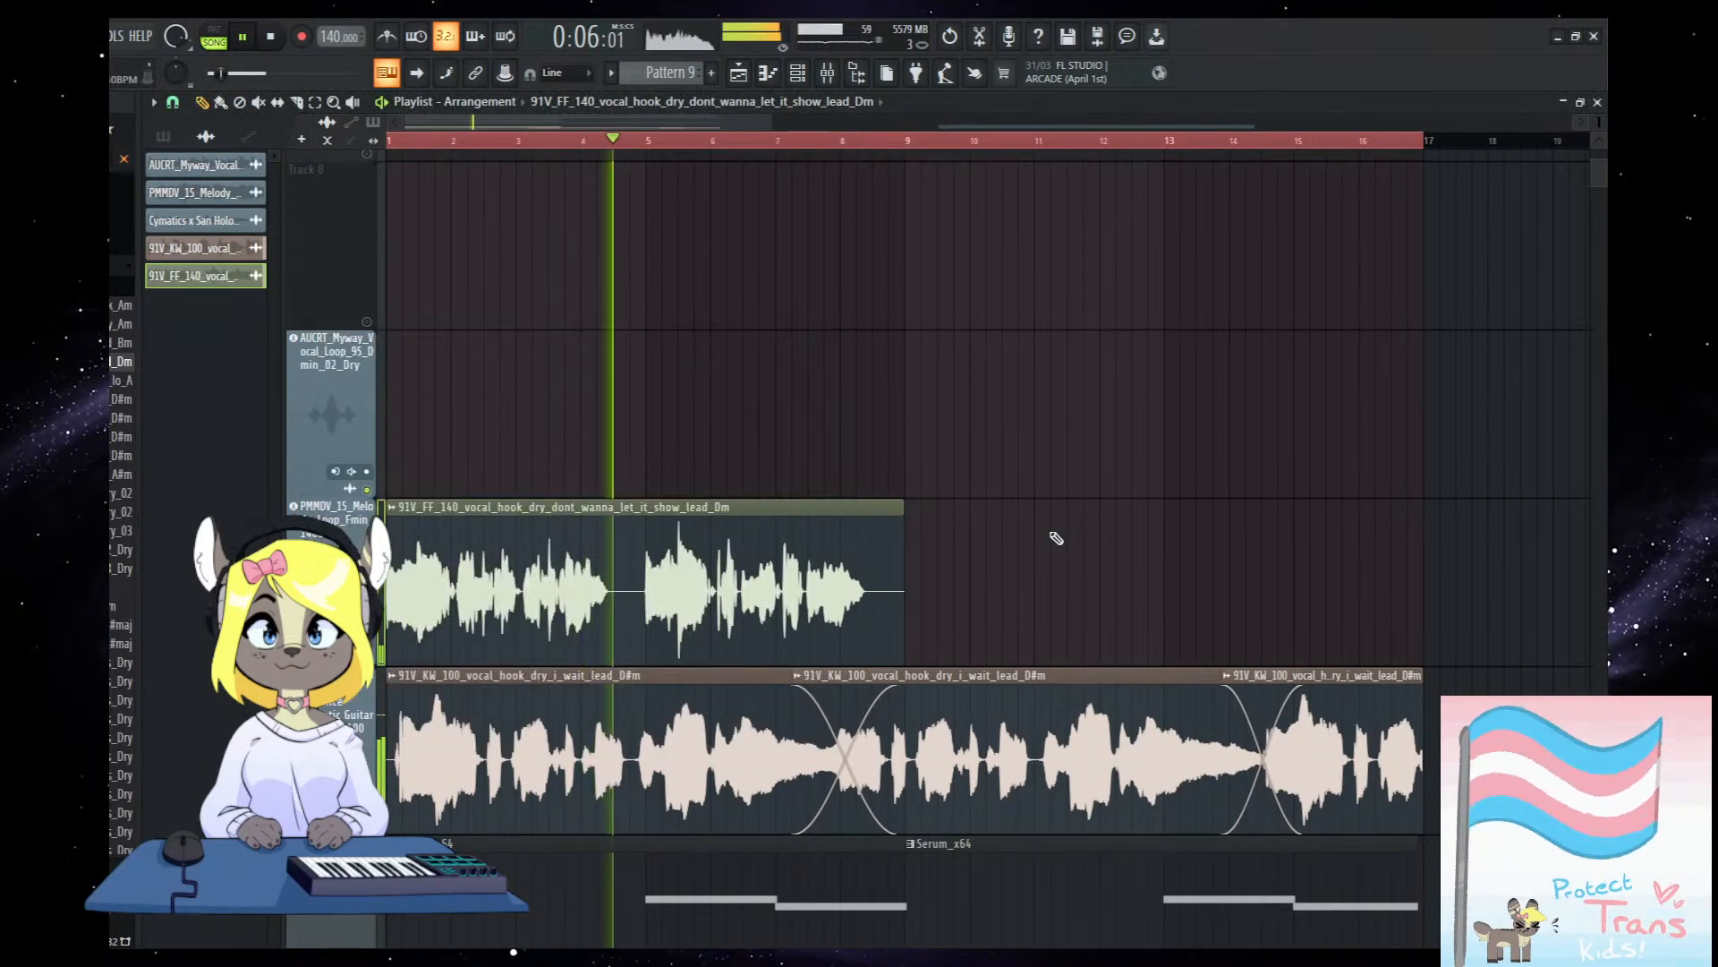
scroll(992, 499, "down", 1)
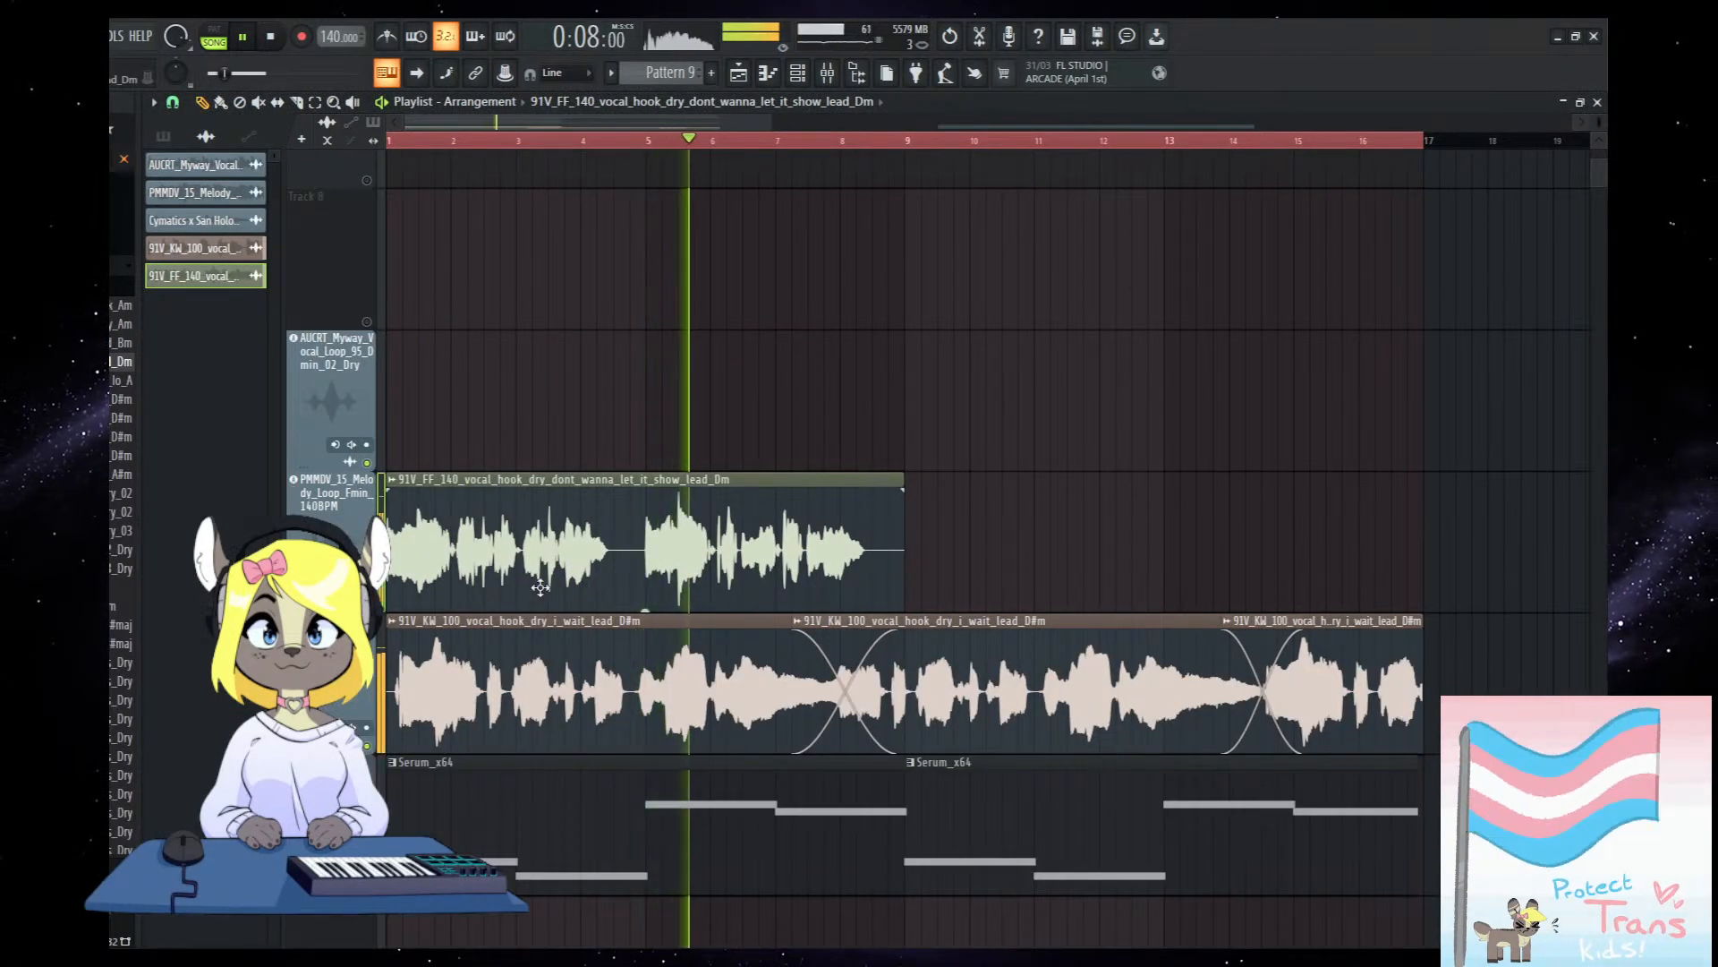
left_click_drag(517, 584, 968, 575)
scroll(968, 575, "down", 8)
scroll(895, 502, "down", 3)
scroll(860, 440, "up", 2)
left_click_drag(860, 439, 859, 458)
scroll(855, 455, "up", 3)
scroll(733, 423, "up", 4)
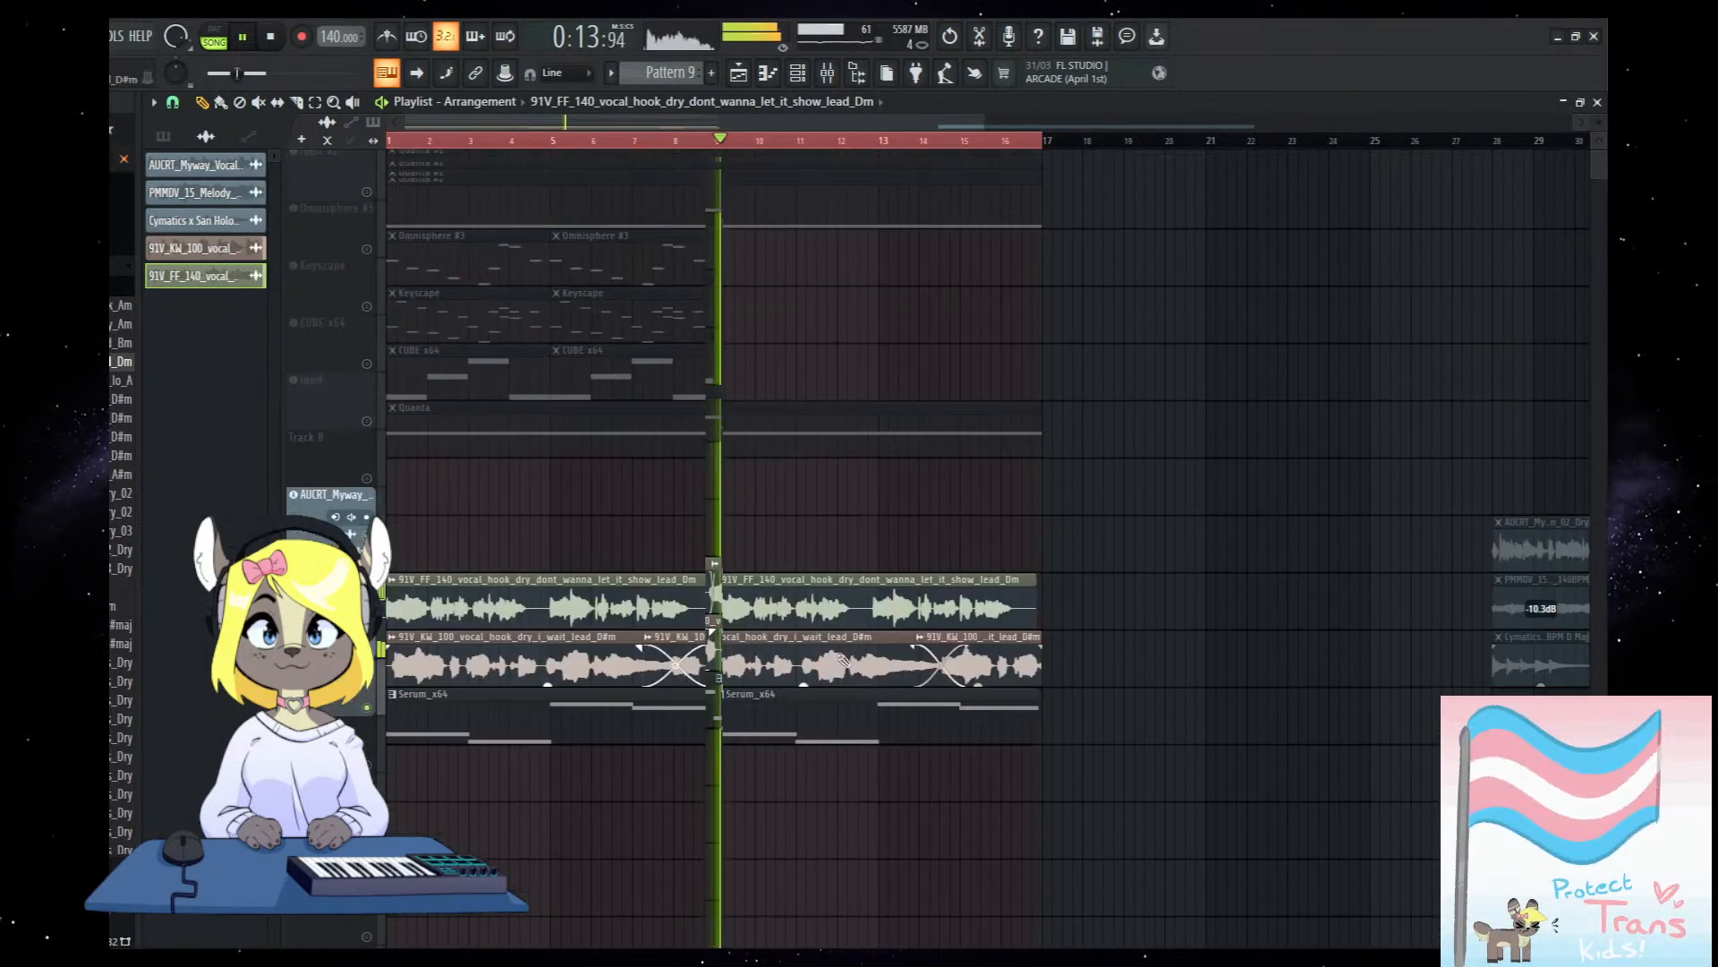
Play through the second half of the section, check the track levels in the mixer, and stop playback.
scroll(757, 597, "up", 3)
scroll(757, 597, "down", 3)
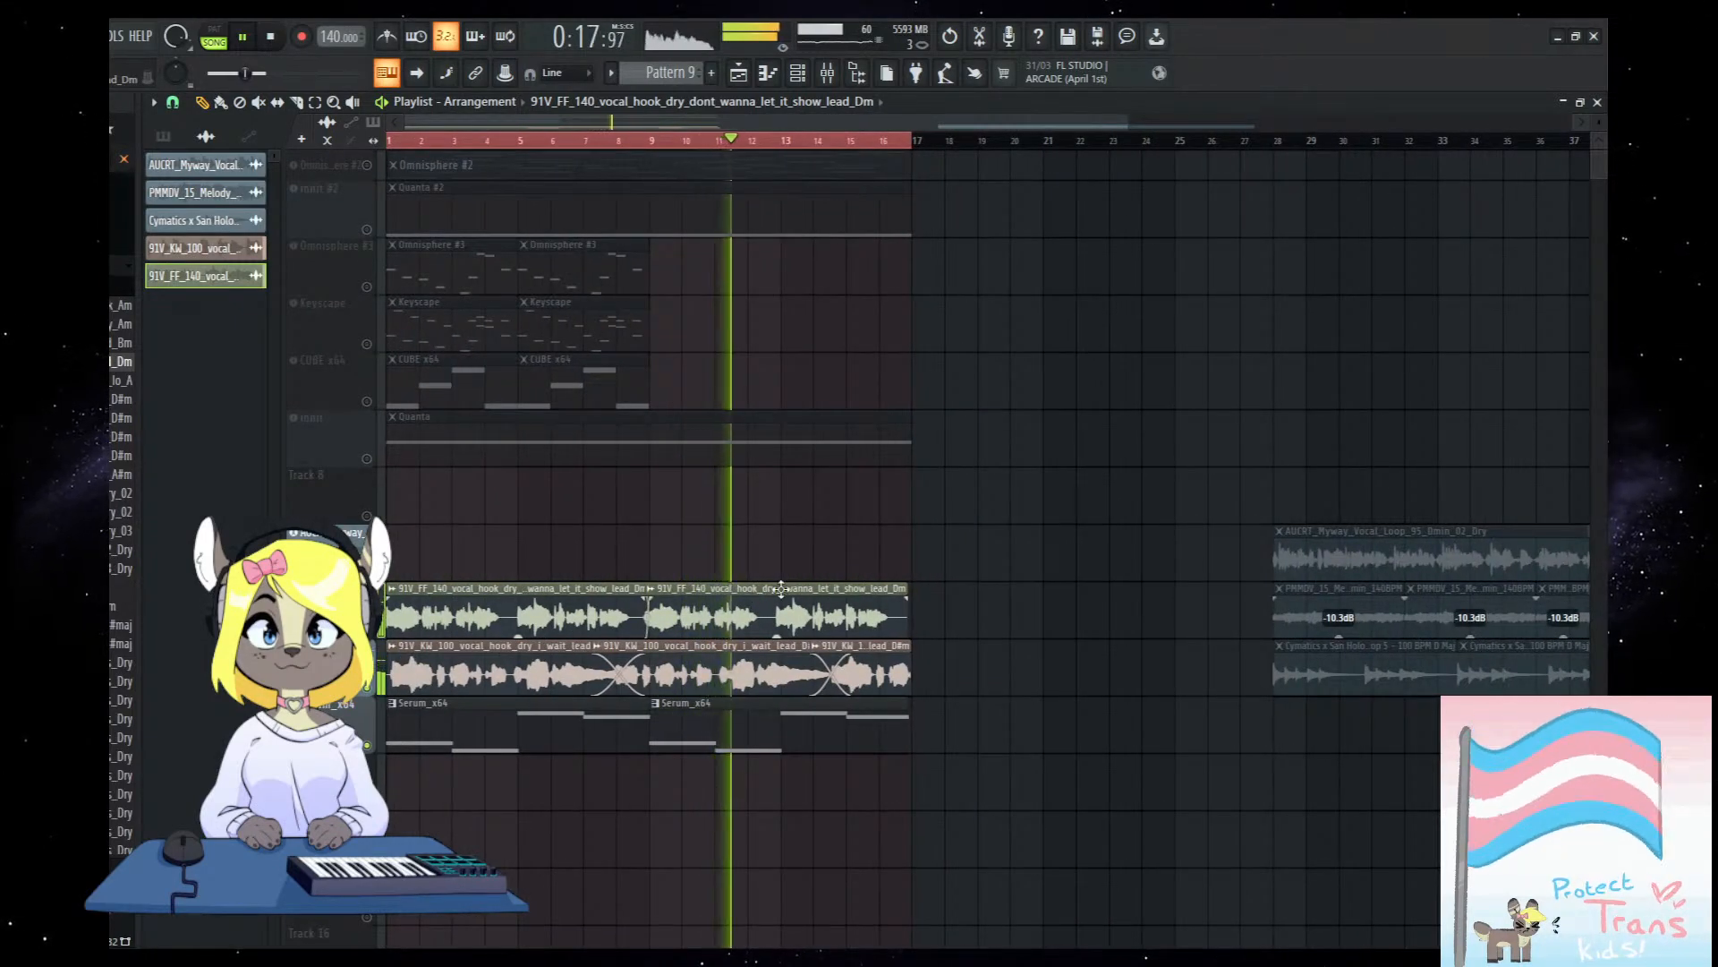
left_click(827, 73)
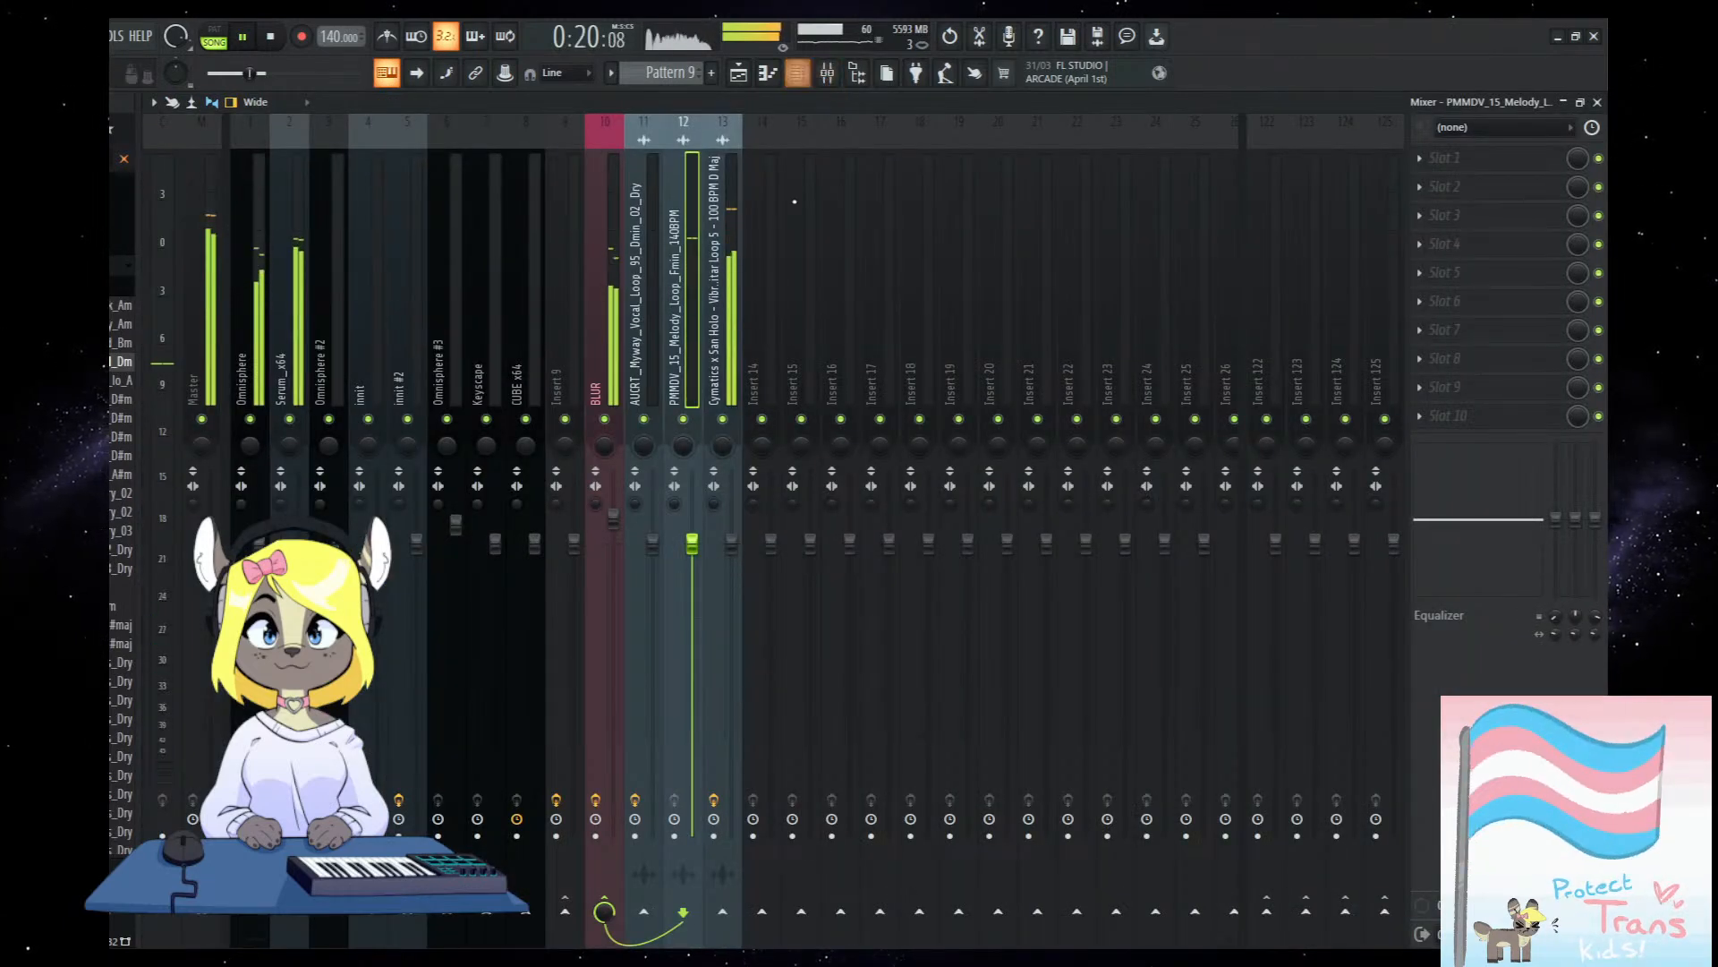
left_click(739, 75)
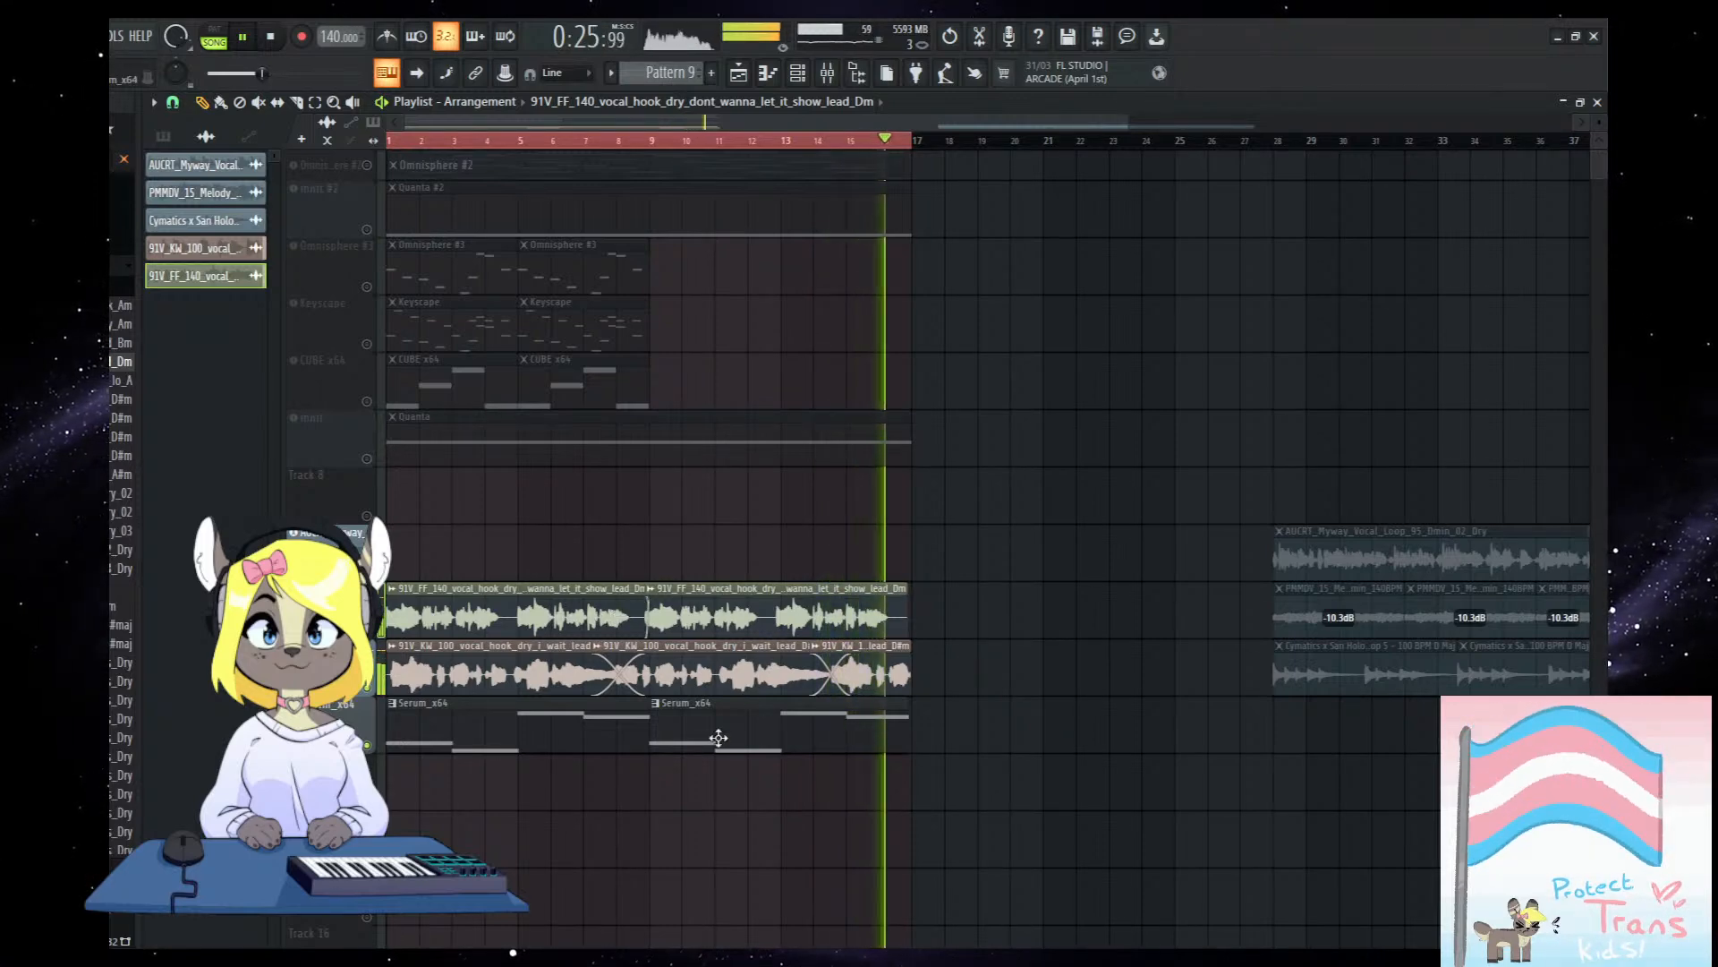
key("space")
Browse the sample library and place Cymatics - Purple Daze - 71 BPM G Min Violin at bar 1 on the AUCRT_Myway vocal track.
scroll(121, 421, "down", 8)
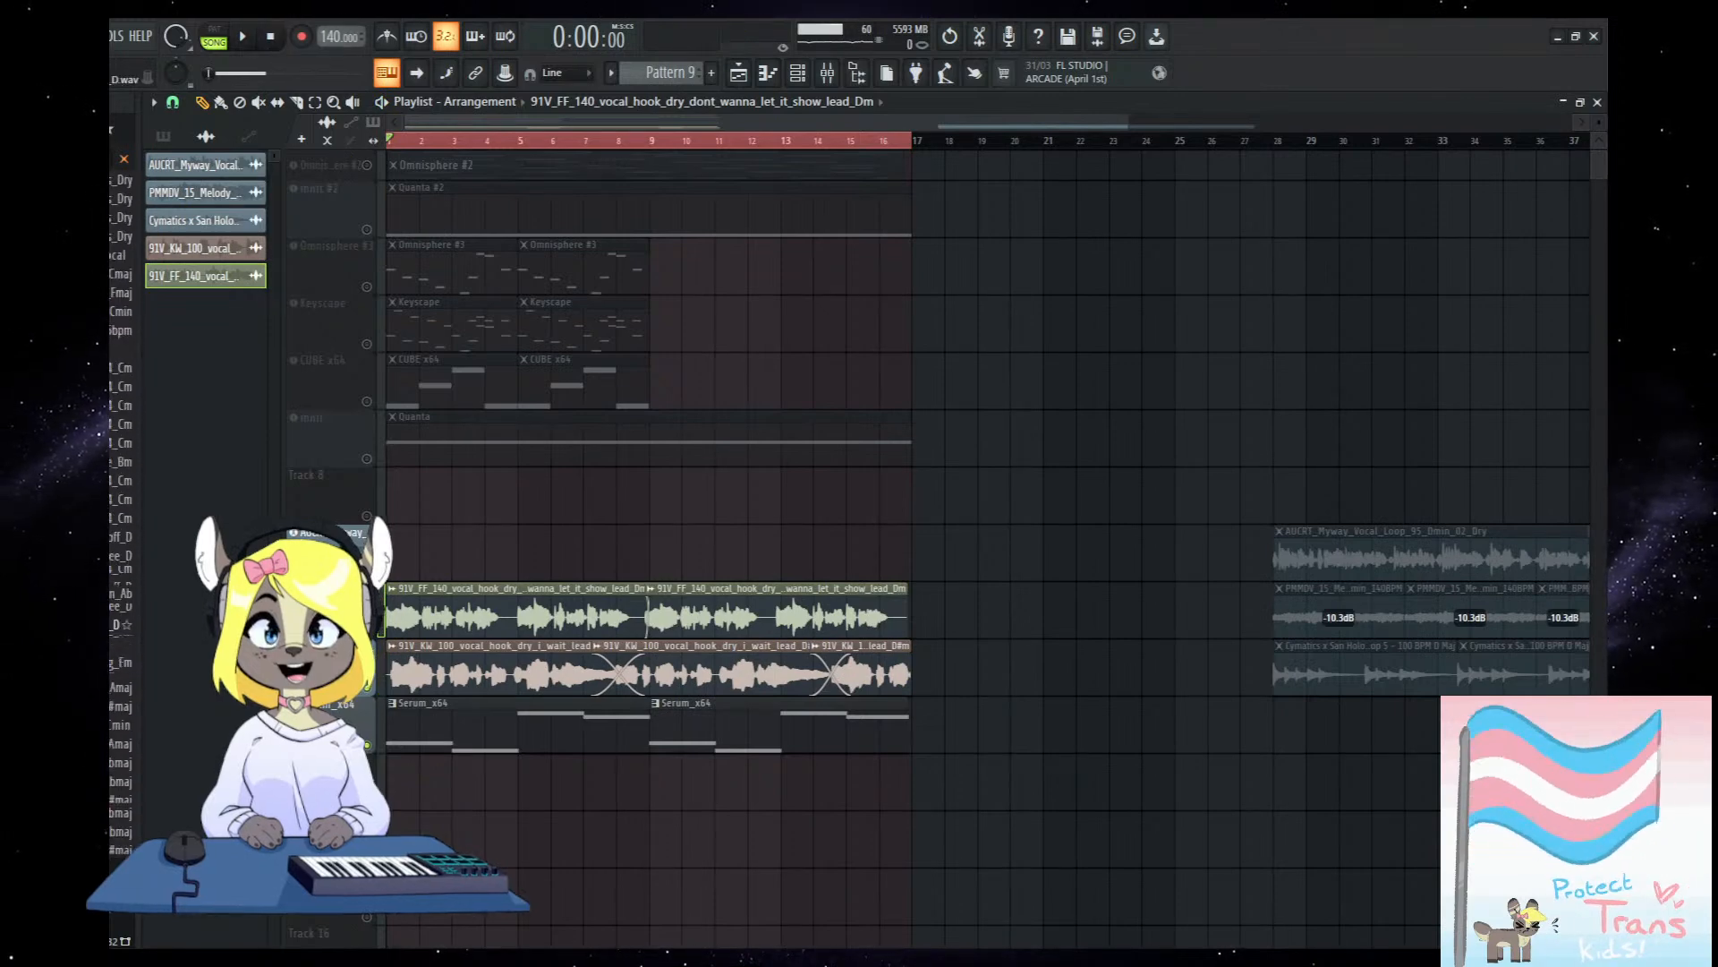
scroll(122, 618, "down", 12)
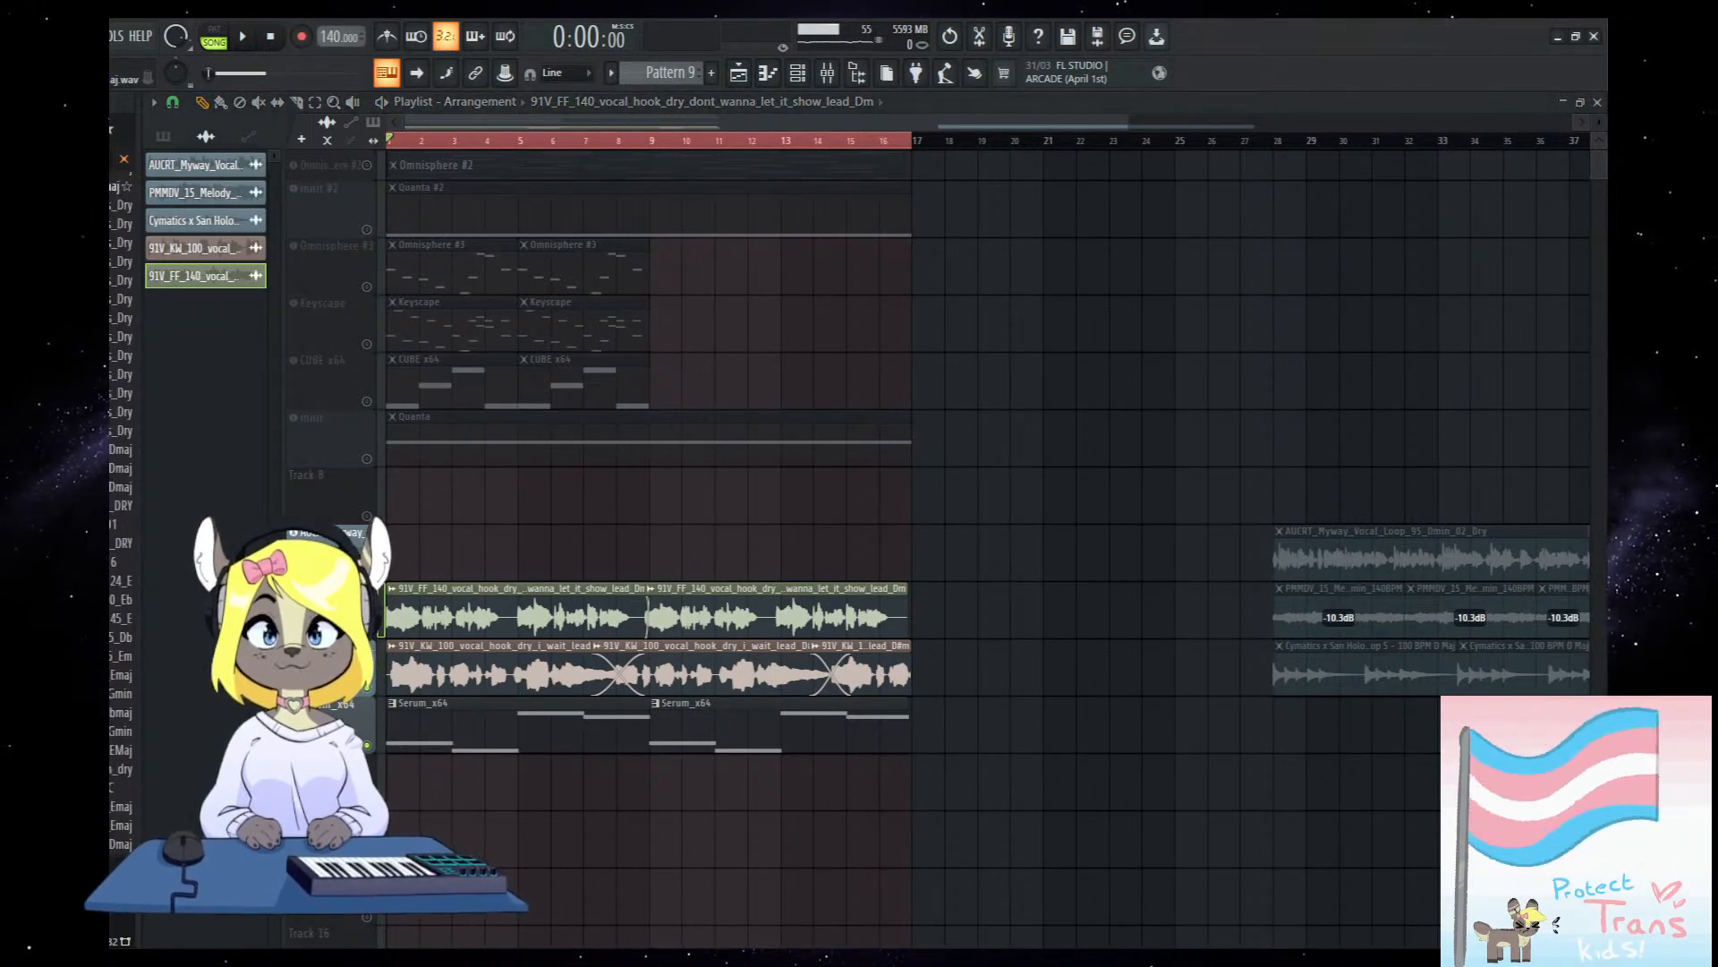
left_click(124, 159)
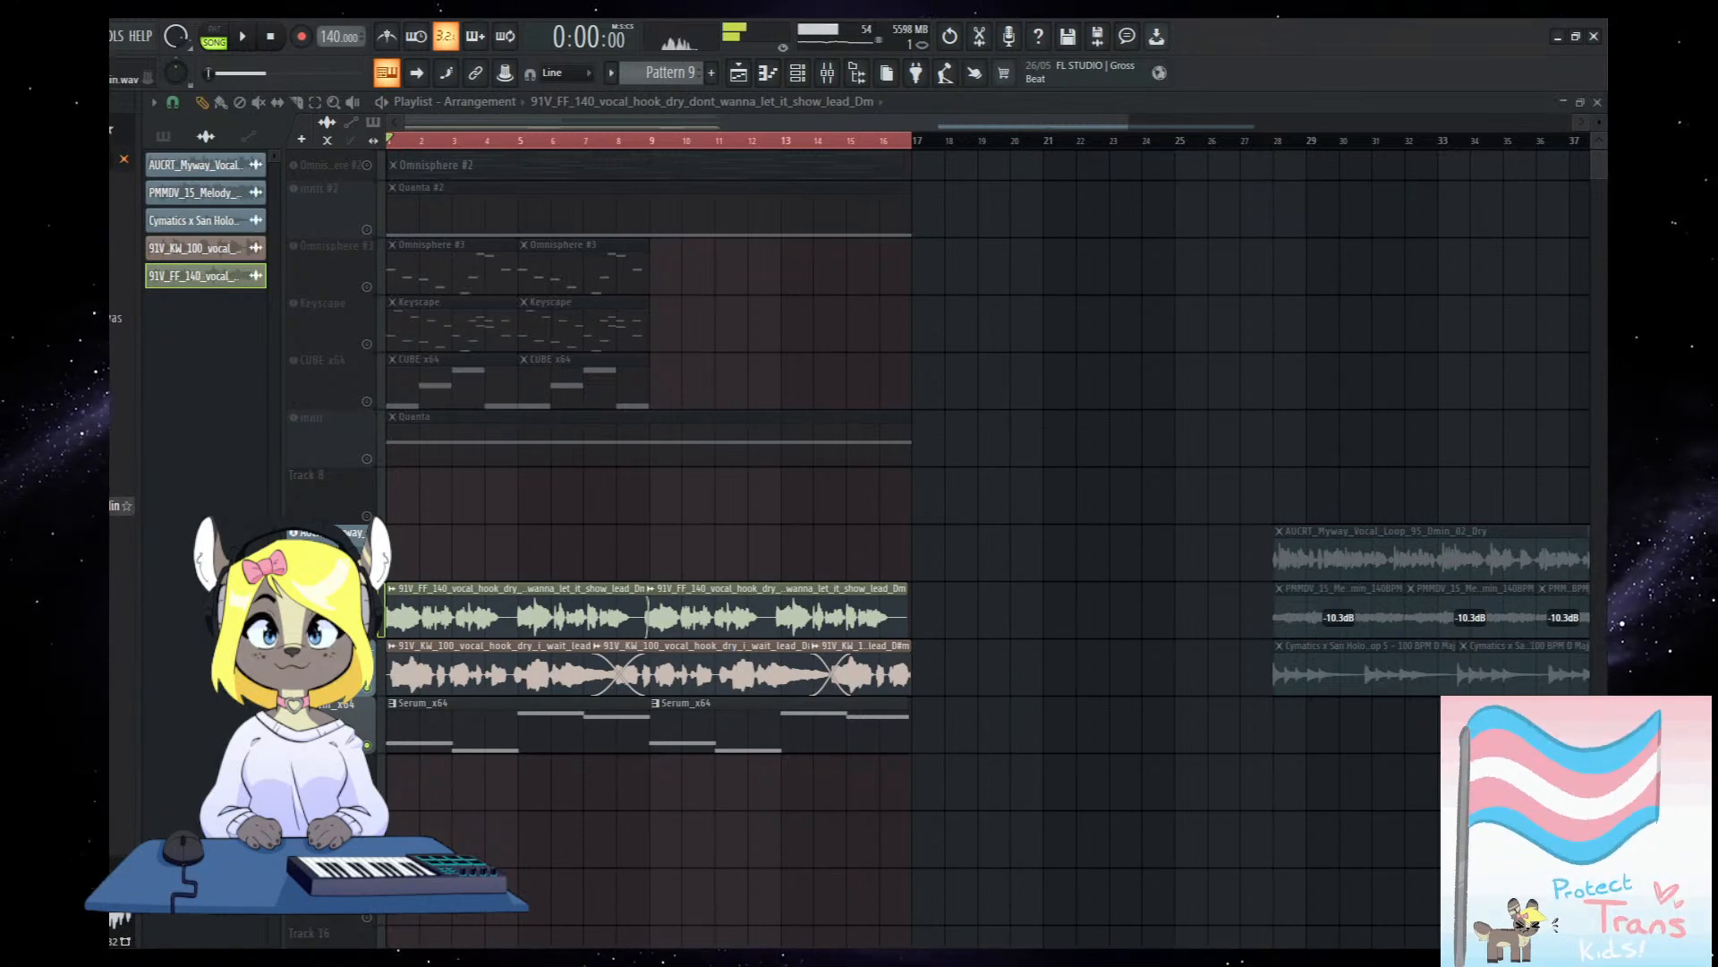
left_click_drag(394, 575, 493, 537)
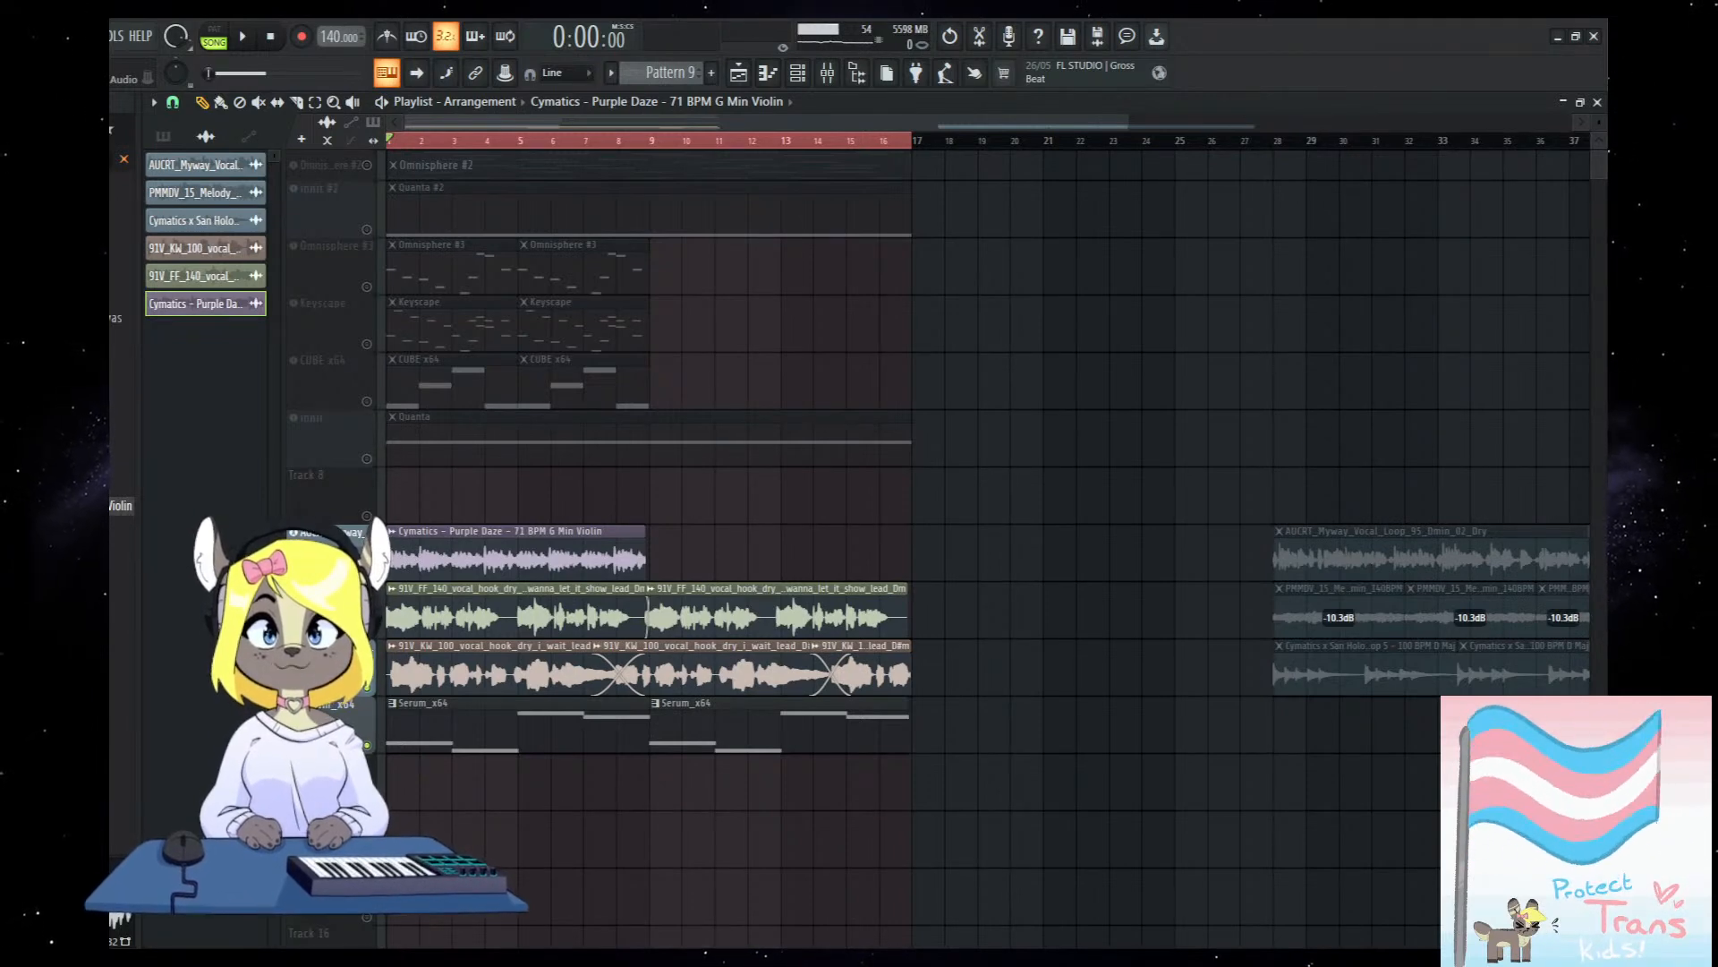
Check the violin sample's channel settings and stretch its clip from bar 1 to almost bar 17.
double_click(535, 537)
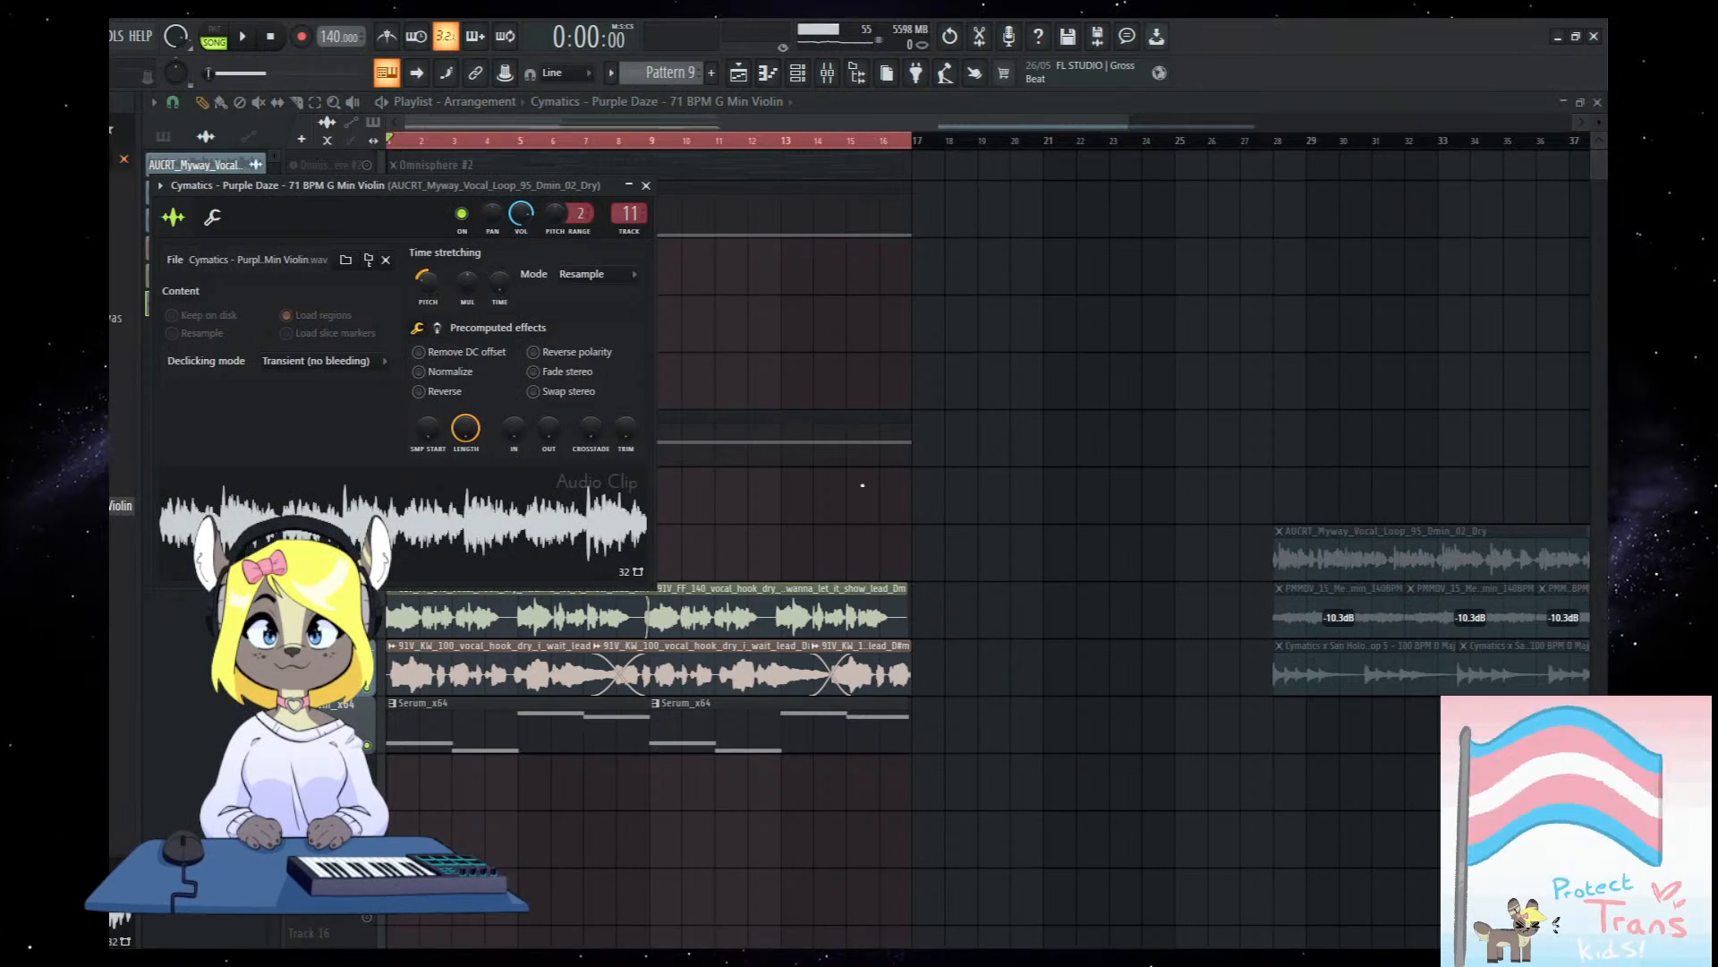
key("Escape")
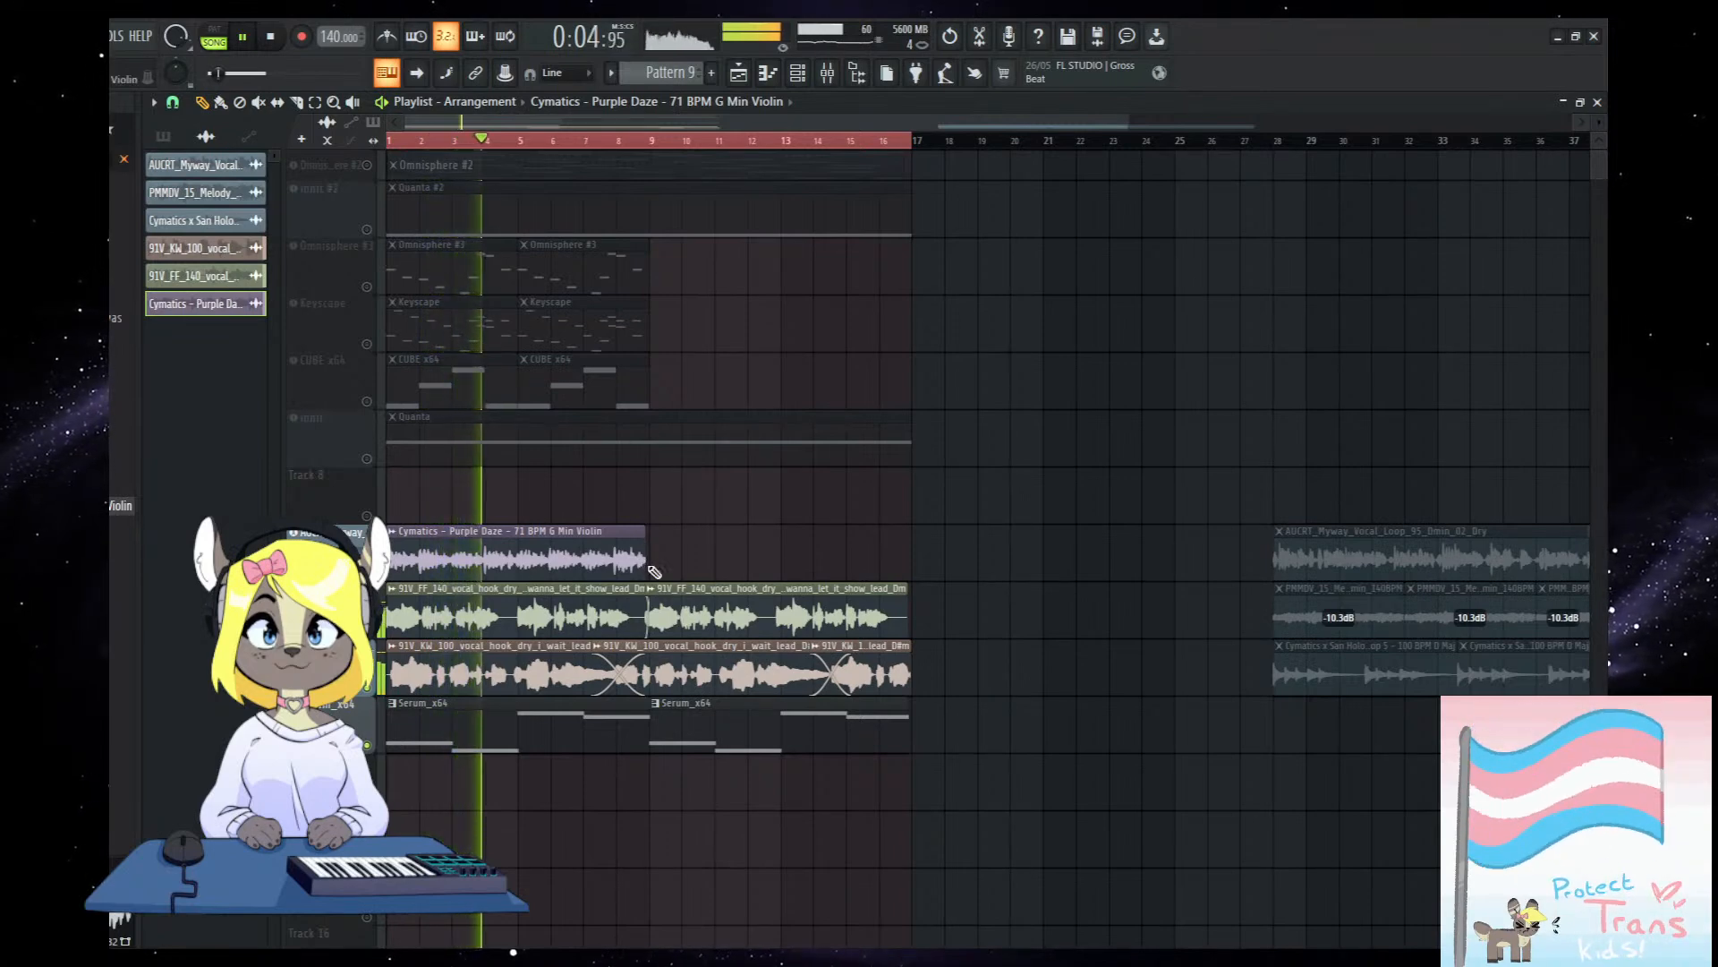
left_click_drag(645, 561, 908, 564)
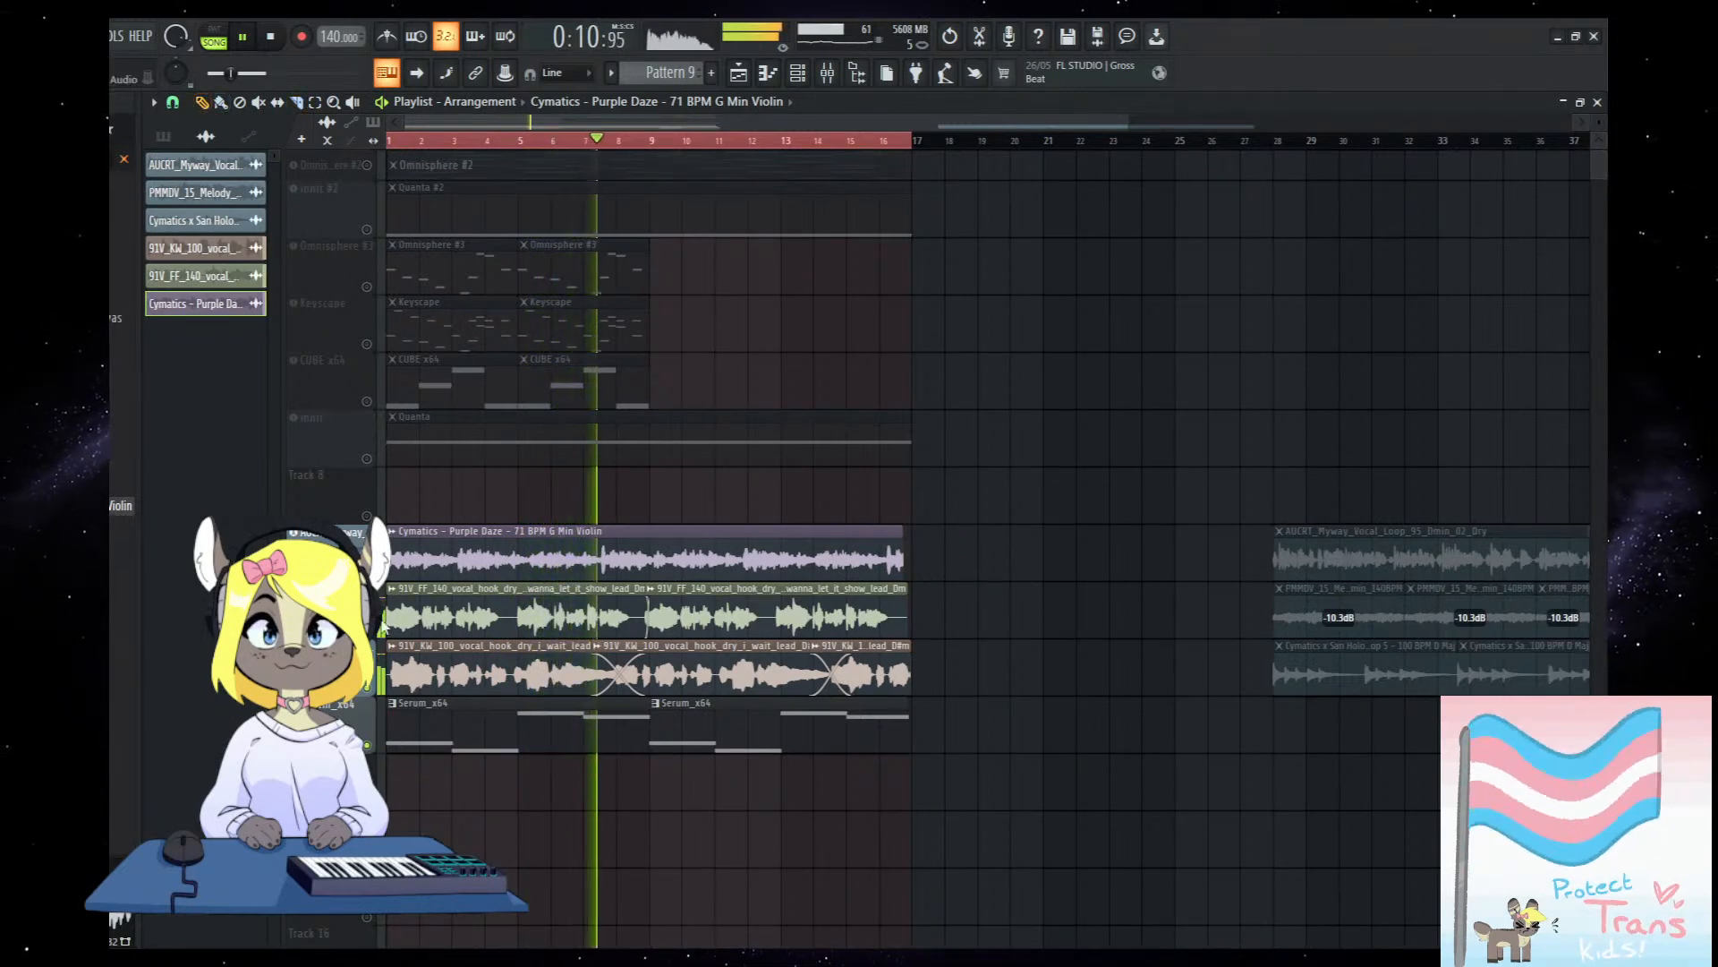
Mute the two vocal hook tracks and set the violin clip's volume to 4.9 dB.
left_click(367, 687)
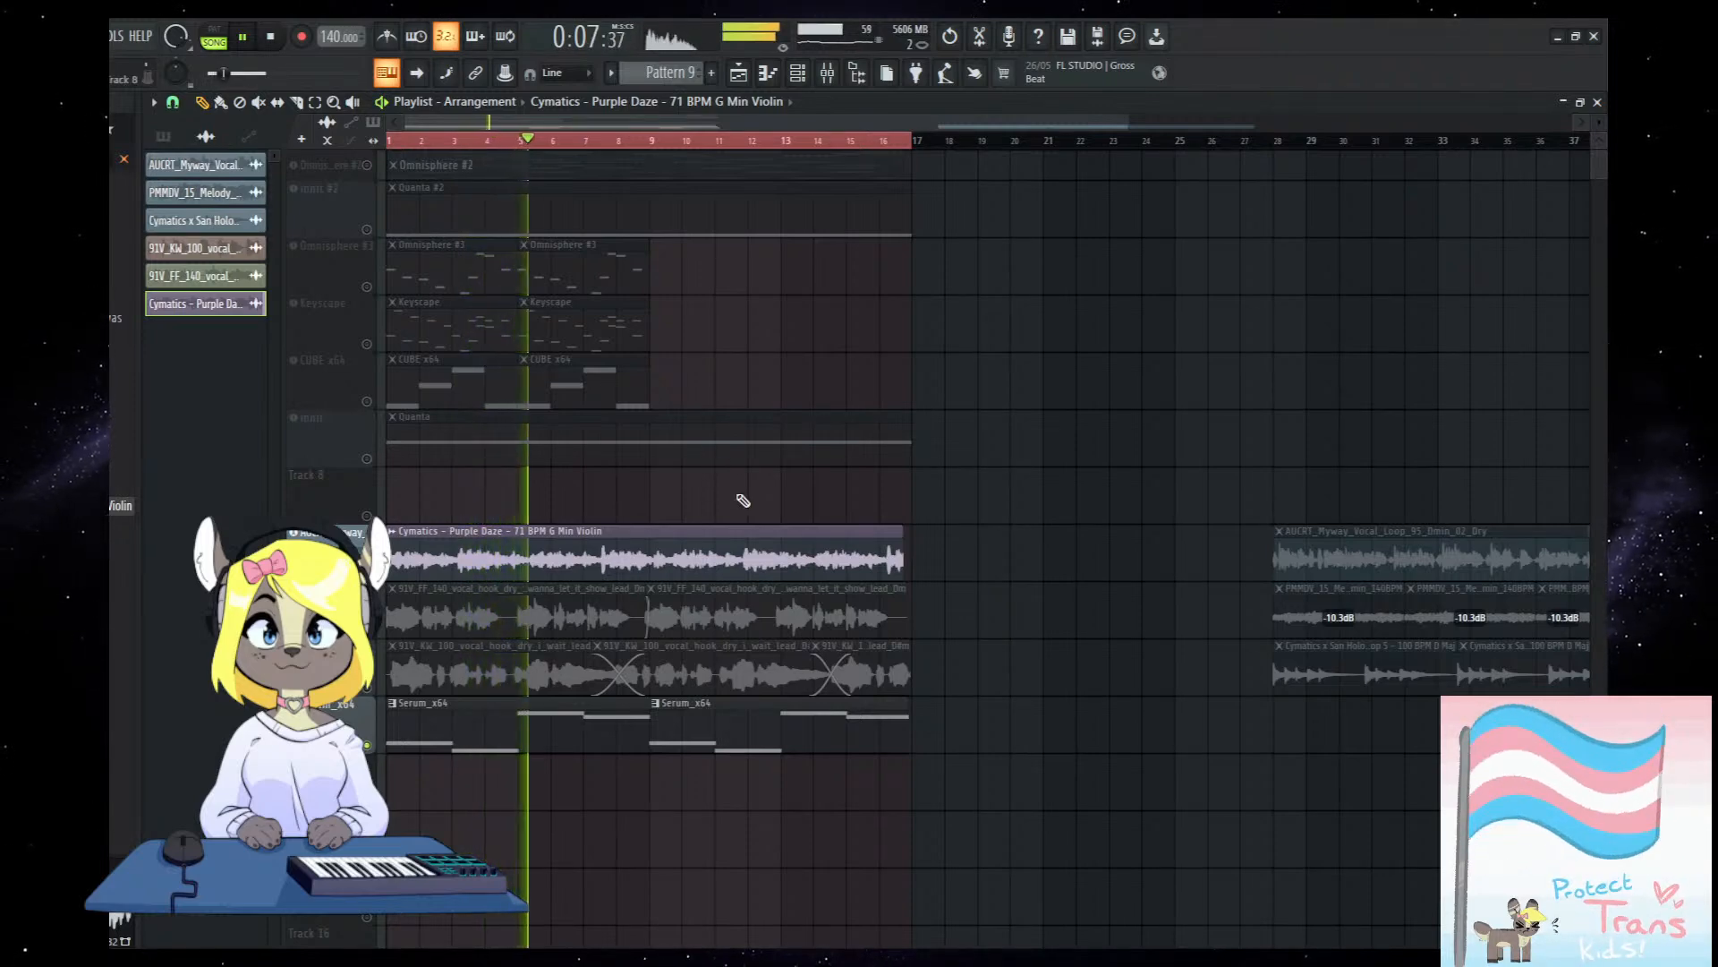
left_click_drag(647, 579, 646, 578)
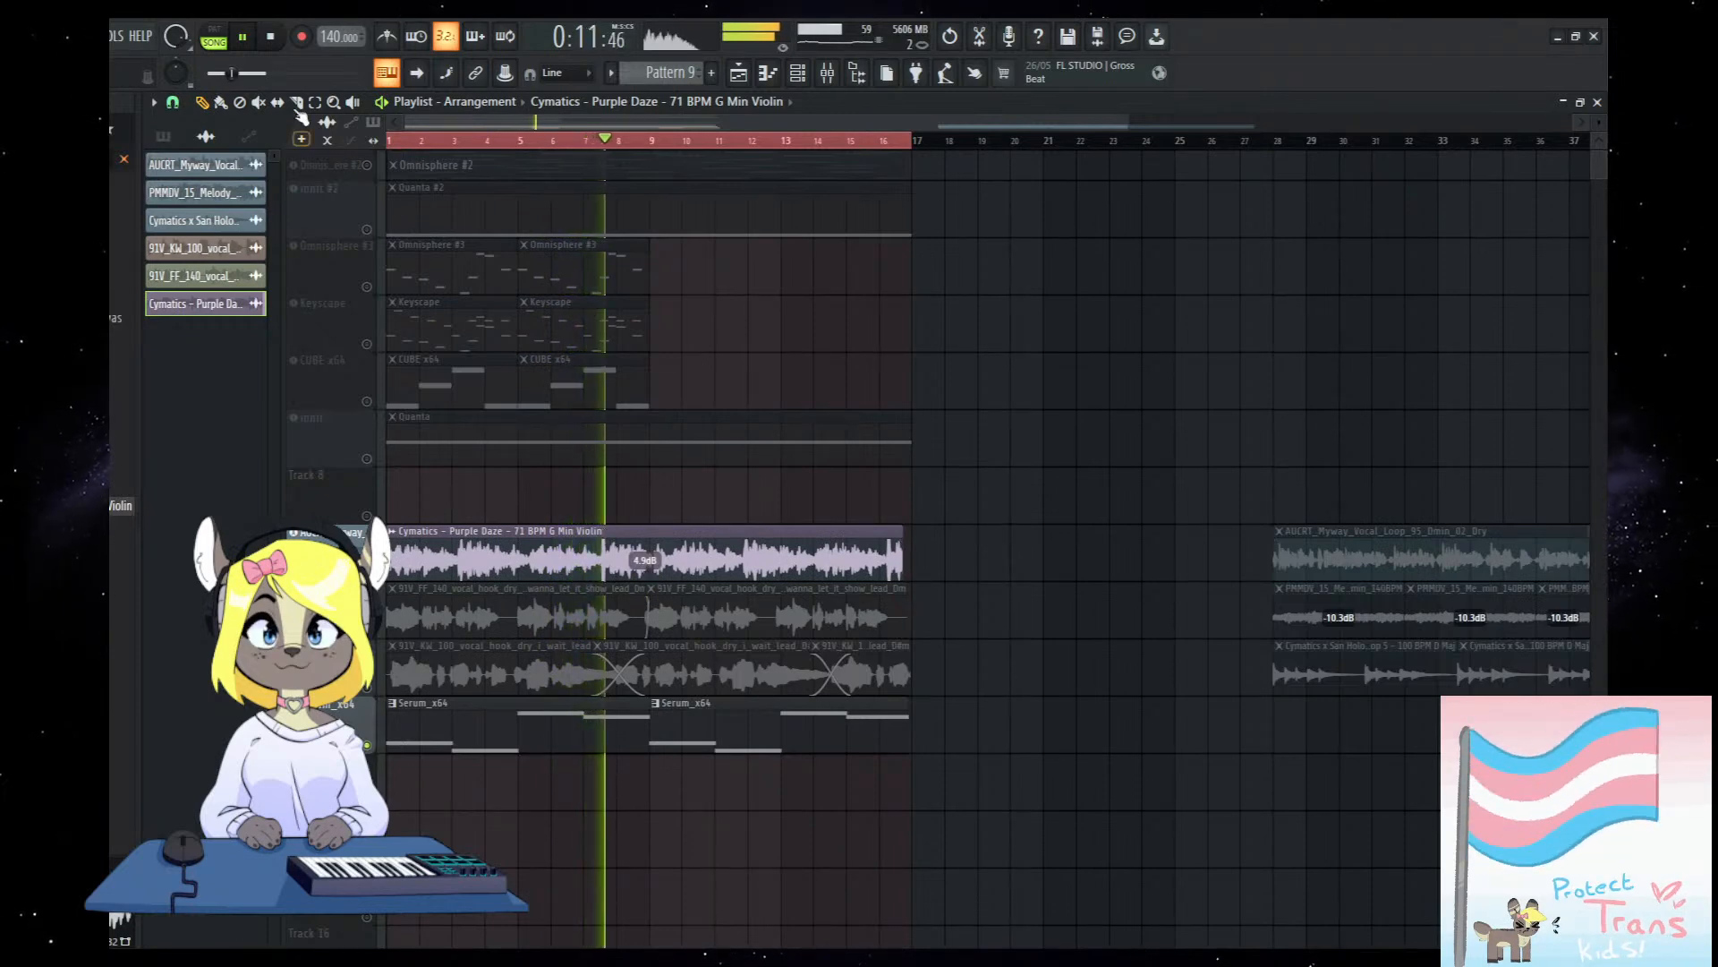
Slice the violin clip at bar 9 and replace its second half with a copy of the first half ending at bar 17.
left_click(651, 591)
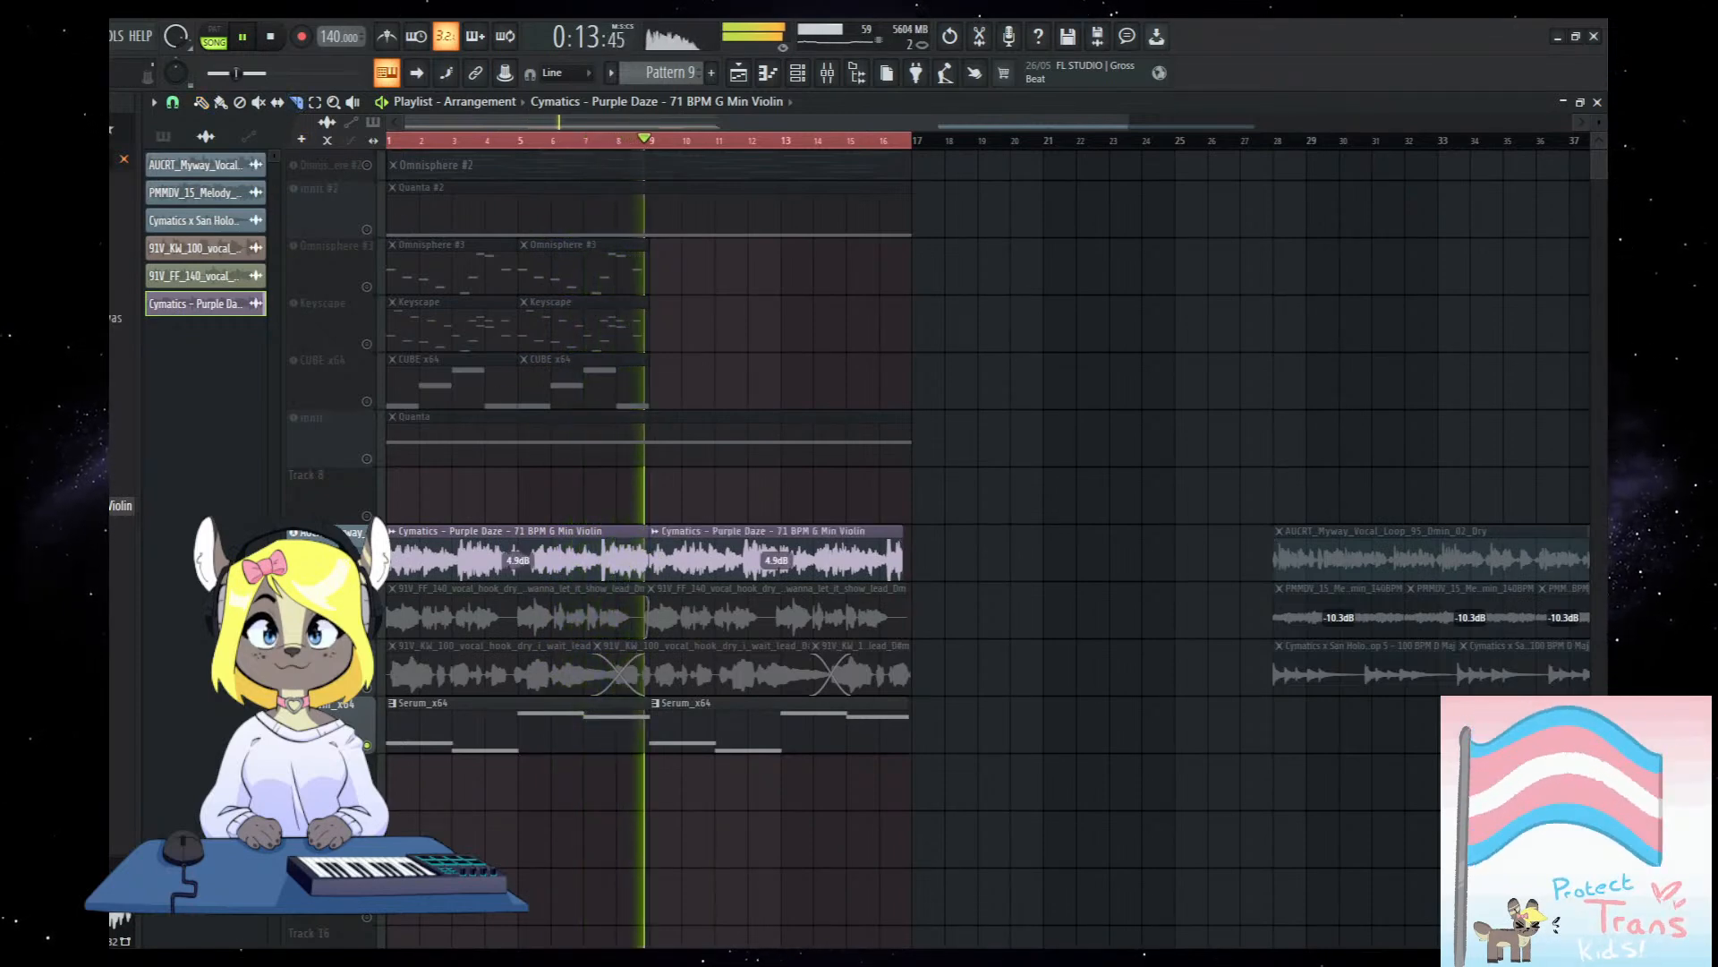
right_click(702, 553)
left_click_drag(714, 552, 618, 552)
key("ctrl+c")
key("ctrl+v")
key("ctrl+z")
key("ctrl+b")
left_click_drag(743, 552, 727, 554)
scroll(650, 553, "up", 5)
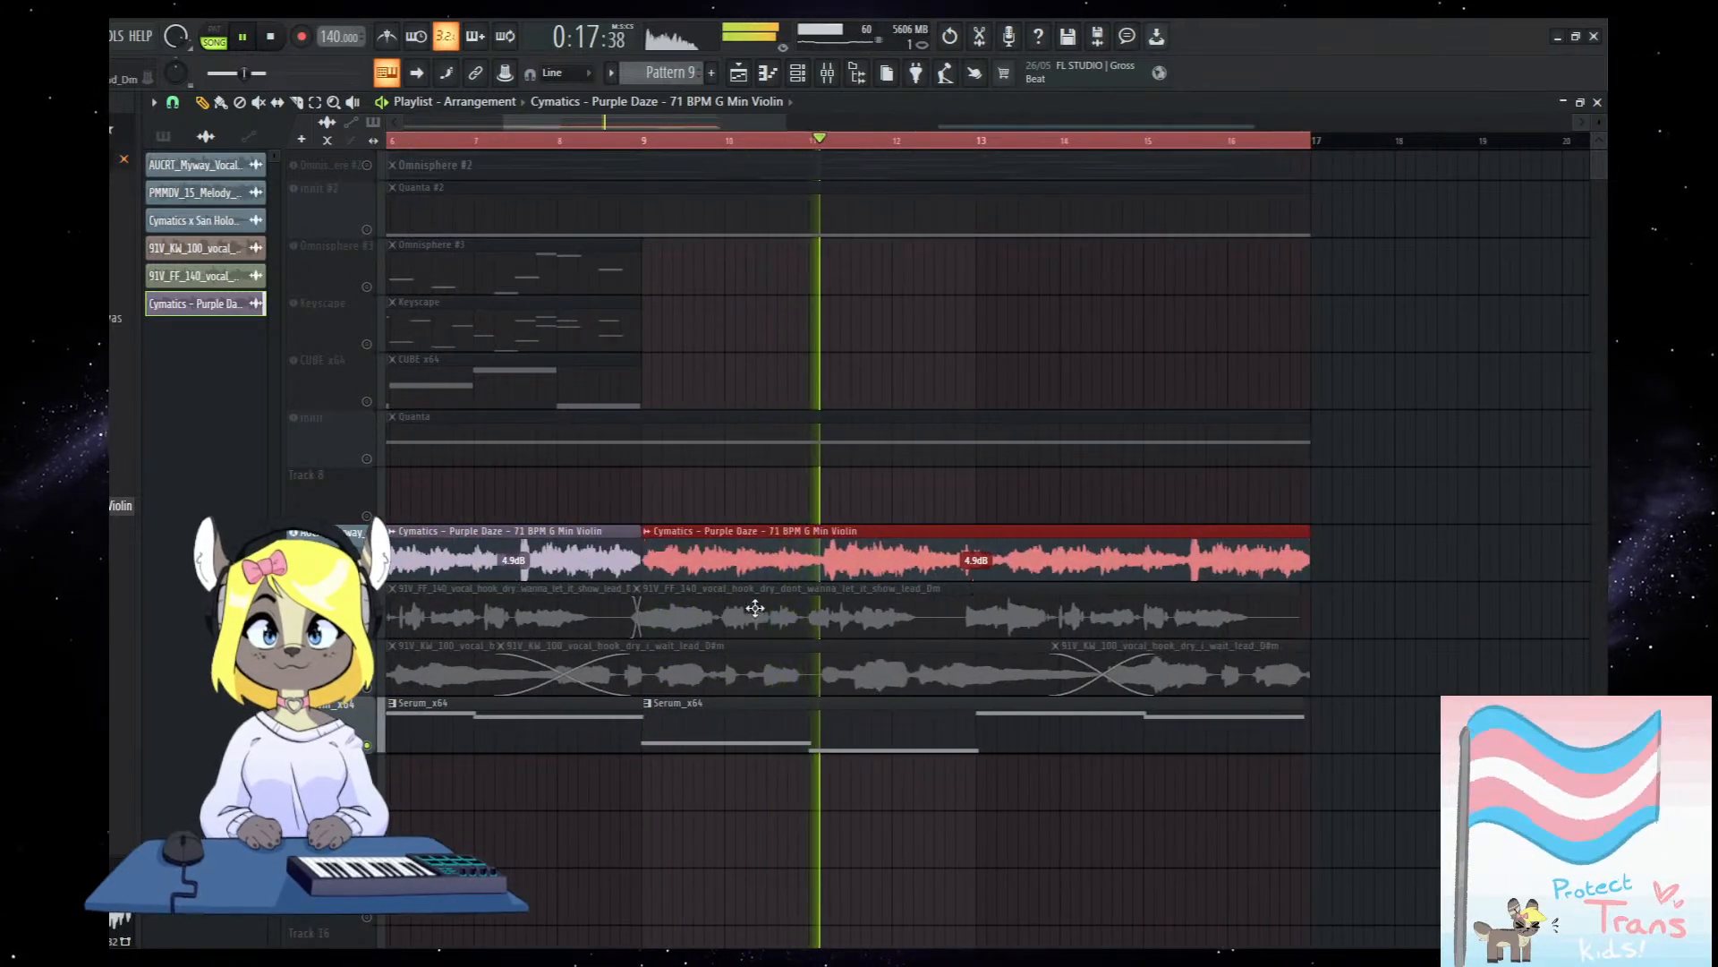
Check the violin's level in the mixer during playback, then audition it with both vocal hook tracks unmuted and stop.
scroll(770, 644, "down", 6)
right_click(791, 794)
left_click(828, 76)
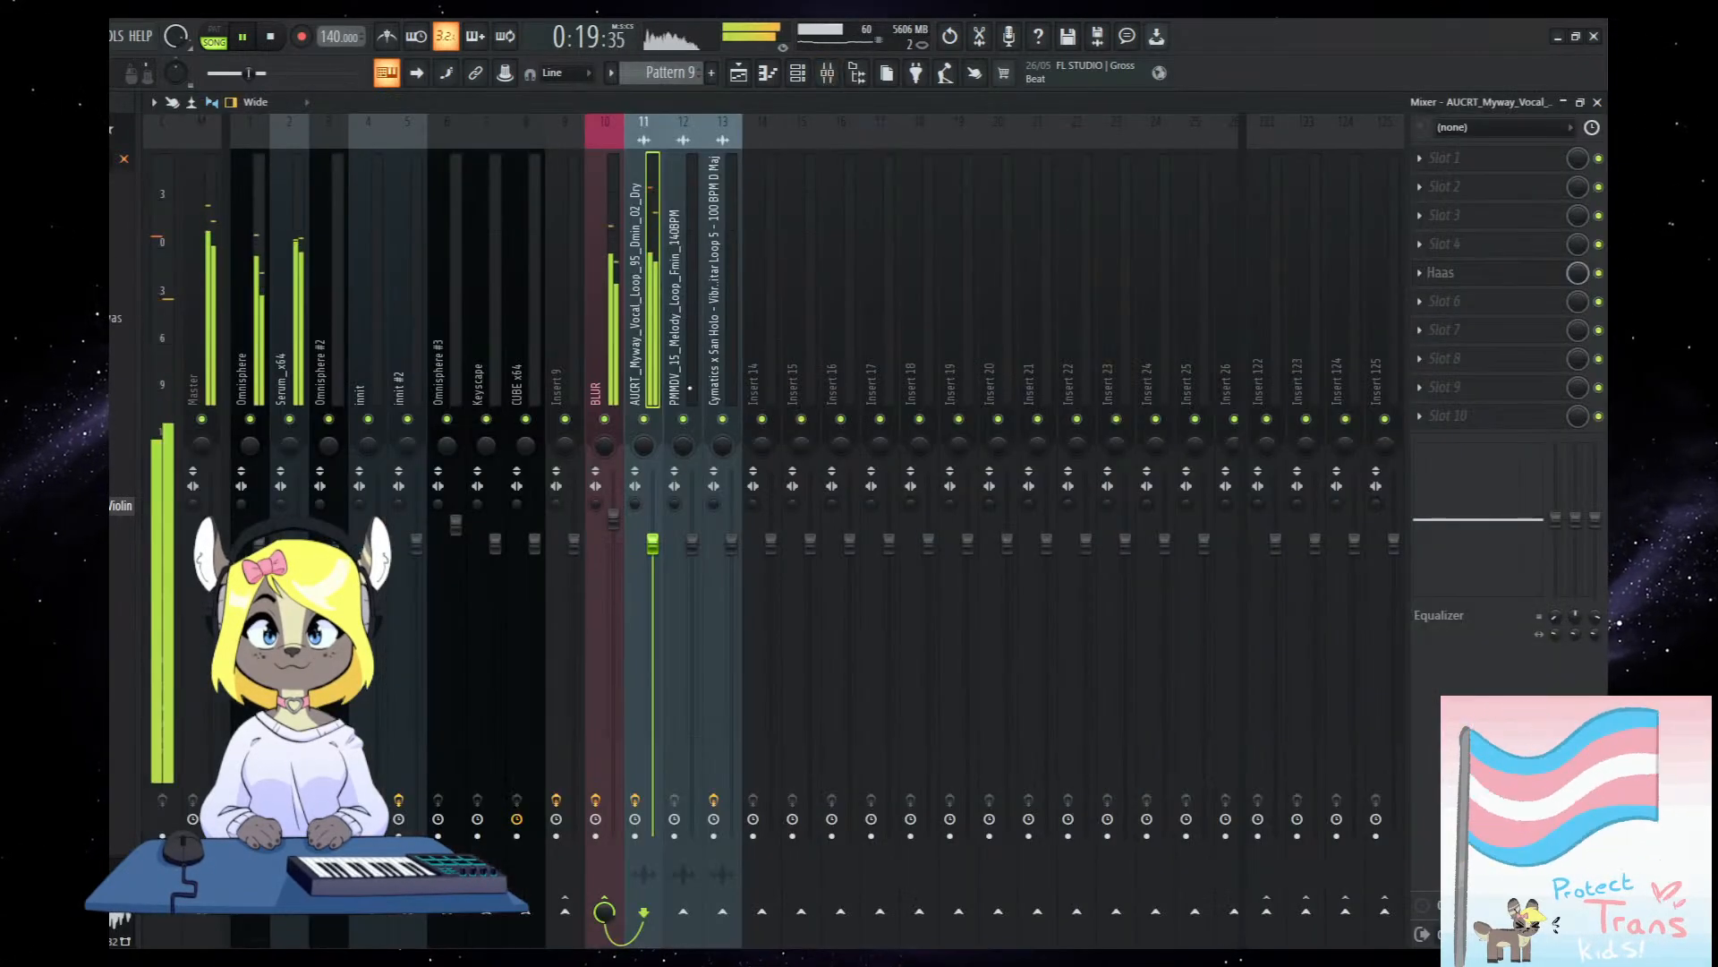
left_click(741, 75)
scroll(844, 706, "down", 1)
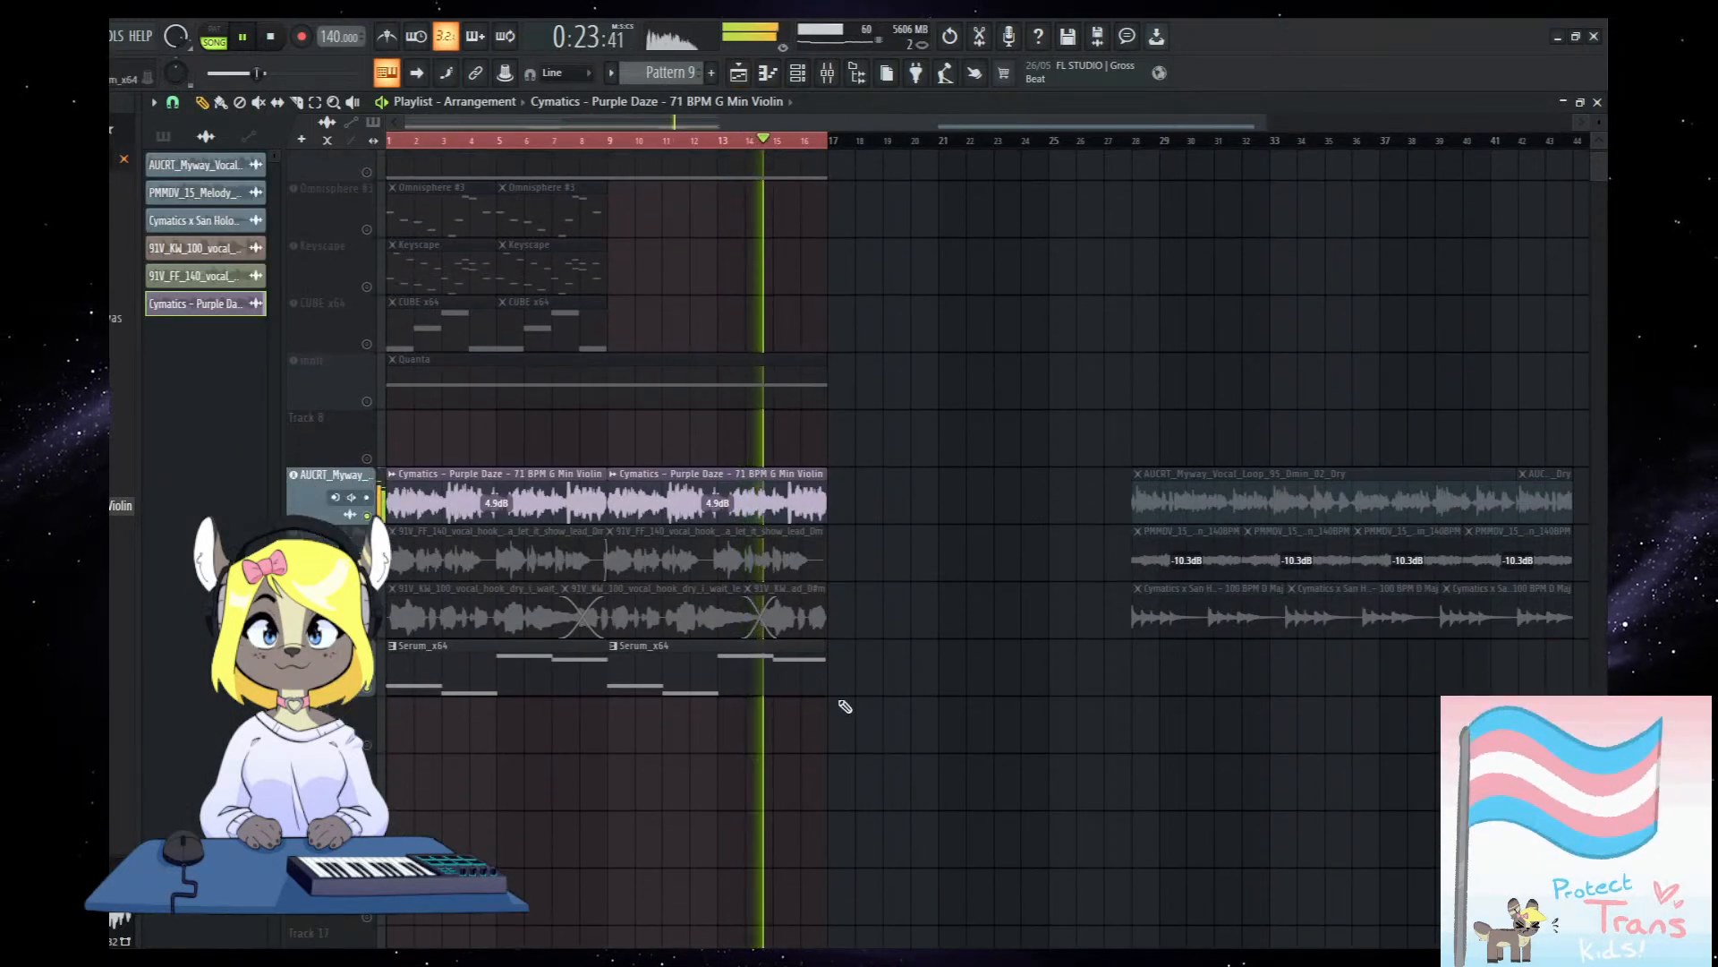
scroll(650, 841, "down", 1)
scroll(650, 841, "up", 1)
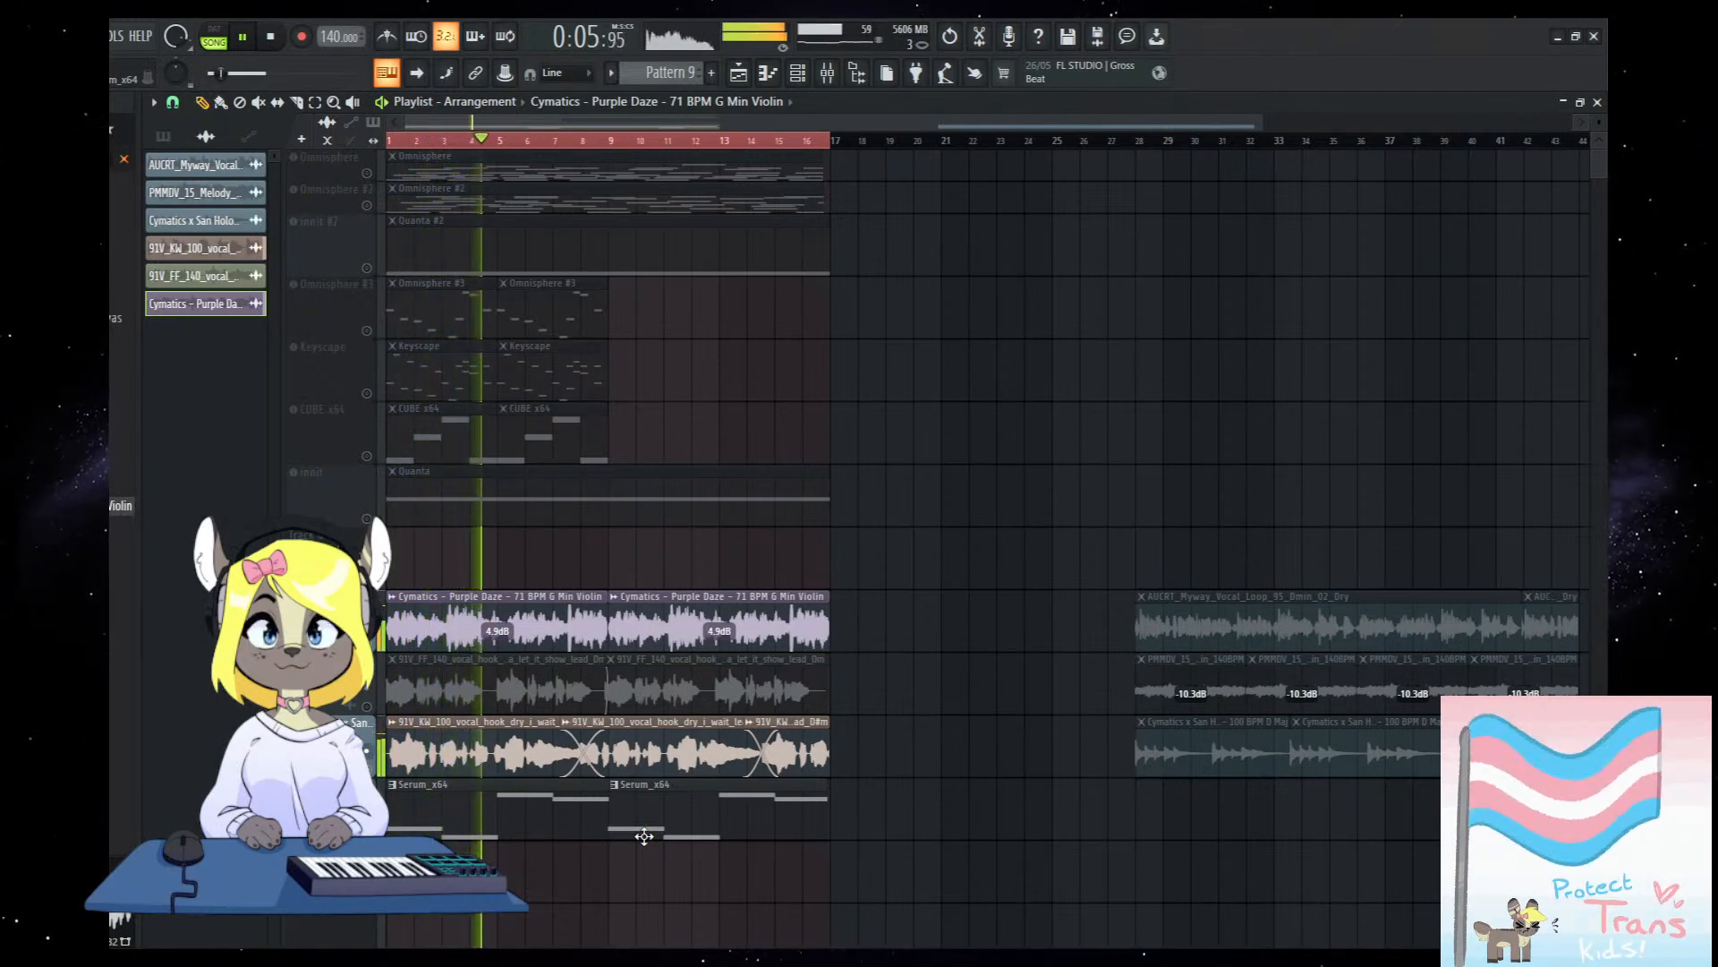
key("space")
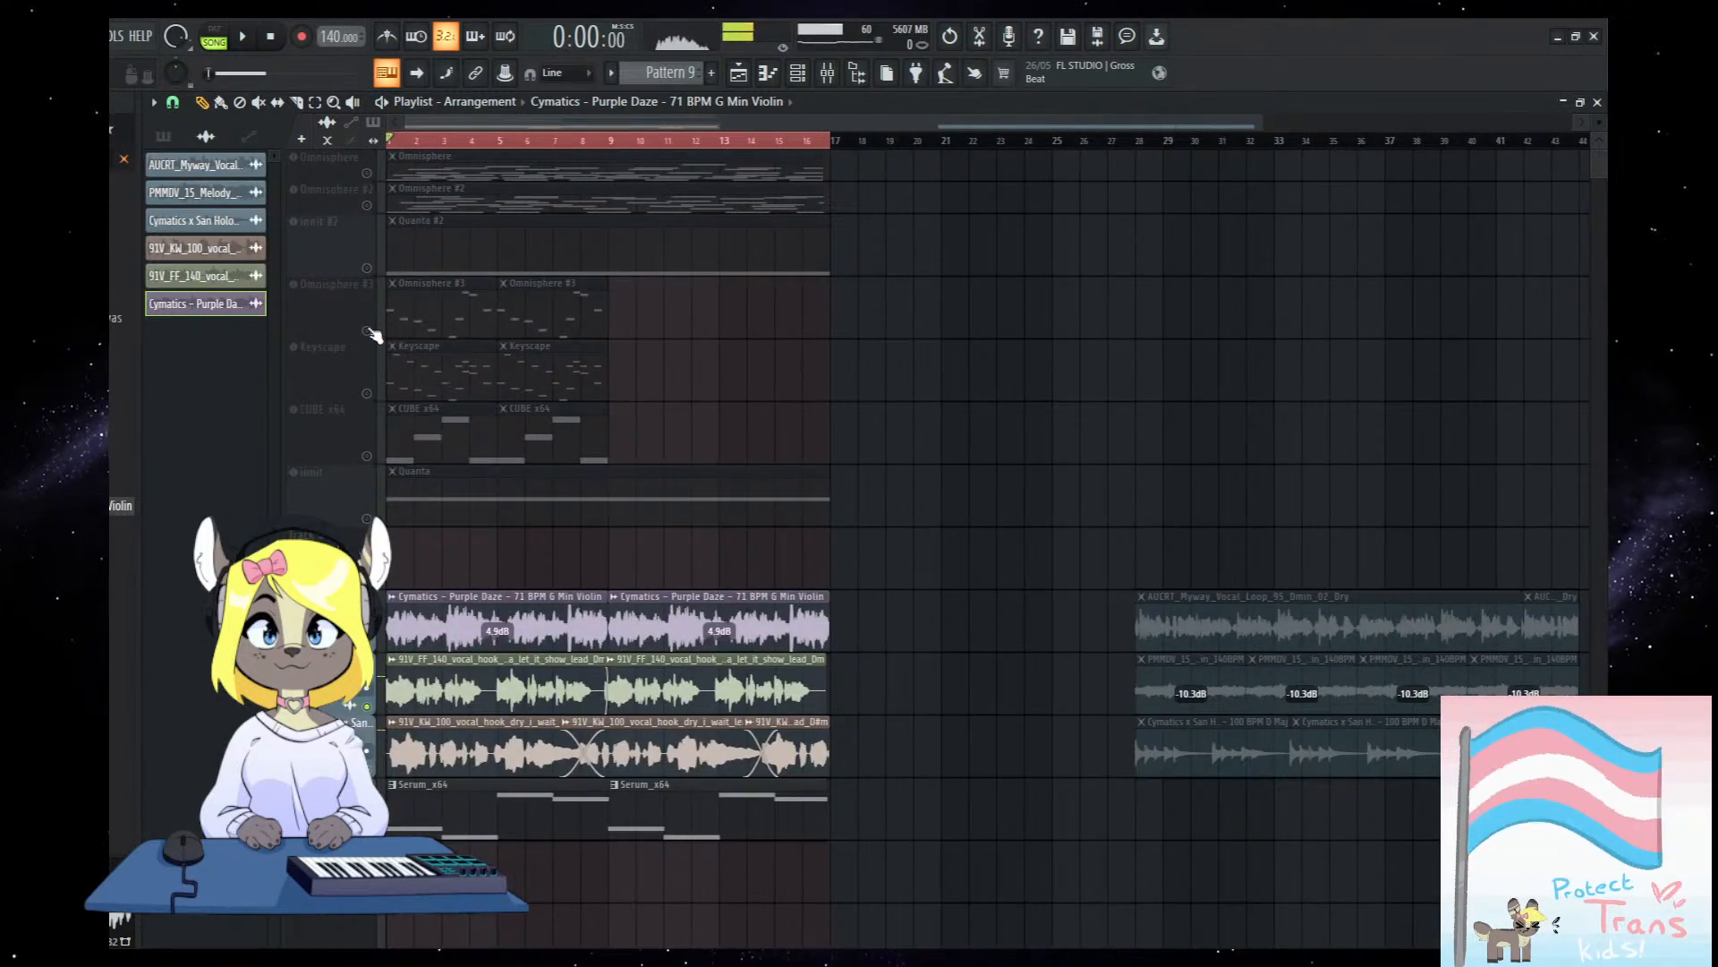
left_click(367, 332)
left_click(367, 332)
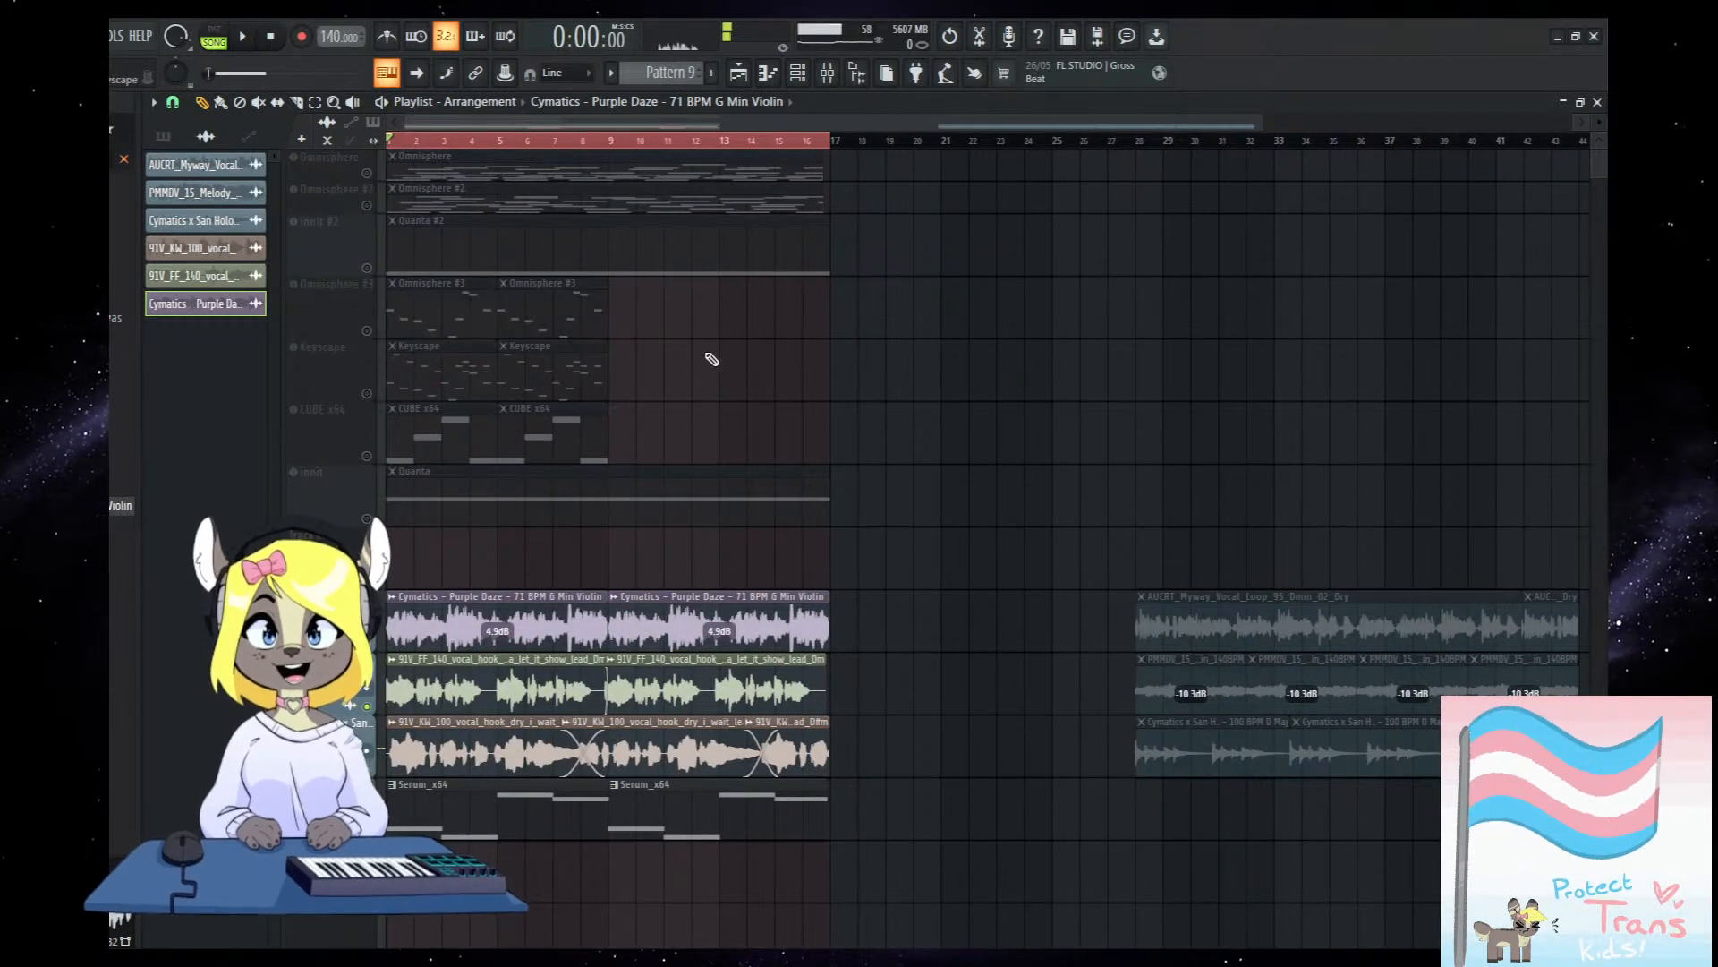
scroll(685, 588, "down", 1)
scroll(685, 589, "down", 2)
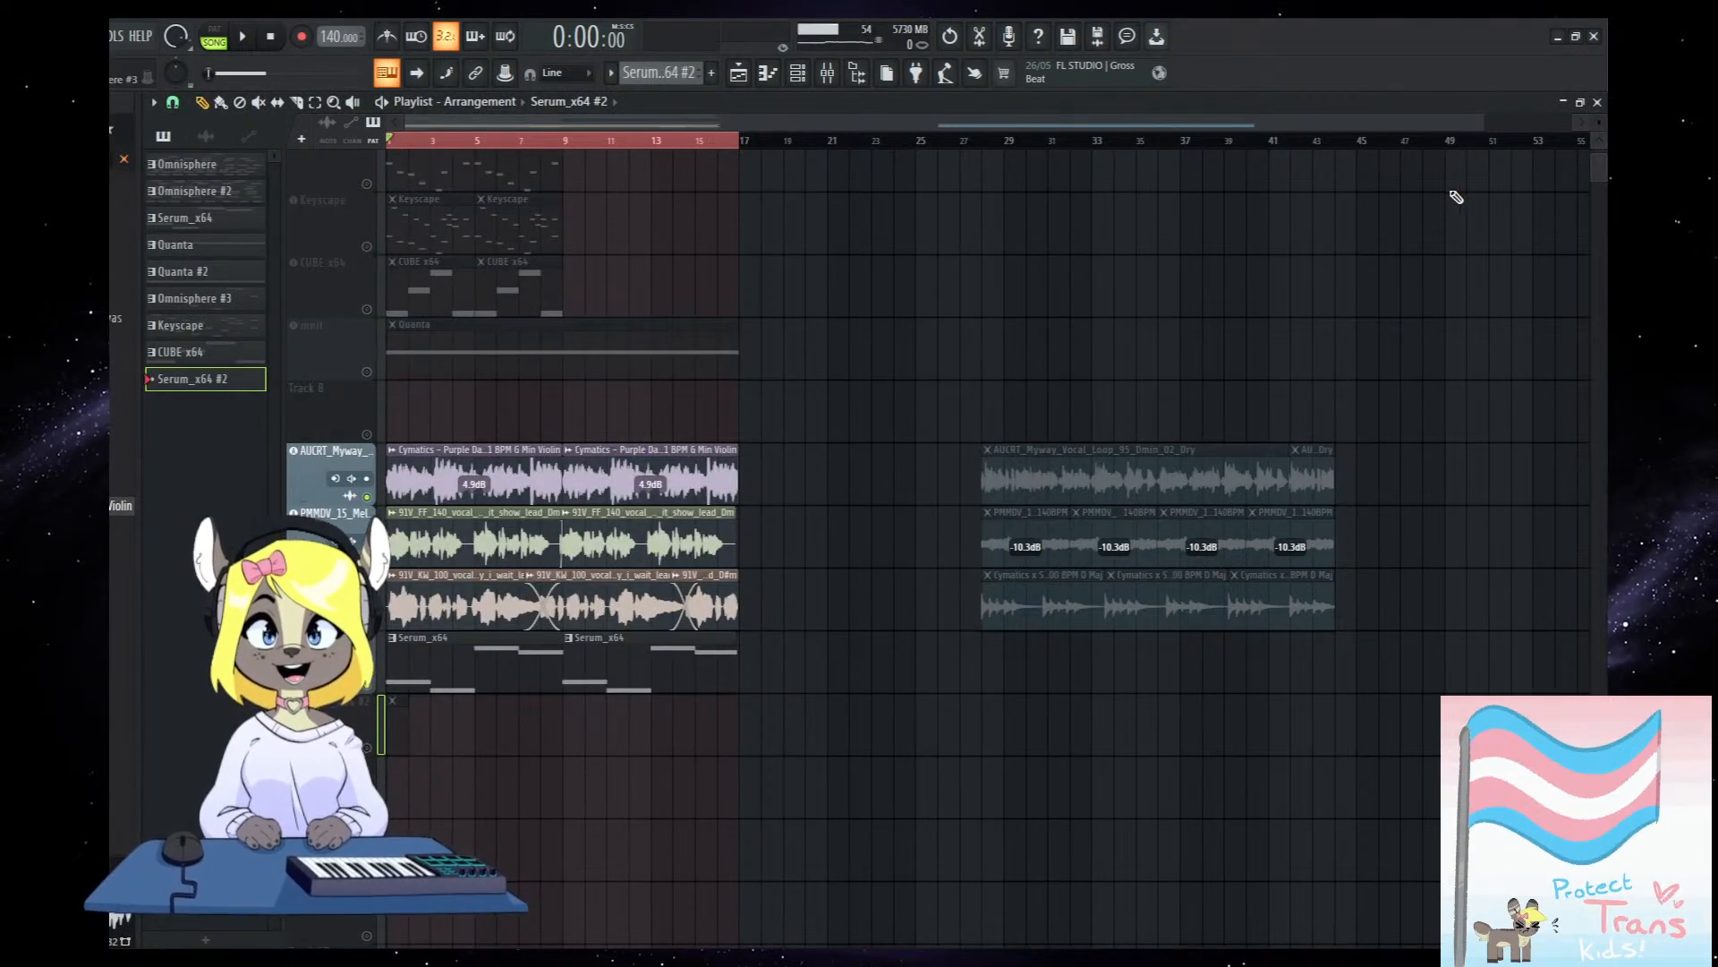
Copy the Omnisphere #3 melody notes into the Serum_x64 #2 pattern, check its mixer track, and return to the playlist.
scroll(495, 441, "up", 3)
scroll(495, 441, "down", 2)
scroll(475, 358, "up", 3)
double_click(429, 272)
left_click(739, 76)
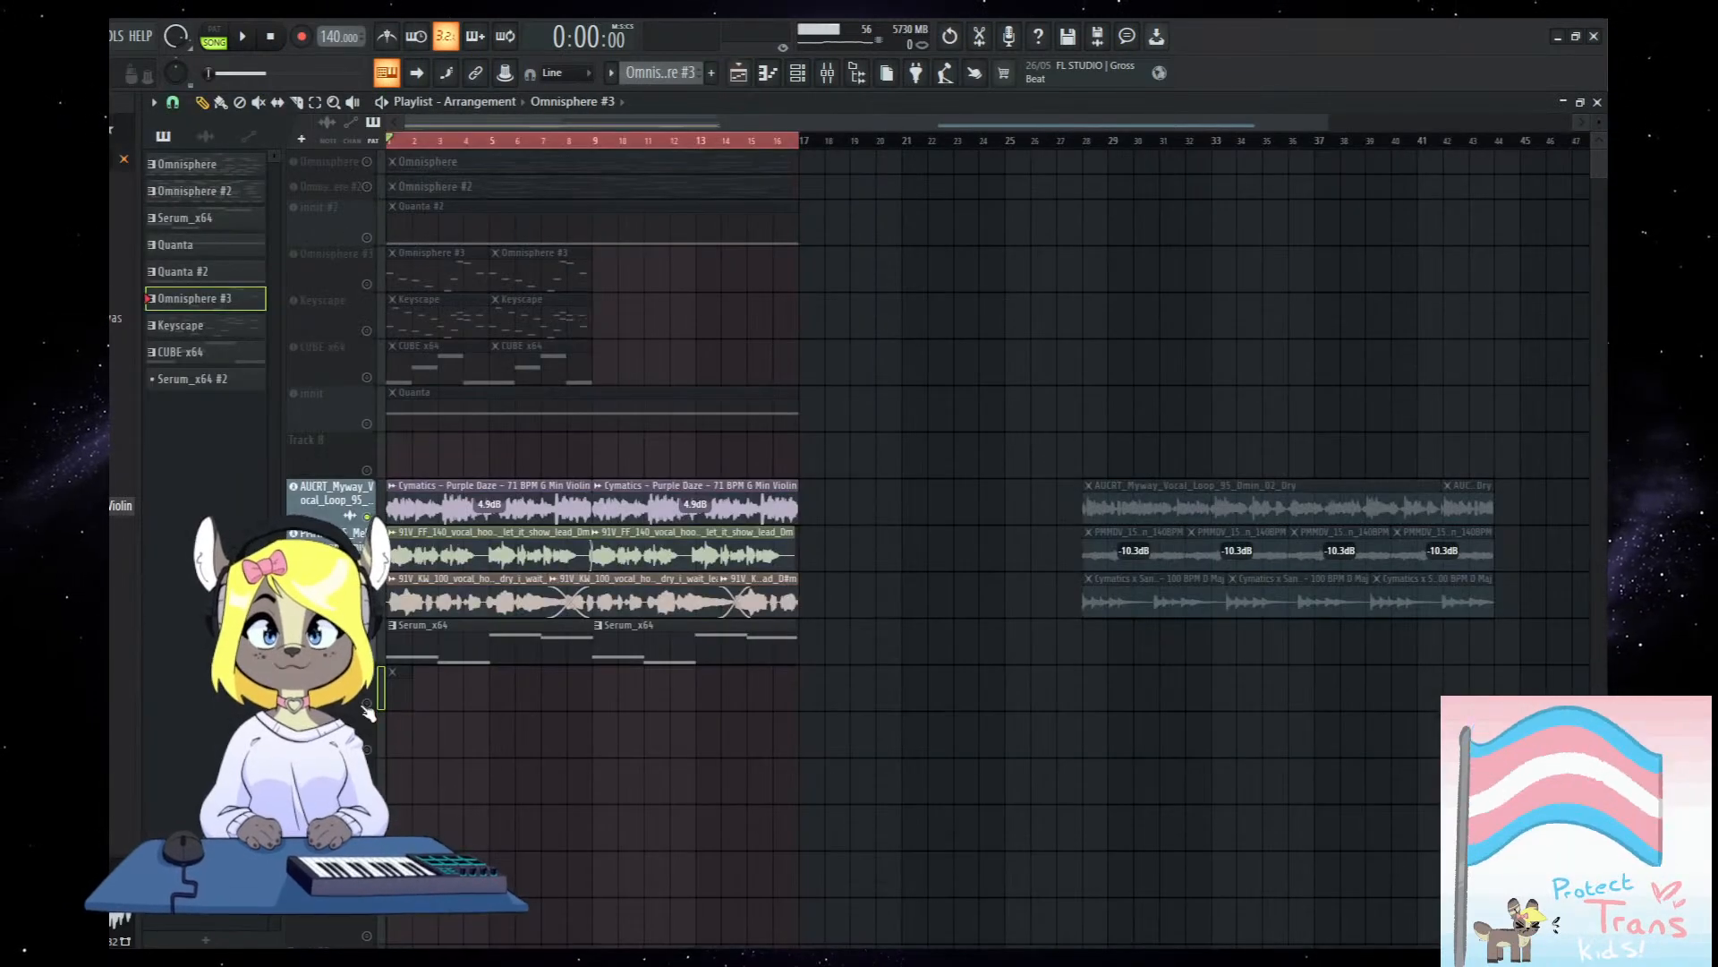
double_click(399, 697)
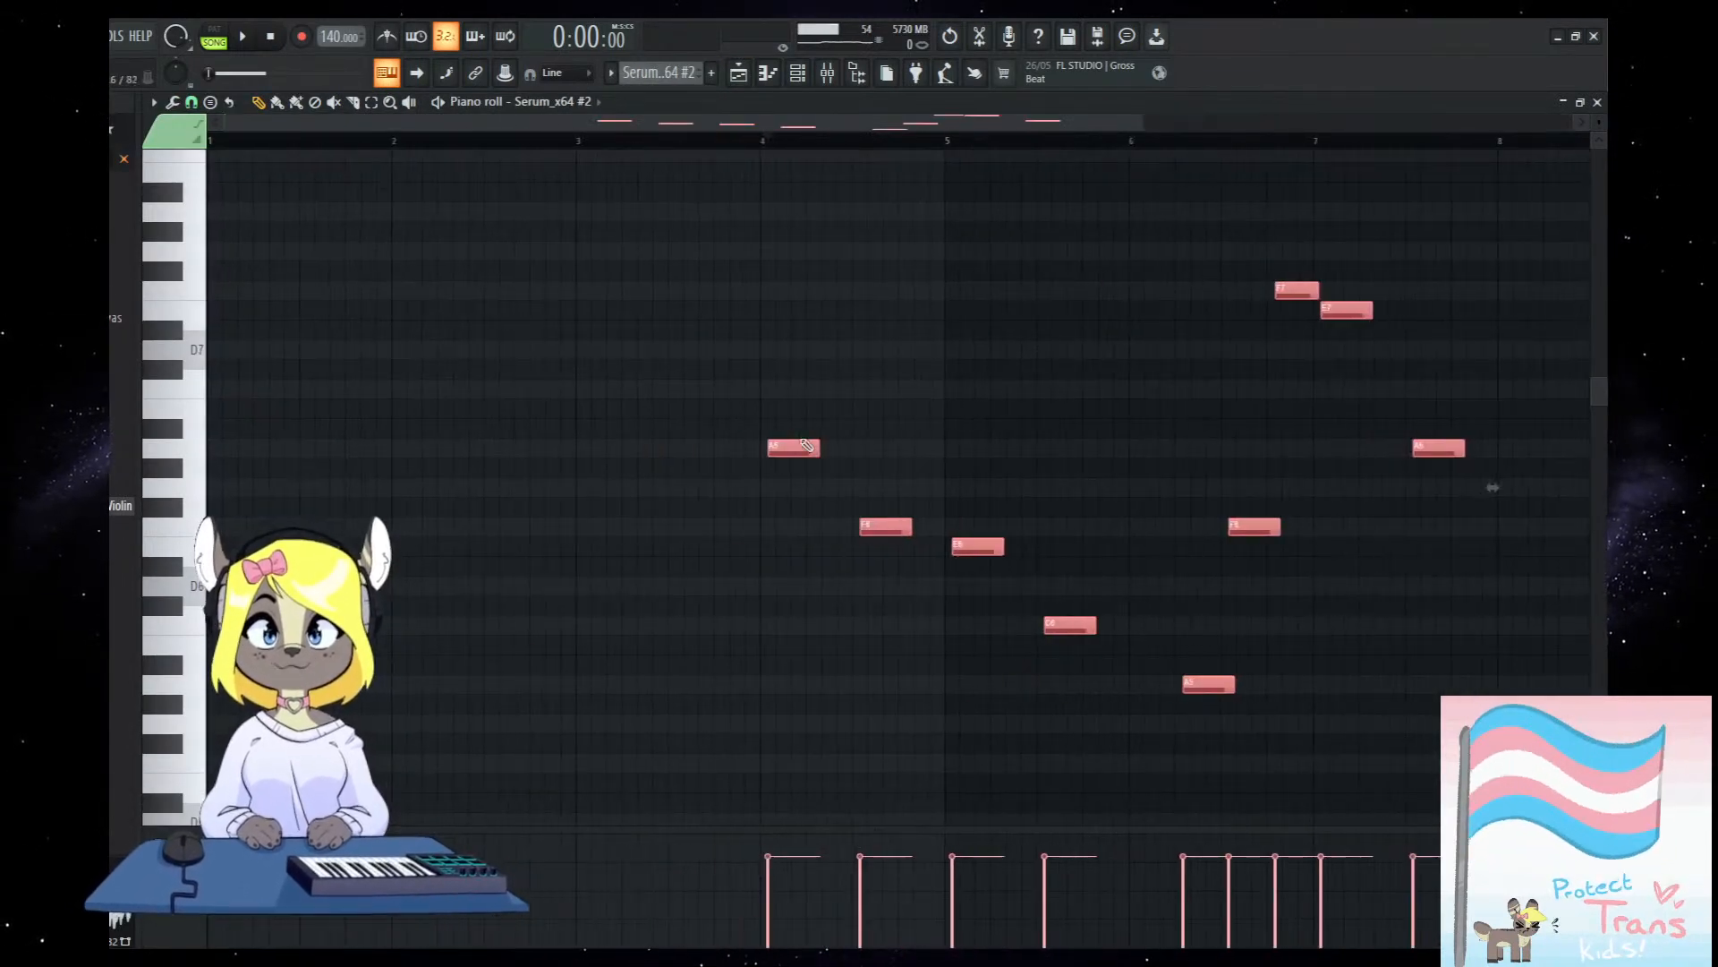
left_click(827, 72)
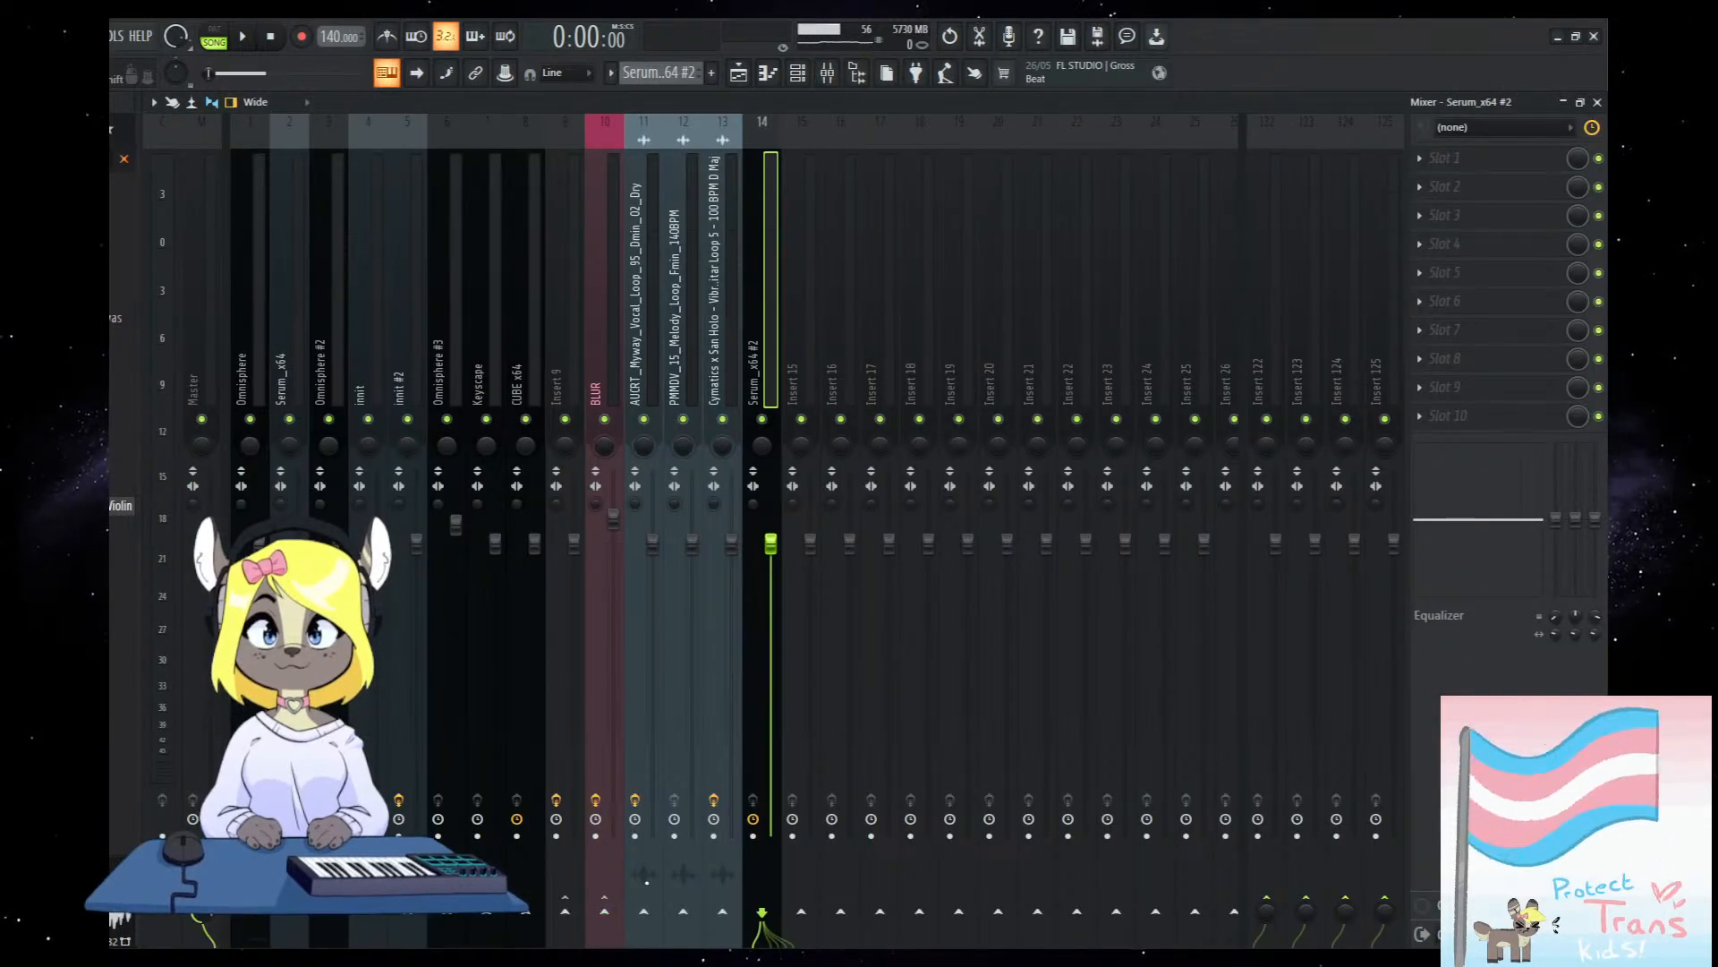
key("F5")
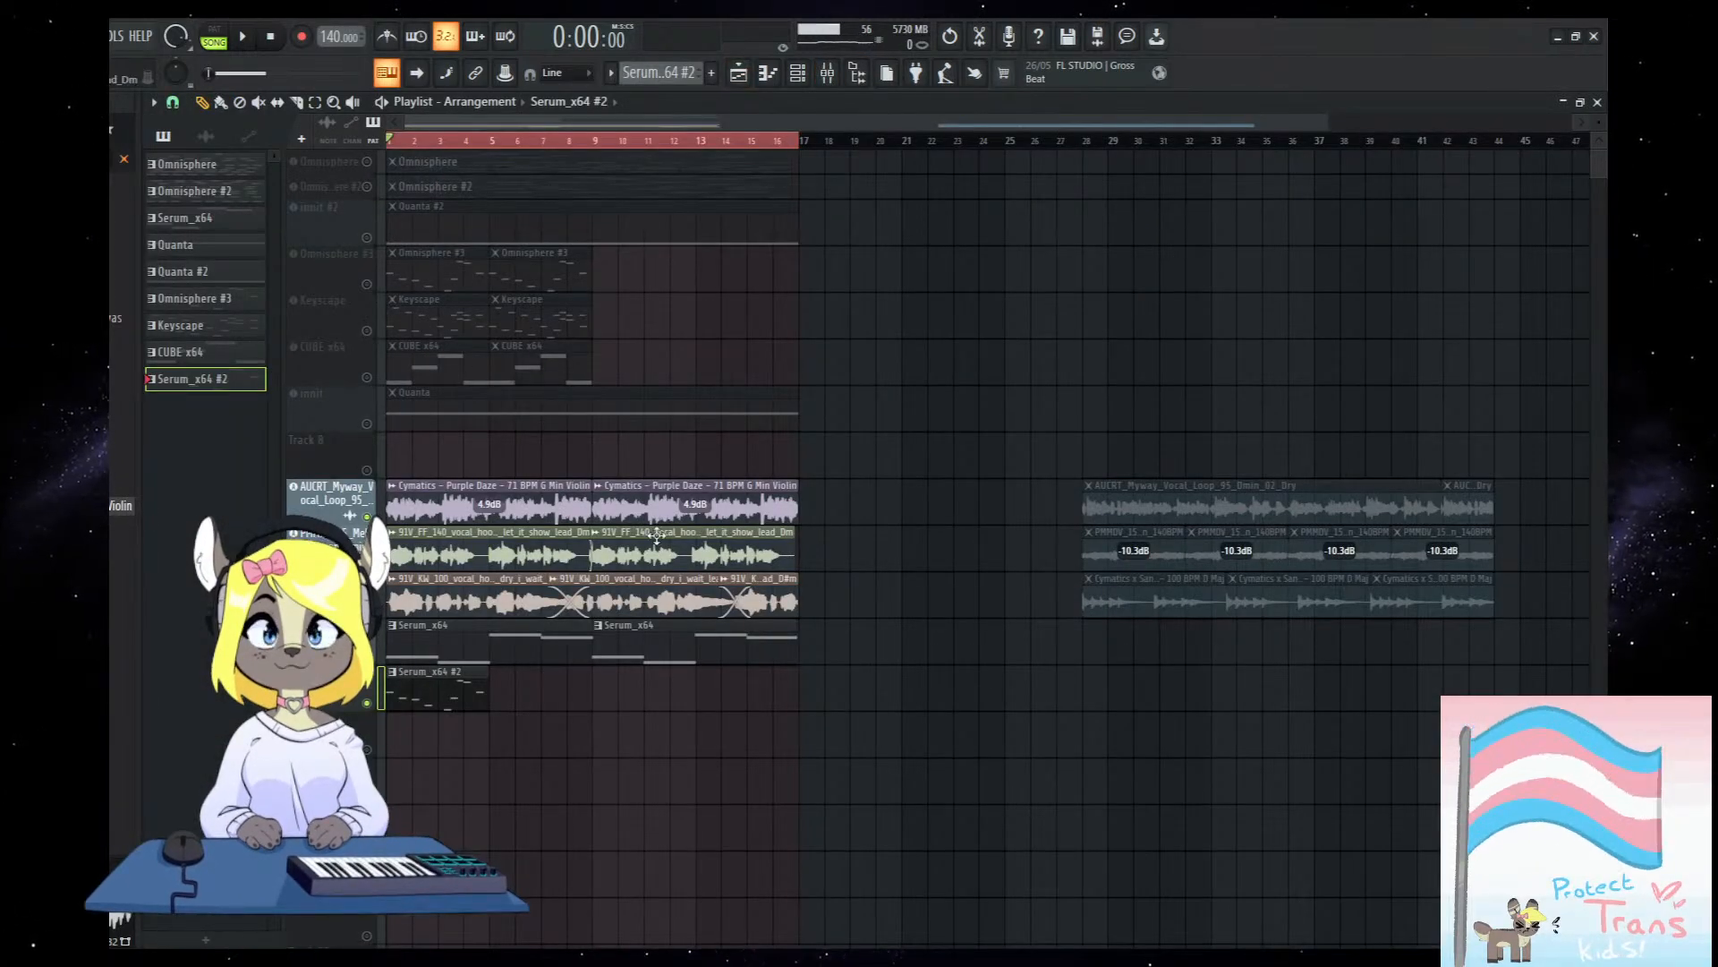
Repeat the four-bar Serum_x64 #2 clip from bar 5 through bar 16 while the section plays.
left_click_drag(347, 707, 346, 706)
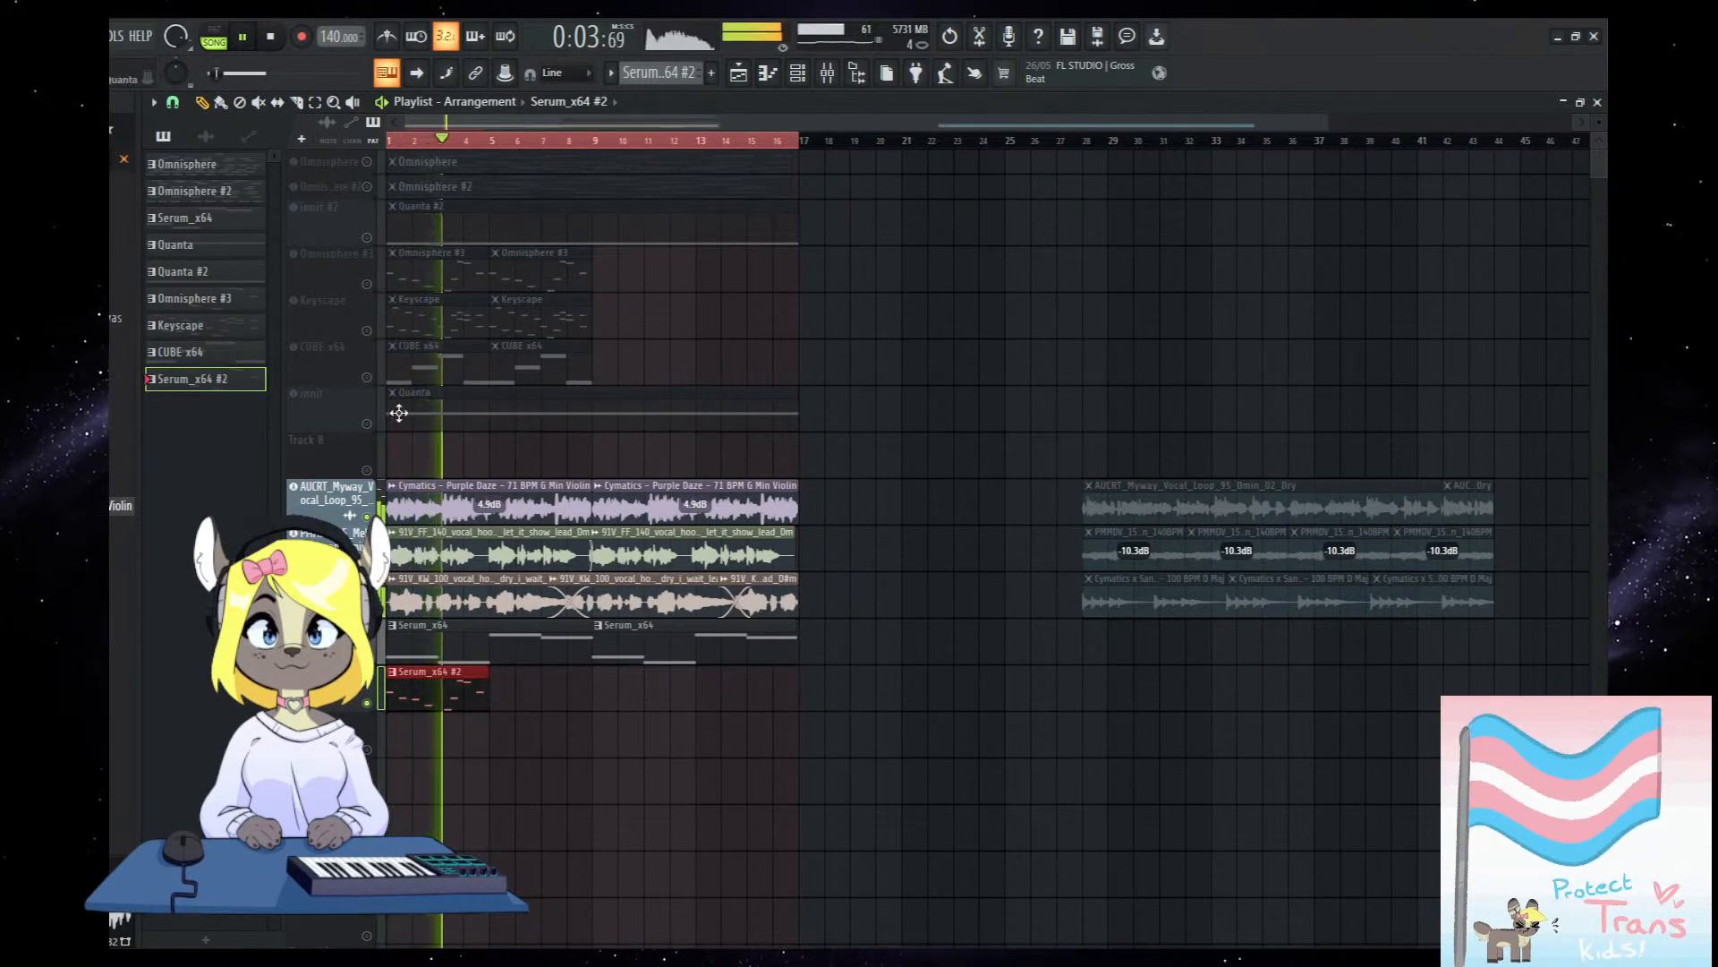
left_click_drag(441, 700, 1038, 692)
scroll(546, 697, "up", 4)
scroll(958, 828, "down", 4)
Raise the Serum_x64 #2 melody notes by one octave in the piano roll and return to the playlist.
double_click(678, 703)
scroll(852, 690, "down", 2)
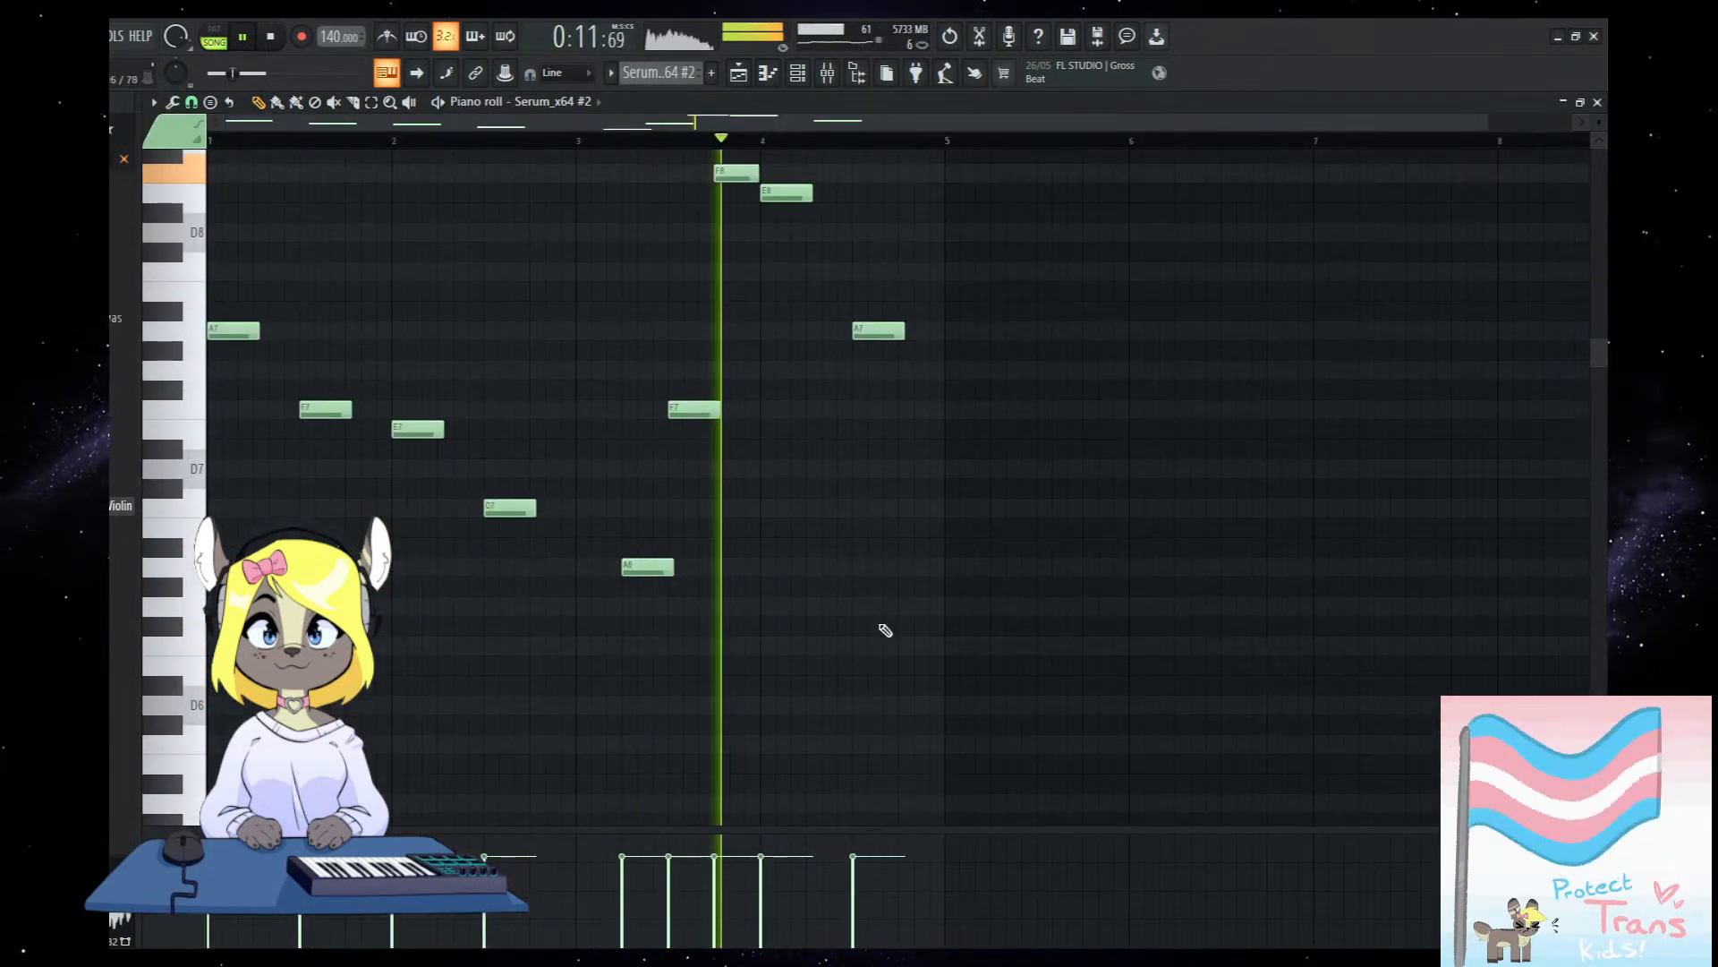
left_click(741, 72)
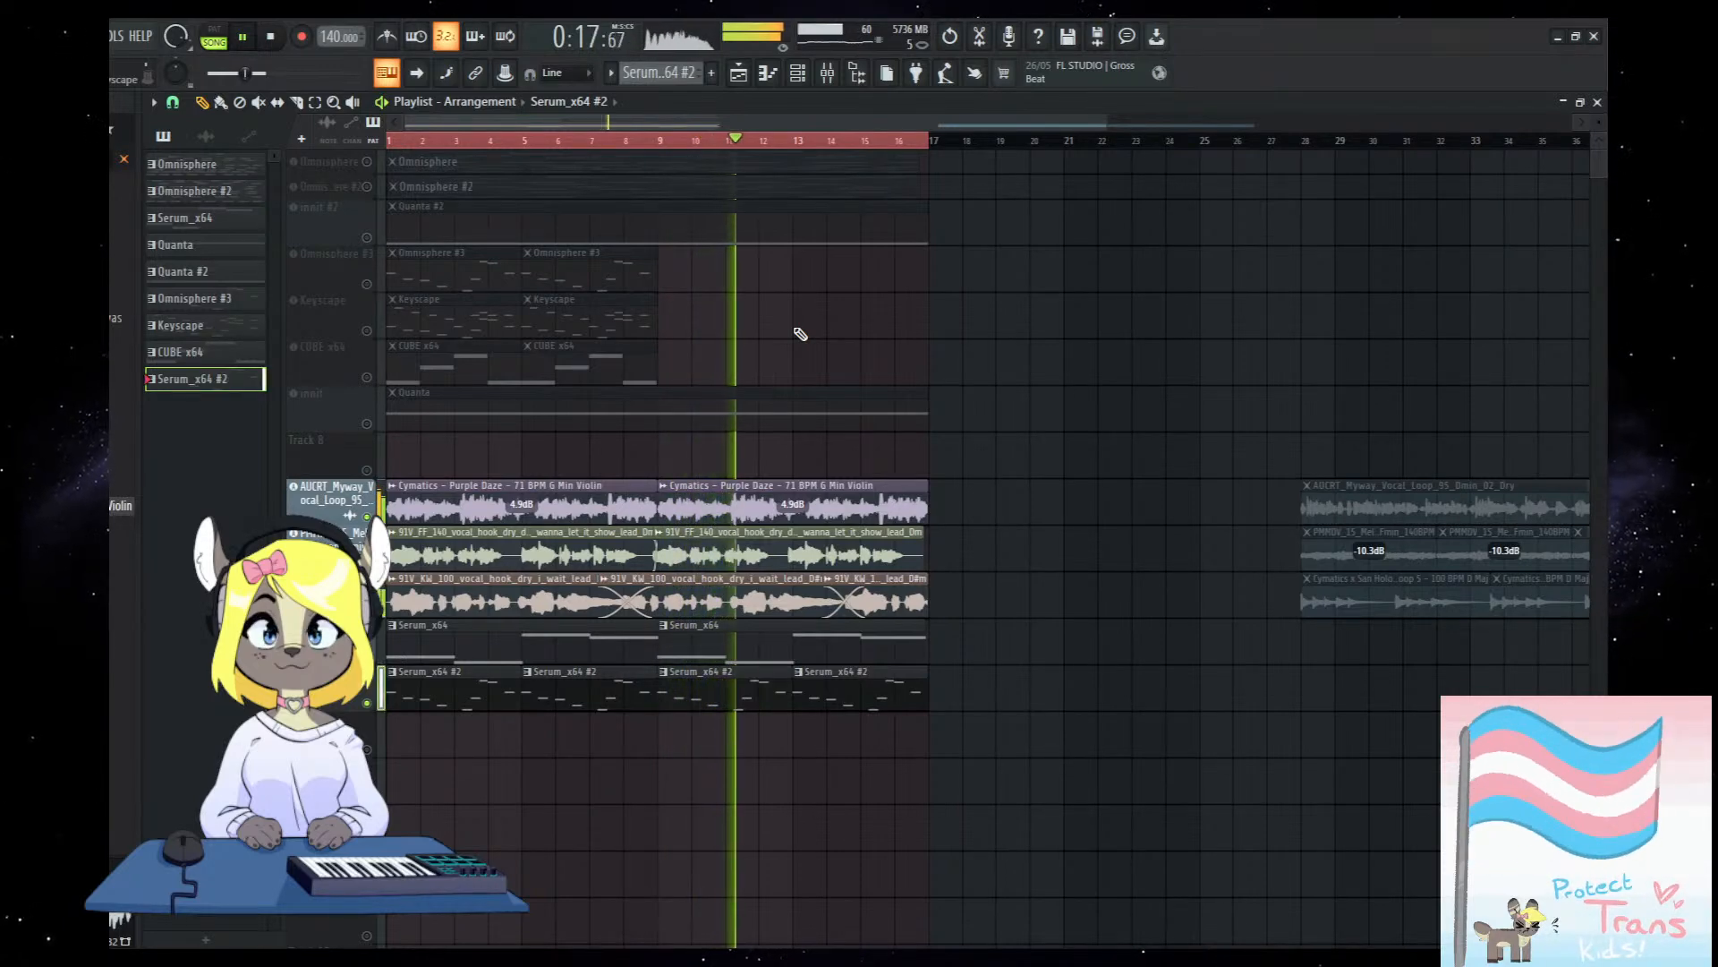
Mute both vocal hook tracks and audition the violin with the two Serum parts from bar 1.
scroll(1020, 415, "down", 3)
scroll(851, 464, "down", 4)
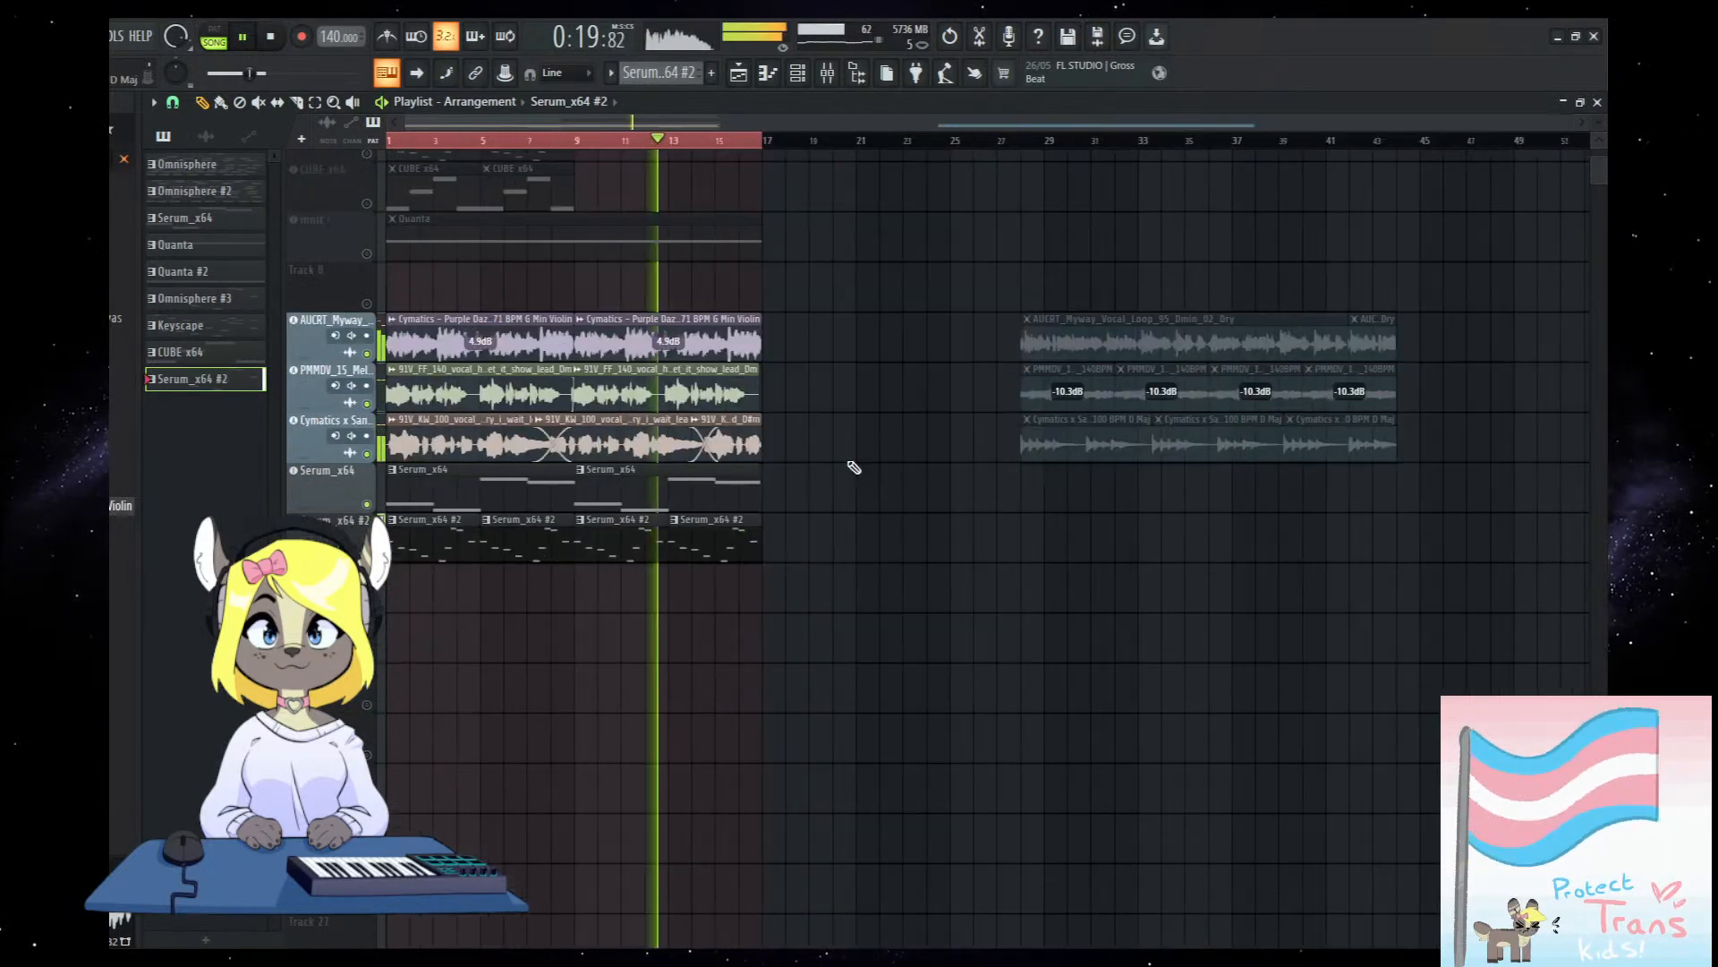
key("space")
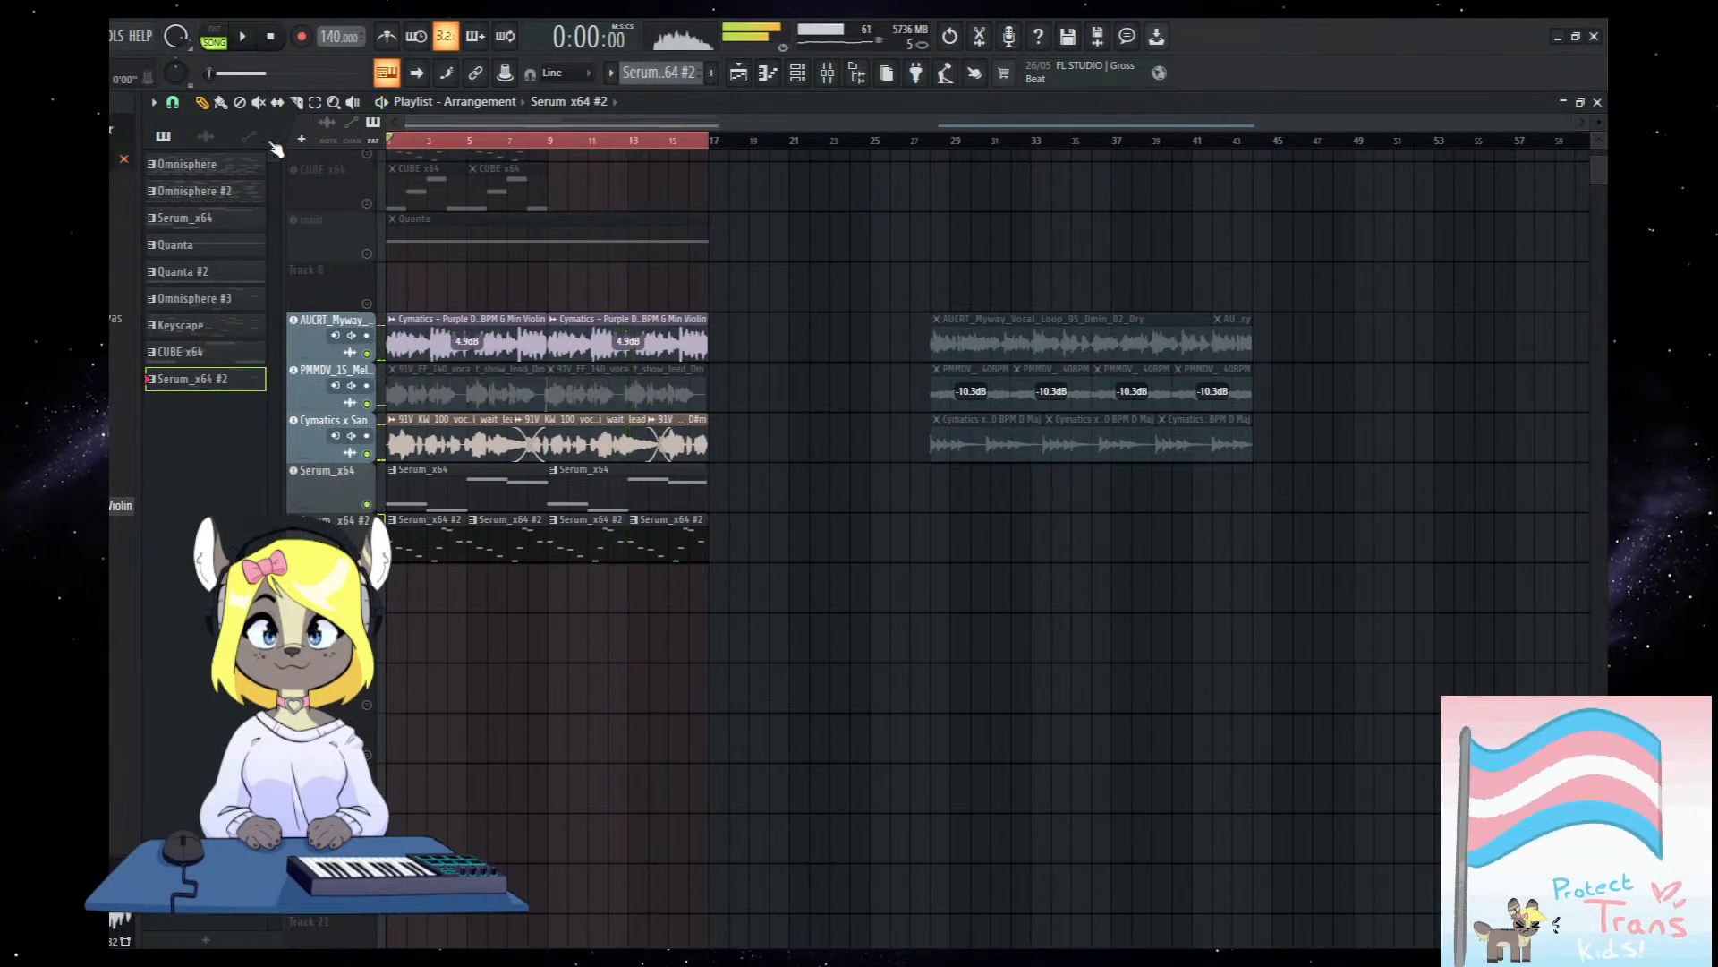
left_click(375, 454)
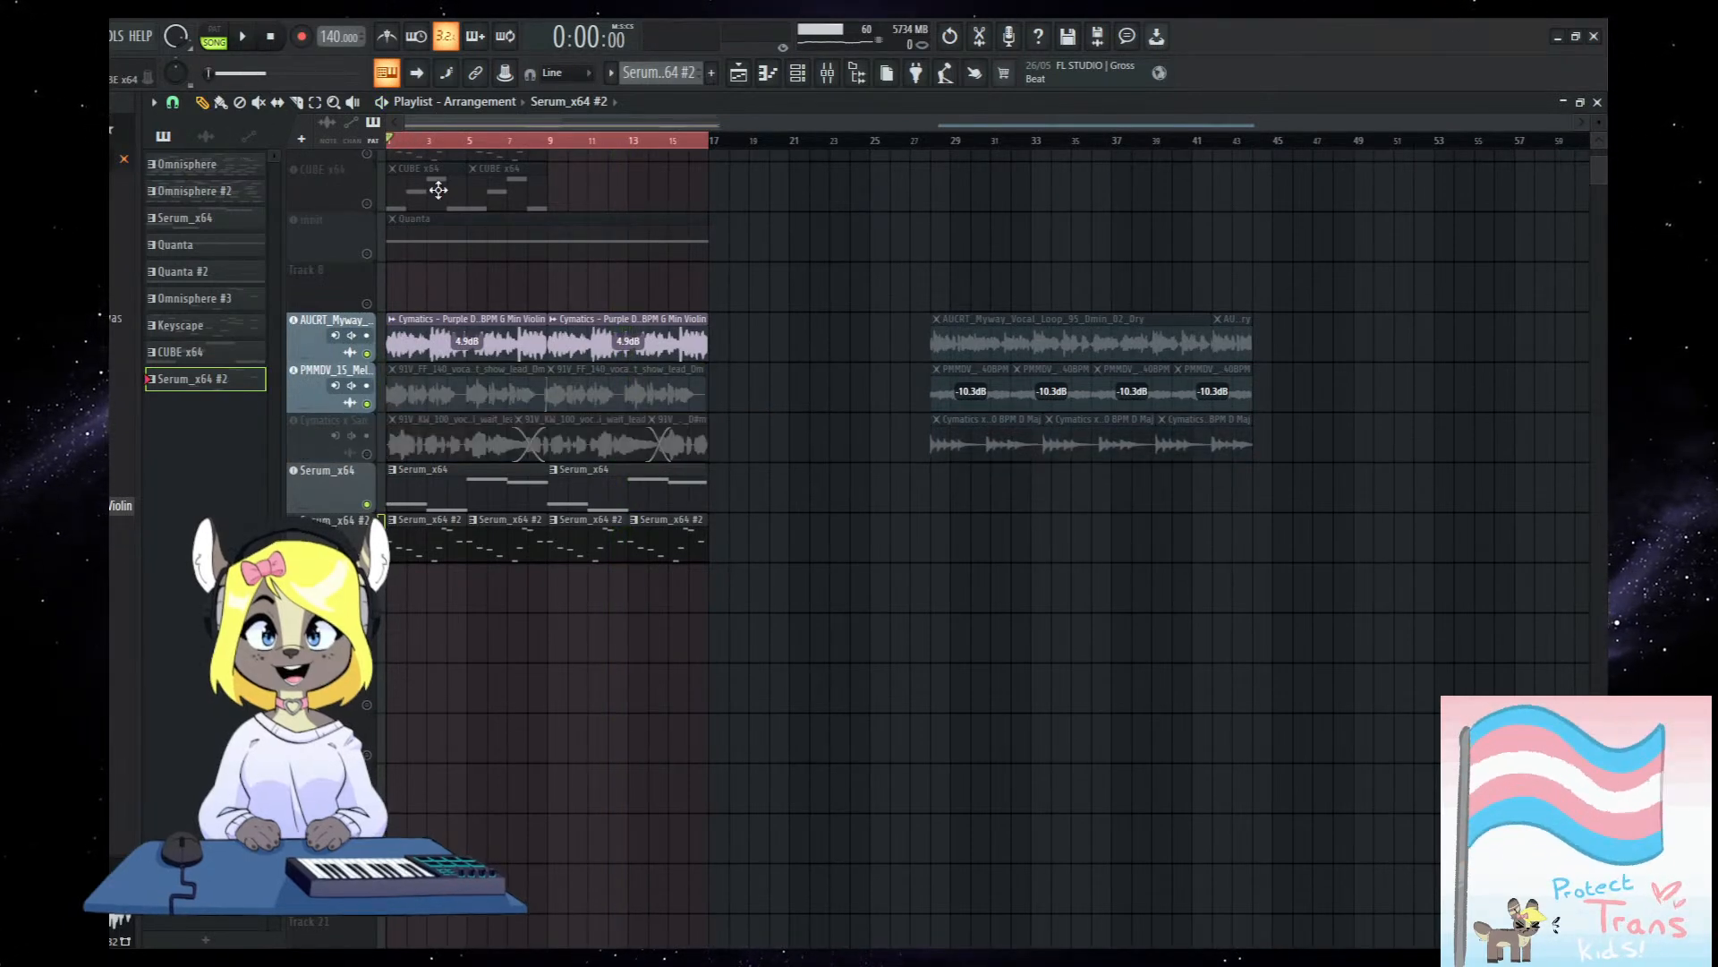
key("space")
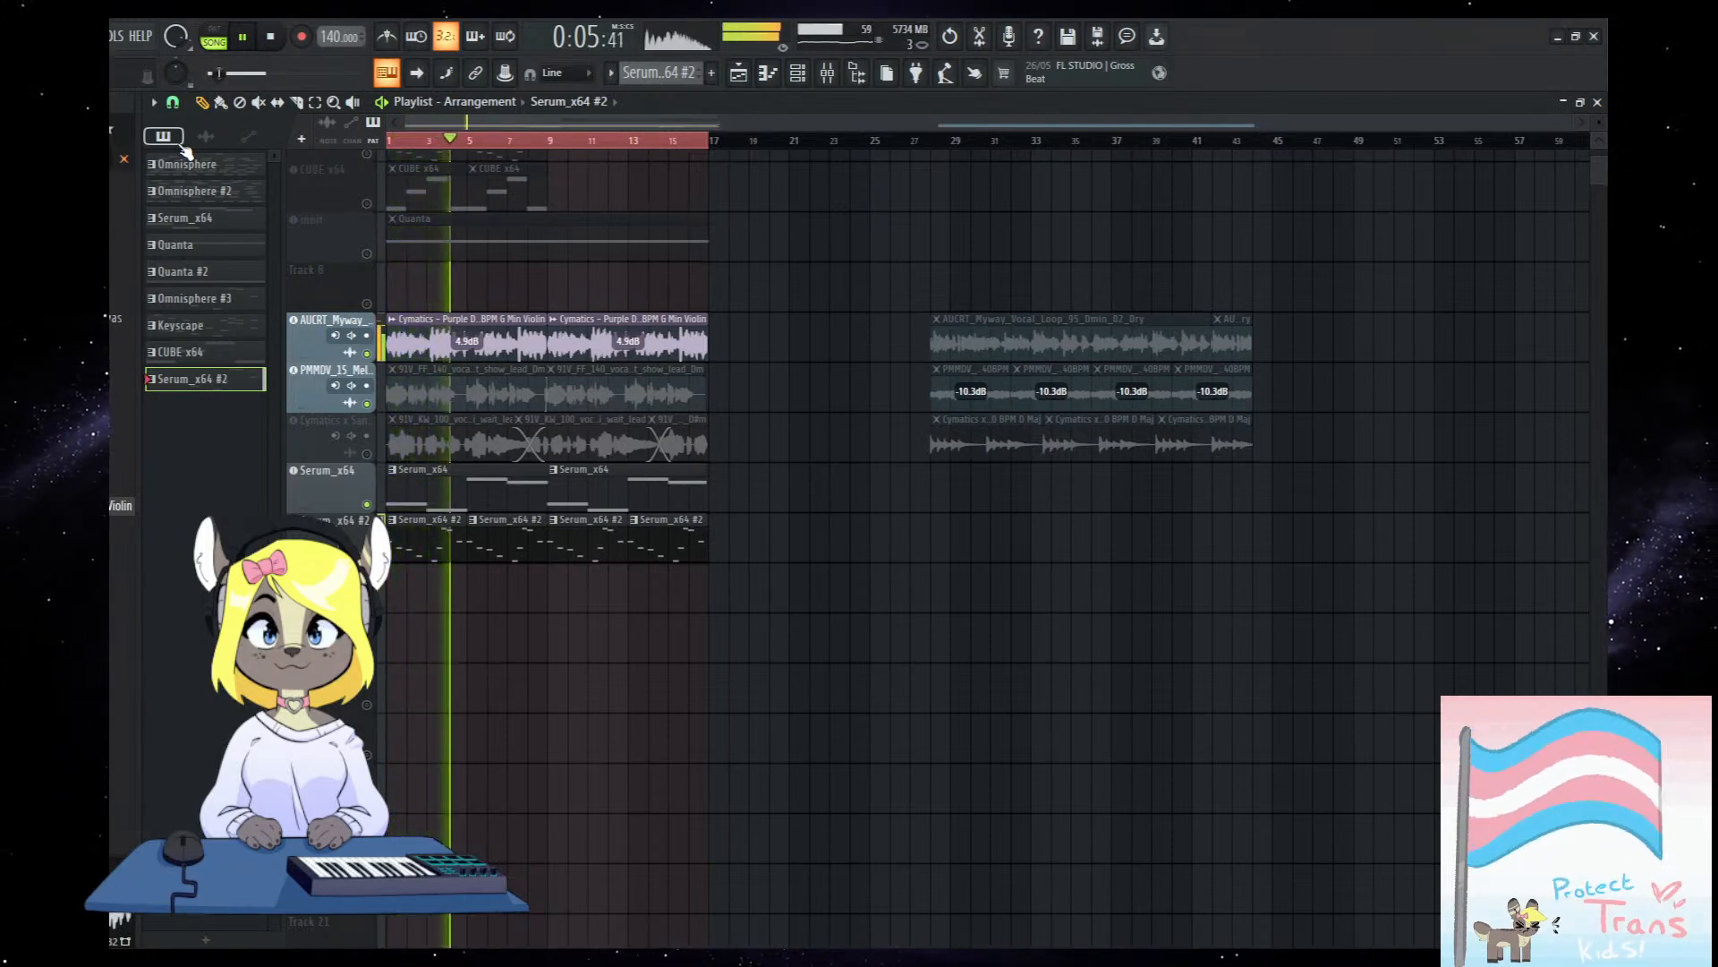
key("space")
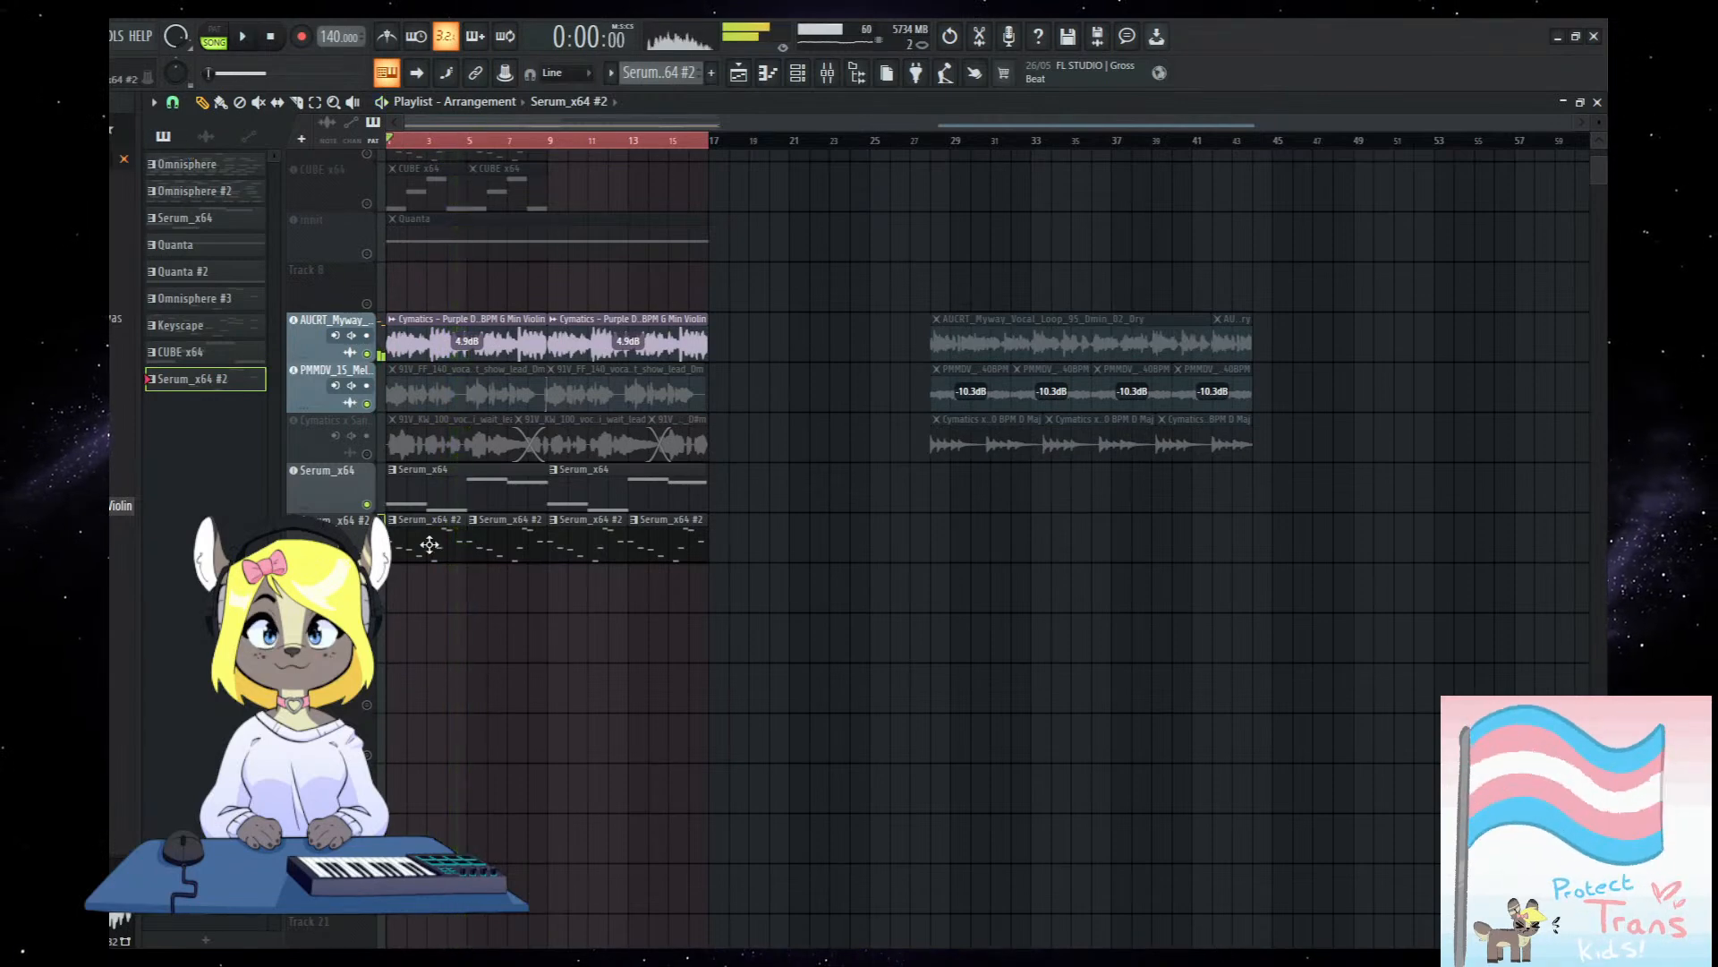
Transpose the Serum_x64 #2 melody notes down in octave steps while the section plays, and return to the playlist.
double_click(432, 546)
key("ctrl+Down")
key("space")
key("ctrl+Down")
left_click_drag(582, 756, 867, 511)
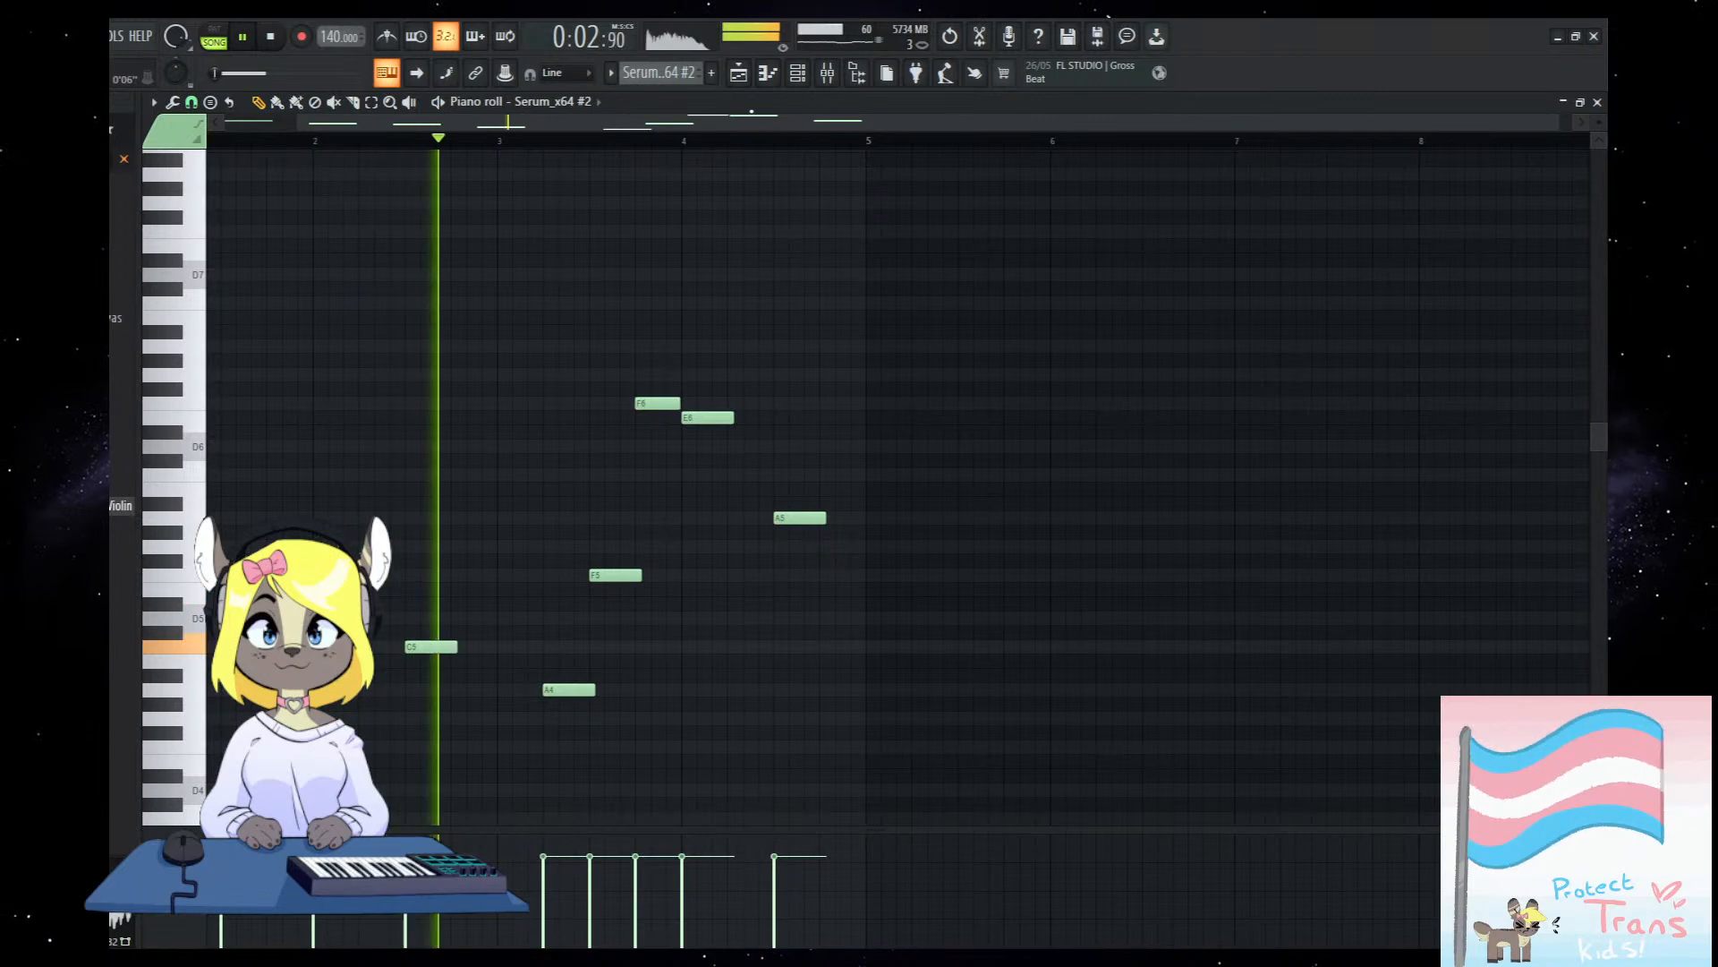
left_click(739, 74)
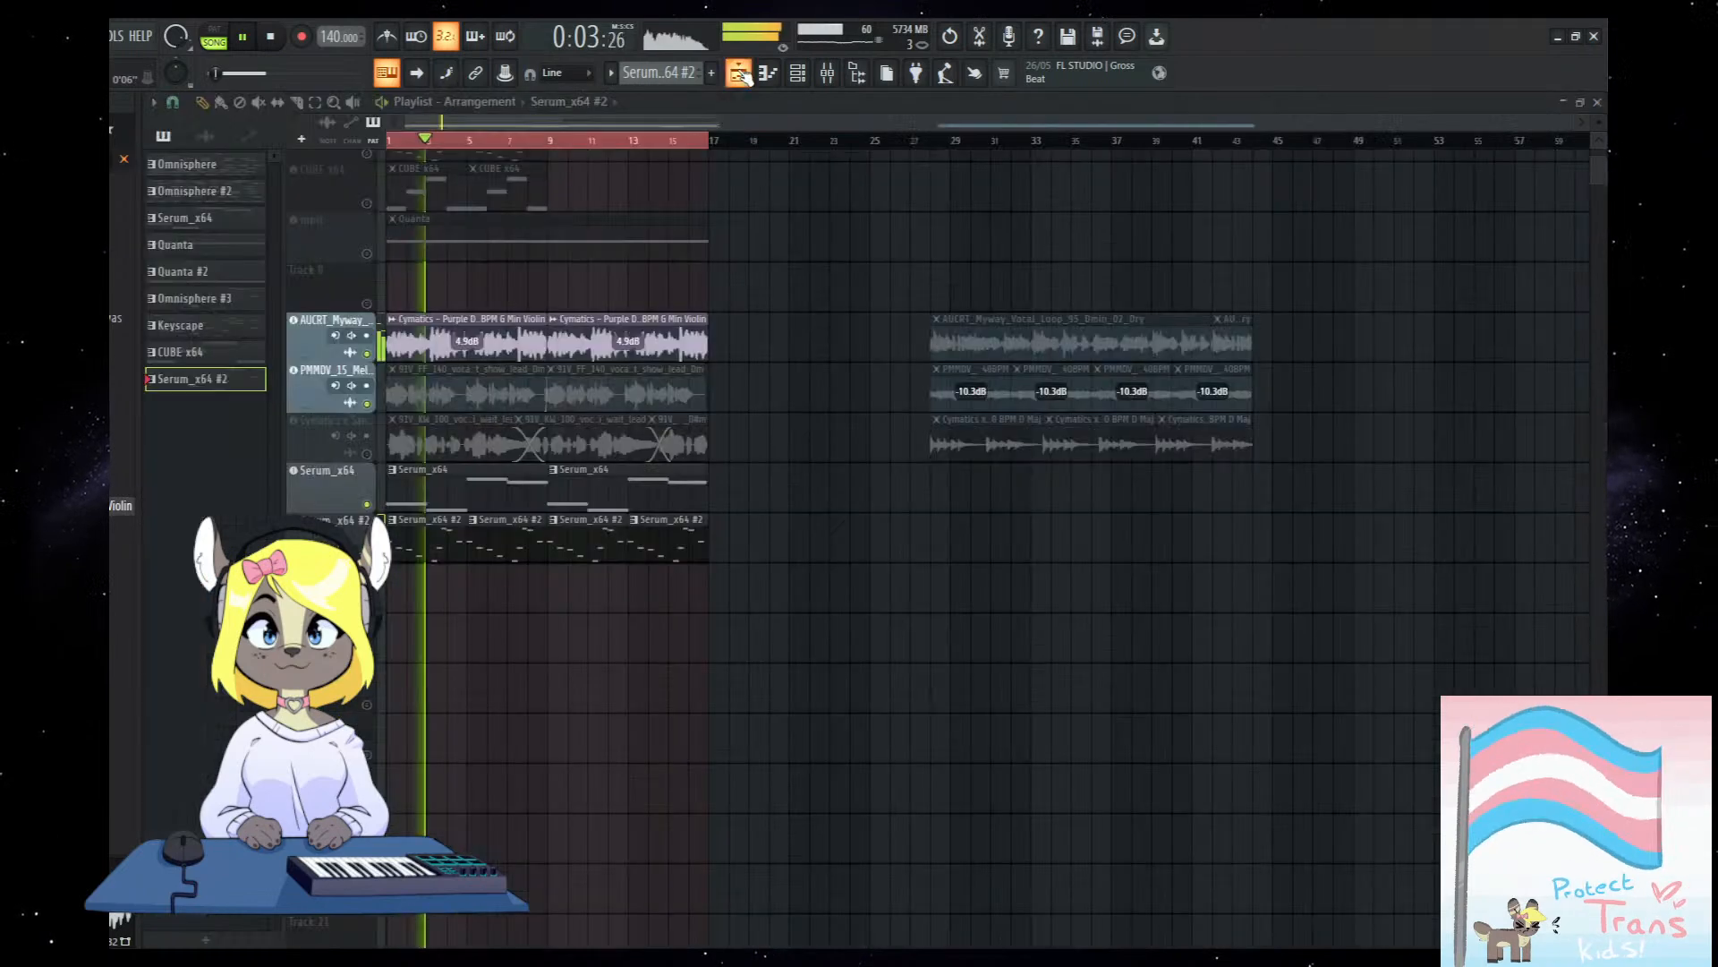
Mute the Purple Daze violin and enable the "i wait" vocal hook track alongside the two Serum parts.
left_click(366, 351)
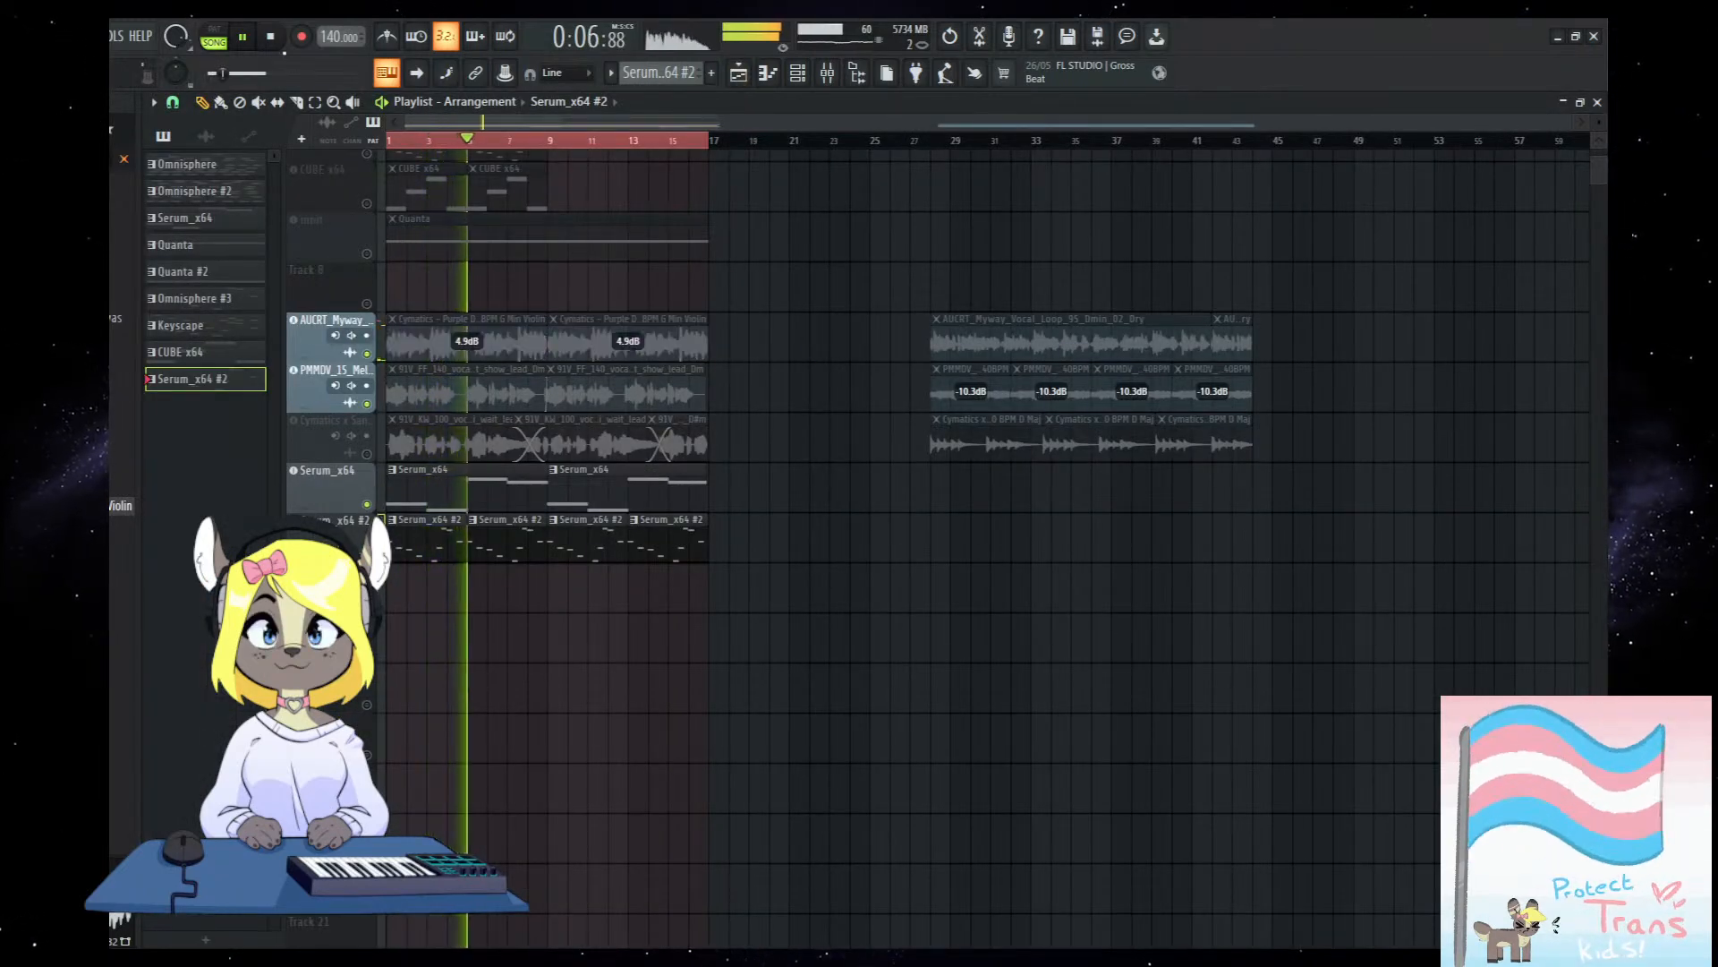
key("space")
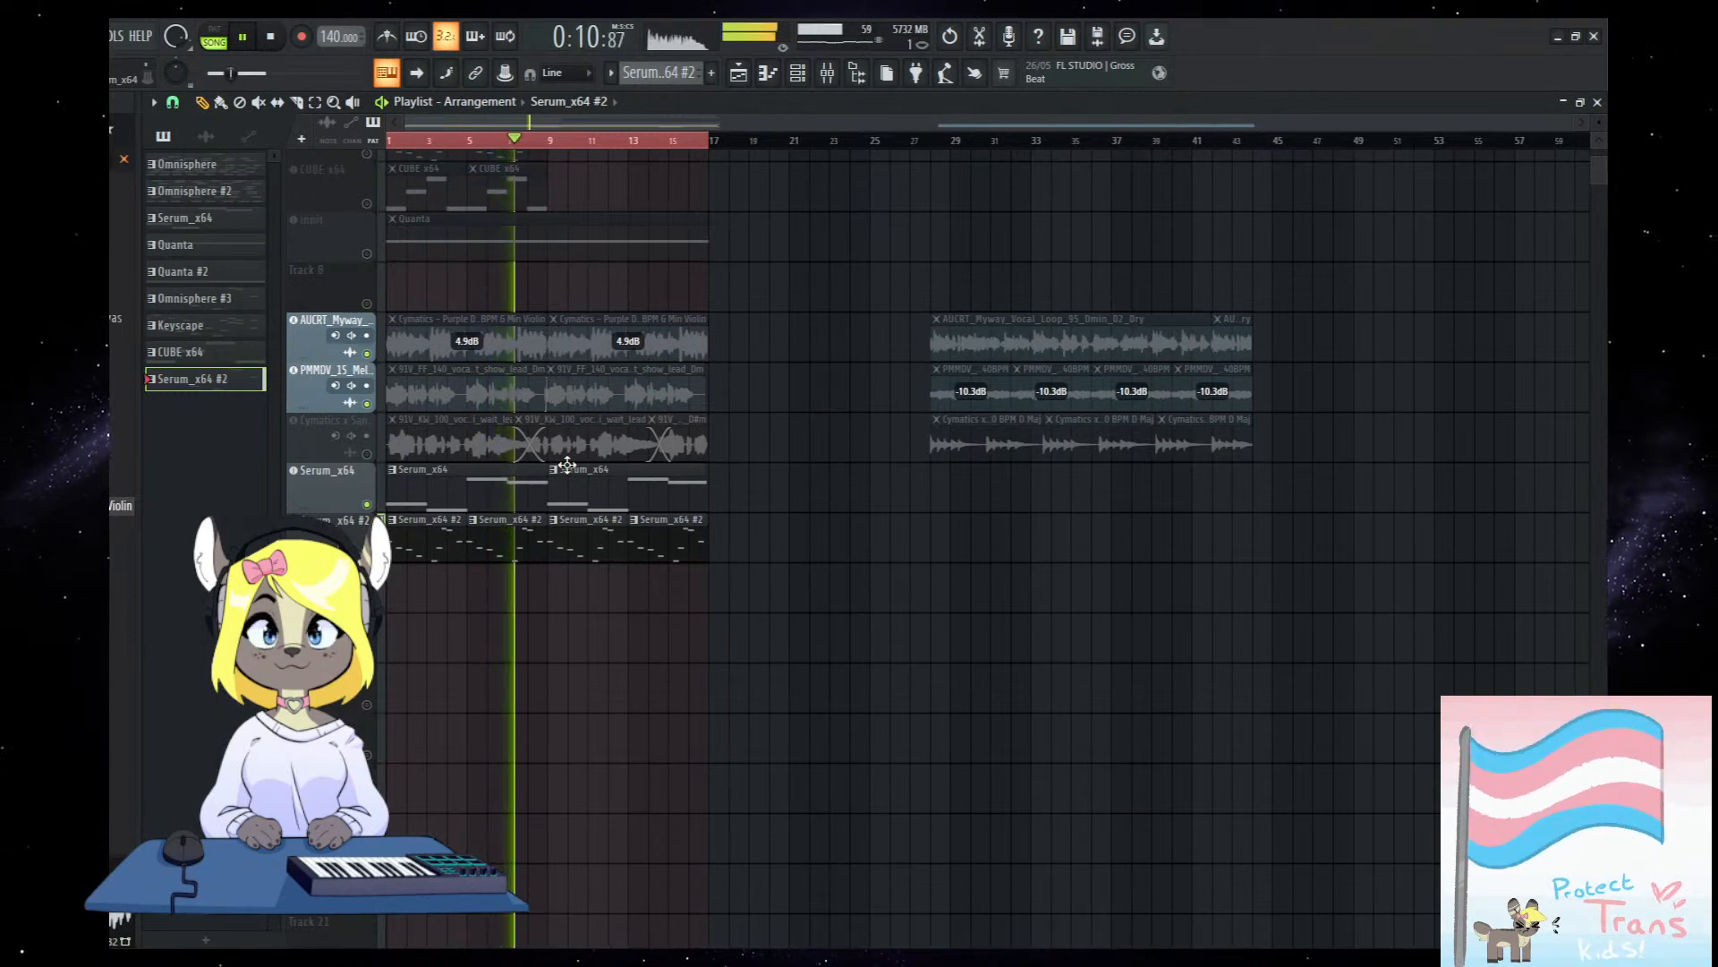
left_click(367, 454)
key("space")
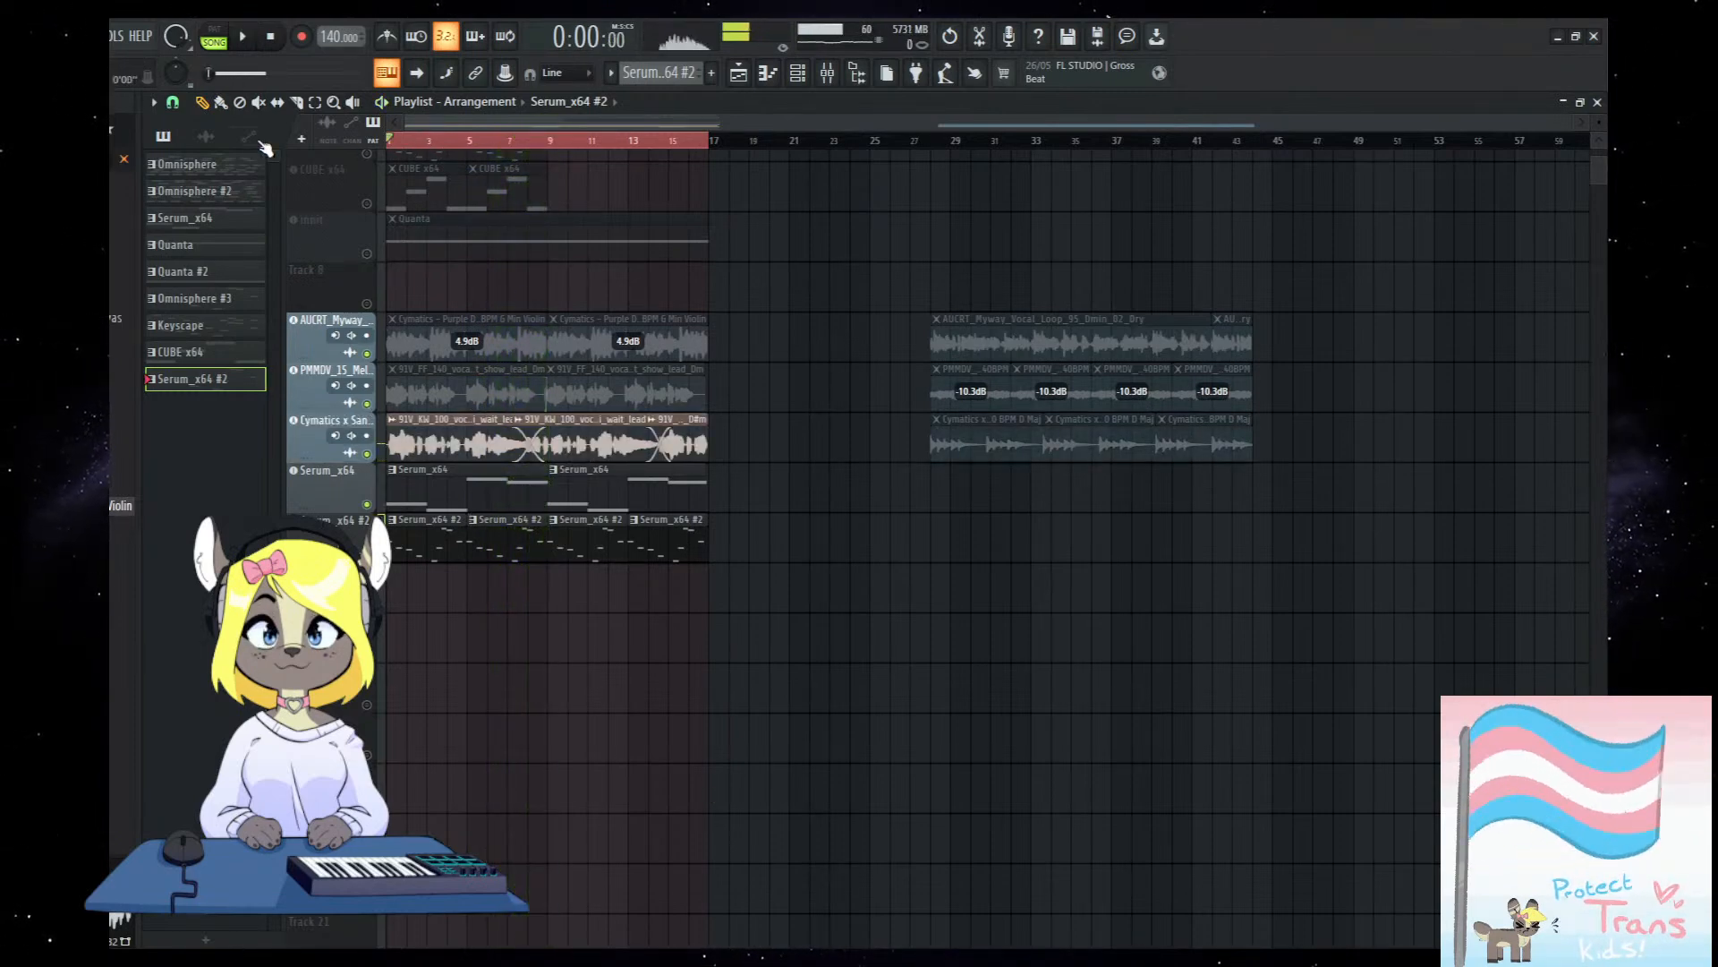
Raise the Serum_x64 #2 melody note at bar 4 to A6, play the section, and return to the playlist.
key("F7")
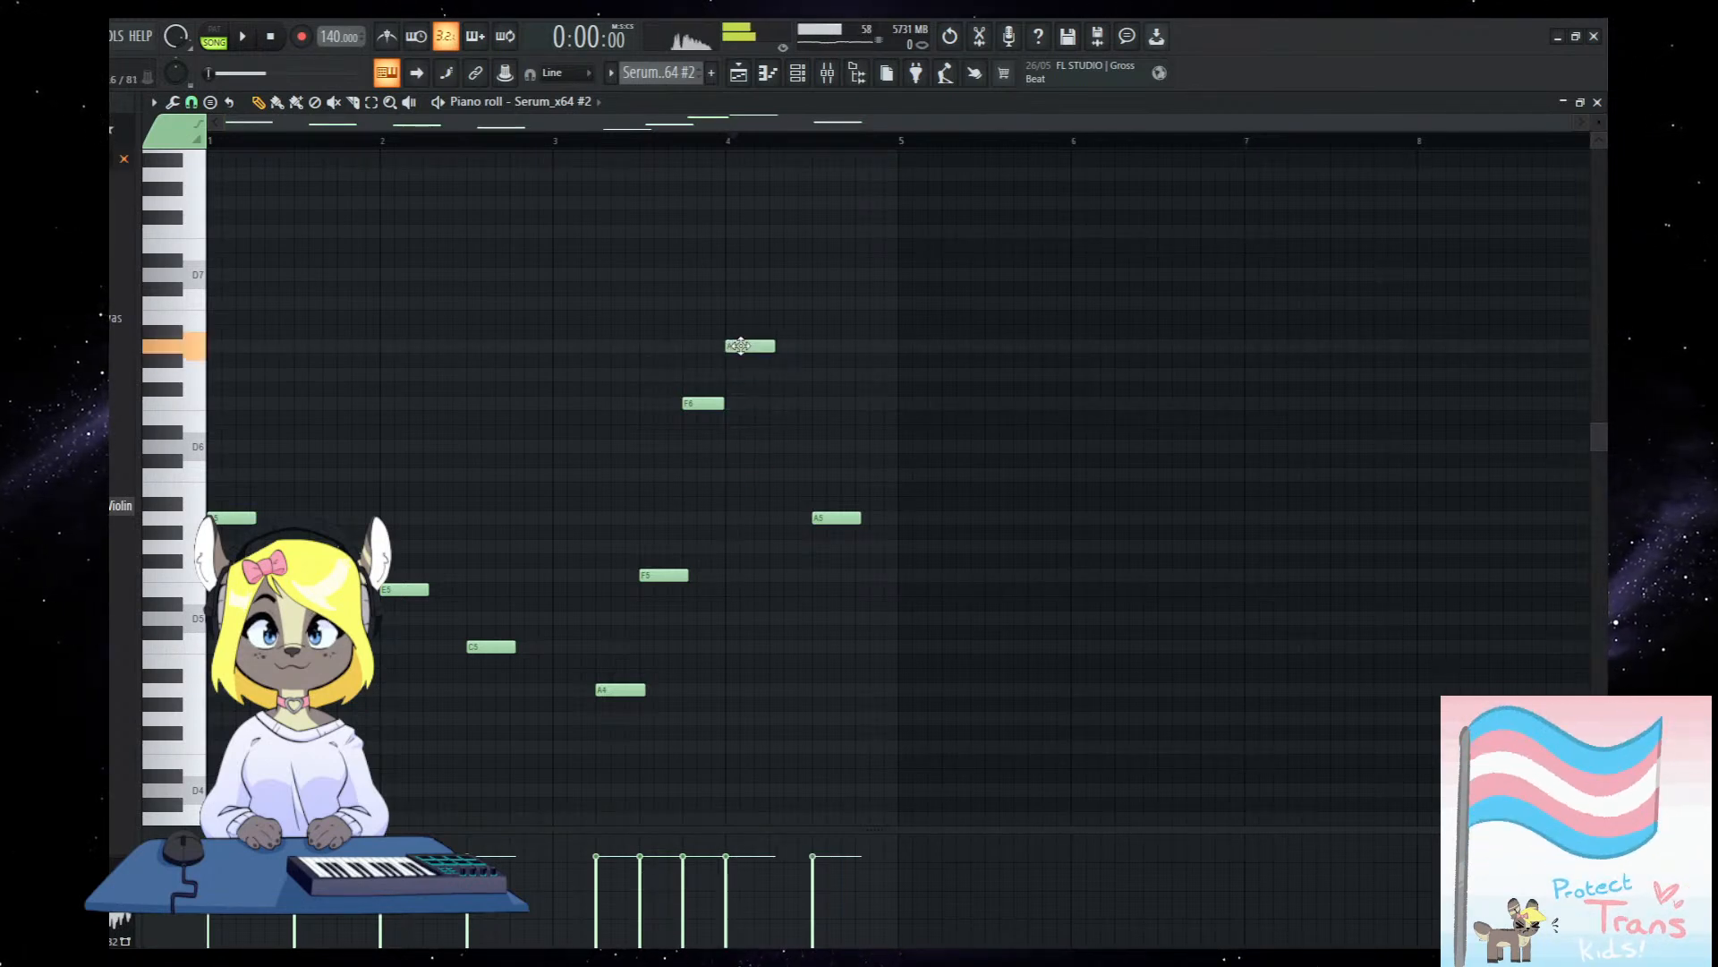
key("space")
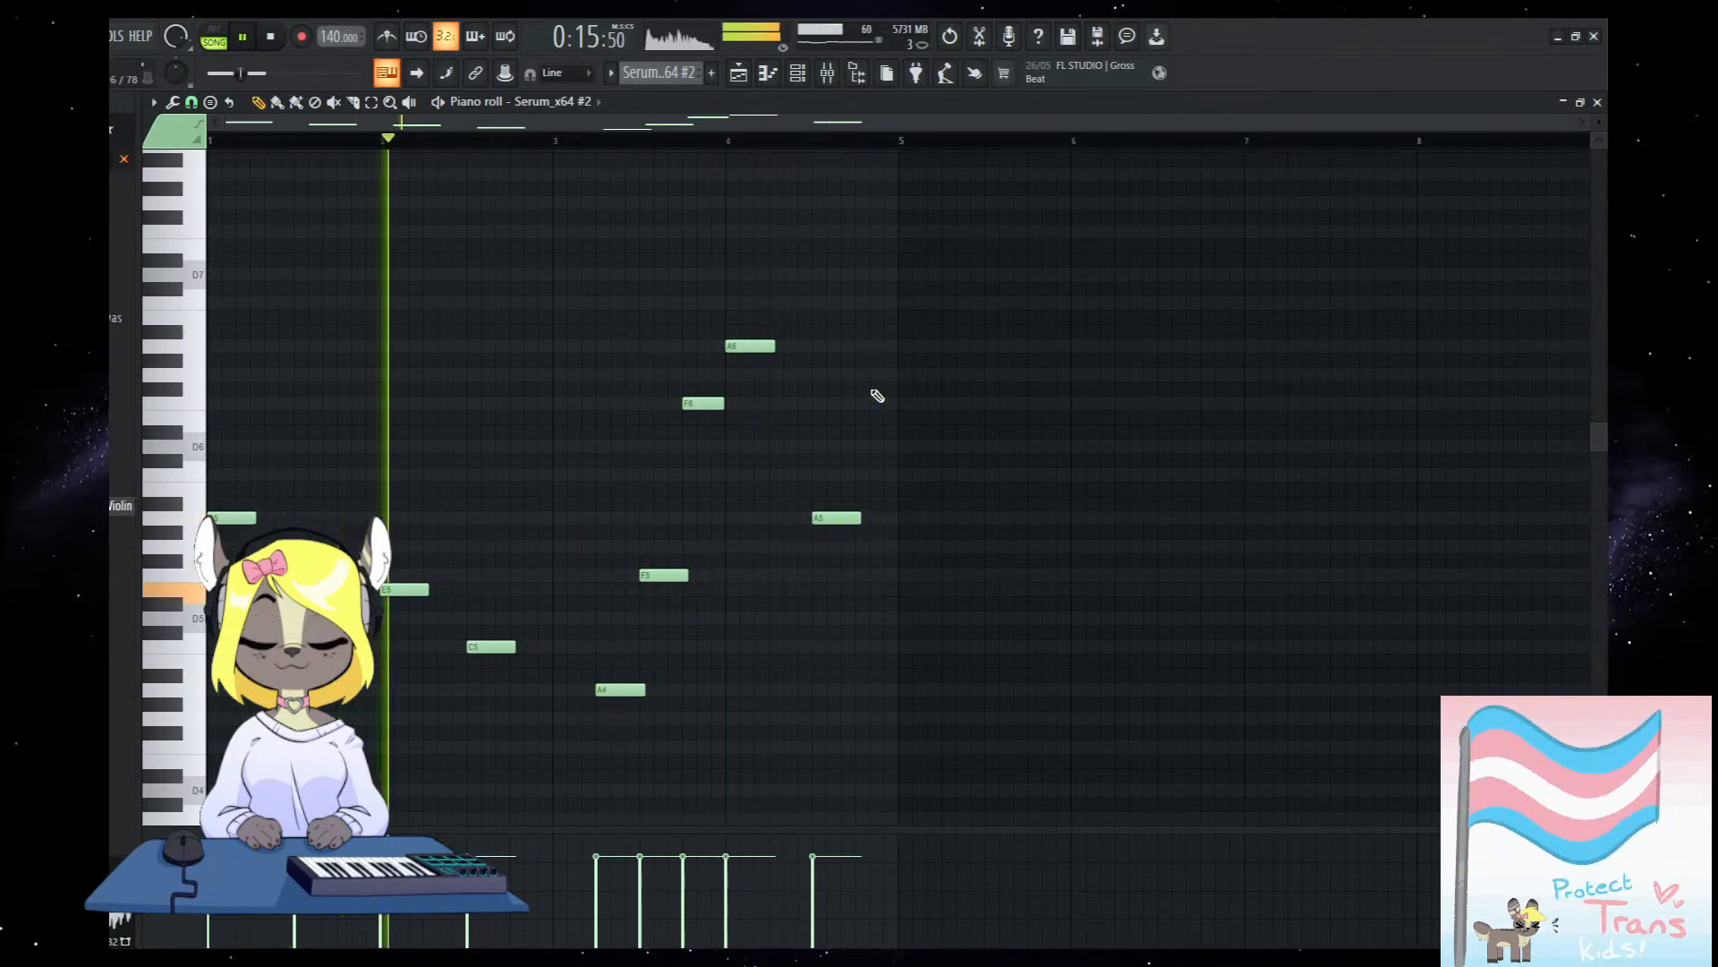
key("F5")
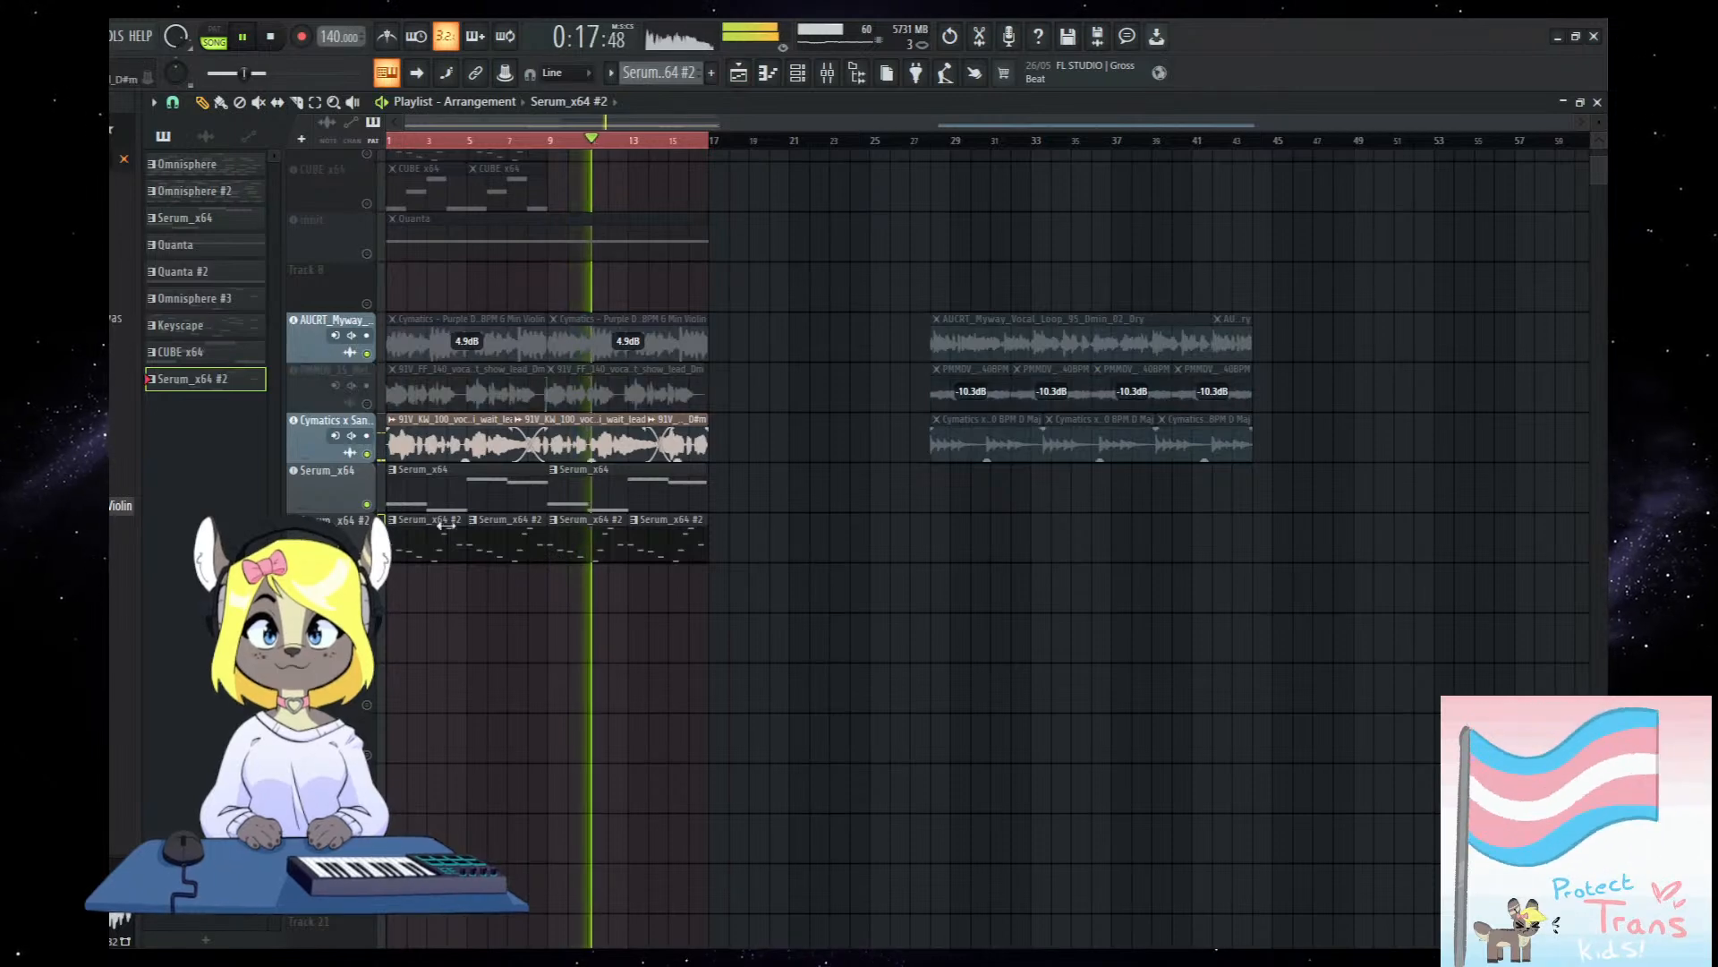
Enable the "dont wanna let it show" vocal hook track and audition both hooks with the Serum parts from bar 1.
left_click(350, 392)
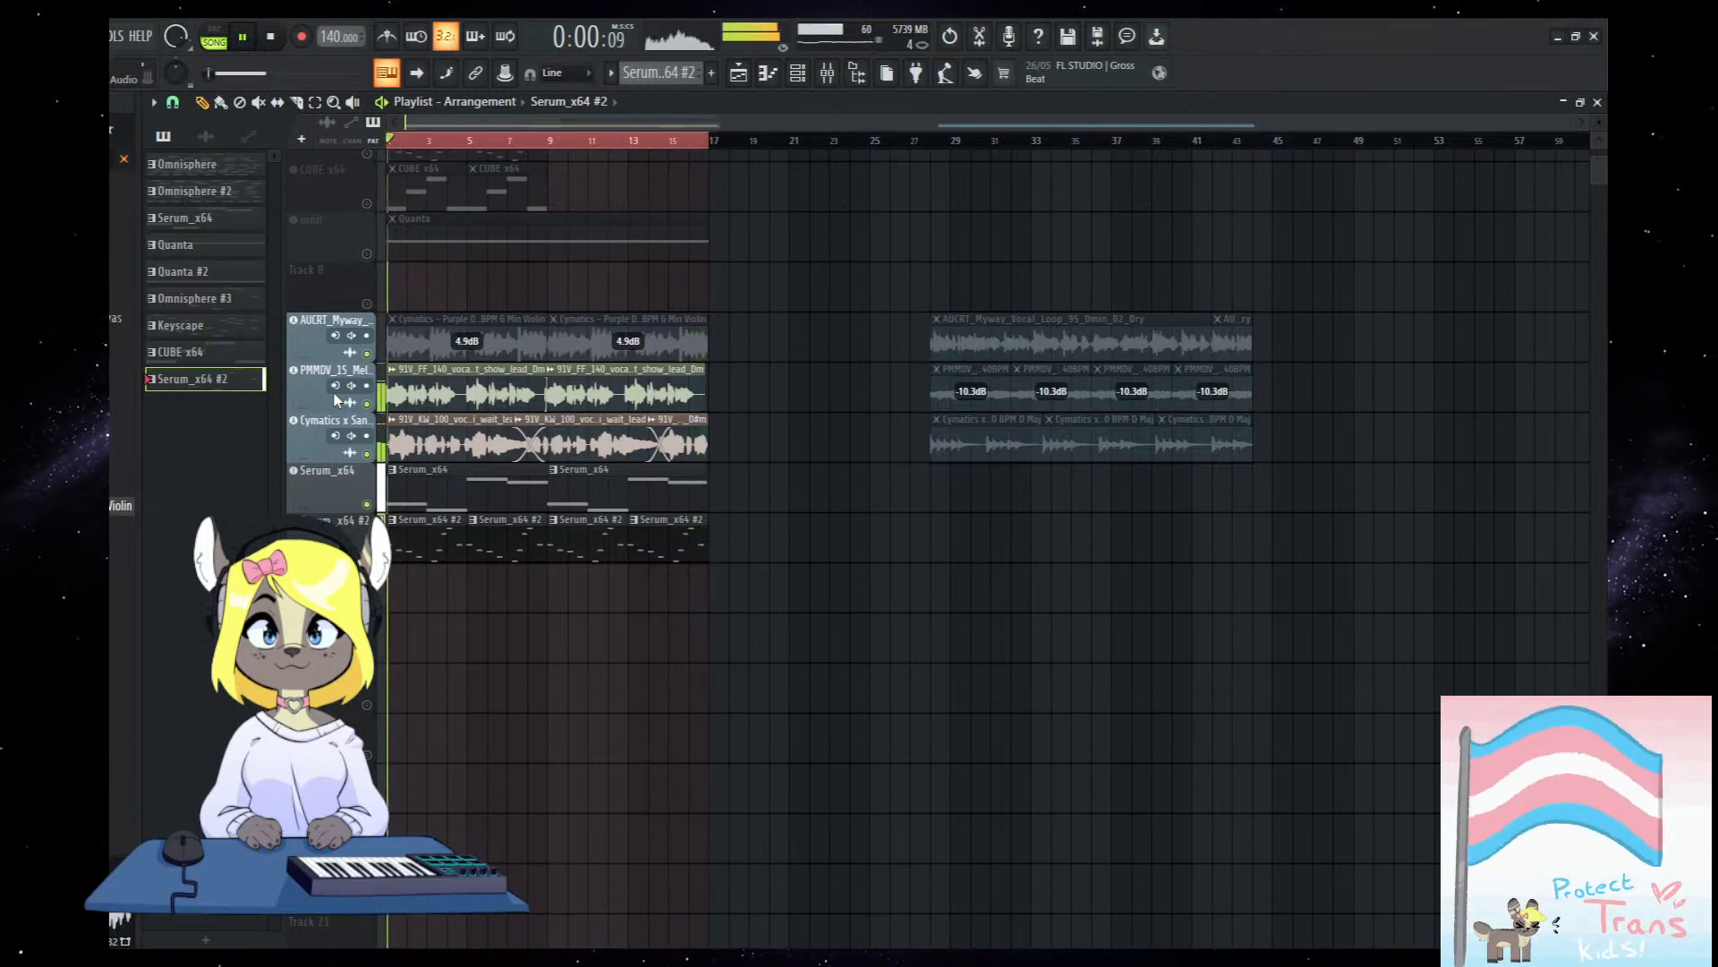
scroll(406, 480, "up", 4)
left_click_drag(537, 499, 556, 525)
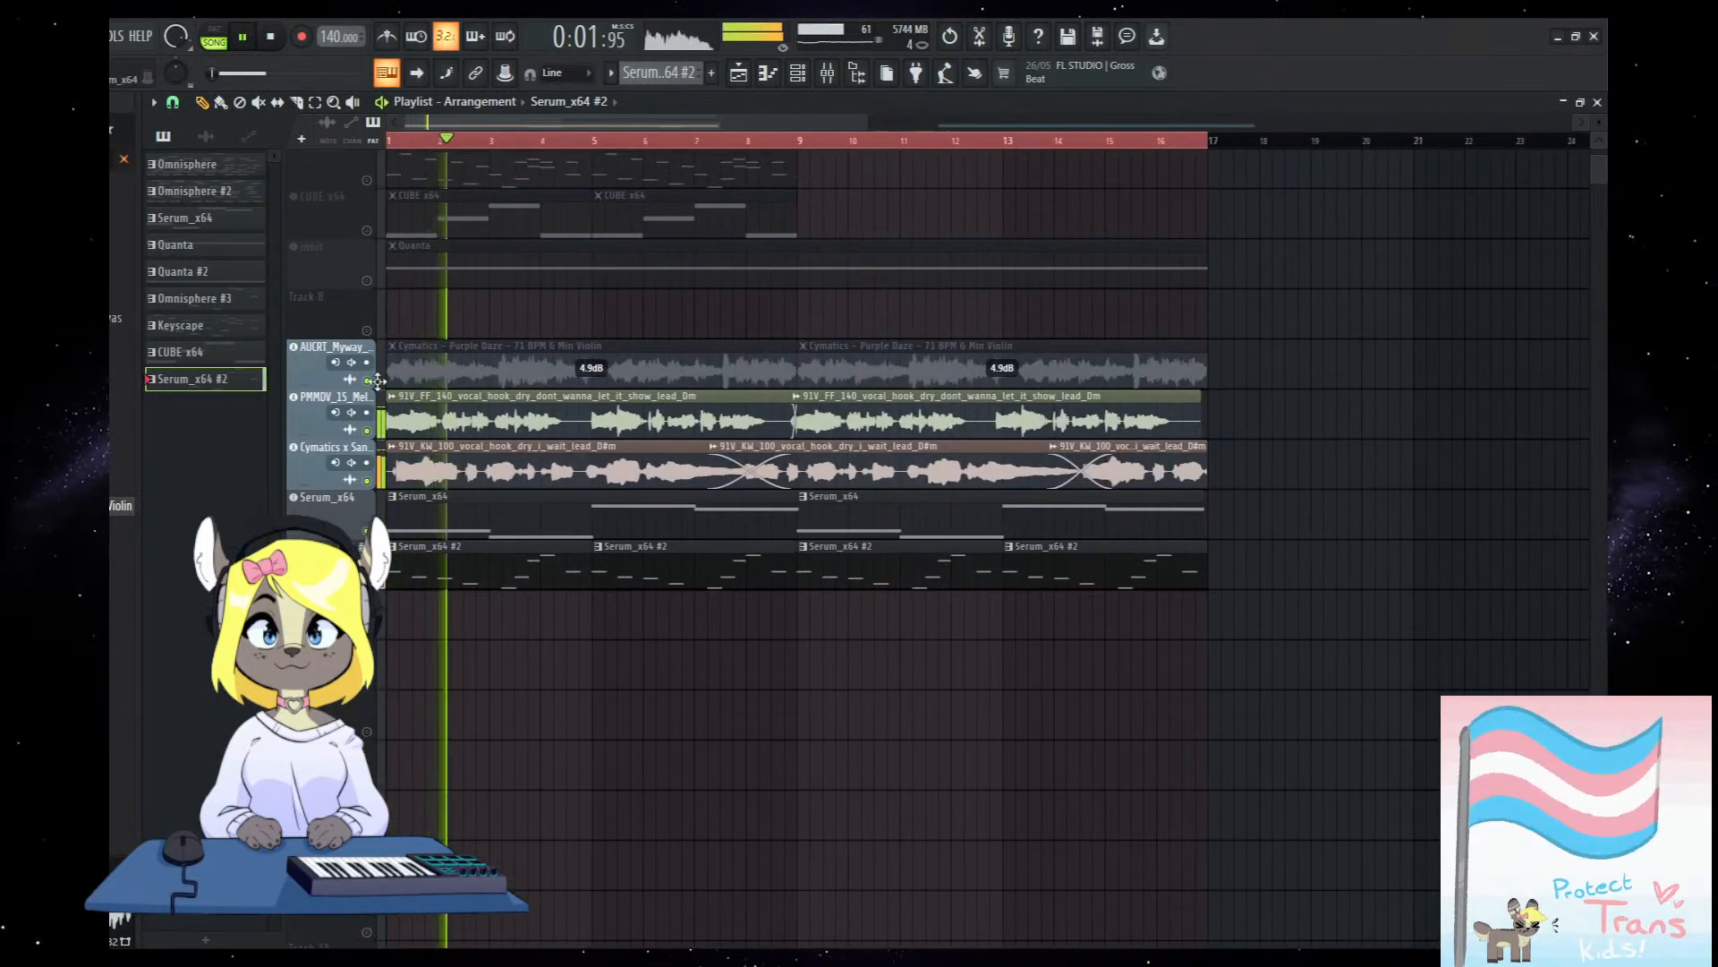
scroll(594, 549, "down", 5)
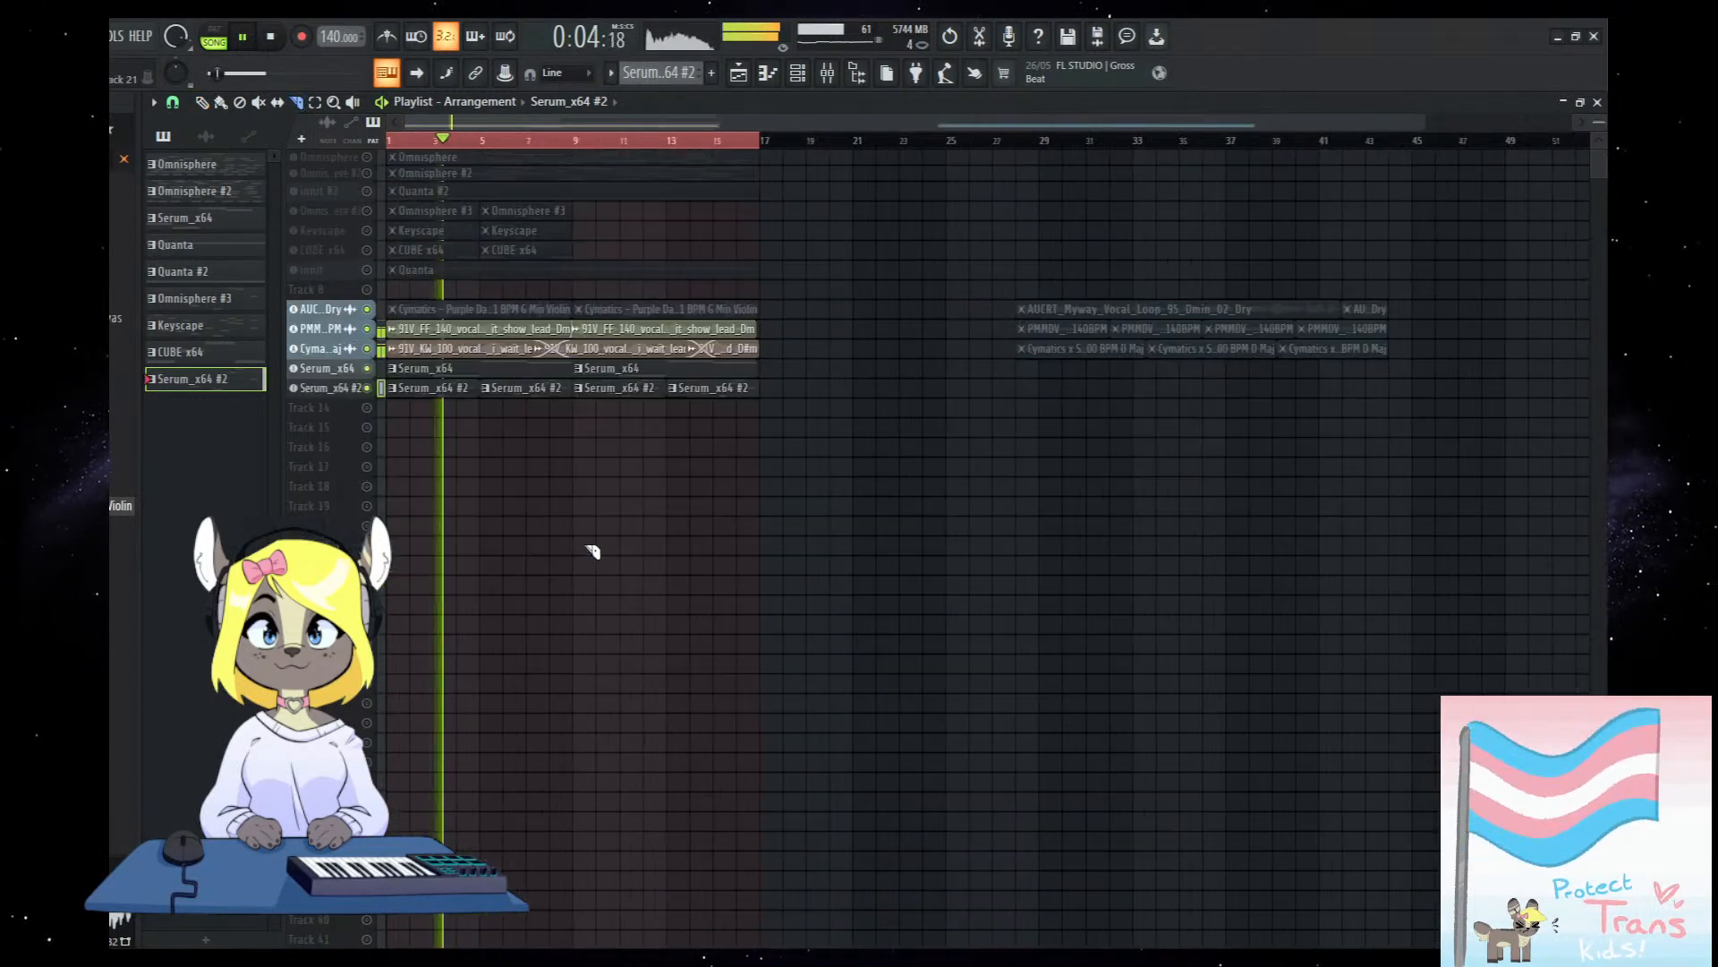
scroll(635, 595, "up", 3)
left_click(204, 103)
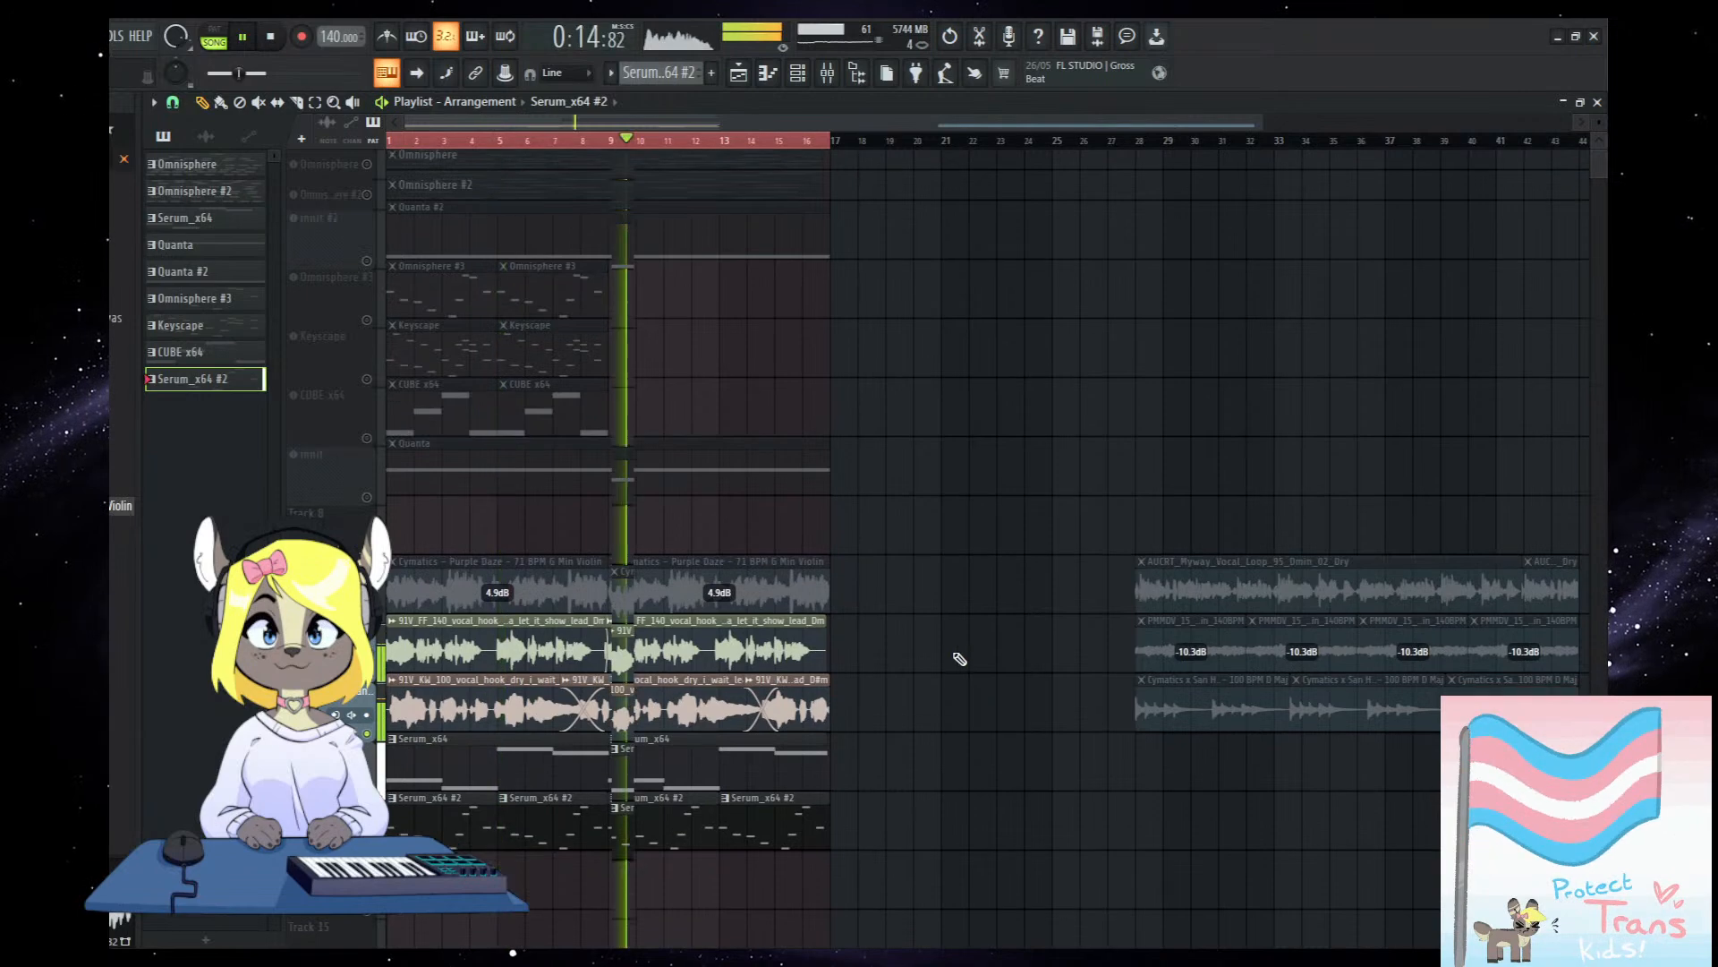
scroll(955, 658, "down", 3)
key("space")
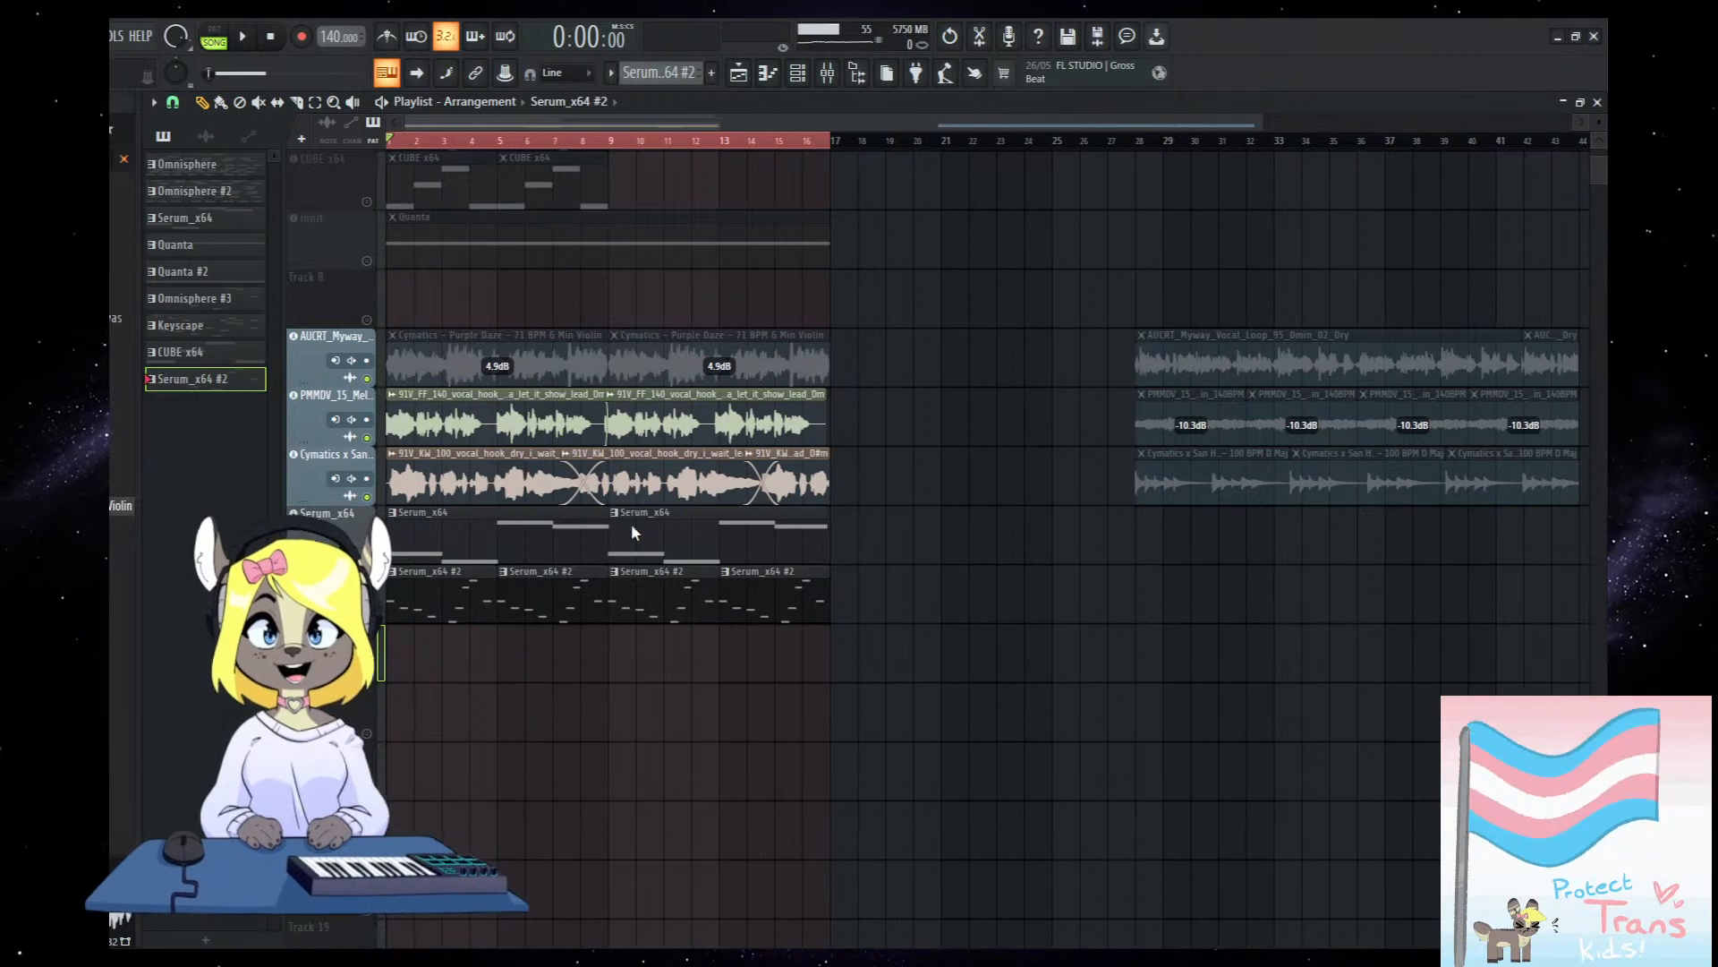
Bend the LFO 1 curve of the FondMem Lead in Serum_x64 #3 and draw a two-note pattern for it at bar 1.
left_click(628, 381)
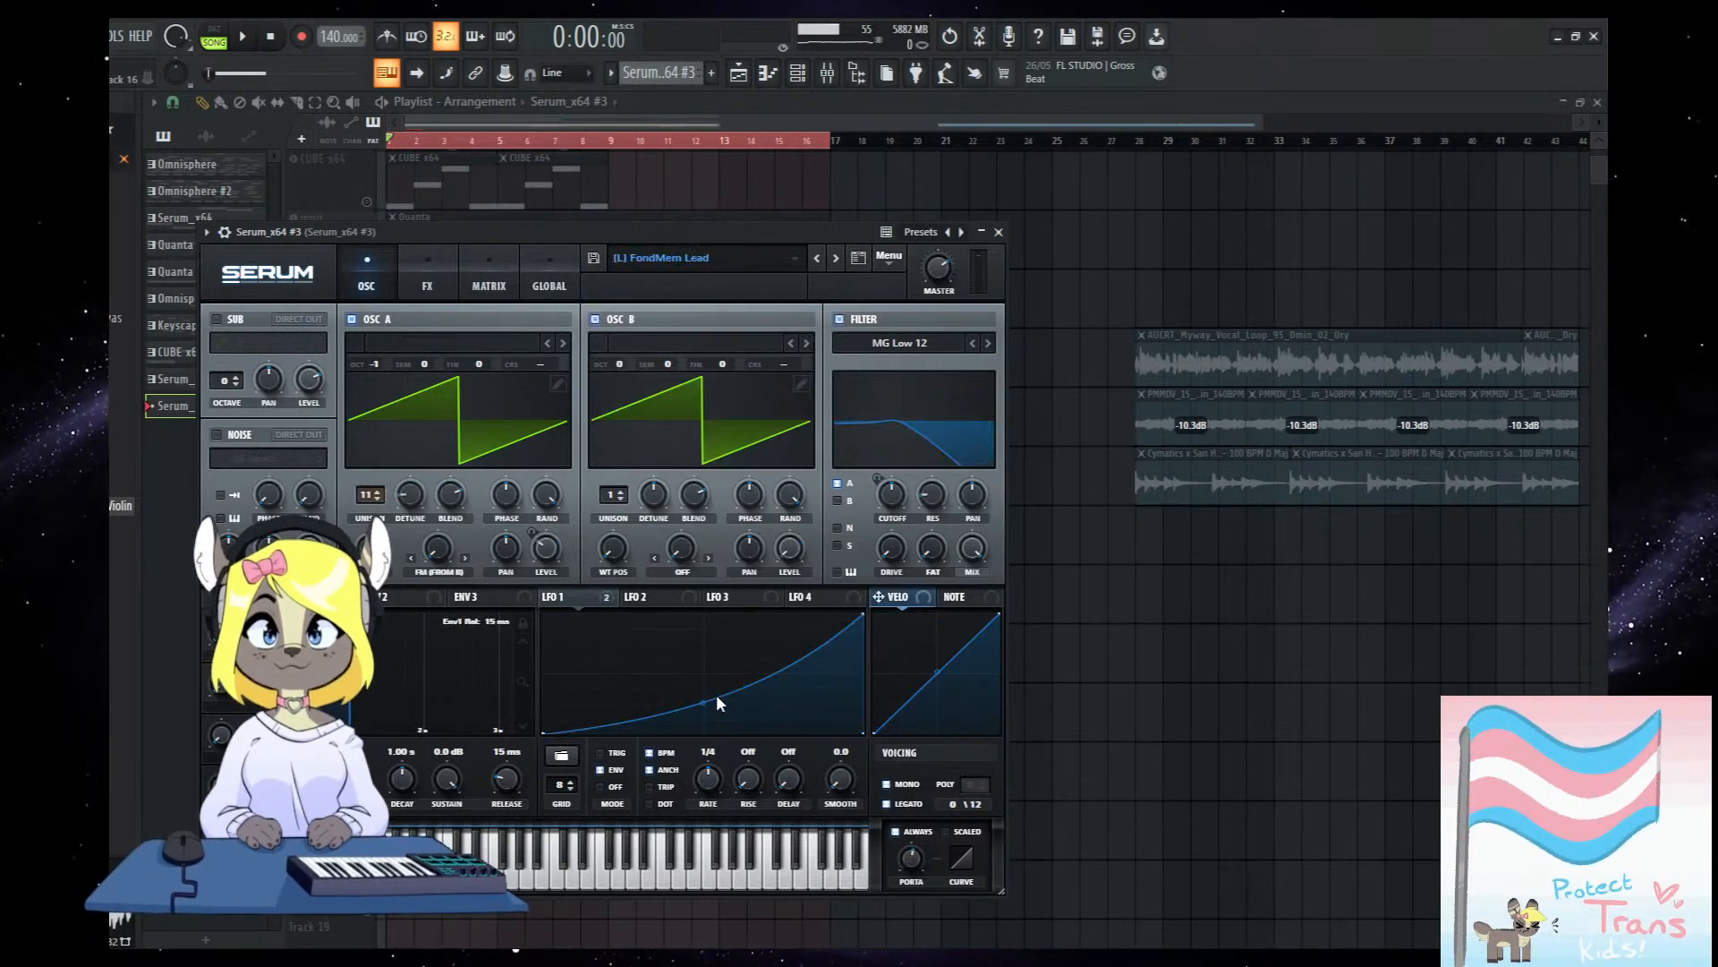
left_click_drag(707, 675, 716, 656)
right_click(1211, 723)
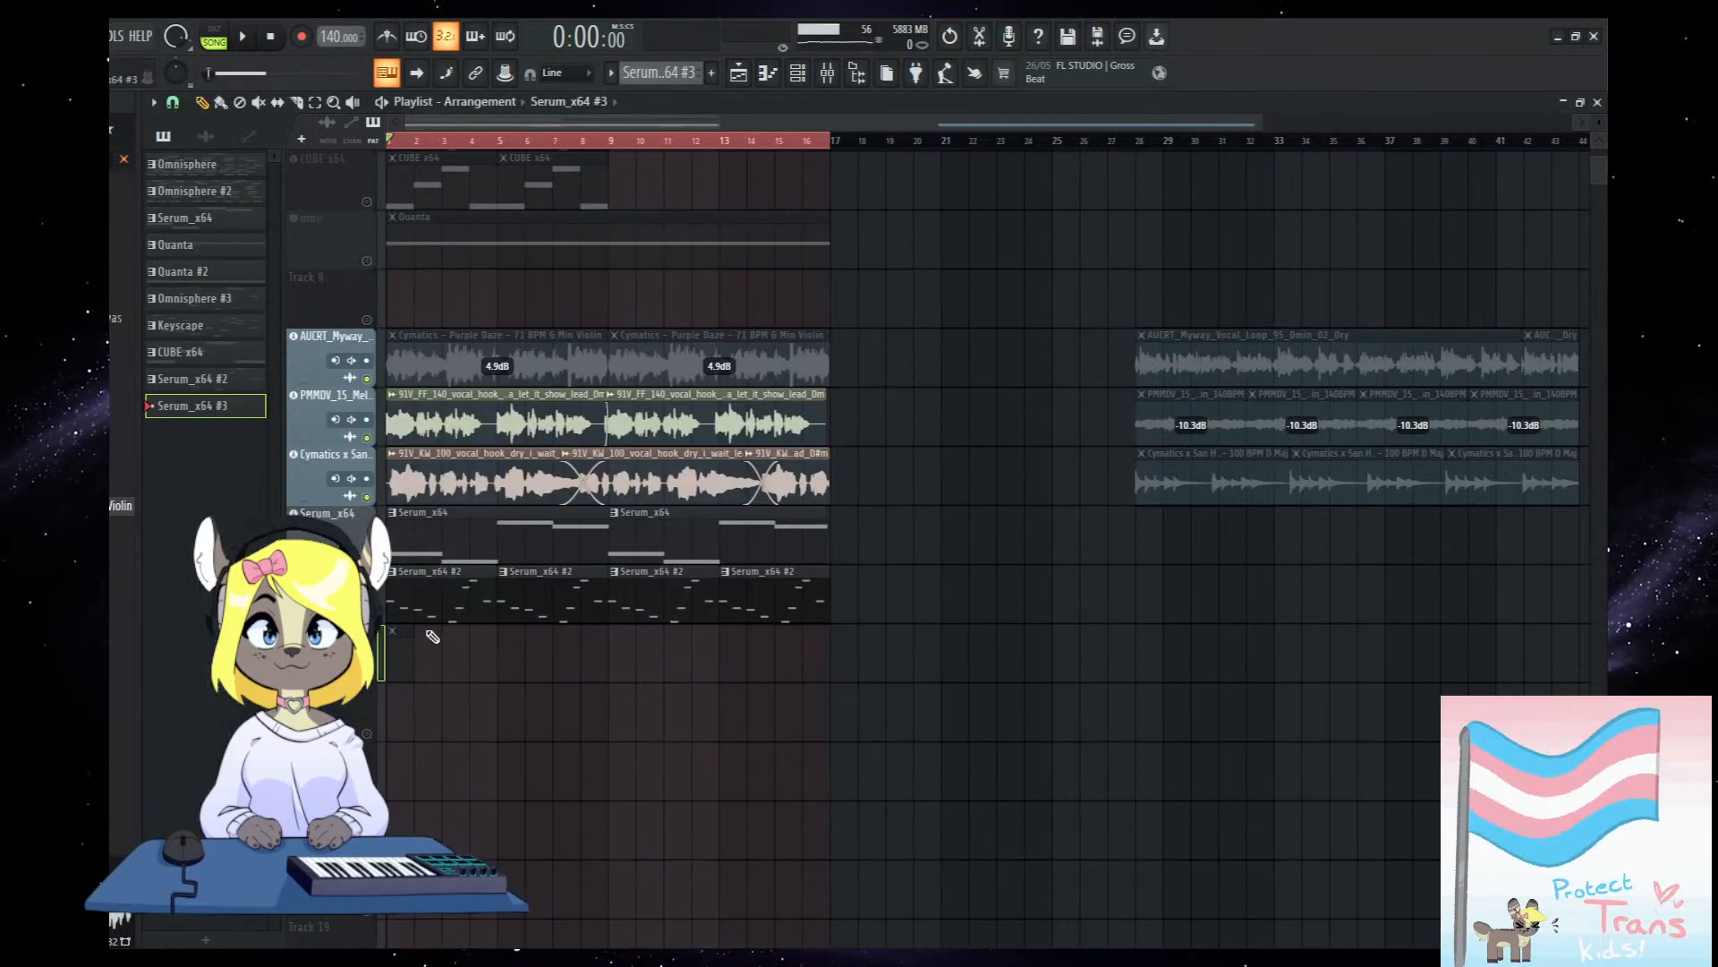
double_click(399, 662)
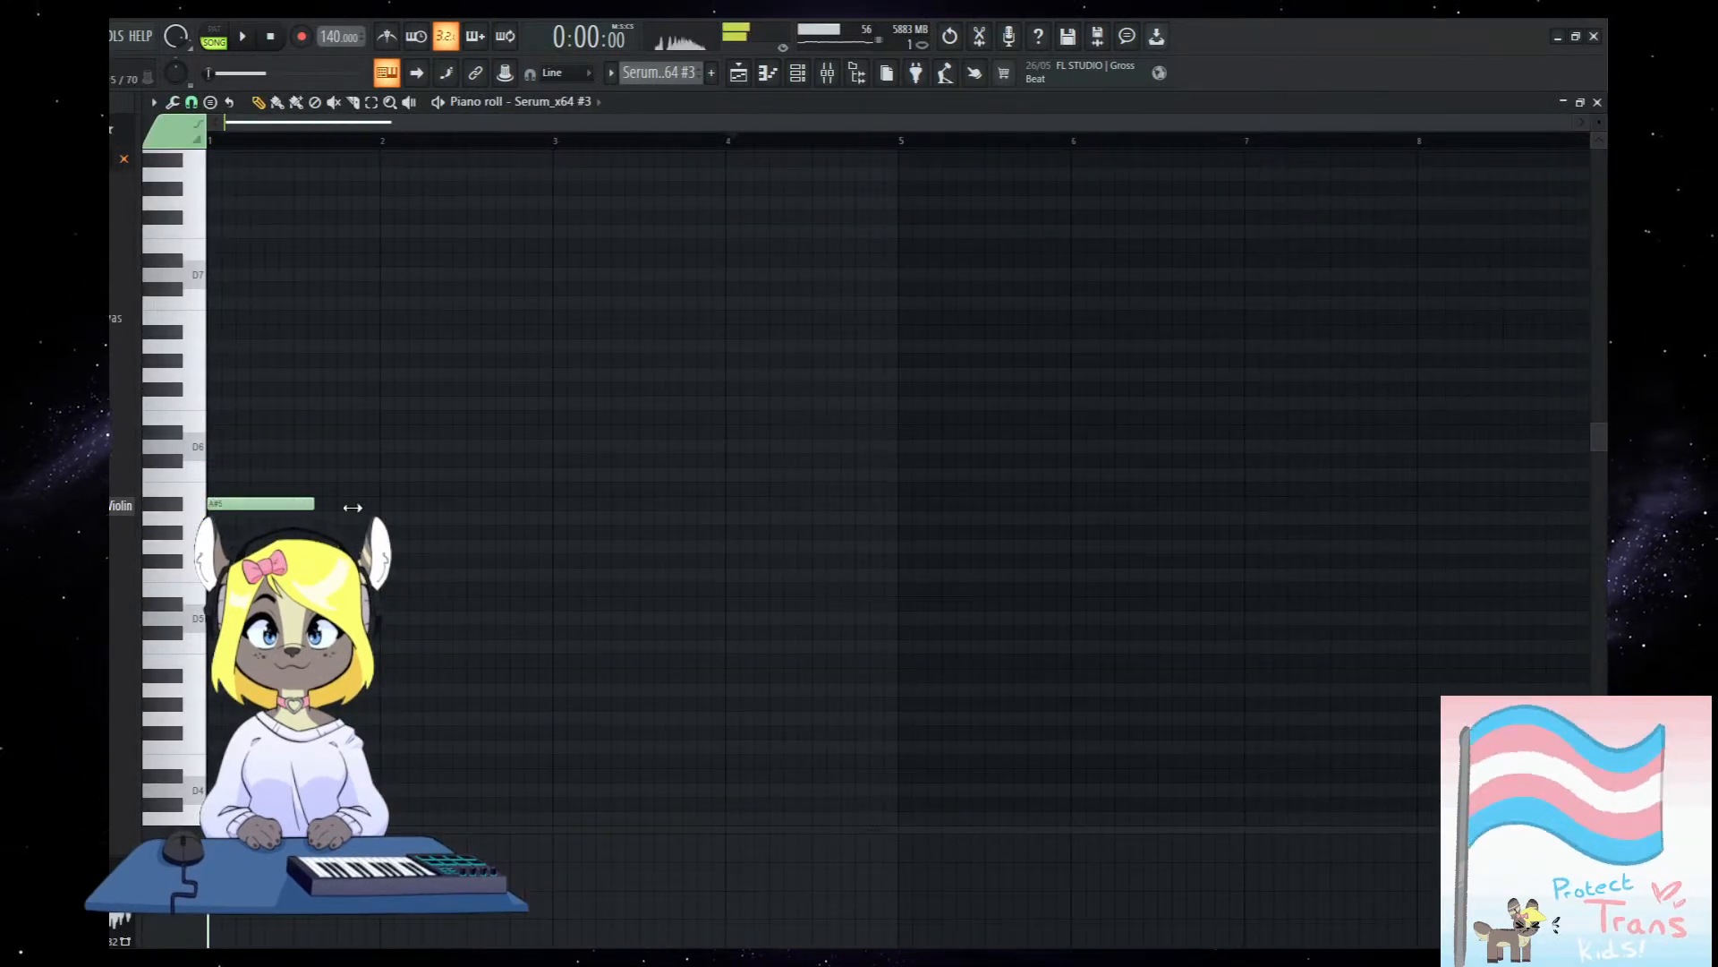
left_click(738, 73)
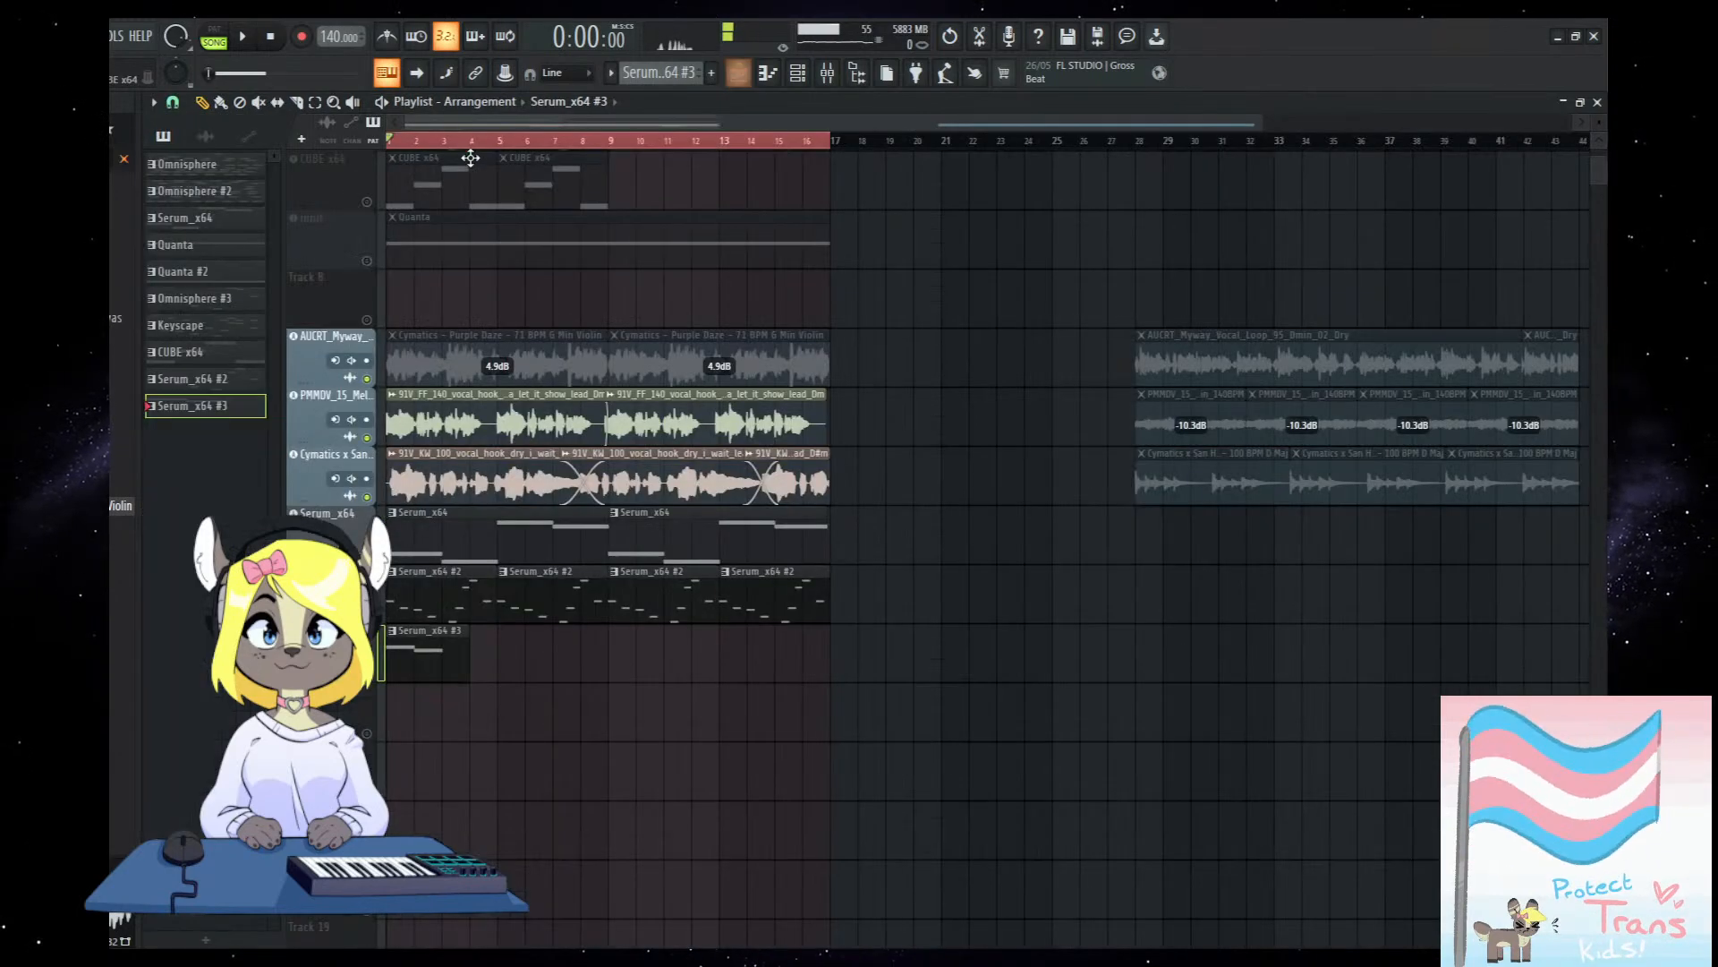
Route the Serum_x64 #3 mixer track to the BLUR track, start playback, and return to the playlist.
left_click(825, 76)
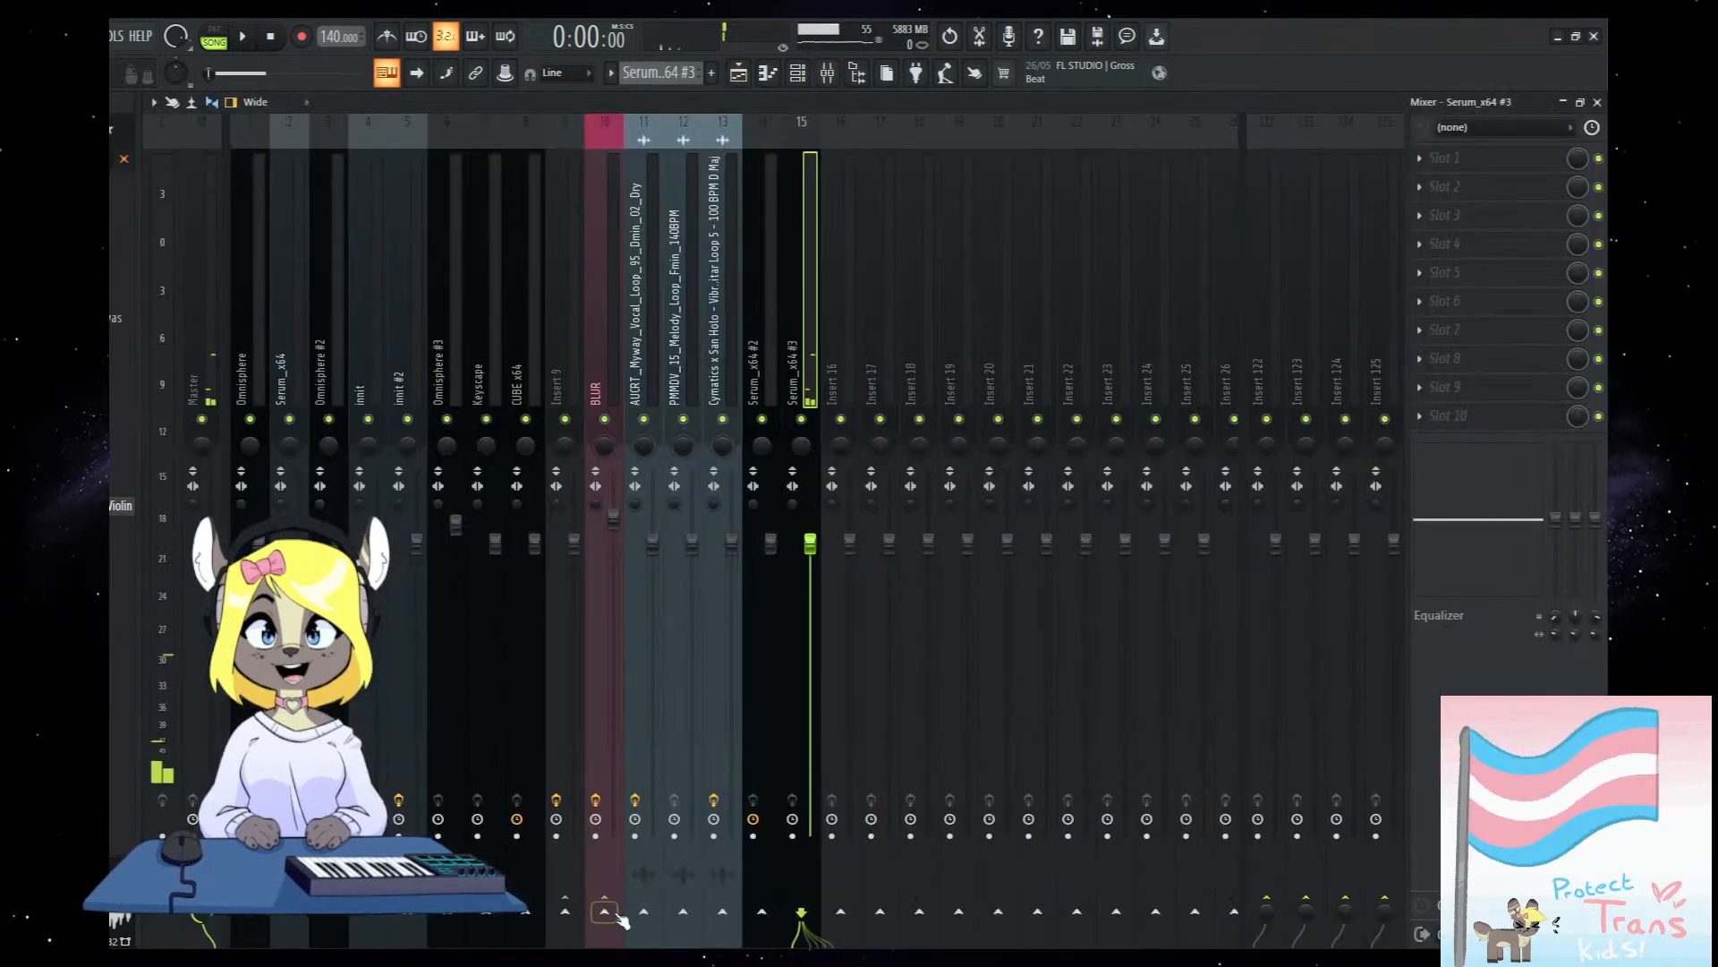
key("space")
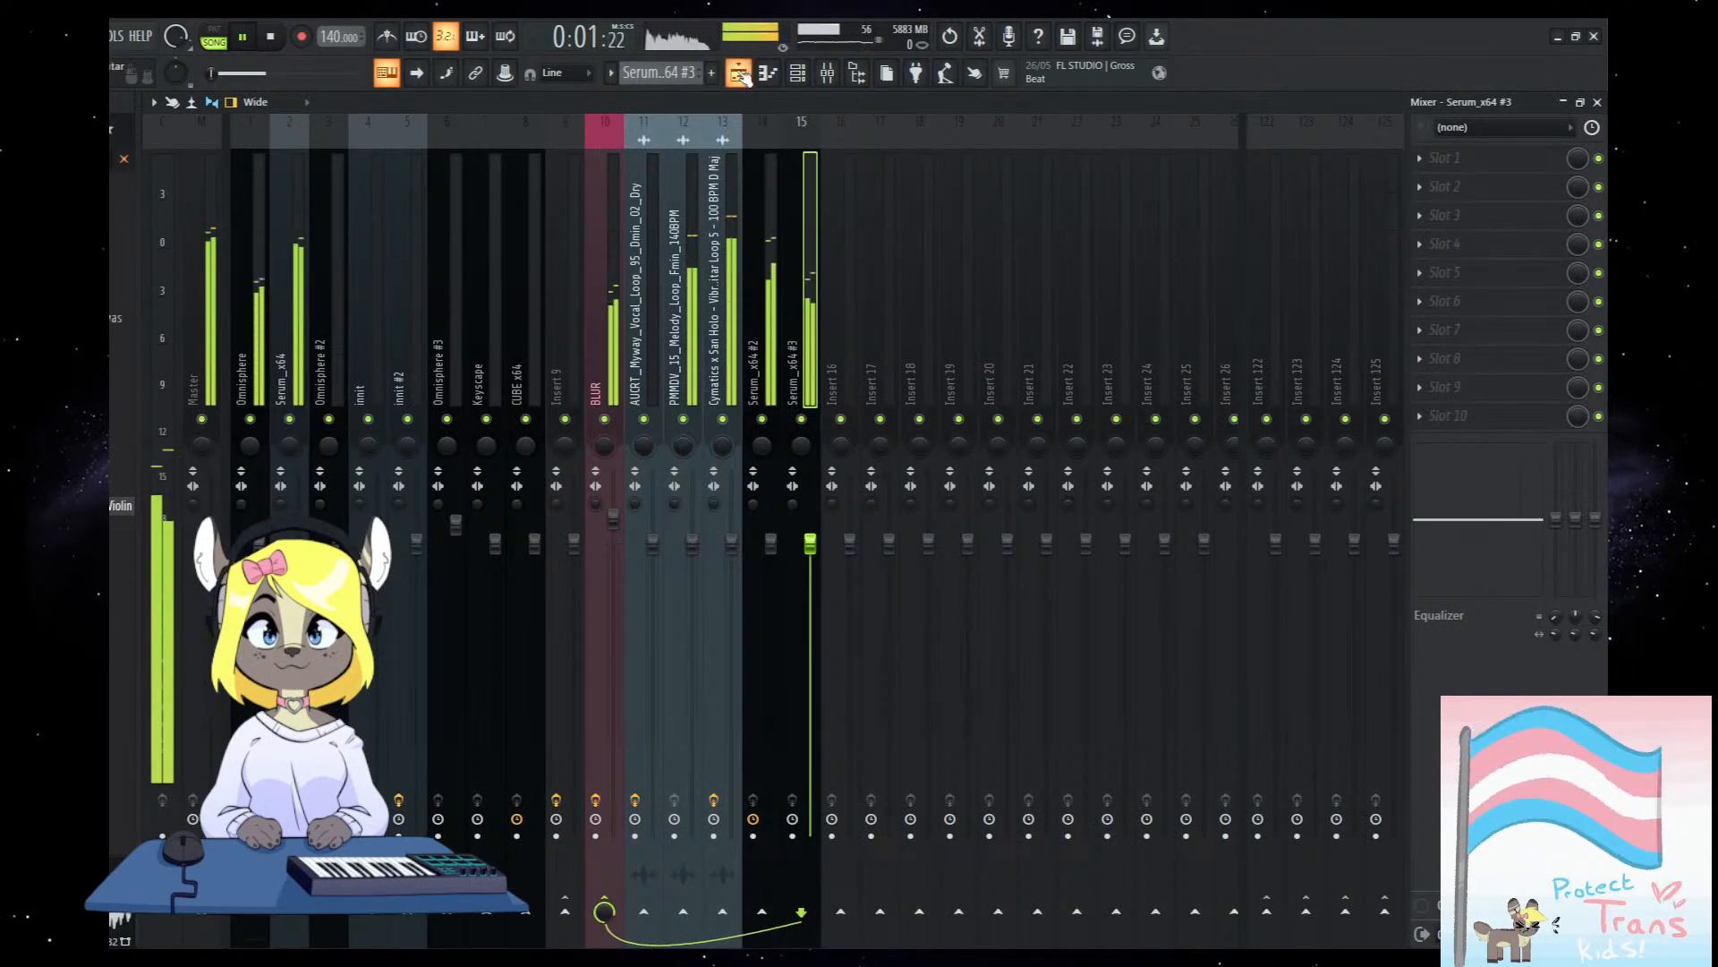
left_click(739, 73)
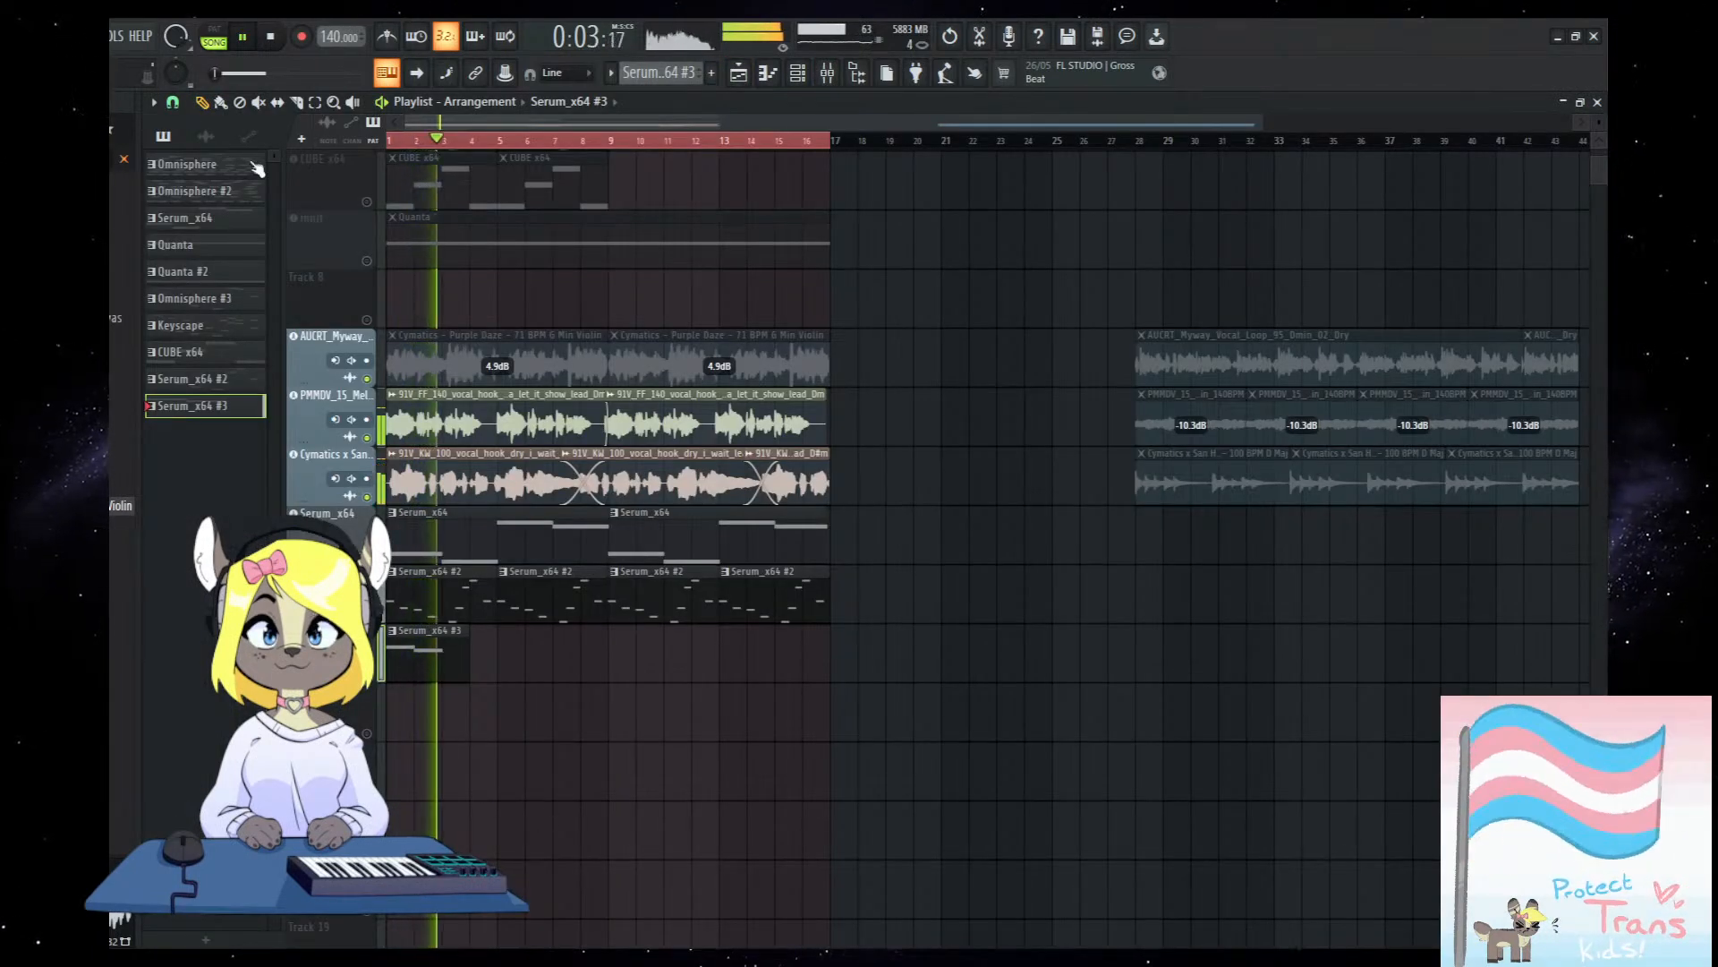
Raise the Serum_x64 #3 notes by one octave in the piano roll and return to the playlist with playback running.
double_click(424, 660)
key("space")
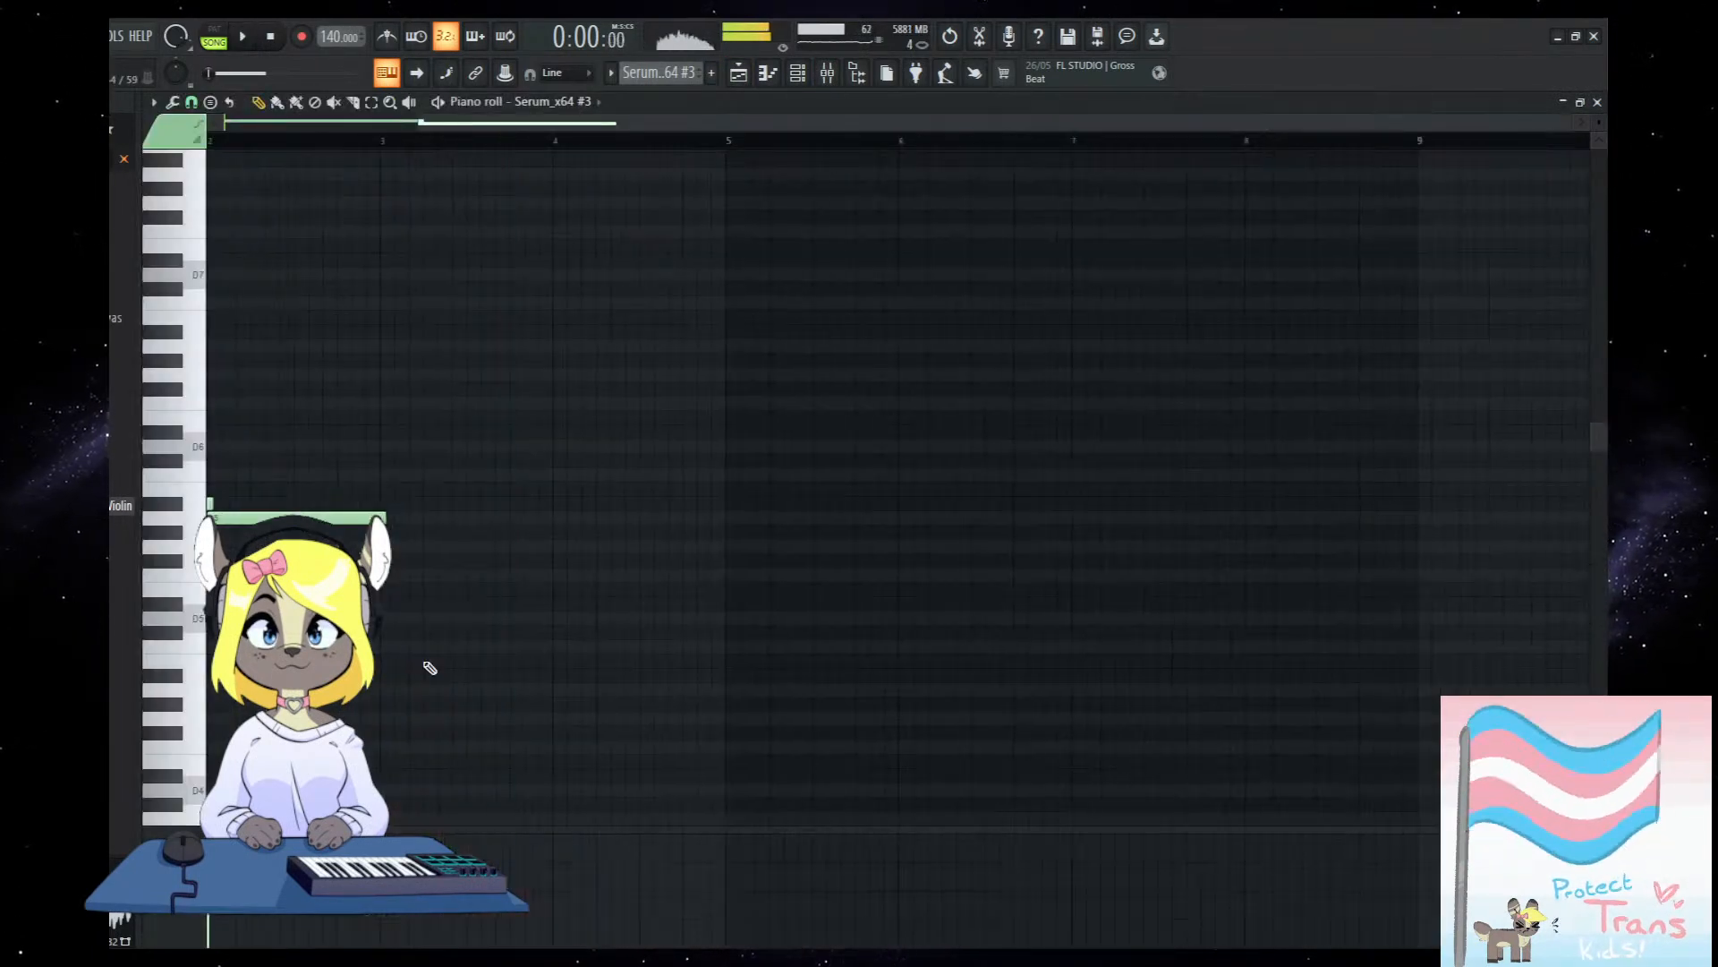
key("ctrl+Up")
key("space")
left_click(738, 74)
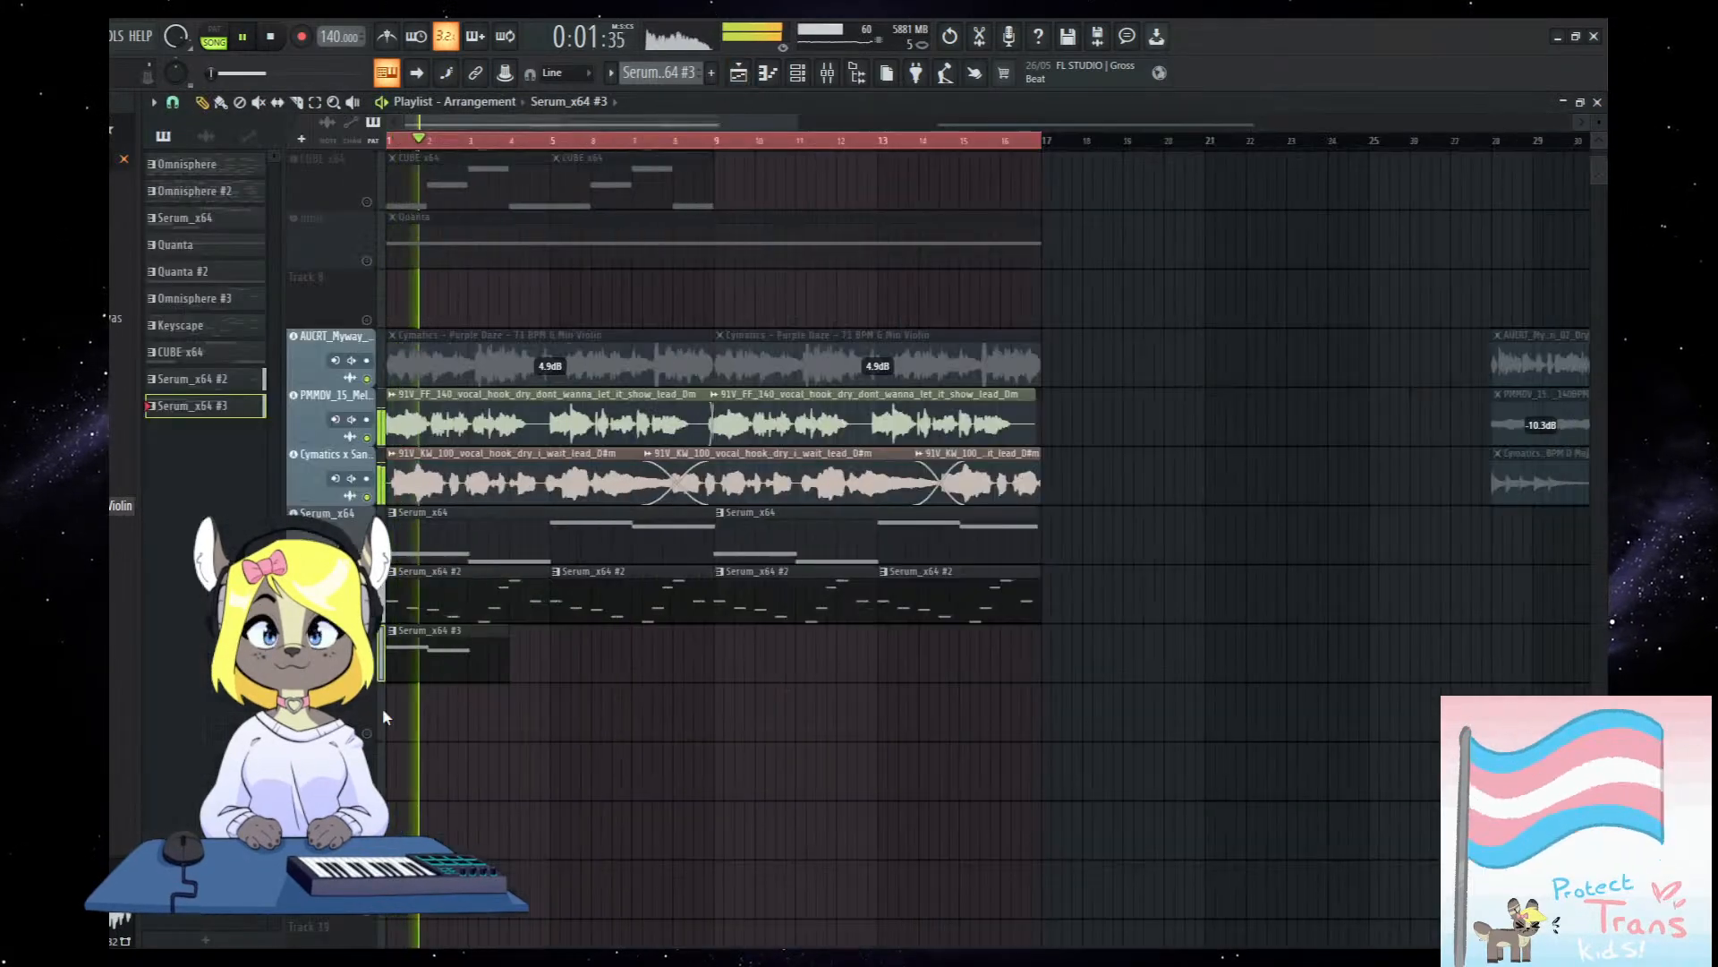
Solo the Serum_x64 #3 playlist track and stop playback.
scroll(383, 716, "up", 2)
scroll(591, 748, "up", 1)
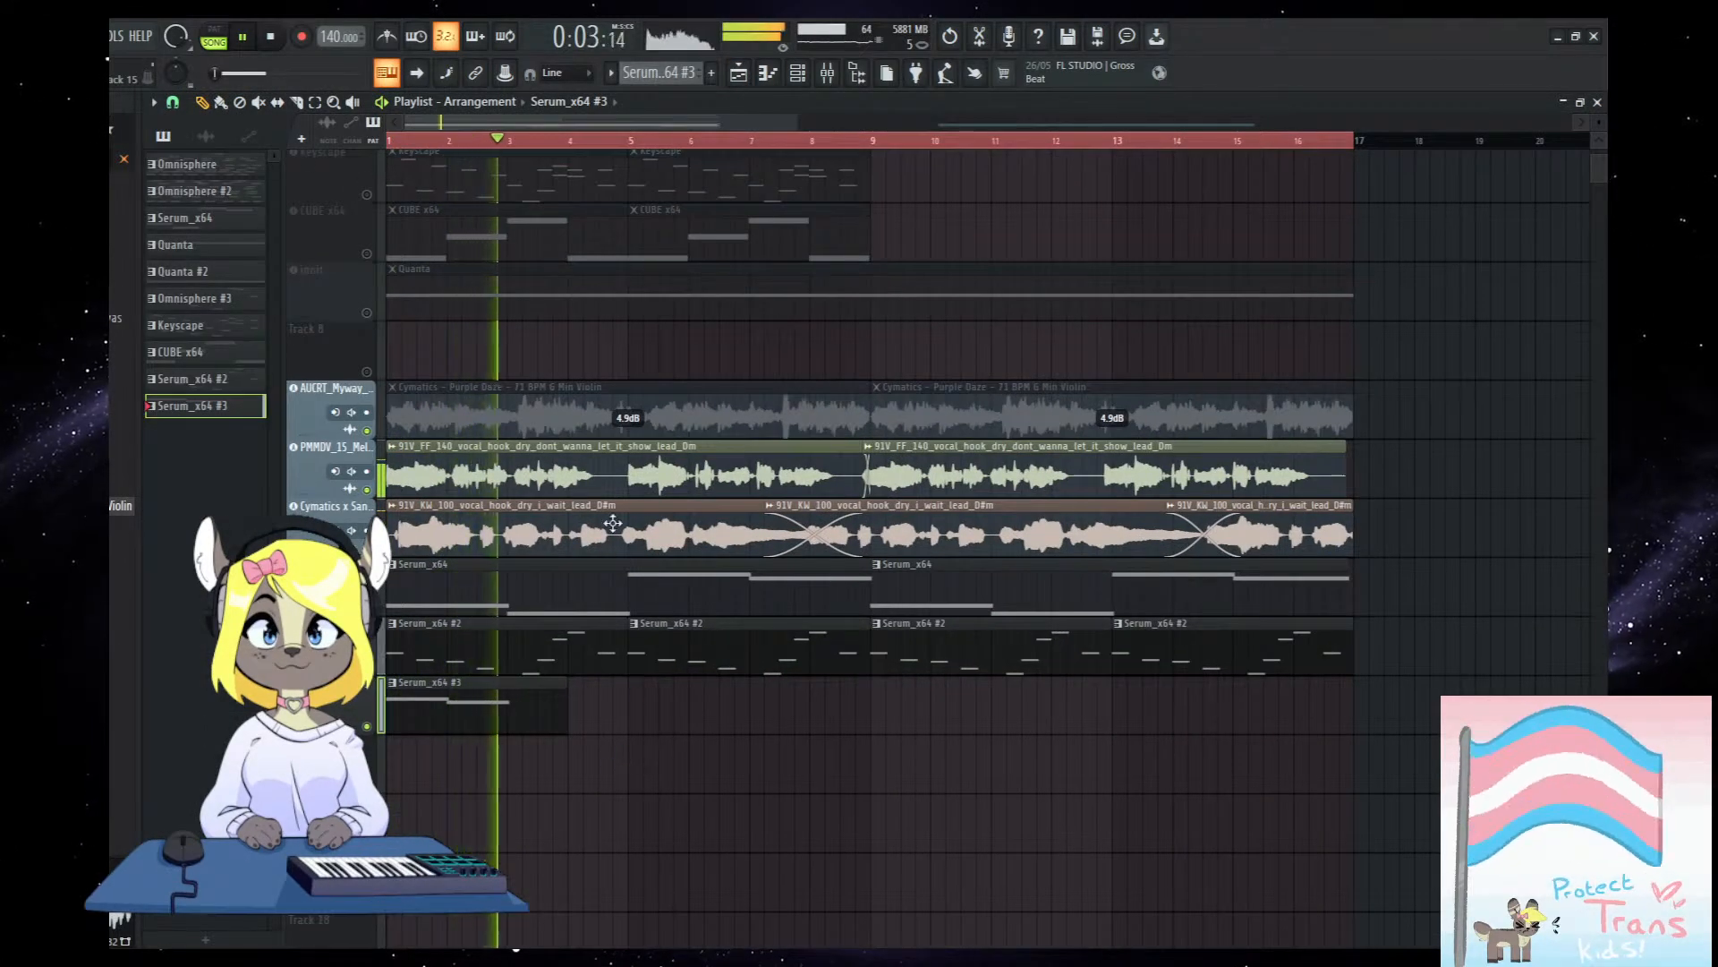
right_click(367, 725)
key("space")
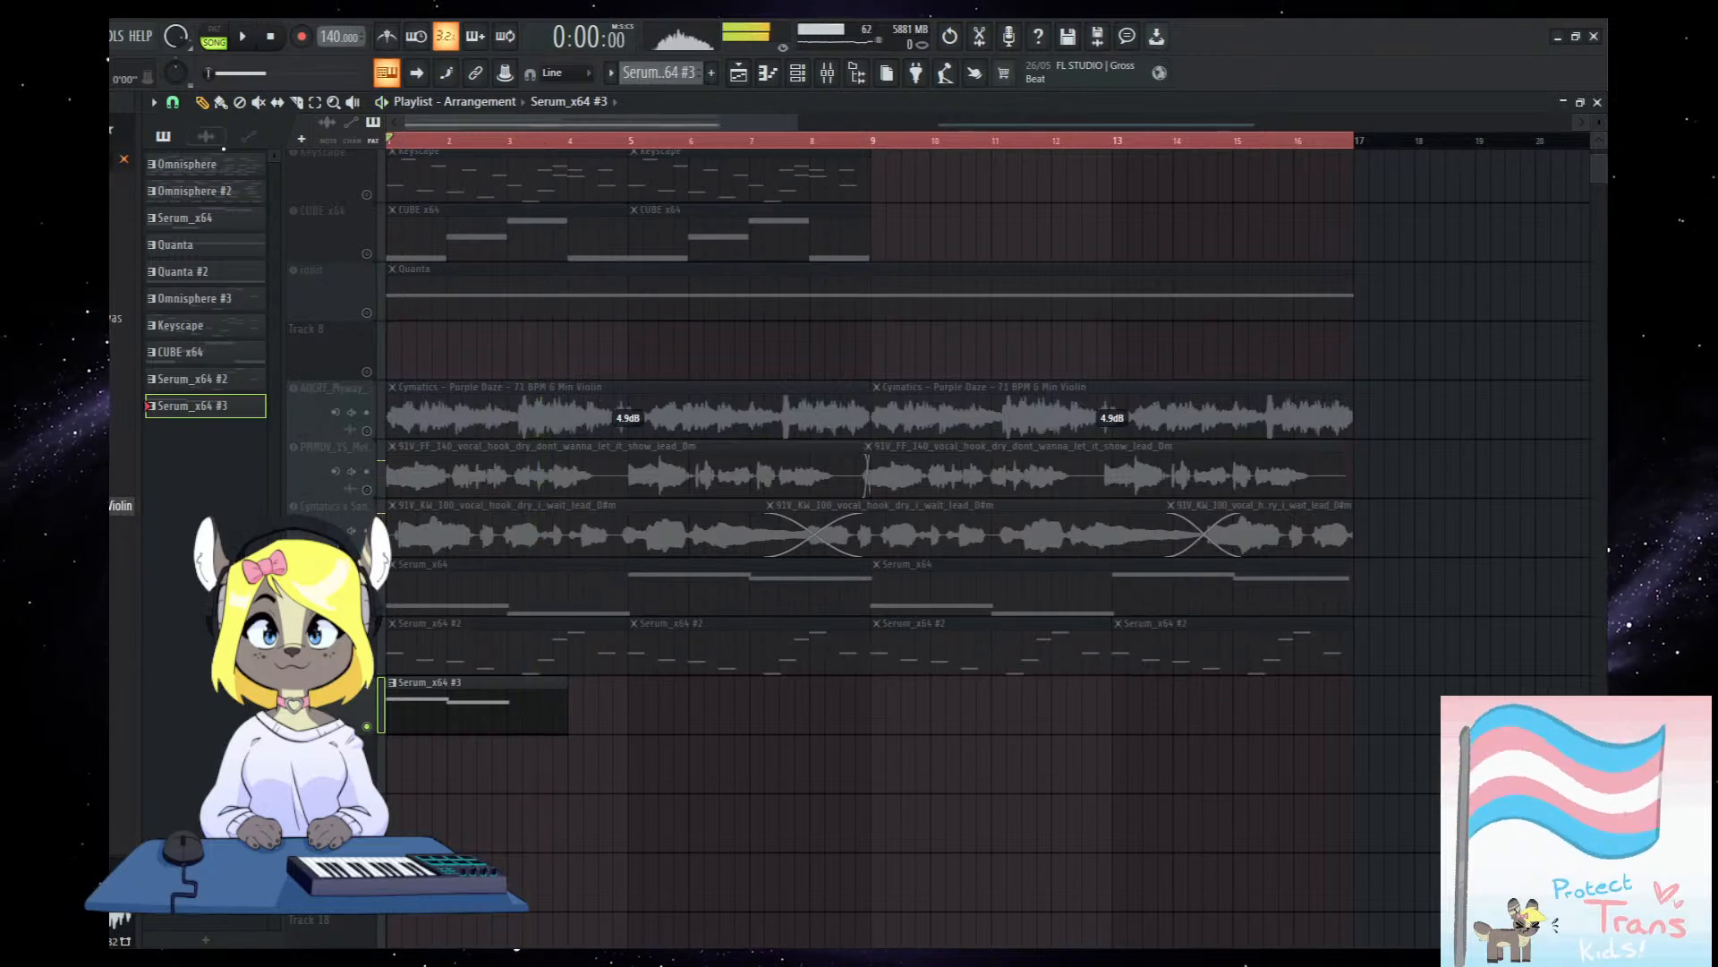
Audition the Serum_x64 #3 lead patch and route its mixer track to the BLUR track.
left_click(797, 72)
left_click(639, 592)
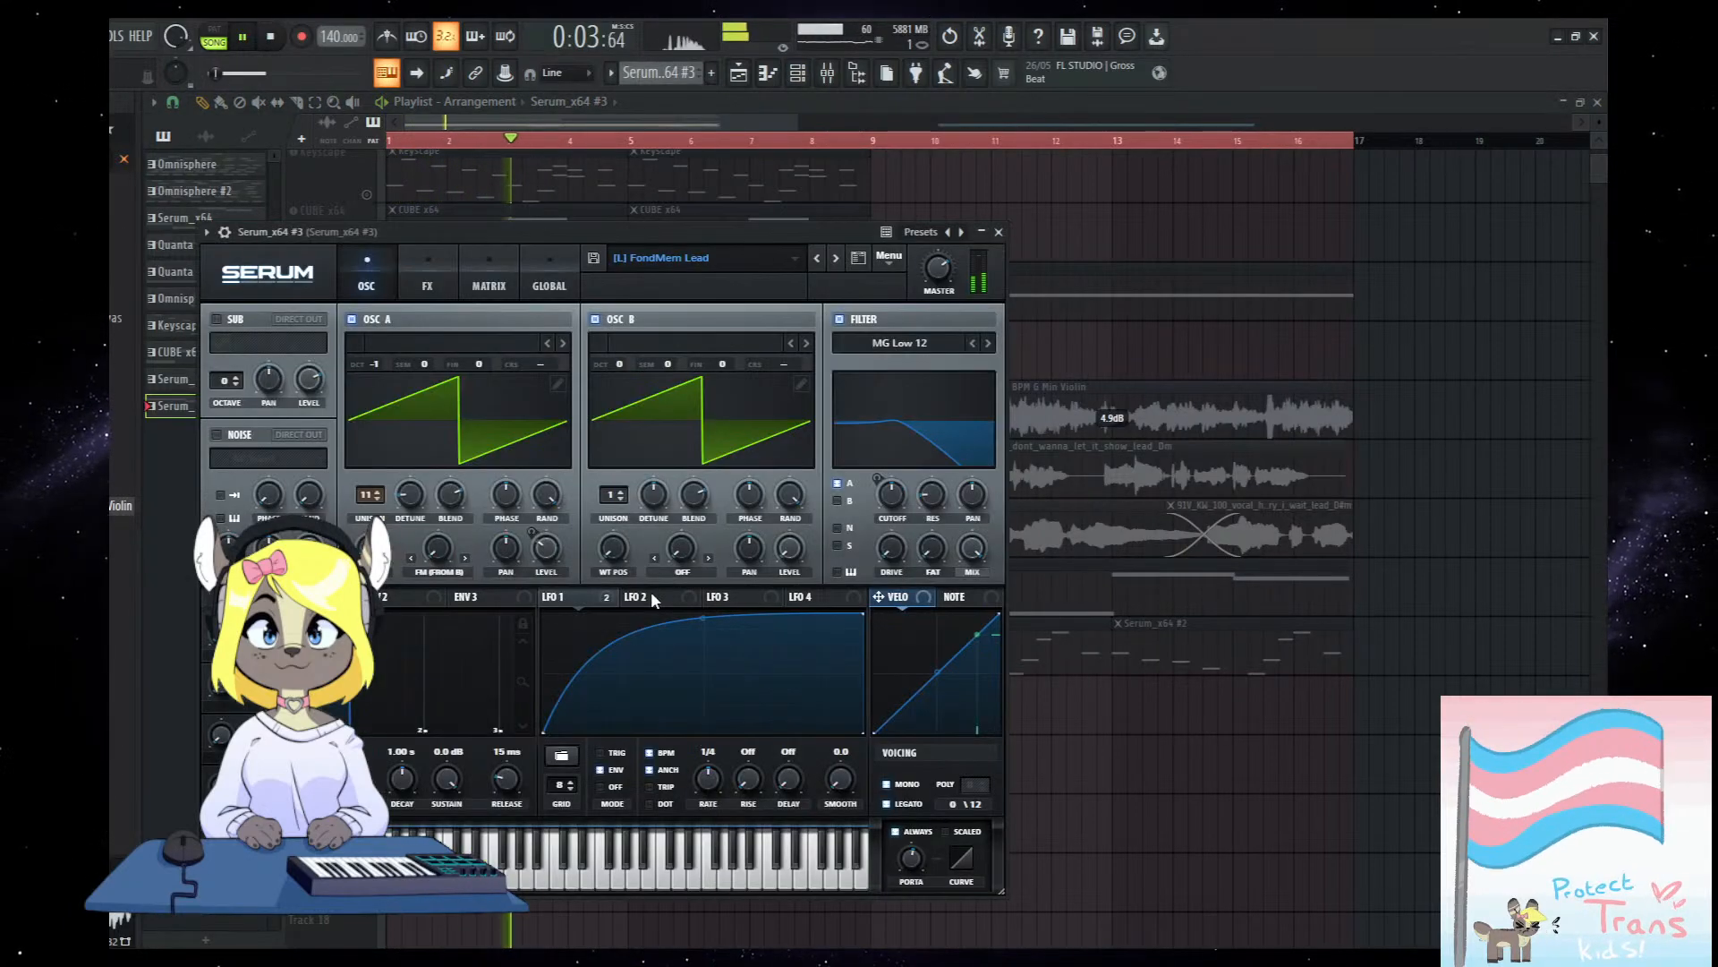
left_click(1116, 817)
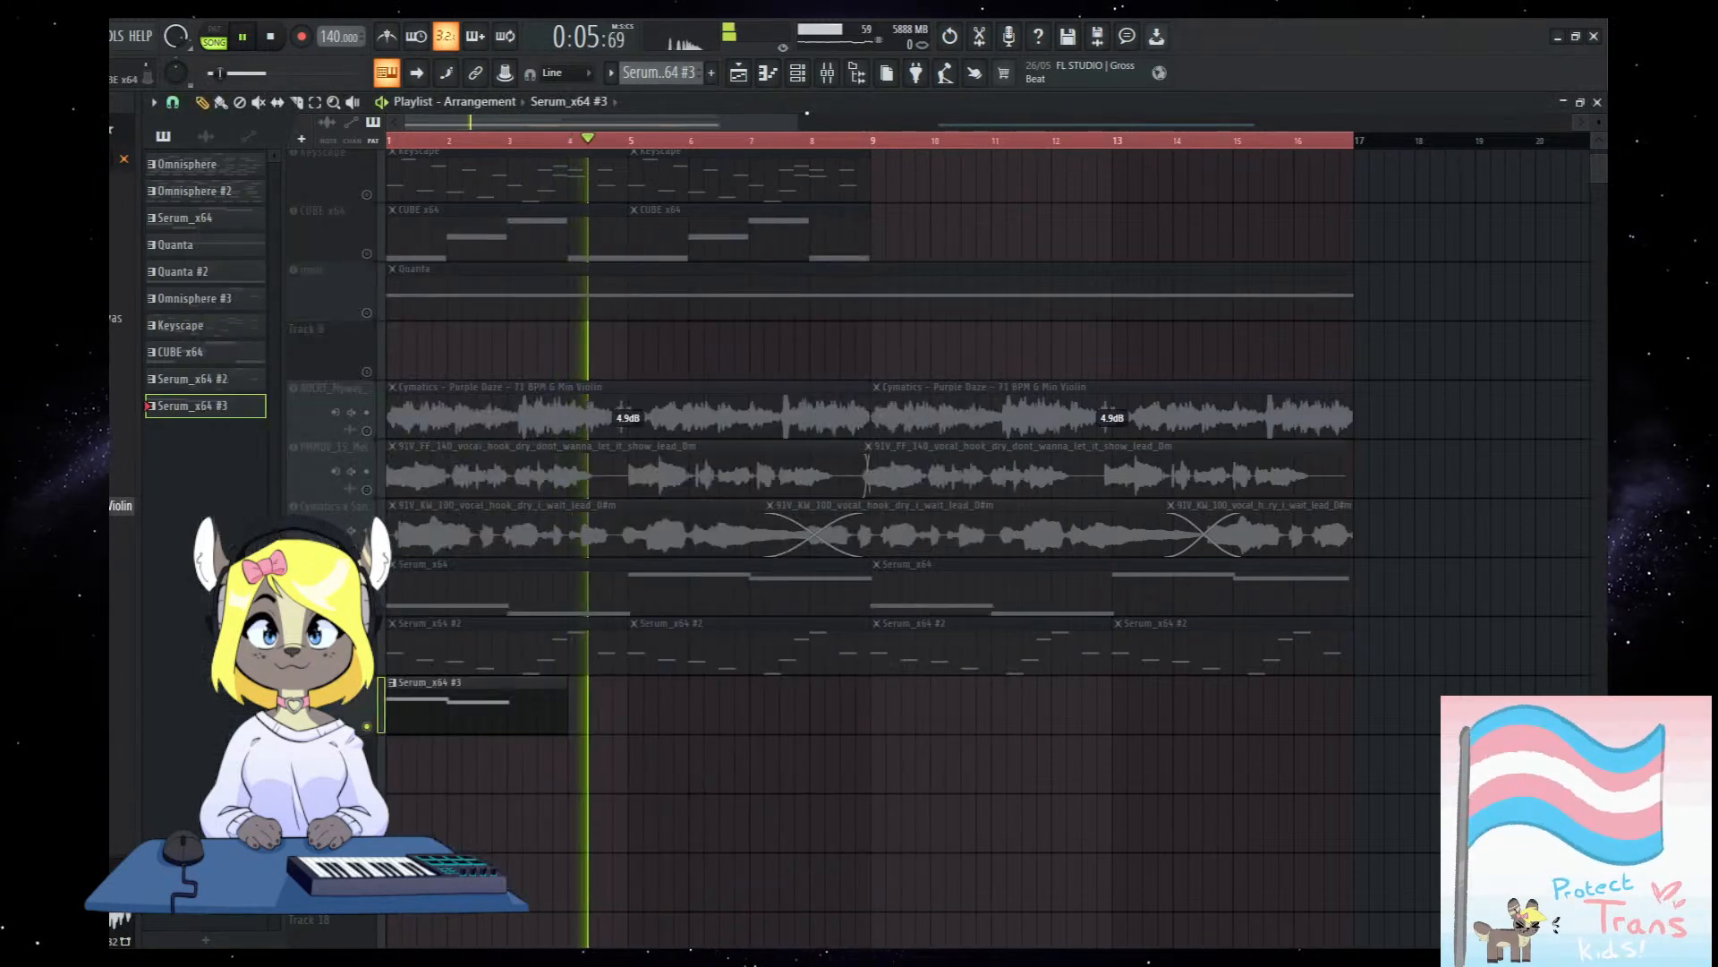
key("space")
left_click(827, 73)
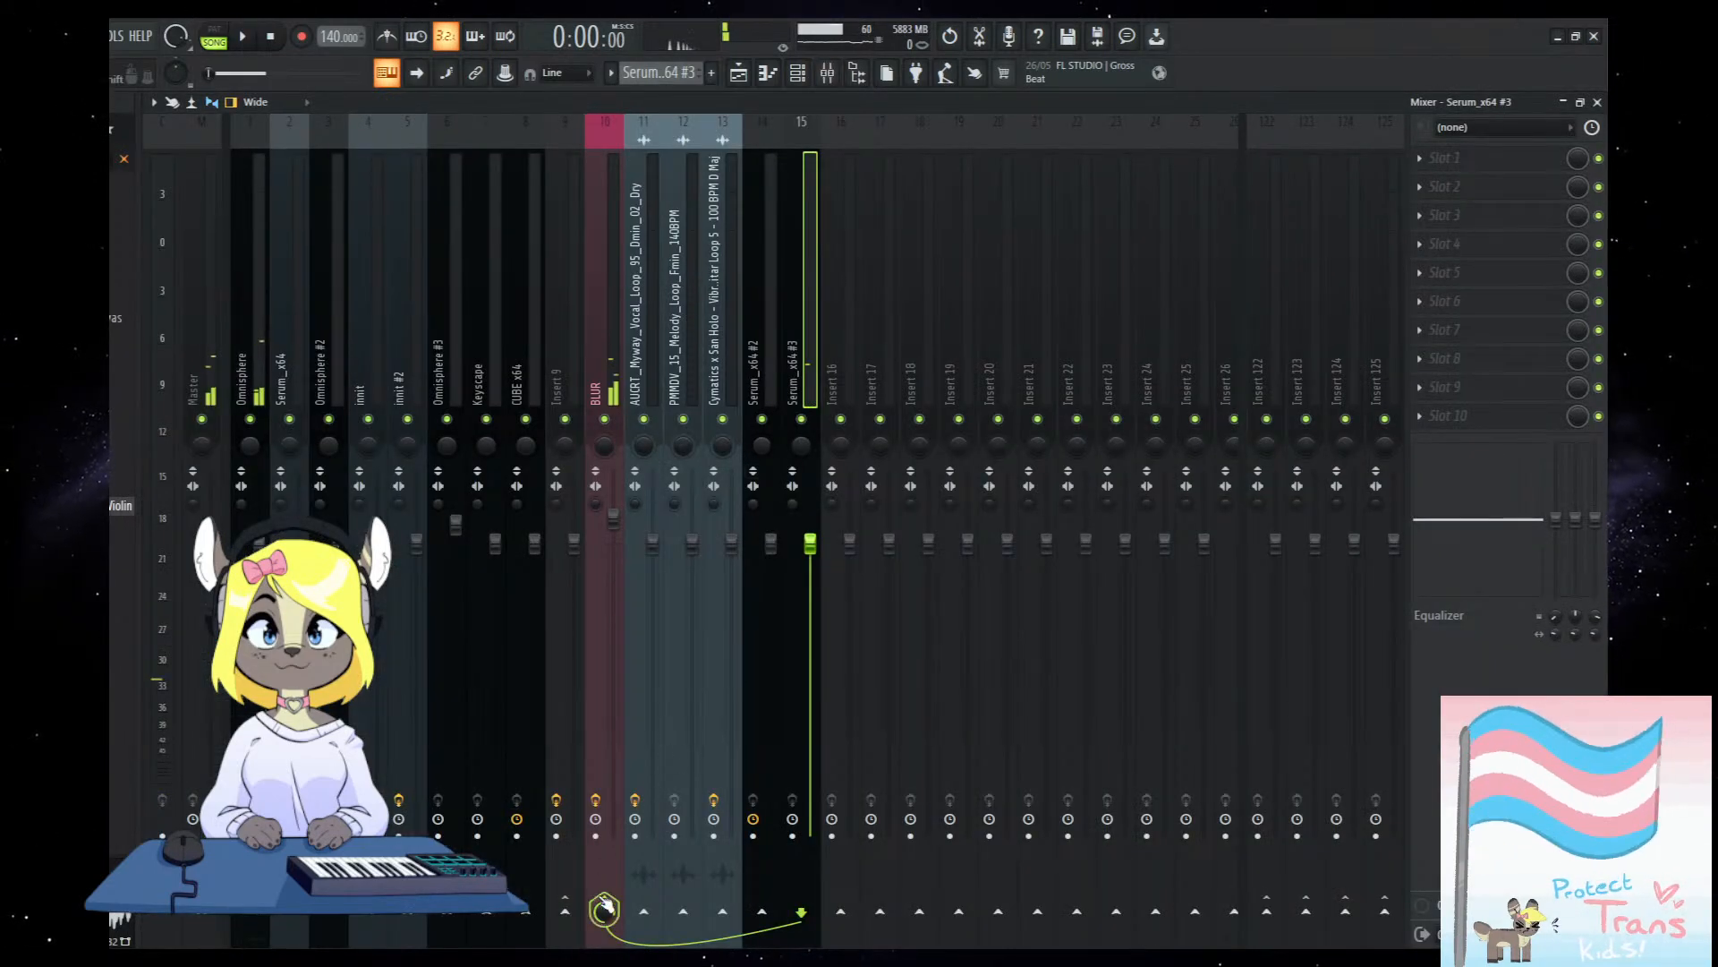
key("F9")
Transpose the notes in the Serum_x64 #3 clip up one octave and audition them with the synth open.
double_click(445, 720)
key("ctrl+Up")
key("space")
scroll(833, 188, "up", 4)
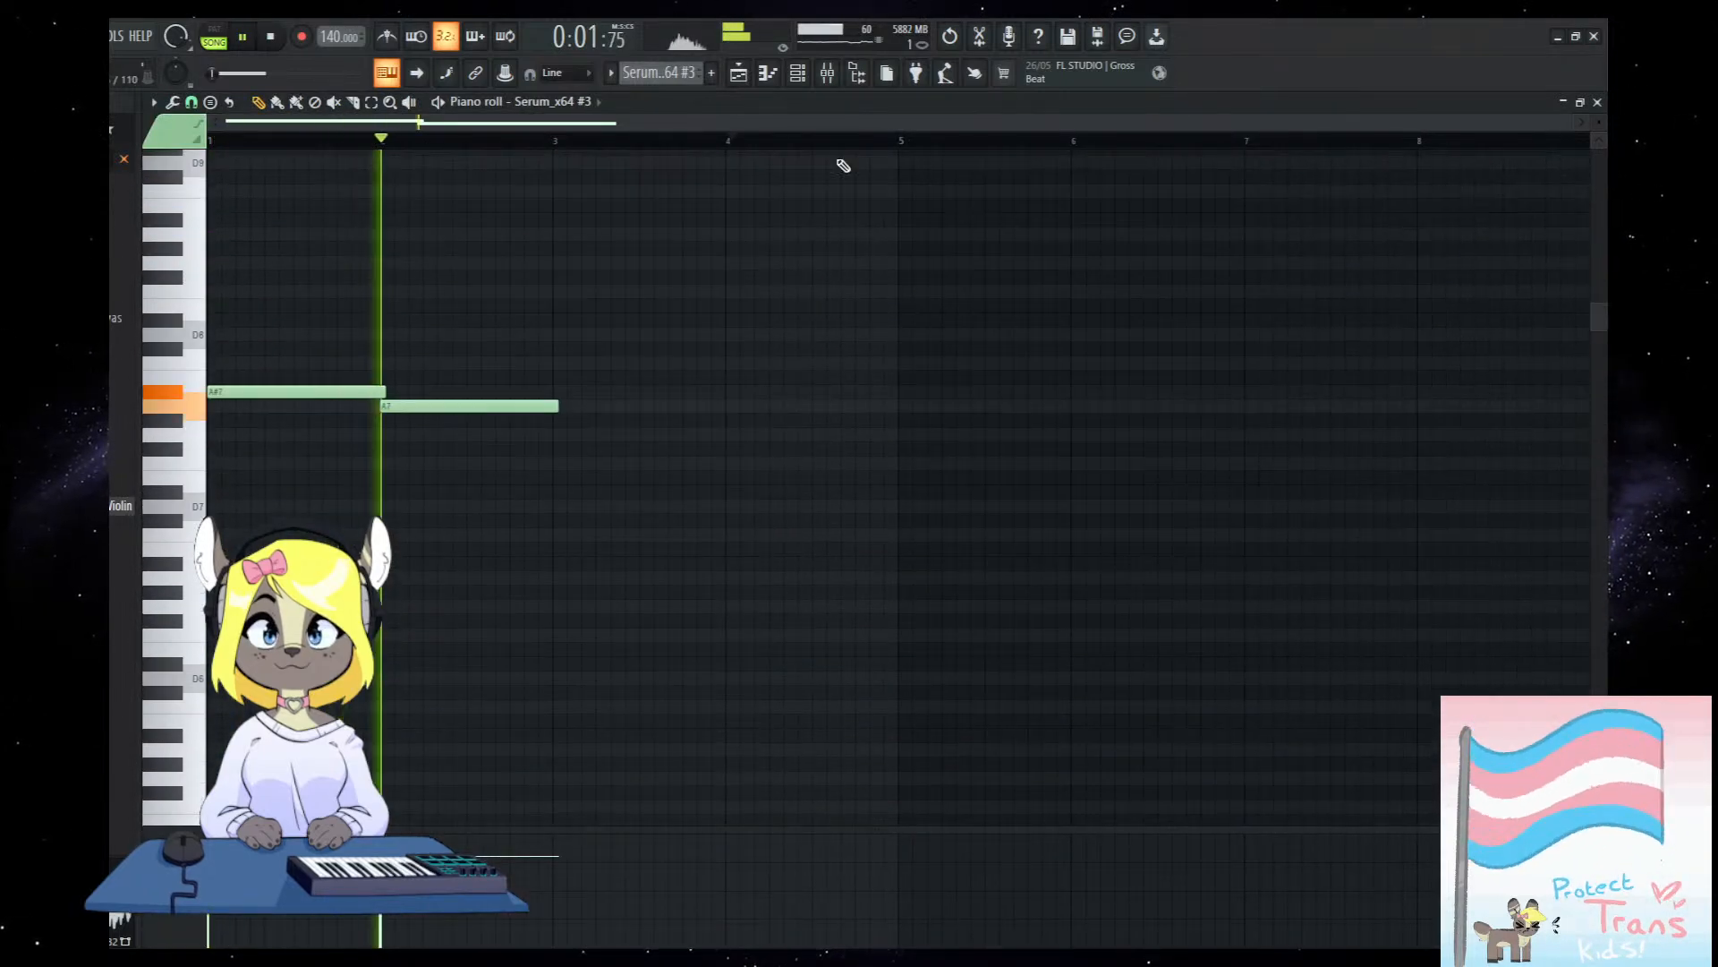
key("F6")
left_click(659, 592)
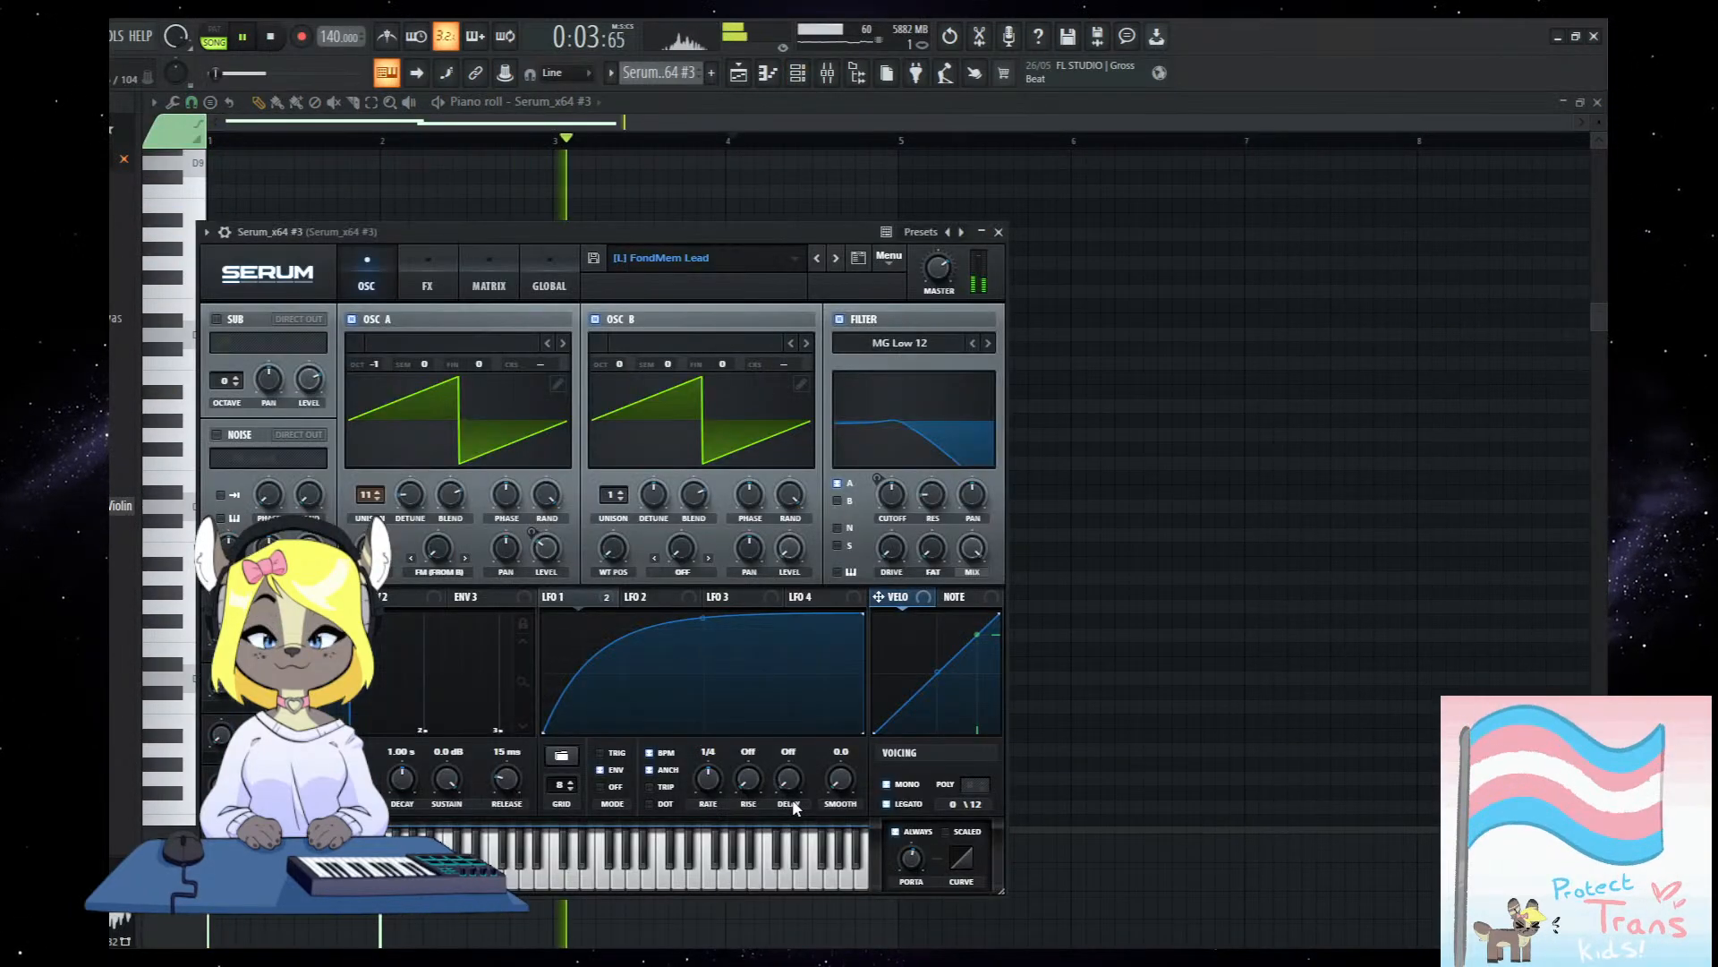
left_click(1163, 650)
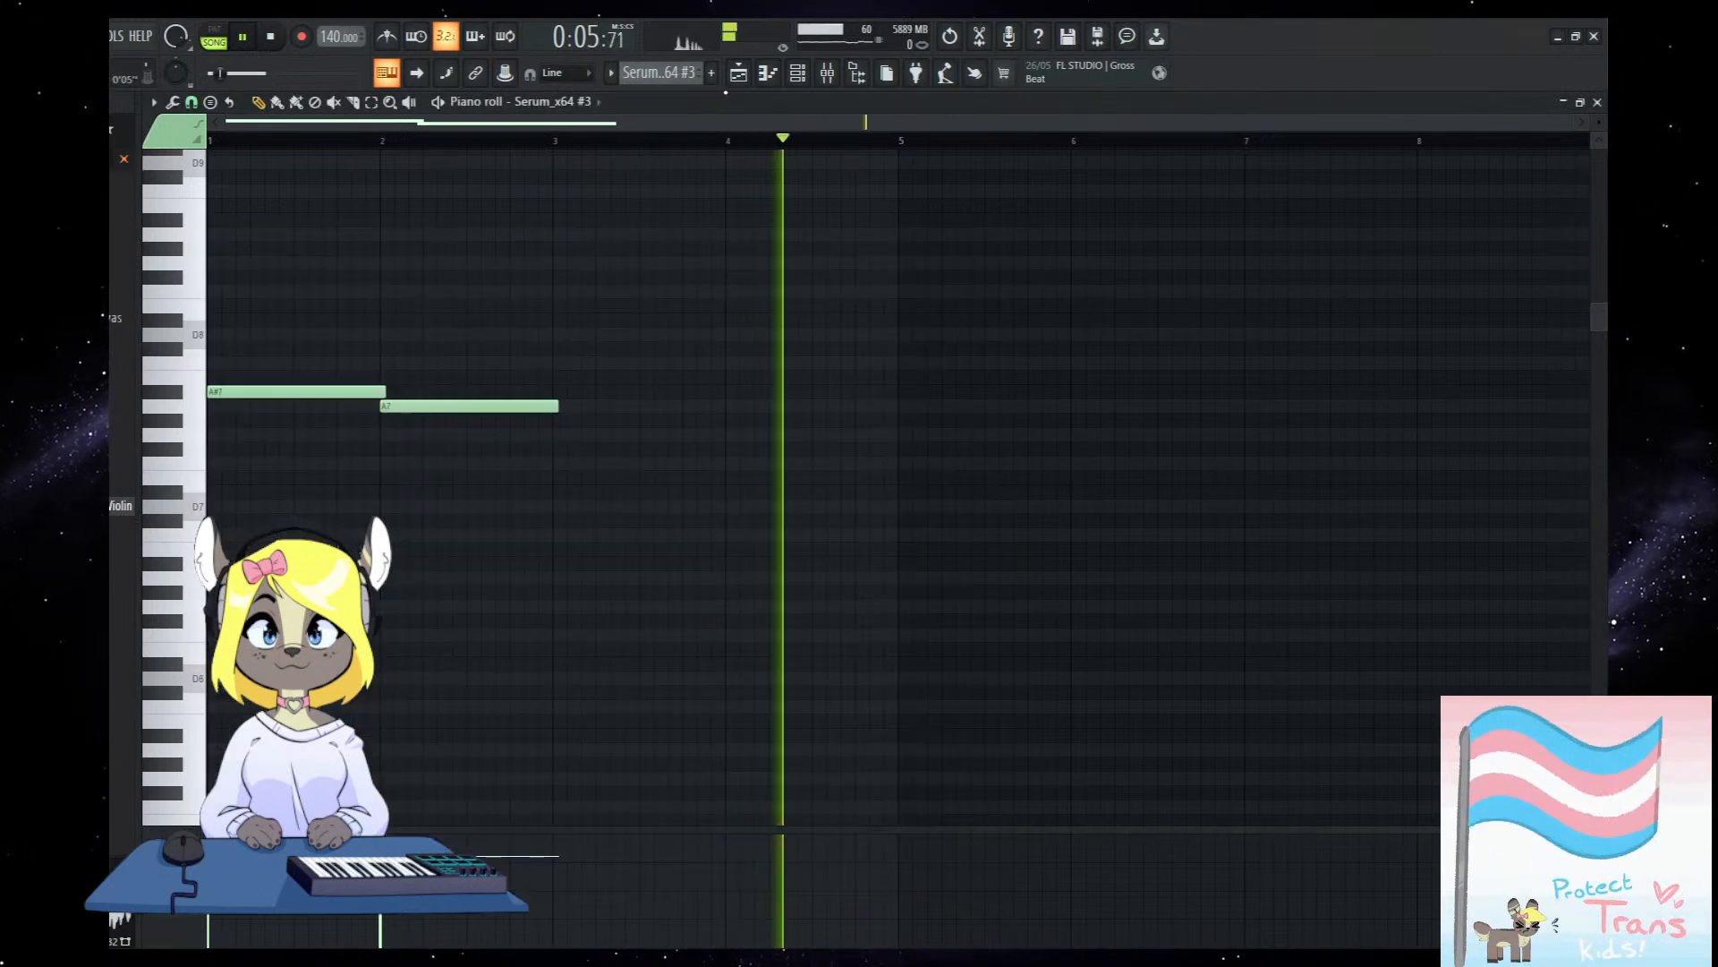
Unmute the Serum_x64 and Serum_x64 #2 tracks in the playlist and restart playback.
left_click(739, 73)
key("space")
left_click(368, 666)
left_click(368, 608)
key("space")
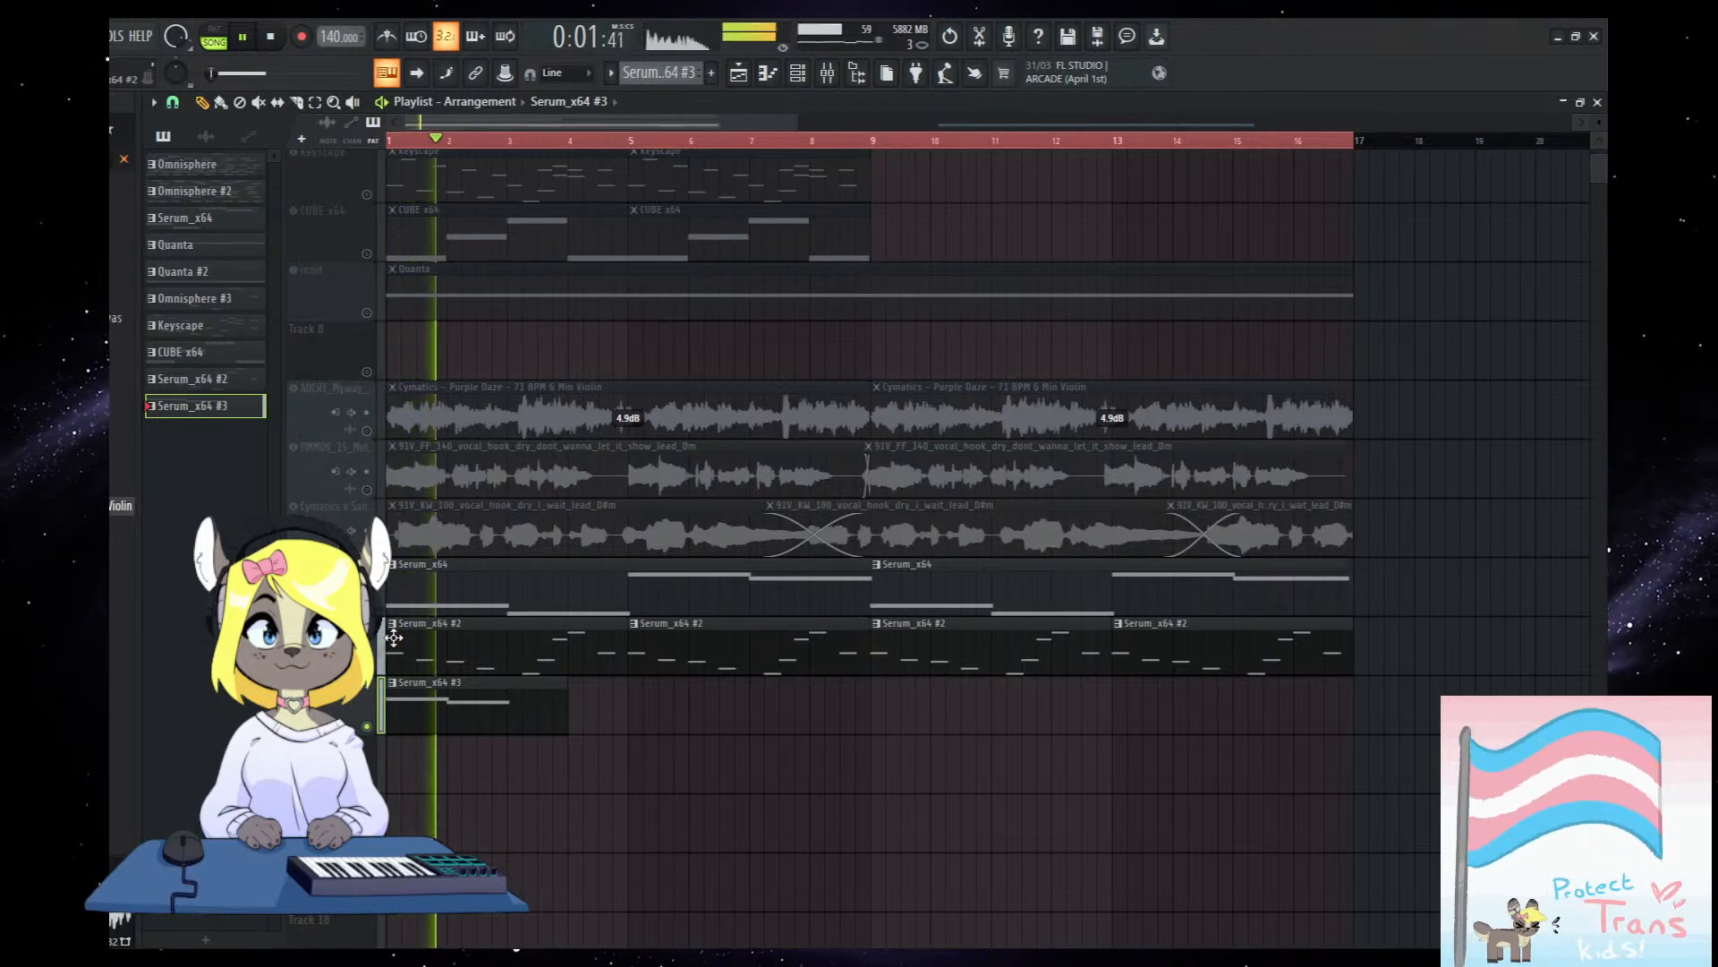
Transpose both notes in the Serum_x64 #3 clip down one octave to A#6 and A6 and replay them.
double_click(465, 708)
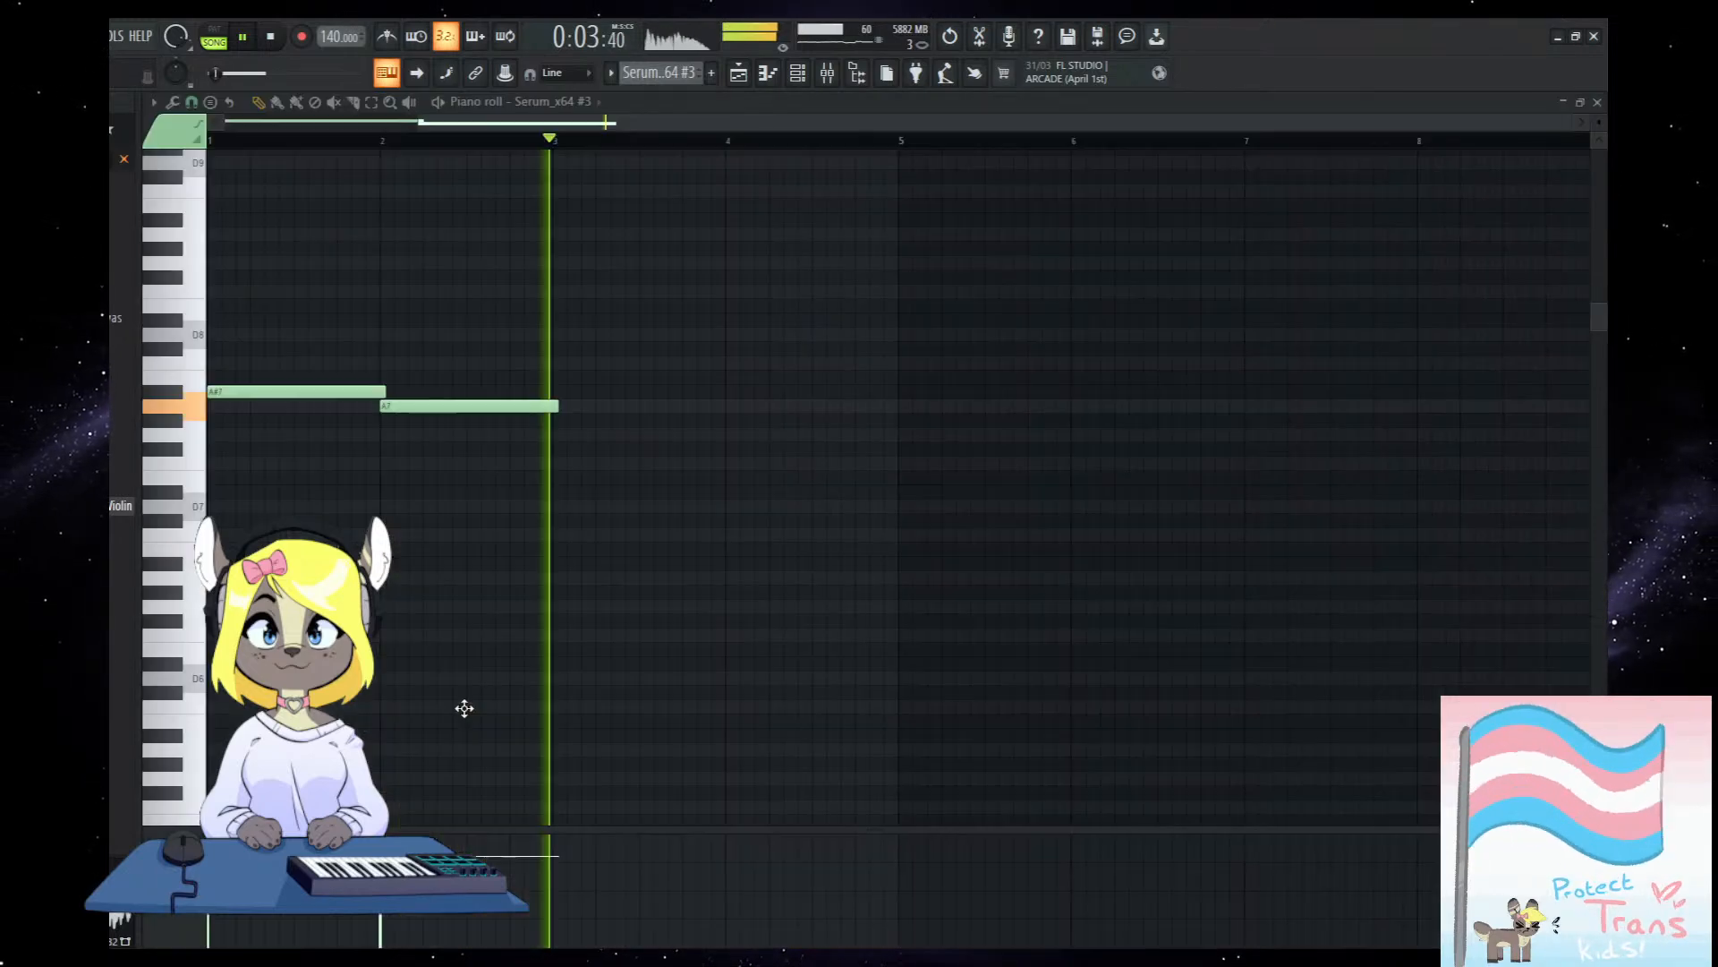
scroll(605, 695, "up", 4)
key("space")
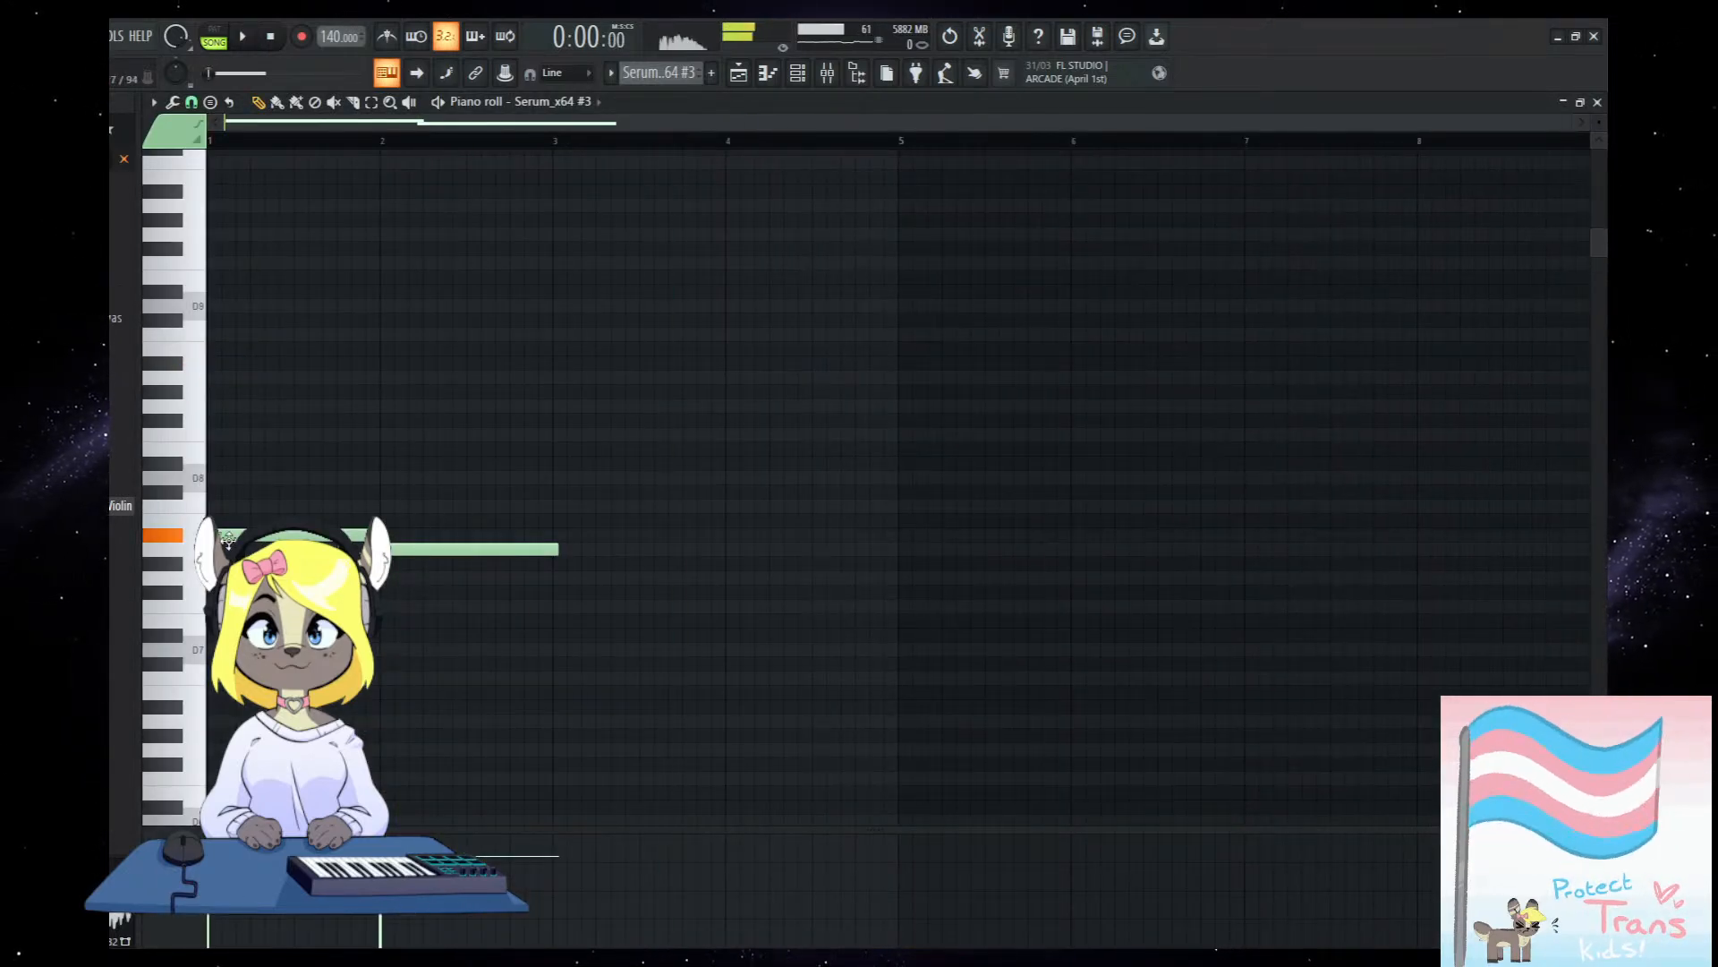
key("space")
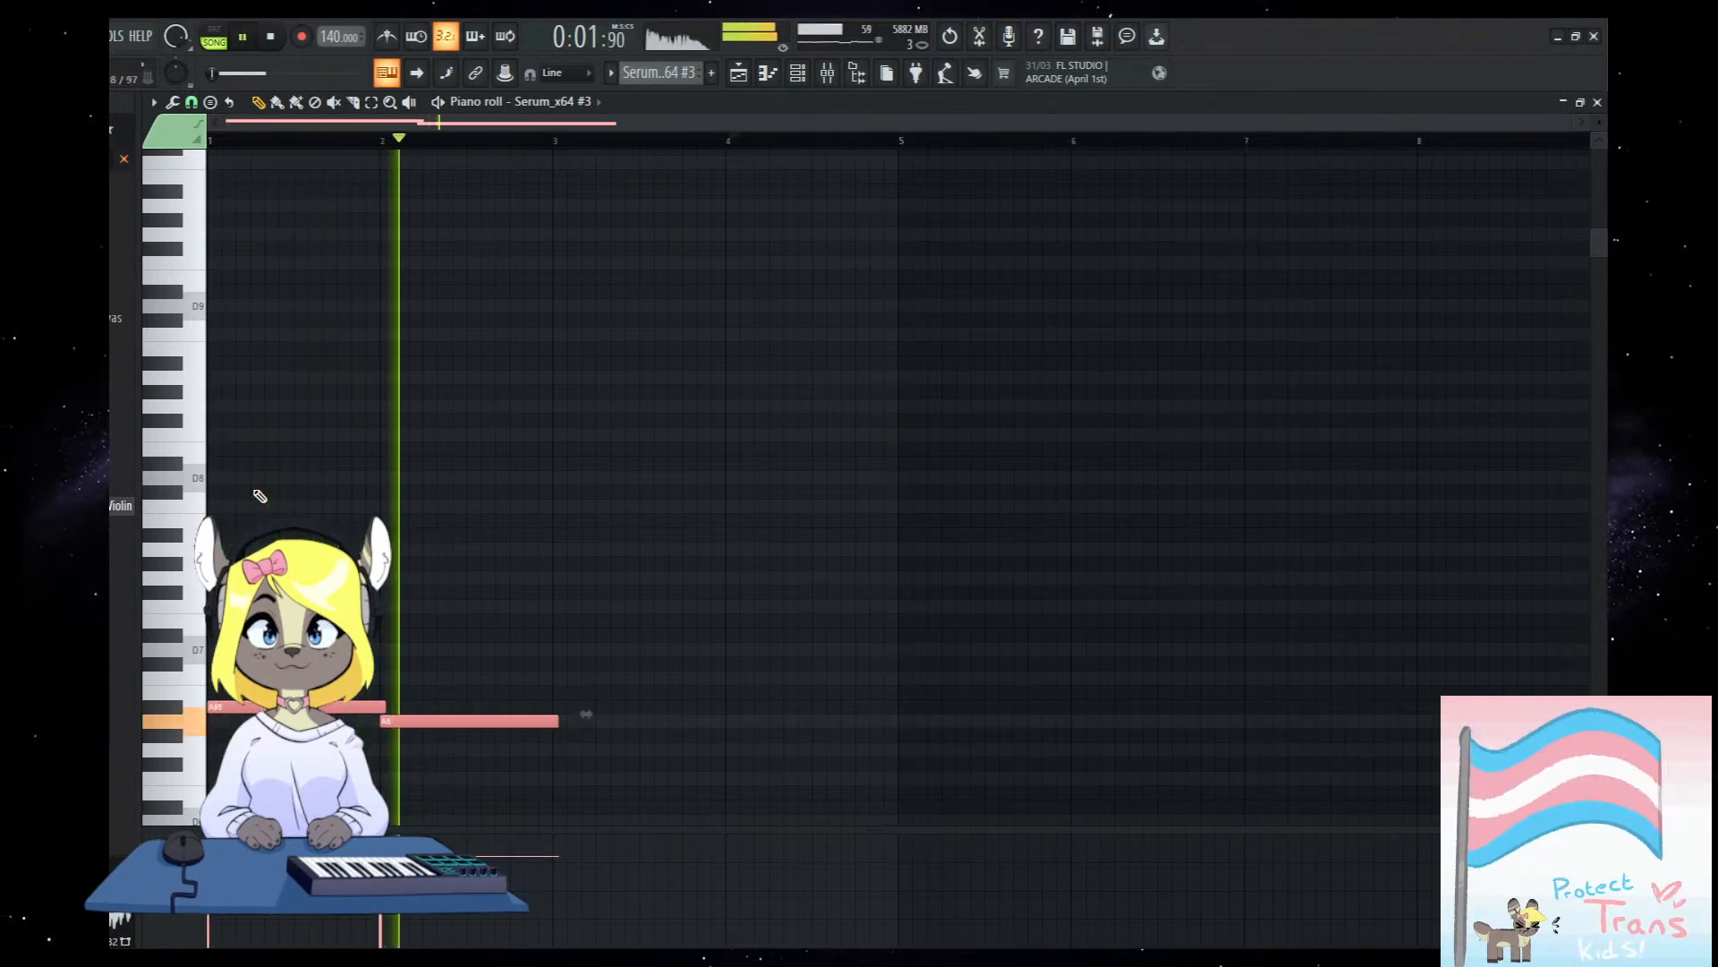
Copy the two-note Serum_x64 #3 phrase to bars 5 and 9.
scroll(667, 582, "down", 1)
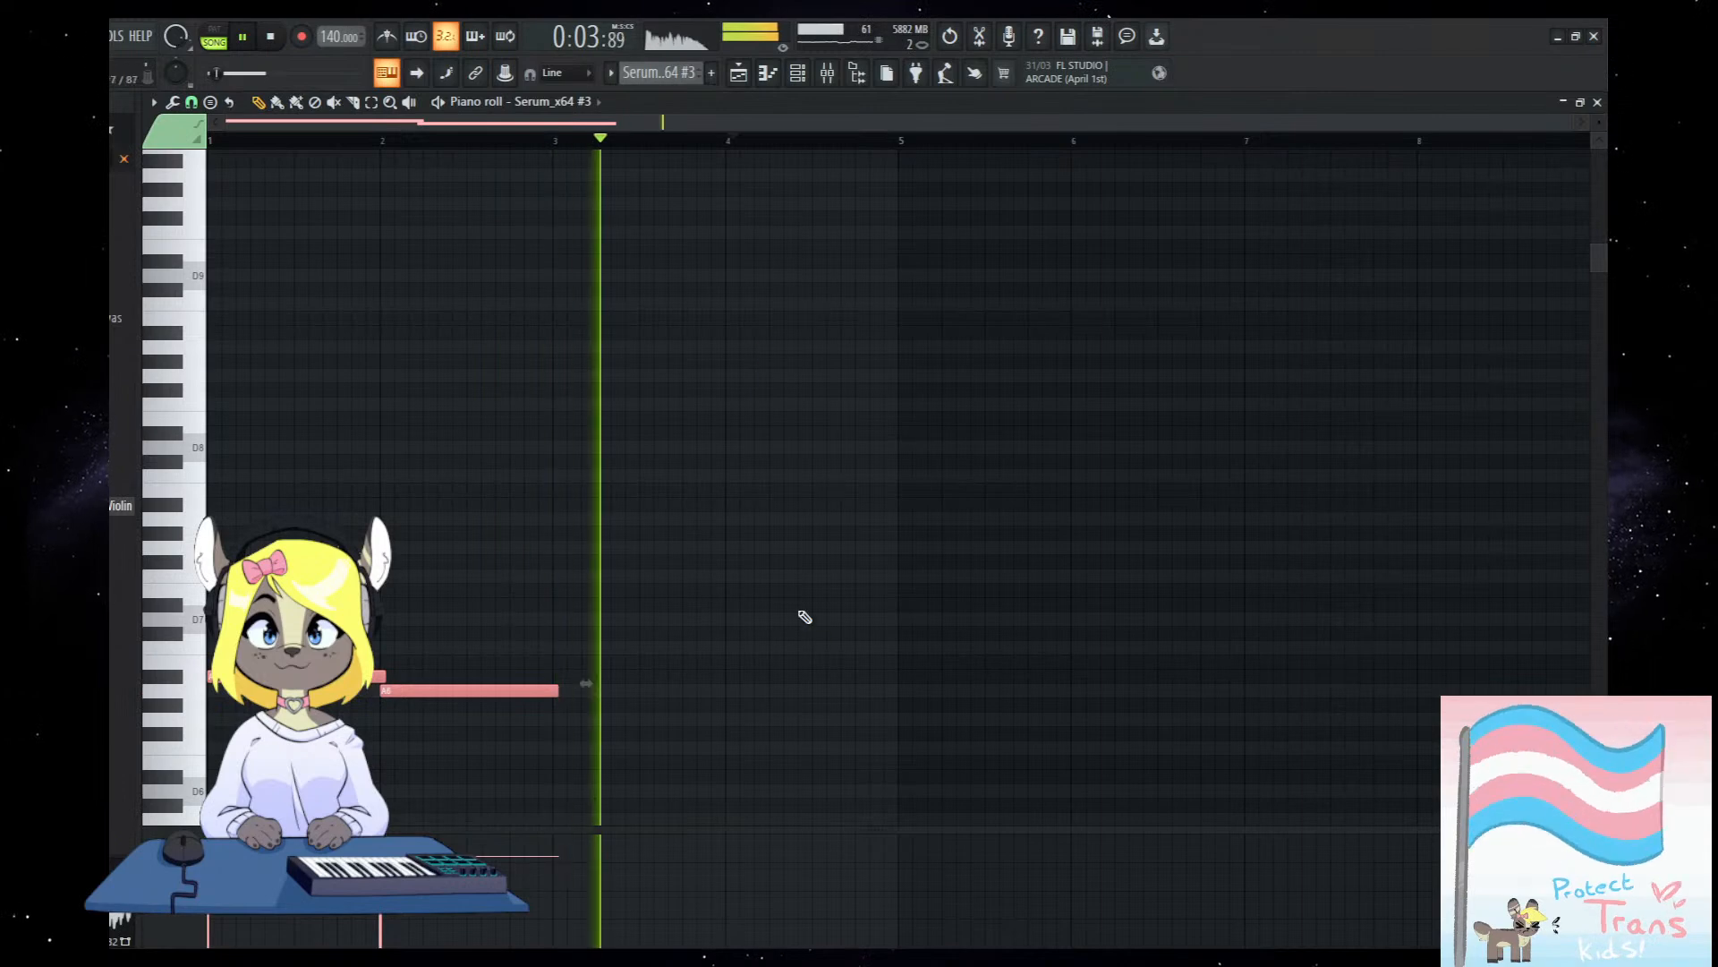
mouse_move(270, 679)
left_mouse_down()
mouse_move(975, 682)
mouse_move(734, 637)
mouse_move(1330, 657)
left_mouse_up()
scroll(644, 696, "down", 2)
scroll(956, 687, "down", 2)
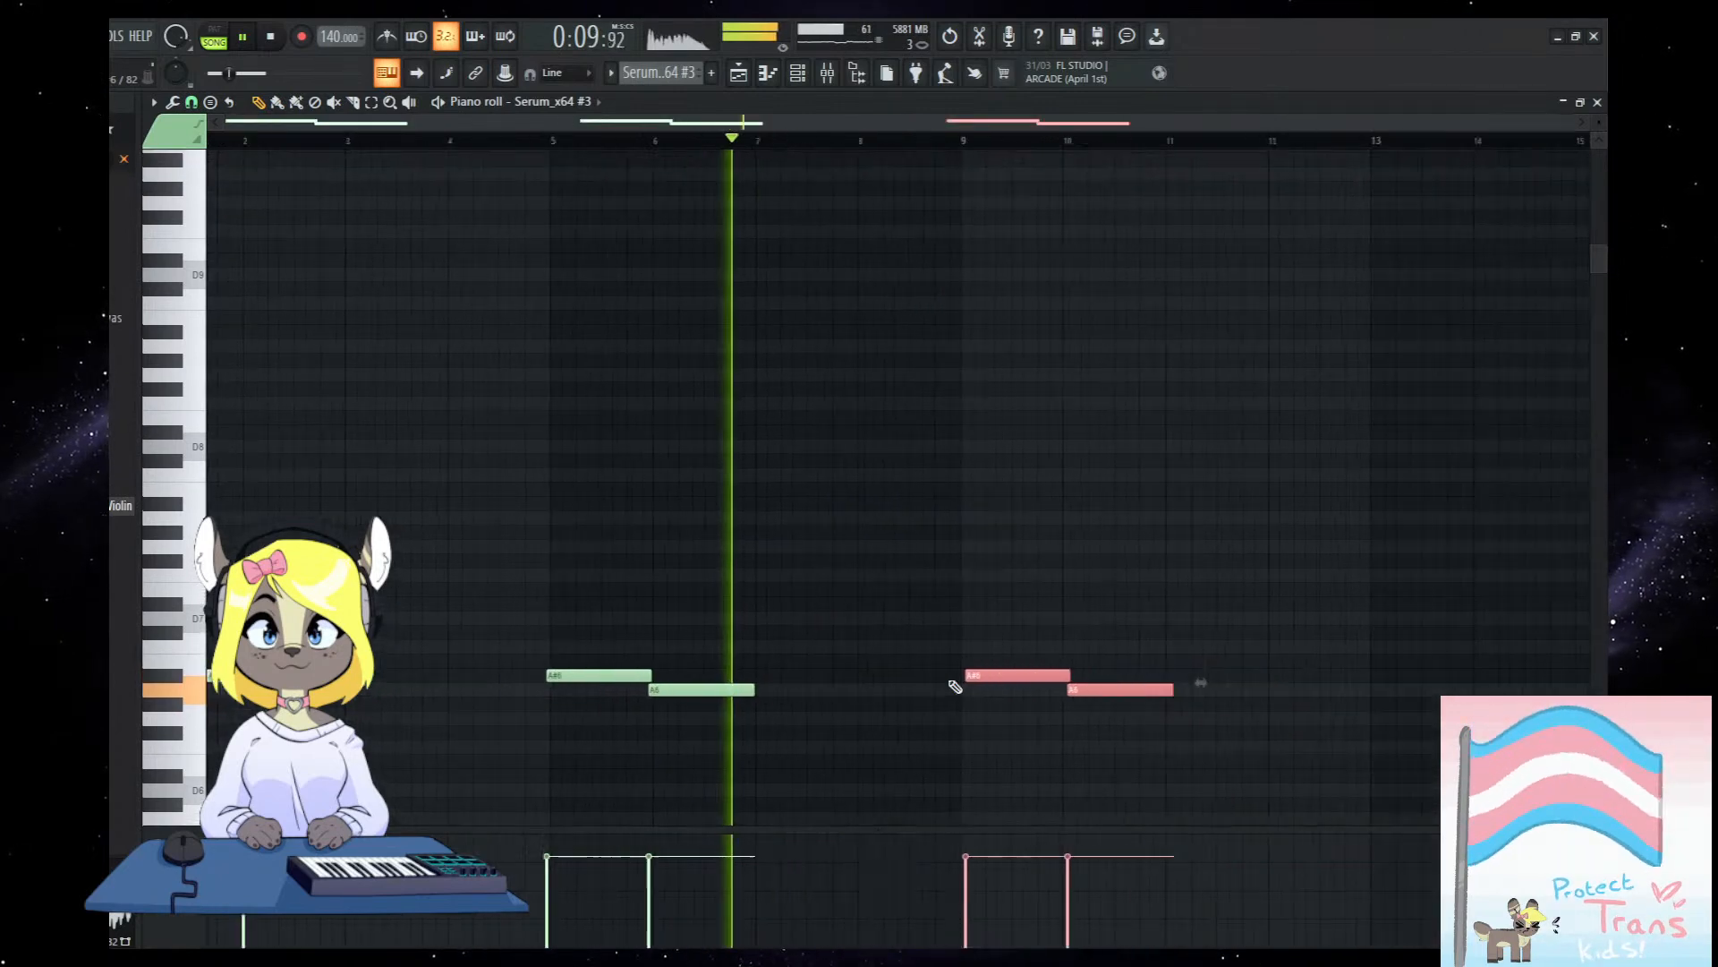
Mute the Serum_x64 #2 track in the playlist and play the arrangement from the start.
key("F5")
key("space")
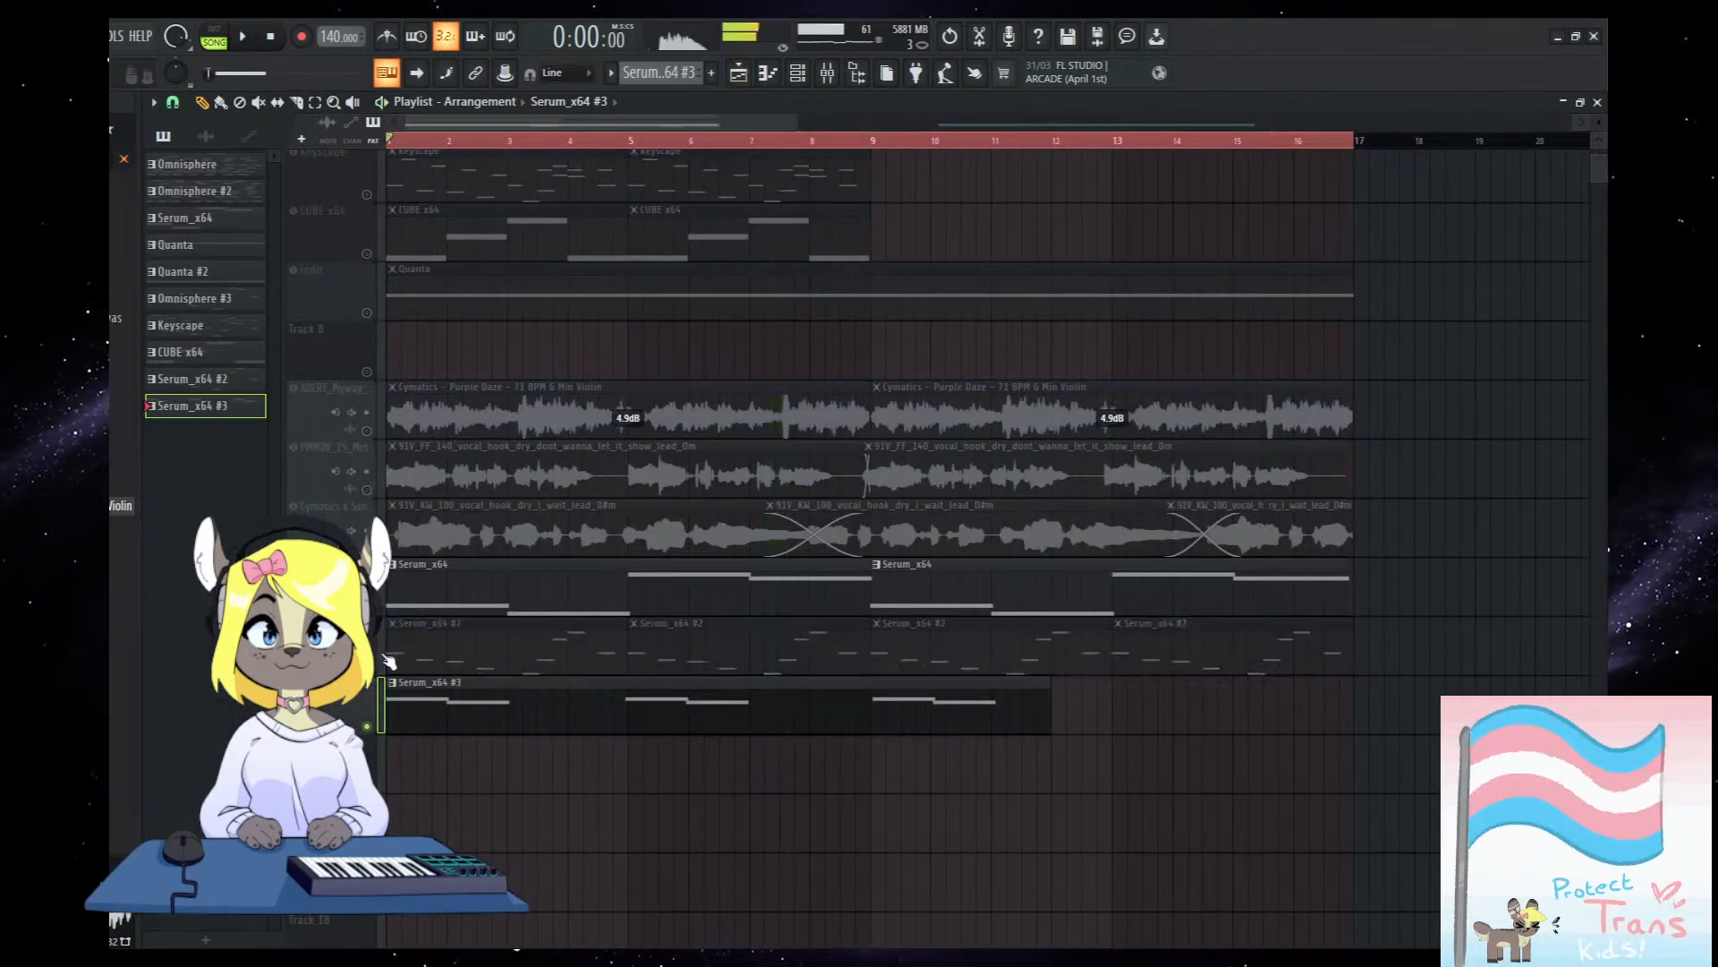
left_click(414, 170)
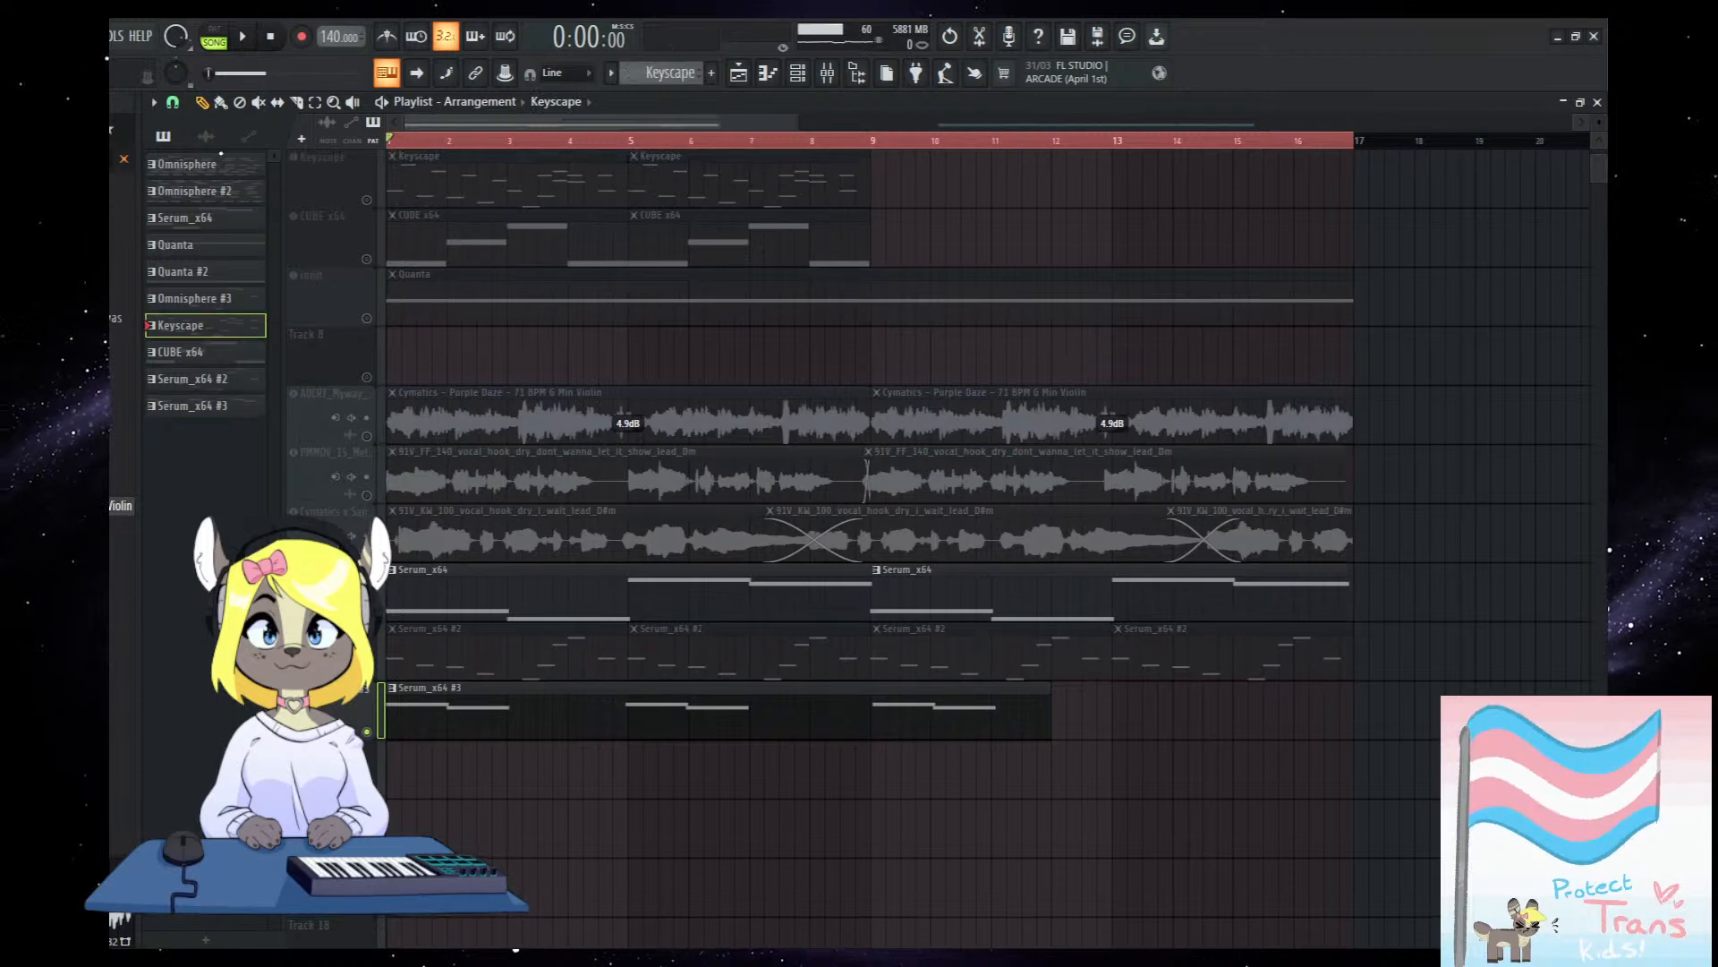
key("space")
Transpose all Serum_x64 #3 notes down another octave to A#5 and A5 and listen to them.
double_click(626, 737)
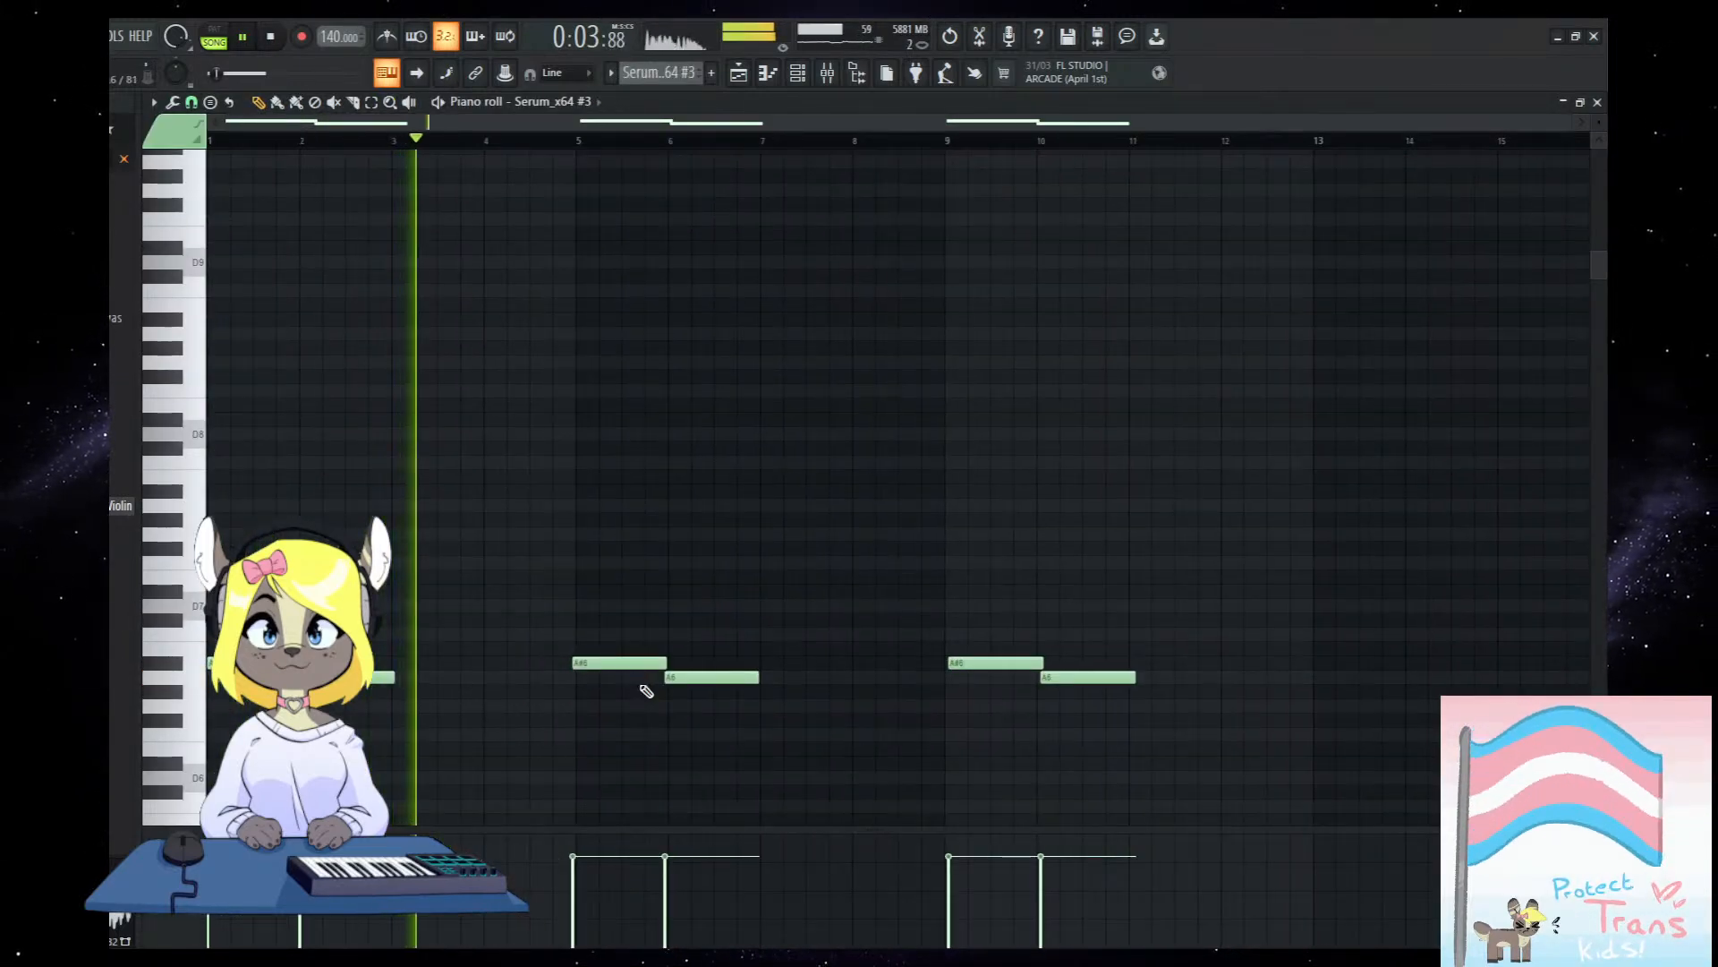
scroll(646, 691, "up", 4)
key("space")
scroll(701, 606, "down", 3)
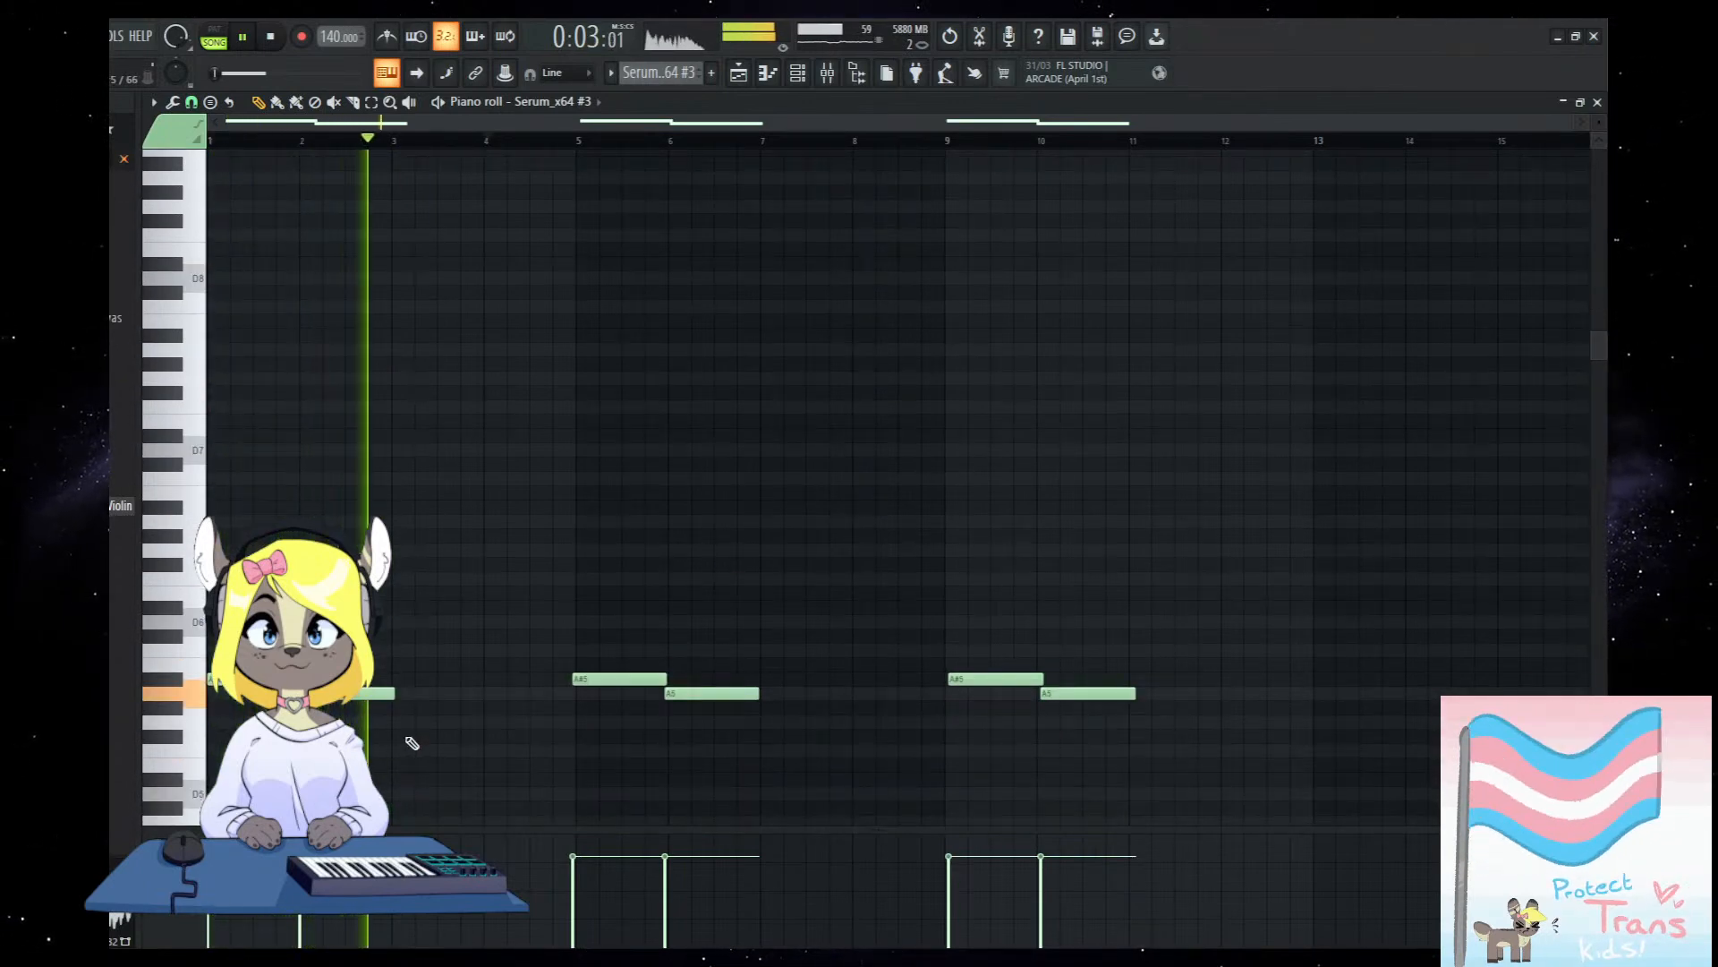
key("space")
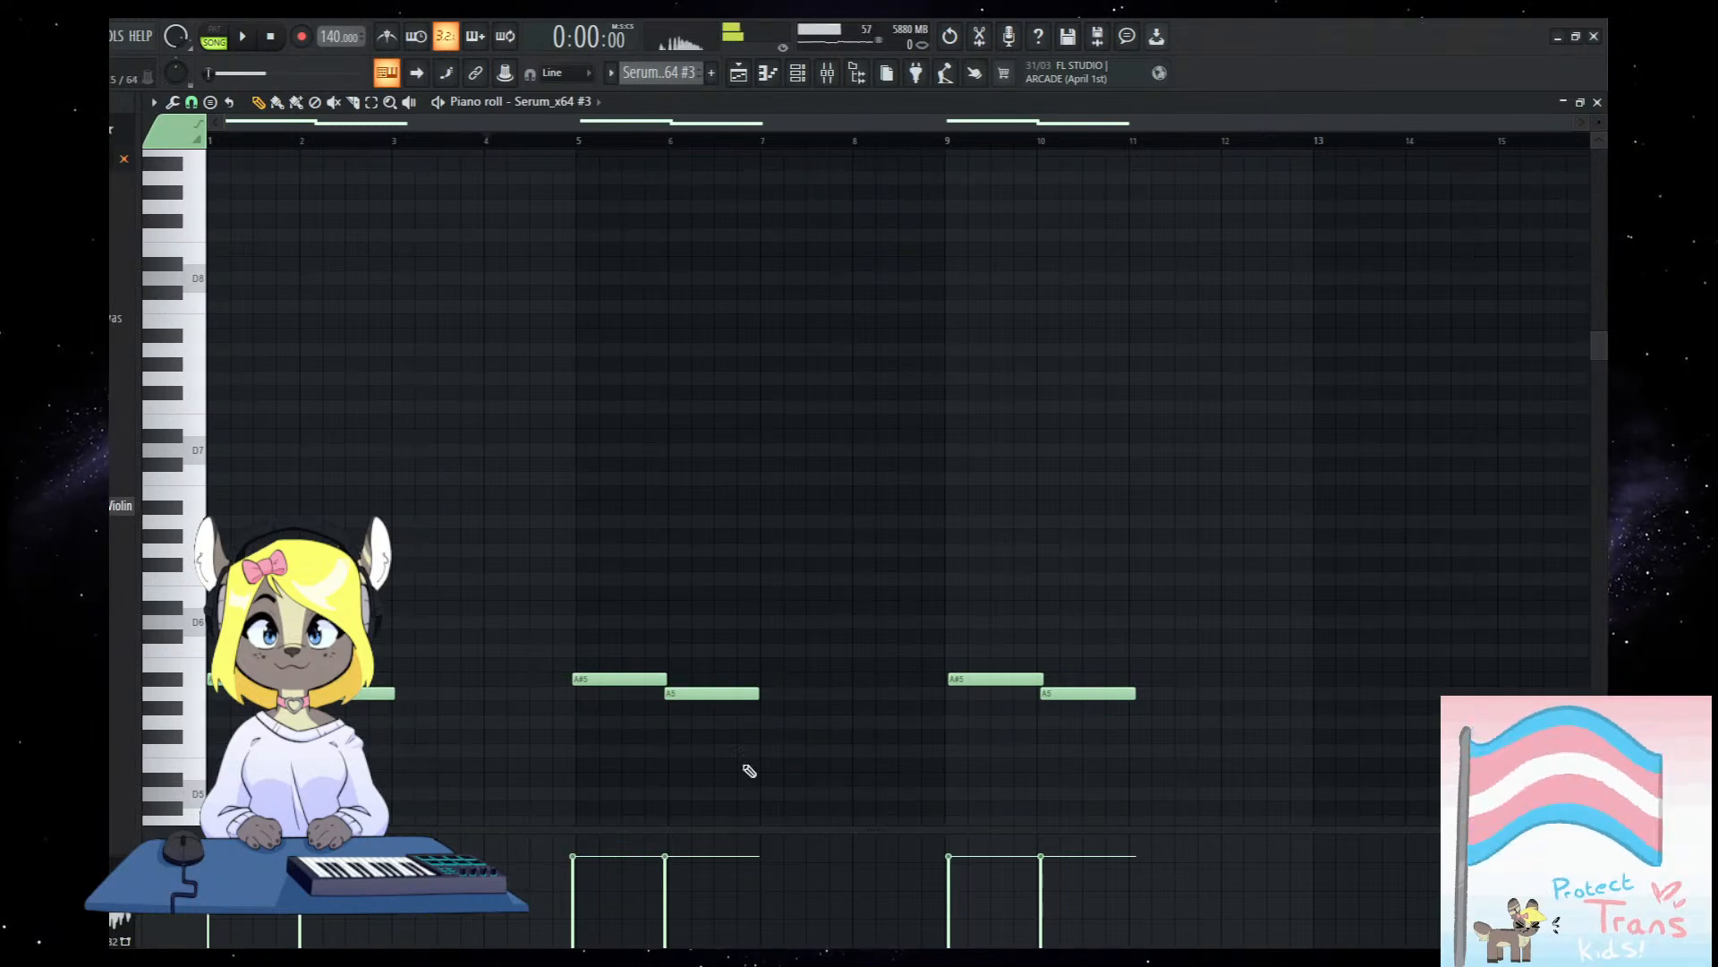
Shorten every A#5 note to about half a bar, and shift the A5 notes earlier to overlap them, extended to about two bars.
left_click_drag(1217, 743, 344, 697)
left_click_drag(1162, 695, 358, 687)
left_click_drag(1042, 678, 1020, 678)
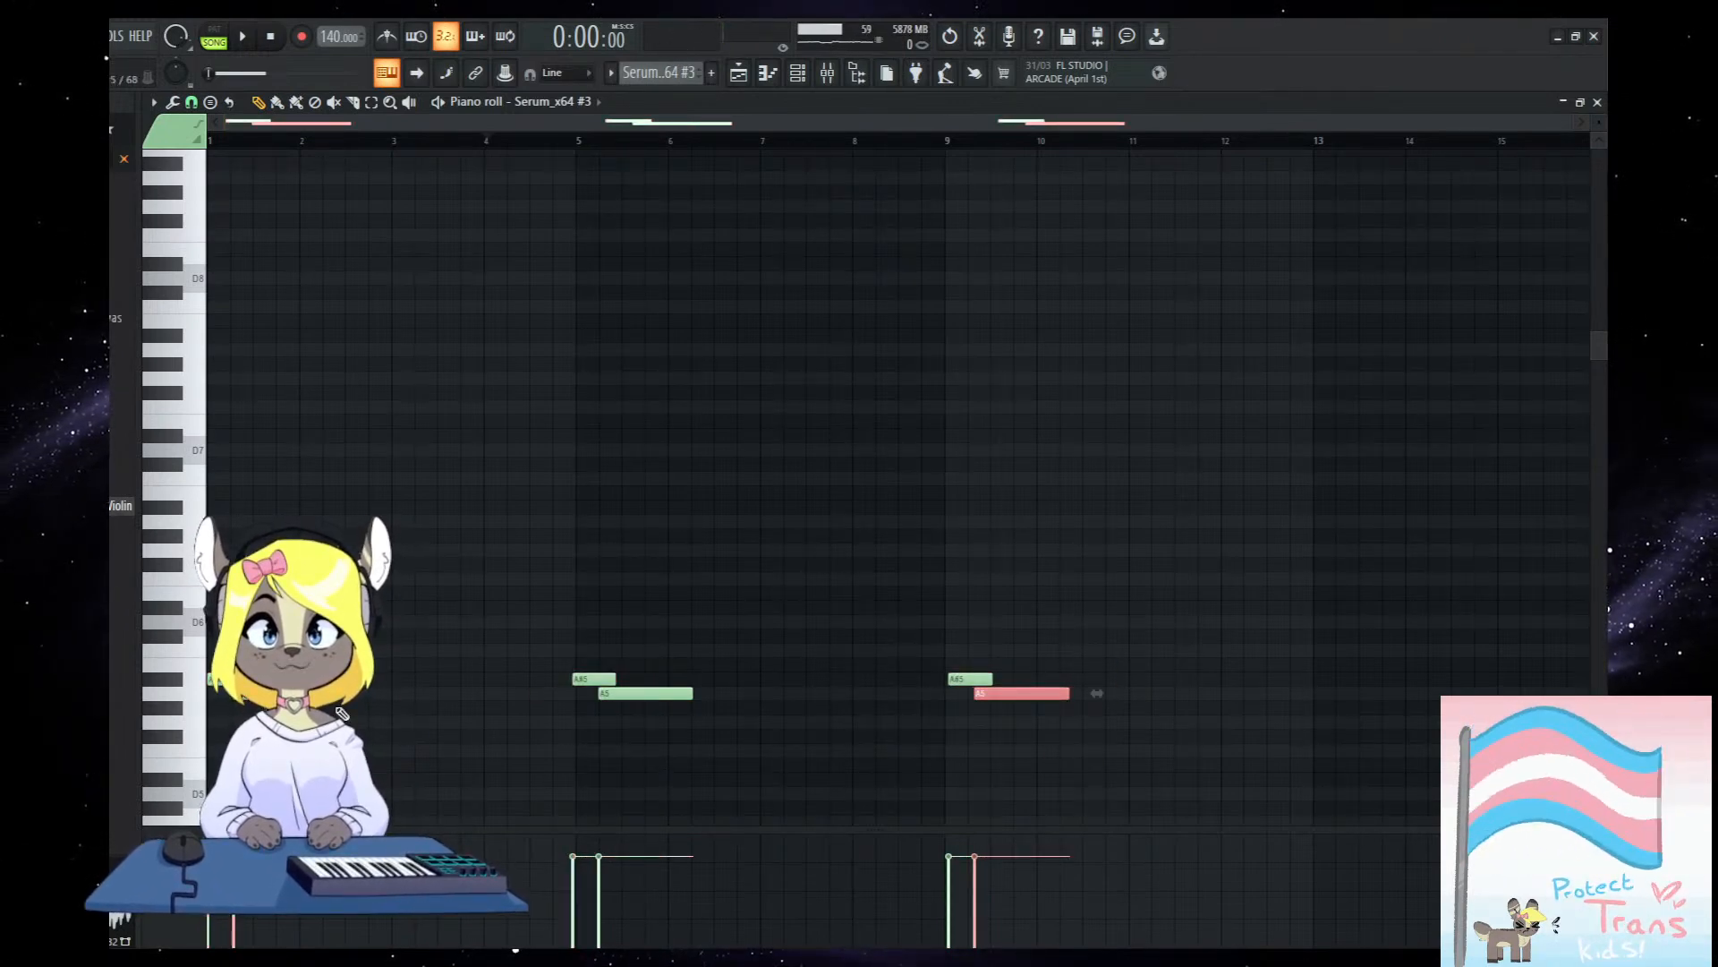
left_click_drag(386, 692, 471, 692)
Duplicate the phrase at bar 9 so that the copy starts just before bar 13.
key("space")
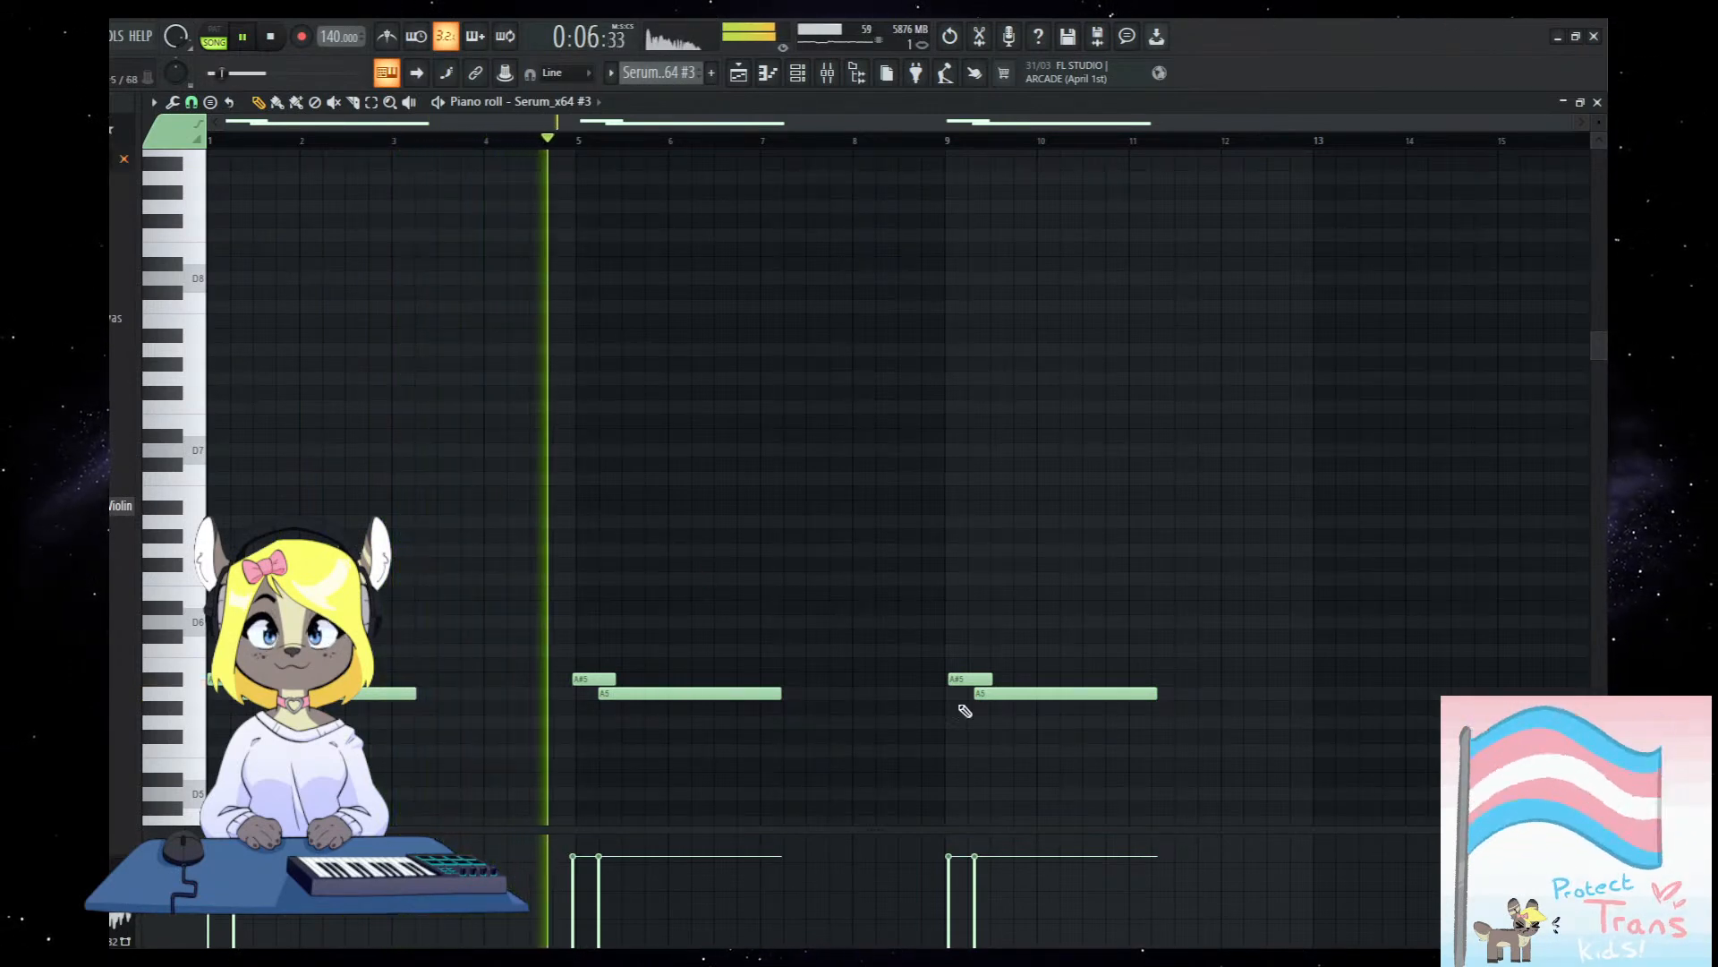
left_click_drag(1051, 760, 928, 648)
key("ctrl+b")
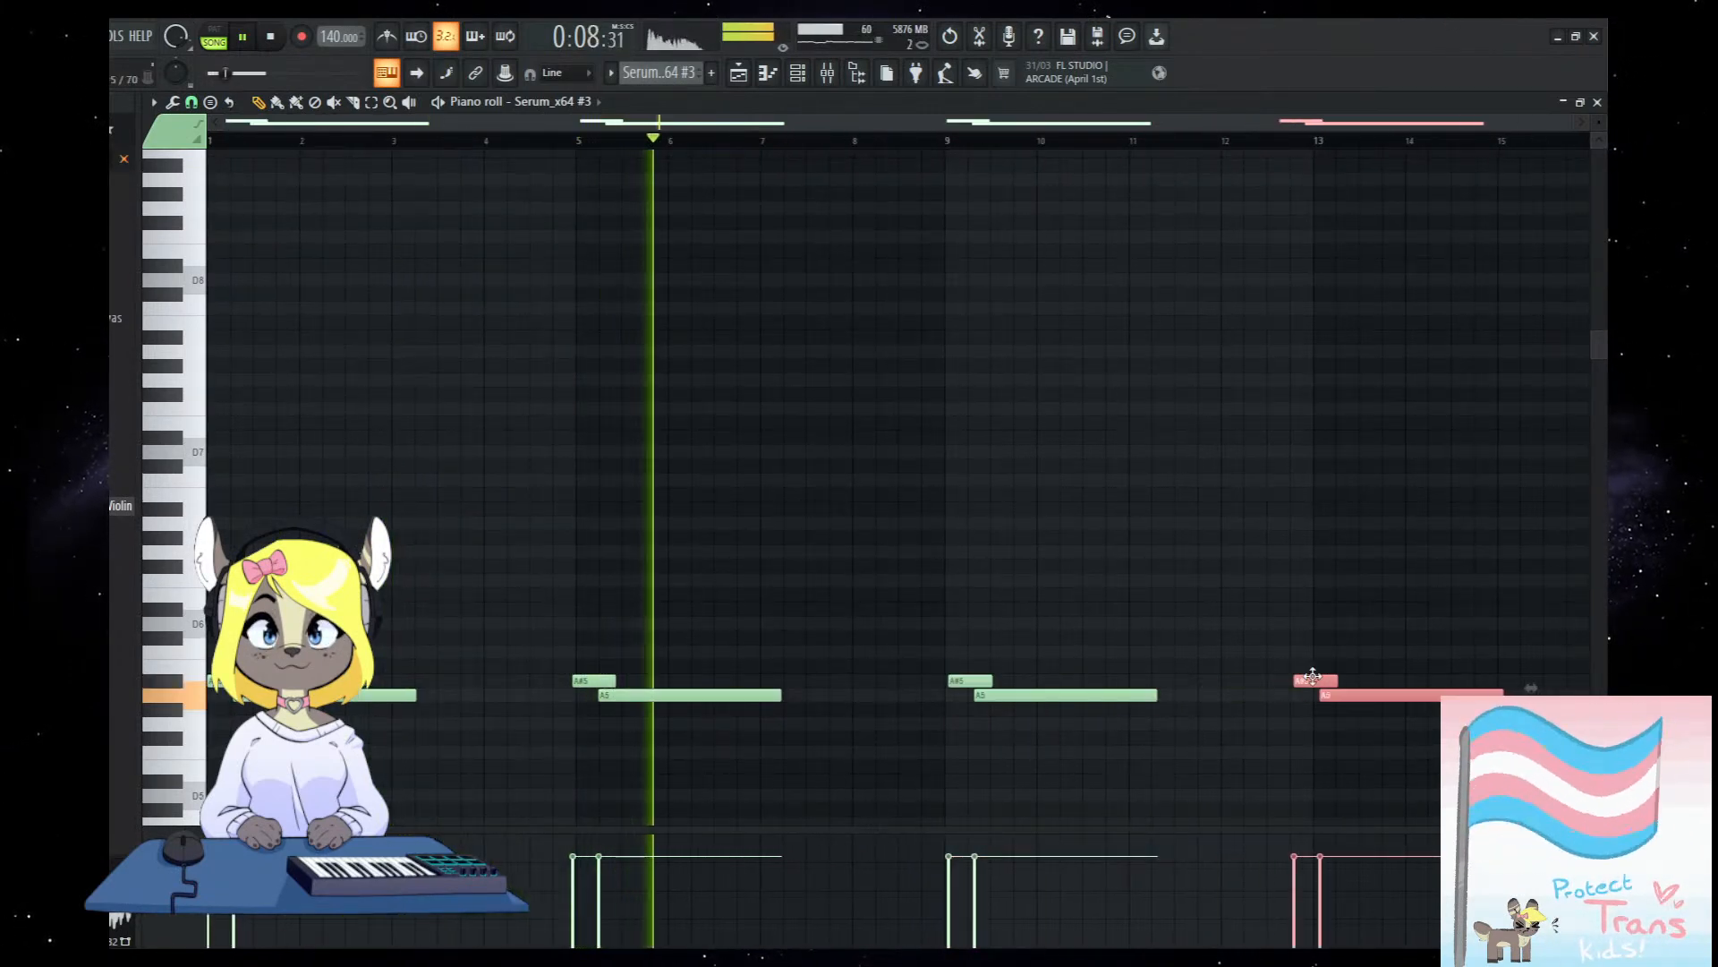
scroll(940, 587, "down", 2)
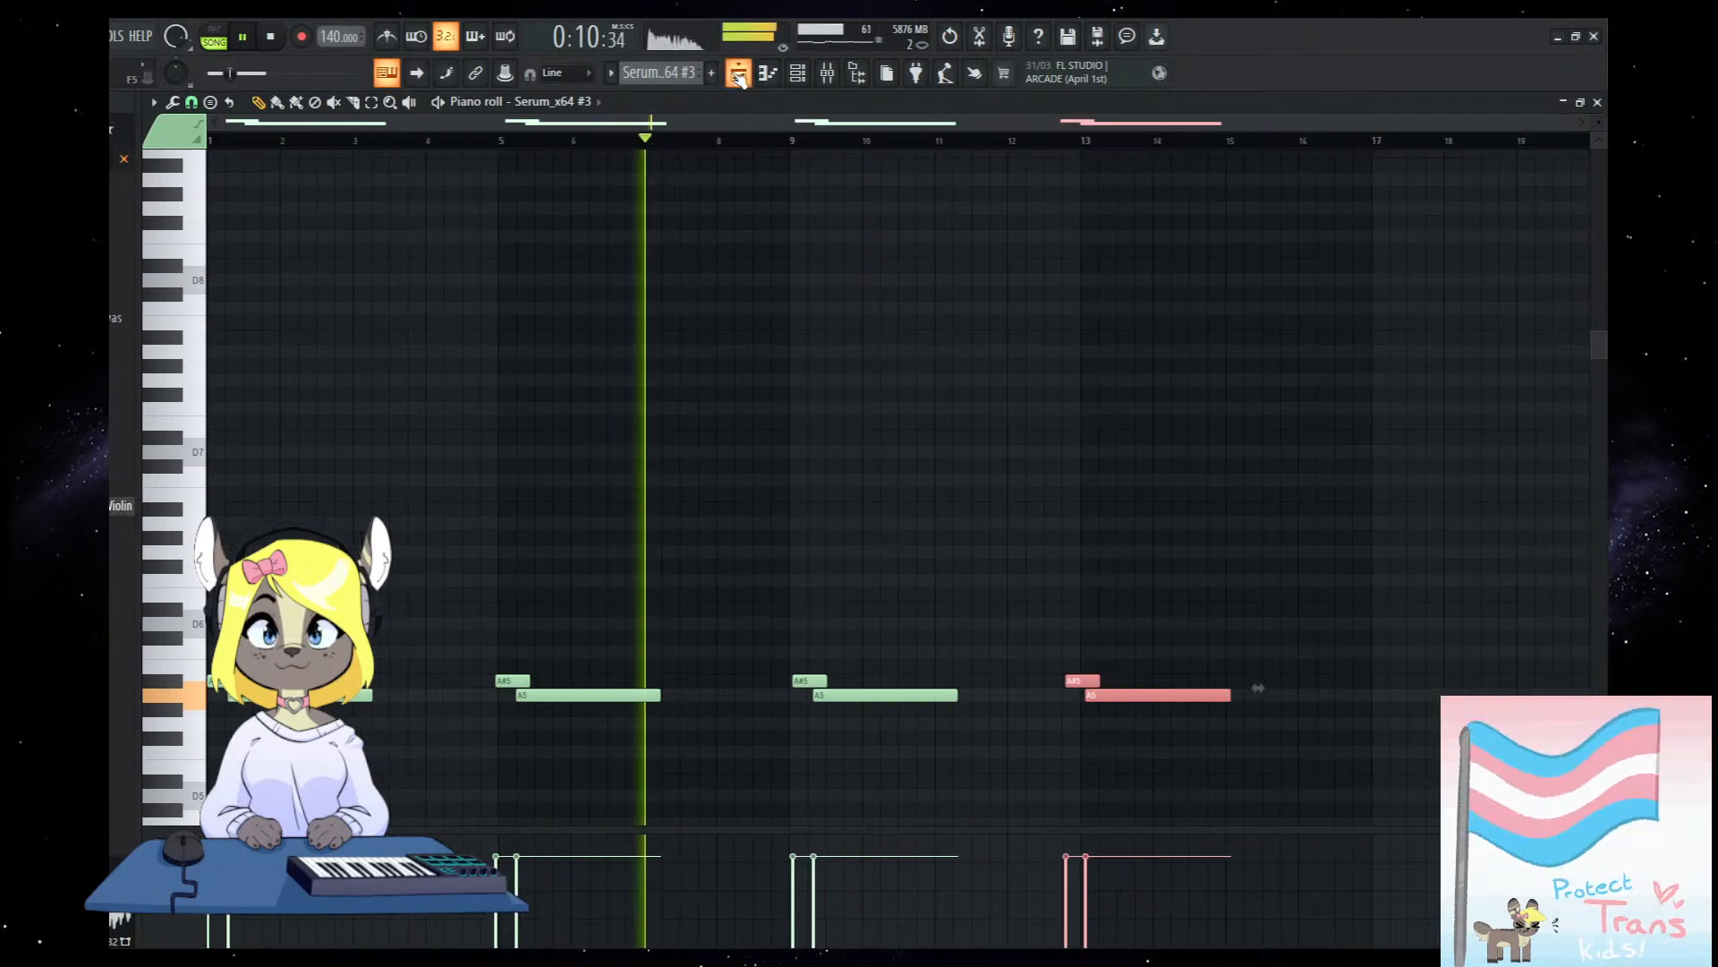
Unmute the Serum_x64 #2 track and the two vocal hook tracks, and listen through the arrangement while checking the mixer levels.
key("F5")
left_click(368, 673)
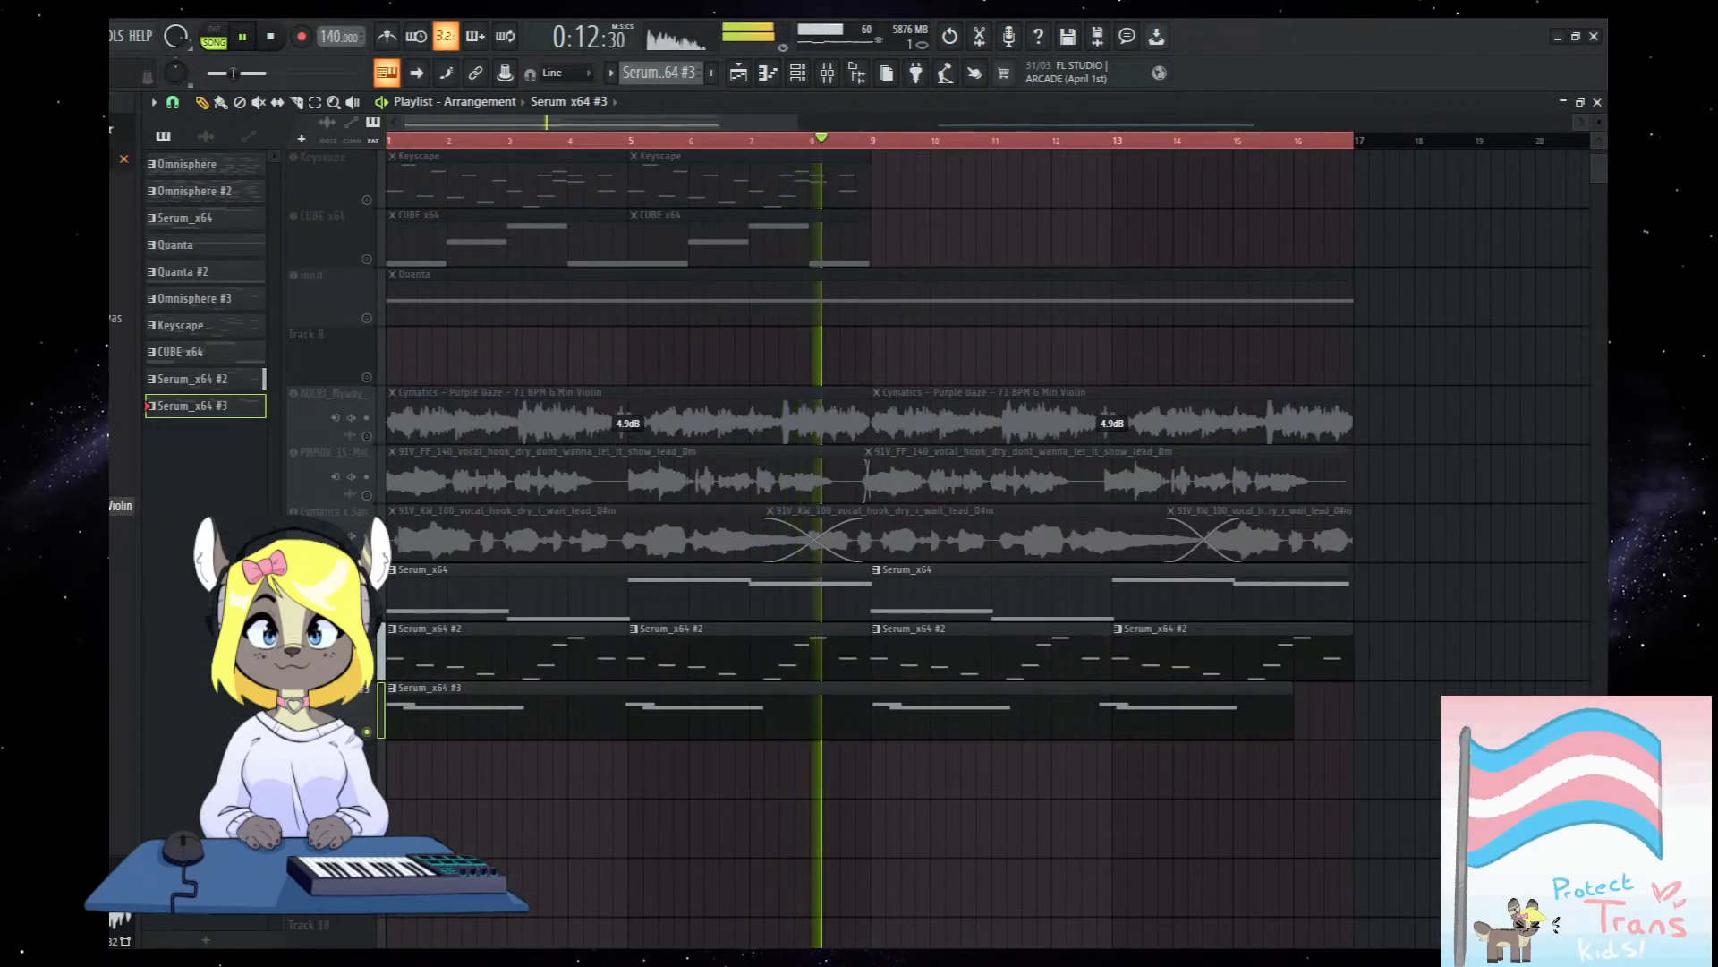
left_click(368, 555)
left_click(368, 496)
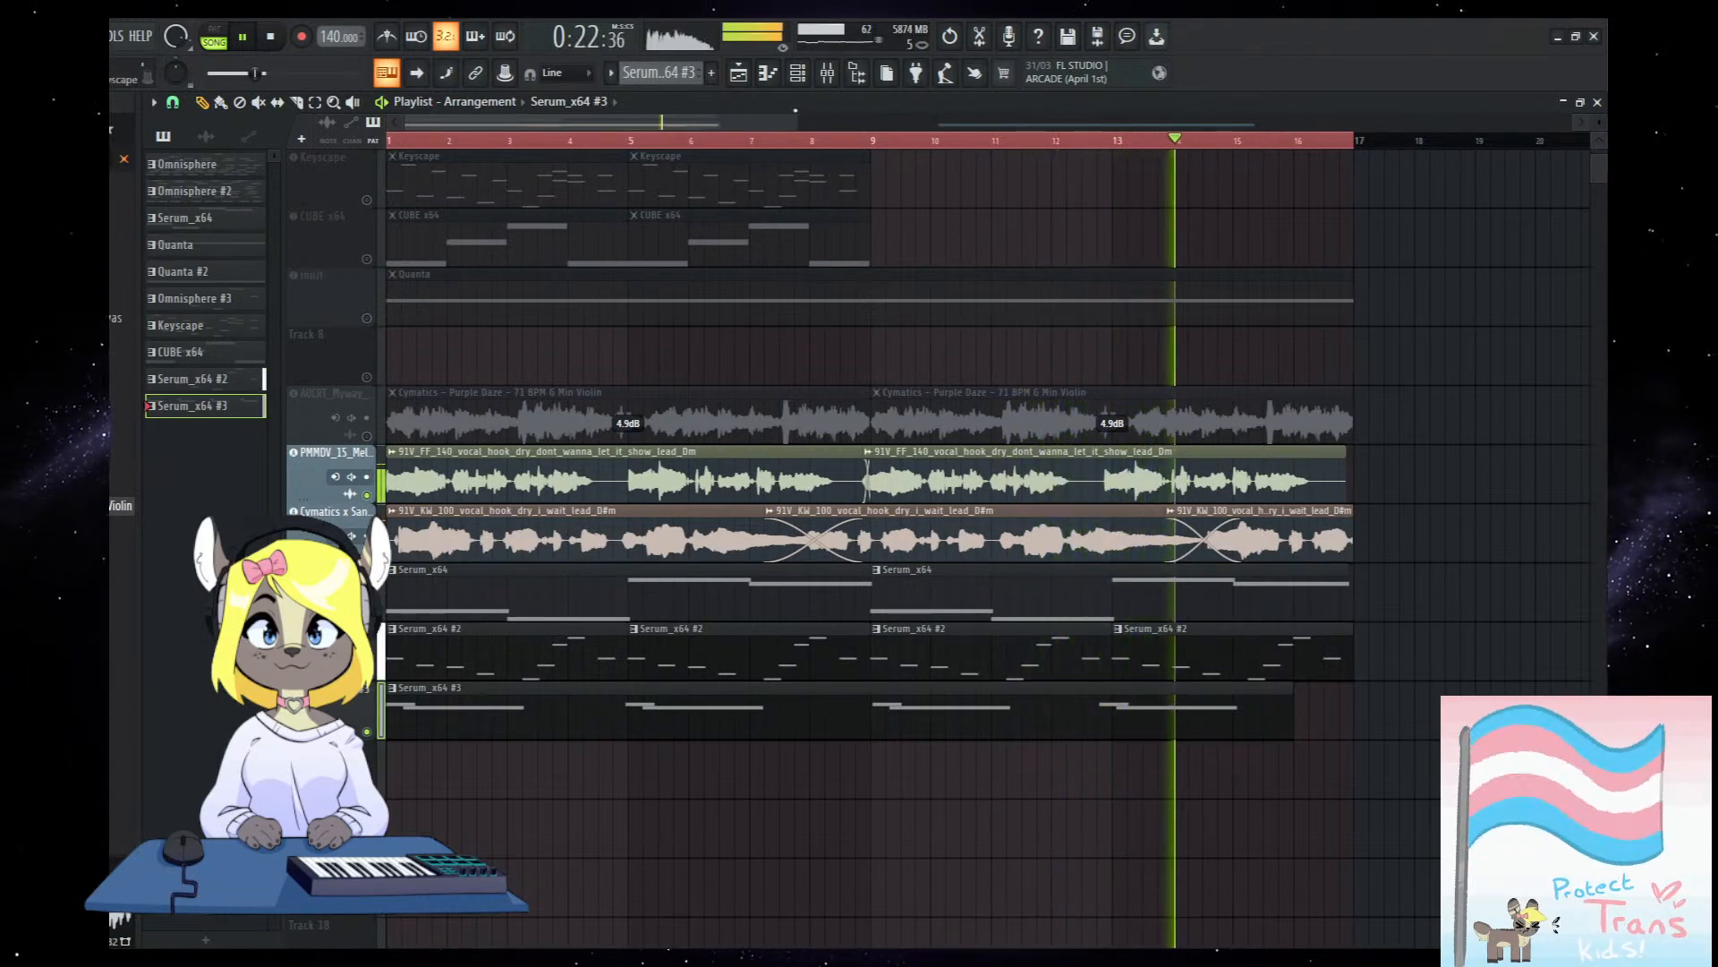
key("F9")
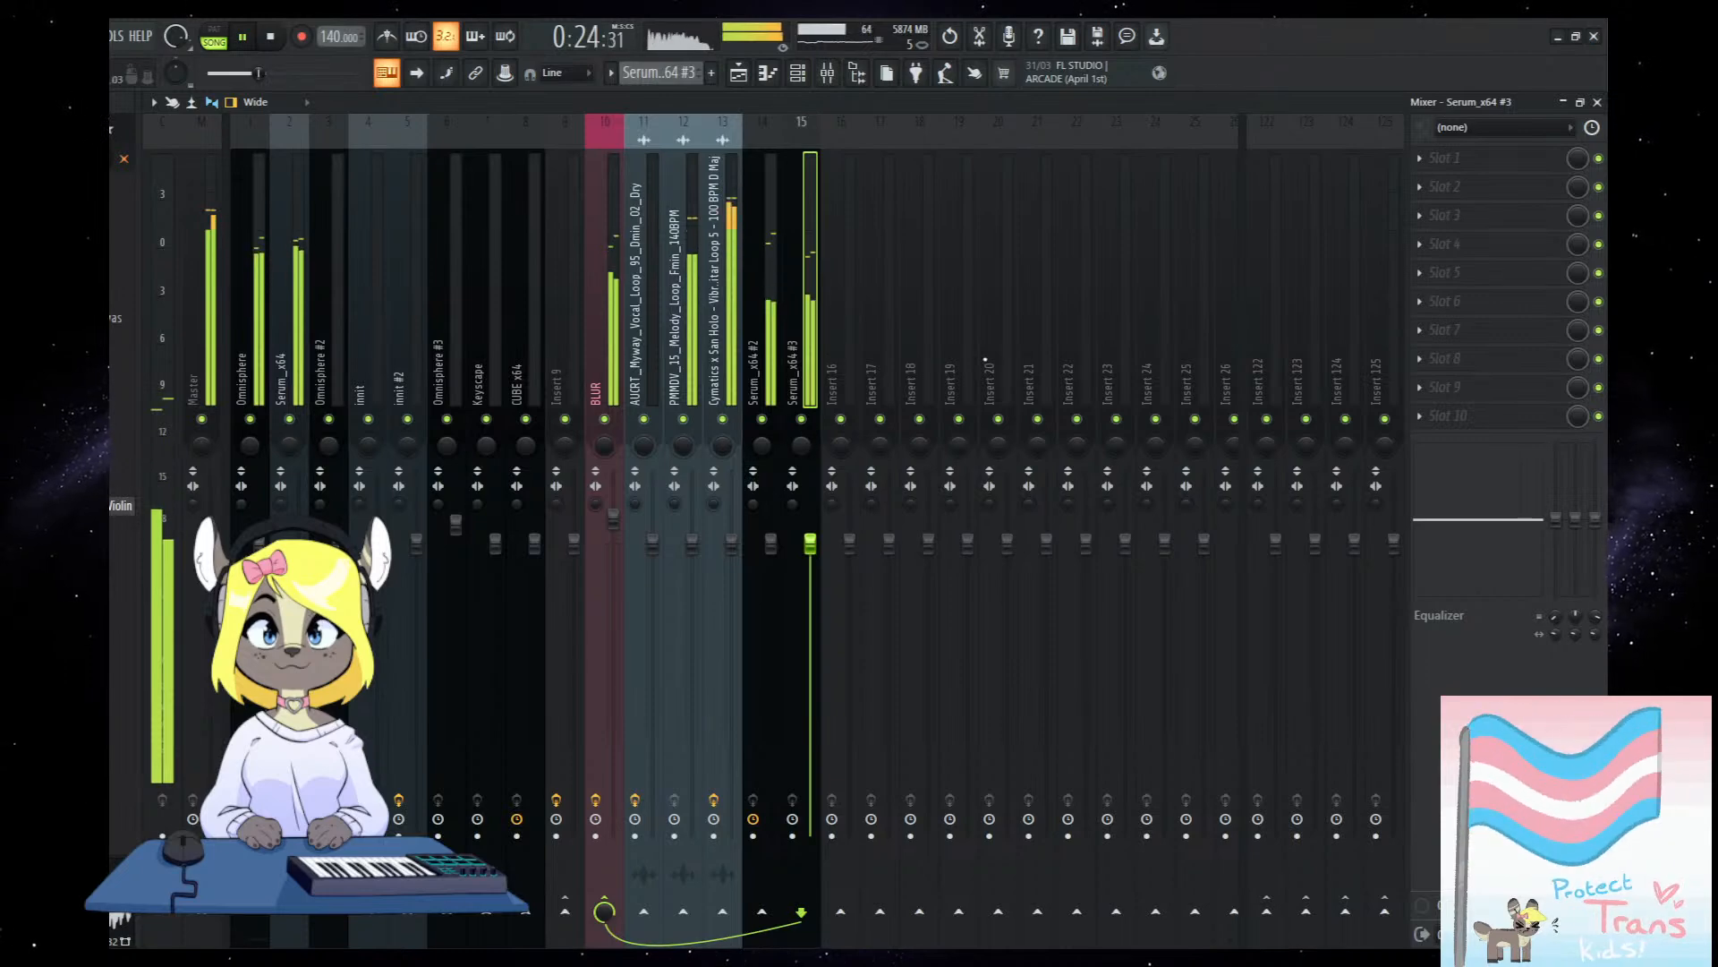
left_click(739, 74)
scroll(940, 833, "down", 4)
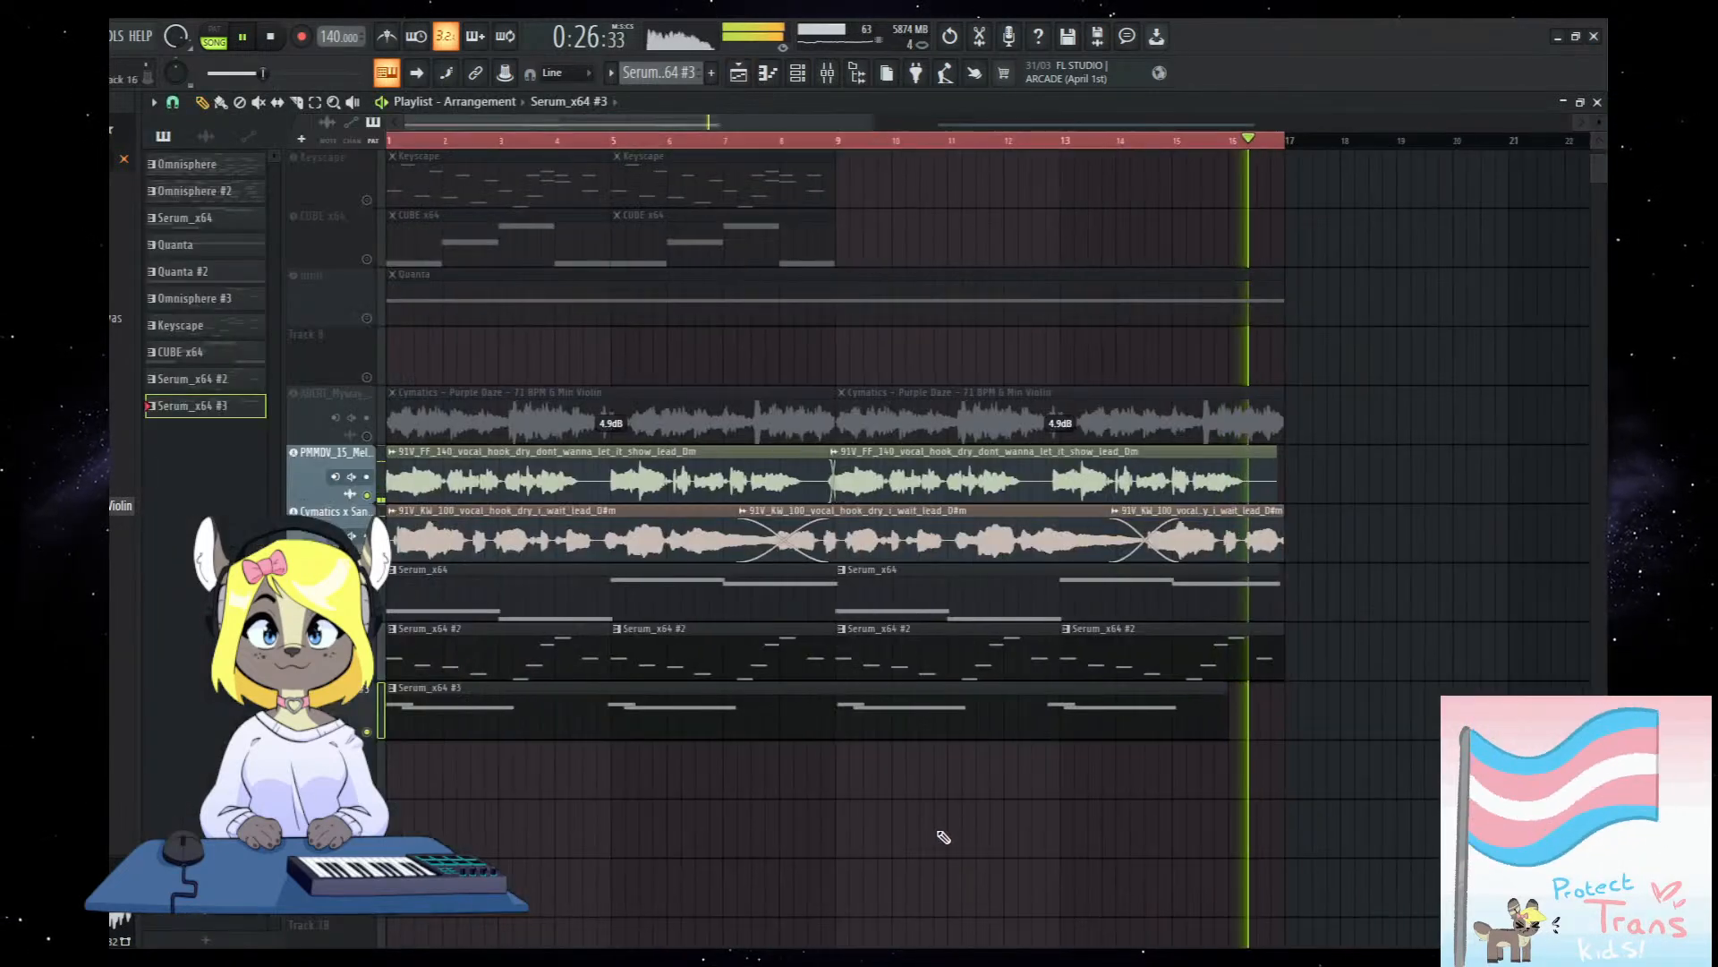
scroll(940, 833, "up", 3)
key("space")
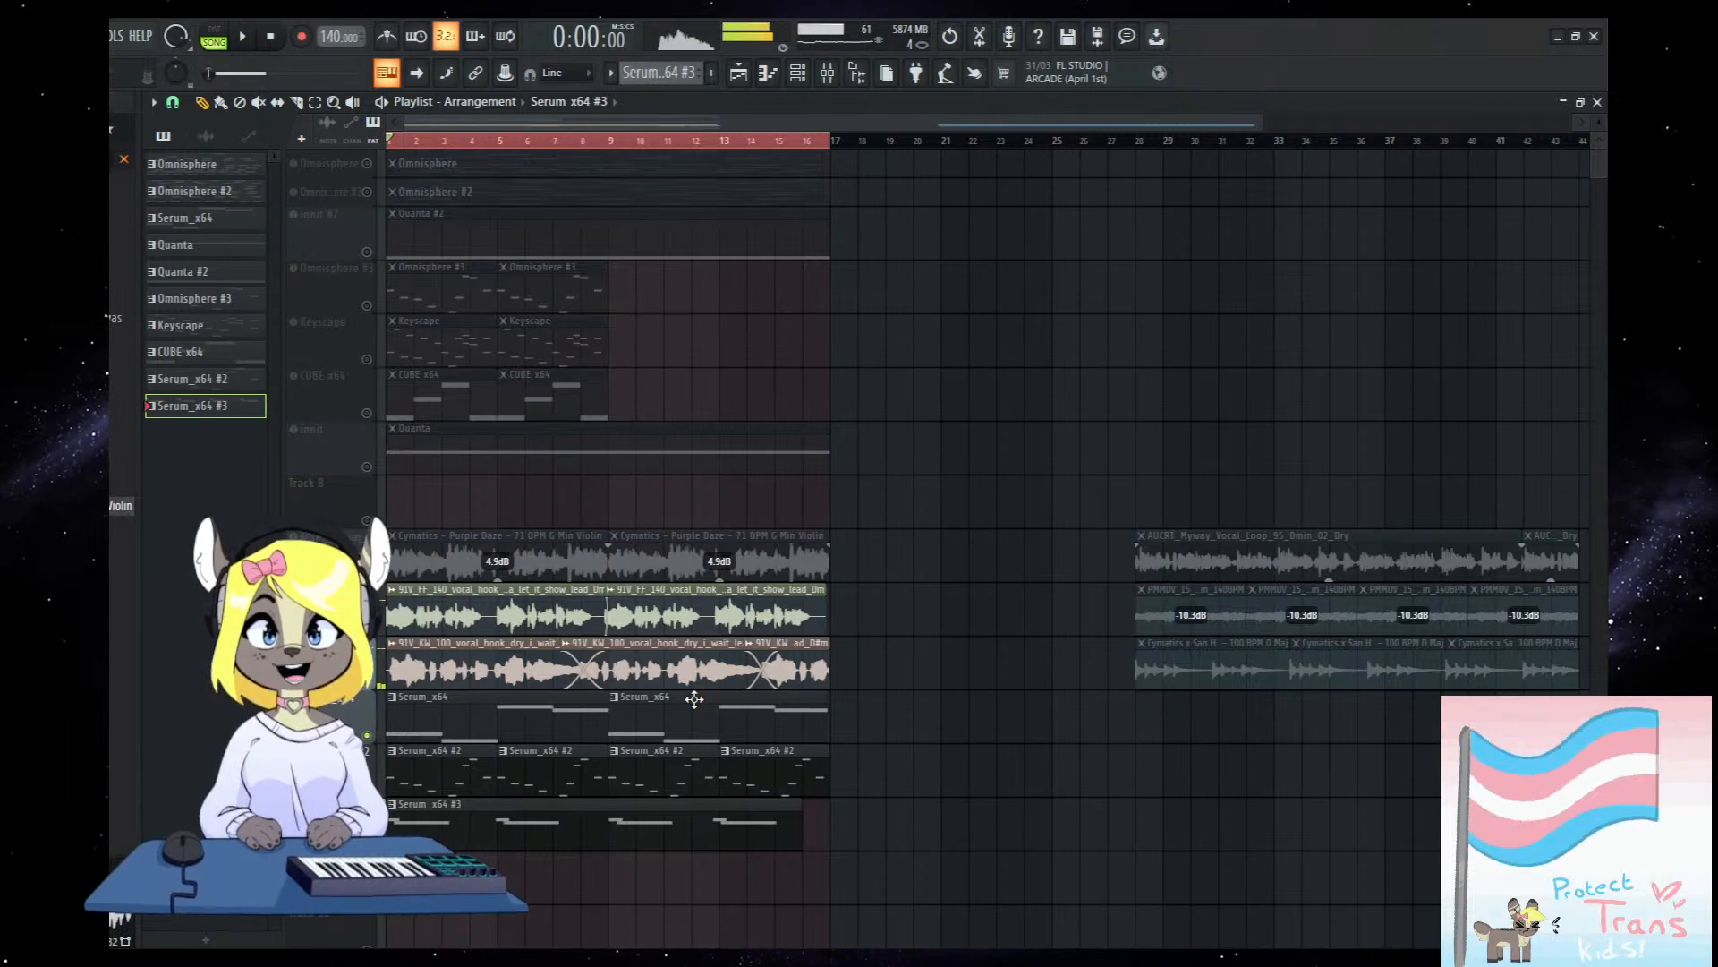
Mute the Serum_x64 track, move it up into the empty Track 8 slot beneath Quanta, and replay the arrangement.
scroll(695, 699, "up", 2)
key("space")
left_click(375, 684)
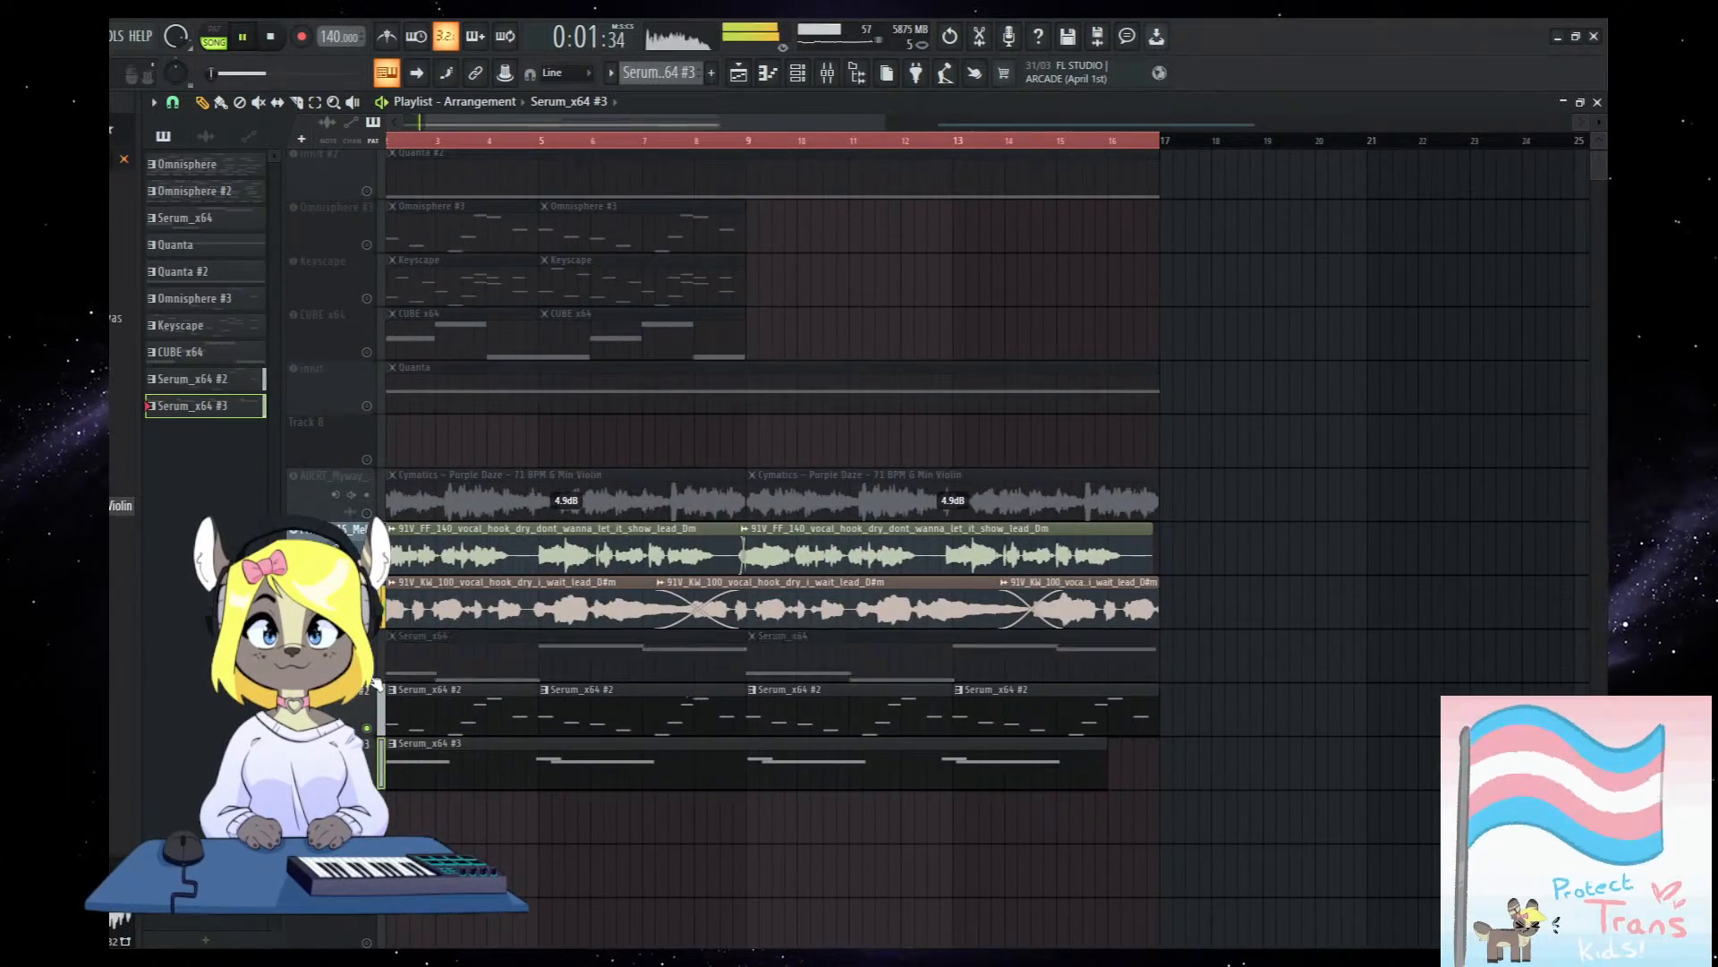
scroll(578, 512, "down", 3)
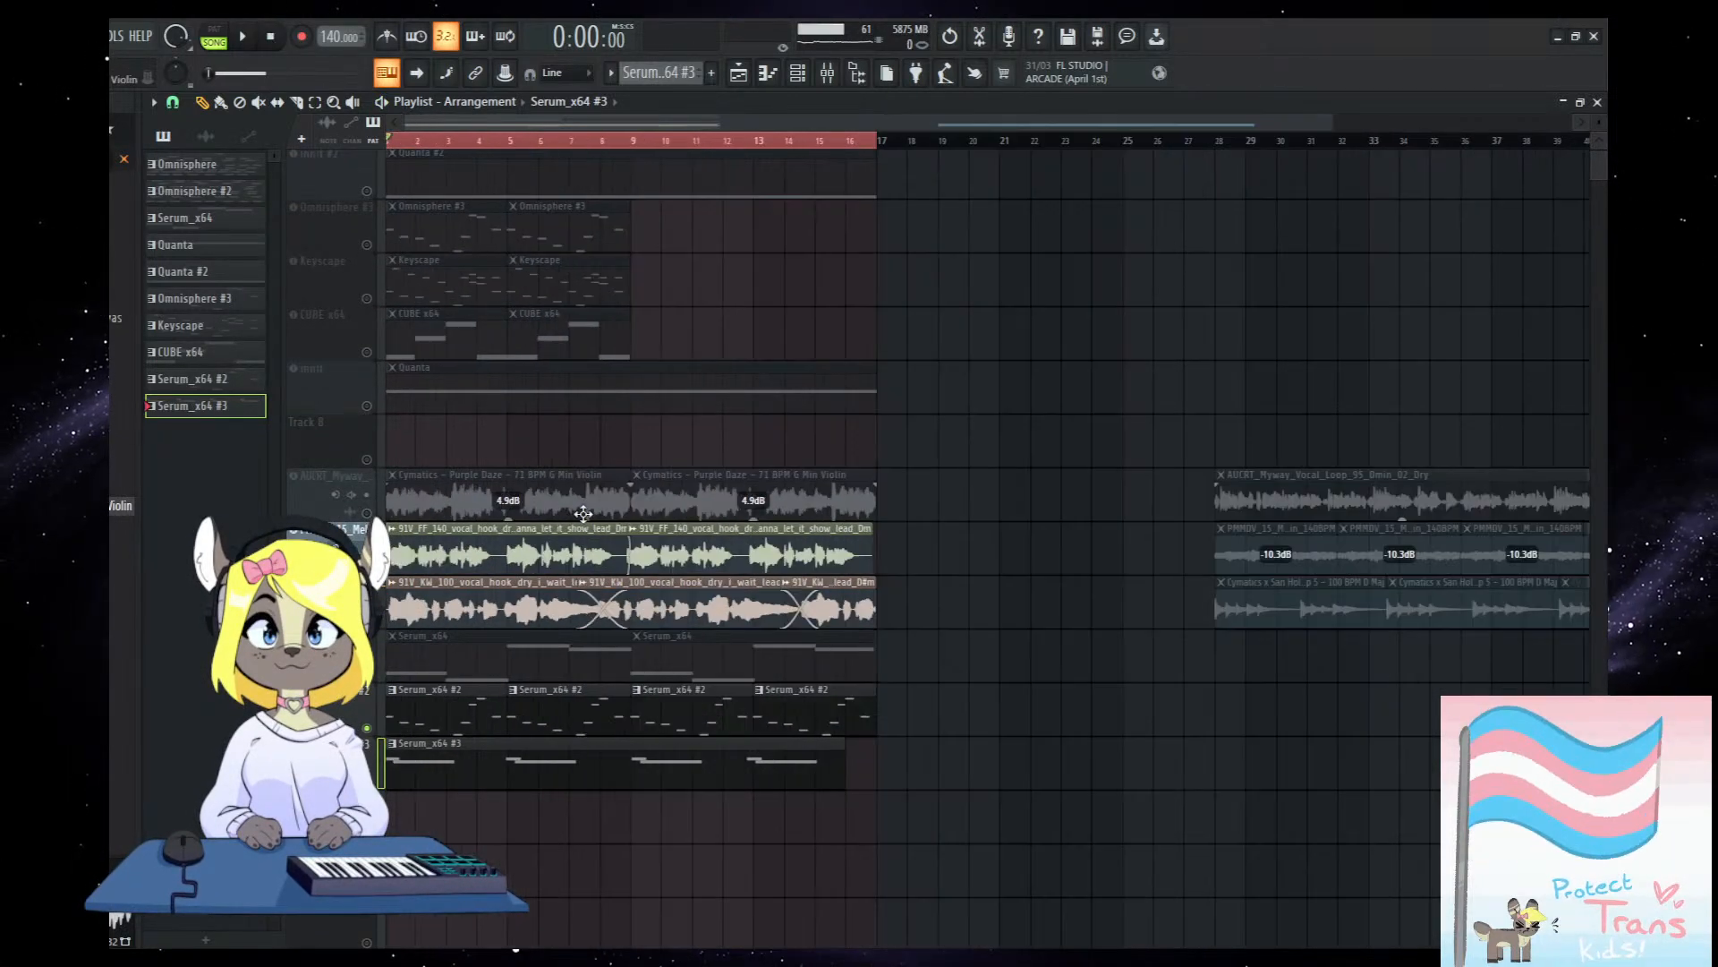
scroll(832, 679, "up", 3)
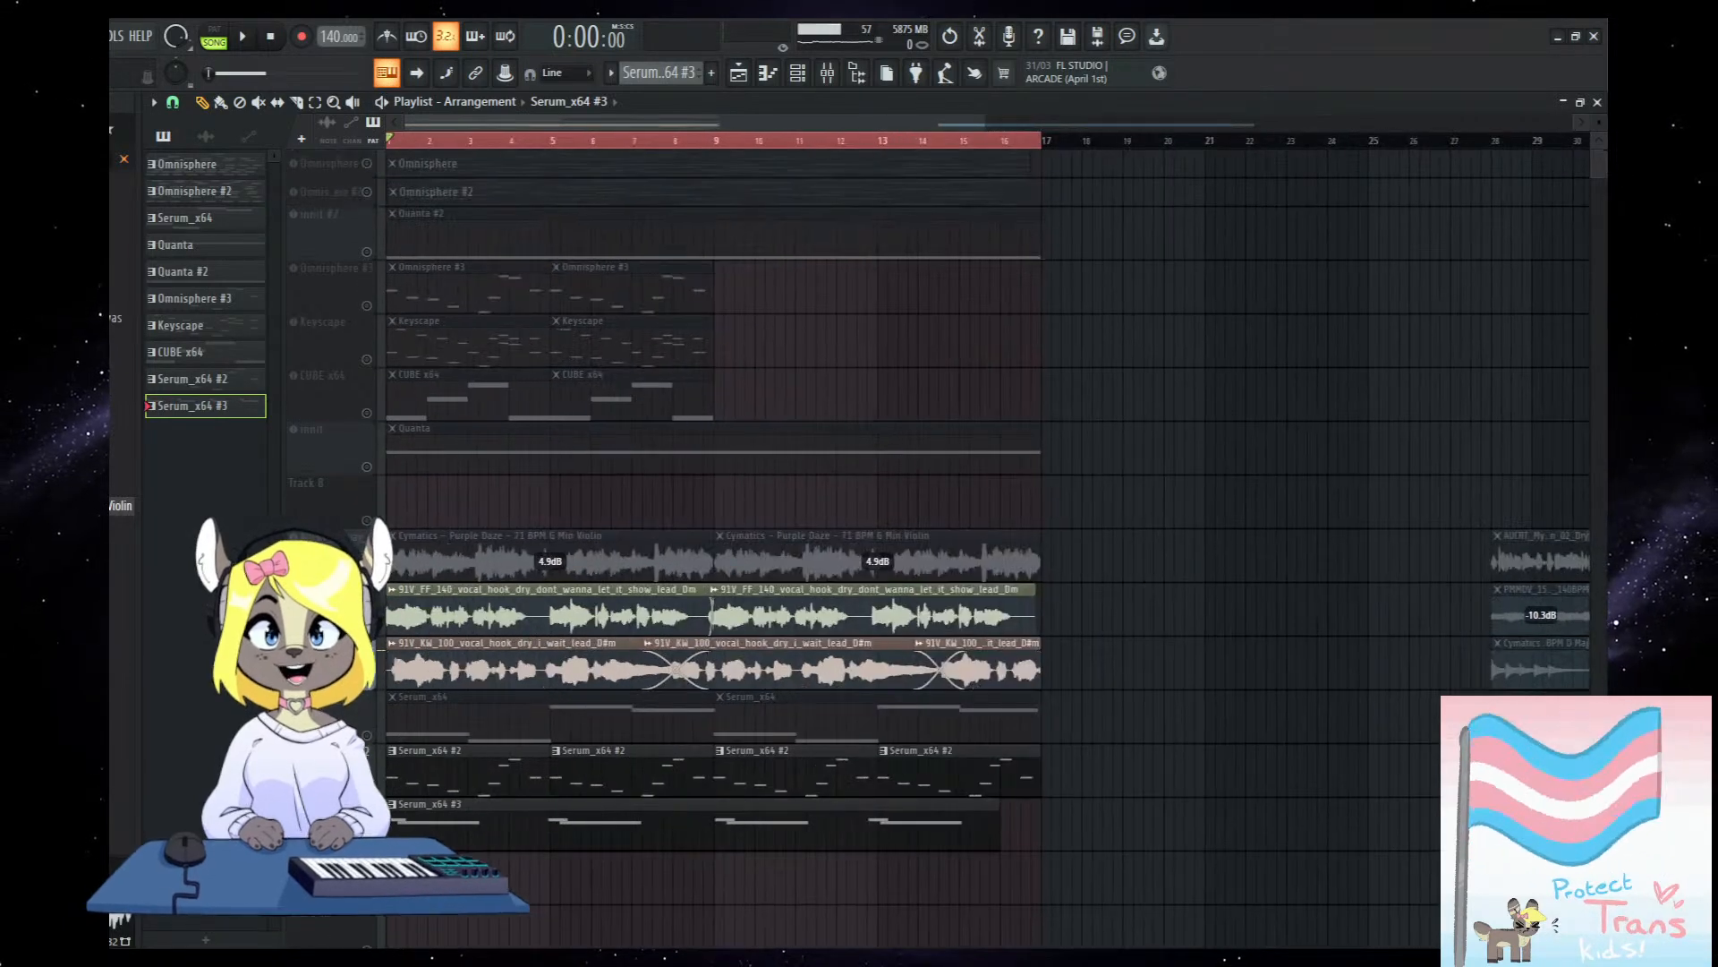
left_click_drag(323, 696, 316, 498)
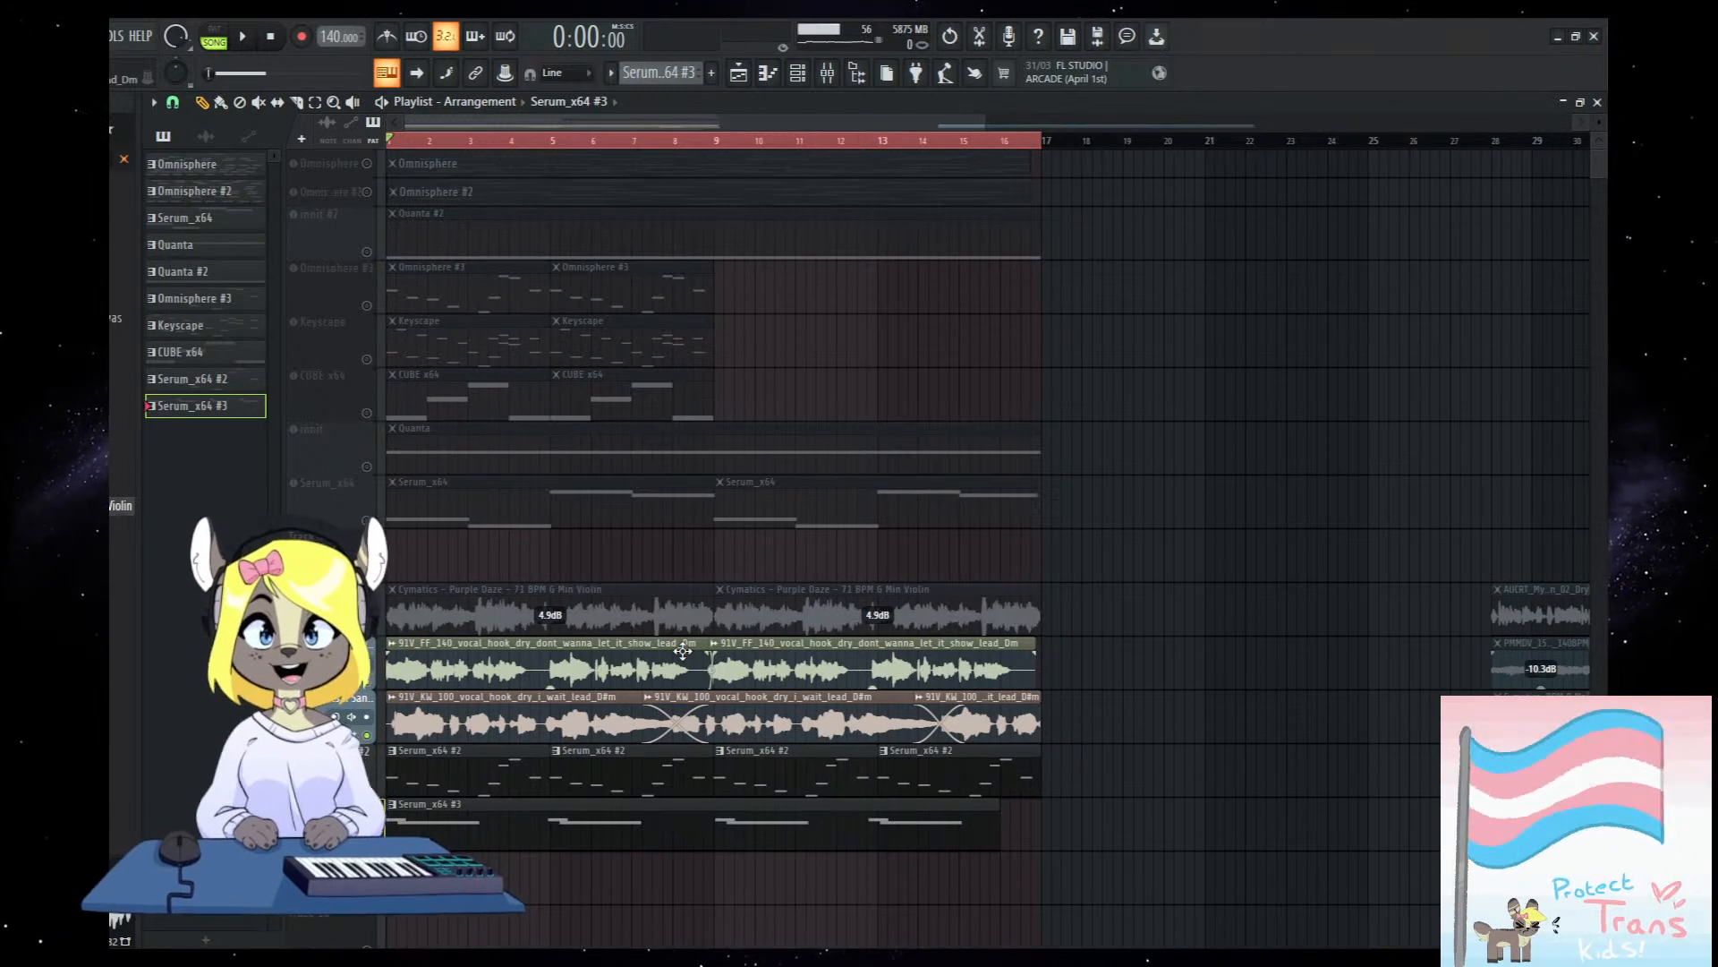
scroll(716, 705, "down", 1)
key("space")
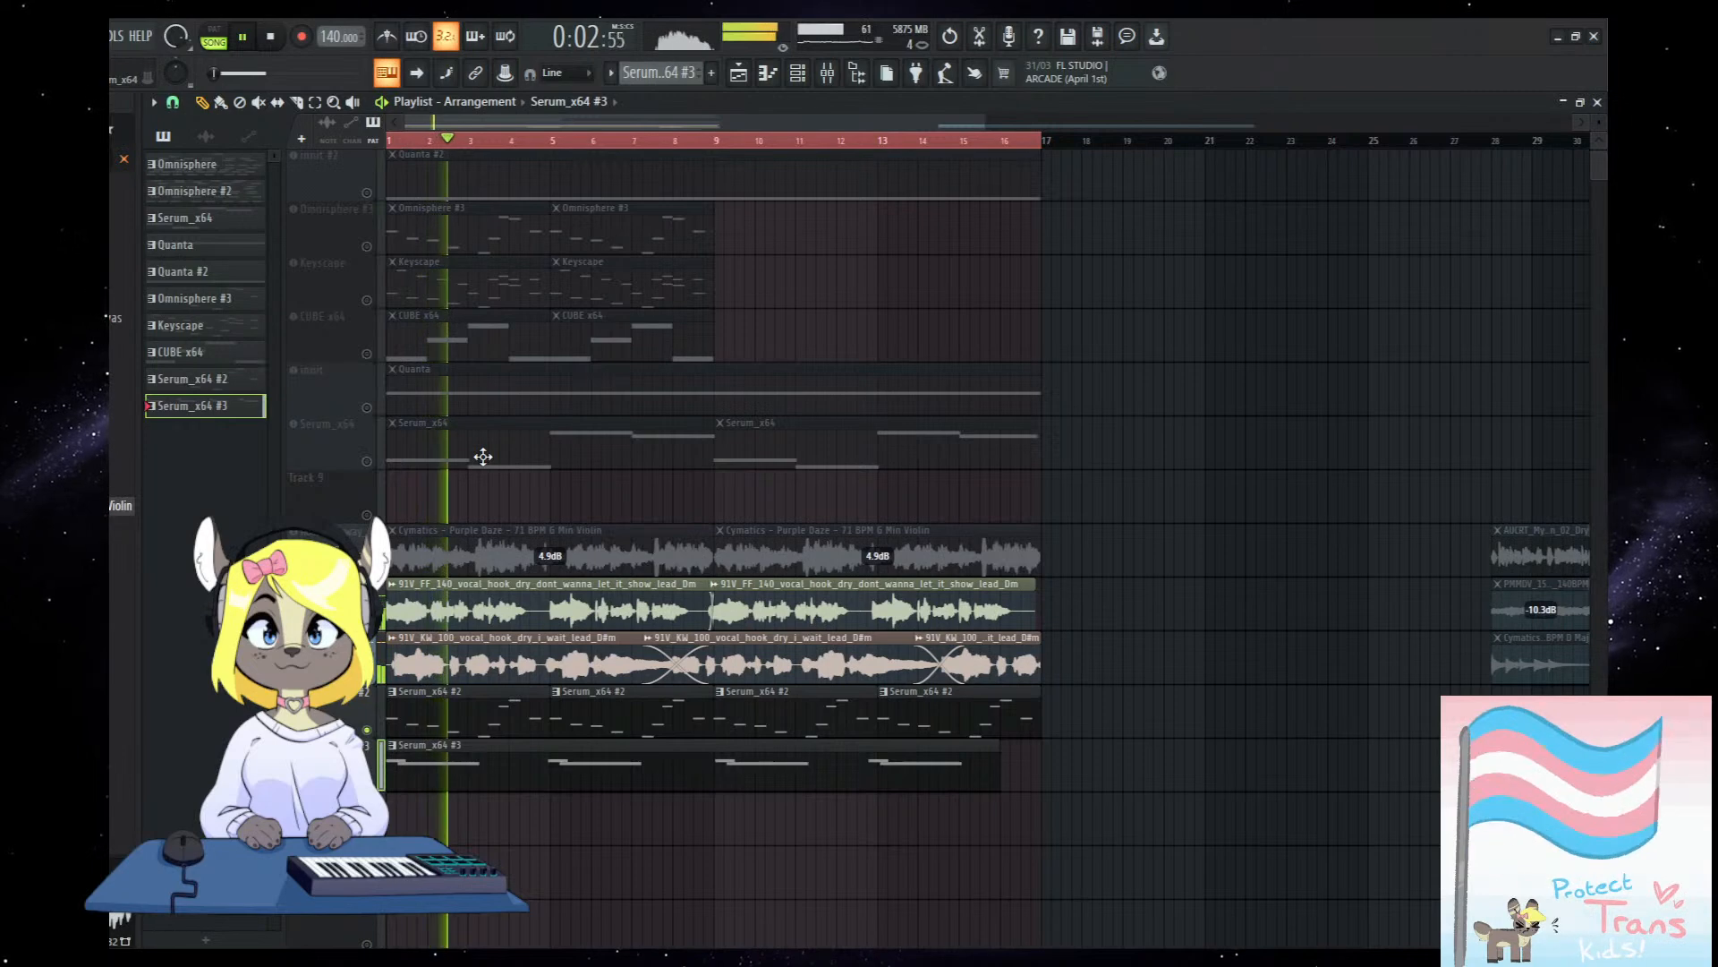
In soothe2 on the Omnisphere mixer track, move the red band to around 4 kHz with slightly higher sensitivity, and listen in the playlist.
left_click(857, 76)
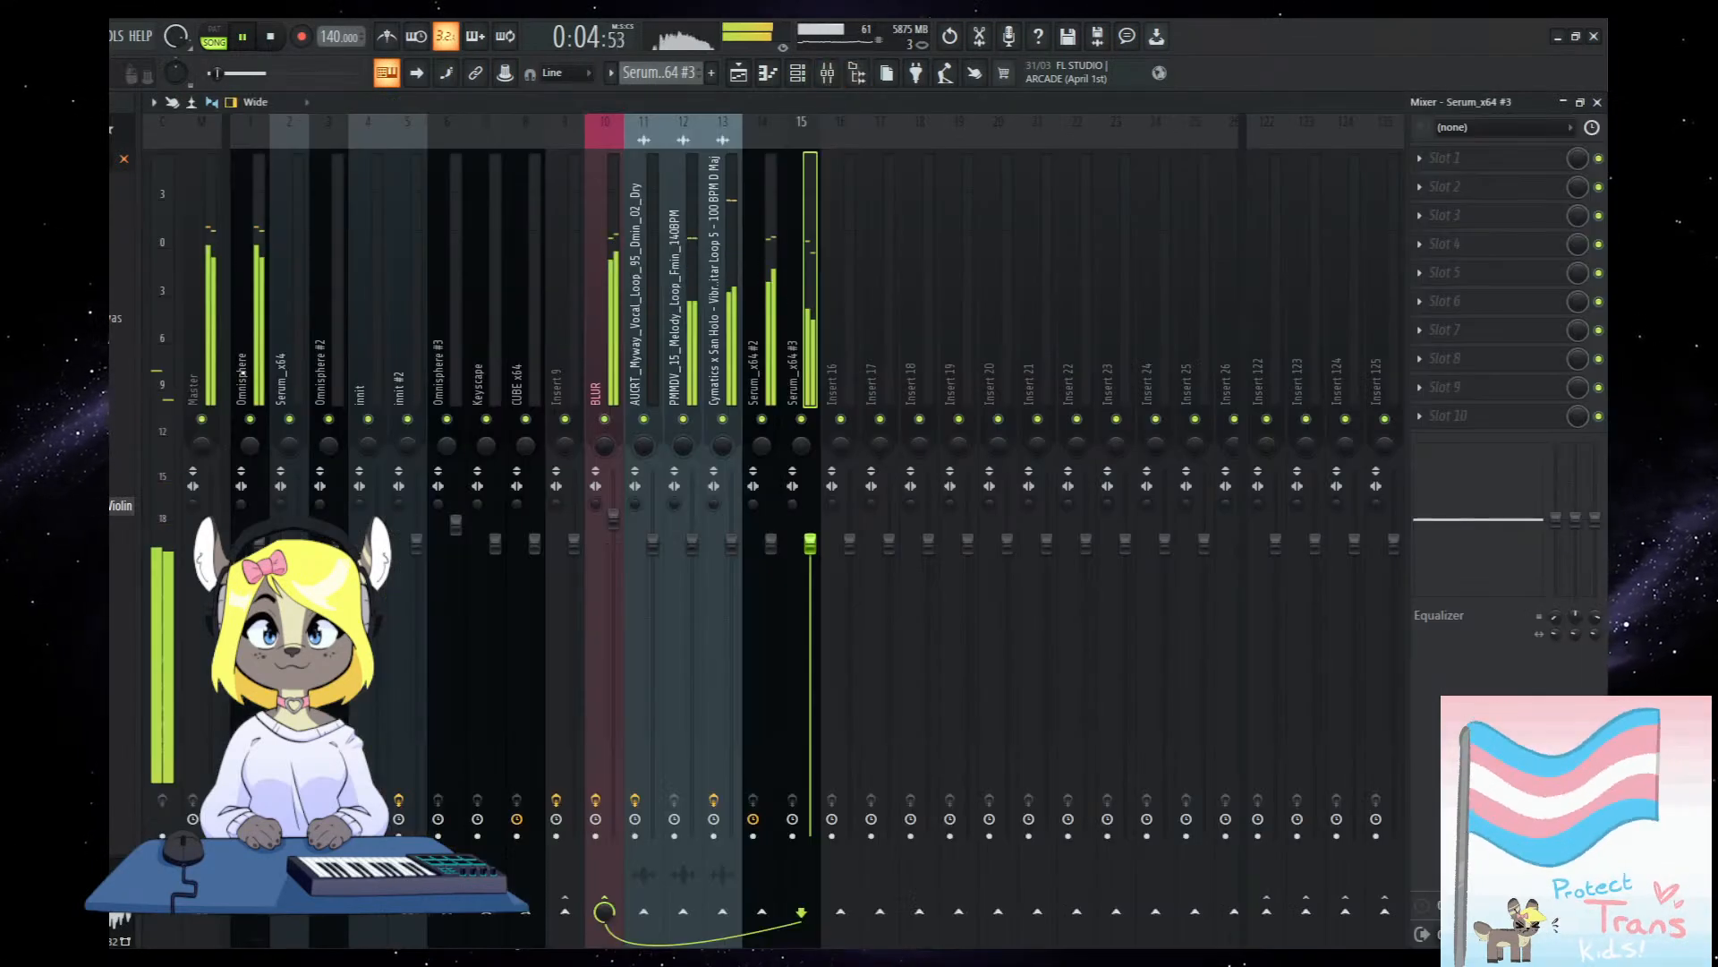
left_click(242, 373)
left_click(1483, 392)
key("Escape")
left_click(1496, 394)
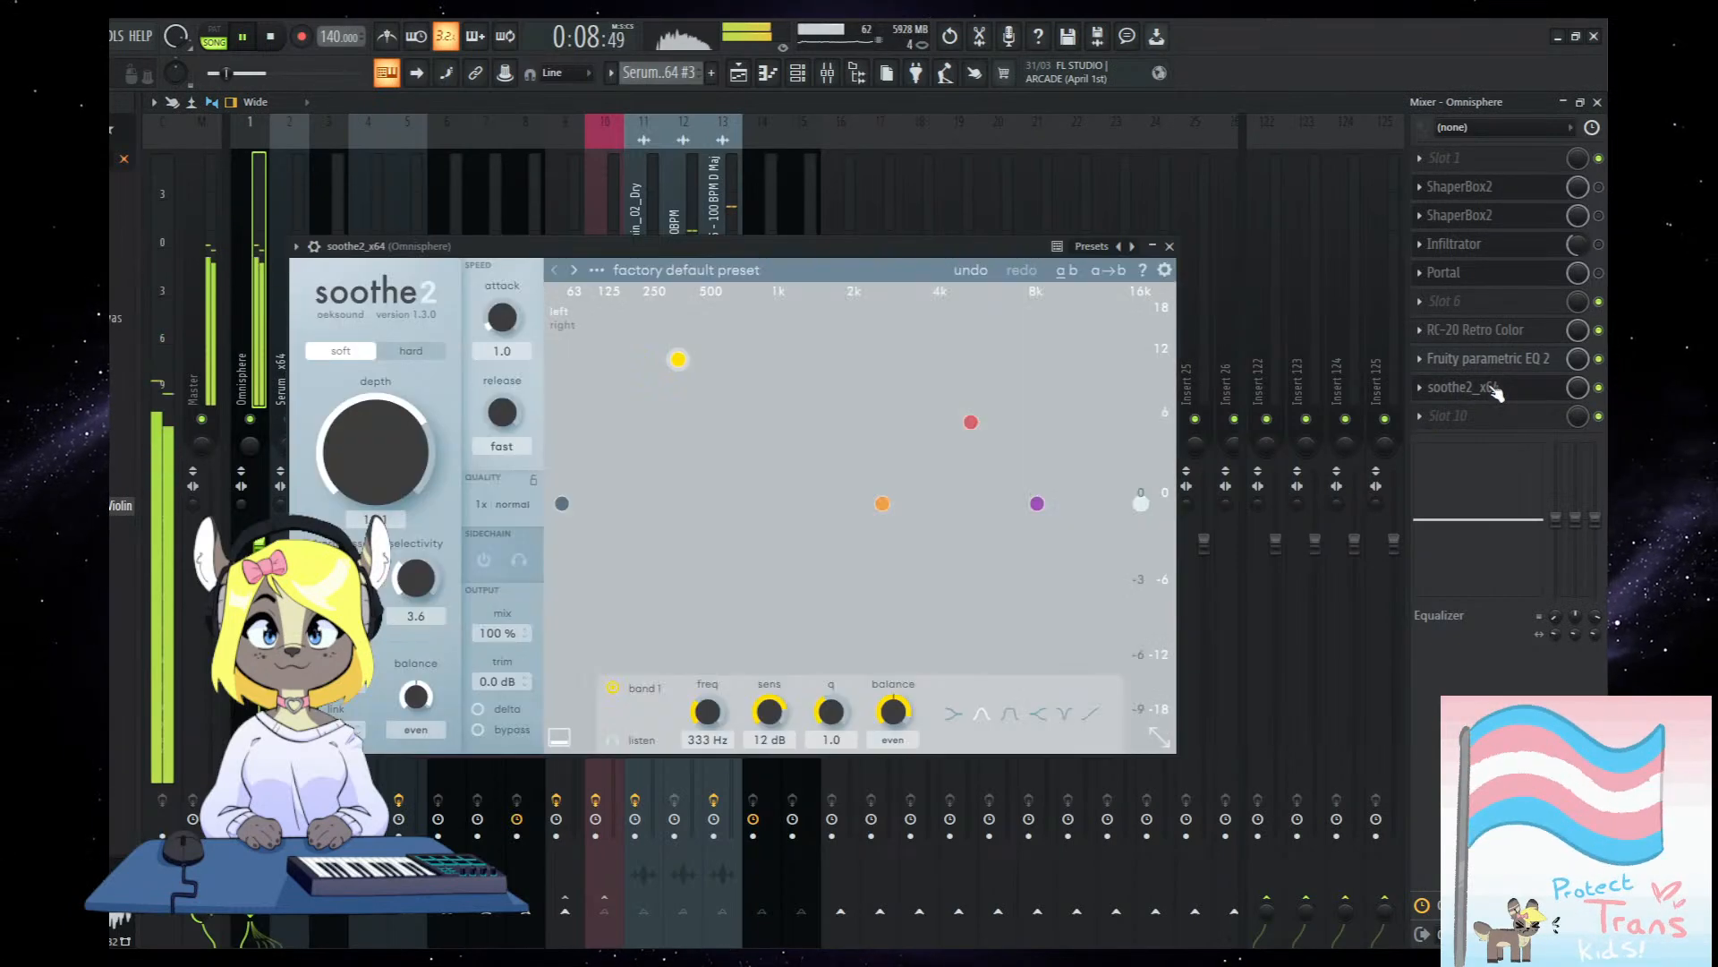
left_click_drag(970, 422, 939, 398)
left_click(1170, 246)
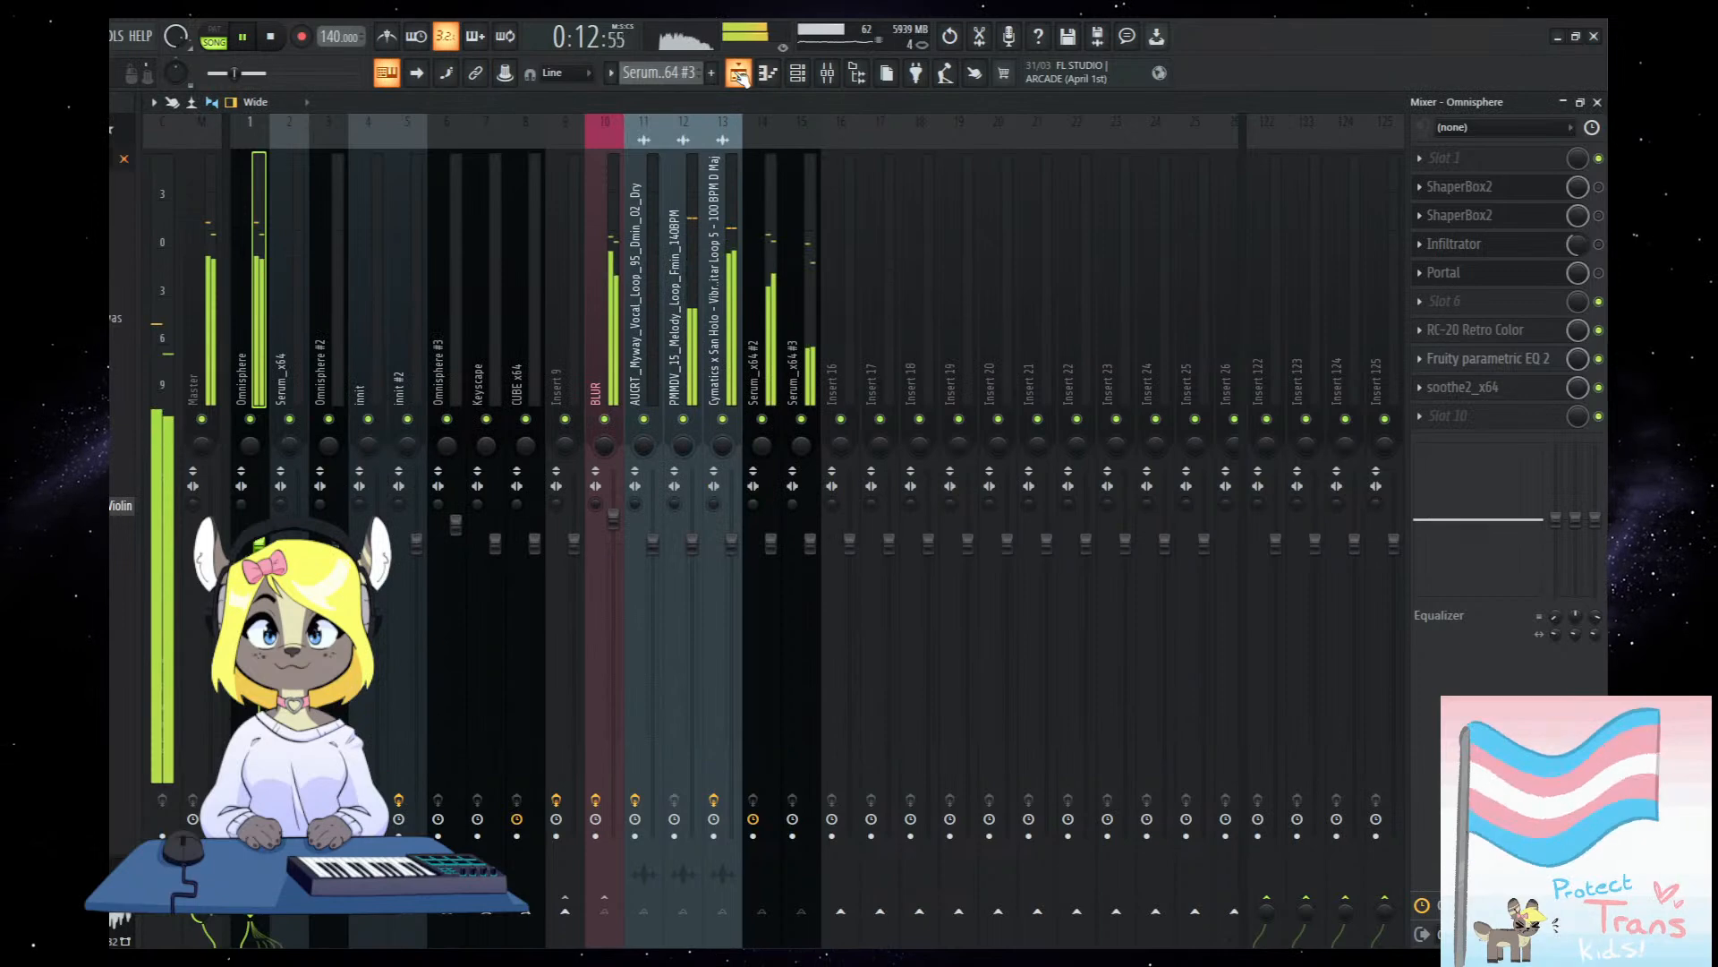
left_click(738, 74)
key("space")
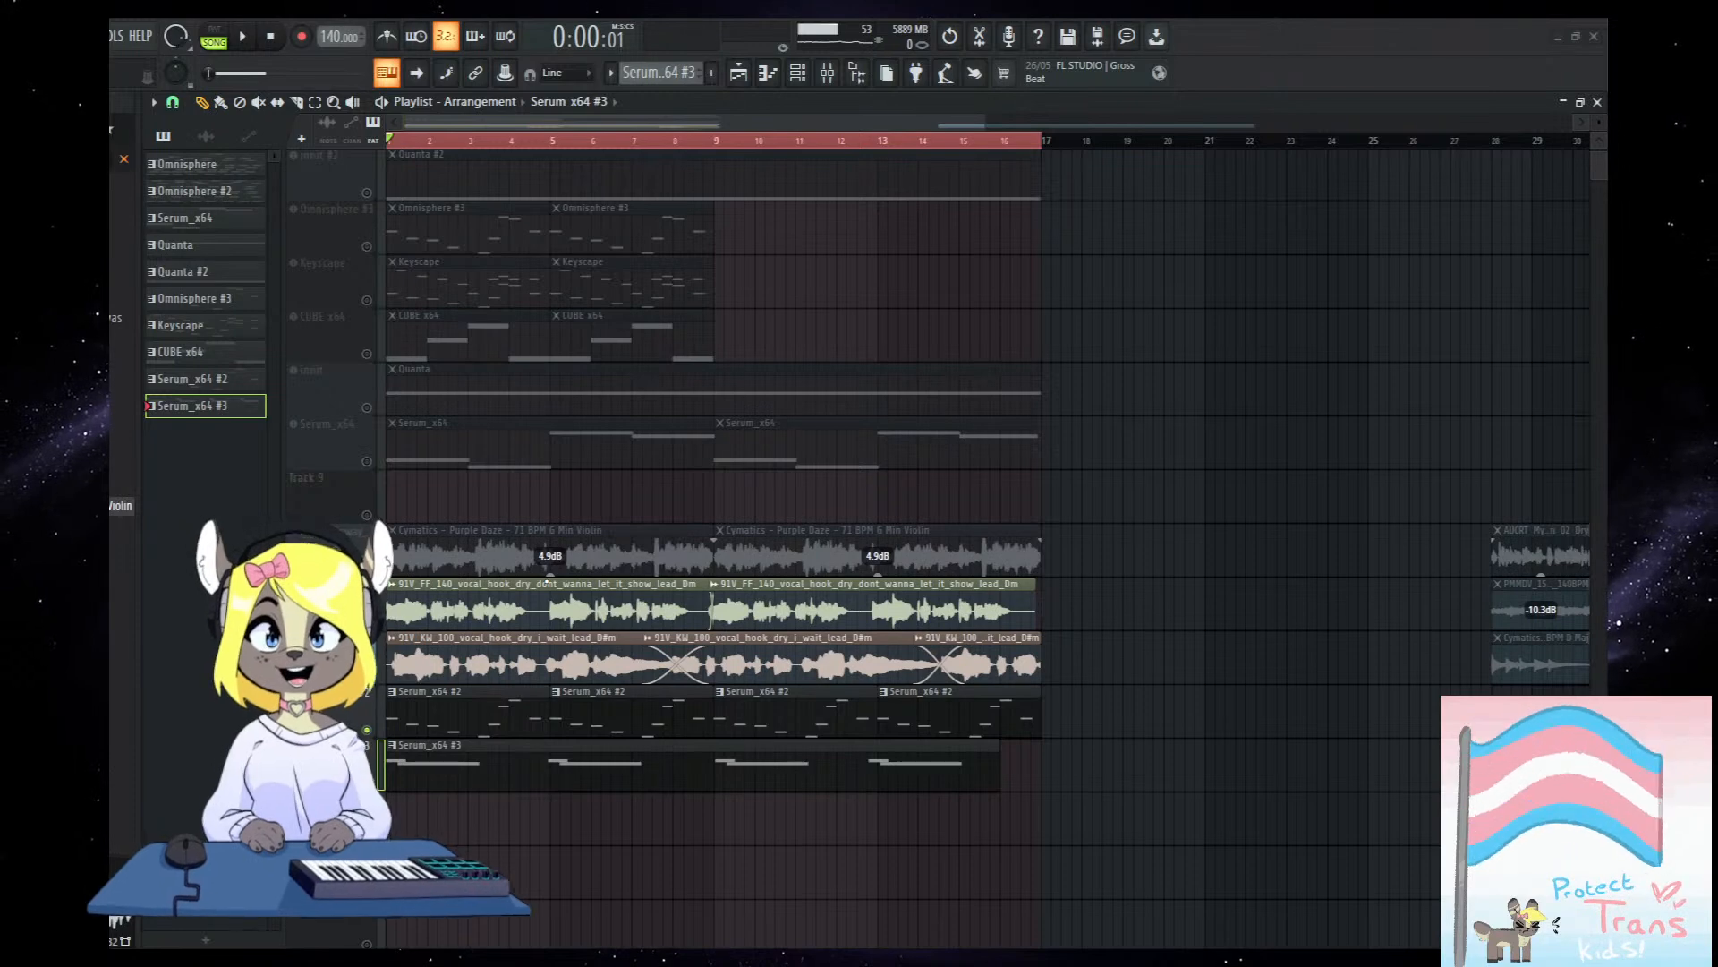
Close the Serum_x64 #3 plugin windows and mute the two vocal hook tracks in the playlist.
key("F6")
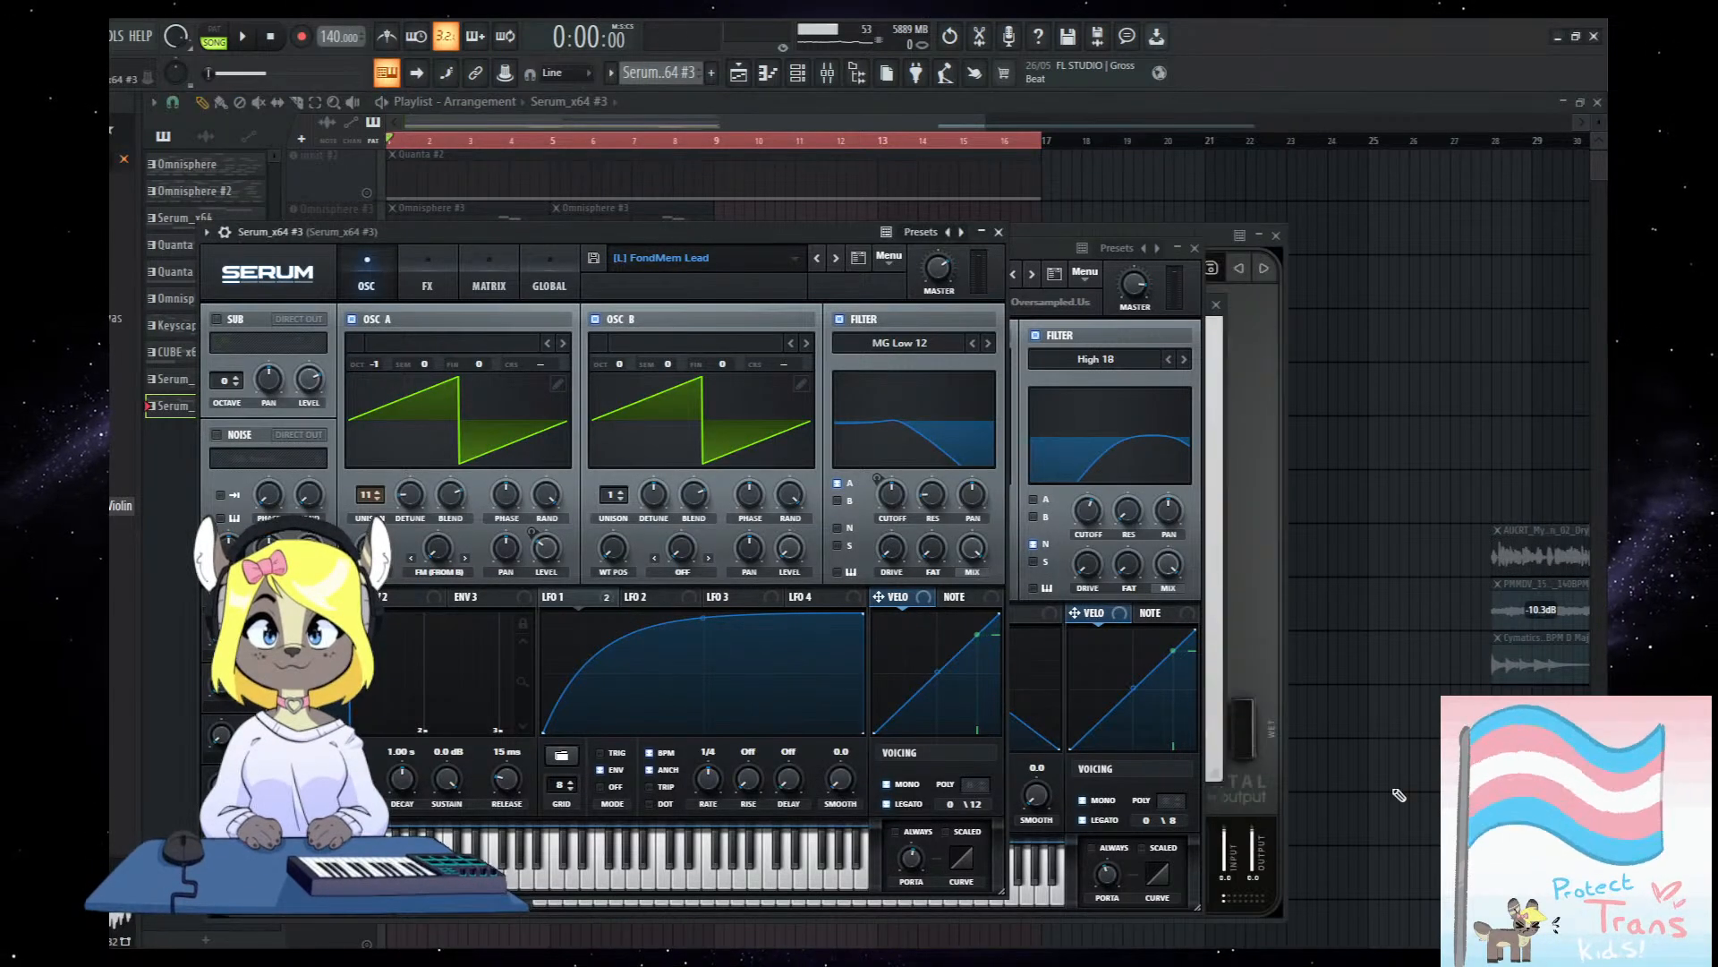
left_click(1396, 794)
mouse_move(1143, 729)
left_mouse_down()
mouse_move(741, 541)
mouse_move(403, 617)
left_mouse_up()
left_click(367, 569)
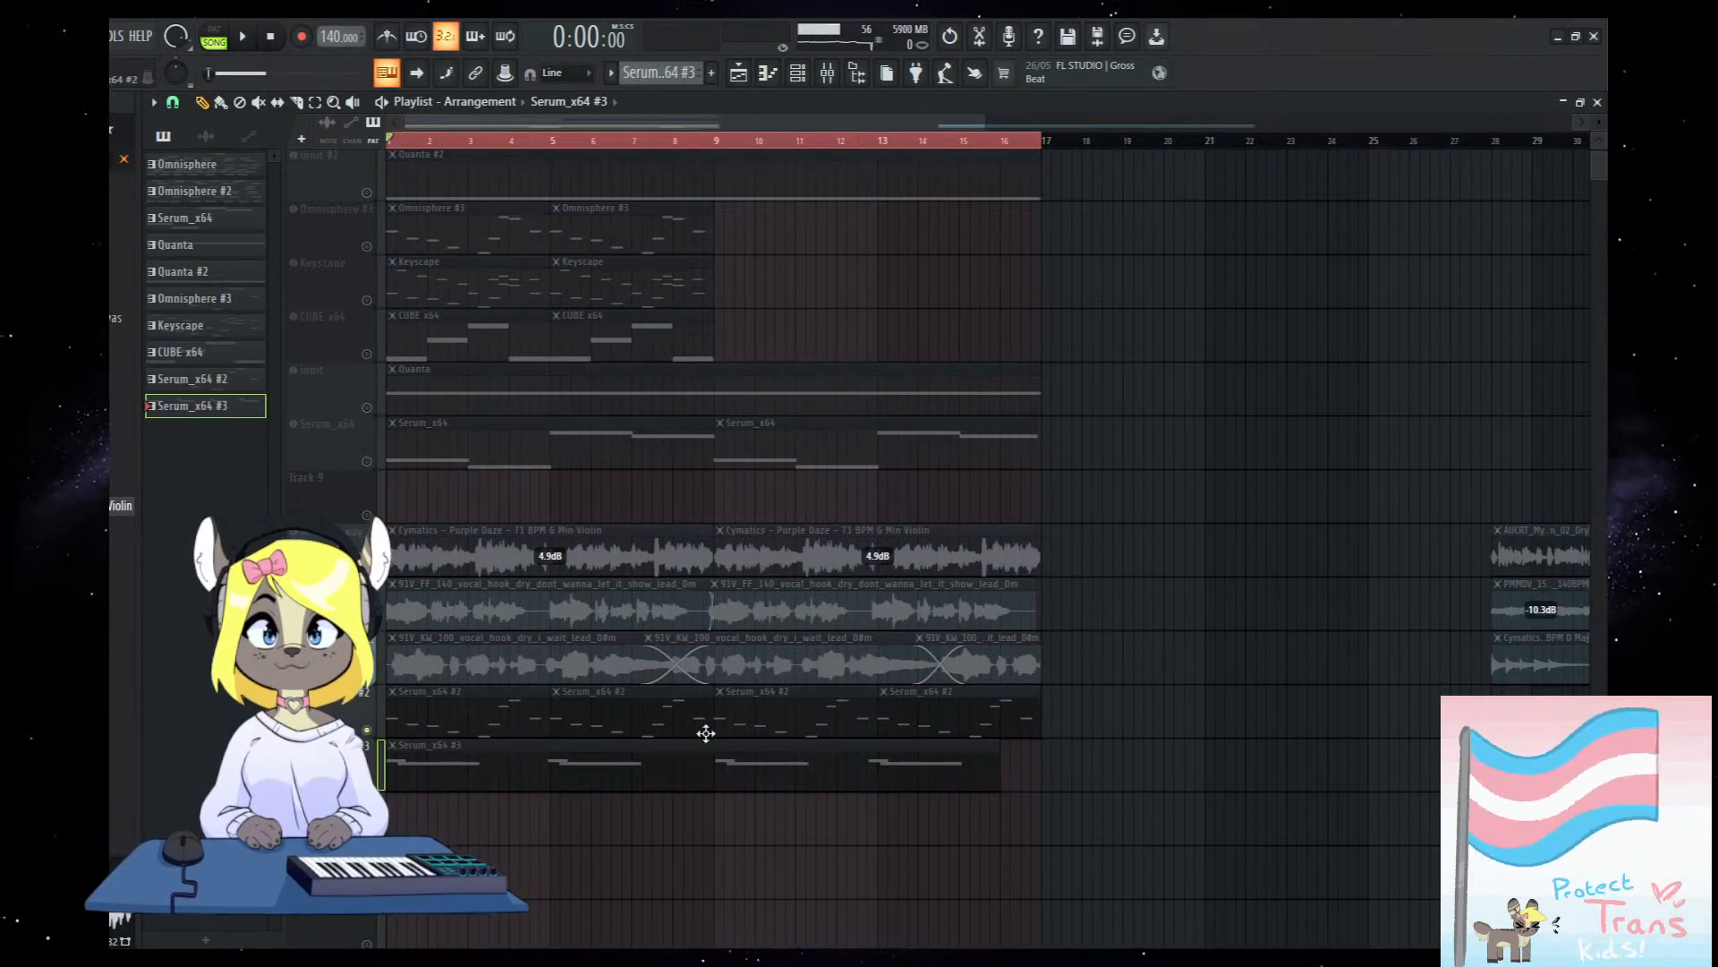
scroll(755, 862, "up", 2)
scroll(755, 862, "down", 2)
key("b")
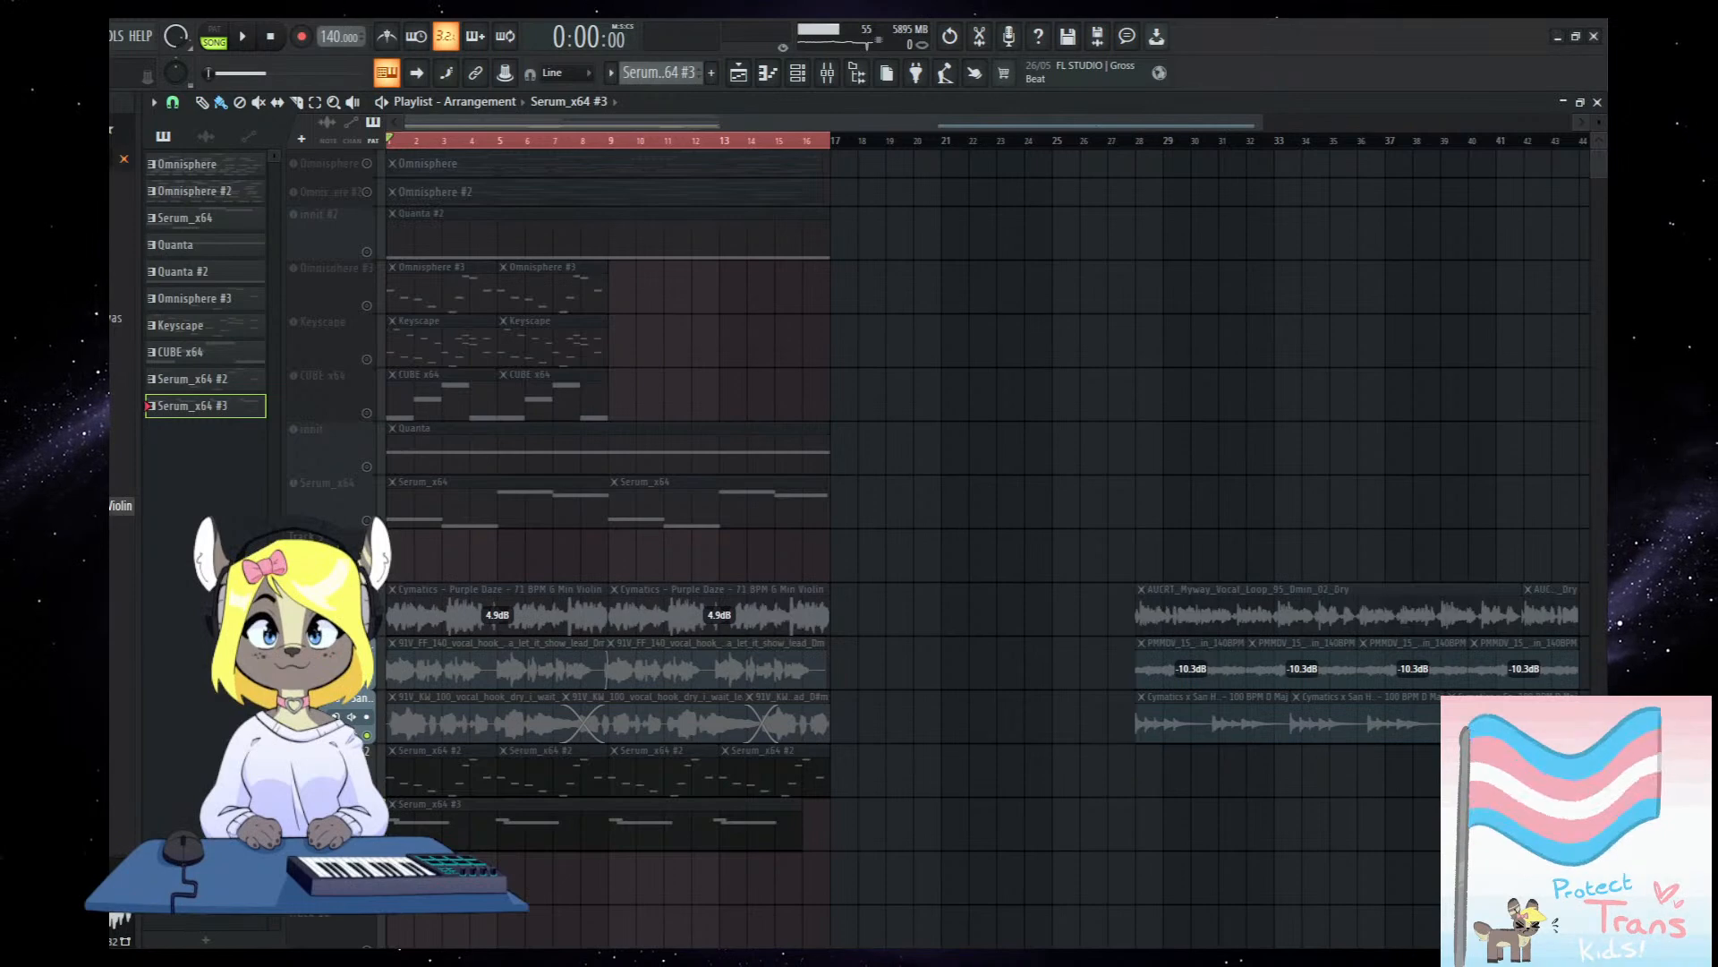
scroll(793, 710, "down", 2)
Load PaulXStretch into the first effect slot of the empty mixer track Insert 17.
key("F9")
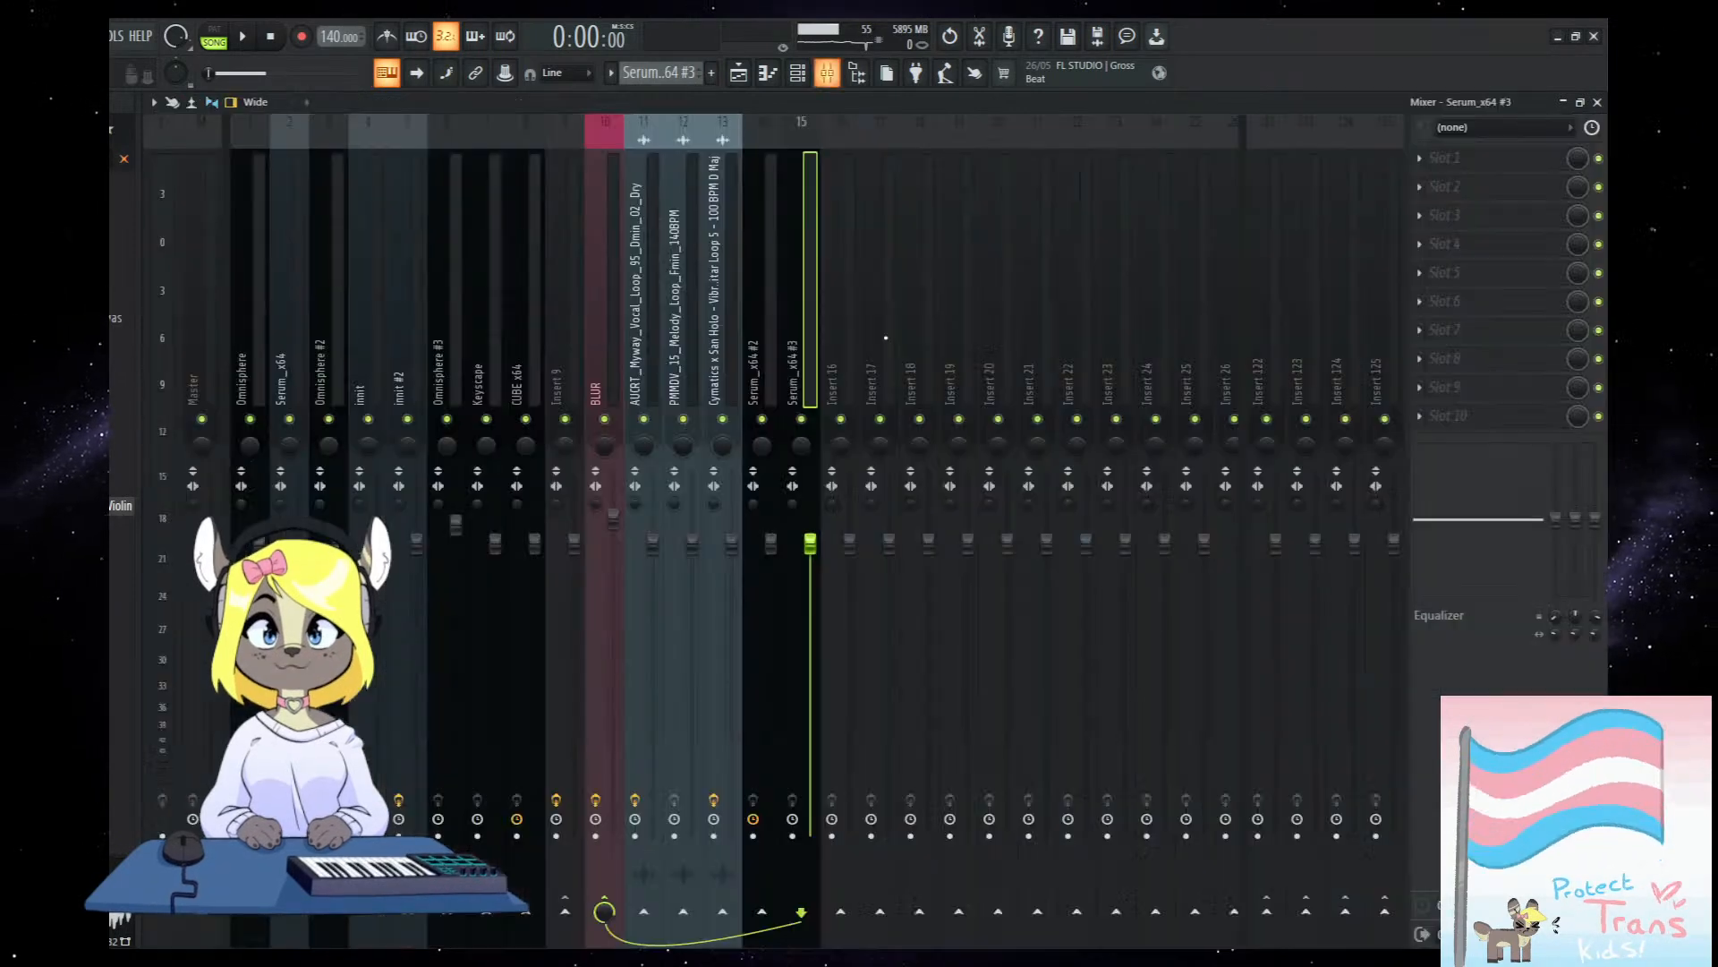
left_click(1383, 296)
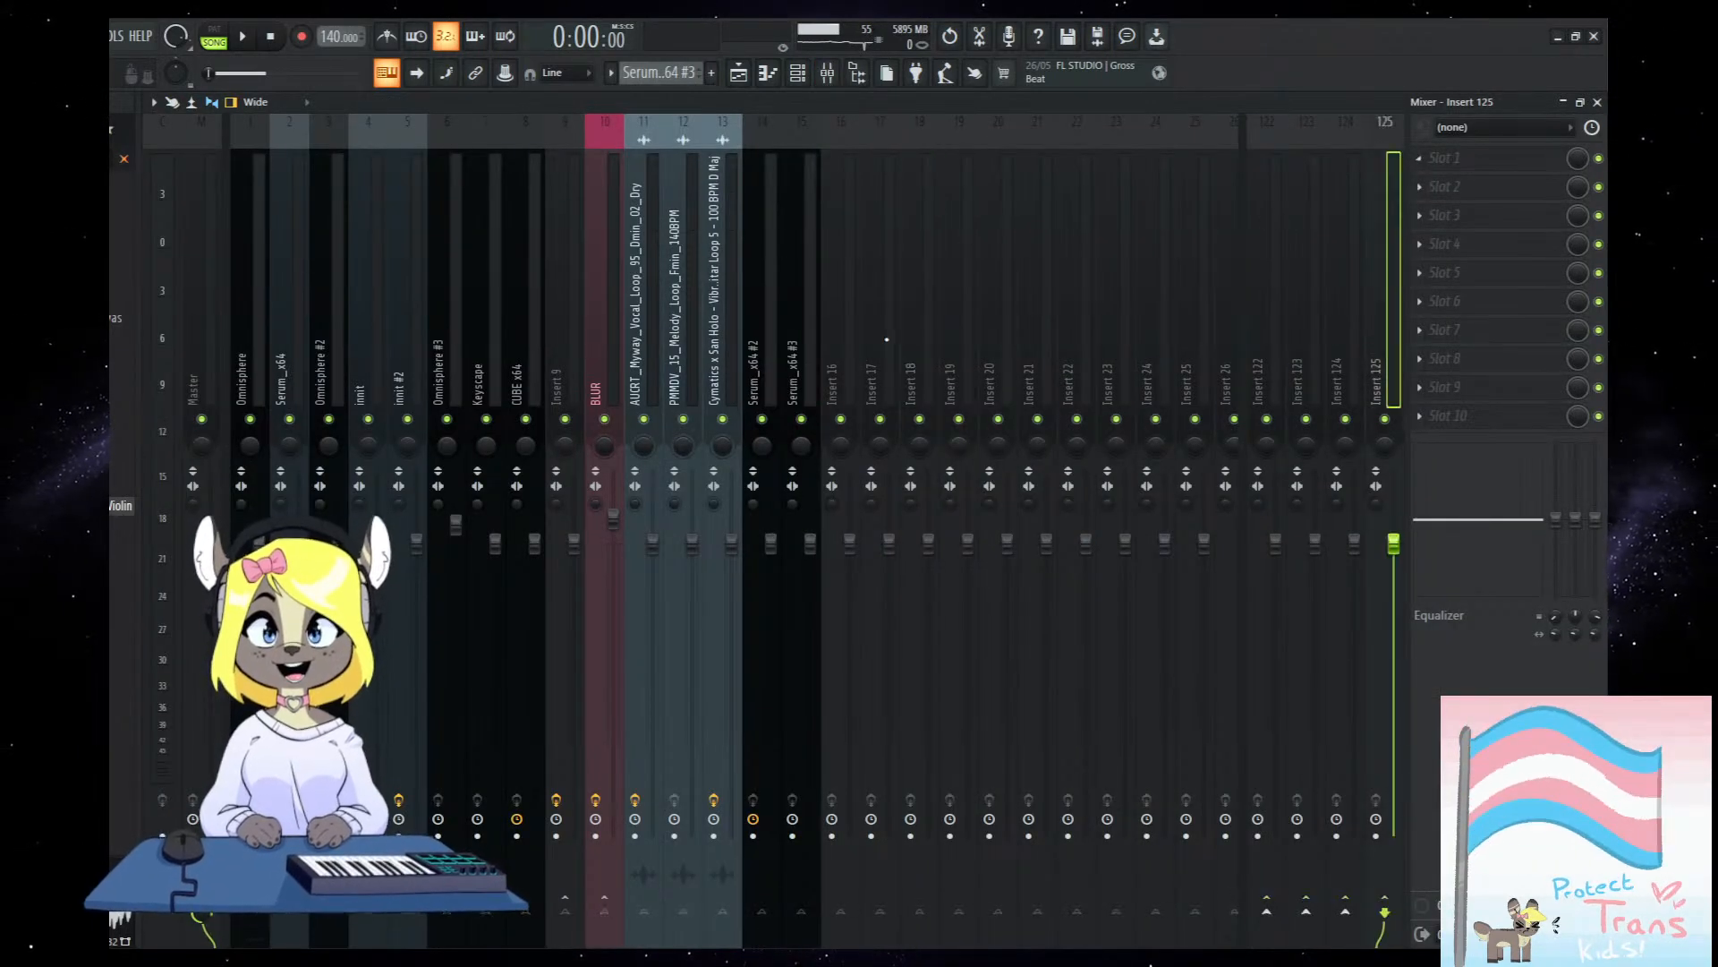
left_click(883, 338)
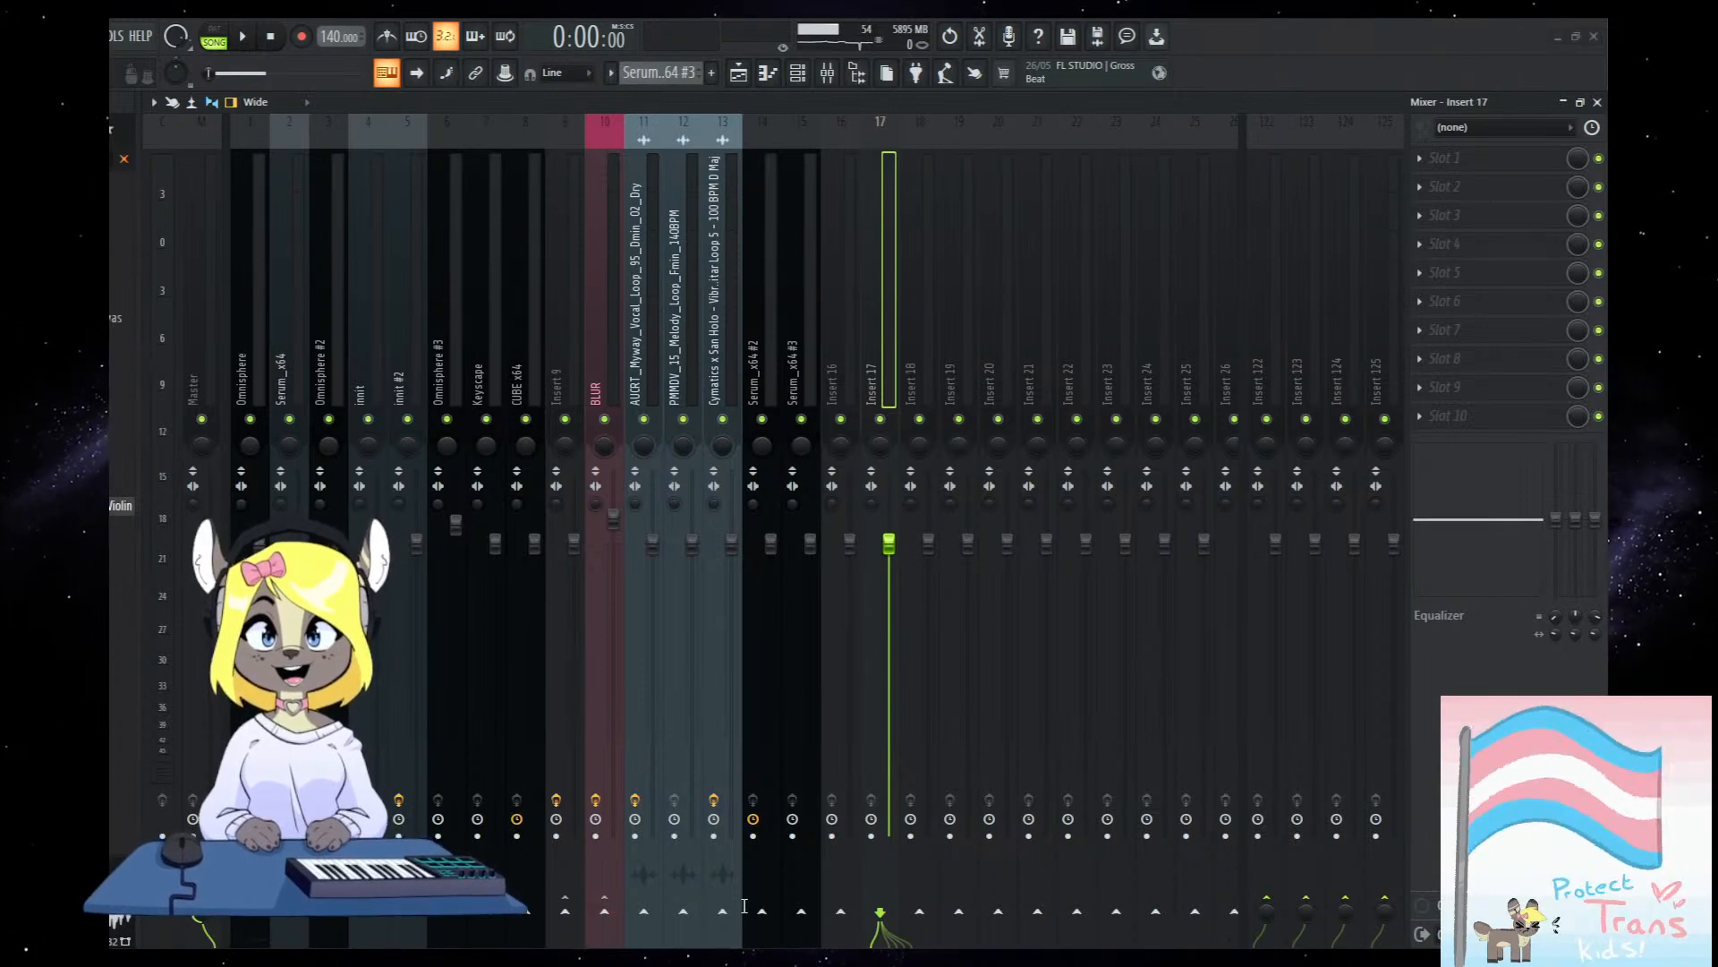
left_click(653, 301)
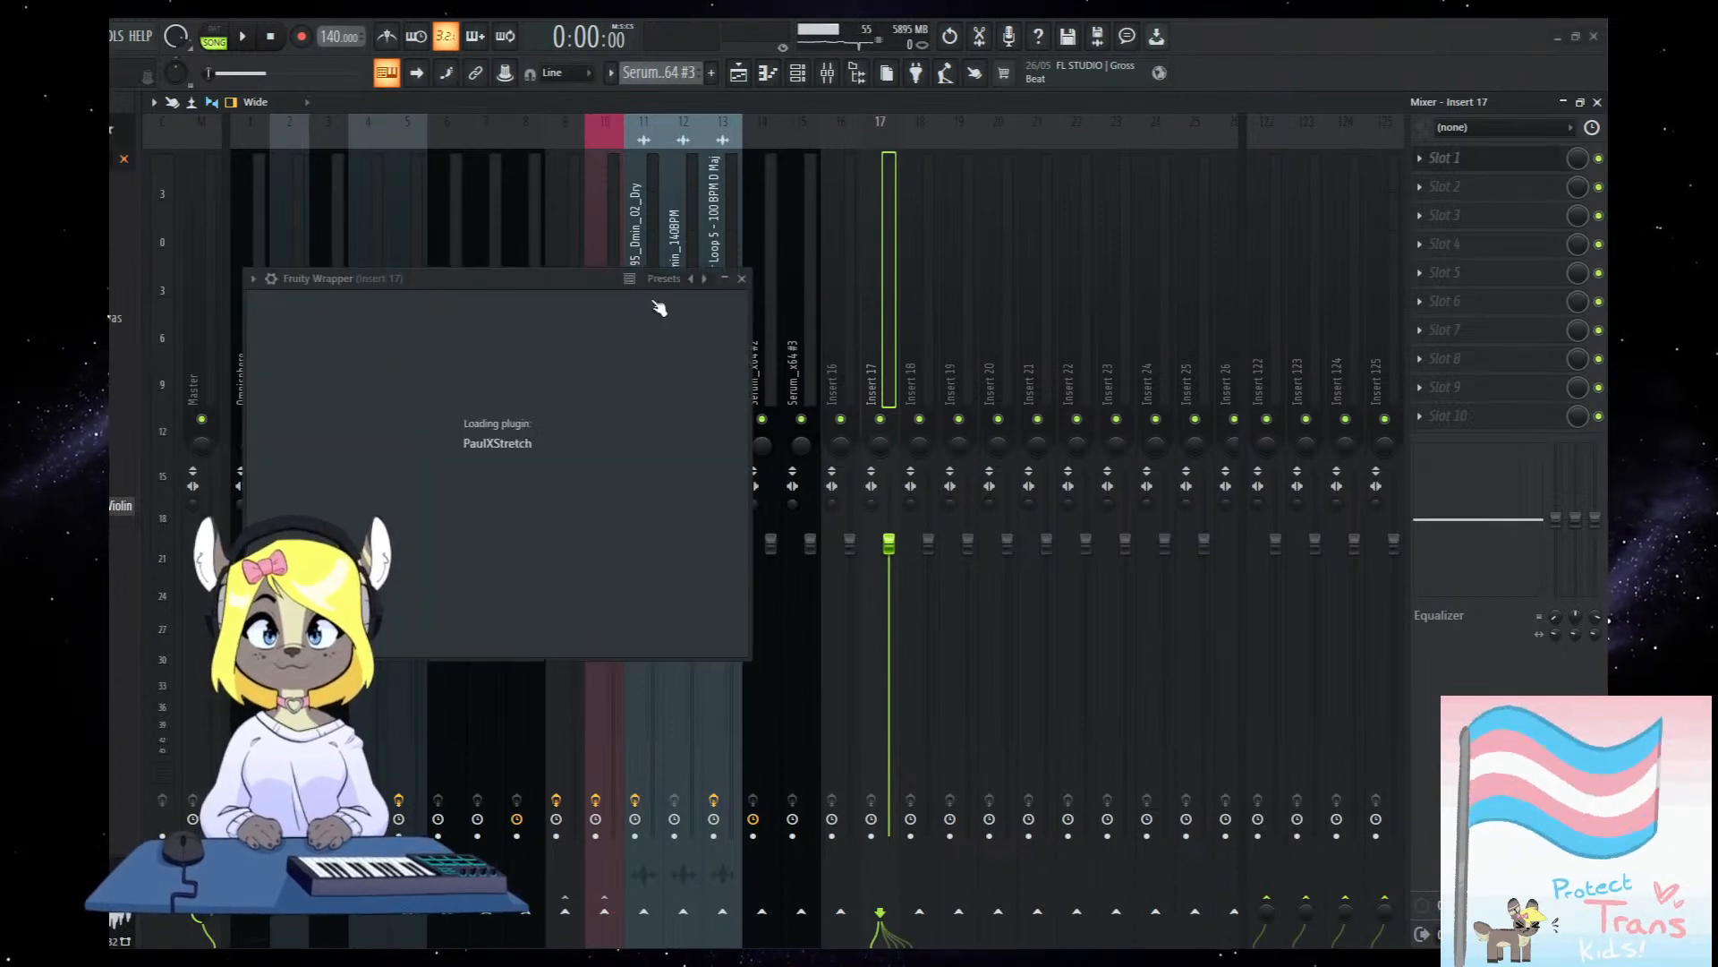
left_click_drag(649, 270, 773, 213)
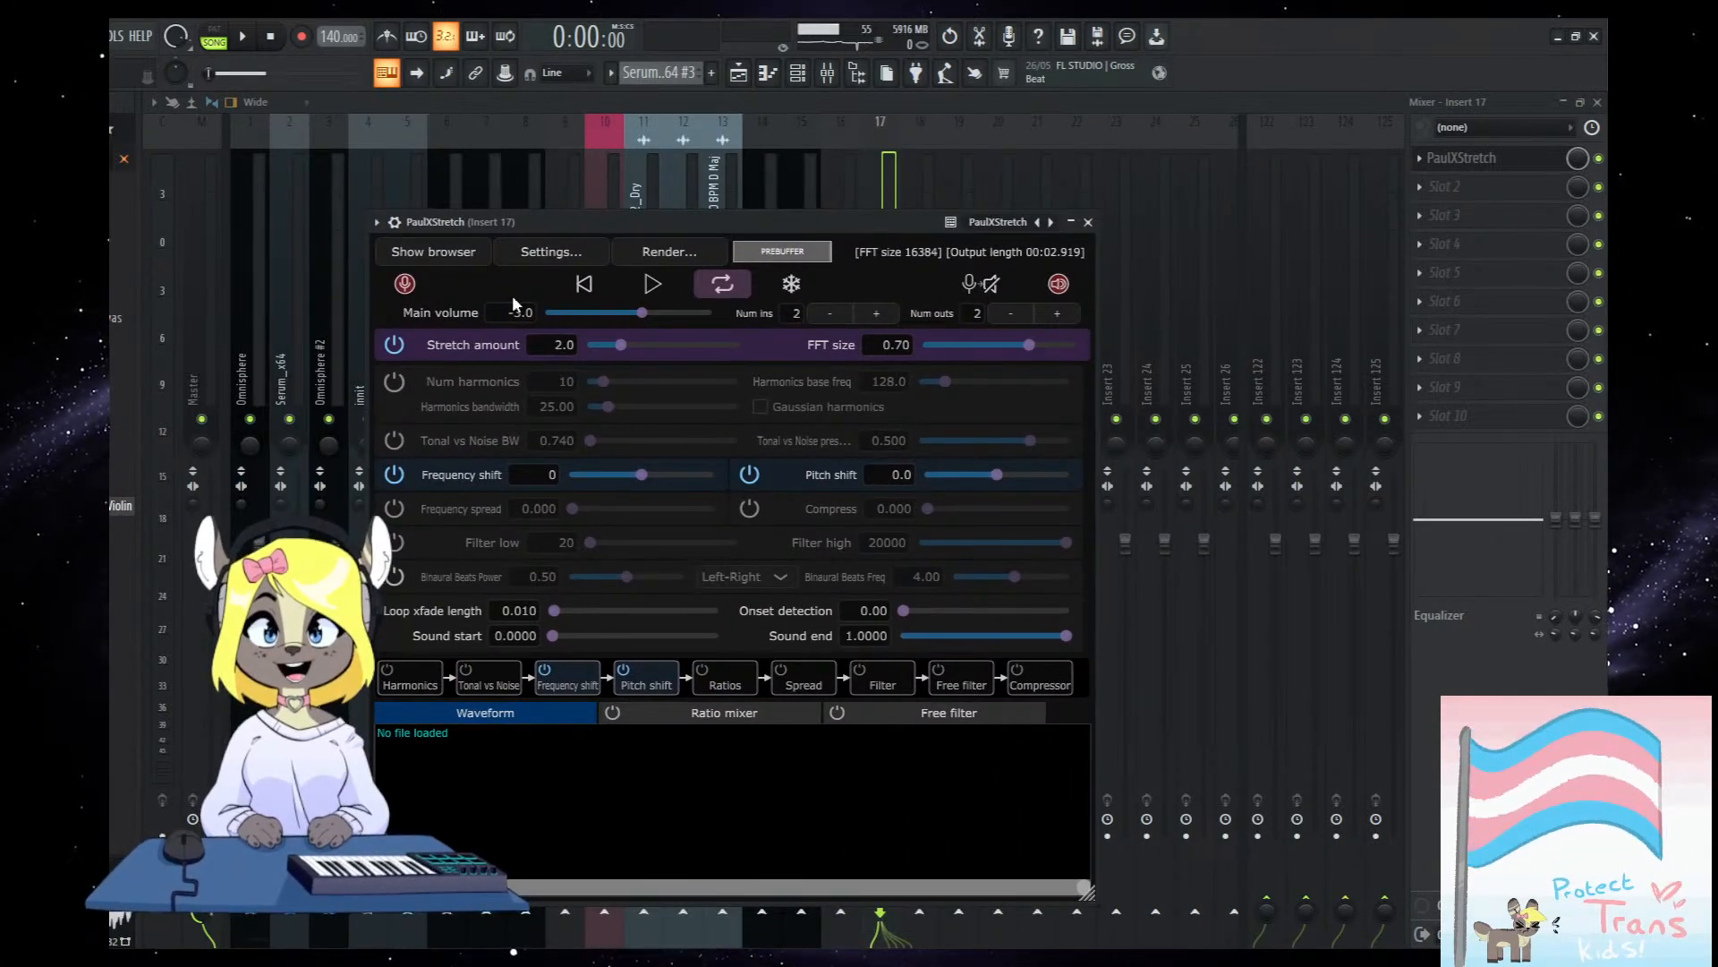
Load the sample Cymatics - Purple Daze - 71 BPM G Min Violin.wav into PaulXStretch.
left_click_drag(121, 509, 558, 835)
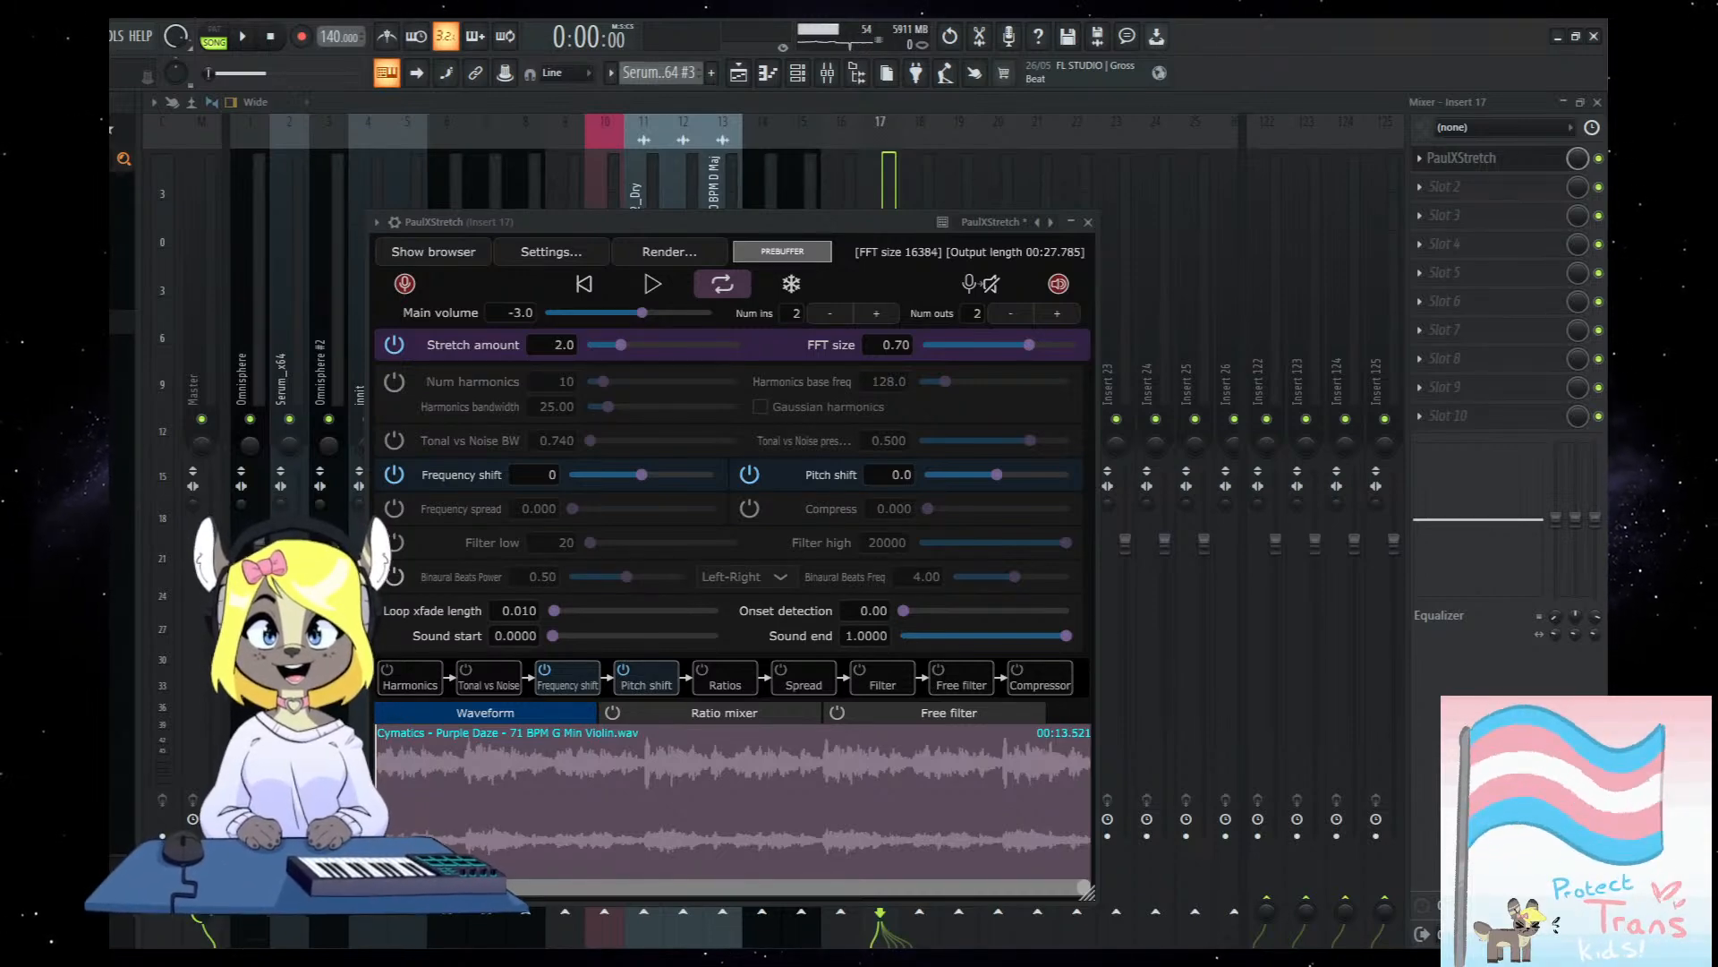
left_click_drag(793, 222, 848, 207)
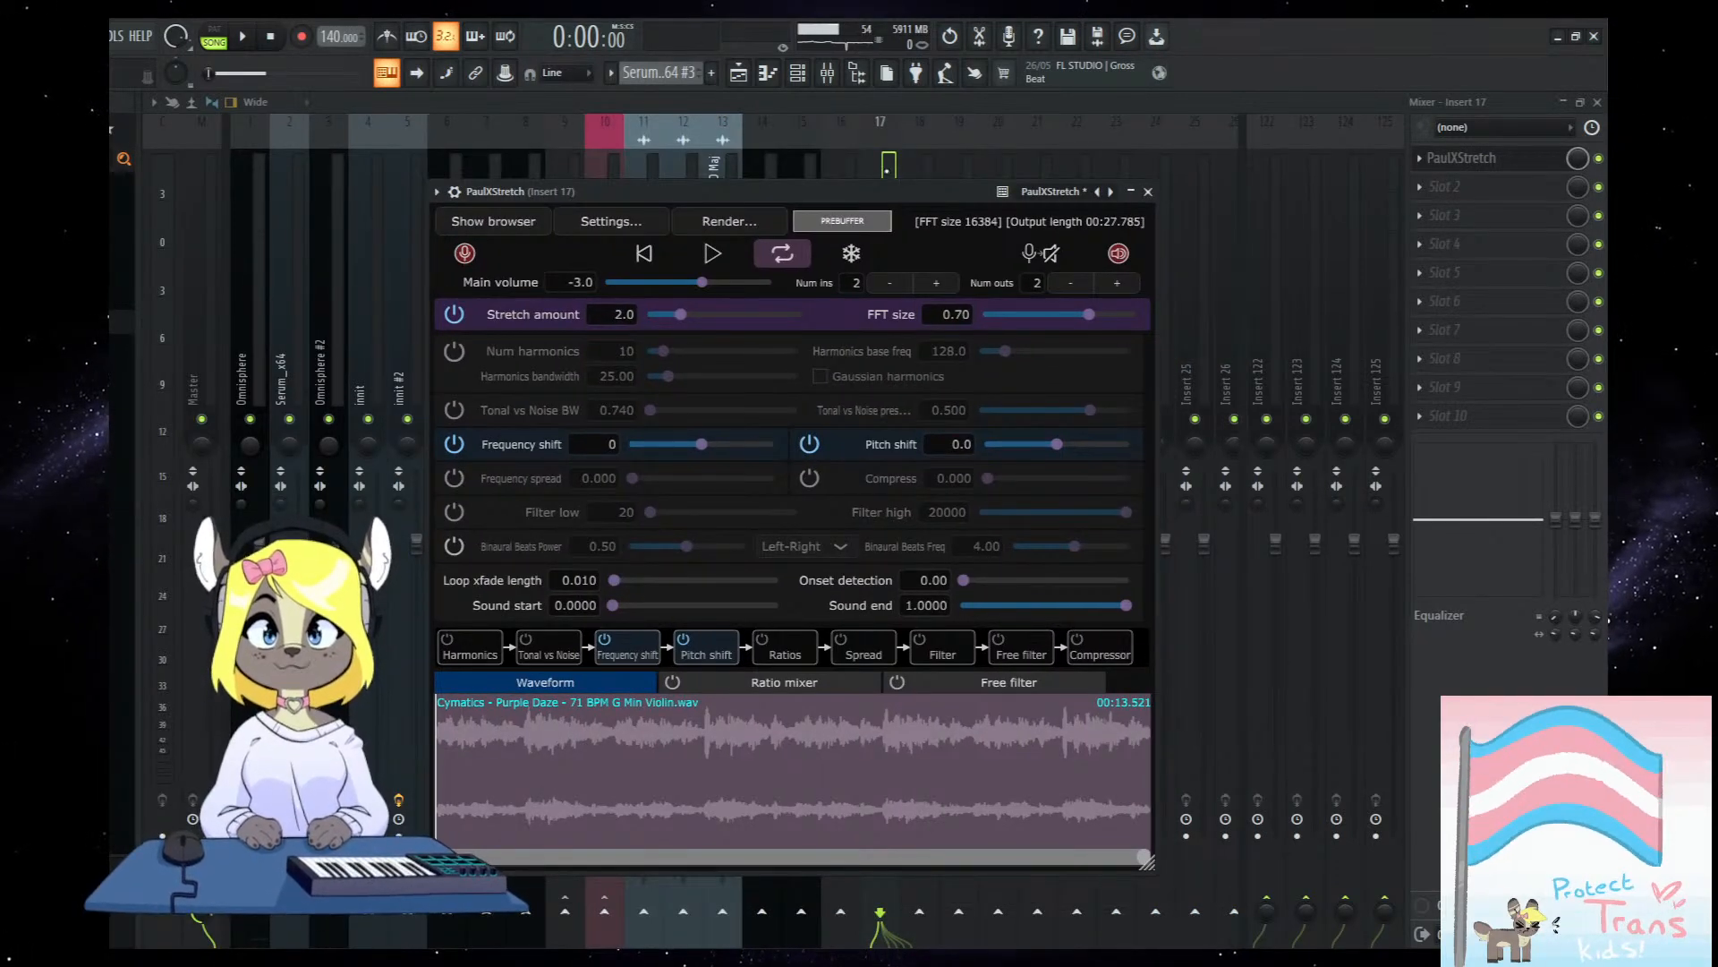
mouse_move(855, 190)
left_mouse_down()
mouse_move(924, 191)
mouse_move(837, 190)
left_mouse_up()
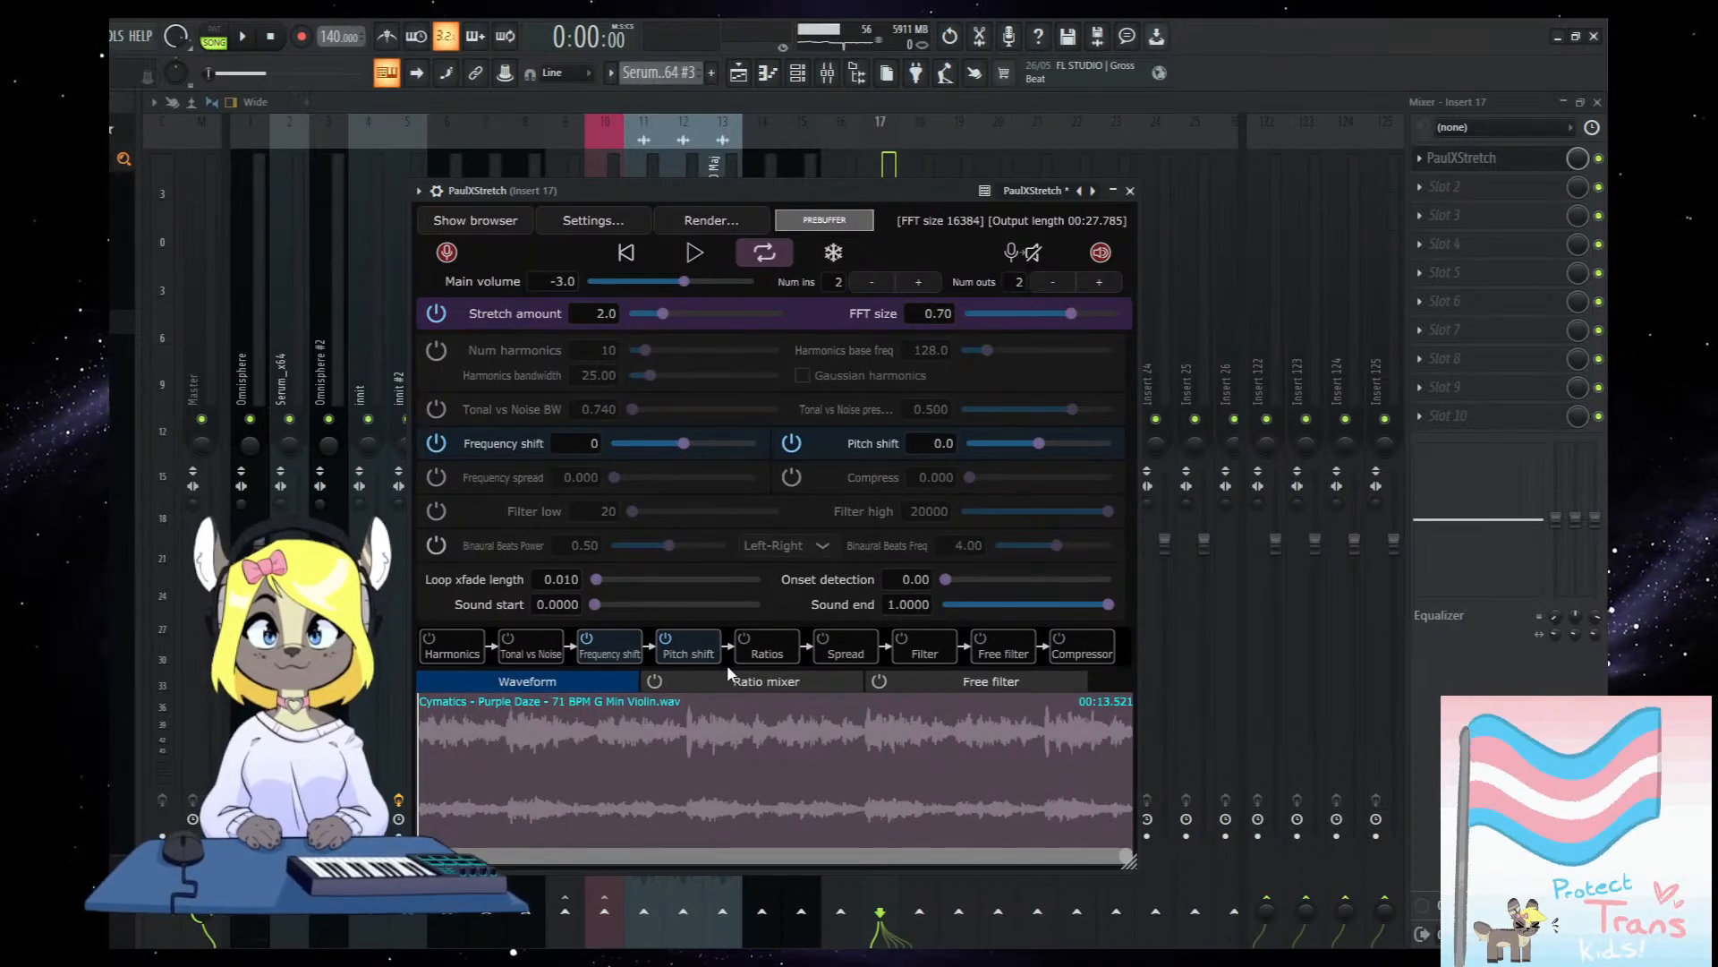
left_click_drag(806, 194, 768, 200)
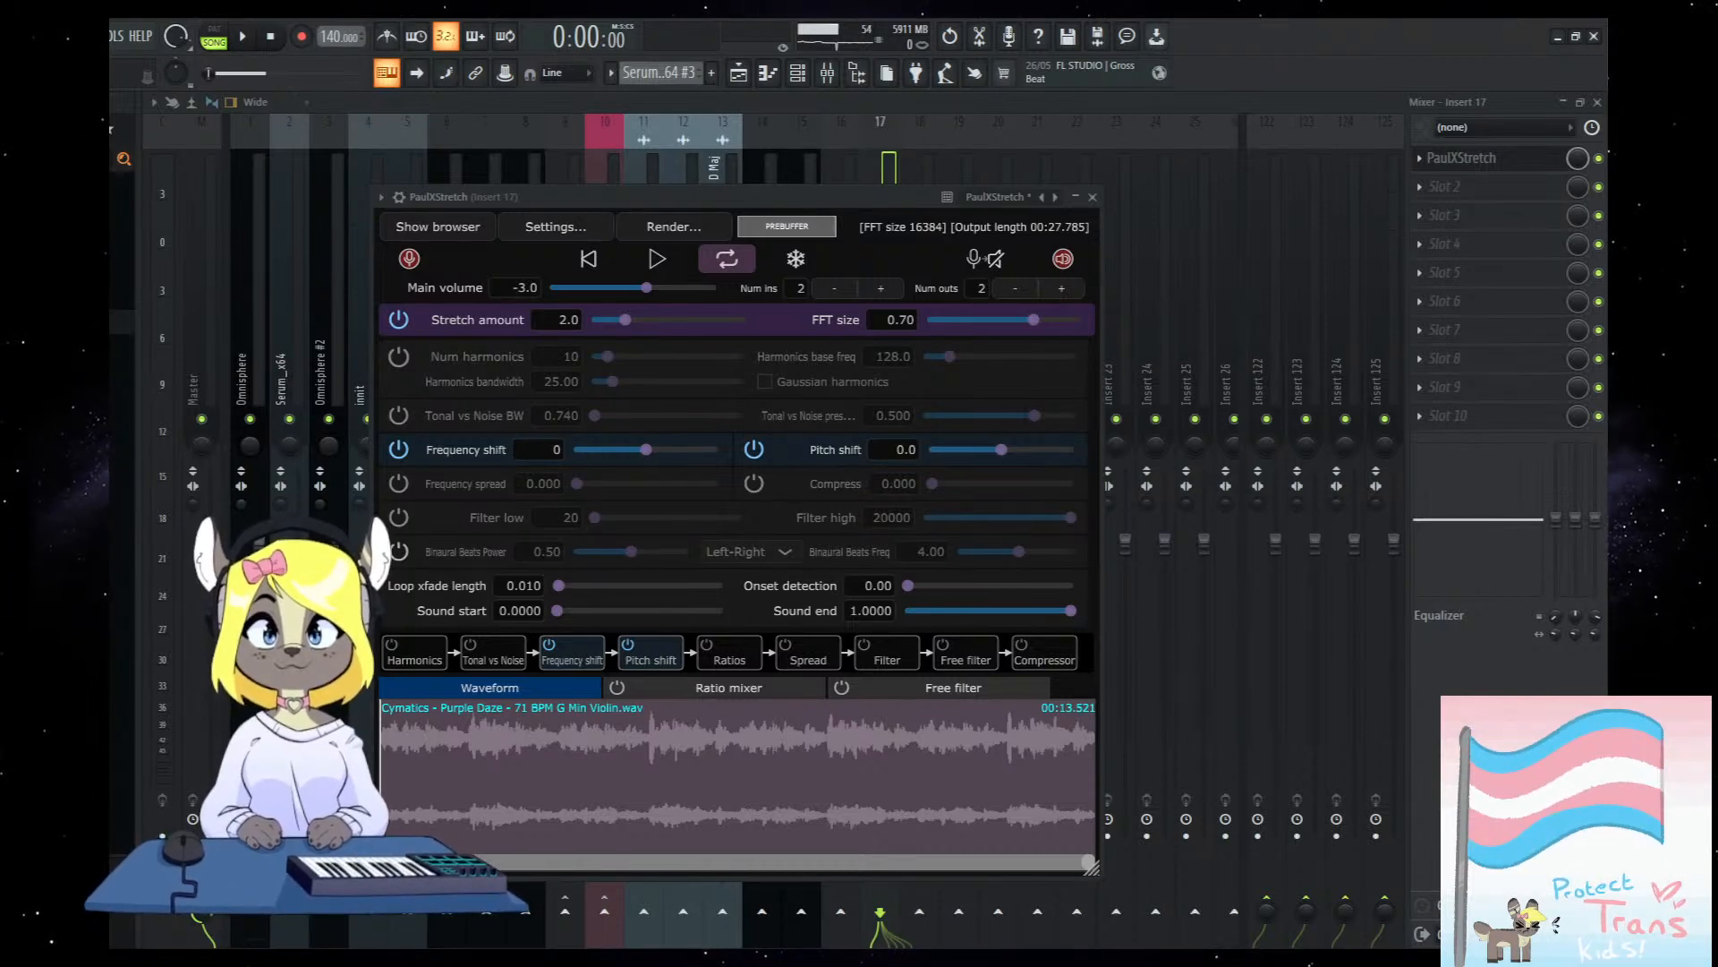
Browse the sample library and audition several Canvas loops as source material for stretching.
type("s")
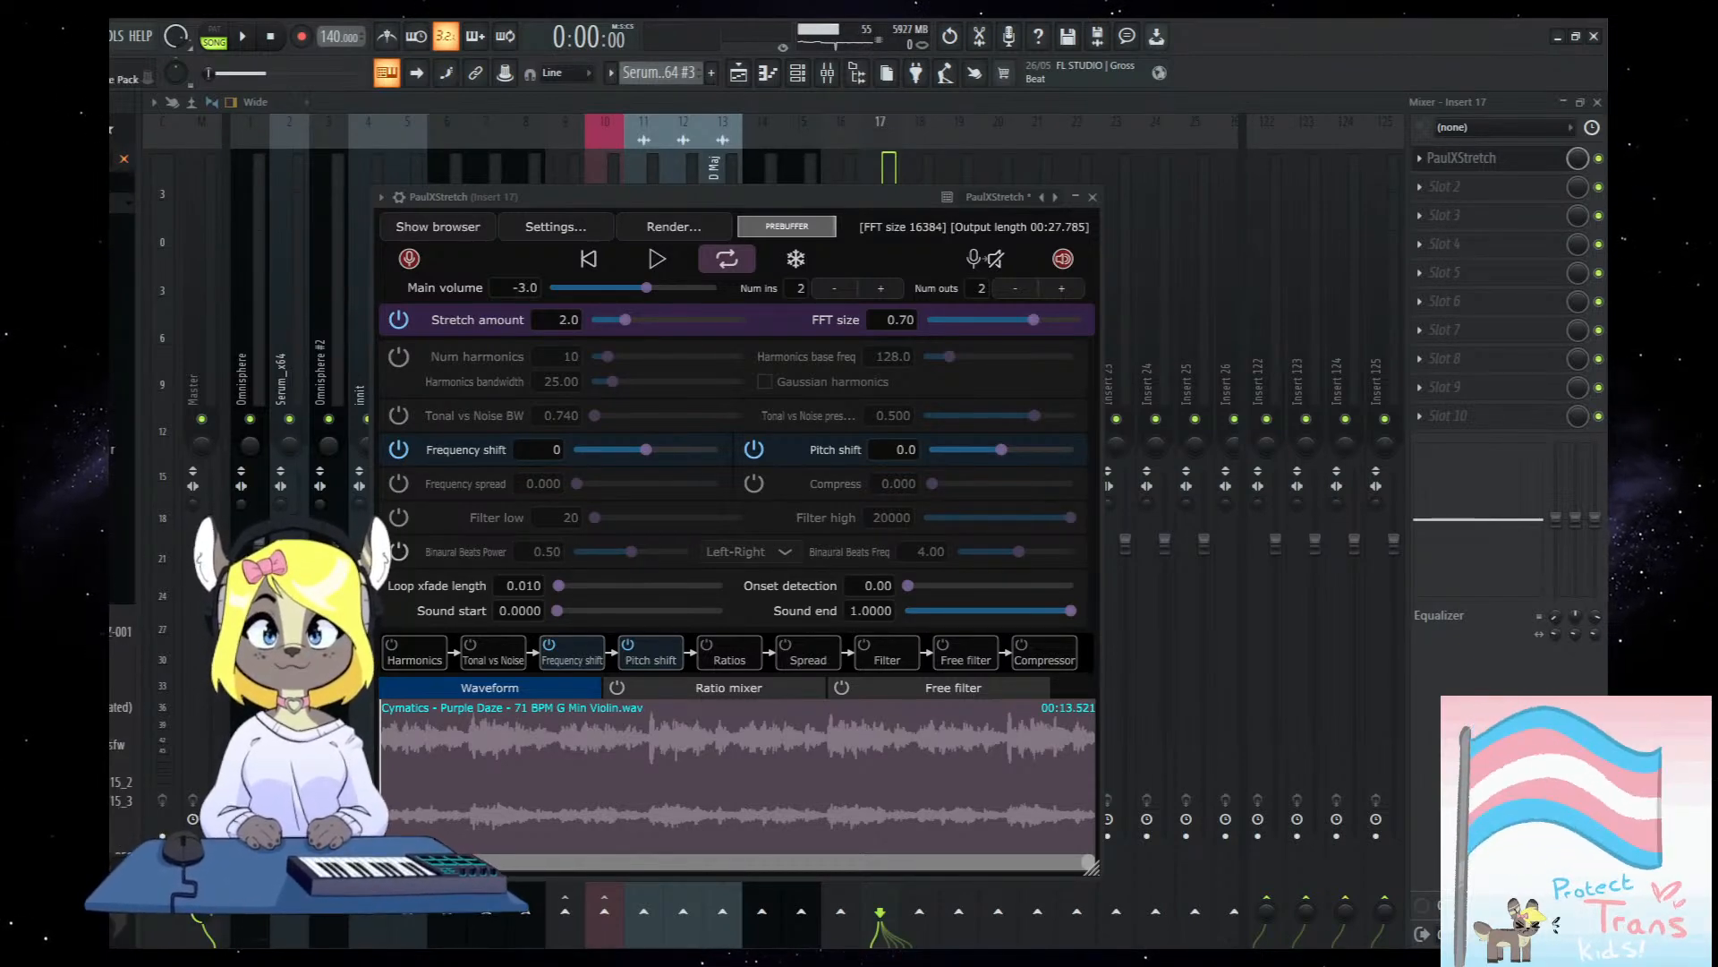
scroll(122, 501, "up", 4)
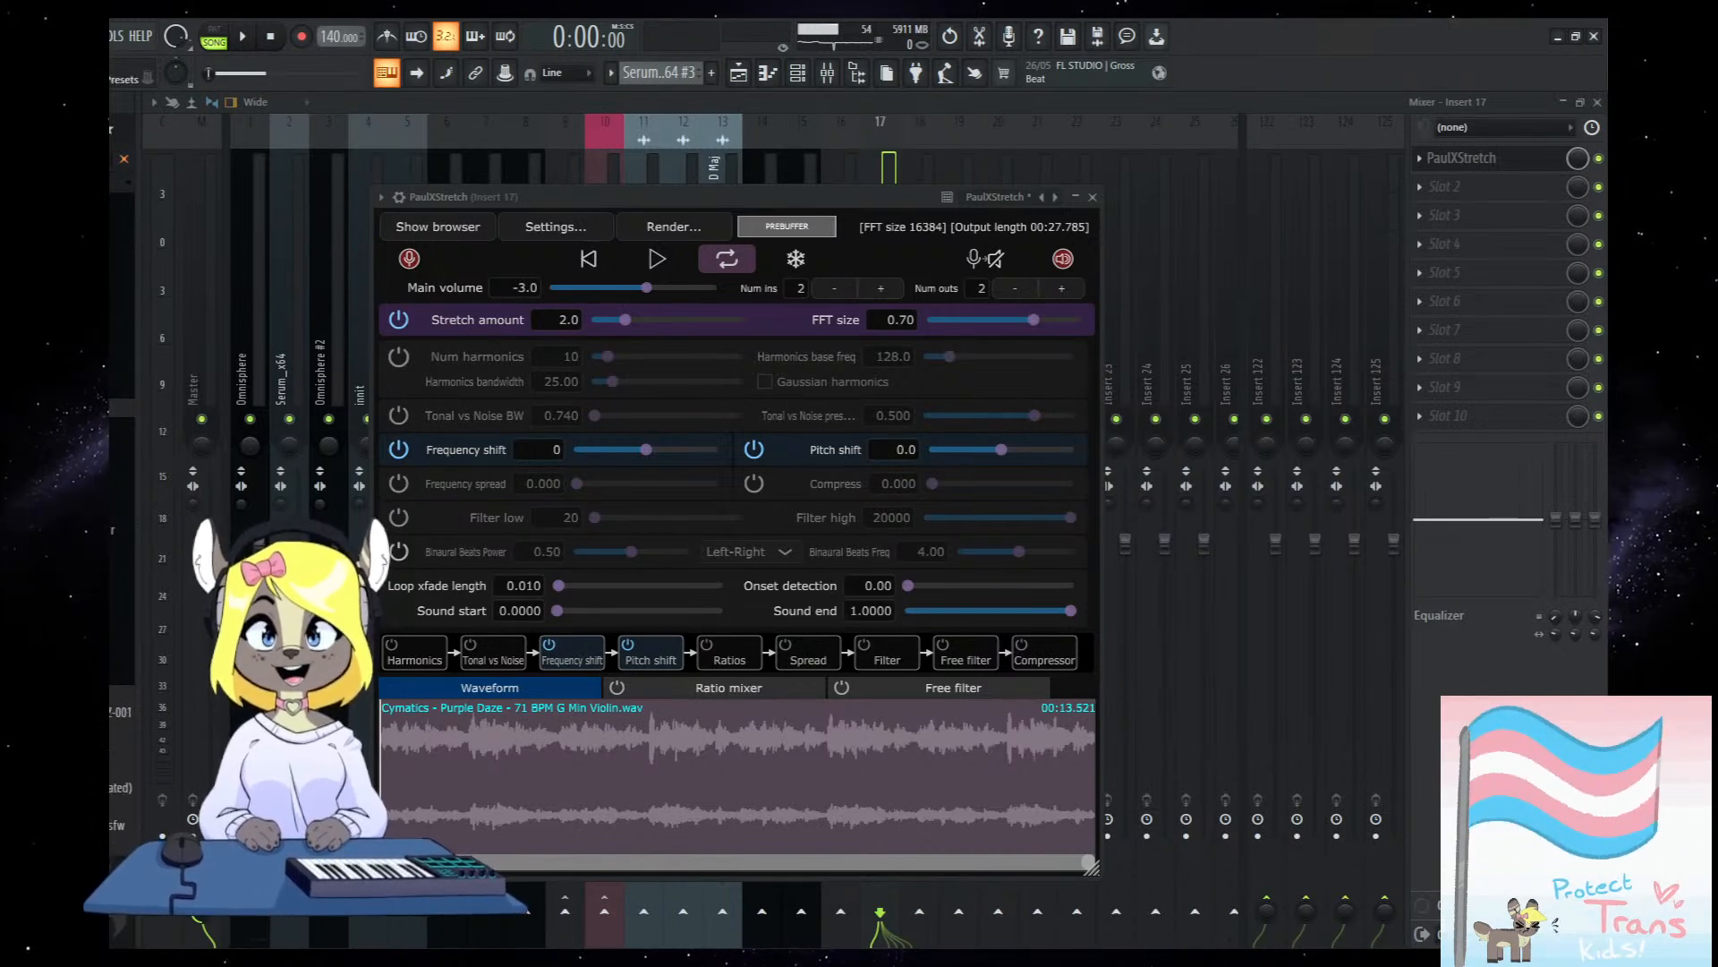
scroll(121, 501, "up", 6)
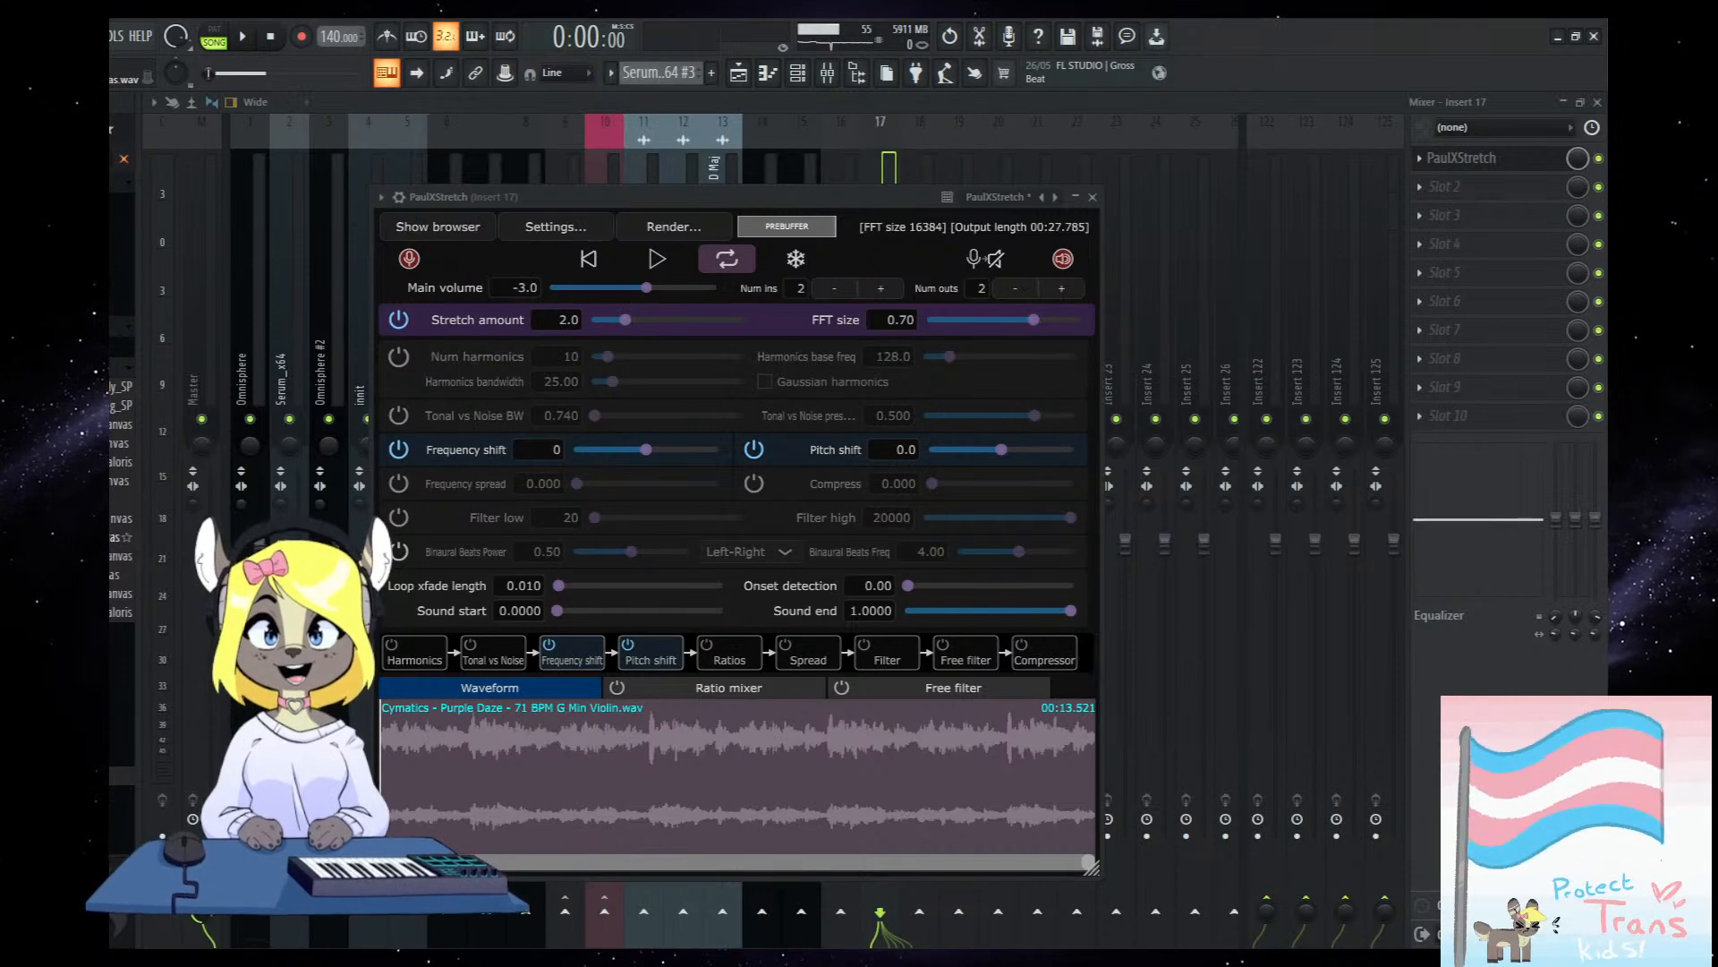
left_click(122, 519)
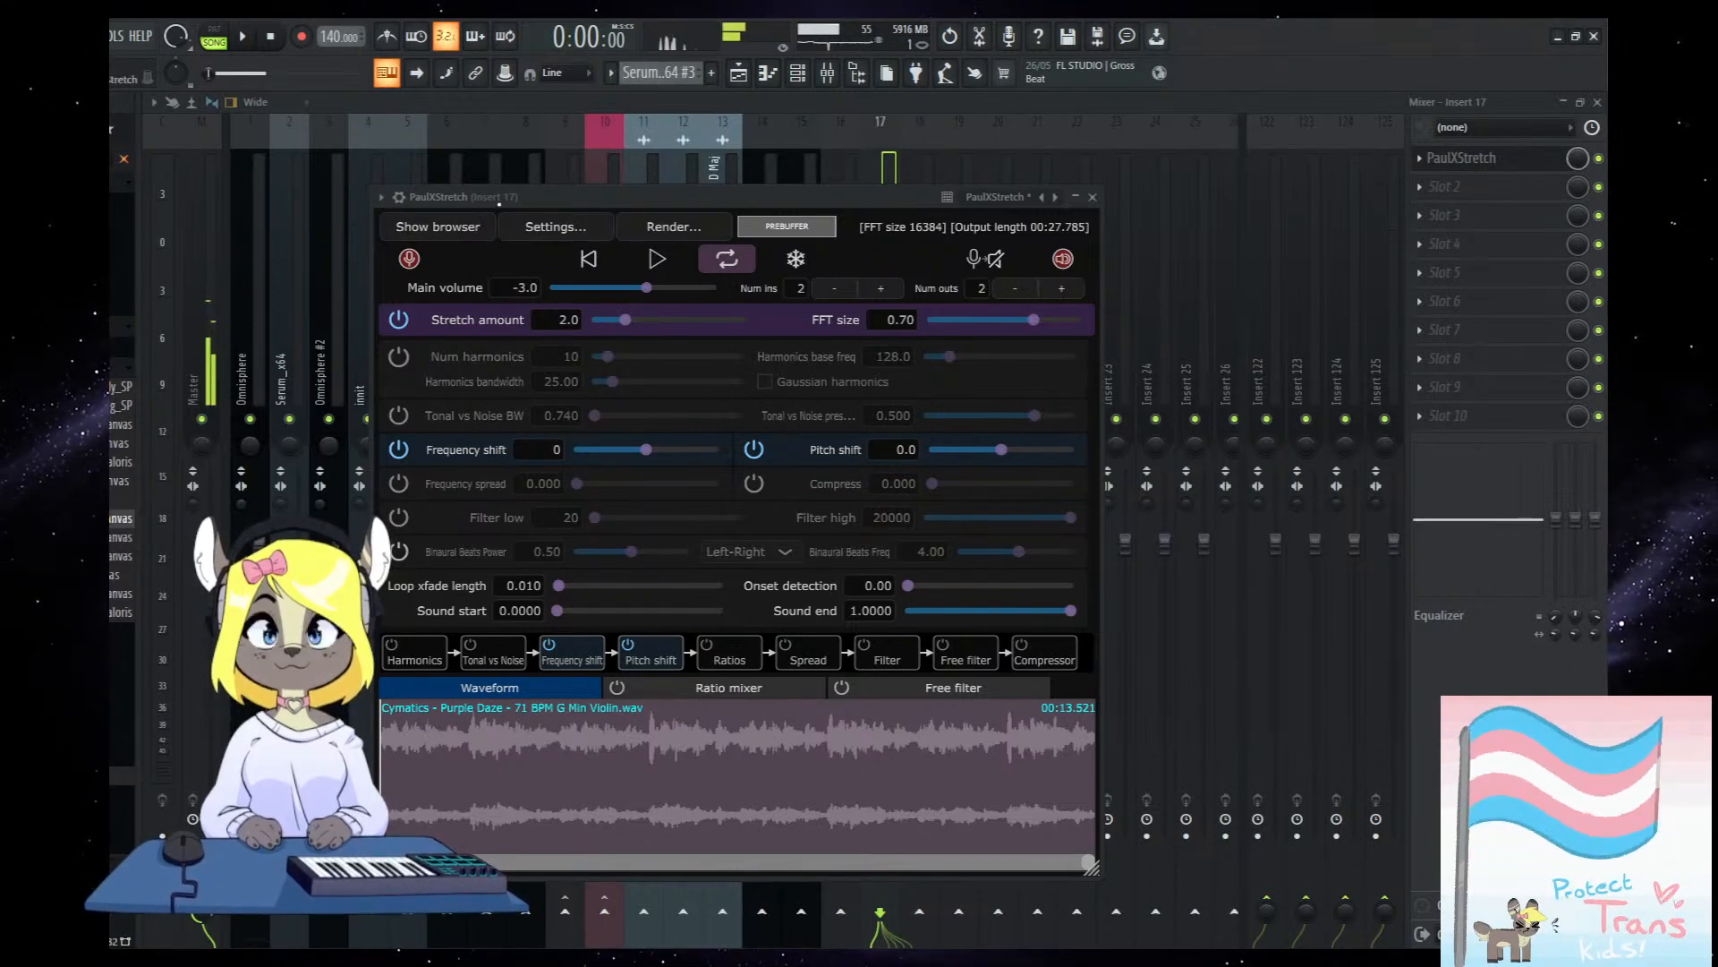
left_click_drag(499, 204, 503, 188)
left_click(122, 555)
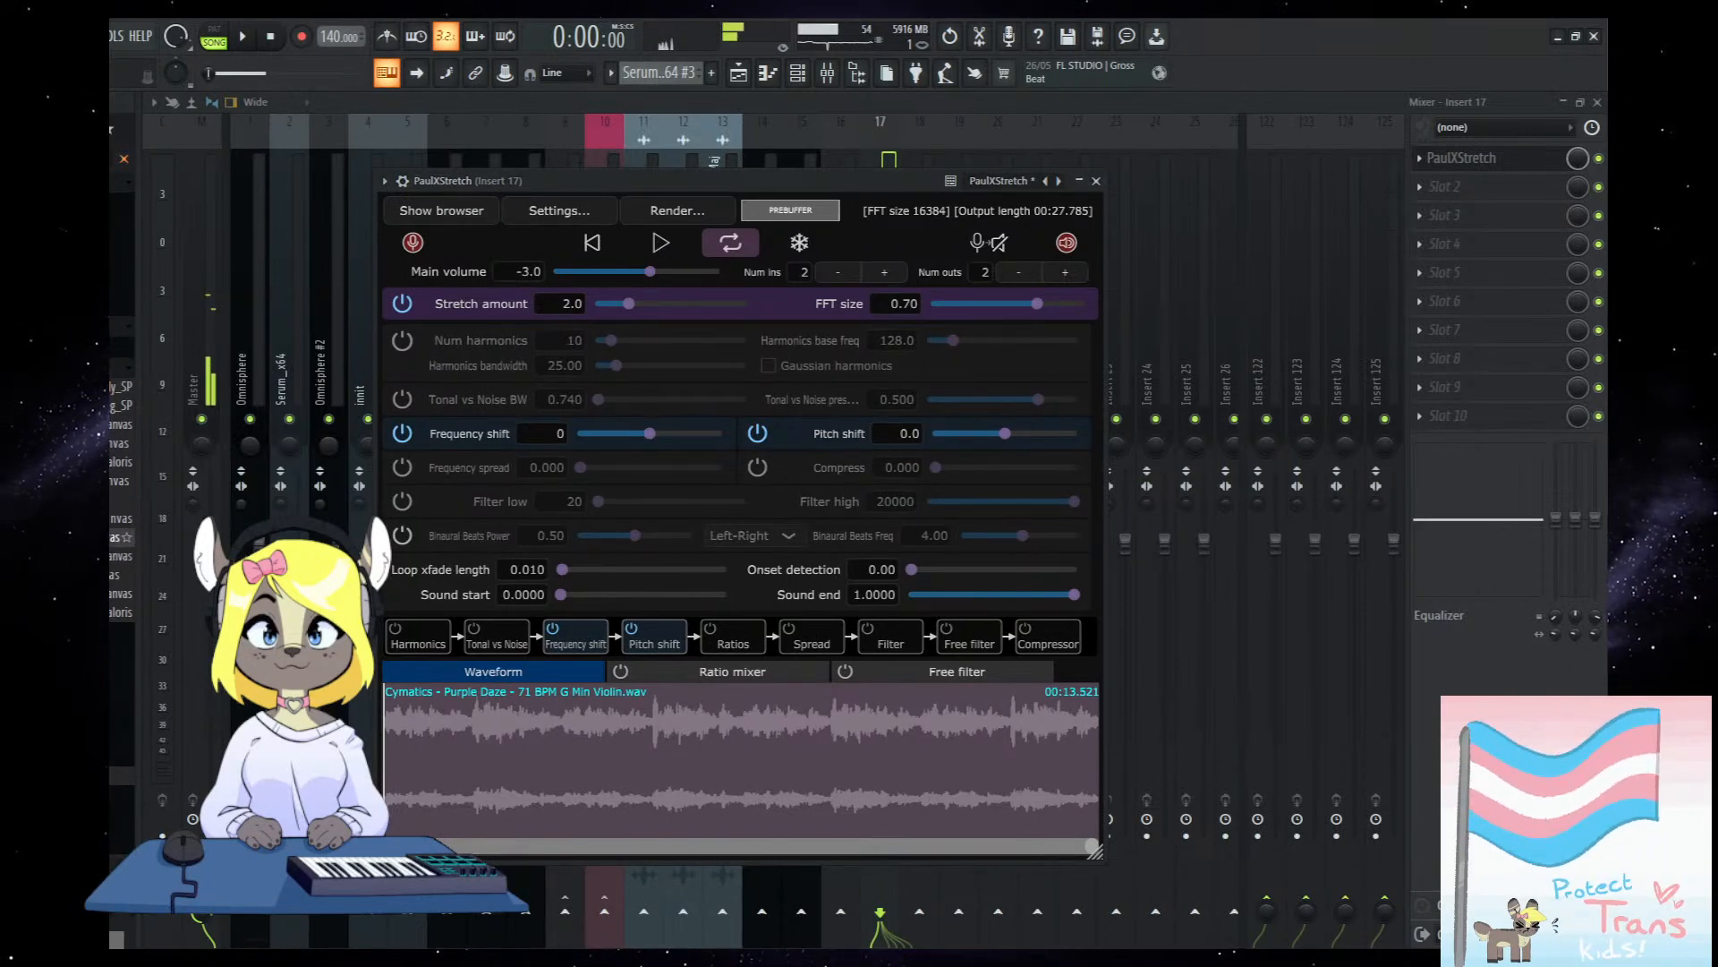
left_click(122, 574)
left_click(122, 593)
left_click(122, 612)
left_click(122, 556)
left_click(122, 537)
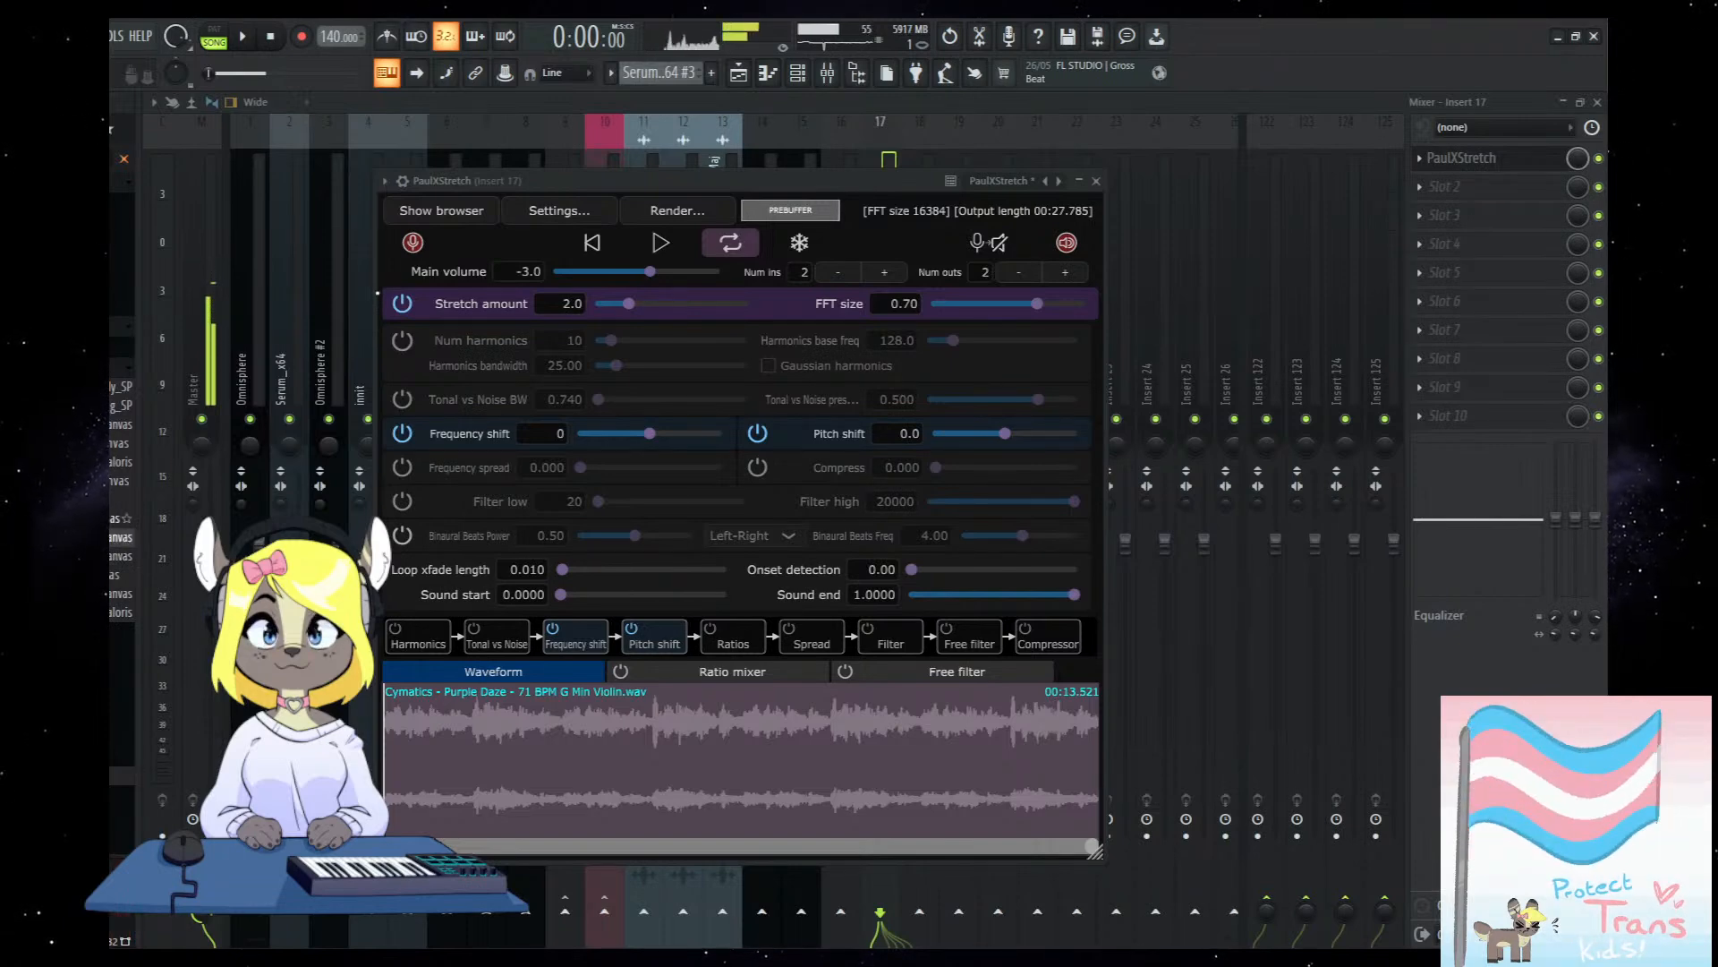
Replace the PaulXStretch sample with D#maj_70_Bowed_Instrument_Loop_Canvas.wav and preview the stretched sound while the song plays.
left_click_drag(478, 180, 467, 180)
key("space")
left_click_drag(122, 537, 651, 742)
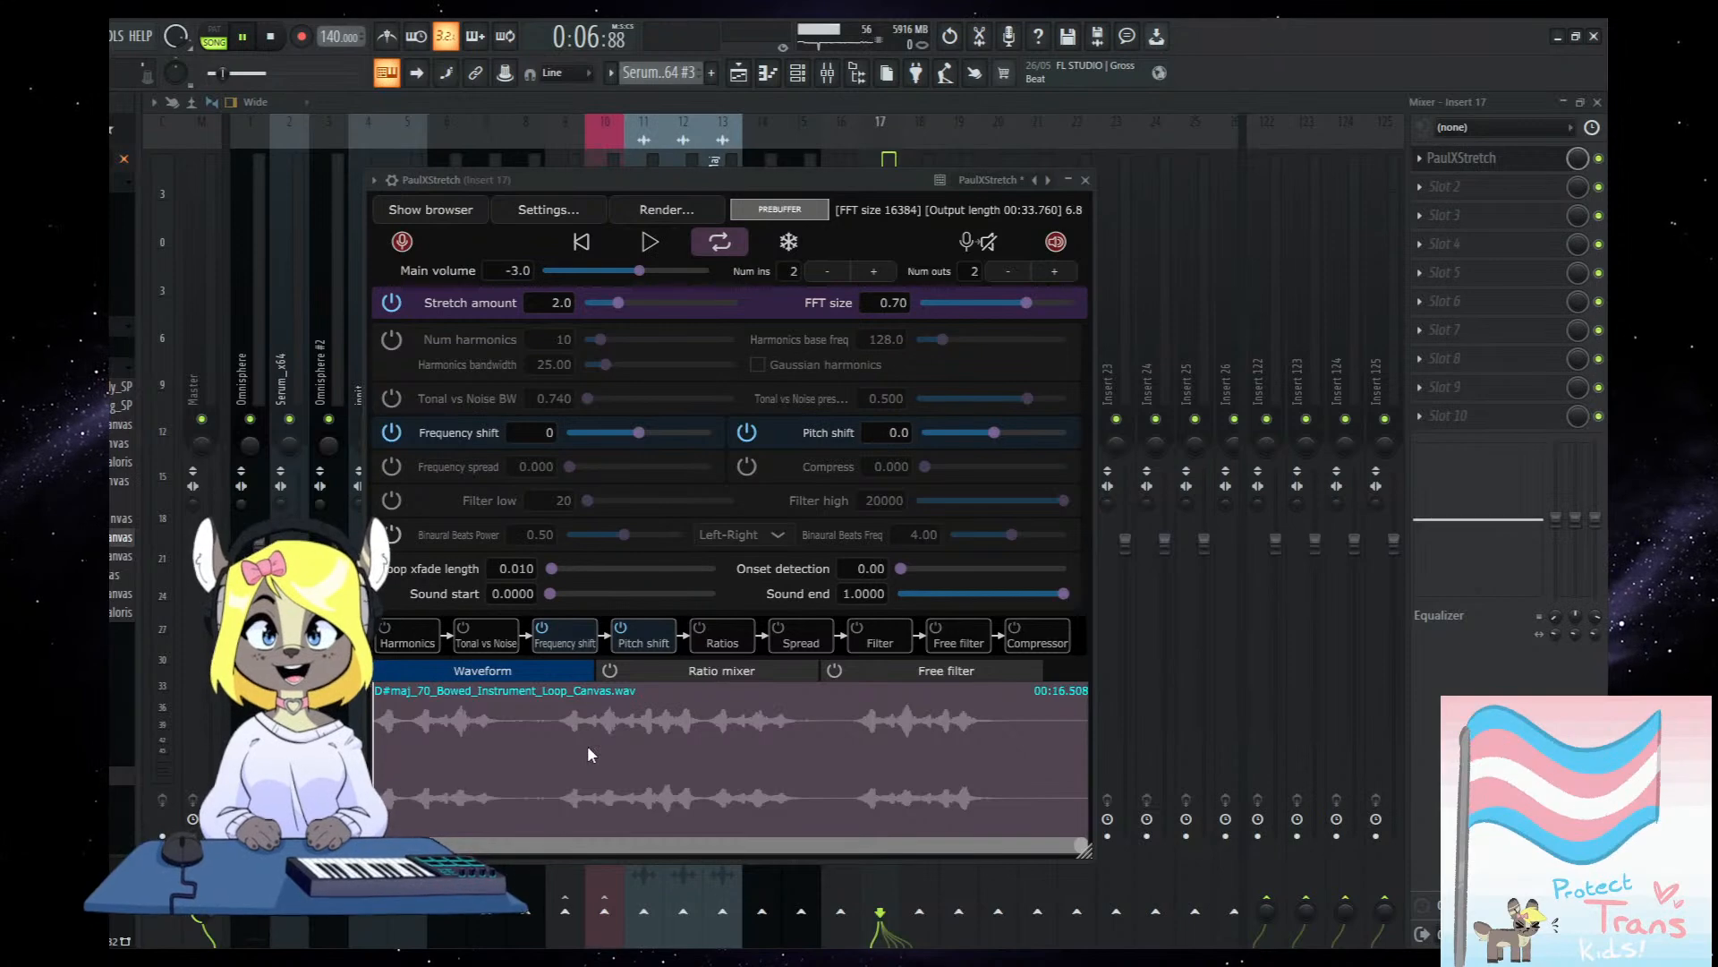
left_click(650, 246)
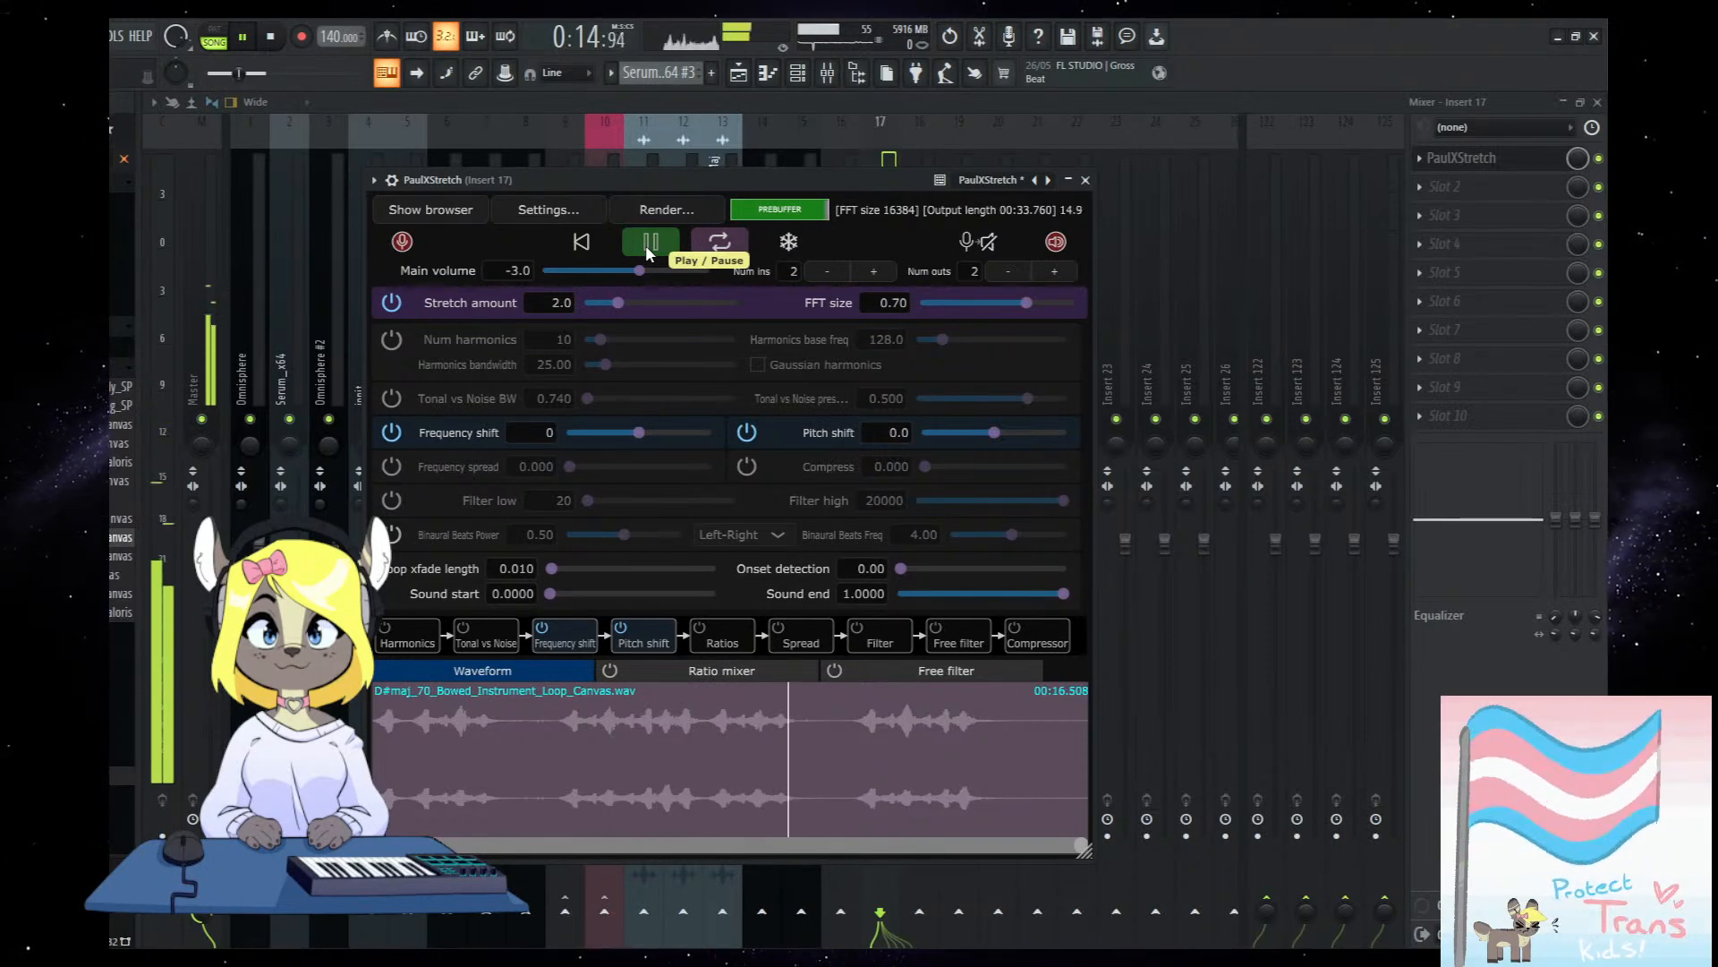
left_click(646, 245)
left_click_drag(652, 180, 720, 189)
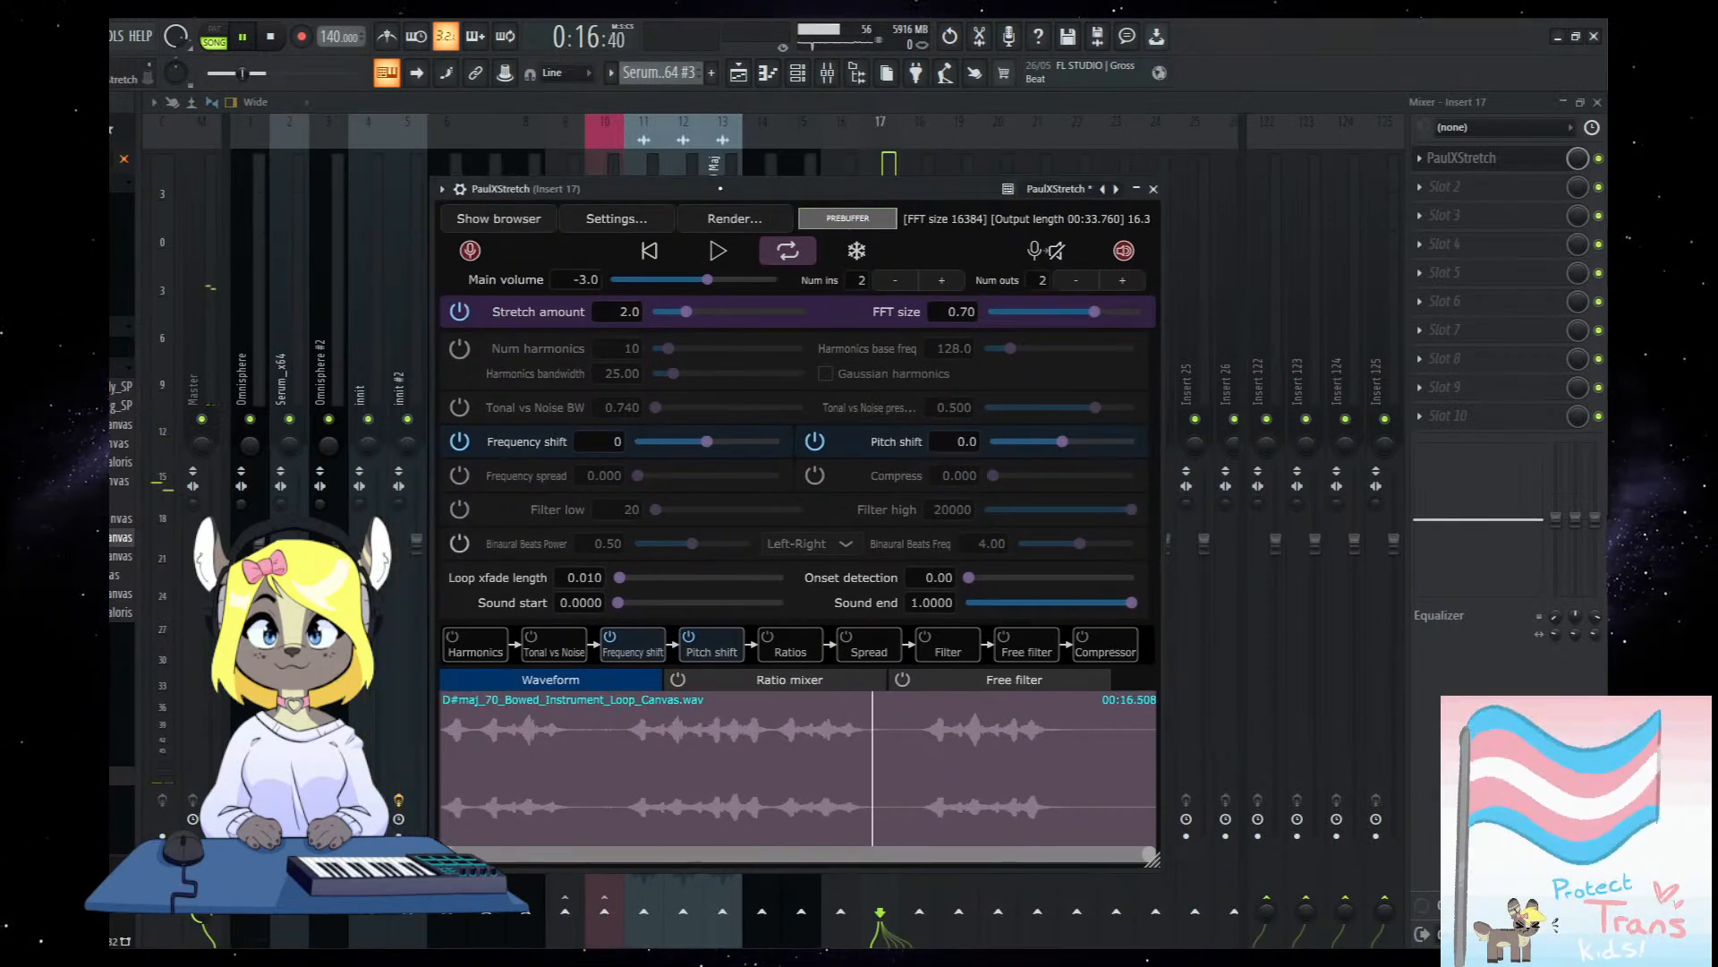
Load Edison into effect slot 6 of Insert 17, after PaulXStretch, and stop song playback.
left_click(1486, 305)
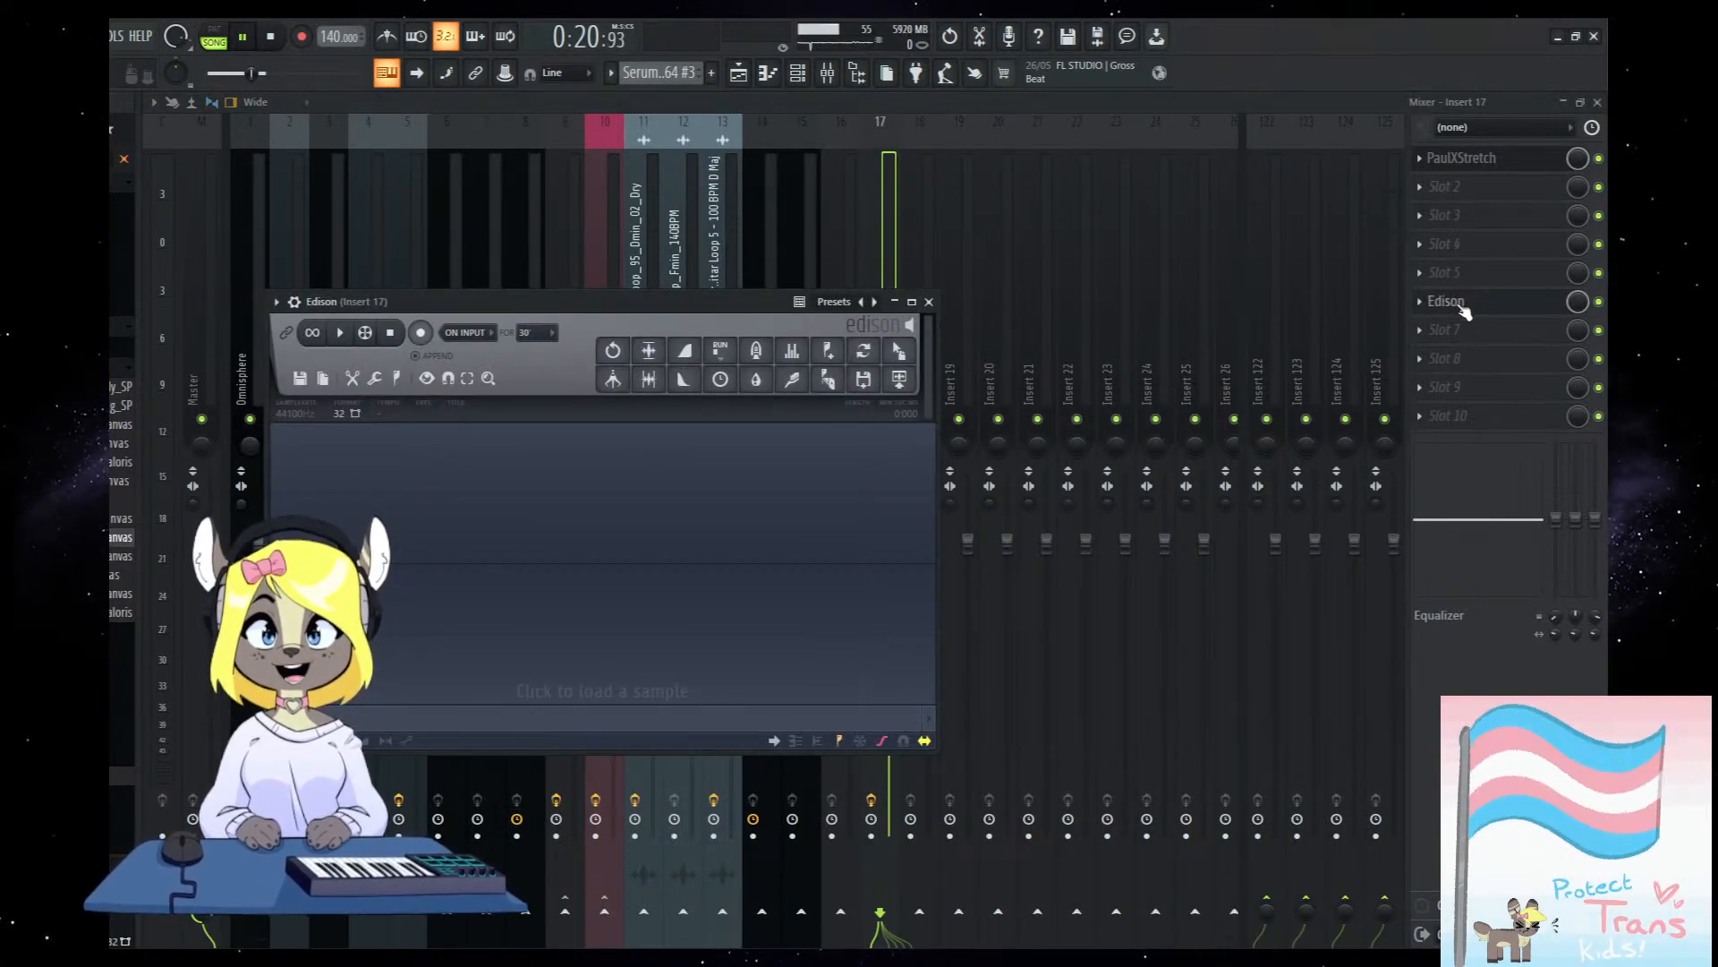
left_click_drag(449, 305, 534, 293)
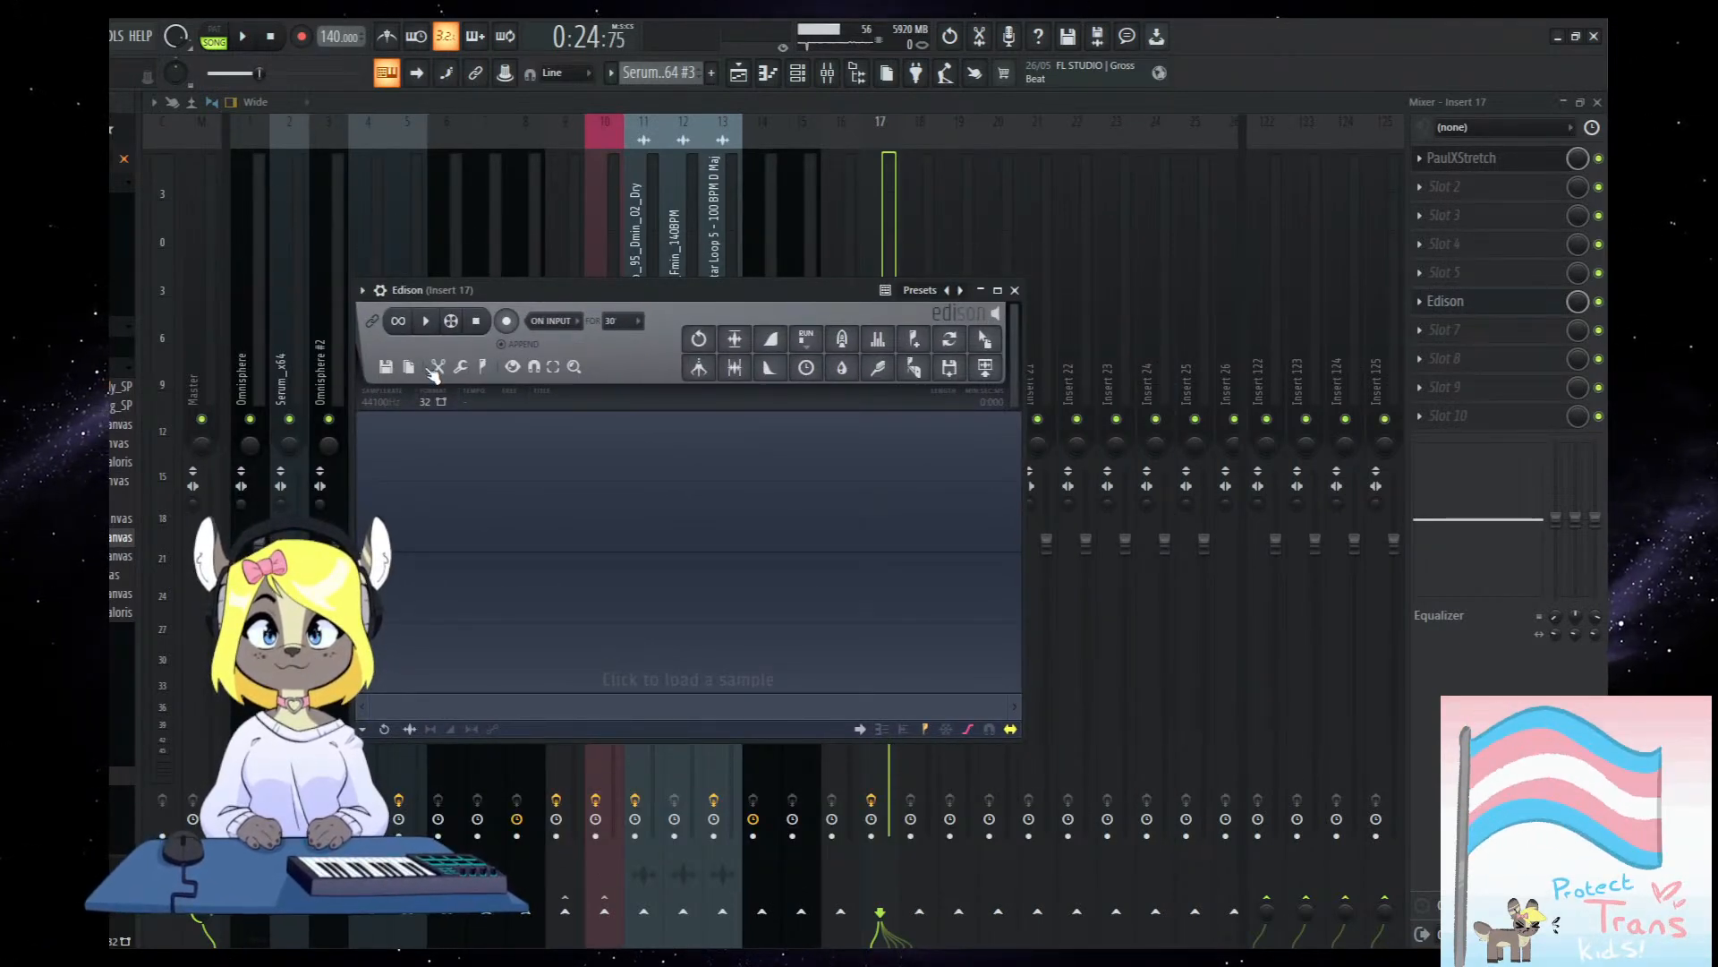
left_click(1474, 166)
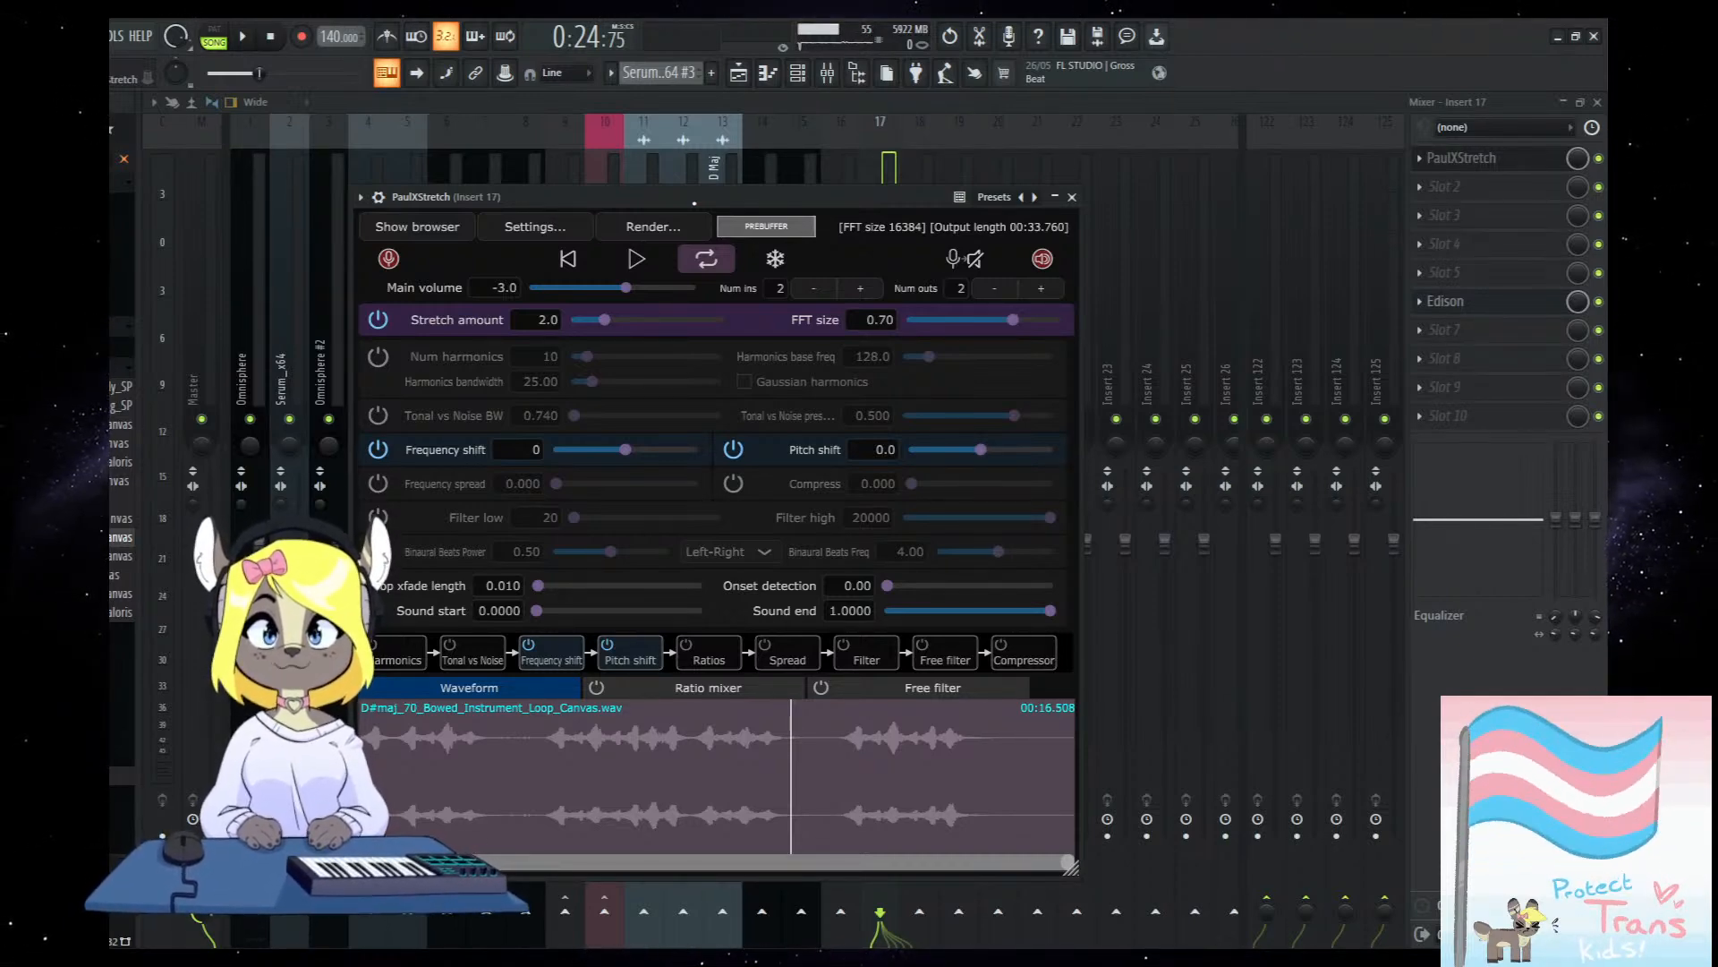
left_click_drag(768, 198, 815, 189)
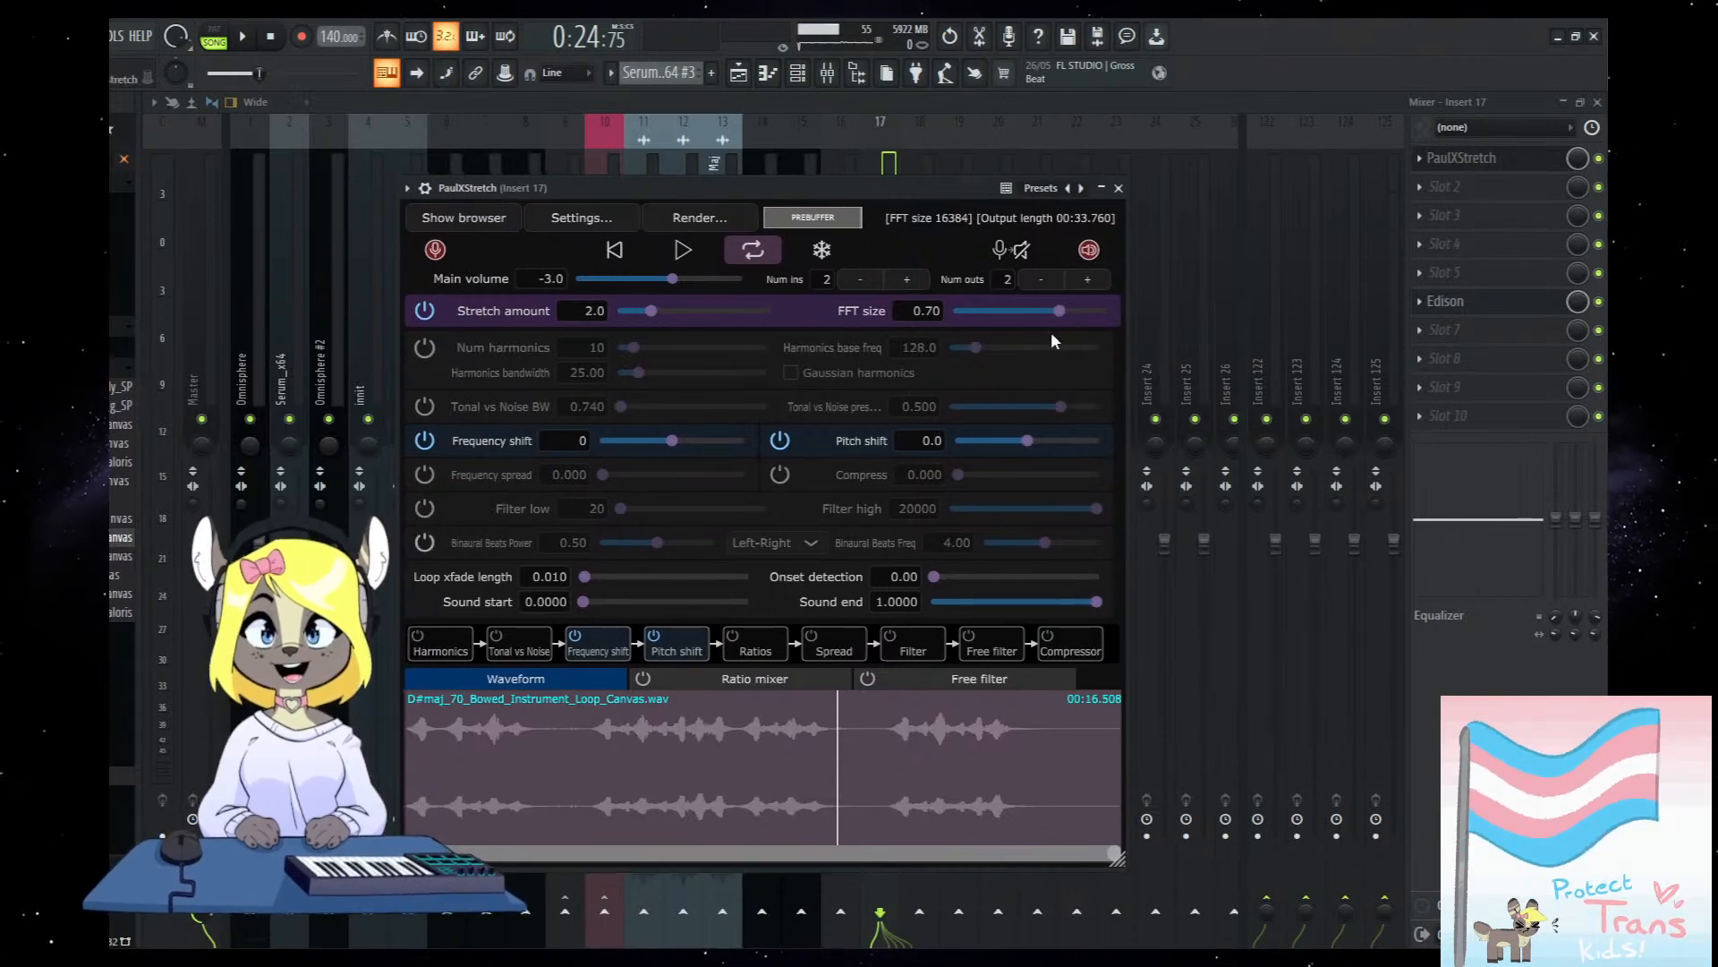
left_click(1470, 307)
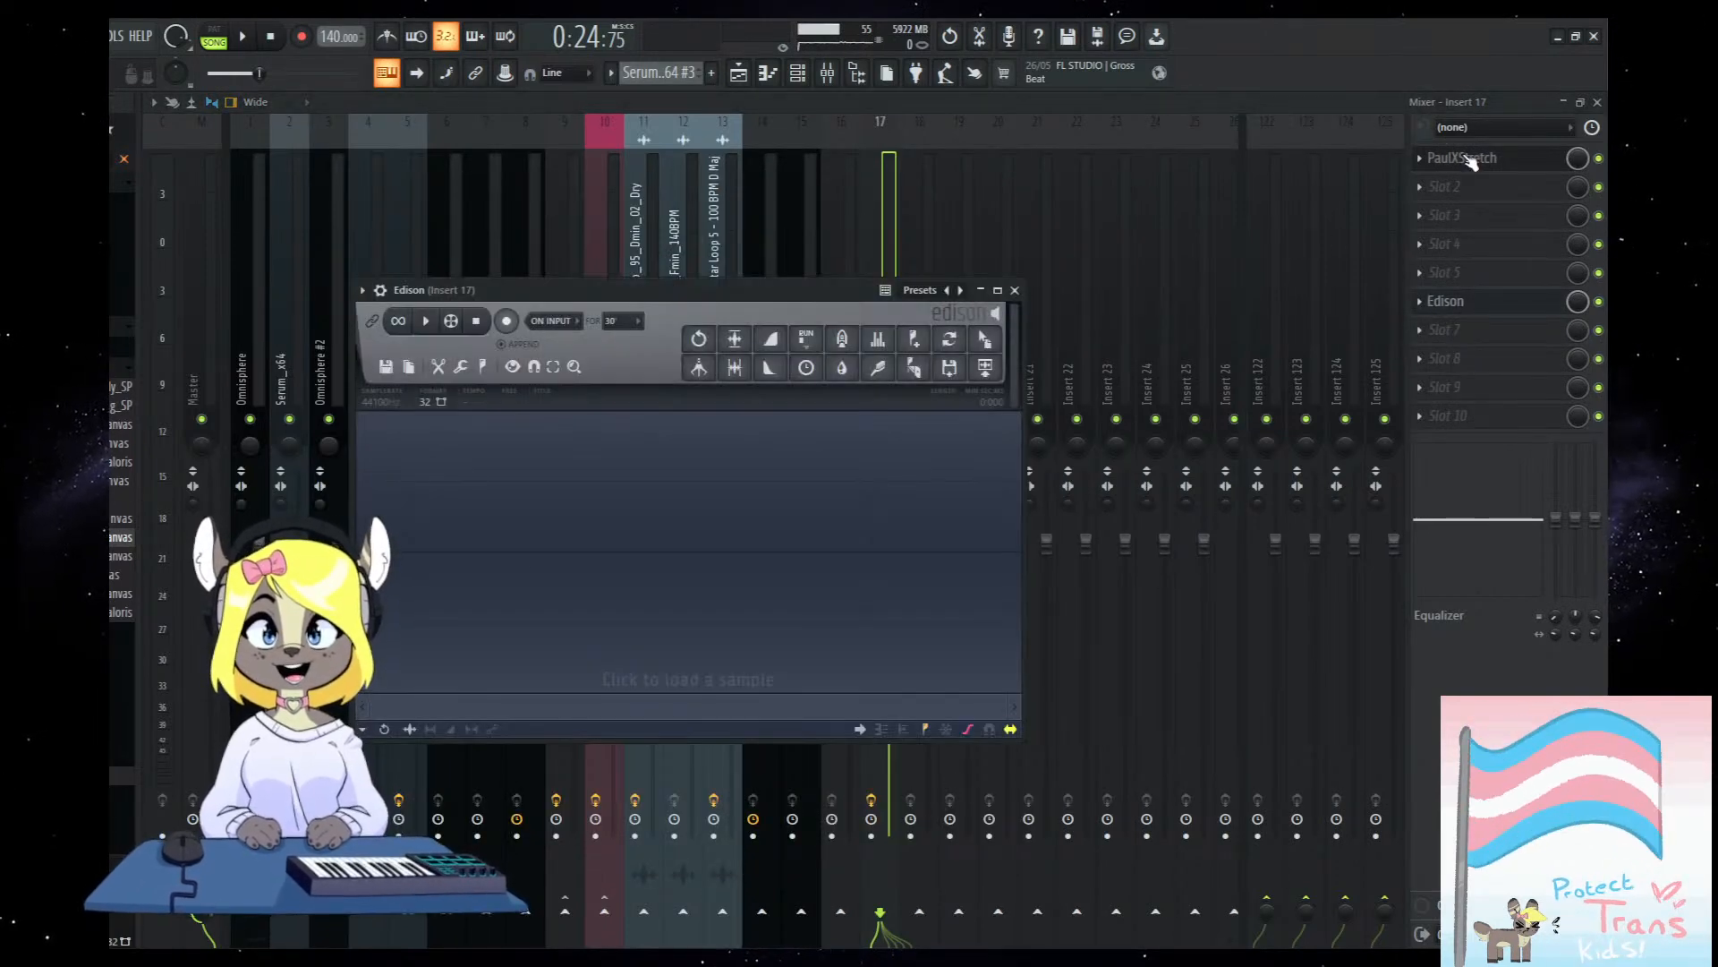
left_click(1470, 160)
left_click(1461, 300)
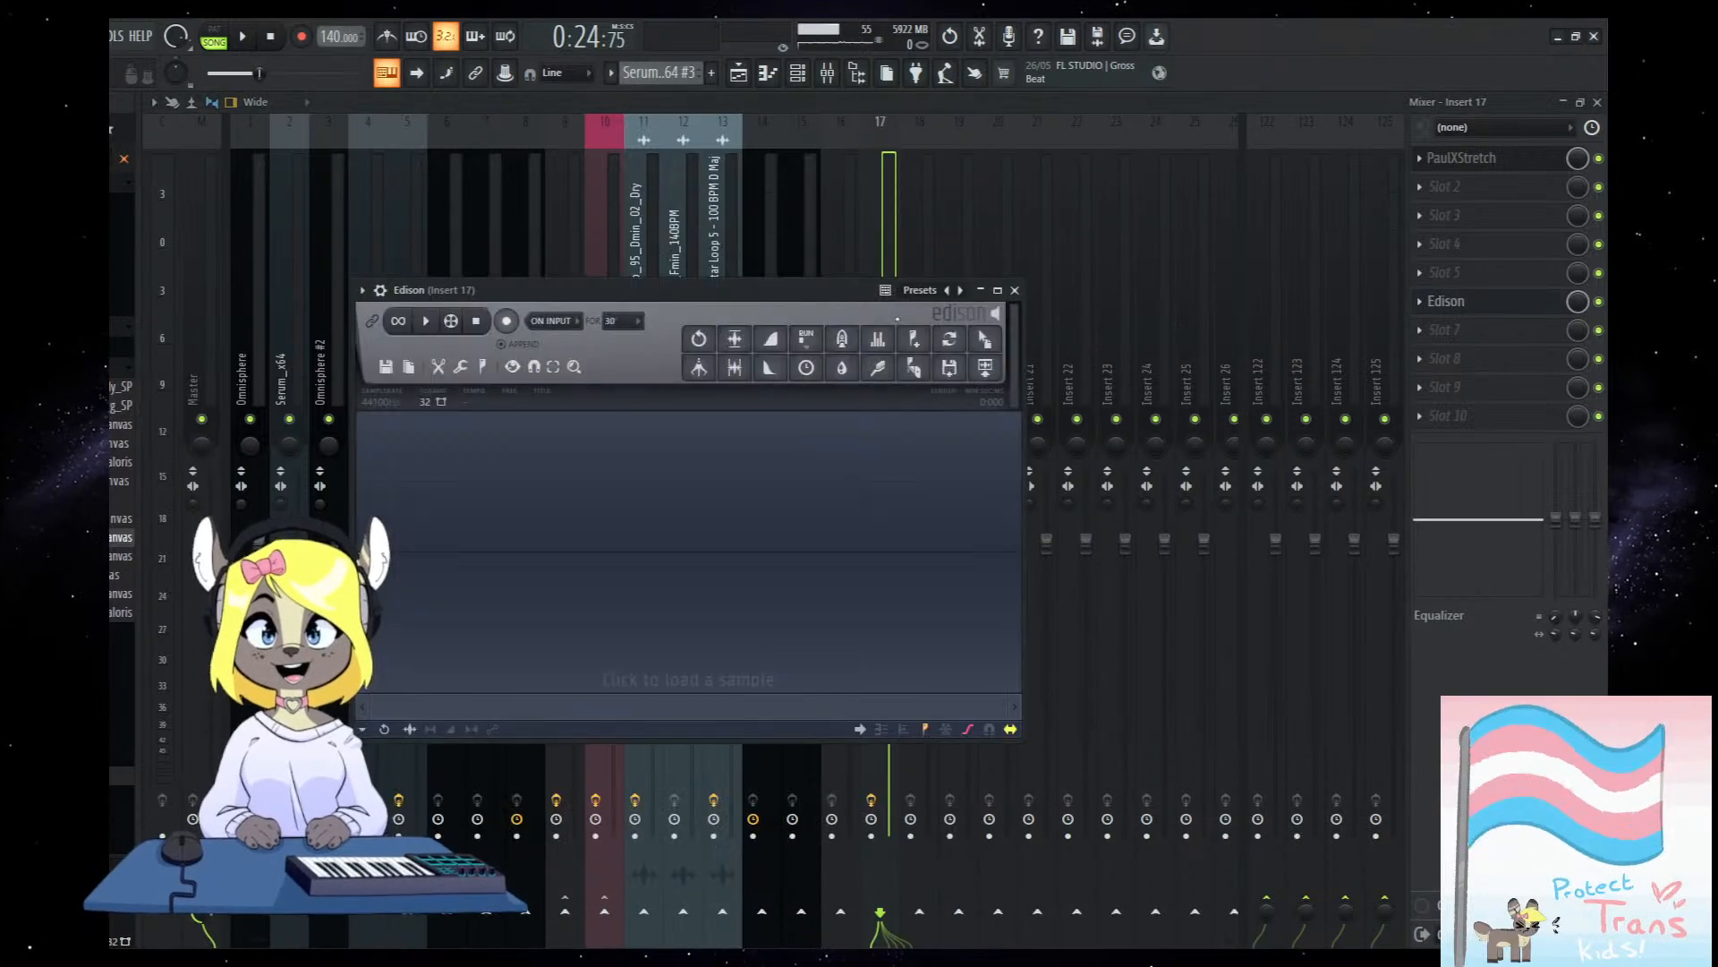
left_click_drag(885, 276, 812, 320)
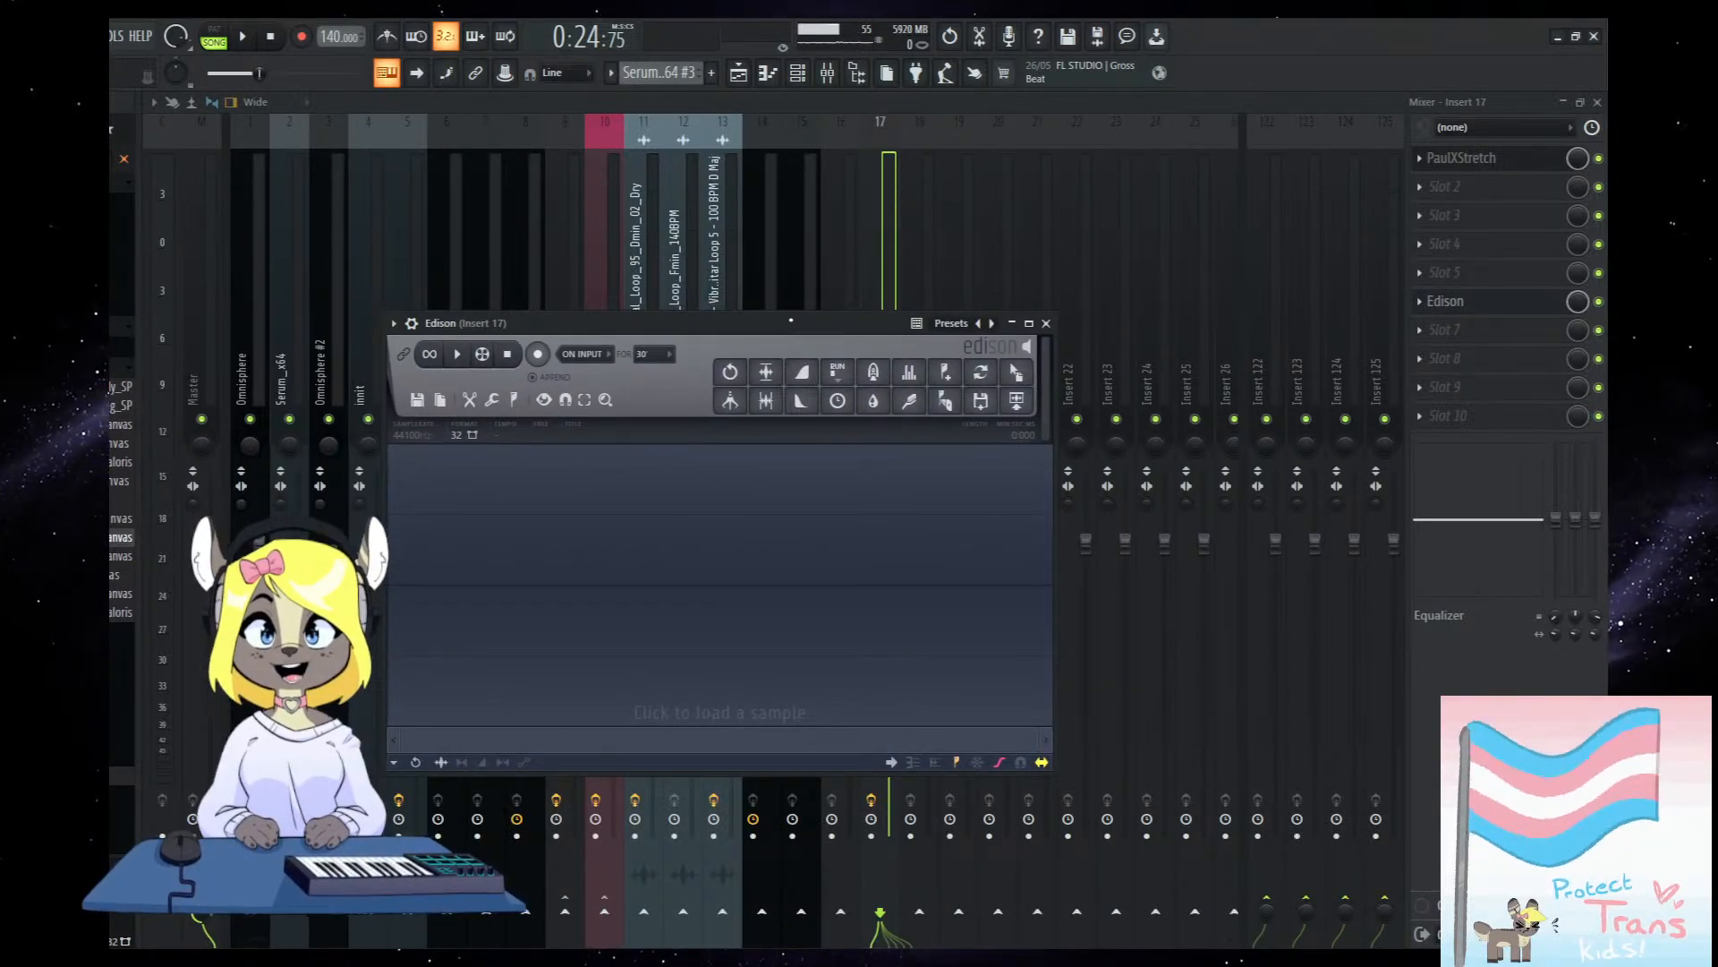
Preview the stretched bowed instrument loop in PaulXStretch on its own, then pause it.
left_click(1493, 166)
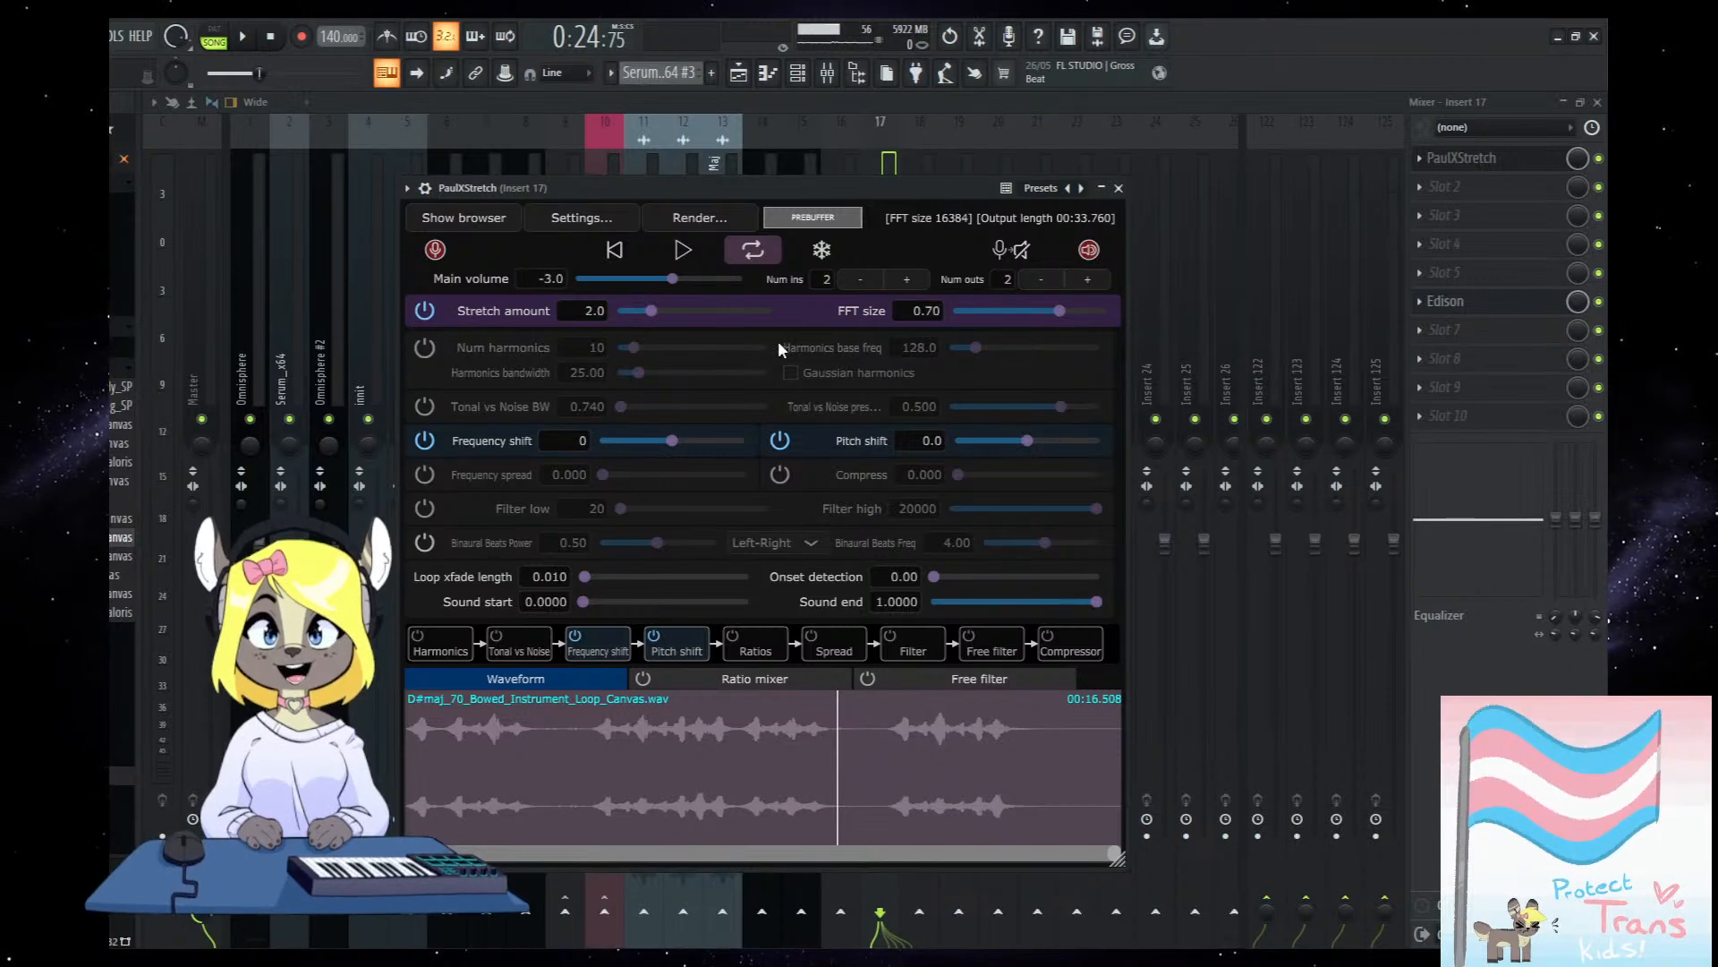
left_click_drag(671, 188, 616, 197)
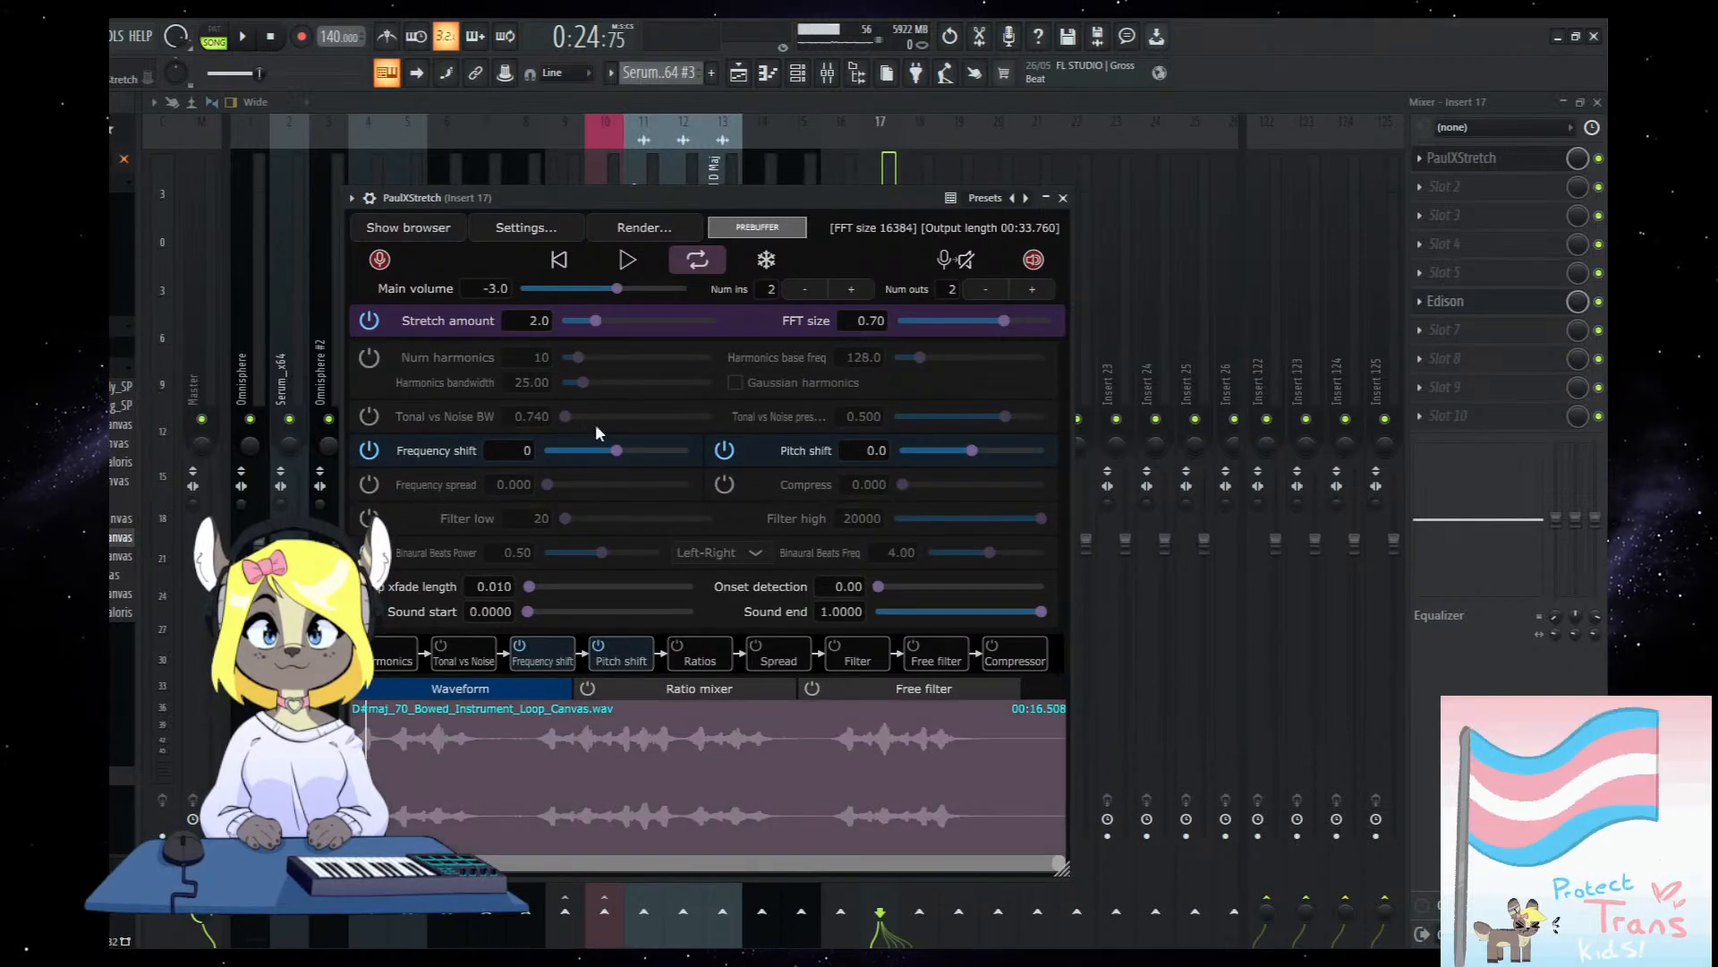
left_click(628, 259)
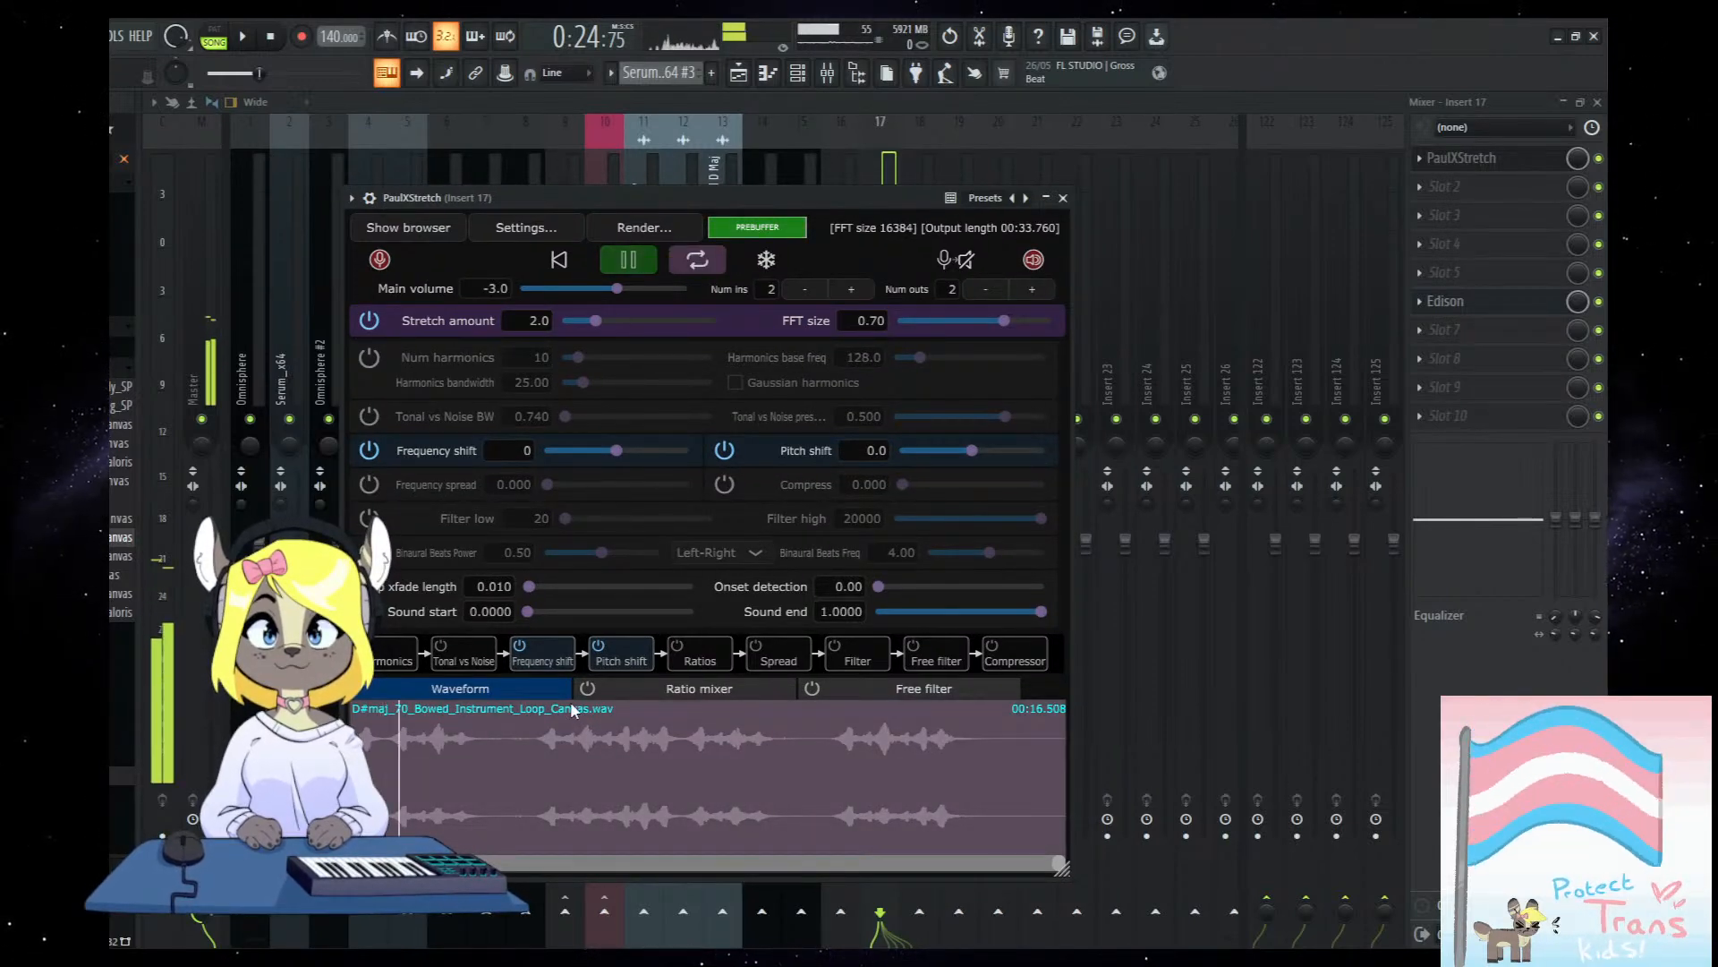
left_click(629, 259)
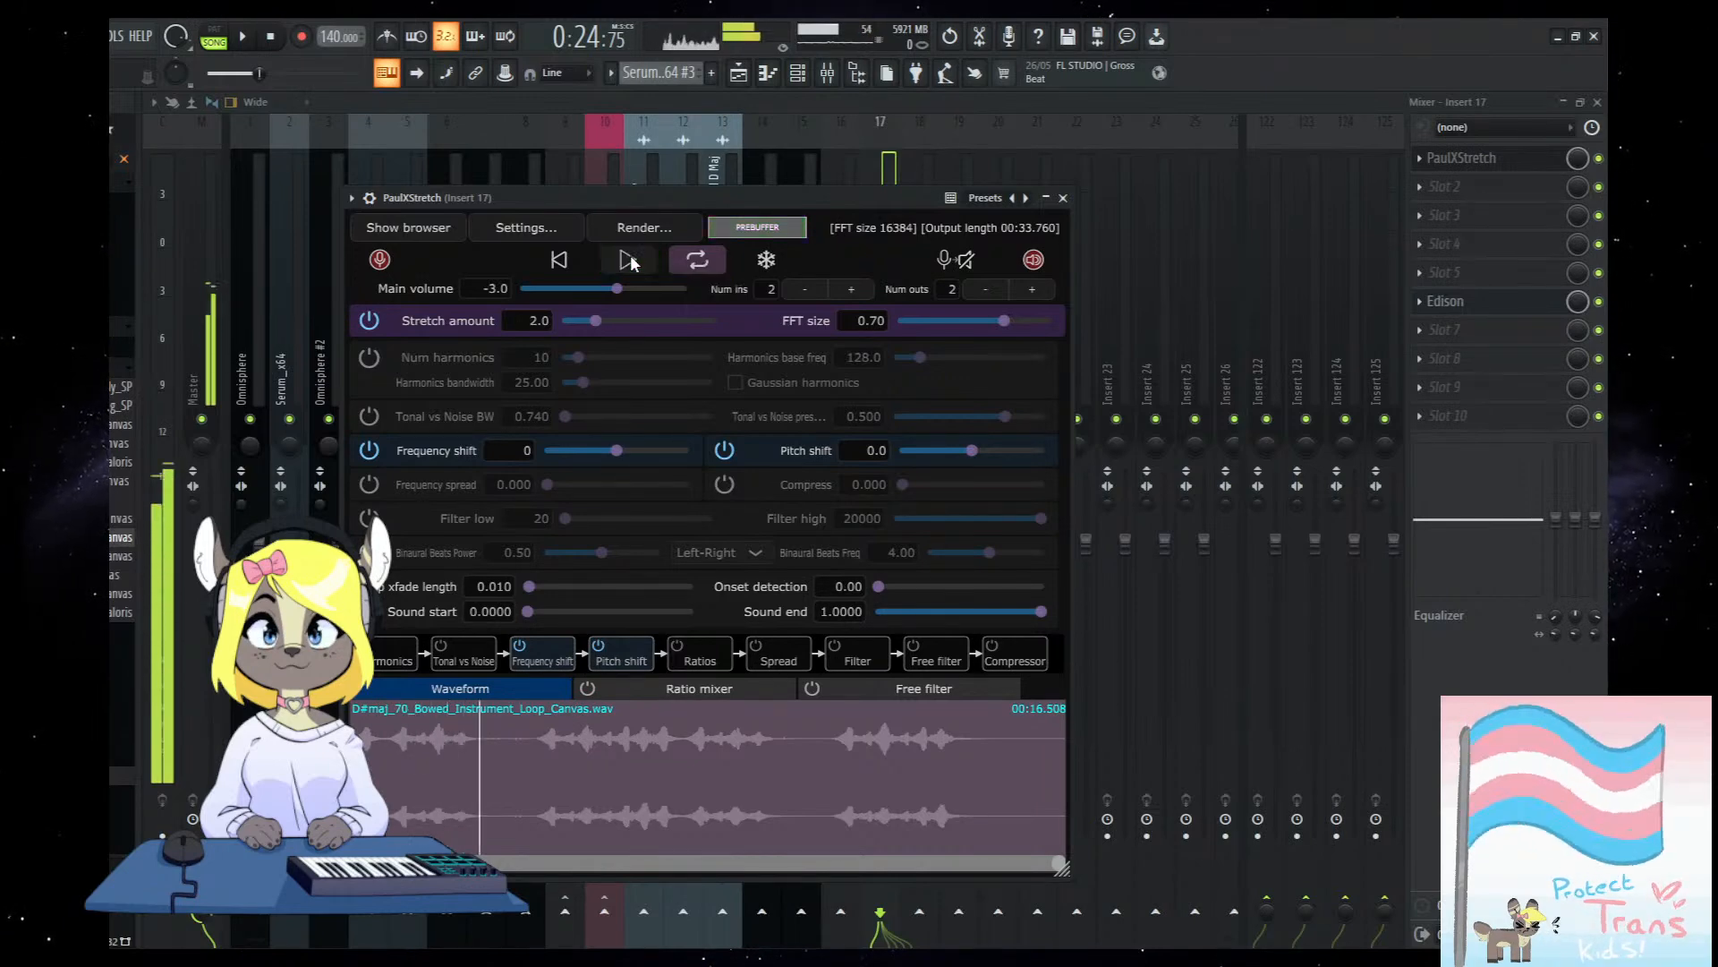
Return to the playlist and unmute the Serum_x64 track beneath Quanta.
left_click(739, 76)
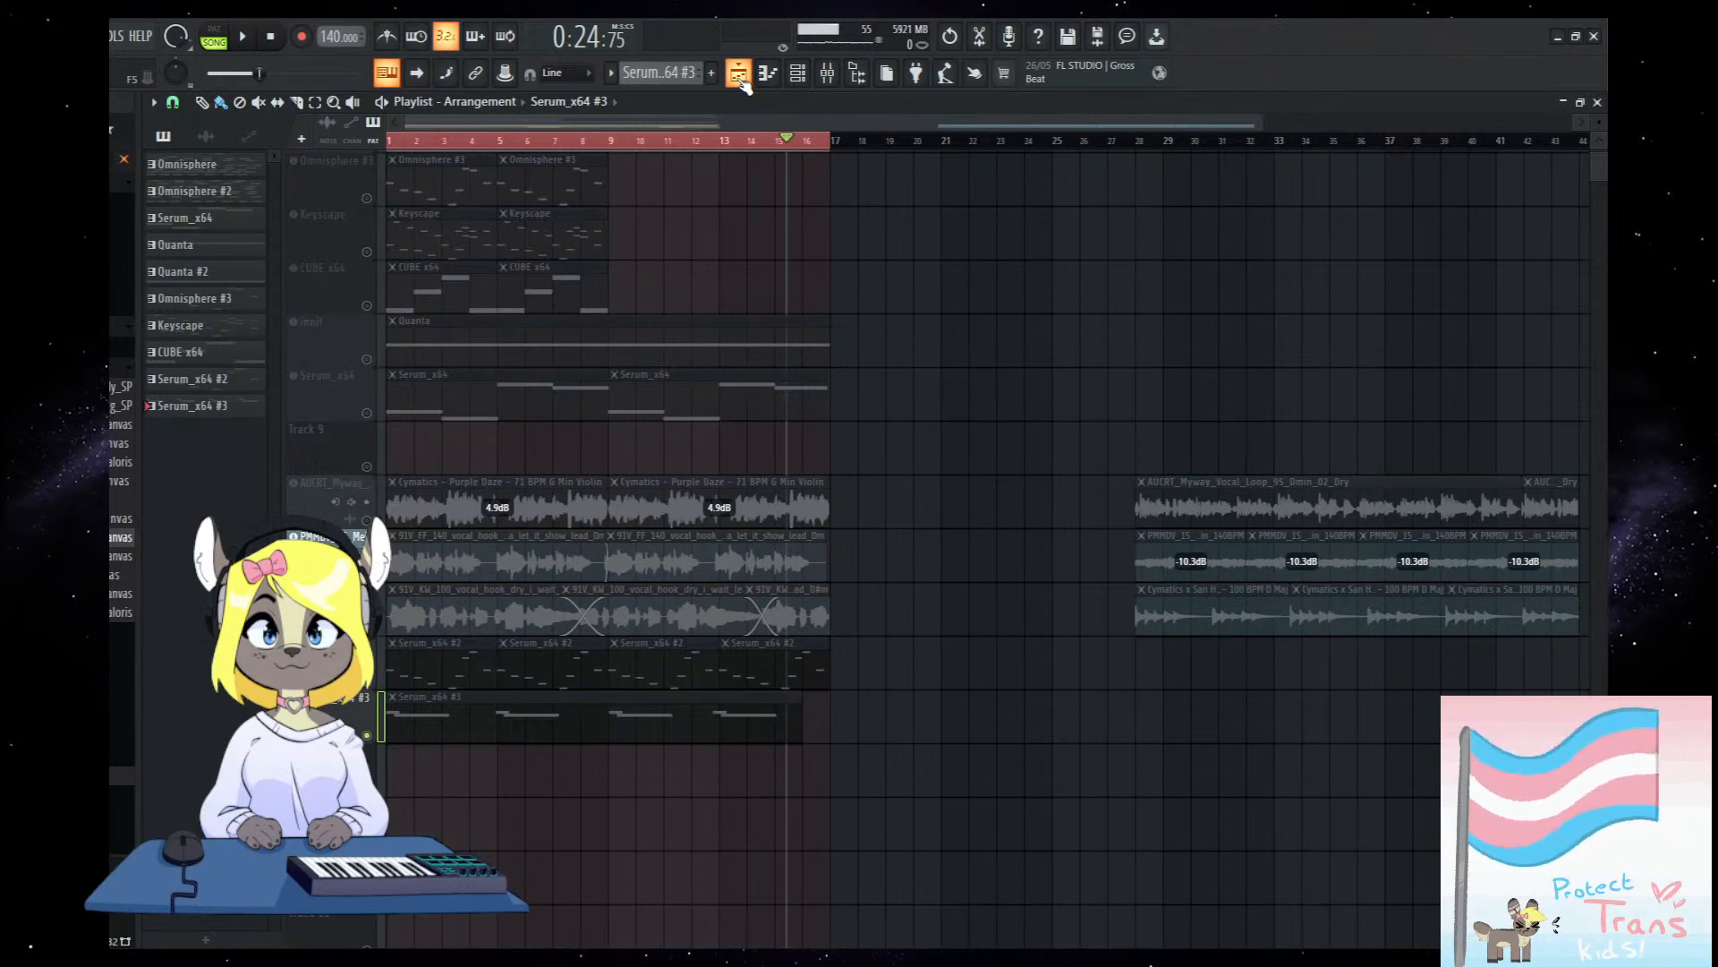
scroll(562, 501, "down", 2)
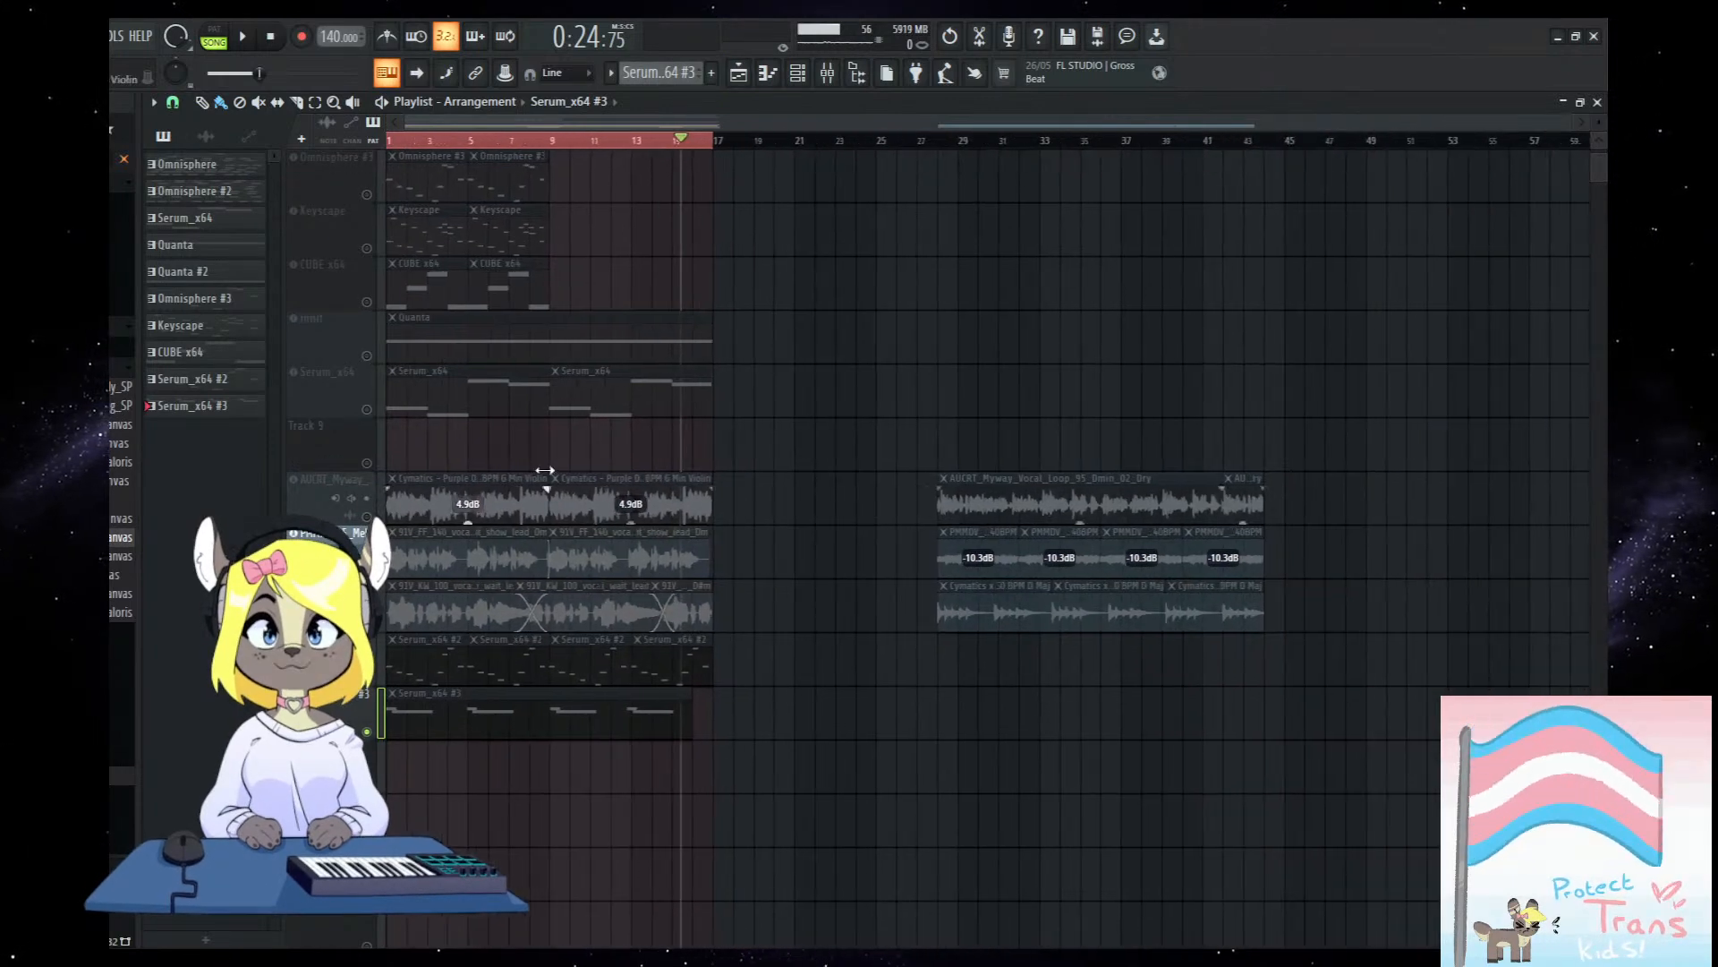
scroll(561, 501, "up", 2)
left_click(366, 485)
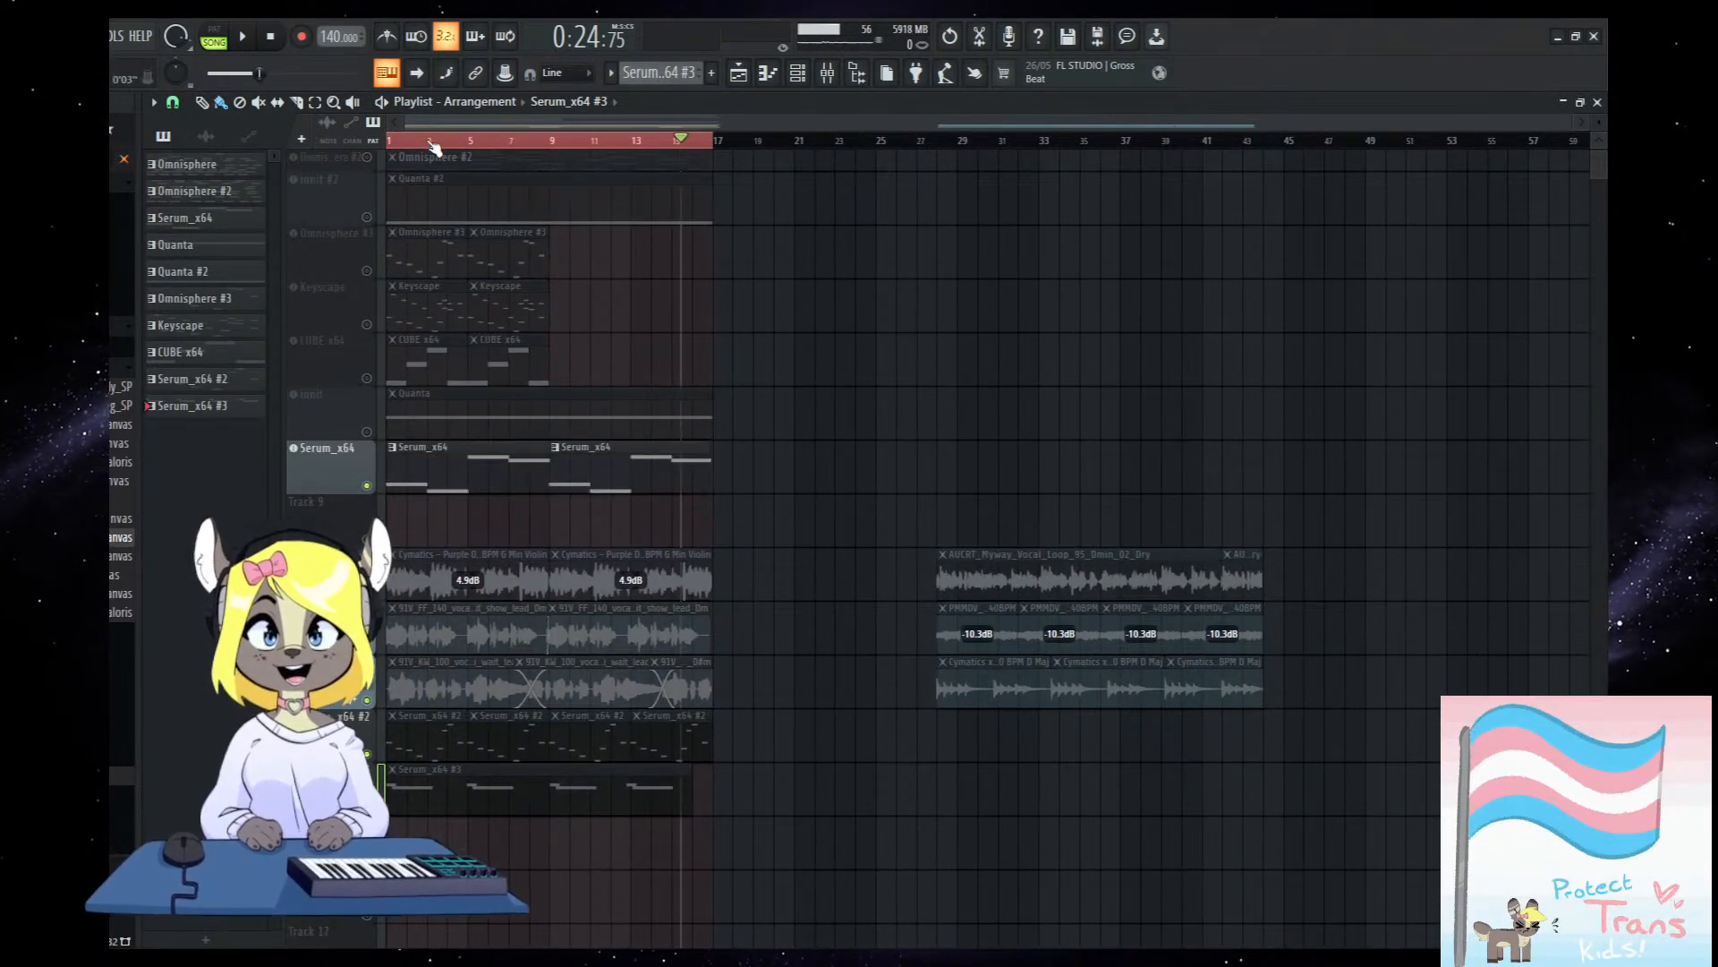
Stop song playback and return to the mixer to open PaulXStretch on Insert 17.
key("space")
left_click(827, 73)
key("space")
left_click(738, 73)
left_click(827, 72)
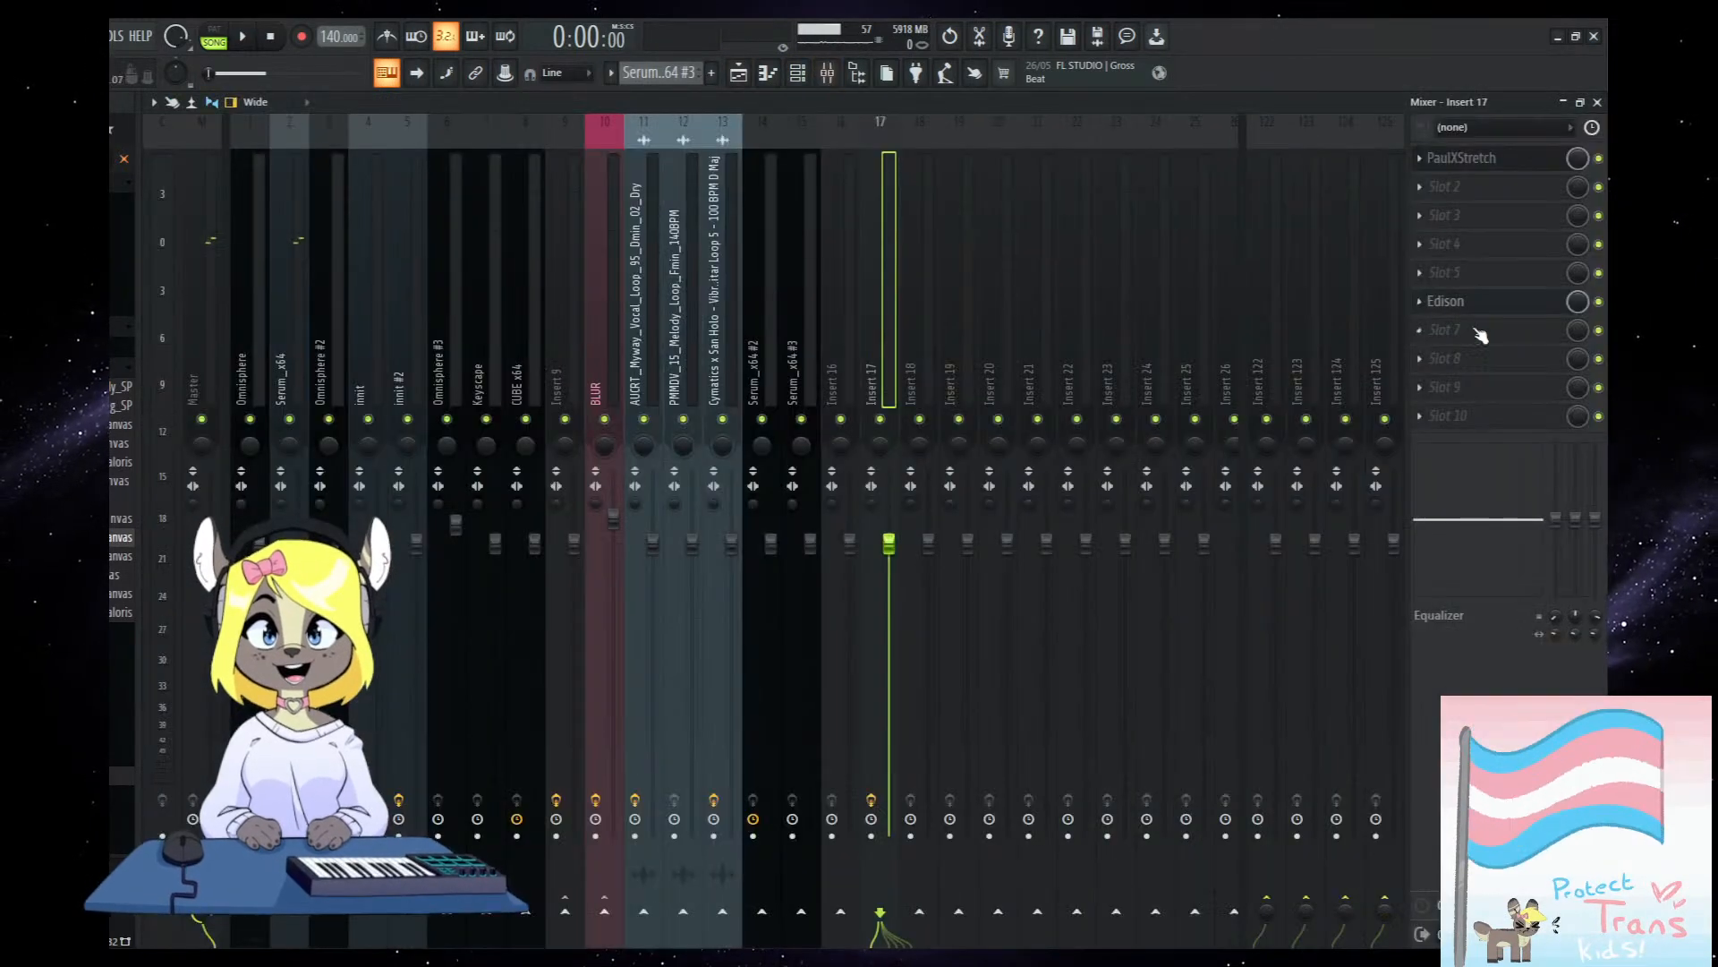
left_click(1459, 158)
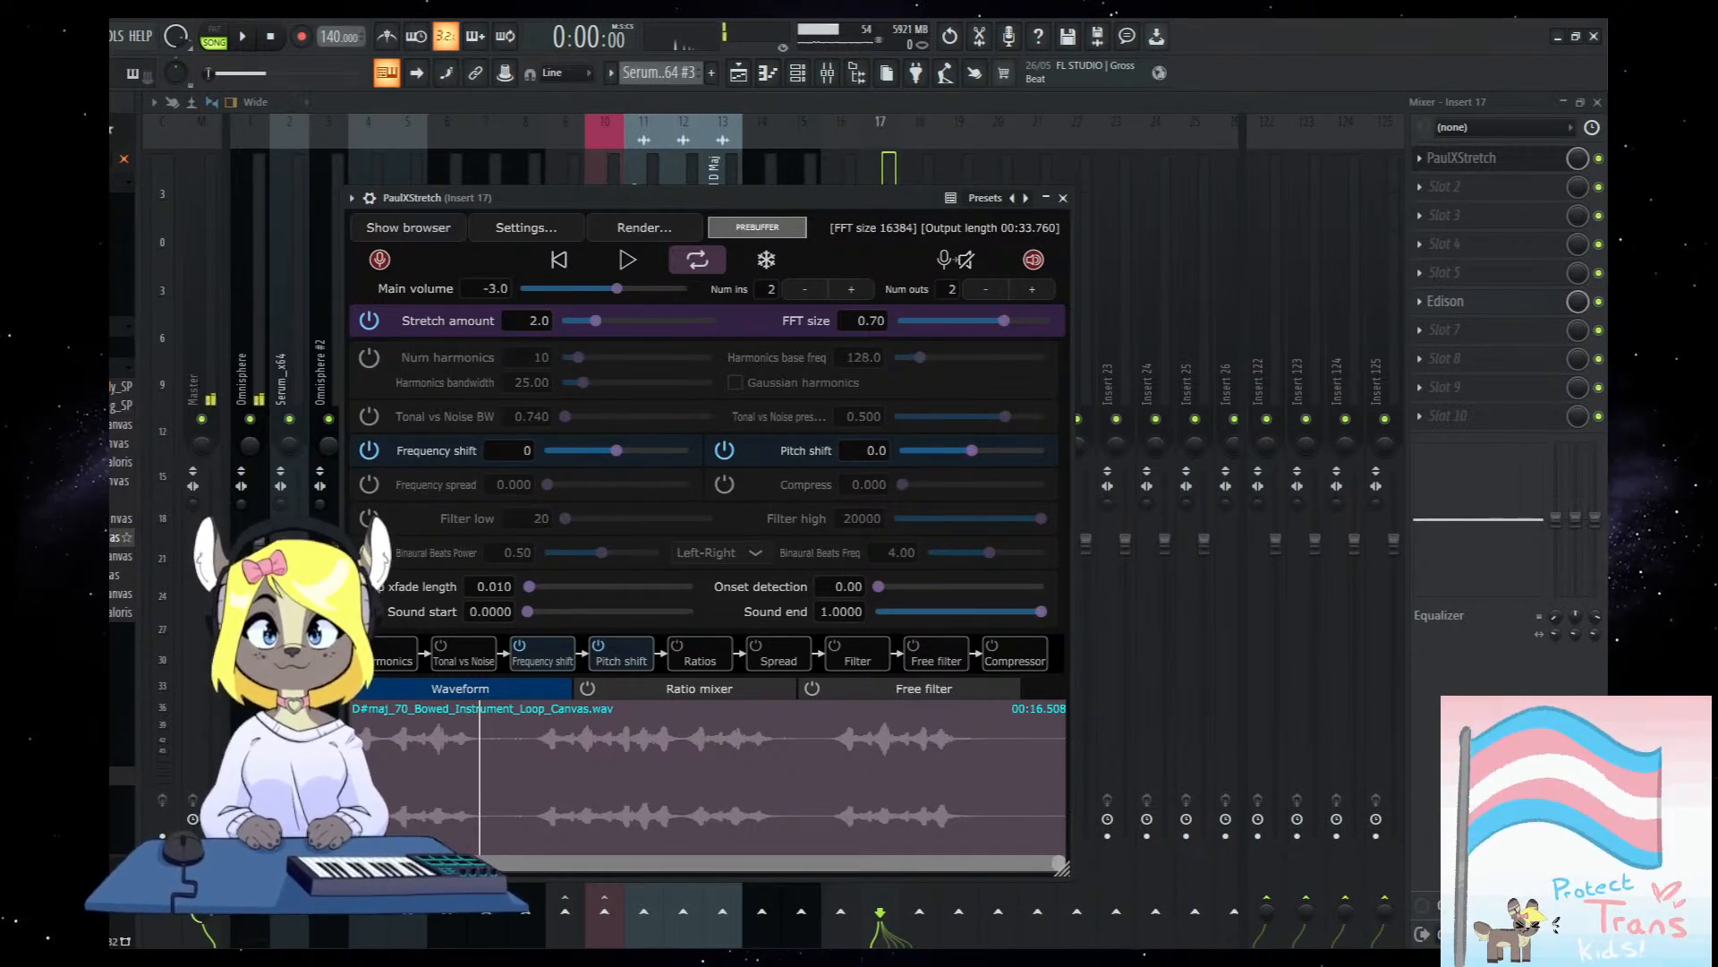
Select the Sampler channel in the channel rack, and set PaulXStretch's pitch shift to 2.0.
left_click(797, 73)
left_click(707, 566)
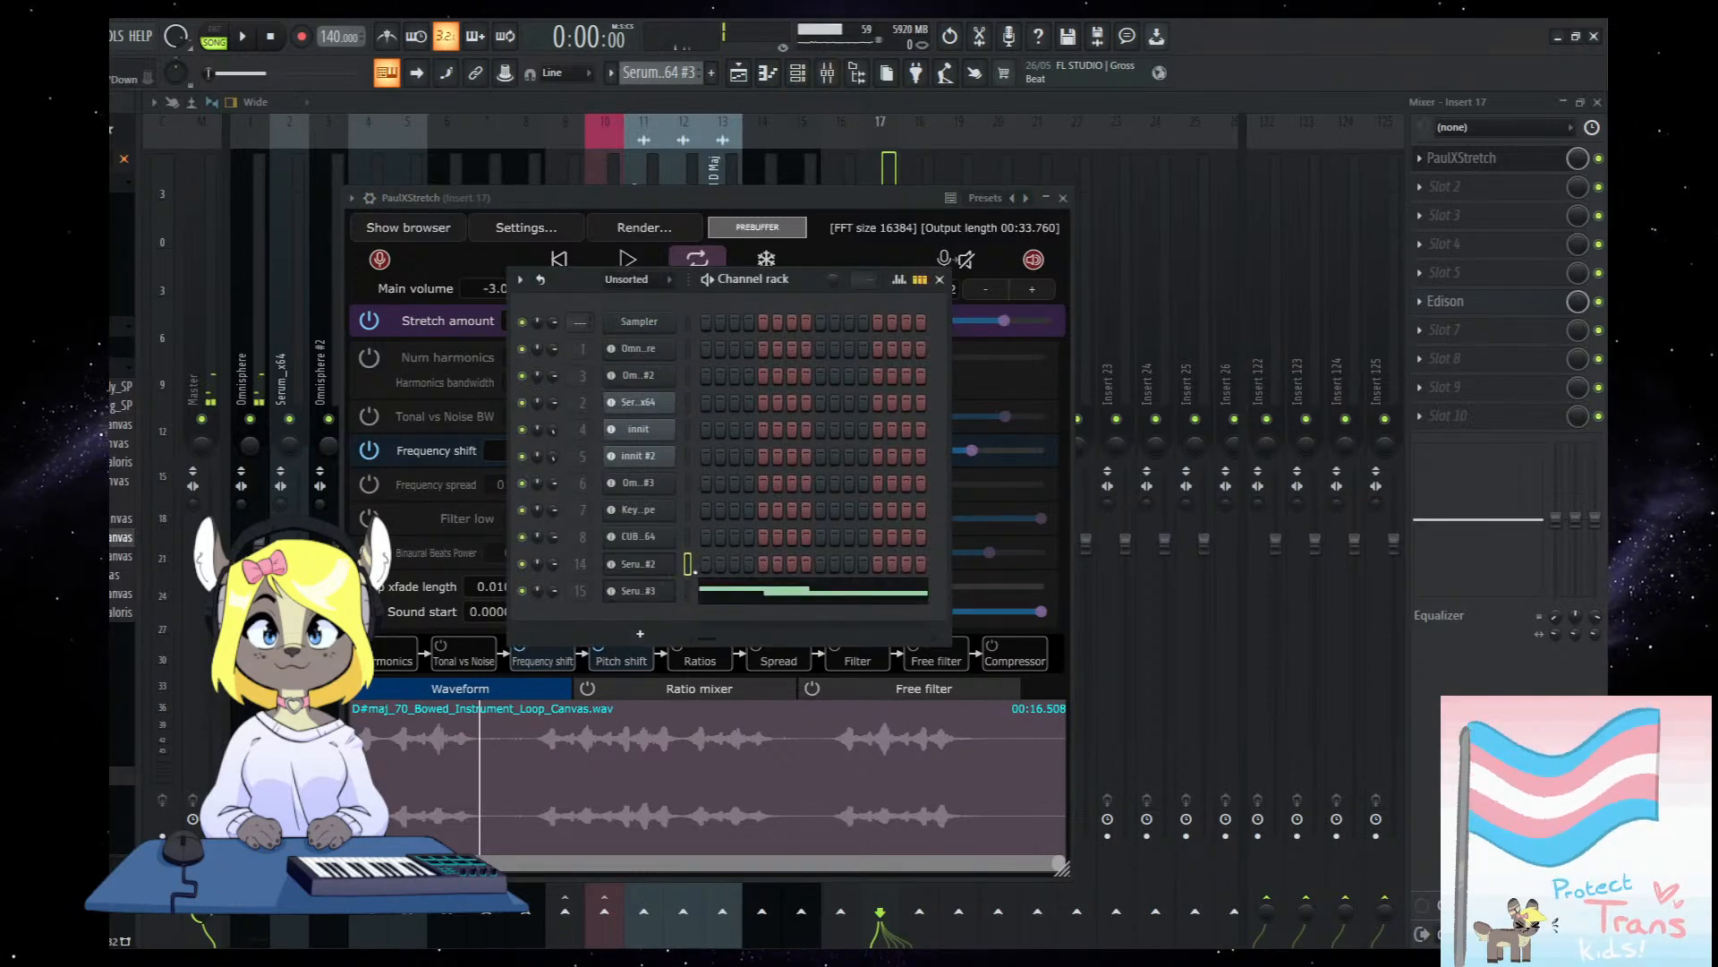
left_click(677, 322)
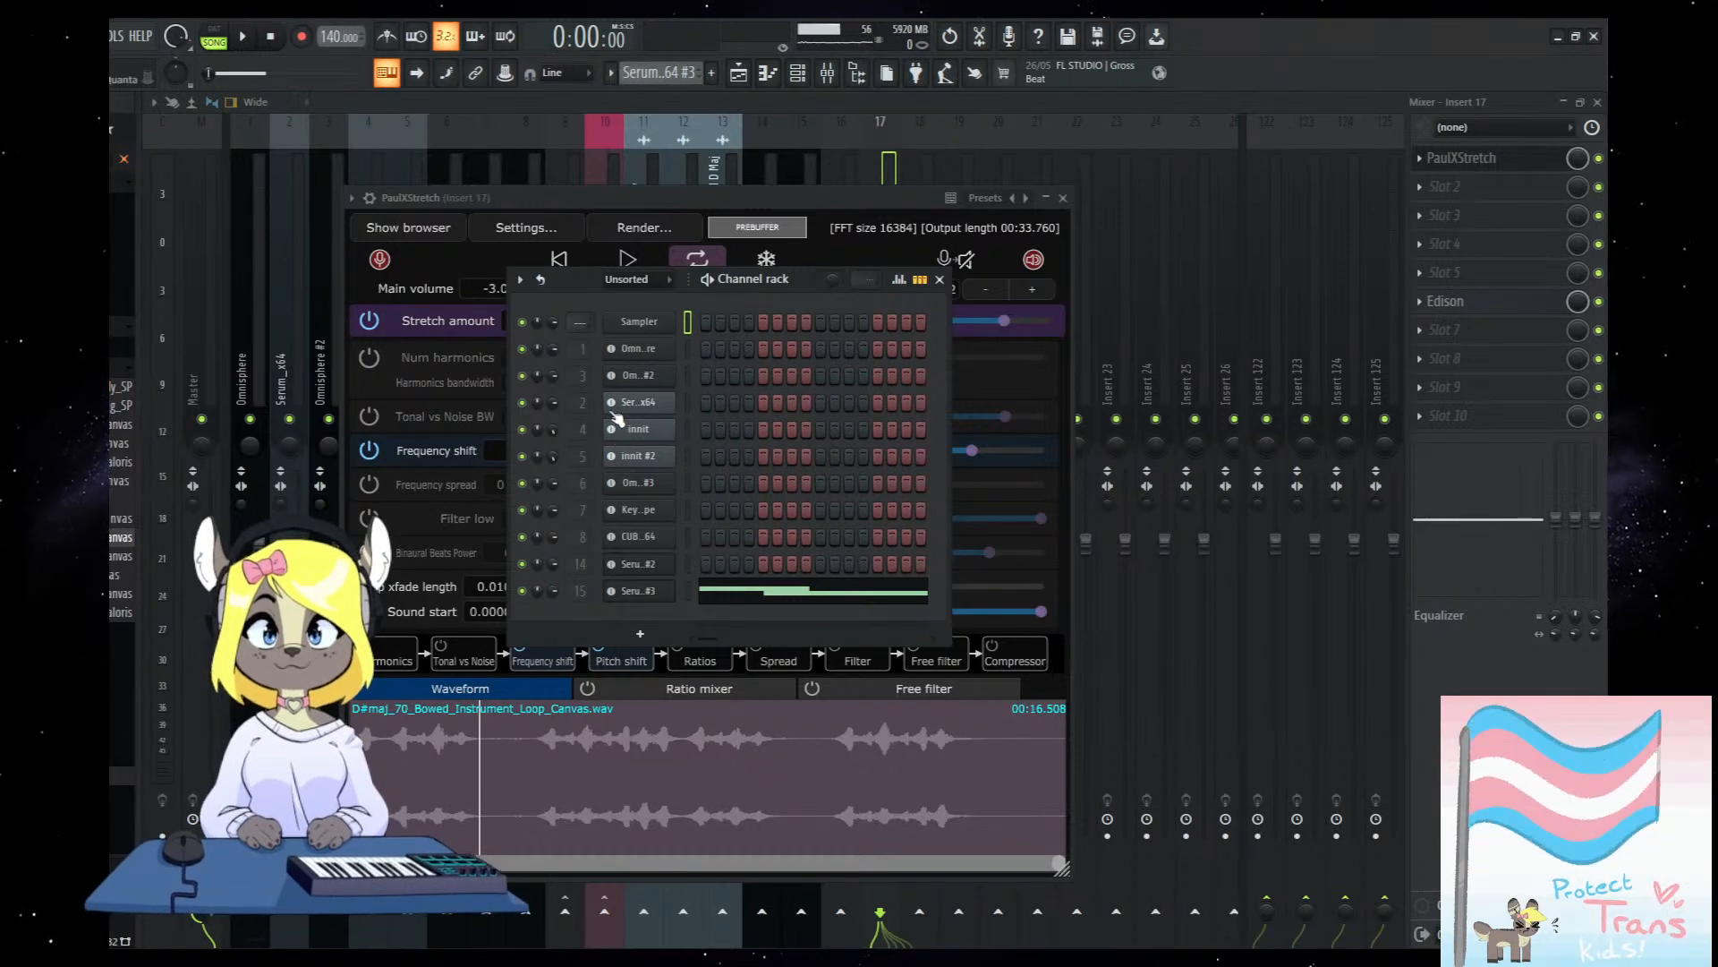
left_click(939, 280)
left_click(877, 451)
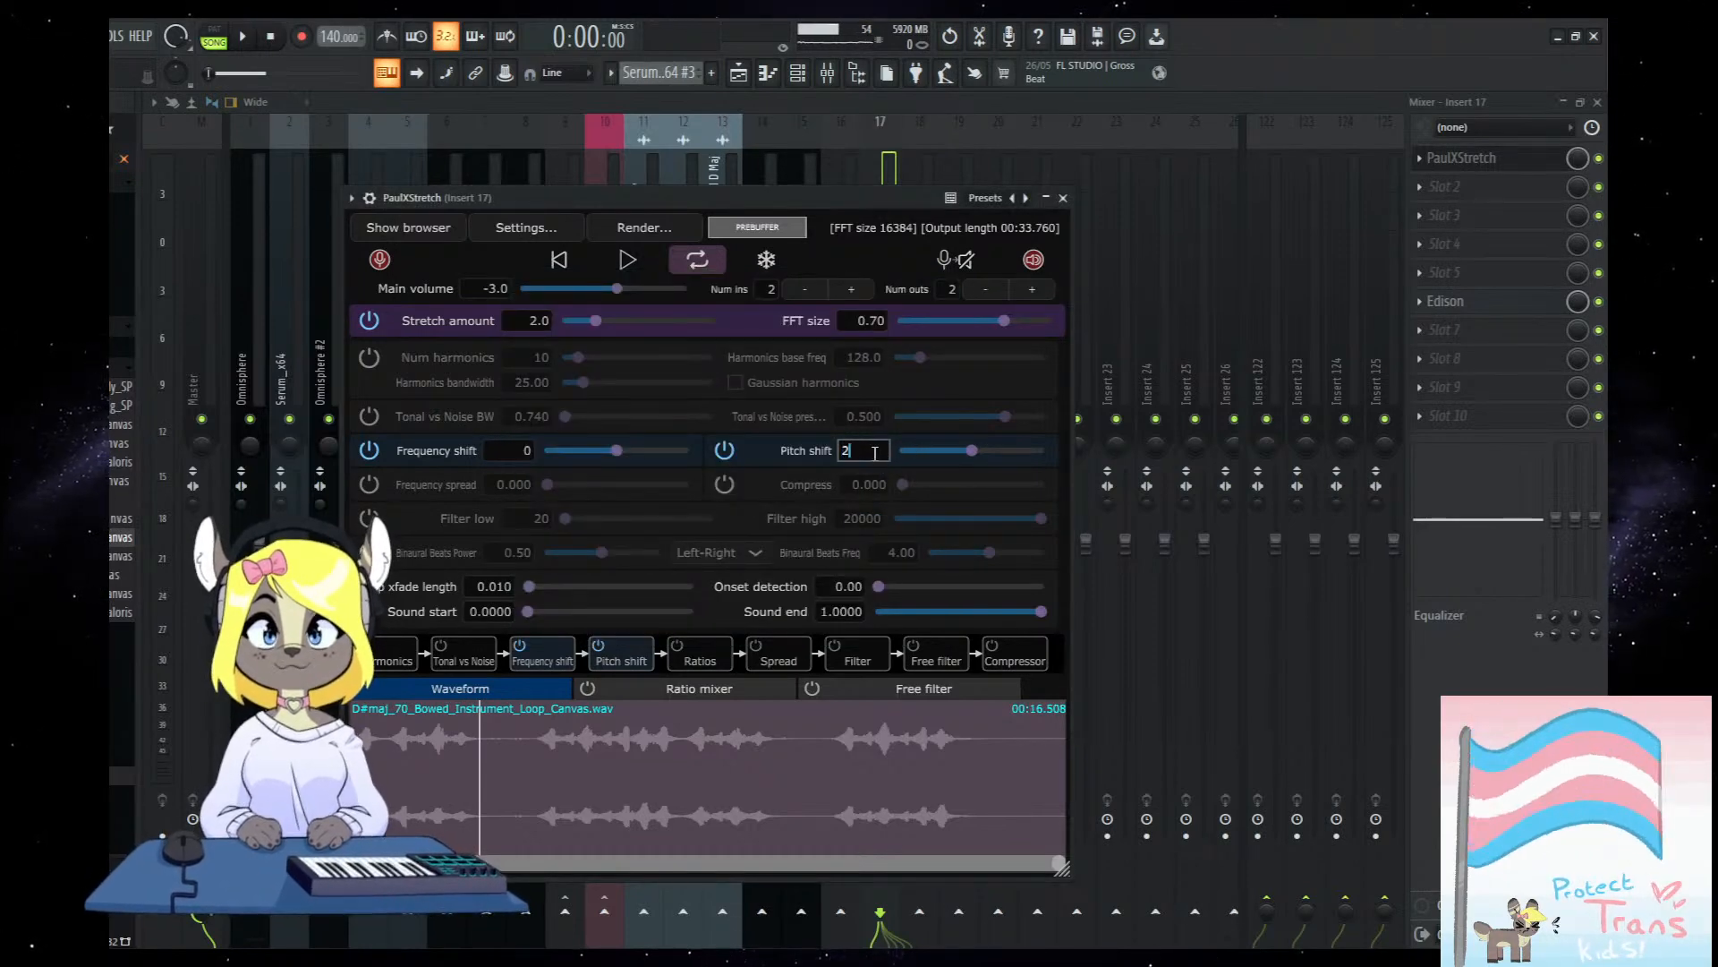
type("2.0")
key("Return")
left_click(1065, 197)
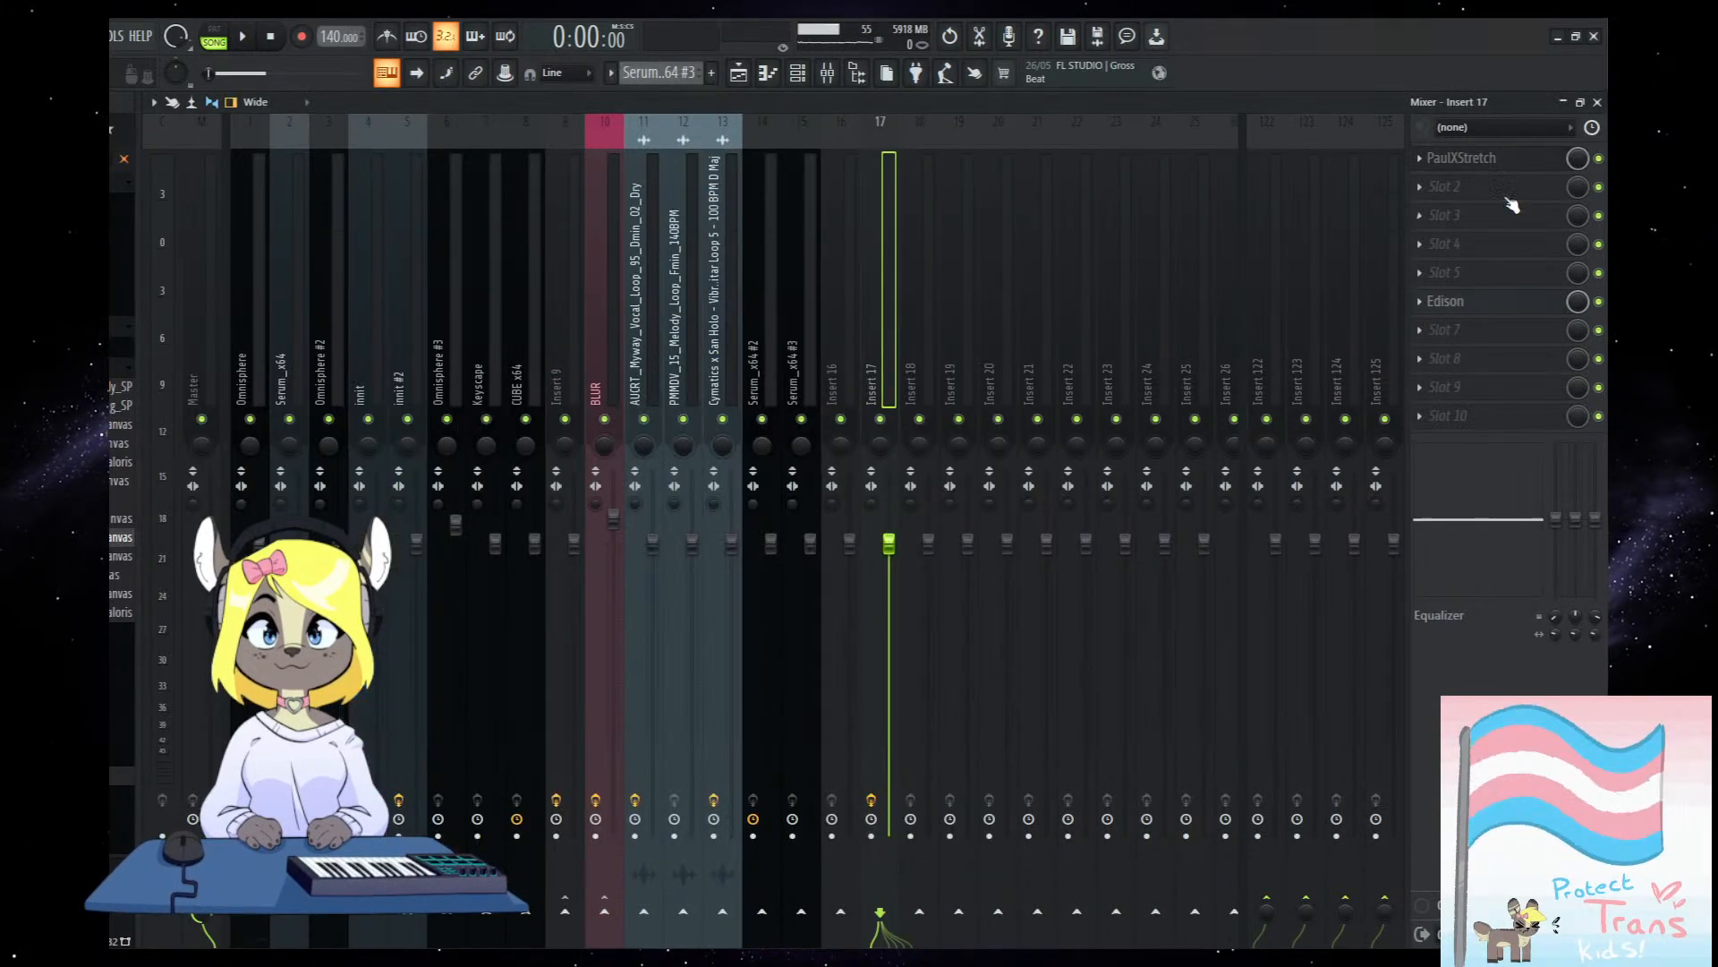
Play the song together with the pitch-shifted bowed instrument loop in PaulXStretch, and stop both.
left_click(242, 37)
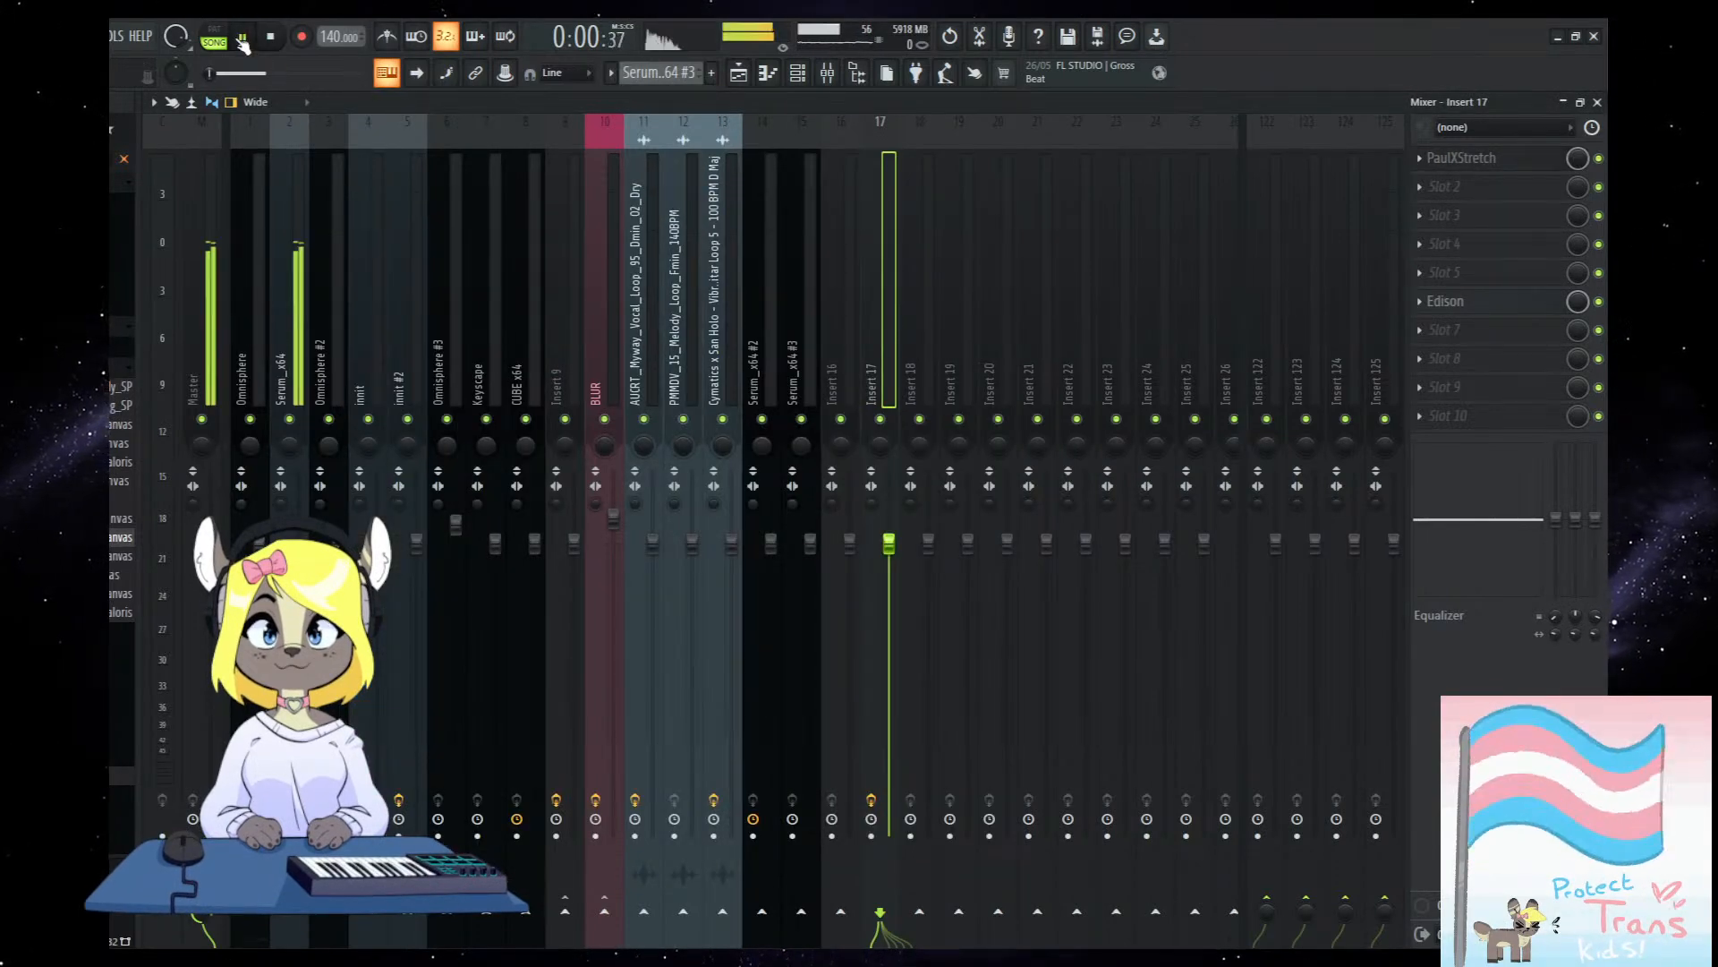
left_click(1505, 158)
left_click(638, 262)
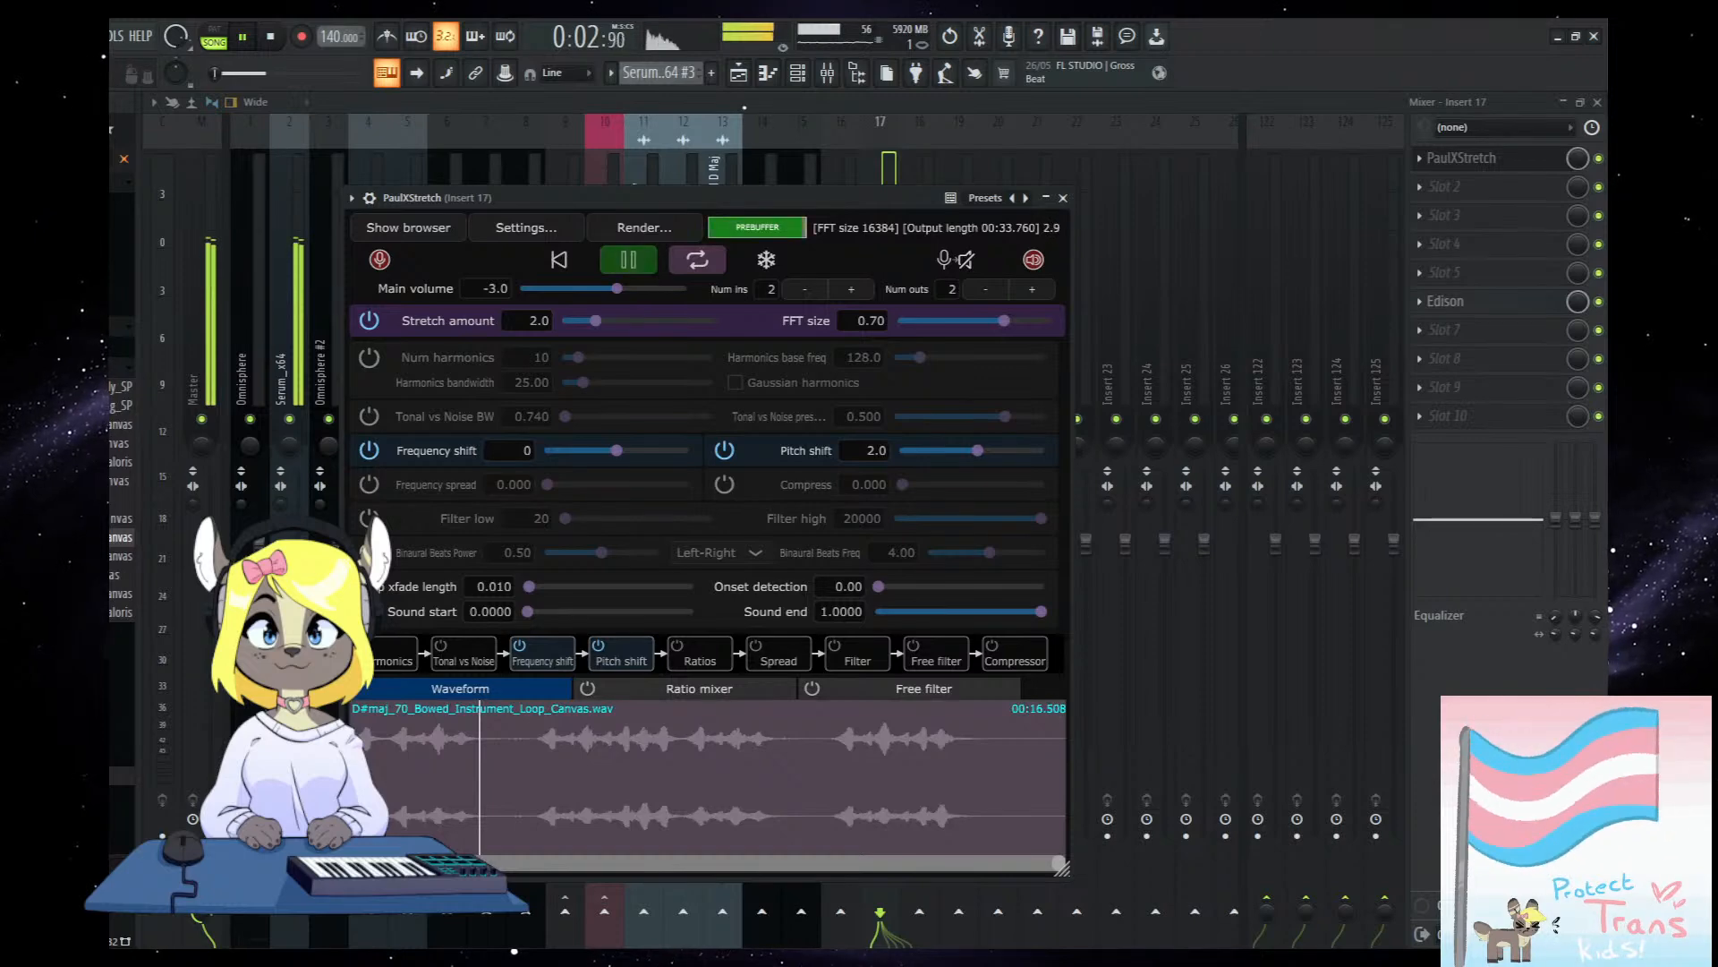
key("F5")
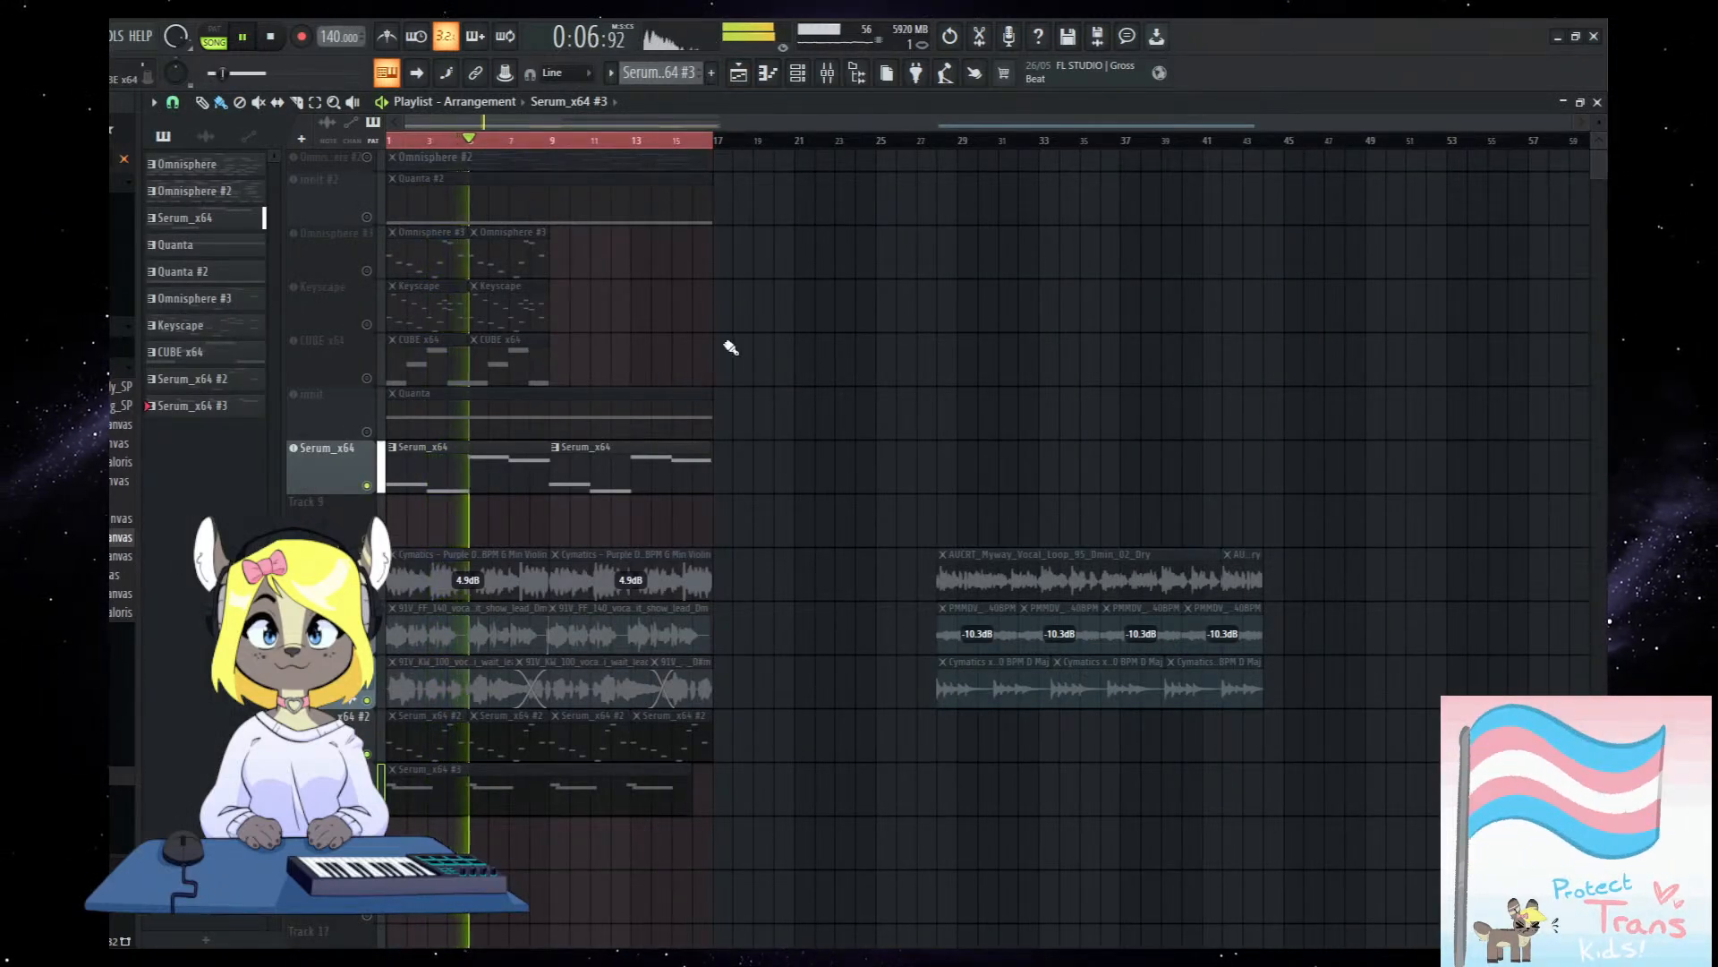
left_click(827, 72)
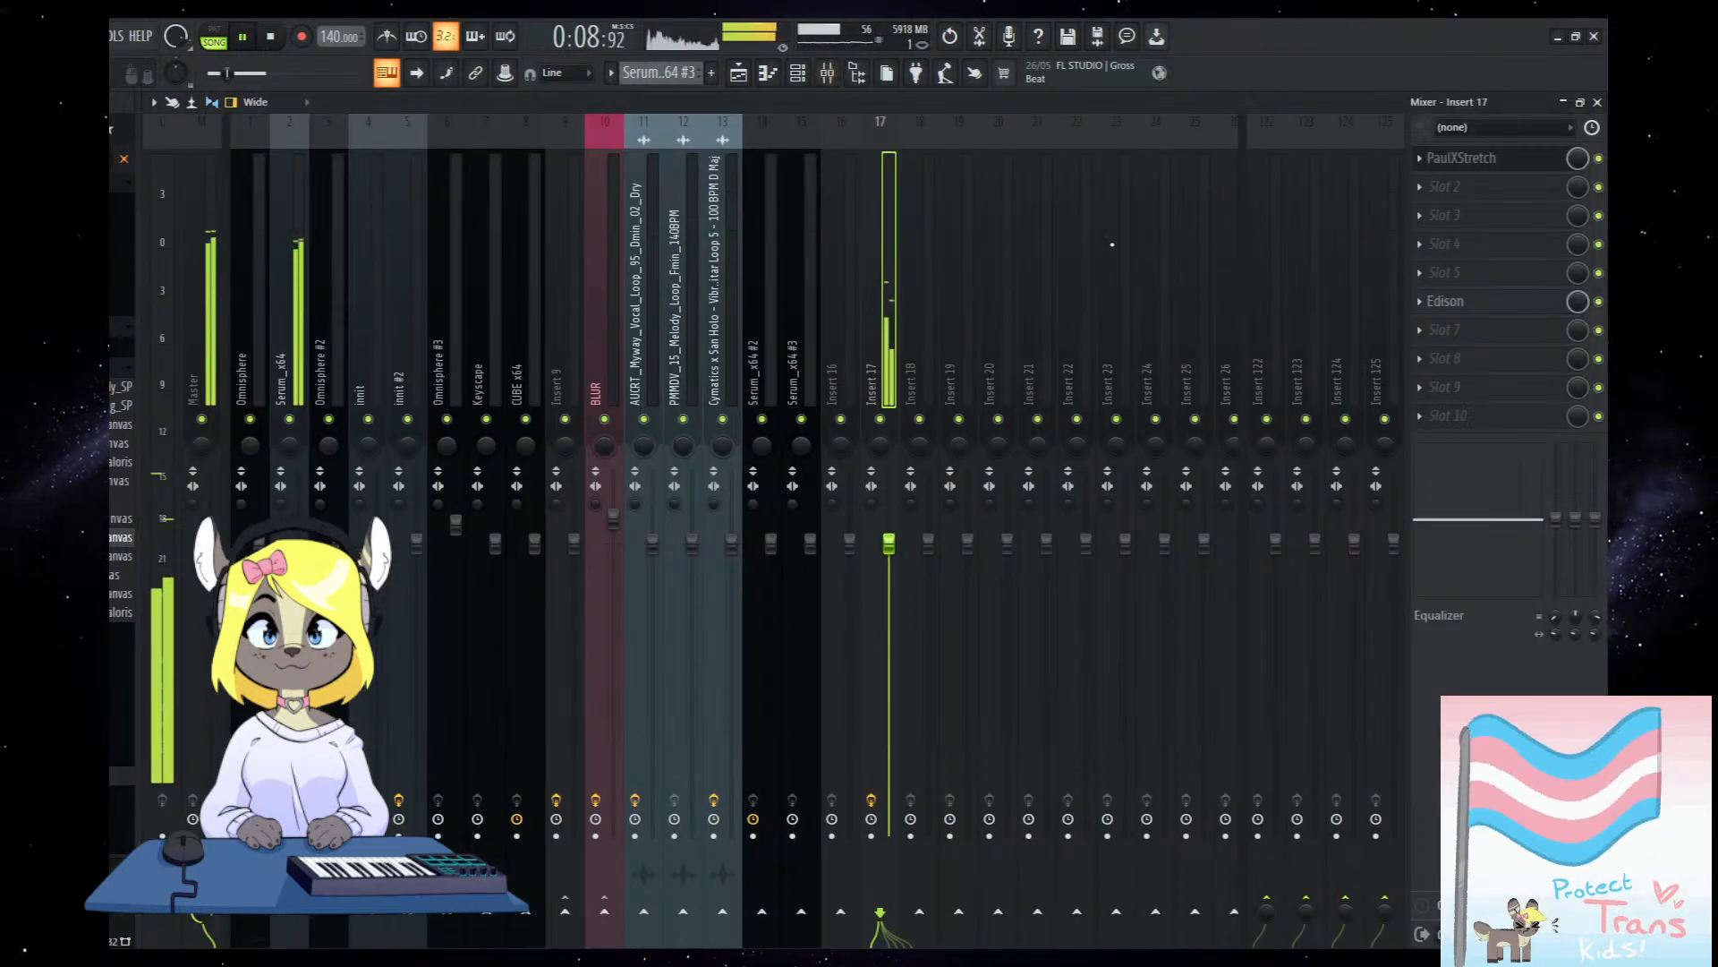
left_click(1511, 165)
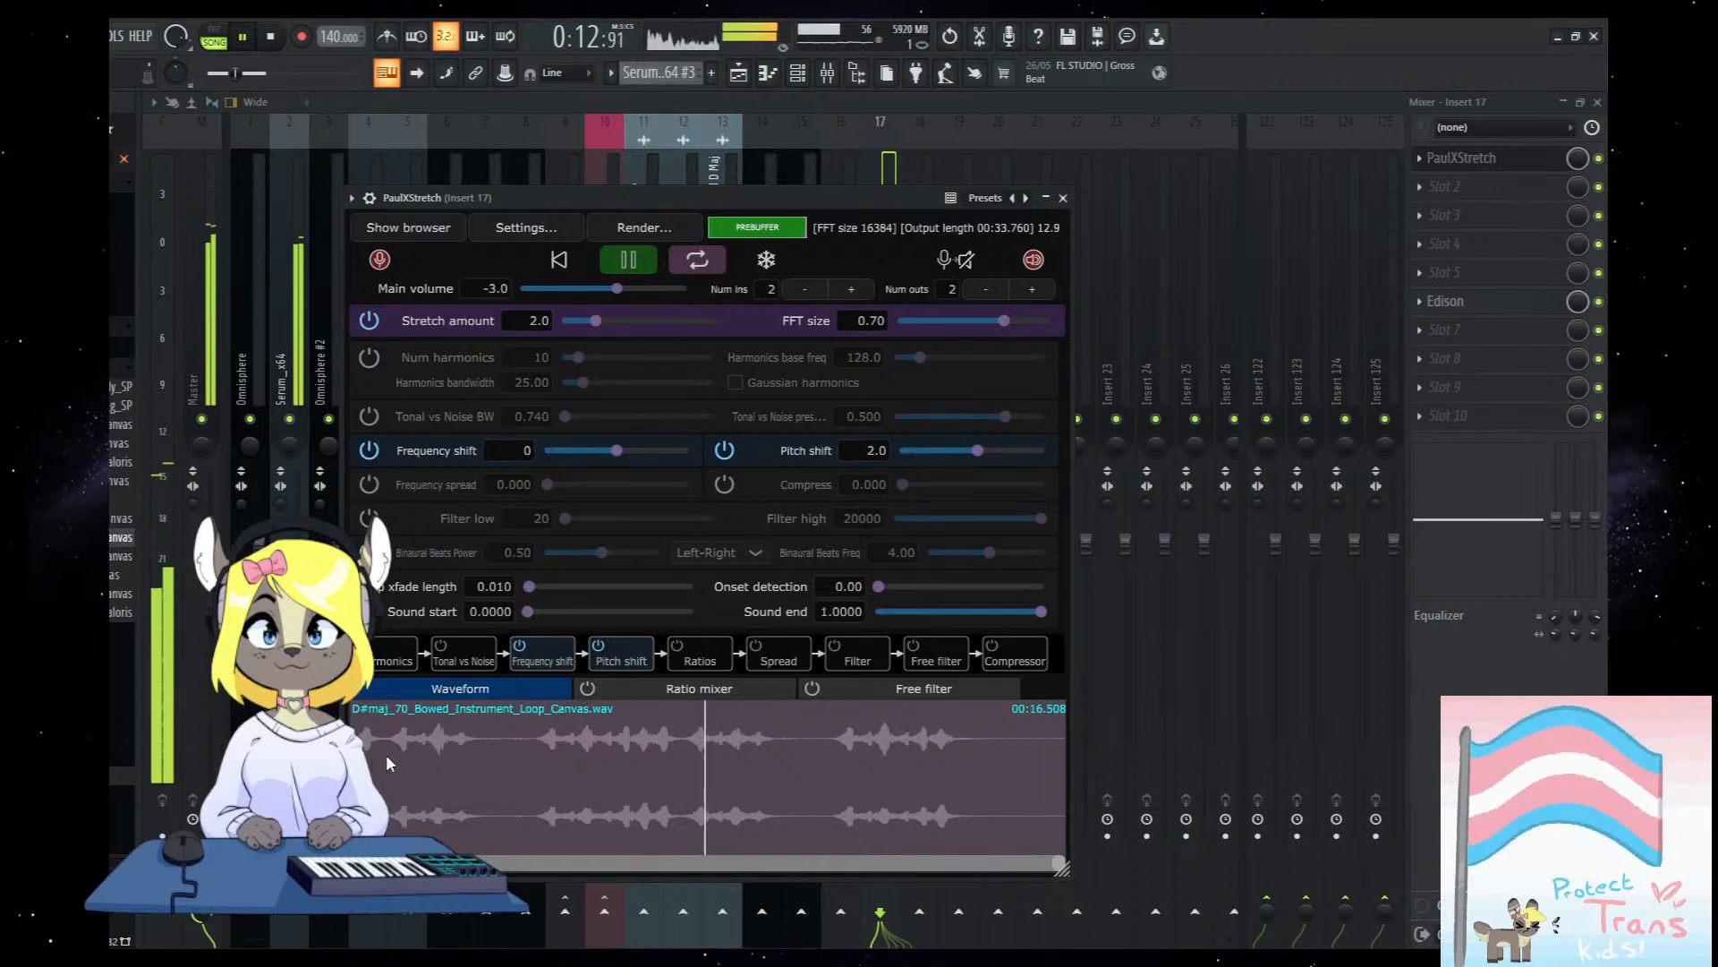
left_click_drag(670, 198, 731, 222)
key("space")
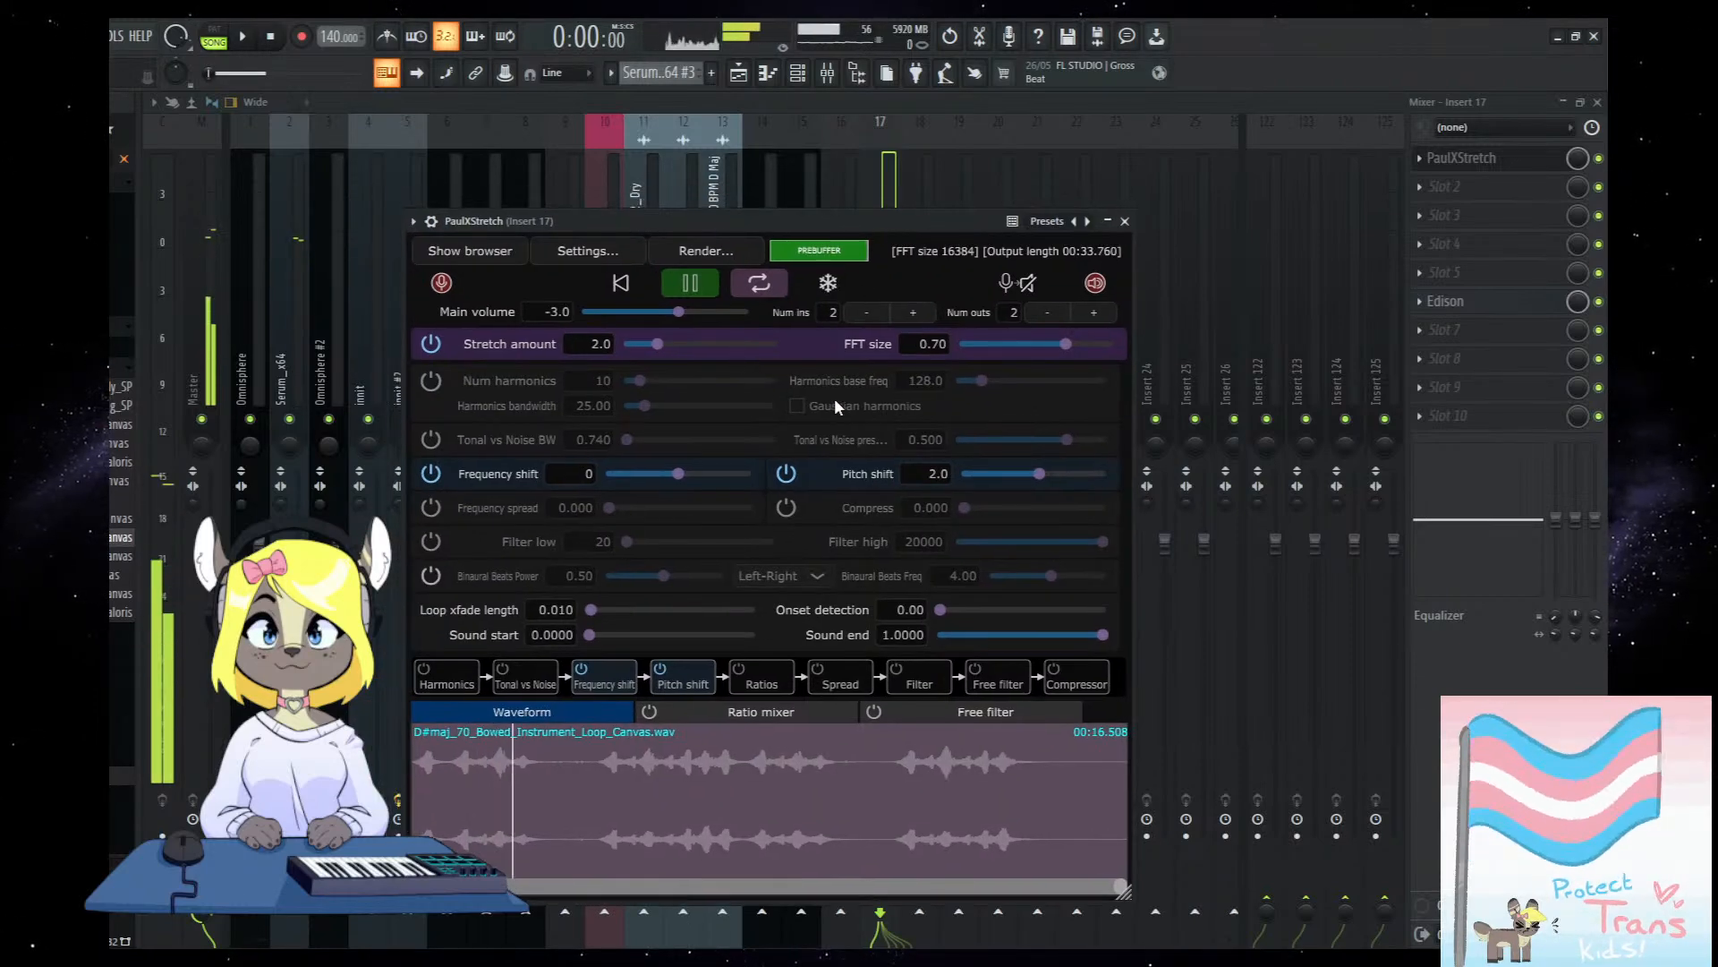
left_click(698, 288)
Select Insert 17 in the mixer, colour it pink, and reopen its PaulXStretch.
left_click(369, 644)
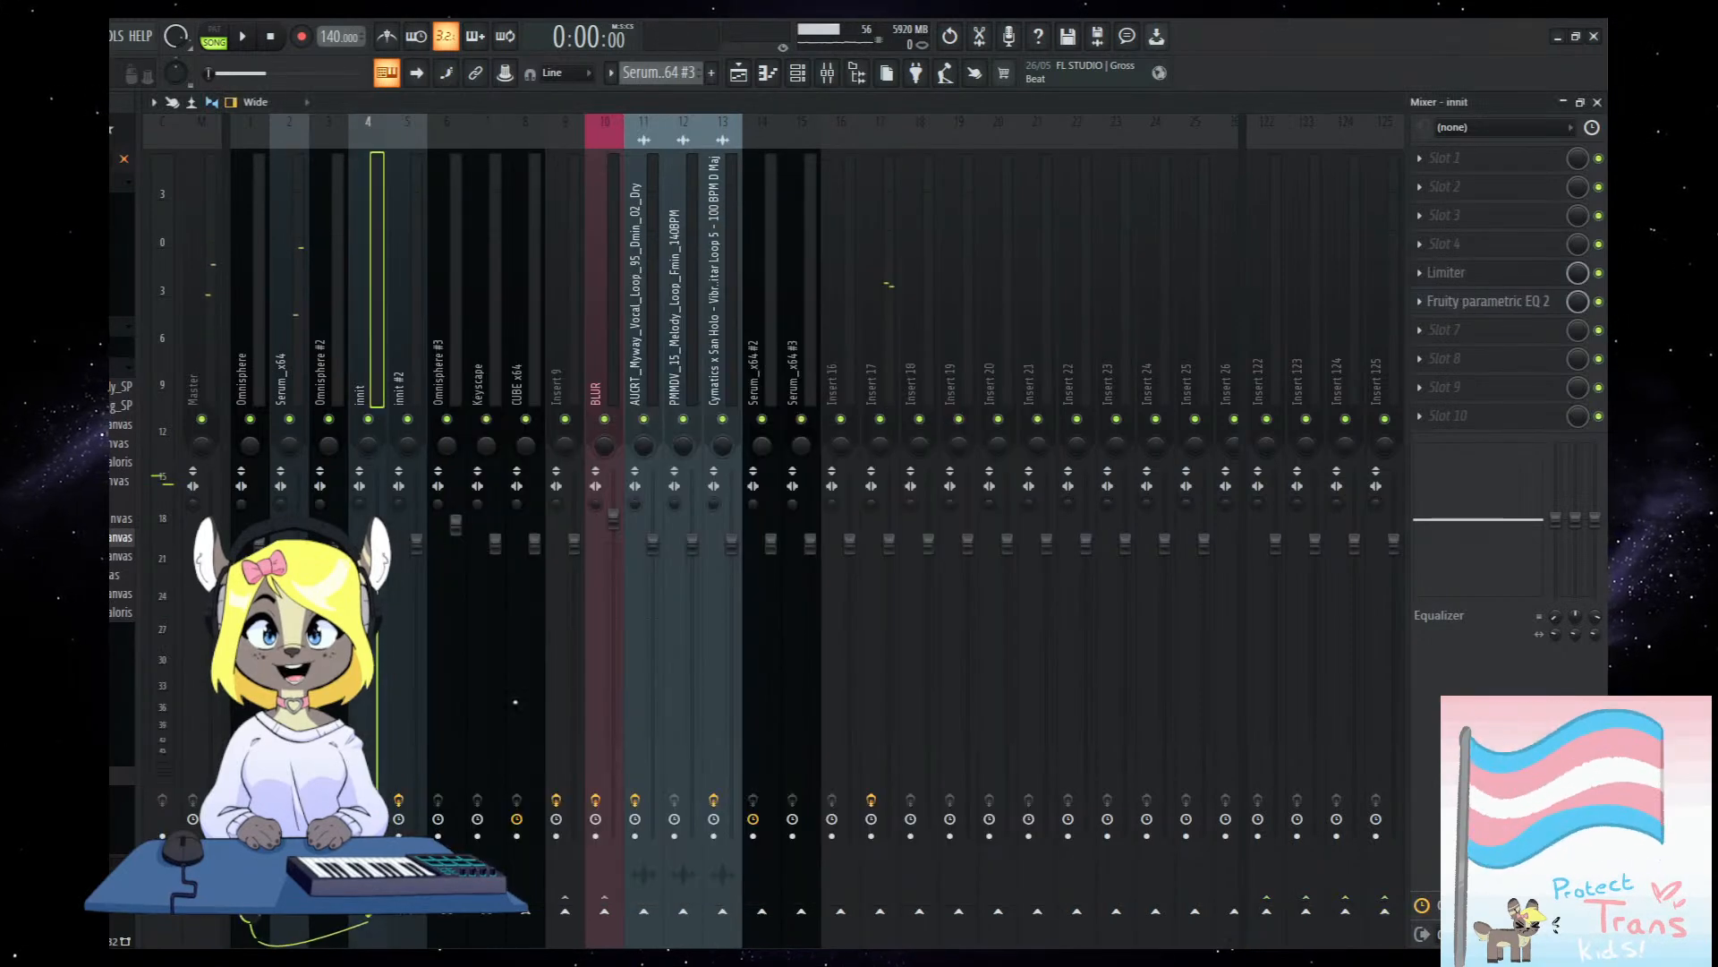
left_click(809, 340)
left_click(868, 333)
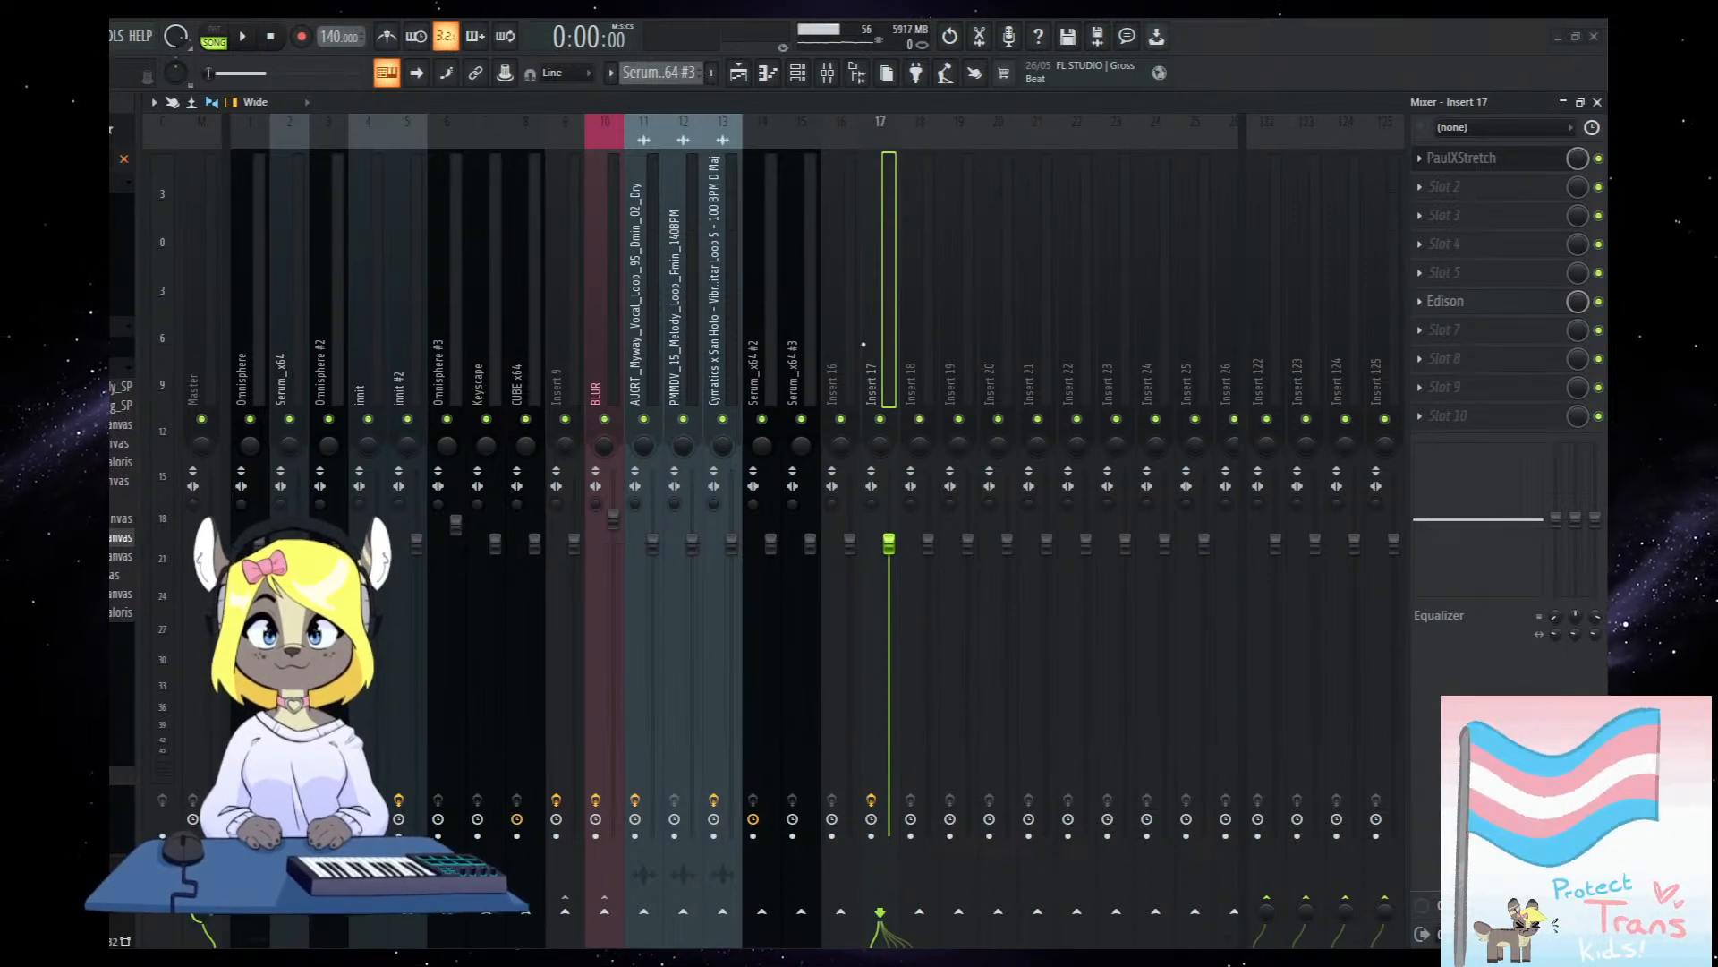
left_click(866, 355)
left_click(1468, 158)
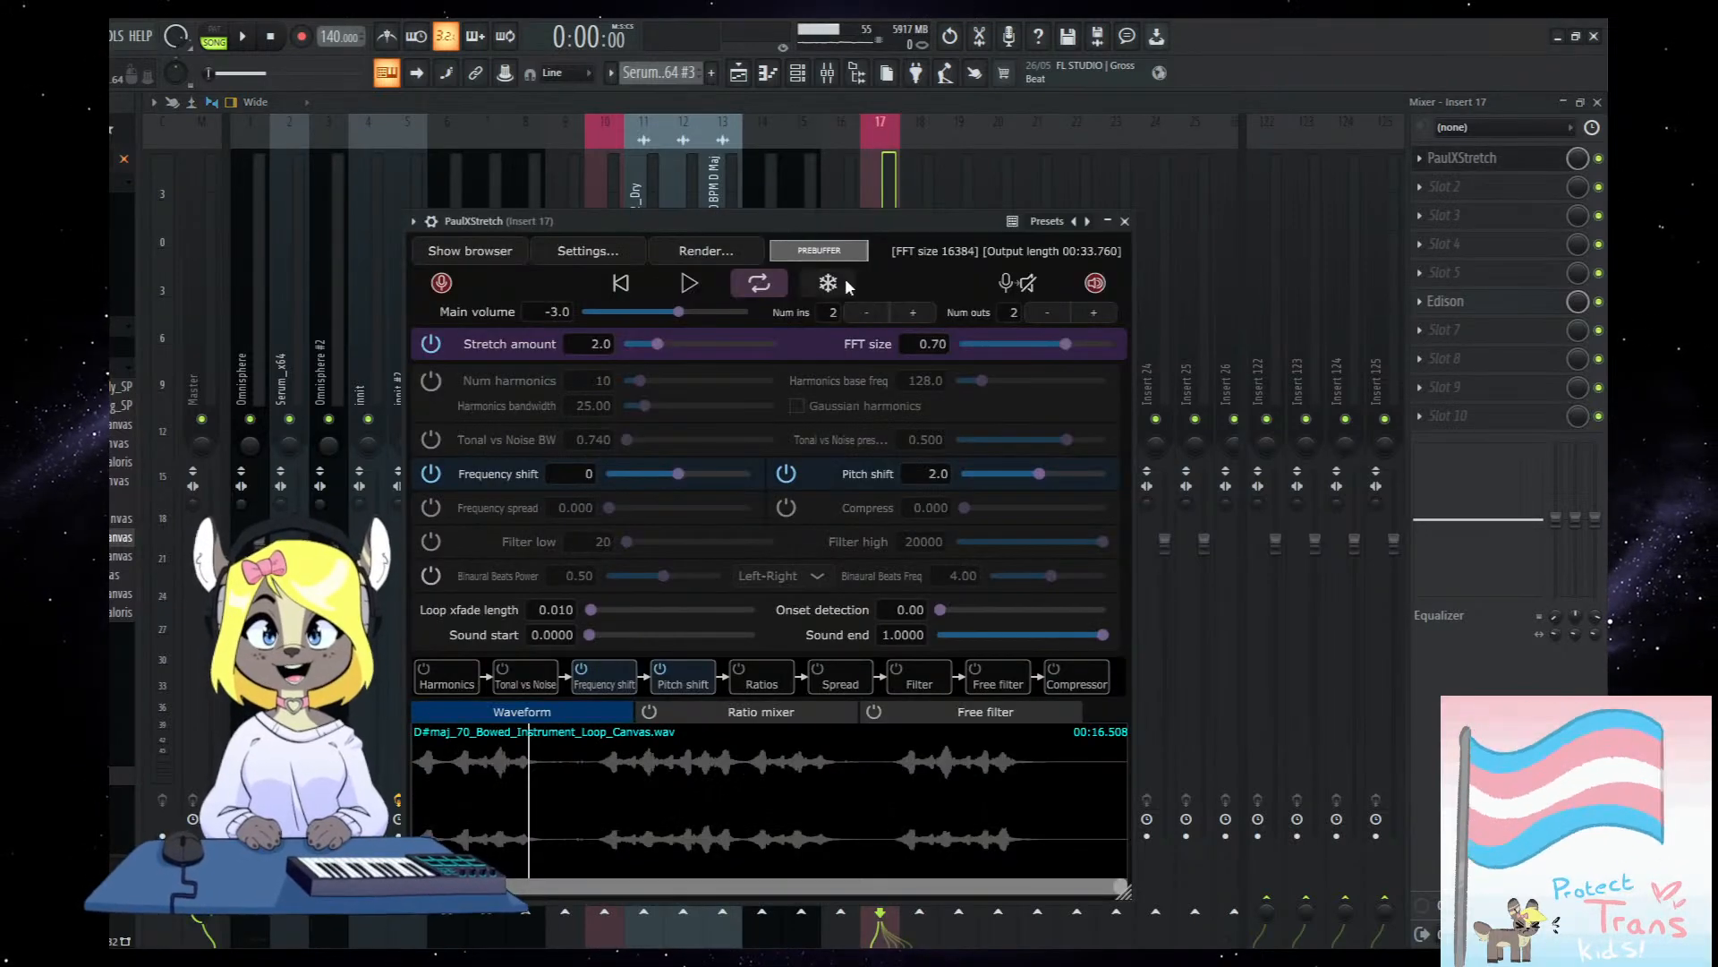
left_click_drag(883, 232, 926, 229)
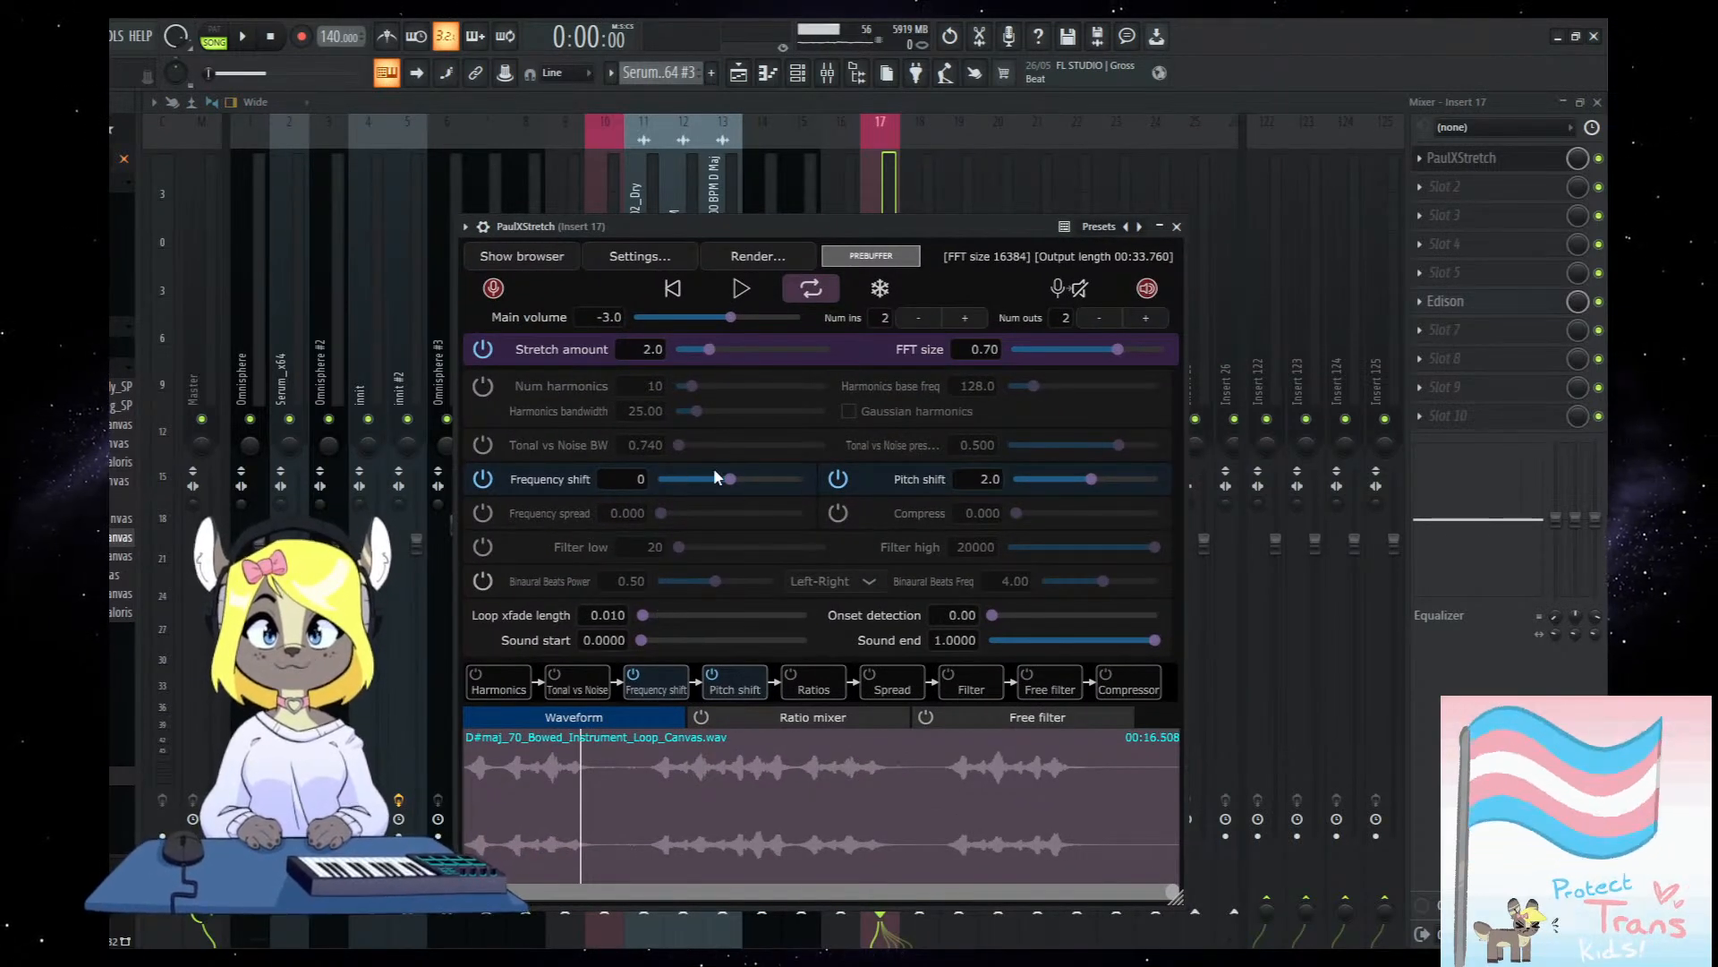
Try a PaulXStretch stretch amount of 250.2 and audition different positions in the bowed loop while the song plays.
left_click_drag(707, 349, 775, 351)
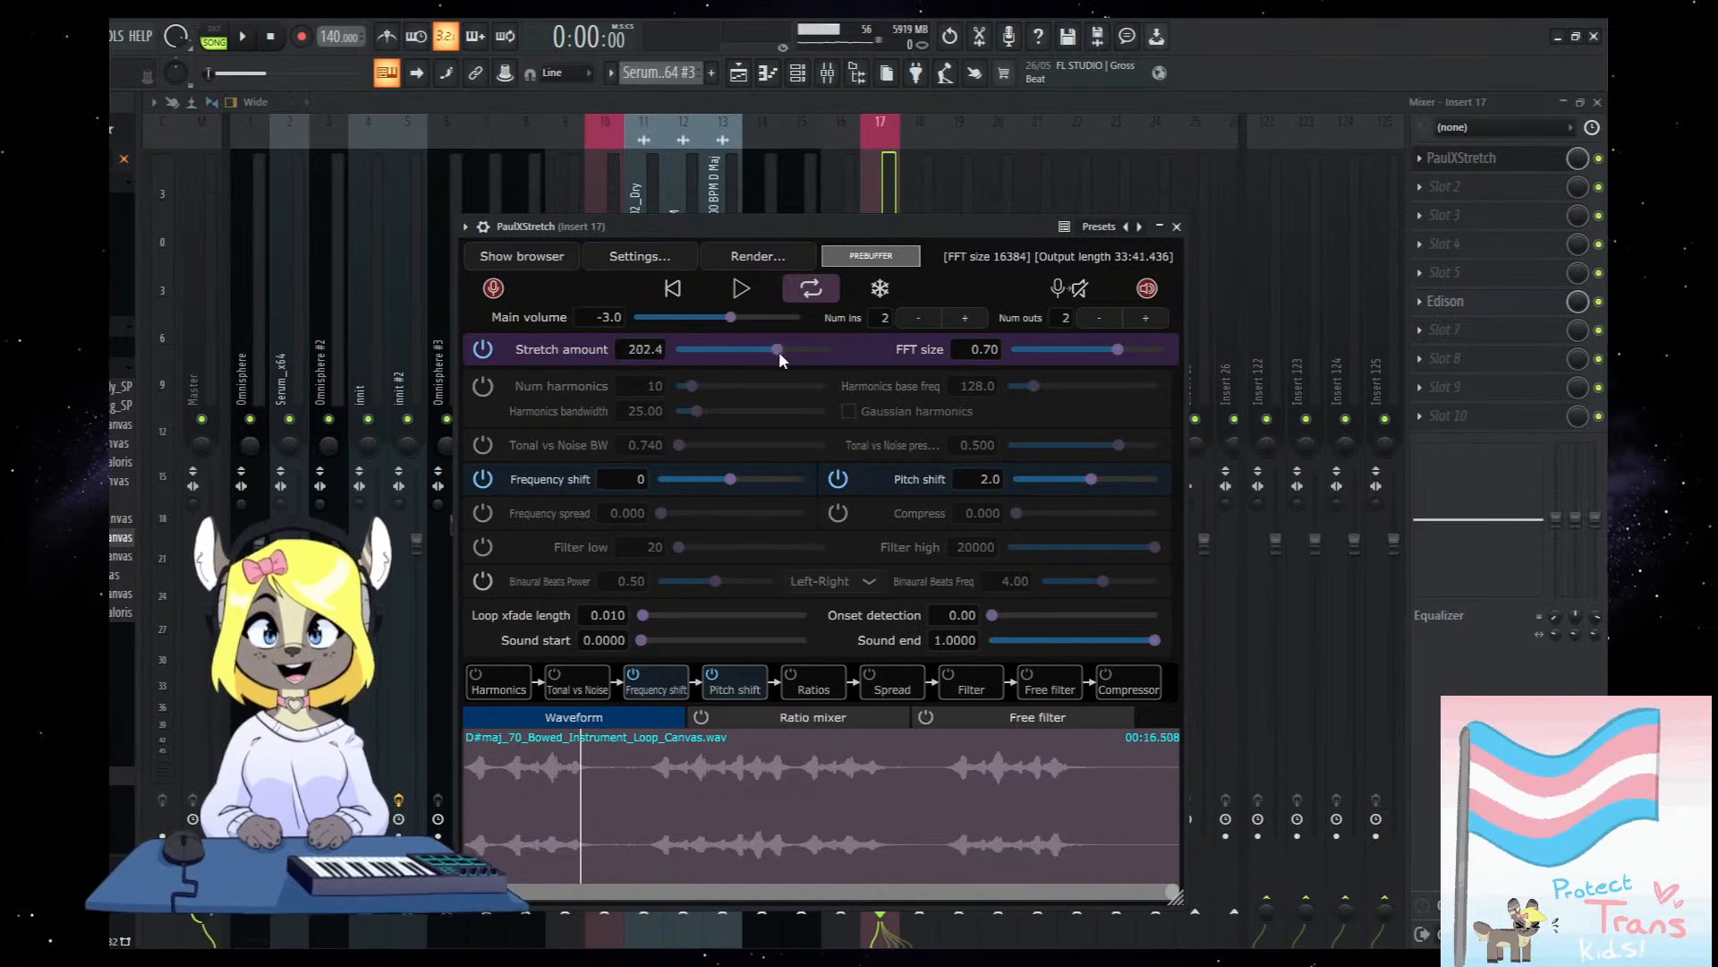
left_click_drag(720, 226, 795, 255)
key("space")
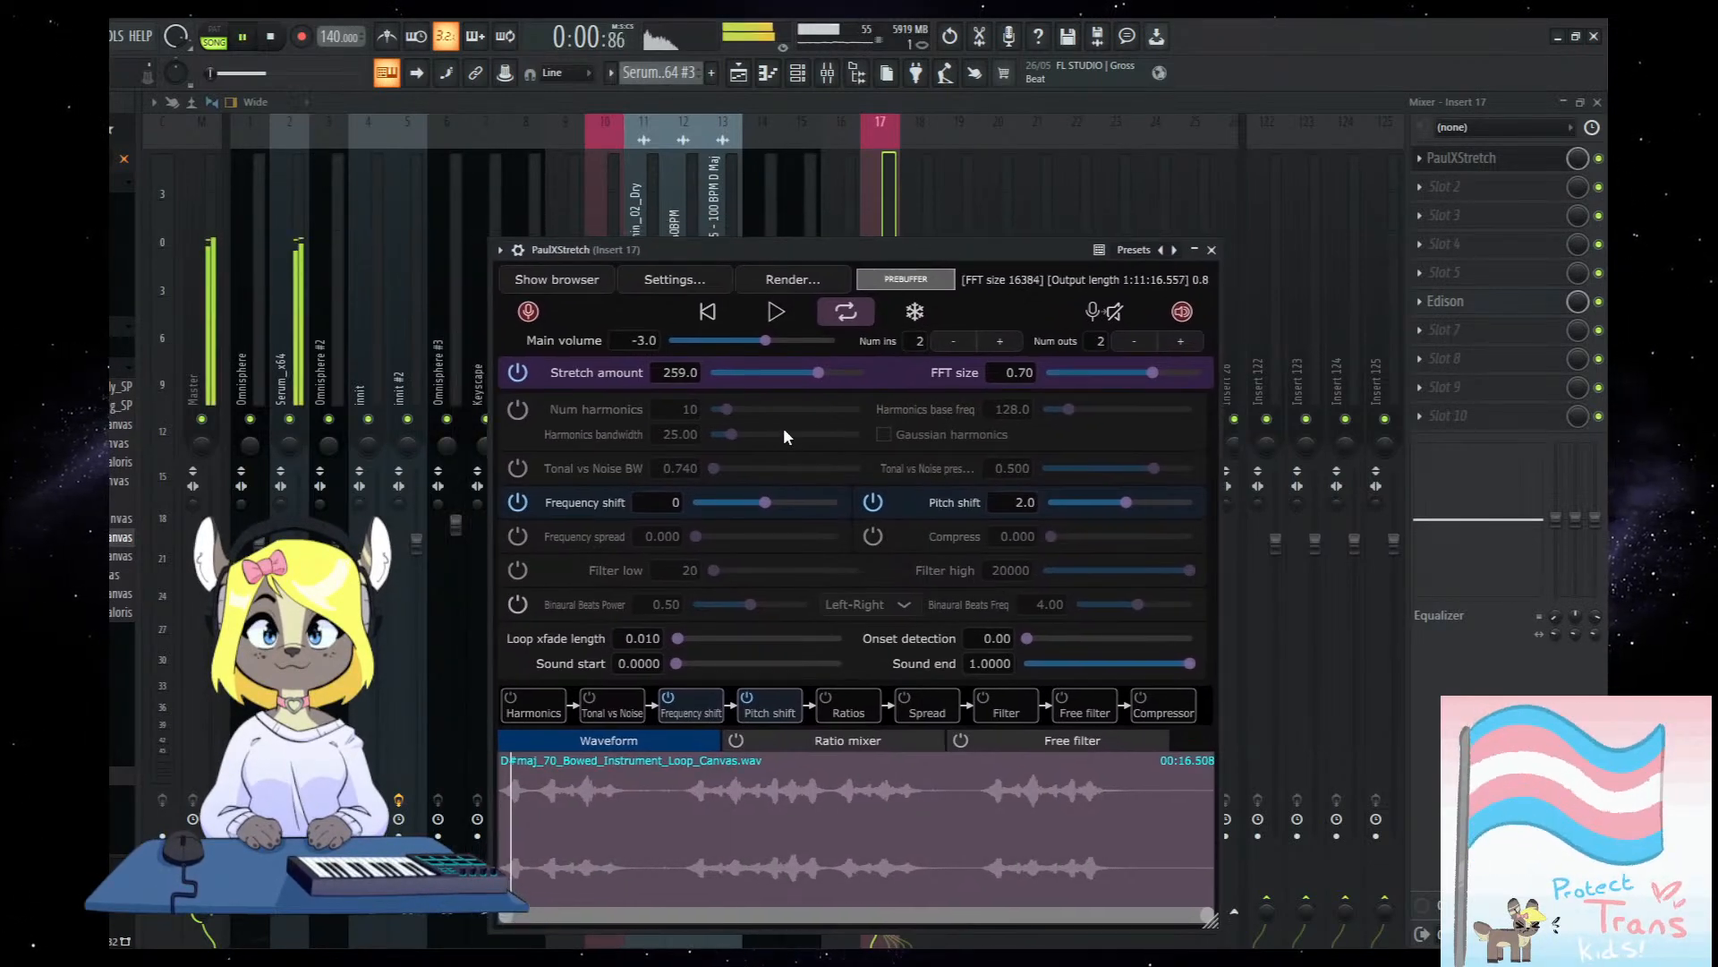
left_click(807, 375)
mouse_move(808, 373)
left_mouse_down()
mouse_move(759, 376)
mouse_move(819, 373)
left_mouse_up()
left_click(771, 313)
left_click(528, 762)
left_click(550, 797)
mouse_move(819, 372)
left_mouse_down()
mouse_move(741, 376)
mouse_move(818, 383)
left_mouse_up()
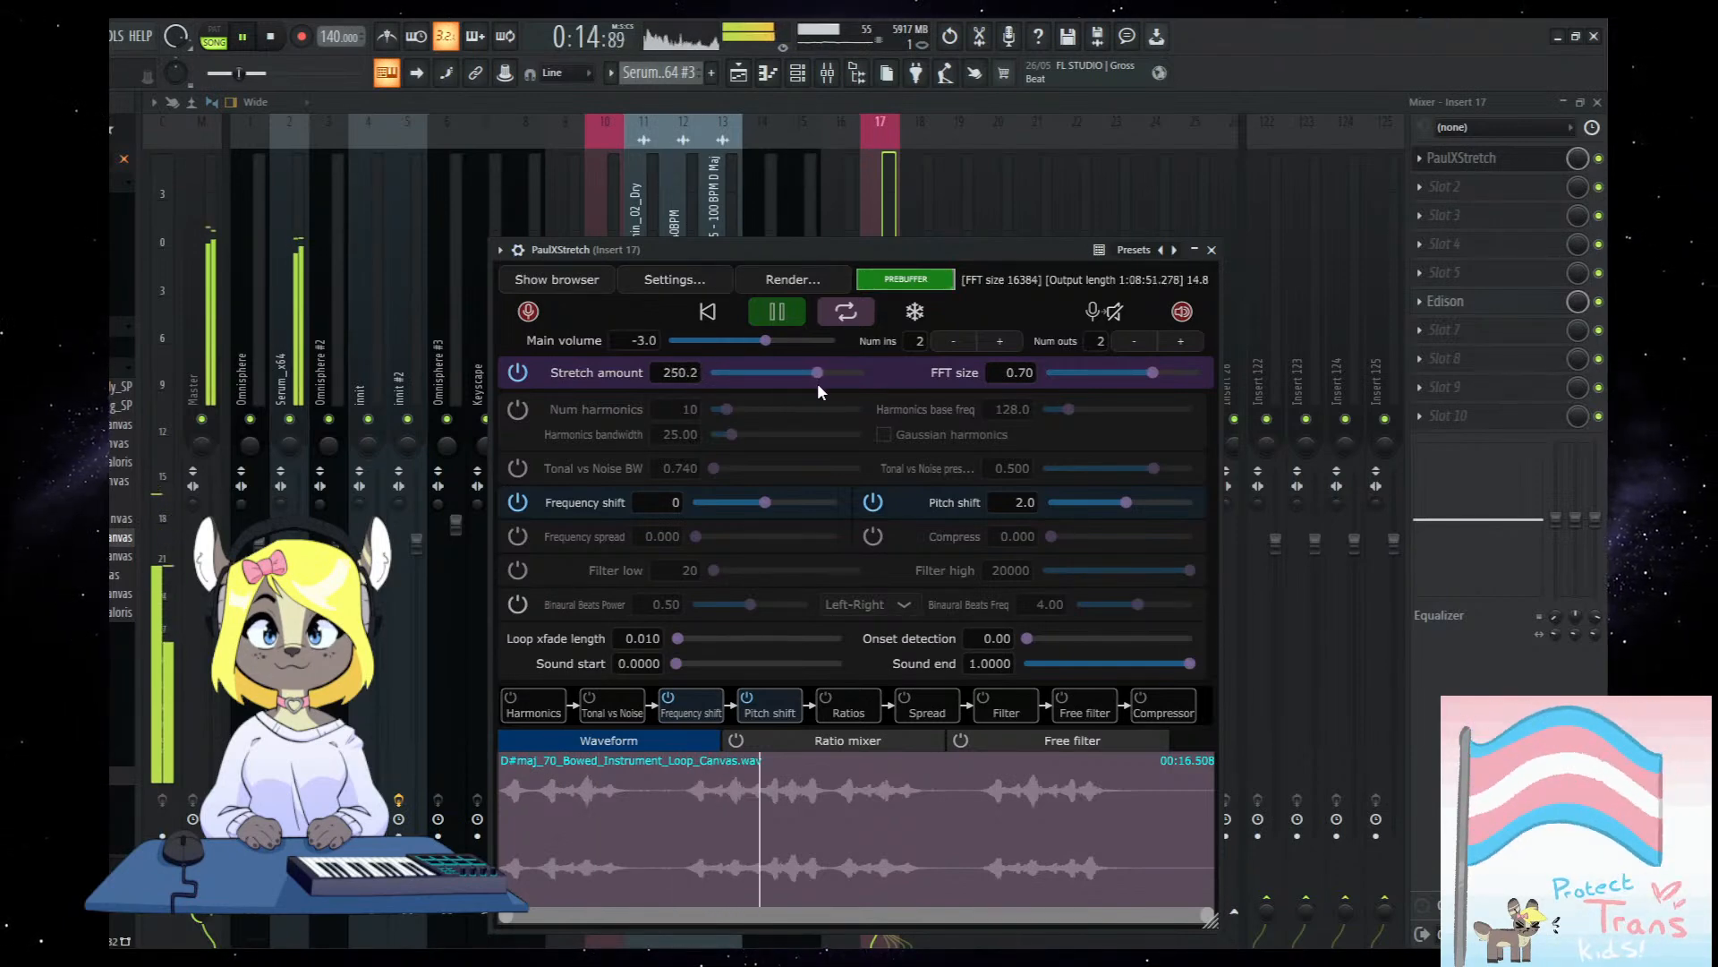
left_click(780, 798)
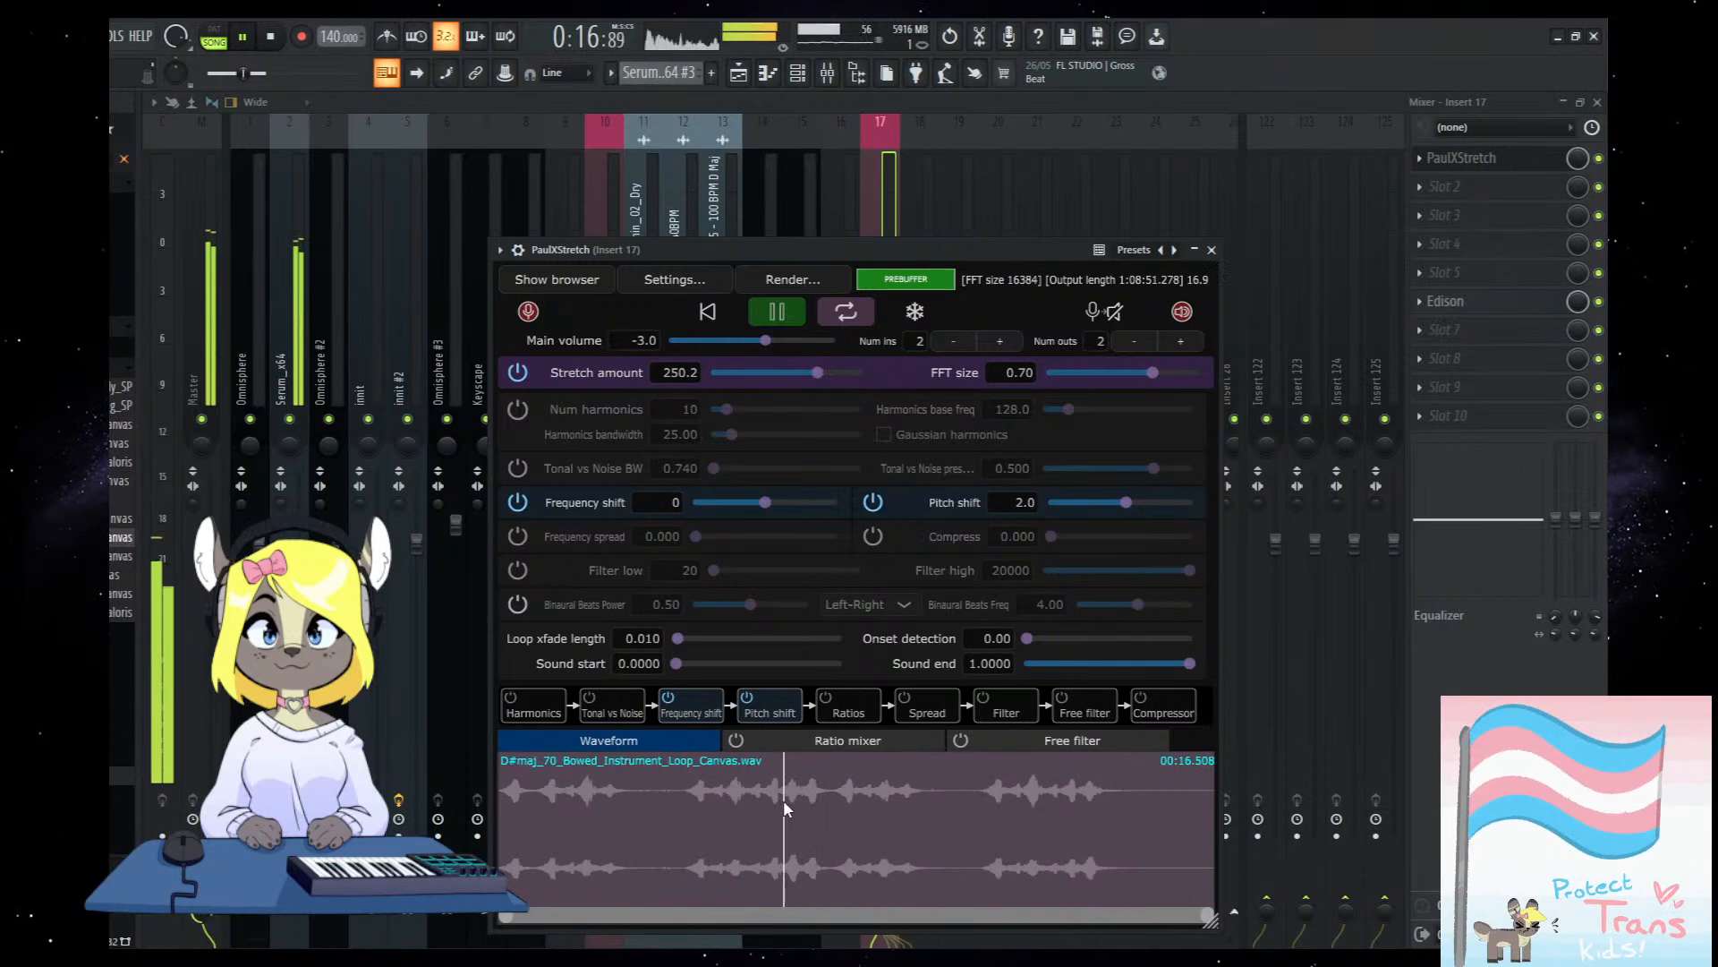
left_click(767, 806)
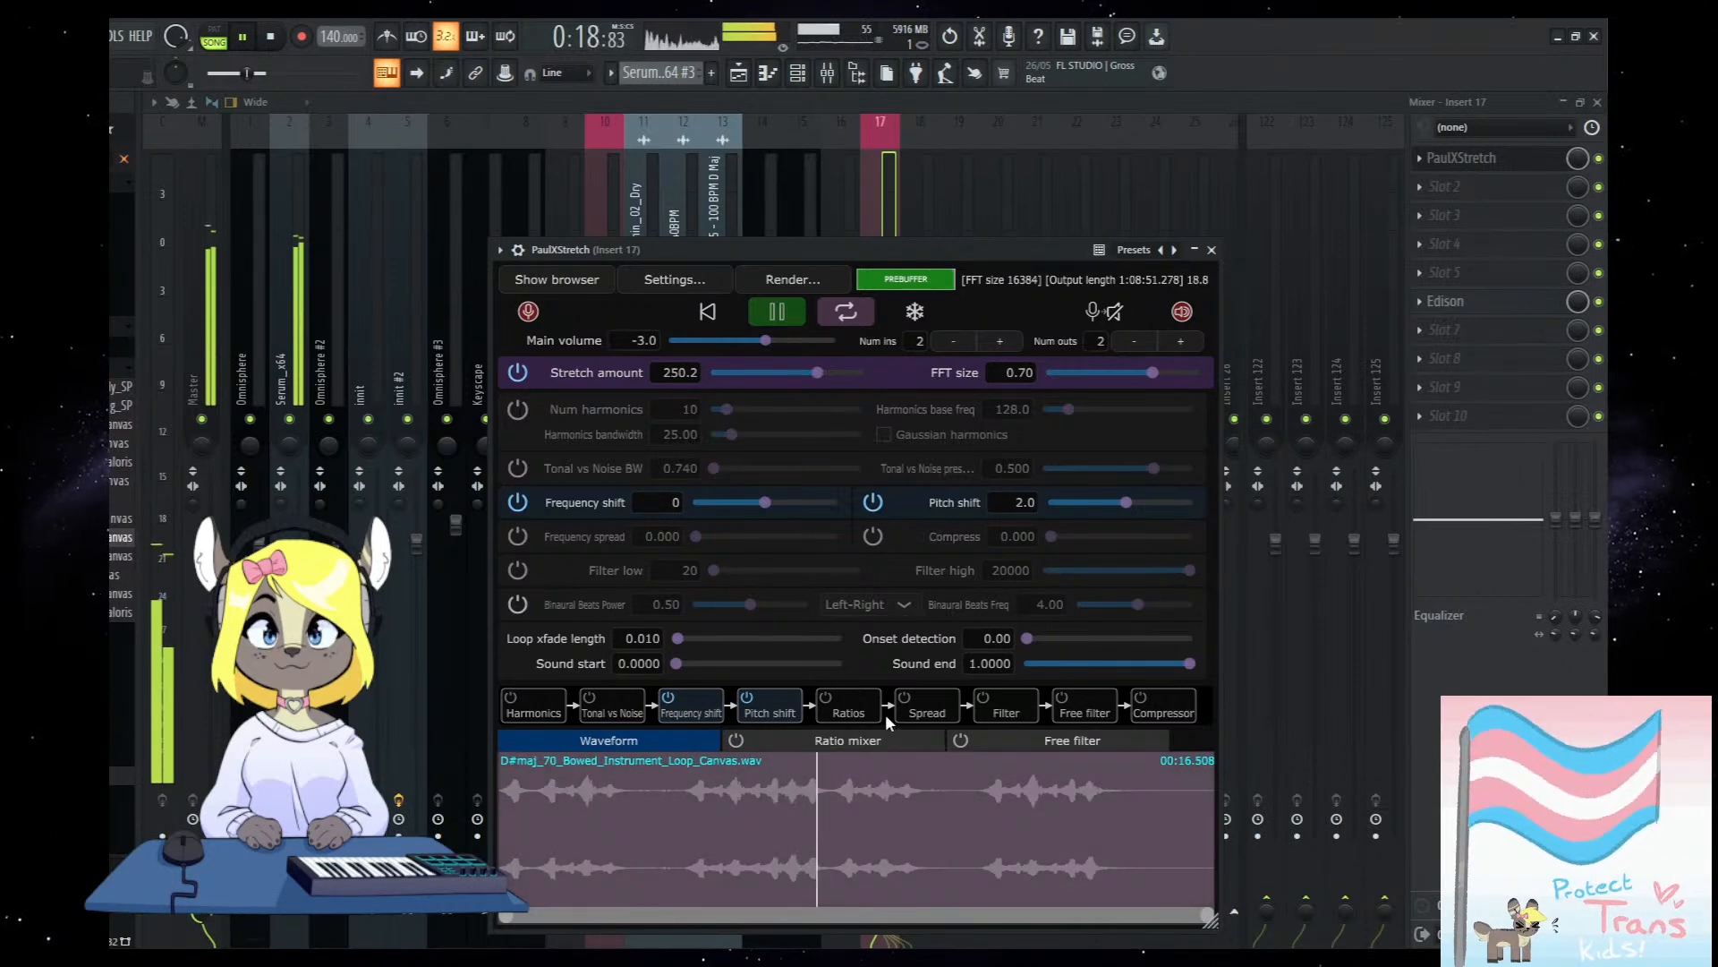
Set the PaulXStretch FFT size to 0.50 and audition the bowed loop from near its start.
left_click_drag(1156, 379, 1086, 379)
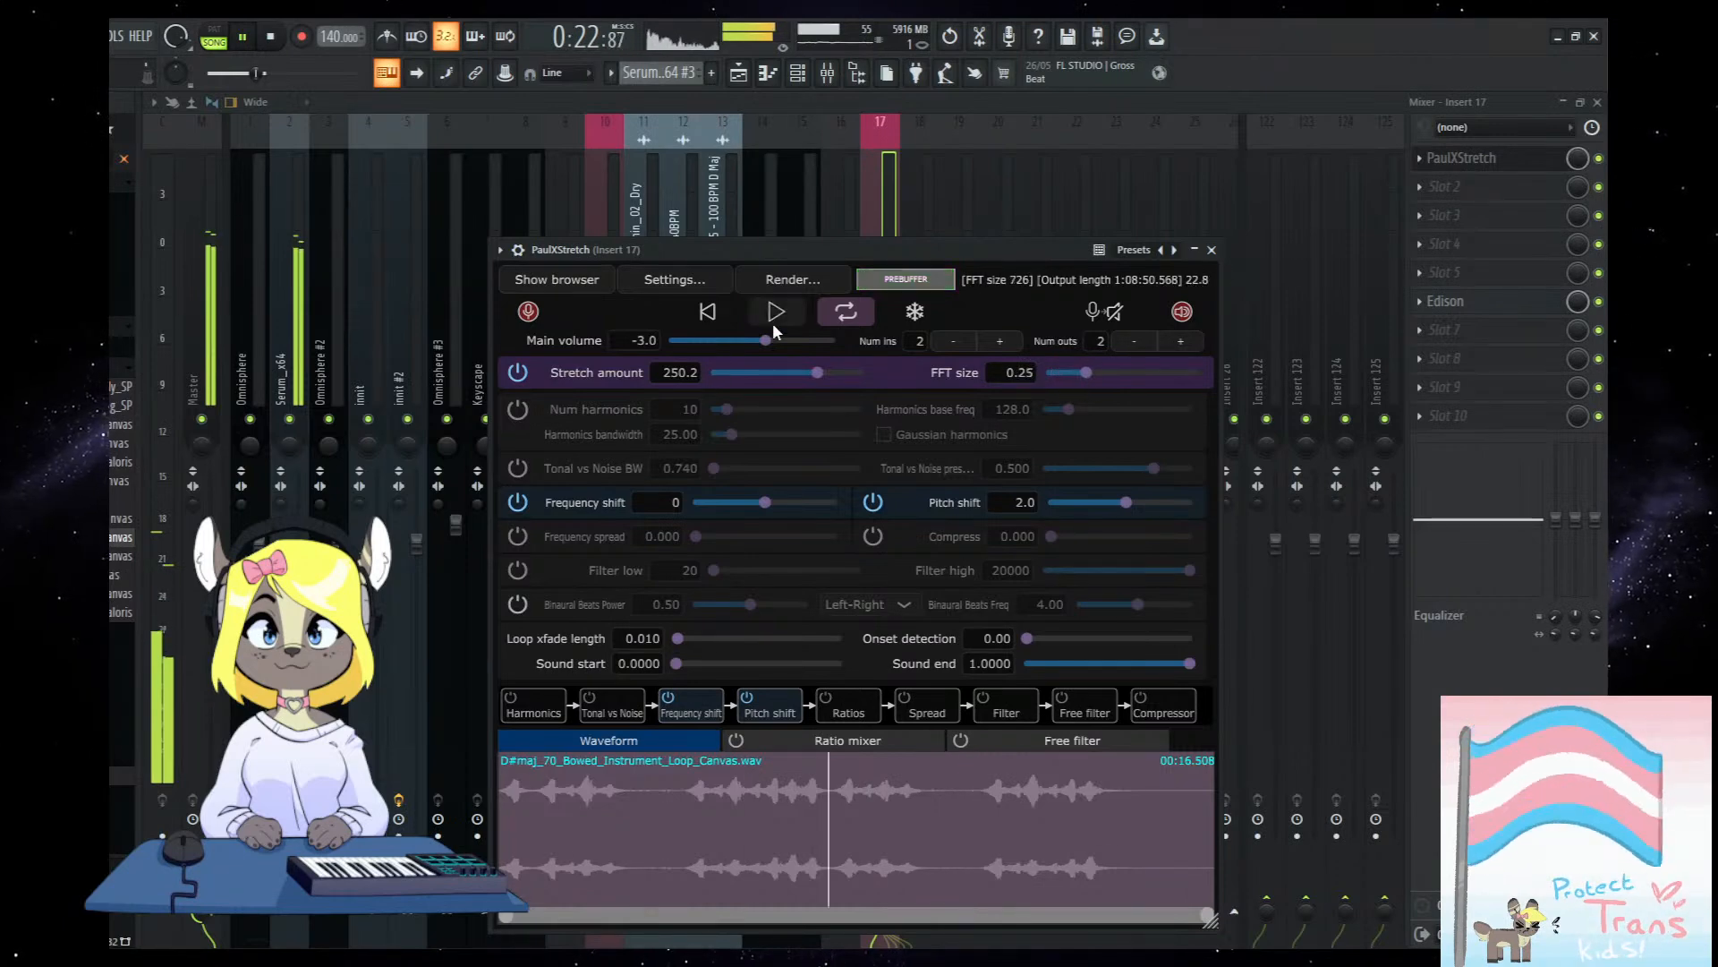
left_click(782, 785)
left_click_drag(1087, 374, 1123, 376)
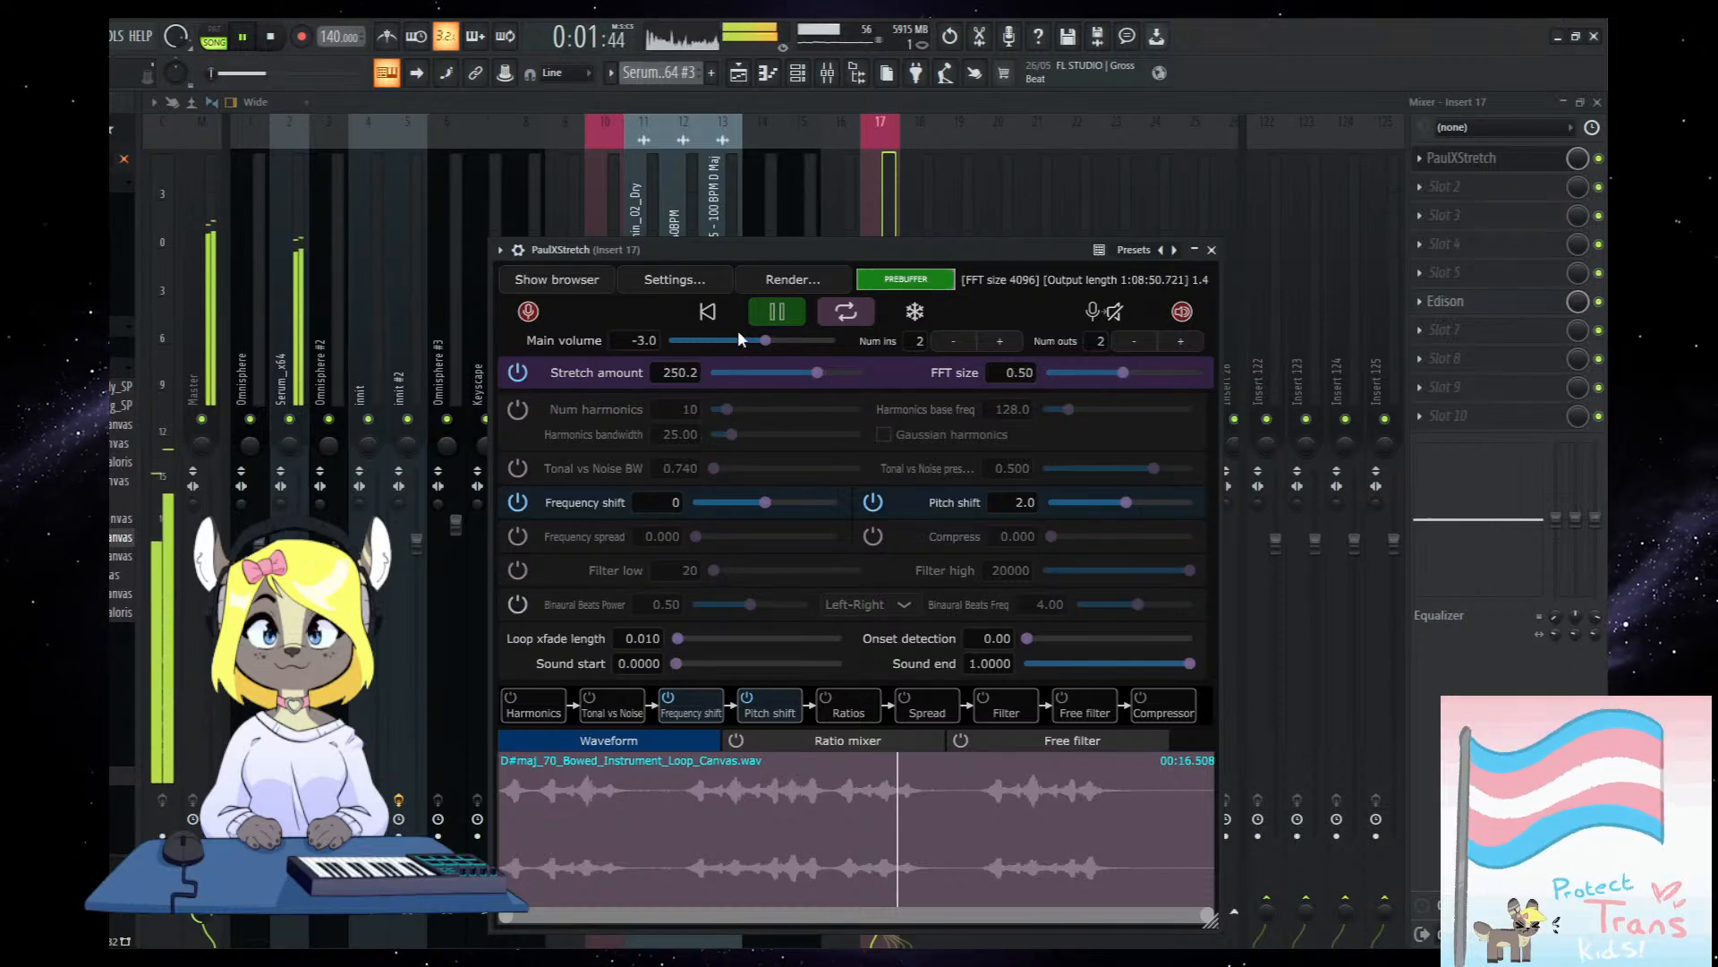
left_click(550, 813)
left_click_drag(874, 246, 870, 236)
left_click(532, 792)
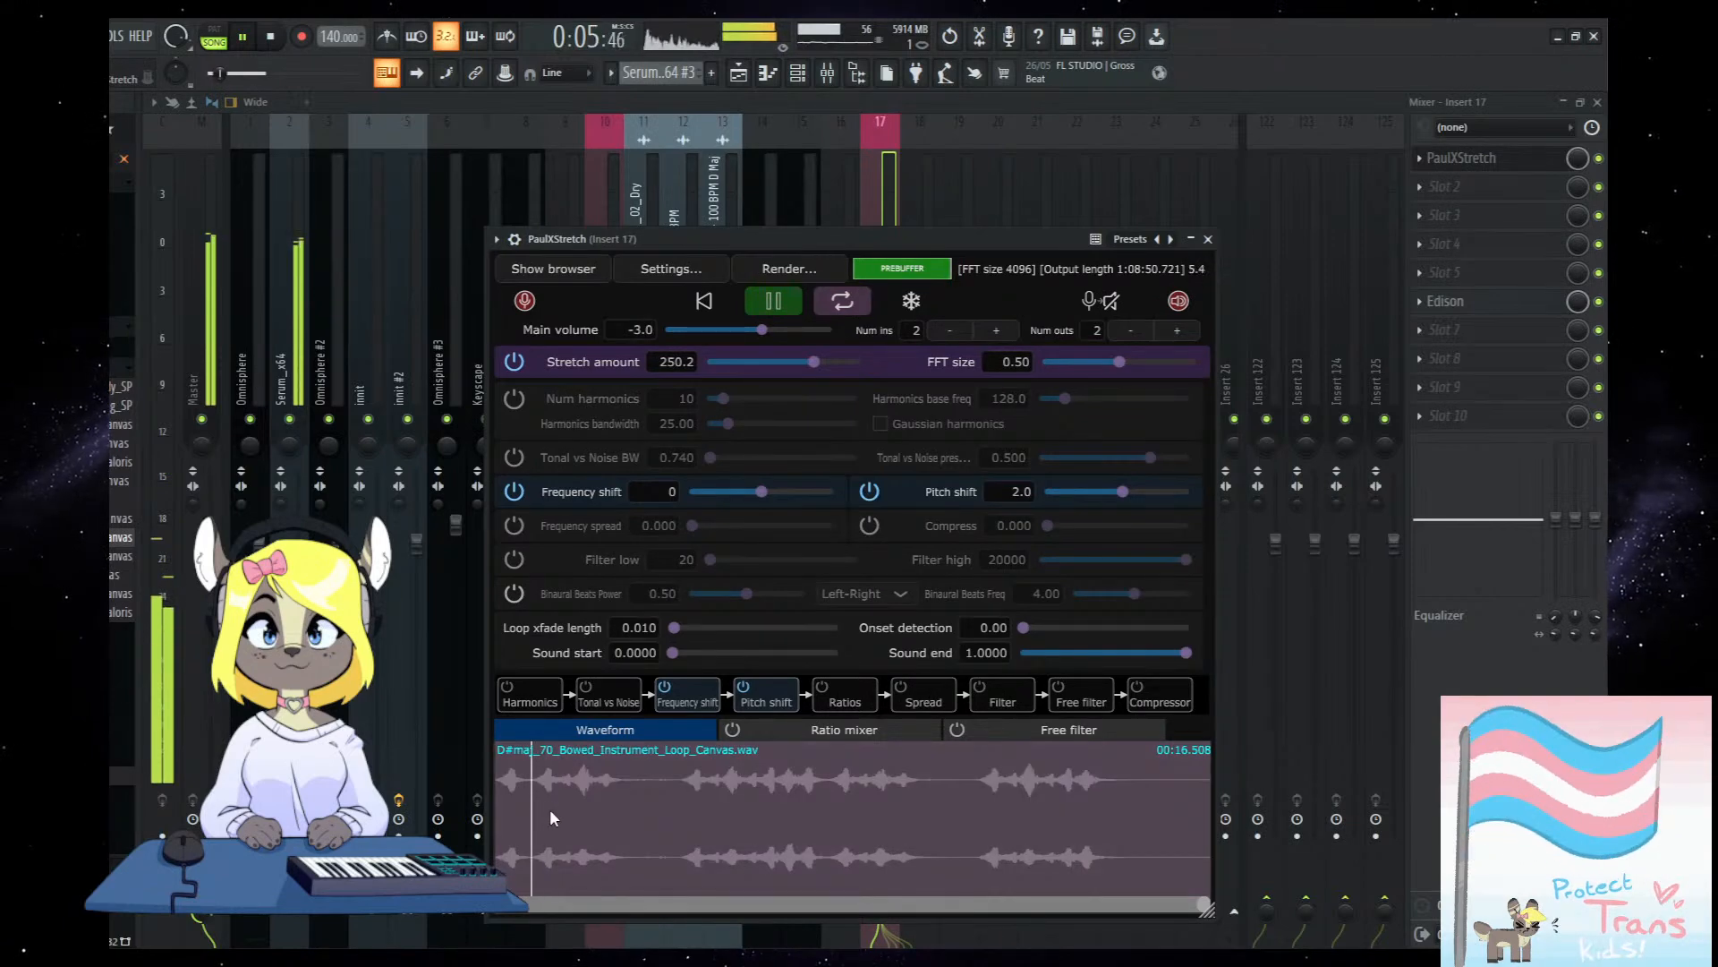
Stop the song, set the stretch amount to 29.6, and restart the song with PaulXStretch playing.
key("space")
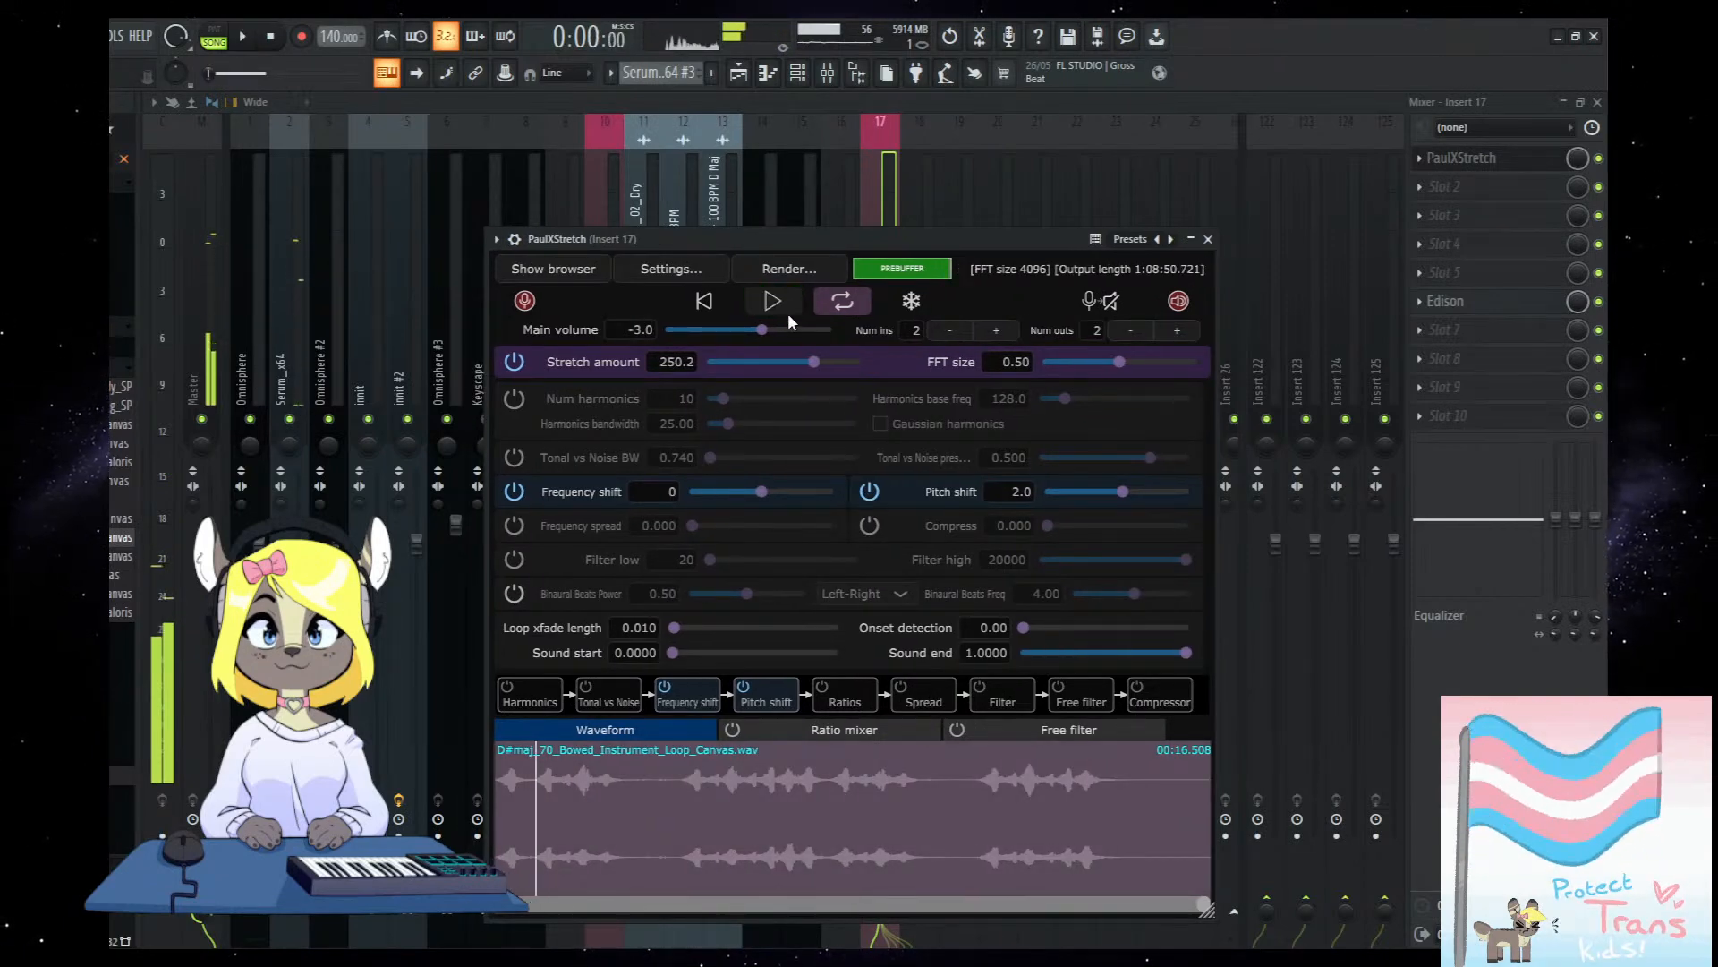
left_click(775, 302)
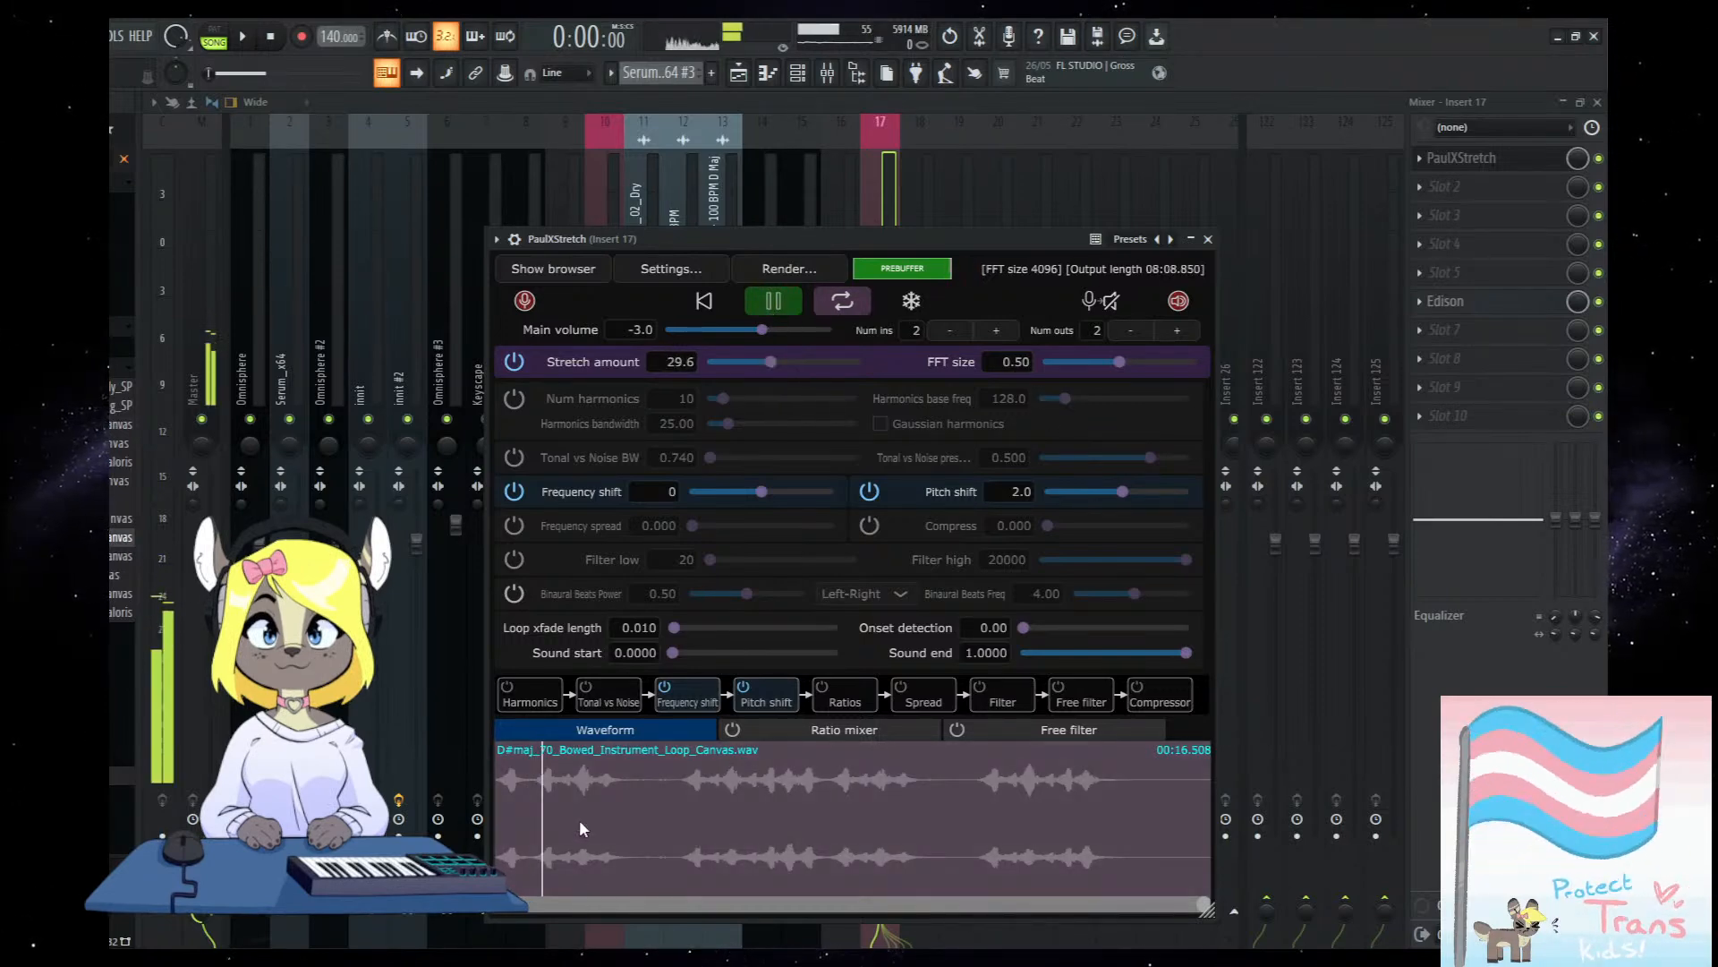
mouse_move(796, 240)
left_mouse_down()
mouse_move(766, 249)
mouse_move(793, 250)
left_mouse_up()
key("space")
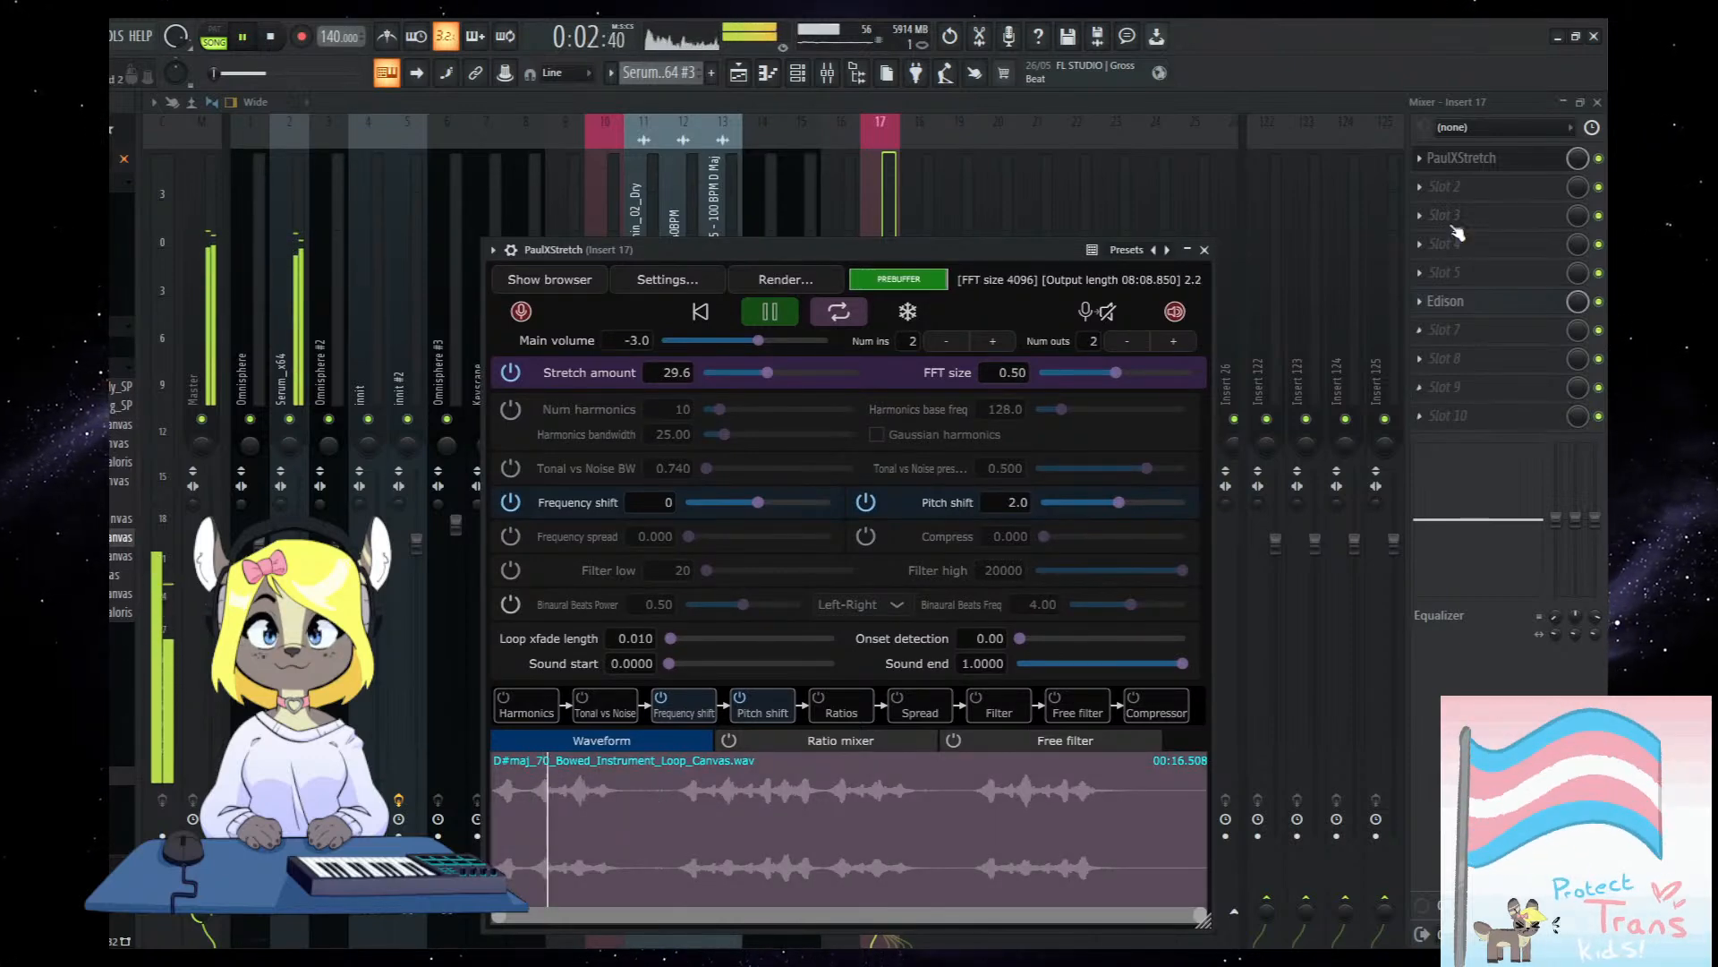
Record the stretched texture on Insert 17 into Edison using On Input, play back the take, and stop the song.
left_click(1463, 303)
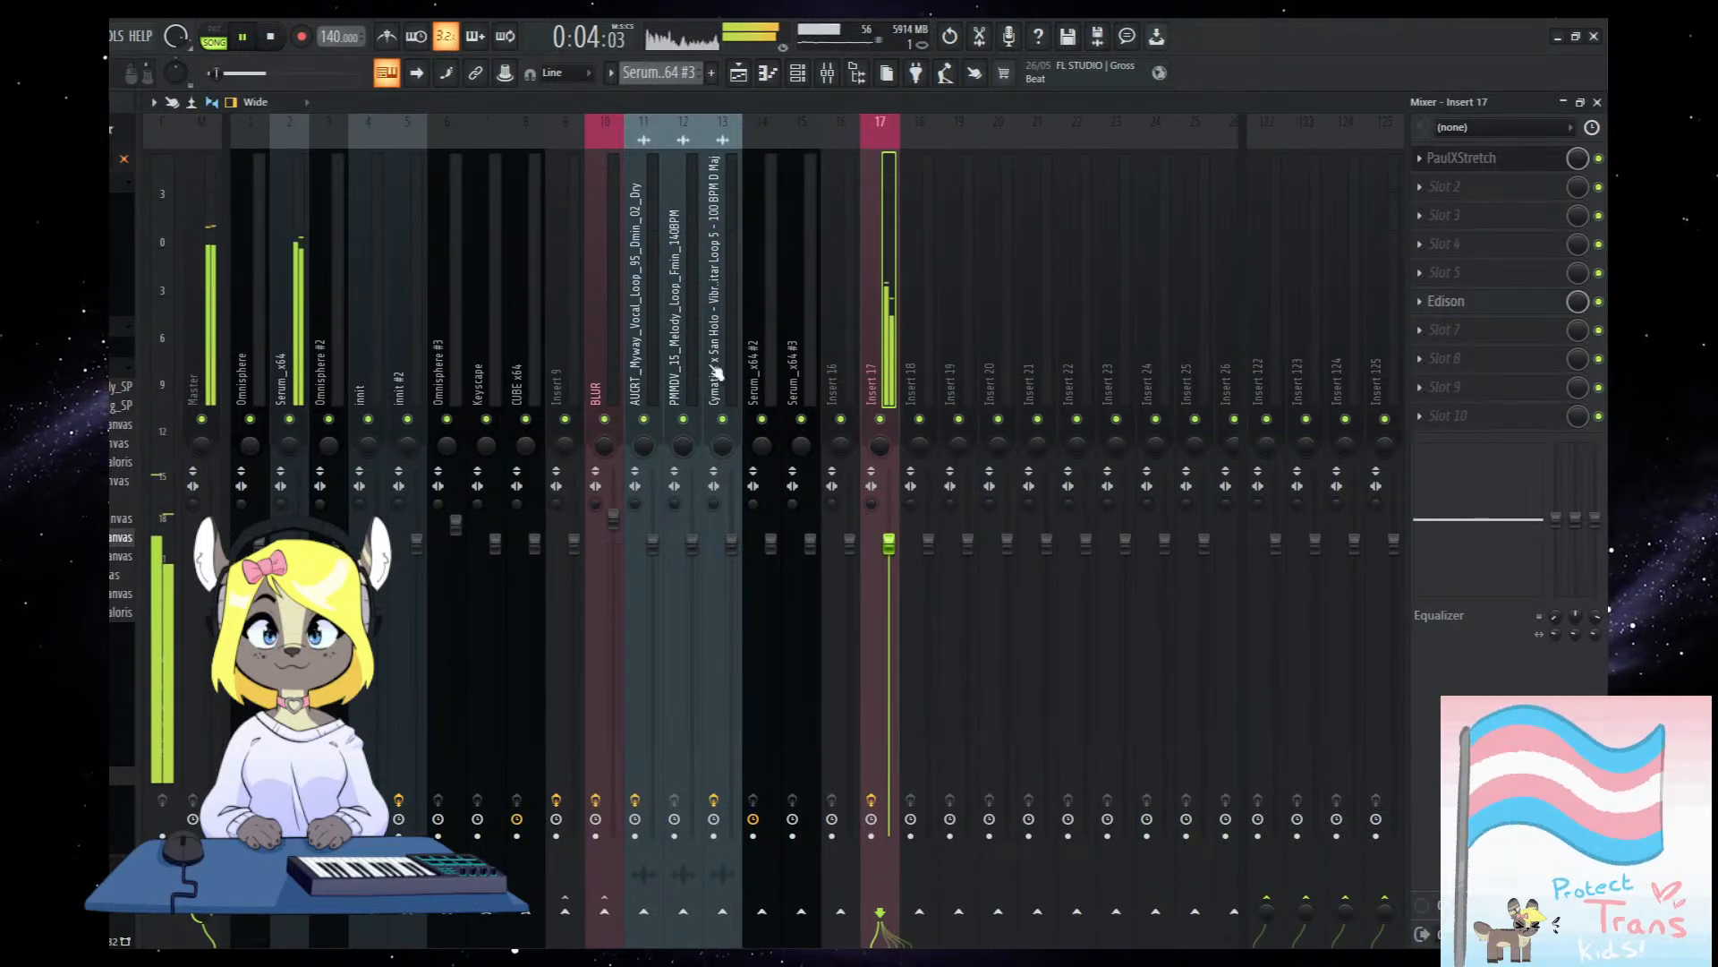
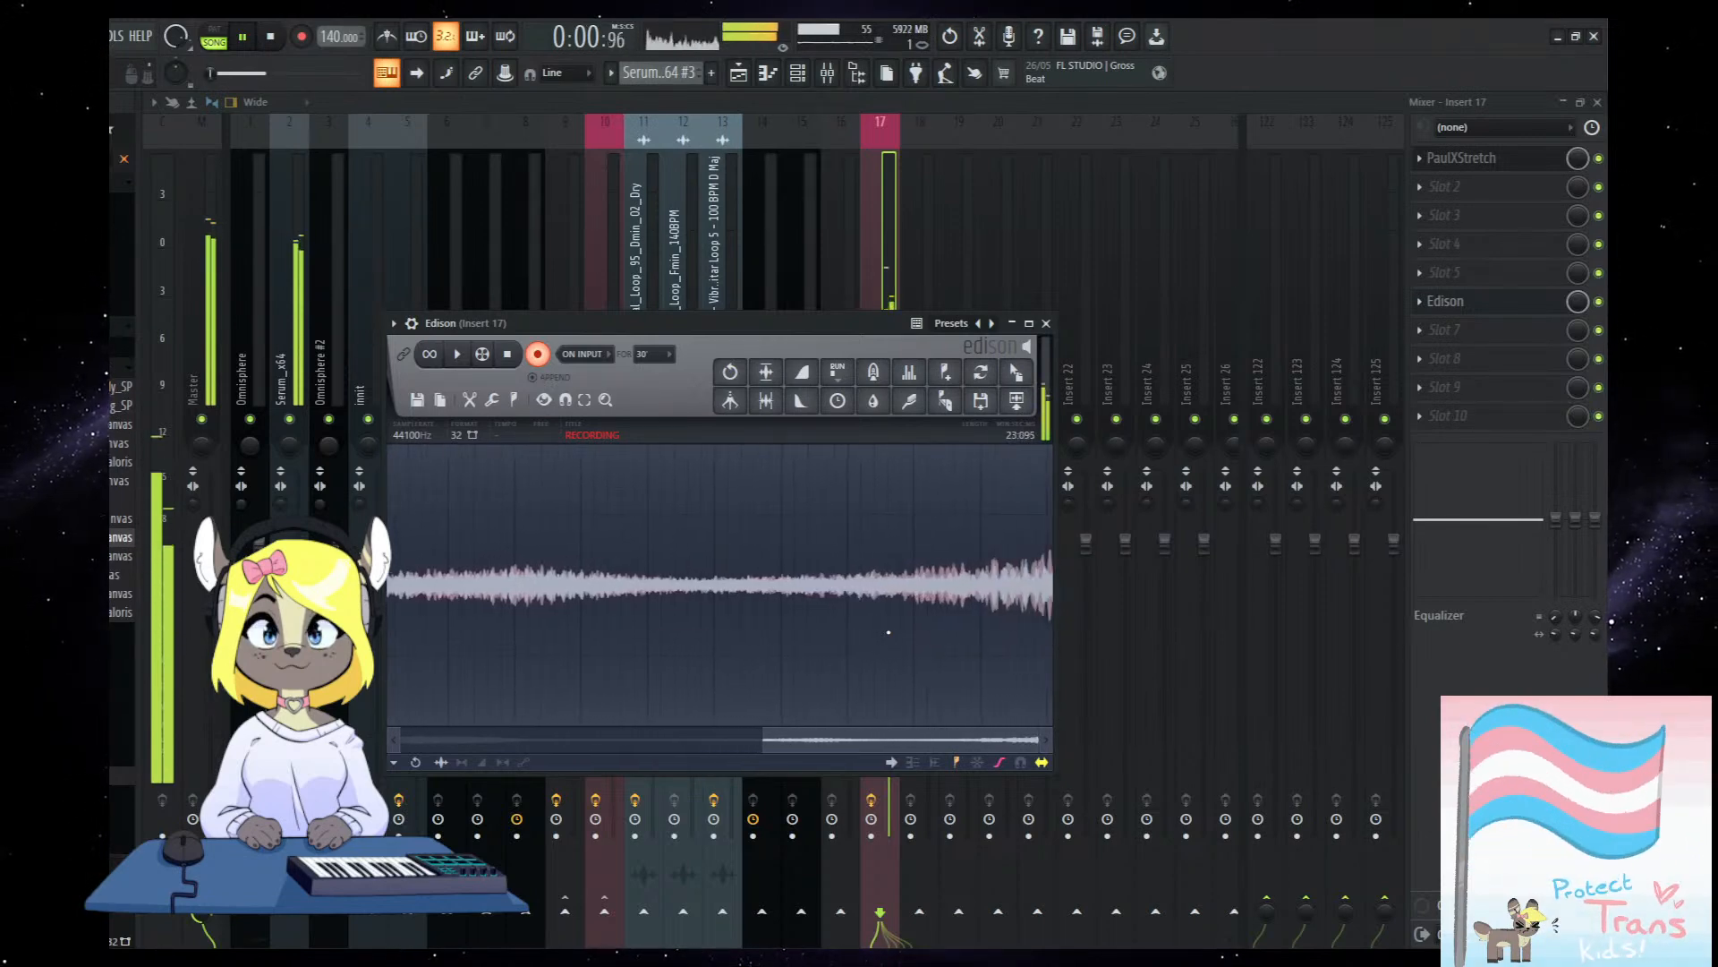
left_click_drag(716, 323, 729, 354)
left_click(471, 385)
left_click(269, 38)
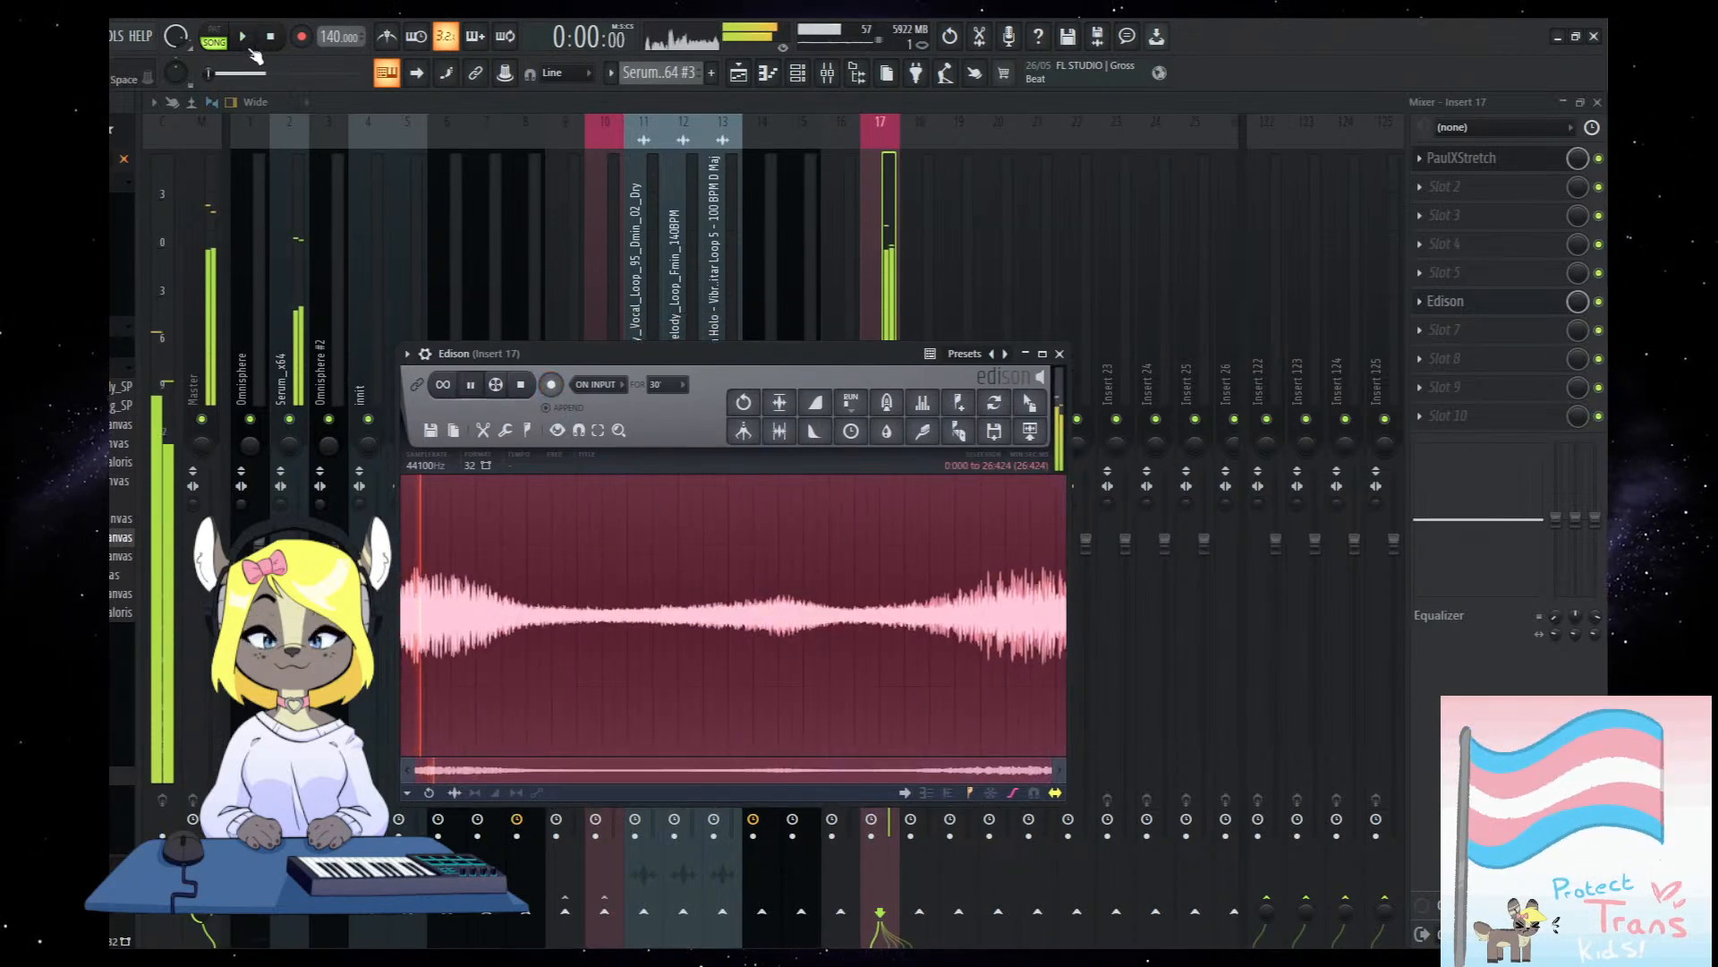
Check PaulXStretch, close it, and listen to the recorded texture on its own in Edison before stopping playback.
left_click(1486, 161)
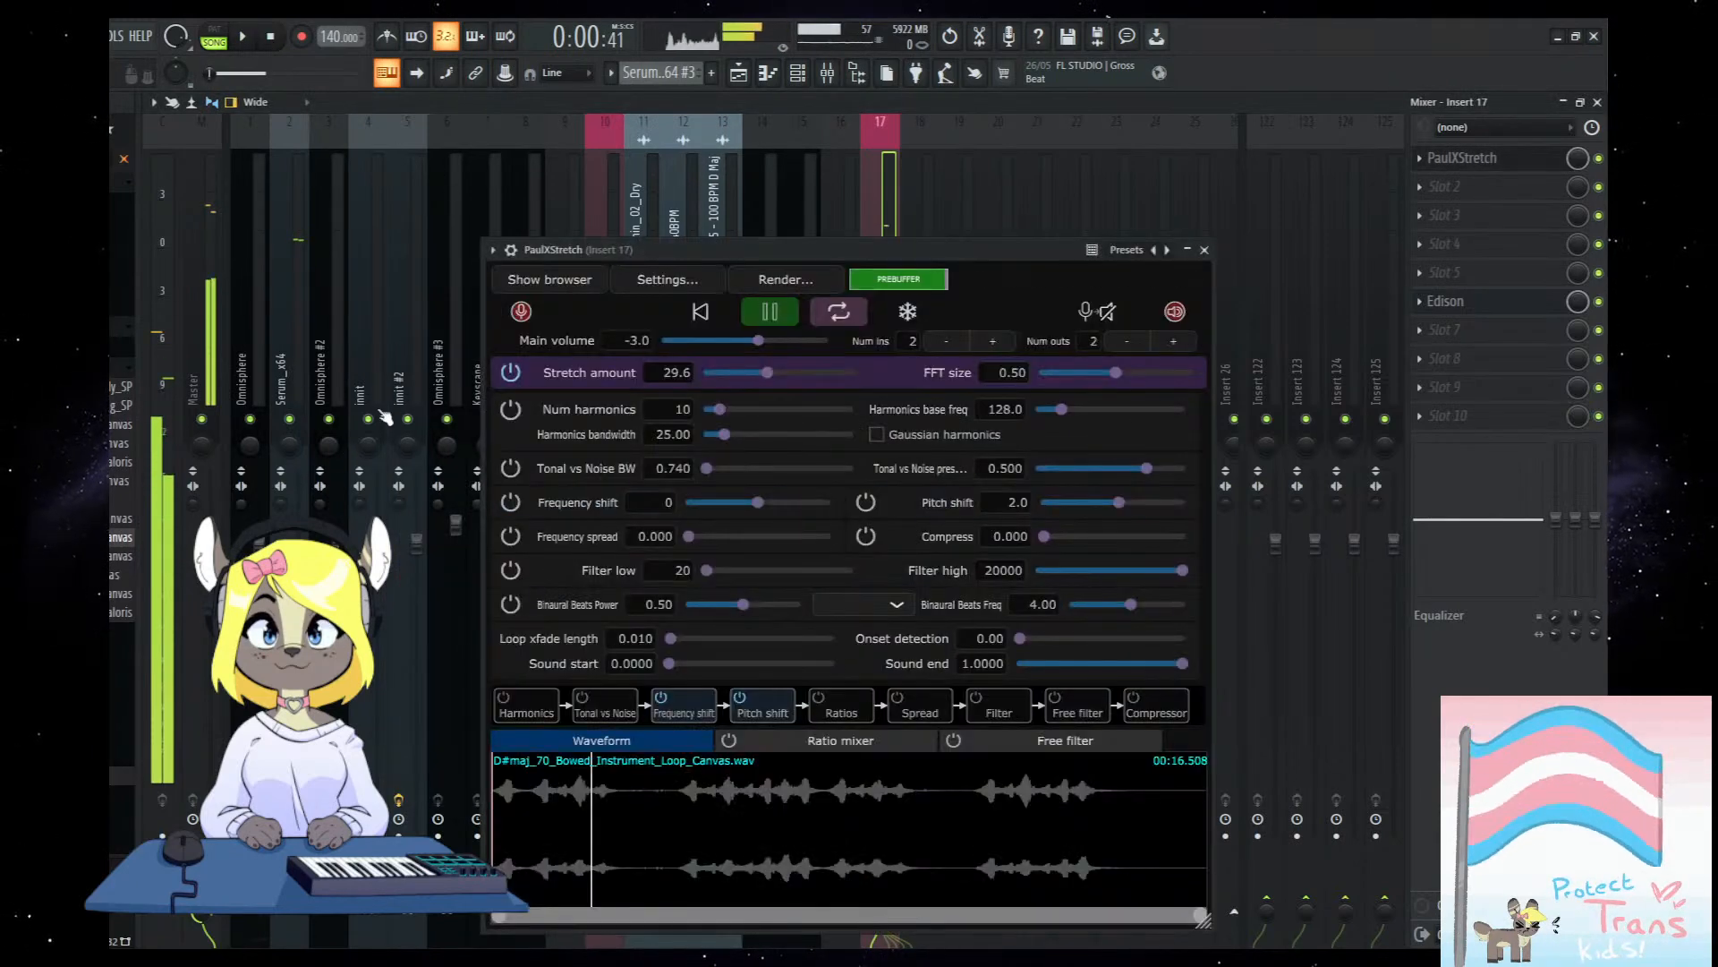
left_click(1187, 251)
left_click(1486, 302)
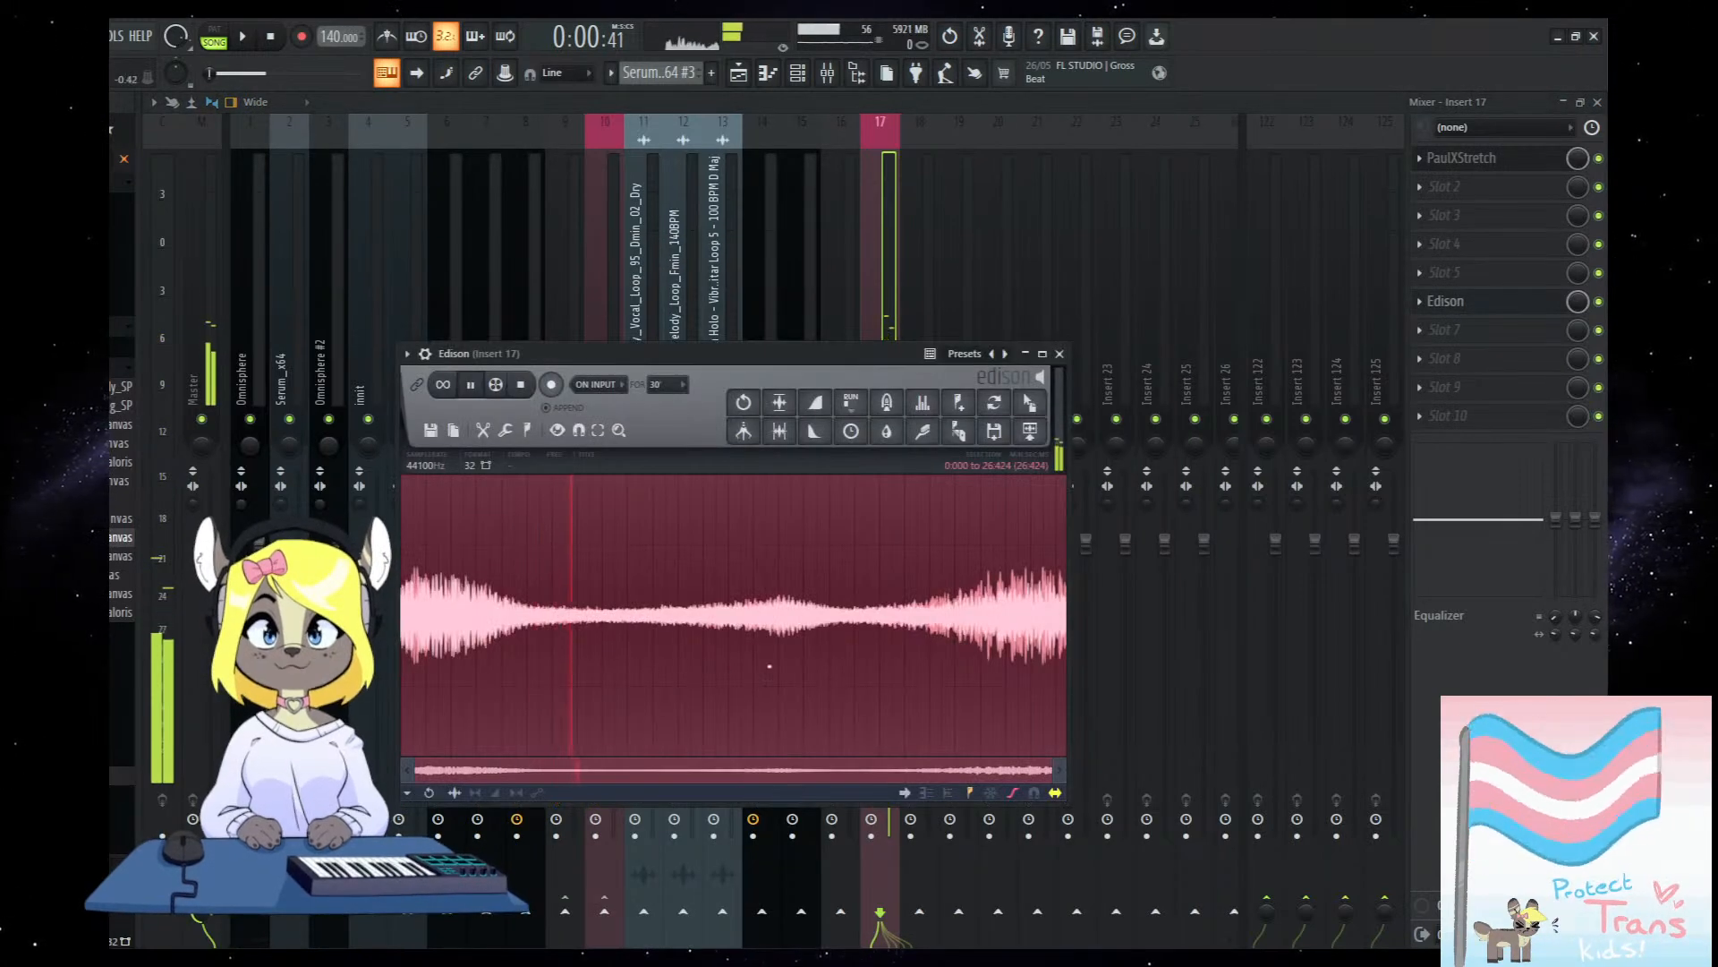
key("space")
Place the Edison recording in the playlist at bar 1, two tracks below Serum_x64 #3, and unmute its track.
left_click_drag(1039, 404, 414, 904)
scroll(413, 904, "up", 3)
scroll(413, 904, "up", 4)
scroll(549, 695, "down", 3)
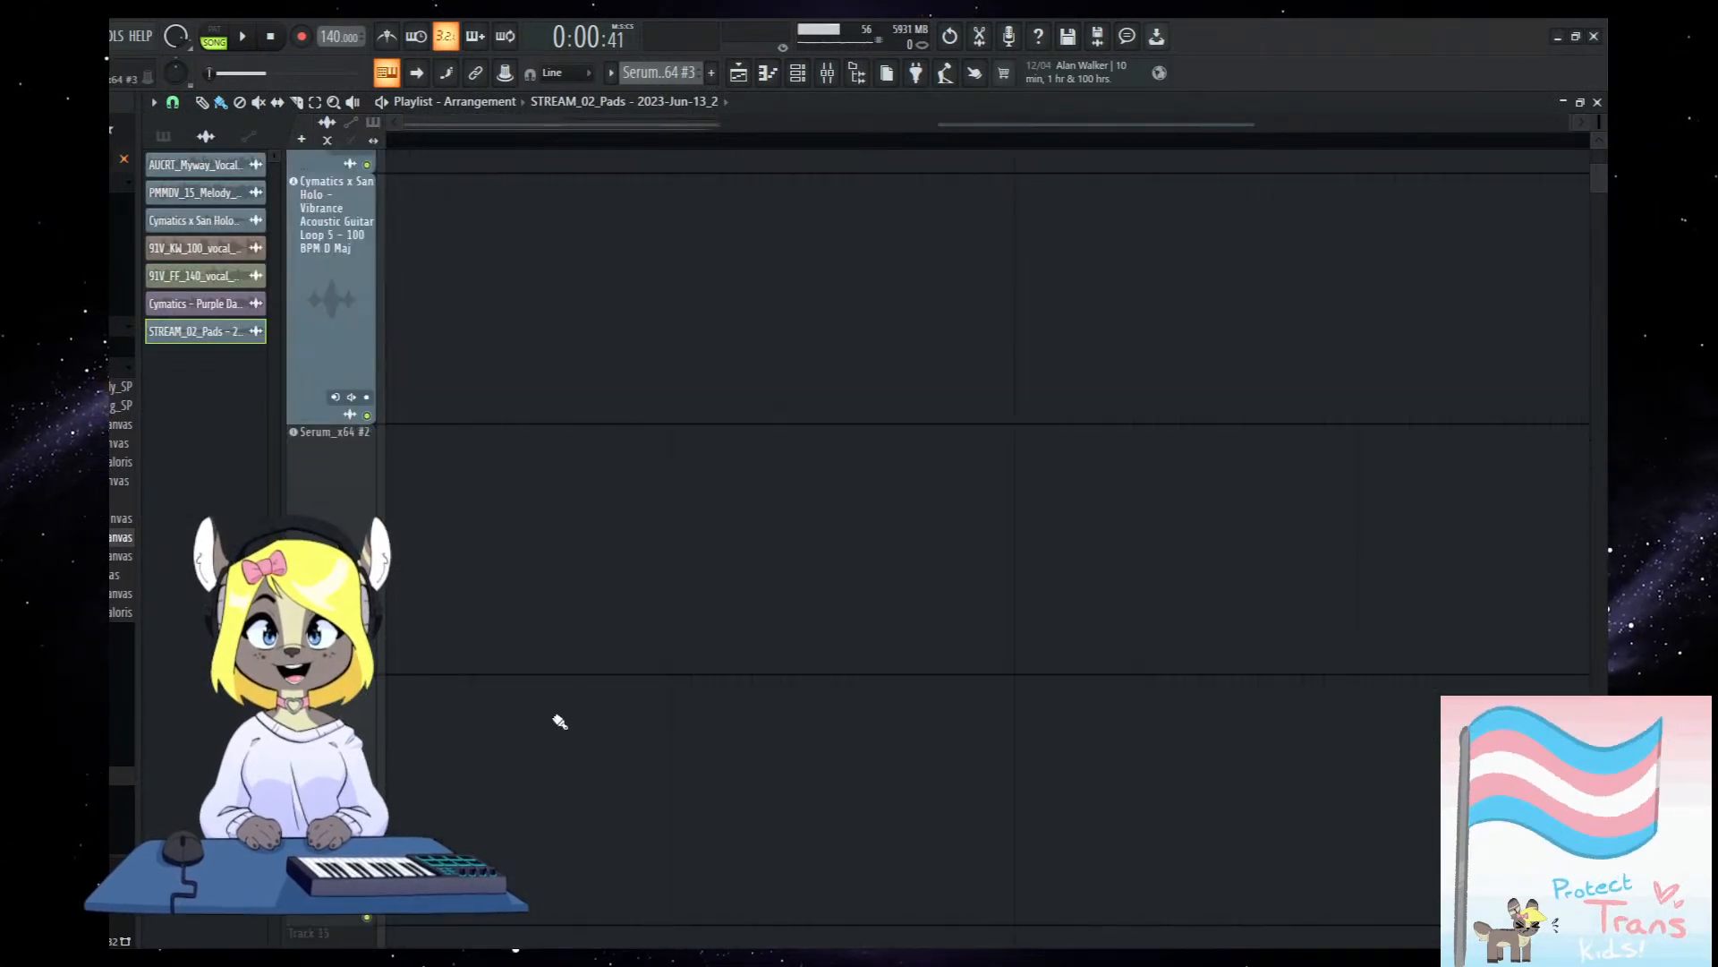
scroll(625, 790, "down", 4)
scroll(625, 789, "up", 4)
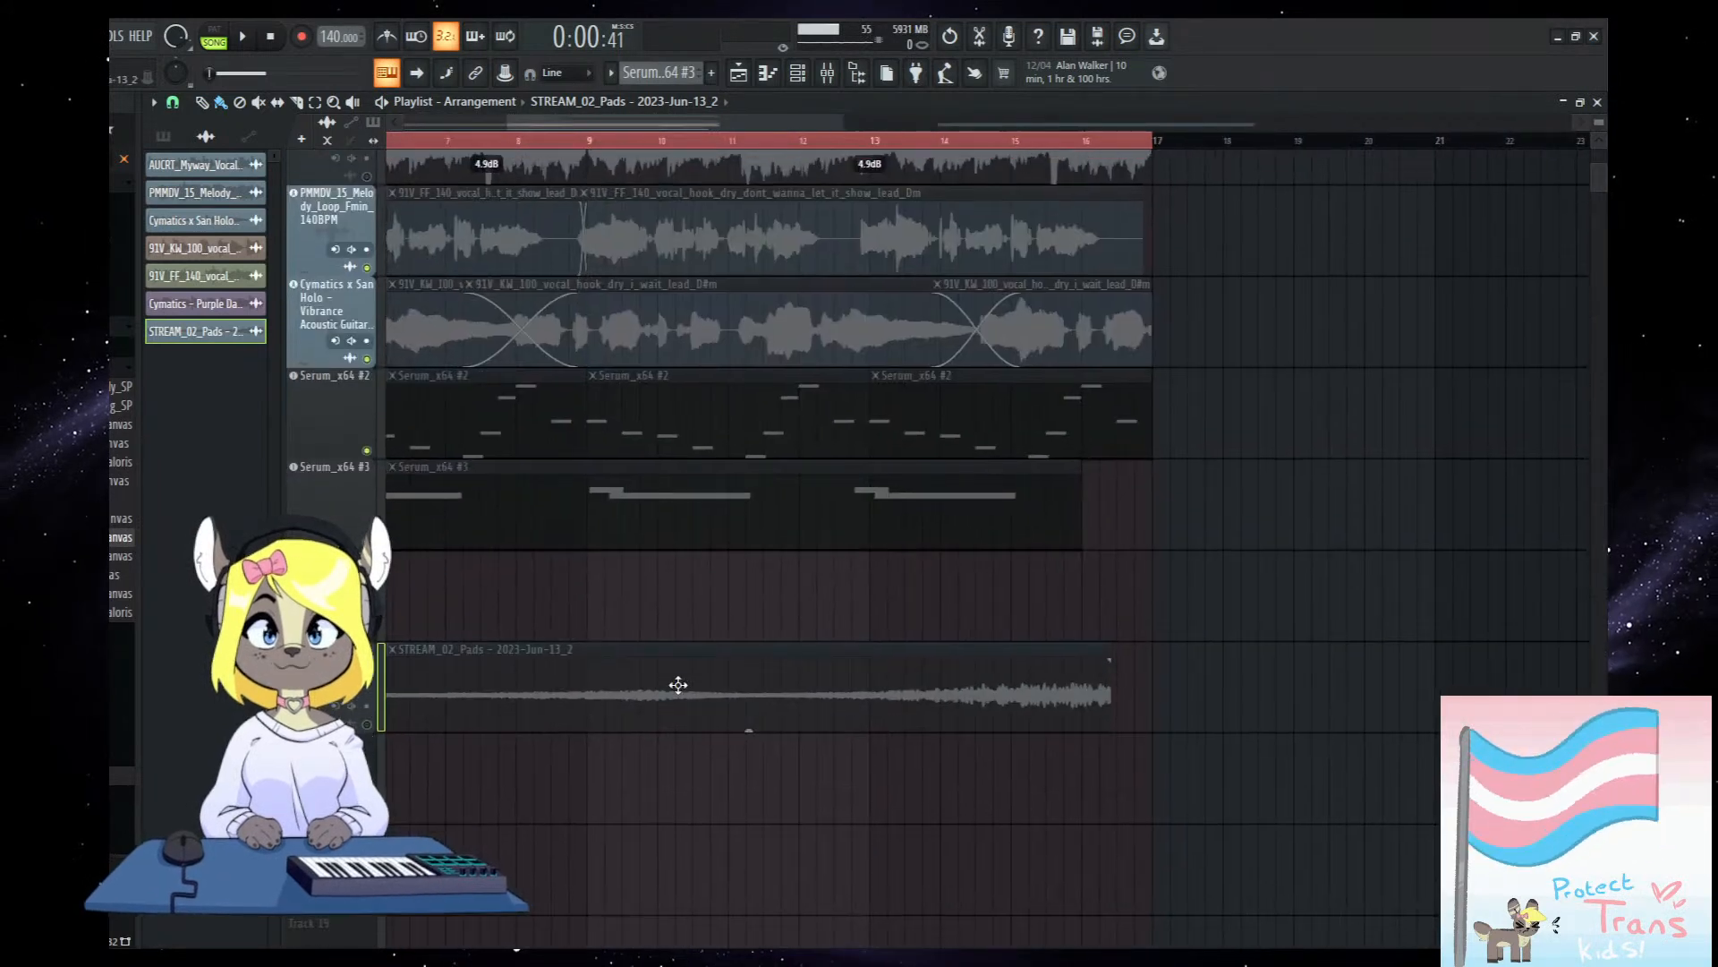
scroll(670, 684, "down", 2)
scroll(670, 684, "up", 1)
left_click(369, 779)
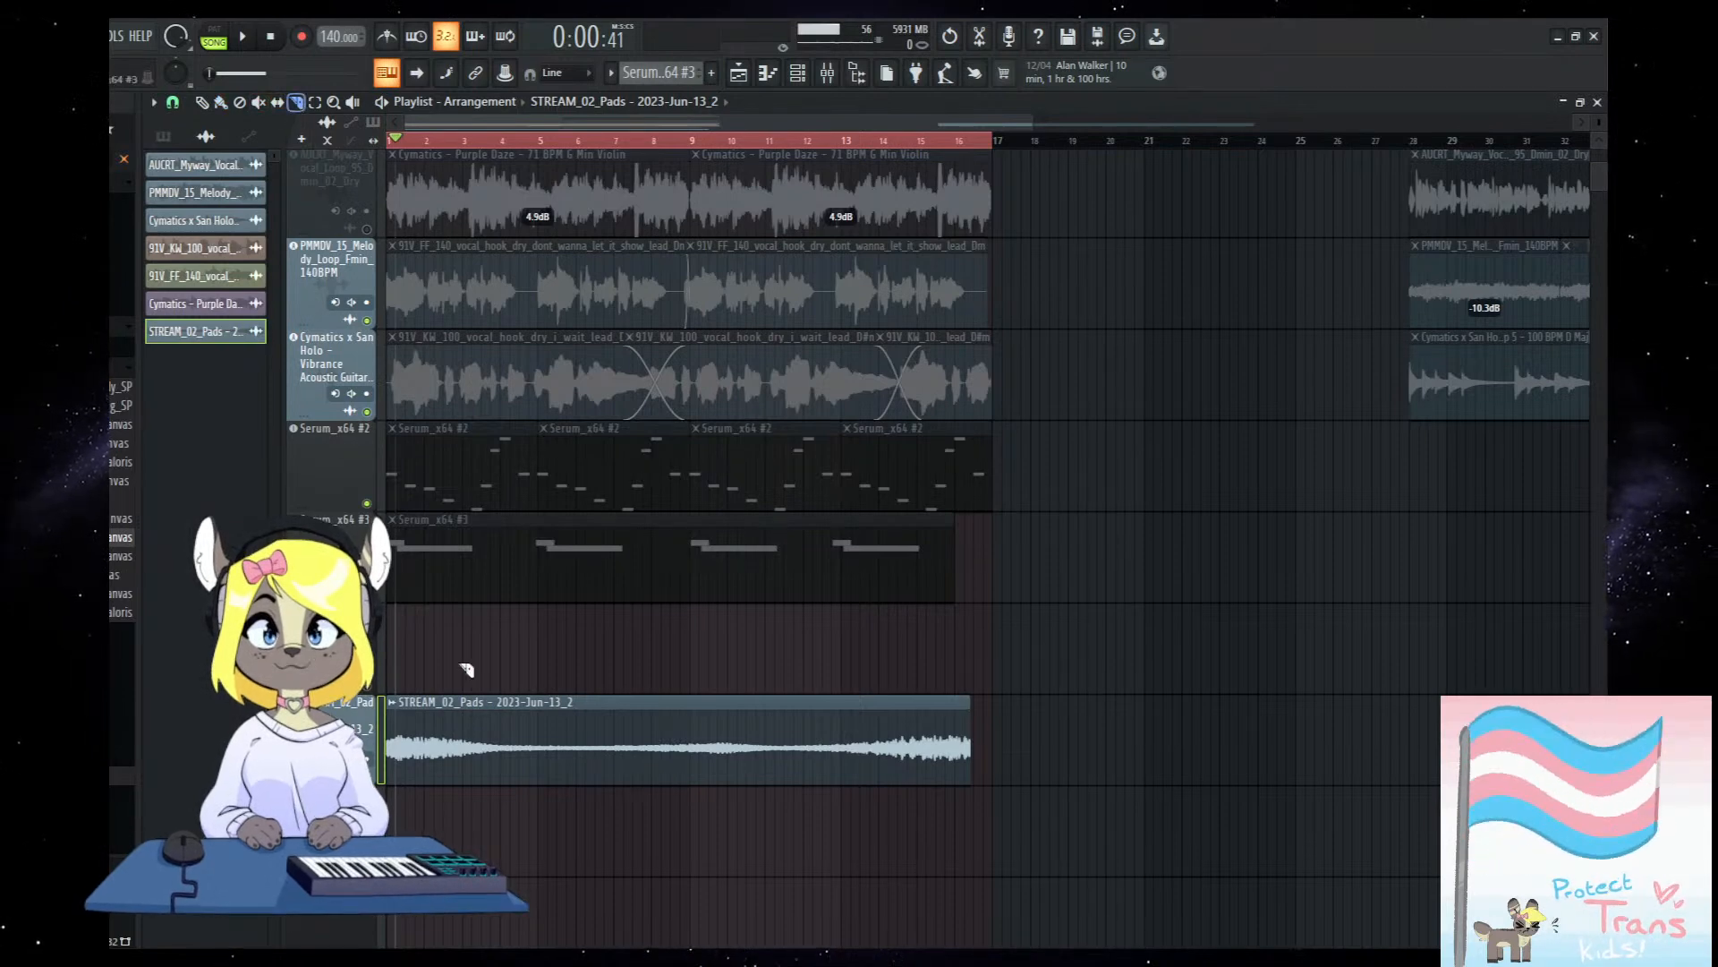
Slice the STREAM_02_Pads clip in the playlist into four parts.
scroll(587, 775, "up", 2)
left_click(720, 754)
left_click(936, 767)
left_click_drag(979, 786, 1055, 760)
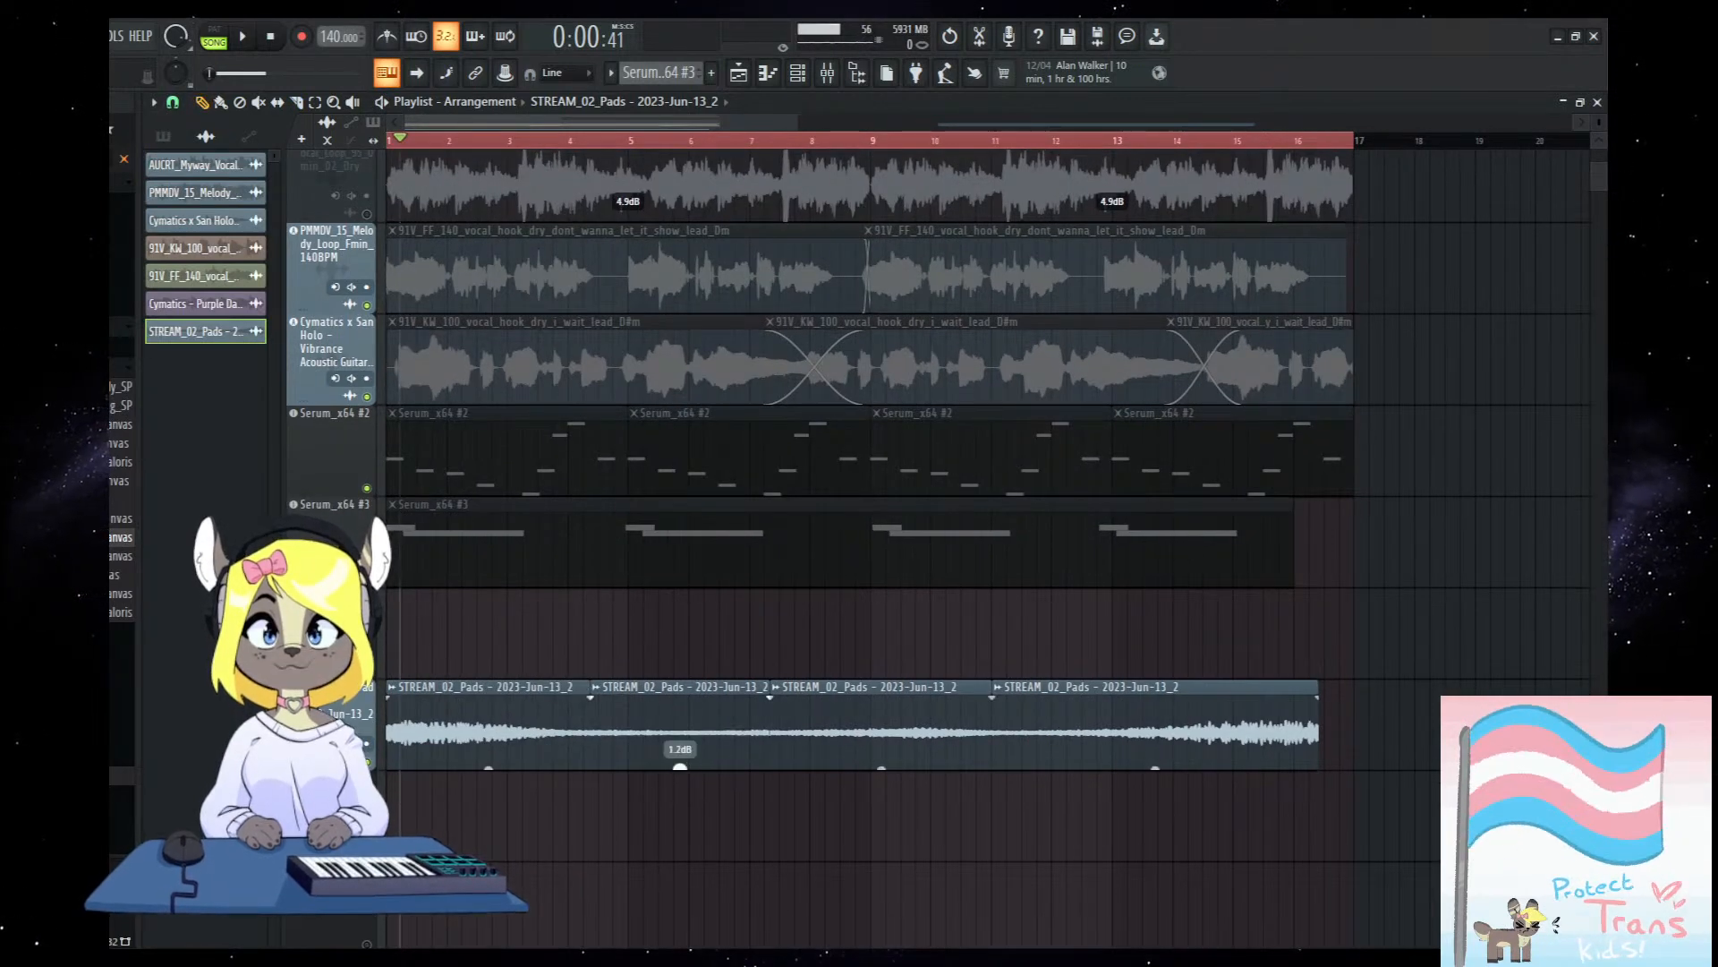
Move the second pads slice to bar 2, crossfade it with the first, raise its gain to 13.4 dB, and listen to it.
left_click_drag(659, 748, 569, 748)
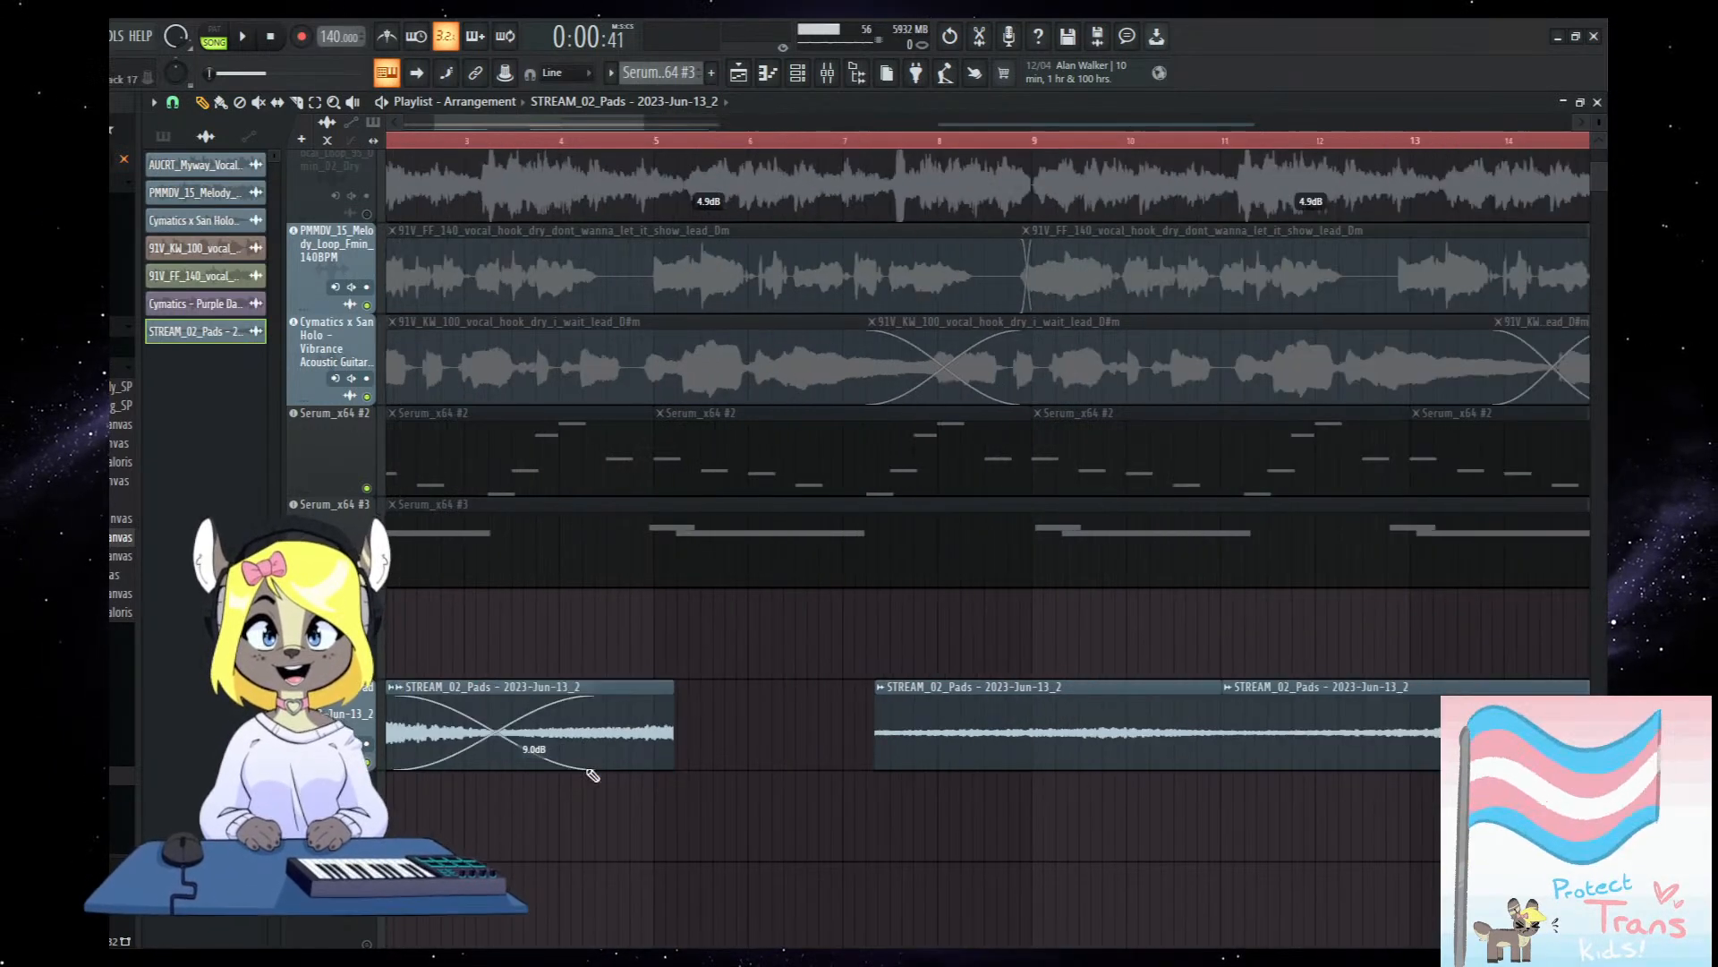
scroll(586, 768, "up", 5)
scroll(706, 760, "down", 4)
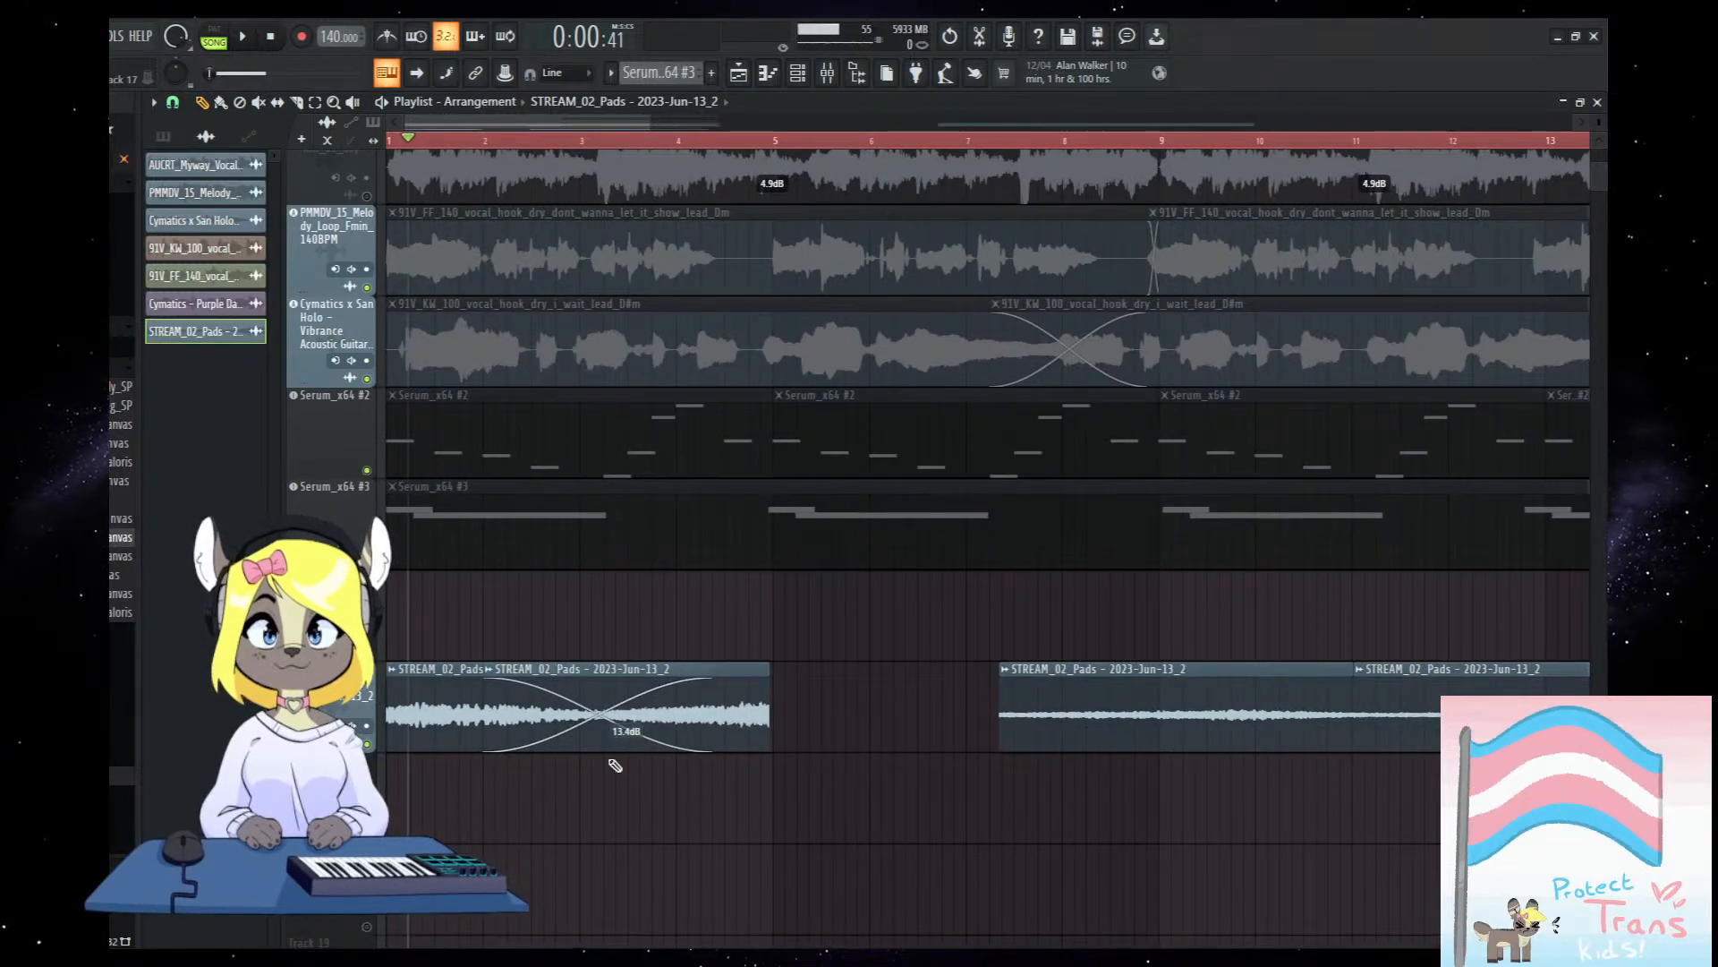
key("space")
scroll(636, 805, "up", 1)
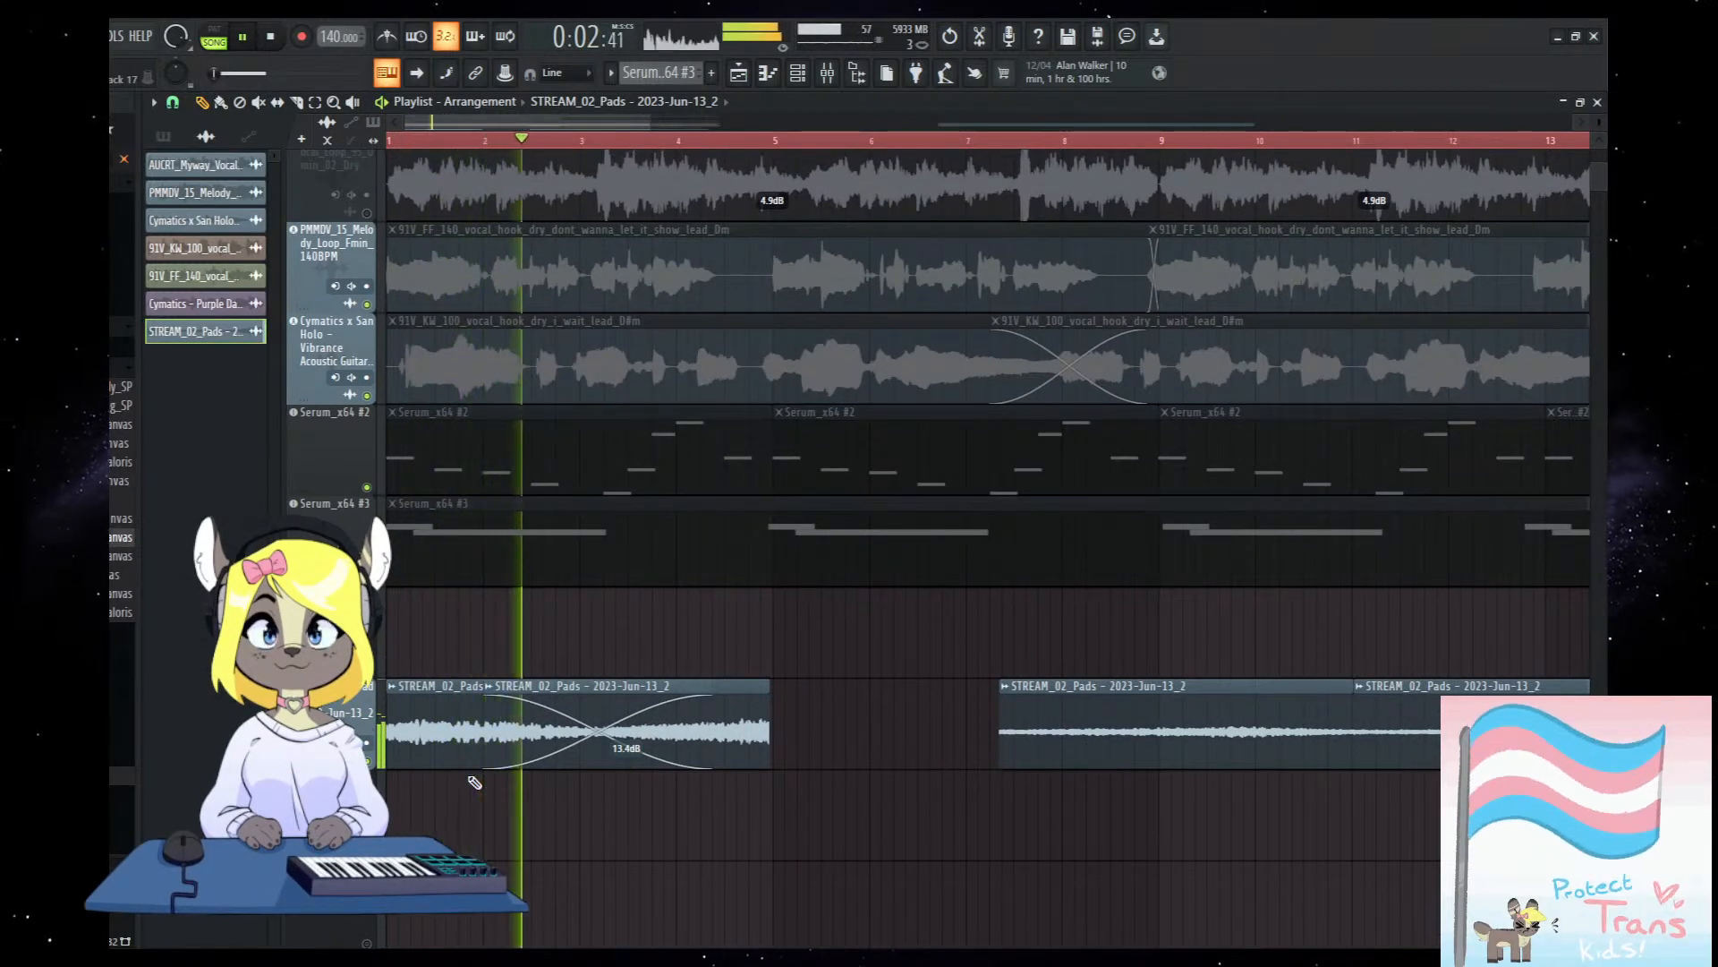
scroll(555, 761, "down", 2)
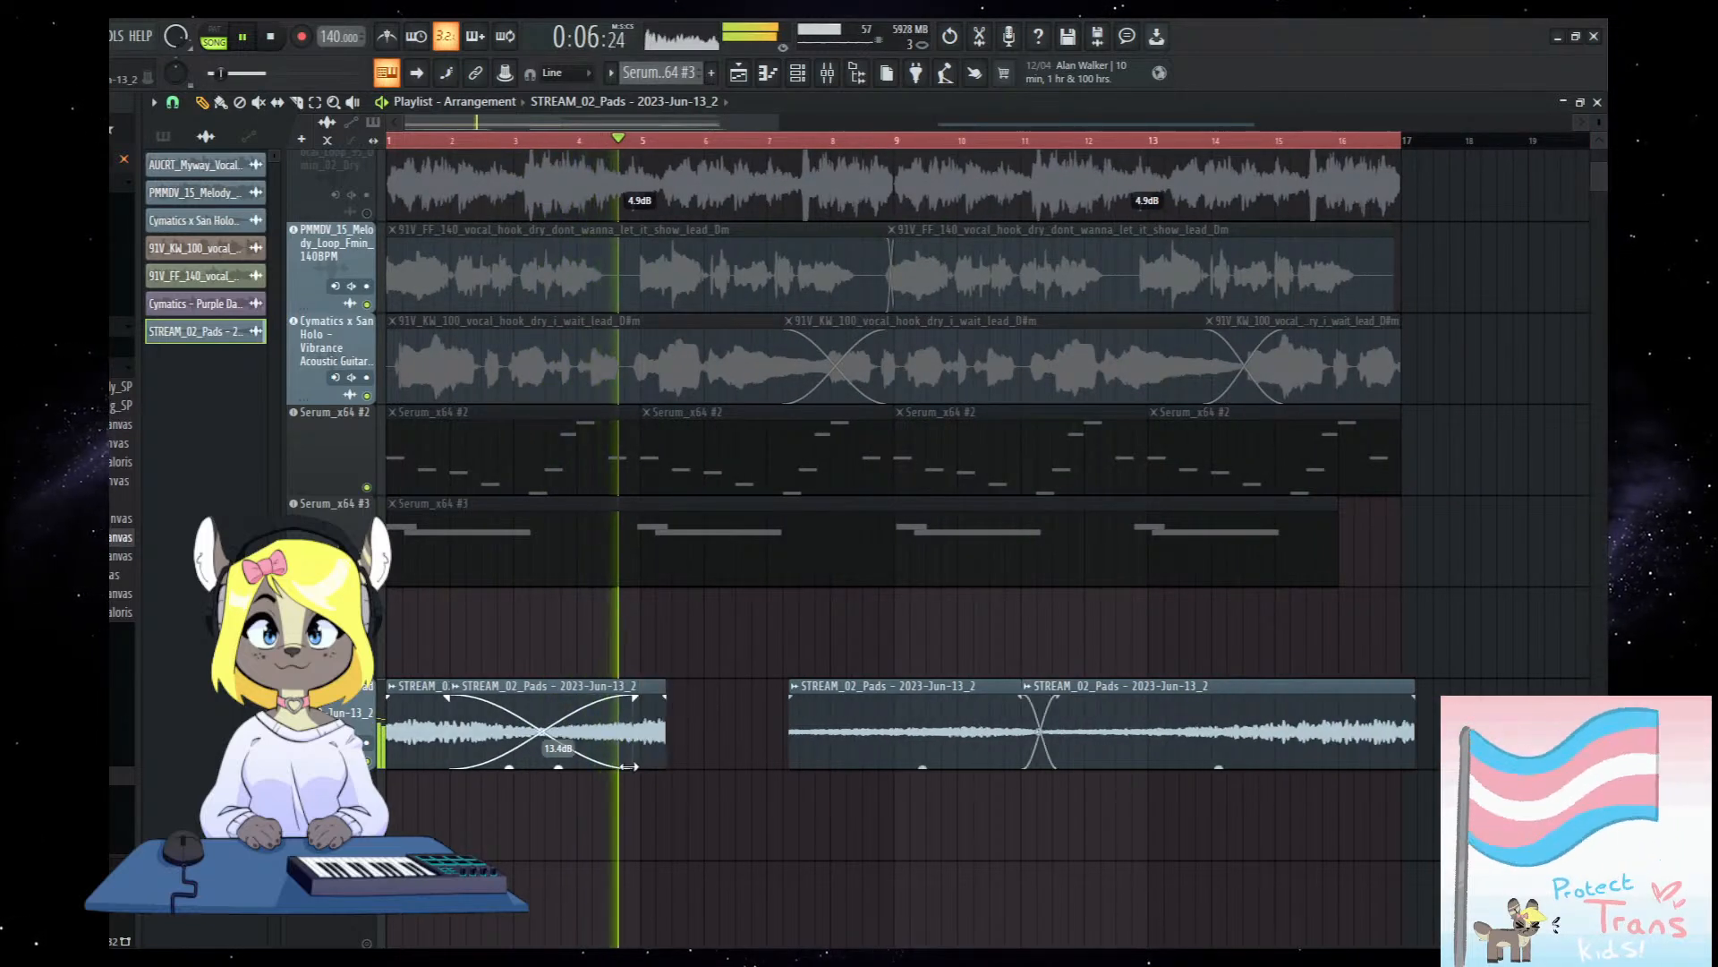
key("space")
Move the 13.4 dB slice to bar 8 and crossfade the third slice into the first, ending at bar 5 with 9.9 dB gain.
left_click_drag(892, 729, 723, 775)
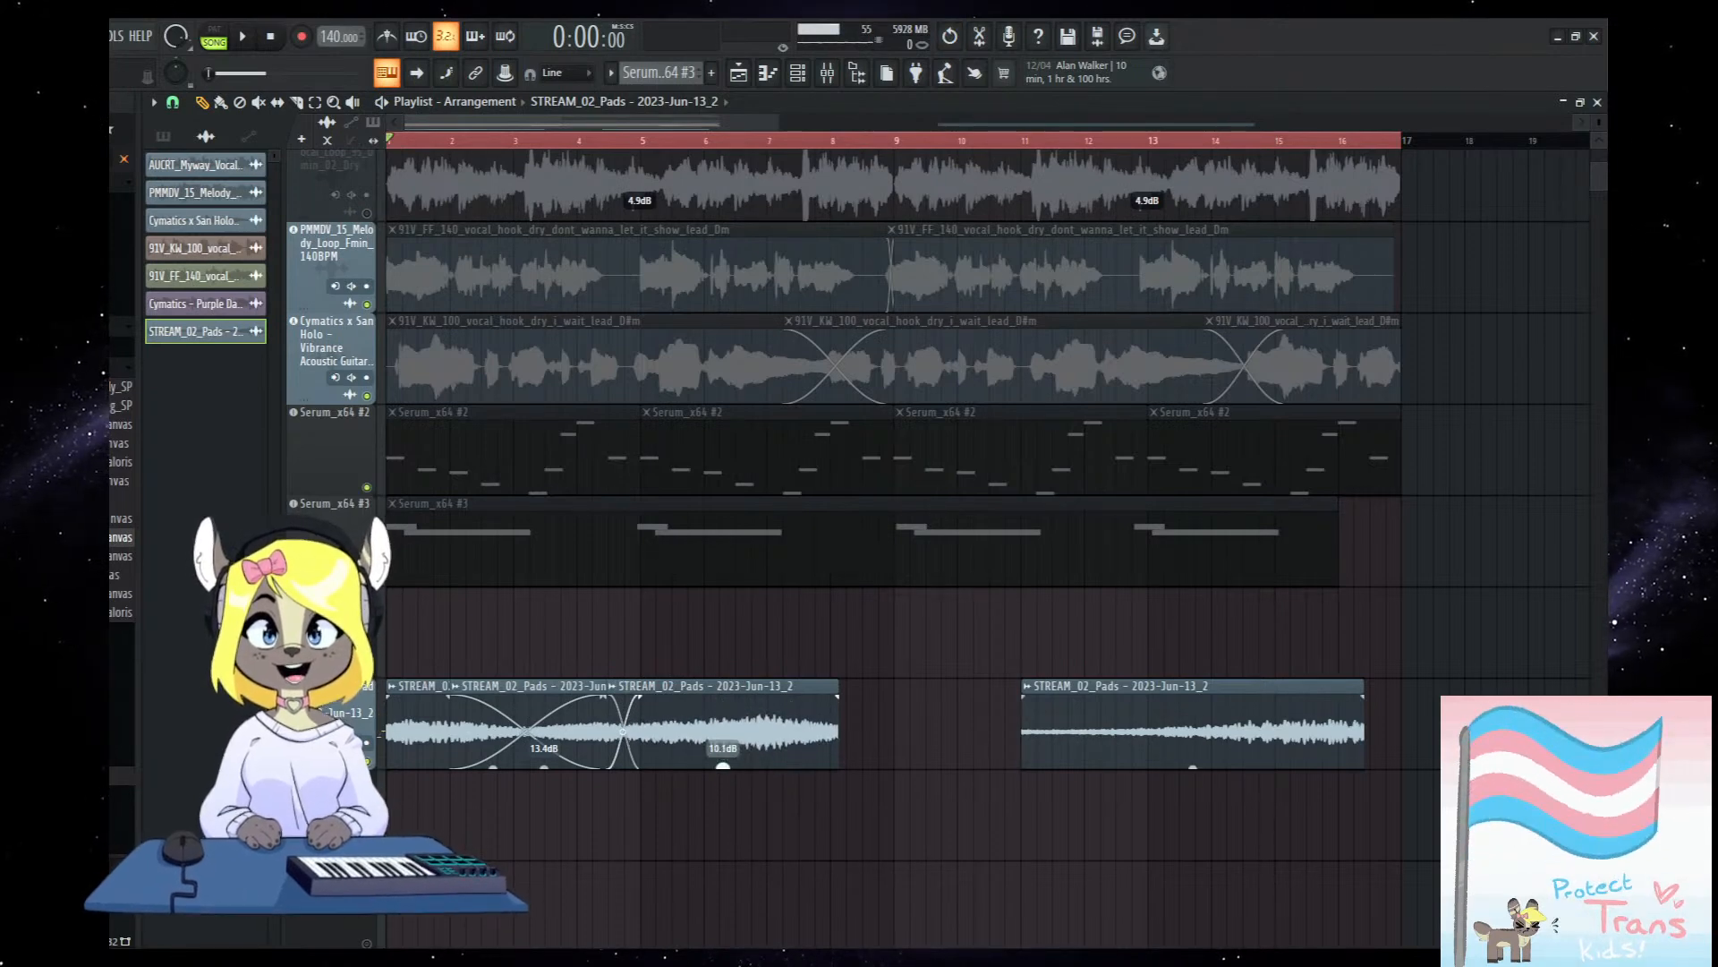
left_click_drag(667, 692, 834, 731)
key("space")
left_click_drag(616, 734, 997, 734)
left_click_drag(773, 732, 522, 731)
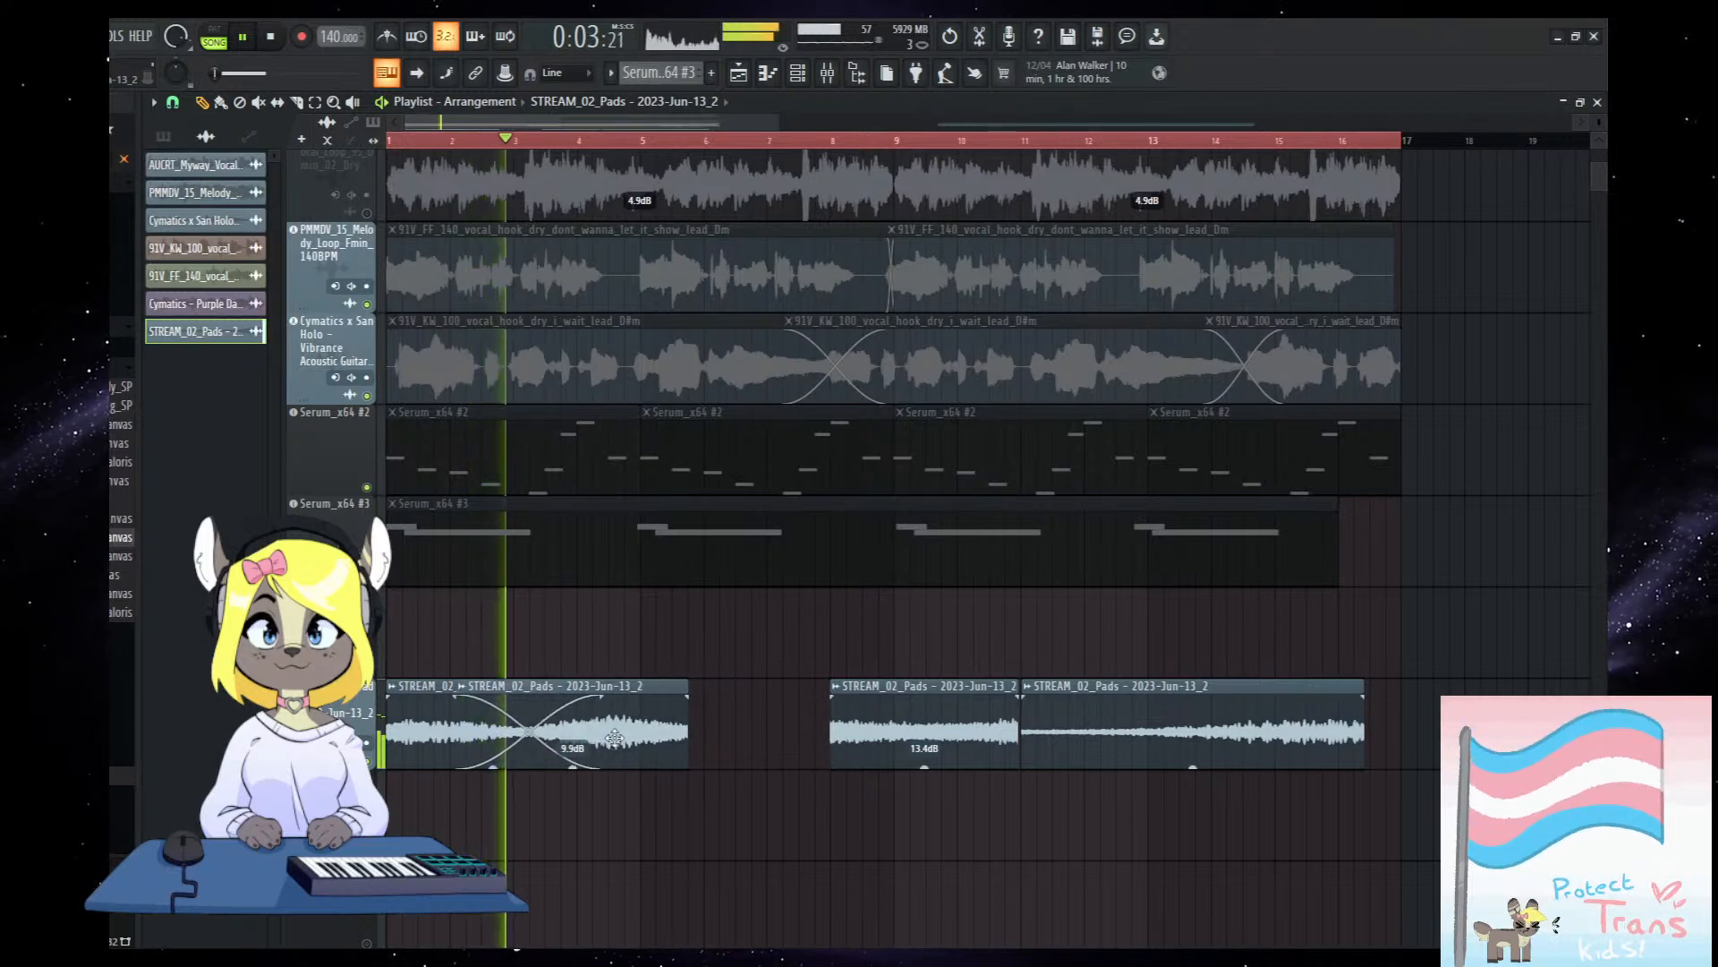
left_click_drag(632, 745, 585, 746)
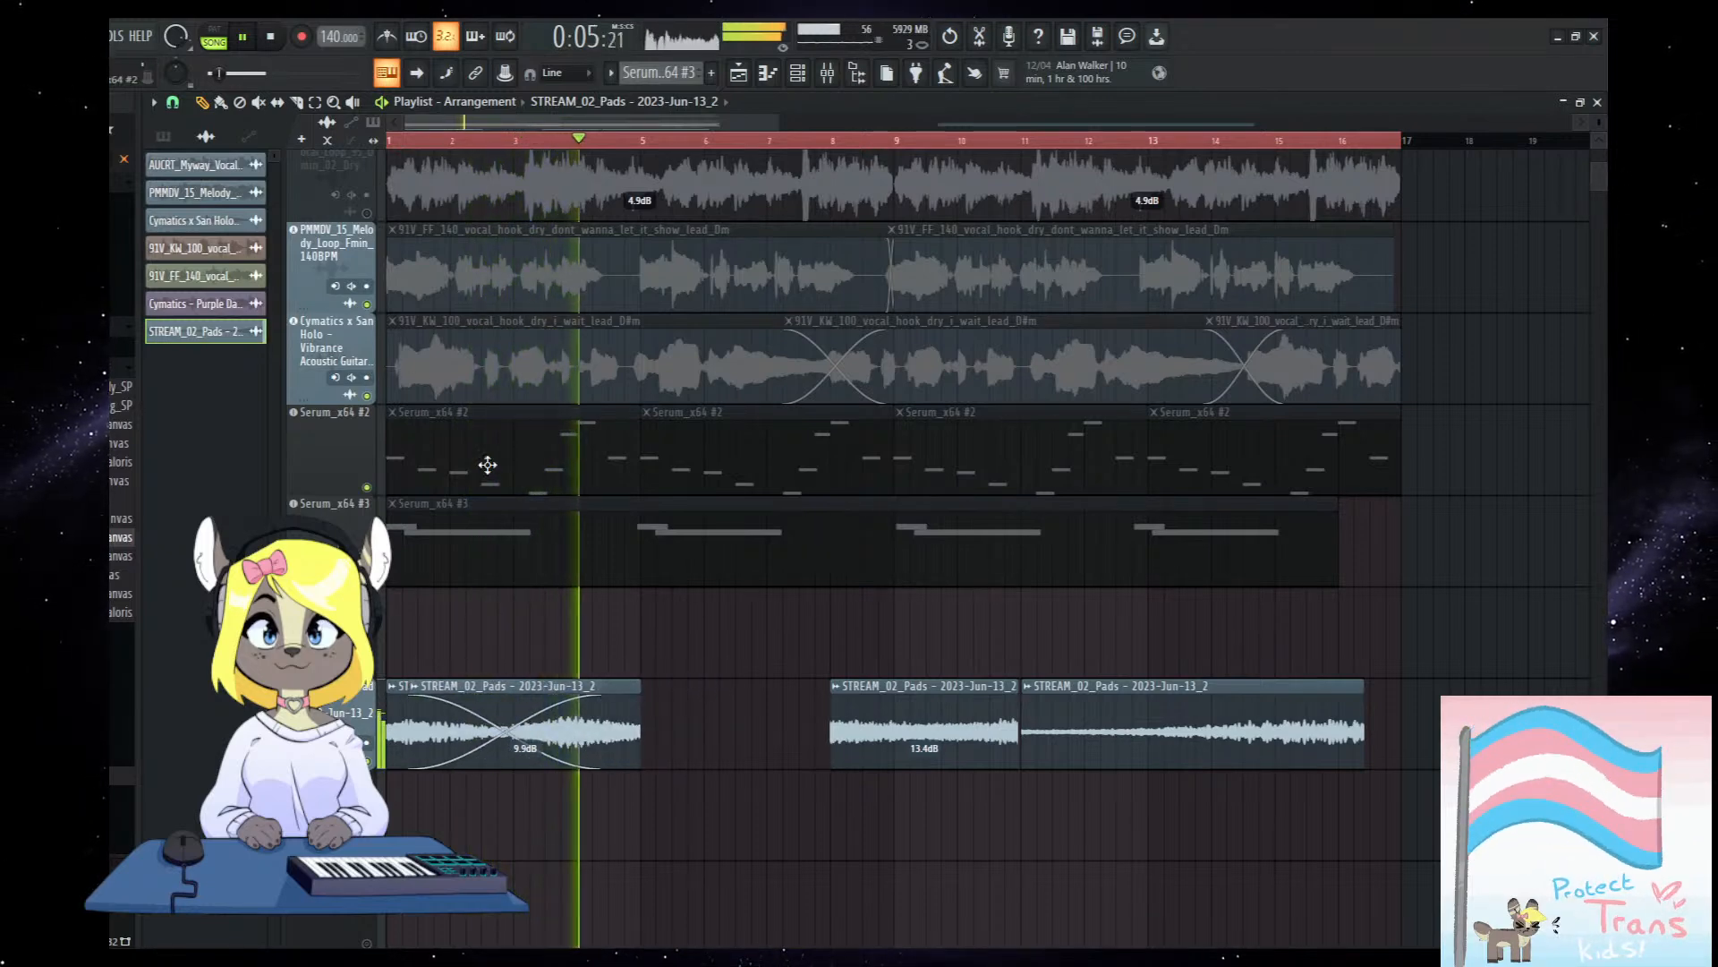
Replay the song and add a crossfaded copy of the 9.9 dB pads slice starting just before bar 4.
key("space")
key("space")
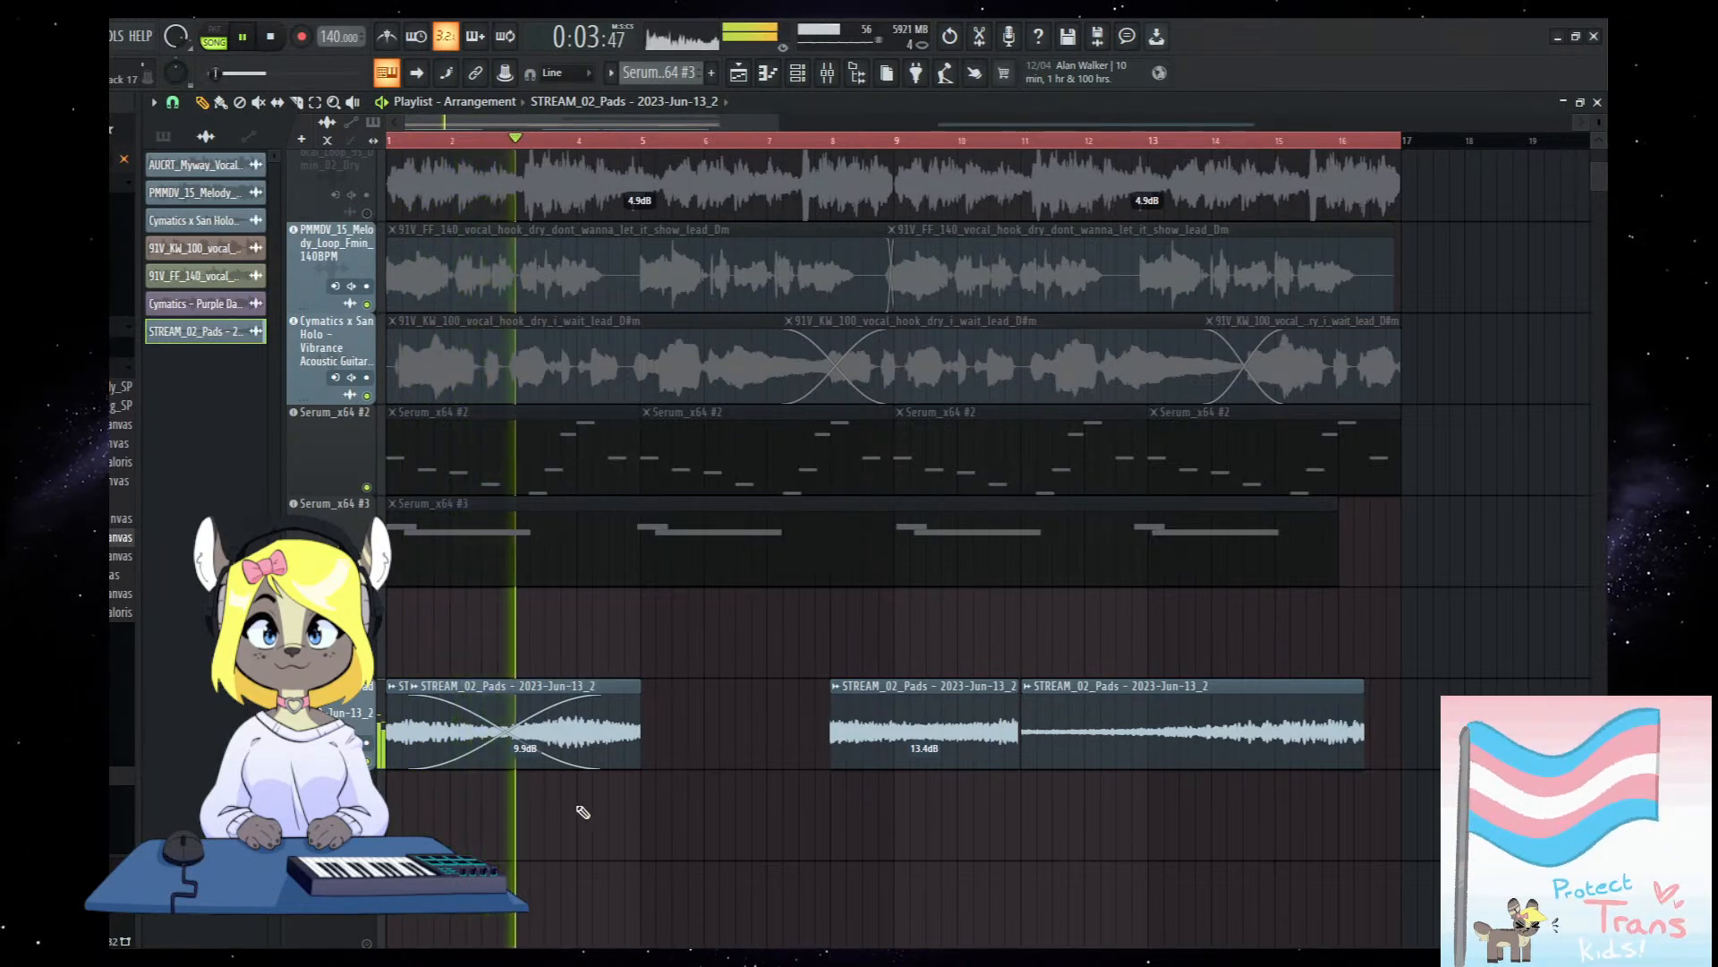
left_click(622, 723)
left_click_drag(622, 723, 575, 723)
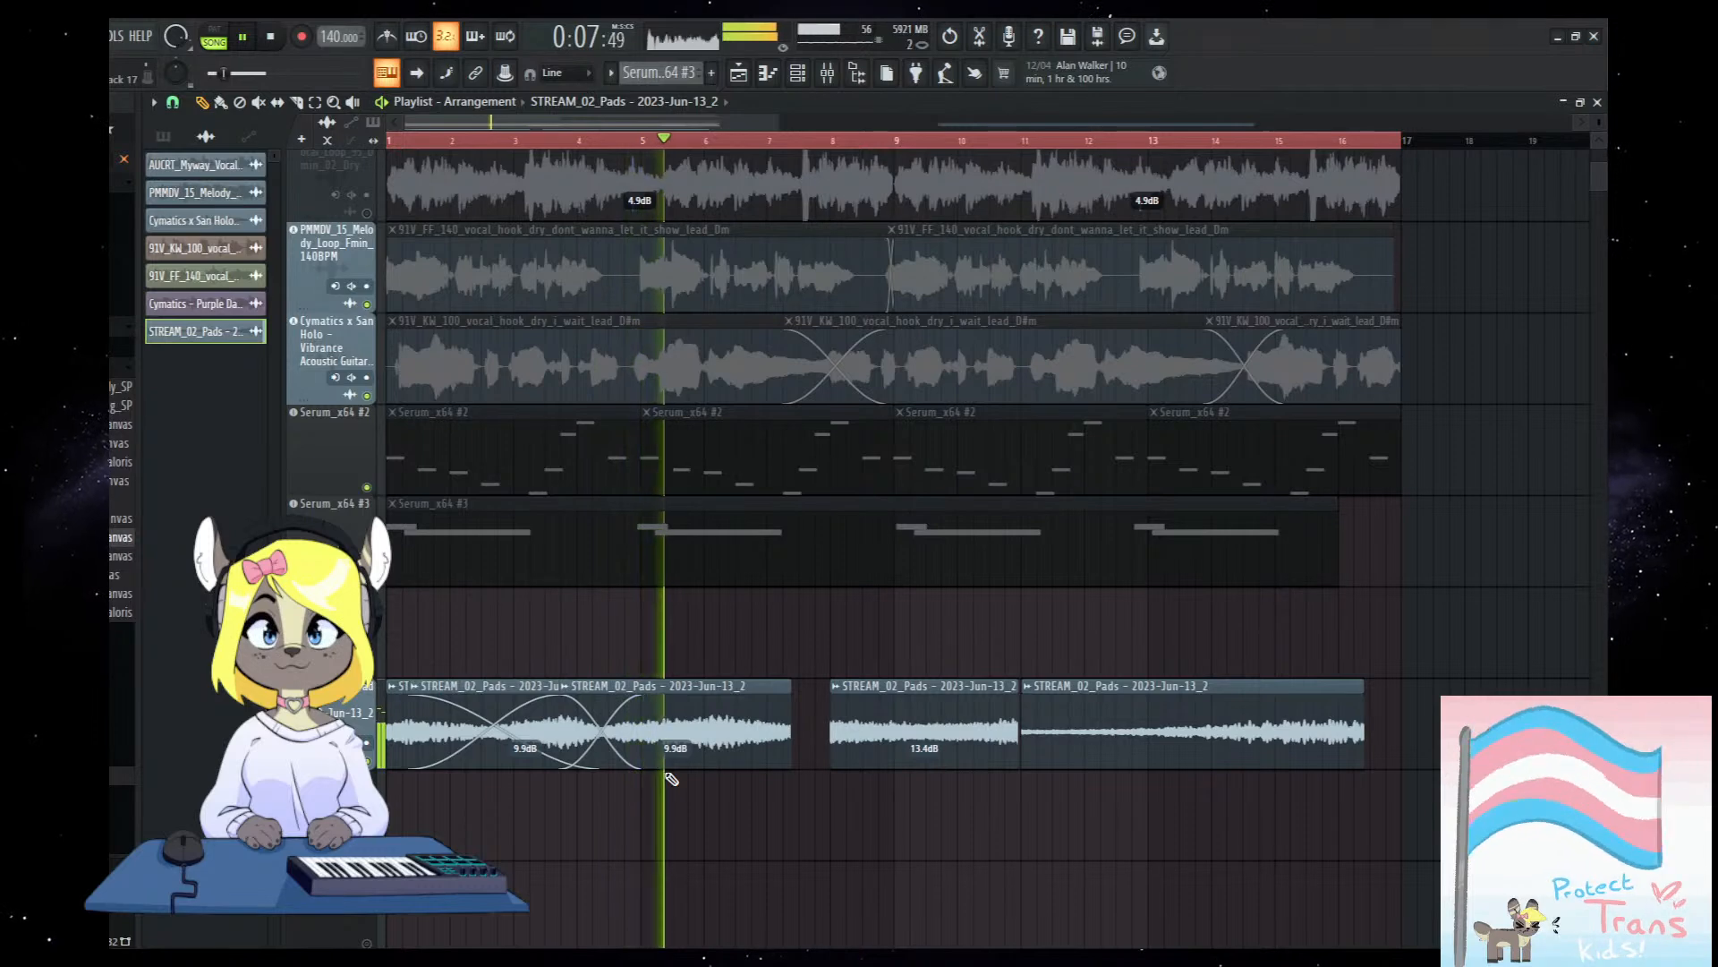
scroll(834, 859, "down", 2)
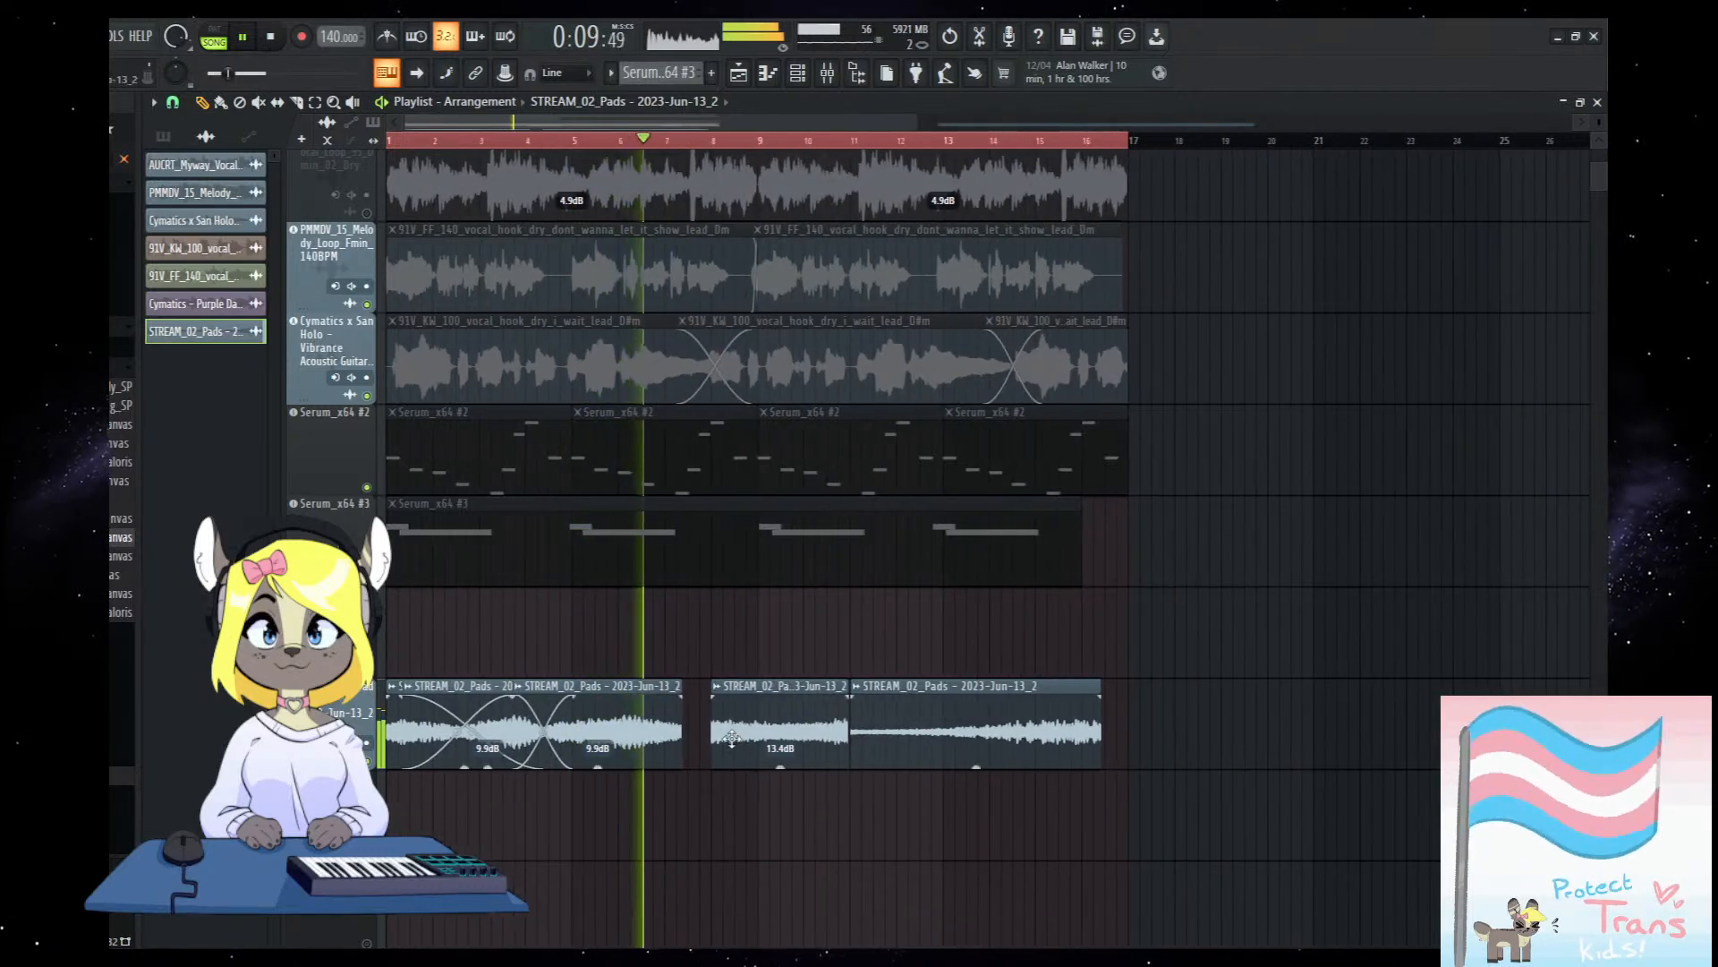
key("space")
Open the pads clip's channel settings and link that channel to mixer Insert 18.
double_click(629, 728)
left_click(827, 74)
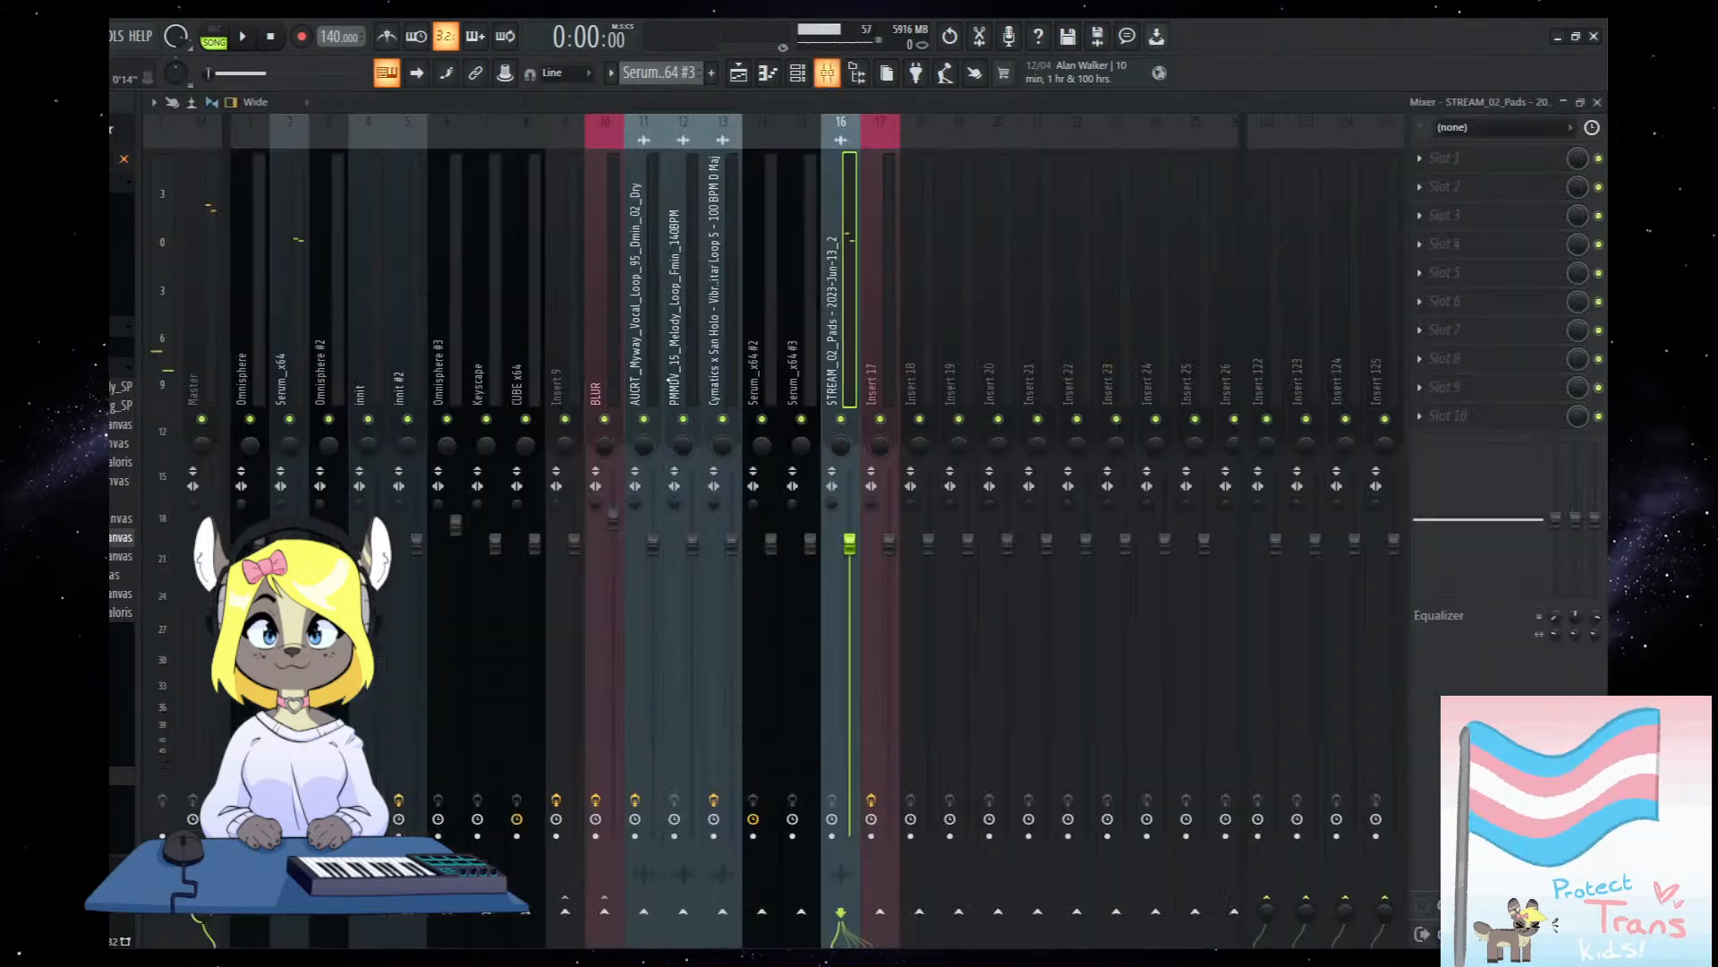
left_click(929, 385)
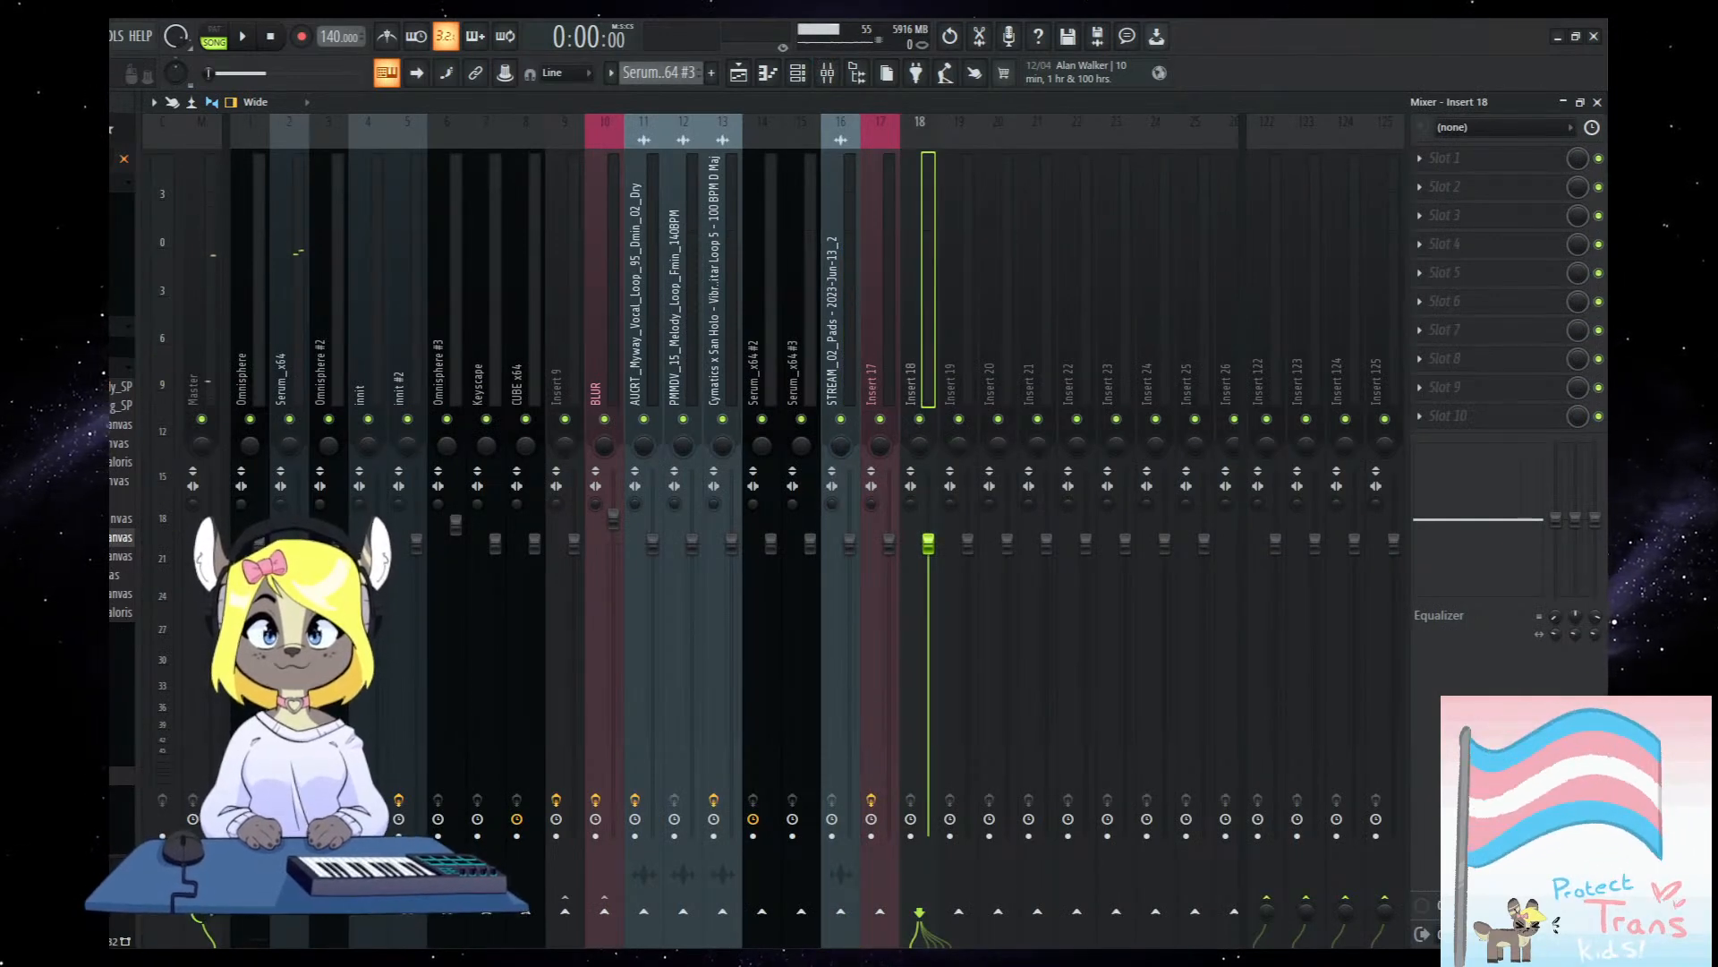
key("ctrl+l")
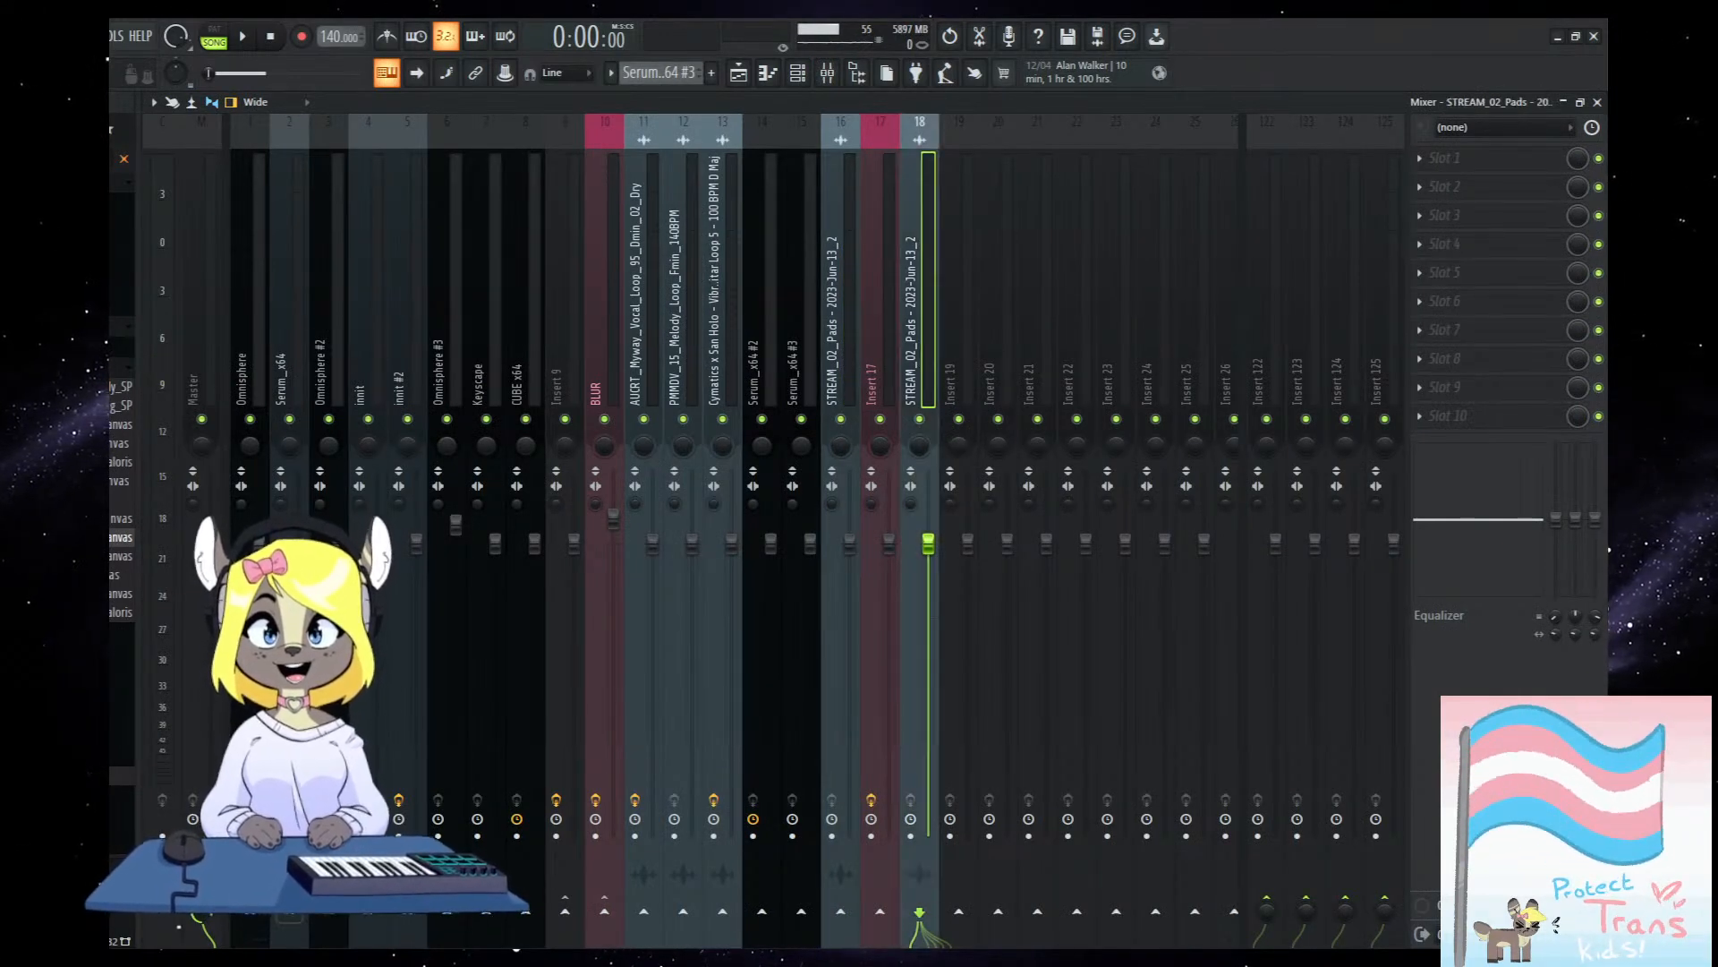
Route Insert 18 into the Omnisphere insert, select the Omnisphere insert, and start the song.
right_click(250, 911)
left_click(295, 863)
left_click(255, 463)
key("space")
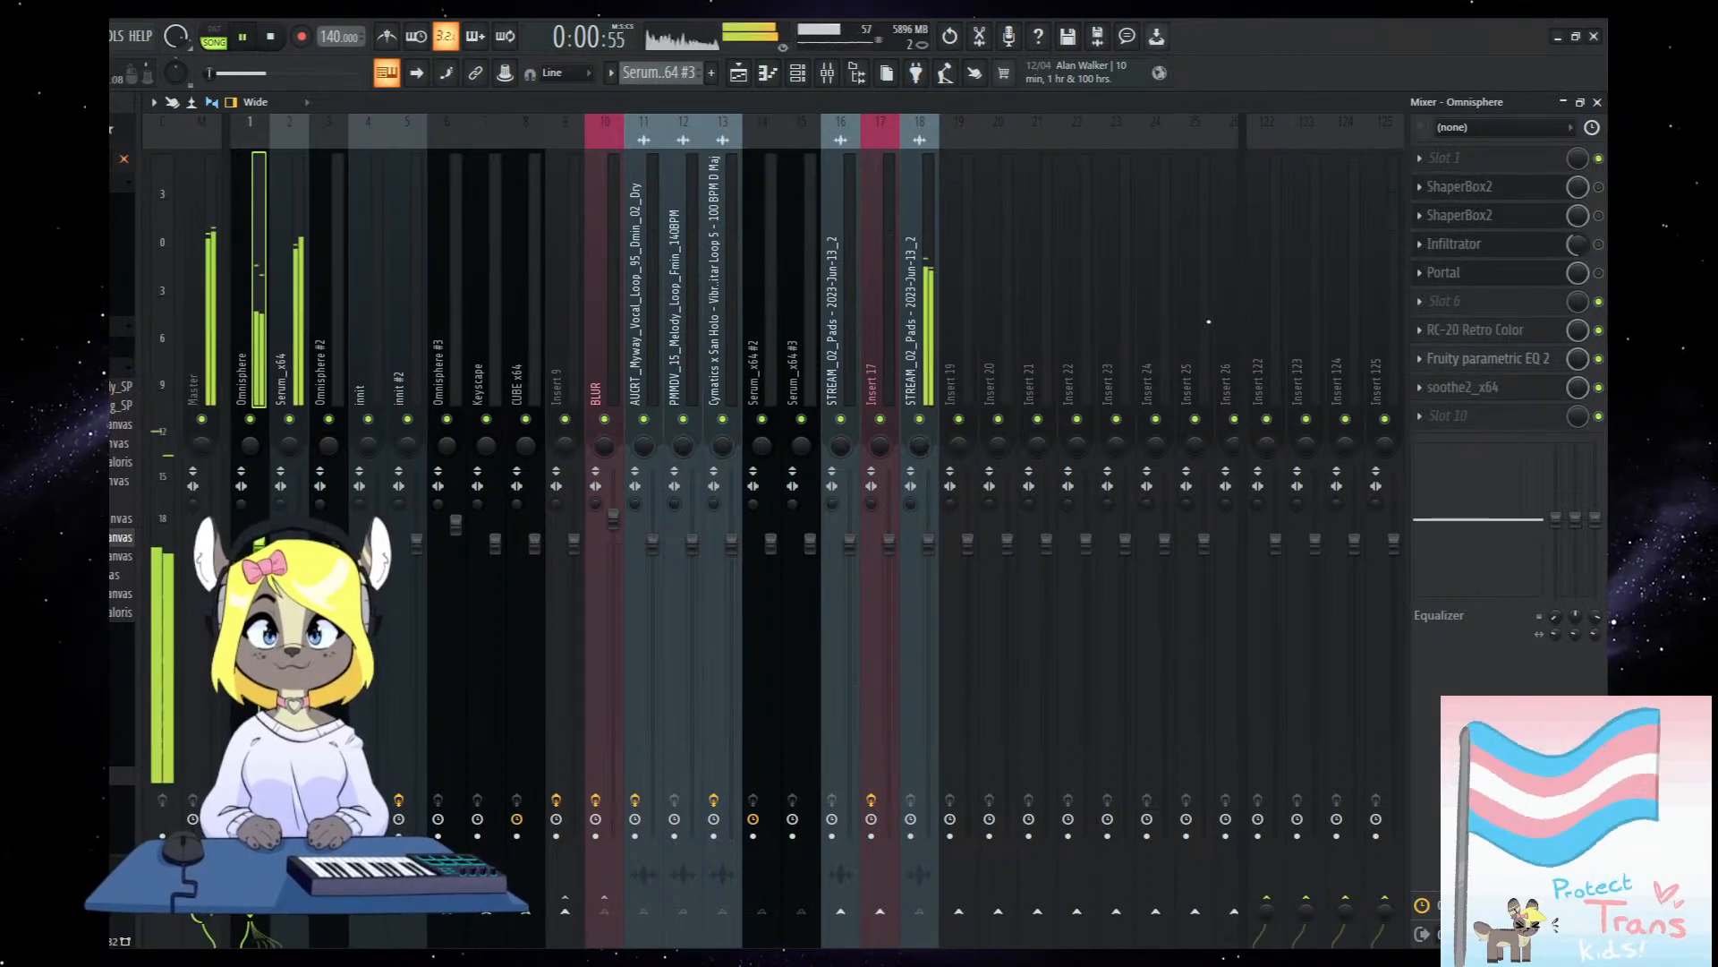
In soothe2 on the Omnisphere insert, lower band 1's sensitivity to 7.9 dB at 318 Hz, and return to the playlist.
left_click(1475, 395)
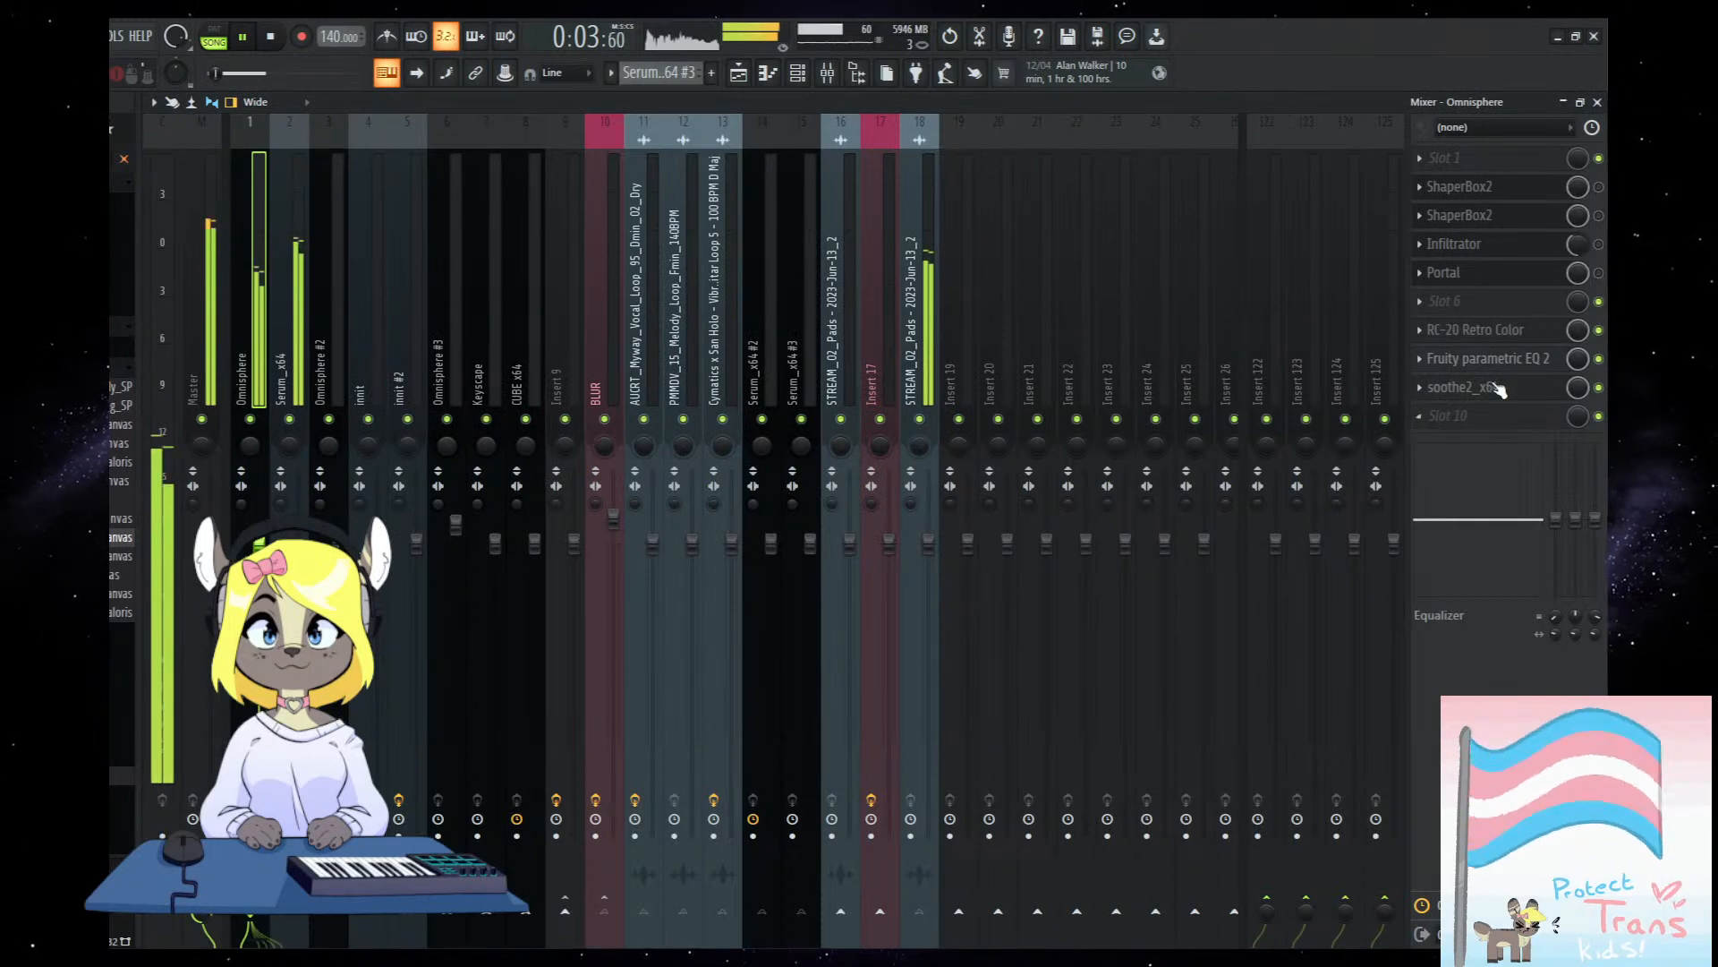
left_click(1497, 387)
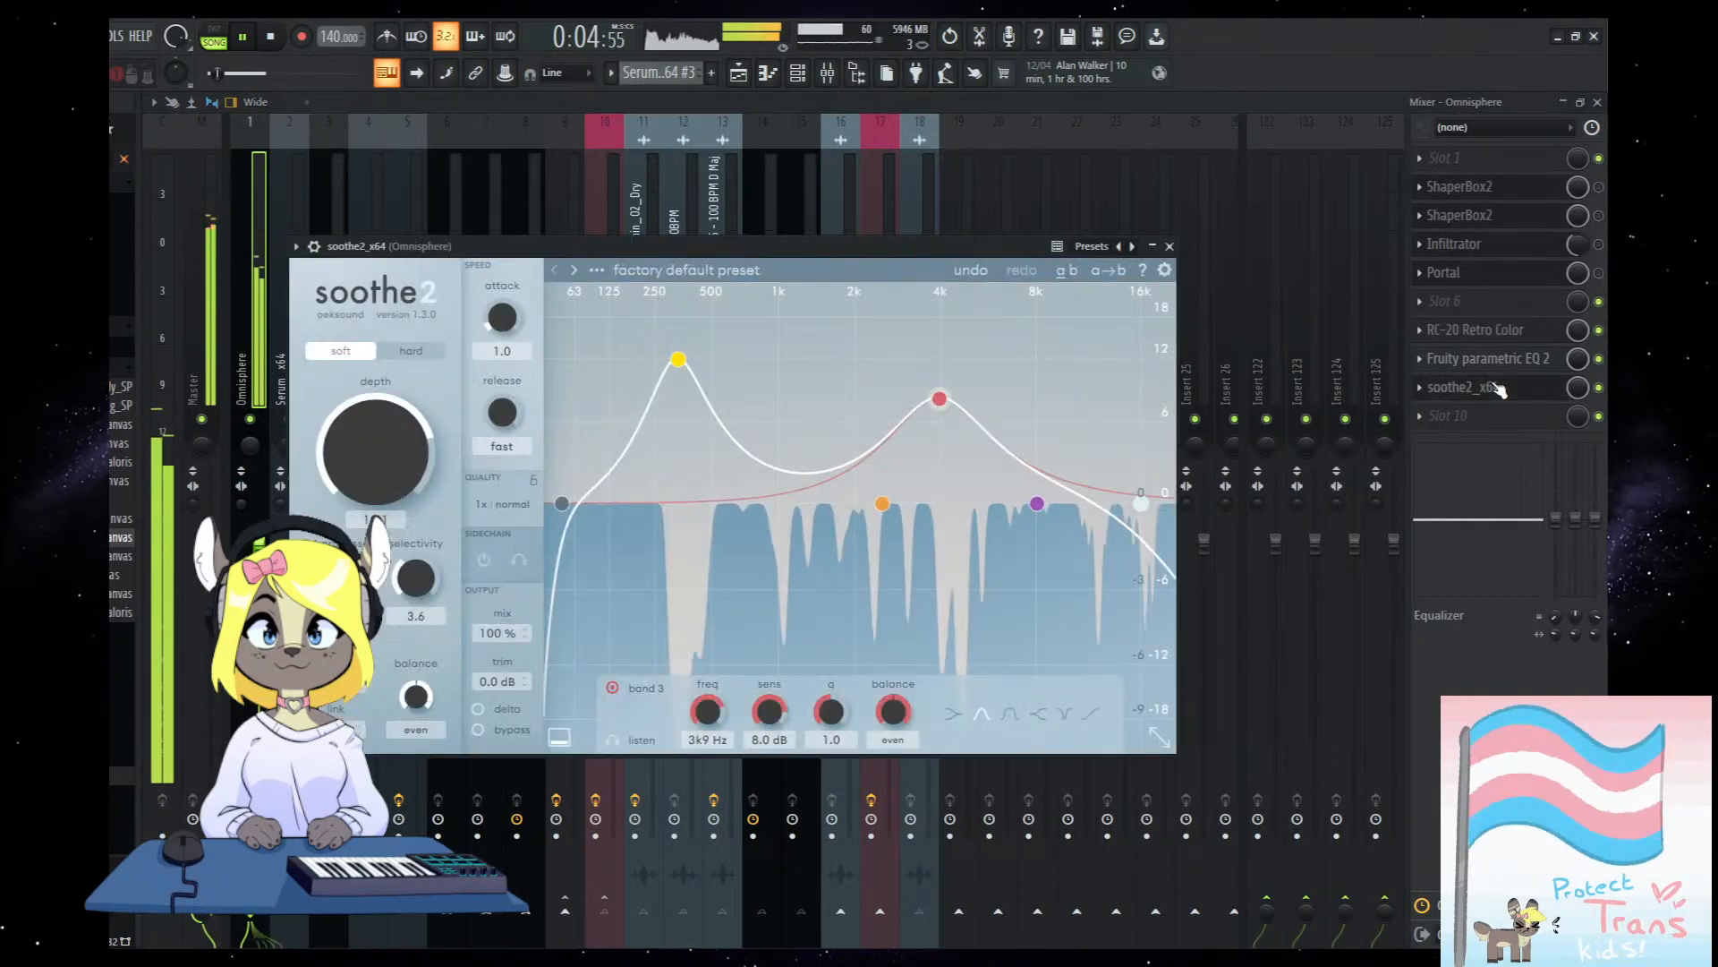
left_click_drag(673, 357, 672, 404)
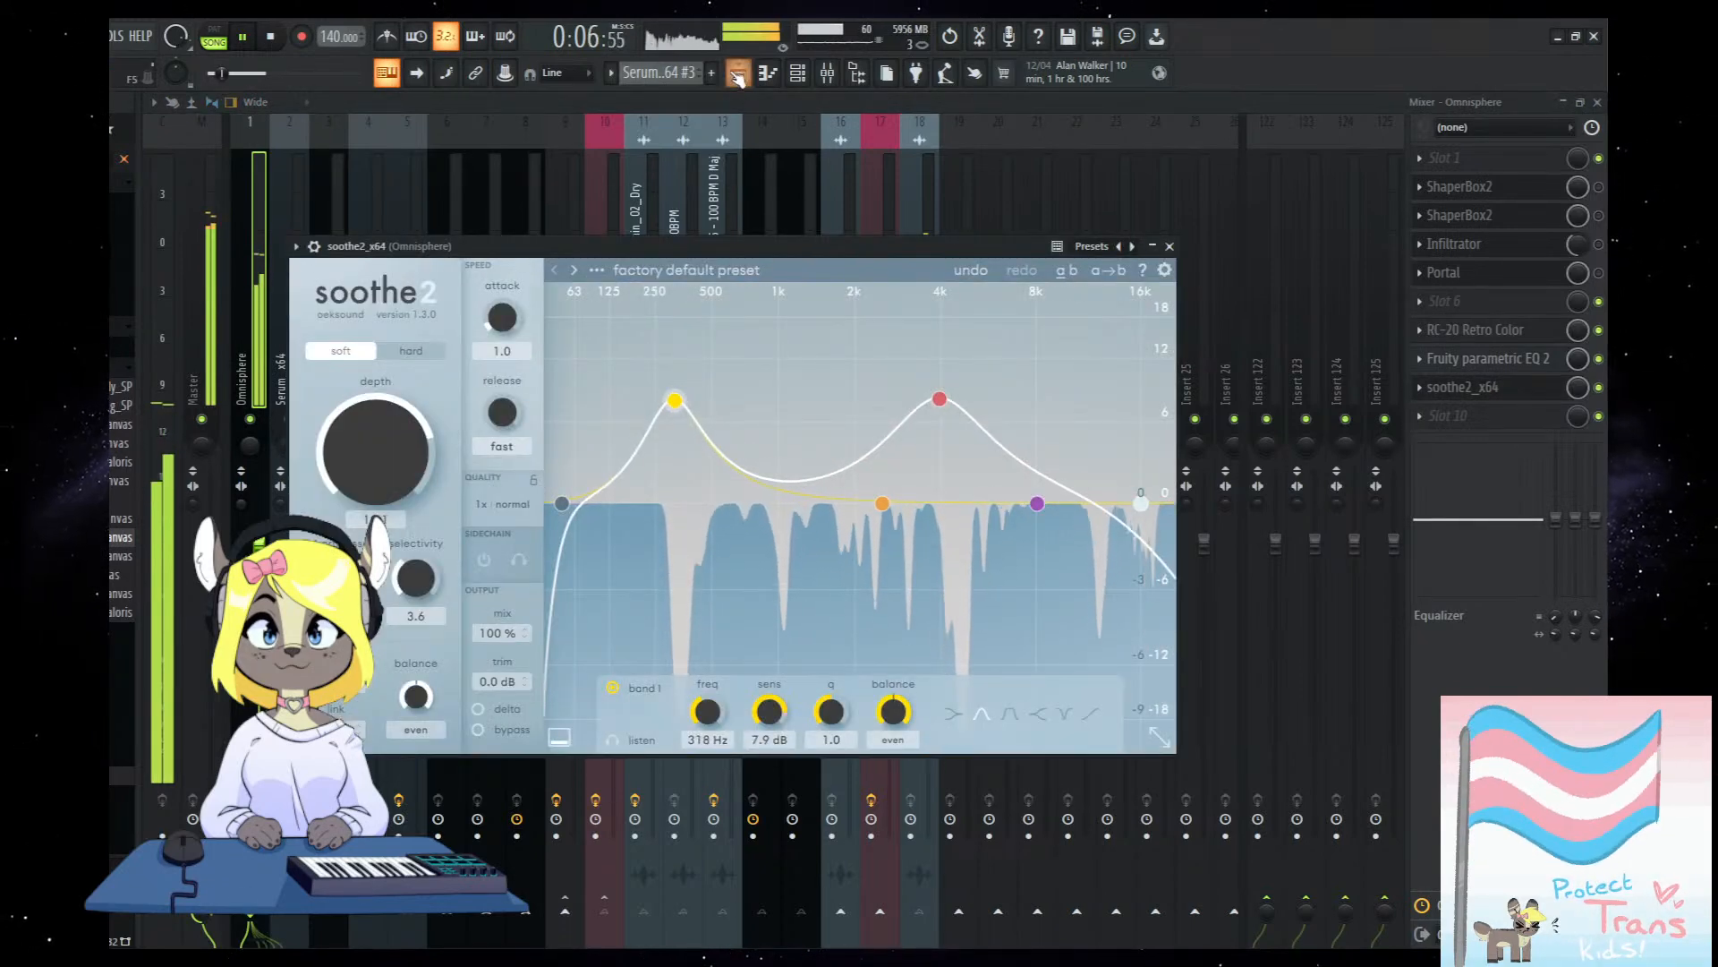
key("F5")
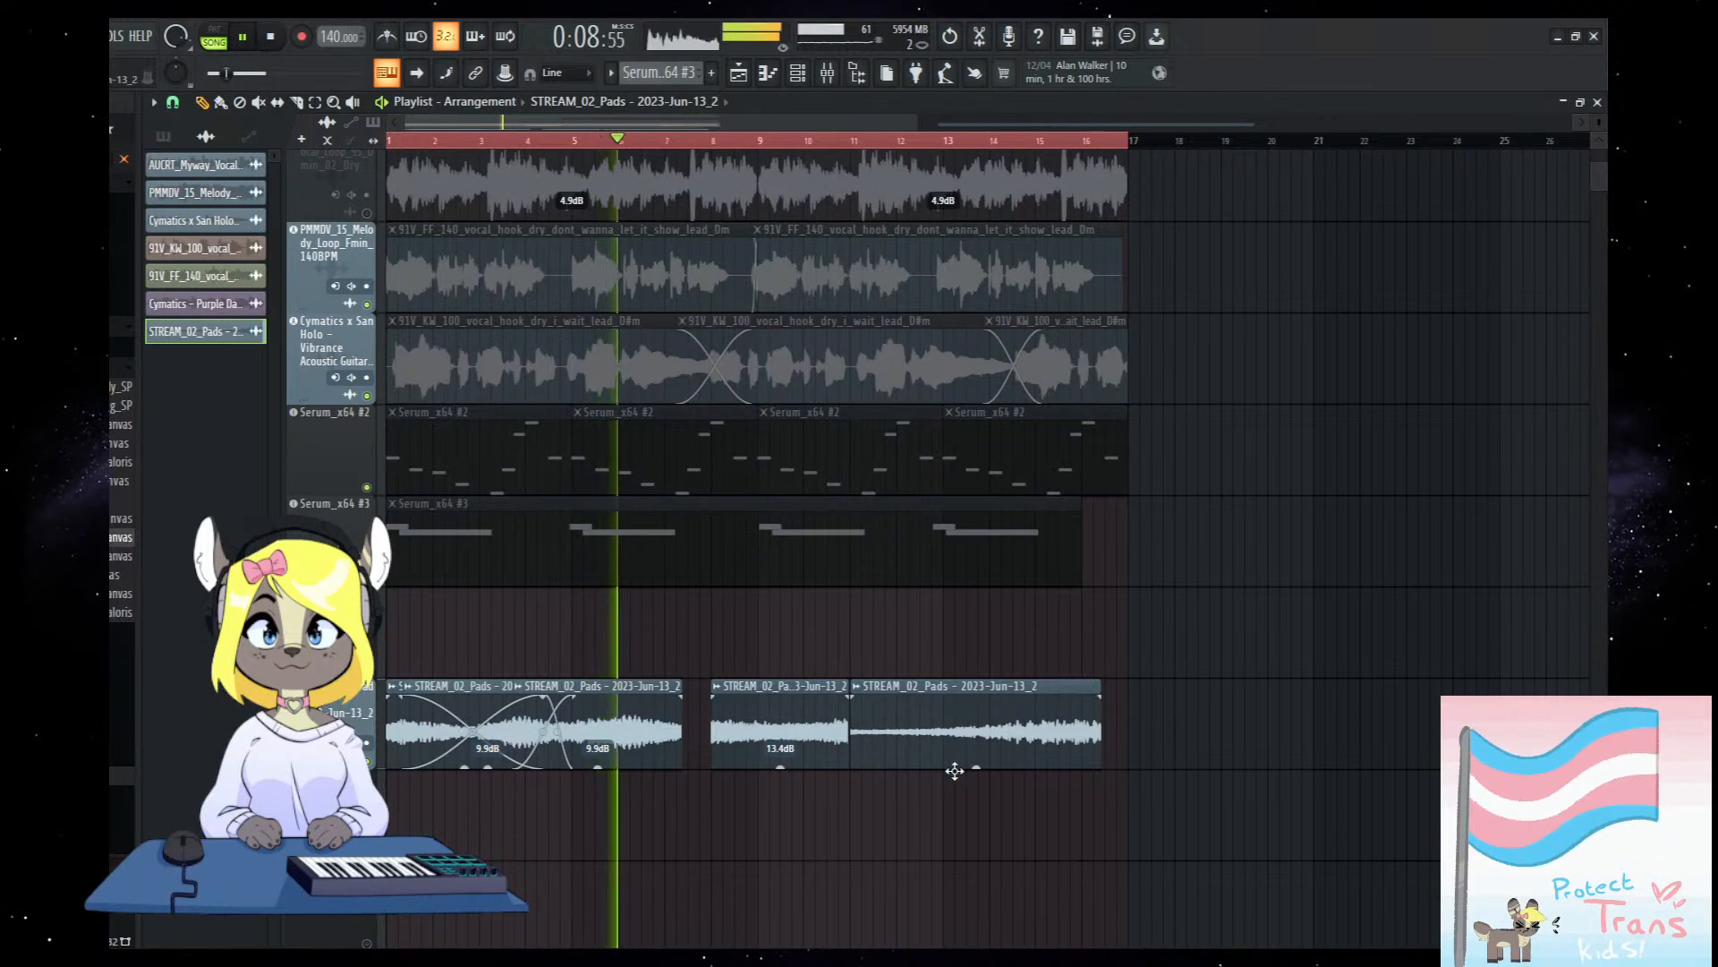
Remove the pads slices after bar 8 and extend the crossfaded texture to just before bar 12 with copied slices.
right_click(782, 748)
left_click_drag(850, 748, 956, 748)
key("space")
left_click_drag(855, 757, 701, 728)
key("space")
left_click_drag(533, 746, 735, 747)
scroll(432, 772, "up", 1)
scroll(432, 773, "up", 3)
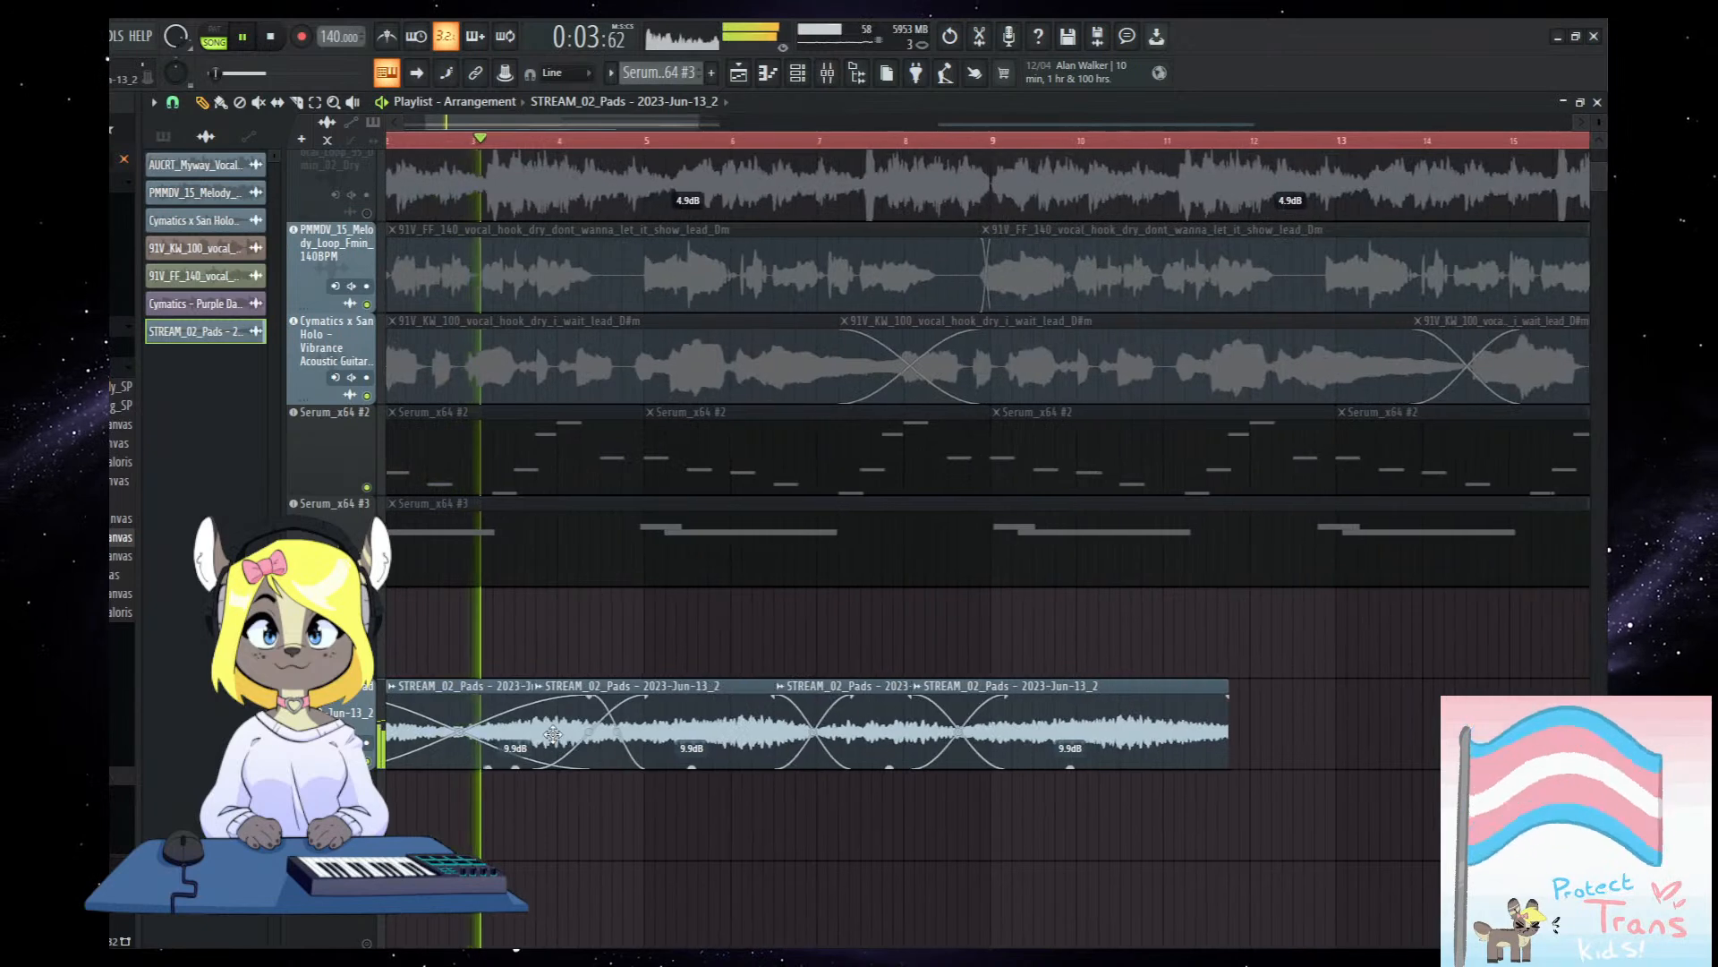
scroll(722, 756, "down", 2)
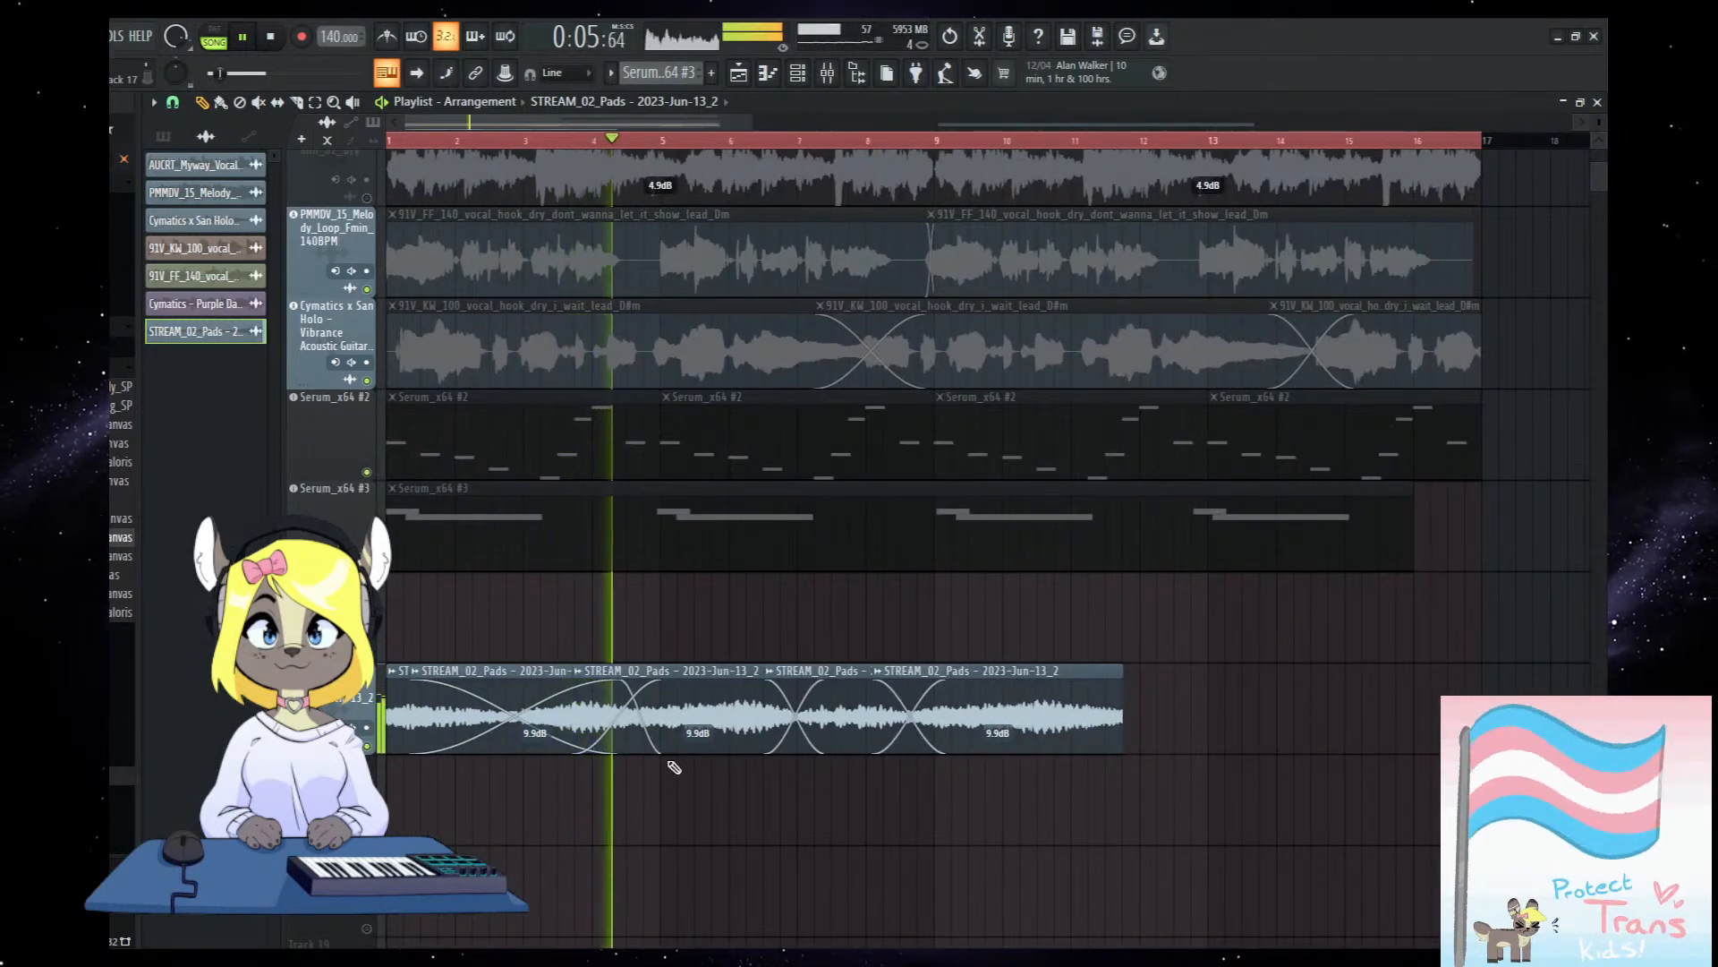
Check the STREAM_02_Pads and Serum_x64 mixer inserts against the playlist during playback, and stop the song.
key("F9")
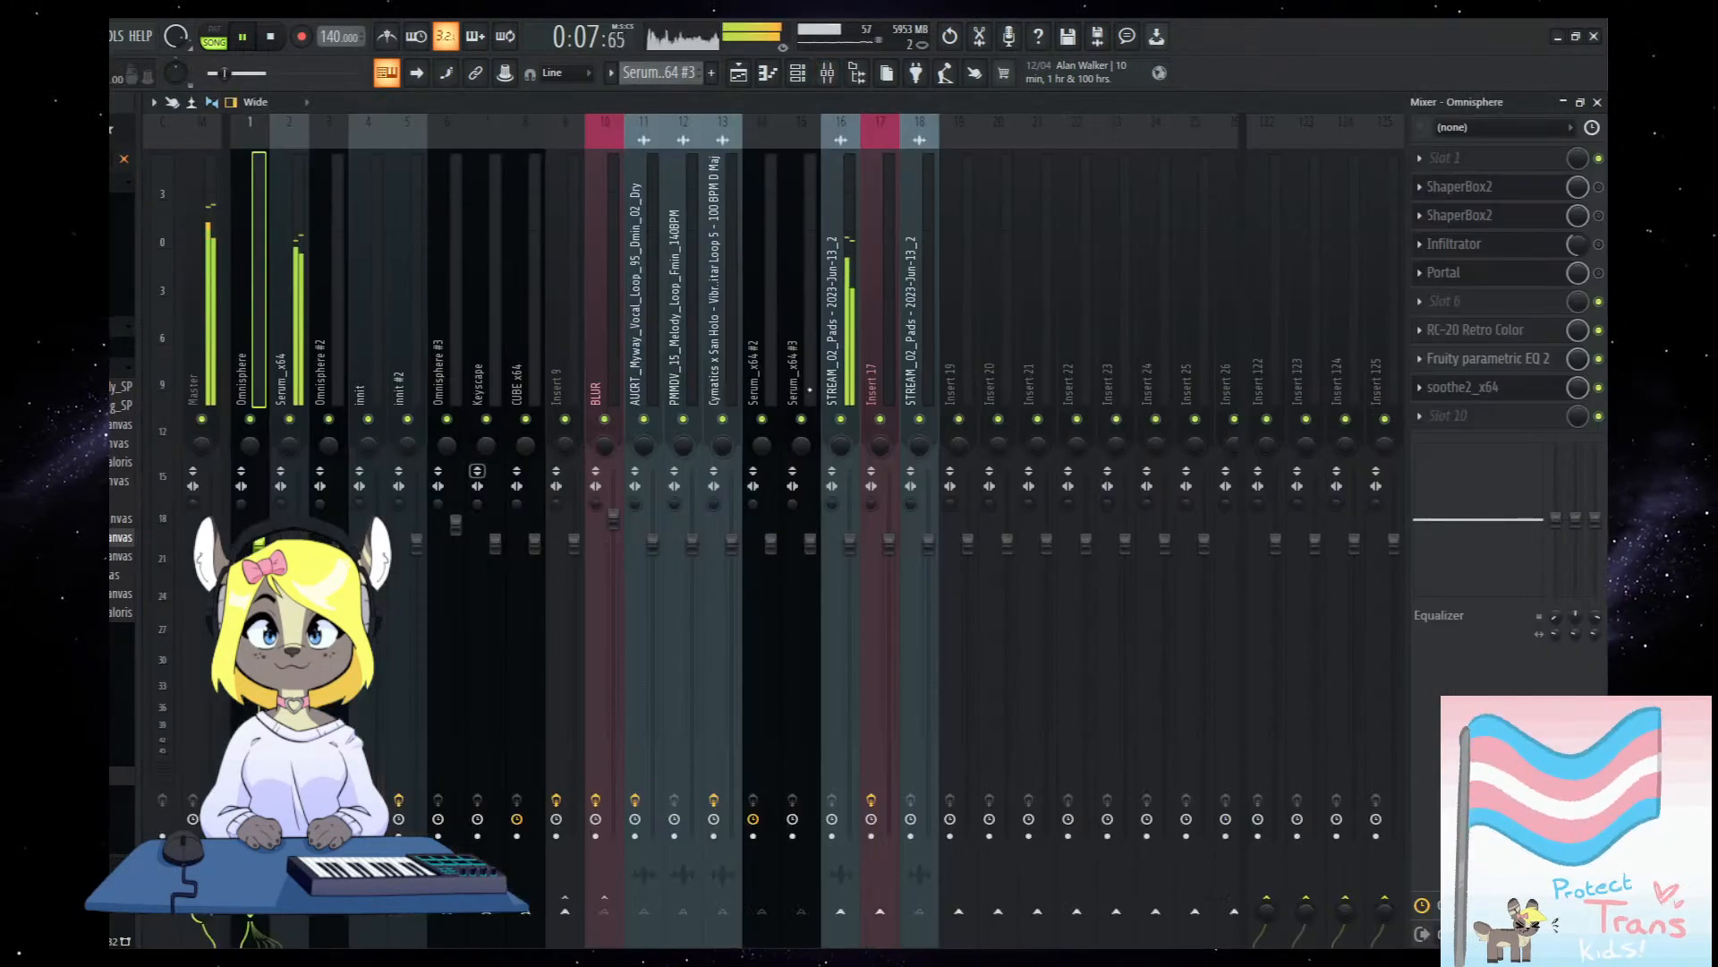
left_click(837, 392)
left_click(303, 381)
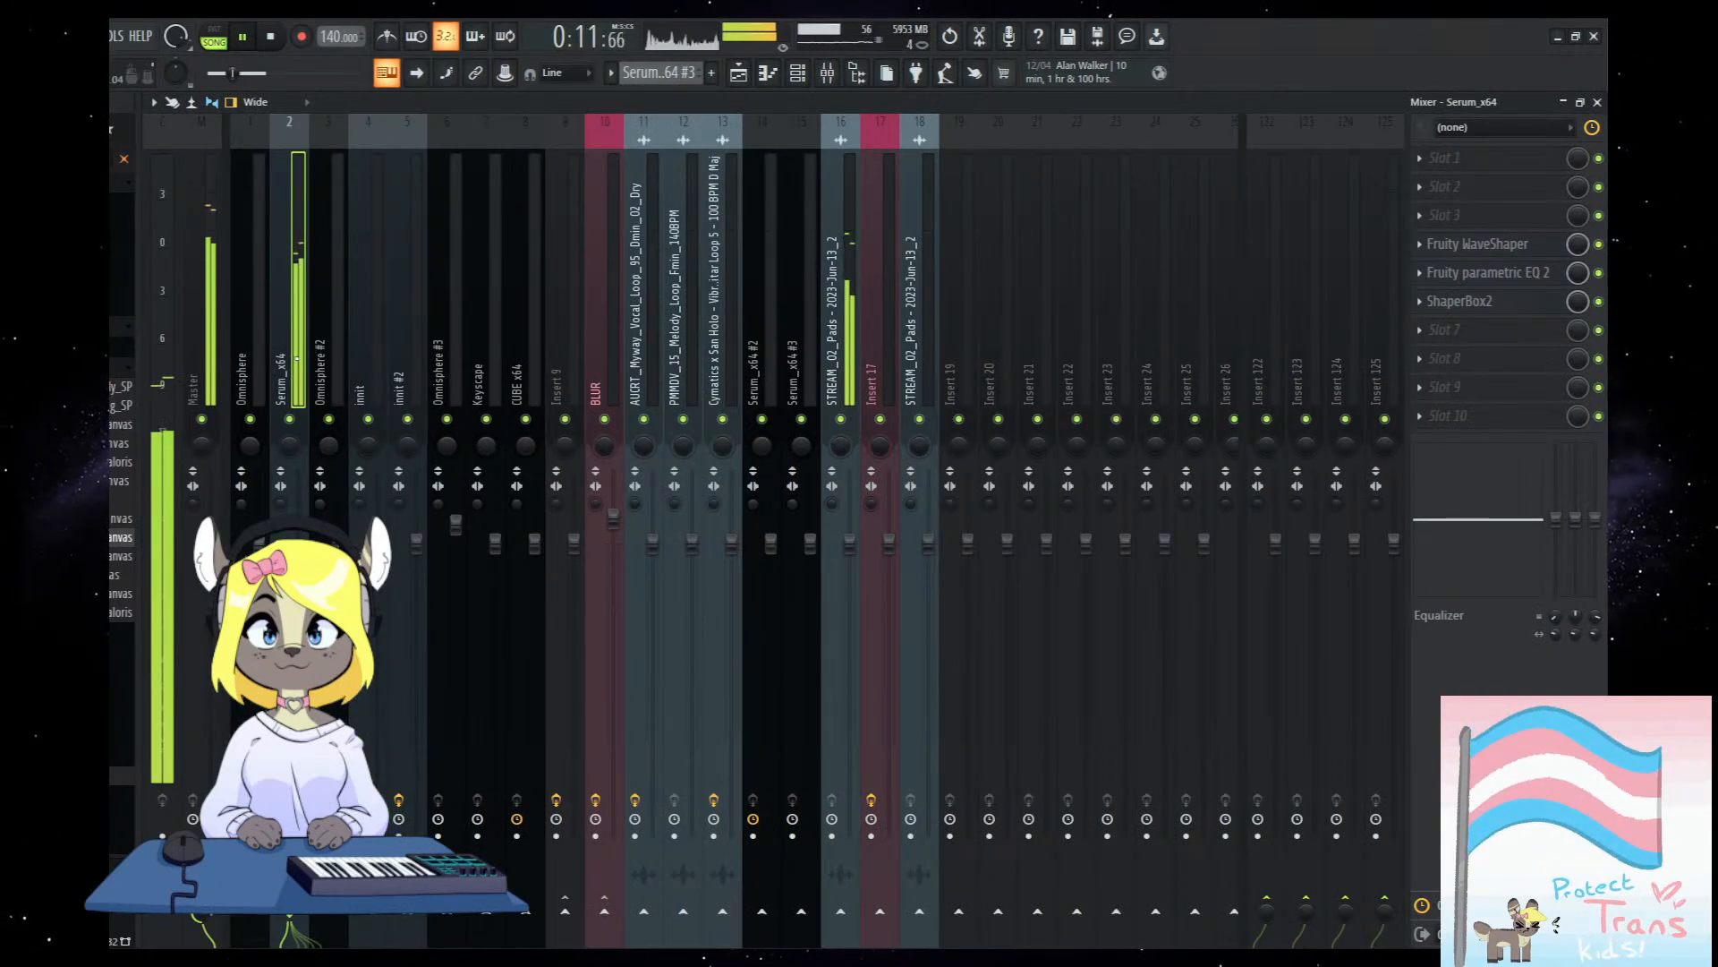
left_click(743, 76)
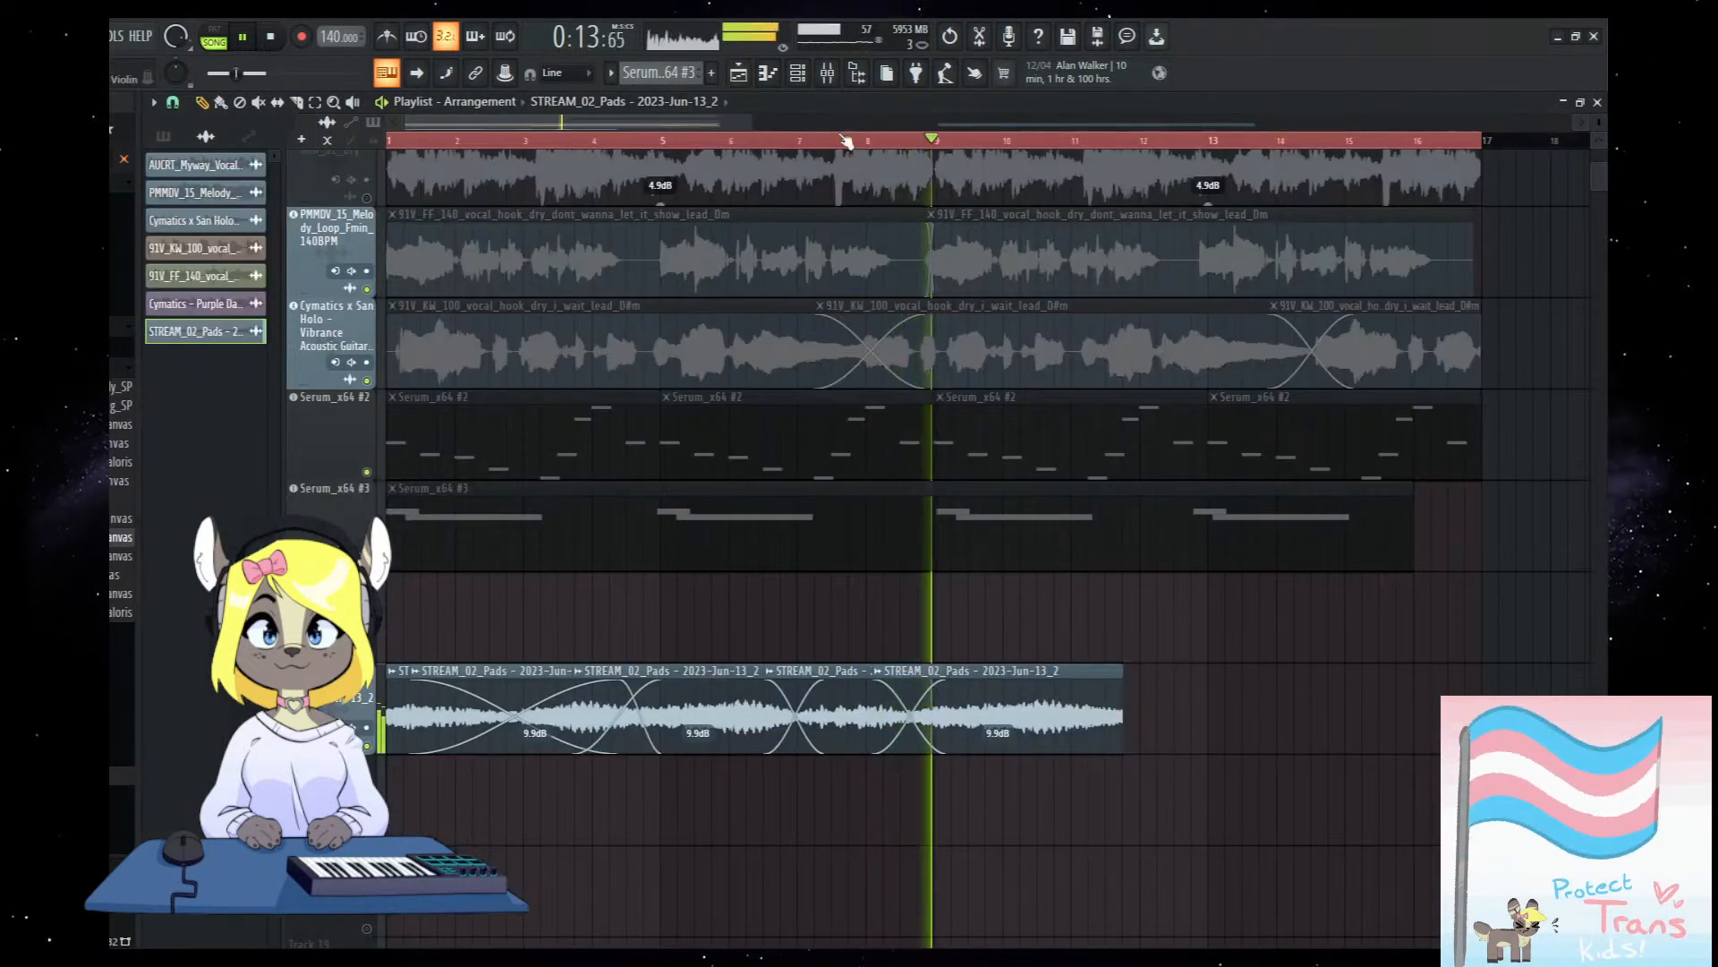
left_click(828, 76)
key("space")
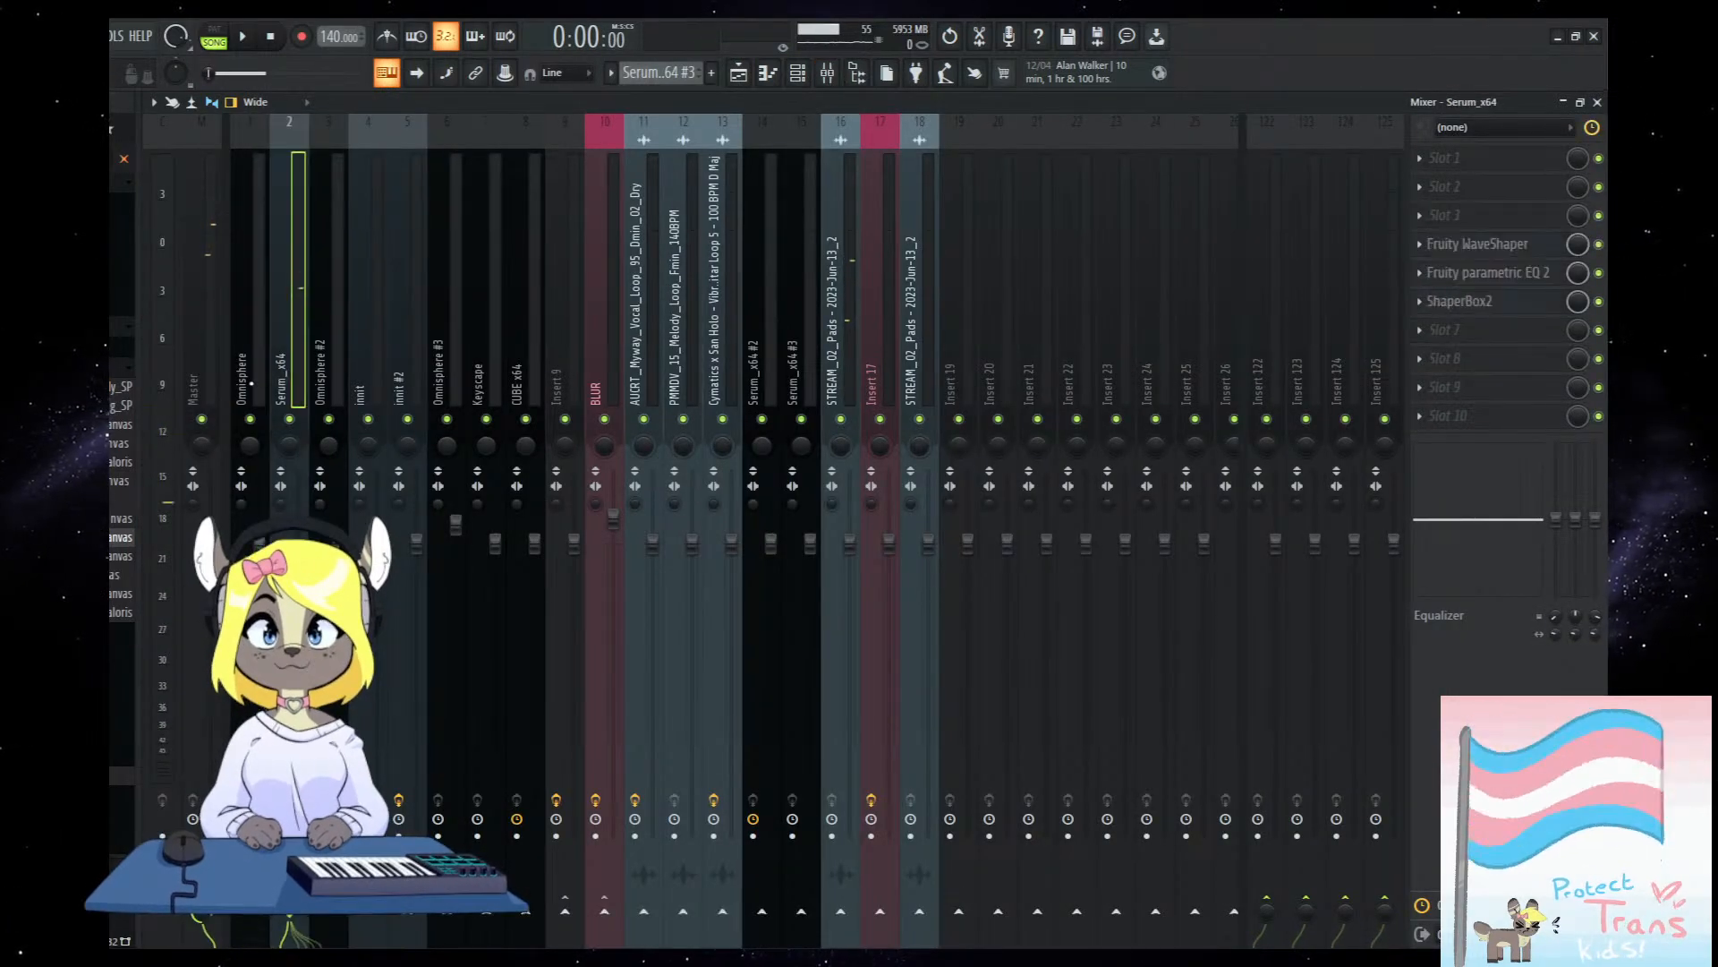
Route the STREAM_02_Pads Insert 16 into the Omnisphere insert and audition it, ending with the Omnisphere insert selected.
key("space")
left_click(251, 383)
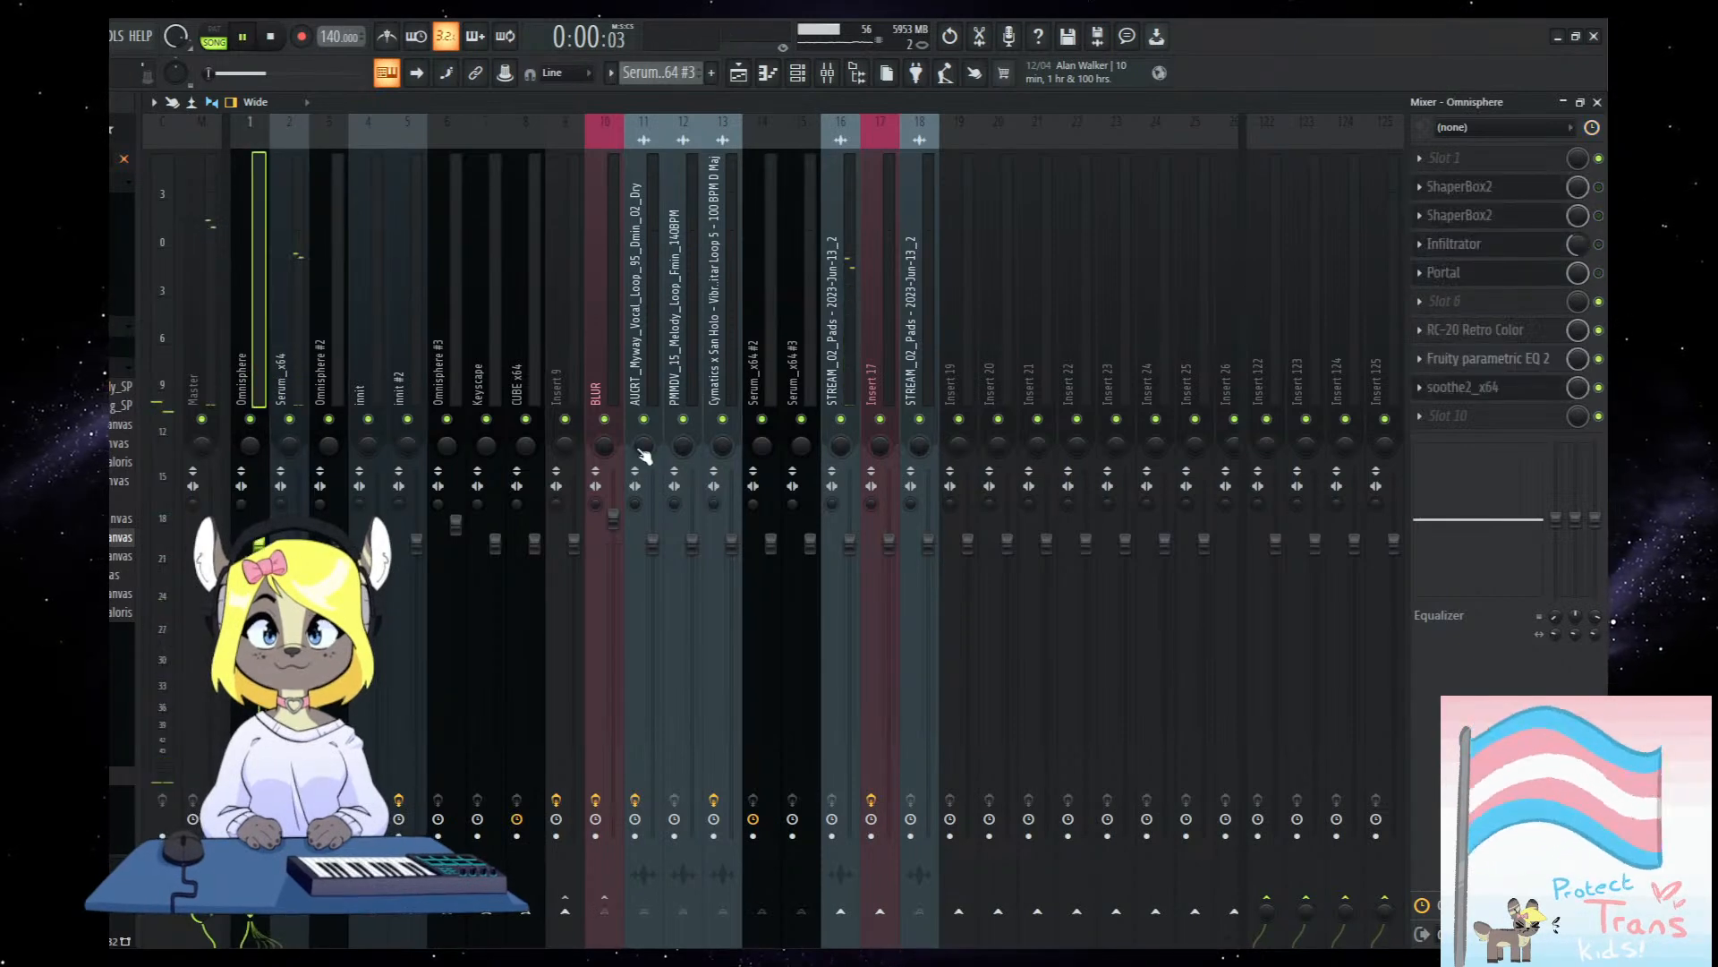
left_click(842, 376)
key("space")
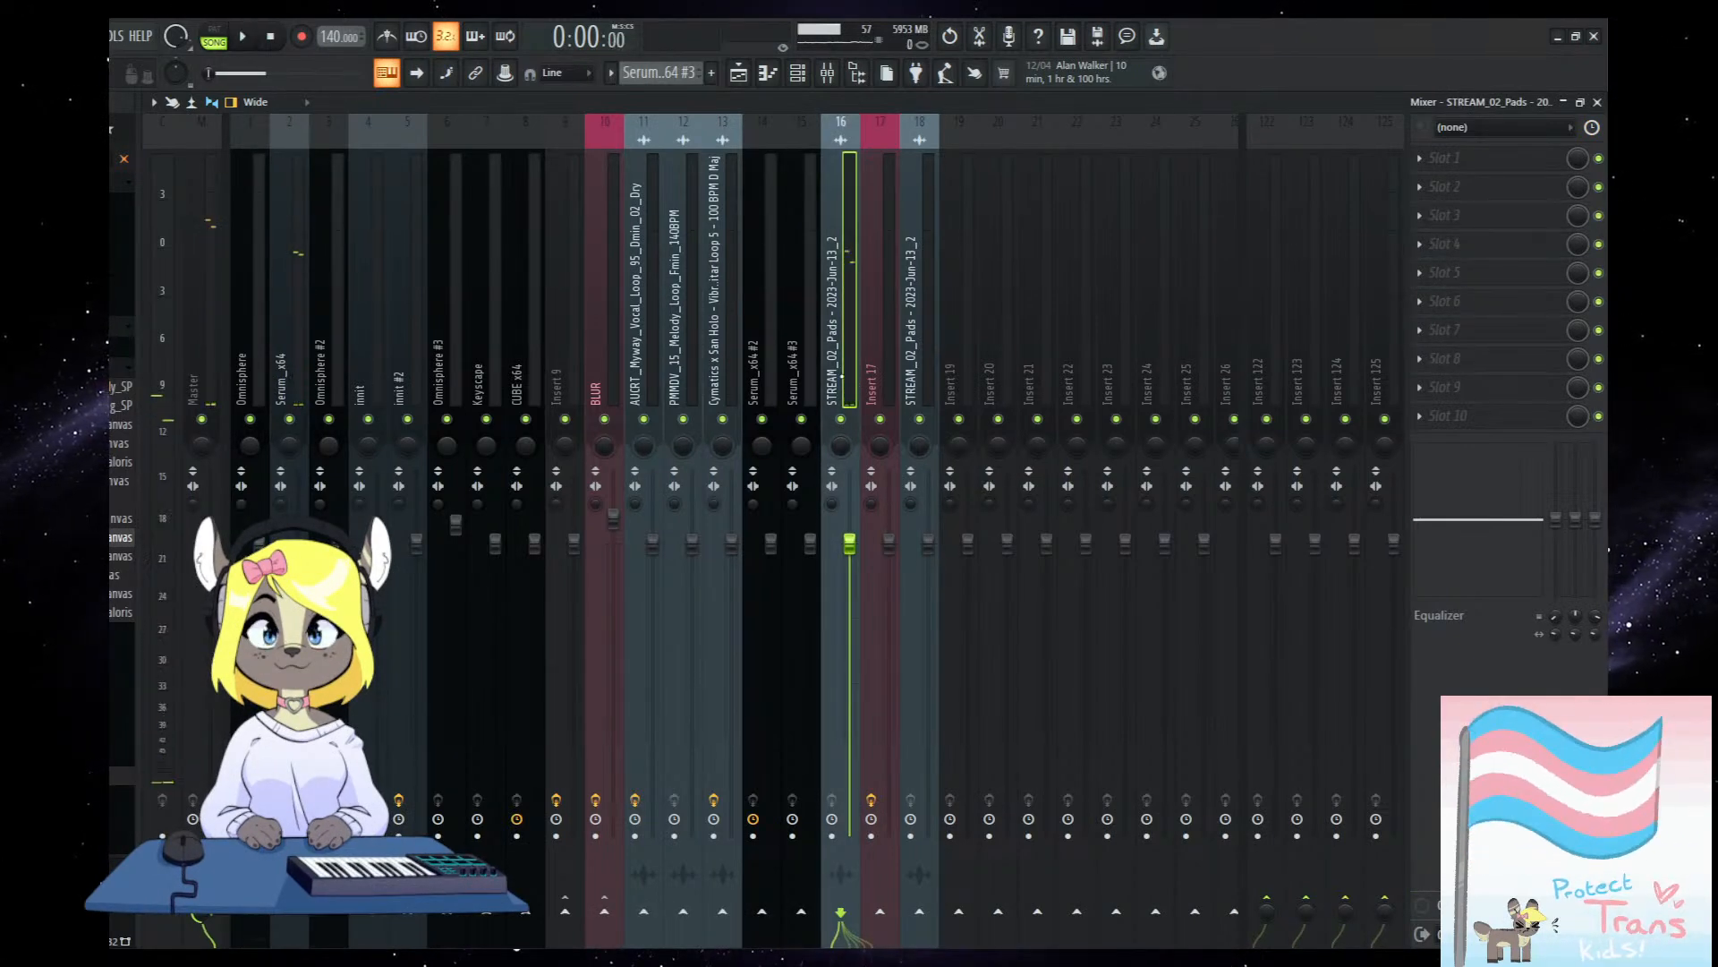
key("space")
key("space")
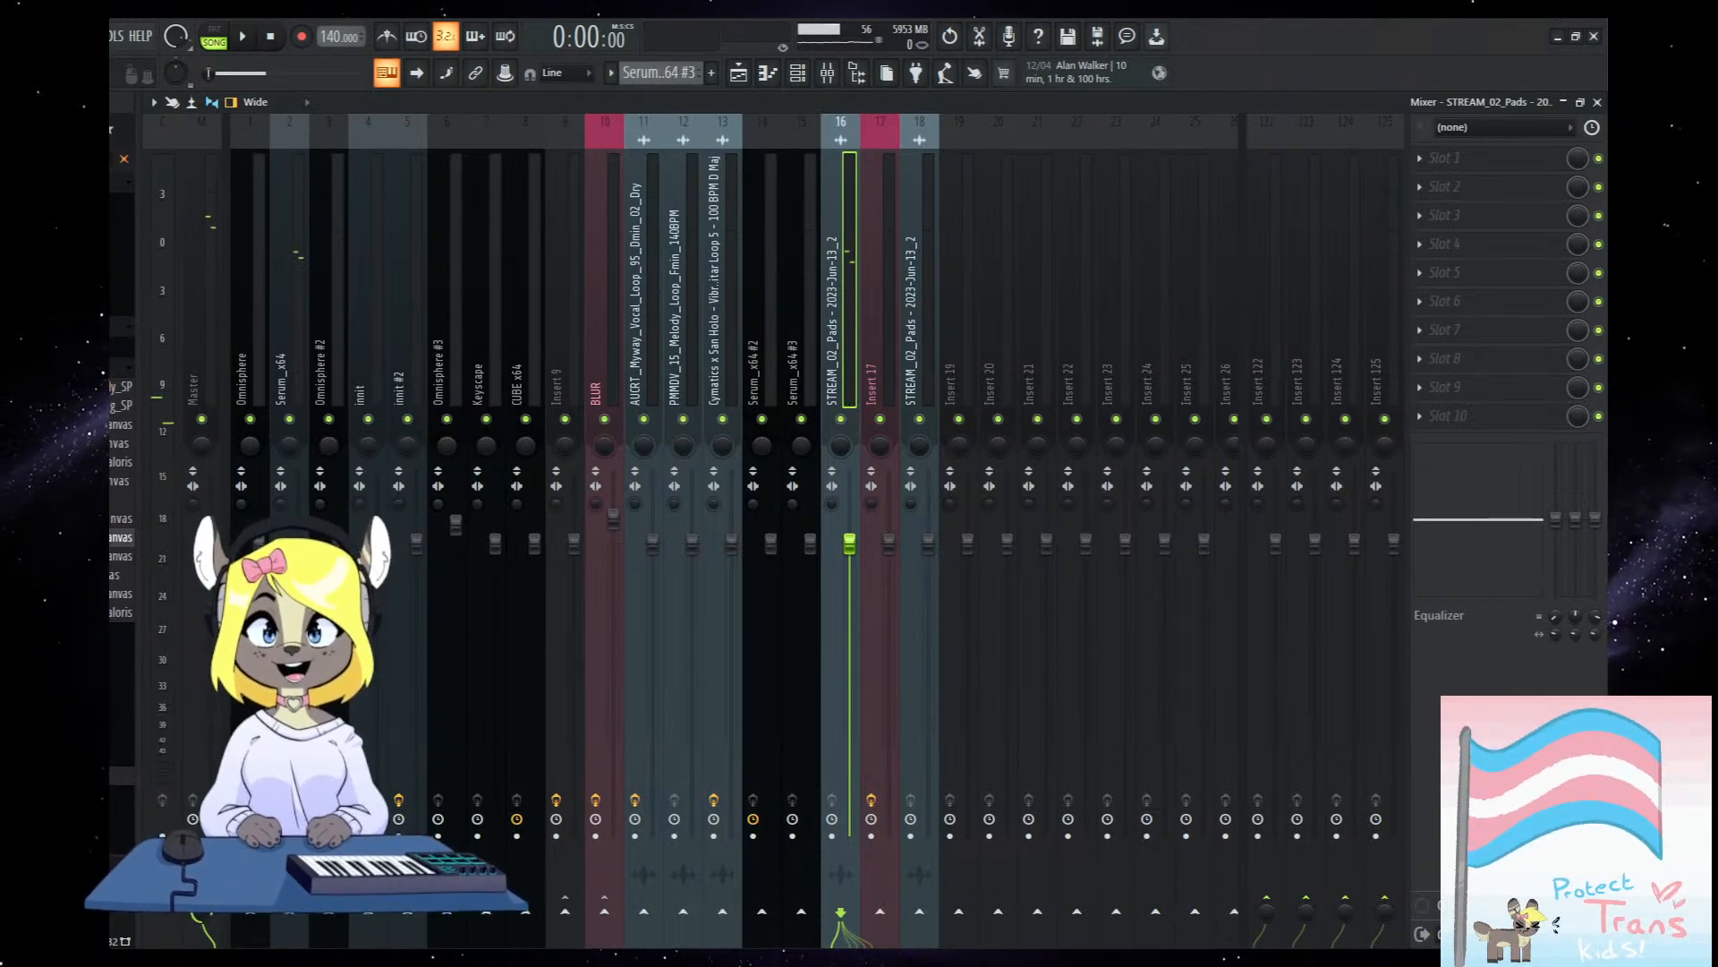
key("space")
left_click(266, 354)
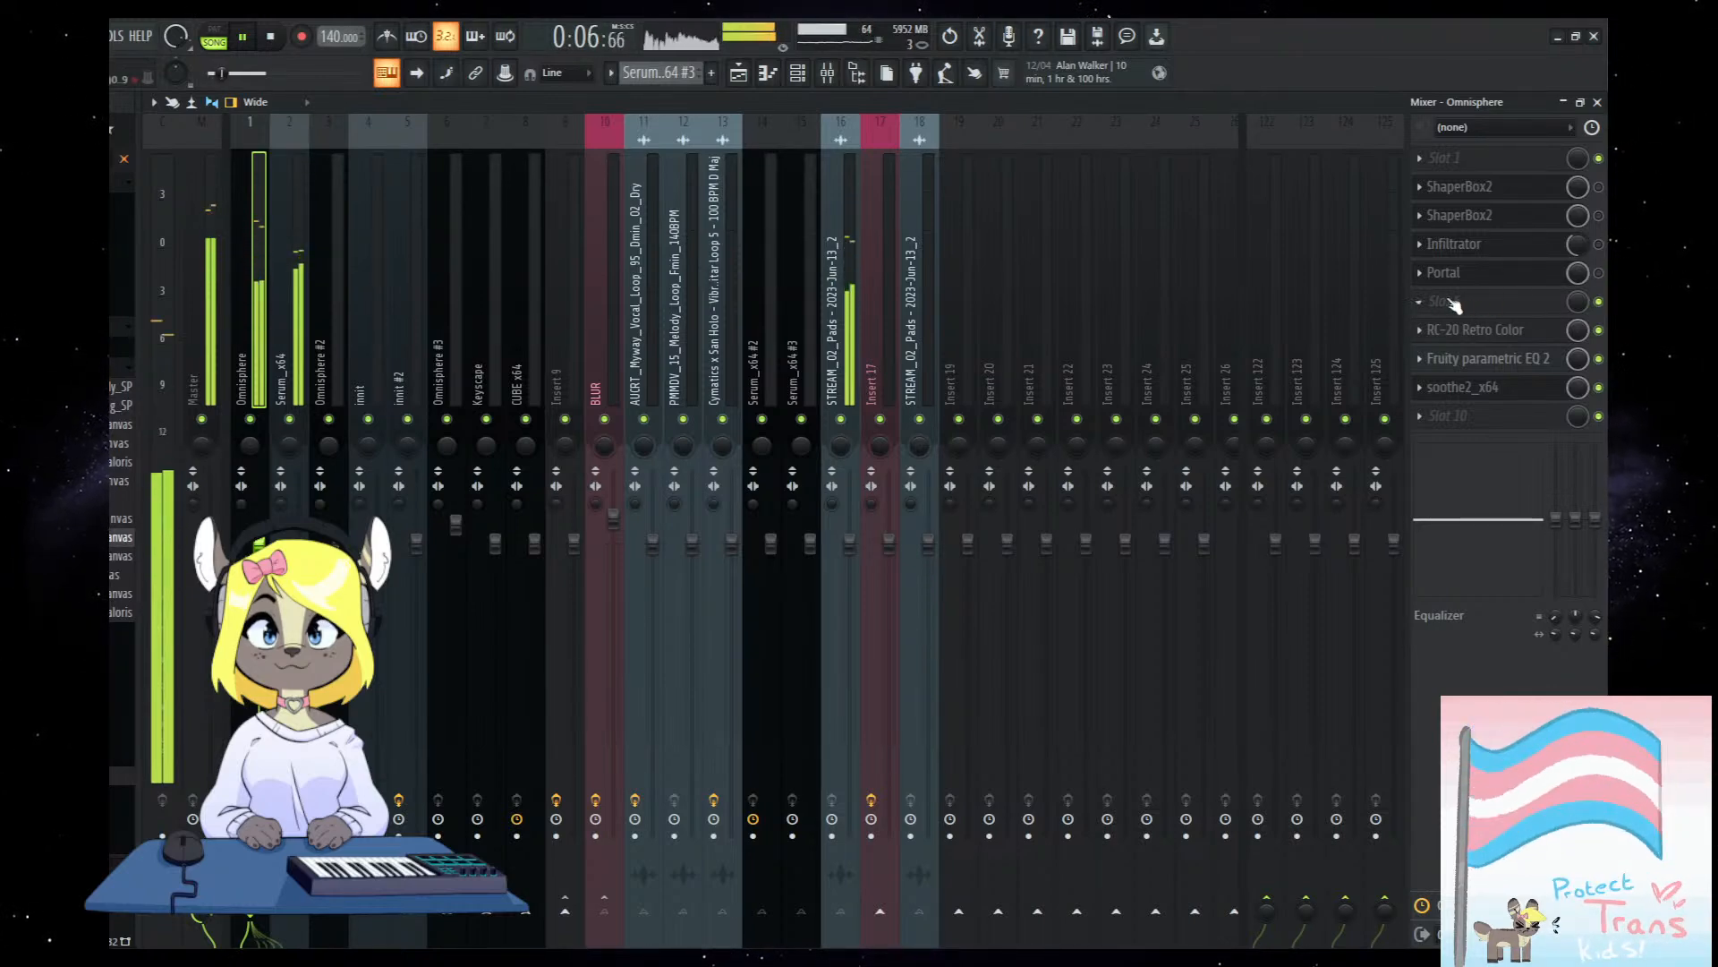
Enable Infiltrator on the Omnisphere insert and replay the song, checking the playlist and mixer while it plays.
key("space")
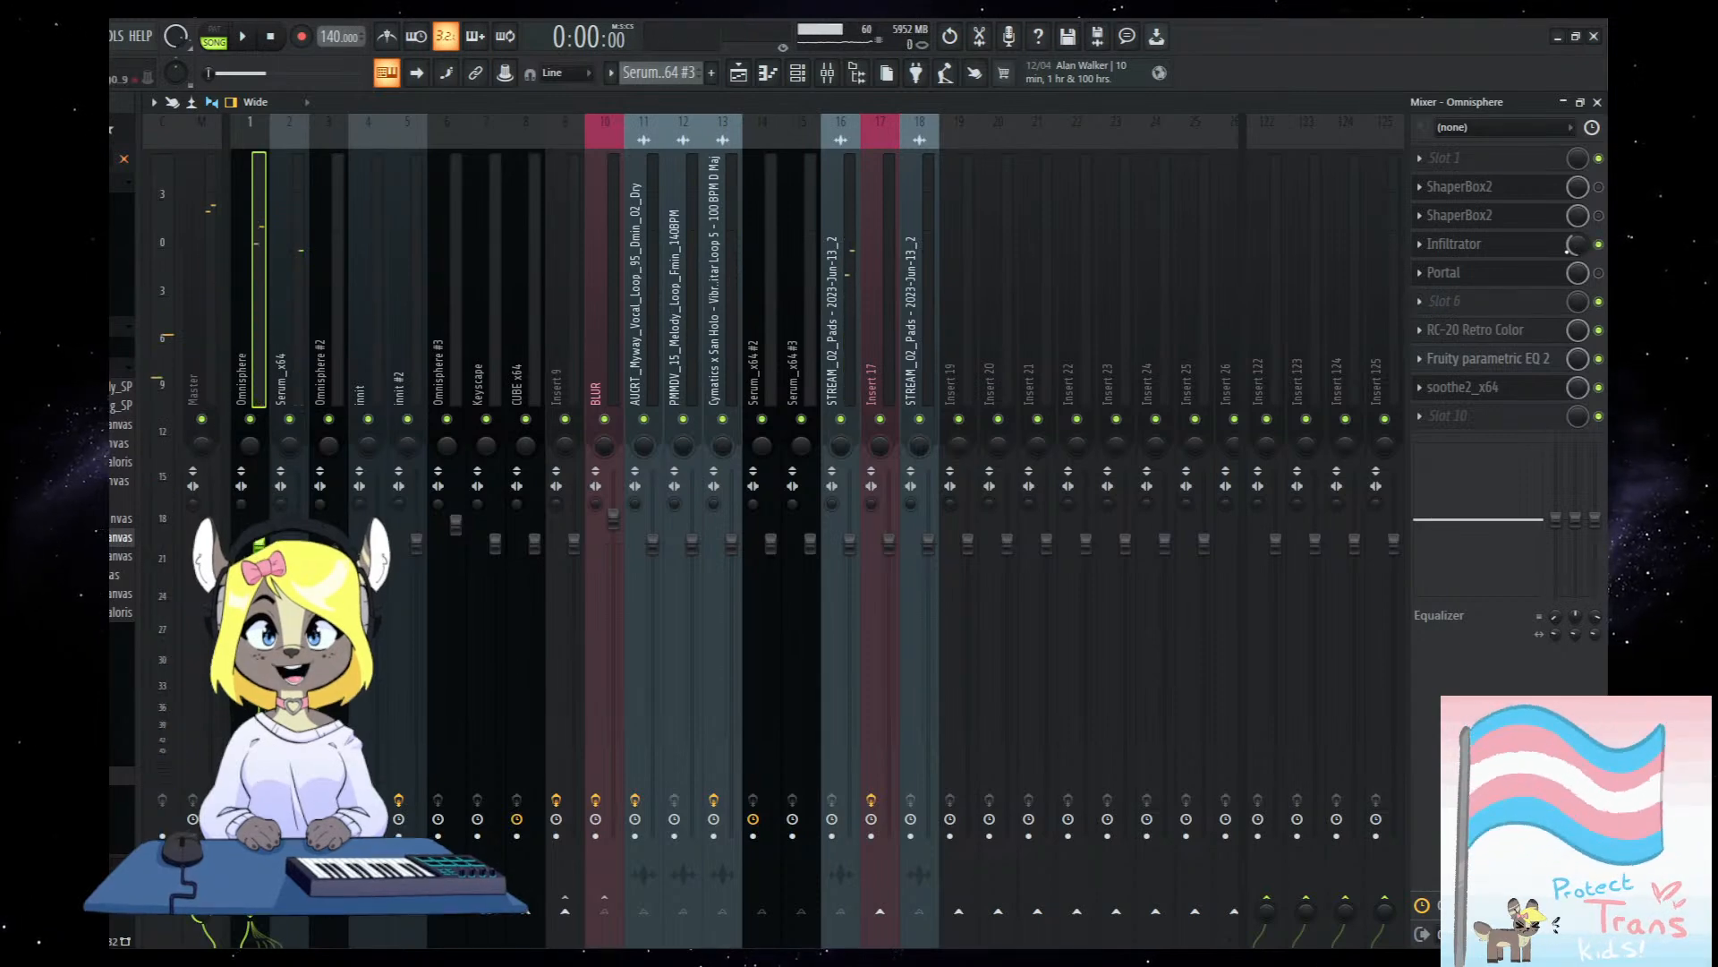
key("space")
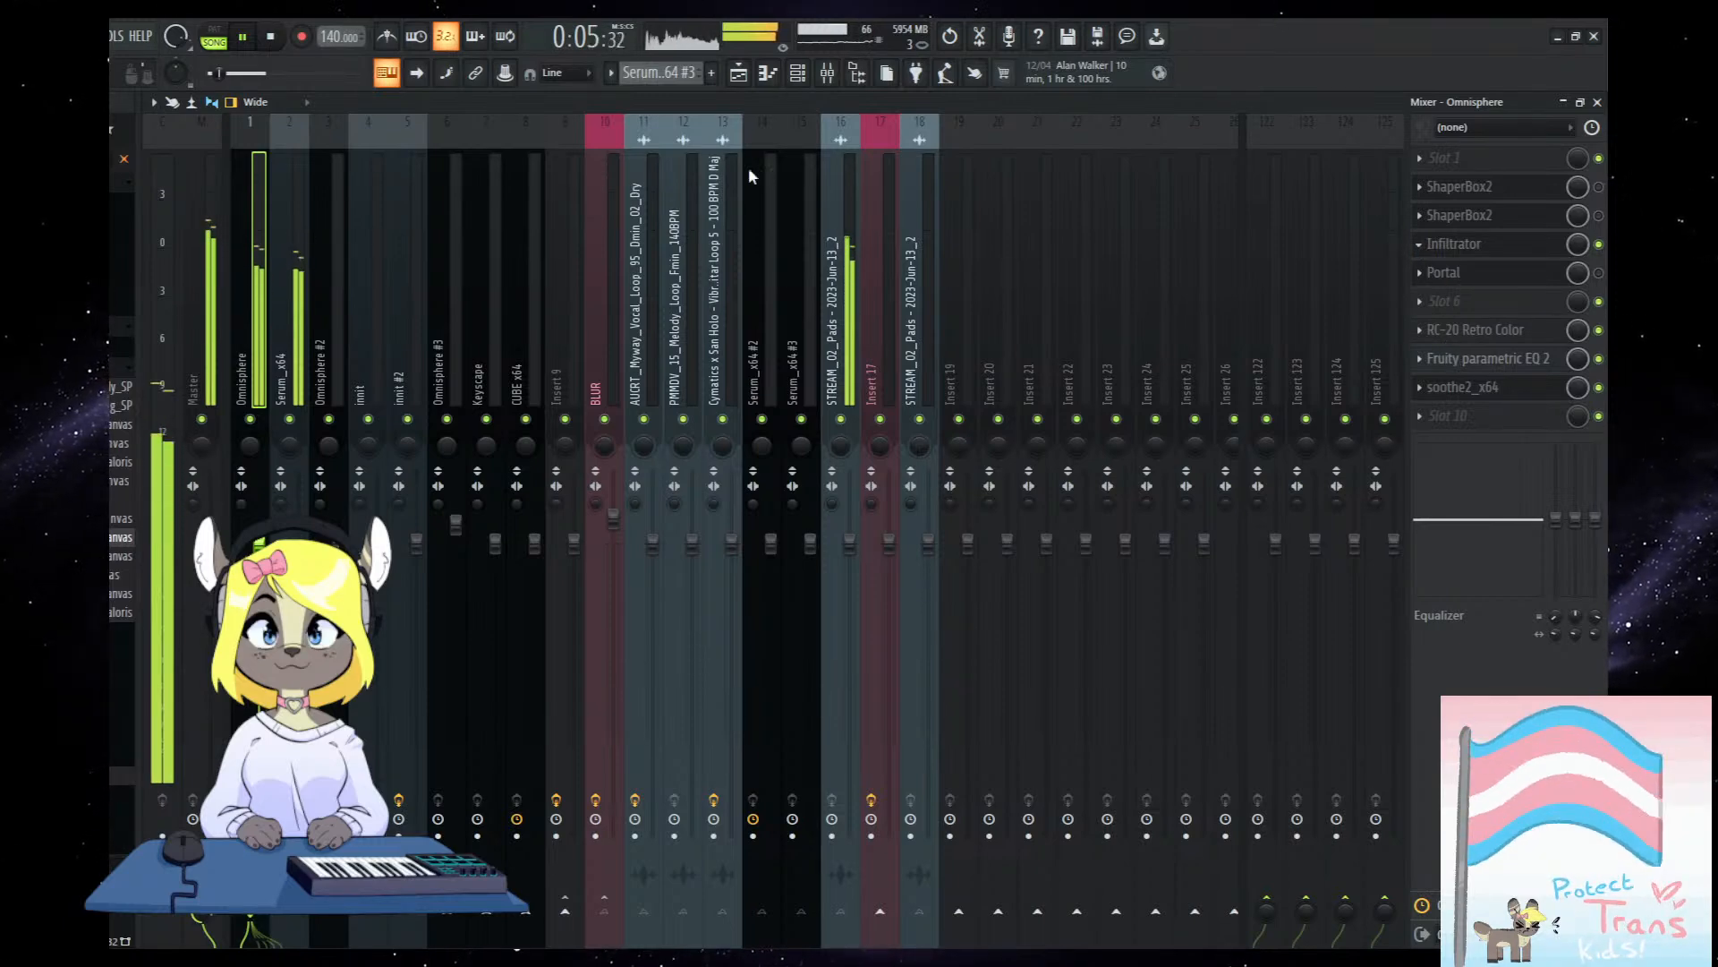
left_click(744, 76)
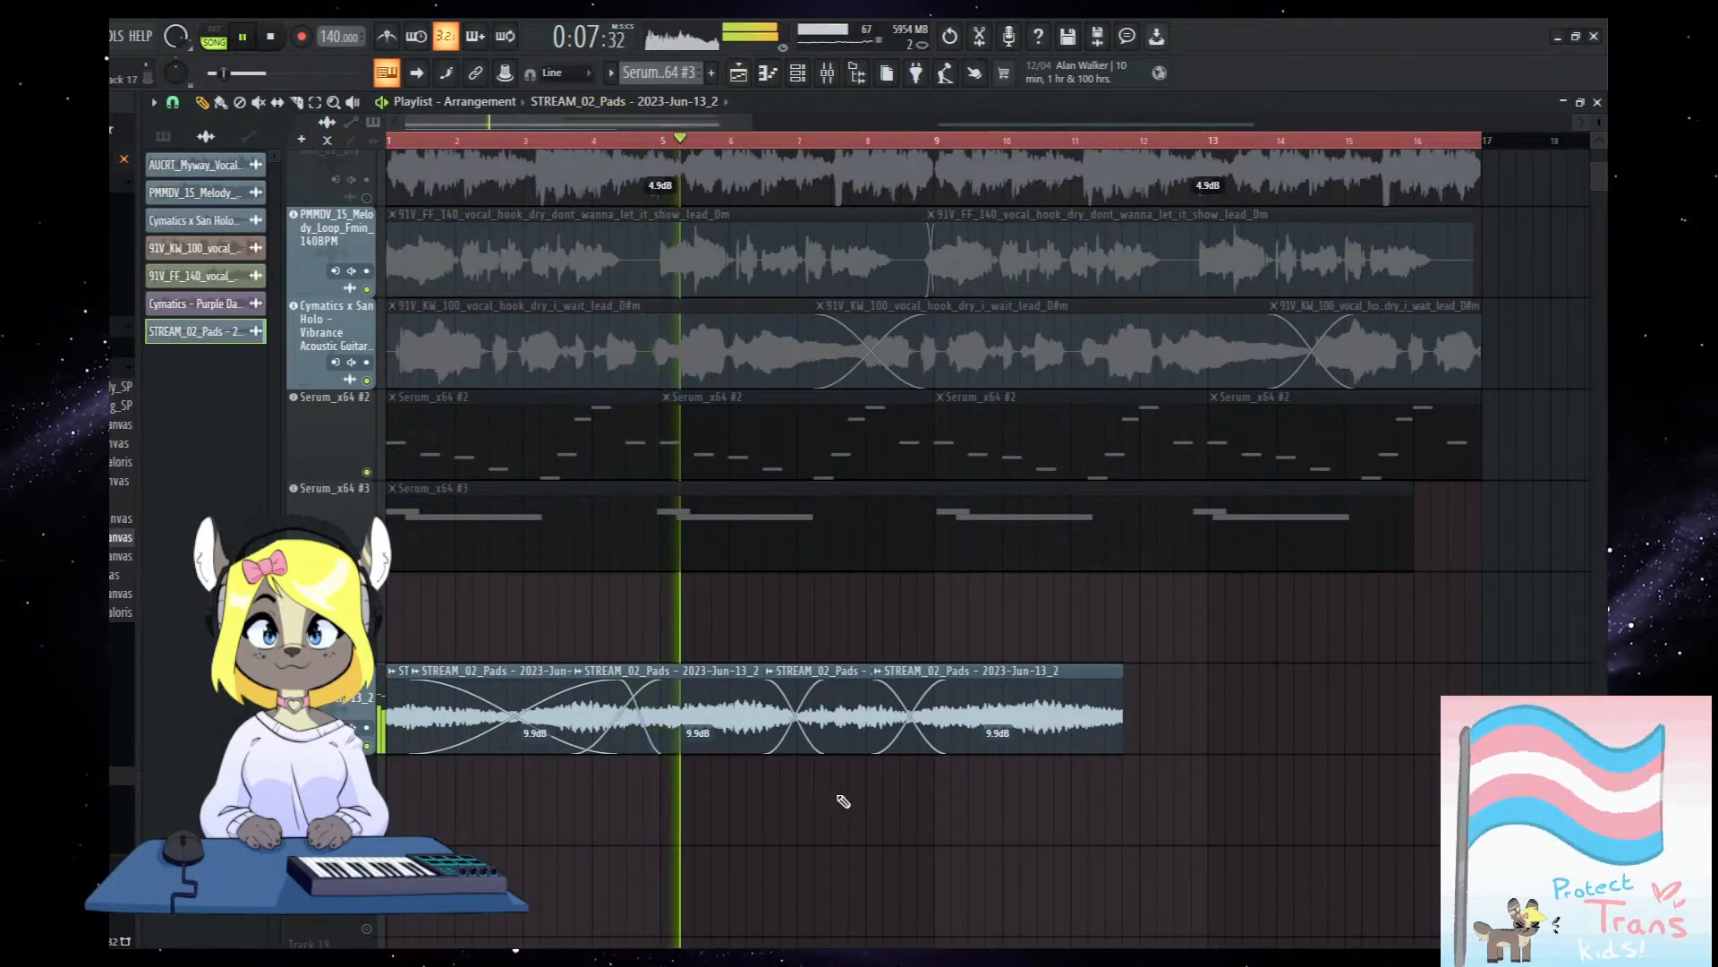
left_click(827, 73)
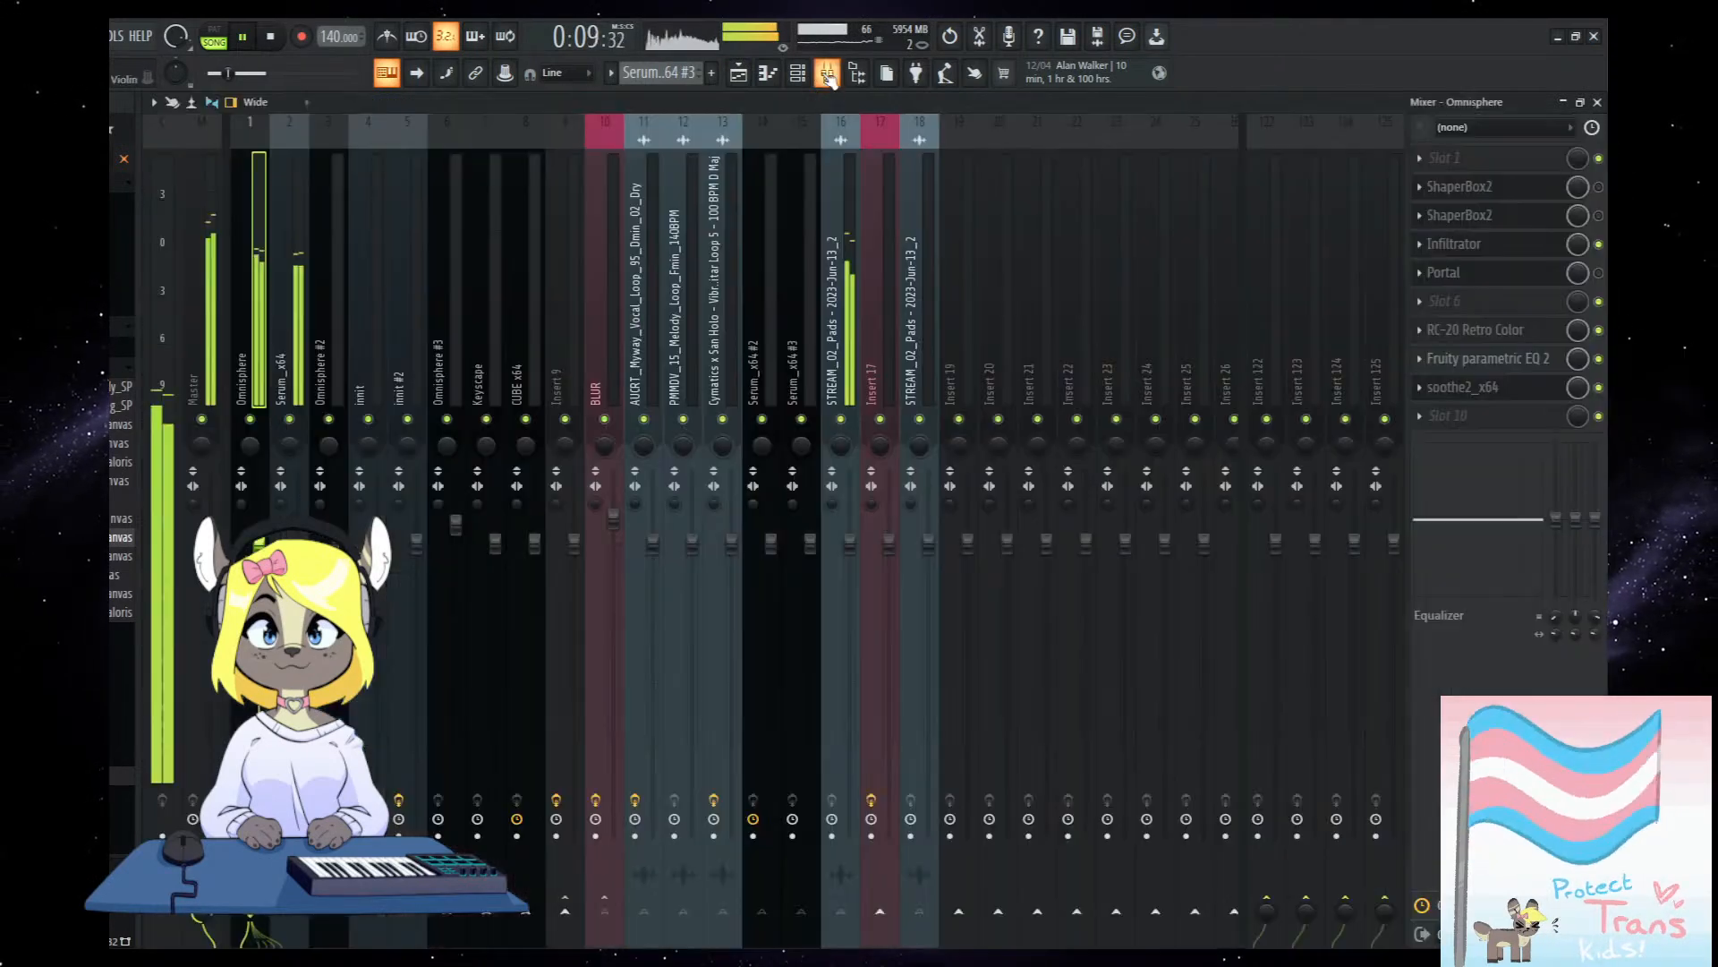
left_click(740, 74)
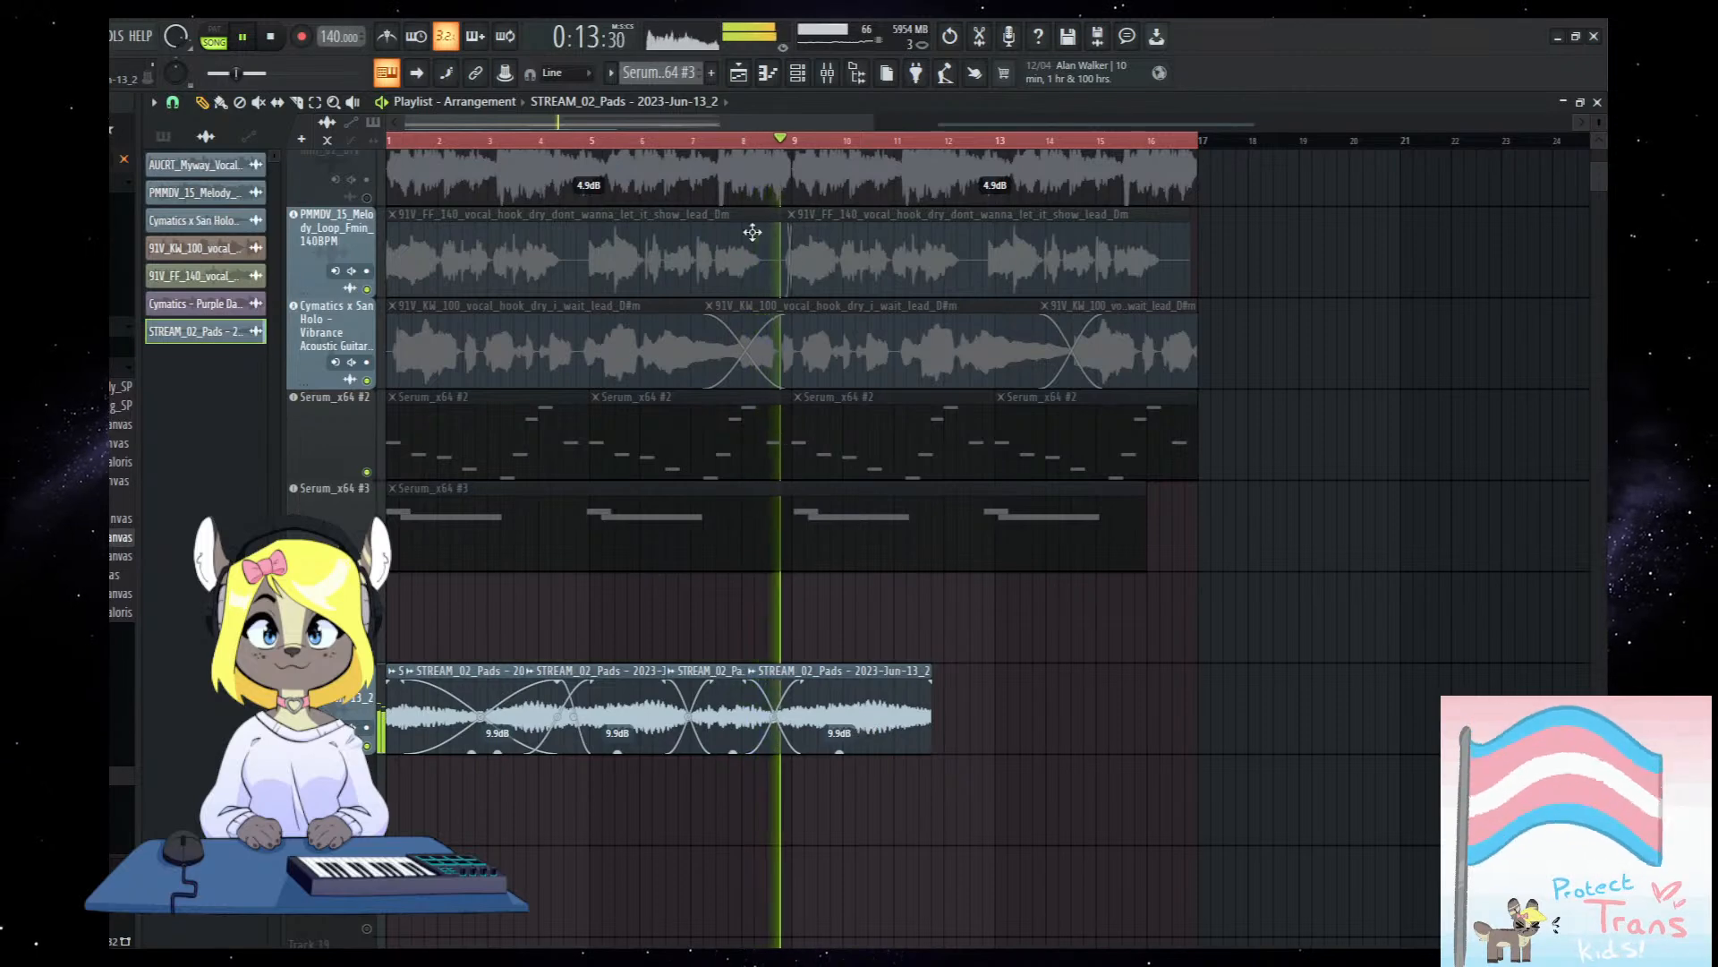
Stop the song and move Infiltrator and Portal down one slot on the Omnisphere insert, leaving Slot 4 empty.
key("space")
left_click(827, 73)
scroll(1443, 272, "down", 1)
scroll(1443, 260, "down", 1)
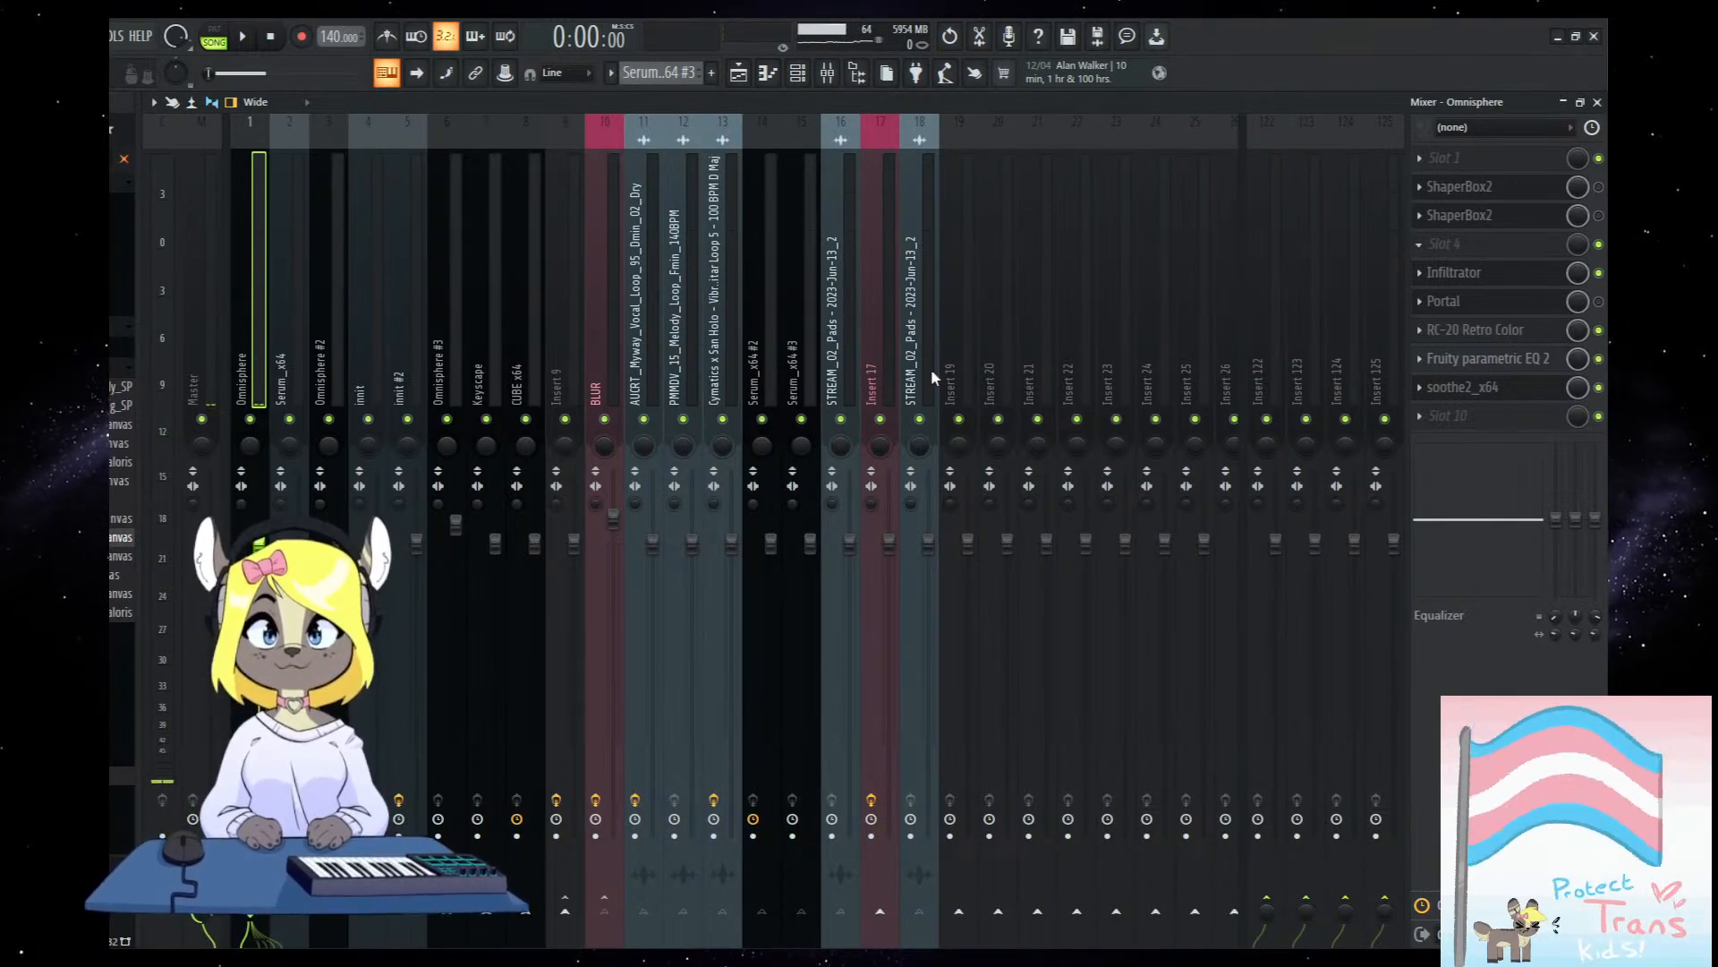
Load a second Infiltrator into Slot 4 of the Omnisphere insert and choose its Subtle Mod Verb preset from the reverb Halls.
key("ctrl+z")
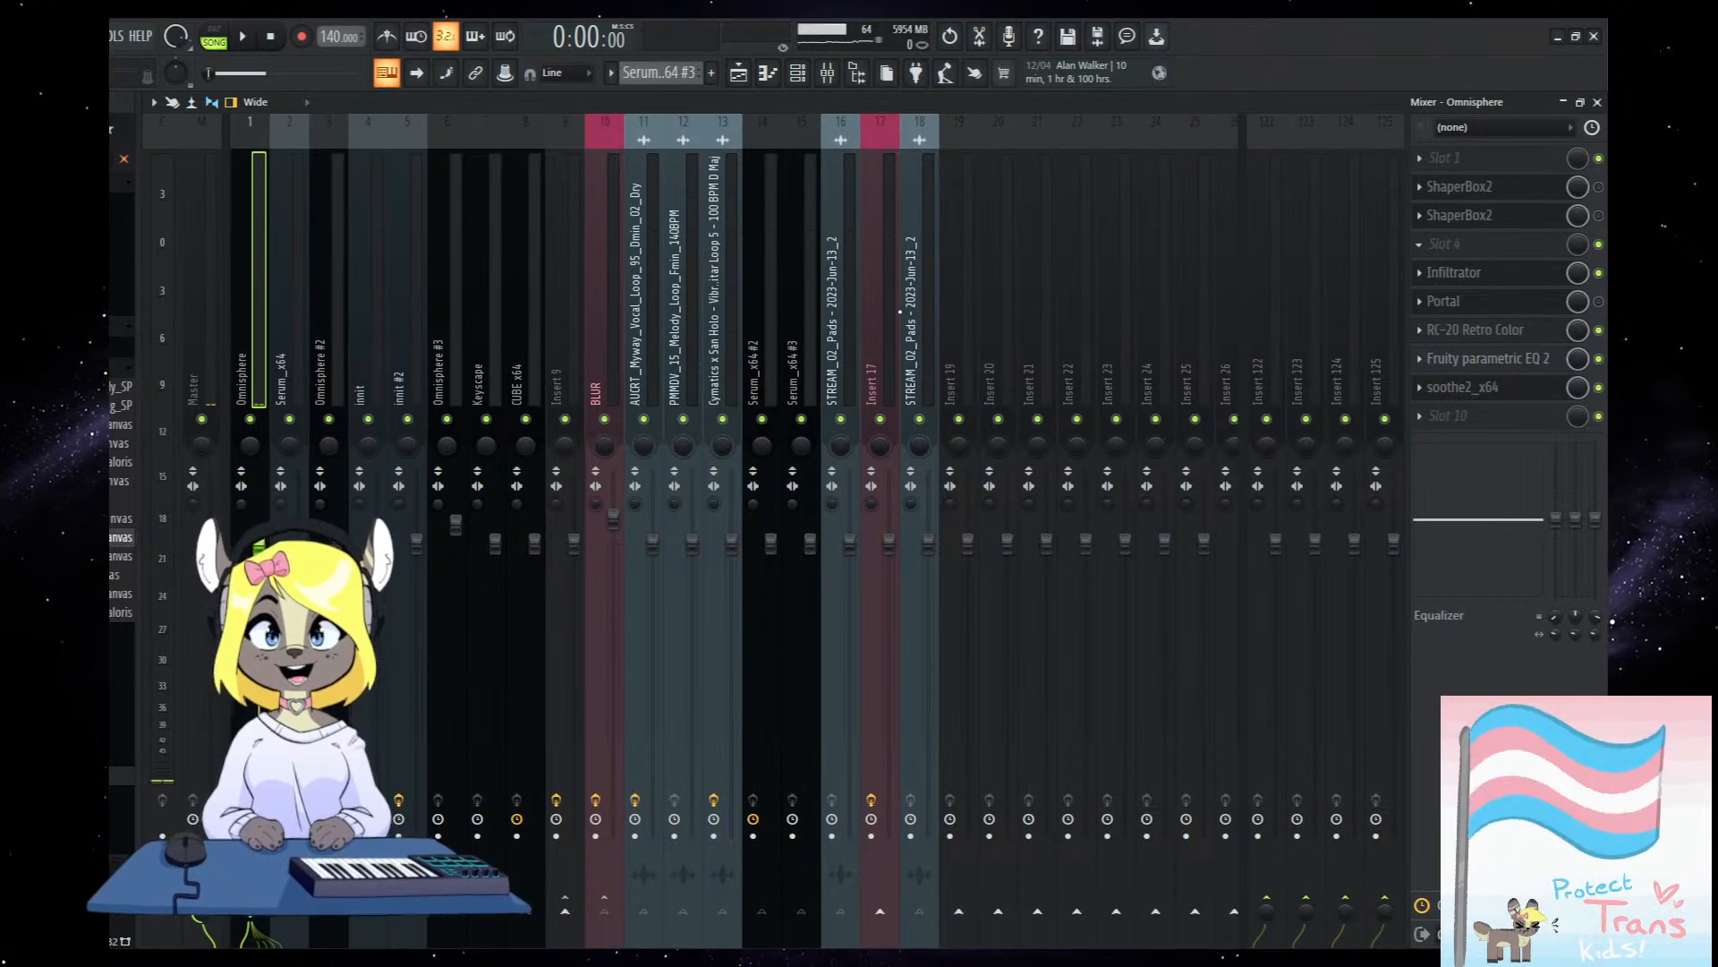
left_click(634, 308)
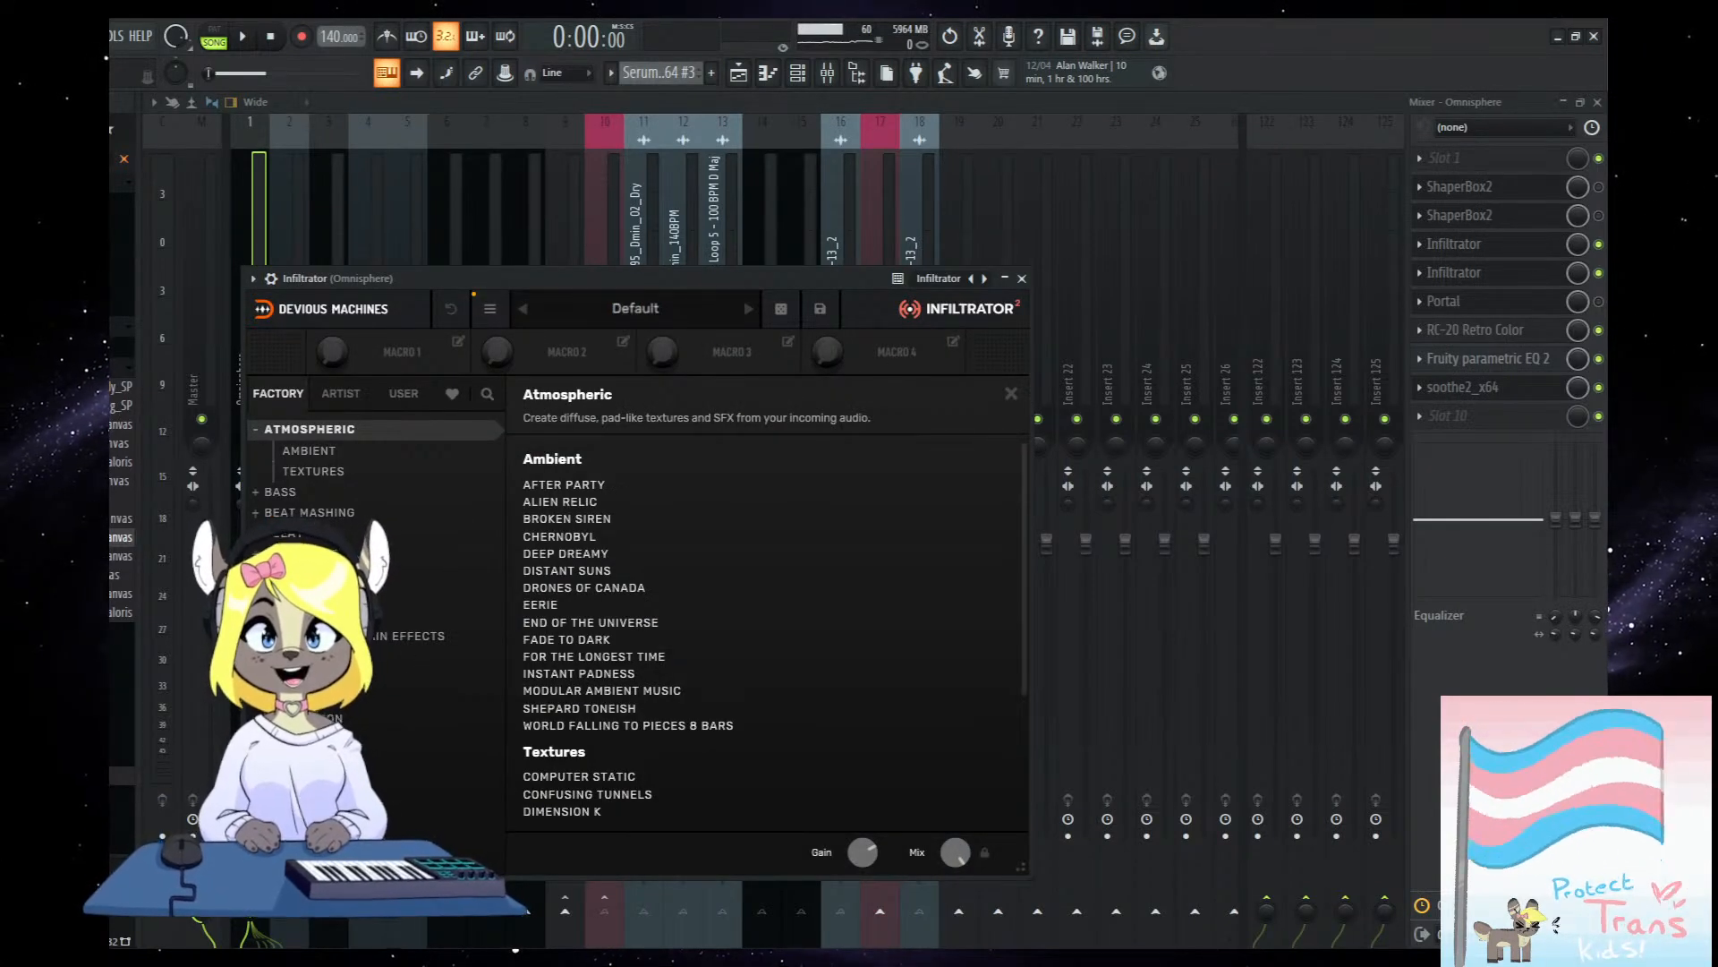
left_click(340, 718)
scroll(598, 503, "down", 5)
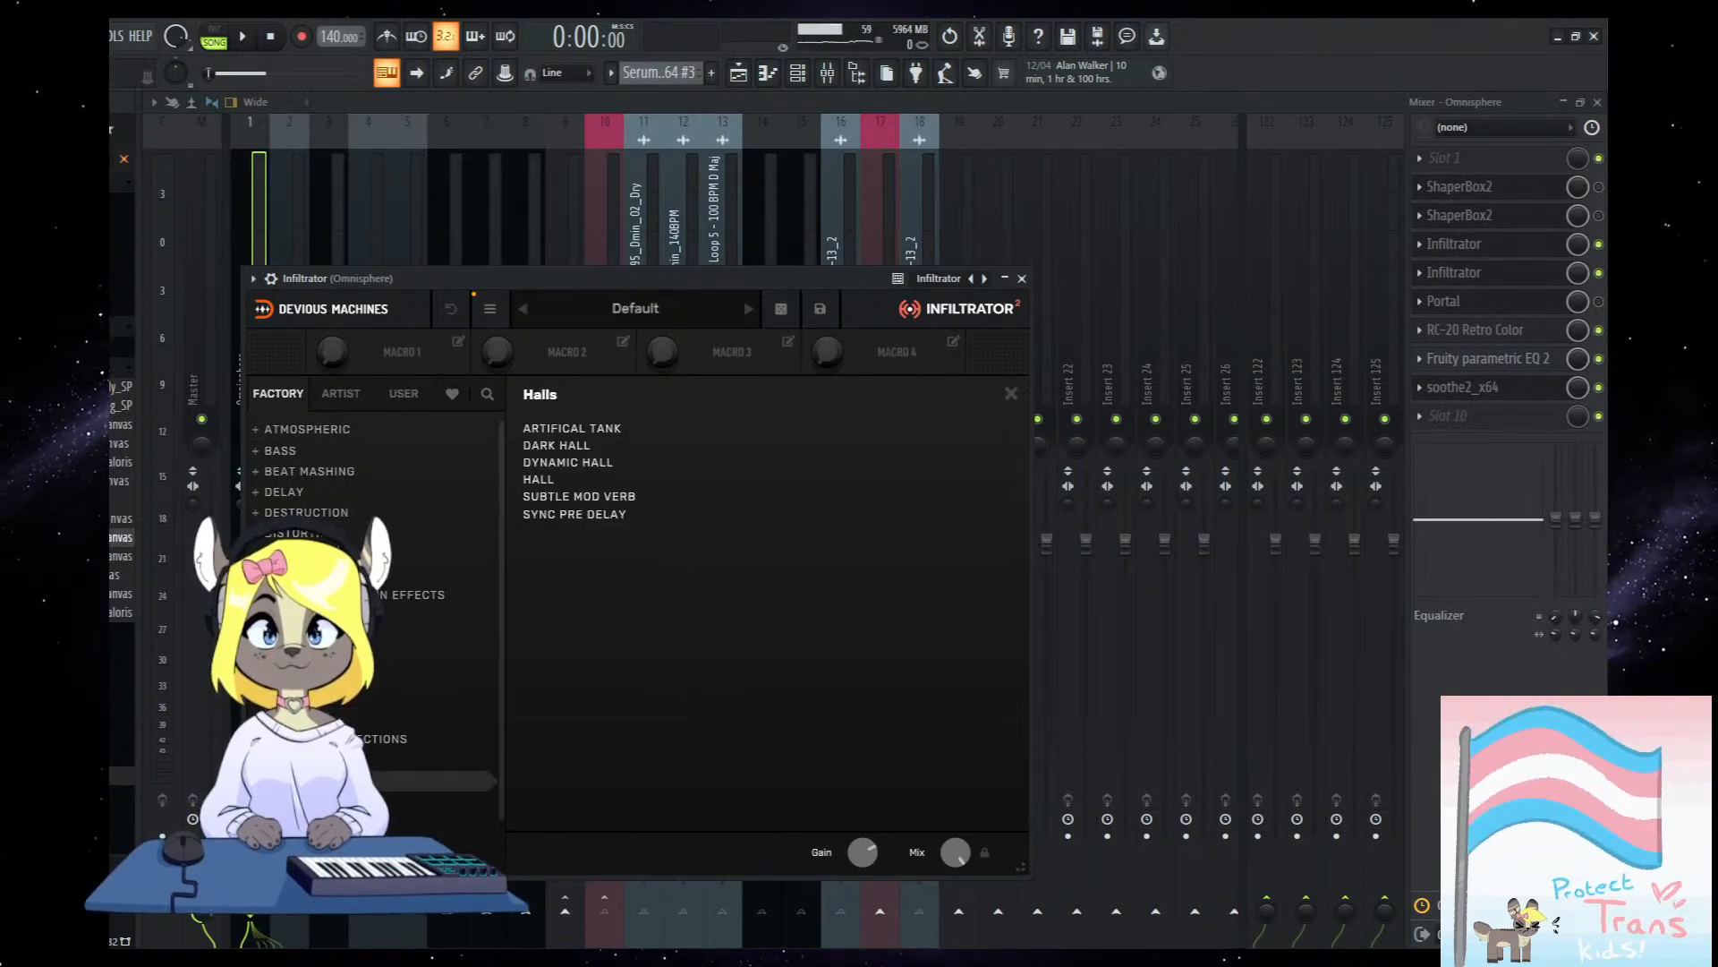
left_click(598, 497)
Play the song and audition the Hall and Dynamic Hall presets, settling on Send or Return from the Caverns category.
key("space")
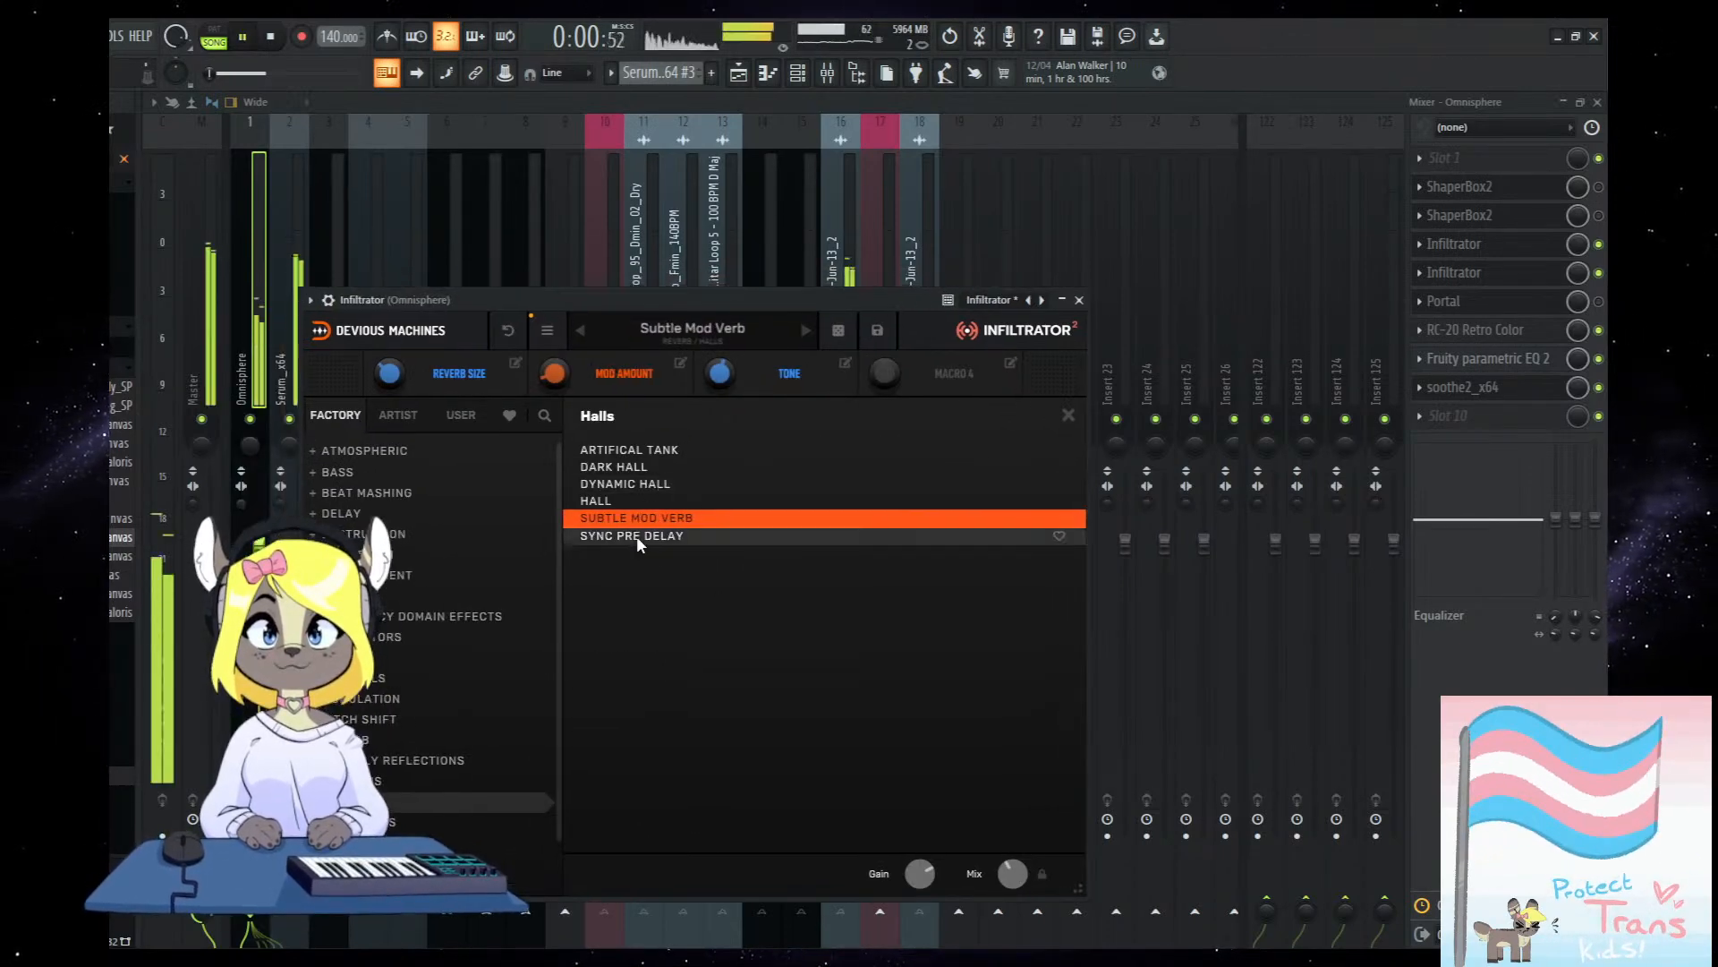
left_click(628, 501)
left_click(621, 484)
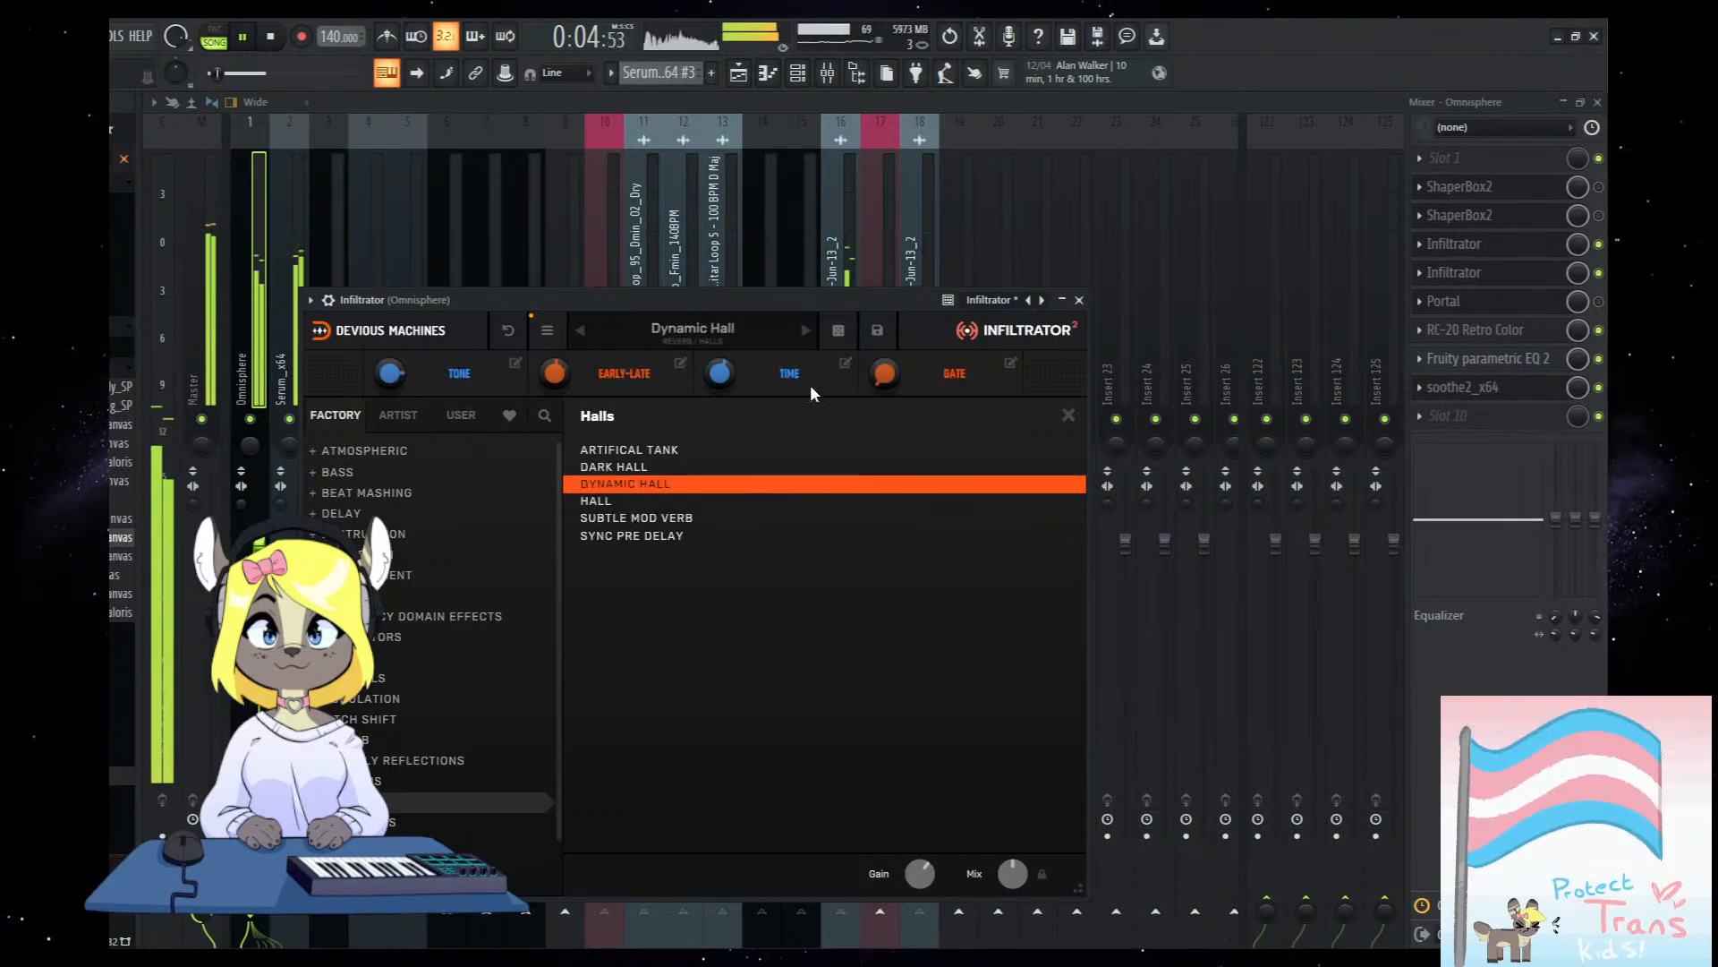
left_click(447, 821)
left_click(637, 499)
left_click_drag(628, 295, 678, 342)
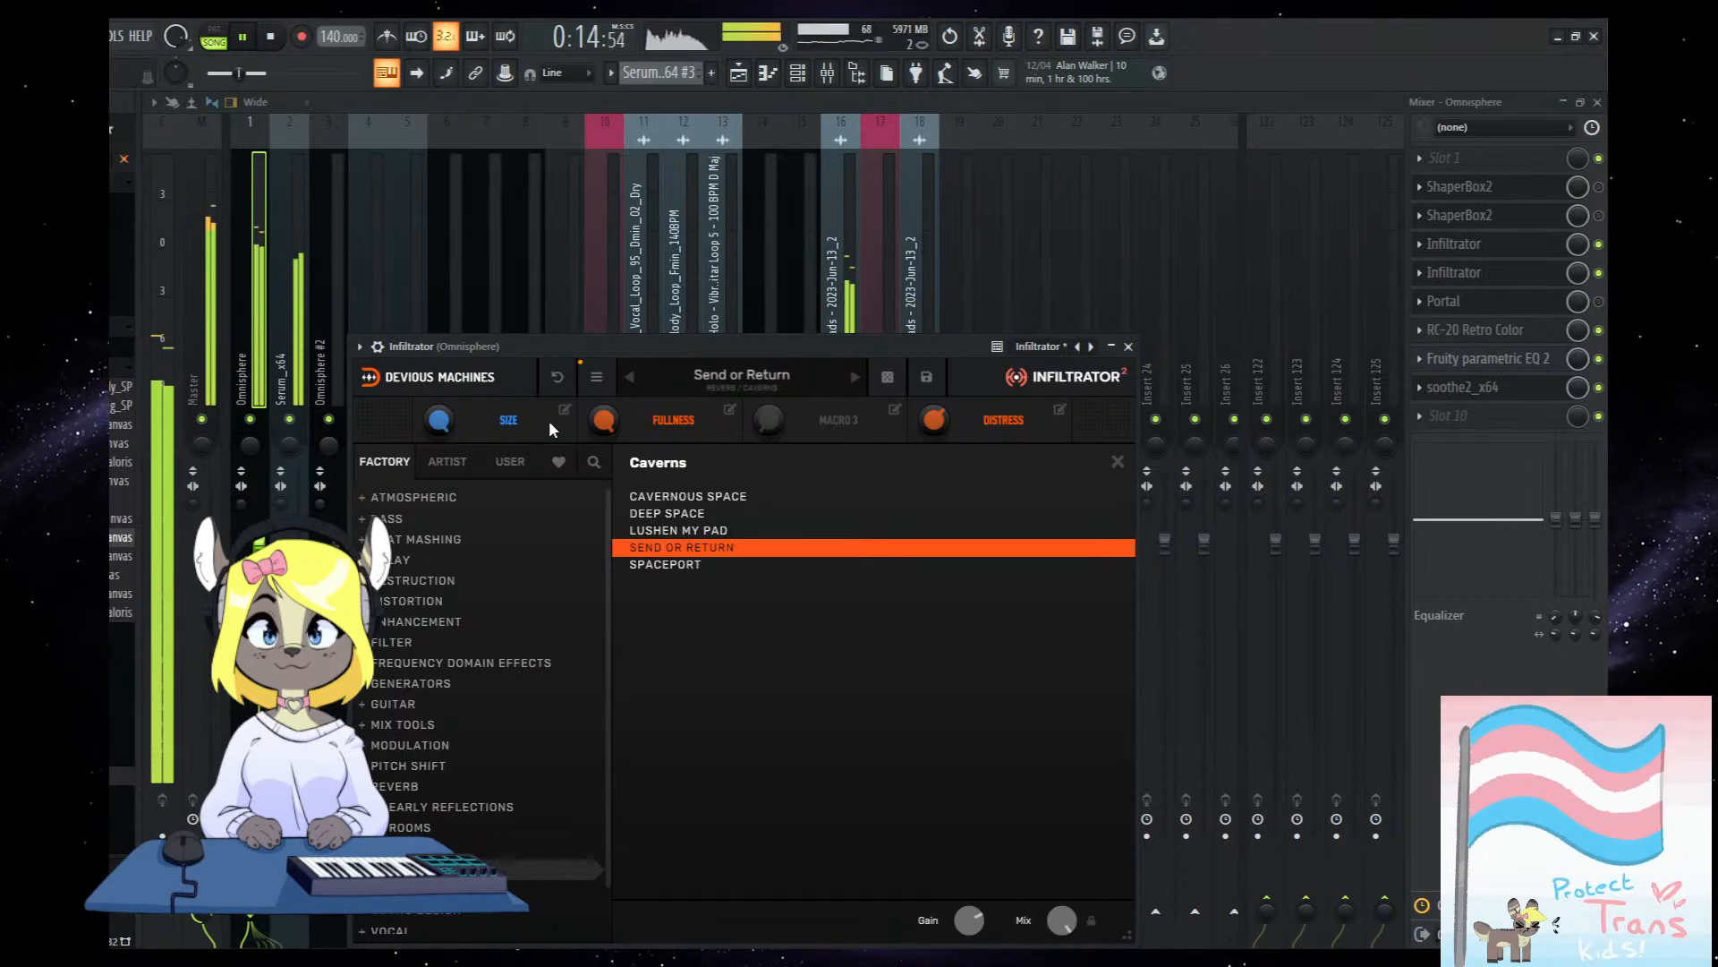
Stop the song, look at the STREAM_02_Pads clip's channel settings from the playlist, and replay the song from the beginning.
left_click(737, 77)
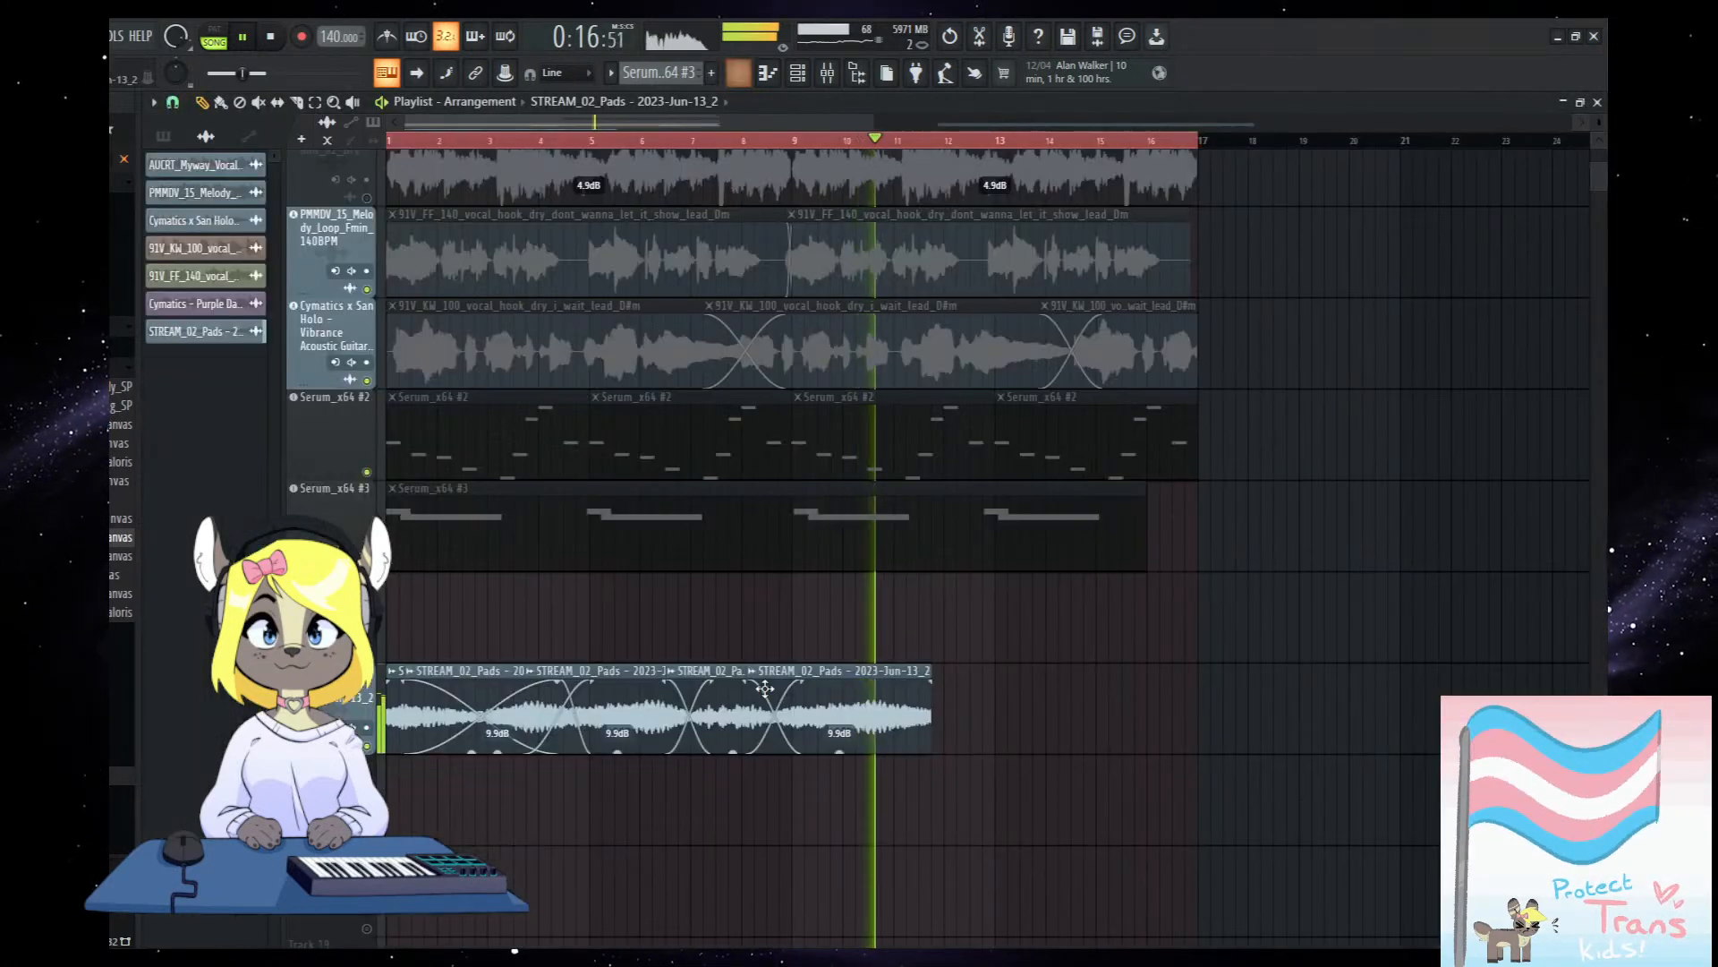
key("space")
double_click(463, 689)
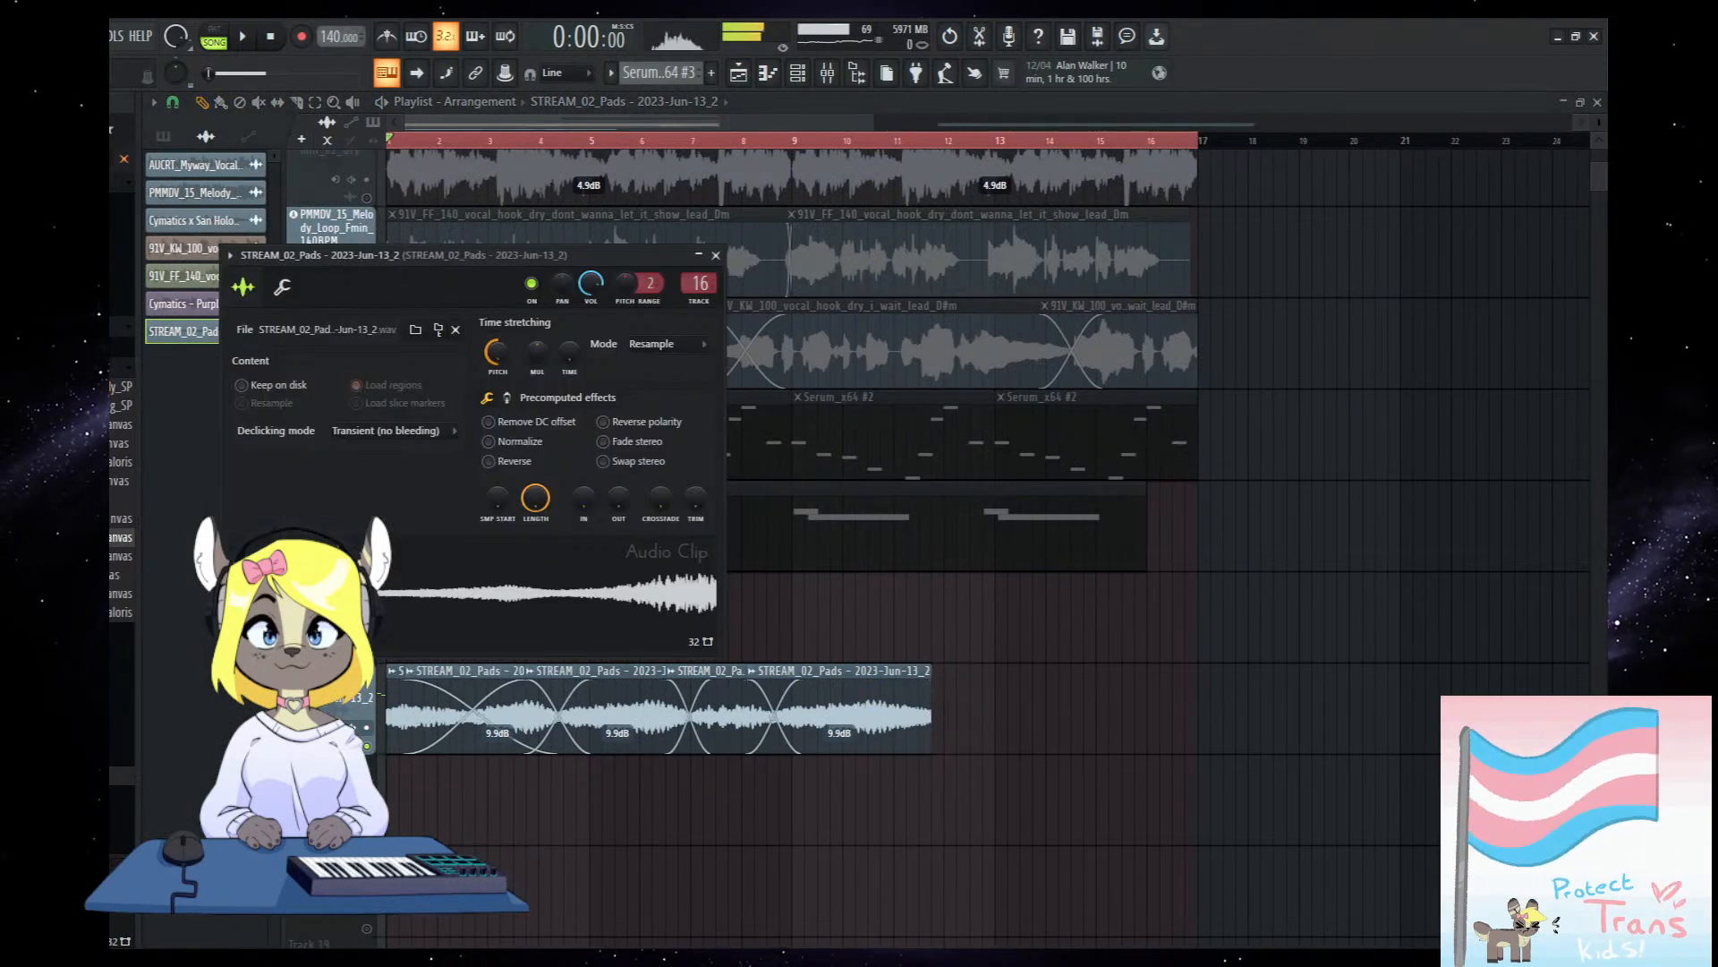
key("Escape")
key("space")
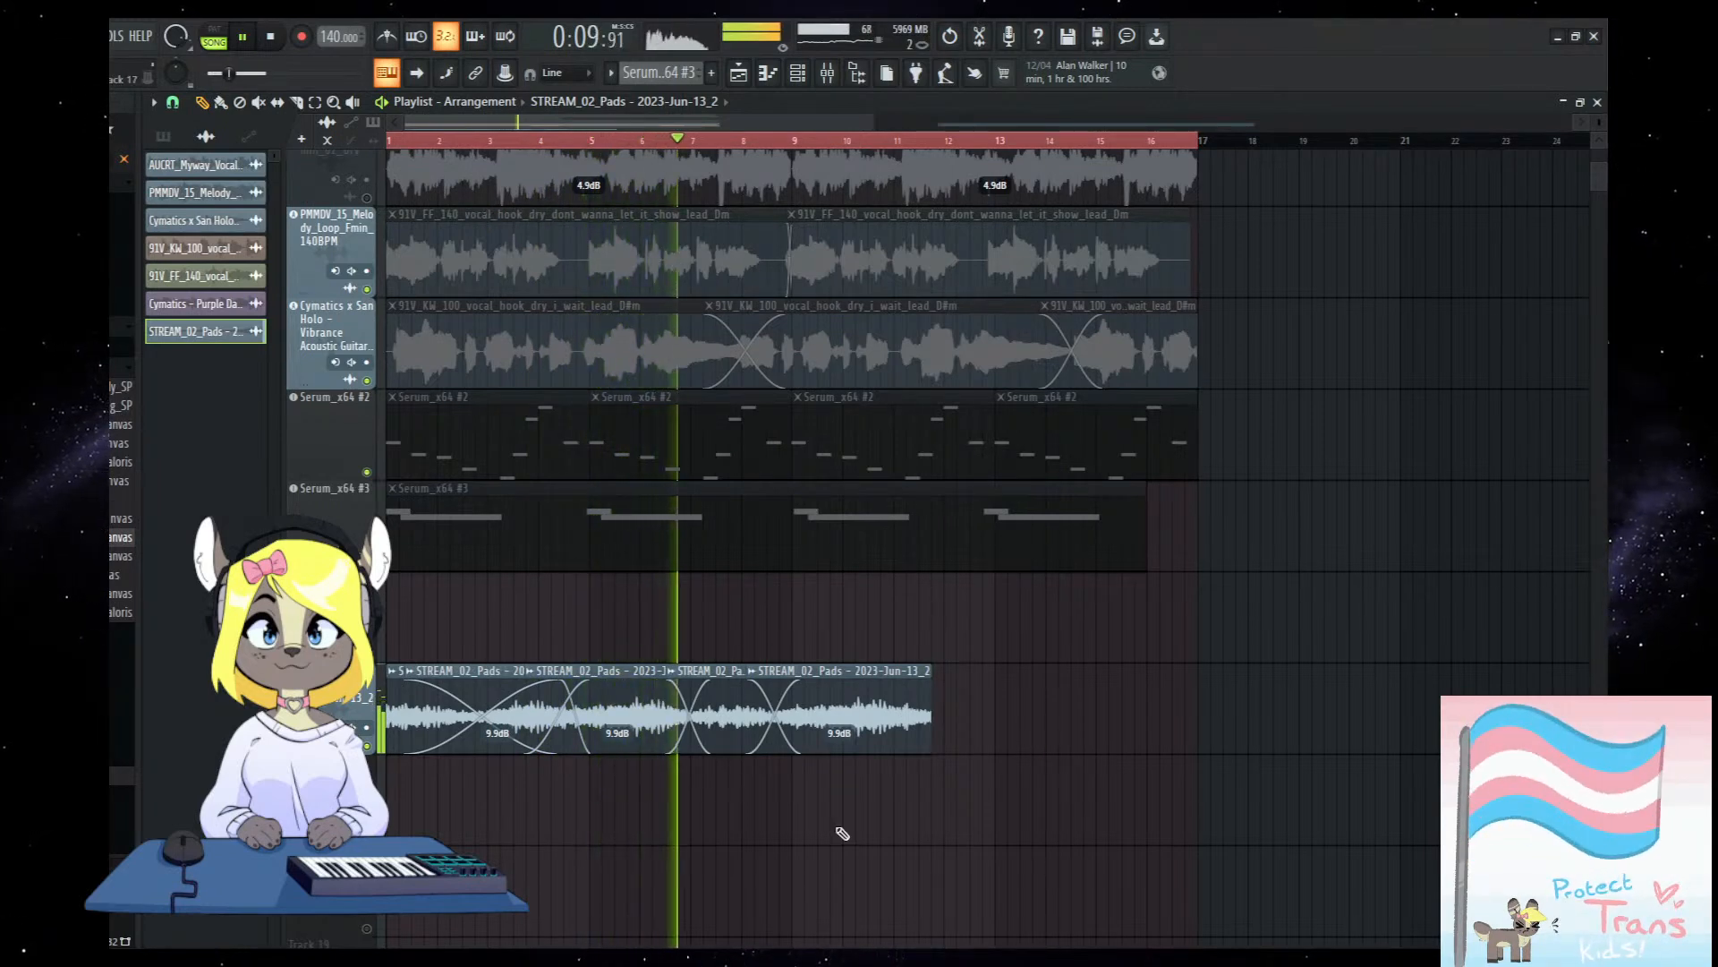
Duplicate the STREAM_02_Pads clips on their playlist track so the copy overlaps the end of the originals and extends past bar 17.
left_click_drag(967, 843, 861, 694)
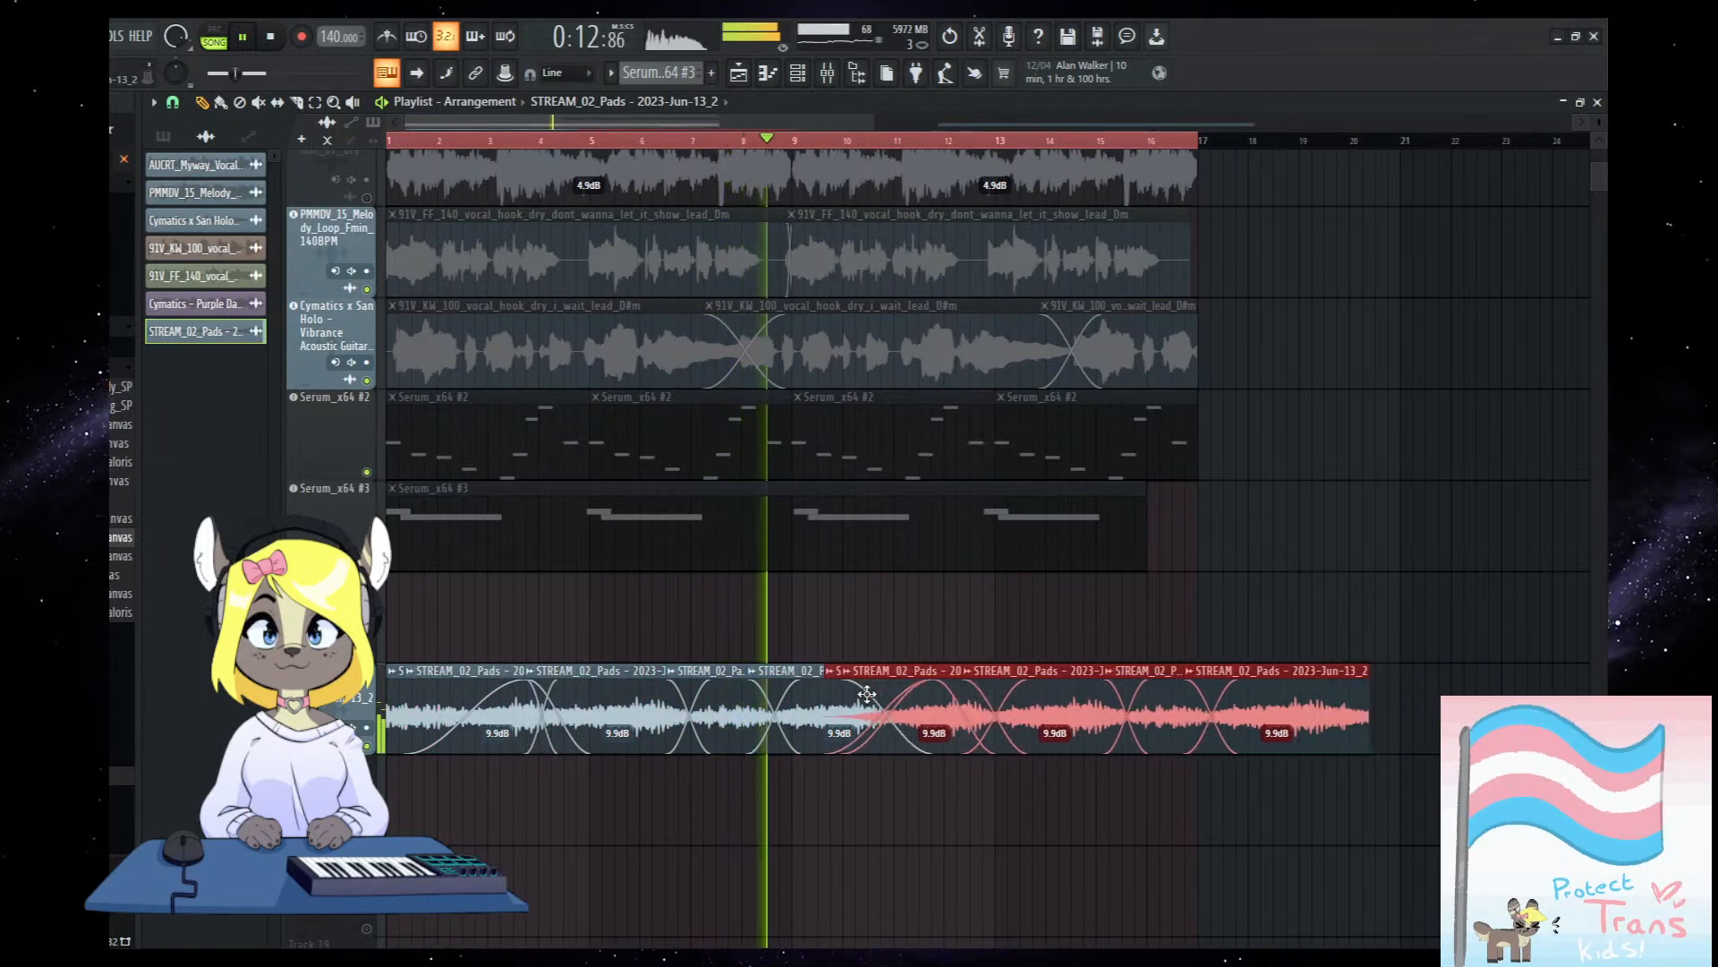
scroll(923, 859, "down", 2)
left_click(926, 859, "ctrl")
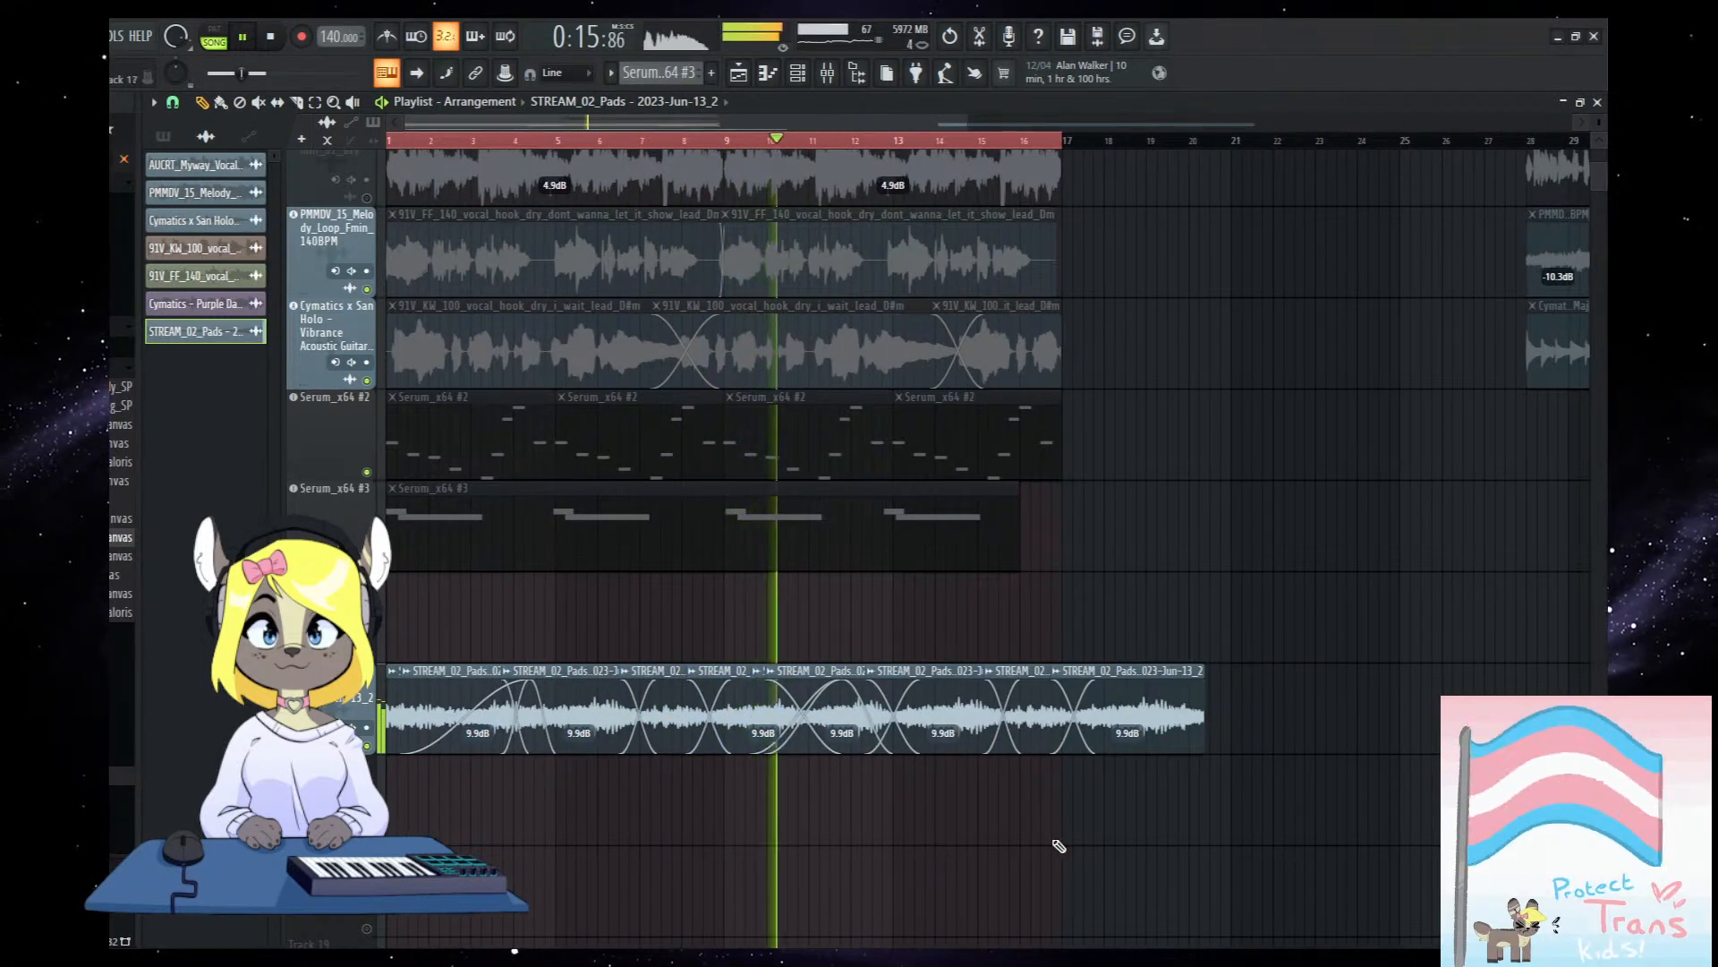
Delete the last duplicated STREAM_02_Pads clip and trim the remaining end of the track to bar 17.
scroll(1047, 844, "up", 2)
scroll(1135, 621, "down", 1)
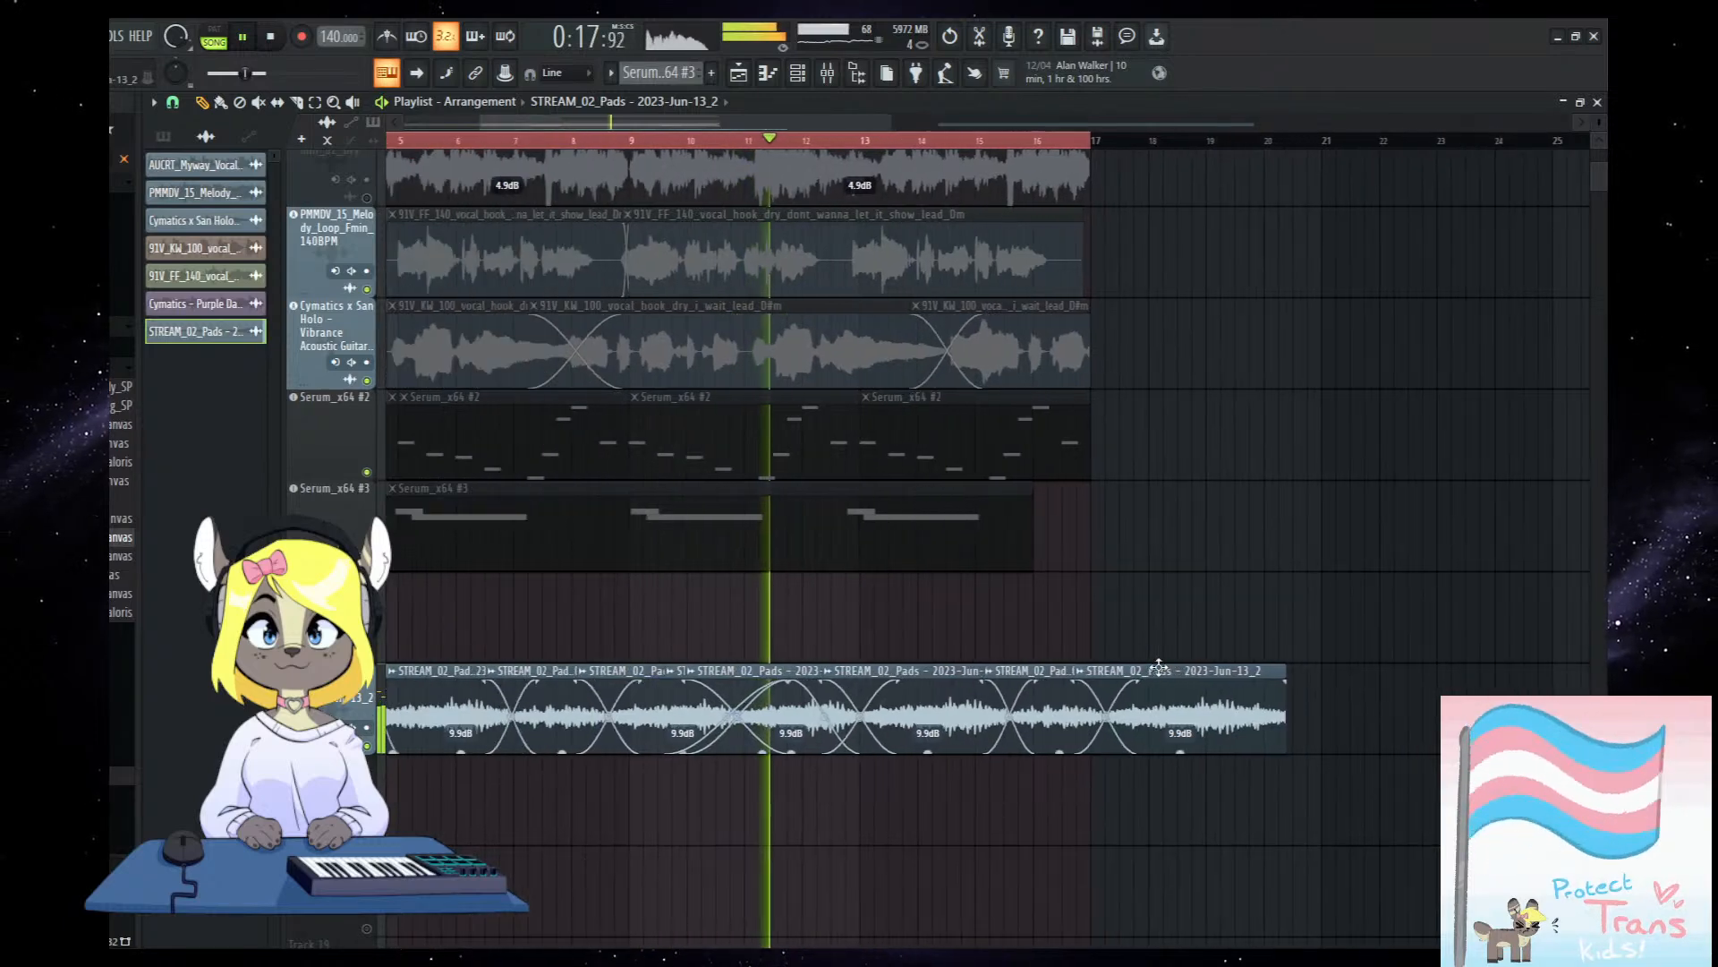
right_click(1210, 712)
scroll(1180, 749, "up", 2)
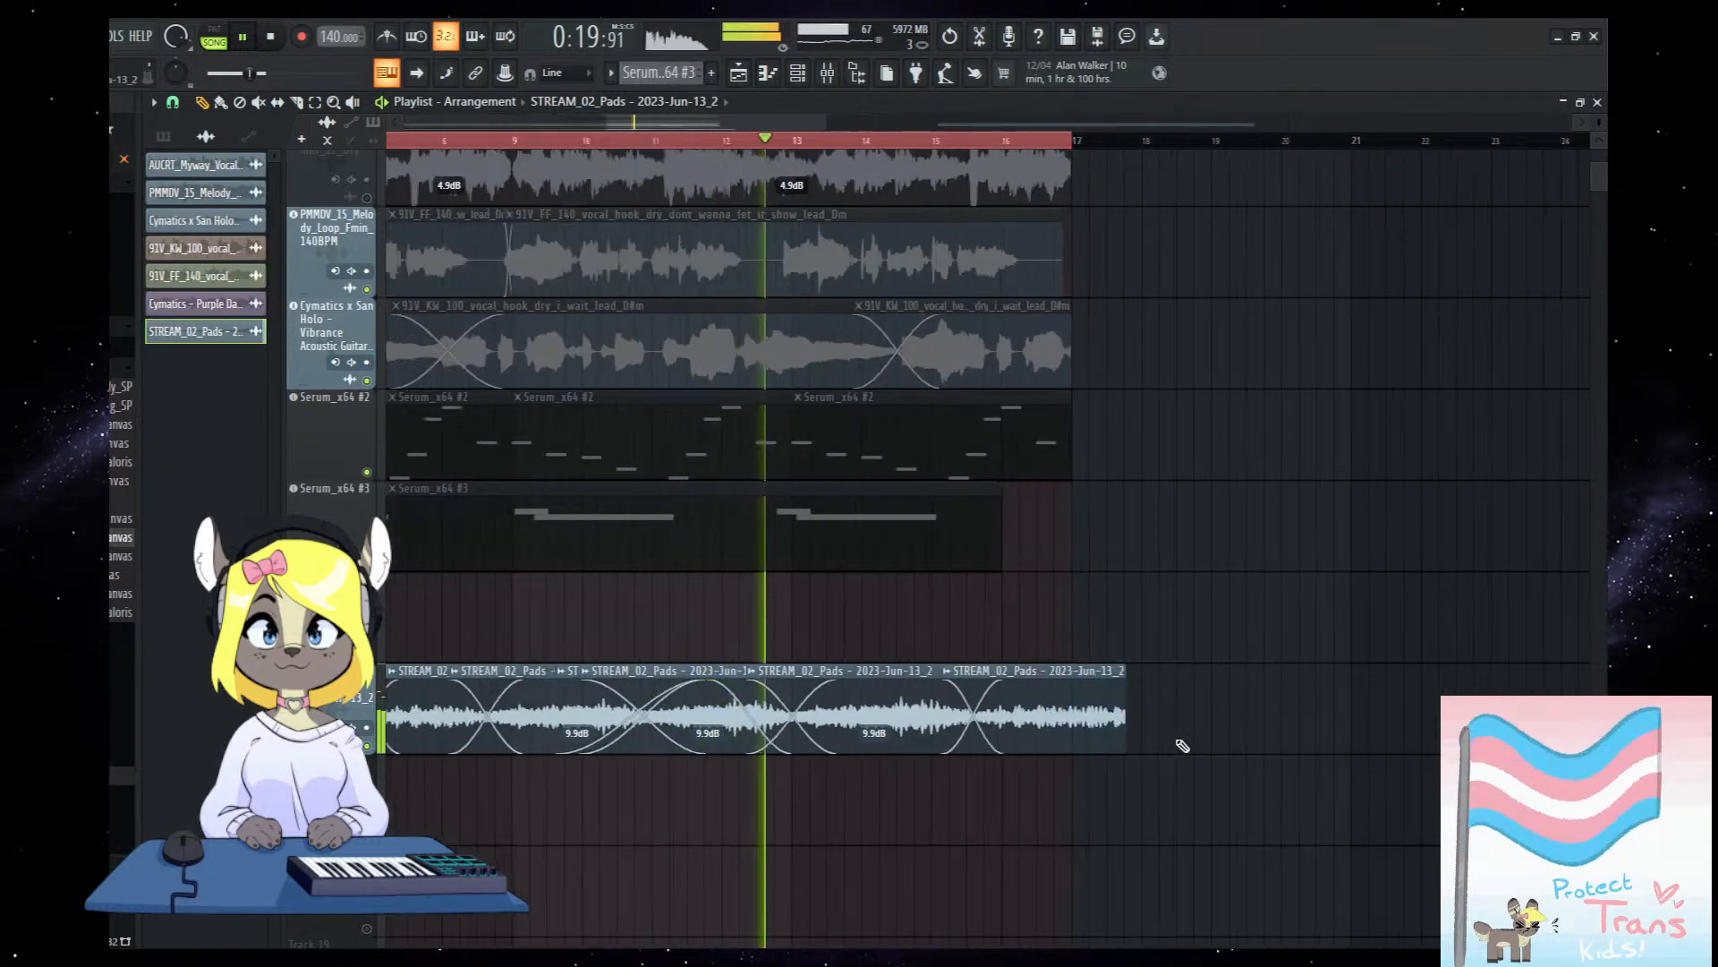
left_click_drag(1076, 670, 962, 670)
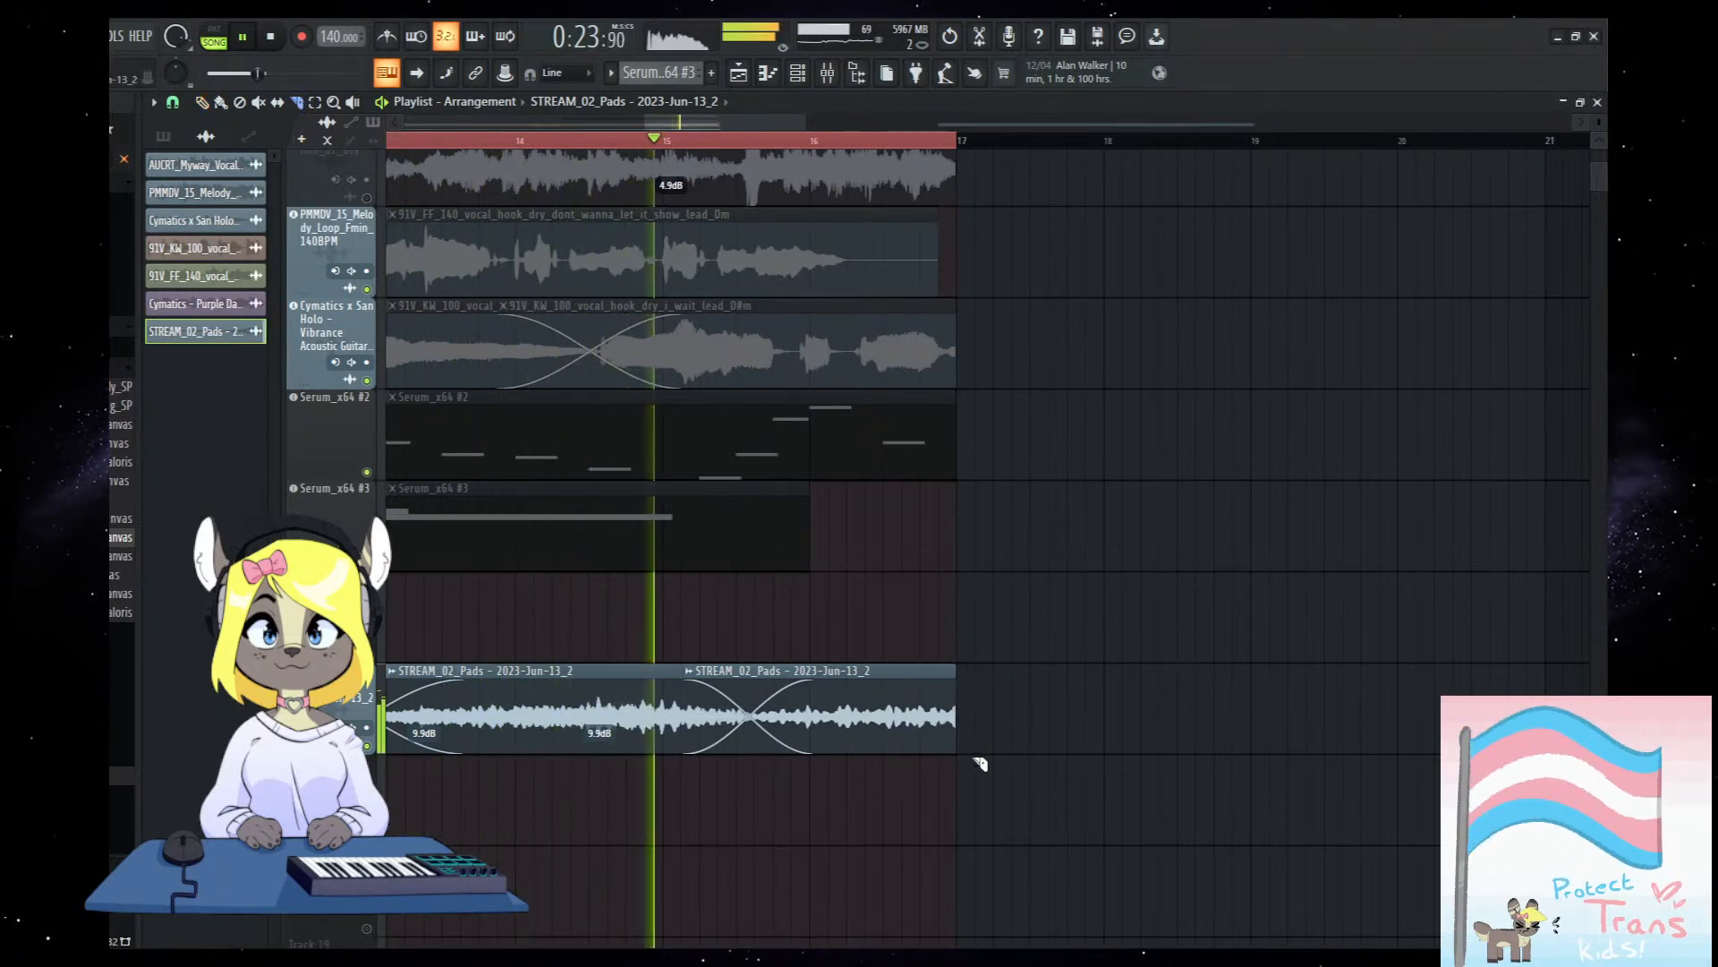
Solo the STREAM_02_Pads track in the playlist, stop the song, and bring up the mixer.
scroll(1020, 810, "down", 2)
scroll(452, 606, "down", 2)
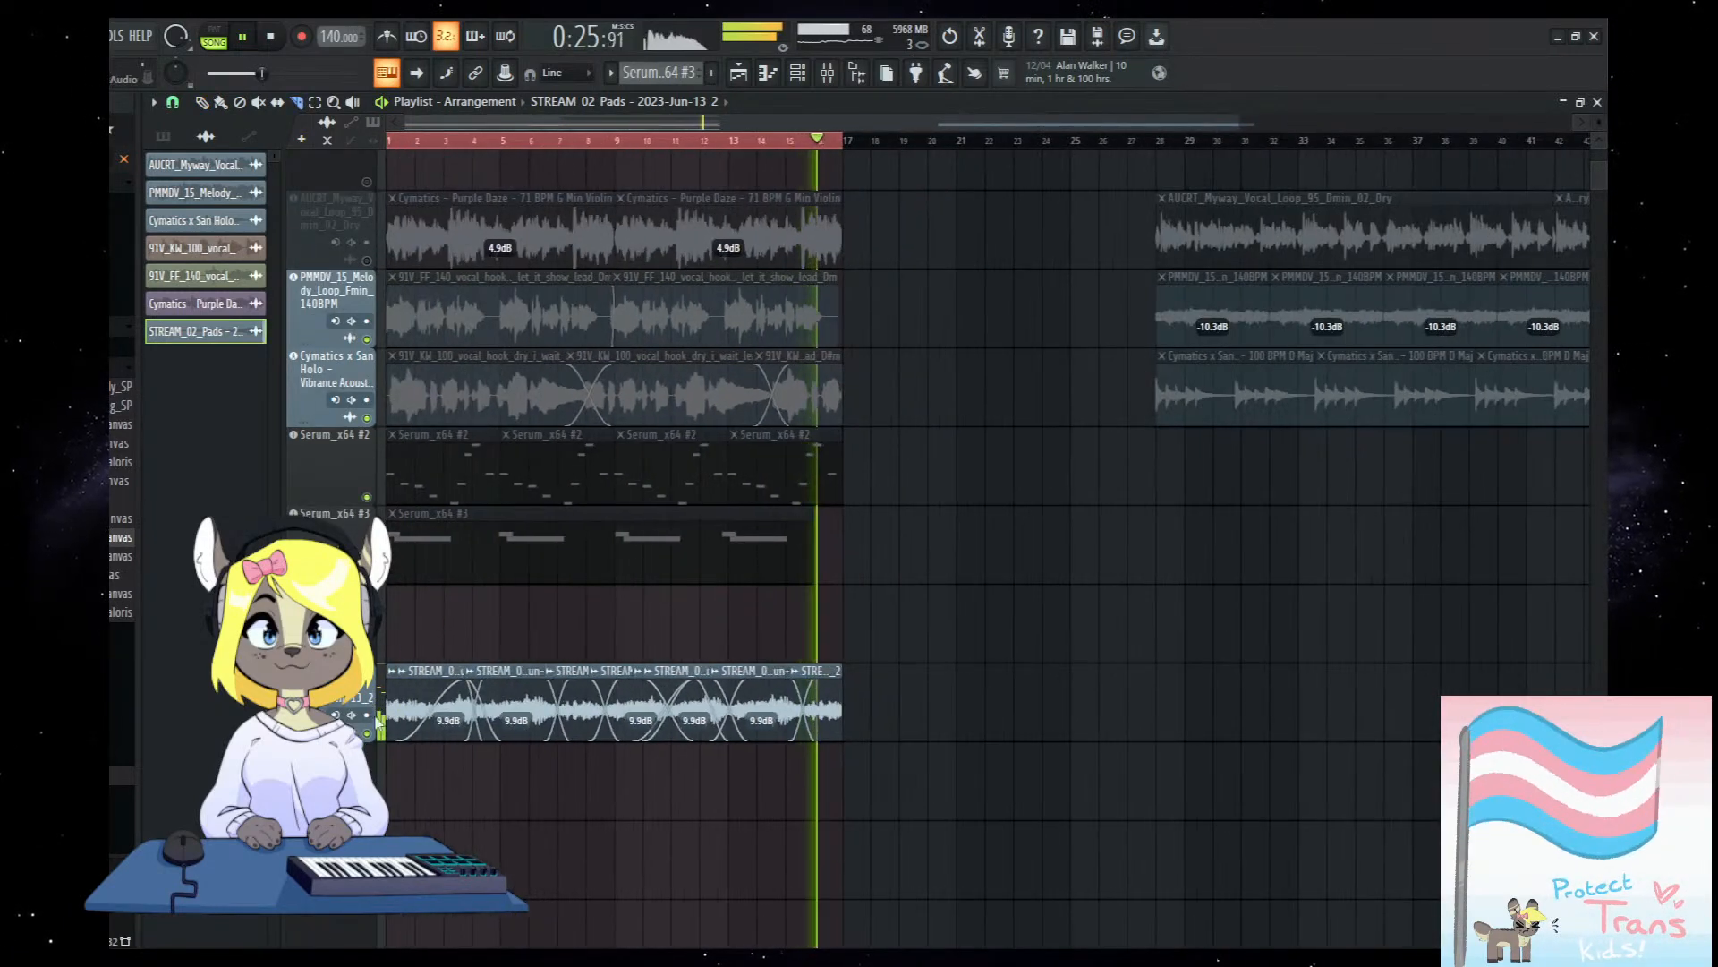
key("space")
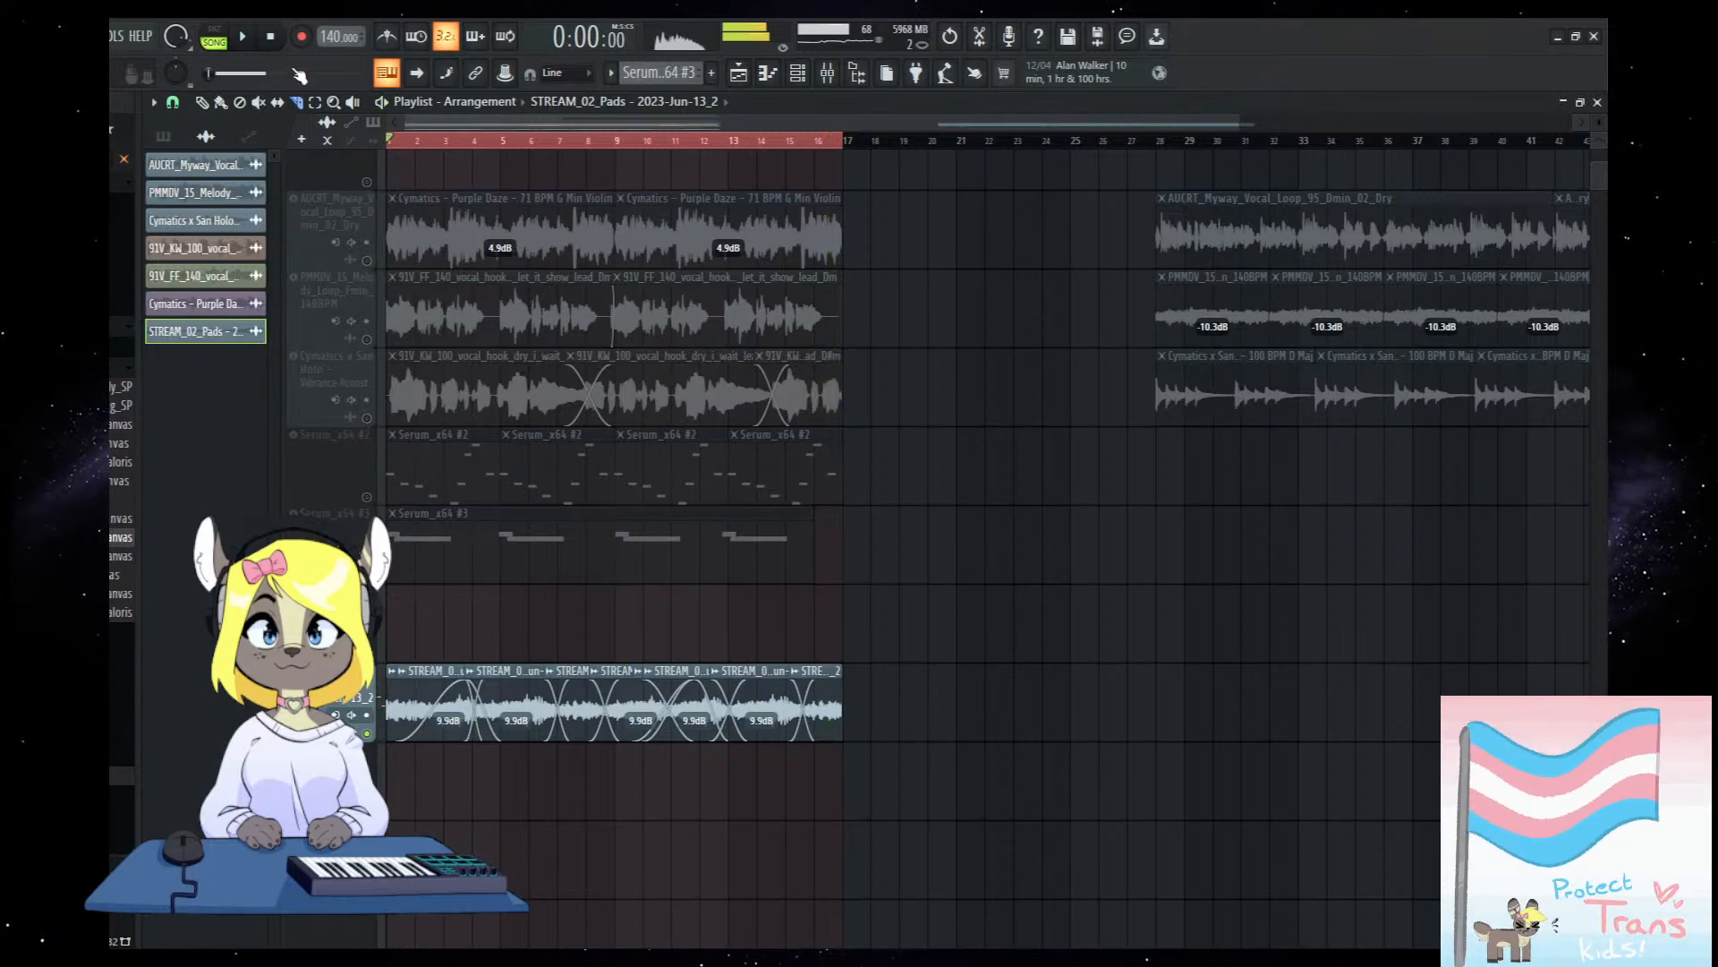
left_click(827, 73)
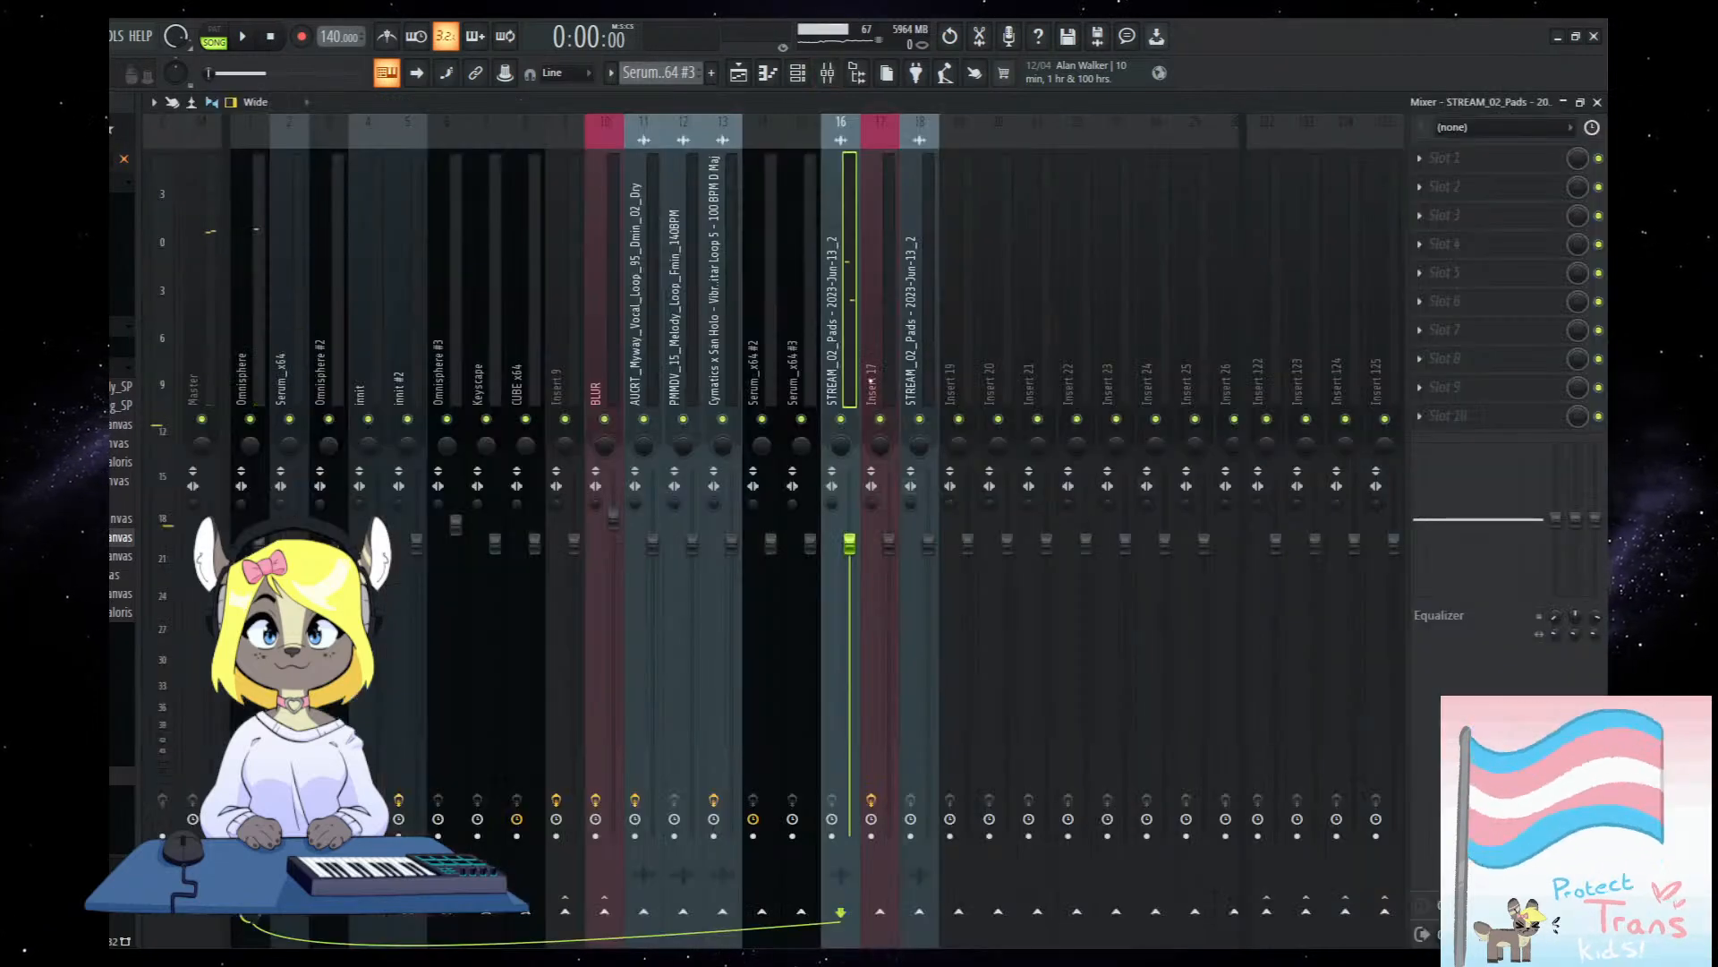
Open RC-20 Retro Color on the Omnisphere insert and raise its Noise amount to 40 %, replaying the song.
left_click(246, 573)
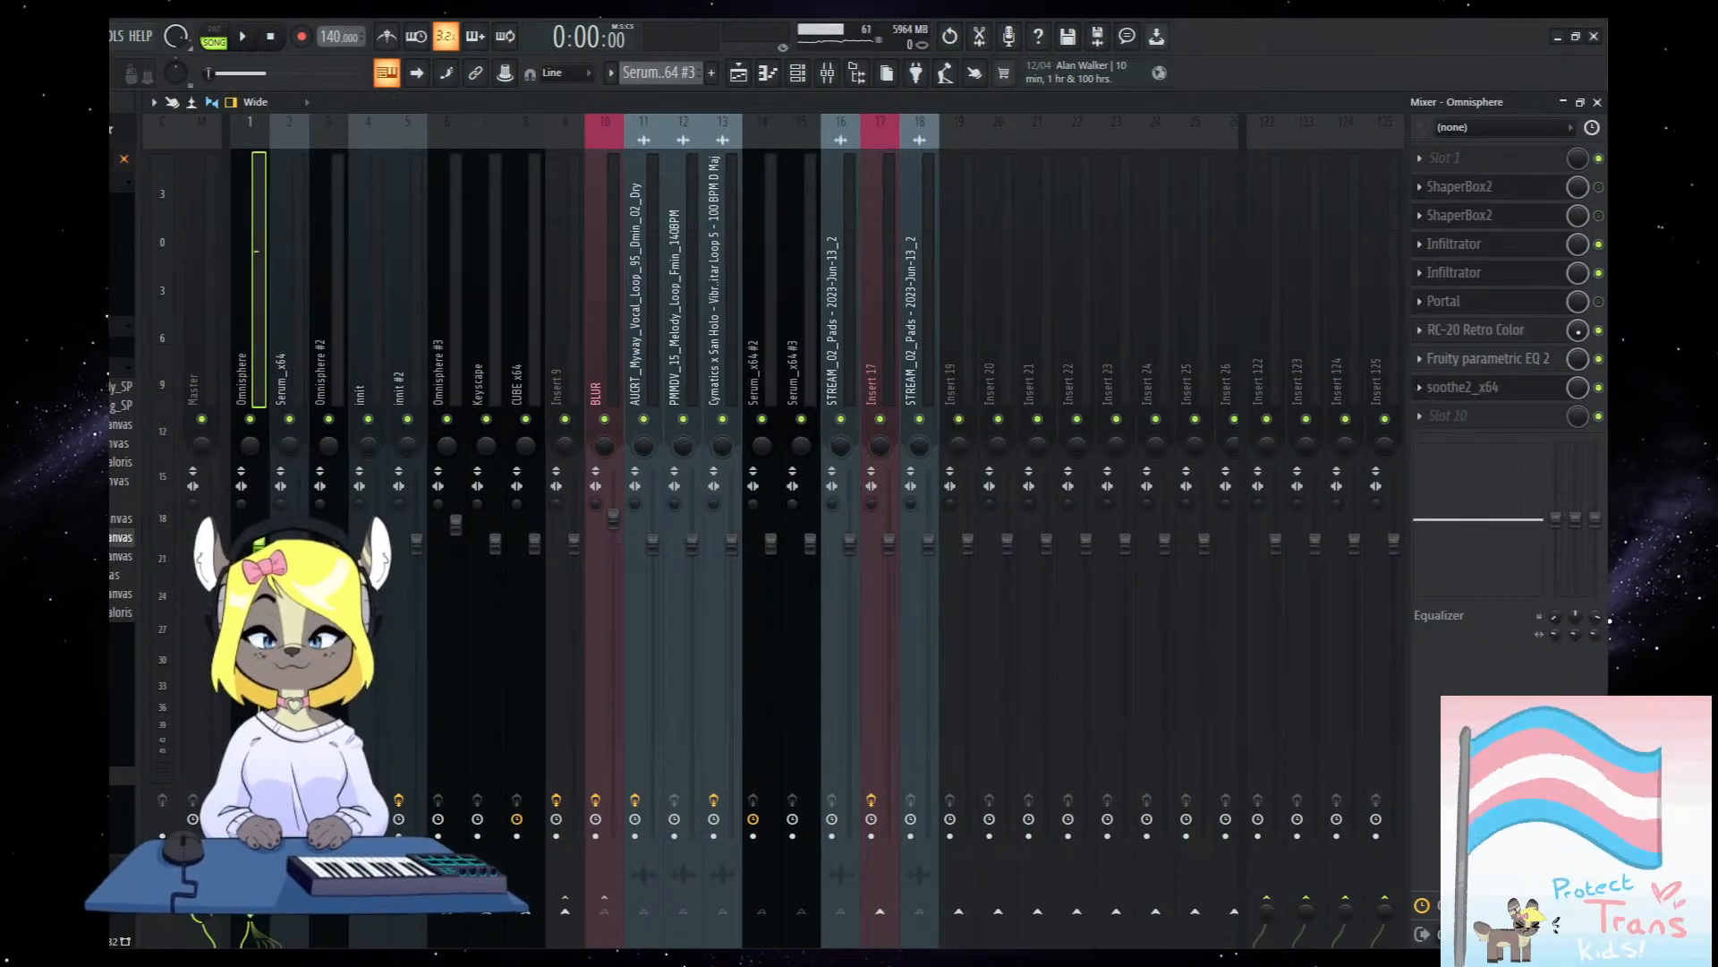
left_click(1479, 330)
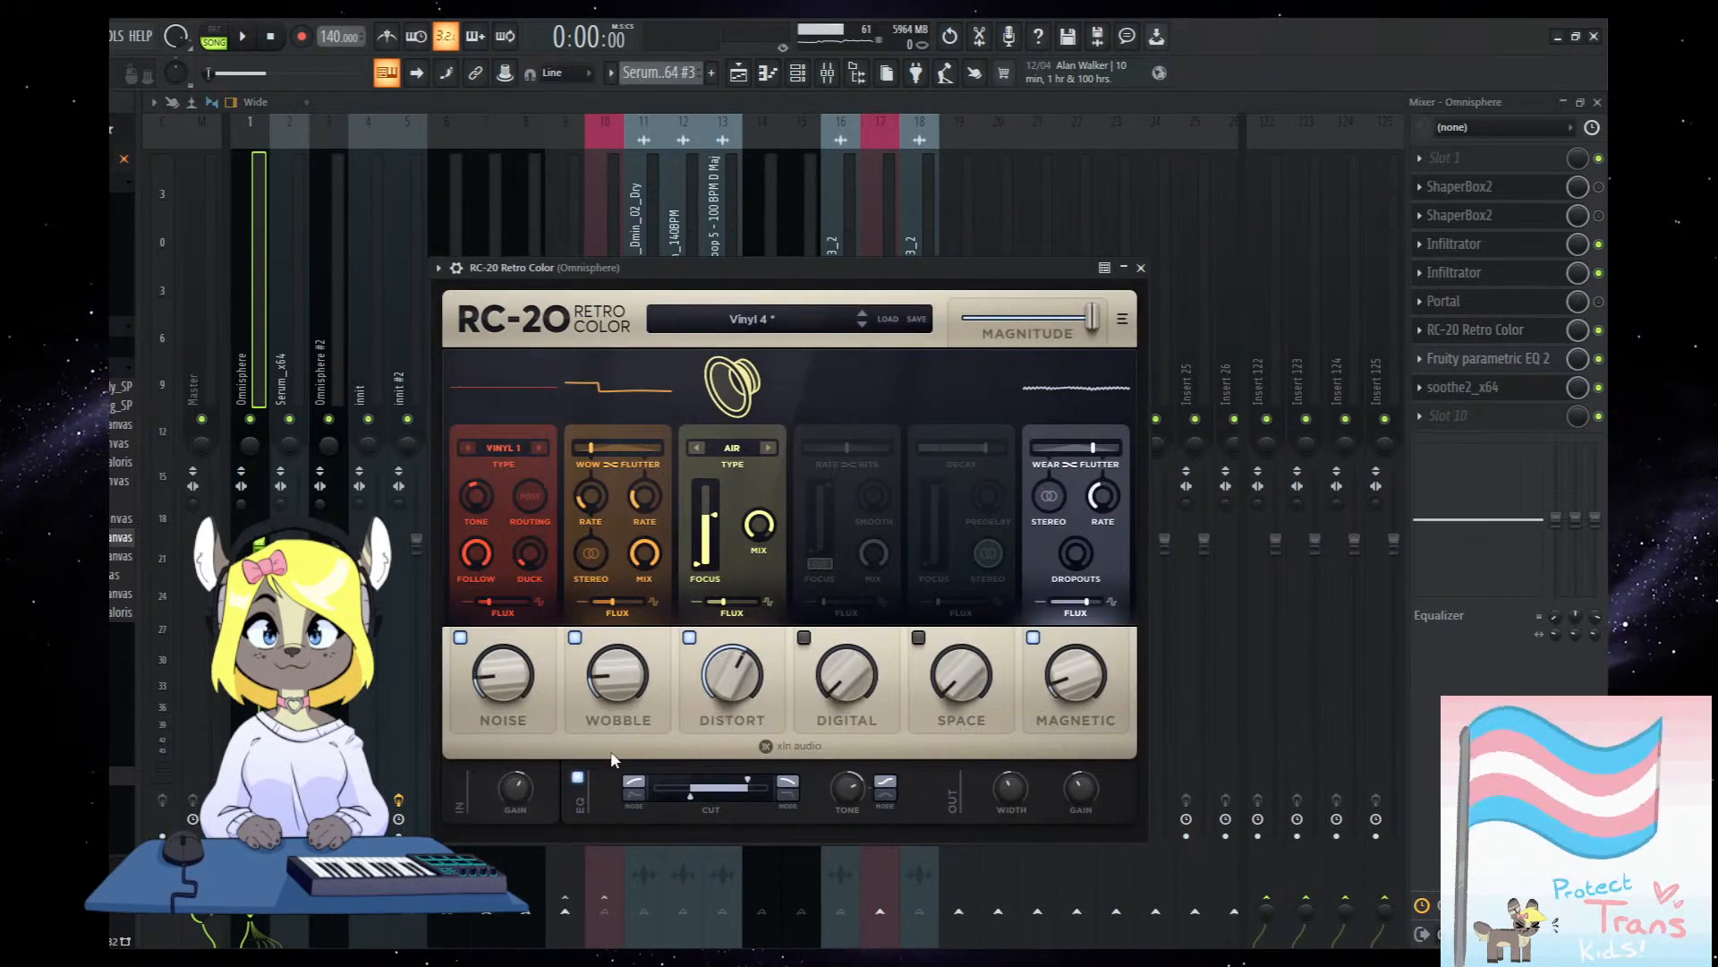
left_click_drag(513, 634, 640, 678)
key("space")
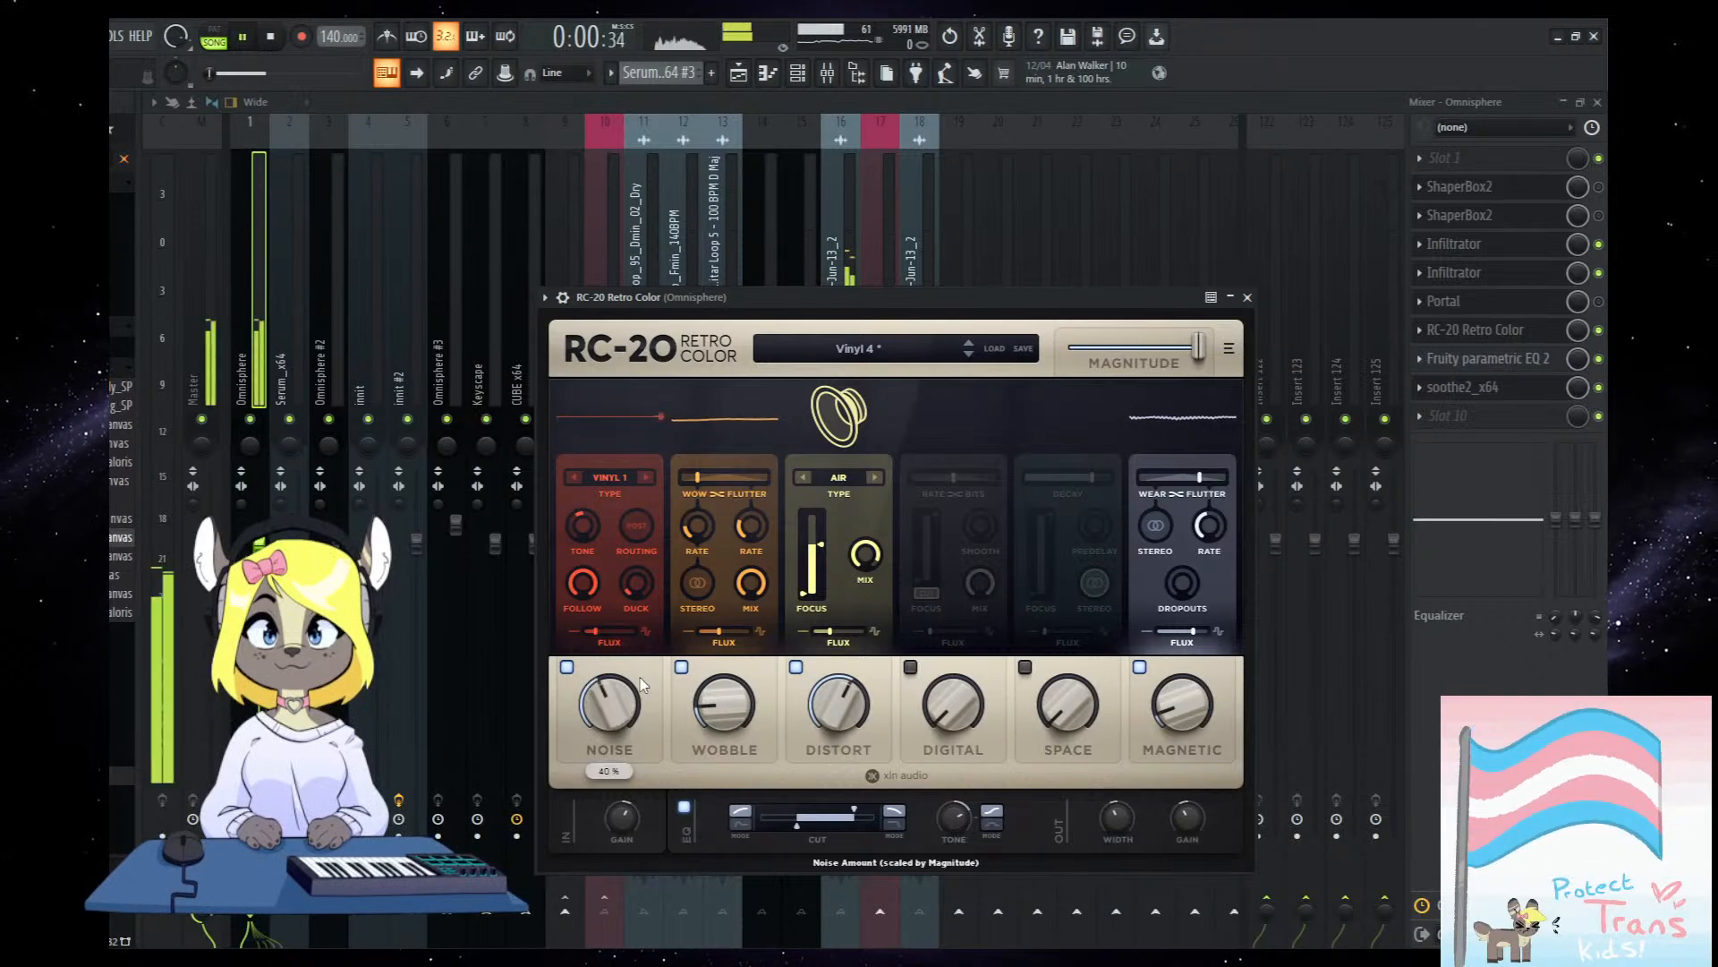
mouse_move(614, 697)
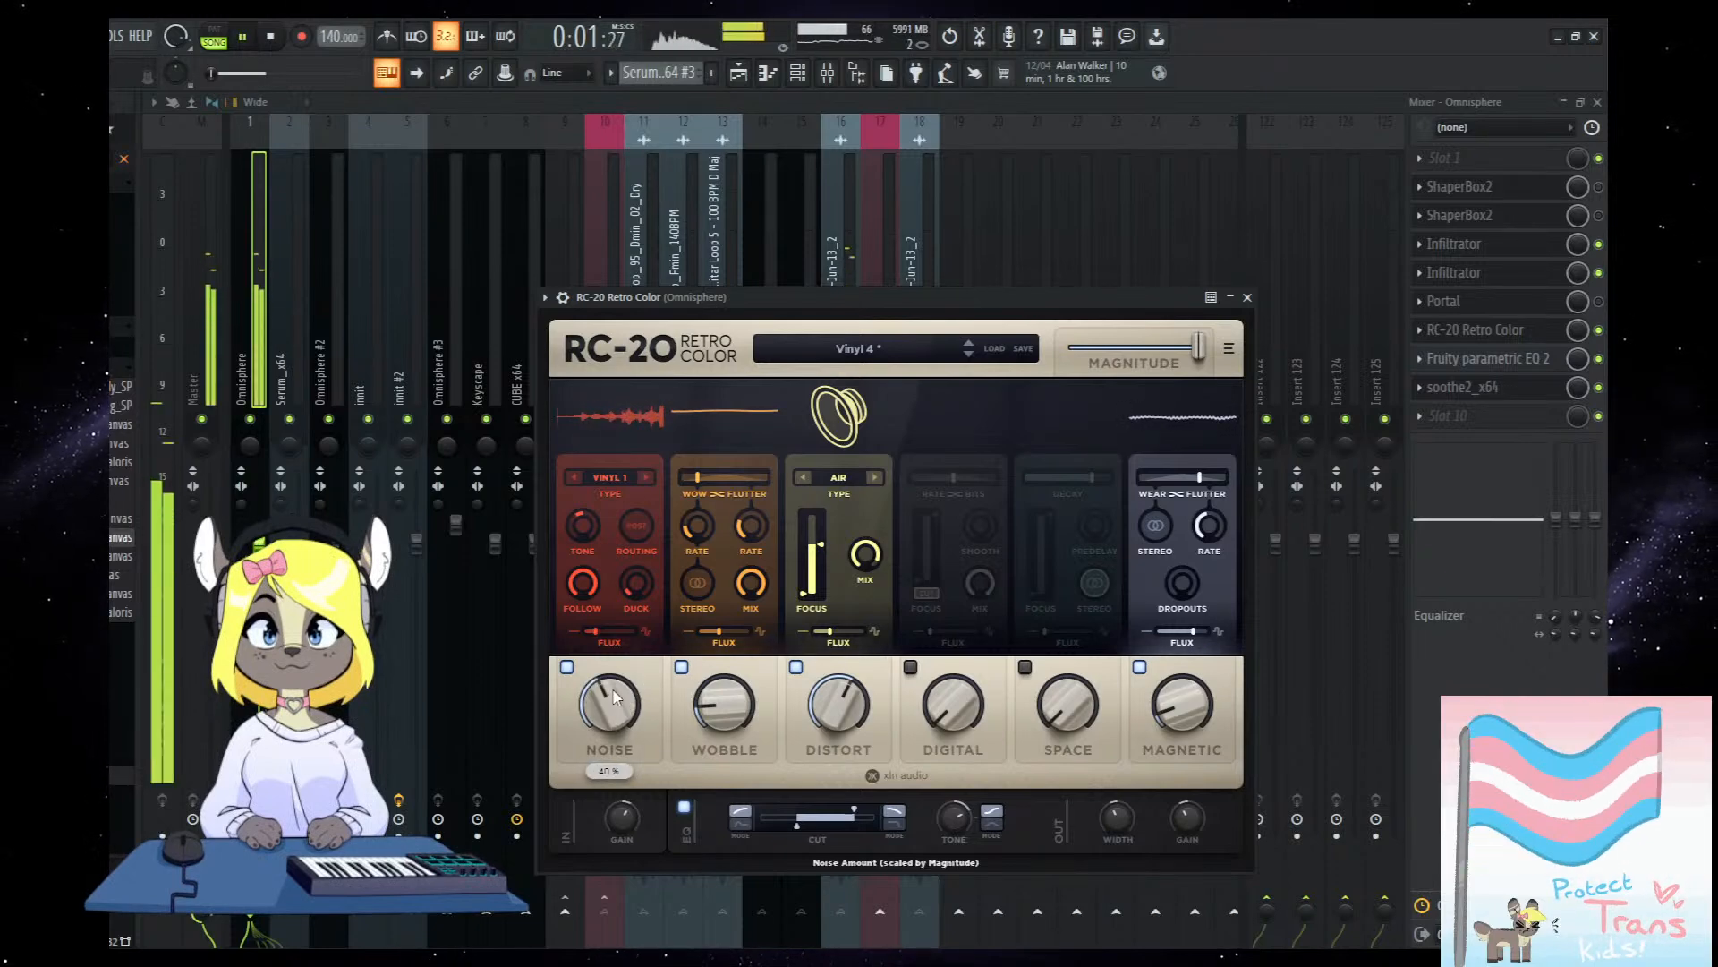
Set RC-20's noise type to Vinyl 2, lower the EQ high cut to about 1.5 kHz, and enable the Space module.
left_click(645, 477)
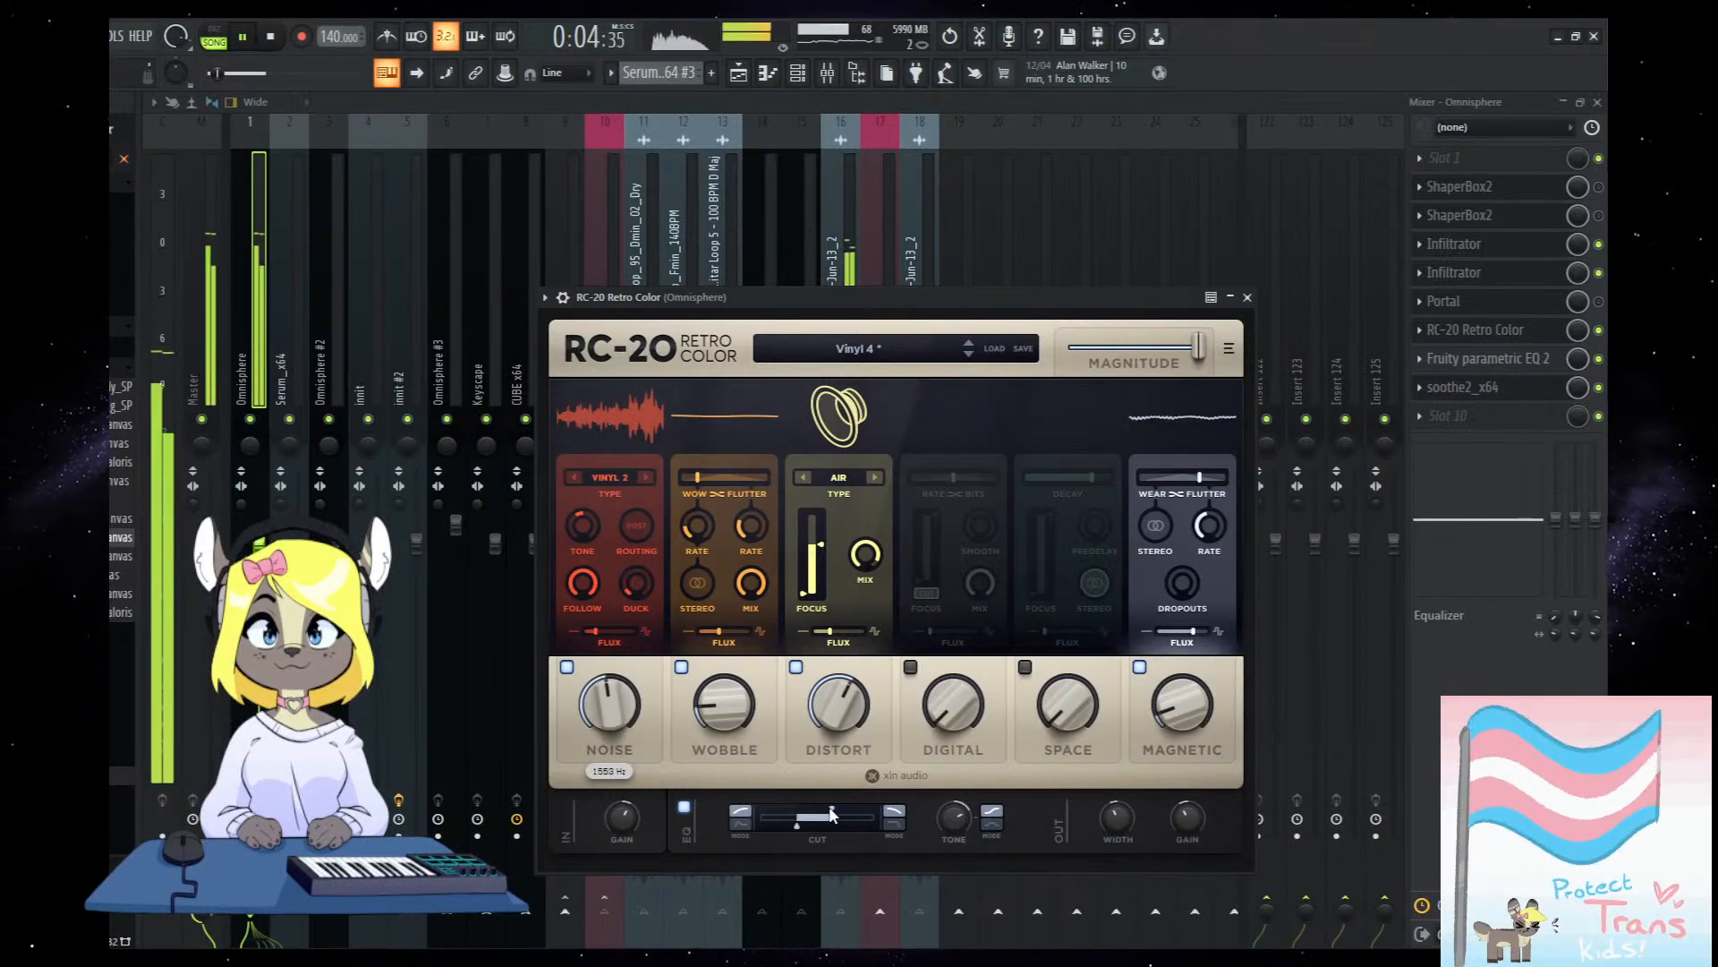
left_click_drag(833, 812, 831, 812)
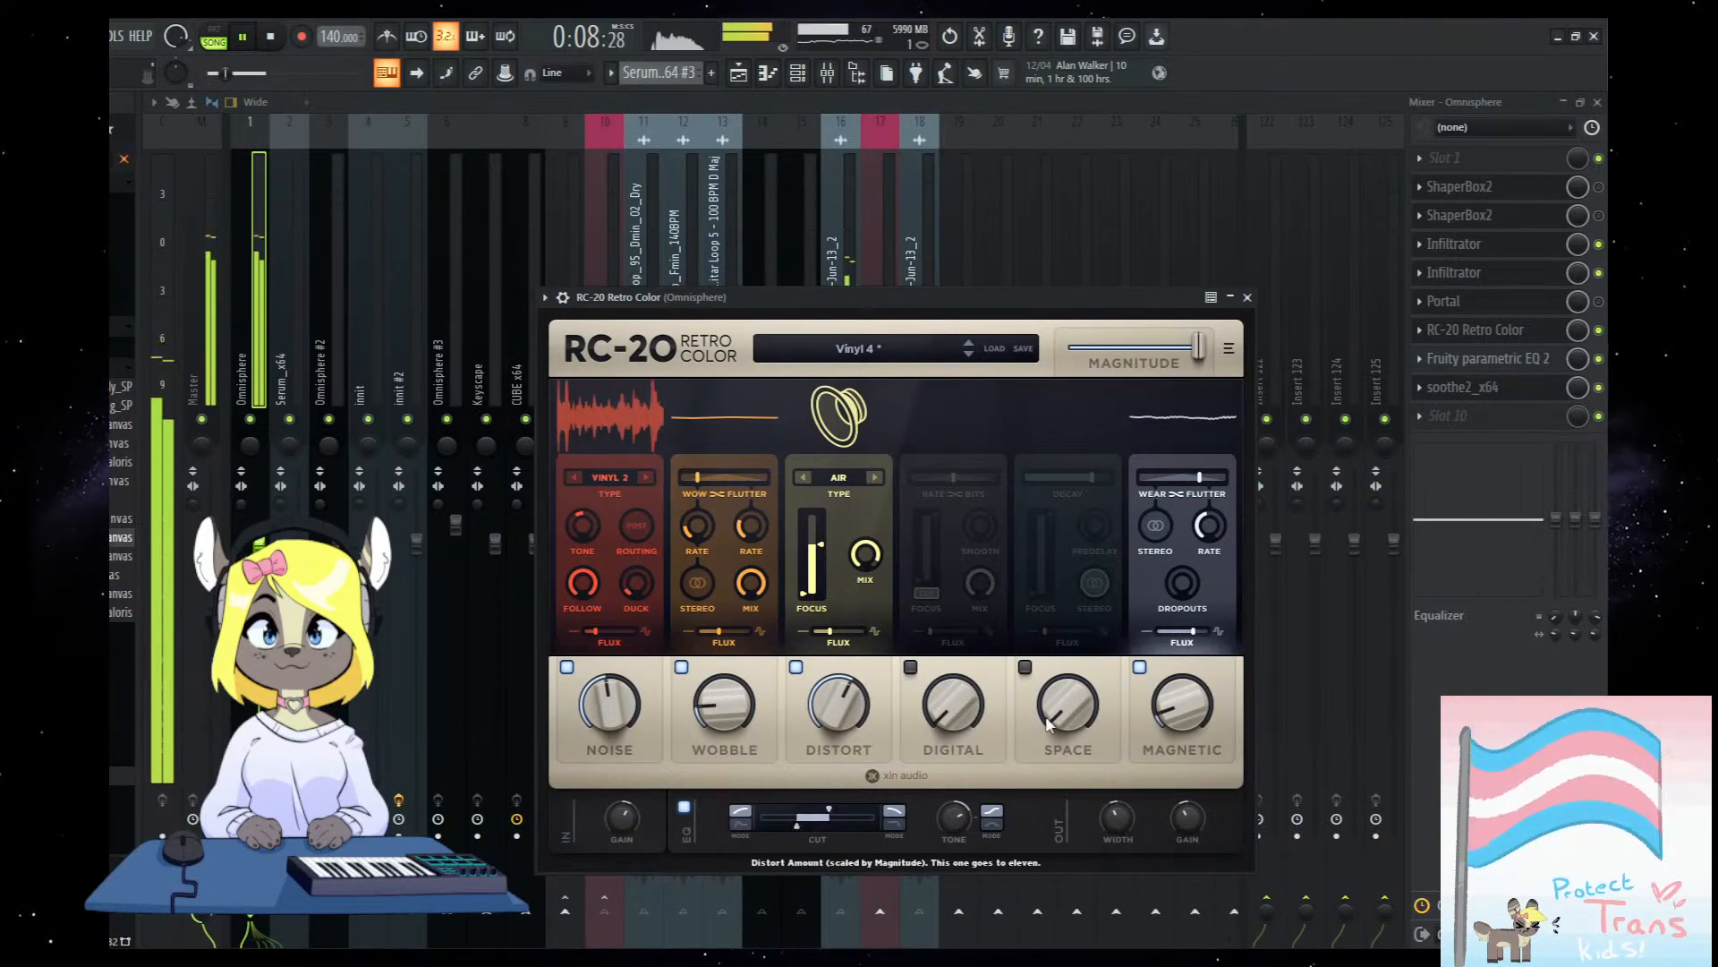
left_click(1024, 578)
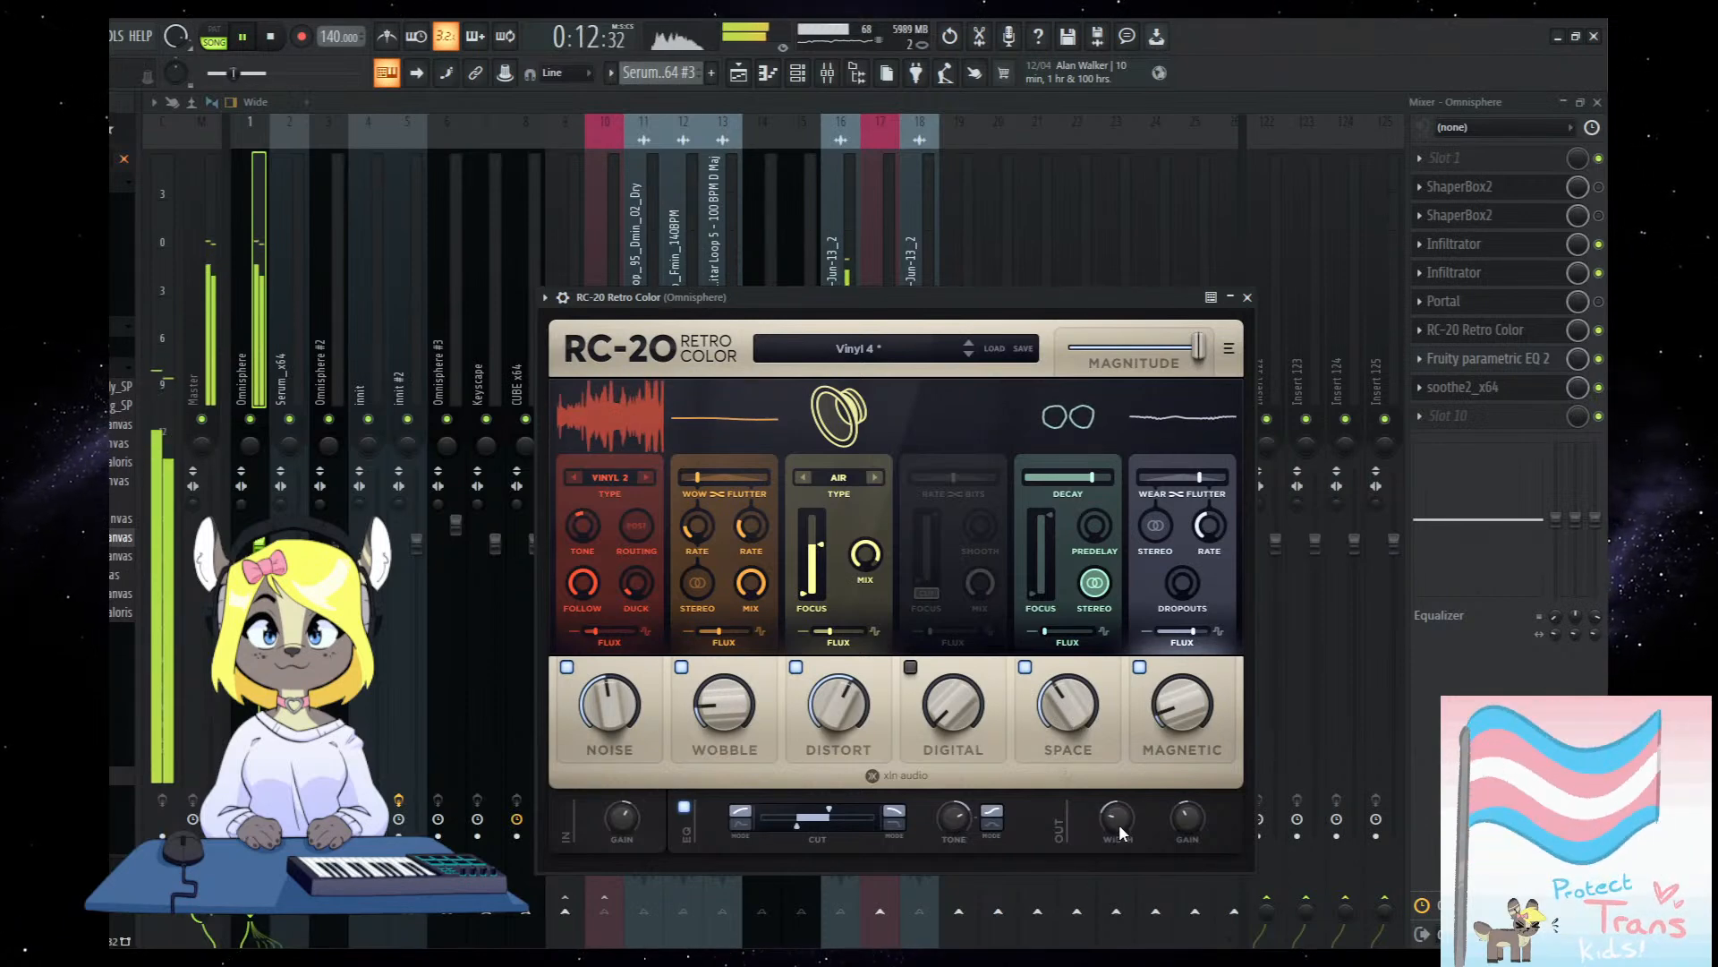
left_click(1247, 299)
Check the soloed pads in the playlist and mixer during playback, and stop the song.
left_click(748, 74)
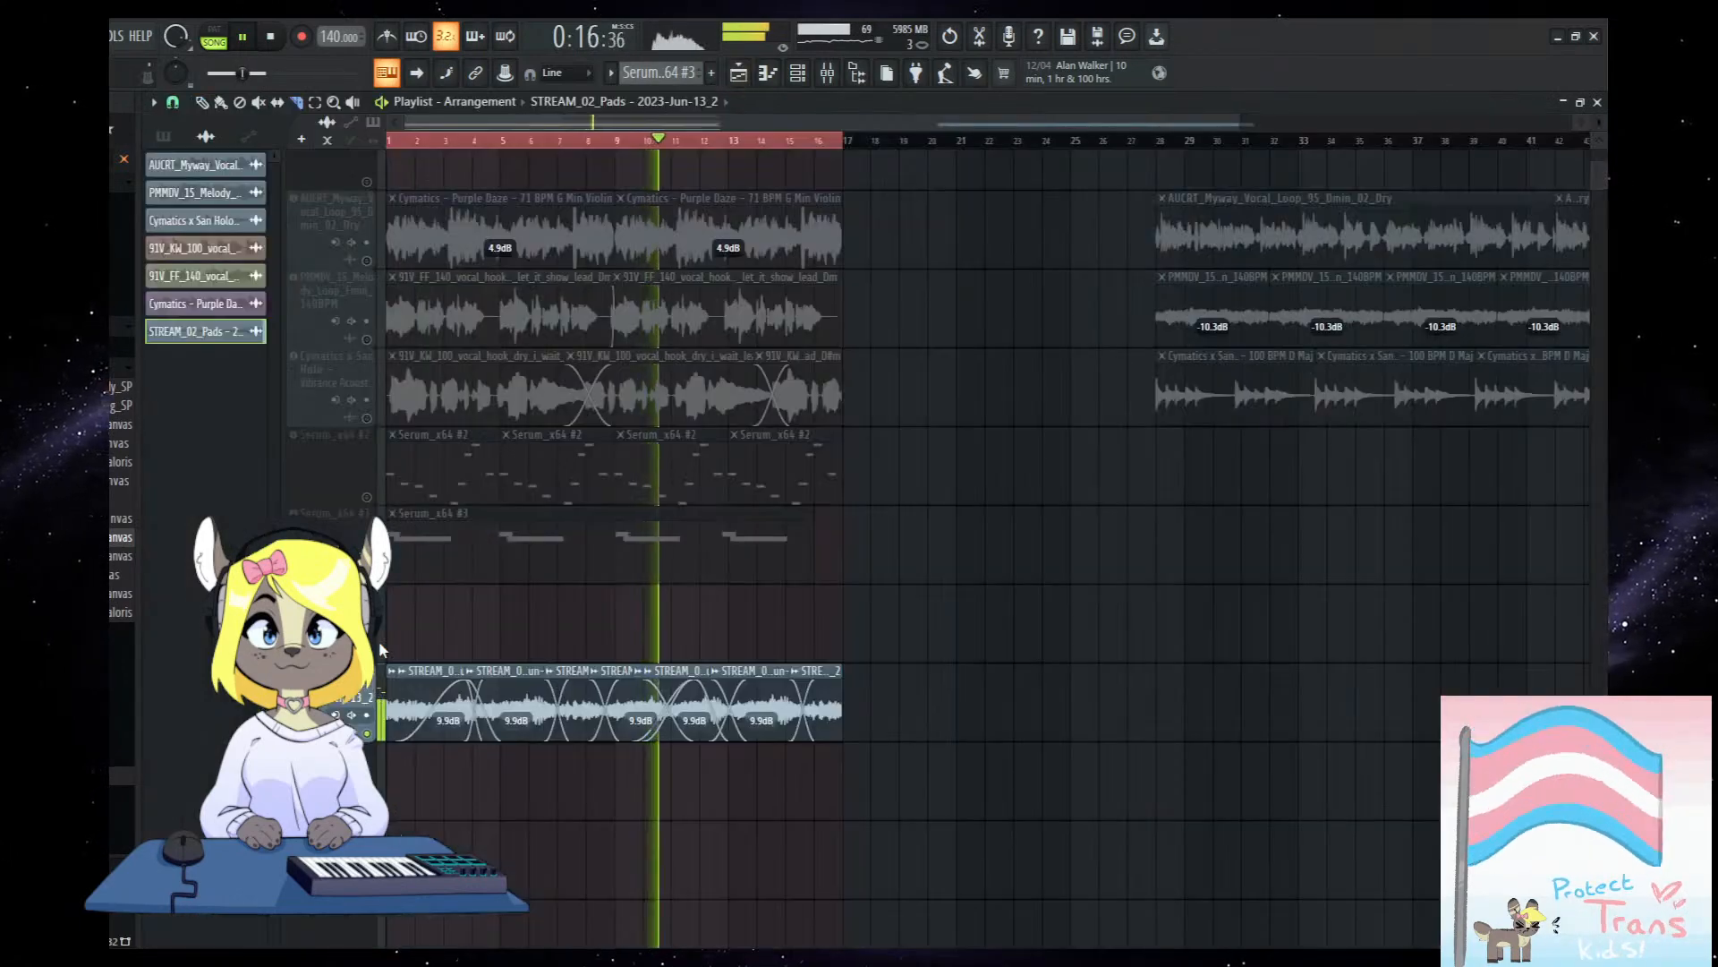
key("F9")
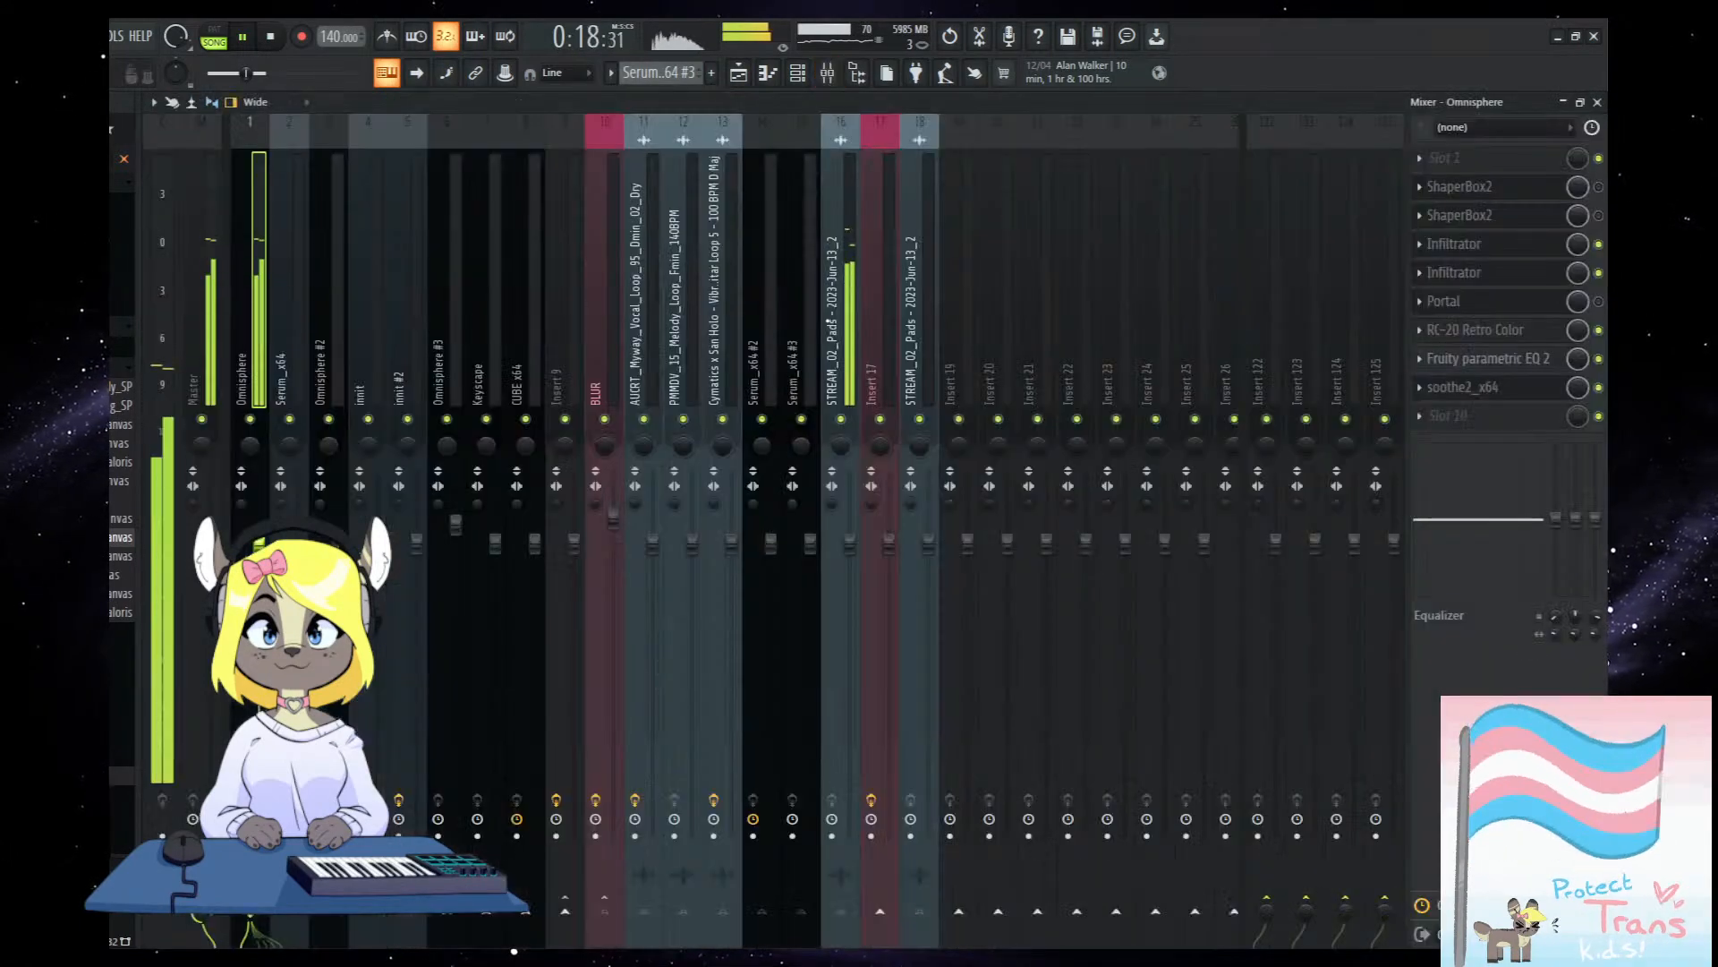
left_click(754, 79)
key("space")
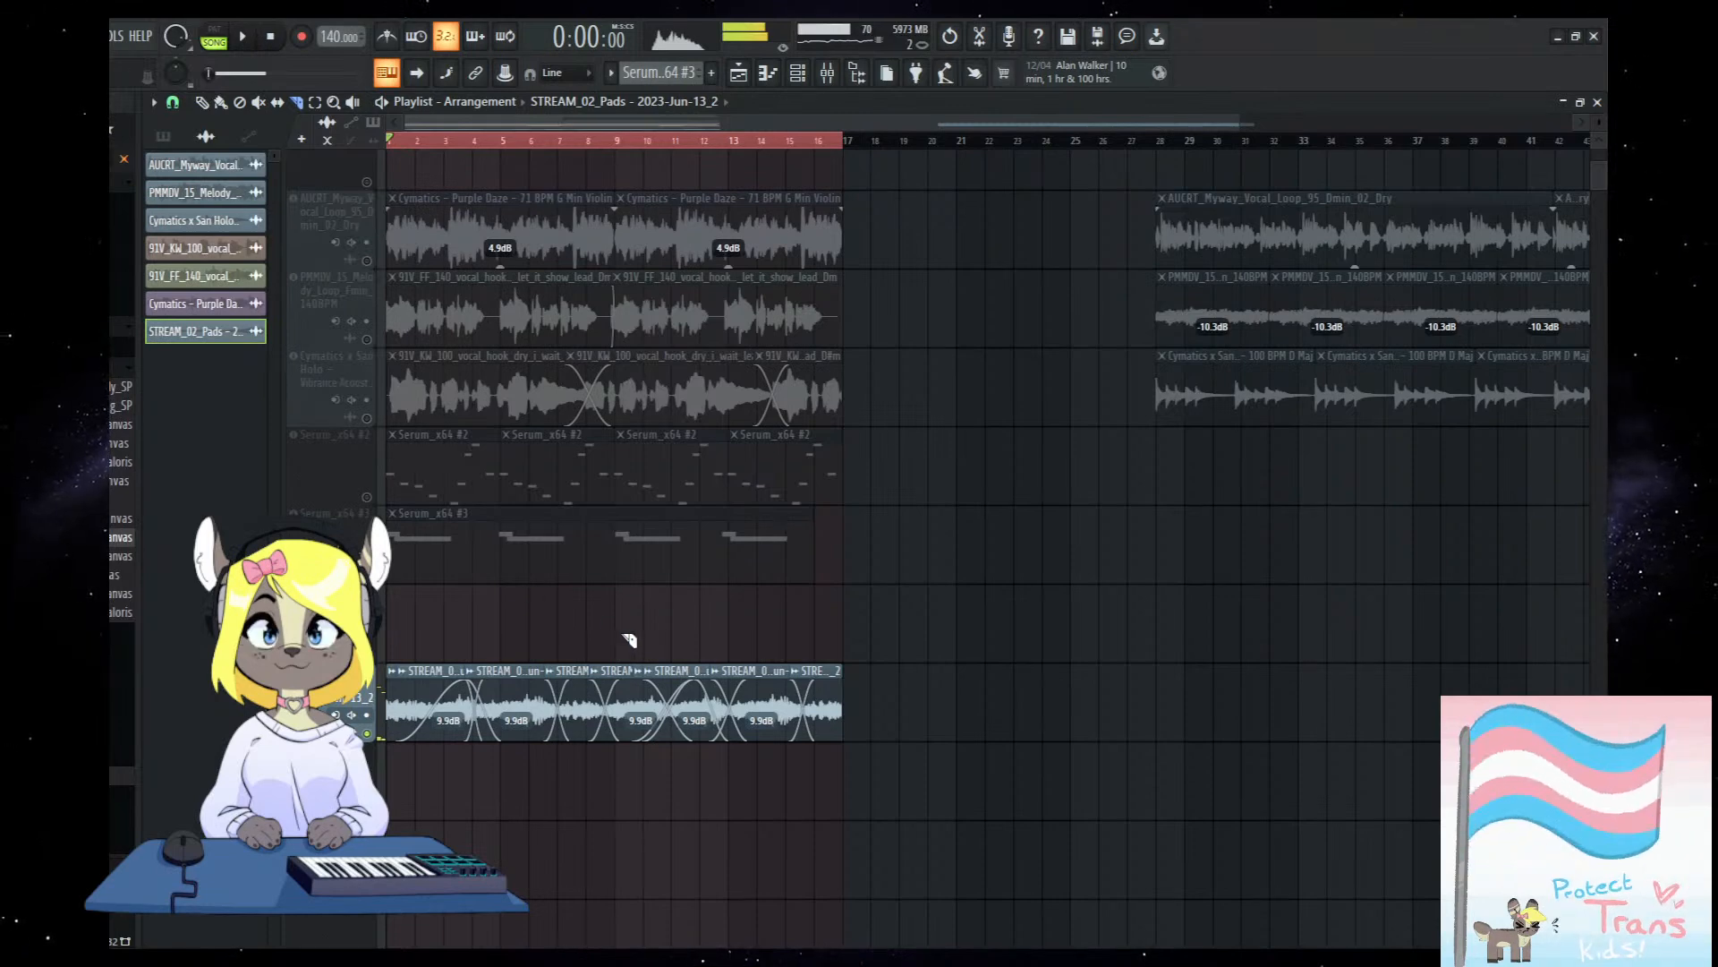
Audition the pads together with the Serum_x64 track, comparing the playlist with the mixer levels, and stop the song.
scroll(609, 671, "up", 1)
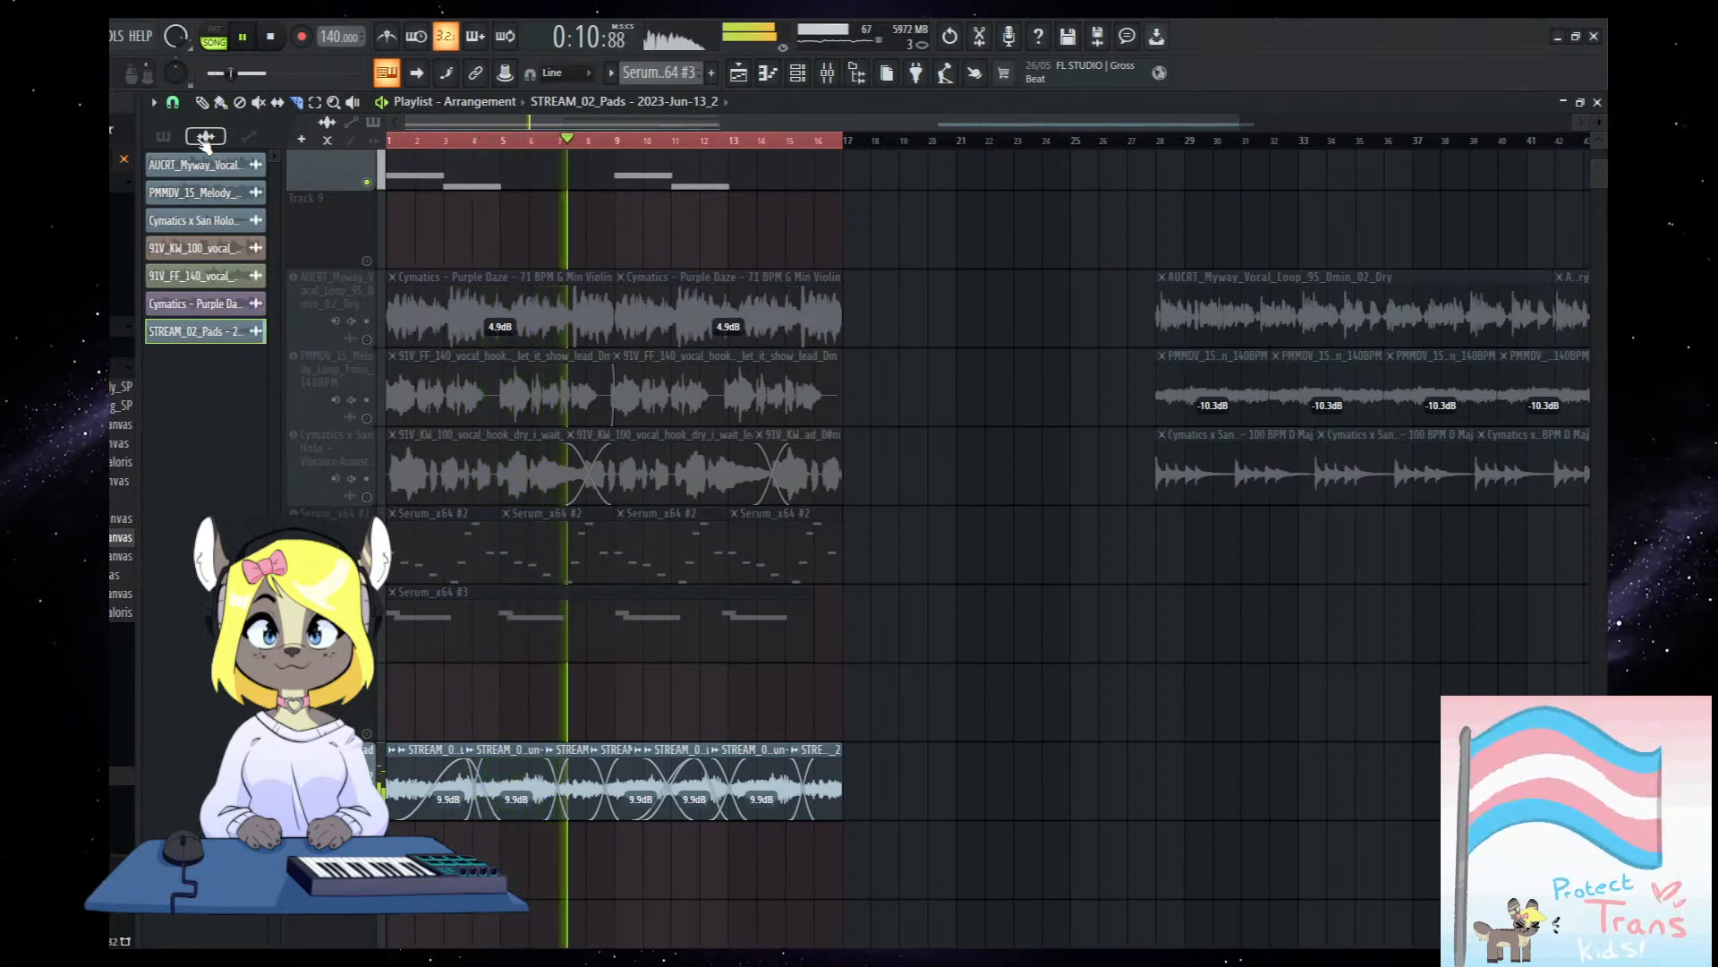
left_click(827, 75)
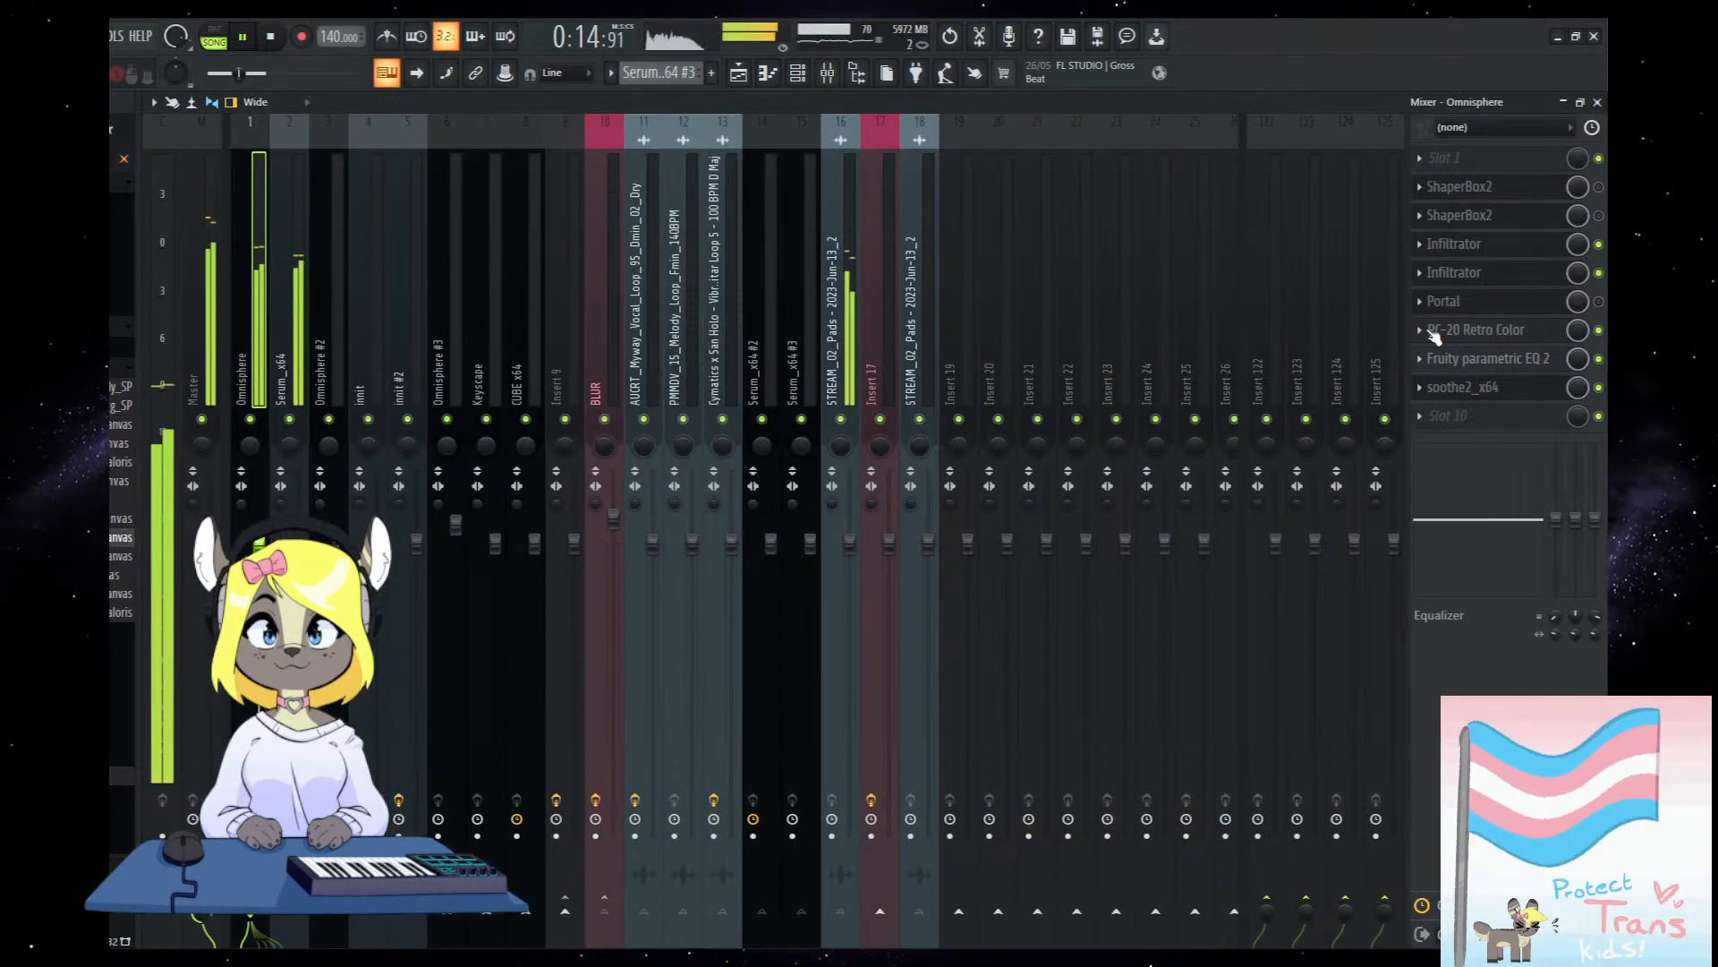
left_click(742, 75)
left_click(827, 75)
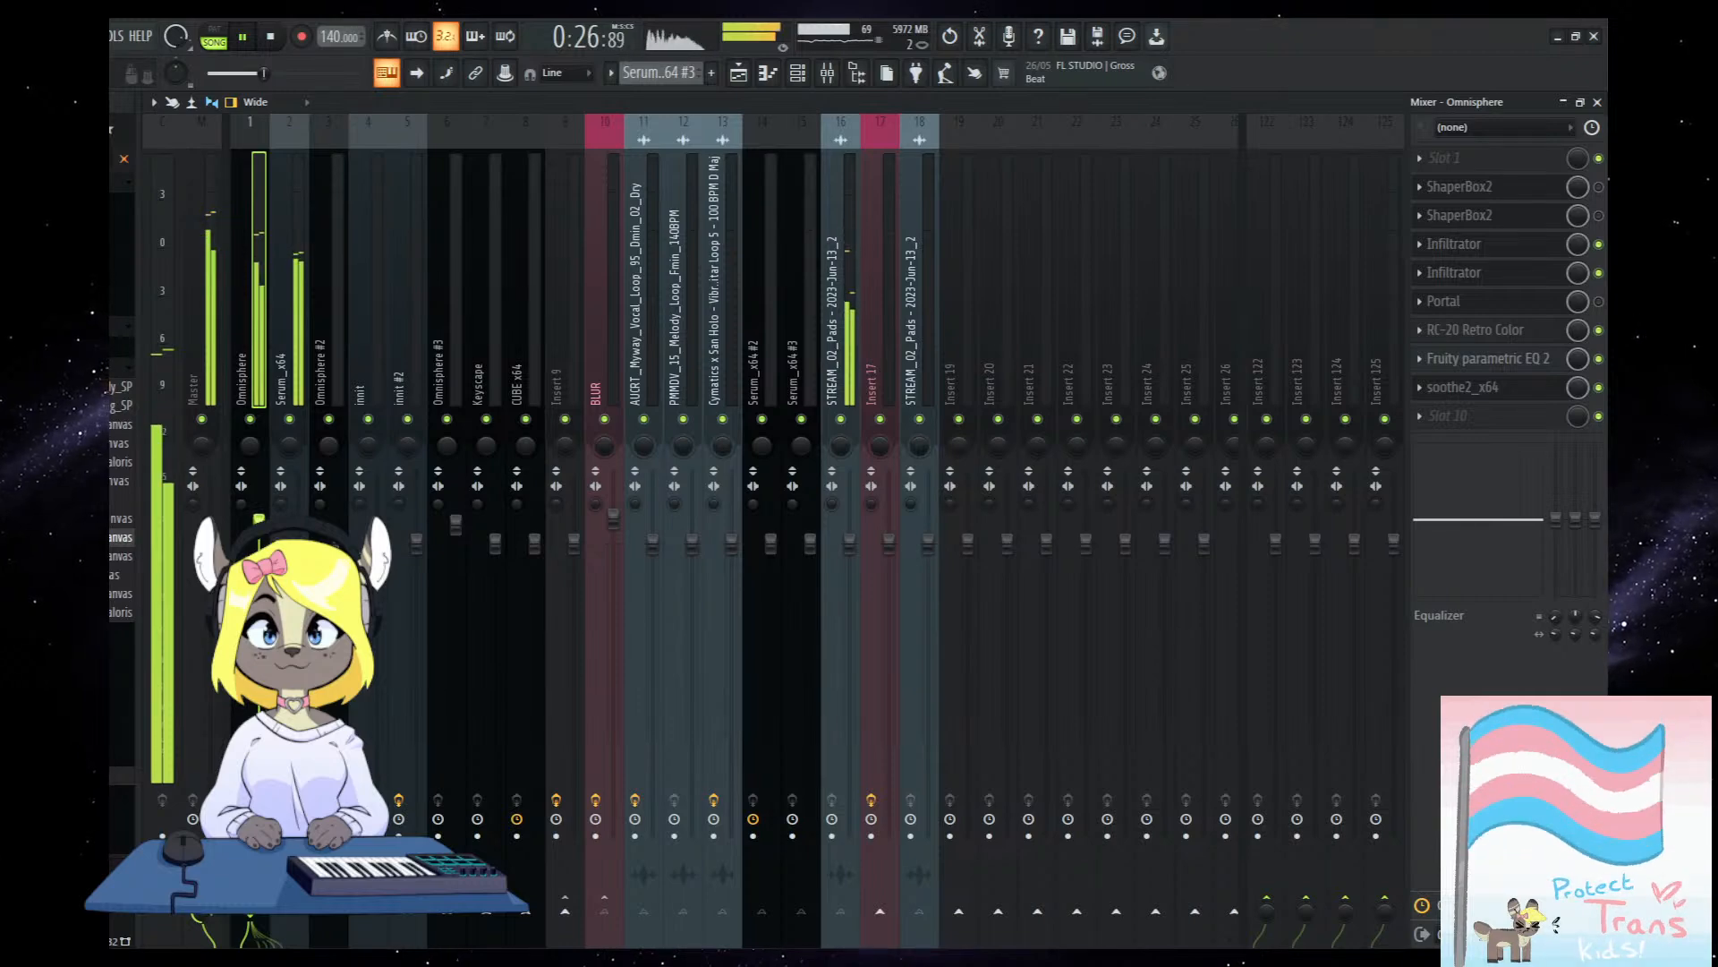
left_click(740, 71)
key("space")
Look through the channel rack, the mixer and the open Omnisphere insert plugin windows, ending on the playlist.
scroll(574, 472, "up", 1)
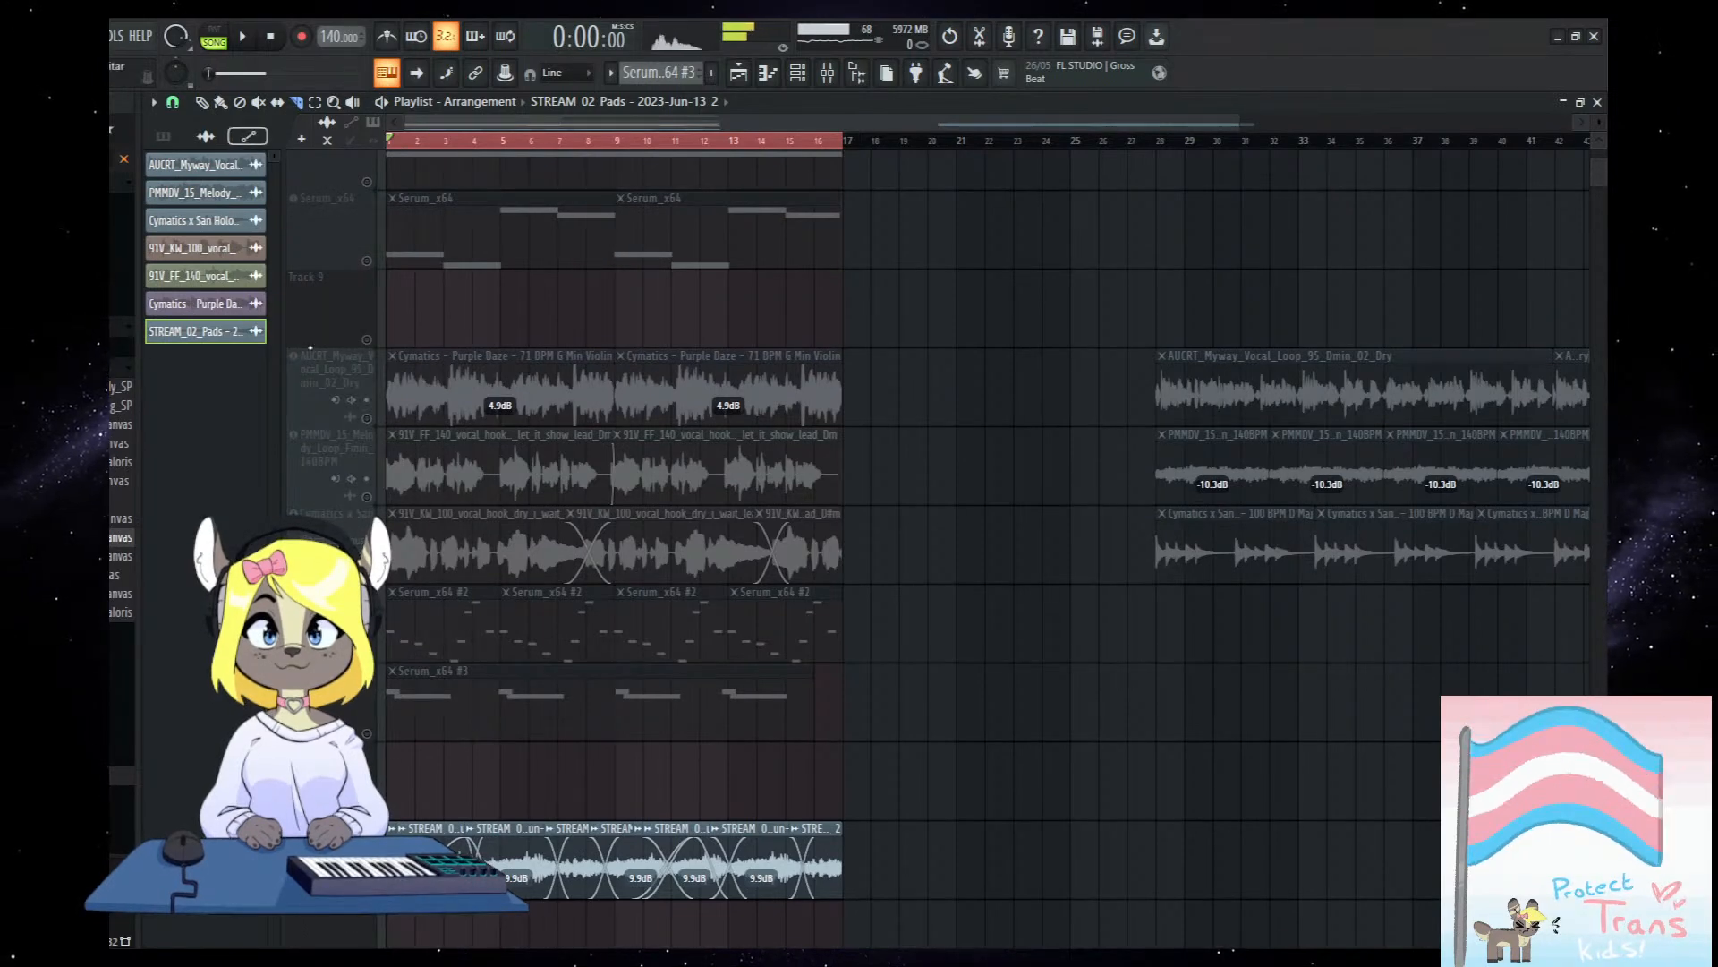
left_click(857, 73)
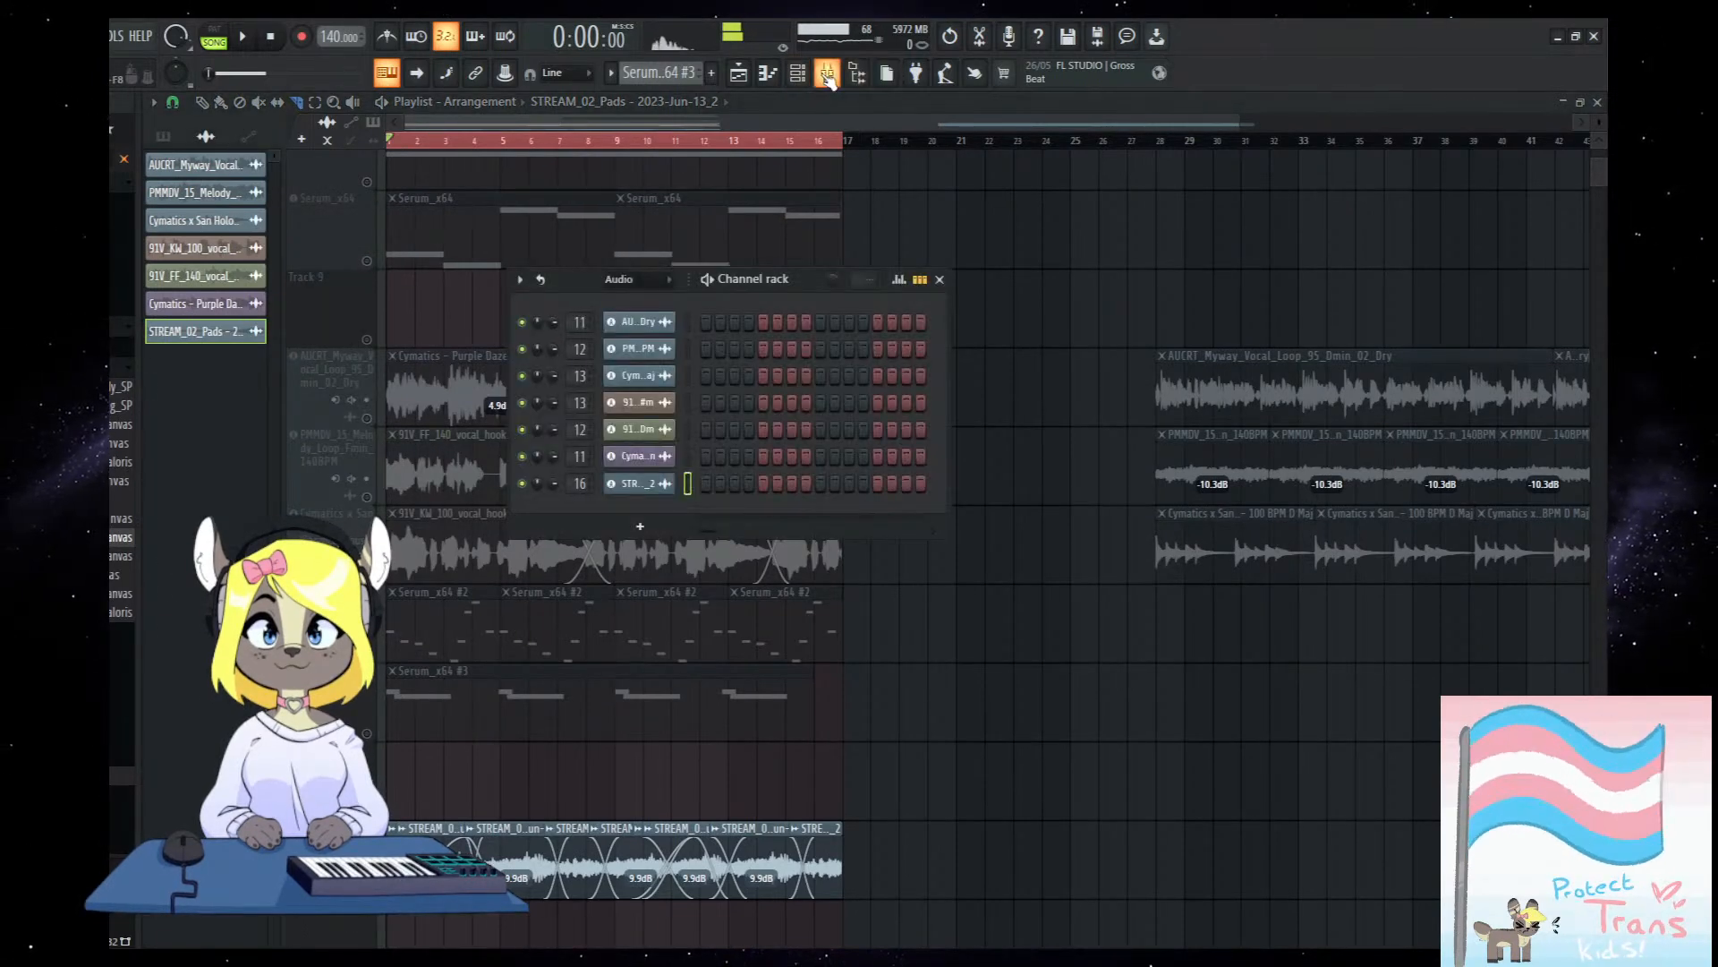
left_click(827, 73)
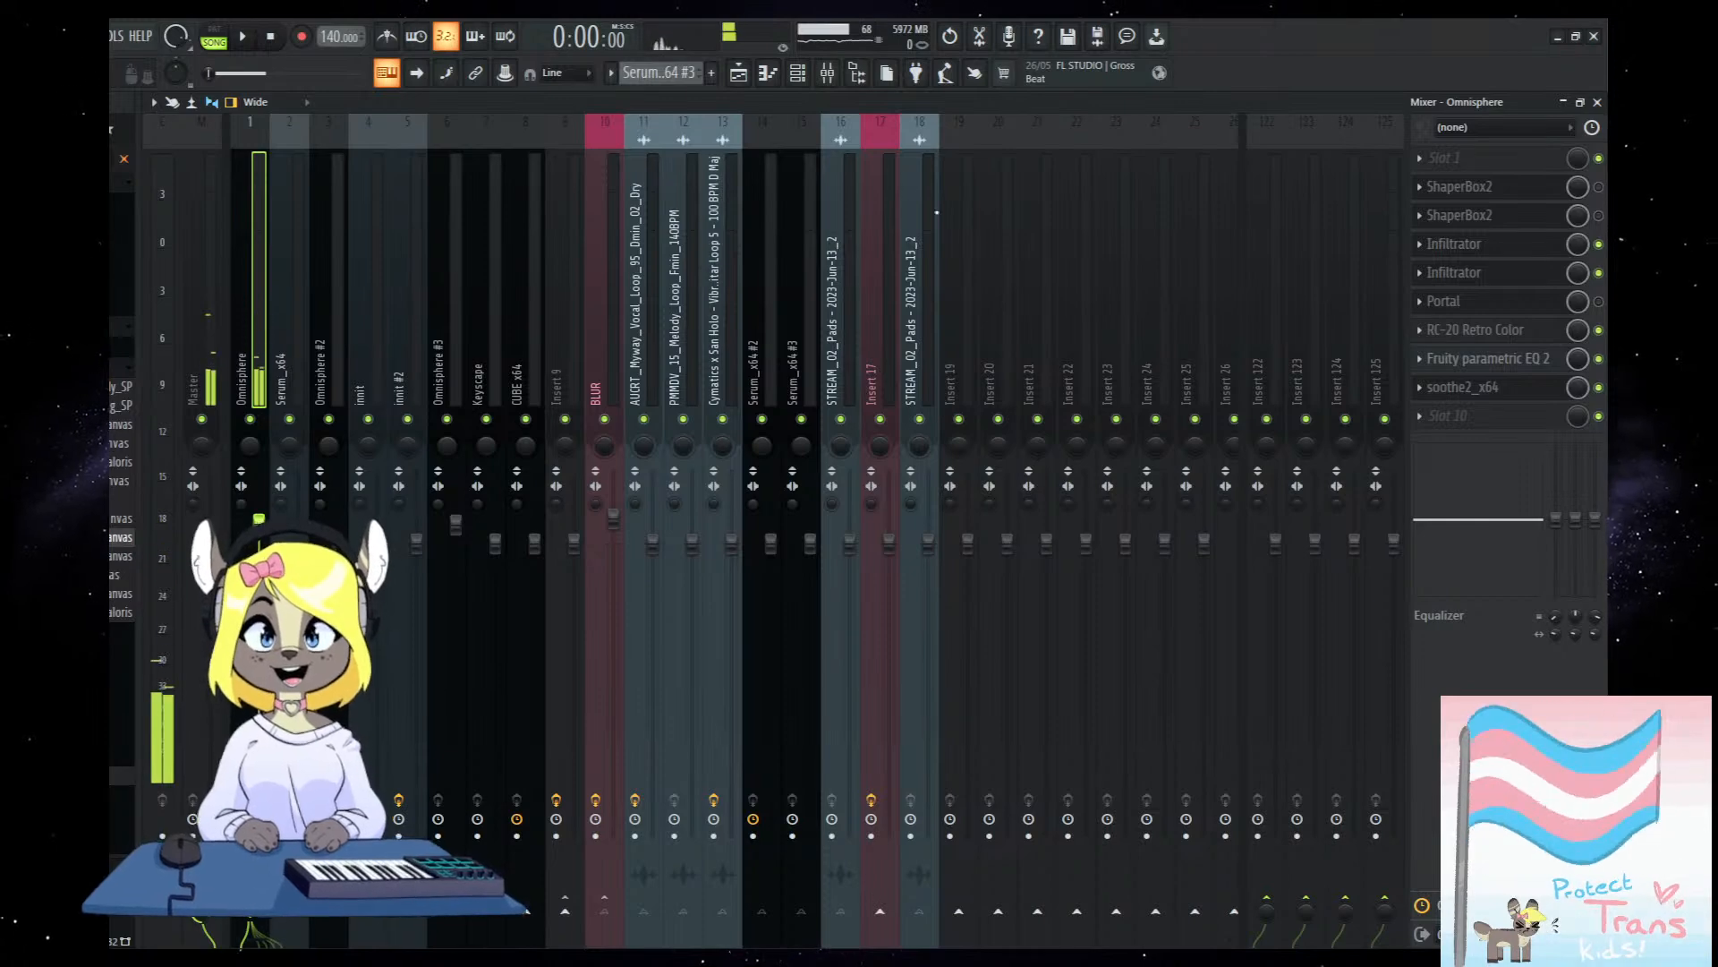
key("F5")
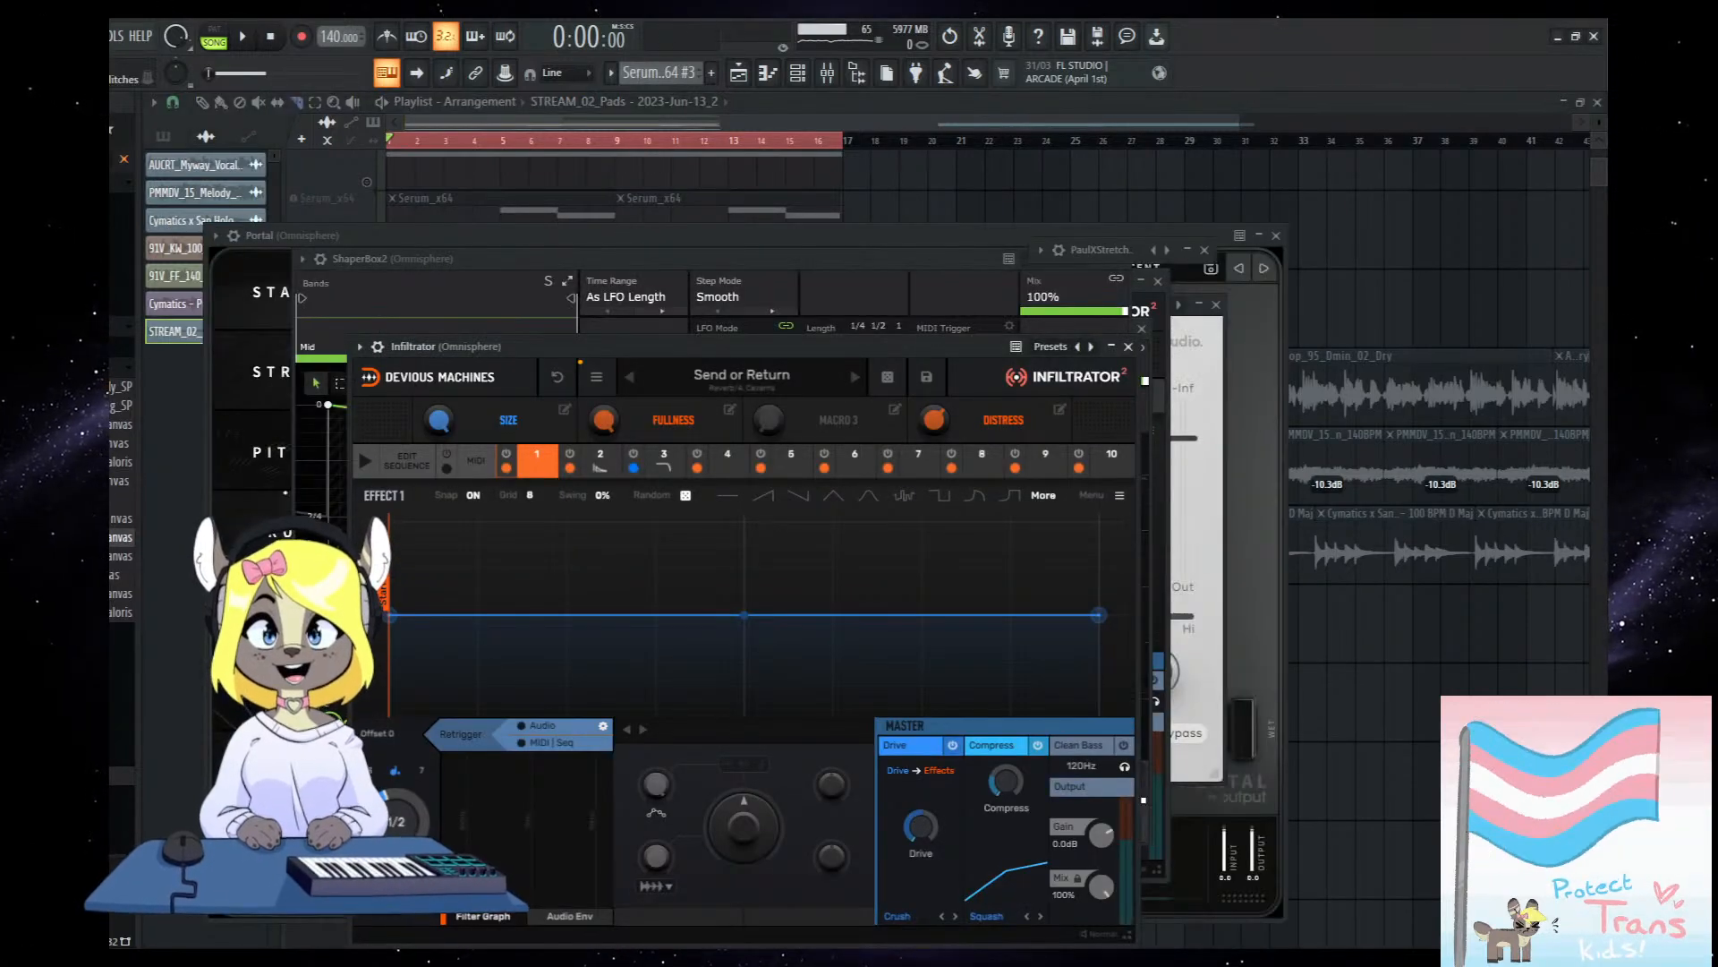
left_click(1396, 747)
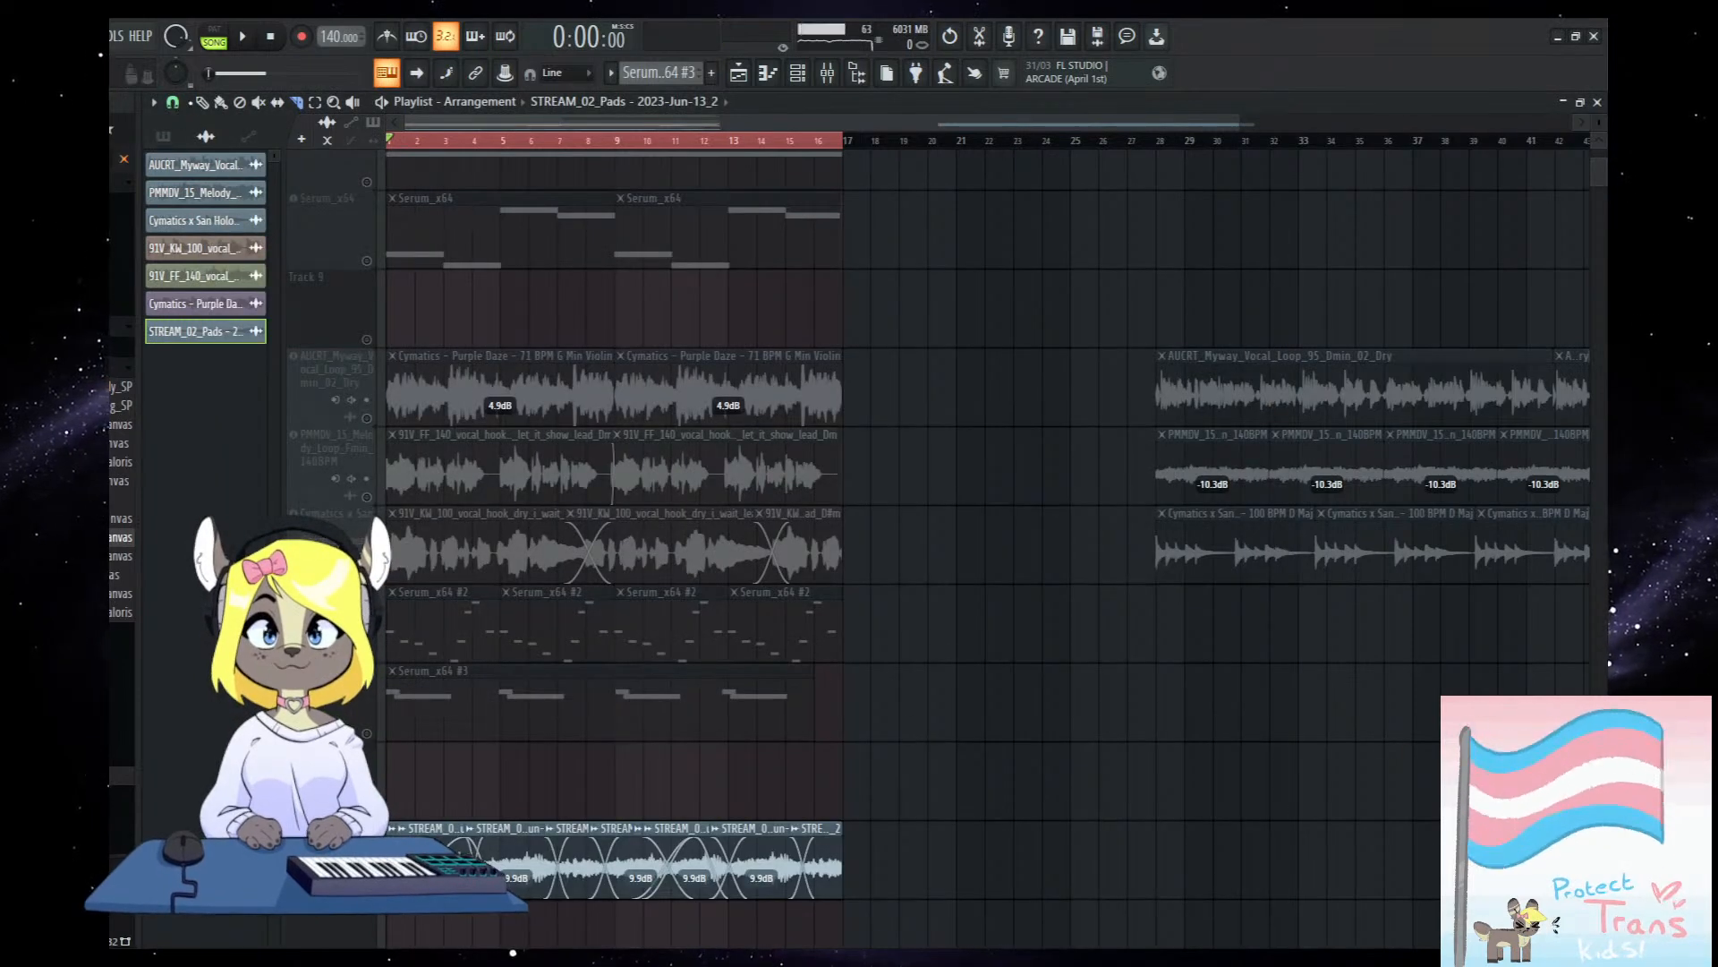
Open PaulXStretch on mixer insert 20 while the song plays, reset its pitch shift to 0, and stop the song.
scroll(928, 721, "down", 2)
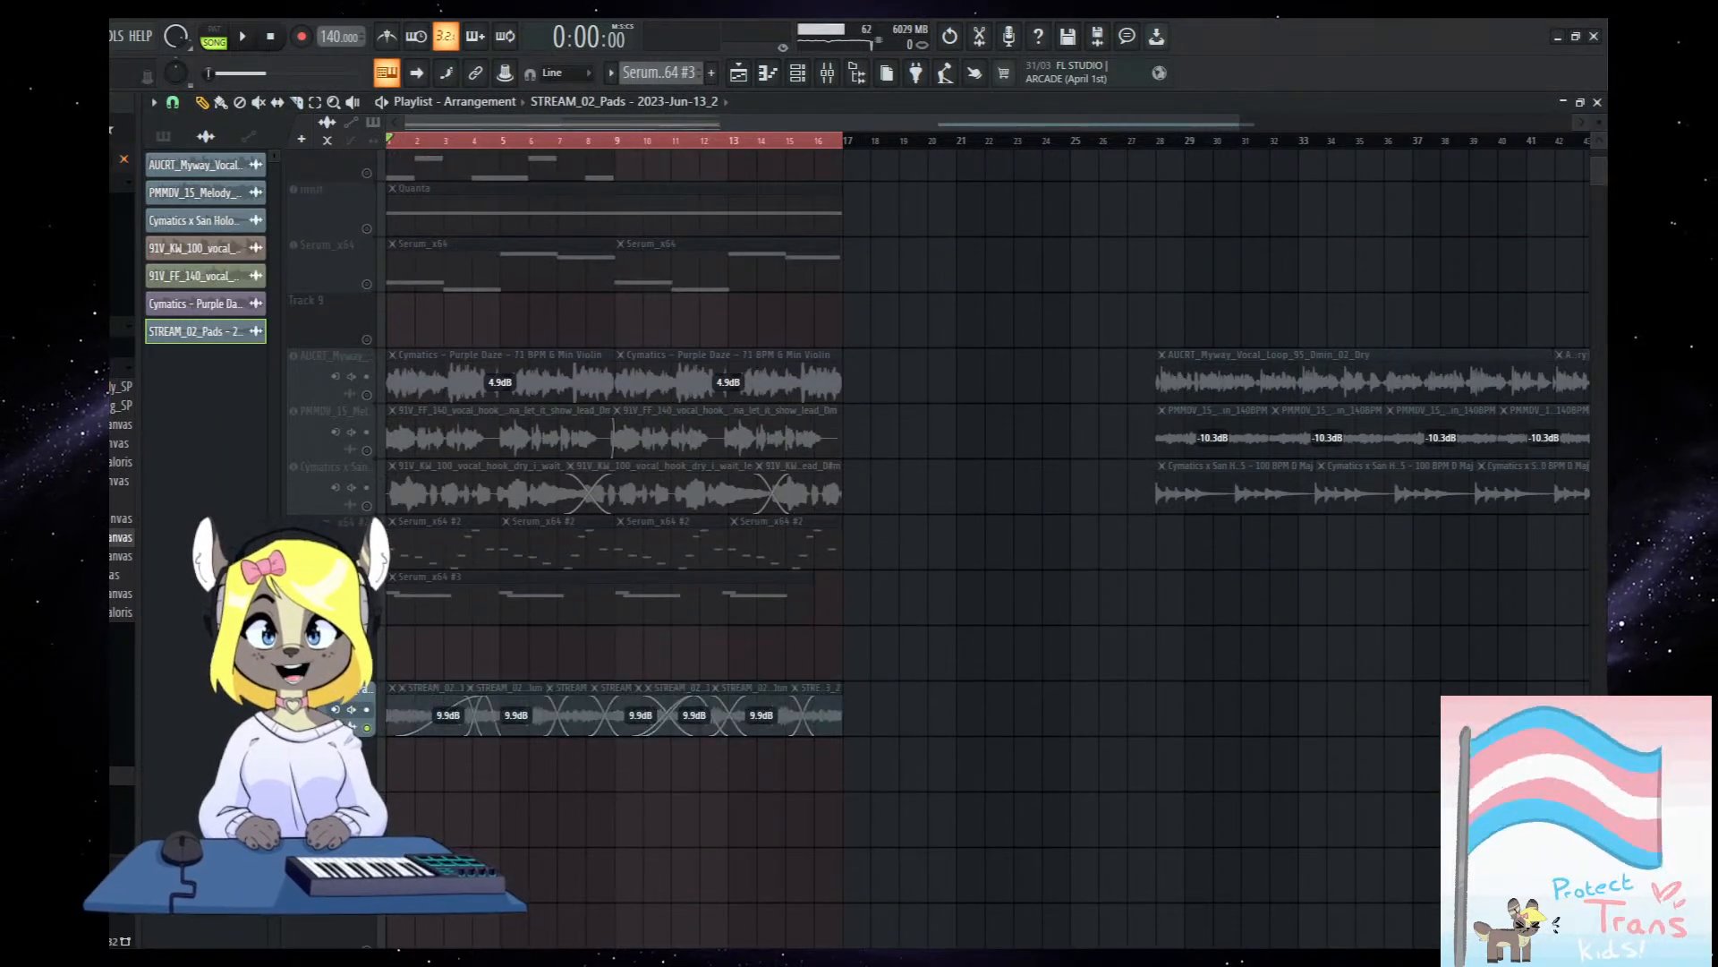
scroll(885, 716, "down", 5)
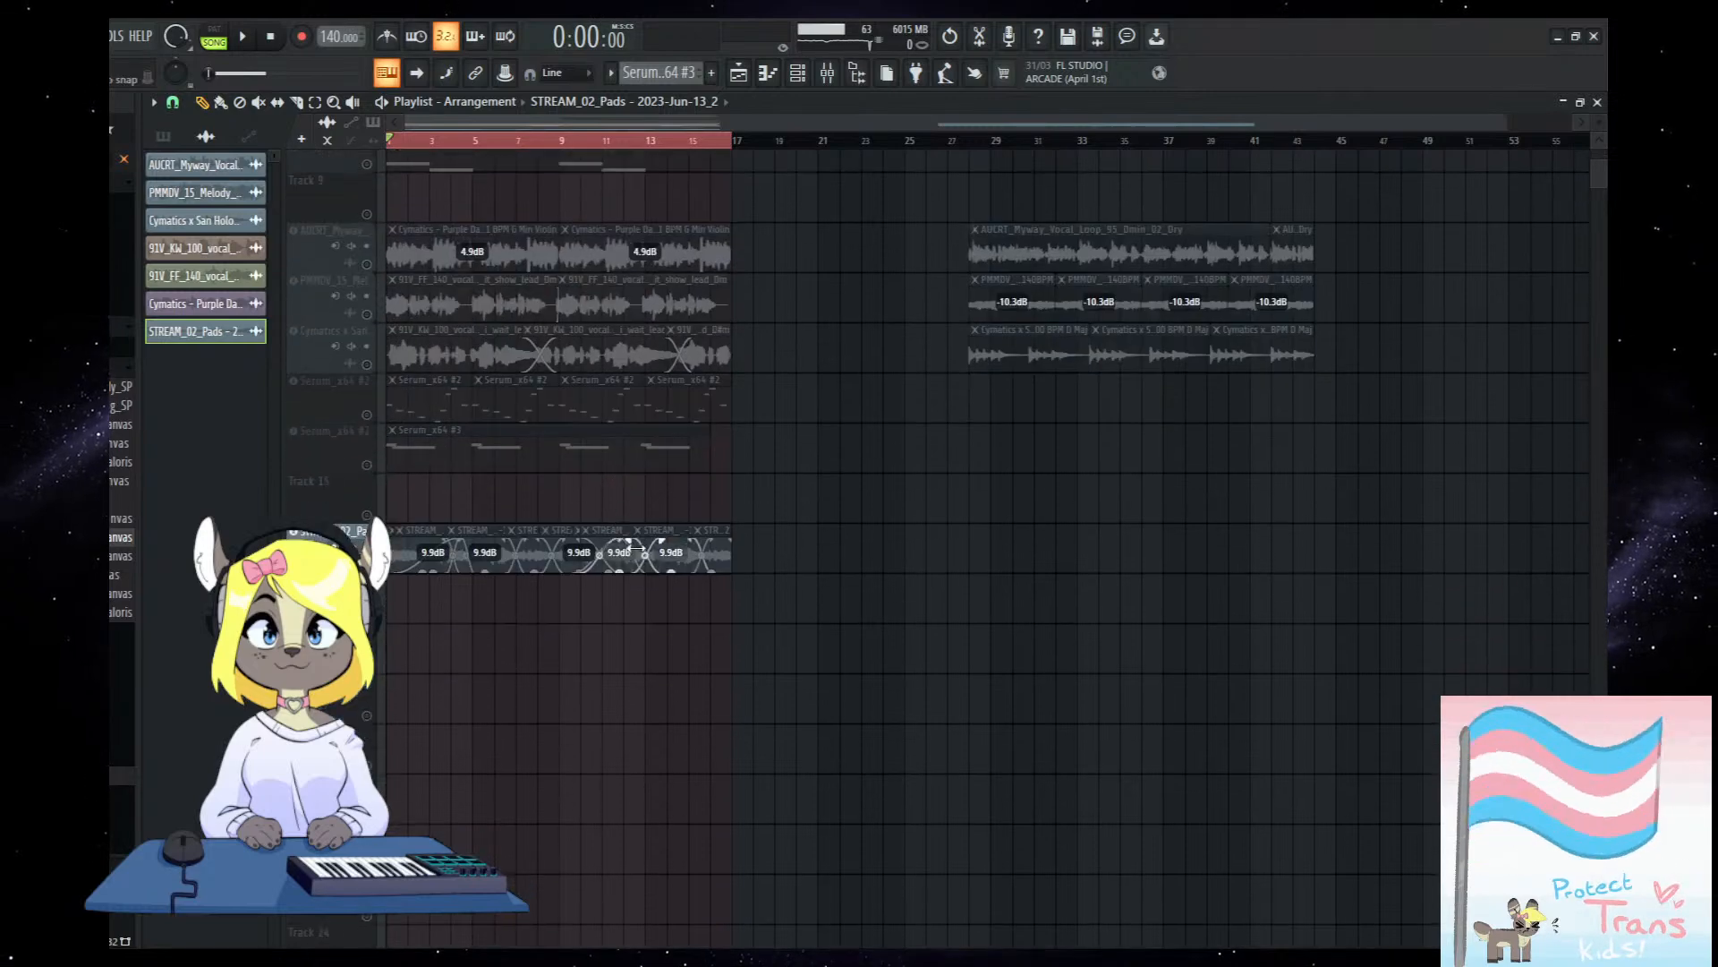
left_click(827, 72)
scroll(980, 360, "down", 4)
scroll(978, 361, "up", 3)
left_click(753, 368)
left_click_drag(753, 369, 875, 361)
key("space")
left_click(1452, 158)
left_click_drag(1100, 253, 420, 218)
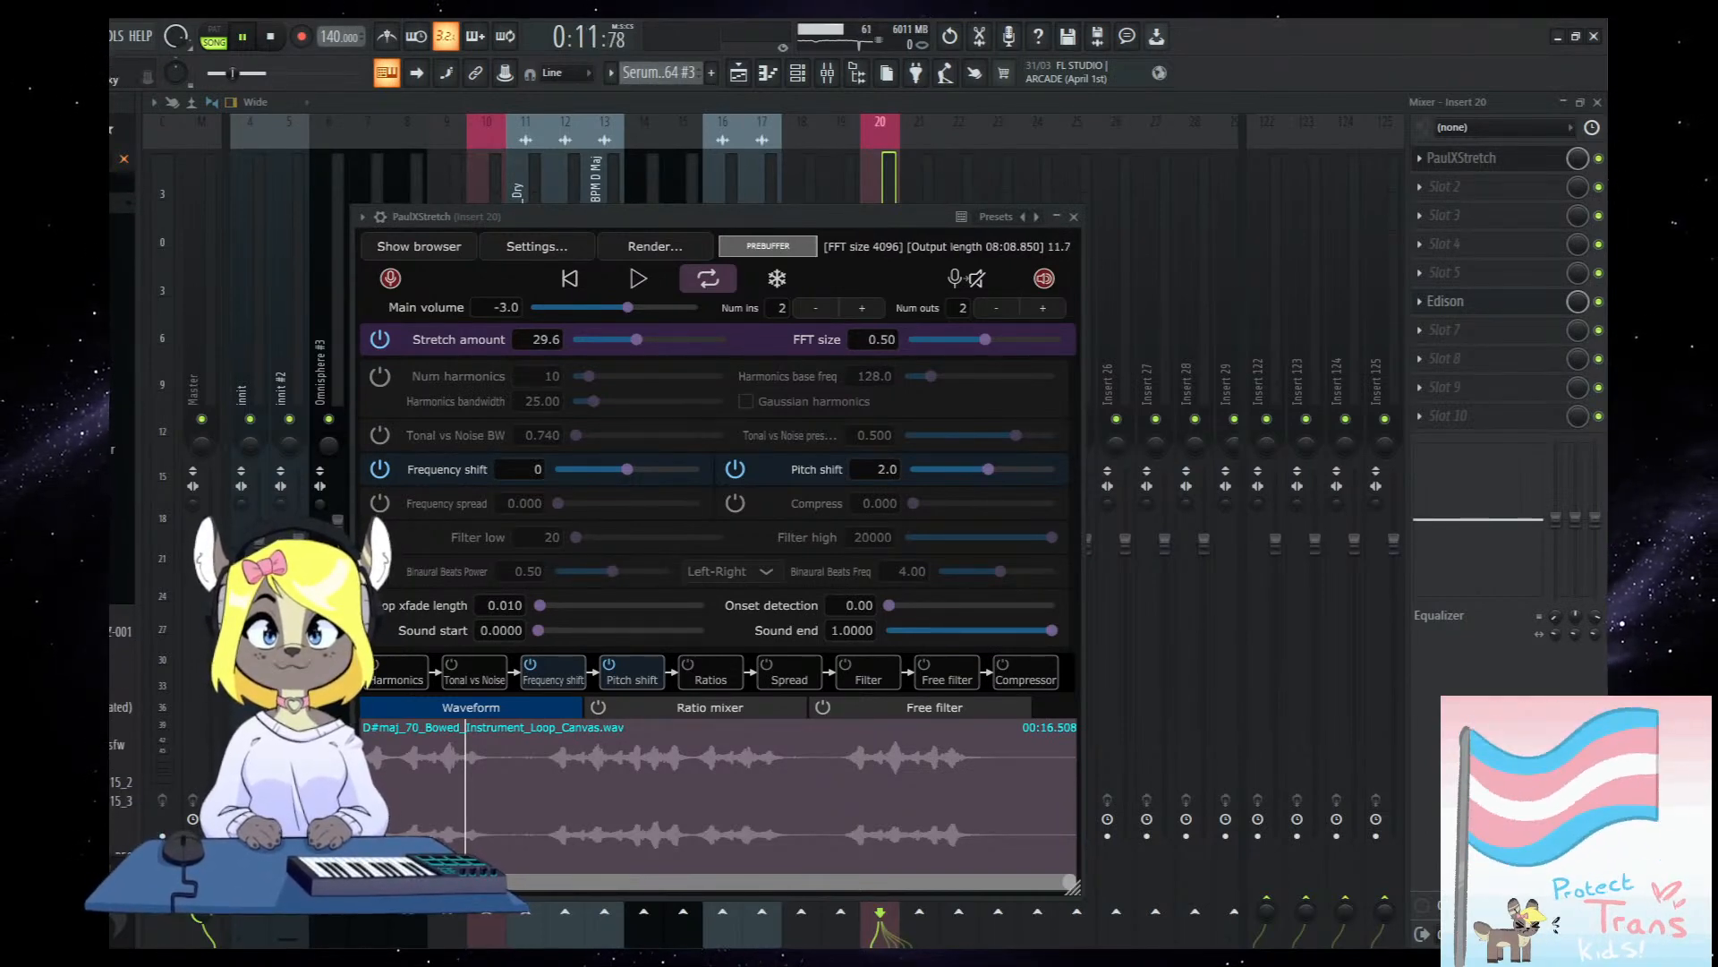
double_click(993, 467)
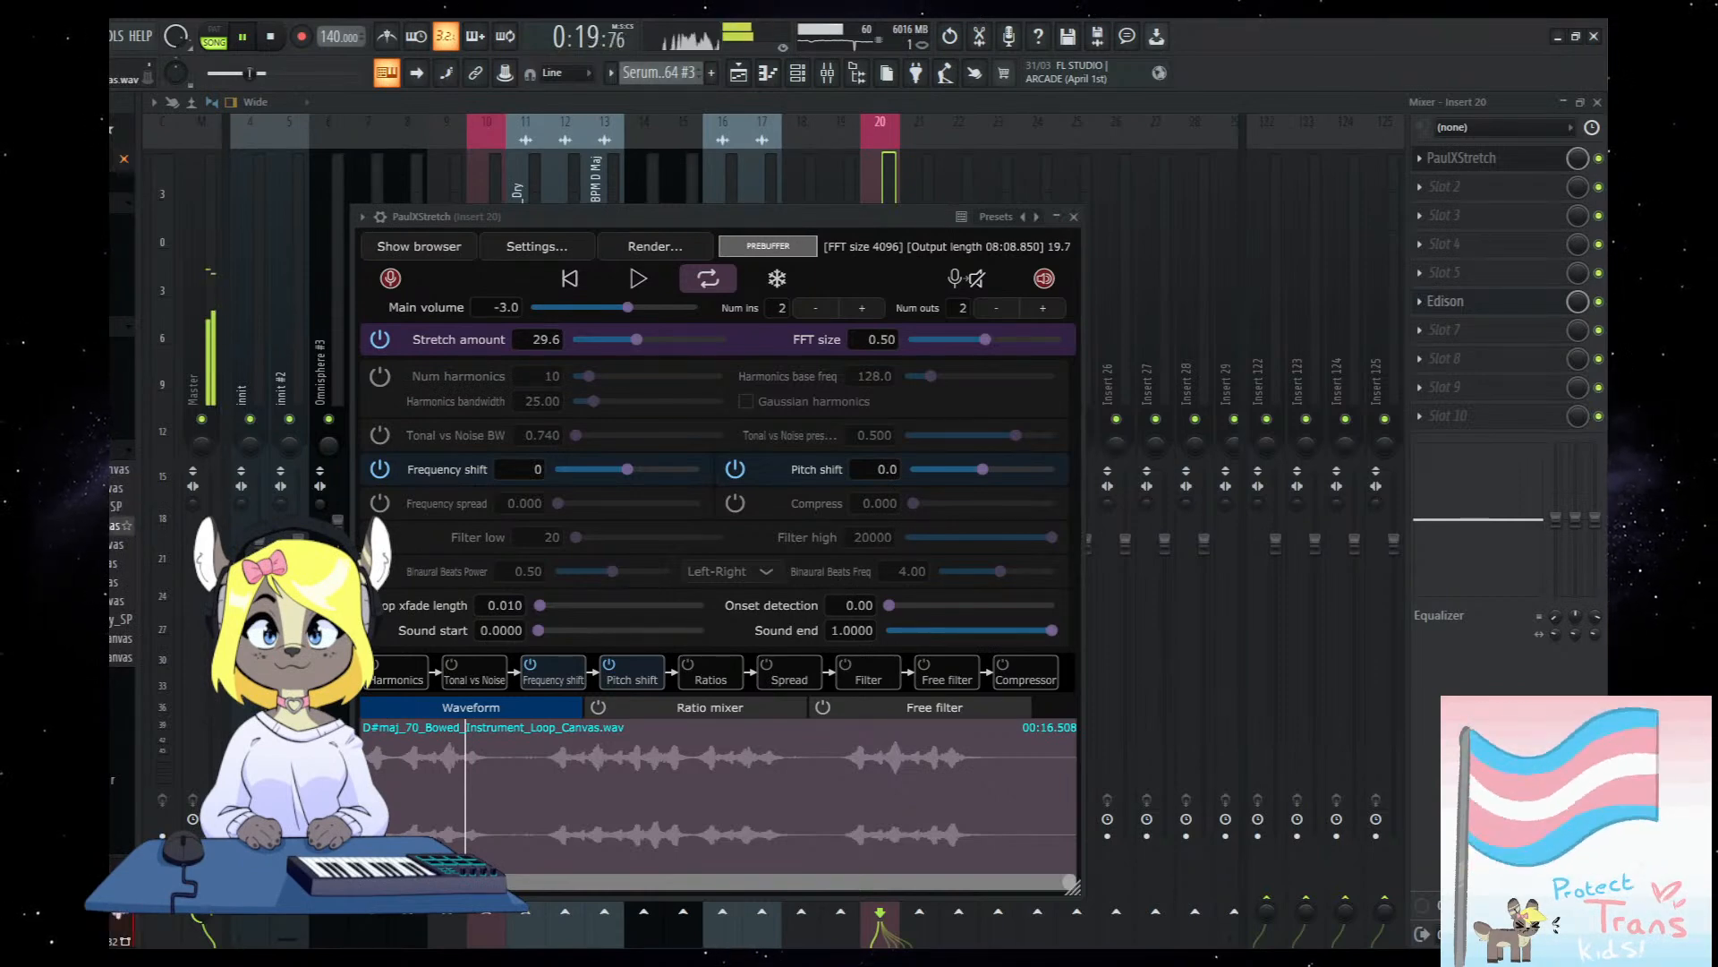
key("space")
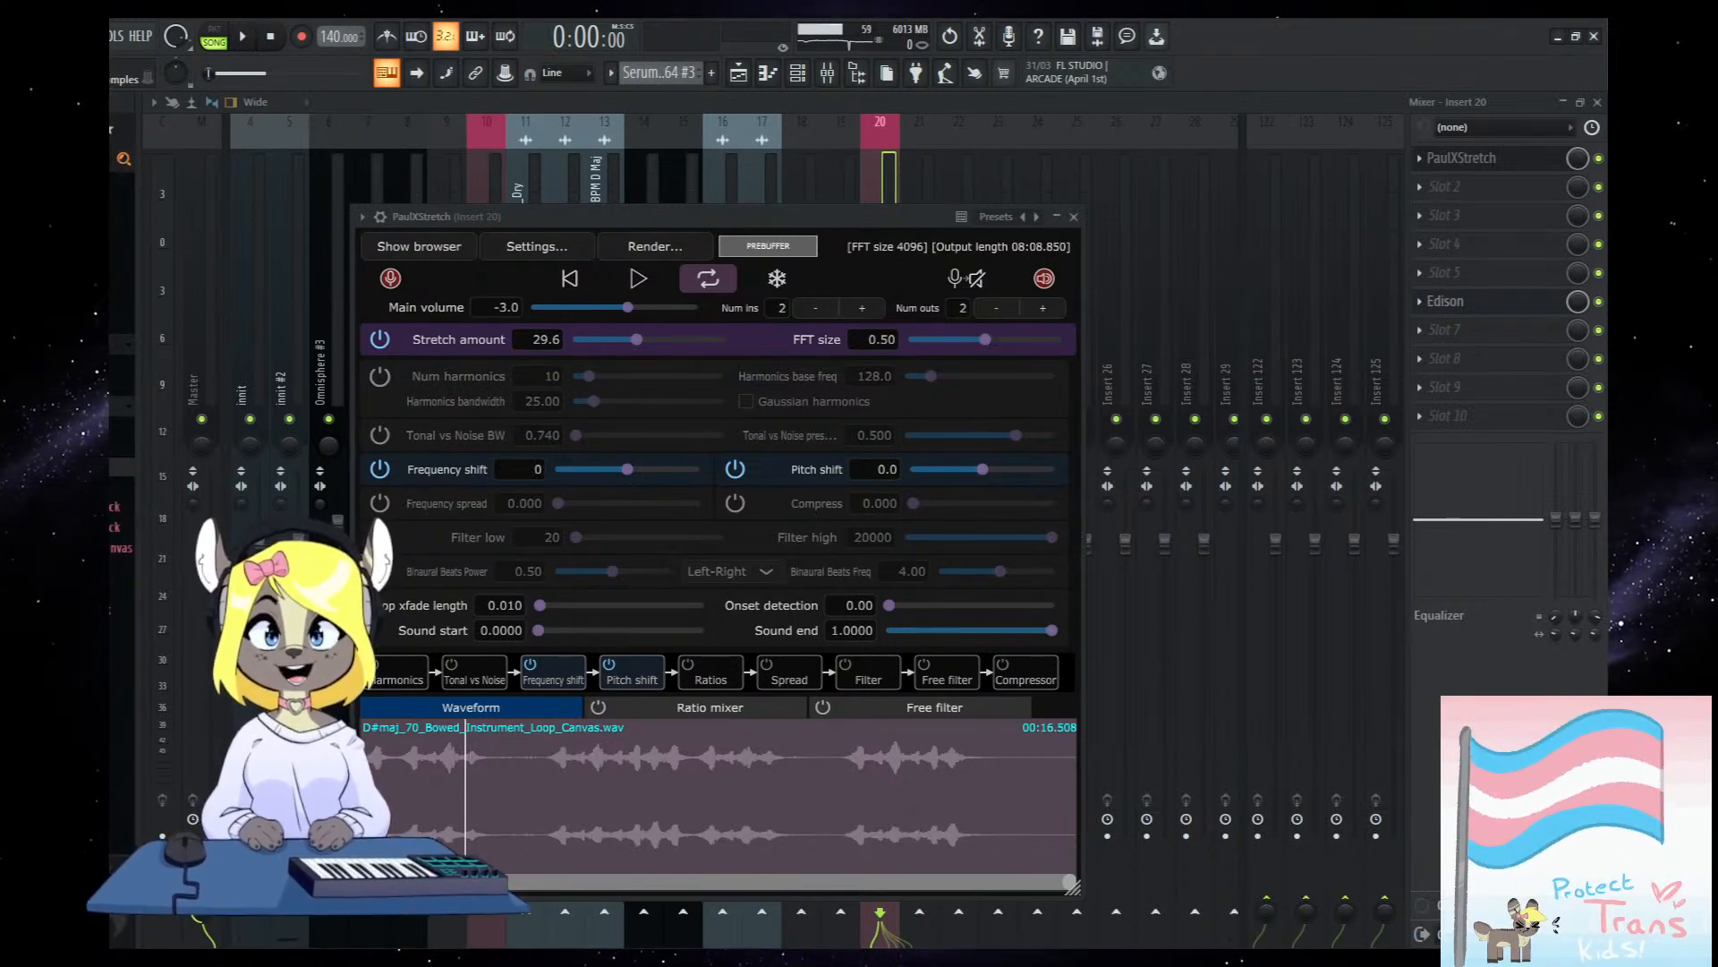
Audition the Canvas samples in the browser and load Bmin_80_Scared_Source_Canvas.wav into PaulXStretch.
scroll(120, 501, "up", 3)
left_click(120, 570)
left_click(121, 590)
left_click(120, 608)
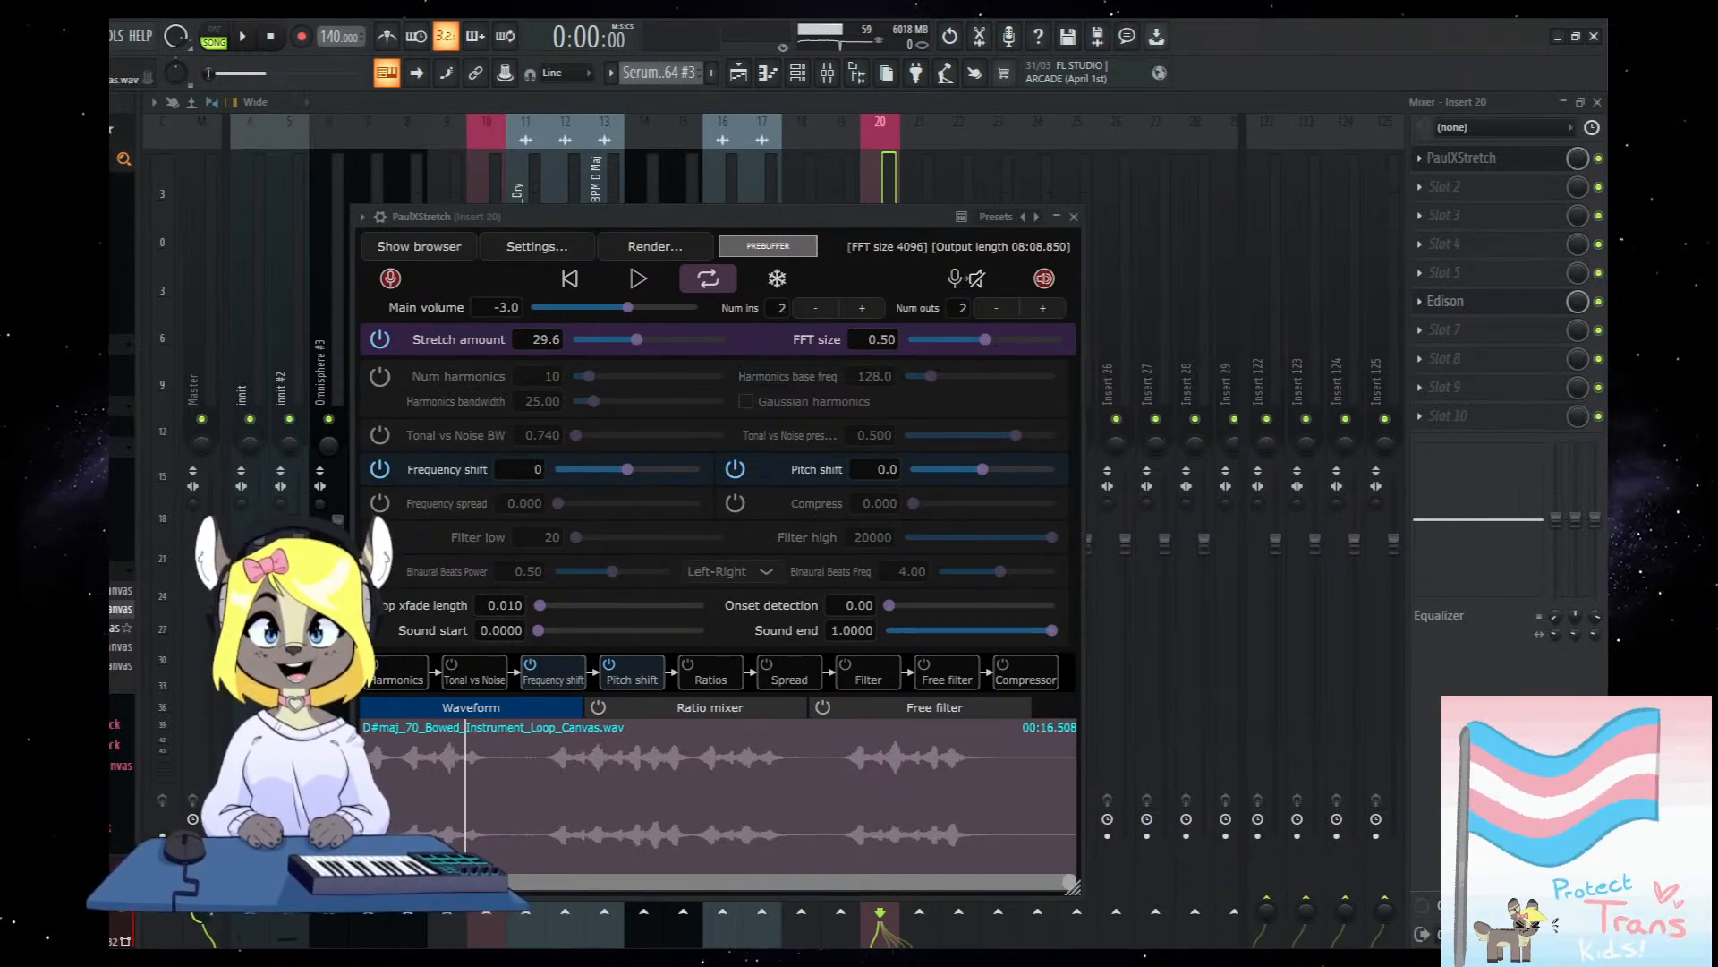
left_click_drag(120, 609, 529, 782)
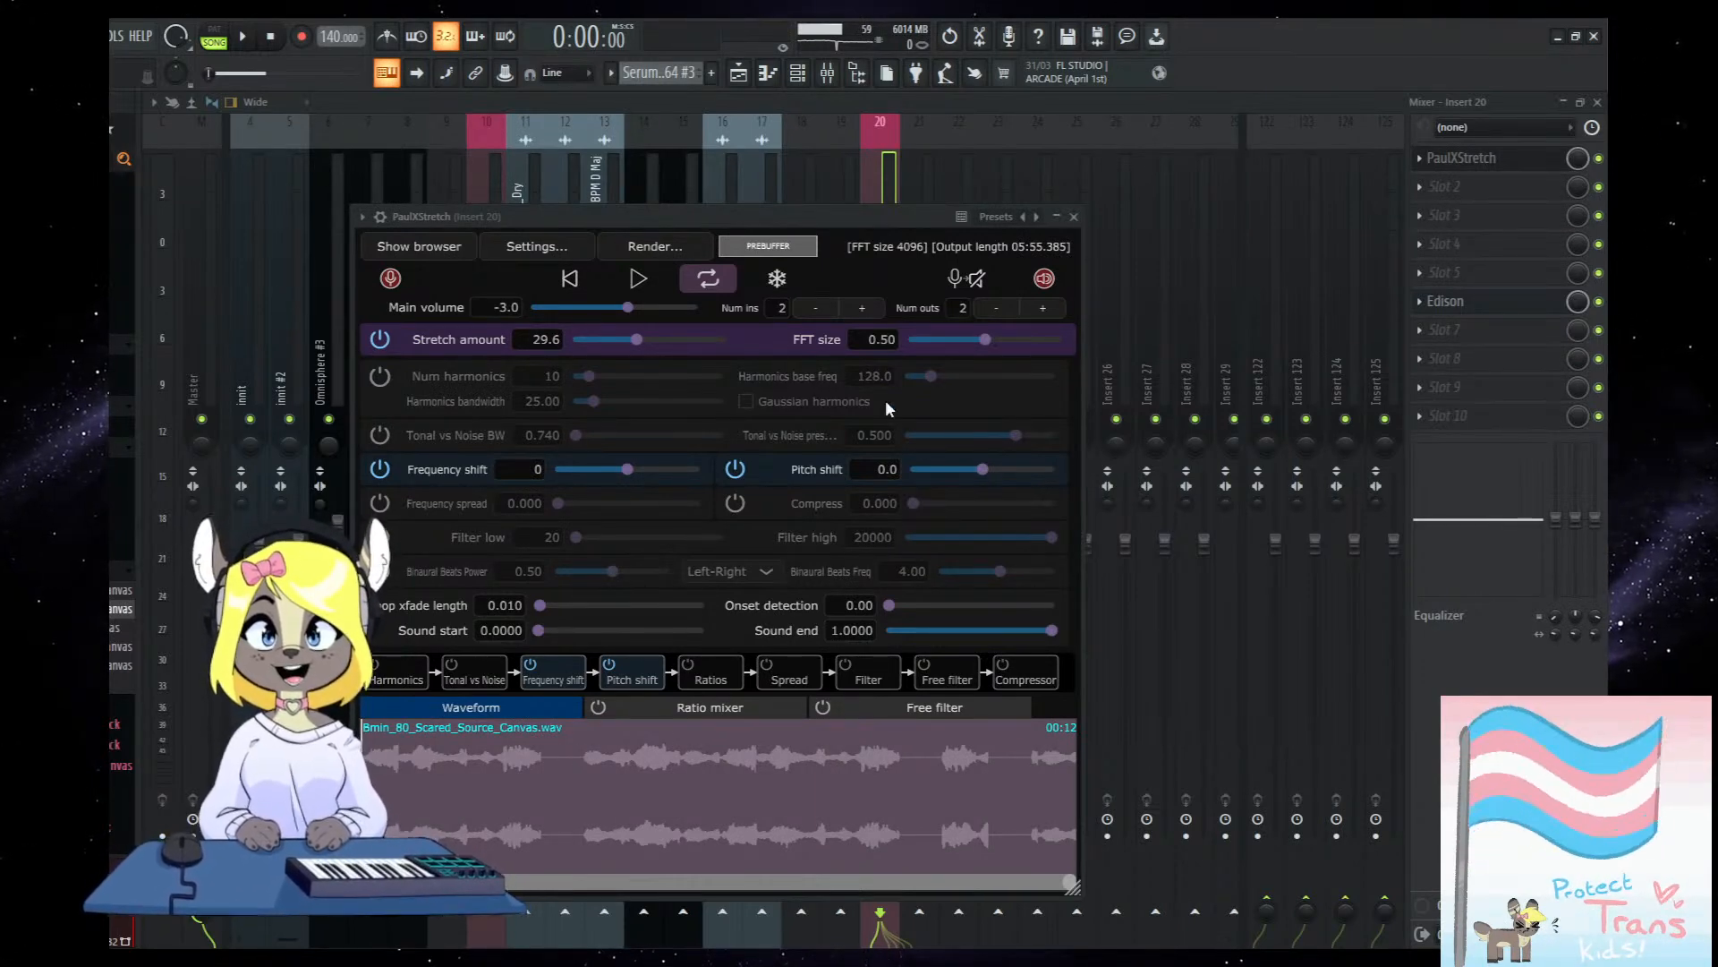
Set PaulXStretch's pitch shift to 3 and raise the stretch amount to 53.9.
left_click(896, 471)
key("BackSpace")
type("3")
key("Return")
left_click(1475, 304)
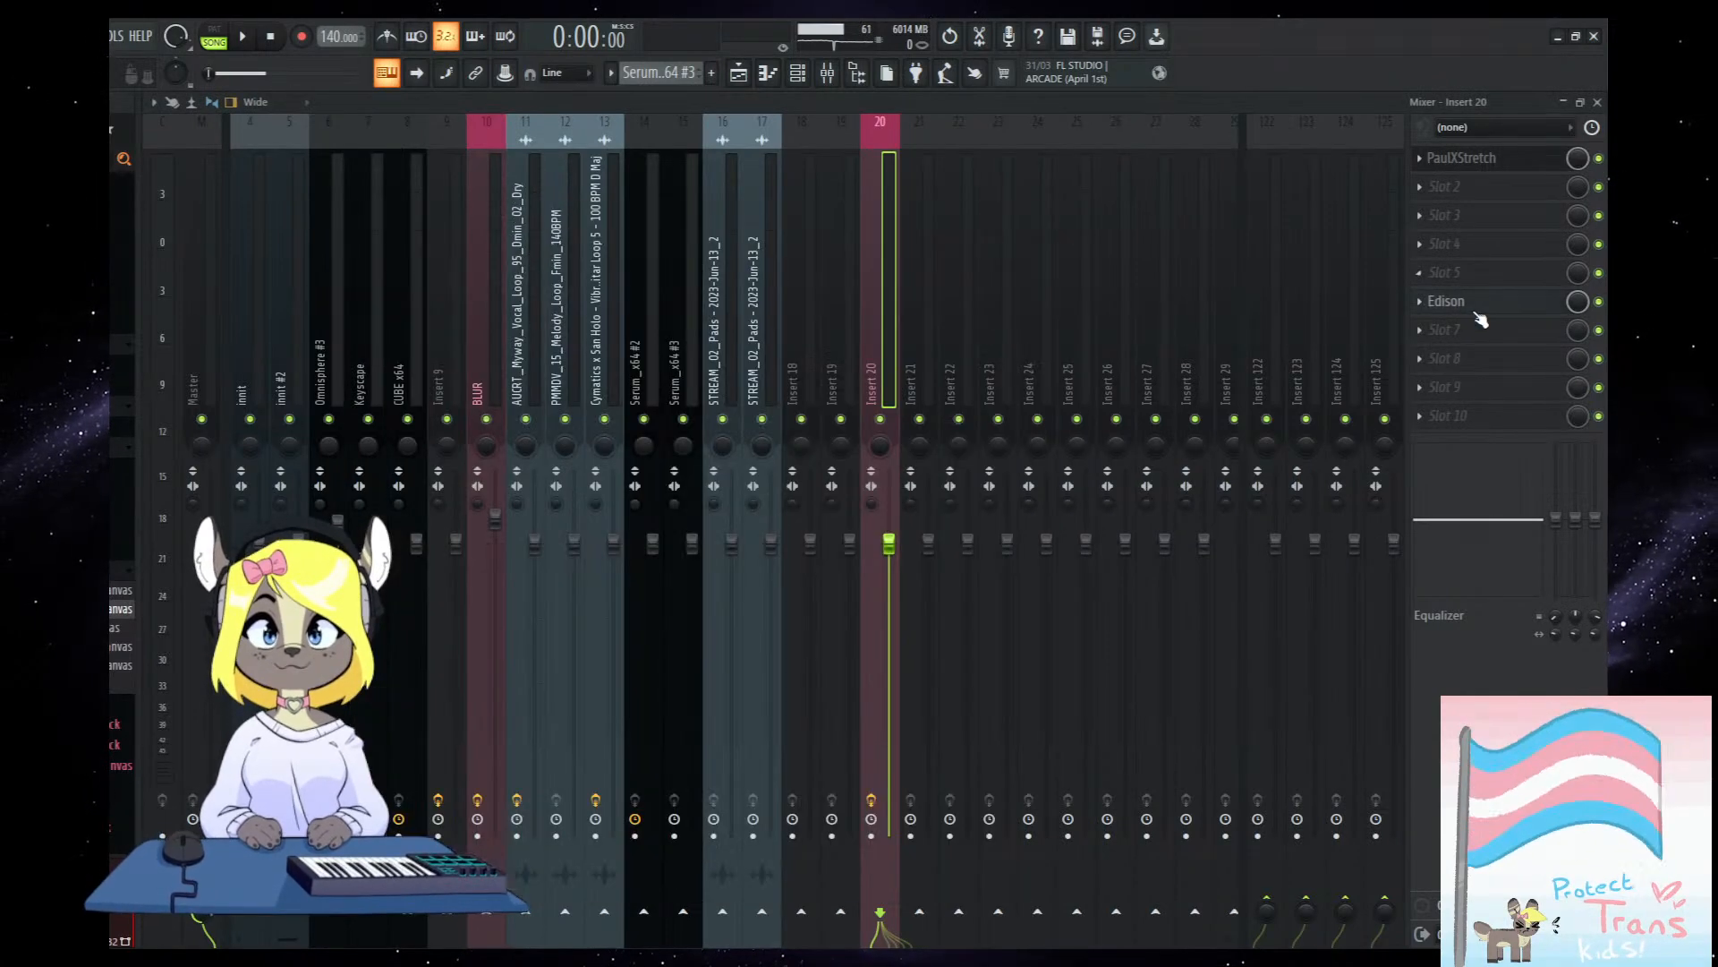
key("Delete")
left_click(1501, 159)
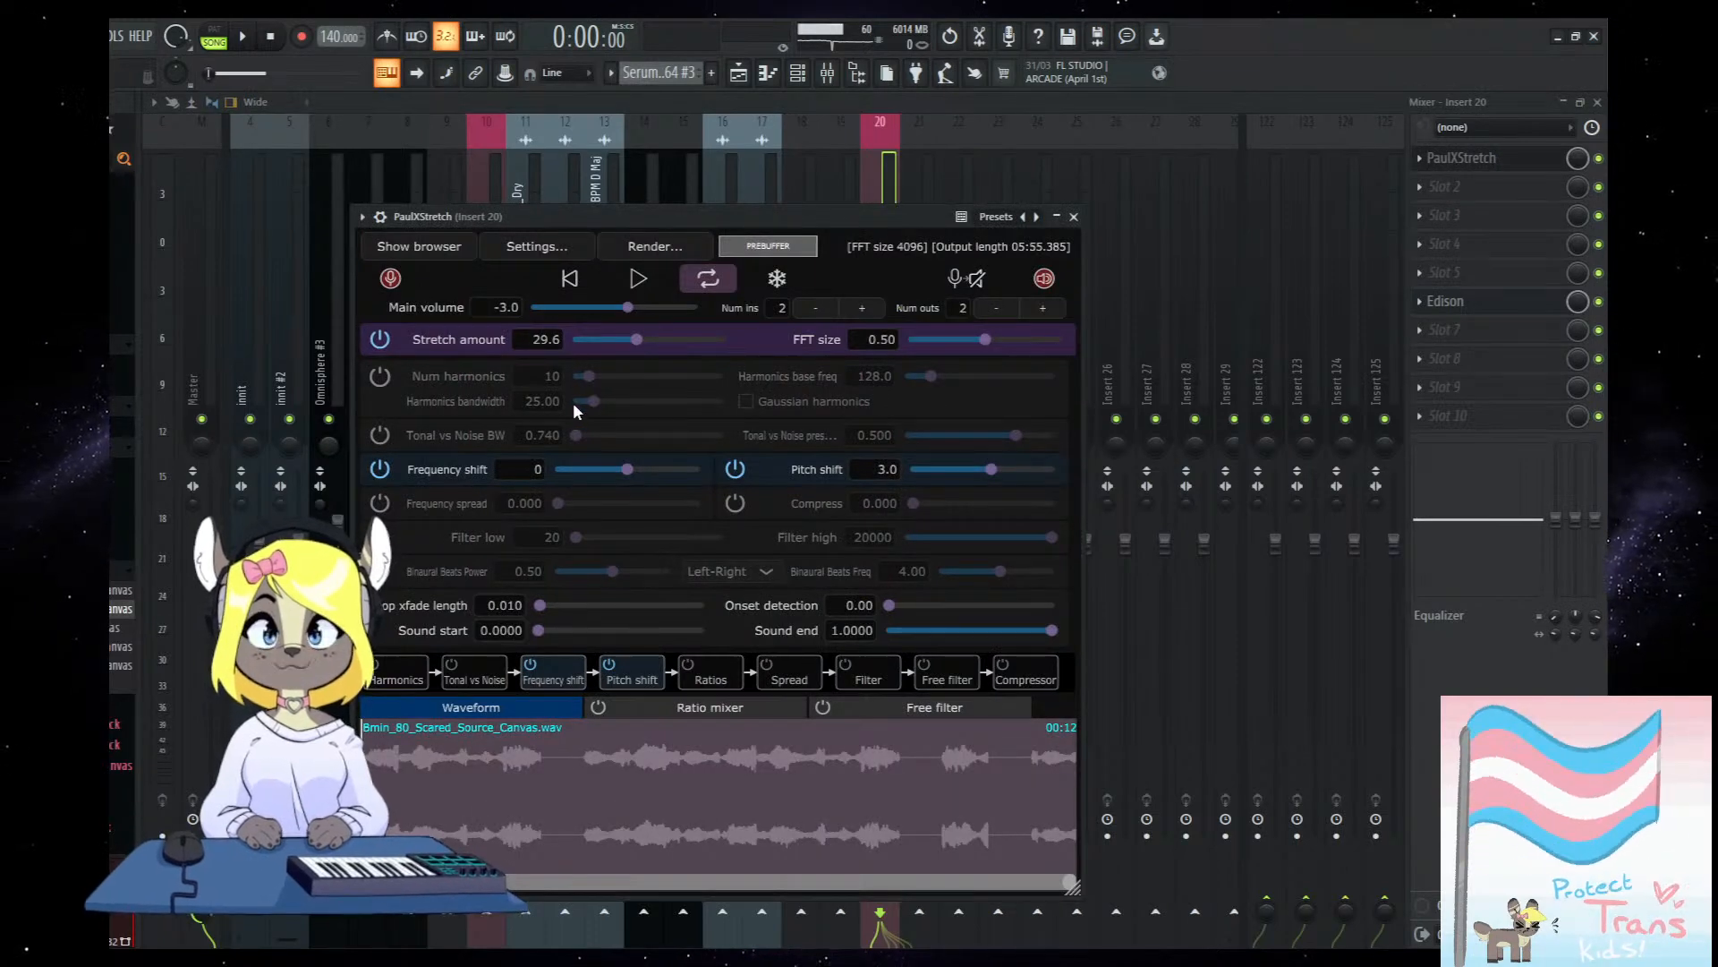
left_click_drag(638, 338, 646, 338)
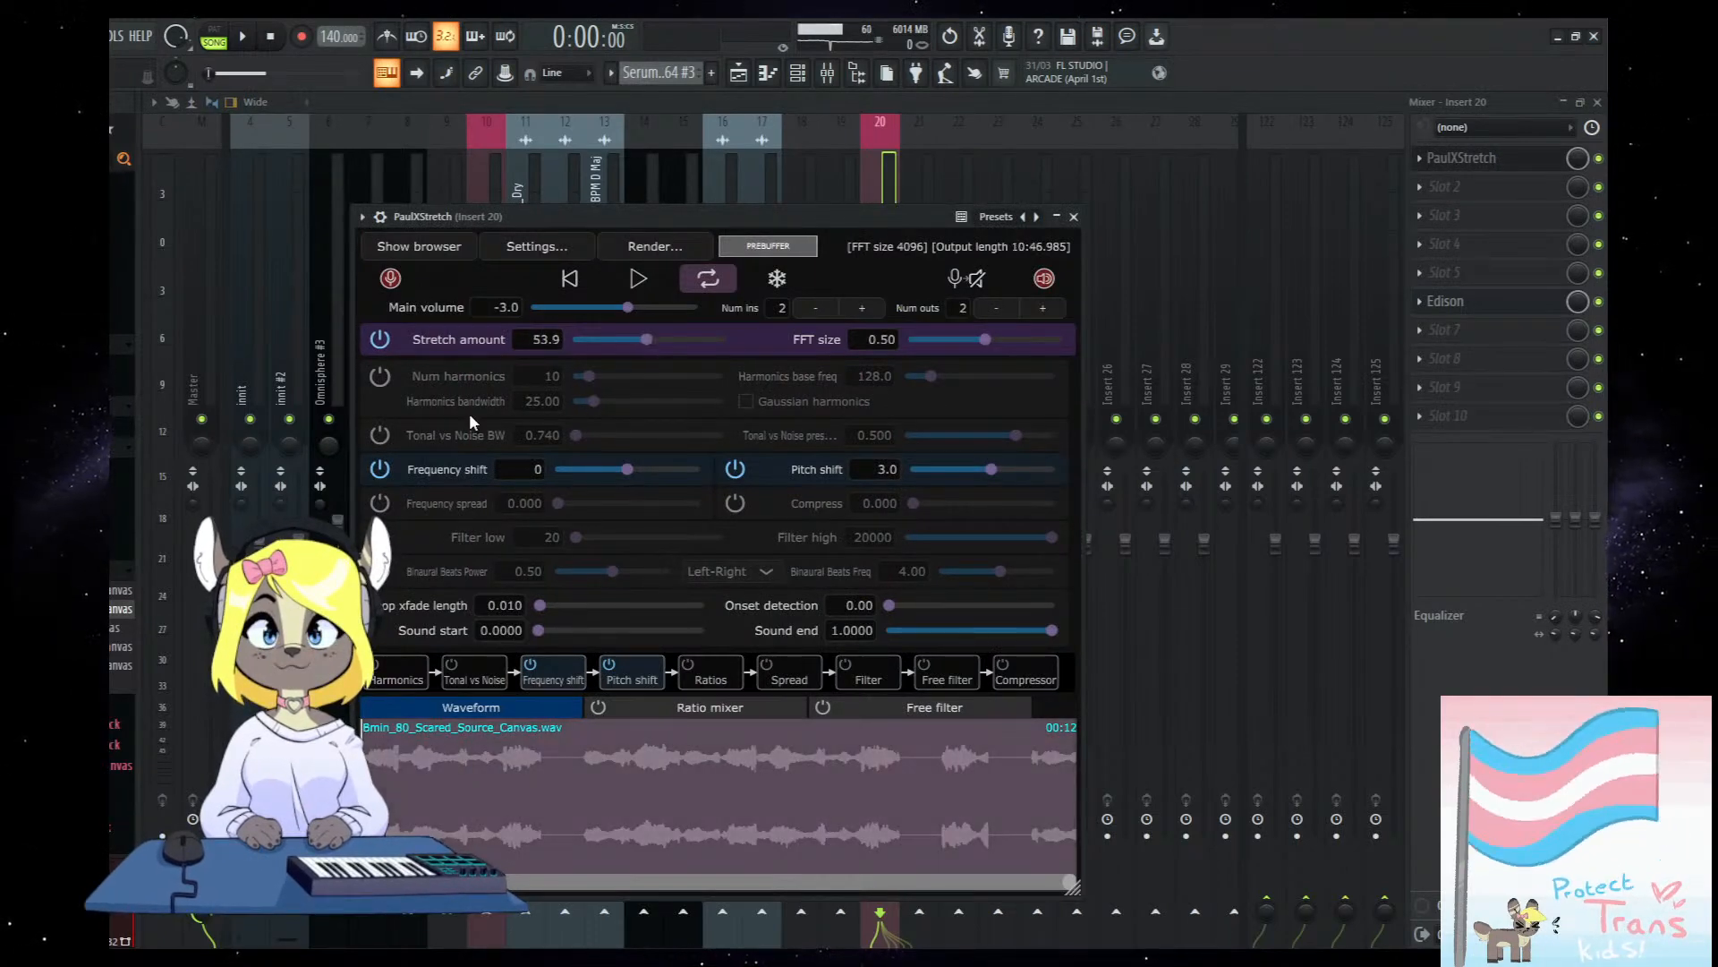
Audition the stretched sample together with the Serum_x64 track in the playlist, and return to the mixer.
left_click(633, 280)
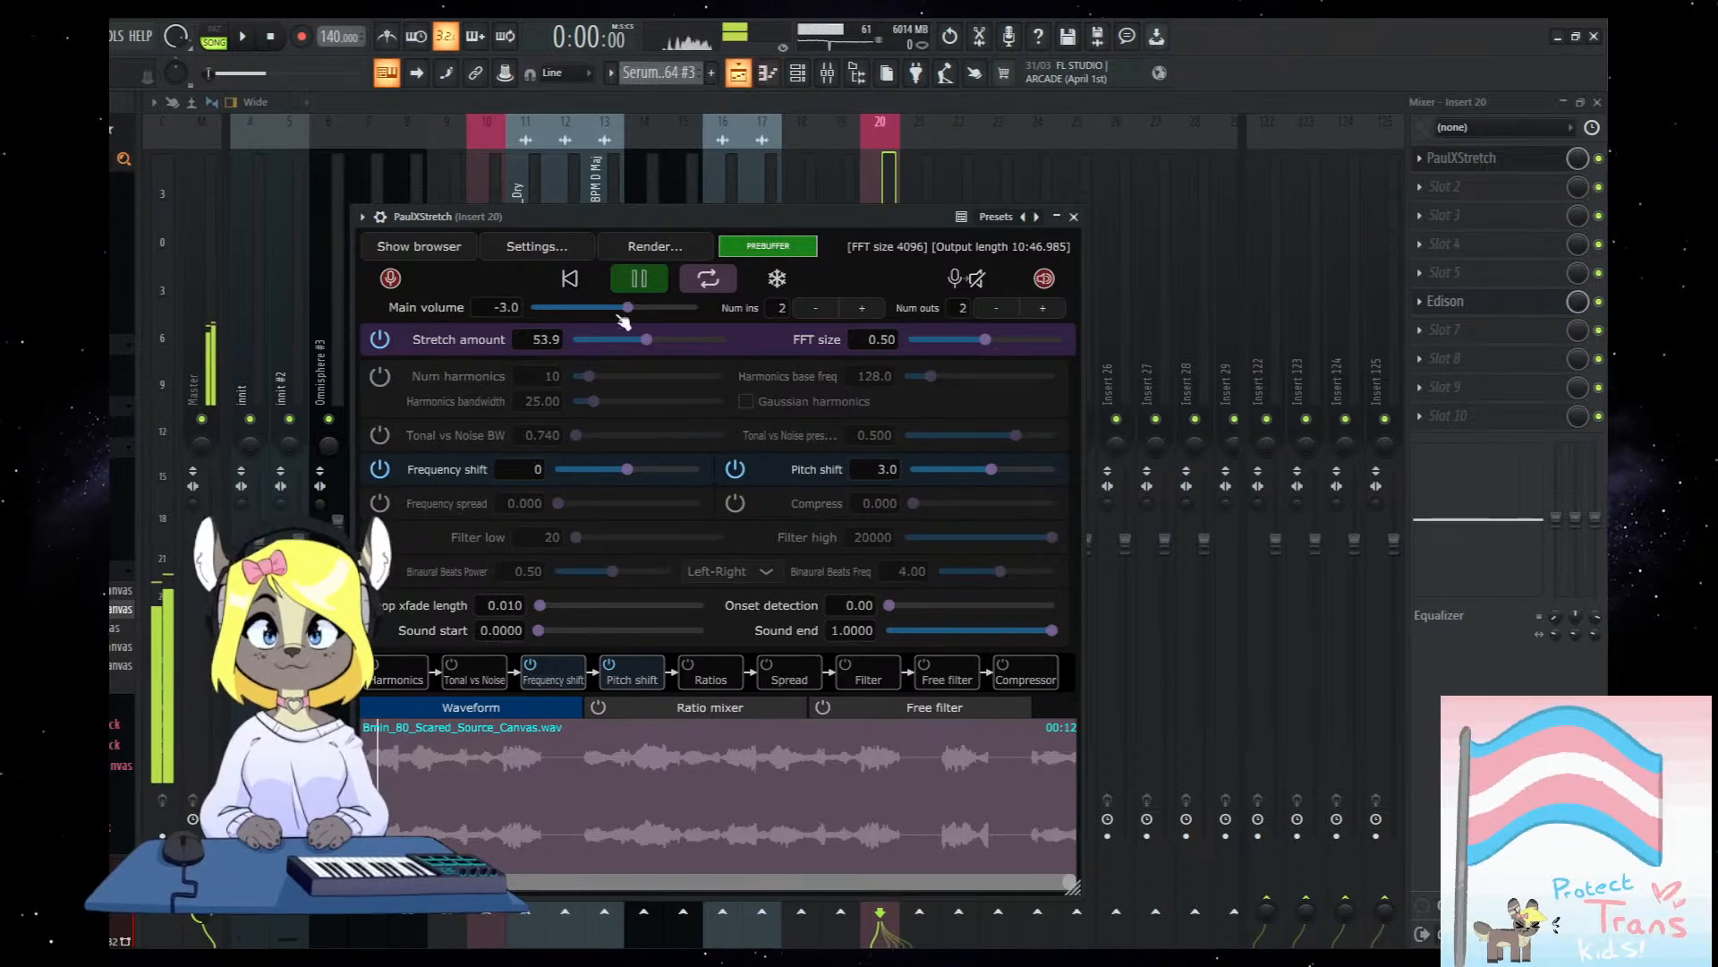
key("F5")
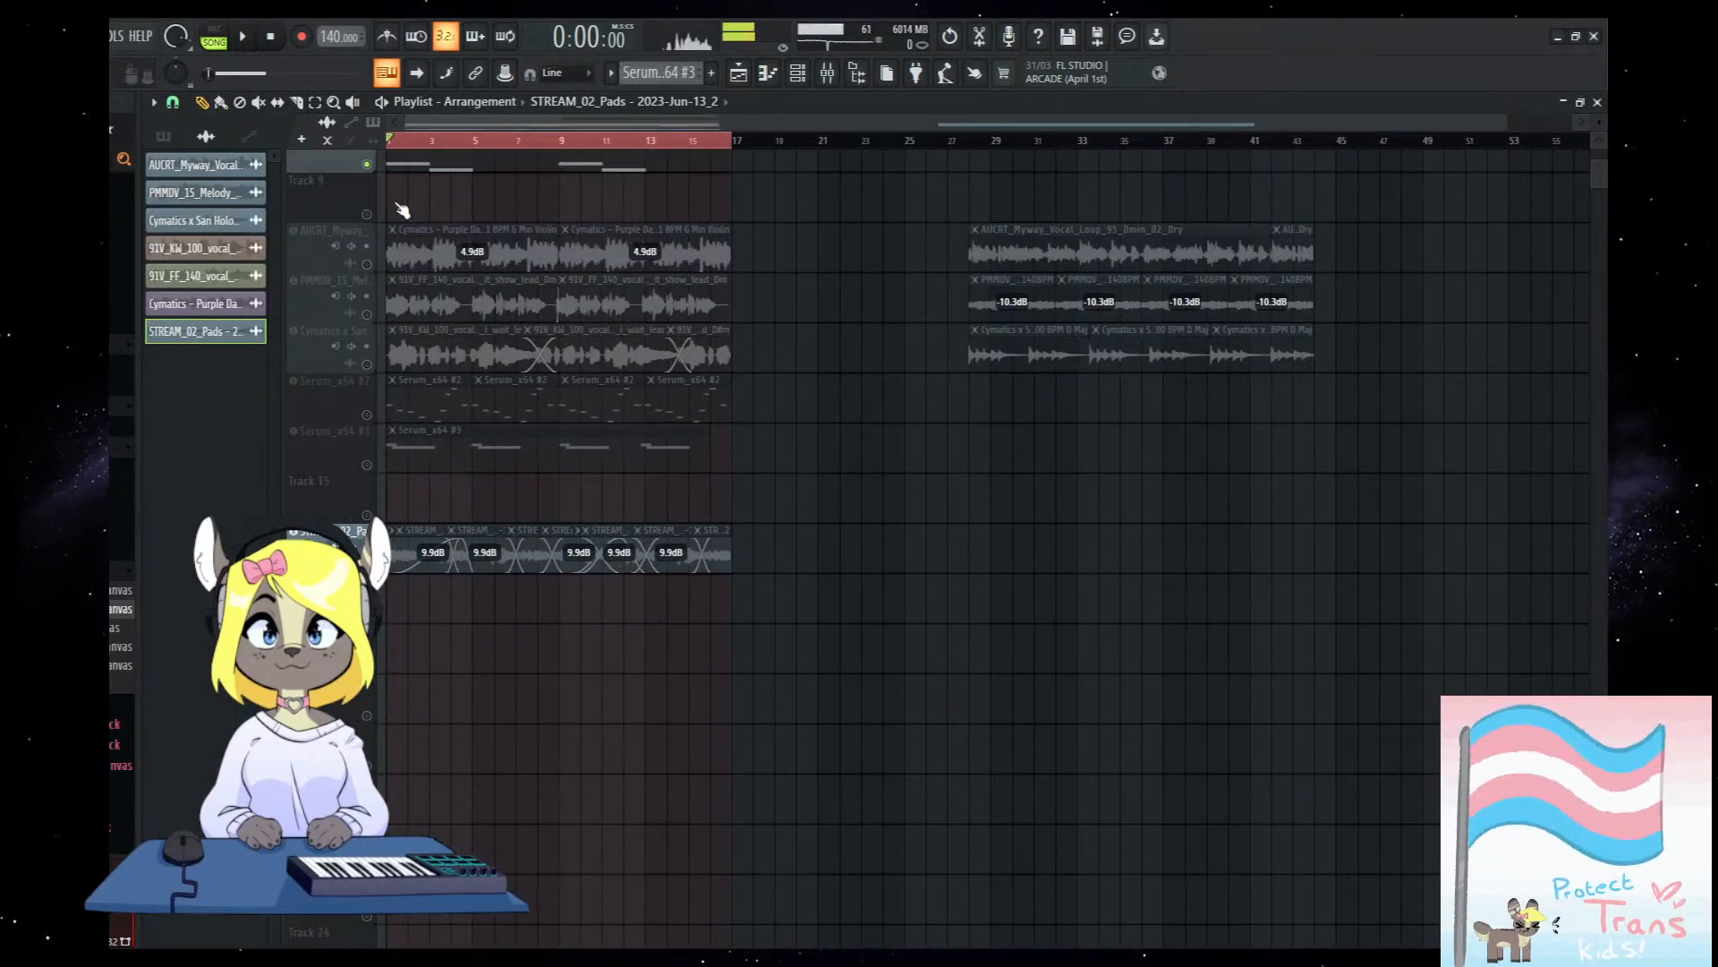
scroll(383, 179, "up", 5)
key("space")
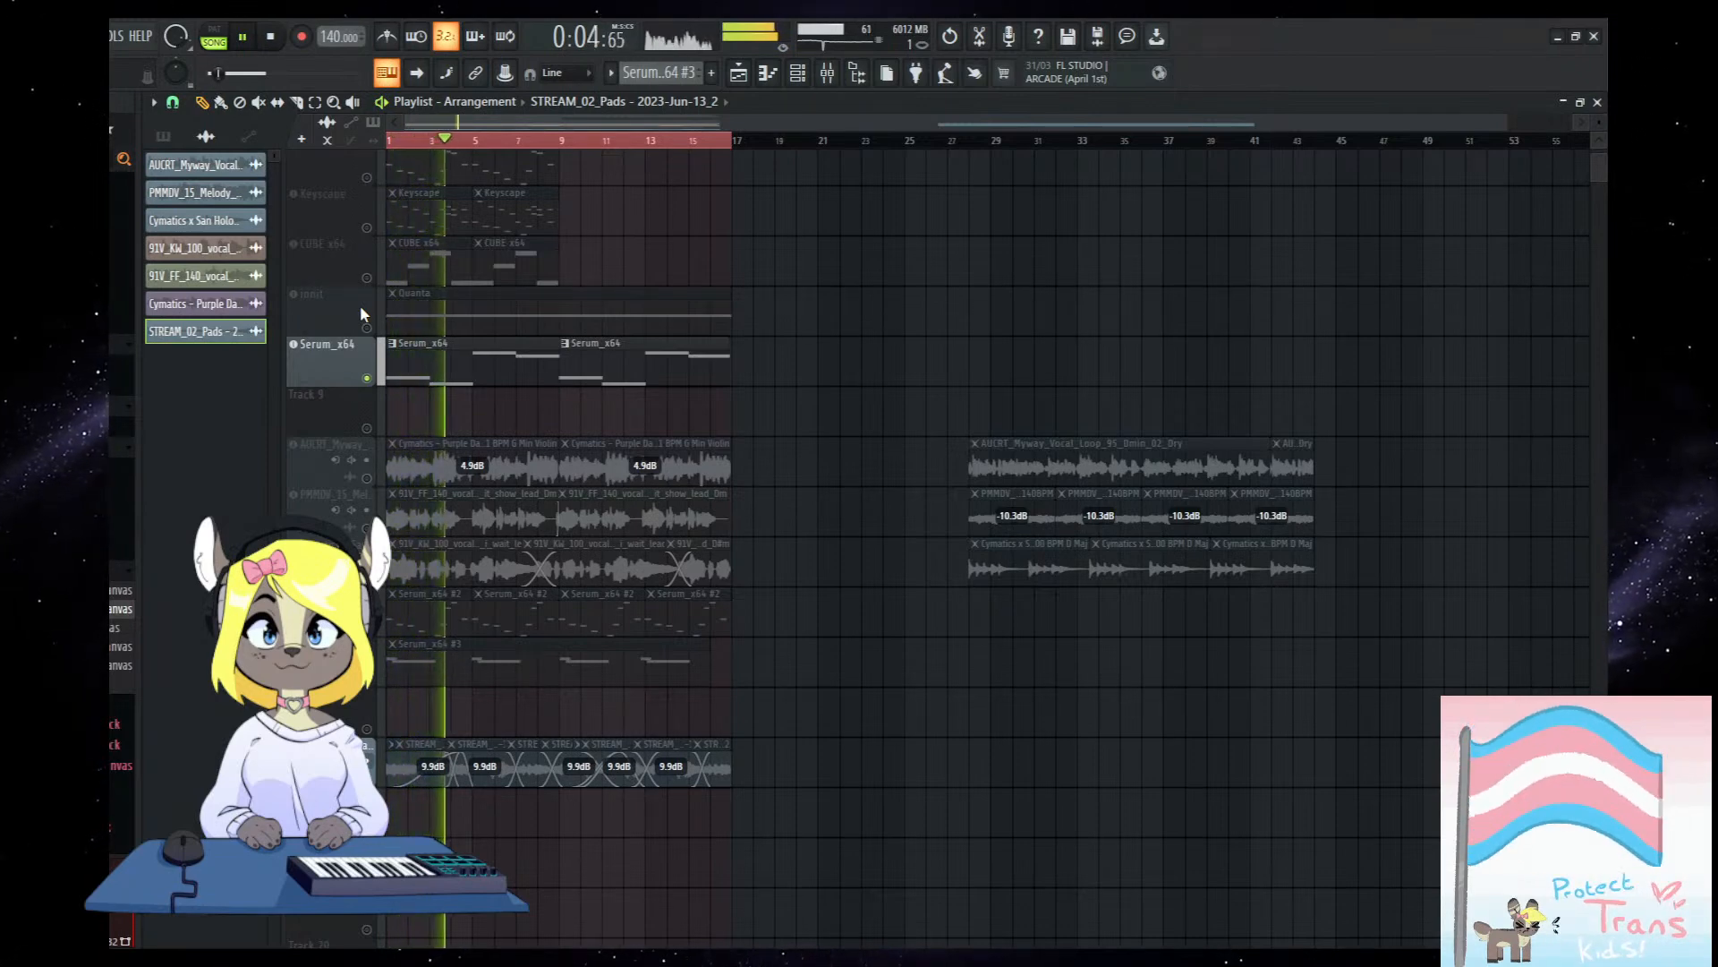
left_click(797, 74)
left_click(827, 73)
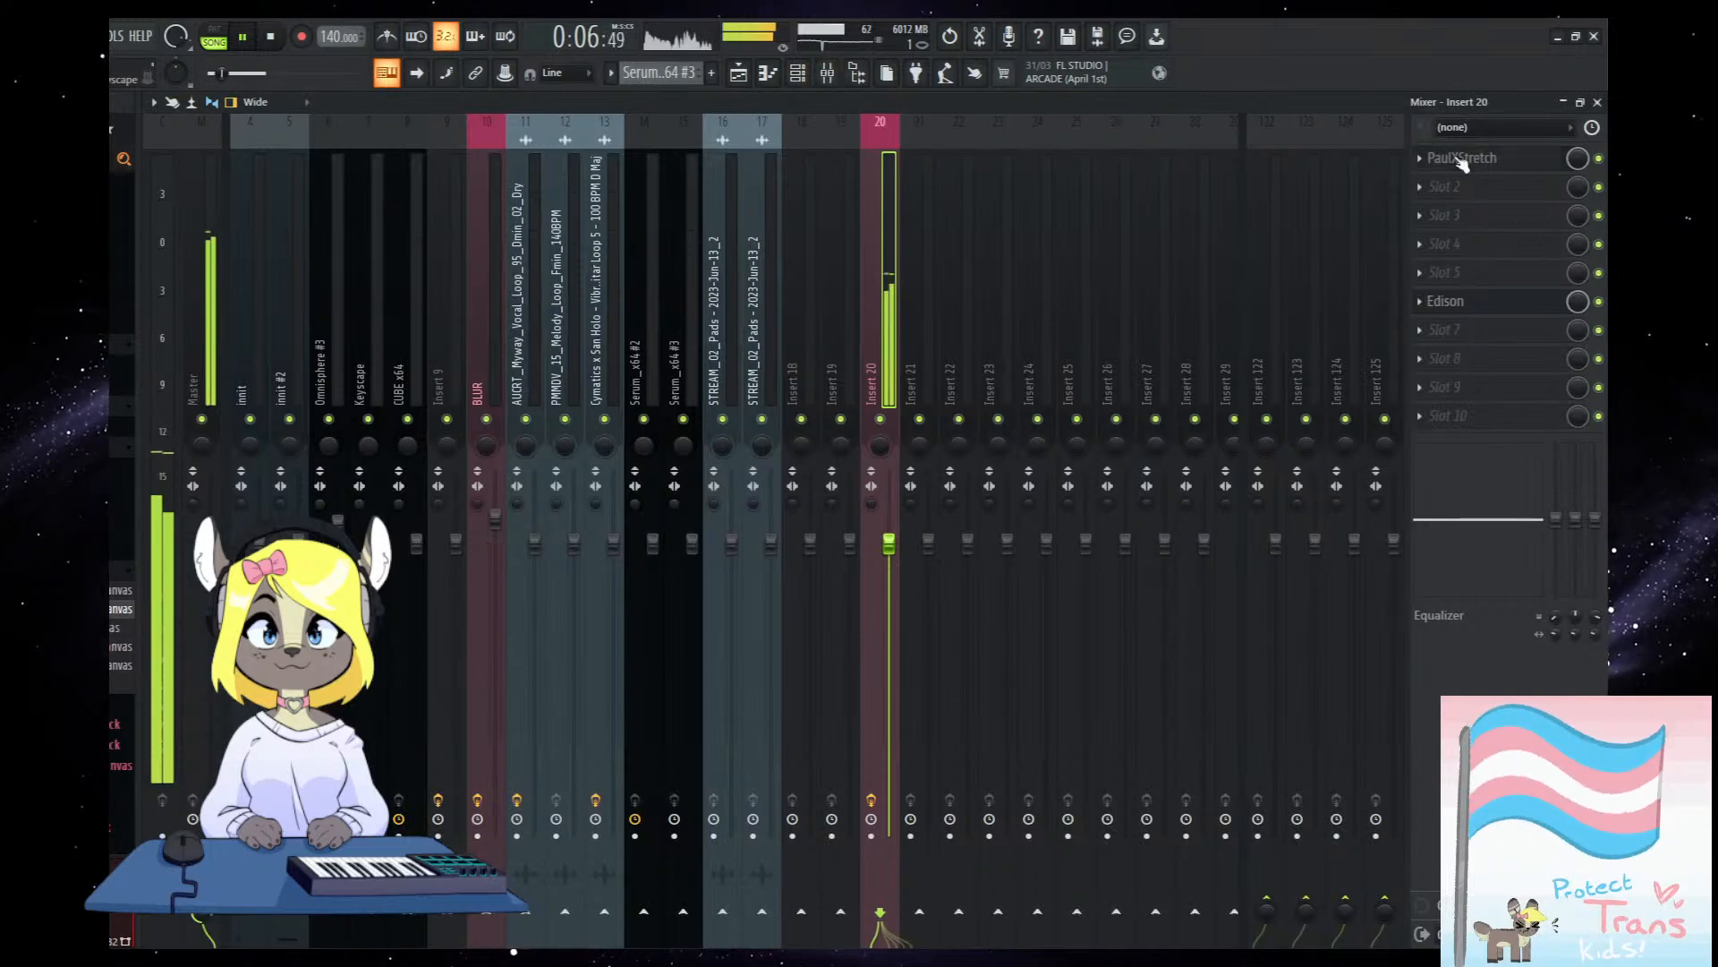
Lower PaulXStretch's stretch amount to 6.8, raise the loop crossfade length to 1.000, and play from an earlier point in the sample.
left_click(1460, 158)
mouse_move(645, 341)
left_mouse_down()
mouse_move(569, 342)
mouse_move(618, 341)
left_mouse_up()
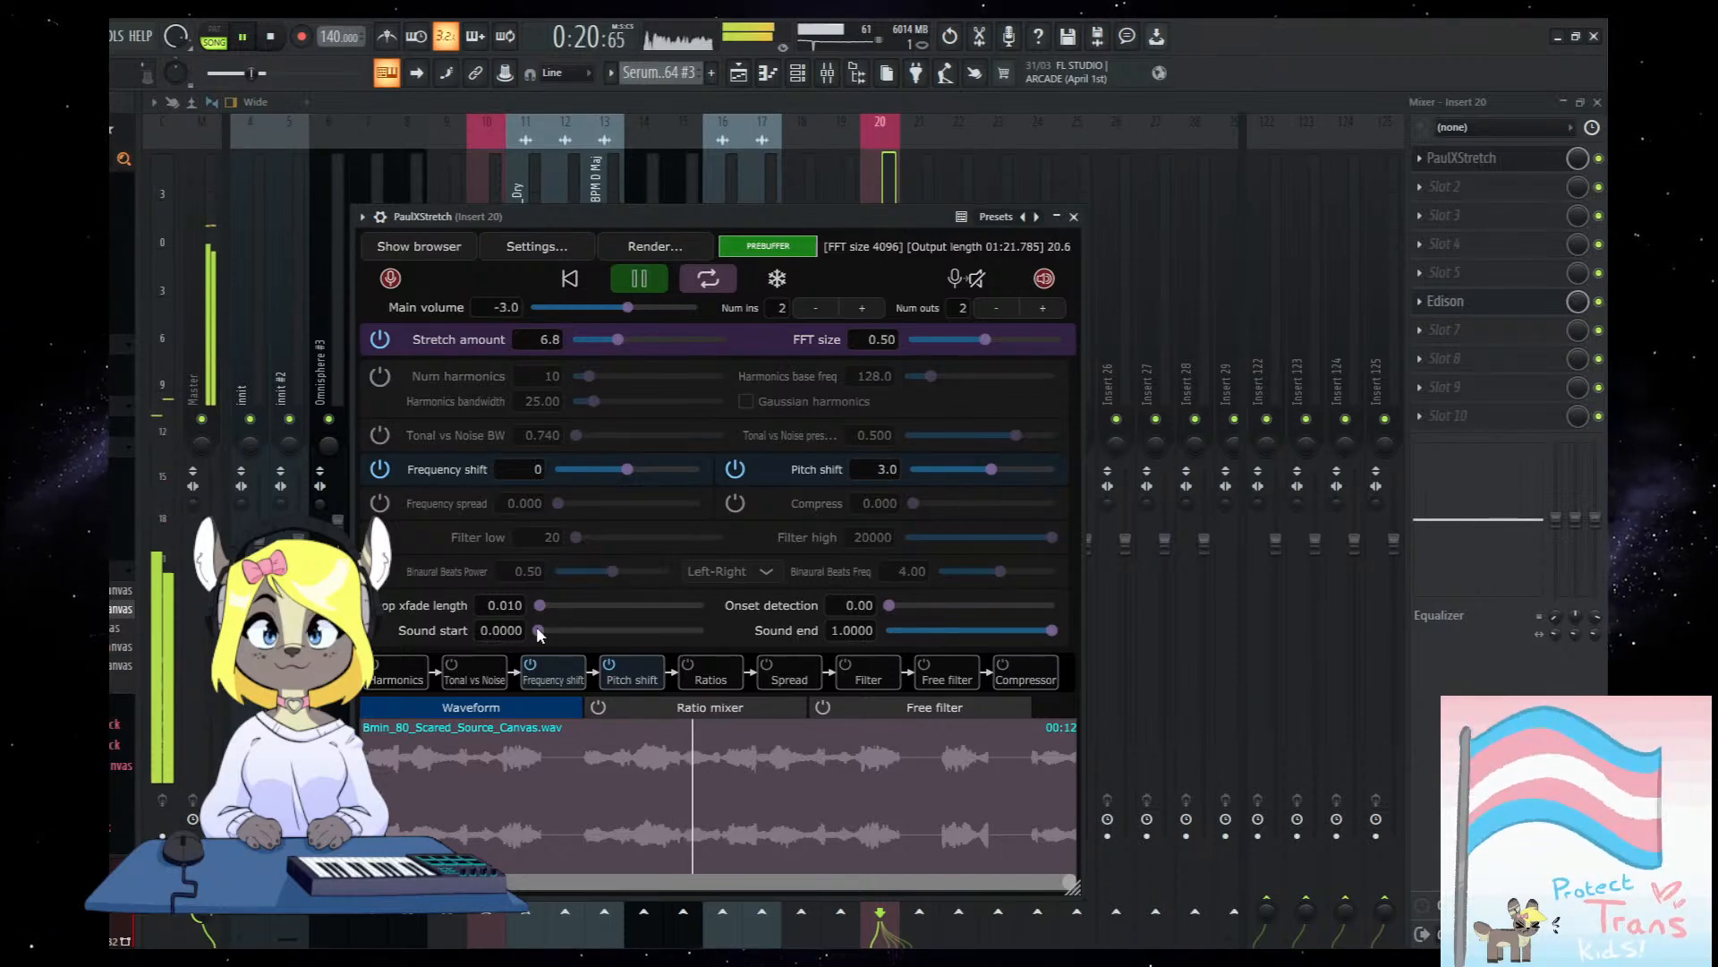
left_click_drag(536, 630, 716, 607)
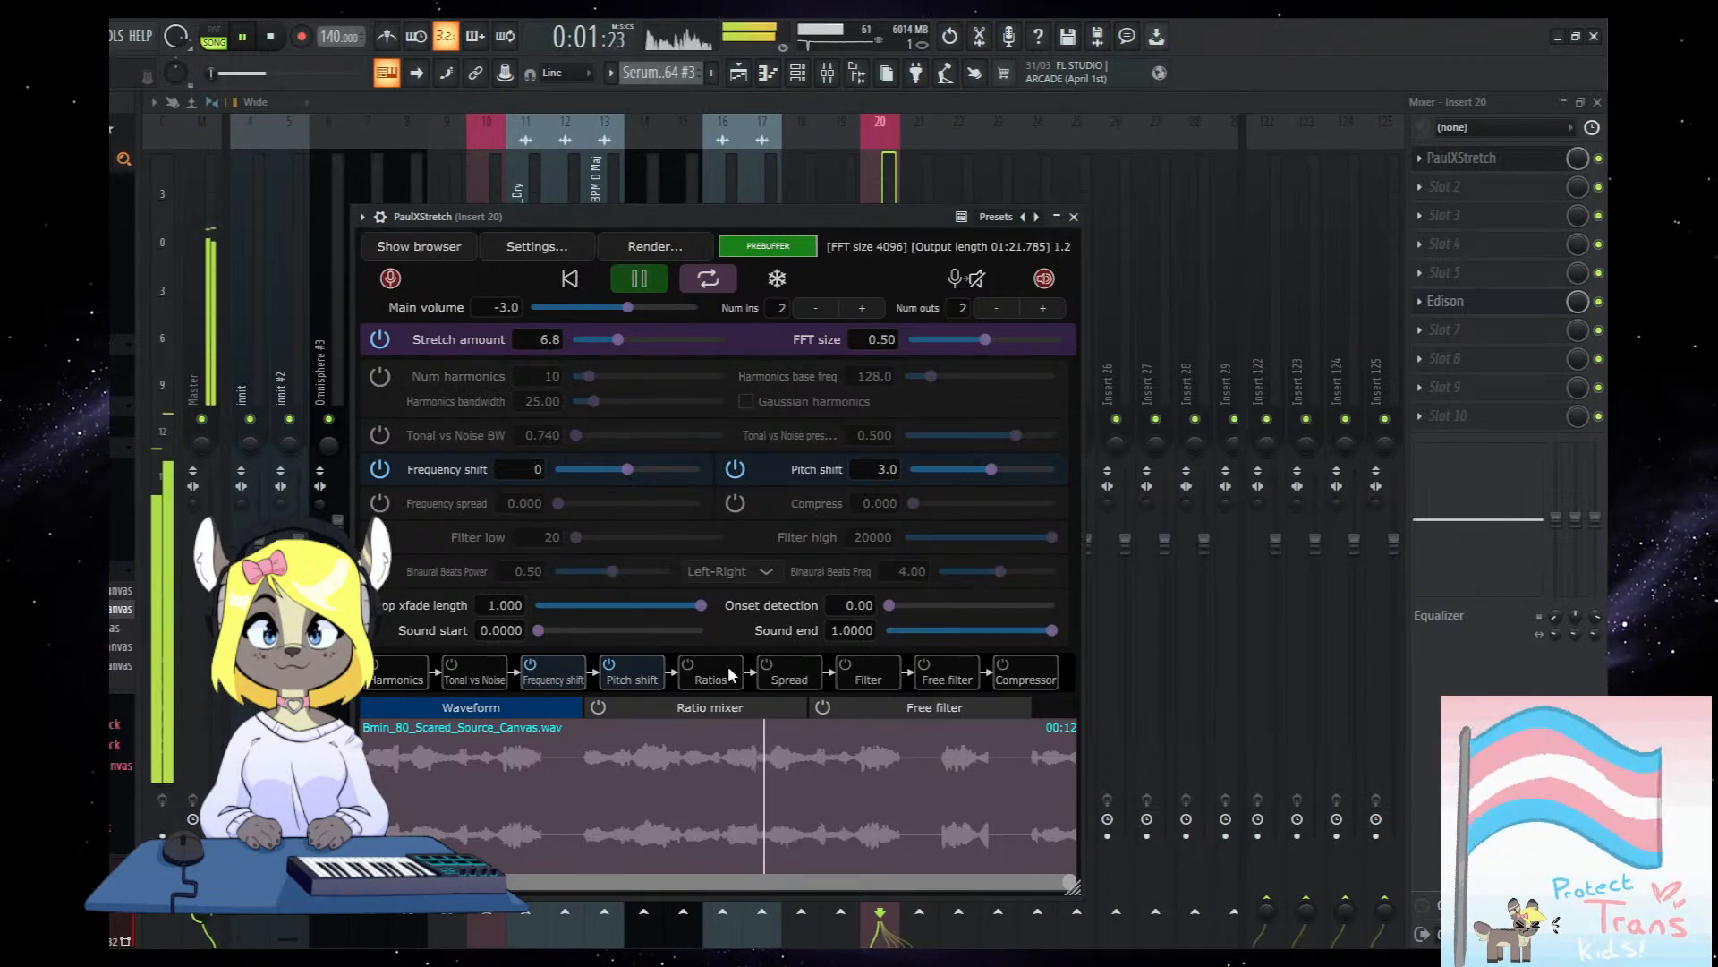
left_click(595, 771)
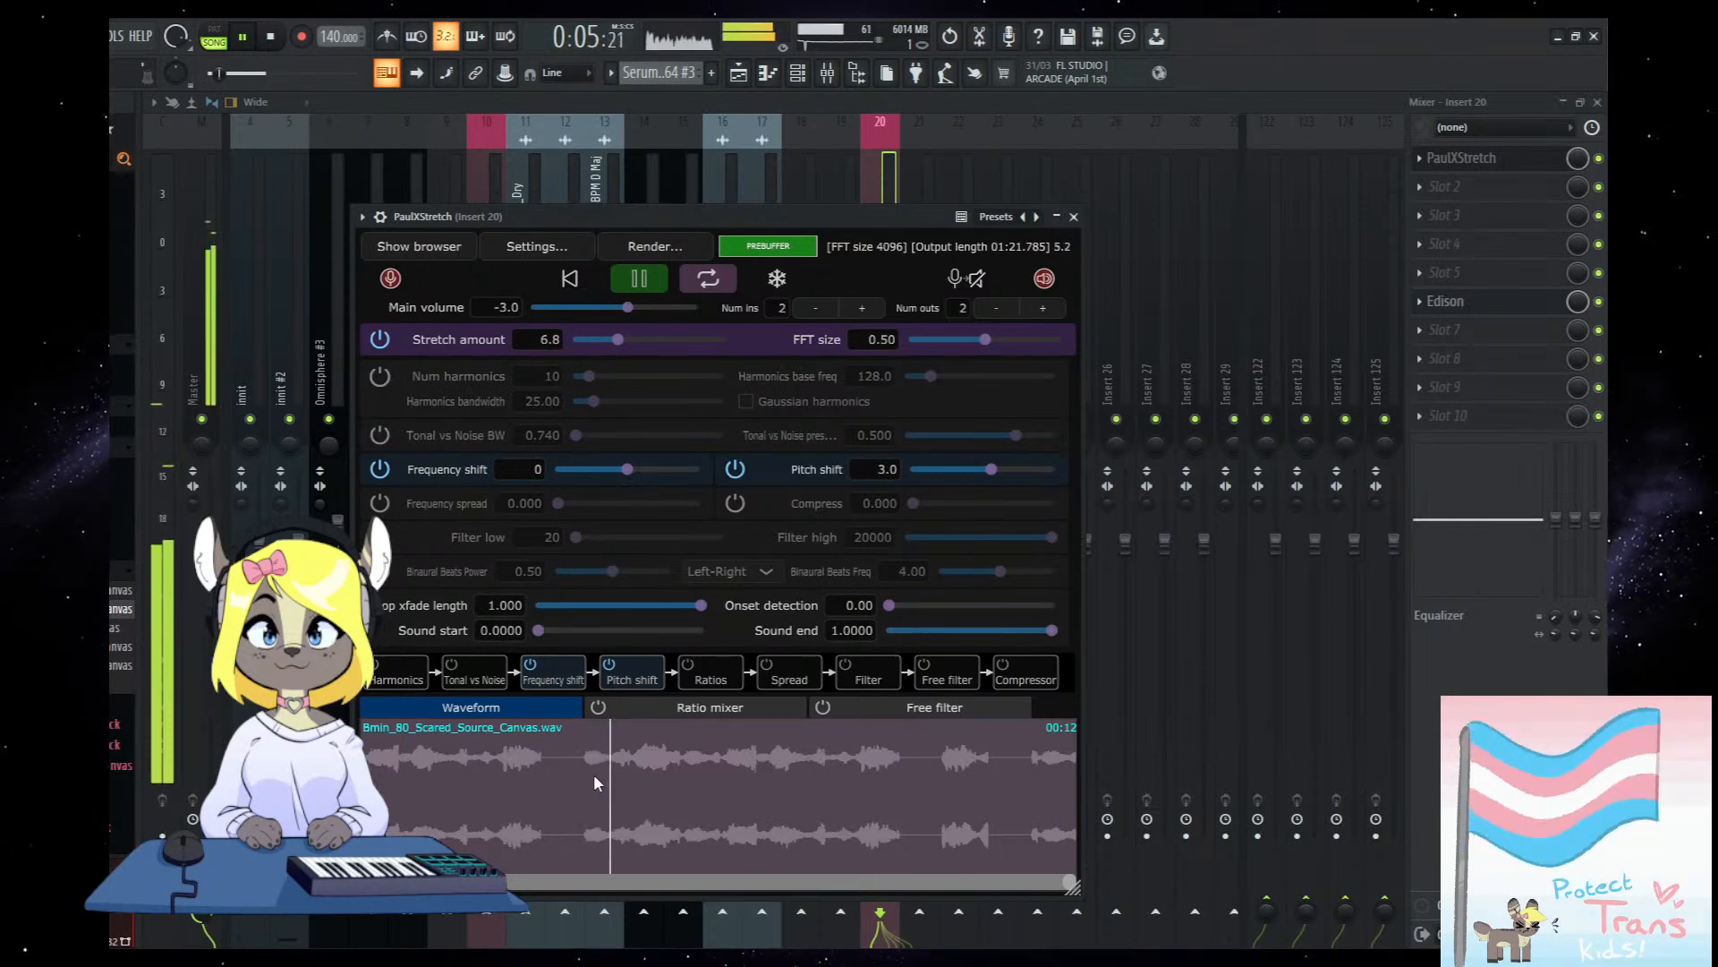
Try stretch amounts of 23.3 and 2.4 during playback, and stop both the song and the PaulXStretch playback.
left_click_drag(625, 333, 632, 340)
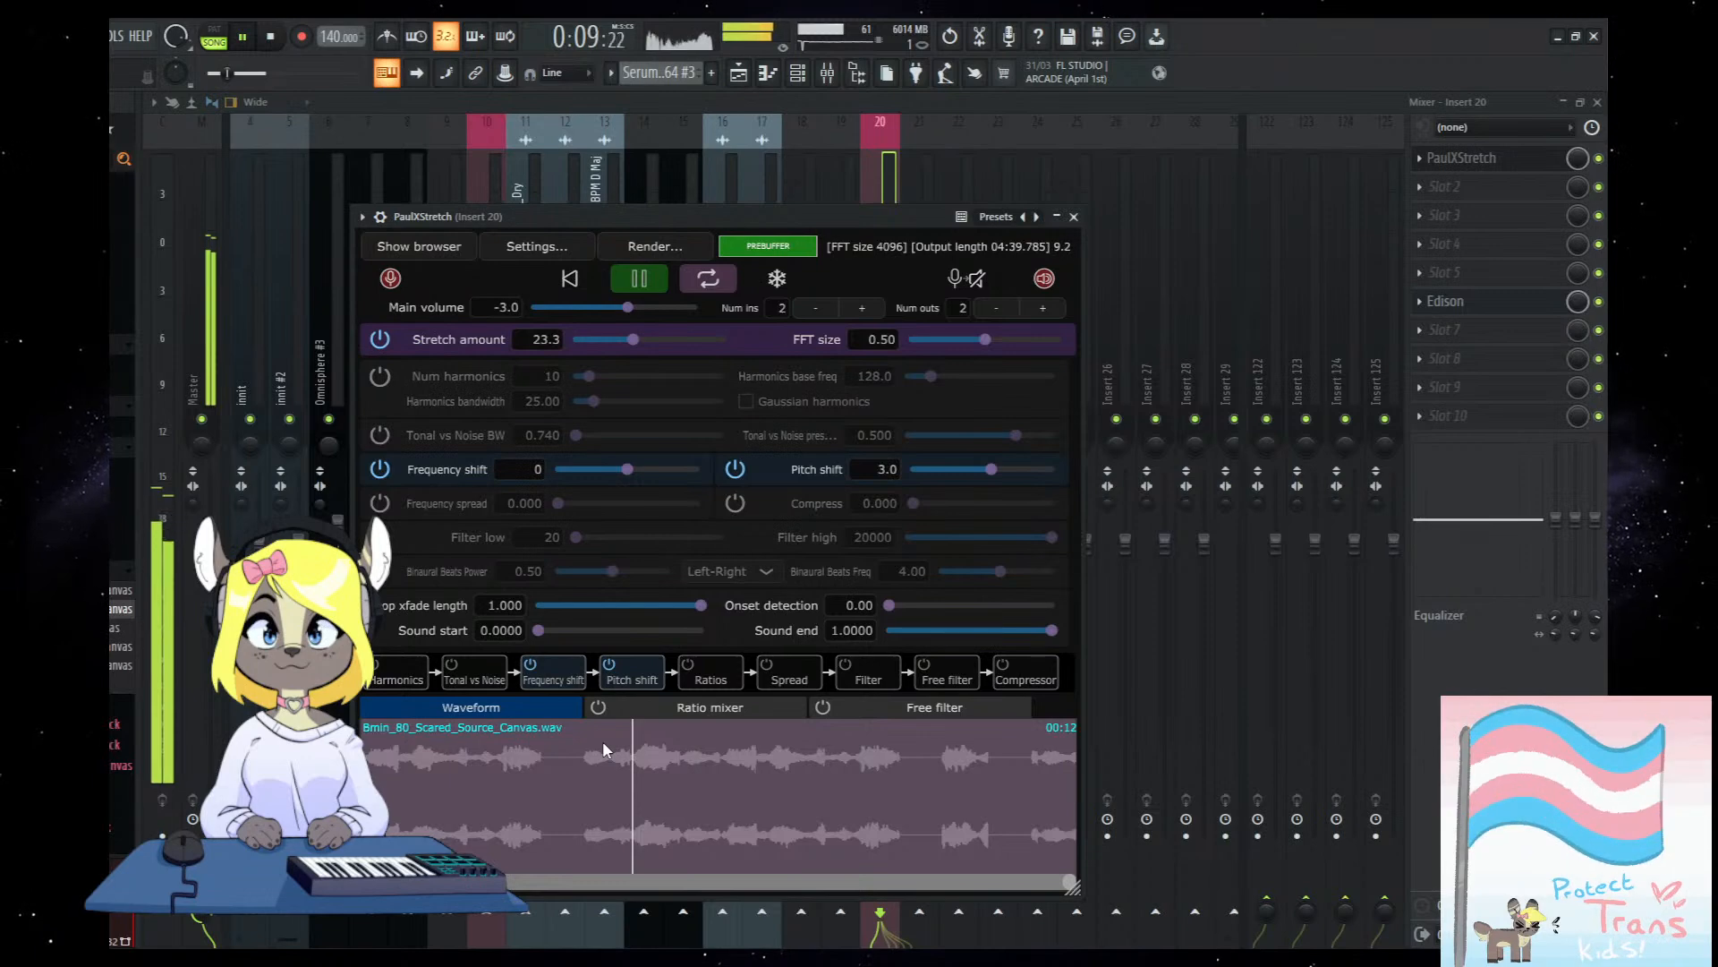
left_click_drag(788, 219, 874, 225)
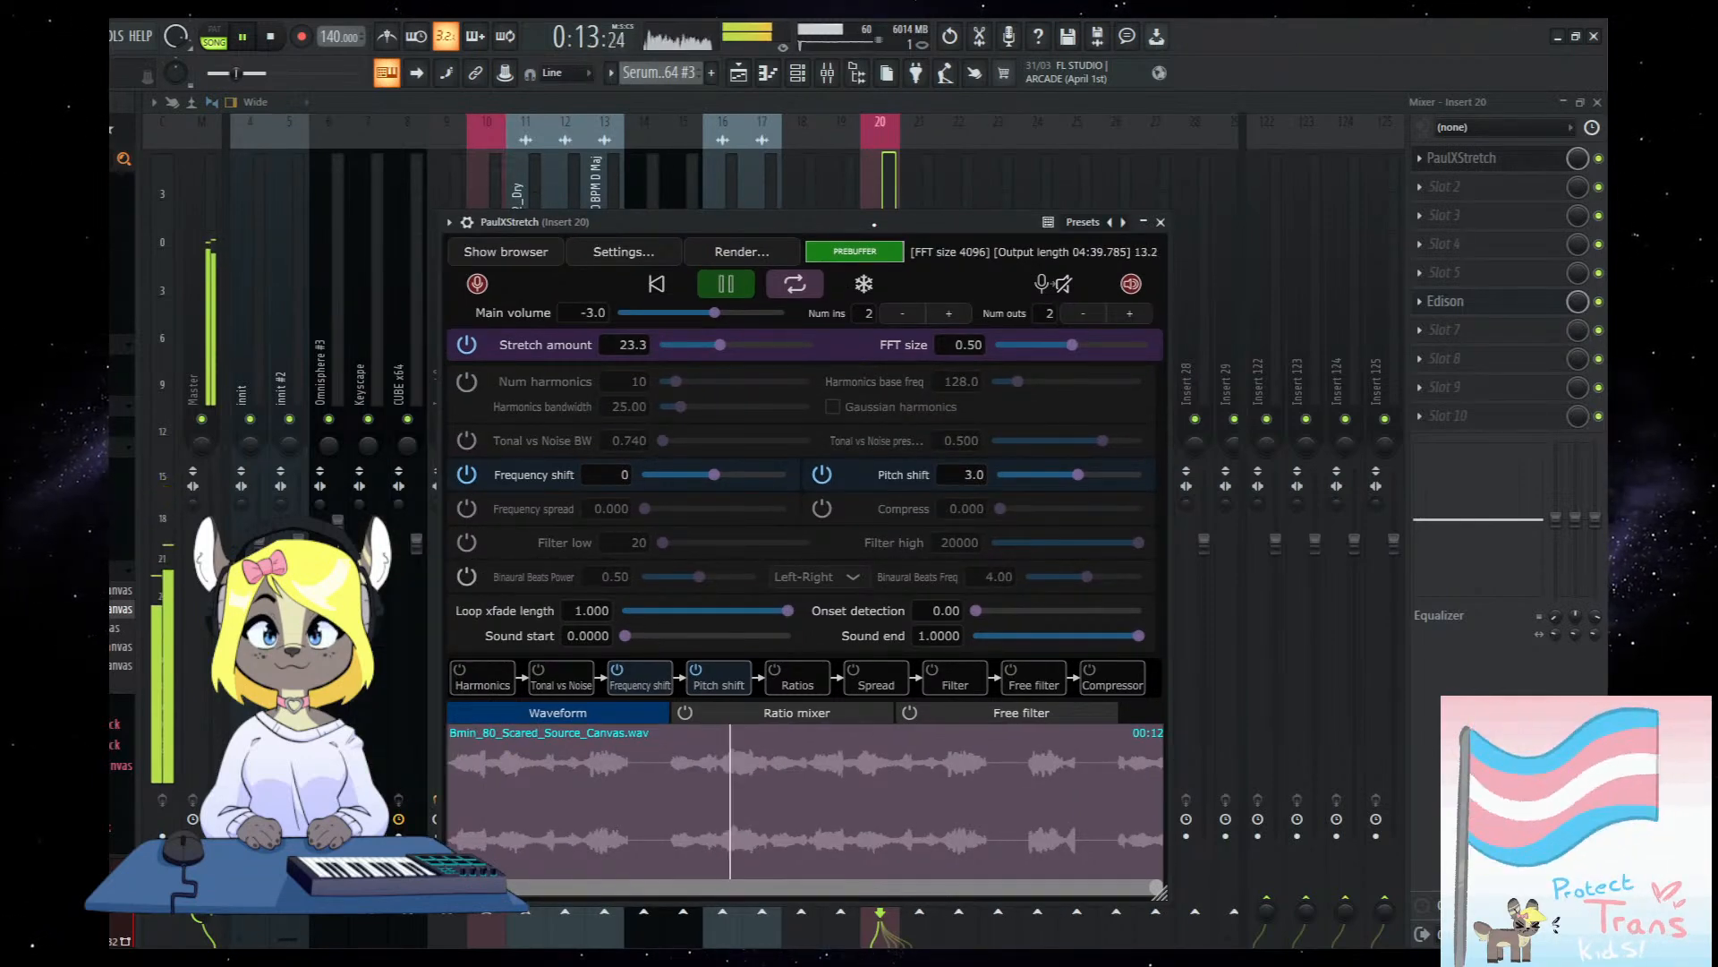
left_click_drag(874, 225, 857, 219)
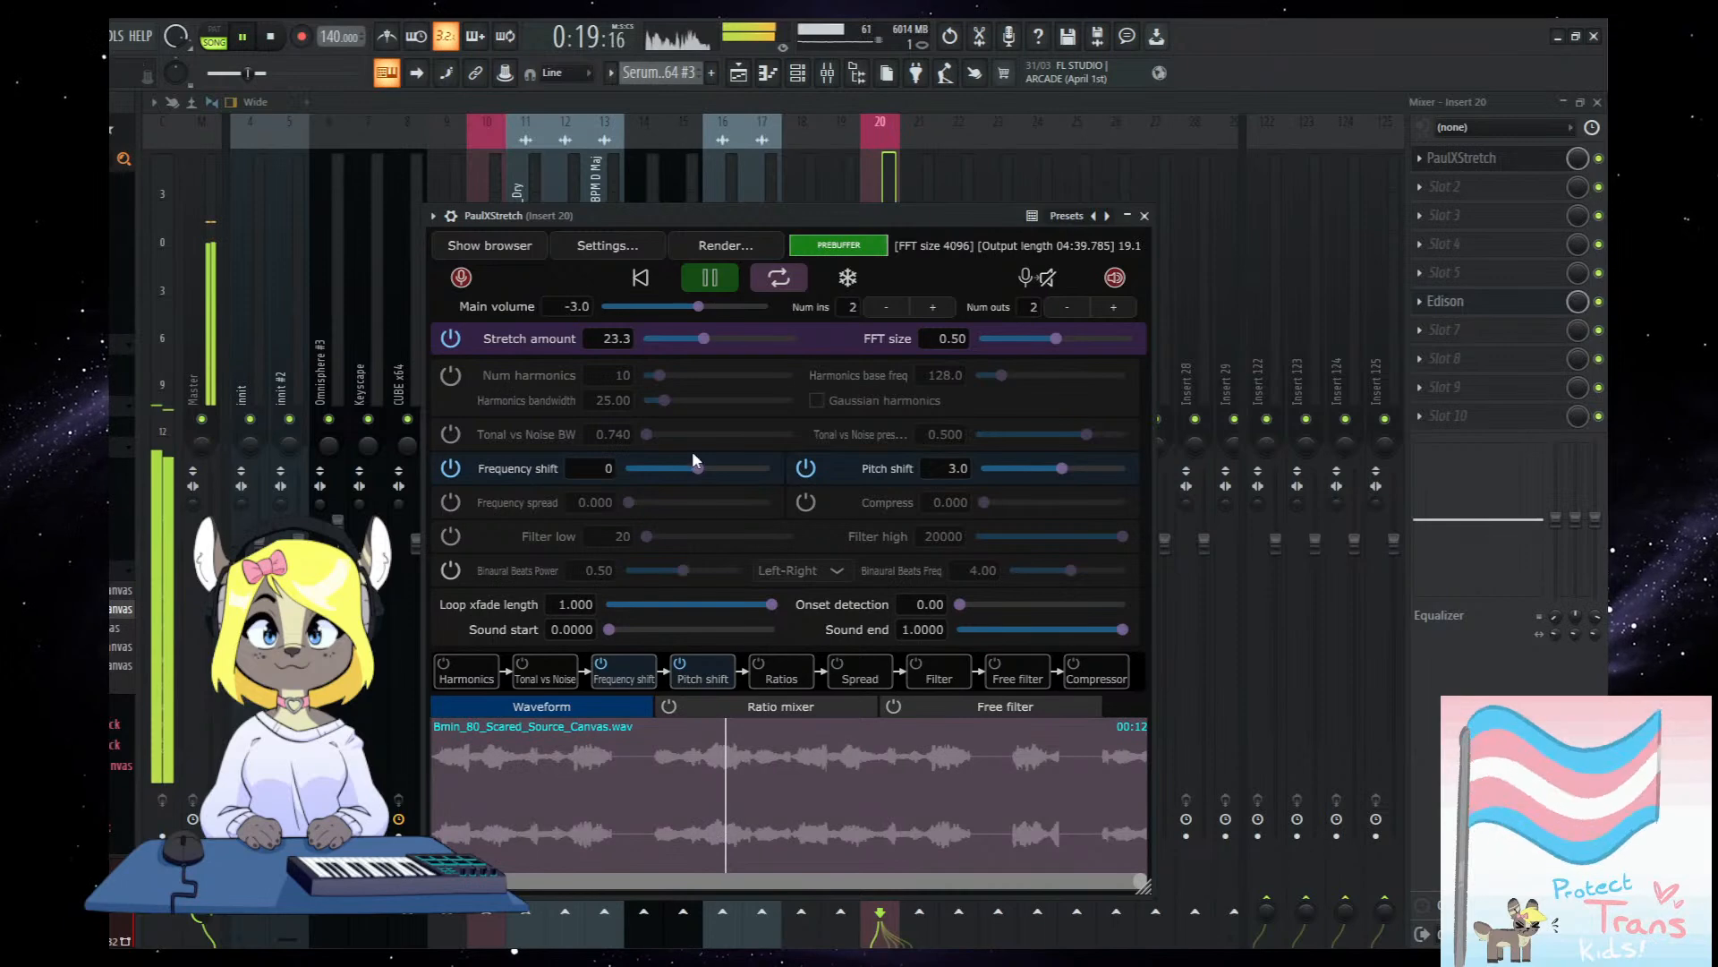
left_click_drag(673, 339, 680, 340)
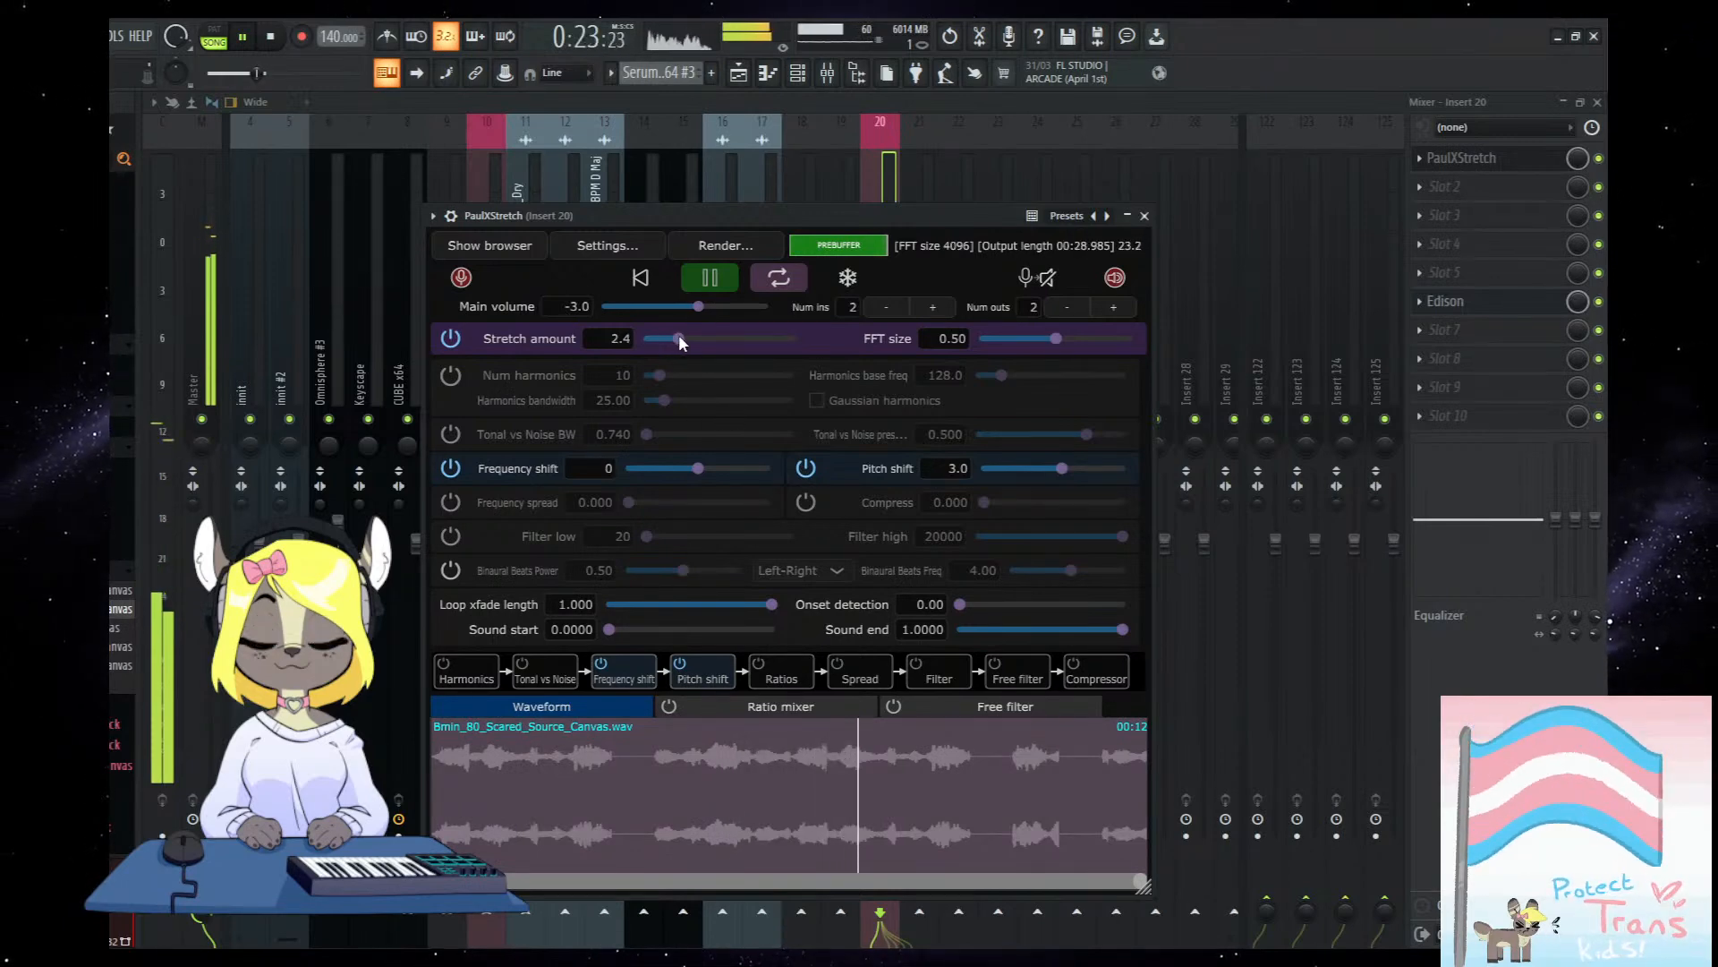
left_click_drag(785, 215, 793, 197)
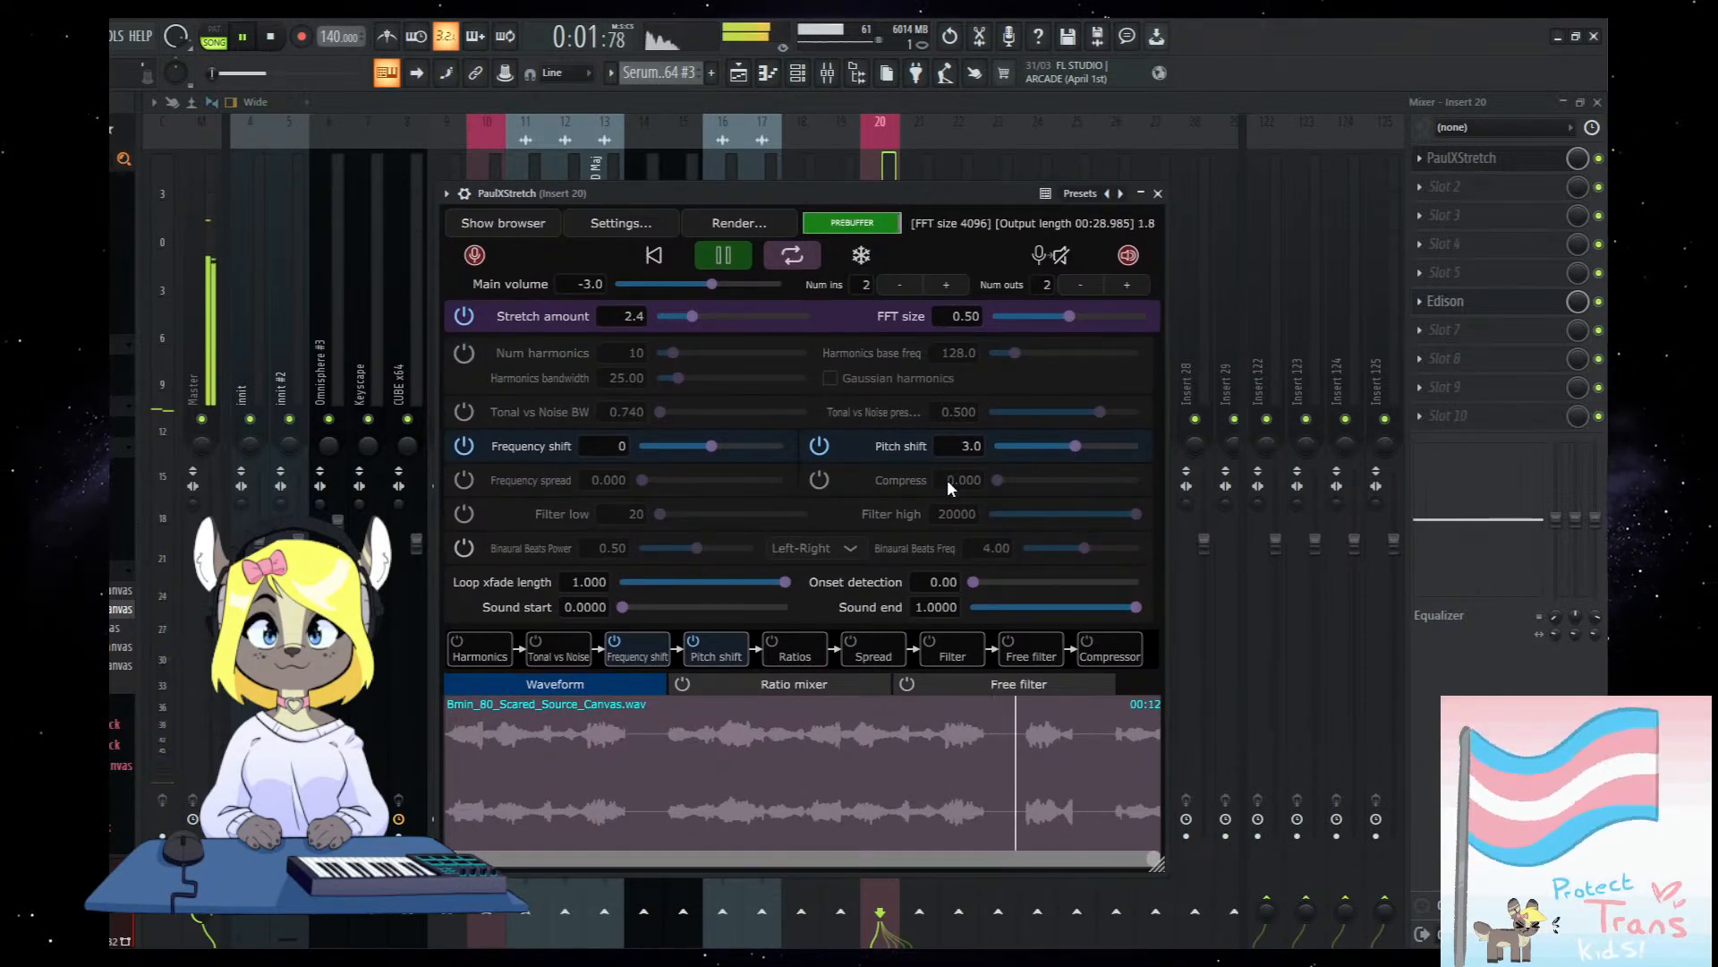
mouse_move(852, 195)
left_mouse_down()
mouse_move(834, 195)
mouse_move(872, 213)
mouse_move(829, 209)
left_mouse_up()
key("space")
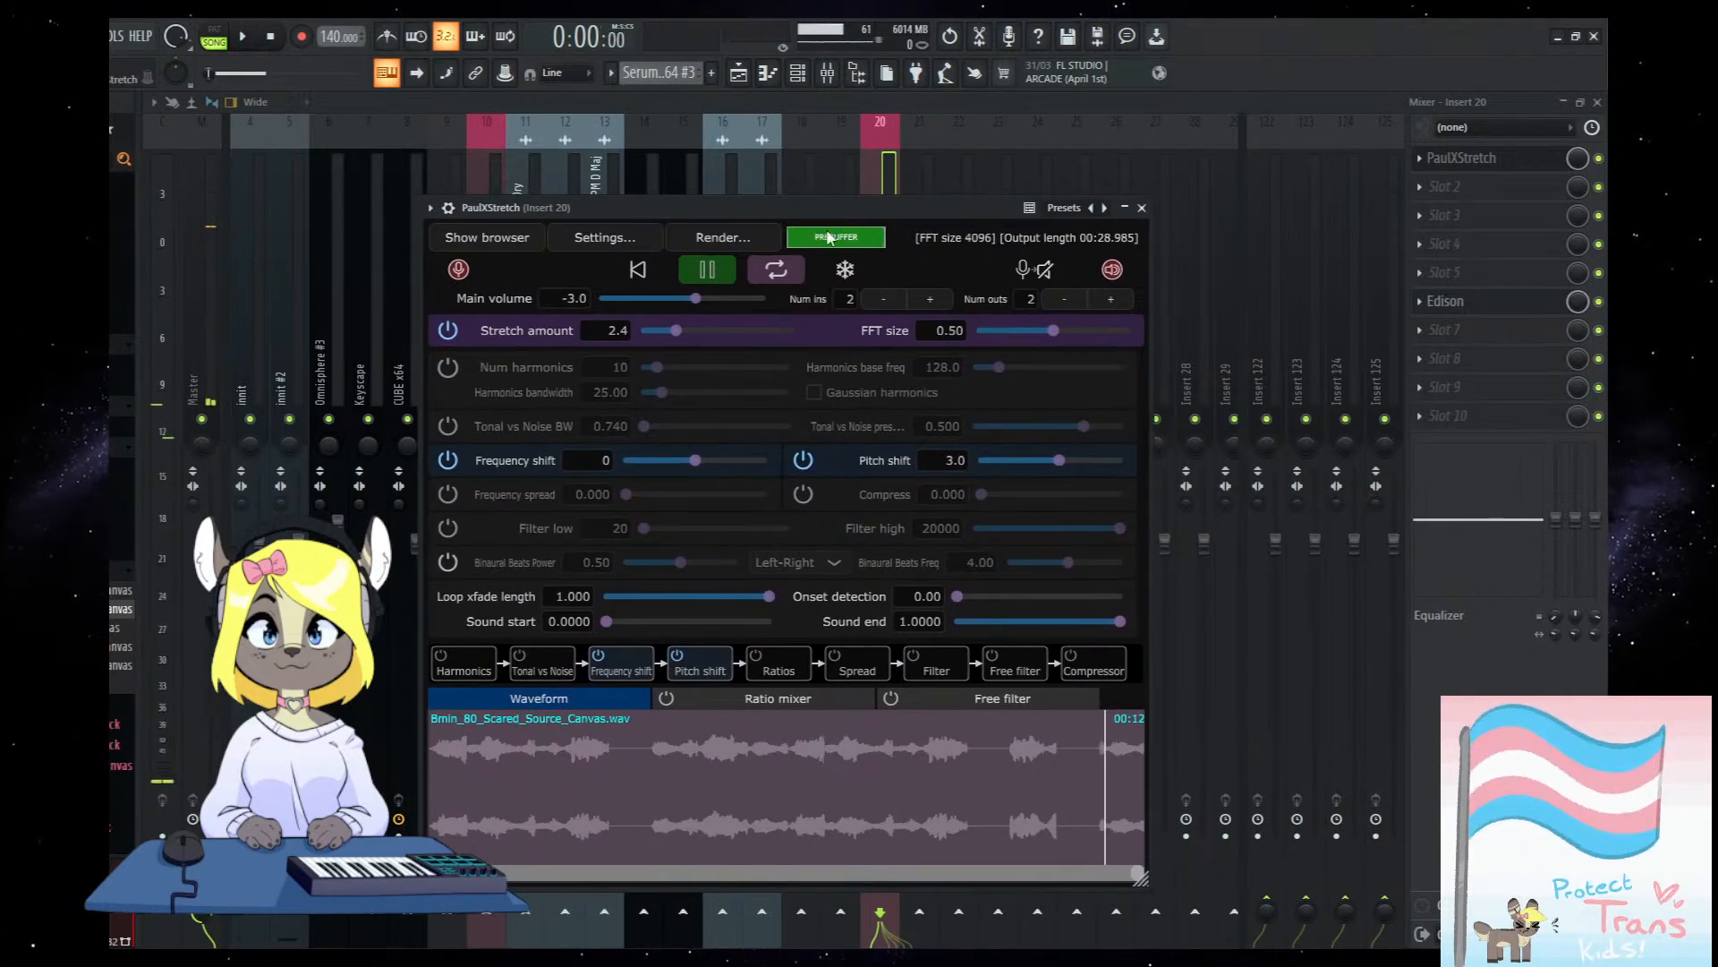
left_click(706, 270)
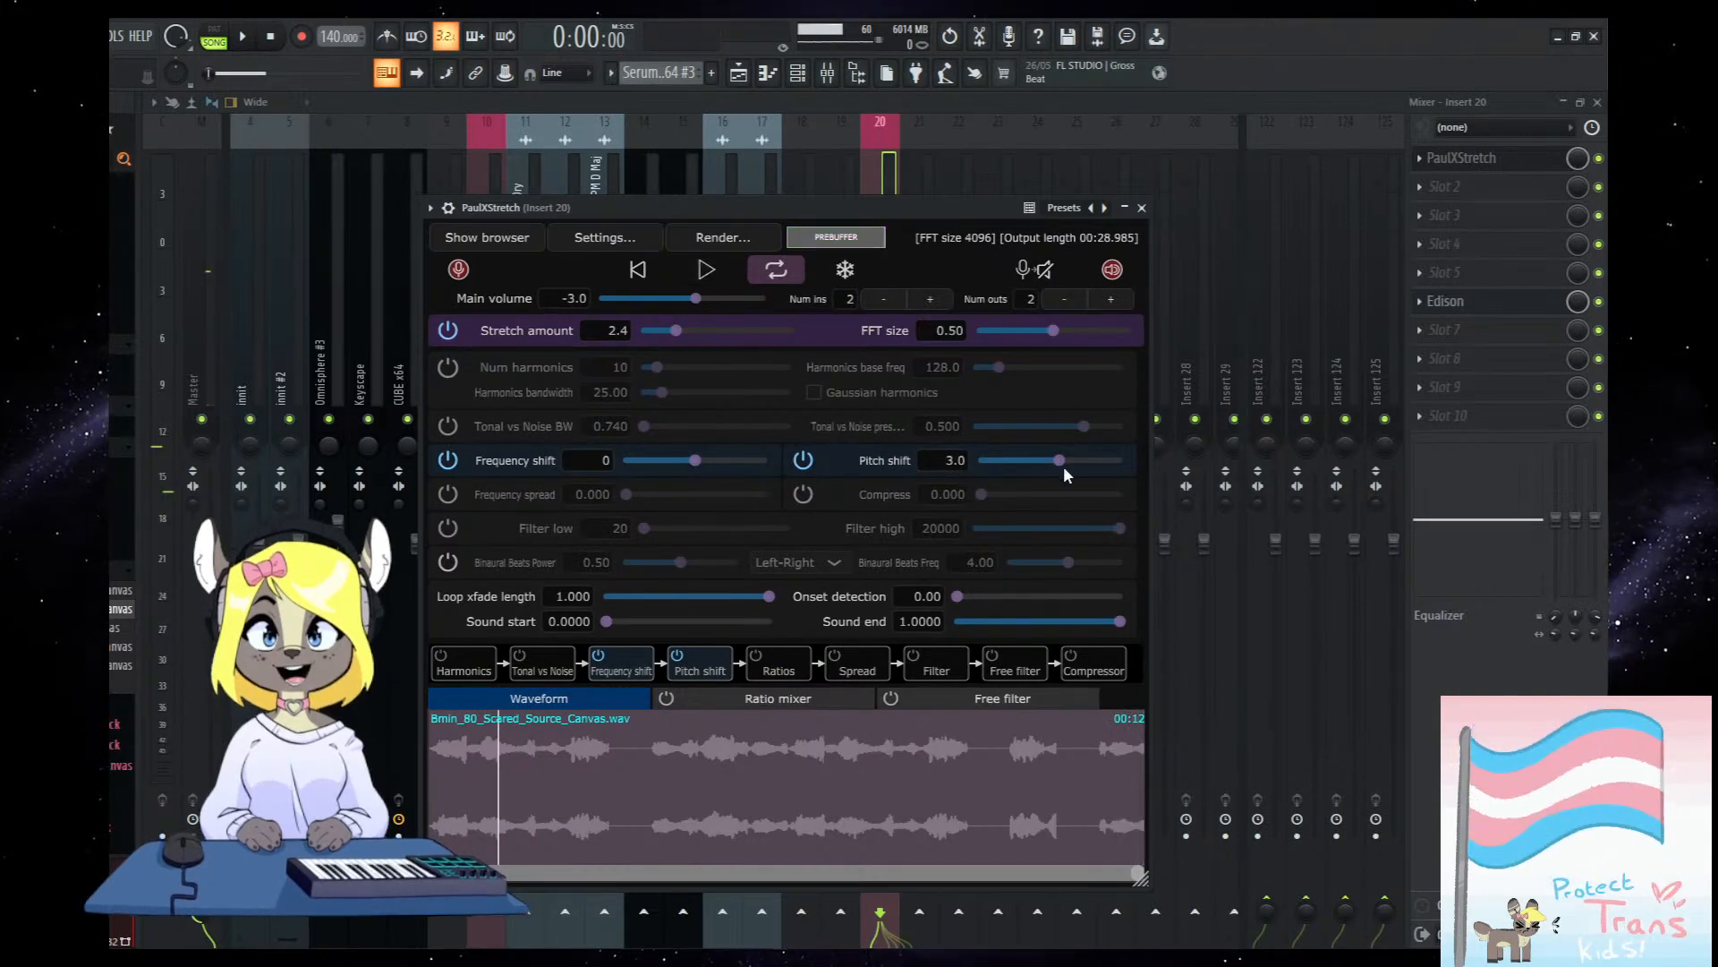
Set the pitch shift to -9 and the stretch amount to 8.1 while auditioning with the song, and stop playback.
mouse_move(1056, 464)
left_mouse_down()
mouse_move(1012, 454)
mouse_move(1026, 460)
left_mouse_up()
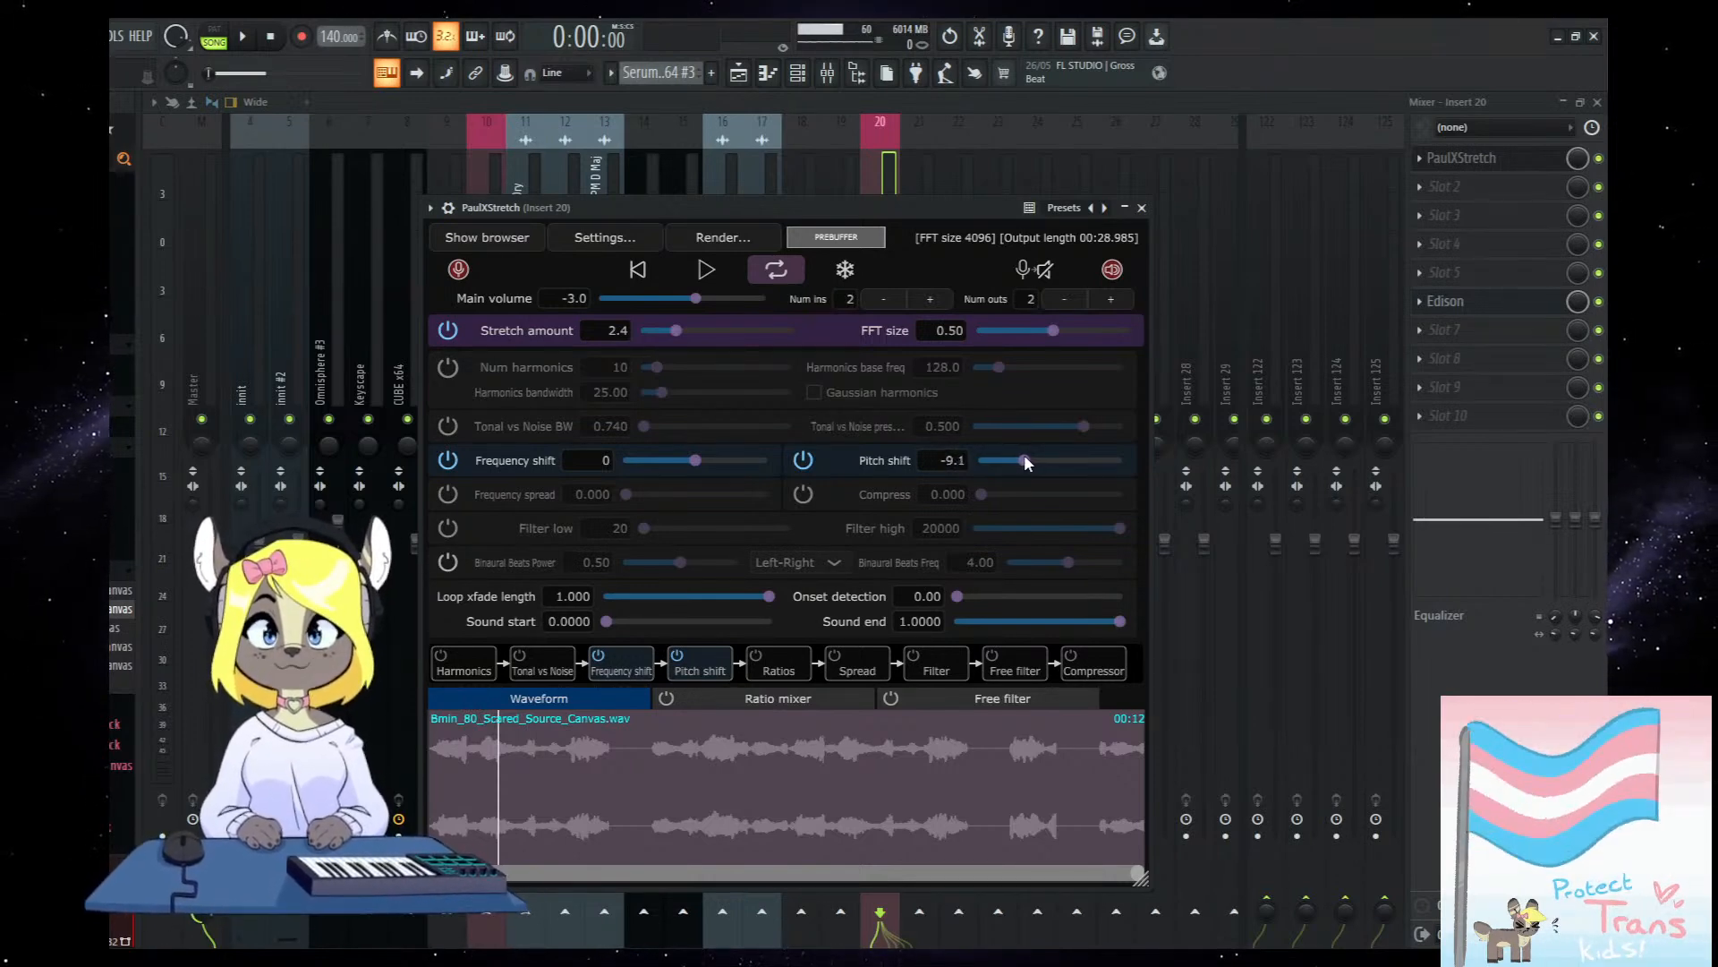
key("BackSpace")
key("BackSpace")
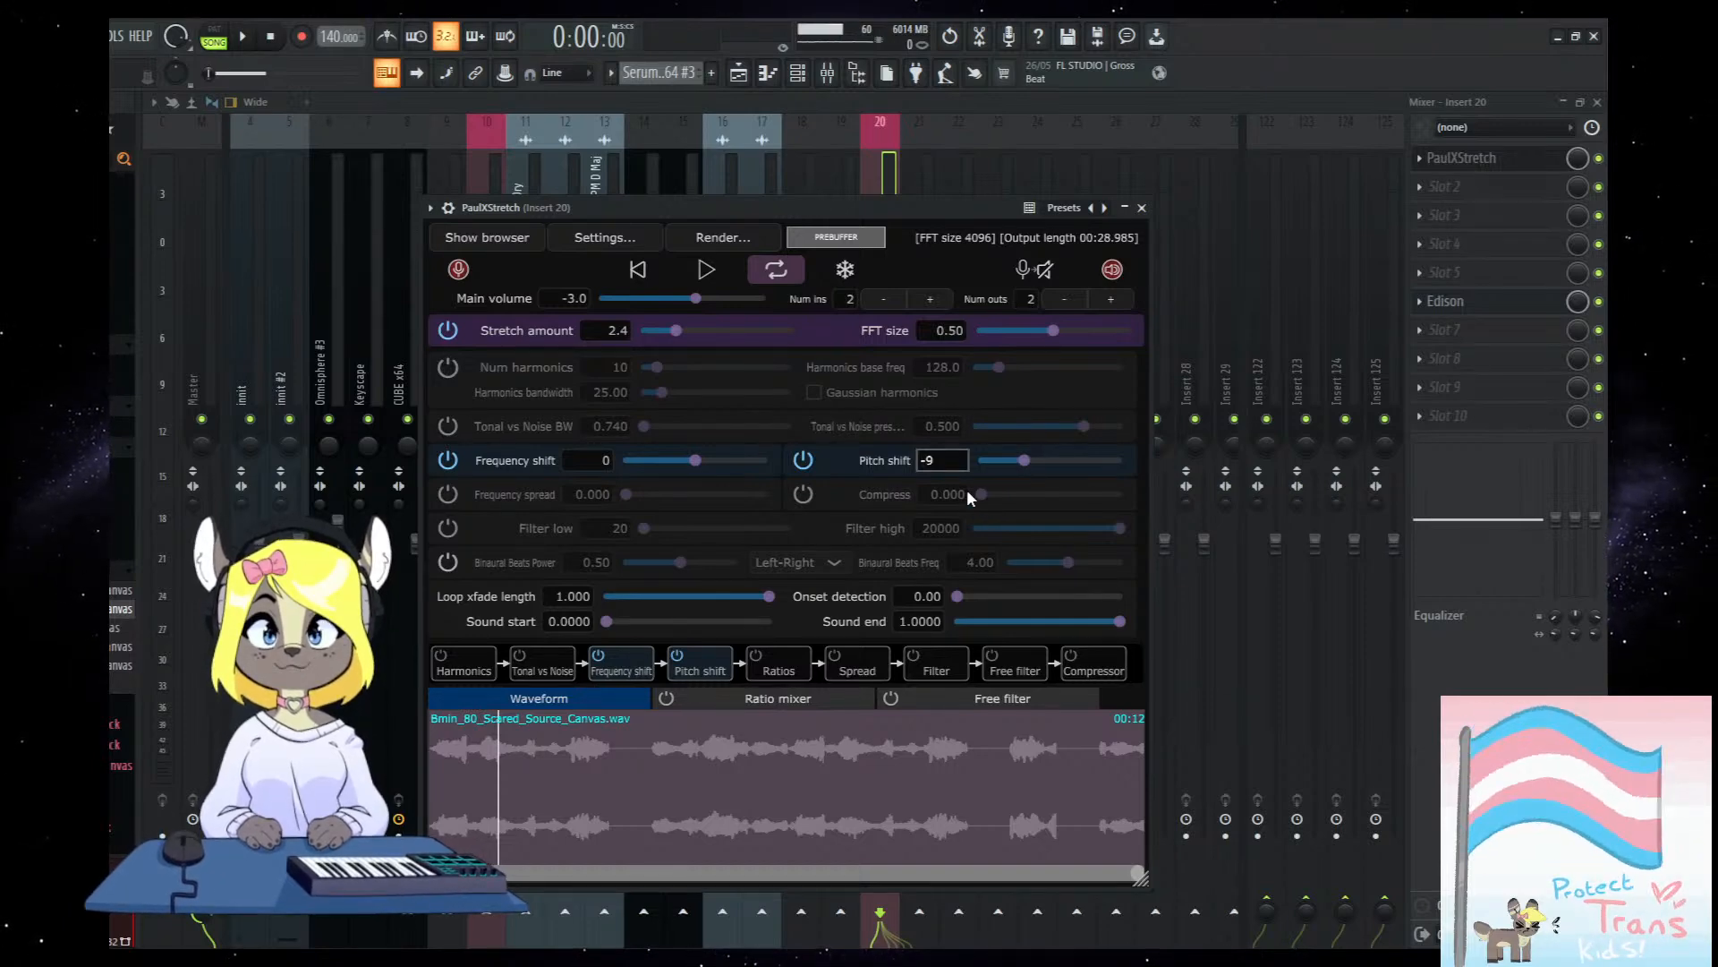
key("space")
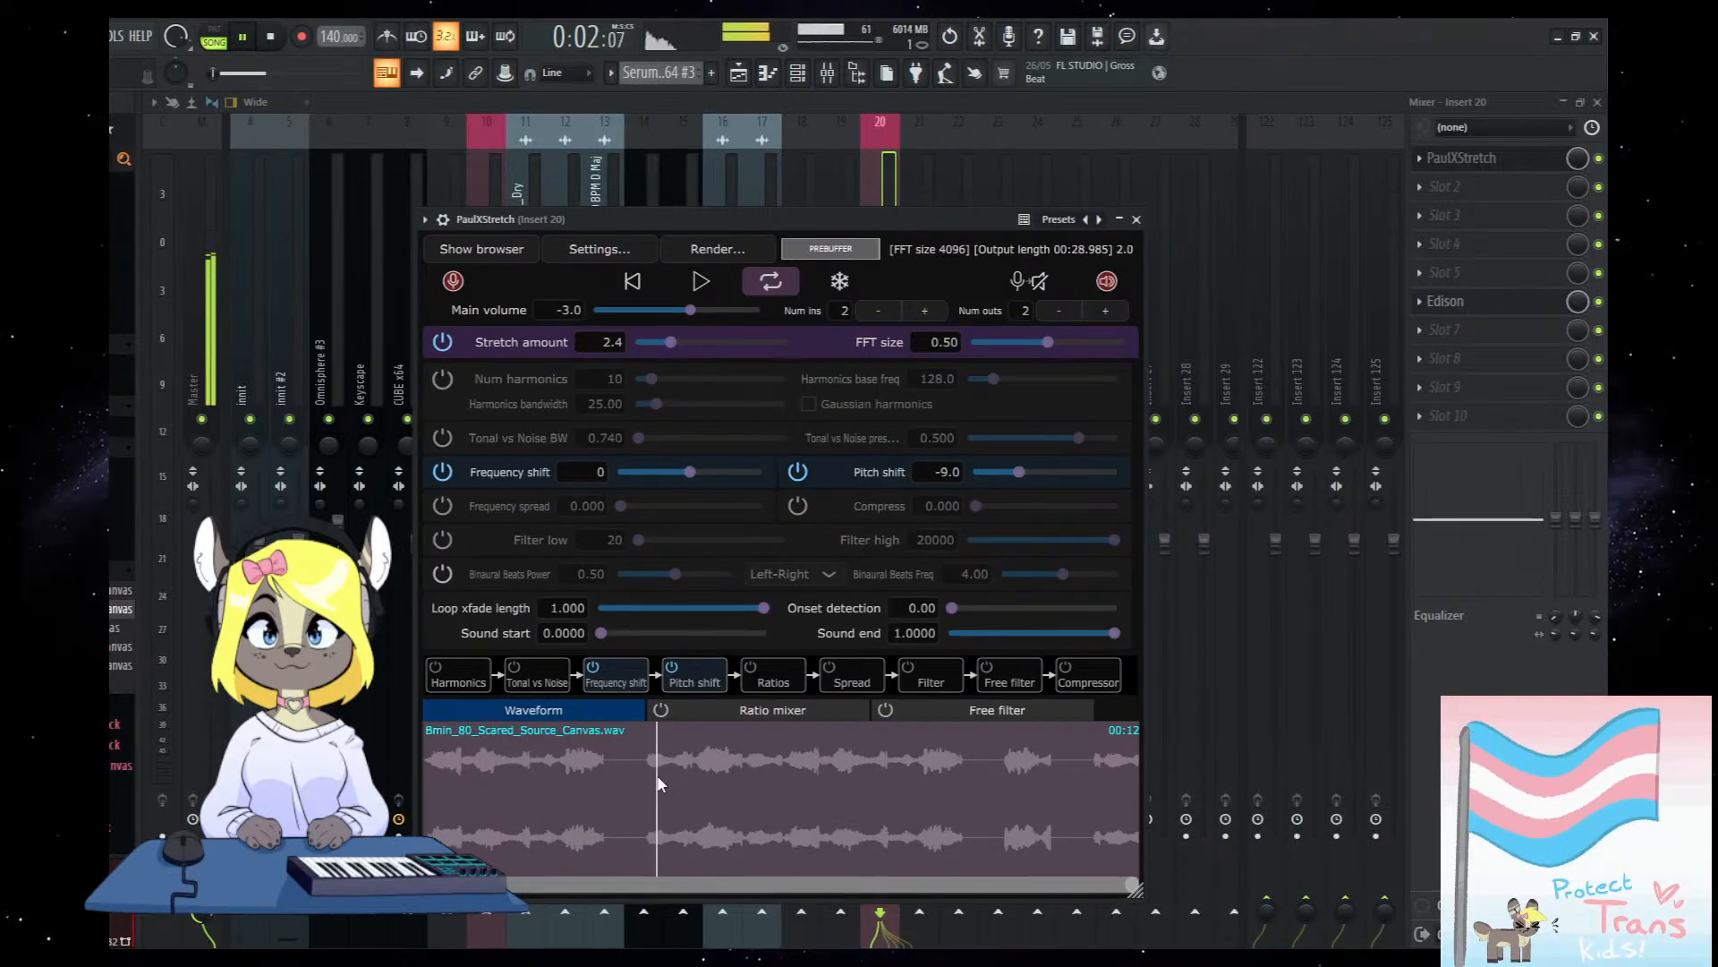
left_click(682, 283)
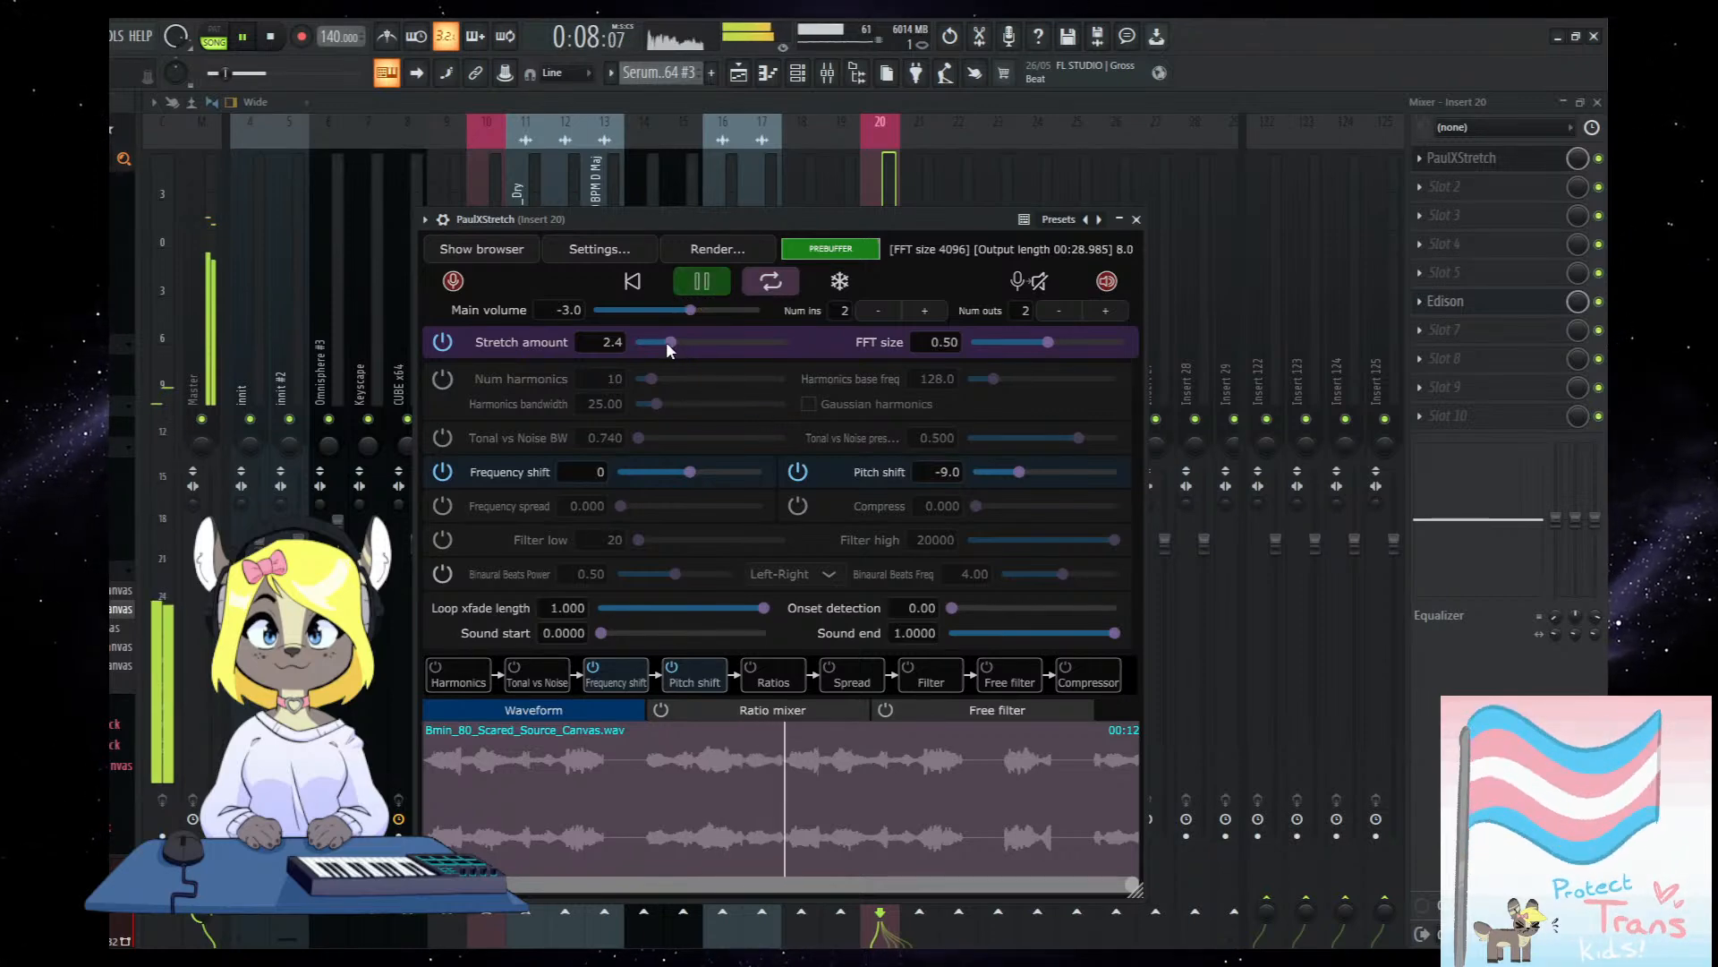
left_click_drag(666, 341, 693, 342)
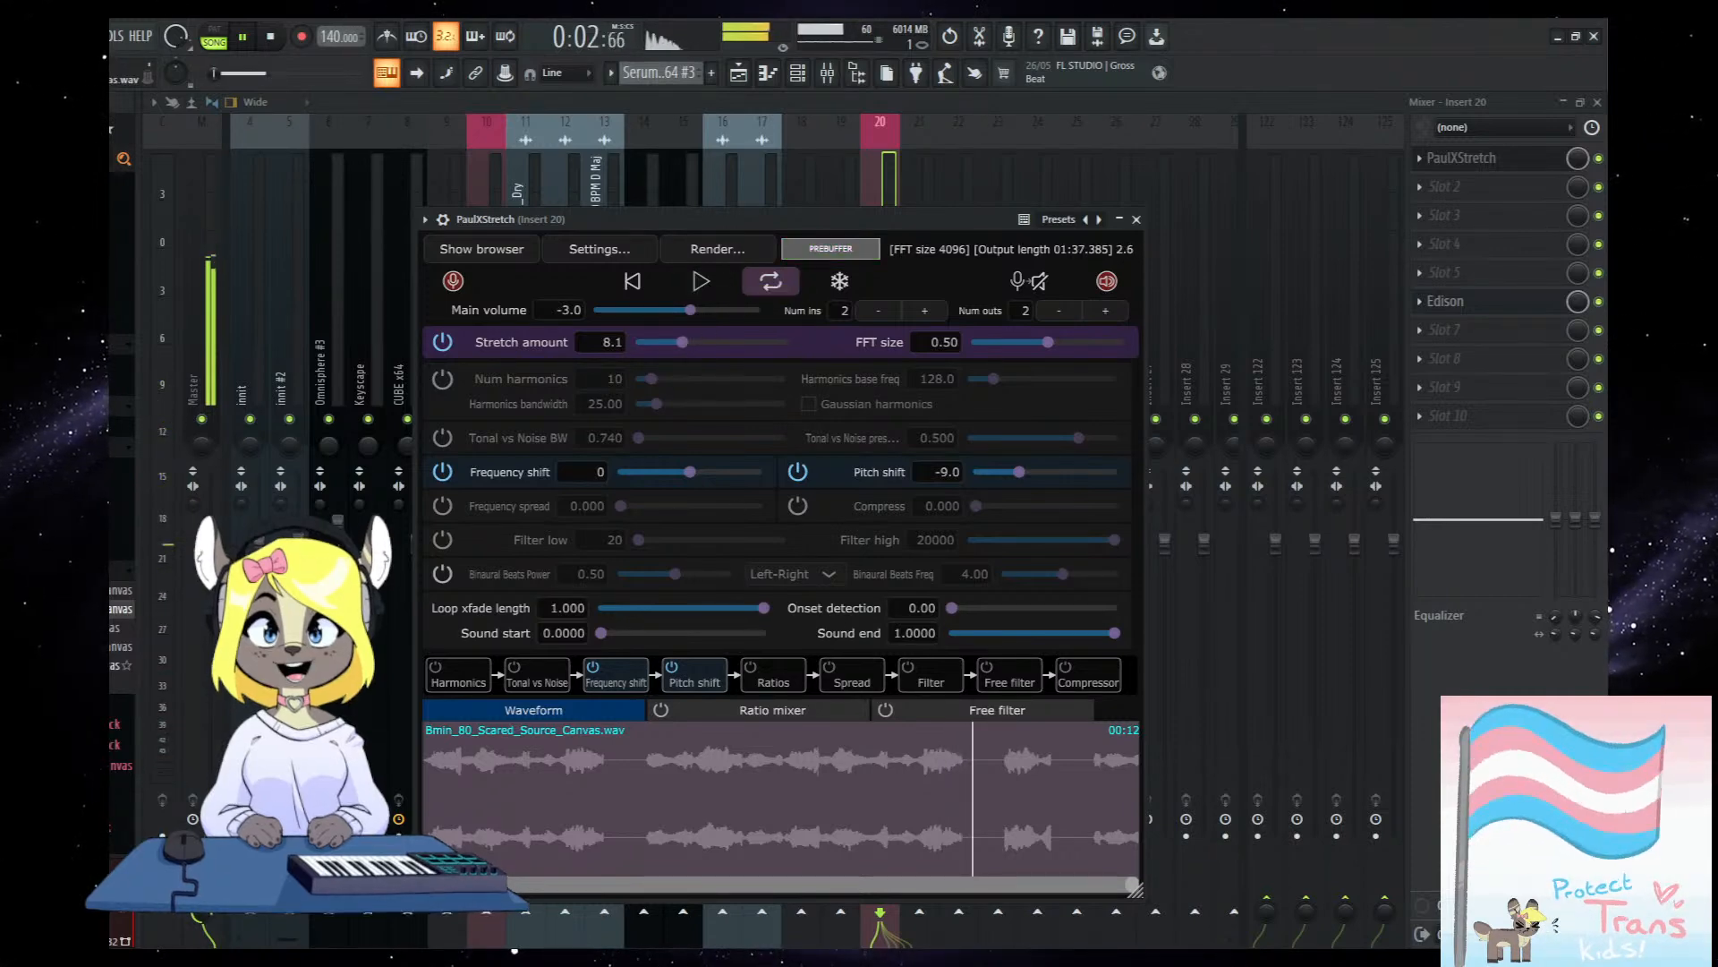
left_click_drag(698, 220, 663, 220)
key("space")
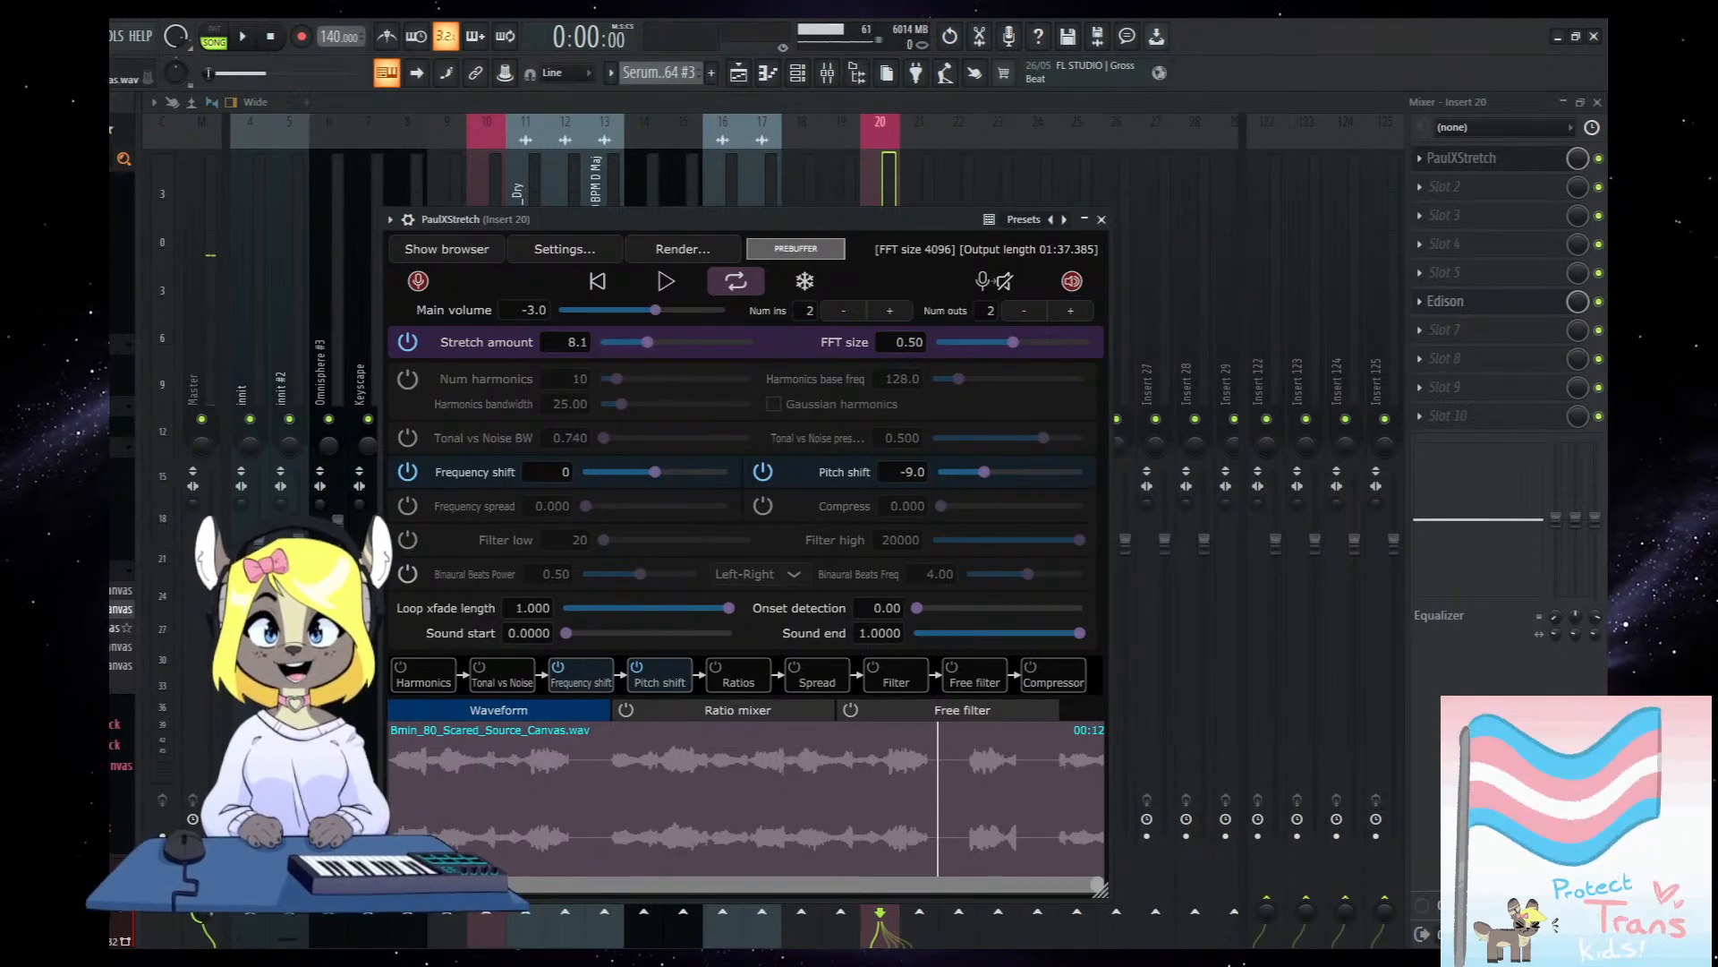
Load Bmin_Into_the_Void_Canvas.wav into PaulXStretch and lower the stretch amount to 0.4 while auditioning it with the song.
left_click(120, 628)
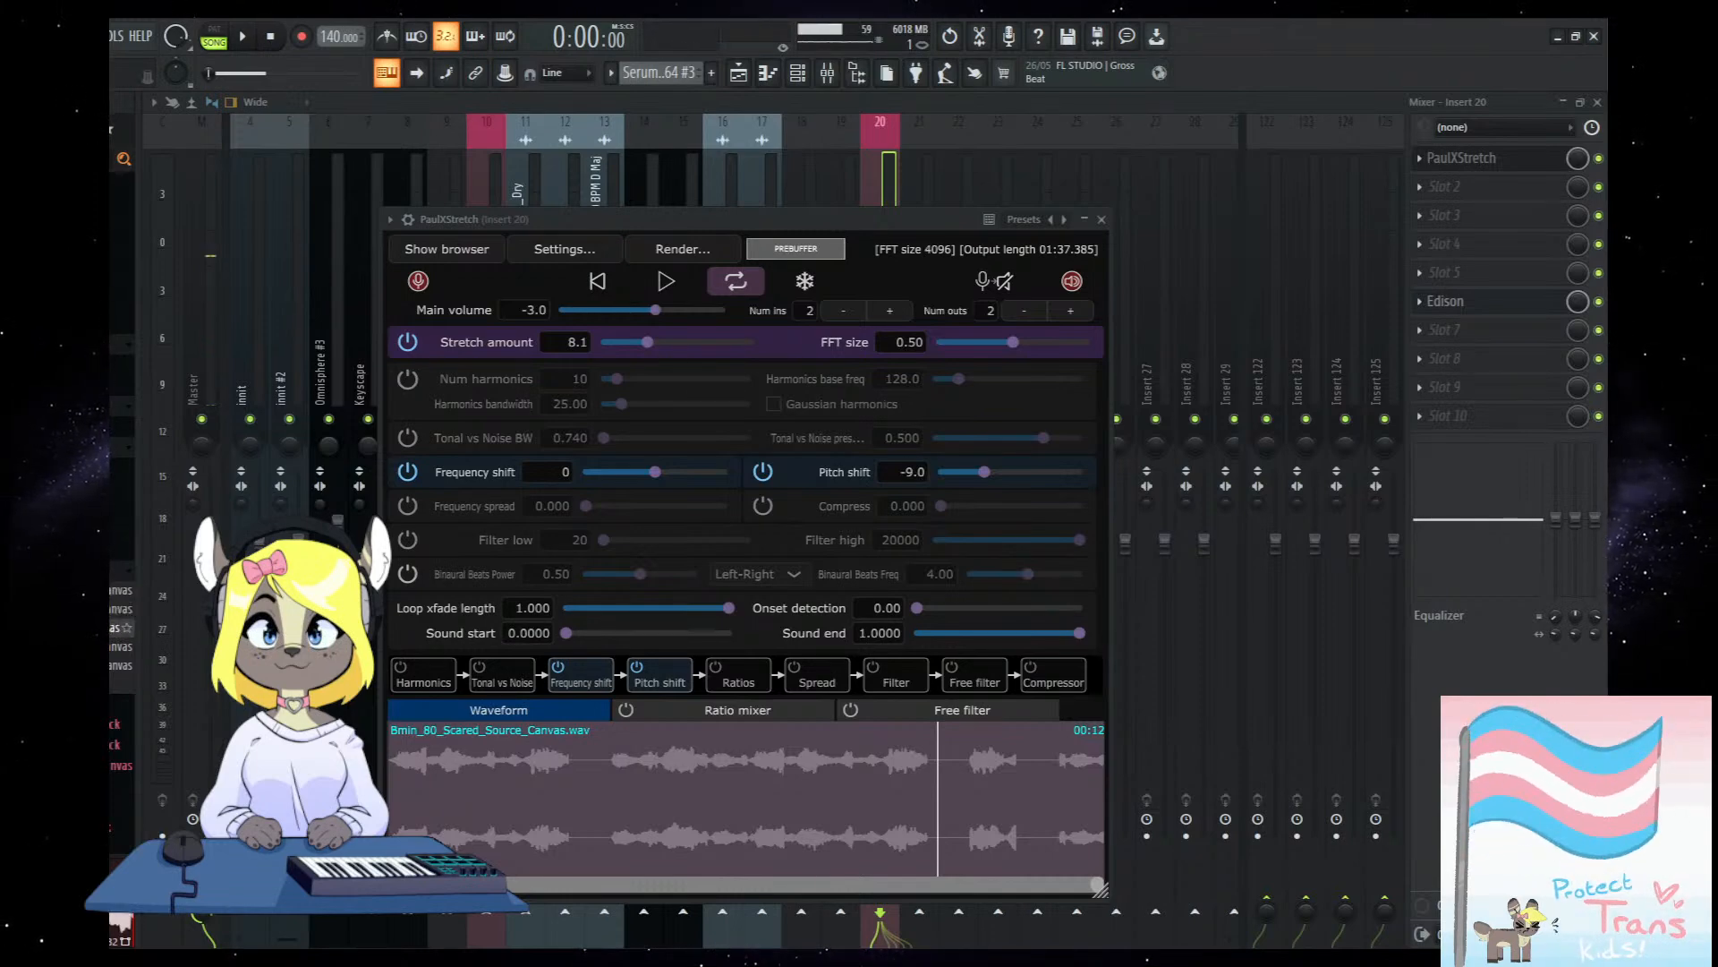
left_click_drag(636, 837, 614, 814)
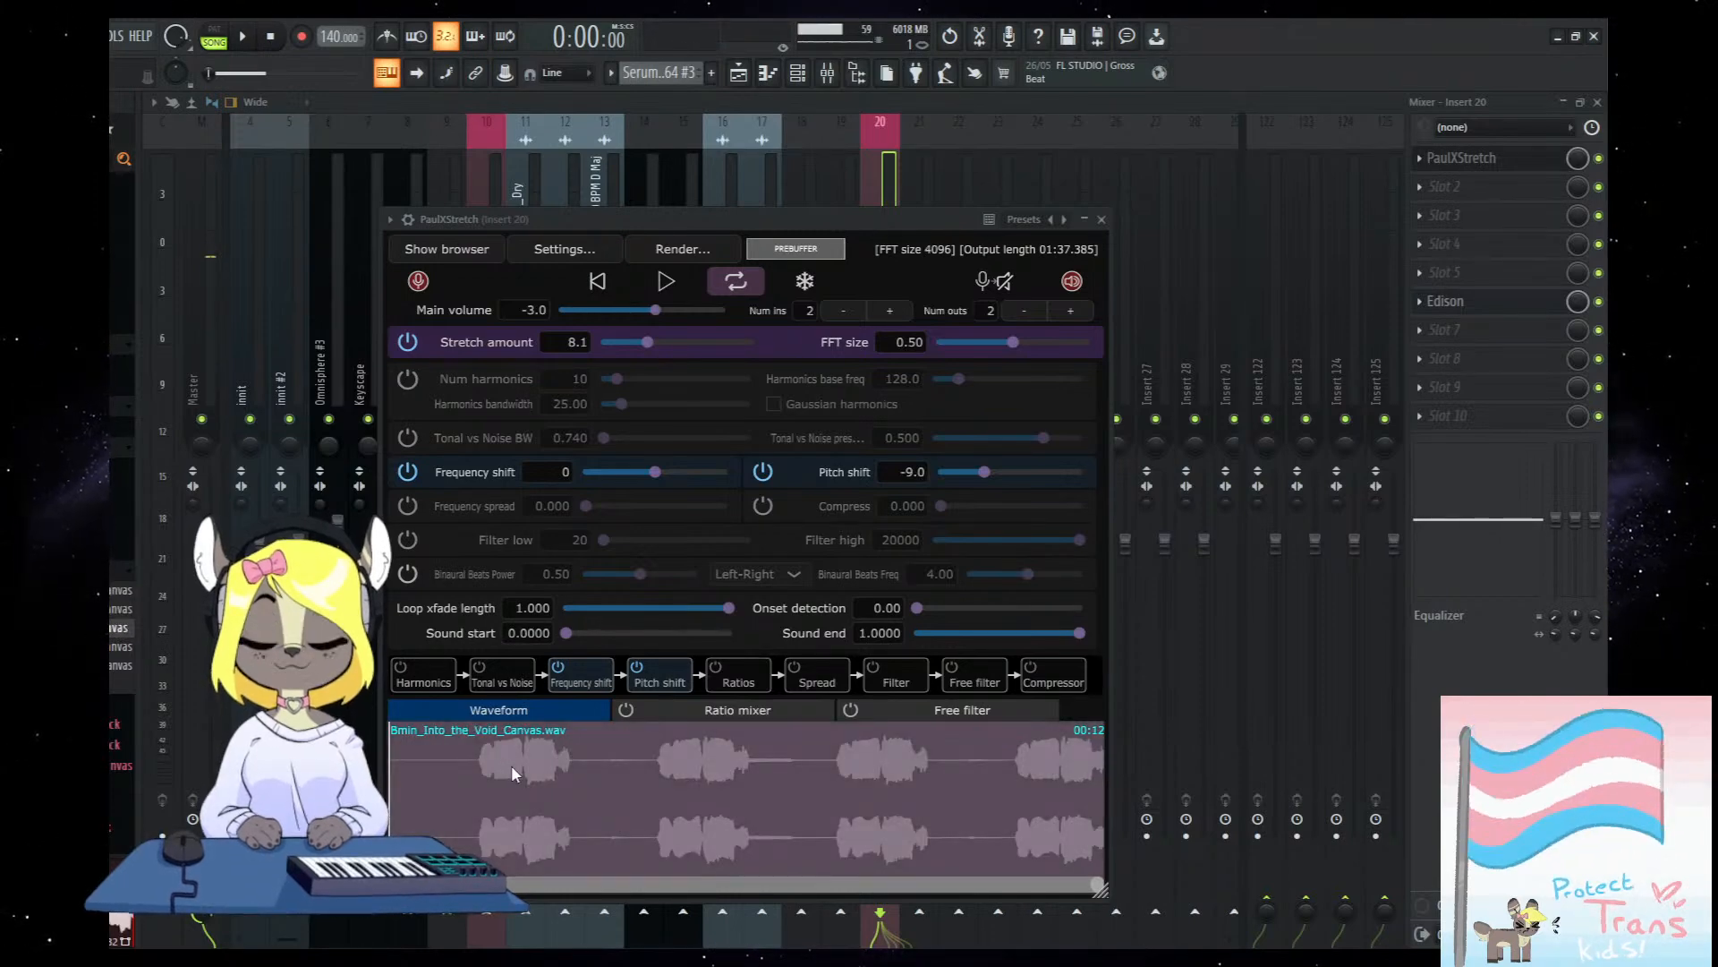
left_click_drag(748, 256, 781, 268)
key("space")
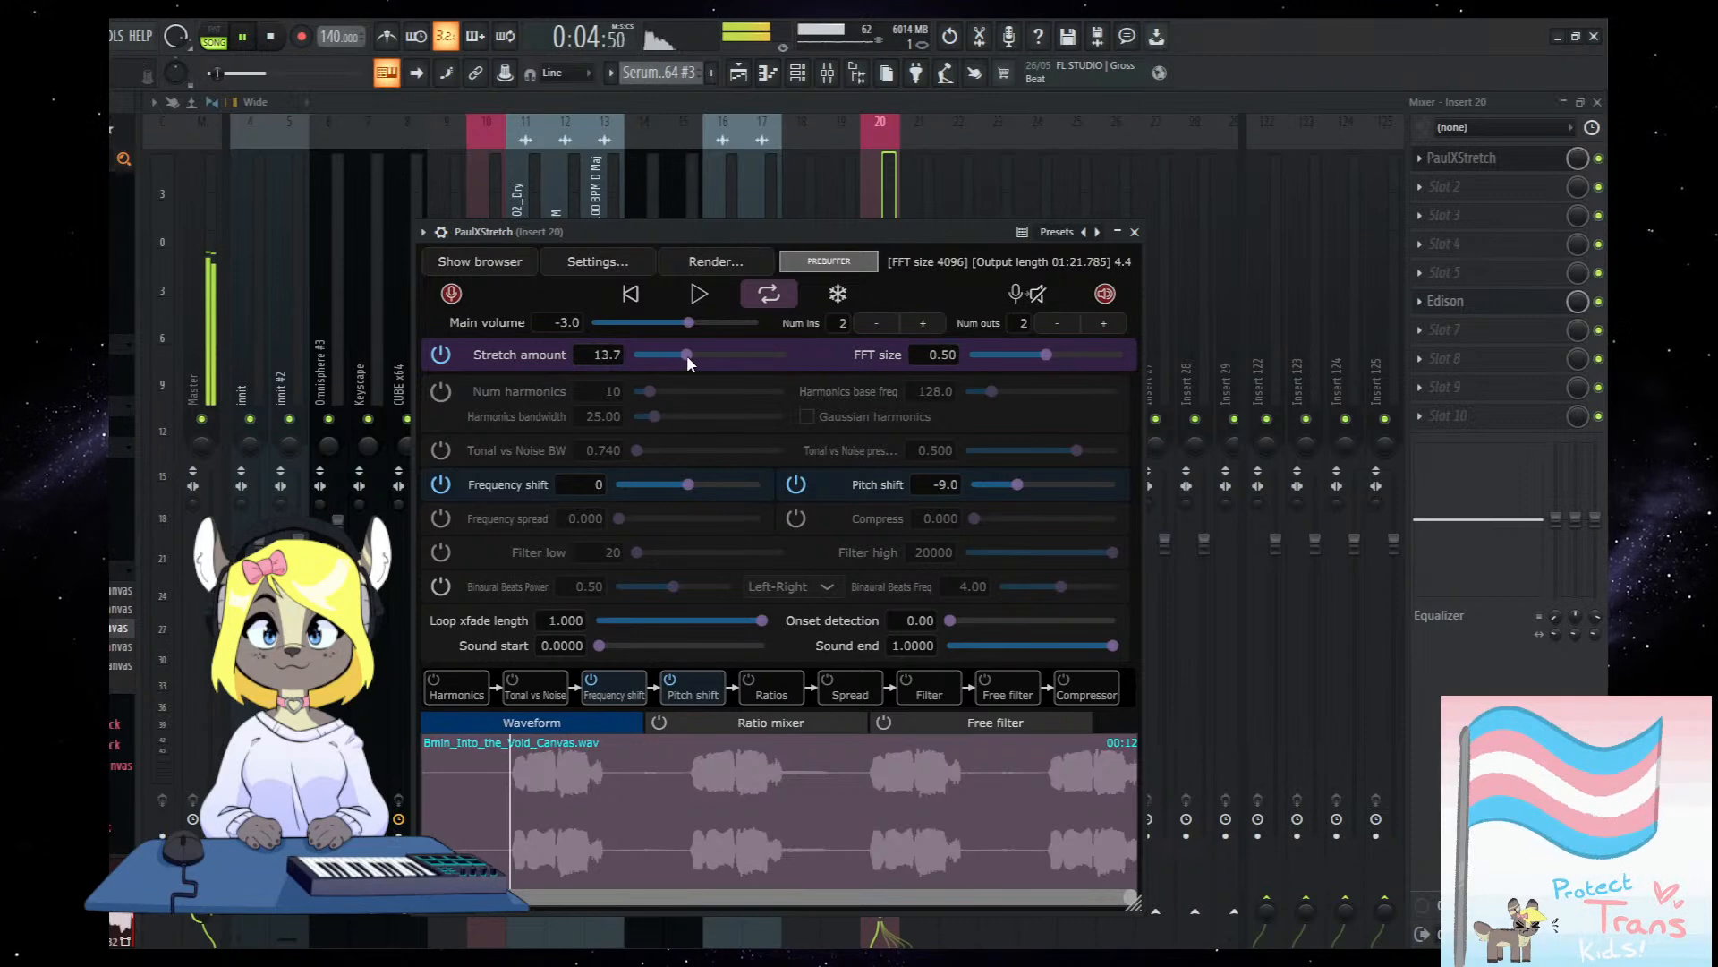
mouse_move(646, 364)
left_mouse_down()
mouse_move(702, 358)
mouse_move(657, 358)
left_mouse_up()
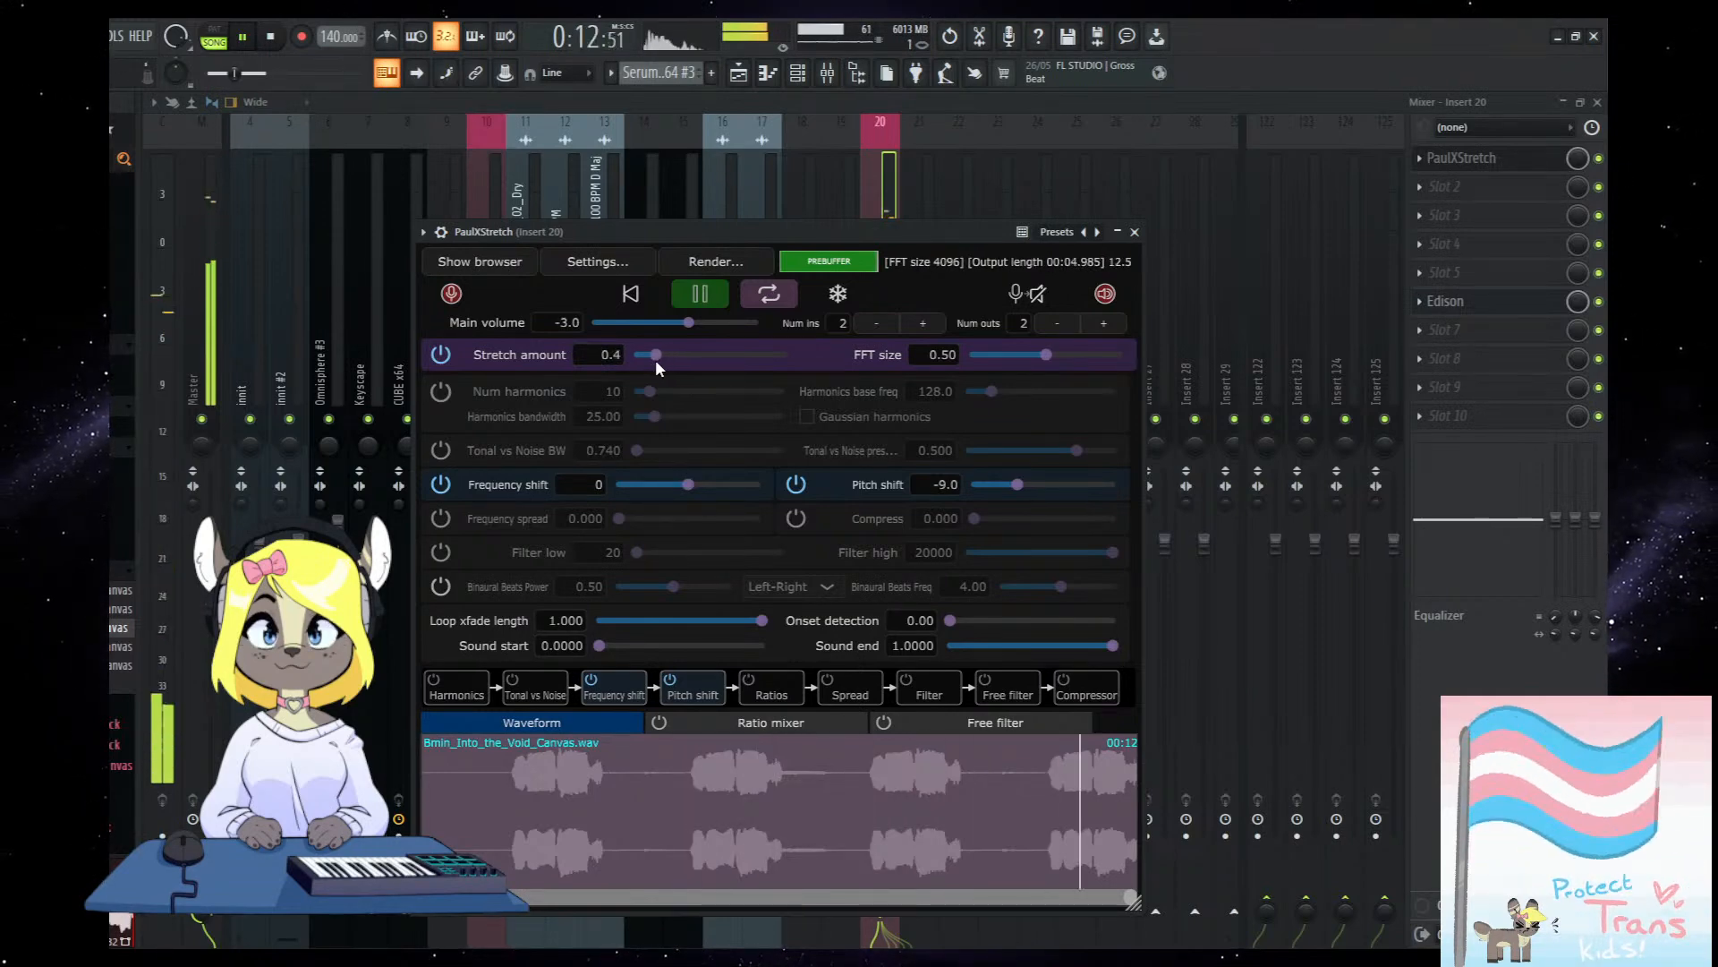
mouse_move(698, 233)
left_mouse_down()
mouse_move(773, 264)
mouse_move(675, 209)
left_mouse_up()
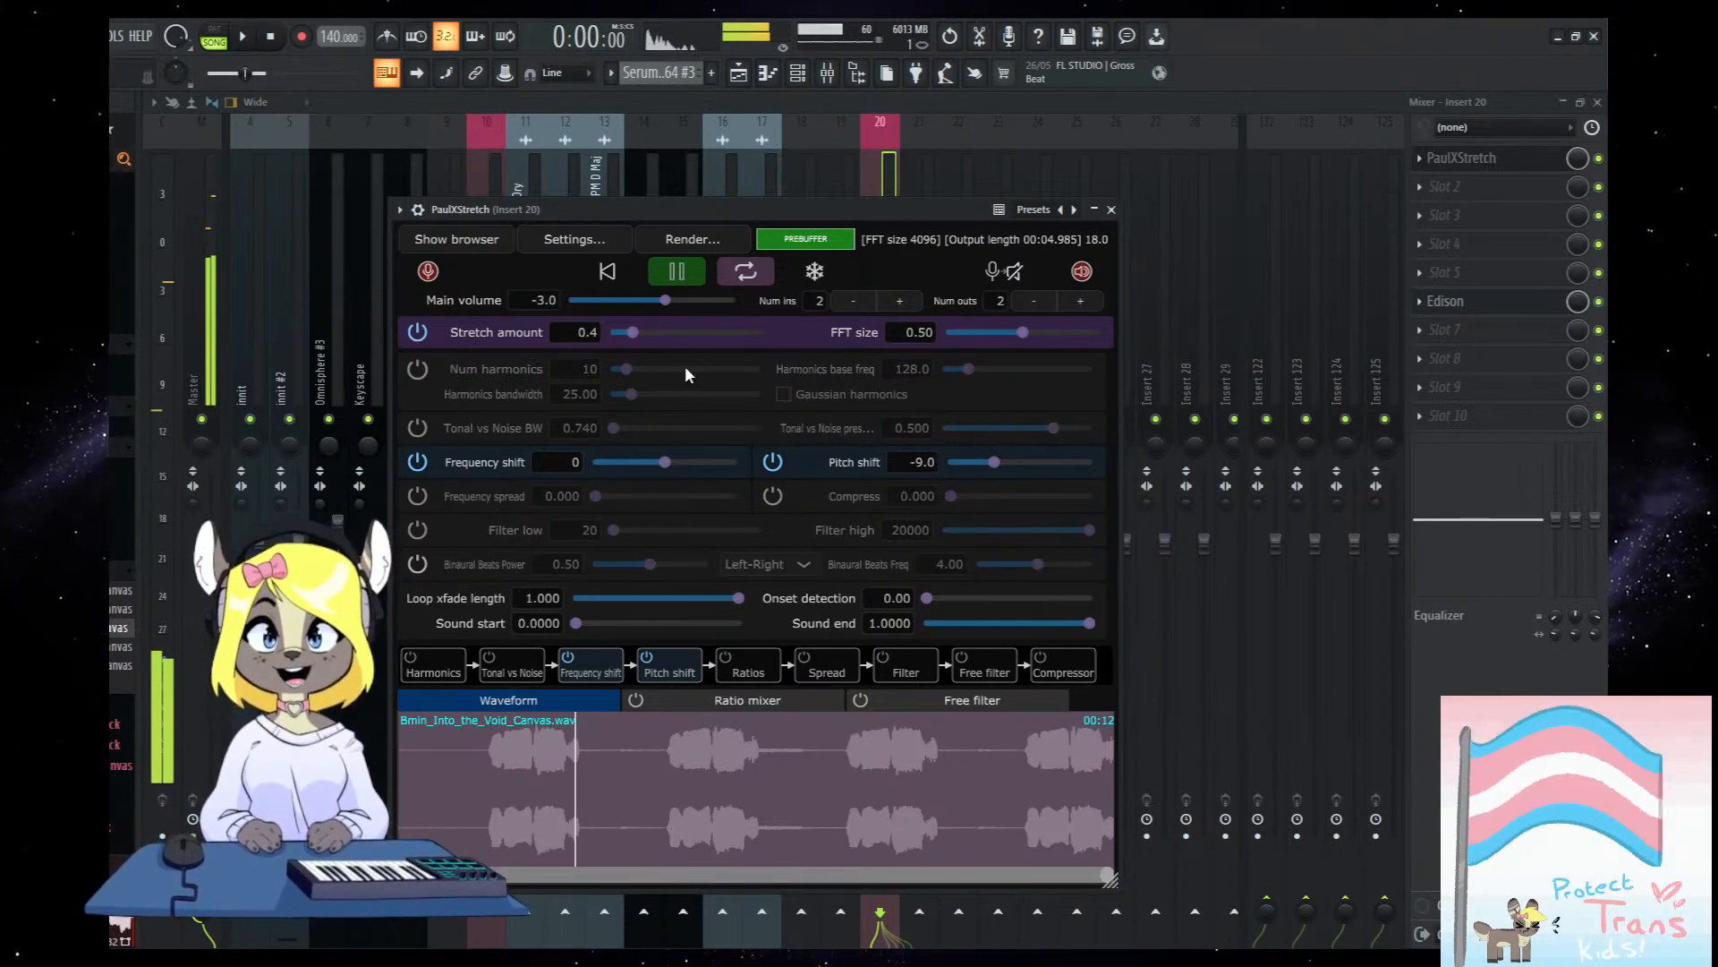
Pause PaulXStretch, load Dmin_80_Broken_Voices_Canvas.wav into it, and set the pitch shift to -12.
left_click(678, 273)
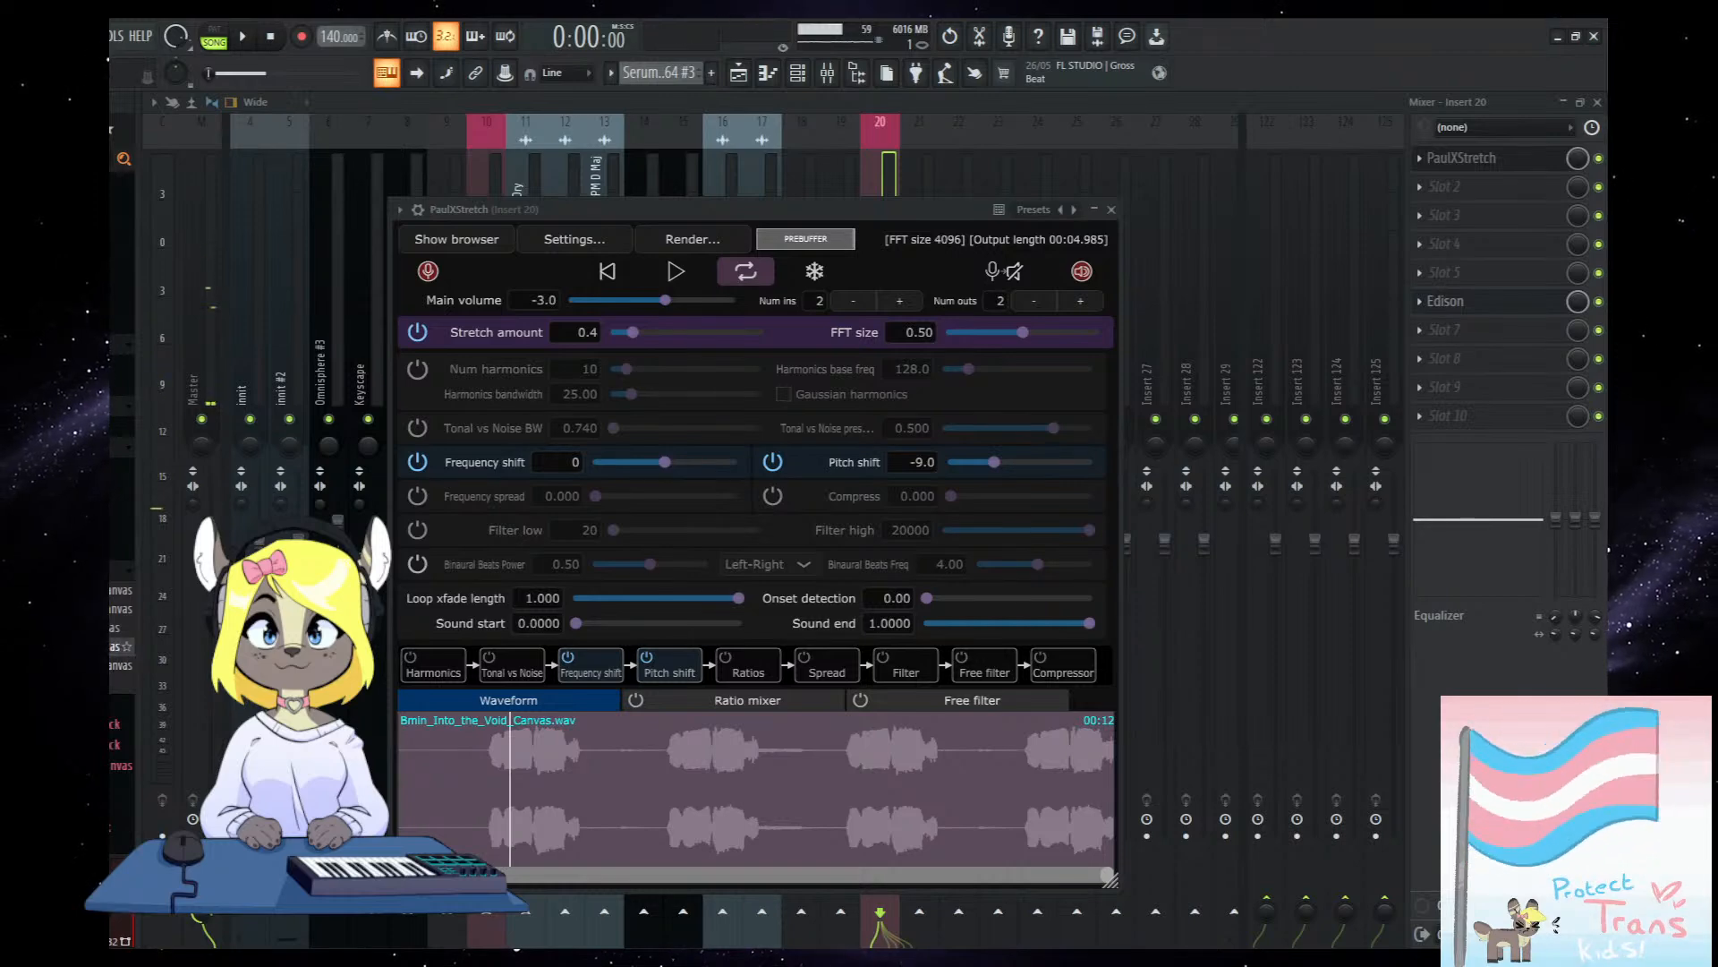
left_click_drag(121, 647, 575, 767)
left_click(912, 461)
type("-12")
key("Return")
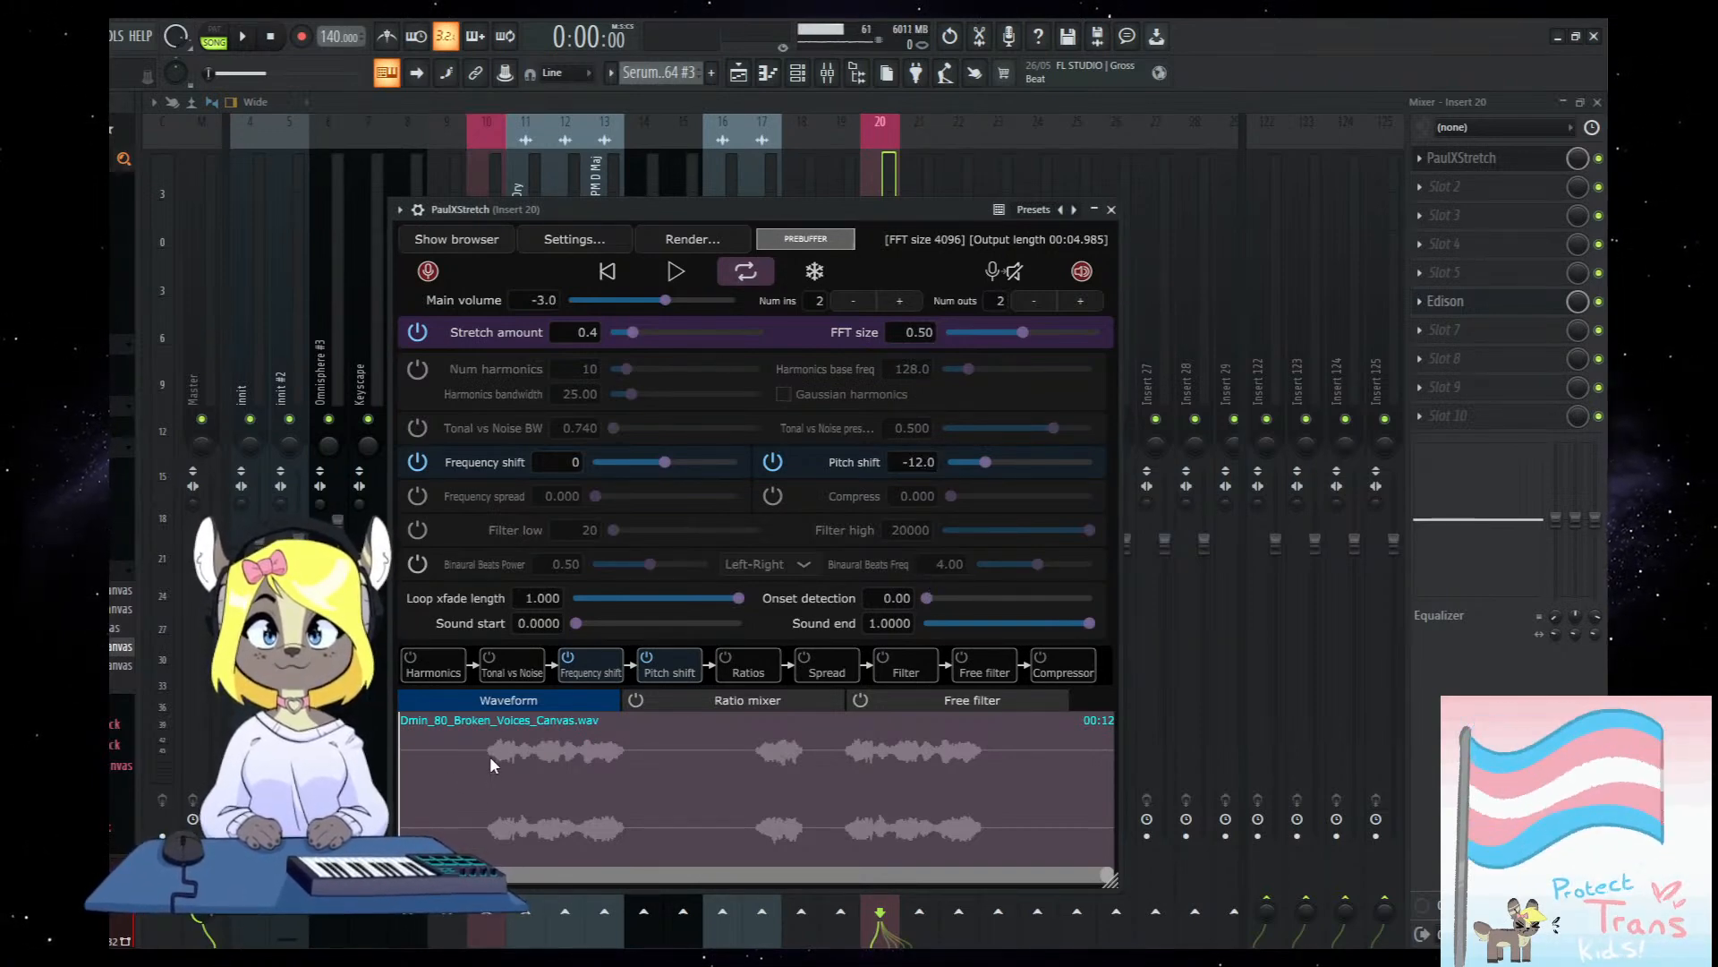
Play the stretched Broken Voices sample together with the song, restarting the song once to compare them.
left_click(676, 271)
left_click_drag(682, 225, 712, 245)
left_click(244, 37)
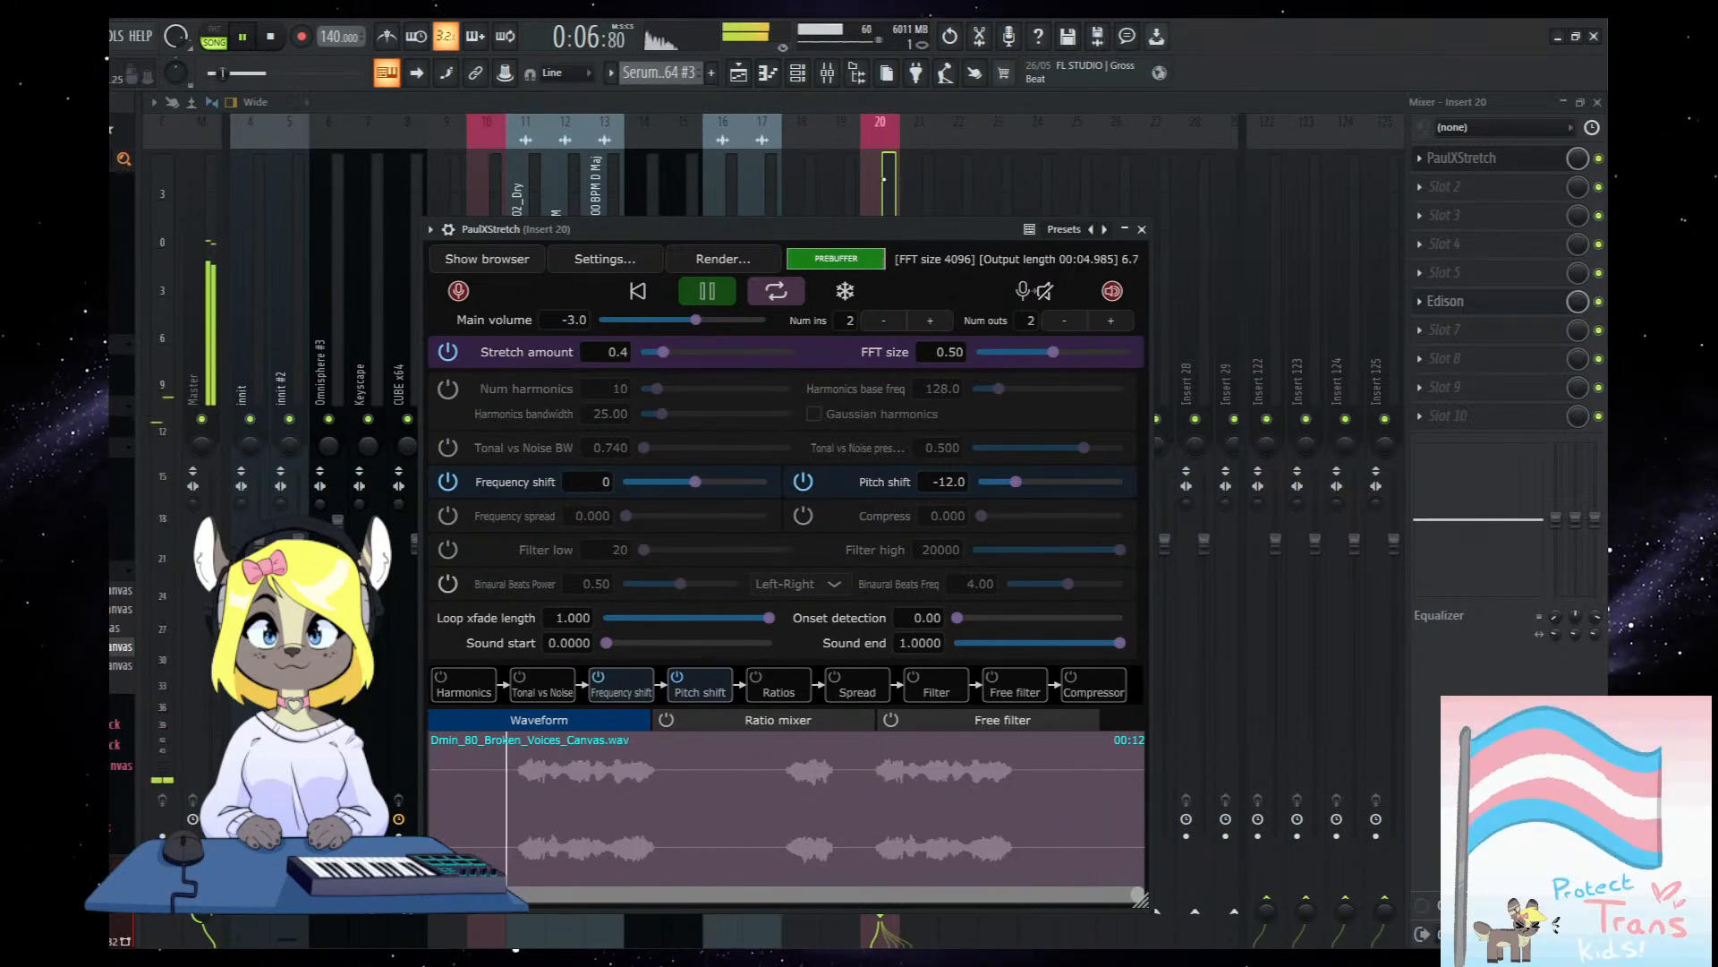
key("Escape")
scroll(299, 376, "left", 3)
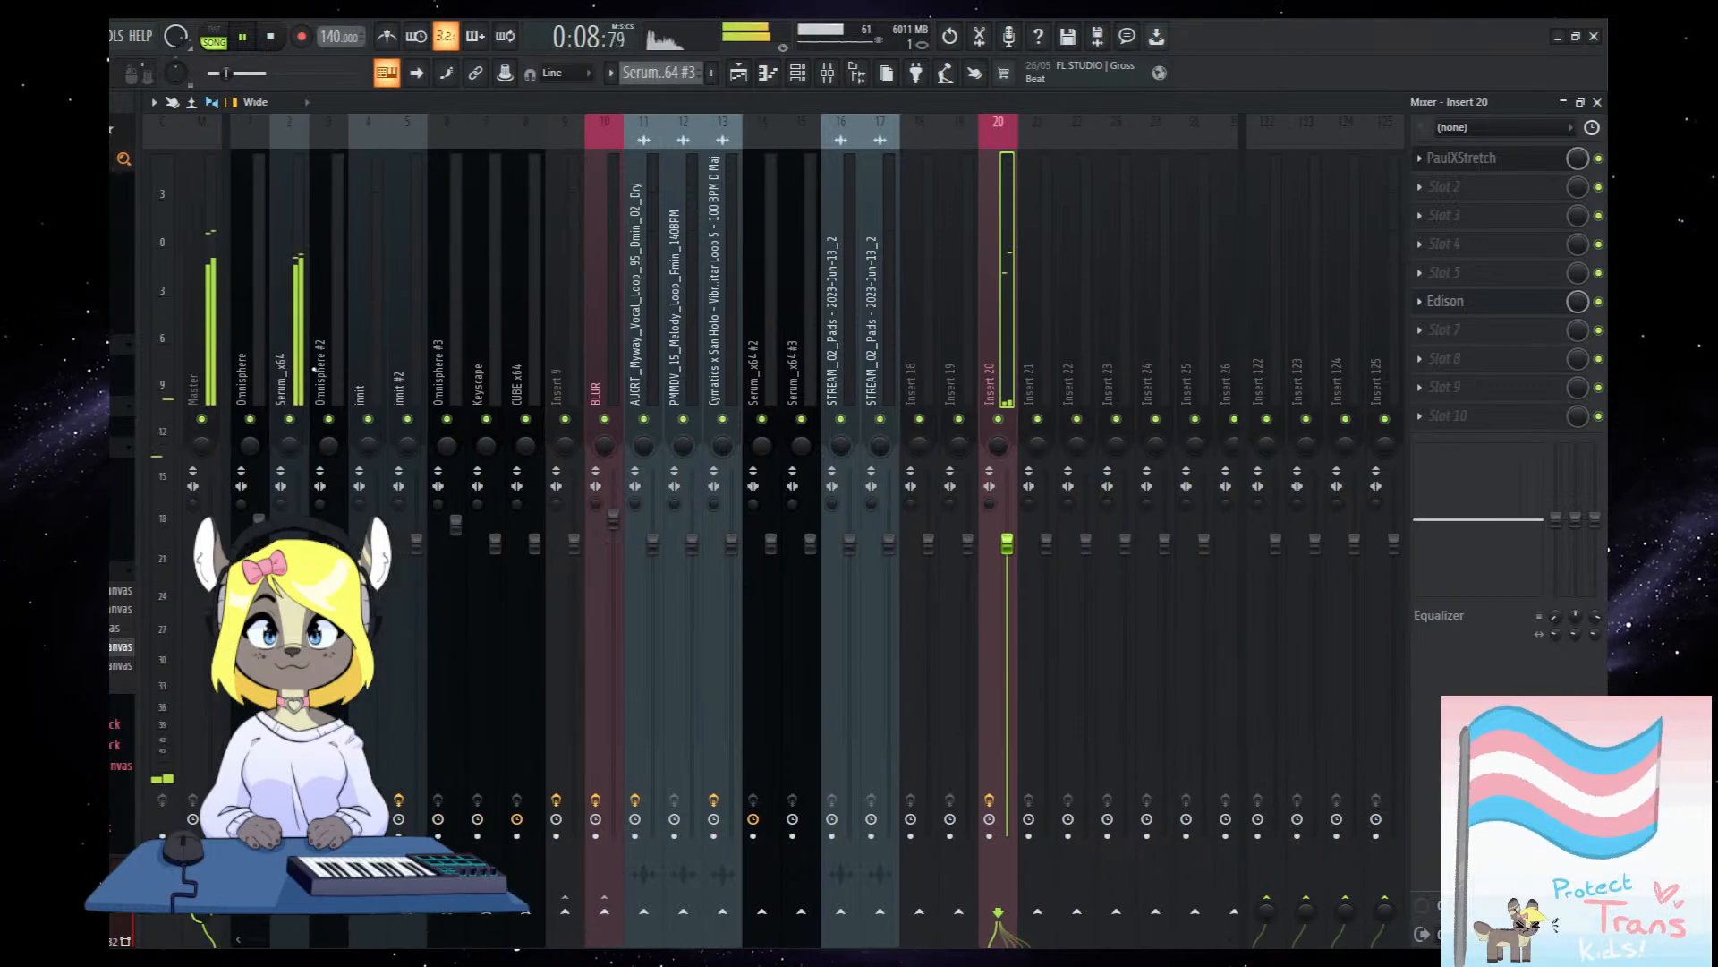
key("space")
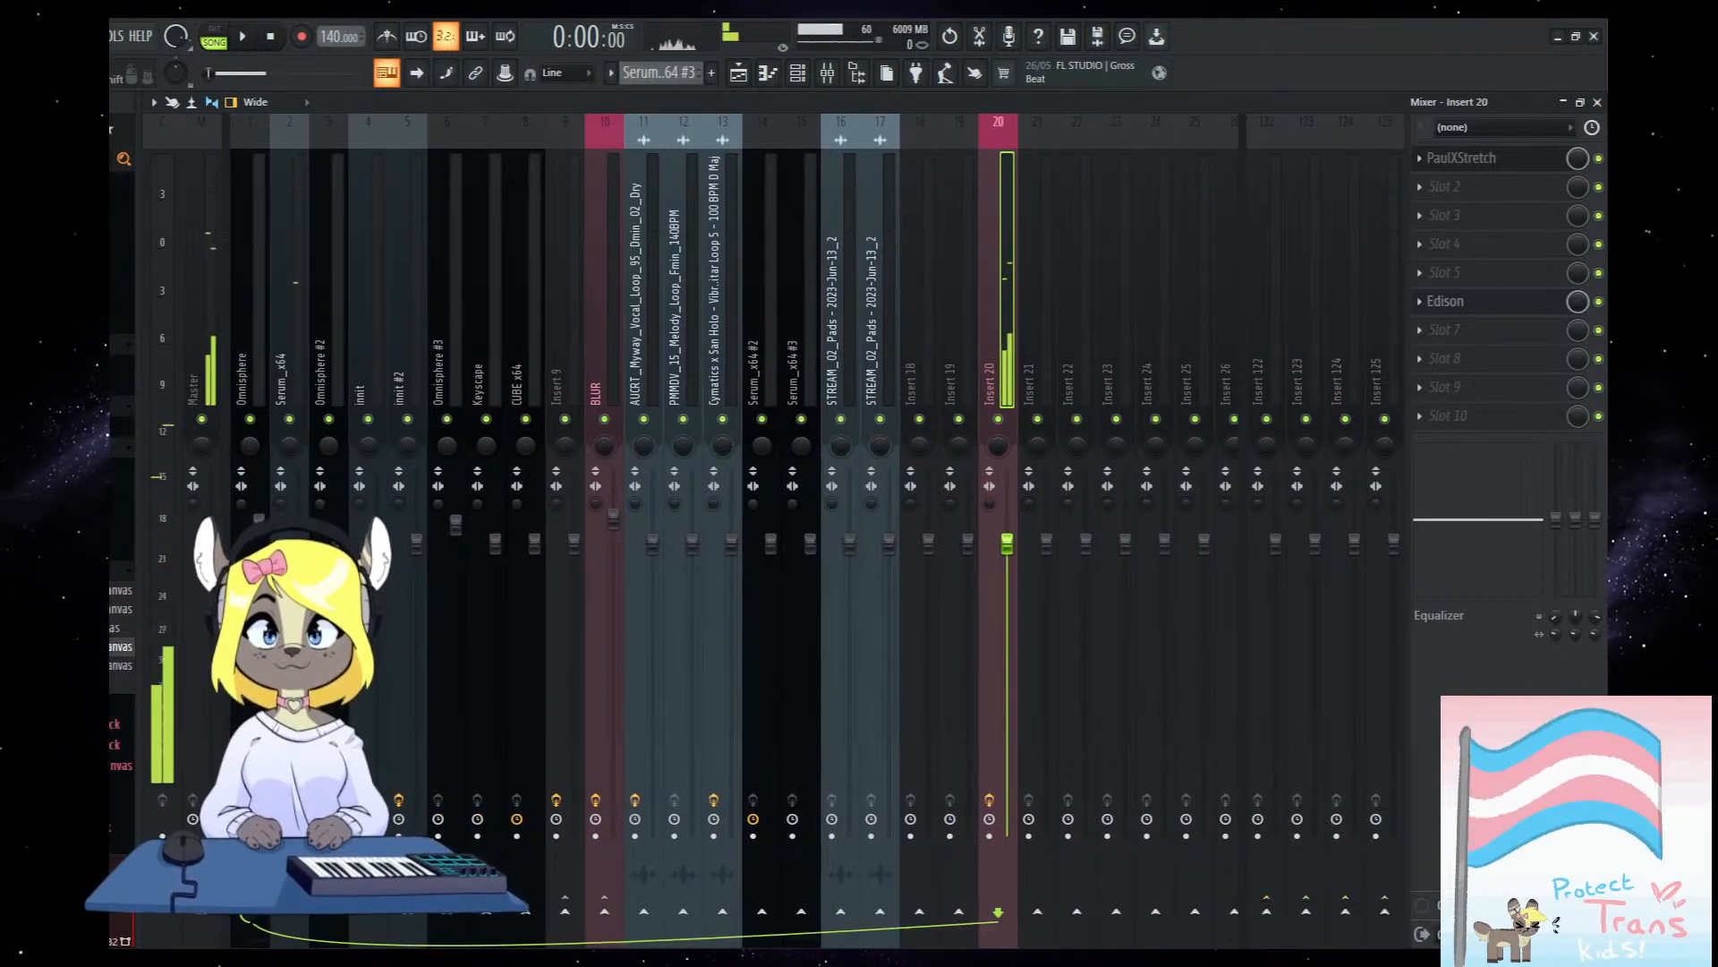
key("space")
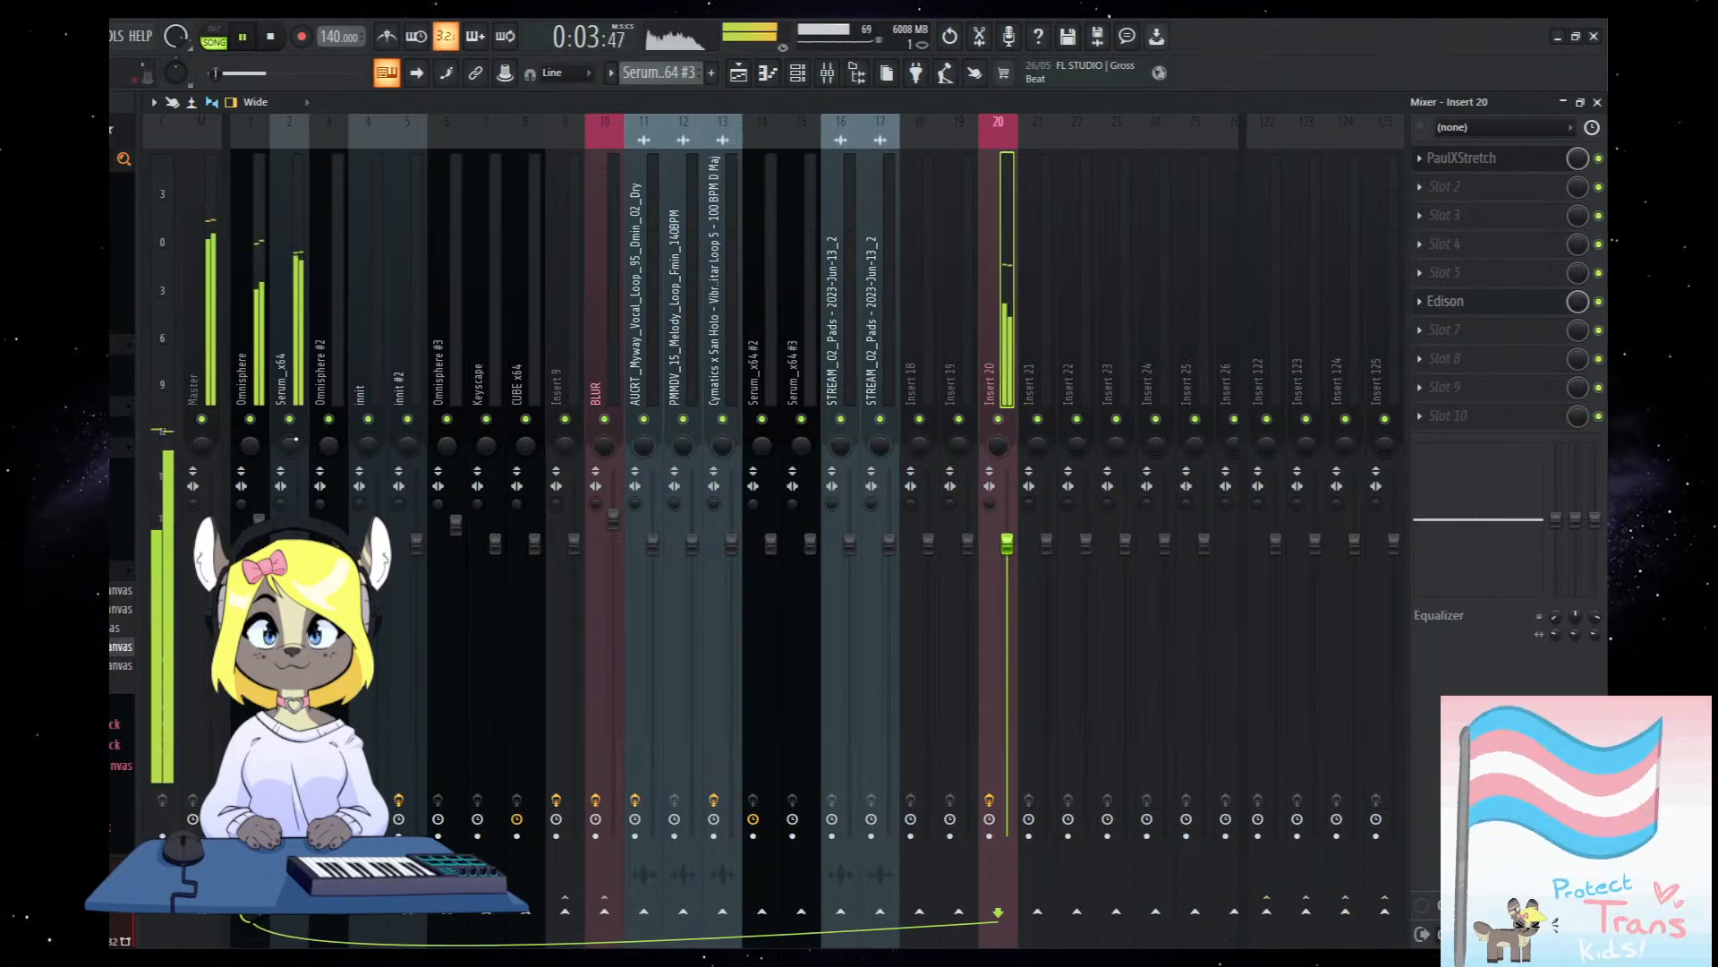
Reset PaulXStretch's pitch shift to 0.0 while auditioning it with the song, and stop both playbacks.
left_click(805, 75)
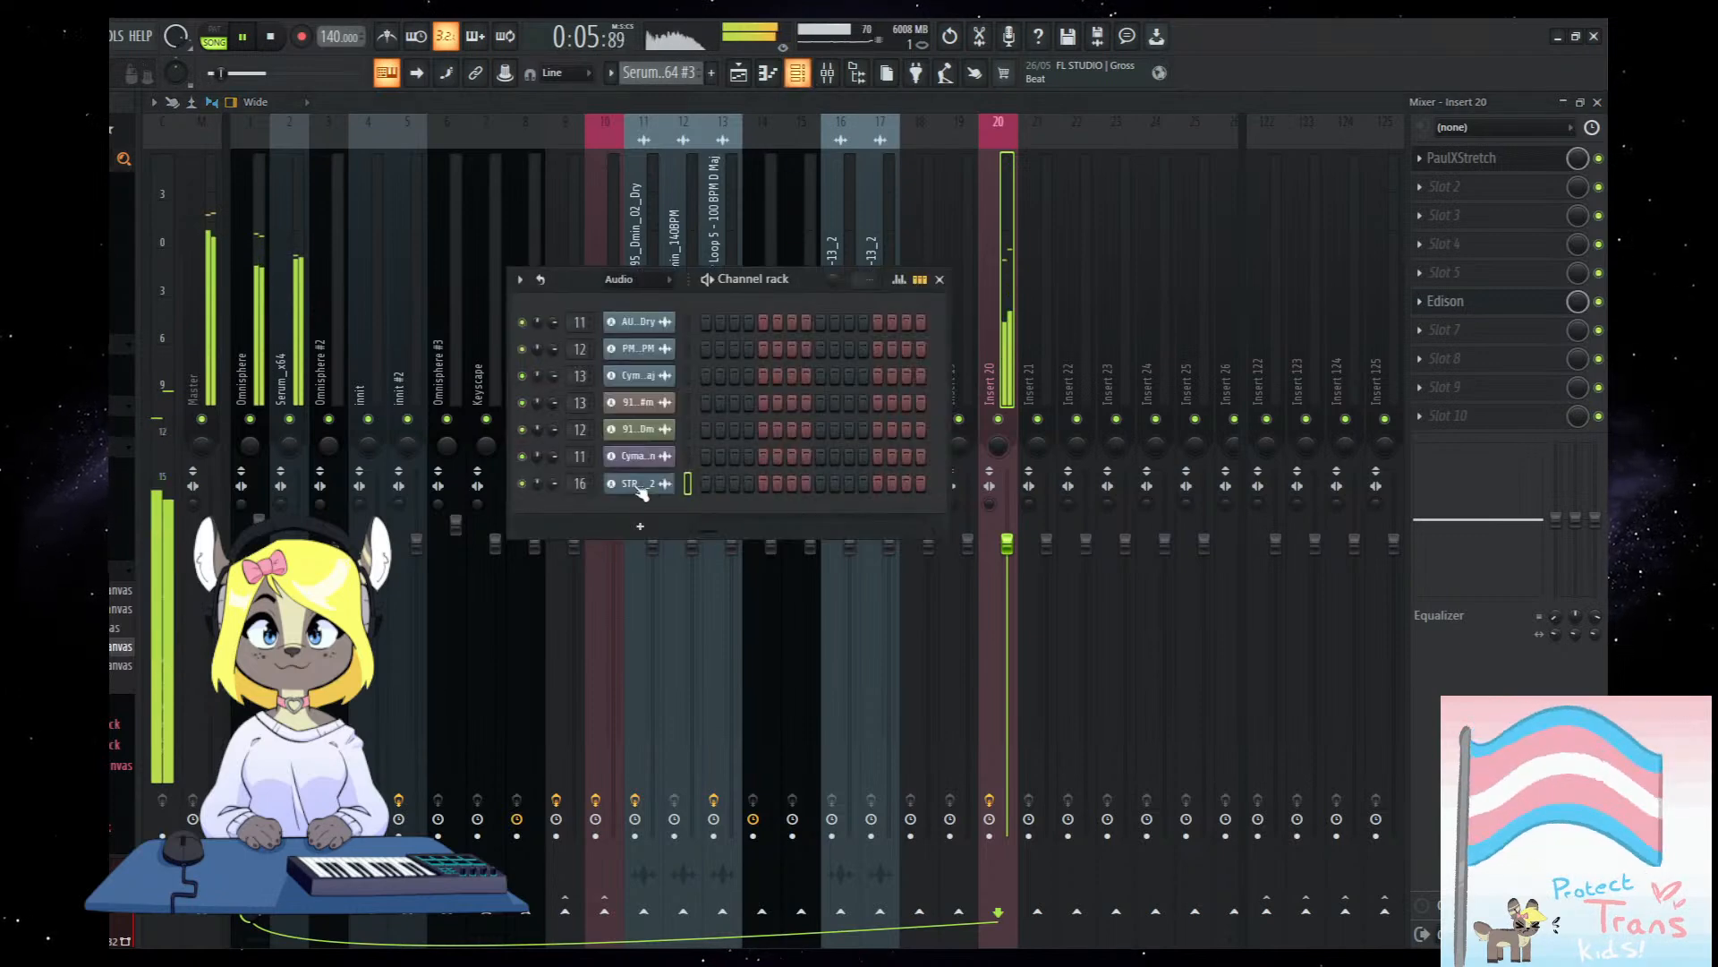
left_click(1466, 161)
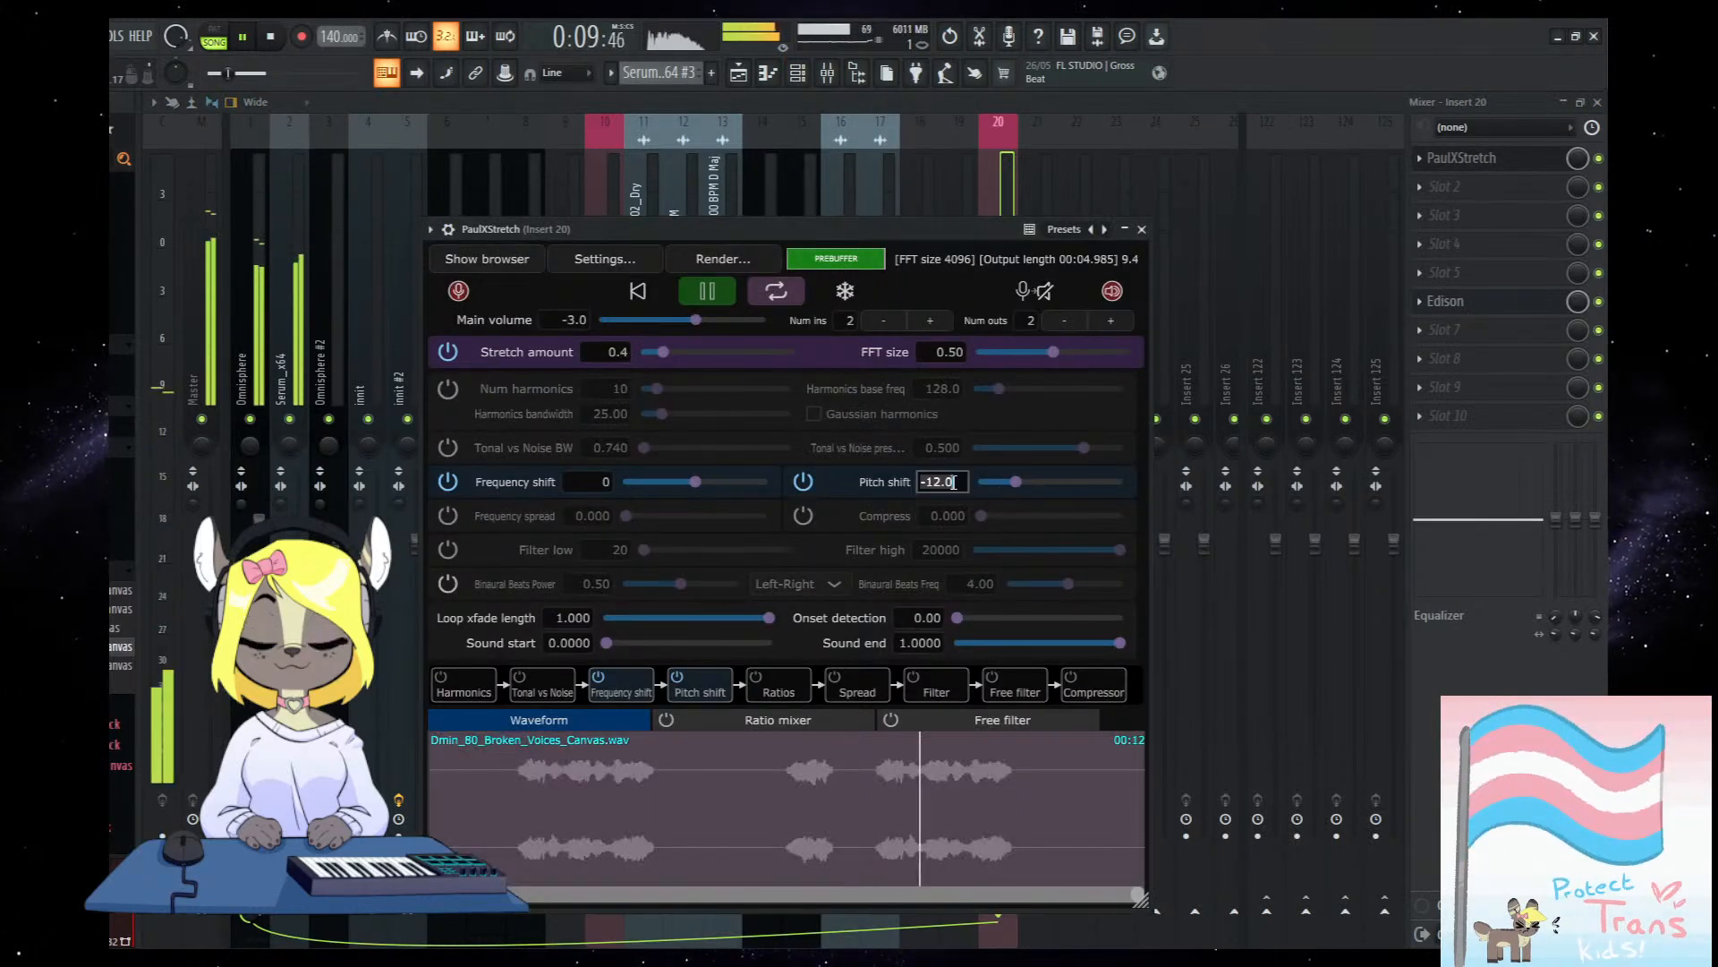
left_click_drag(1016, 482, 1015, 484)
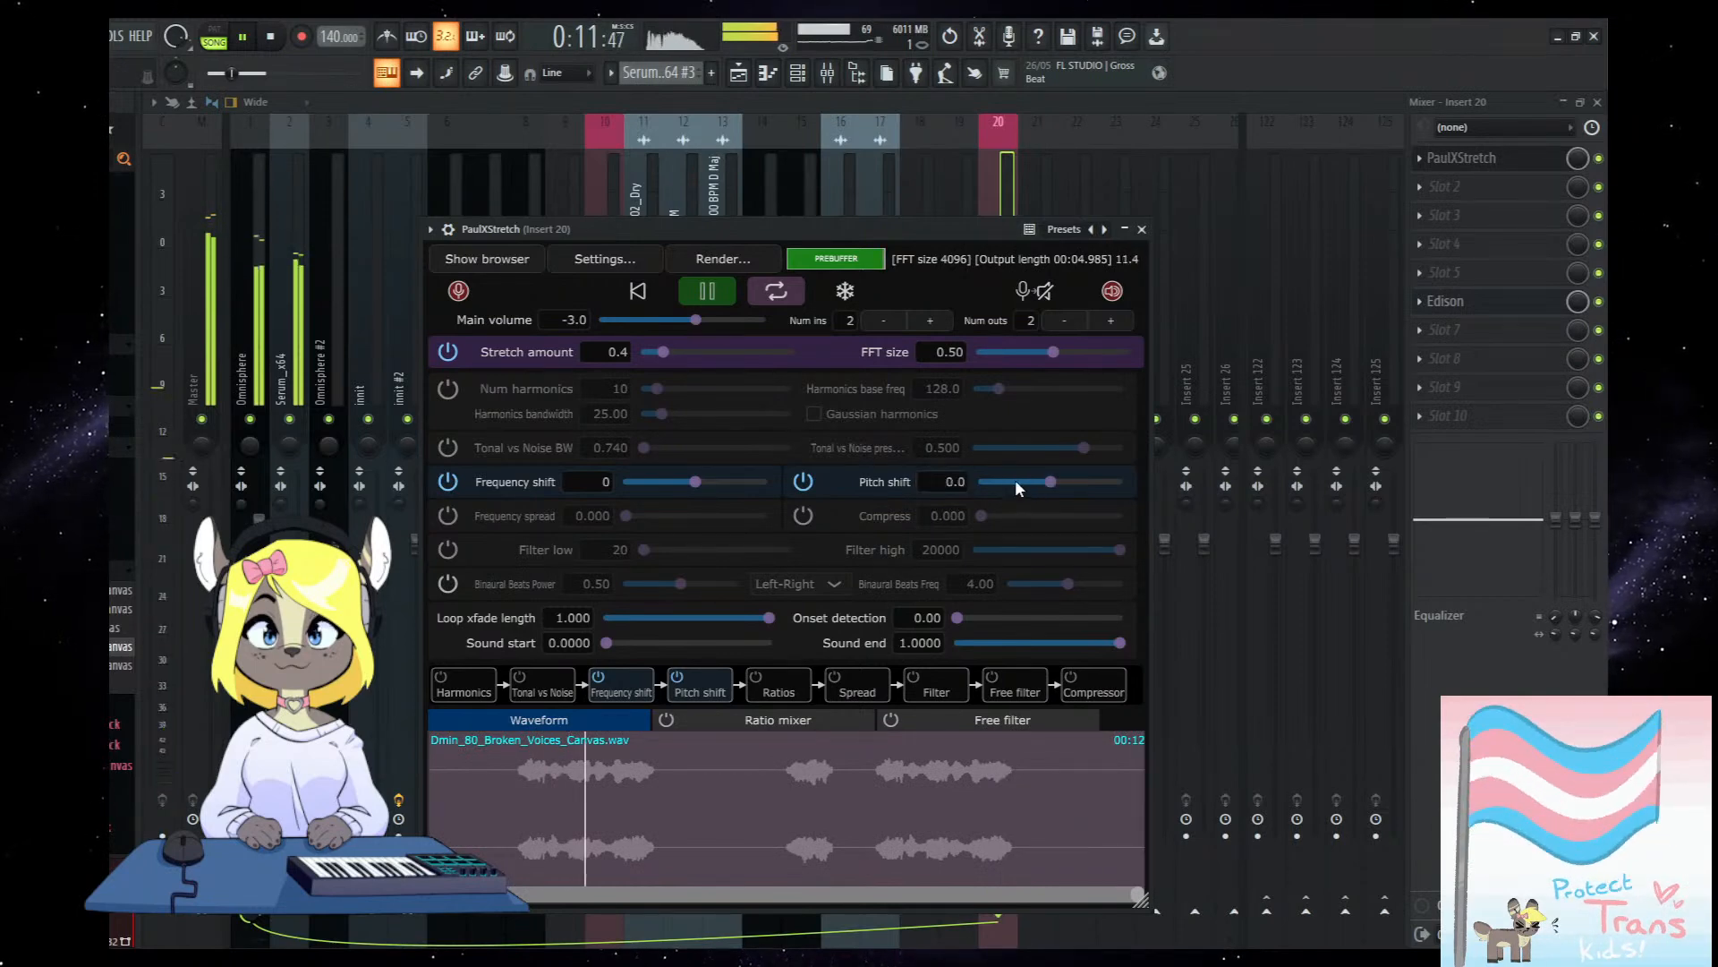
double_click(1013, 482)
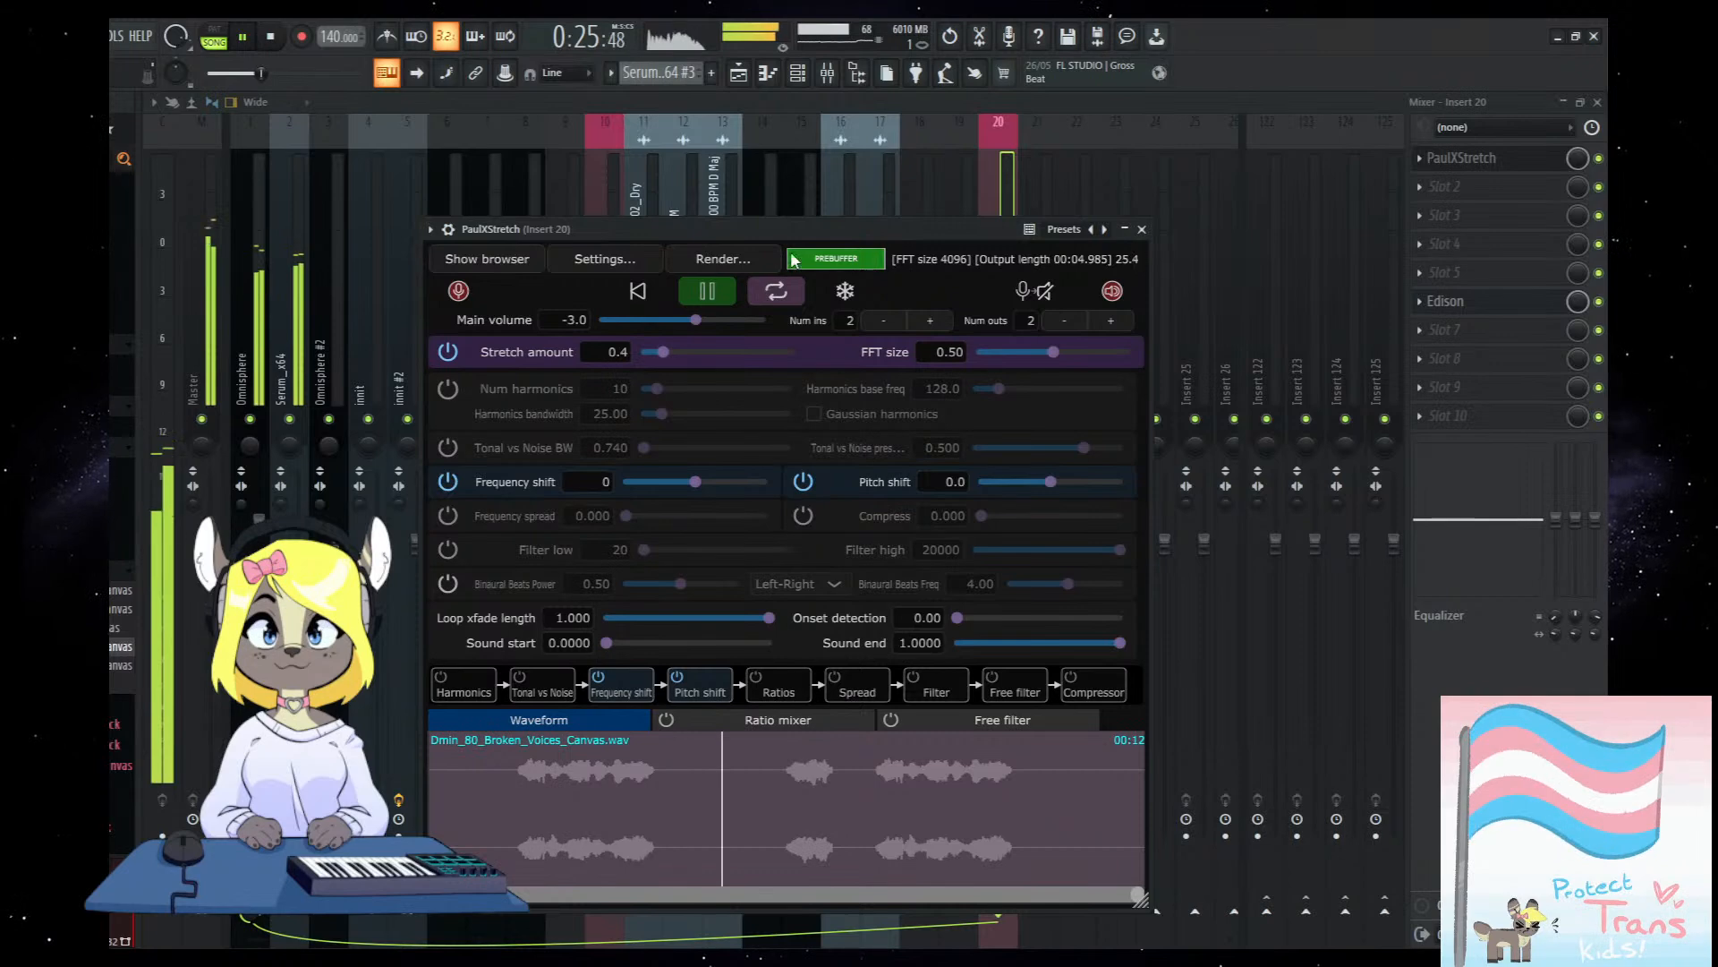
left_click_drag(809, 231, 759, 235)
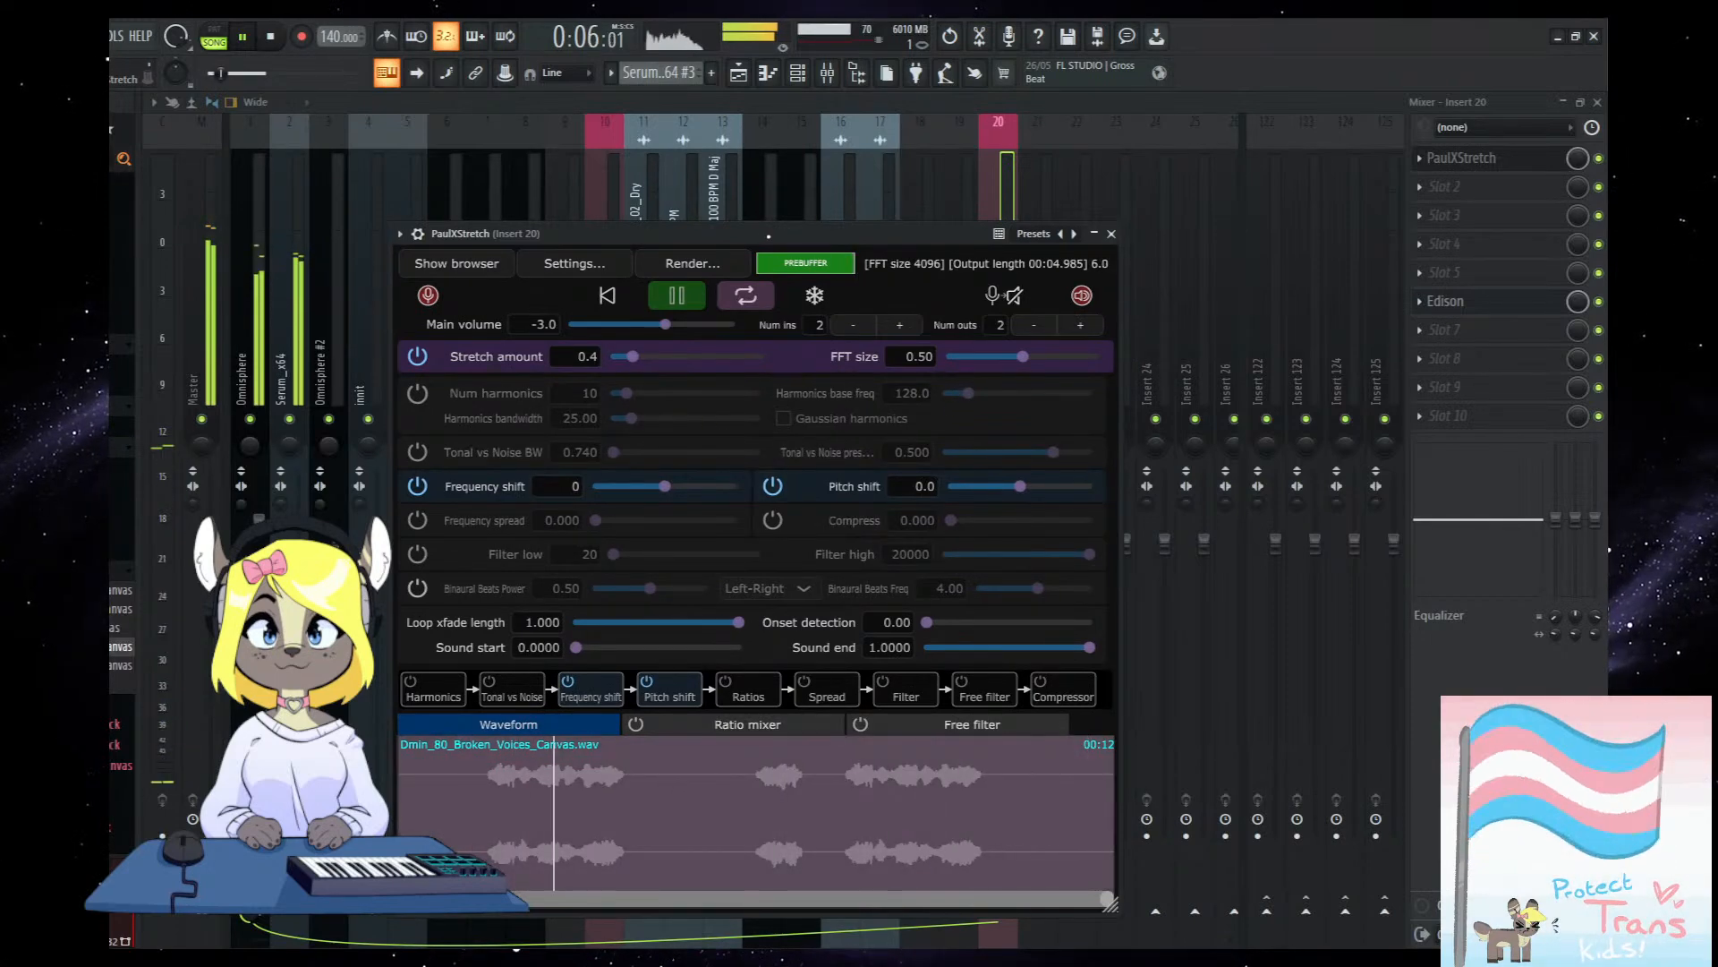
left_click_drag(768, 237, 751, 233)
left_click(659, 291)
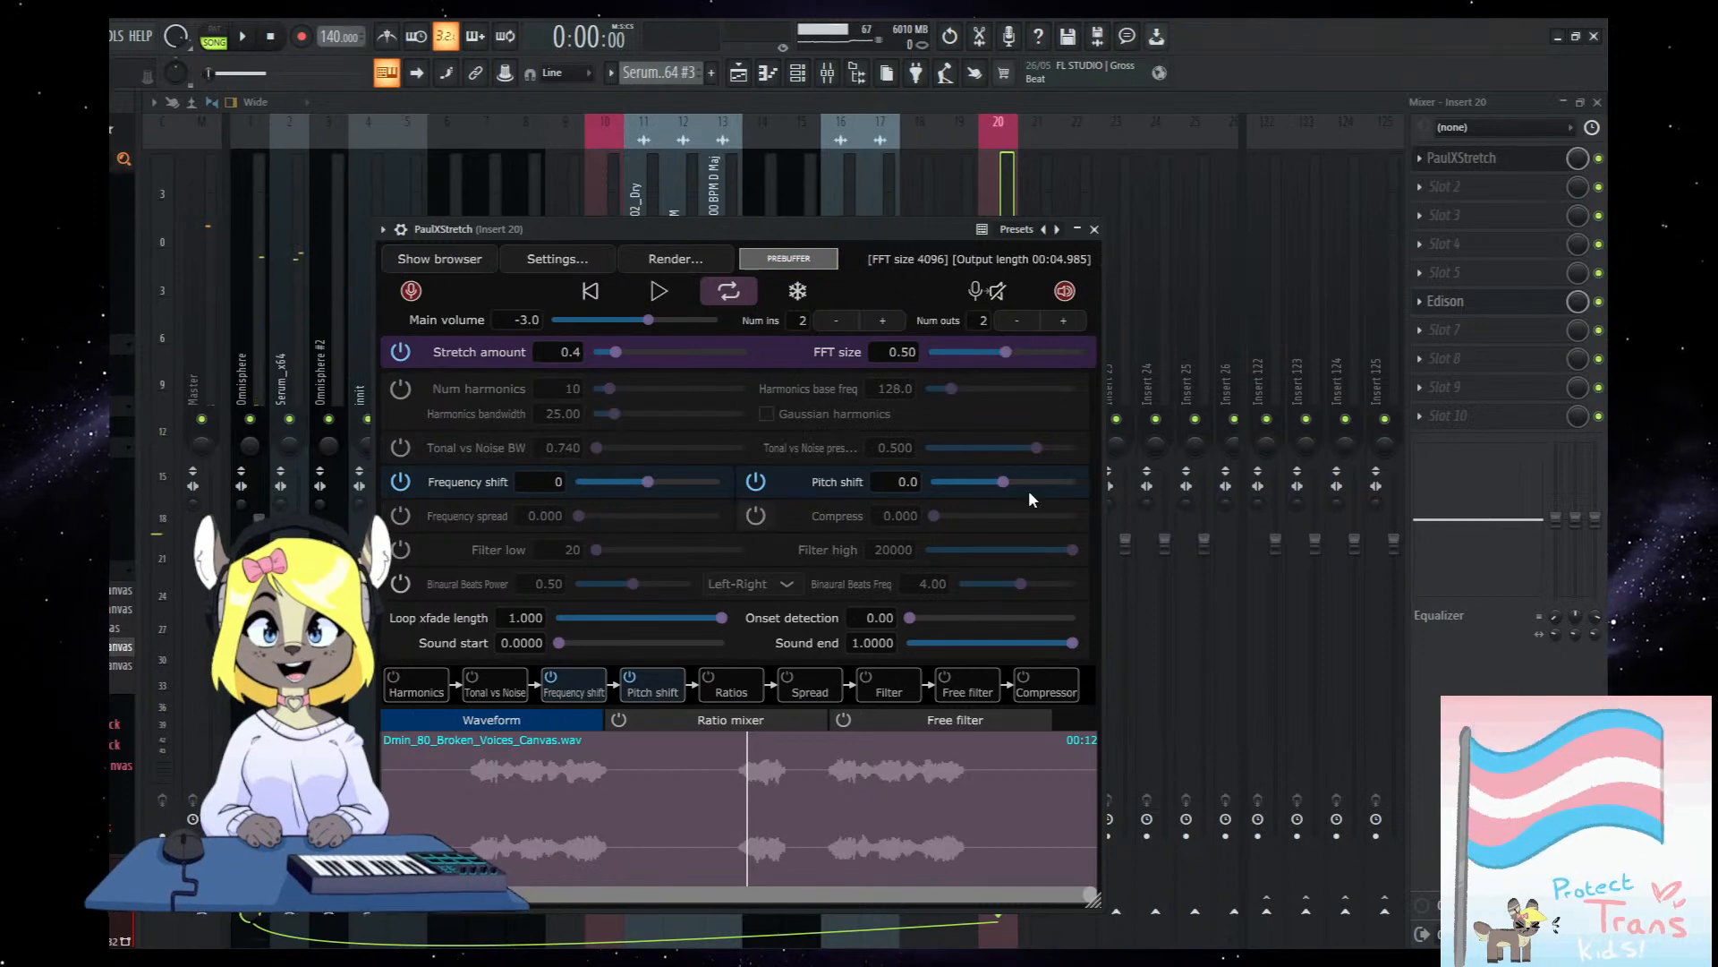
Arm Edison on Insert 20 to record on input and restart the PaulXStretch playback to capture it.
left_click(1468, 303)
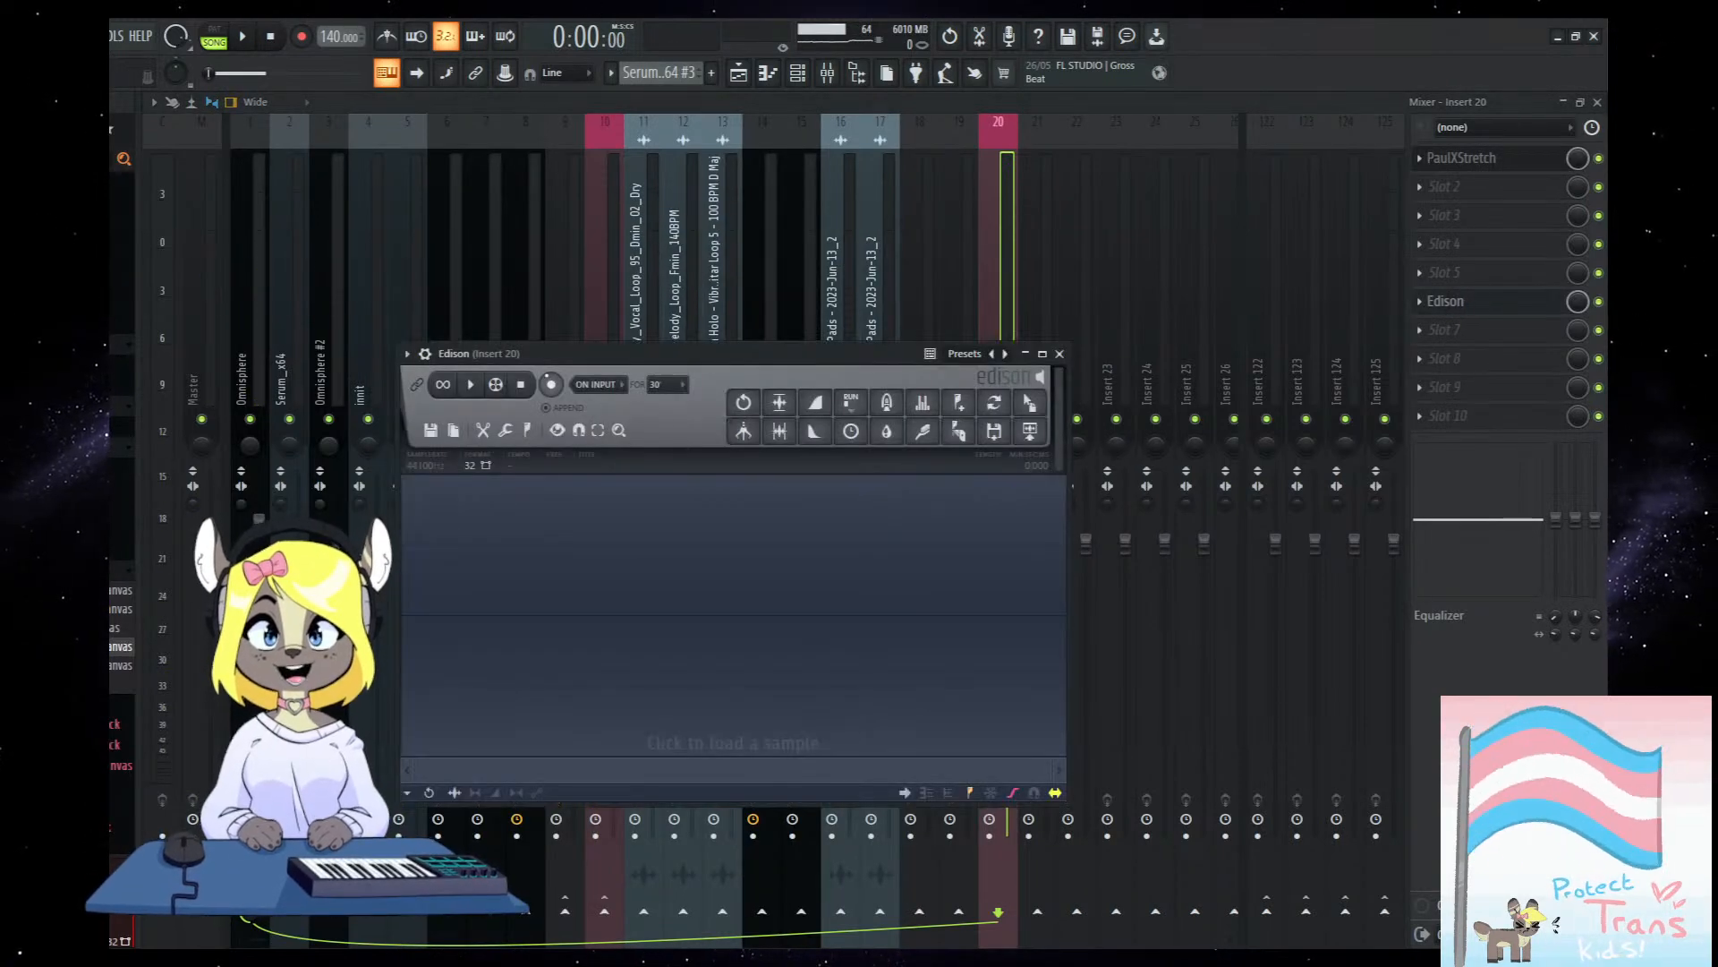
left_click(1483, 160)
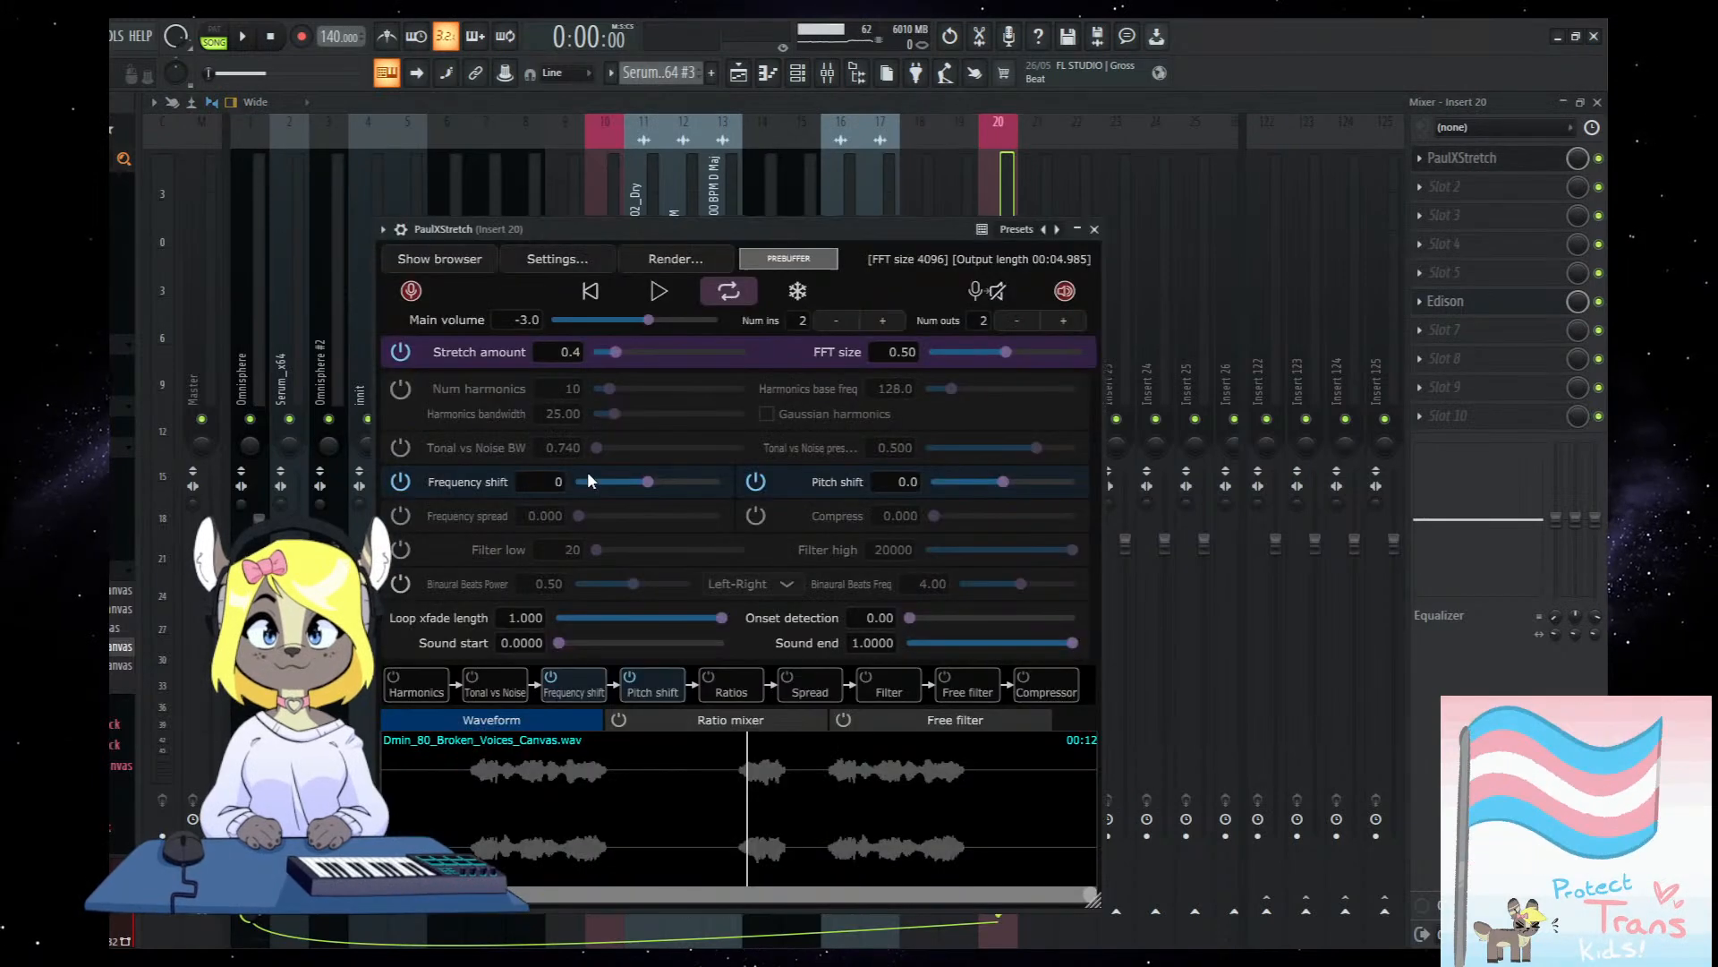
left_click(656, 290)
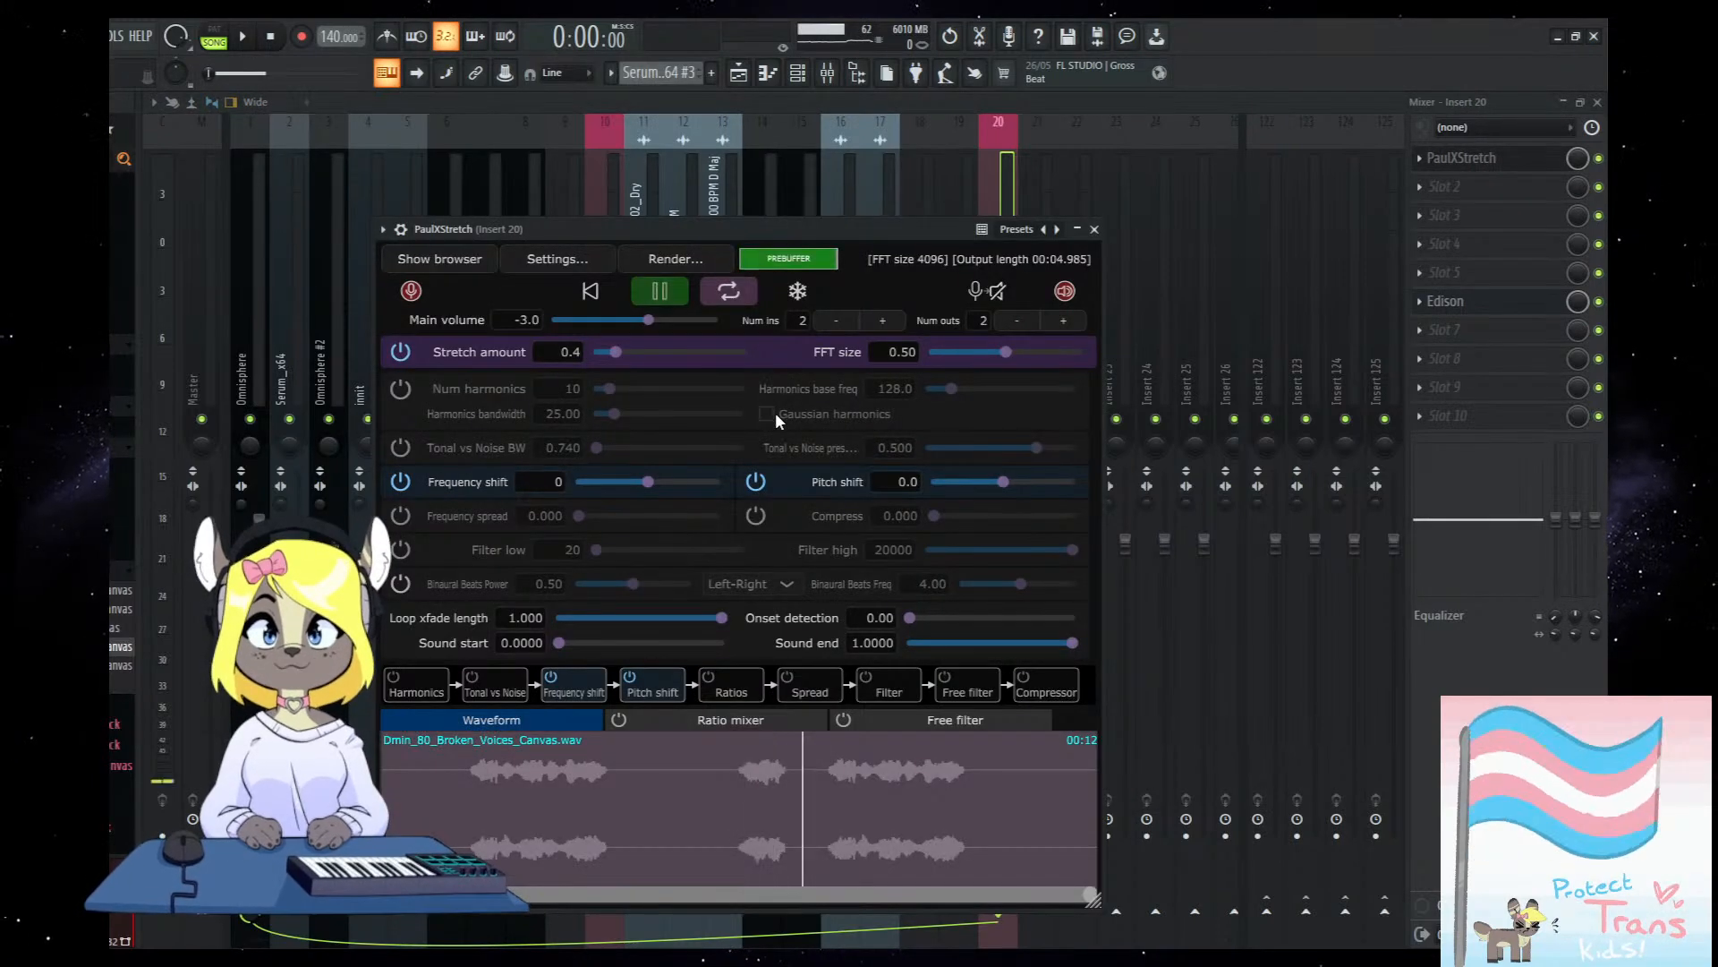
left_click(1468, 303)
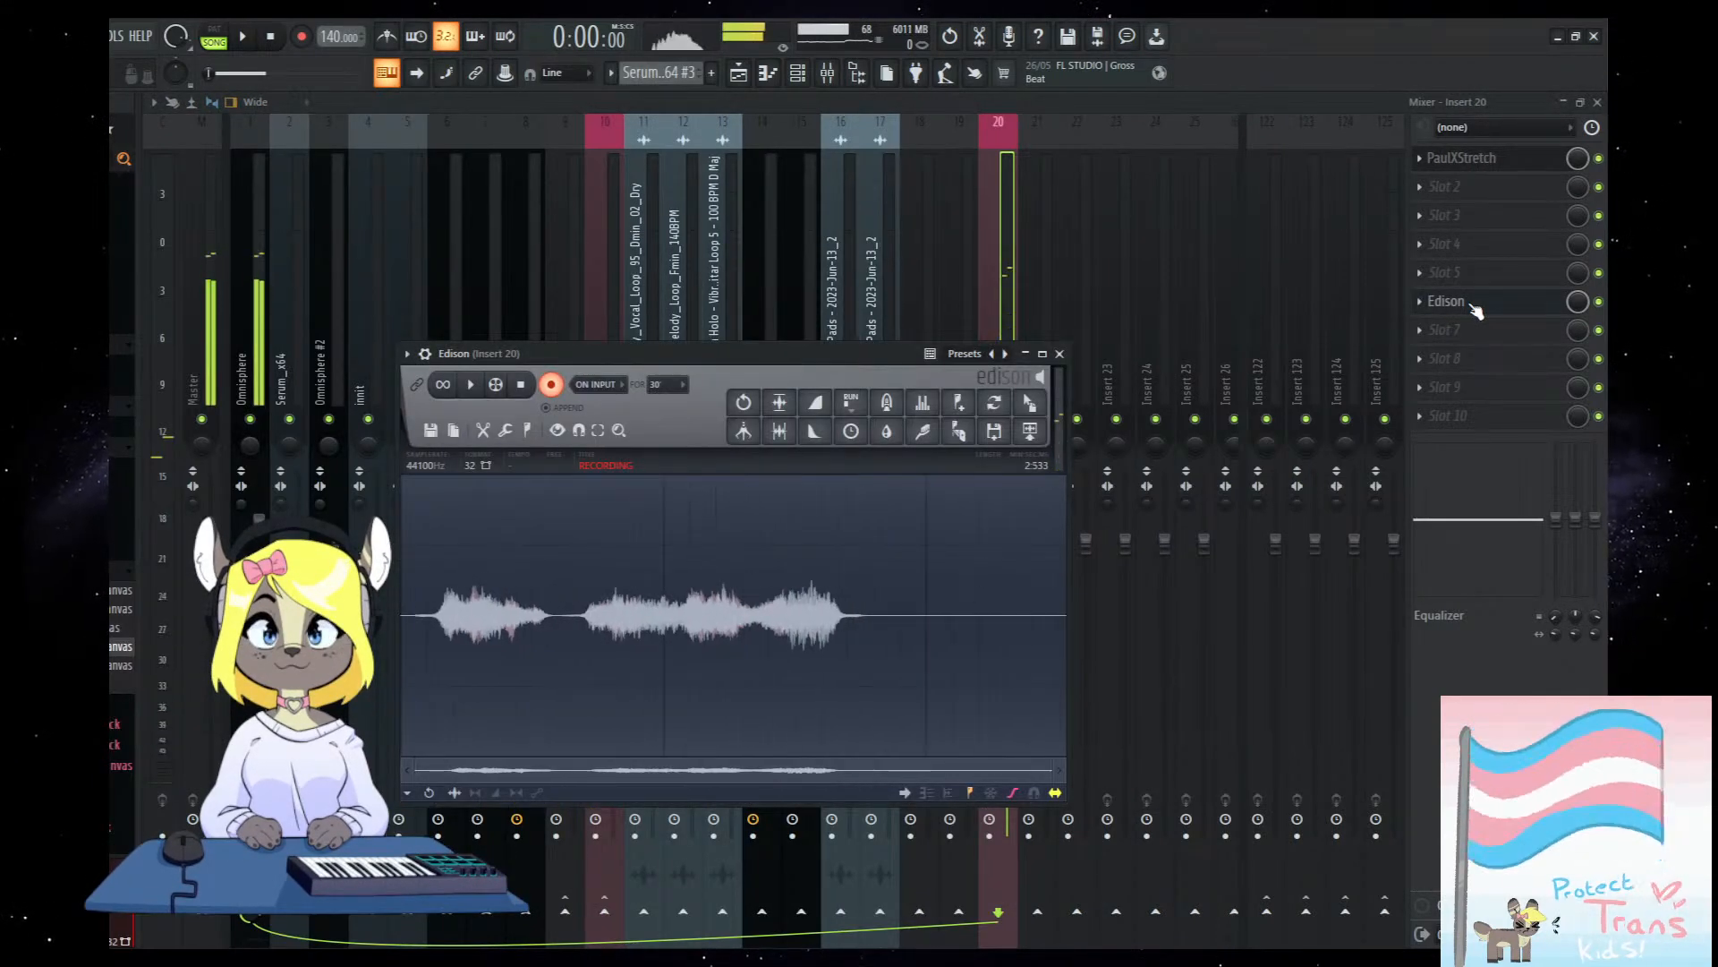
Play the song alongside the ongoing Edison recording, checking the playlist and the mixer levels.
key("F5")
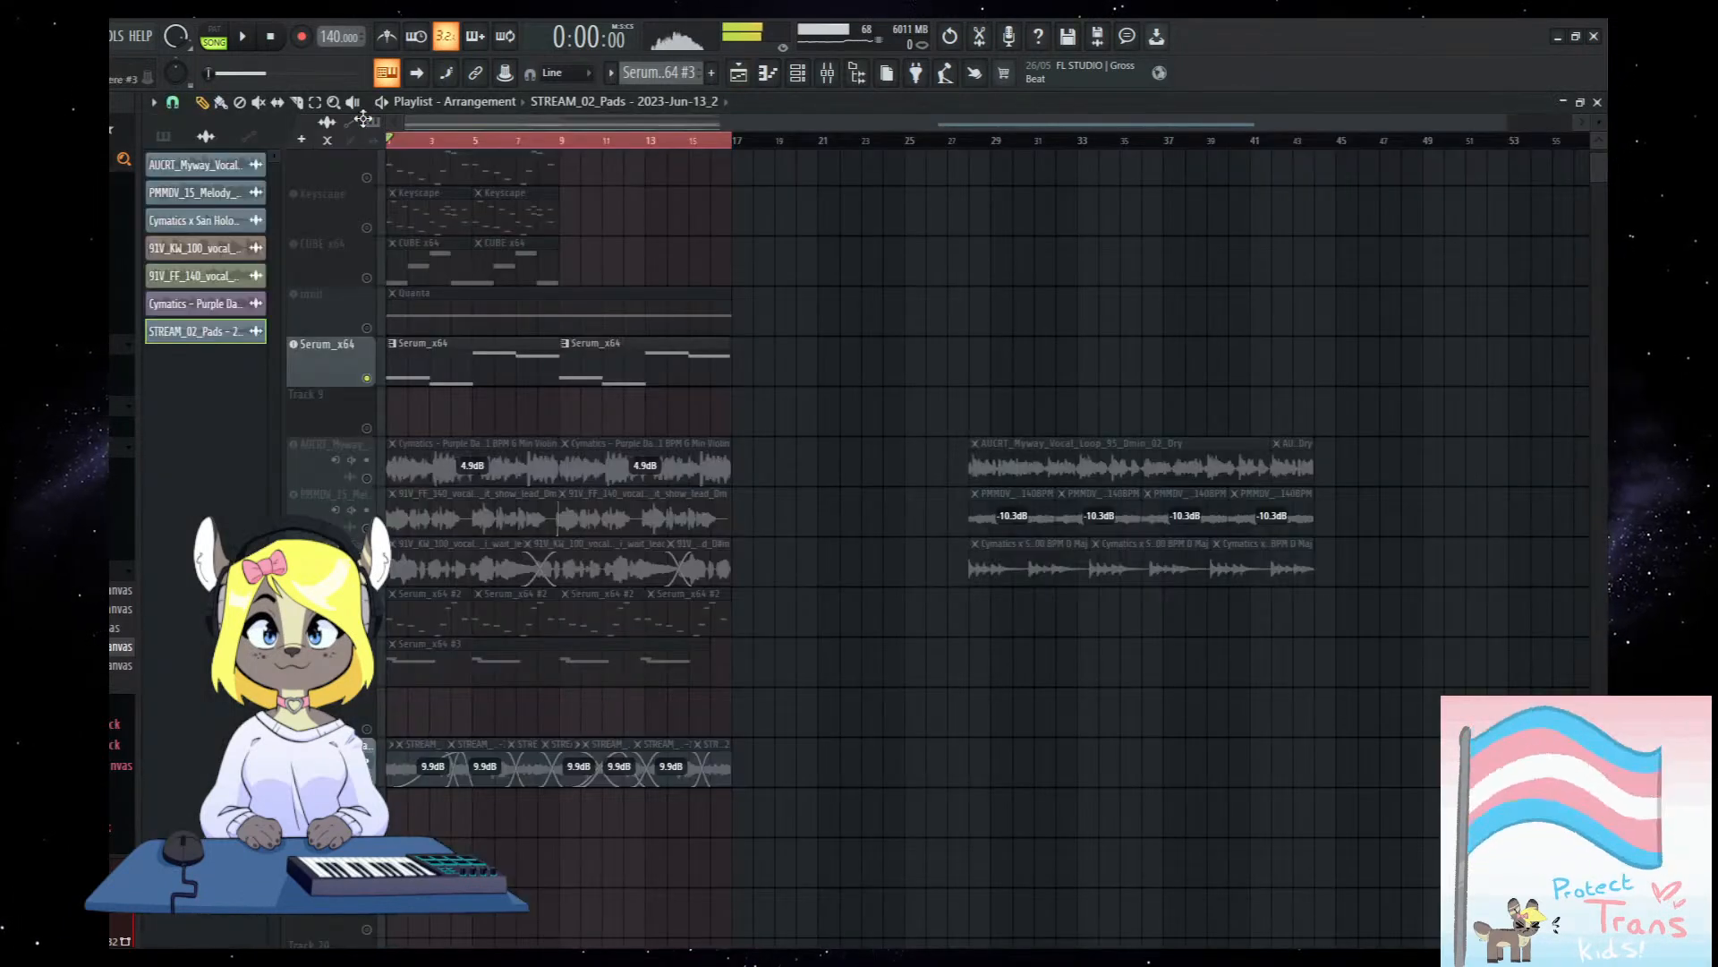
key("space")
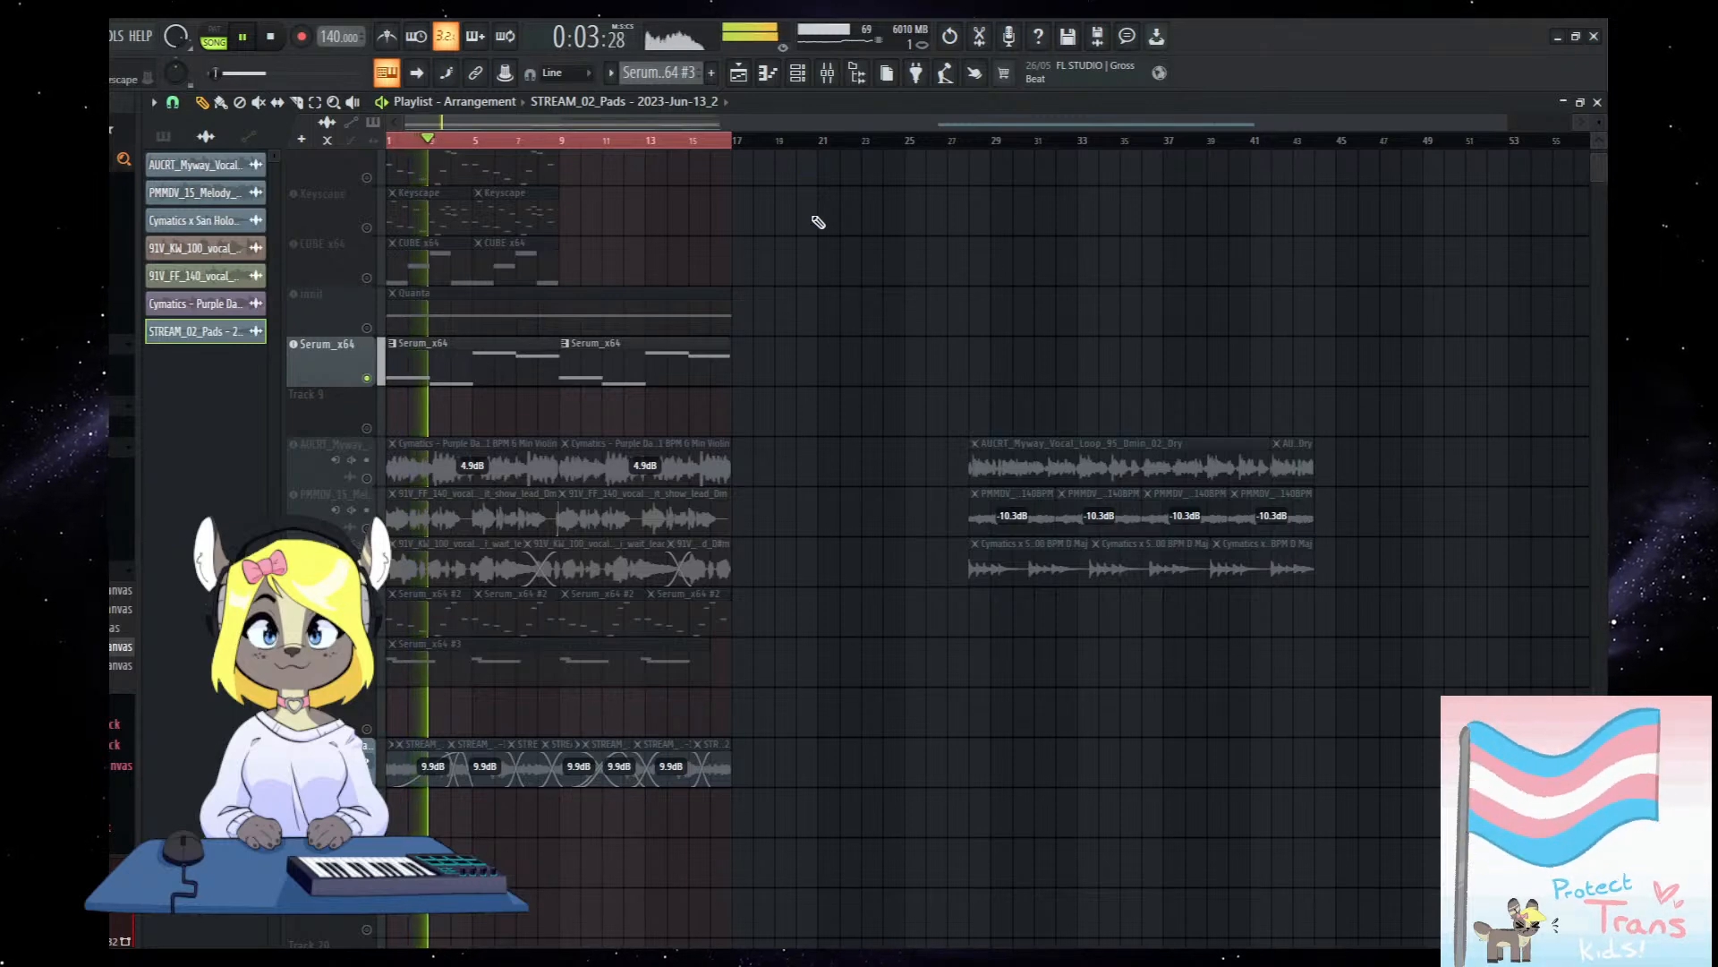
left_click(829, 75)
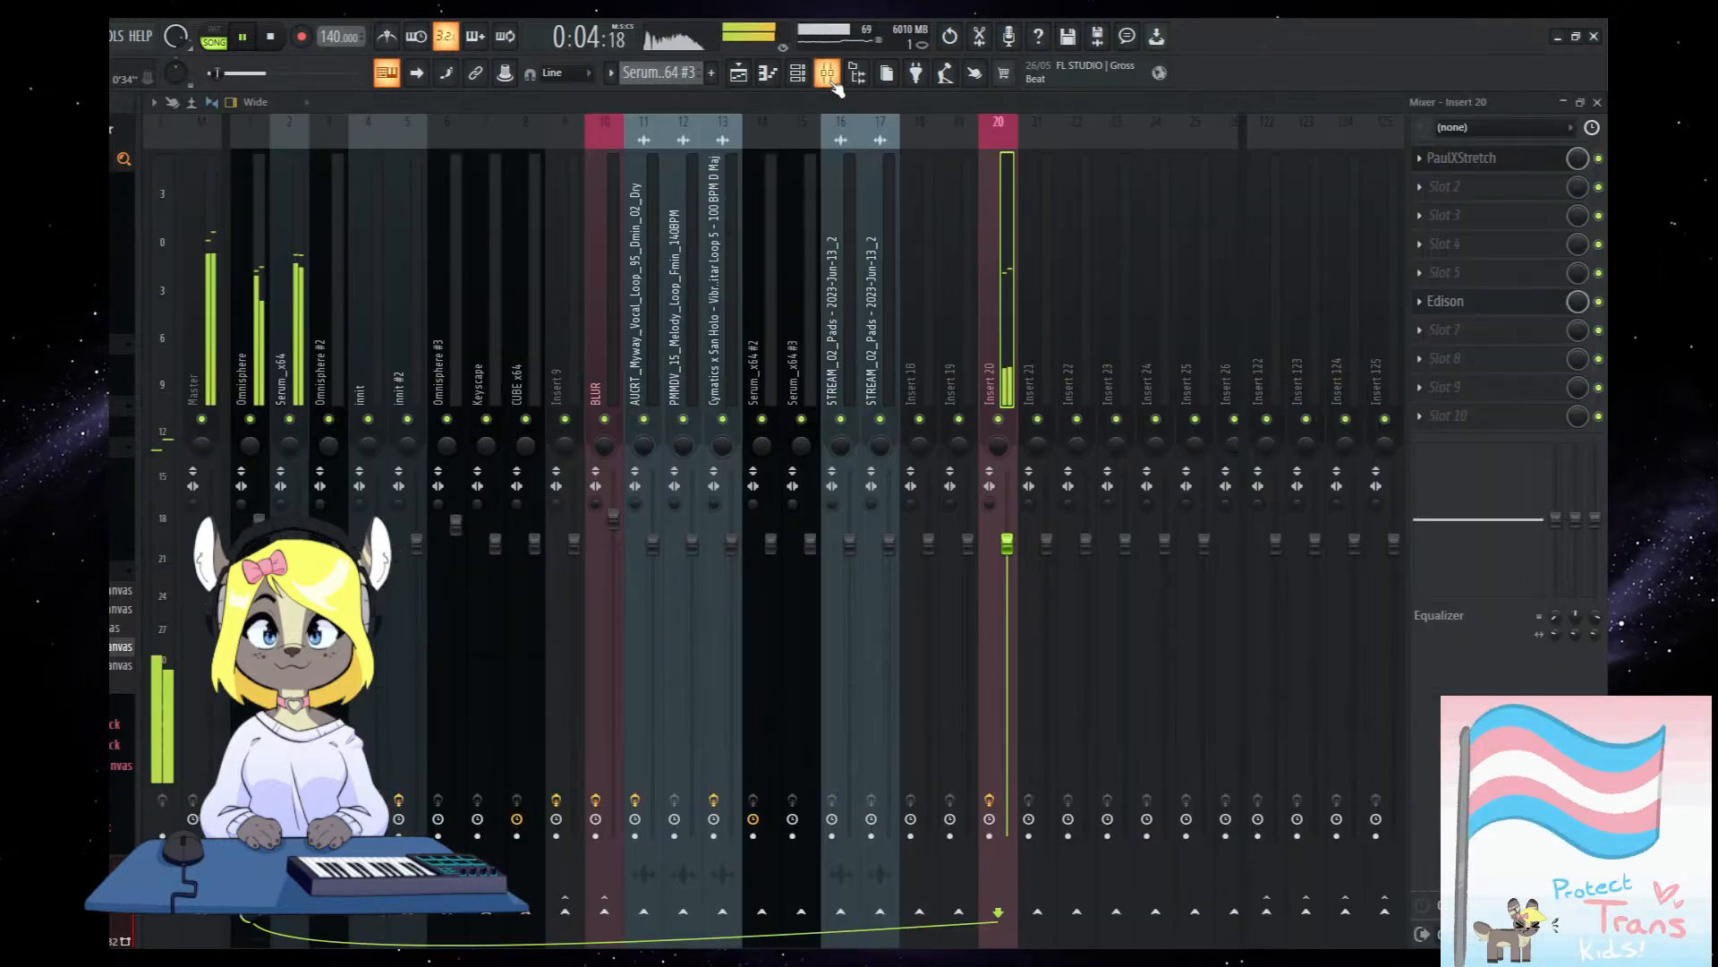
left_click(1464, 159)
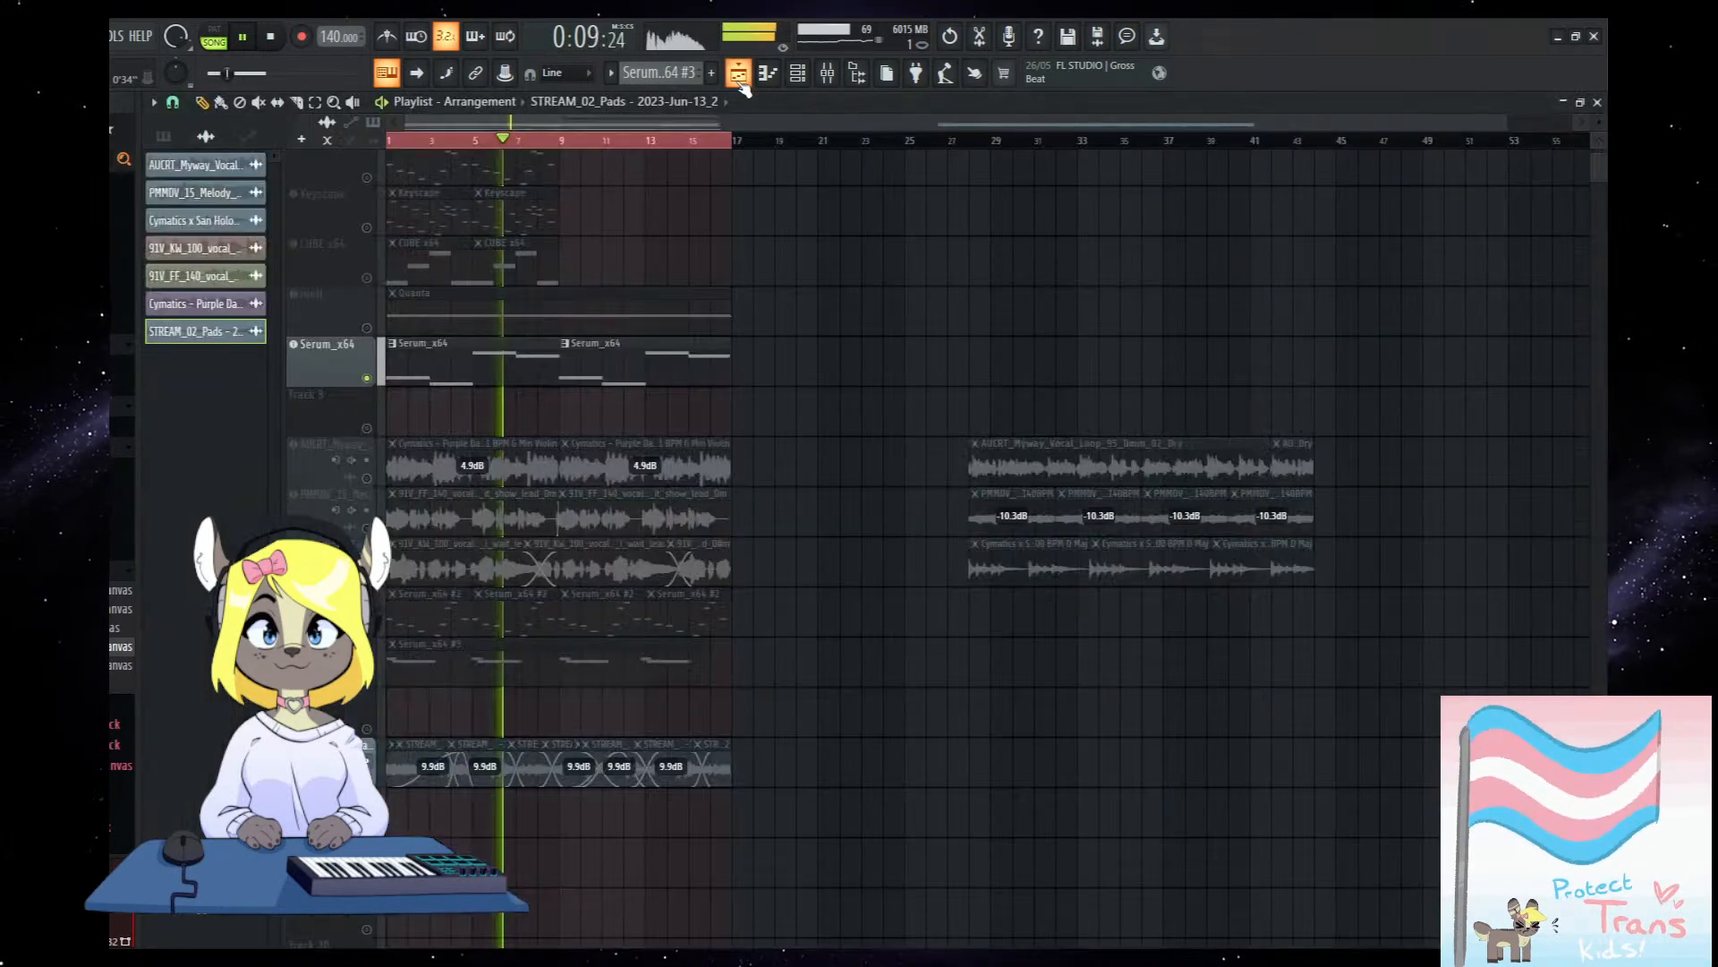
left_click(739, 75)
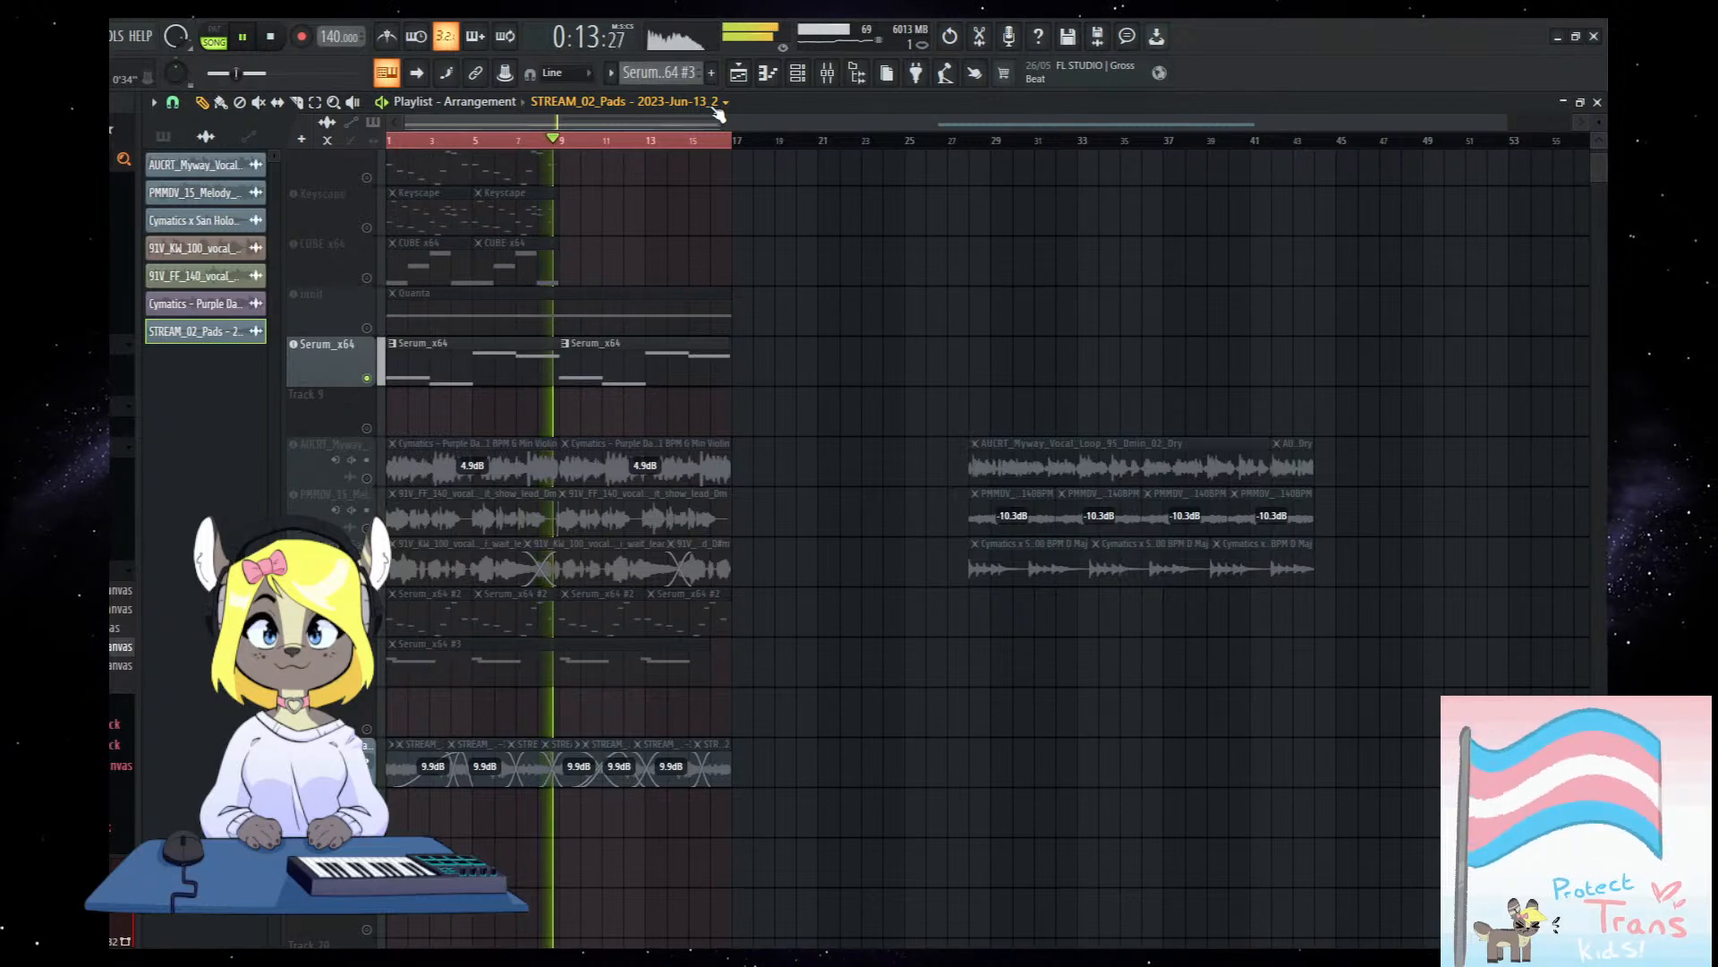
left_click(830, 79)
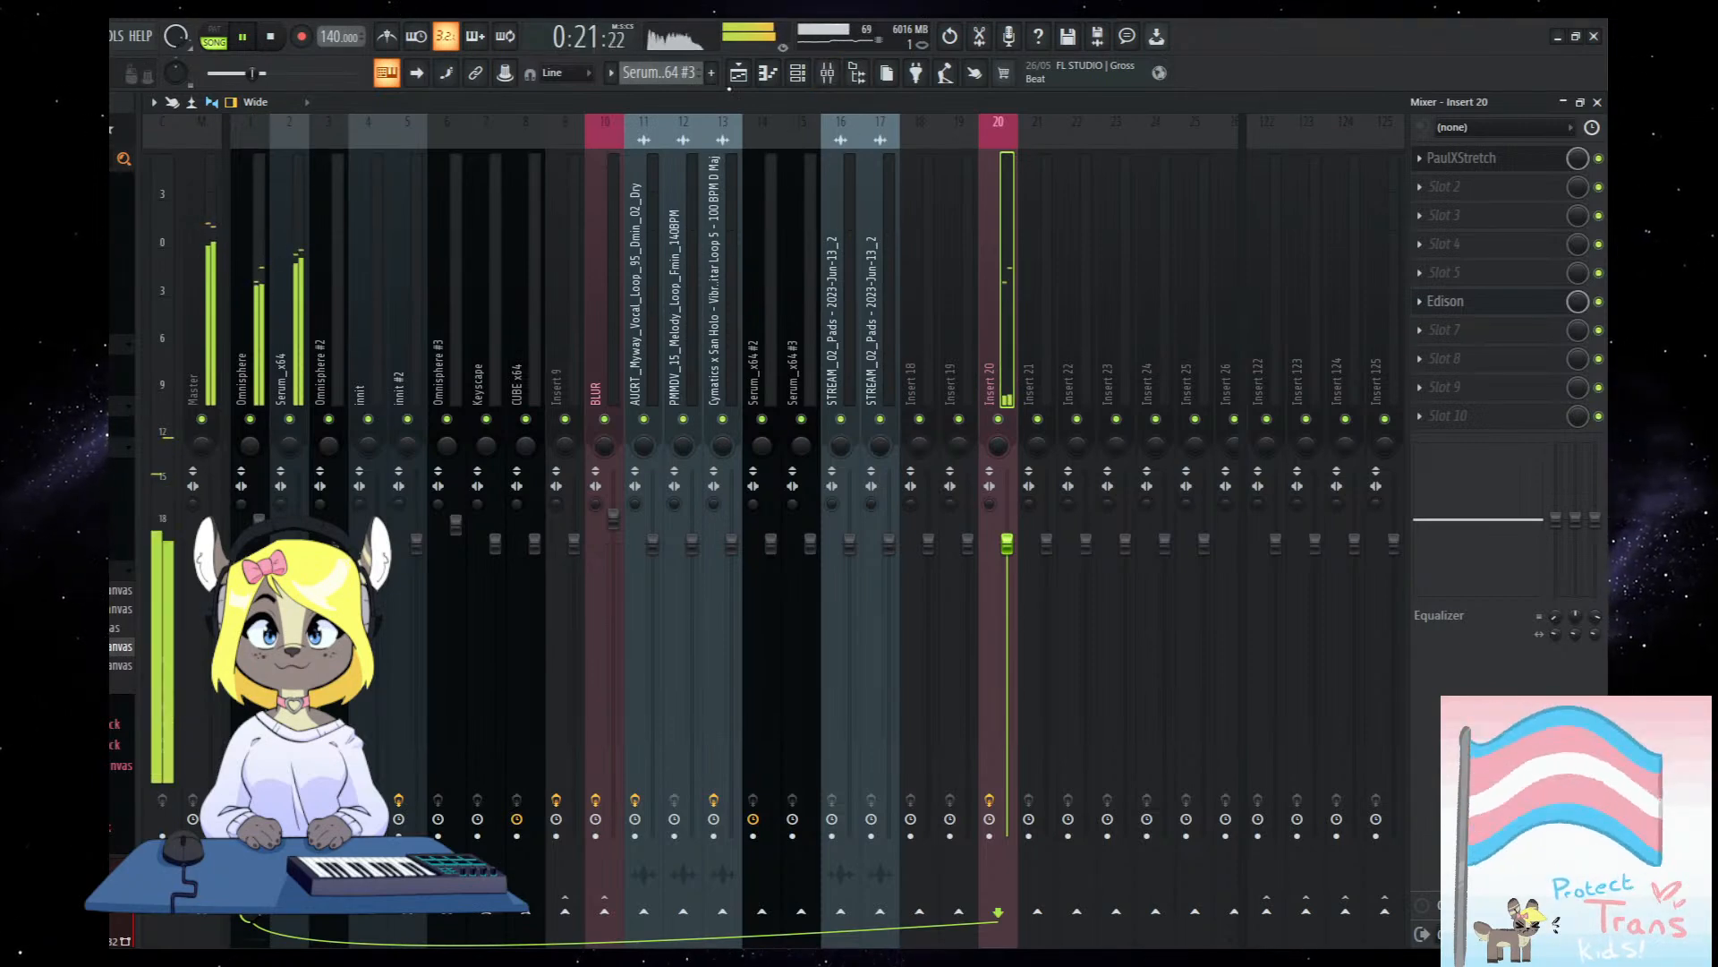
left_click(739, 73)
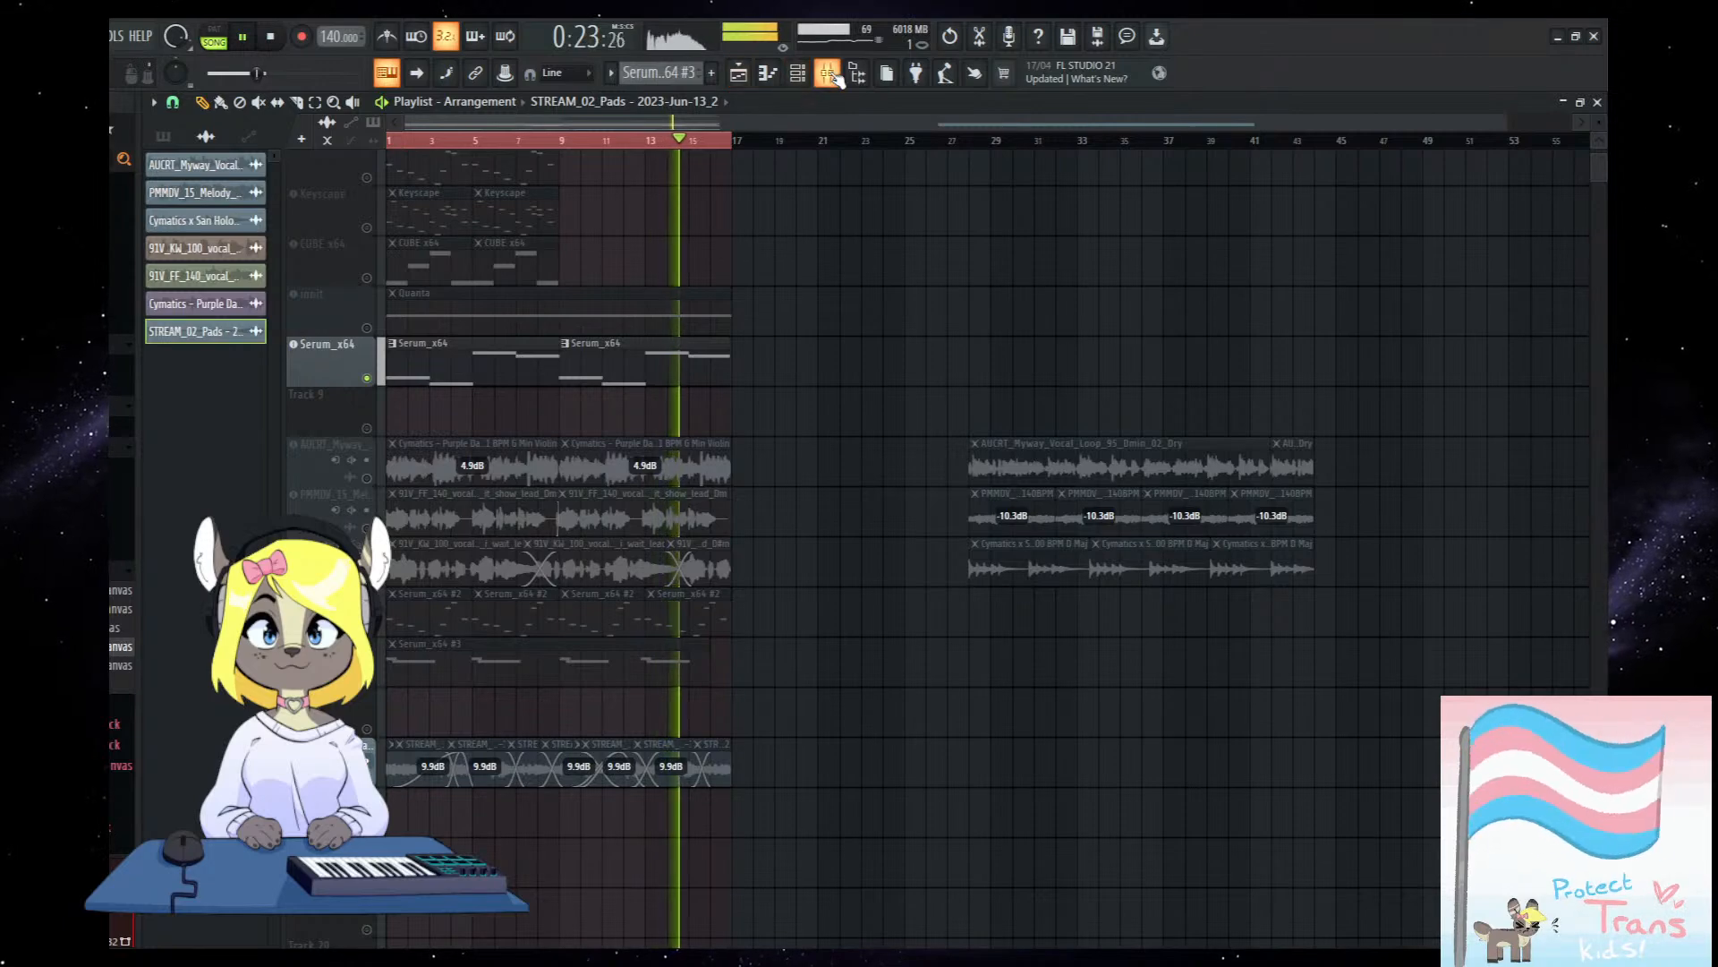
left_click(741, 75)
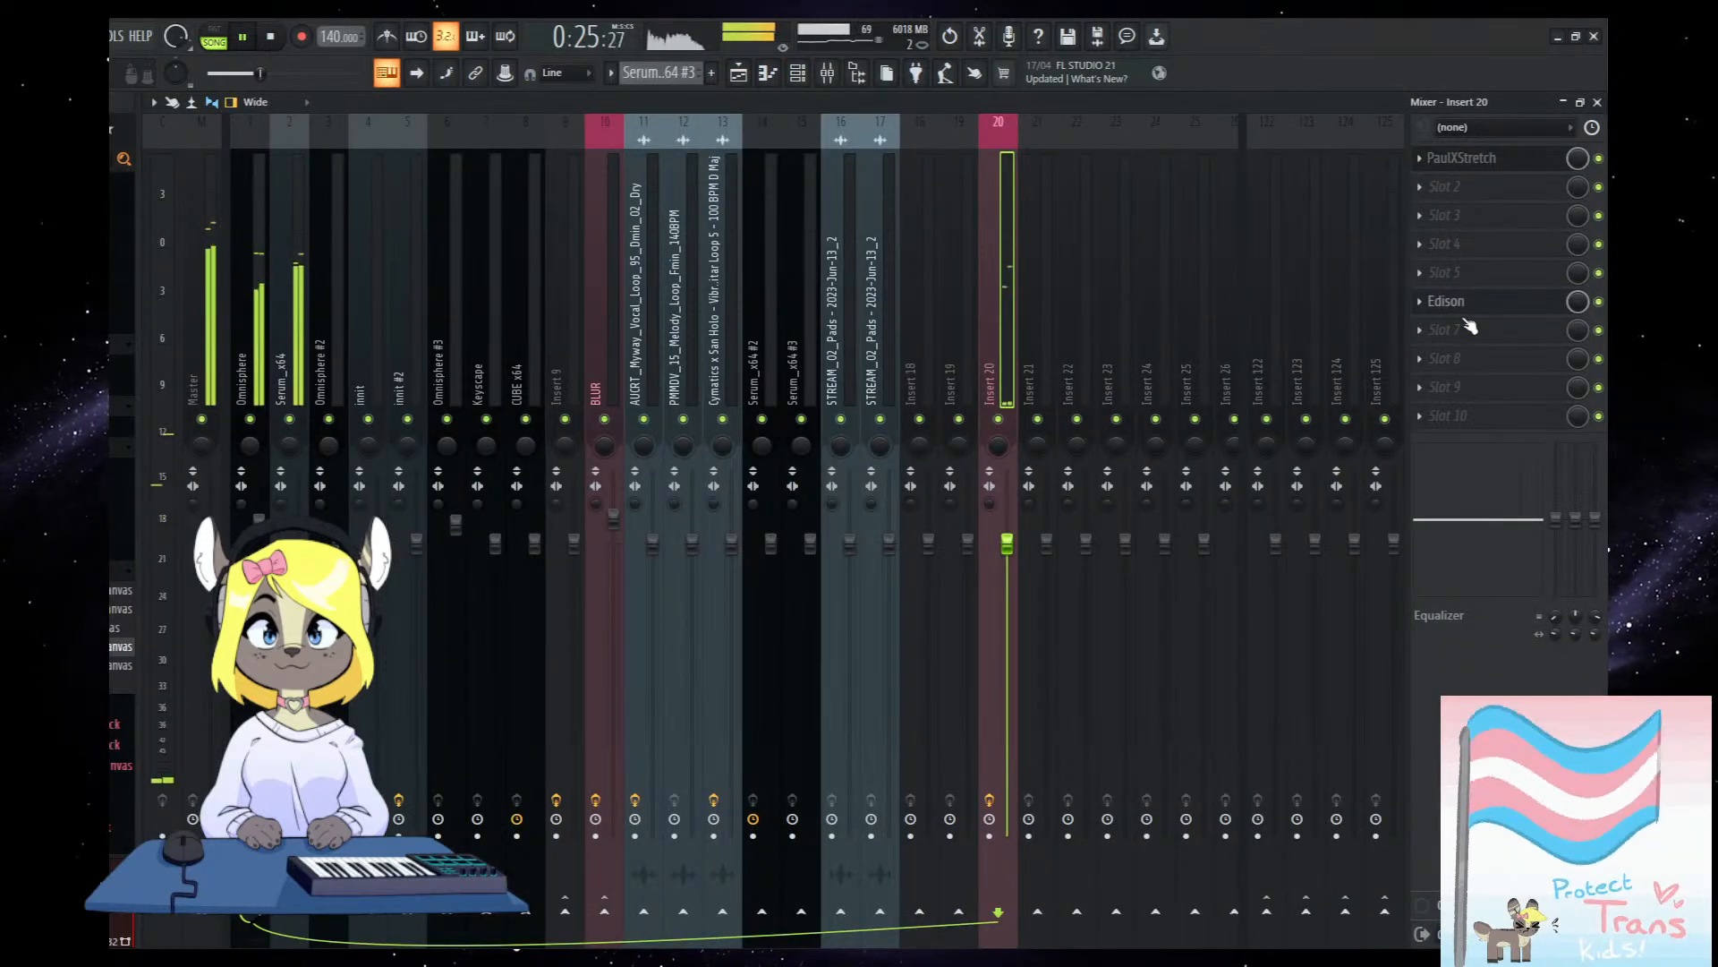
Stop the Edison recording, select the whole take, and place it at the start of the playlist below the existing pads.
left_click(1469, 306)
key("space")
key("space")
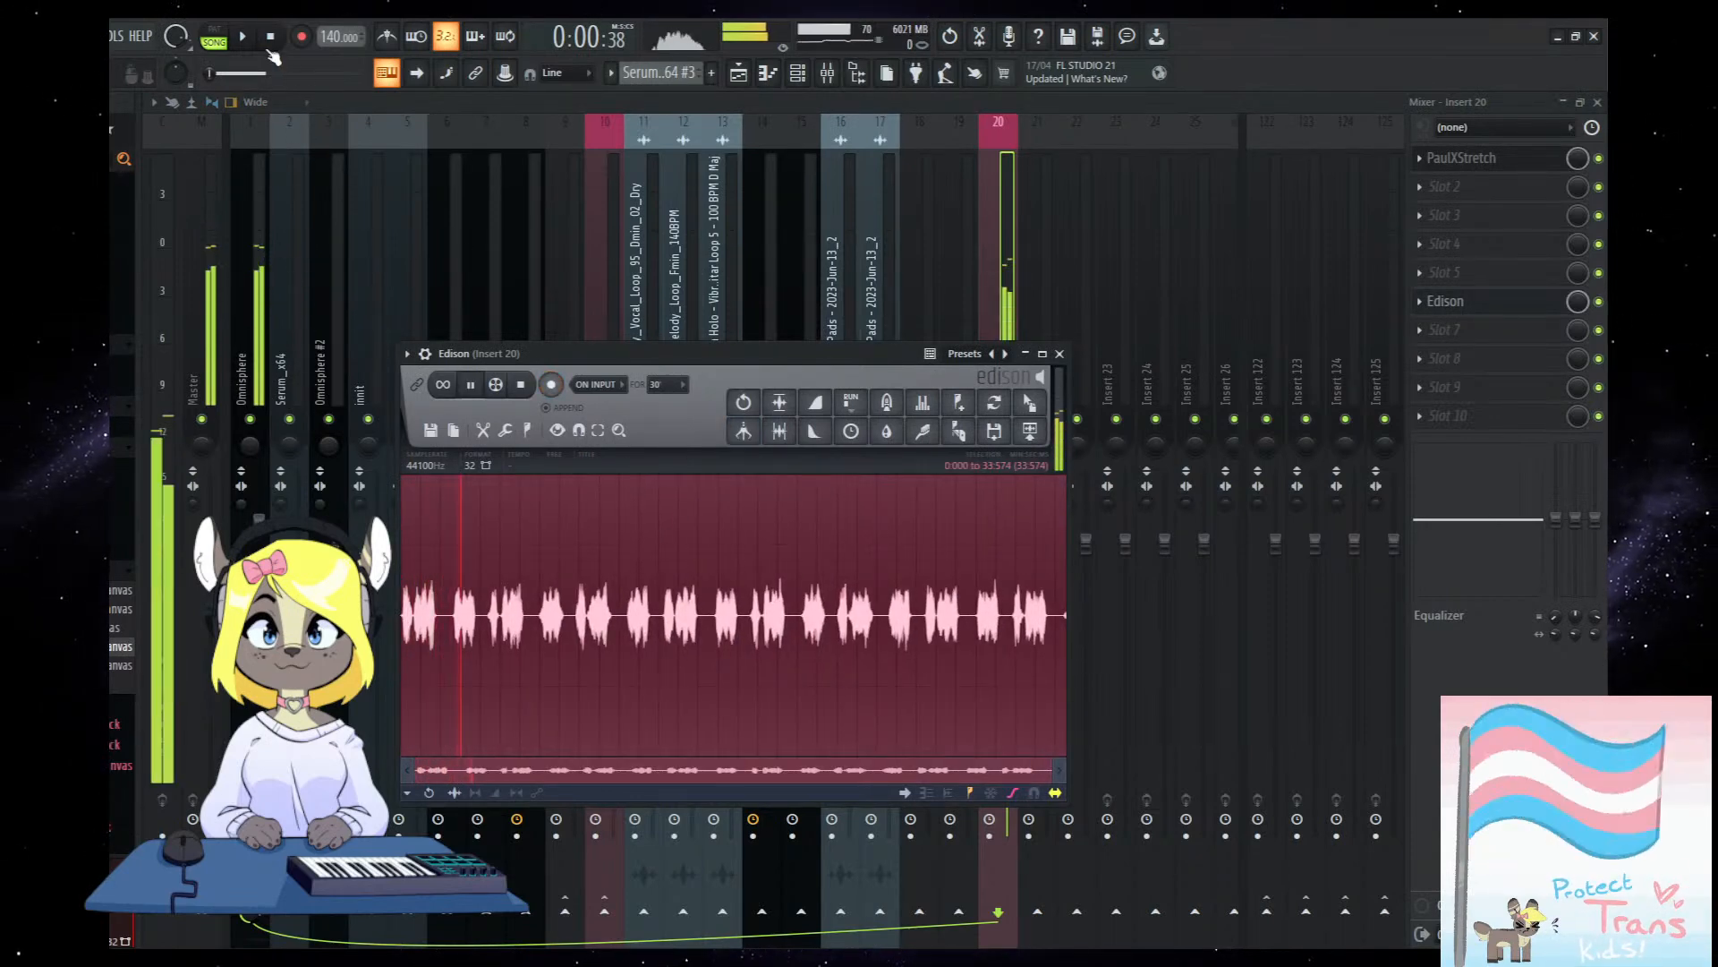
left_click(605, 628)
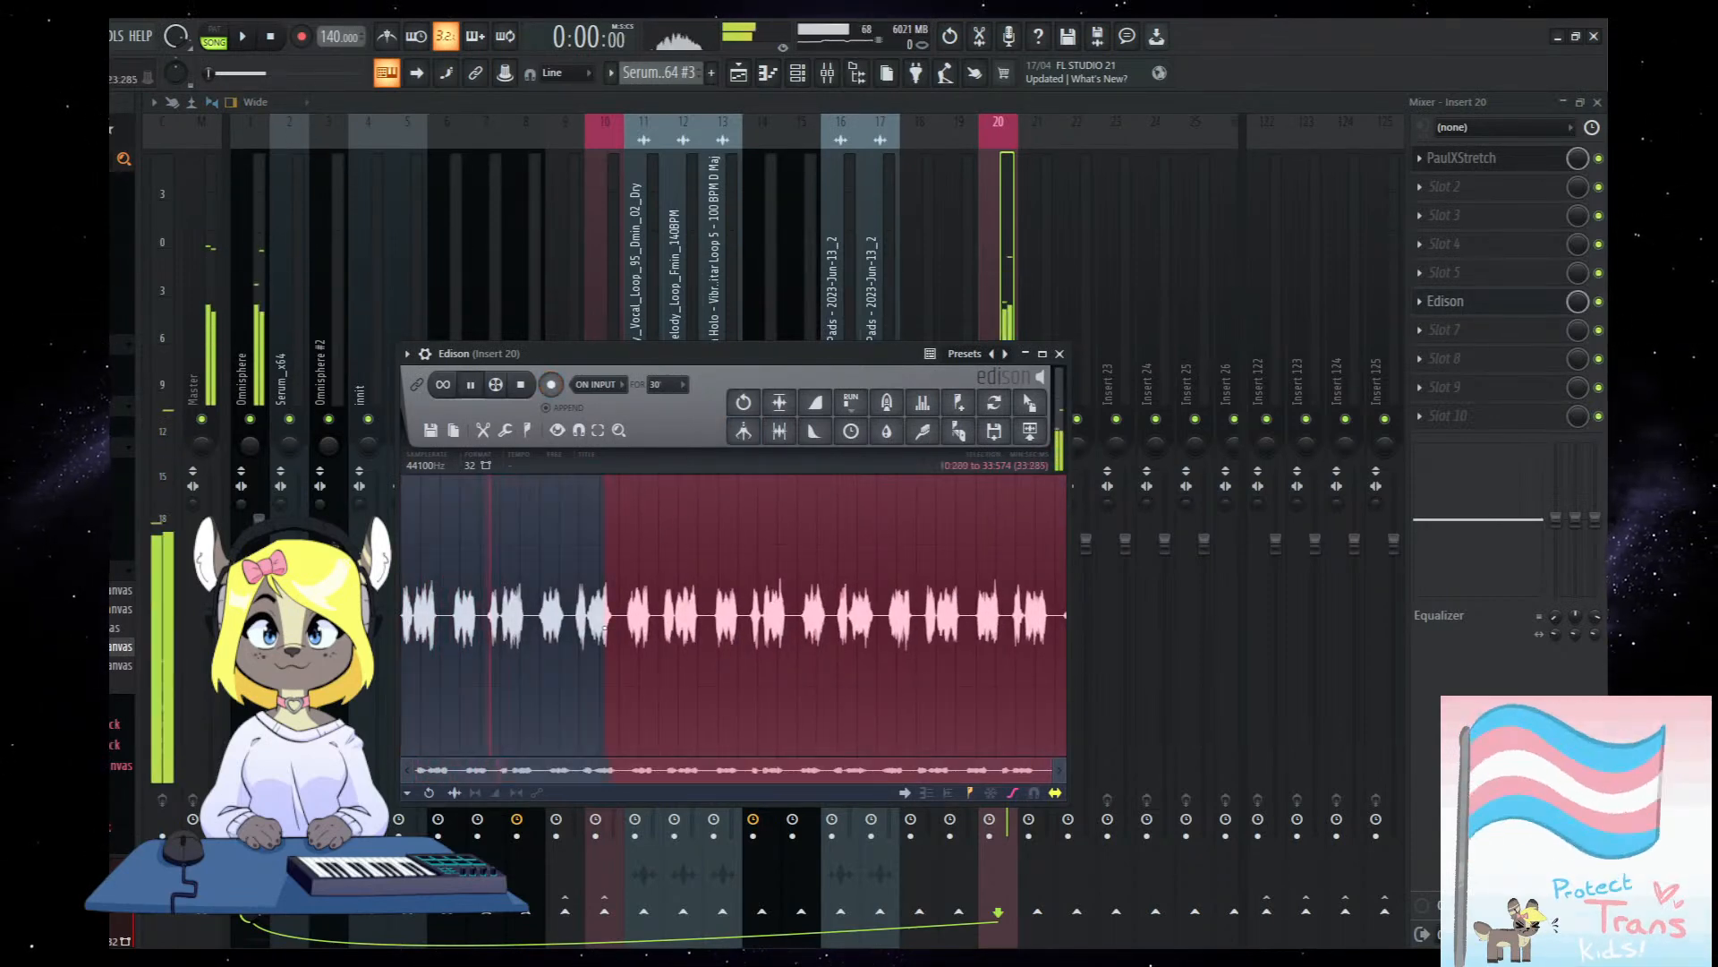
double_click(593, 620)
left_click_drag(1030, 405, 412, 812)
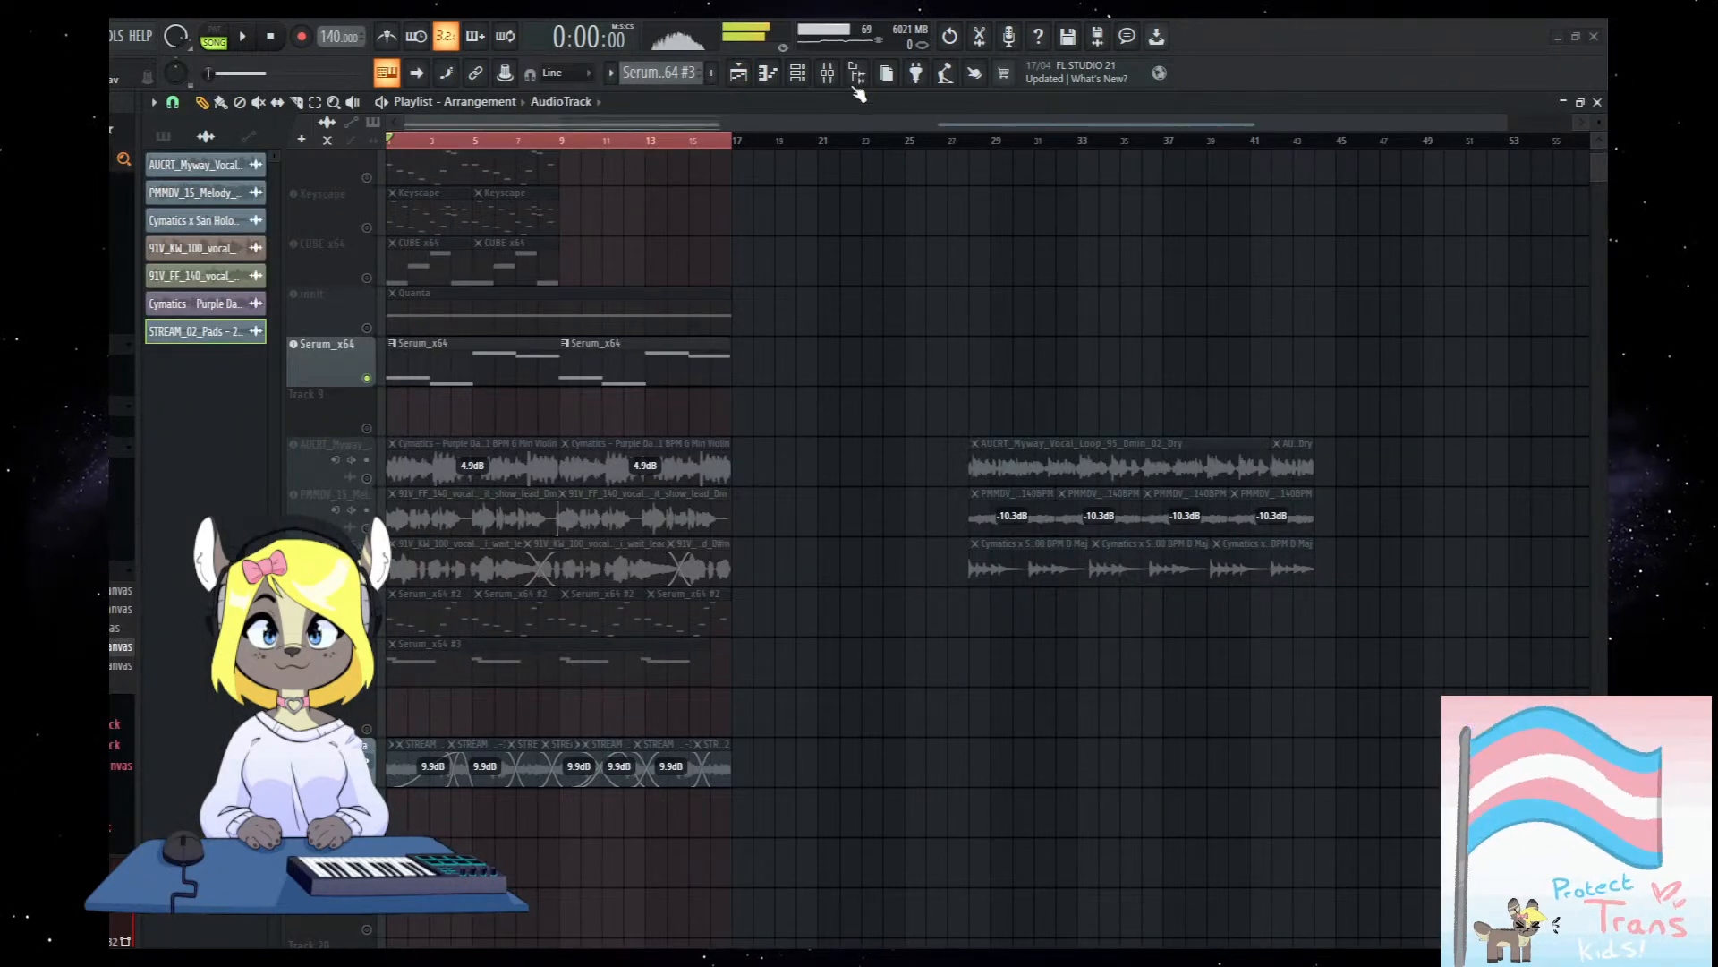
Stop the PaulXStretch playback on Insert 20, close its window, and return to the playlist.
left_click(990, 327)
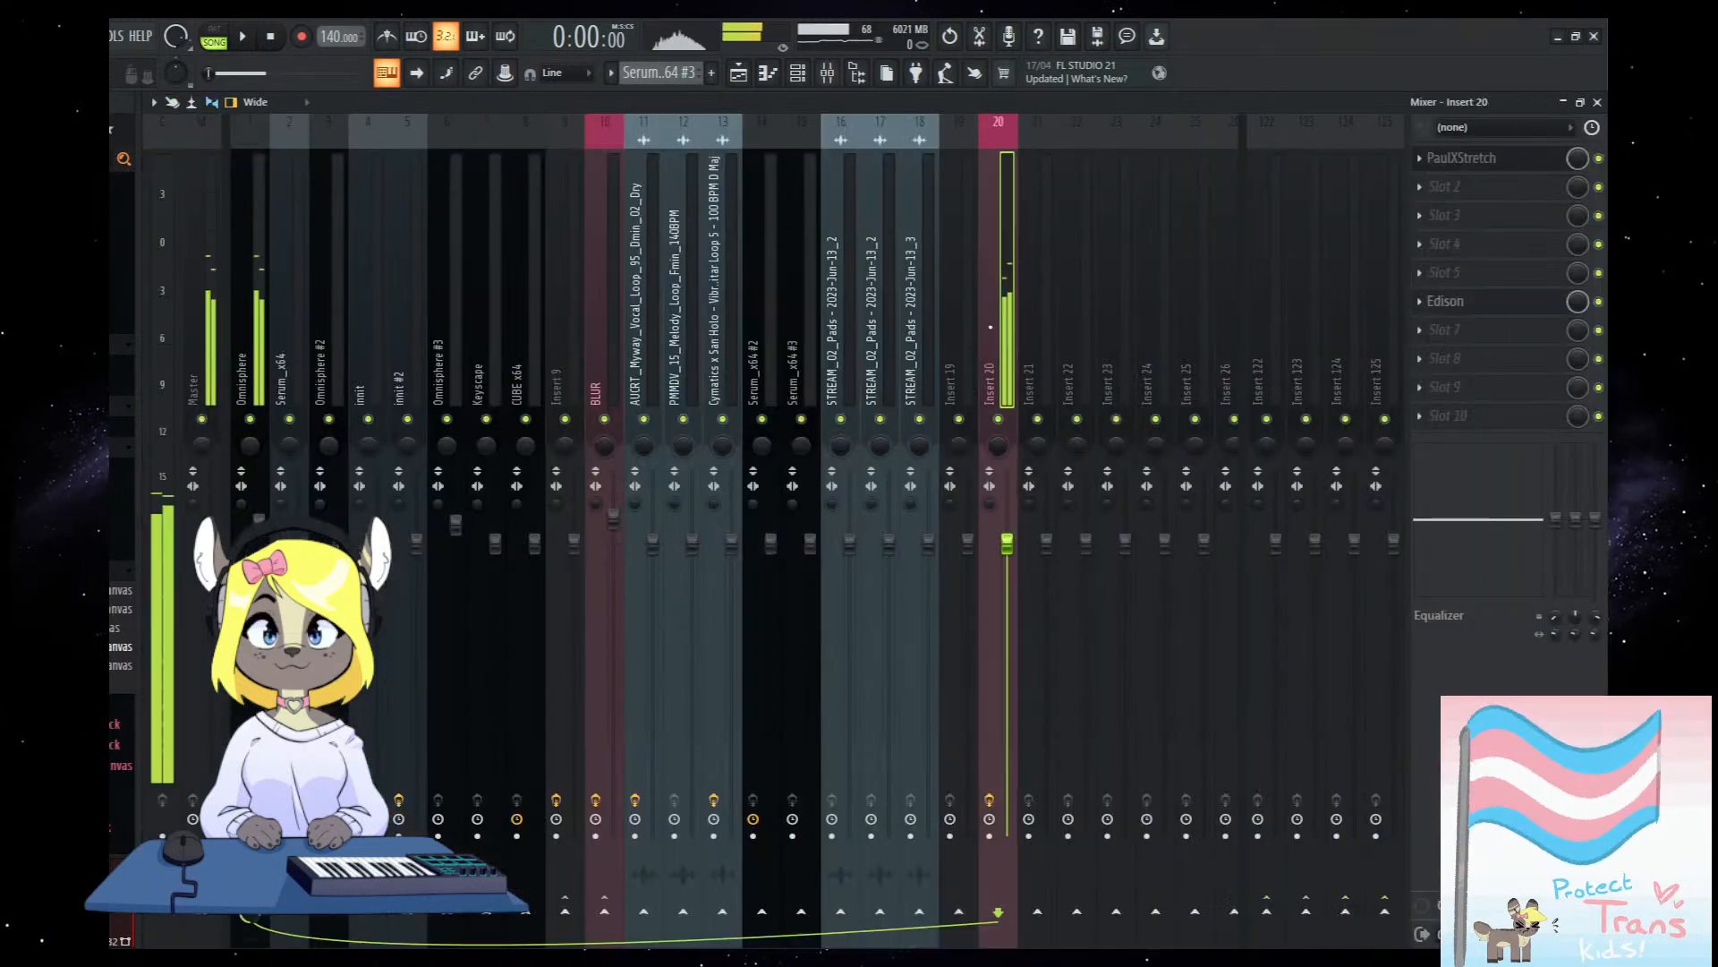
left_click(1461, 158)
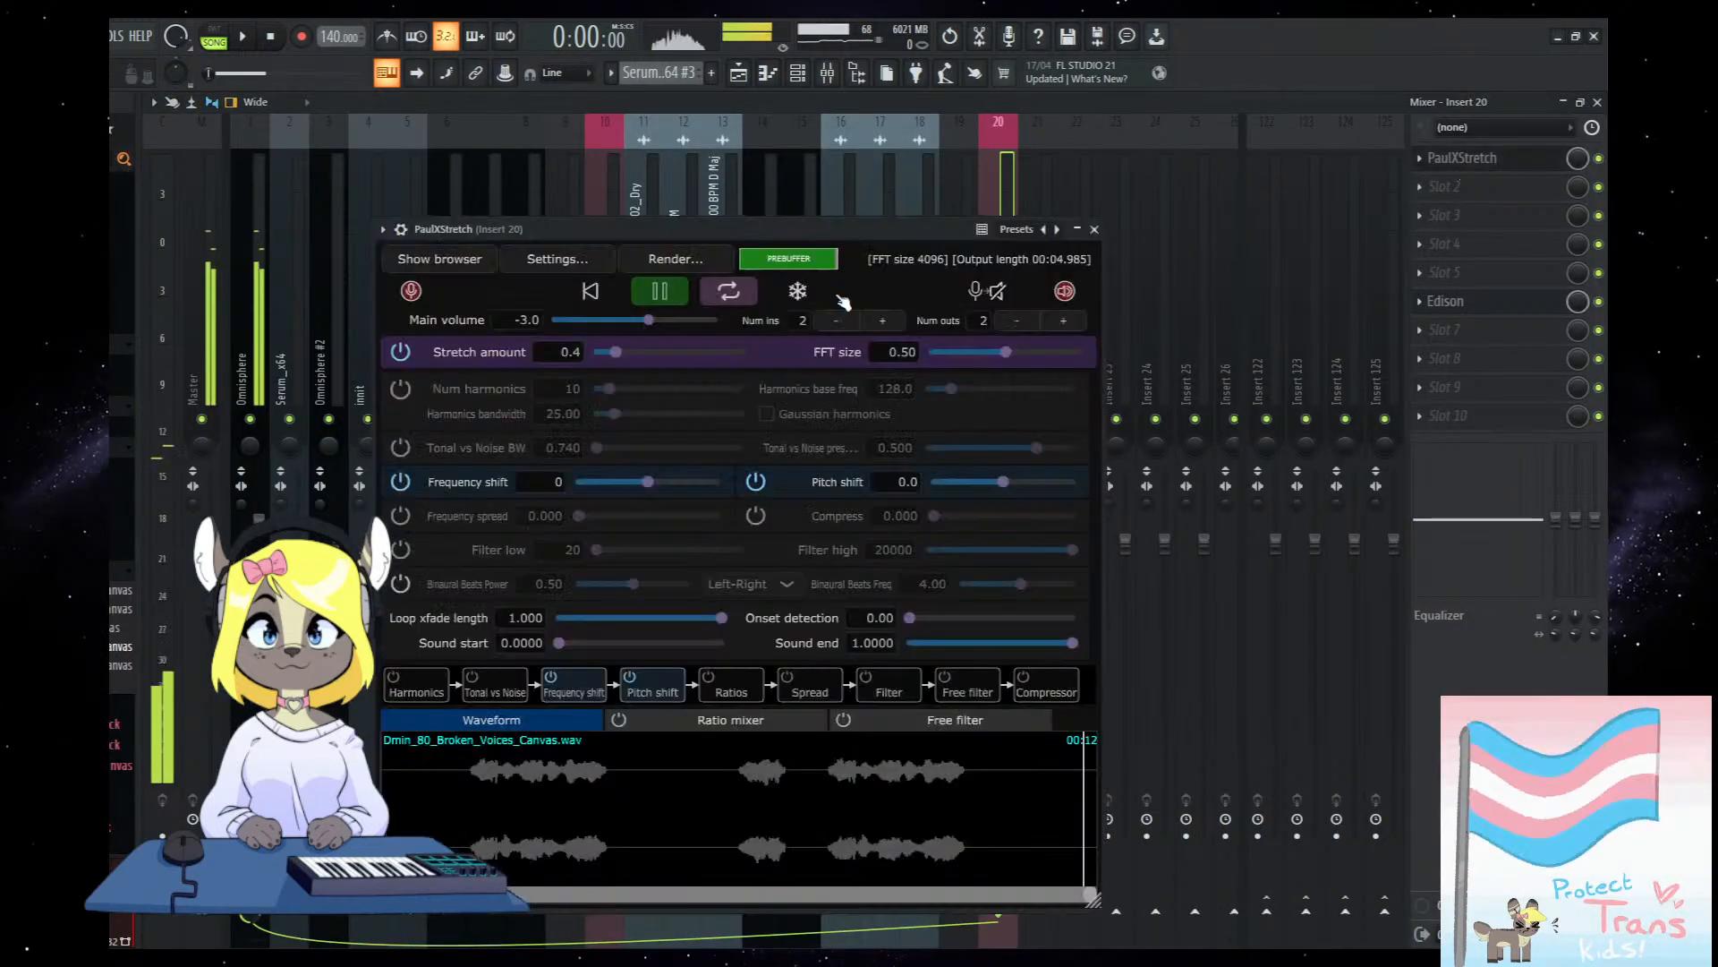
left_click(1076, 229)
key("F5")
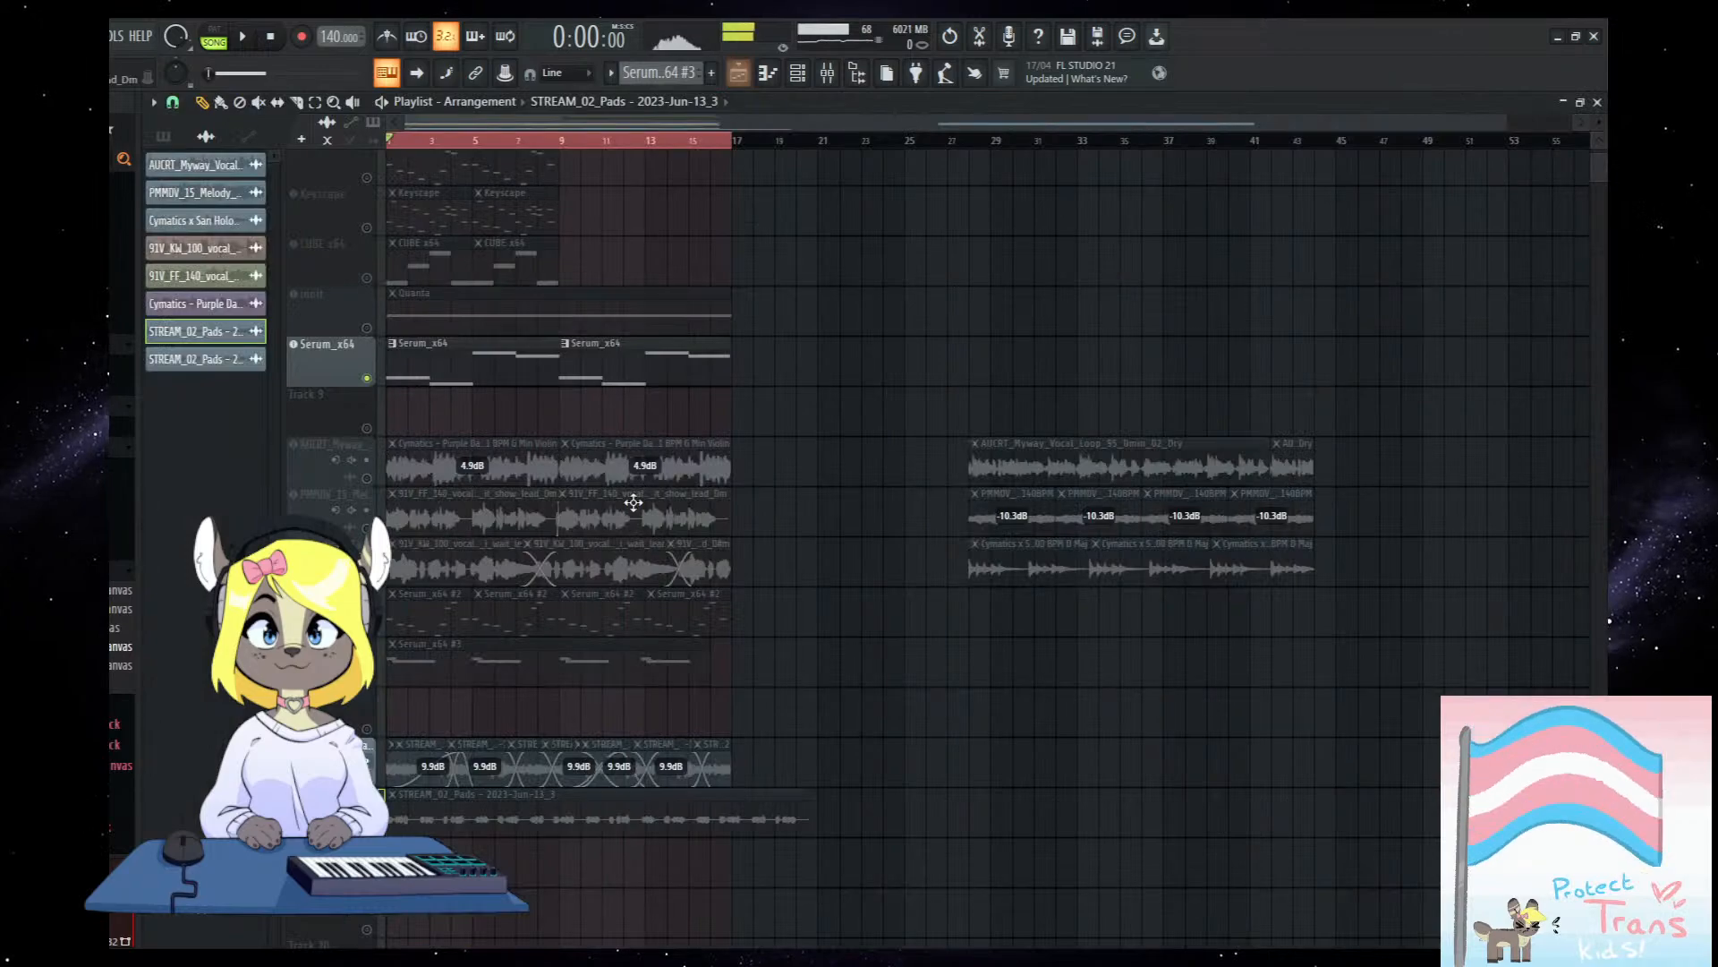
Unmute the playlist track that holds the new pad recording.
scroll(634, 502, "up", 4)
scroll(721, 591, "down", 3)
scroll(421, 734, "up", 4)
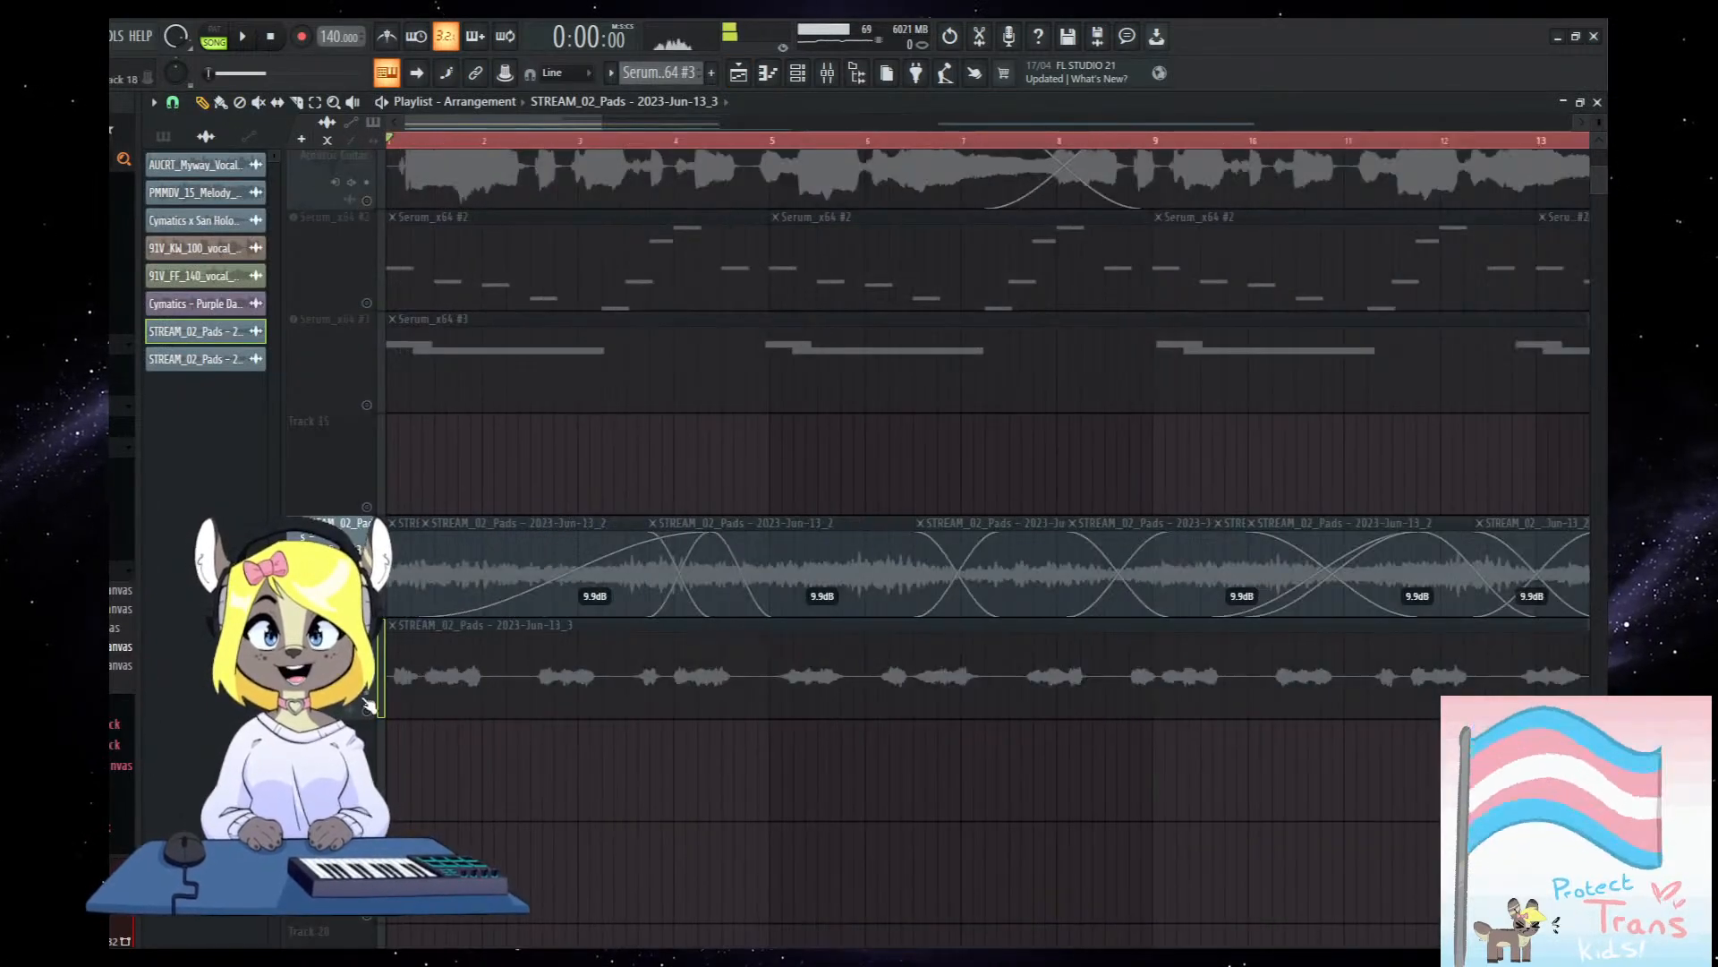
left_click(367, 710)
scroll(464, 734, "up", 2)
Slice the new pad recording around its silent gaps in bars 1 to 5 and remove the gaps.
left_click(298, 103)
scroll(474, 675, "up", 3)
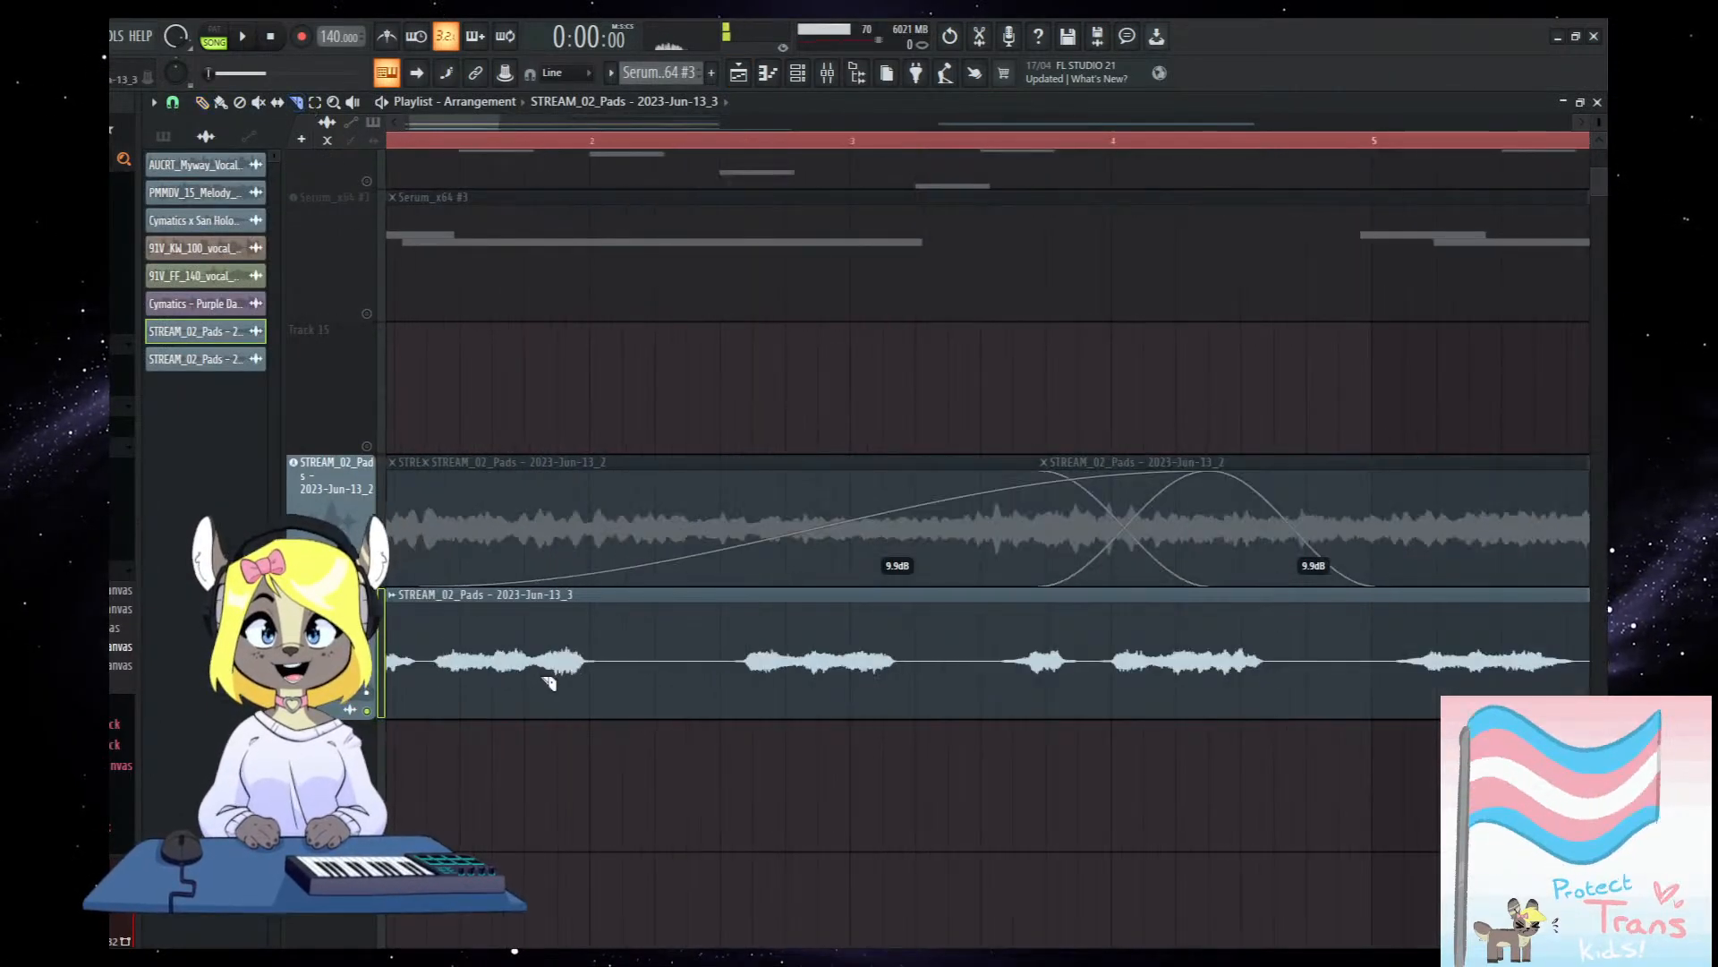
left_click(611, 676)
right_click(726, 674)
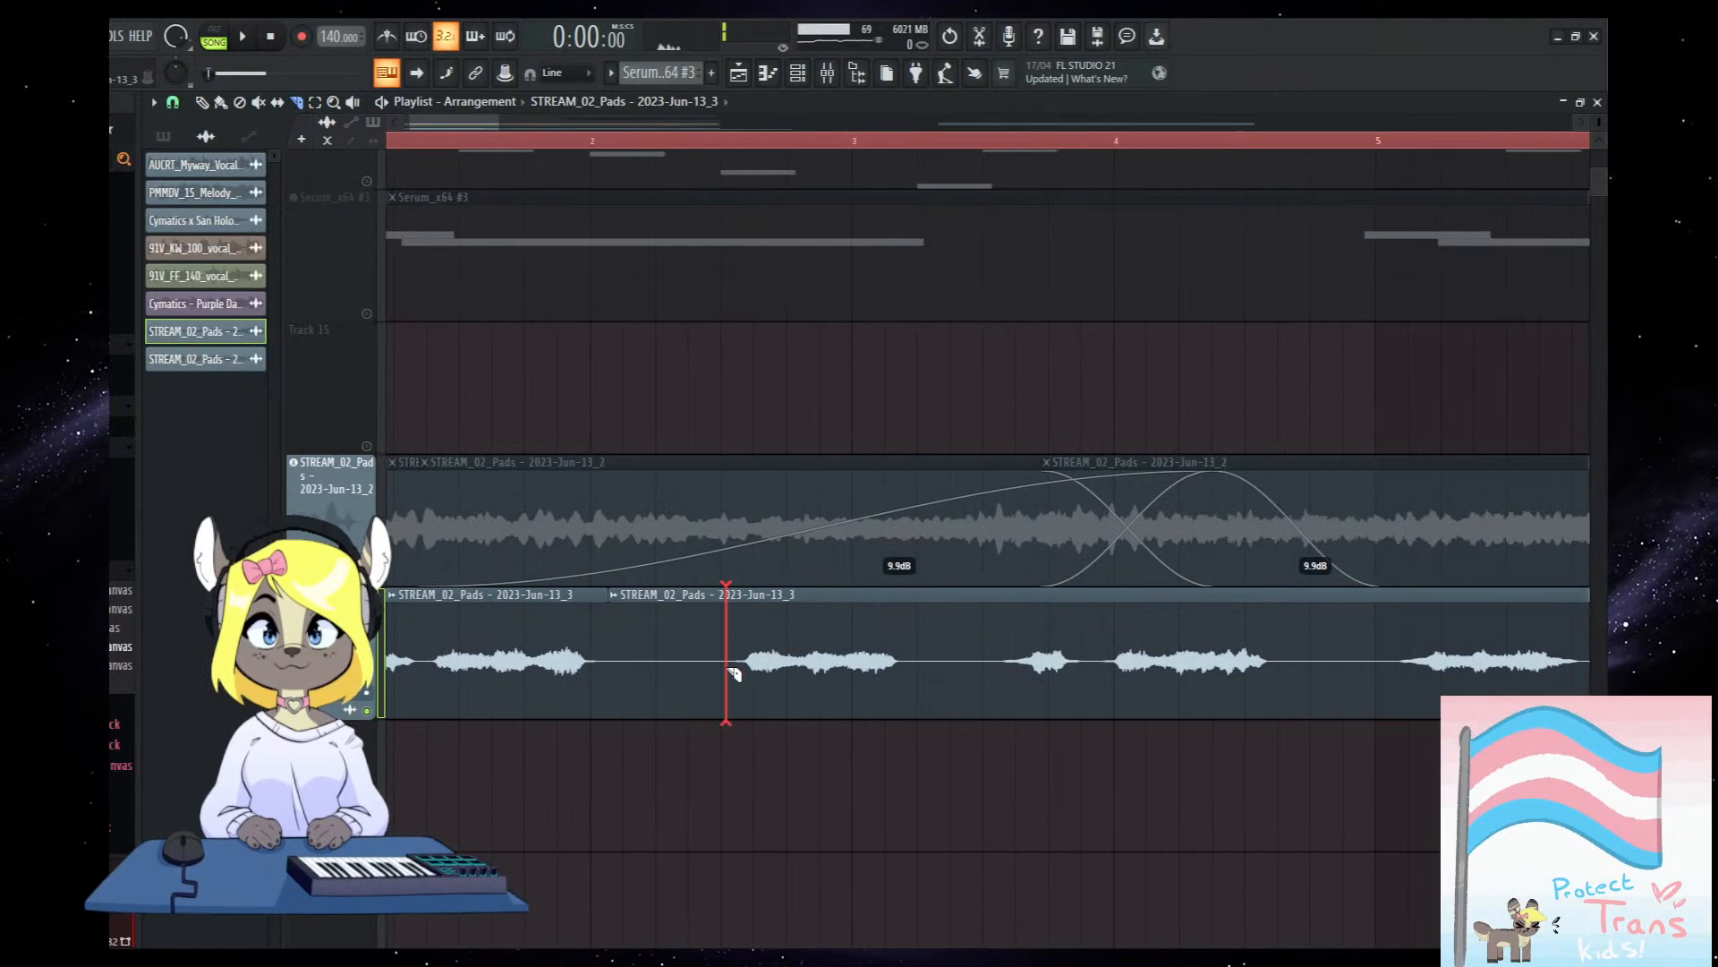
right_click(992, 675)
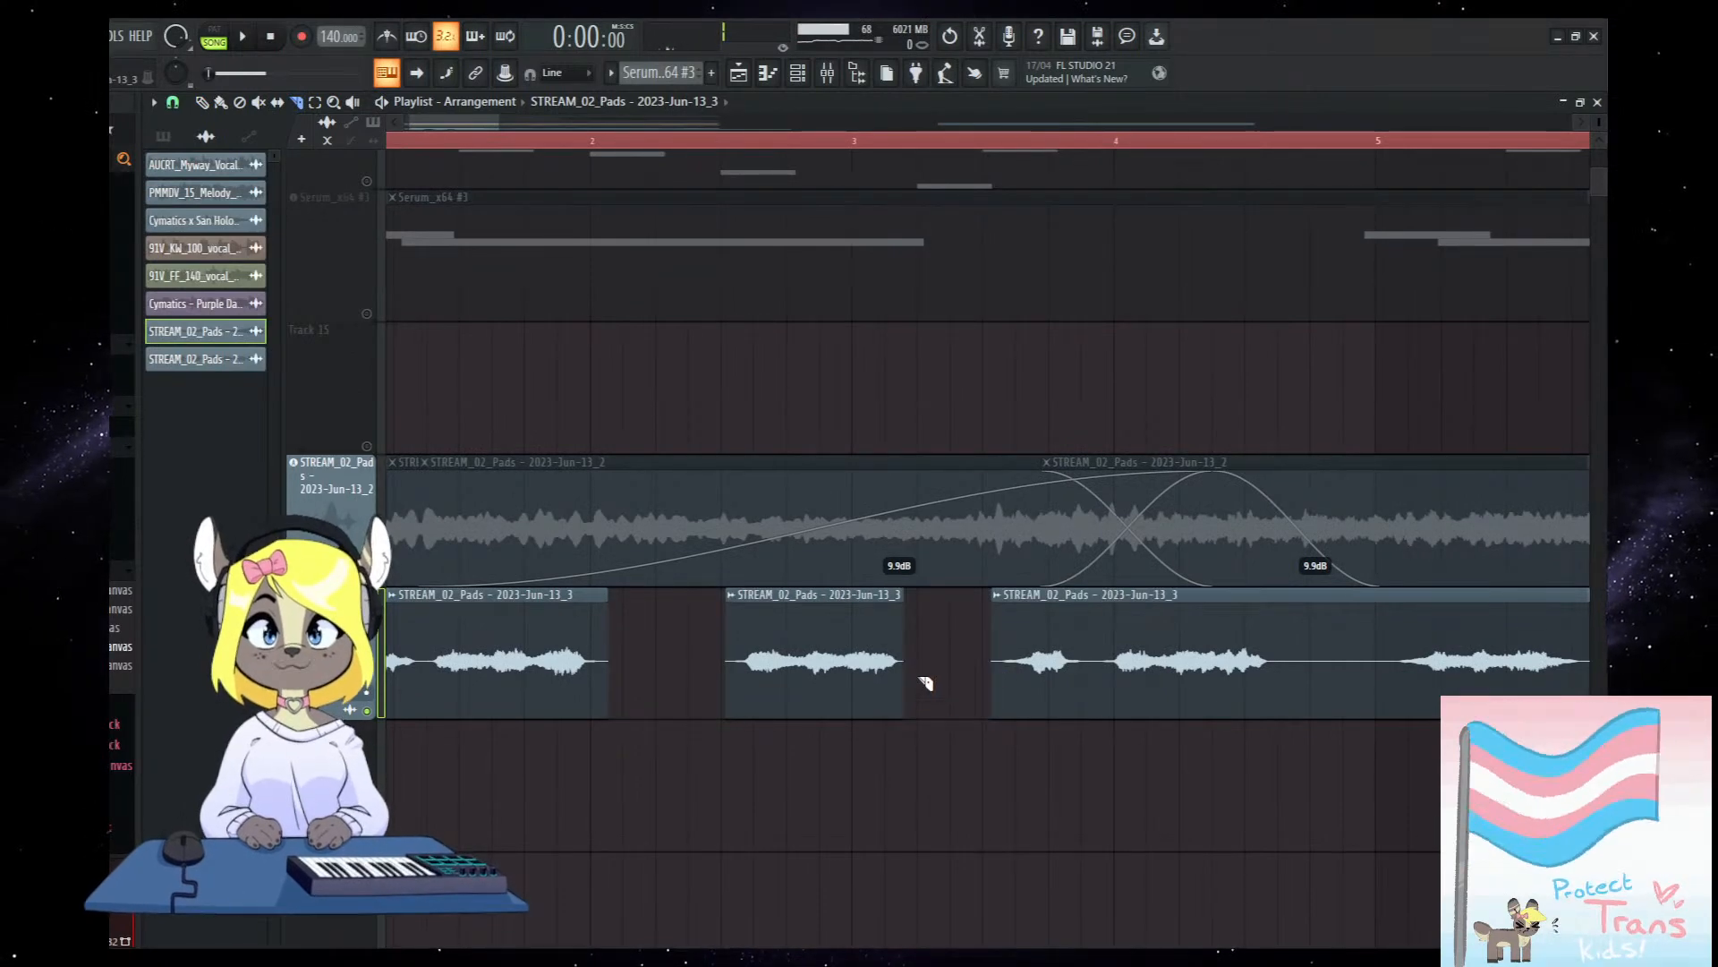
left_click(1302, 680)
right_click(1400, 702)
Cut the silent stretches out of the pad recording between bars 5 and 10.
scroll(882, 701, "right", 4)
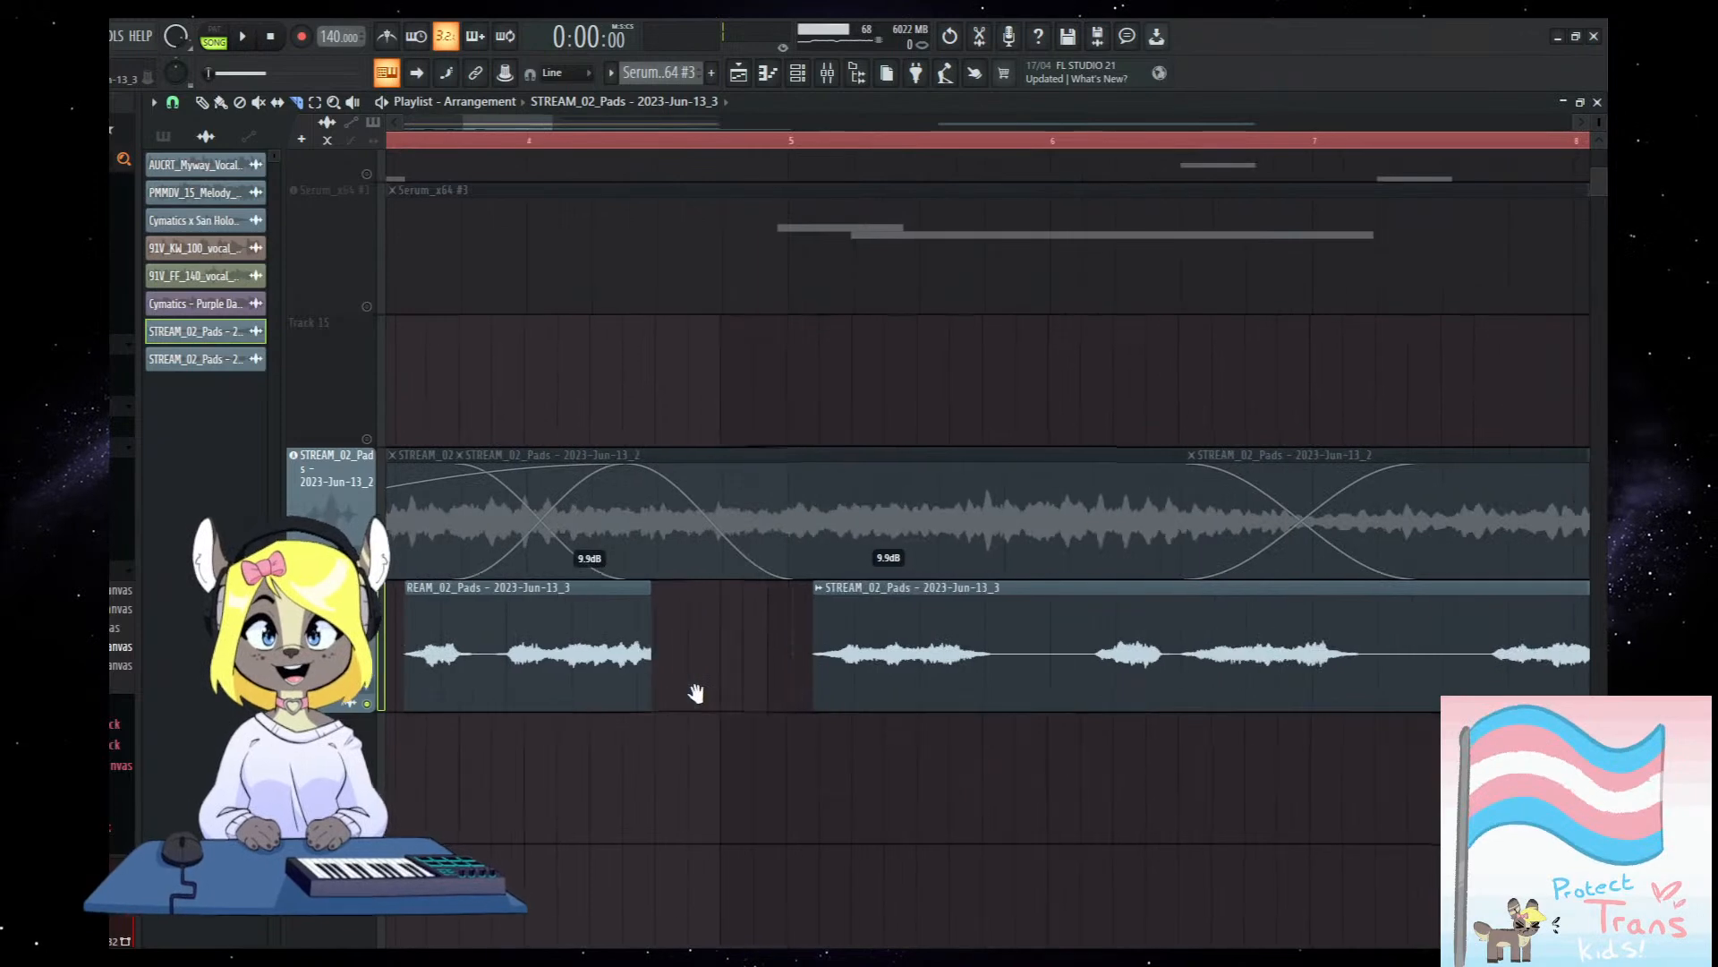
left_click(886, 671)
right_click(951, 673)
left_click(1246, 673)
right_click(1351, 675)
left_click_drag(1178, 725, 693, 765)
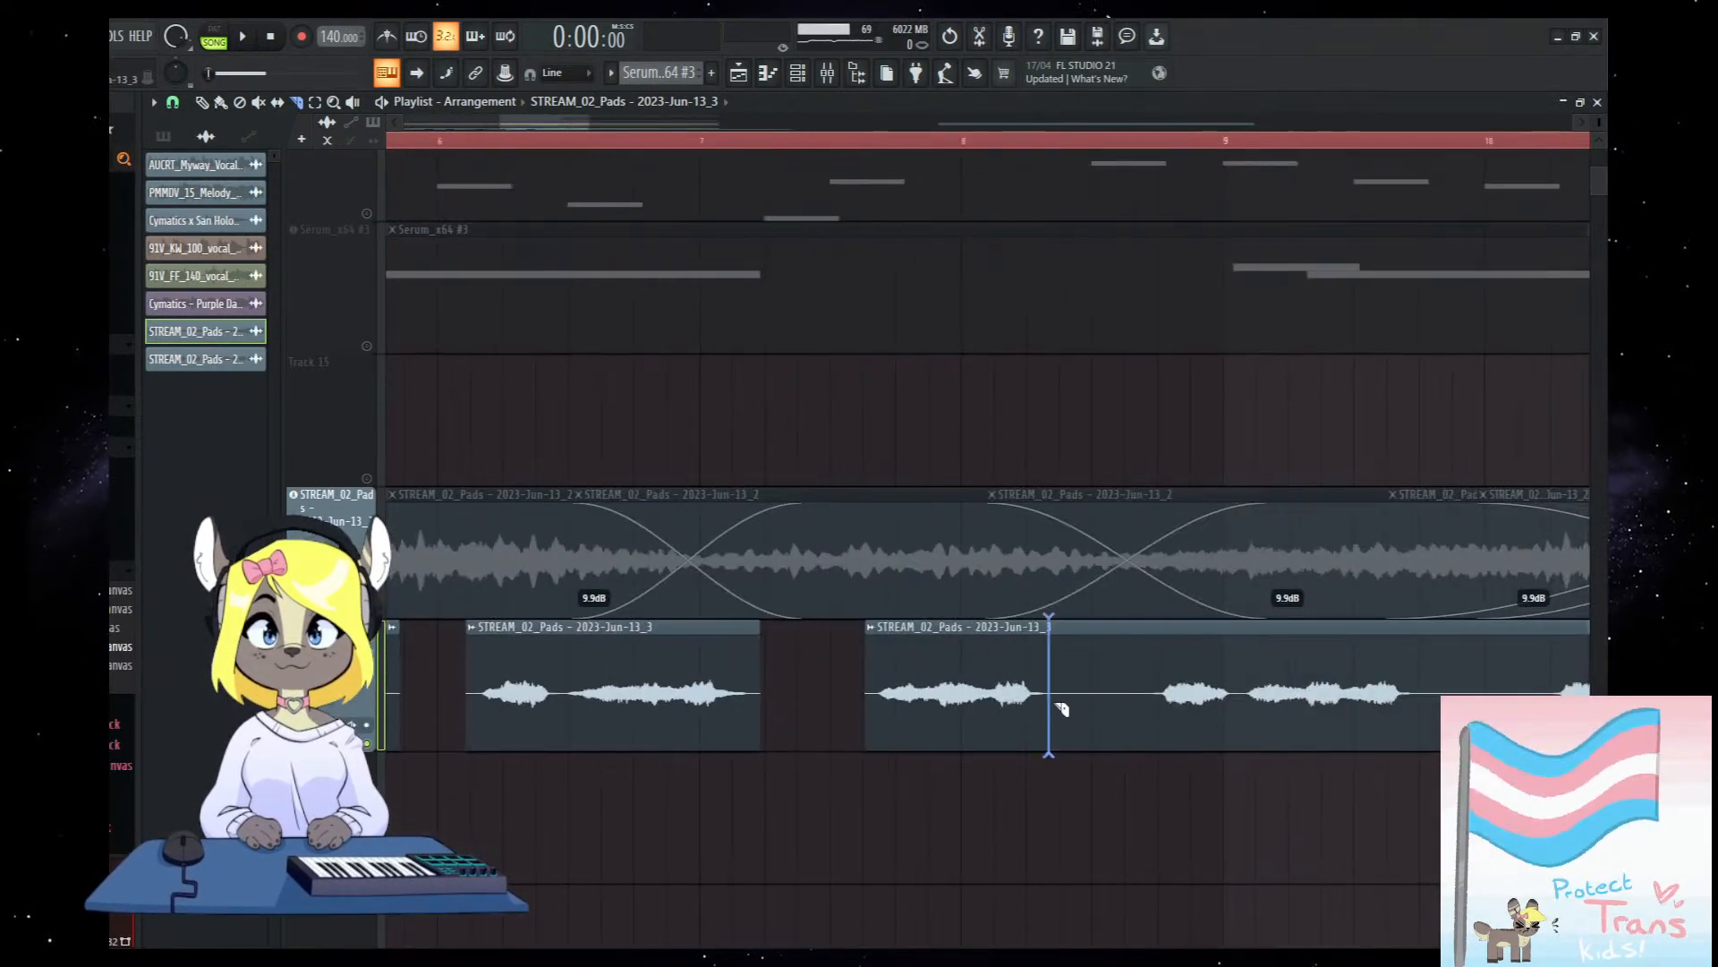
right_click(1155, 703)
right_click(1549, 714)
Slice out the silences in the pad recording from bar 10 to about bar 15.
left_click_drag(1548, 716, 521, 722)
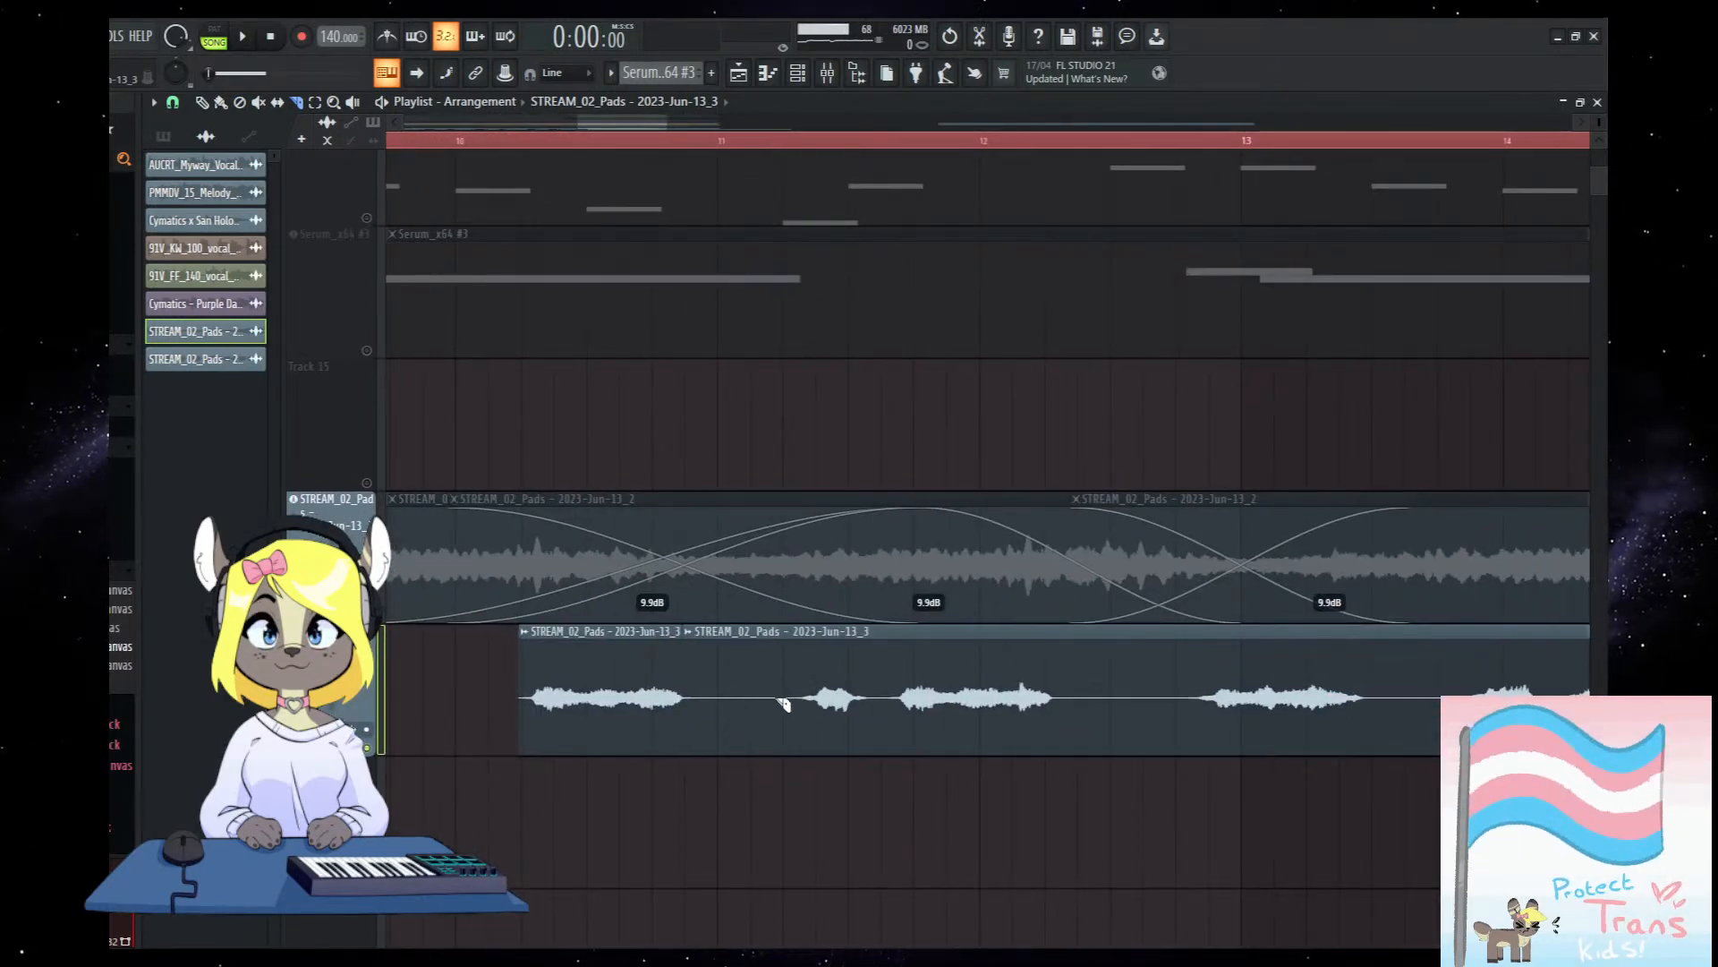
right_click(803, 722)
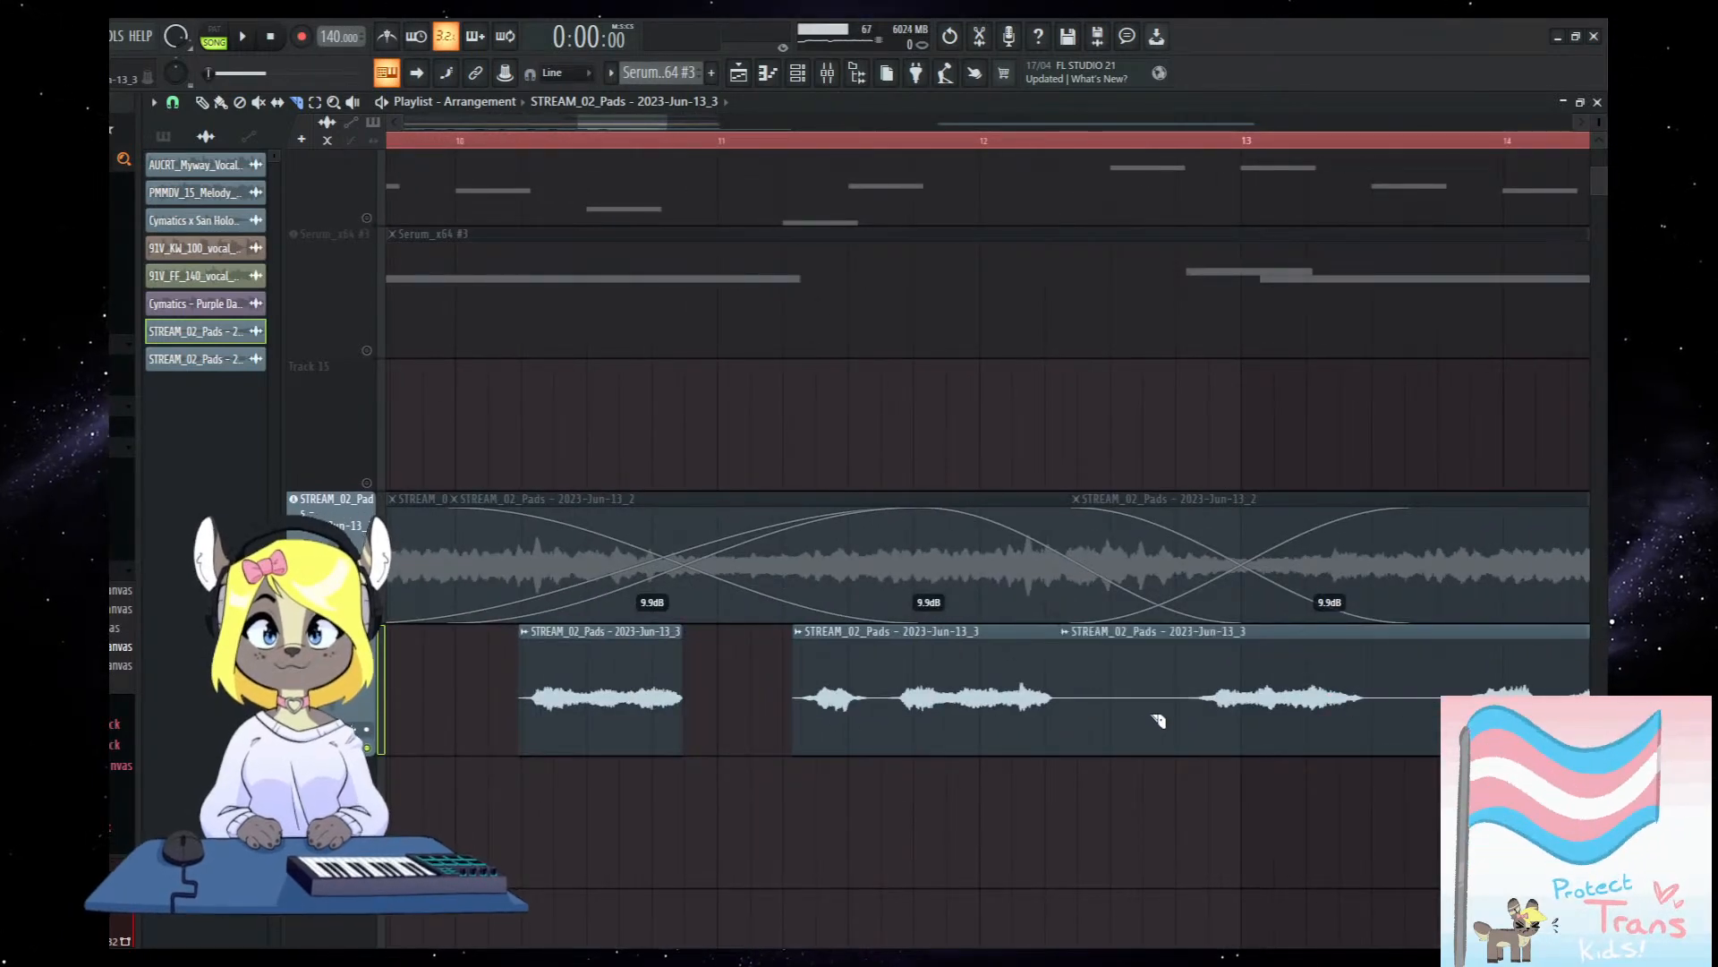
right_click(1199, 709)
left_click_drag(1361, 762, 951, 794)
left_click(971, 779)
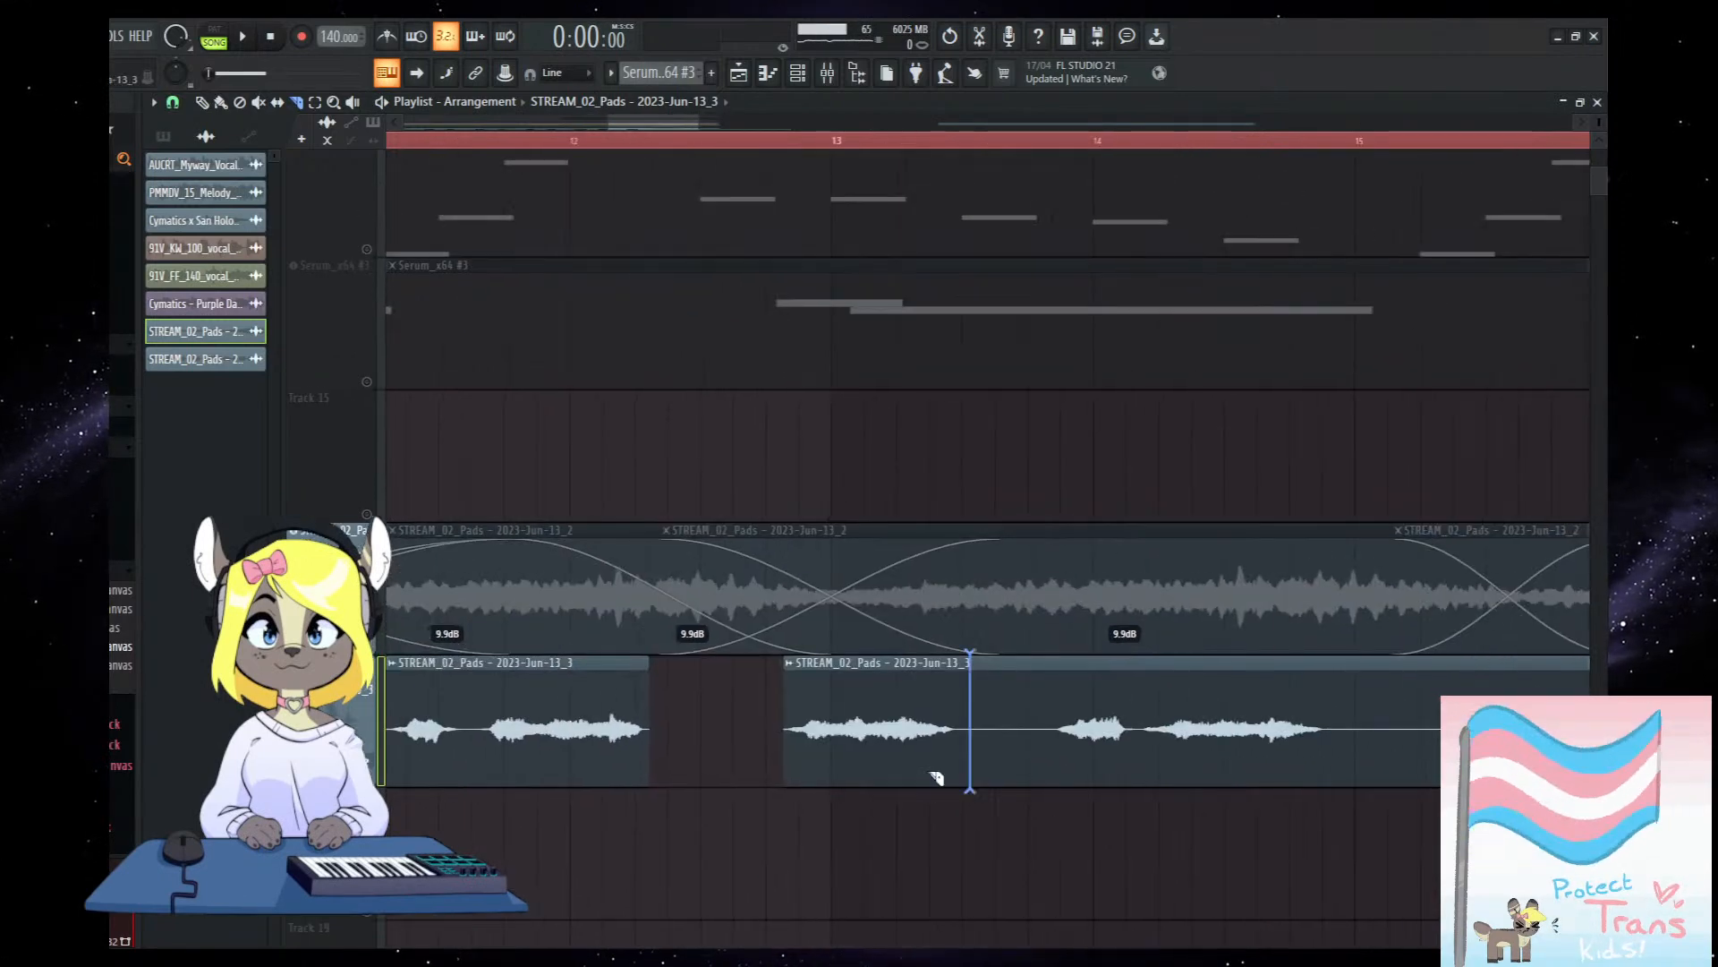
right_click(1059, 733)
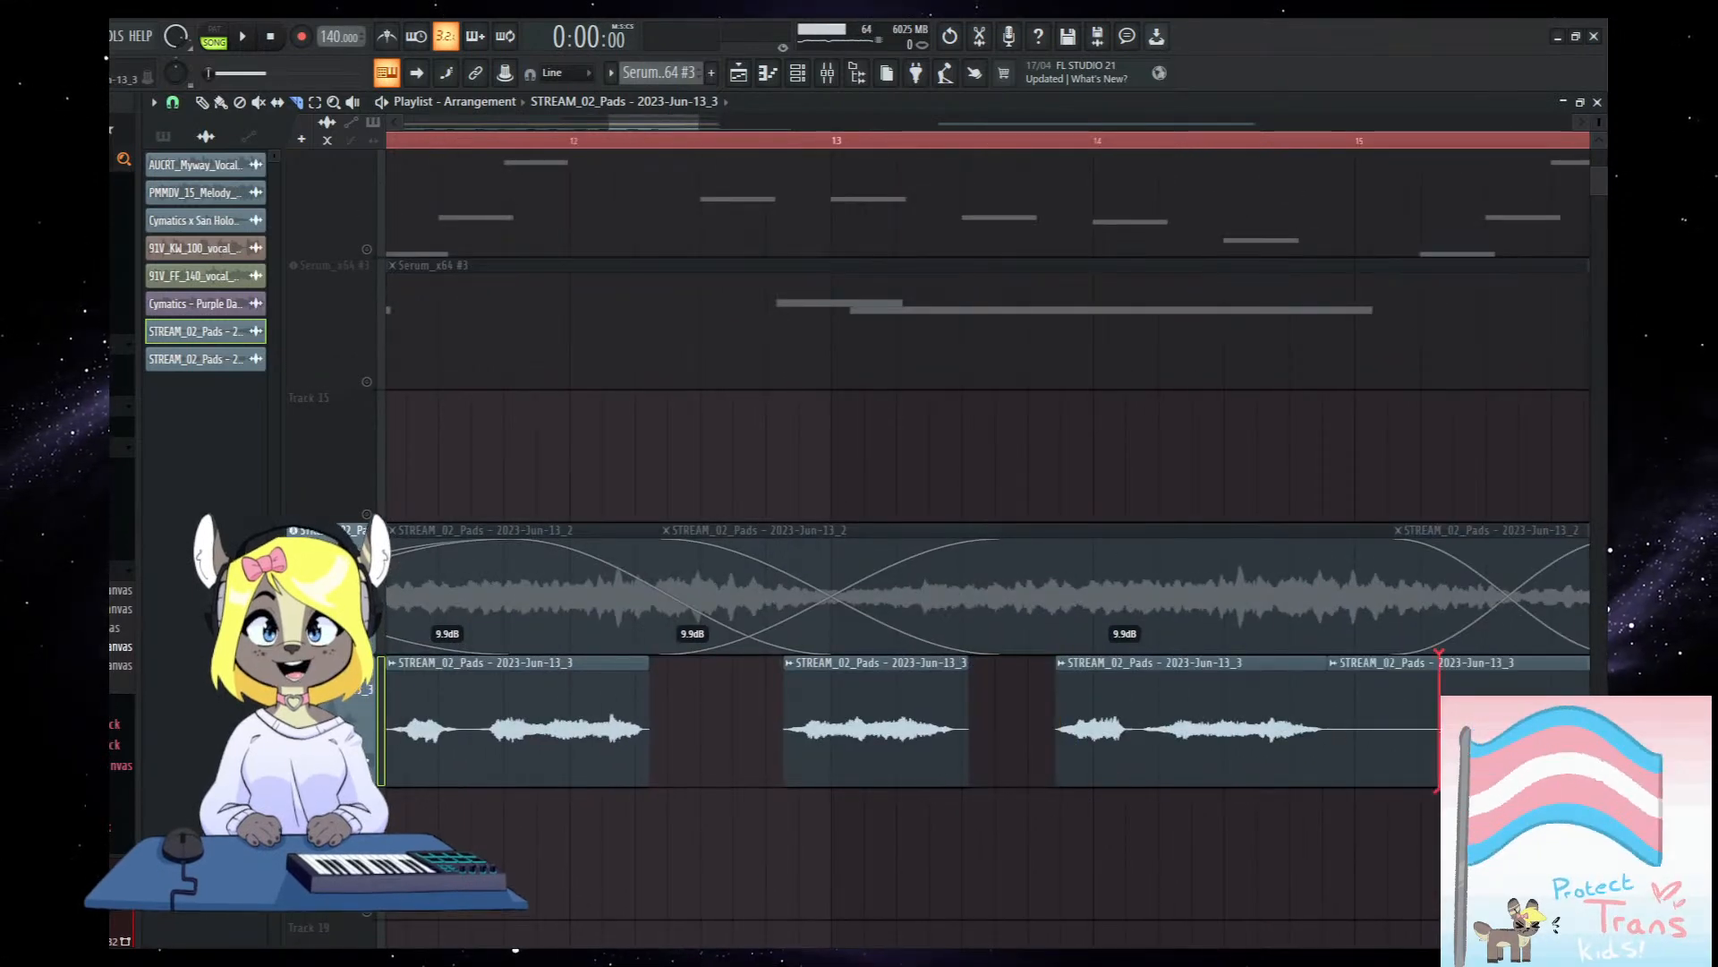
right_click(1445, 734)
Remove the remaining silent gaps from about bar 15 to the recording's end, including the empty tail.
left_click_drag(1235, 740, 821, 760)
left_click(904, 730)
right_click(1018, 726)
left_click(1267, 726)
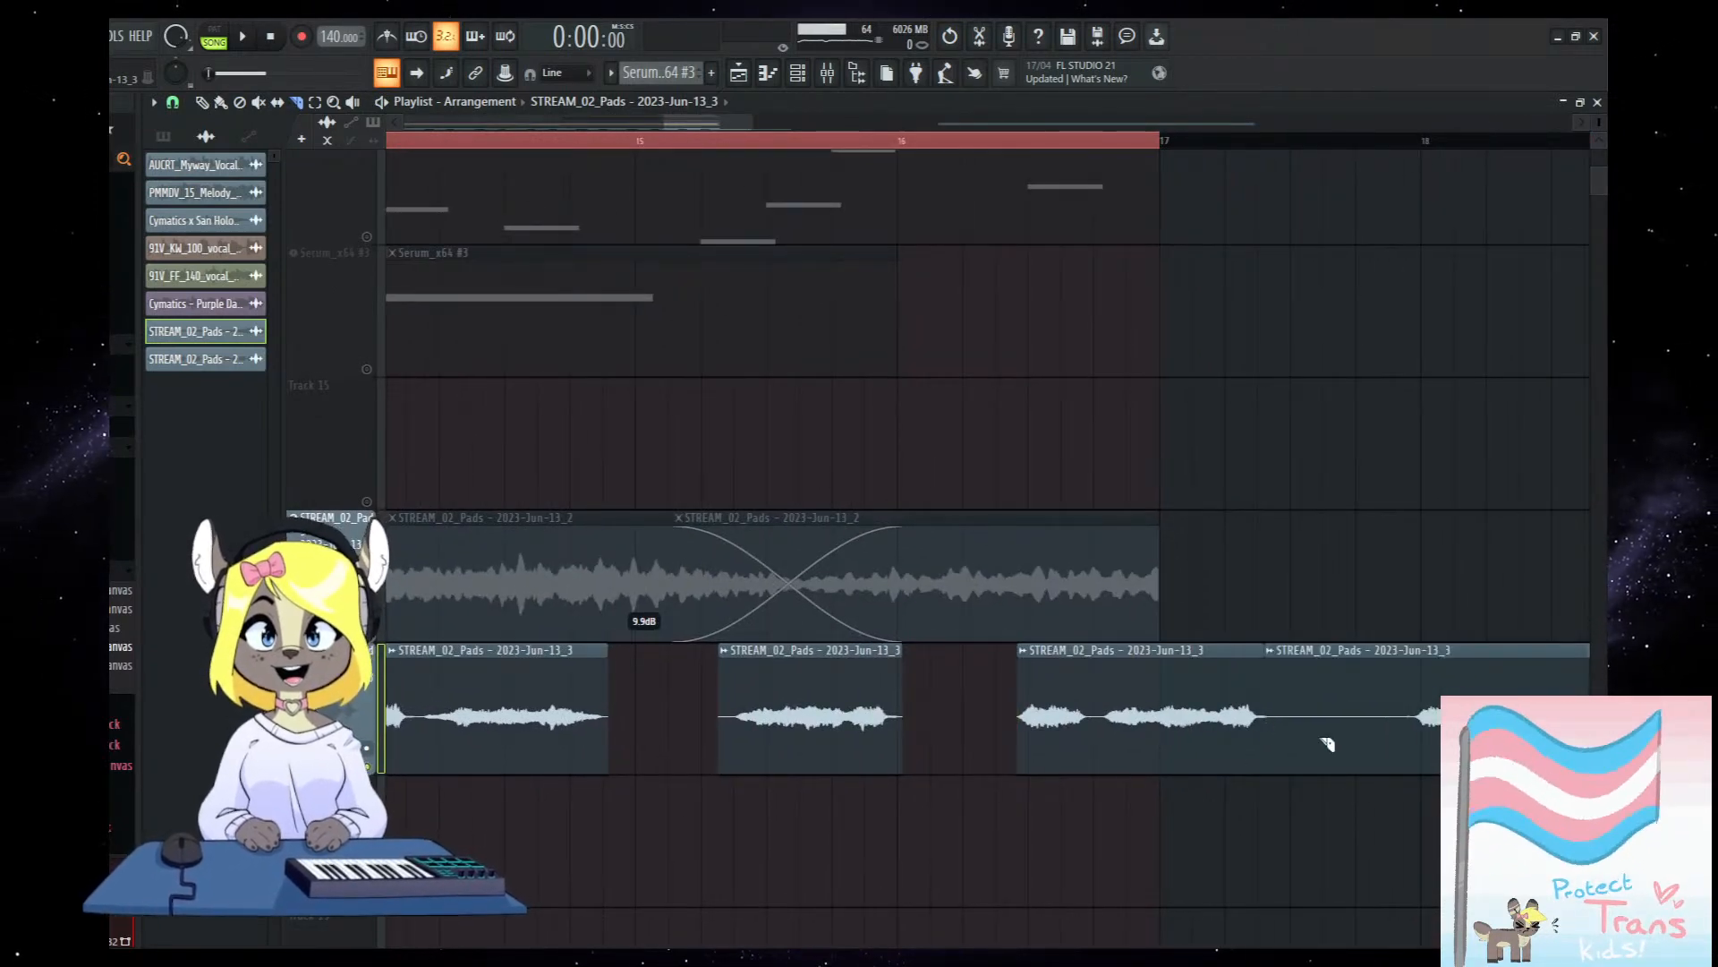
right_click(1408, 742)
left_click_drag(1389, 771, 811, 728)
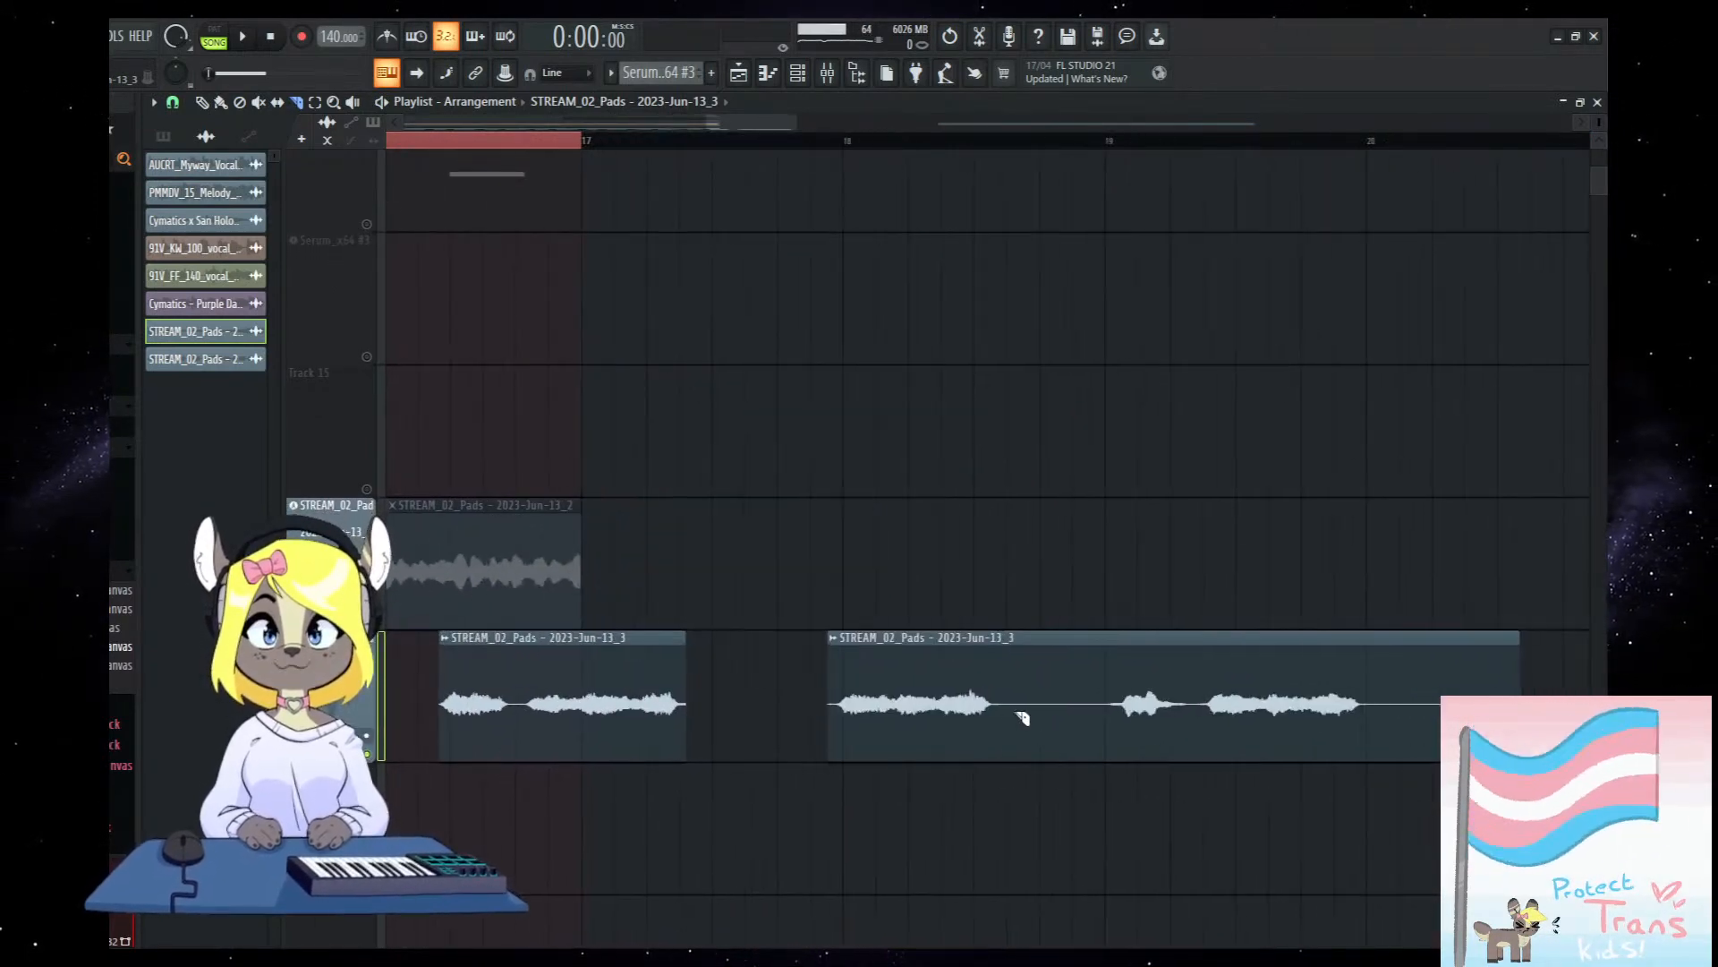
right_click(1106, 725)
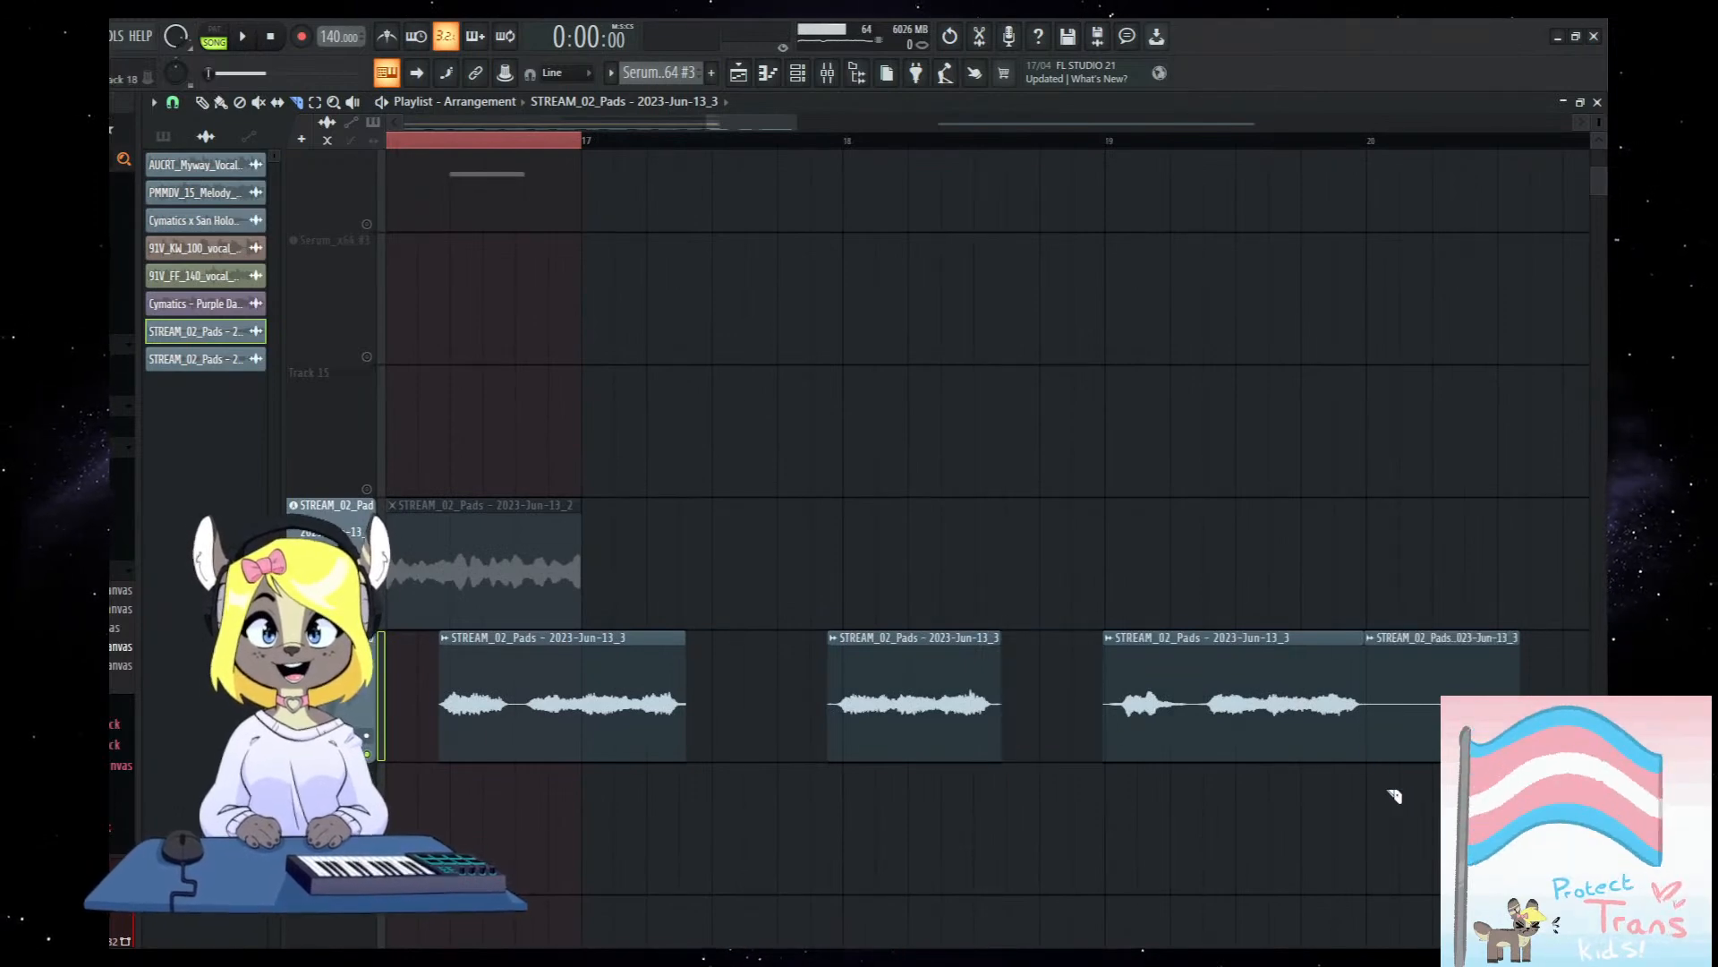
scroll(1396, 792, "down", 2)
left_click(203, 103)
scroll(1110, 711, "down", 3)
right_click(1182, 748)
Move the second and third pad slices earlier so they follow the first slice with short crossfades.
left_click_drag(1301, 716, 376, 743)
scroll(498, 787, "up", 2)
left_click_drag(528, 667, 1220, 782)
scroll(529, 851, "down", 2)
left_click_drag(532, 850, 913, 654)
left_click(492, 729, "ctrl")
left_click_drag(495, 760, 767, 794)
left_click_drag(531, 683, 504, 685)
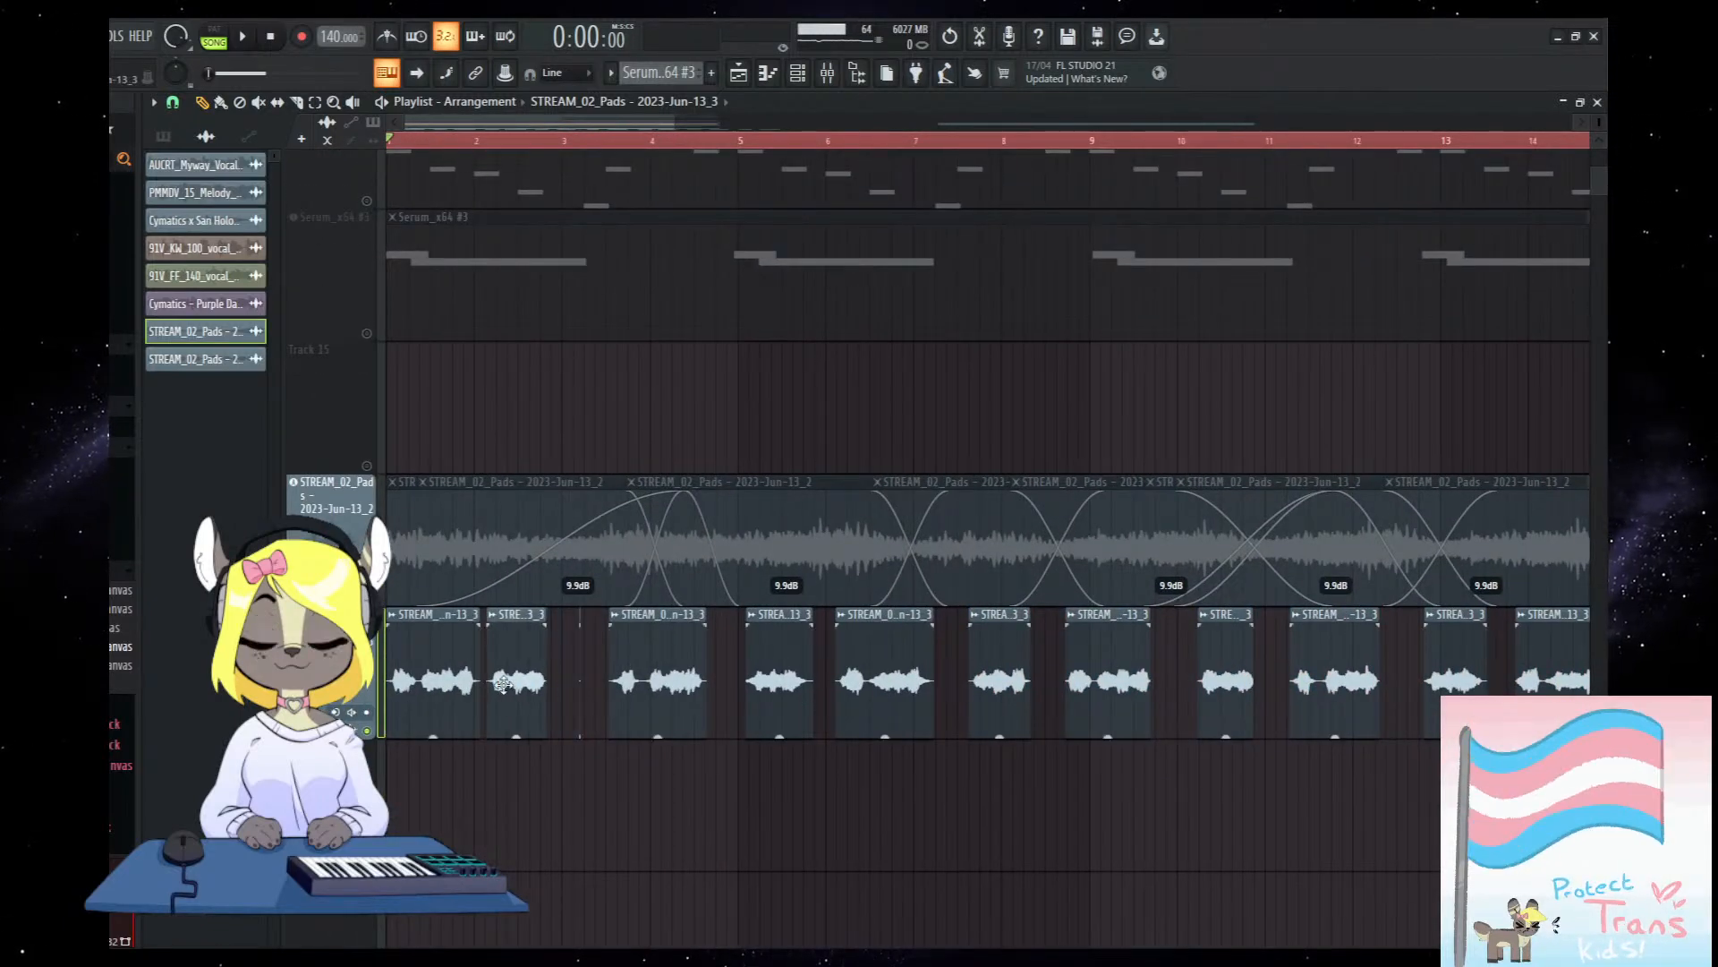
left_click_drag(609, 714, 534, 711)
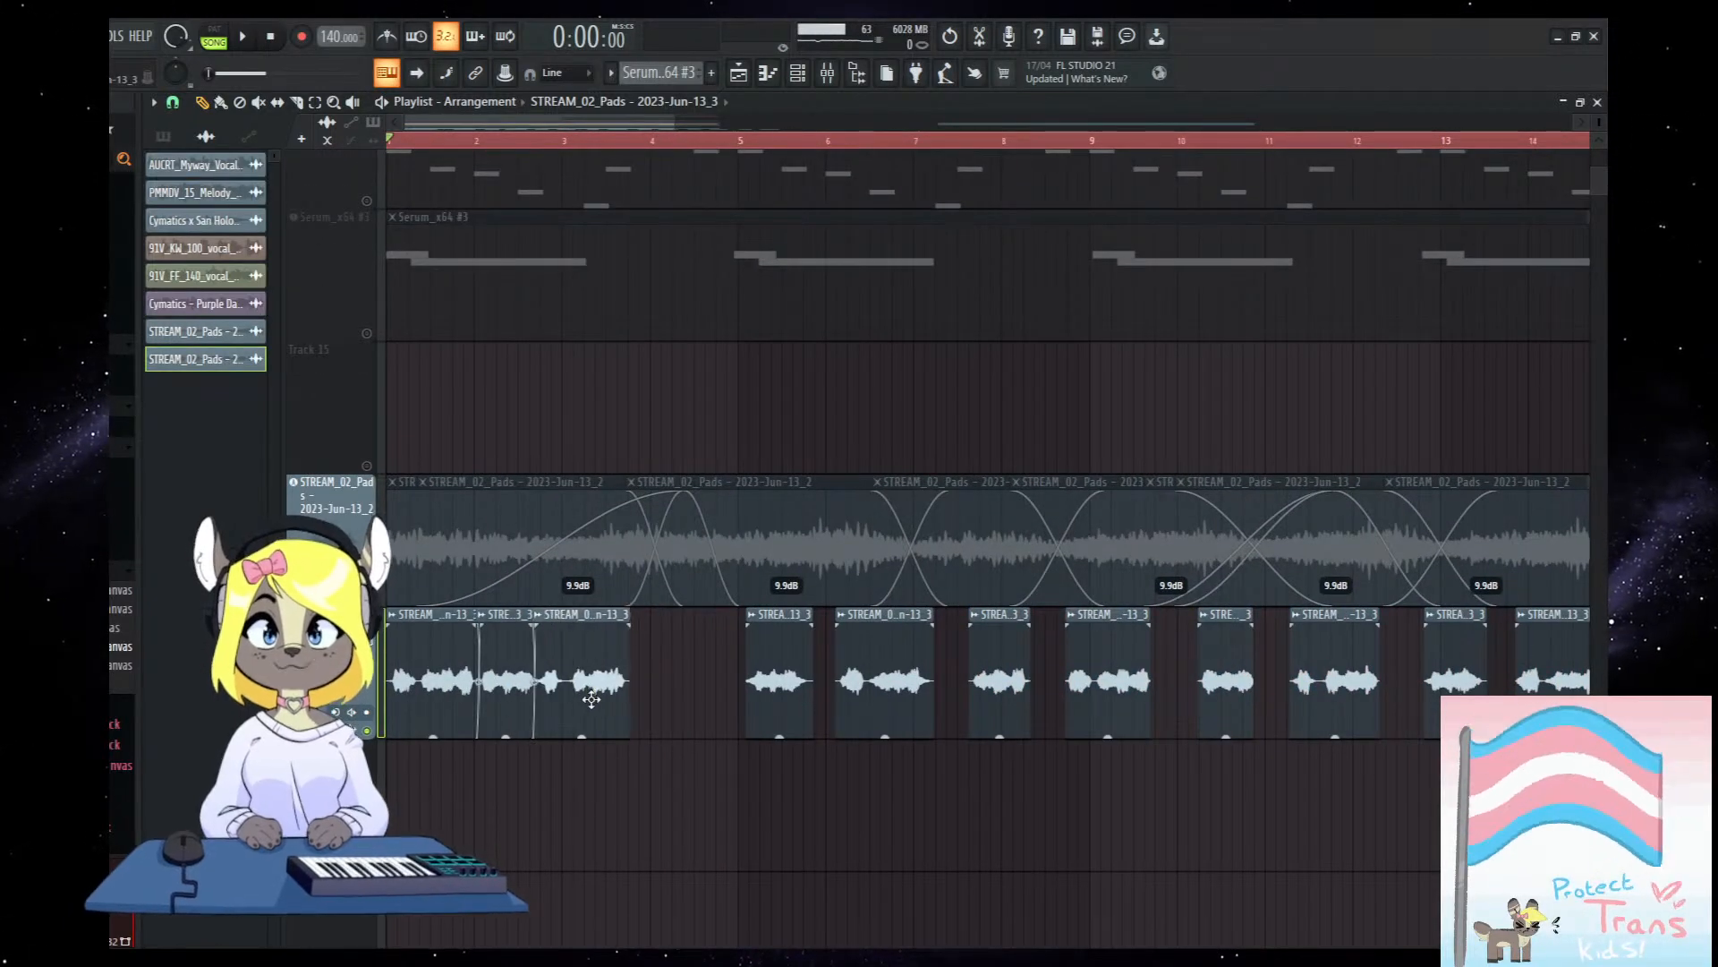
Close up the next seven pad slices so the chain runs without gaps to bar 9.
left_click_drag(767, 697, 651, 698)
left_click_drag(859, 695, 713, 695)
left_click_drag(1006, 687, 809, 685)
left_click_drag(1106, 689, 869, 689)
left_click_drag(1208, 688, 932, 689)
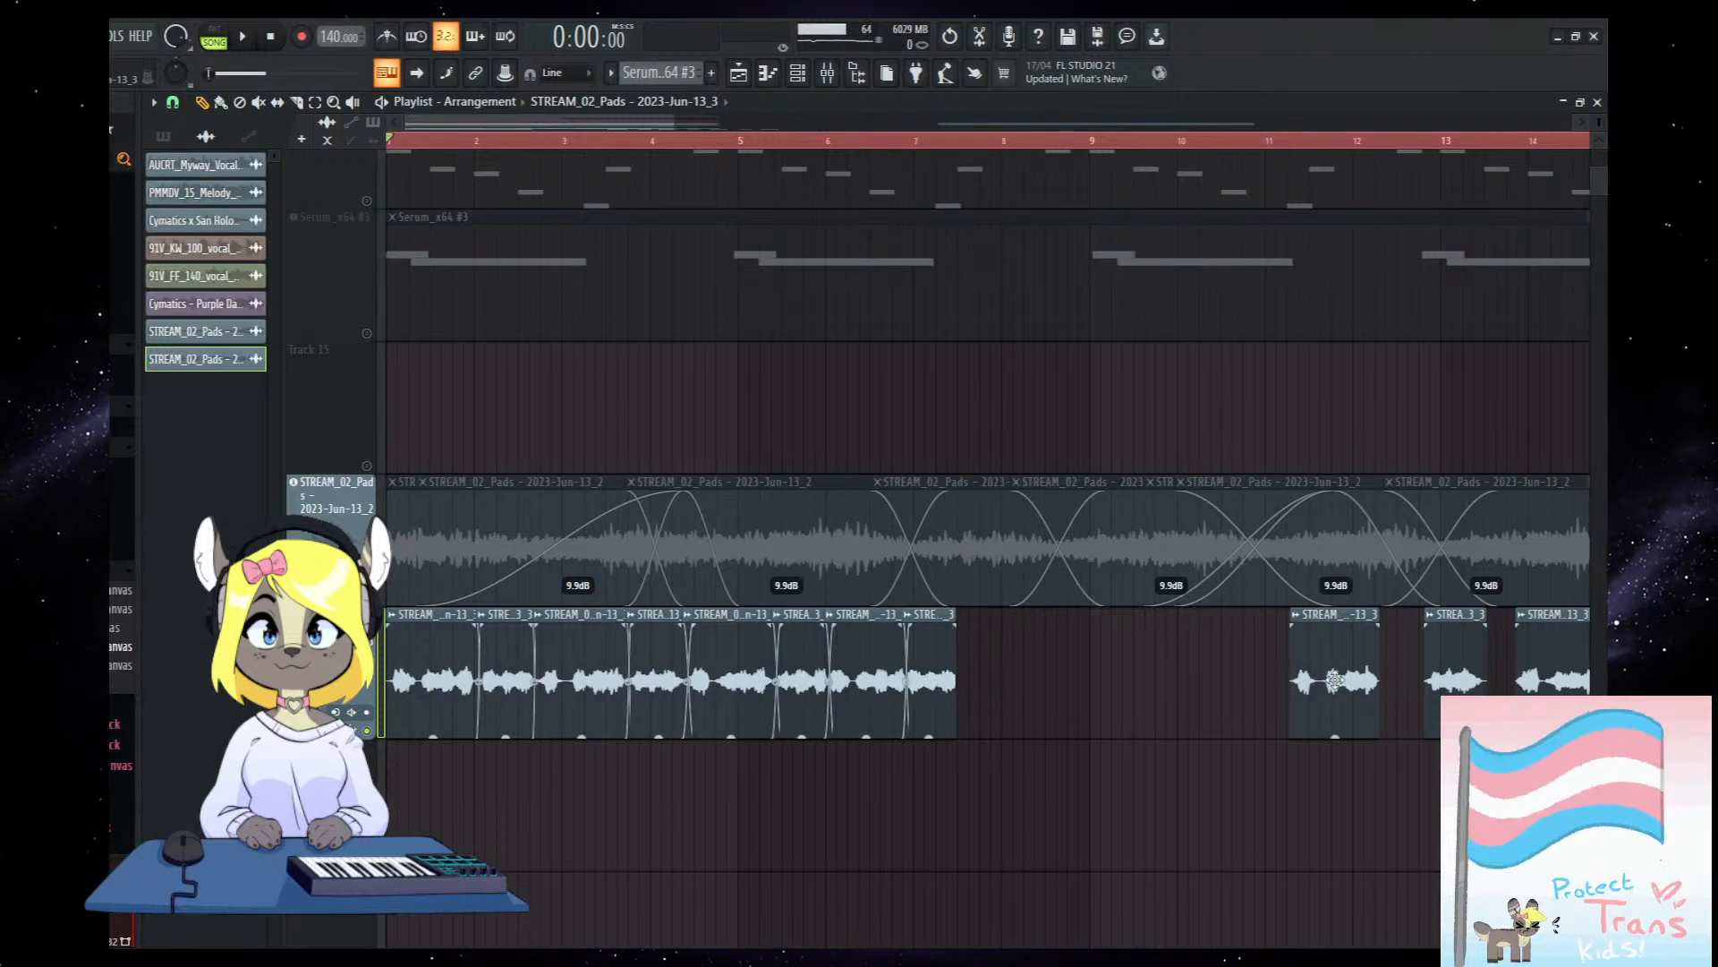
left_click_drag(1333, 680, 996, 683)
left_click_drag(1457, 677, 1067, 678)
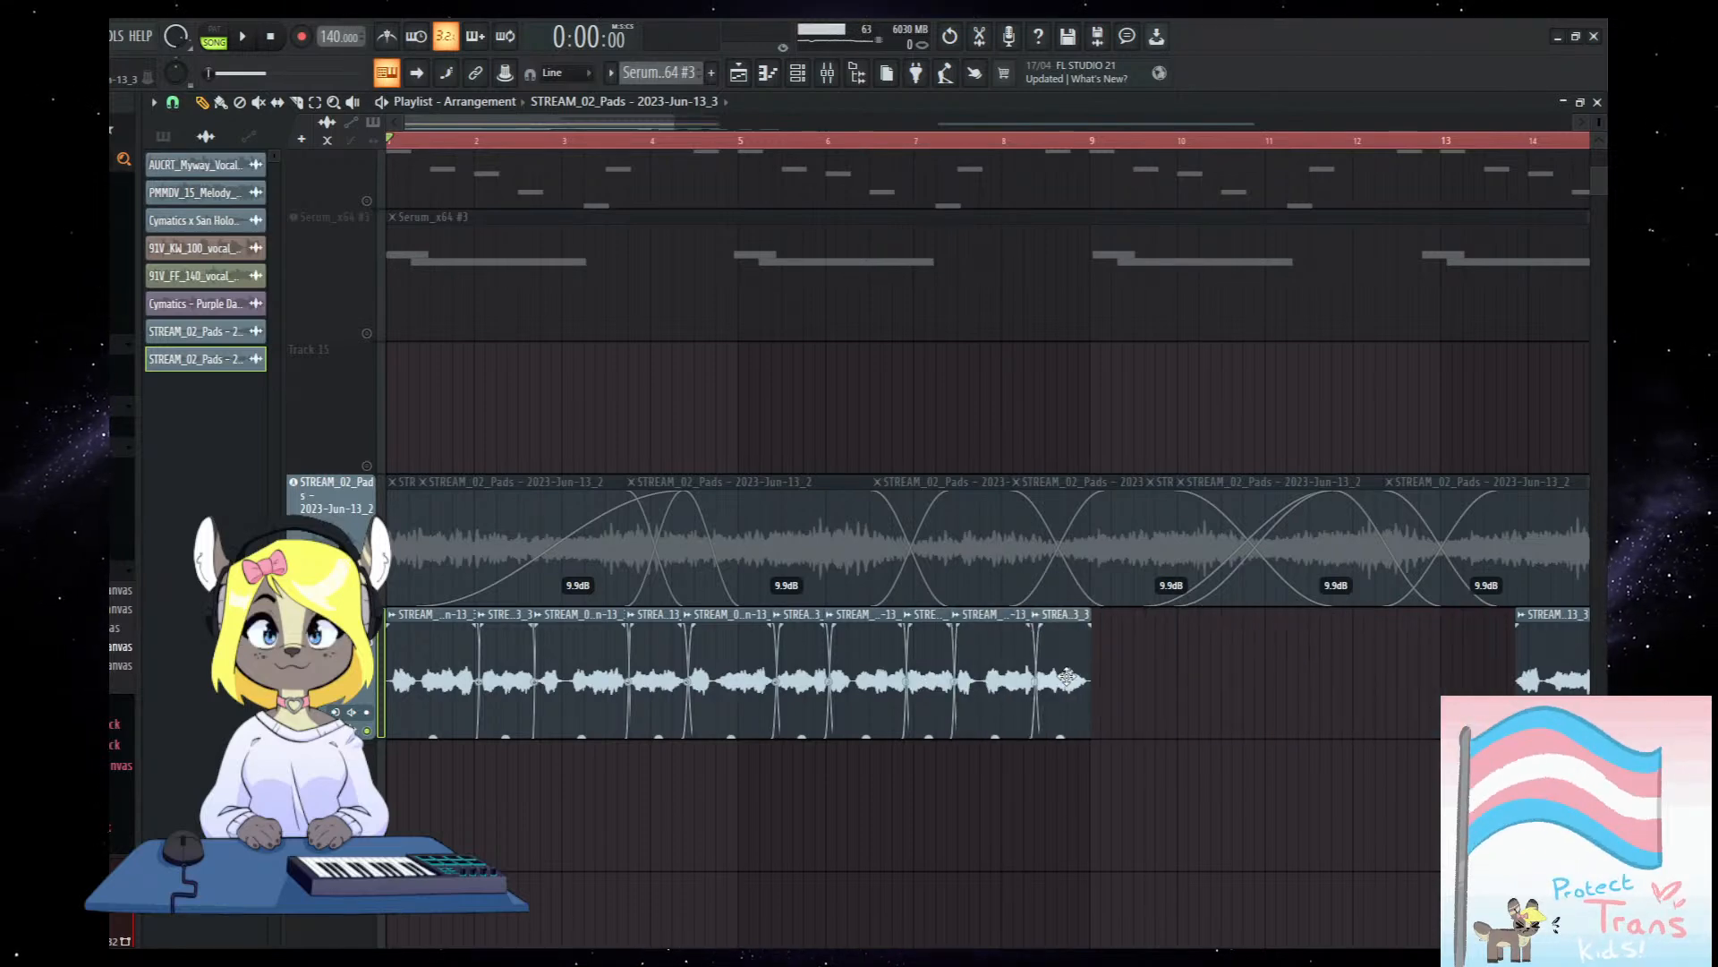
Pull the following pad slices back against the chain, overlapping slightly, from bar 9 to before bar 11.
left_click_drag(1561, 690, 1151, 700)
left_click_drag(838, 772, 430, 828)
left_click_drag(1289, 777, 741, 761)
left_click_drag(848, 754, 1125, 756)
left_click(1077, 813, "ctrl")
scroll(1078, 812, "up", 4)
left_click_drag(1253, 769, 1074, 761)
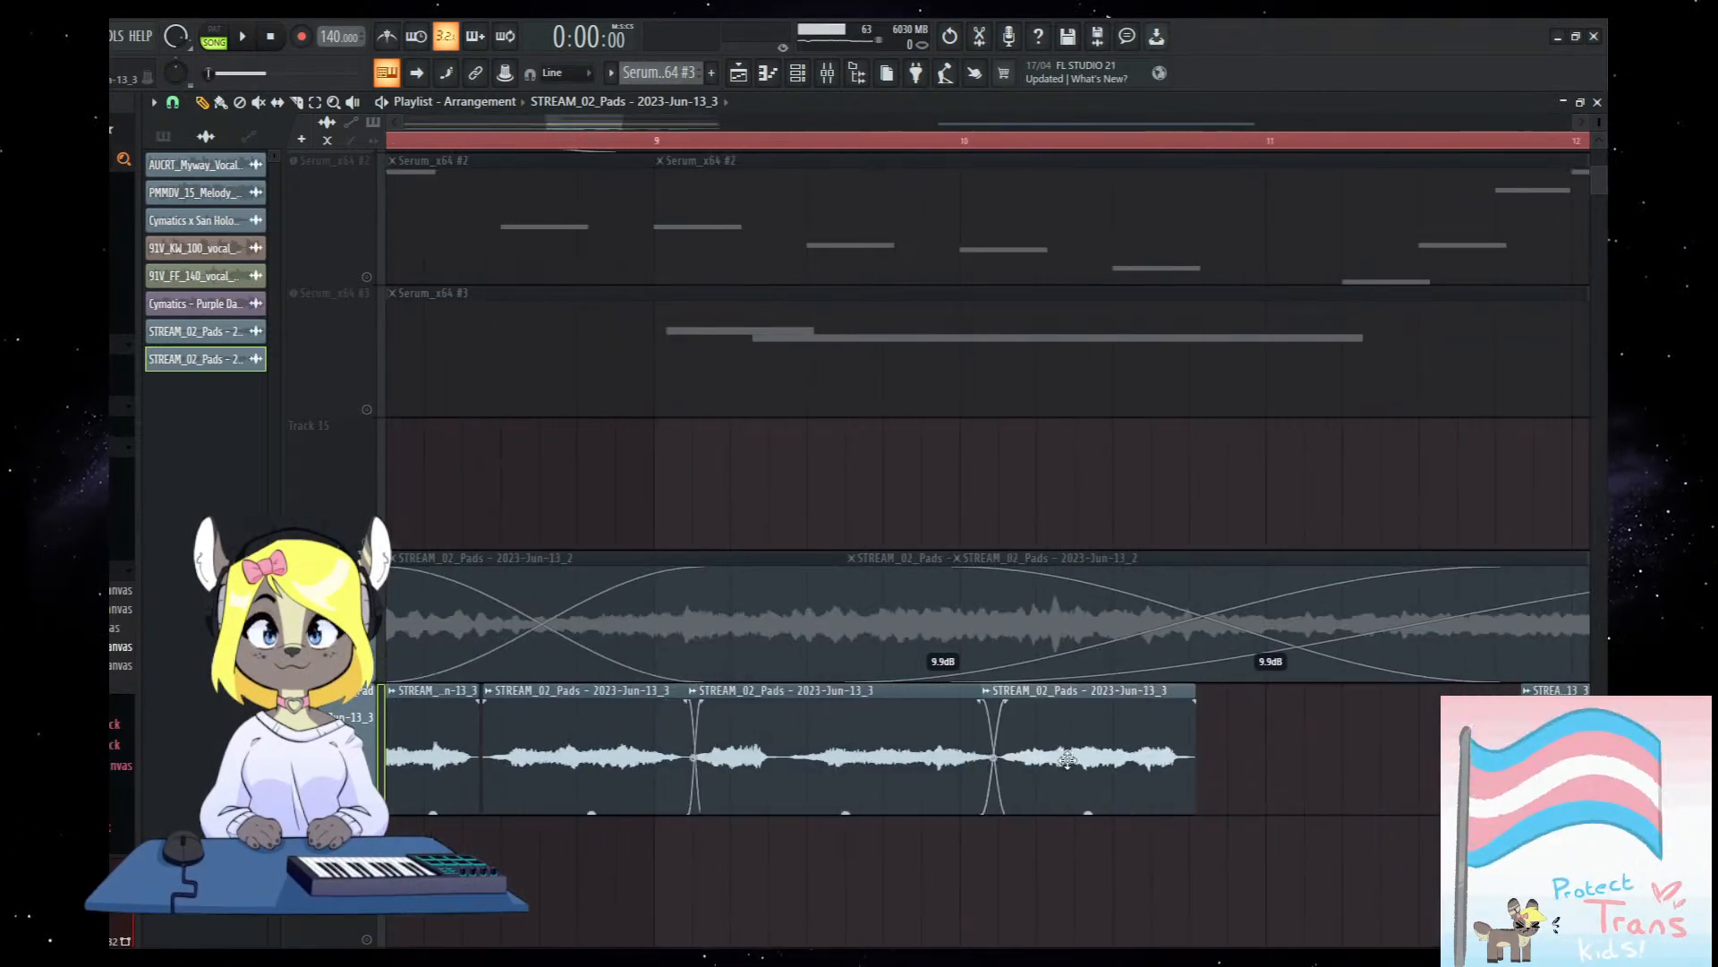
Join the last pad slices to the chain with small overlaps, filling the track to about bar 13.
scroll(1226, 772, "down", 2)
scroll(1279, 779, "down", 3)
left_click_drag(1426, 759, 1314, 759)
left_click_drag(1507, 761, 1358, 763)
scroll(1343, 769, "down", 2)
left_click_drag(528, 834, 1265, 783, "ctrl")
right_click(1198, 833)
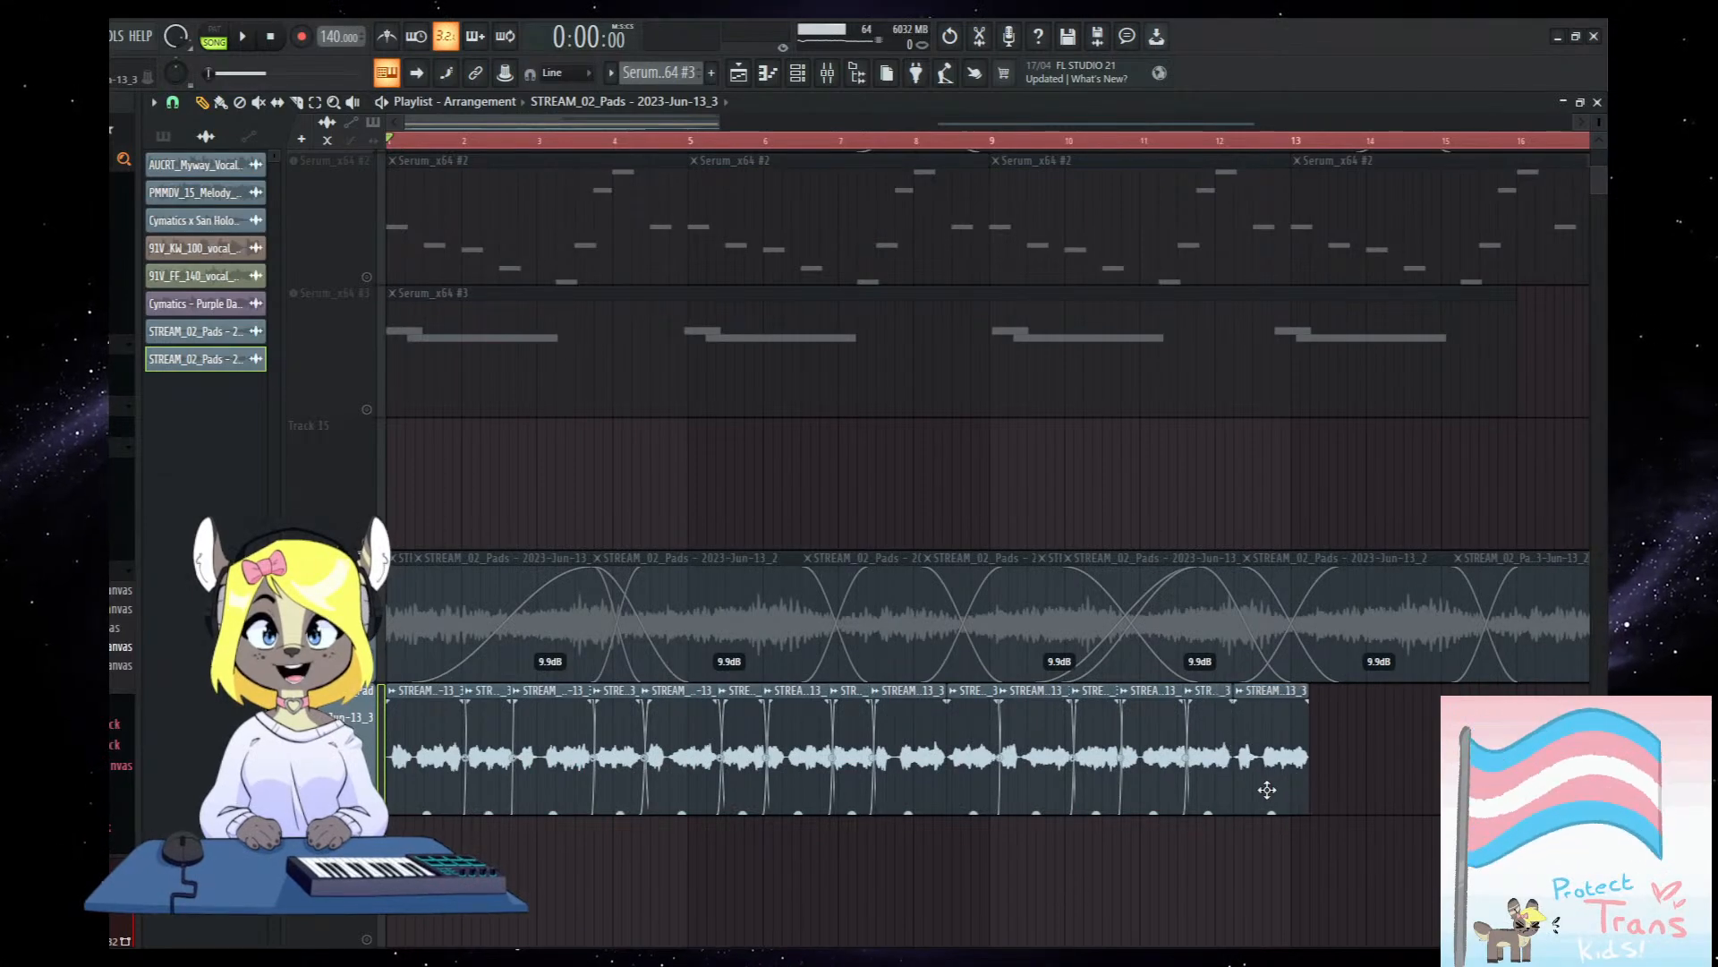
Copy the opening run of pad slices to bar 13, directly after the last slice.
scroll(1266, 786, "up", 4)
scroll(1019, 893, "down", 1)
scroll(1012, 886, "down", 6)
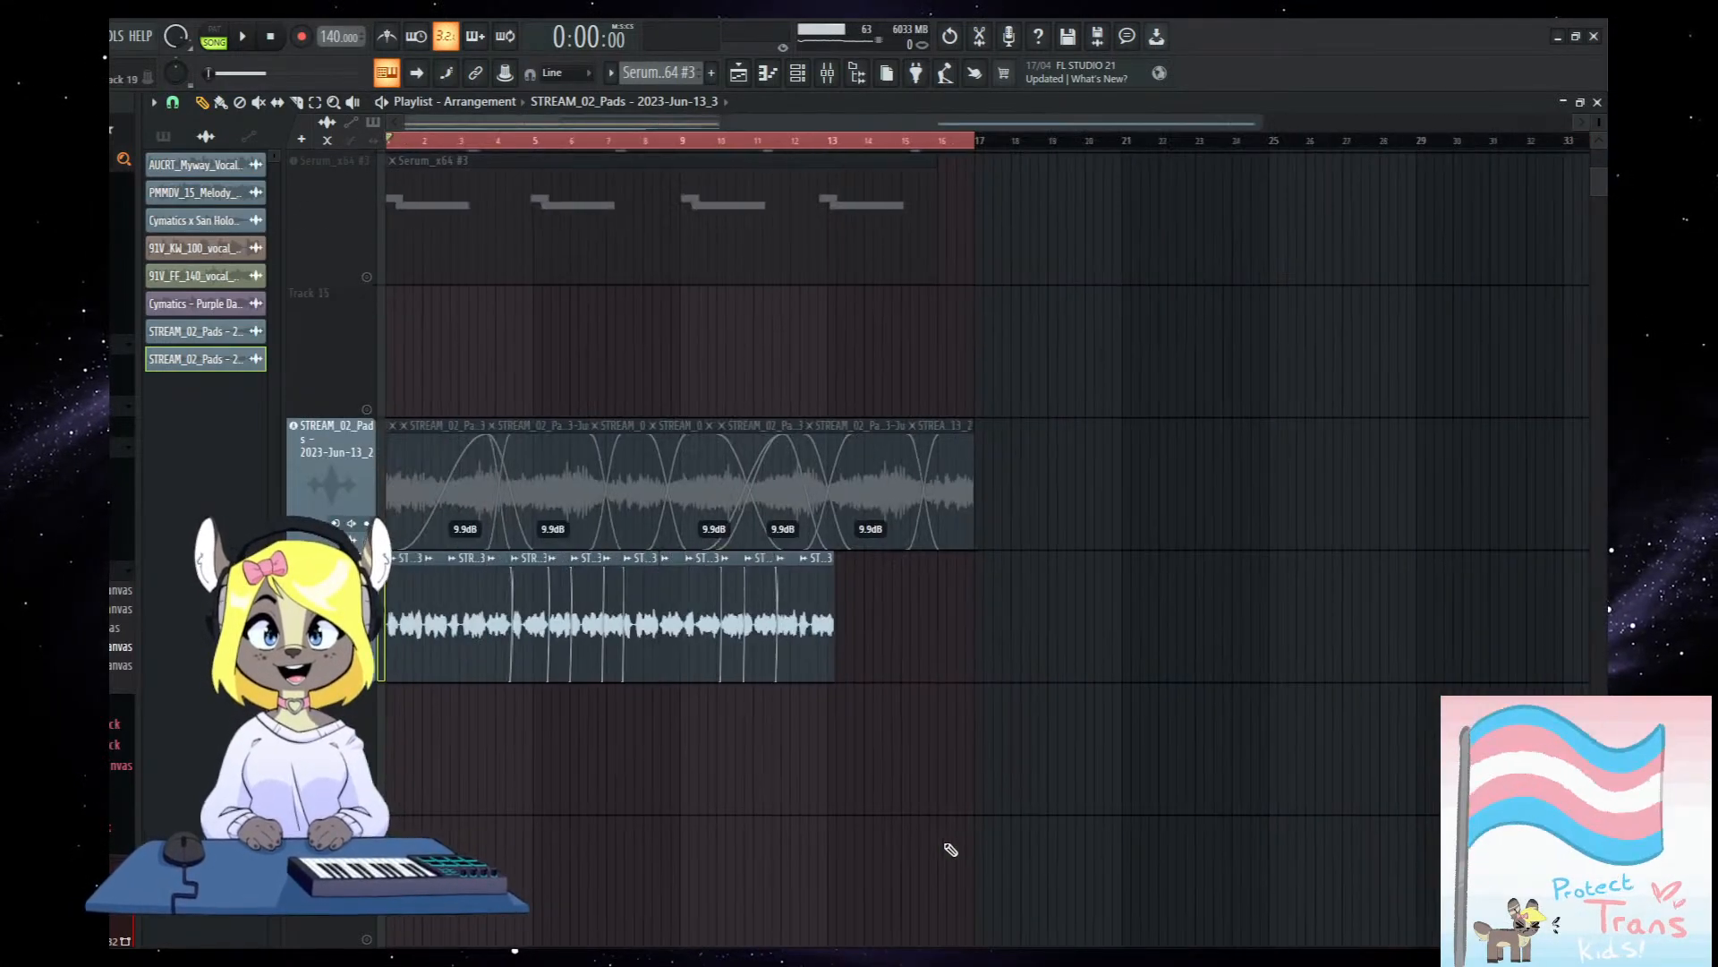
scroll(775, 836, "up", 1)
left_click_drag(771, 823, 371, 684)
scroll(681, 845, "up", 1)
scroll(682, 846, "up", 3)
left_click_drag(575, 845, 1113, 667)
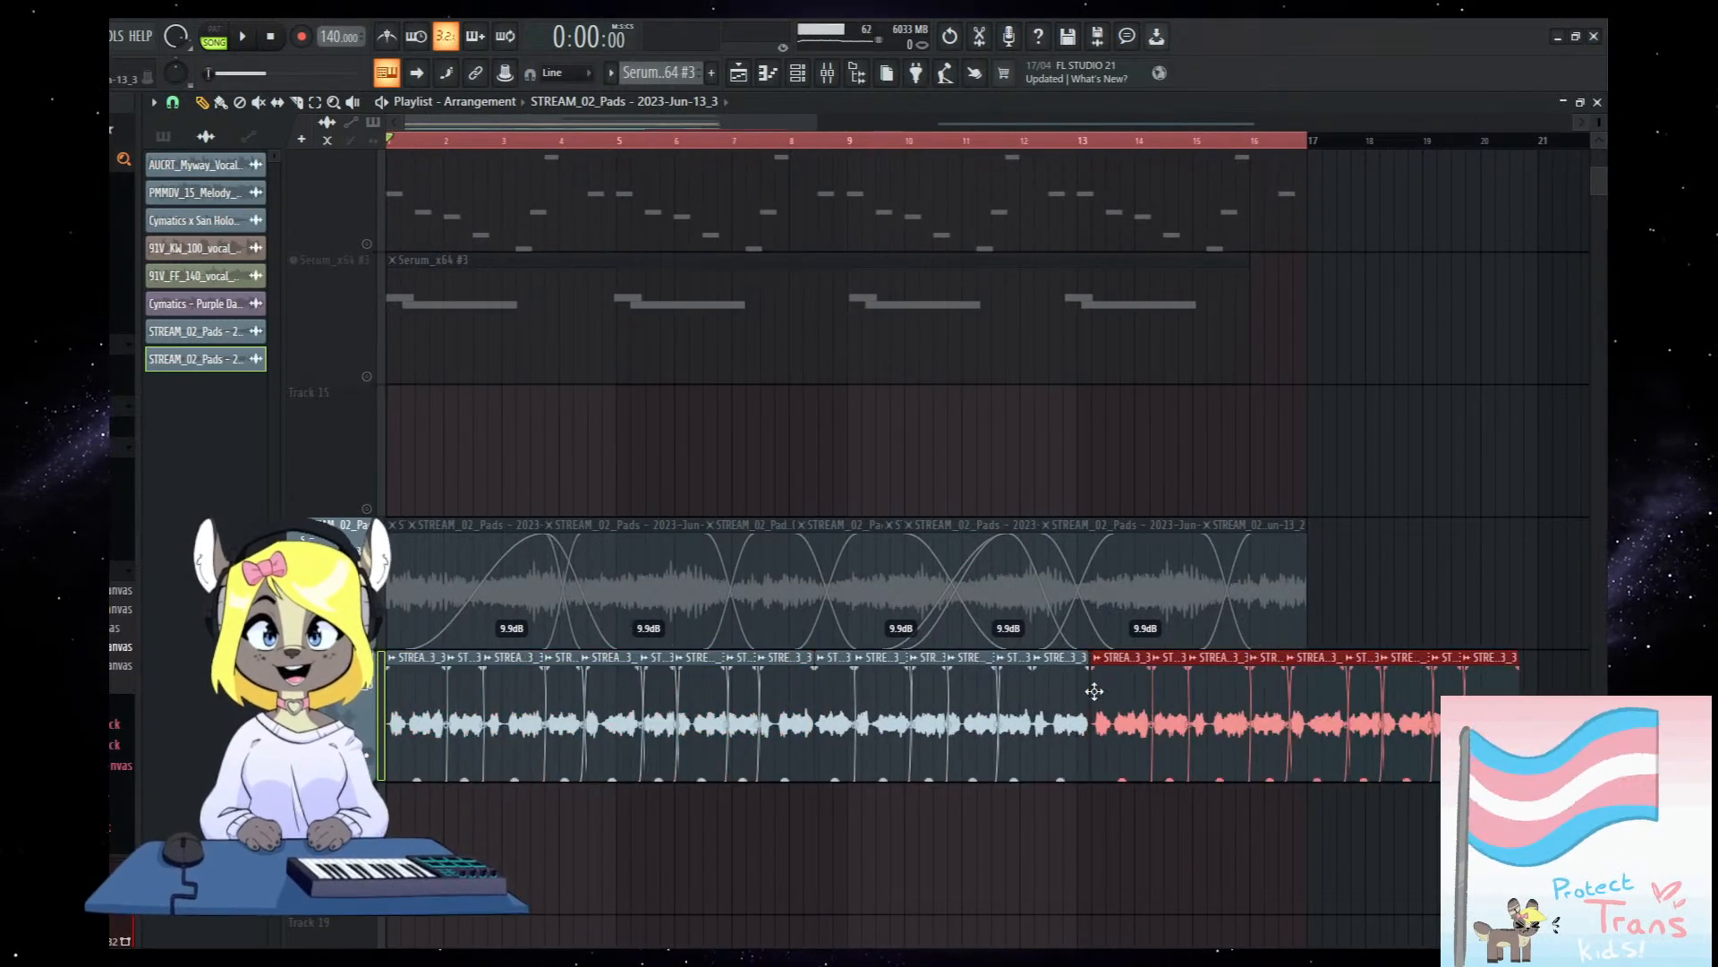
Delete the copied slices past the loop end and trim the last one to bar 17.
scroll(1119, 805, "up", 4)
scroll(1166, 830, "down", 4)
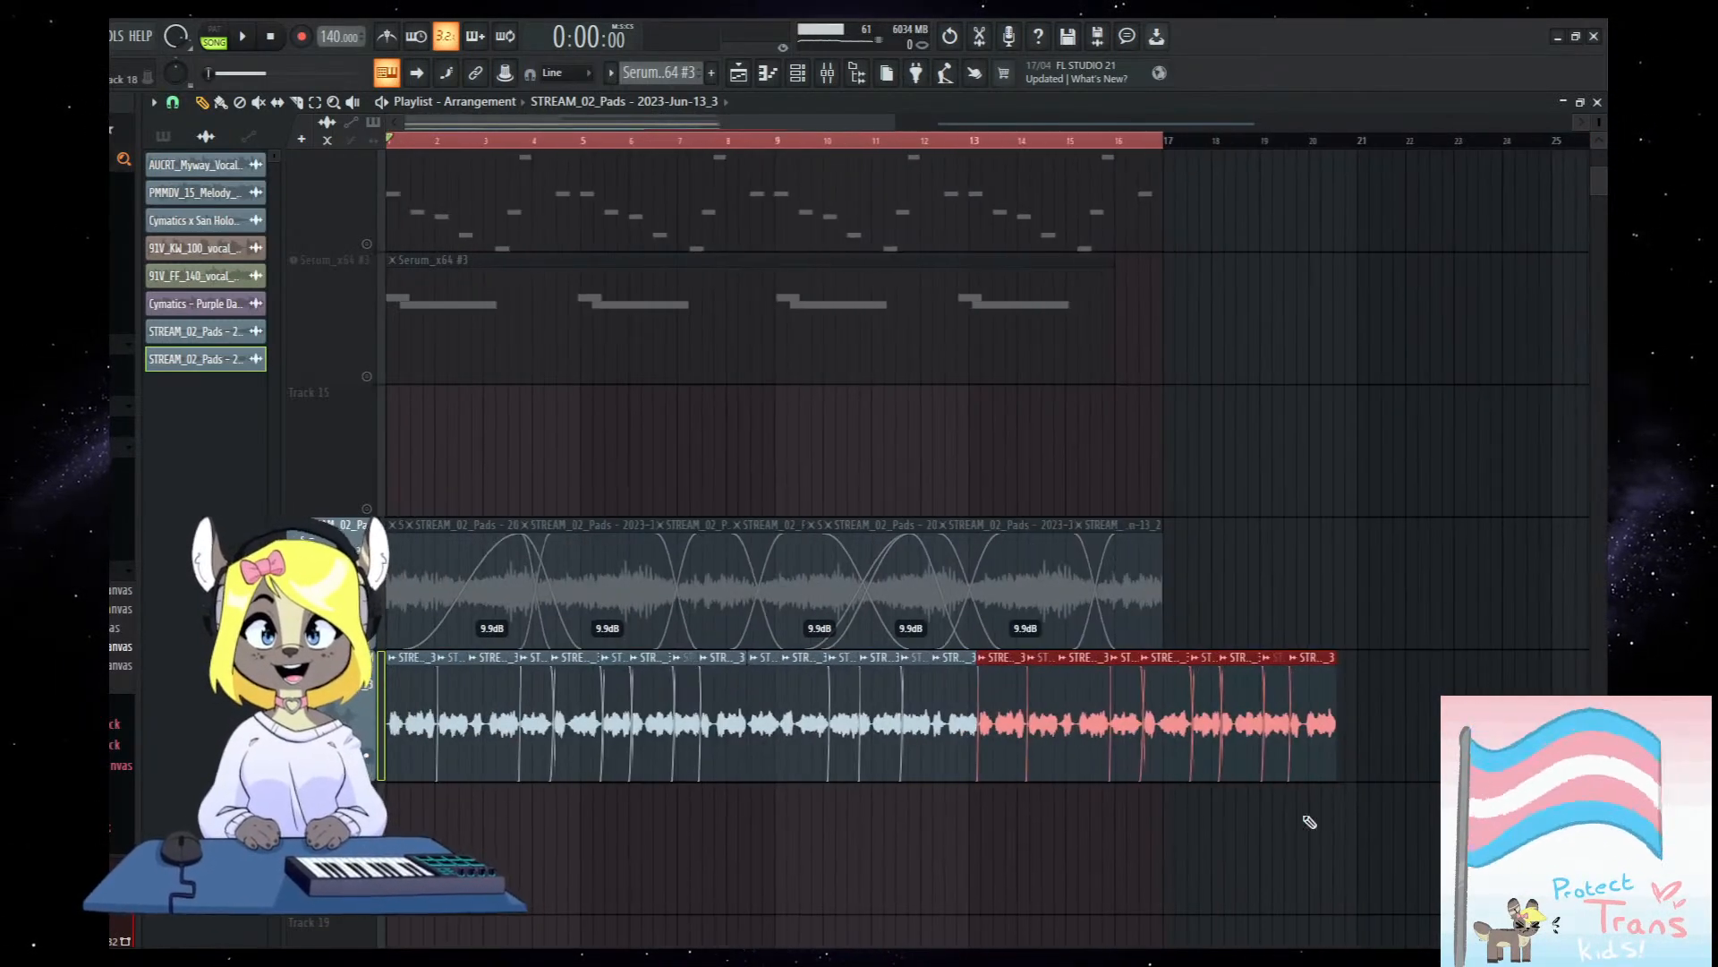
right_click(1320, 725)
scroll(1204, 743, "up", 5)
left_click_drag(1213, 664, 992, 663)
scroll(976, 661, "up", 4)
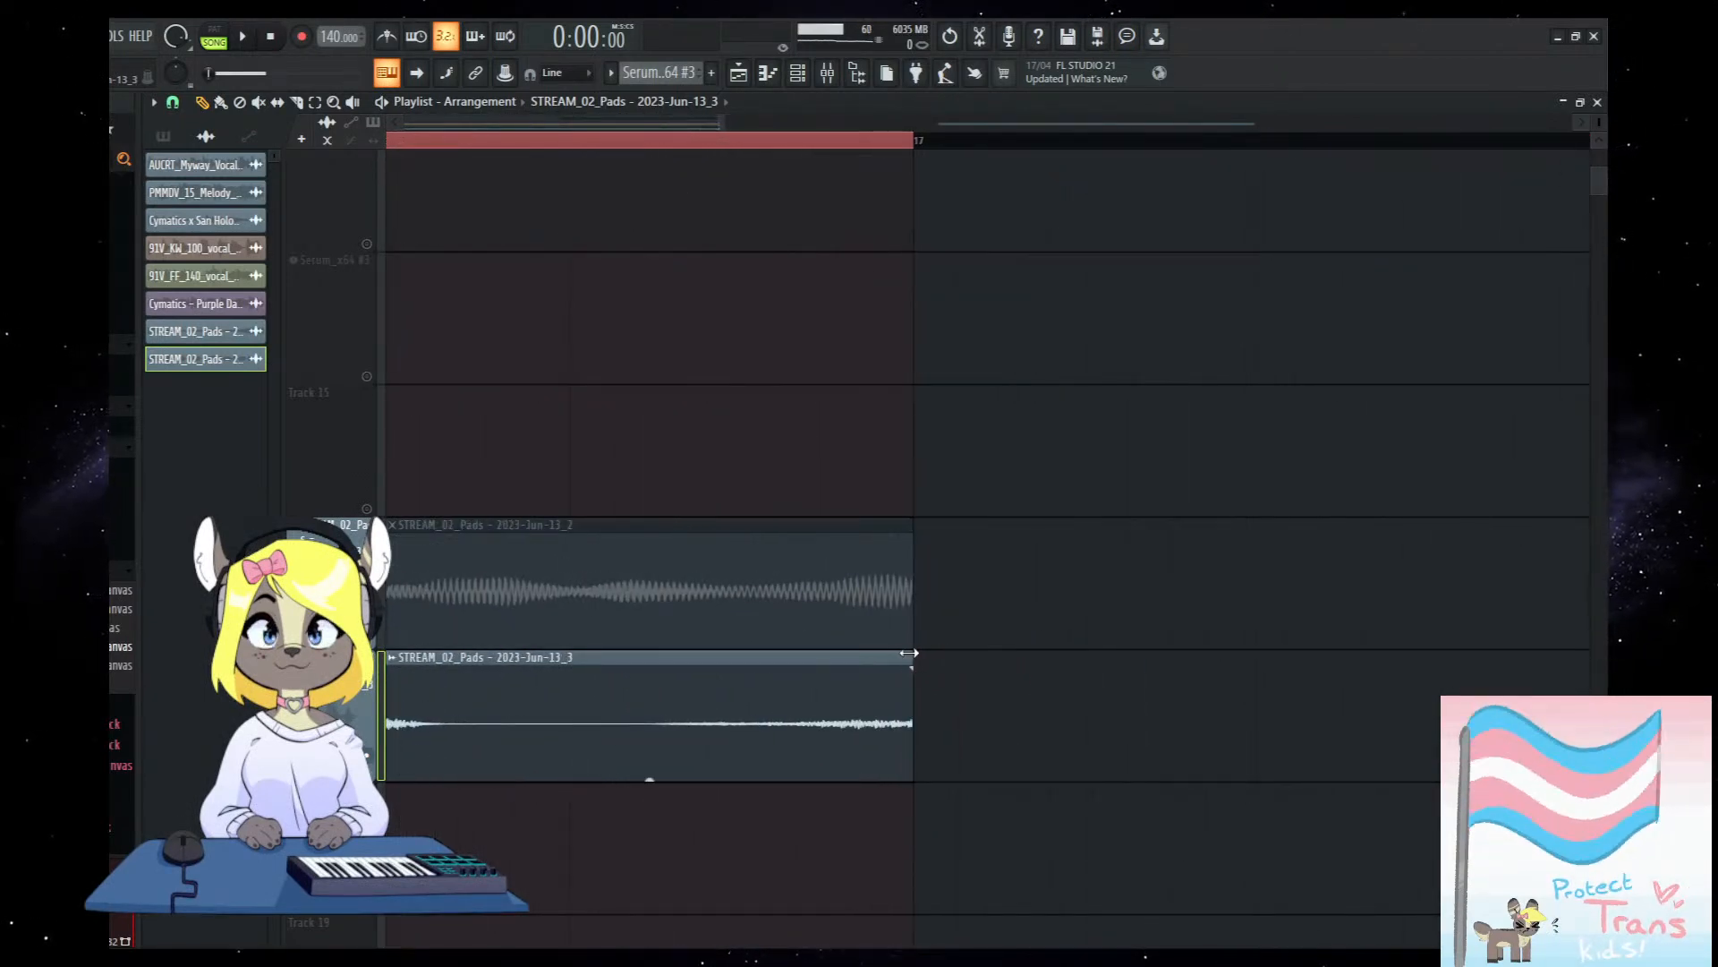
scroll(910, 652, "down", 3)
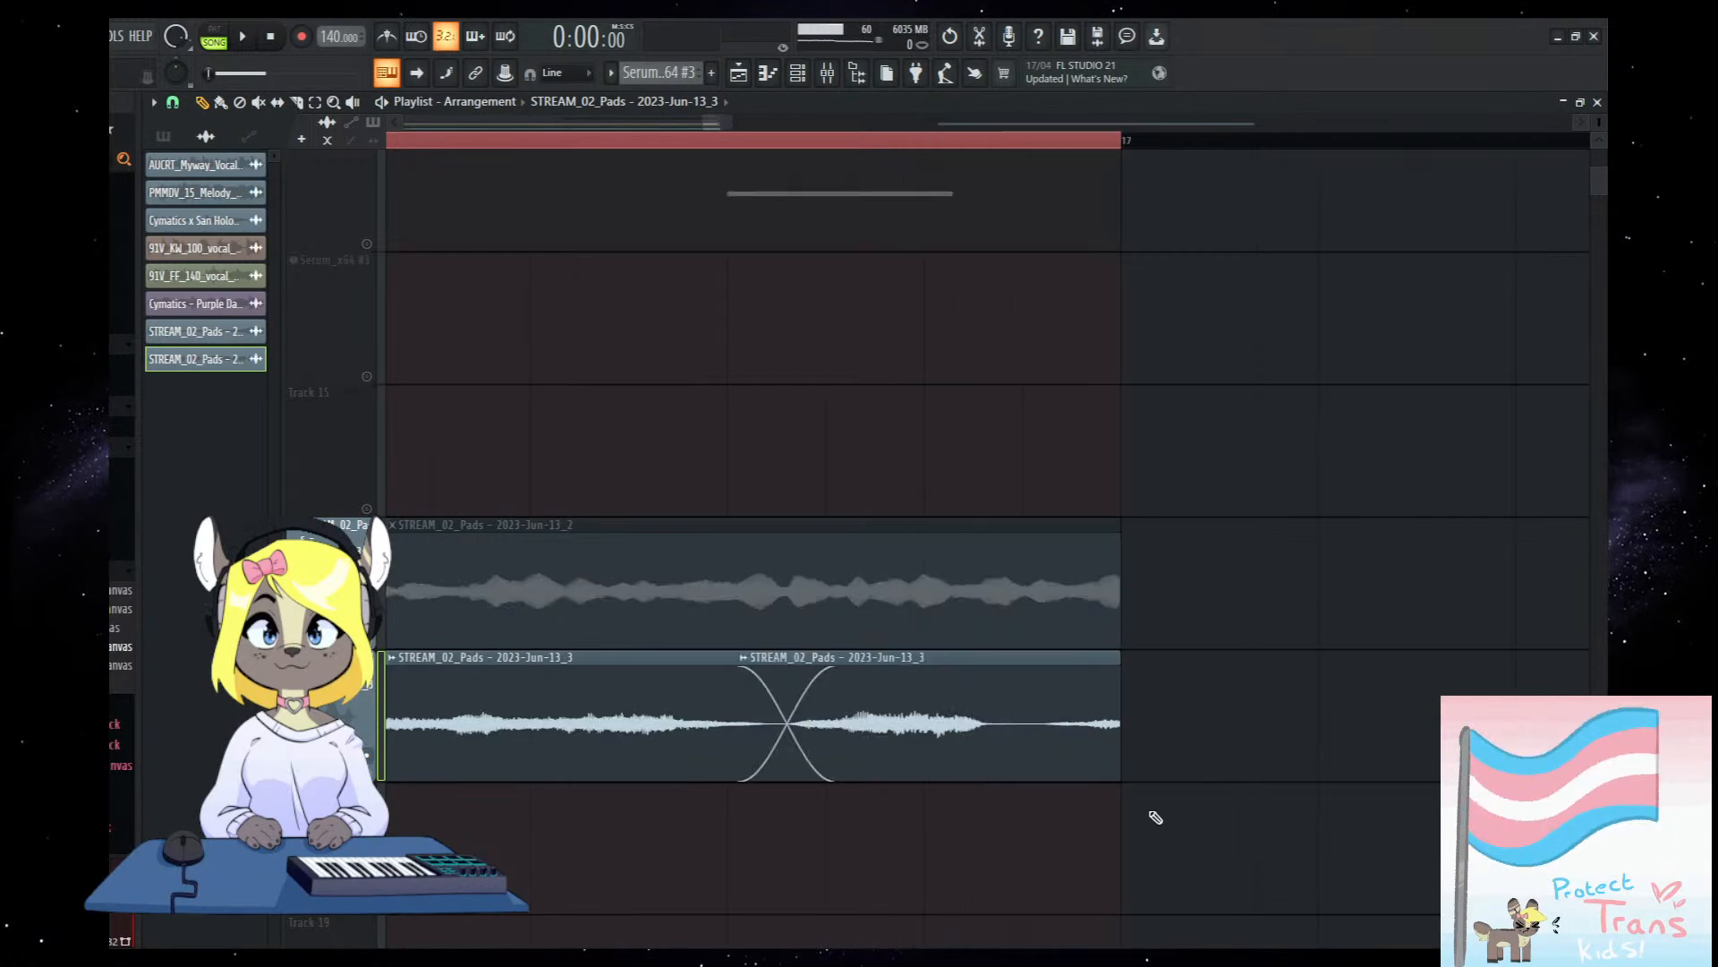
scroll(1151, 812, "down", 4)
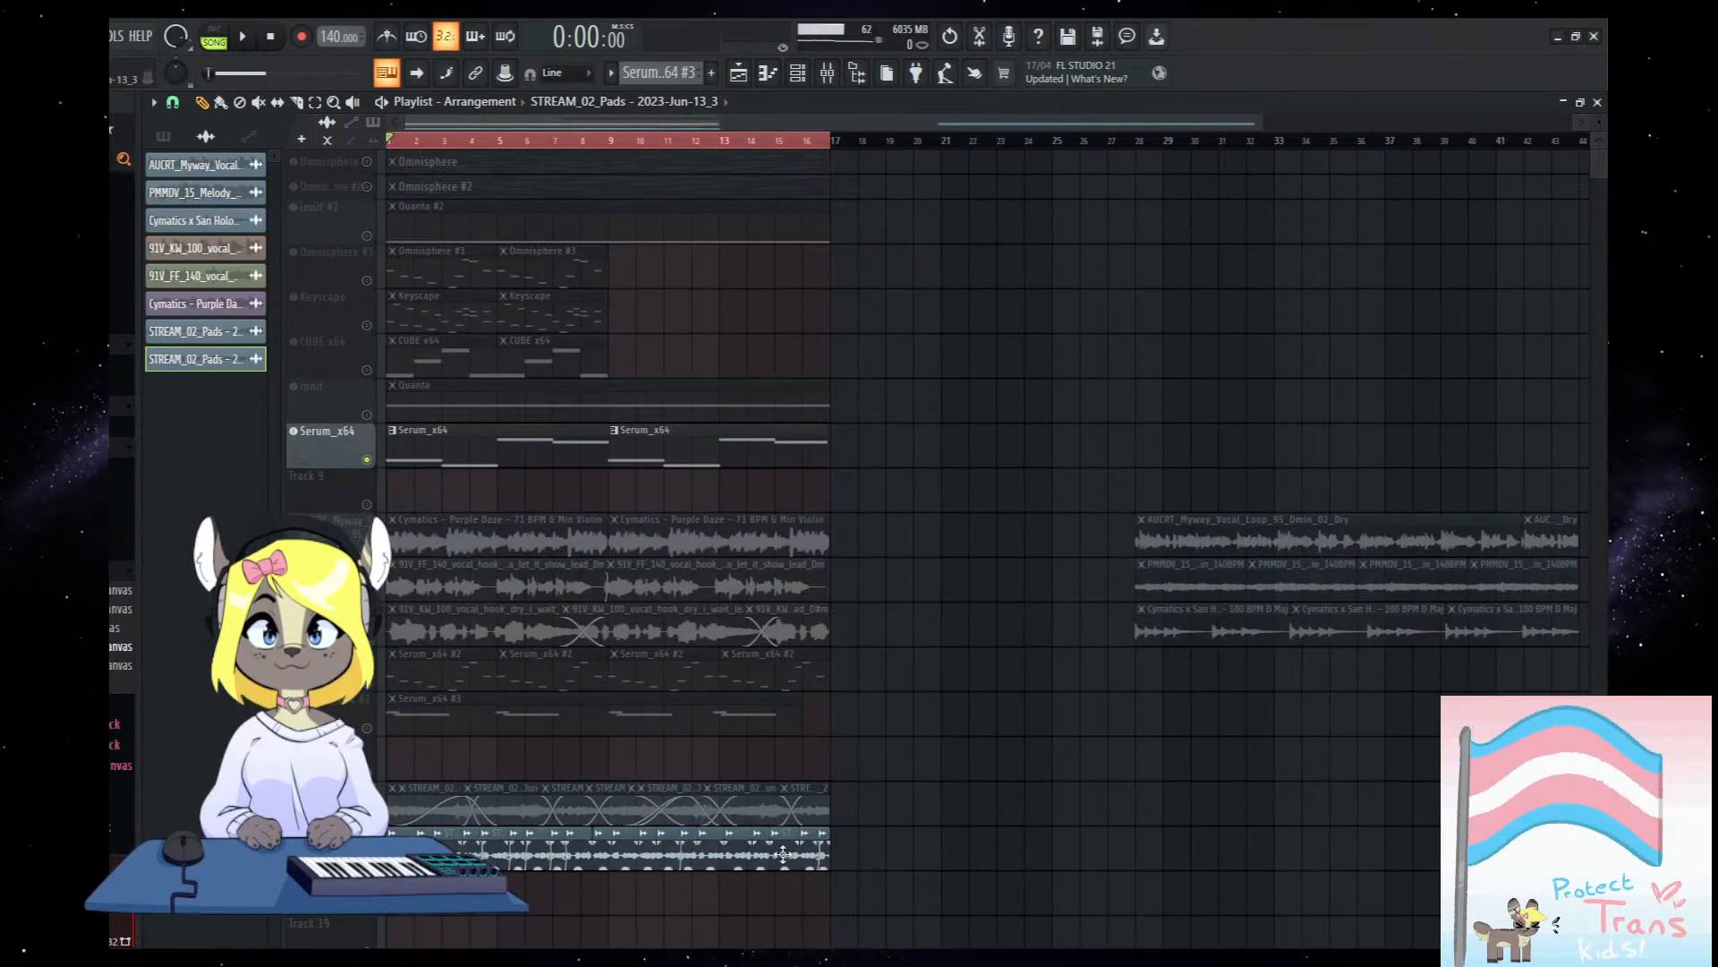
Assign the new pad recording to free mixer track 21 and route it through the Omnisphere track.
double_click(818, 868)
left_click(829, 74)
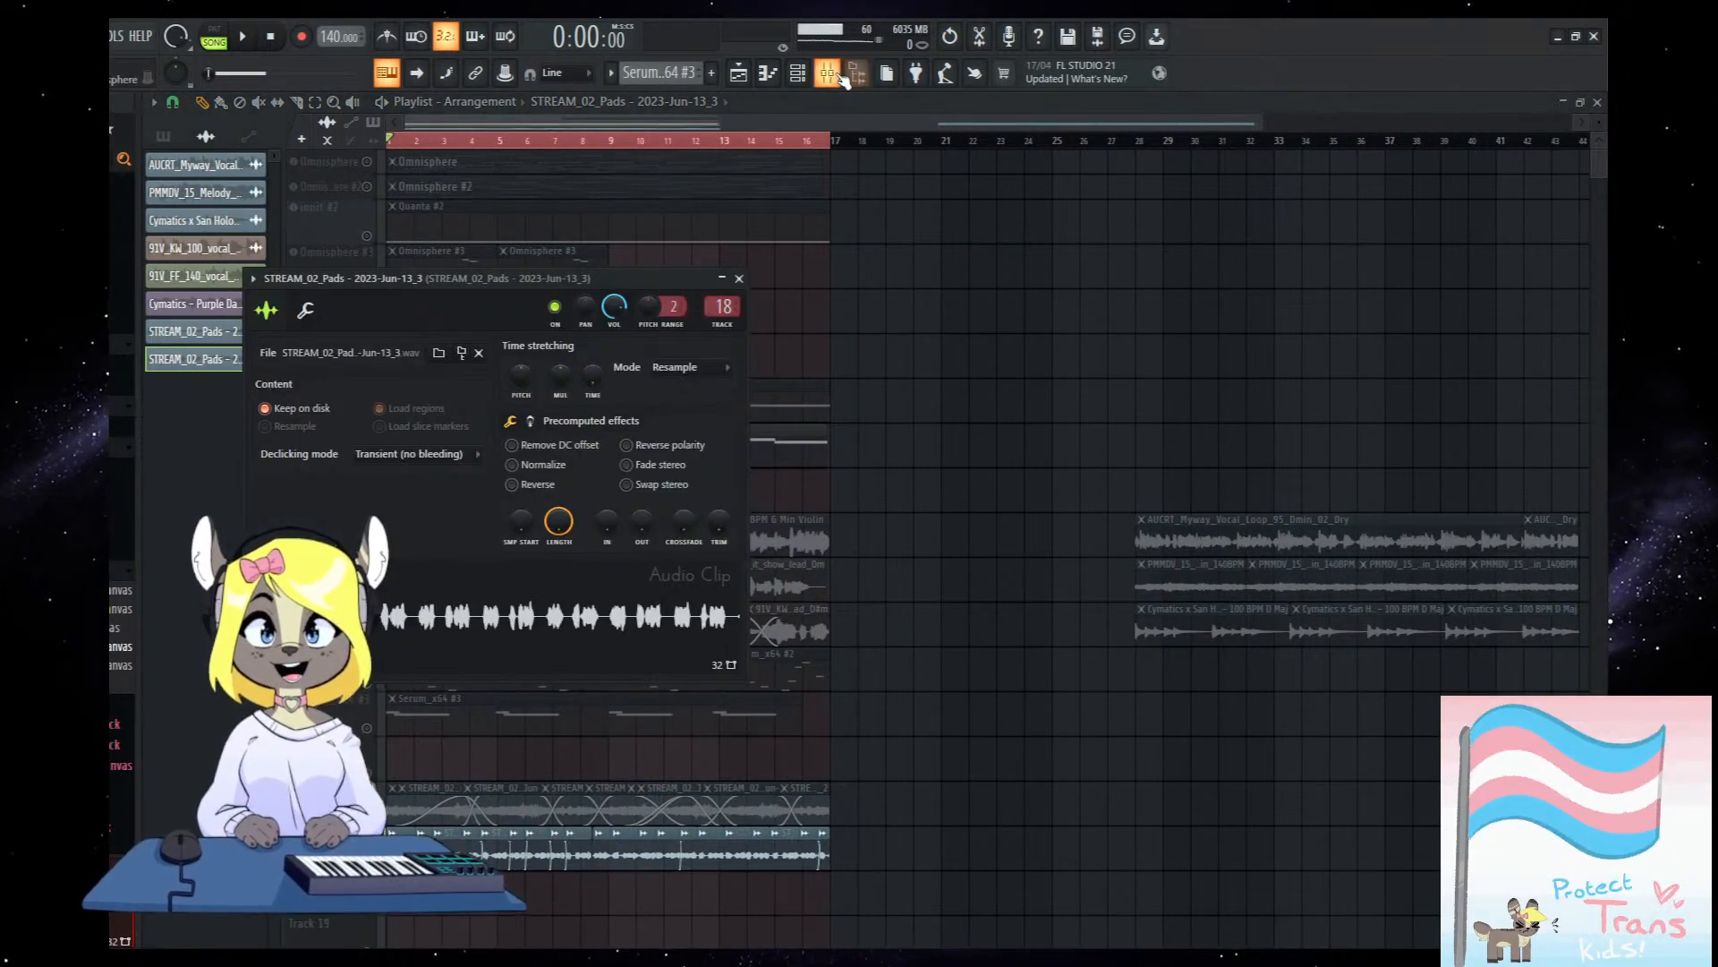
left_click(1022, 385)
key("ctrl+l")
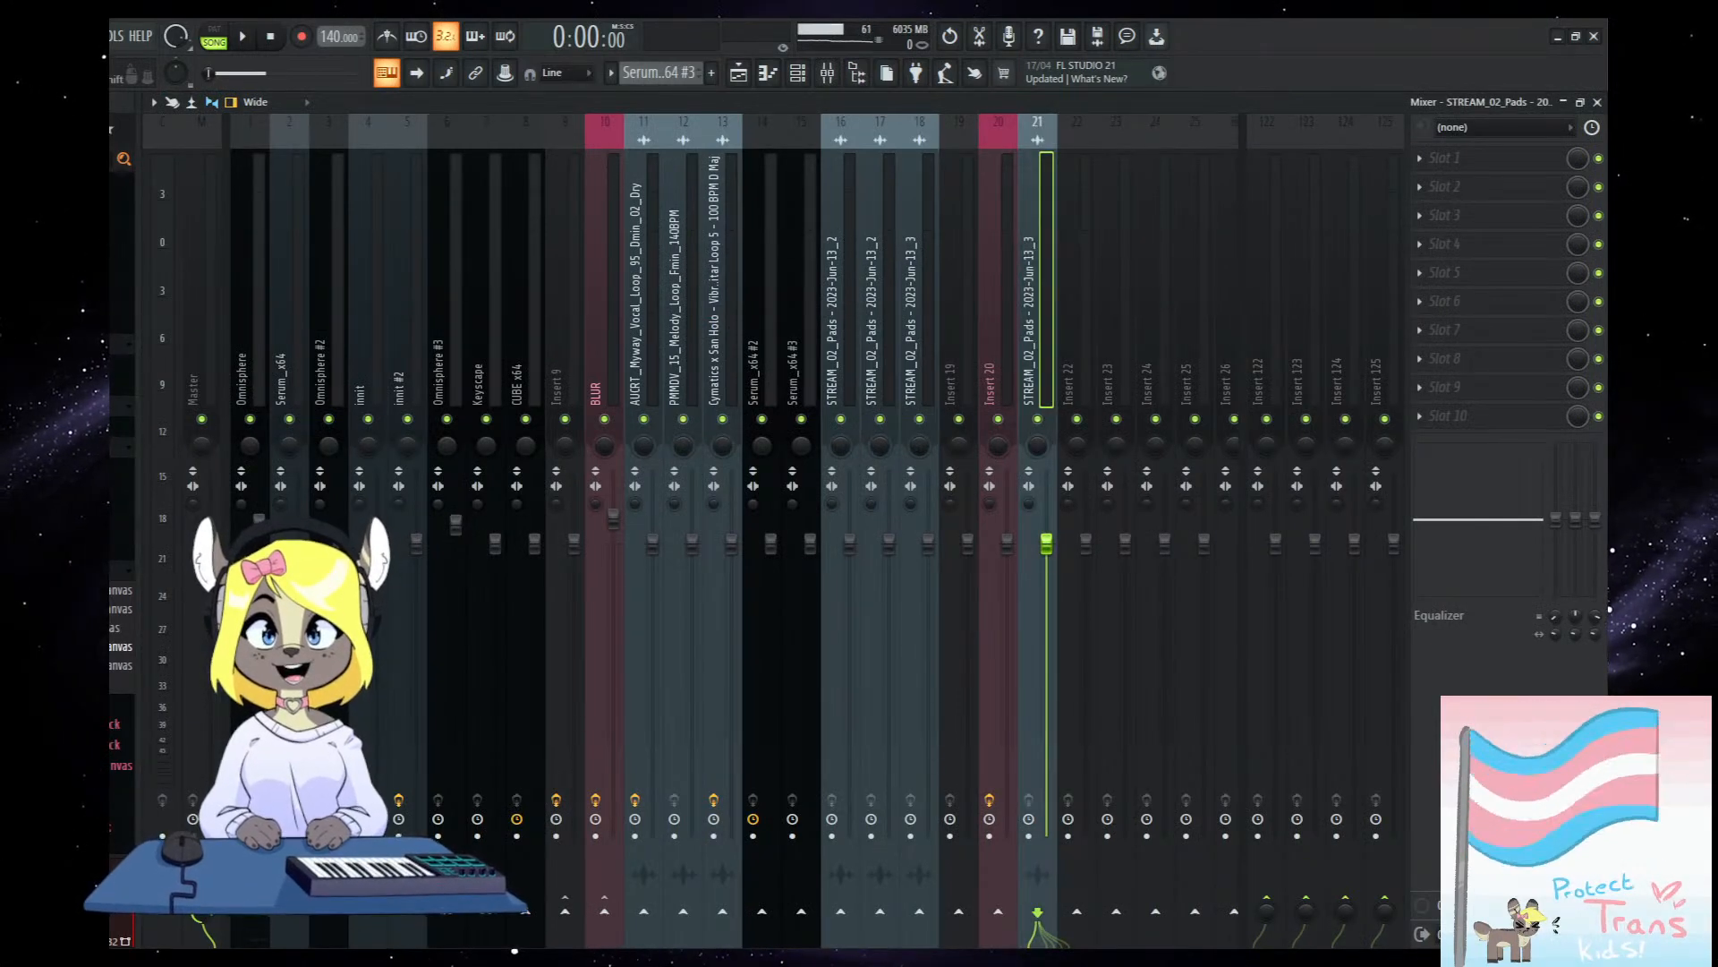
left_click(255, 922)
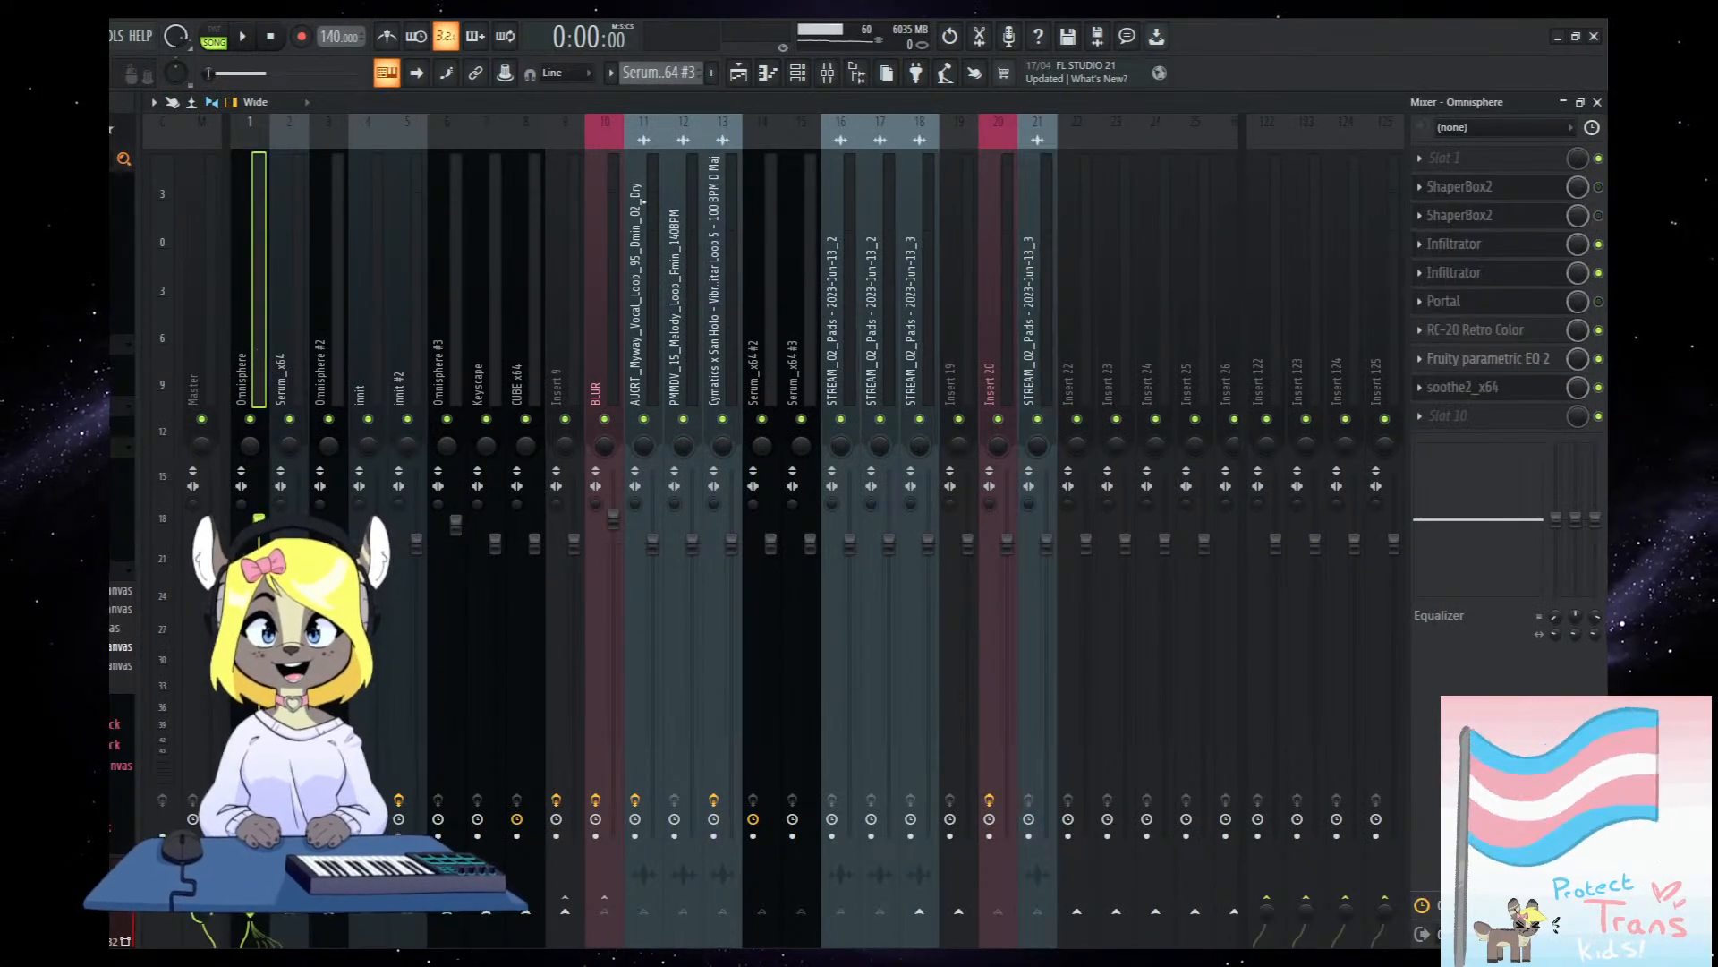
Play the loop from the start in the playlist to hear the sliced pad, and stop it.
left_click(741, 75)
scroll(928, 907, "down", 1)
key("space")
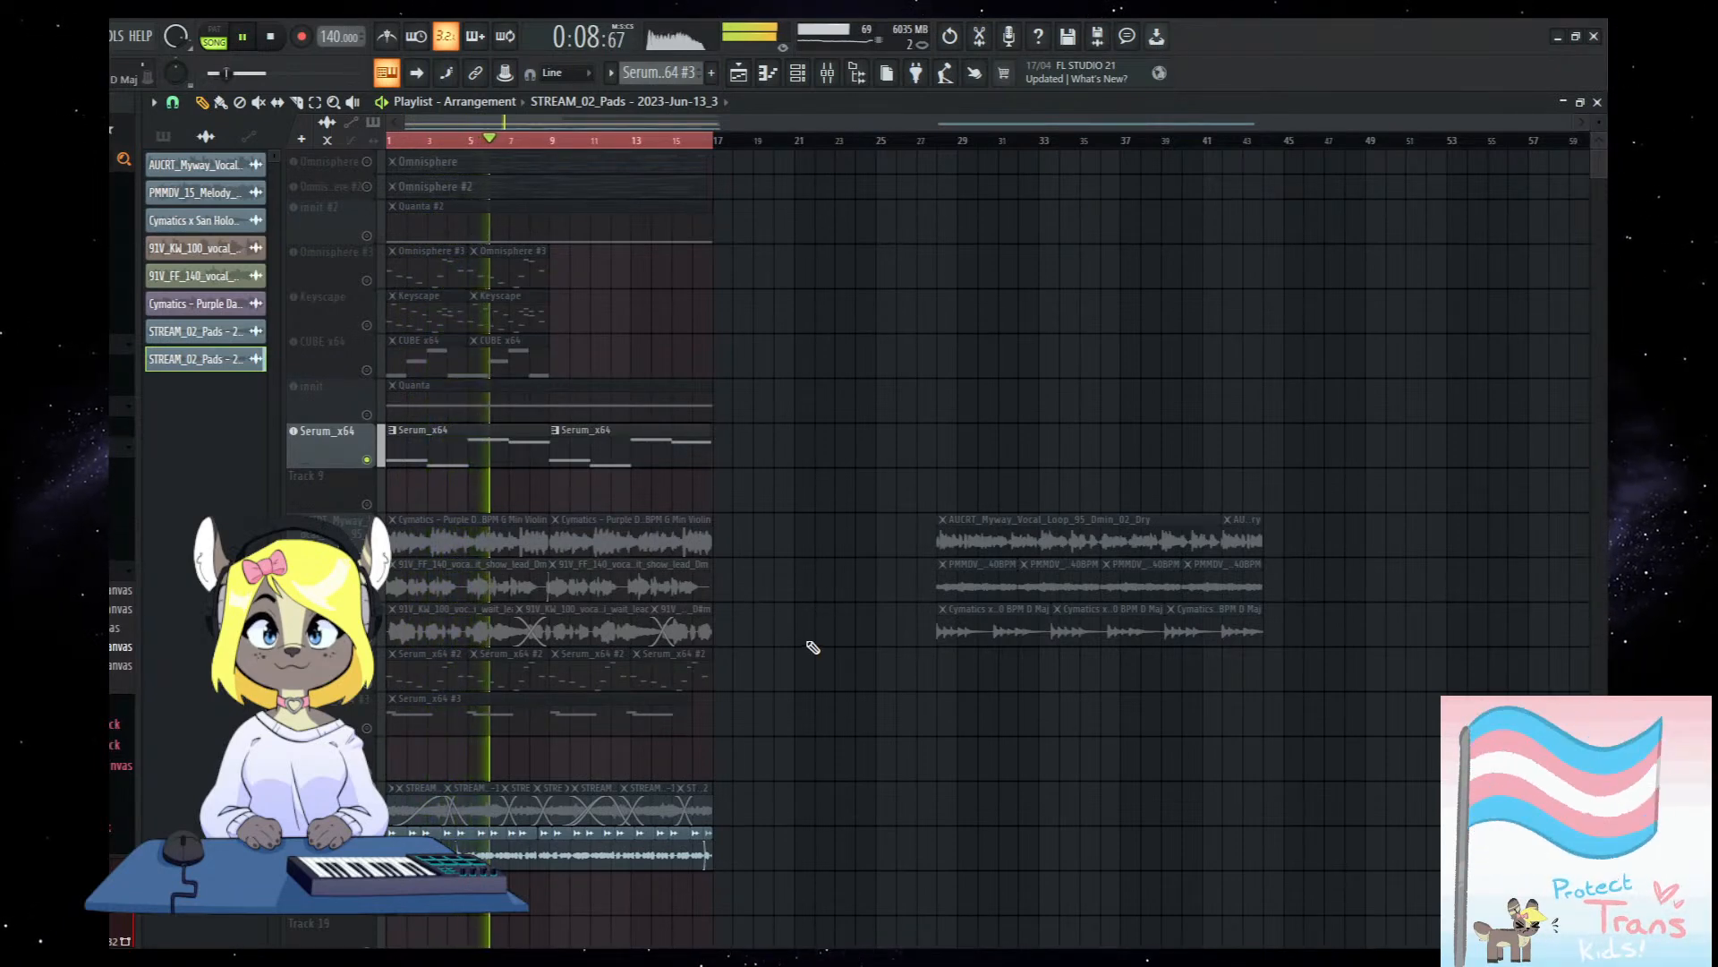
left_click(277, 41)
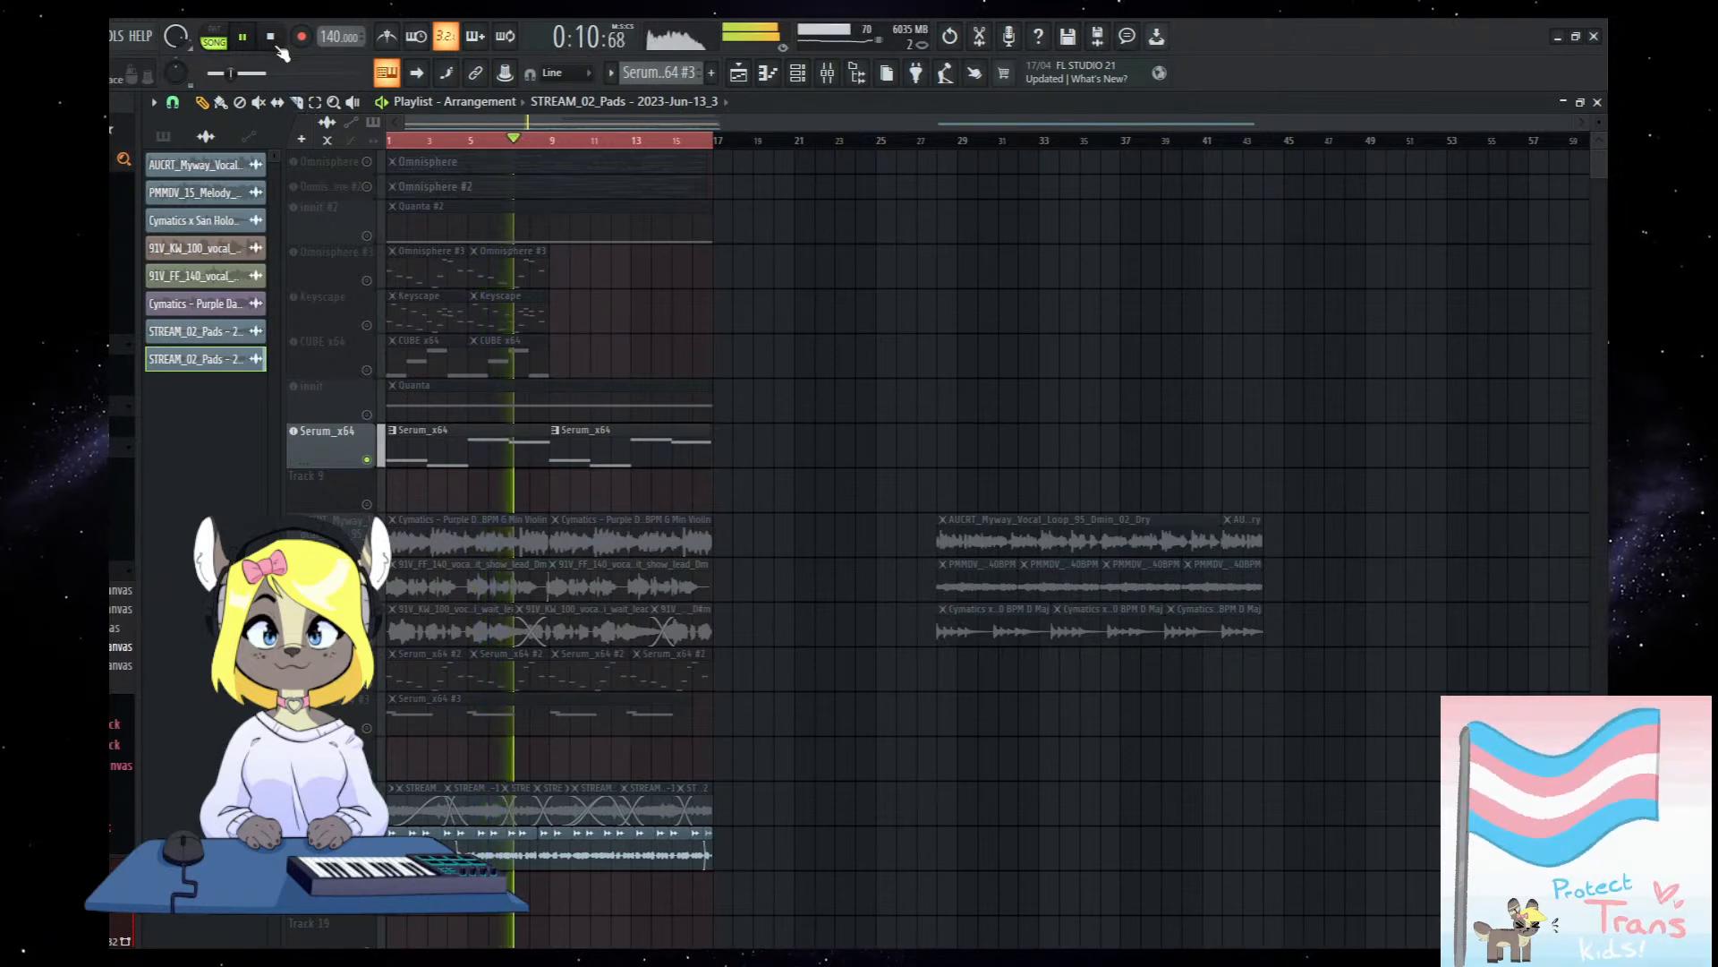
Discard the sliced pad arrangement and extend a single continuous clip of the recording to bar 17.
key("ctrl+z")
key("ctrl+z")
scroll(484, 856, "up", 5)
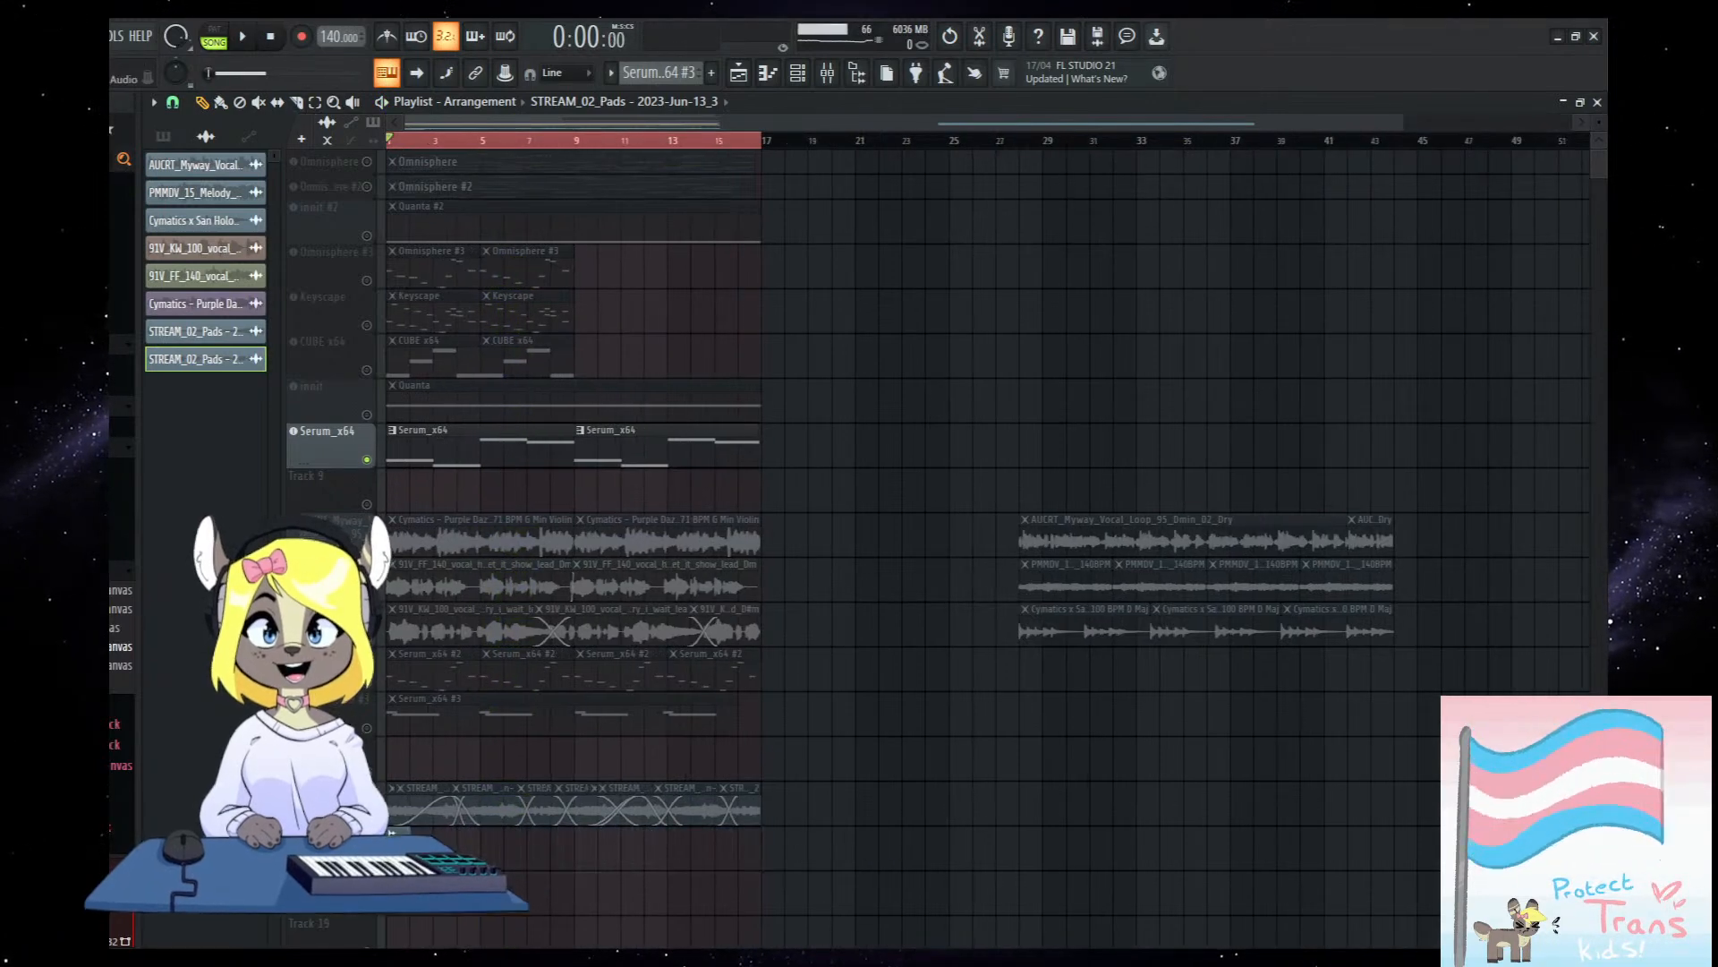
left_click_drag(451, 855, 1359, 874)
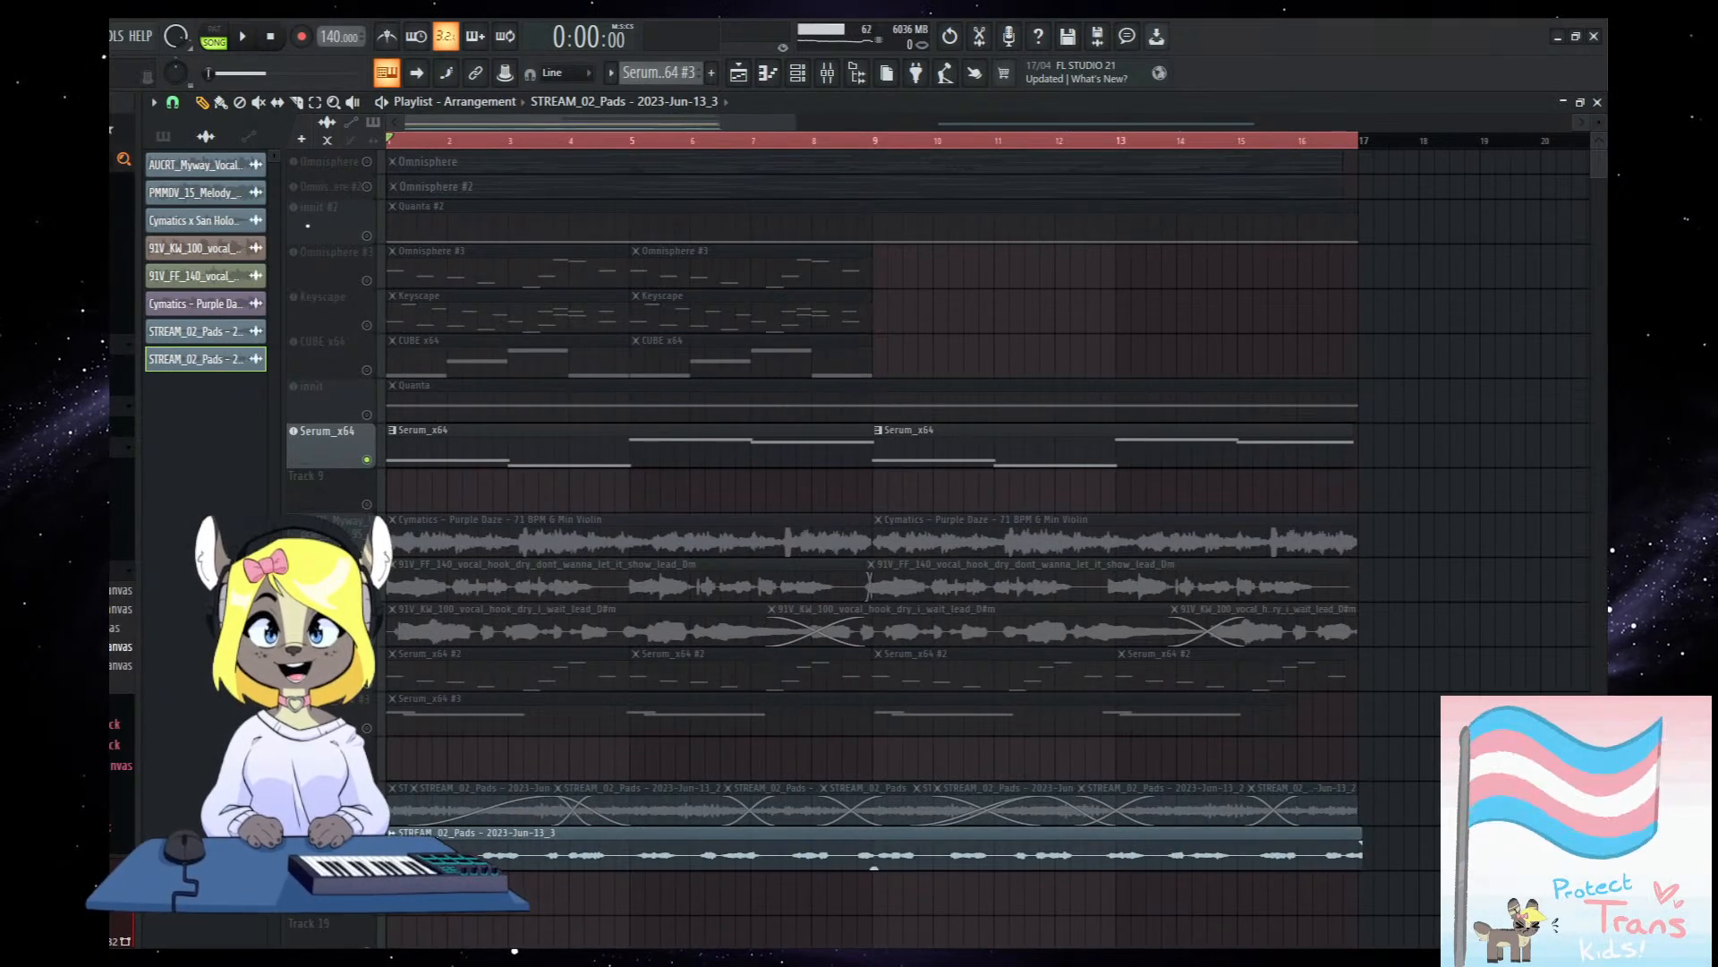
Choose the Slip tool, play the loop with the continuous pad clip, and check the Omnisphere track in the mixer.
left_click(278, 103)
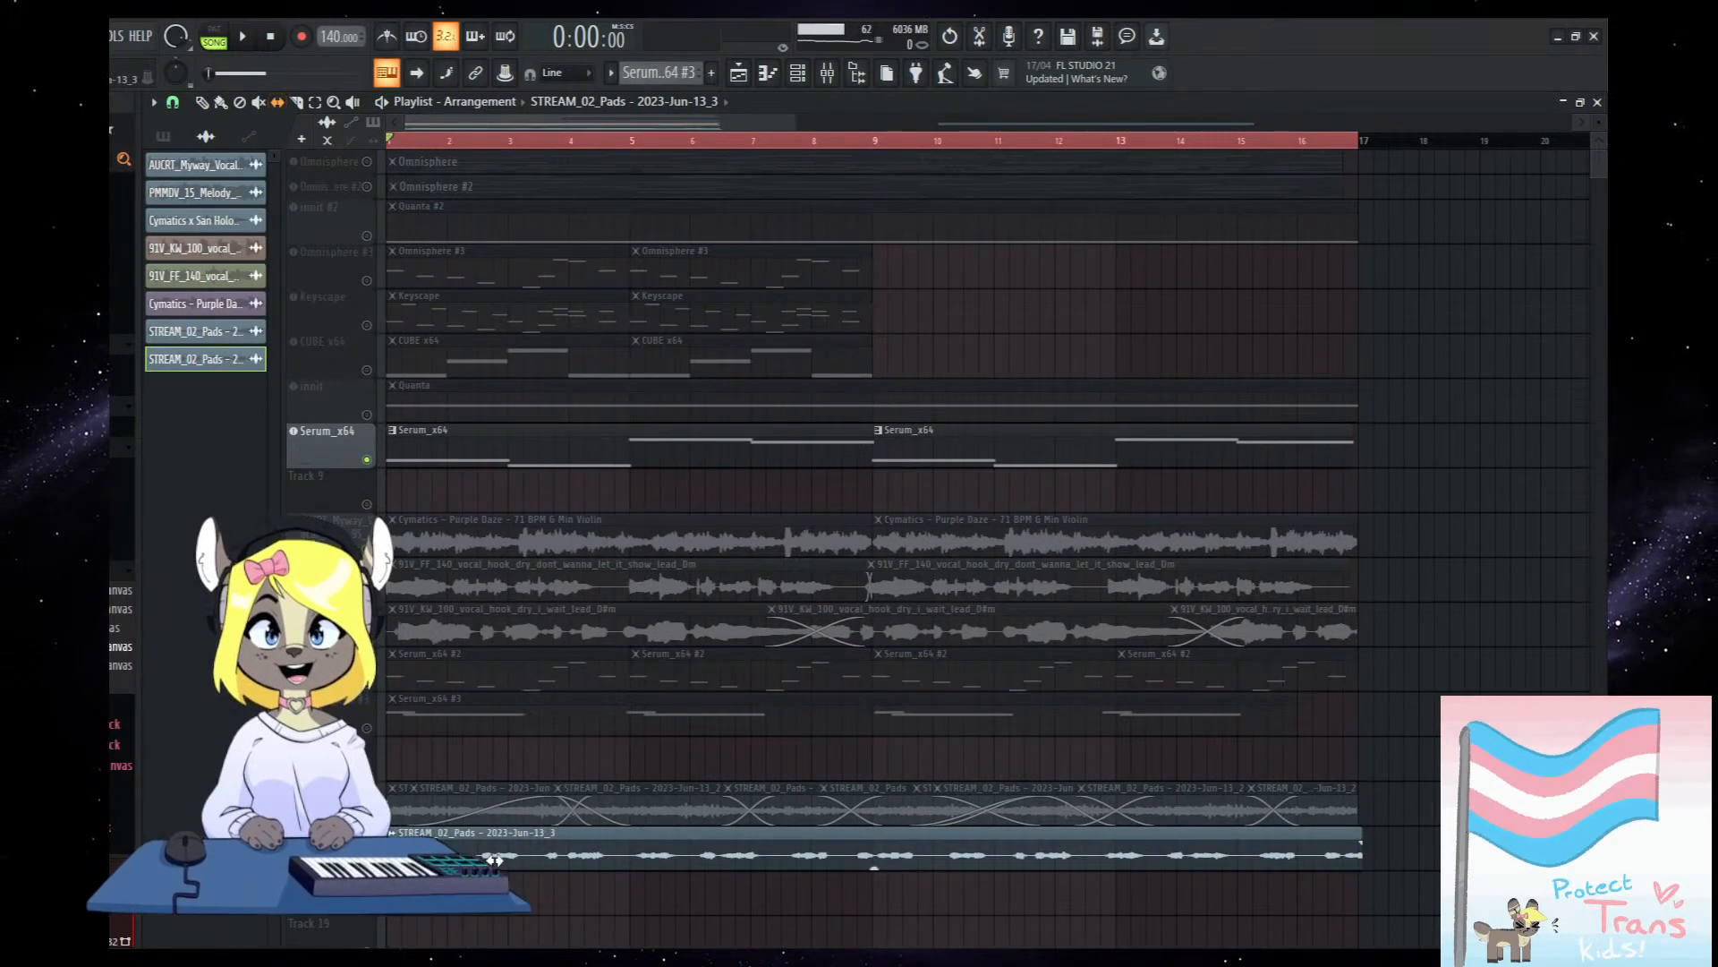
key("space")
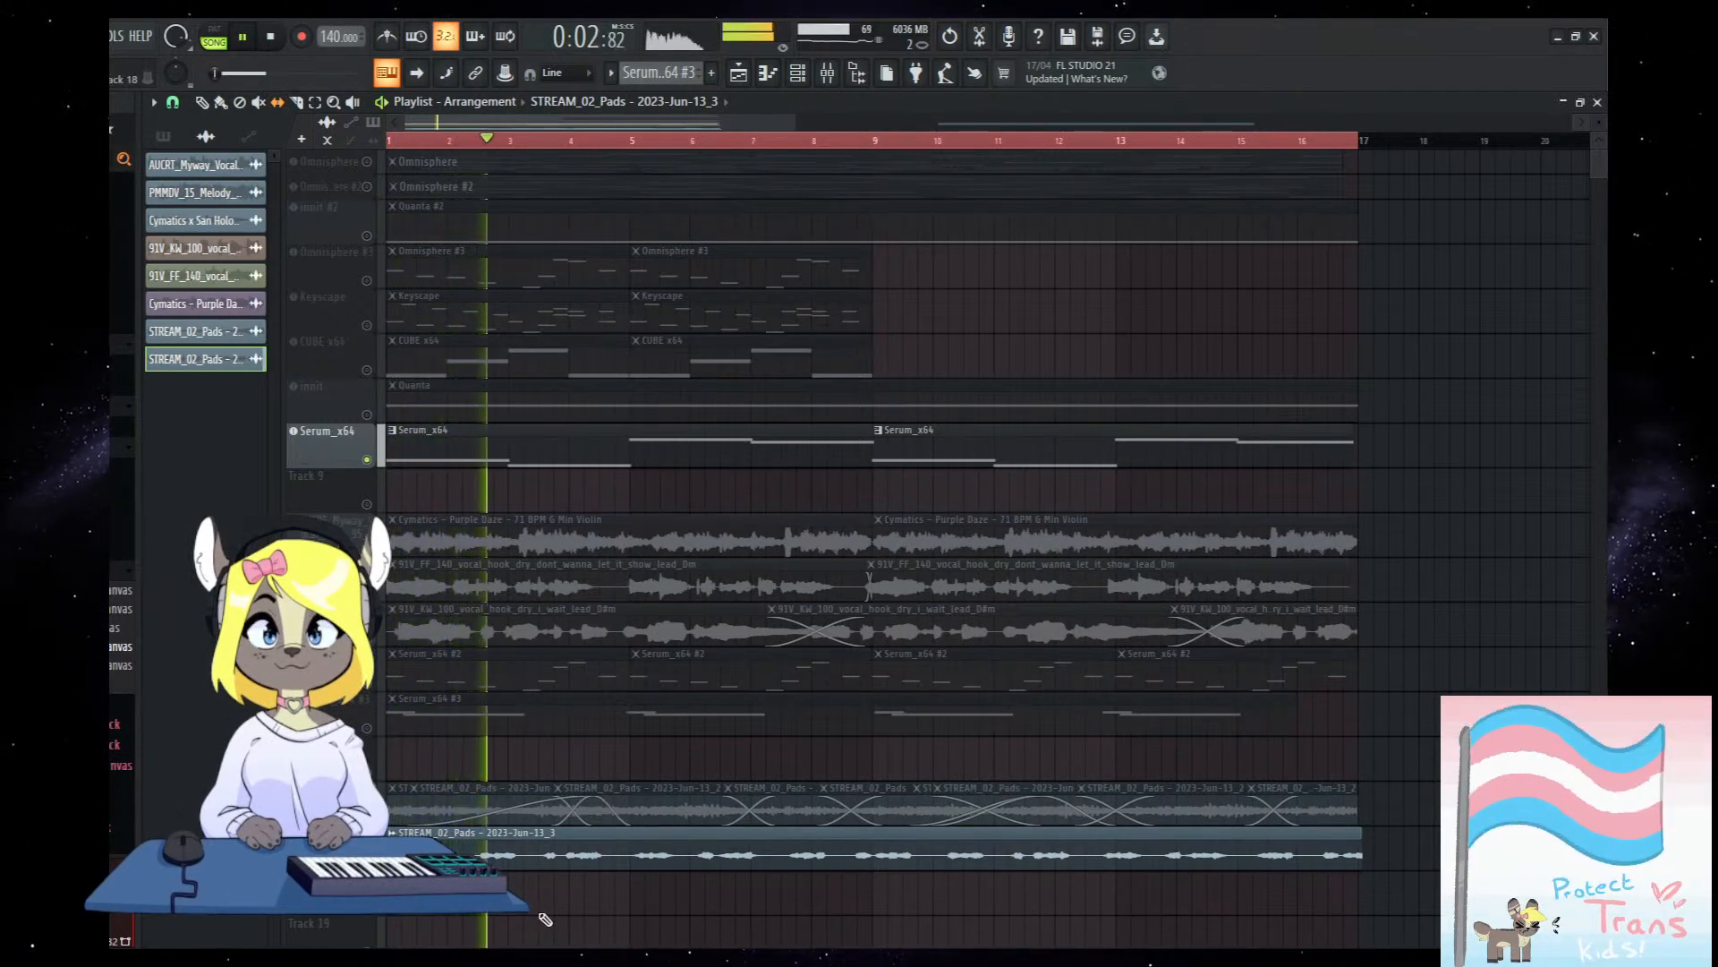
scroll(564, 881, "down", 4)
scroll(553, 791, "down", 1)
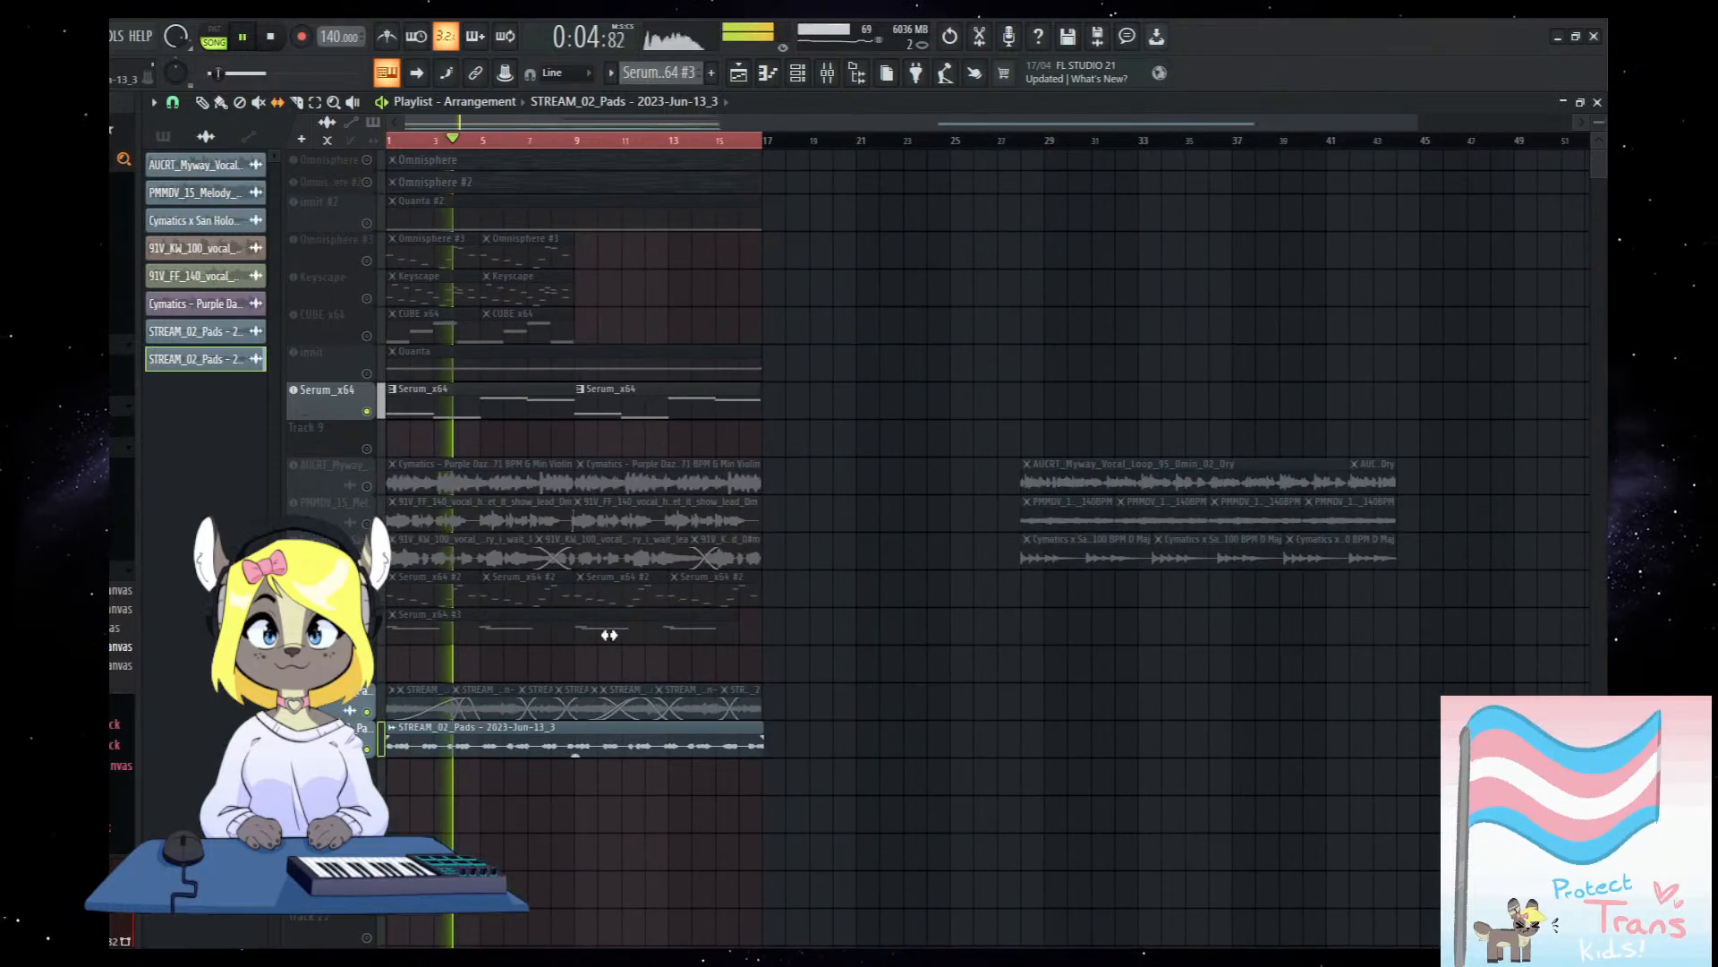
left_click(829, 74)
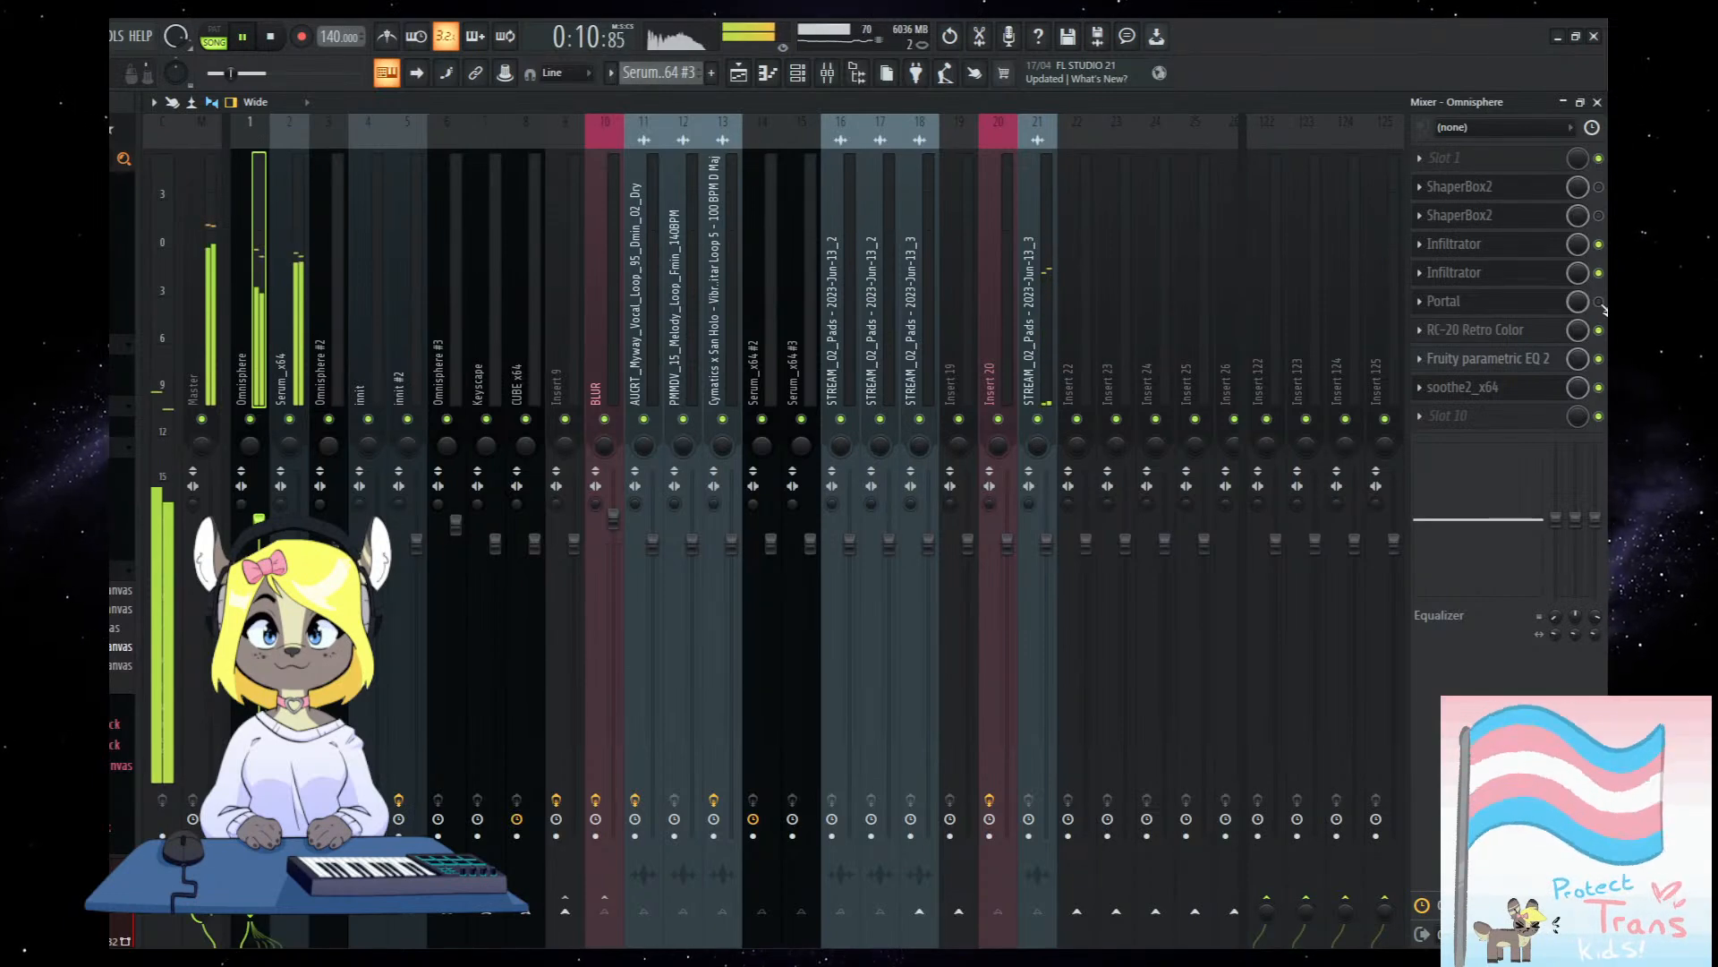
Enable Portal on the Omnisphere track with the Crystaline Ascent preset and place it between the two Infiltrators.
left_click(1478, 307)
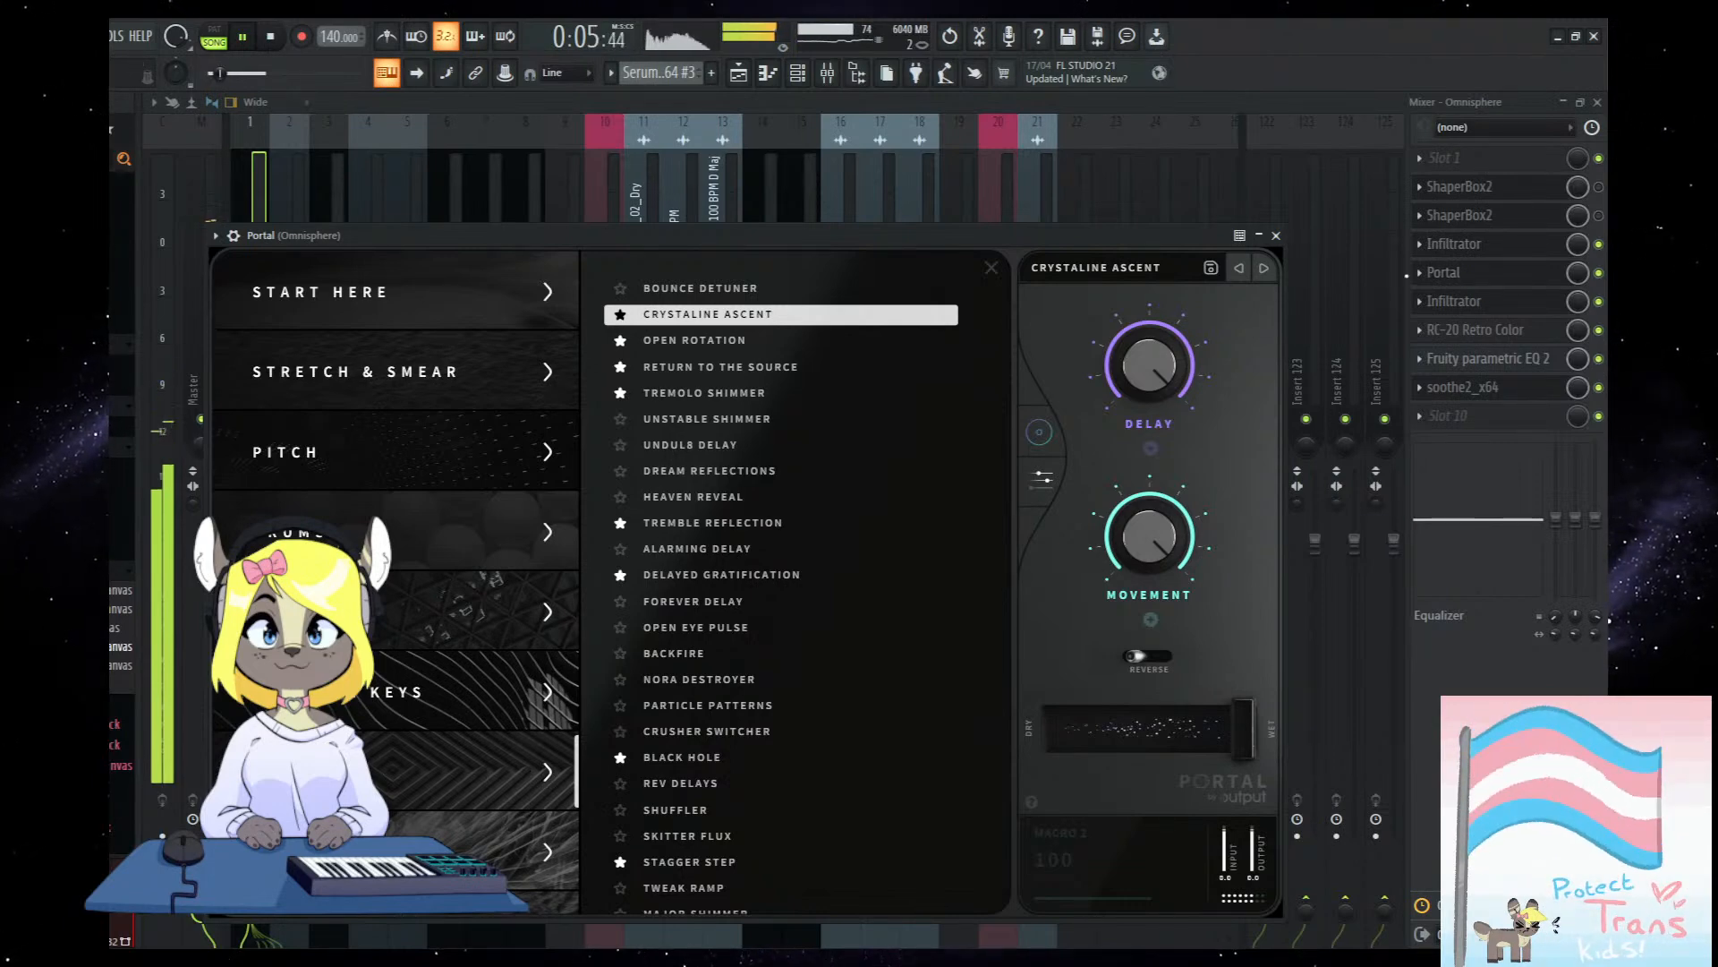
left_click(742, 77)
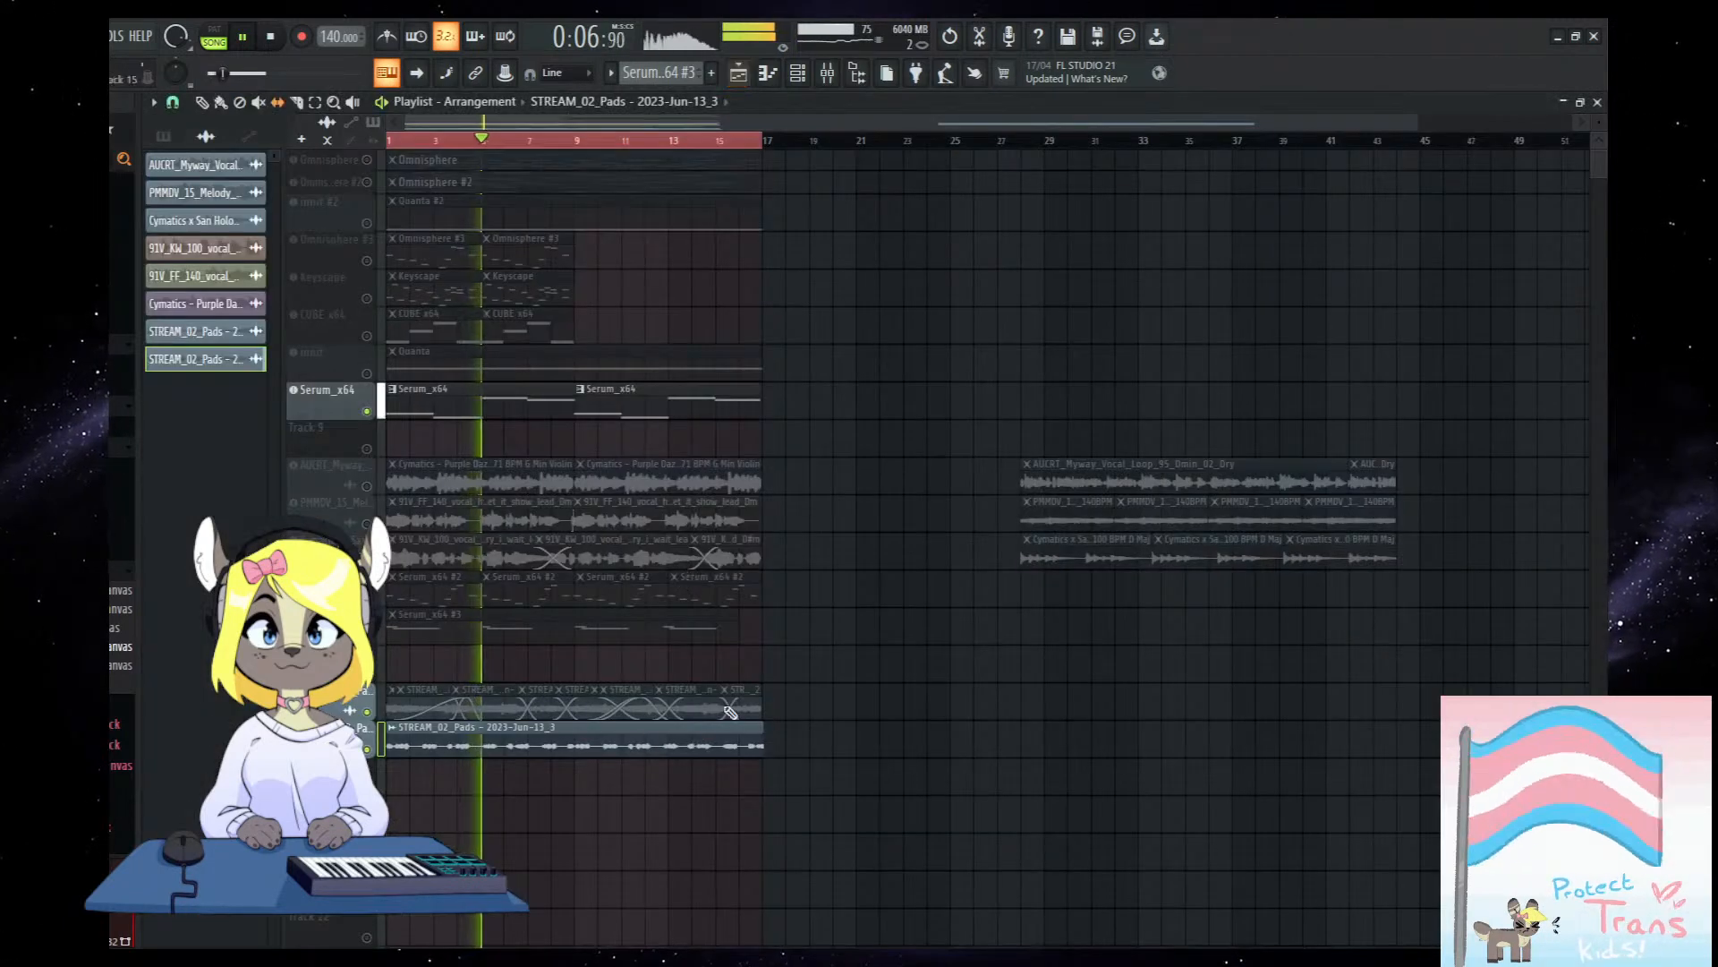
Check the effect chain of the Serum_x64 mixer track, return to the playlist and stop the playback.
left_click(829, 77)
left_click(298, 393)
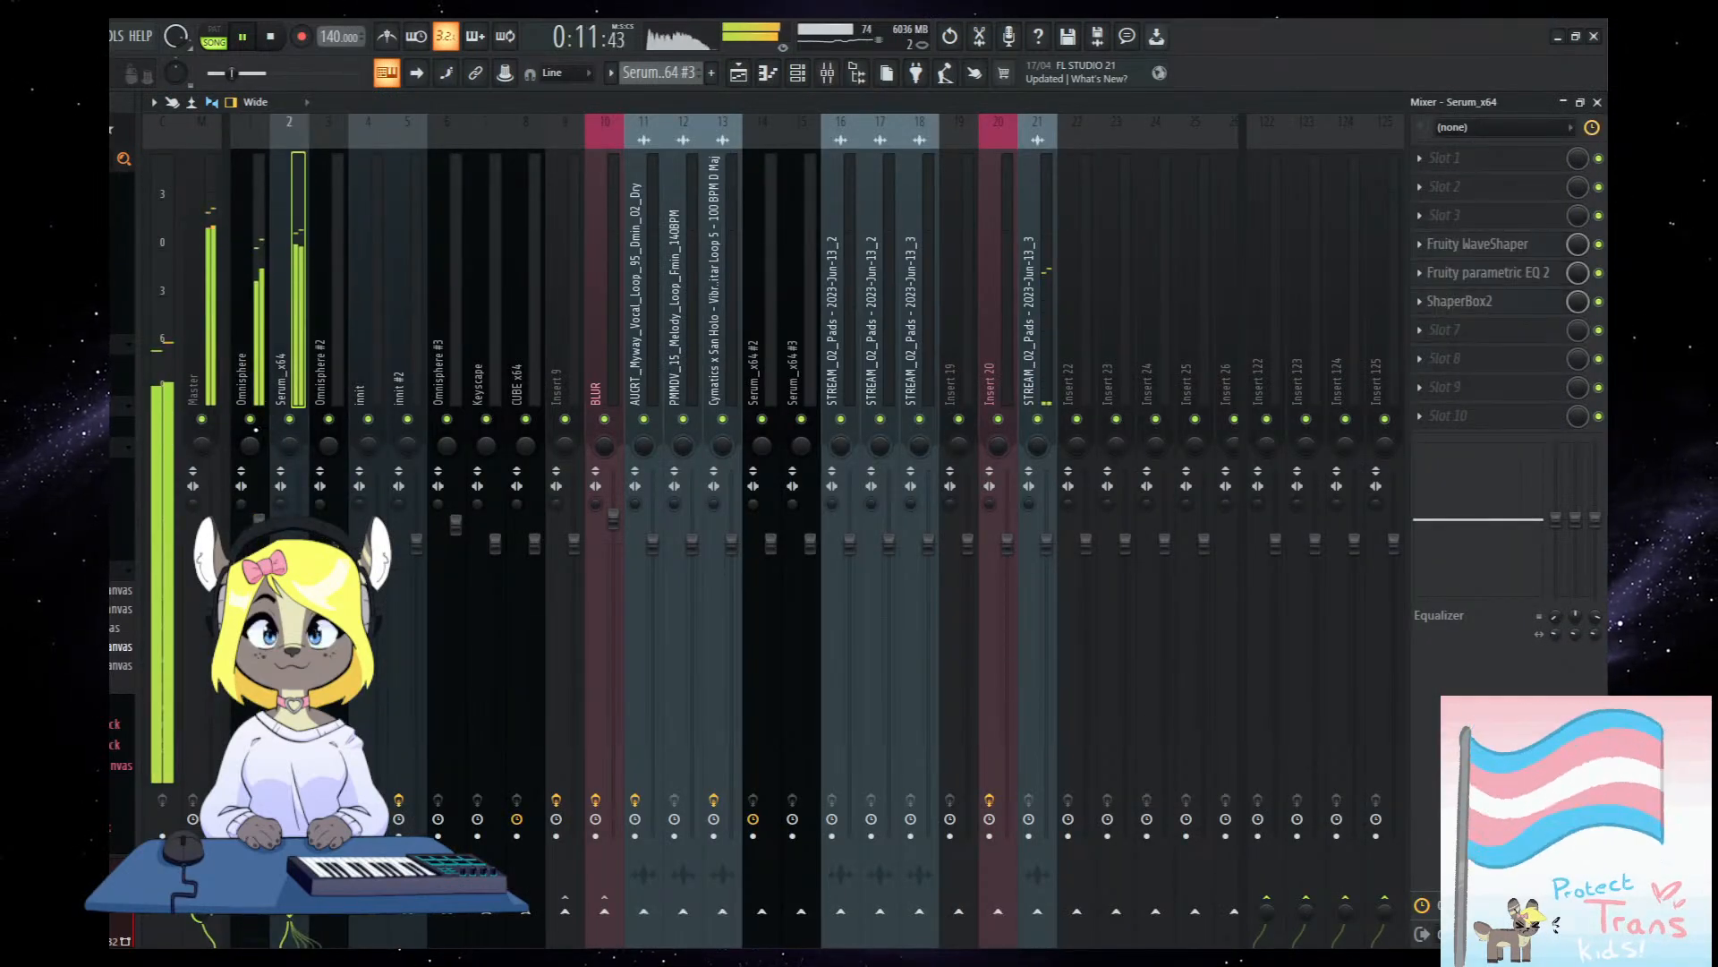
left_click(767, 74)
left_click(738, 73)
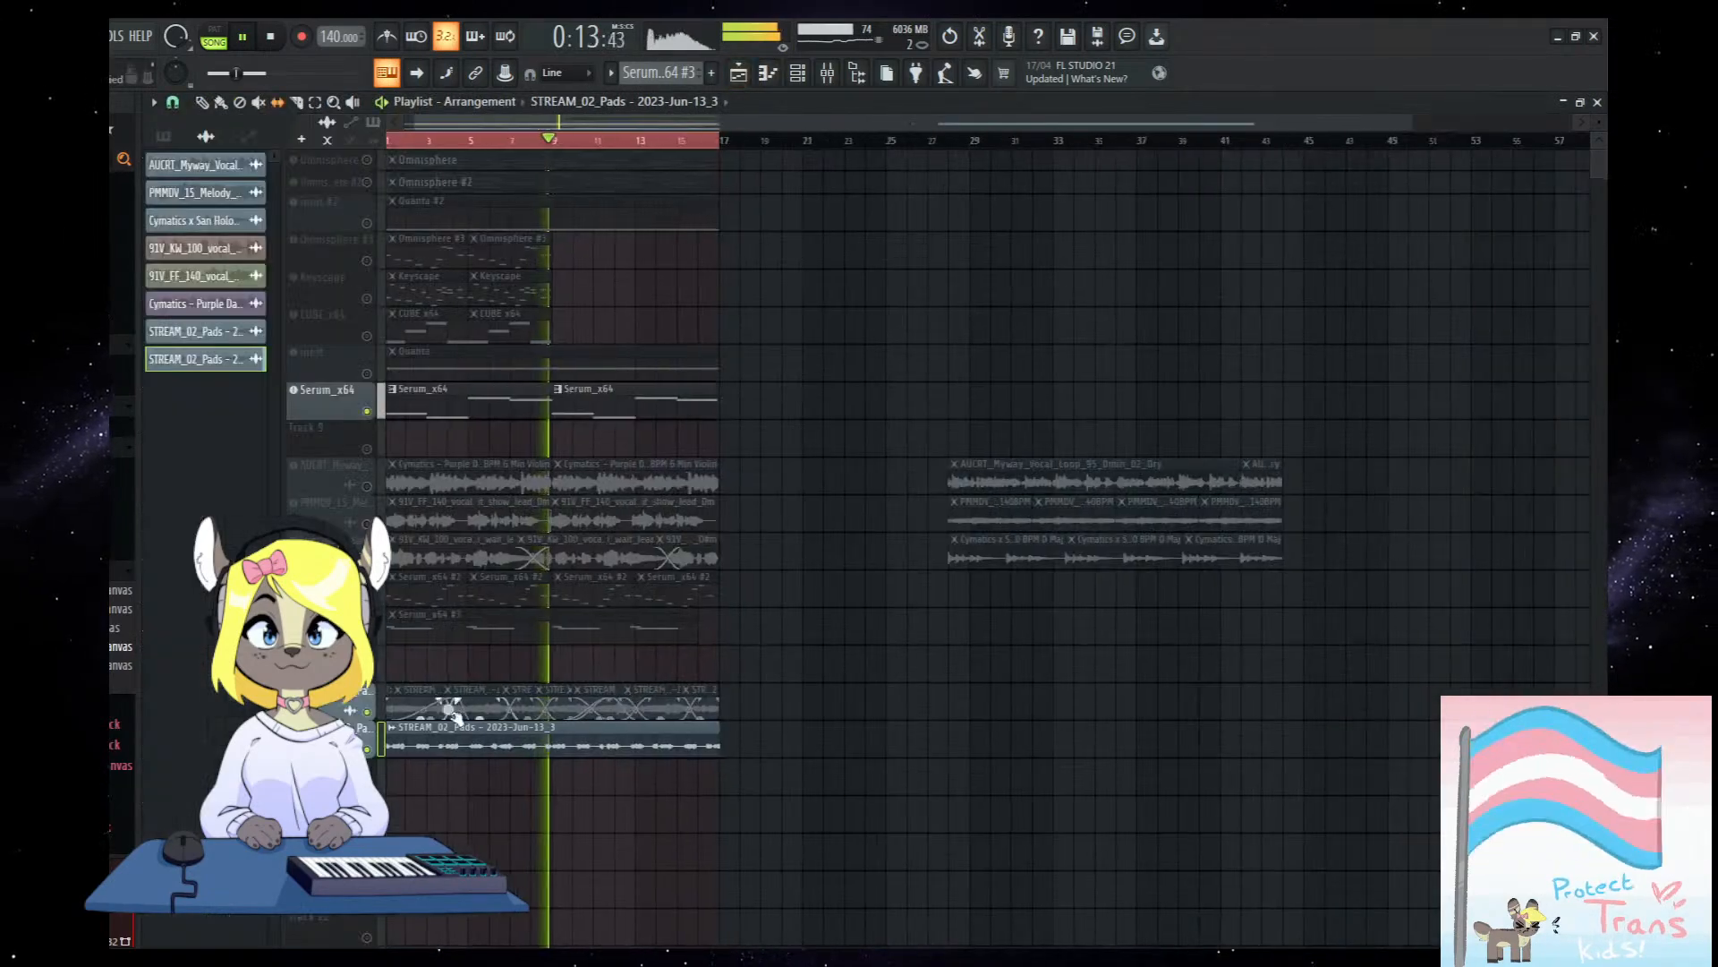
scroll(515, 755, "up", 2)
scroll(515, 755, "down", 1)
key("space")
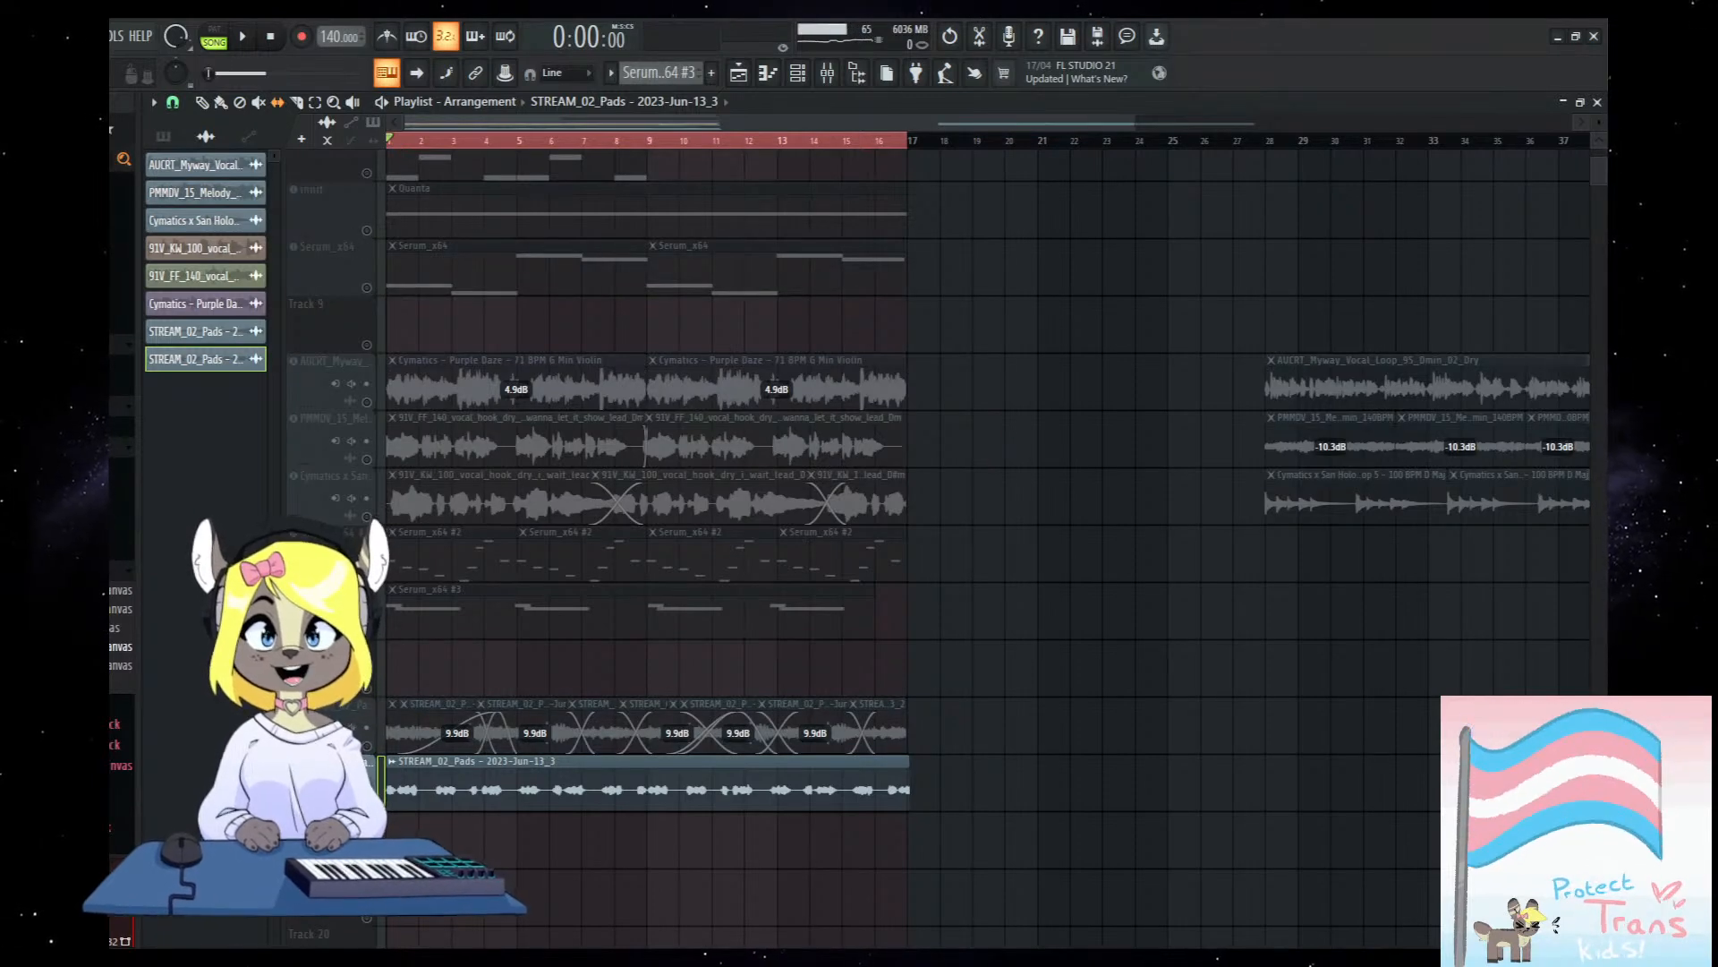
Play the loop from the start to hear the continuous pad through the changed effects, and stop it.
key("space")
scroll(421, 809, "up", 2)
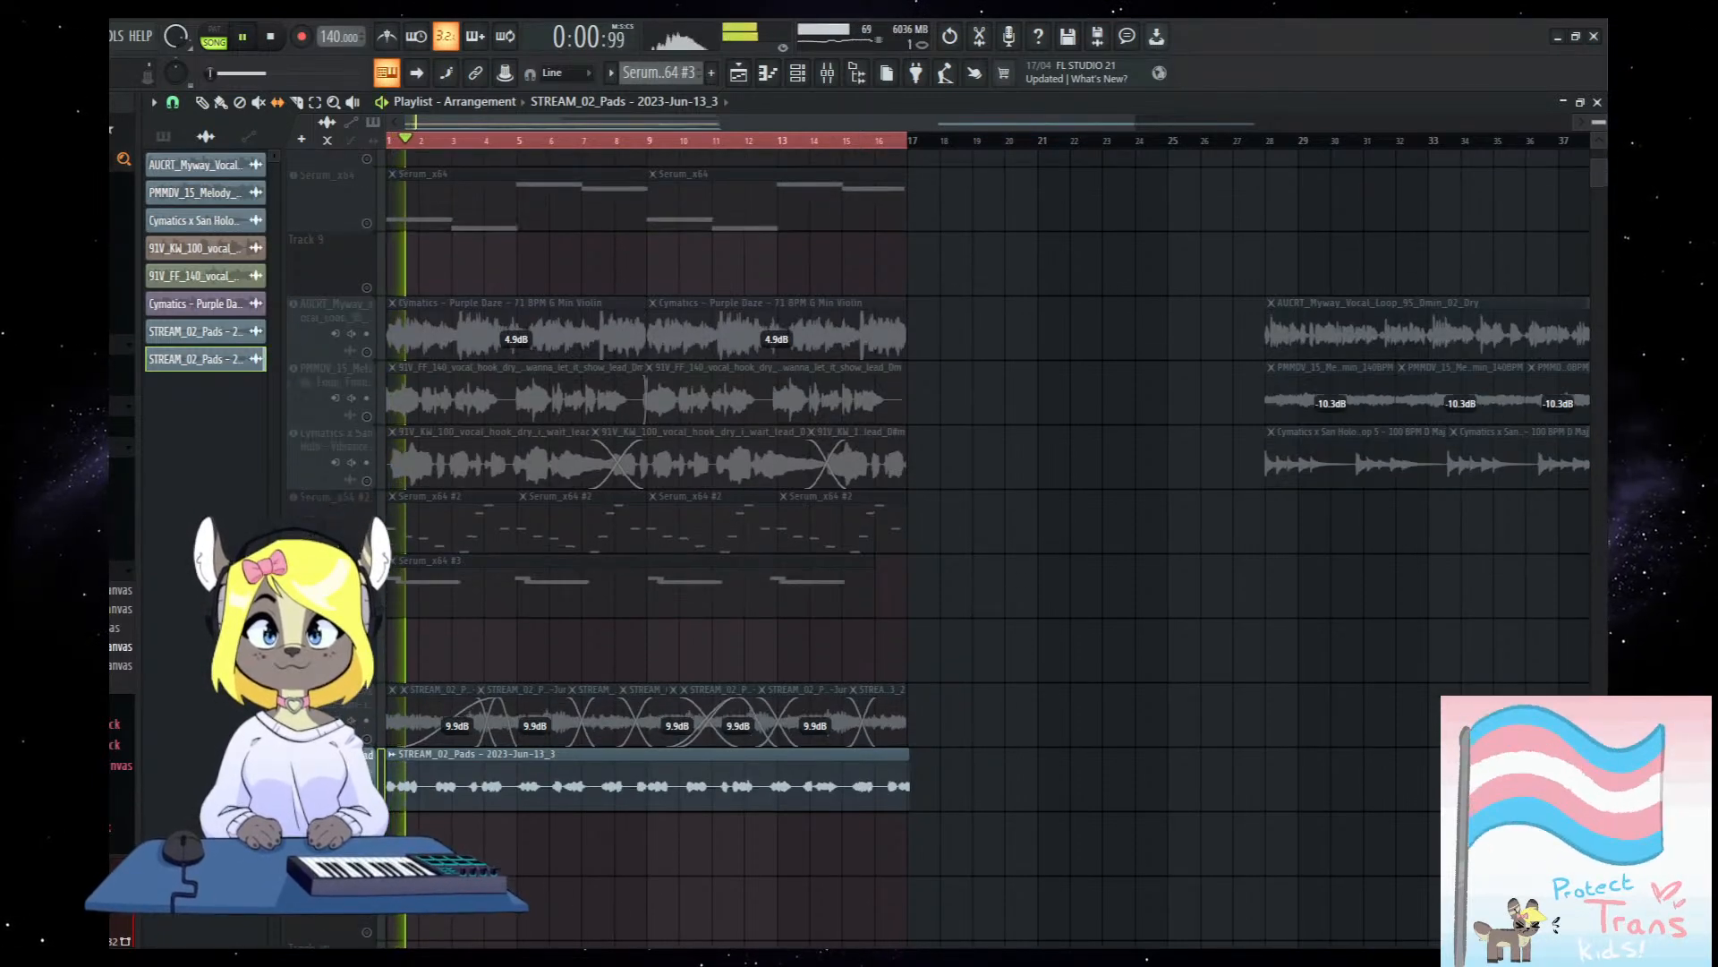
scroll(421, 805, "up", 3)
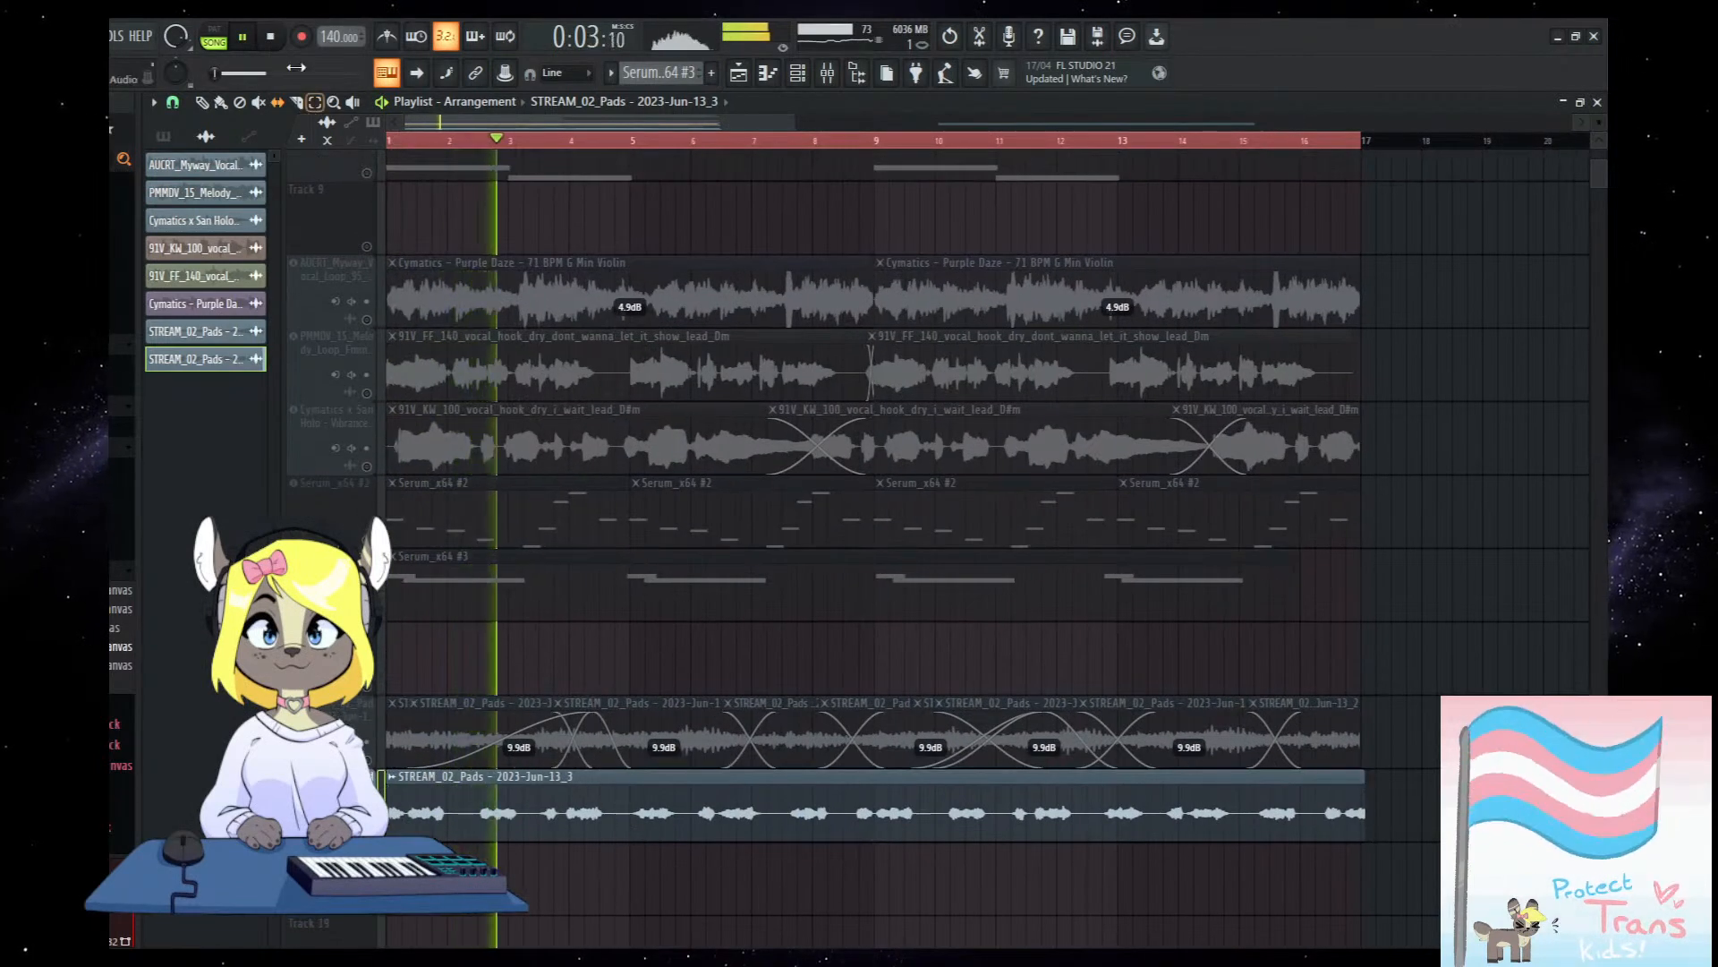
left_click(271, 36)
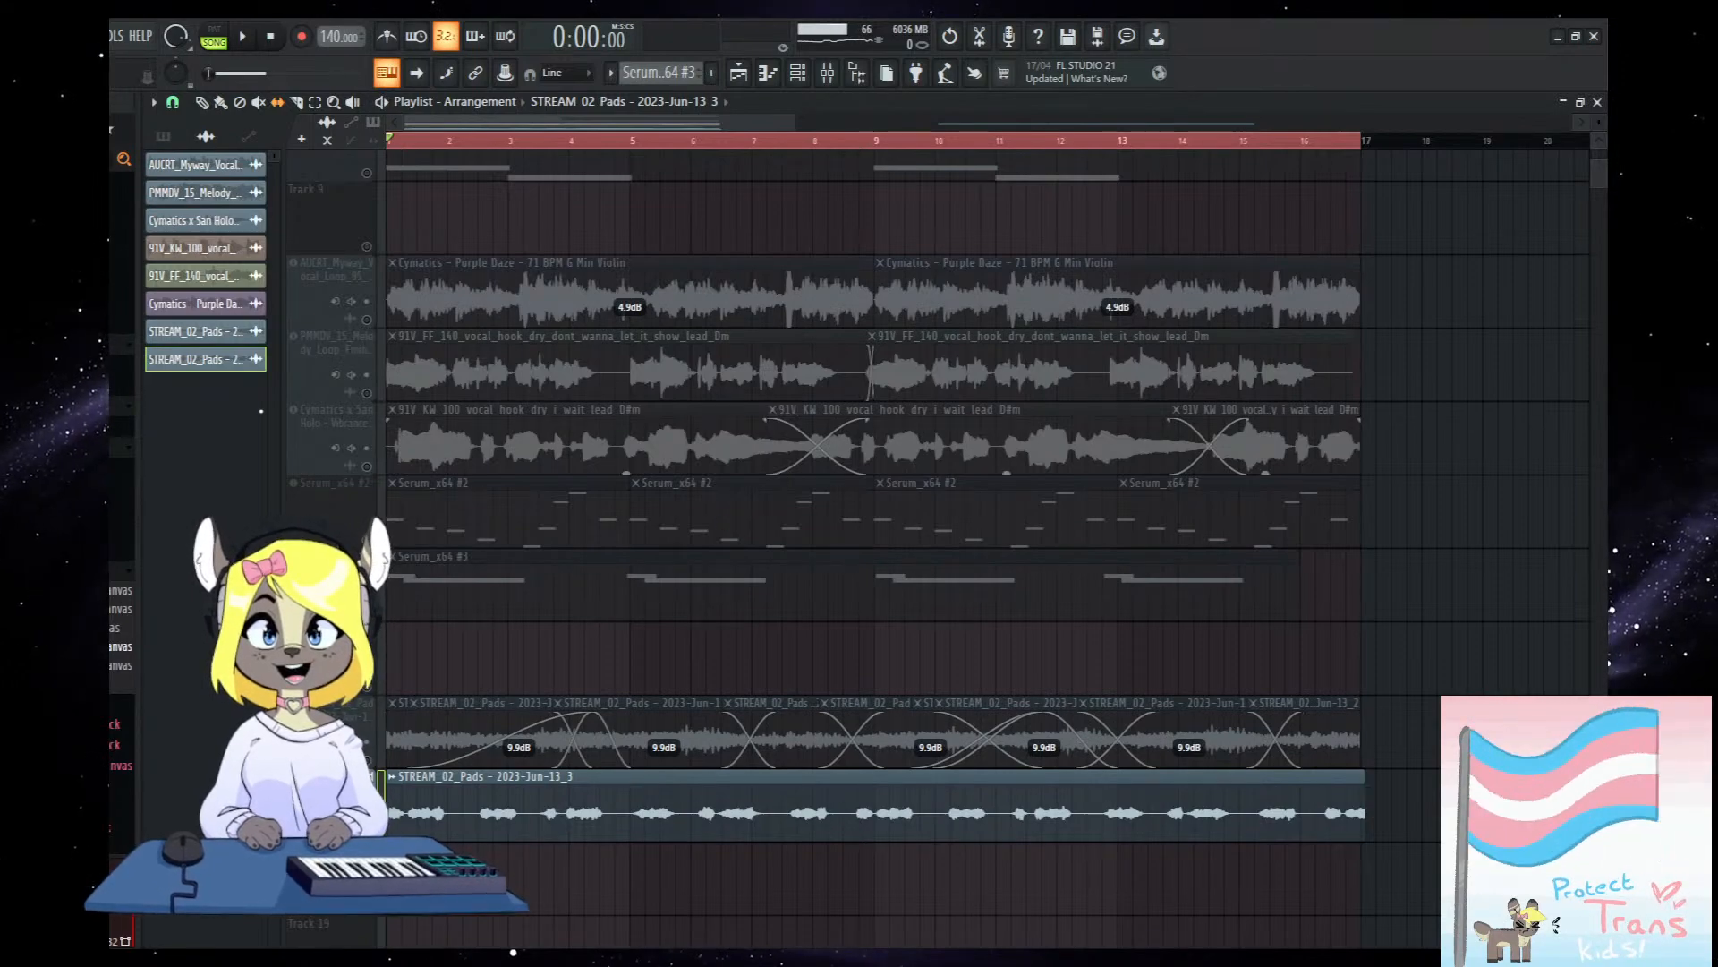
Trim the end of the continuous STREAM_02_Pads clip to exactly bar 17 and open its audio clip settings.
scroll(1394, 769, "up", 5)
left_click_drag(1381, 775, 1349, 774)
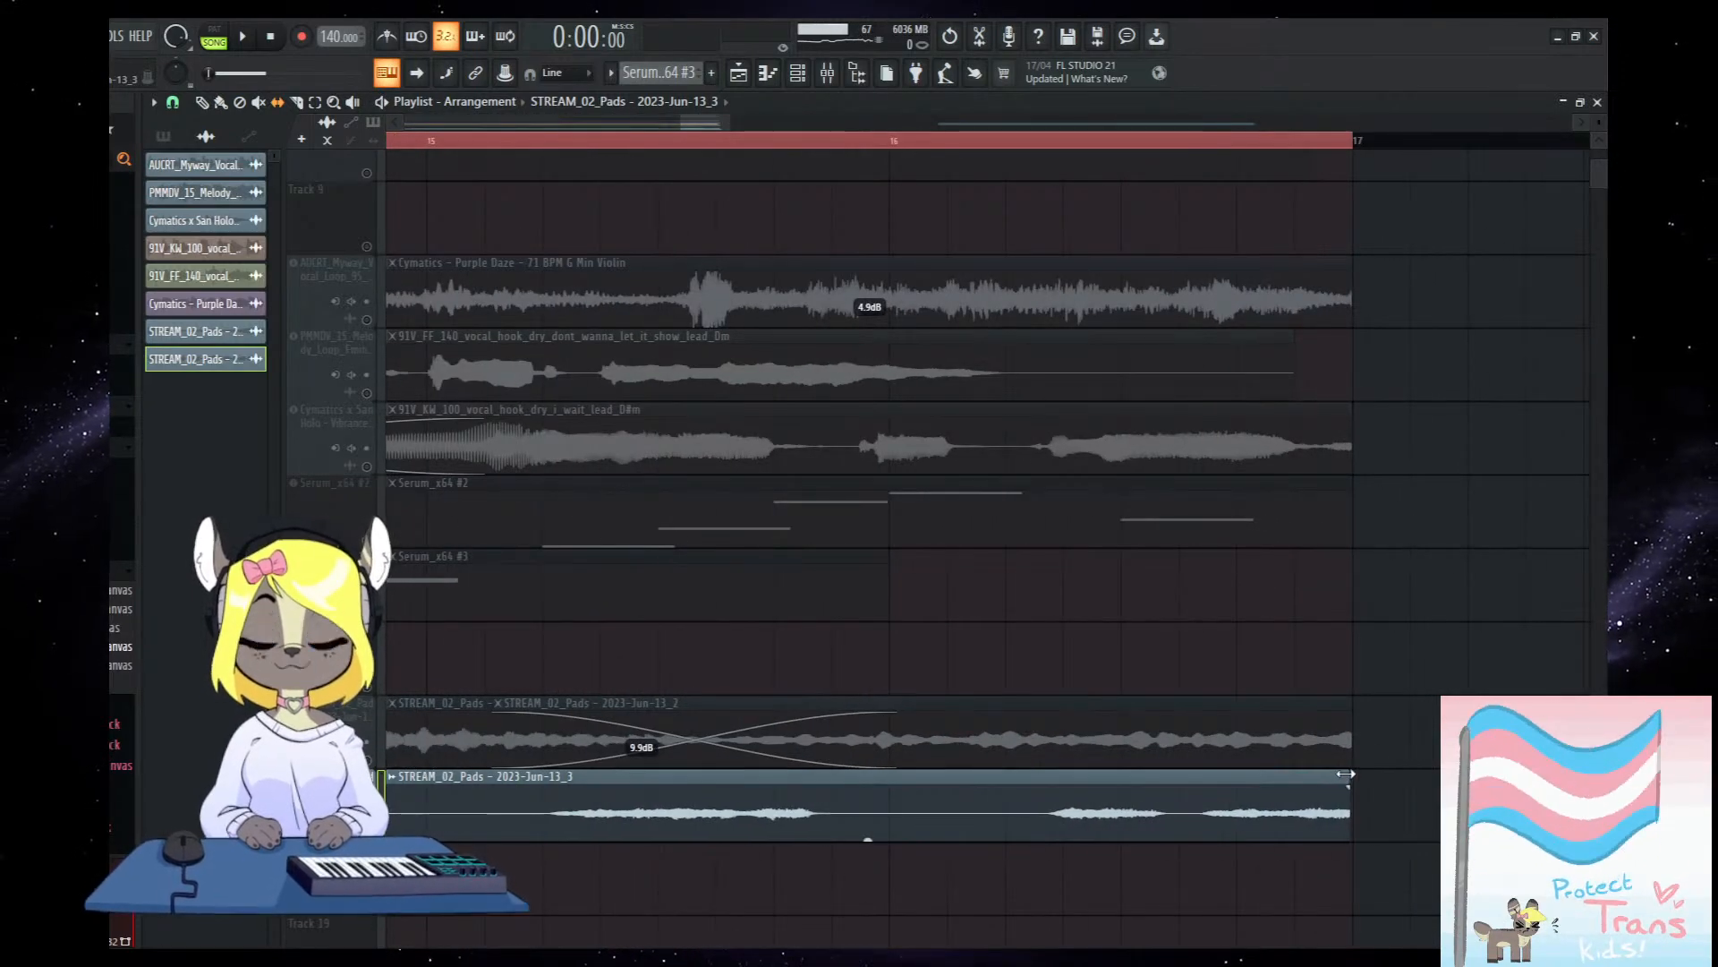
double_click(1054, 800)
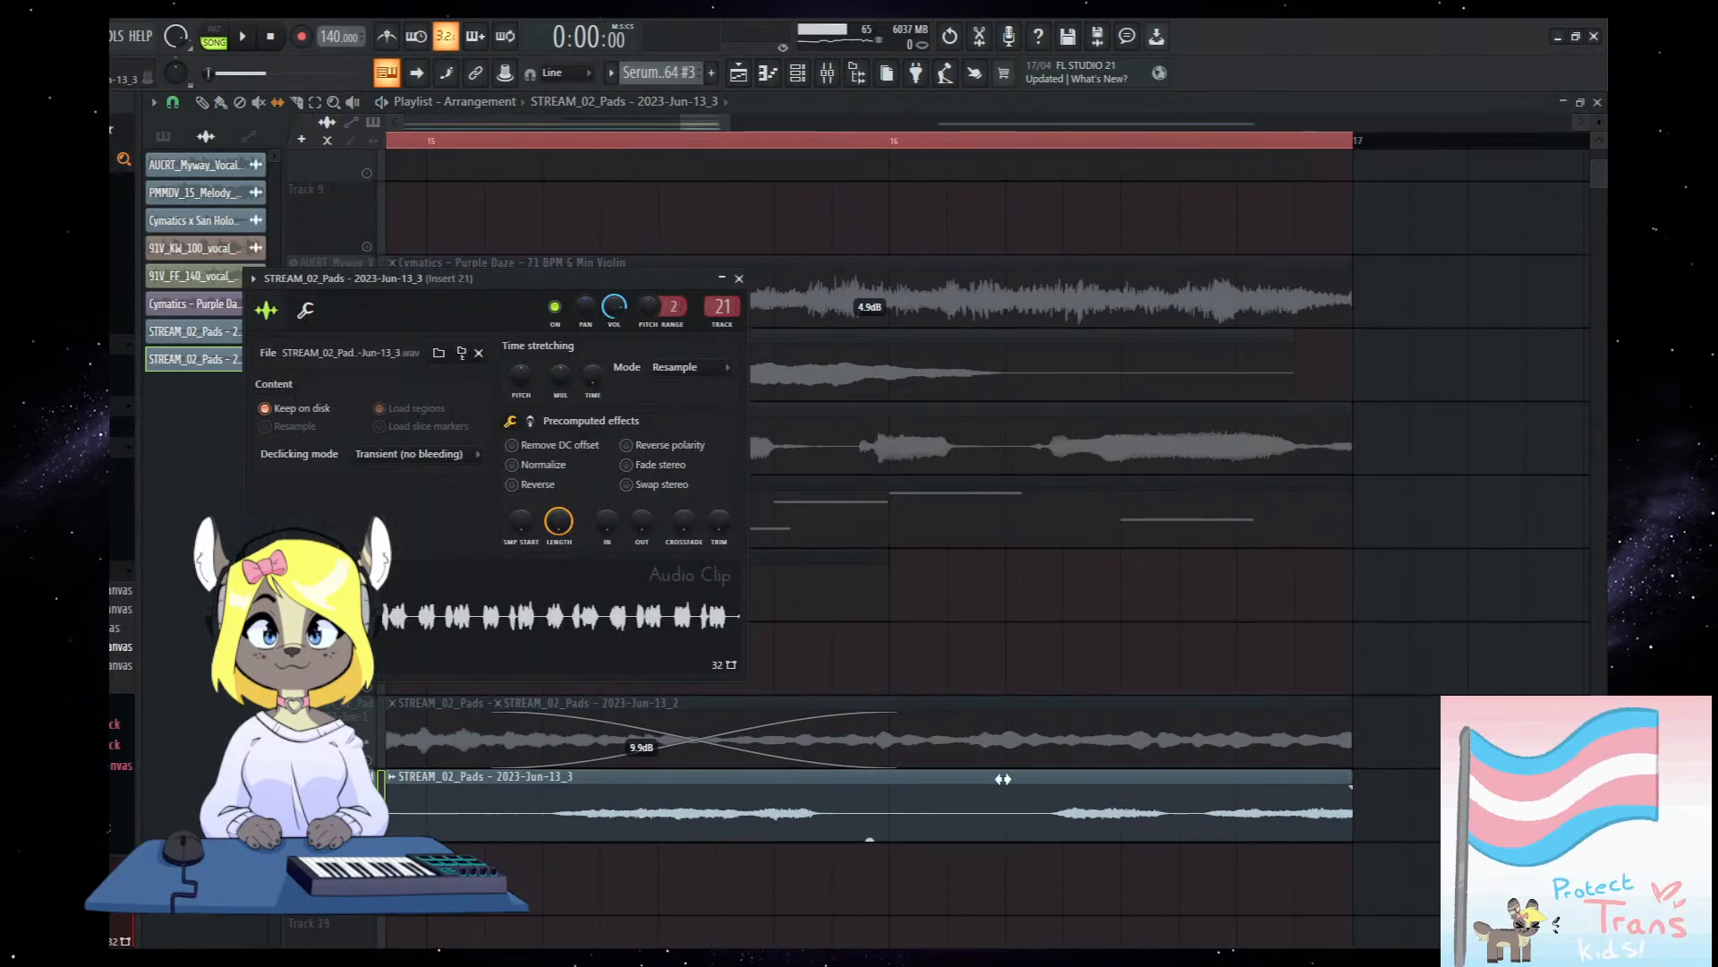
right_click(1373, 888, "ctrl")
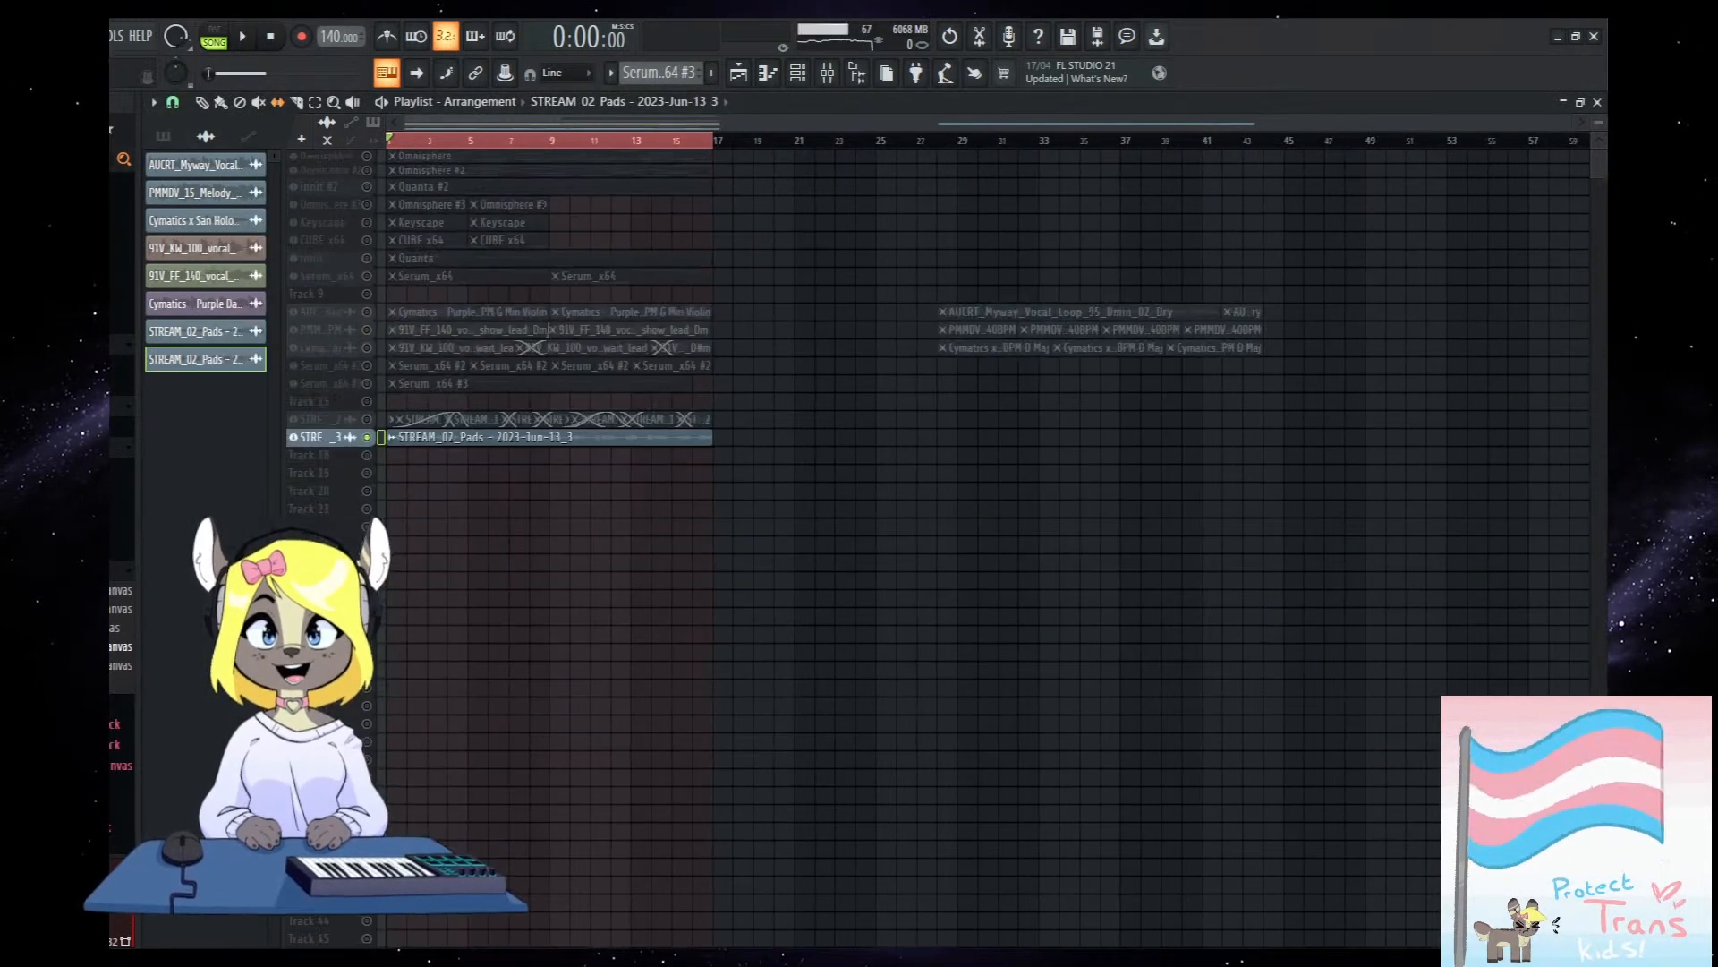
Mute the continuous STREAM_02_Pads clip in the playlist.
left_click(367, 437)
scroll(736, 599, "up", 4)
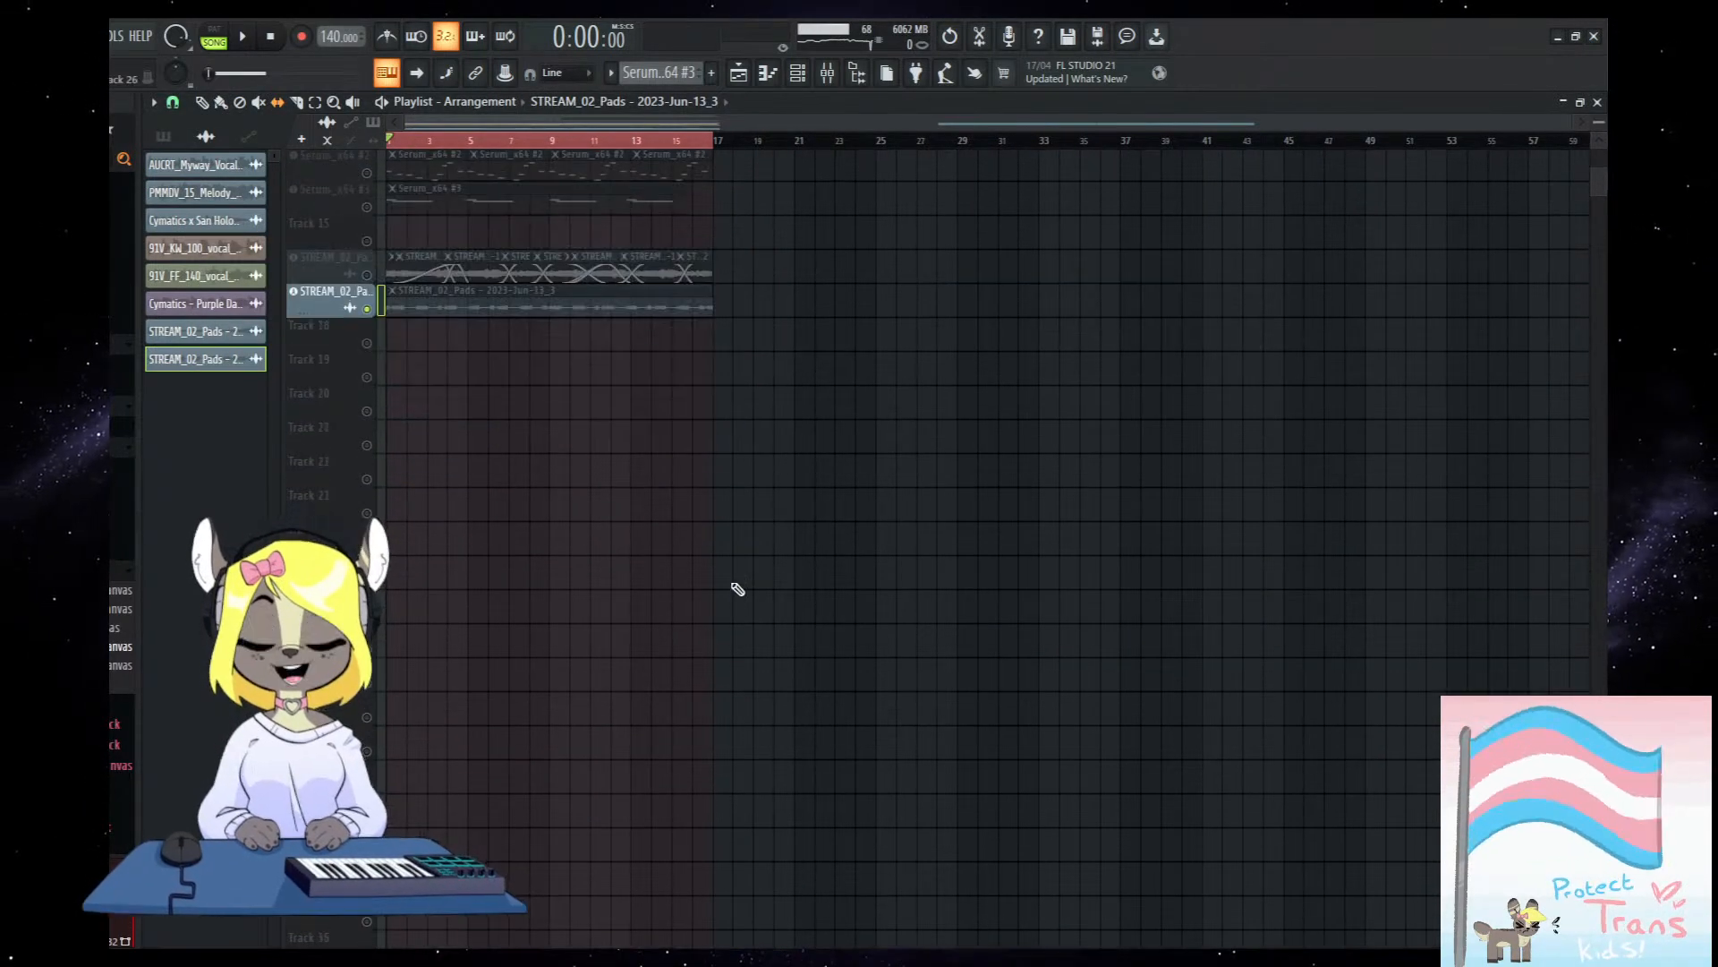
scroll(738, 597, "up", 5)
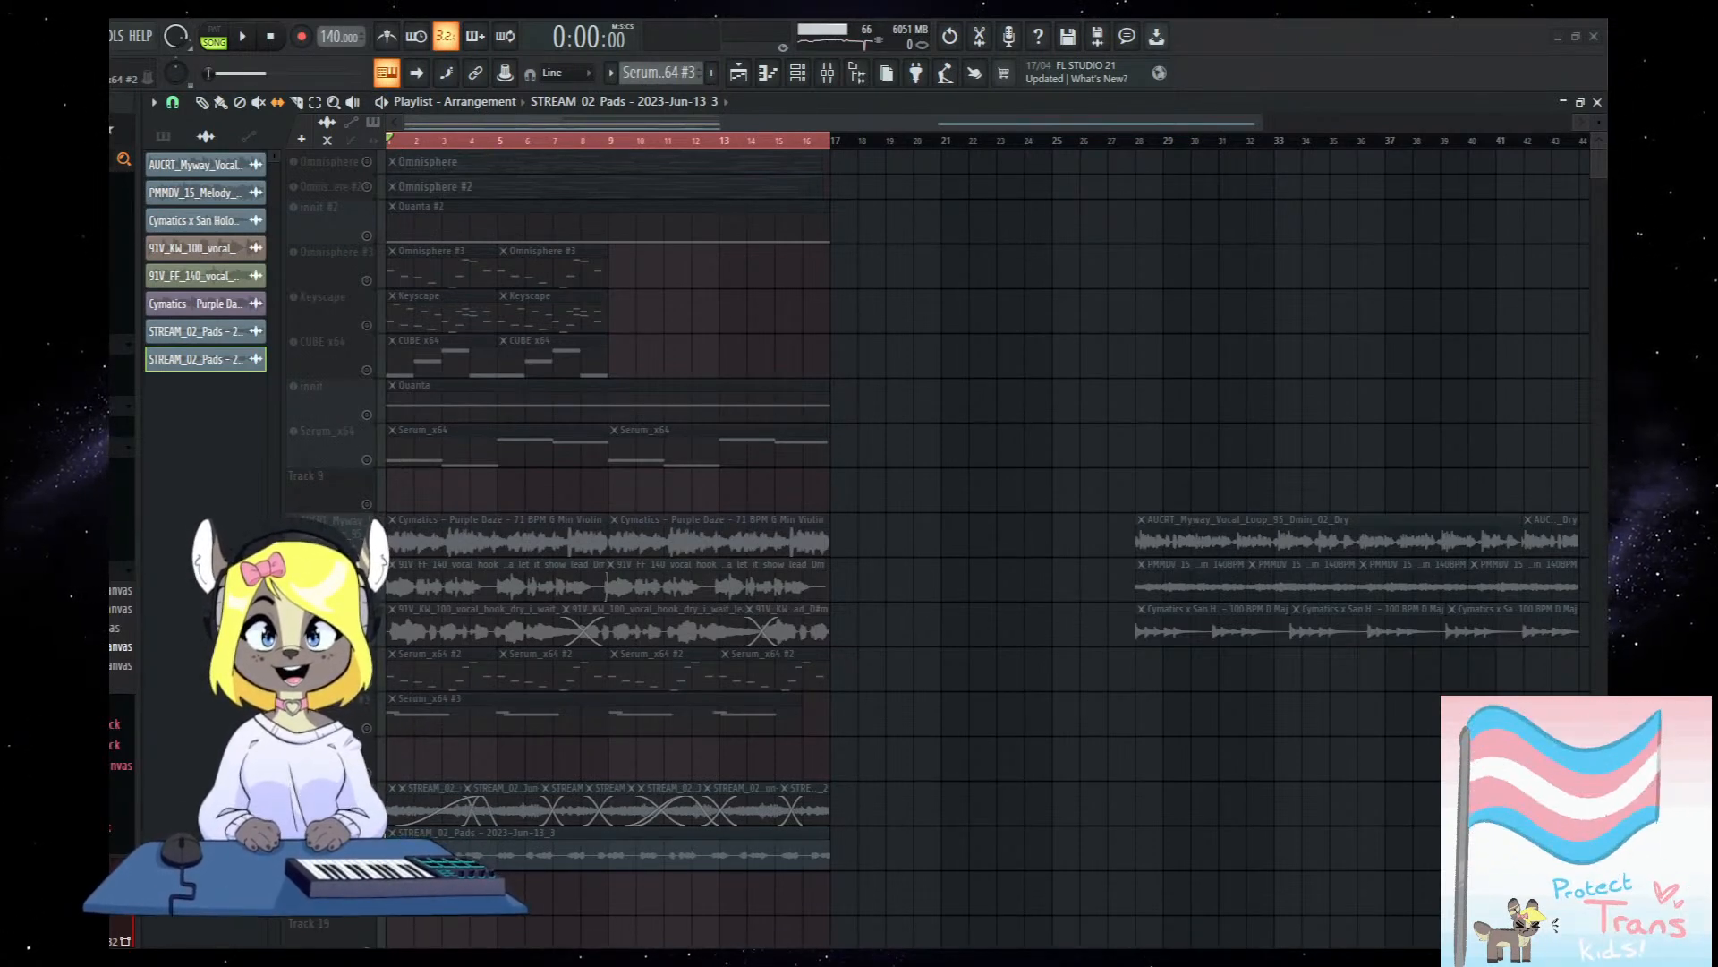
Place the eight Dmin pad canvas samples on separate tracks from bar 1 below the pad recordings, and unmute all tracks.
scroll(331, 313, "down", 6)
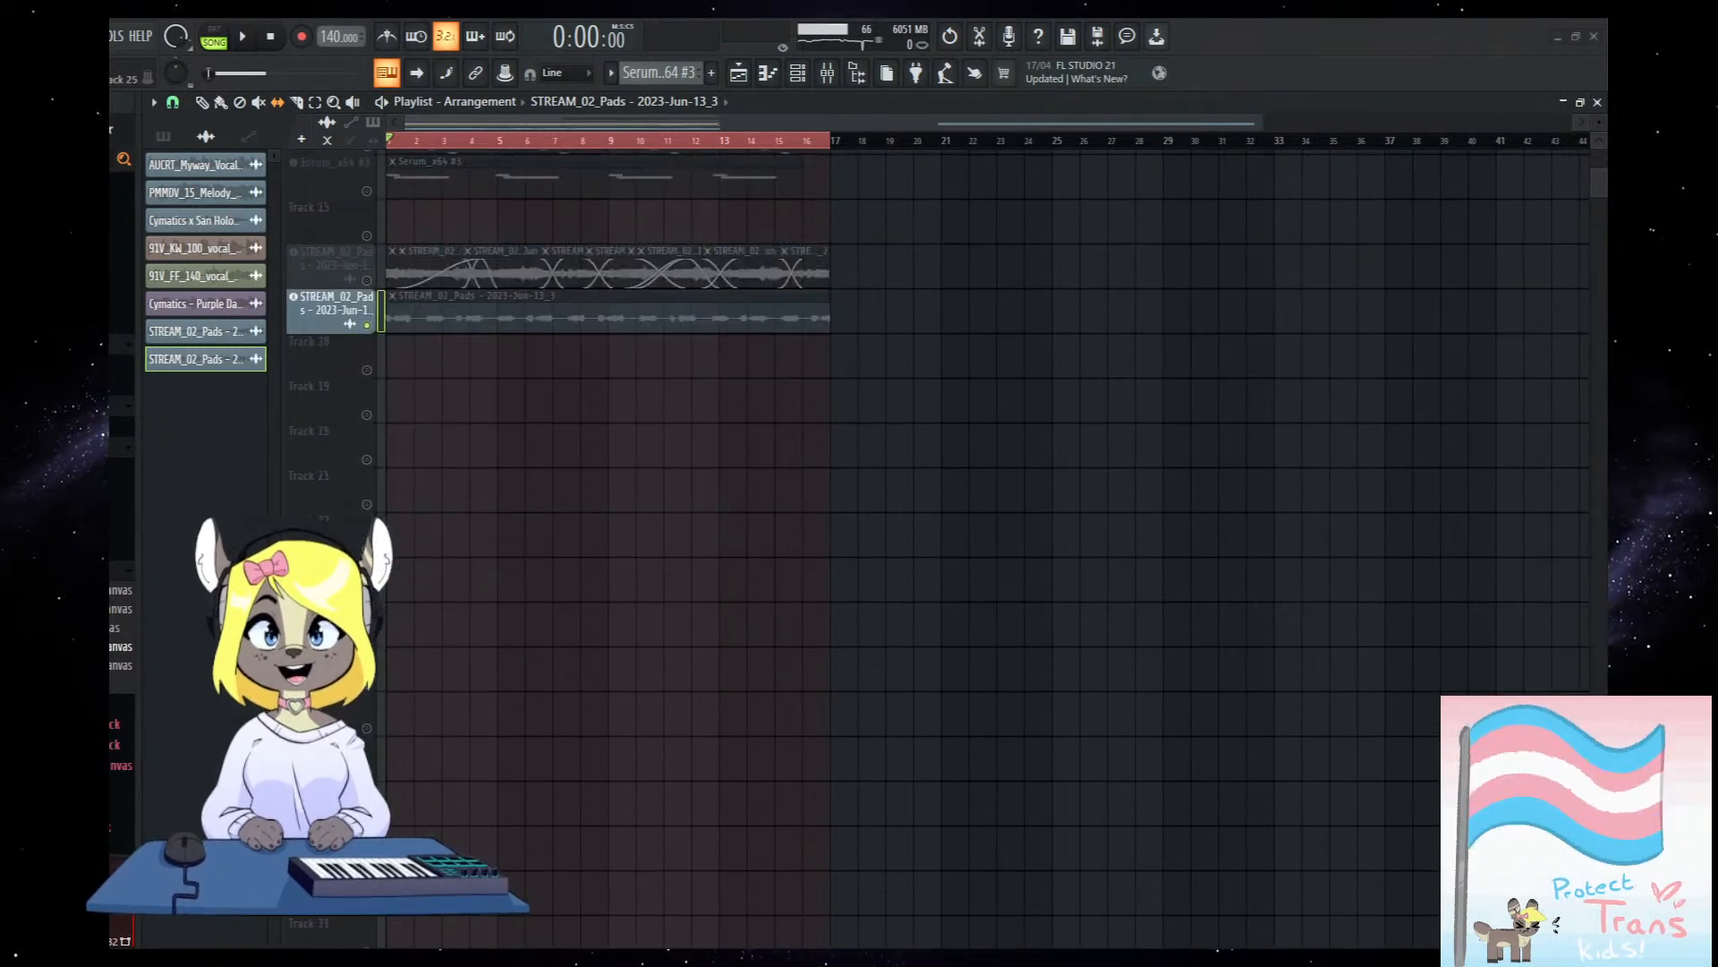
left_click_drag(121, 646, 398, 446)
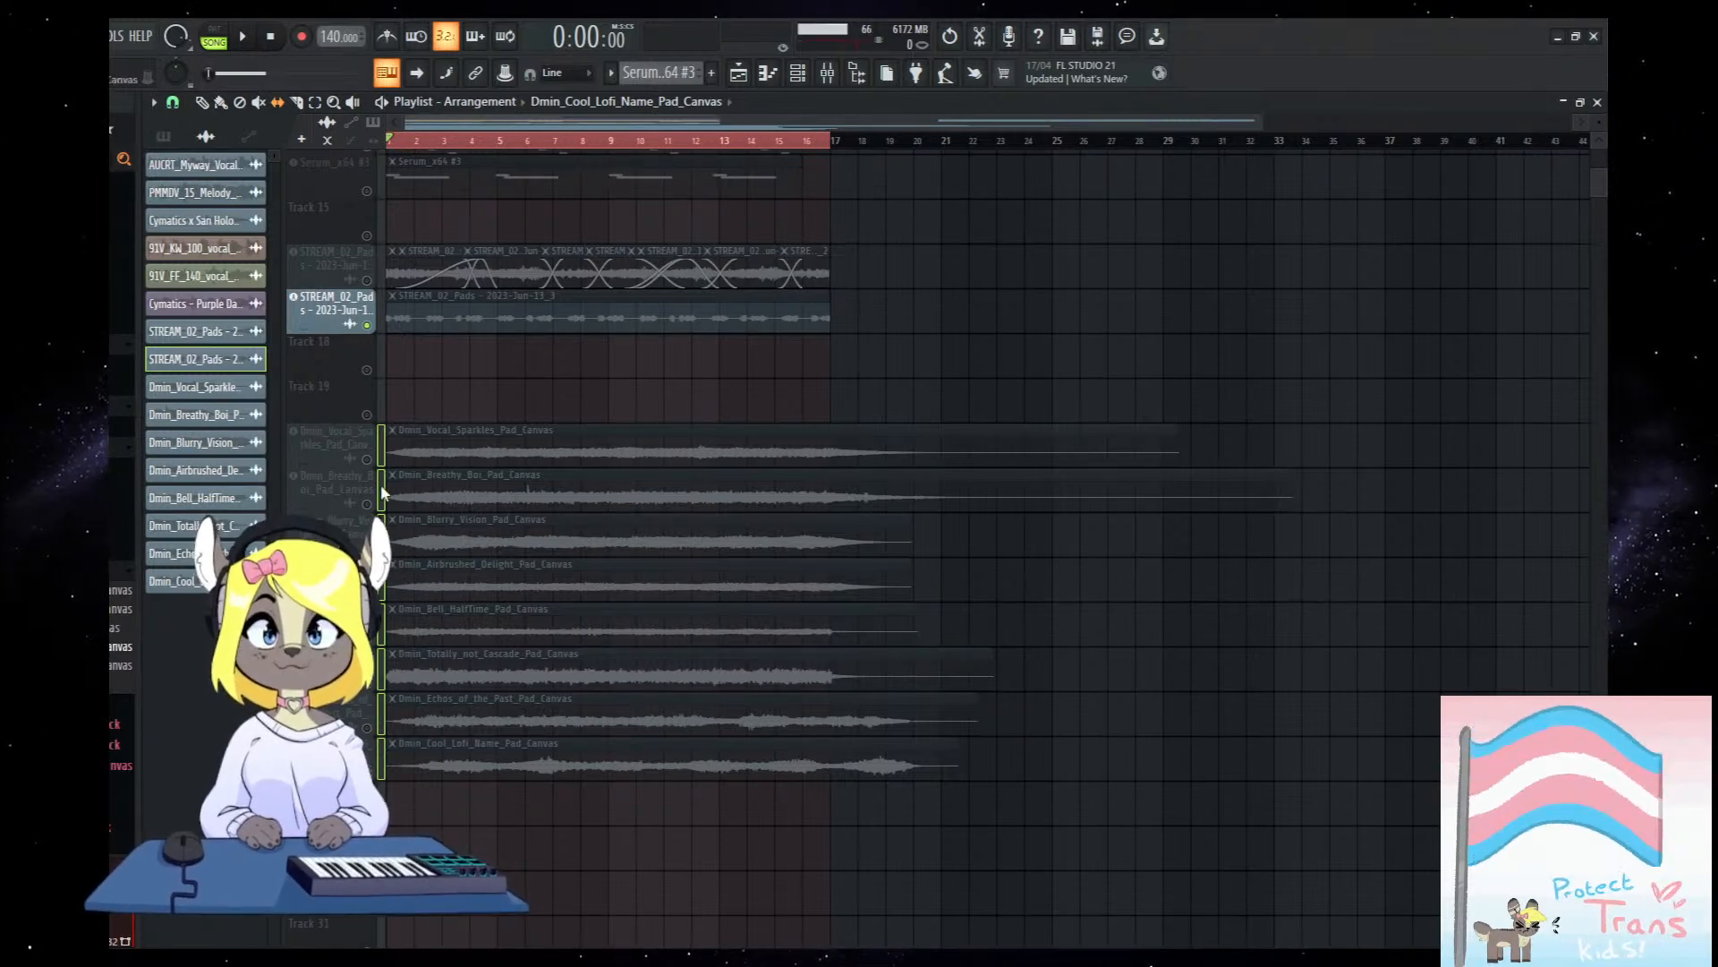
right_click(368, 460)
right_click(368, 460)
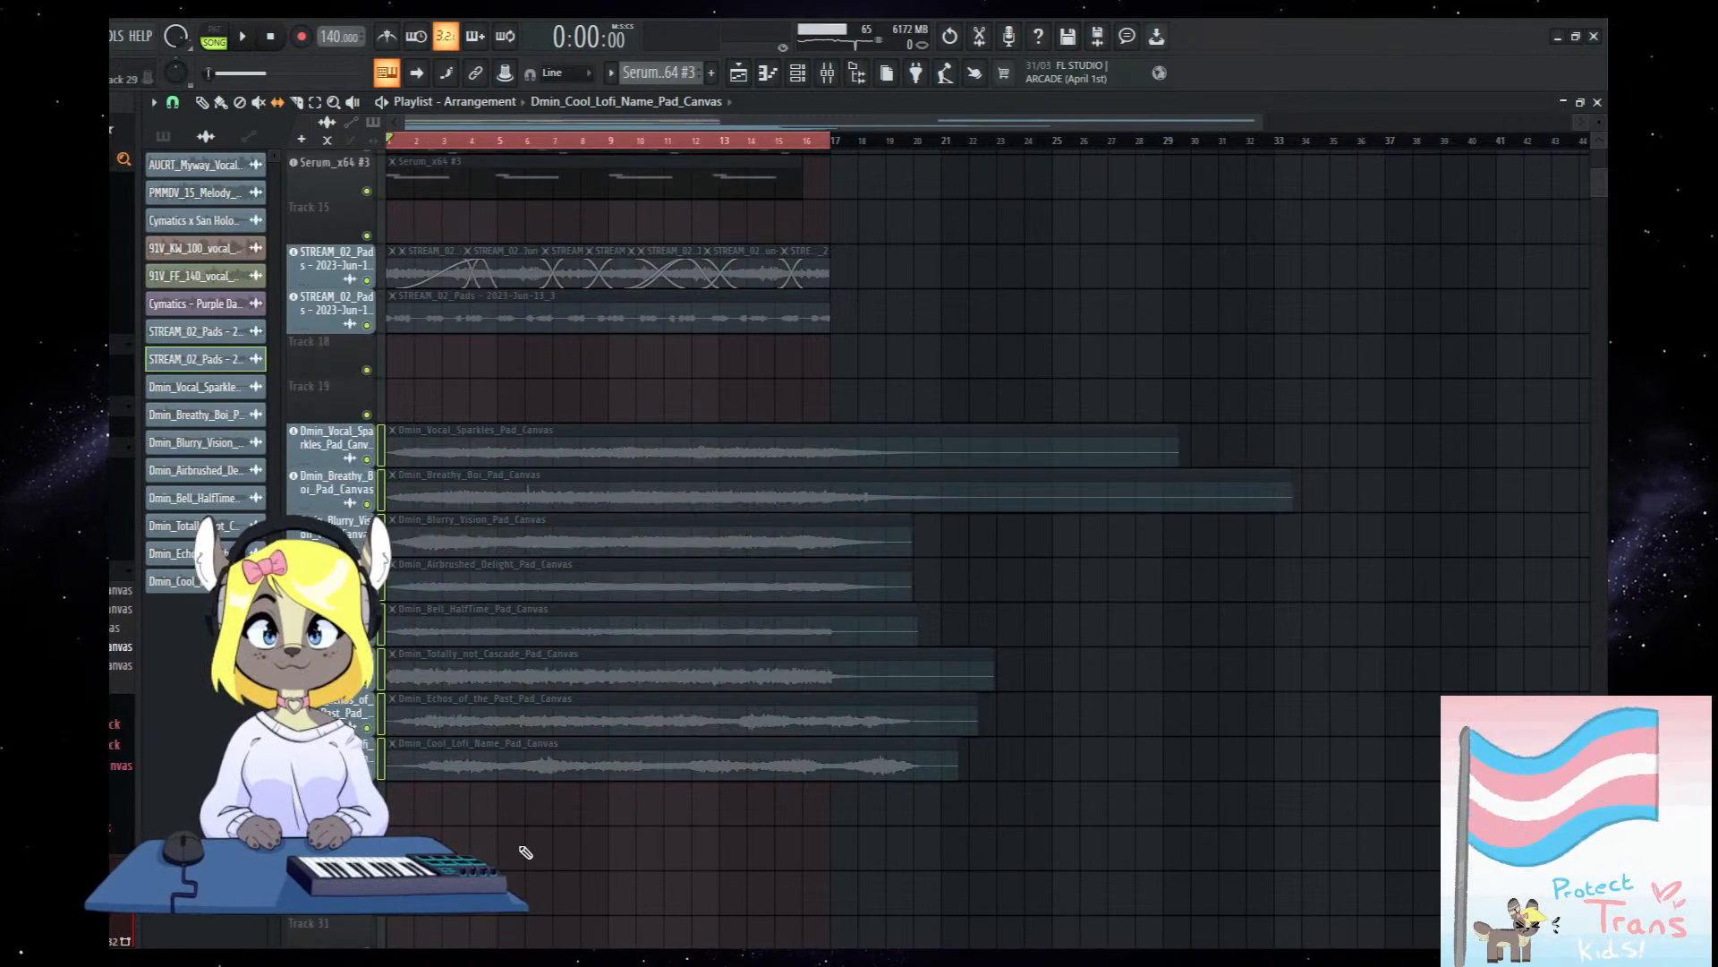
Toggle the mute of the Dmin_Cool_Lofi_Name_Pad_Canvas clip and switch to the Draw tool.
left_click(405, 769)
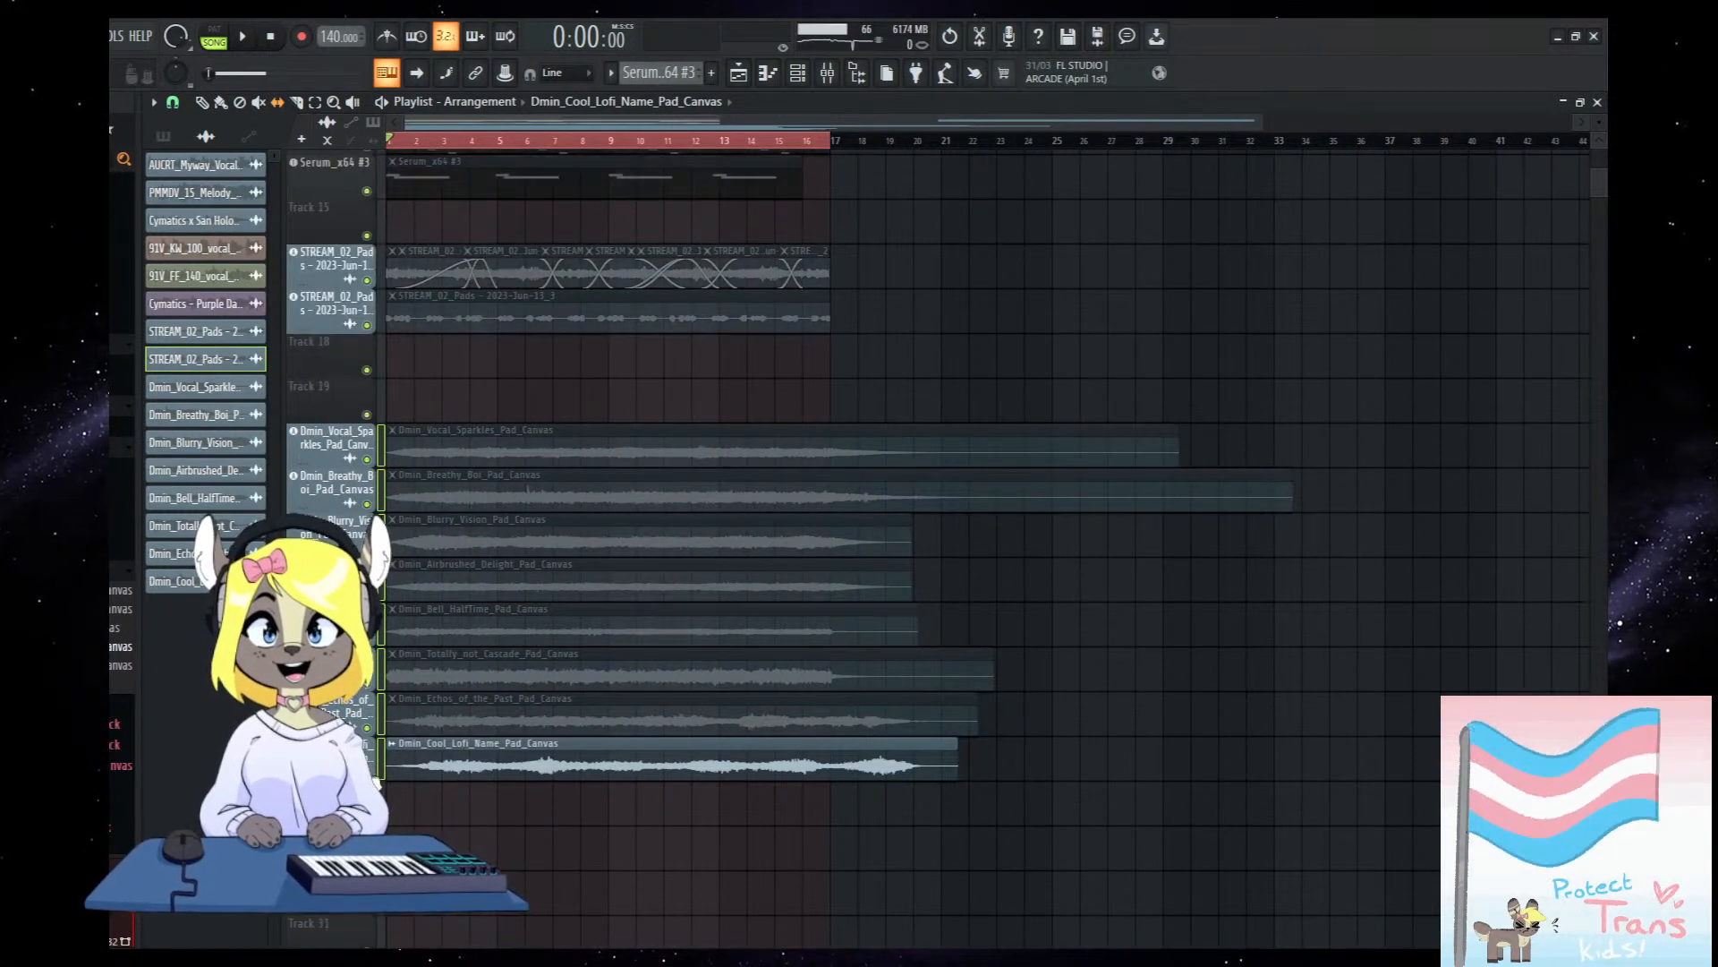
scroll(672, 814, "down", 4)
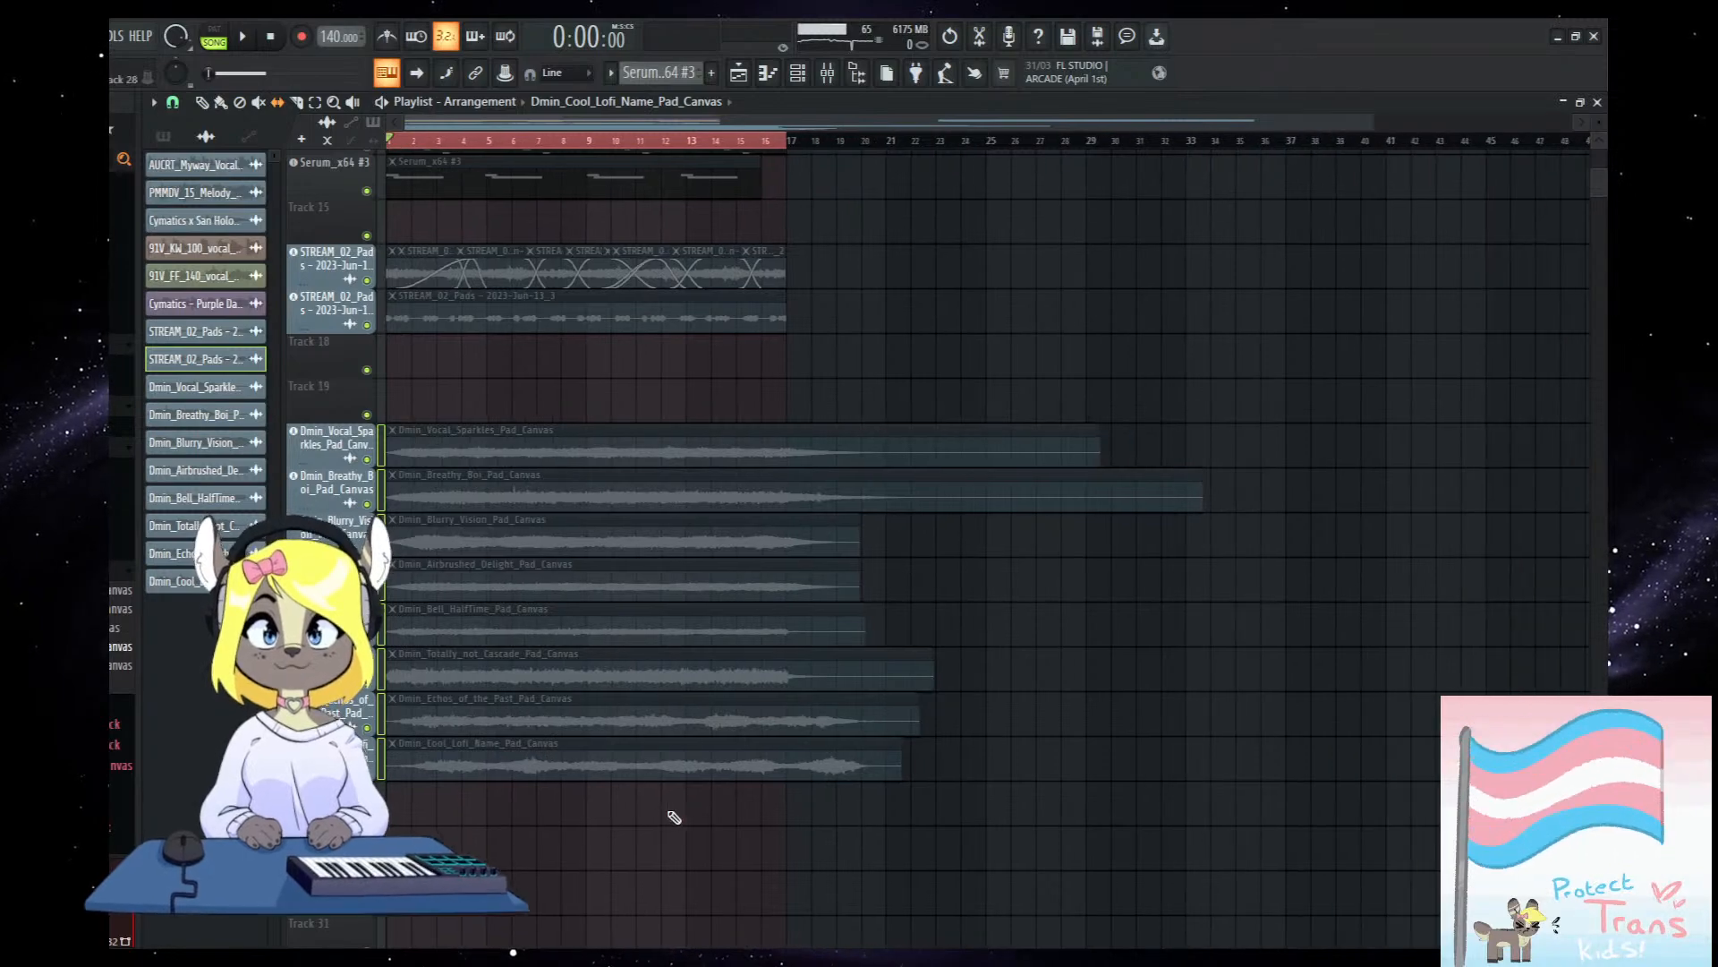
right_click(669, 825, "ctrl")
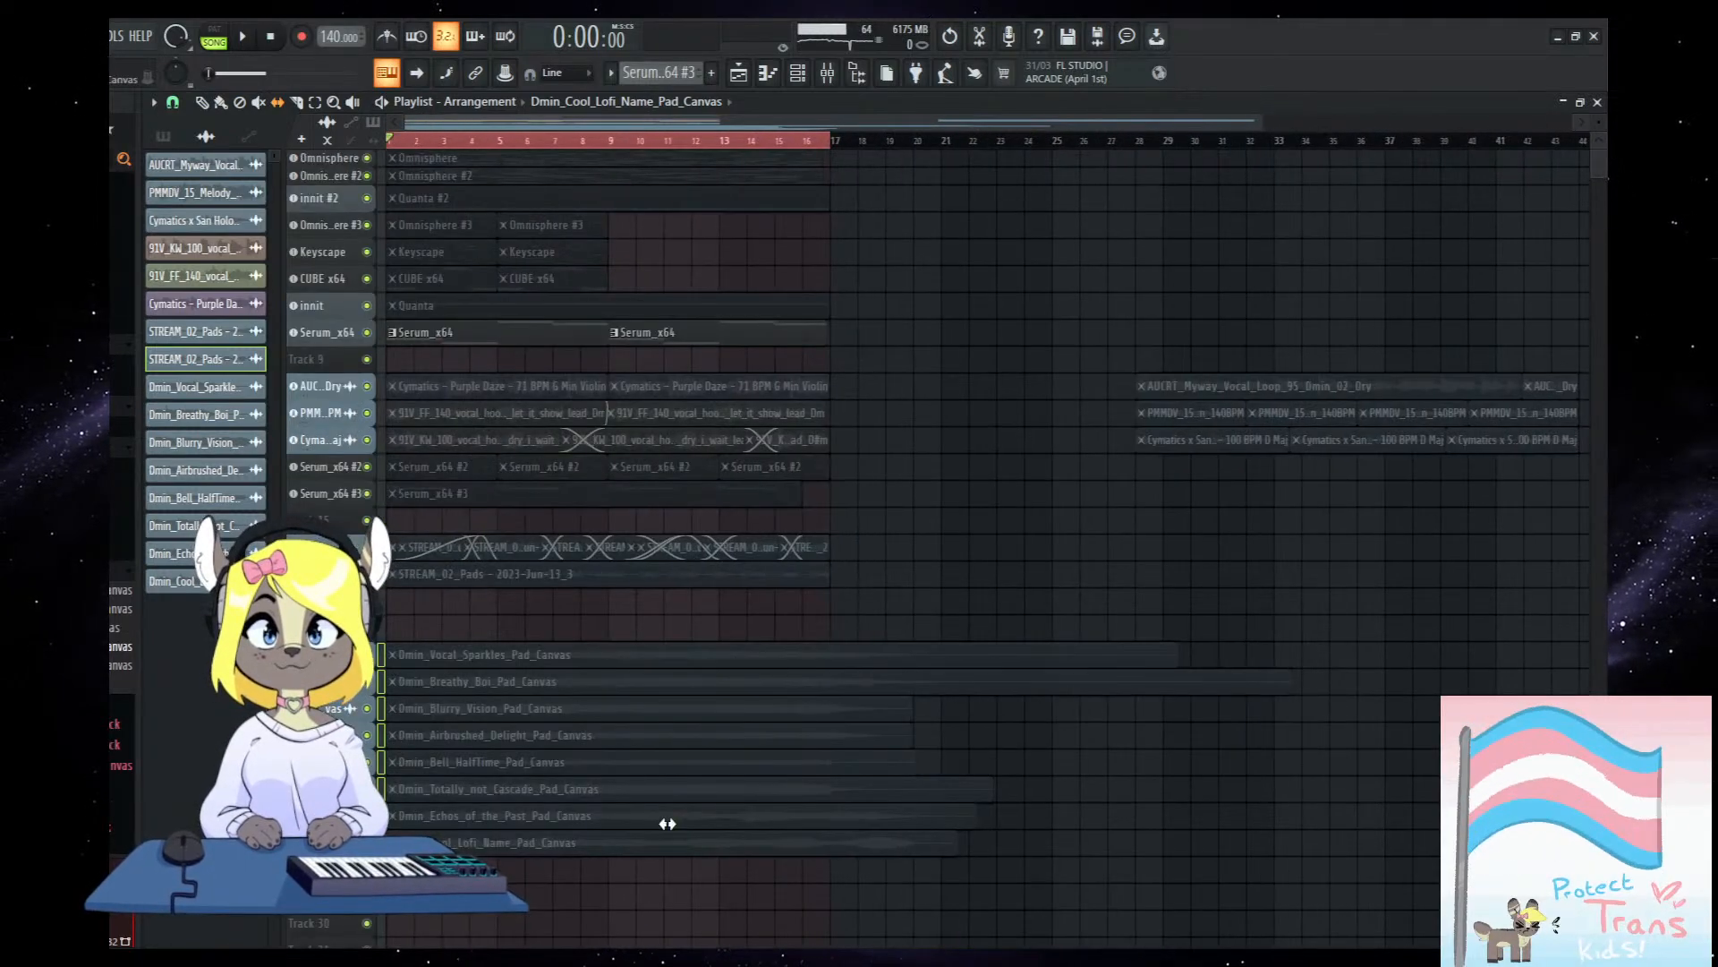
left_click(203, 102)
Unmute only the Dmin_Cool_Lofi_Name_Pad_Canvas clip among the new pad clips.
scroll(444, 695, "up", 4)
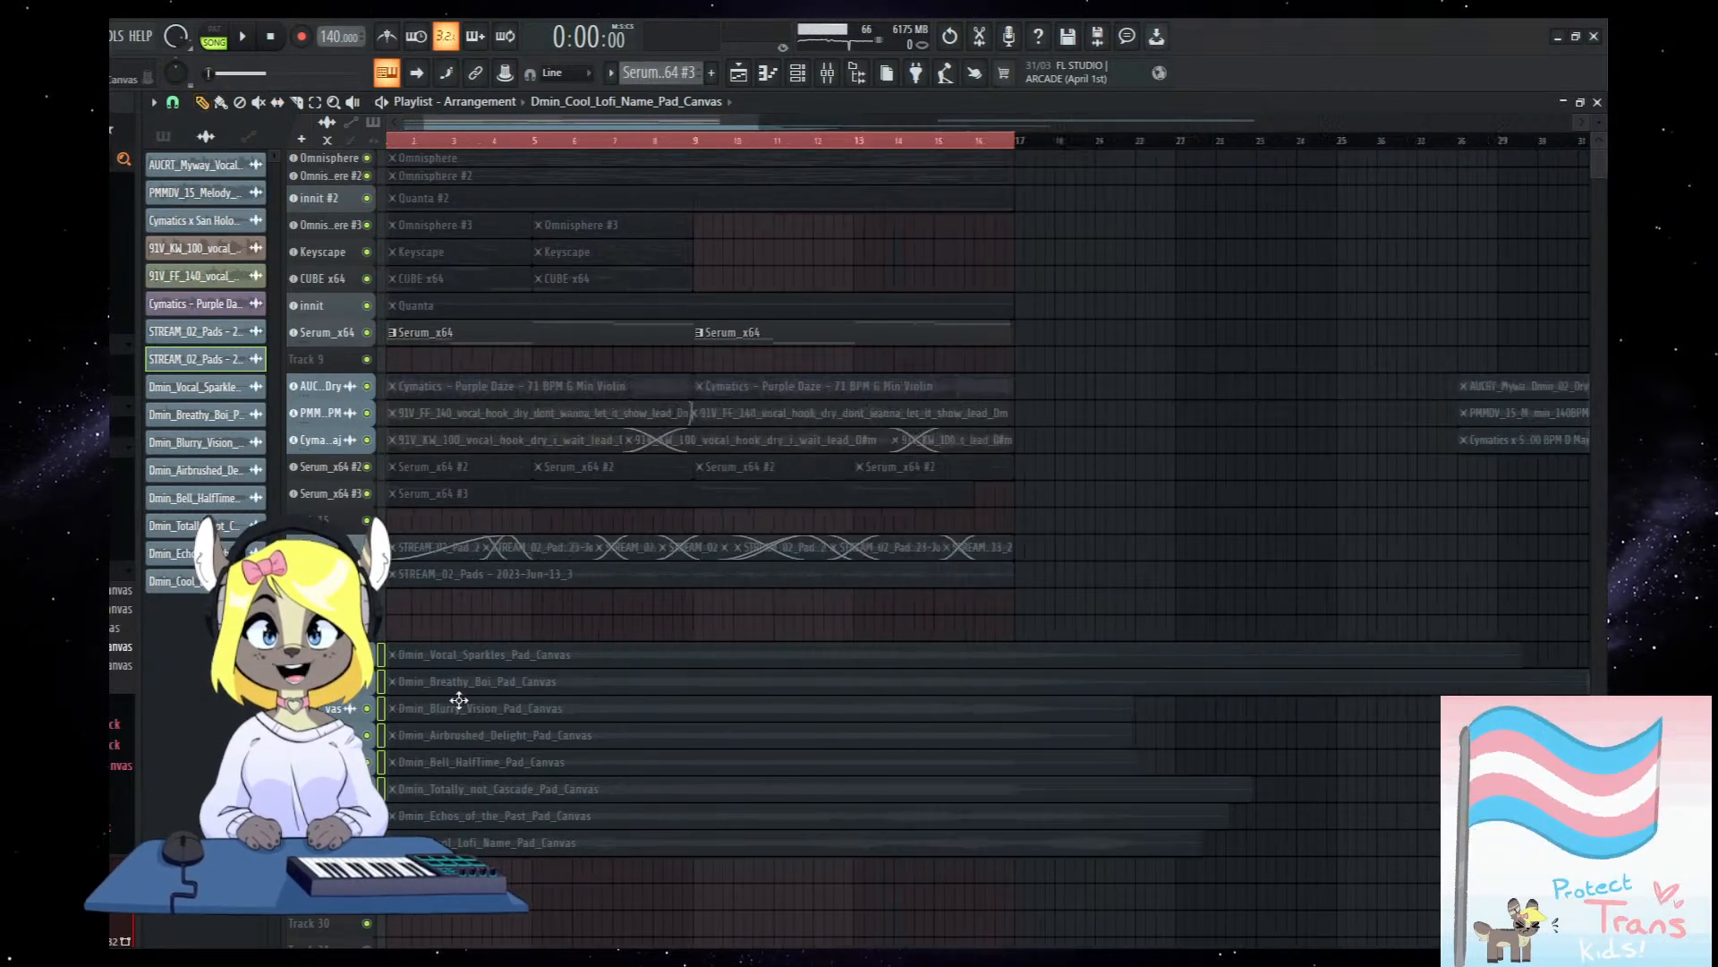
scroll(445, 695, "down", 3)
scroll(928, 882, "up", 5)
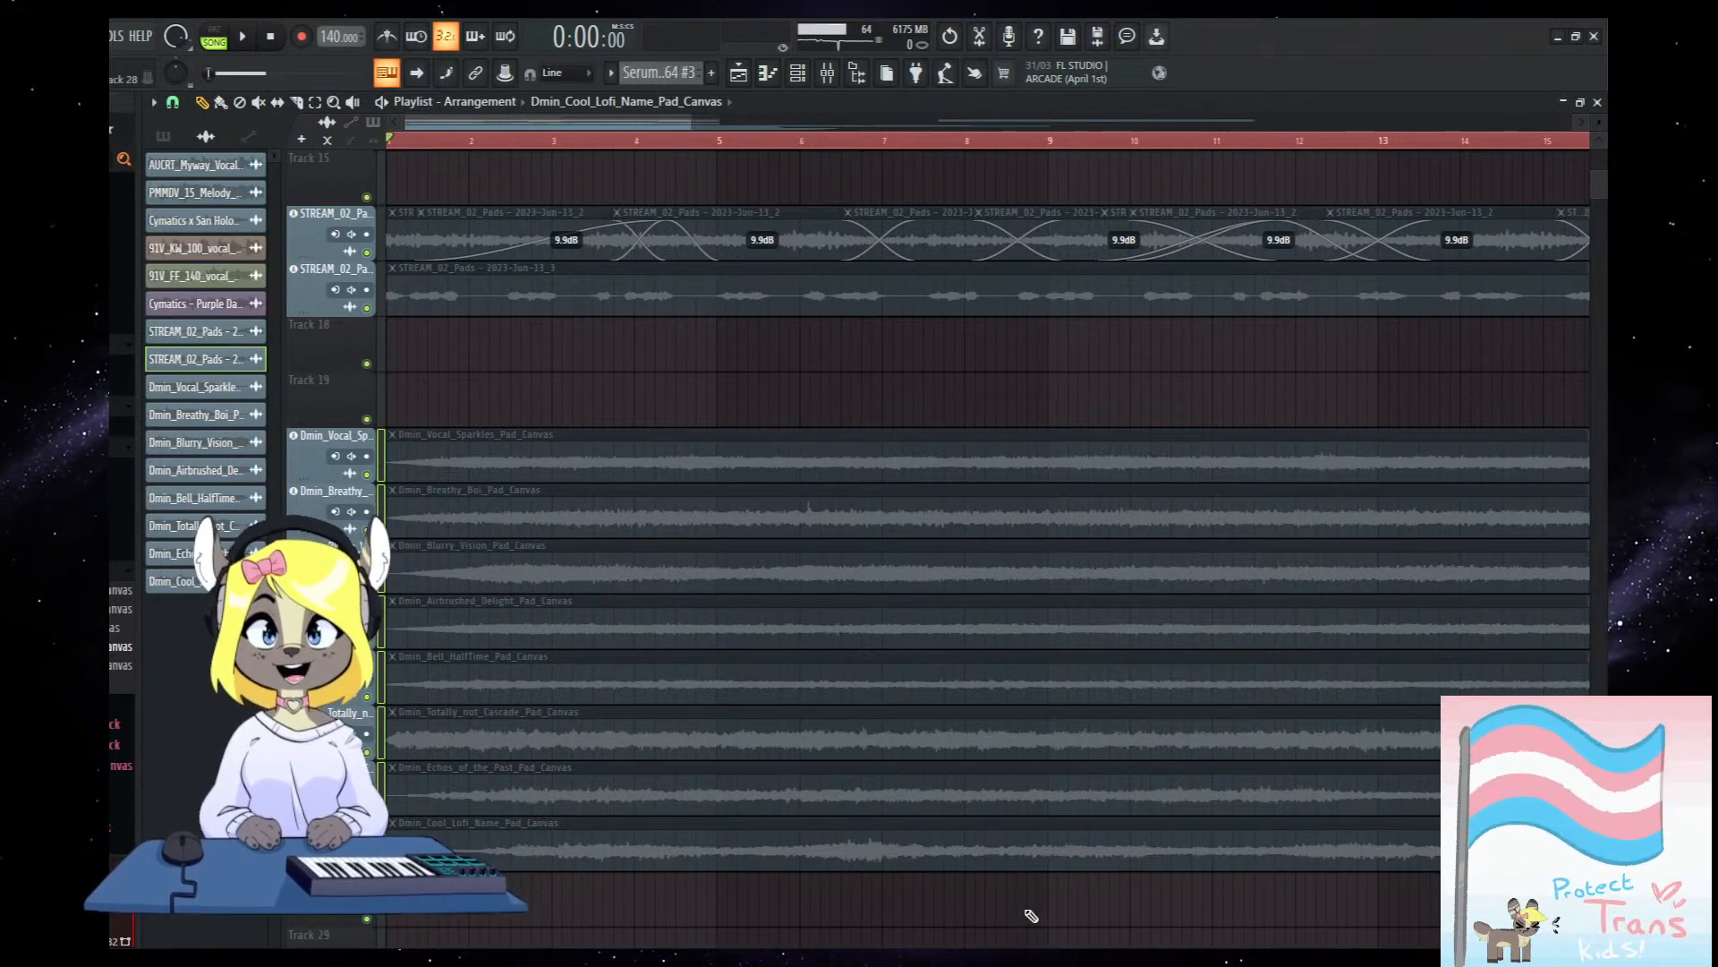
scroll(568, 725, "down", 4)
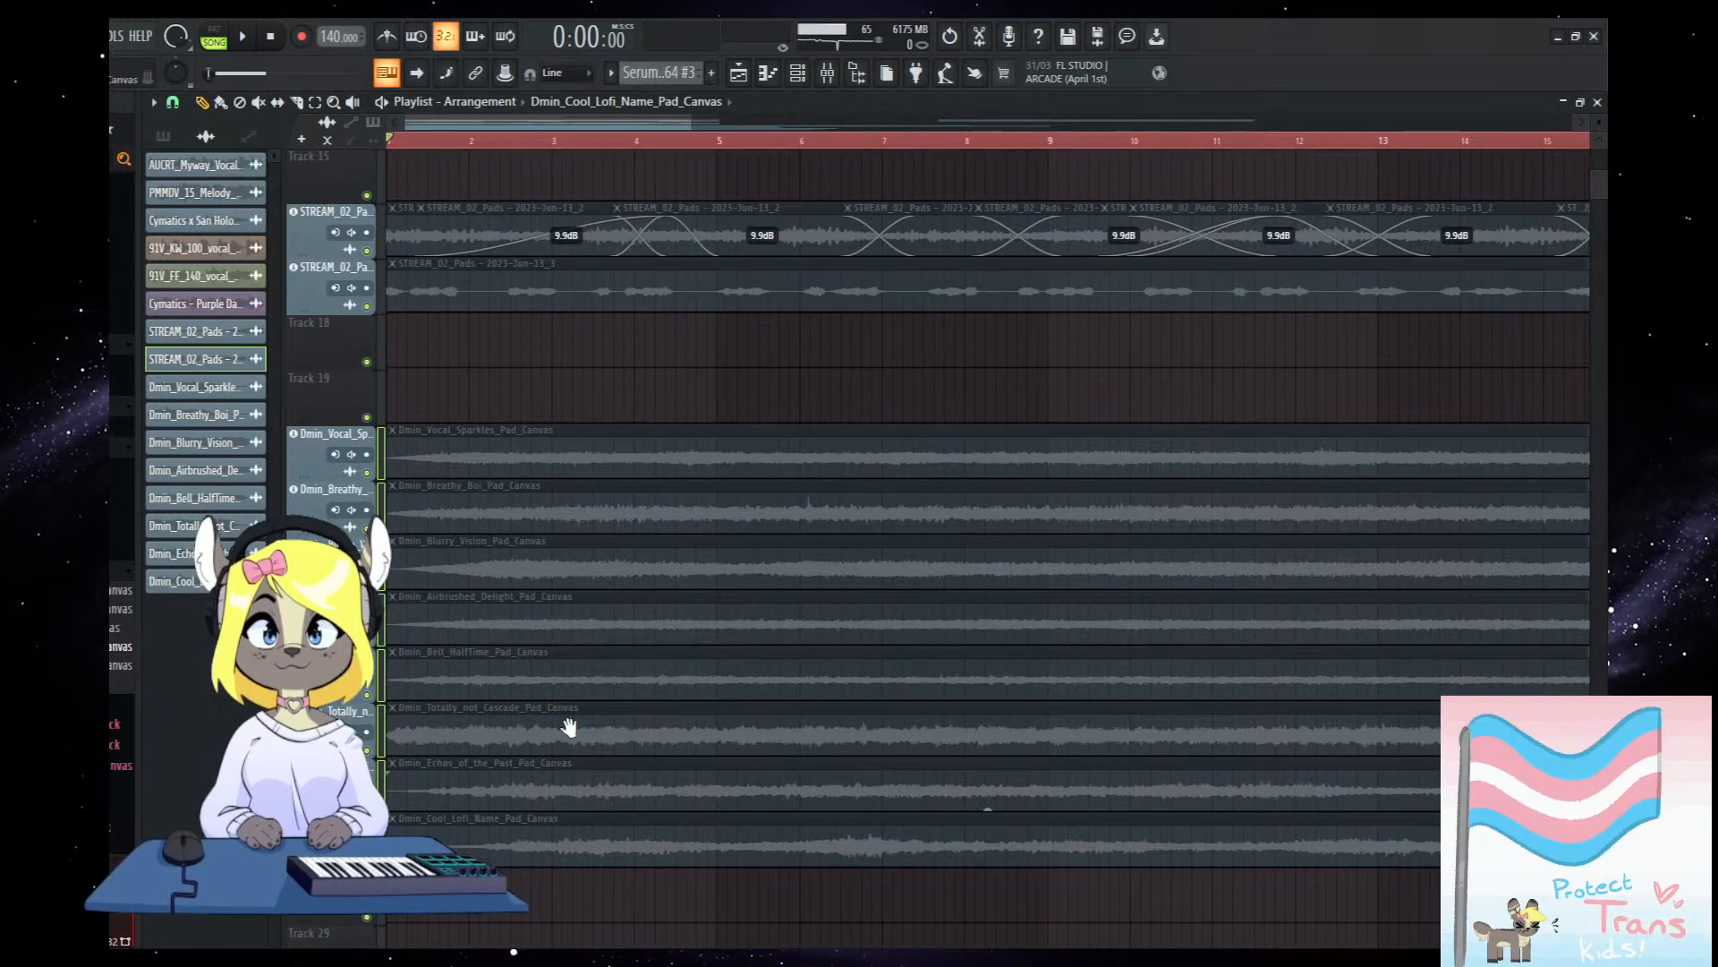
scroll(740, 886, "up", 3)
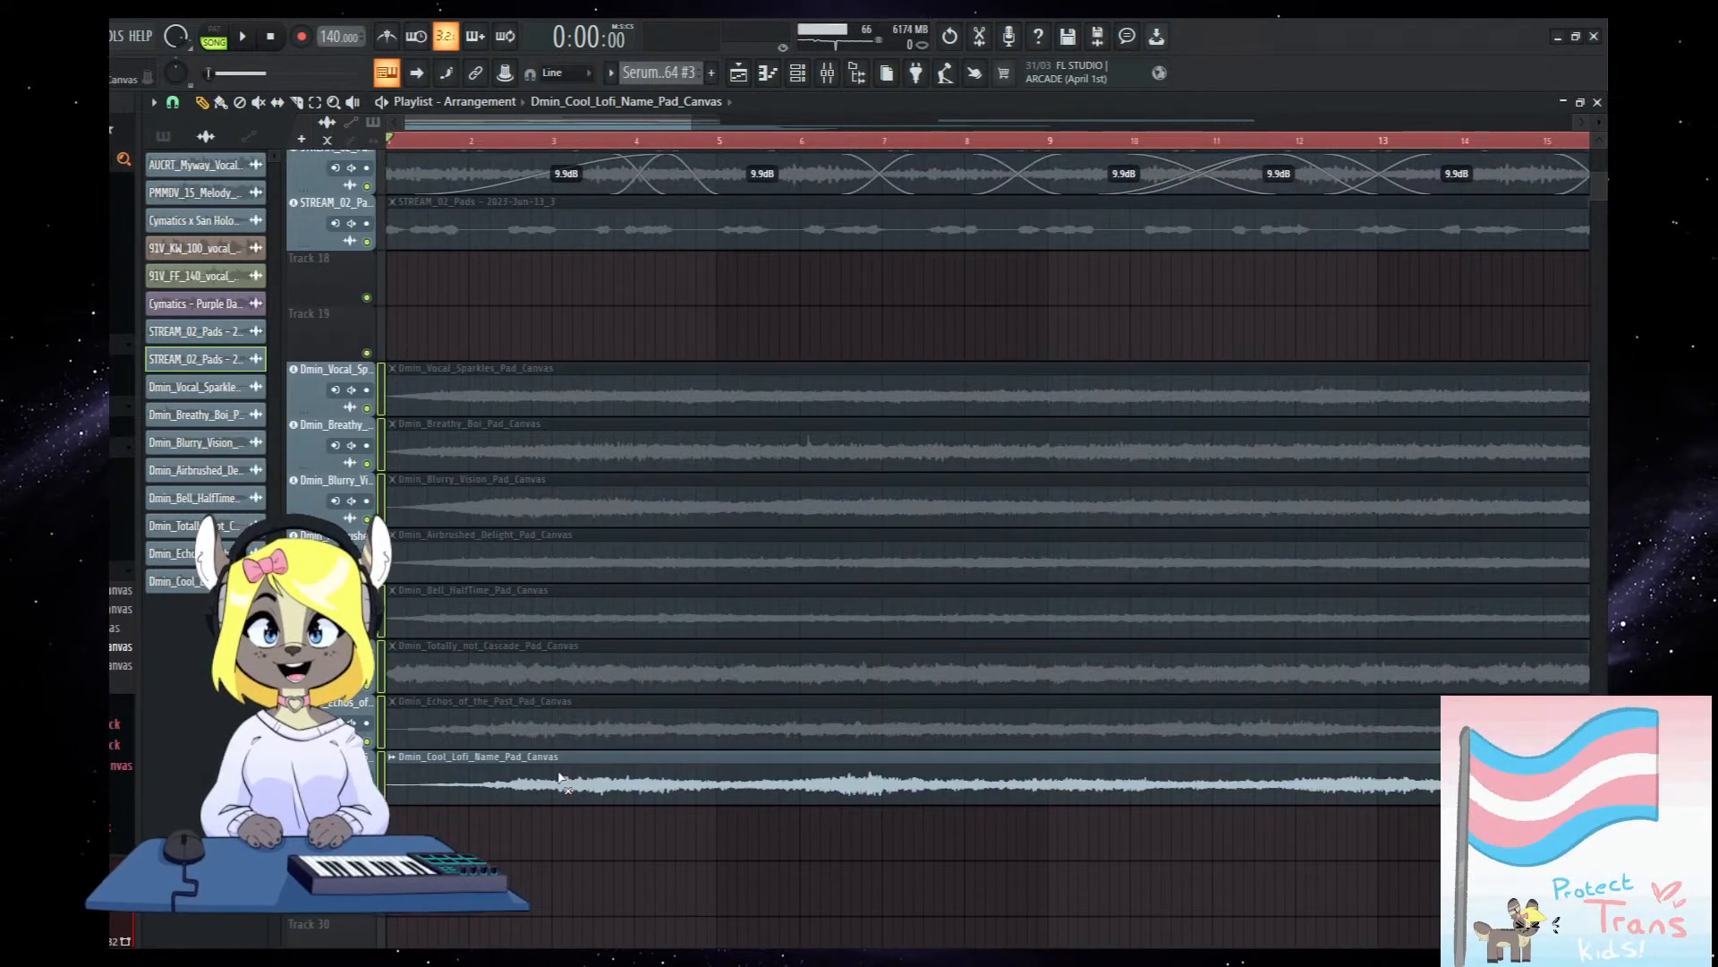
scroll(606, 498, "down", 3, "ctrl")
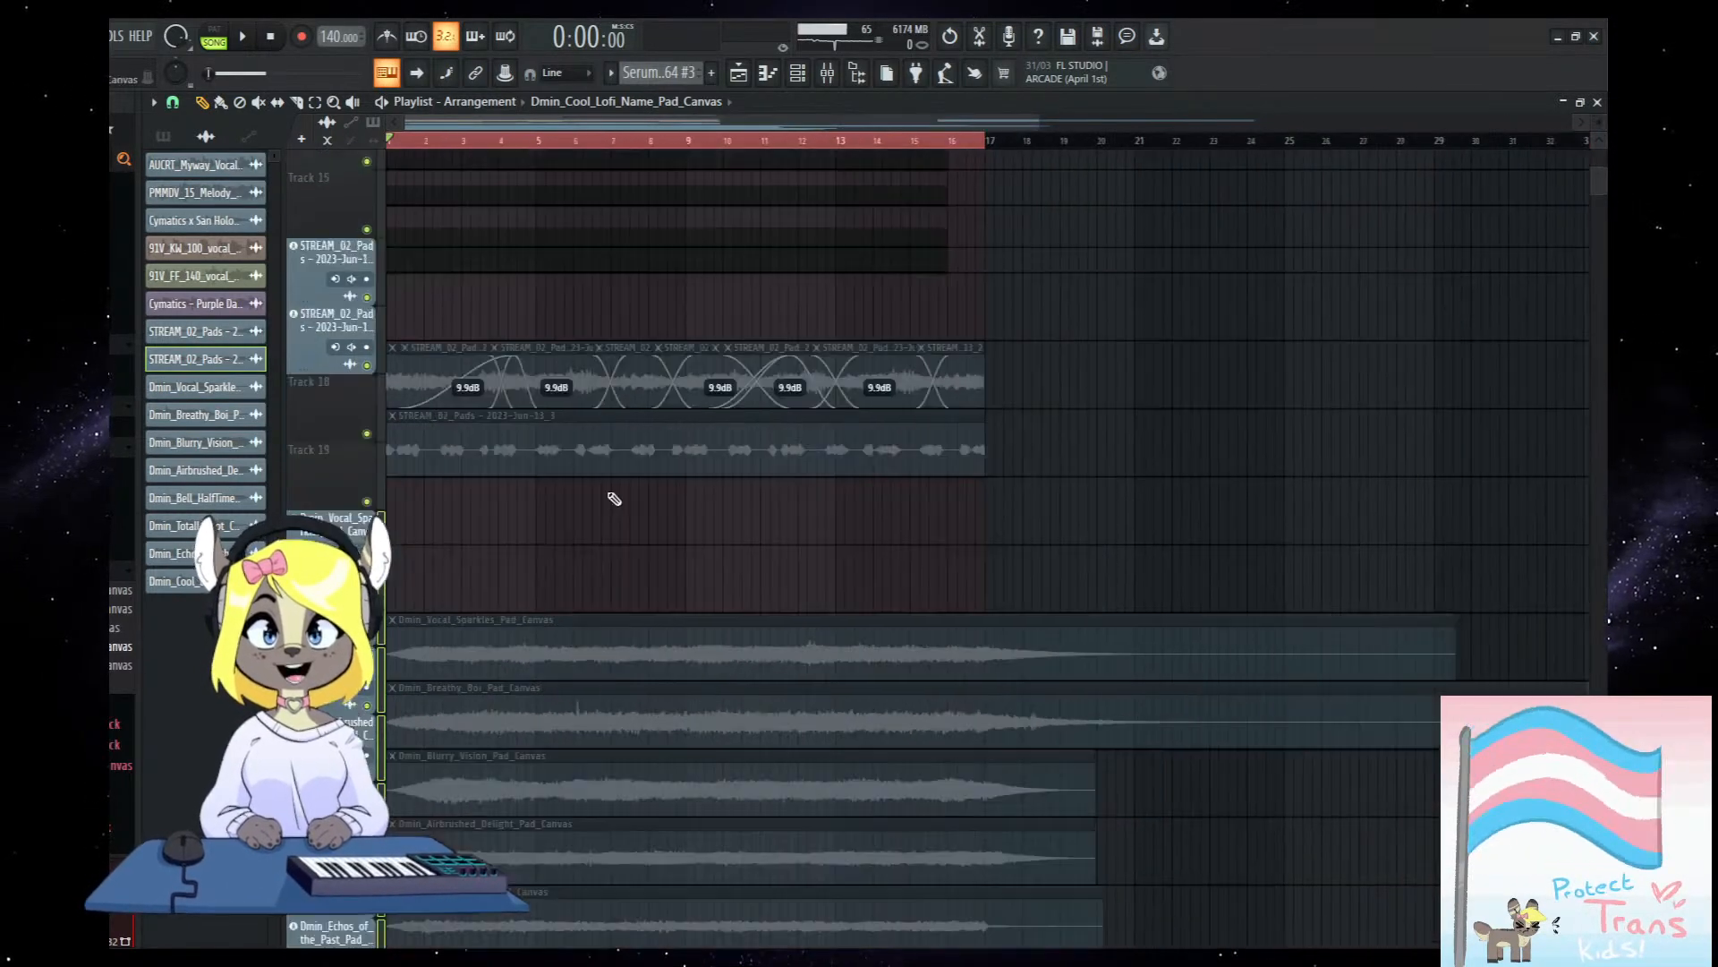
scroll(637, 491, "down", 3, "alt")
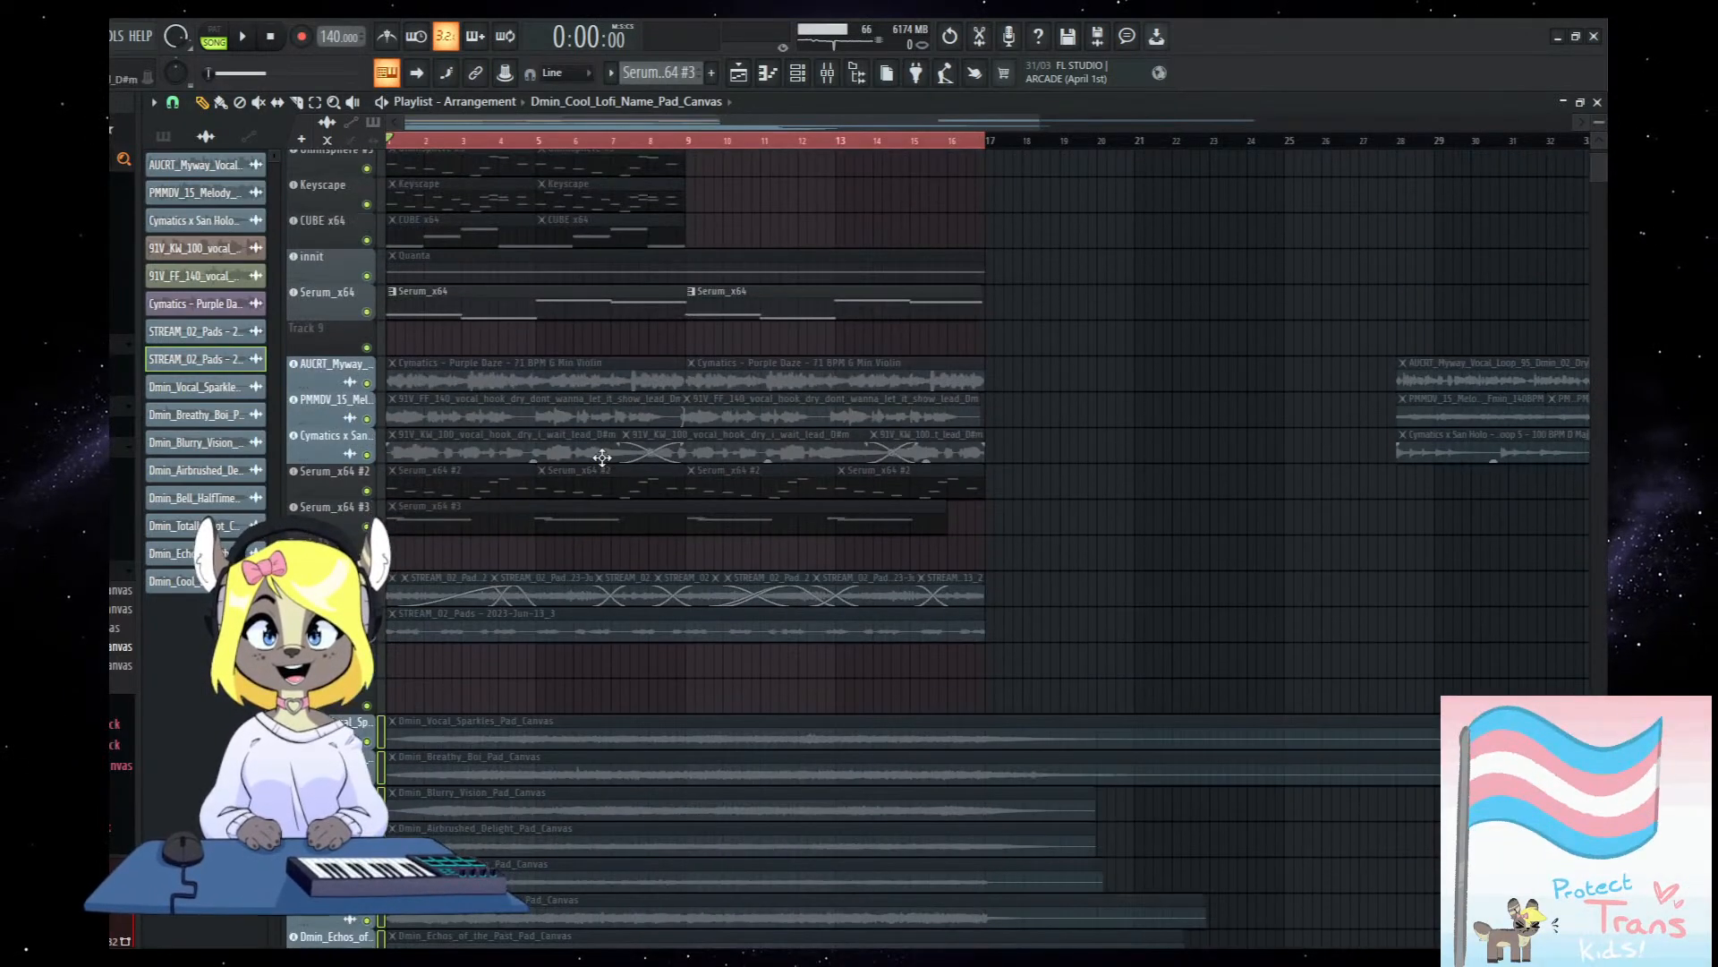
Play the loop from the start to audition the Cool Lofi Name pad, and stop it.
key("space")
scroll(582, 416, "down", 5)
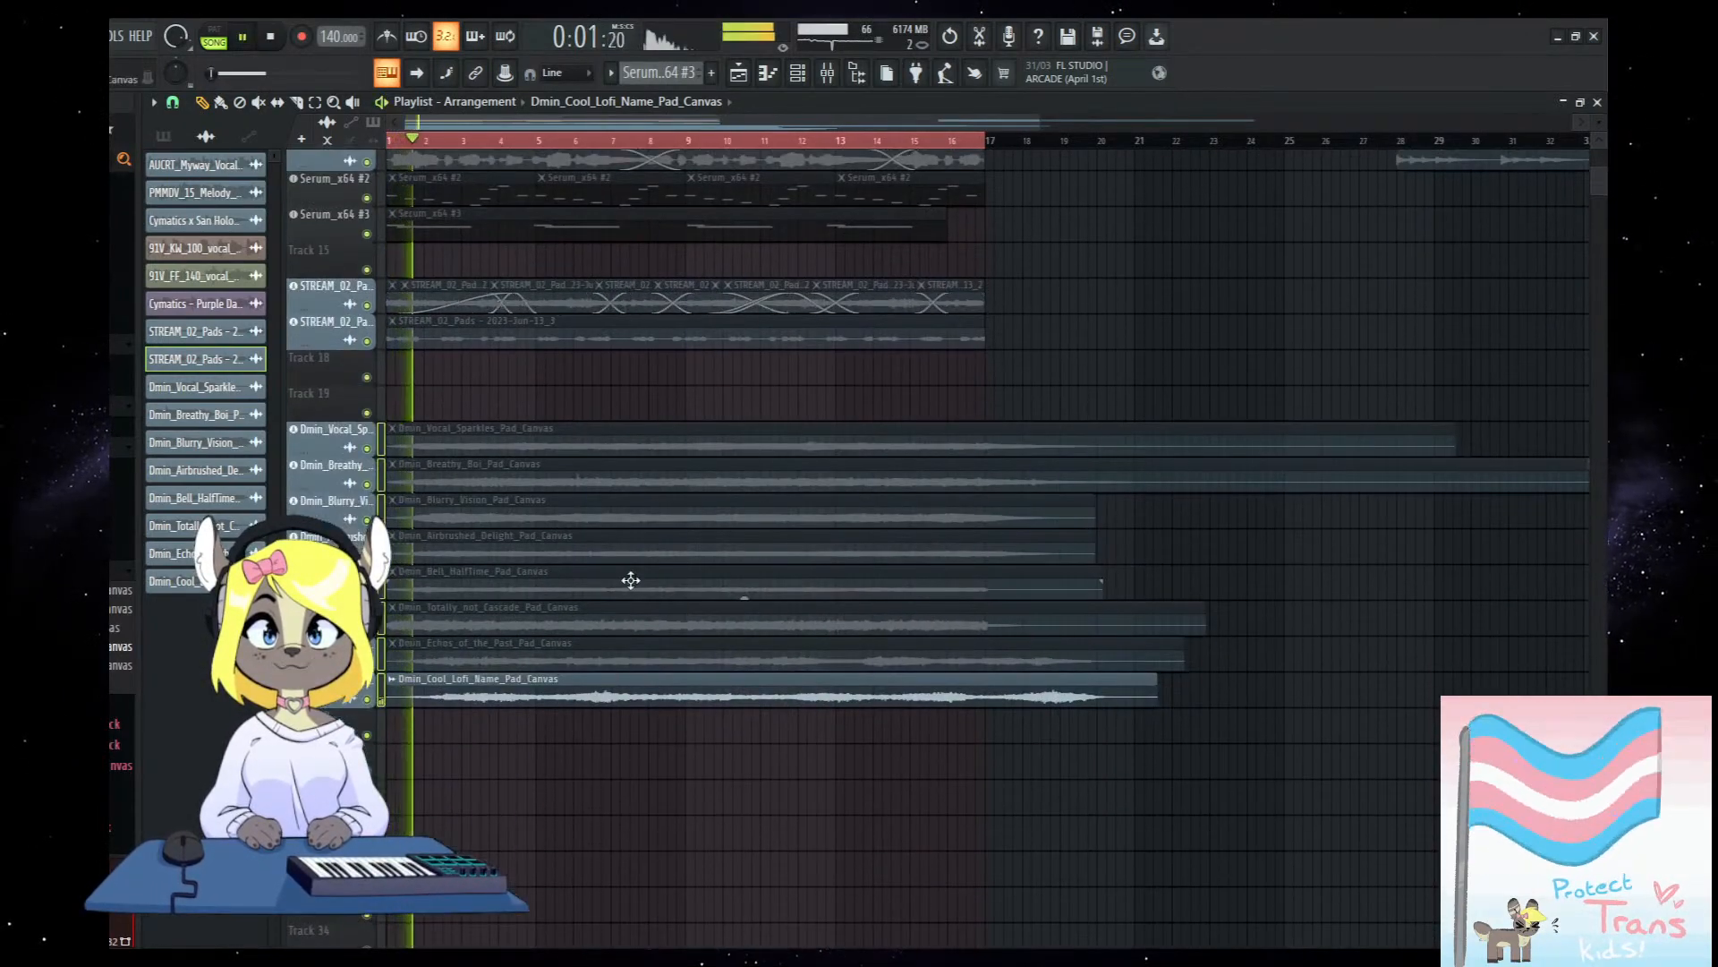
scroll(709, 707, "up", 4, "alt")
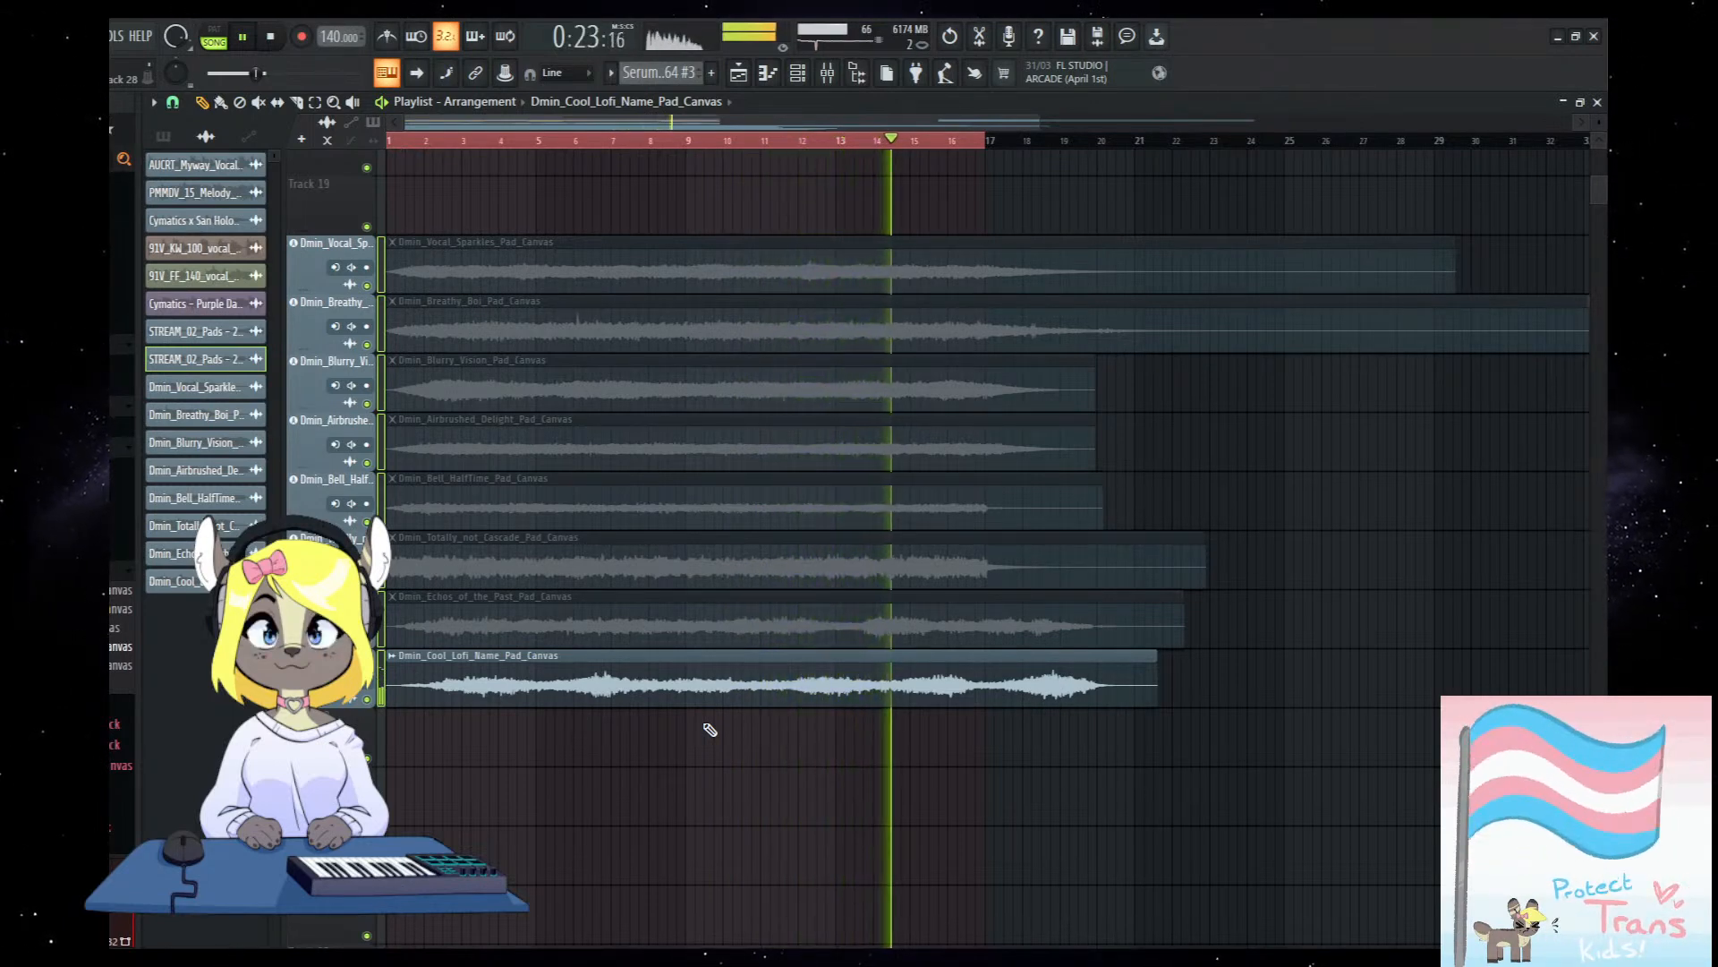
scroll(792, 696, "up", 1)
key("space")
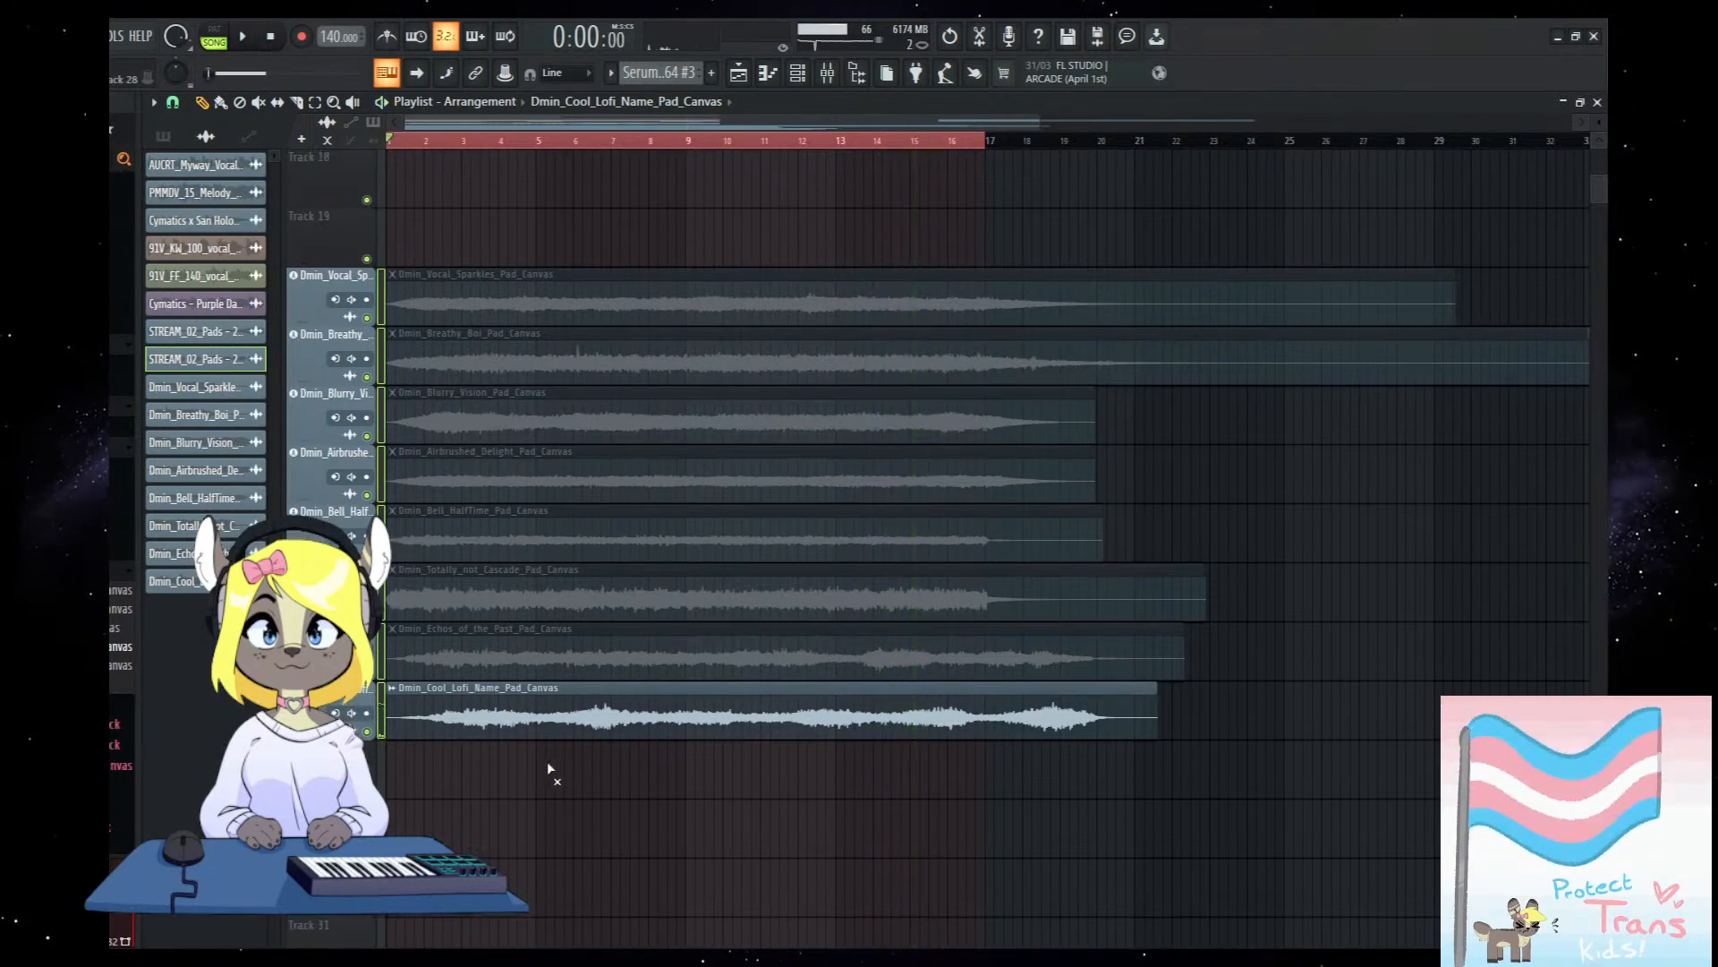
Mute the Dmin_Cool_Lofi_Name_Pad_Canvas clip and unmute the Dmin_Echos_of_the_Past_Pad_Canvas clip.
left_click(1173, 663)
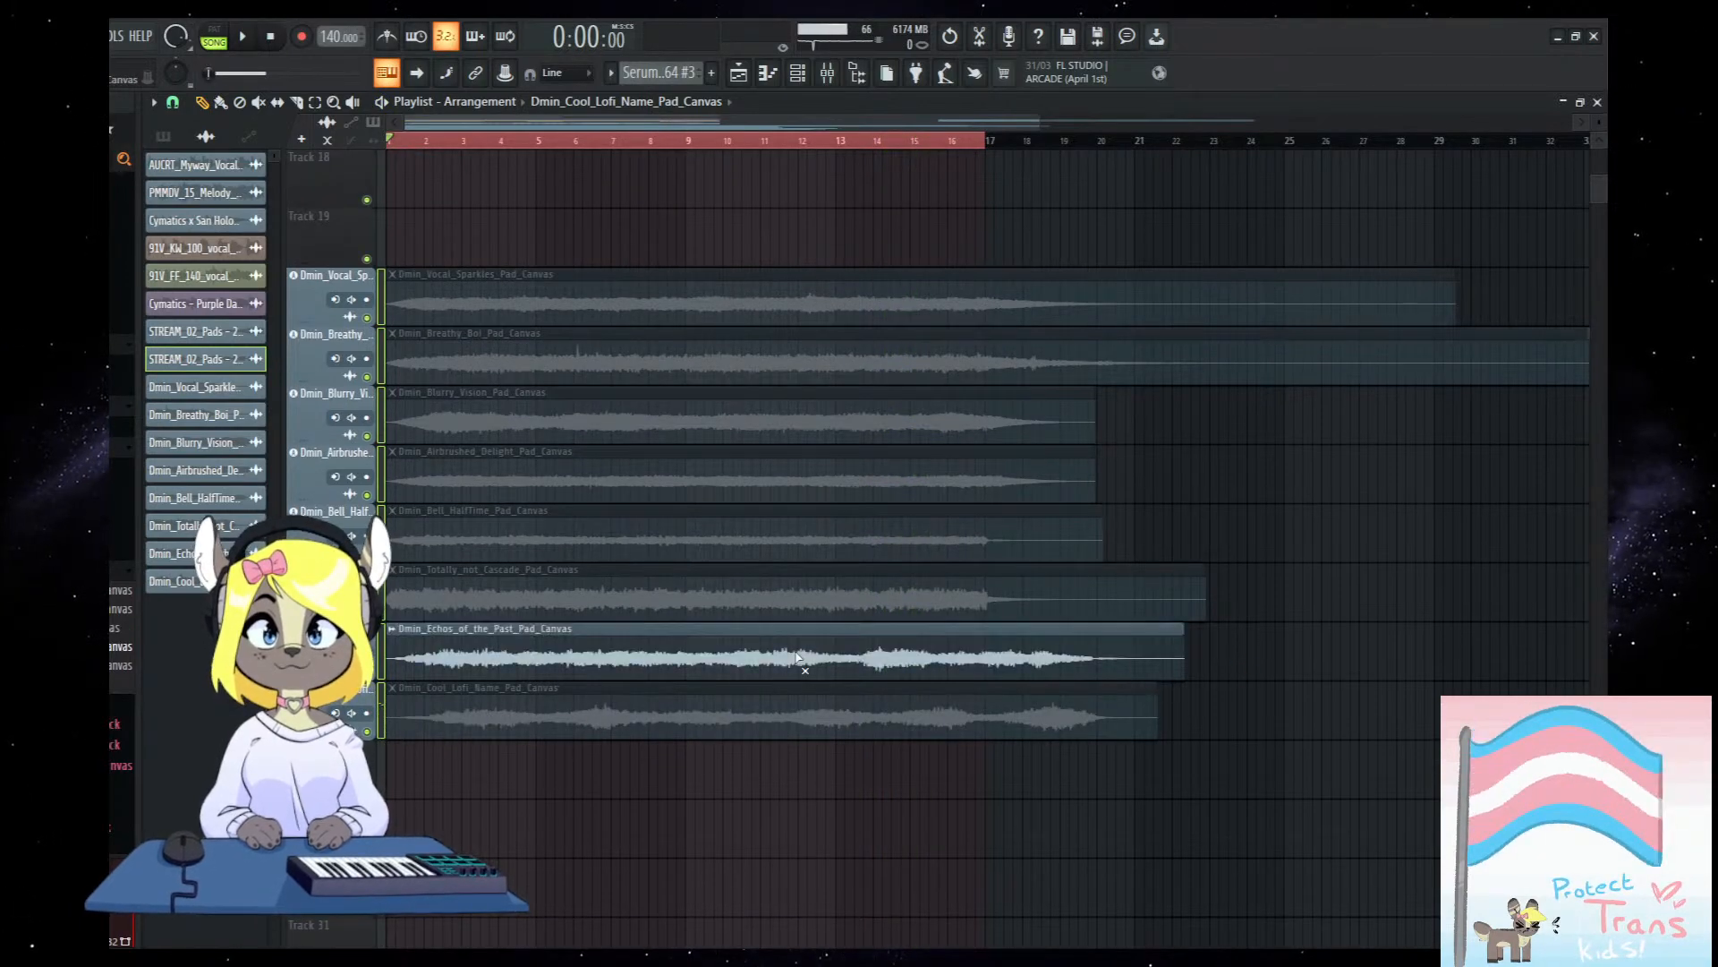
scroll(653, 725, "up", 2)
scroll(587, 621, "up", 5)
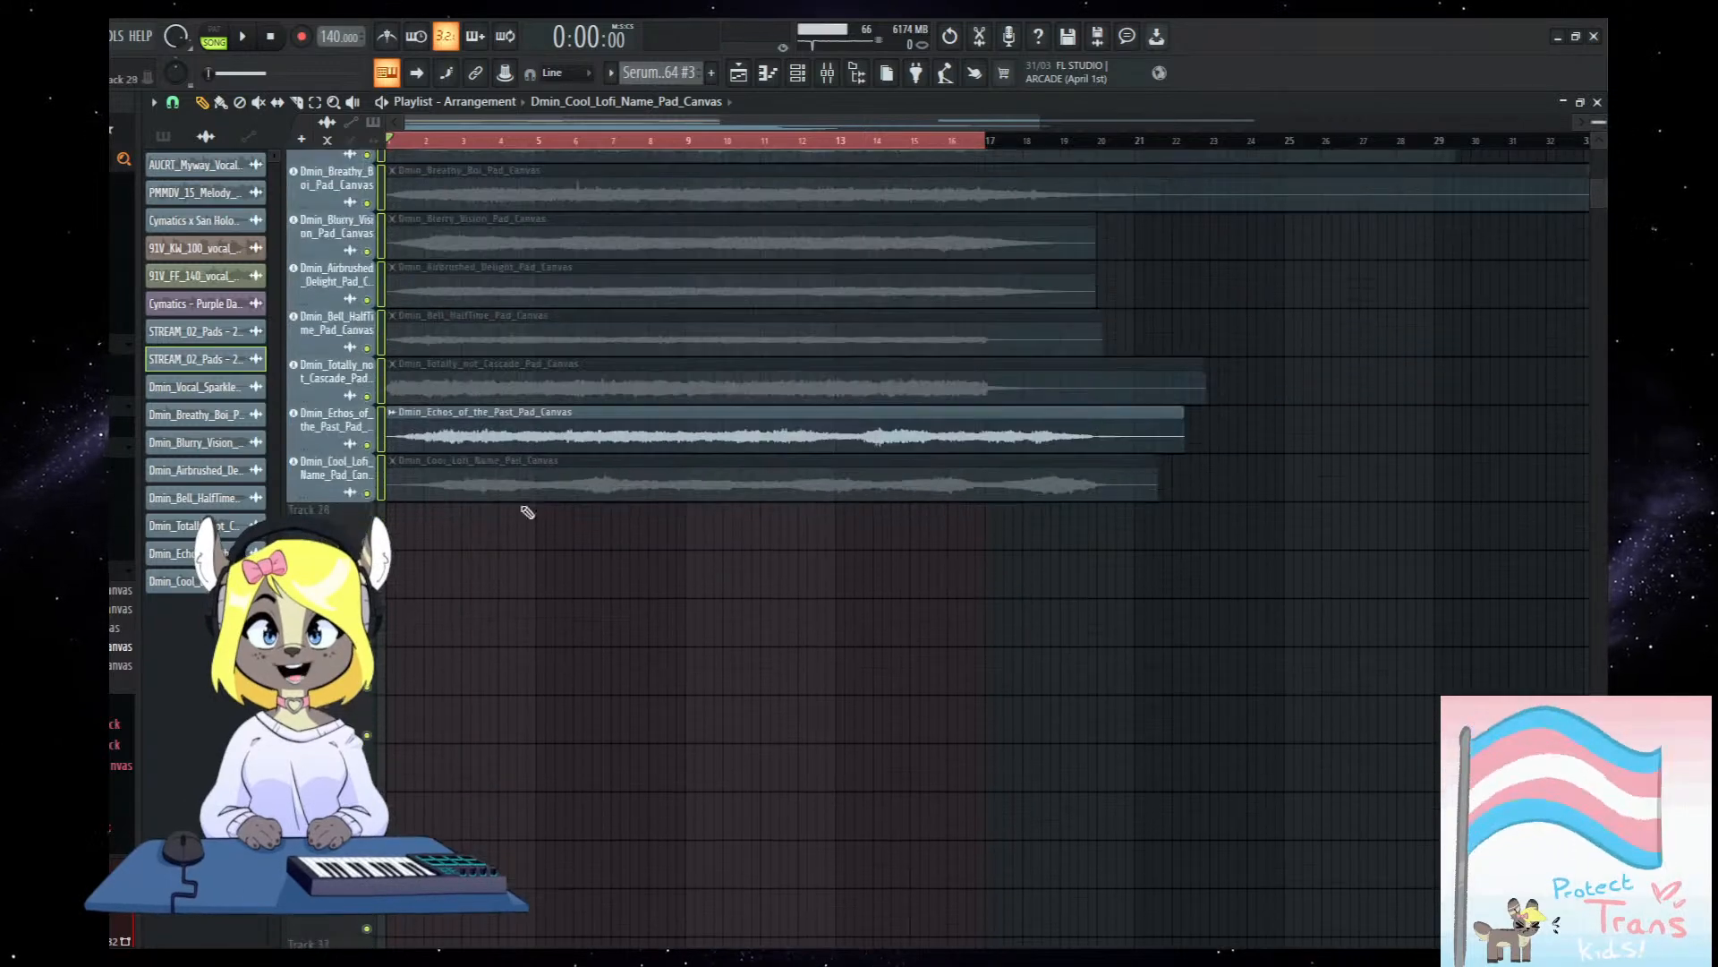
scroll(734, 772, "down", 4)
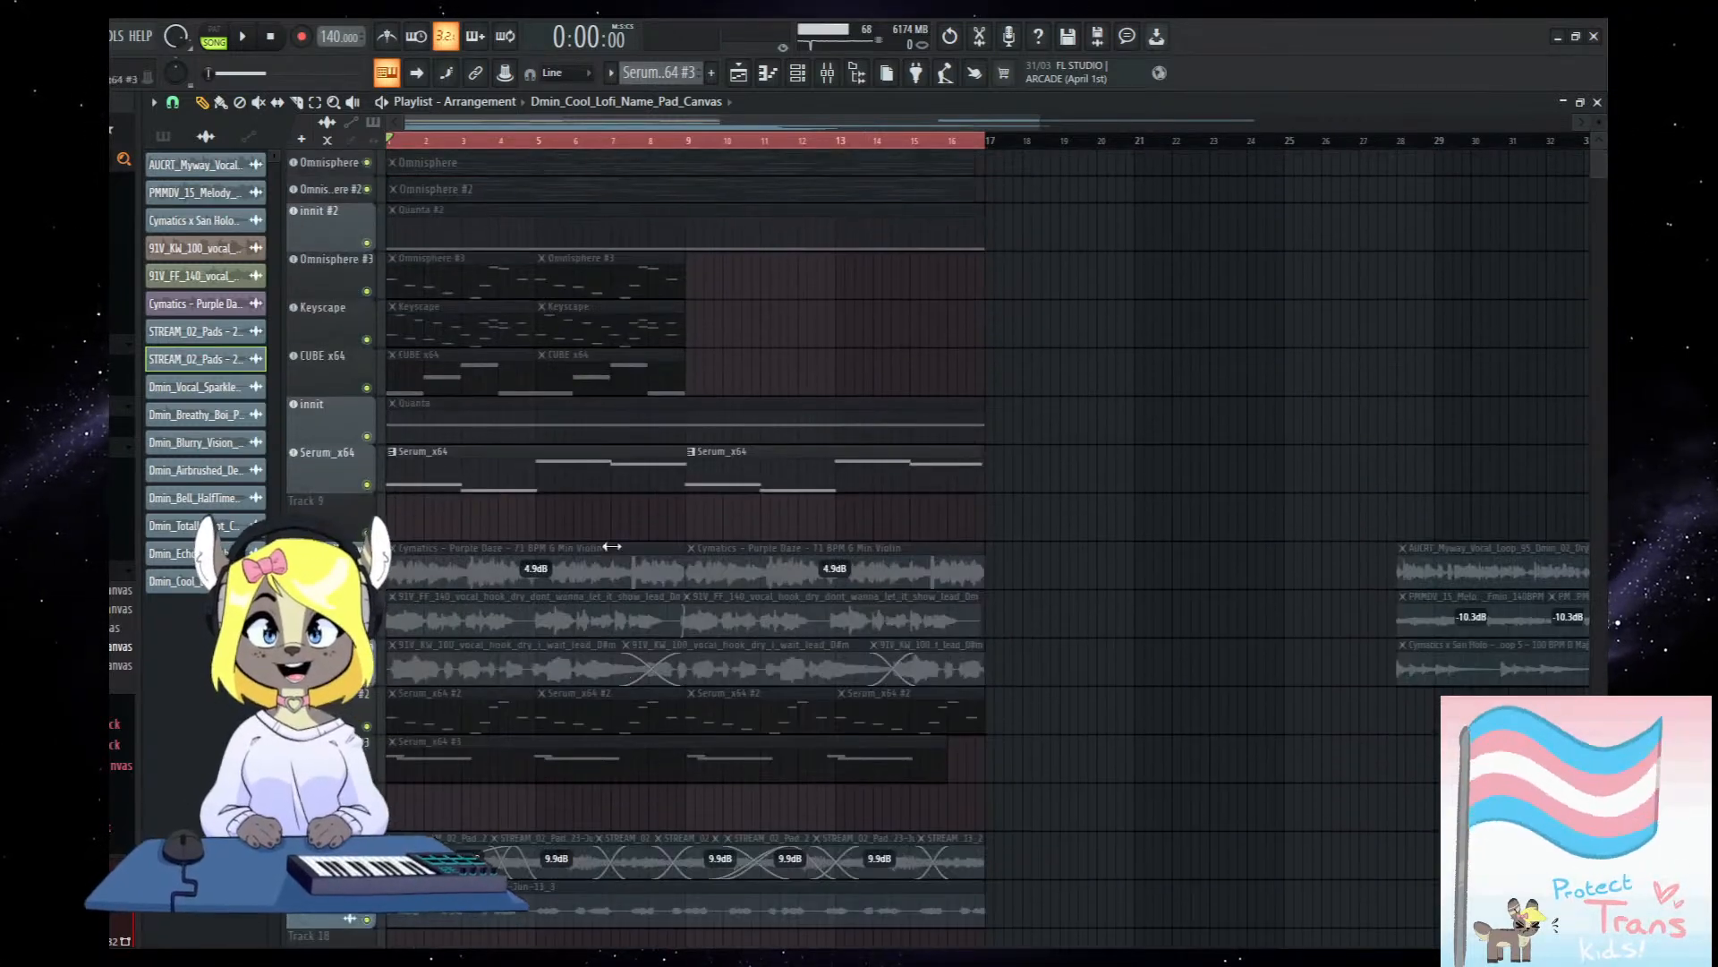
scroll(617, 765, "down", 2)
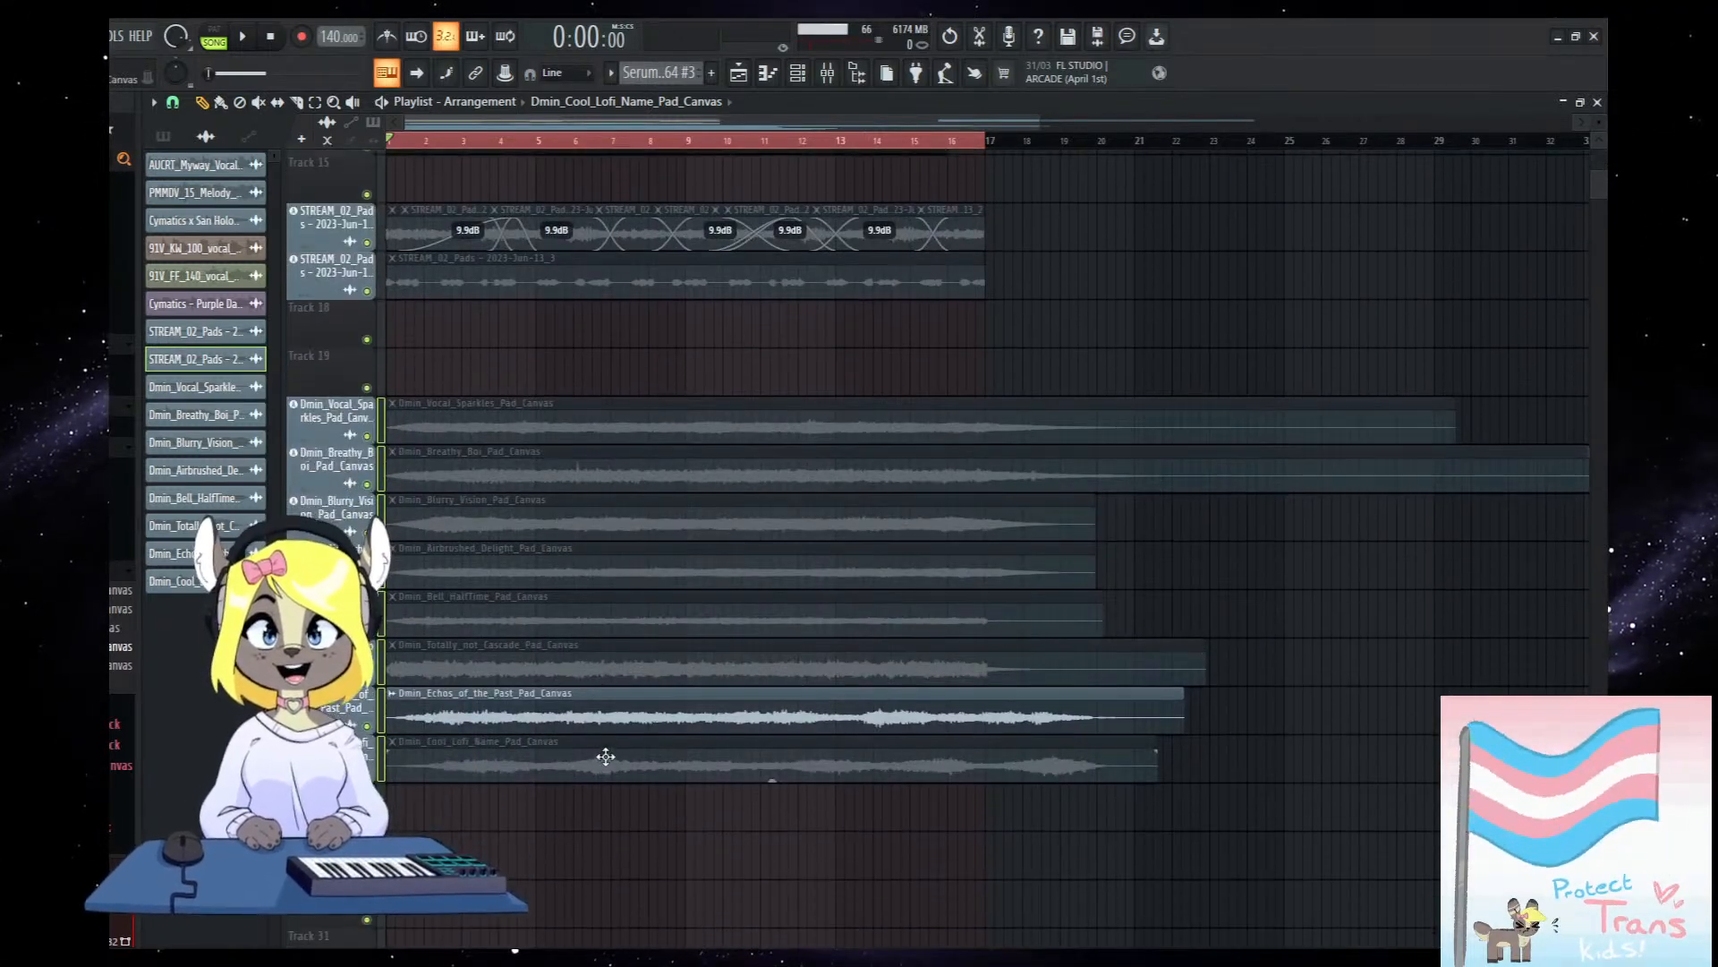
Play the loop to audition the Echos of the Past pad, stop it and mute its clip.
key("space")
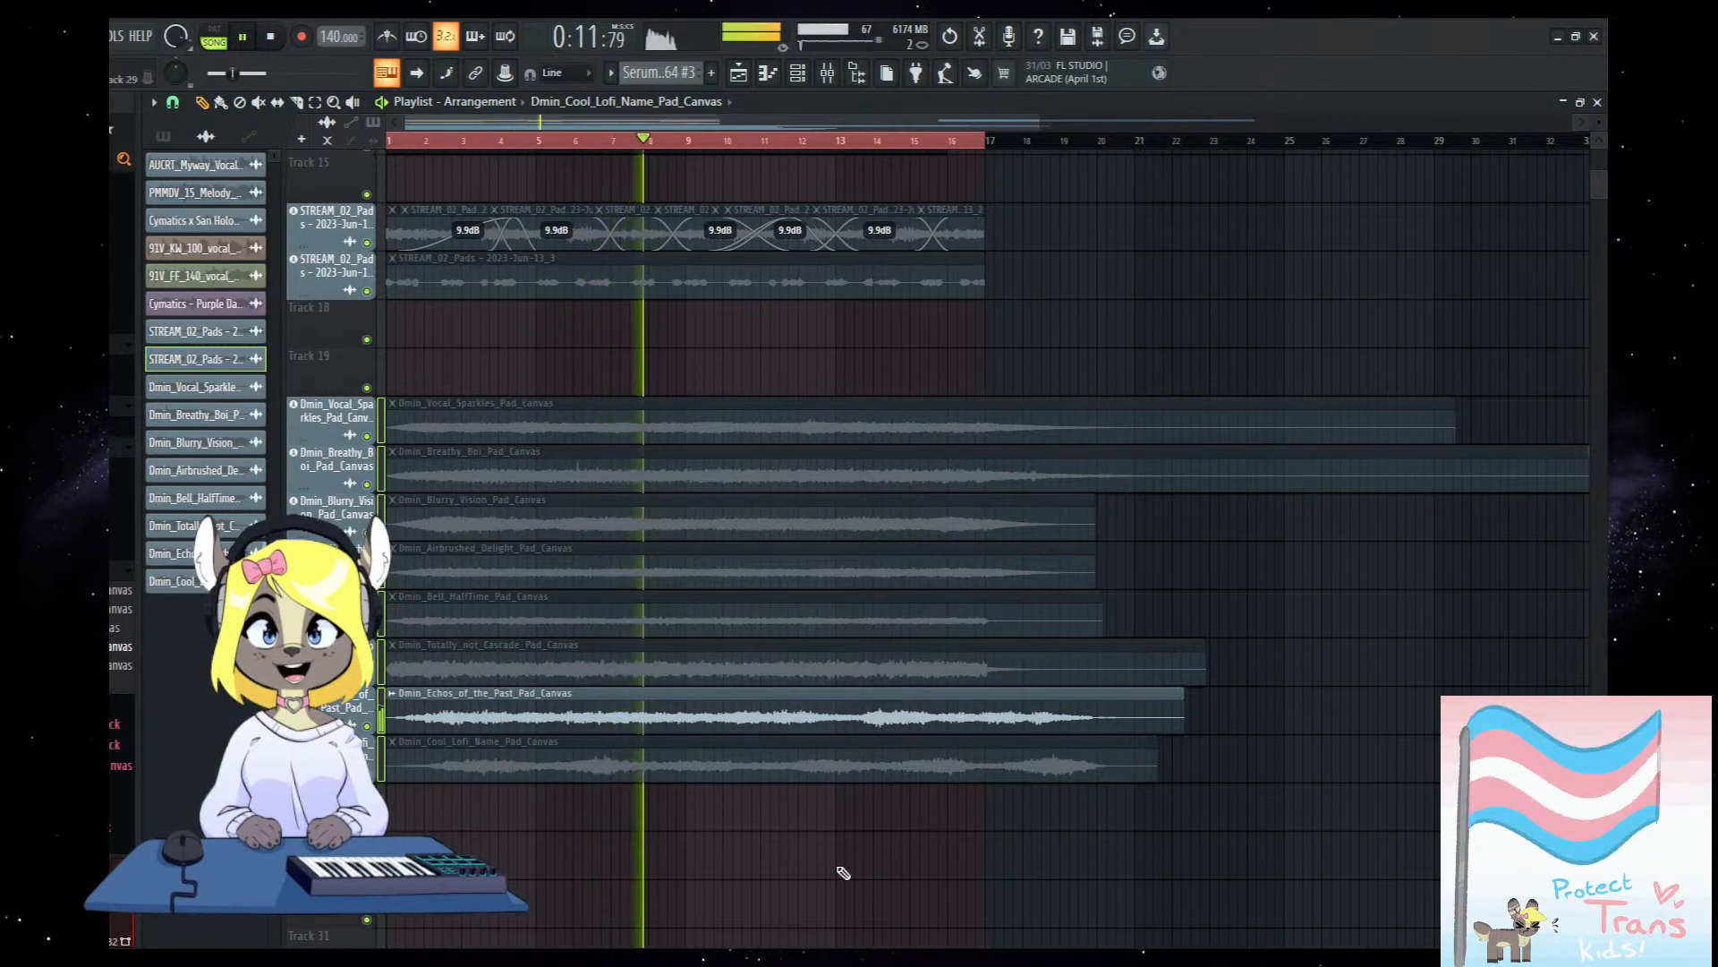
scroll(729, 791, "up", 3)
scroll(730, 723, "down", 2)
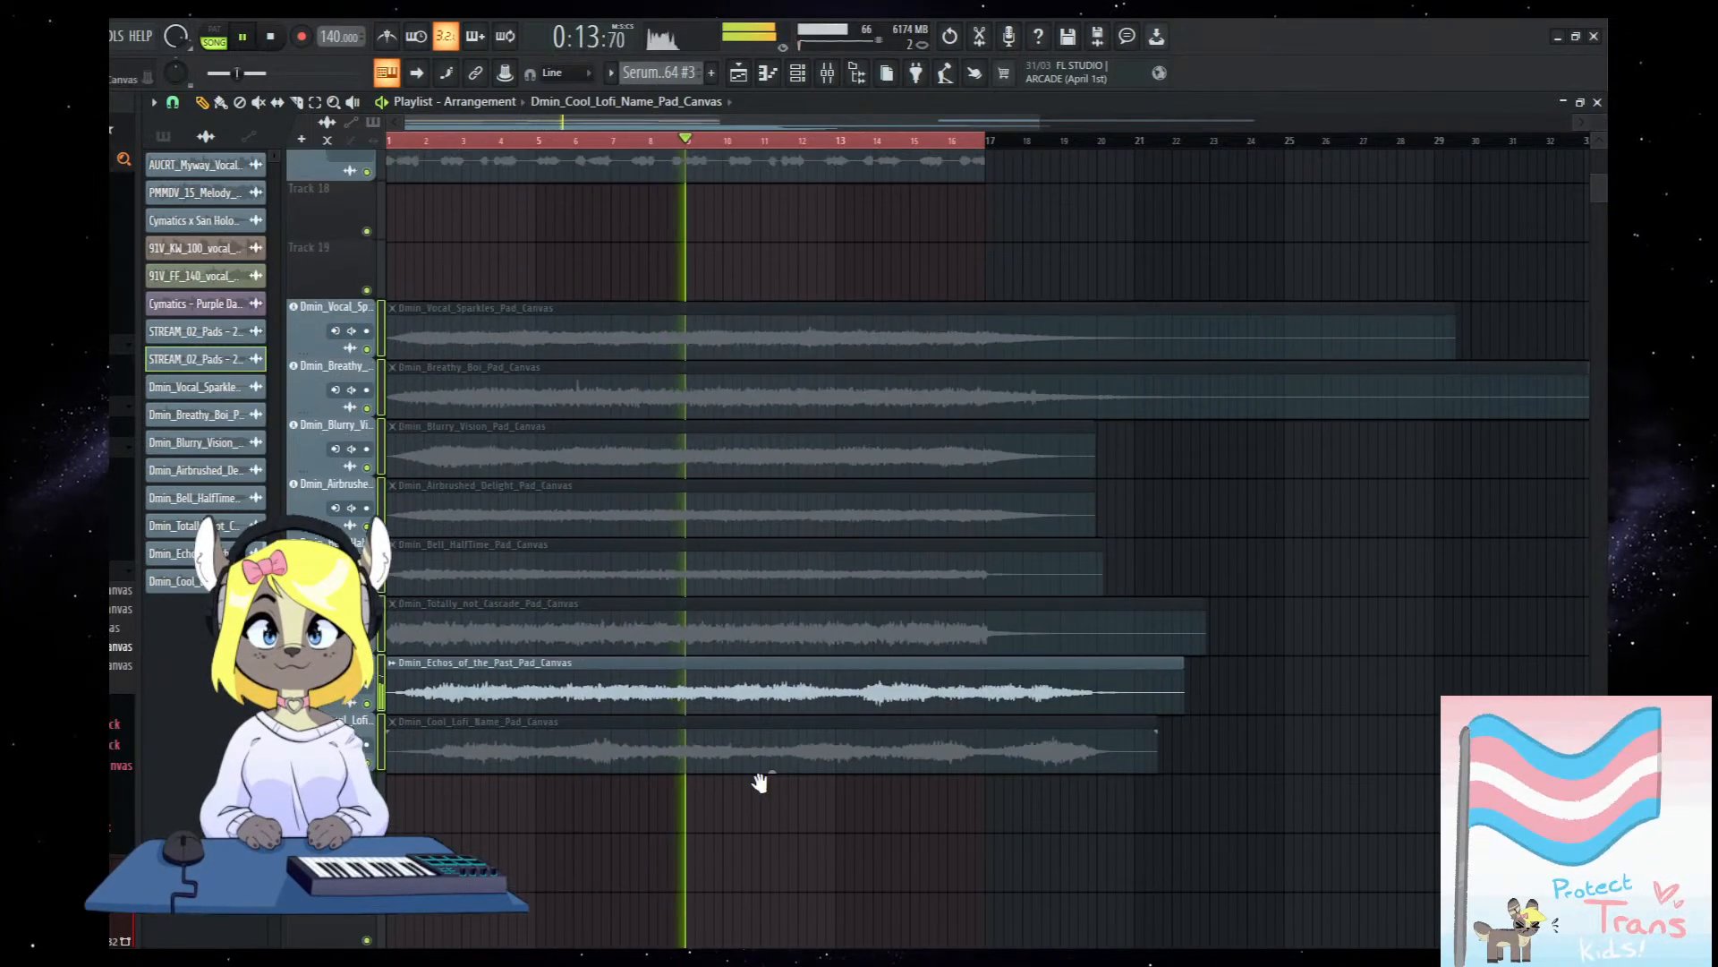
left_click_drag(760, 780, 1016, 841)
key("space")
scroll(959, 809, "up", 2)
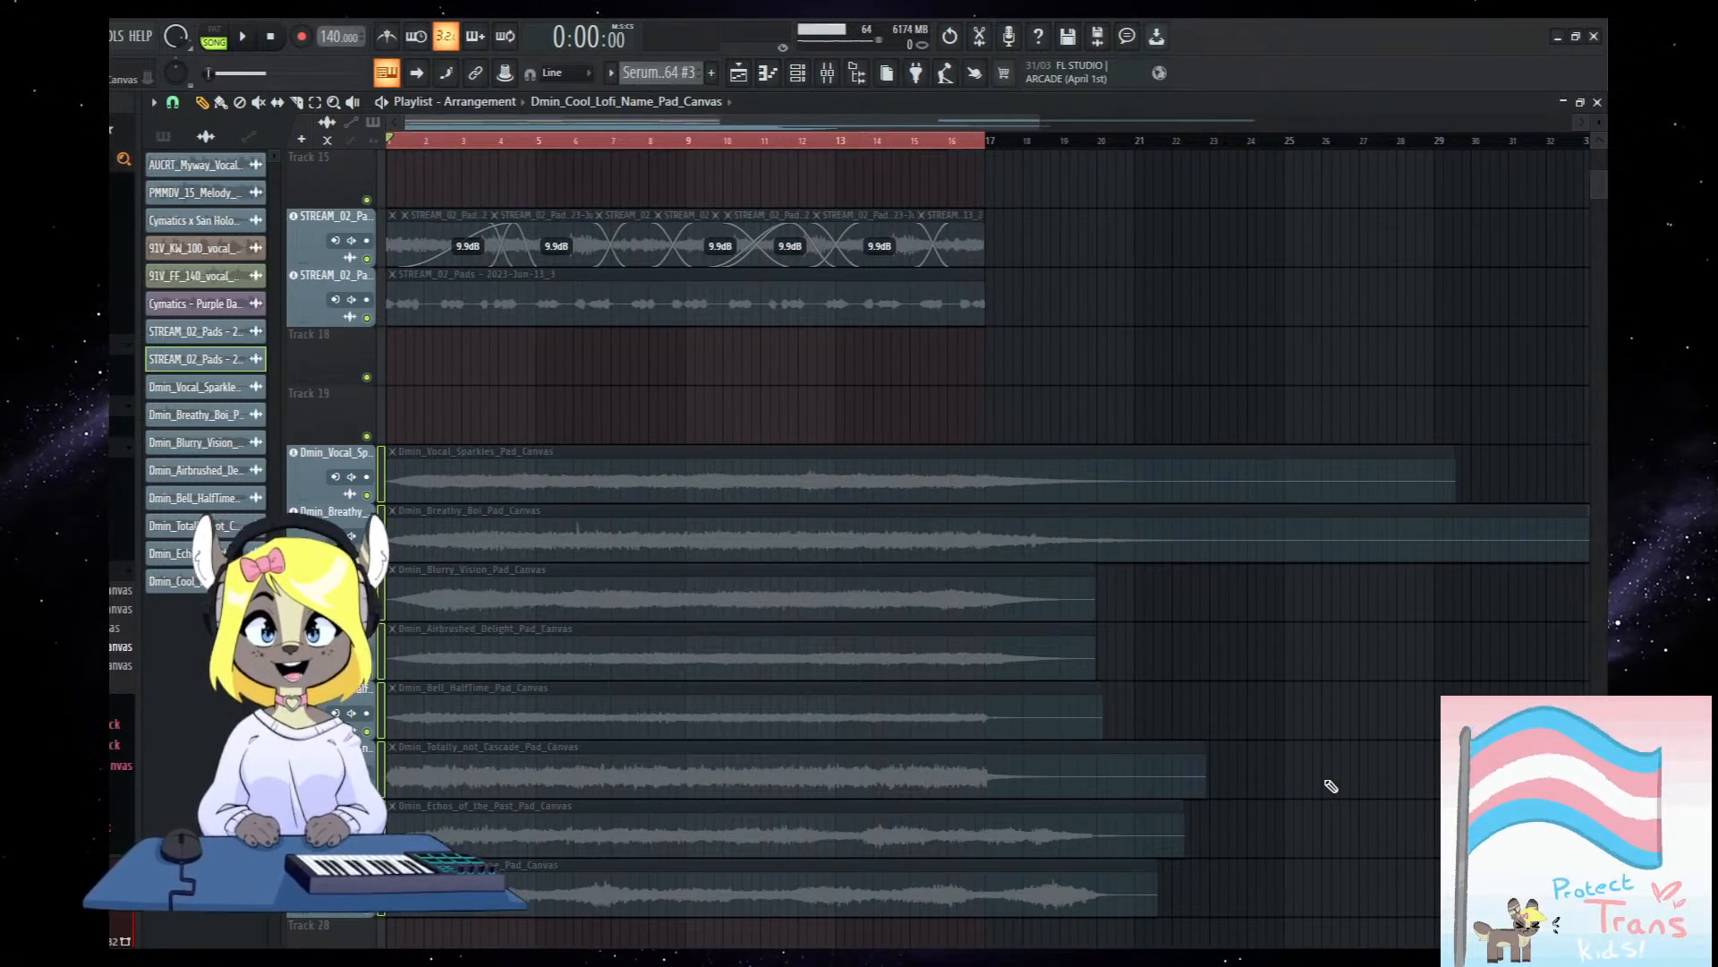
Unmute the Dmin_Totally_not_Cascade_Pad_Canvas clip, play the loop from the start to audition the pad, and stop it.
left_click(536, 782)
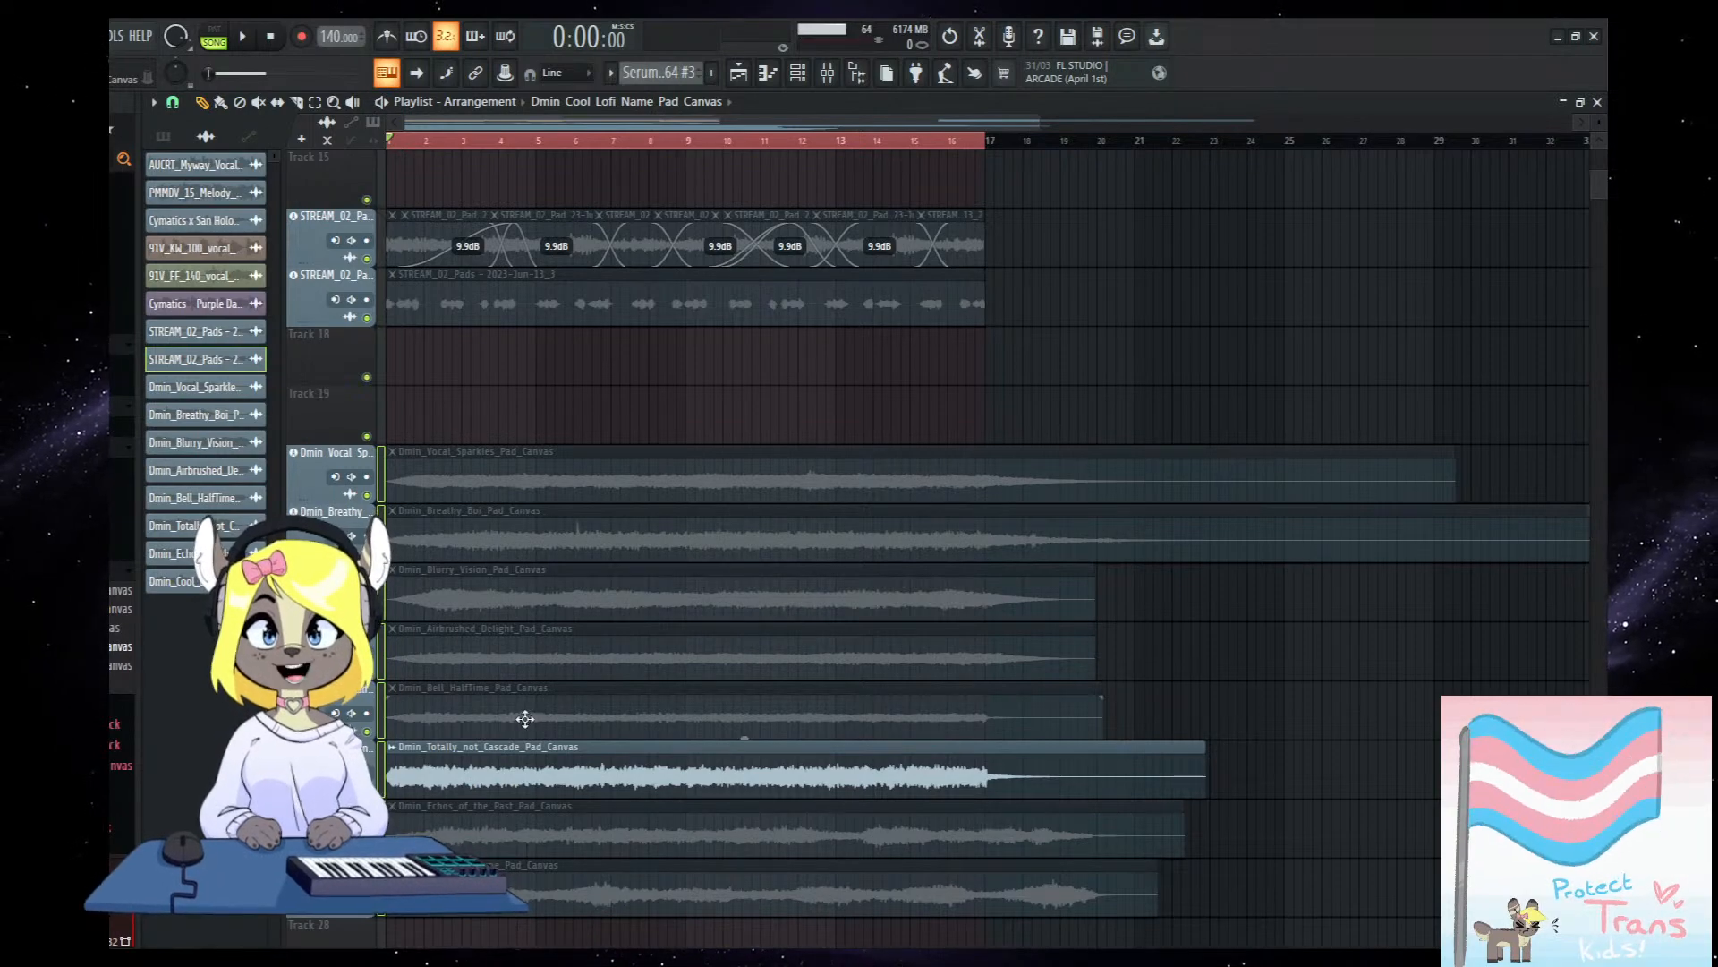
scroll(608, 794, "up", 1)
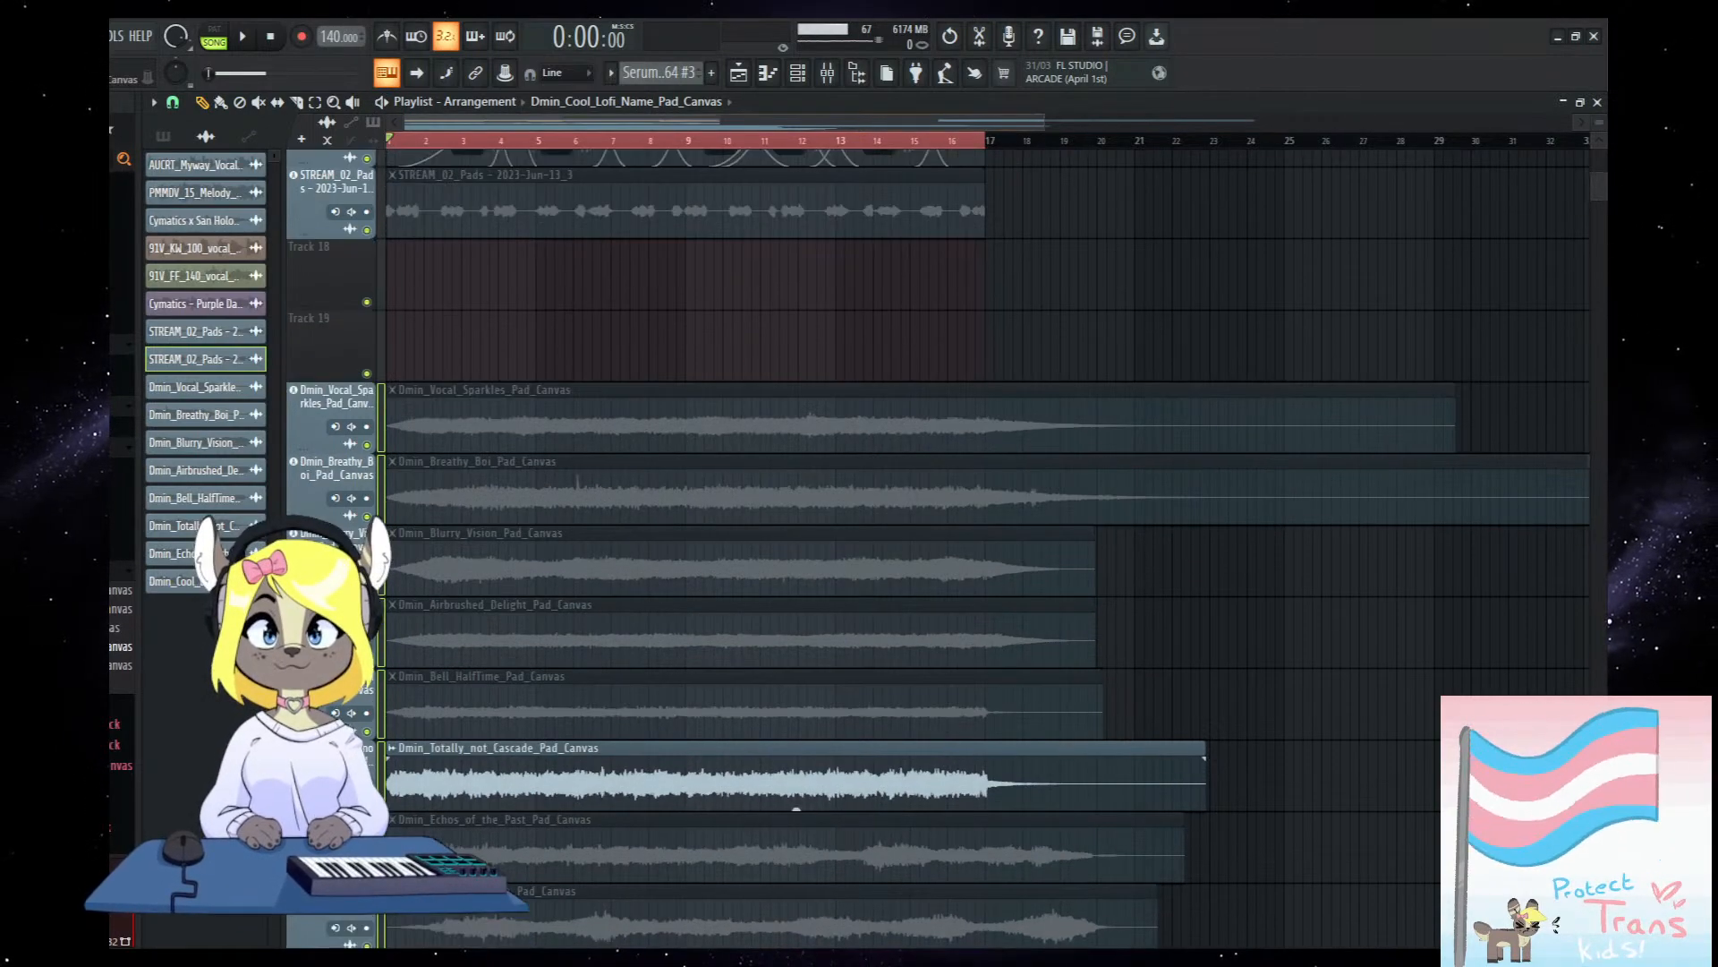
scroll(612, 792, "down", 1)
scroll(591, 791, "up", 1)
scroll(555, 814, "down", 2)
key("space")
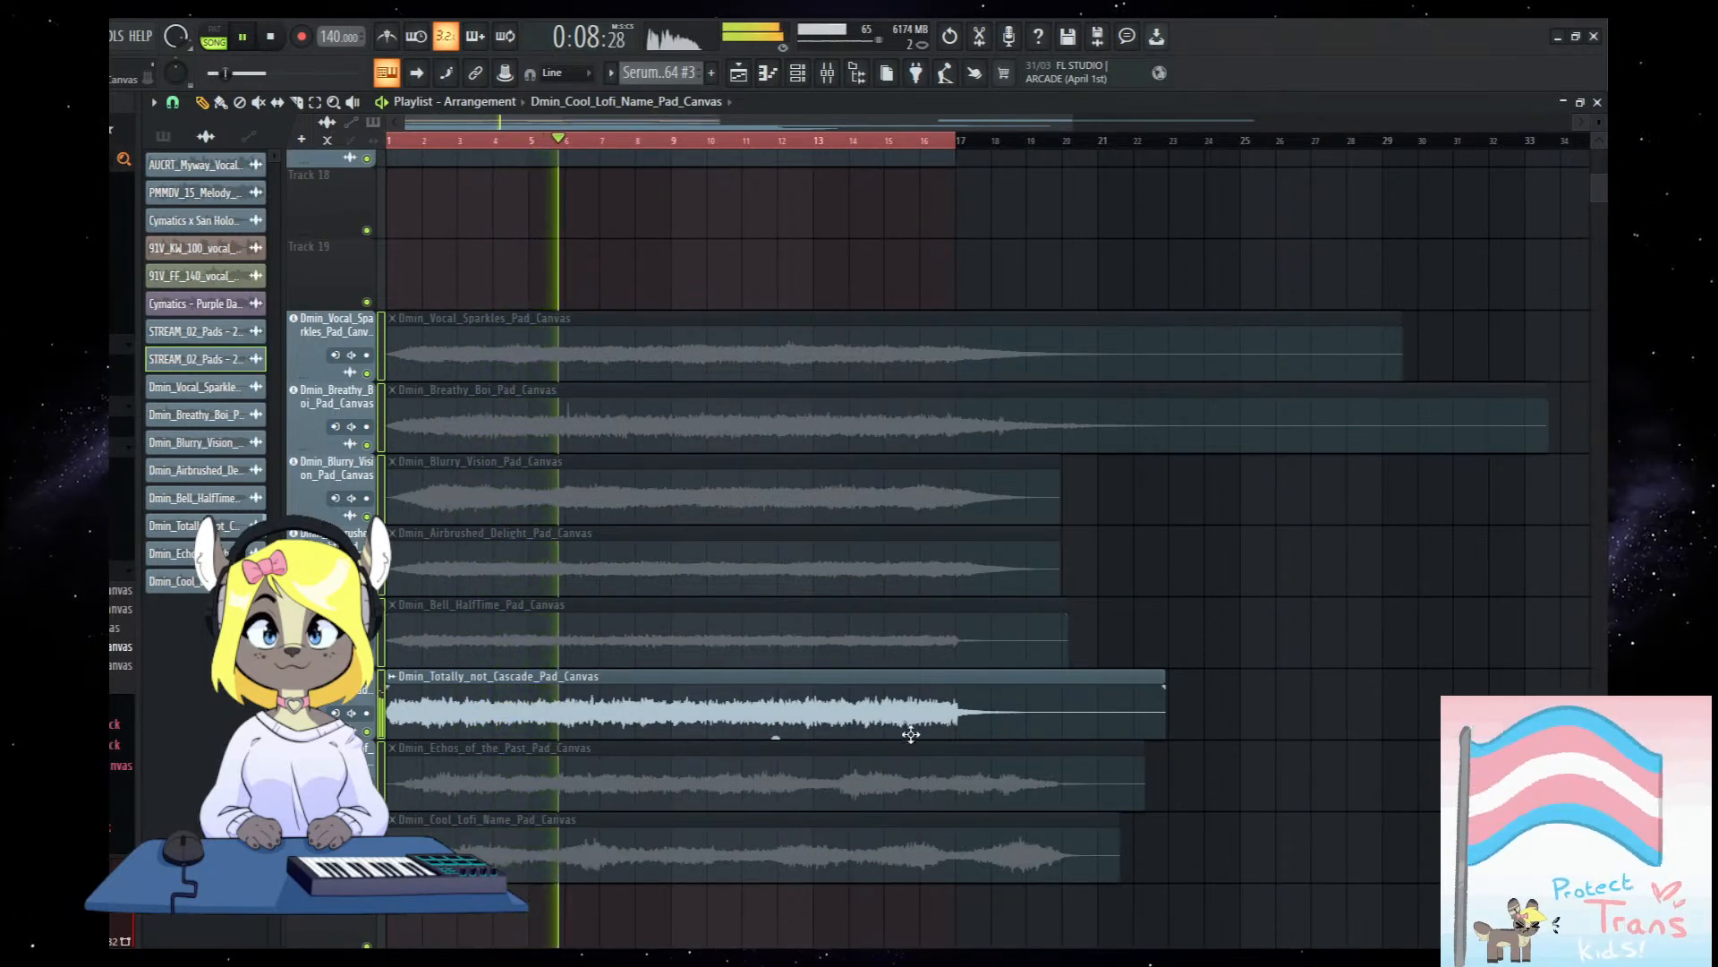
key("space")
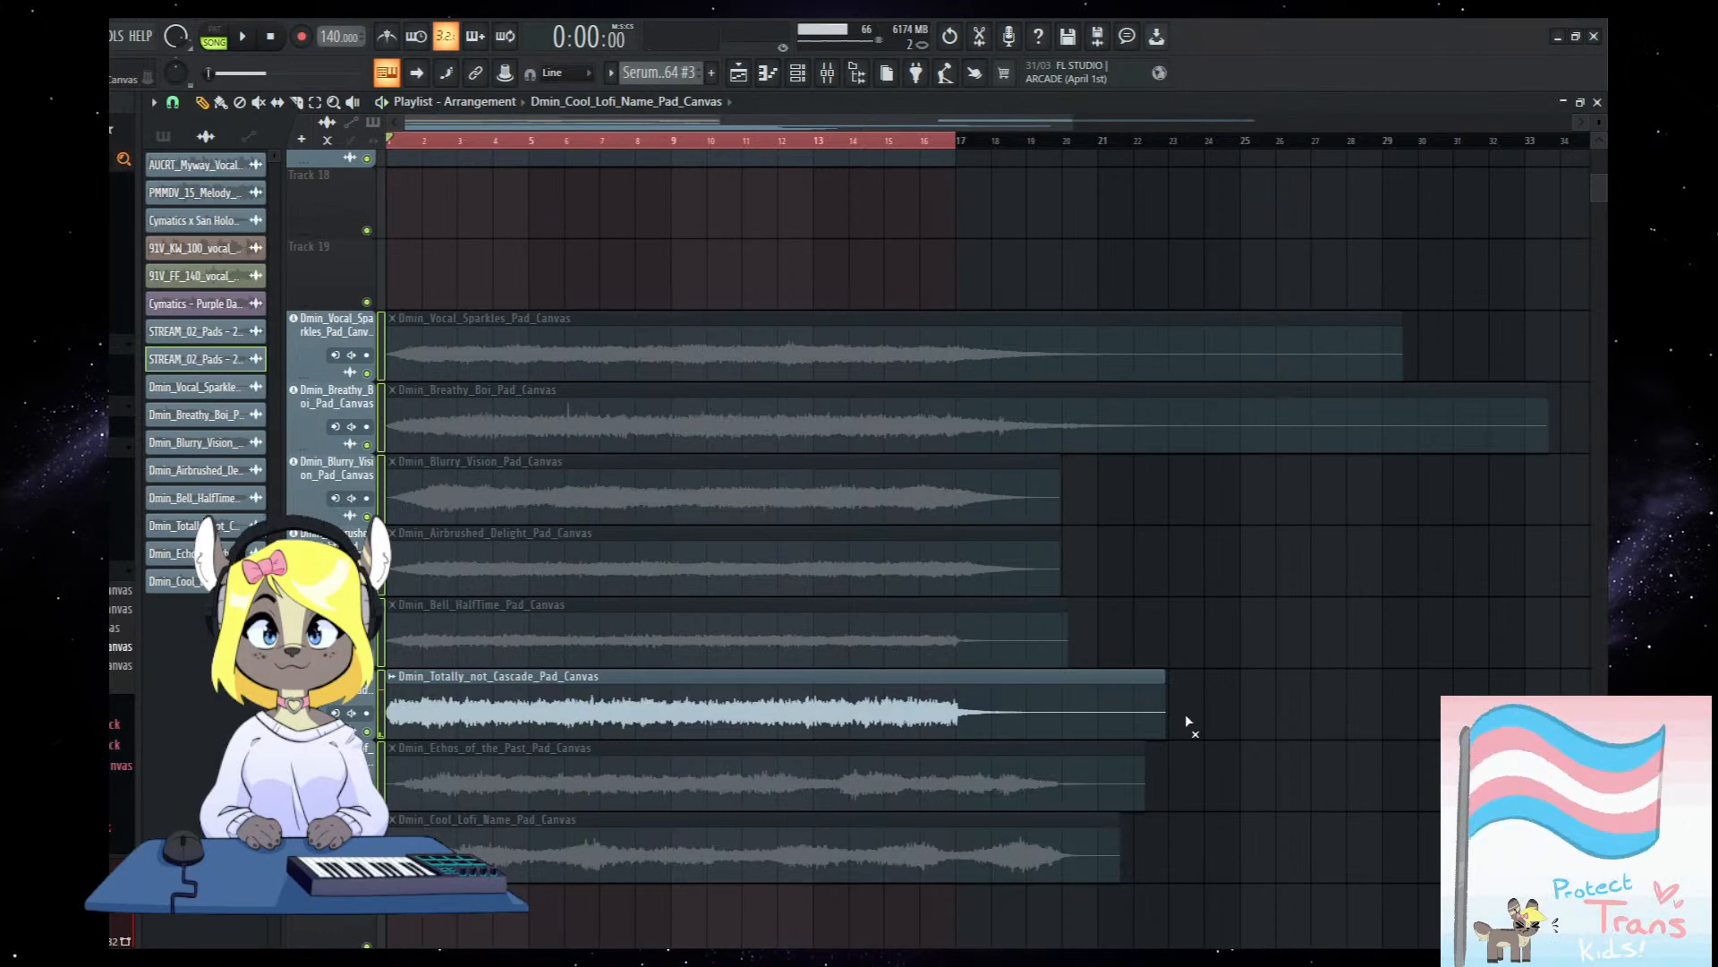
Audition the Dmin_Bell_HalfTime_Pad_Canvas clip in the loop with the Totally not Cascade pad muted, stop playback and mute the clip.
left_click(716, 649)
key("space")
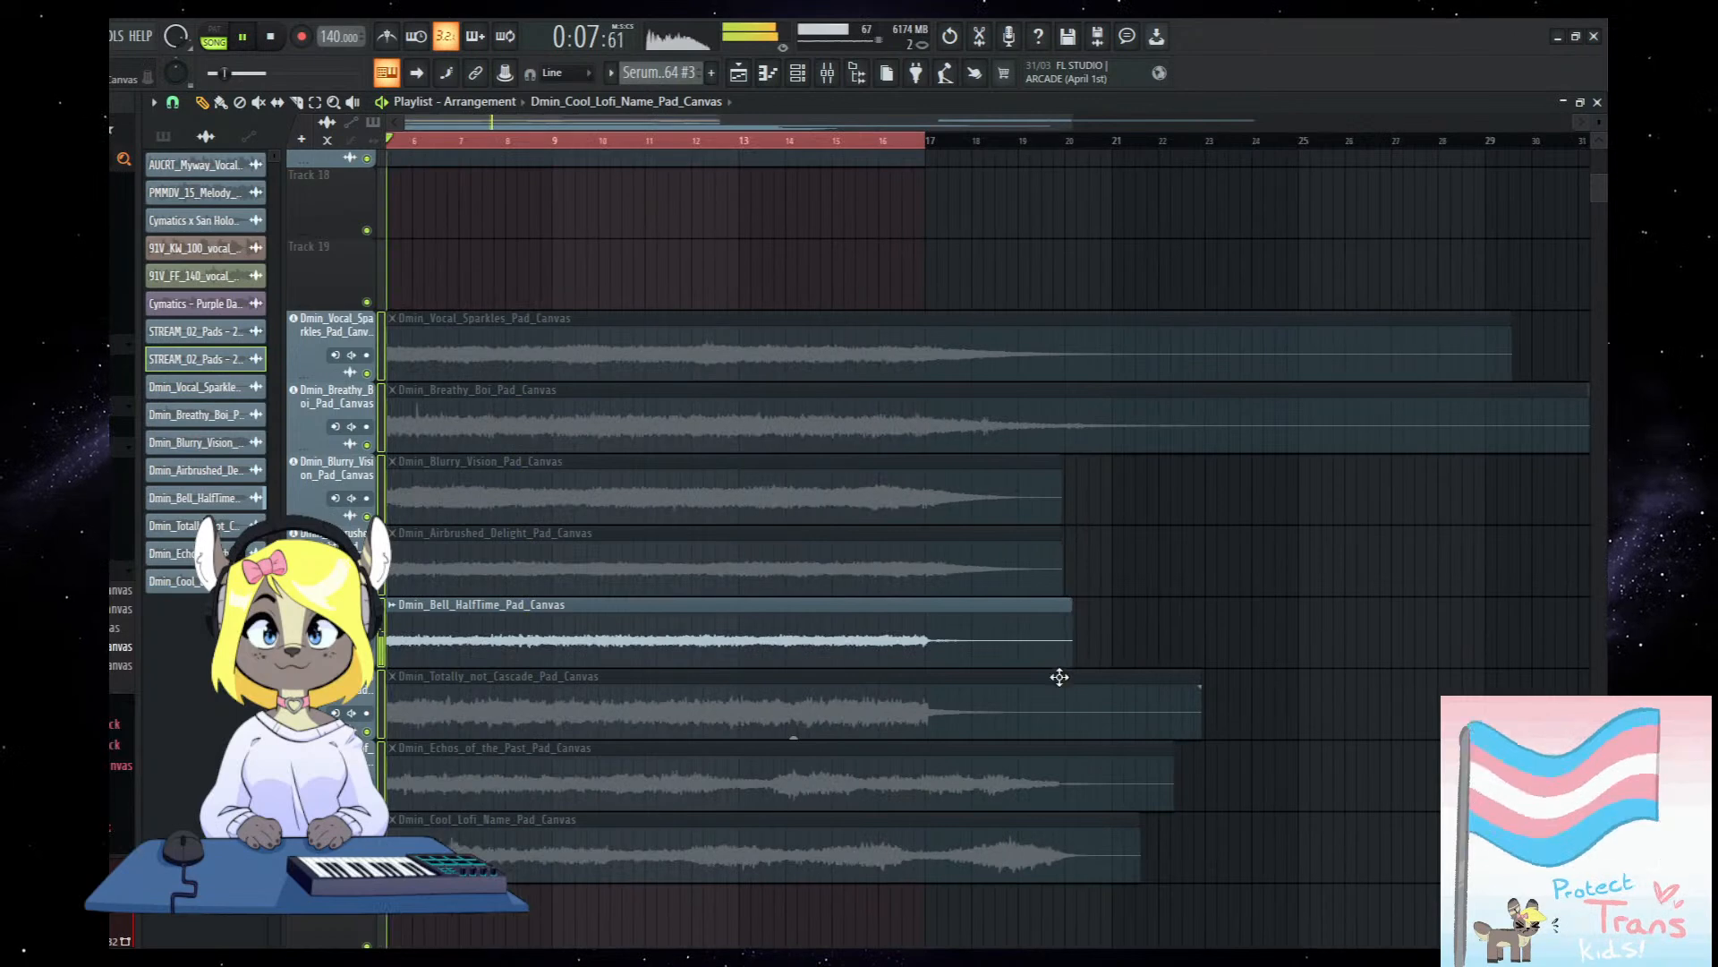
scroll(1074, 716, "up", 2)
key("space")
right_click(868, 733, "alt")
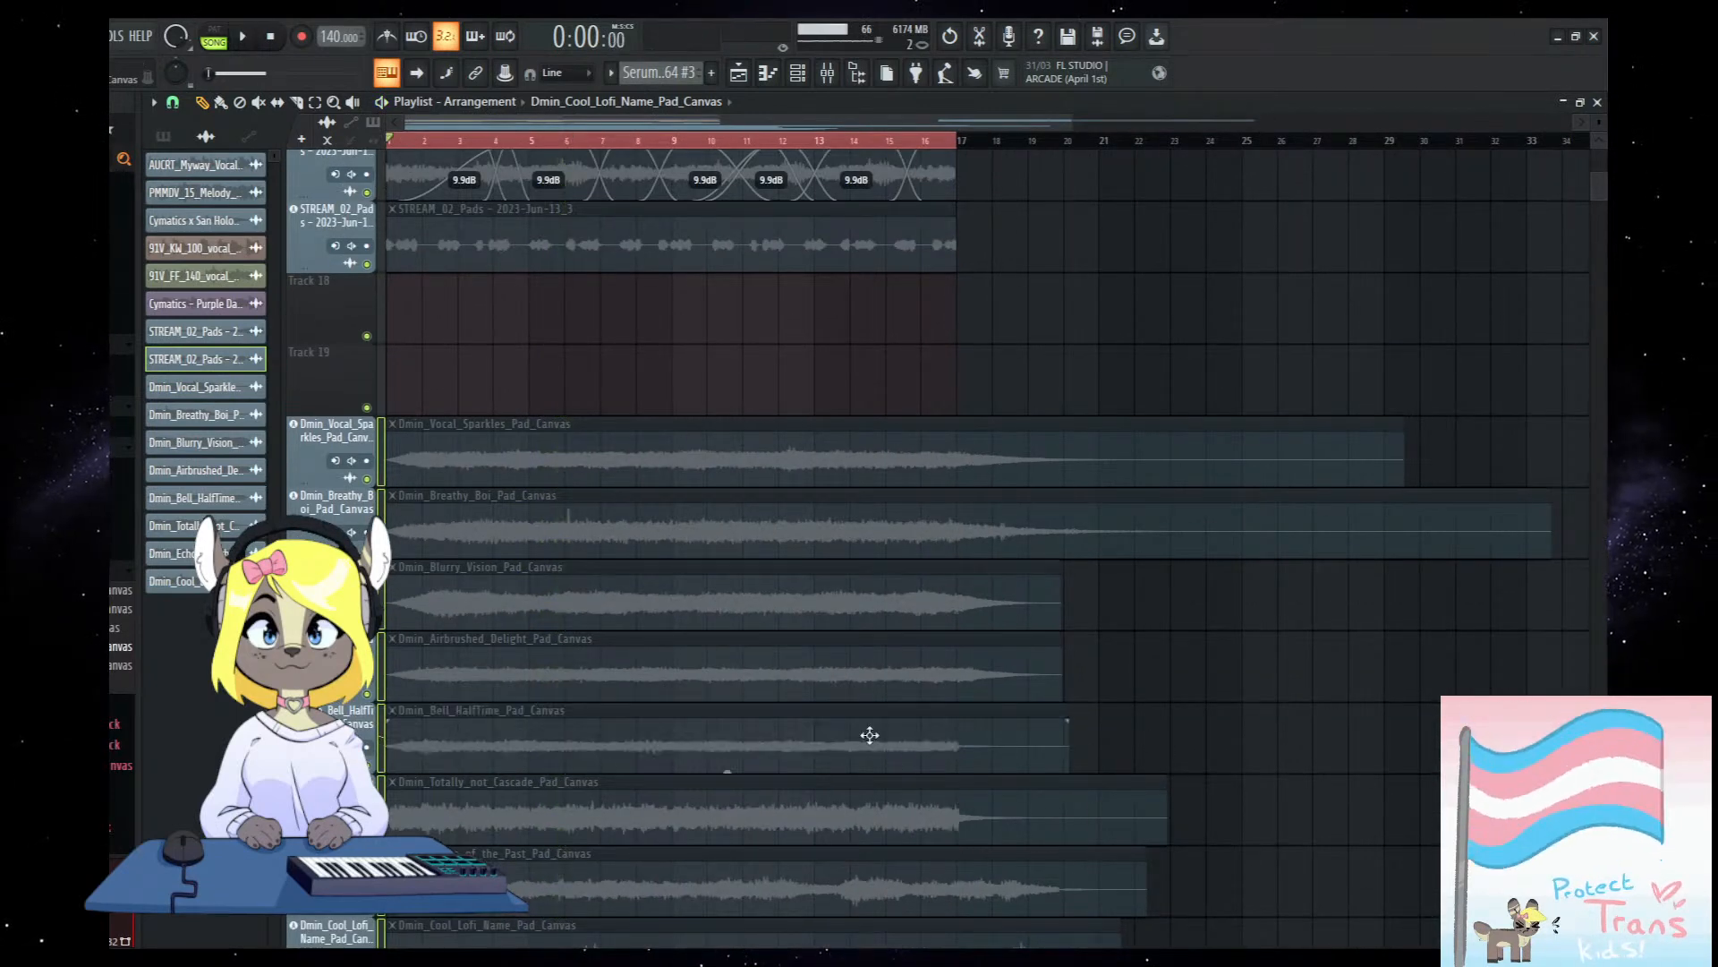
Unmute the Dmin_Airbrushed_Delight_Pad_Canvas clip, audition it in the loop, stop playback and mute it.
scroll(706, 687, "up", 1)
scroll(706, 686, "down", 1)
right_click(695, 682)
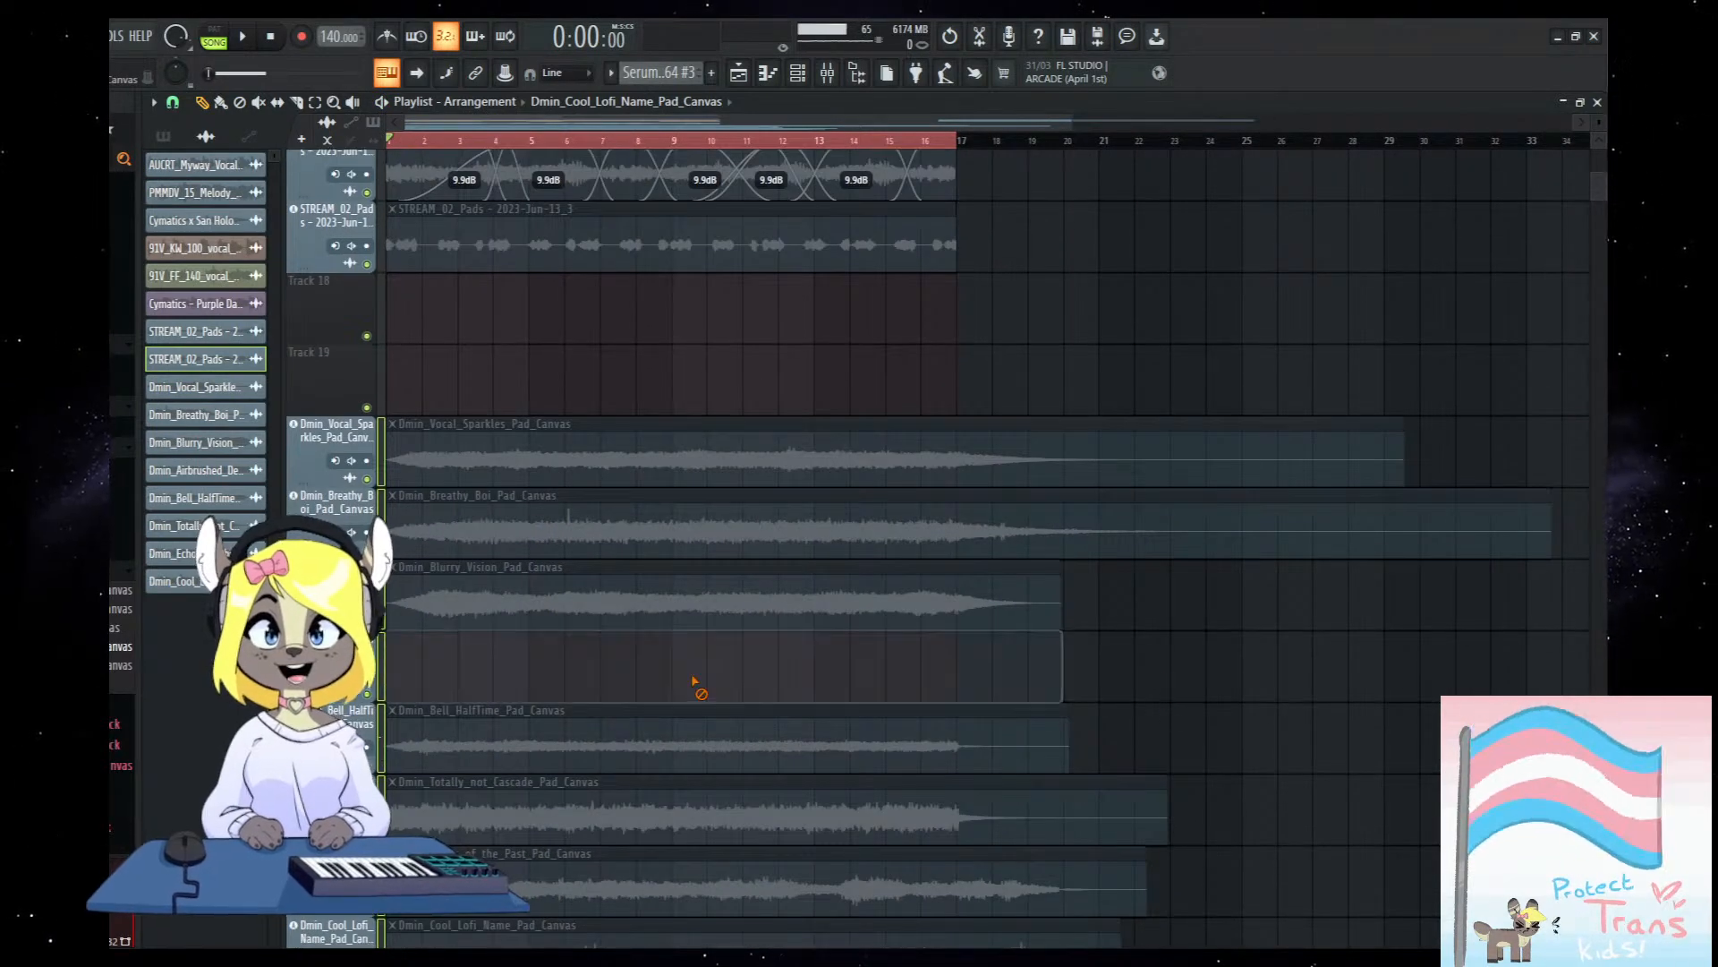
key("ctrl+z")
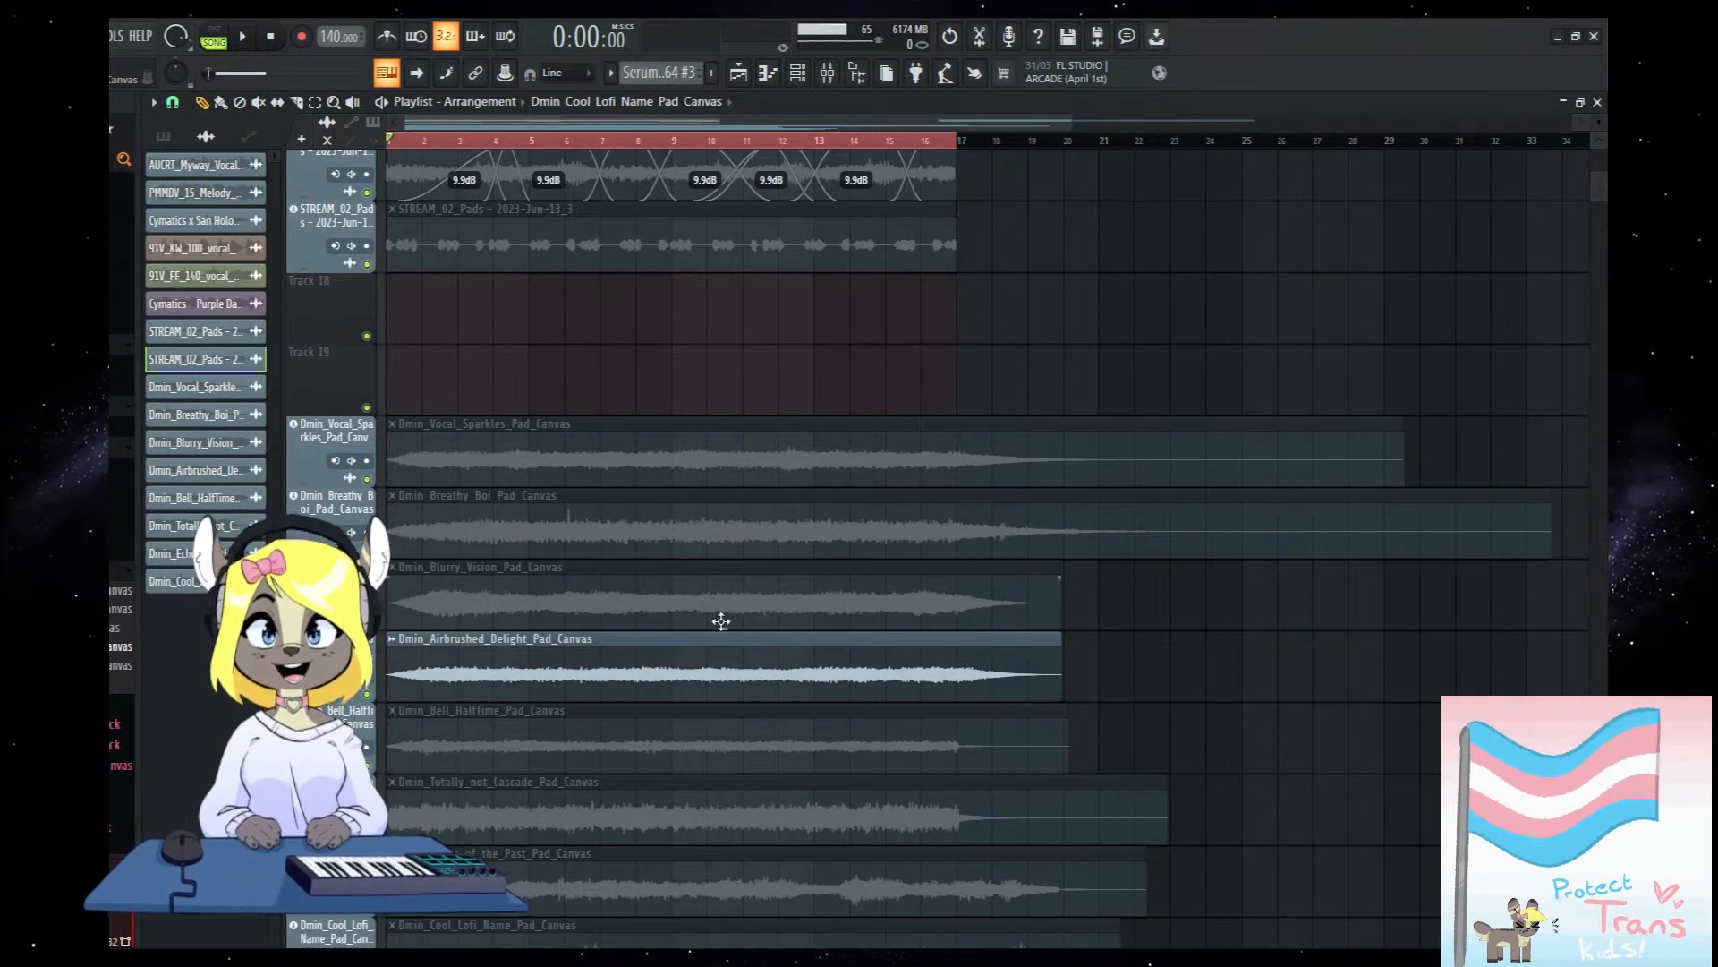
key("space")
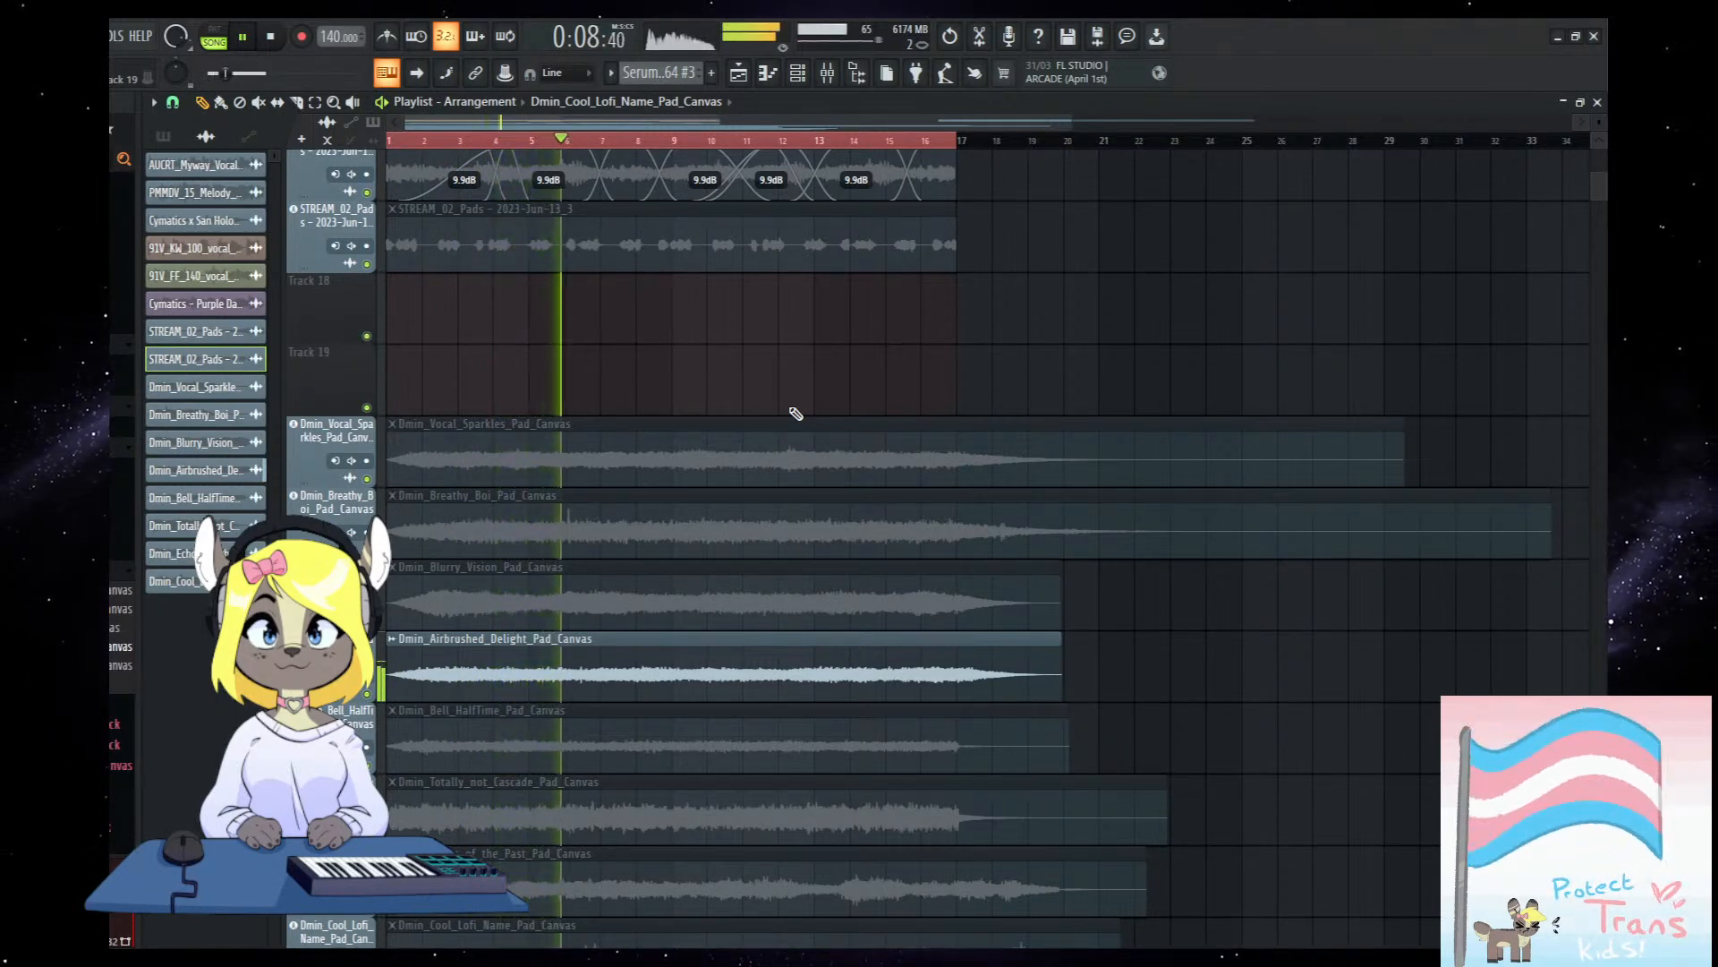
key("space")
left_click(772, 678)
Unmute the Dmin_Blurry_Vision_Pad_Canvas clip, play the loop to audition it, stop playback and mute the clip.
left_click(886, 608)
scroll(671, 653, "down", 1)
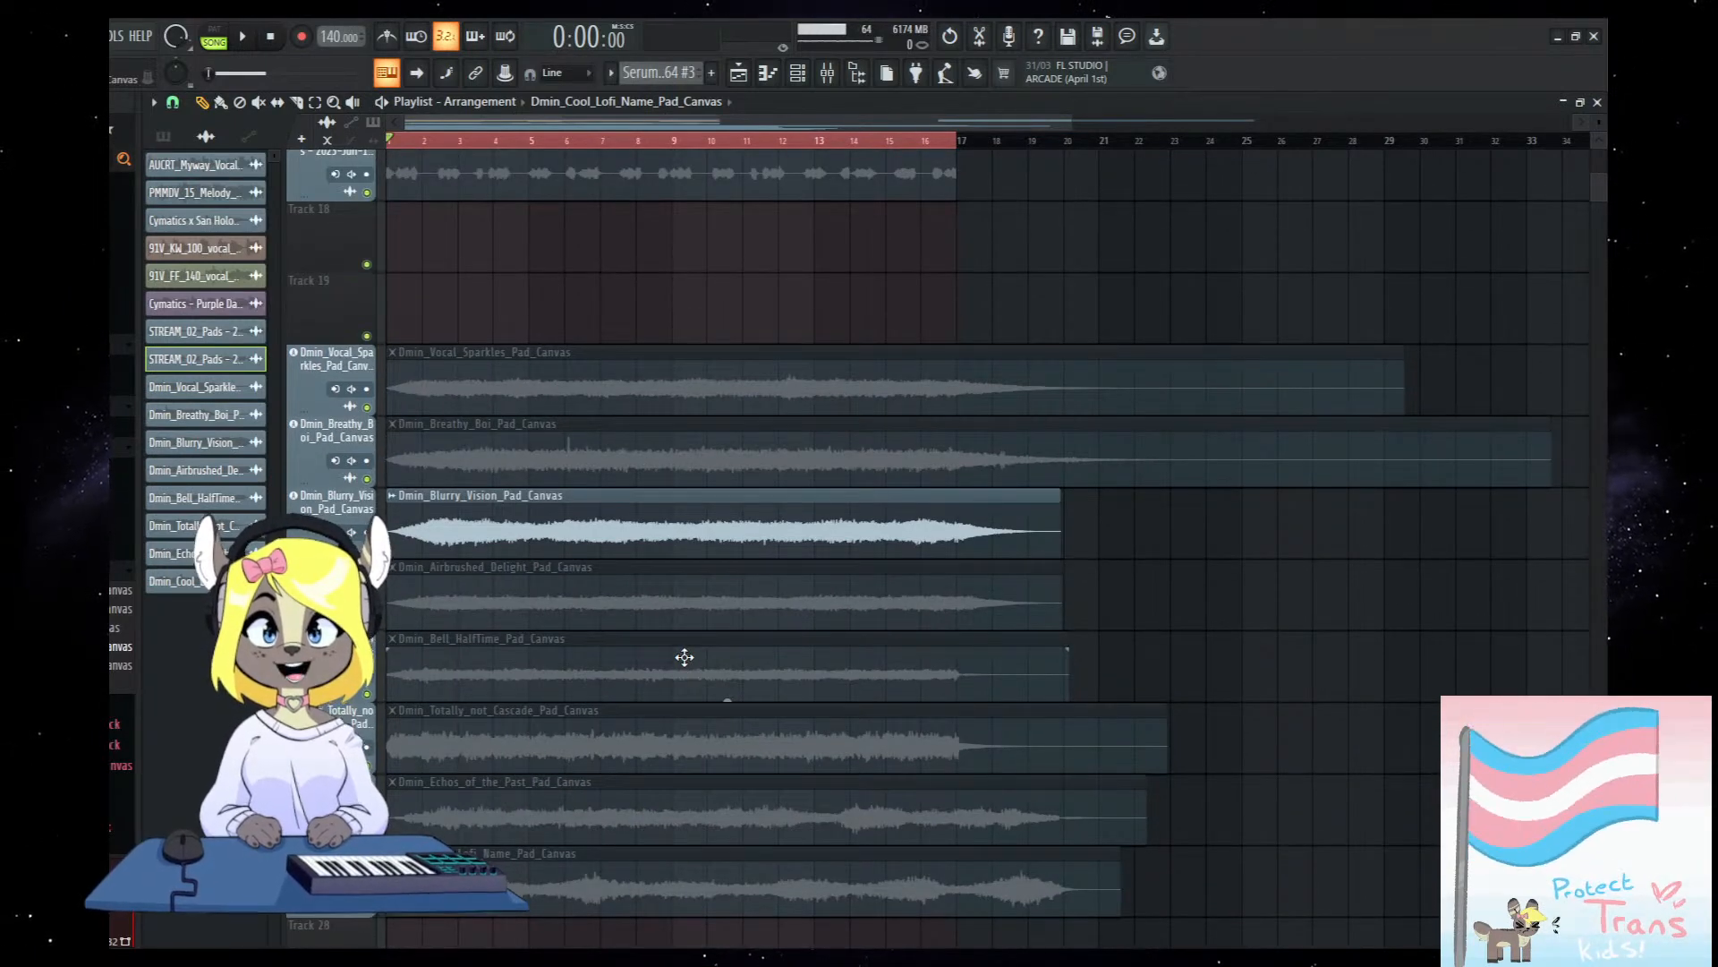
scroll(689, 716, "up", 2)
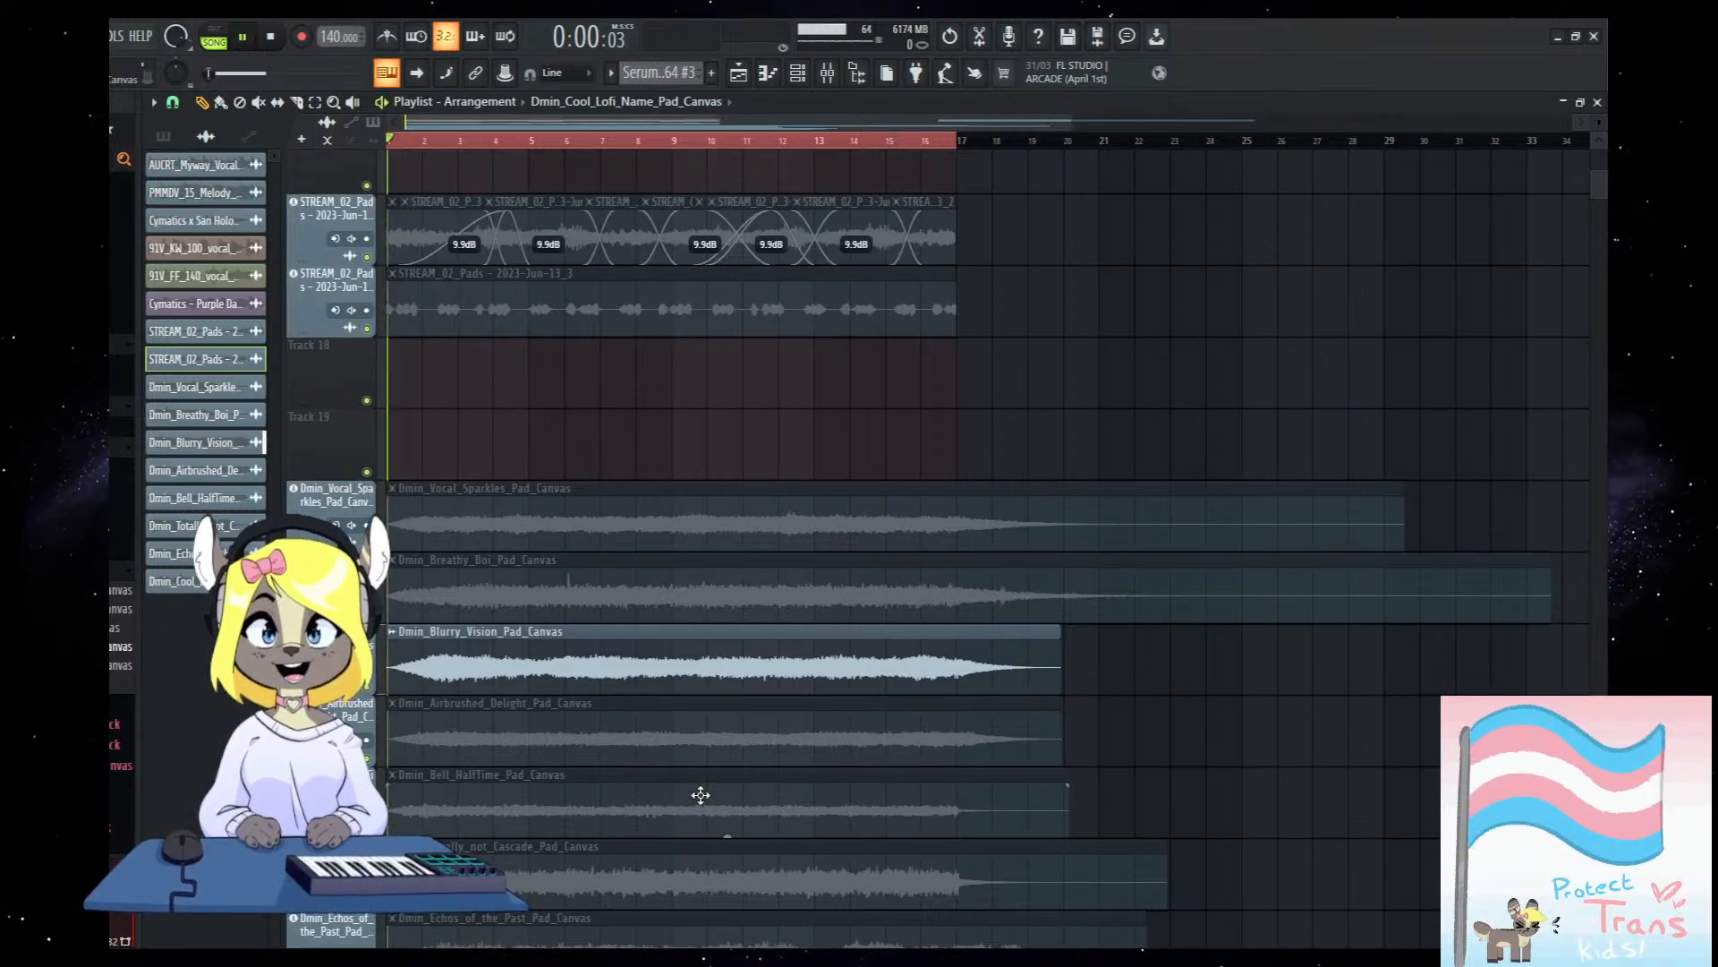
key("space")
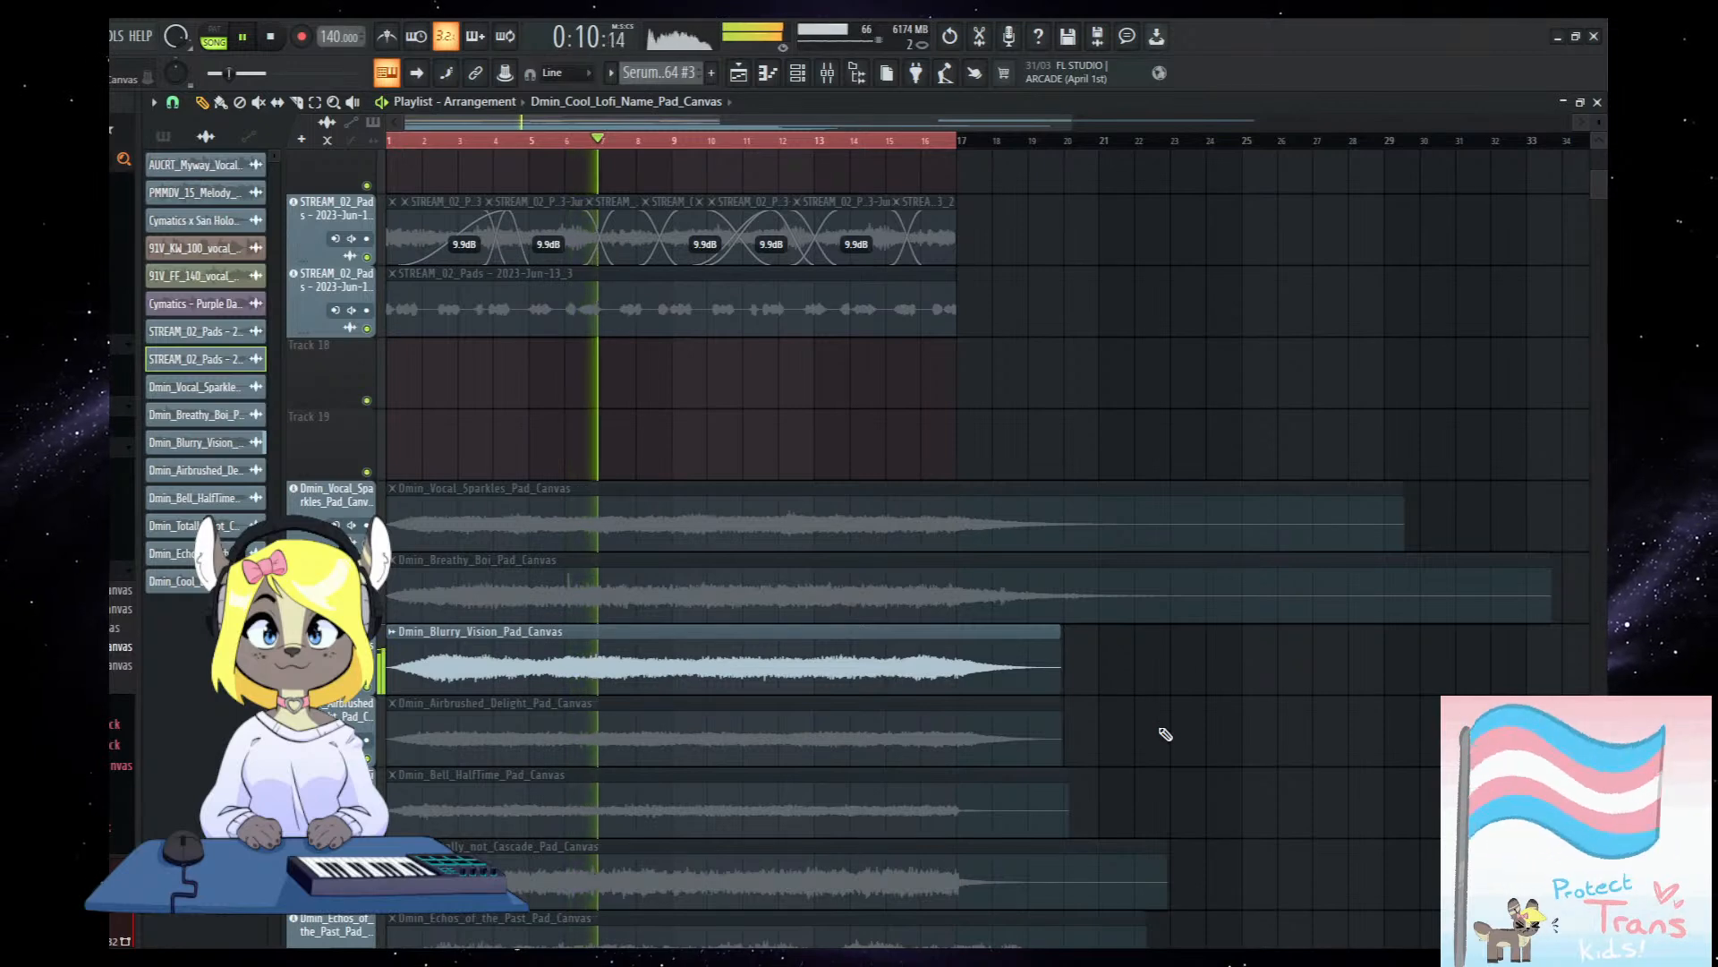
key("space")
right_click(725, 687, "alt")
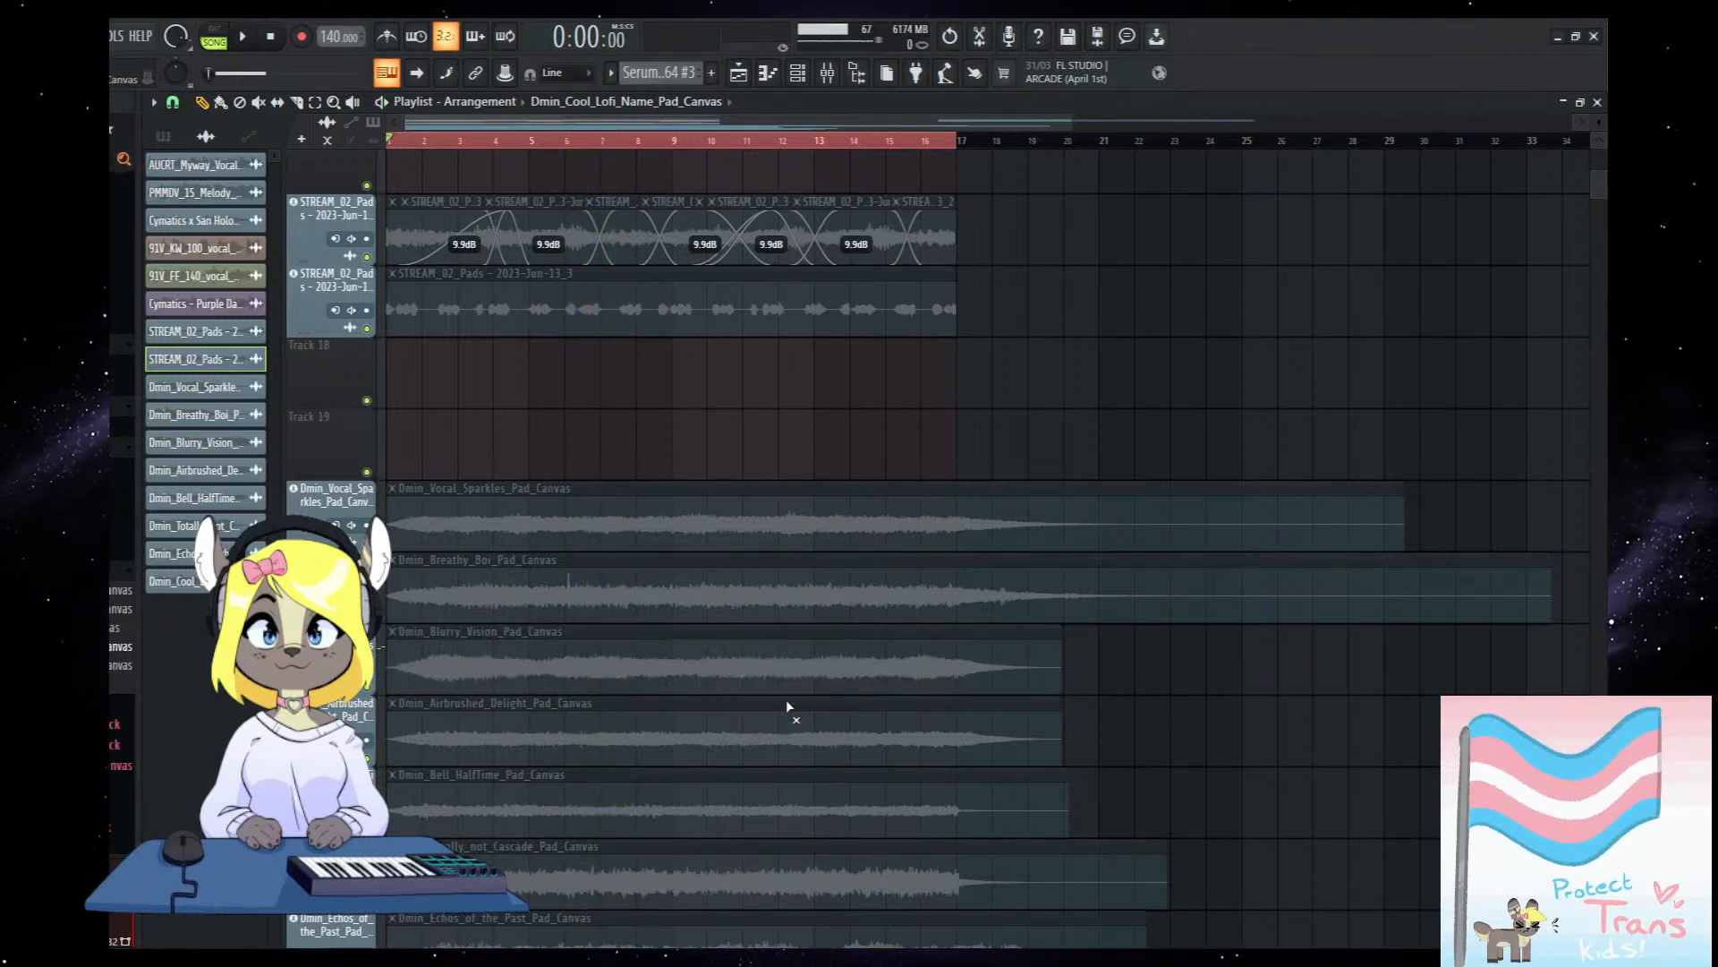
Unmute the Dmin_Breathy_Boi_Pad_Canvas clip, play the loop from the start to audition the pad, and stop it.
scroll(1071, 712, "down", 2)
right_click(914, 543, "alt")
right_click(931, 578, "alt")
right_click(1042, 529, "alt")
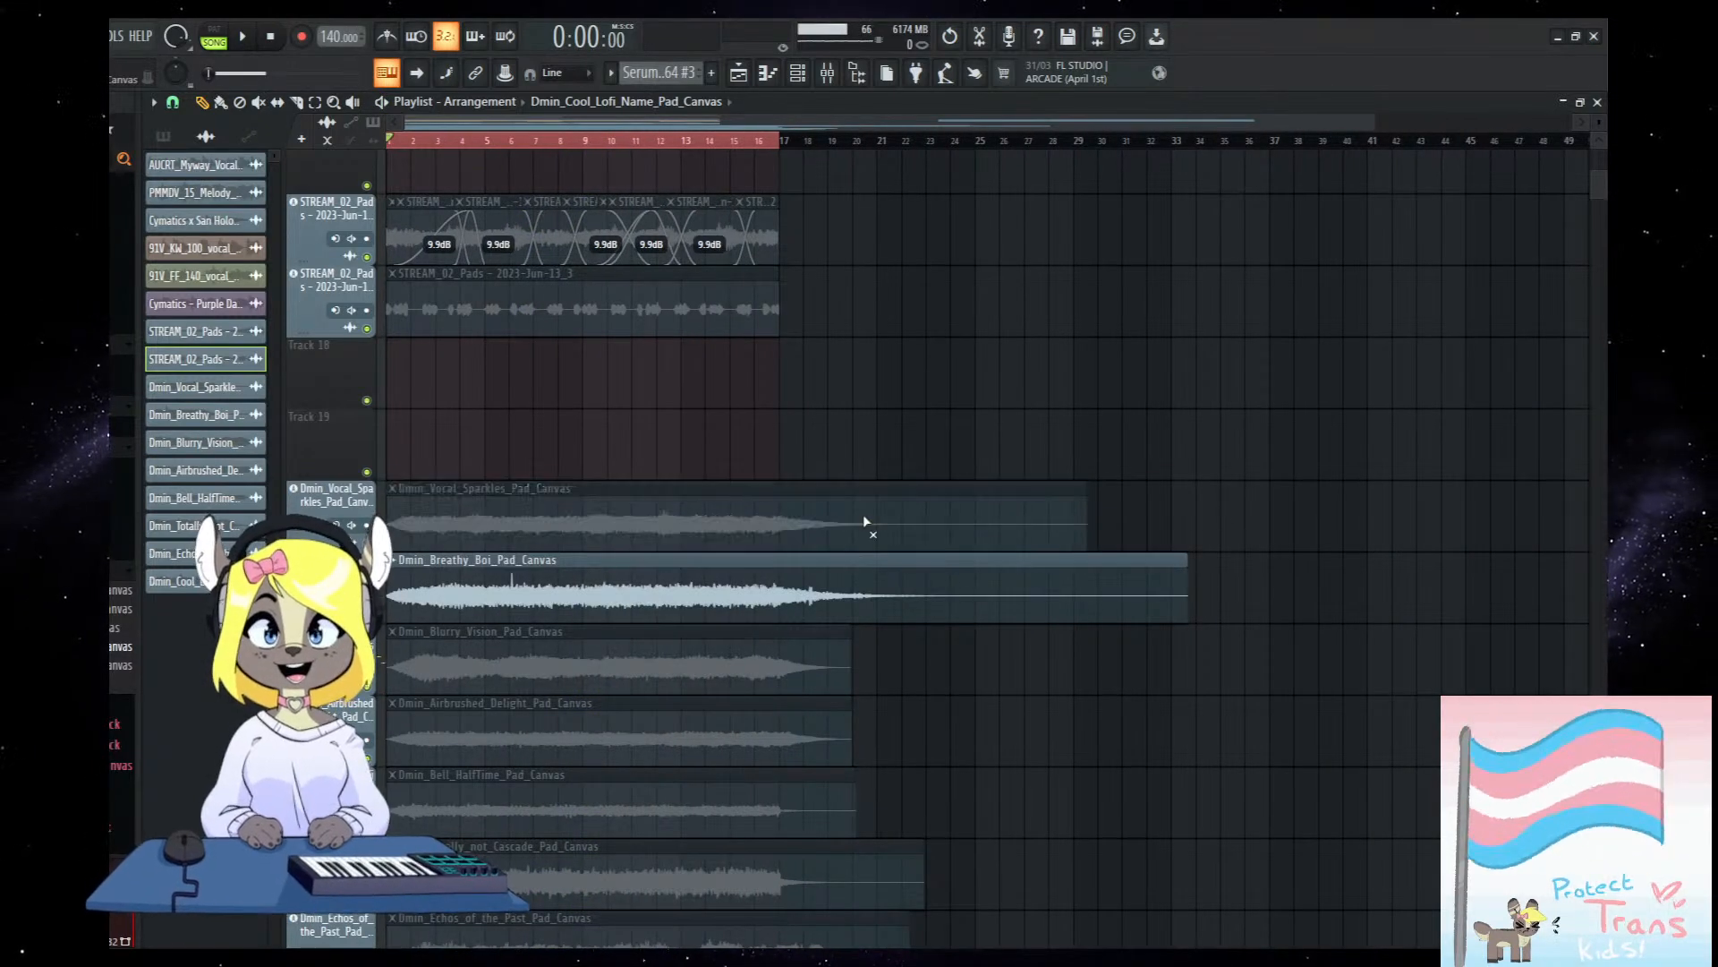
scroll(927, 663, "up", 3)
scroll(927, 663, "up", 1)
scroll(624, 670, "down", 4)
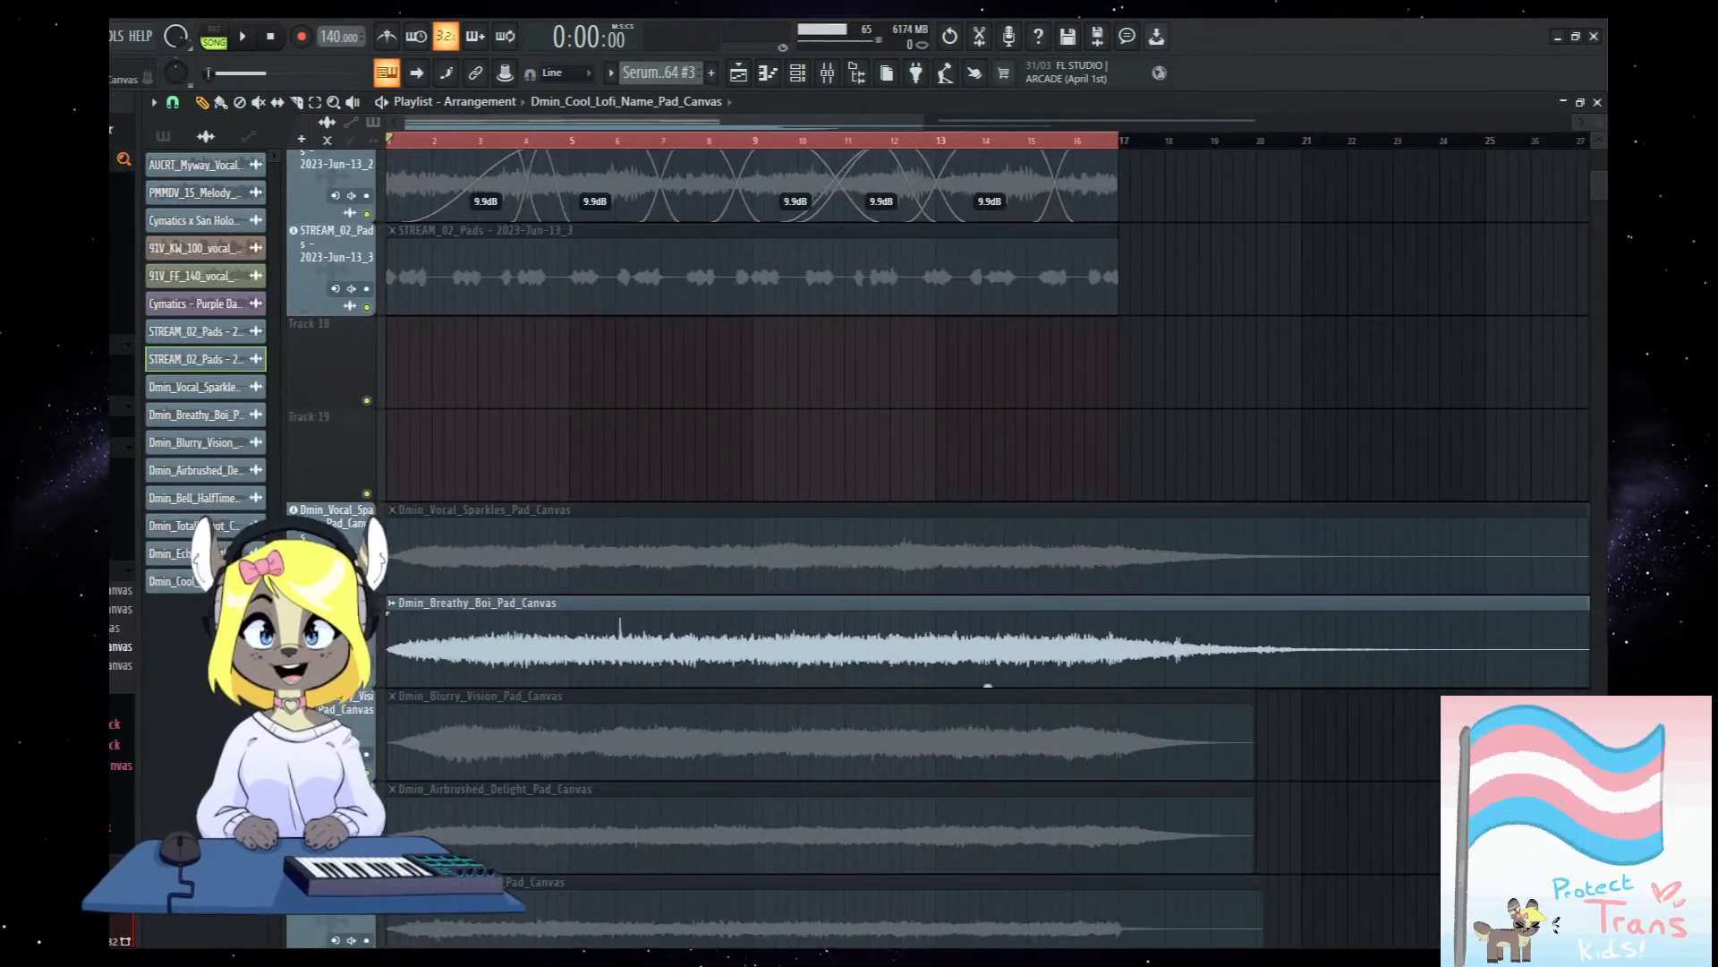
key("space")
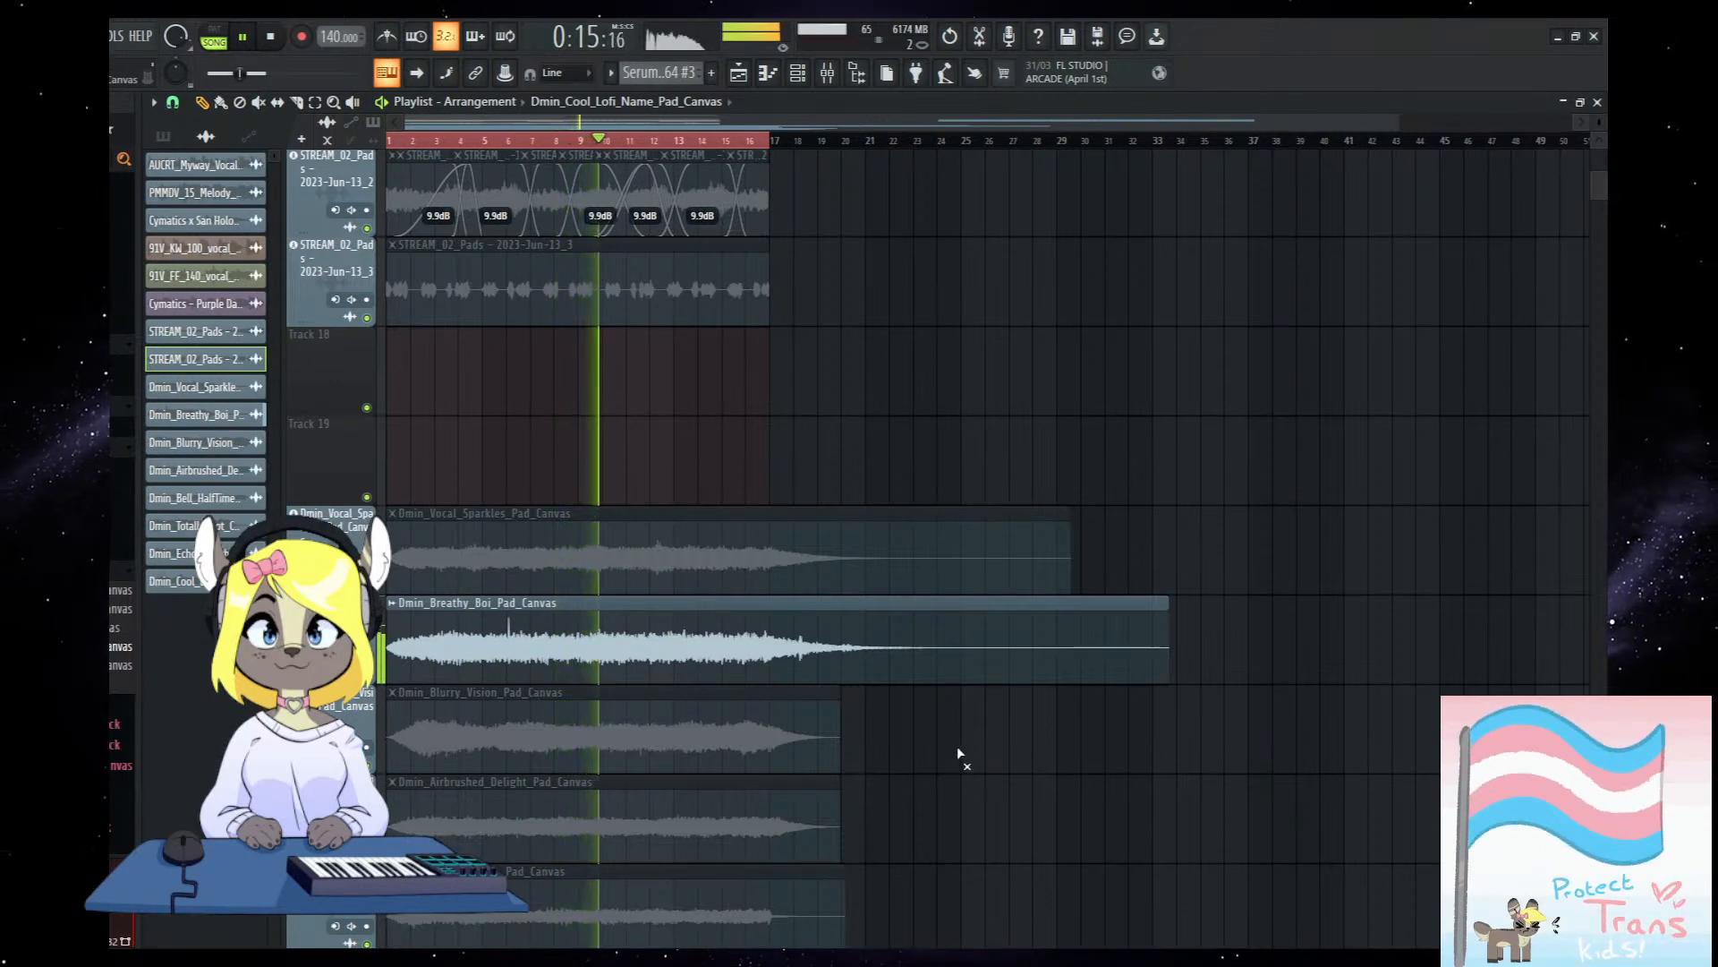
key("space")
Mute the Dmin_Breathy_Boi_Pad_Canvas clip and briefly replay the loop with only the Dmin_Echos_of_the_Past_Pad_Canvas clip unmuted.
scroll(823, 584, "down", 2)
left_click_drag(583, 606, 653, 433)
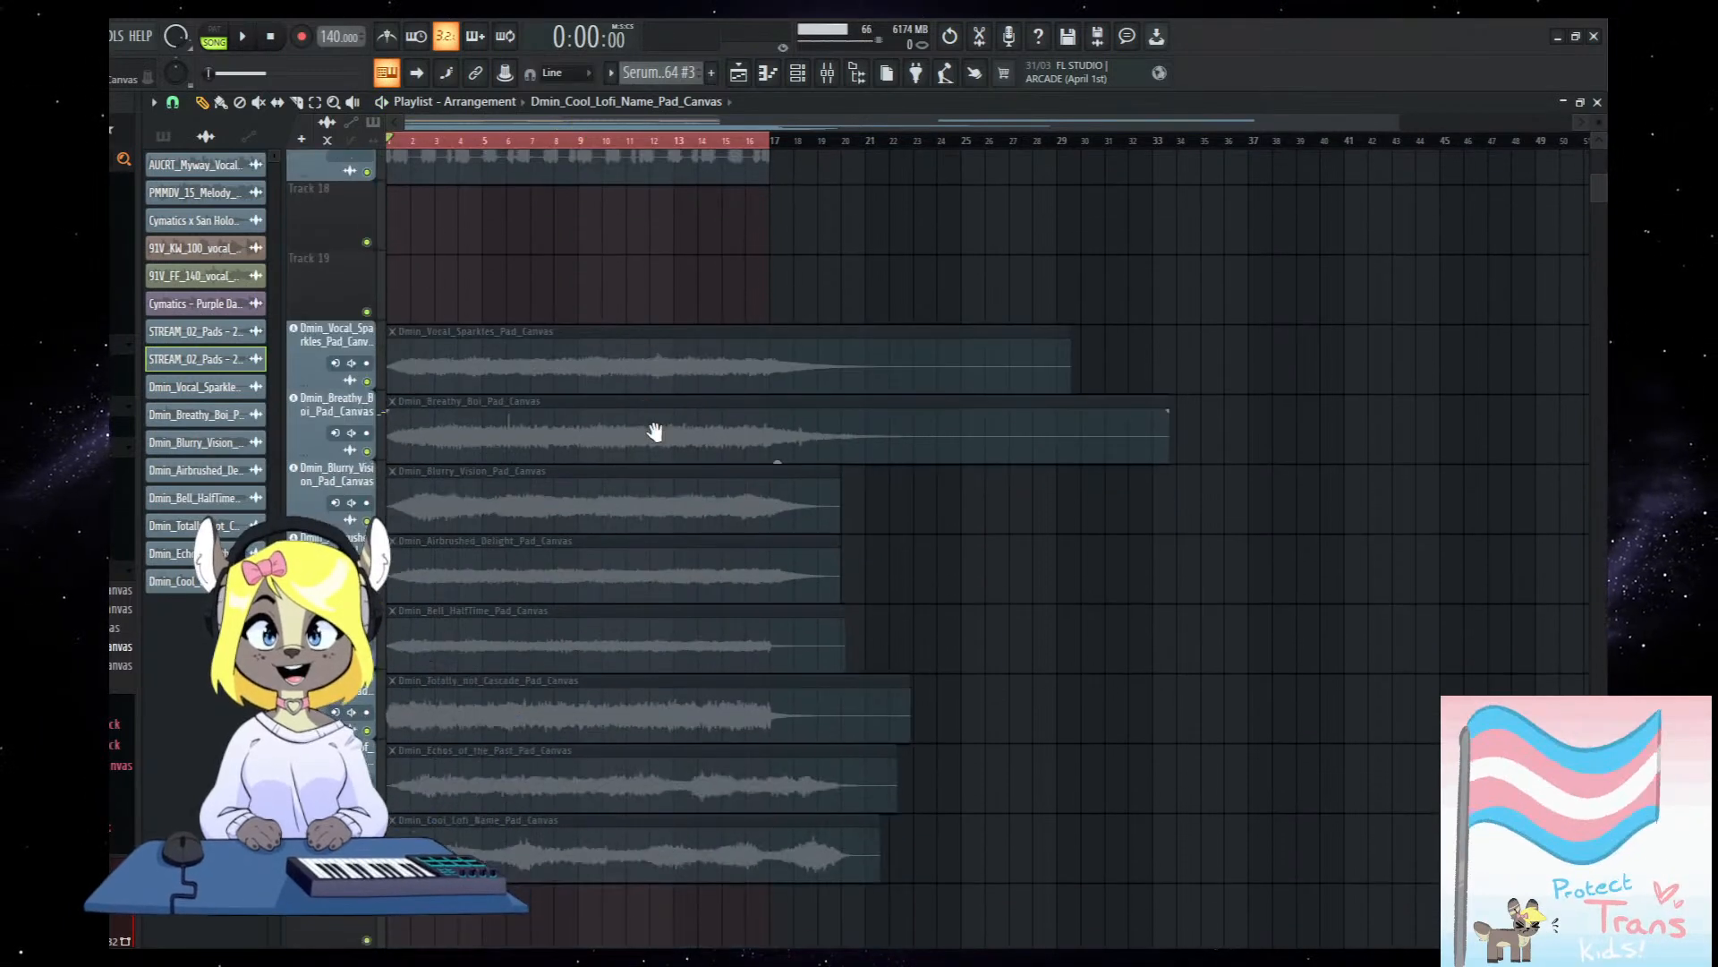
right_click(526, 427, "alt")
right_click(524, 770, "alt")
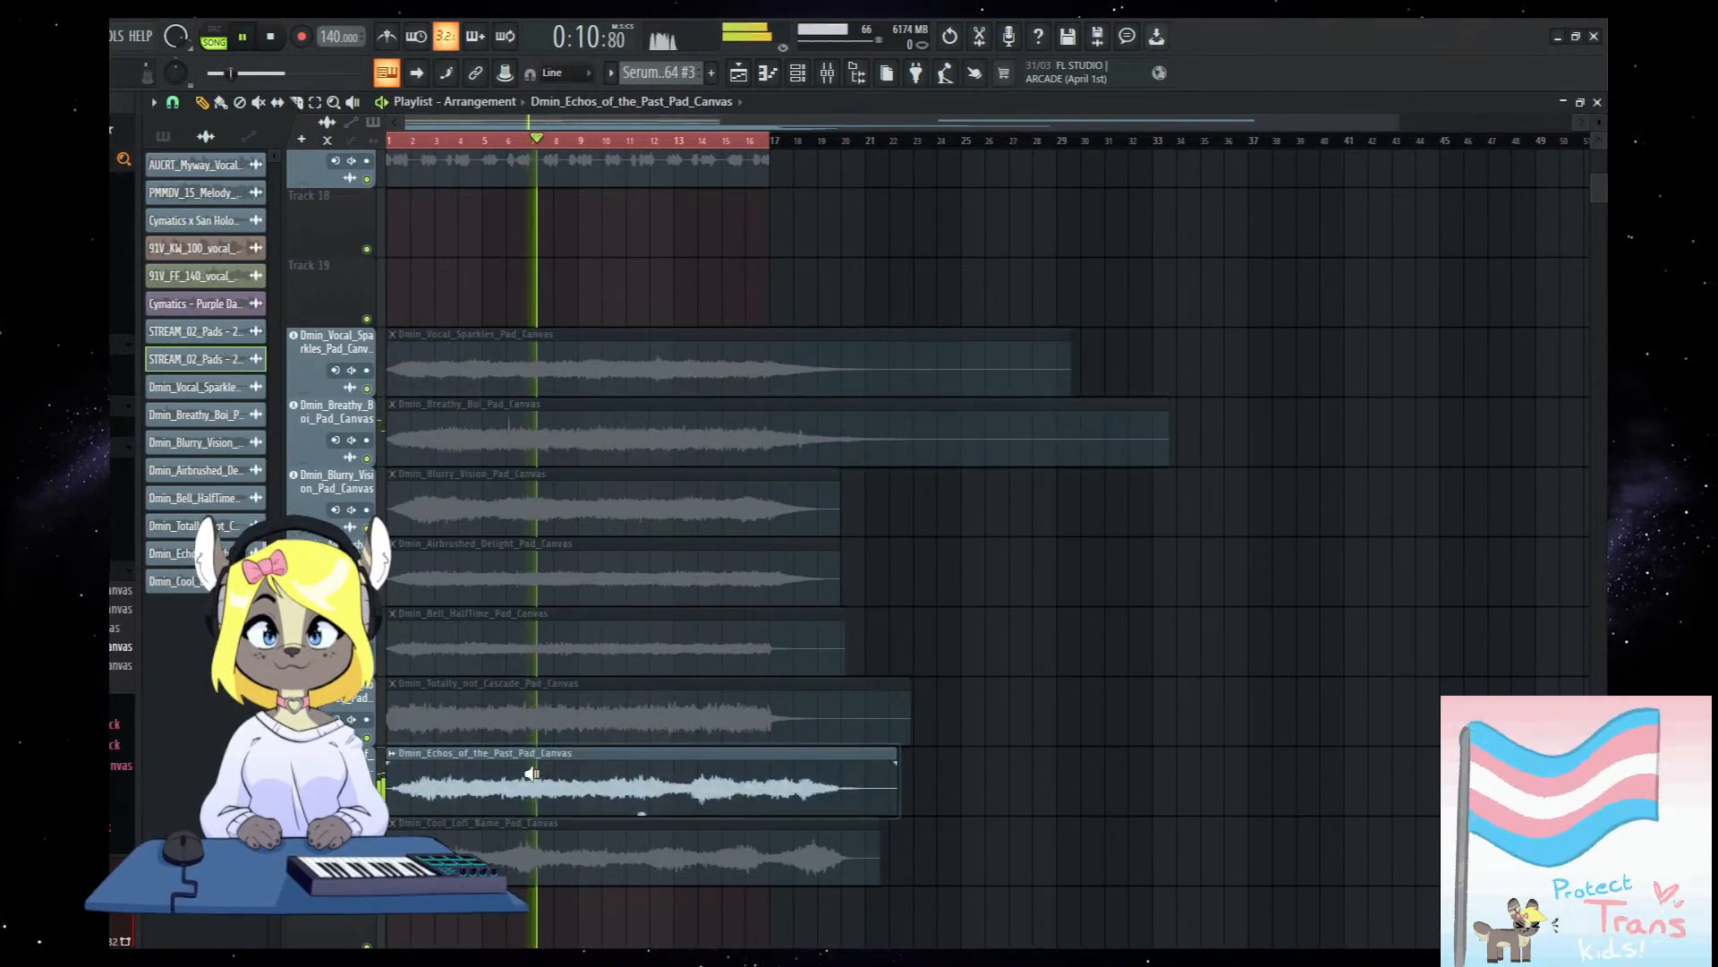
left_click_drag(791, 536, 790, 633)
Unmute the Dmin_Vocal_Sparkles_Pad_Canvas clip, audition it in the loop, stop playback and mute the clip.
right_click(752, 436, "alt")
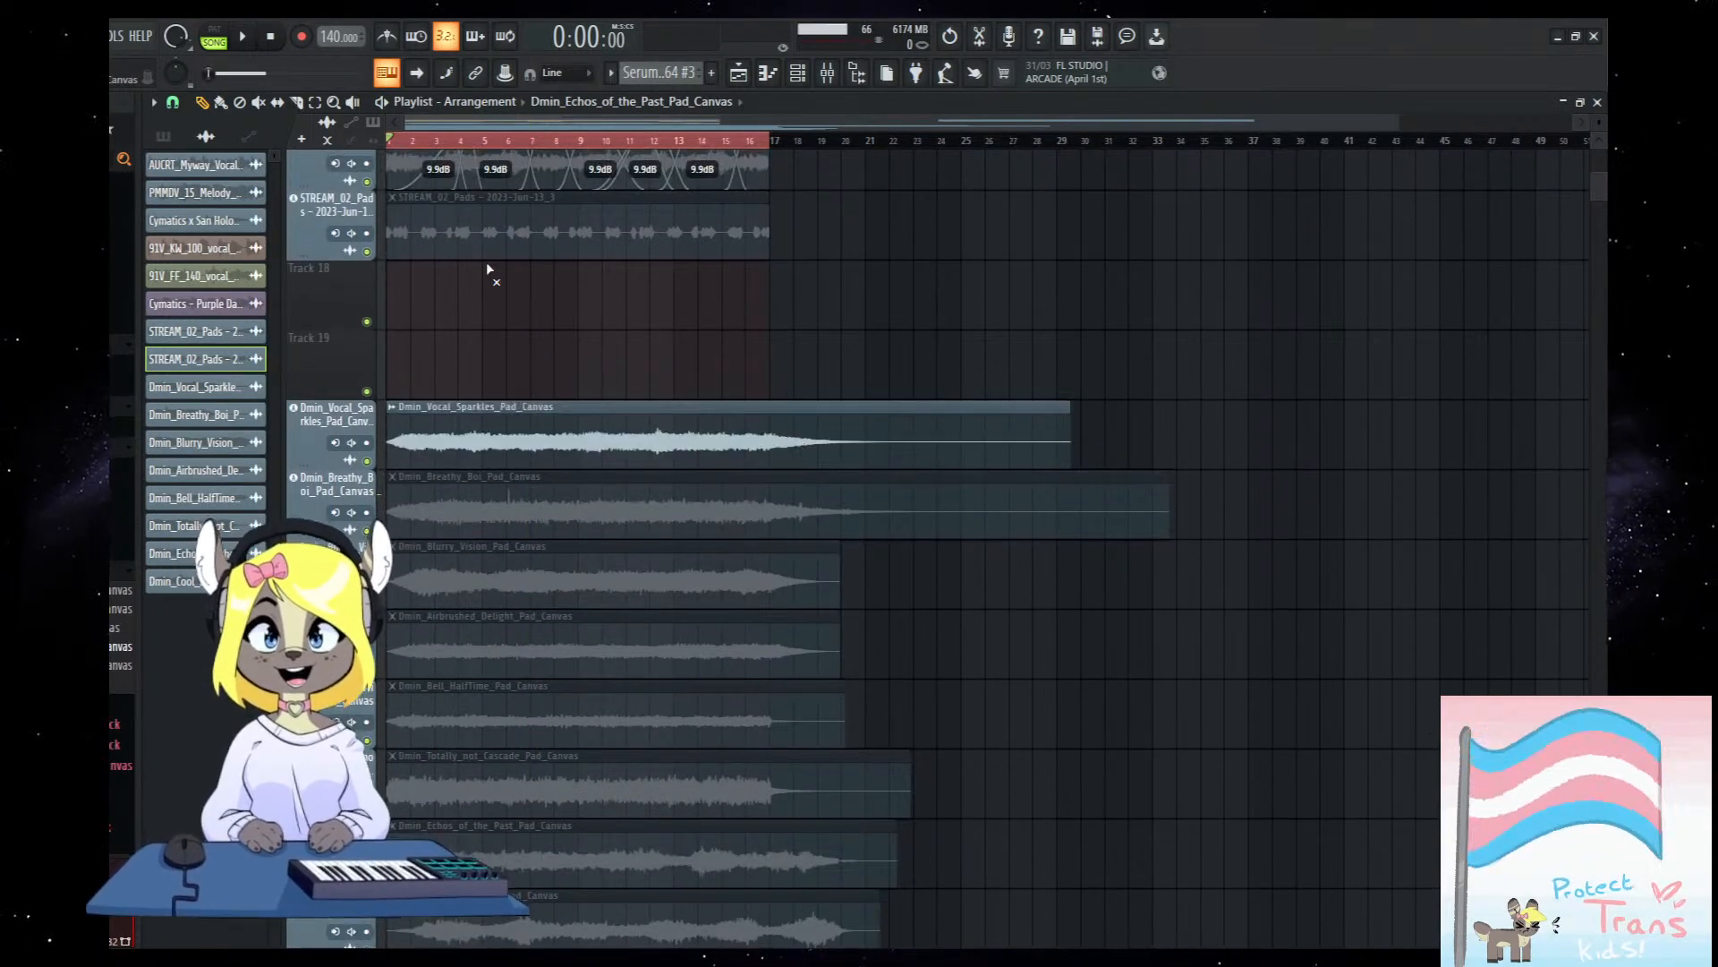
key("space")
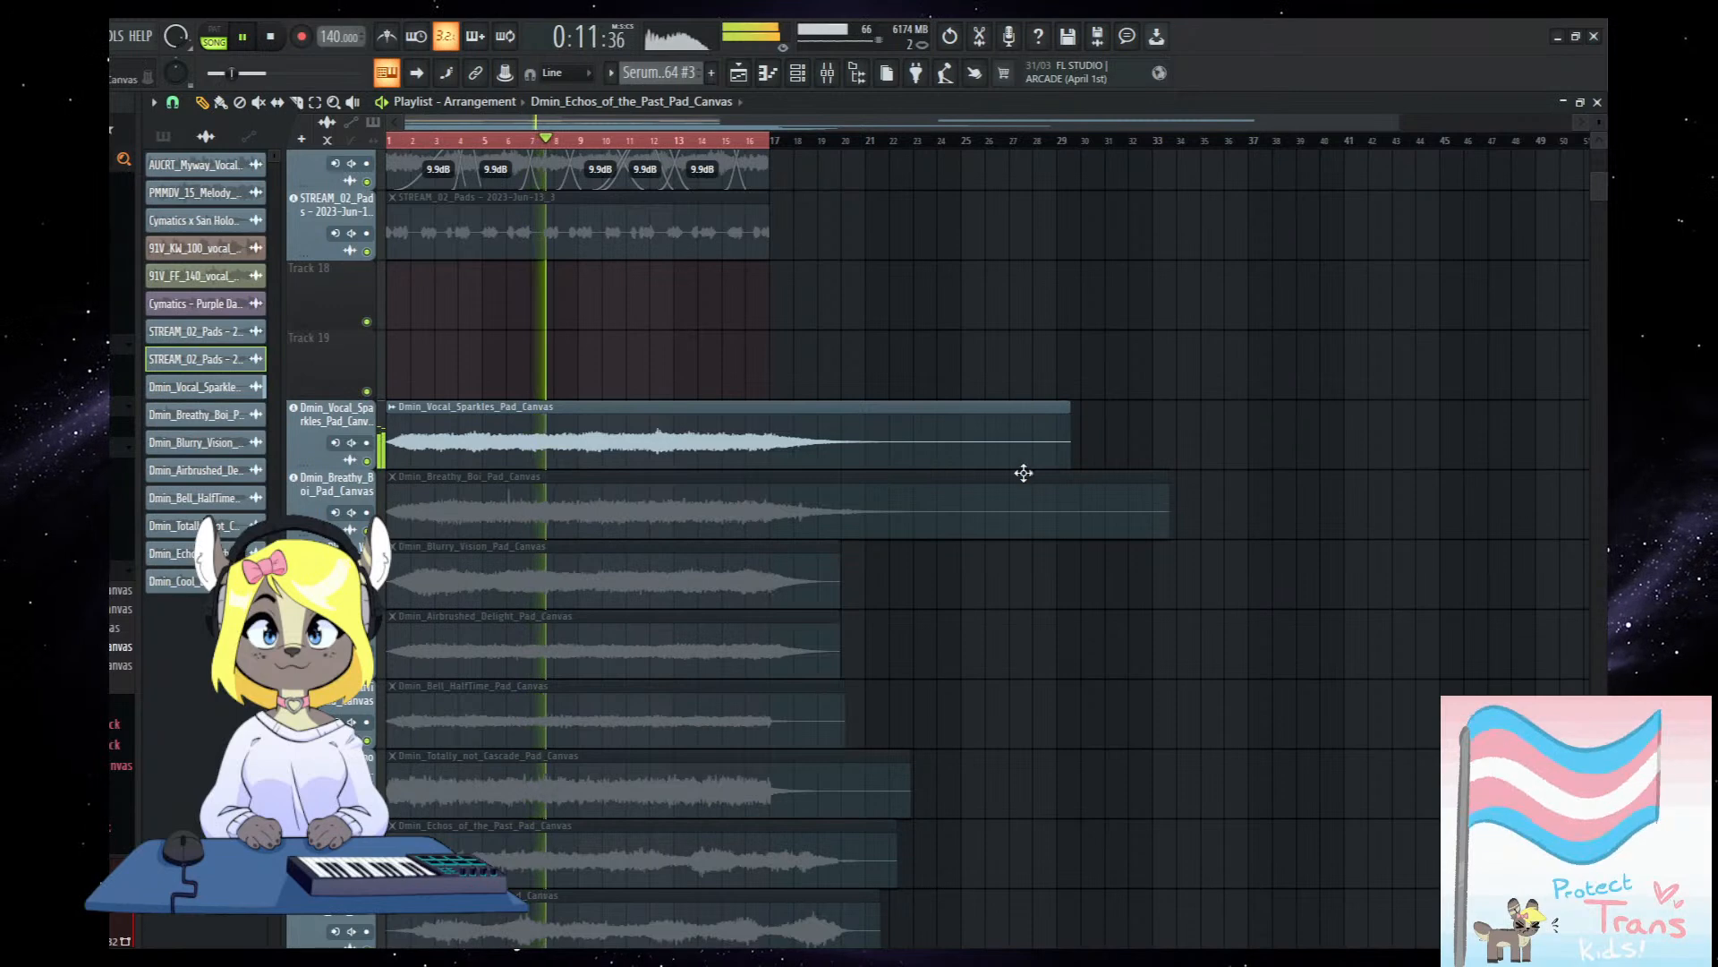
key("space")
scroll(897, 384, "down", 3)
scroll(981, 495, "up", 3)
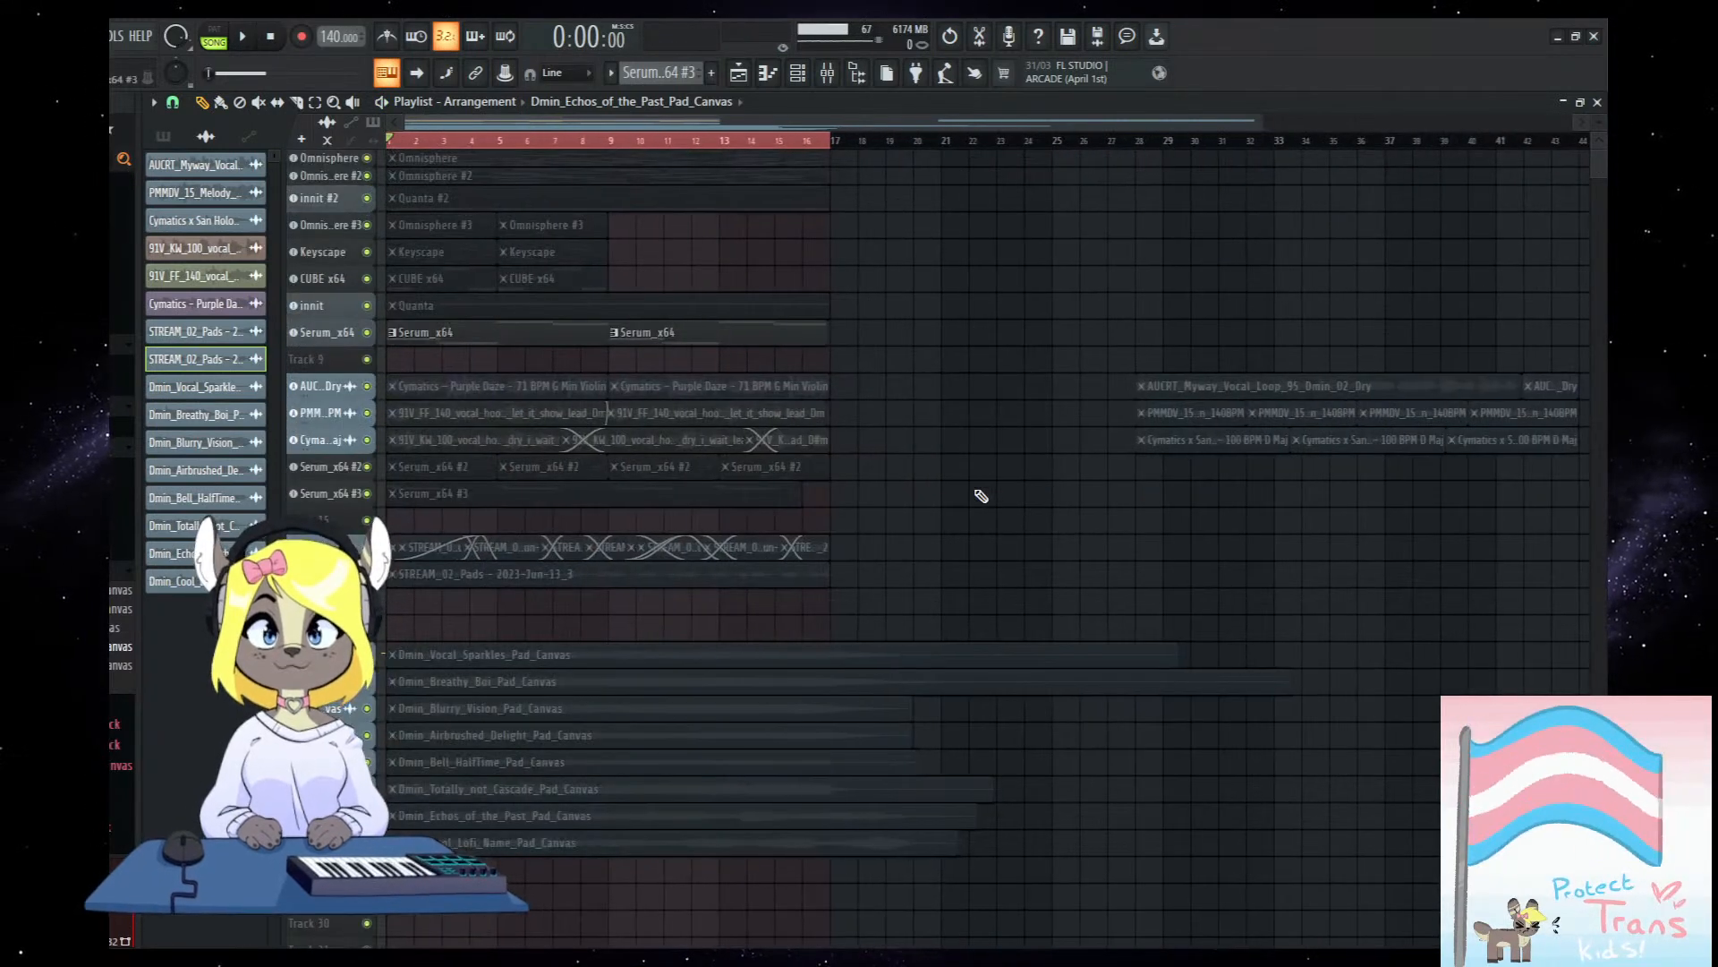